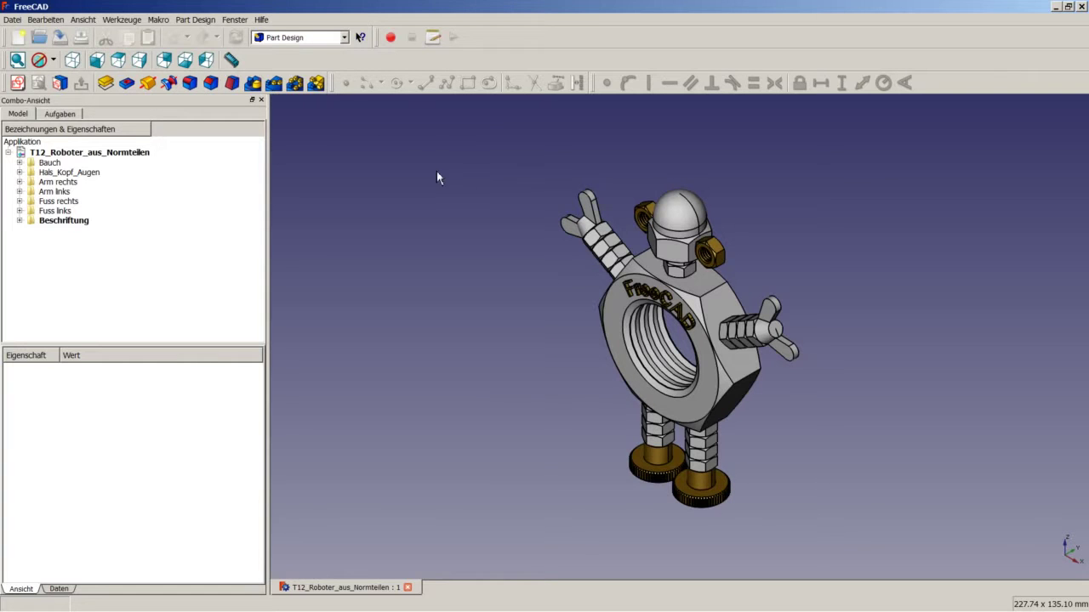
Step: Check FreeCAD's version information from the Help menu
click(261, 19)
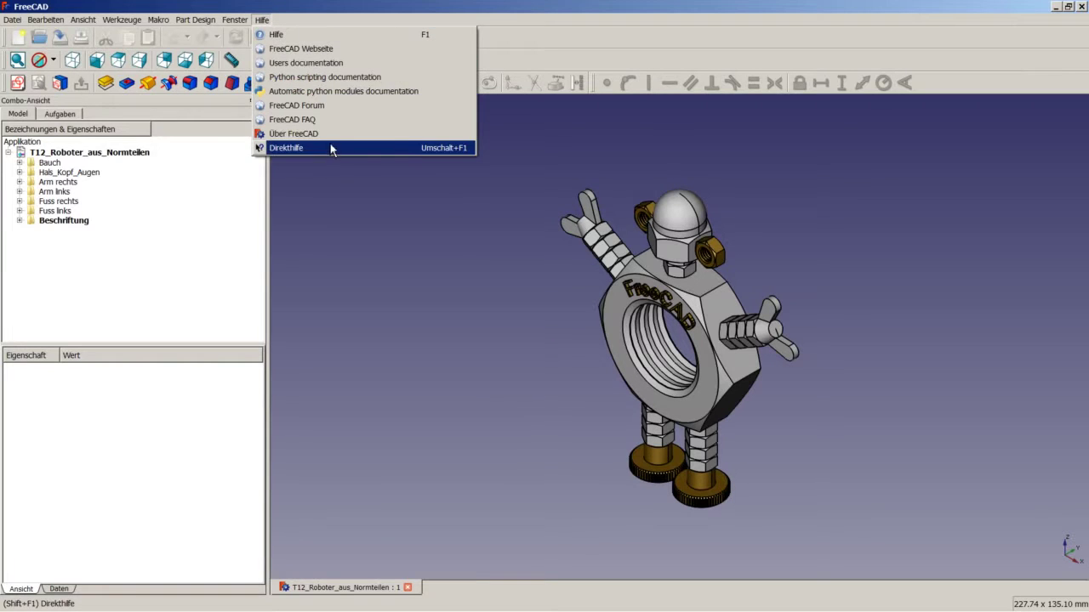
click(331, 134)
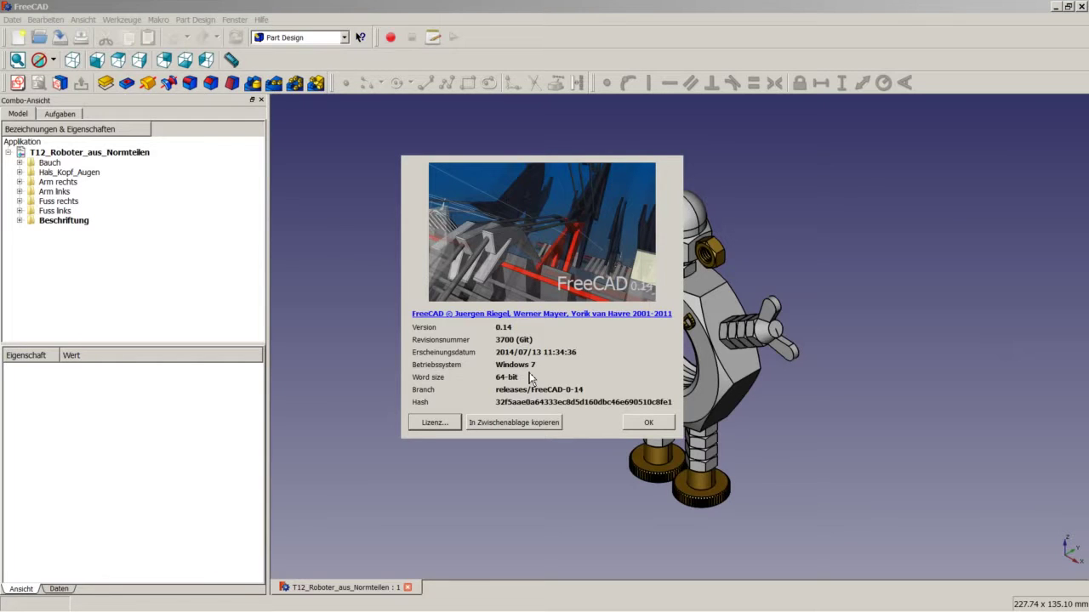
click(648, 424)
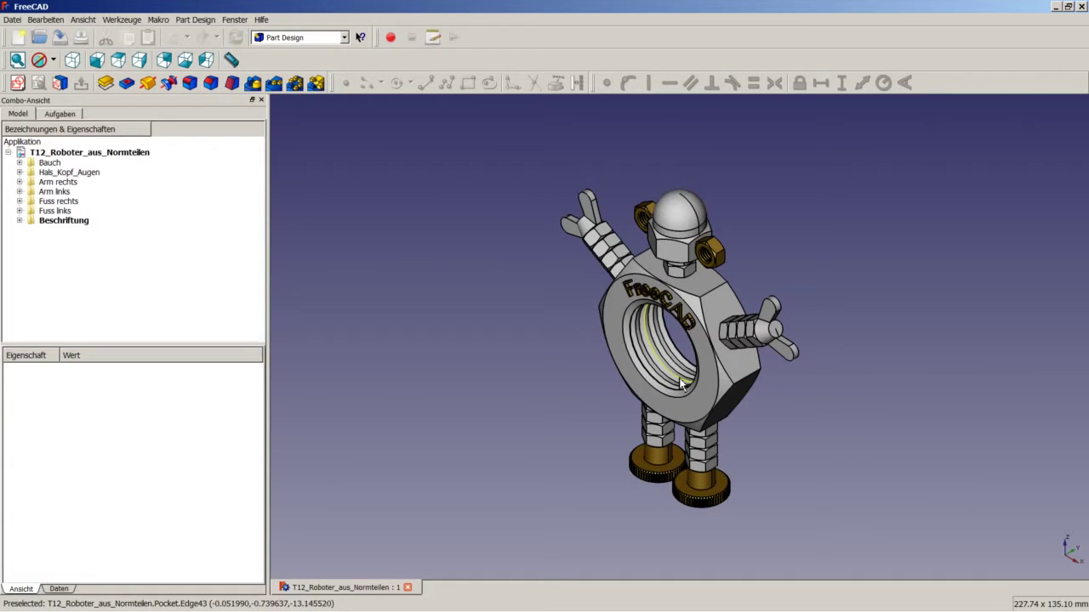
Step: Close the T12_Roboter_aus_Normteilen robot model document
scroll(680, 384, up, 3)
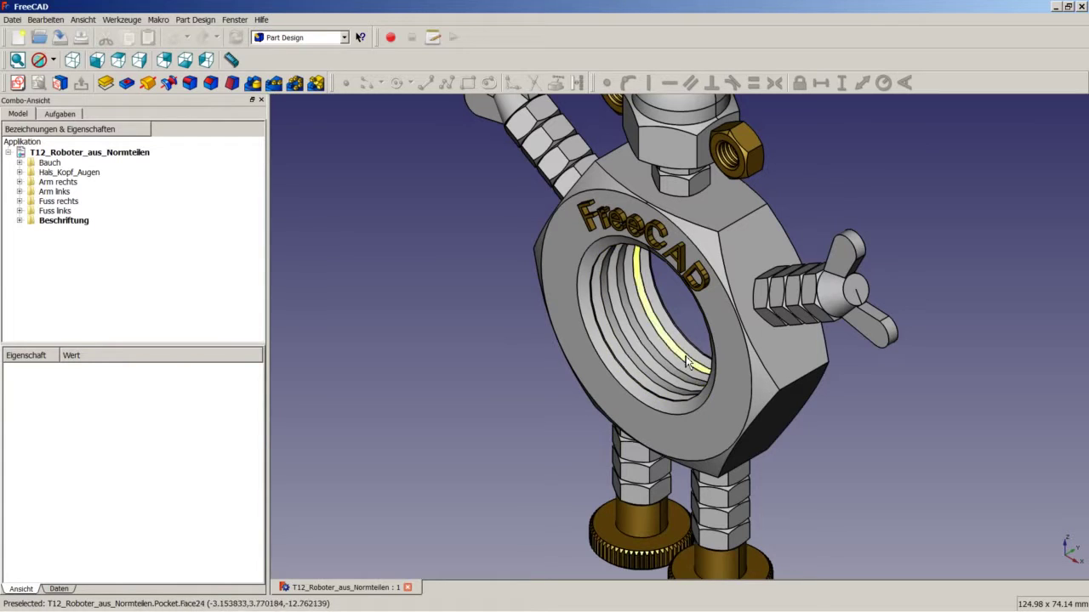
scroll(667, 344, down, 2)
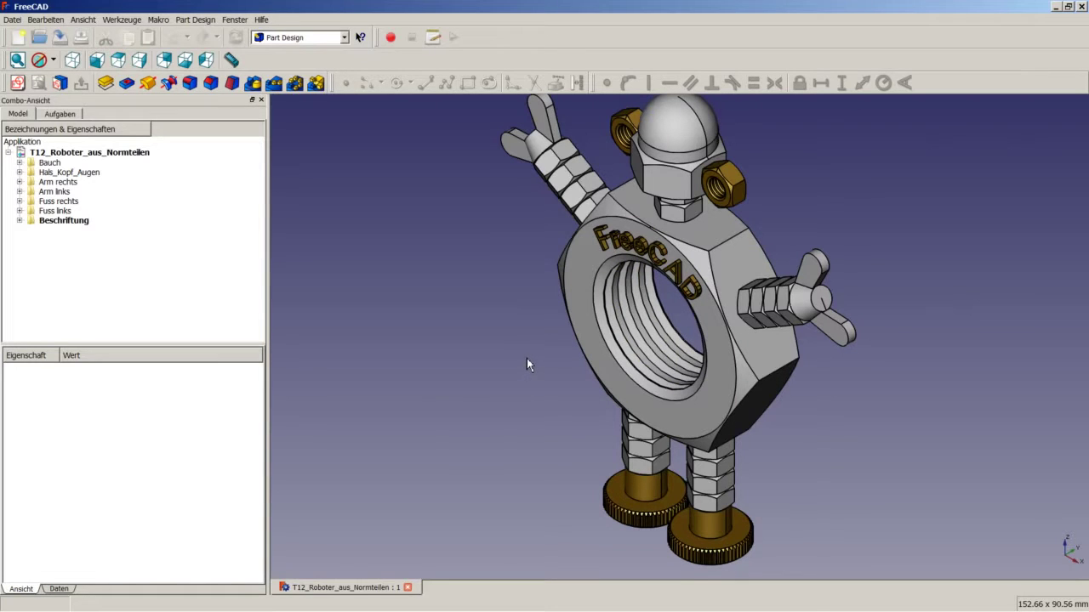
click(408, 586)
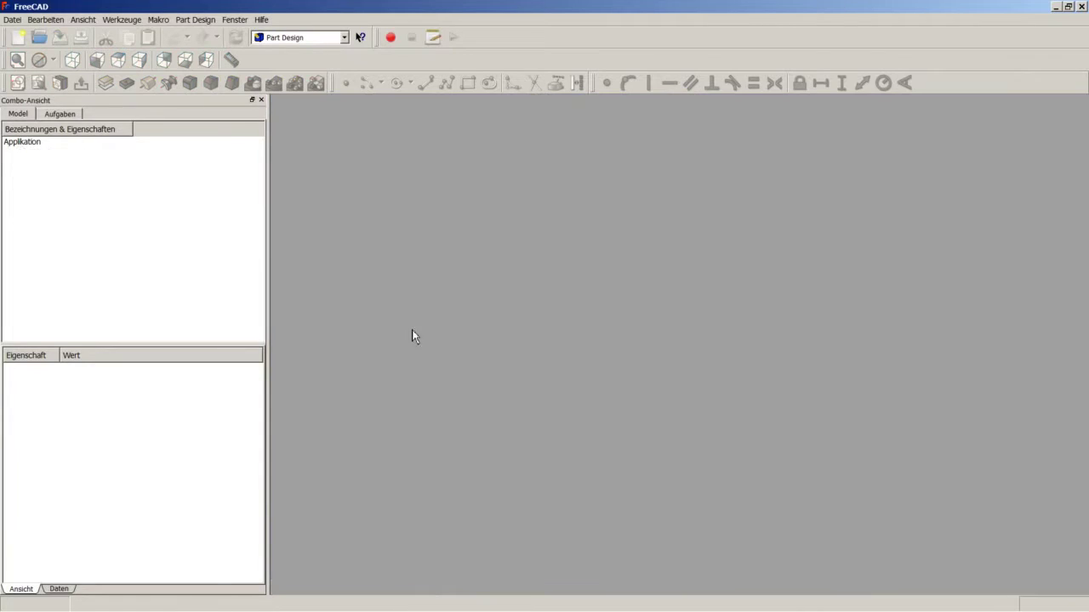
Step: Create a new Unnamed document and open an empty sketch on the YZ-Ebene plane
click(25, 40)
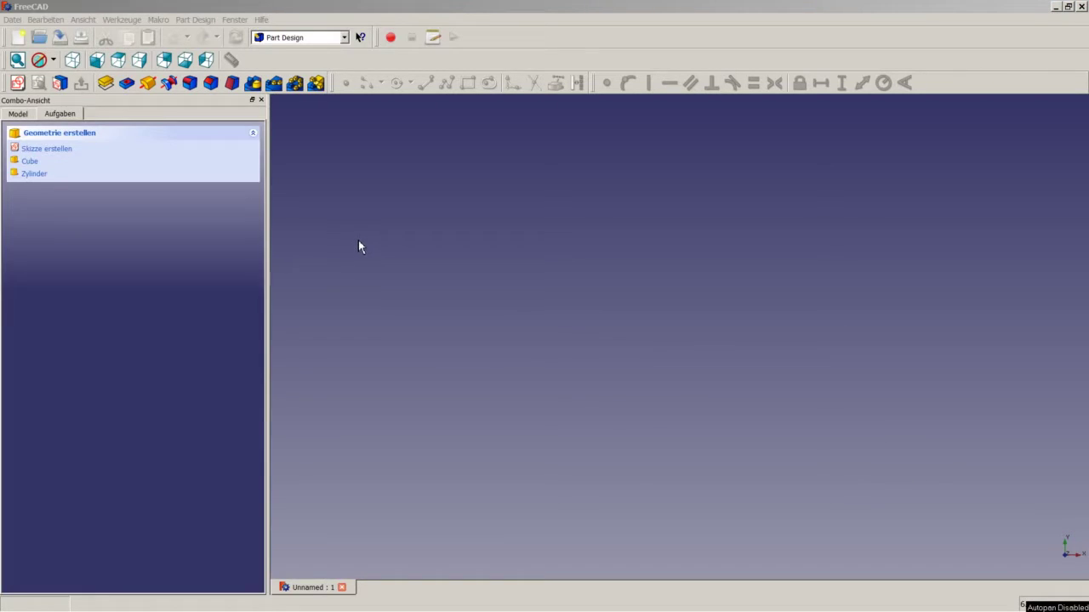
click(19, 83)
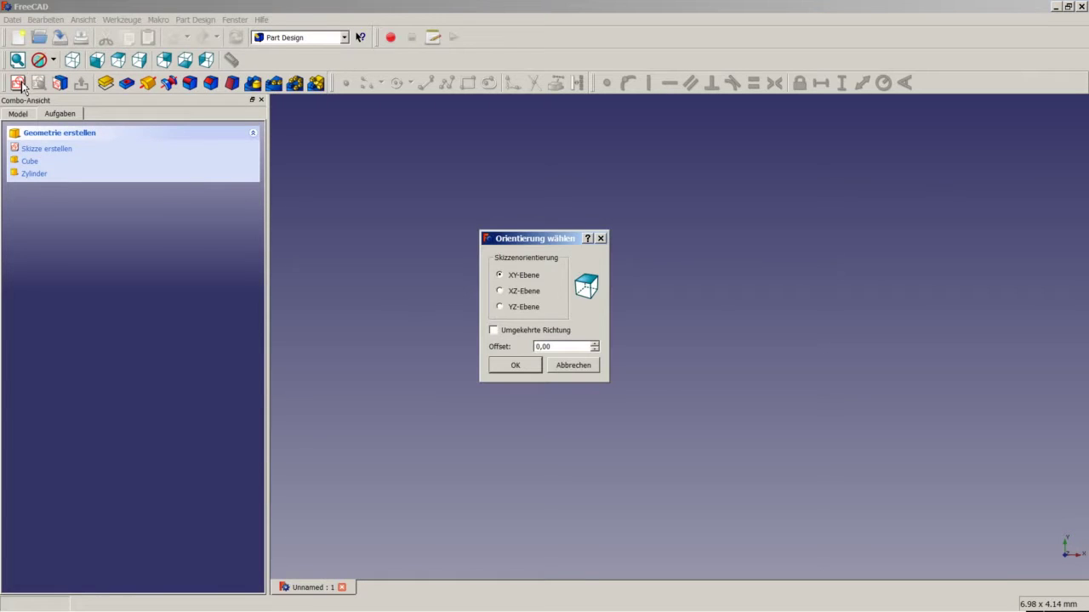
click(510, 307)
click(528, 371)
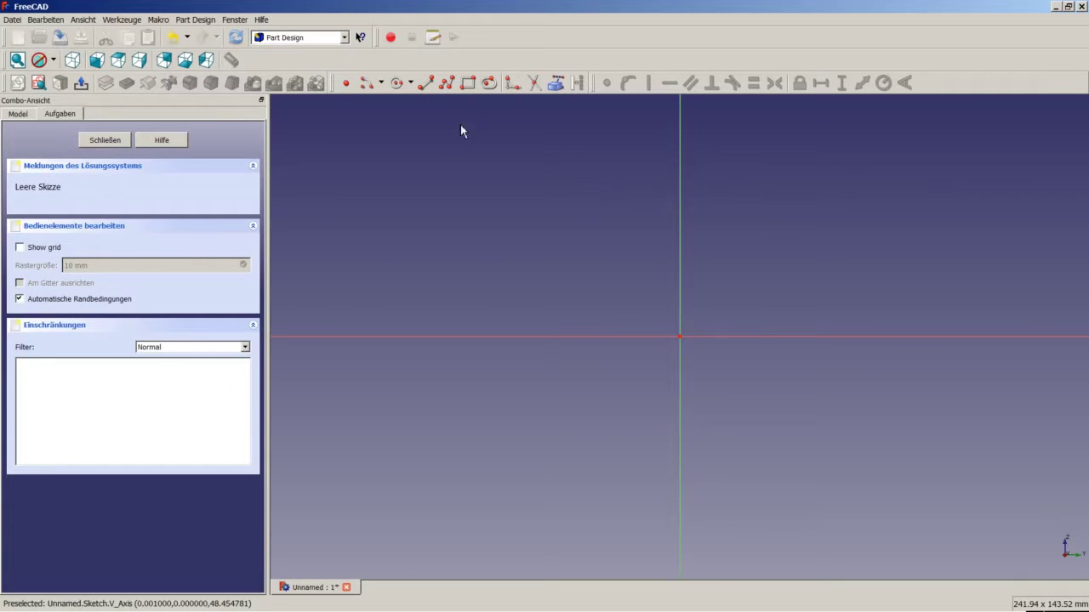
Step: Draw a polyline: left edge, left chamfer, top edge, right chamfer, right edge, downward slant
click(447, 83)
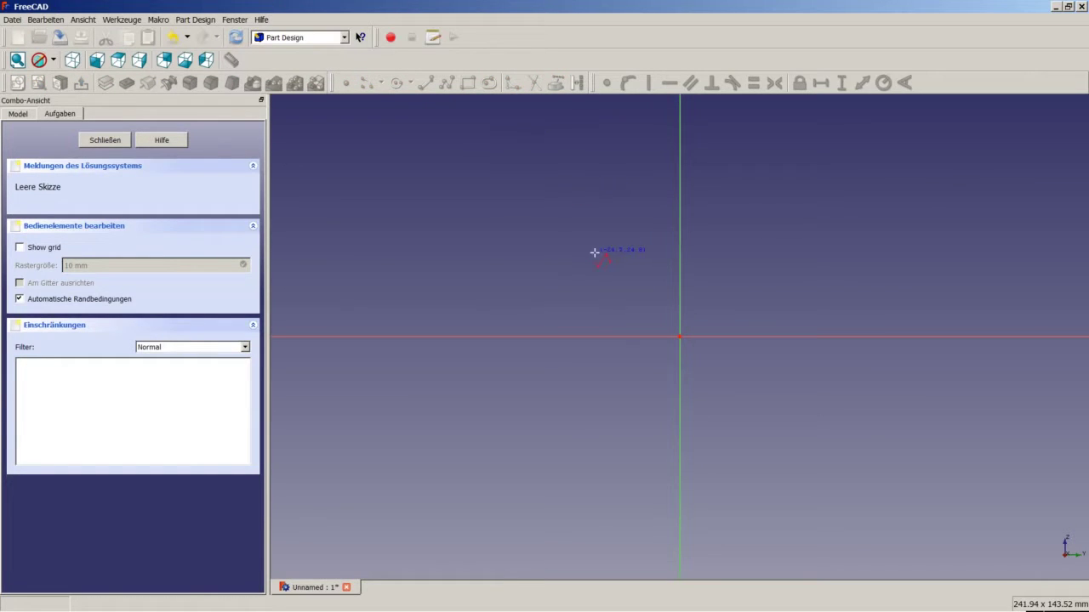
click(601, 255)
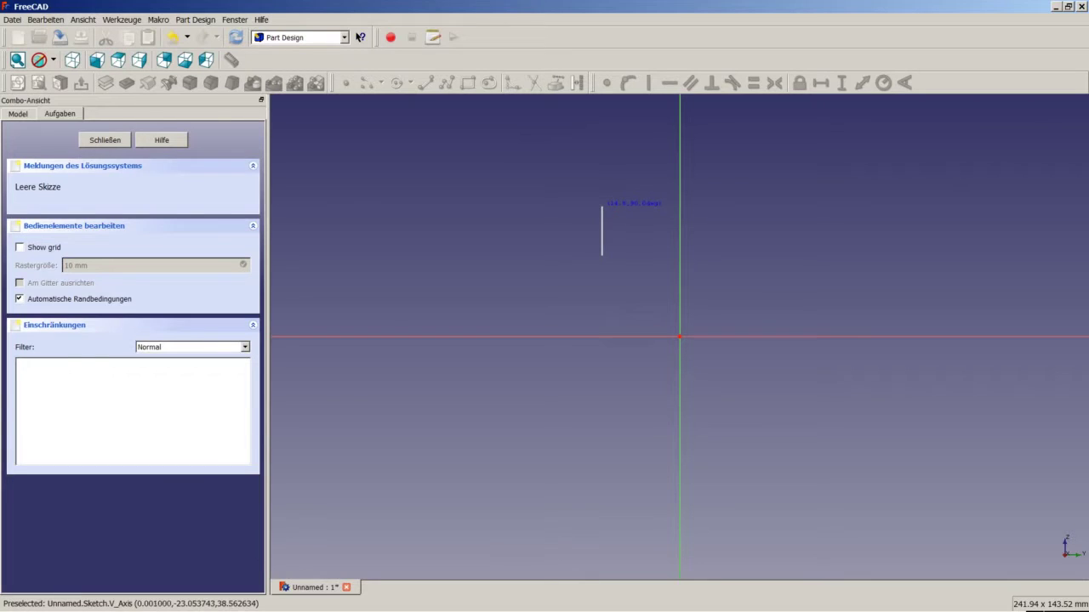
click(601, 207)
click(617, 185)
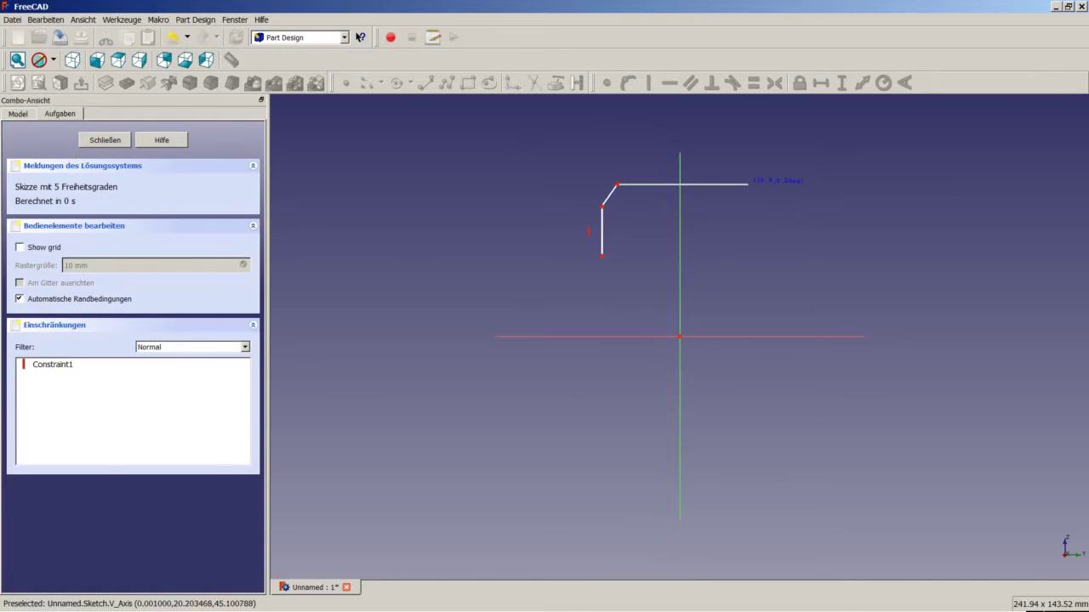
click(748, 184)
click(766, 213)
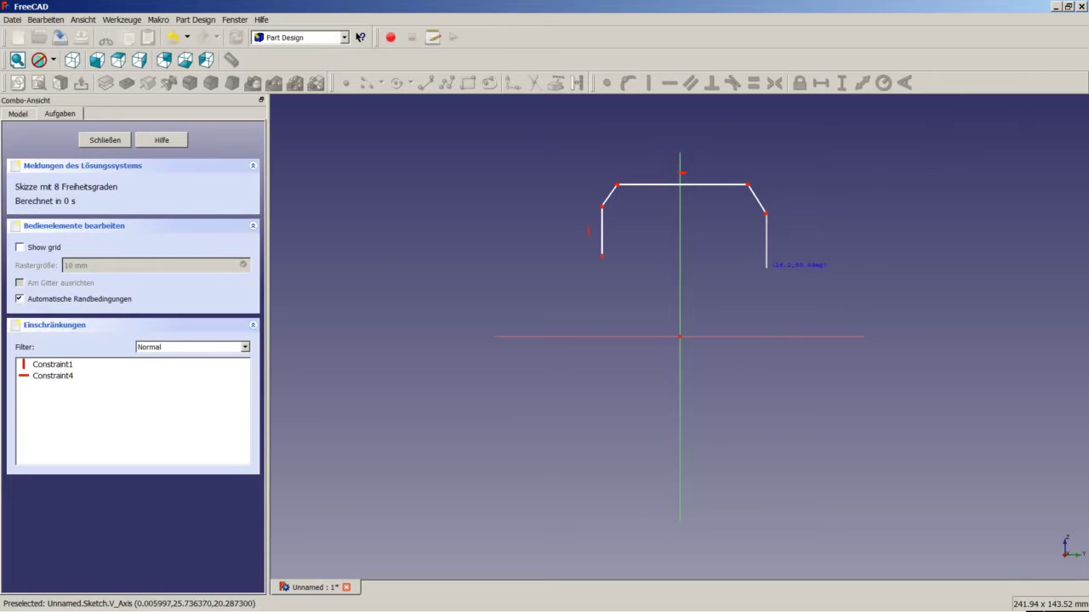
click(766, 267)
click(756, 296)
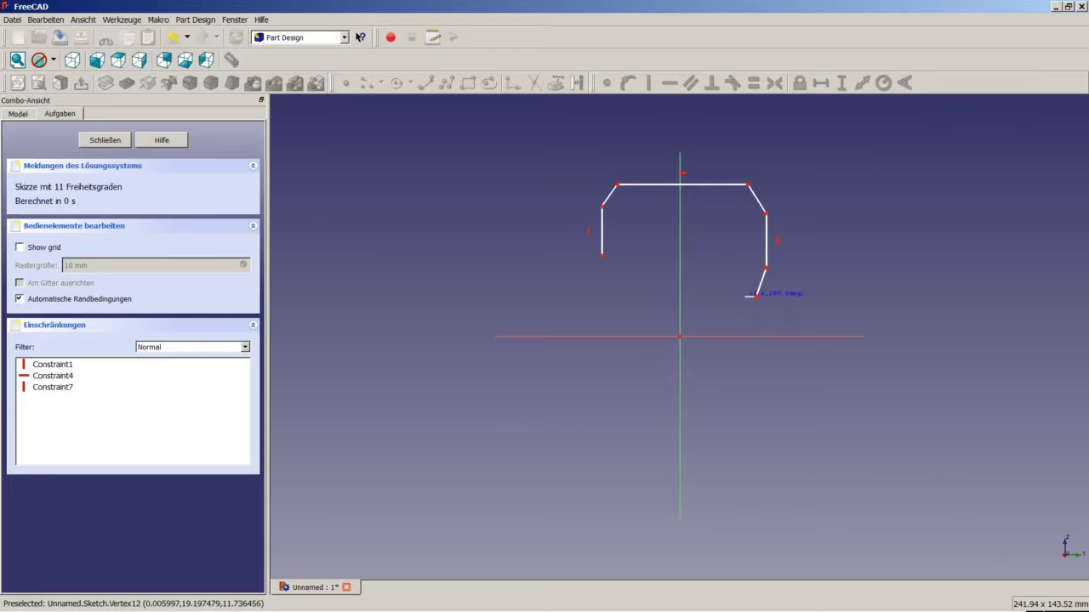
Step: Continue the polyline with the first two zigzag groove teeth along the bottom
scroll(754, 296, up, 2)
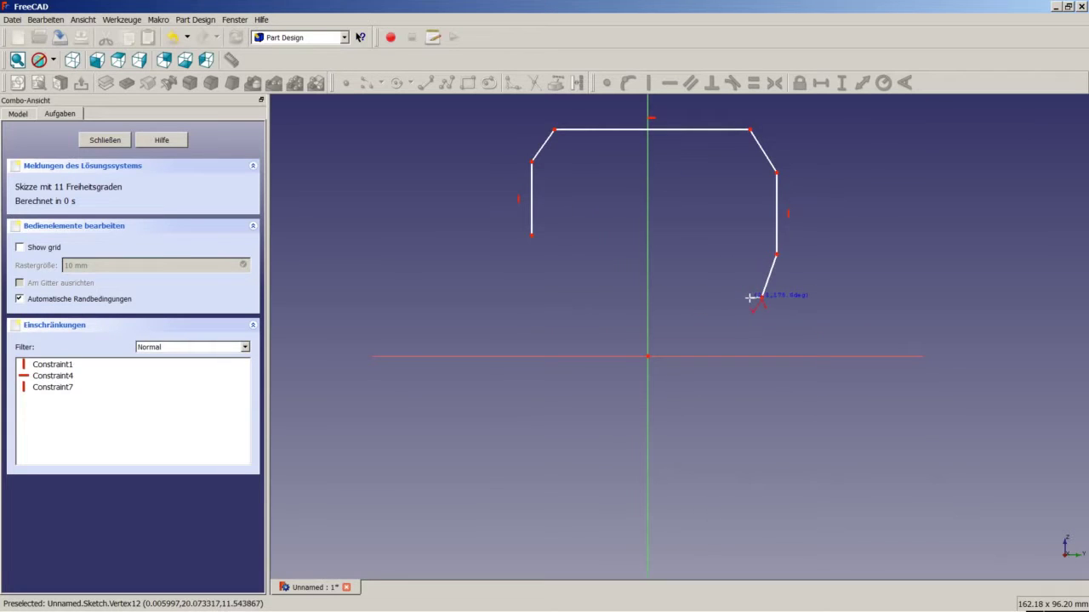
click(750, 297)
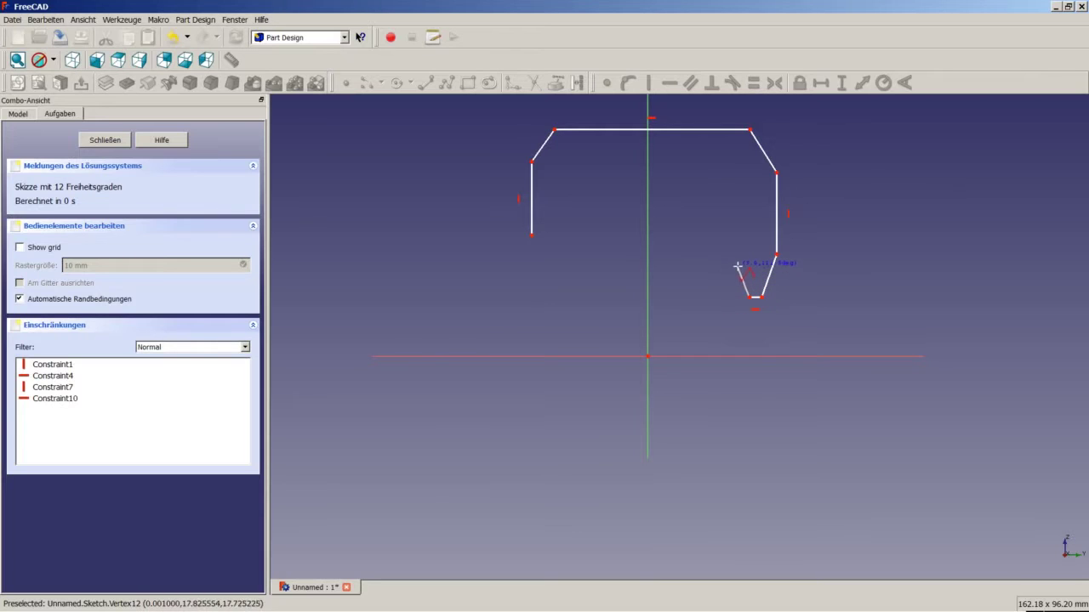
click(736, 269)
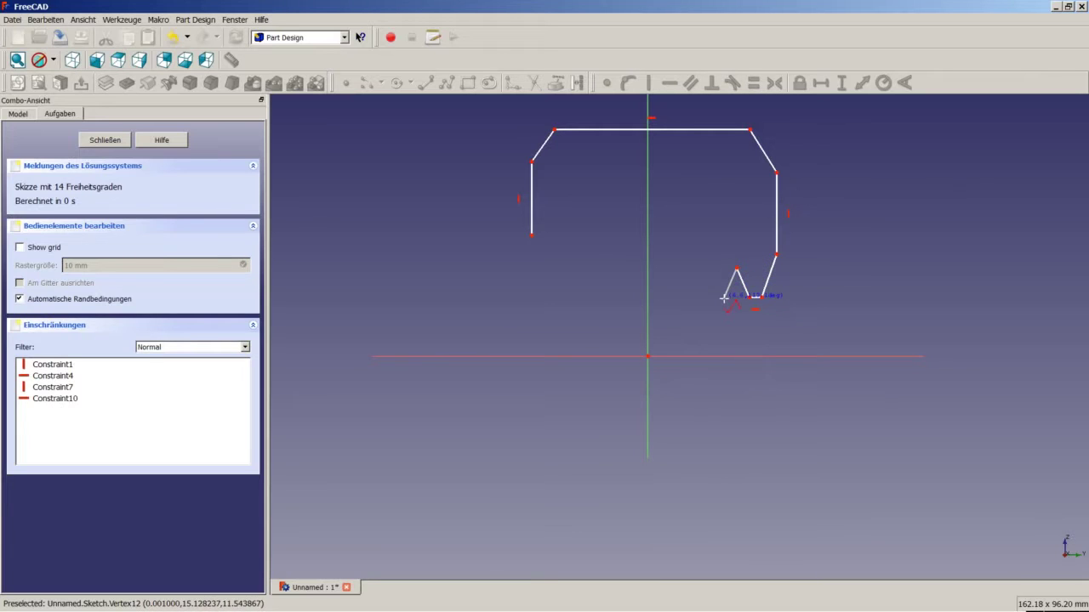
click(724, 297)
click(701, 297)
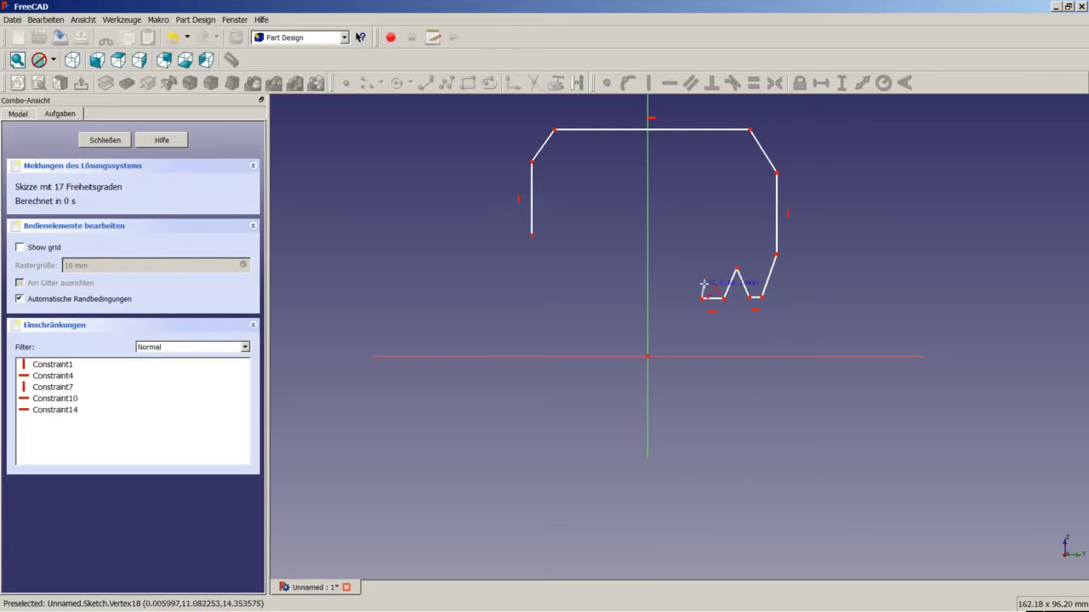
click(691, 269)
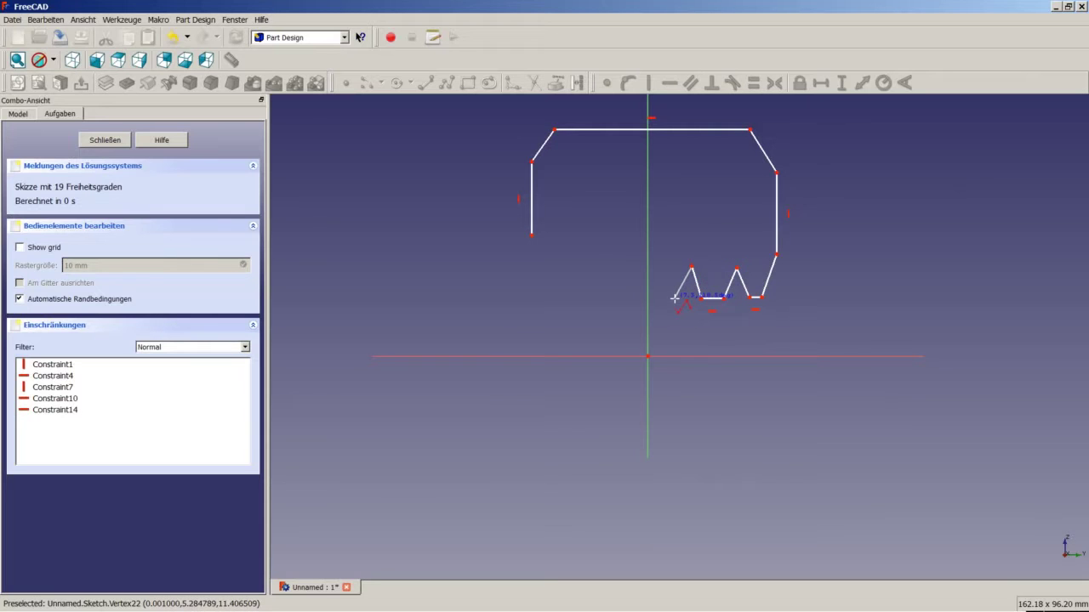
click(675, 298)
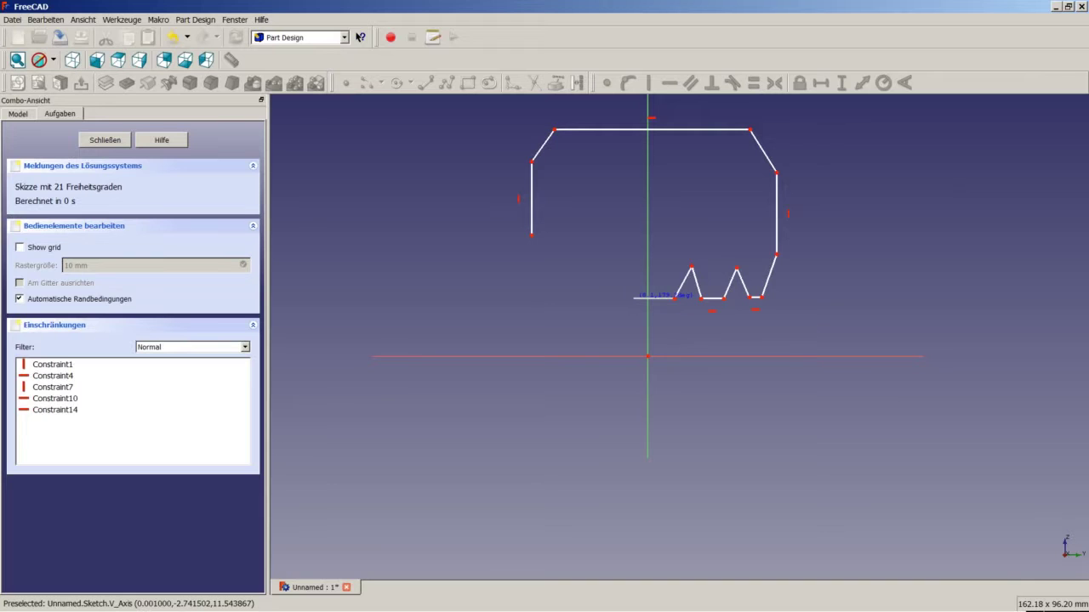
Step: Add the third and fourth teeth and close the profile at its starting point
click(633, 298)
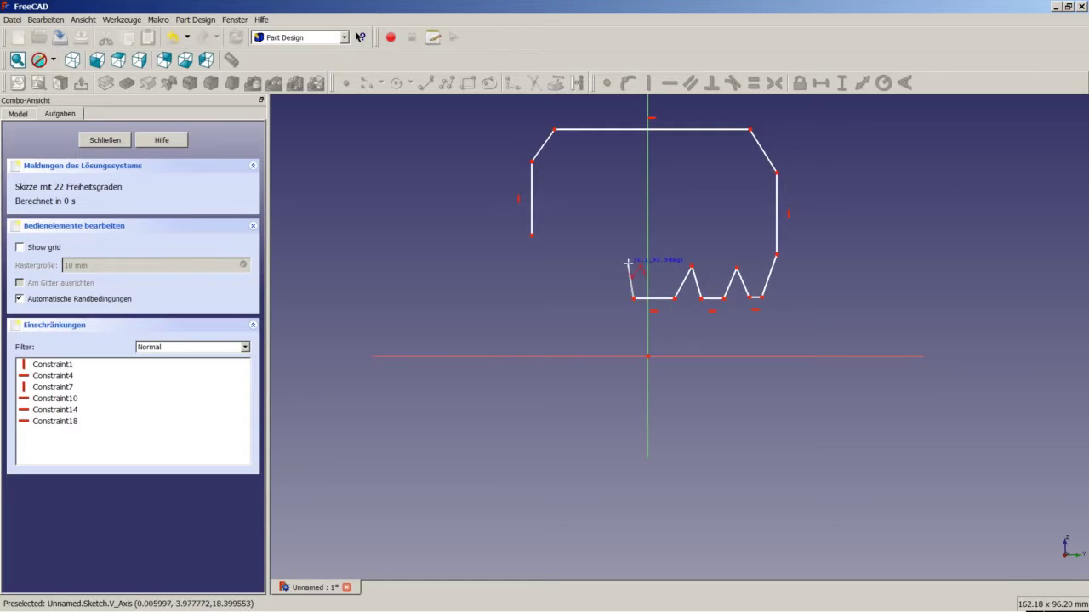
click(627, 266)
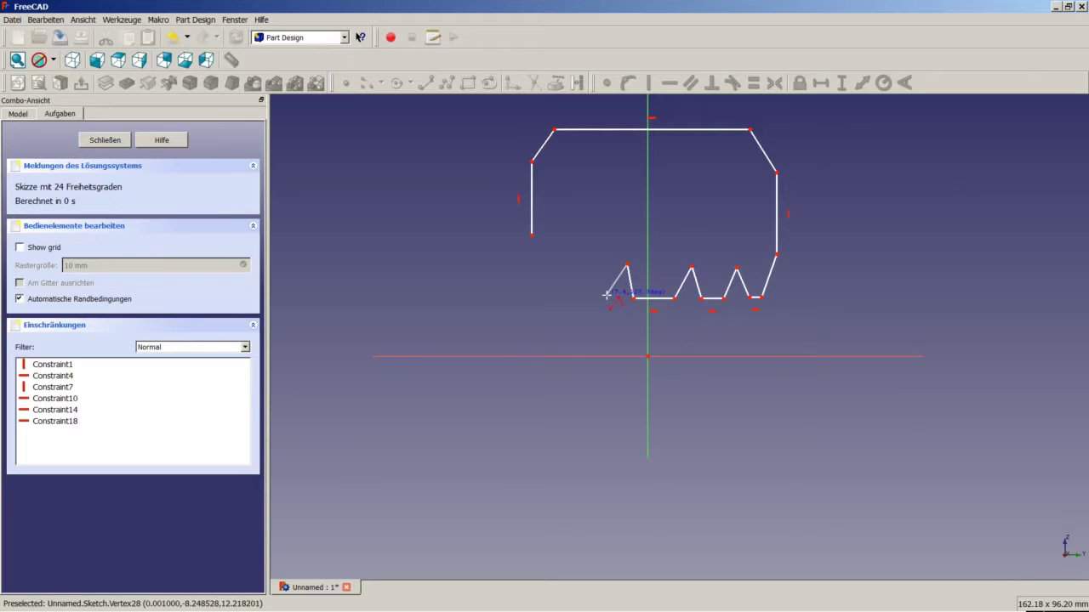
click(605, 295)
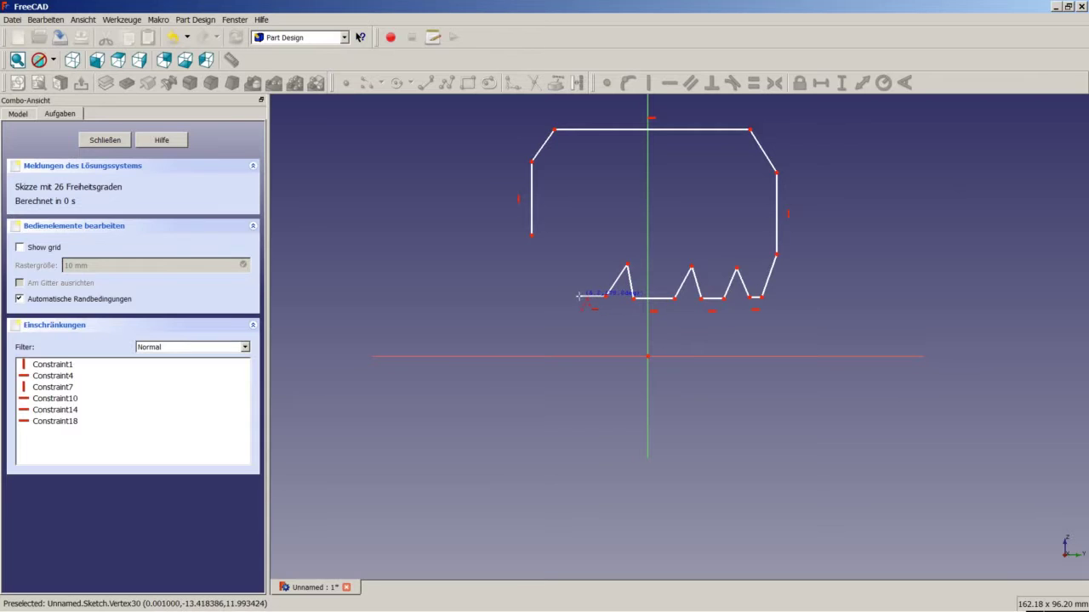
click(581, 295)
click(573, 263)
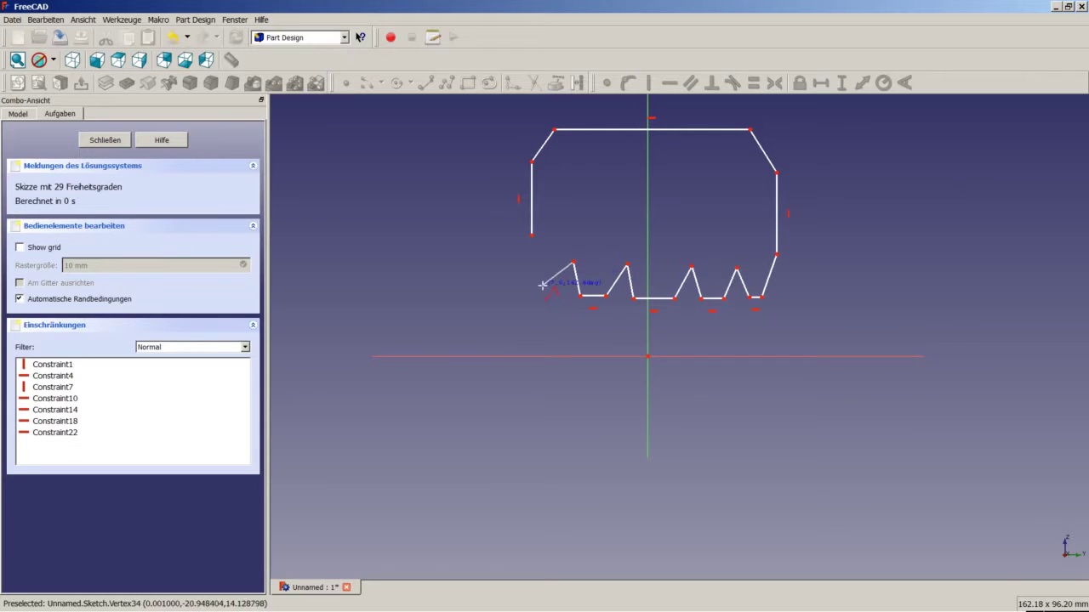
click(560, 291)
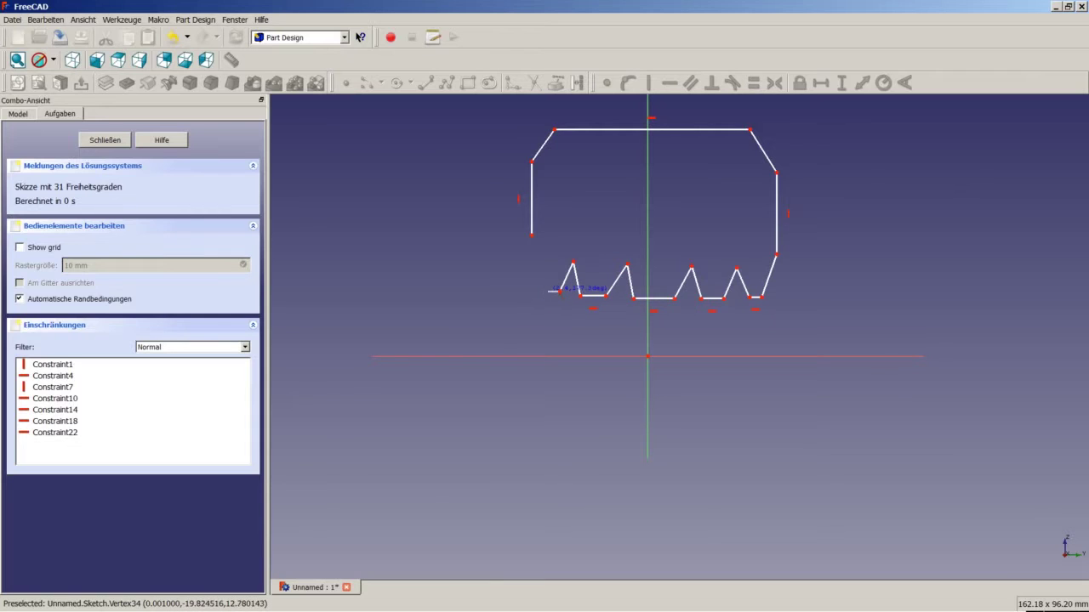
click(549, 292)
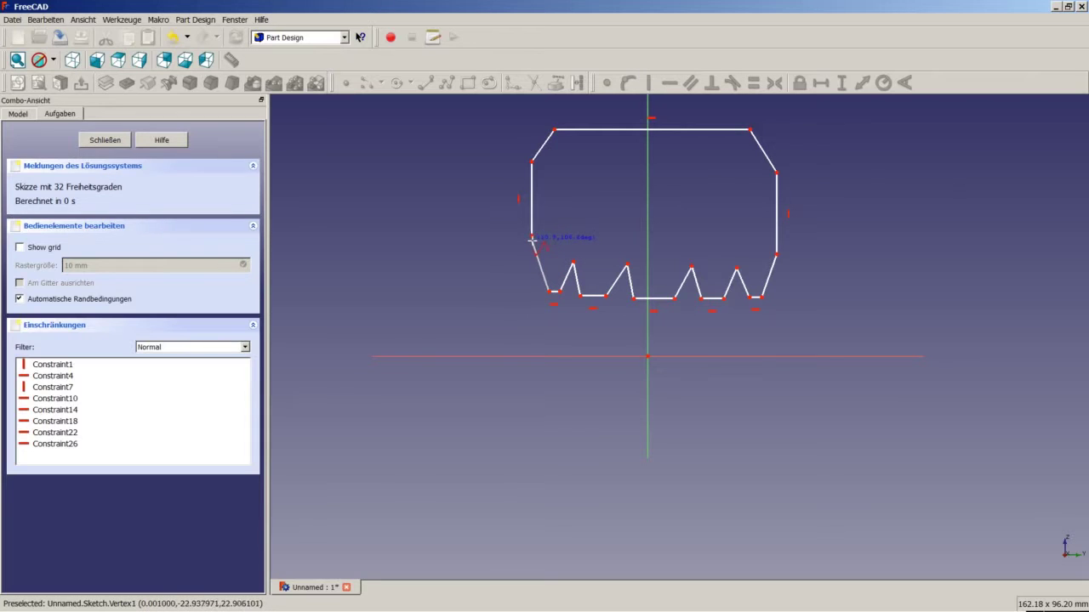
click(532, 234)
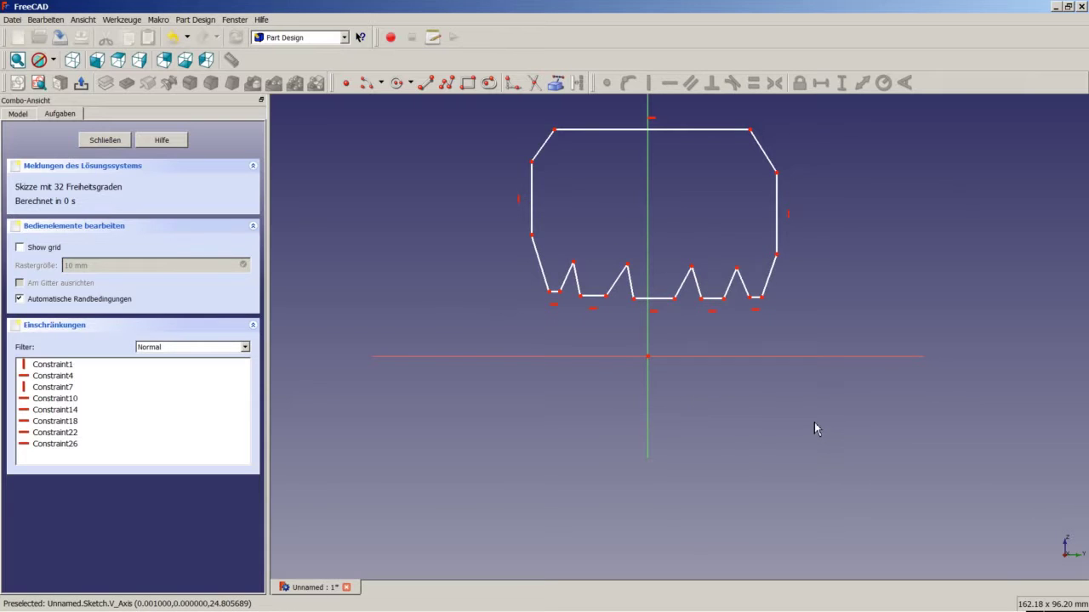
Step: Leave the sketch, save the document as Roboter in the Tutorials folder, and show the Model tree
click(111, 141)
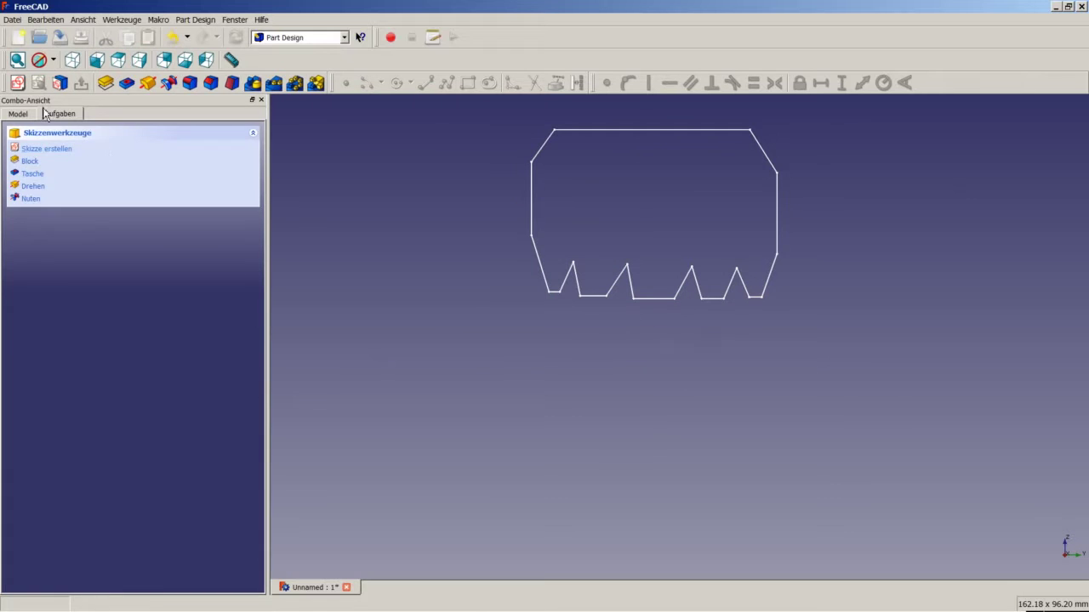
click(80, 38)
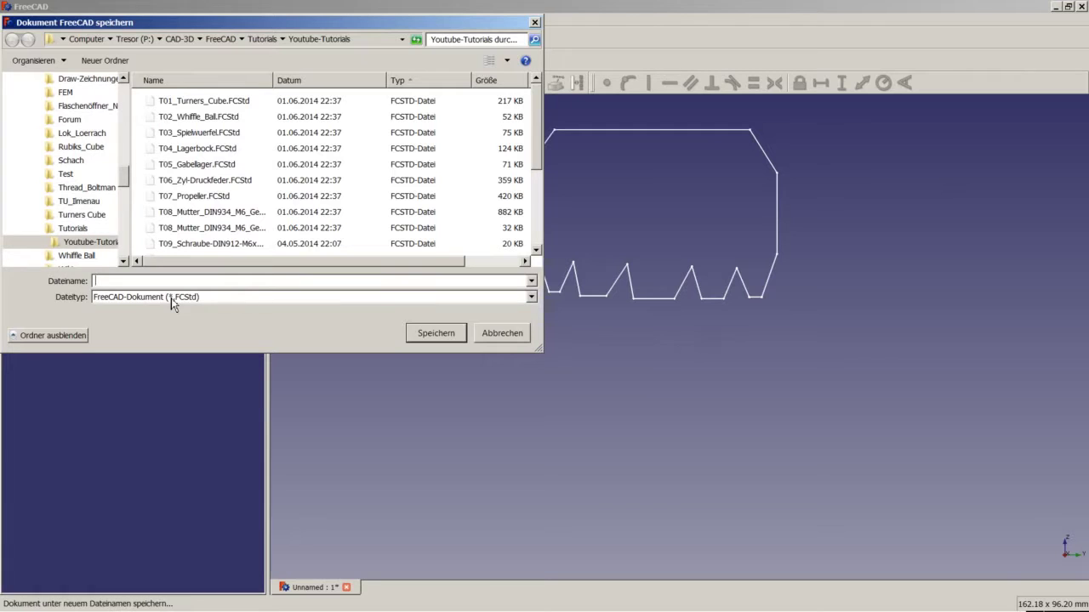
click(75, 228)
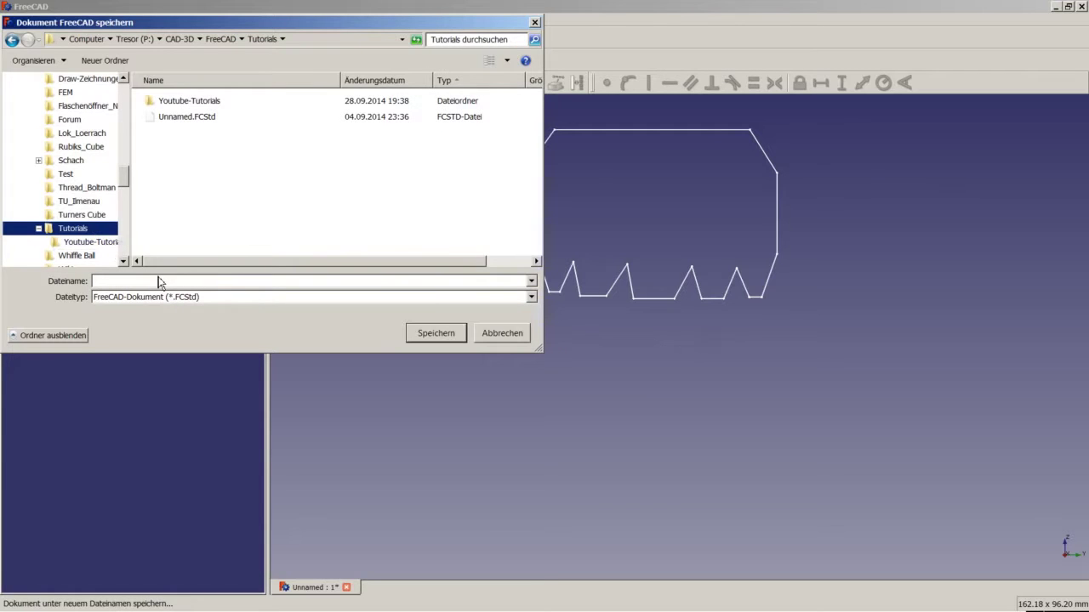
click(133, 280)
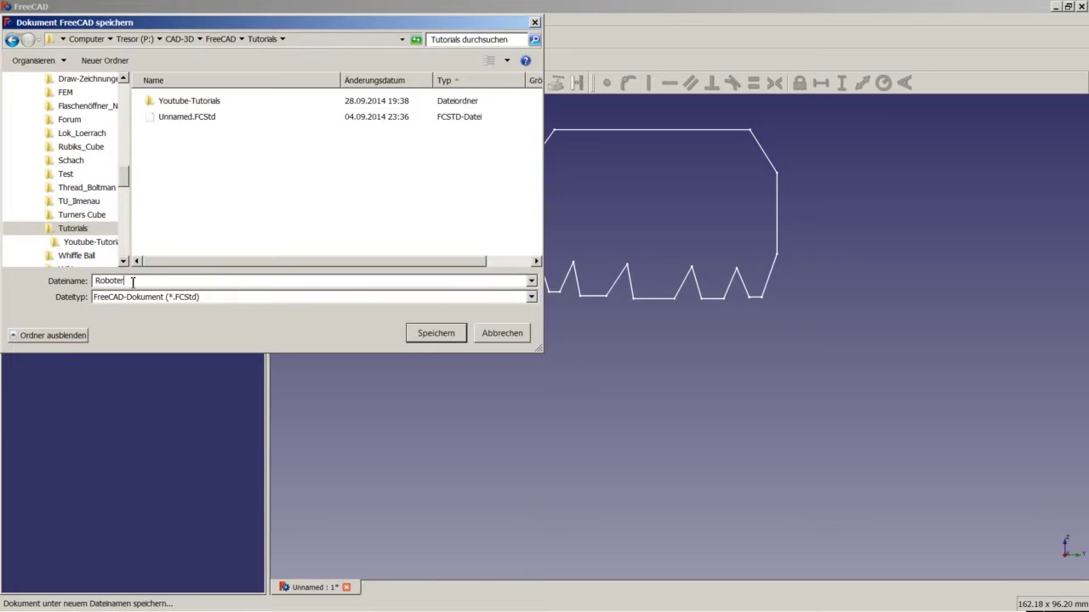
key(Return)
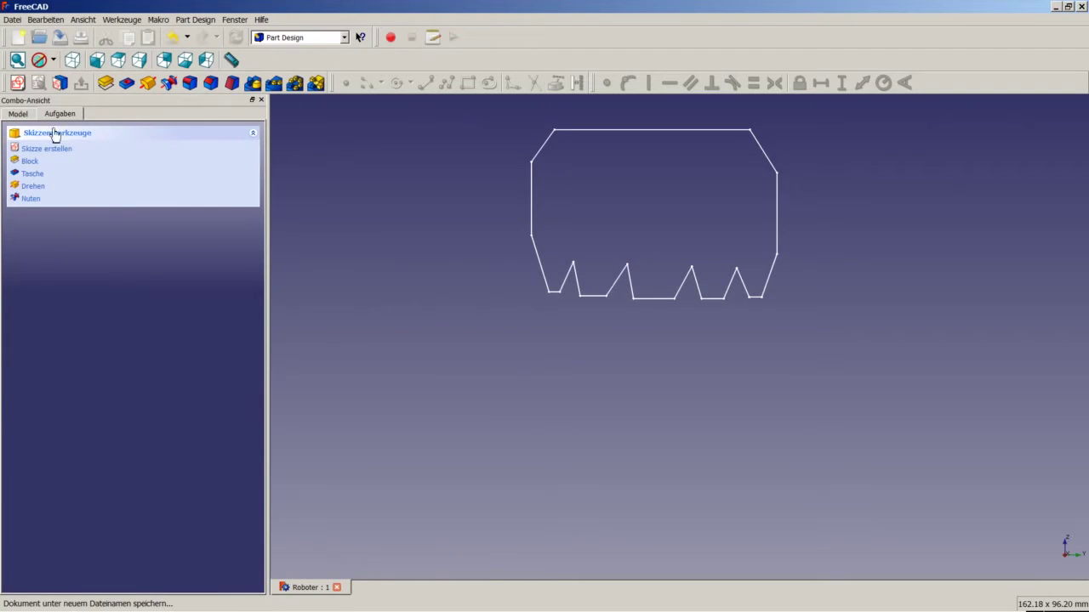
click(25, 114)
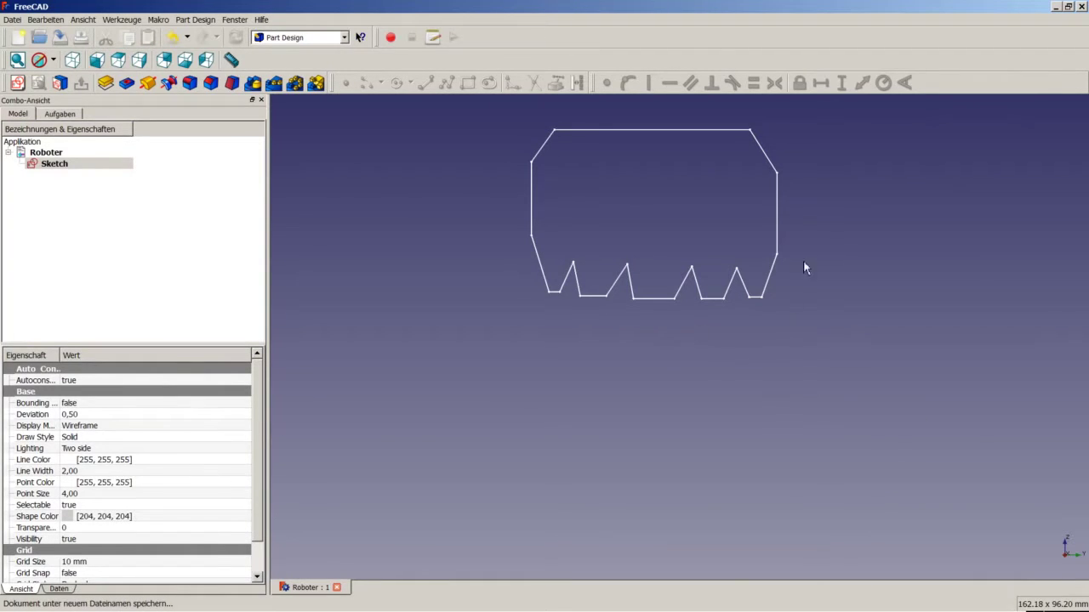
Step: Reopen the sketch and make the two top corners symmetric about the vertical axis
right_click(119, 164)
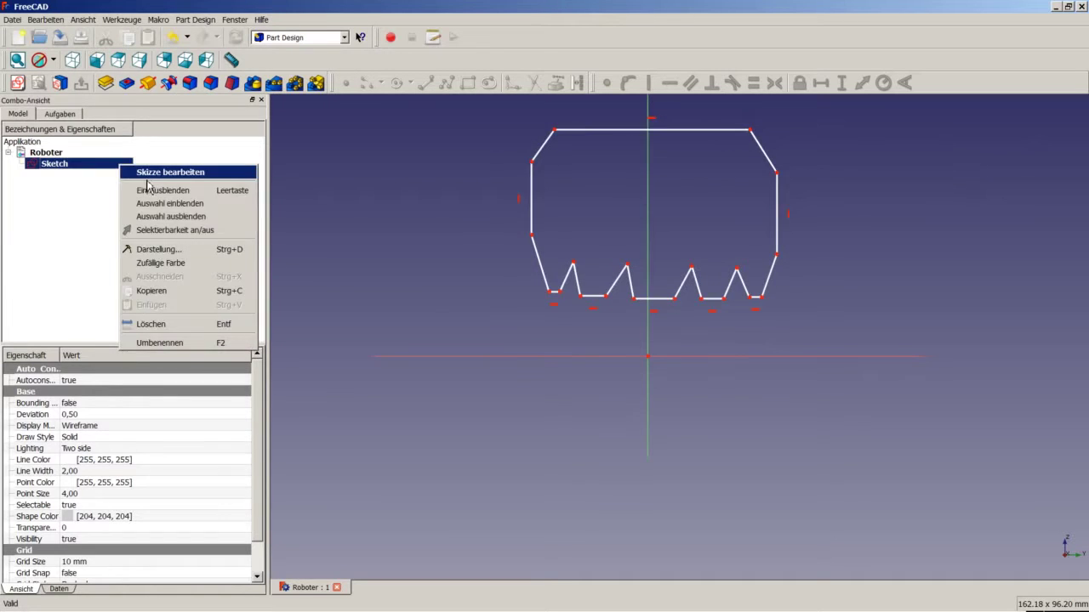
click(153, 174)
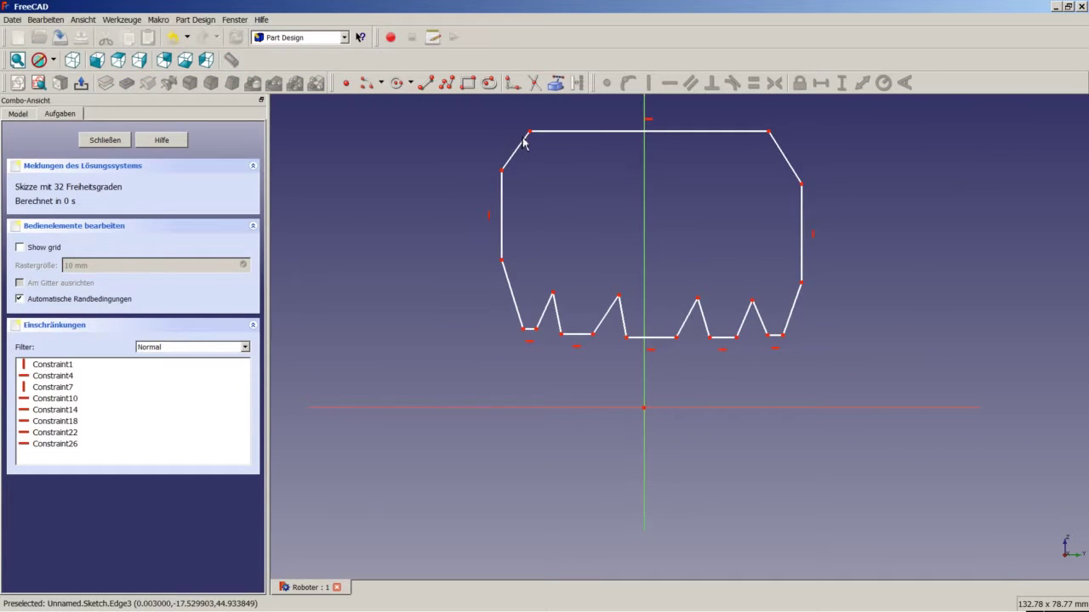
click(530, 132)
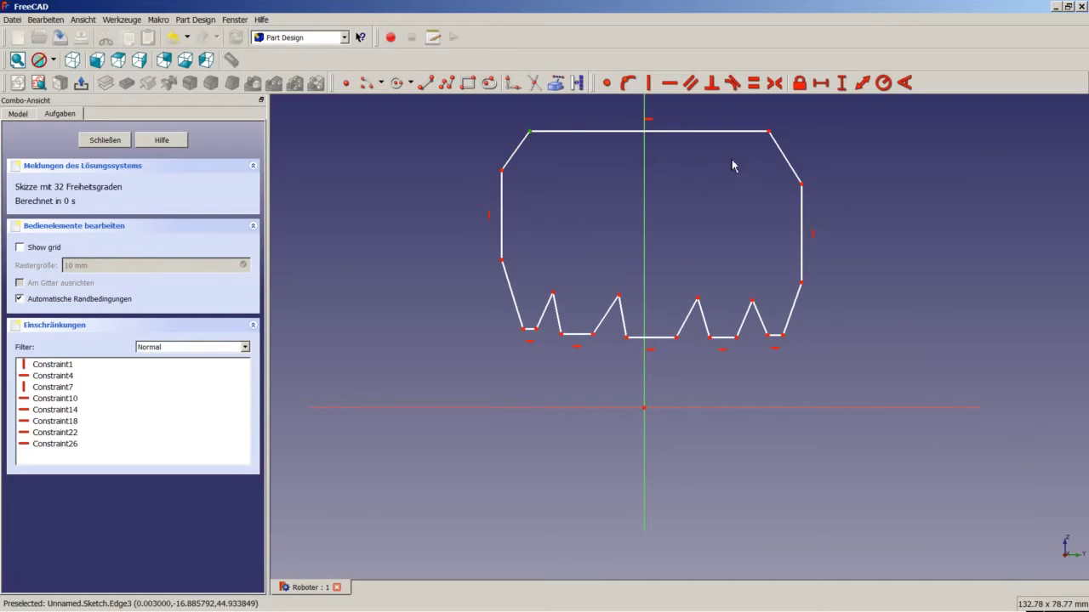
click(770, 134)
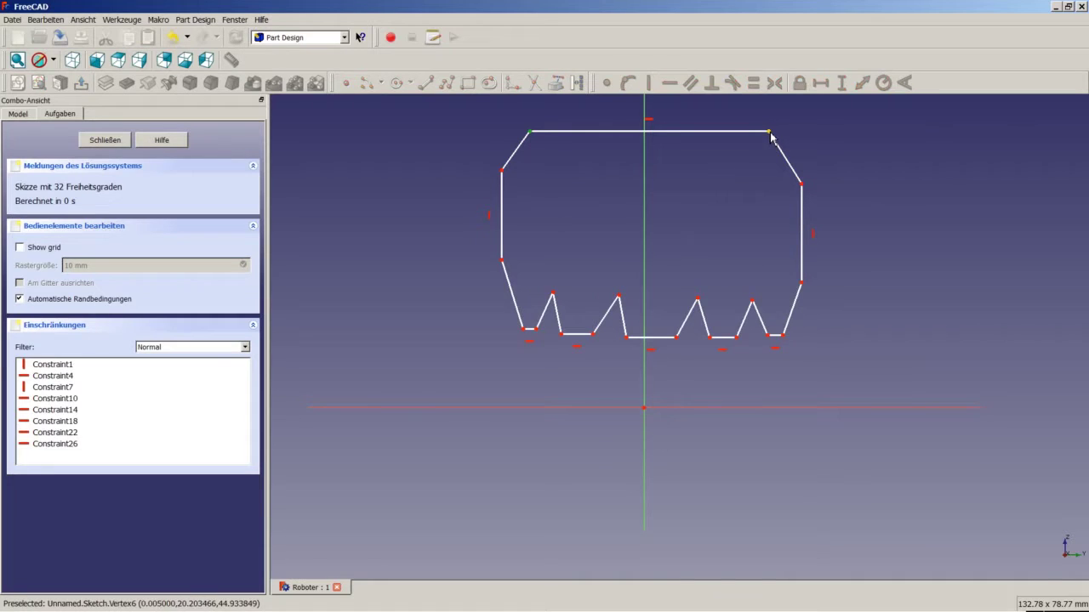
click(644, 166)
click(774, 83)
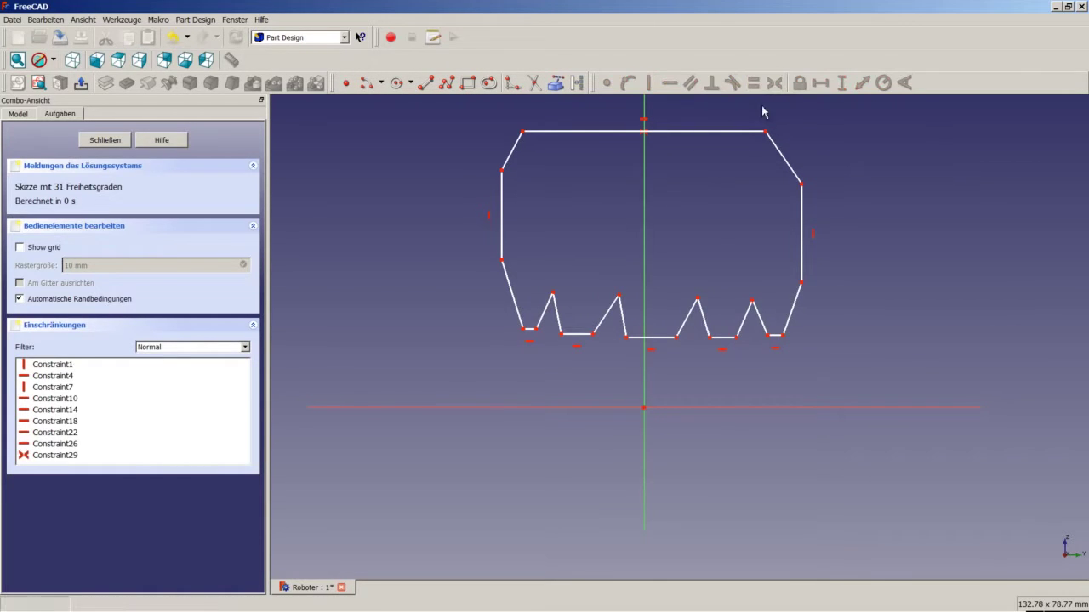
Step: Make the two upper slanted edges equal and the two vertical side edges equal
click(514, 151)
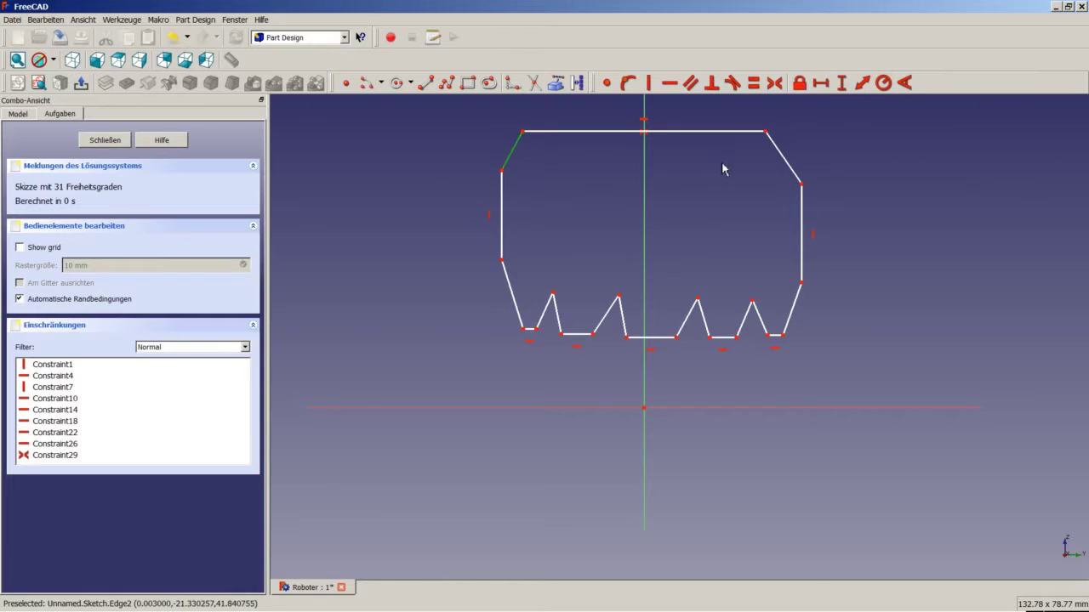
click(780, 155)
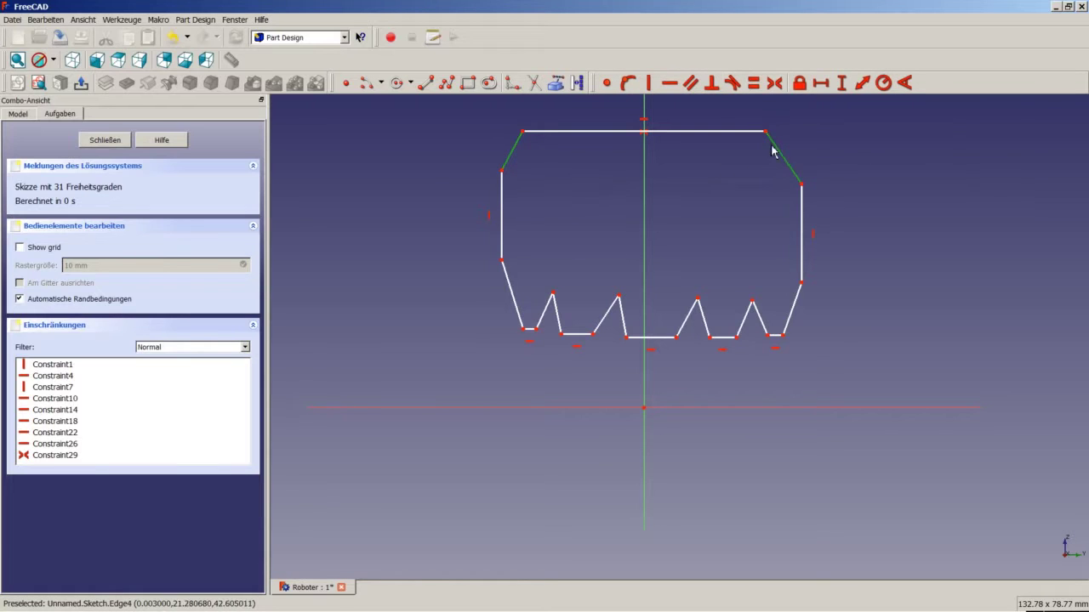
click(752, 82)
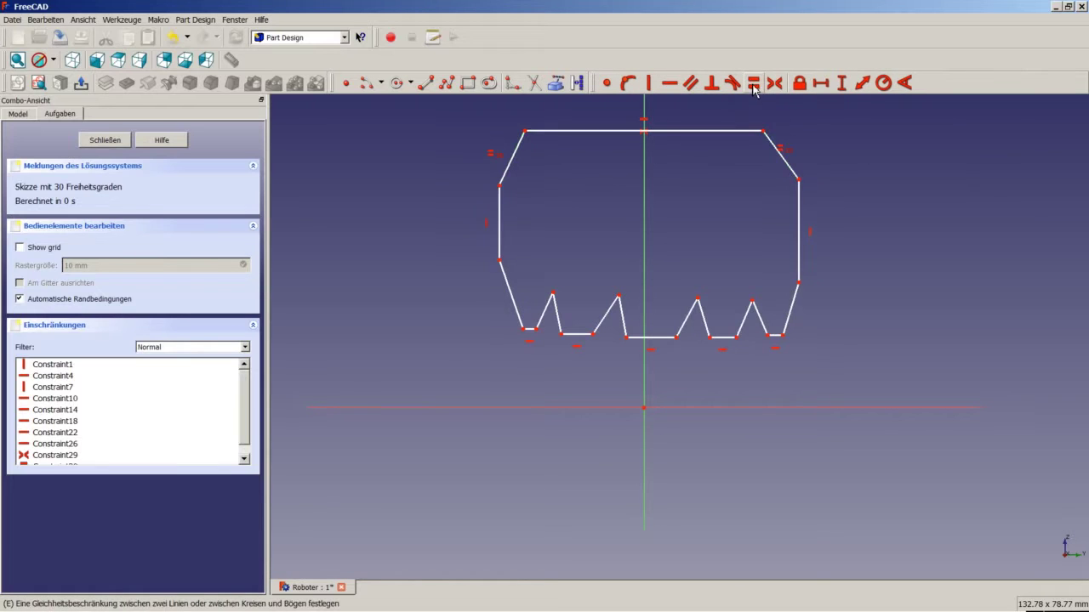
click(799, 232)
click(501, 235)
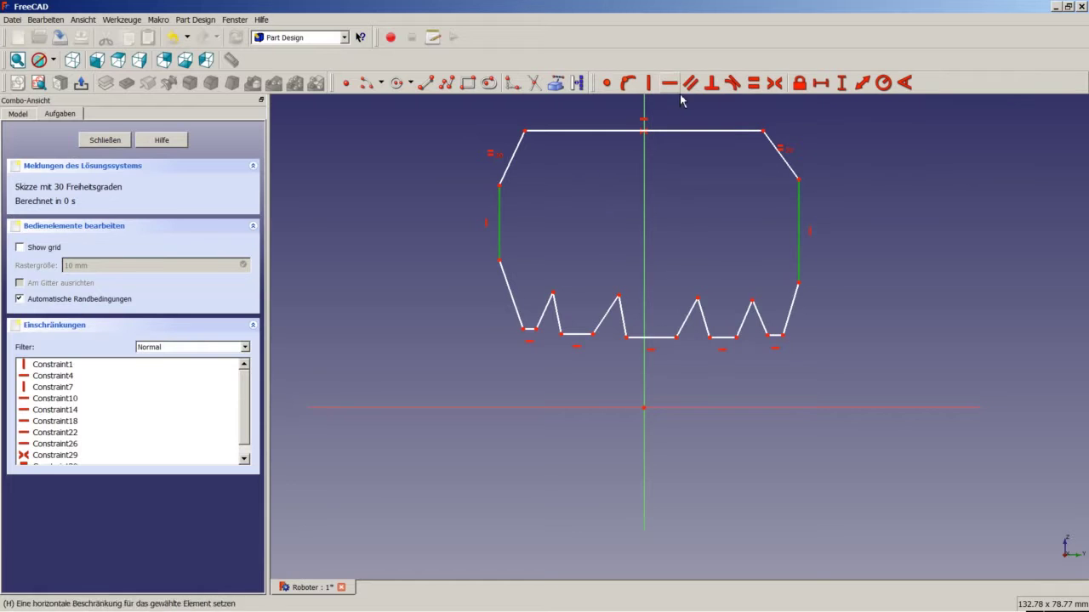
click(752, 84)
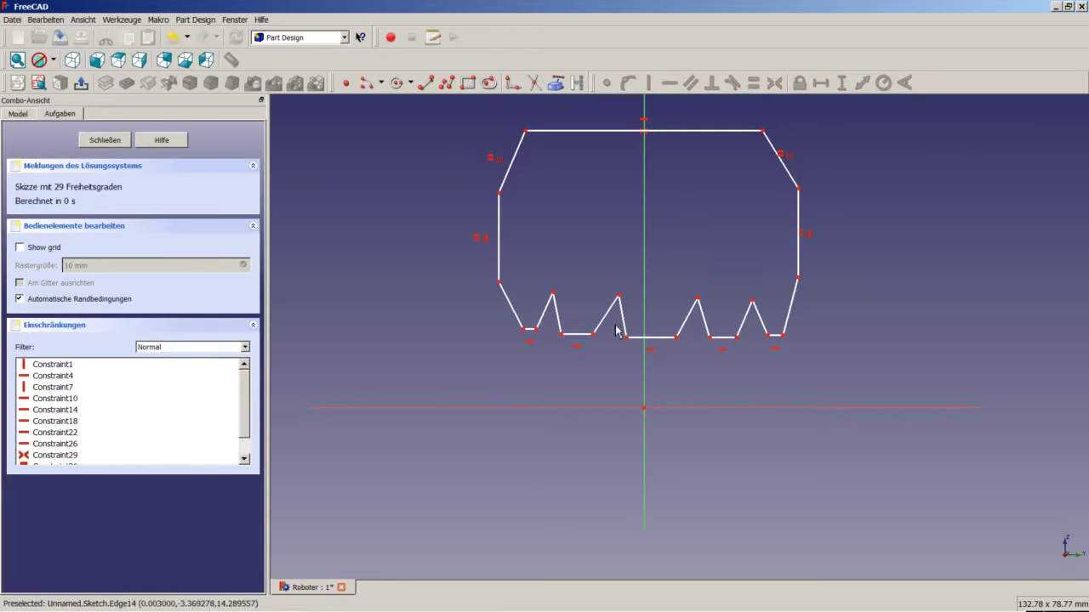
scroll(604, 285, up, 1)
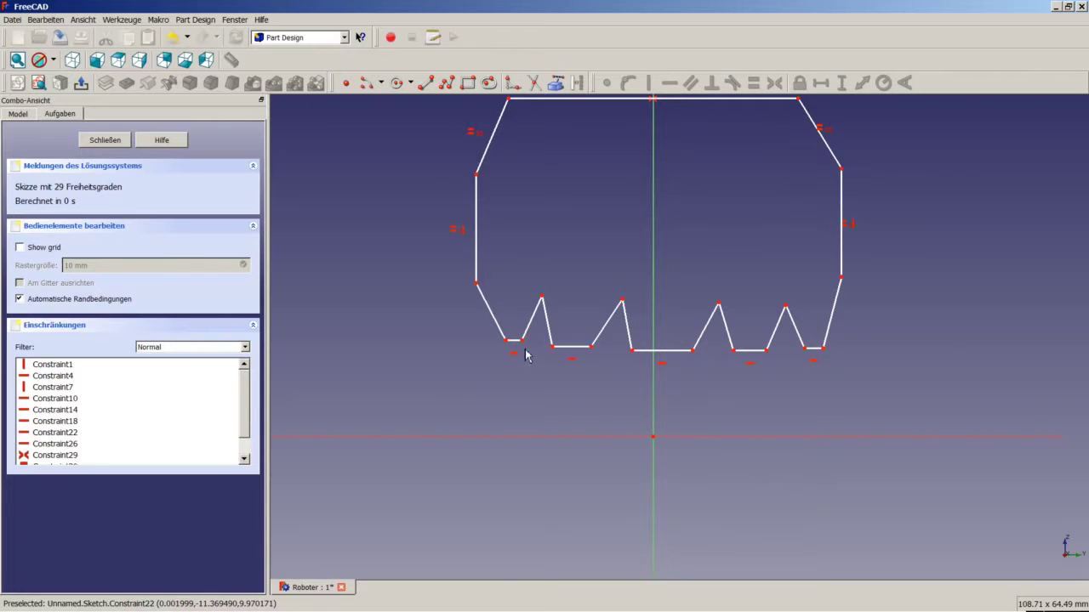
Step: Constrain the bottom vertices onto their adjacent bottom edges with Point-on-Object
click(767, 352)
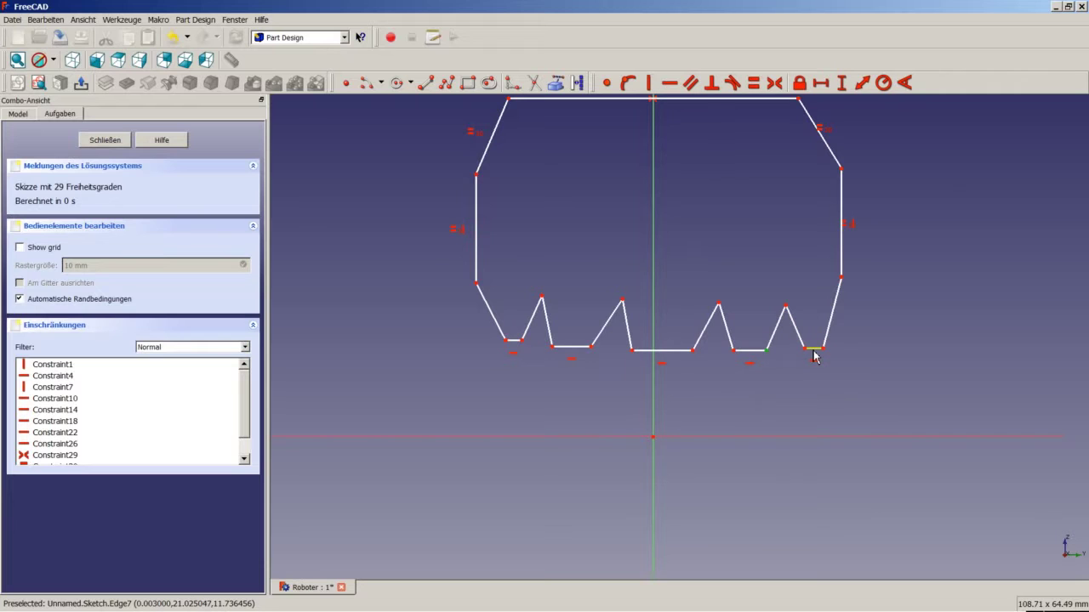
click(814, 354)
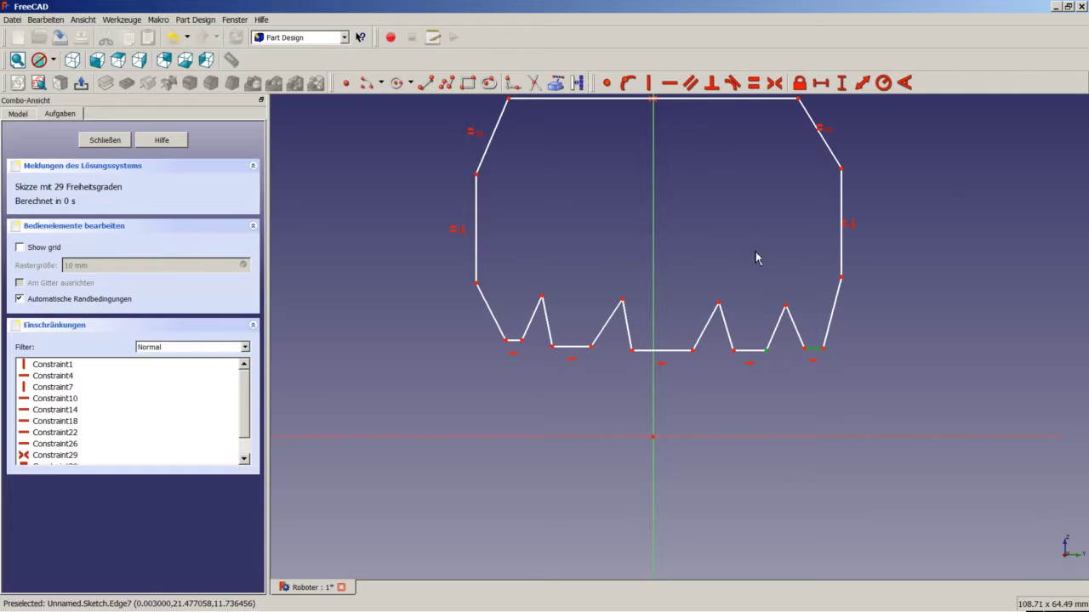
click(634, 87)
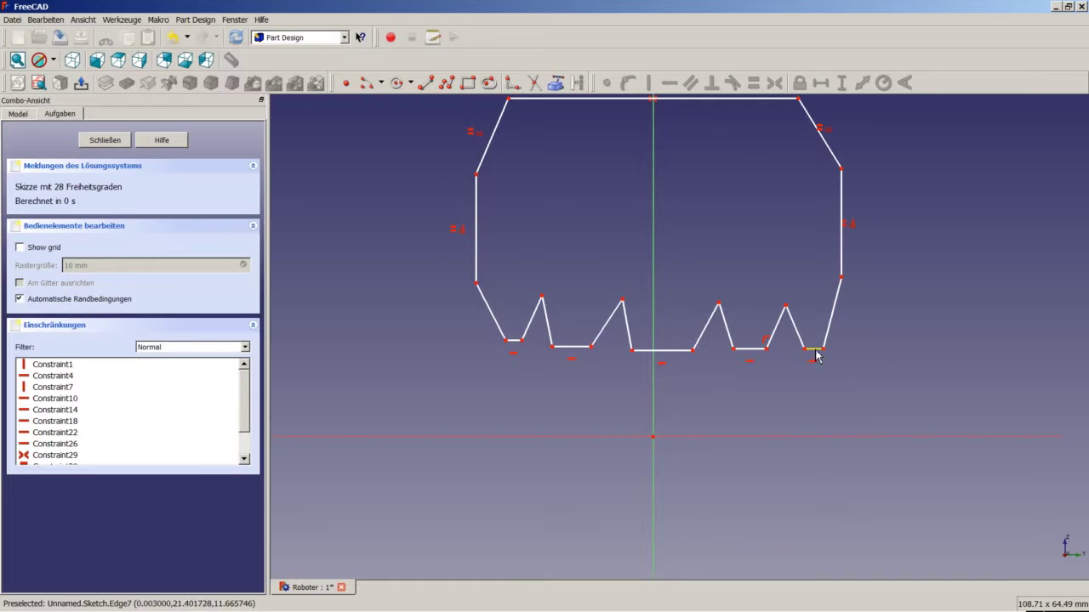
click(694, 350)
click(750, 355)
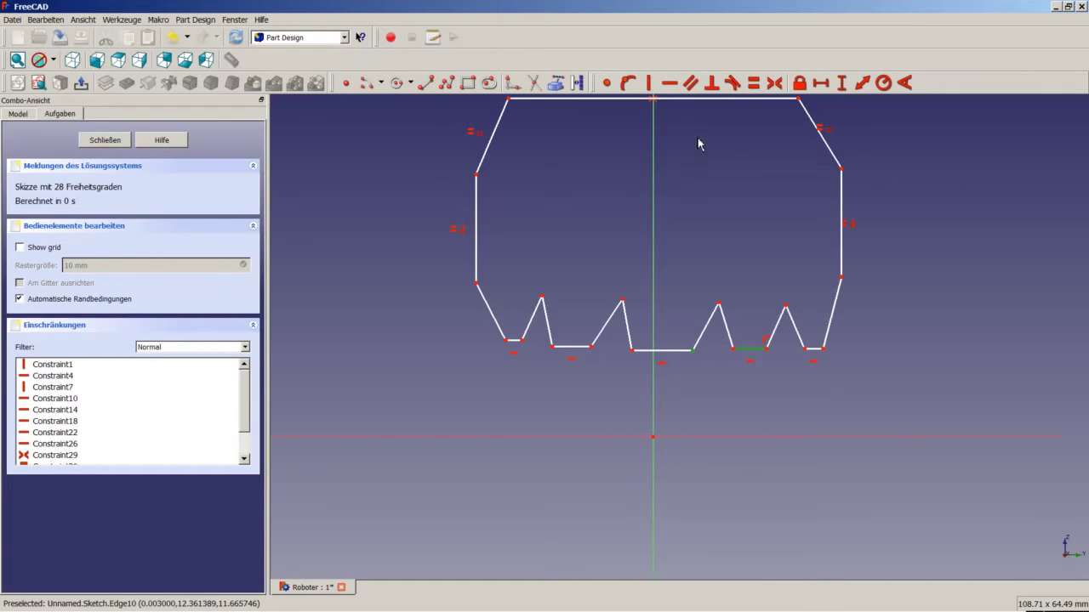
click(650, 83)
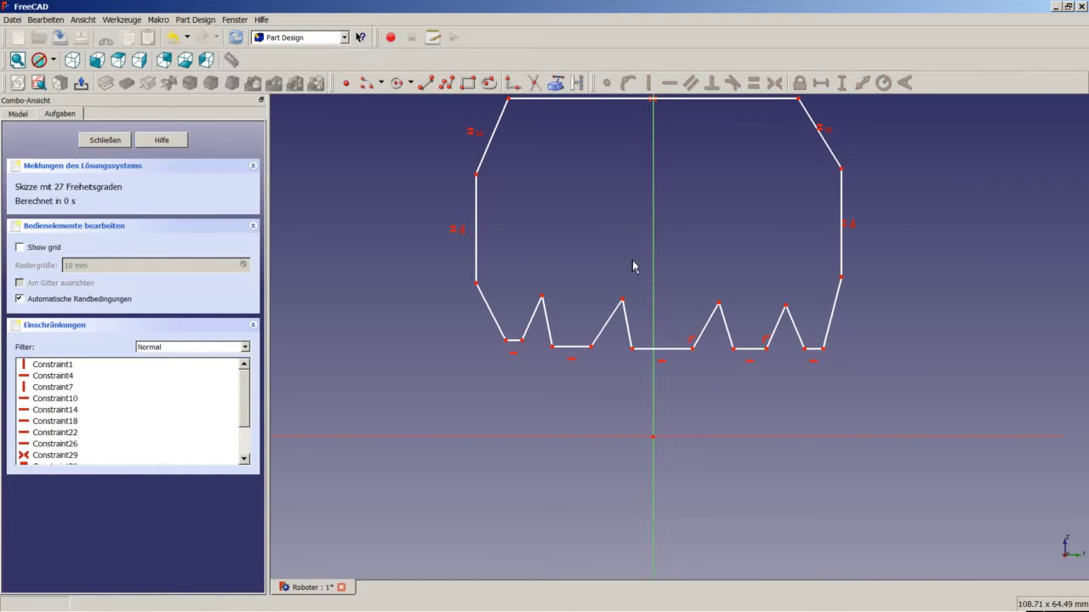
click(648, 349)
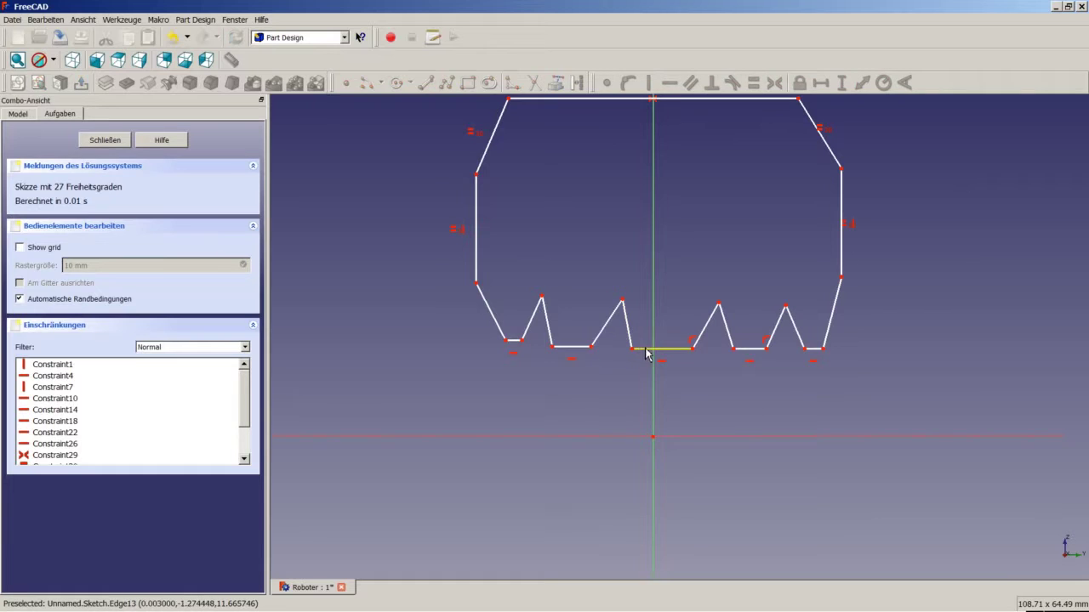
click(591, 347)
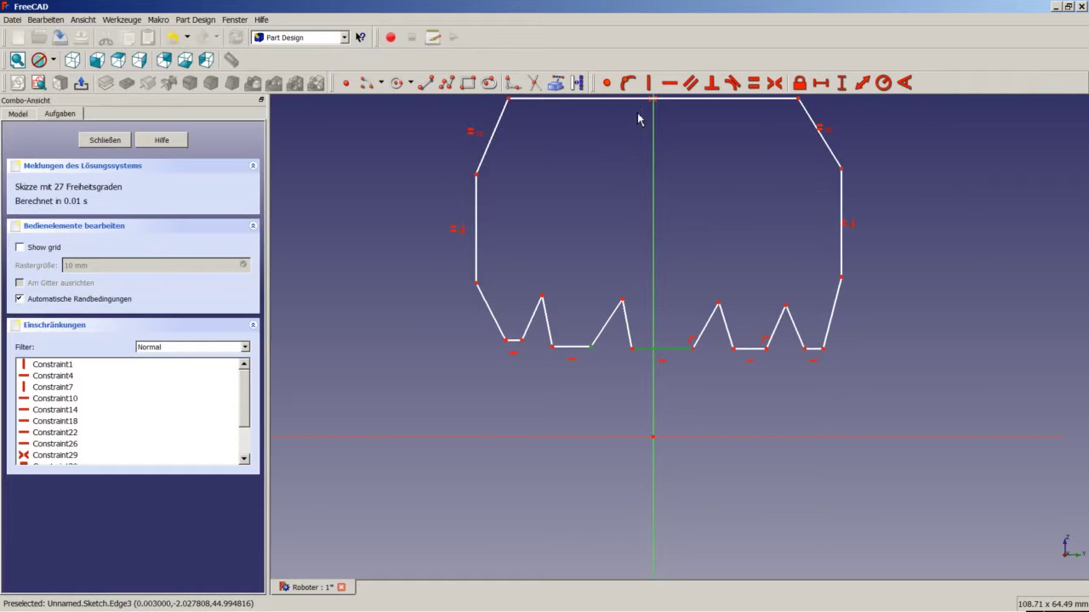
click(628, 84)
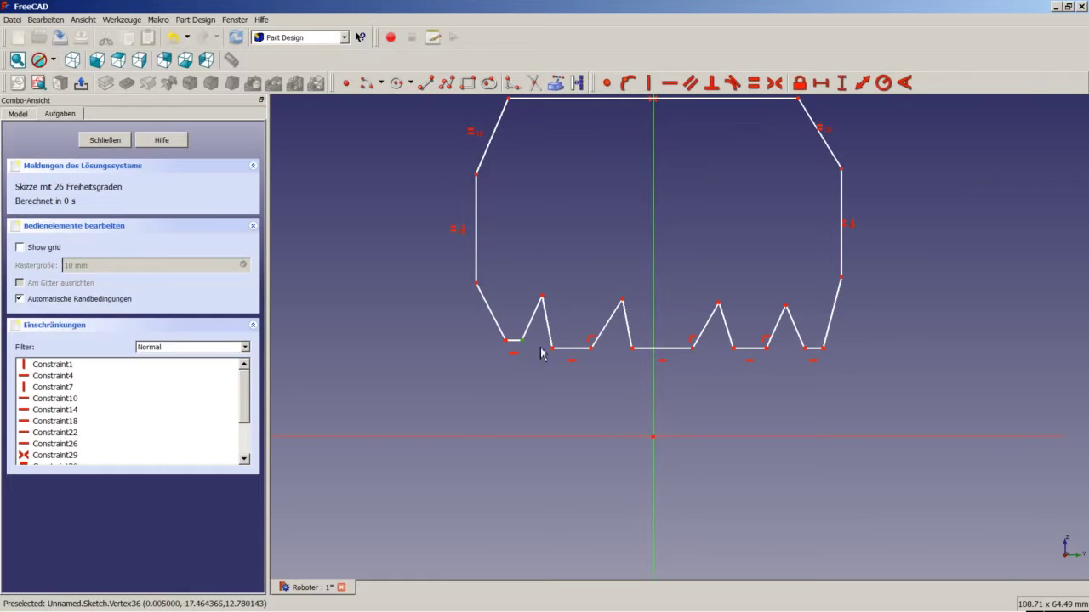
click(568, 348)
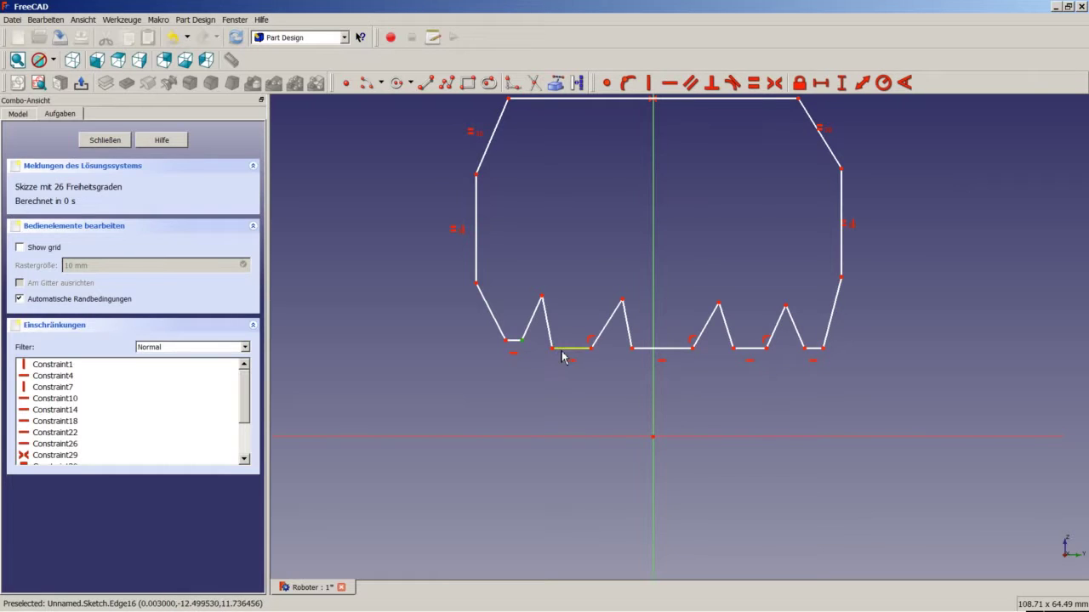
click(629, 82)
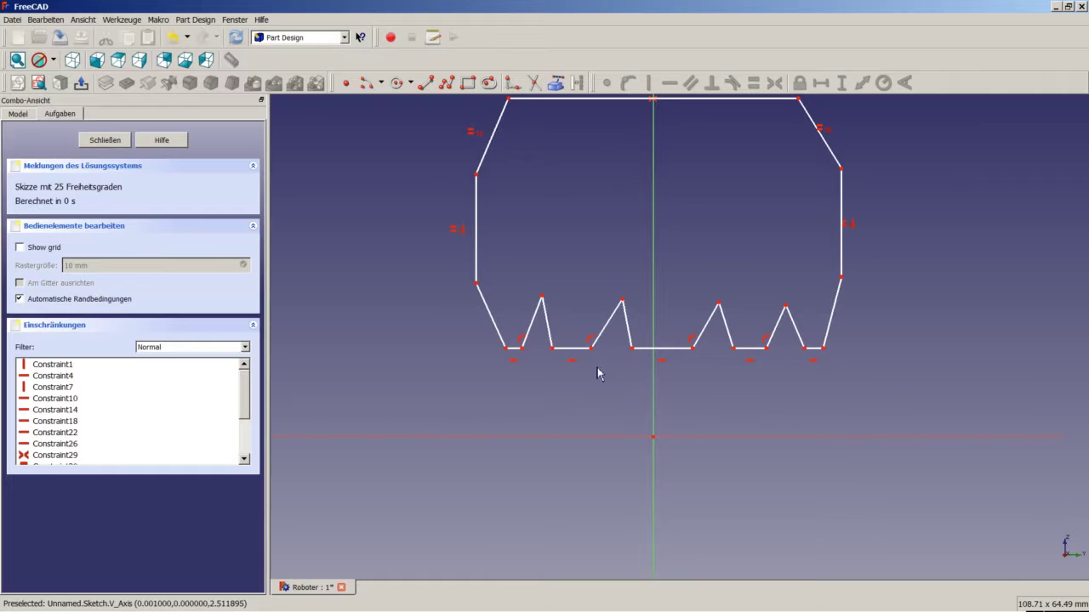
Step: Make the three flat bottom segments equal and the two short end edges equal
click(573, 348)
click(669, 356)
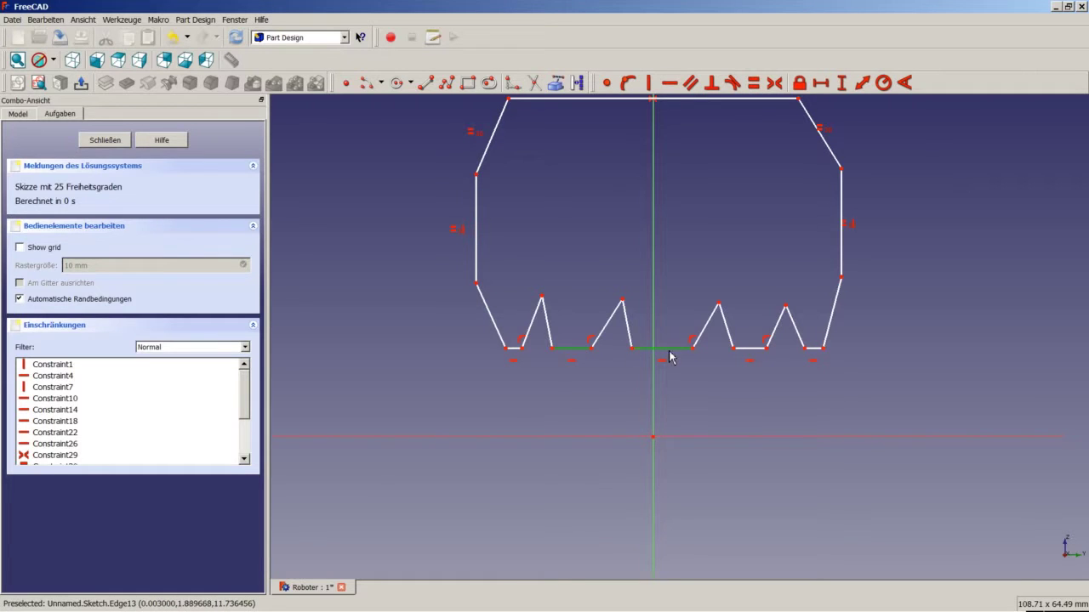
click(757, 351)
click(753, 82)
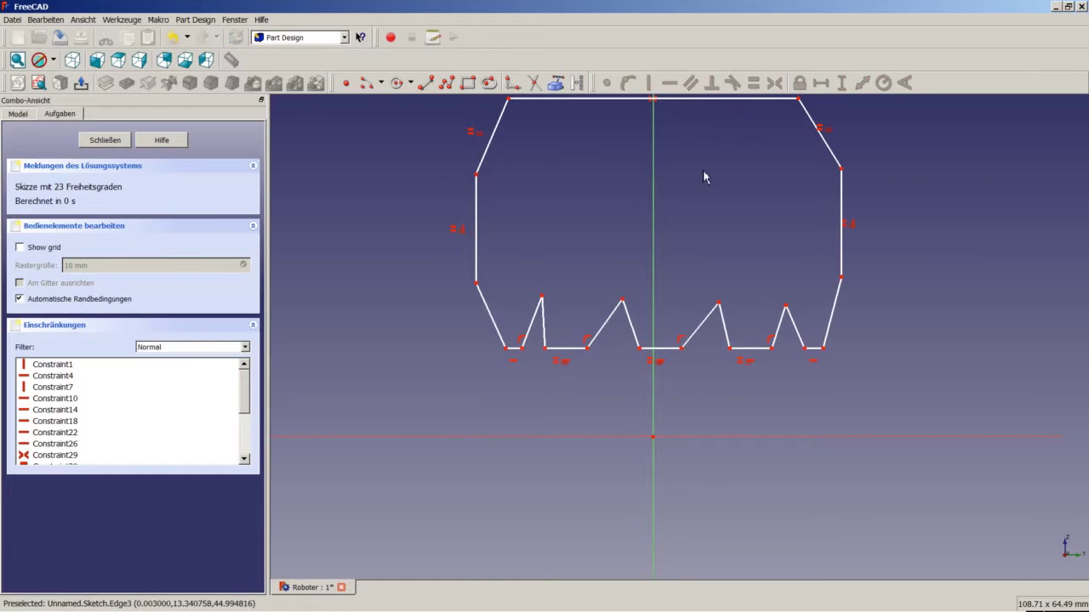
click(516, 349)
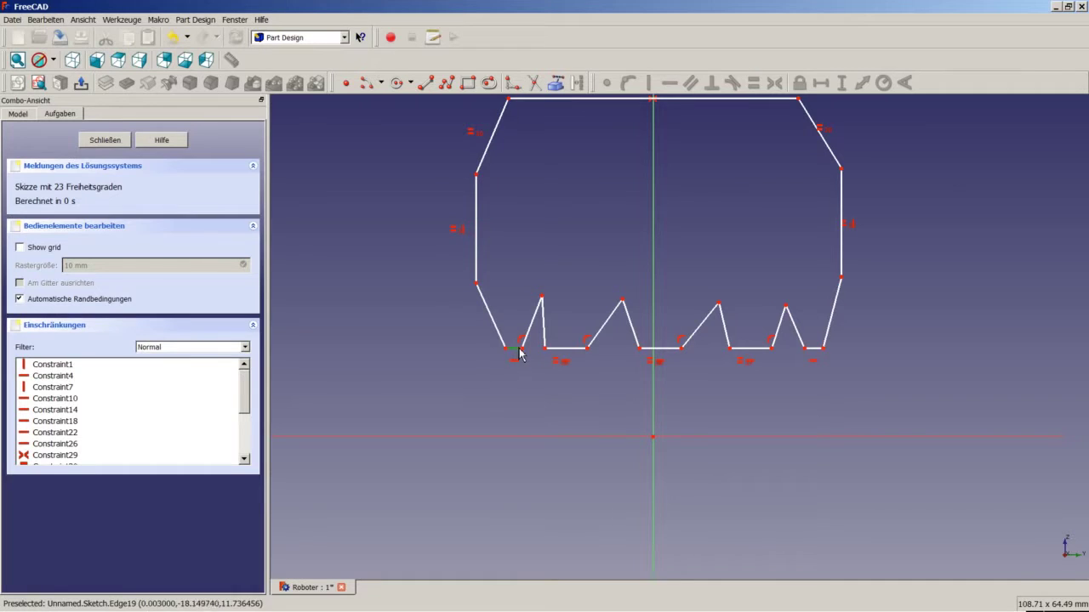
click(814, 349)
click(753, 82)
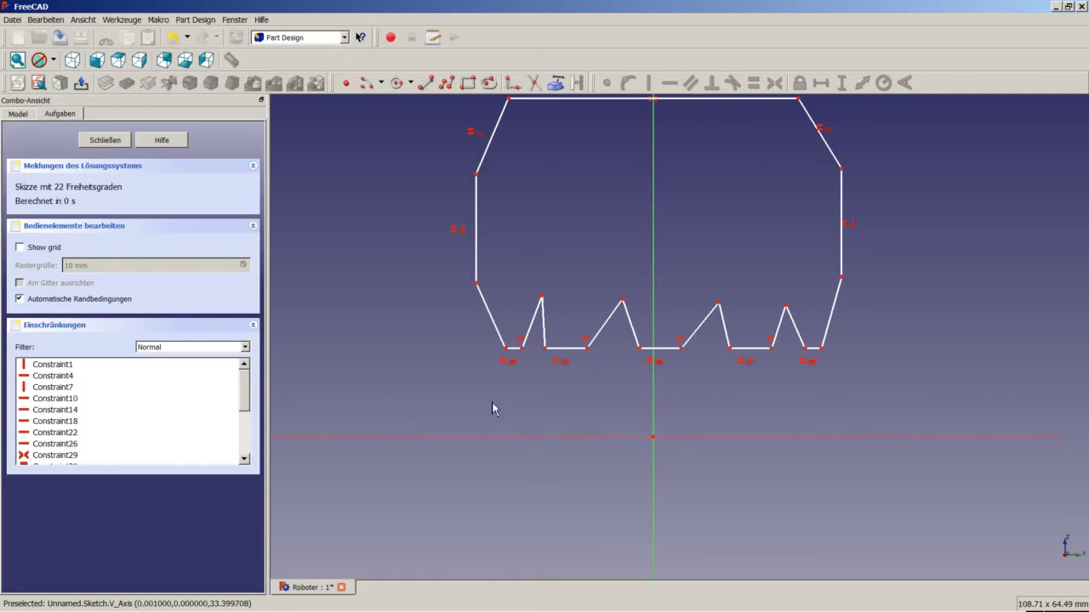
click(424, 83)
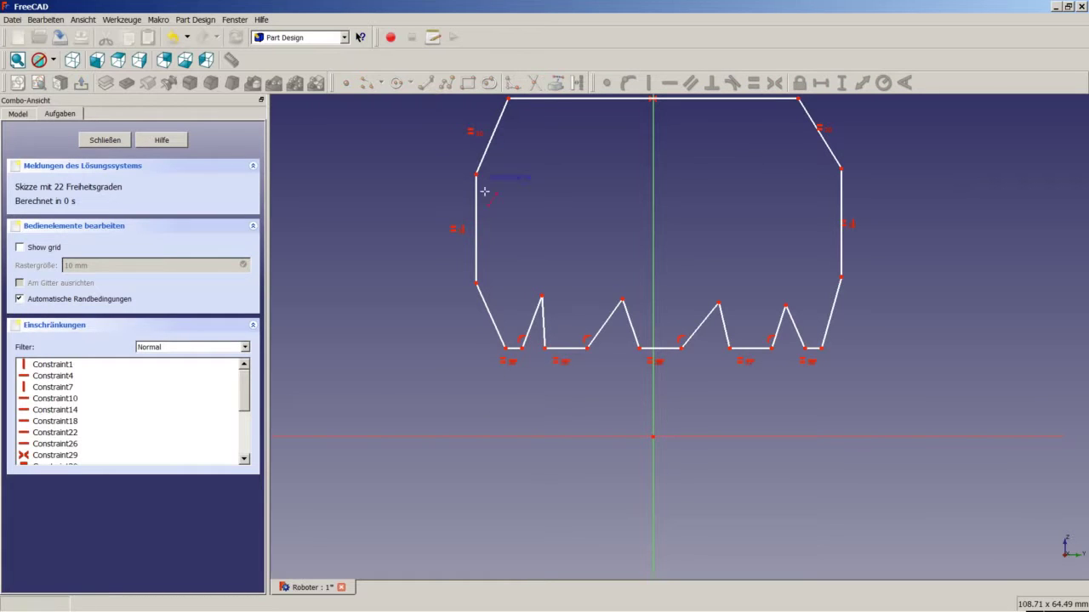
Step: Draw a horizontal construction line across the profile between the two side vertices
click(476, 283)
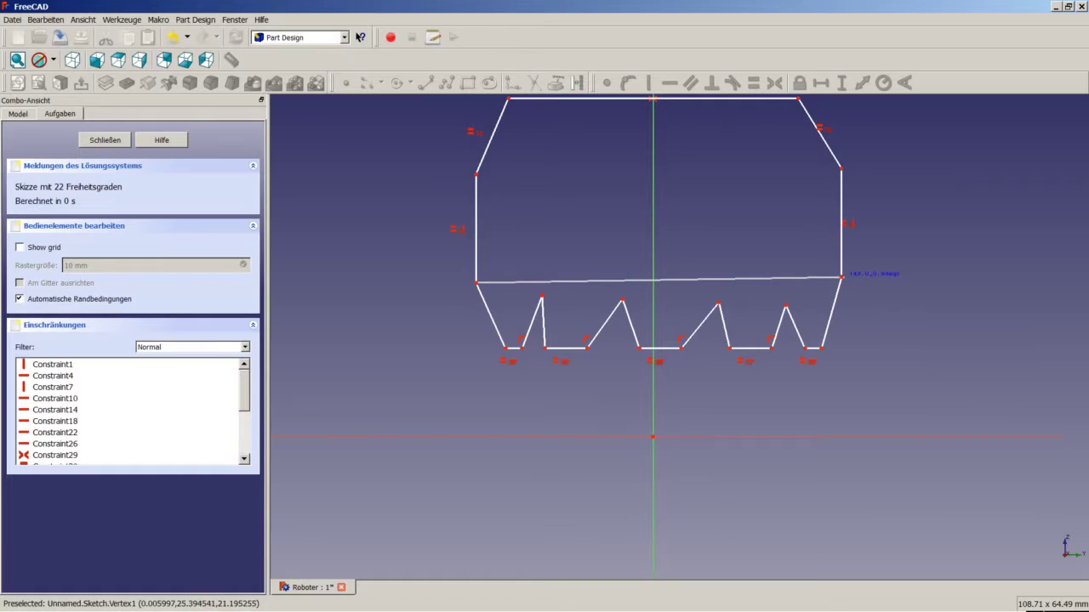
click(841, 277)
right_click(801, 298)
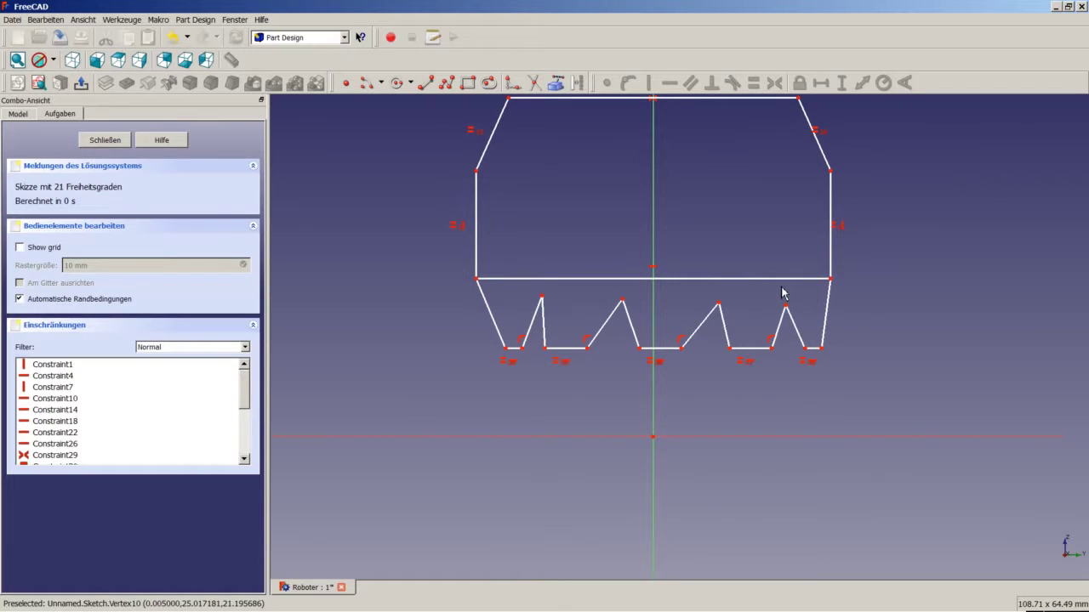
click(626, 280)
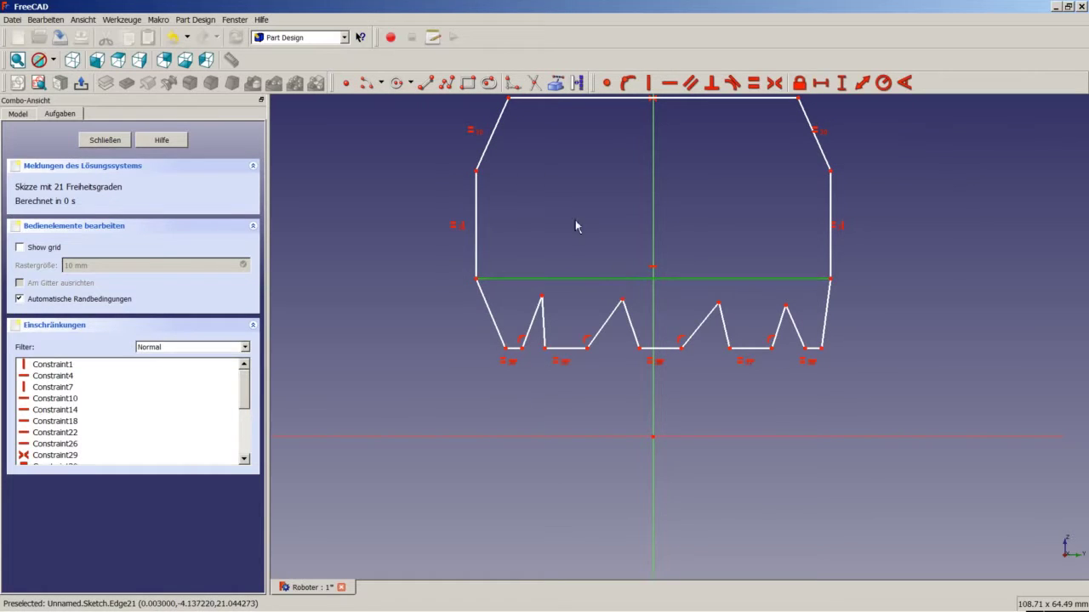
click(577, 83)
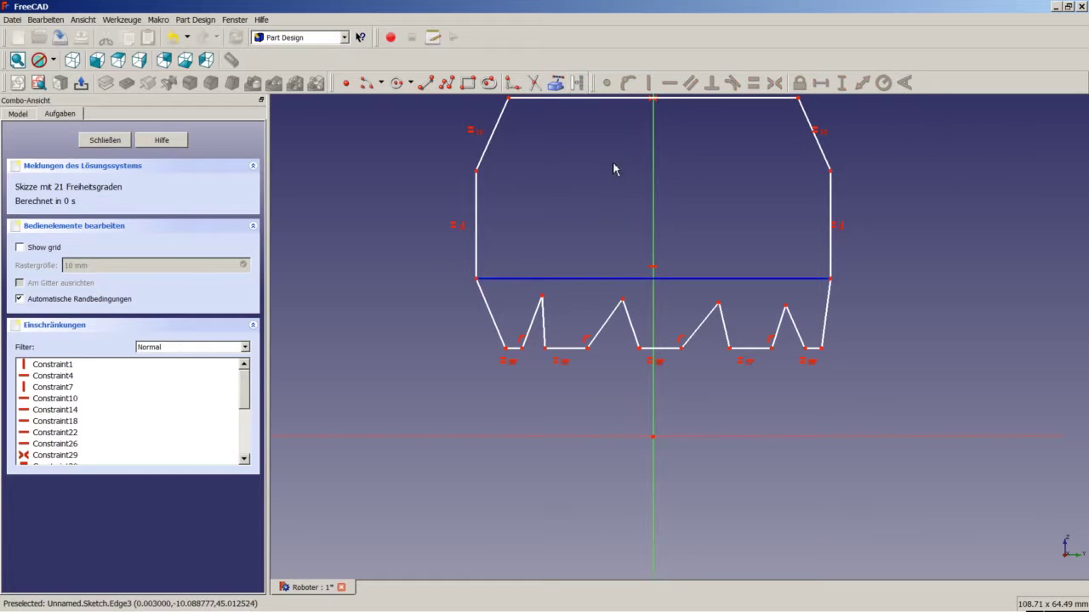
Step: Pin each of the four tooth peaks onto the horizontal construction line
click(558, 280)
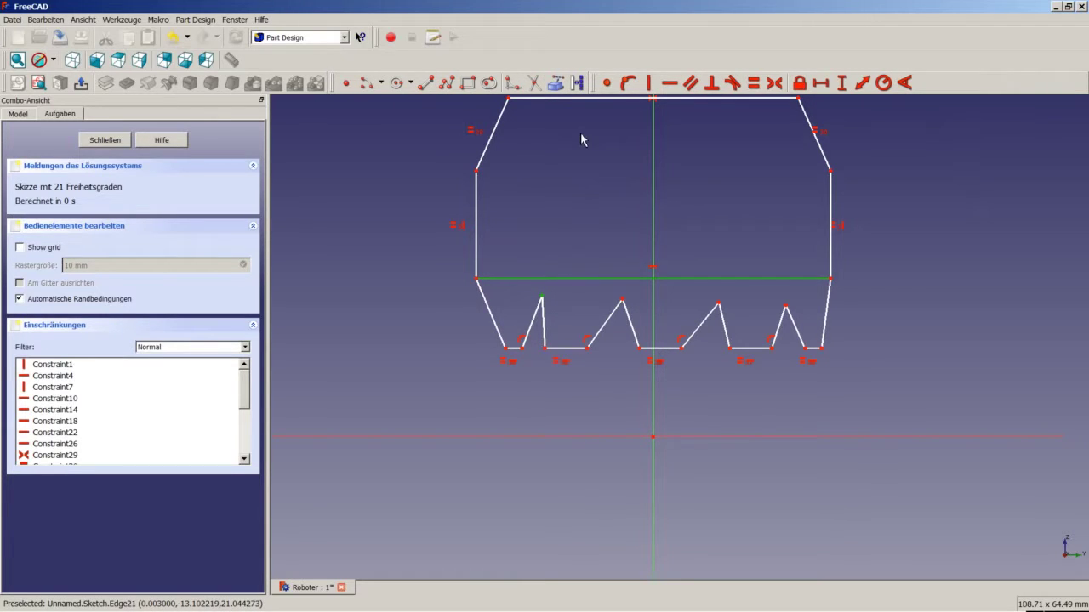
click(628, 83)
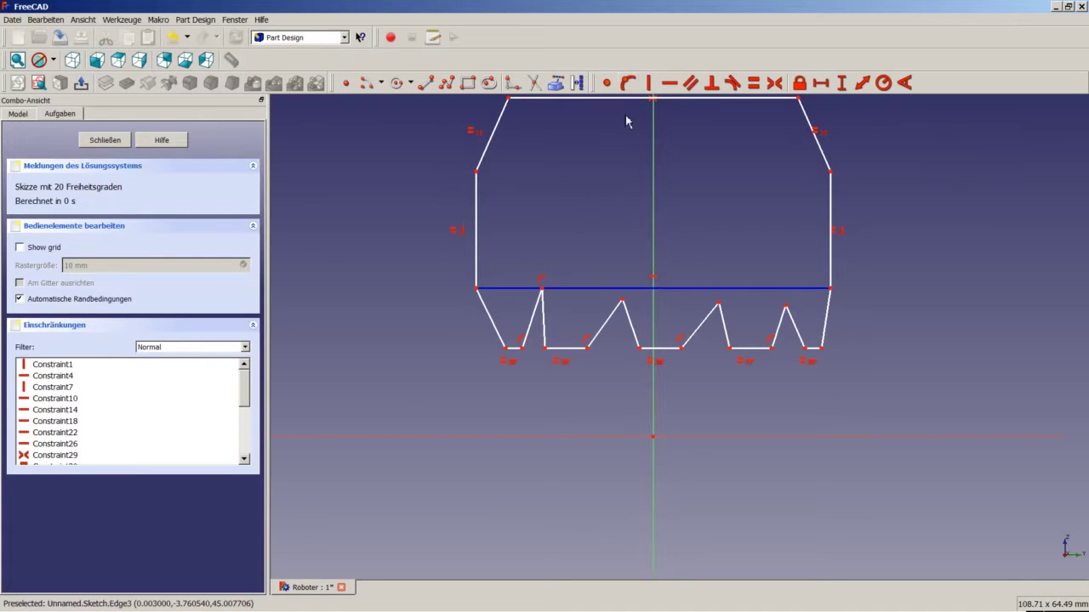
click(622, 300)
click(564, 290)
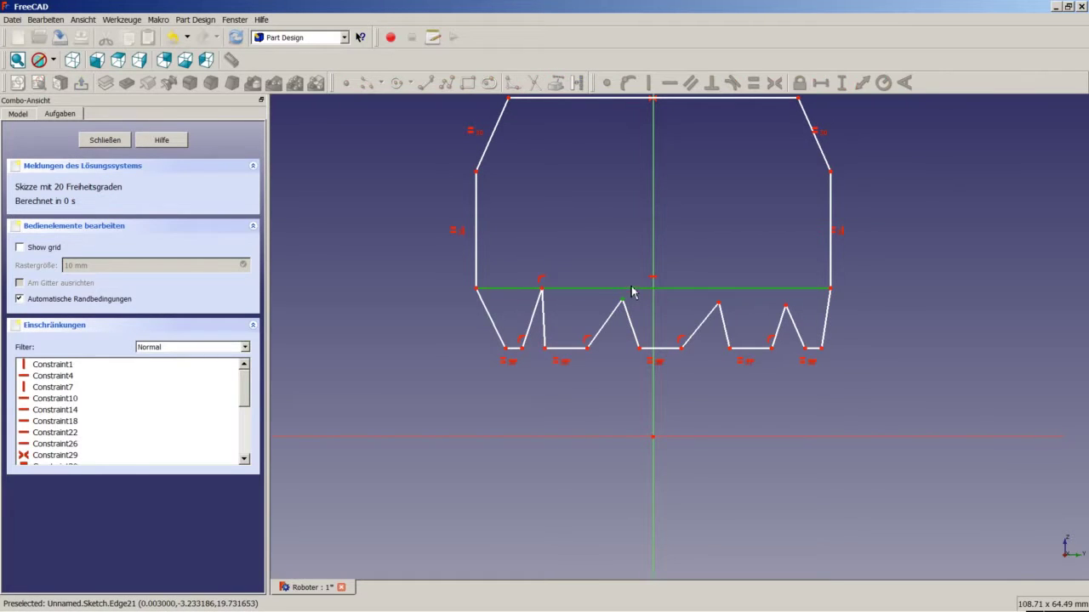
click(628, 83)
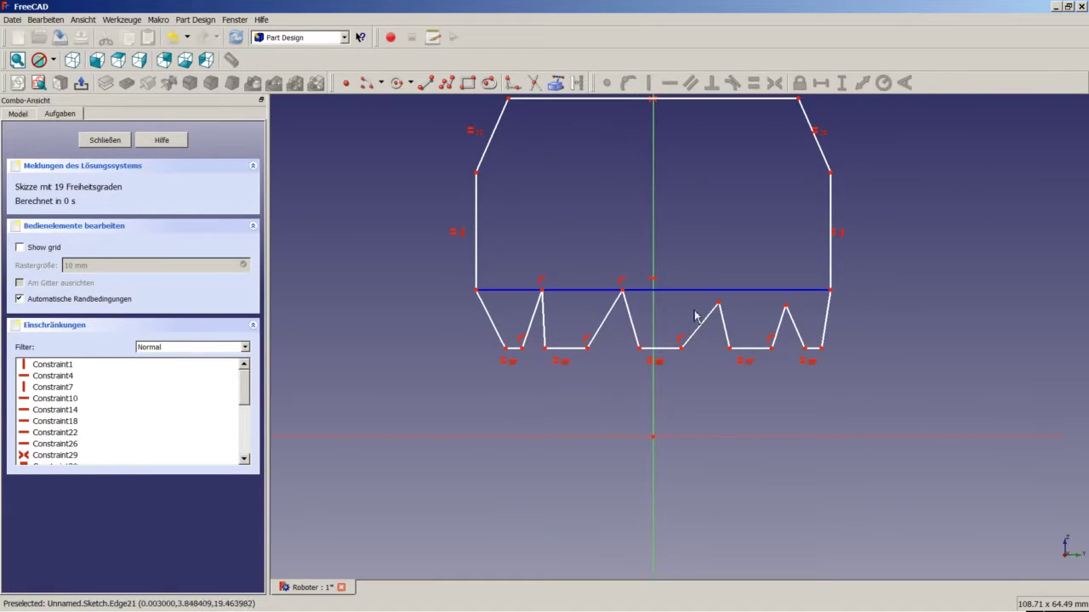
click(718, 305)
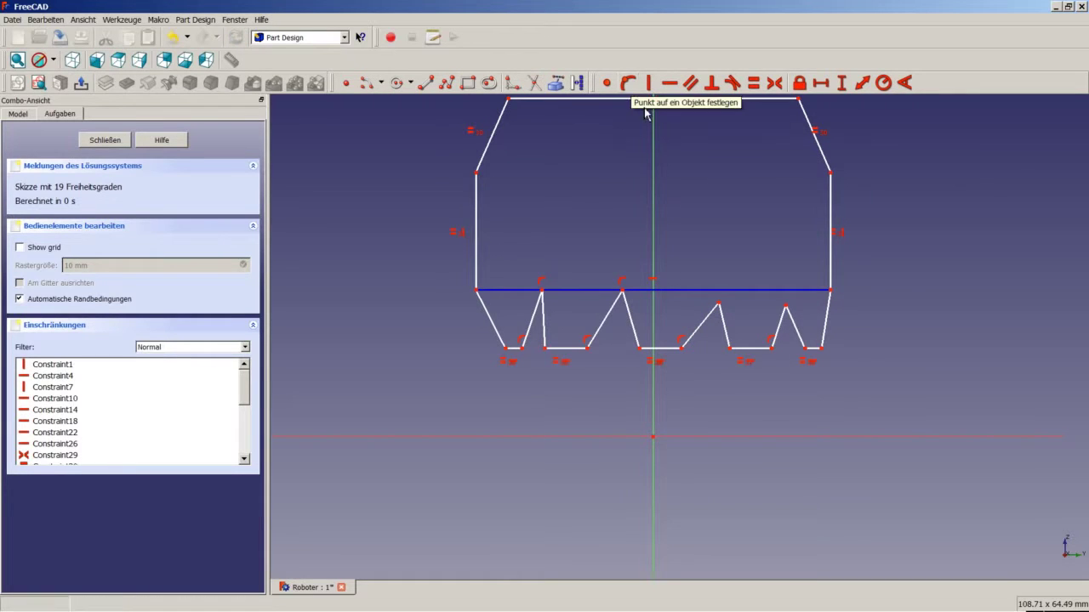
click(631, 87)
click(722, 291)
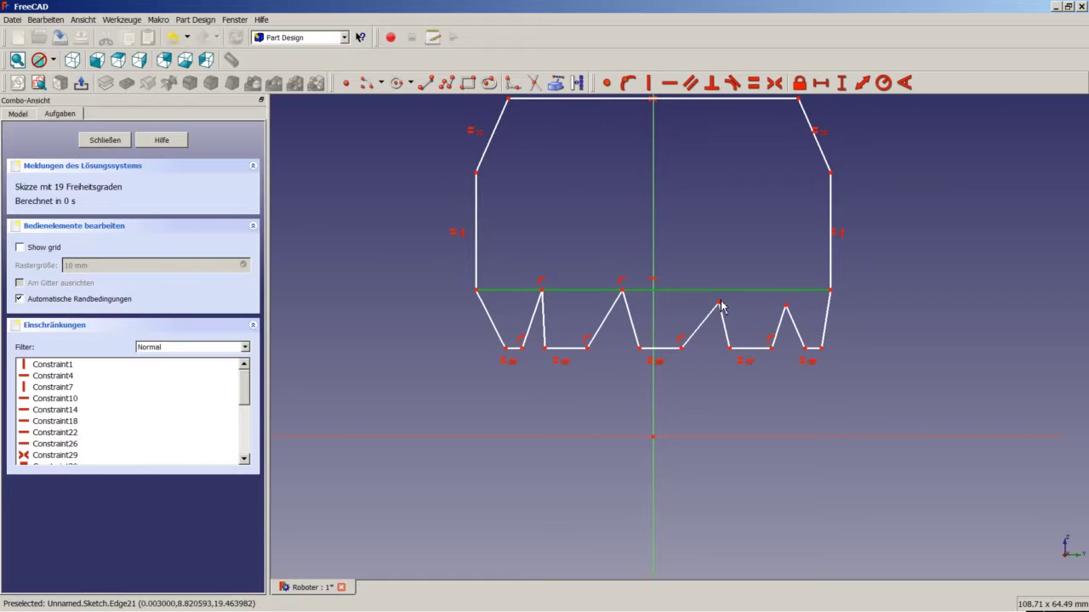
click(638, 87)
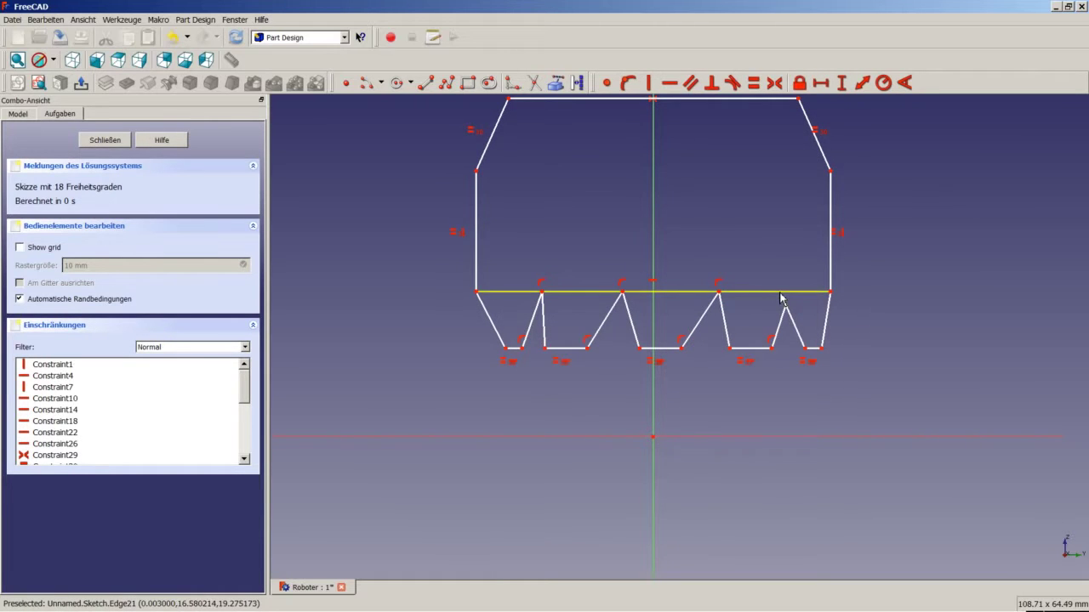
click(781, 295)
click(636, 87)
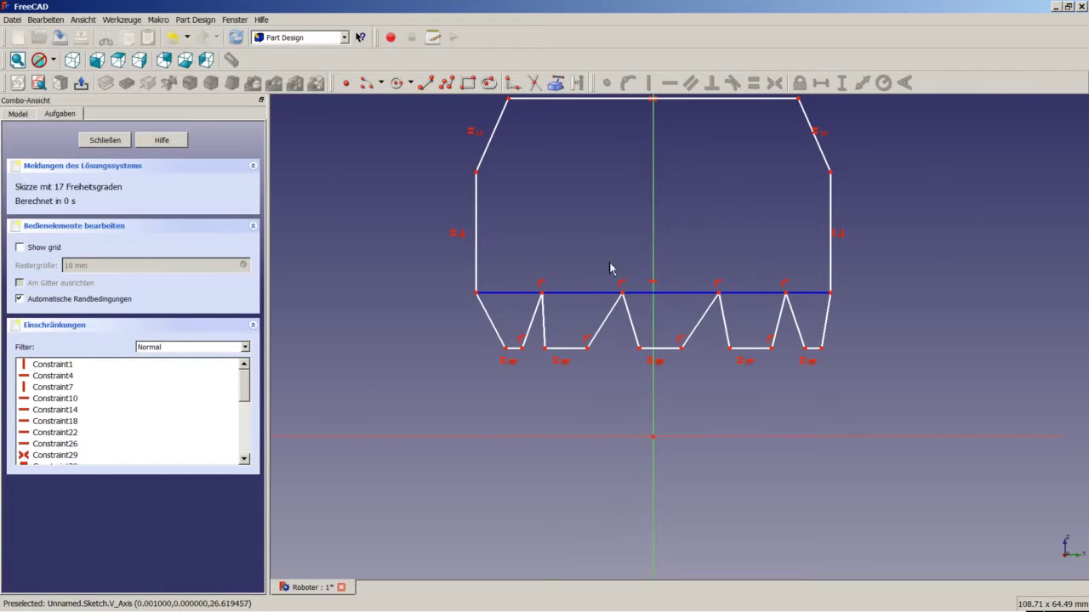
Step: Make all ten slanted tooth edges equal in length
click(491, 323)
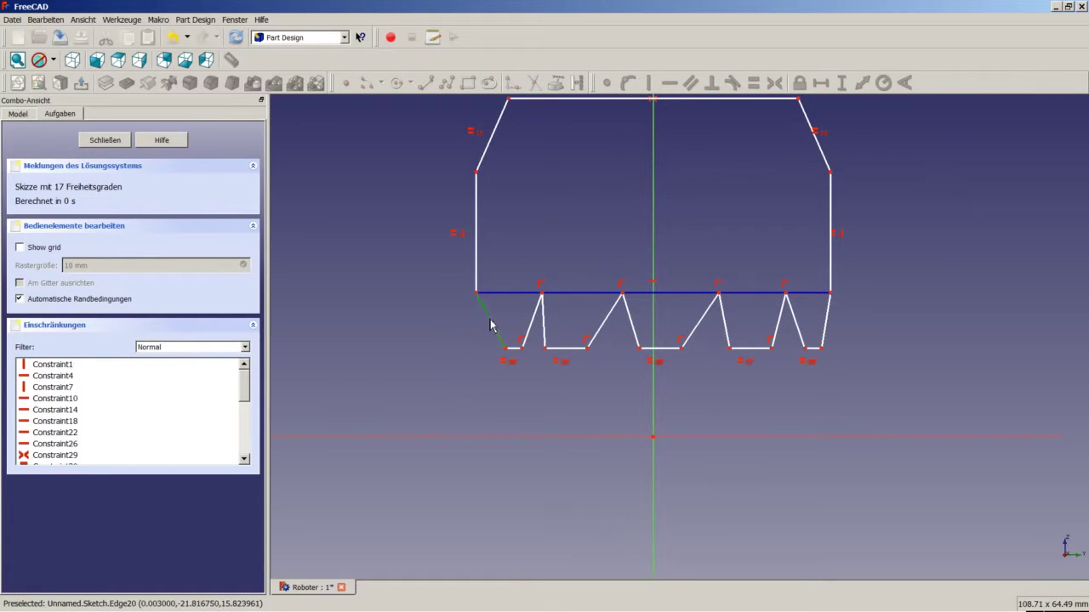
click(532, 322)
click(544, 321)
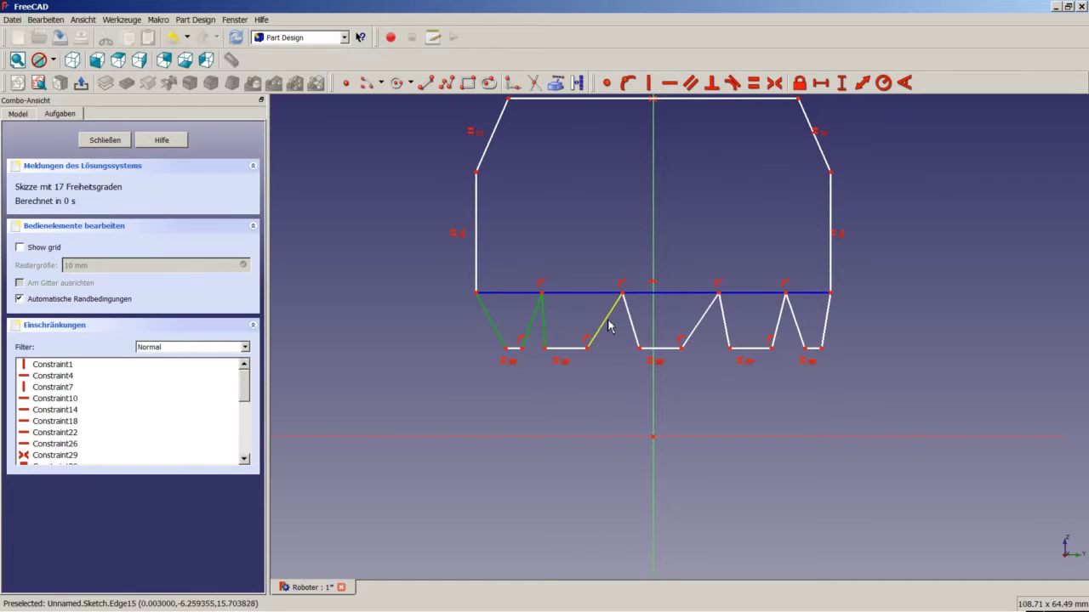
click(609, 326)
click(631, 320)
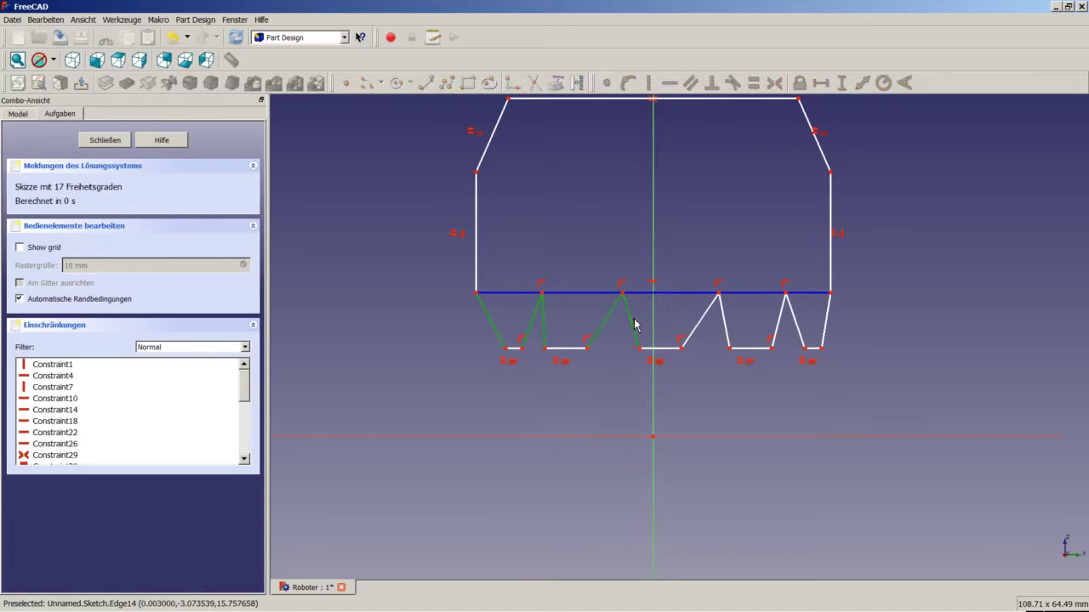
click(698, 330)
click(725, 327)
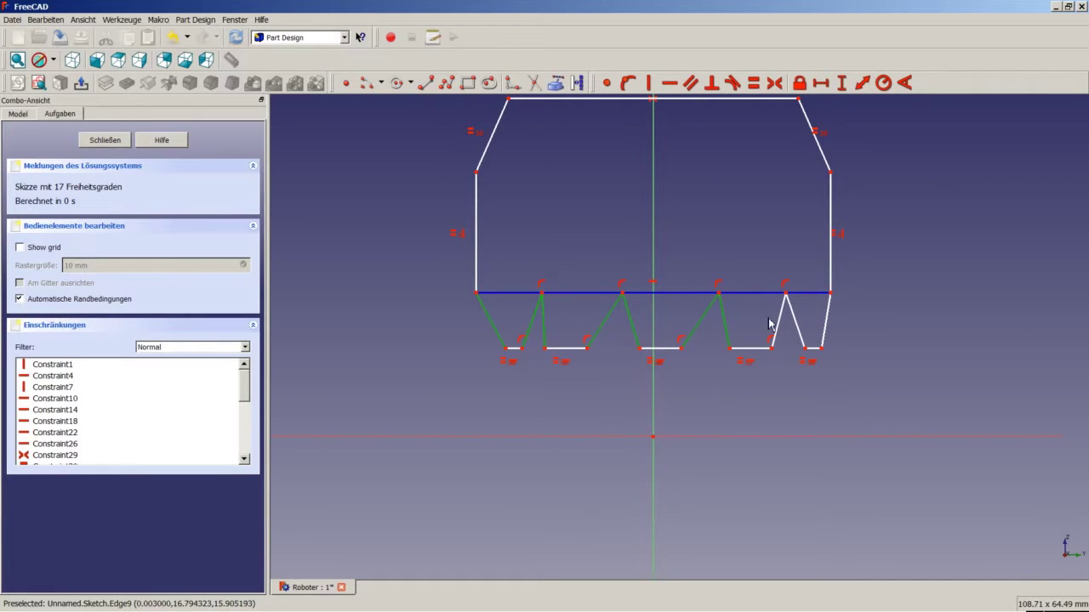
click(777, 323)
click(797, 325)
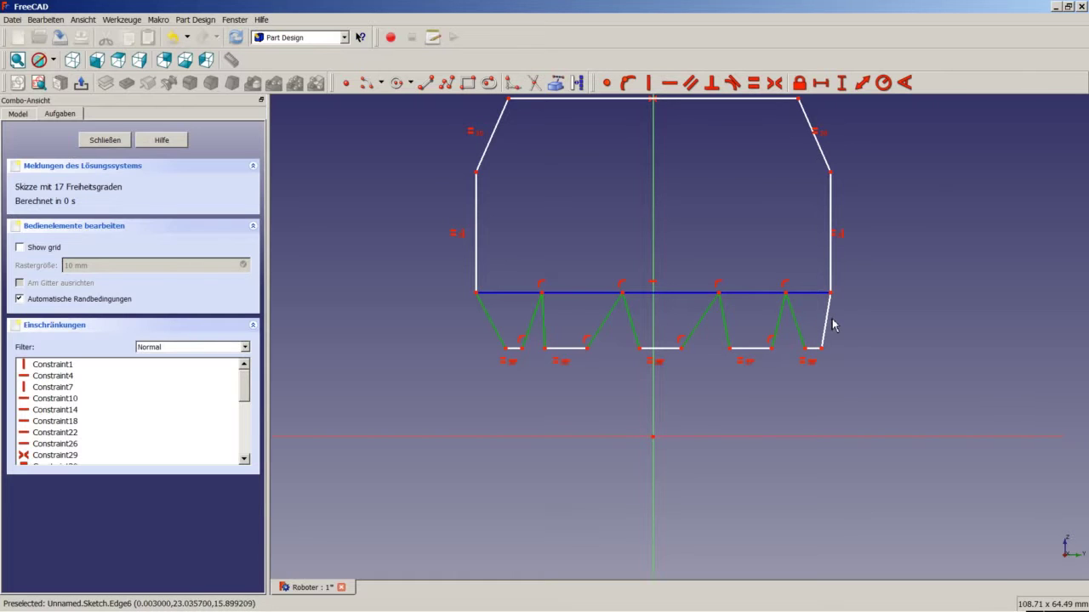
click(829, 321)
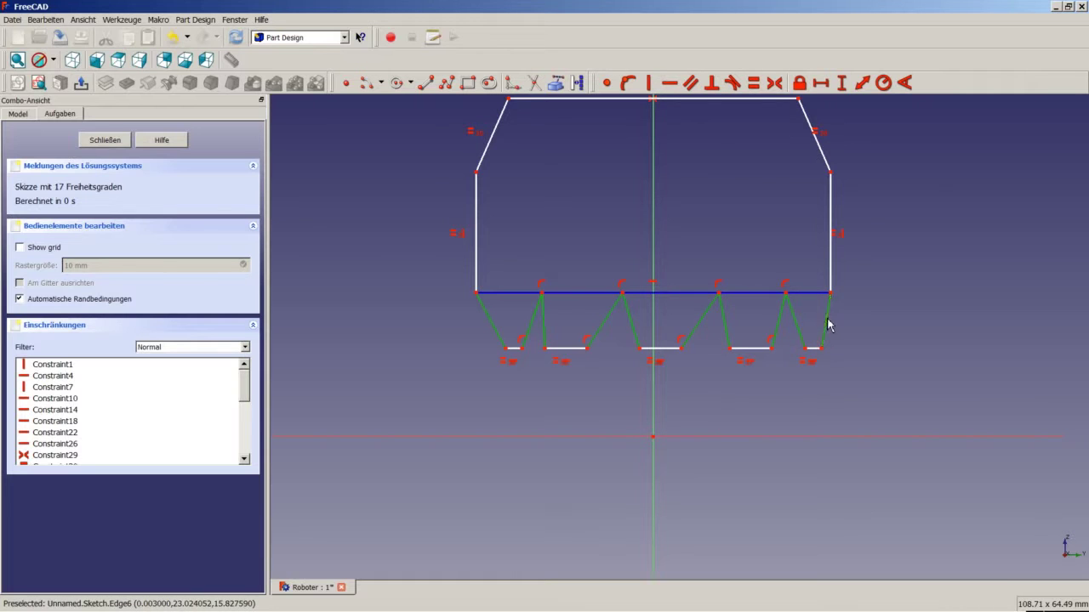
click(754, 83)
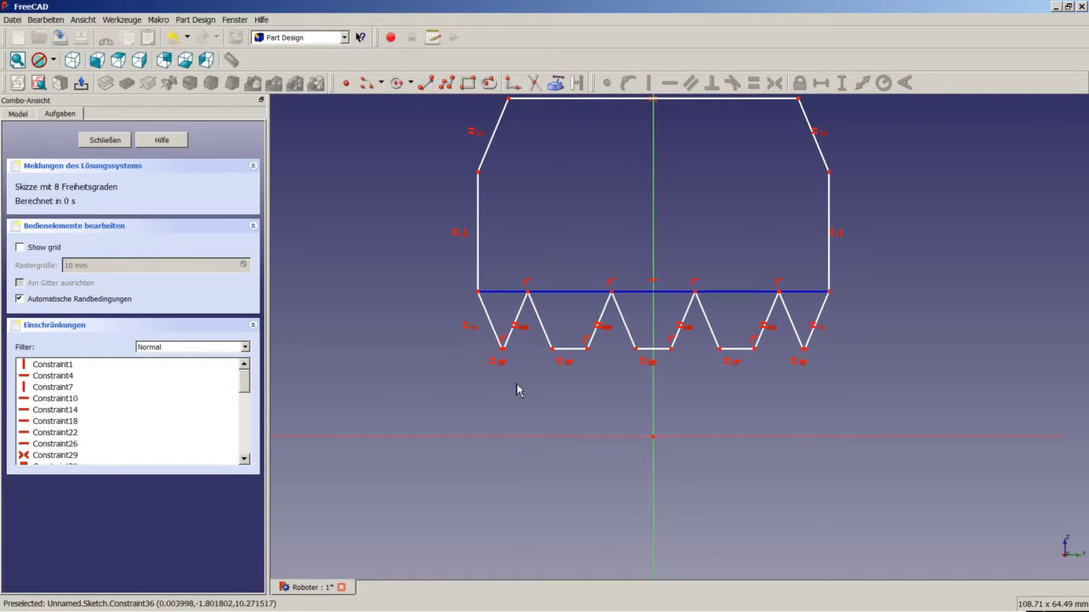
Step: Save the Roboter document with Ctrl+S
scroll(517, 353, up, 5)
scroll(528, 332, down, 5)
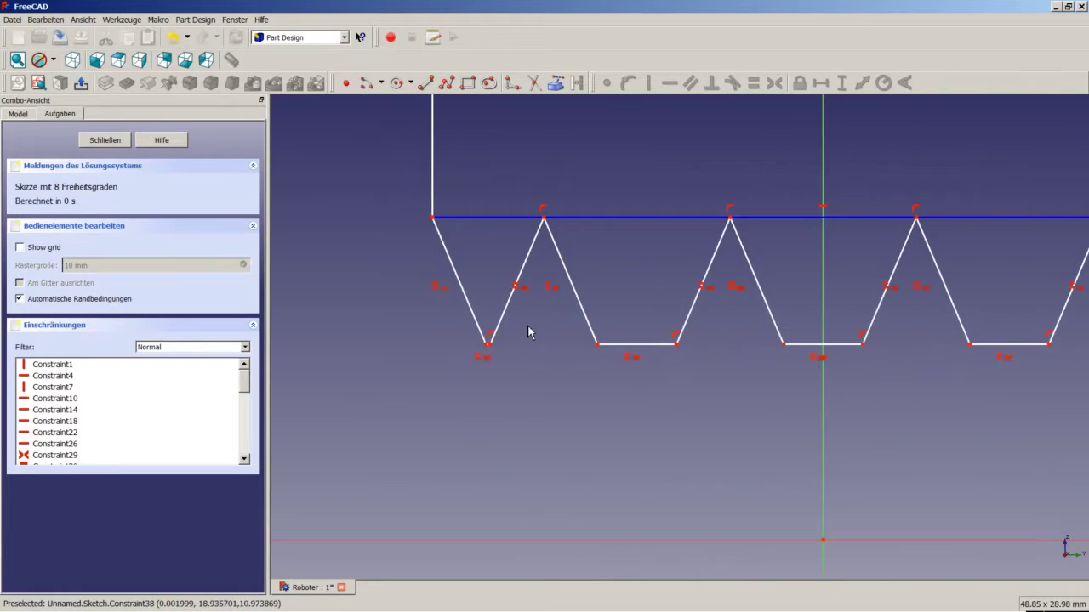
scroll(607, 202, down, 2)
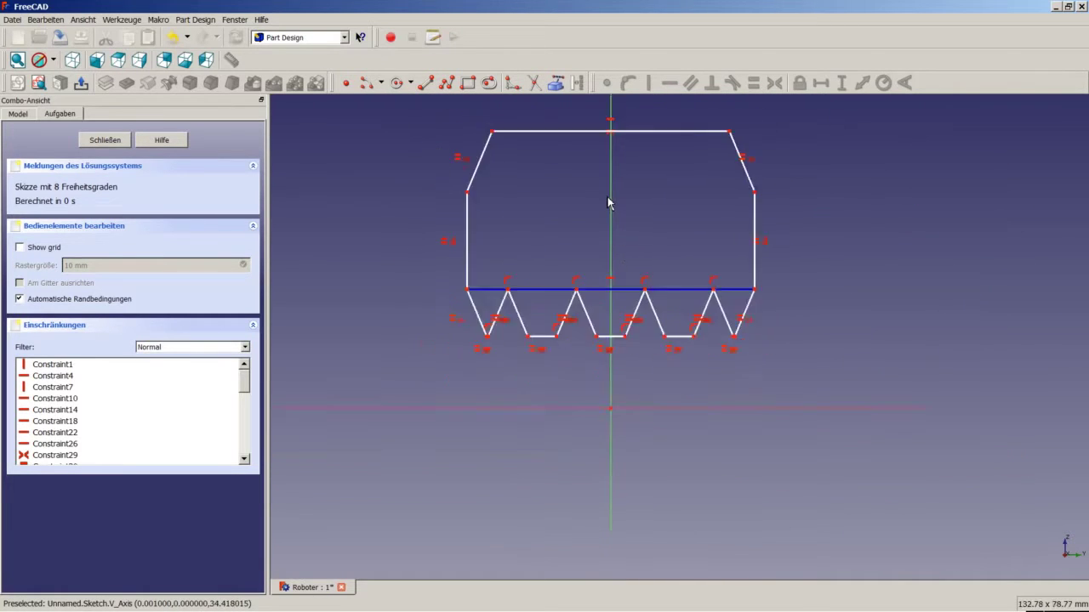
scroll(615, 178, up, 1)
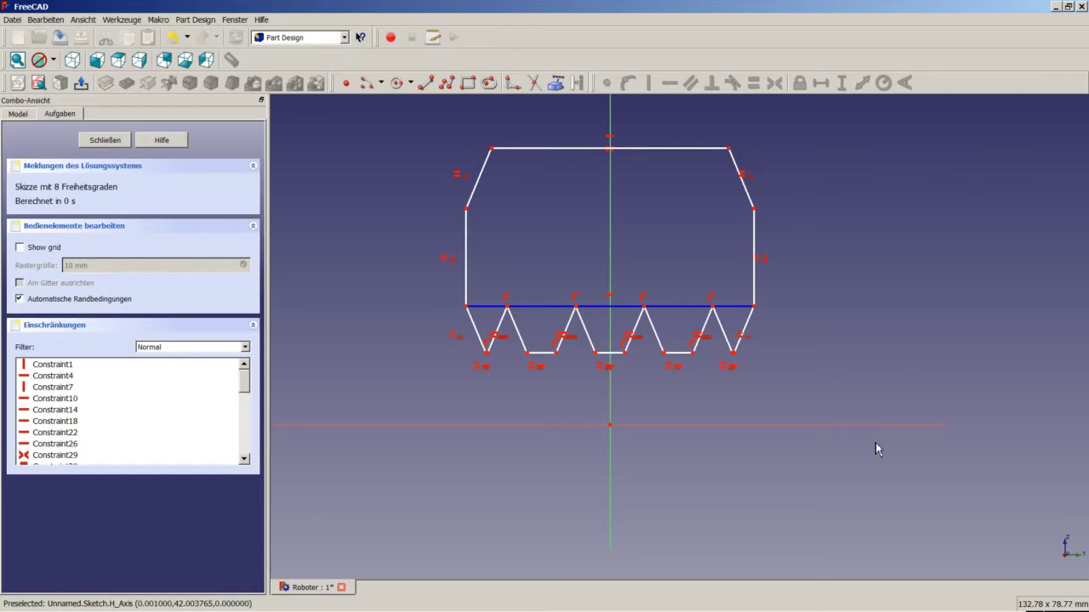
key(ctrl+s)
Step: Dimension a tooth bottom 13,25 mm above the horizontal axis and move the label right
scroll(751, 359, up, 5)
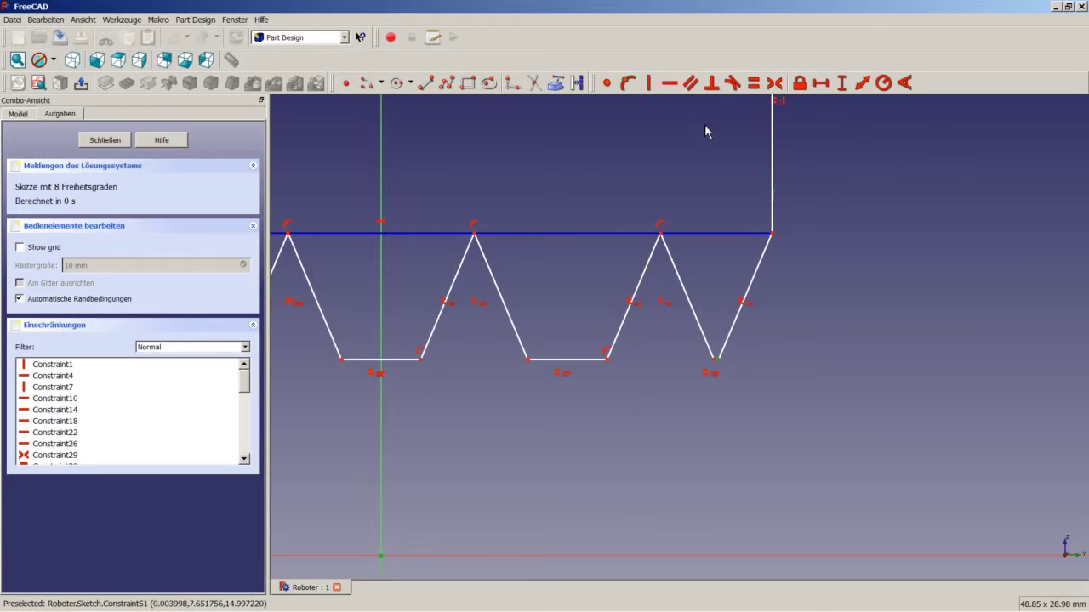
click(842, 84)
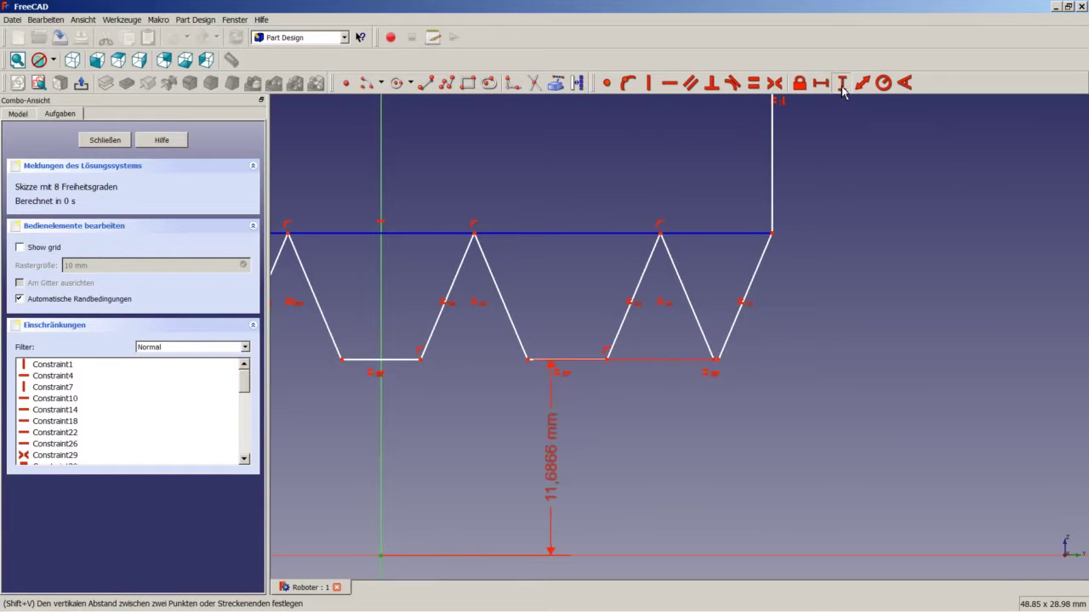
text(13,25)
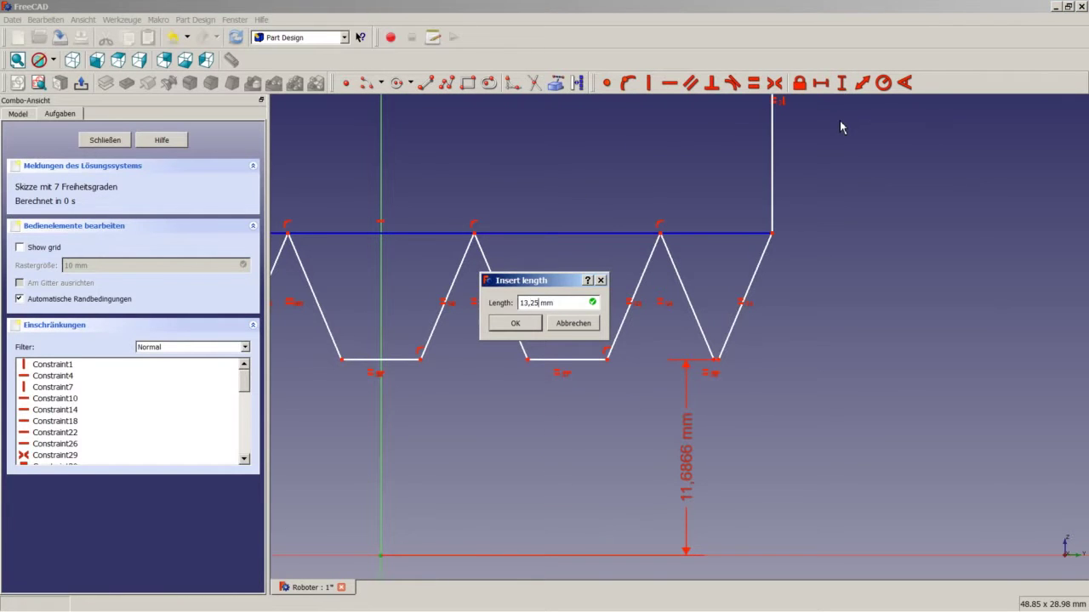
key(Return)
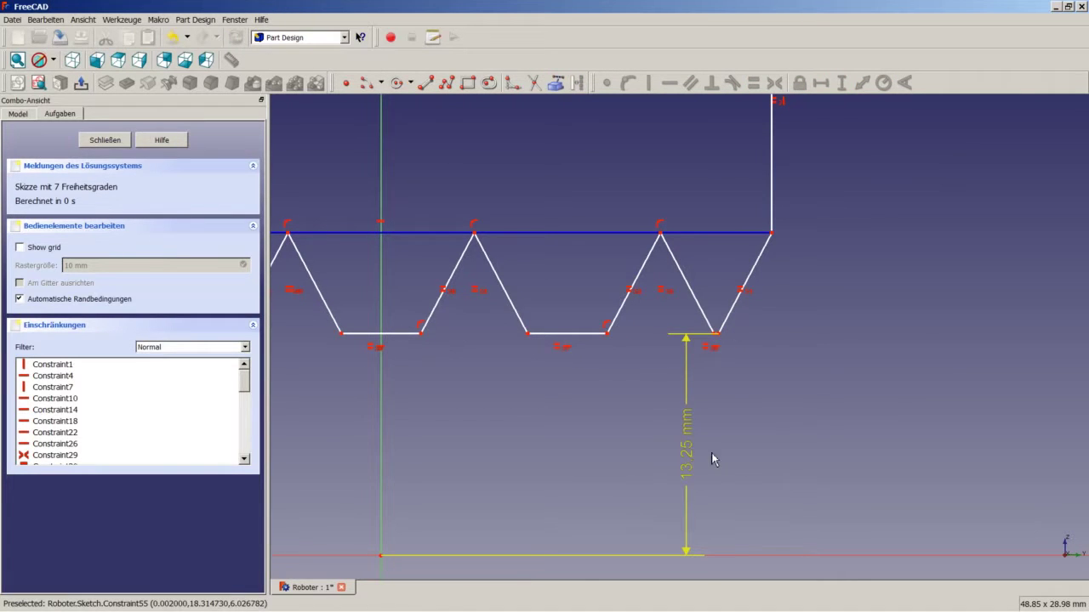
drag(692, 449, 864, 444)
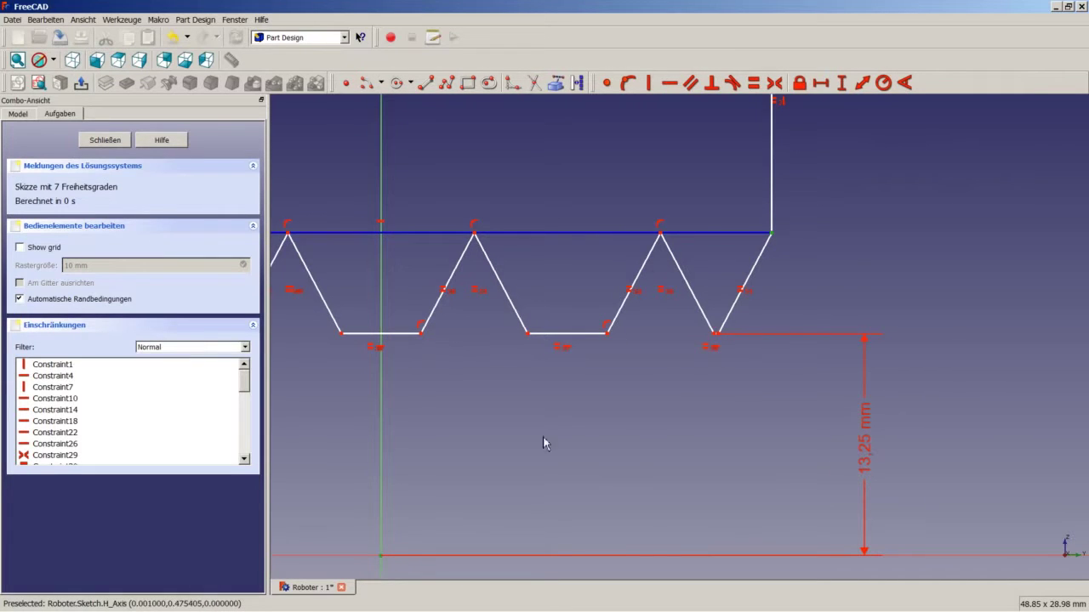
Step: Dimension the tooth-top line 15 mm above the horizontal axis and move the label right
click(842, 83)
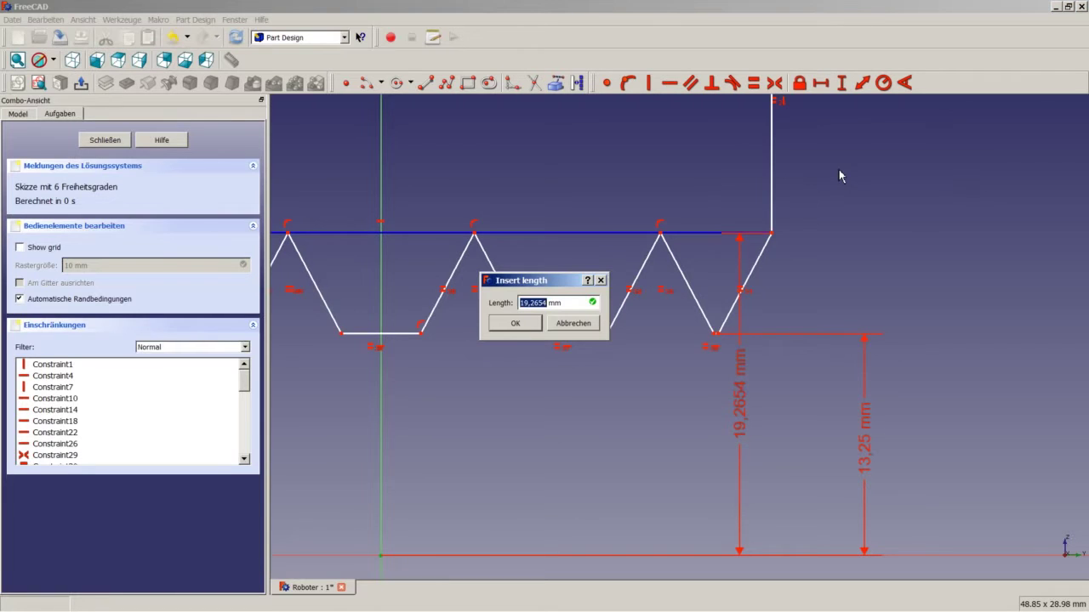
text(1)
text(5)
key(Return)
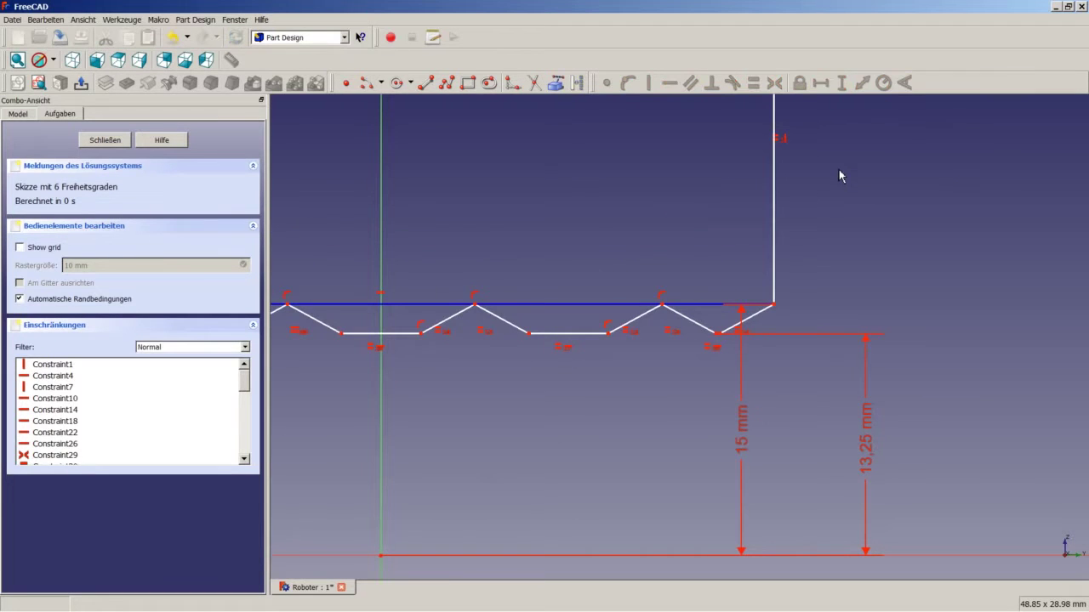
drag(751, 438, 936, 434)
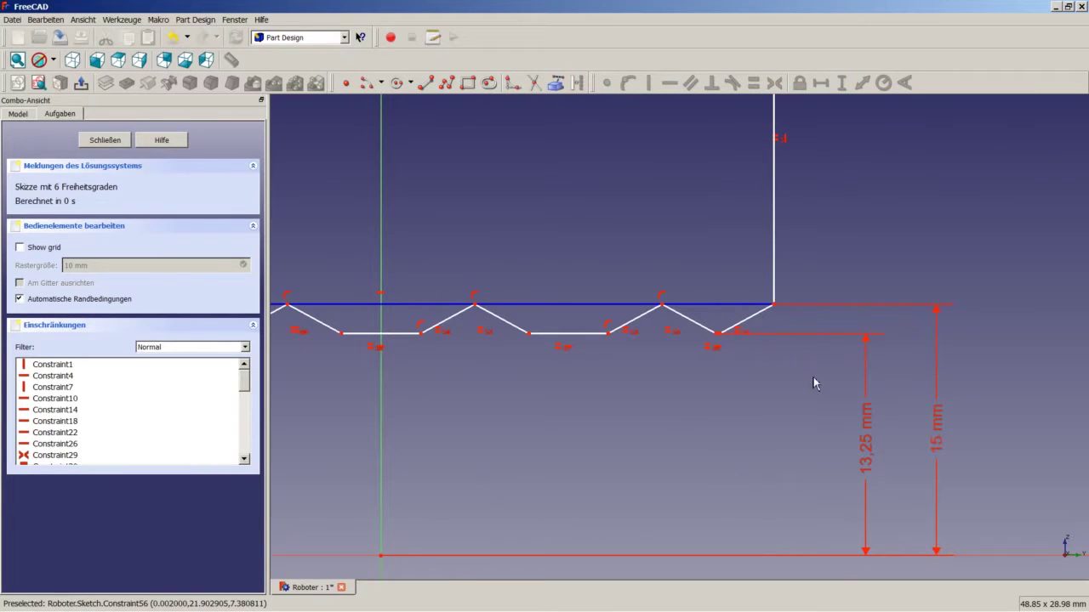
click(757, 321)
click(772, 260)
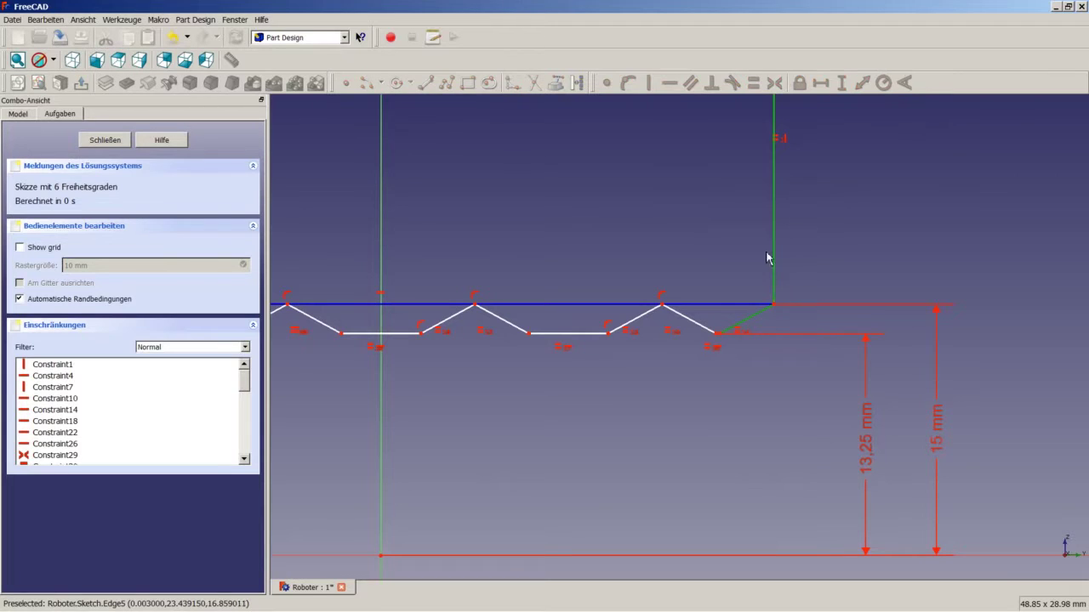
Step: Constrain the sloped edge and vertical line to a 150° angle and tidy its label
click(904, 83)
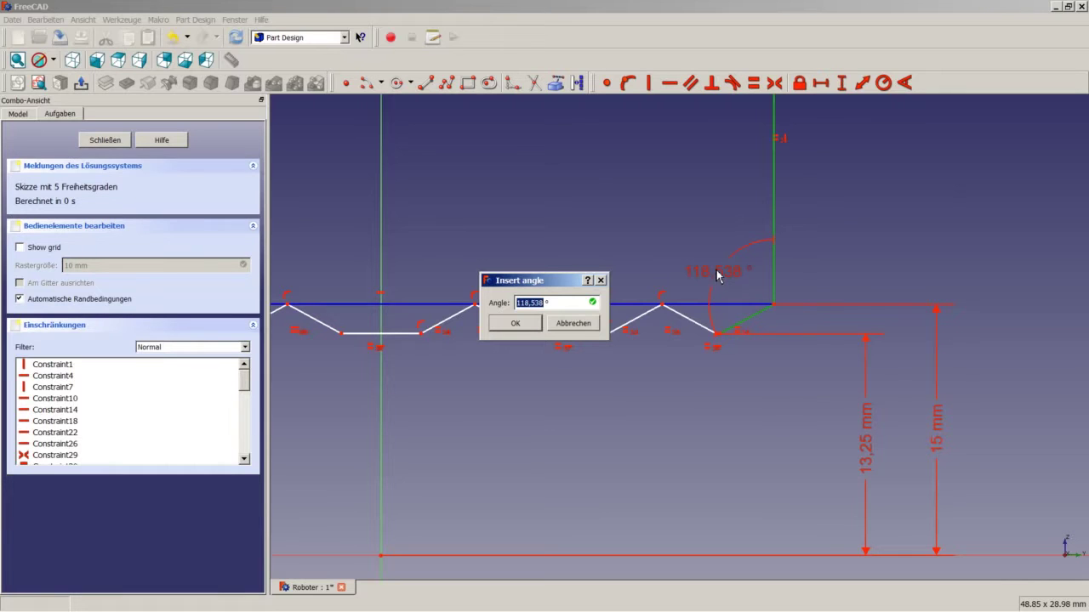
text(150)
key(Return)
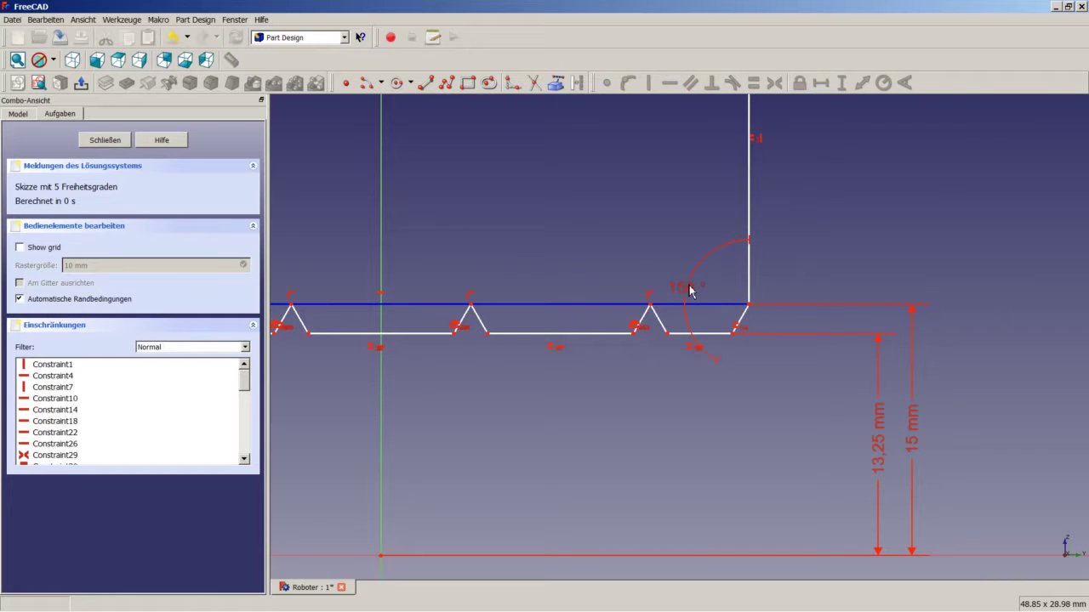
mouse_move(687, 288)
mouse_down()
mouse_move(749, 289)
mouse_move(719, 296)
mouse_up()
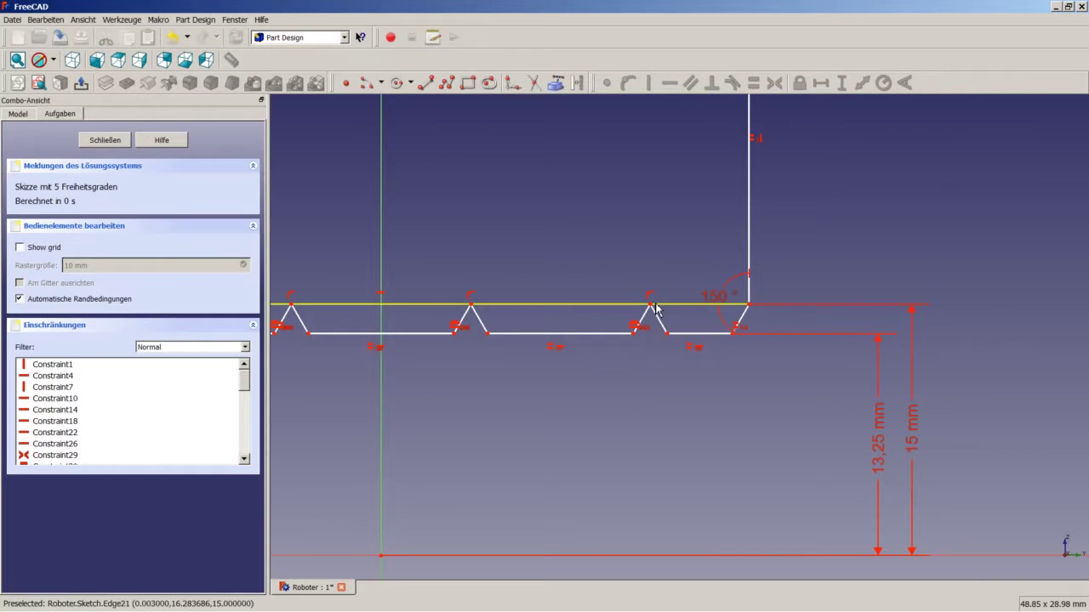
Step: Reshape the teeth and set a 3,5 mm horizontal distance between two tooth points
drag(650, 303, 491, 310)
click(420, 309)
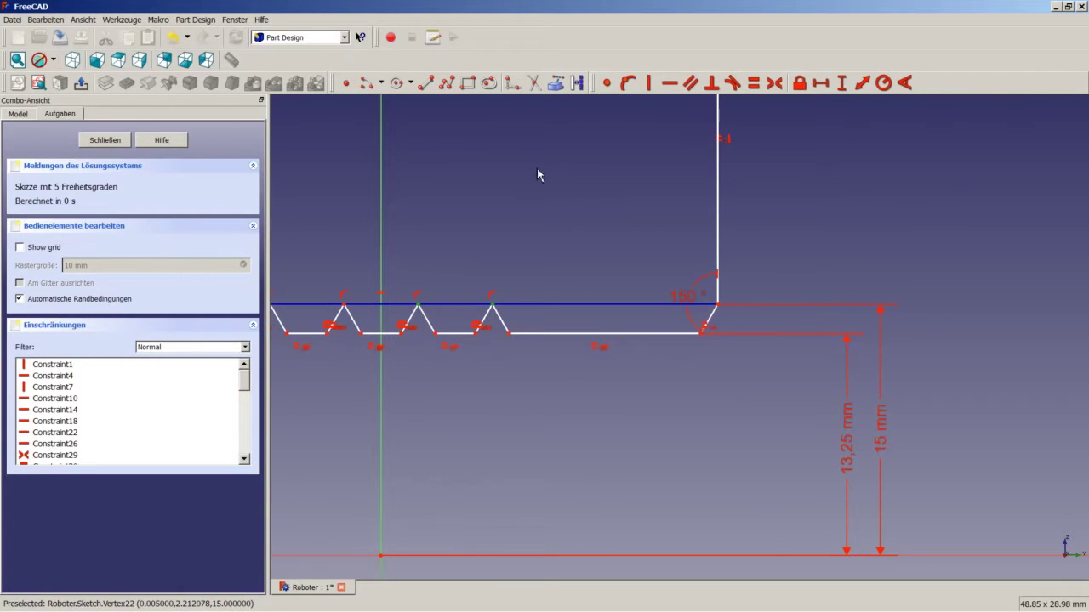
click(820, 83)
text(3,5)
key(Return)
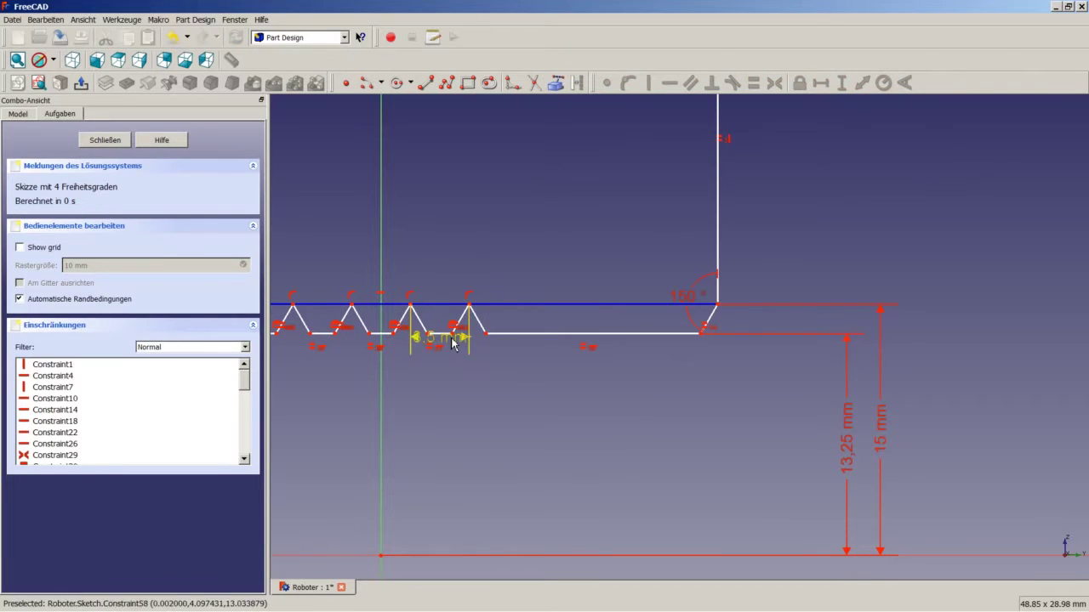
mouse_move(442, 337)
mouse_down()
mouse_move(461, 287)
mouse_move(506, 244)
mouse_up()
Step: Angle the upper slanted edge 150° to the right side, then narrow the profile
scroll(588, 238, down, 5)
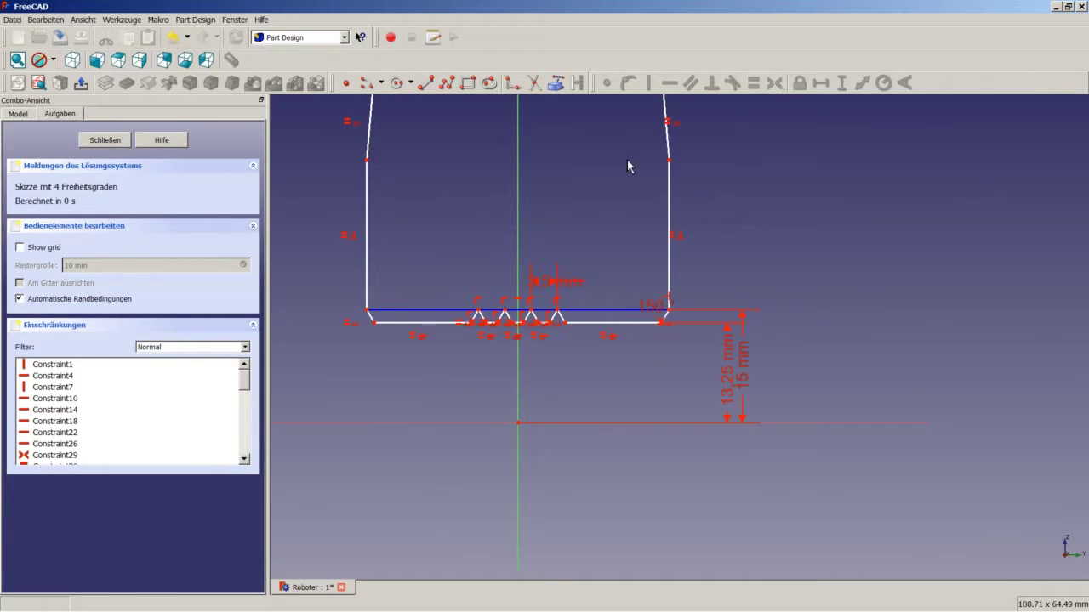
click(668, 151)
click(669, 183)
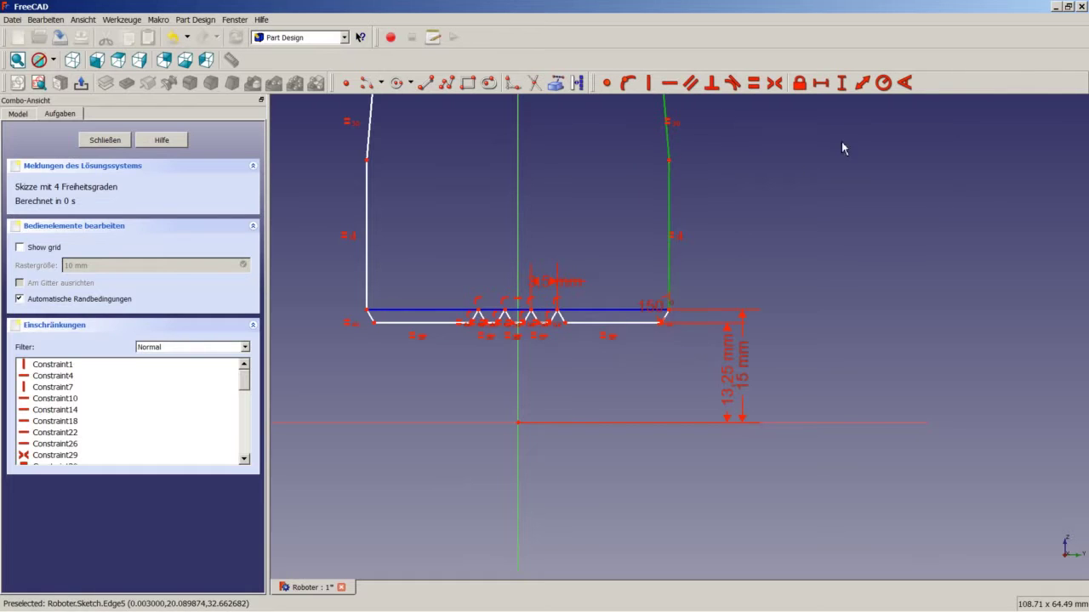
click(903, 82)
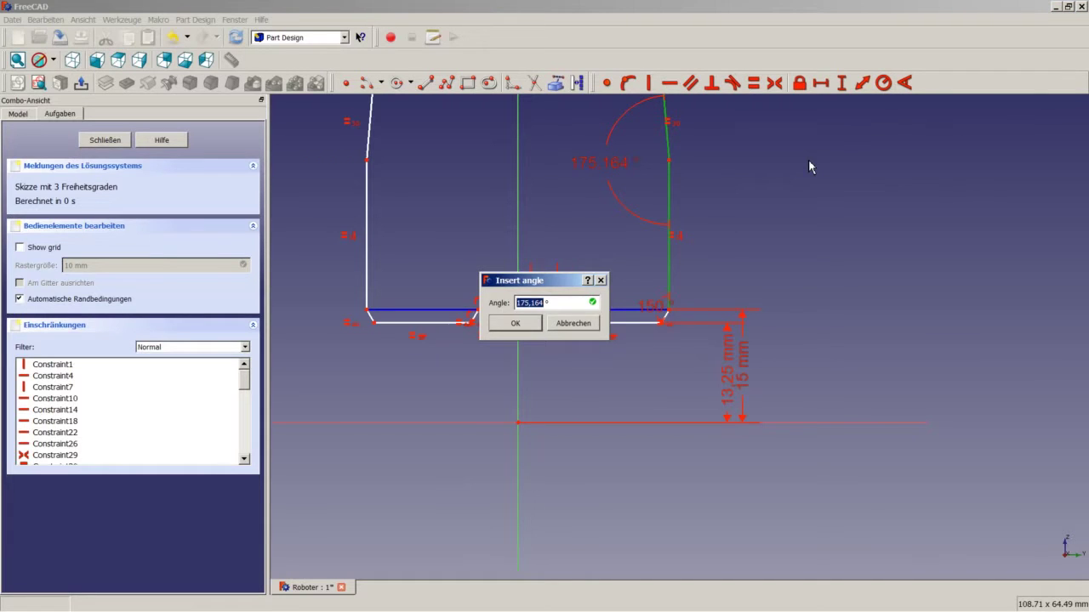
text(150)
key(Return)
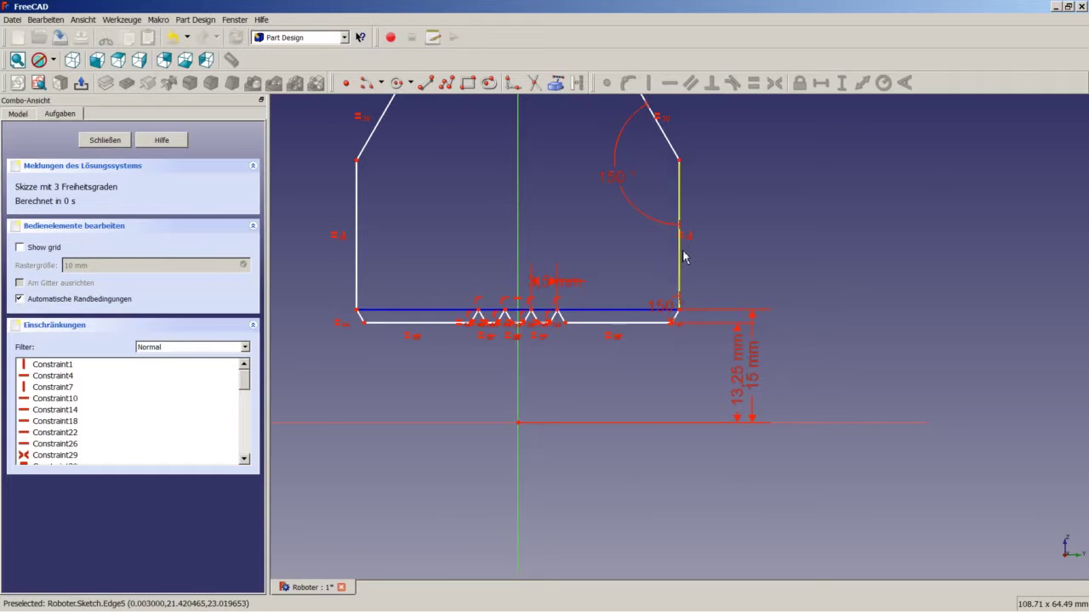
drag(682, 264, 588, 264)
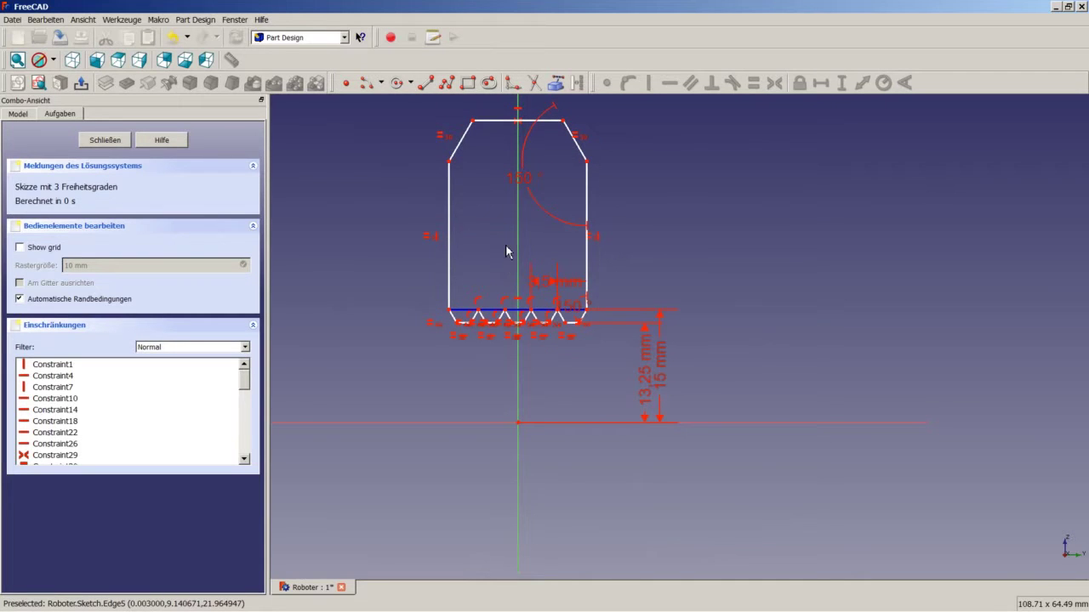
Step: Begin a vertical distance from the sketch origin to the upper right corner
scroll(506, 251, up, 1)
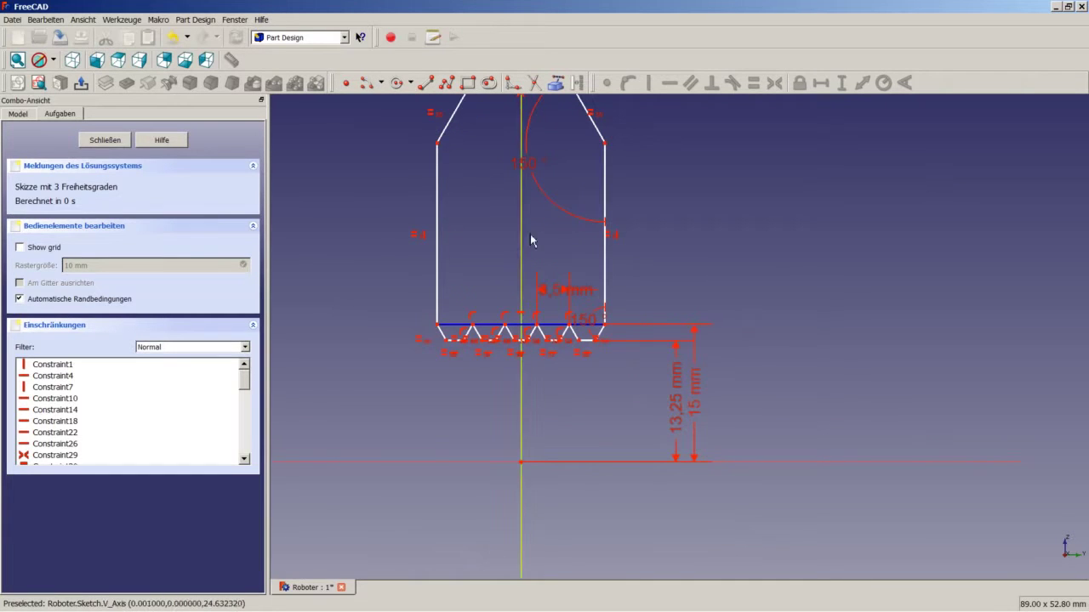
click(605, 143)
click(522, 464)
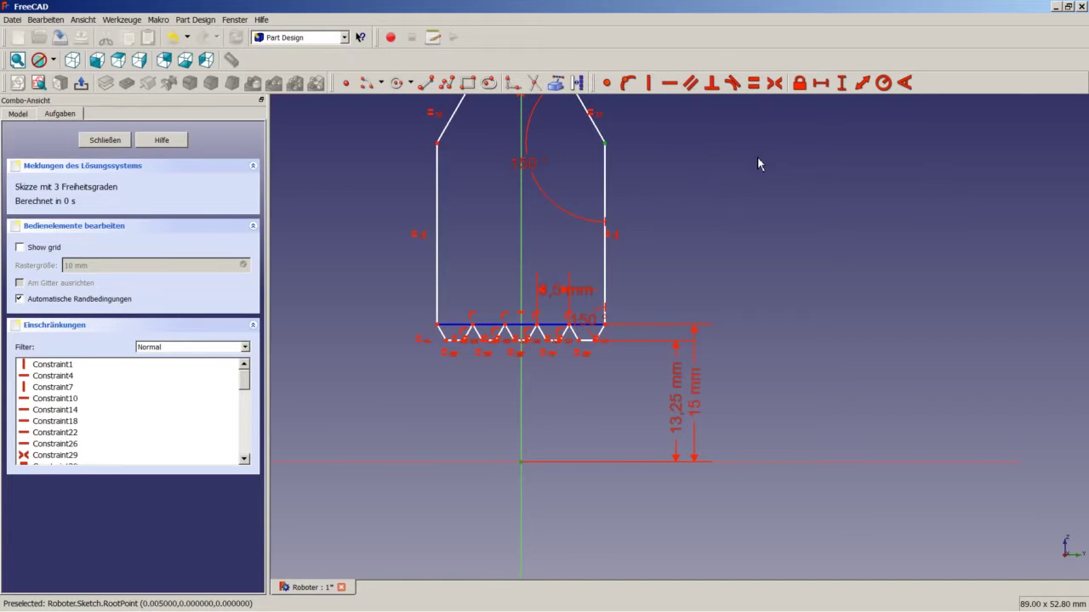
click(841, 83)
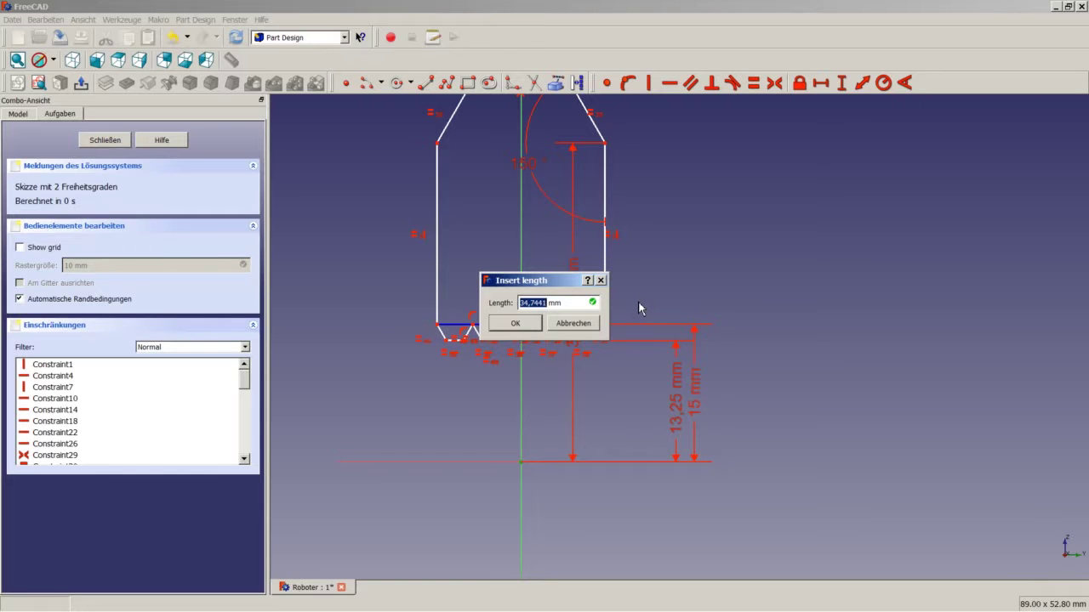
Step: Set the upper corner's height above the origin to 22,75 mm
text(22)
key(Return)
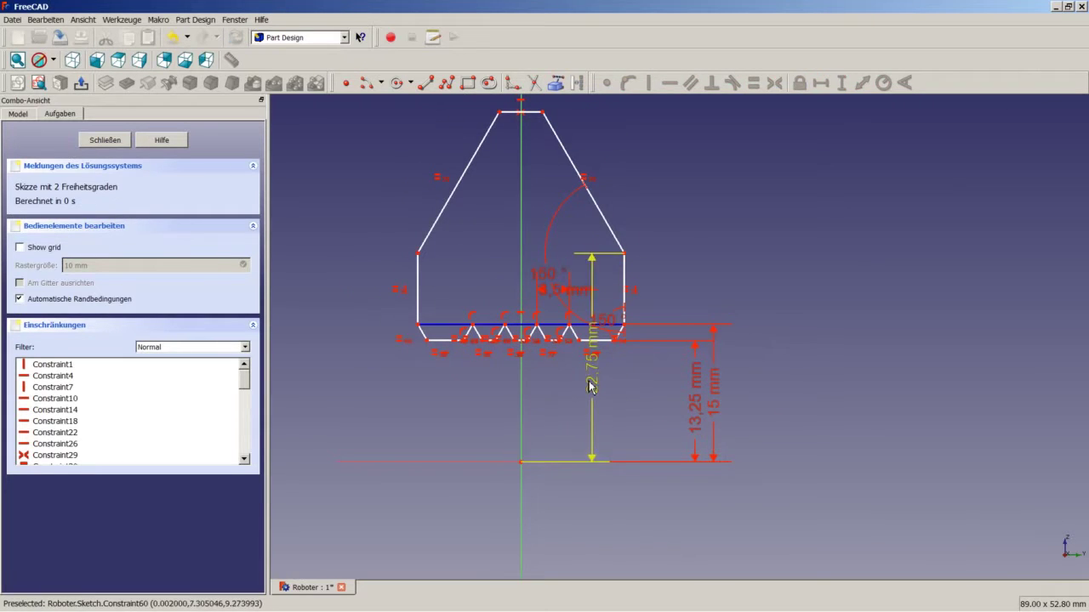
drag(590, 365, 763, 390)
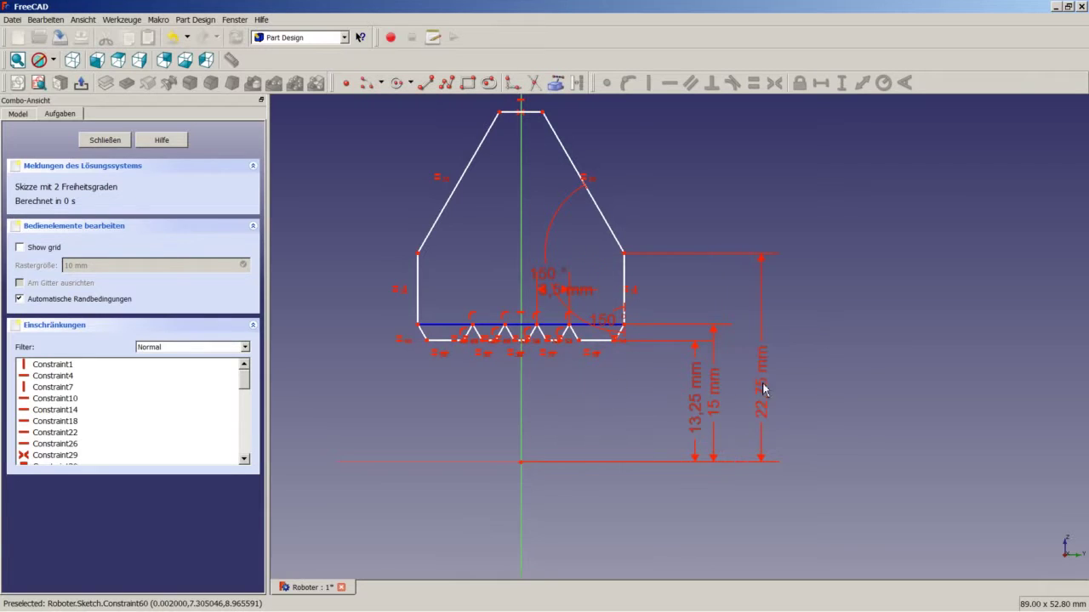
Step: Place the top right corner 27 mm above the origin
click(543, 113)
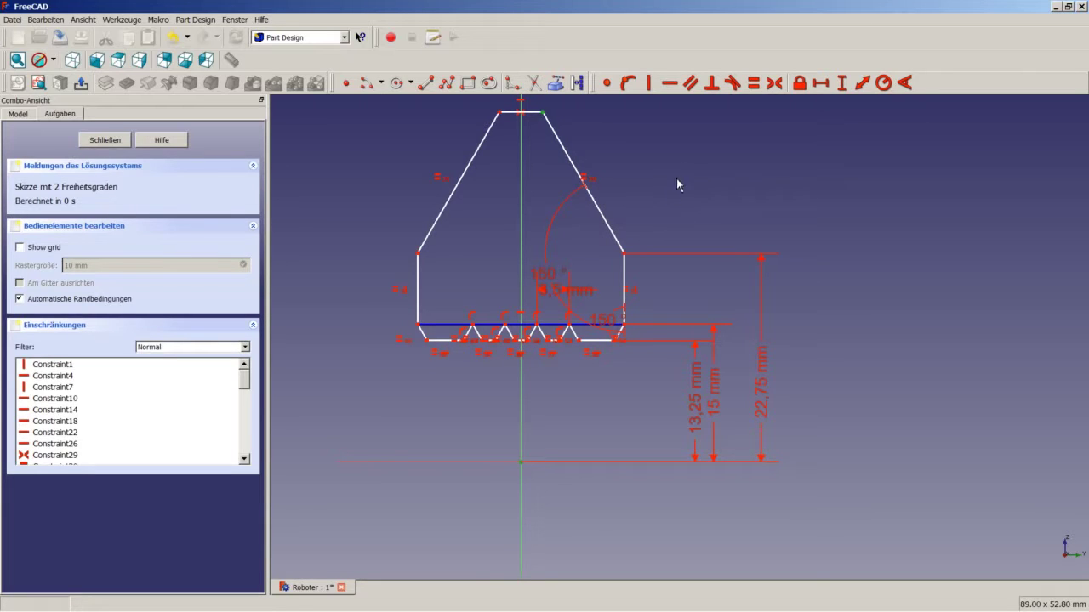
click(842, 83)
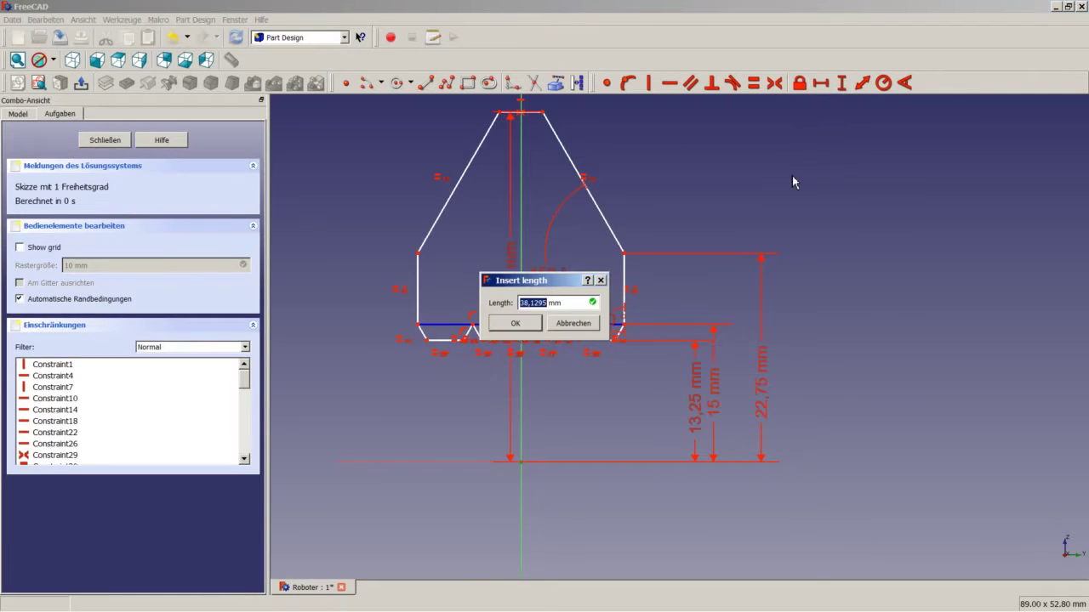
text(27)
key(Return)
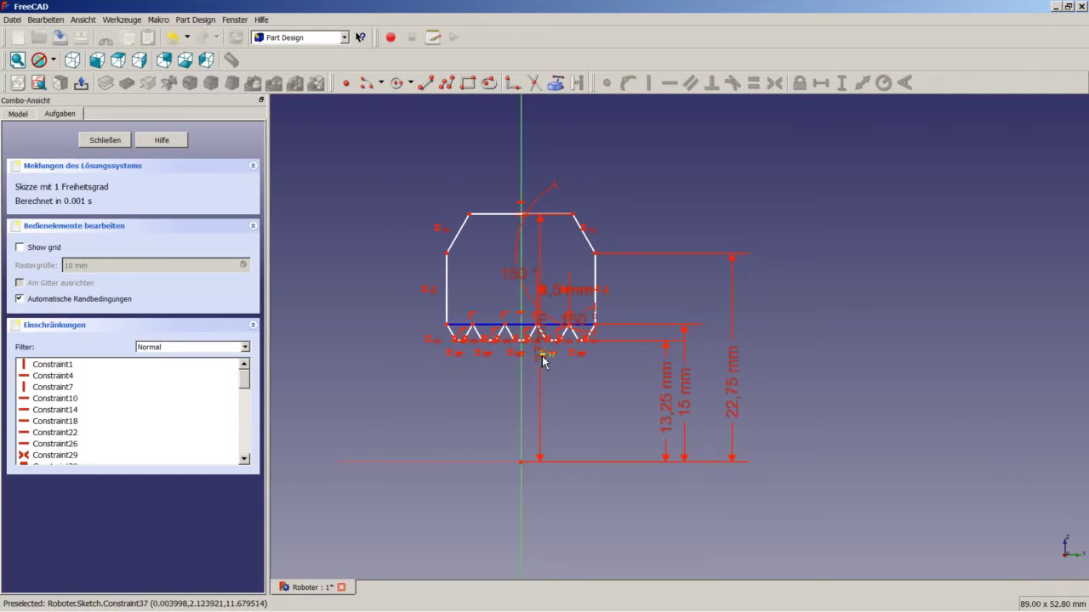
drag(543, 368, 773, 369)
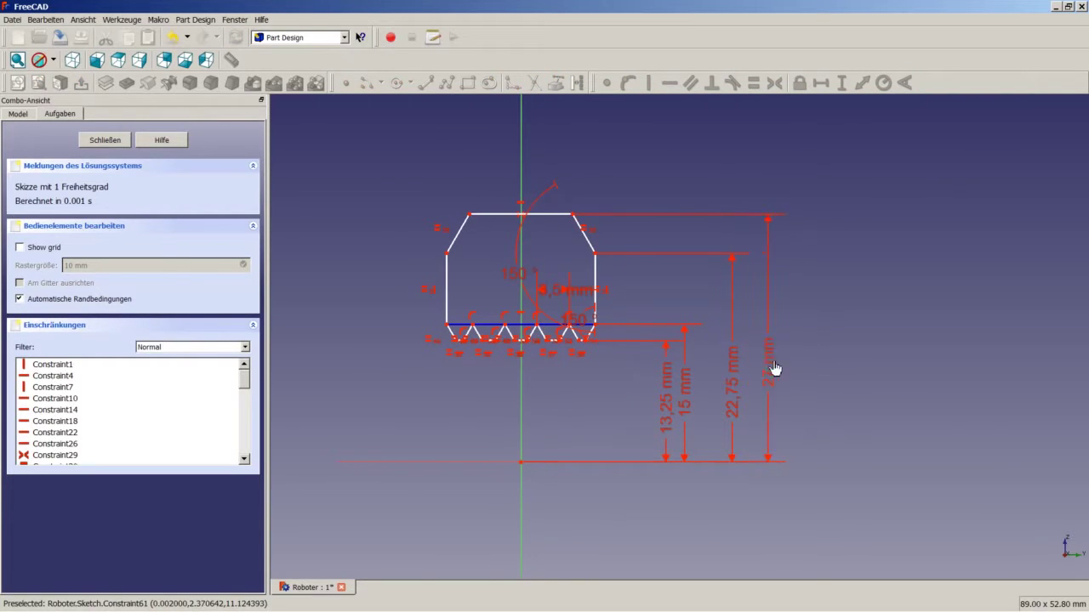
Step: Select the profile's right and left upper corners for a width dimension
scroll(429, 261, up, 2)
scroll(429, 261, up, 1)
scroll(482, 256, up, 1)
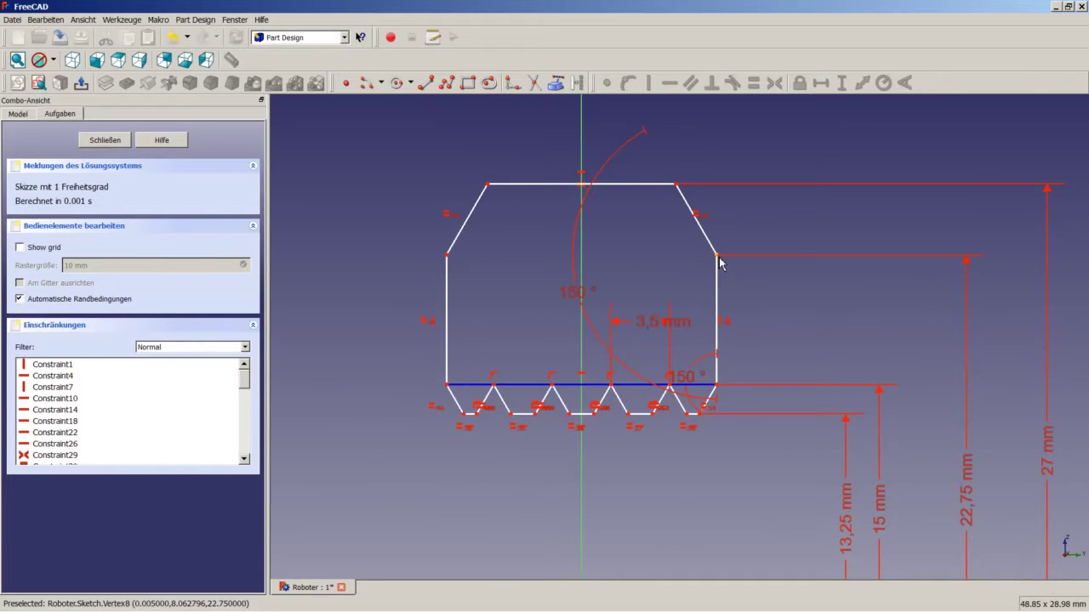
click(717, 255)
click(452, 257)
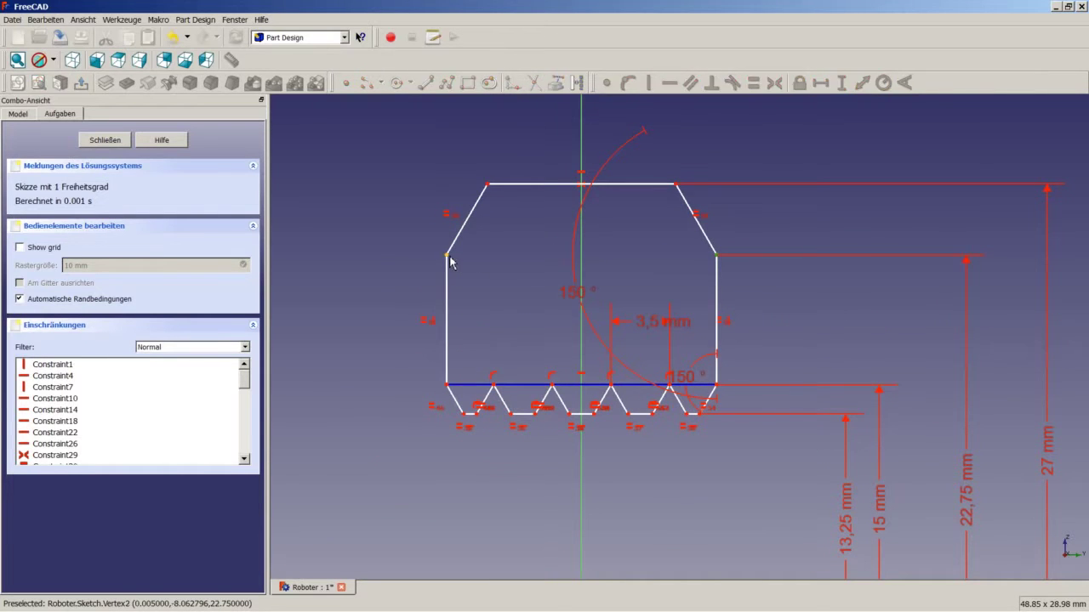
Step: Set a 15 mm horizontal width between the upper corners and move the 15 mm and 150° labels aside
click(821, 84)
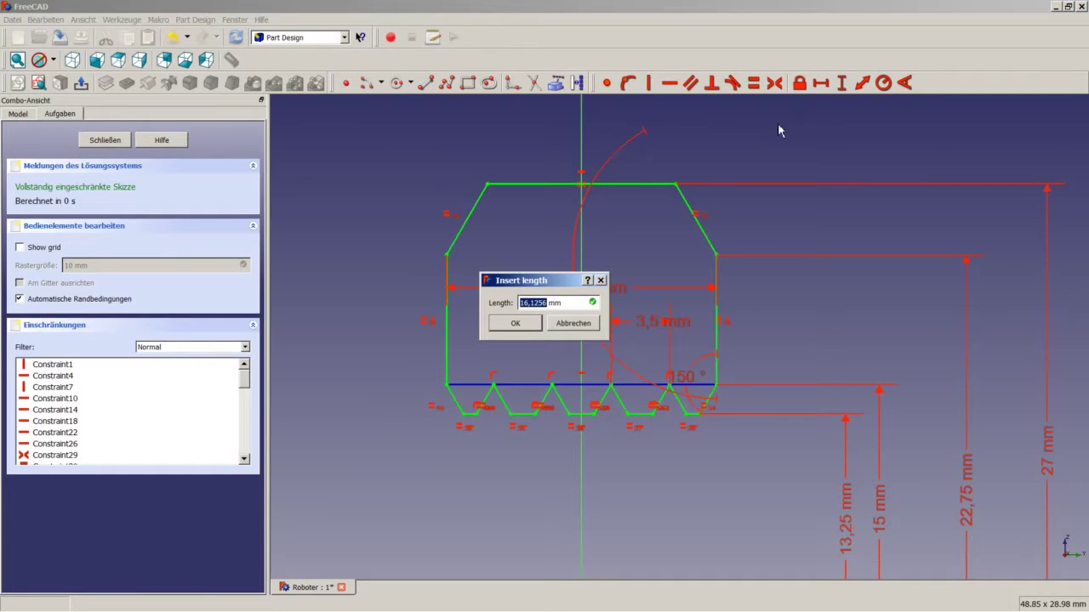
text(15)
key(Return)
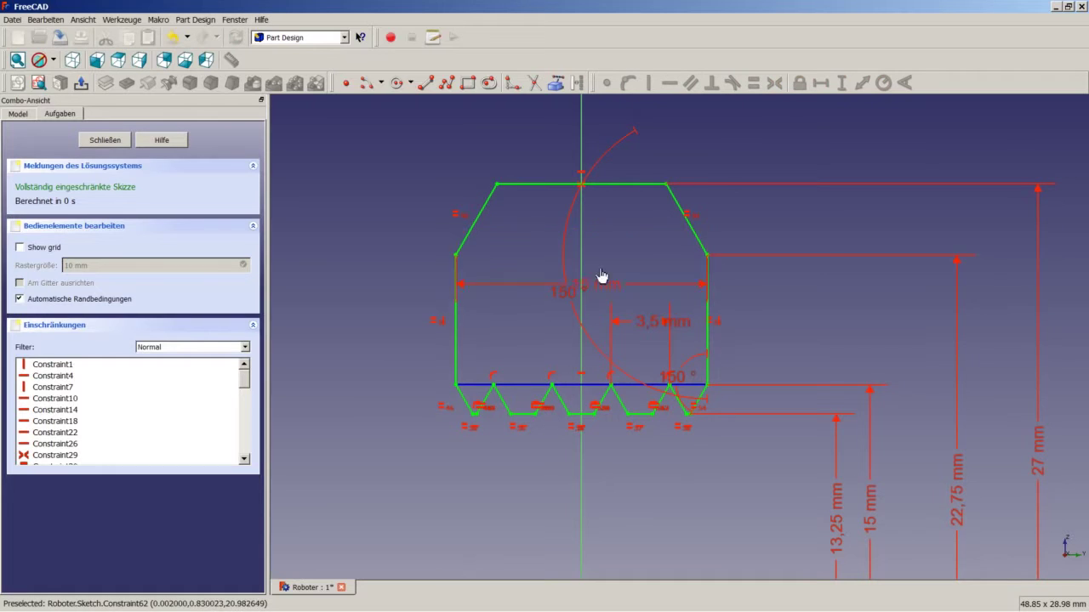
drag(601, 277, 598, 136)
drag(575, 294, 678, 243)
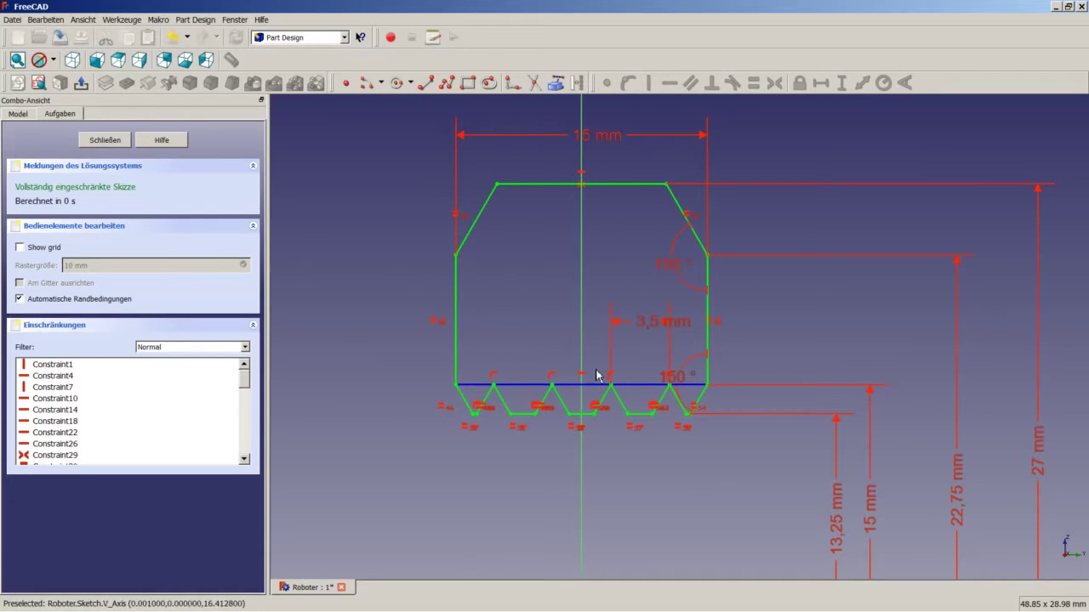
scroll(683, 426, up, 2)
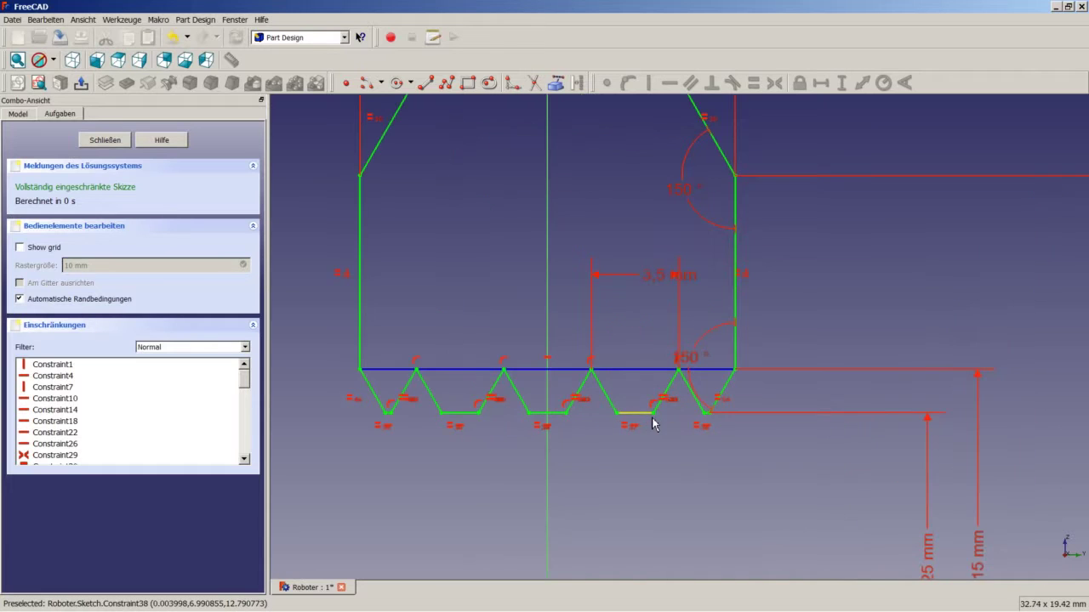
scroll(703, 425, up, 2)
scroll(467, 423, down, 5)
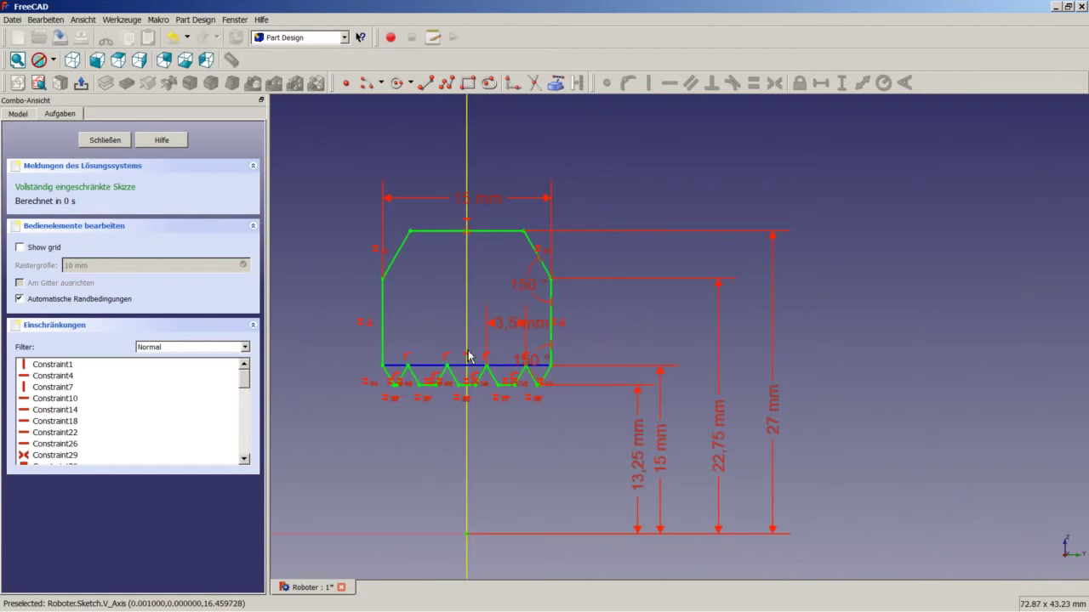
Step: Close the sketch and revolve it 360° around the horizontal sketch axis
click(111, 139)
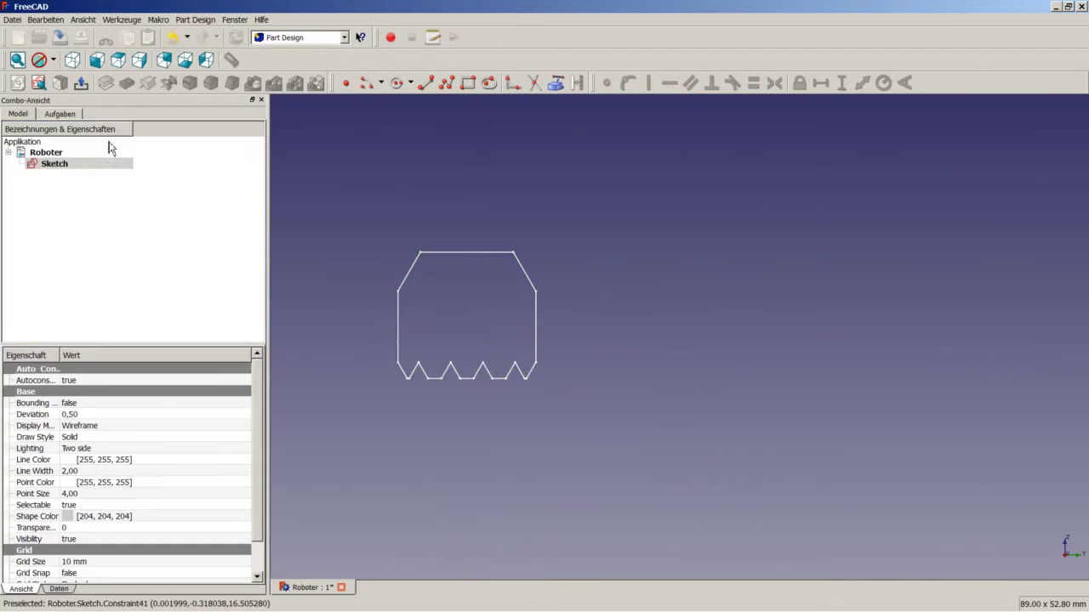
click(147, 83)
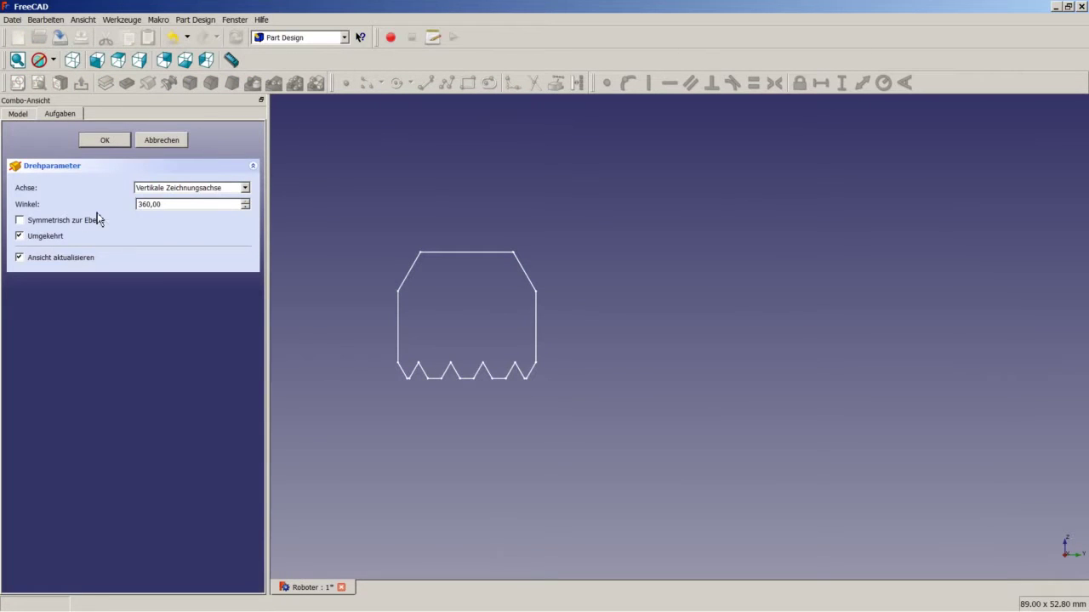
click(170, 188)
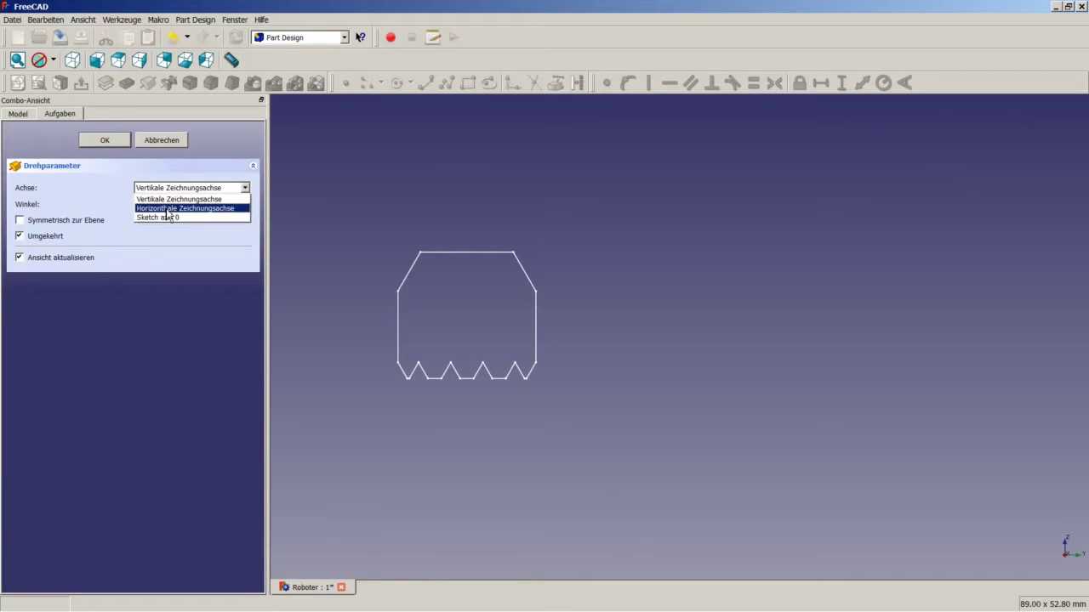
click(168, 208)
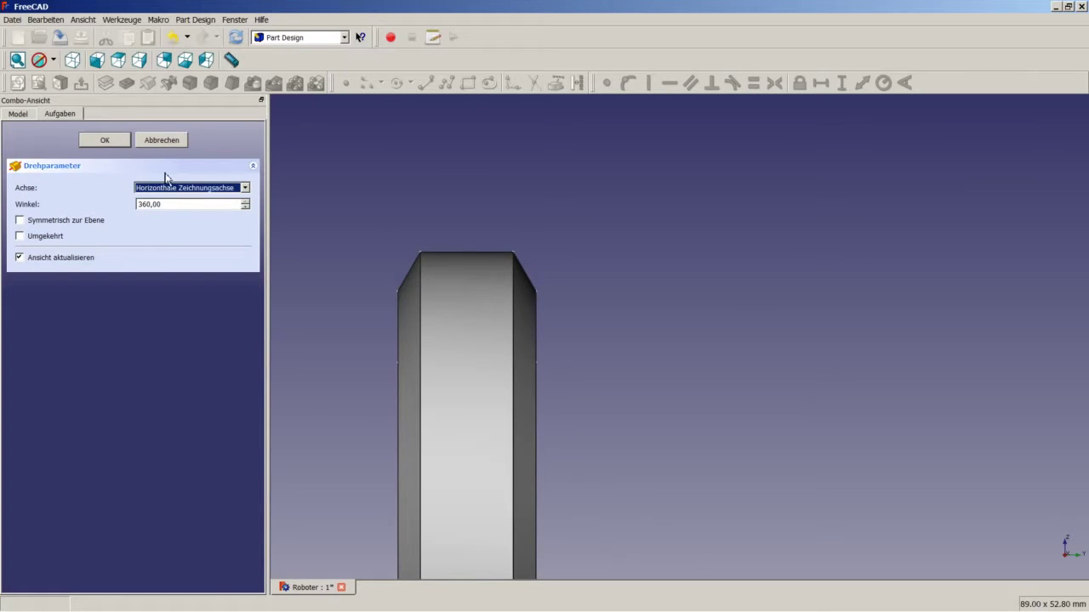
click(103, 139)
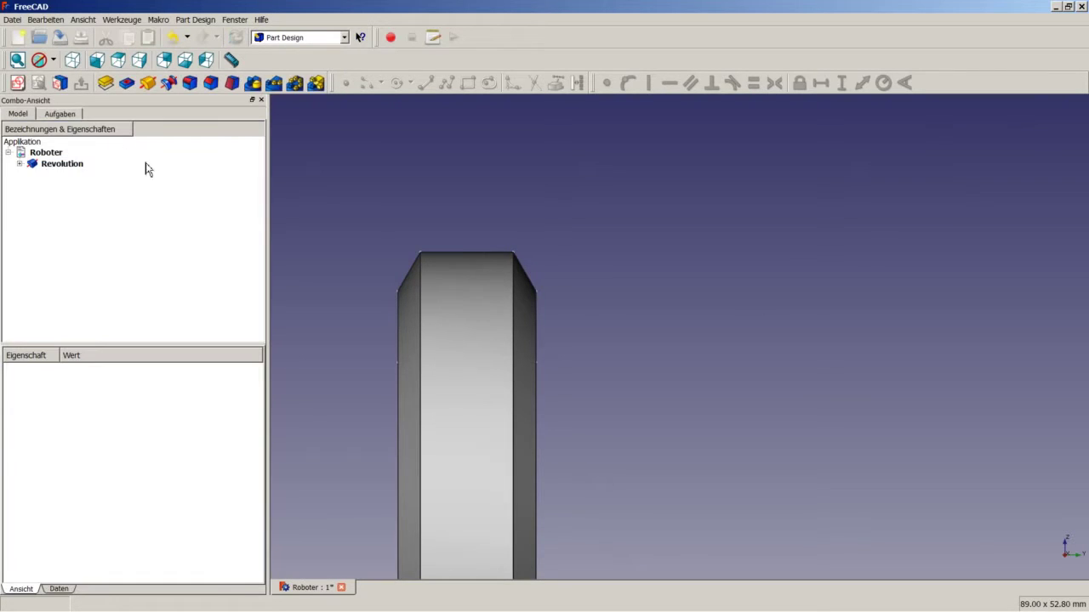
Step: Hide the Revolution's sketch and show the whole nut in isometric view
click(19, 164)
right_click(75, 176)
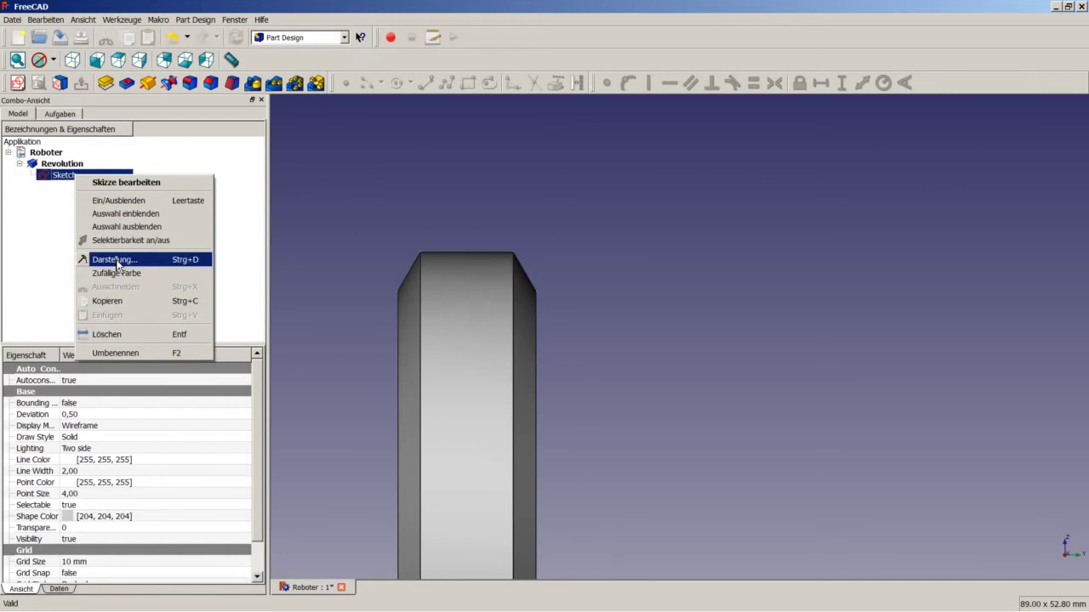
click(119, 201)
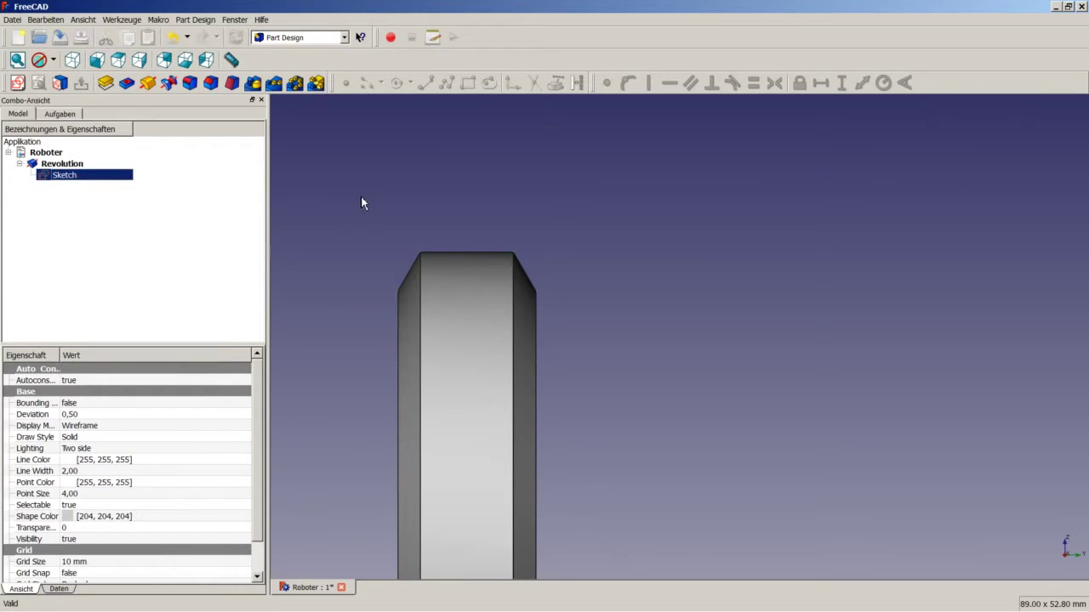
click(366, 198)
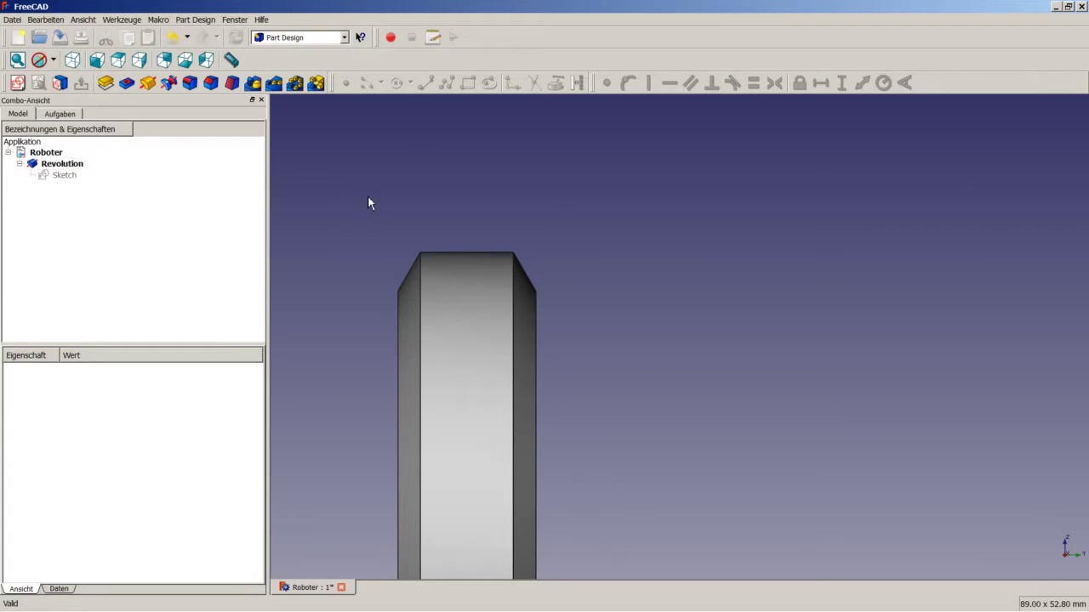
click(19, 164)
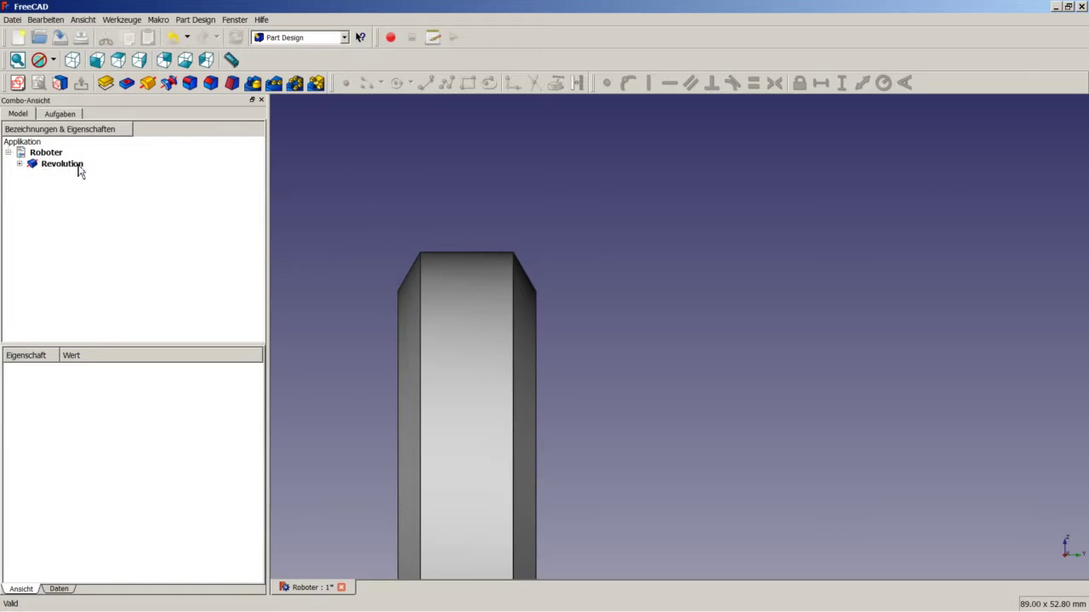
click(73, 60)
right_click(349, 159)
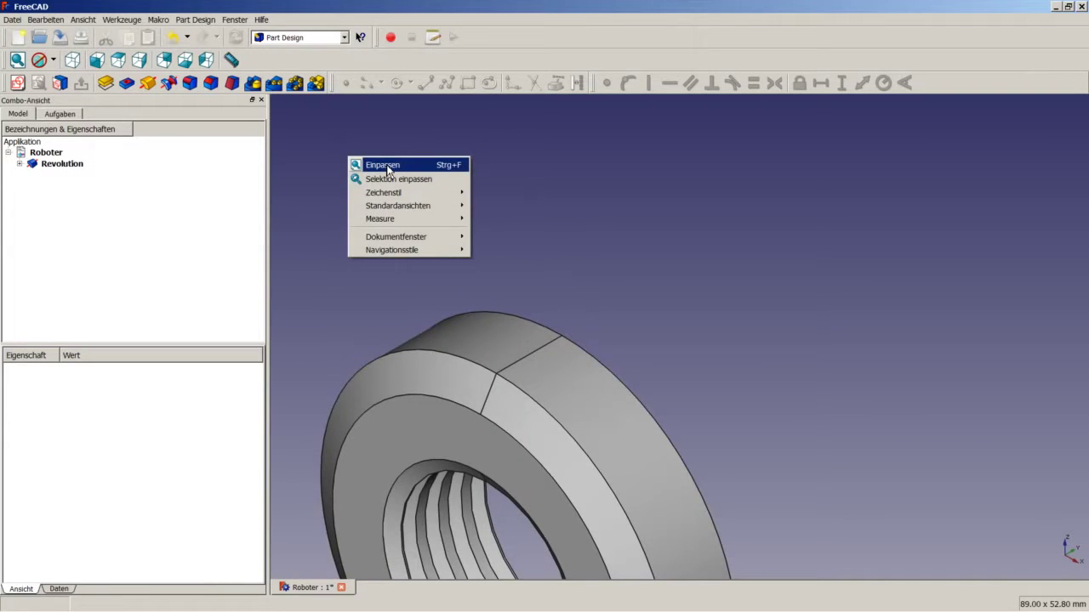
click(387, 167)
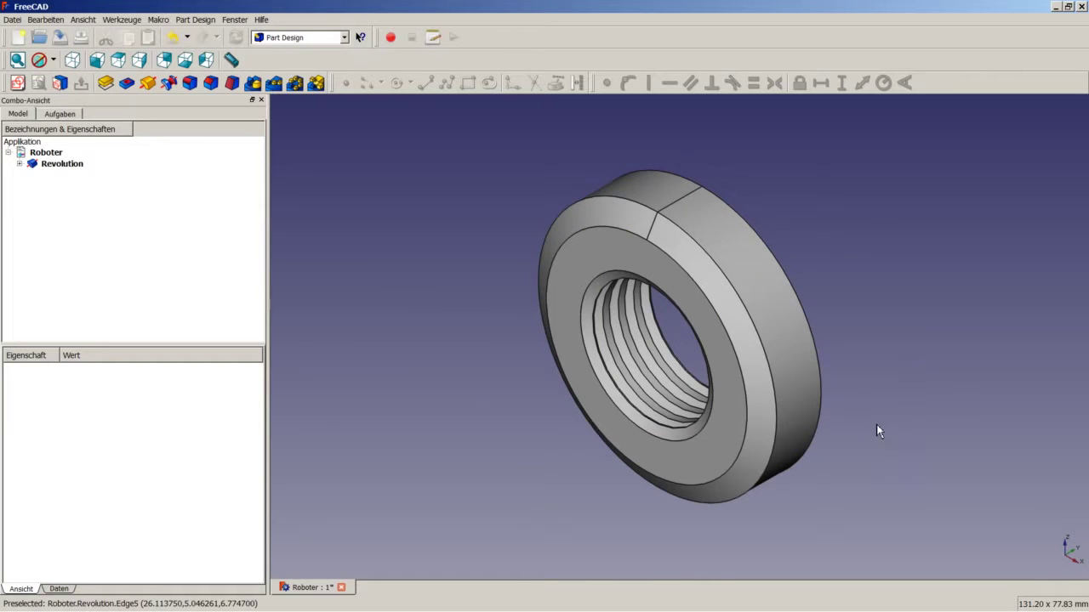
Step: Save the model and create a new sketch on the nut's front face
key(ctrl+s)
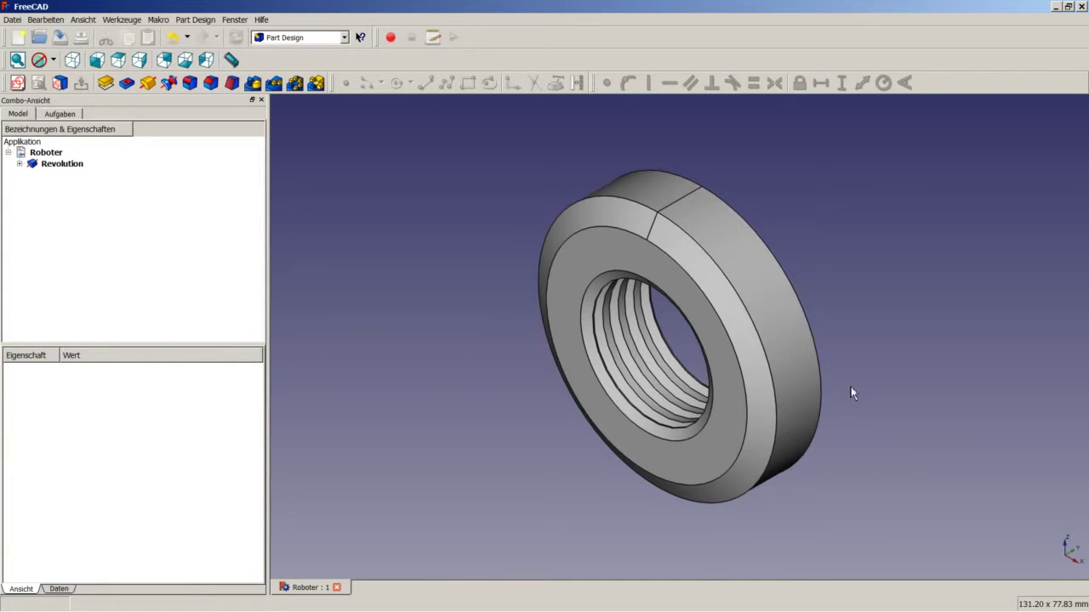
click(652, 267)
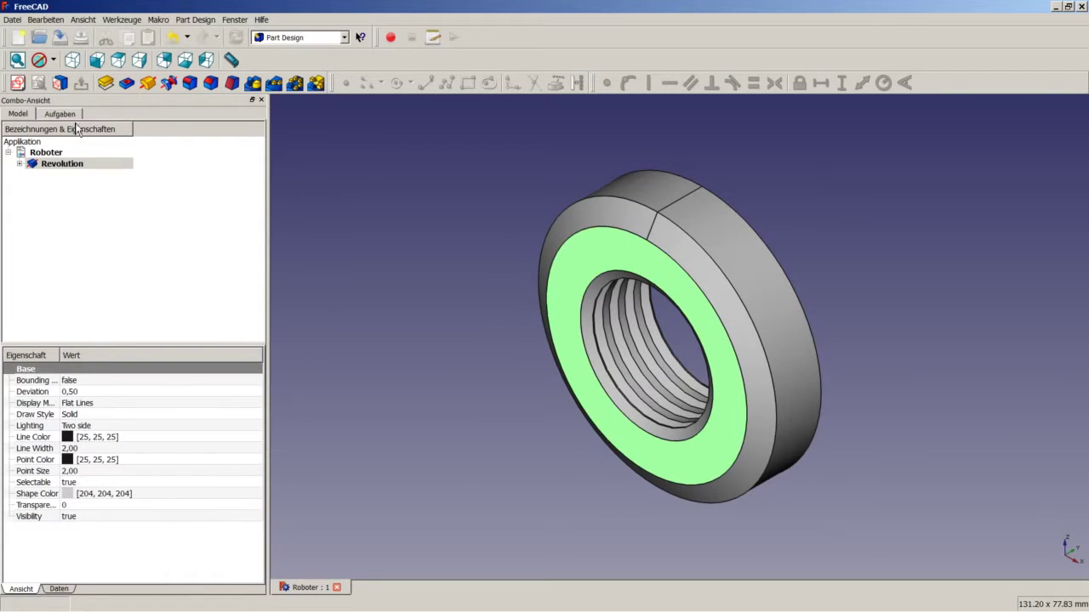
click(17, 83)
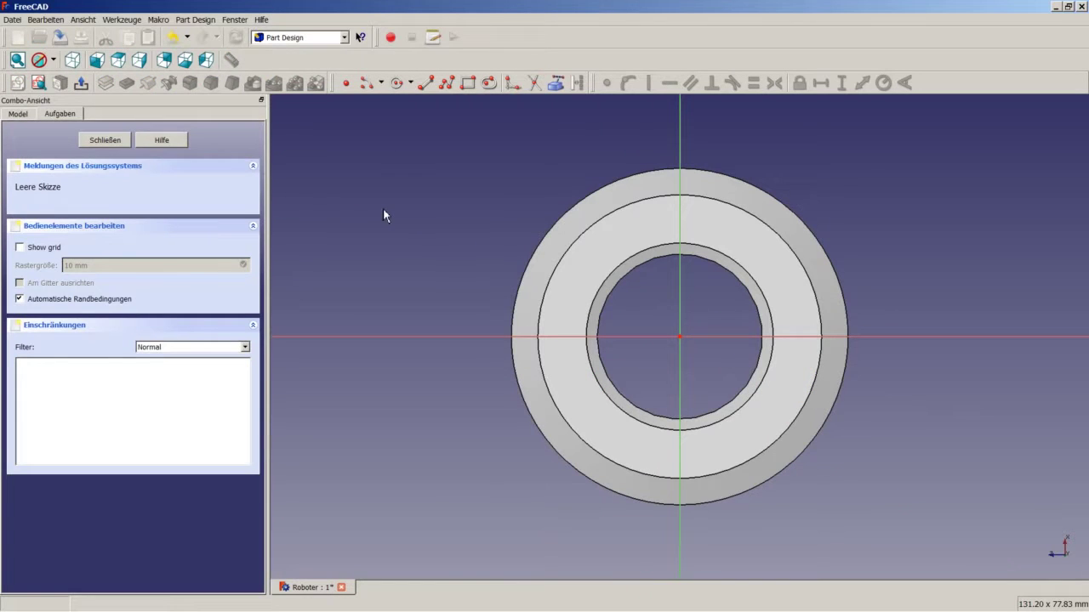
Step: Draw a closed six-sided polyline hexagon around the sketch centre
click(447, 85)
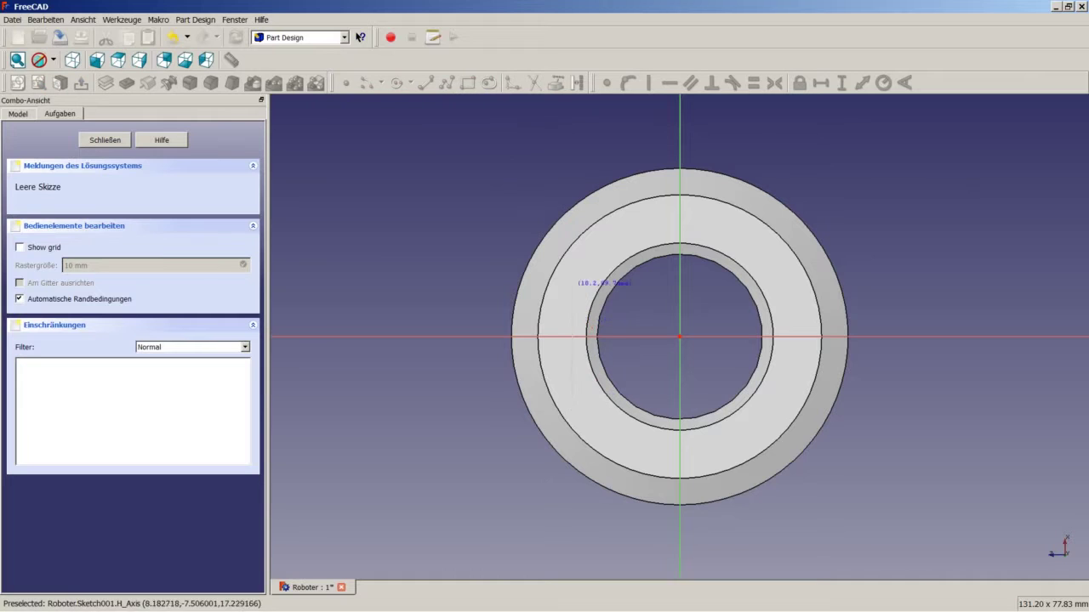
click(571, 274)
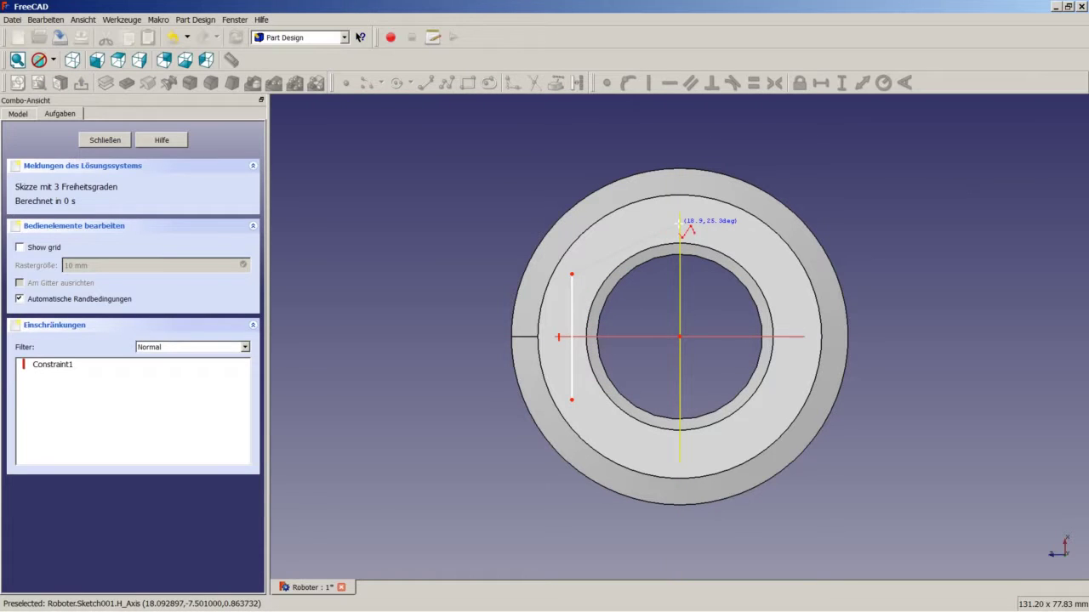
click(679, 223)
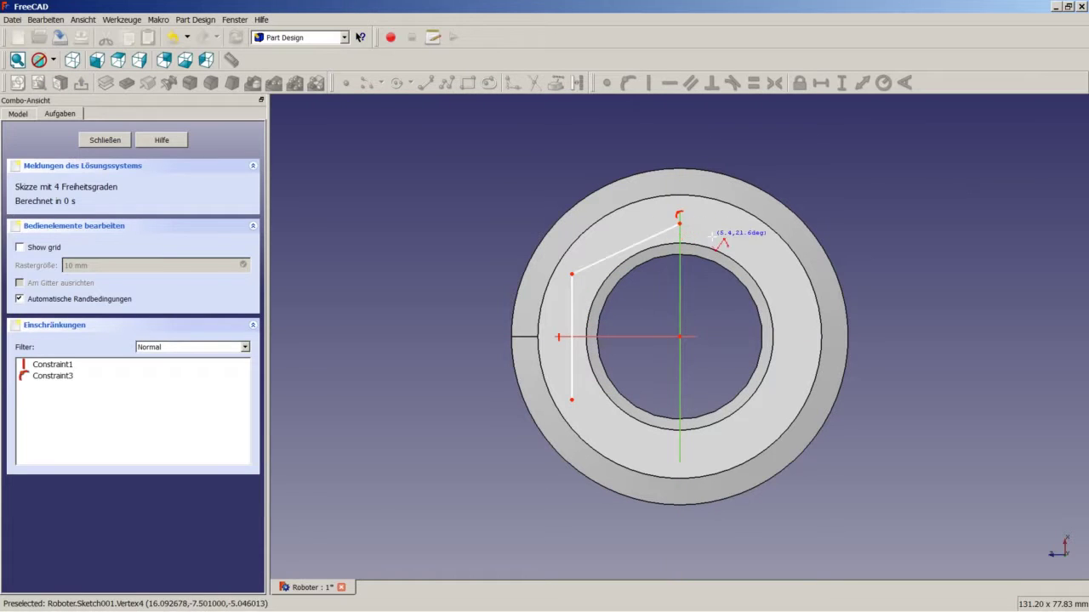
click(778, 268)
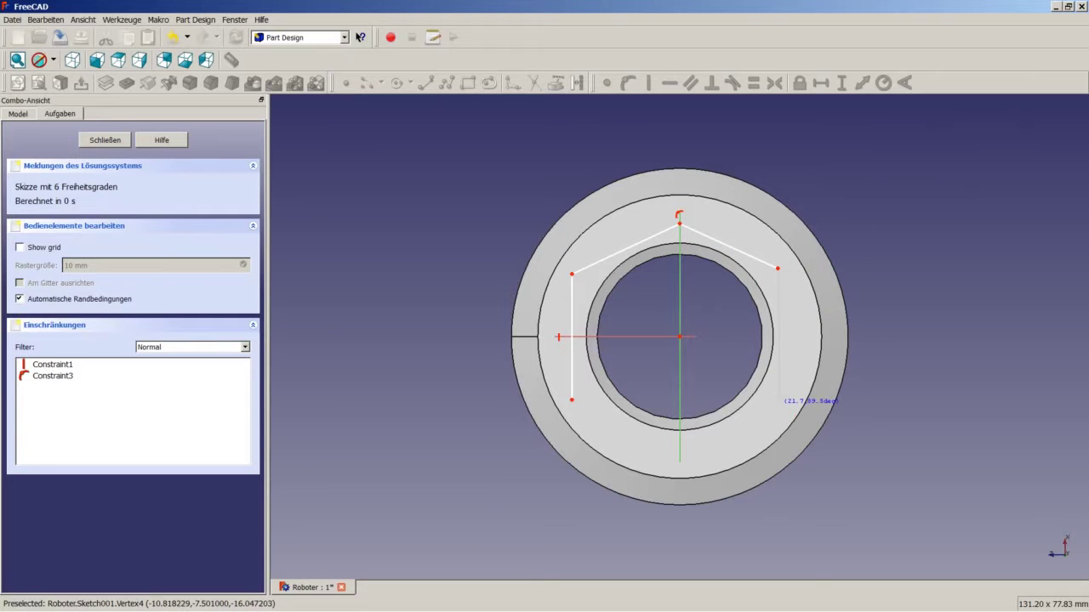
click(777, 402)
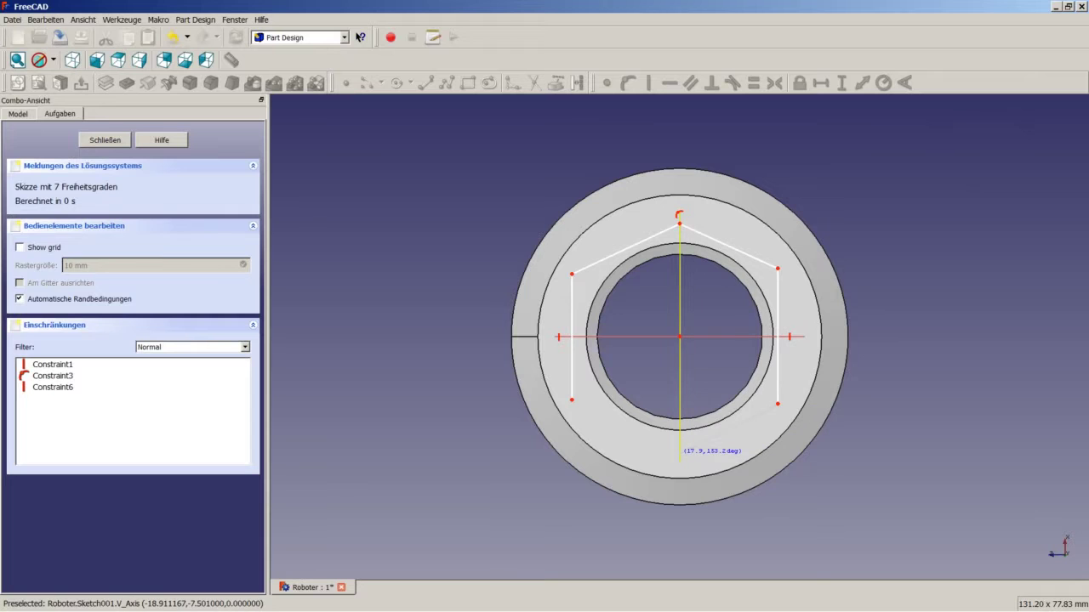
click(680, 457)
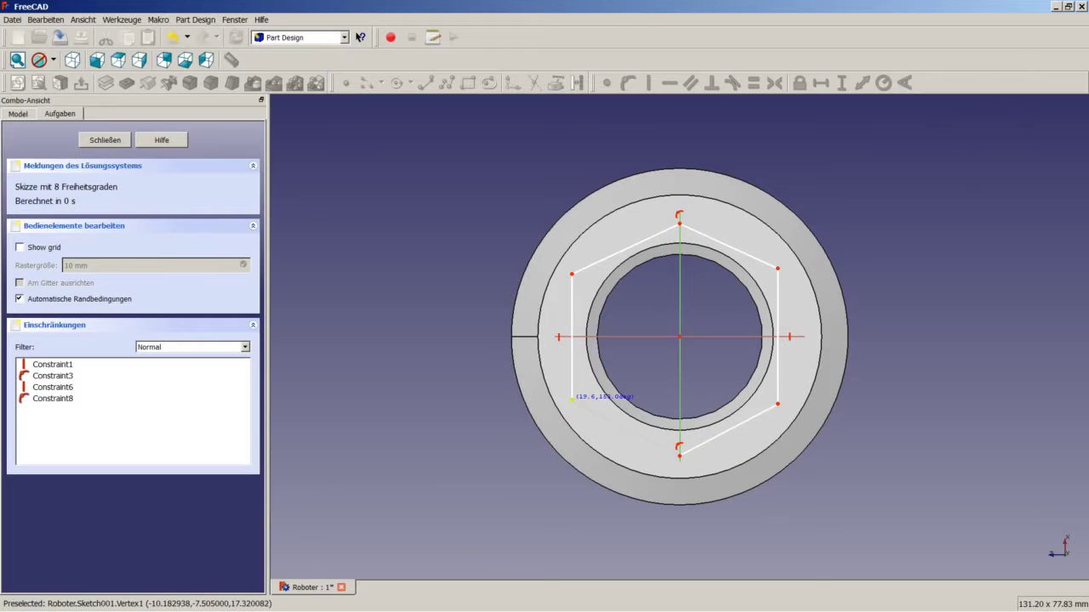
click(572, 398)
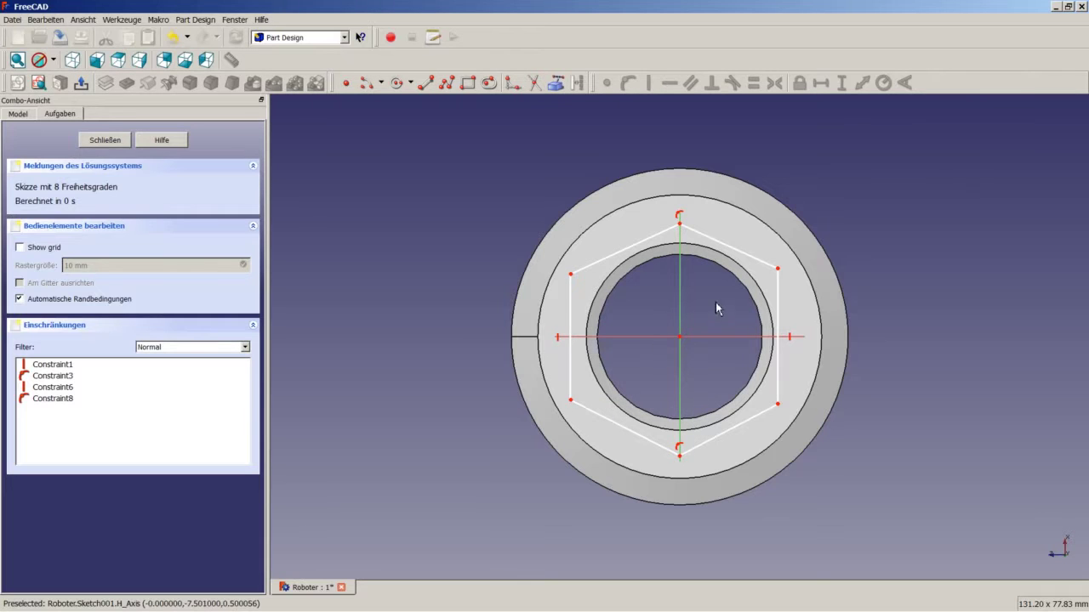
Step: Make all six hexagon edges equal in length
click(730, 247)
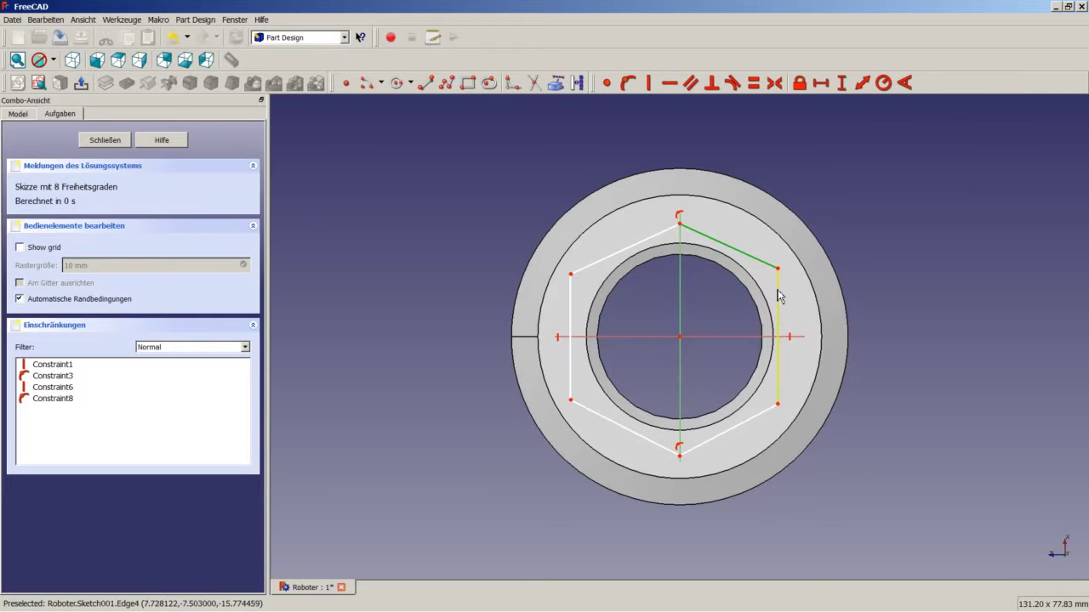
click(779, 297)
click(745, 429)
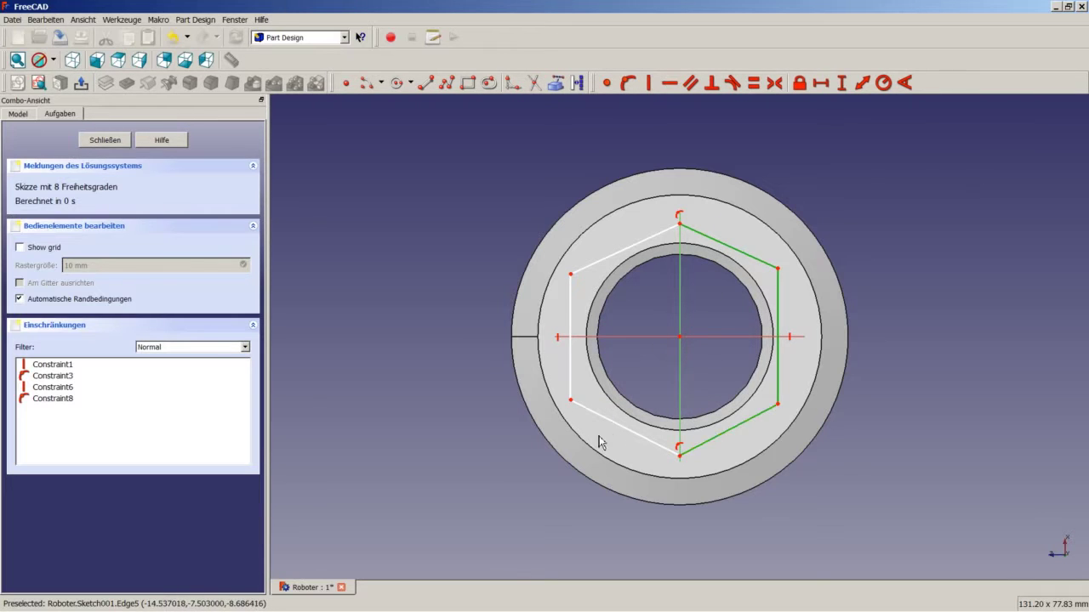
click(609, 425)
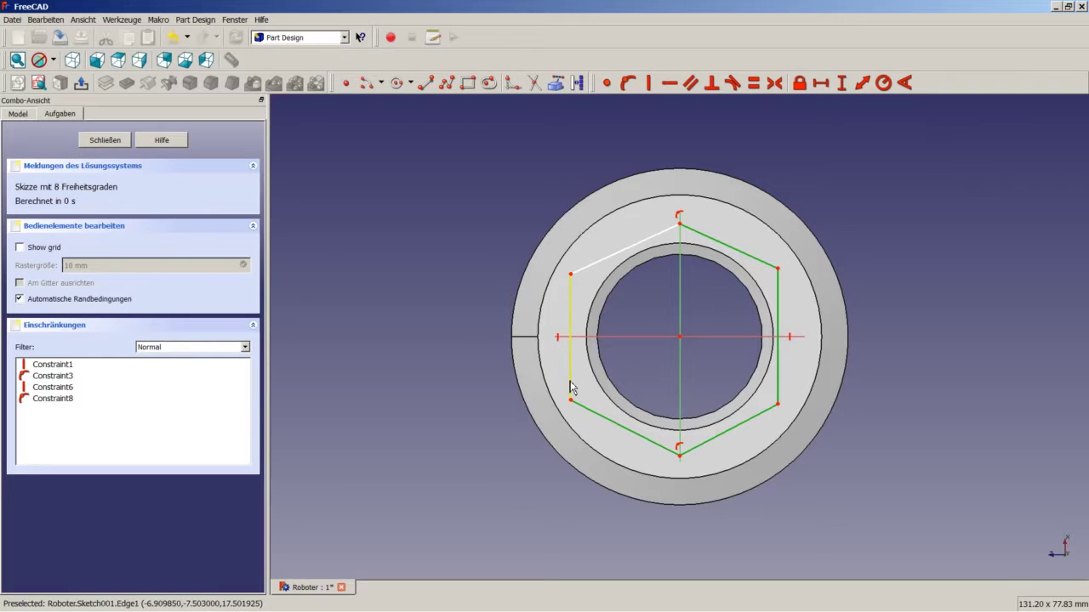
click(570, 378)
click(600, 261)
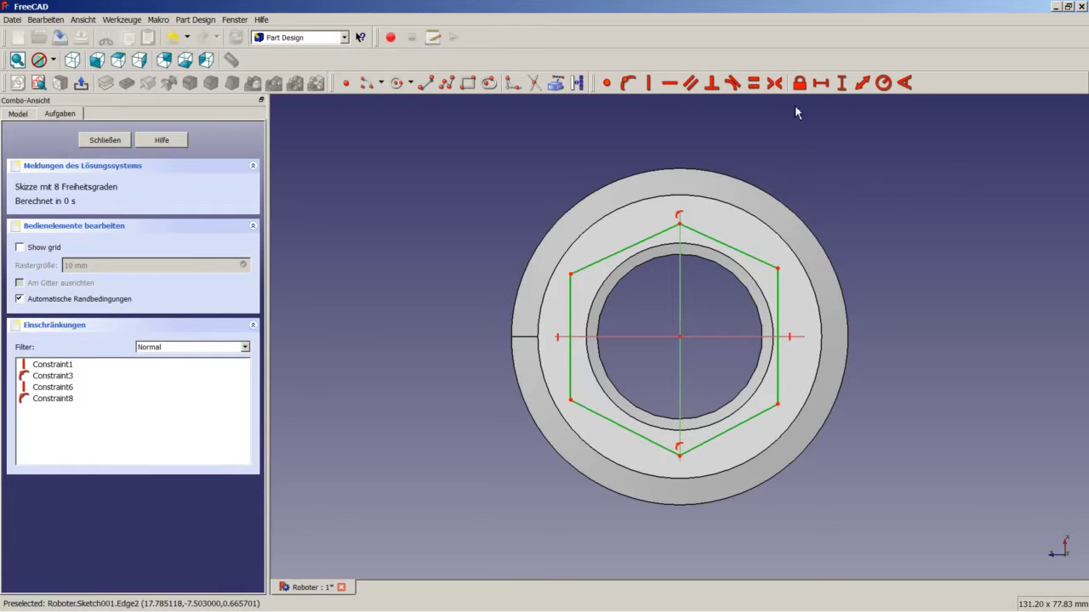
click(754, 83)
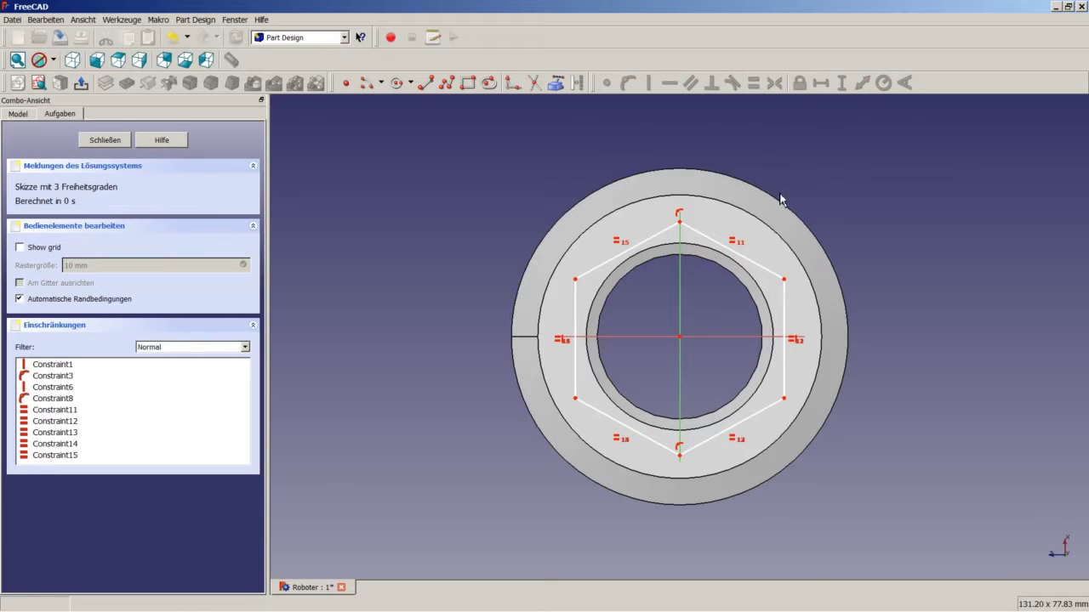
Step: Make the two right-hand corners symmetric about the horizontal axis
click(783, 279)
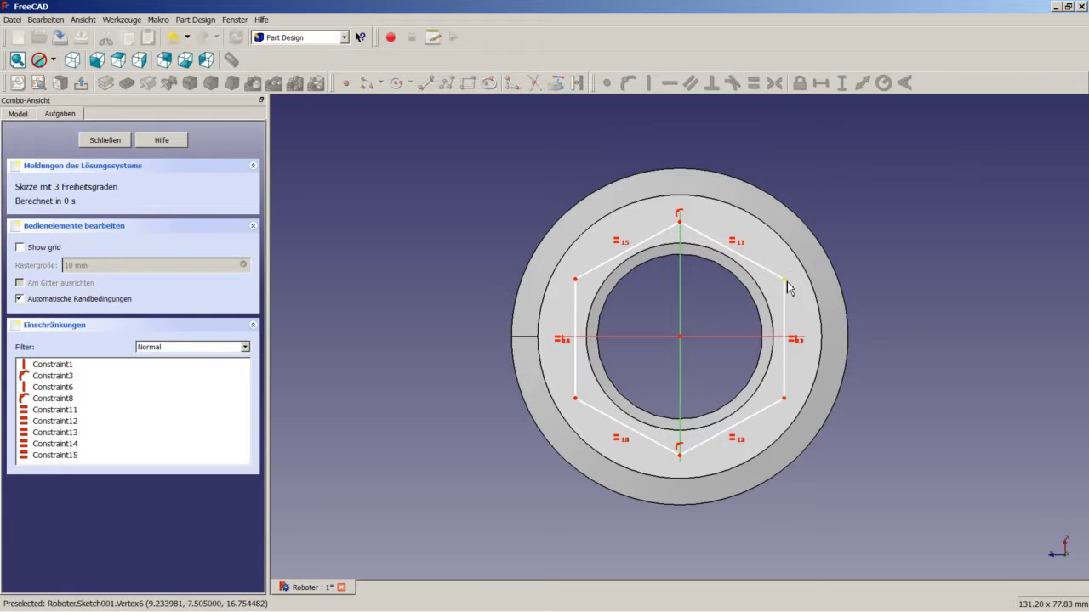
click(786, 408)
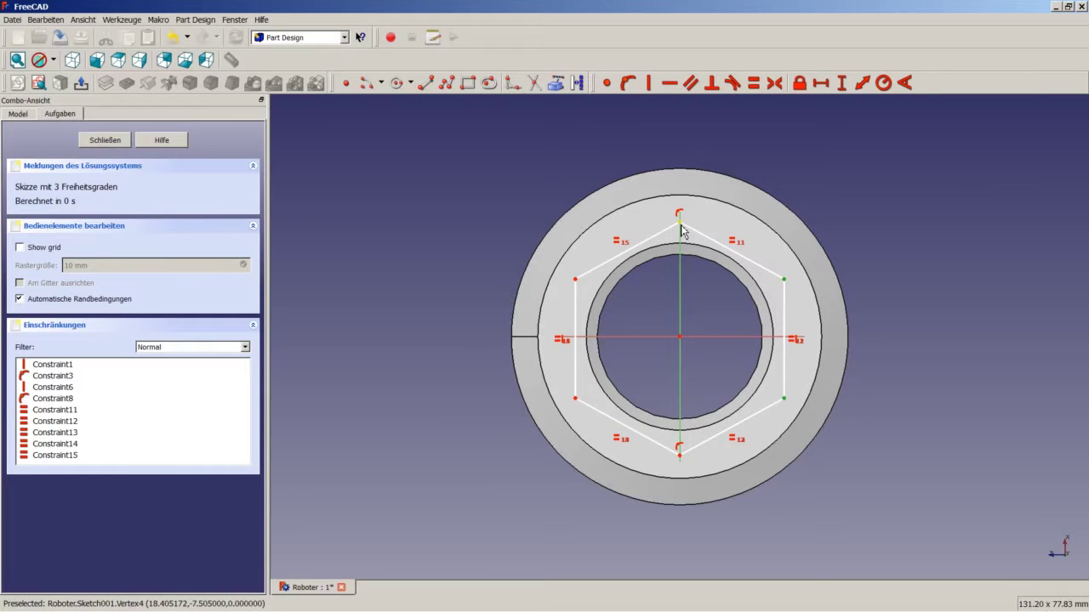
click(768, 338)
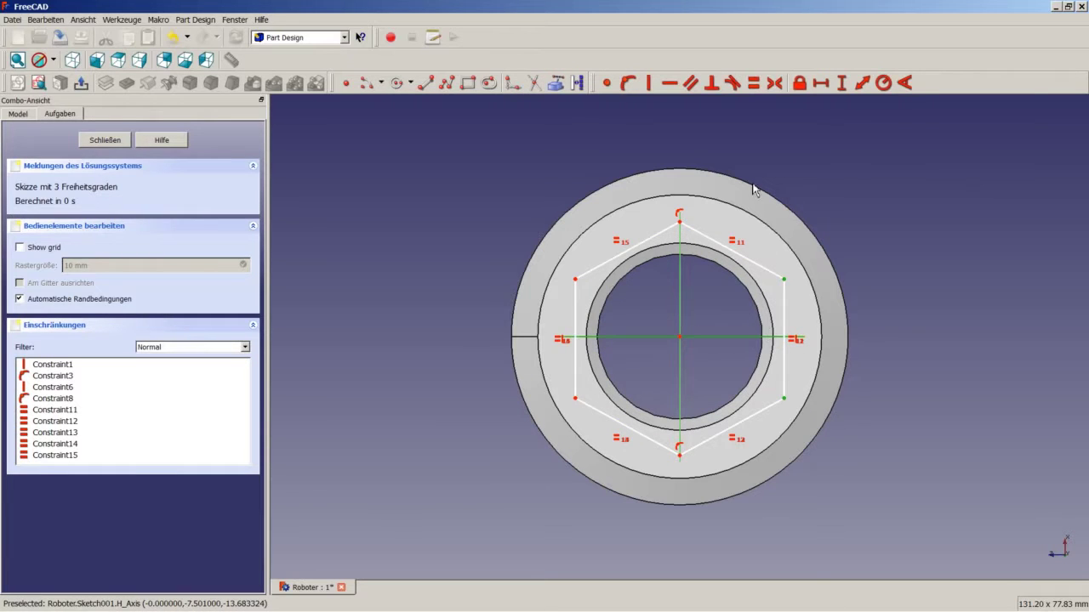
click(774, 83)
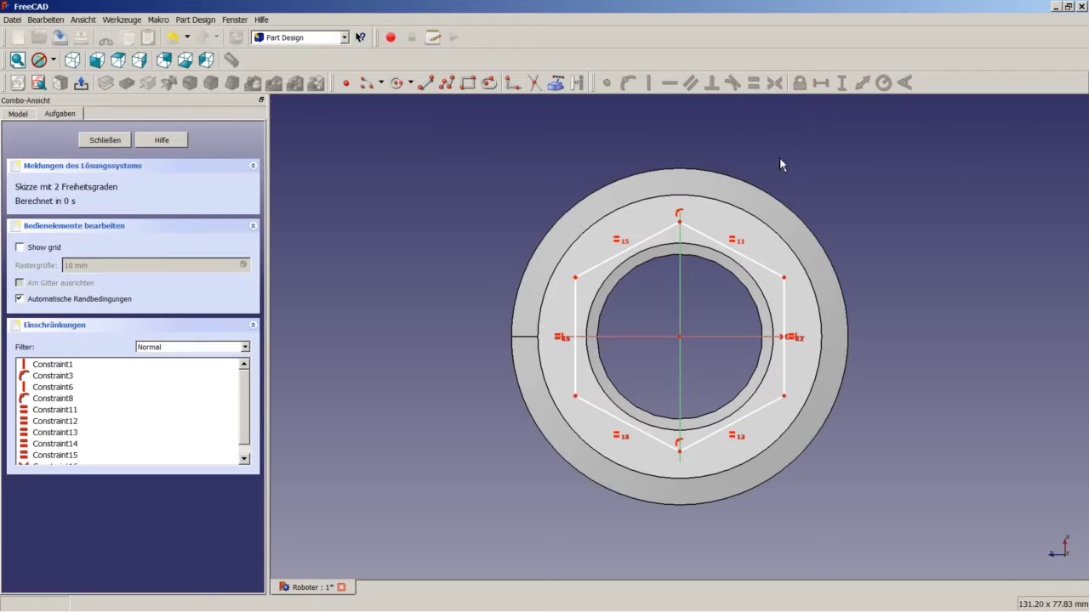
Step: Set a 120° angle between the upper-right and right hexagon edges
click(777, 274)
click(788, 292)
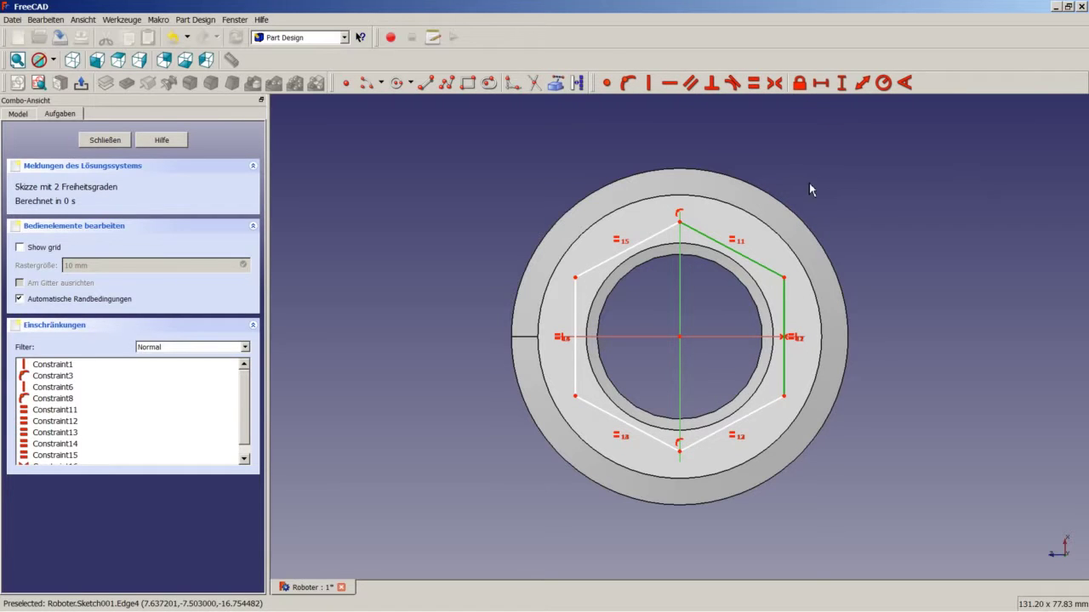
click(904, 83)
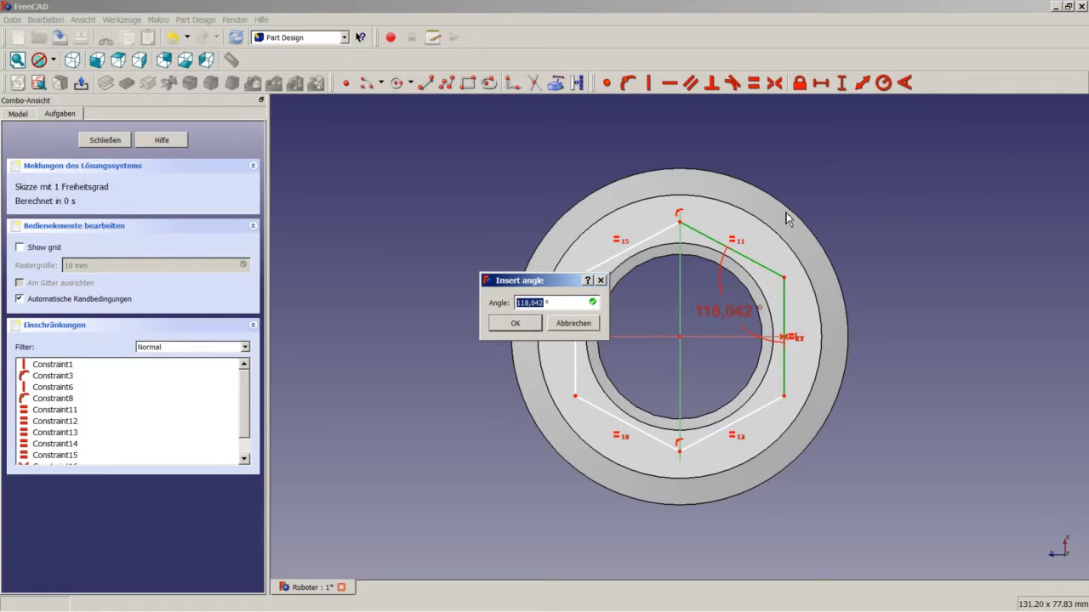
text(120)
key(Return)
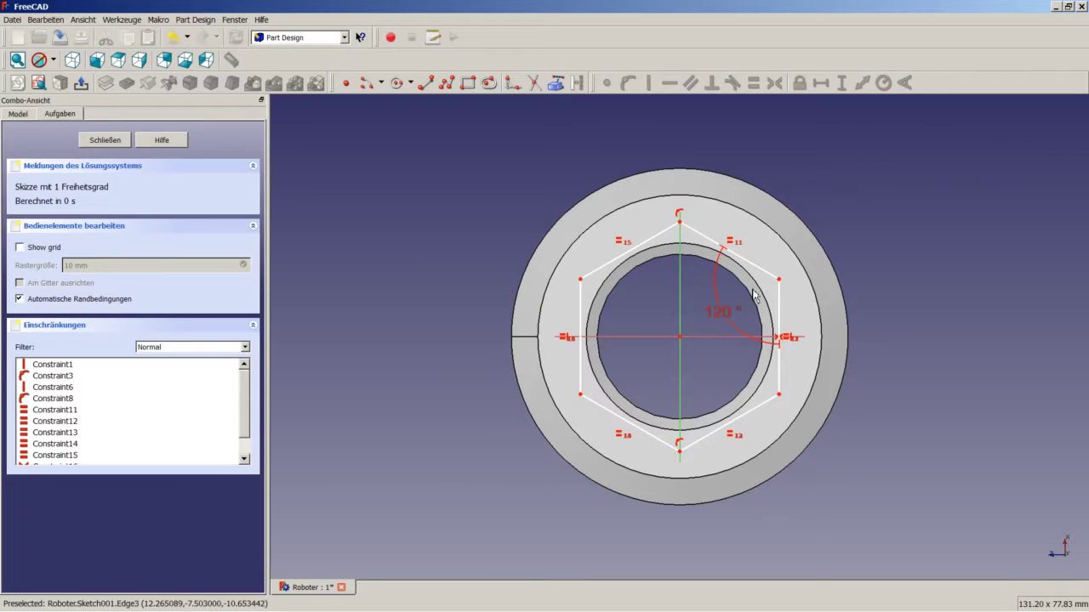
Step: Set a 46 mm horizontal distance across the flats and move its label above the ring
click(779, 280)
click(582, 280)
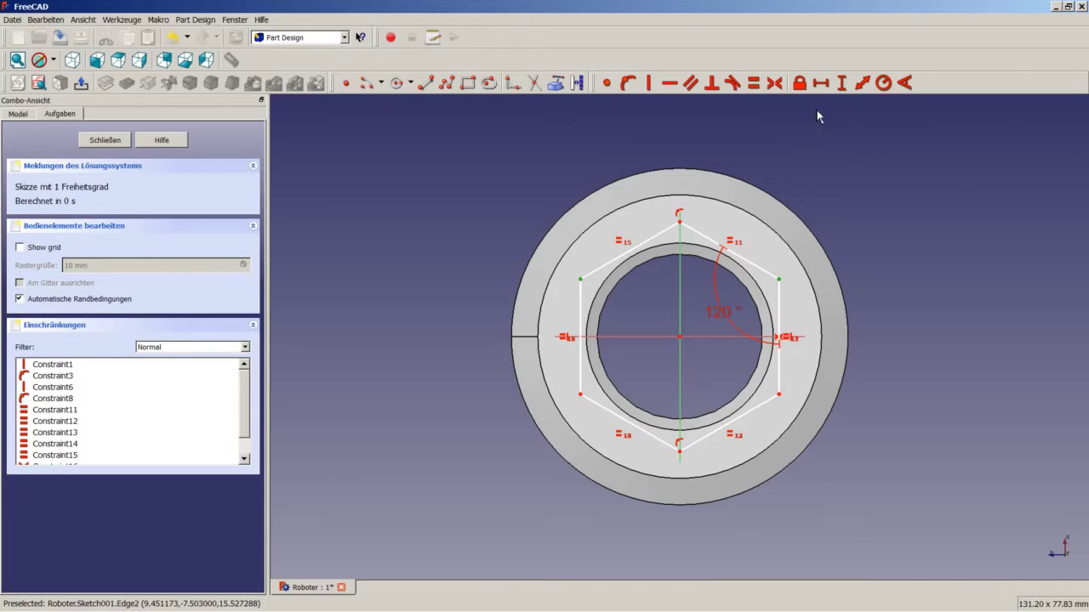
click(820, 83)
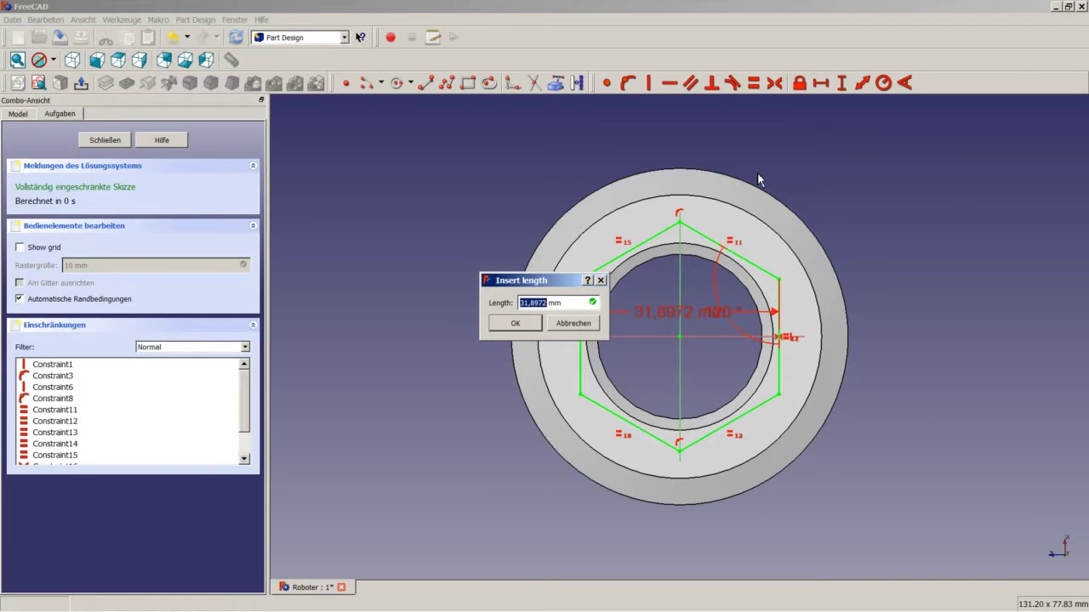
text(46)
key(Return)
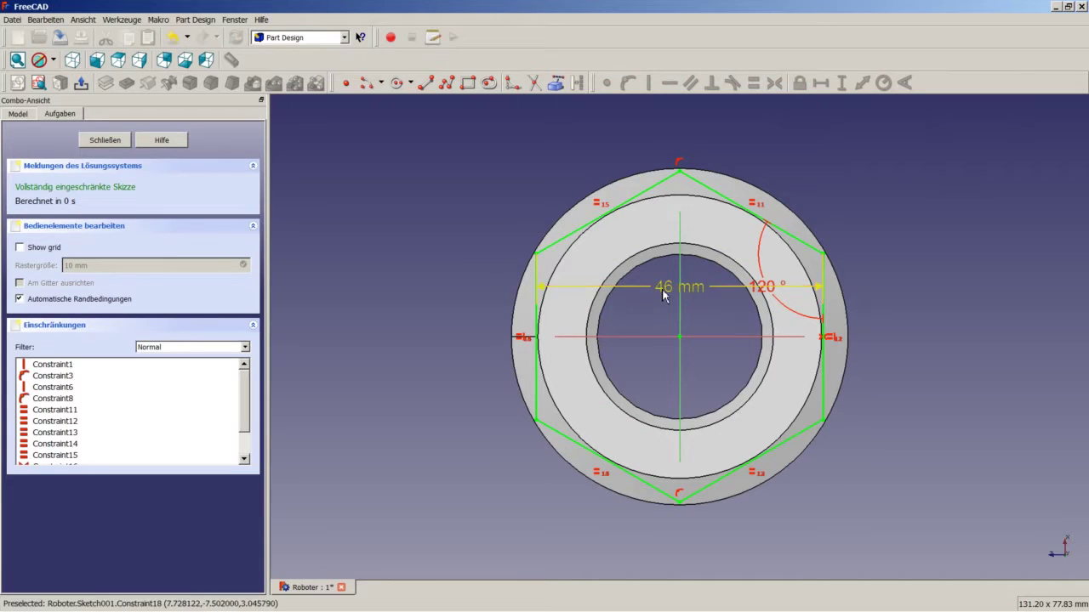
drag(661, 286, 671, 133)
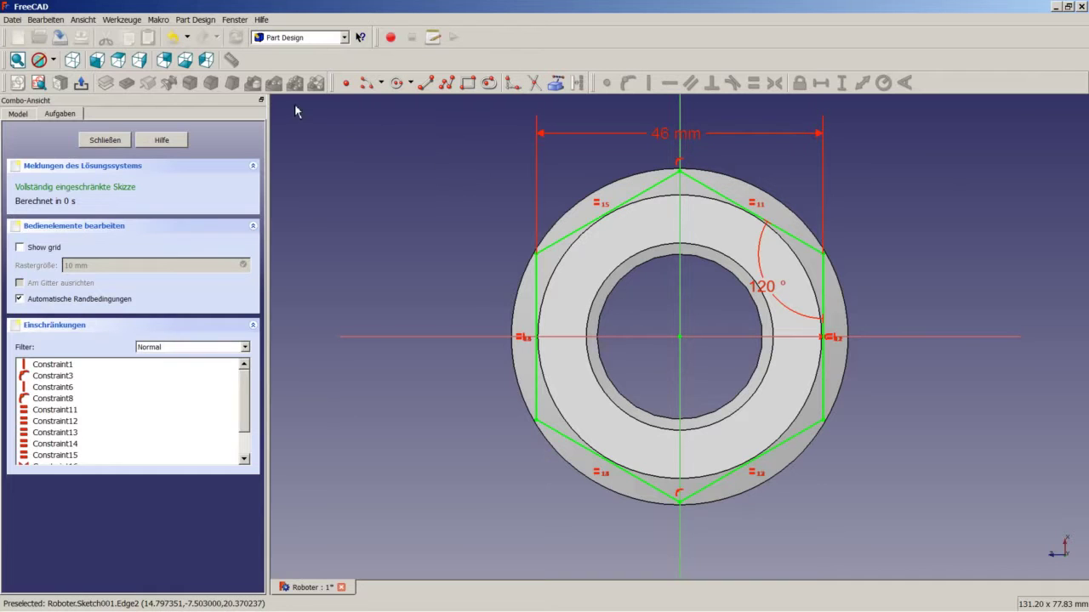
Step: Draw a circle just outside the nut with its centre locked to the sketch origin
click(398, 82)
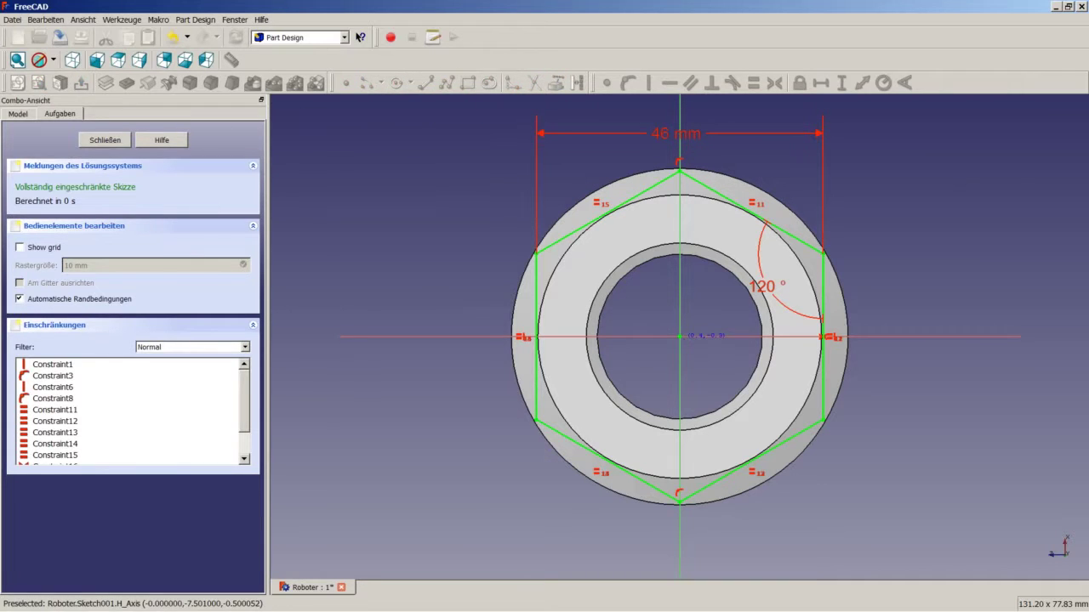
click(679, 336)
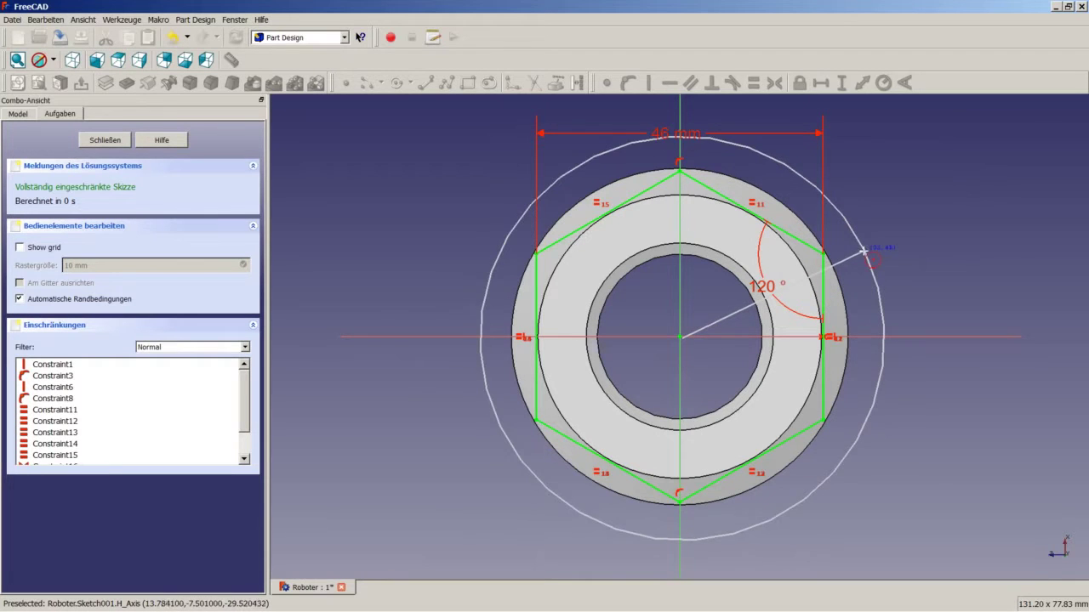
click(841, 265)
scroll(685, 353, up, 3)
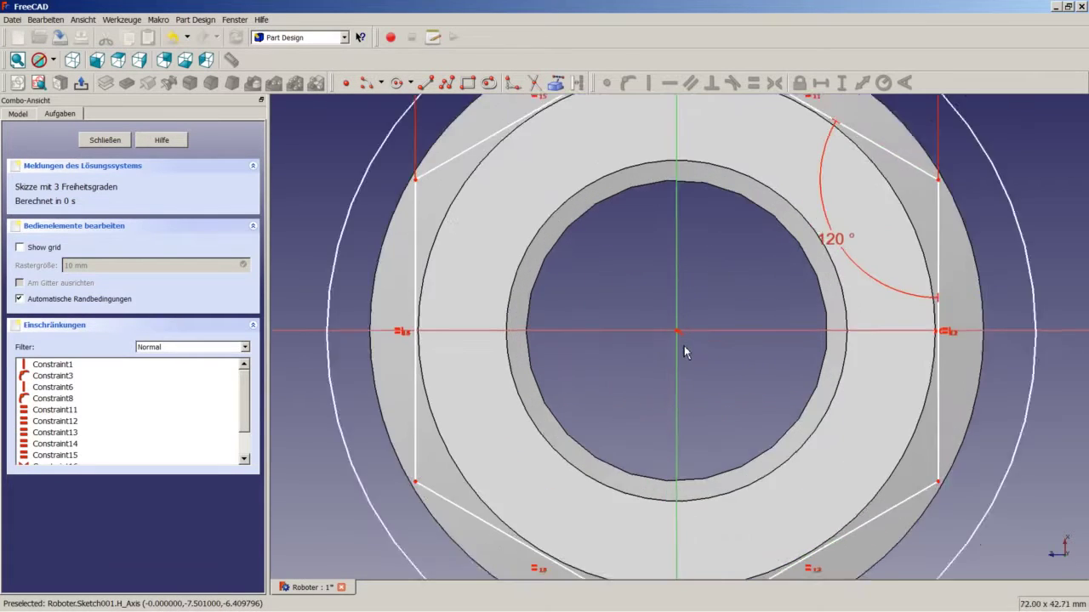
scroll(684, 353, up, 2)
scroll(683, 333, up, 1)
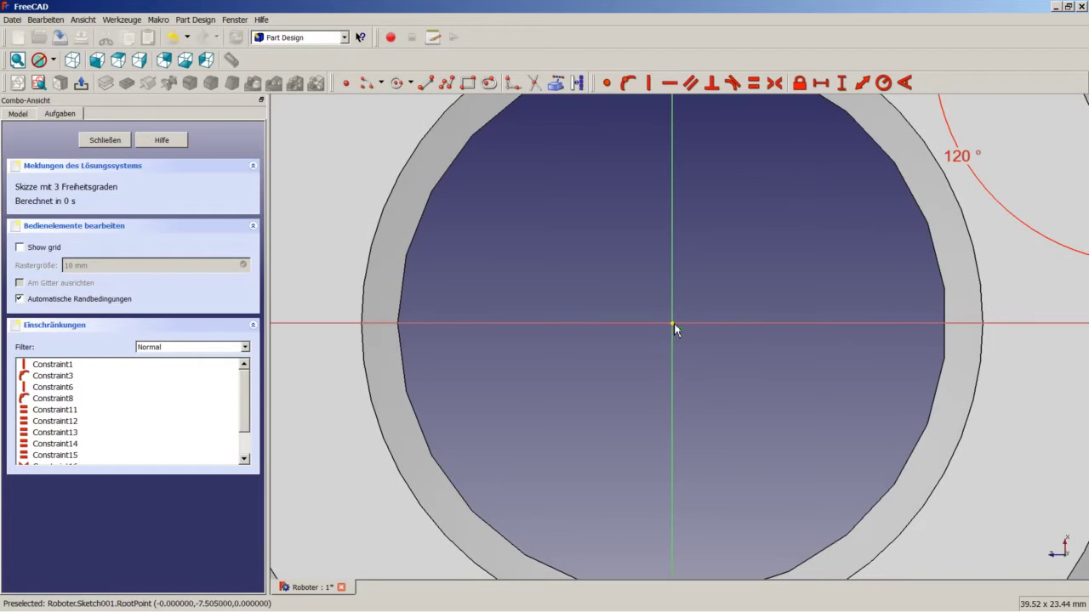
click(673, 324)
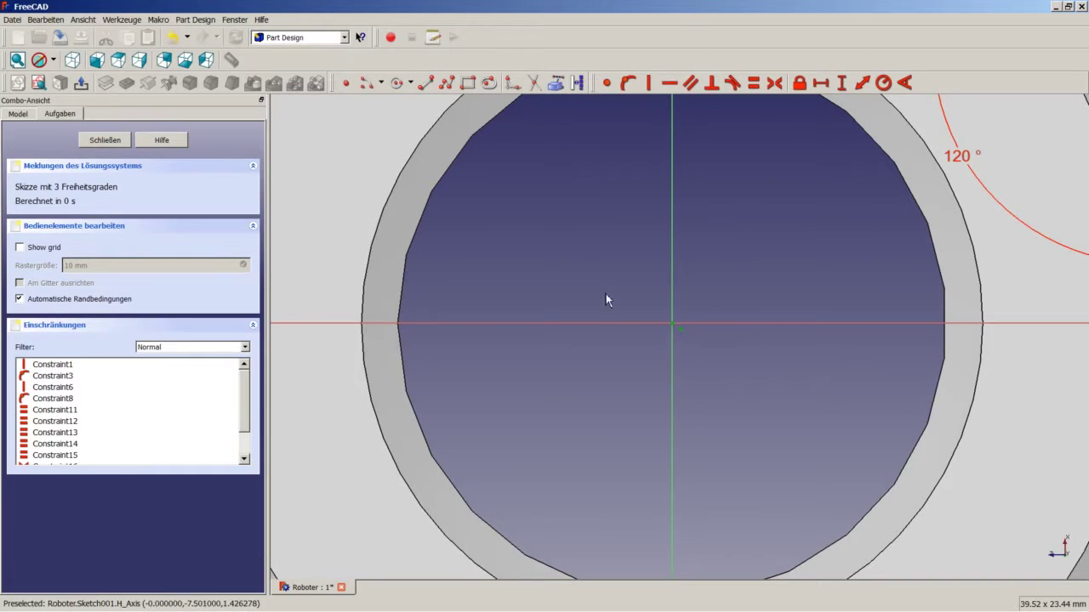
click(607, 83)
Step: Give the outer circle a 27 mm radius and close the sketch
scroll(646, 293, down, 6)
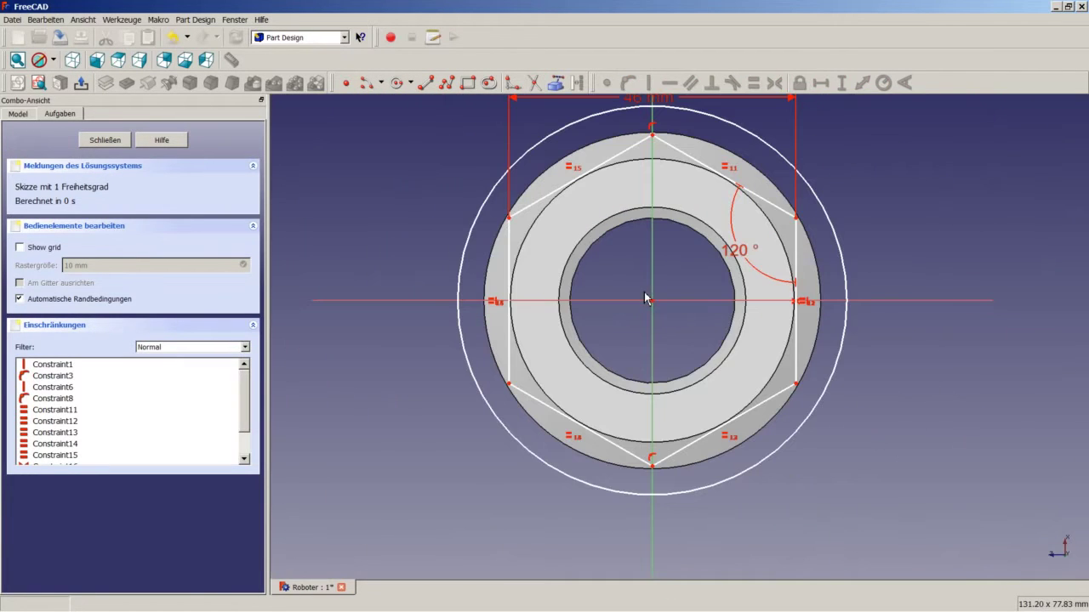
click(844, 274)
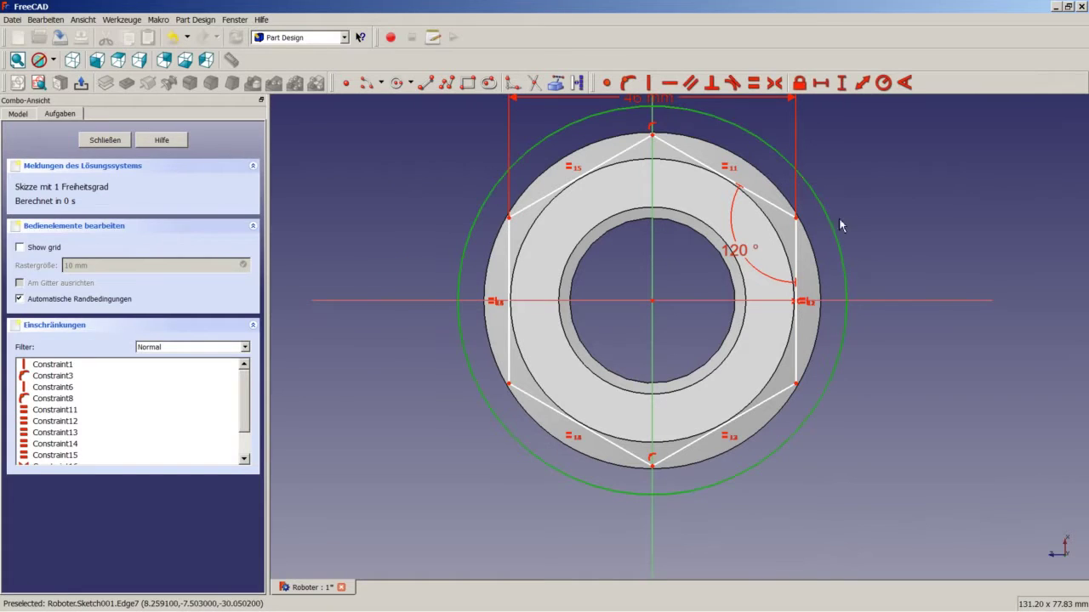
click(883, 82)
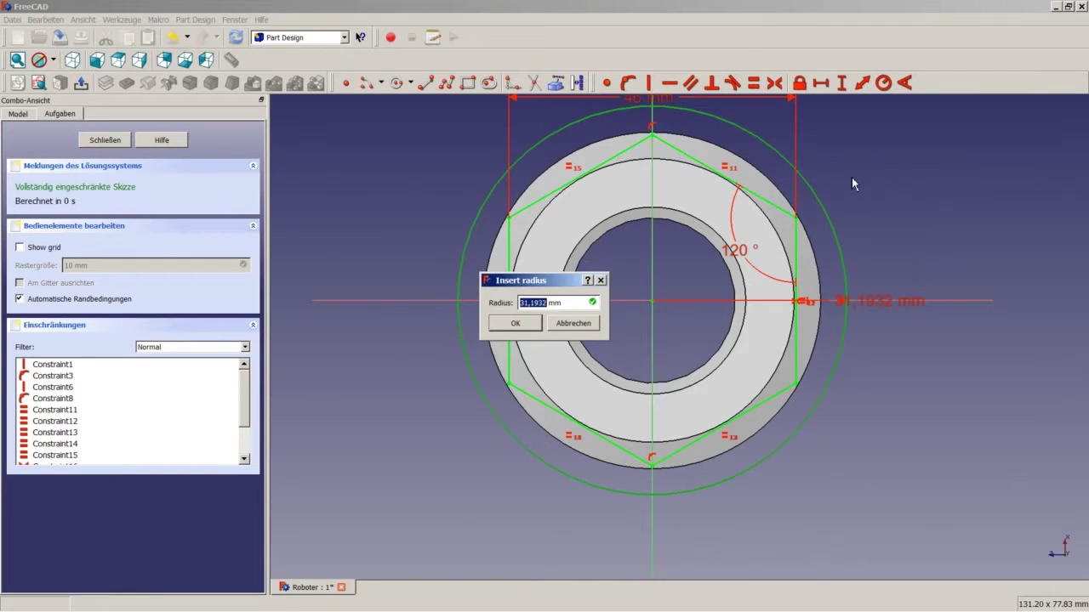
text(27)
key(Return)
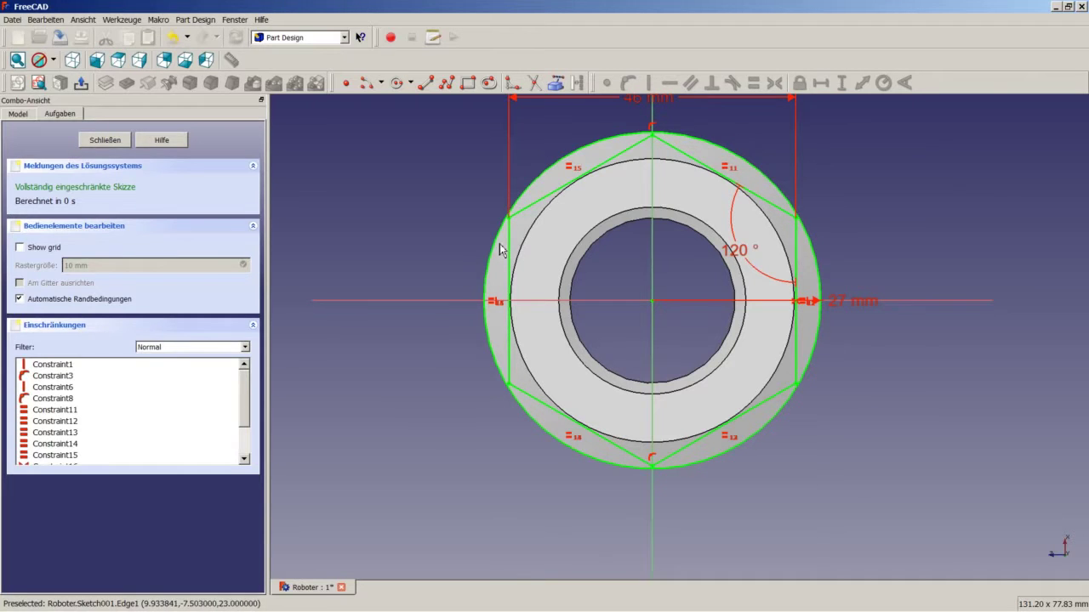
click(109, 143)
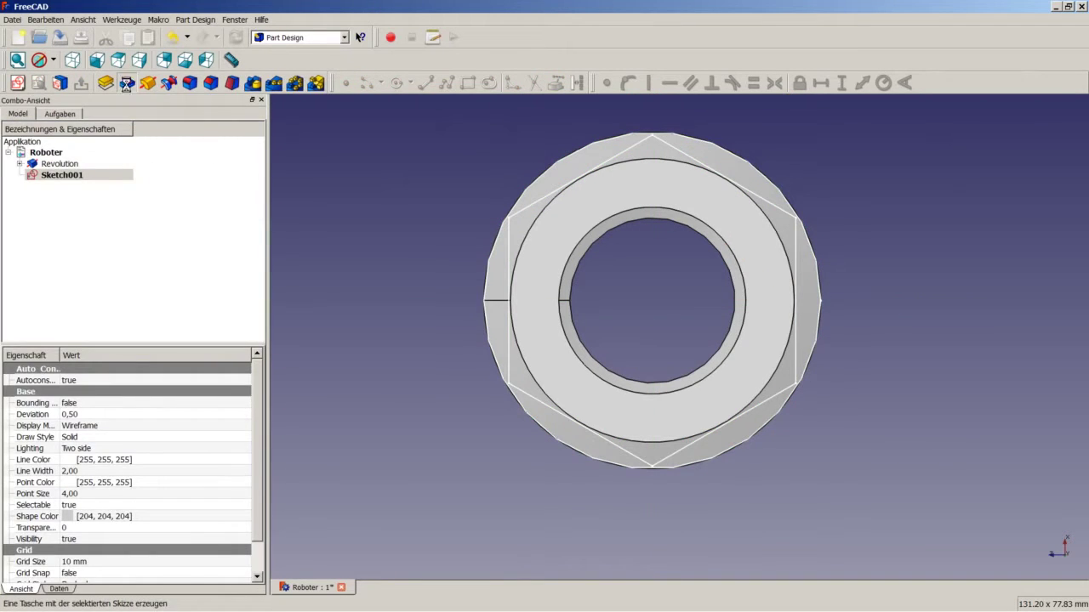
Step: Pocket the hexagon sketch 'Durch alles', then view the whole nut isometrically
click(125, 82)
click(162, 188)
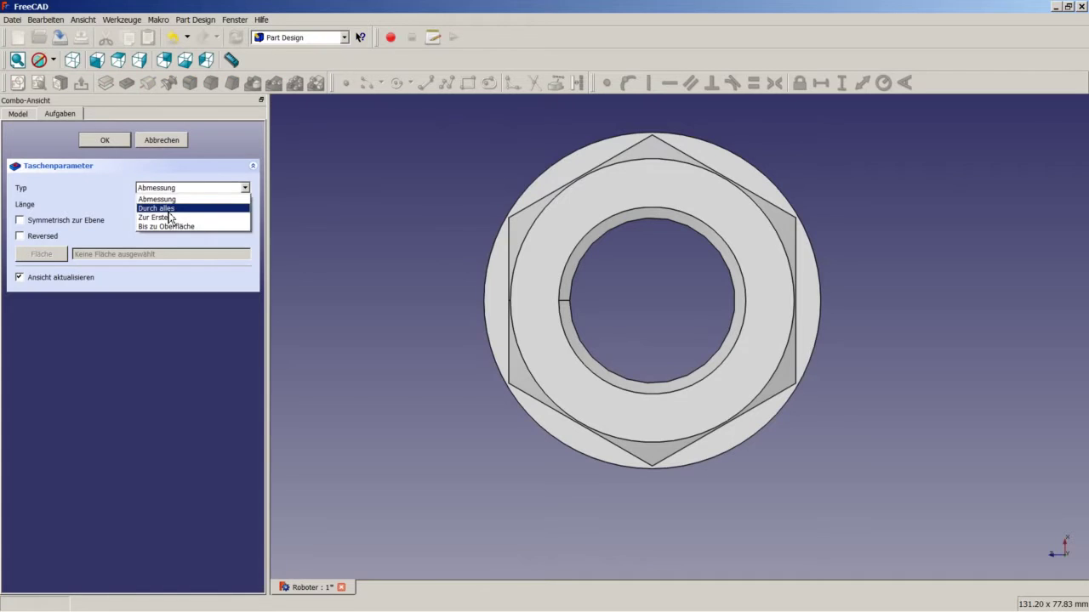
click(158, 208)
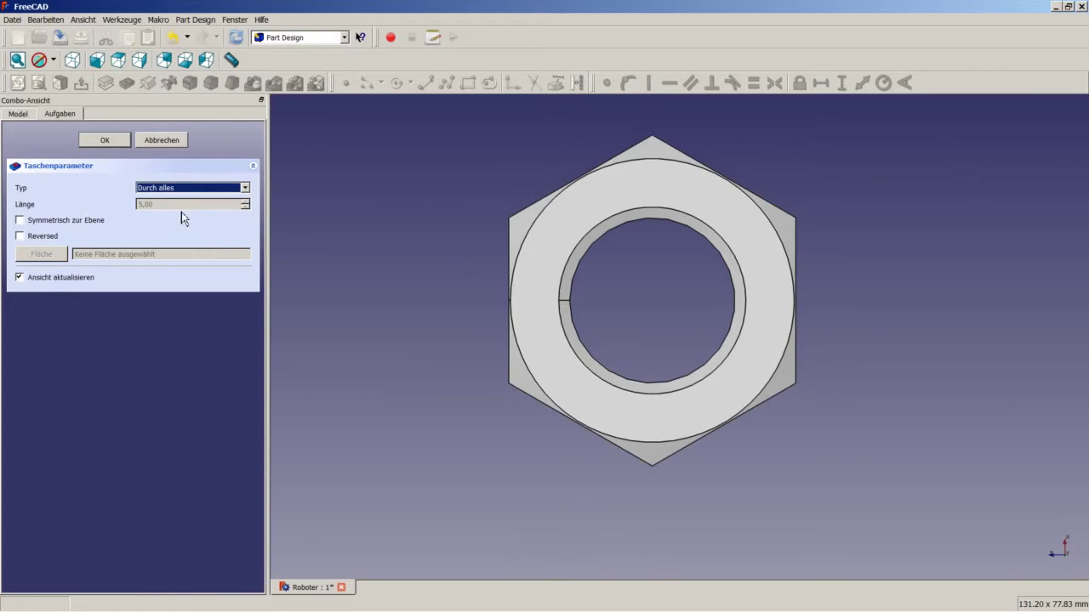
click(106, 139)
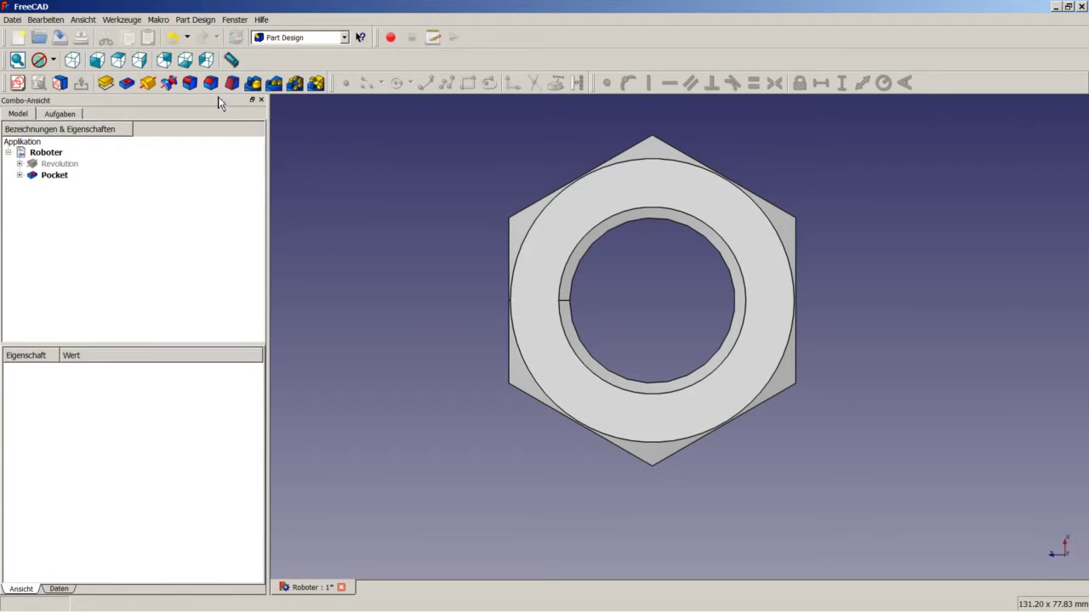
click(72, 60)
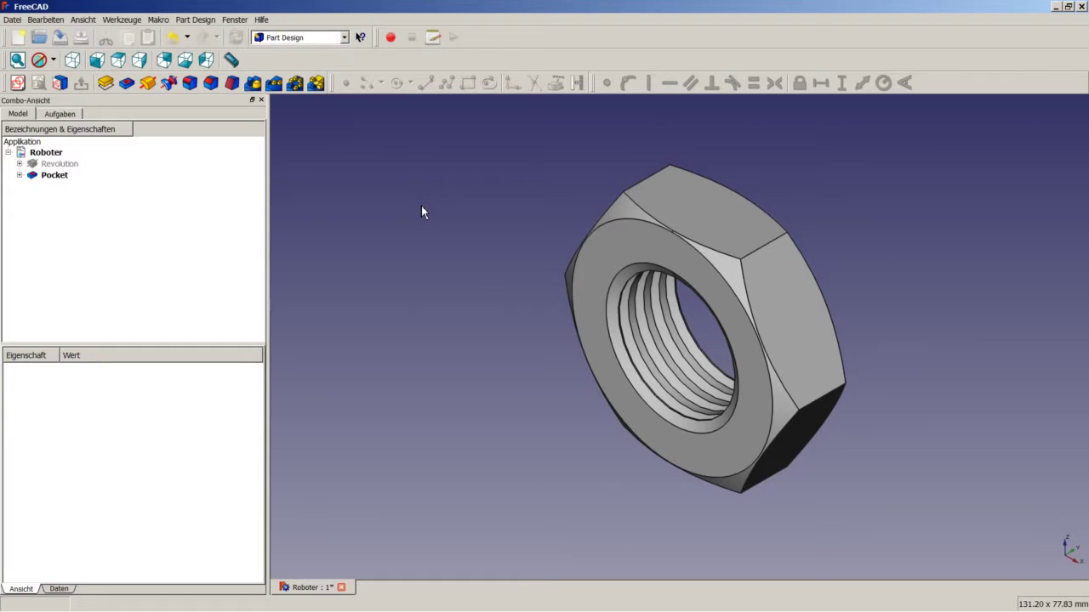
right_click(401, 204)
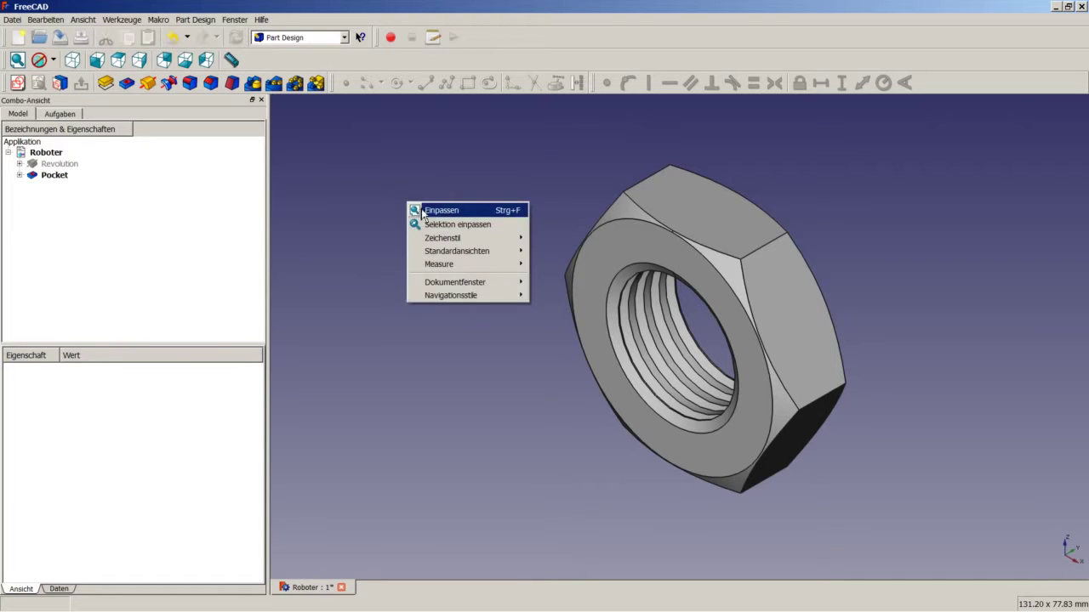
click(443, 209)
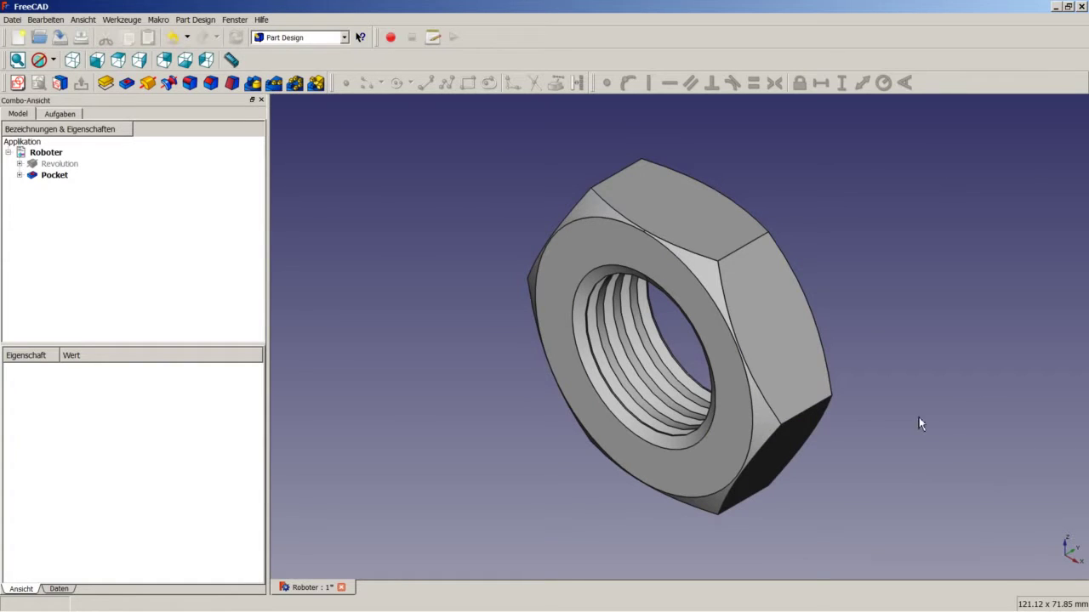
Step: Create a new group in the Roboter document and rename it Bauch
right_click(45, 160)
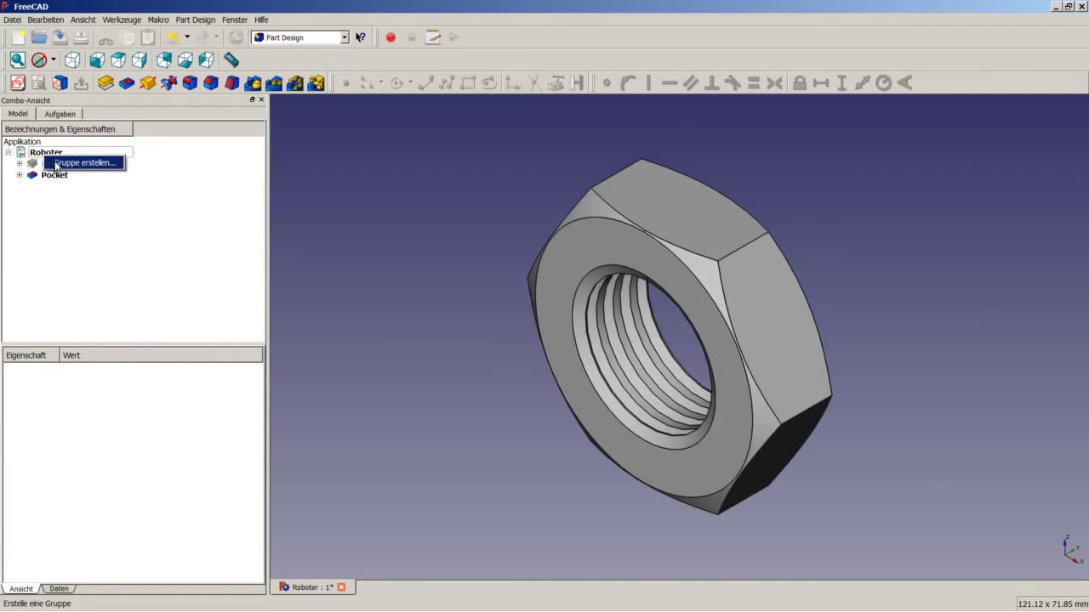
click(60, 166)
click(57, 187)
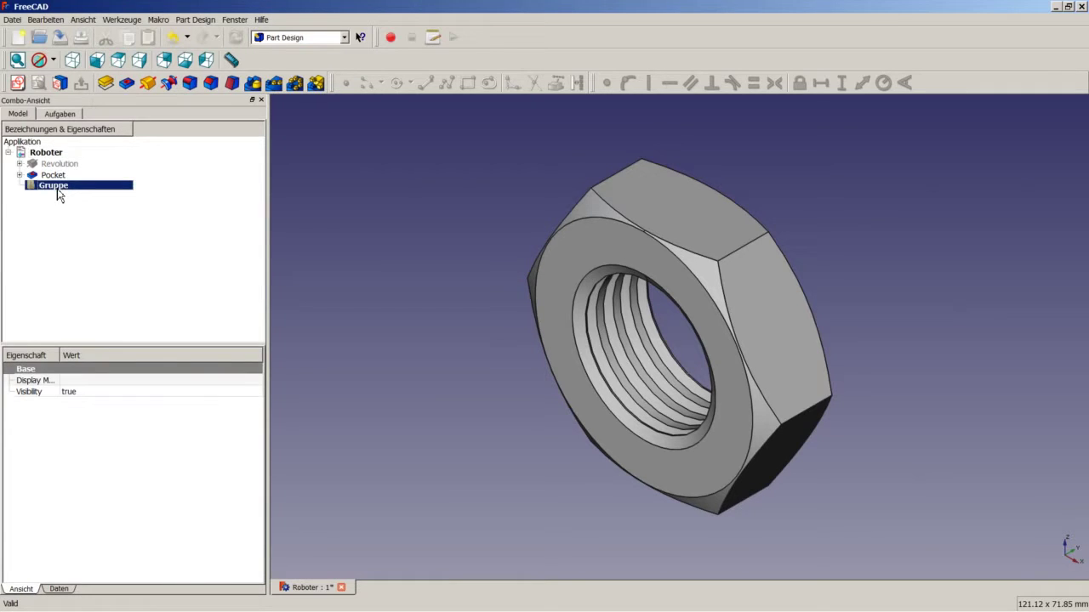
right_click(58, 194)
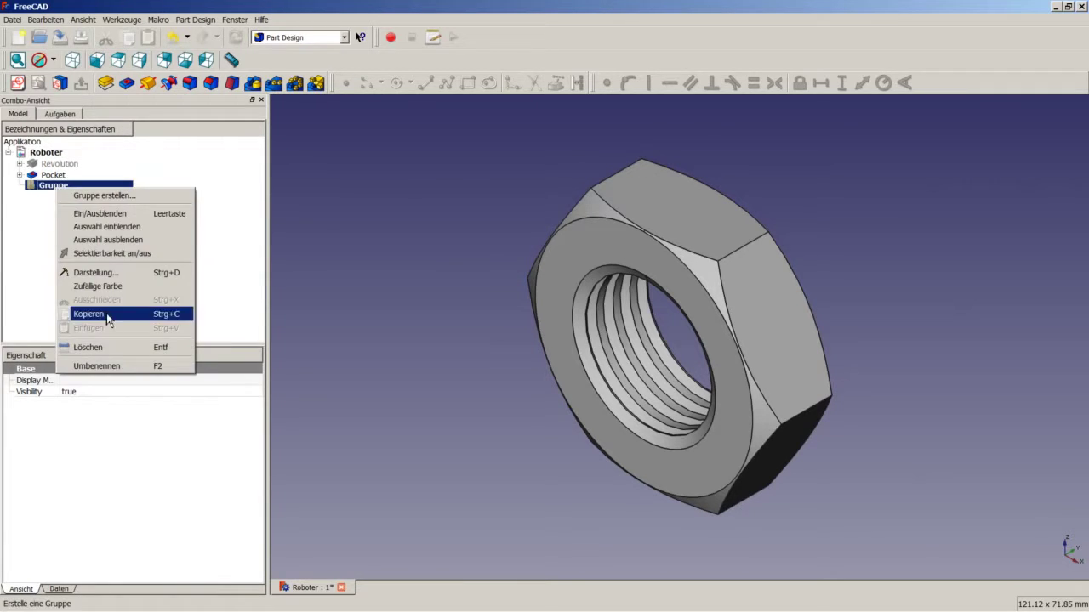
click(106, 366)
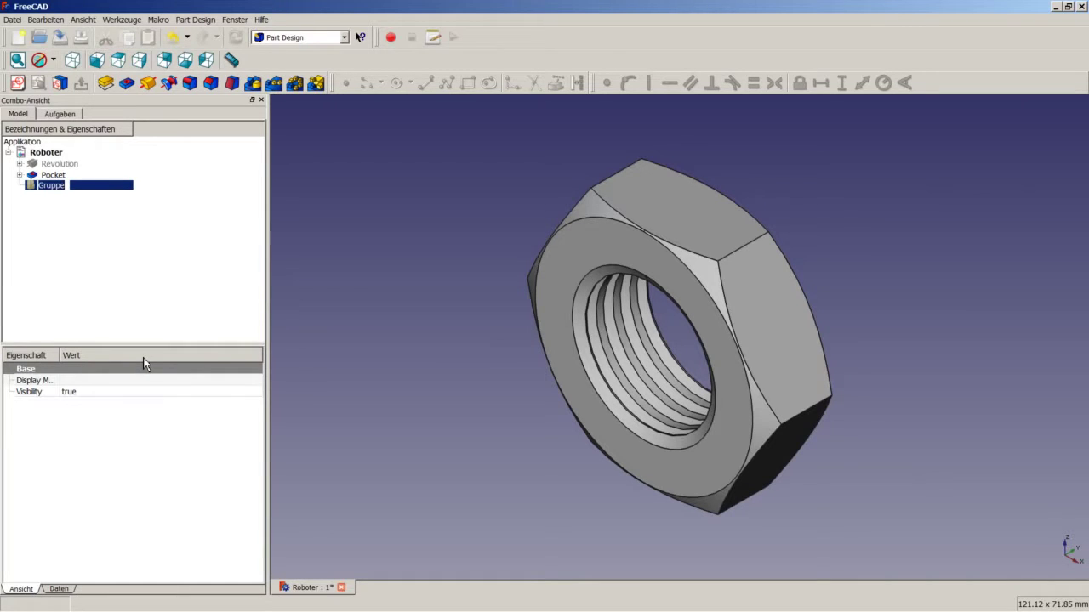
text(Bauch)
key(Return)
Step: Move Revolution and Pocket into the Bauch group and save the document
click(35, 166)
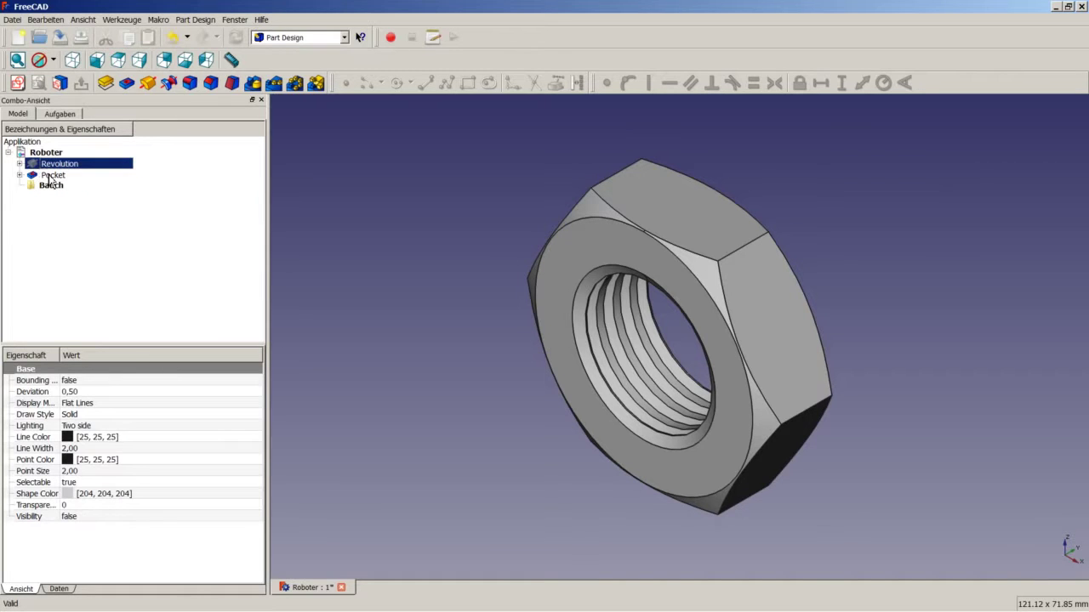
ctrl+click(51, 175)
drag(56, 174, 49, 185)
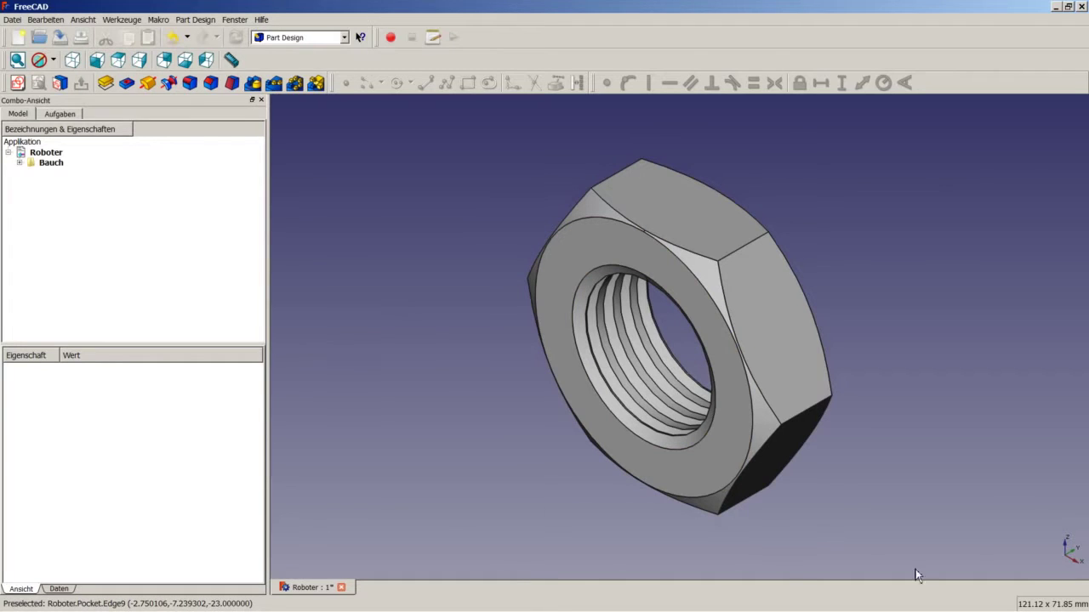
key(ctrl+s)
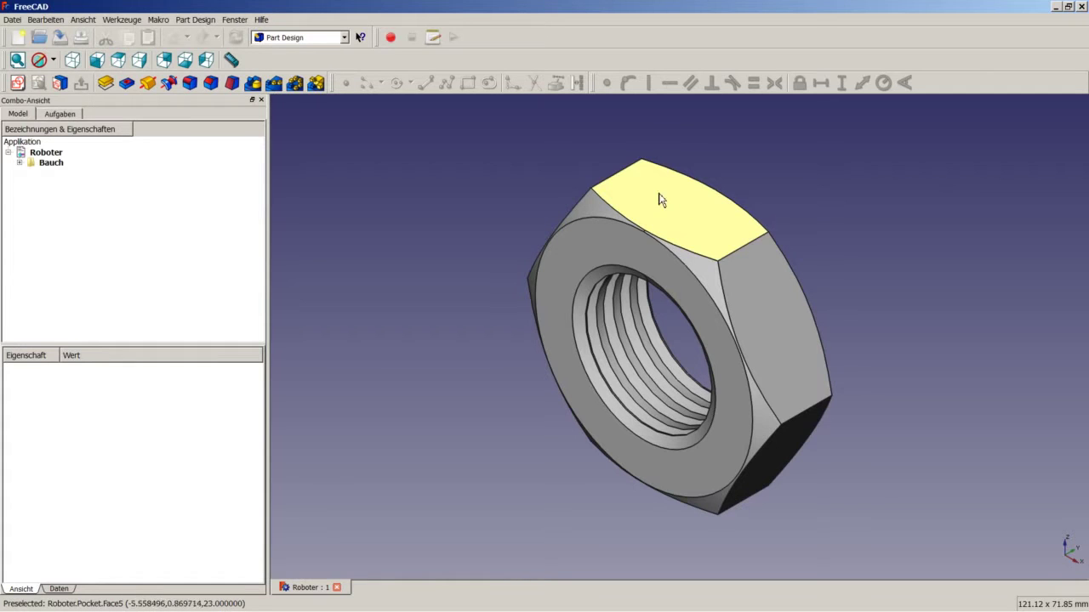
Step: Hide the Bauch group via Ein/Ausblenden
click(53, 162)
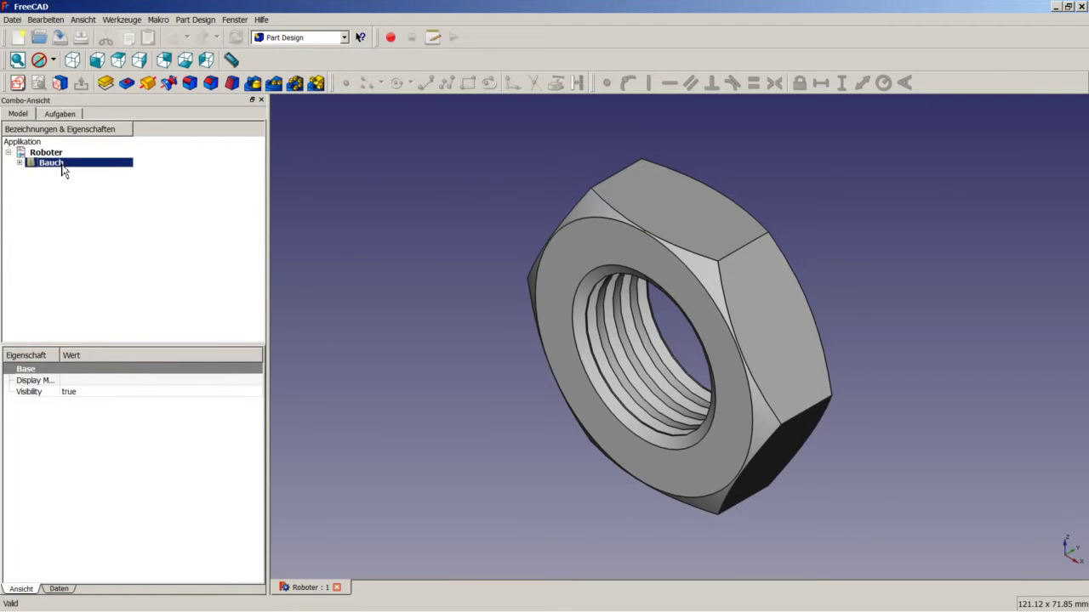
right_click(62, 169)
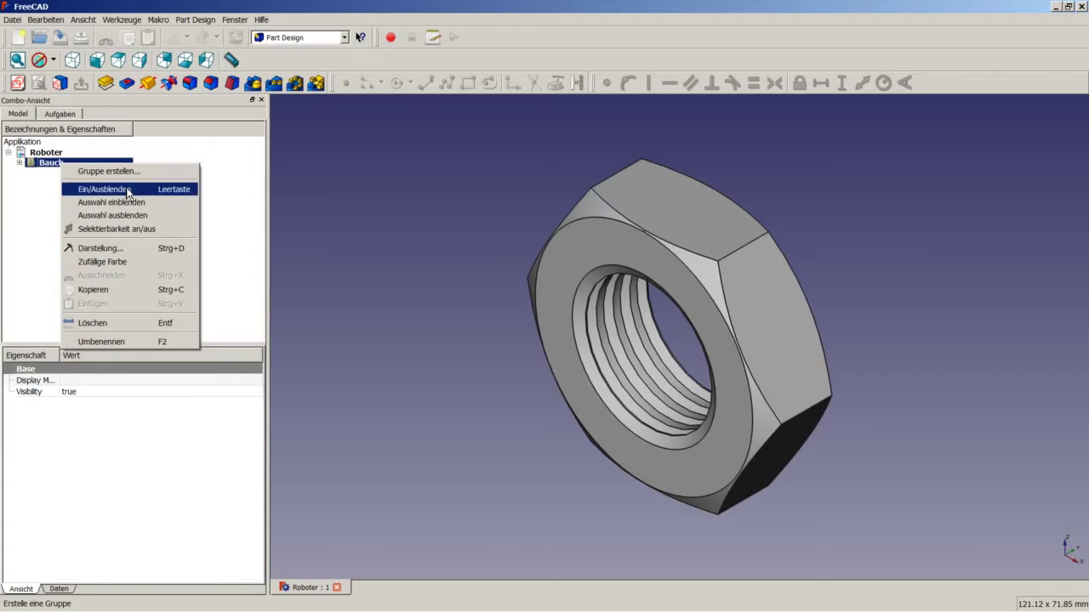
click(129, 189)
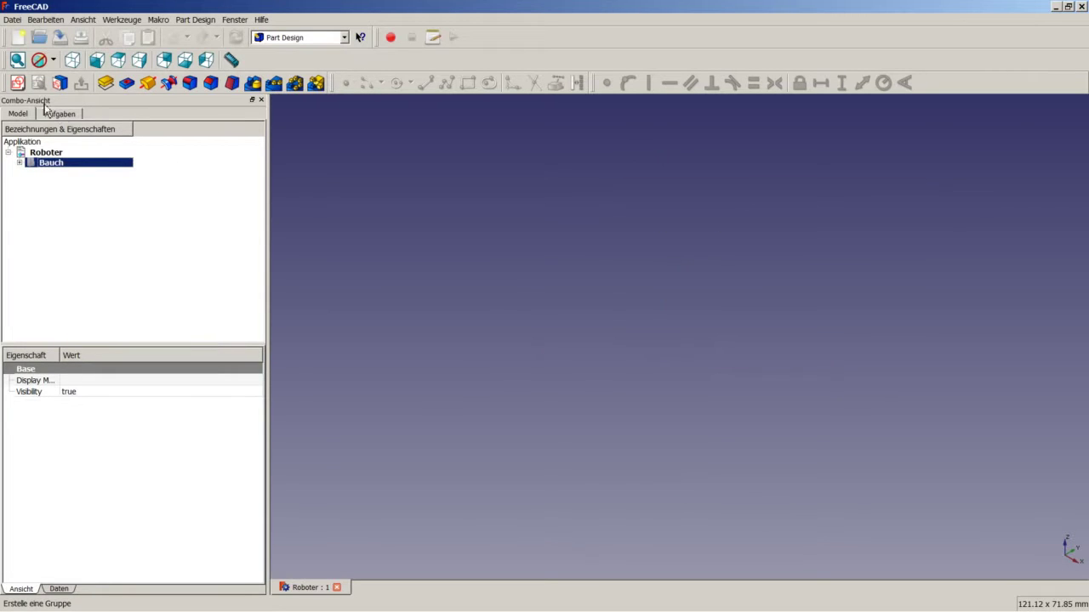
Step: Create a new sketch on the XZ-Ebene
click(18, 84)
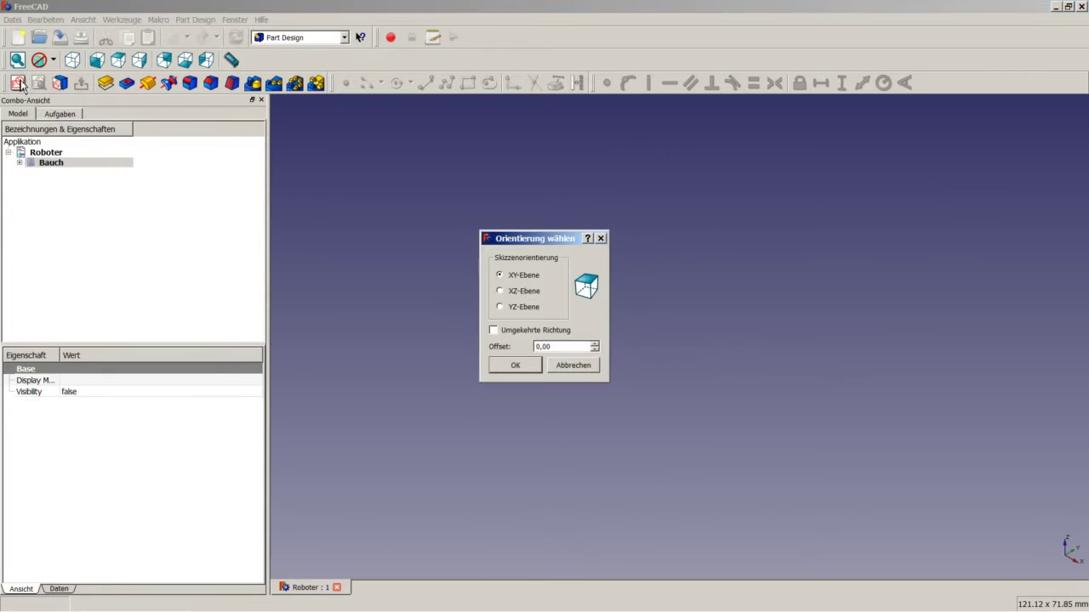
click(503, 292)
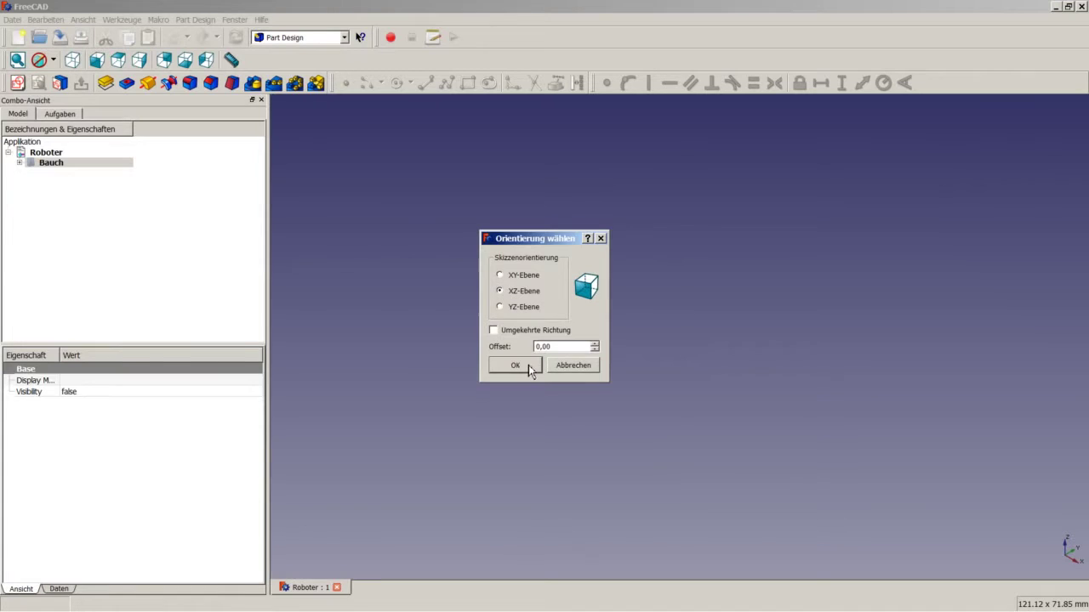
click(532, 366)
scroll(750, 192, up, 3)
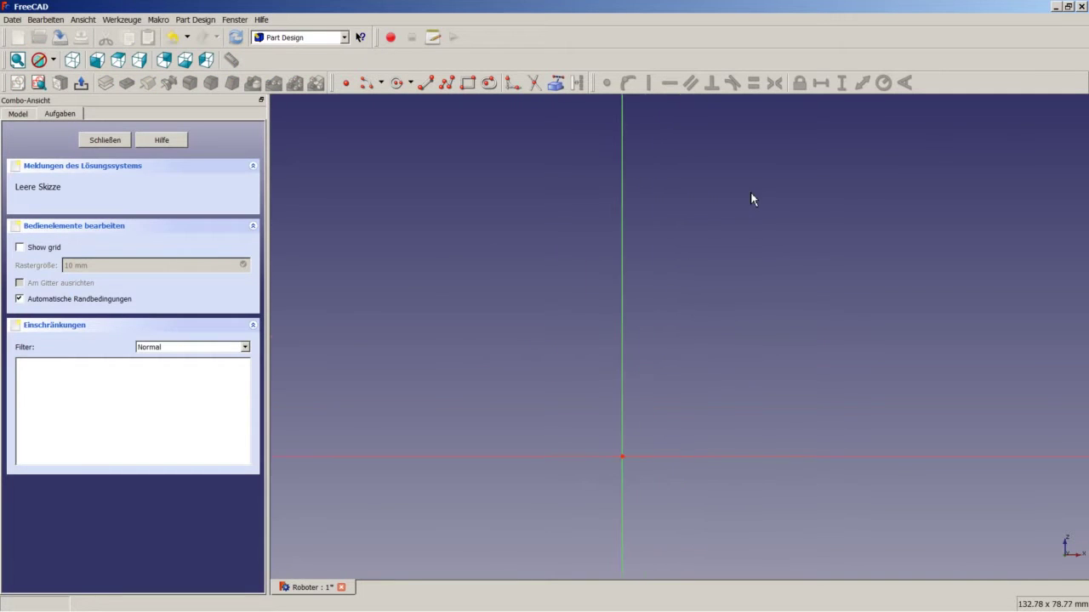
Step: Start a polyline on the vertical axis and draw the bottom edge, lower chamfer and notch
click(448, 83)
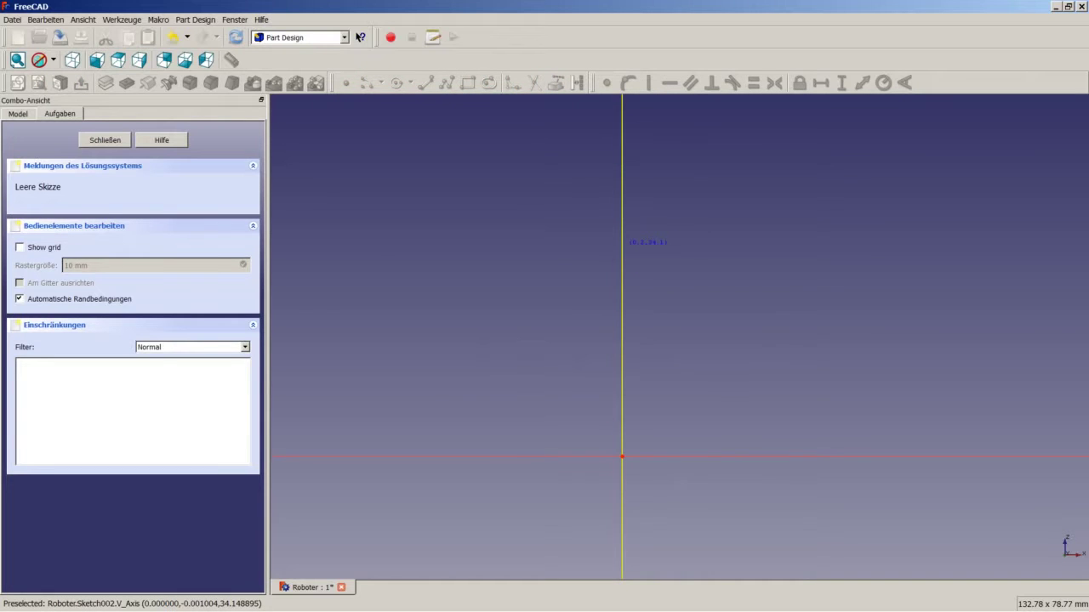
click(622, 244)
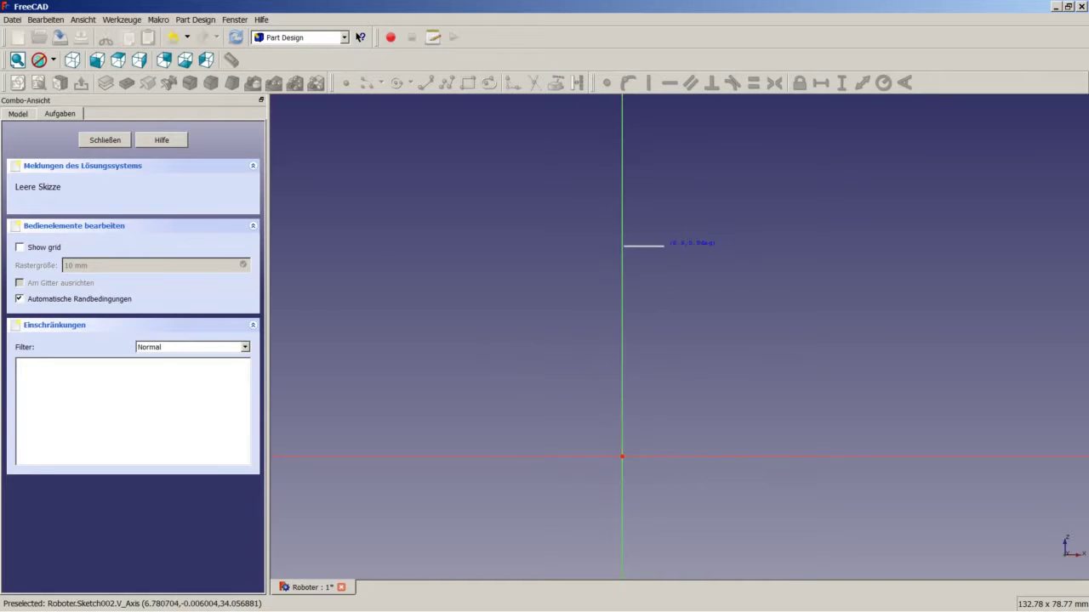
click(671, 246)
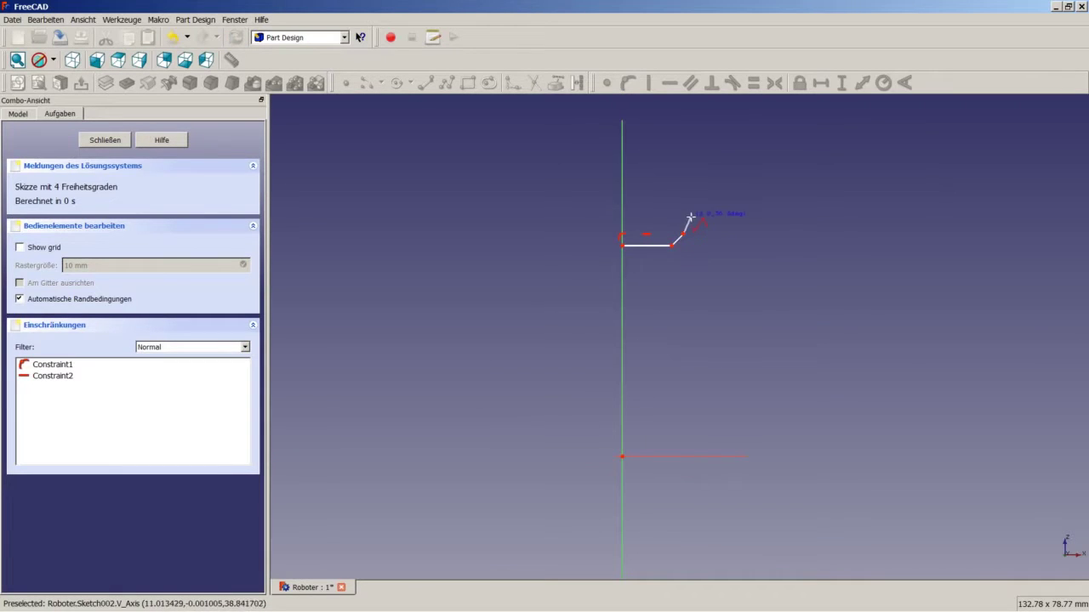
click(683, 233)
click(683, 208)
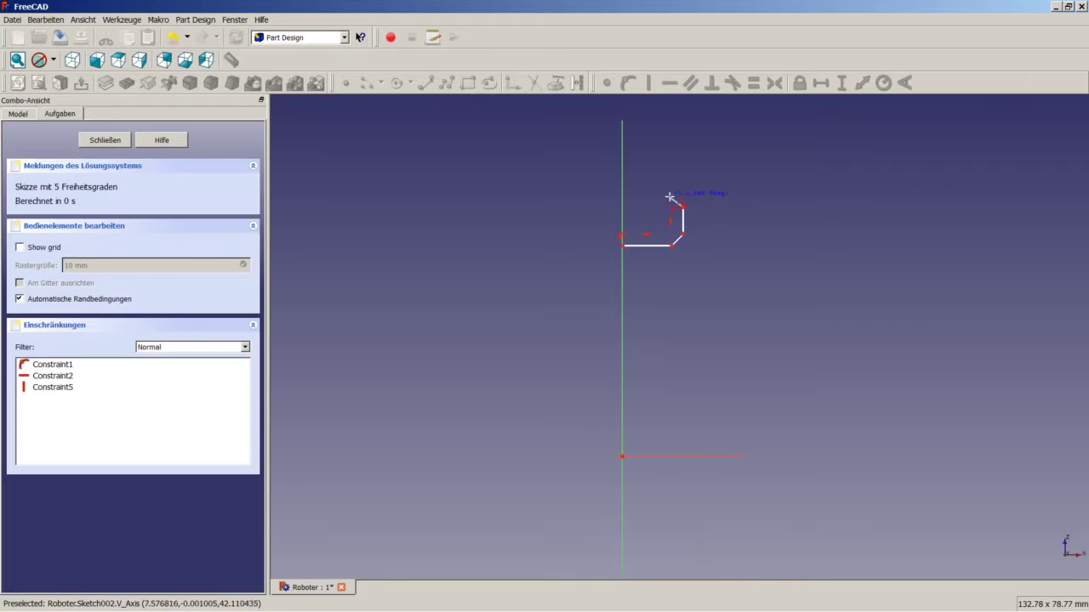
click(670, 195)
click(685, 182)
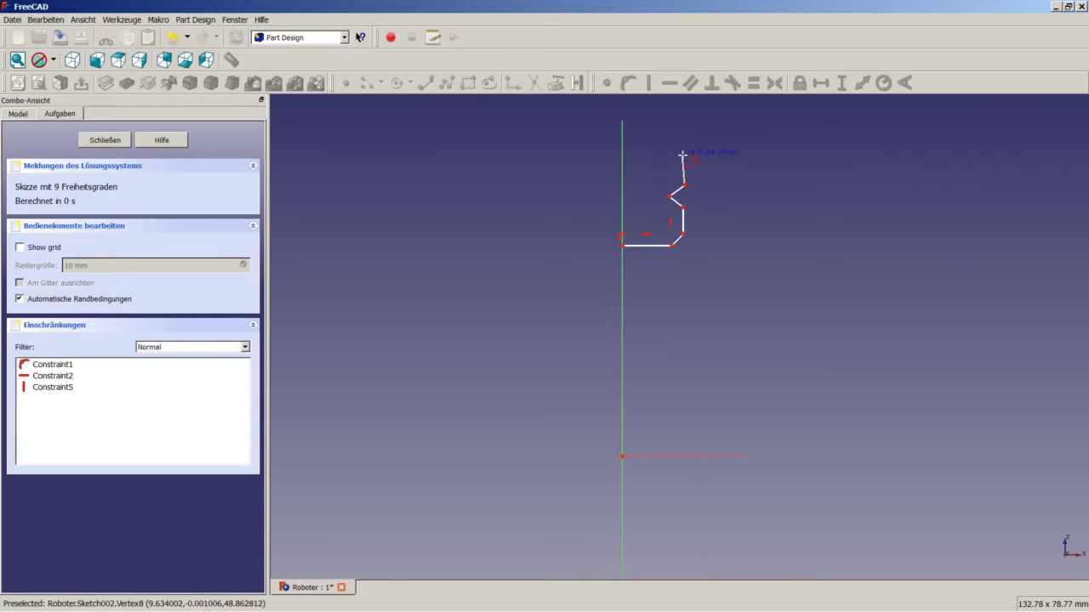
Step: Finish the upper edges, close the profile at its start, and delete redundant Constraint15
click(684, 155)
click(671, 143)
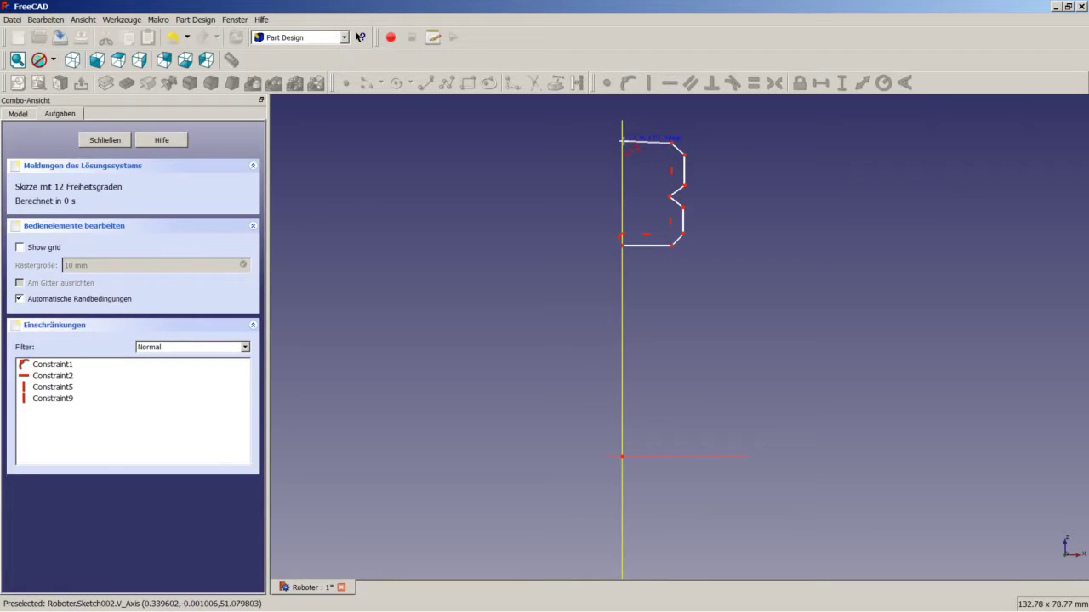
click(623, 140)
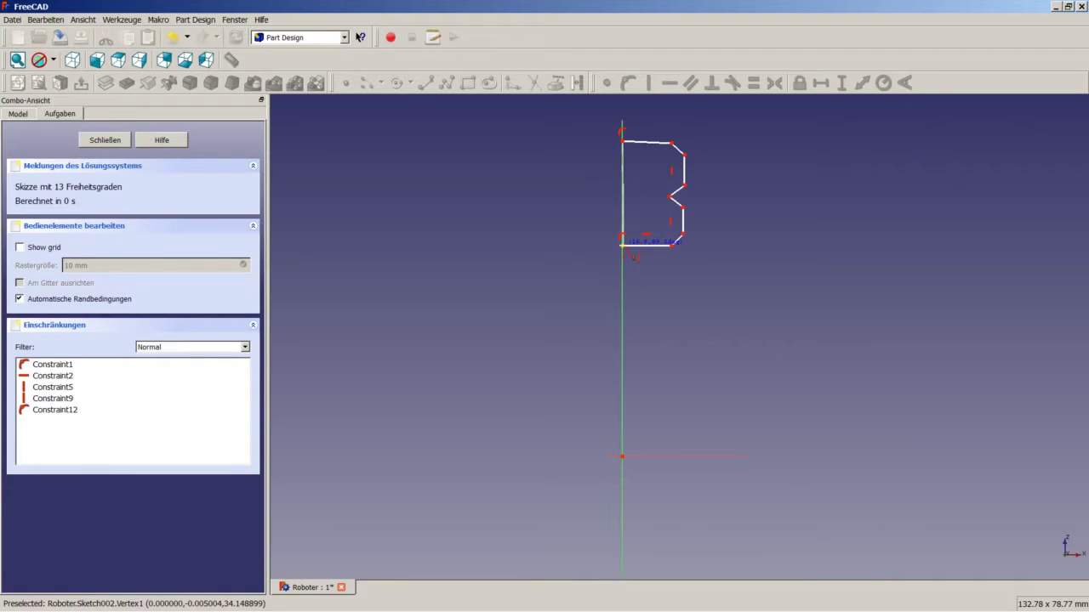
click(622, 246)
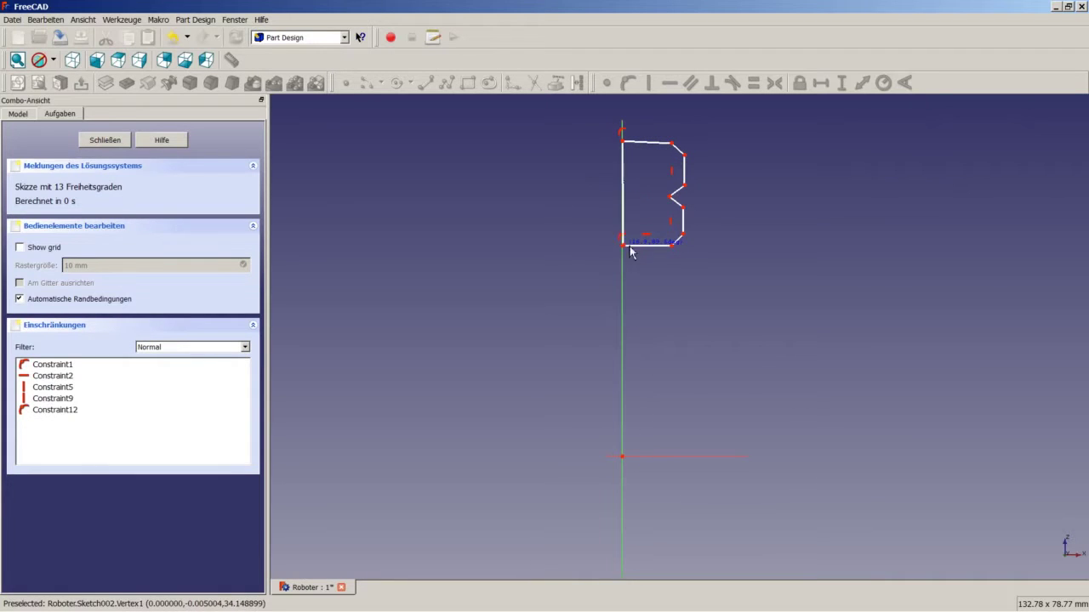
click(637, 199)
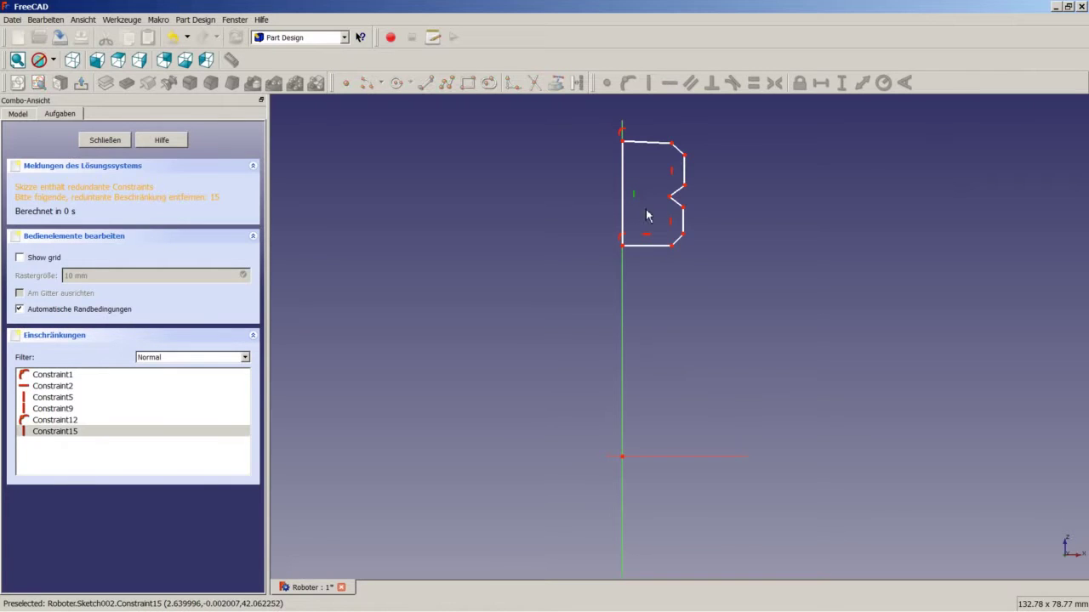
key(Delete)
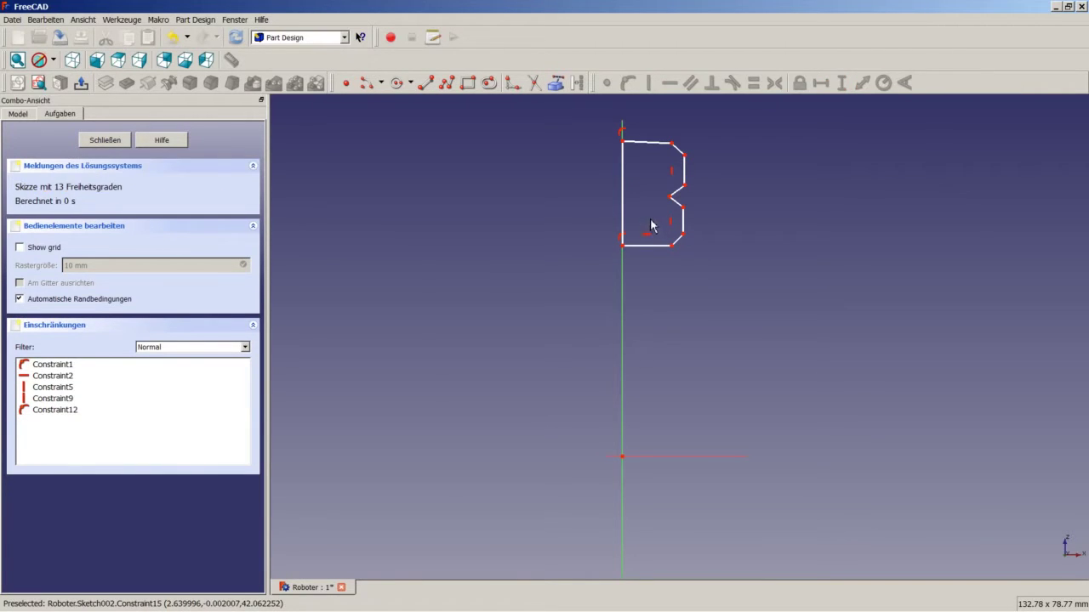
Step: Make the top edge horizontal and pin the notch vertex onto the right edge above it
click(650, 151)
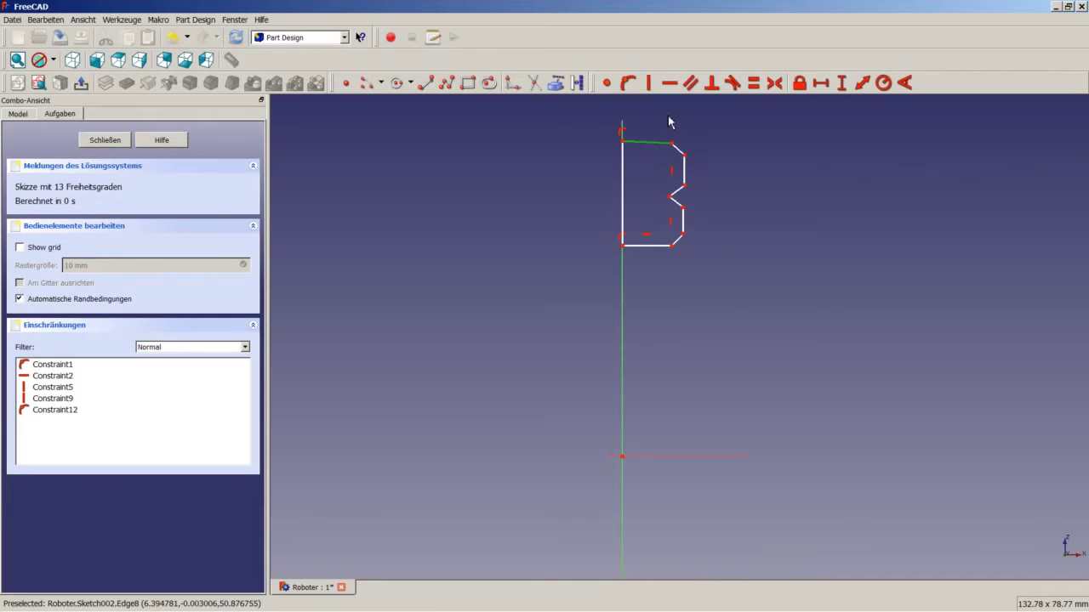
click(669, 83)
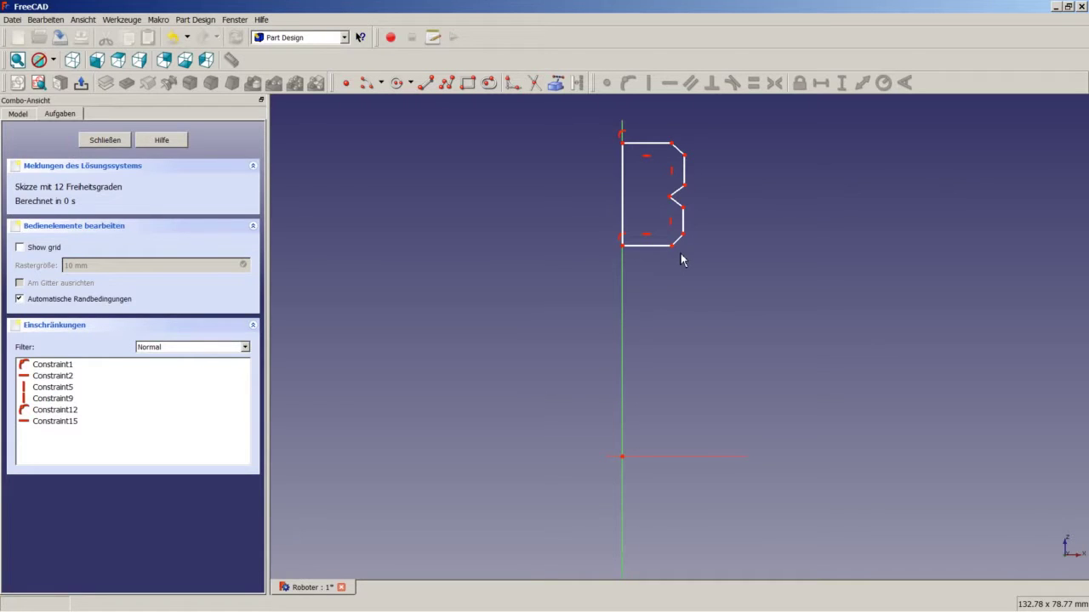
scroll(681, 260, up, 1)
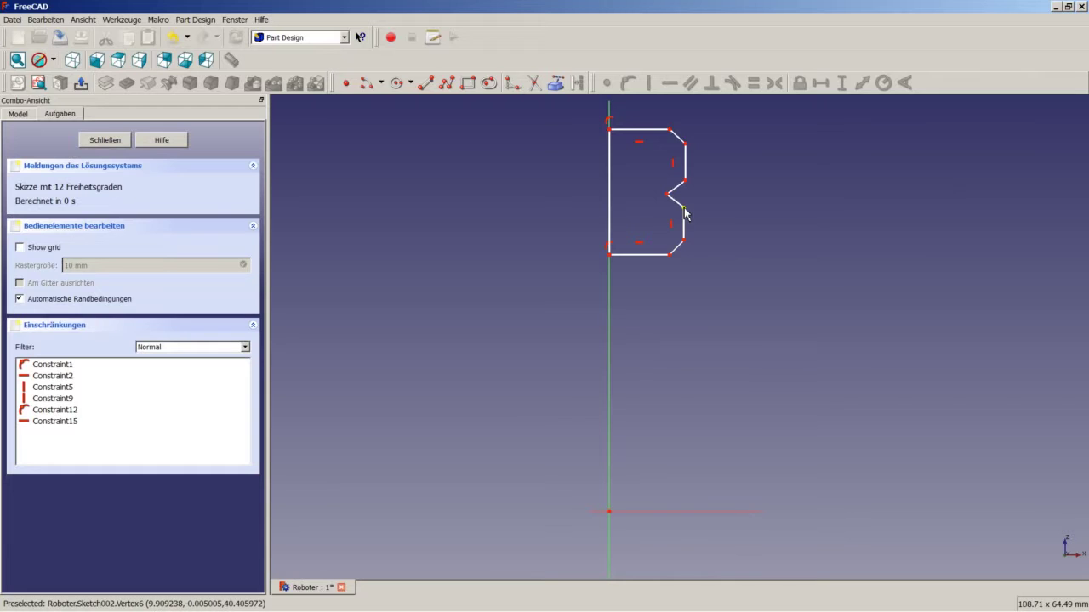
click(685, 211)
click(688, 171)
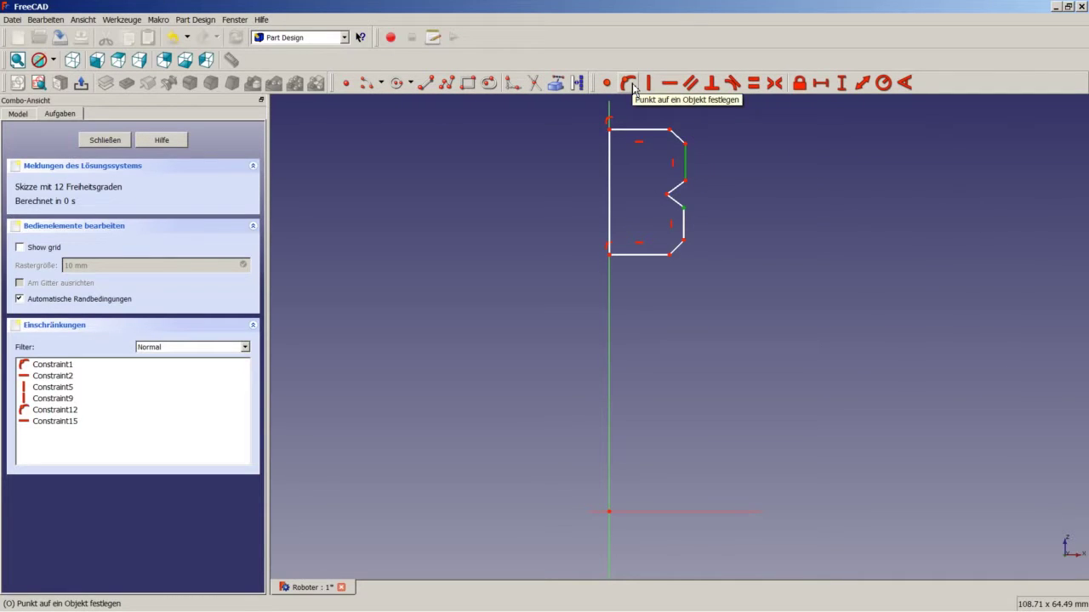
click(633, 84)
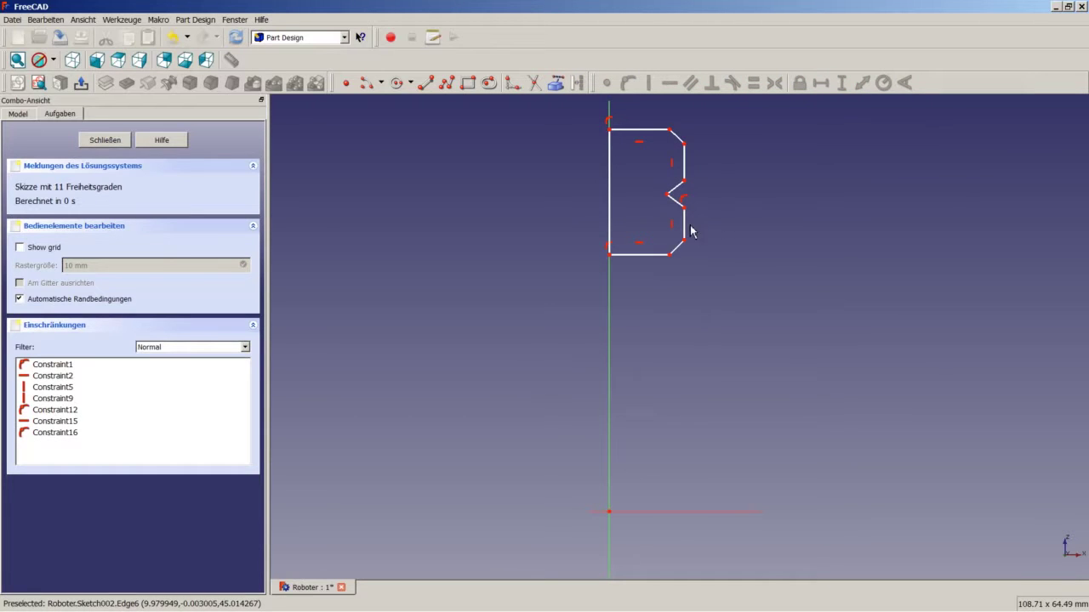
Step: Make the two chamfer edges and two notch edges equal in length
click(677, 249)
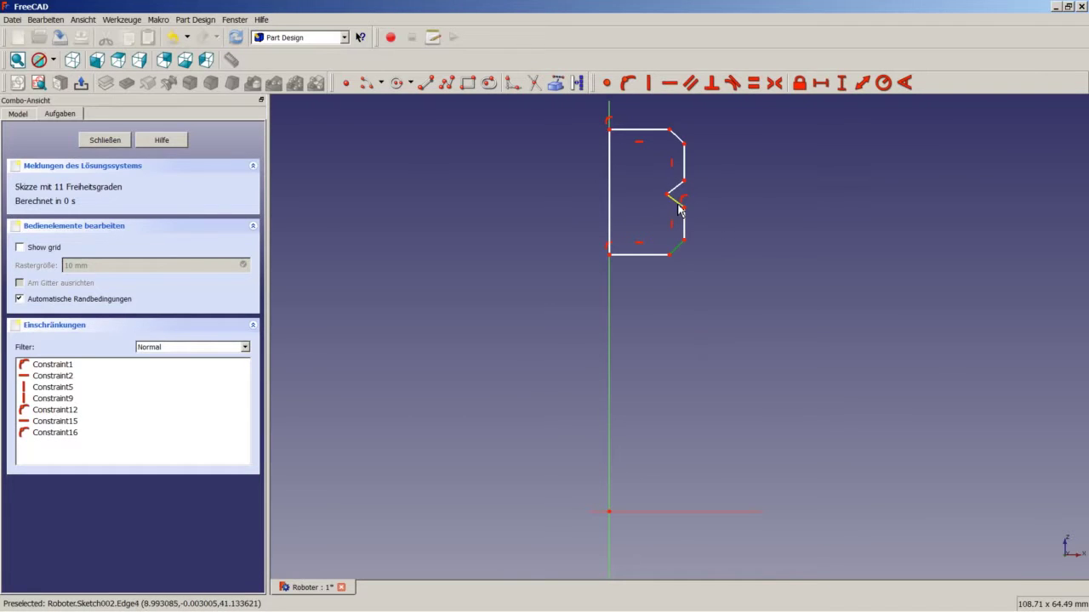
click(678, 196)
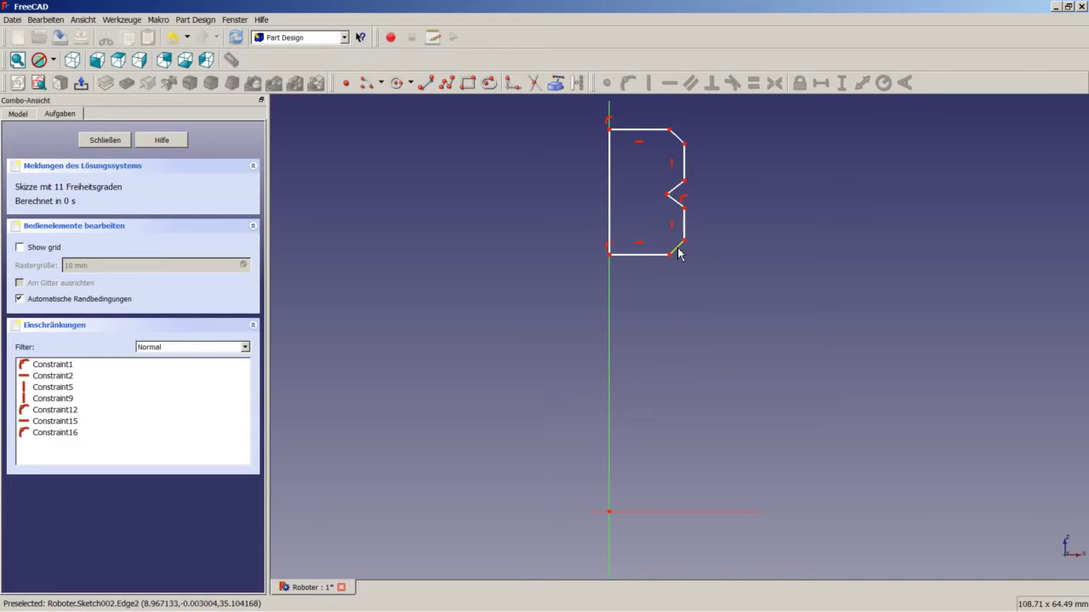
click(679, 252)
click(677, 202)
click(675, 187)
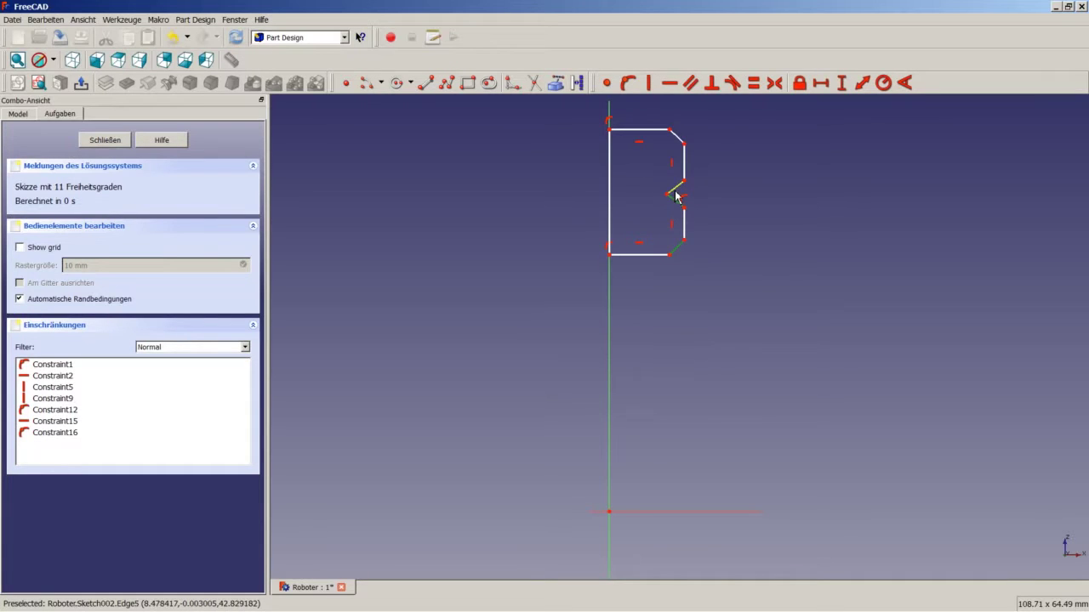
click(680, 142)
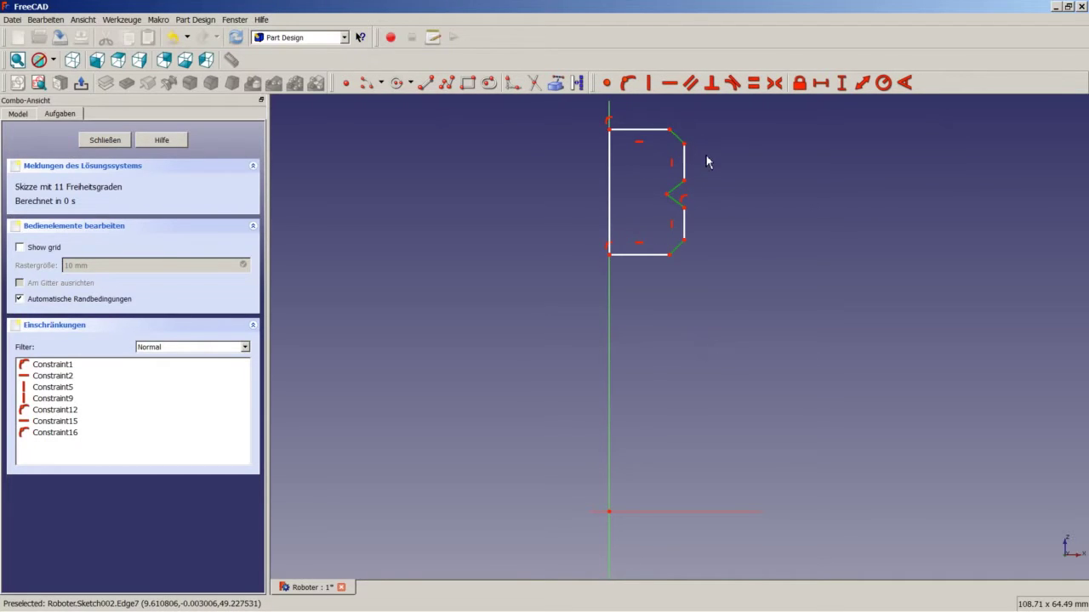
click(753, 82)
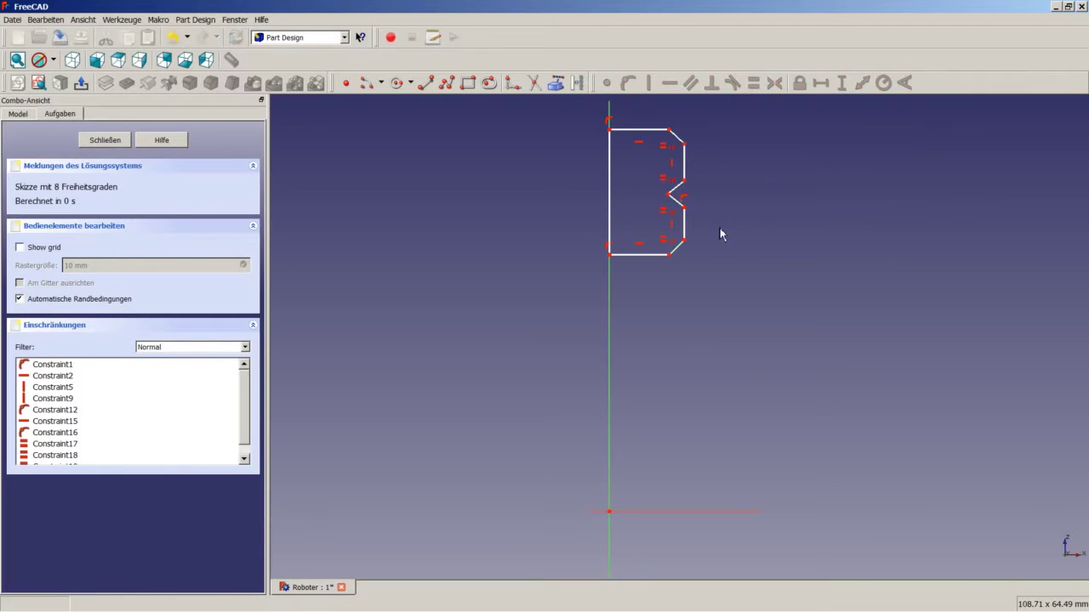
Step: Make both right vertical edges equal, then select the lower chamfer and bottom edge
click(685, 228)
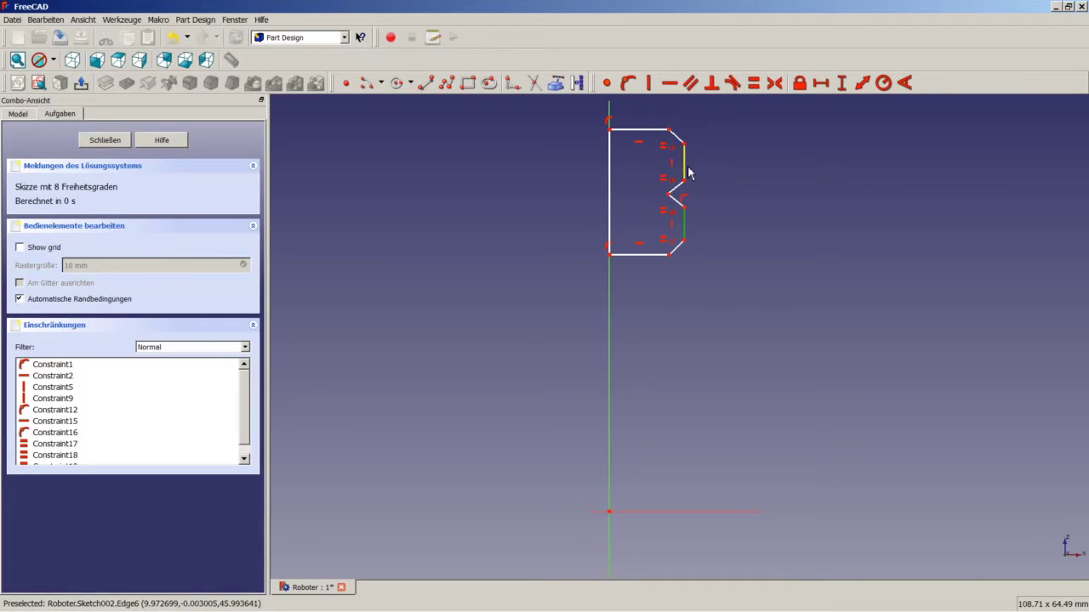
click(683, 166)
click(753, 83)
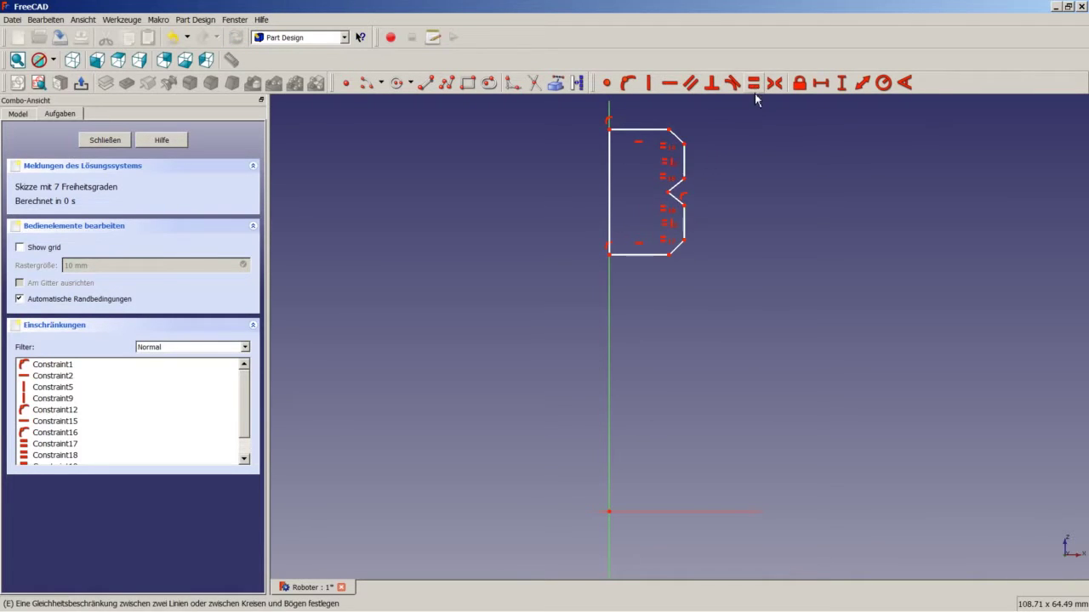
click(677, 248)
click(665, 257)
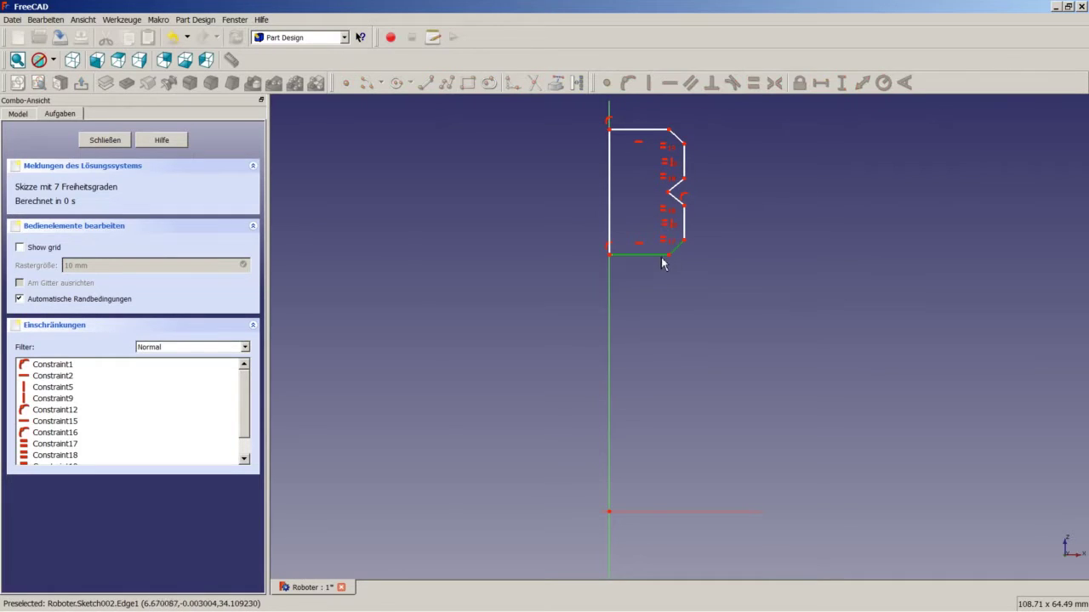
Step: Set a 150° angle between the lower chamfer and the bottom edge
click(903, 82)
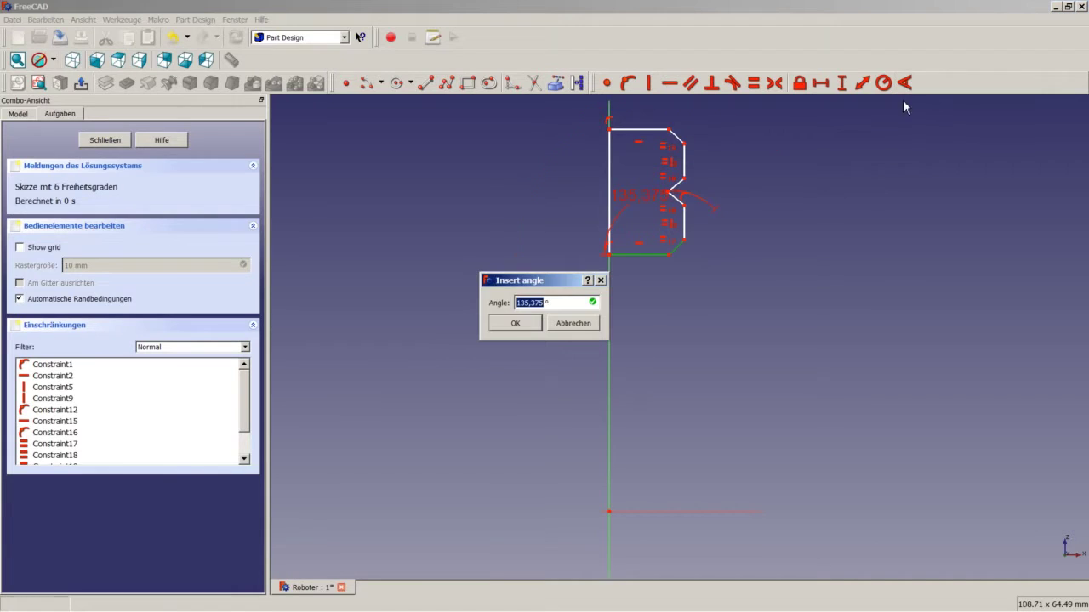
text(150)
key(Return)
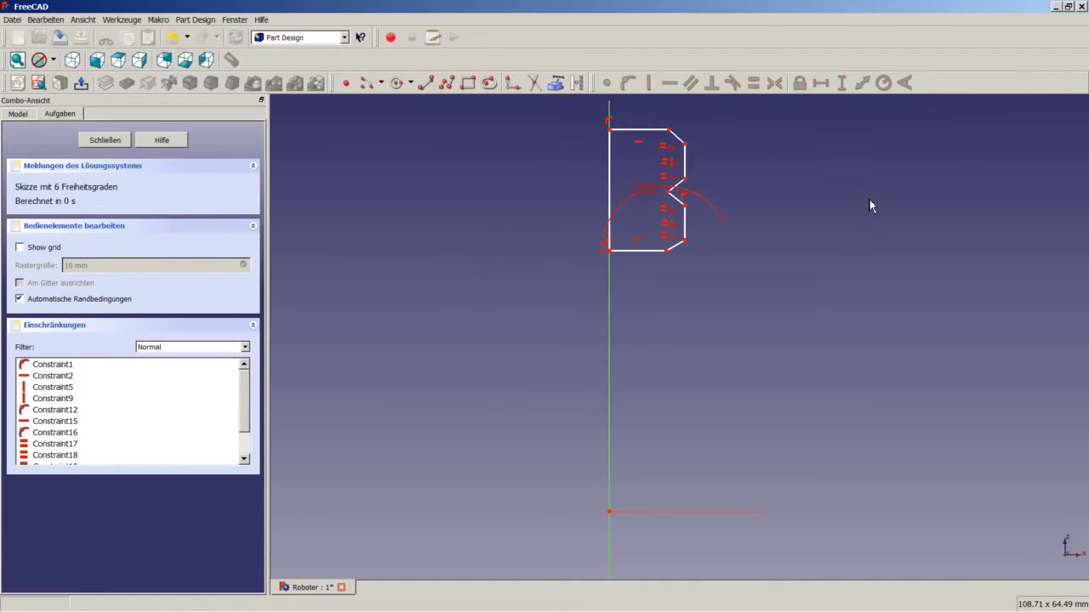
mouse_move(651, 193)
mouse_down()
mouse_move(657, 236)
mouse_move(668, 229)
mouse_up()
Step: Give the notch a 60° angle constraint
click(677, 186)
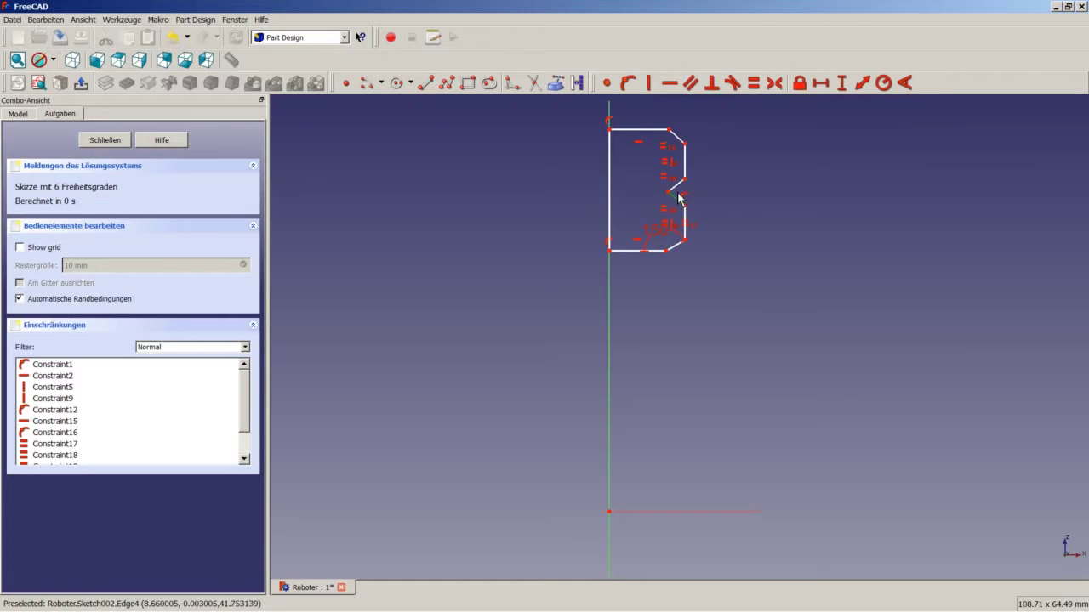
click(903, 85)
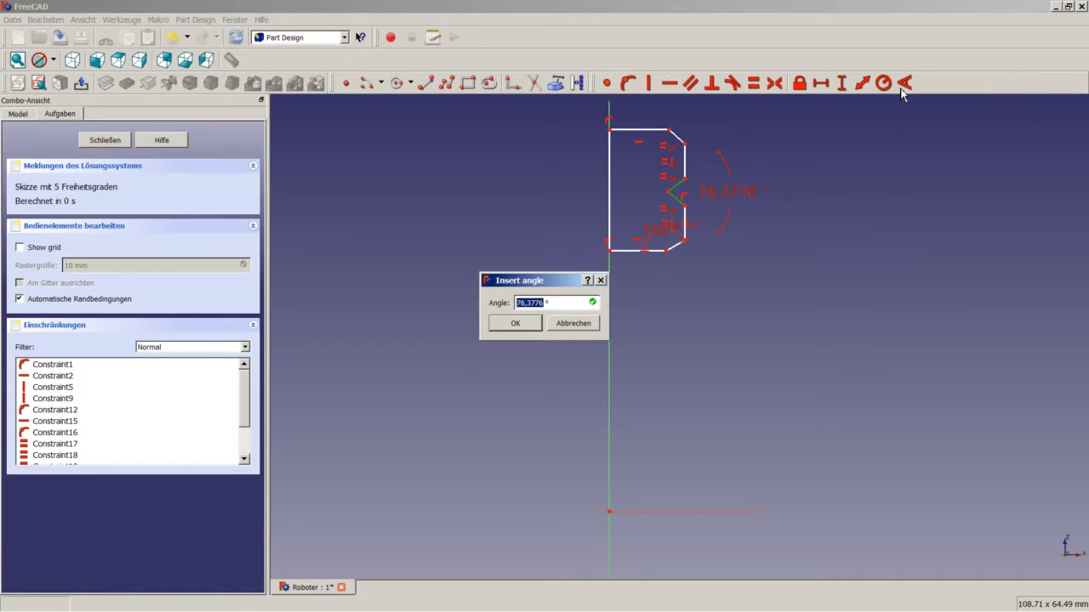
text(60)
key(Return)
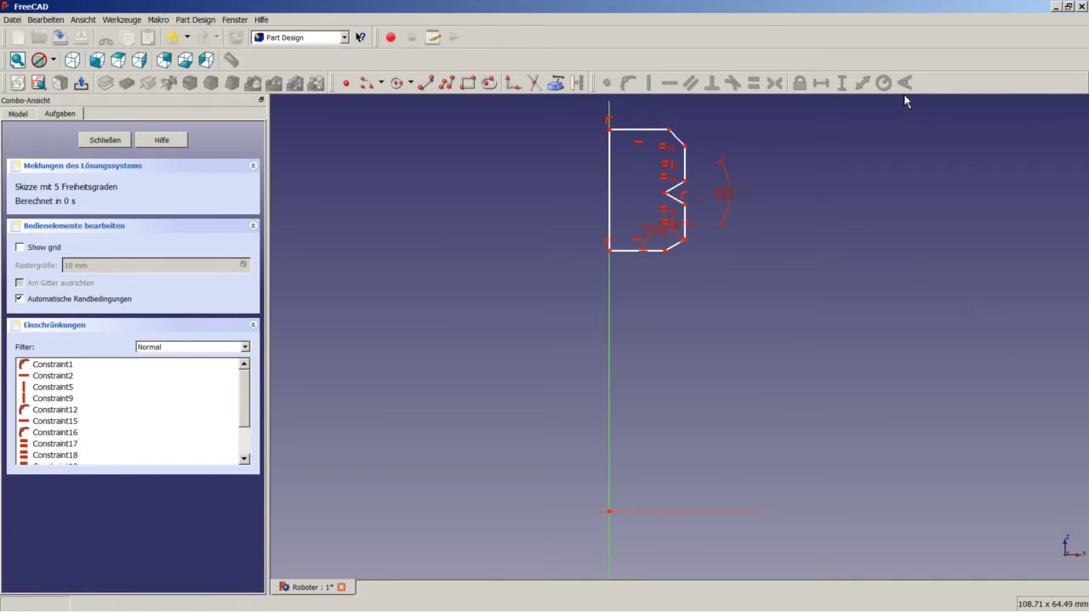
Step: Set a 150° angle between the upper chamfer and the top edge, moving its label
click(678, 138)
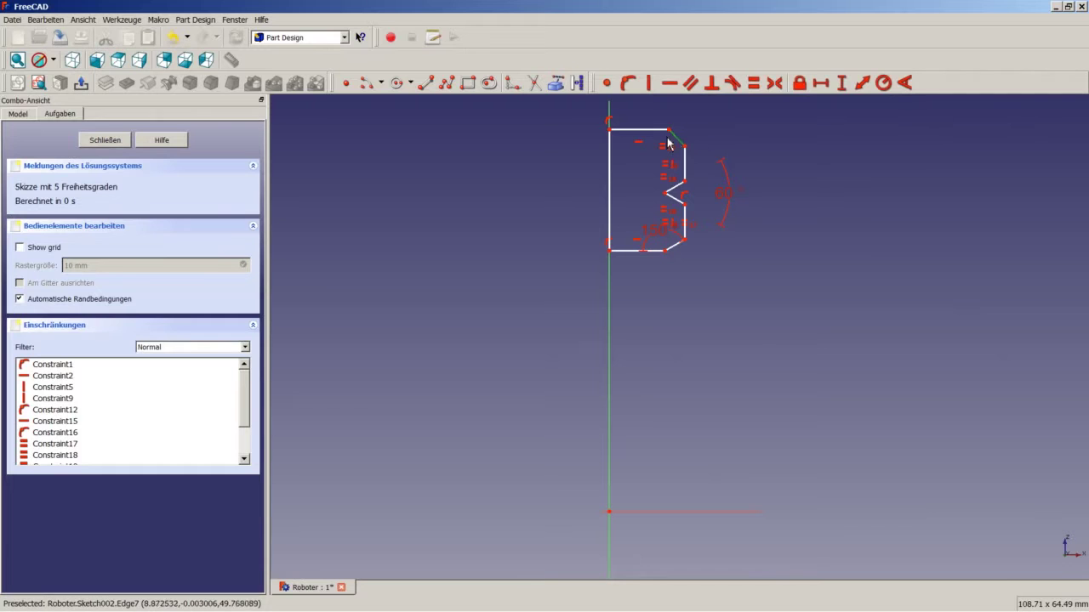
click(657, 138)
click(909, 84)
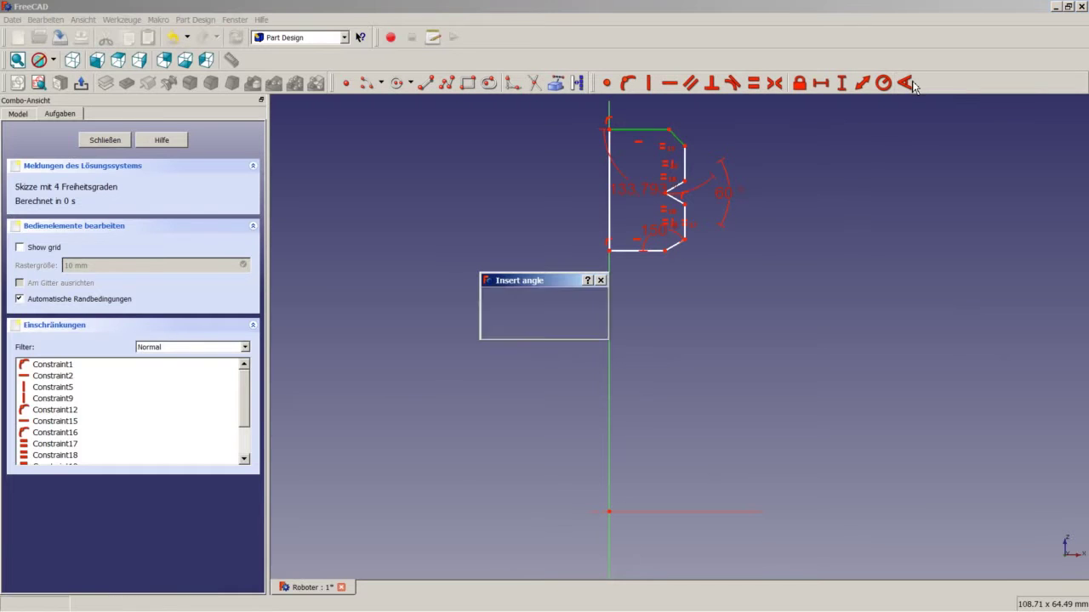
text(150)
key(Return)
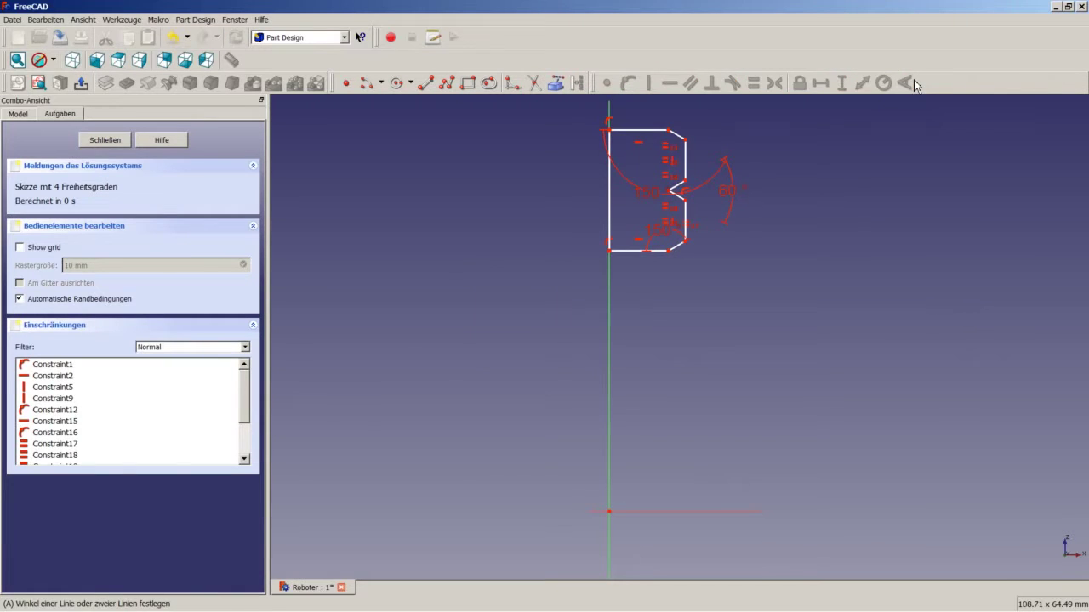
drag(652, 195, 661, 162)
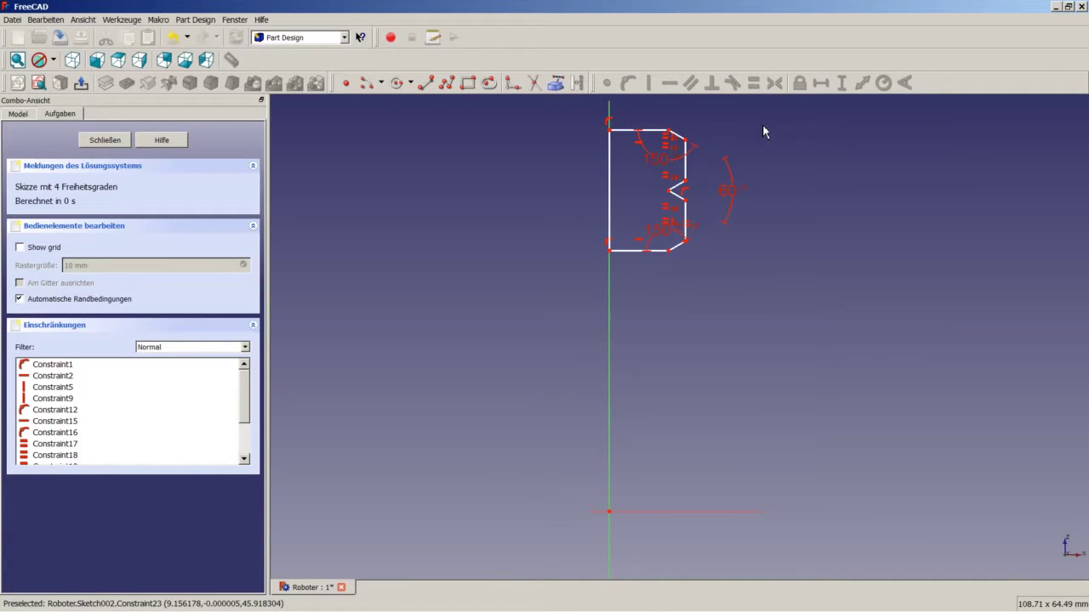
Step: Constrain the bottom edge's horizontal length to 3,75 mm and place the dimension below
click(640, 267)
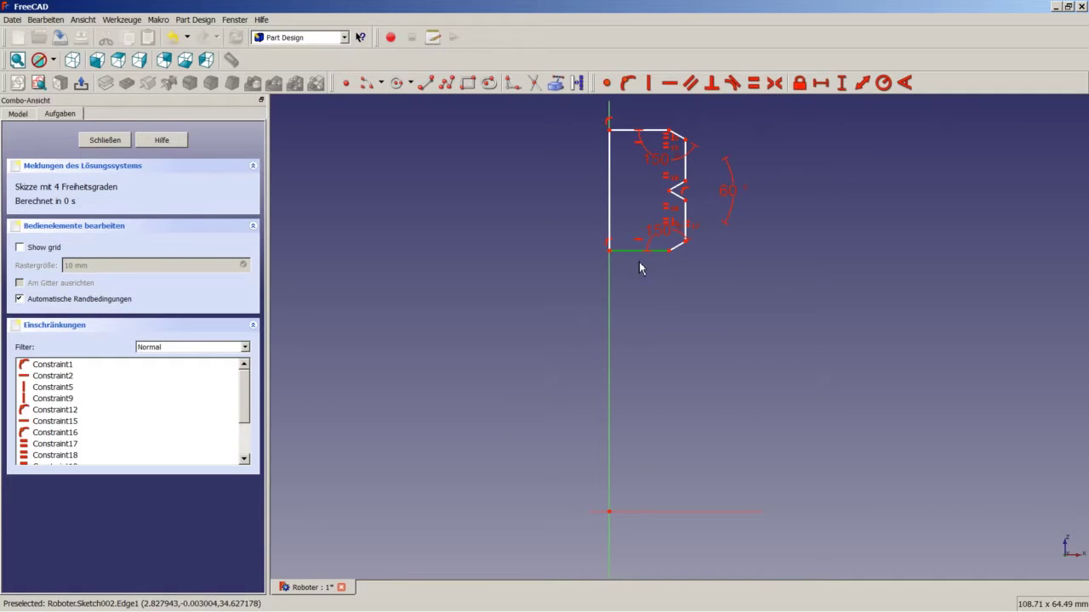
click(820, 83)
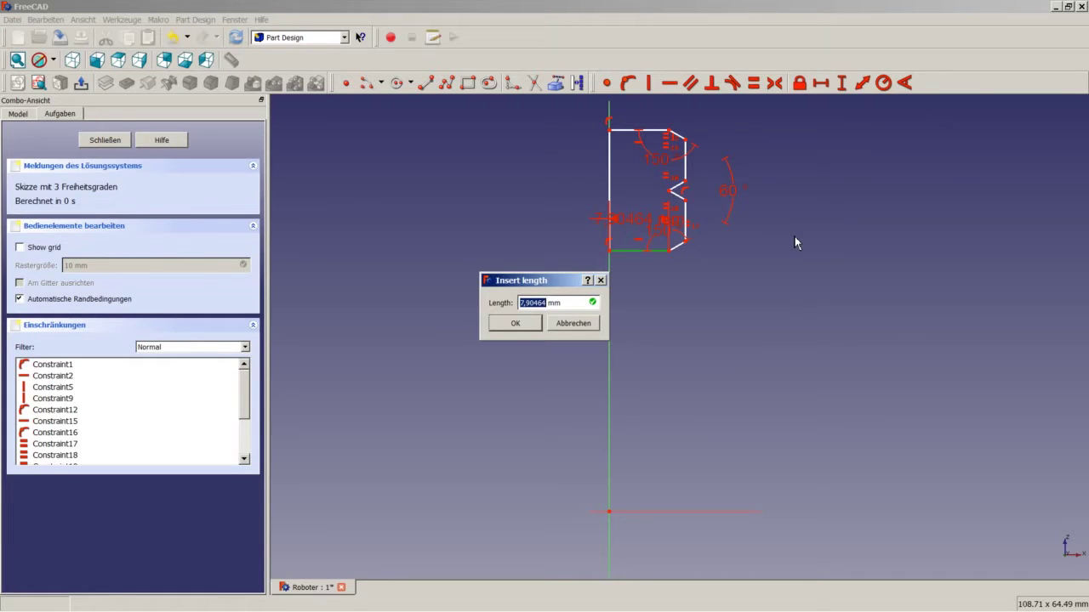
text(3,75)
key(Return)
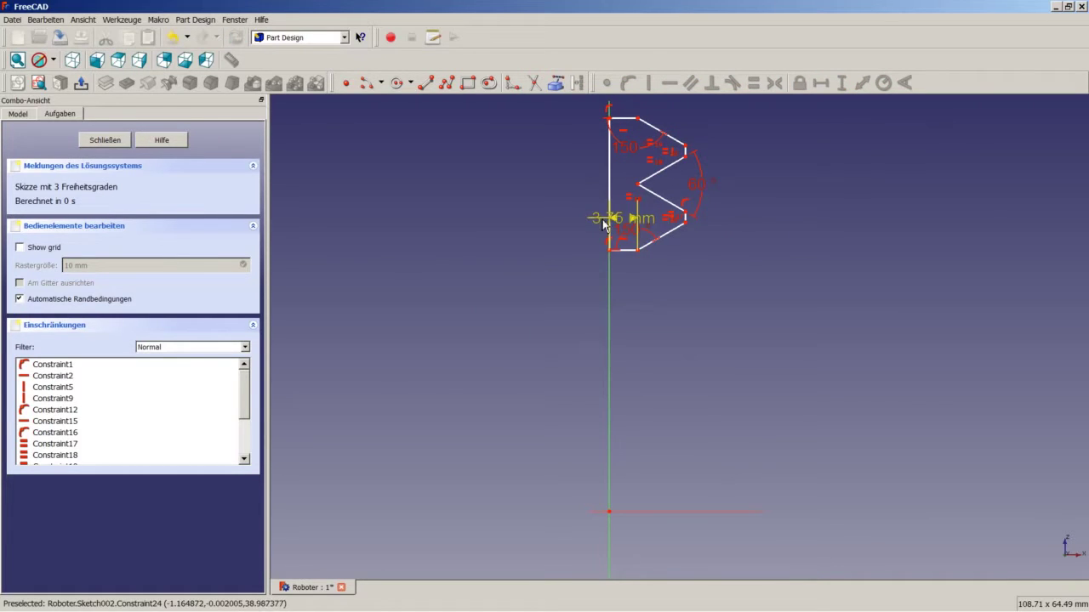
mouse_move(603, 223)
mouse_down()
mouse_move(598, 267)
mouse_move(573, 294)
mouse_up()
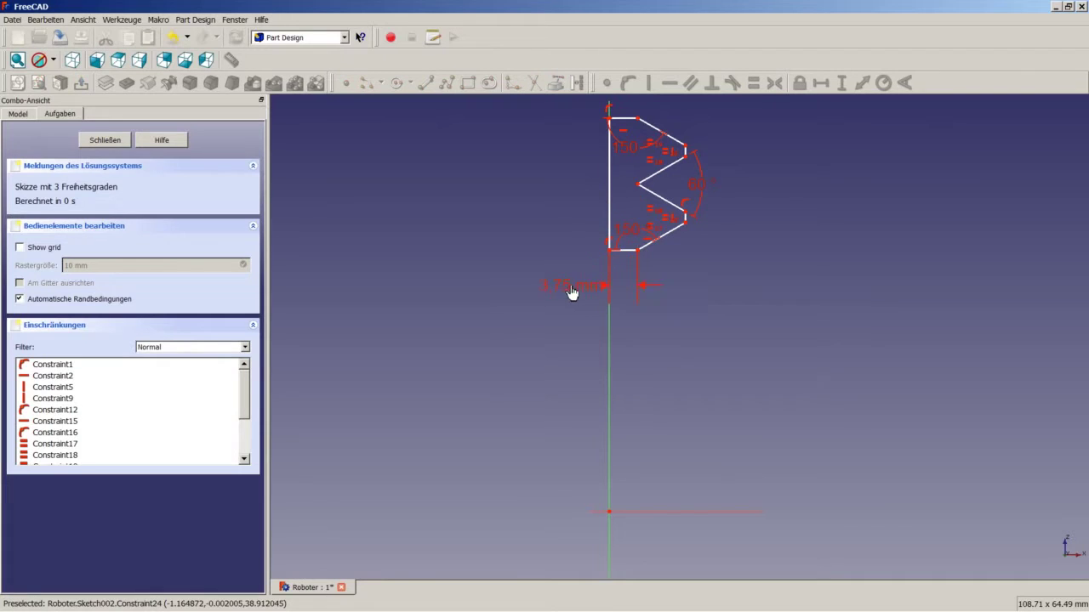
Step: Set the lower right vertex's horizontal distance to 4 mm below the 3,75 mm dimension
click(686, 224)
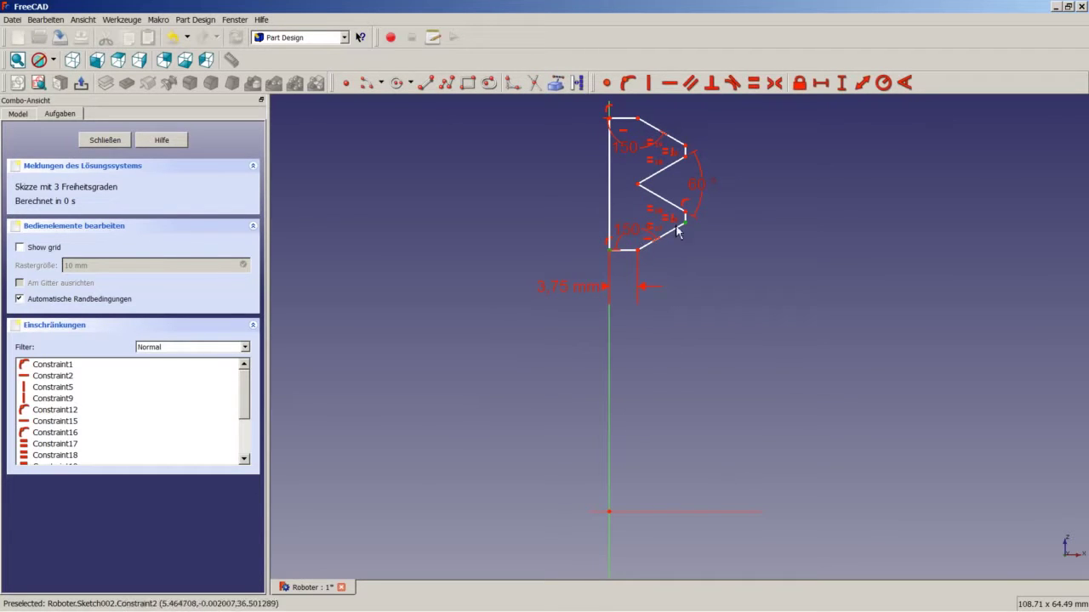
click(821, 83)
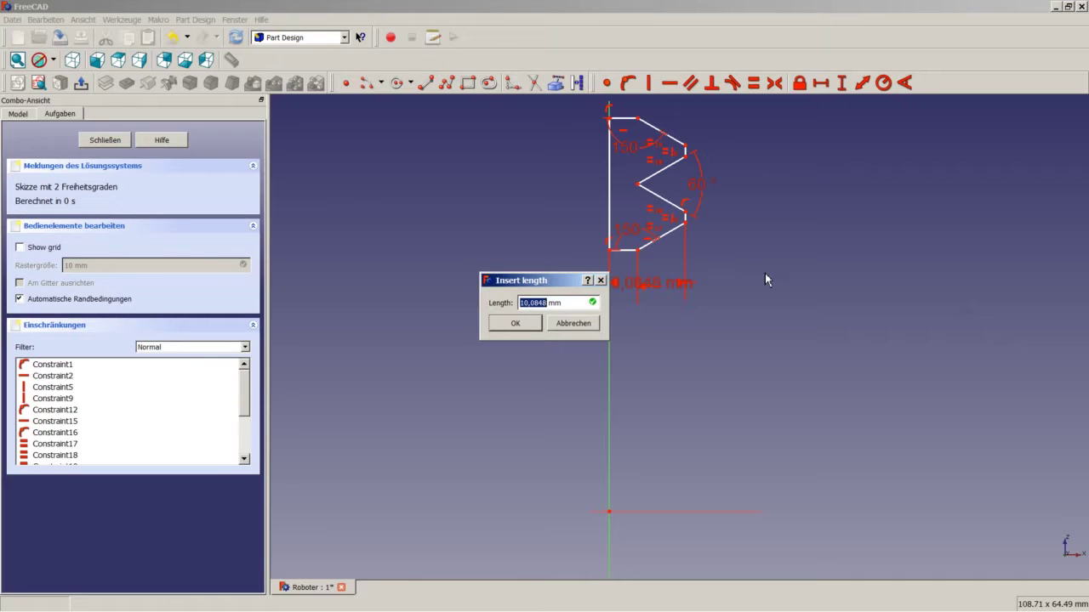
text(4,75)
key(Return)
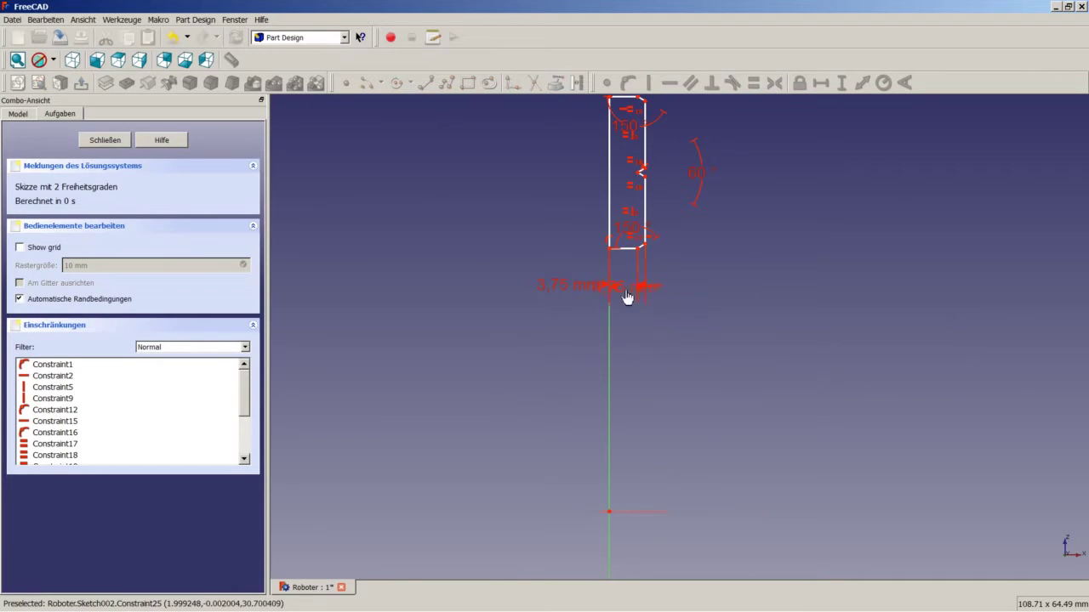
drag(627, 296, 627, 345)
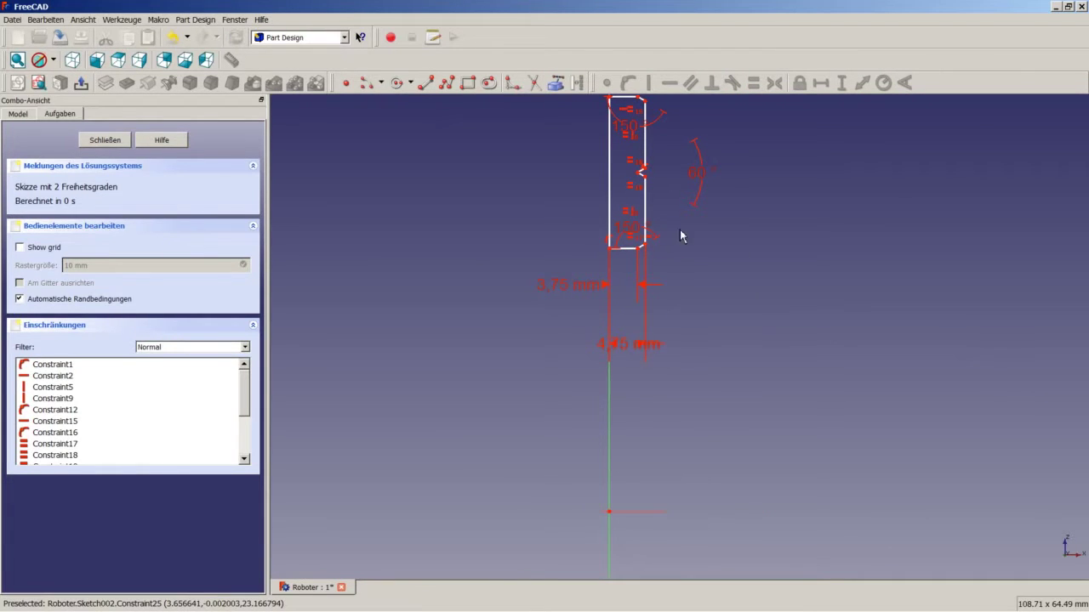
Step: Select the notch vertex for a vertical distance constraint across the notch
scroll(663, 217, up, 4)
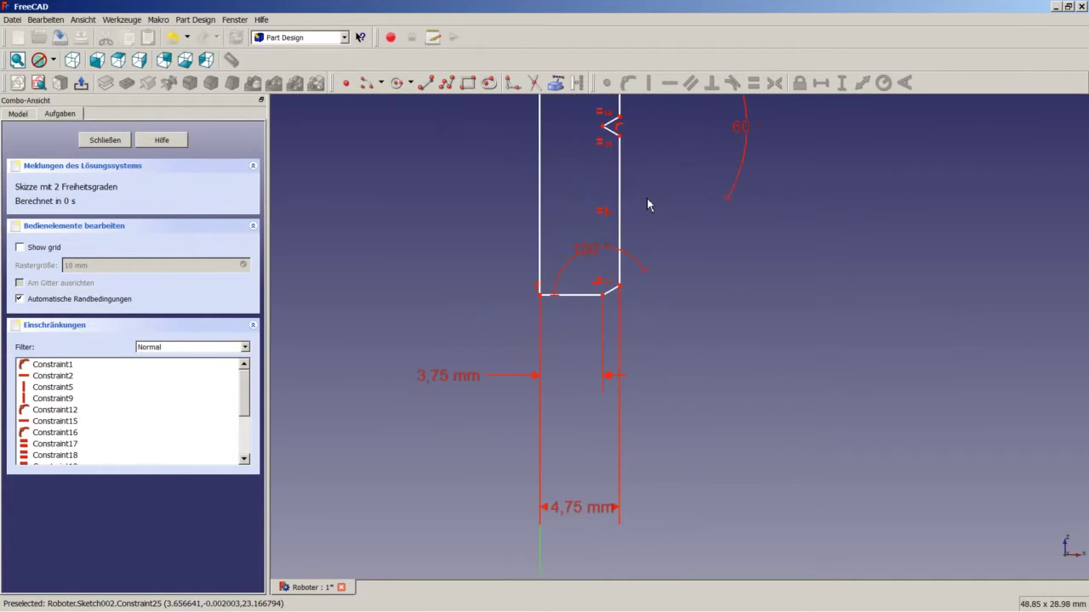
click(605, 128)
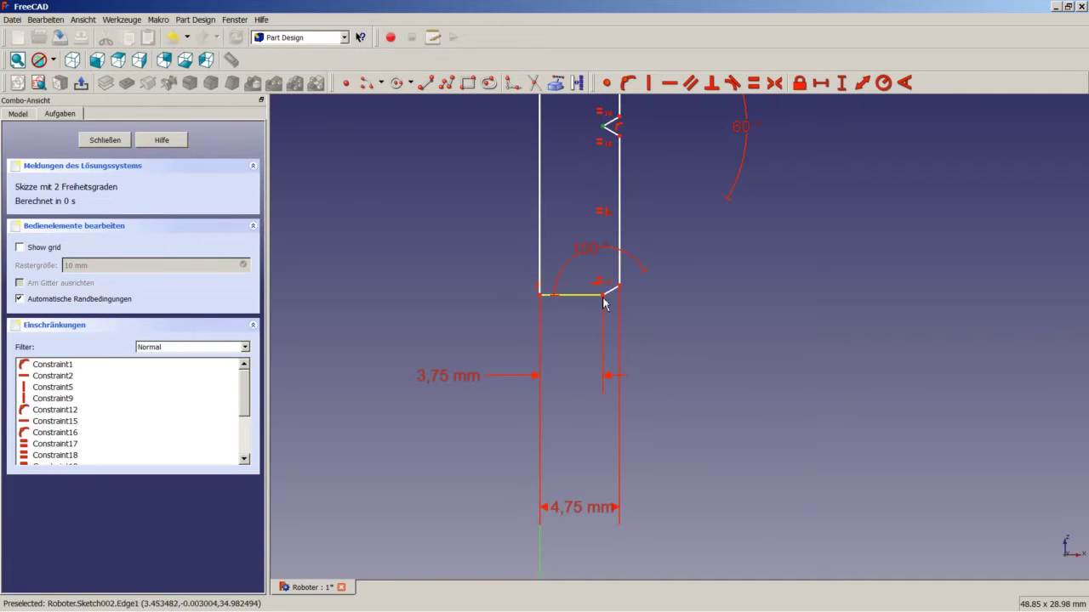
click(841, 82)
Step: Set the notch's vertical distance to 4 mm and the profile's corner 23 mm above the origin
text(4)
key(Return)
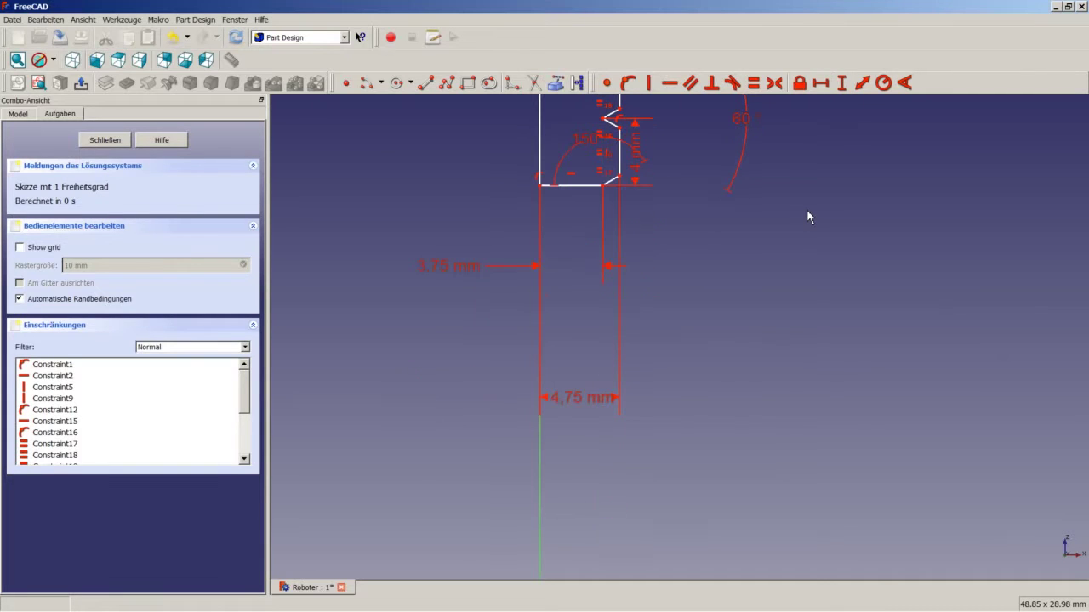
scroll(539, 209, down, 4)
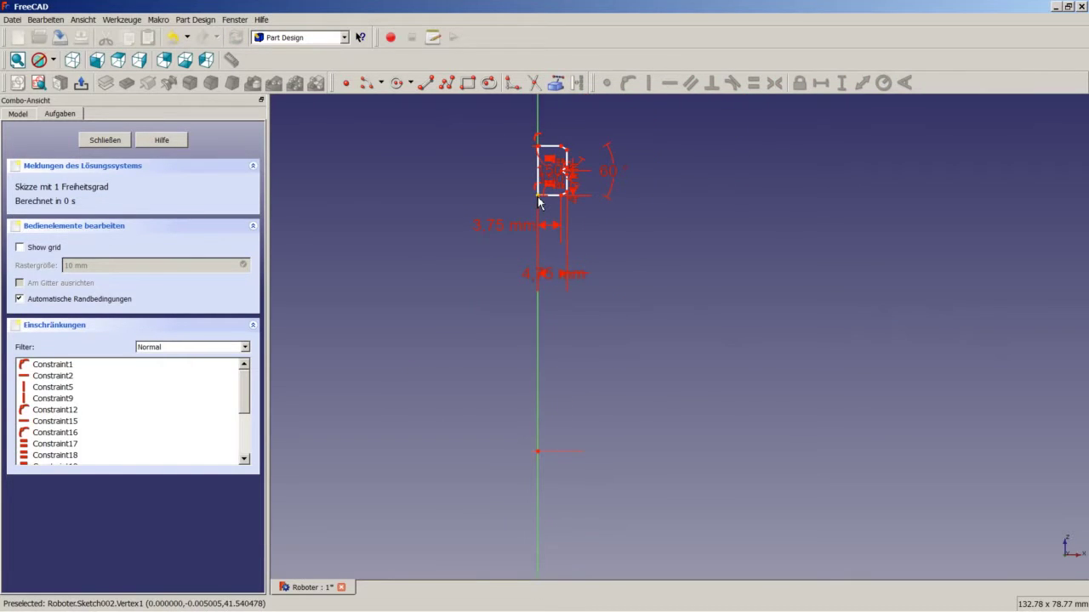
click(537, 197)
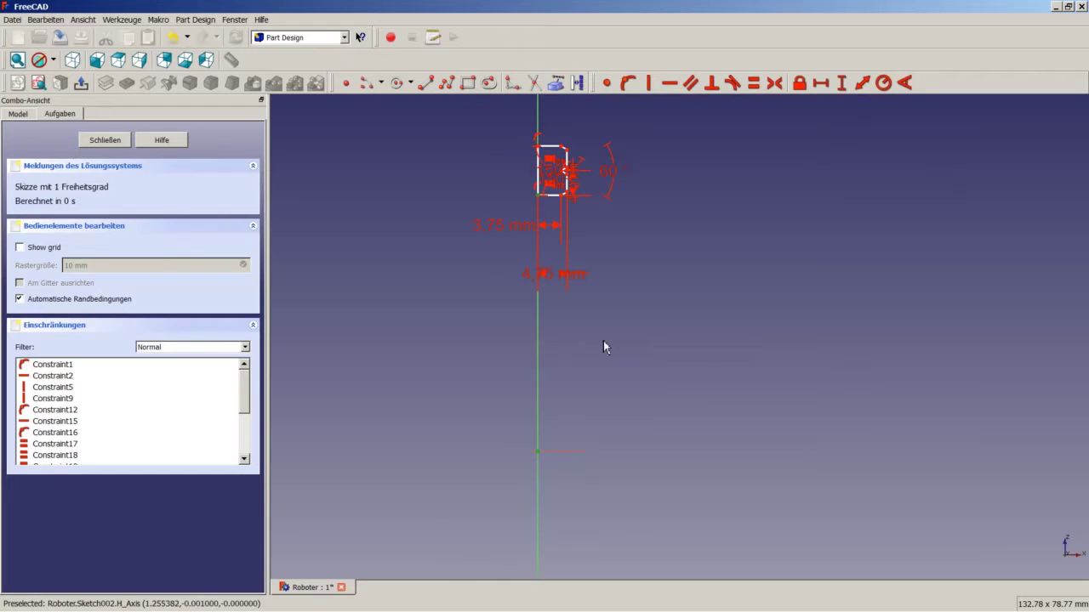
click(841, 83)
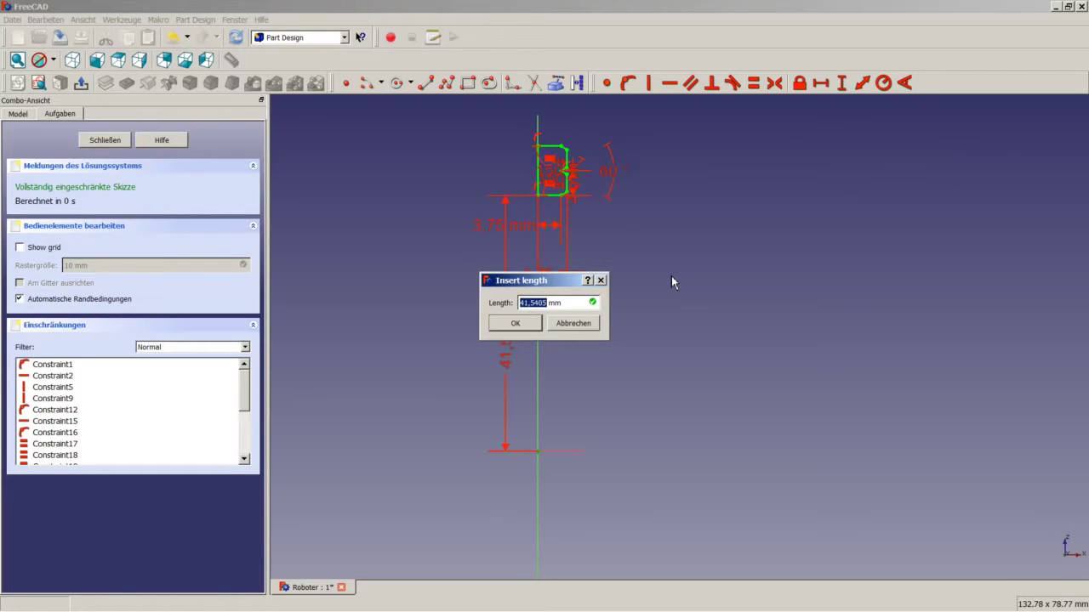
text(23)
key(Return)
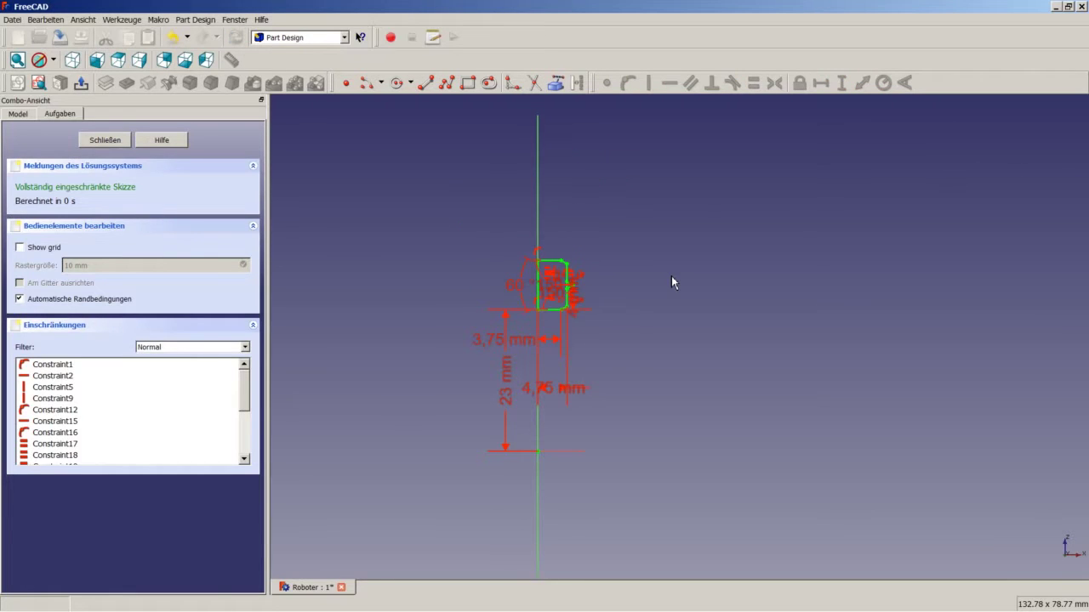
scroll(558, 287, up, 6)
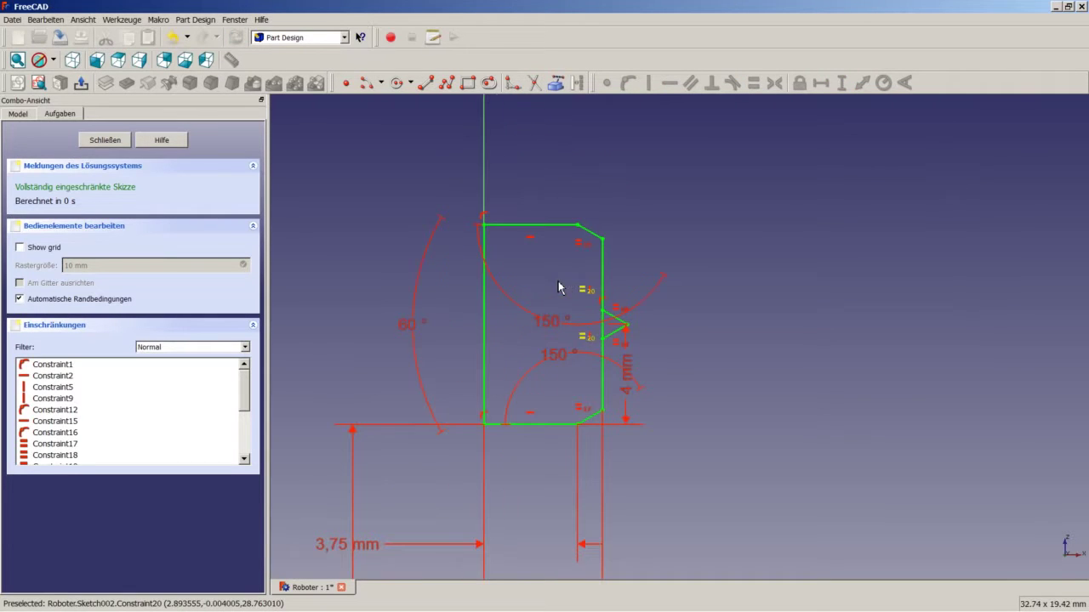
Step: Move the 60° angle label beside the notch, then undo the last change
mouse_move(413, 327)
mouse_down()
mouse_move(654, 340)
mouse_move(579, 342)
mouse_up()
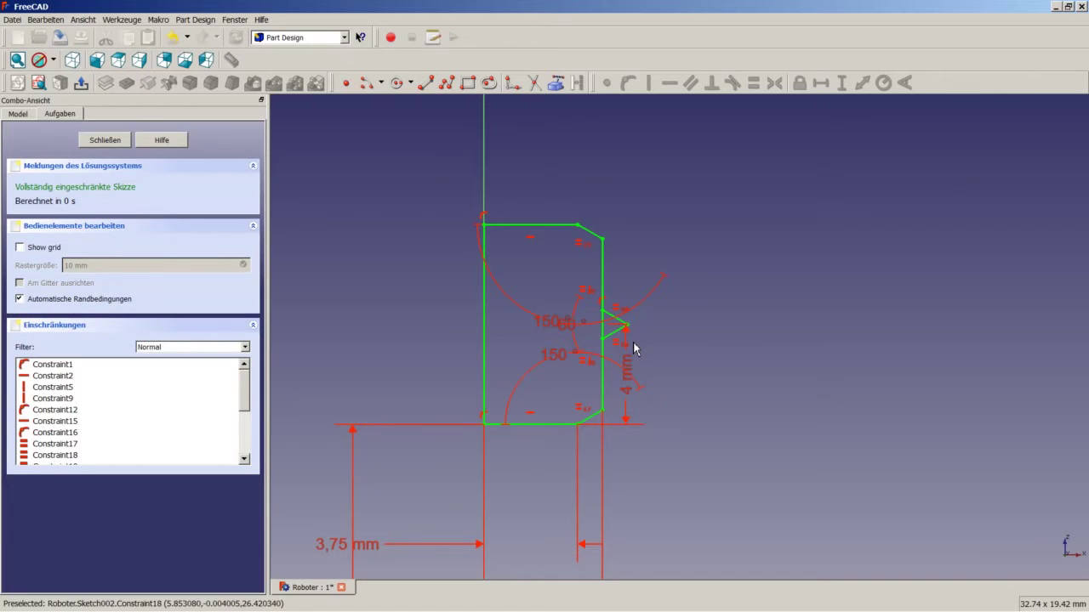
click(174, 39)
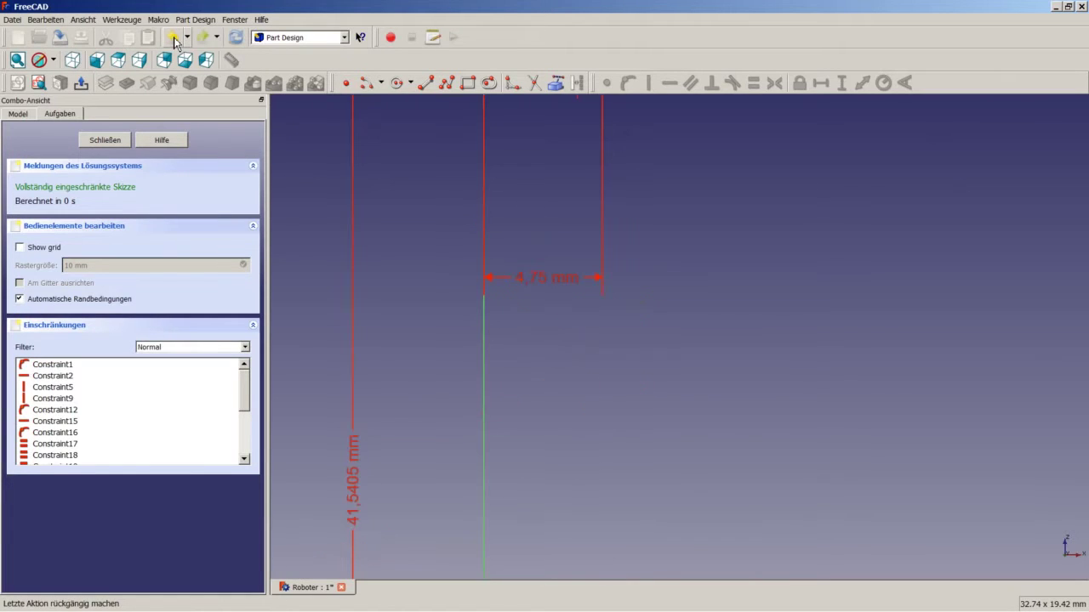
scroll(450, 191, down, 10)
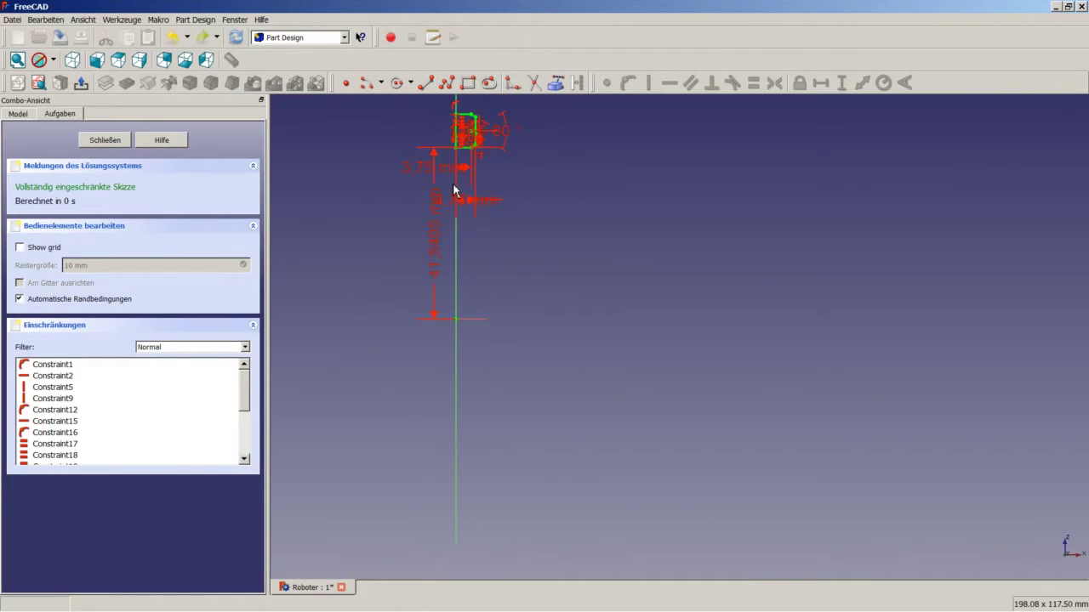
scroll(454, 191, up, 7)
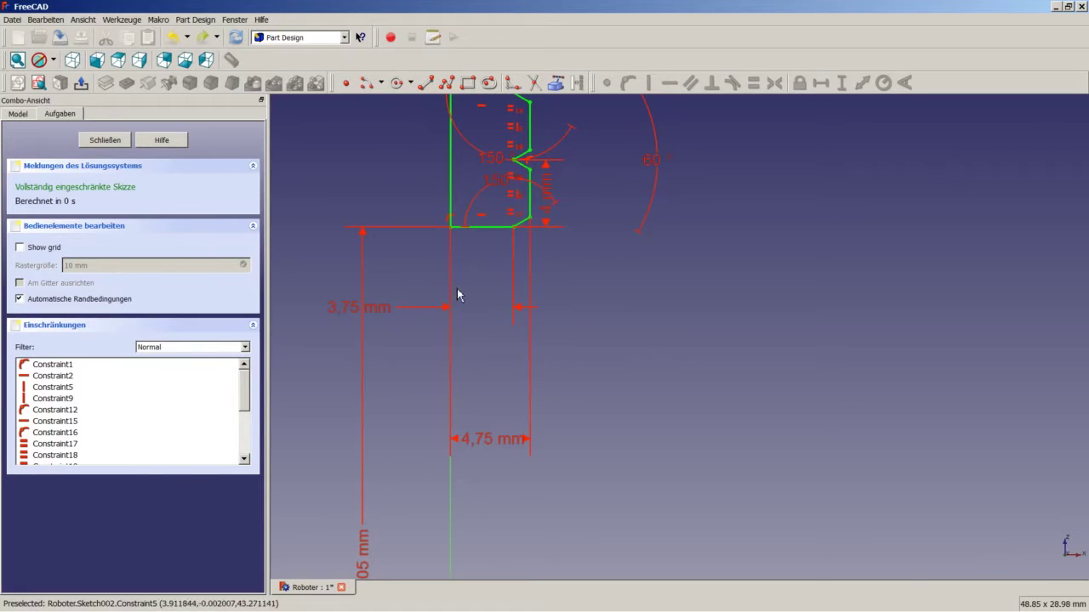
scroll(457, 295, down, 3)
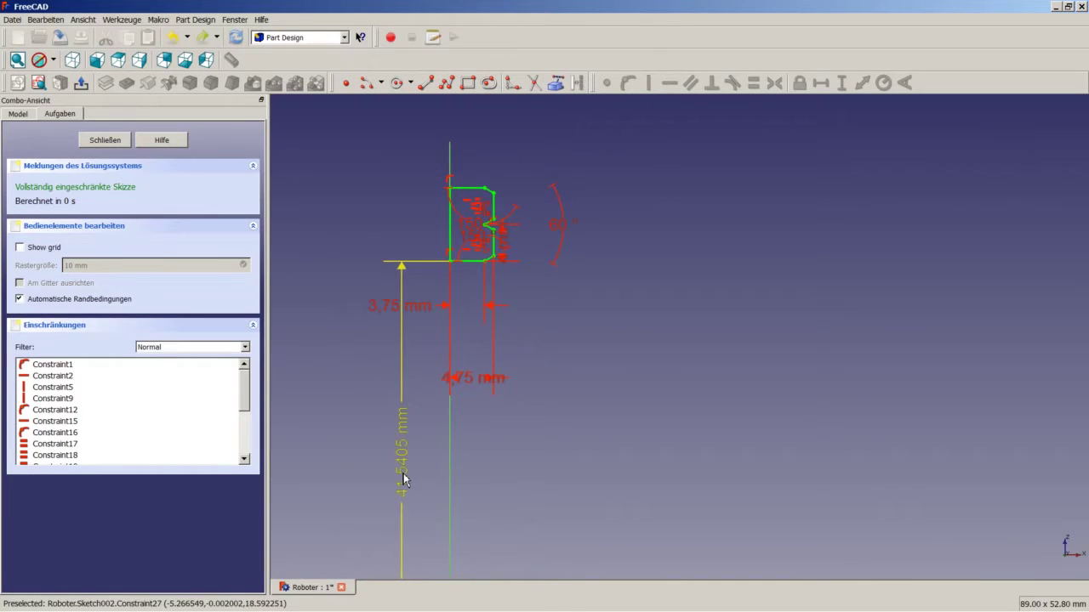
Step: Change the 41,5405 mm height dimension to 35, then 30, and finally 23 mm
double_click(404, 481)
text(35)
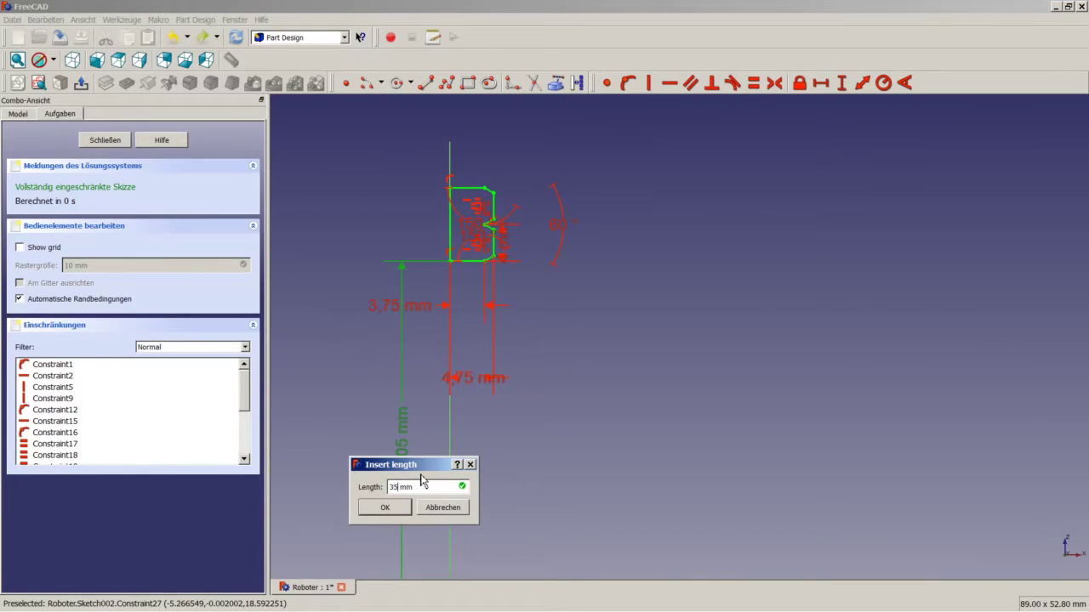
key(Return)
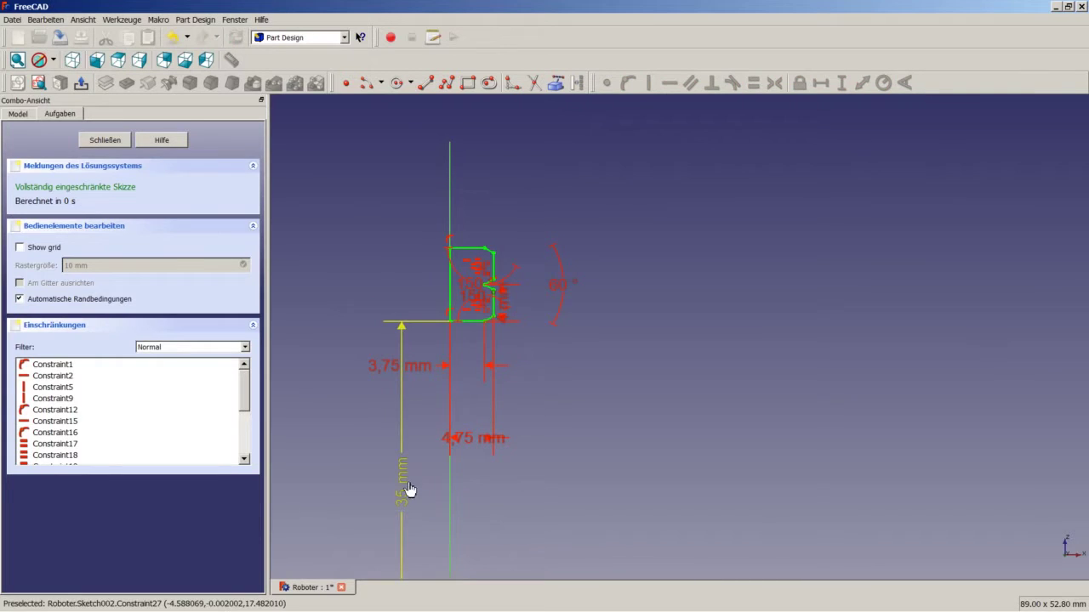
double_click(405, 492)
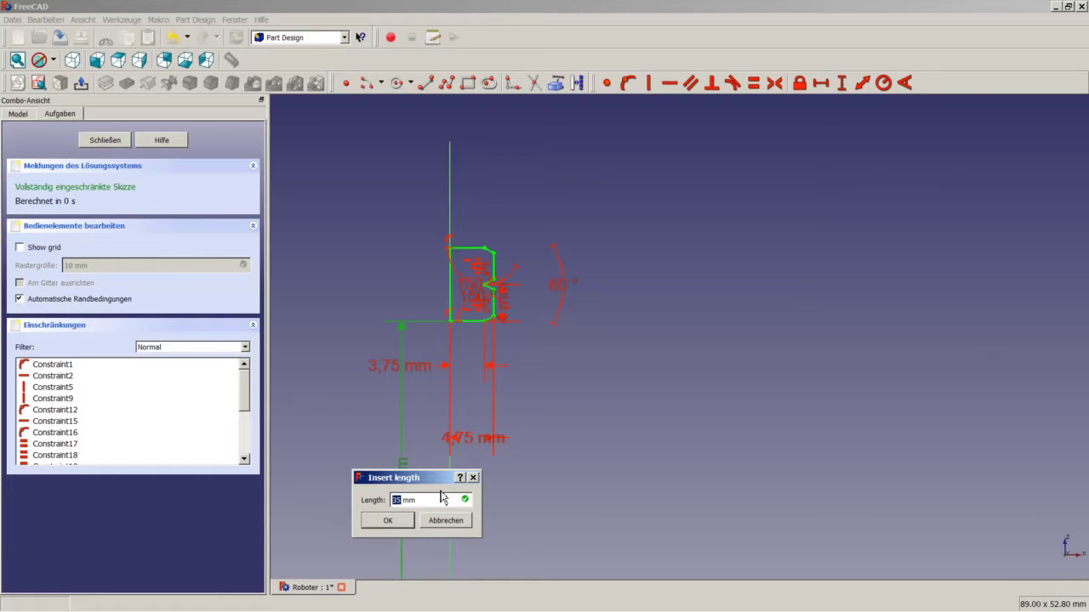
text(30)
key(Return)
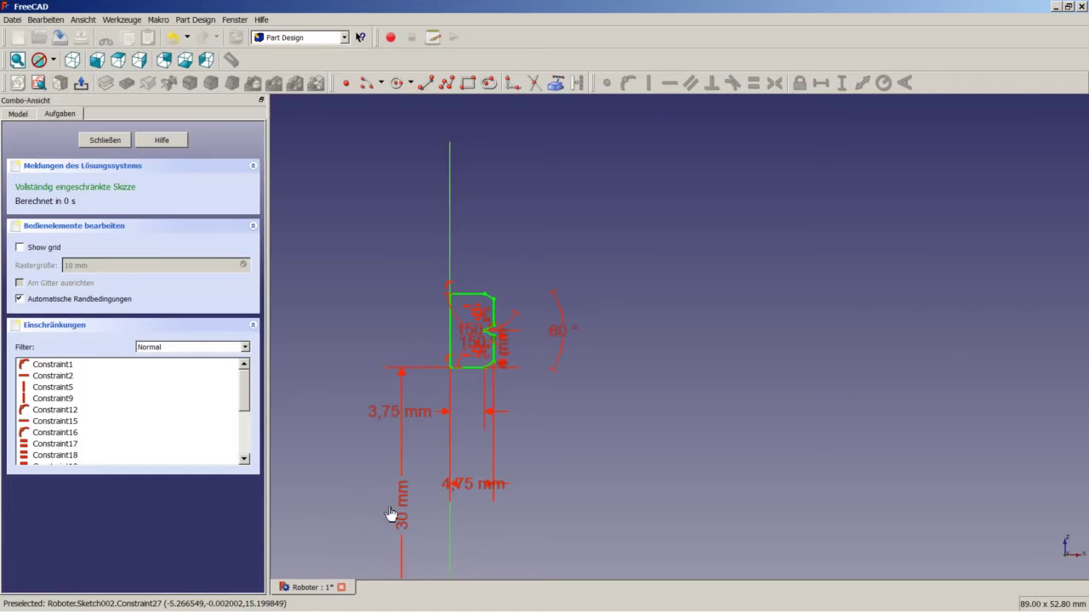
double_click(392, 514)
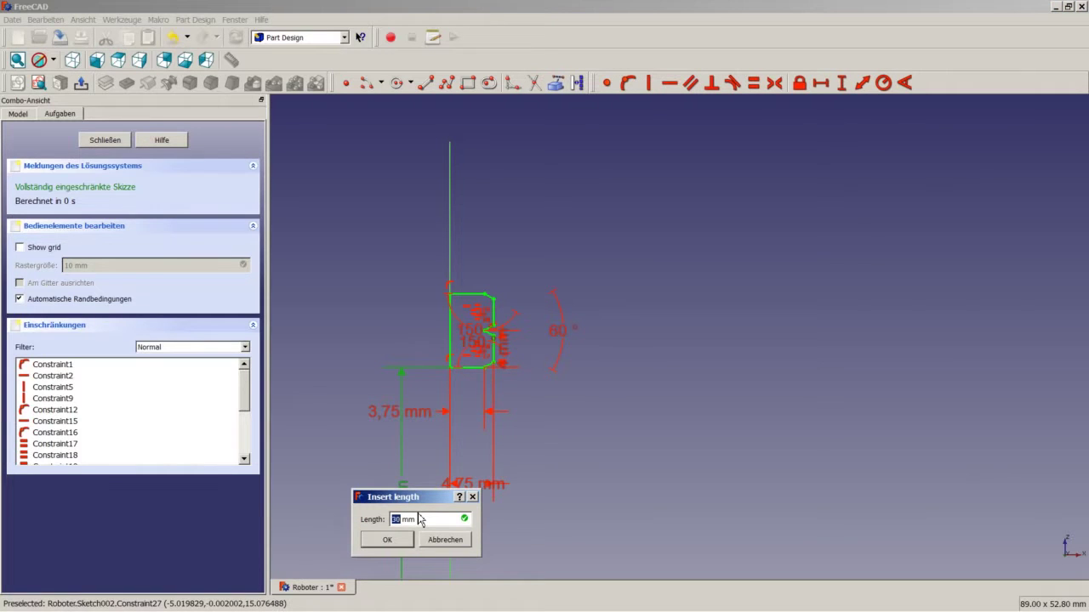
text(23)
key(Return)
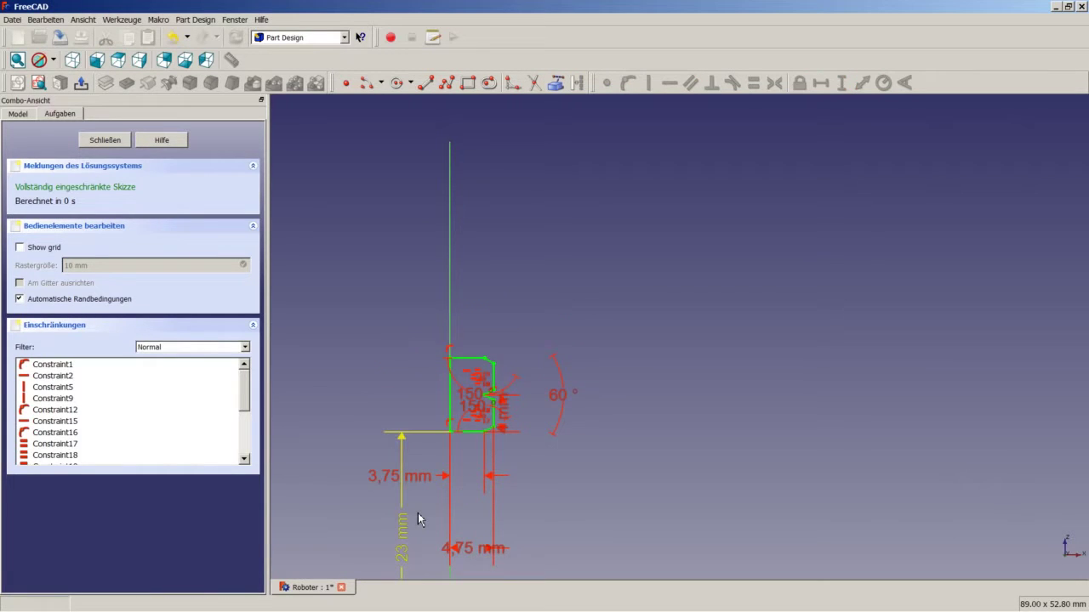
Step: Move the upper 150° angle label aside
scroll(491, 425, up, 5)
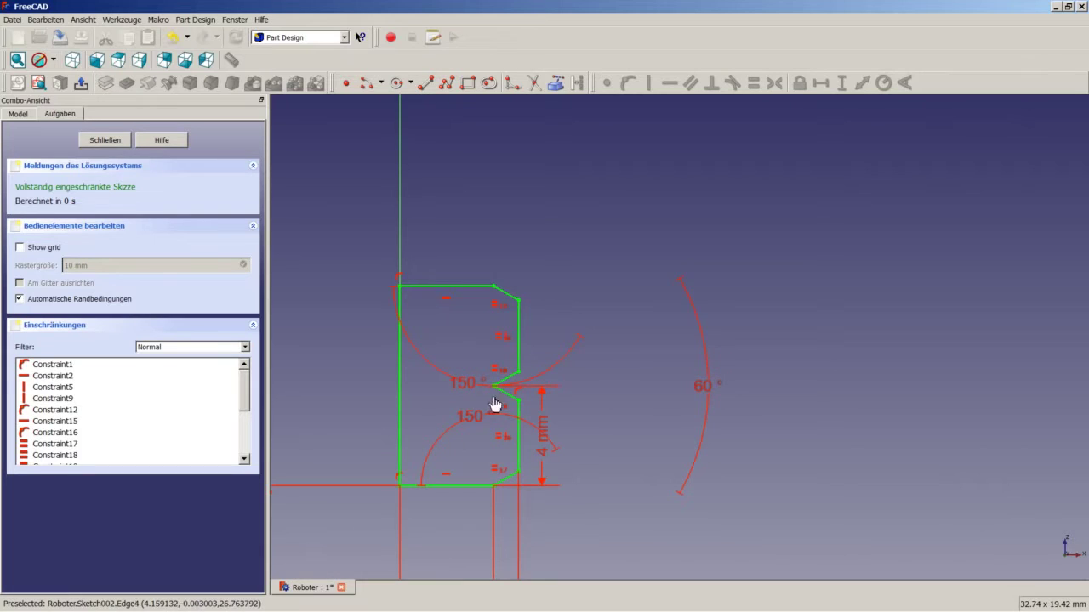
scroll(496, 399, up, 2)
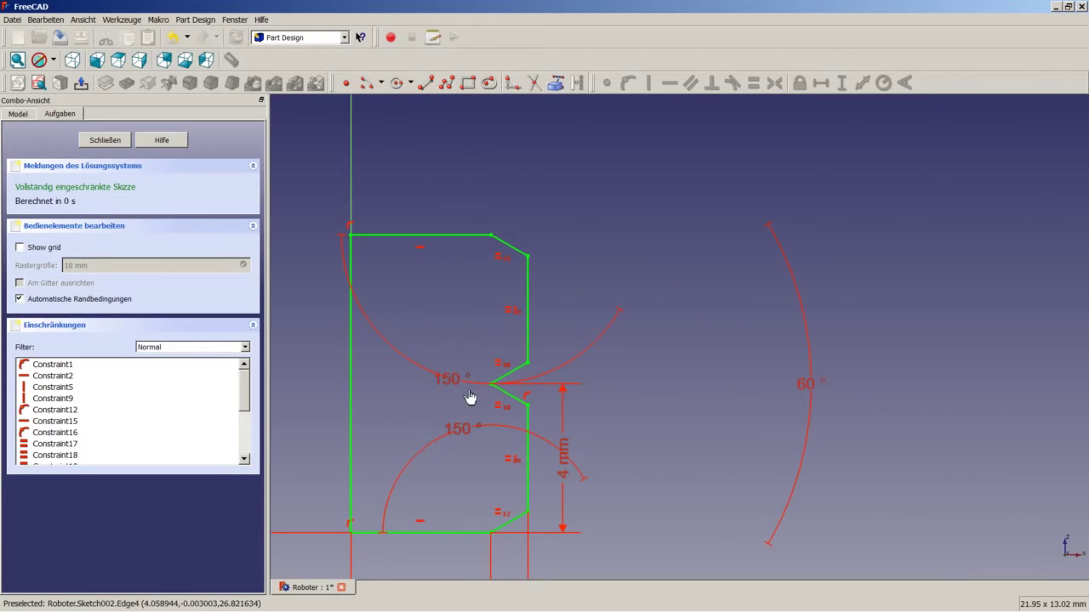
drag(454, 382, 494, 309)
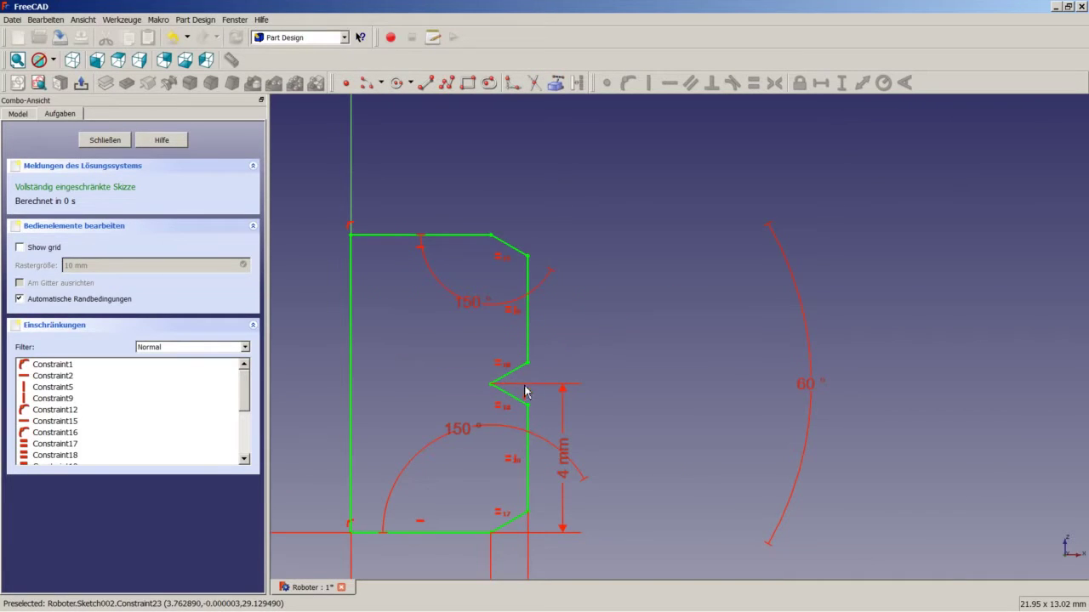
scroll(442, 391, down, 5)
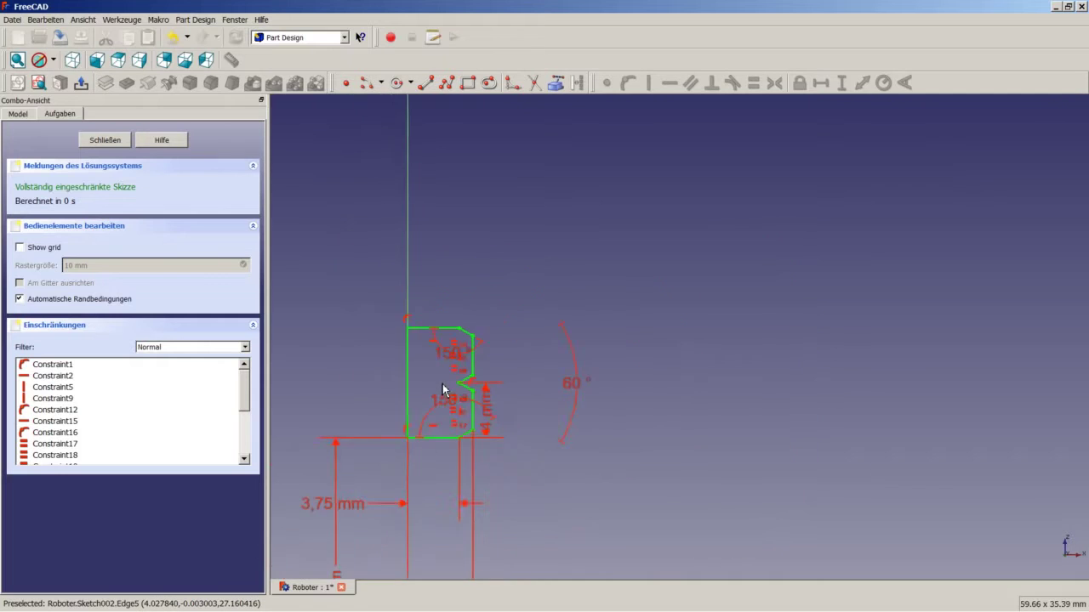
scroll(442, 391, down, 2)
Step: Close Sketch002 and revolve it 360° around the vertical sketch axis into Revolution001
click(104, 139)
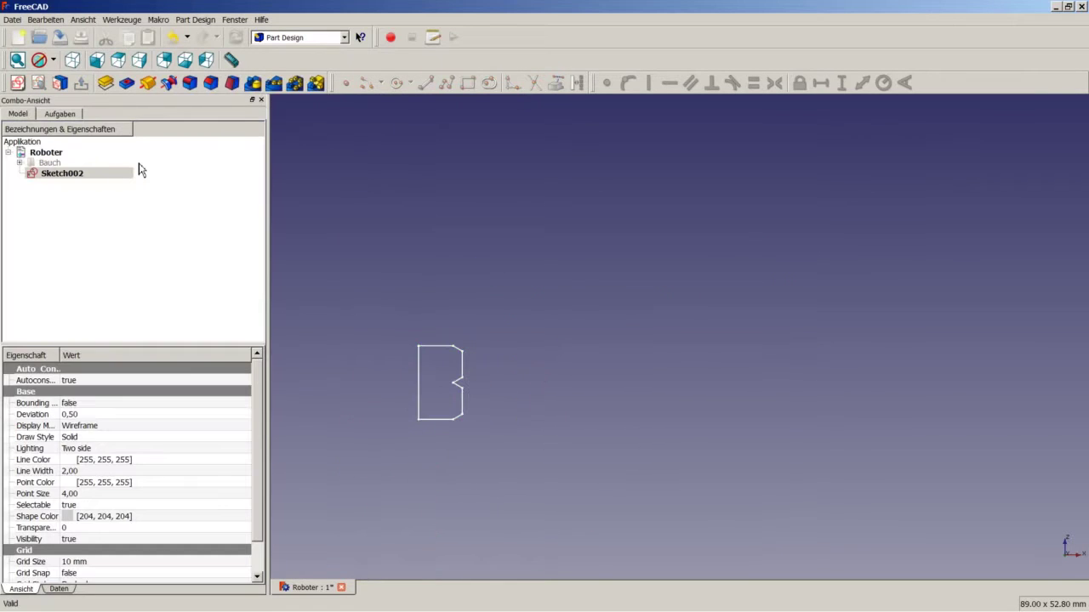
click(147, 82)
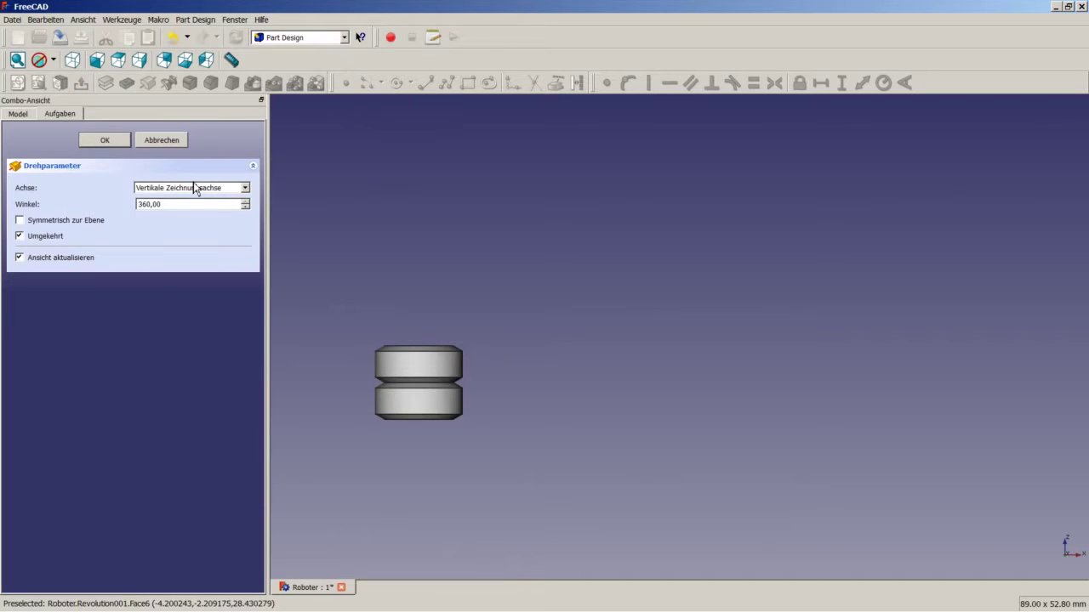
click(105, 139)
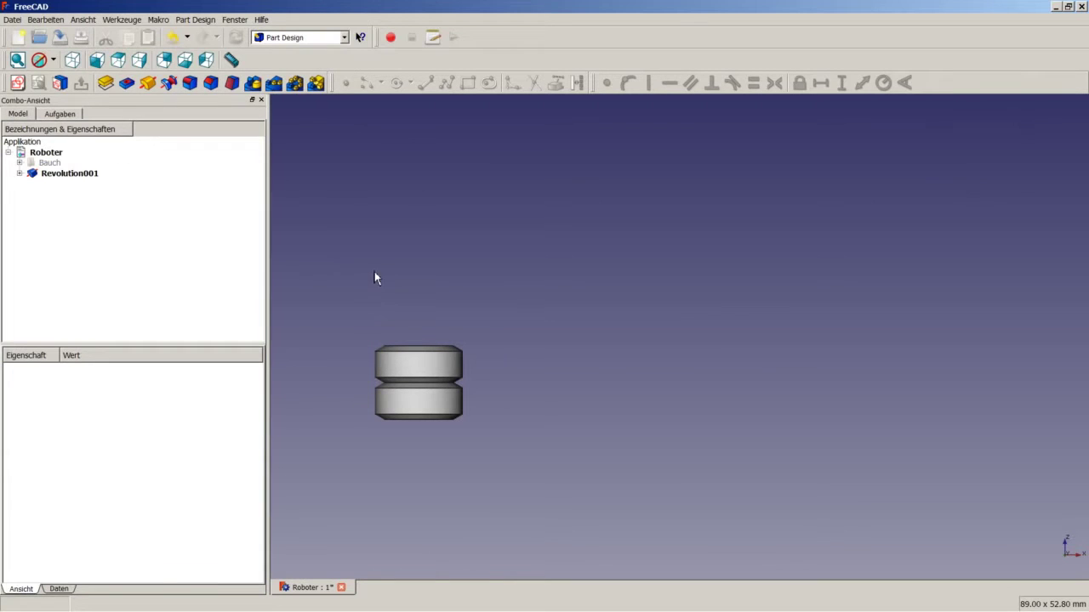
middle_drag(419, 297, 406, 336)
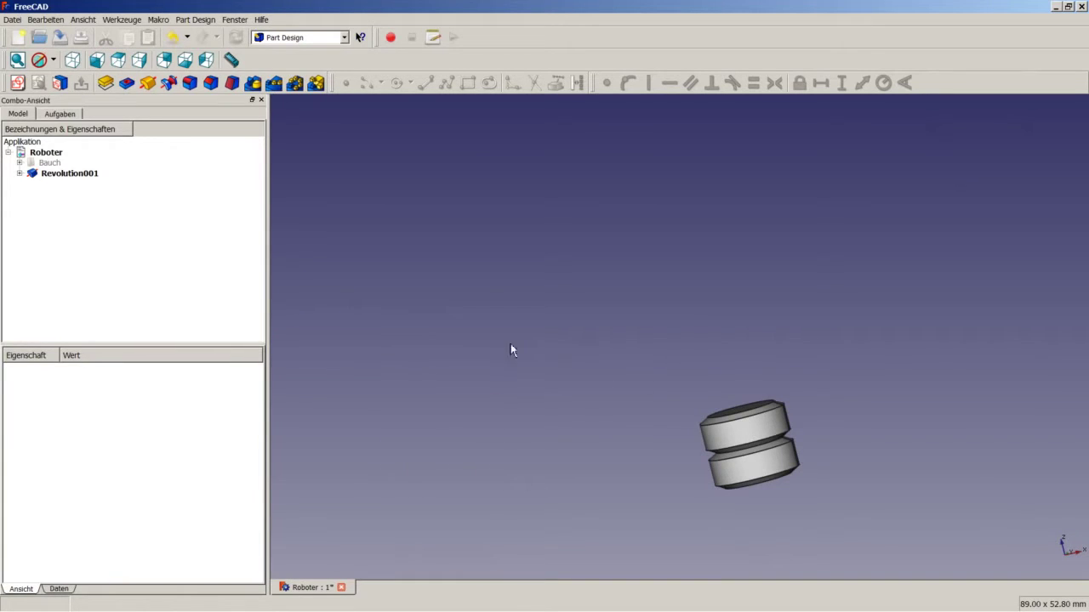
Step: Show Bauch again, hide its Revolution feature, and start a sketch on the cylinder's top face
right_click(37, 166)
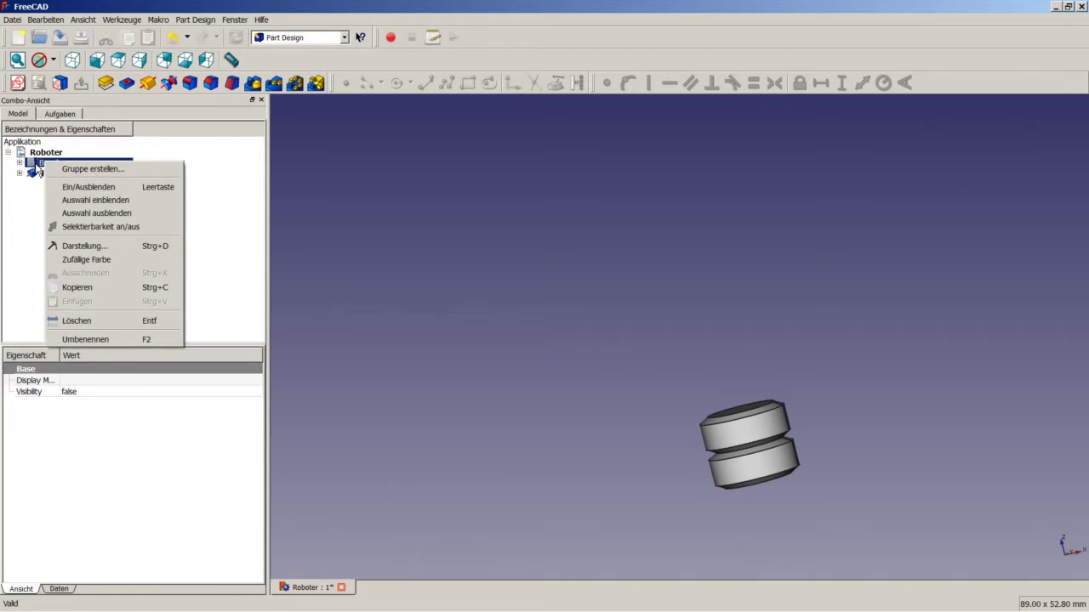
click(92, 186)
click(20, 163)
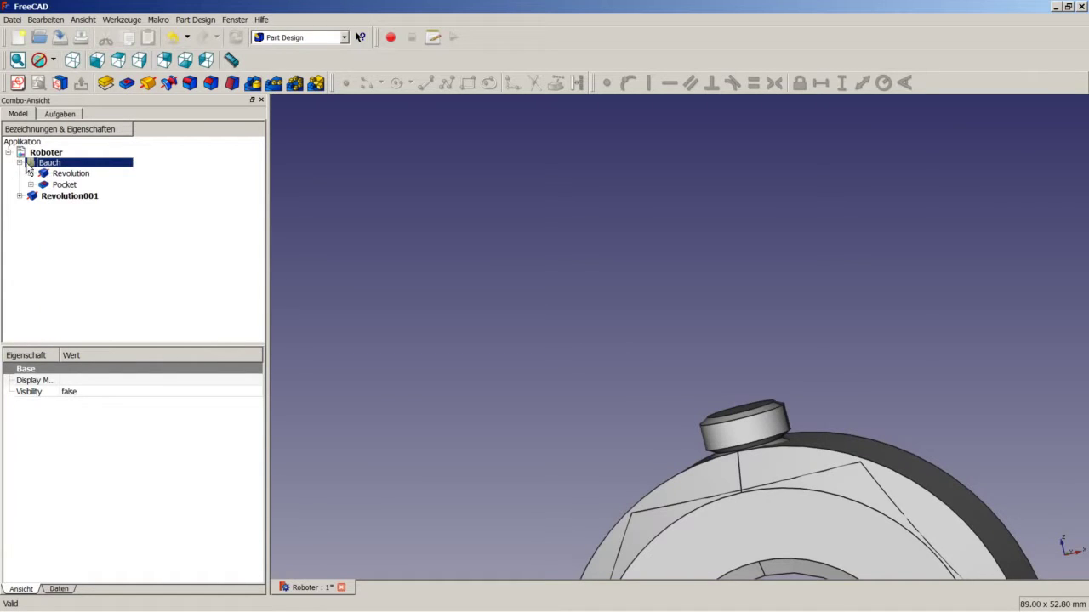
right_click(68, 174)
click(181, 237)
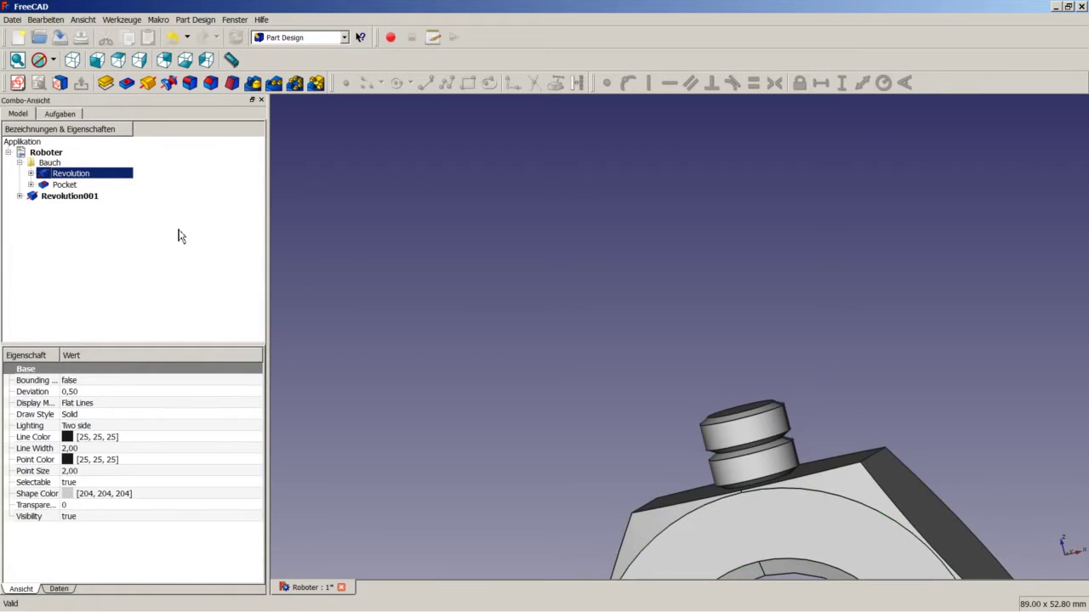
click(740, 409)
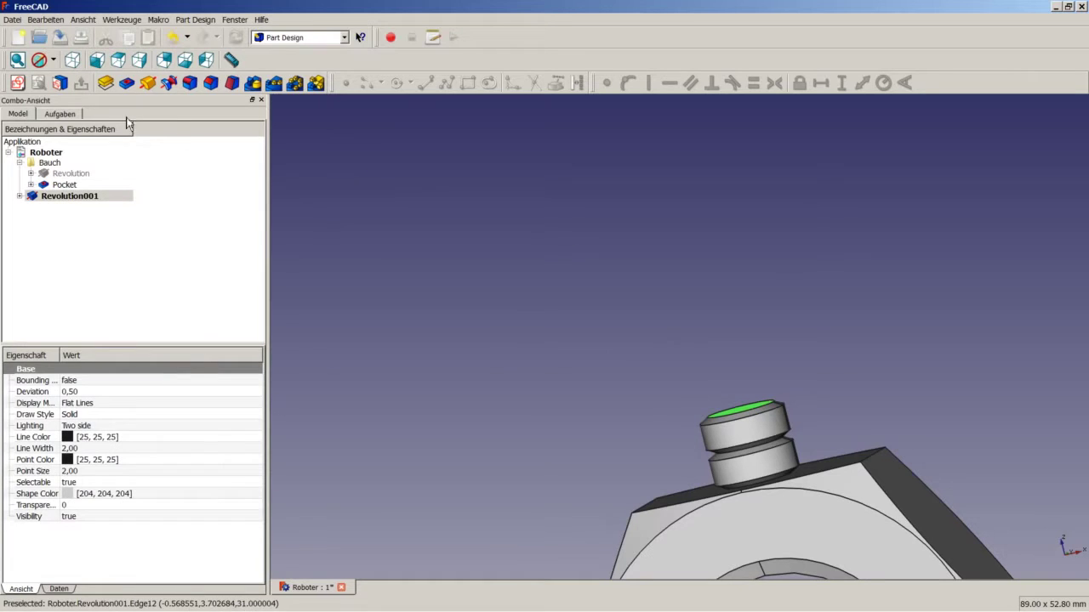
click(17, 82)
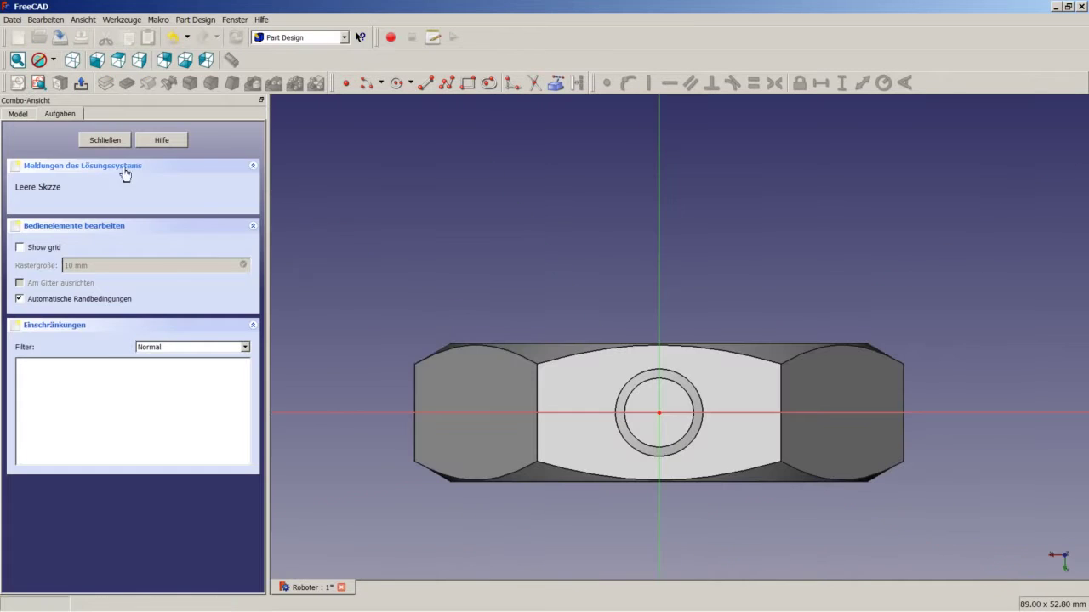
Step: Draw a closed six-point polyline hexagon inside the top-face circle
scroll(712, 414, down, 3)
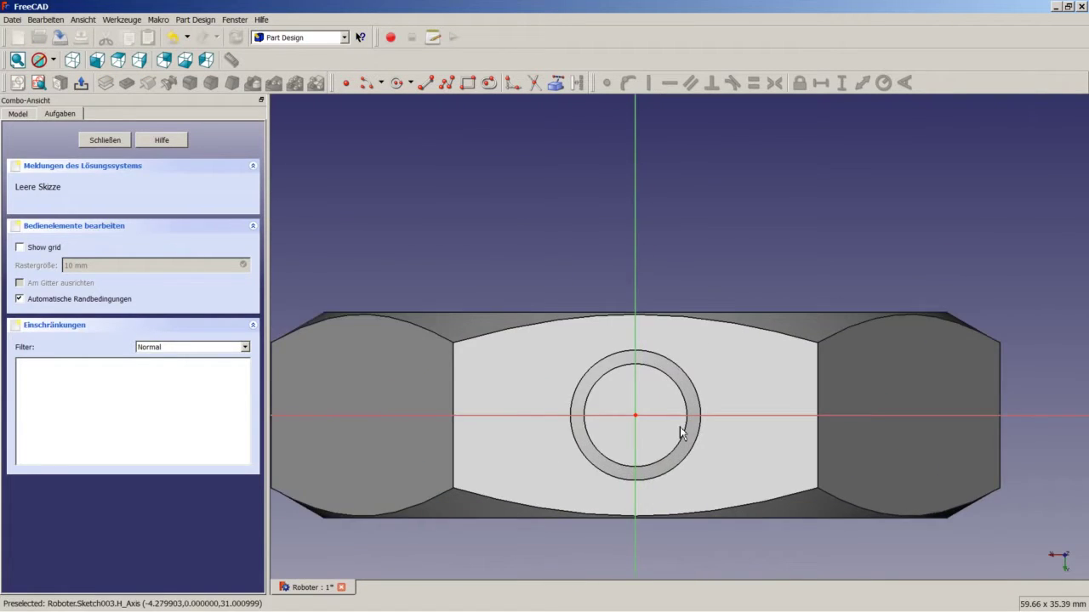
scroll(681, 434, down, 2)
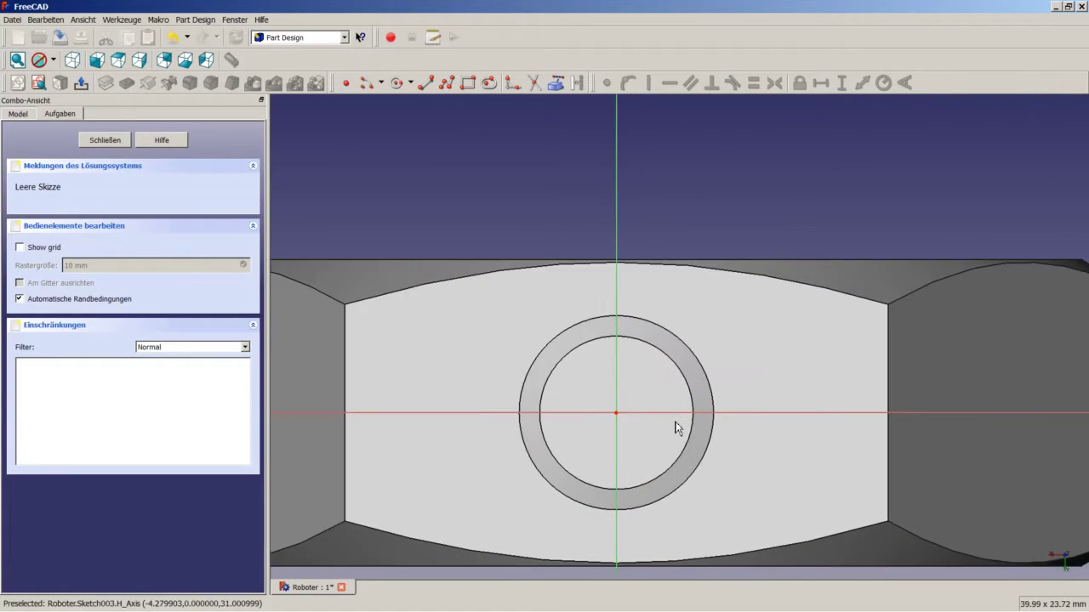
click(447, 83)
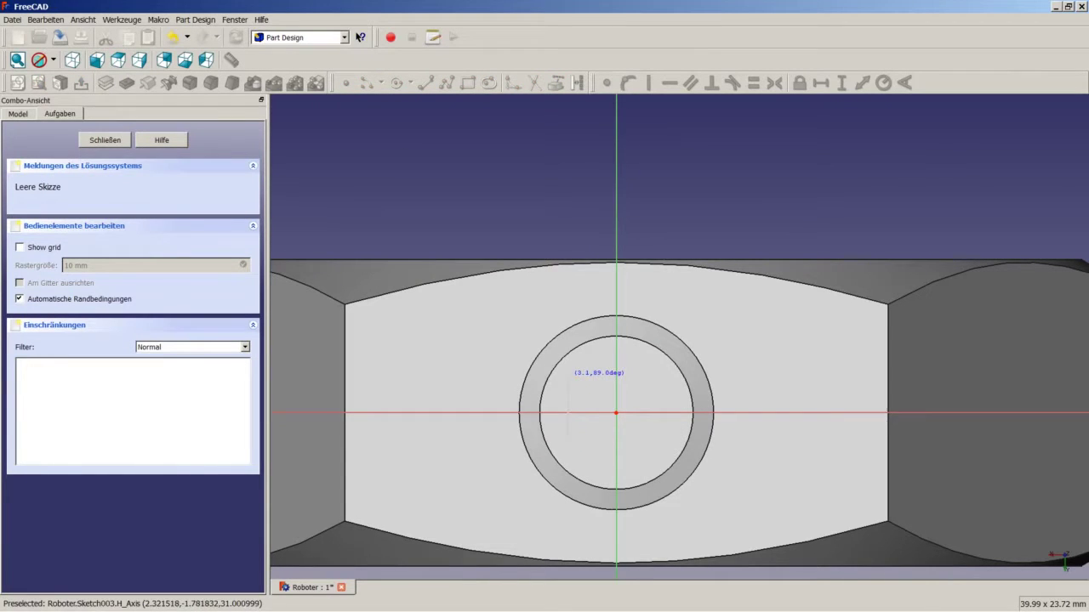
click(568, 376)
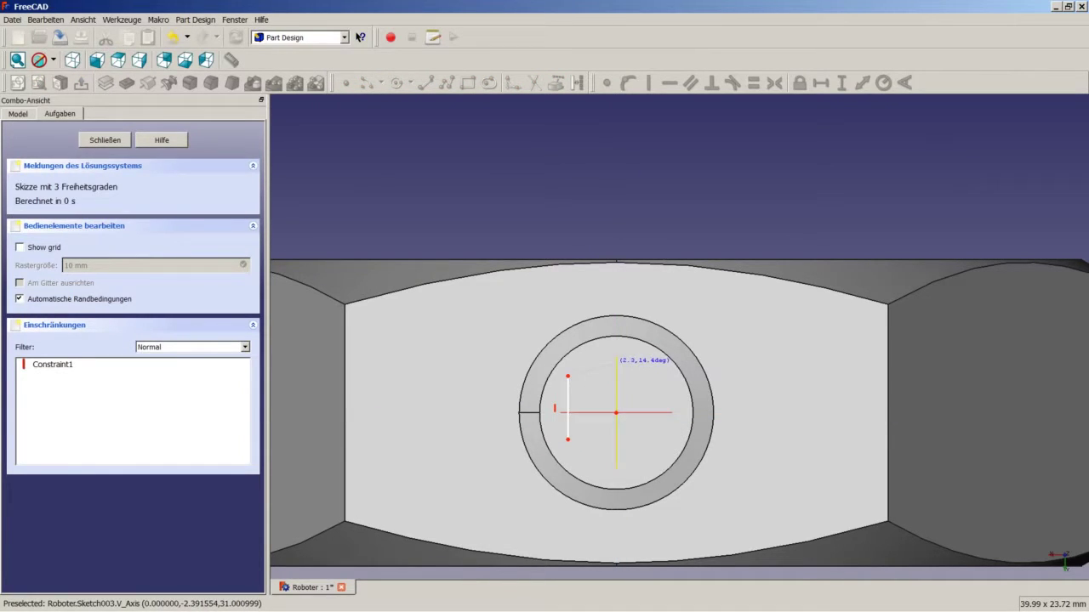
click(616, 364)
click(655, 375)
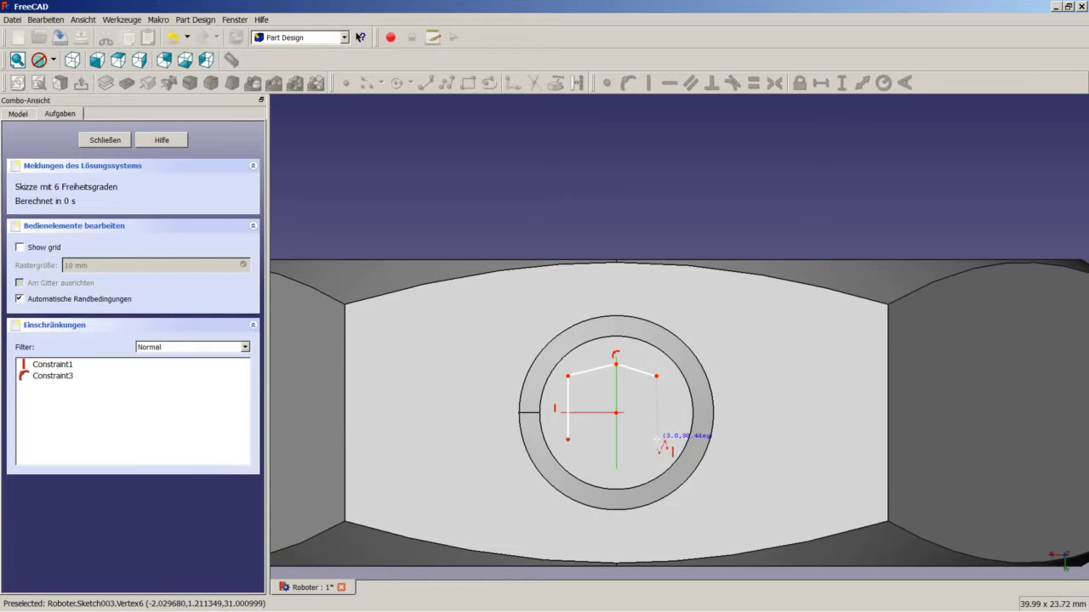
click(656, 445)
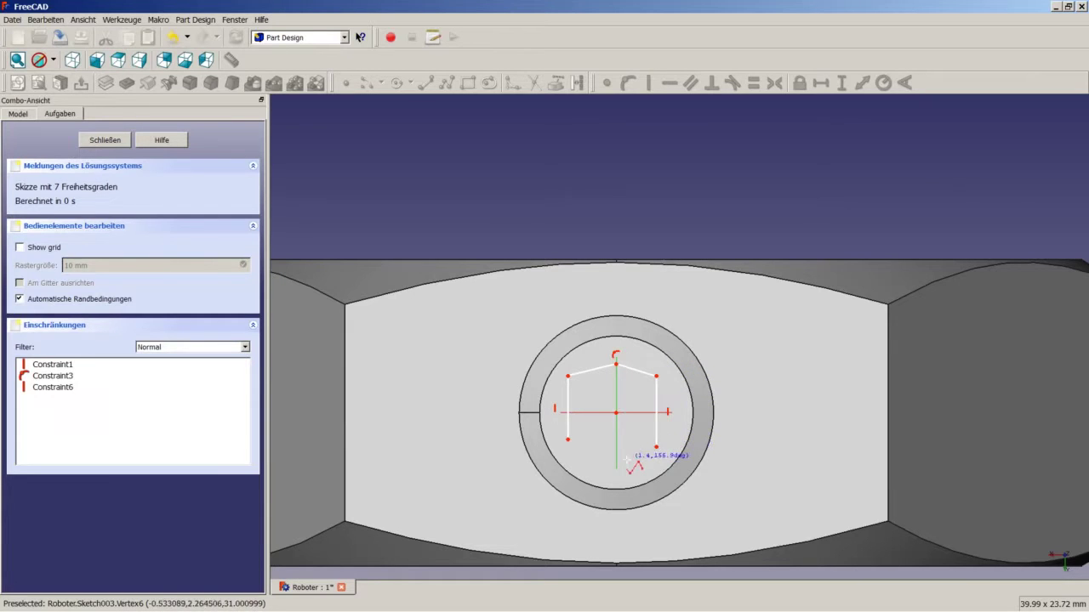
click(616, 462)
click(568, 440)
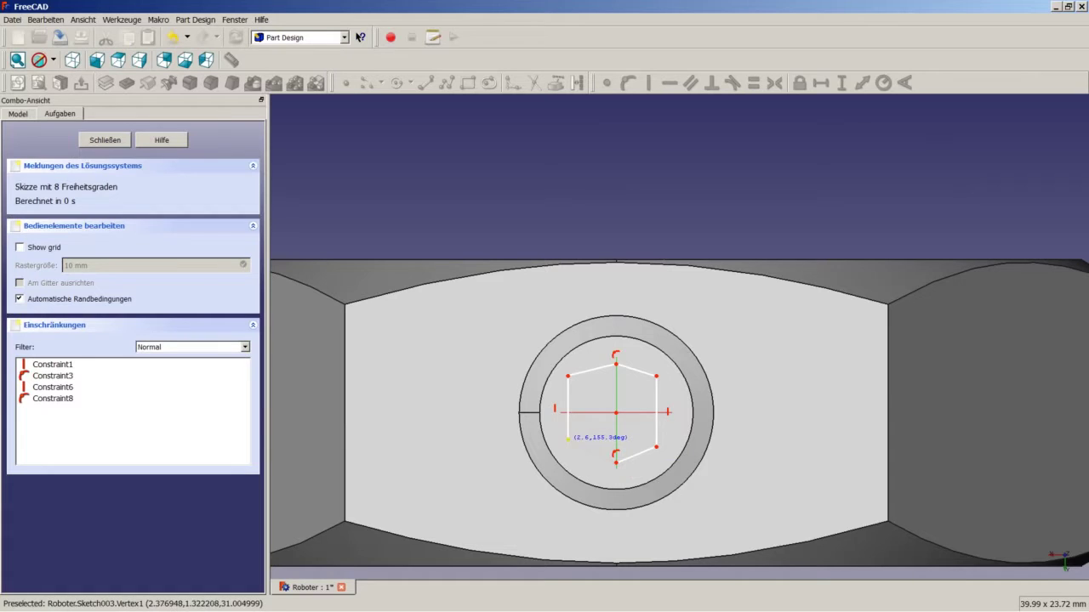
click(568, 375)
Step: Select five of the hexagon's edges: top-right, right, bottom-right, bottom-left and left
click(638, 377)
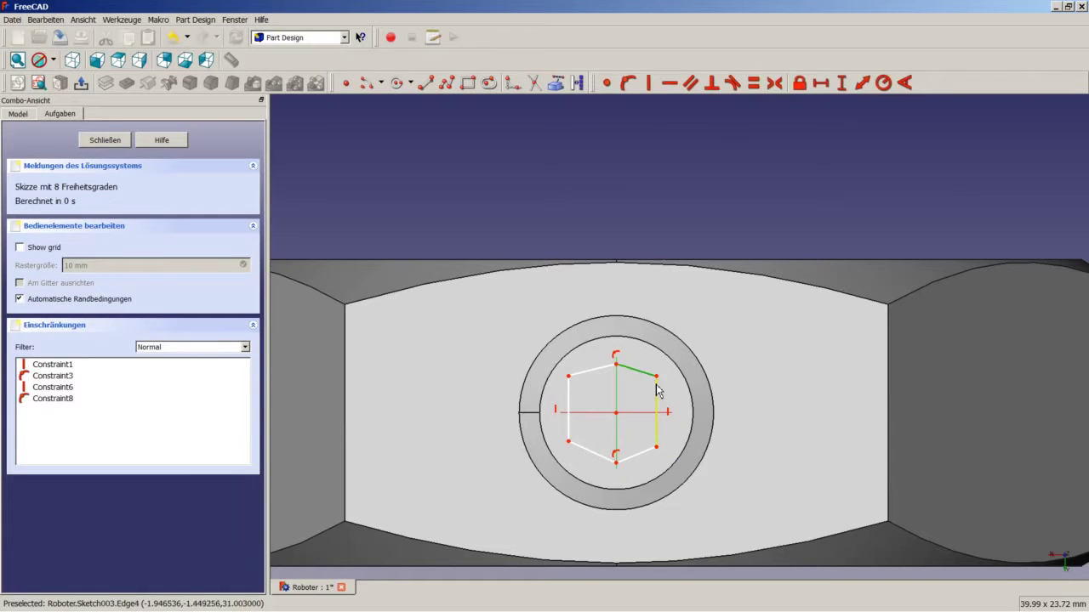
click(657, 393)
click(642, 451)
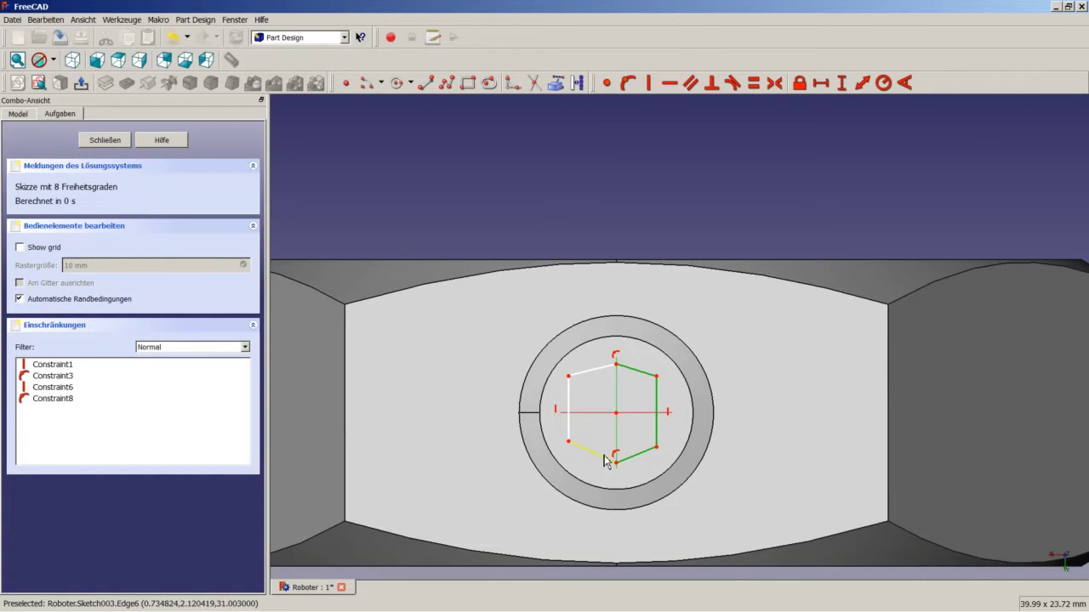
click(578, 451)
click(568, 416)
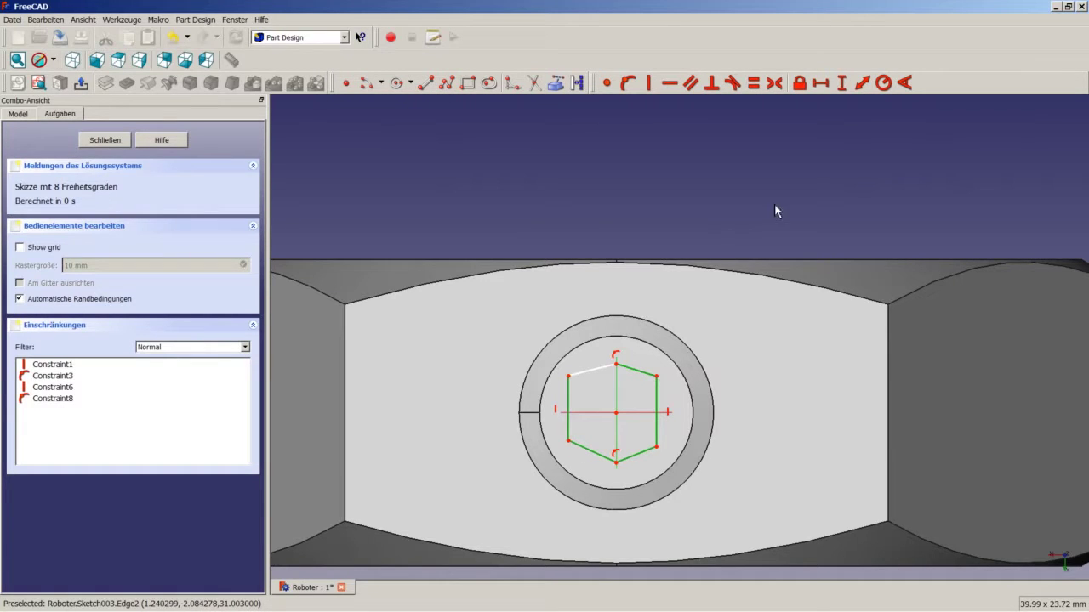
Step: Make all six hexagon edges equal and set a 120° angle between two adjacent edges
click(593, 371)
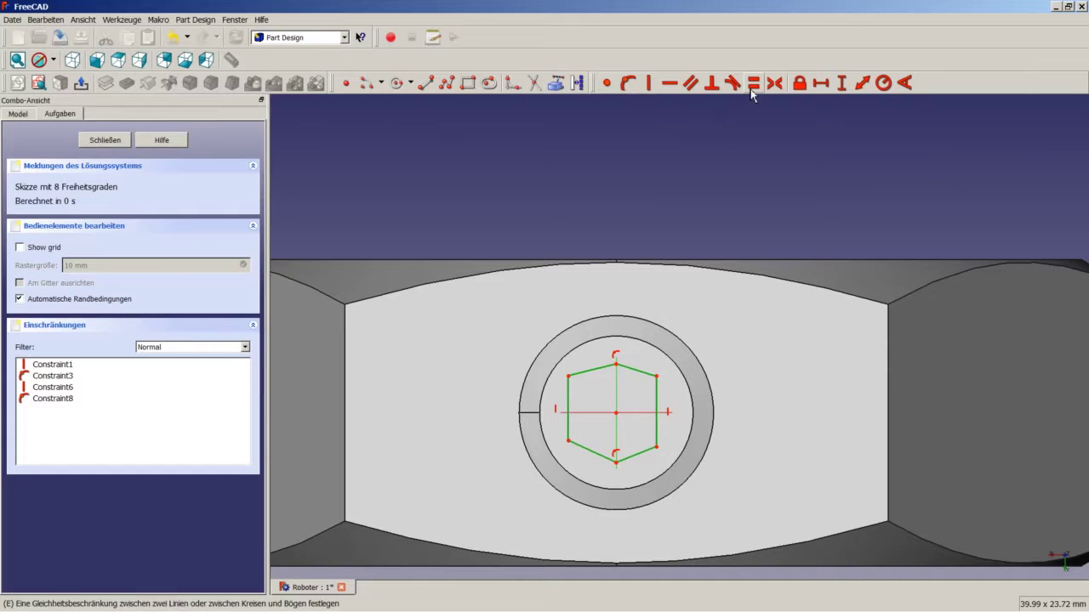
click(754, 85)
click(639, 376)
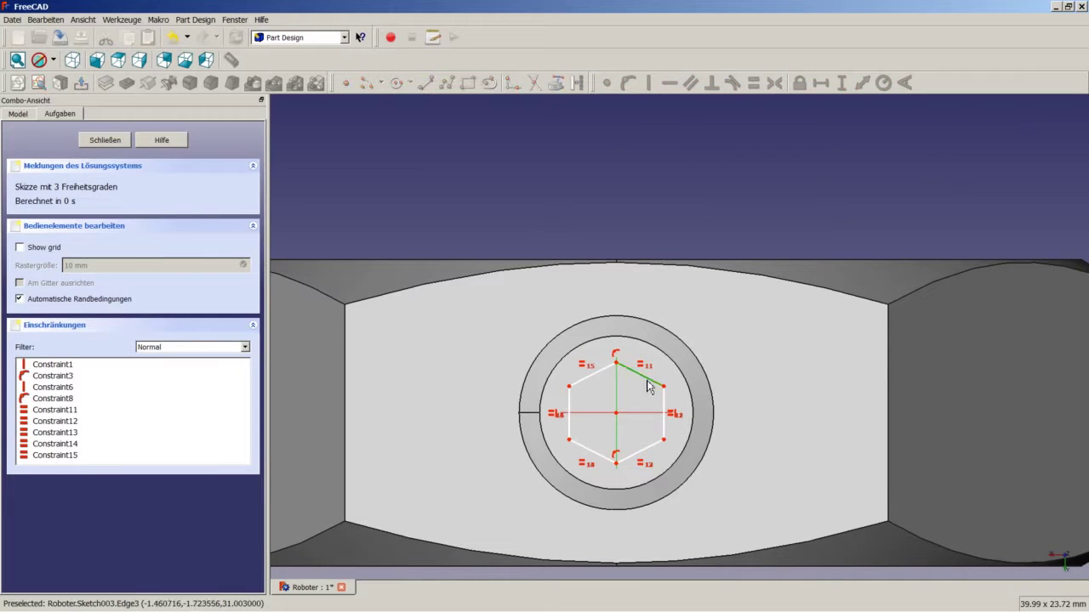
click(664, 407)
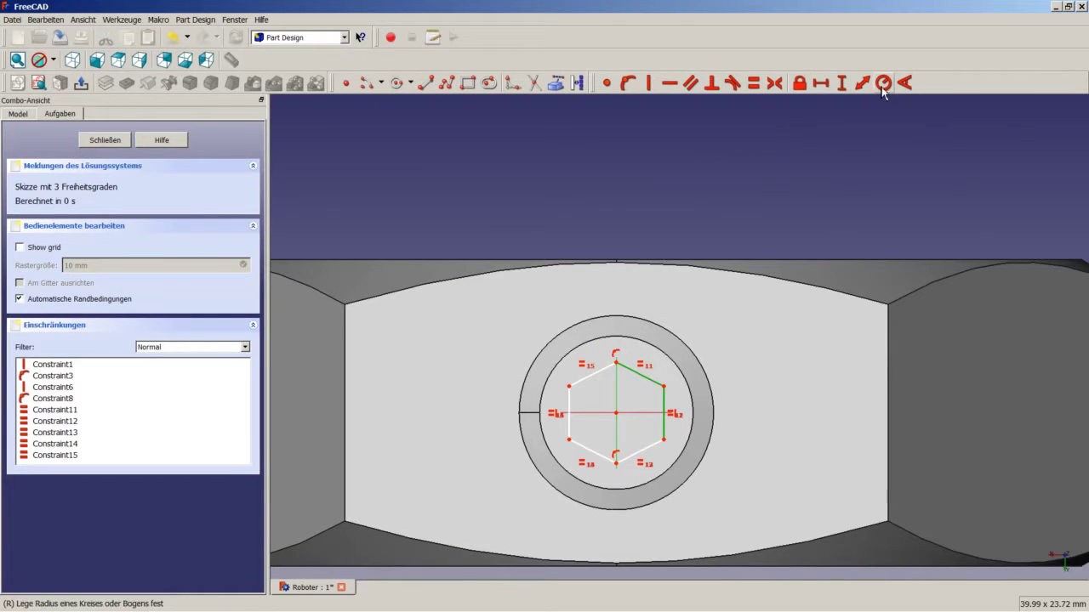
click(904, 84)
text(120)
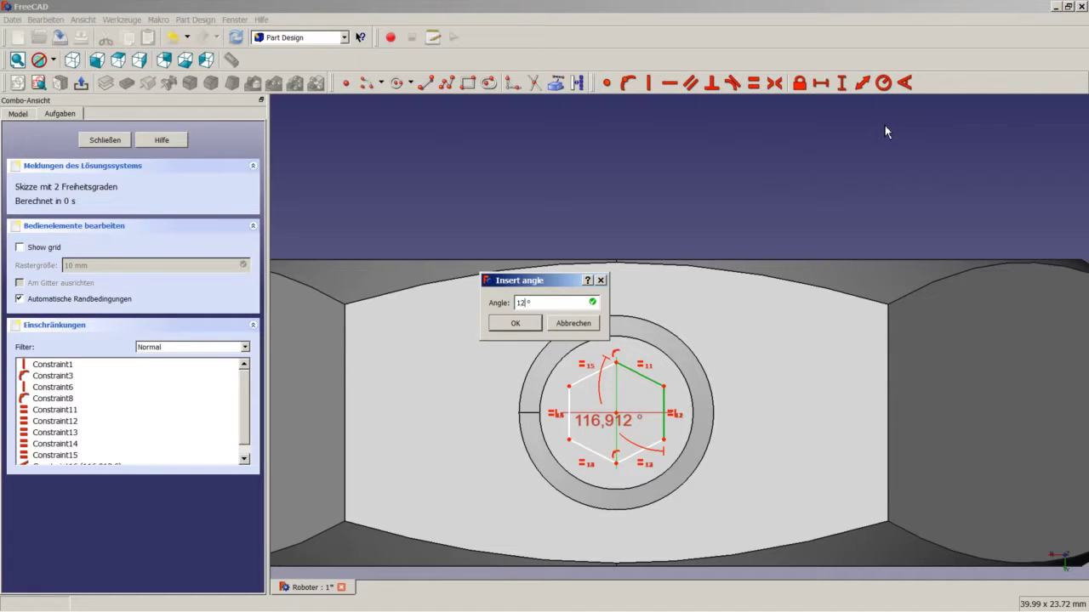
key(Return)
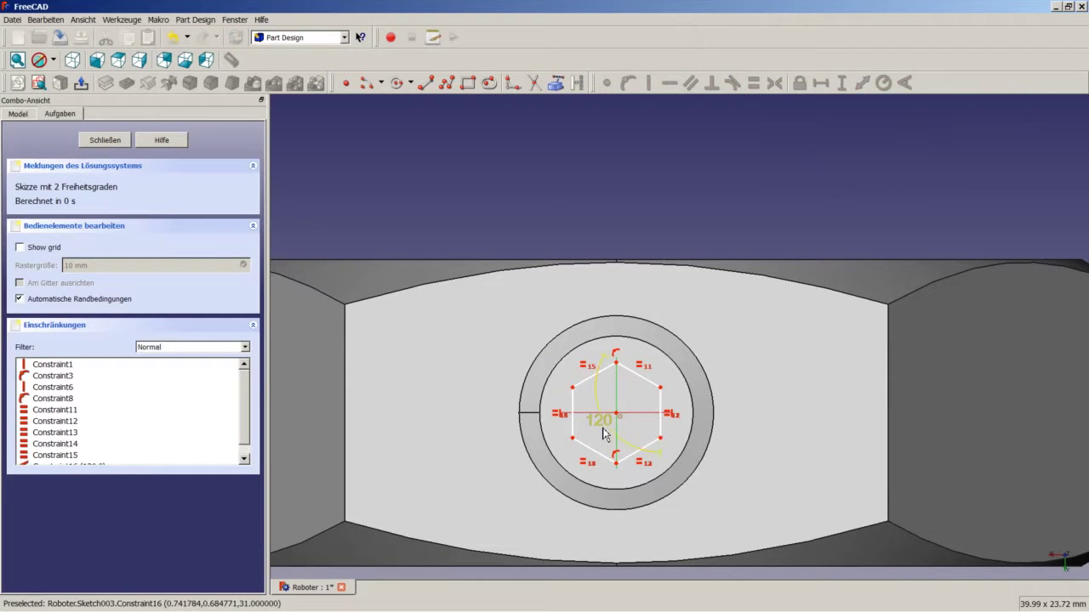
drag(599, 420, 646, 412)
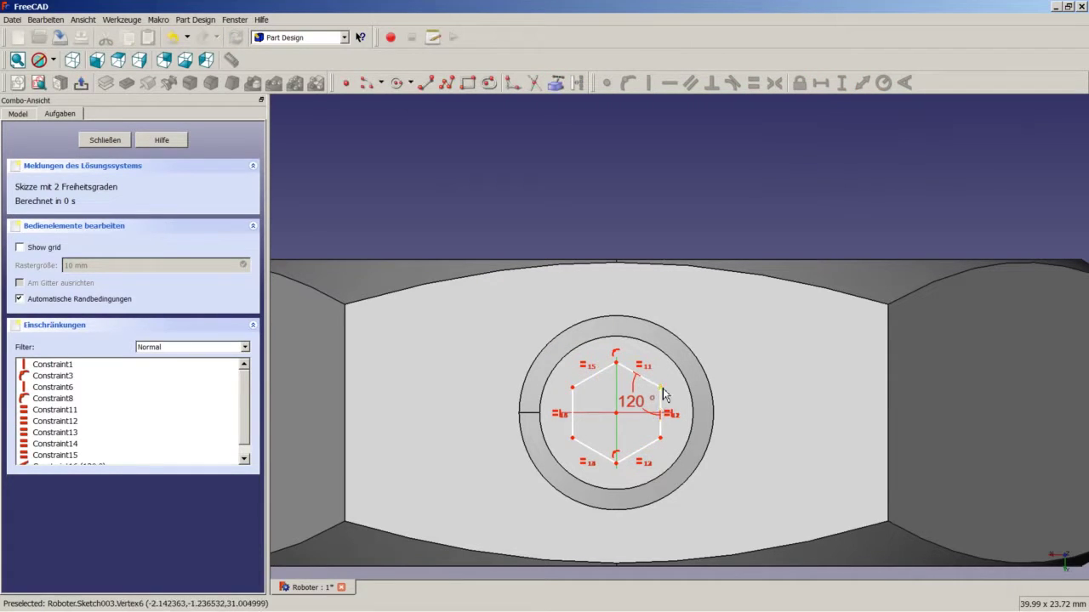
Step: Make a corner symmetric about the horizontal axis and set 8 mm between opposite corners
click(660, 387)
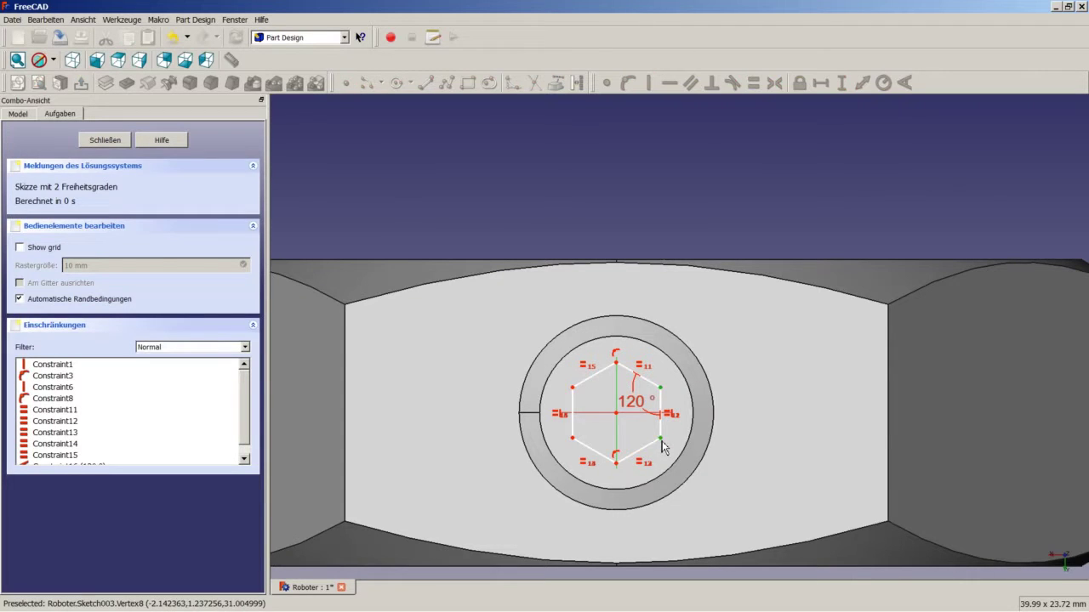
click(636, 414)
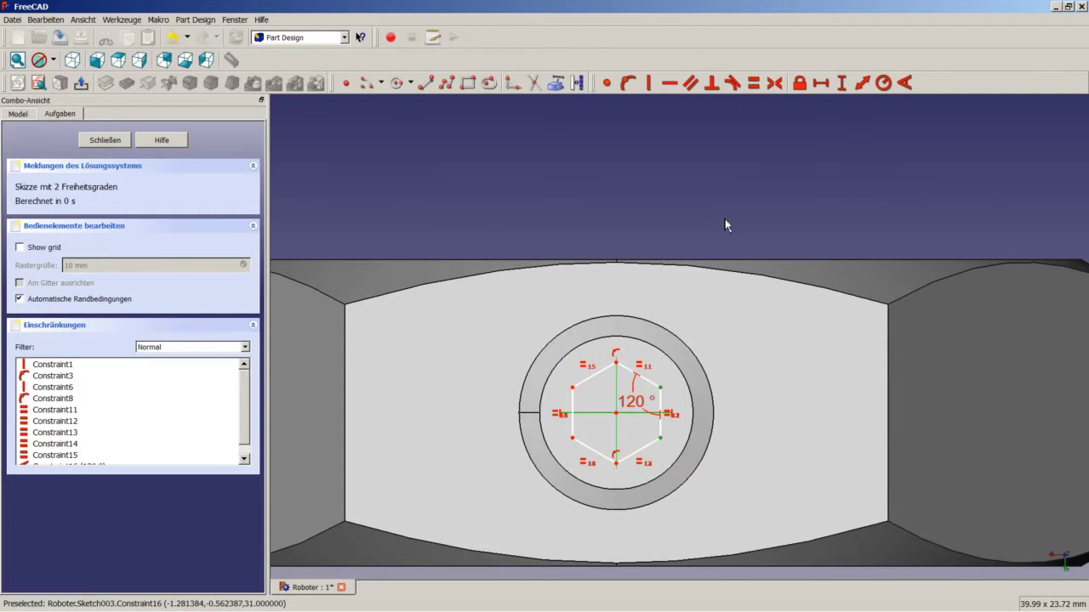
click(774, 83)
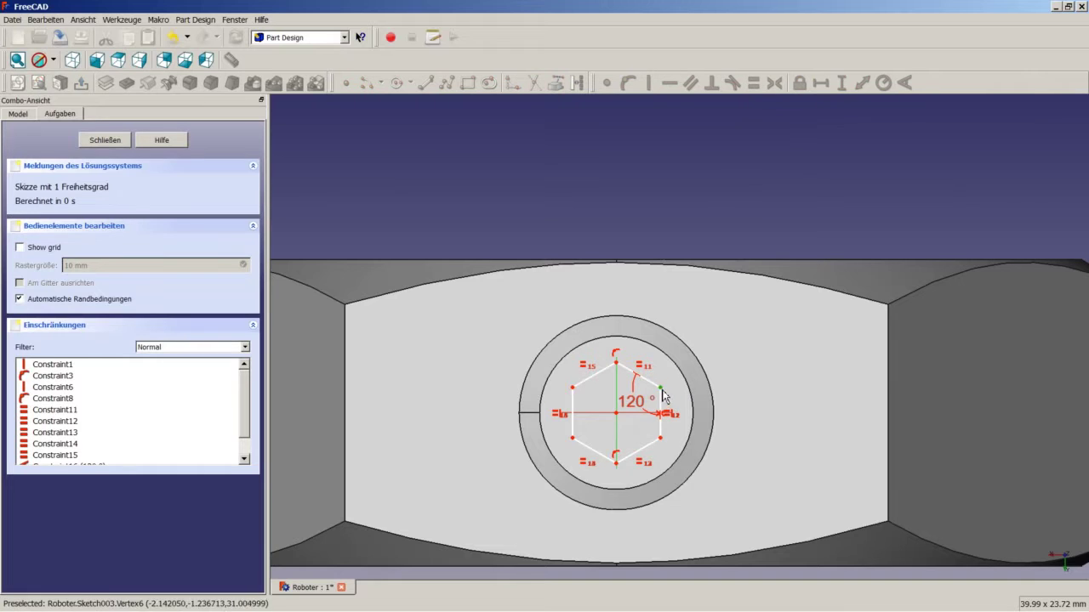
click(660, 388)
click(573, 387)
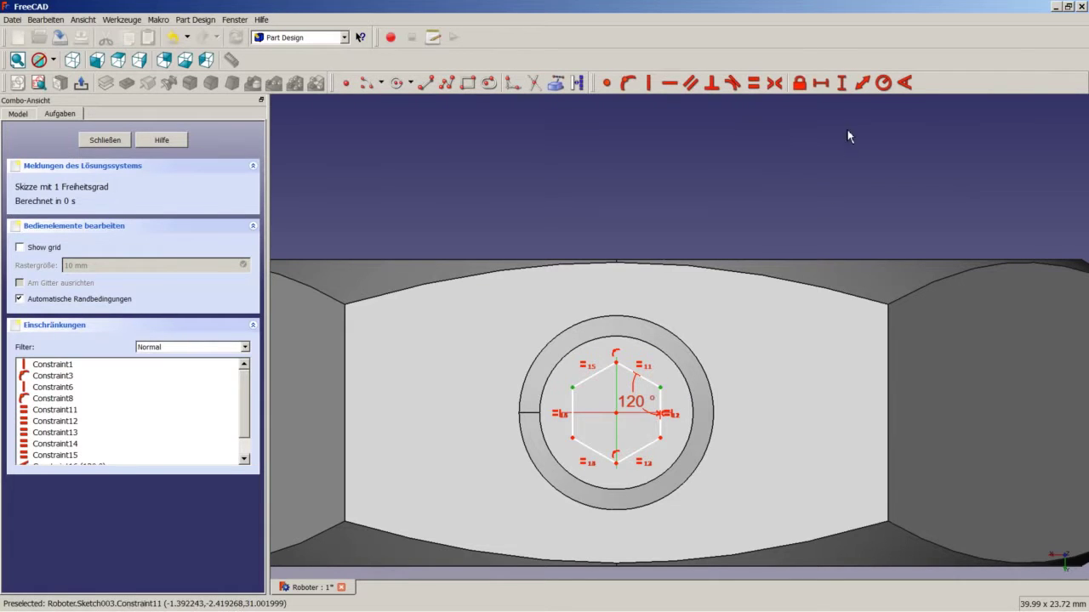
click(820, 83)
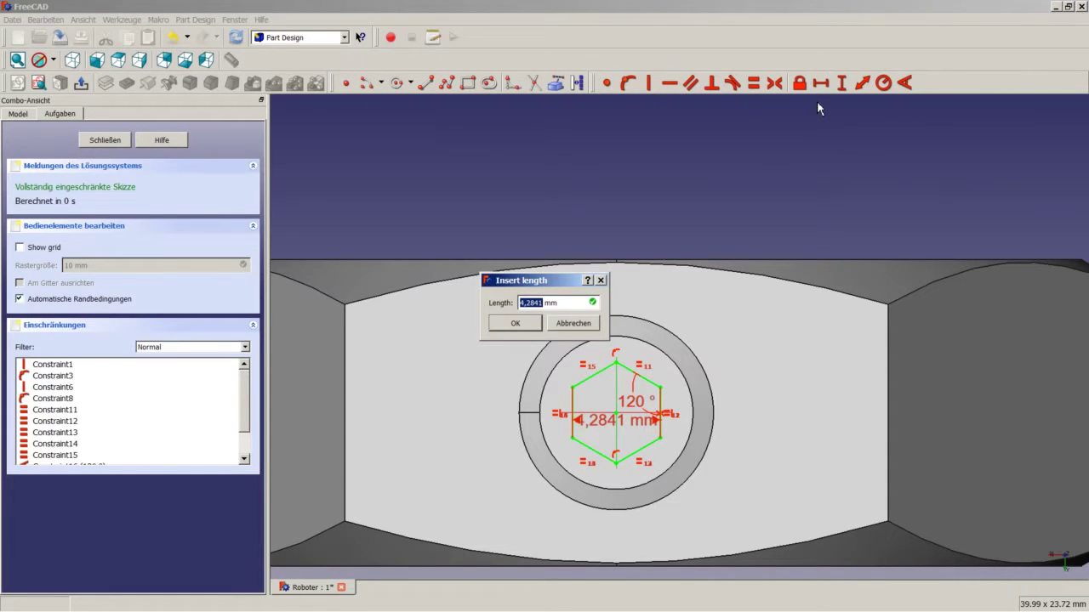
text(8)
key(Return)
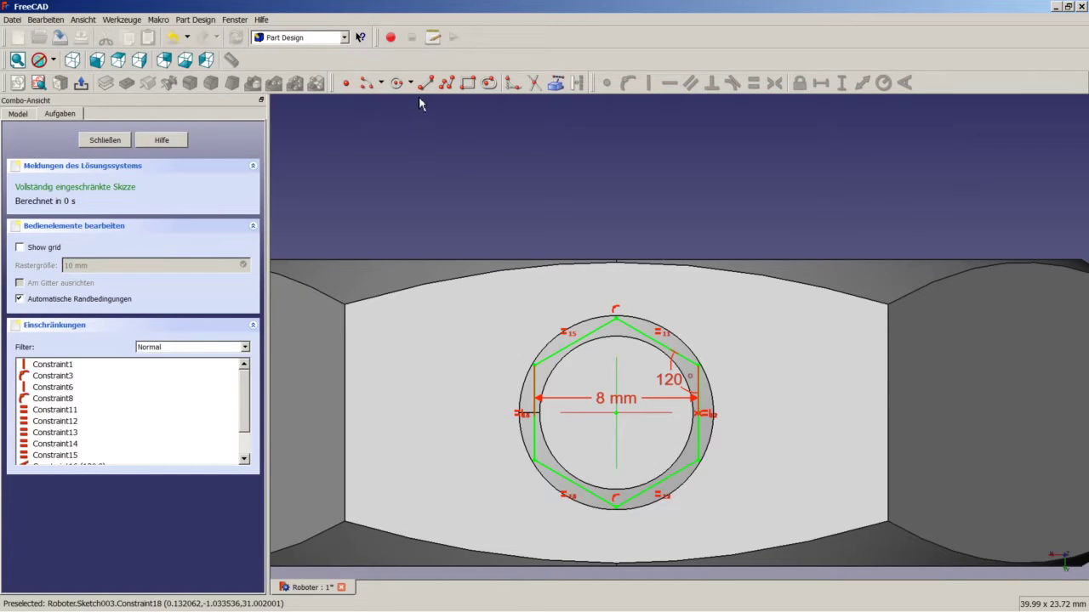
Step: Draw a circle centred on the origin around the hexagon with radius 4,75 mm
click(396, 83)
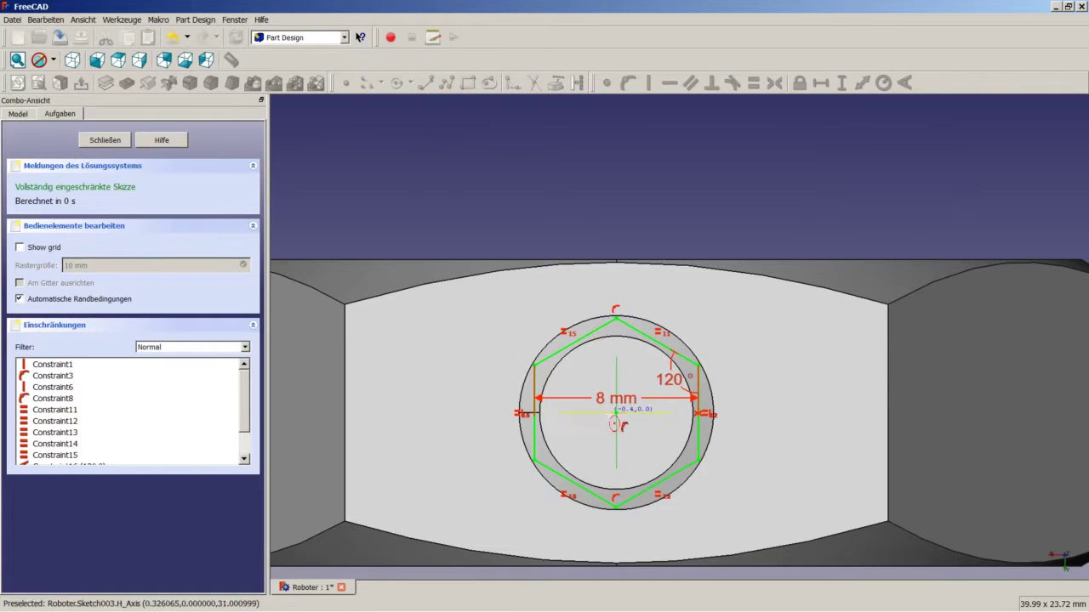
click(619, 416)
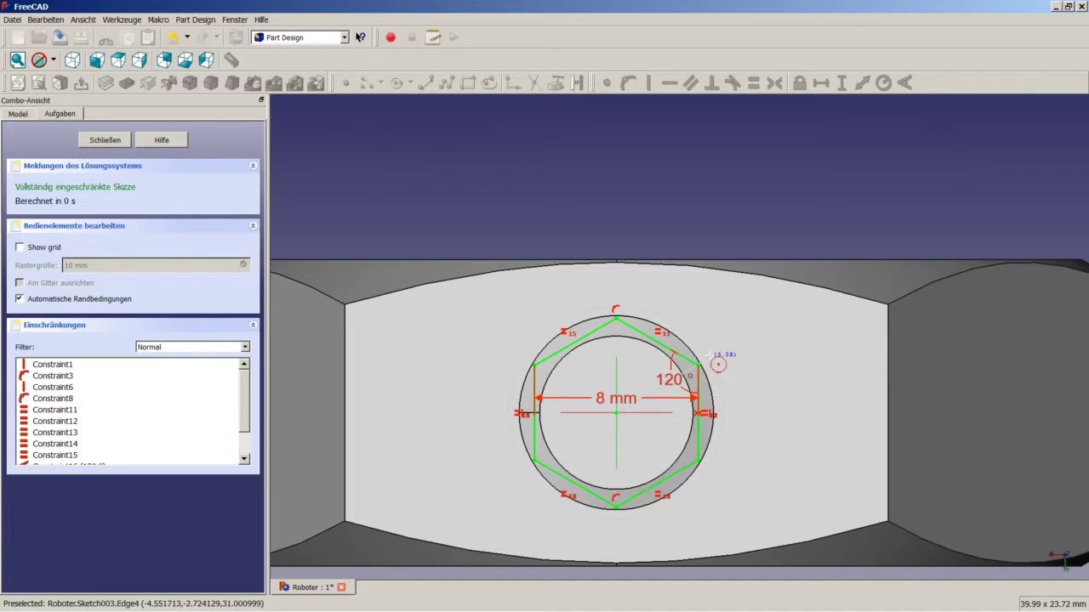
click(711, 352)
click(690, 334)
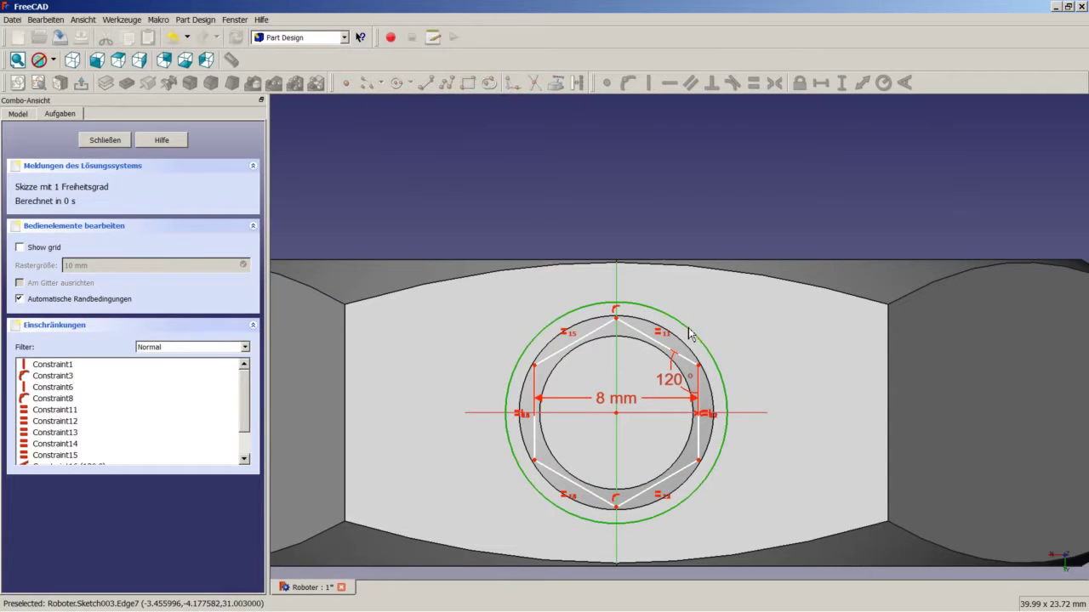
click(883, 82)
text(4)
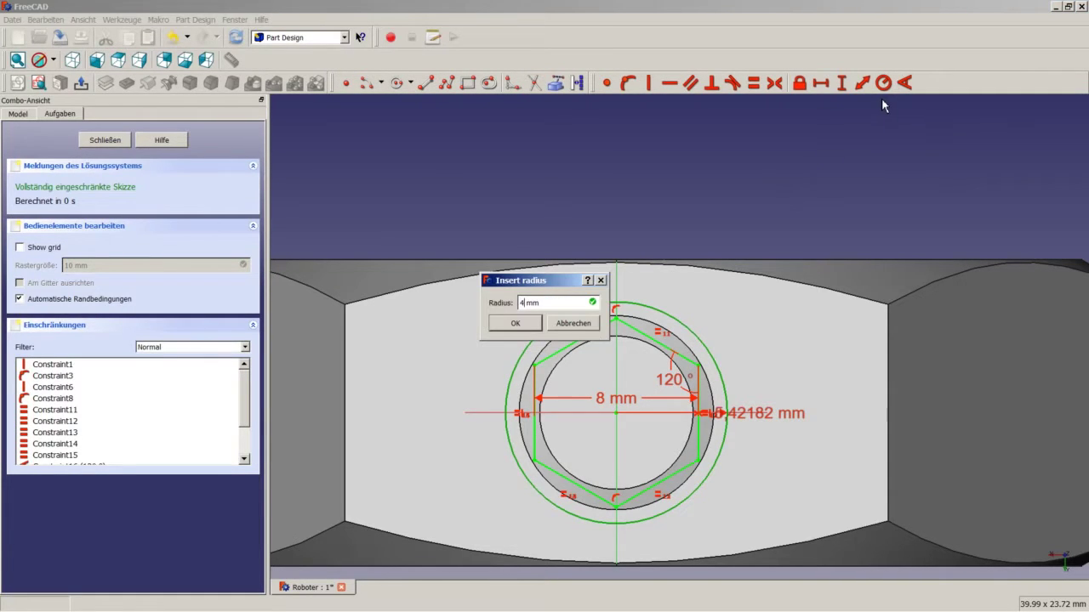
text(,75)
key(Return)
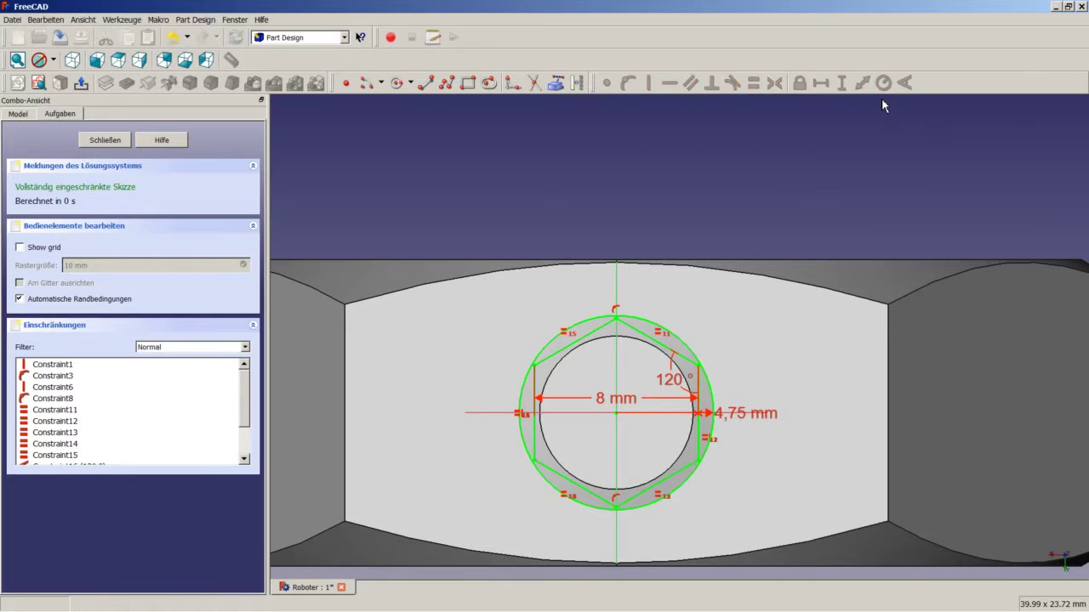
Step: Close the hexagon sketch and start a Pocket from it, previewing the default 5 mm depth
click(104, 140)
mouse_move(470, 325)
middle_down()
mouse_move(527, 352)
mouse_move(529, 323)
middle_up()
scroll(528, 324, down, 5)
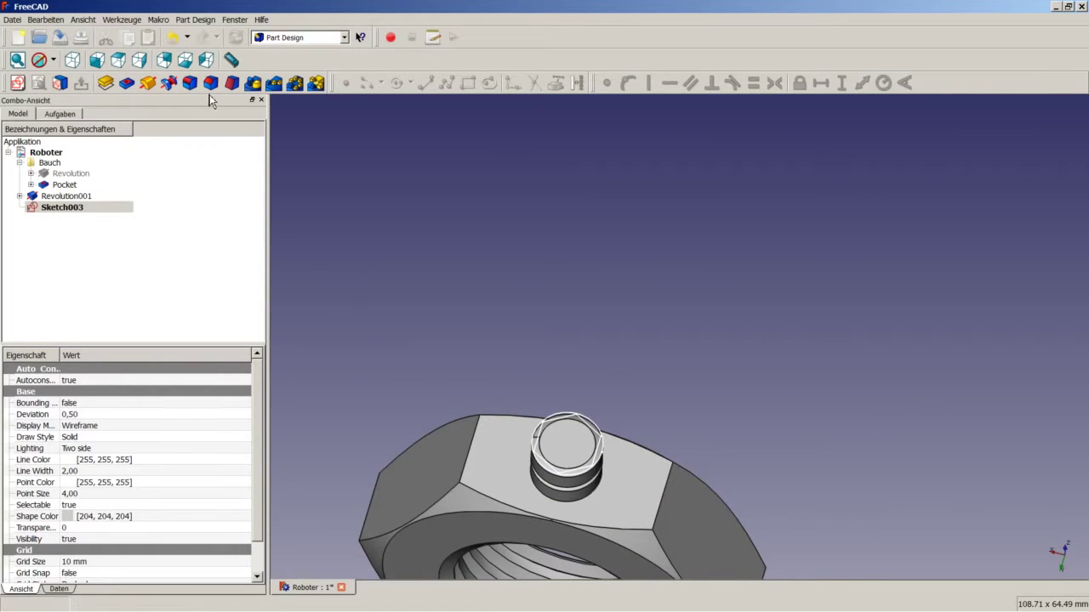
click(130, 84)
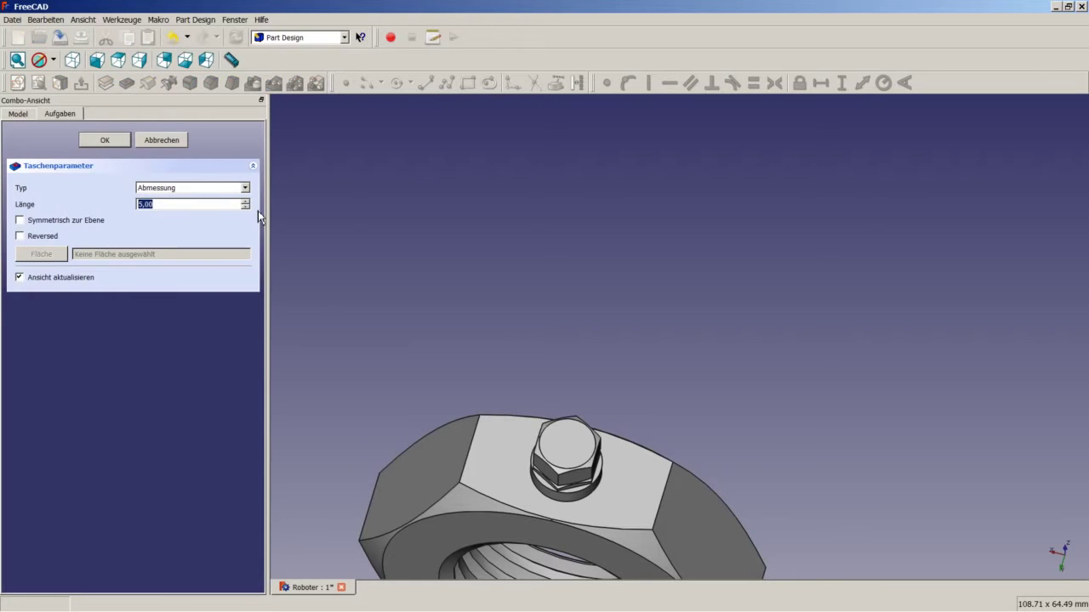
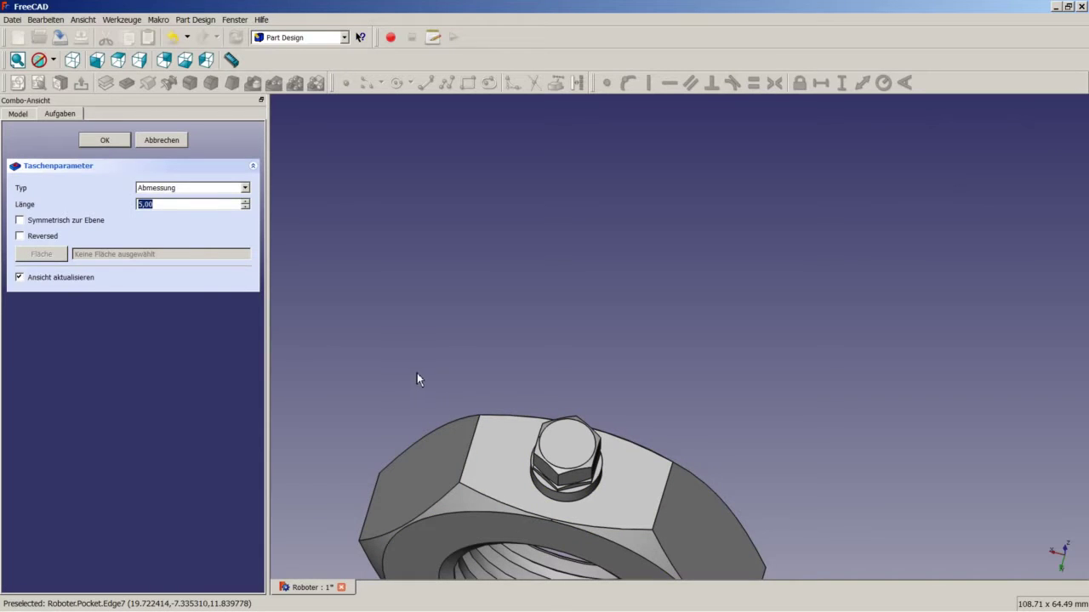
Step: Switch the pocket type back to Abmessung and set its depth to 8 mm instead of 5
click(244, 188)
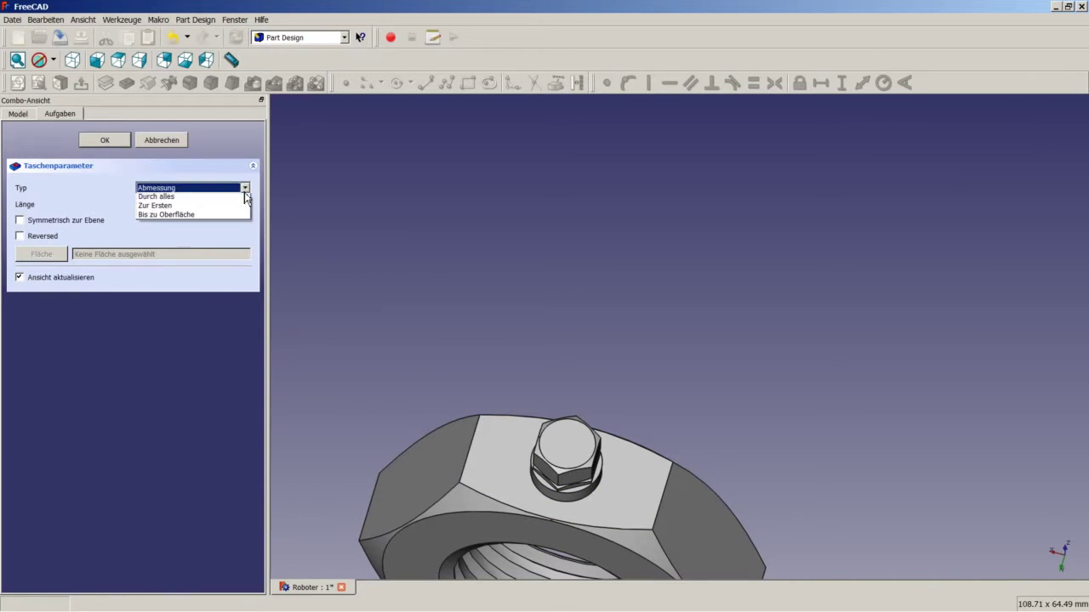
click(209, 218)
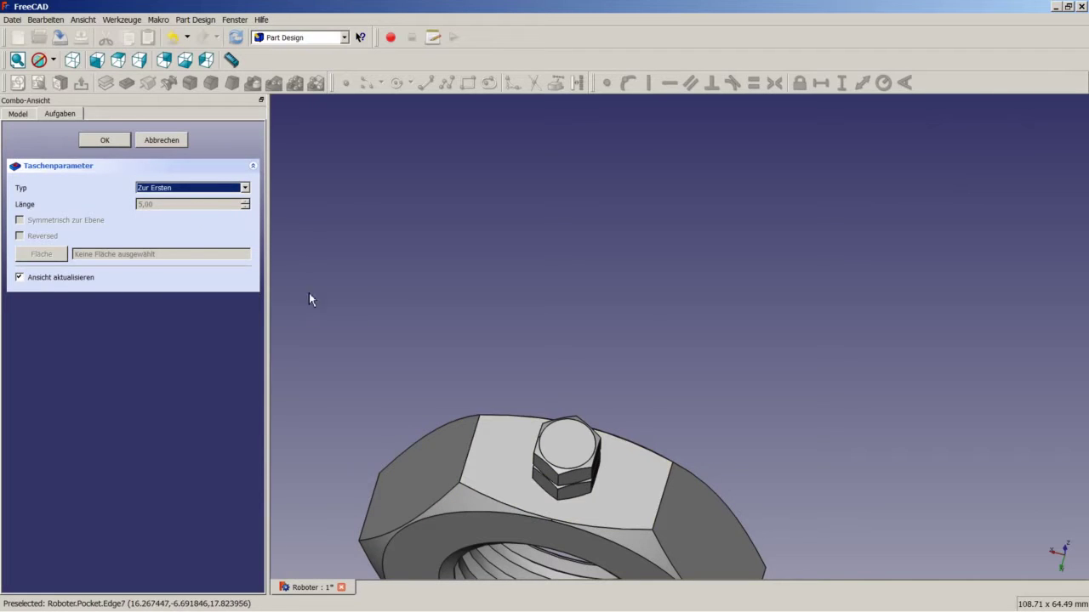
click(187, 192)
click(183, 202)
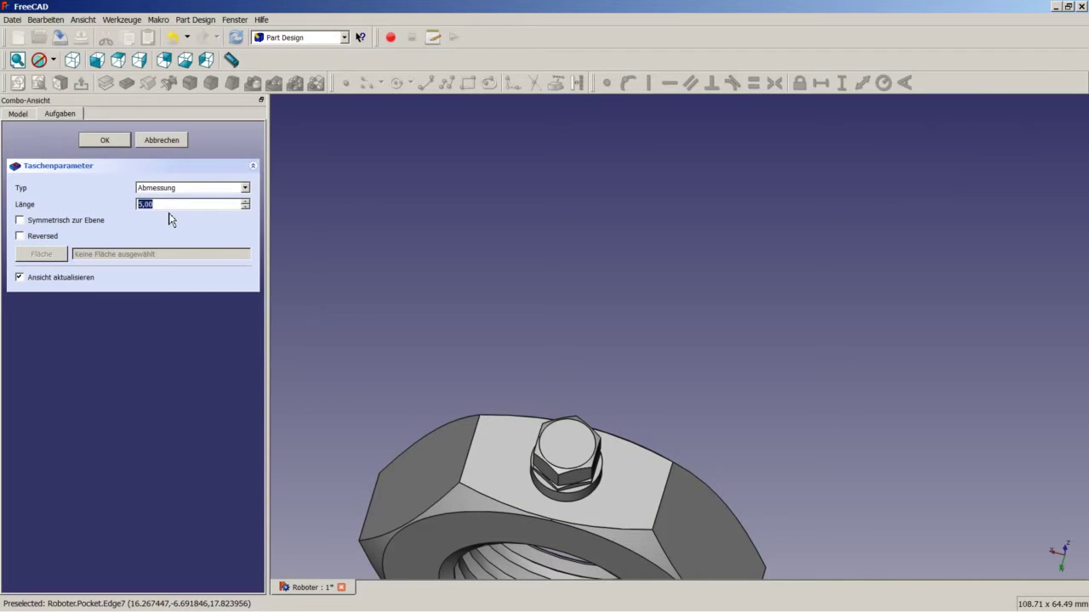
text(8)
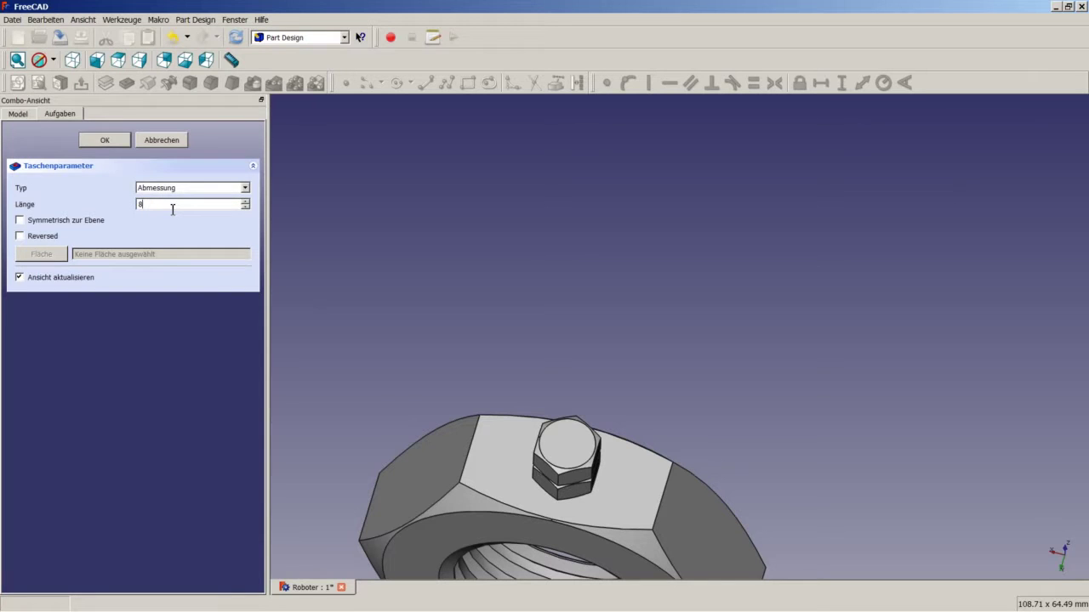
key(Return)
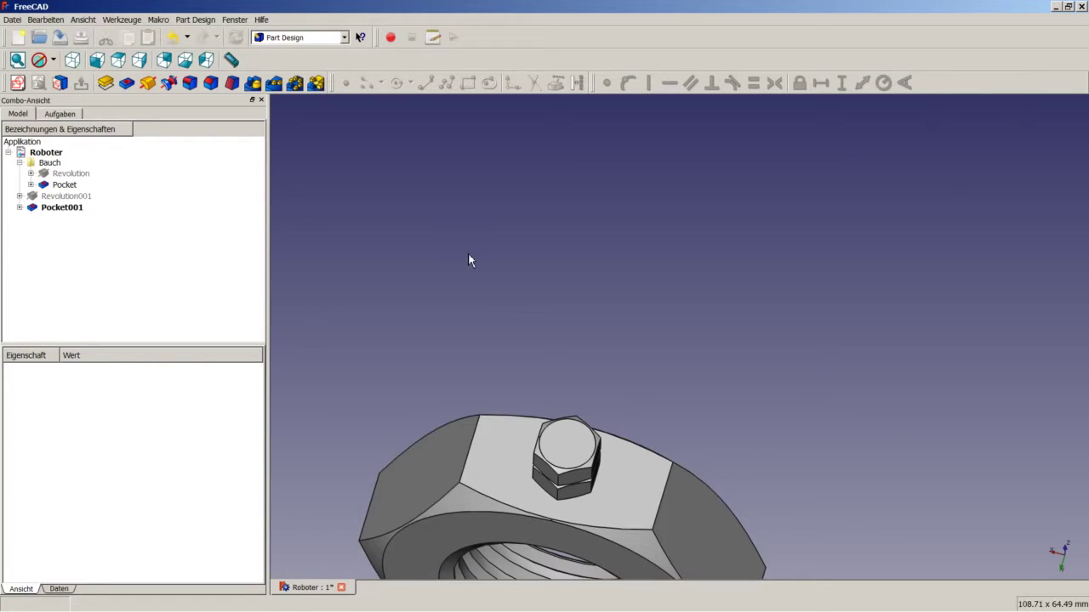
Step: Fit the nut in axonometric view, collapse the Bauch group and save the Roboter document
middle_drag(527, 371, 692, 392)
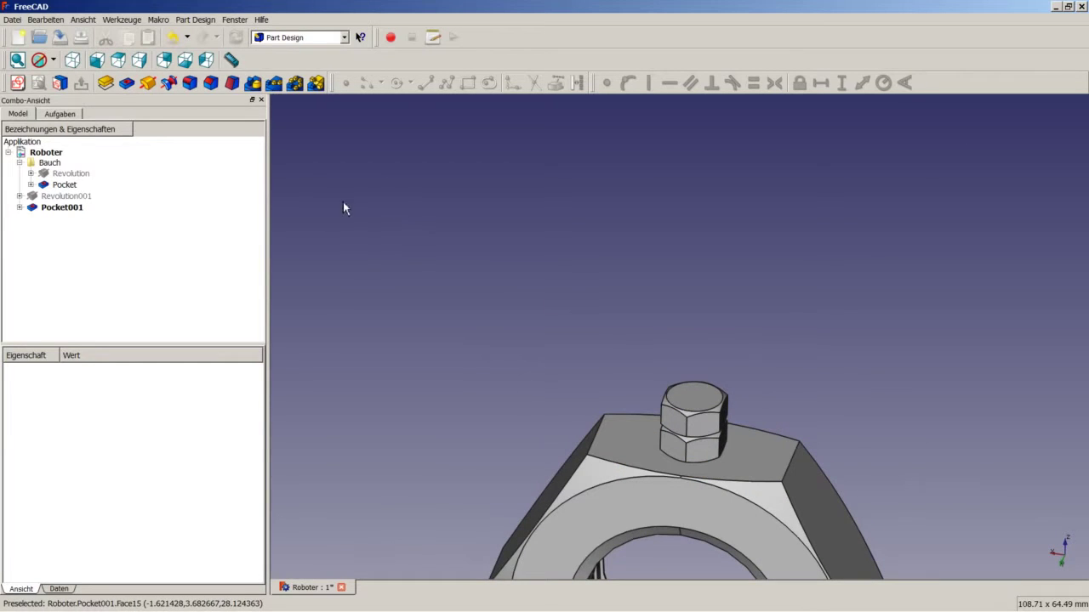
right_click(371, 216)
click(297, 141)
click(74, 61)
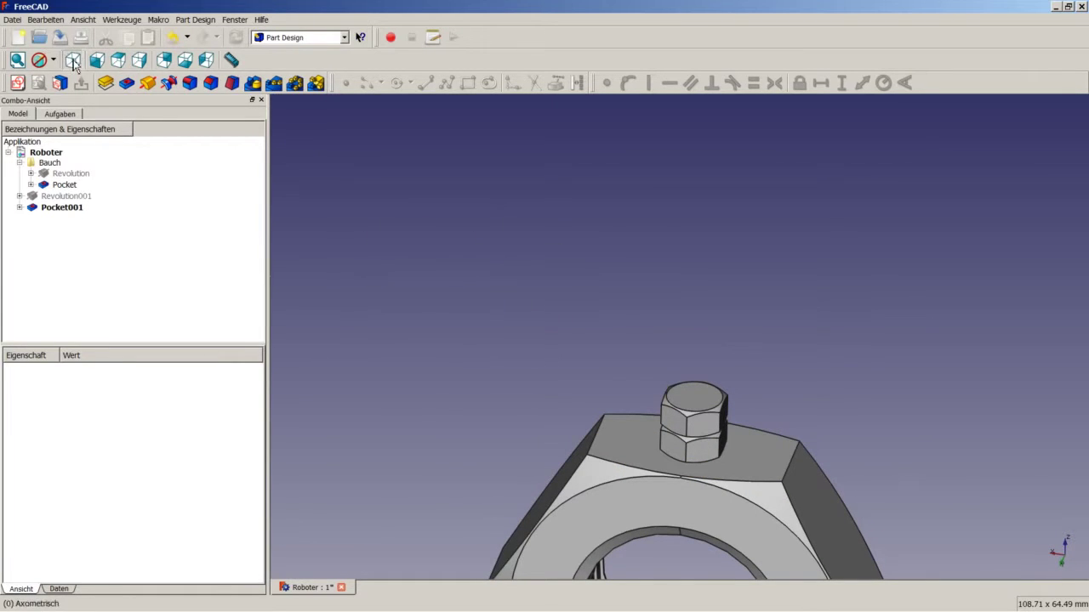
right_click(405, 233)
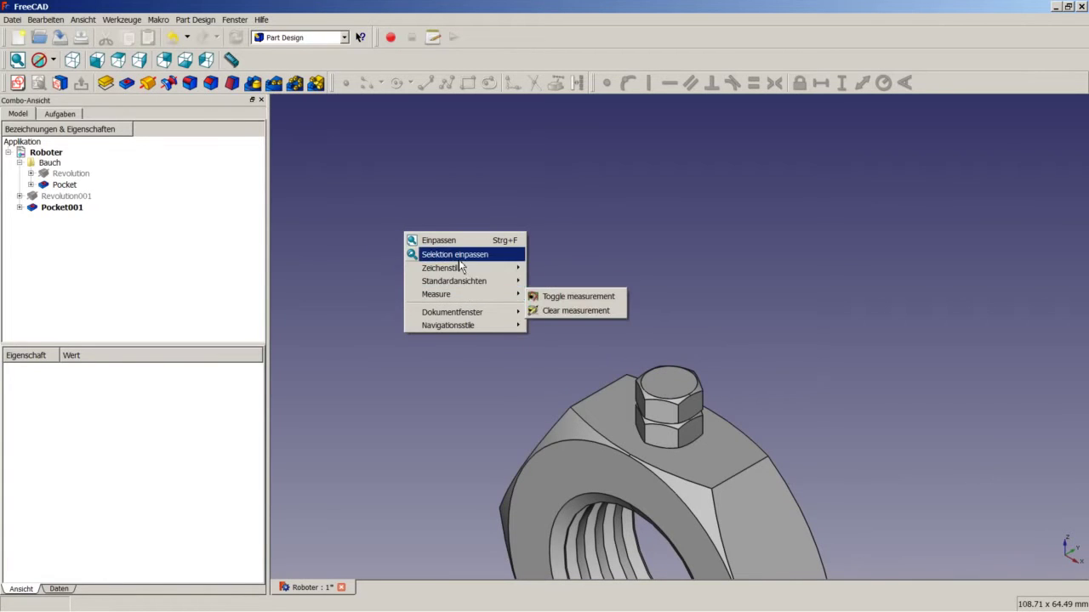
click(452, 244)
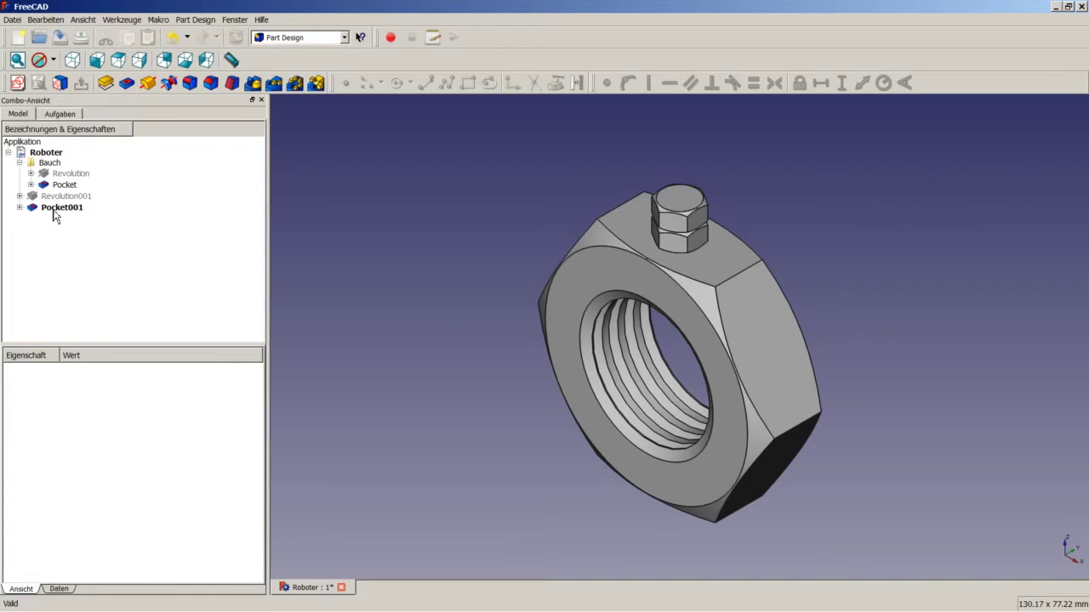
click(19, 163)
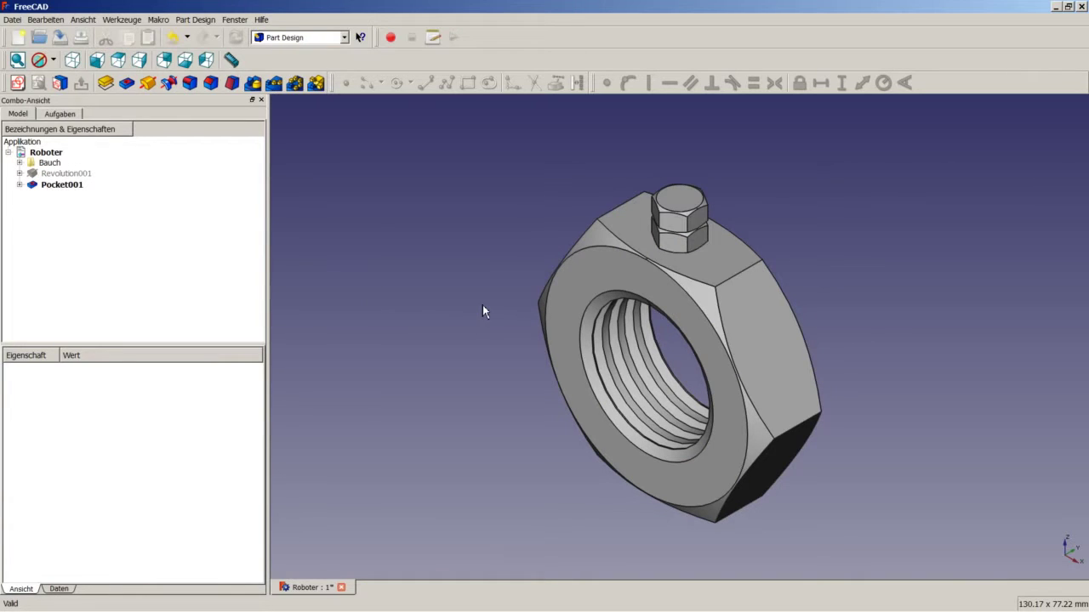
click(60, 38)
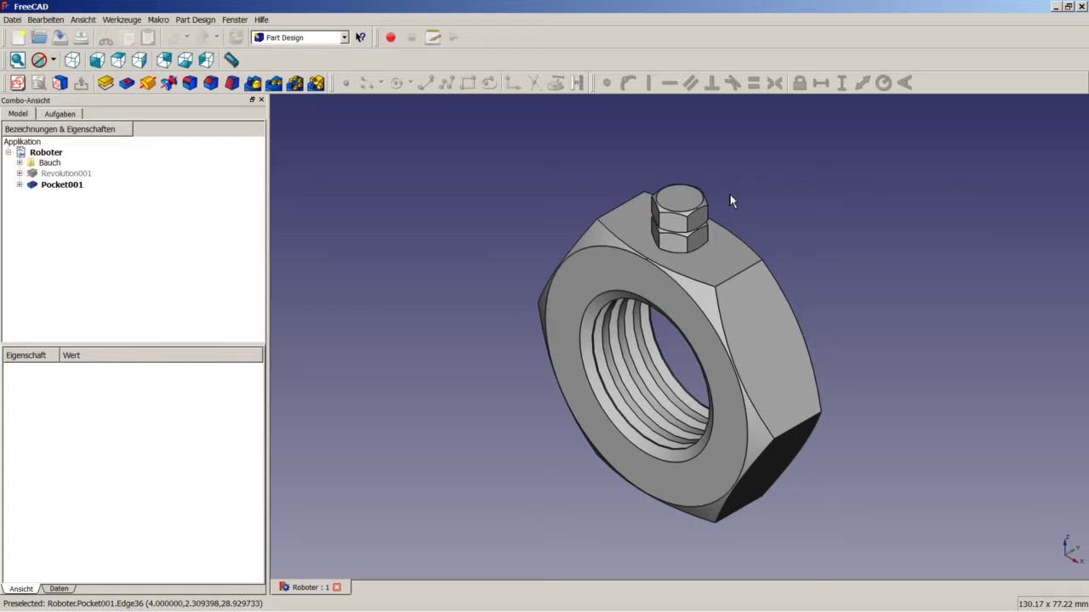
Step: Create a new sketch on the XZ plane
click(16, 84)
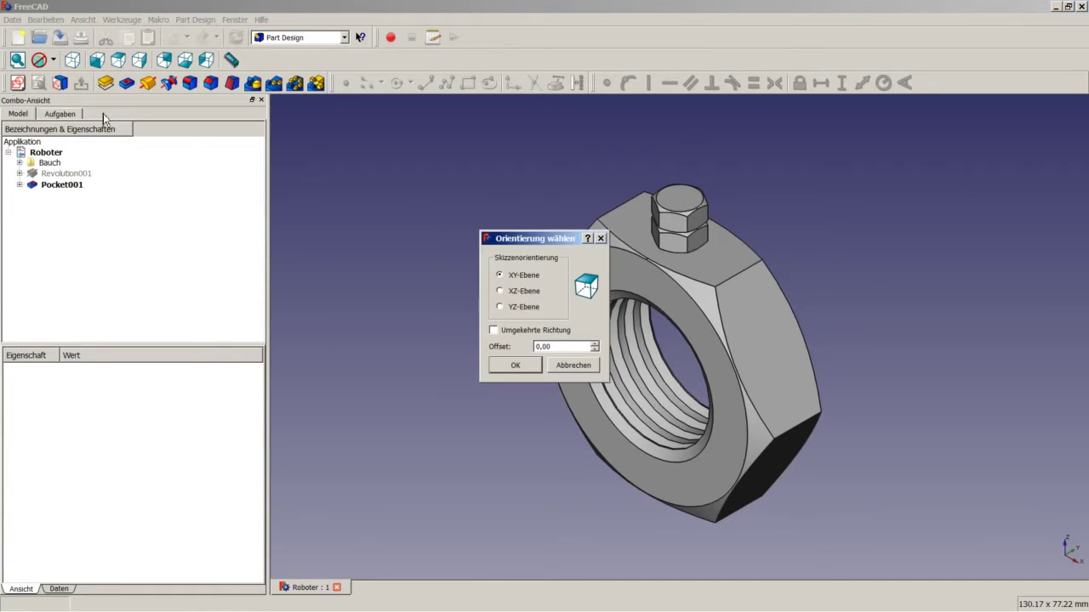
click(513, 294)
click(516, 365)
scroll(693, 191, down, 4)
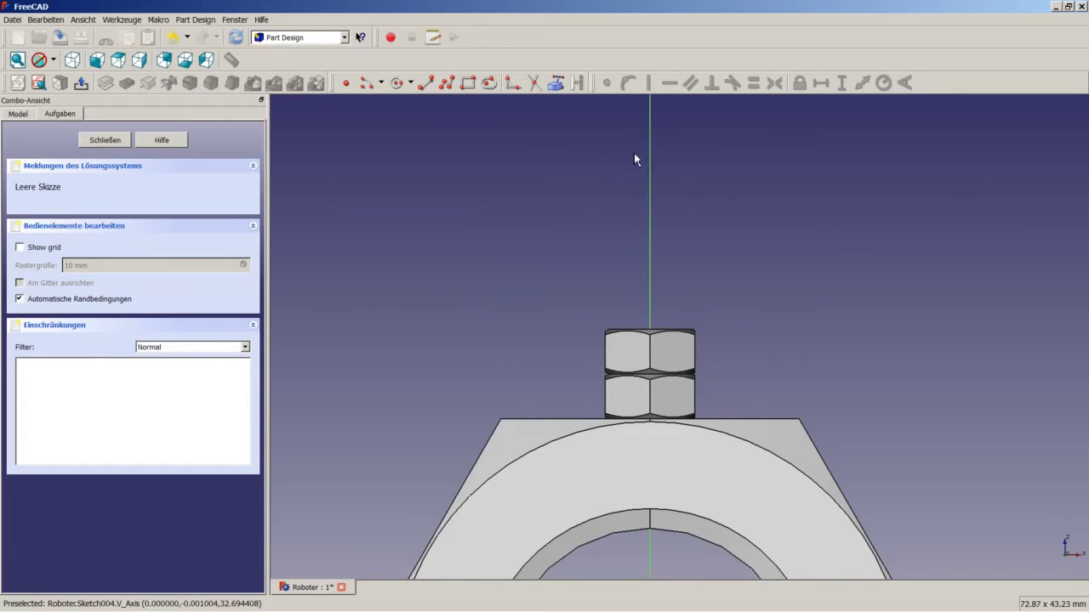
Step: Draw a stepped polyline from the vertical axis with horizontal, sloped and vertical segments
click(447, 84)
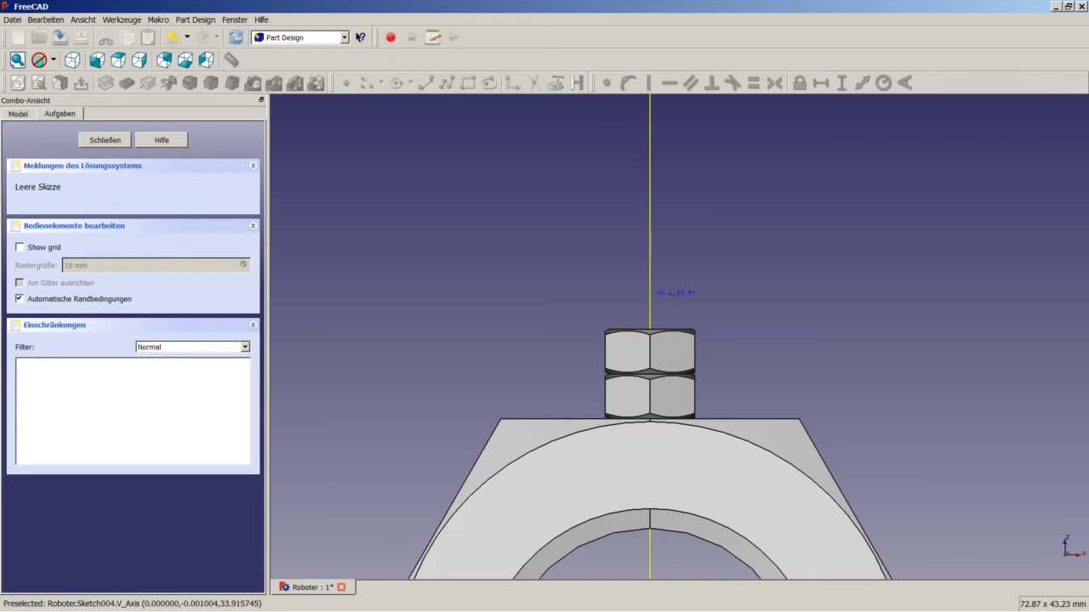
click(650, 295)
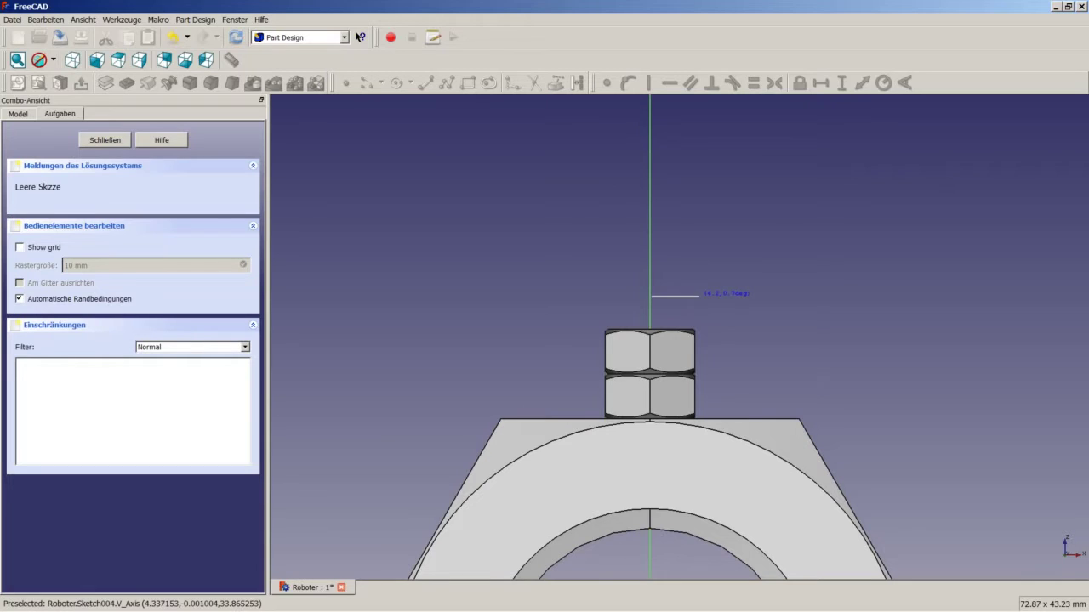
click(699, 296)
click(722, 280)
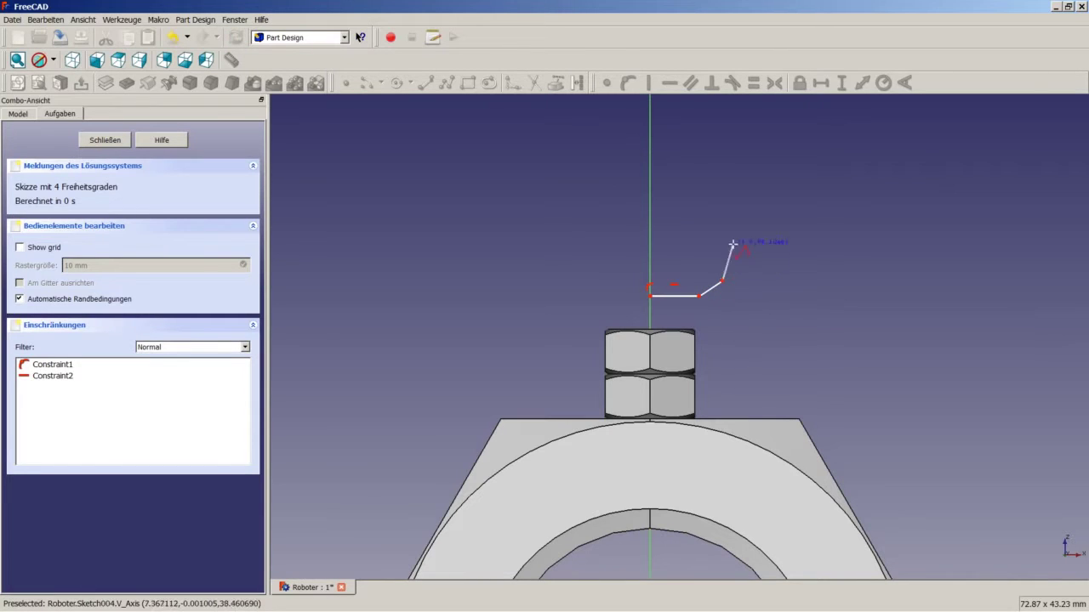
click(722, 231)
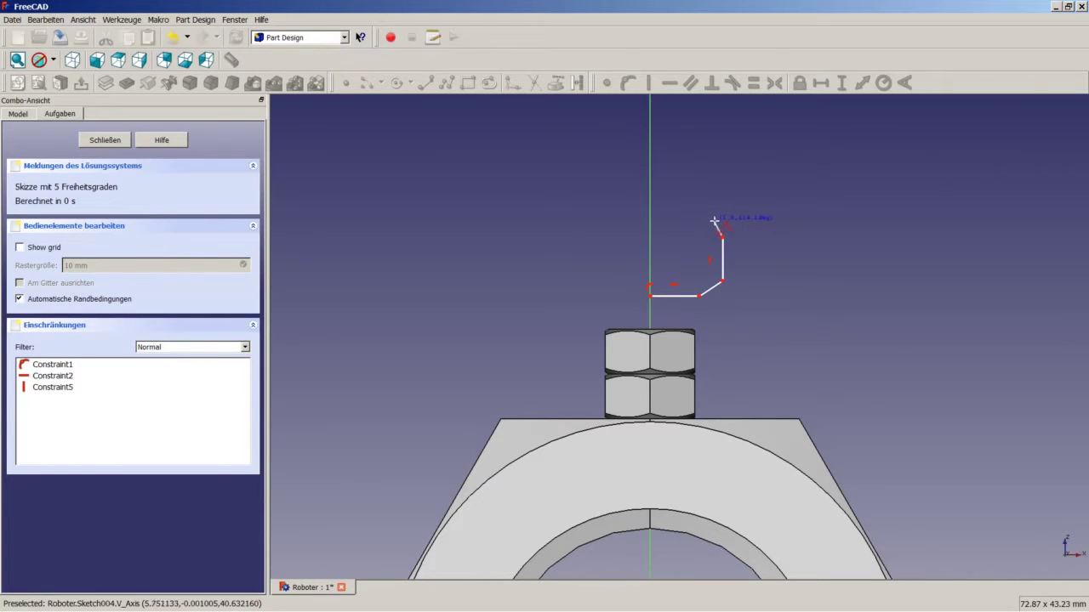
click(710, 220)
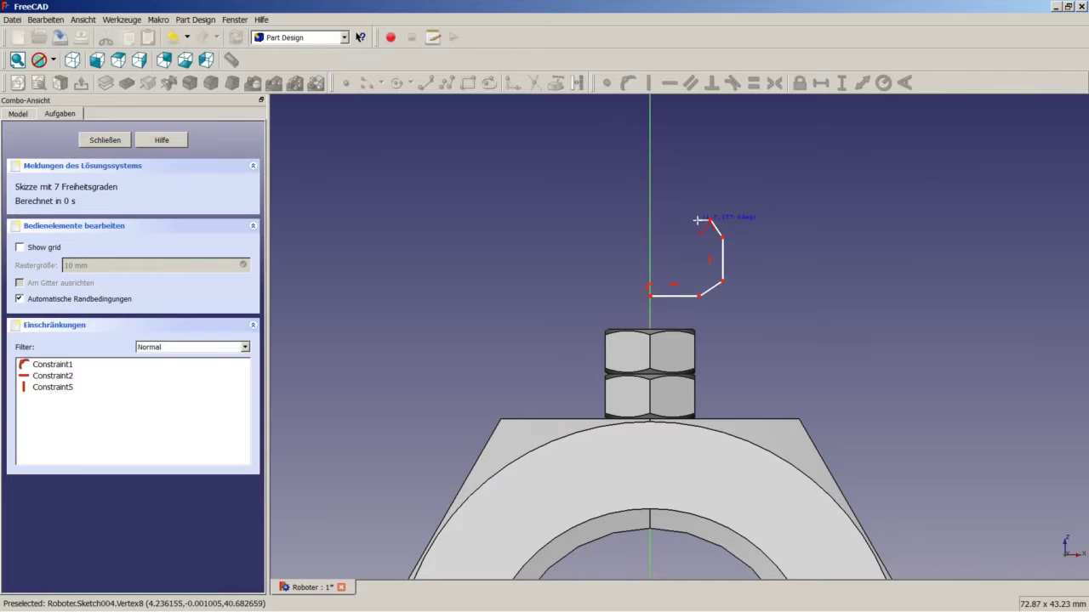
click(698, 219)
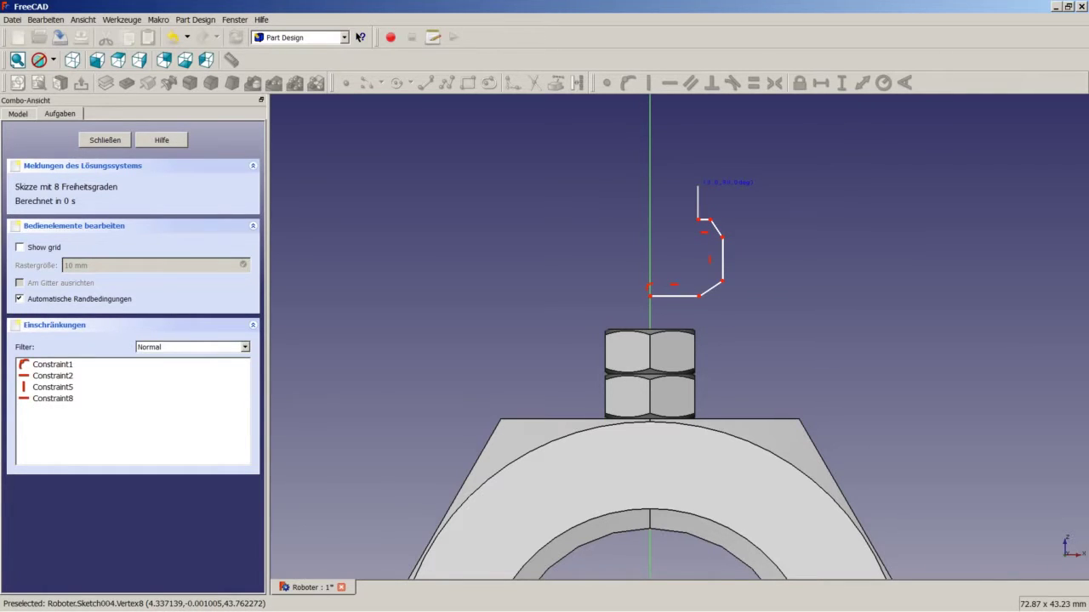
click(697, 185)
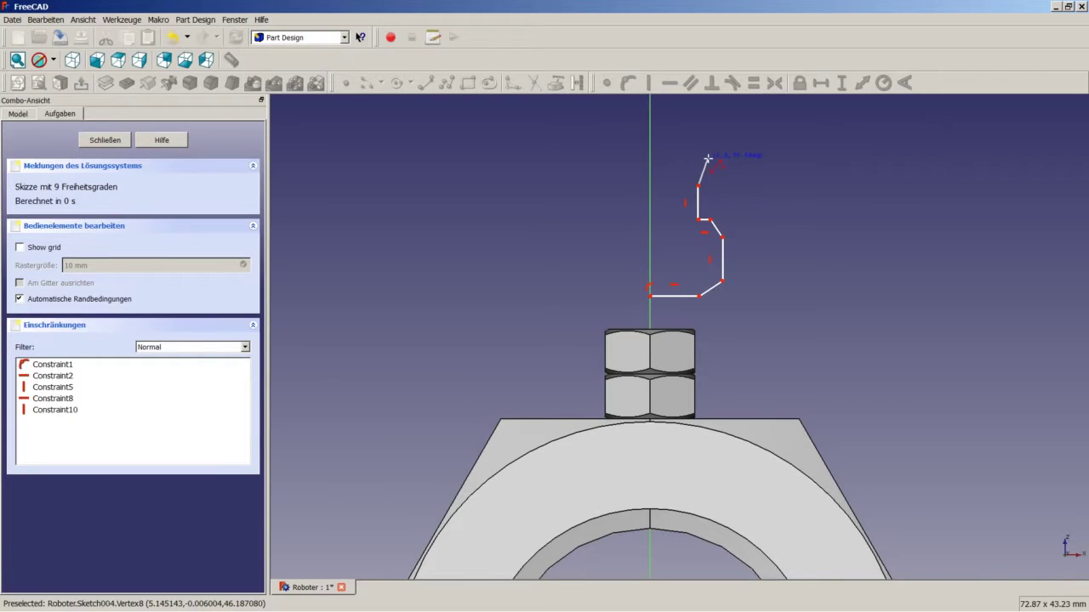
right_click(713, 162)
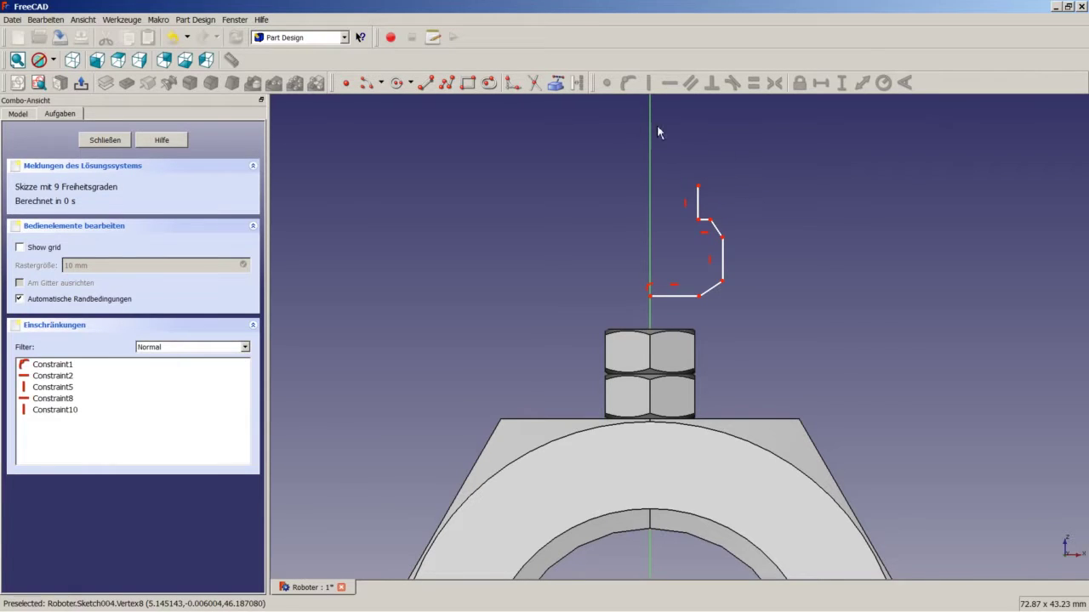
click(395, 89)
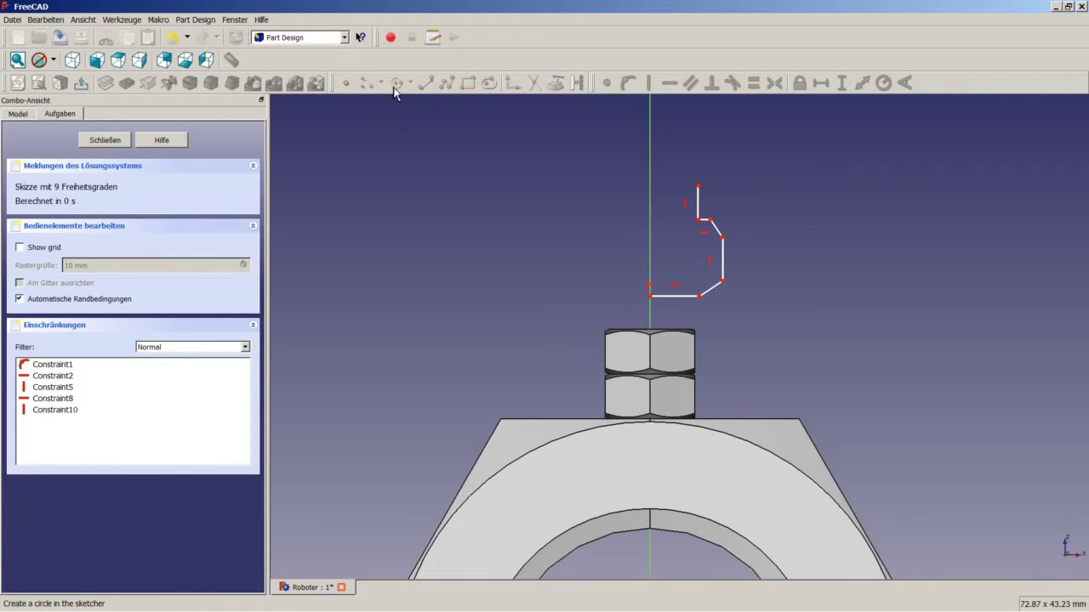
Step: Close the profile with a centre-point arc to the axis and a line down it, deleting Constraint16
click(649, 204)
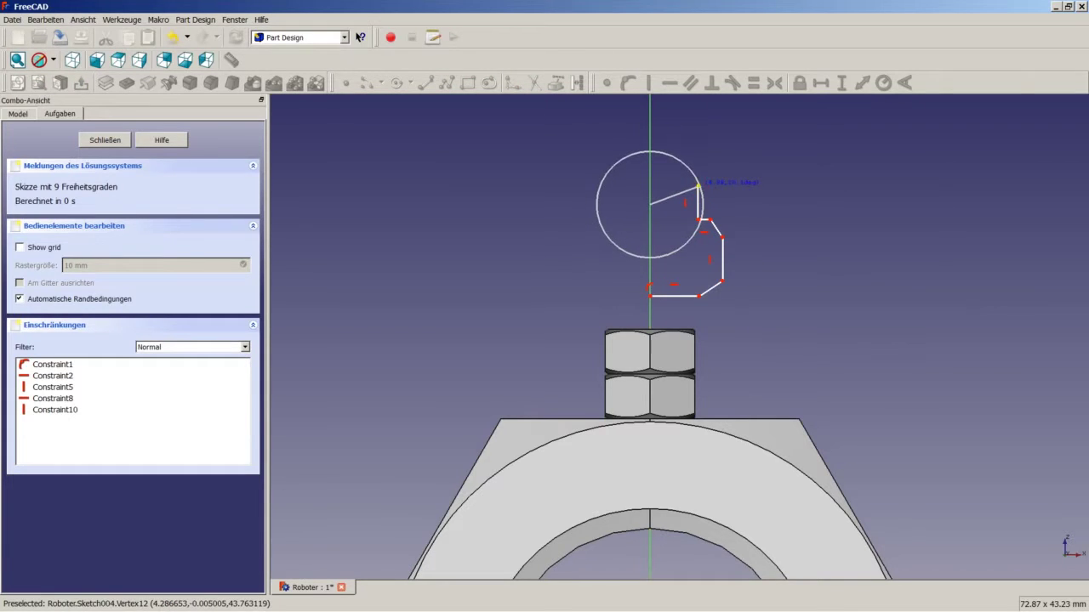
click(699, 184)
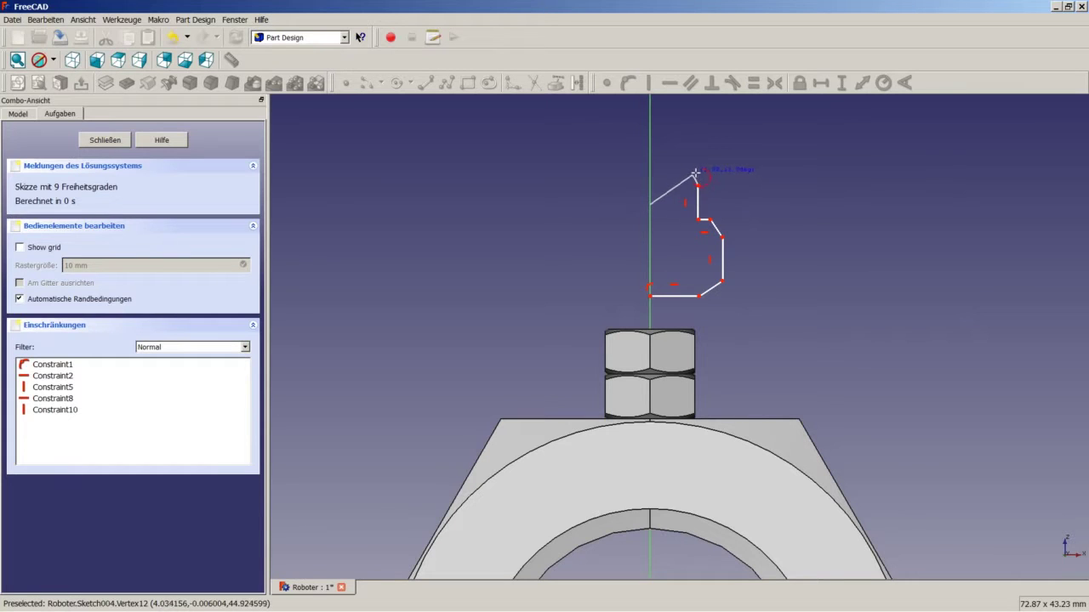
click(649, 153)
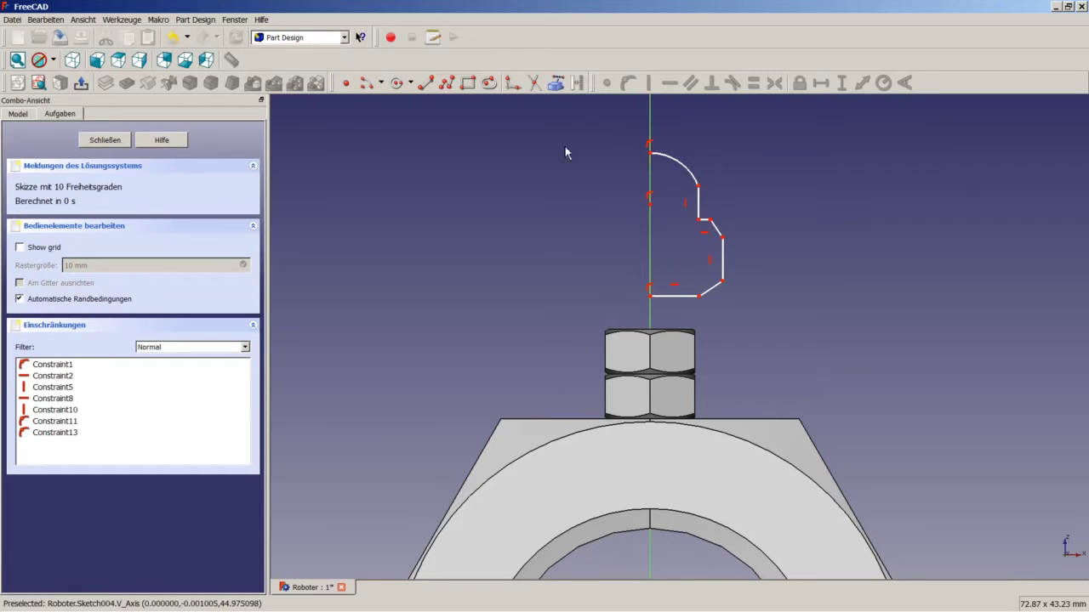
click(425, 83)
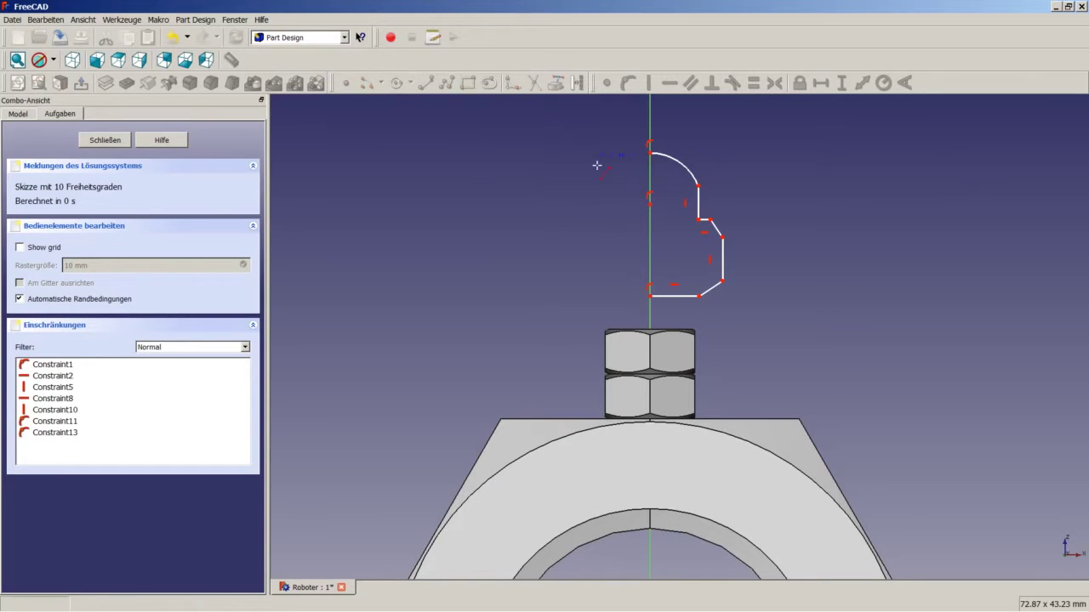
click(649, 153)
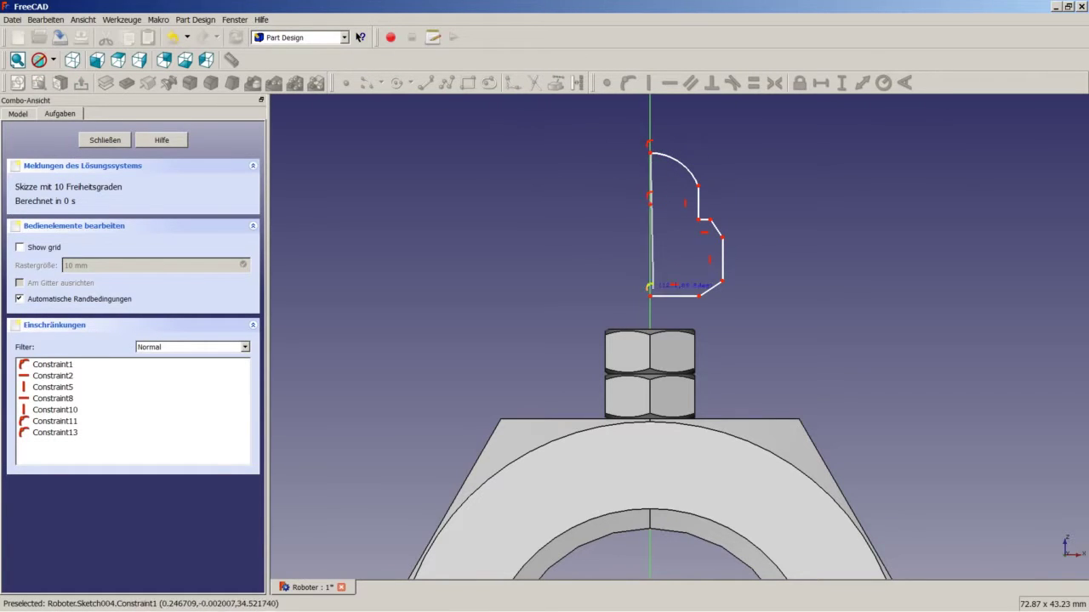
click(650, 295)
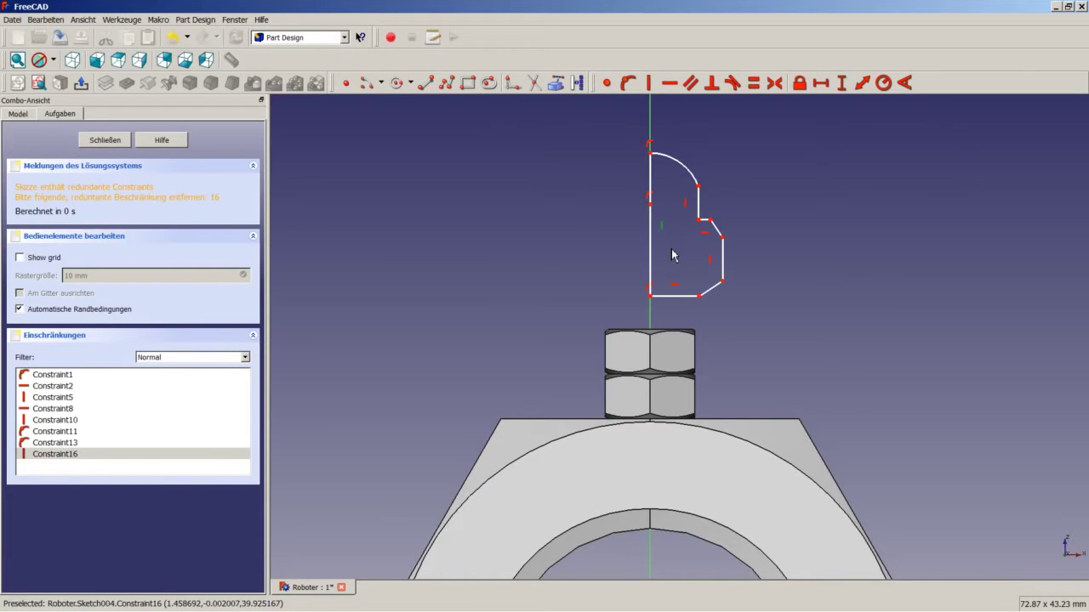
key(Delete)
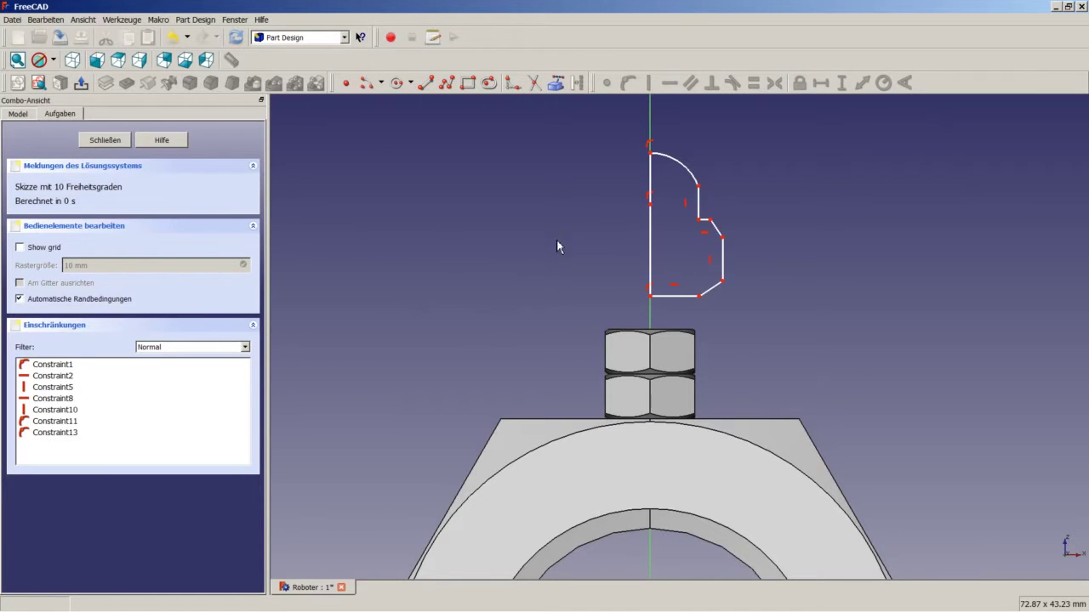
Step: Make the arc tangent to the vertical edge below it and the two slanted edges equal
scroll(718, 263, up, 1)
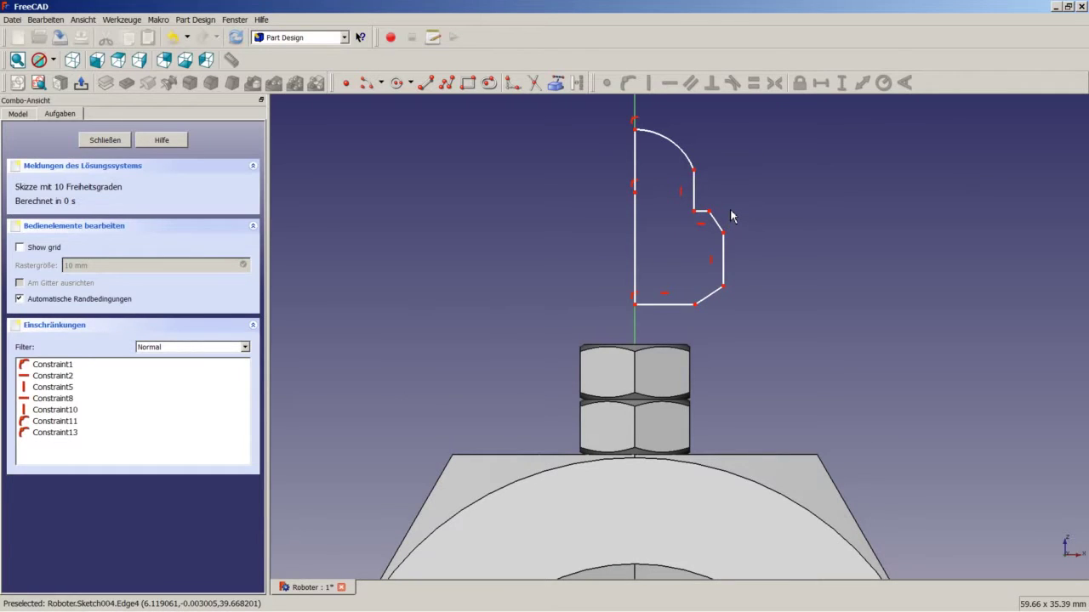
click(695, 194)
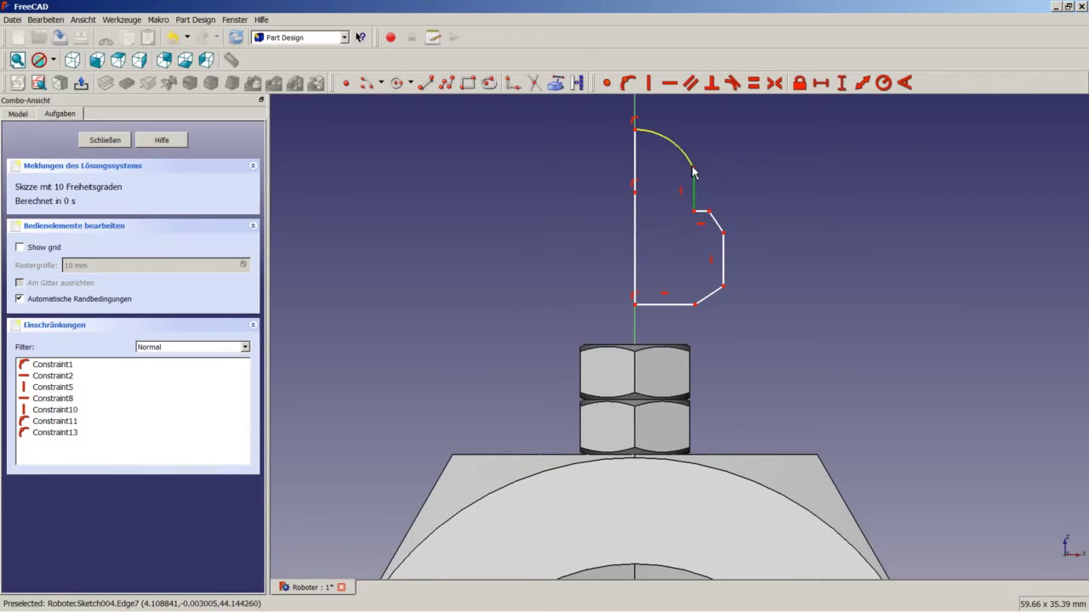
click(690, 166)
click(732, 82)
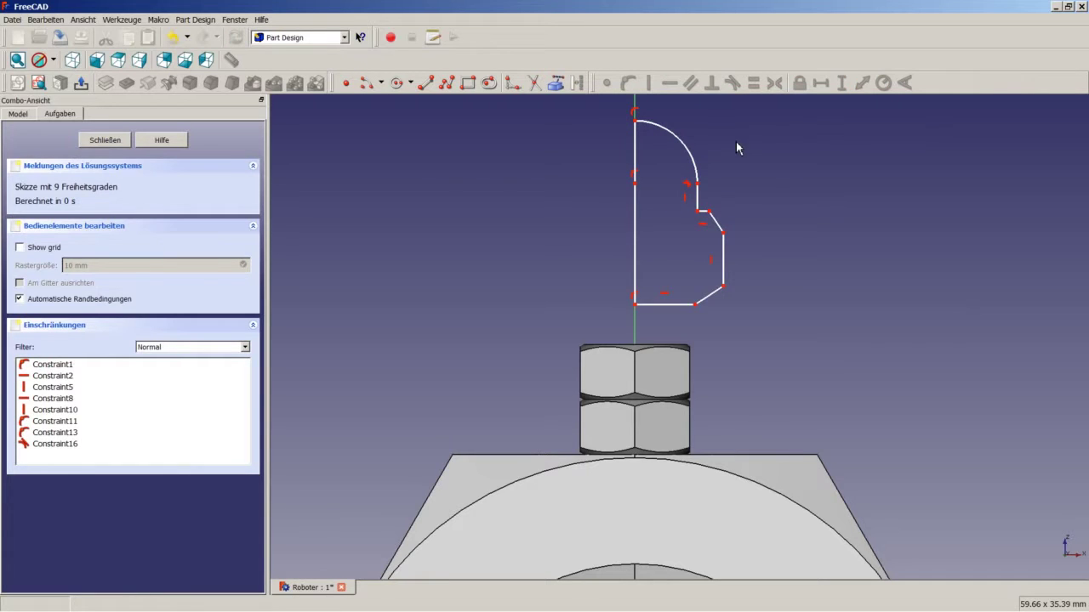
scroll(730, 215, up, 1)
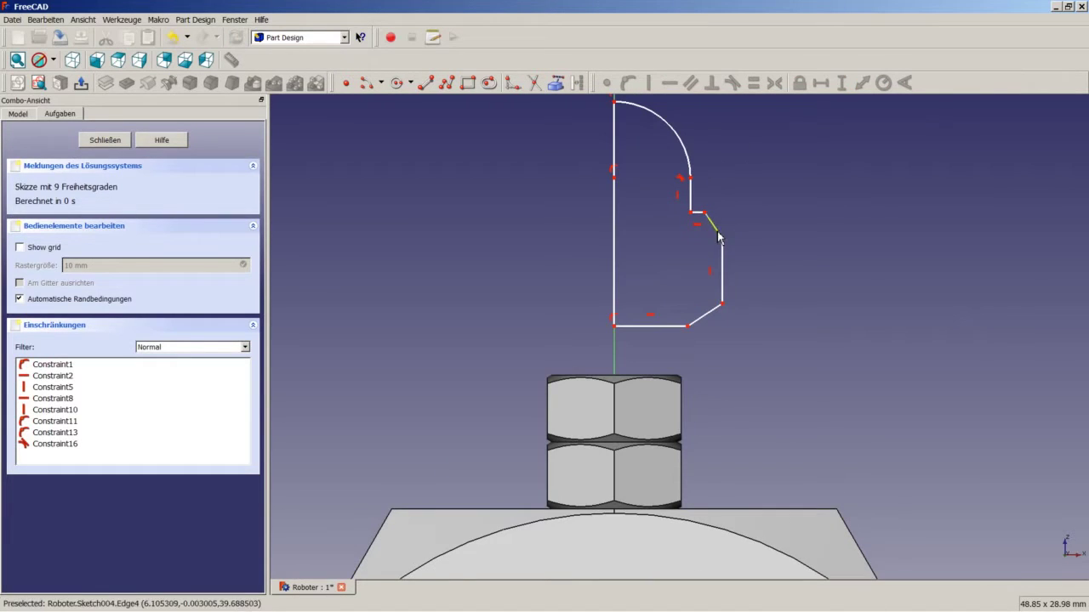
click(714, 228)
click(709, 315)
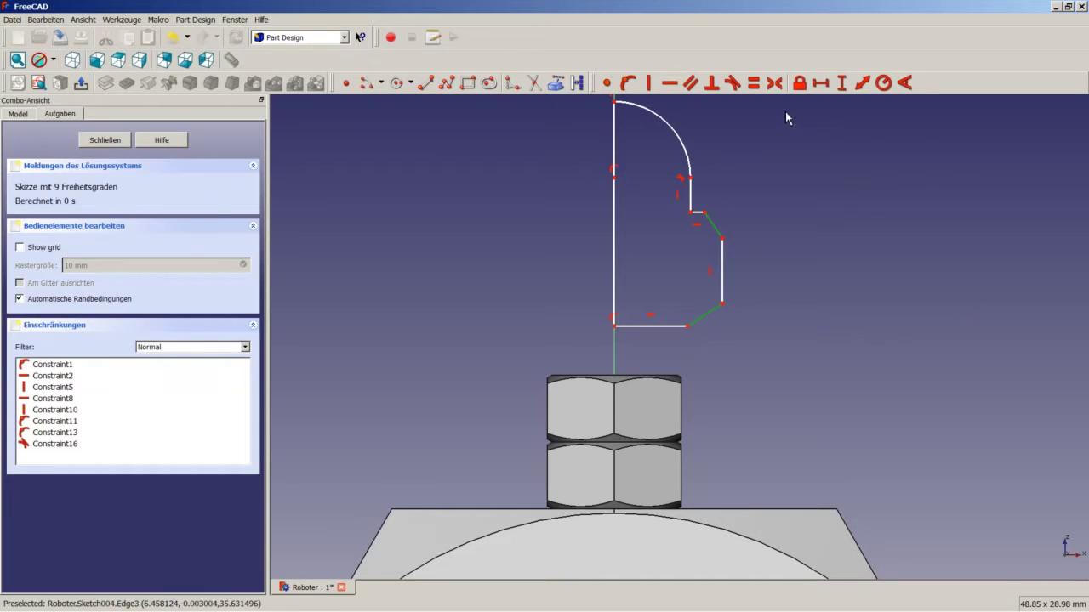
click(754, 85)
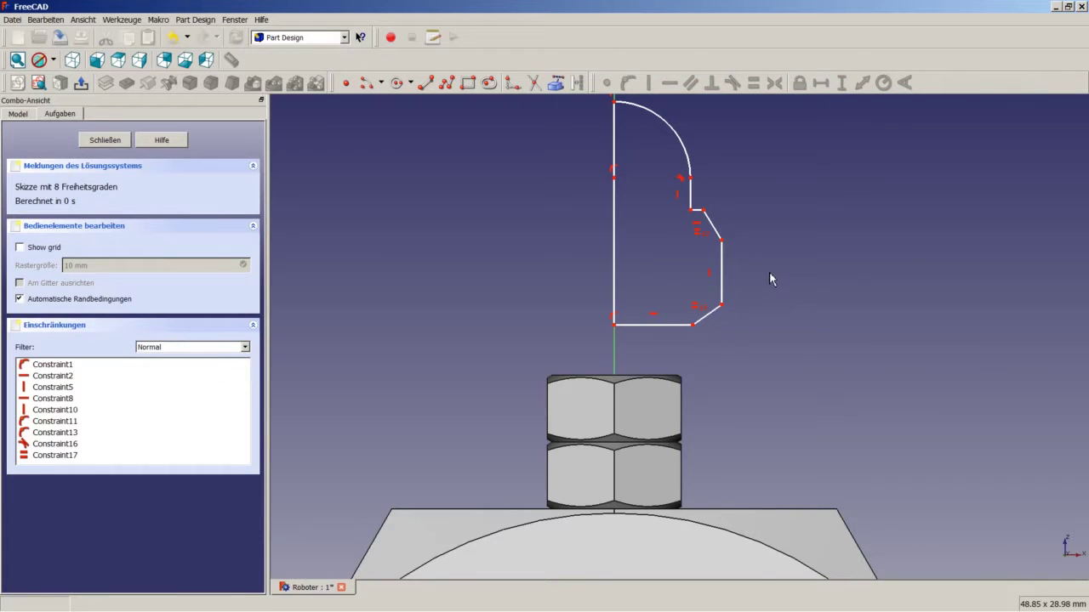
Step: Add 150° and 120° angle constraints at the slanted edges' corners and place their labels
click(710, 321)
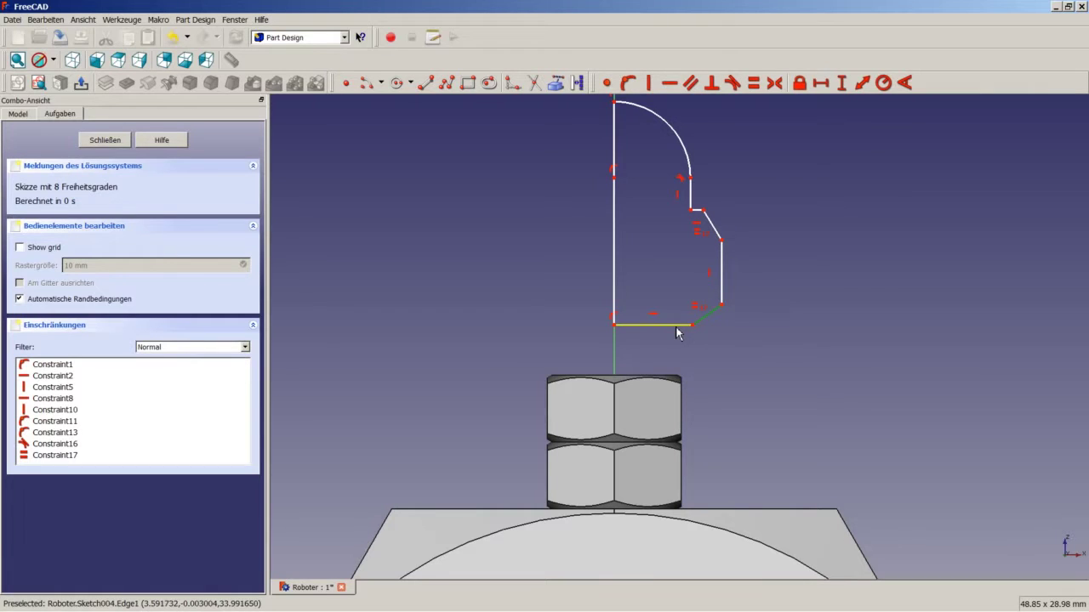
click(903, 82)
text(150)
key(Return)
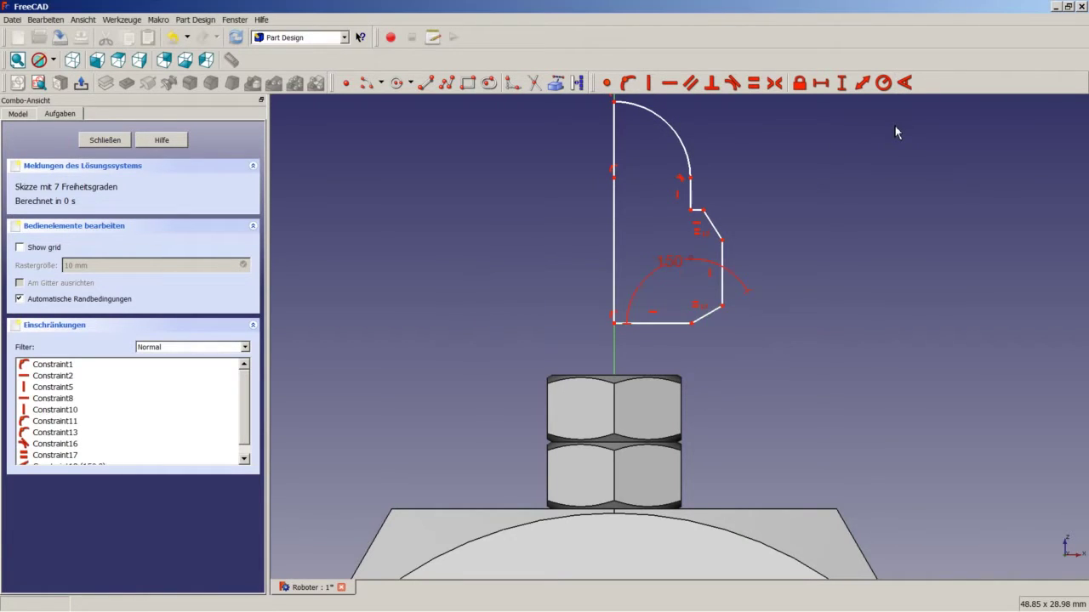
drag(671, 262, 680, 296)
click(716, 228)
click(722, 255)
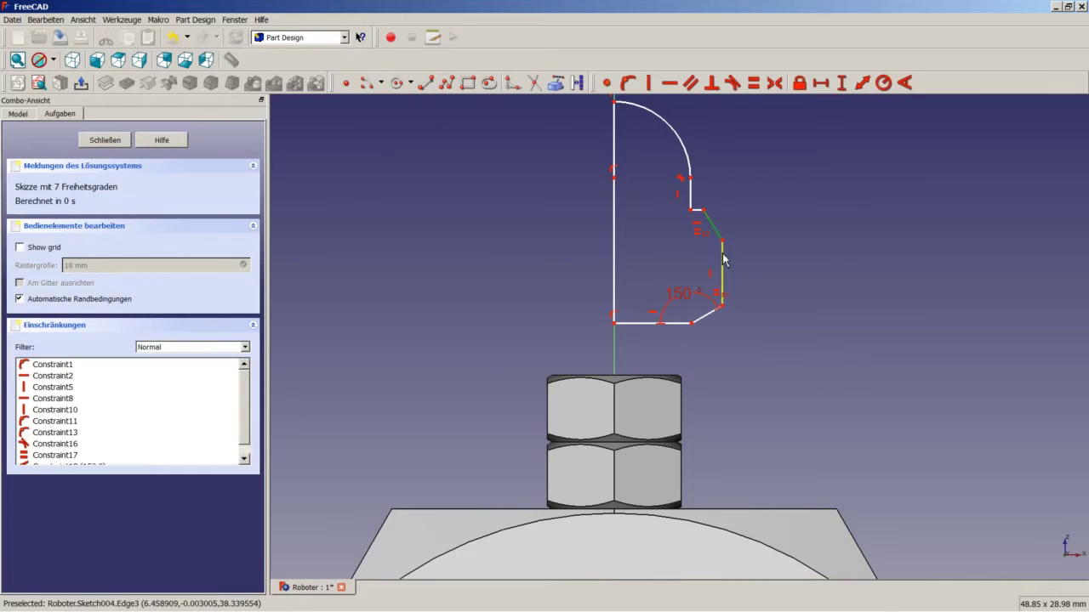
click(905, 83)
text(120)
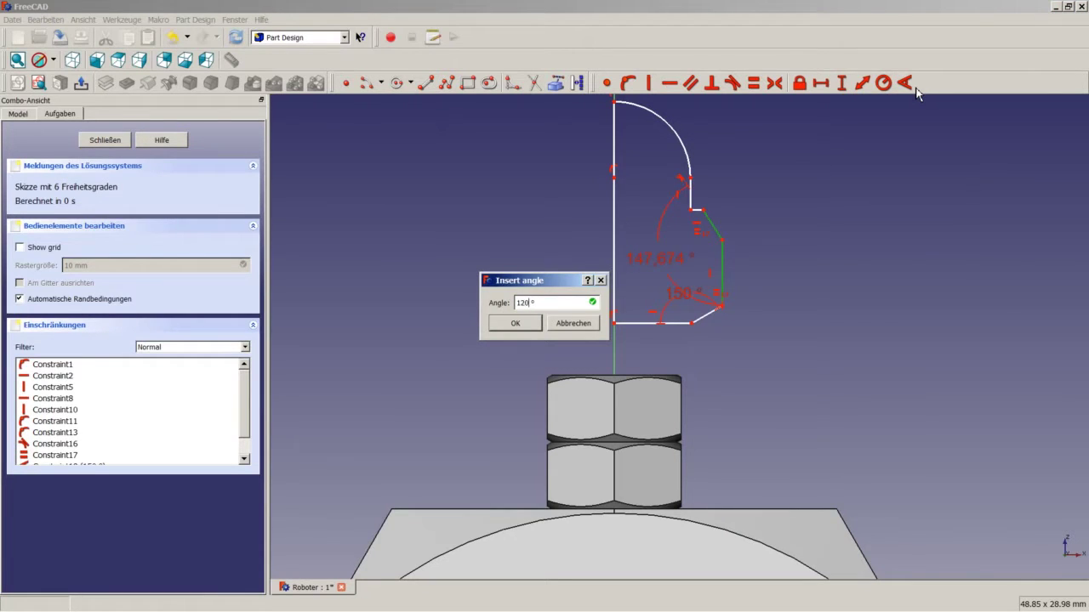
key(Return)
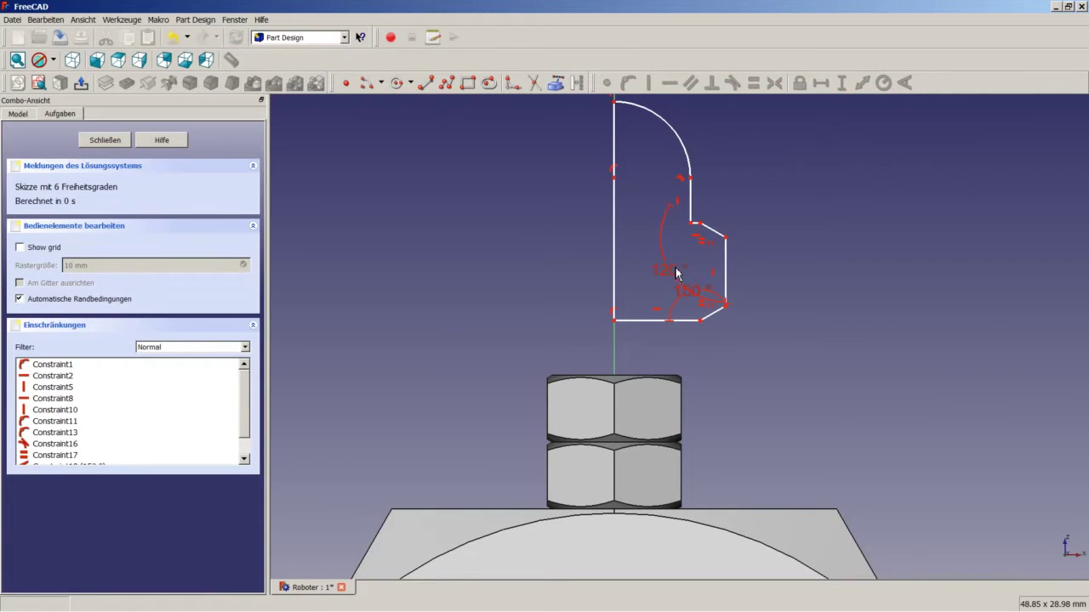
drag(676, 273, 712, 260)
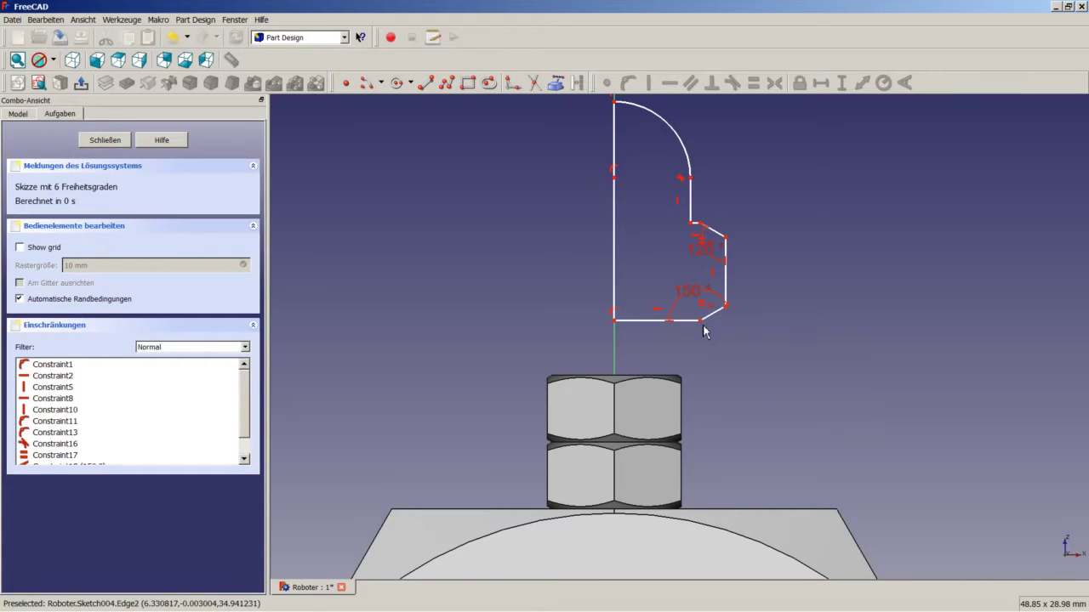
Step: Begin a horizontal distance constraint on the profile's bottom edge
scroll(708, 202, up, 1)
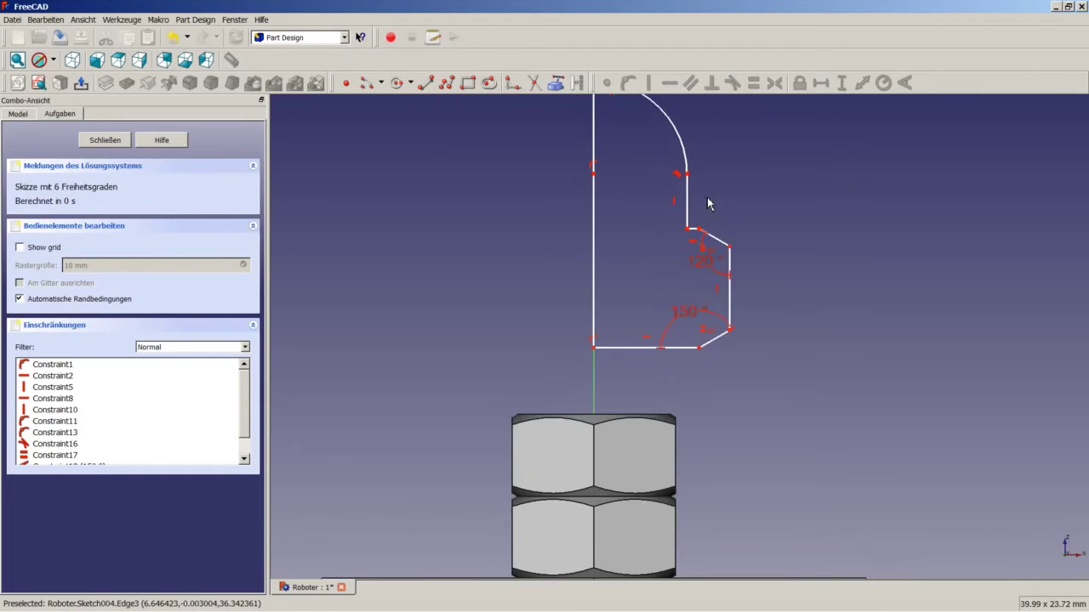
scroll(692, 189, down, 1)
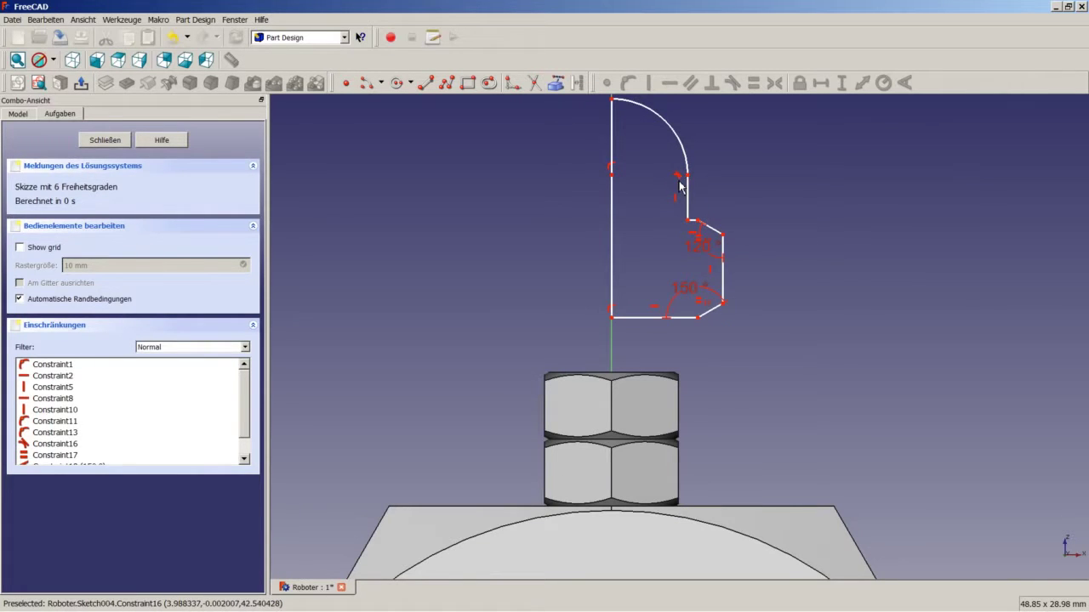
click(638, 318)
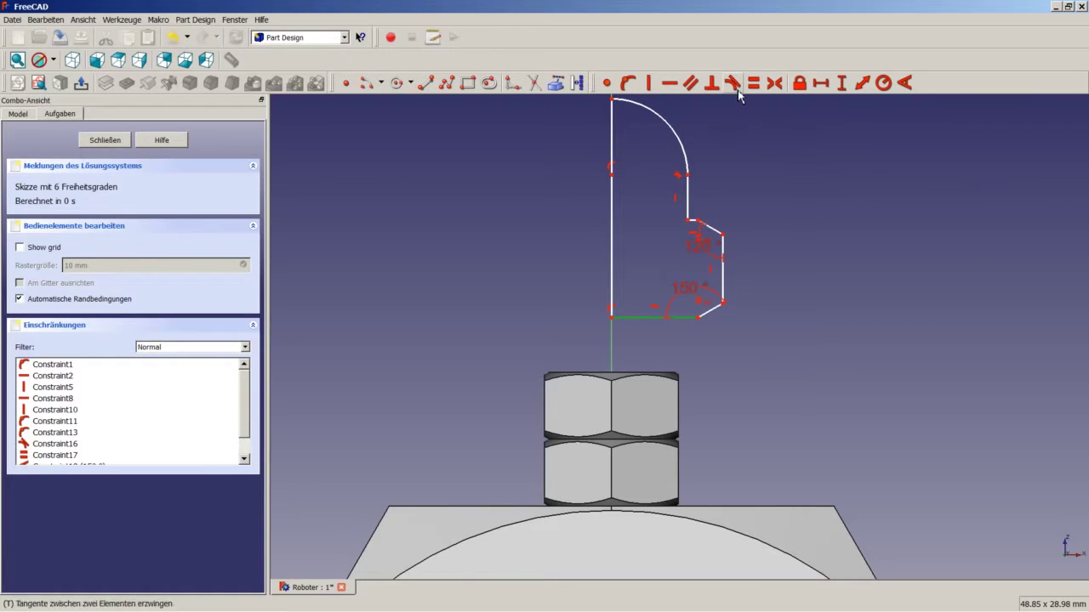
click(820, 83)
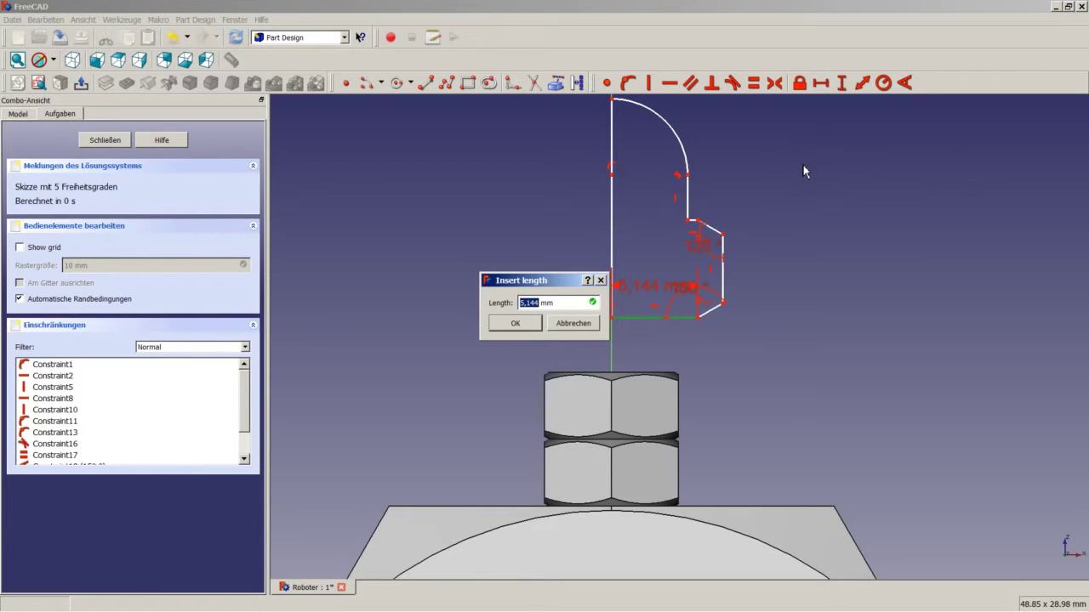
Step: Set the bottom edge to 7.75 mm and the overall width to 9.5 mm
text(7,75)
key(Return)
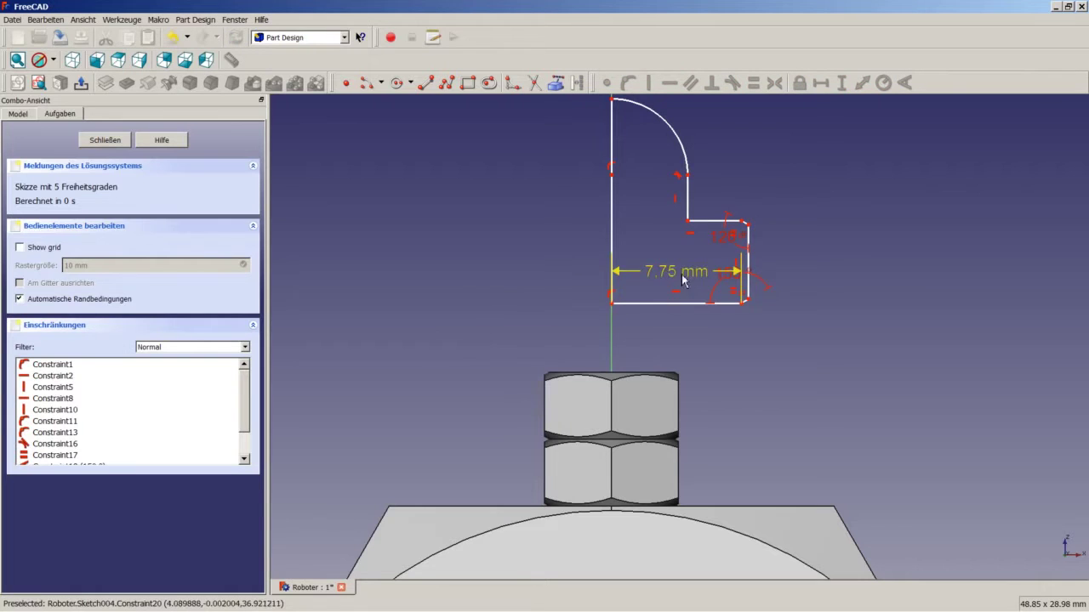
drag(683, 281, 680, 334)
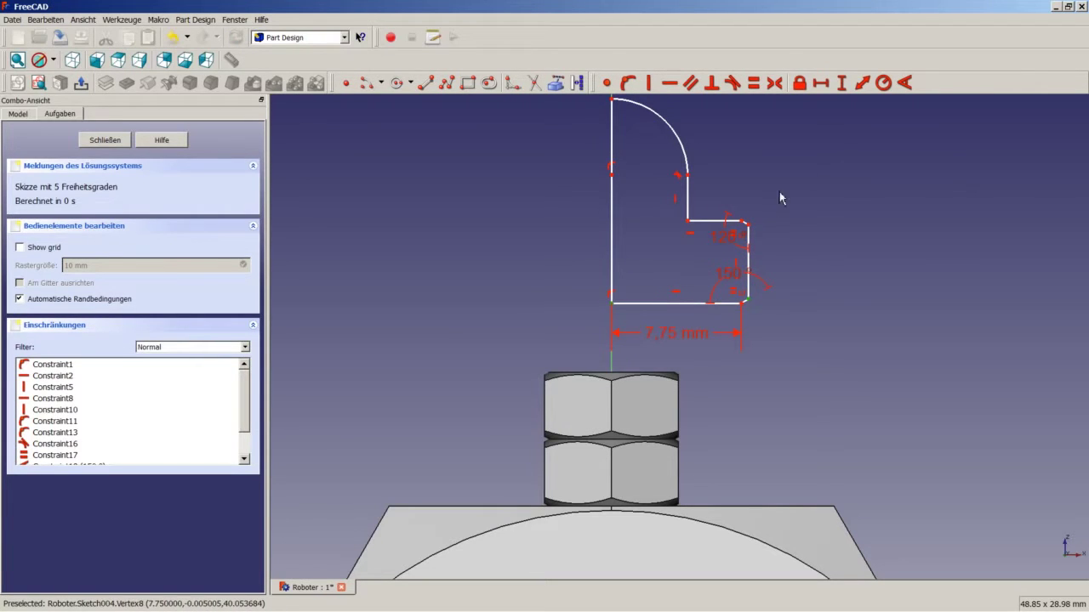
key(shift+h)
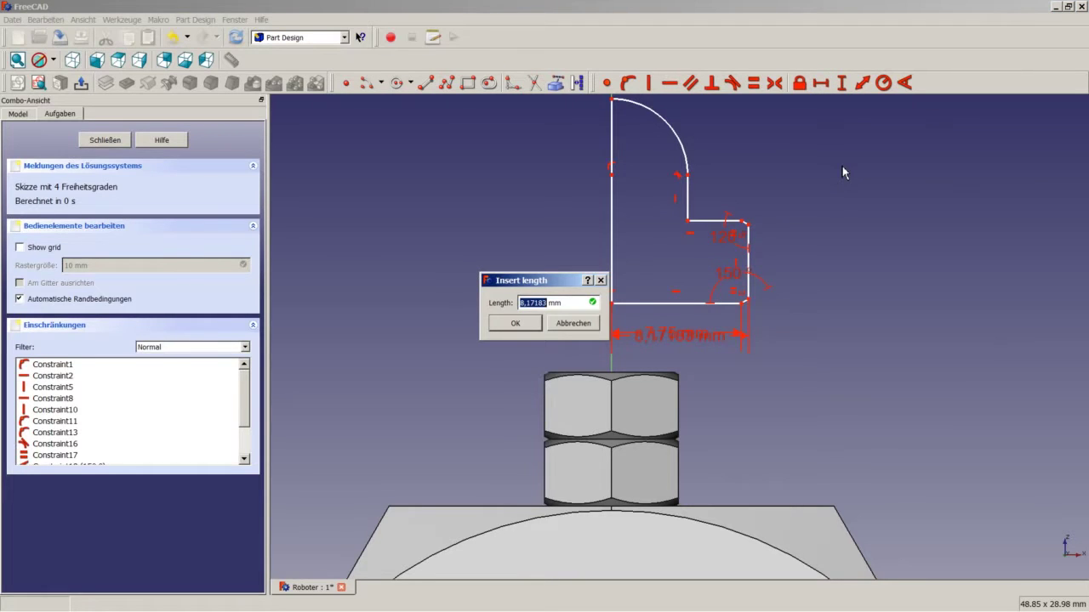
text(9,5)
key(Return)
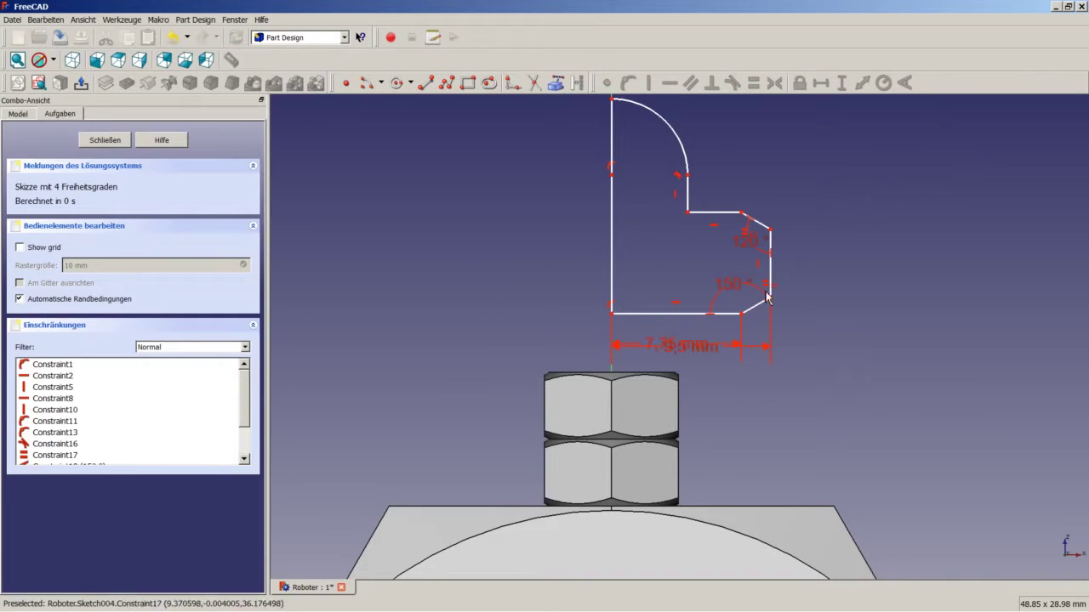
drag(686, 352, 686, 371)
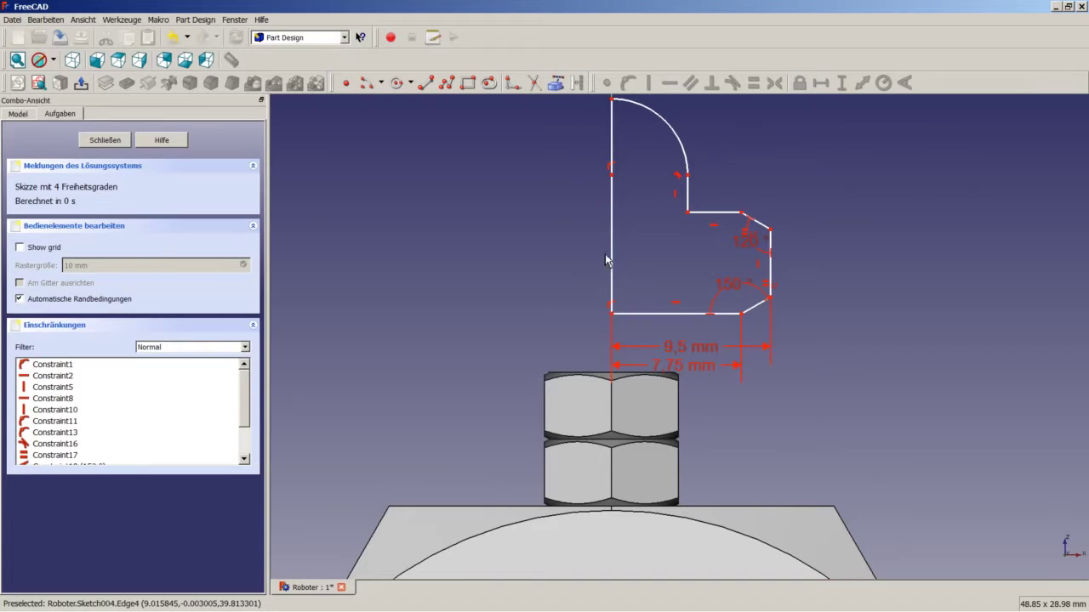
Step: Add a vertical length to the left edge, undo its 18 mm value, and move the dimension left
click(611, 226)
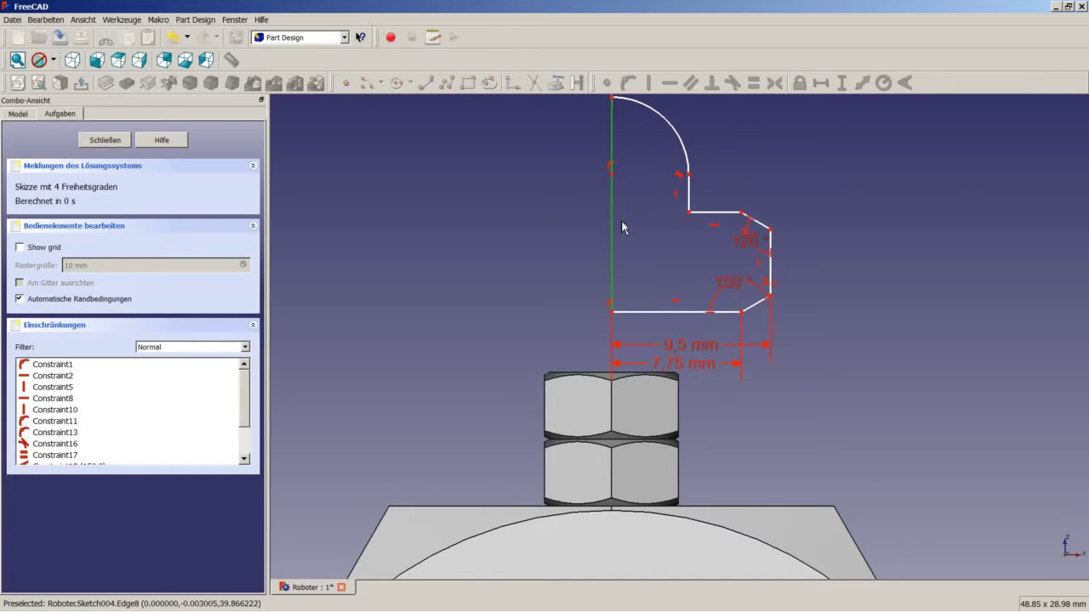
click(841, 83)
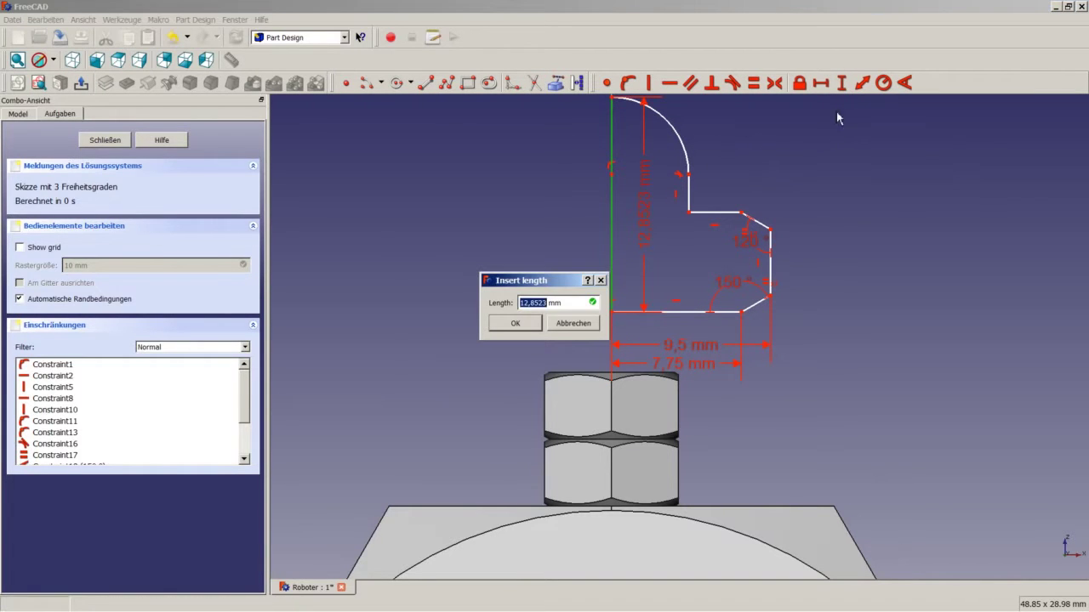
text(18)
key(Return)
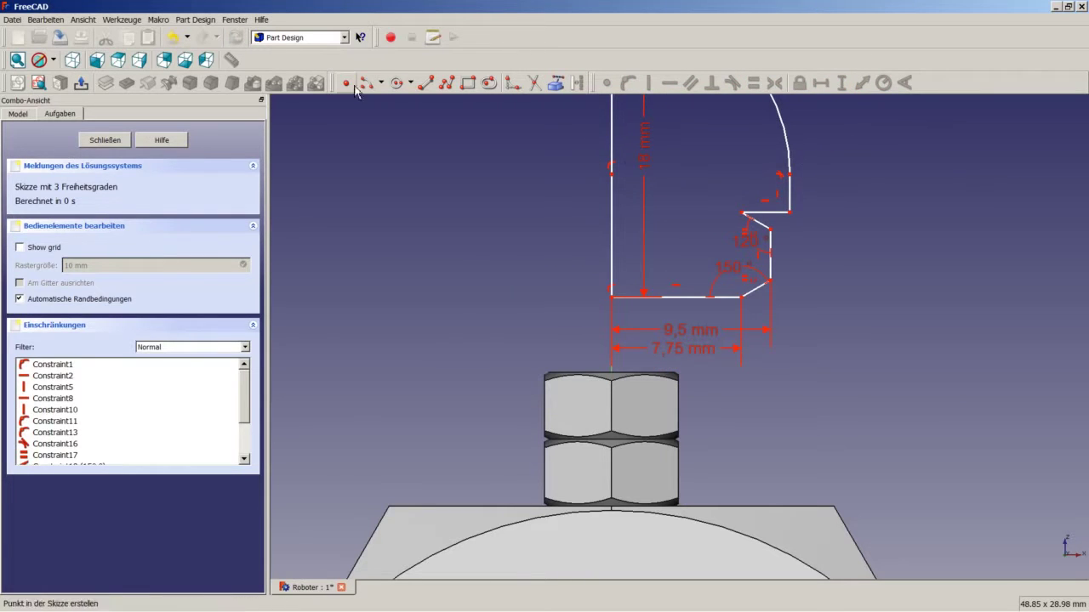
click(169, 41)
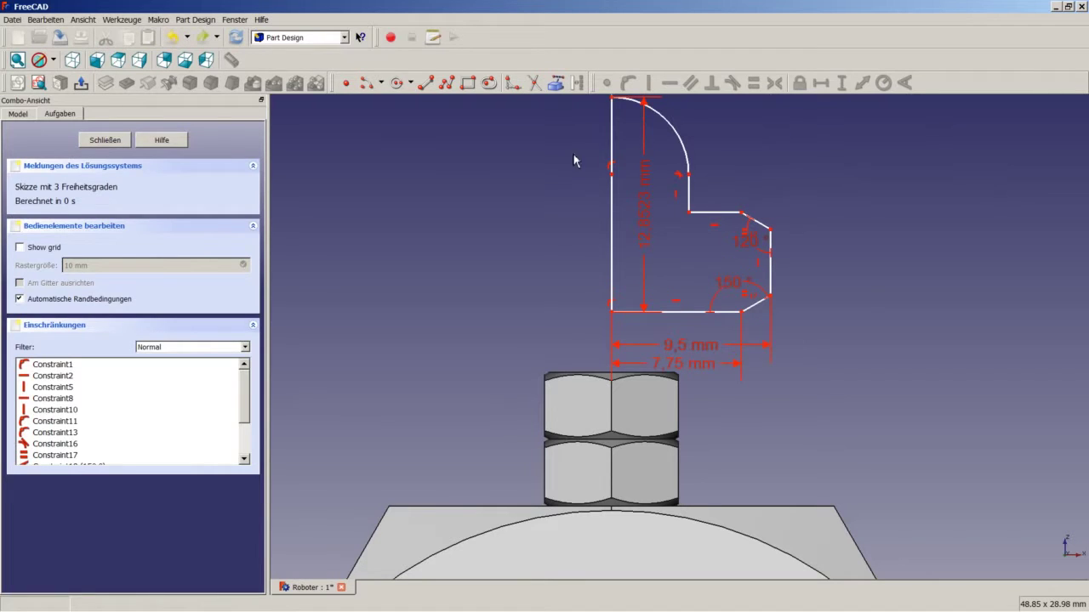
drag(653, 218, 580, 231)
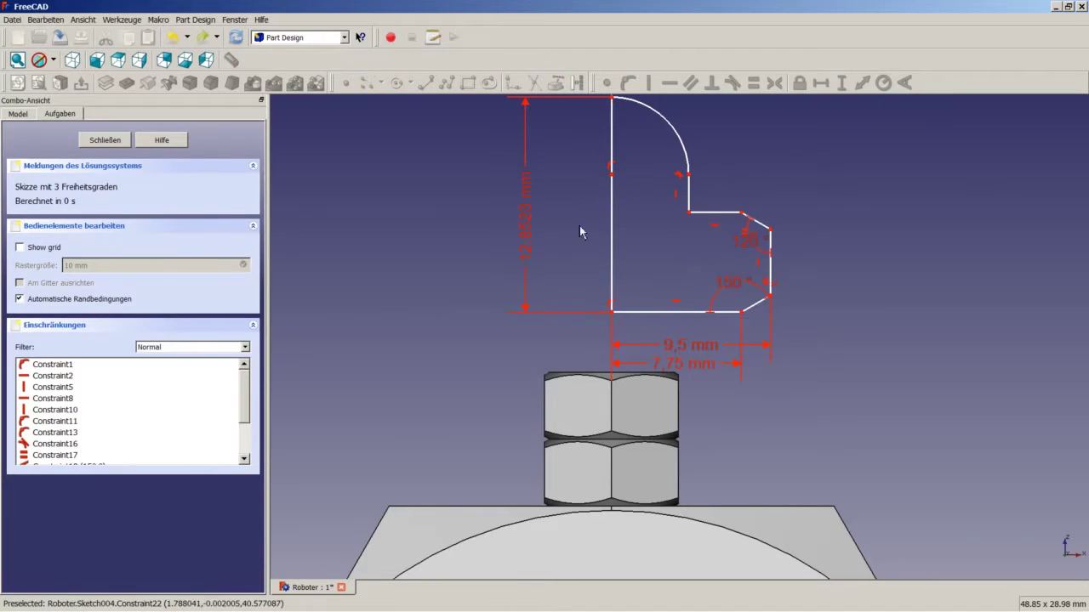
Step: Set the right edge's vertical span to 8 mm between its two vertices
click(741, 213)
click(742, 311)
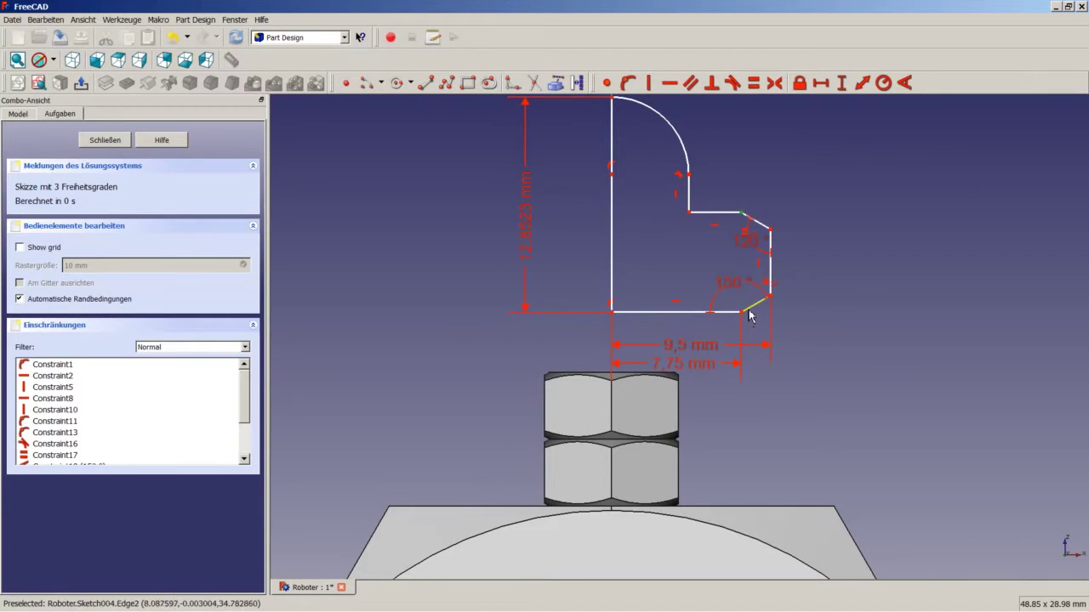
click(841, 84)
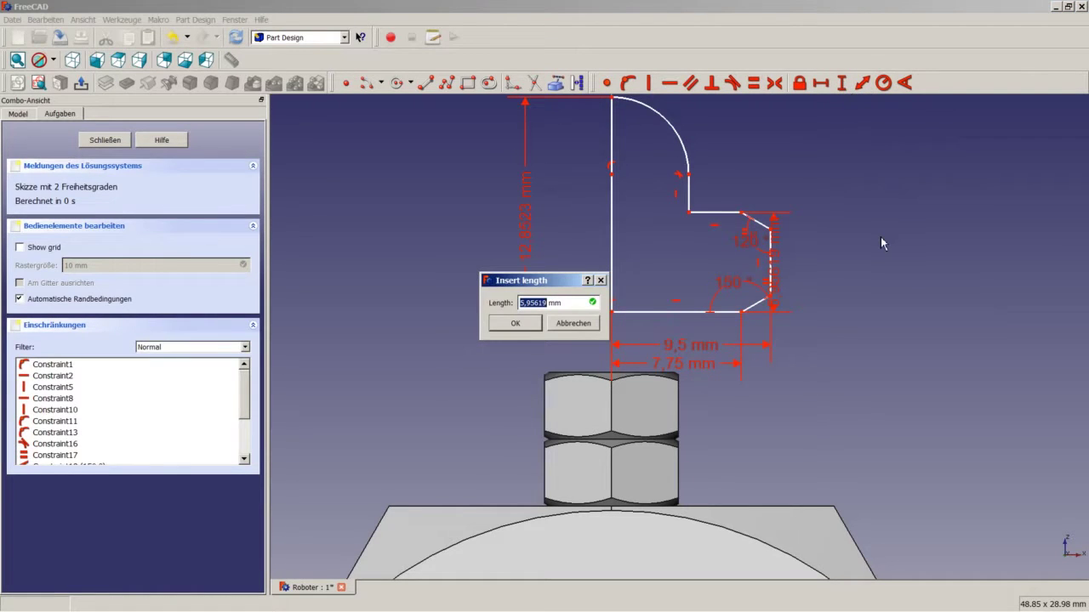
text(8)
key(Return)
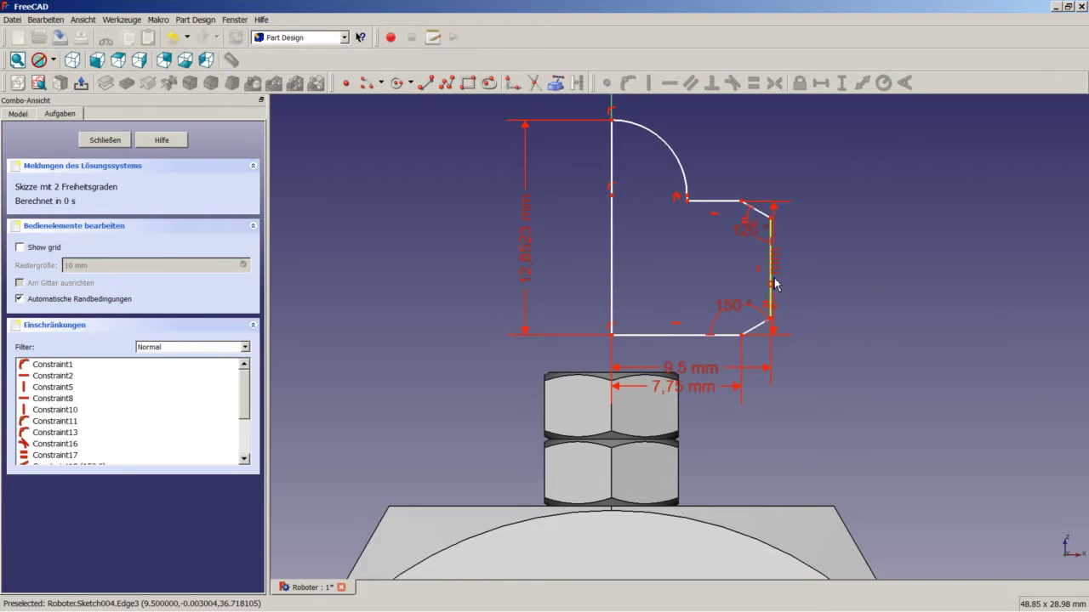
drag(786, 285, 835, 271)
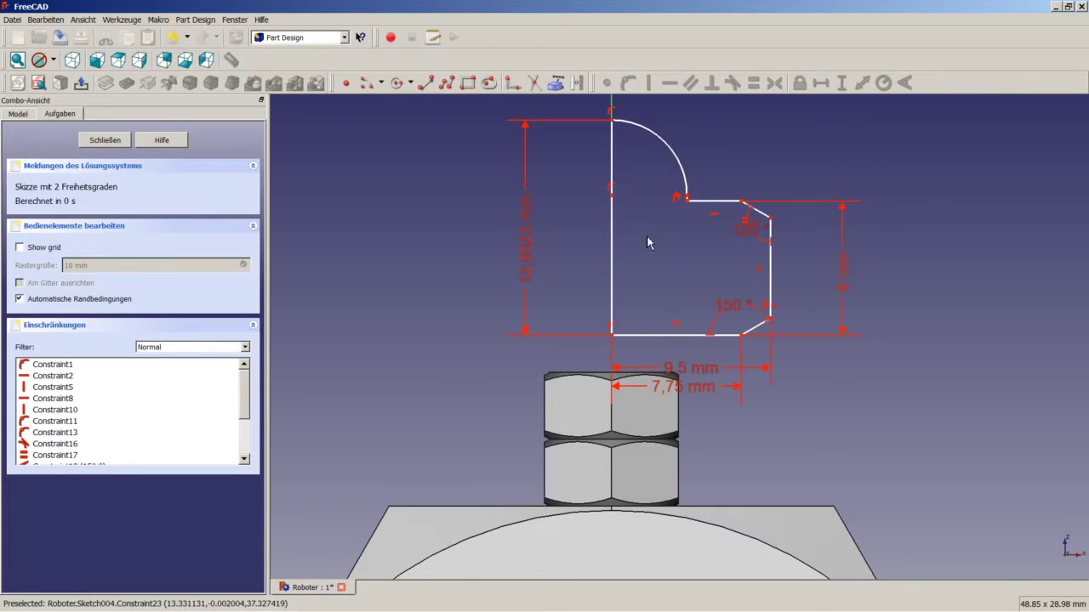
Step: Change the left height to 18 mm and give the top arc a 7.5 mm radius
double_click(527, 252)
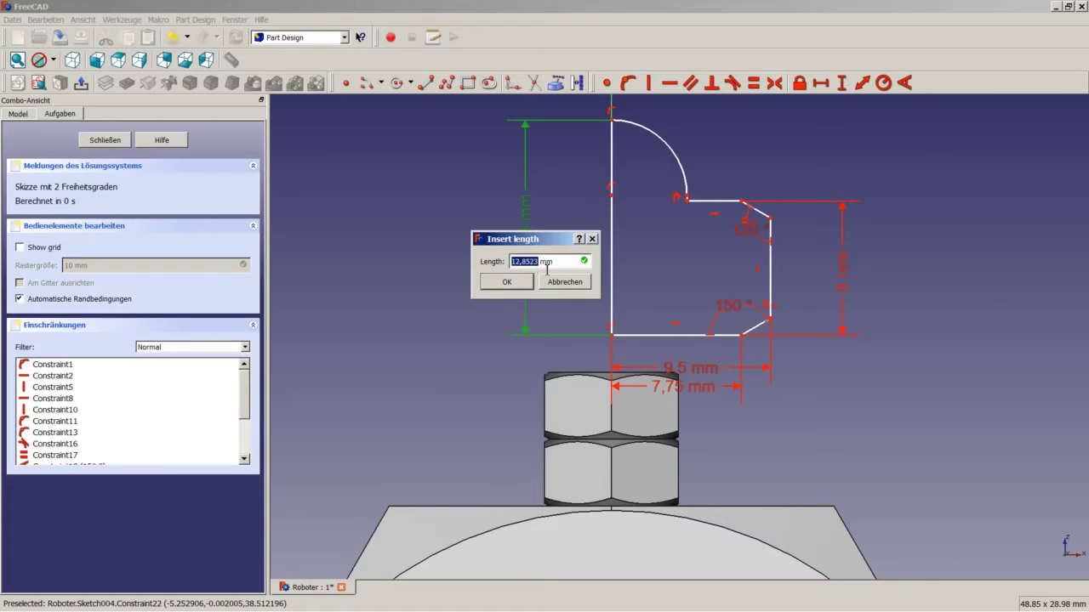
text(18)
key(Return)
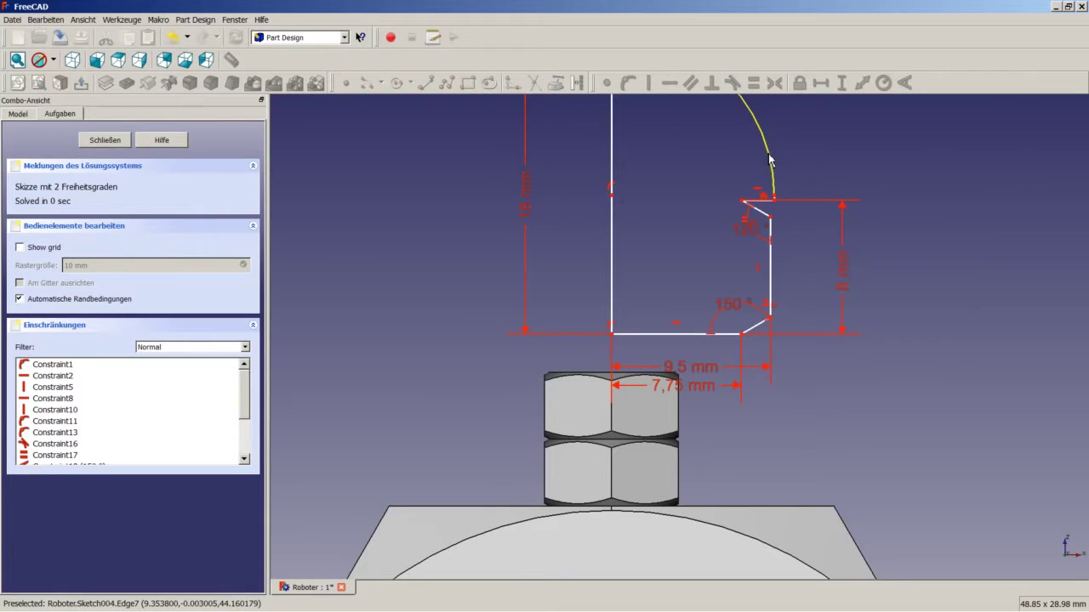
mouse_move(768, 166)
mouse_down()
mouse_move(714, 160)
mouse_move(711, 141)
mouse_up()
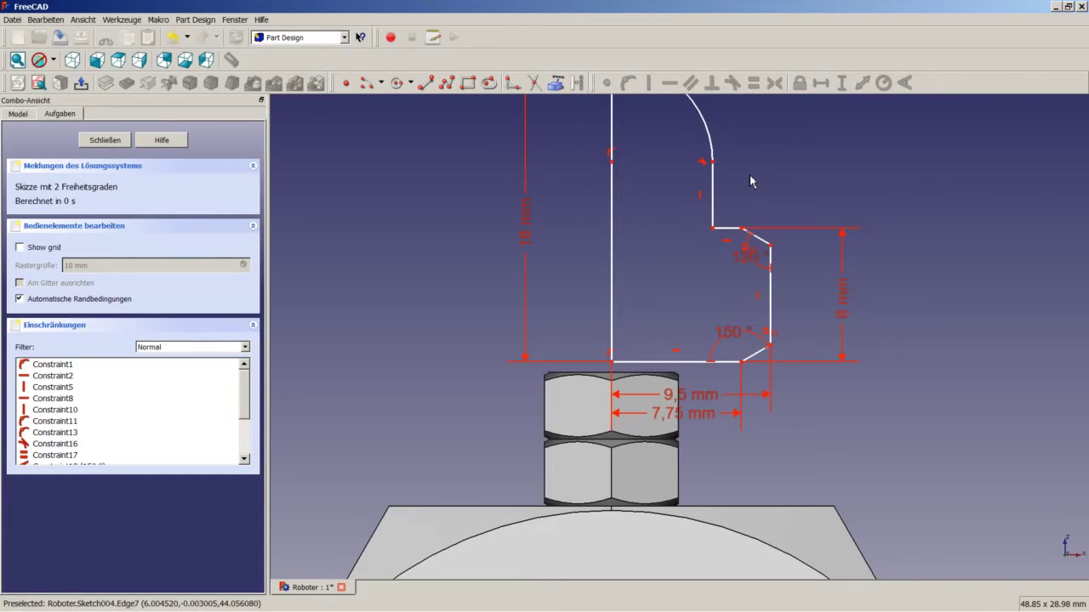
click(711, 142)
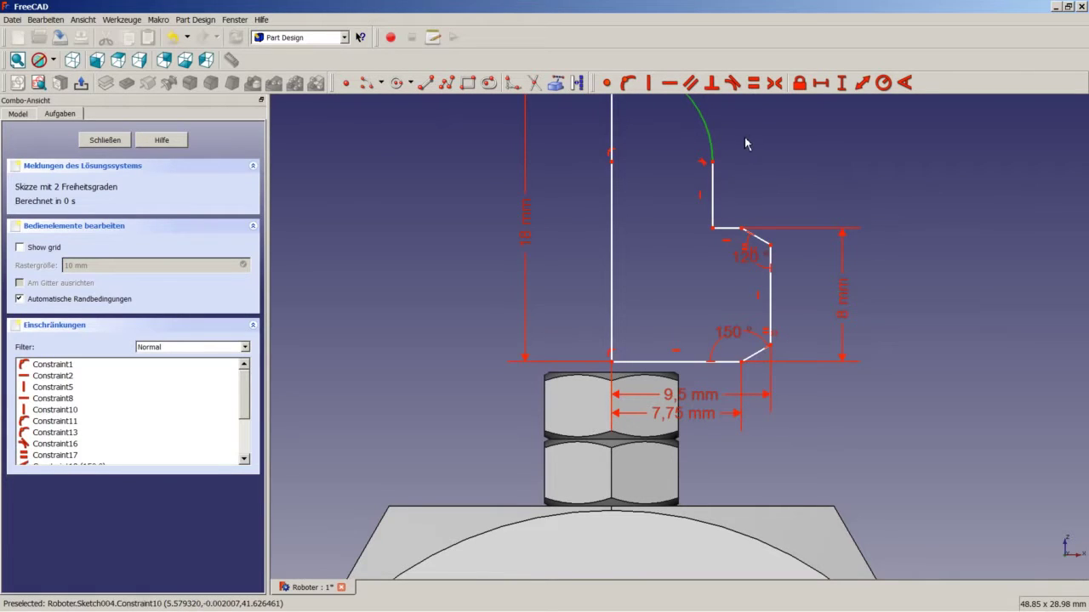
click(883, 83)
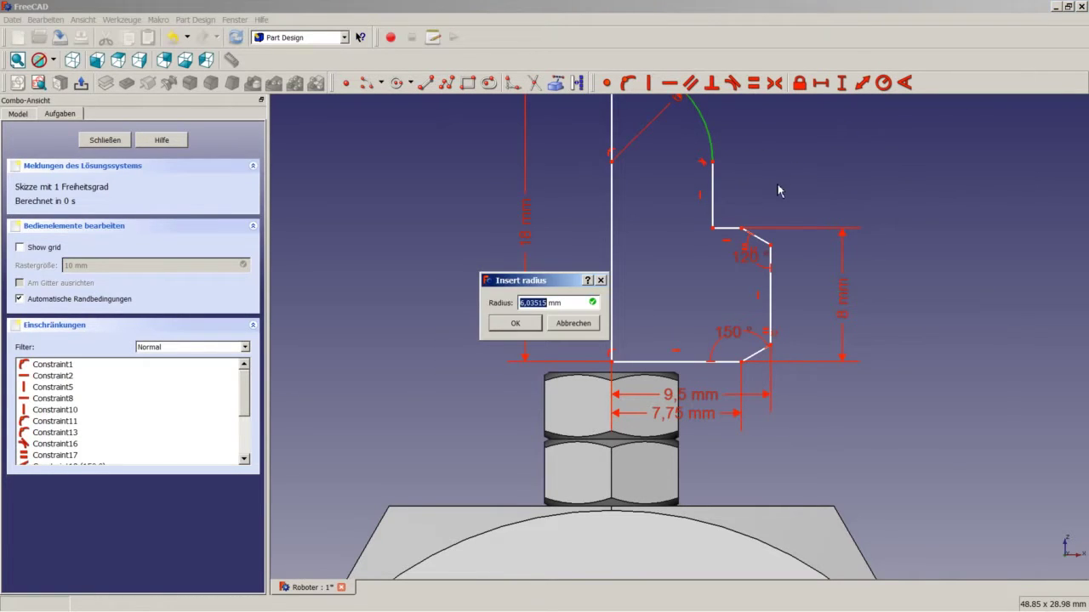
text(7)
text(,75)
key(Return)
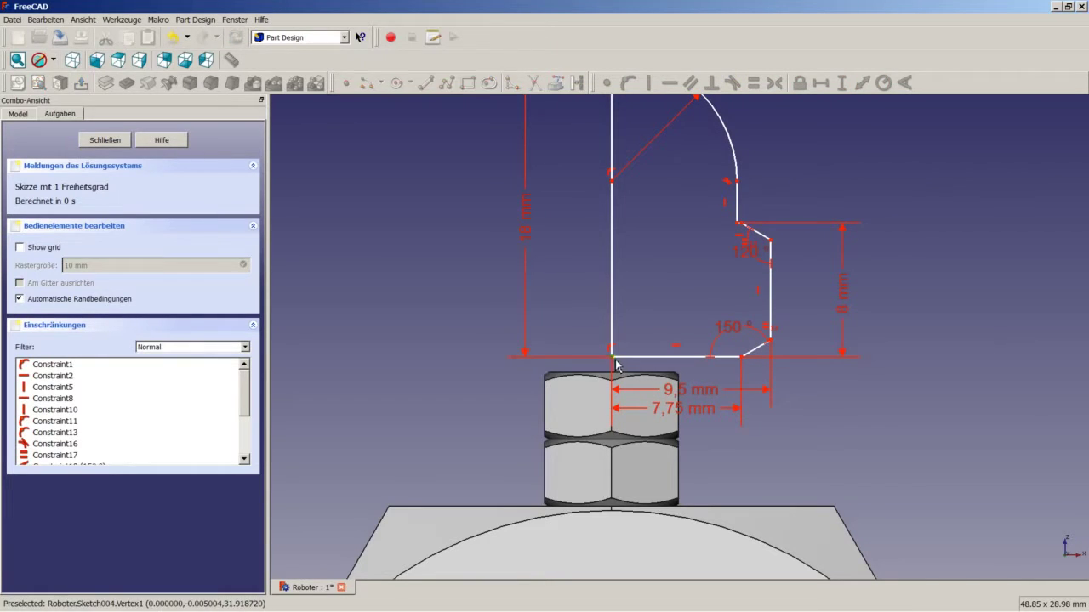
Step: Constrain the profile base 31 mm (23+8) vertically above the nut's centre
scroll(635, 387, down, 6)
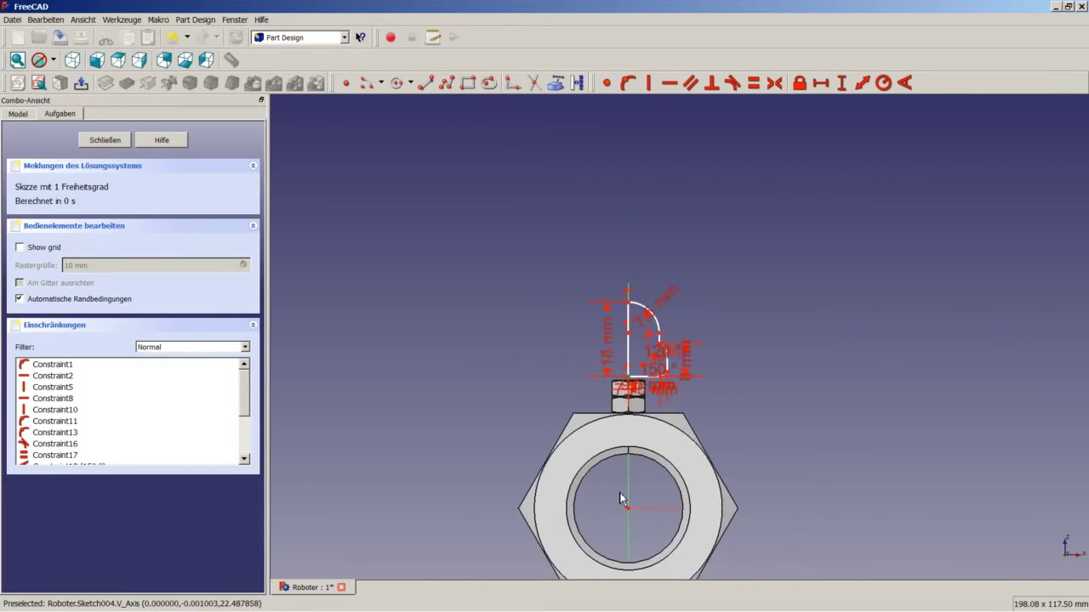
scroll(623, 503, up, 1)
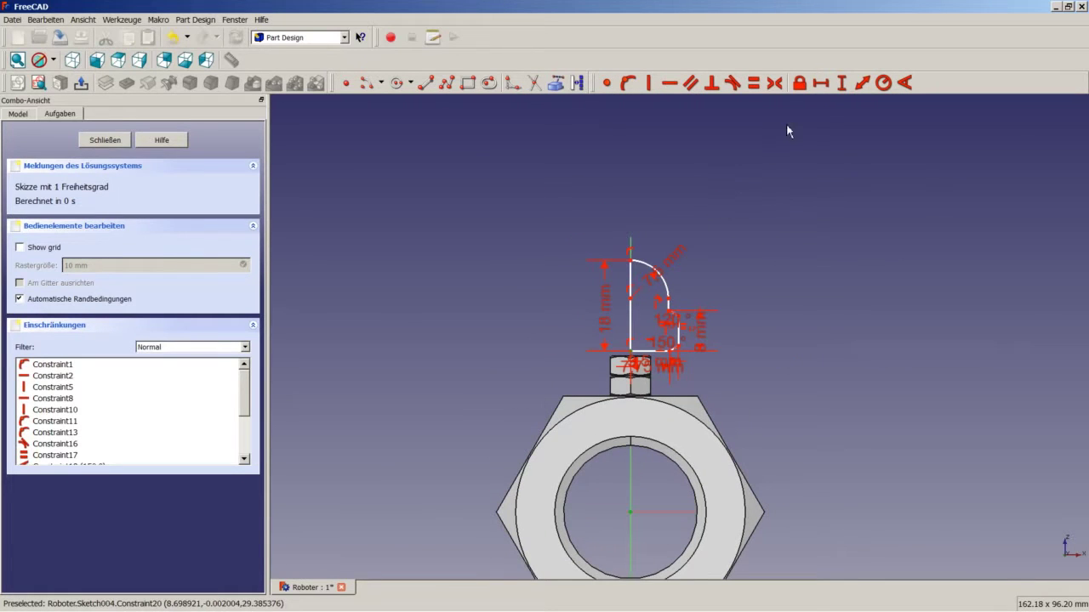
click(841, 83)
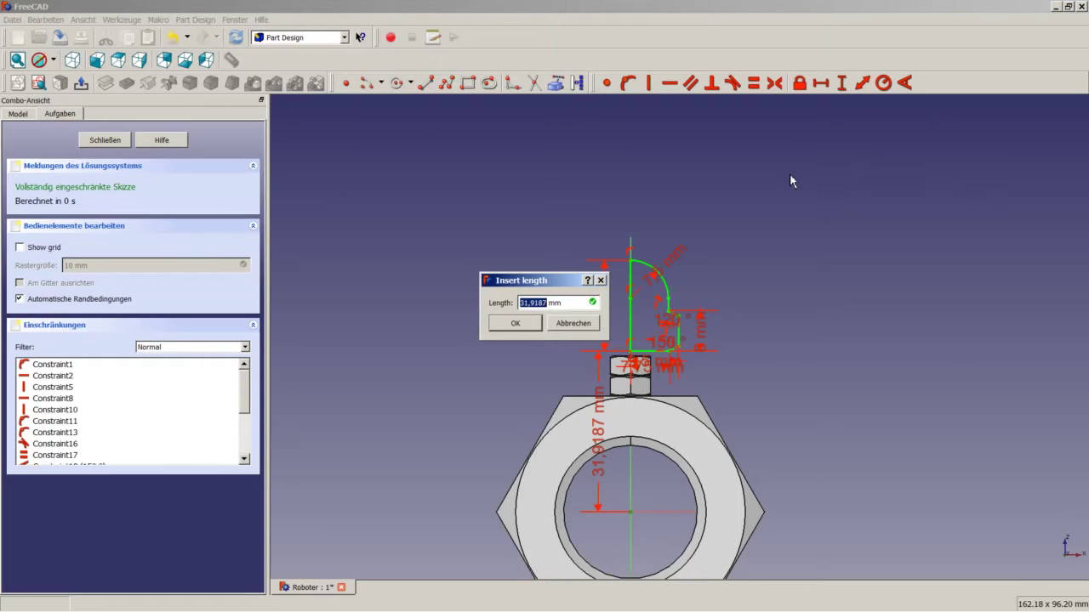
text(2)
text(3+8)
key(Return)
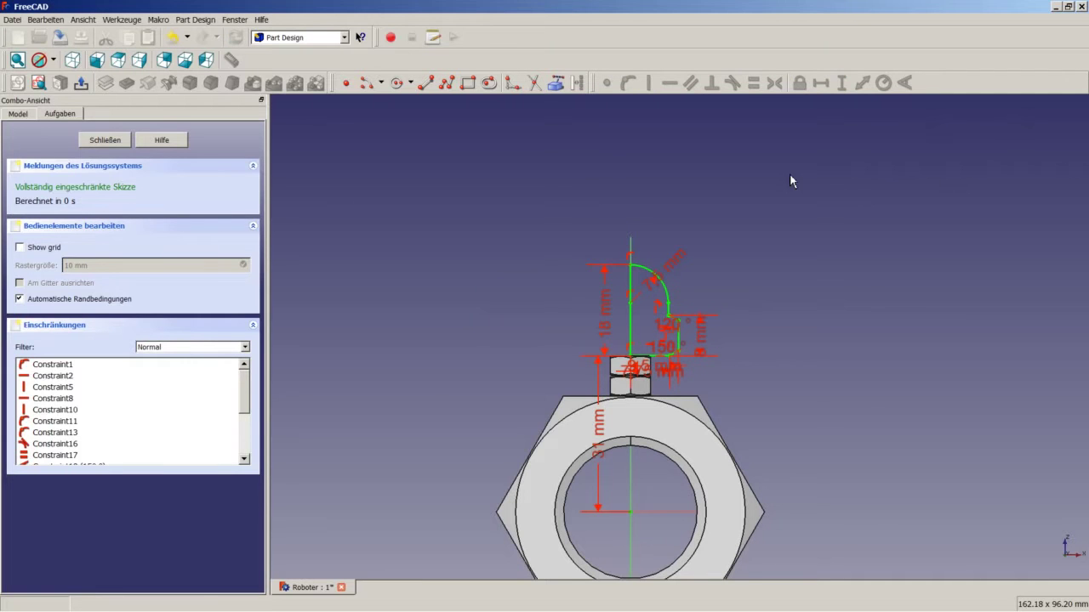
scroll(646, 374, up, 6)
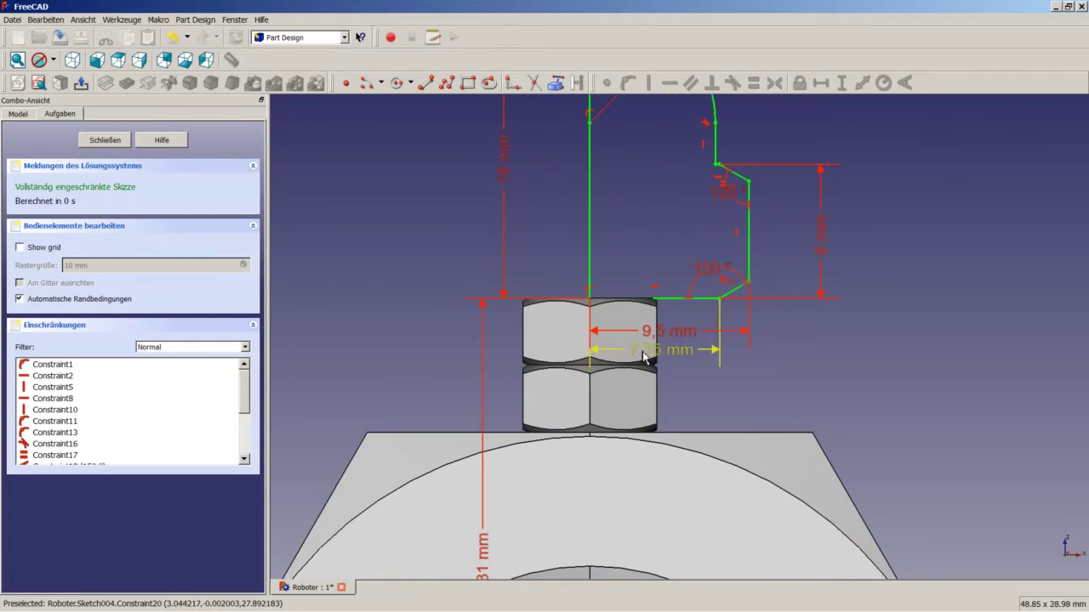
scroll(644, 285, down, 4)
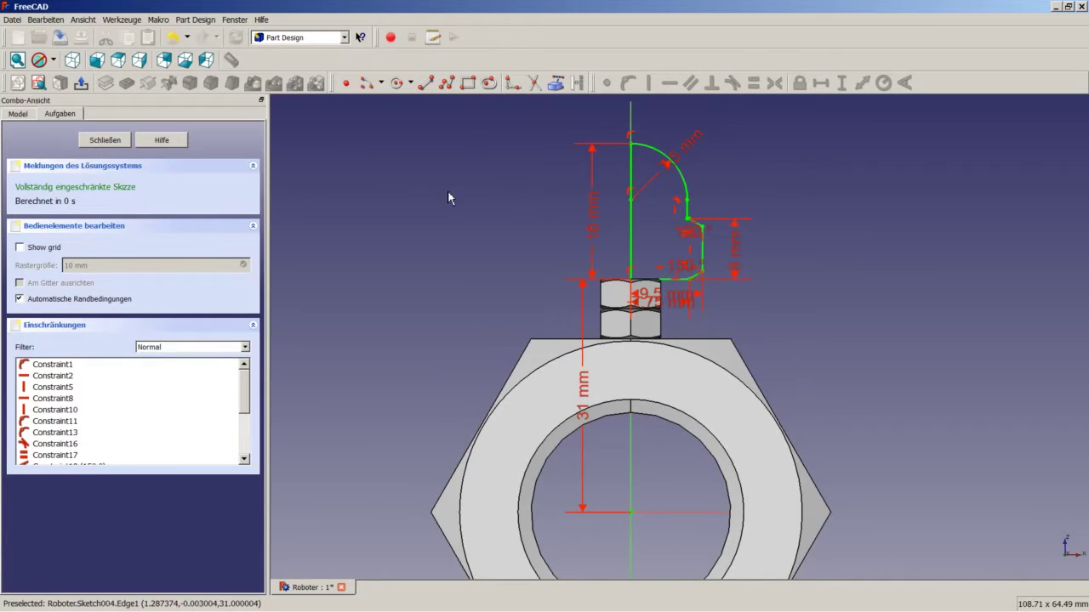
Step: Close the sketch and revolve it 360° around the vertical sketch axis
click(126, 141)
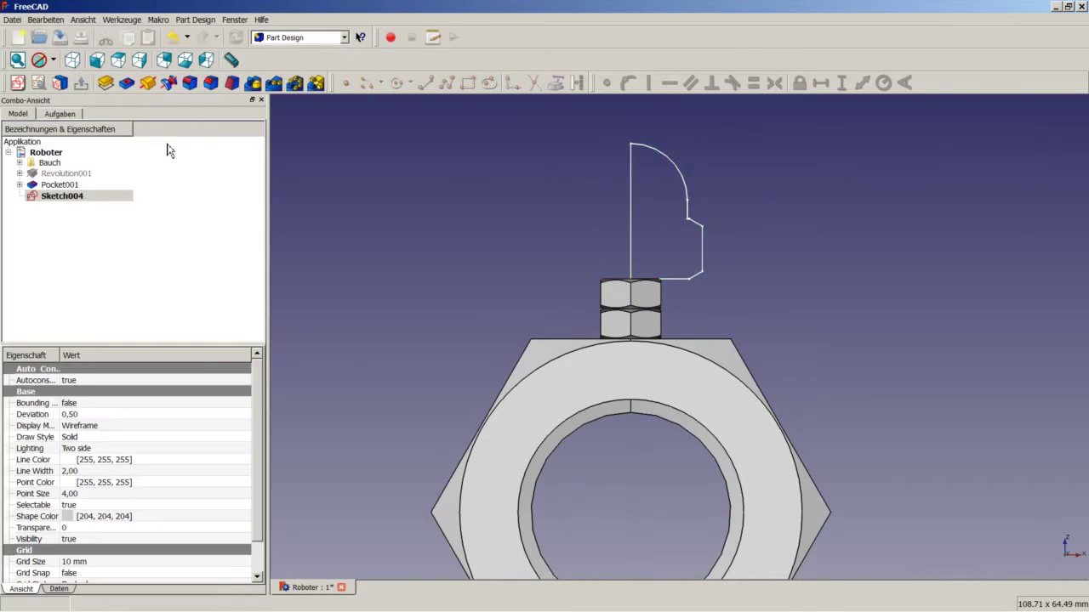
click(191, 85)
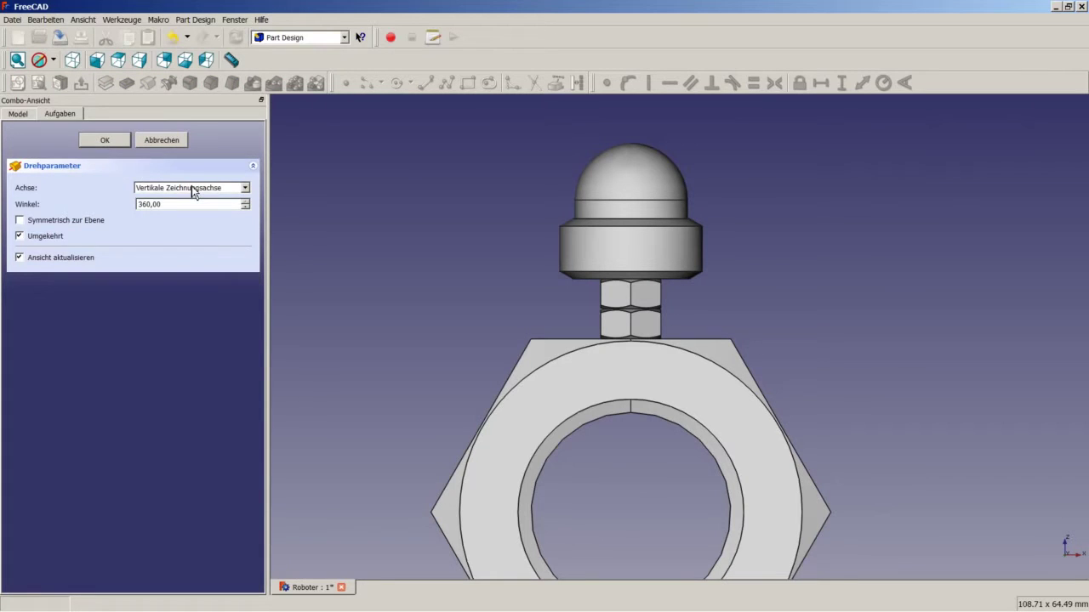
click(105, 139)
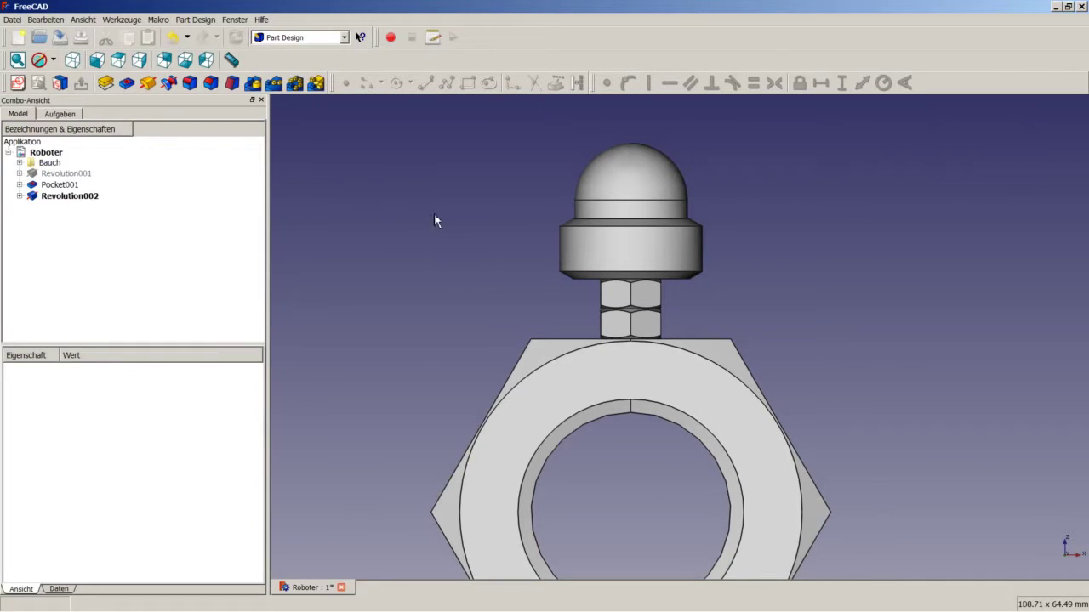
Step: Hide the Bauch base part and select the bottom face of the domed cap
click(72, 187)
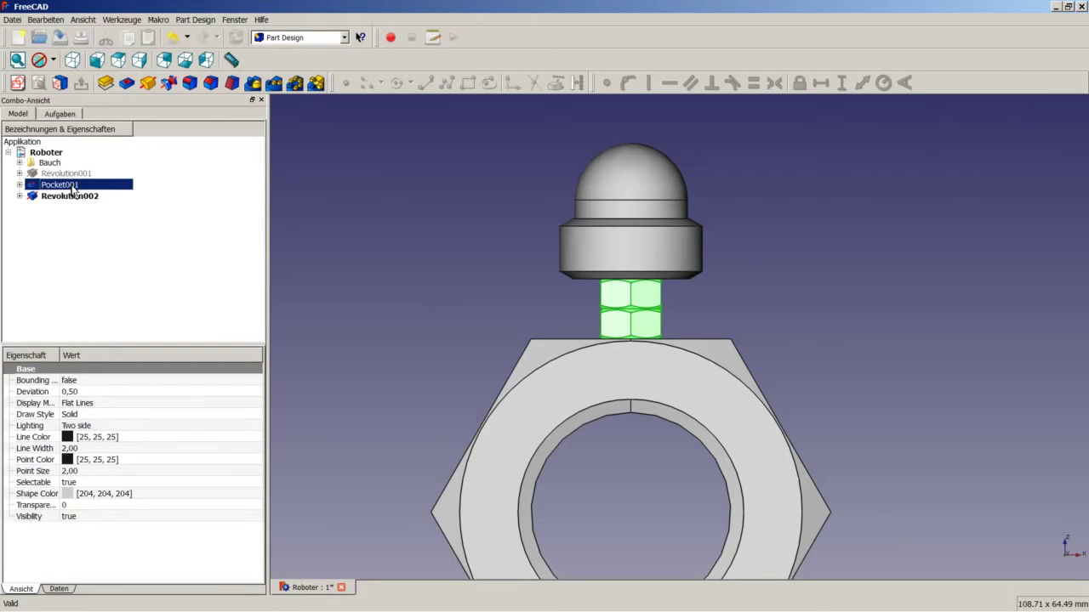
click(62, 163)
right_click(62, 162)
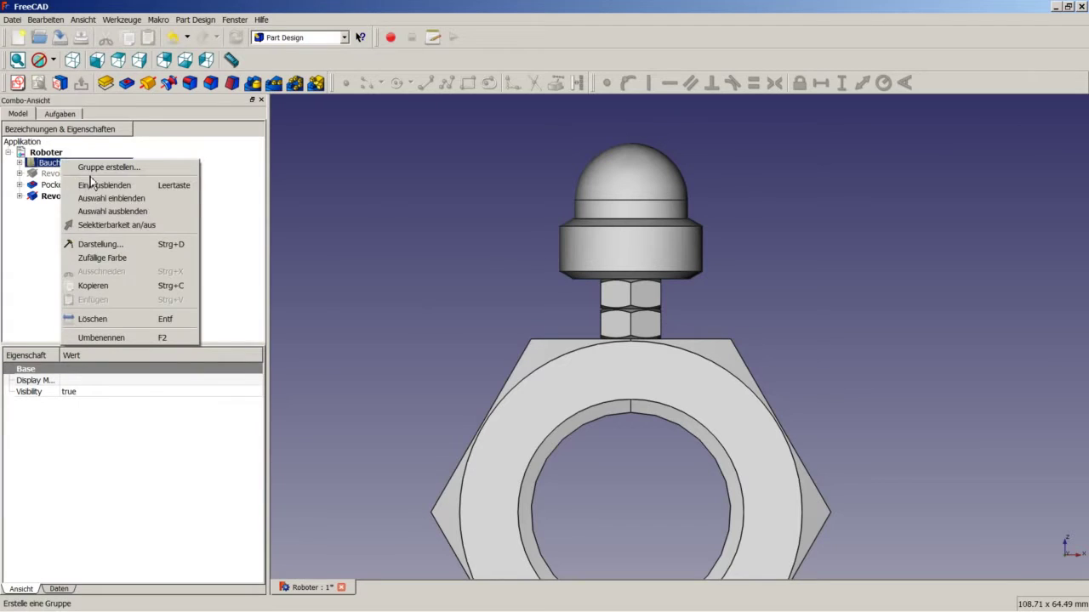
click(108, 194)
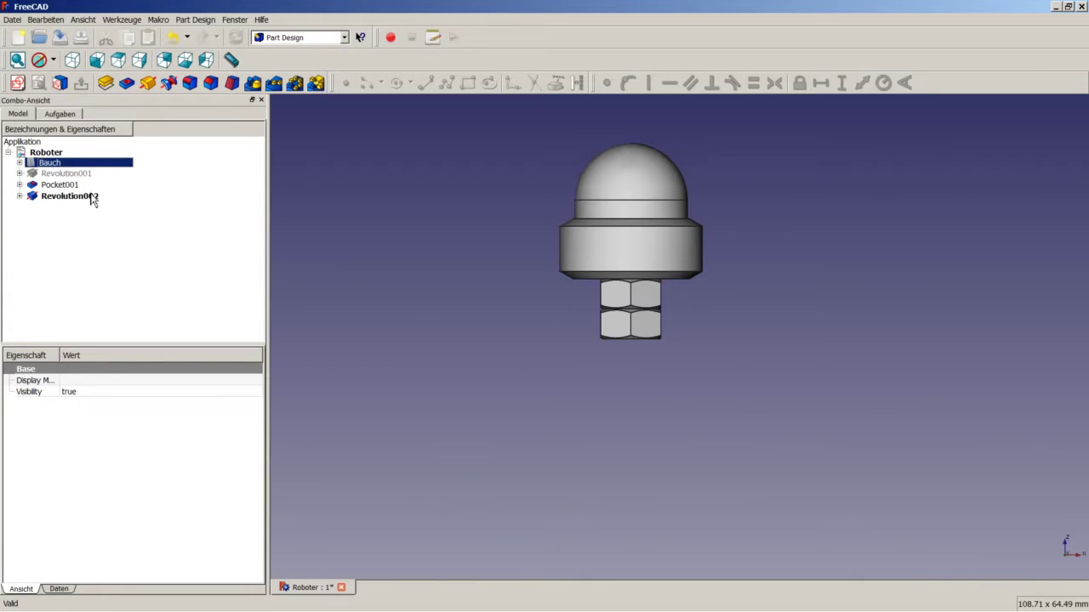
right_click(75, 185)
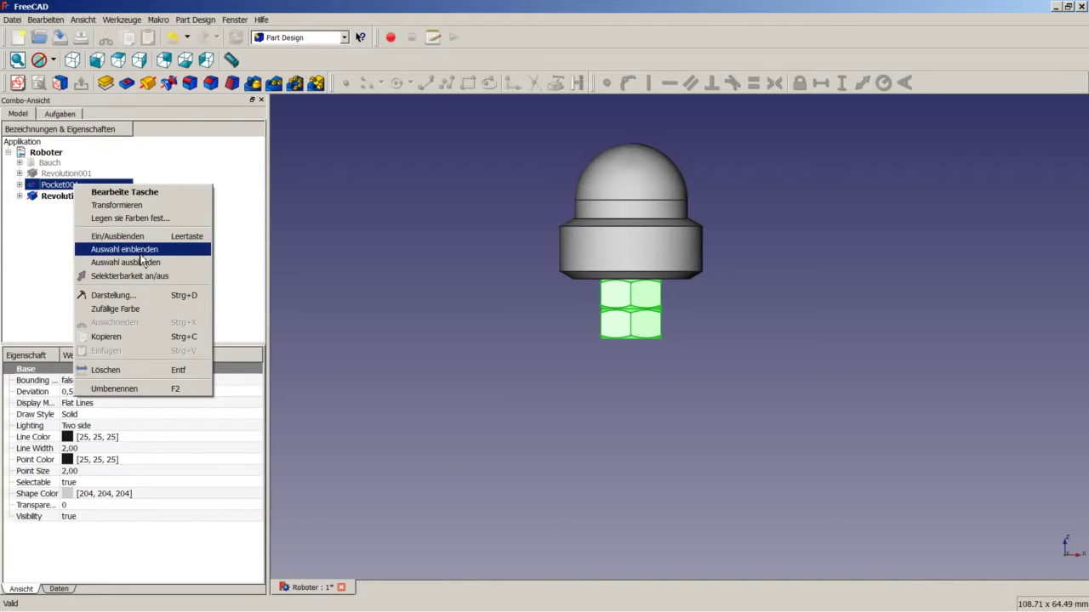
click(400, 208)
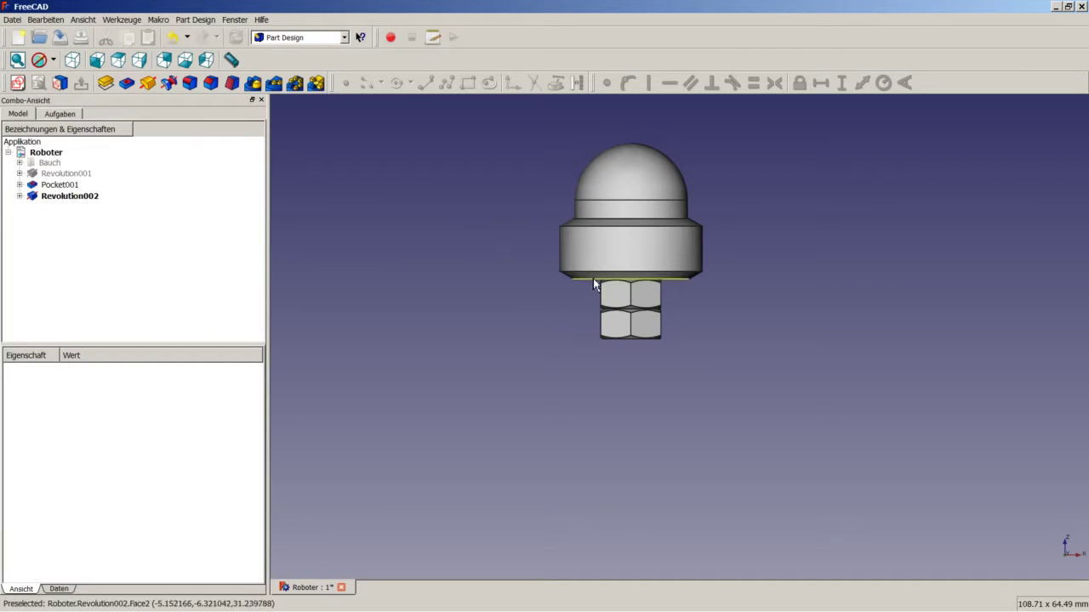
middle_drag(598, 289, 620, 218)
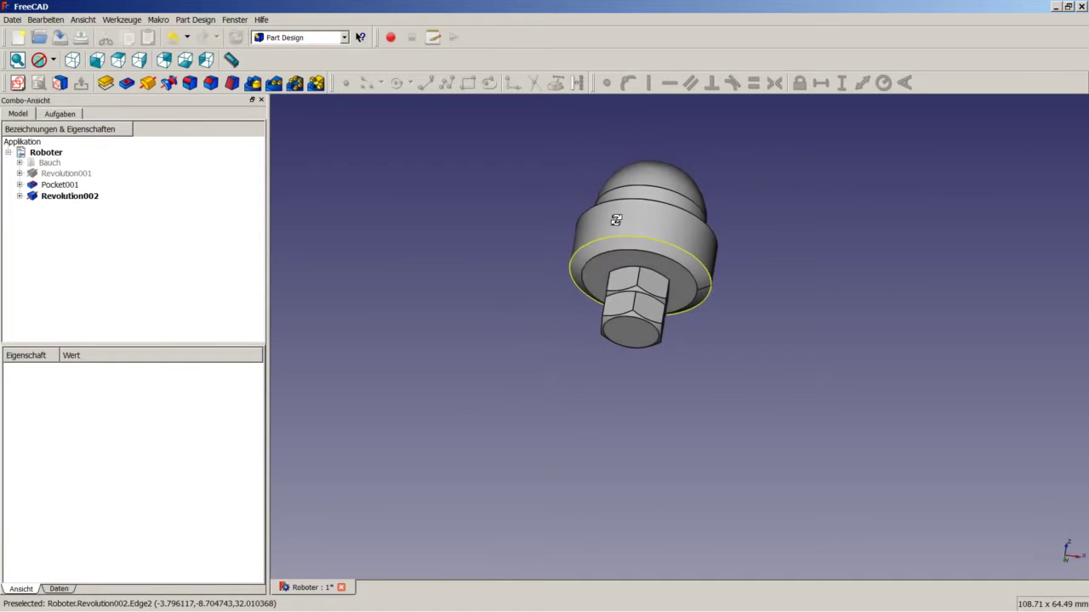
click(606, 281)
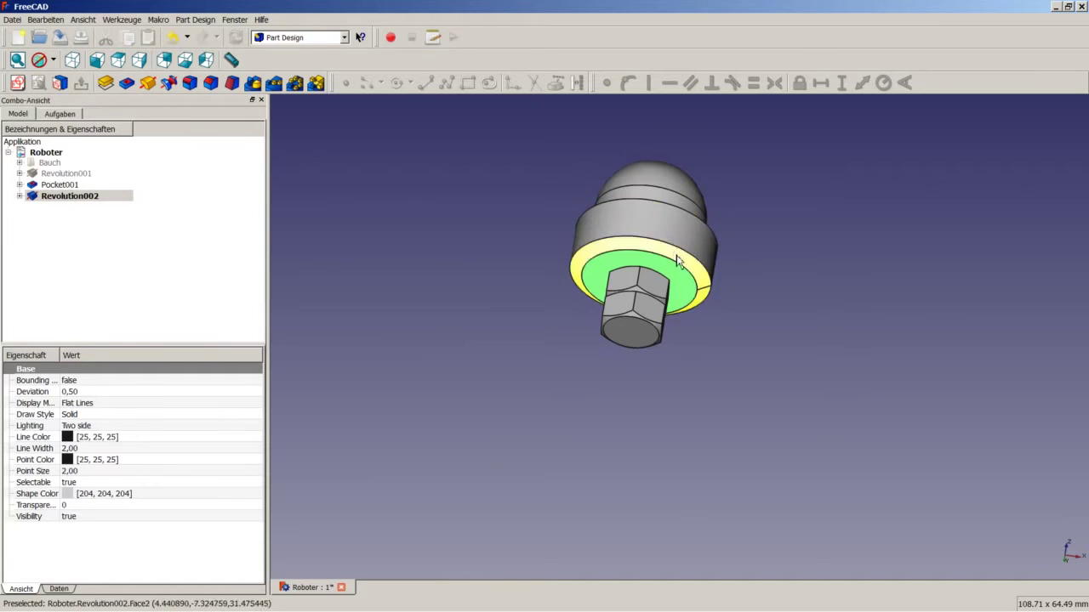
Step: Start a sketch on the cap's bottom face and draw a closed hexagon with corners on the vertical axis
click(17, 82)
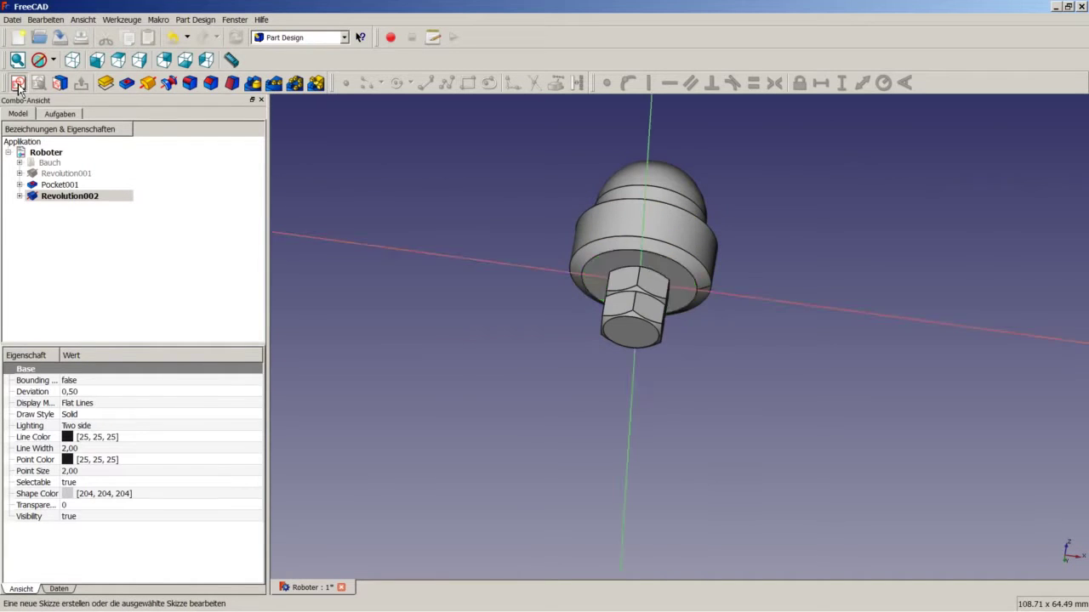
scroll(638, 310, up, 4)
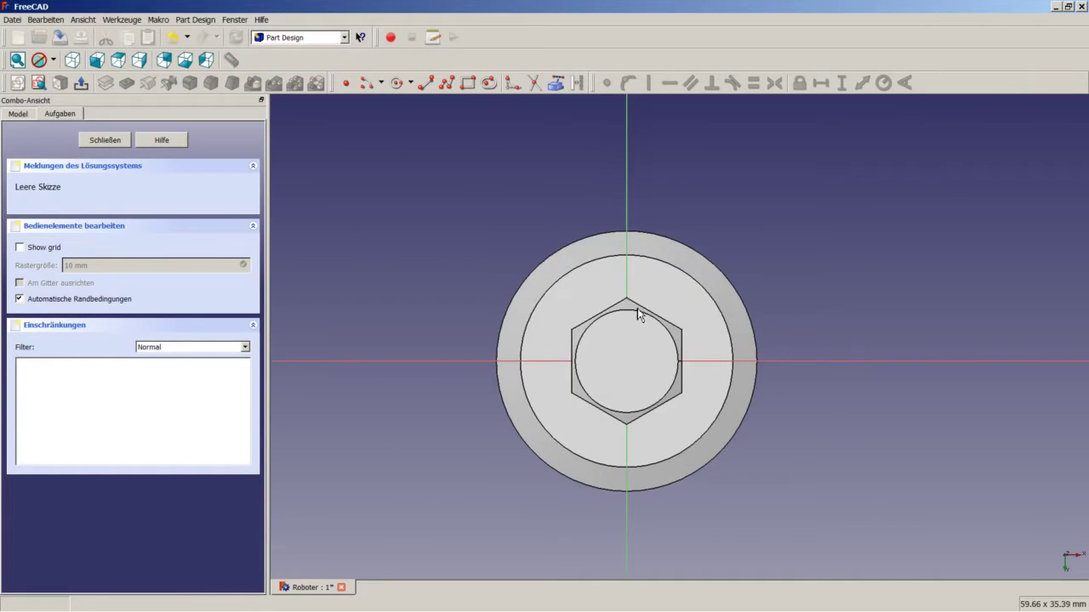
click(446, 84)
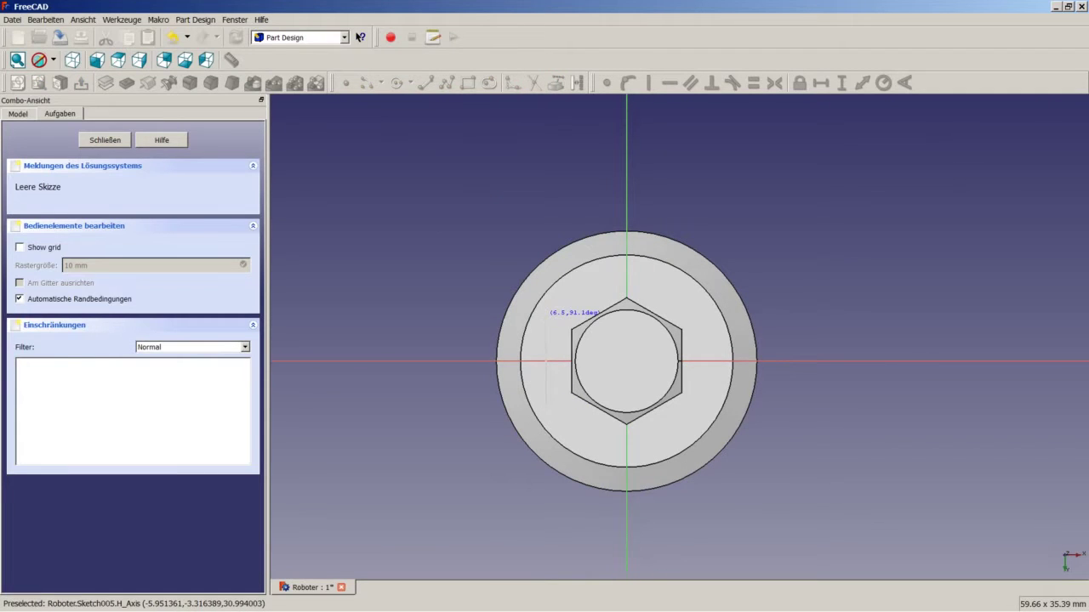
click(547, 316)
click(627, 273)
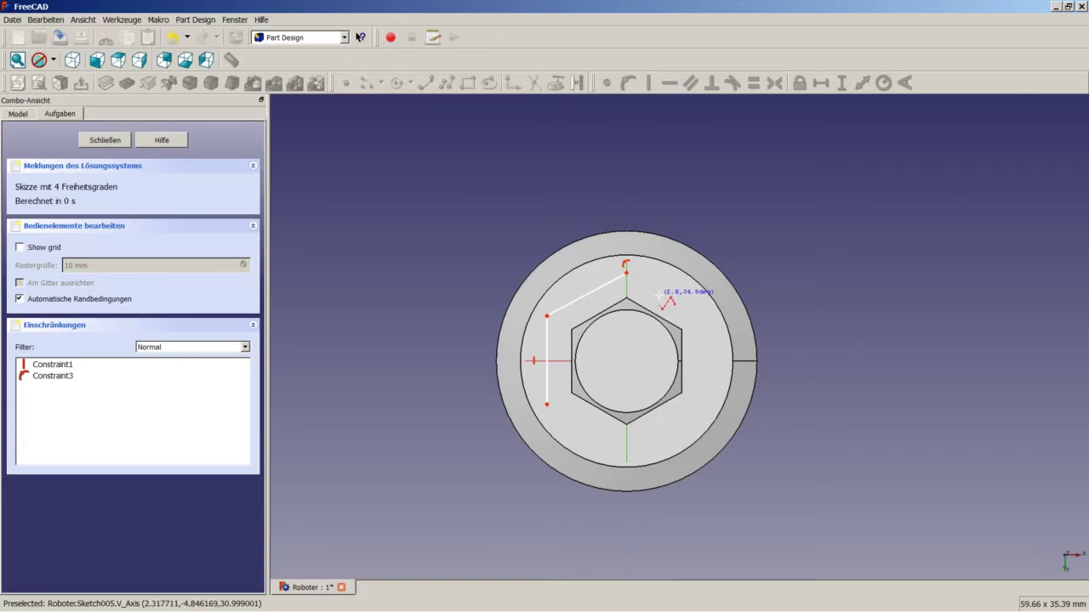
click(689, 295)
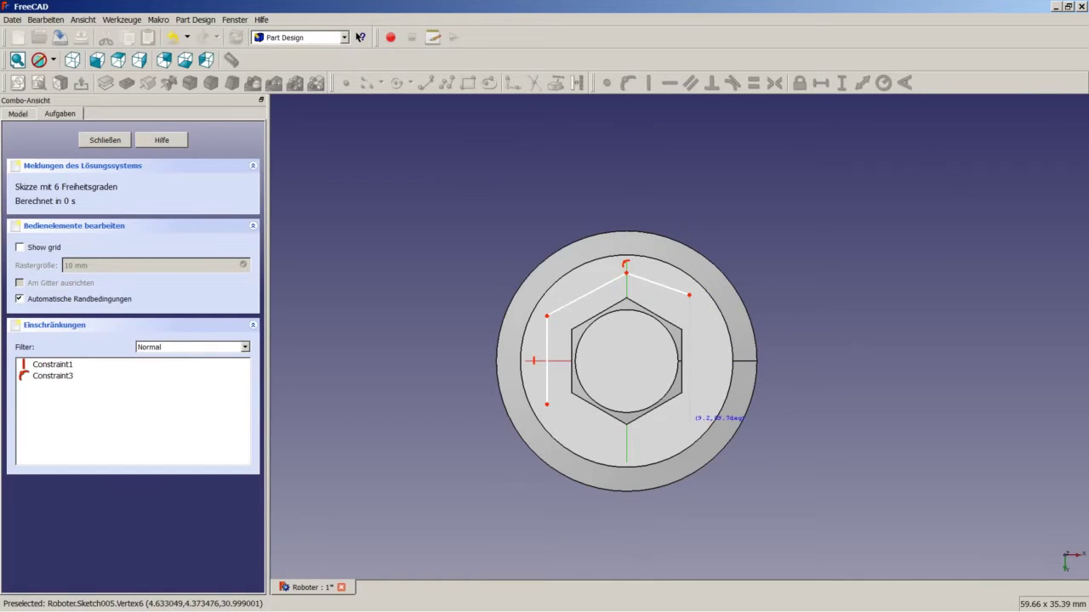
click(689, 420)
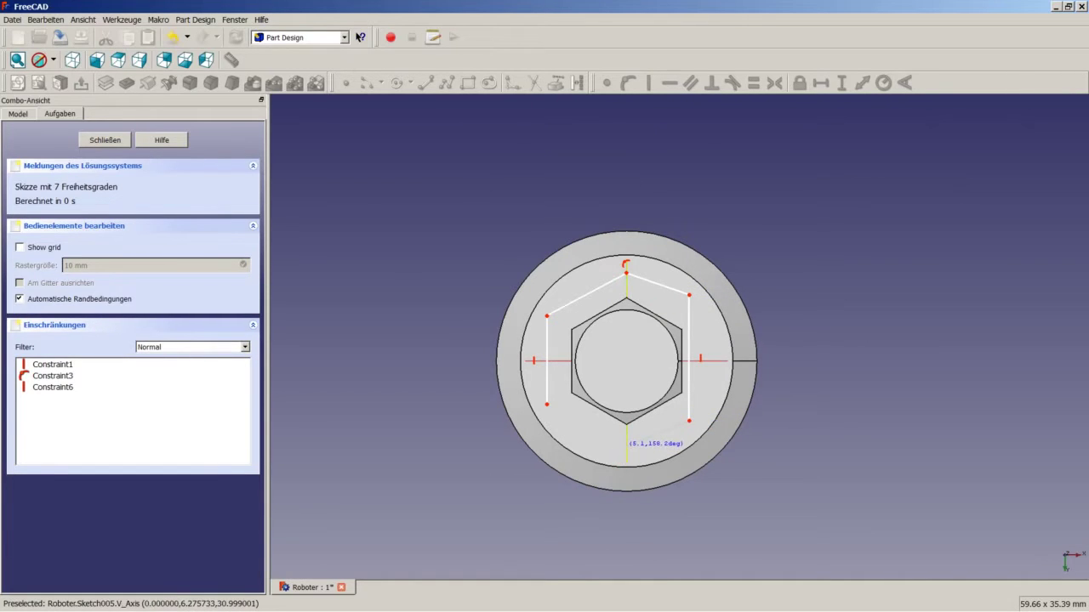
click(627, 448)
click(548, 405)
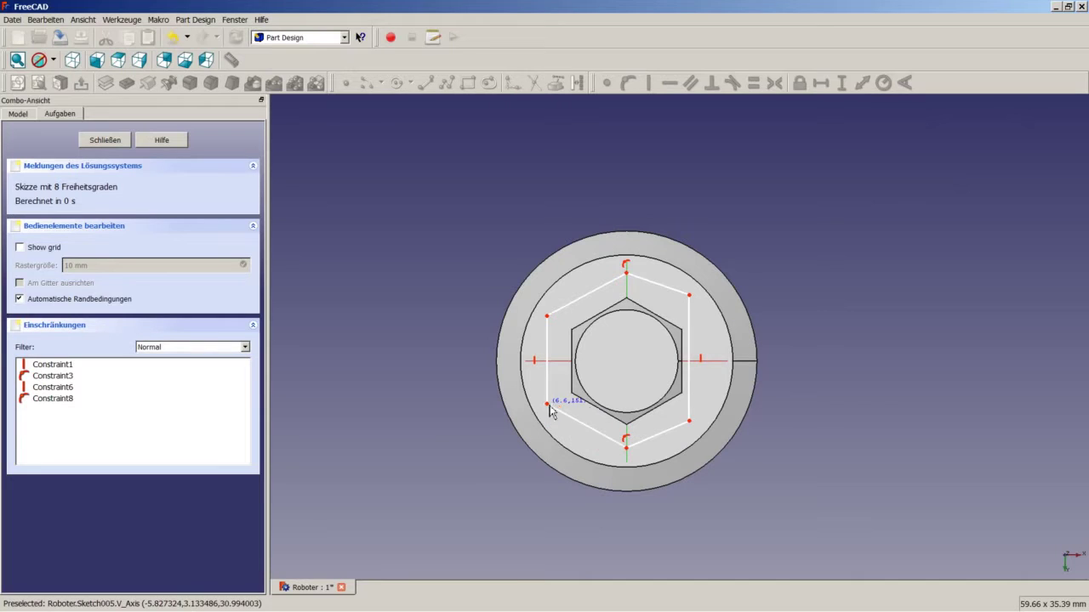
Step: Make all six hexagon edges equal in length
click(690, 328)
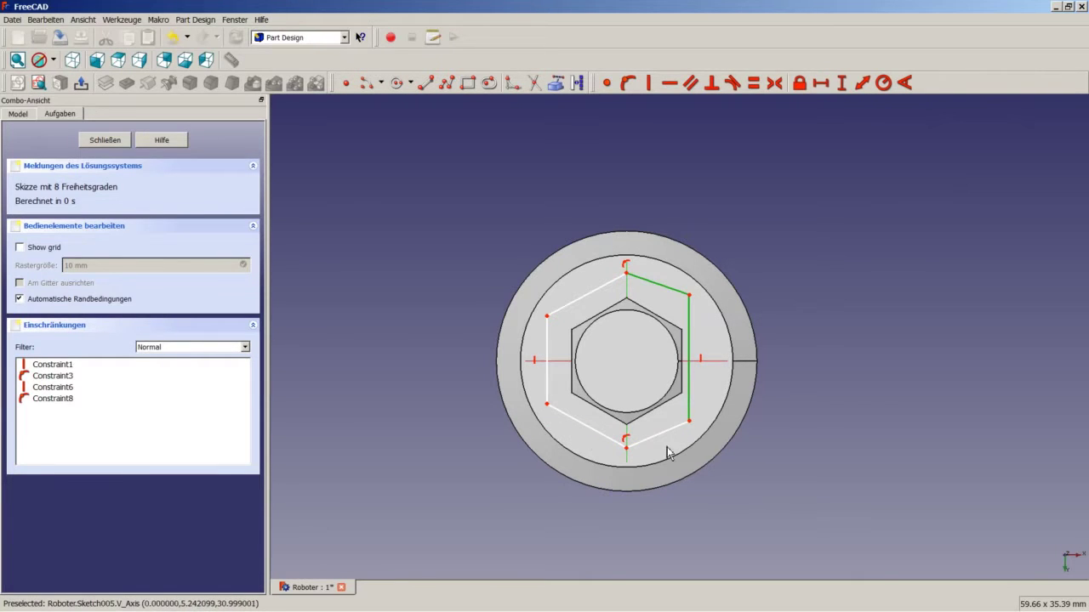
click(660, 434)
click(598, 442)
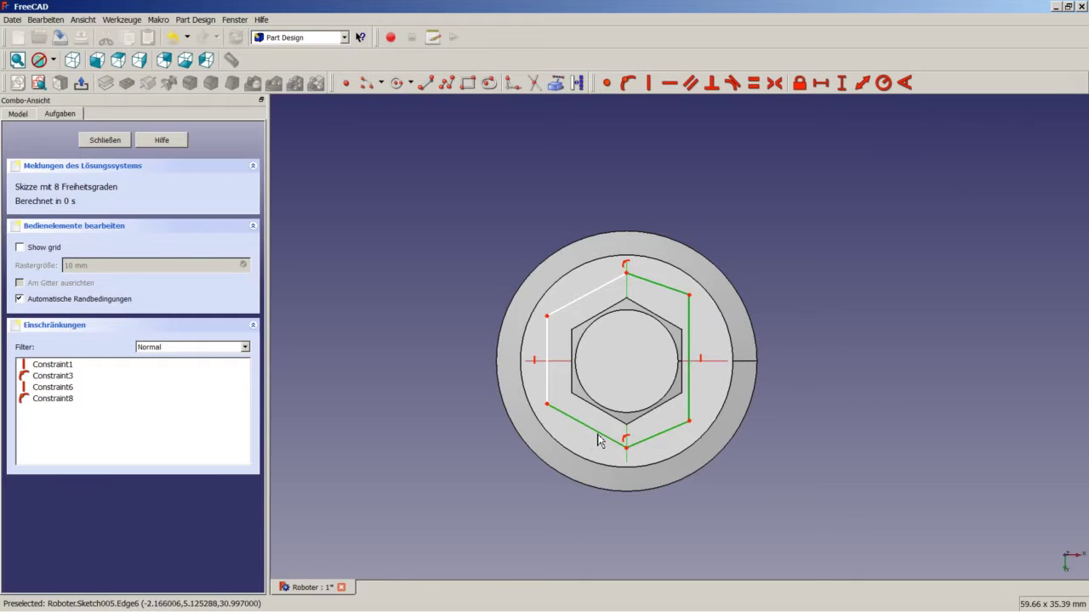
click(550, 391)
click(566, 307)
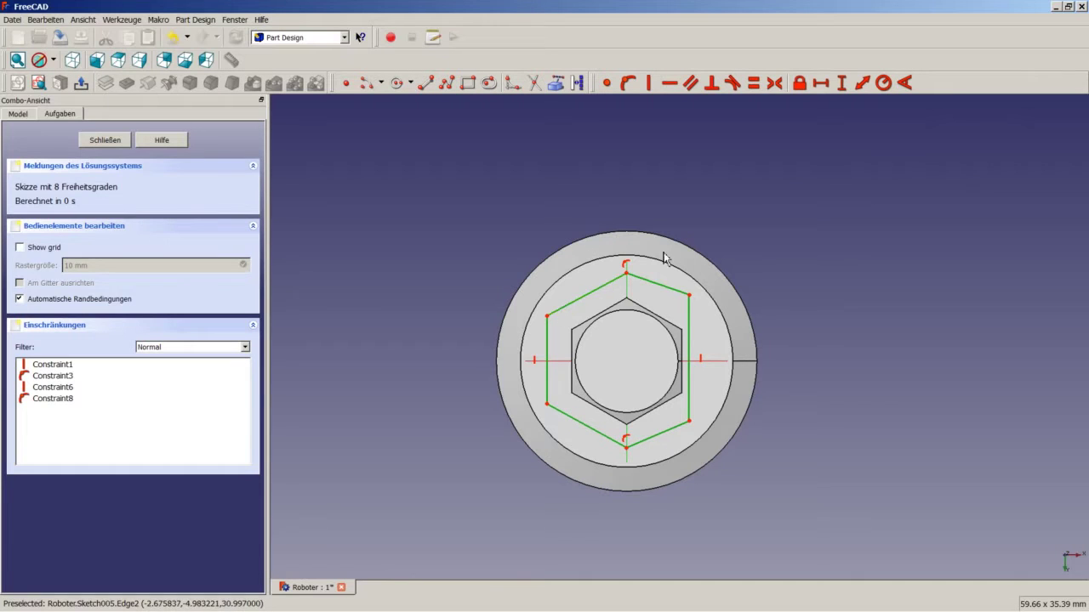
click(753, 82)
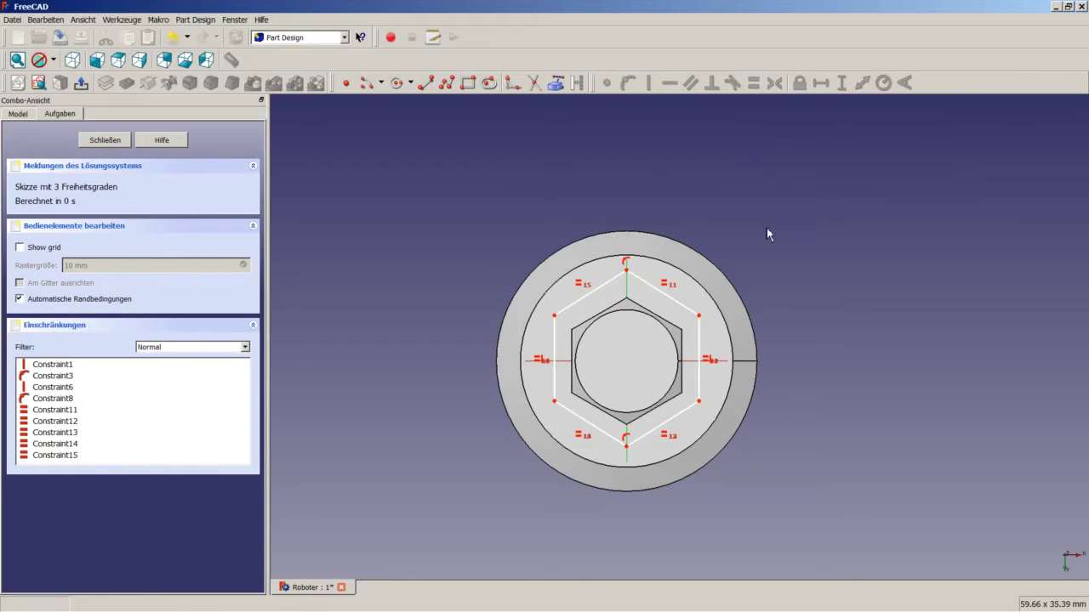
Step: Make the two right-hand corners symmetric about the horizontal axis
click(701, 317)
click(702, 360)
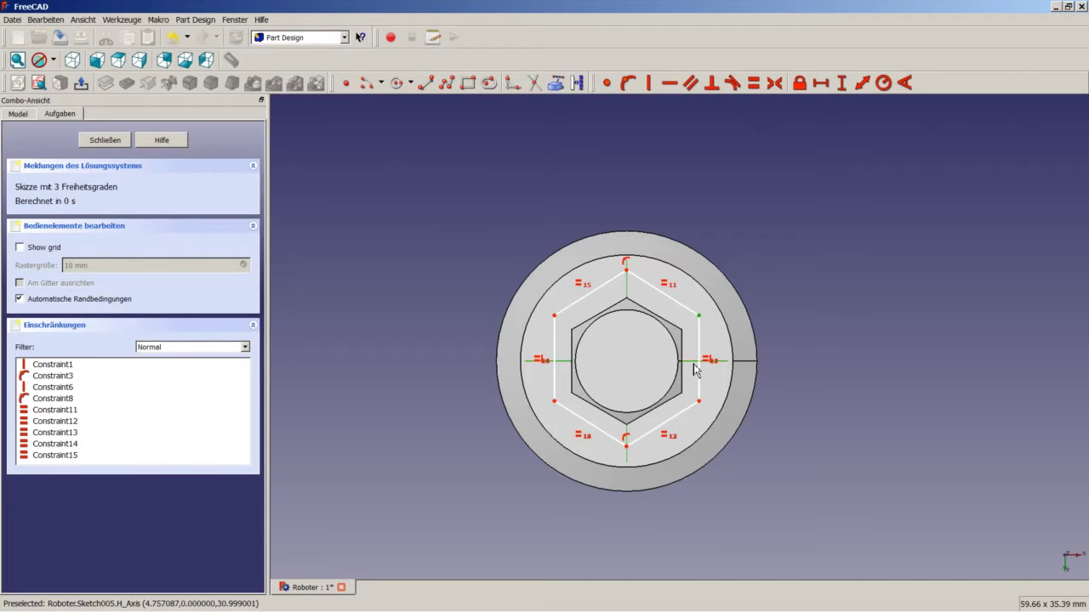
click(699, 402)
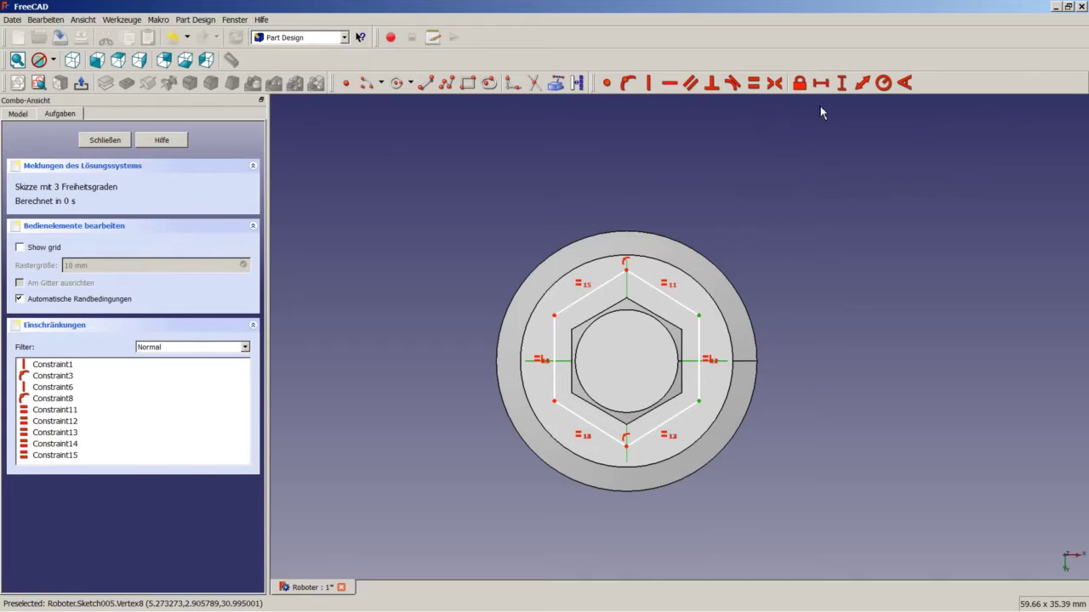
click(775, 85)
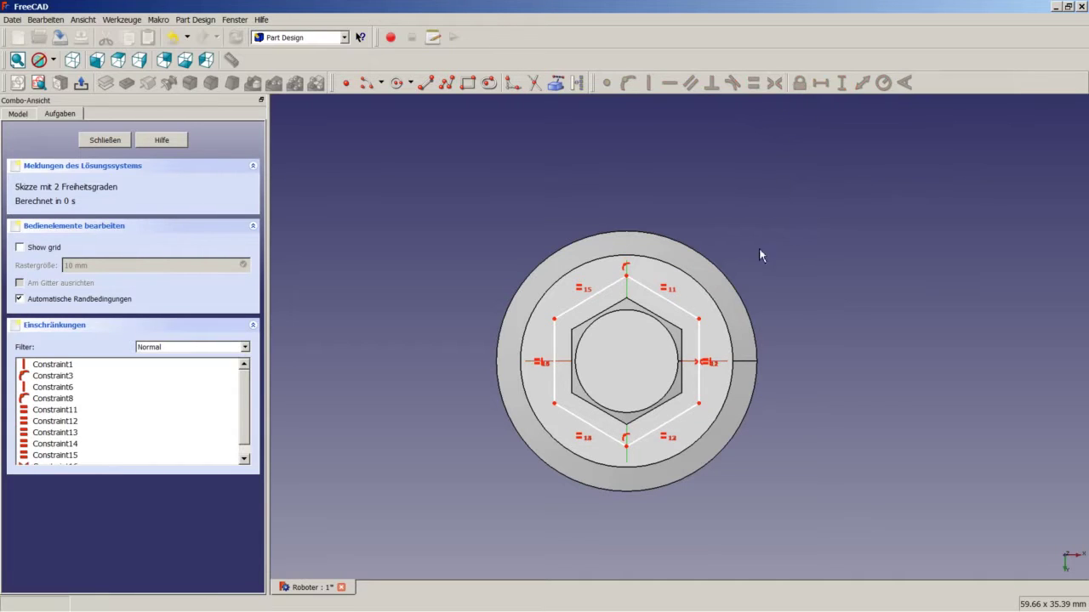
Step: Begin a horizontal distance constraint between the hexagon's upper-right and upper-left corners
click(699, 330)
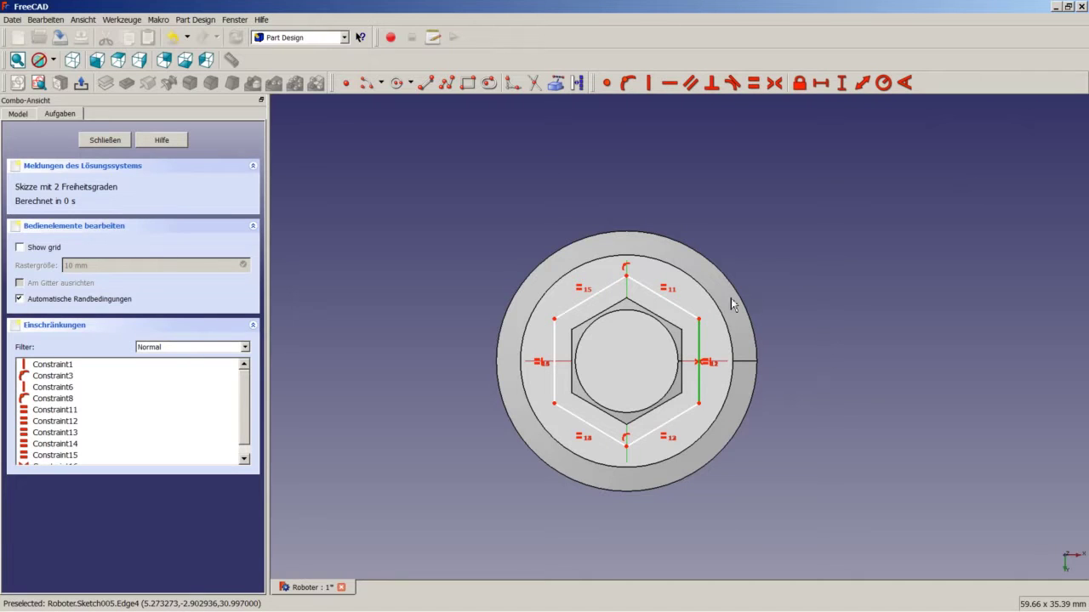
click(754, 296)
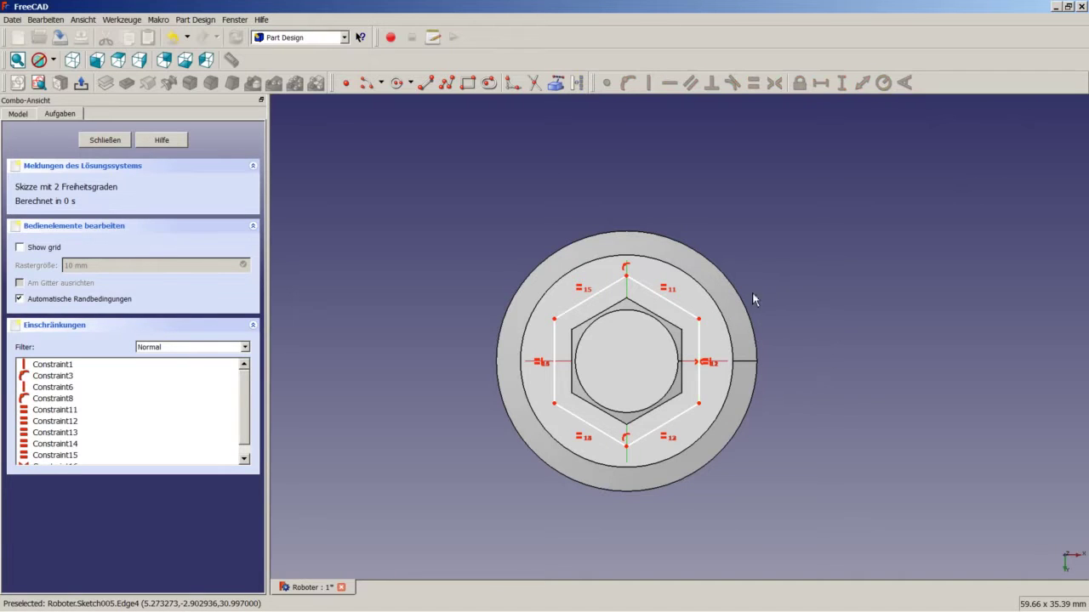
click(700, 319)
click(567, 312)
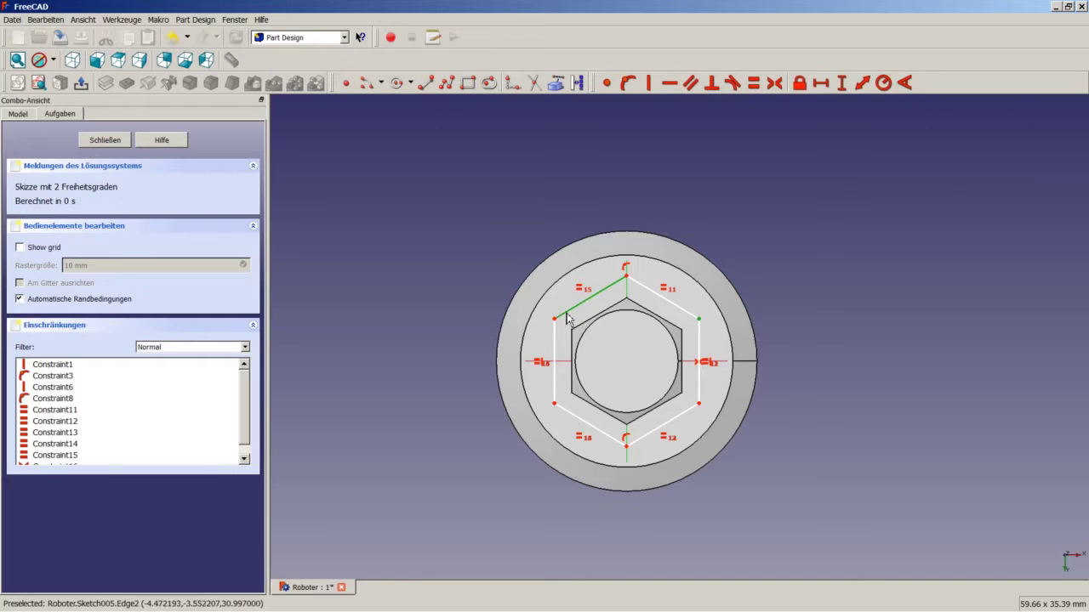
click(567, 316)
click(554, 322)
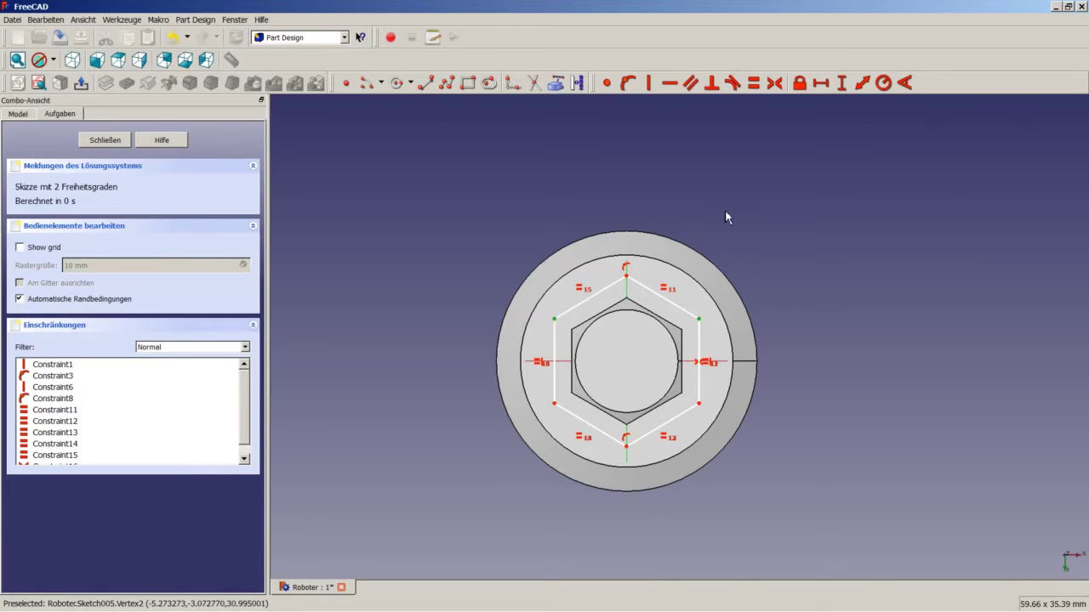
click(820, 82)
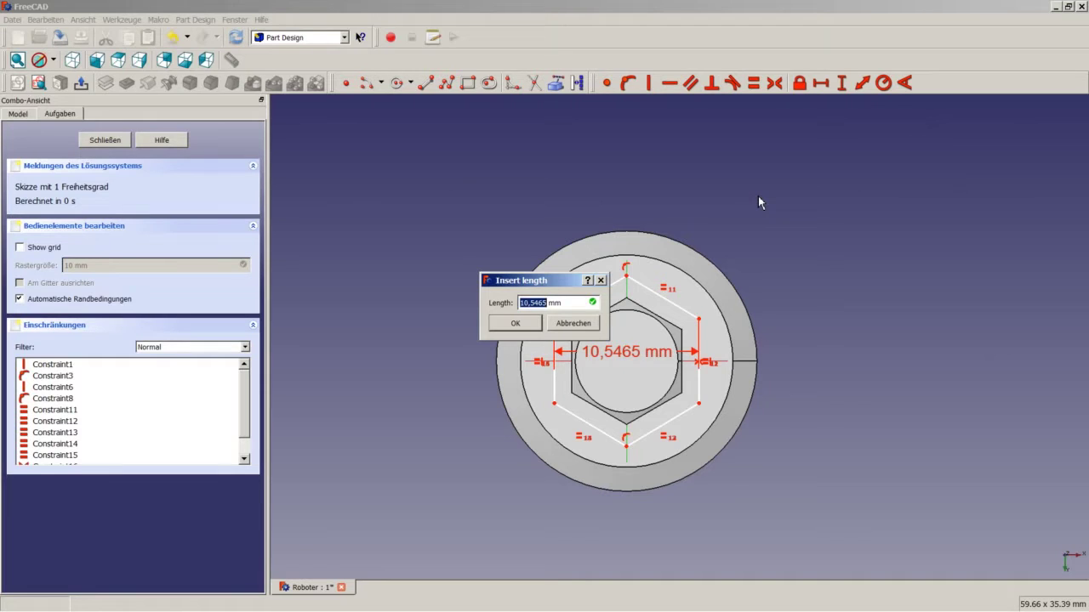
Step: Set the hexagon's width to 16 mm and the angle between its upper-right and right edges to 120°
text(16)
key(Return)
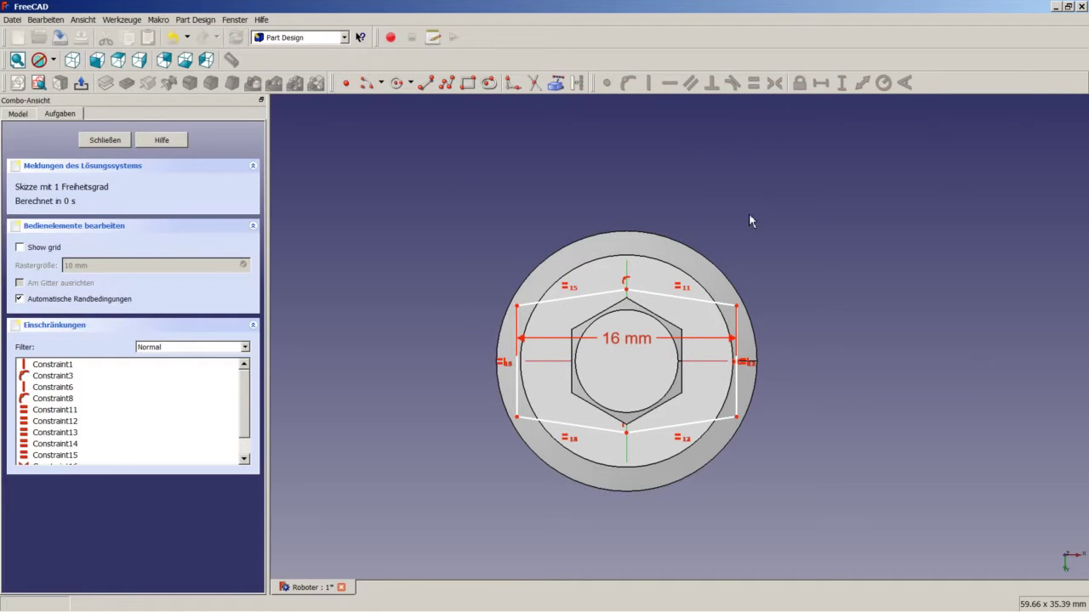
drag(650, 338, 654, 231)
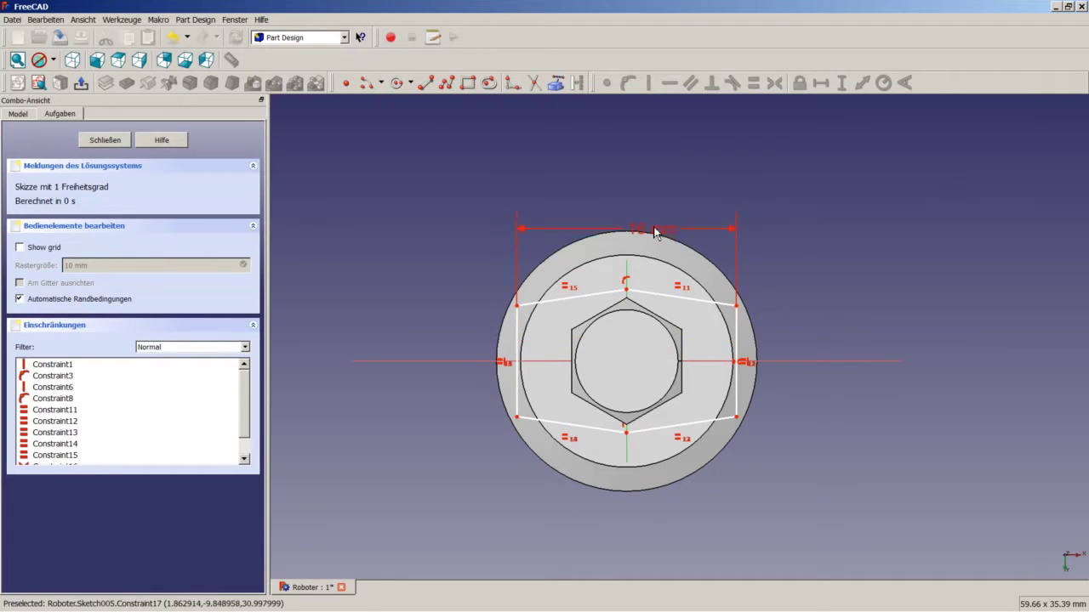
click(723, 304)
click(737, 322)
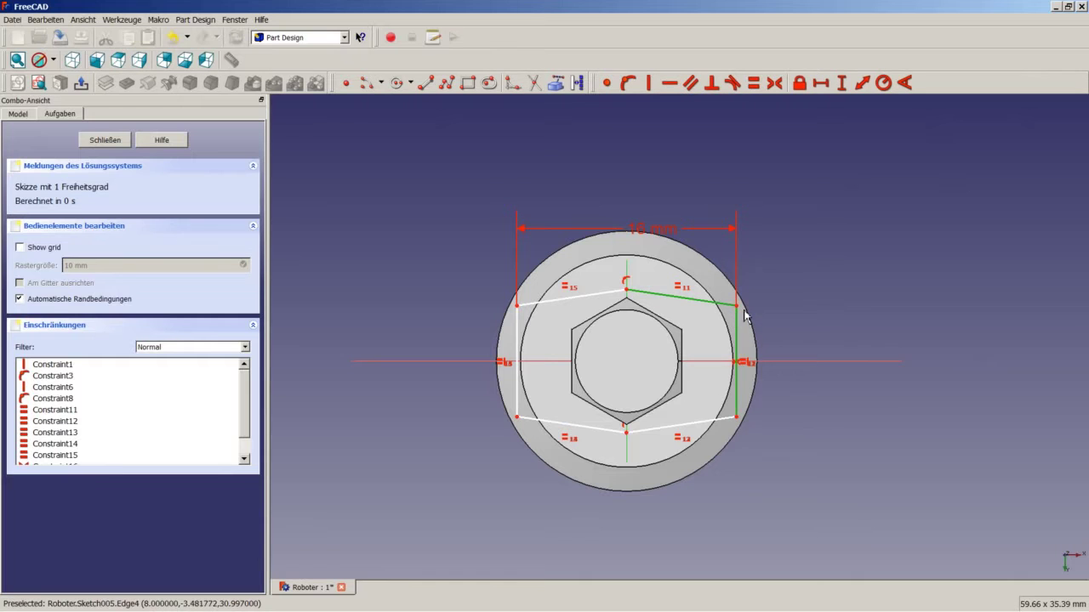
click(904, 82)
text(120)
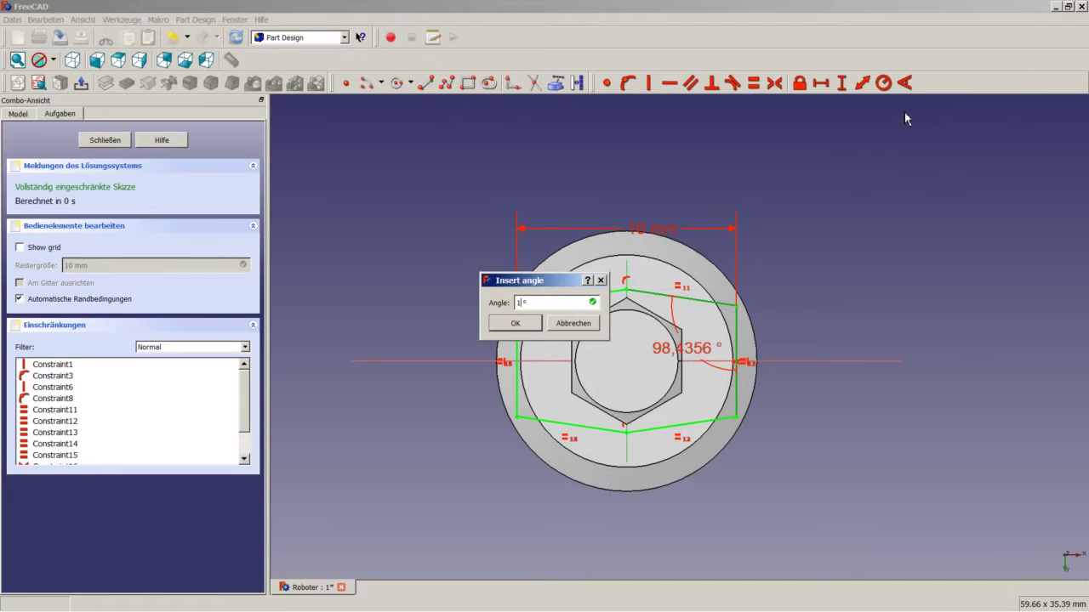
key(Return)
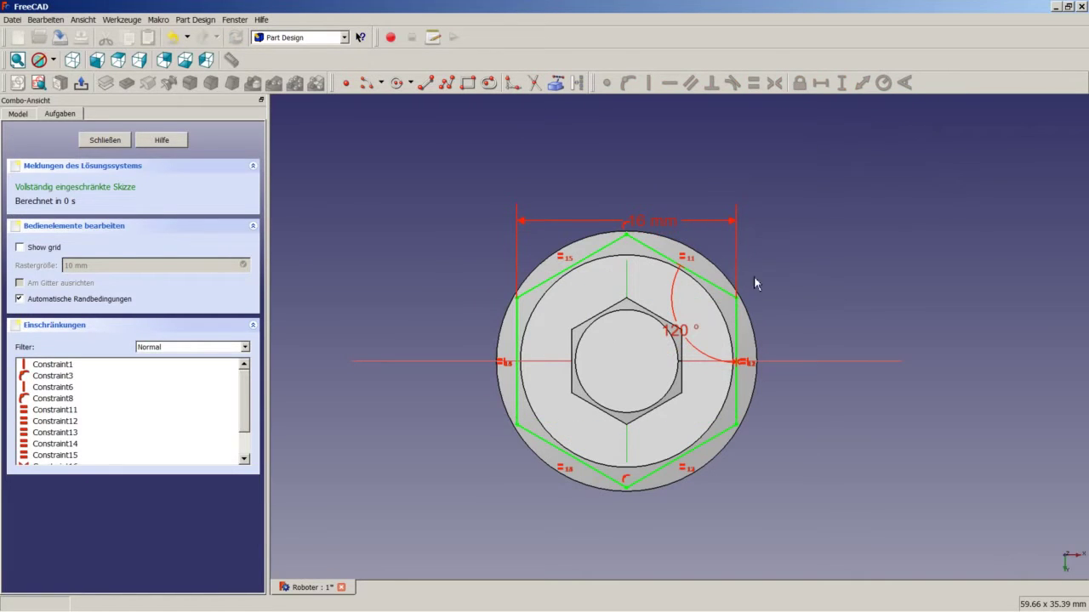
drag(673, 333, 699, 328)
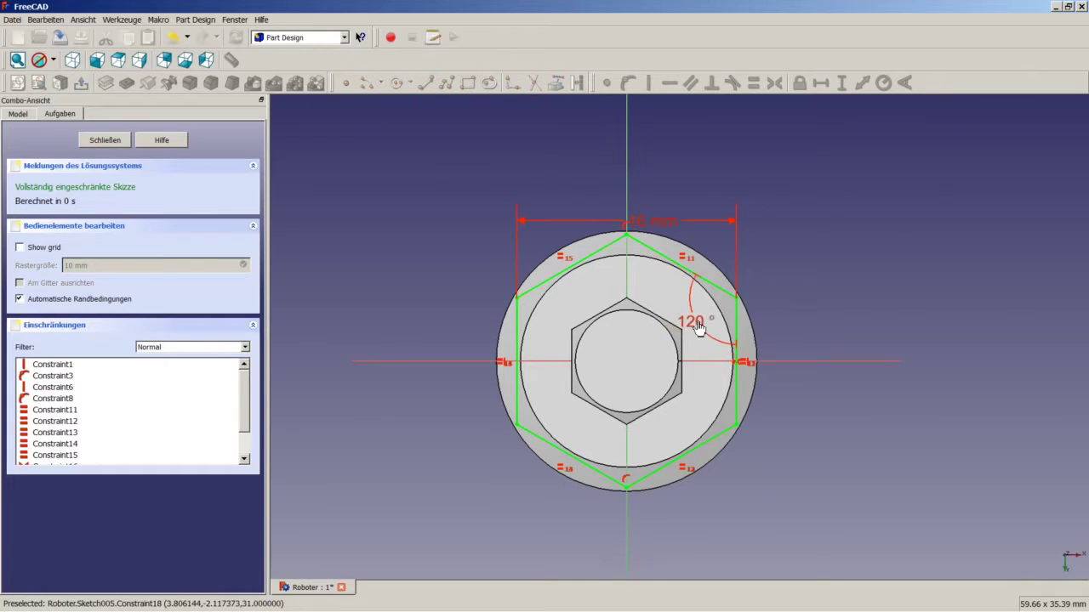
Step: Draw a 9,5 mm radius circle at the origin around the hexagon and close the sketch
click(396, 83)
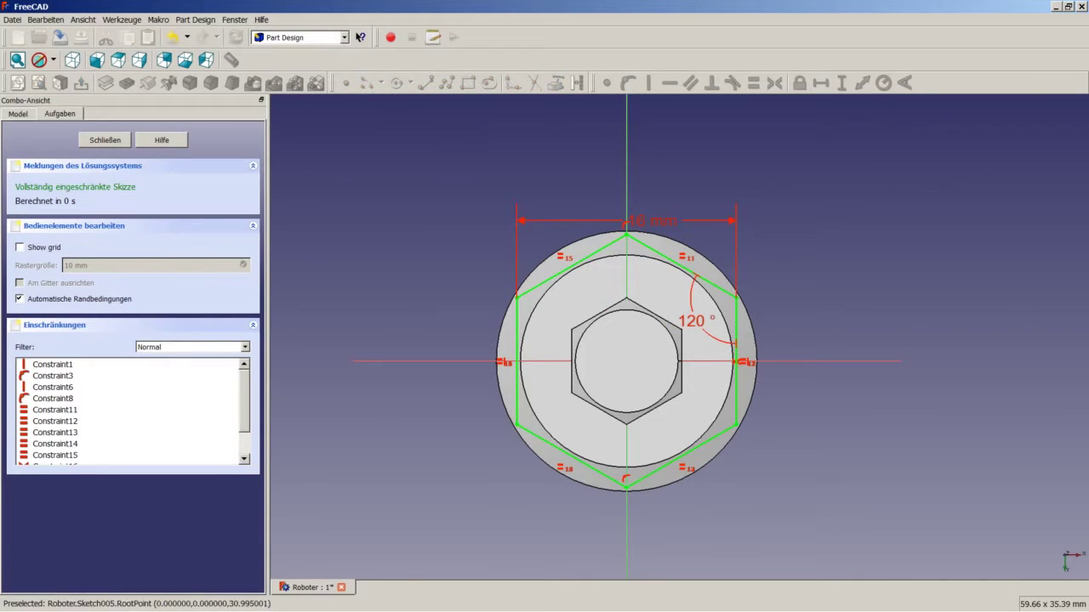
click(627, 361)
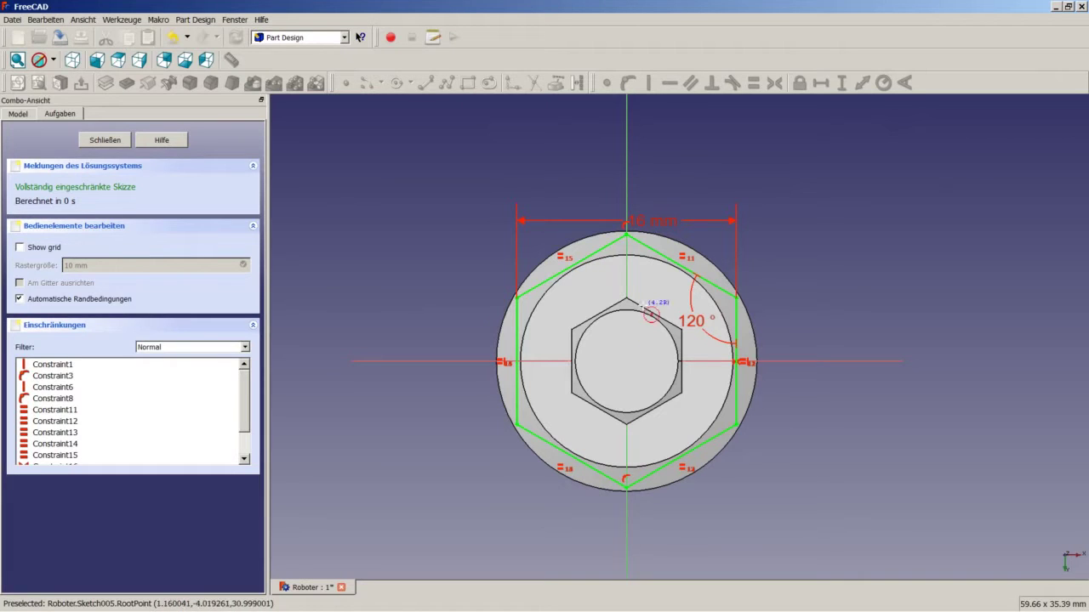
click(715, 254)
click(717, 247)
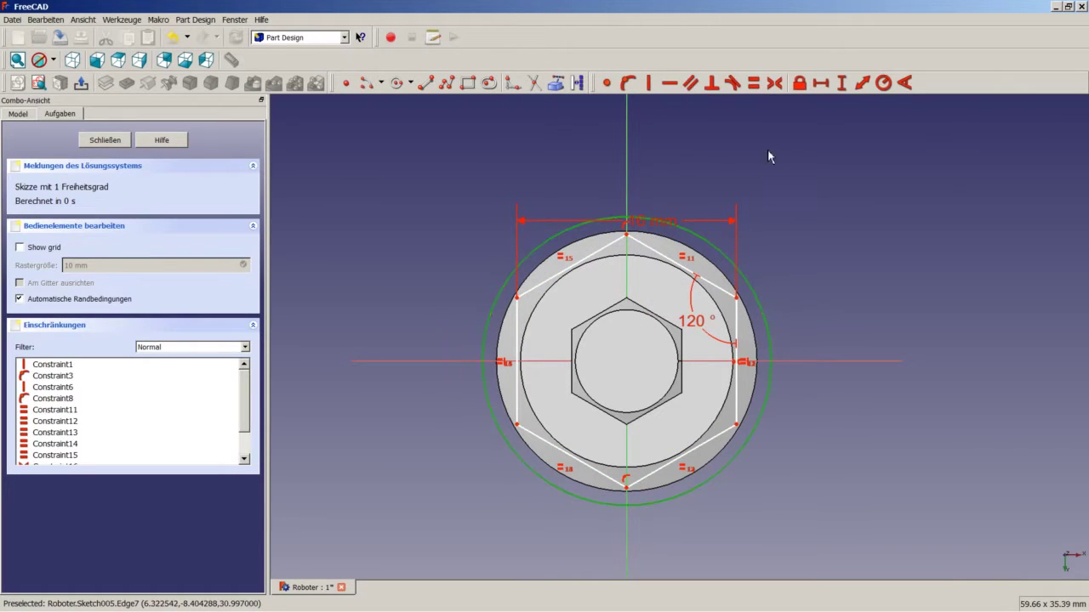
click(882, 82)
text(9,5)
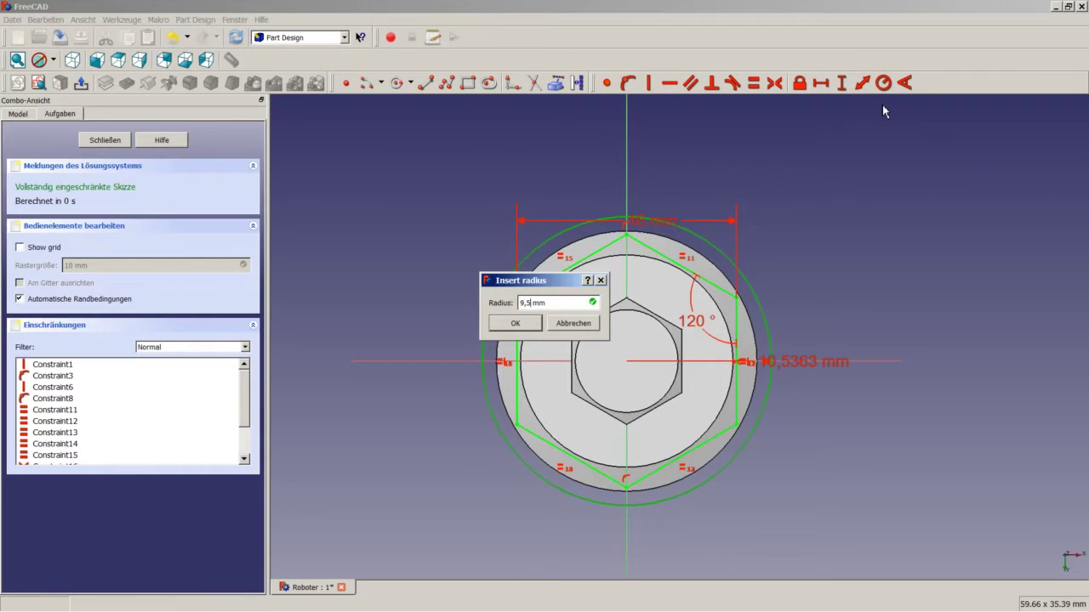
key(Return)
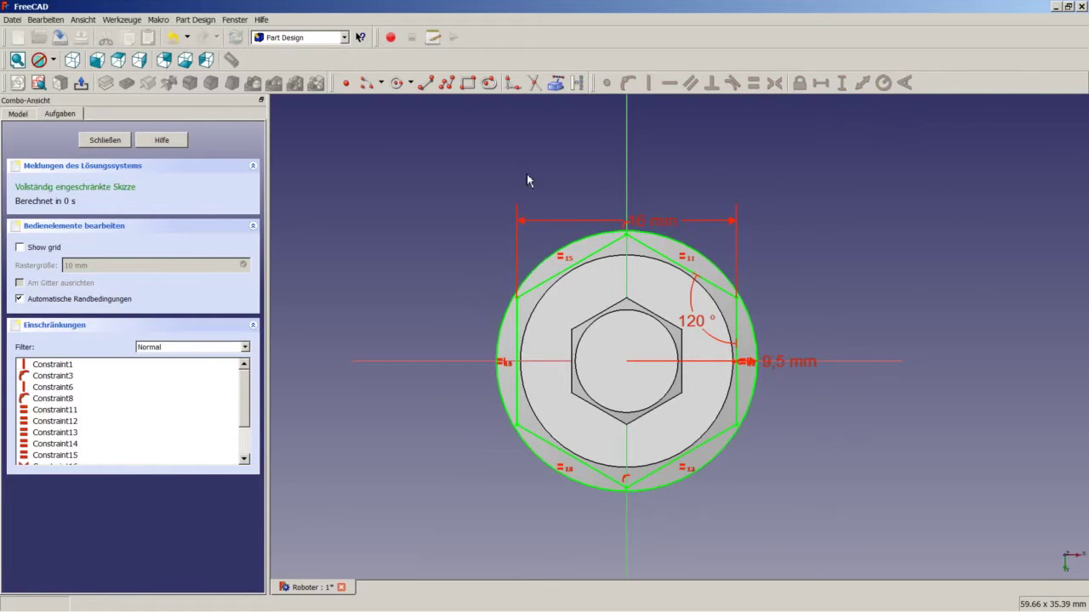
click(89, 142)
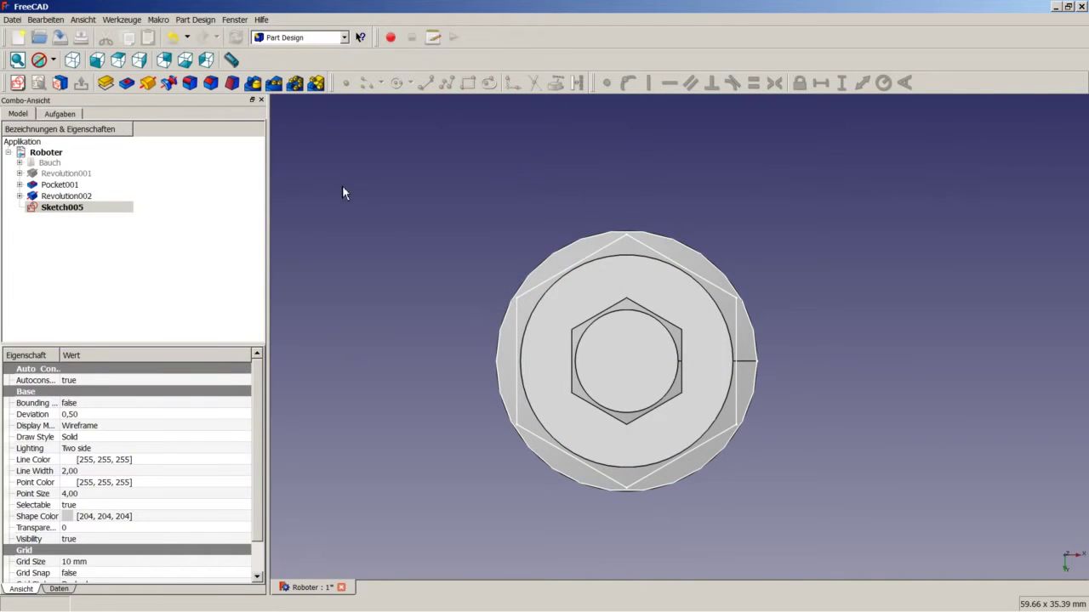
Step: Pocket Sketch005 with type Durch alles to create Pocket002 through the whole part
click(127, 82)
click(181, 195)
click(182, 213)
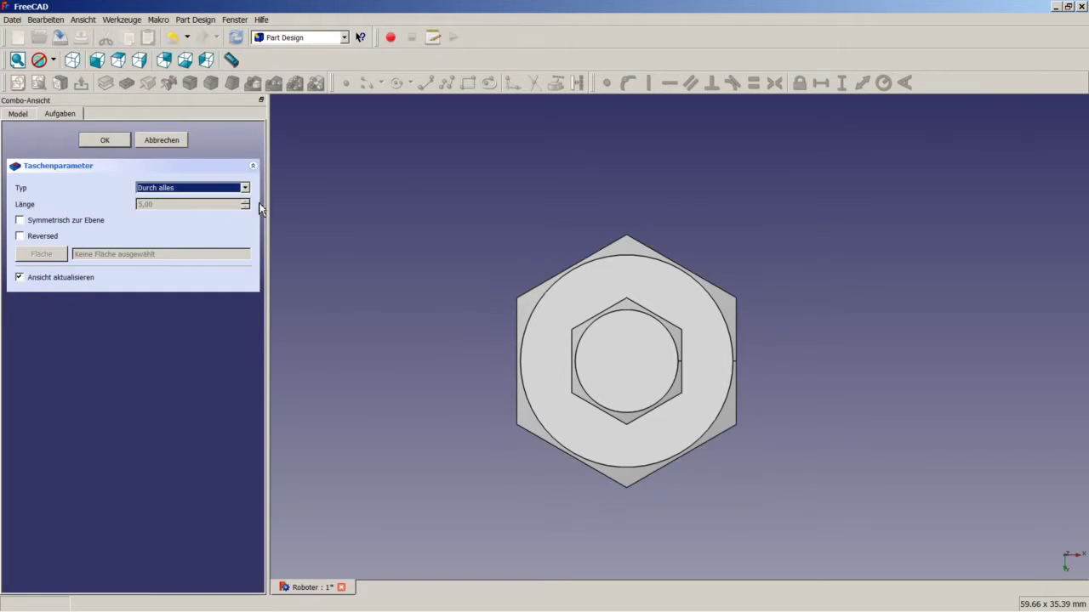
middle_drag(571, 265, 632, 345)
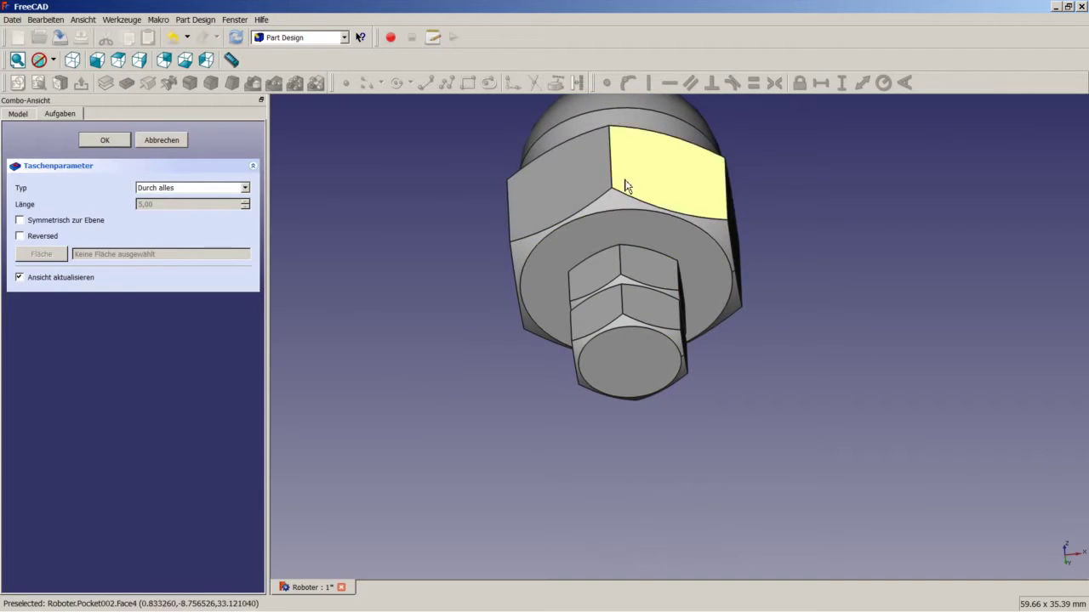
click(112, 140)
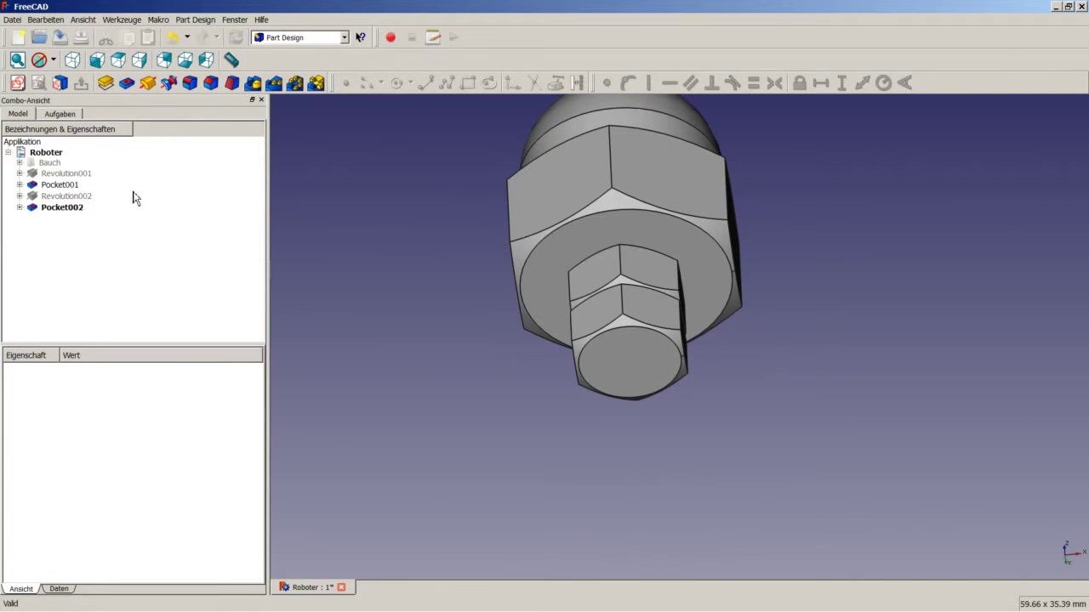
Step: Make the Pocket nut feature inside Bauch visible again
click(19, 163)
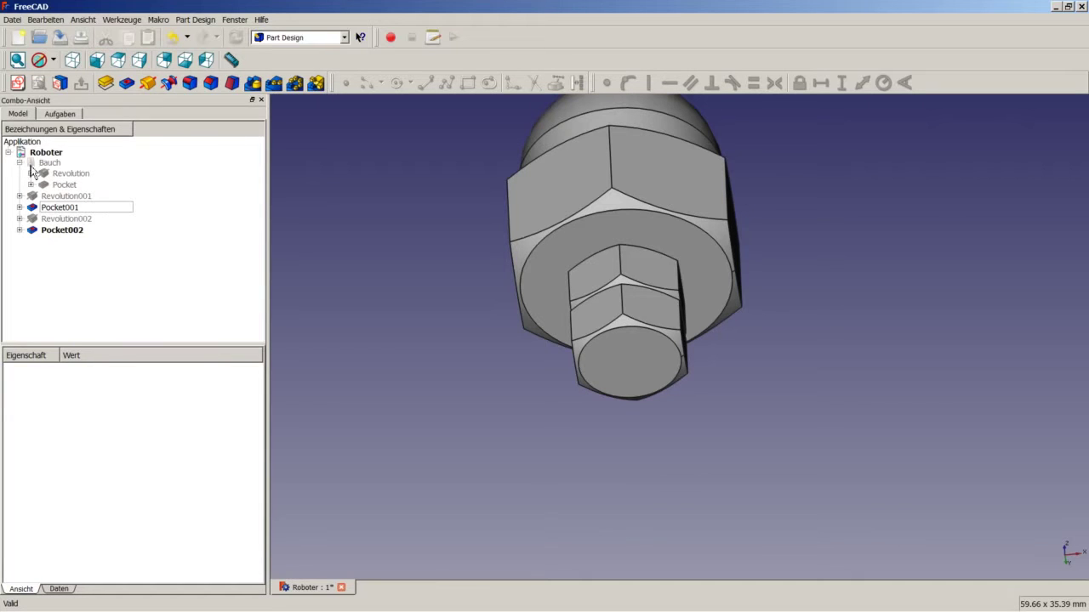
right_click(71, 189)
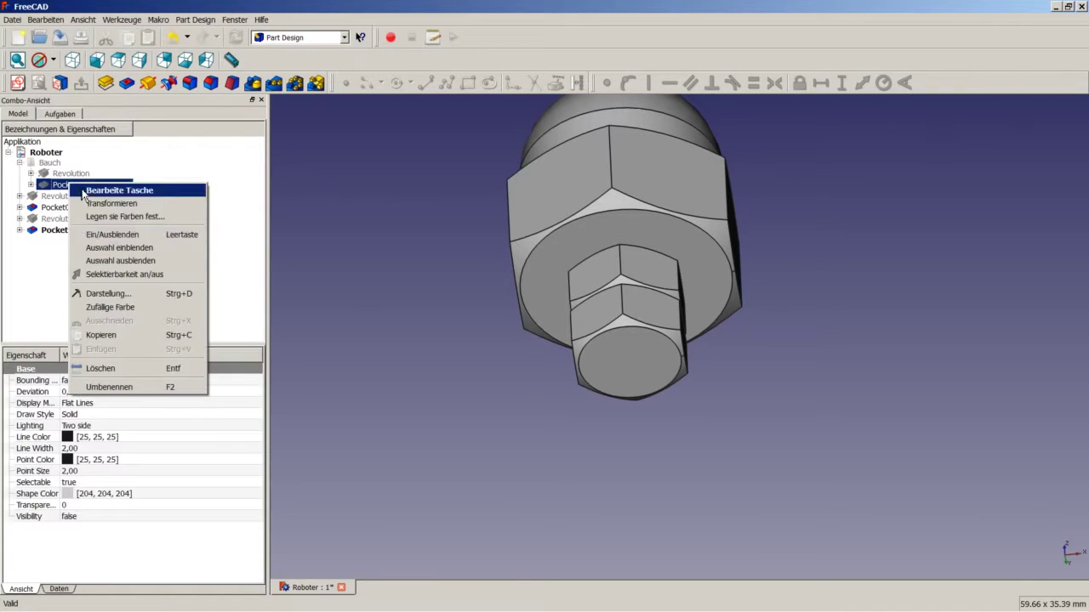
click(153, 235)
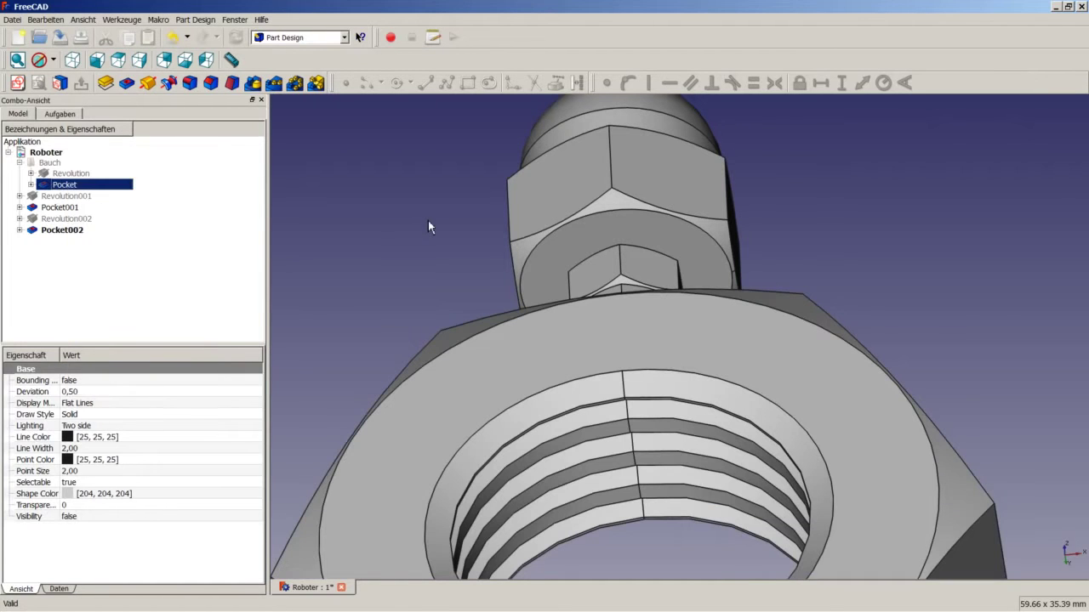
click(392, 219)
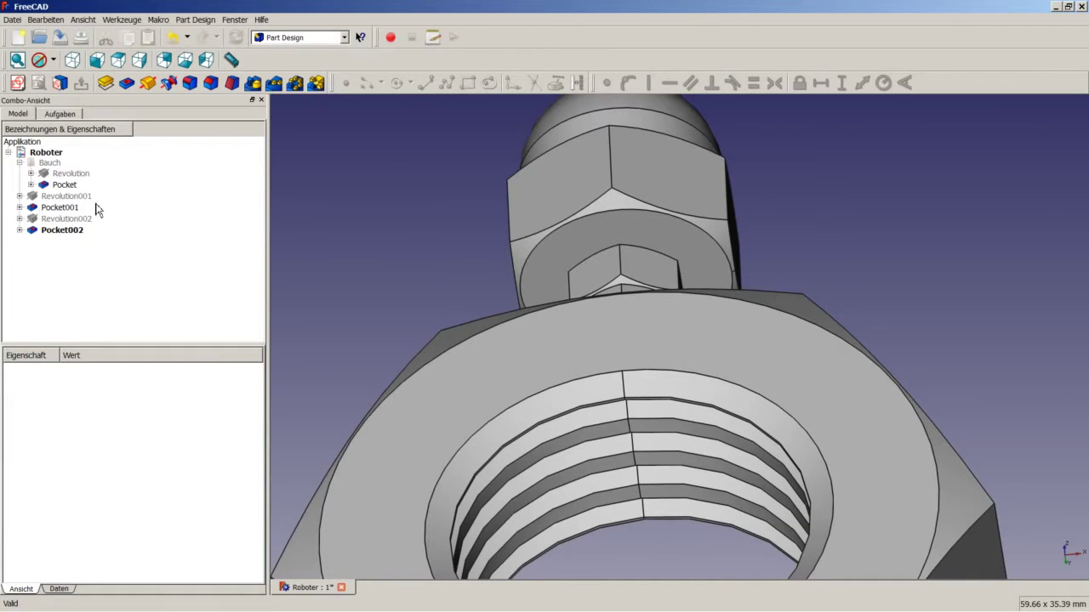
click(20, 161)
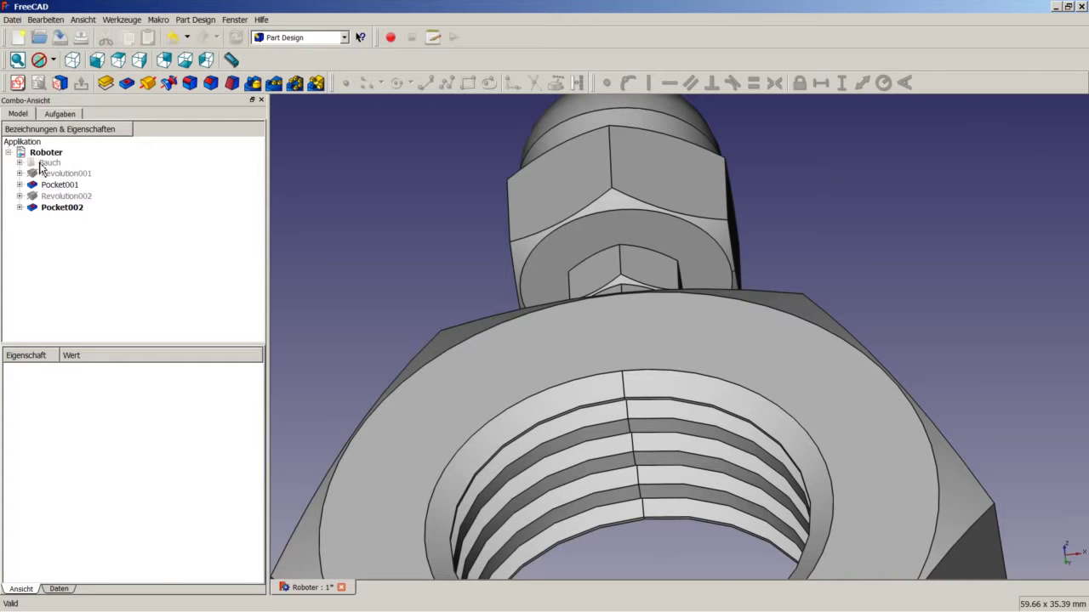
Step: Toggle the Bauch body's visibility and hide its Revolution base feature
right_click(40, 164)
click(66, 188)
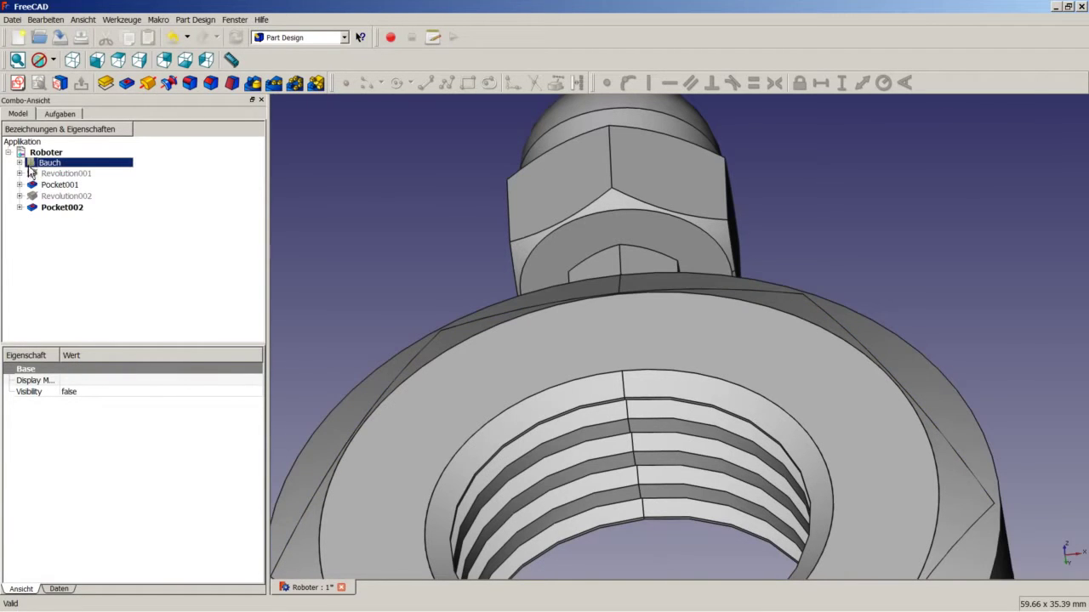
click(19, 162)
right_click(53, 173)
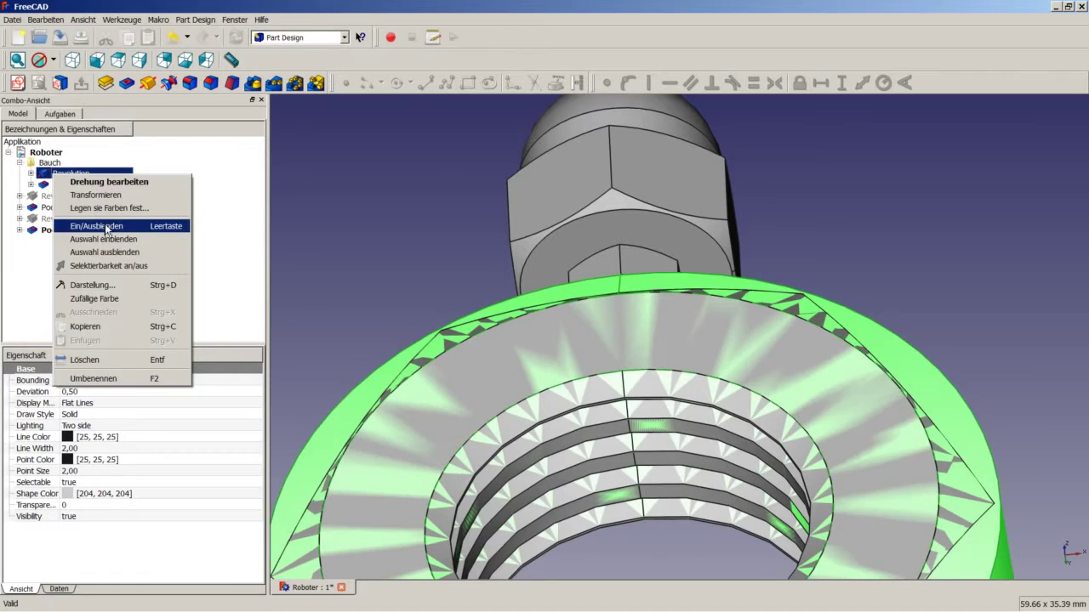
click(106, 227)
click(361, 180)
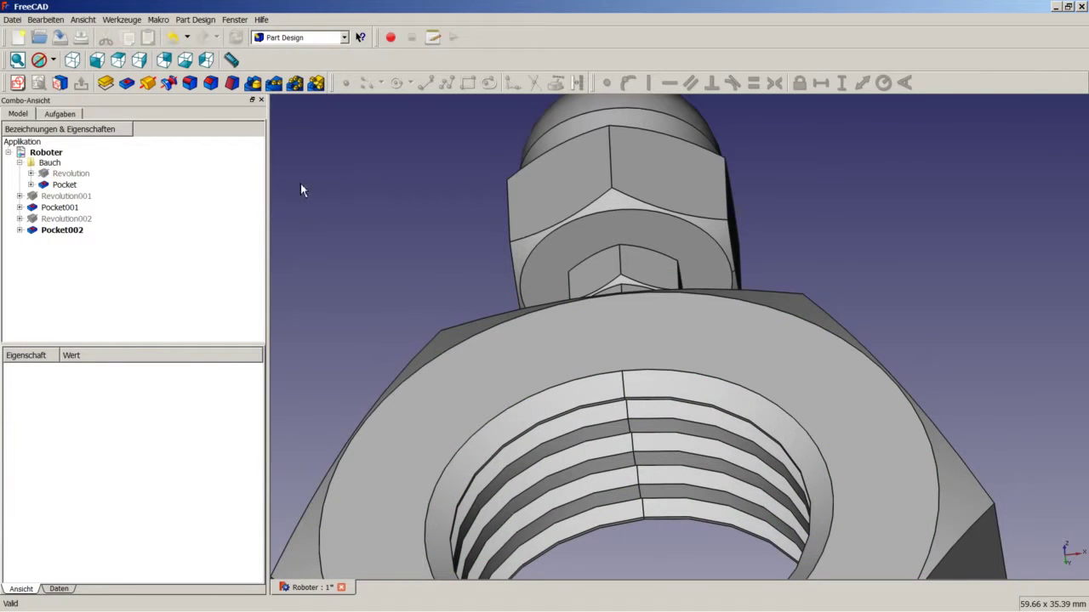
click(20, 162)
Step: Create a new group, Gruppe001, in the Roboter document and fit the model in view
right_click(43, 154)
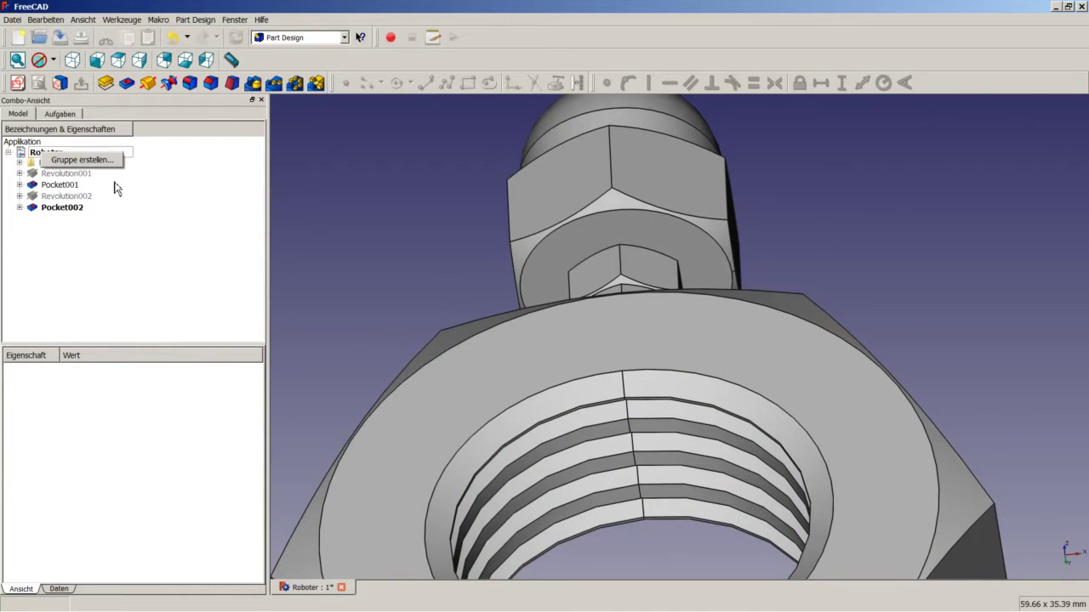
click(80, 160)
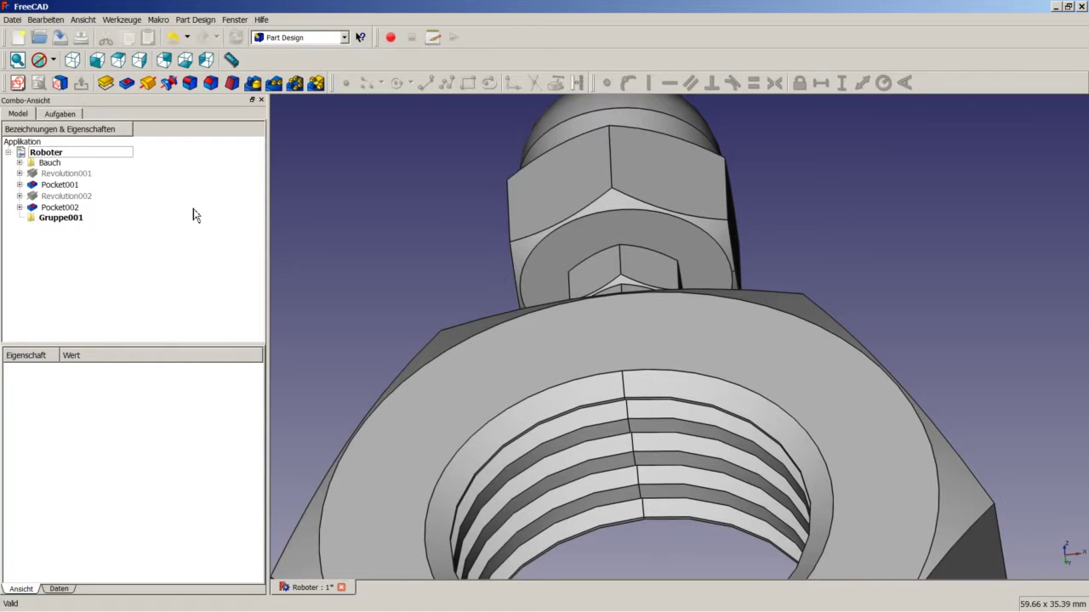
key(Left)
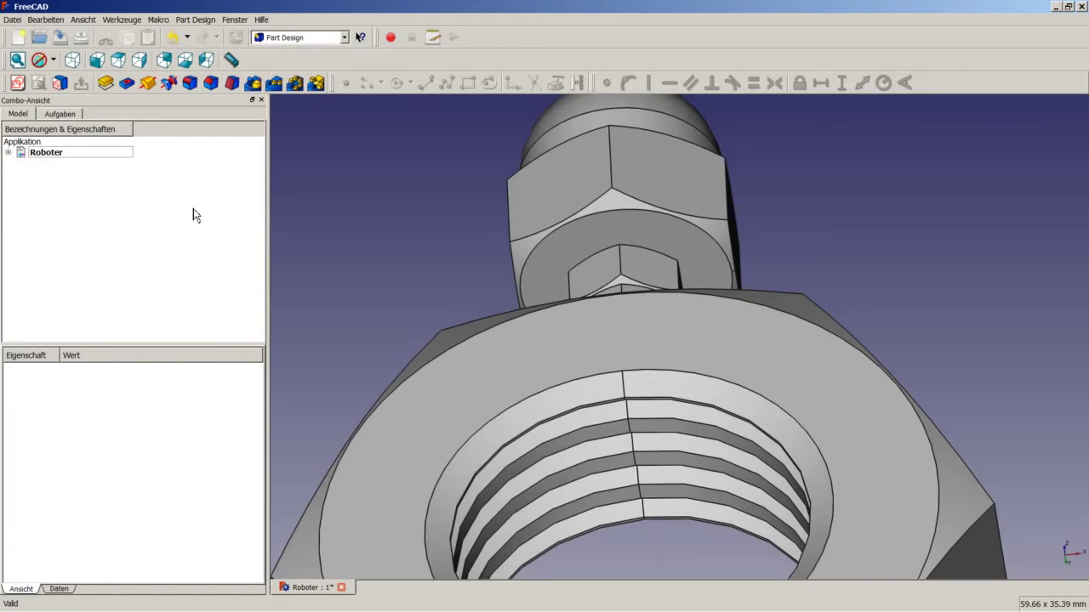
key(v)
key(f)
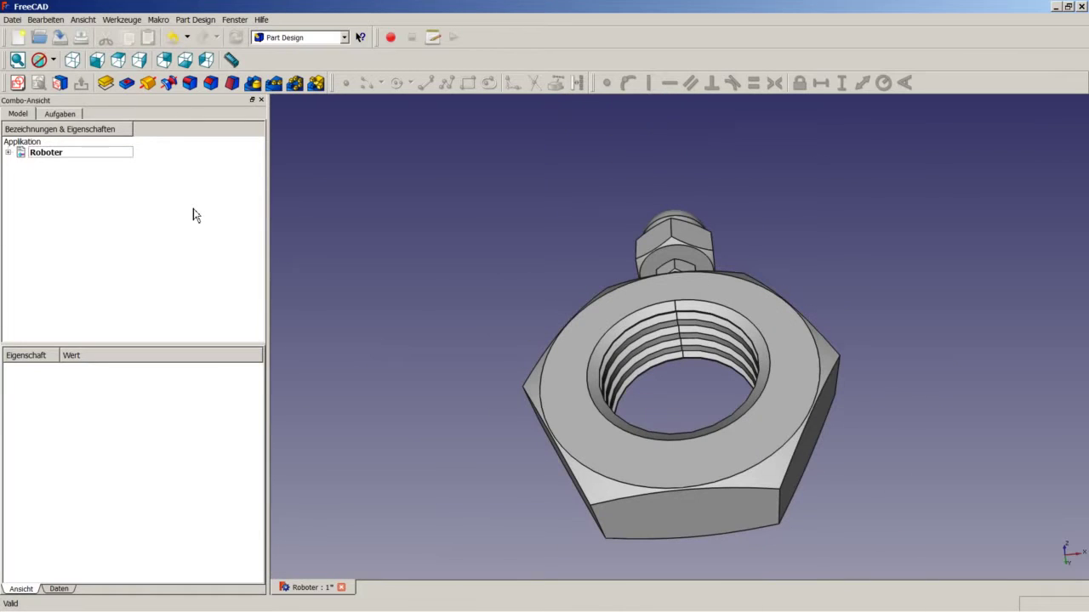
Step: Rename Gruppe001 to Hals_Kopf_Augen
click(9, 152)
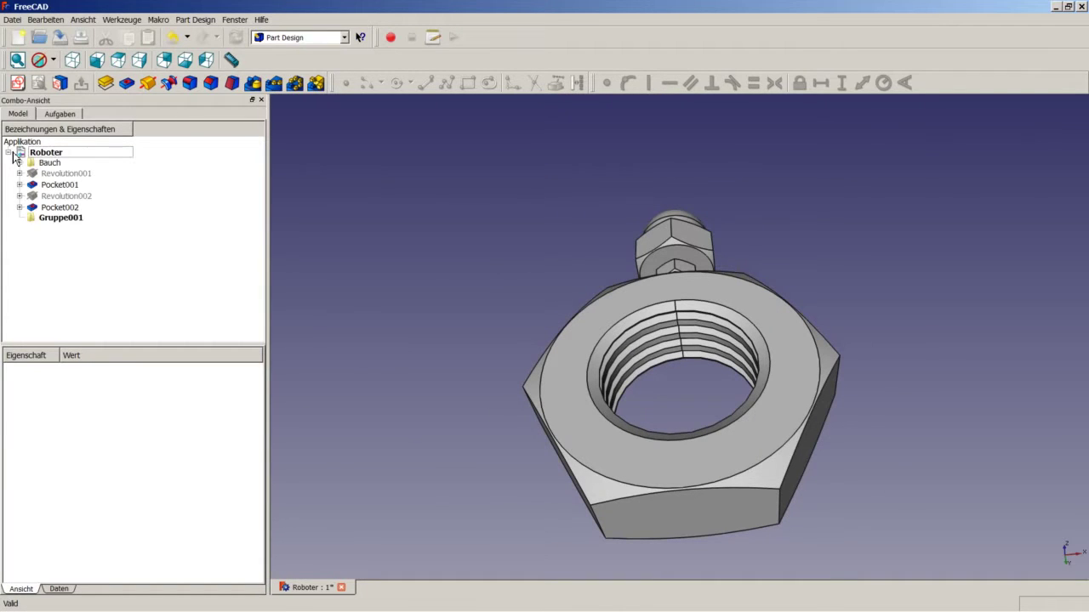
click(73, 219)
right_click(70, 218)
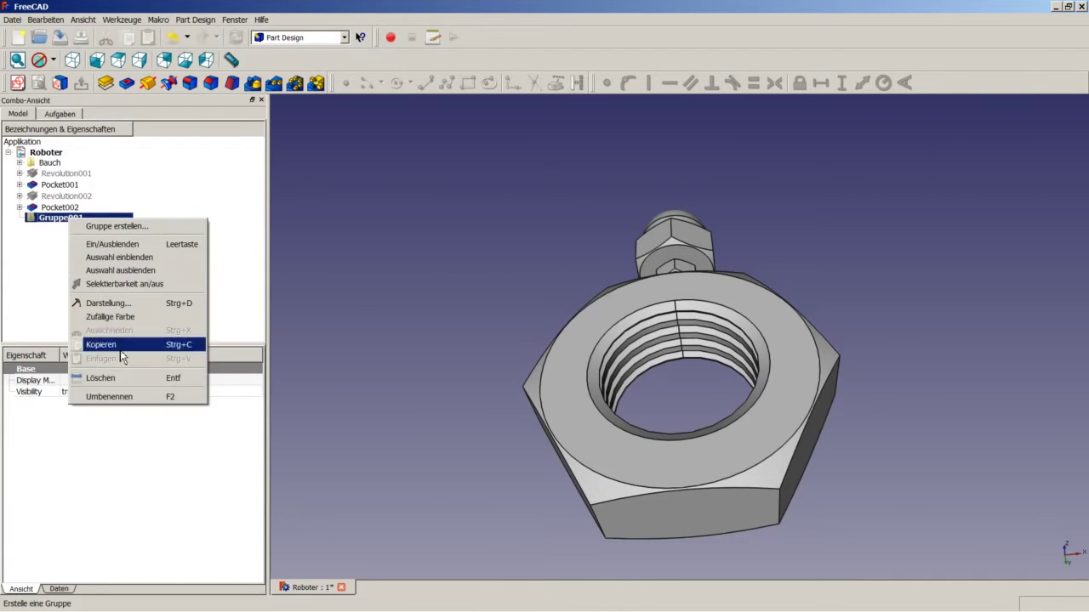
click(108, 396)
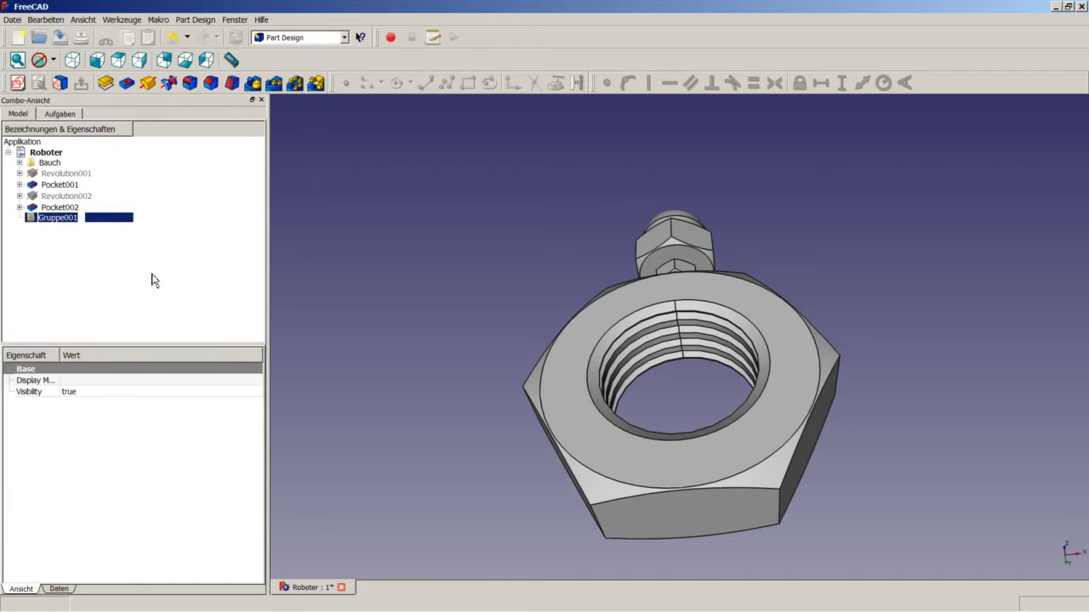
text(Hals_Kopf_Augen)
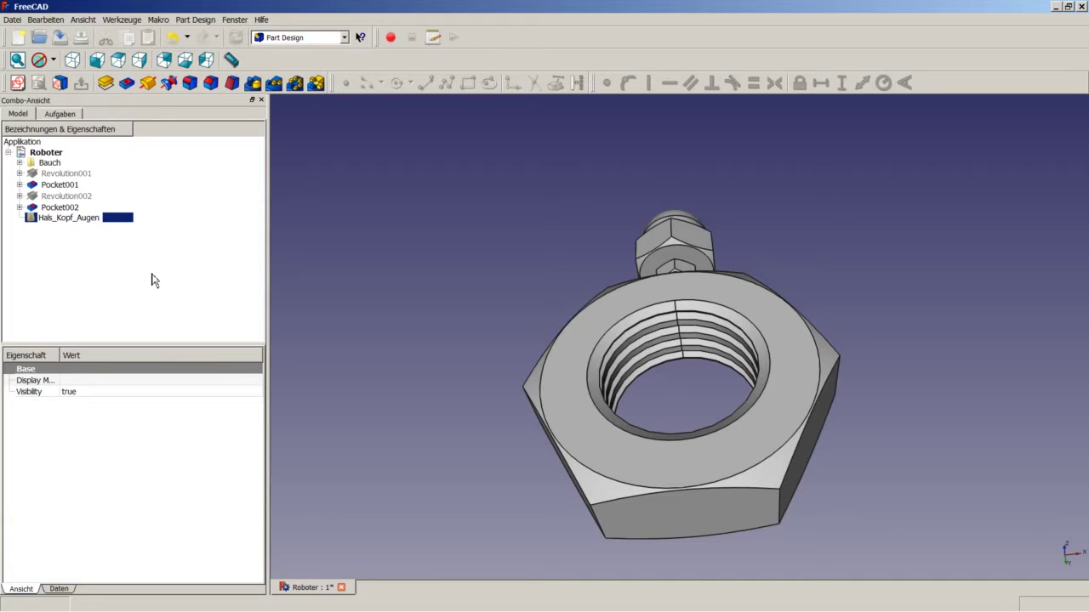
key(Return)
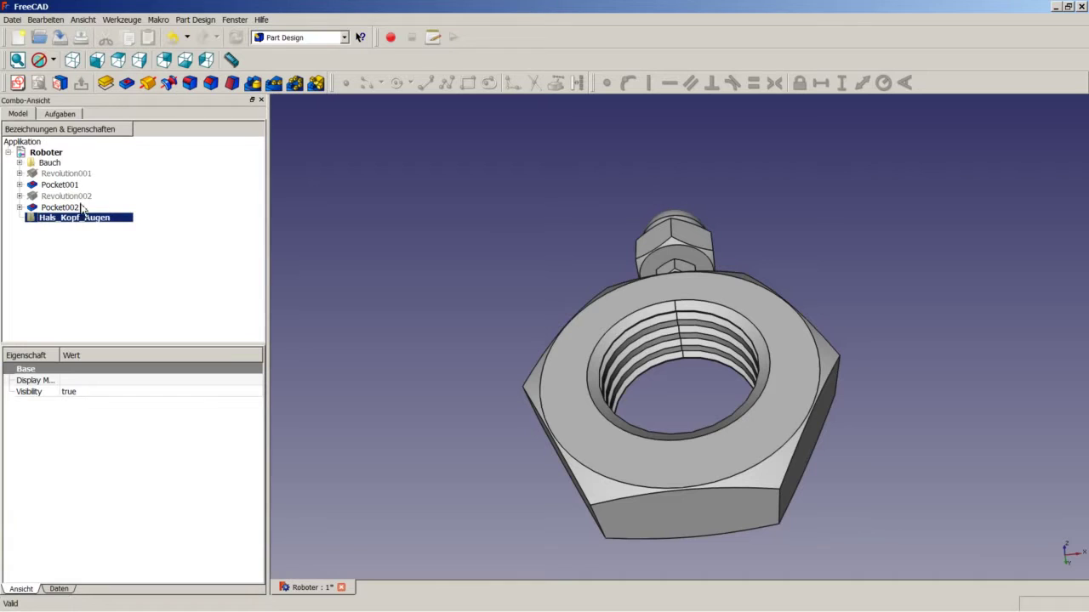
click(70, 174)
Step: Drag Revolution001 through Pocket002 into Hals_Kopf_Augen and refit the angled view
shift+click(73, 208)
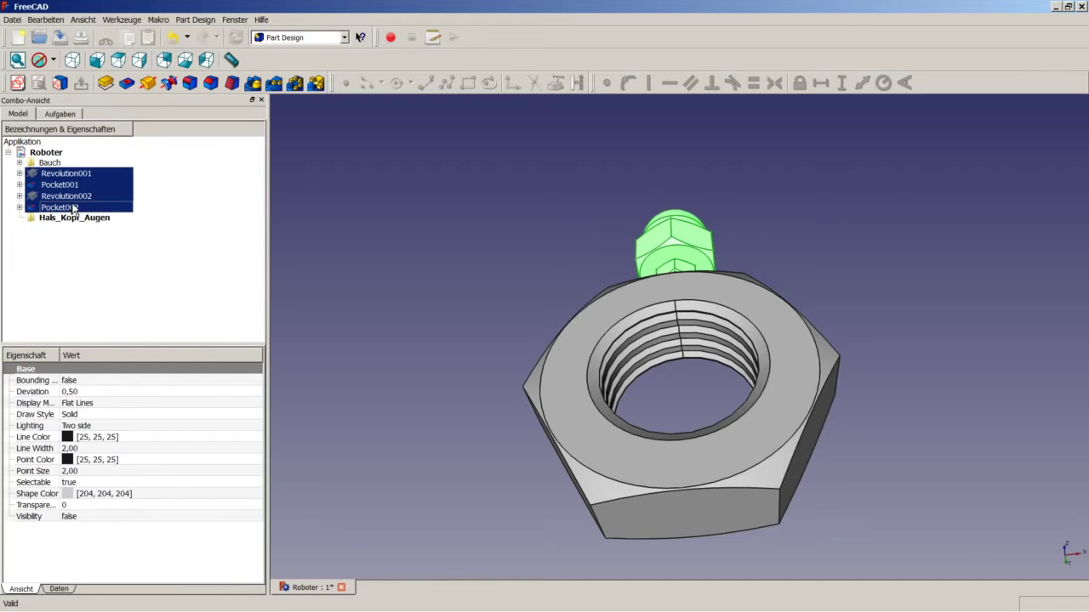
drag(73, 176, 123, 223)
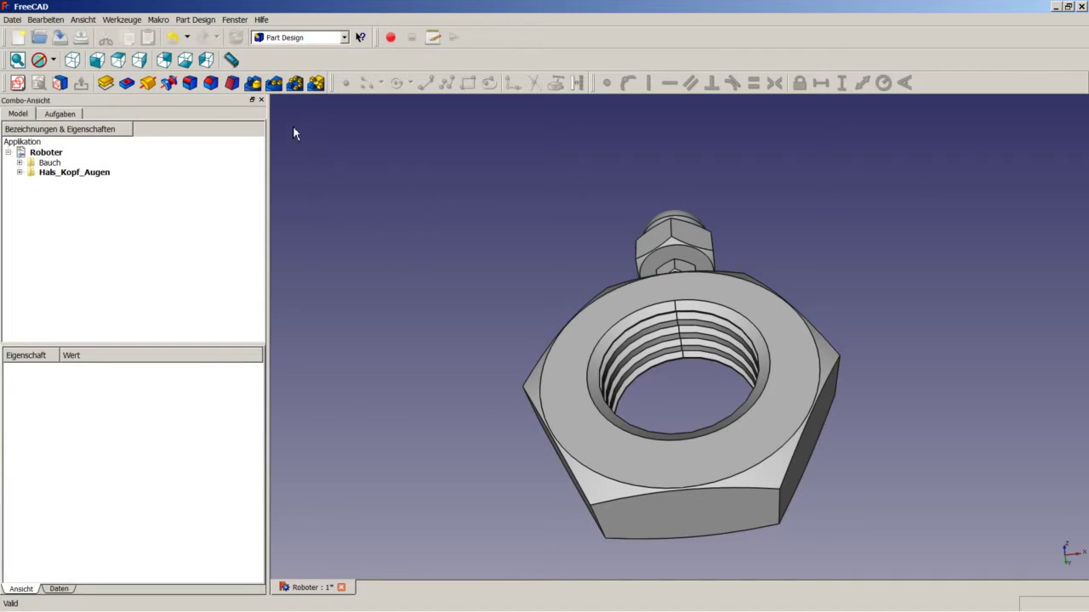
right_drag(477, 281, 418, 205)
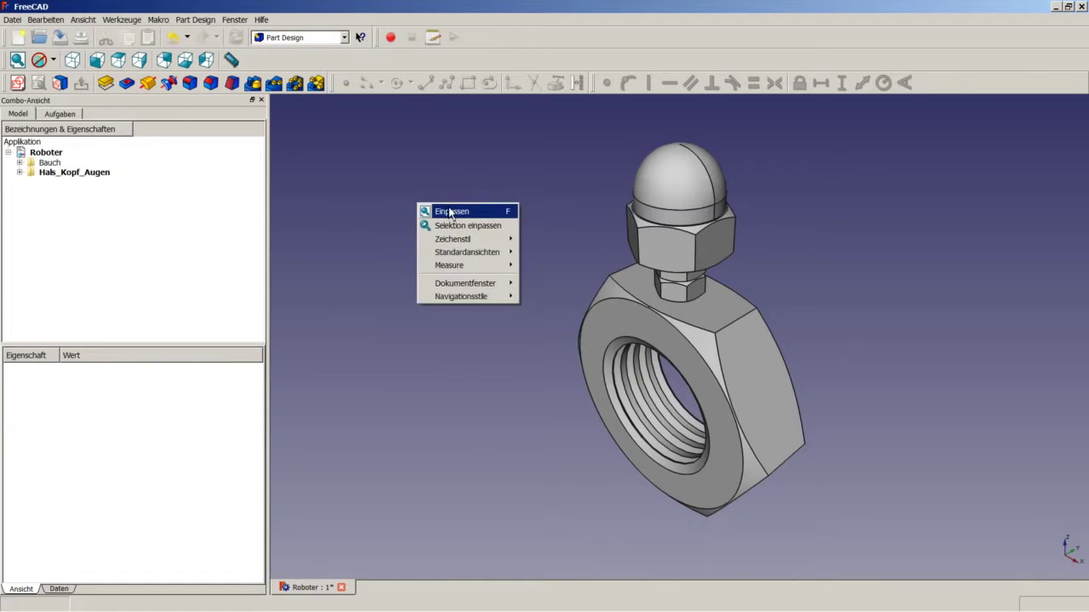
key(Escape)
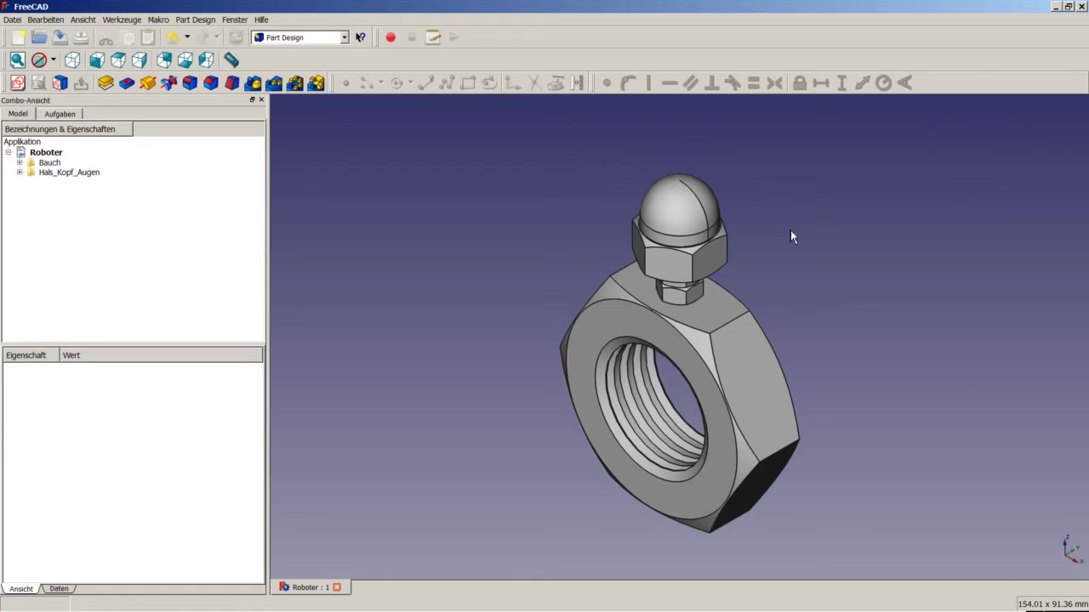
Step: Start a new sketch on the XZ plane
click(17, 83)
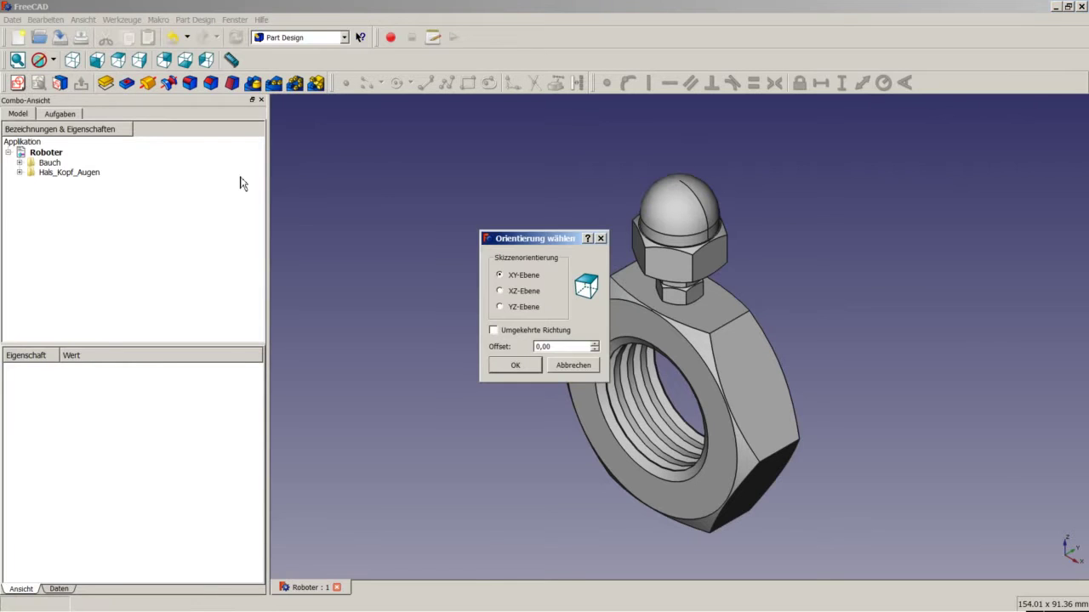
click(519, 290)
click(516, 367)
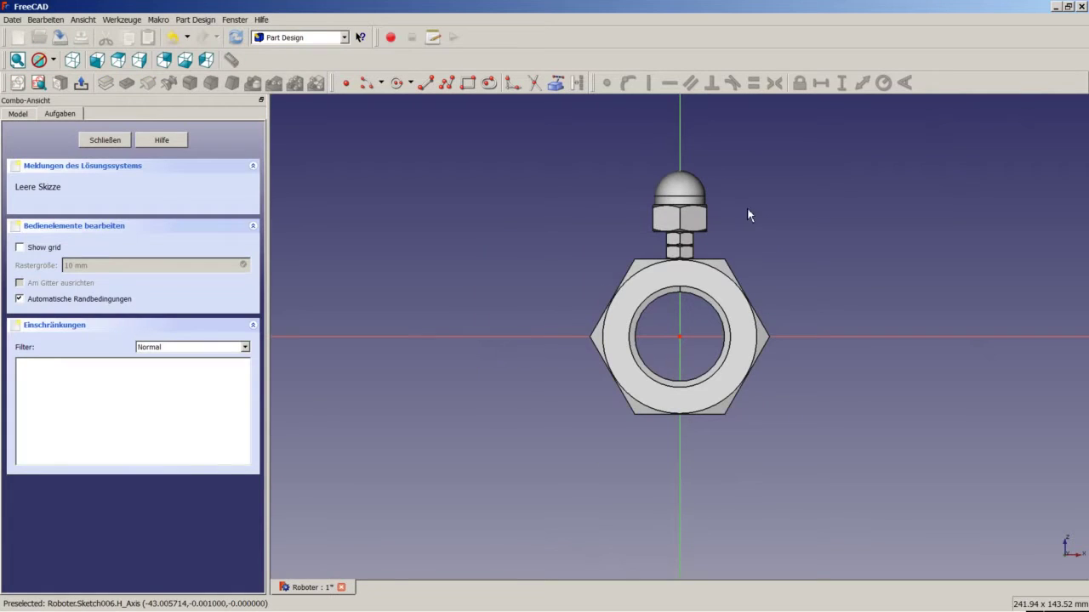
scroll(742, 197, up, 5)
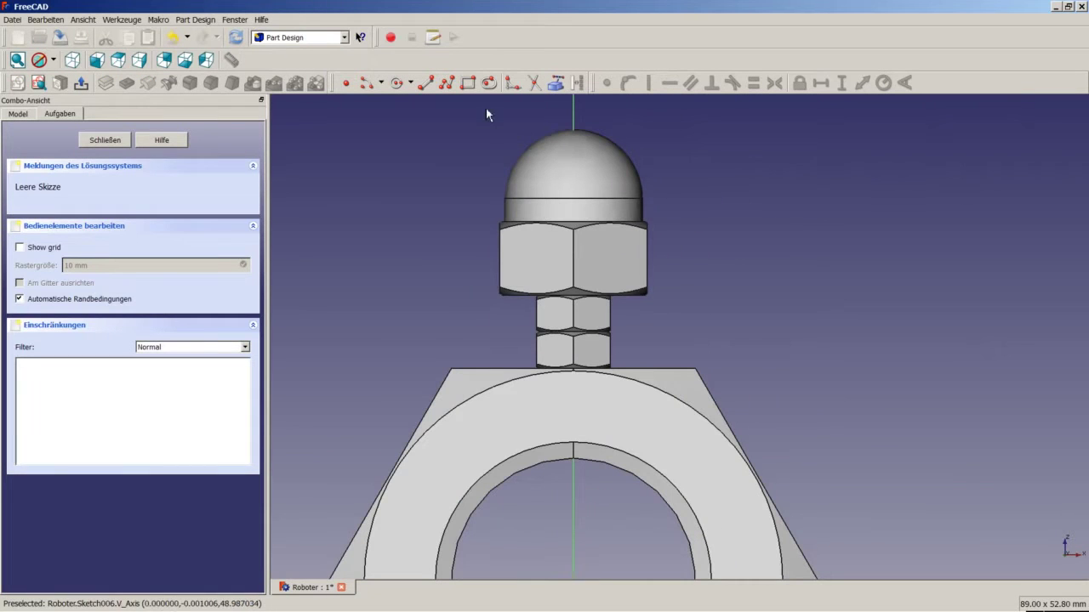
Step: Draw a closed six-point polyline outline to the right of the cap nut
click(446, 83)
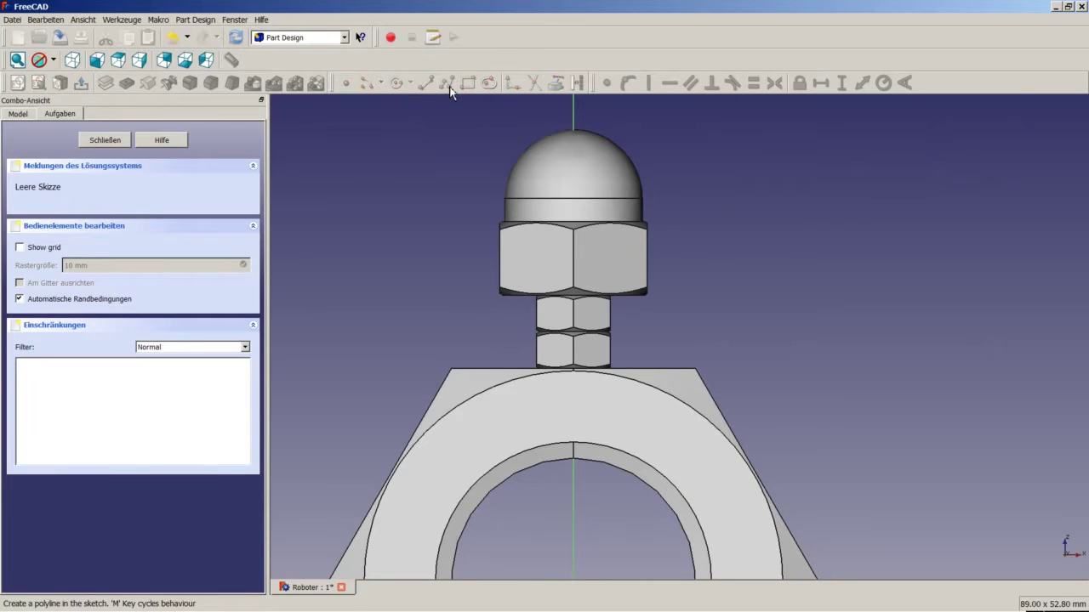
click(668, 248)
click(669, 287)
click(703, 310)
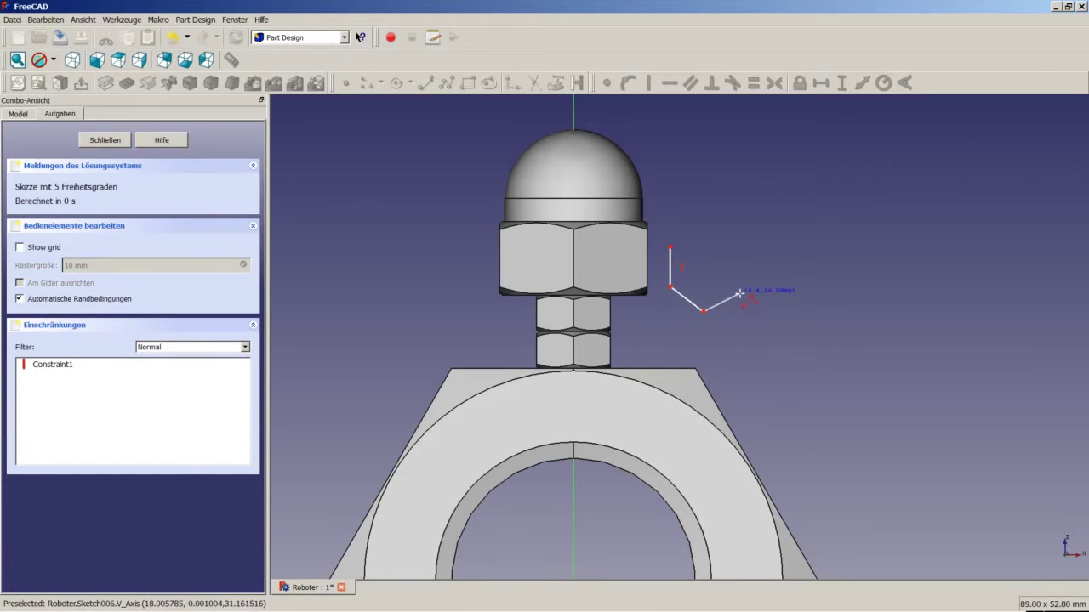
click(736, 292)
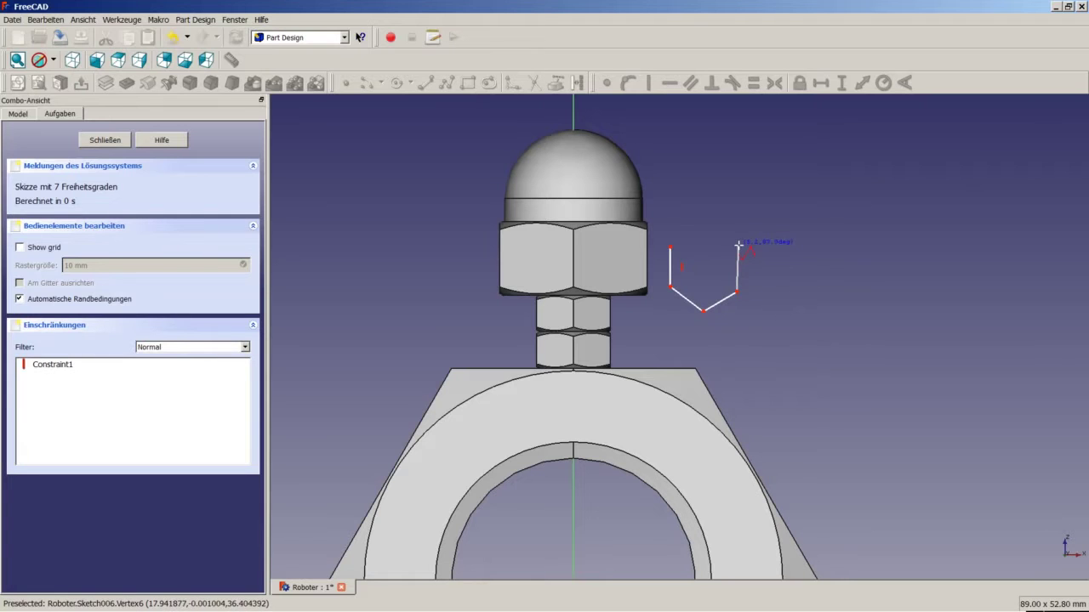
click(737, 251)
click(711, 220)
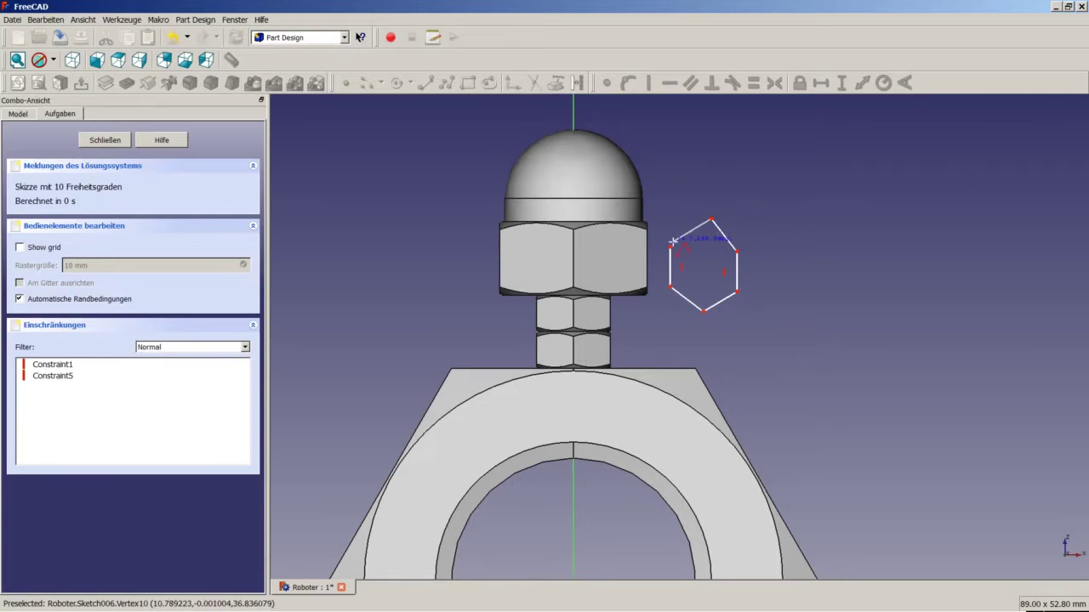
click(671, 245)
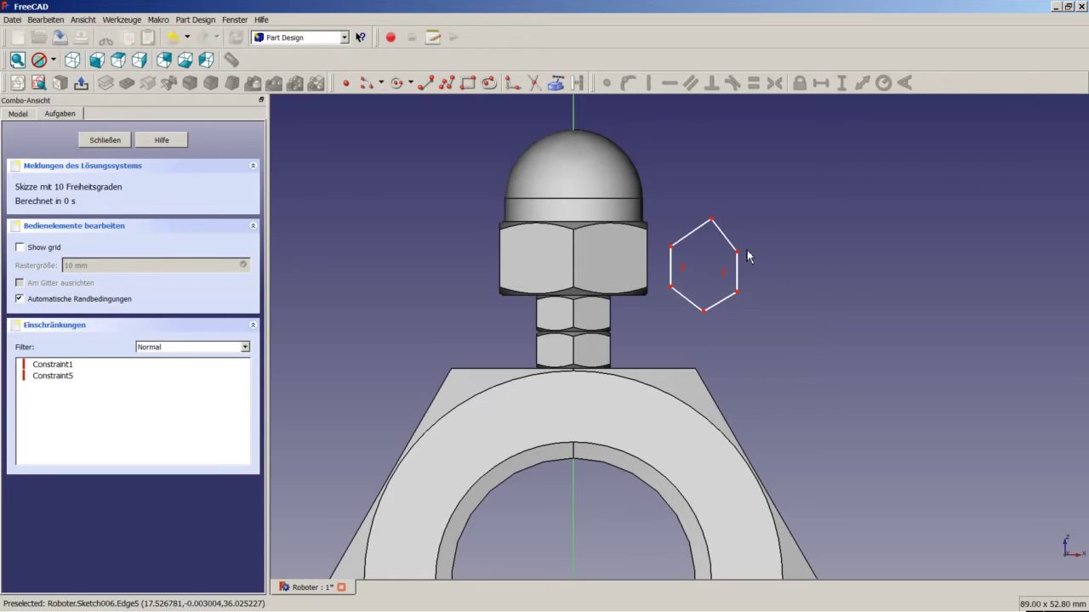
Step: Draw a vertical construction centre line between the hexagon's top and bottom vertices
click(426, 83)
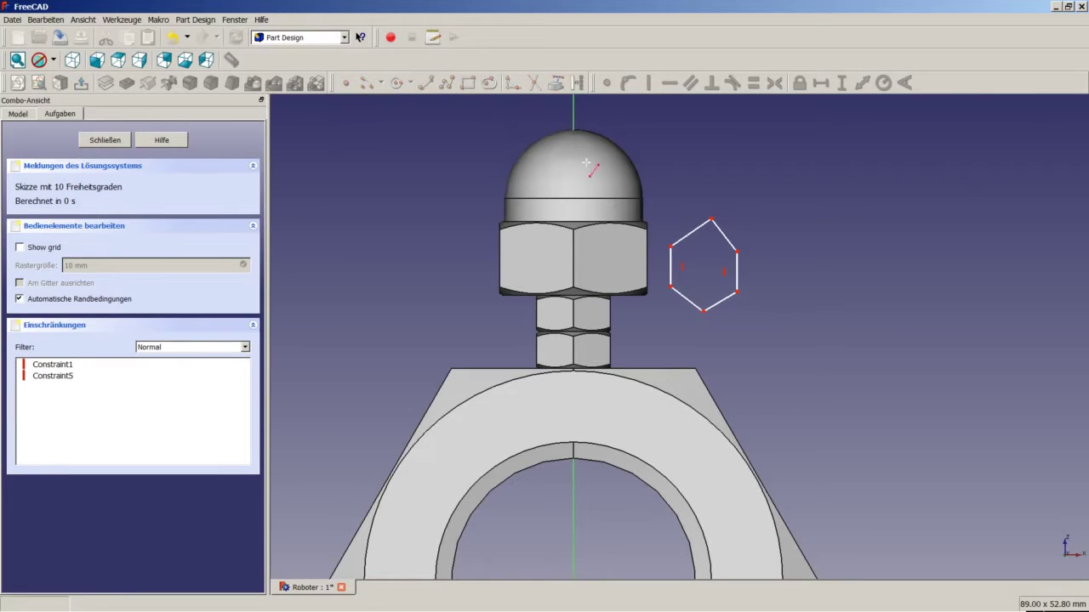
click(711, 219)
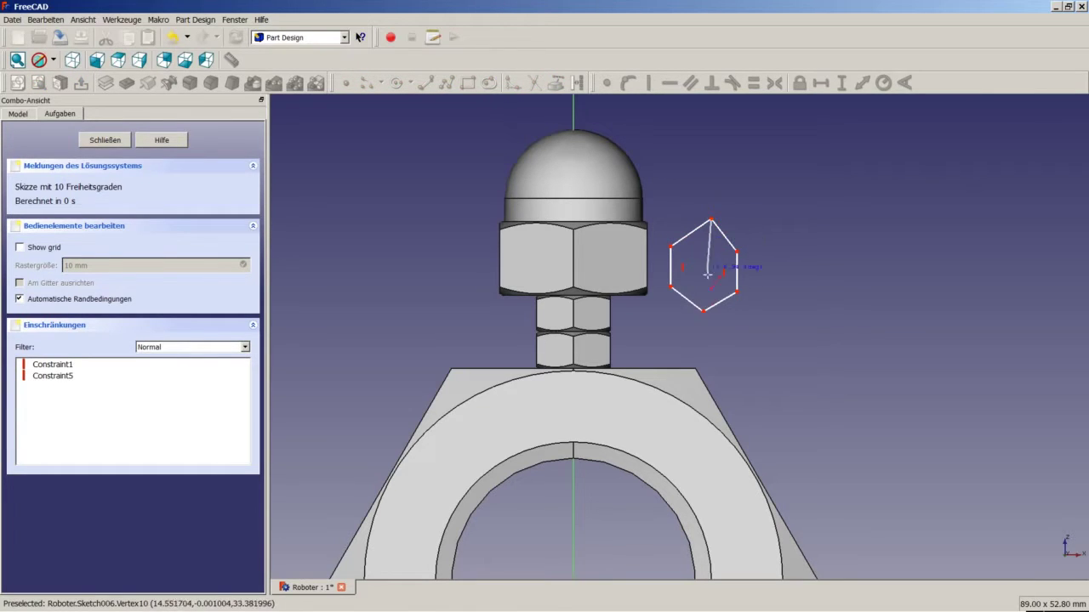
click(703, 310)
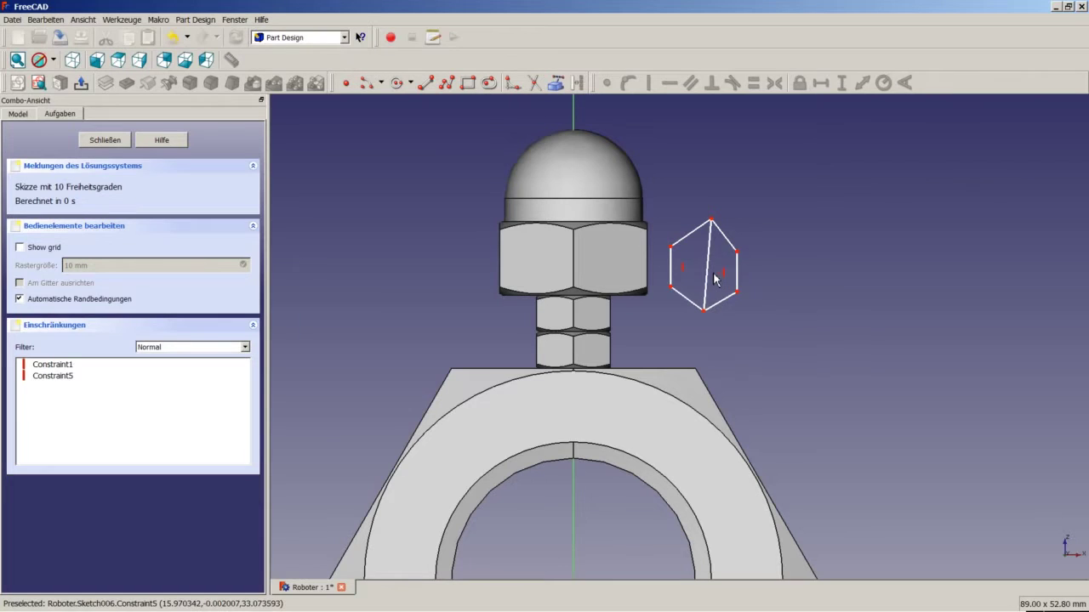
click(711, 276)
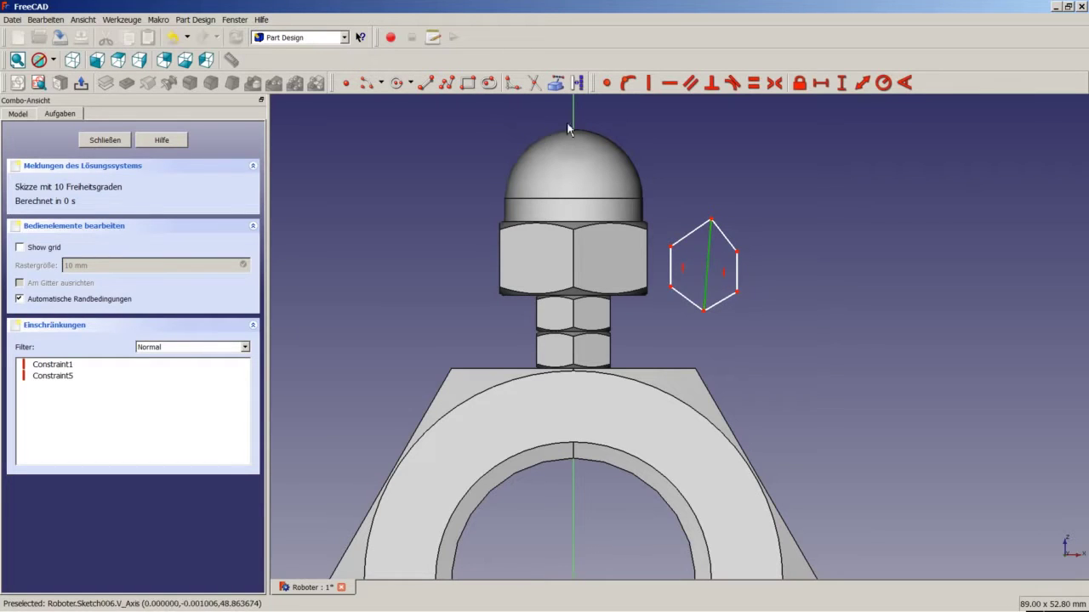
click(649, 83)
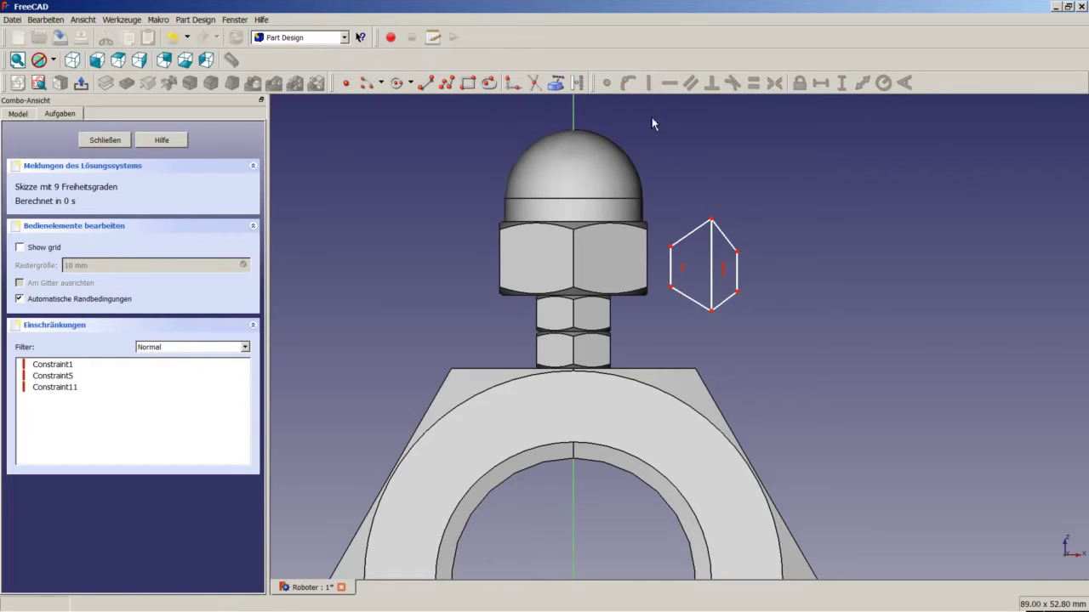
click(711, 257)
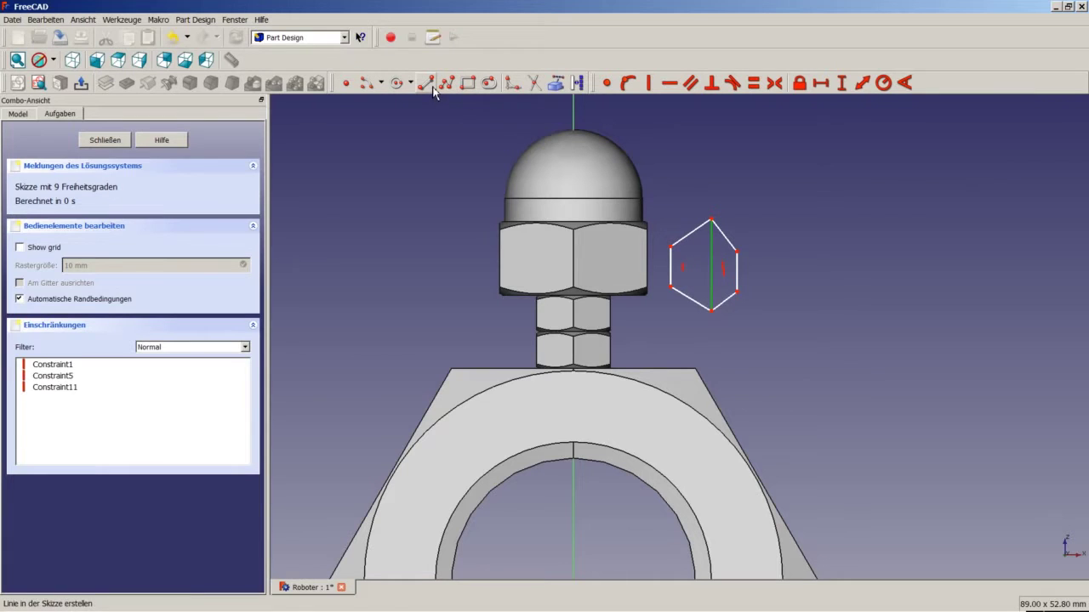
click(577, 83)
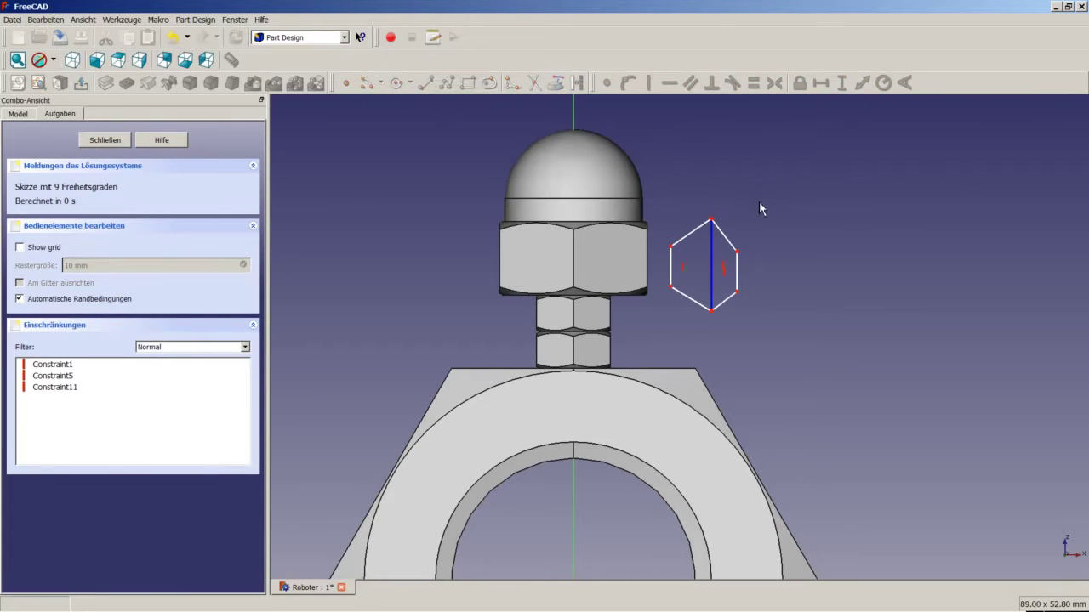
Step: Draw a horizontal line from the hexagon's left edge to the centre line
scroll(736, 234, up, 2)
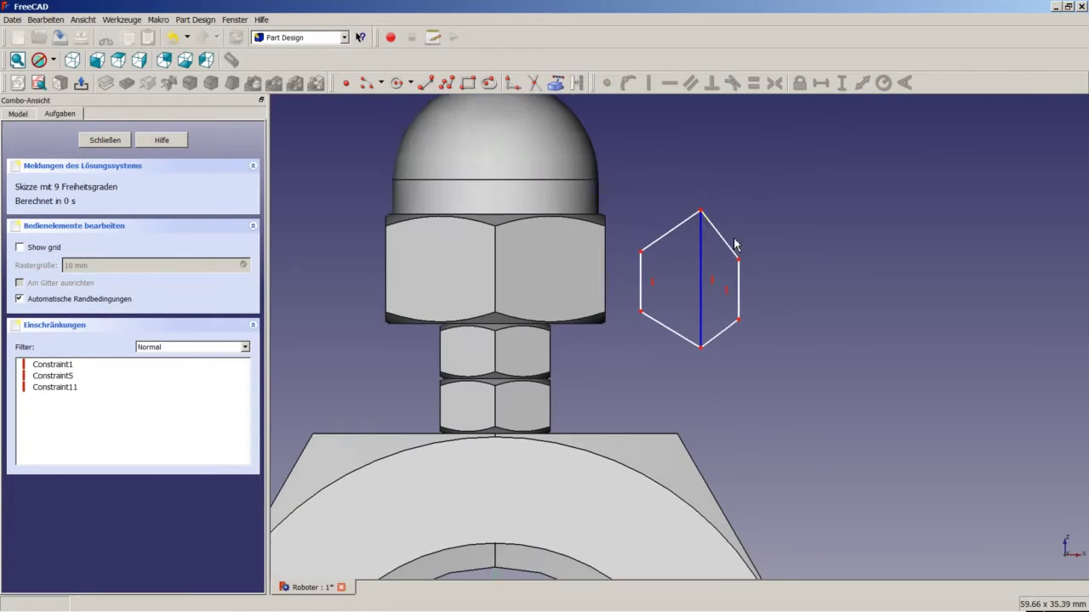
click(425, 83)
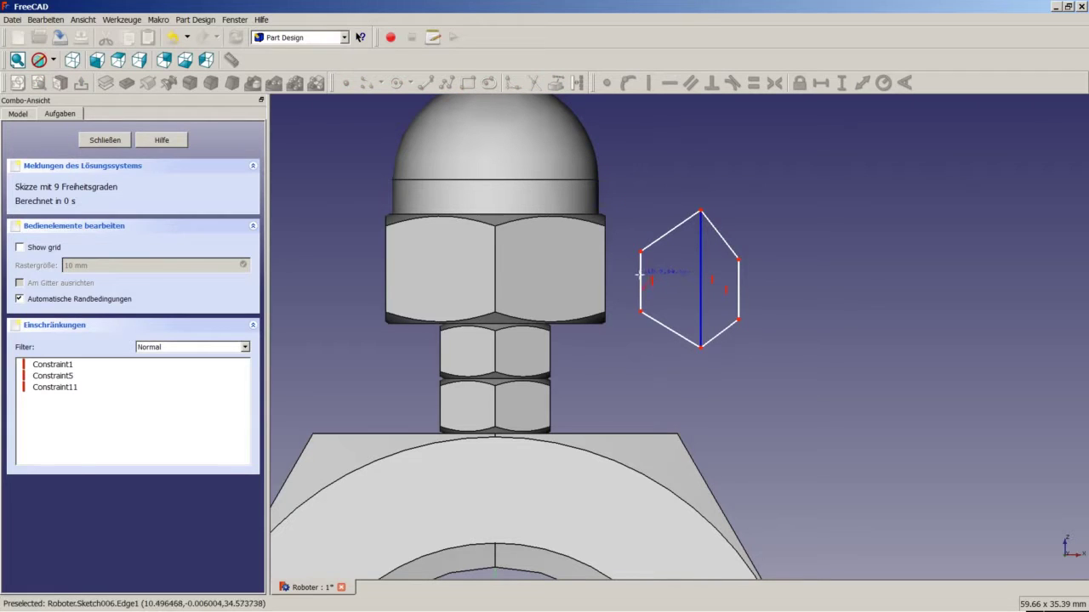
click(641, 271)
click(701, 271)
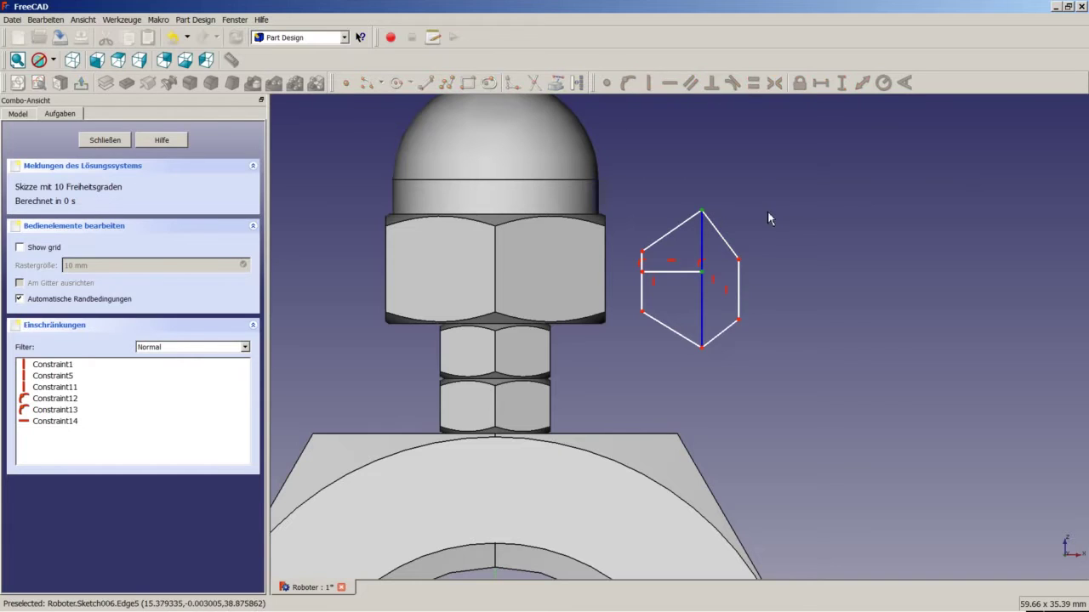
Step: Constrain the left points and left edge symmetric about the centre line
click(703, 284)
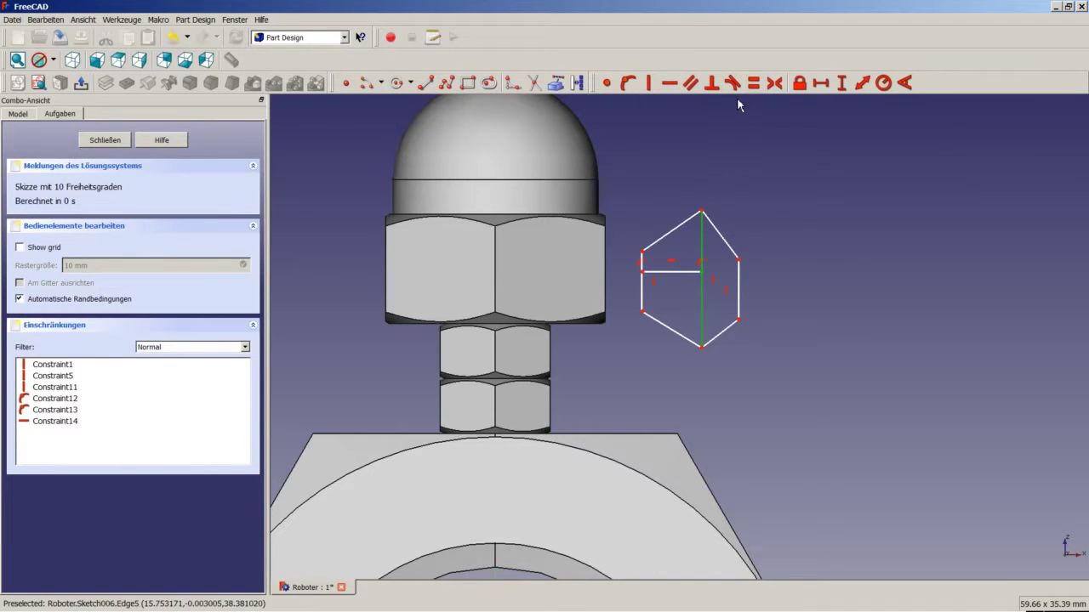
click(774, 83)
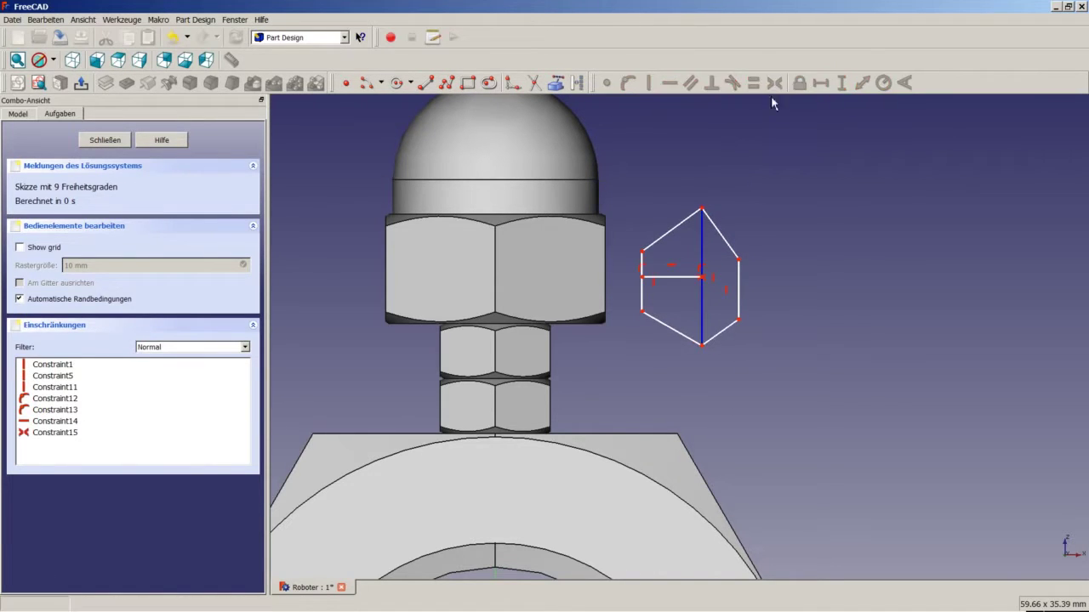
click(643, 294)
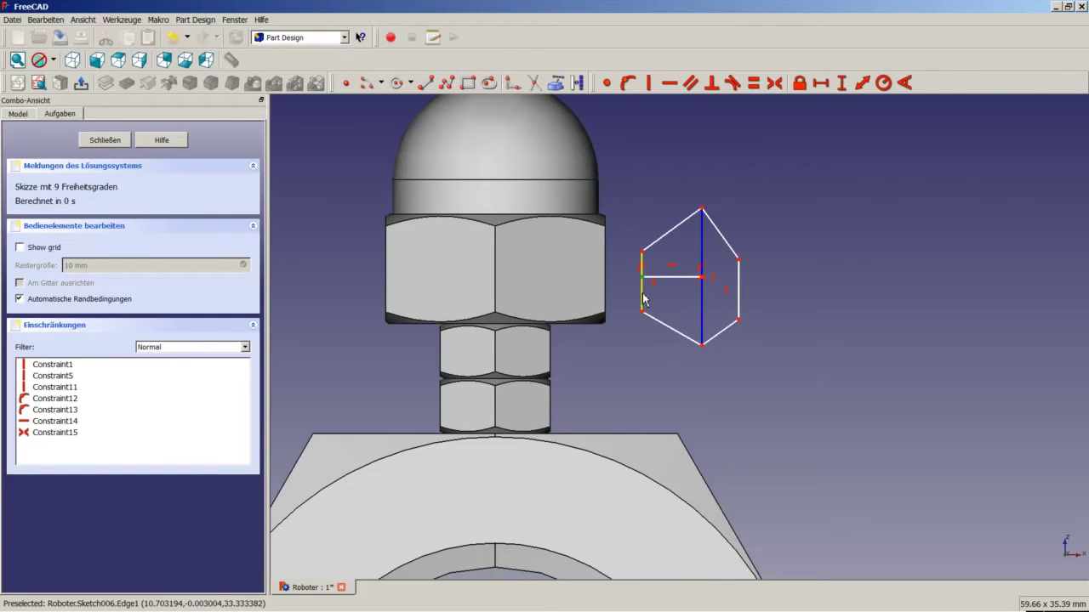
scroll(646, 294, up, 1)
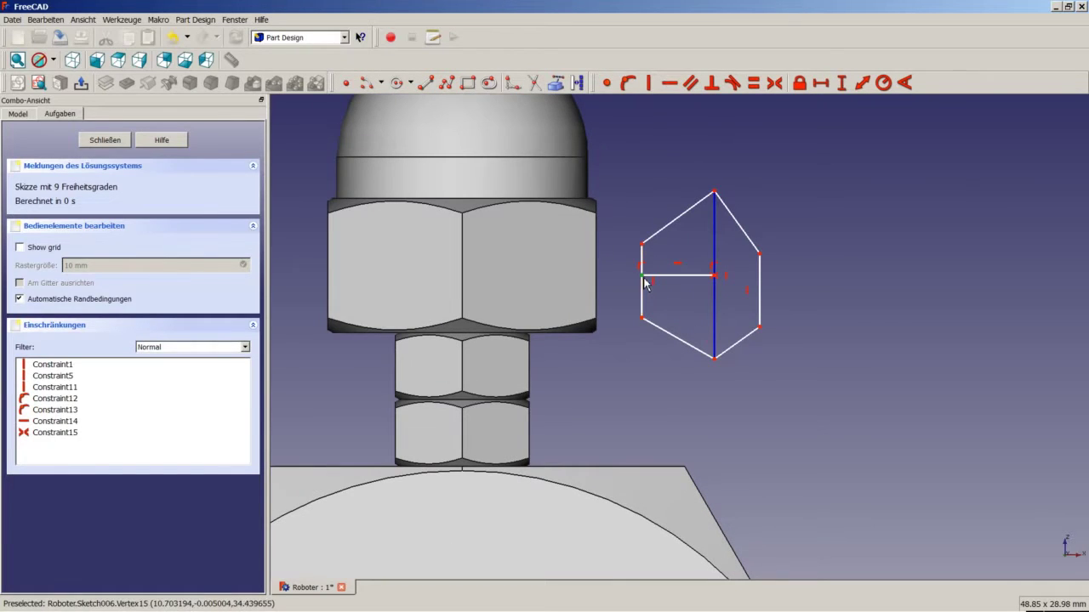
click(643, 294)
click(774, 82)
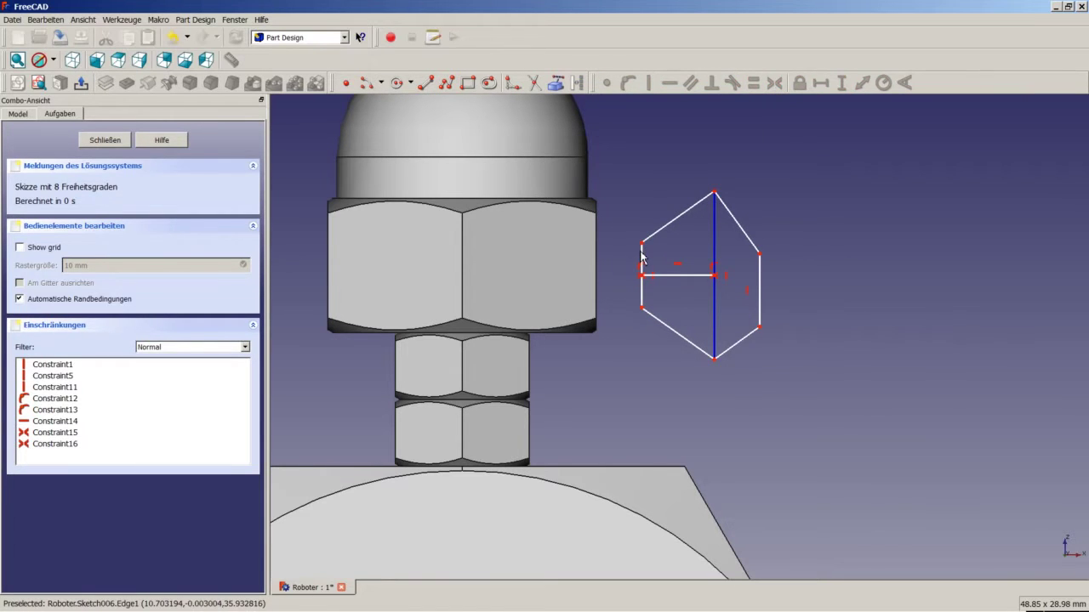
click(677, 283)
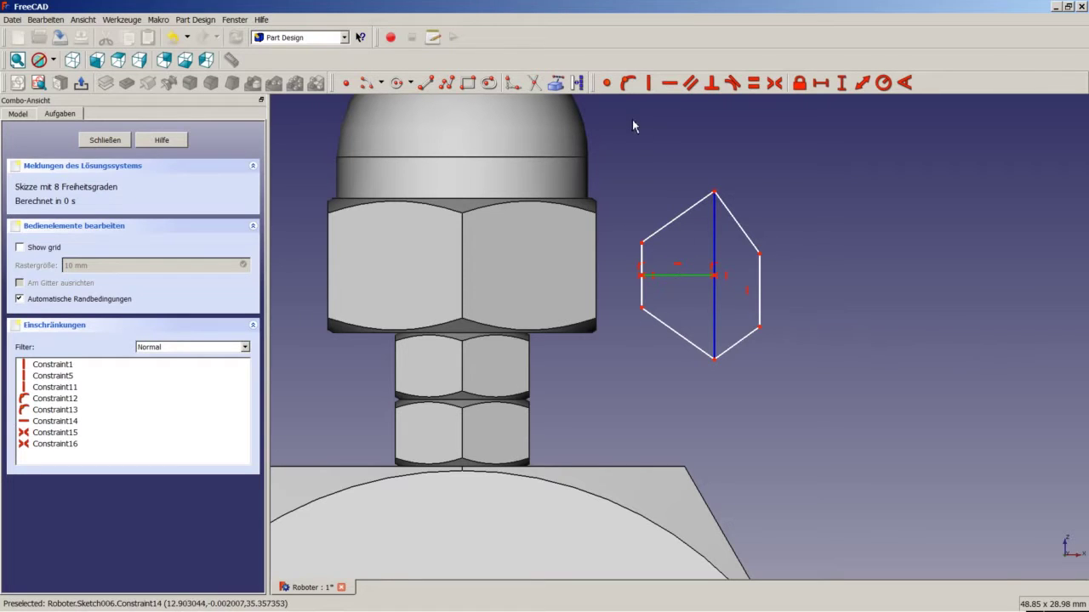
Step: Convert the horizontal helper line to construction and apply Equal to all six hexagon edges
click(581, 84)
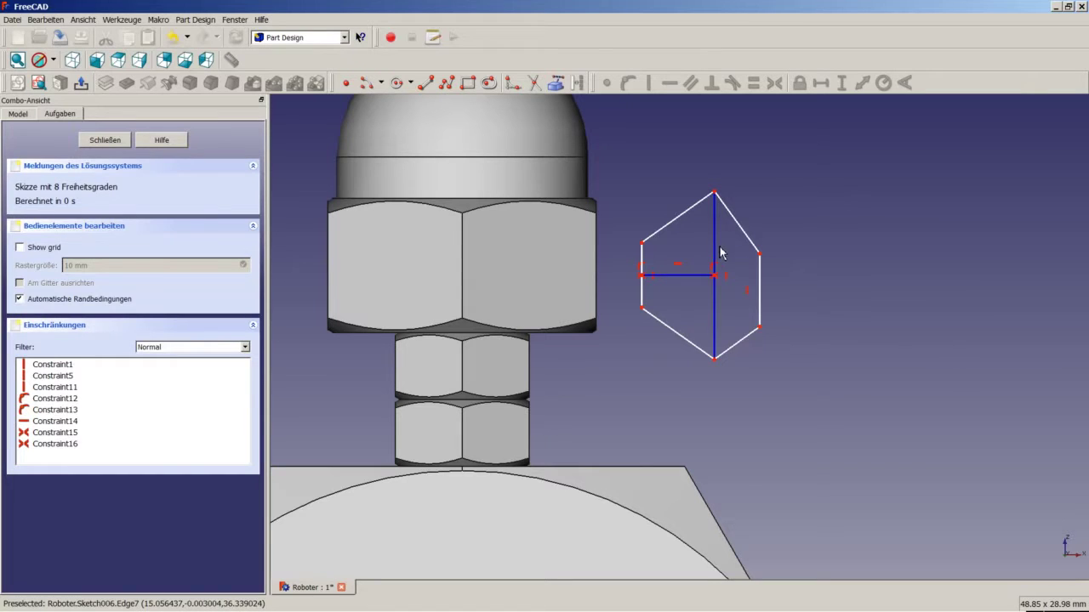
click(643, 258)
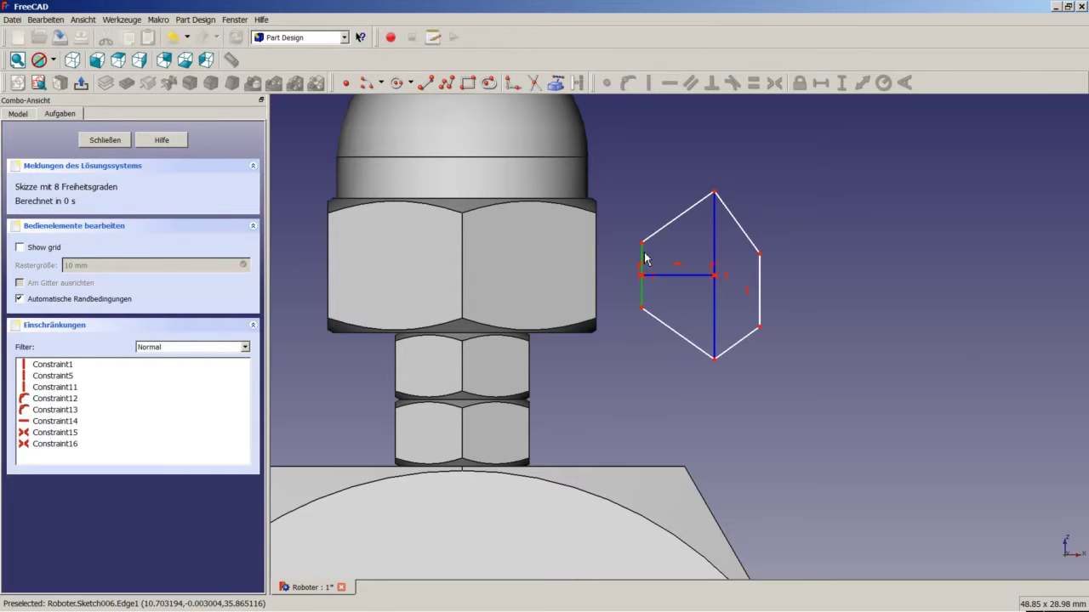
click(660, 231)
click(737, 223)
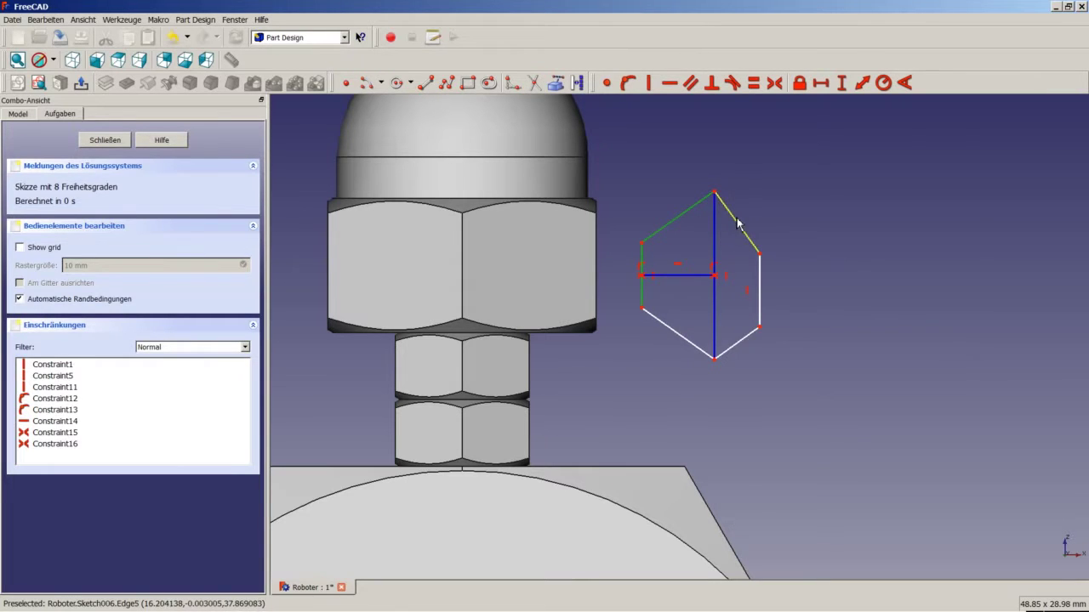
click(760, 283)
click(737, 345)
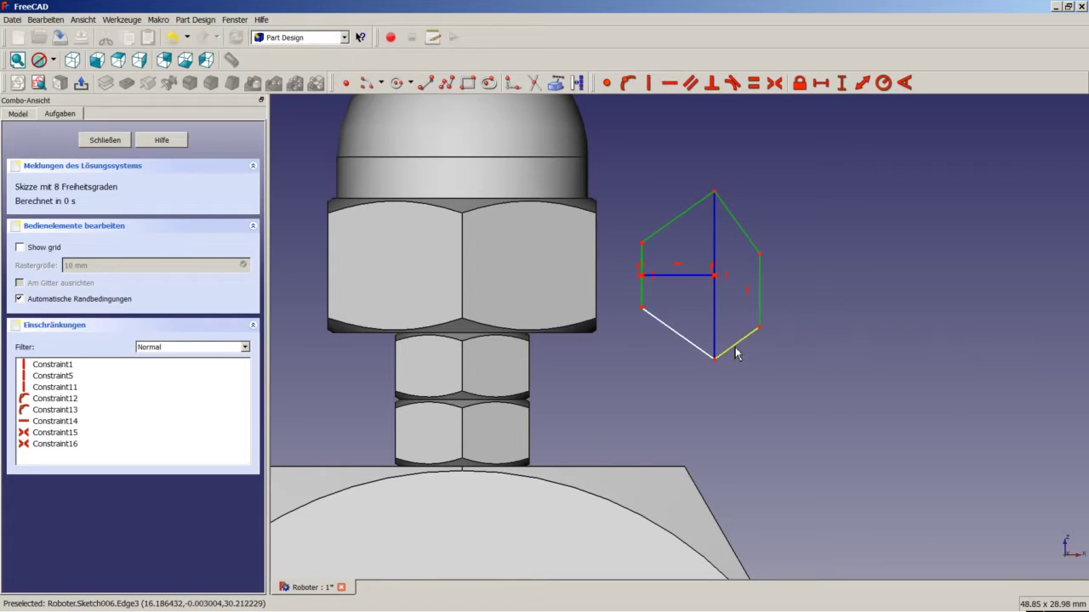
click(694, 354)
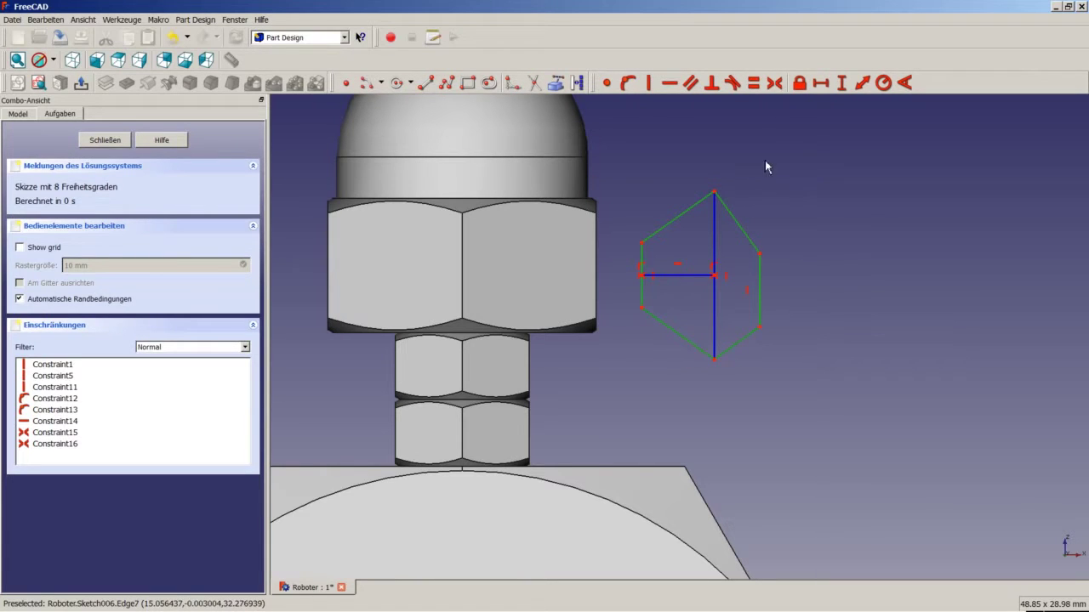
click(753, 82)
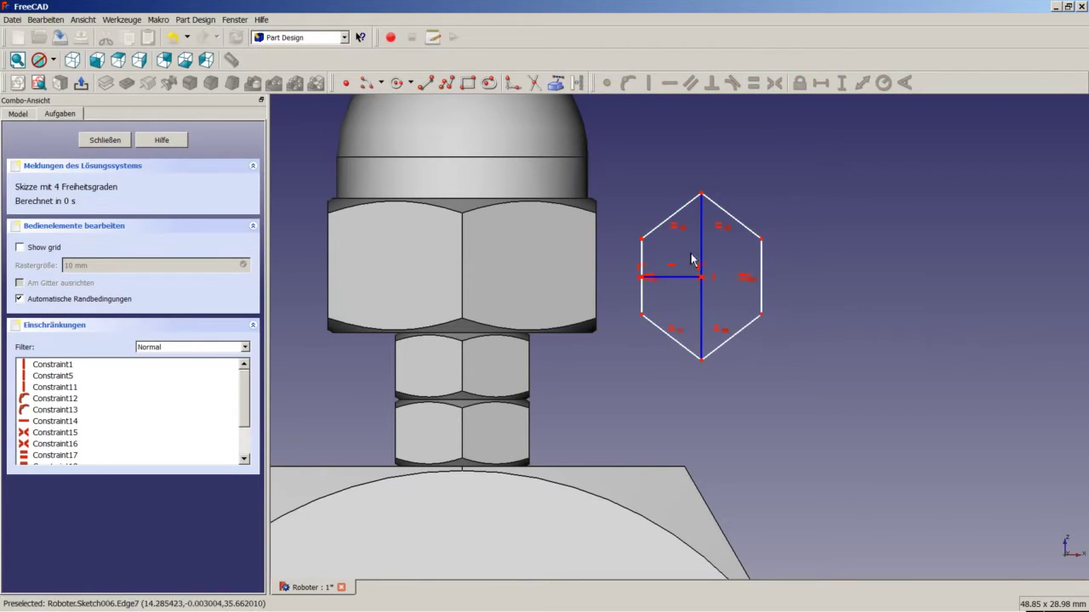
Step: Set the angle between the upper-right and right hexagon edges to 120°
click(724, 212)
click(762, 264)
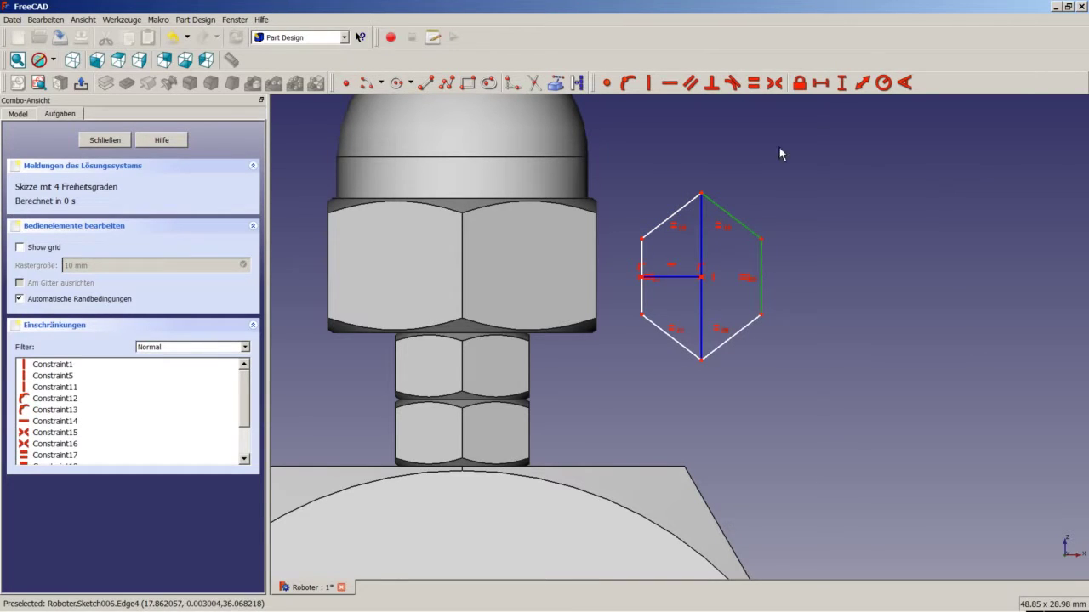
click(904, 82)
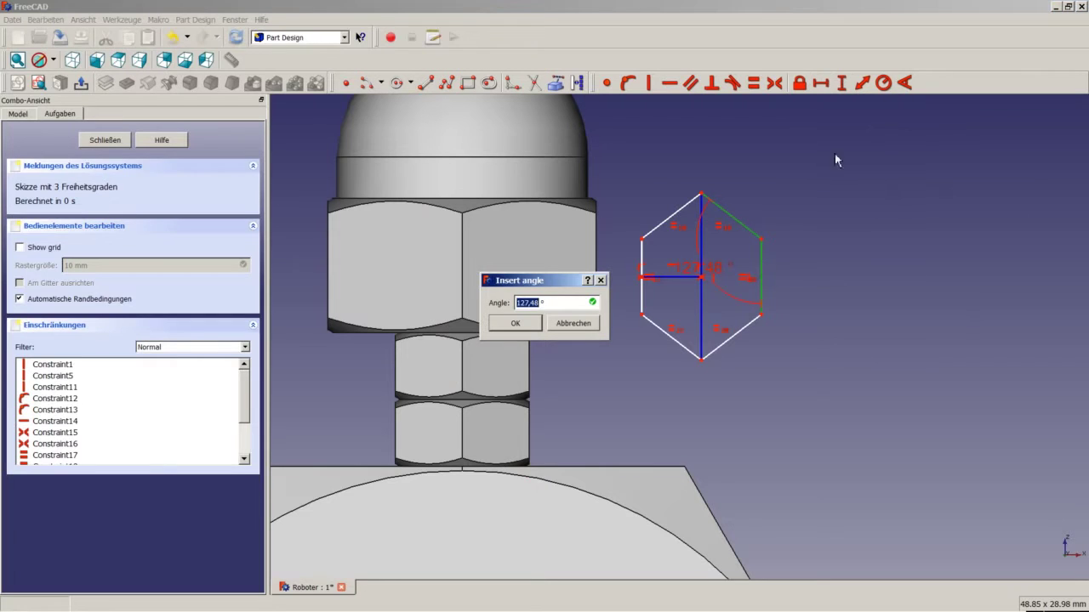
text(120)
key(Return)
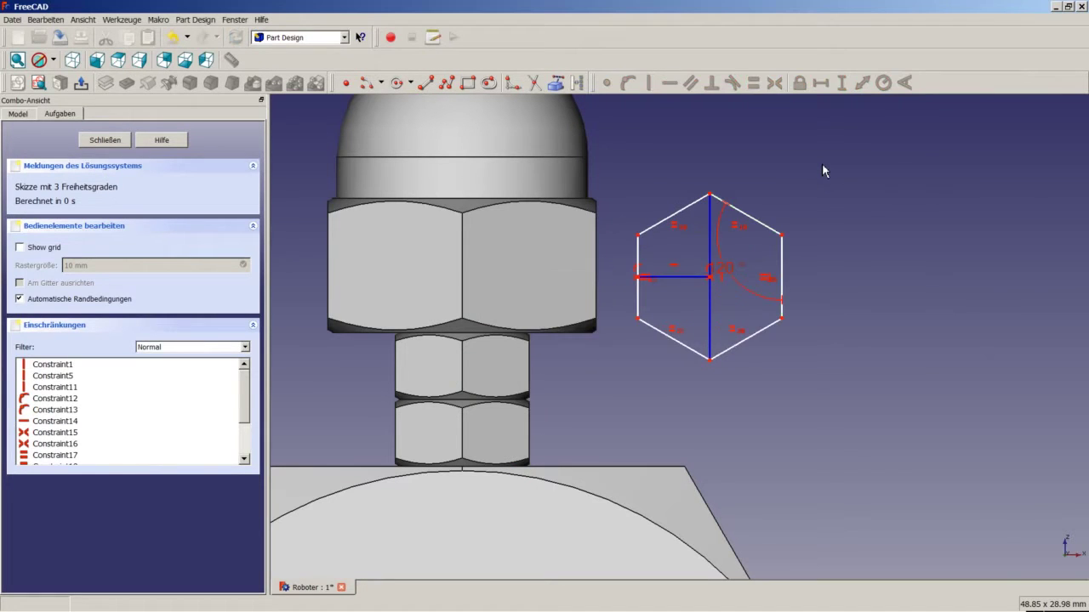
Step: Give the hexagon an 8 mm horizontal width between its upper corners
click(780, 235)
click(637, 235)
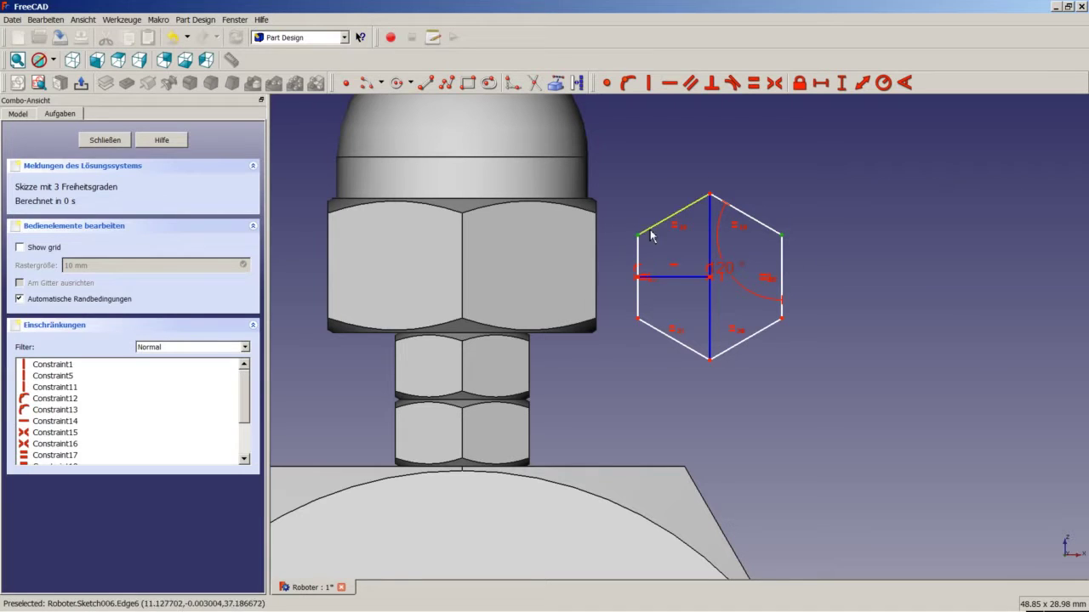
click(820, 83)
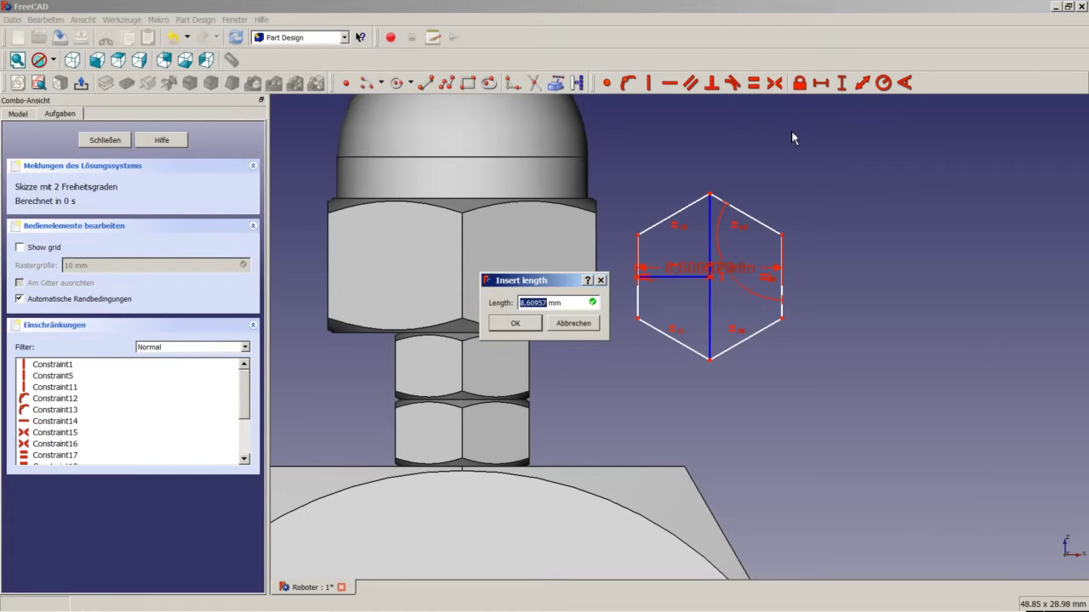
text(8)
key(Return)
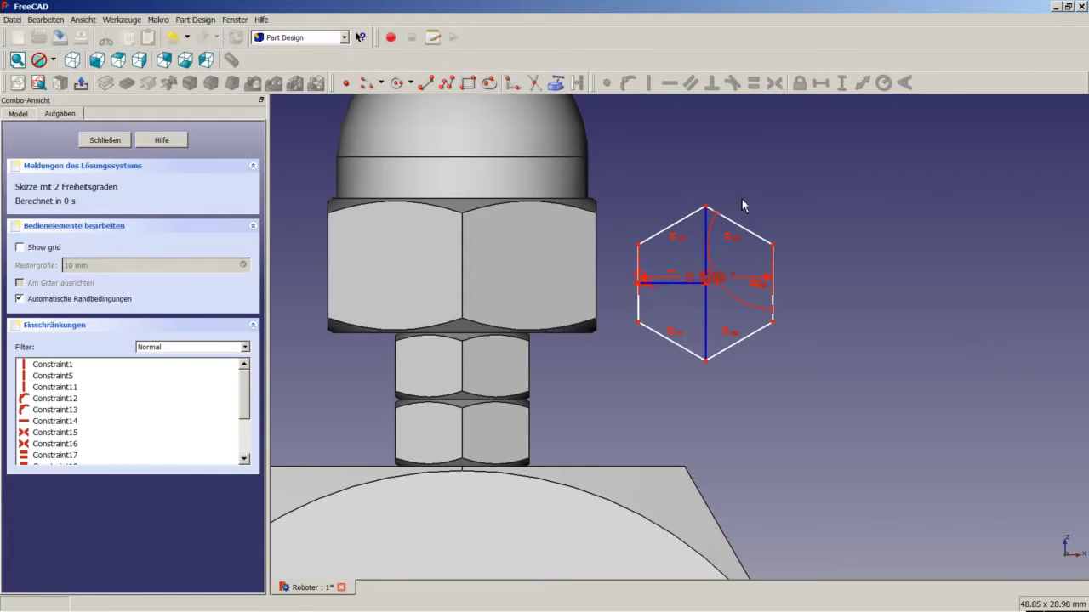
drag(712, 283, 707, 170)
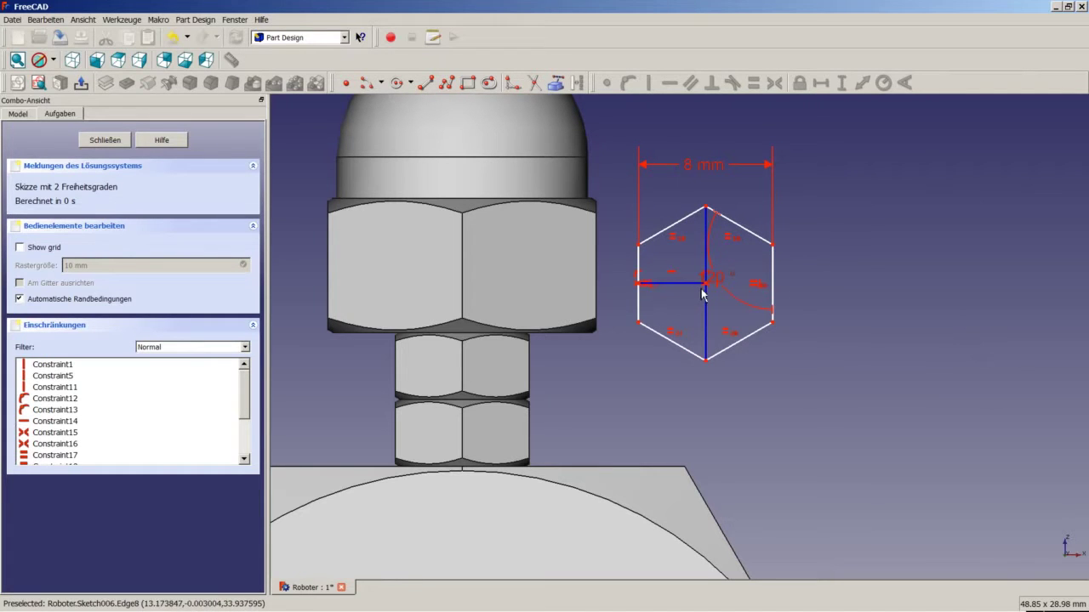
scroll(641, 284, up, 5)
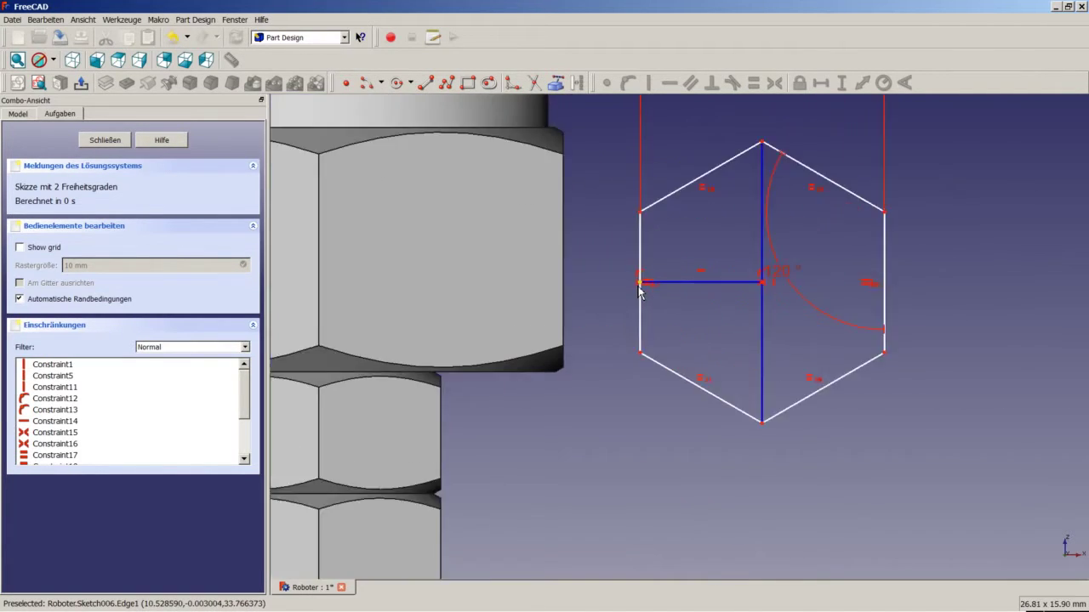
scroll(643, 287, down, 8)
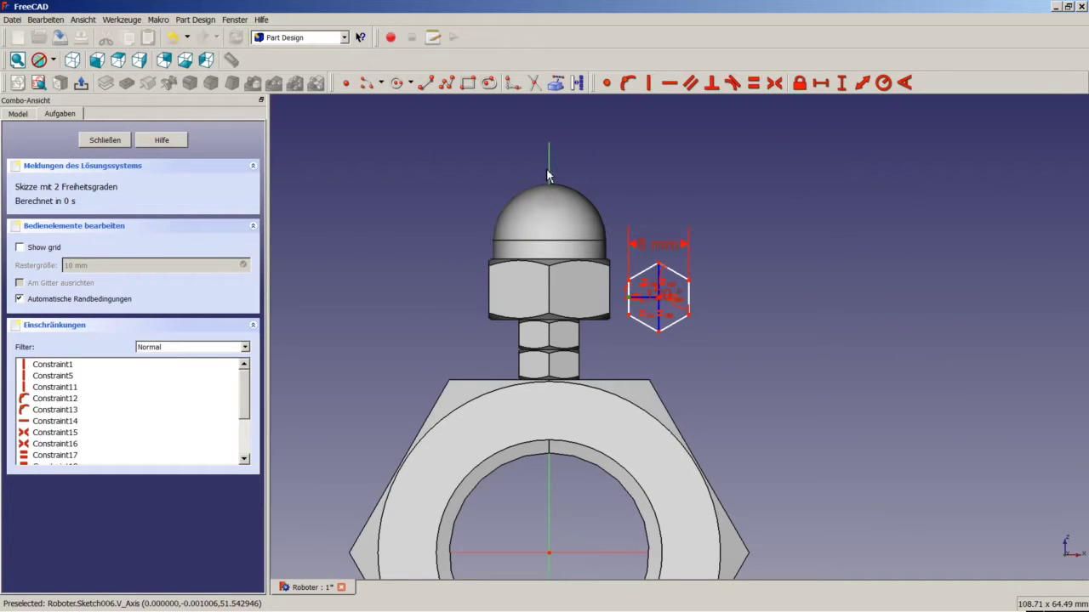
click(820, 83)
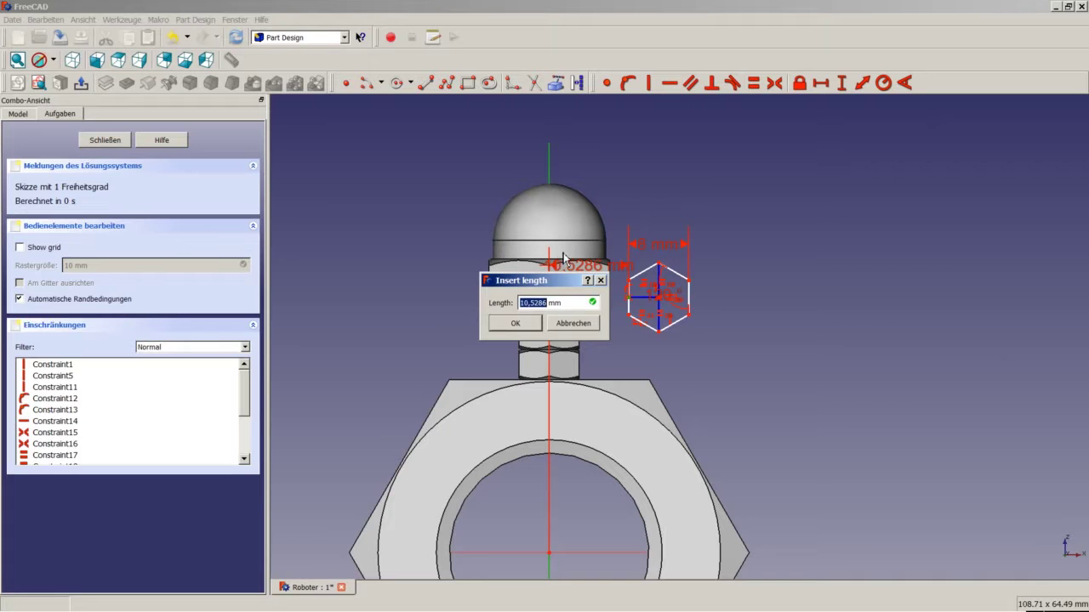
Step: Enter 8 mm as the horizontal distance from the vertical axis to the hexagon's left corner
text(8)
key(Return)
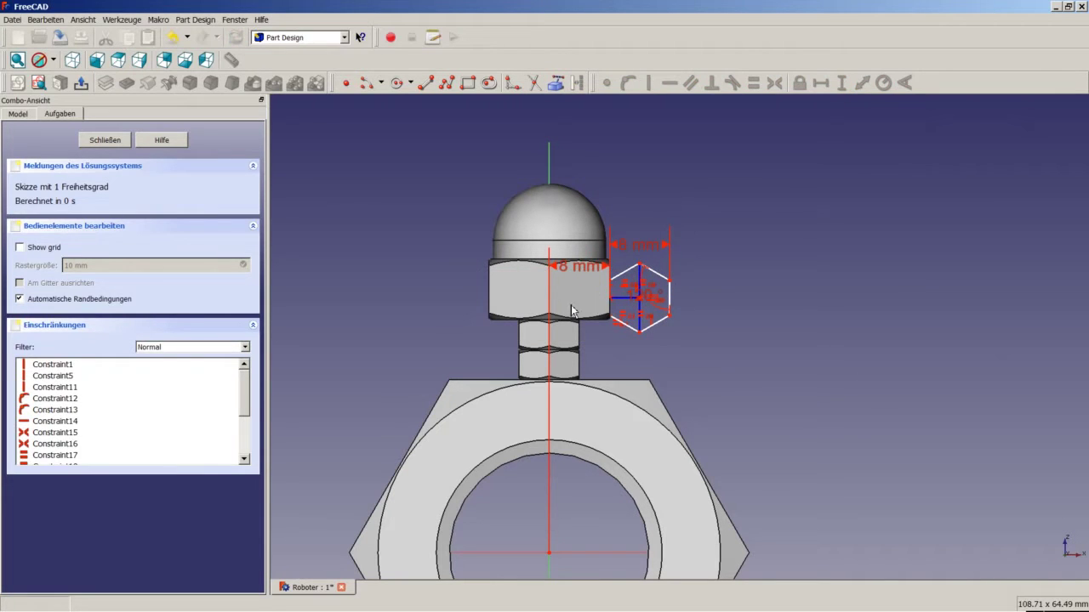
scroll(718, 289, up, 4)
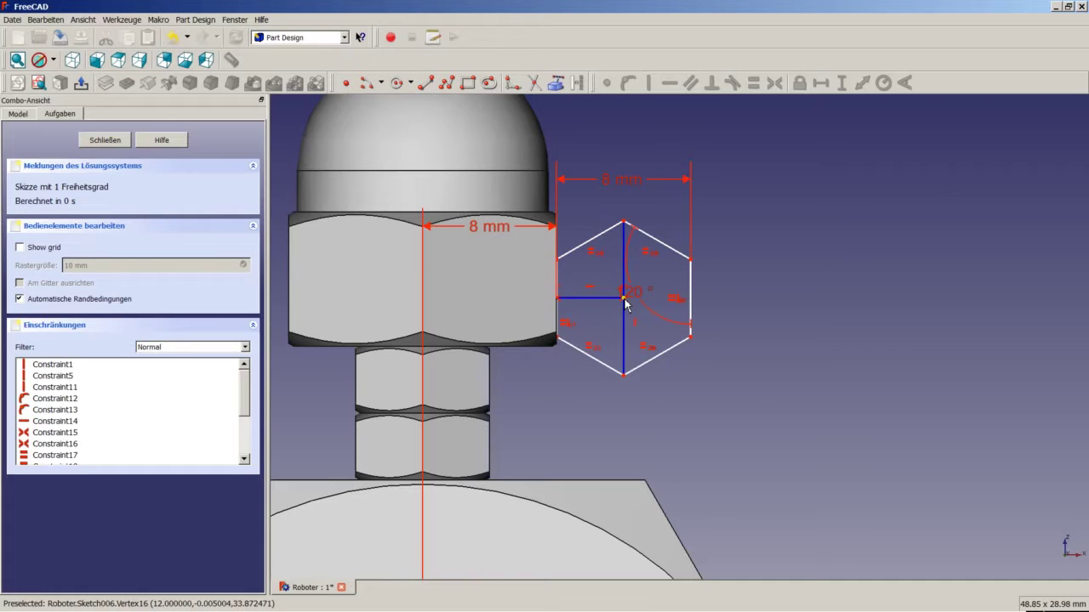
scroll(625, 304, down, 10)
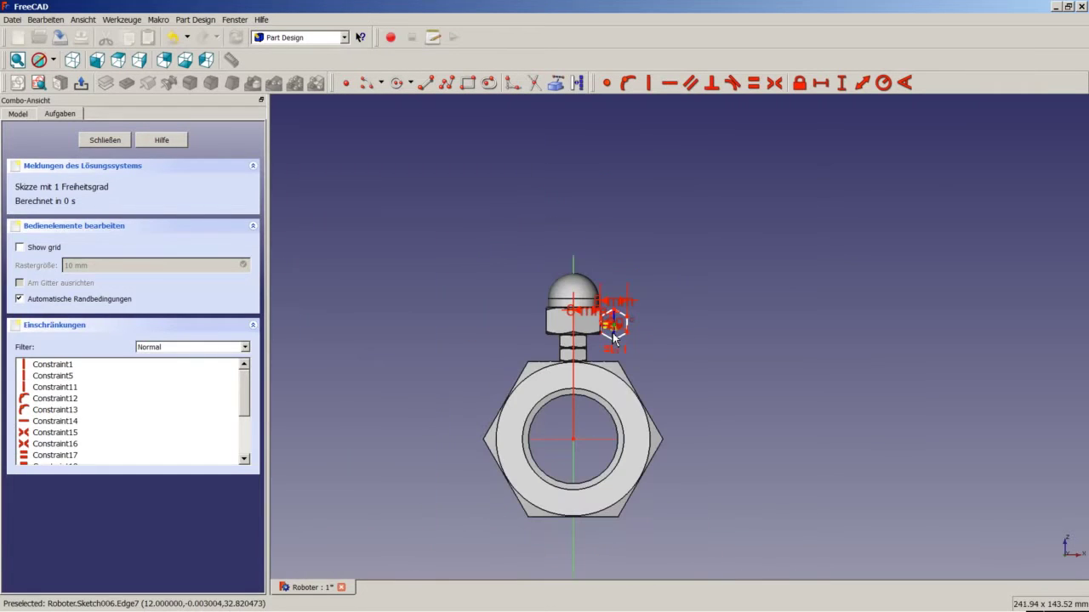
scroll(612, 427, up, 3)
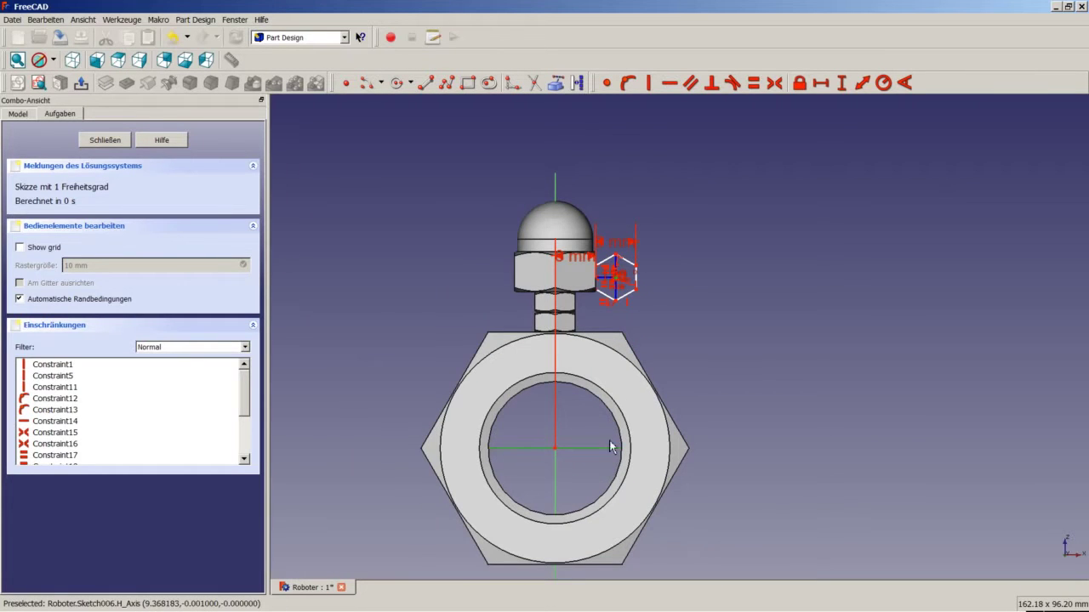
Step: Constrain the hexagon centre 35 mm above the horizontal axis, then inspect the model and return to front view
click(842, 84)
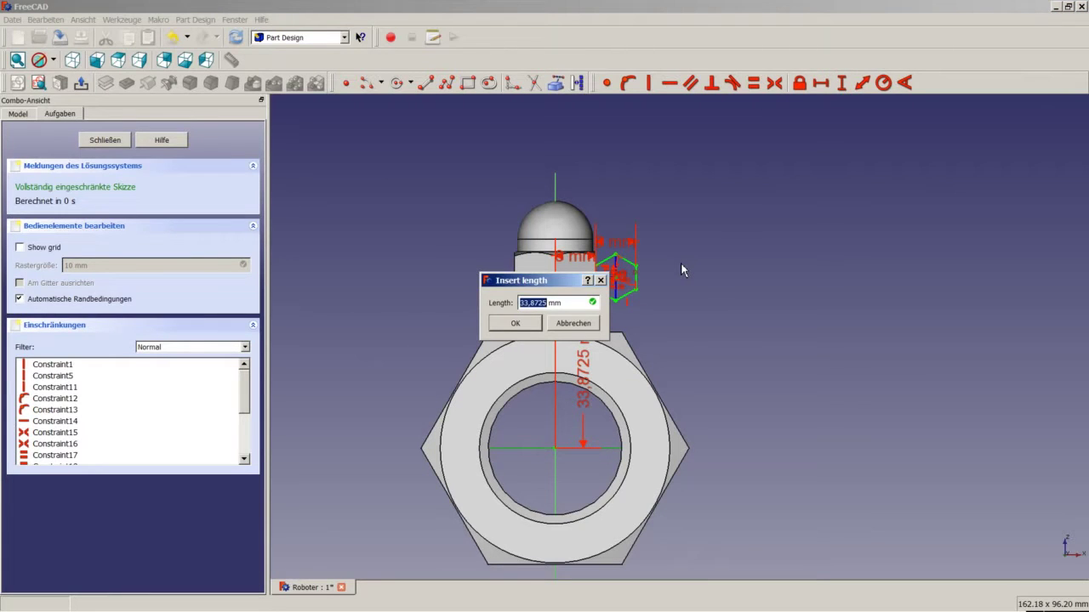
text(35)
key(Return)
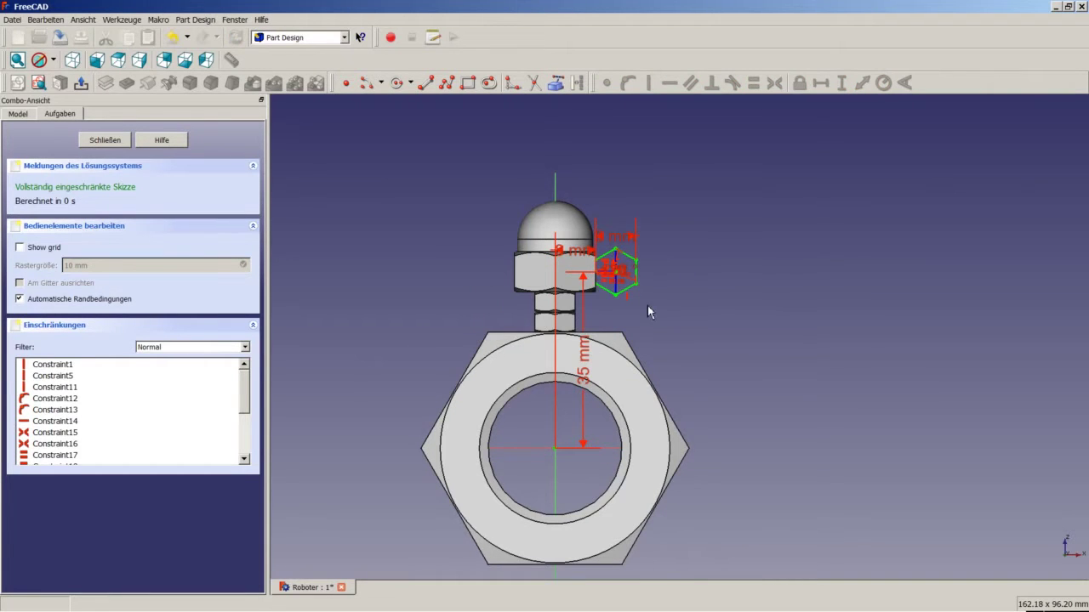
scroll(647, 311, up, 3)
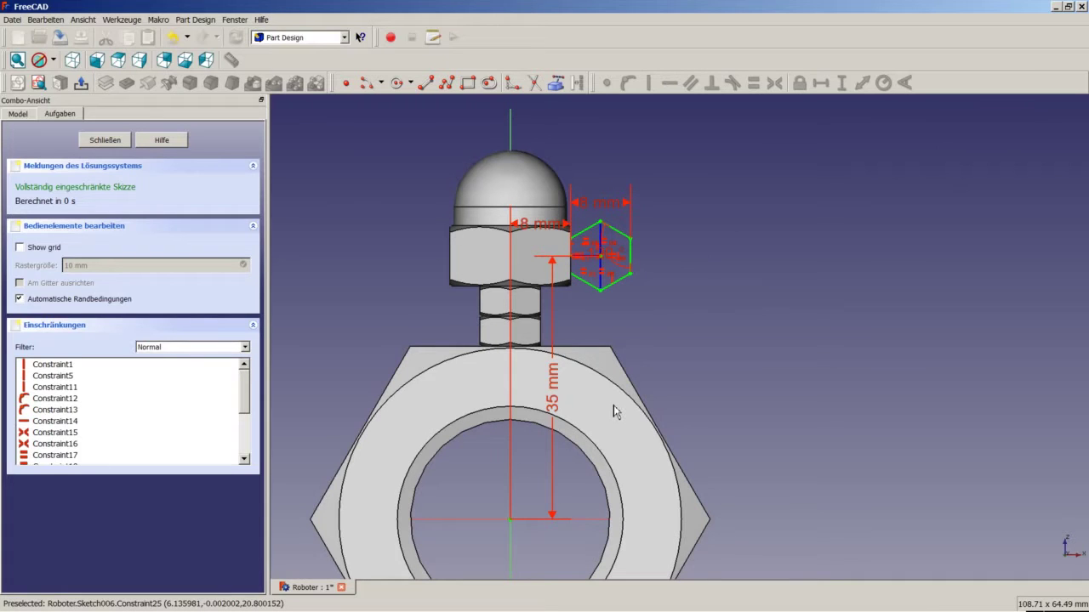
middle_drag(625, 434, 566, 450)
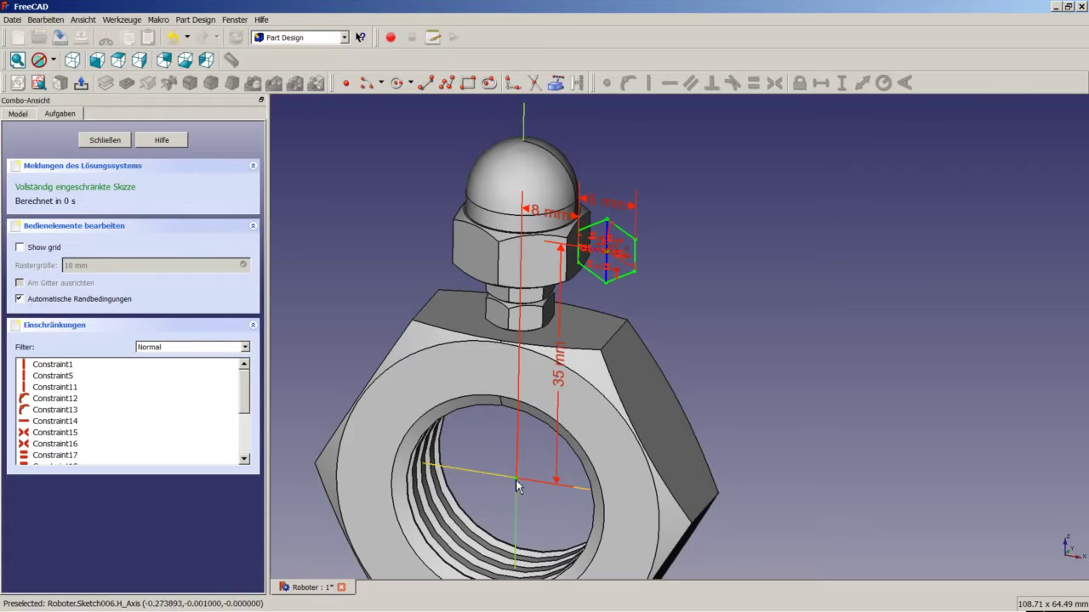
middle_drag(518, 482, 613, 300)
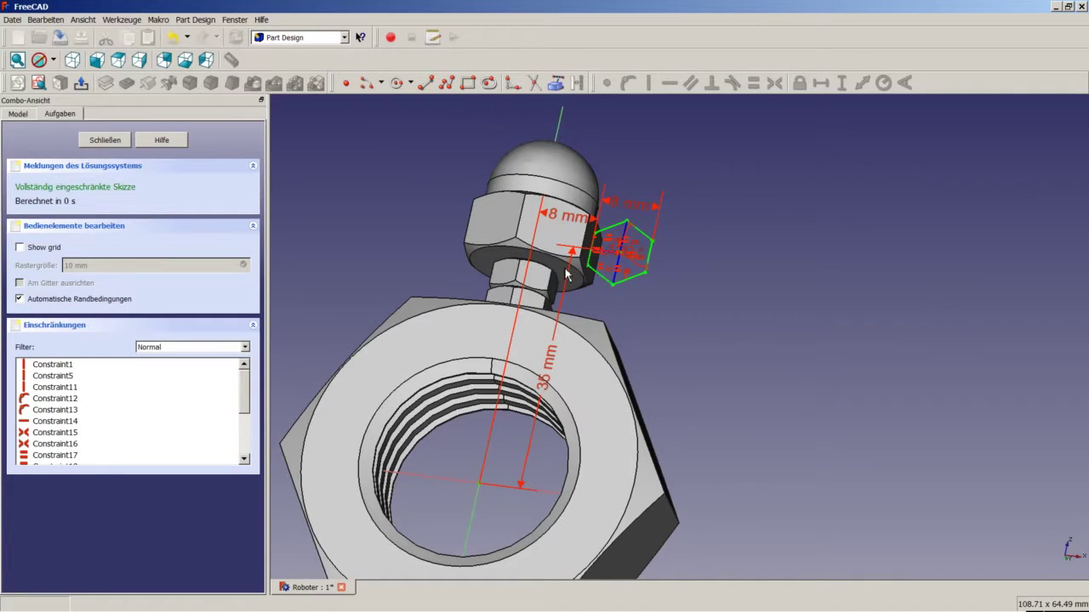
key(1)
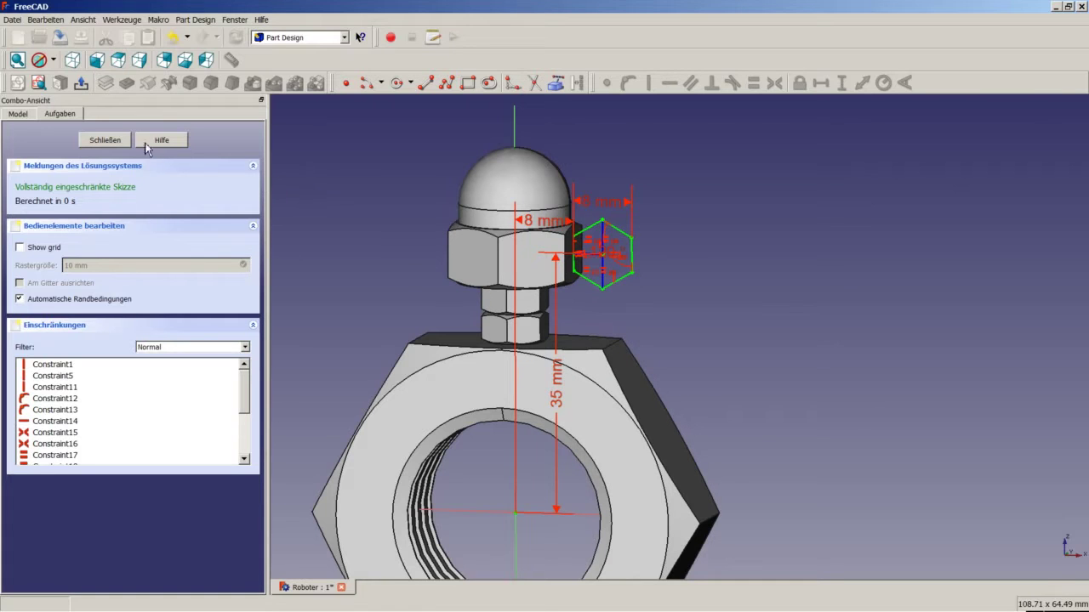
Step: Close the sketch and pad the hexagon symmetric to the plane with length 1
click(106, 142)
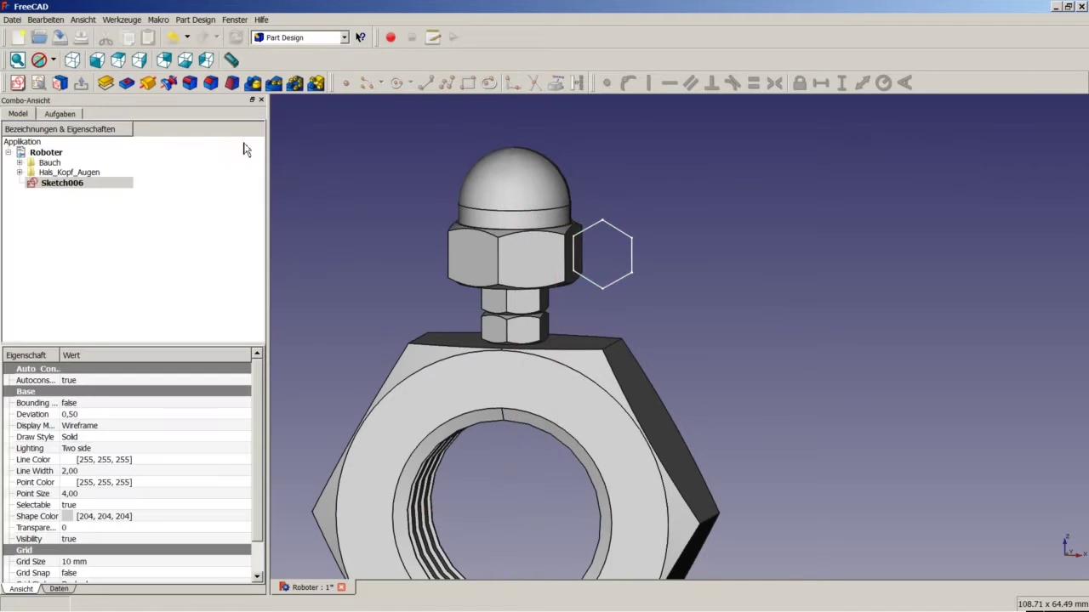
click(111, 84)
click(81, 224)
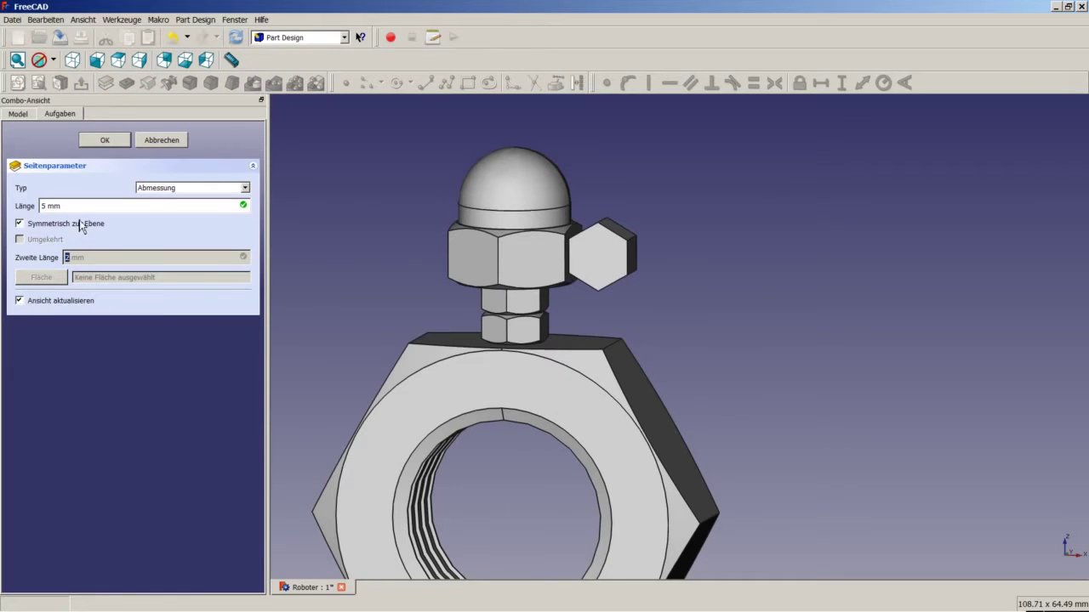
drag(56, 202, 40, 206)
text(1)
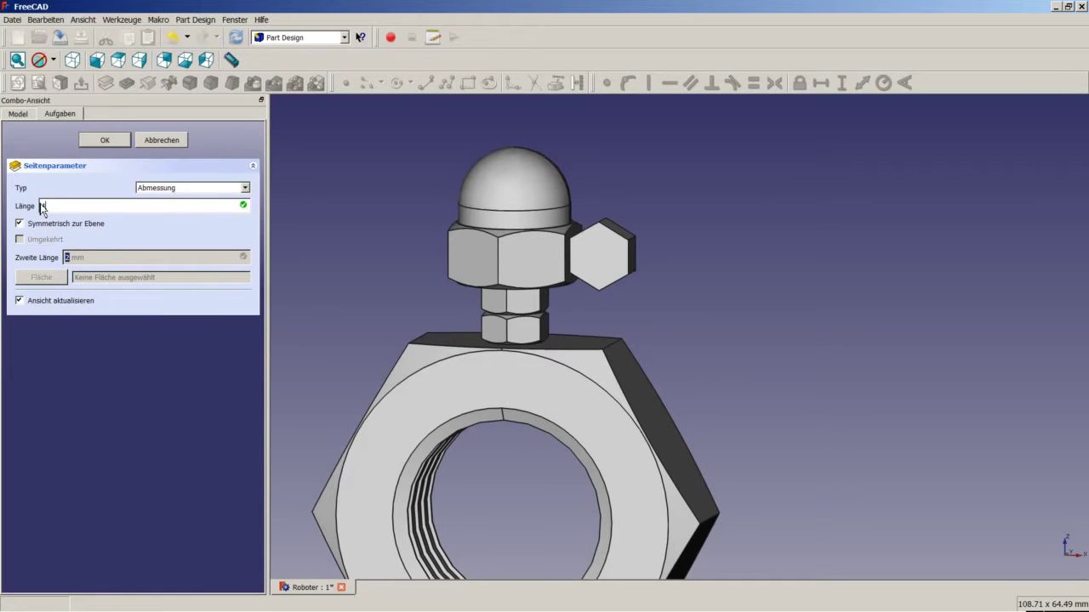
click(106, 141)
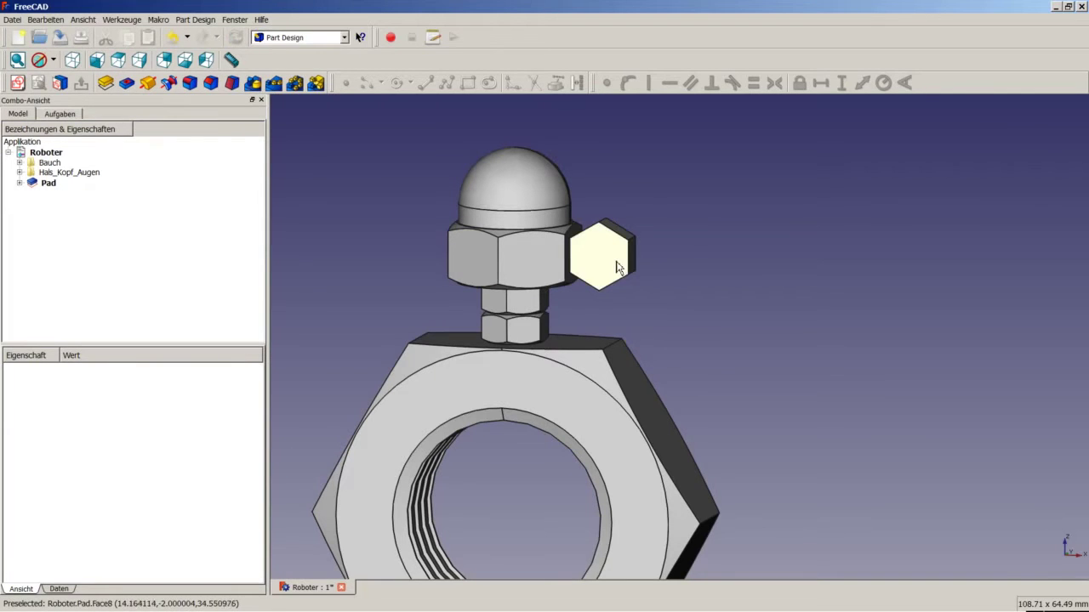
middle_drag(665, 251, 608, 256)
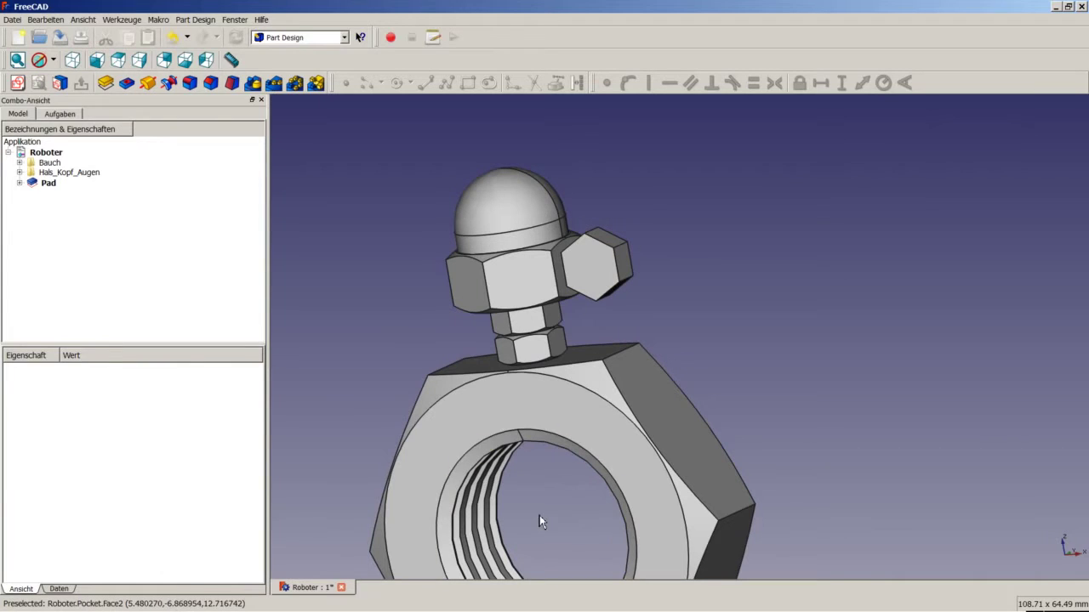
Step: Hide the Bauch and Hals_Kopf_Augen bodies with Space
click(68, 164)
key(space)
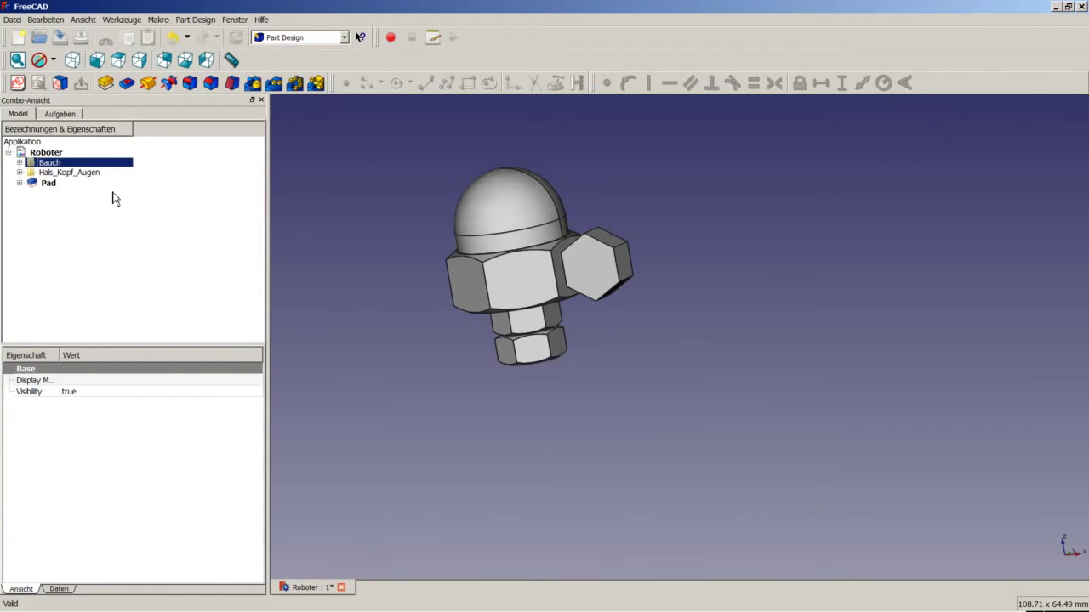
click(81, 174)
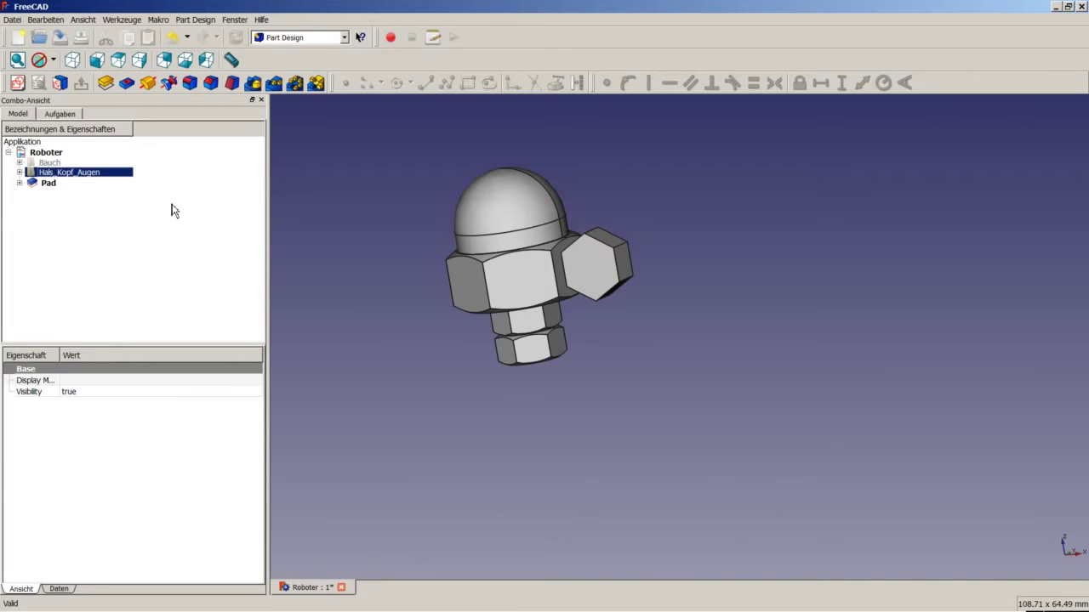
key(space)
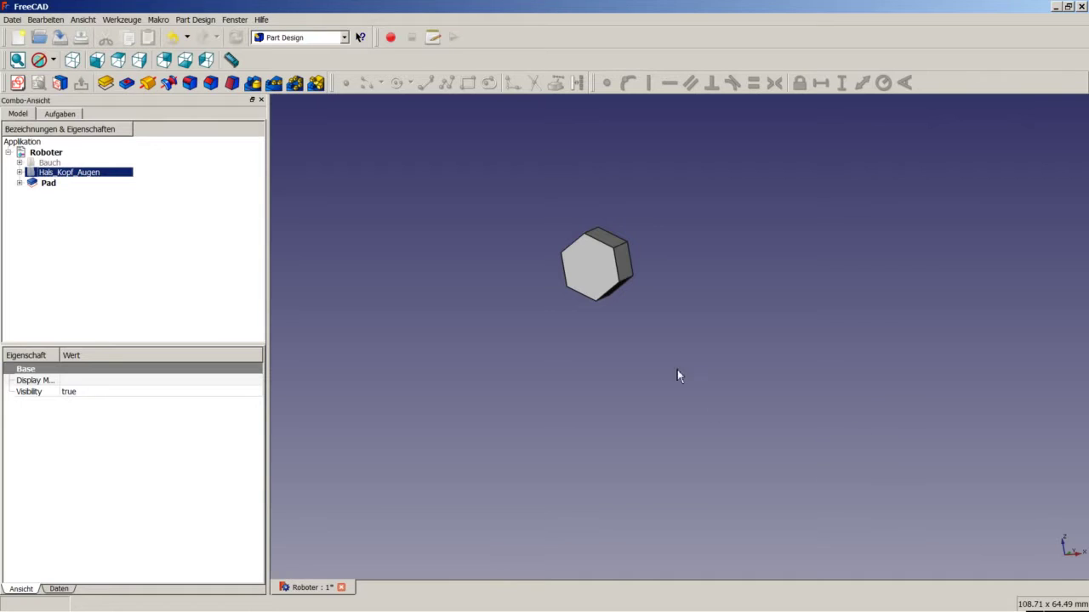
Step: Create a new sketch oriented on the YZ-Ebene plane
click(972, 471)
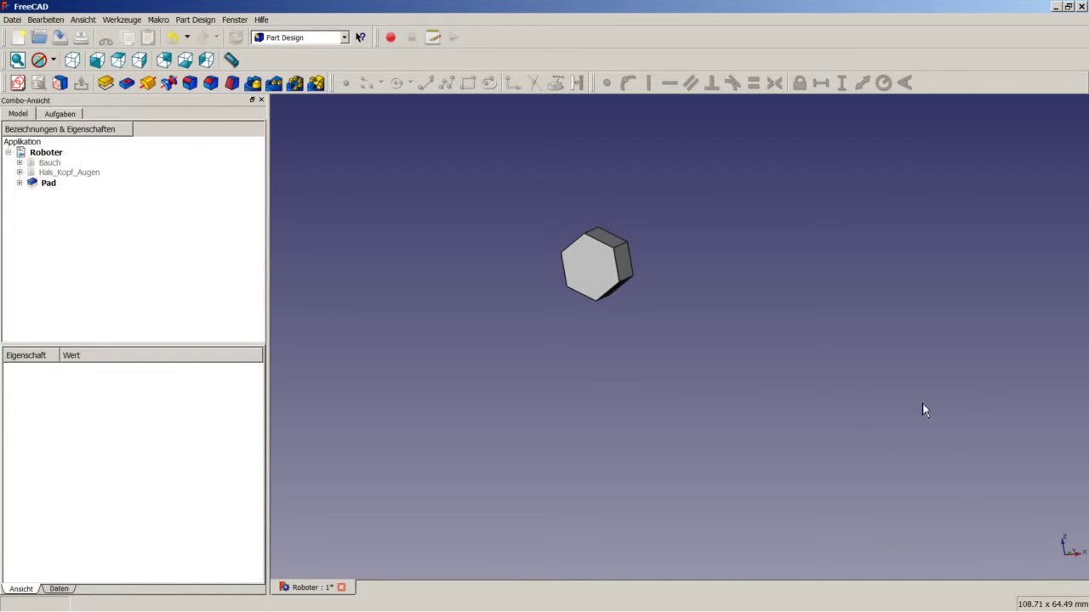
click(16, 83)
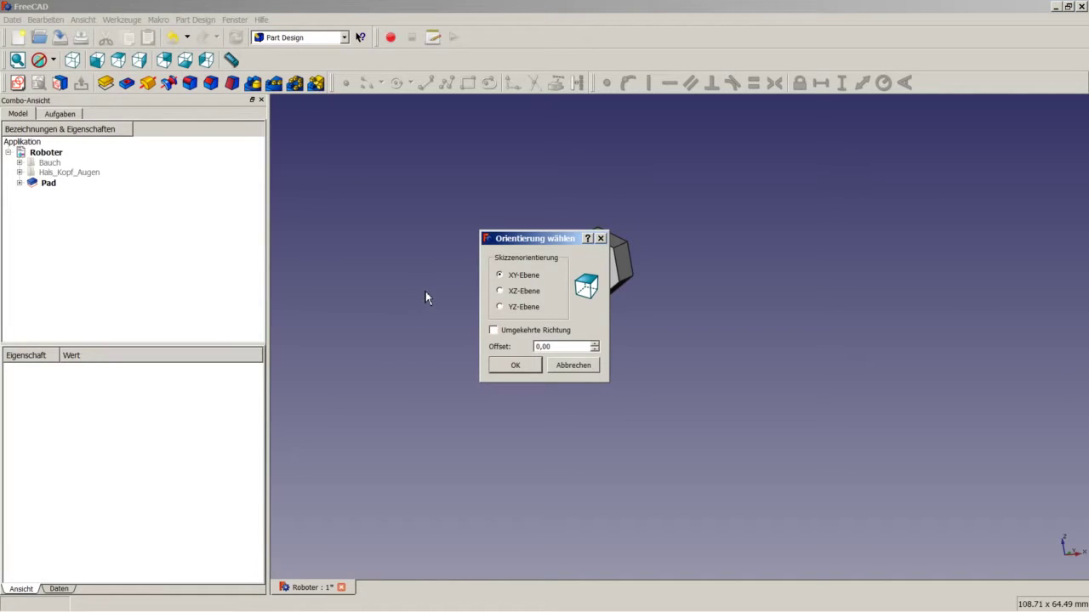
click(521, 308)
click(515, 365)
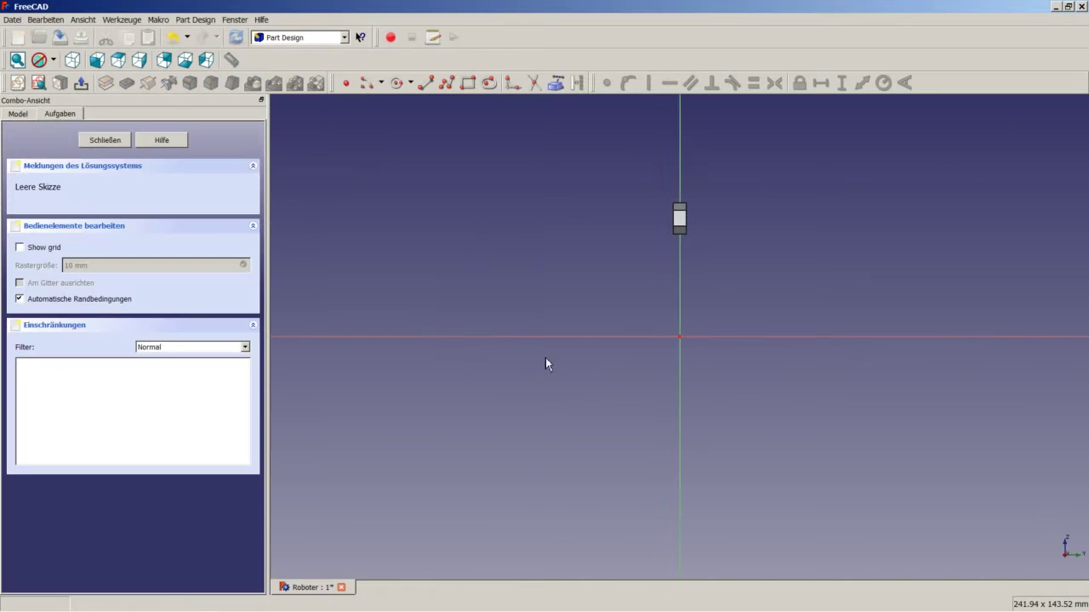
scroll(702, 283, up, 6)
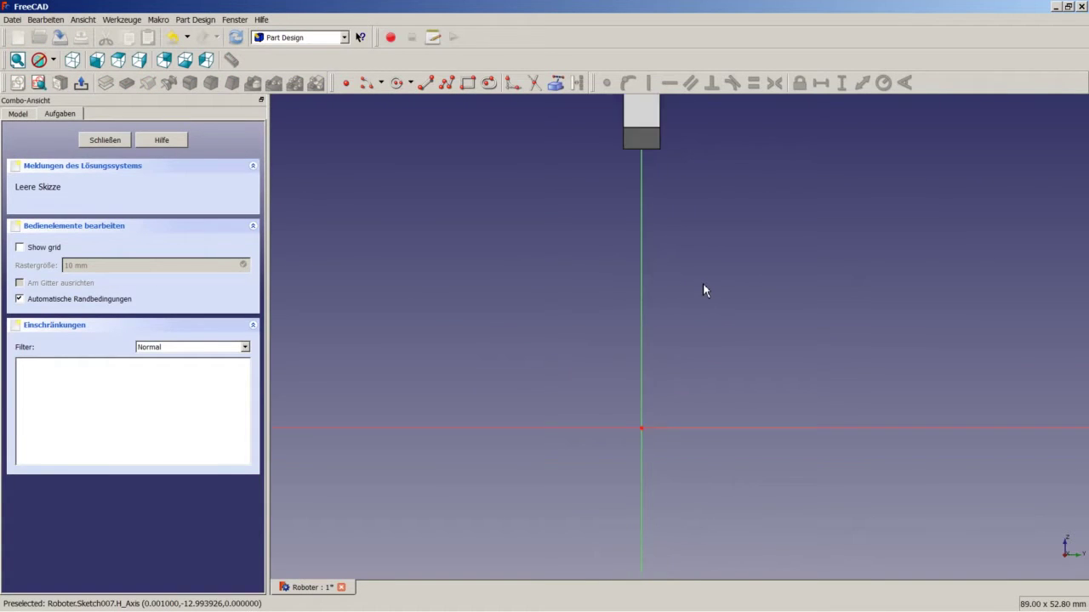
Step: Draw a polyline for the left side, flat top, sloping right shoulder and right vertical side
click(446, 83)
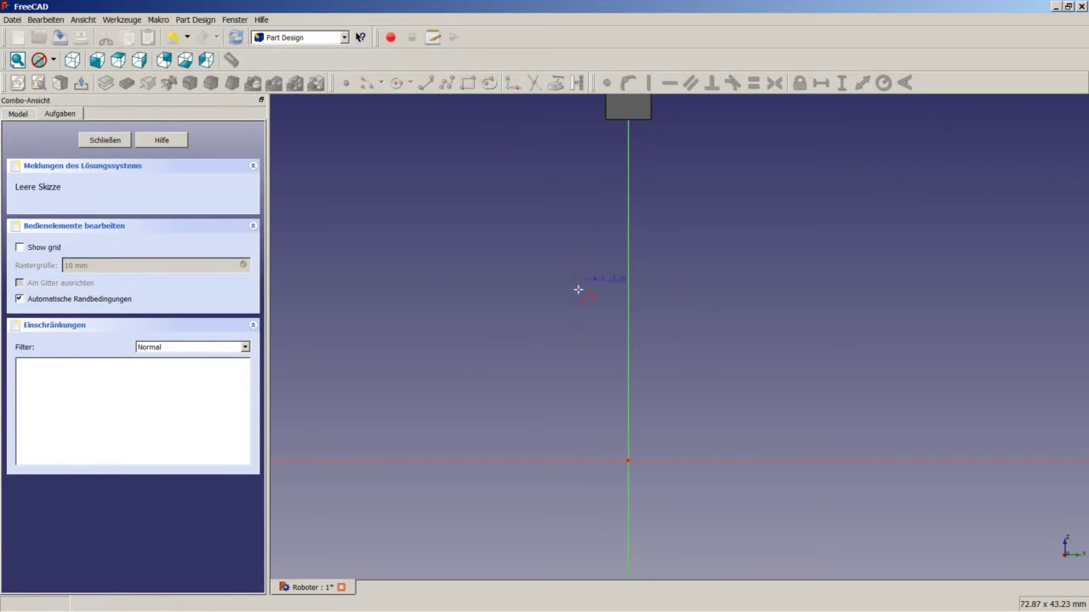
click(597, 386)
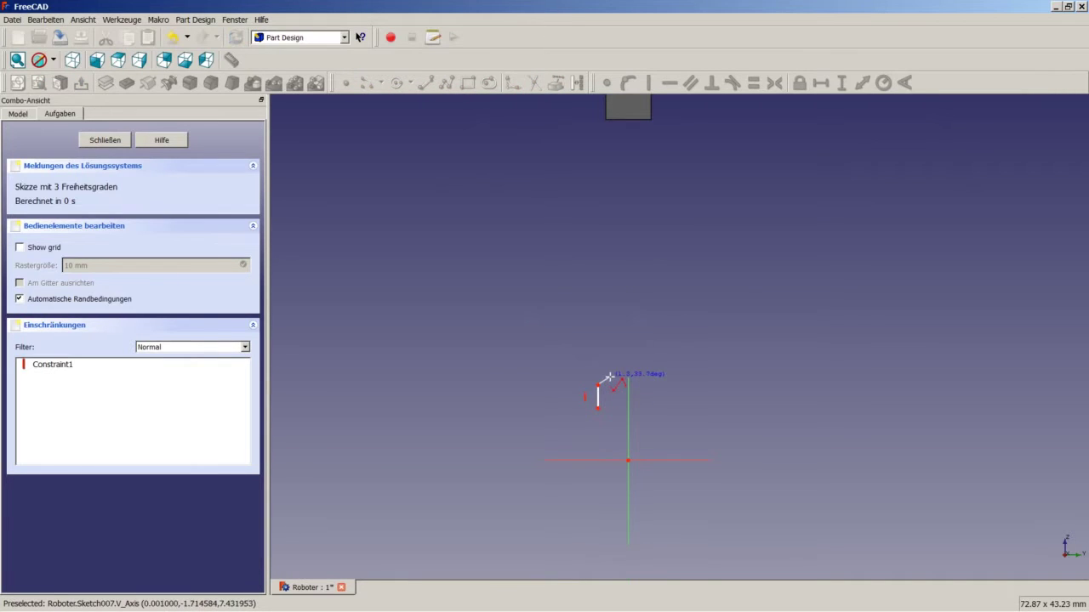
key(m)
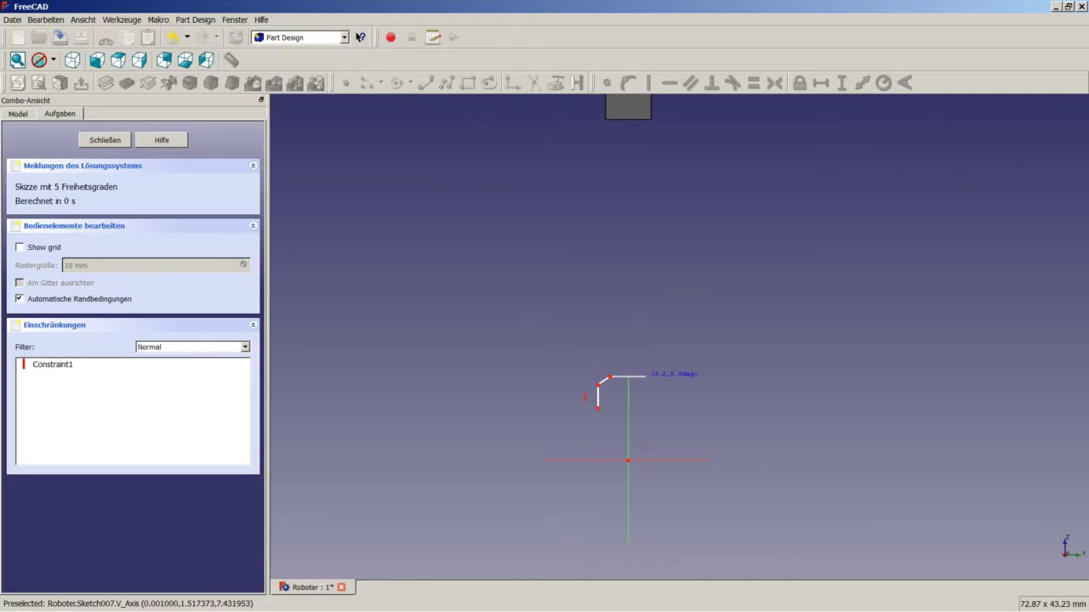
click(646, 376)
click(663, 386)
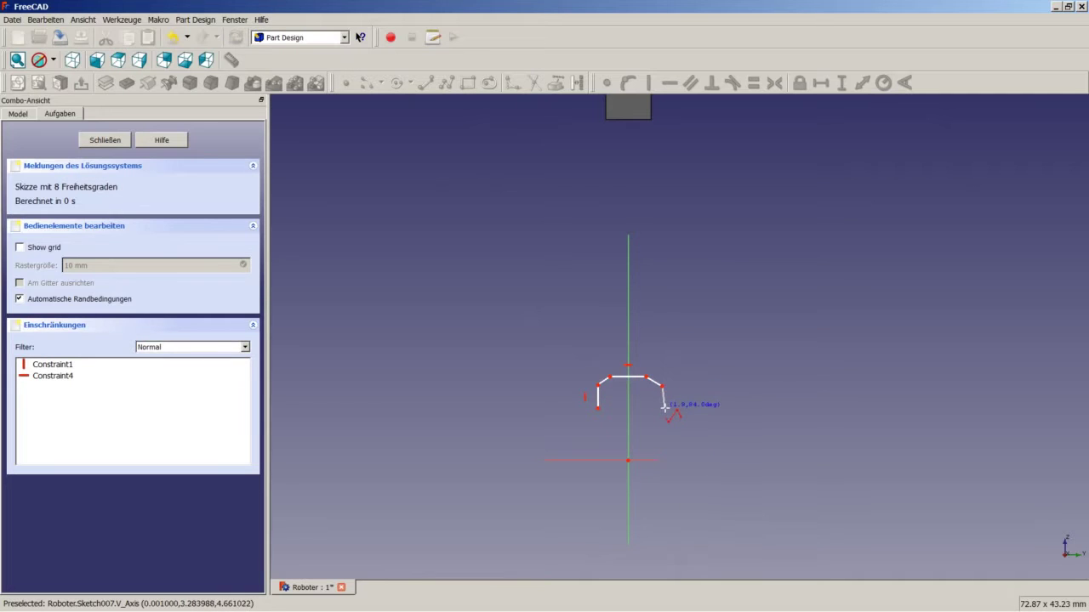
click(662, 411)
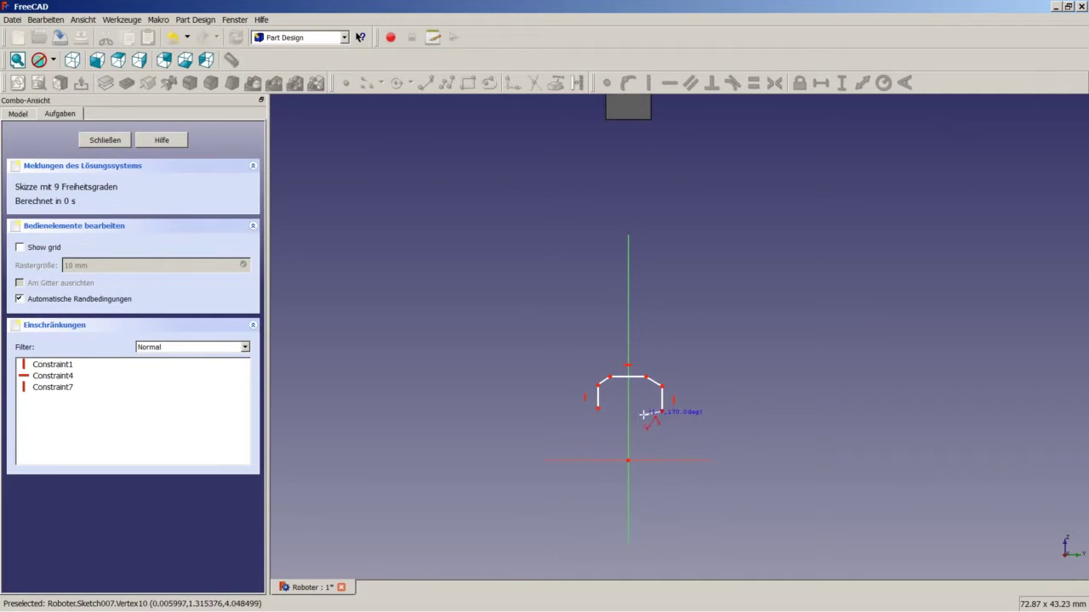
scroll(645, 415, up, 3)
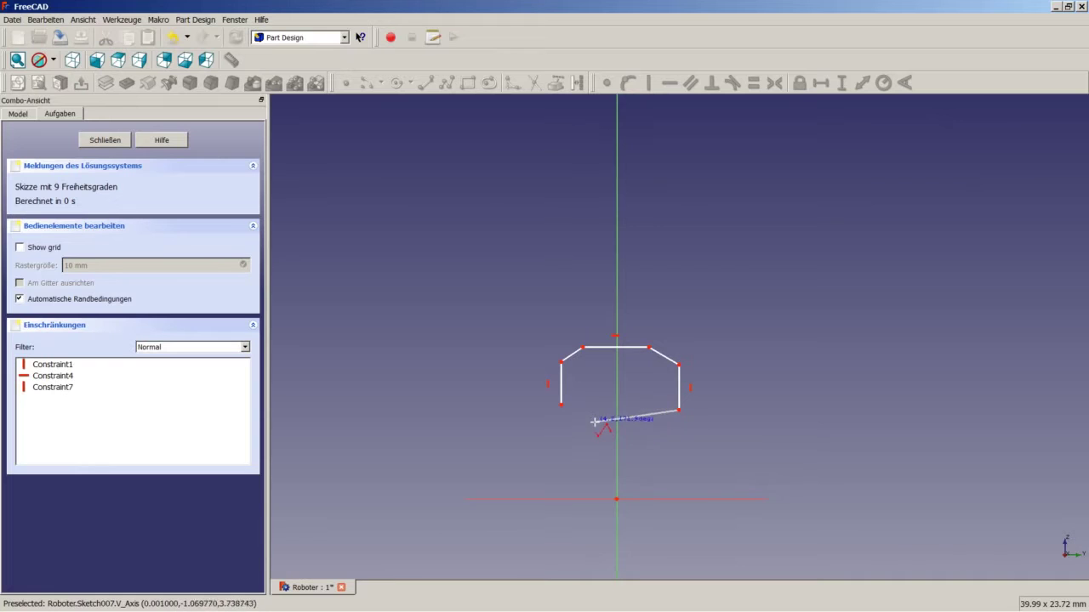
Step: Continue the polyline along the bottom with the first two pointed teeth
click(667, 426)
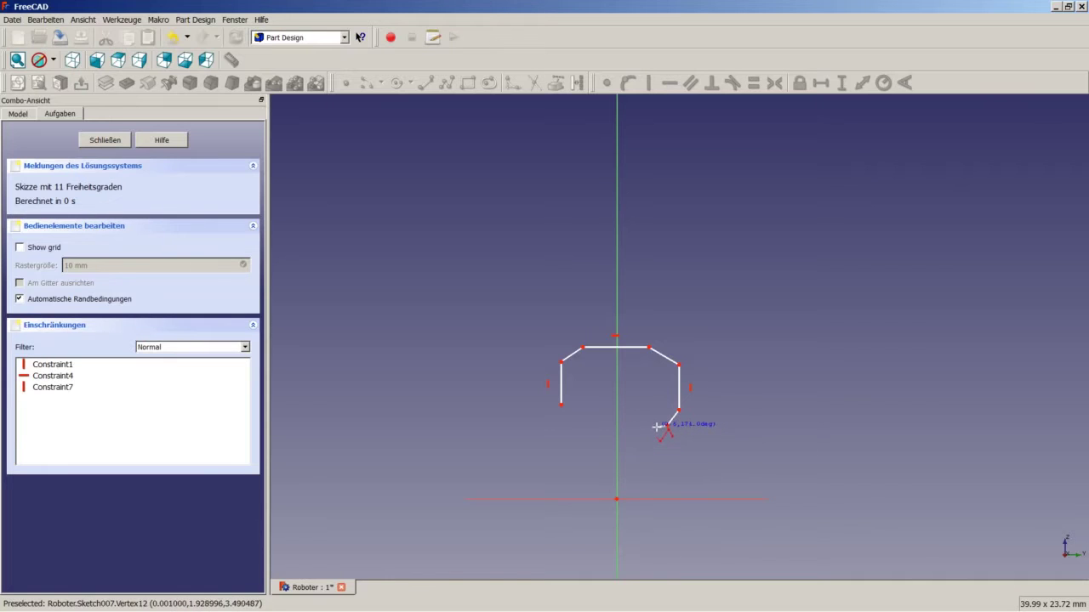
click(656, 425)
scroll(656, 426, up, 2)
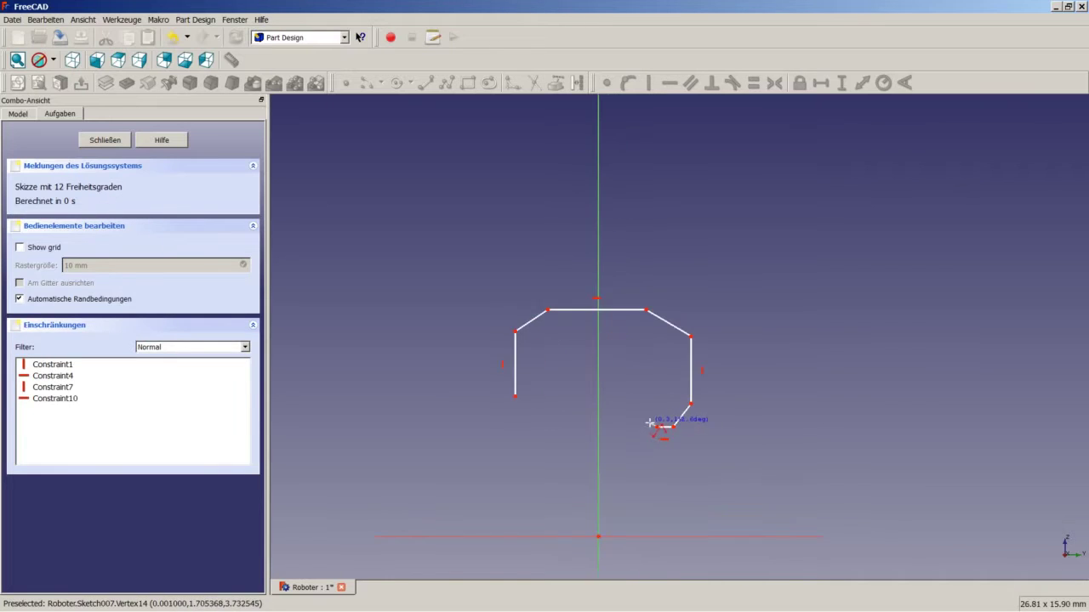
click(648, 400)
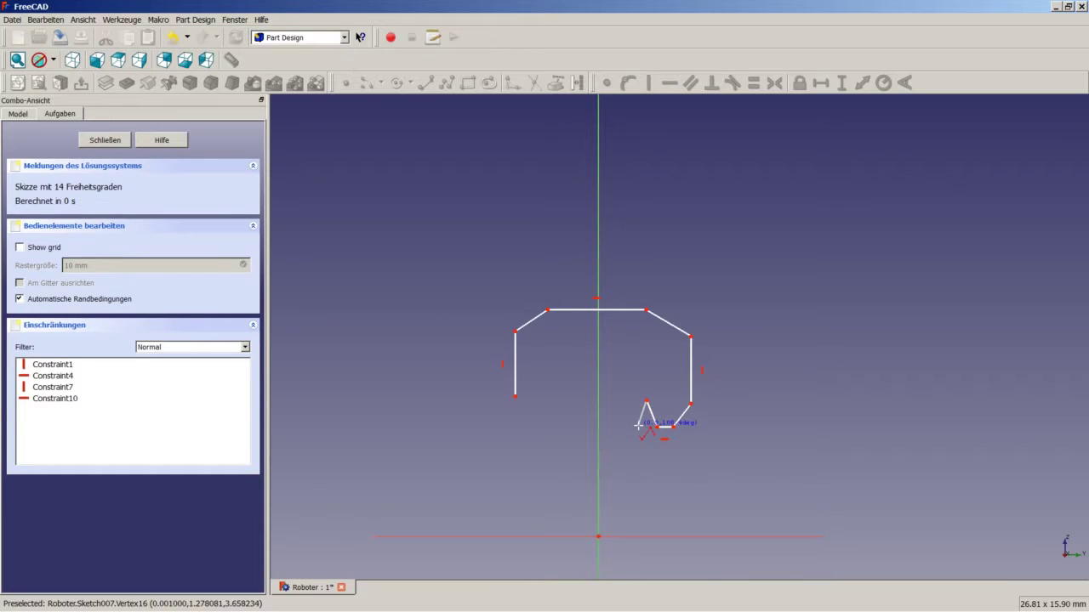
click(637, 425)
click(620, 425)
click(615, 398)
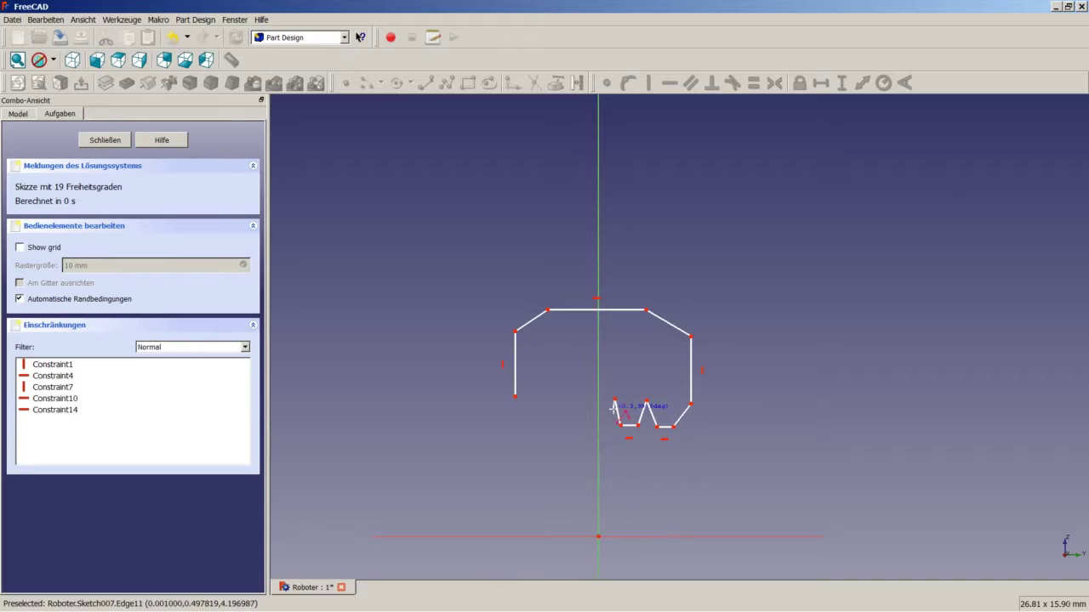
click(608, 423)
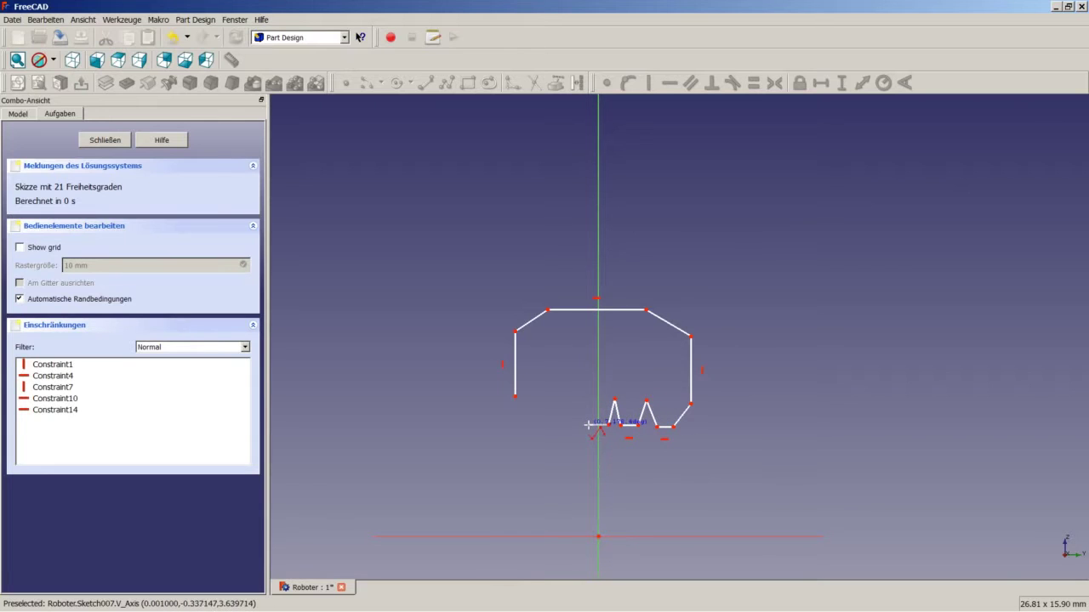
Step: Add the third and fourth teeth and close the outline at the left corner
click(588, 425)
click(578, 404)
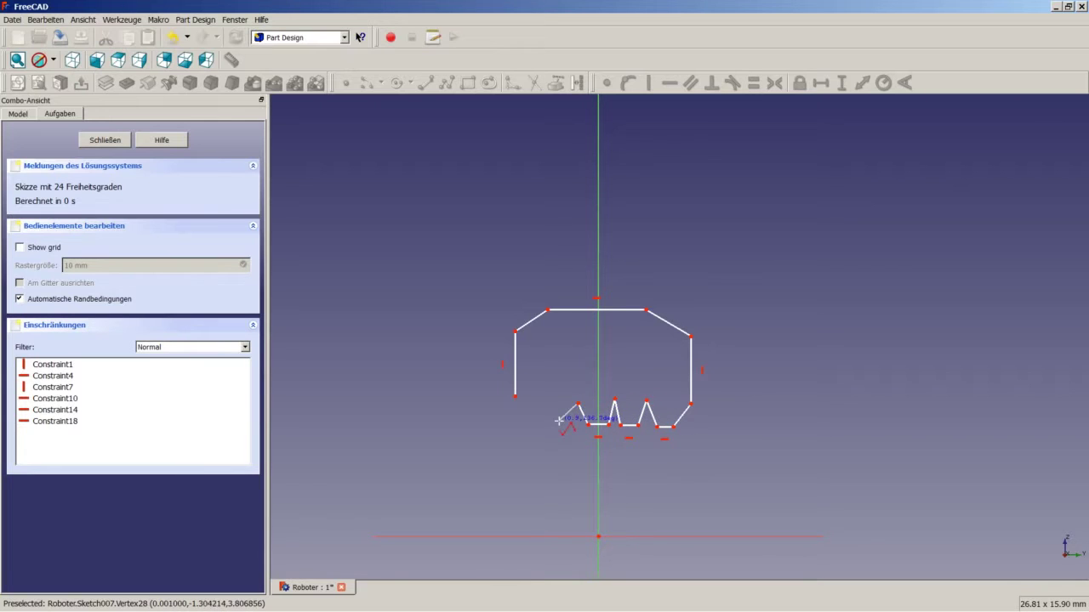
click(562, 422)
click(540, 423)
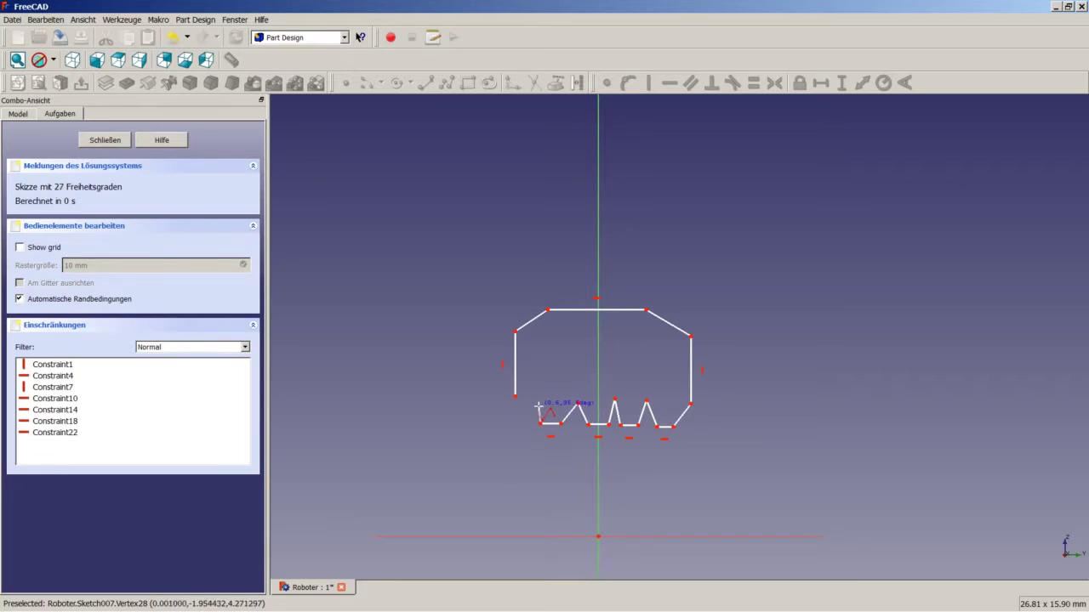
click(534, 401)
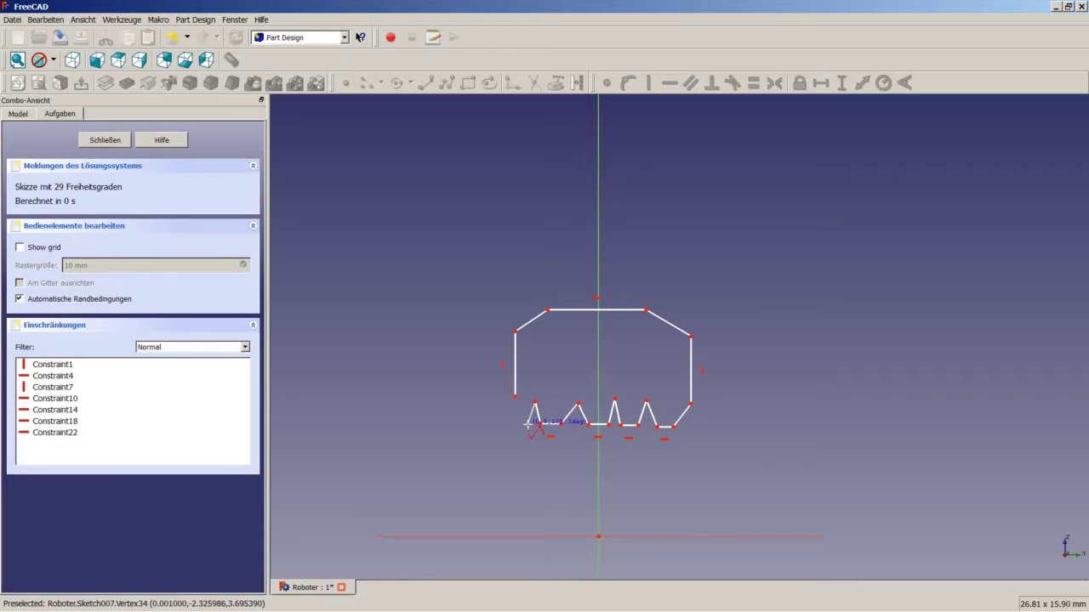
click(528, 423)
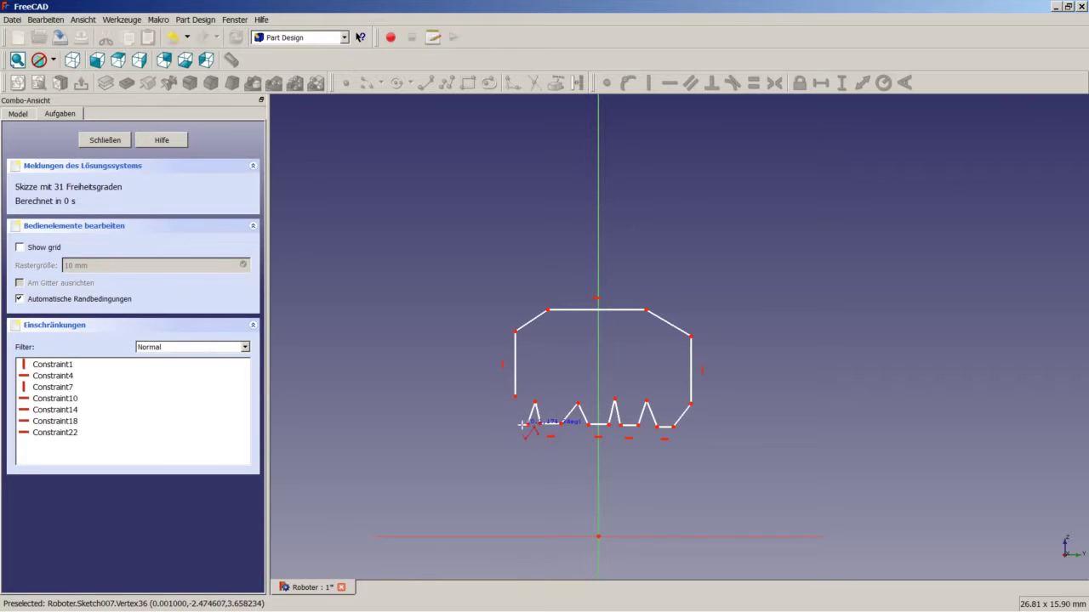
scroll(519, 424, down, 3)
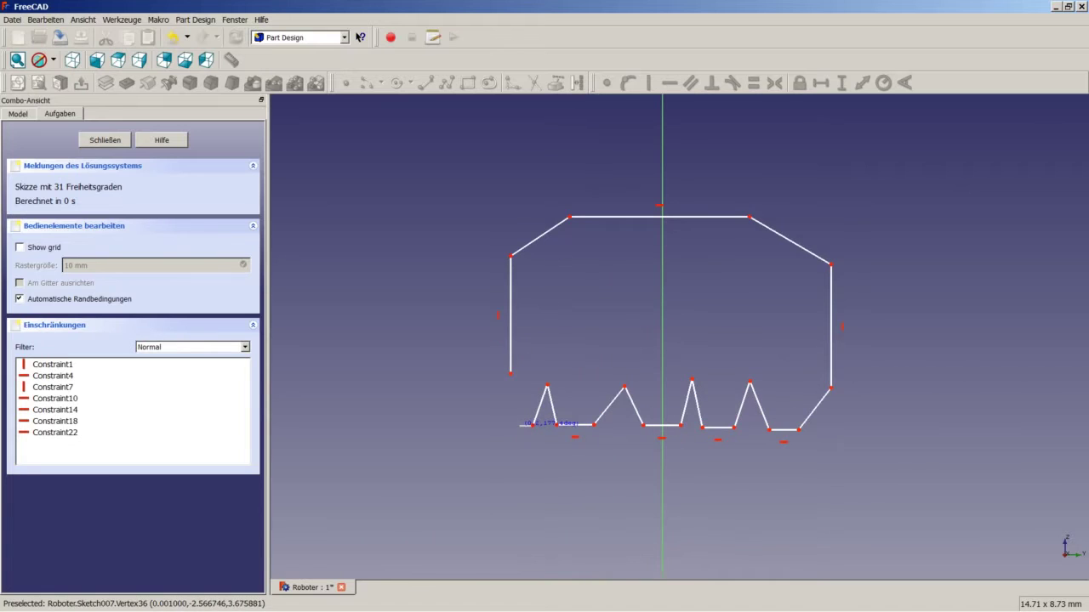
scroll(520, 425, down, 1)
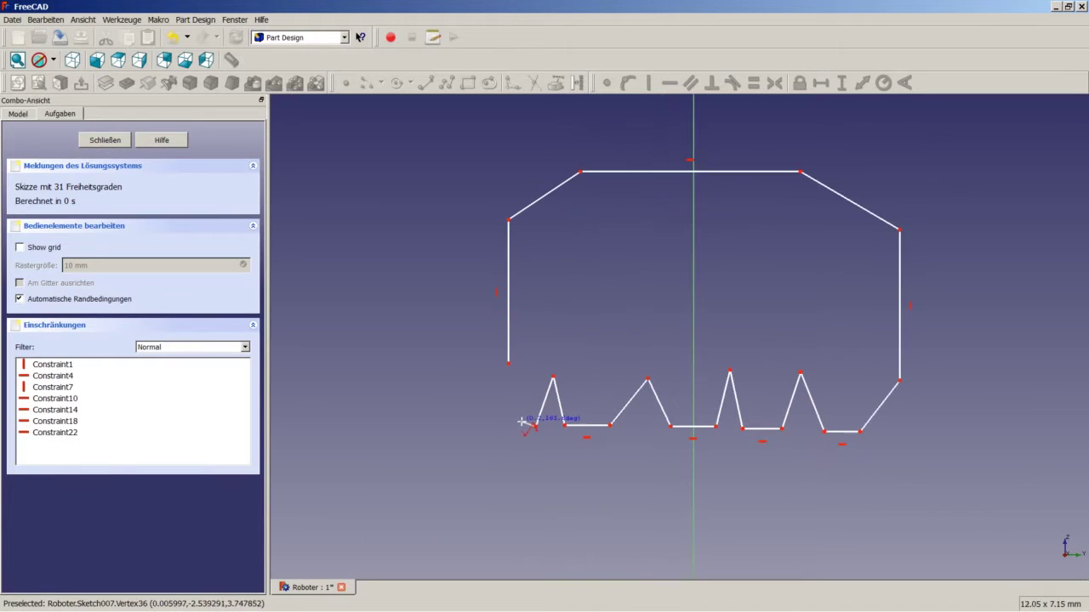
click(522, 425)
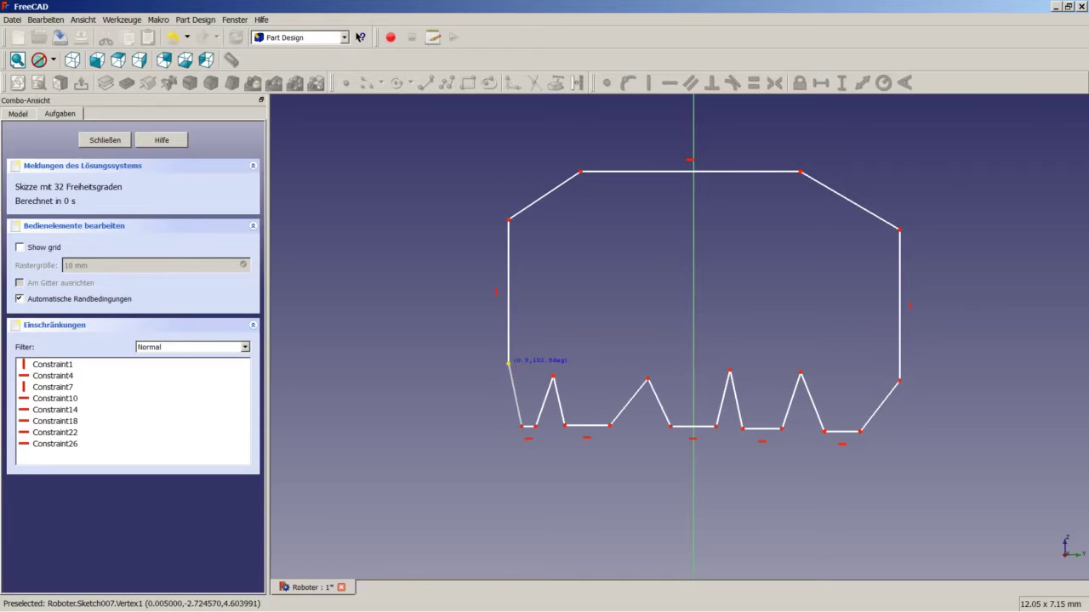
click(509, 364)
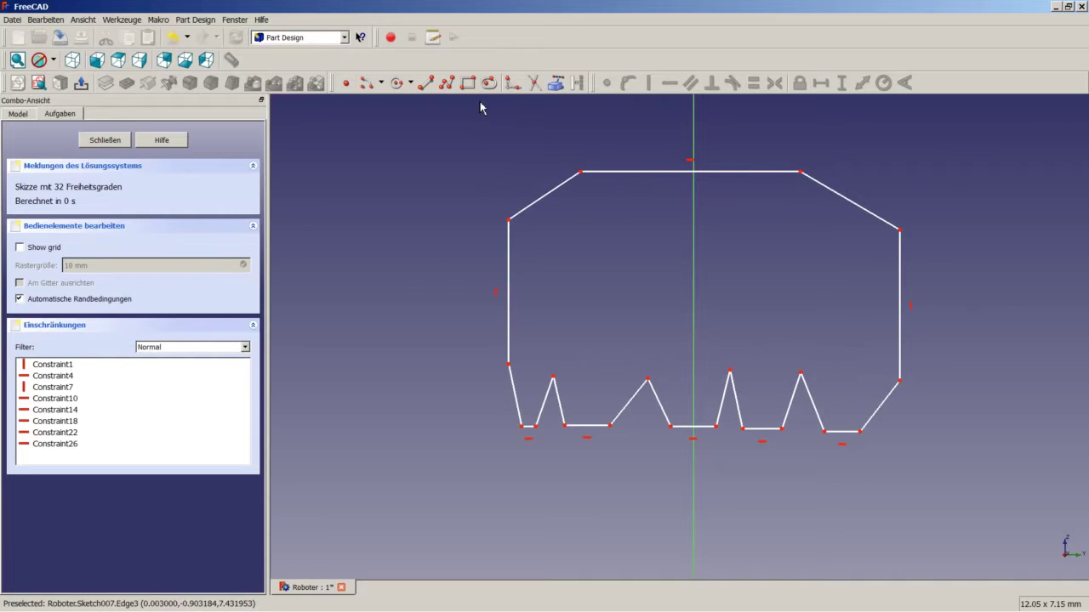
Step: Make the two top corners symmetric about the vertical axis
click(582, 173)
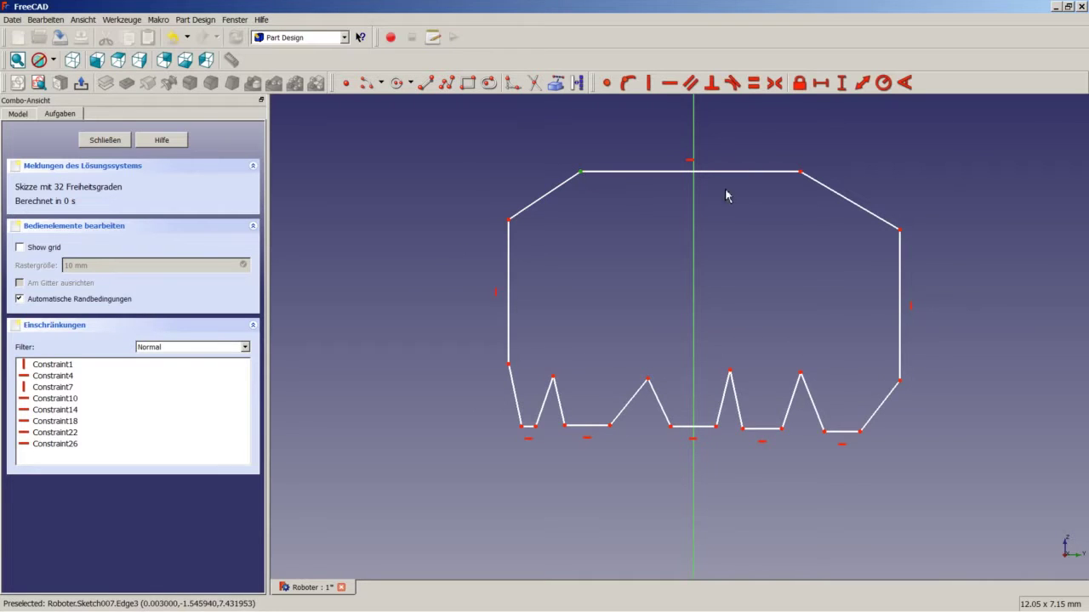
click(802, 172)
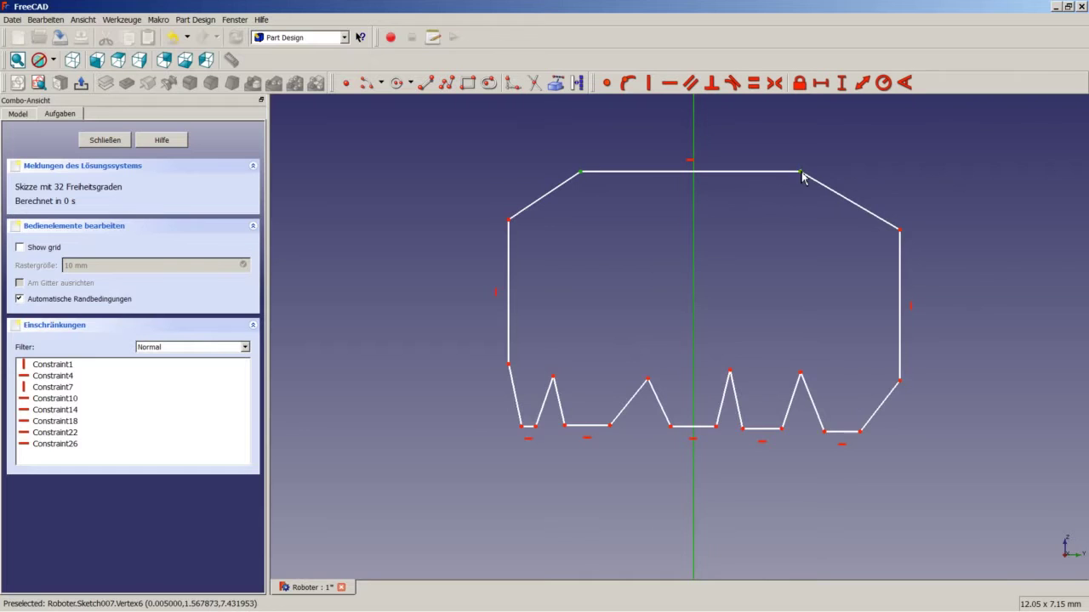
click(694, 139)
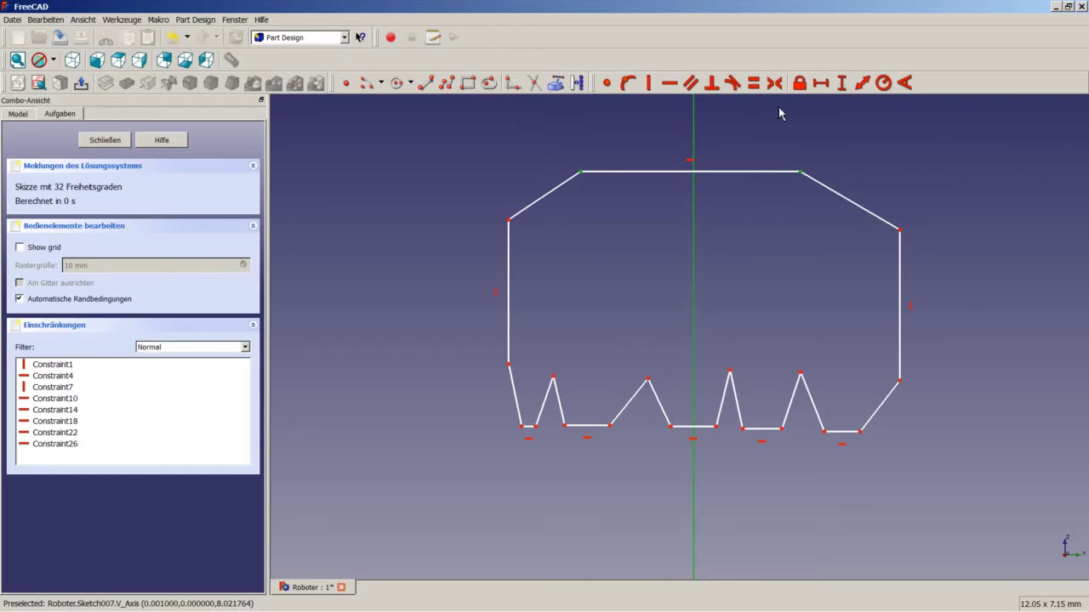
click(774, 82)
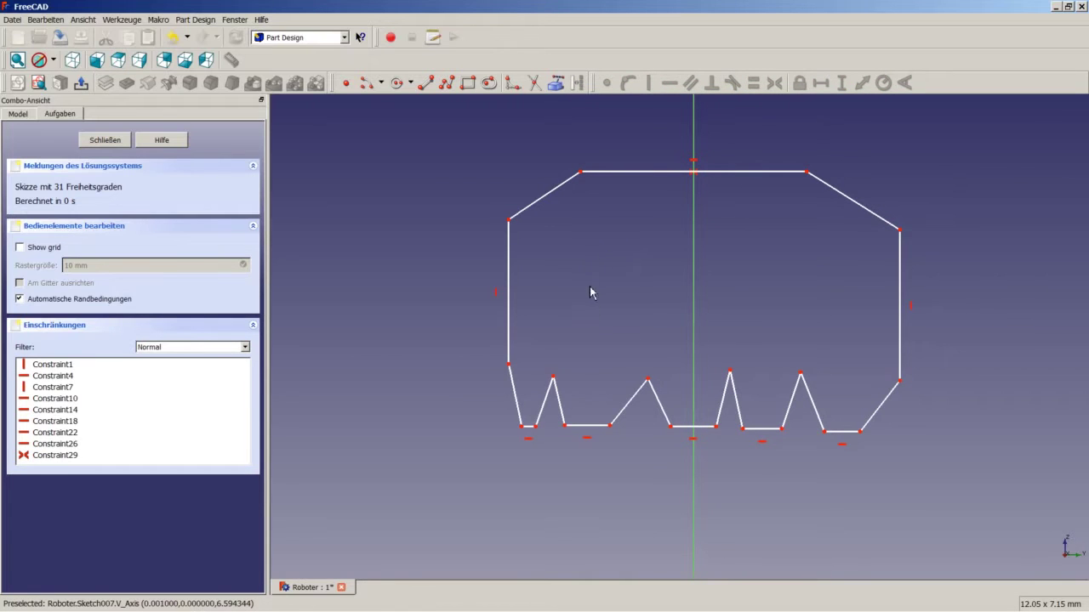
Step: Draw a horizontal construction line joining the outline's two lower side corners
click(425, 84)
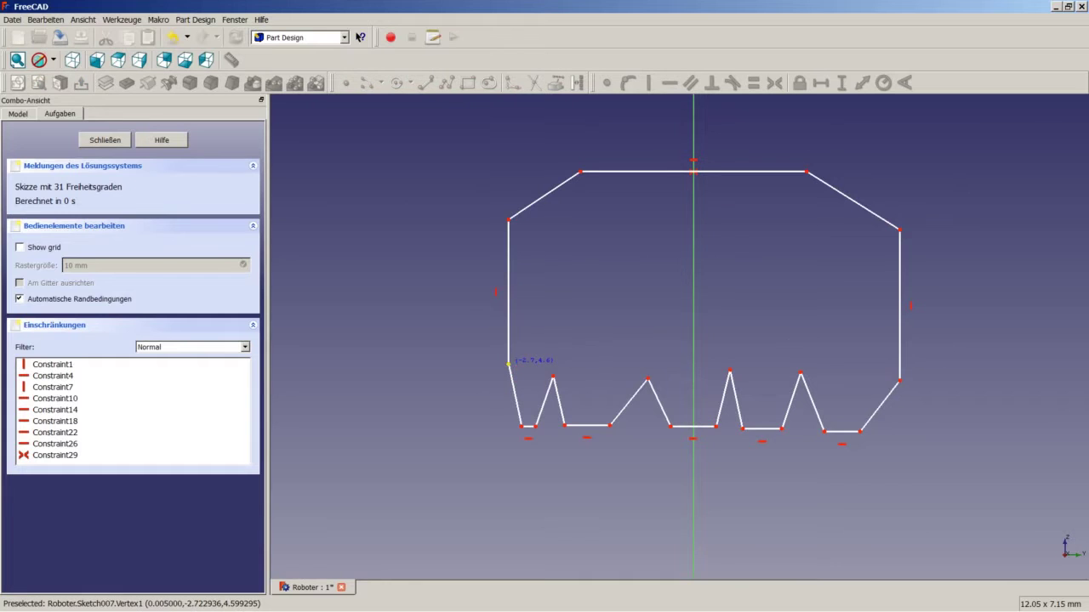
click(509, 364)
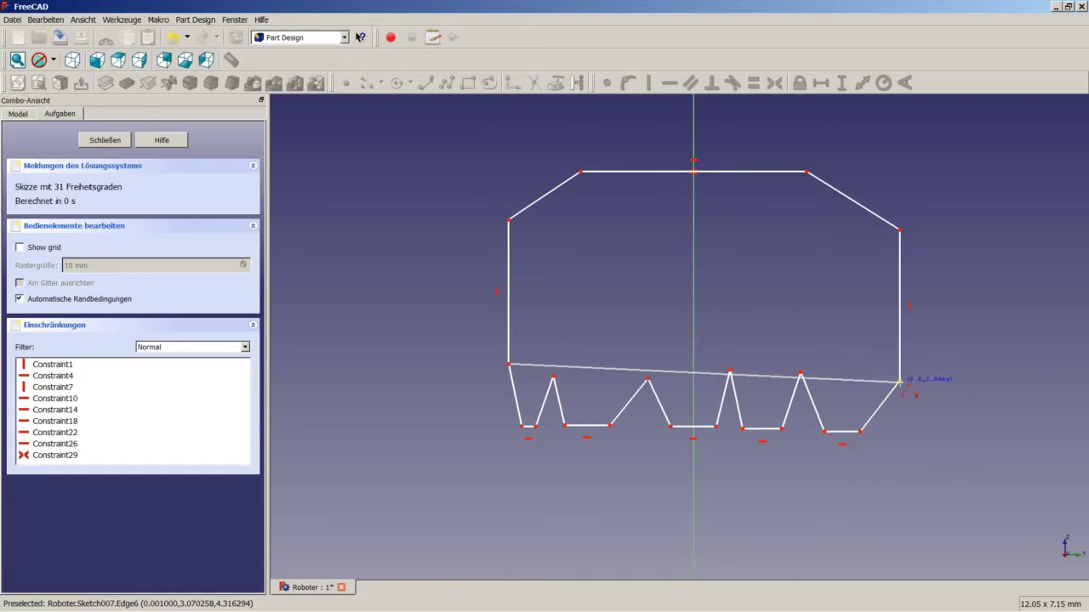
click(899, 382)
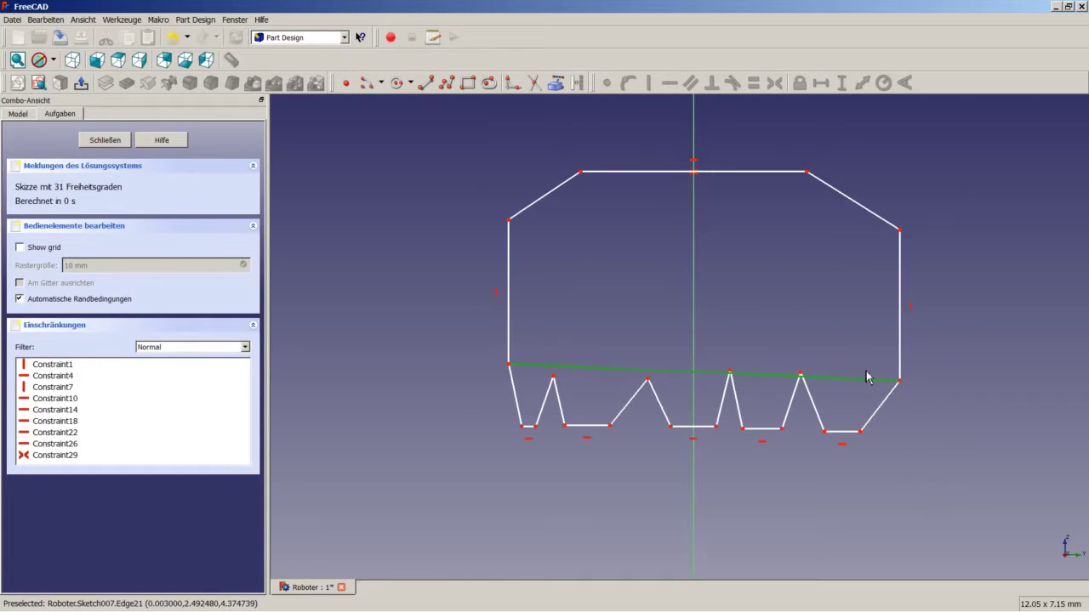
click(669, 82)
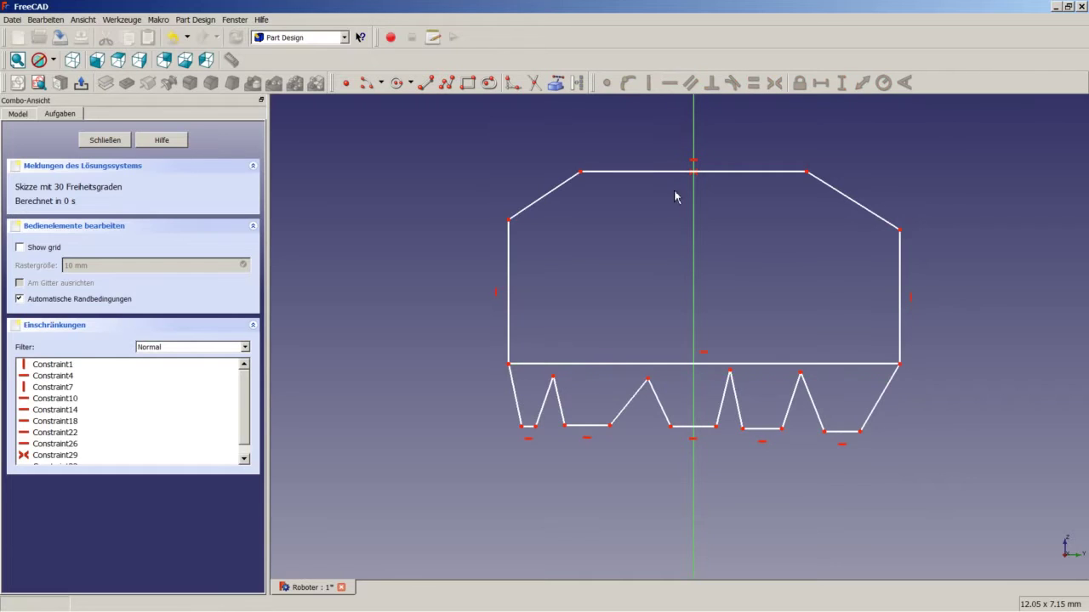
click(621, 363)
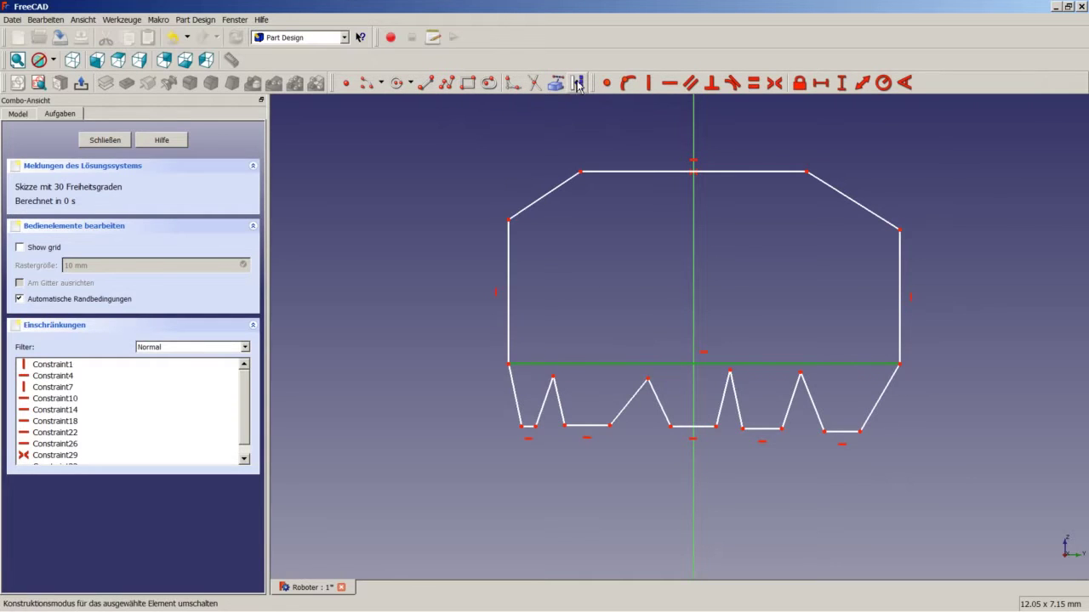
click(577, 83)
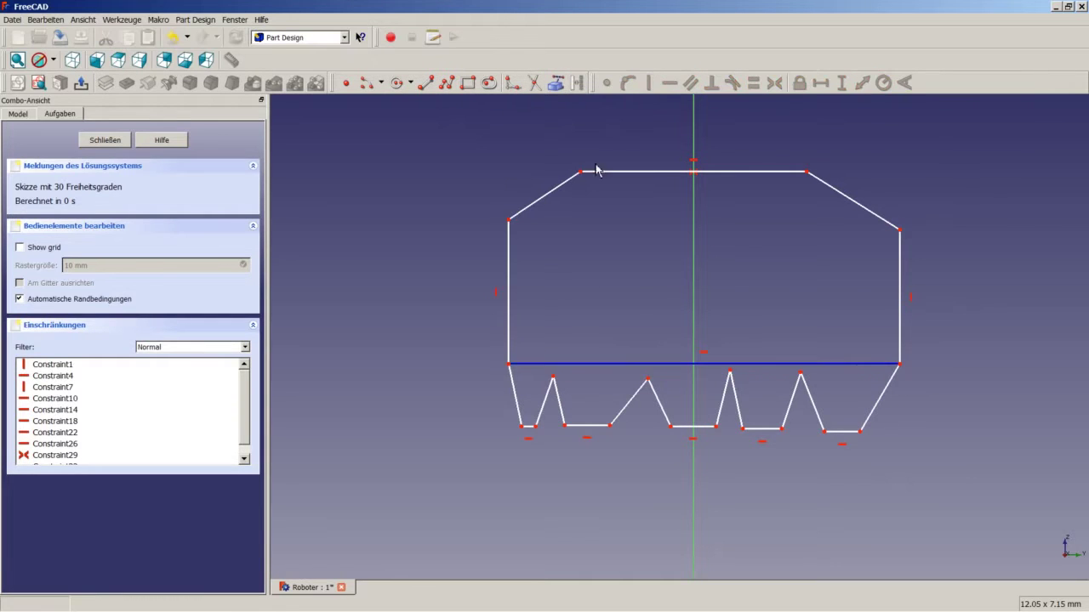
Step: Place four tooth tips onto the horizontal construction line with Point-on-Object
click(811, 365)
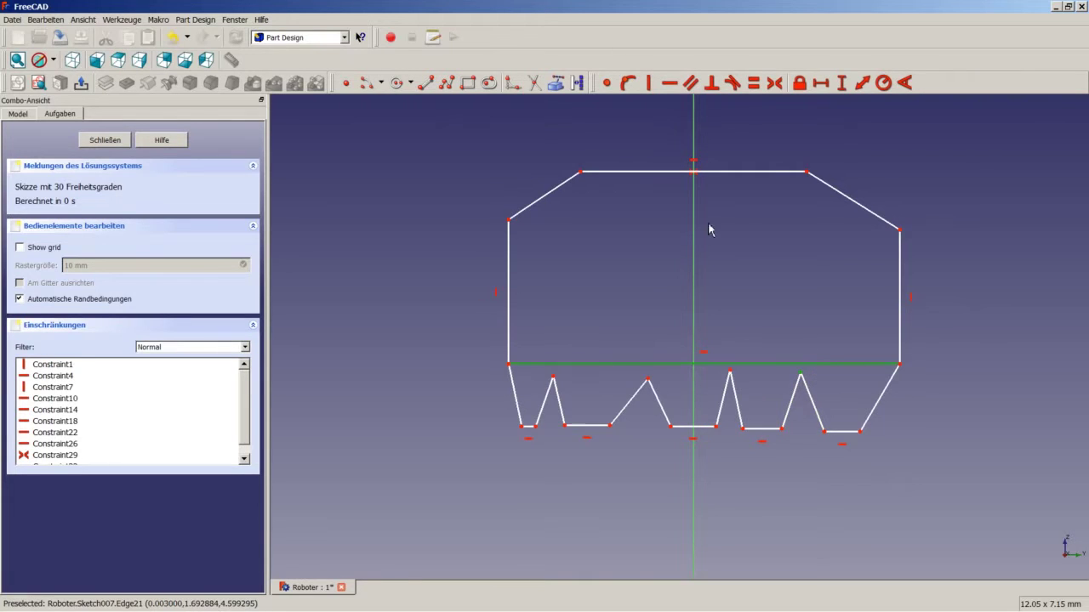
click(627, 83)
click(730, 372)
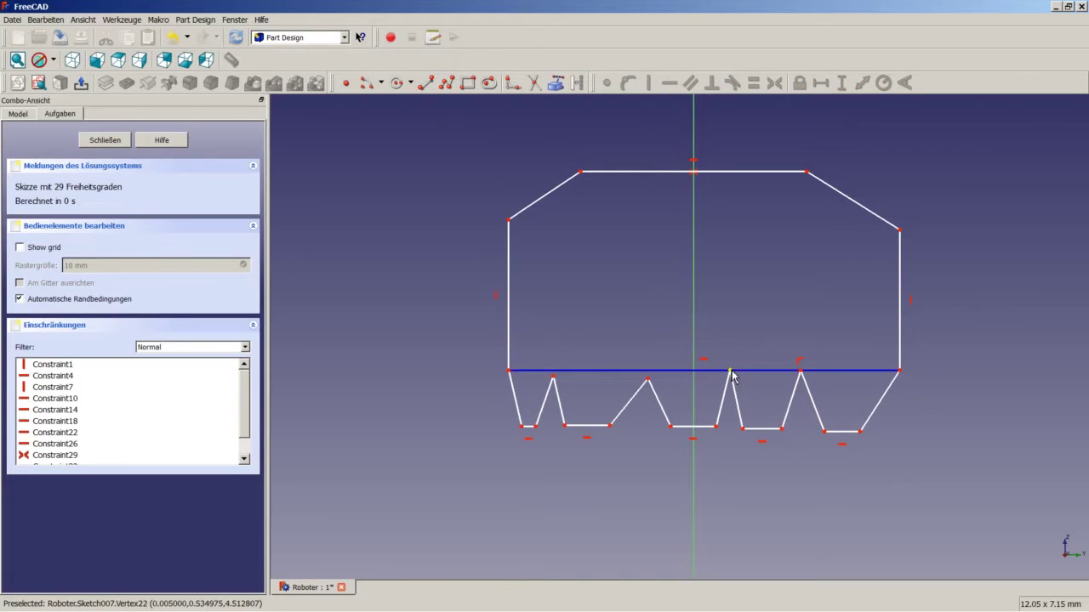
click(744, 371)
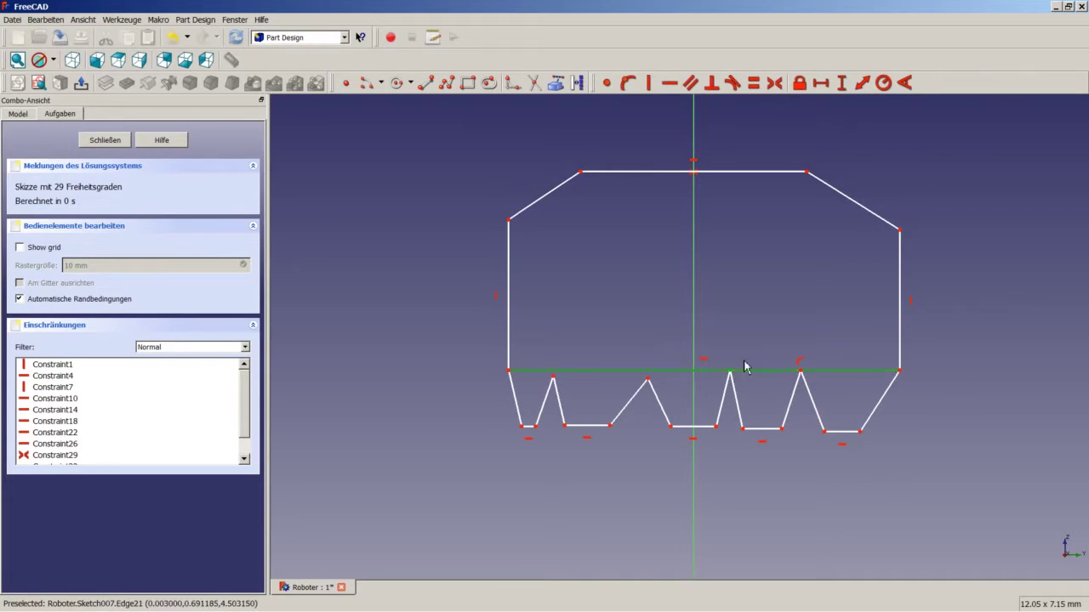
click(627, 83)
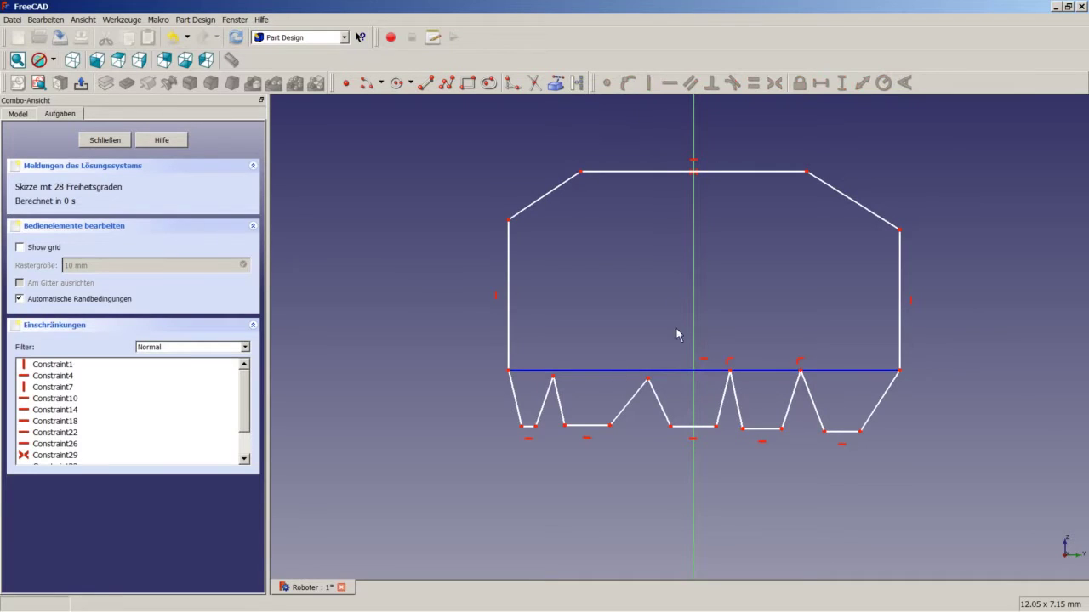
click(649, 379)
click(658, 371)
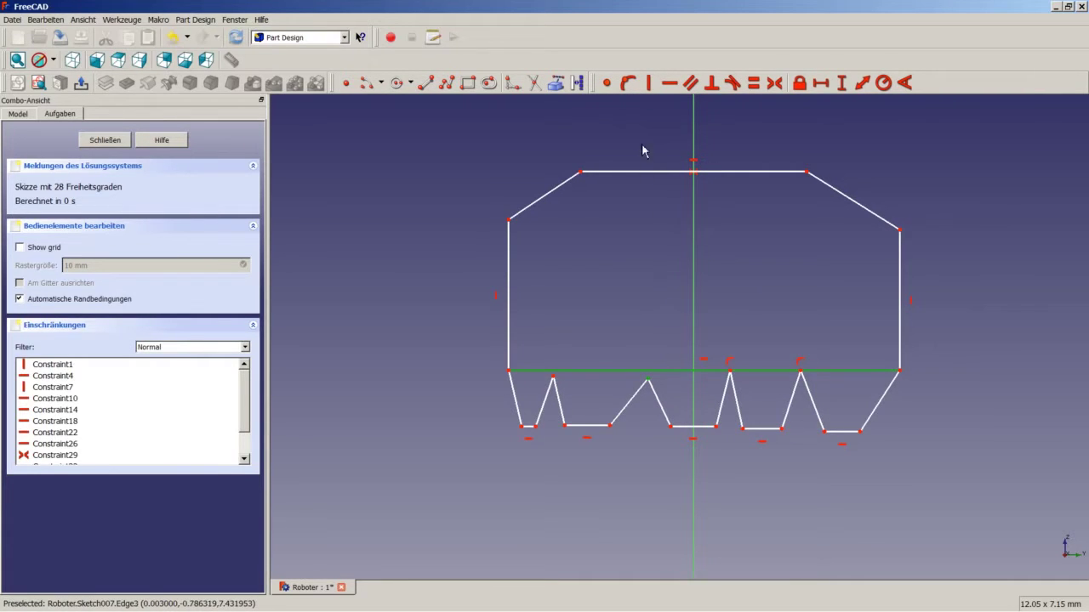
click(627, 83)
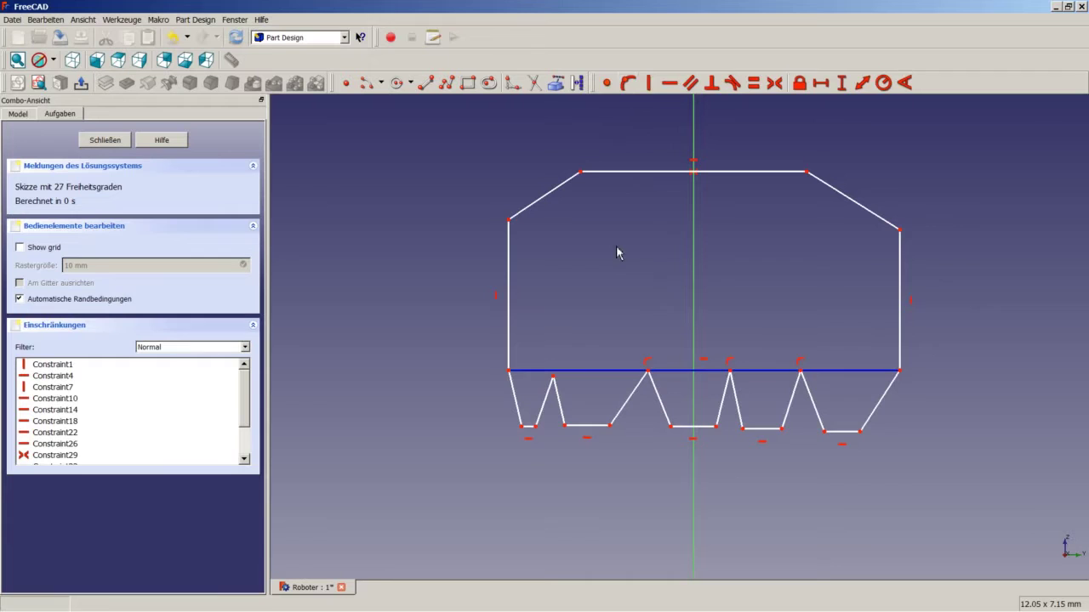
click(553, 379)
click(570, 372)
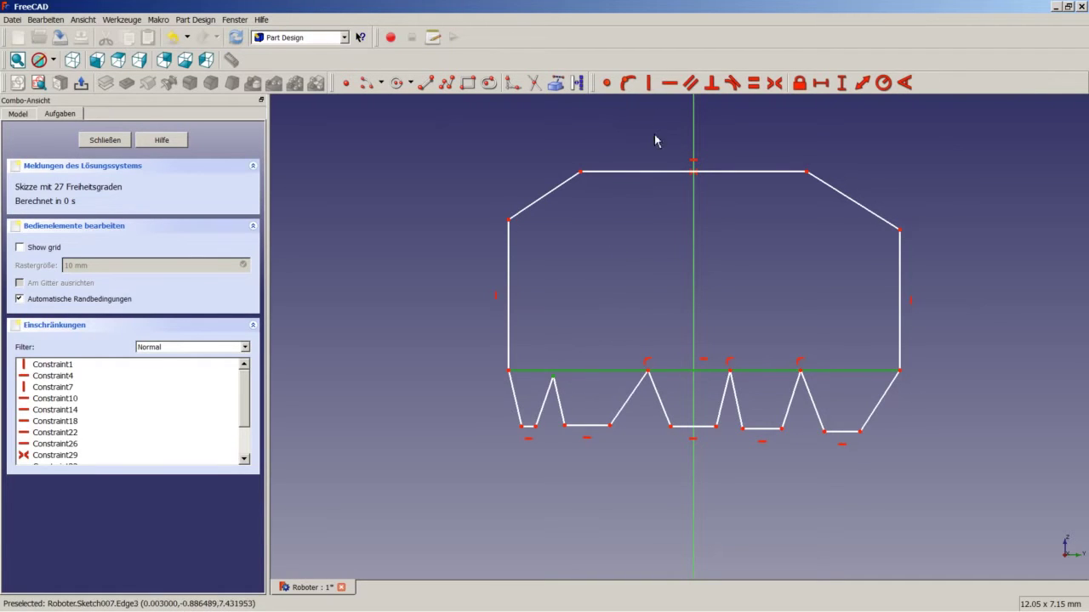
click(629, 83)
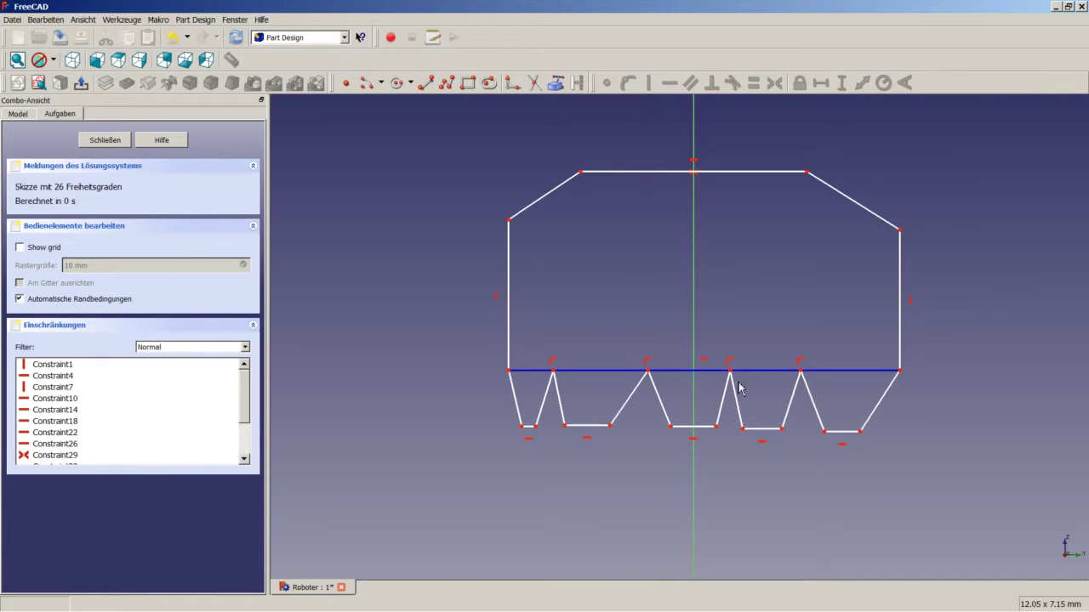
Step: Attach tooth corner points onto their neighbouring flat bottom edges
click(599, 430)
click(689, 427)
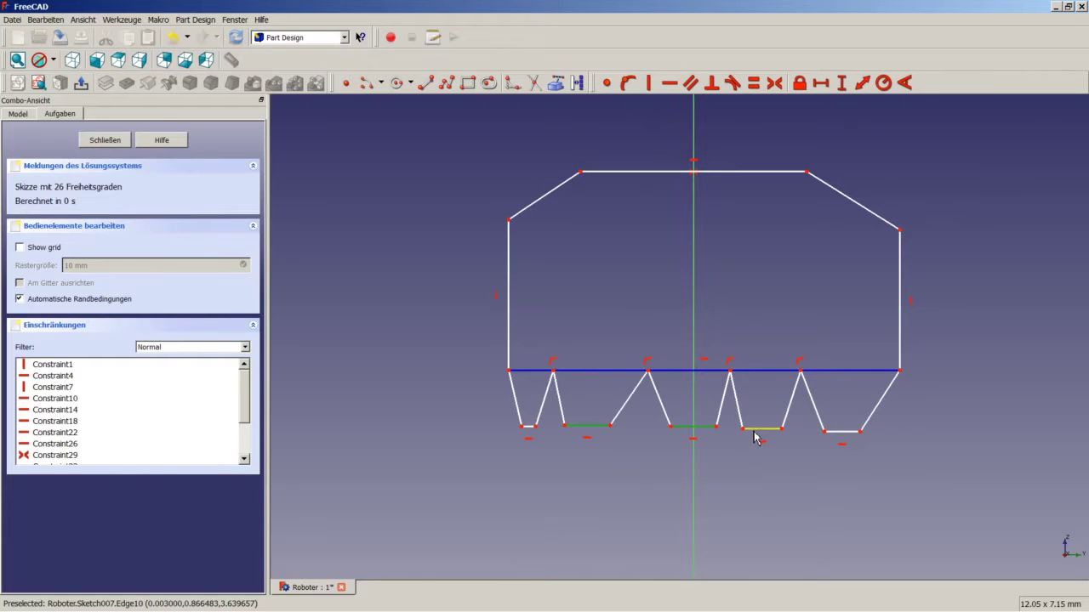
key(Escape)
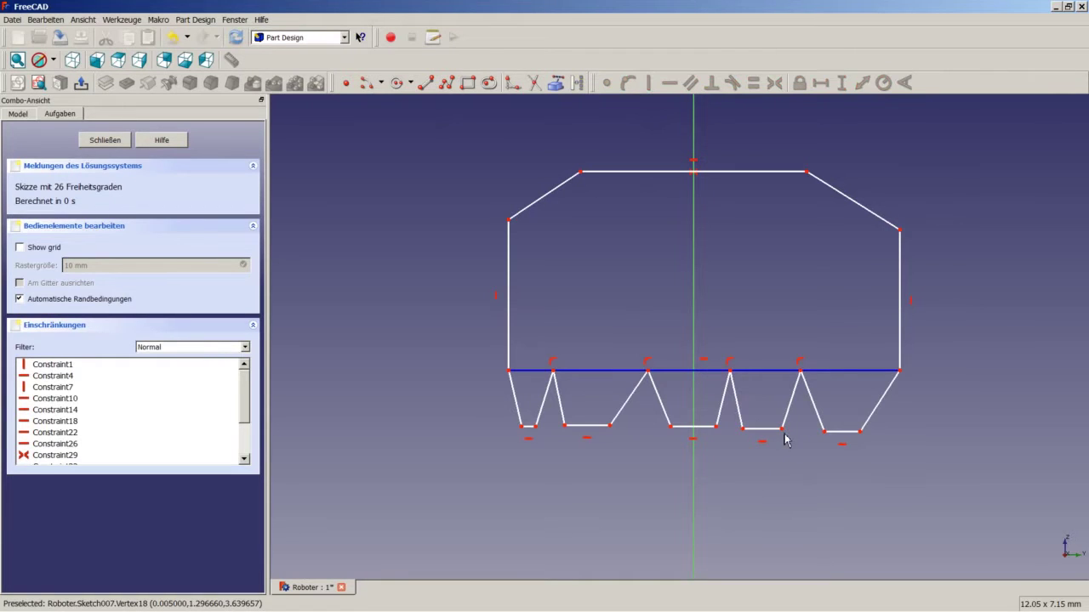
click(782, 429)
click(842, 432)
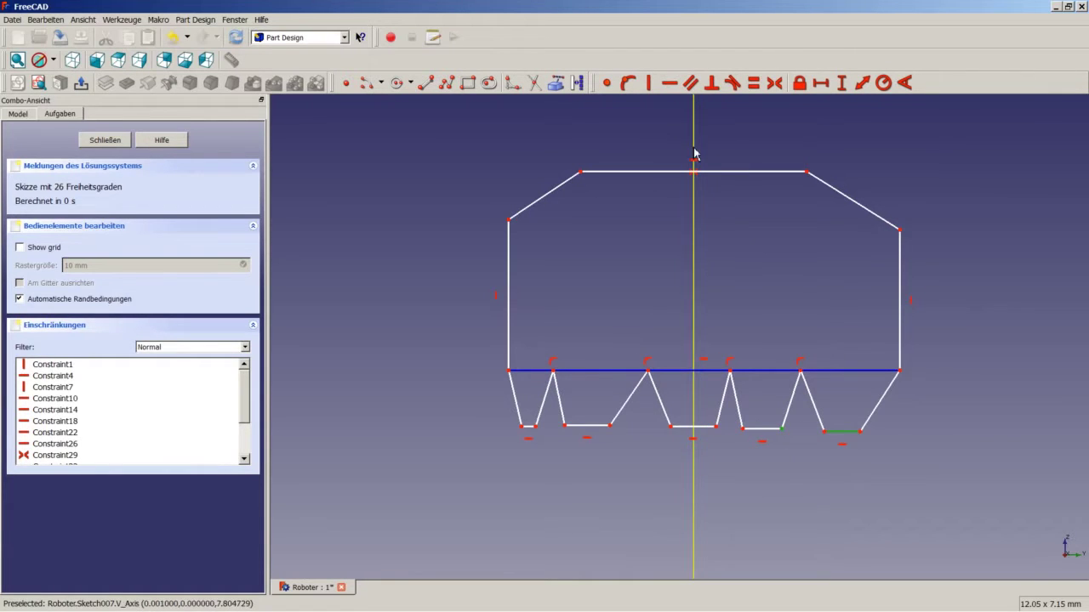
click(631, 85)
click(718, 429)
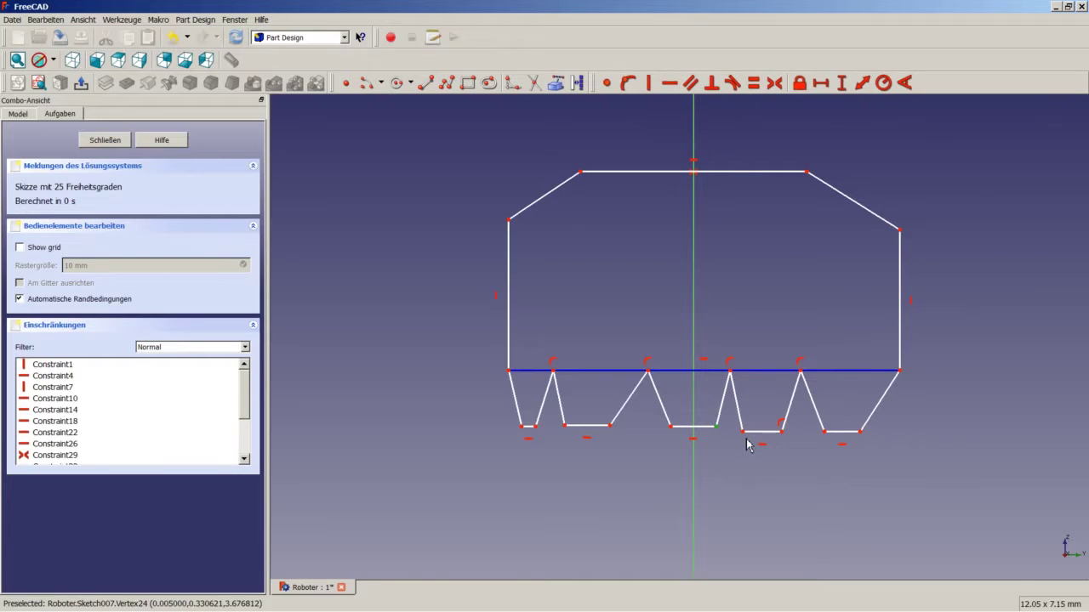
click(759, 432)
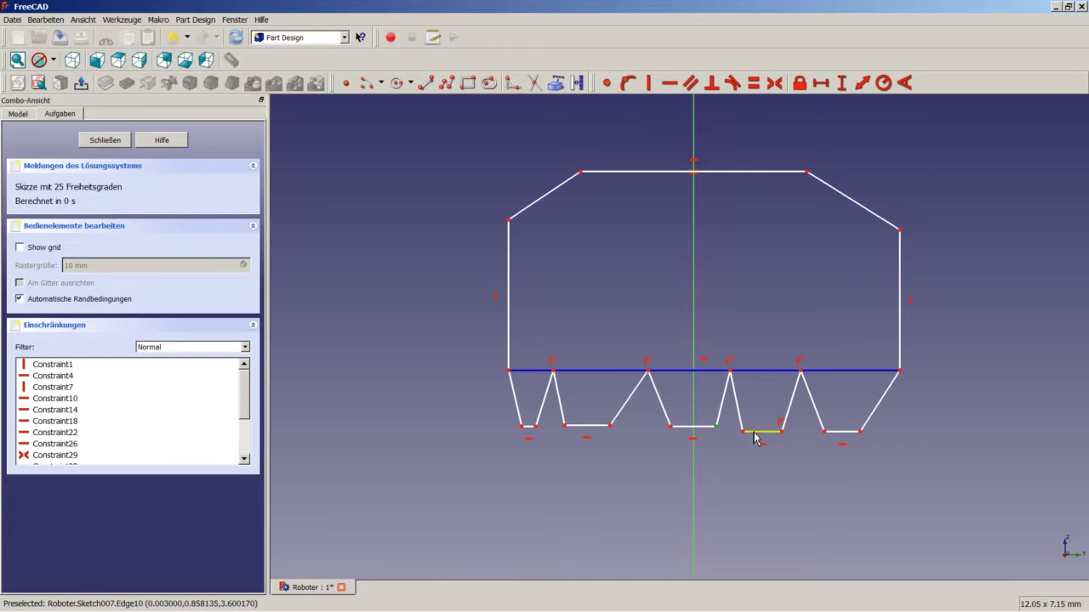
click(629, 83)
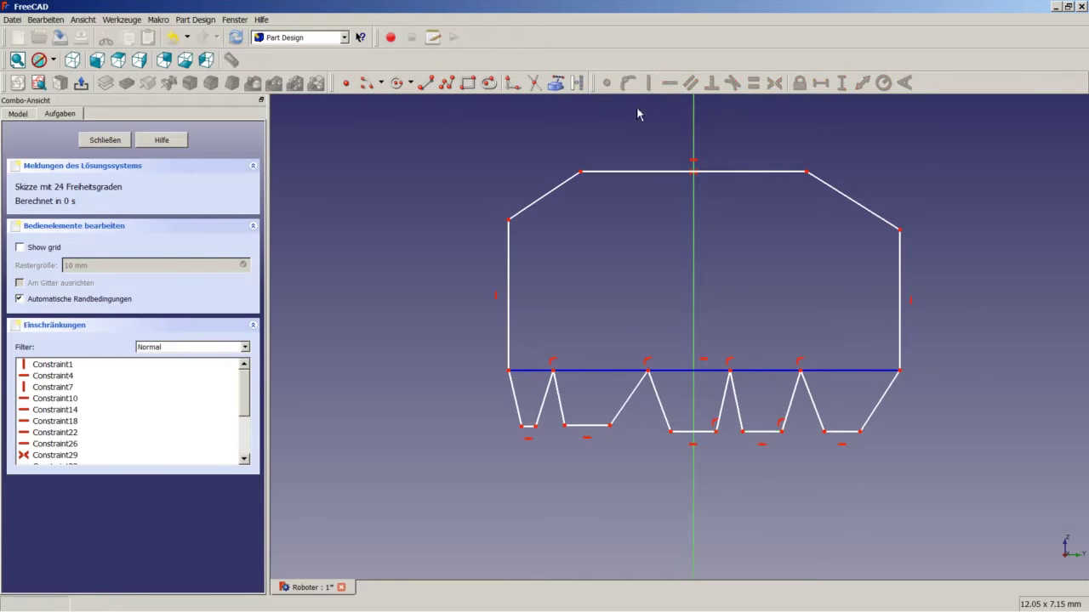
click(609, 427)
click(691, 433)
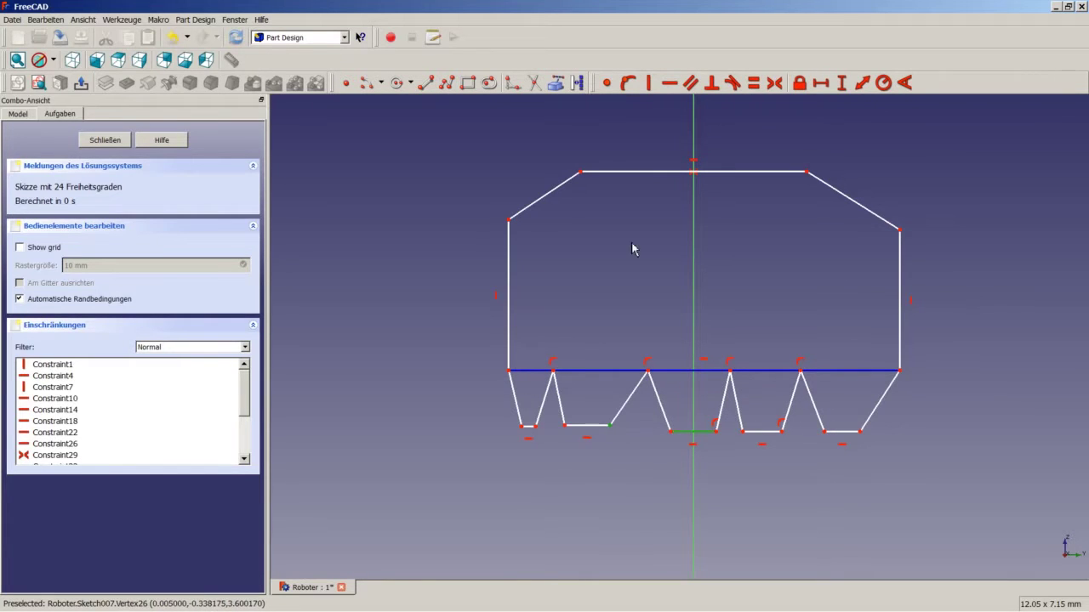
Step: Attach the remaining tooth corners, including the leftmost, onto their bottom edges
click(629, 84)
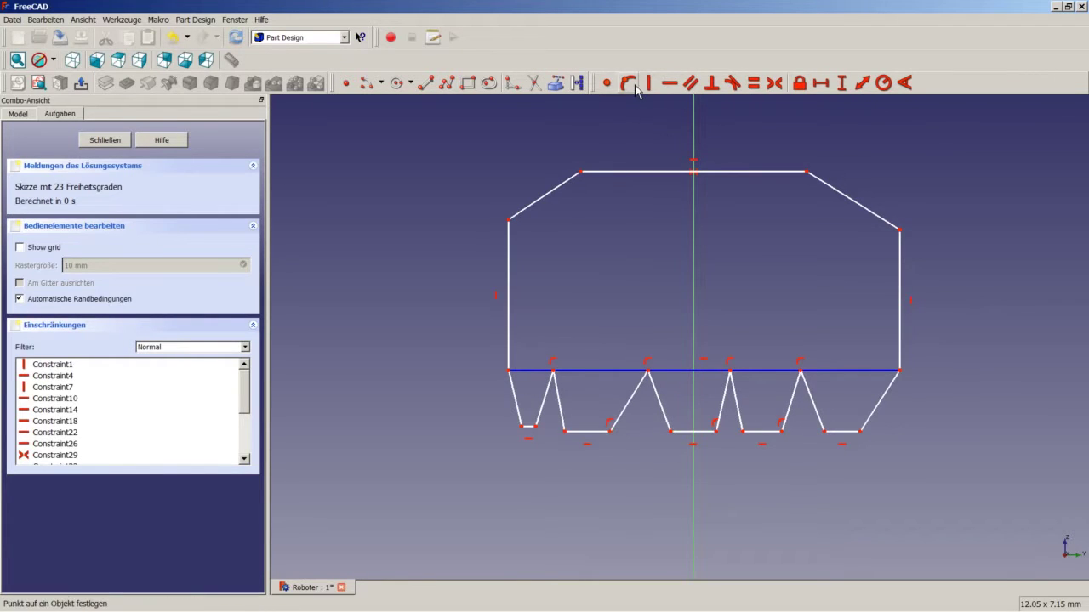
click(535, 427)
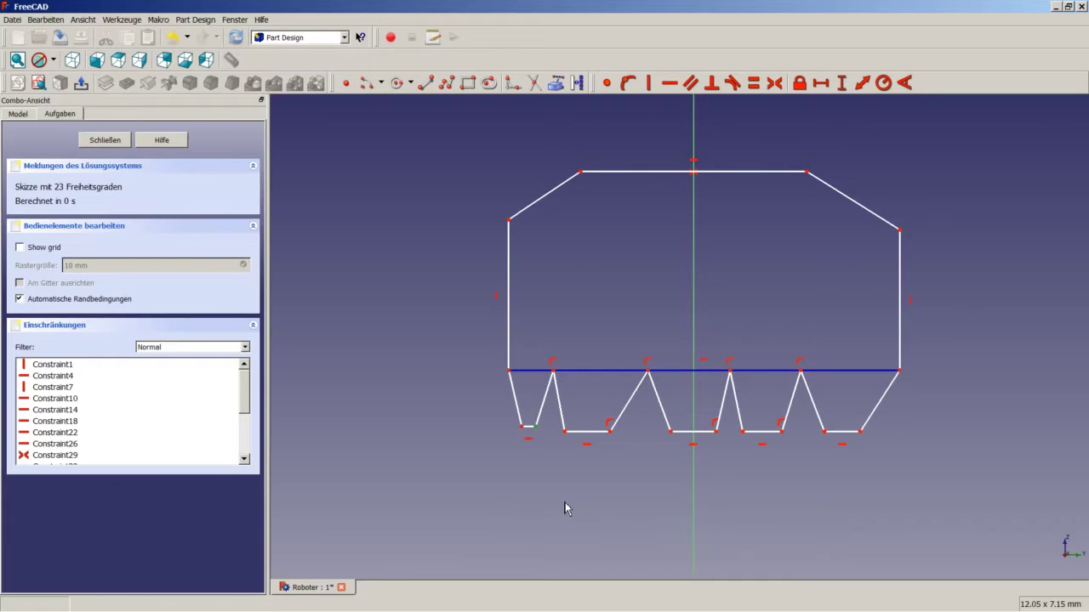
click(578, 433)
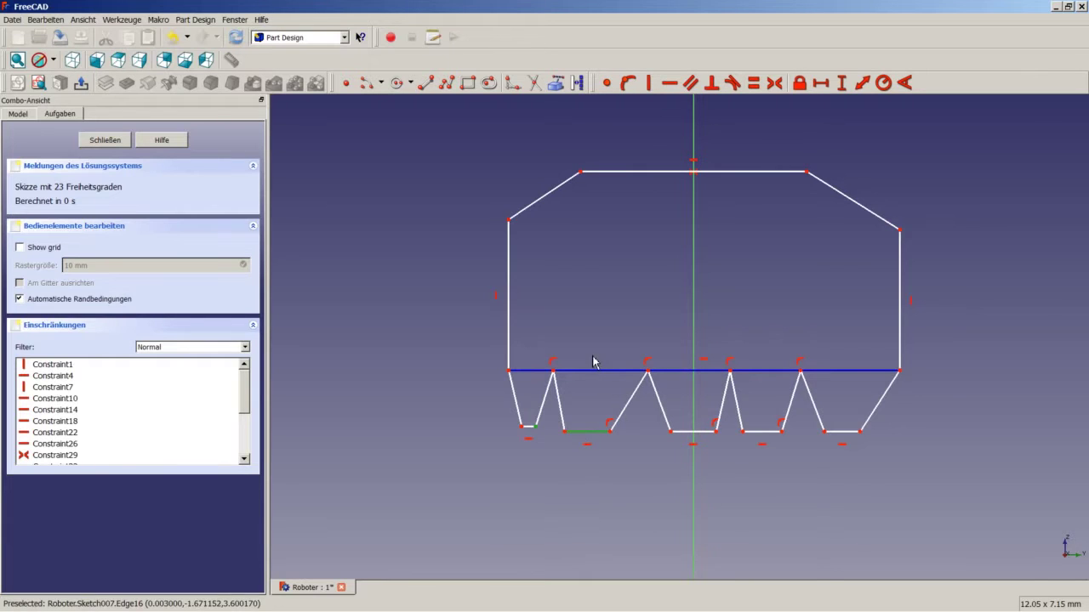
click(633, 90)
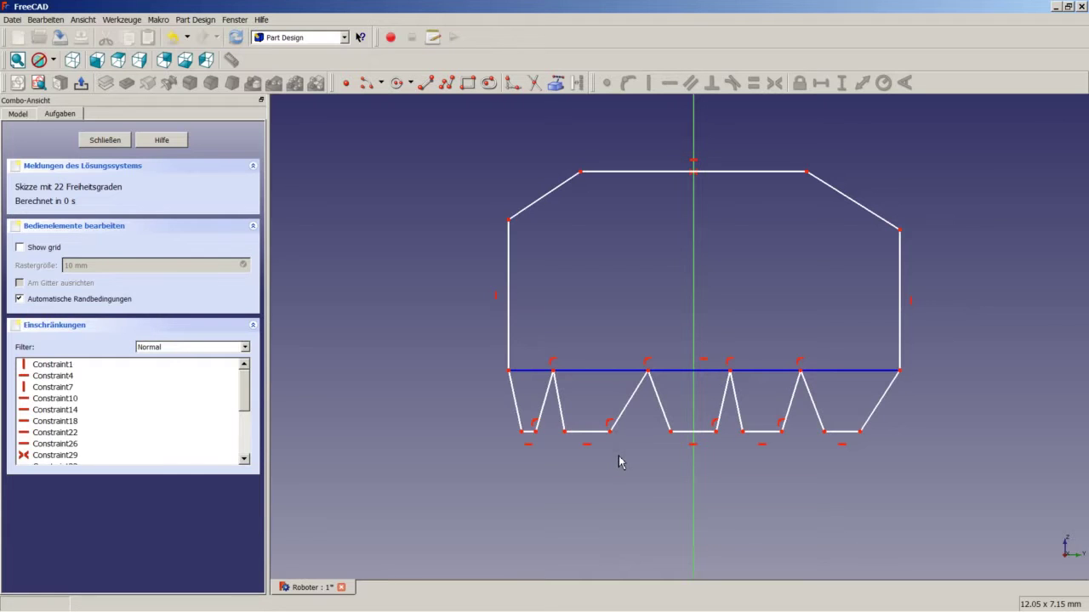
Step: Make the flat tooth bottoms equal: three middle edges, then the leftmost and rightmost edges
click(586, 432)
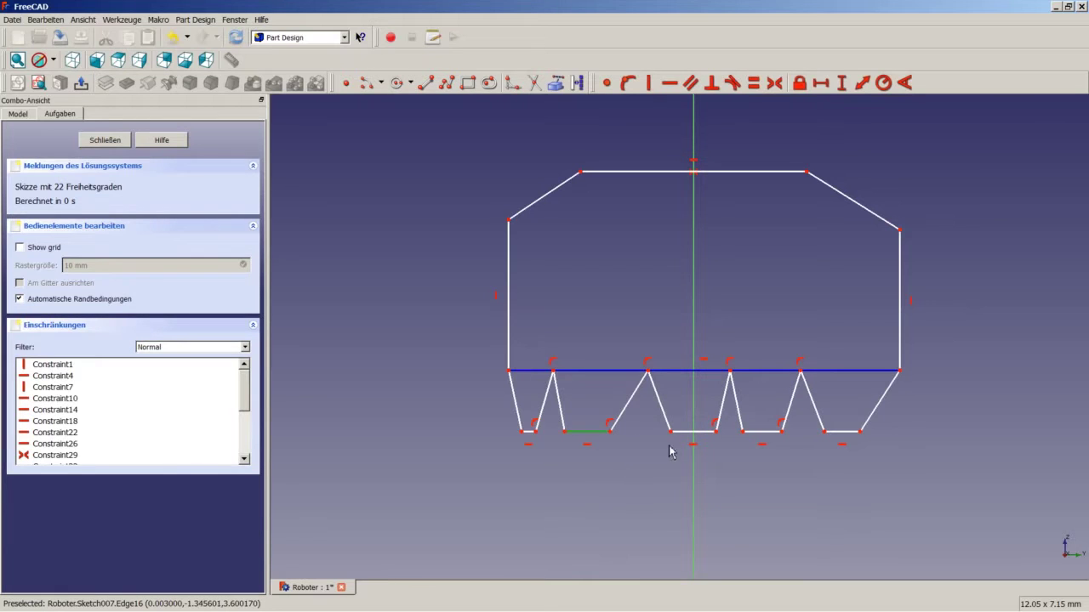
click(690, 436)
click(763, 433)
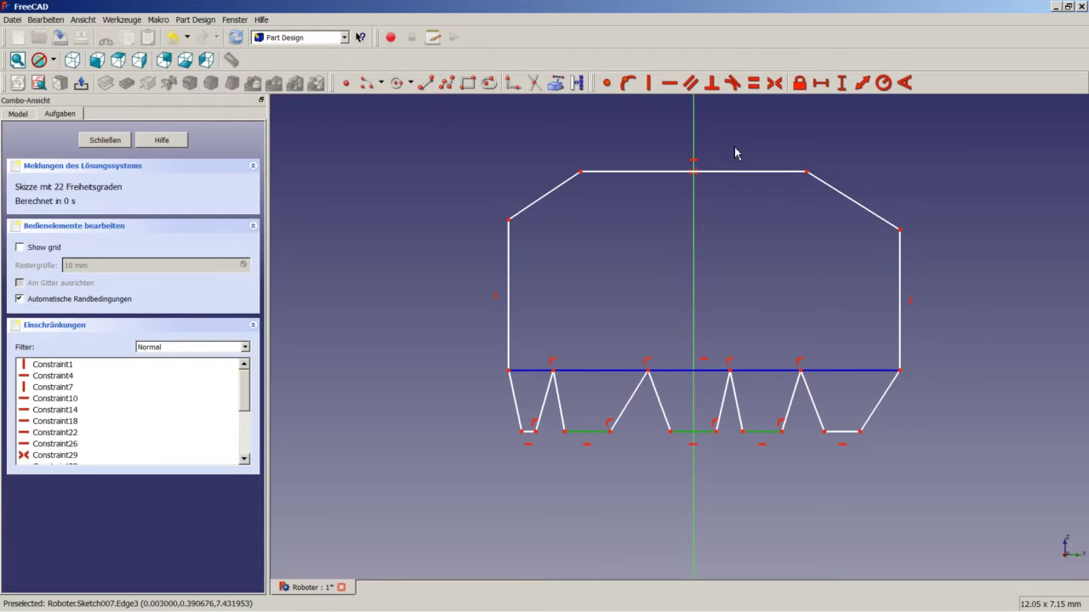
click(753, 82)
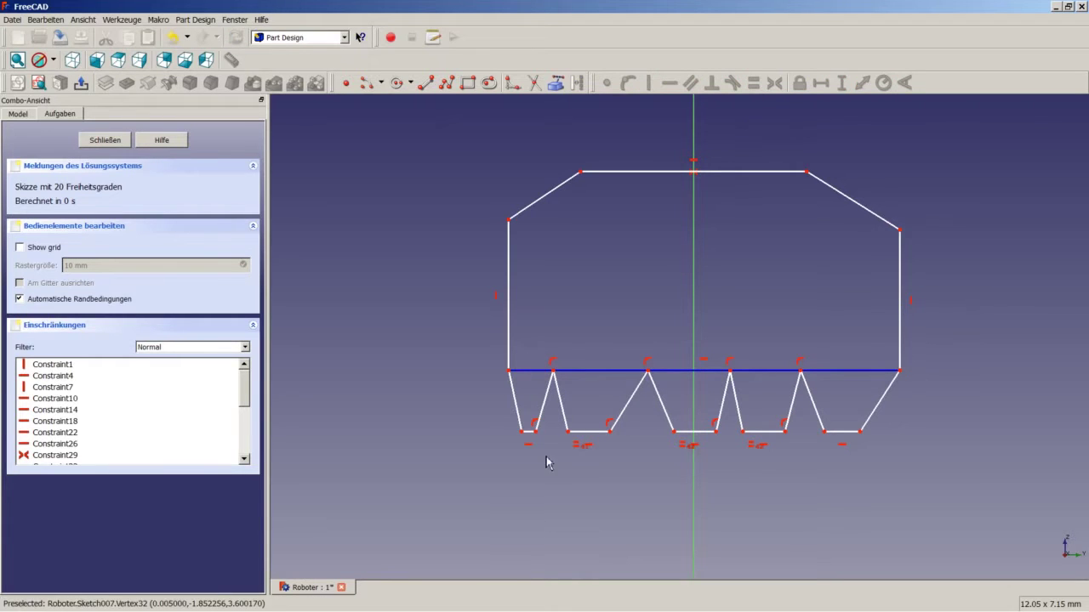
click(528, 434)
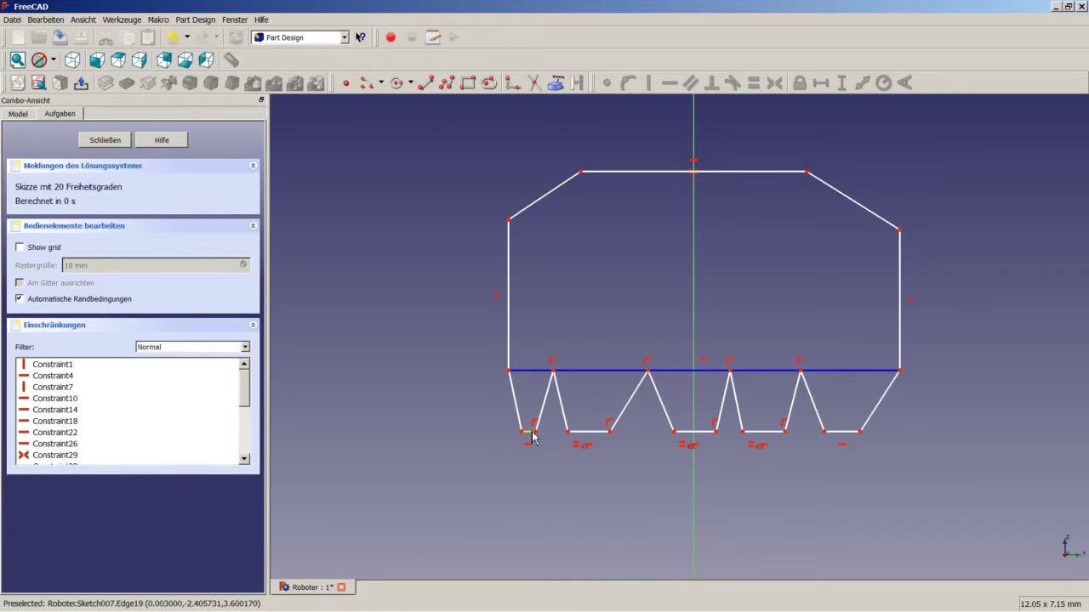
click(843, 435)
click(753, 82)
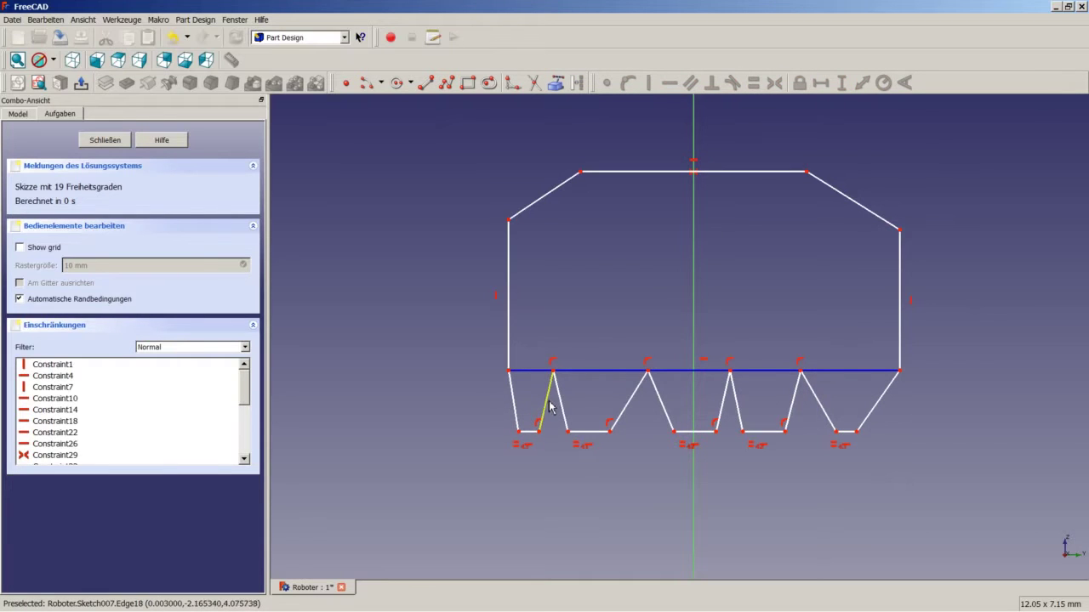
Step: Constrain all ten slanted tooth edges to equal length
click(513, 404)
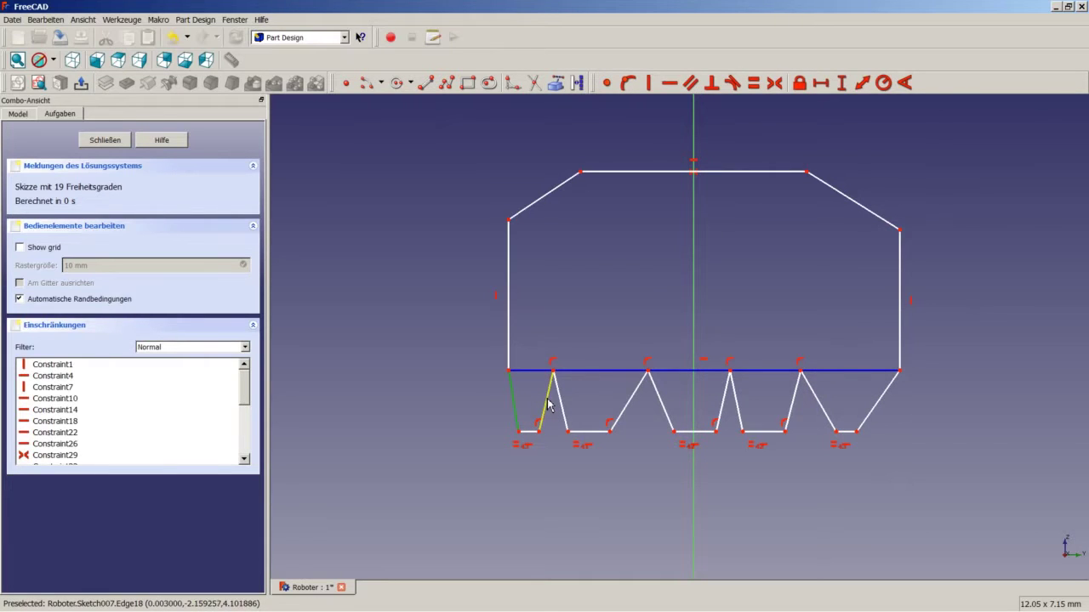
click(548, 402)
click(559, 405)
click(627, 407)
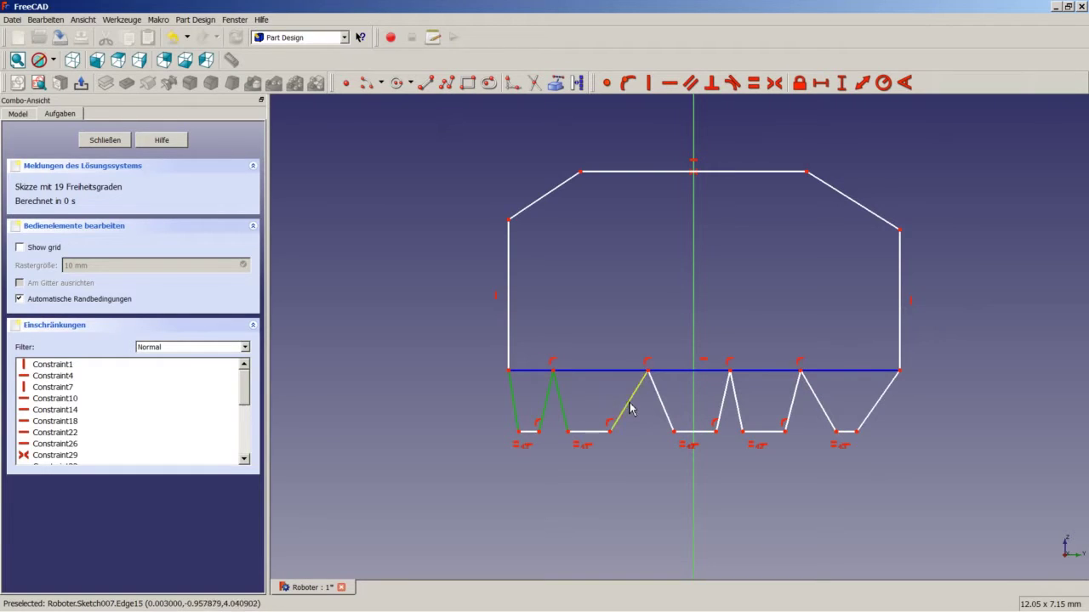
click(660, 407)
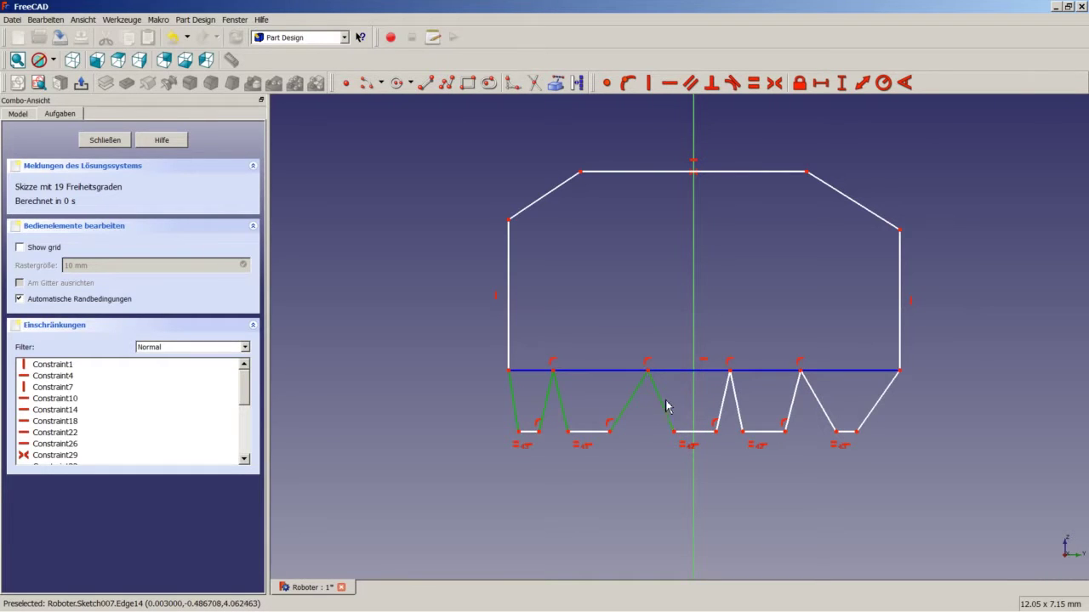
click(721, 404)
click(736, 400)
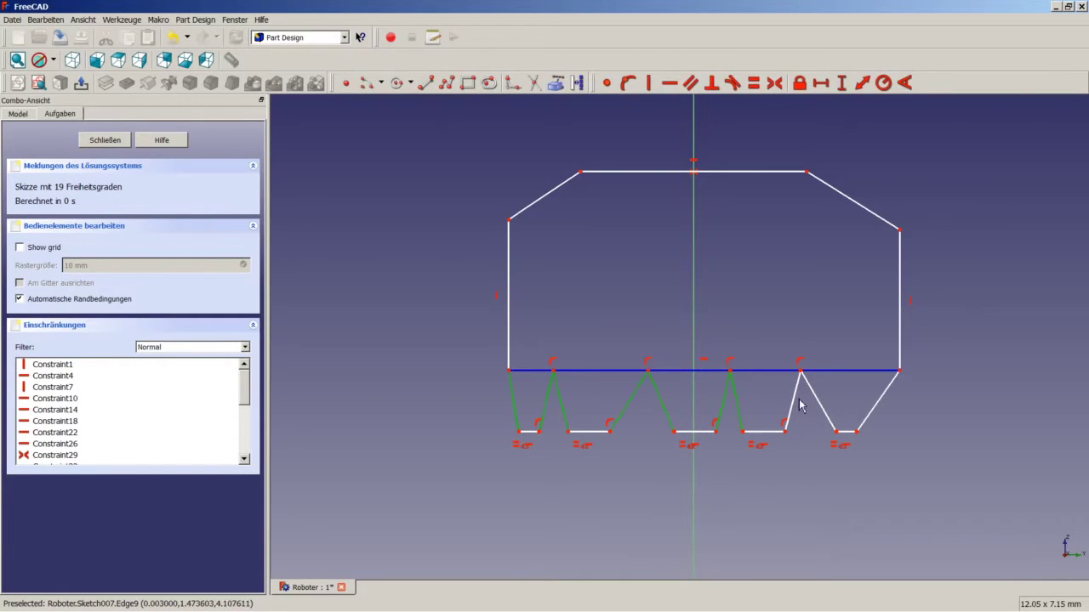
click(791, 401)
click(817, 404)
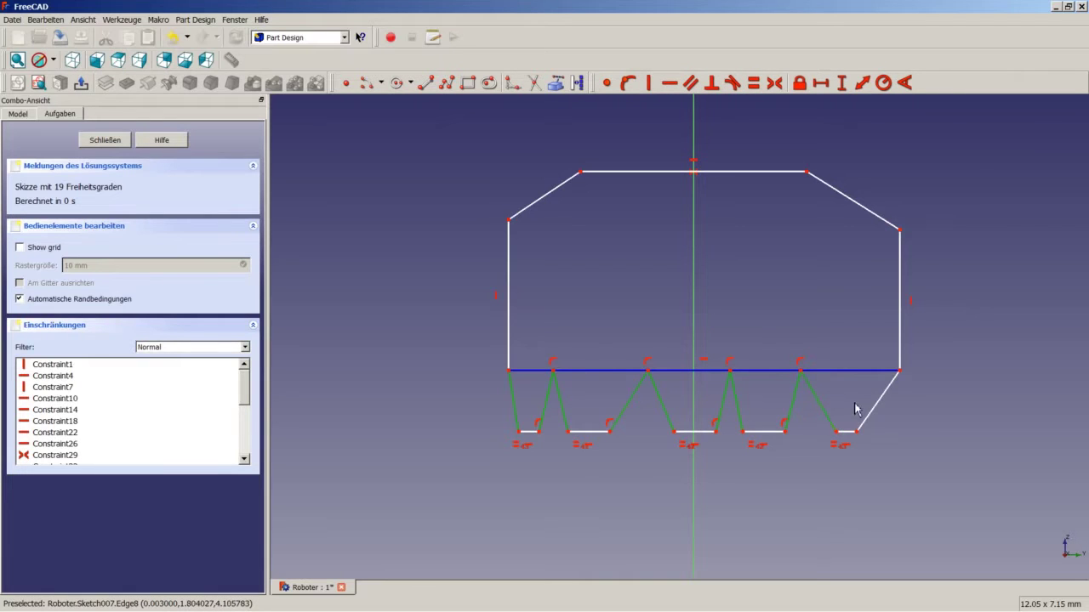
click(873, 408)
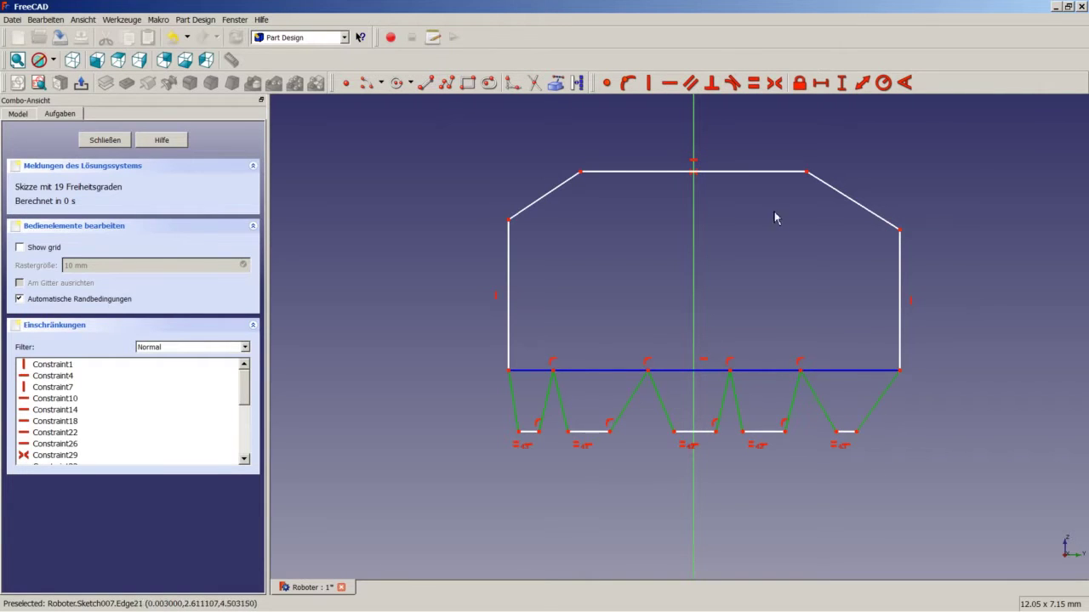
click(754, 83)
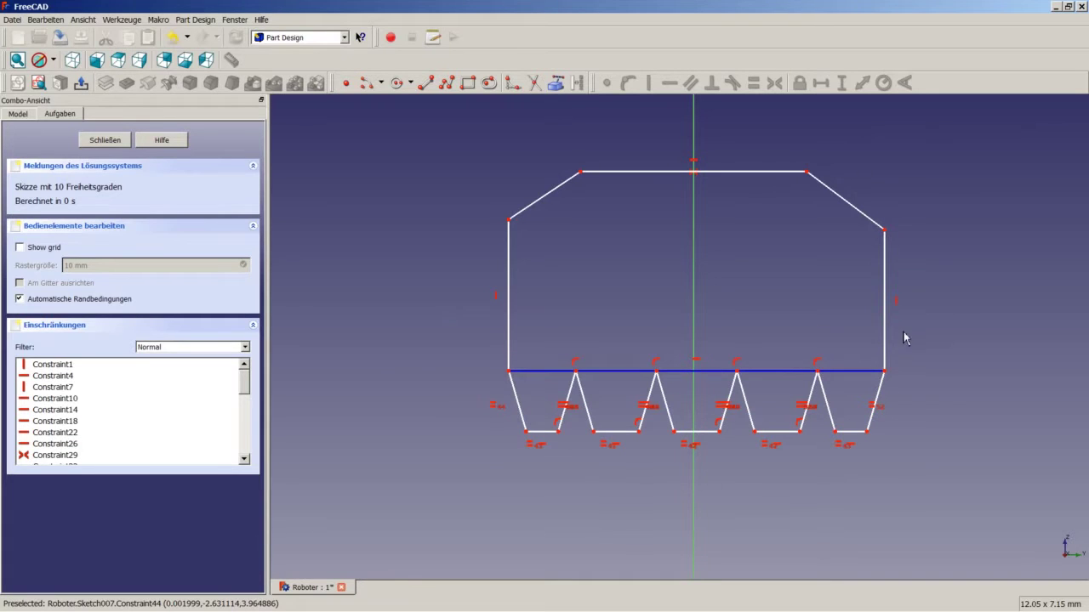
Step: Set a 150° angle between the lower-right slanted edge and the right vertical side
click(878, 397)
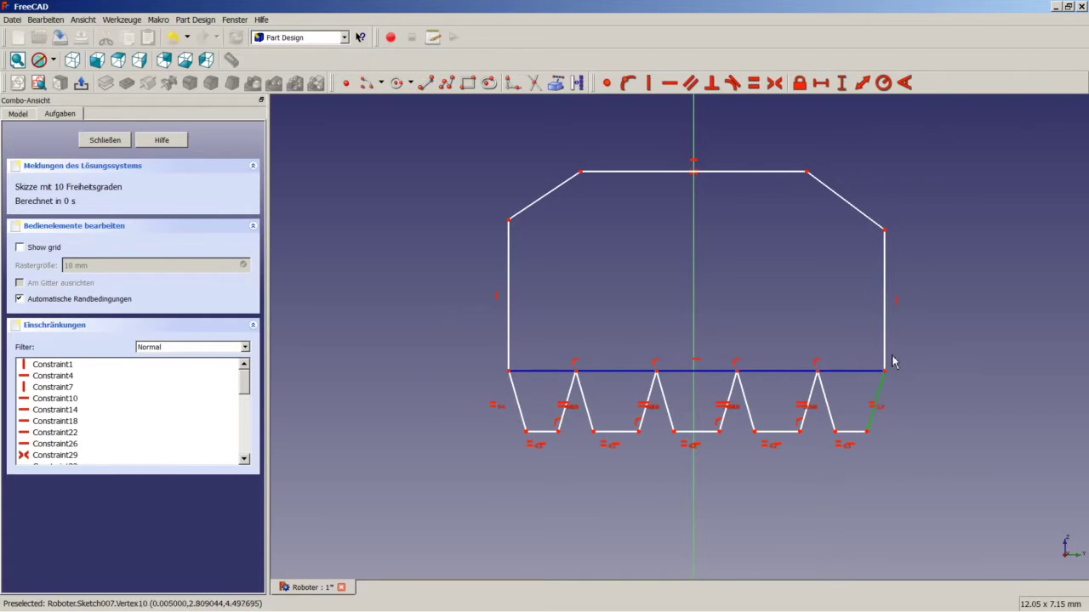
click(885, 346)
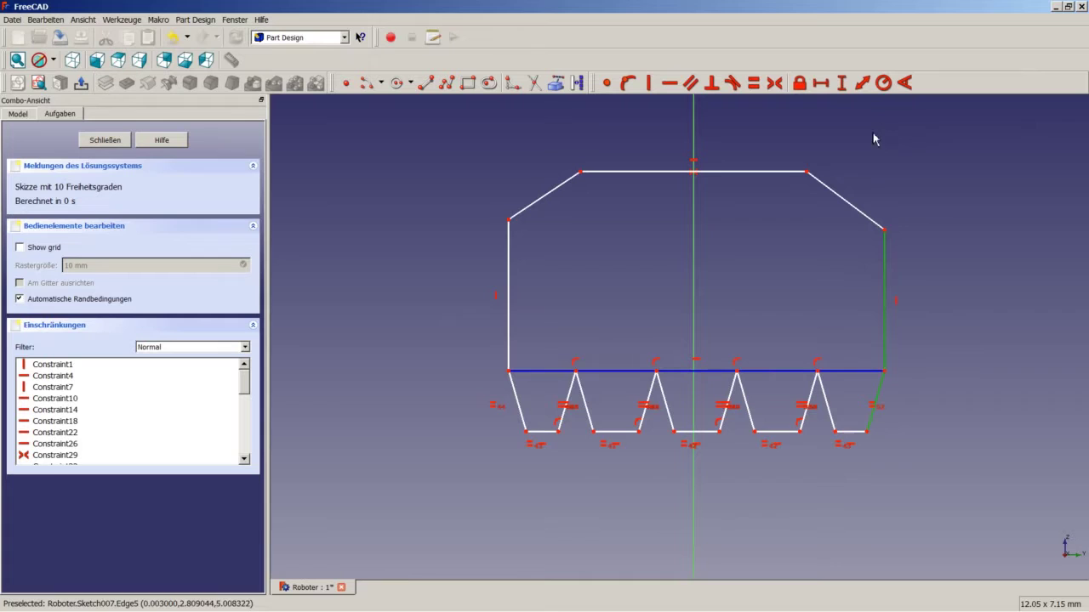
click(904, 81)
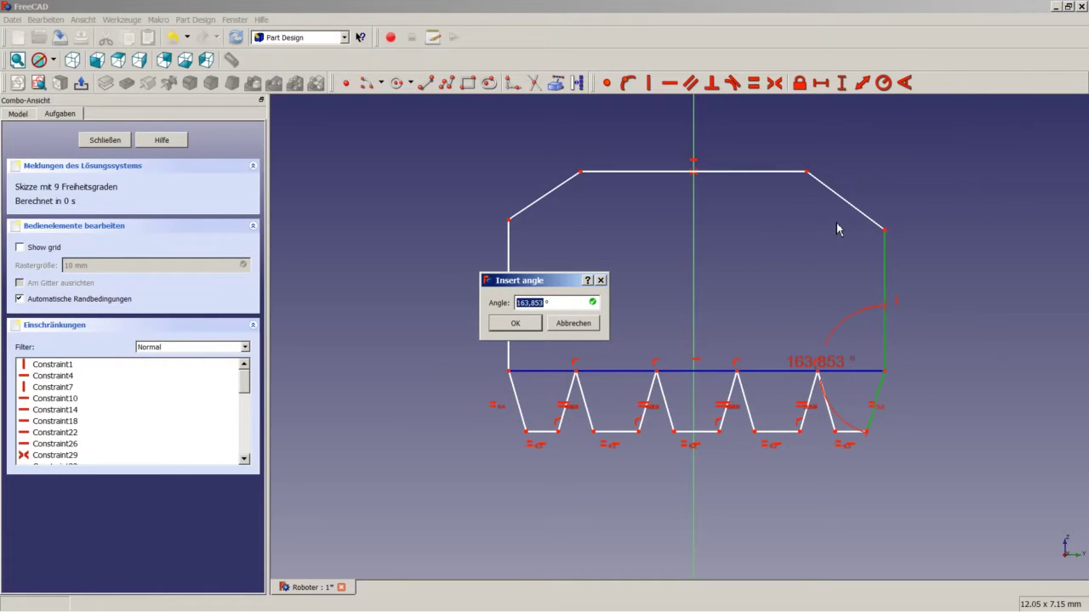
text(150)
key(Return)
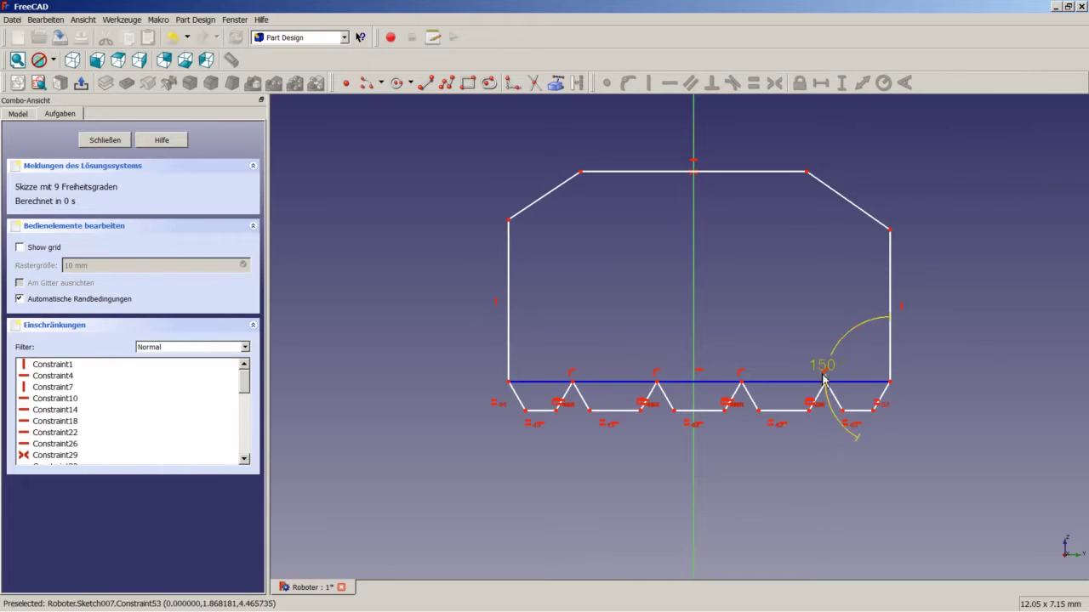
drag(826, 371, 869, 372)
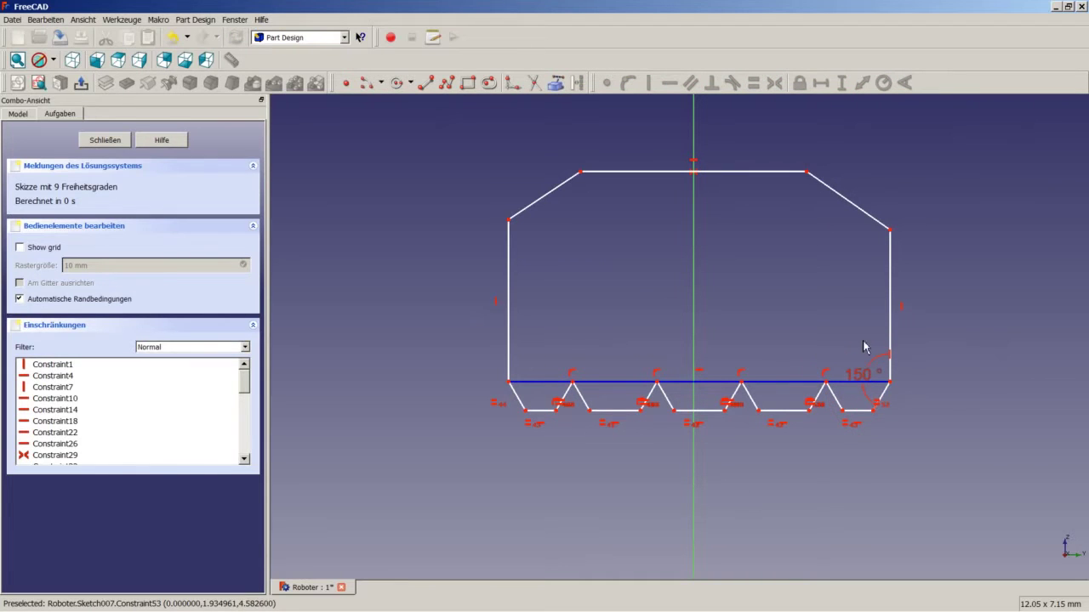
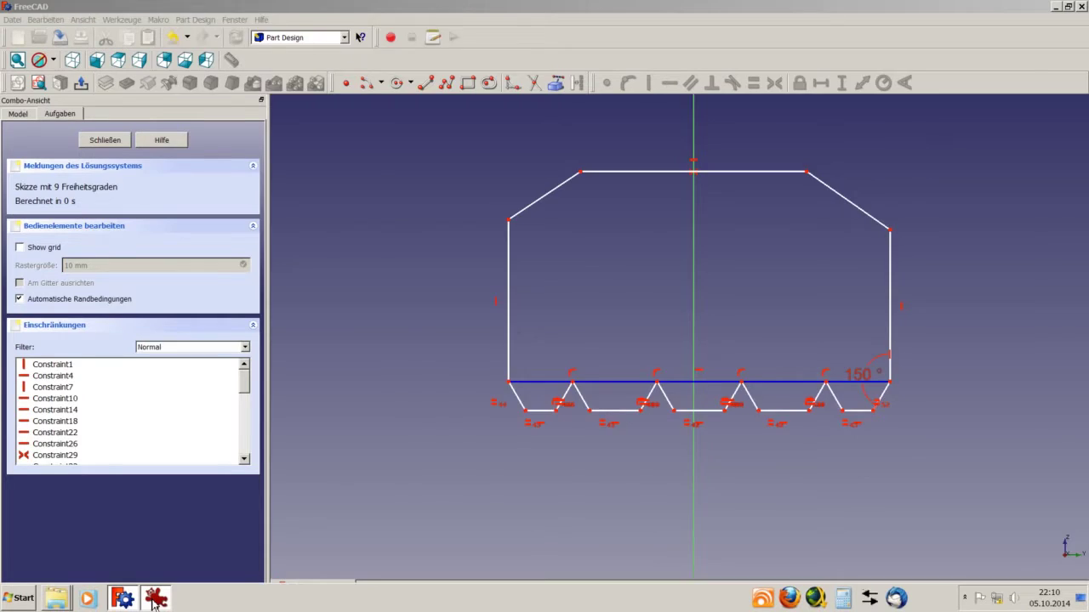
Step: Set a 150° angle between the right vertical side and the top-right slanted edge
click(154, 600)
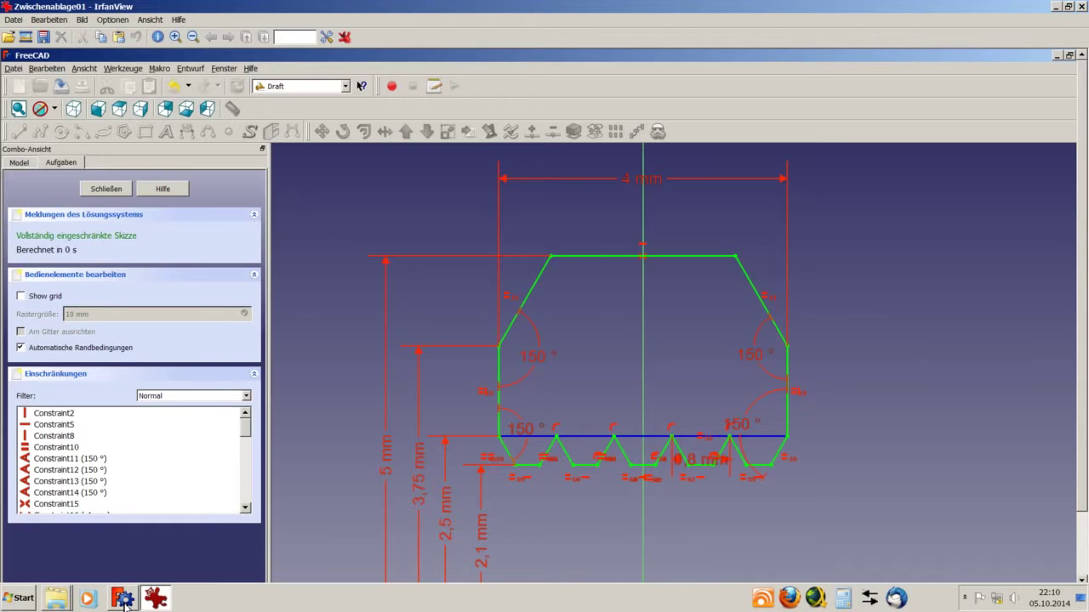
click(125, 602)
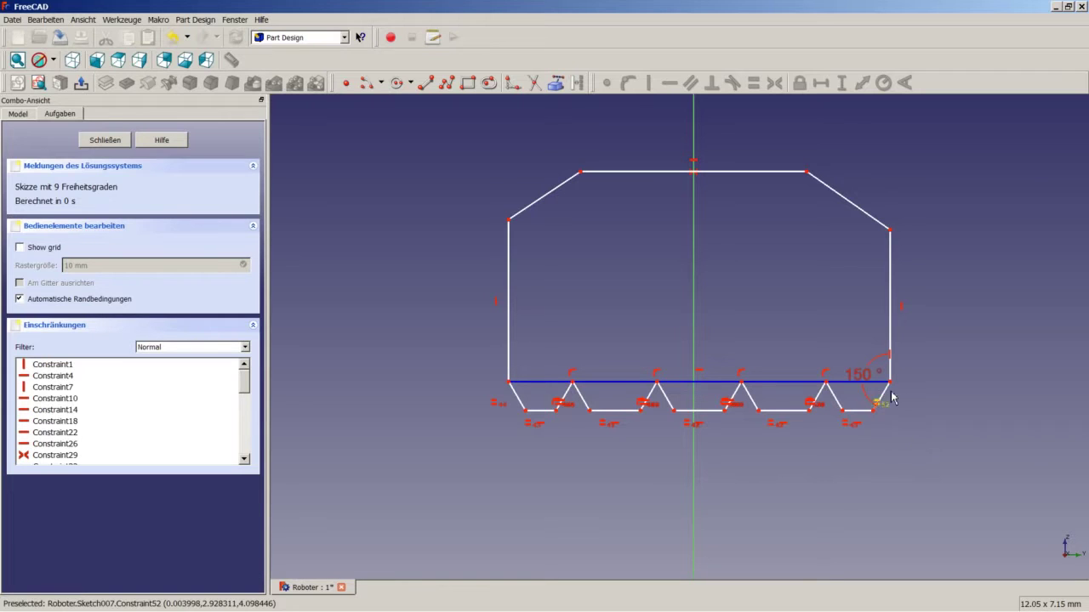
click(889, 247)
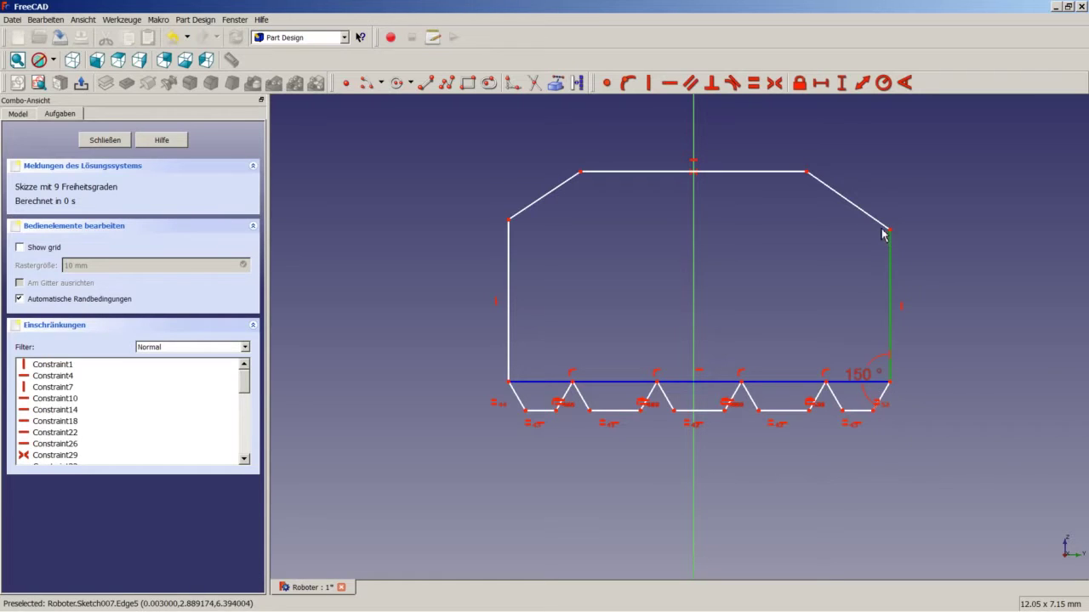
click(878, 221)
click(903, 82)
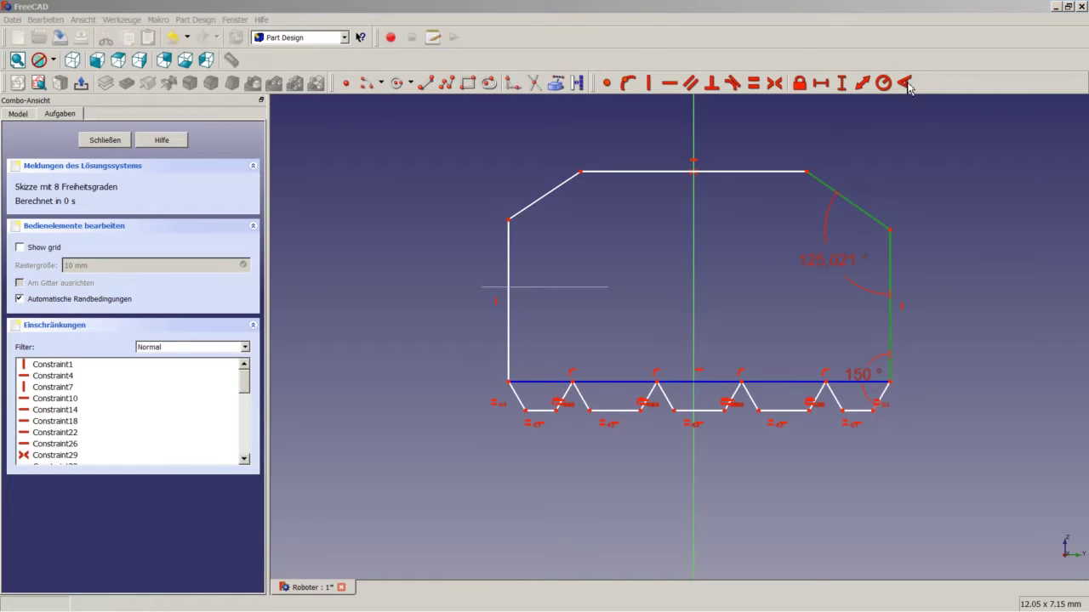
text(150)
key(Return)
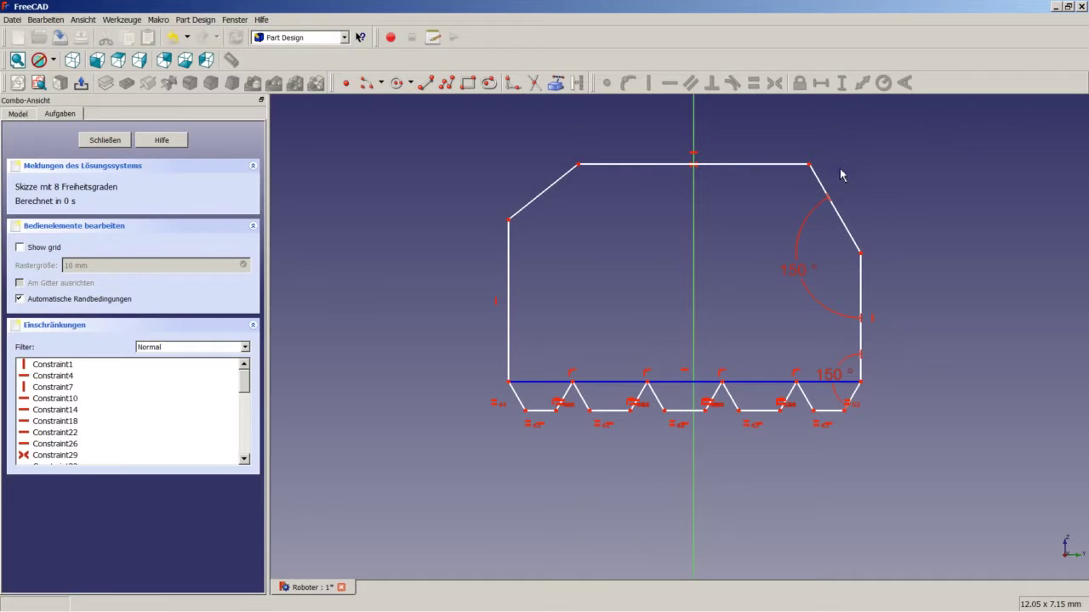
Step: Make the top-left and top-right slanted edges equal in length
click(823, 195)
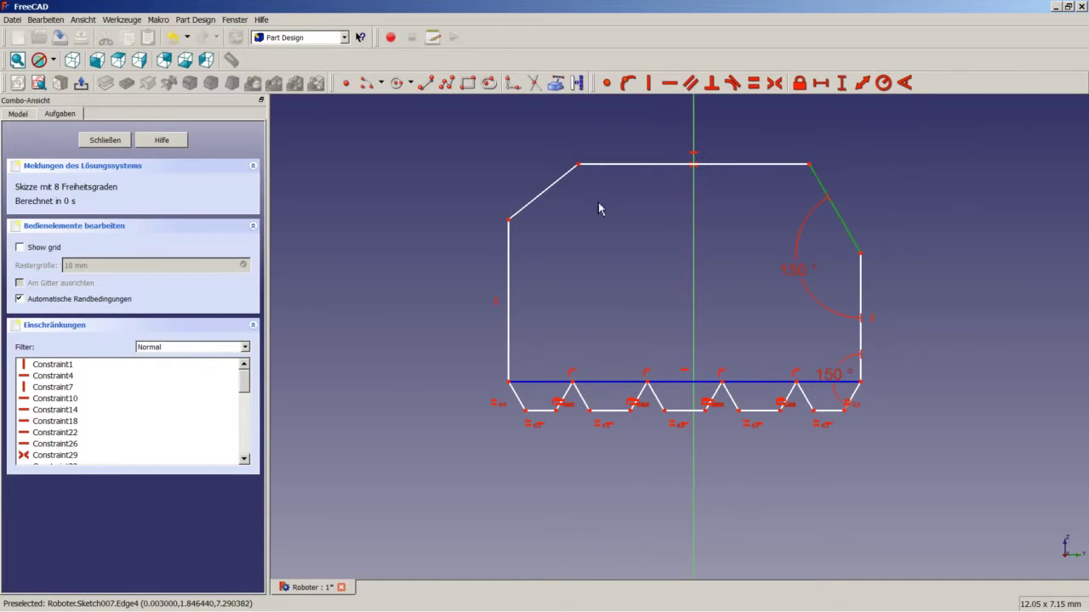
click(561, 190)
click(752, 83)
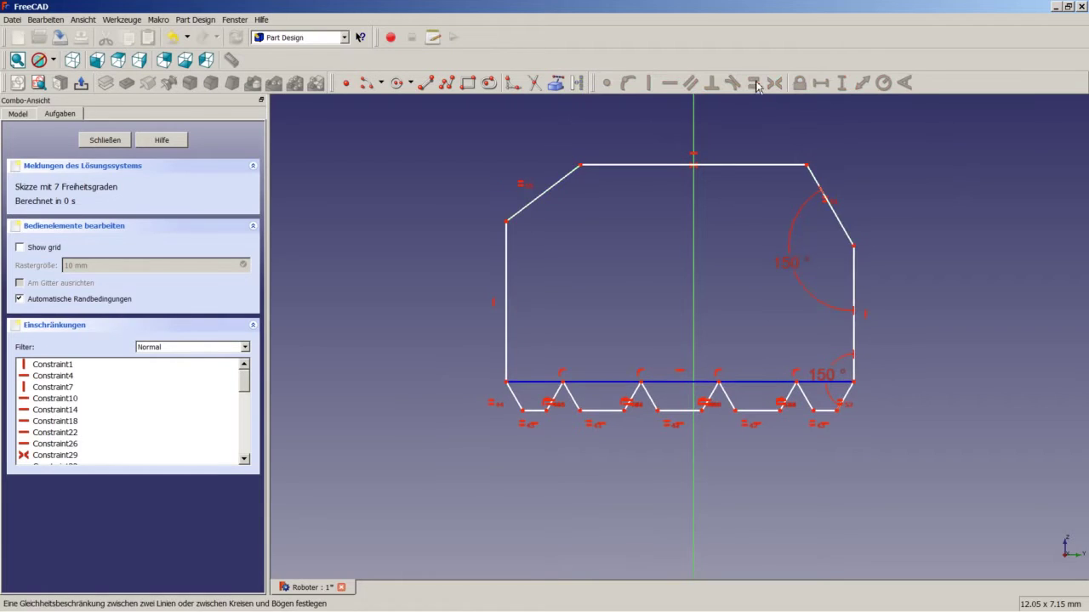
Step: Make the left and right vertical sides equal in length
click(855, 279)
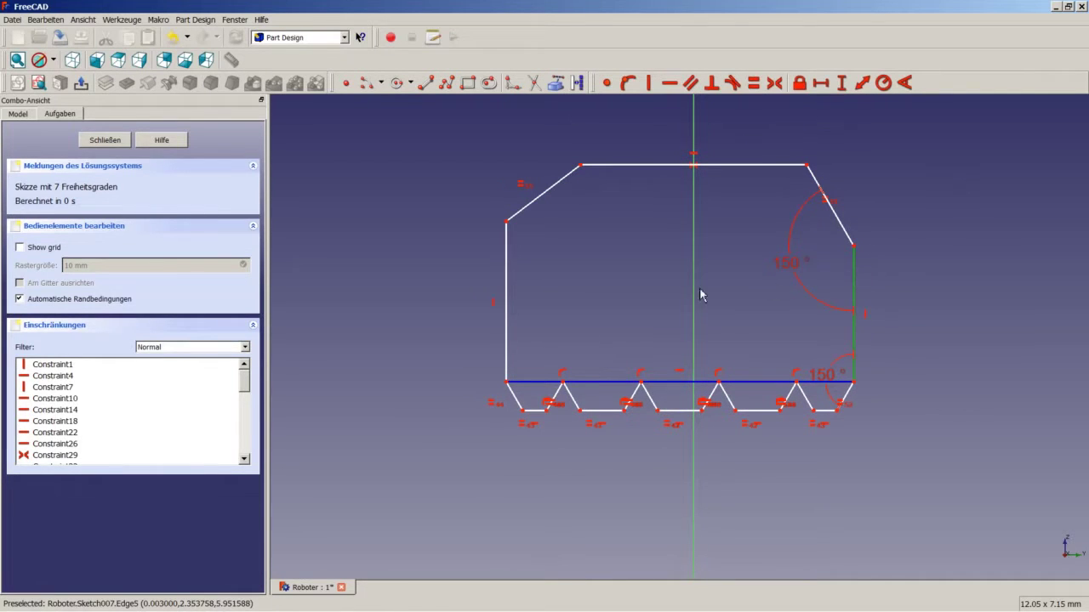
click(508, 285)
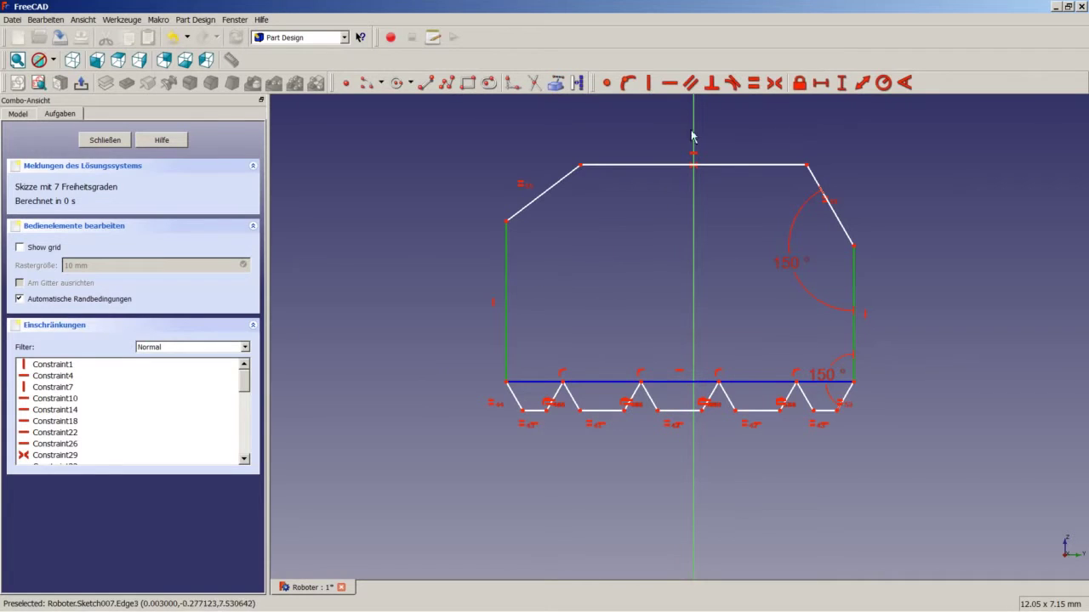
click(753, 83)
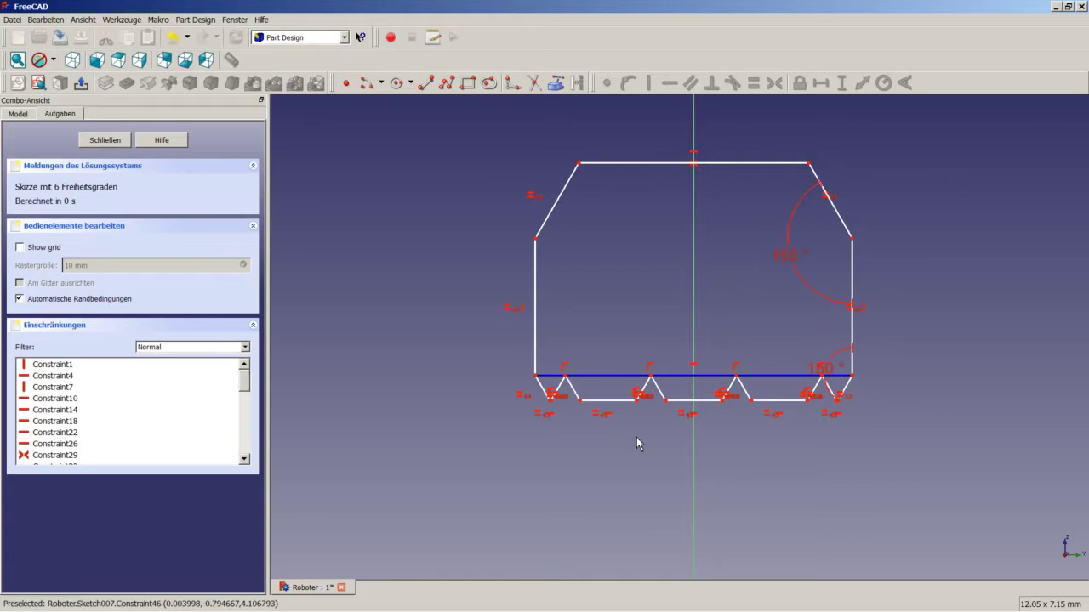
scroll(630, 437, up, 4)
scroll(580, 409, up, 8)
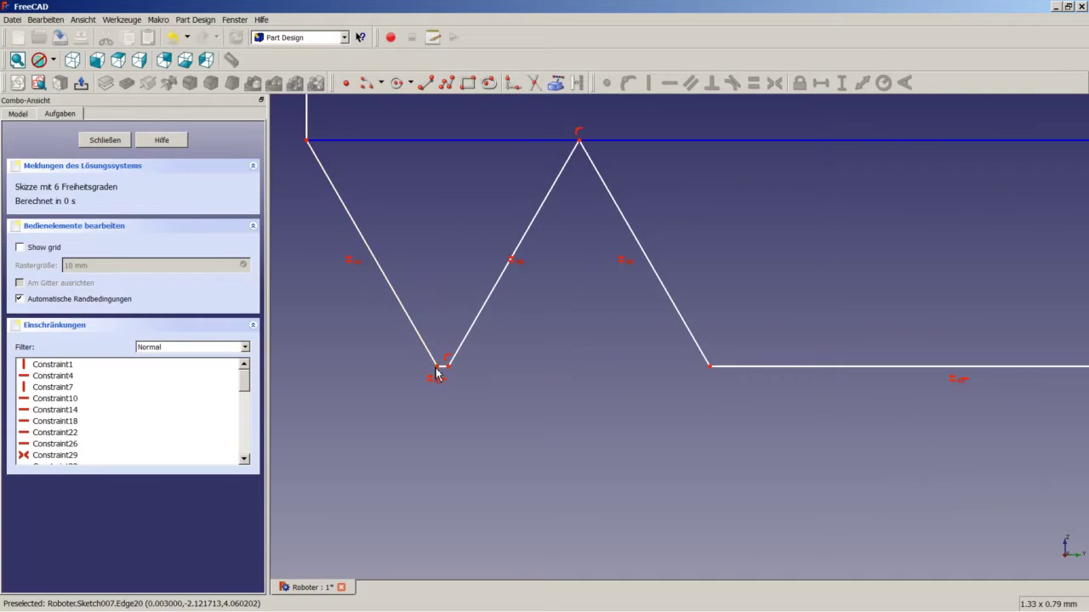
Step: Start a vertical distance dimension between the first tooth's bottom point and the sketch origin
click(435, 373)
scroll(470, 438, down, 5)
scroll(471, 438, down, 5)
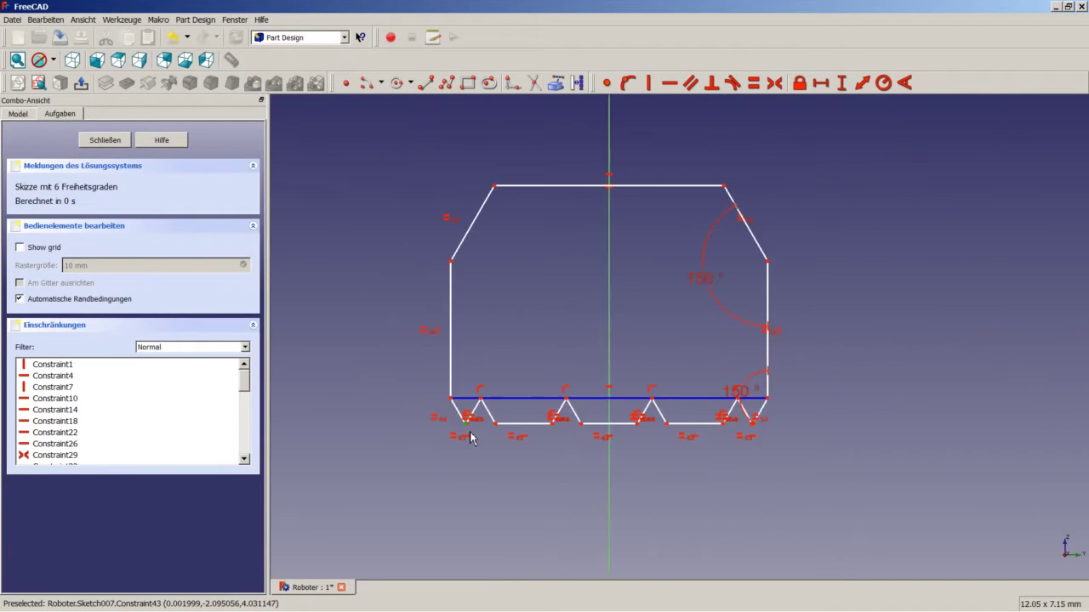
scroll(546, 539, up, 1)
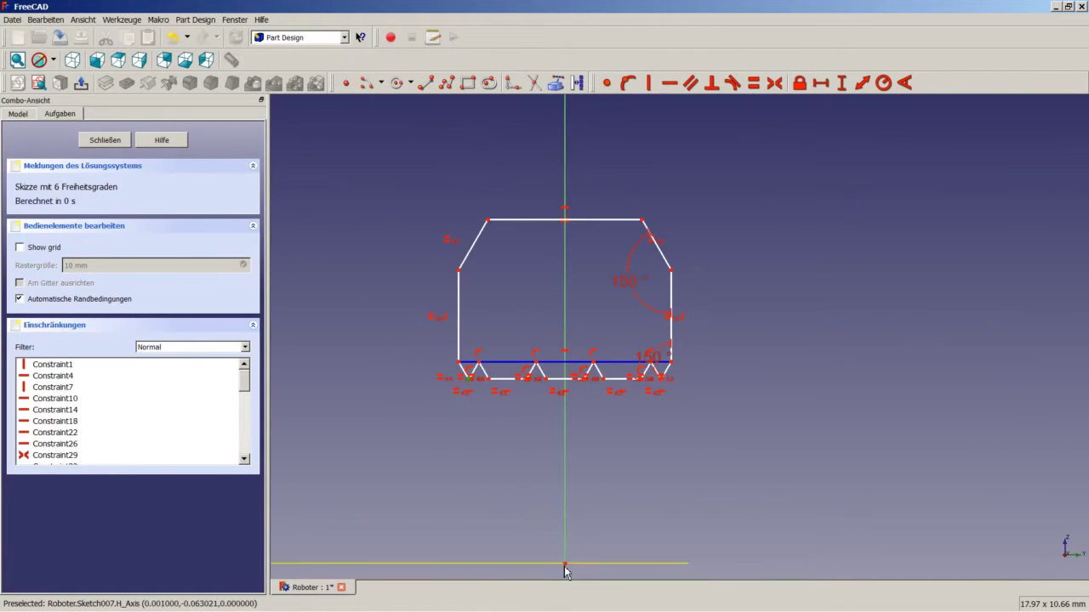
click(564, 563)
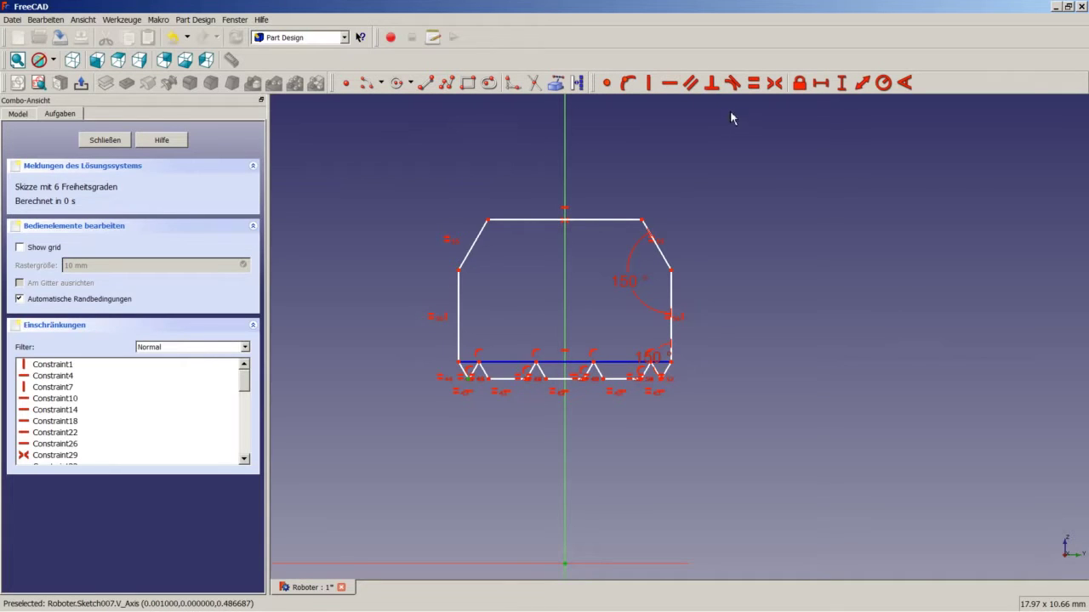
click(841, 83)
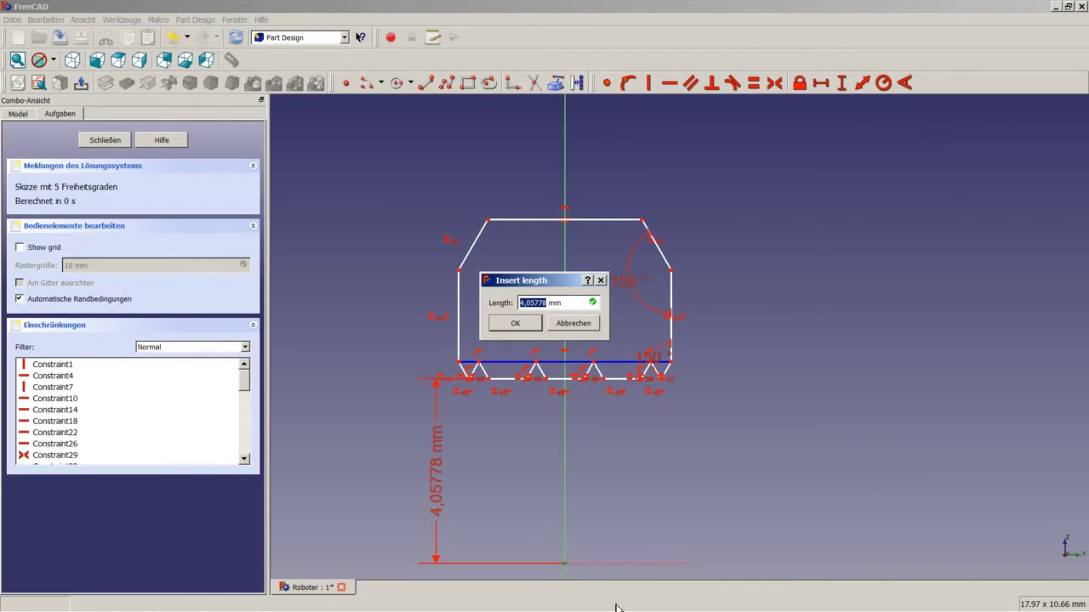
Step: Enter 2,1 mm for the origin-to-tooth vertical distance, checking the reference screenshot first
mouse_move(619, 609)
click(156, 600)
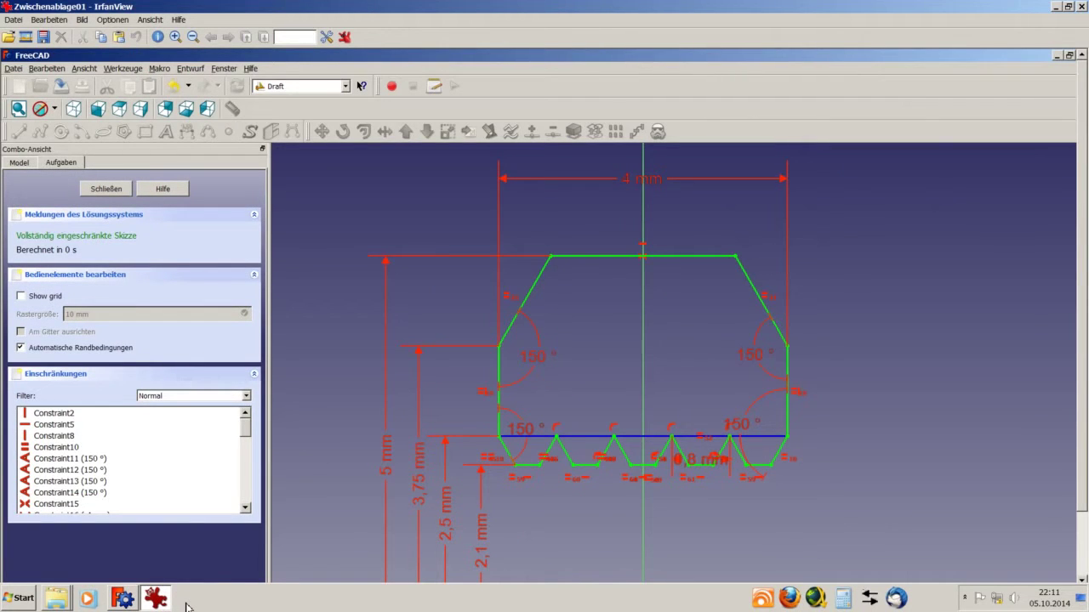
click(125, 600)
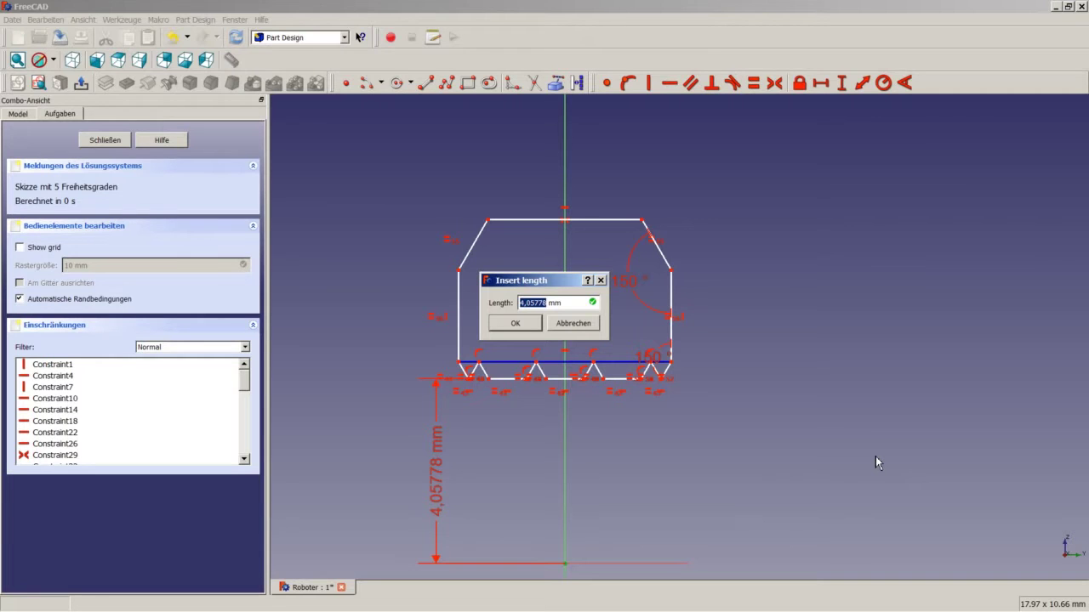
text(2,1)
key(Return)
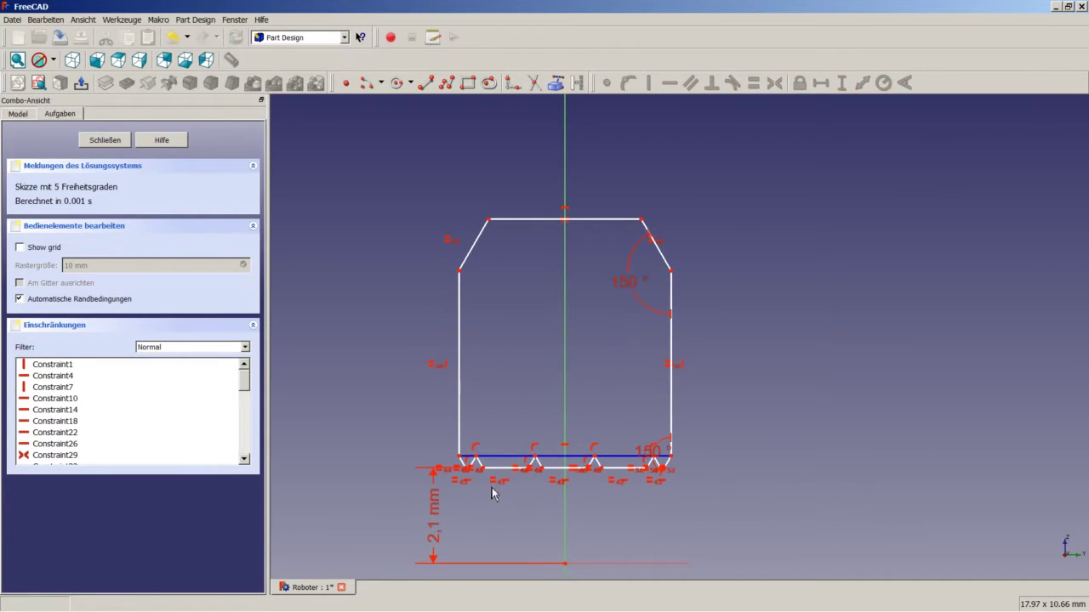
scroll(493, 490, up, 6)
scroll(485, 438, up, 2)
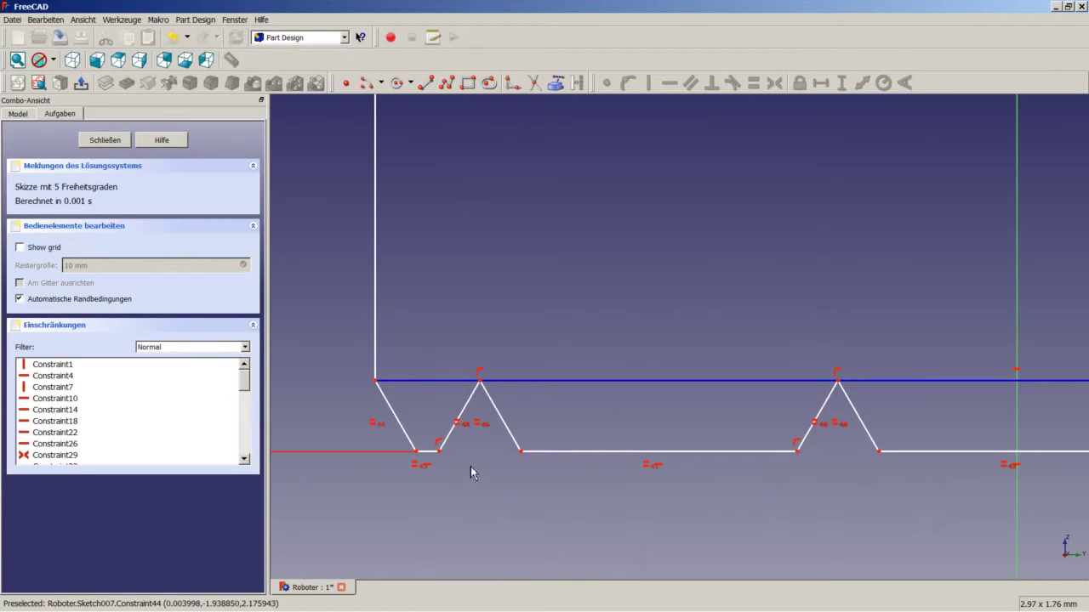
Step: Drag the left tooth corner right, then start a second vertical distance from the origin
drag(445, 447, 681, 444)
scroll(612, 433, up, 3)
scroll(612, 432, down, 8)
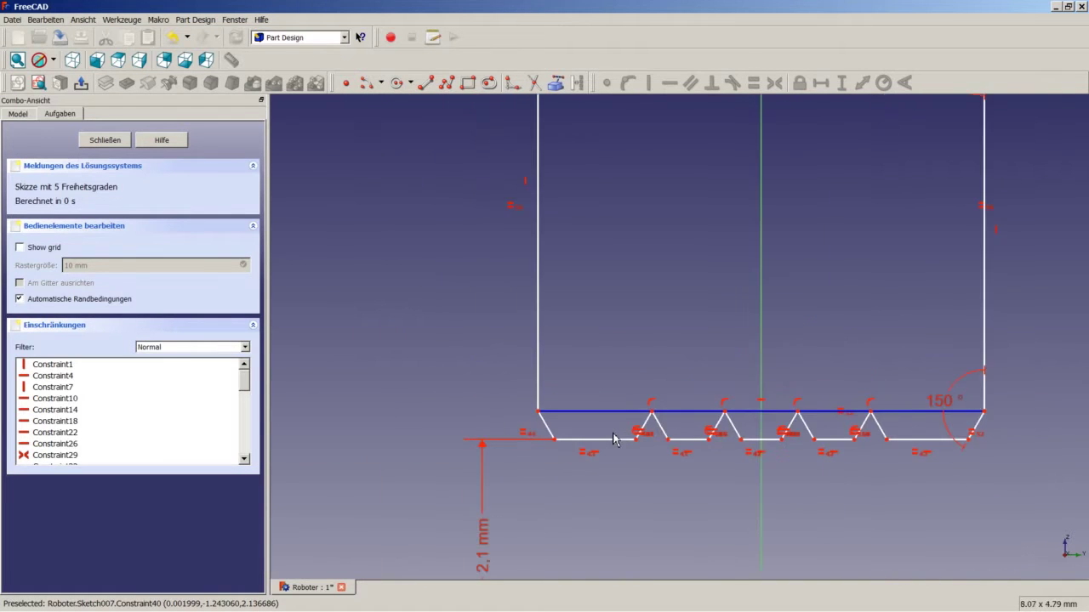
scroll(744, 349, up, 1)
scroll(744, 349, down, 6)
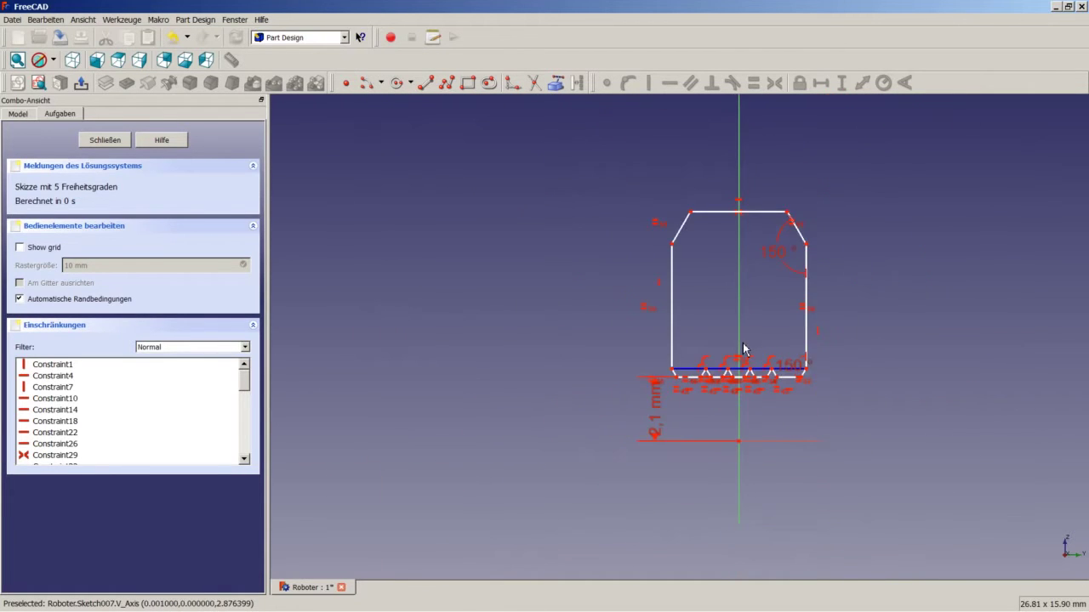
scroll(770, 215, up, 3)
scroll(665, 440, up, 1)
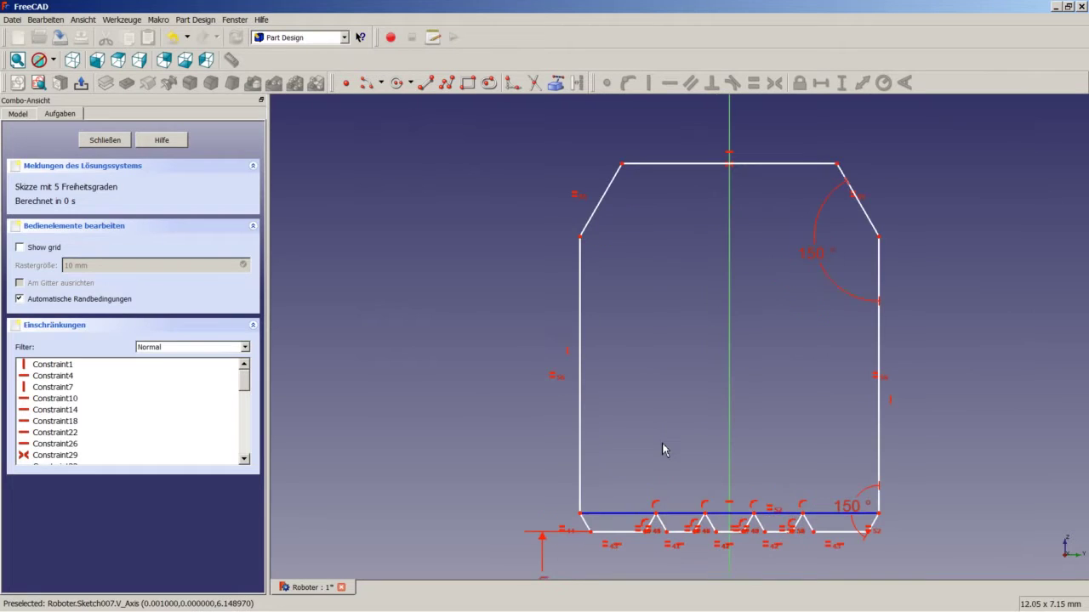
scroll(606, 506, down, 6)
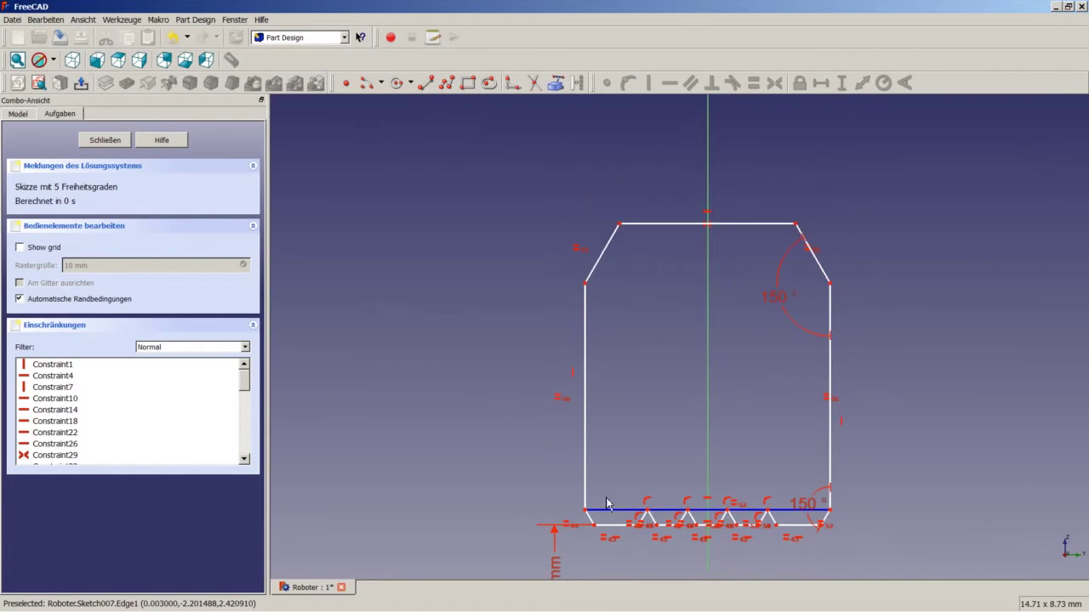
scroll(596, 545, up, 4)
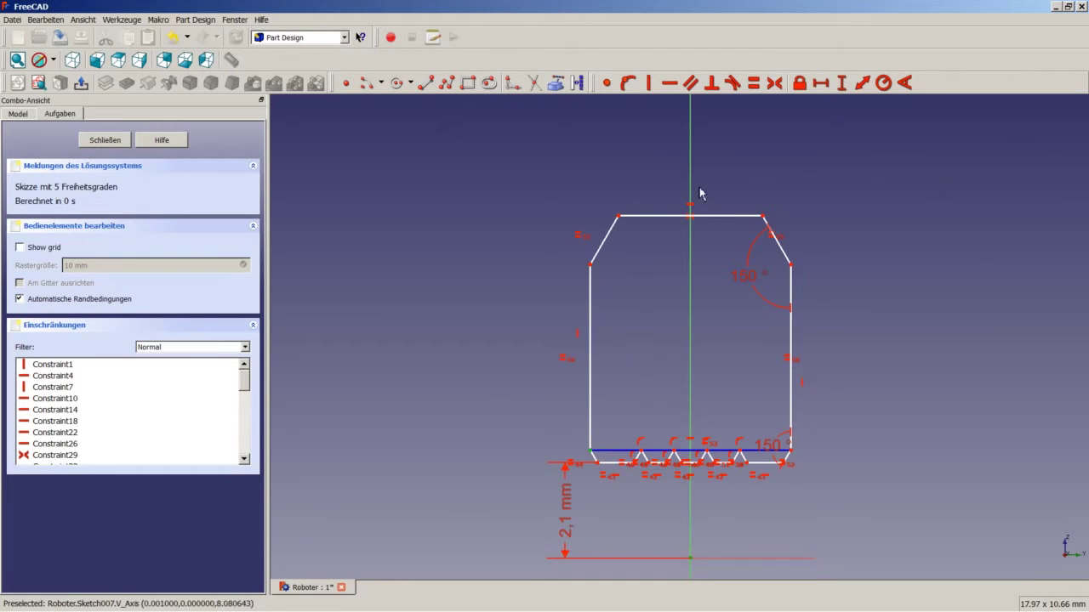
click(841, 83)
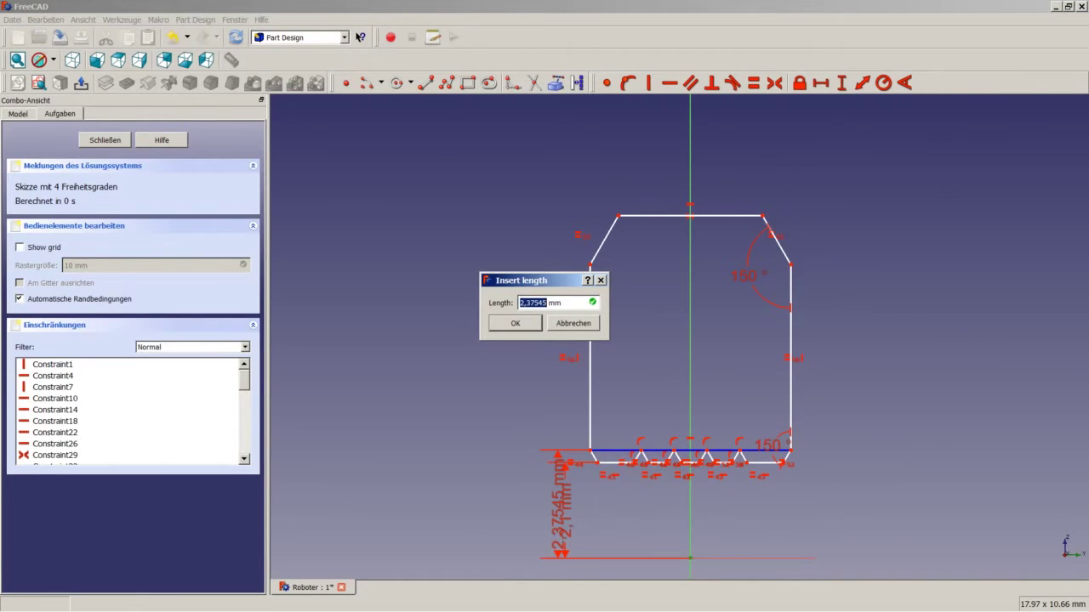
Step: Set the second vertical distance from the origin to 2,5 mm per the reference
click(166, 601)
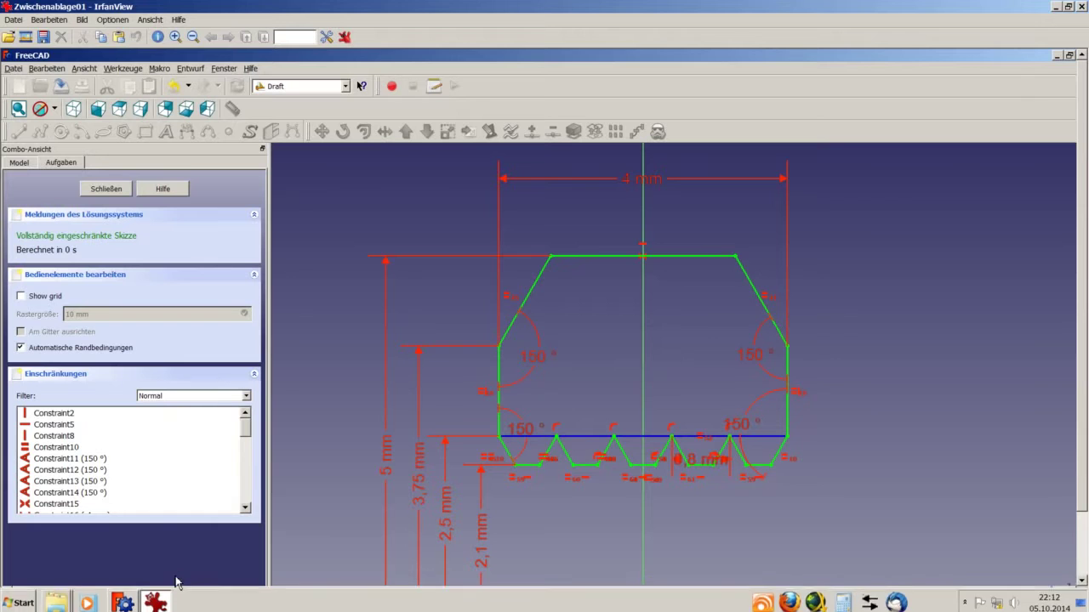
click(123, 601)
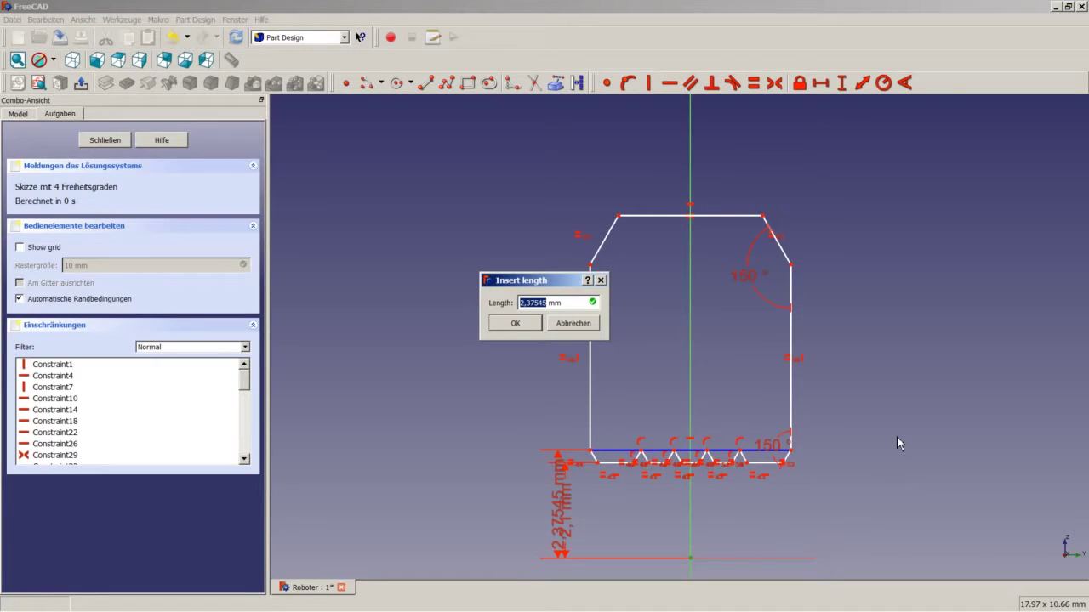
text(2)
key(Return)
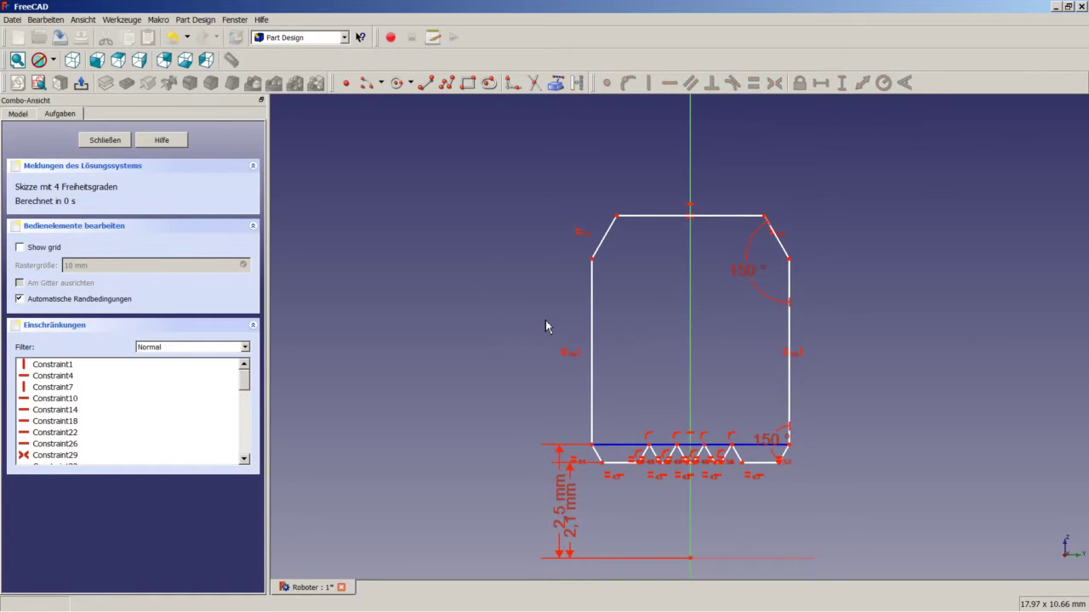
click(592, 259)
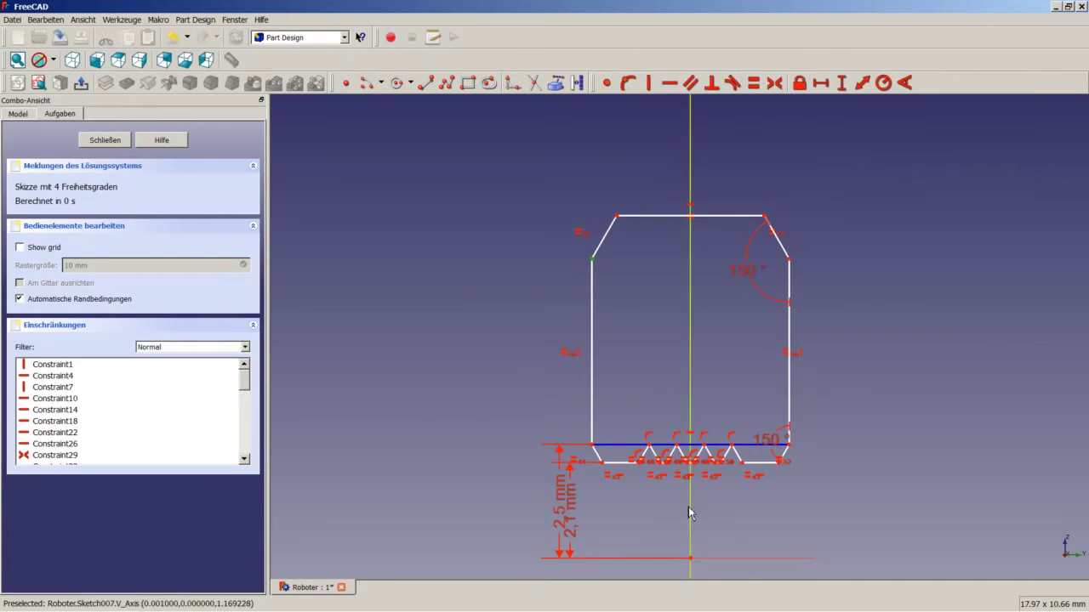
Step: Fix the left side's top corner 3,75 mm above the sketch origin
click(694, 563)
click(841, 83)
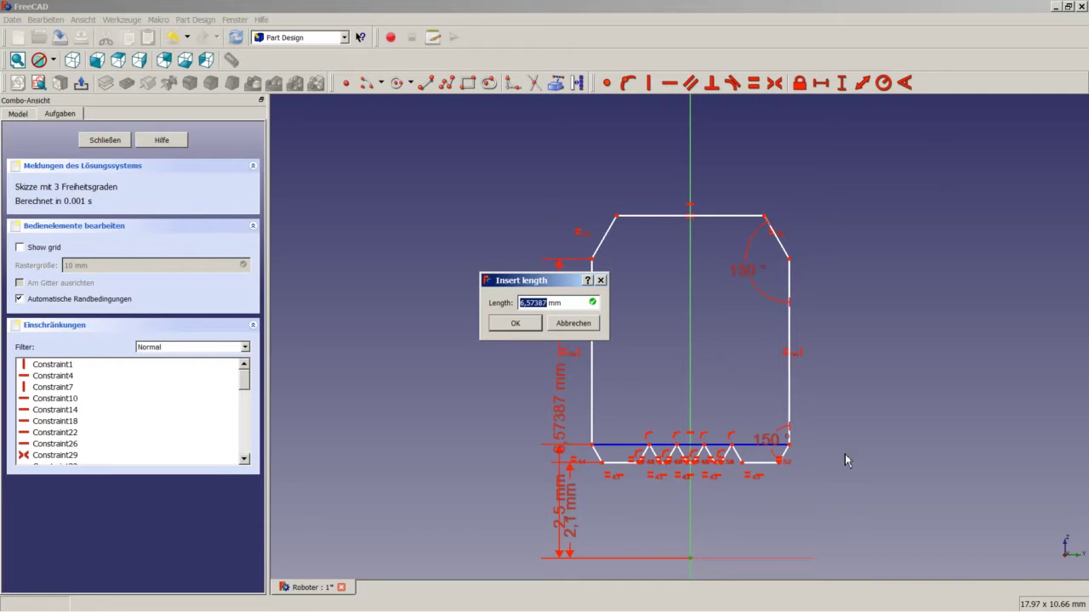
key(alt+Tab)
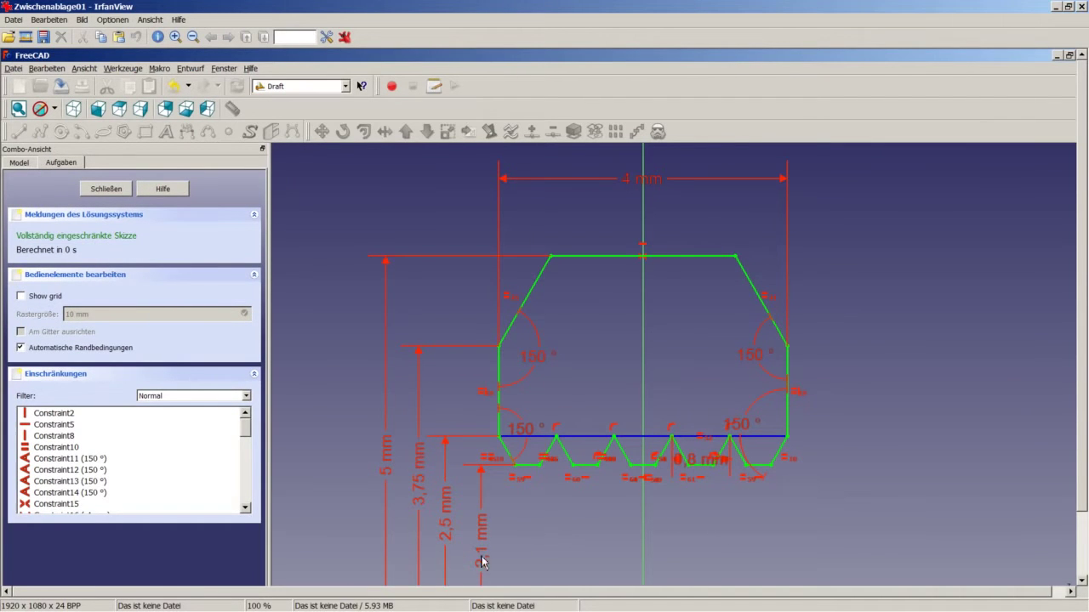
mouse_move(481, 608)
click(124, 599)
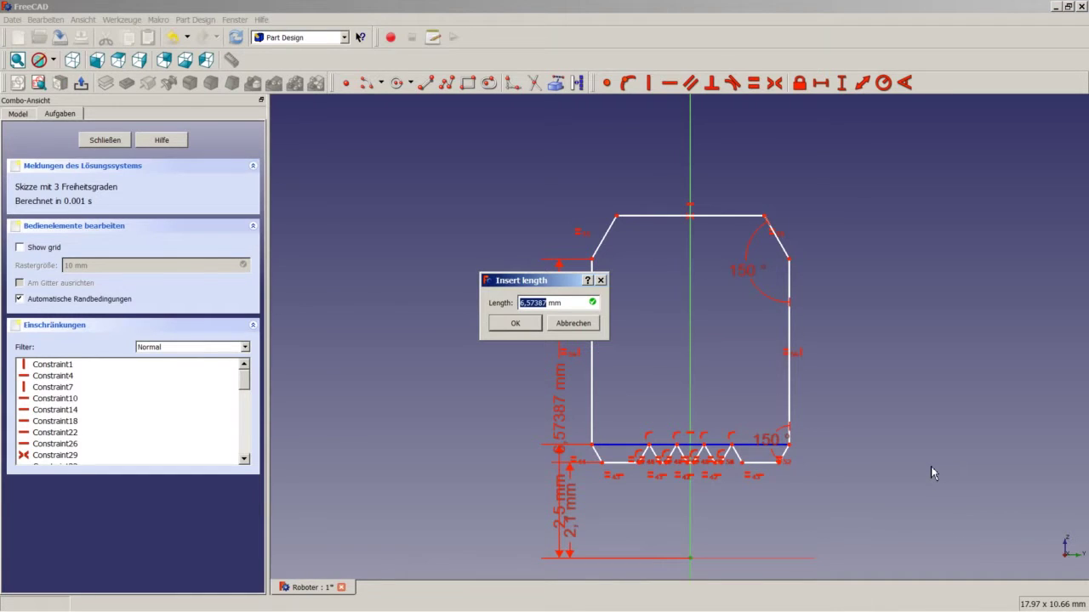
text(3,75)
key(Return)
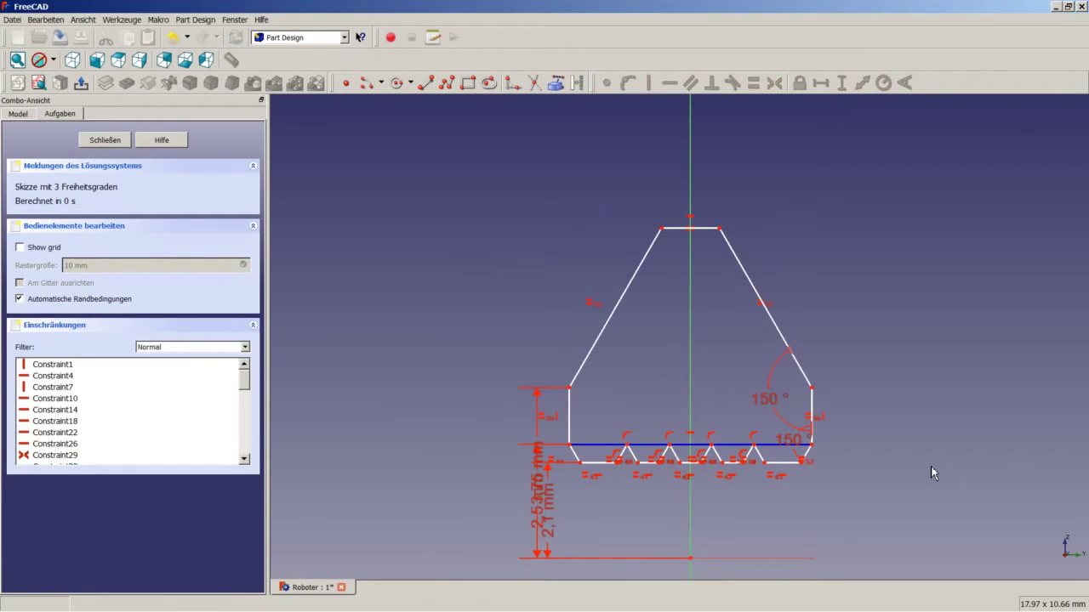
click(661, 228)
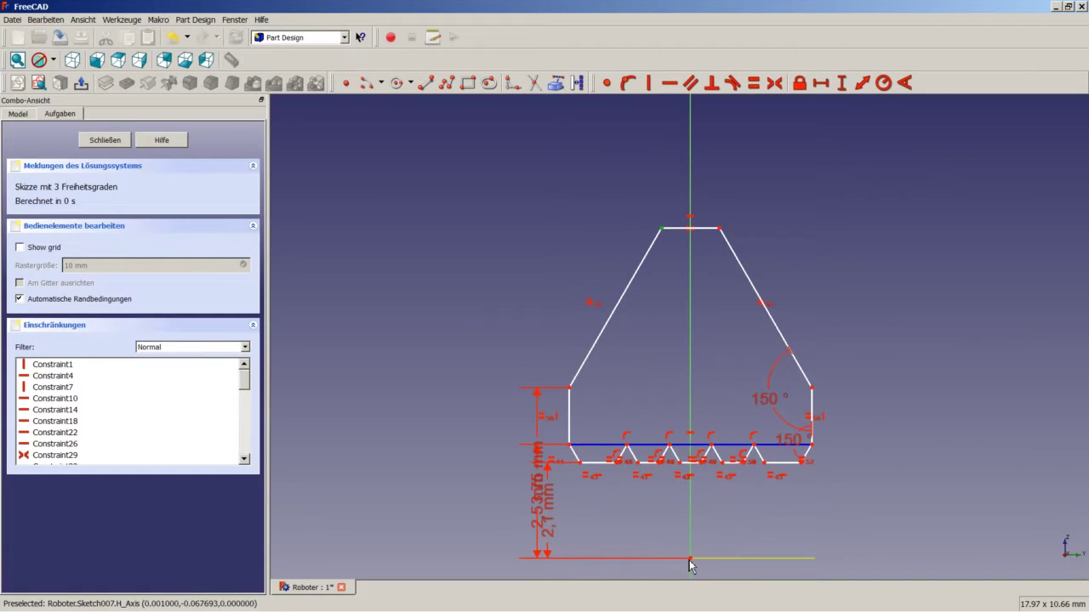
Step: Set the profile's overall height to 5 mm and move that dimension left
click(841, 83)
text(5)
key(Return)
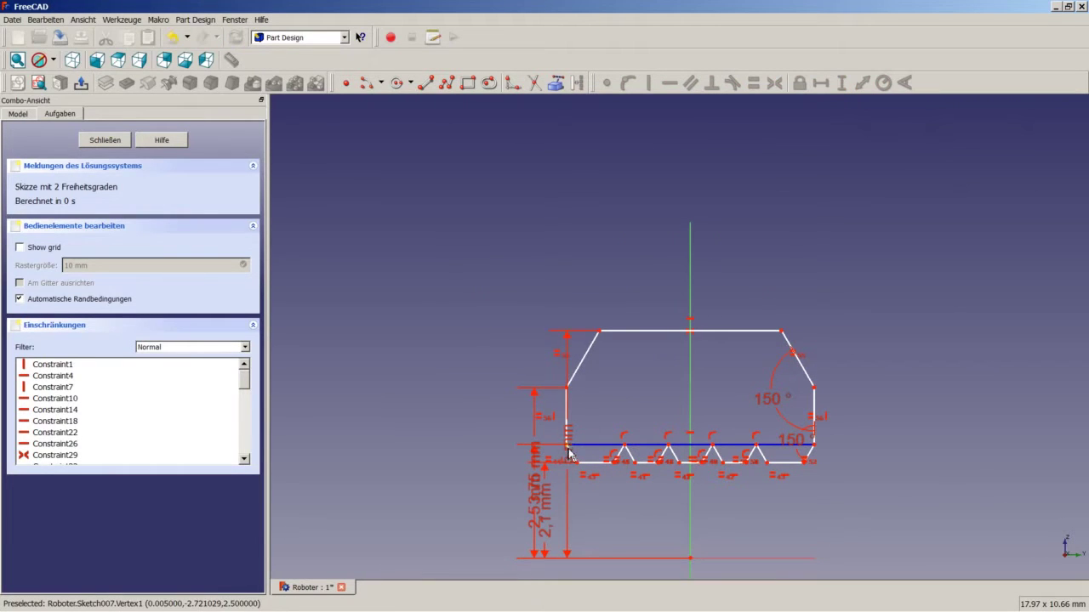
drag(568, 454, 497, 452)
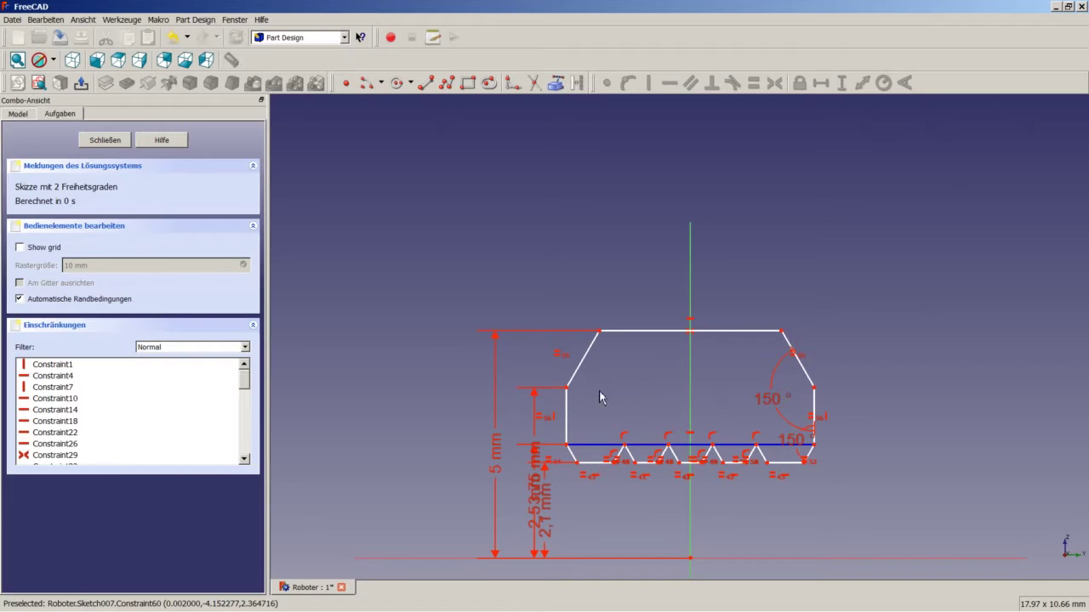
Step: Add a 4 mm horizontal distance between the two side walls' top corners
click(565, 388)
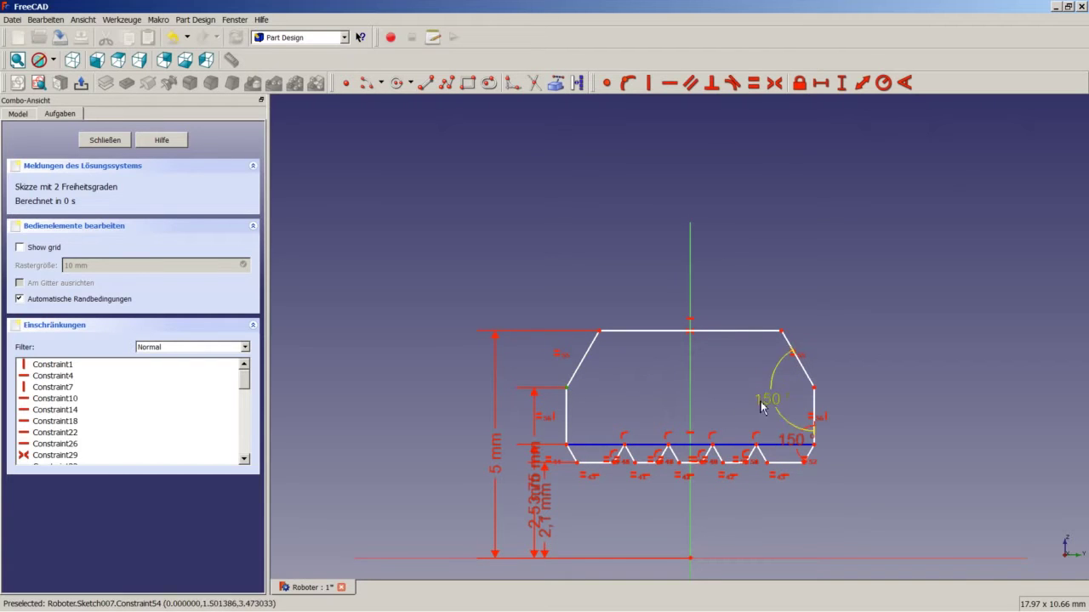
click(816, 389)
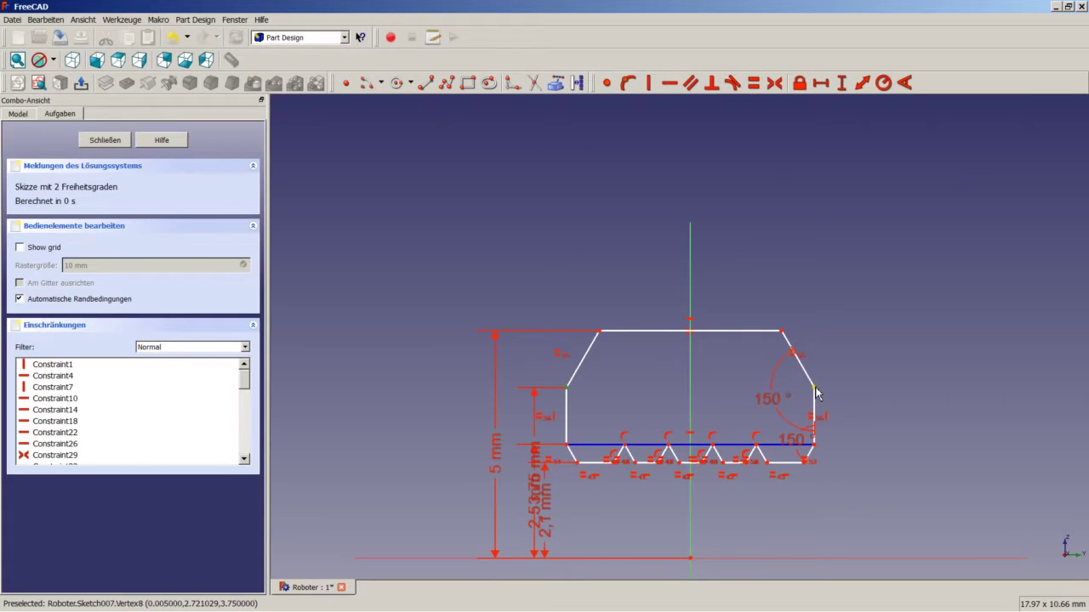
click(820, 85)
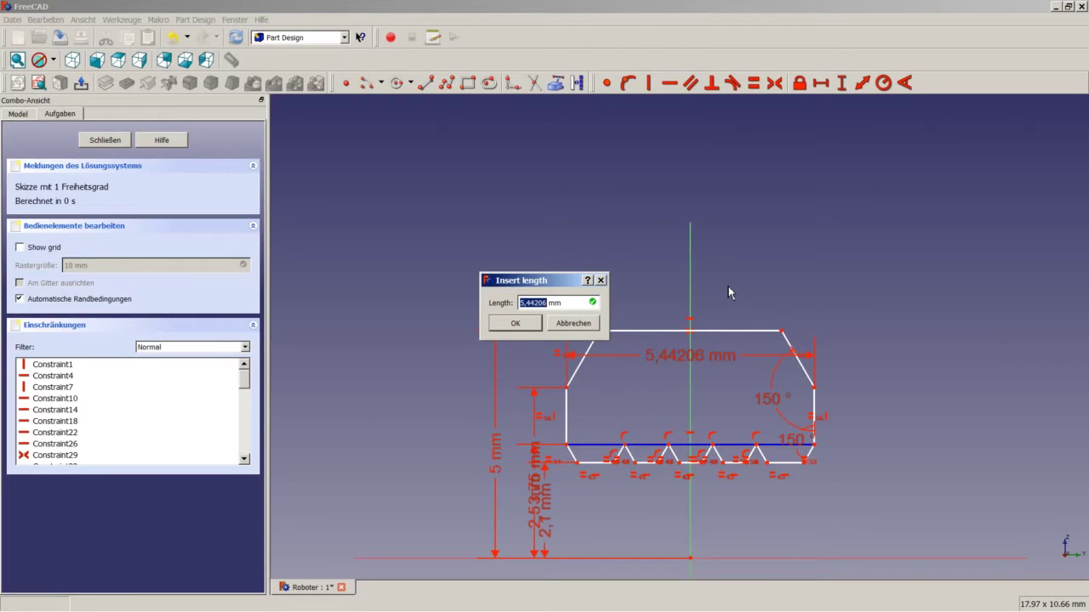
text(4)
key(Return)
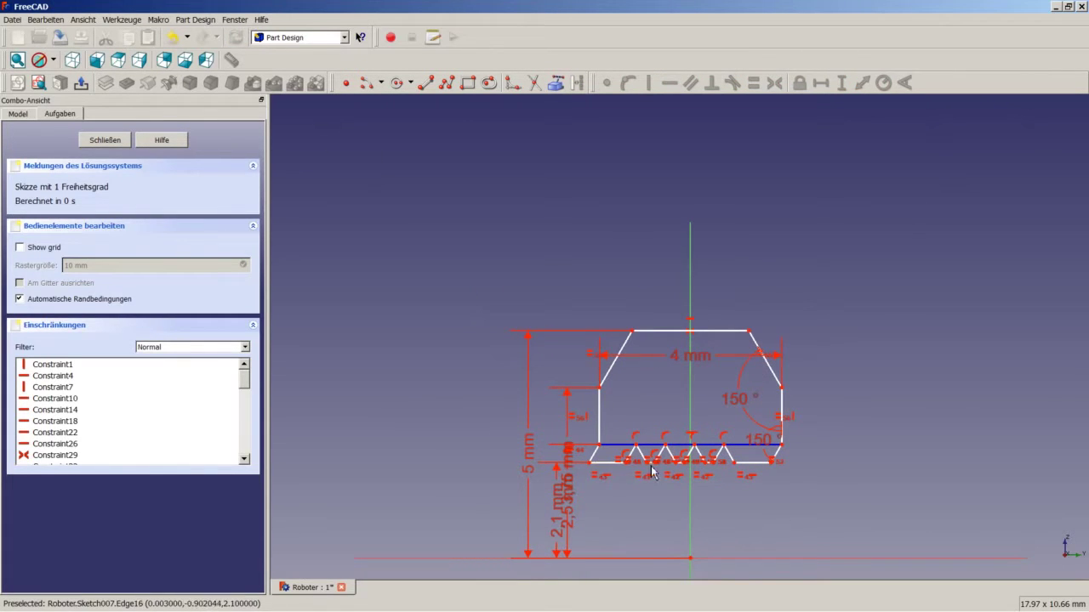
Step: Undo the width constraint, then try 5 mm and 4,5 mm as the width
click(173, 38)
scroll(711, 381, up, 3)
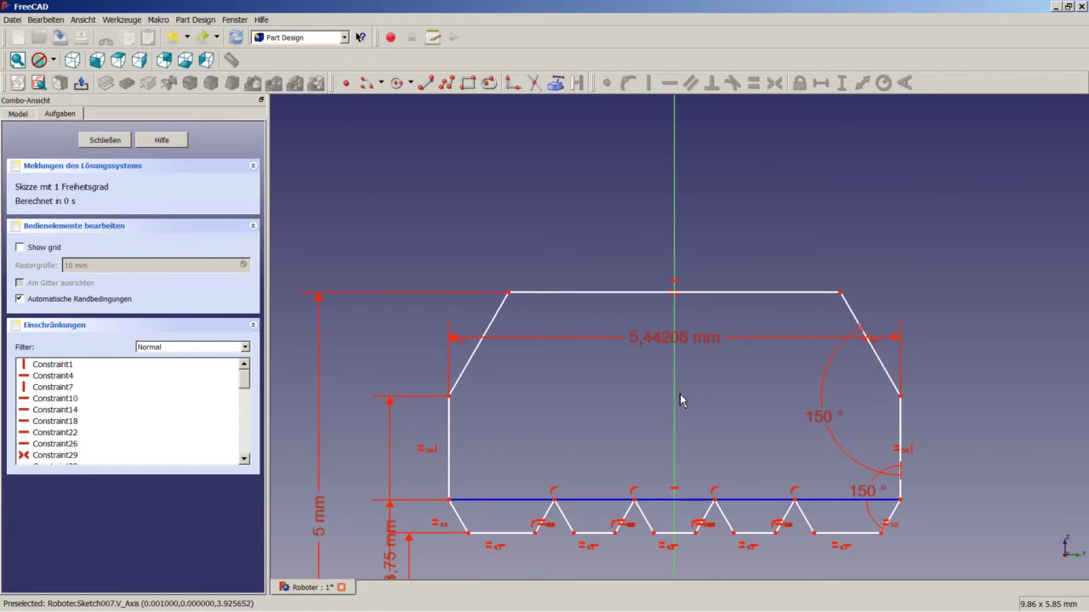
double_click(656, 340)
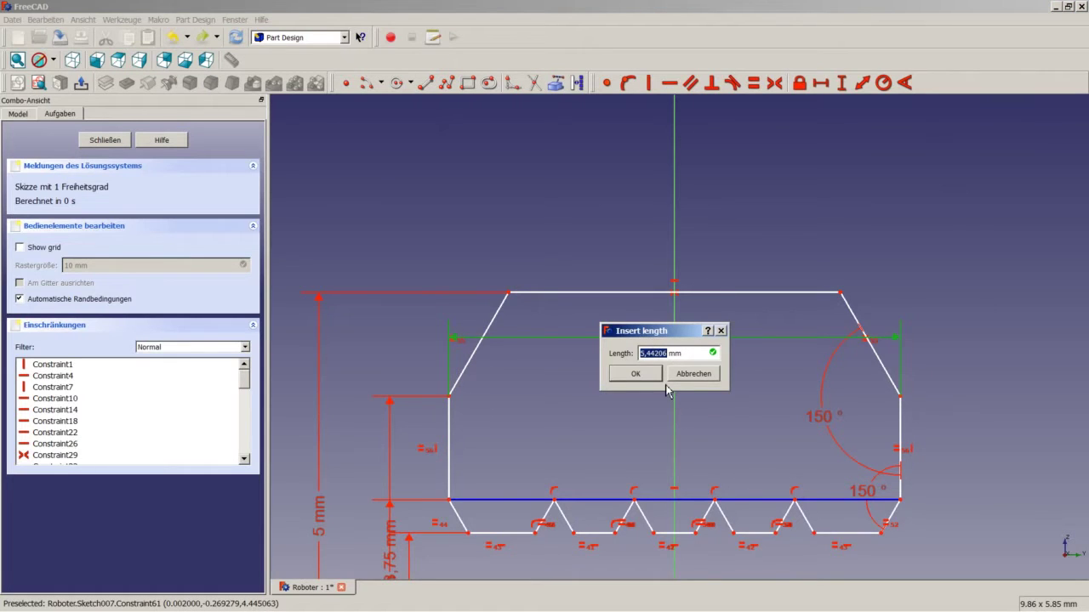
text(5)
key(Return)
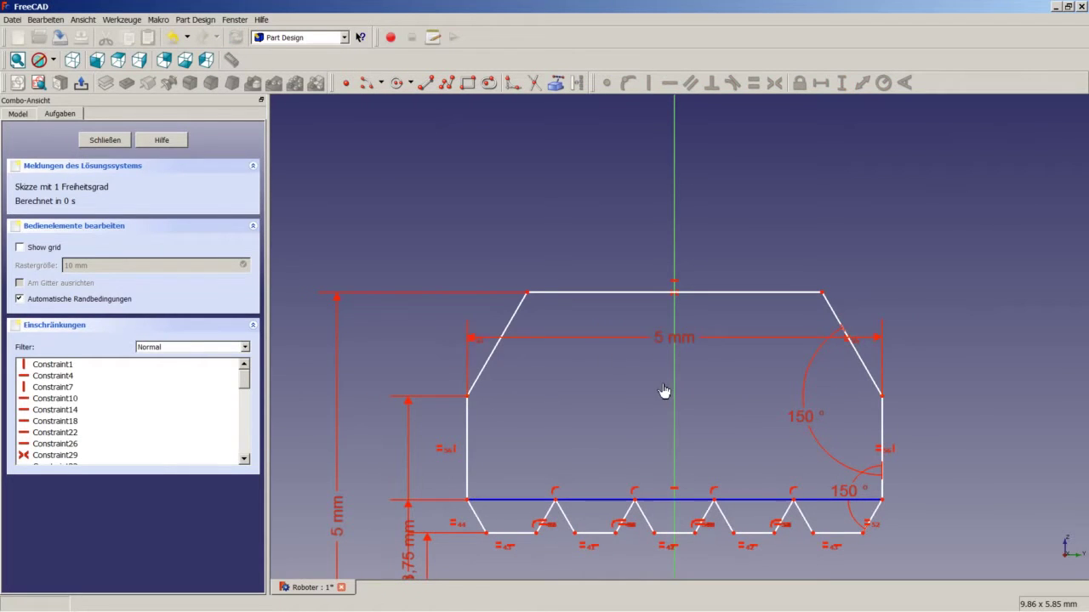
double_click(665, 343)
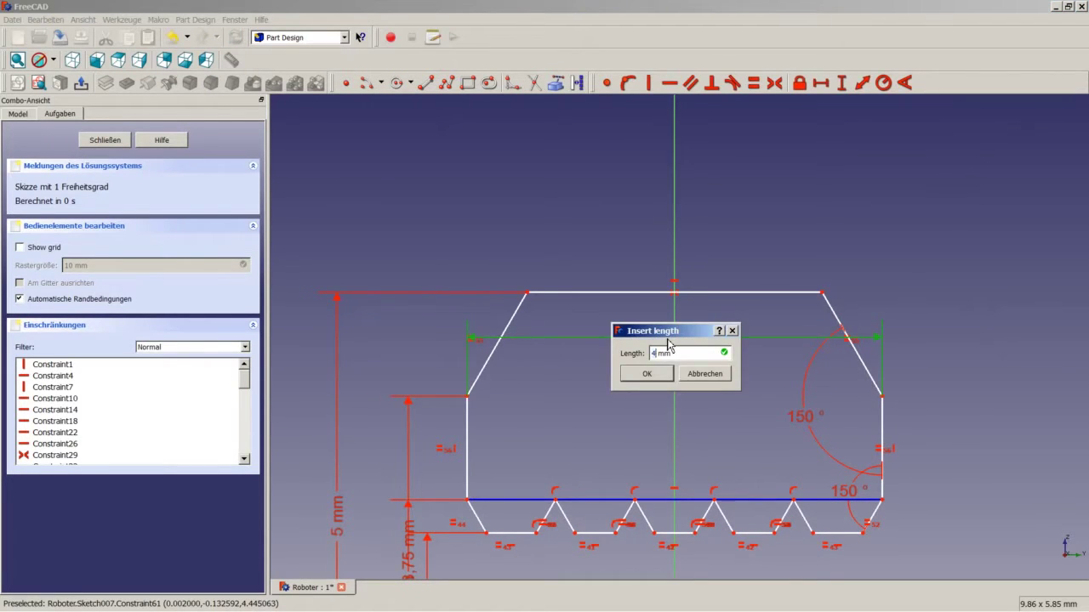
key(Return)
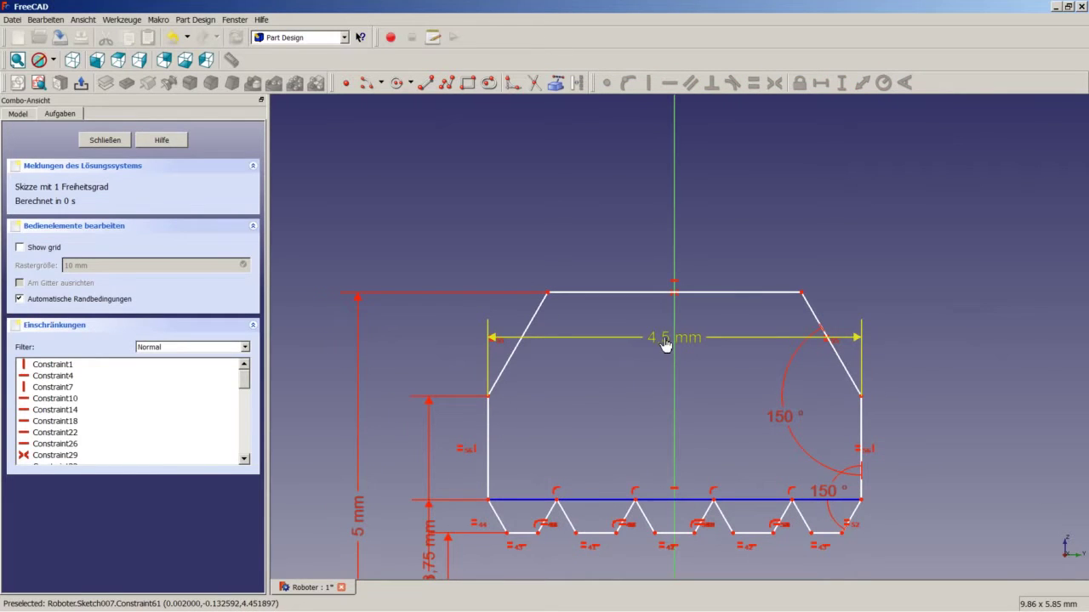
Step: Reset the width to 4 mm and place its dimension above the profile
double_click(668, 343)
text(4)
key(Return)
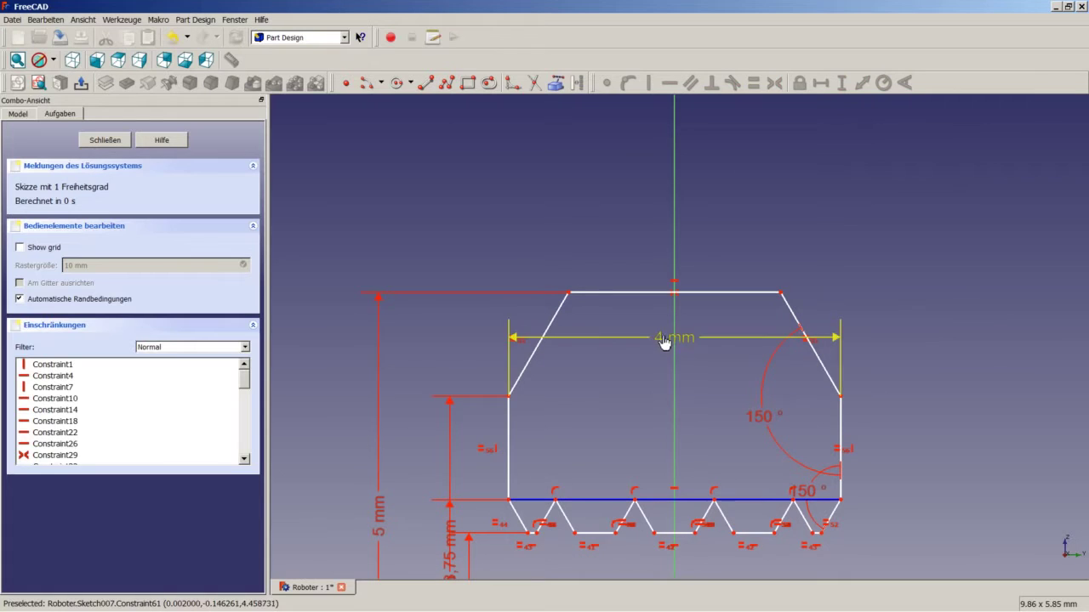
drag(664, 344, 658, 204)
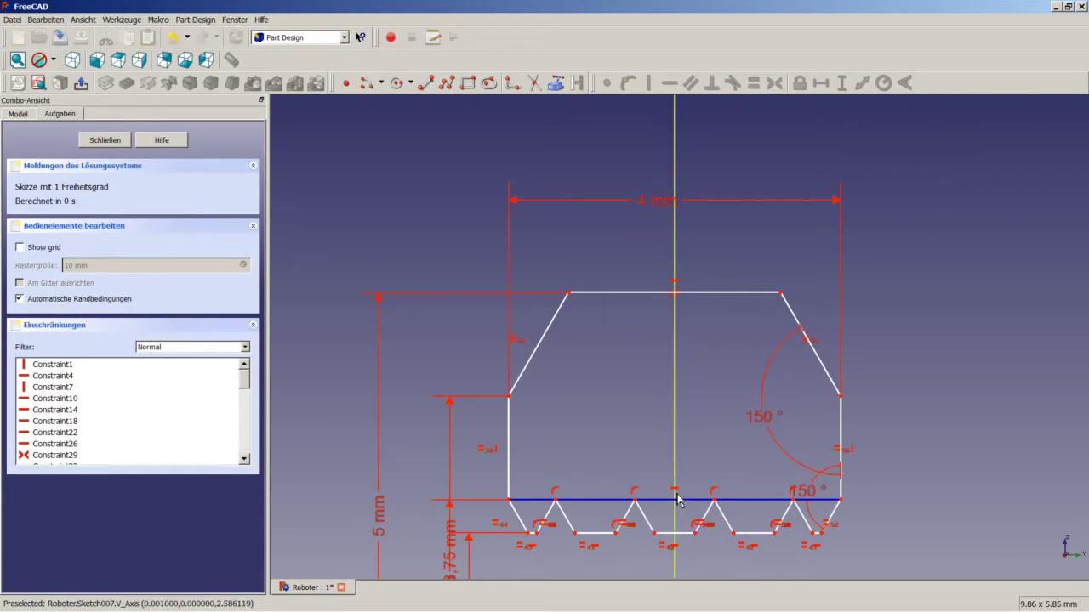
scroll(722, 458, down, 4)
scroll(721, 457, up, 3)
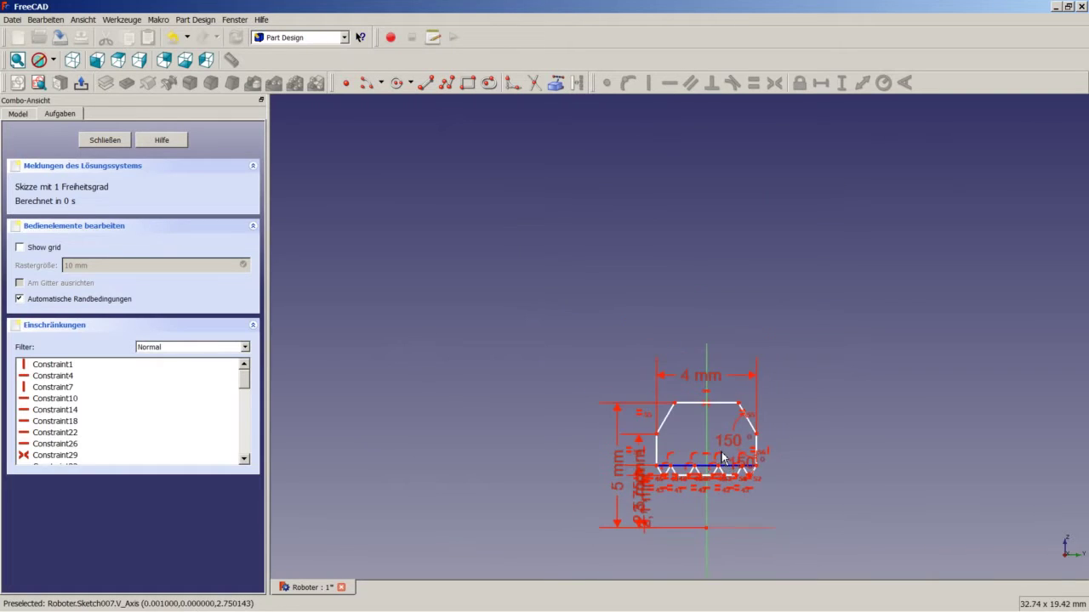
scroll(719, 473, up, 4)
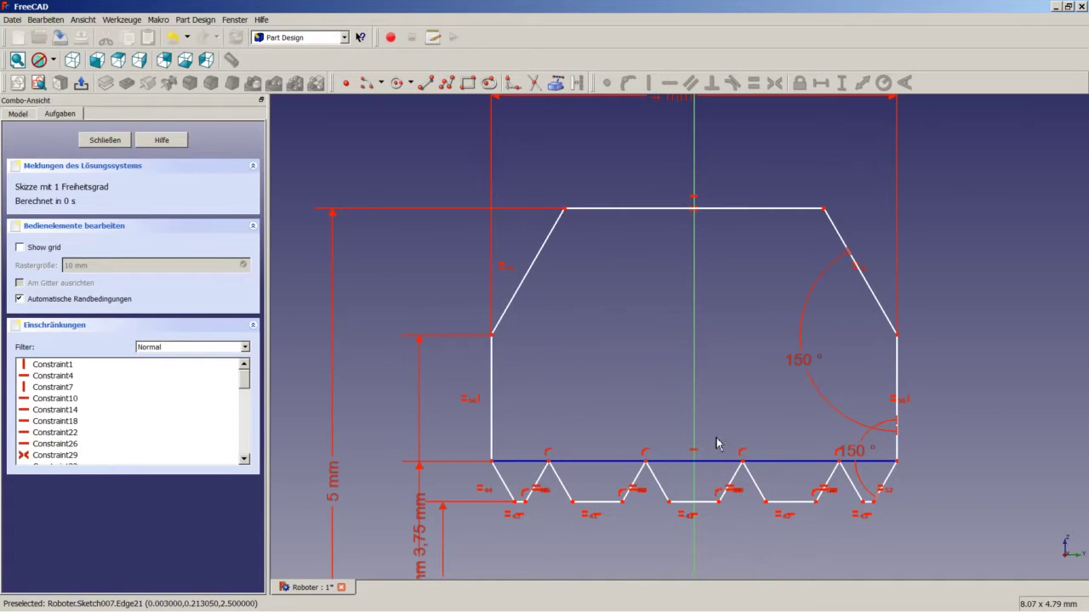
scroll(719, 438, up, 1)
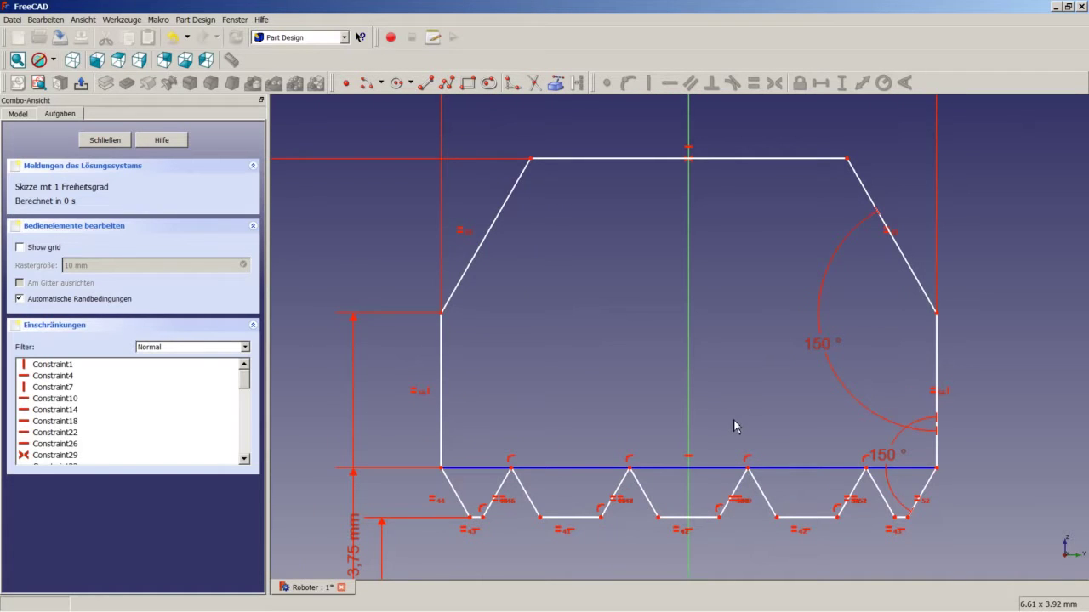
scroll(727, 400, down, 6)
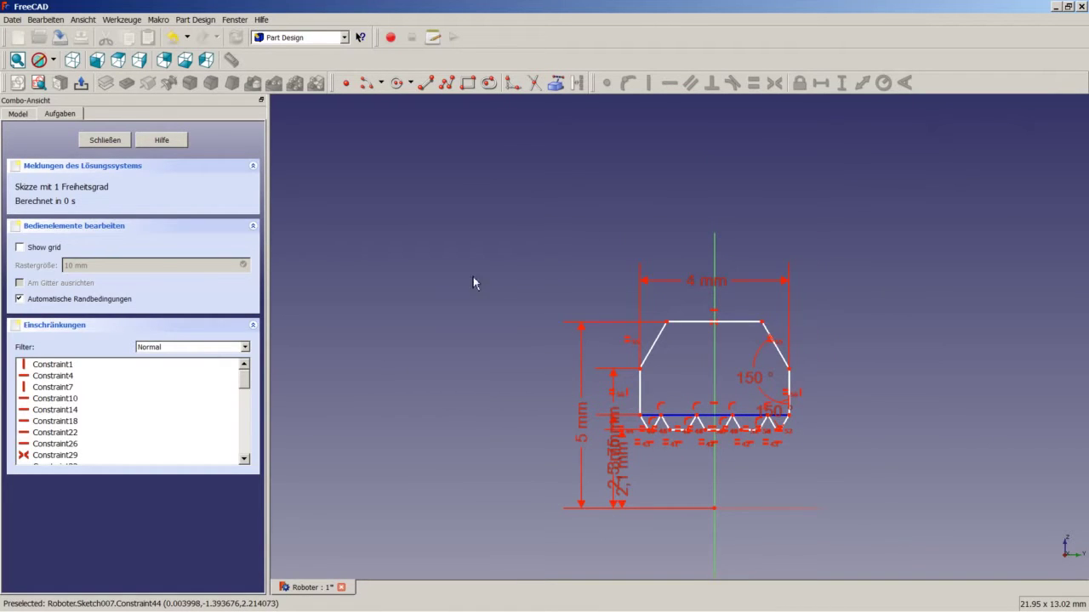
scroll(771, 414, up, 2)
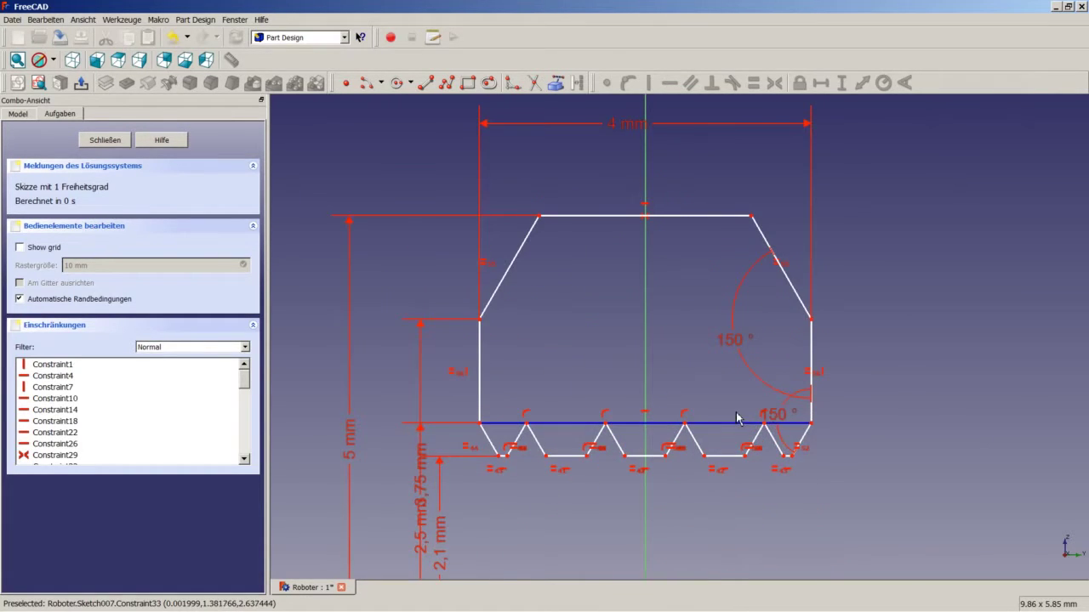
scroll(736, 417, up, 1)
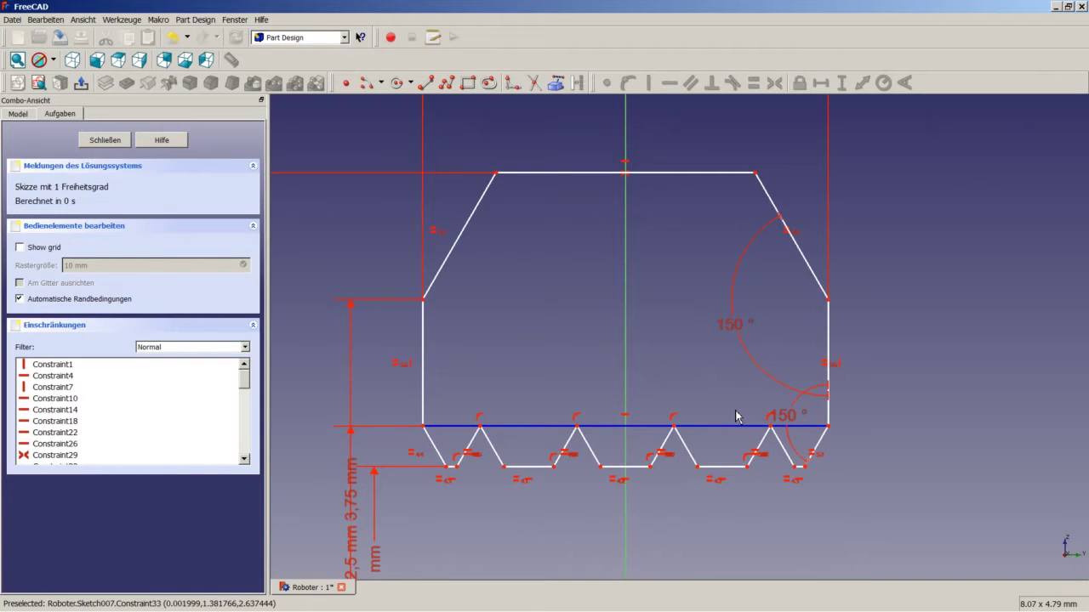
scroll(503, 365, down, 1)
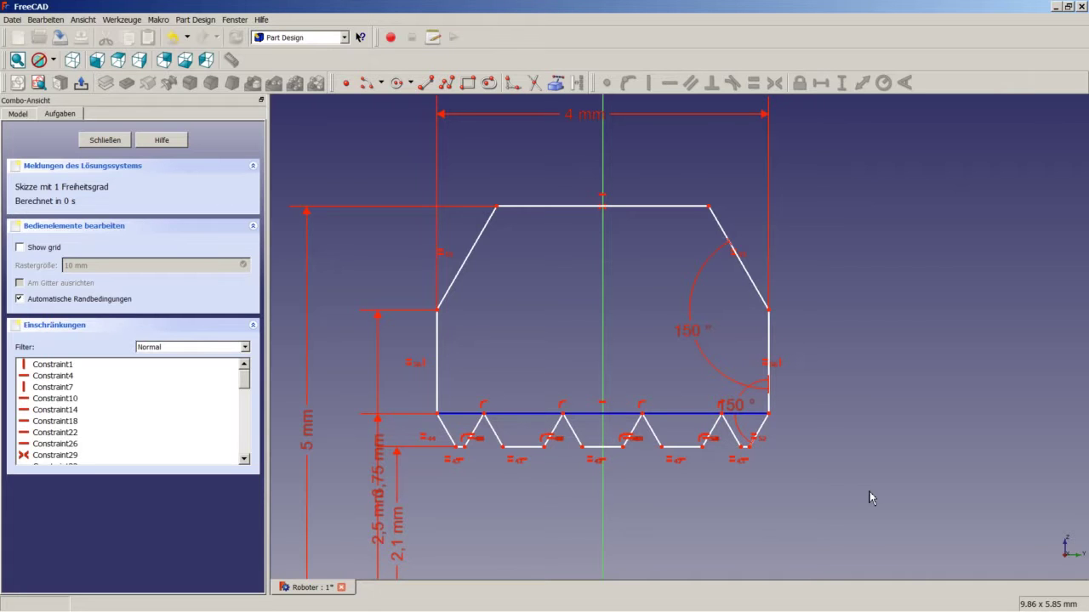
click(157, 599)
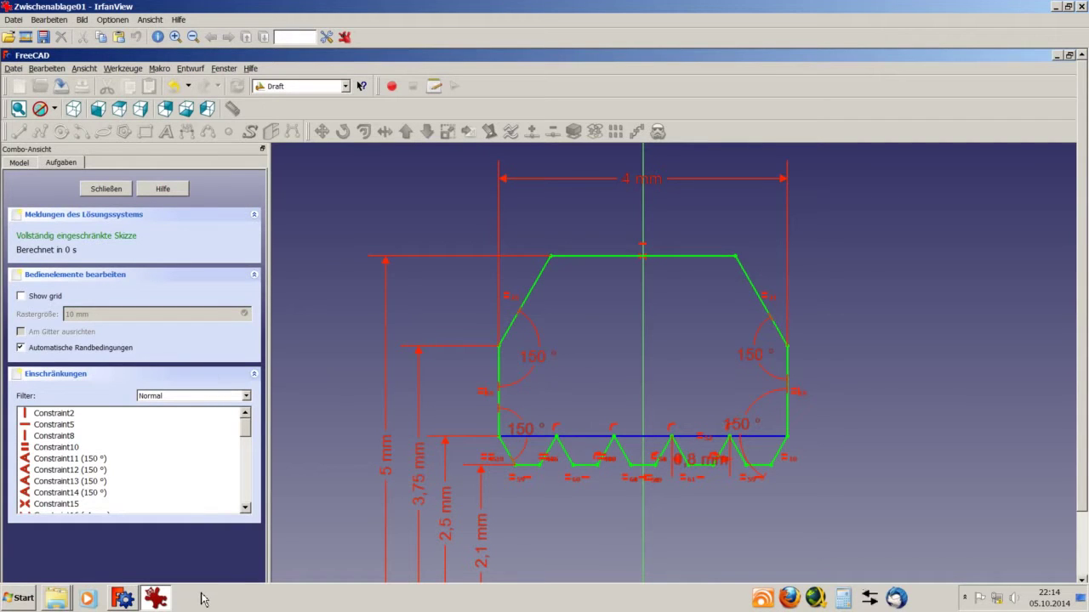
click(127, 602)
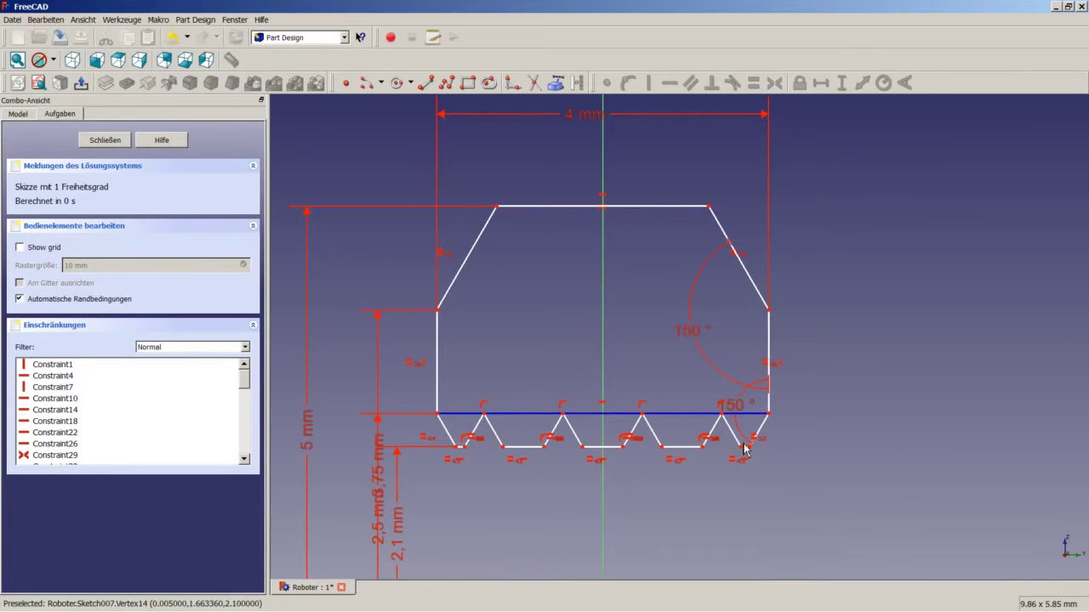
Step: Add a 0,8 mm horizontal distance between two adjacent tooth tips on the baseline
click(644, 416)
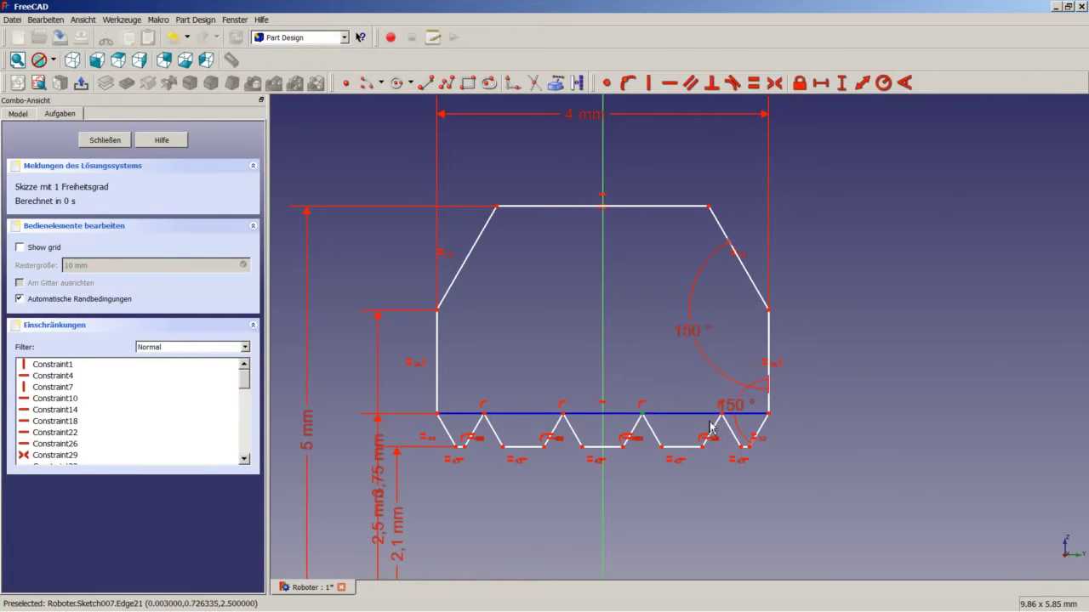
click(722, 415)
click(822, 84)
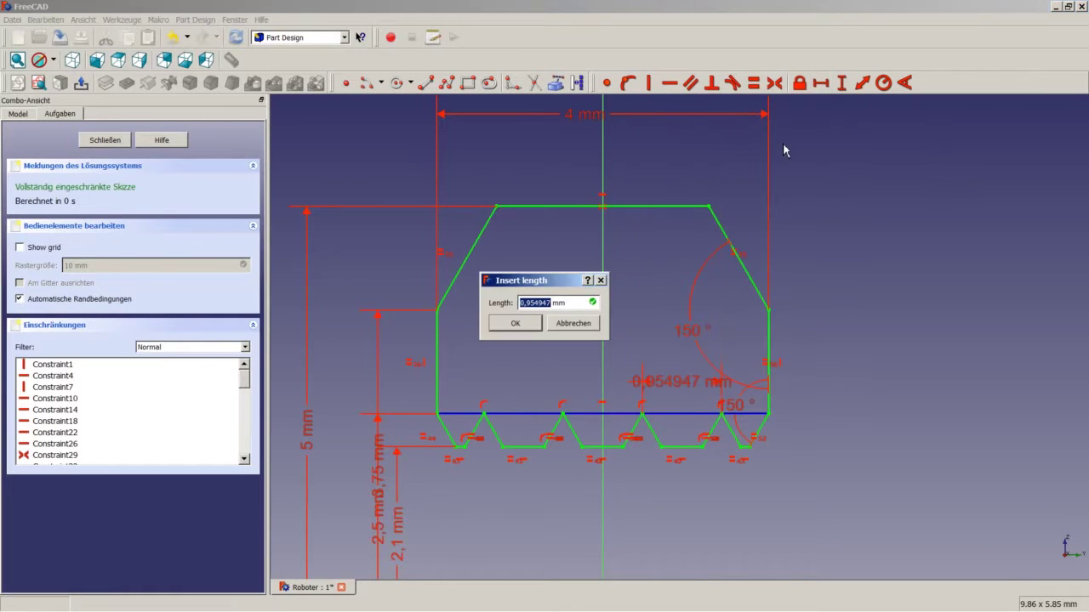
text(0,8)
key(Return)
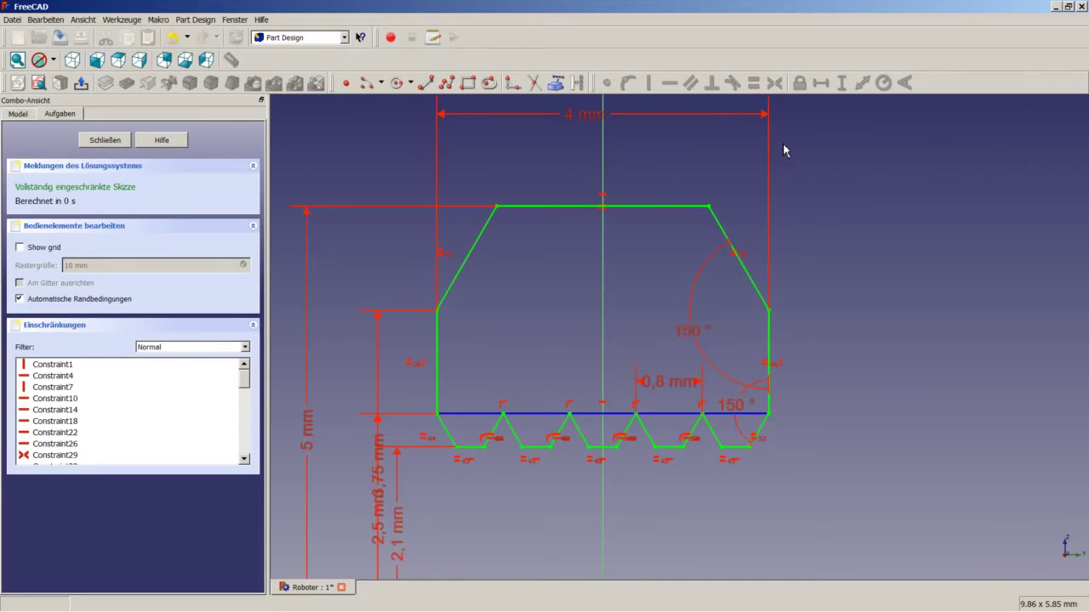
Step: Close the sketch and revolve it 360° around the horizontal sketch axis into Revolution003
click(105, 141)
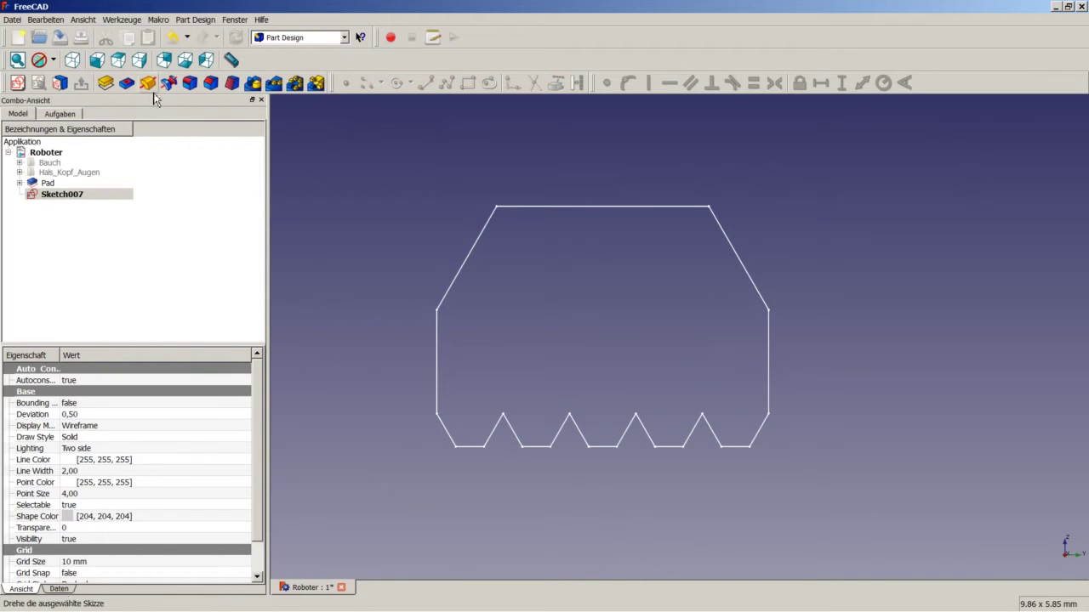
click(147, 83)
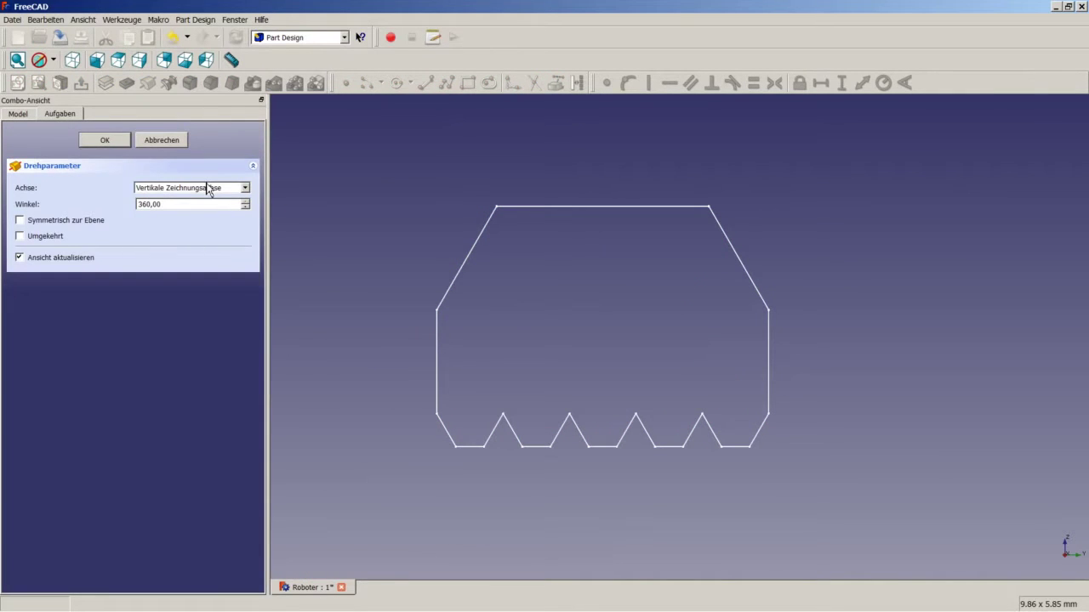
click(161, 189)
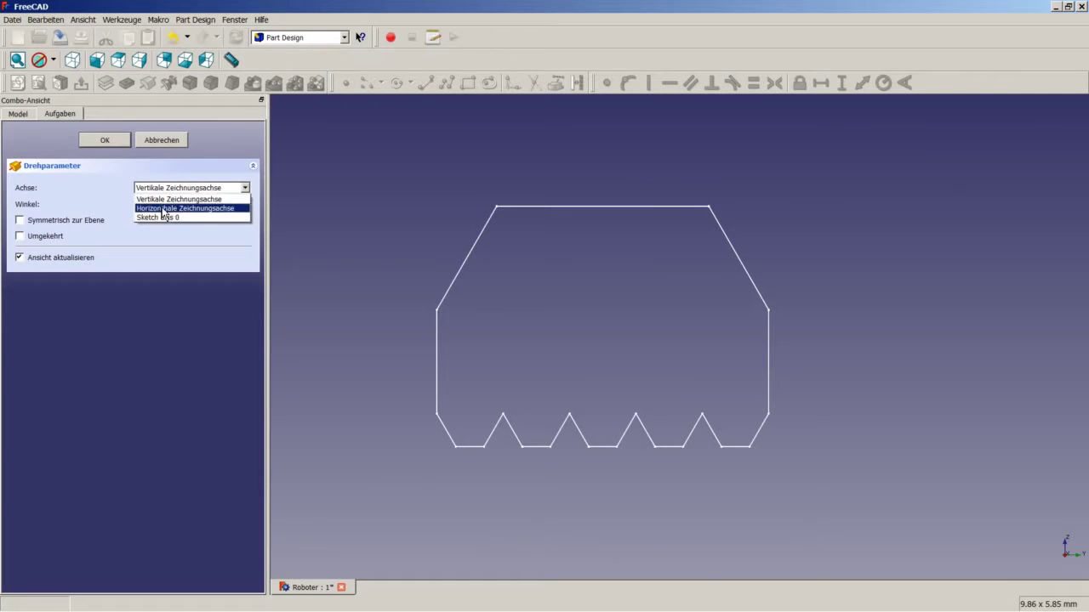
click(163, 209)
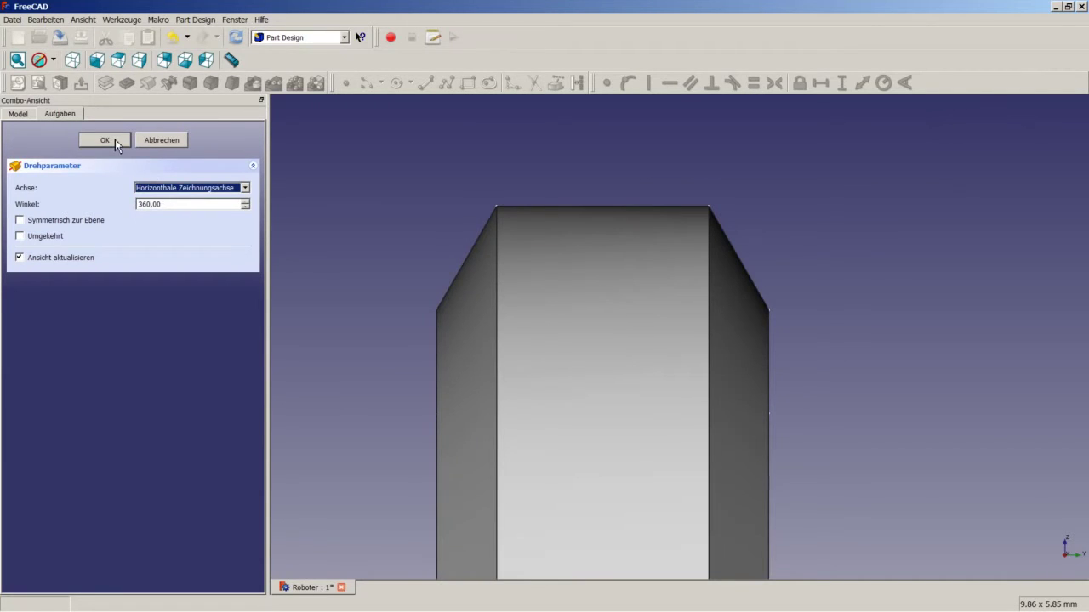
click(115, 140)
Step: Expand Revolution003 and select its Sketch007
scroll(405, 244, down, 15)
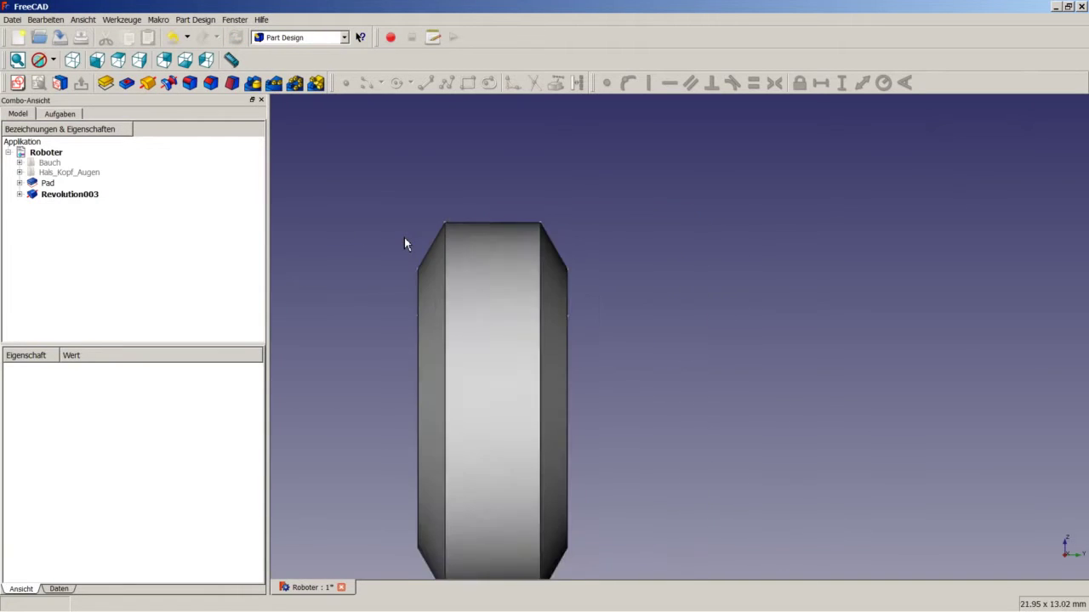
scroll(365, 201, up, 4)
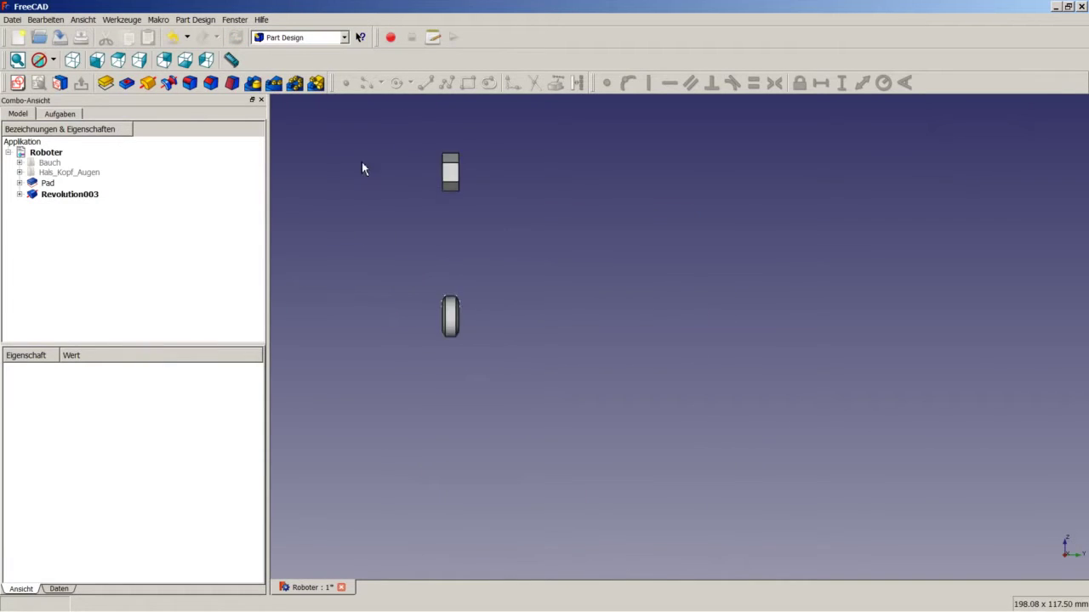
click(19, 194)
click(56, 207)
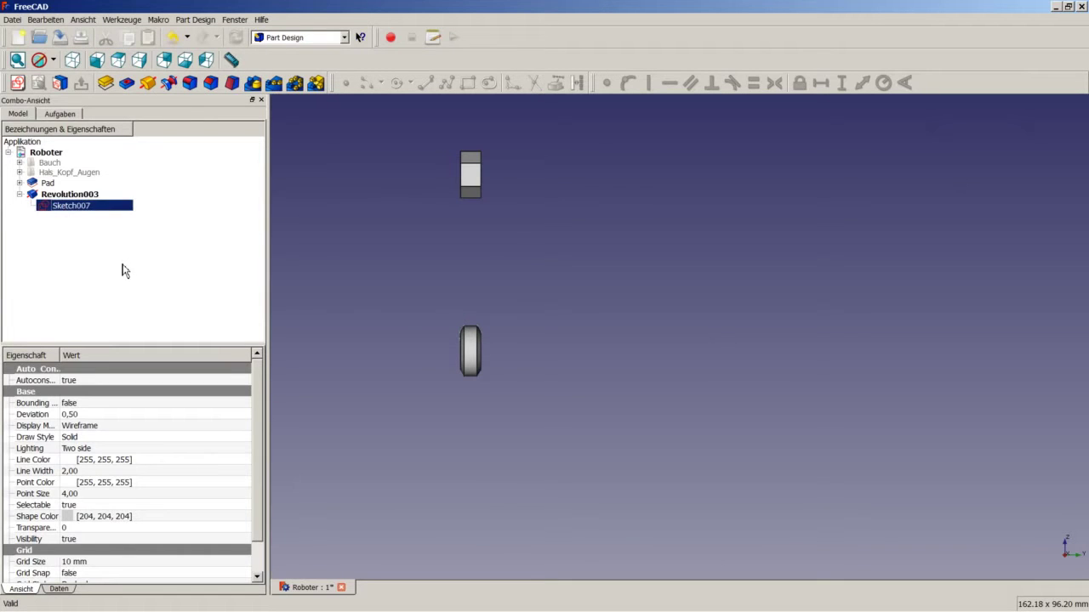
middle_drag(406, 306, 513, 311)
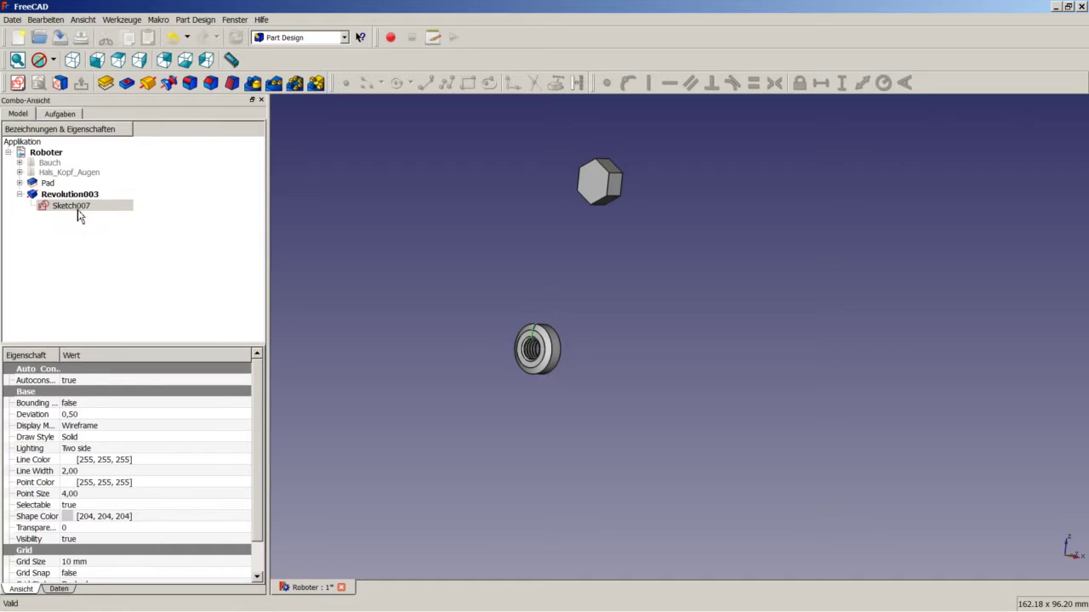
Step: Set Sketch007's placement offsets to X 12 mm and Z 35 mm and apply them
click(59, 589)
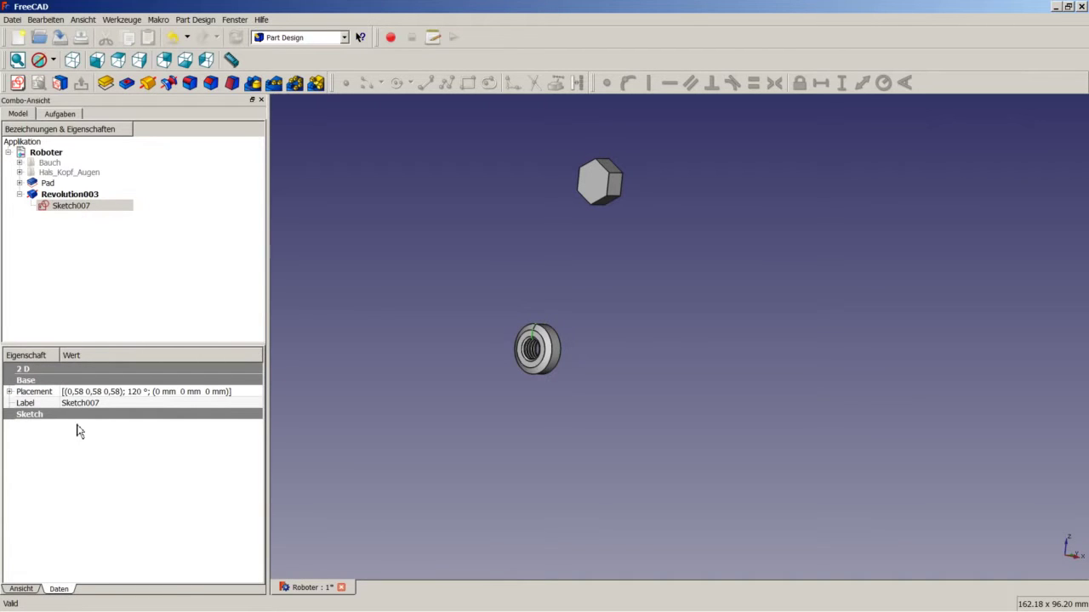
click(232, 393)
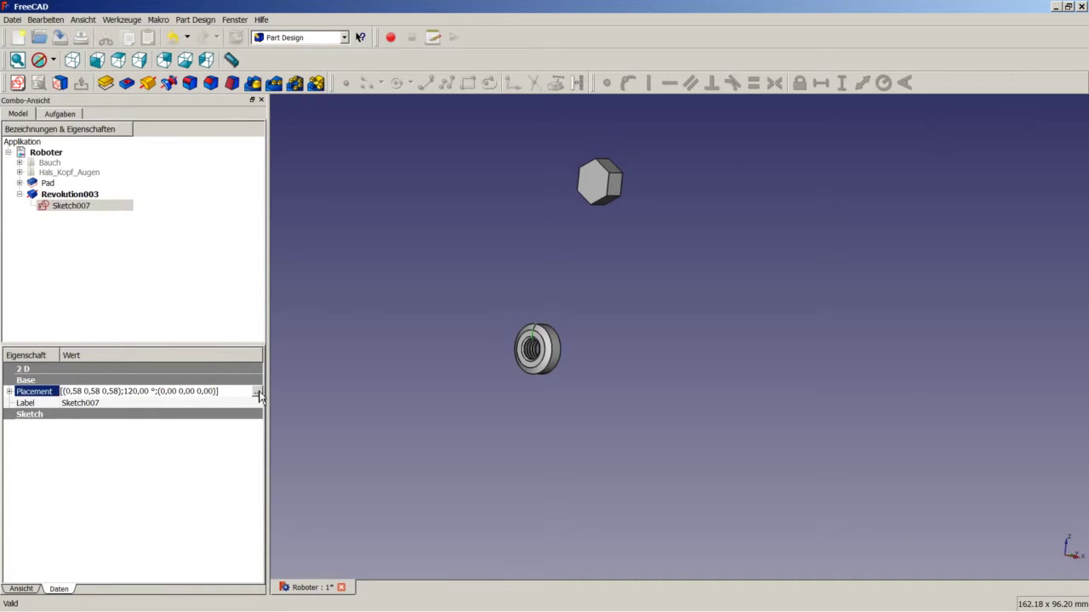
click(256, 393)
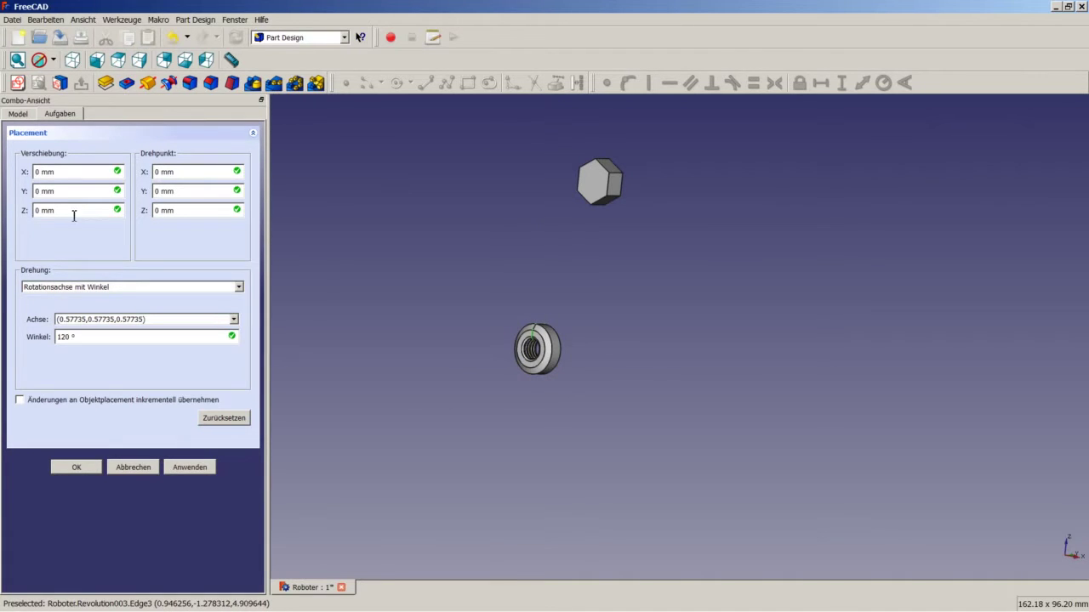
drag(74, 215, 17, 233)
text(35)
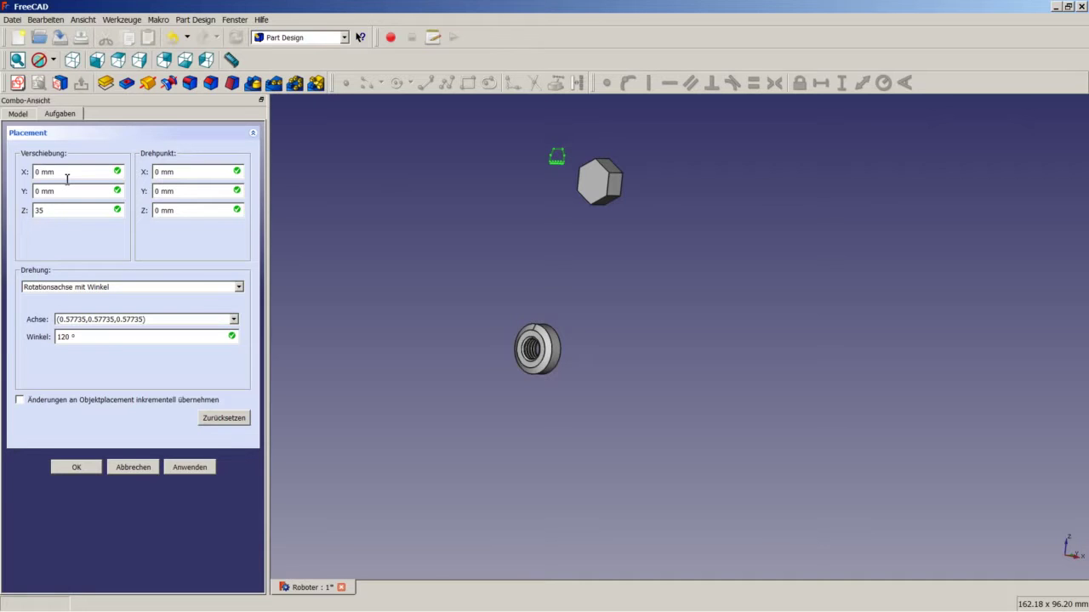
drag(67, 175, 17, 172)
text(12)
click(182, 473)
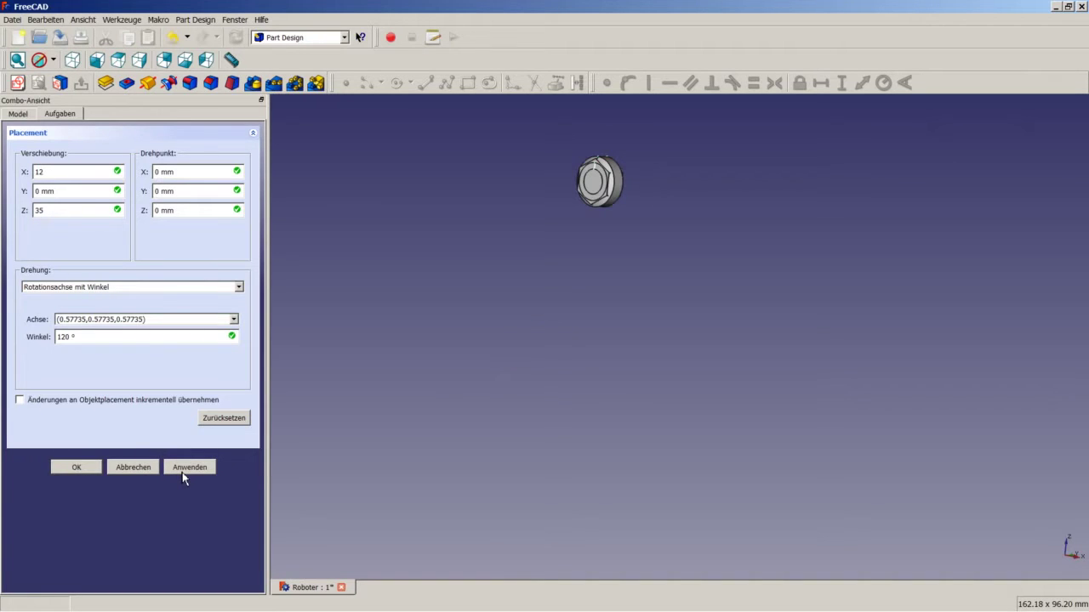
click(99, 472)
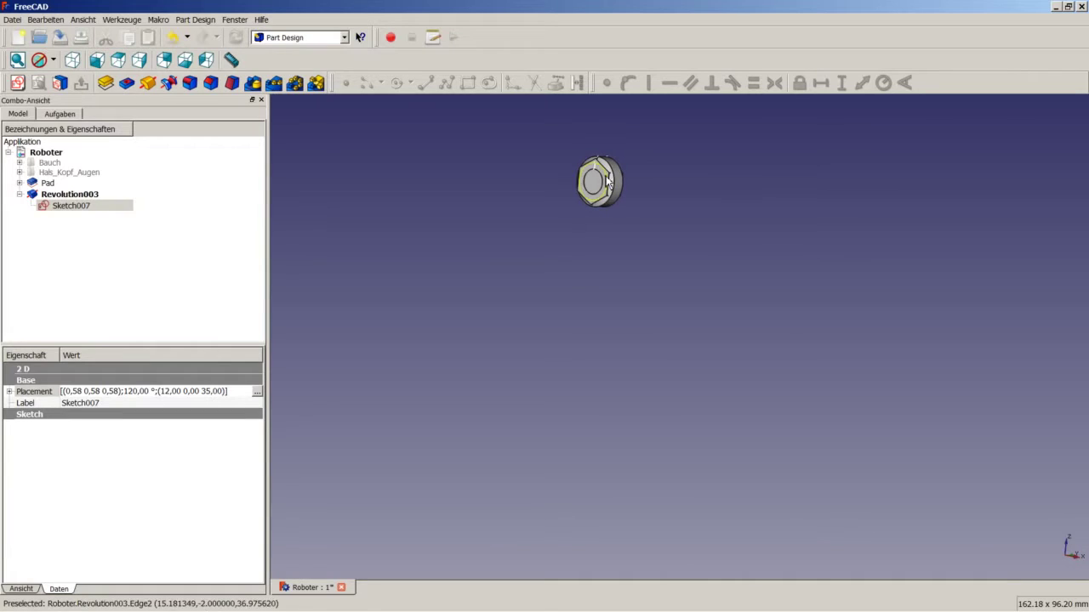
Step: Hide Sketch007 and collapse Revolution003 in the tree
right_click(73, 214)
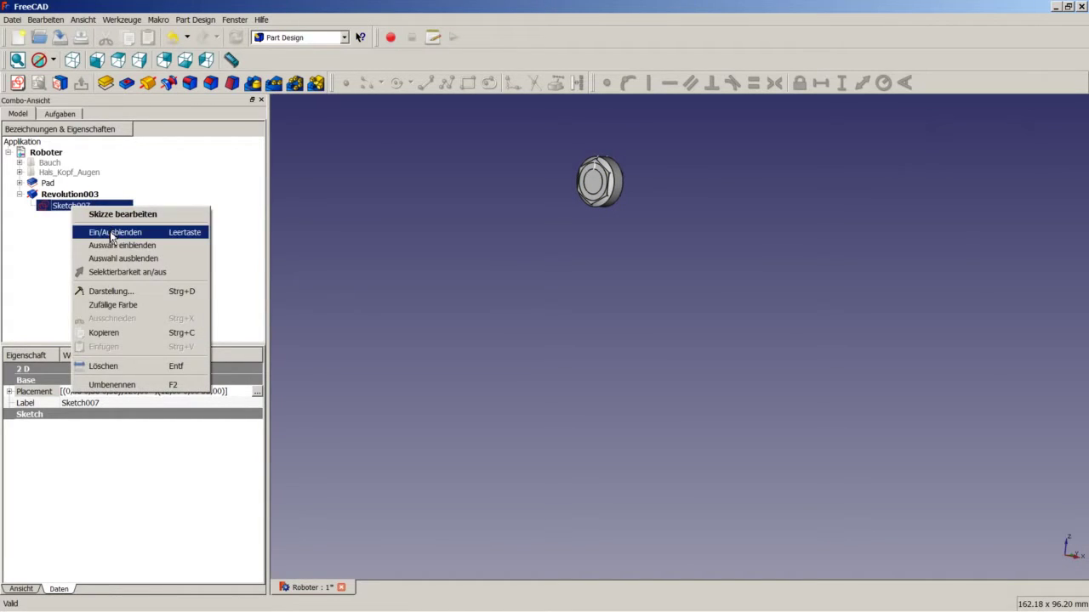
click(110, 236)
click(19, 194)
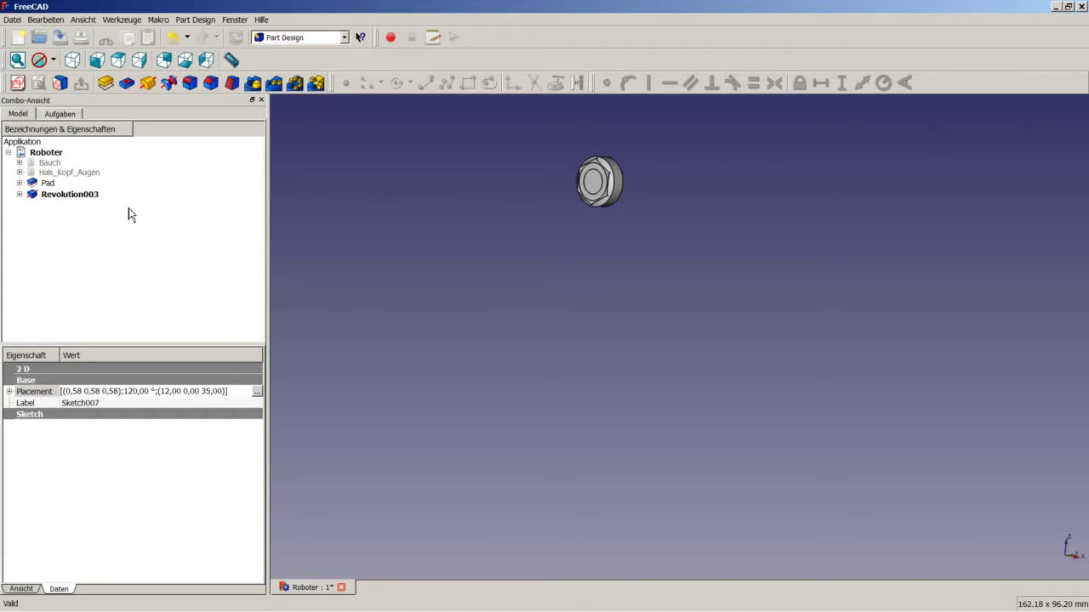
Step: Intersect Pad and Revolution003 with the Part workbench Intersection tool into Common
click(60, 187)
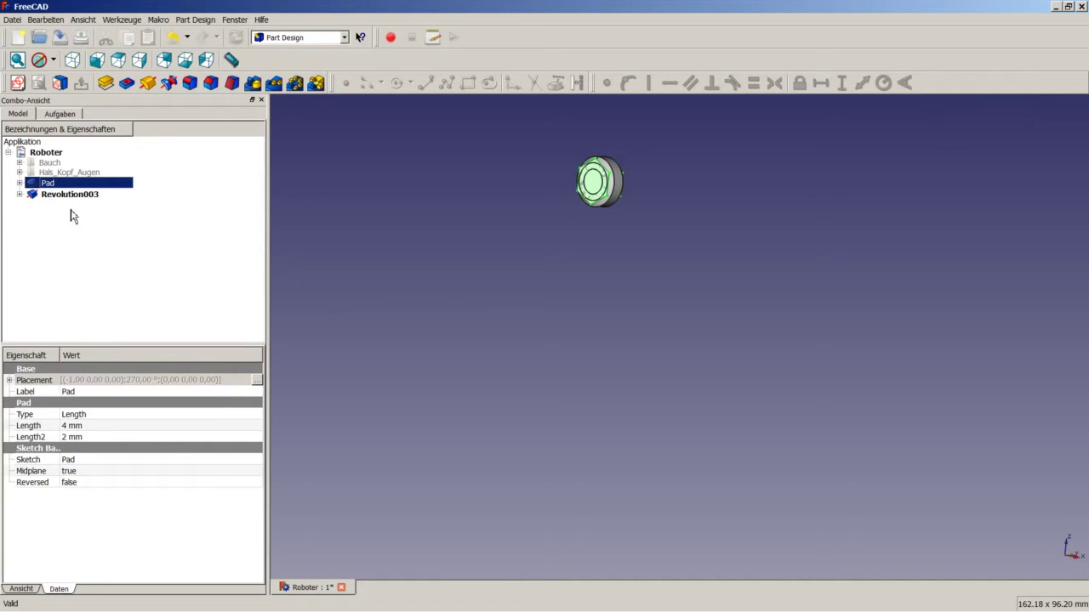
ctrl+click(74, 194)
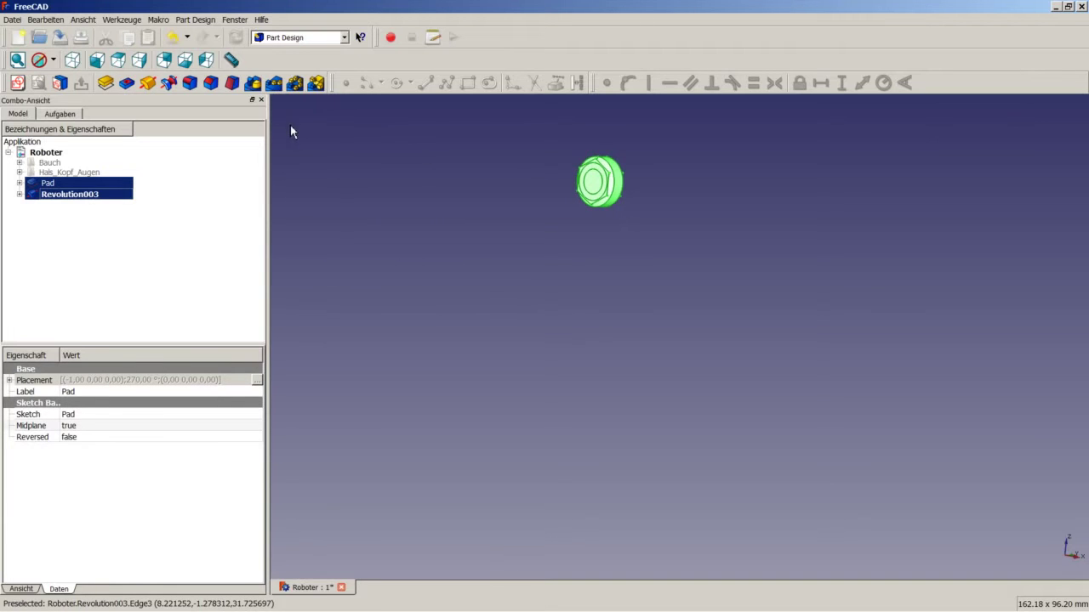
click(344, 37)
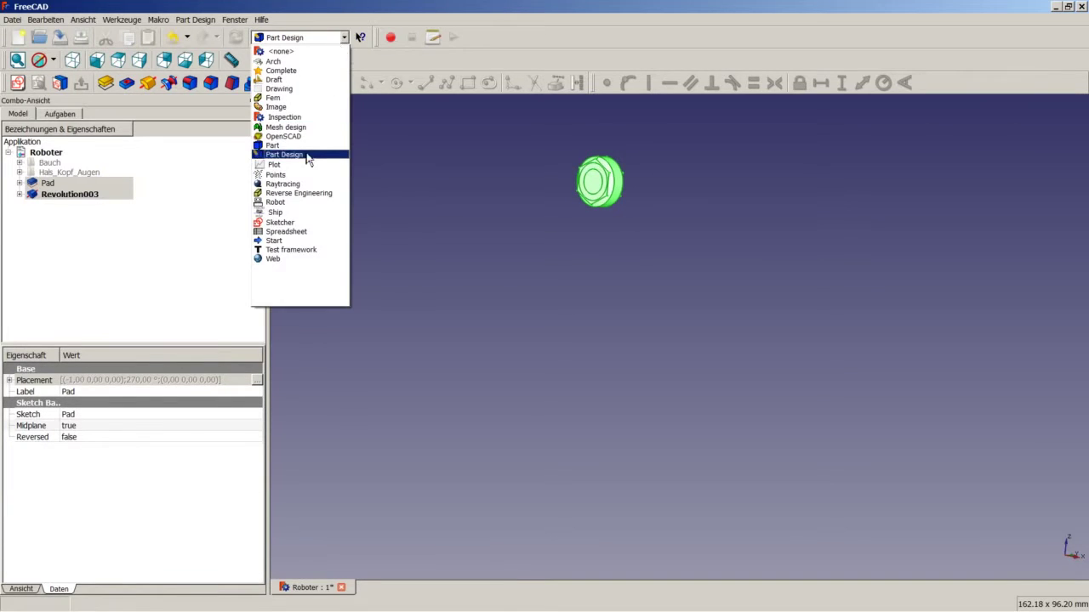
click(281, 146)
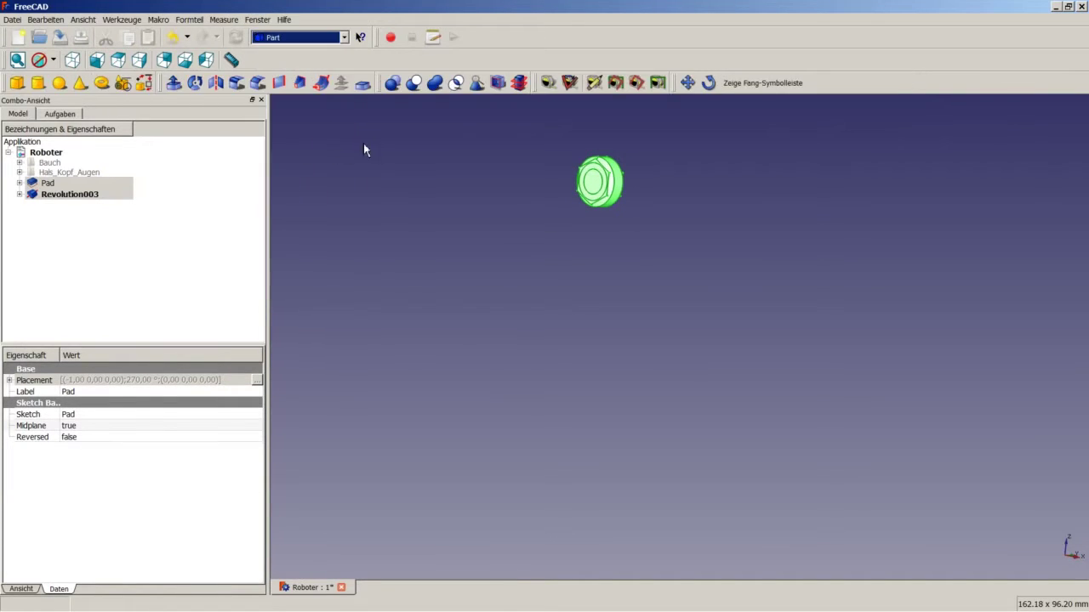
click(455, 88)
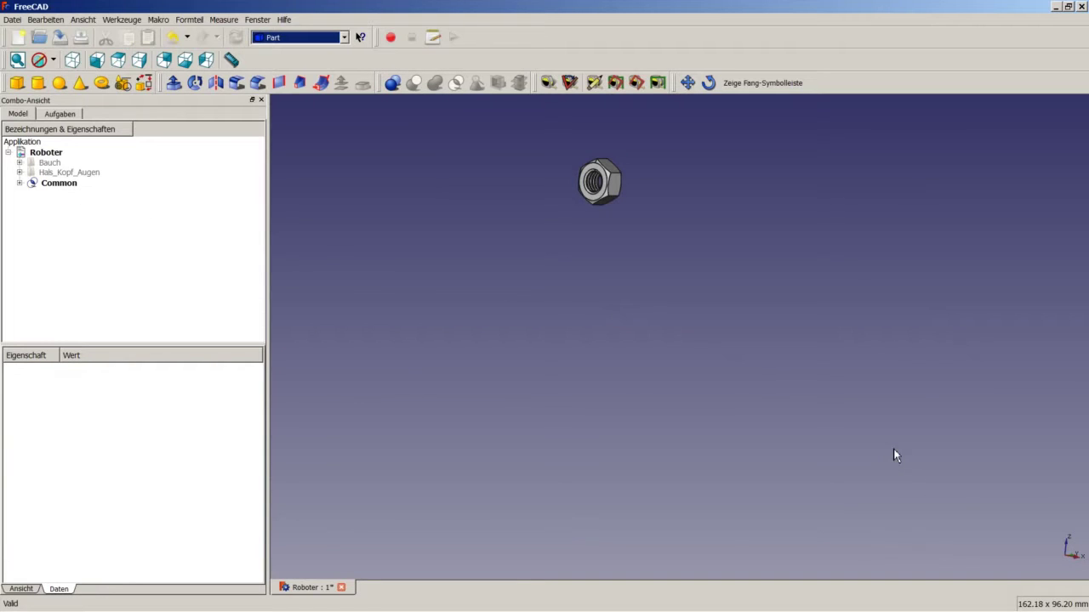
Step: Save the Roboter document and expand the Common nut in the tree
key(ctrl+s)
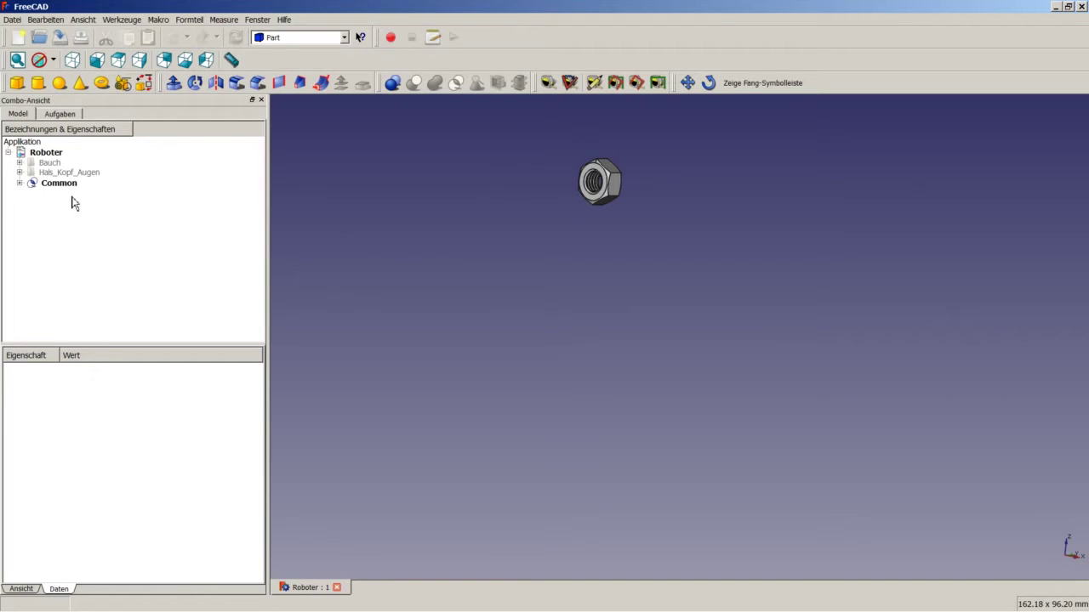
click(20, 184)
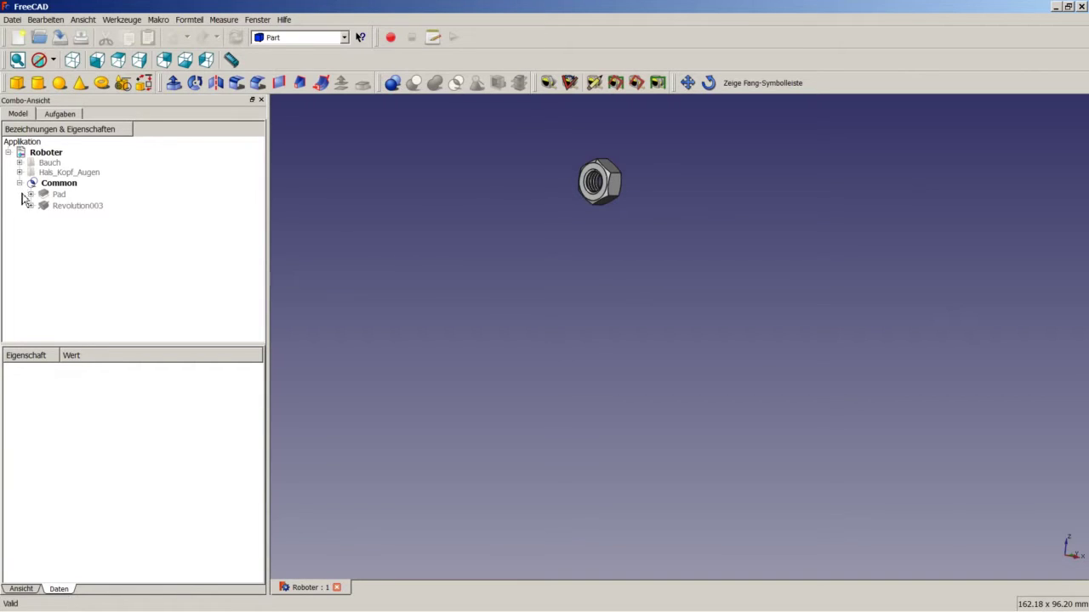
click(53, 184)
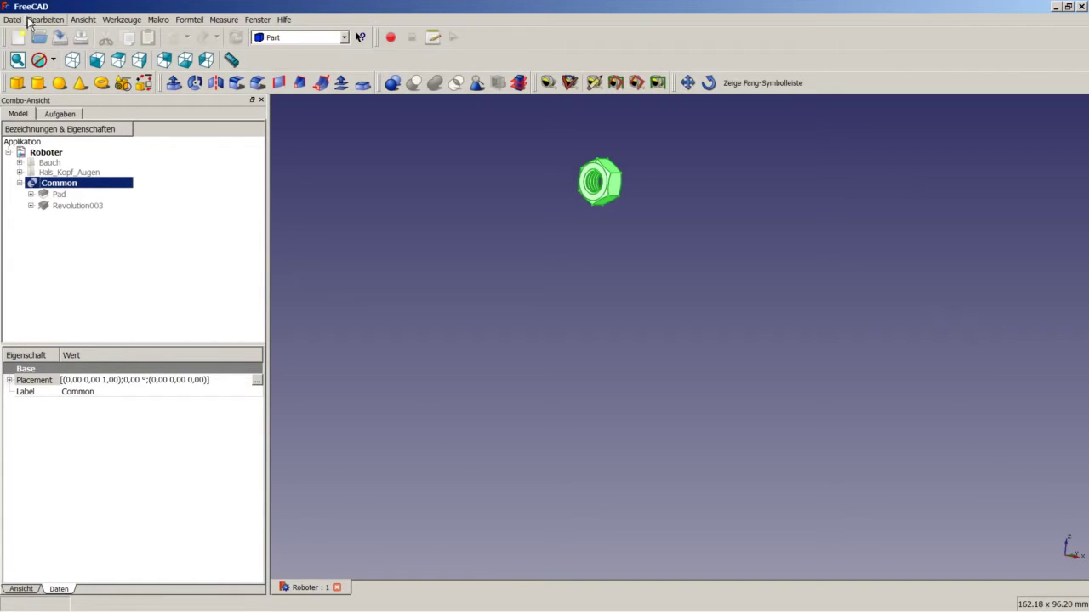
Step: Expand Pad and Revolution003 to reveal Sketch006 and Sketch007
click(44, 21)
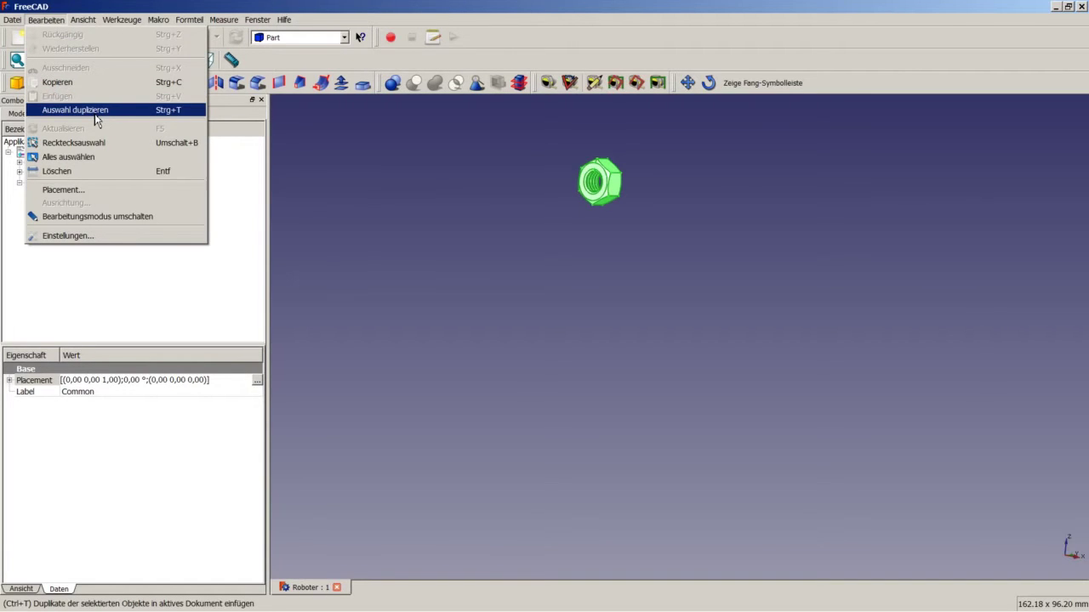
click(277, 7)
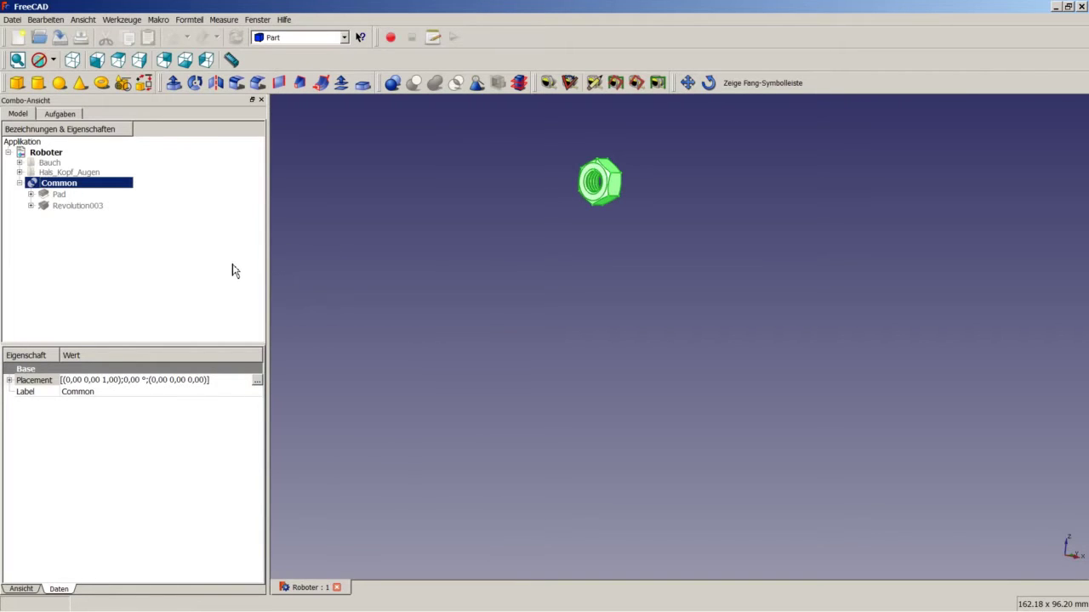
click(31, 195)
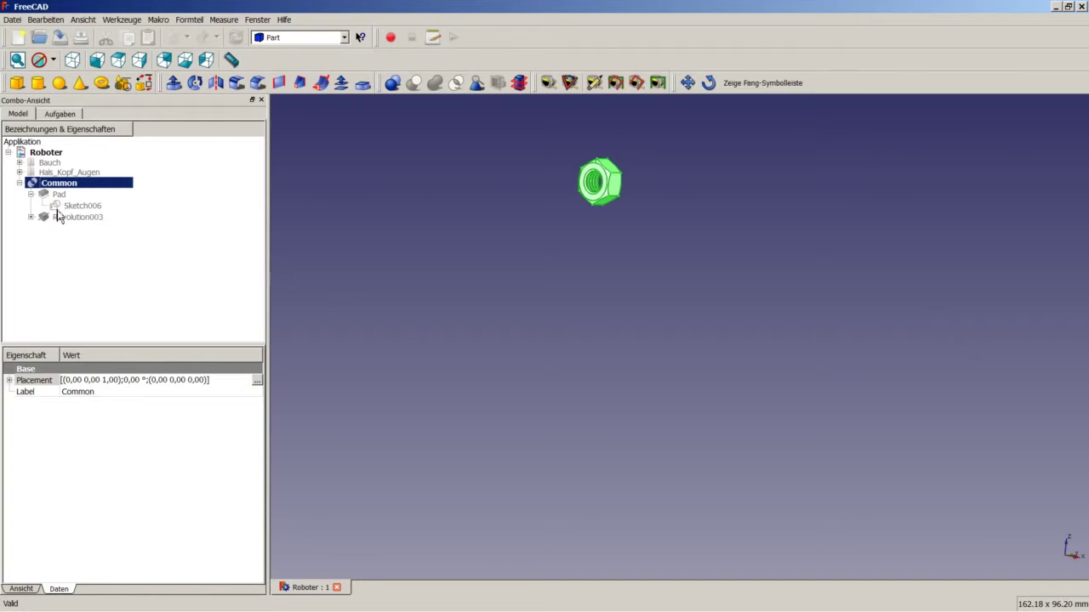
click(31, 218)
Step: Duplicate Sketch006 as Sketch008 and make the new sketch visible
click(85, 206)
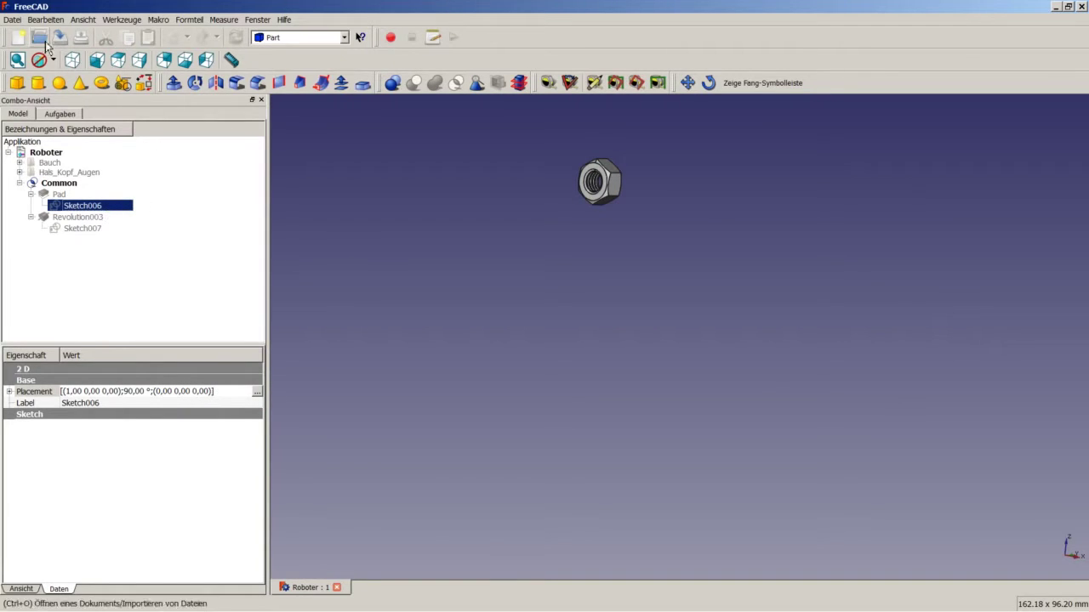
click(53, 26)
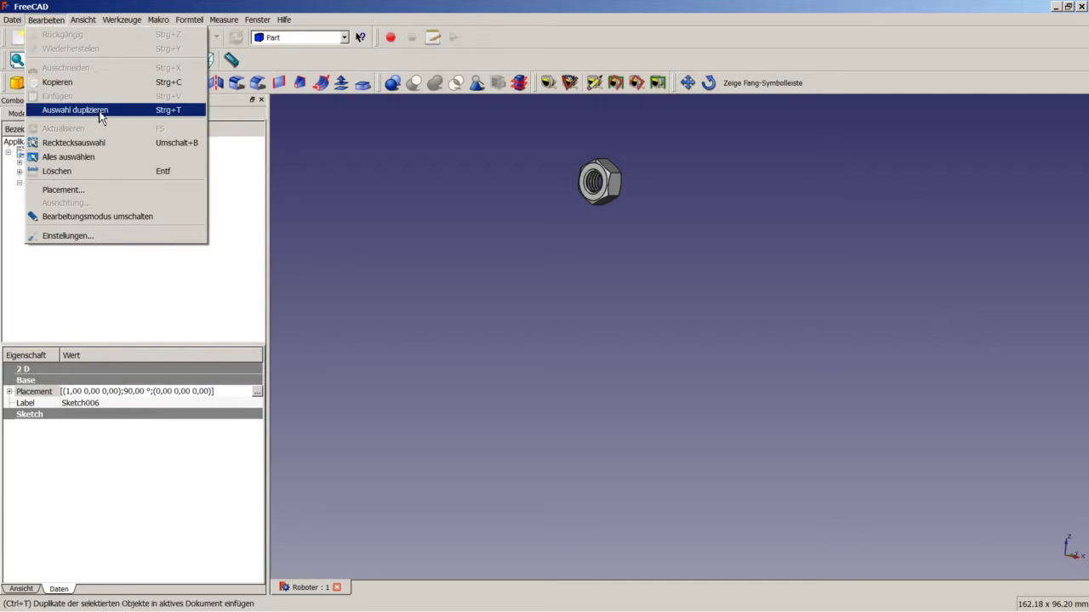
click(38, 107)
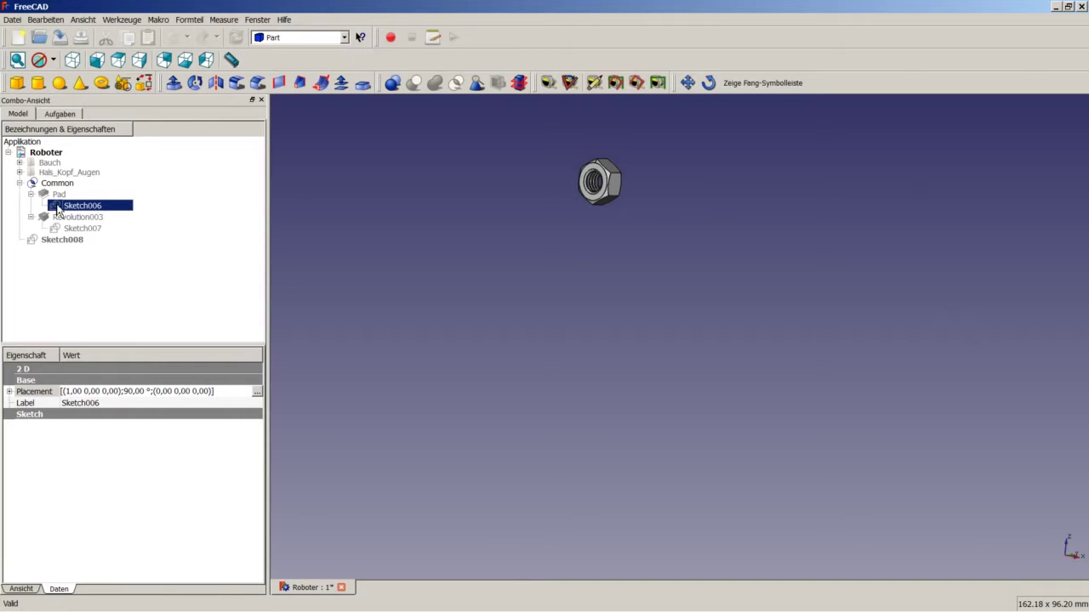
click(79, 242)
right_click(78, 242)
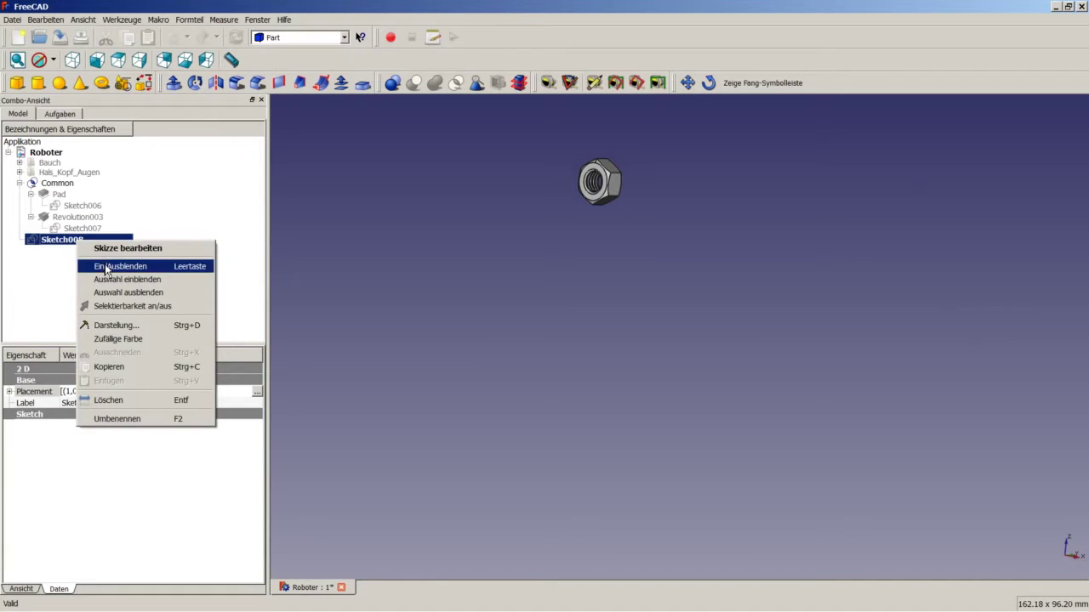
click(108, 267)
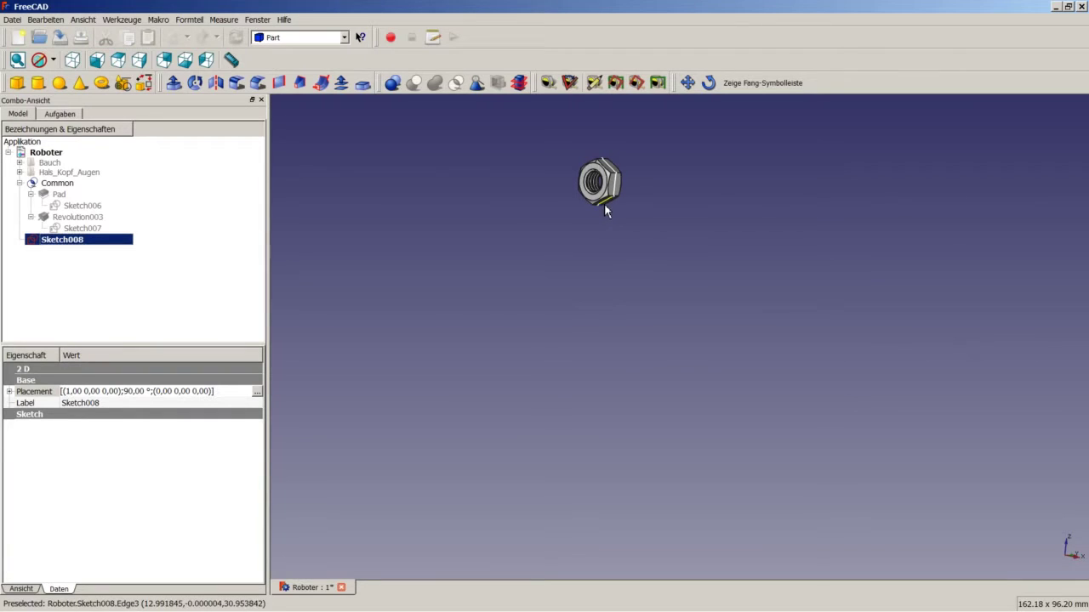
Step: In Sketch008, delete the 8 mm horizontal dimension and move the hexagon left
right_click(88, 243)
click(129, 247)
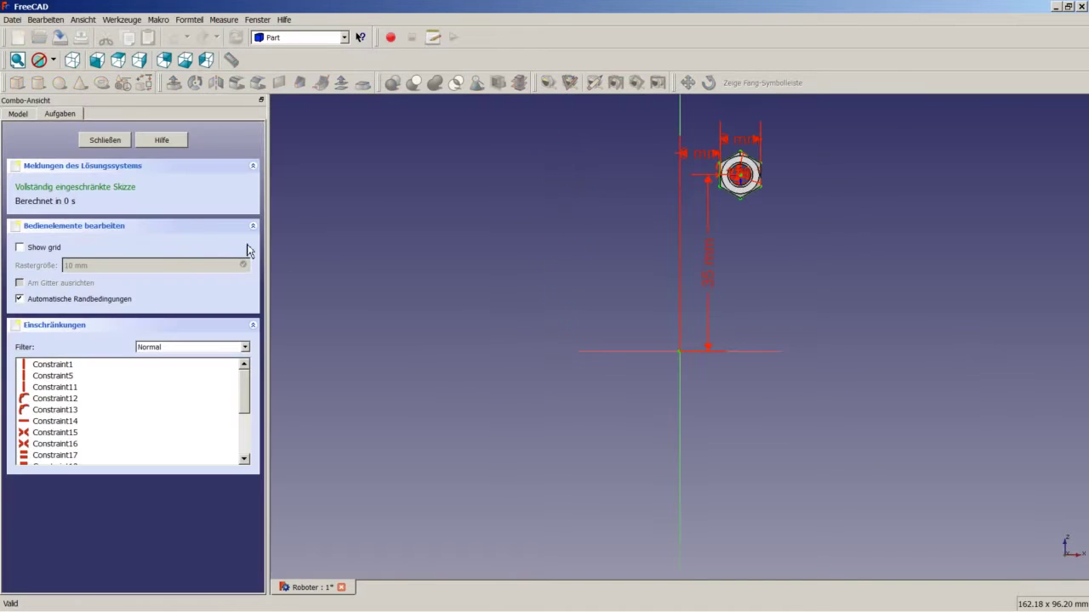
scroll(740, 170, up, 5)
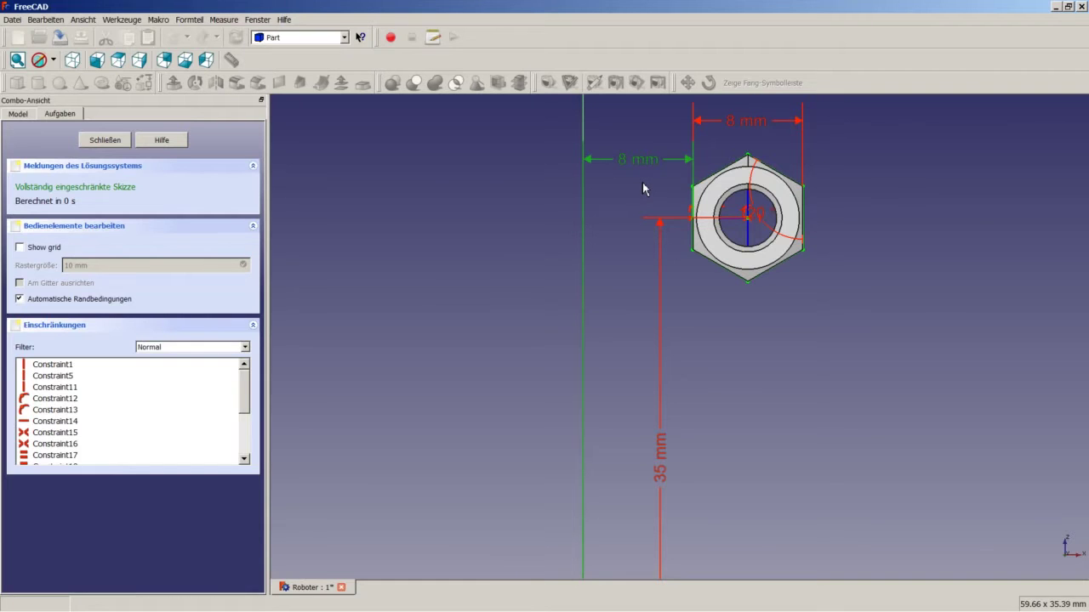
key(Delete)
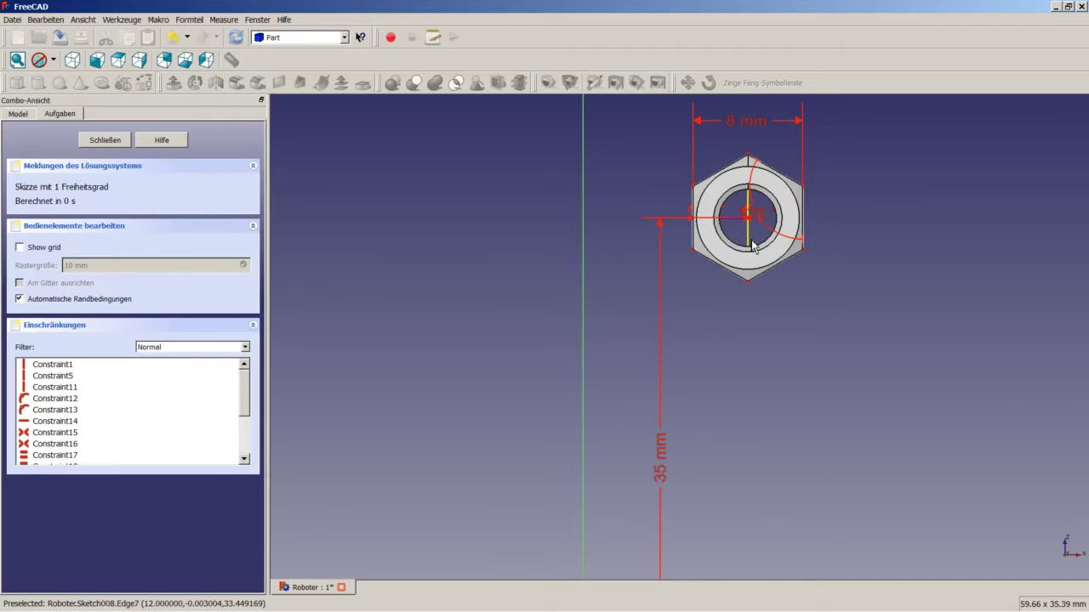
drag(752, 245, 389, 243)
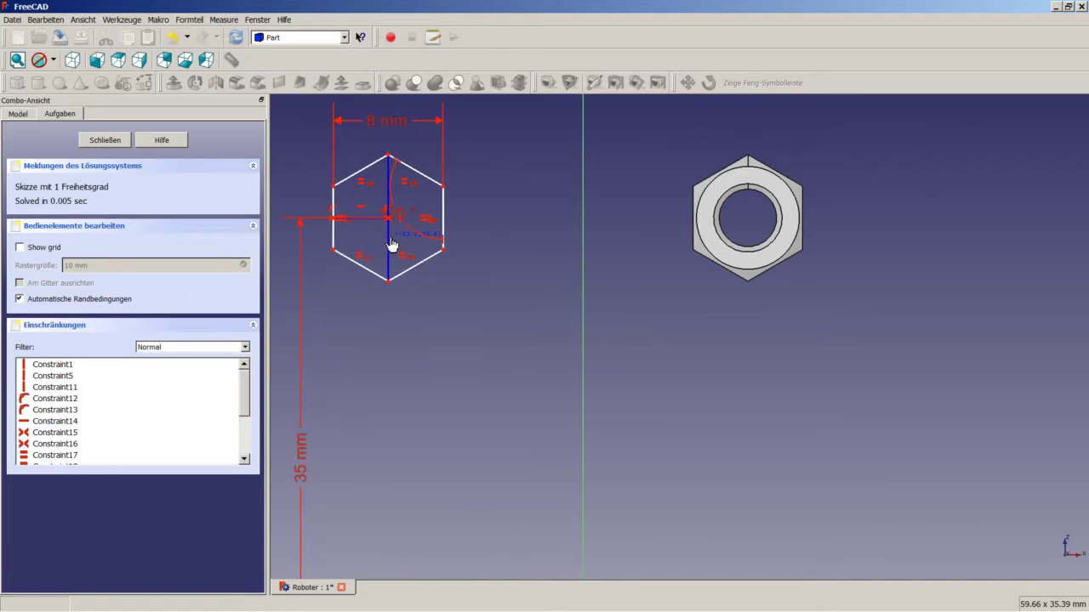
Step: Constrain the hexagon 8 mm horizontally from the vertical axis and close the sketch
click(585, 291)
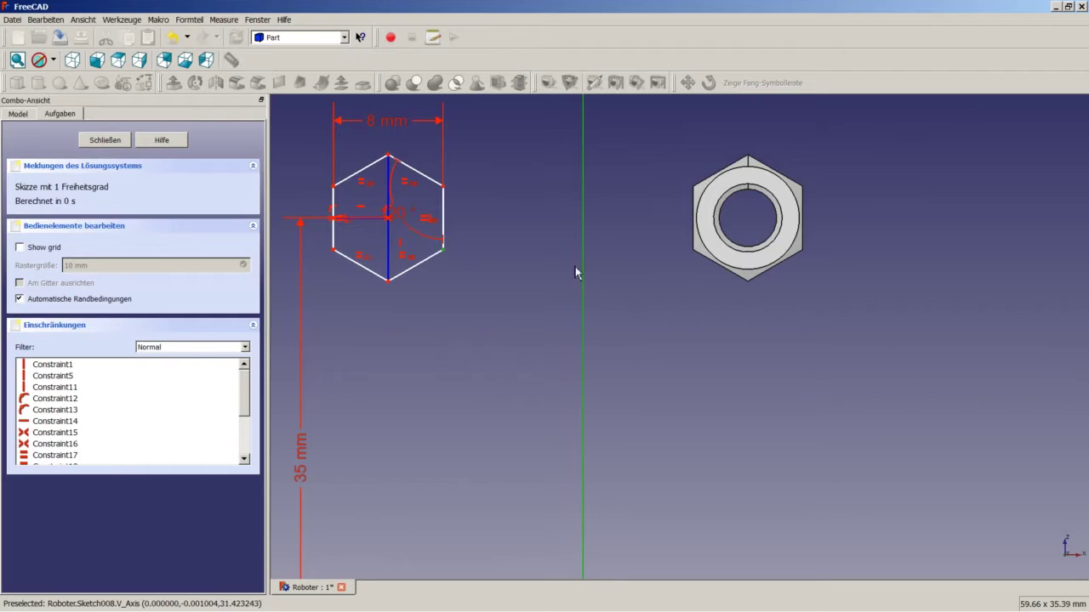
click(343, 37)
click(284, 155)
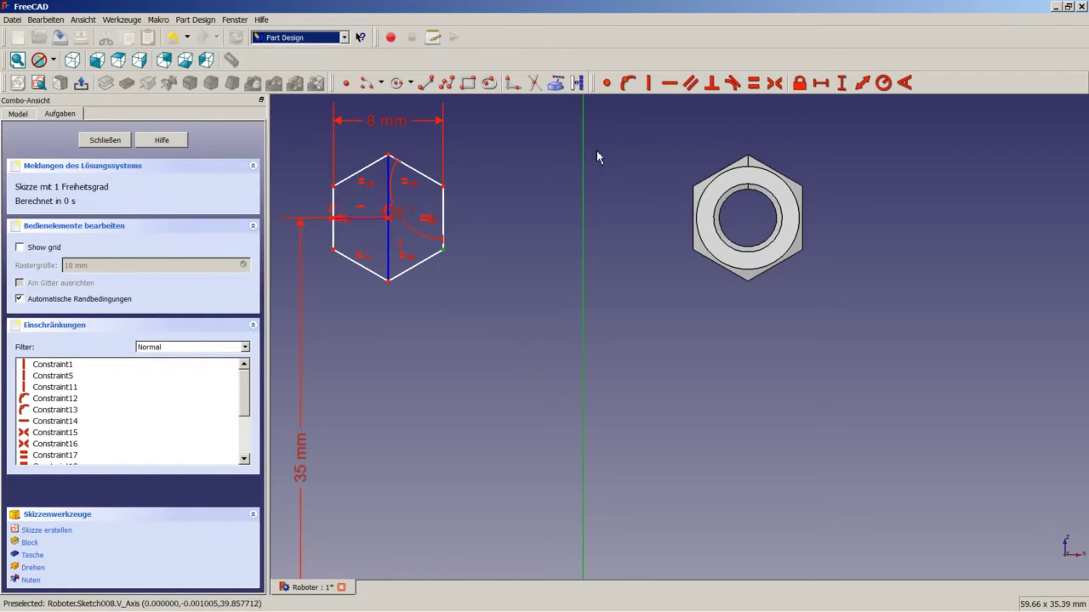
click(820, 82)
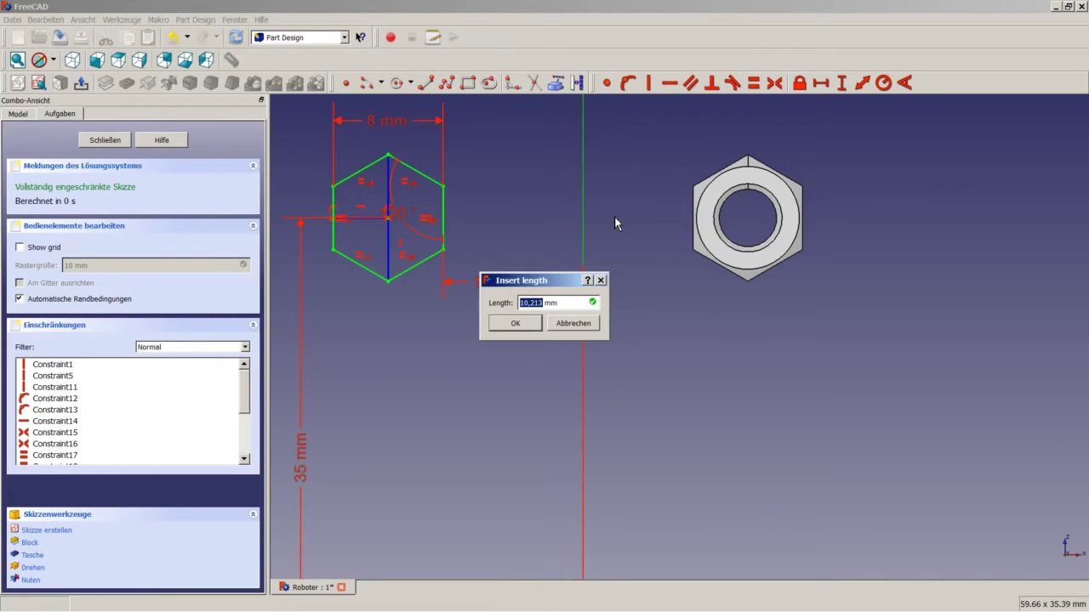
text(8)
key(Return)
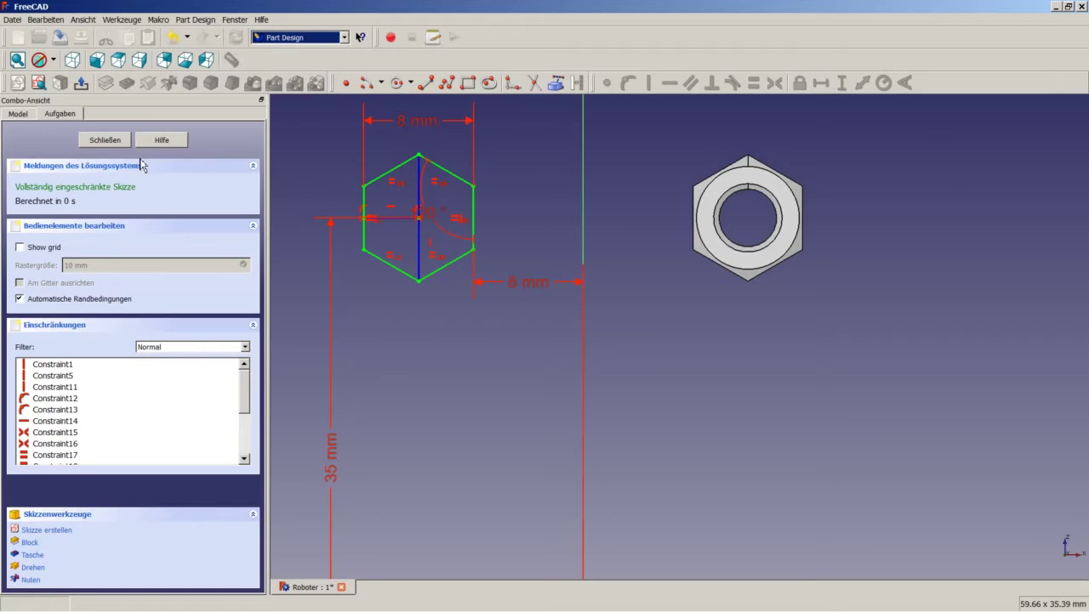
click(105, 140)
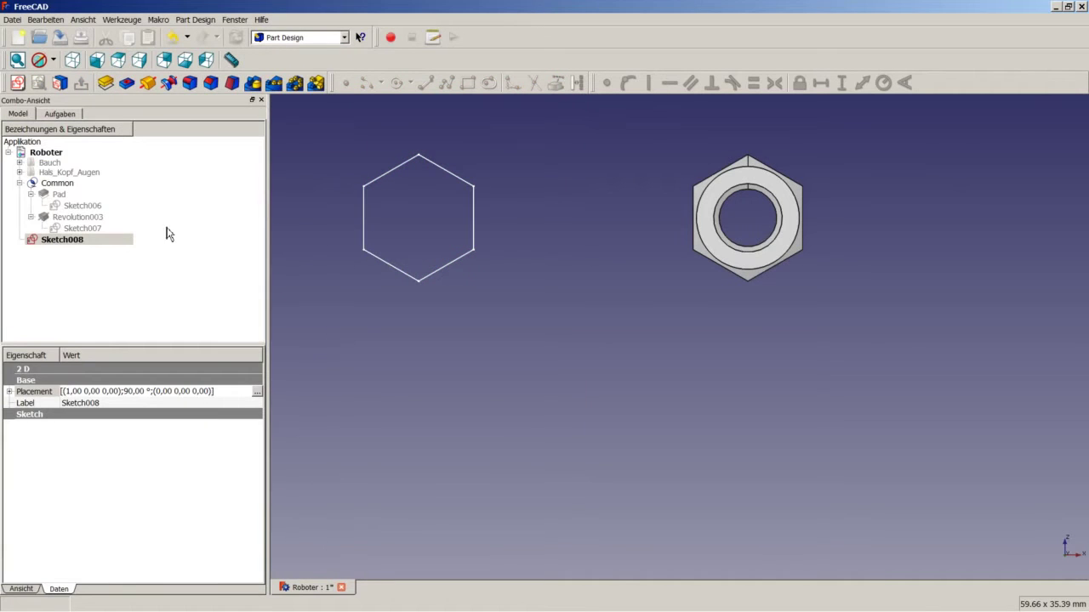
Step: Pad the Sketch008 hexagon into the solid Pad001
click(106, 82)
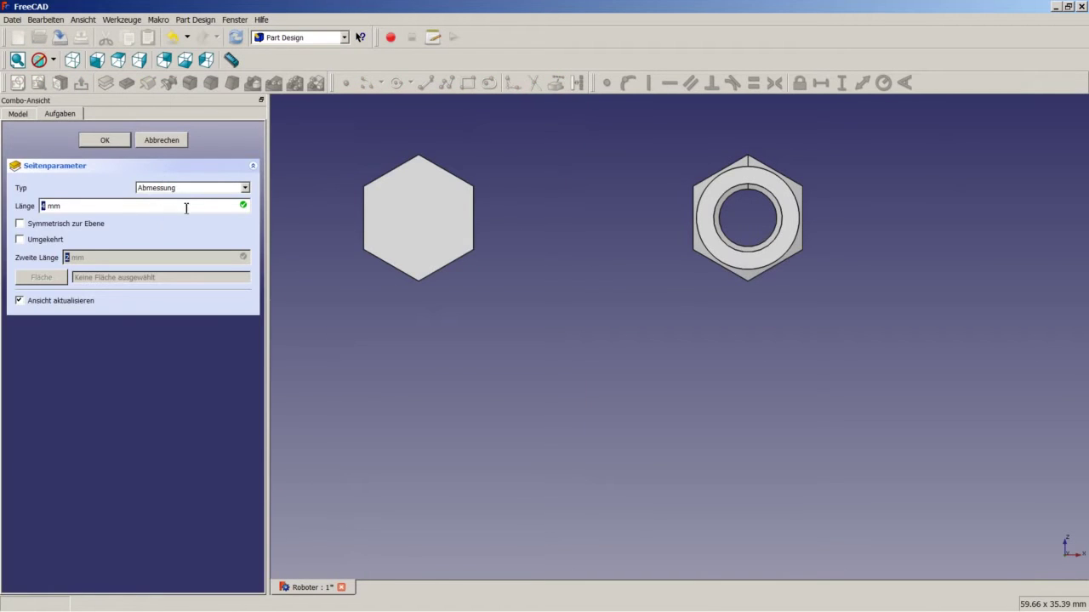
click(52, 226)
click(124, 141)
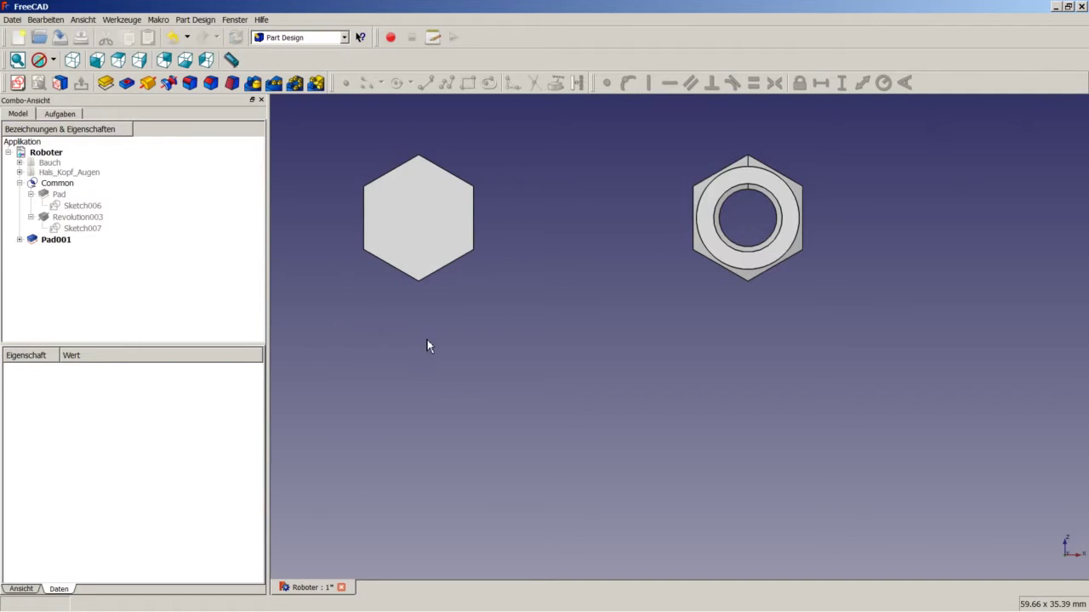
middle_drag(527, 301, 447, 272)
scroll(540, 297, down, 4)
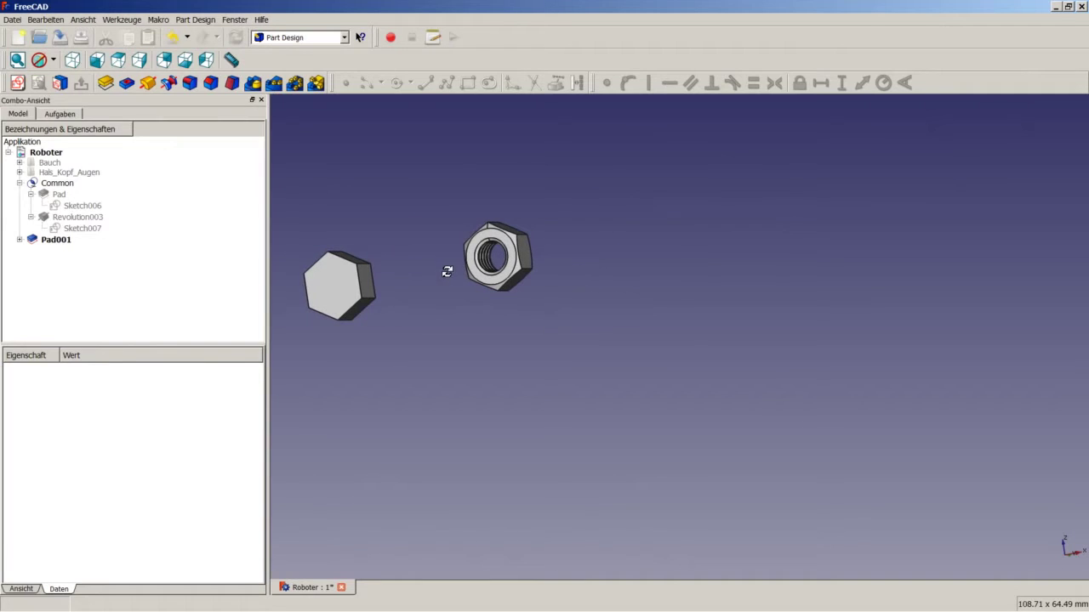
Step: Duplicate Sketch007 as Sketch009, then open and close it for editing
click(81, 228)
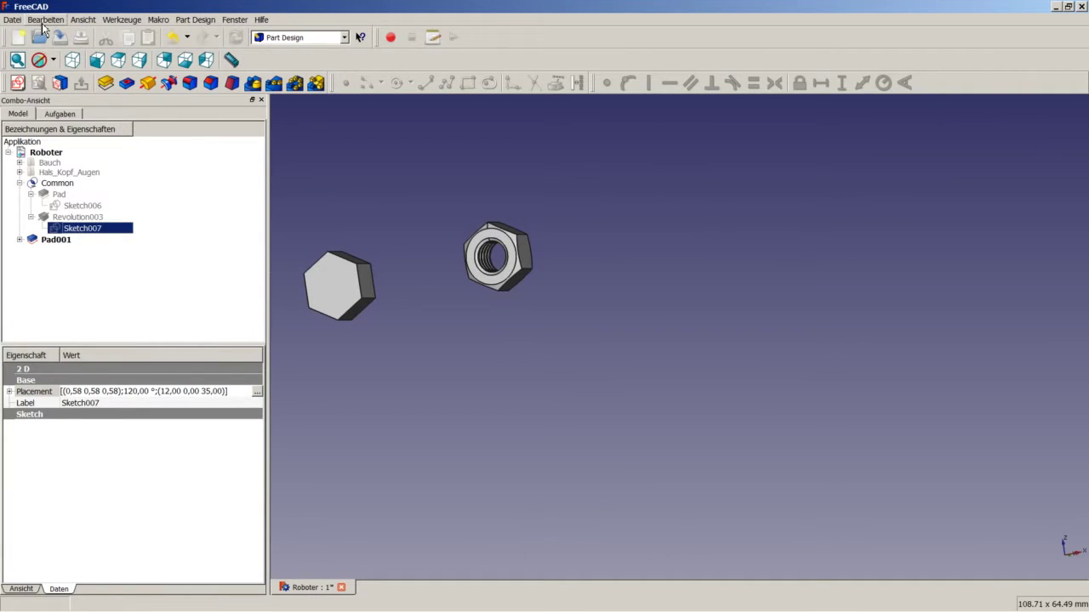
click(45, 22)
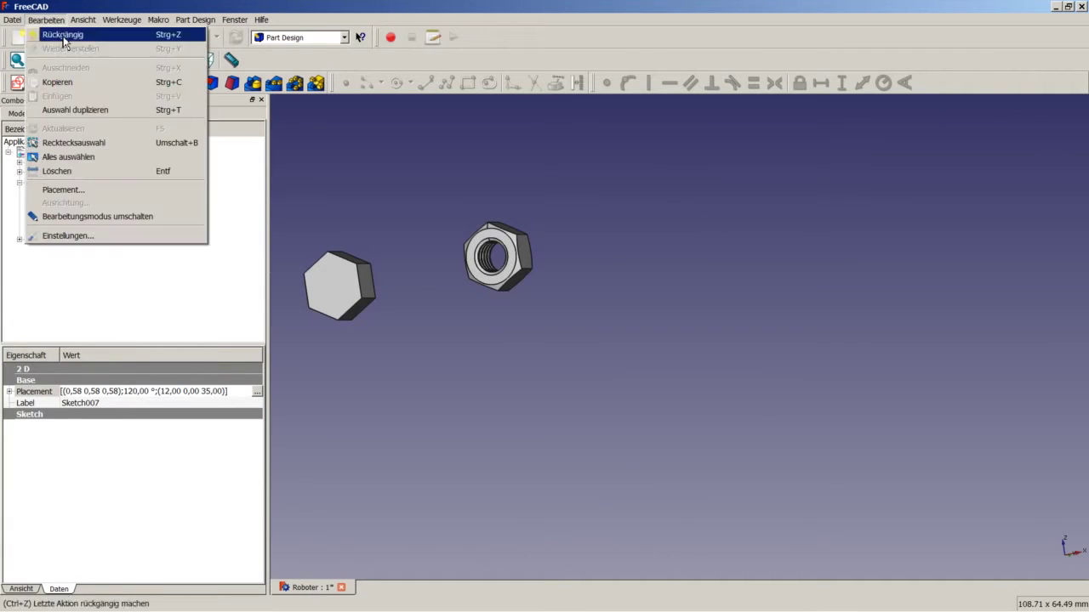
click(109, 111)
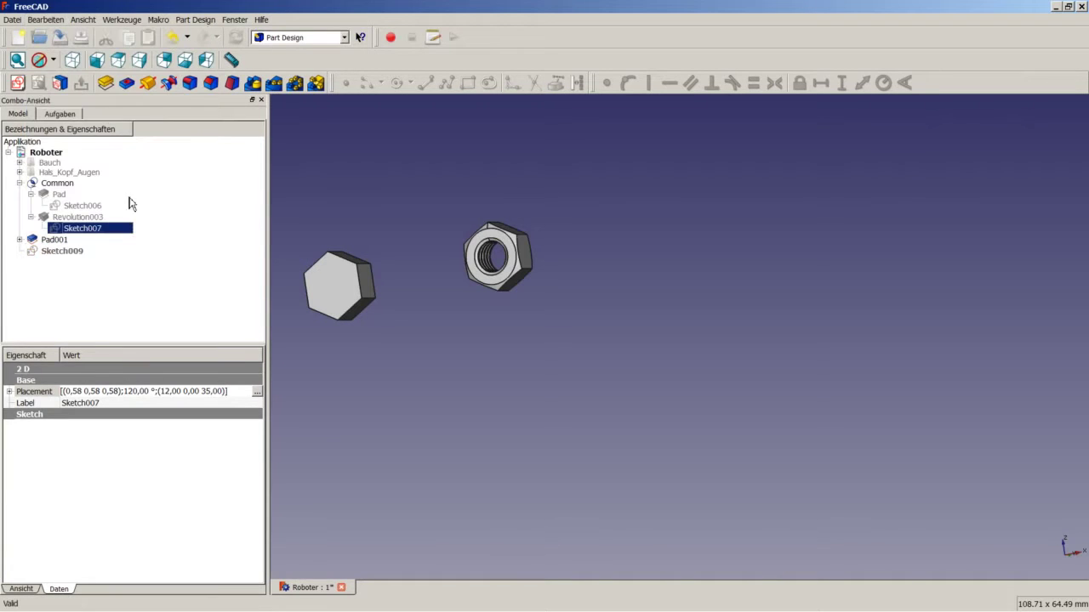
click(61, 253)
right_click(69, 253)
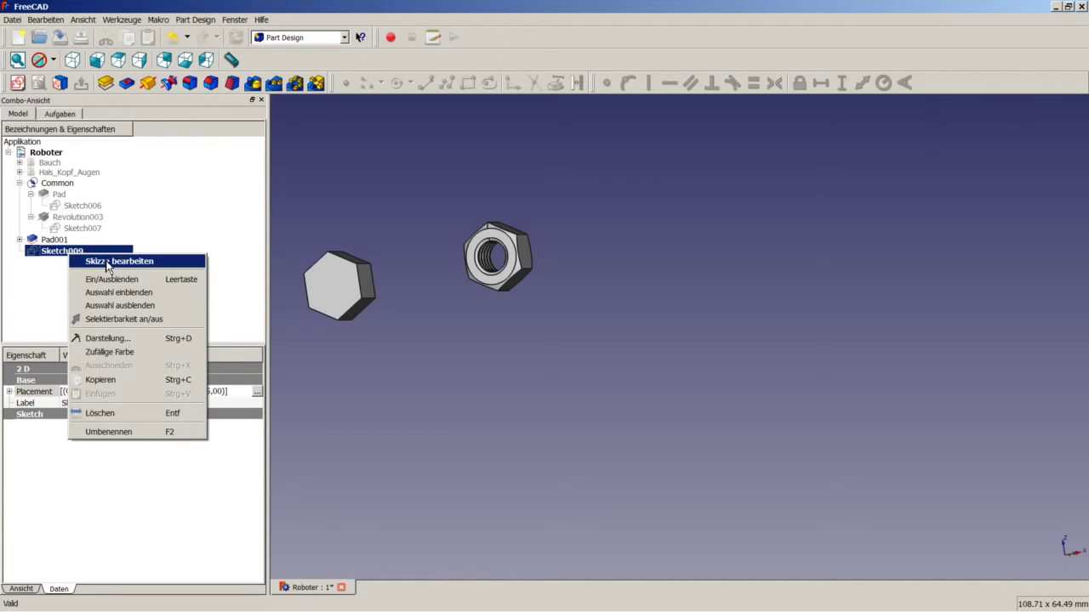
click(107, 262)
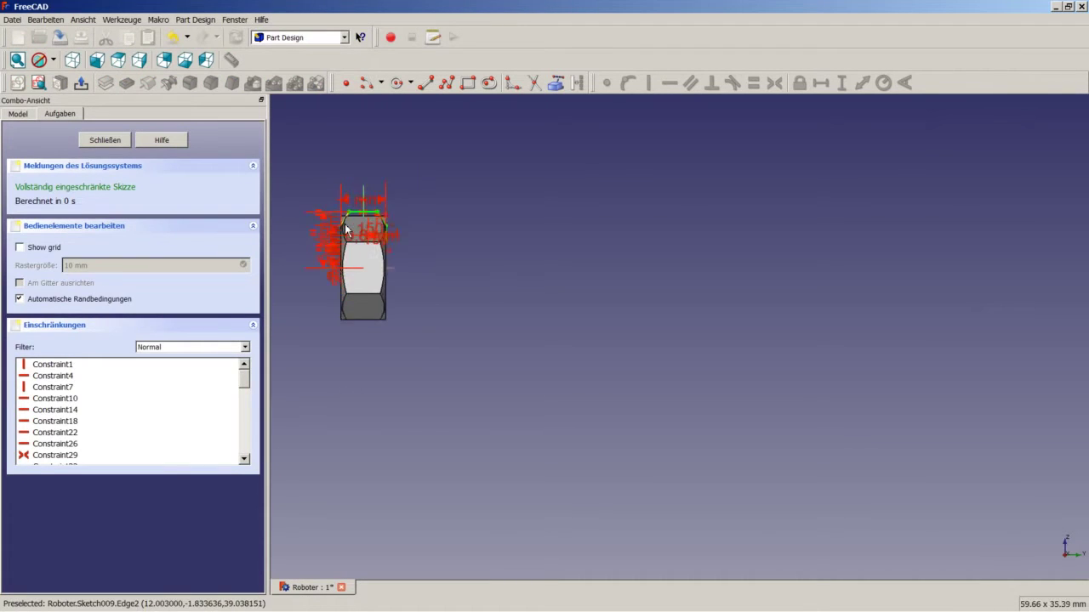
scroll(345, 228, up, 6)
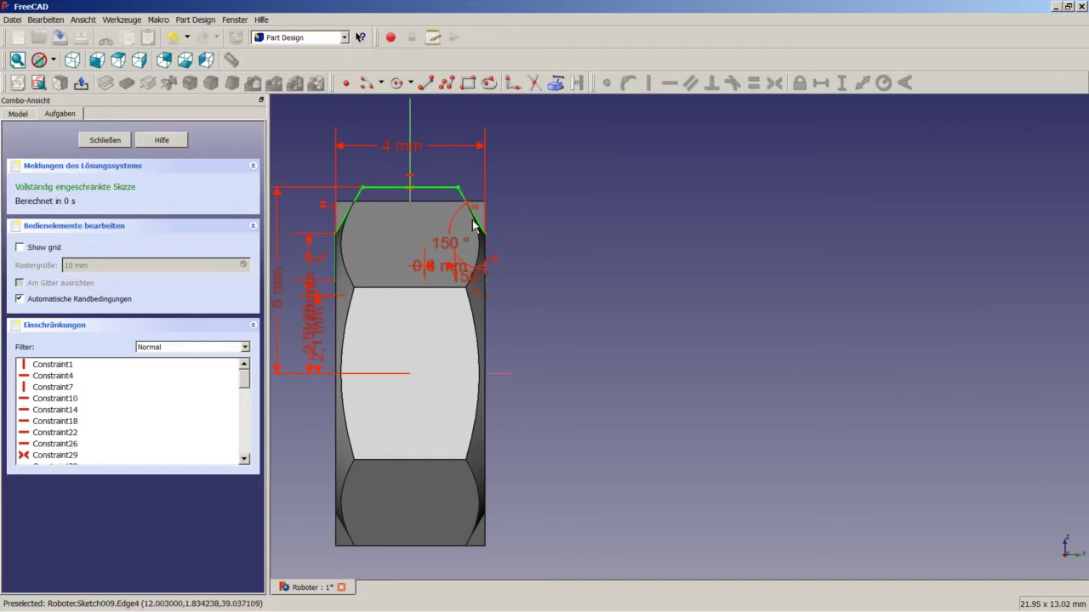
click(119, 141)
middle_drag(398, 155, 529, 272)
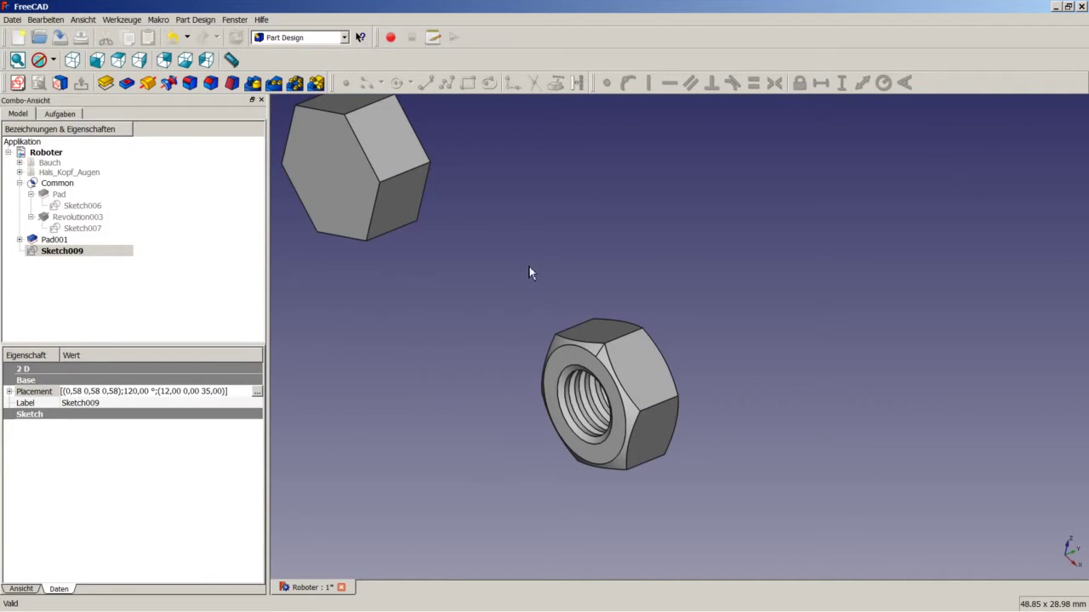
Step: Apply a new placement to Sketch009 and deselect it
click(90, 254)
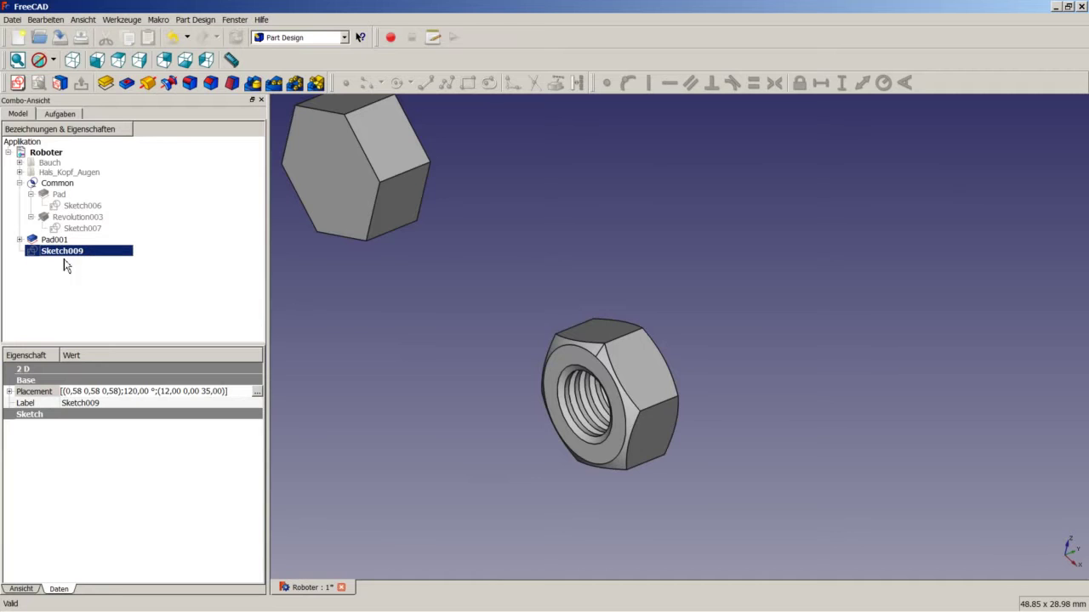
click(257, 391)
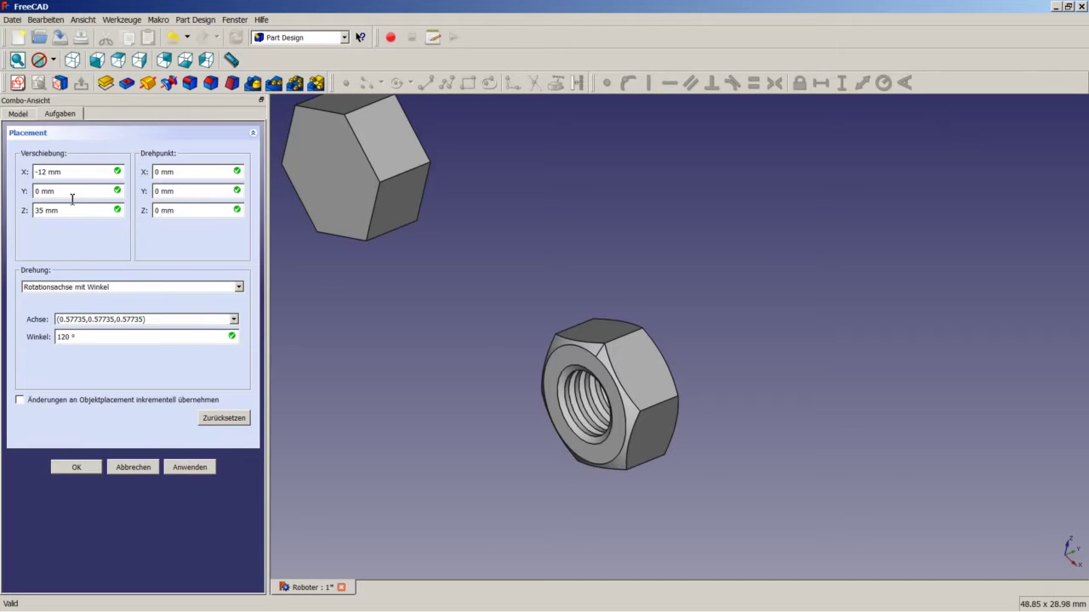
click(85, 470)
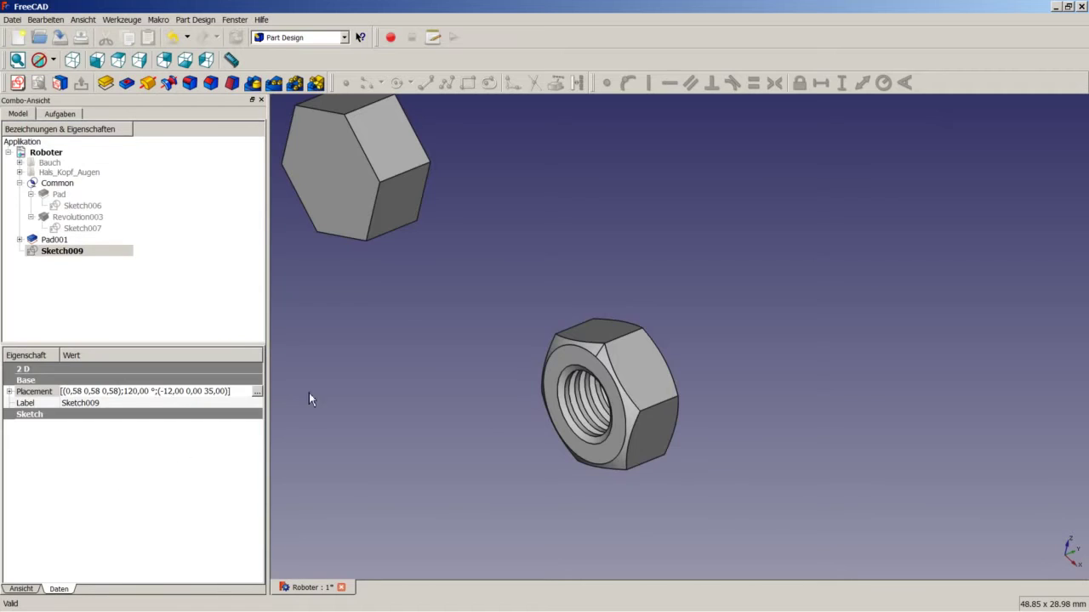
click(404, 313)
scroll(387, 285, down, 3)
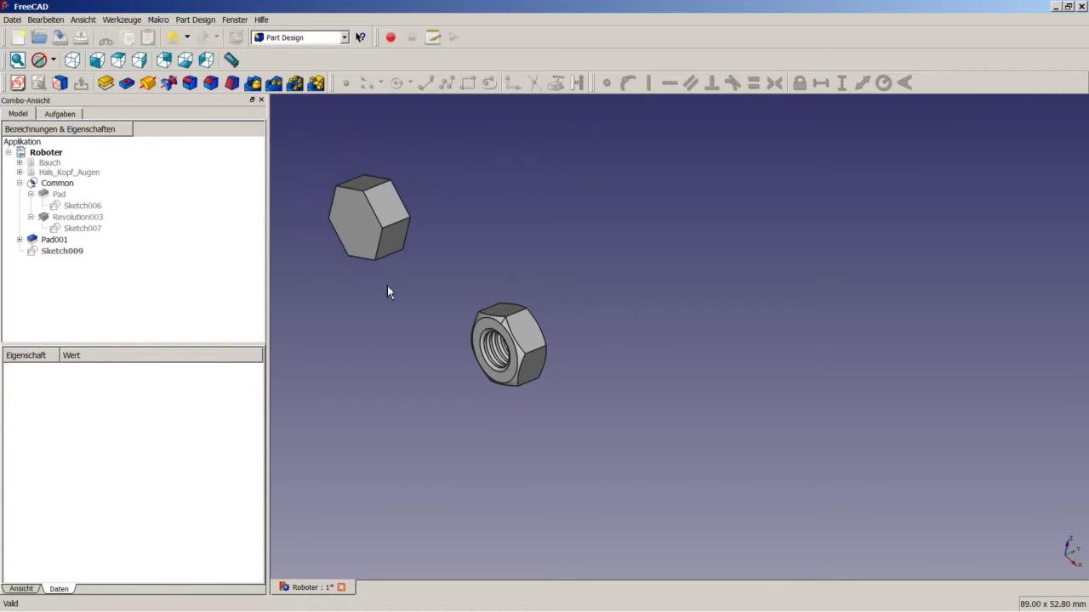
Step: Show and hide Sketch009 again, then reopen Pad001's settings and cancel
right_click(70, 252)
click(109, 279)
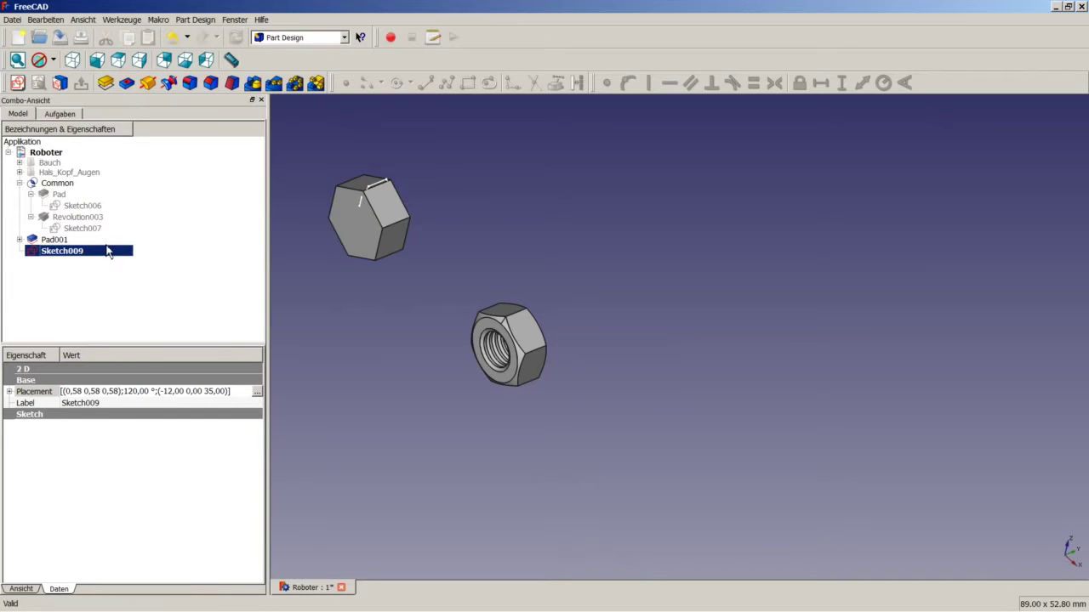
right_click(56, 256)
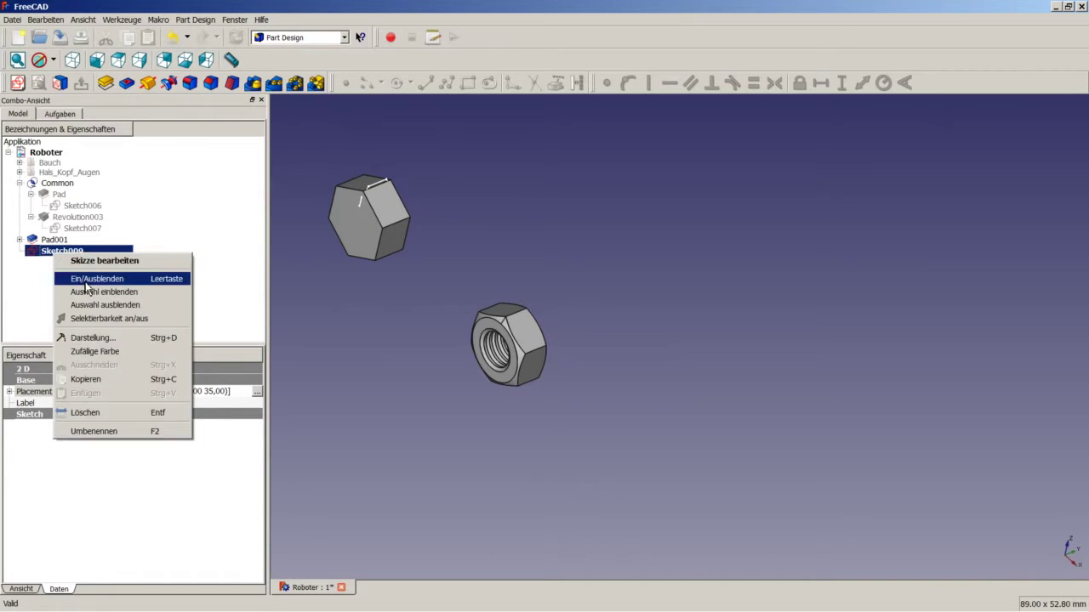
click(81, 280)
double_click(26, 242)
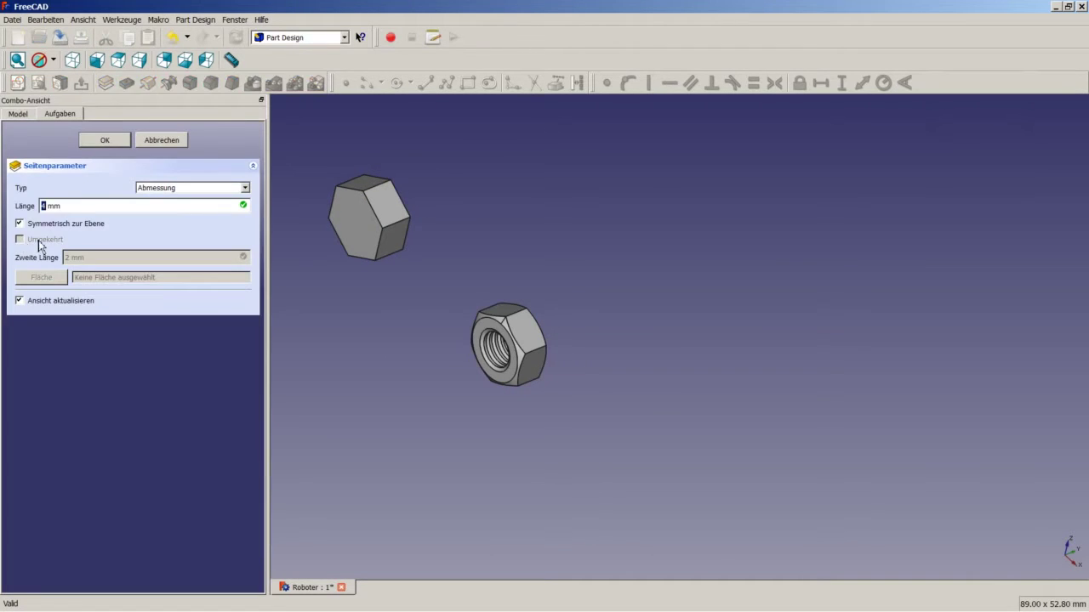
click(151, 144)
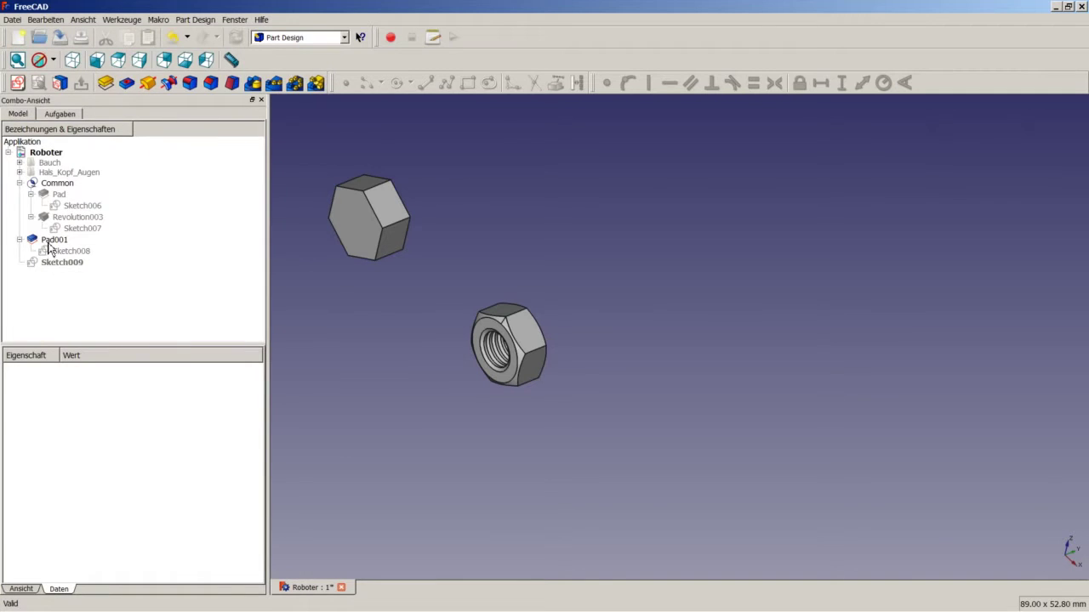
Step: Revolve Sketch009 360° around the horizontal sketch axis into Revolution004
click(55, 264)
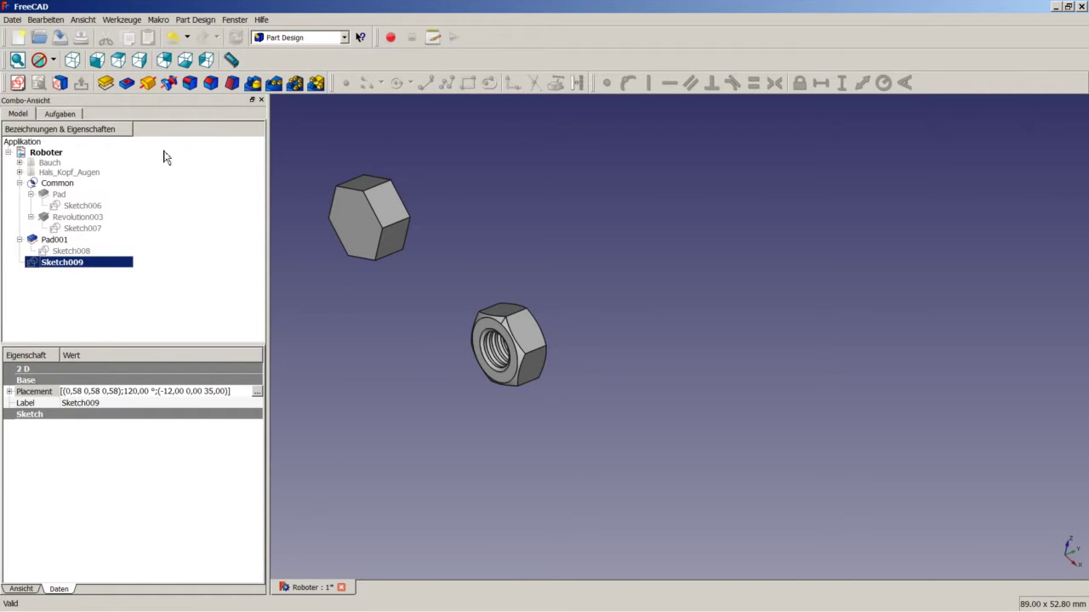
click(148, 83)
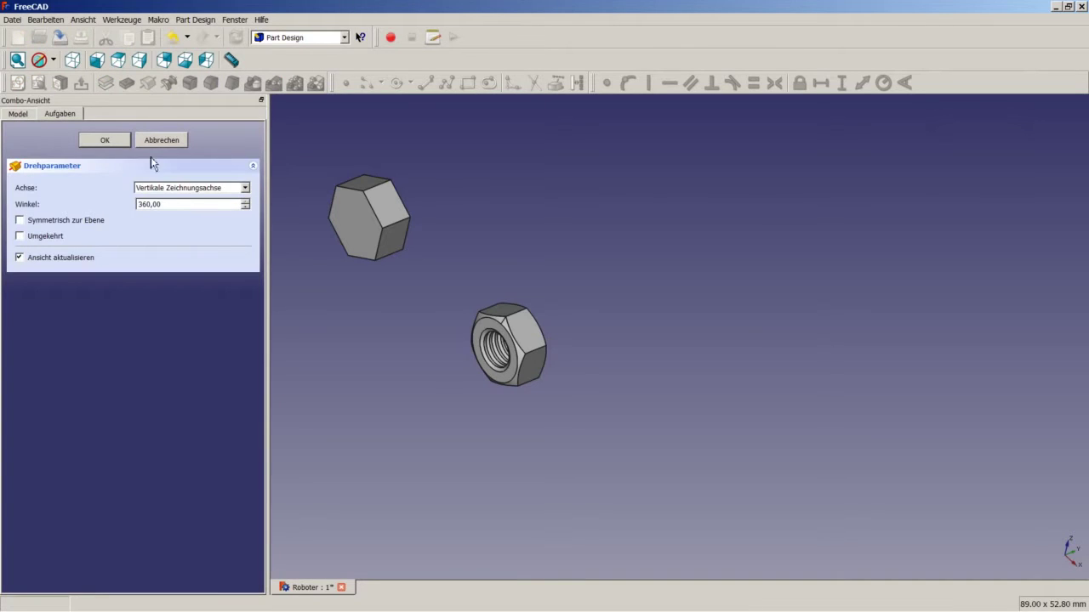
click(172, 188)
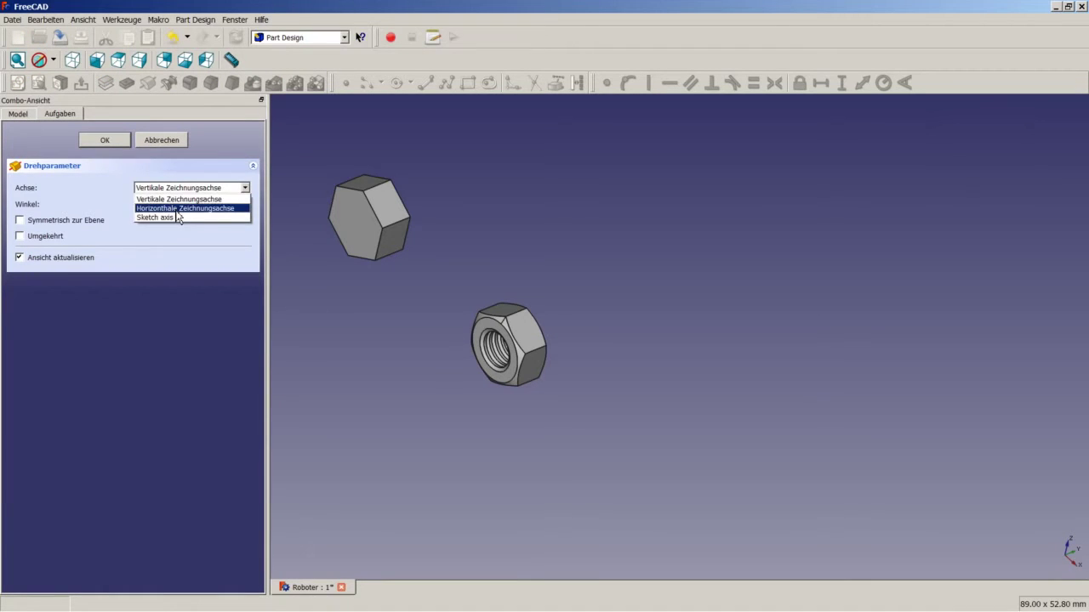
click(176, 210)
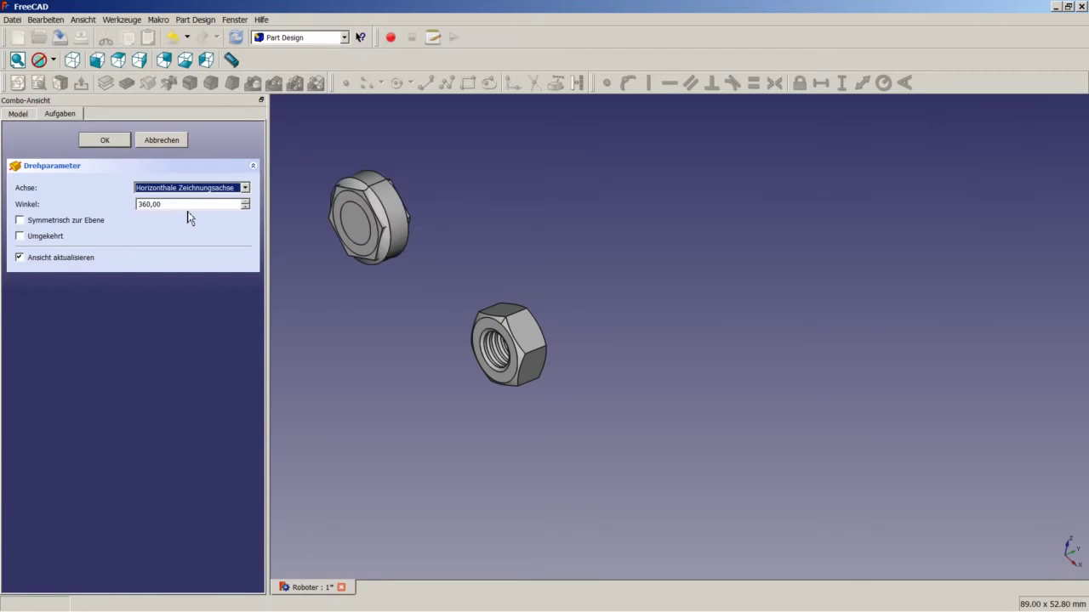
click(104, 141)
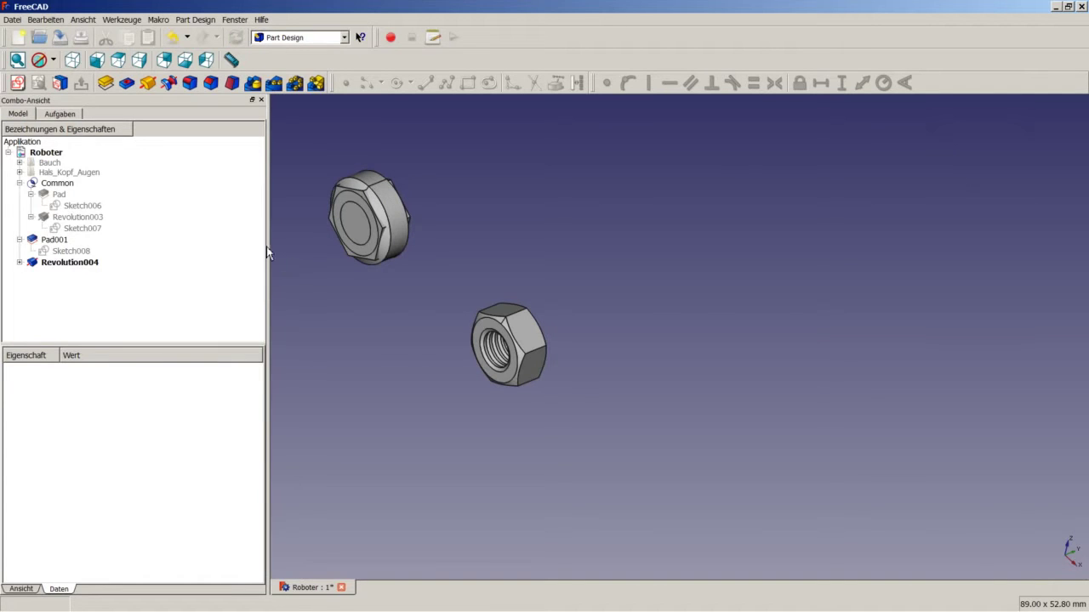
click(20, 240)
click(53, 240)
Step: Intersect Pad001 and Revolution004 into Common001 using the Part workbench
ctrl+click(62, 252)
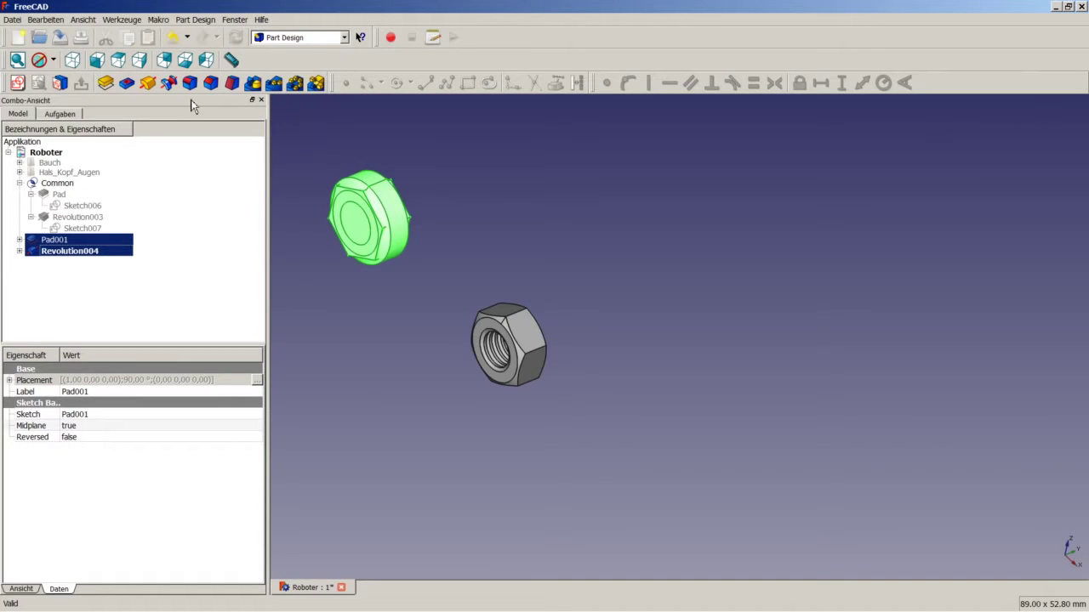
click(344, 38)
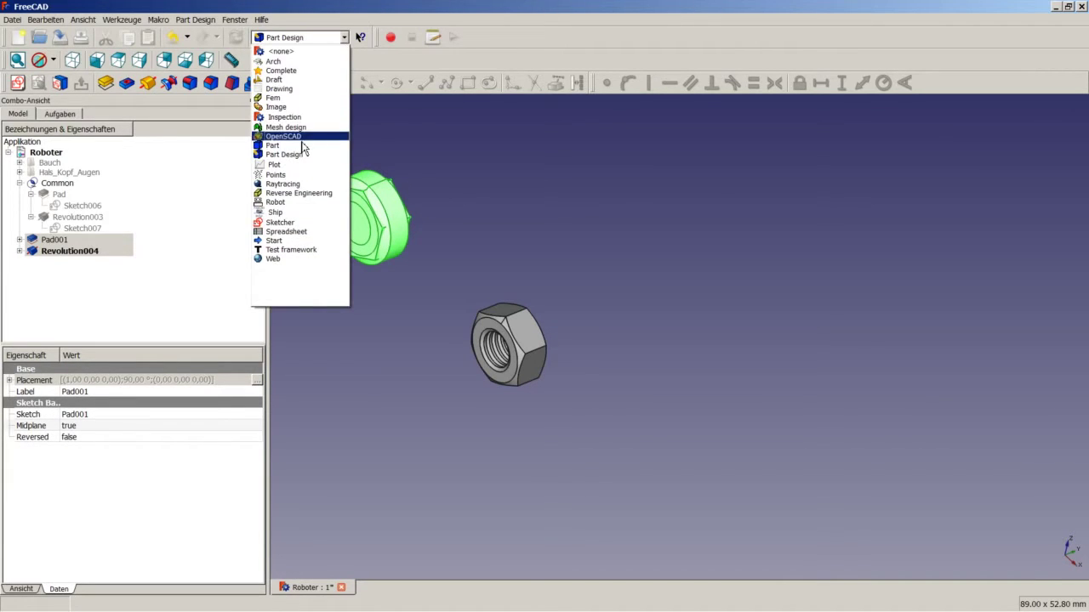
click(302, 150)
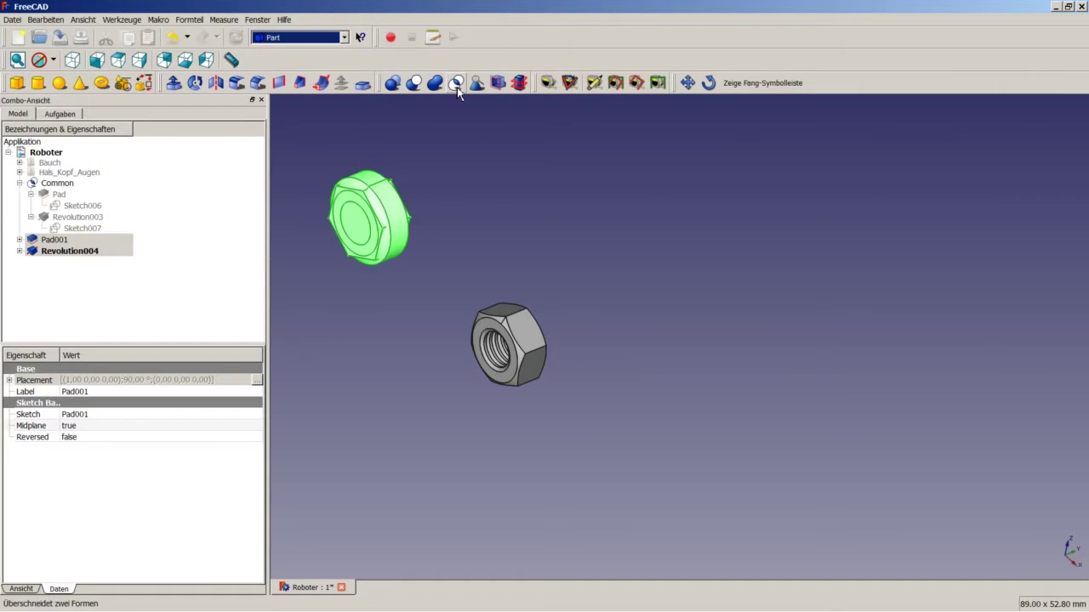
click(457, 86)
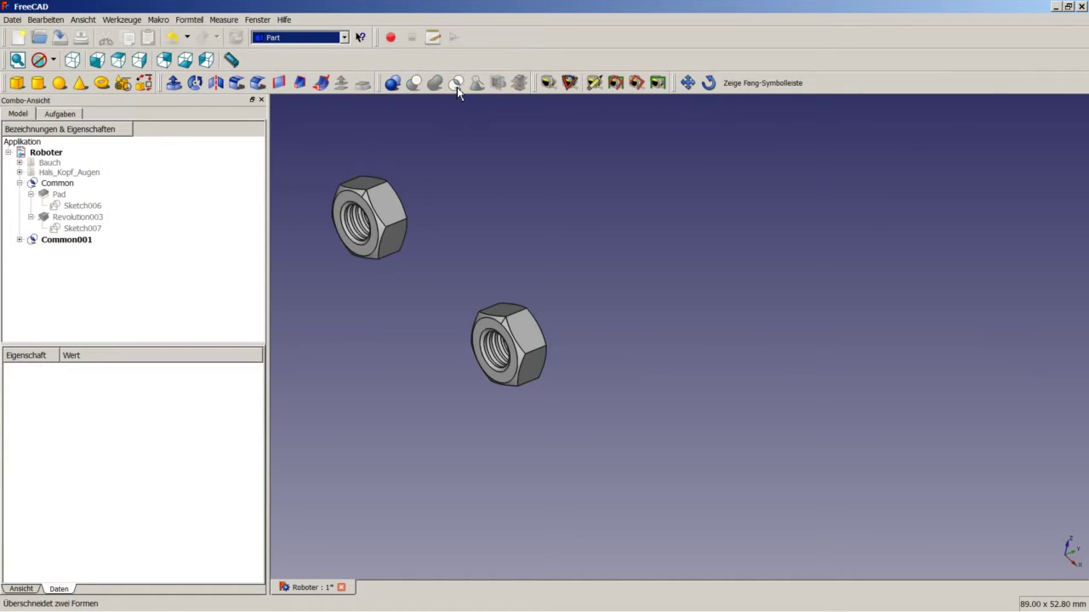
Step: Give both nuts, Common and Common001, the Gold material
click(19, 183)
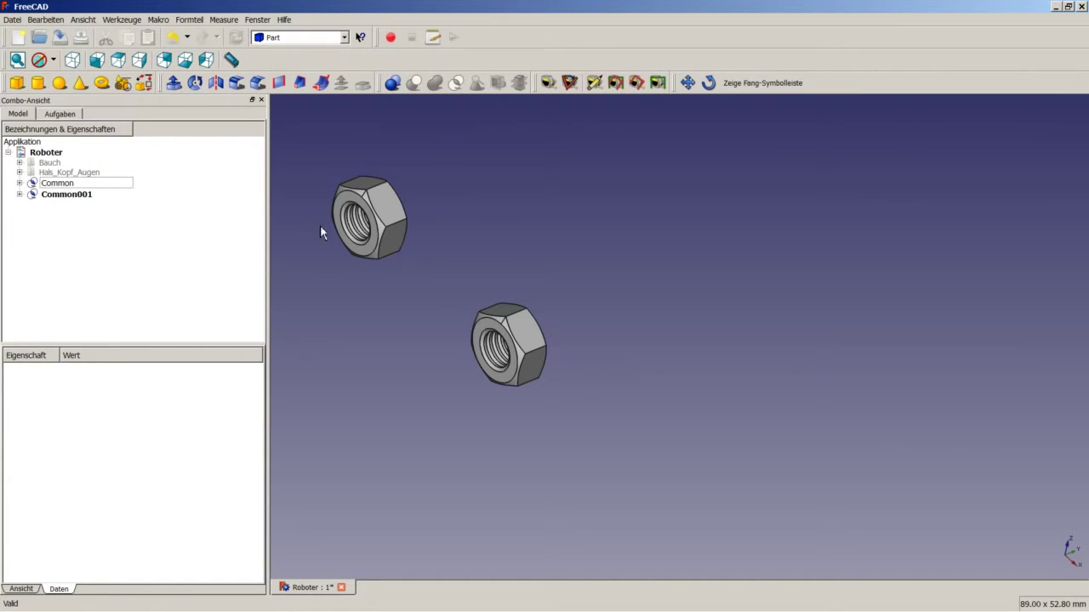
click(79, 187)
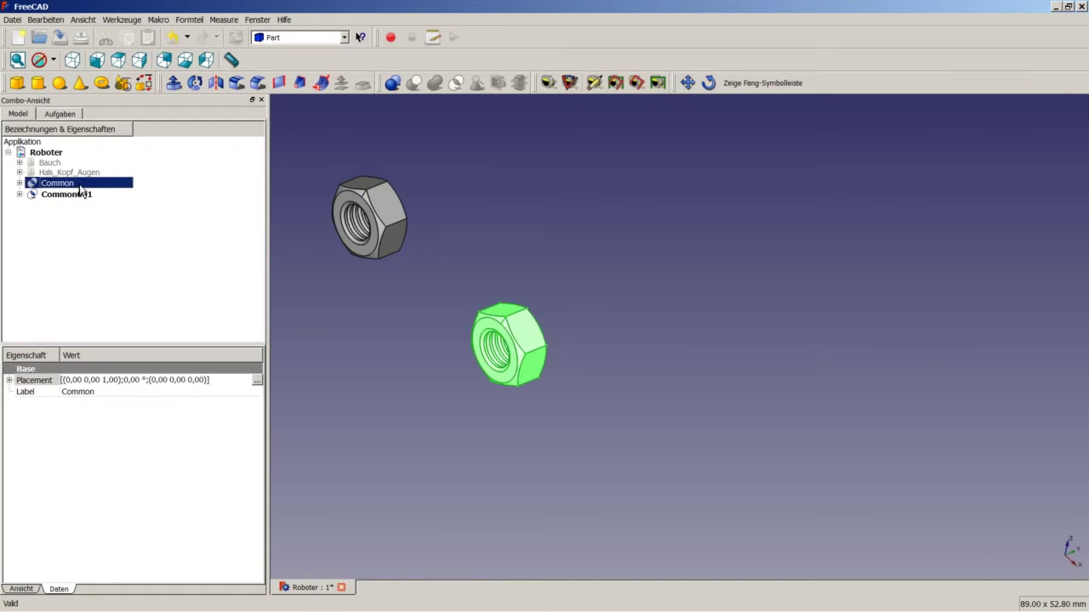
ctrl+click(83, 194)
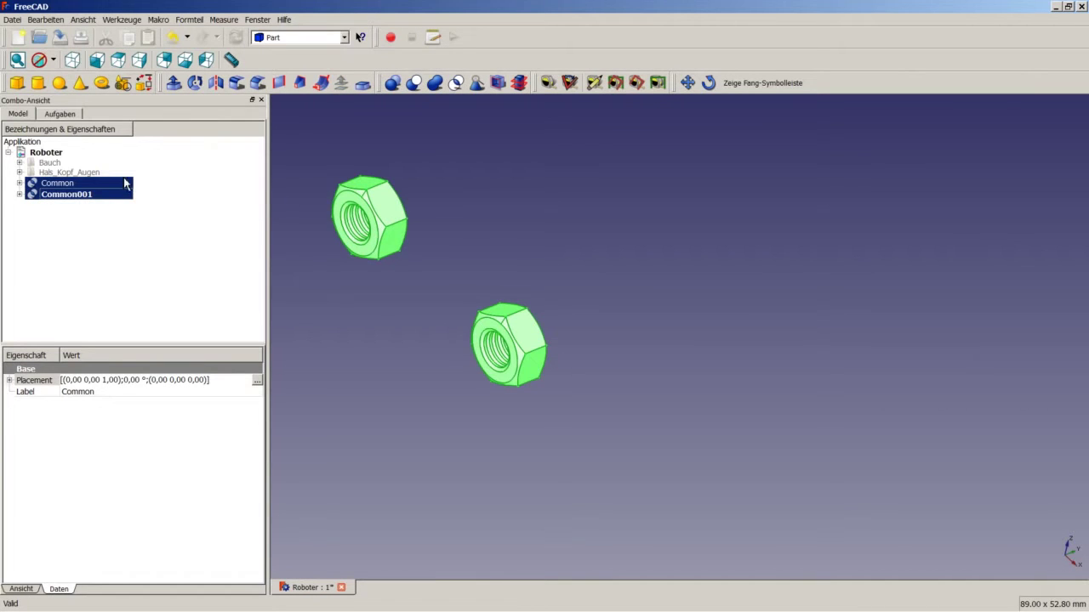
right_click(121, 187)
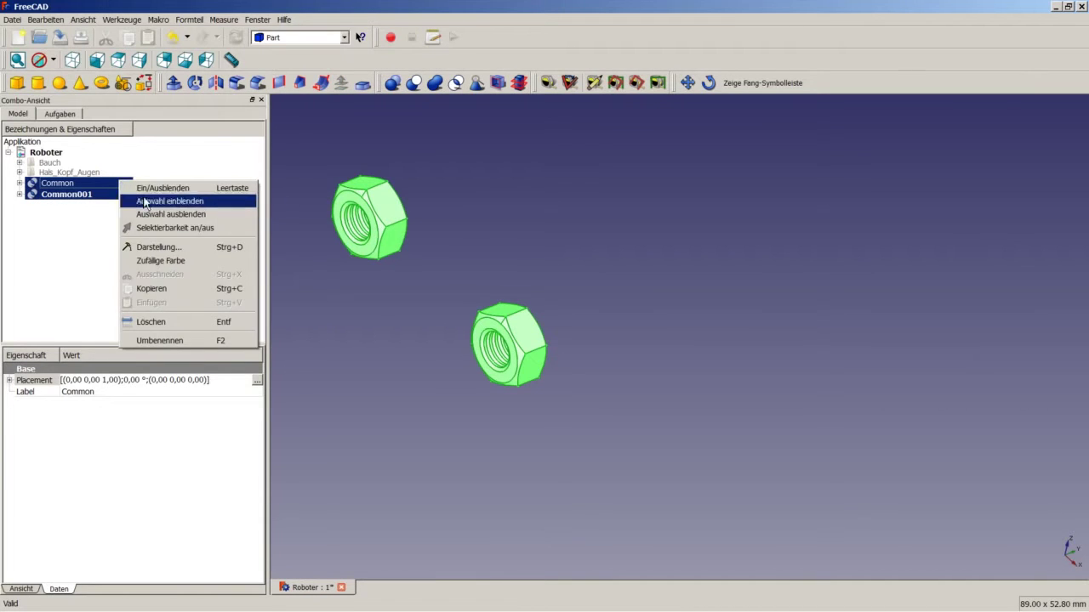
click(168, 246)
click(370, 269)
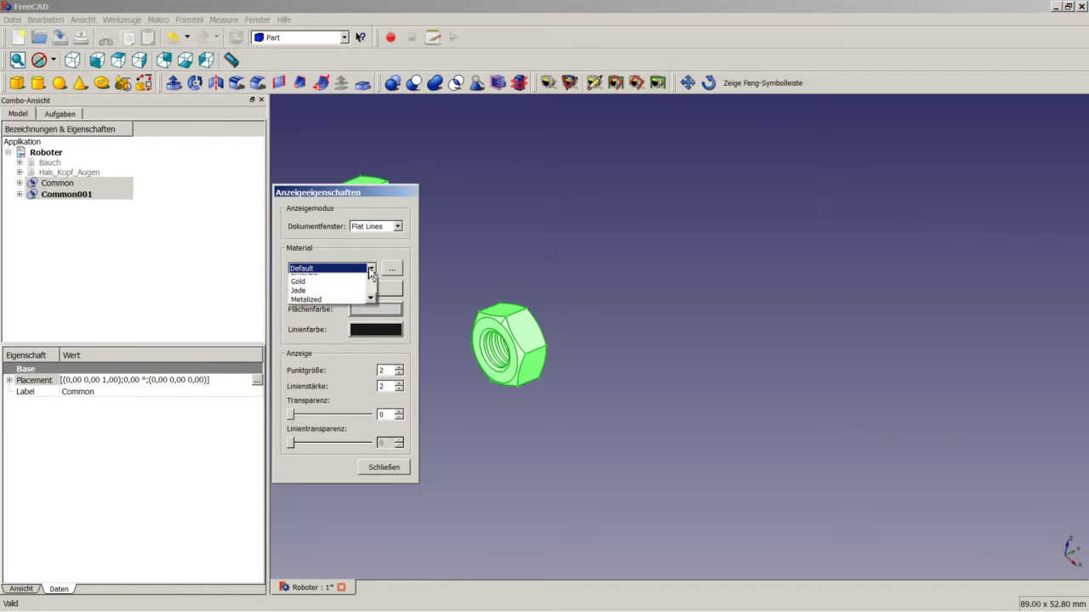
click(324, 343)
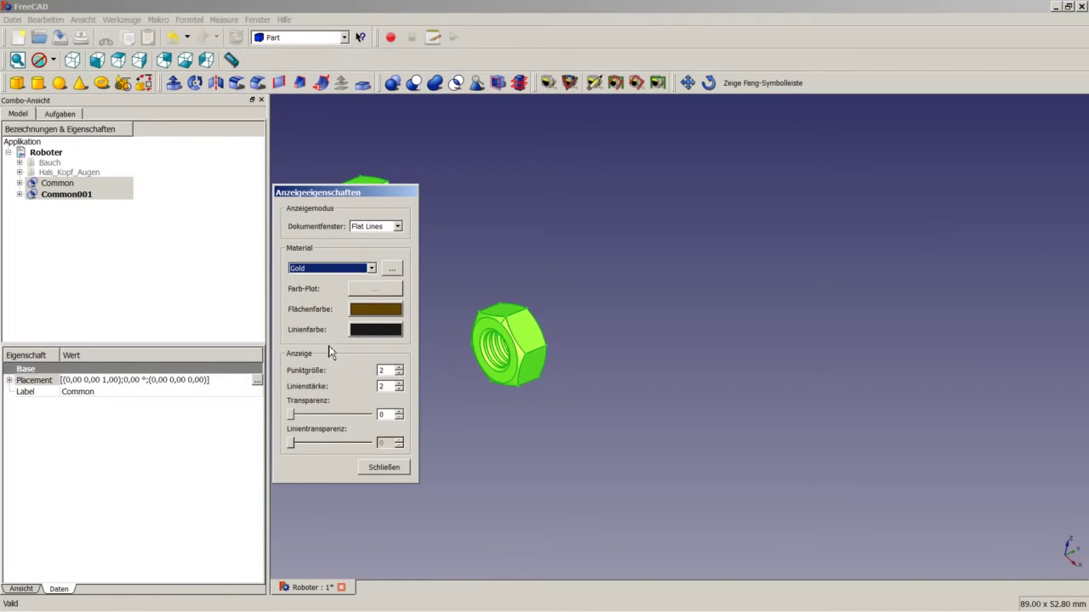
click(384, 468)
click(393, 434)
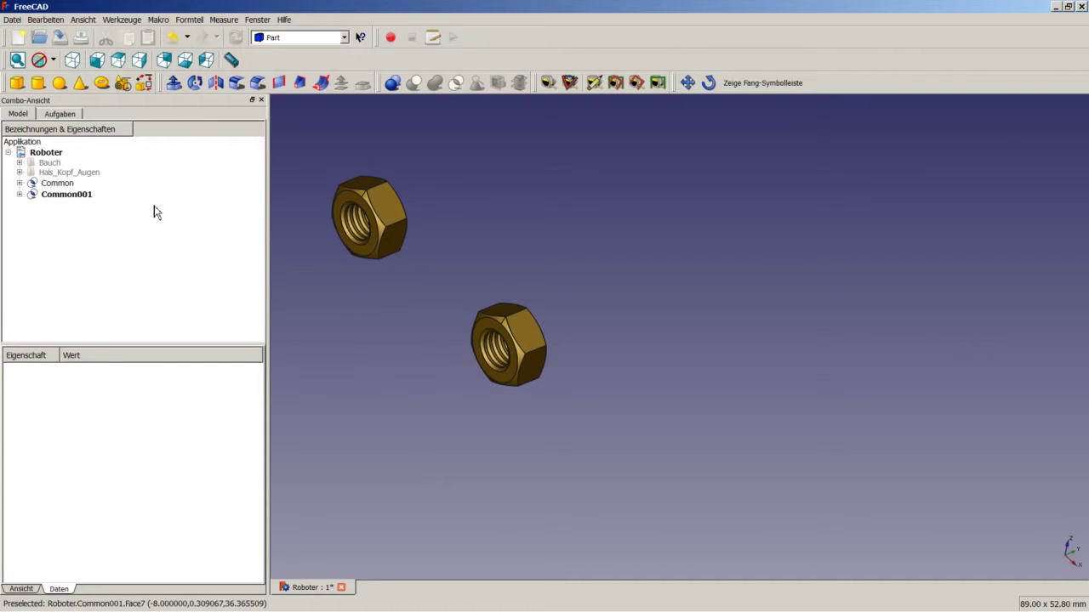
Step: Drag Common and Common001 into the Hals_Kopf_Augen group
click(61, 184)
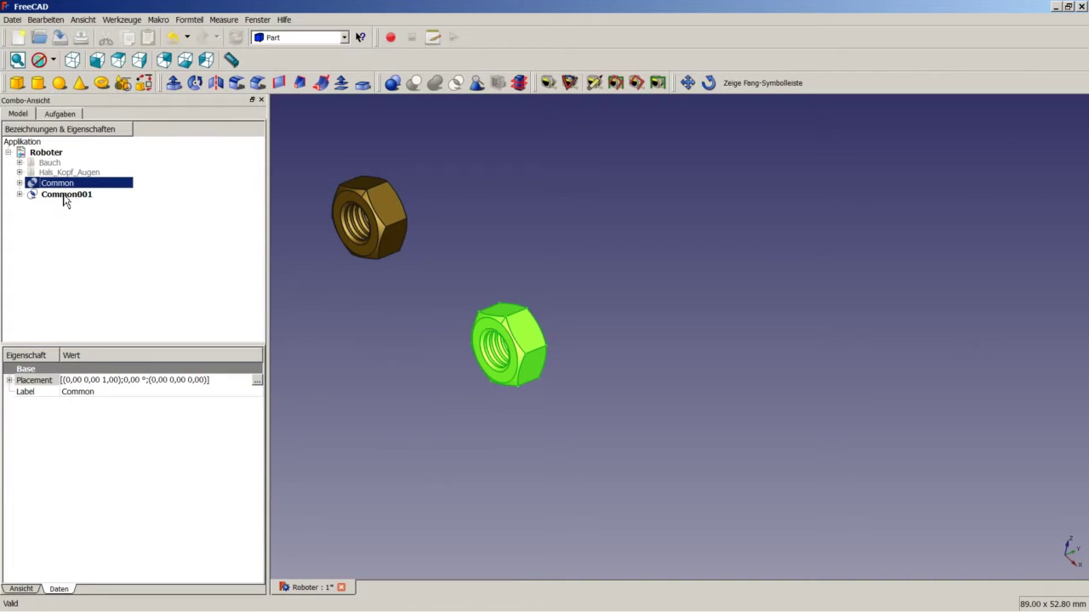
ctrl+click(66, 195)
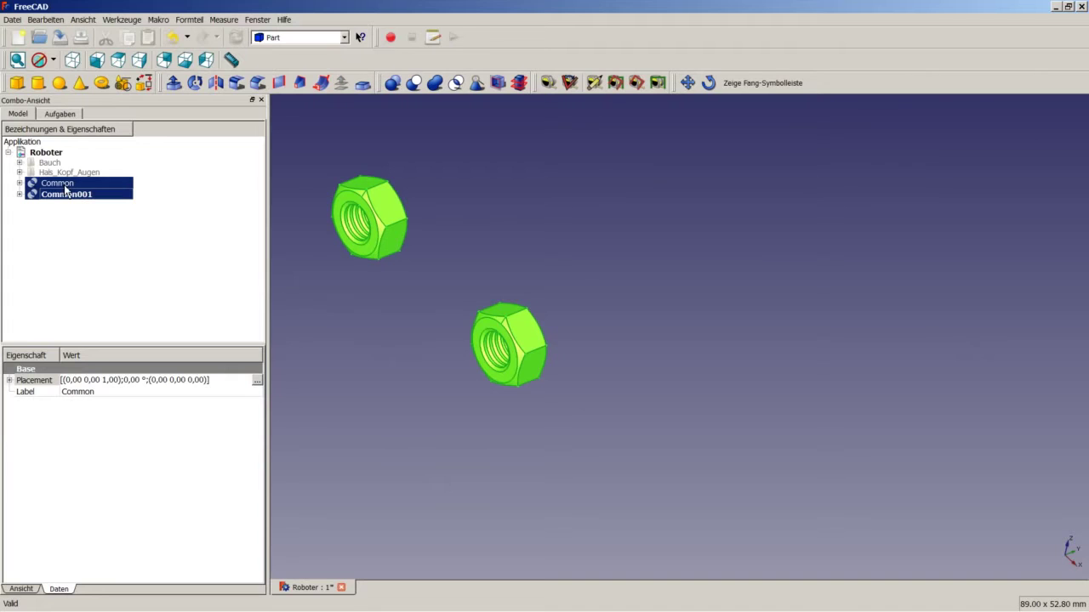
drag(66, 191, 36, 173)
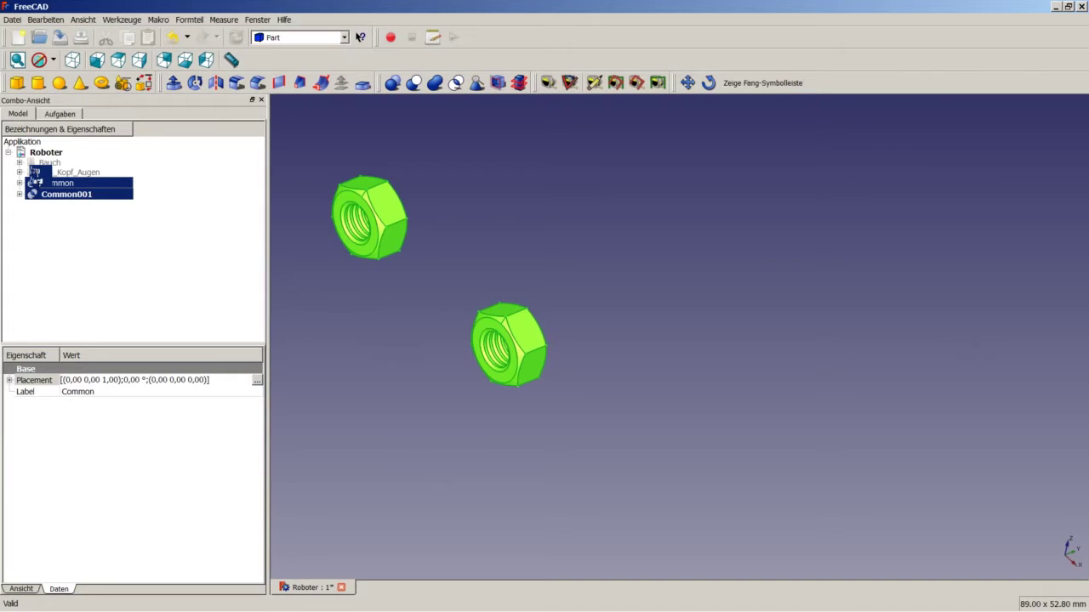
drag(35, 175, 36, 173)
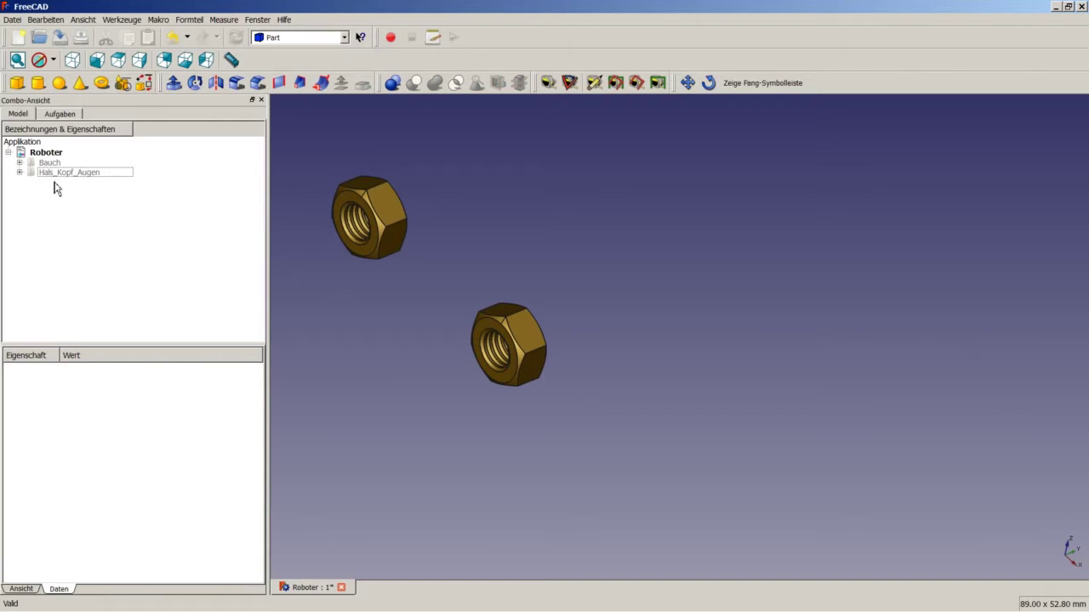
Step: Make the Bauch and Hals_Kopf_Augen bodies visible
click(19, 162)
click(45, 164)
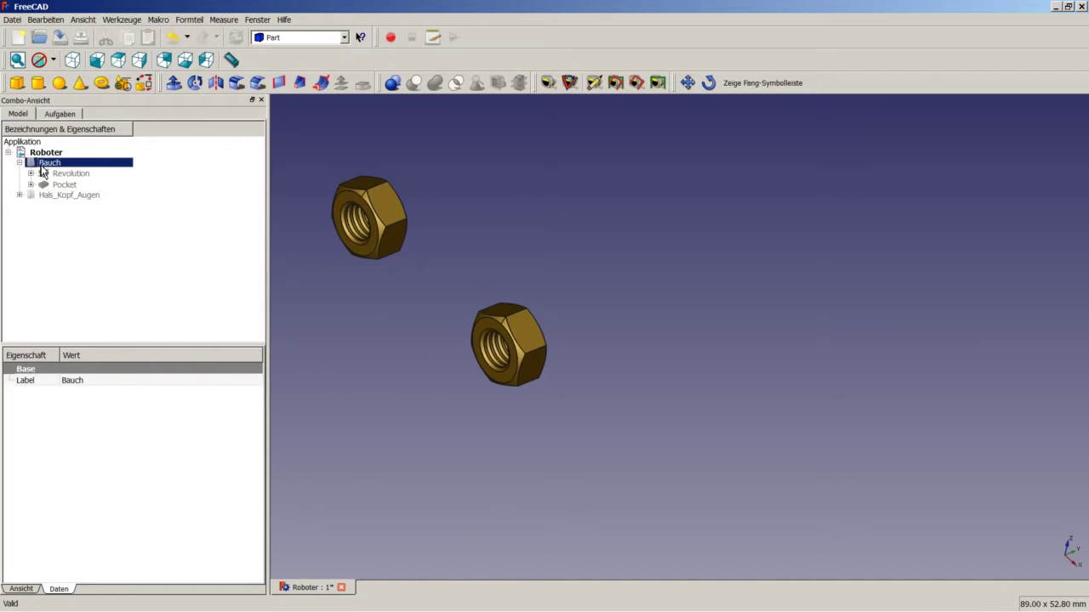
key(space)
click(34, 197)
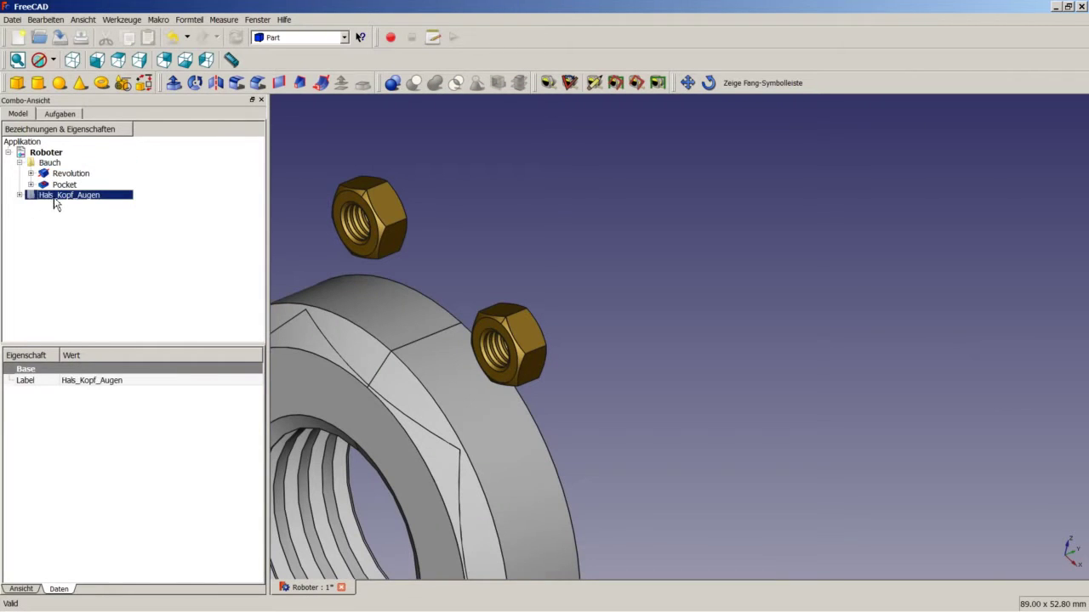
key(space)
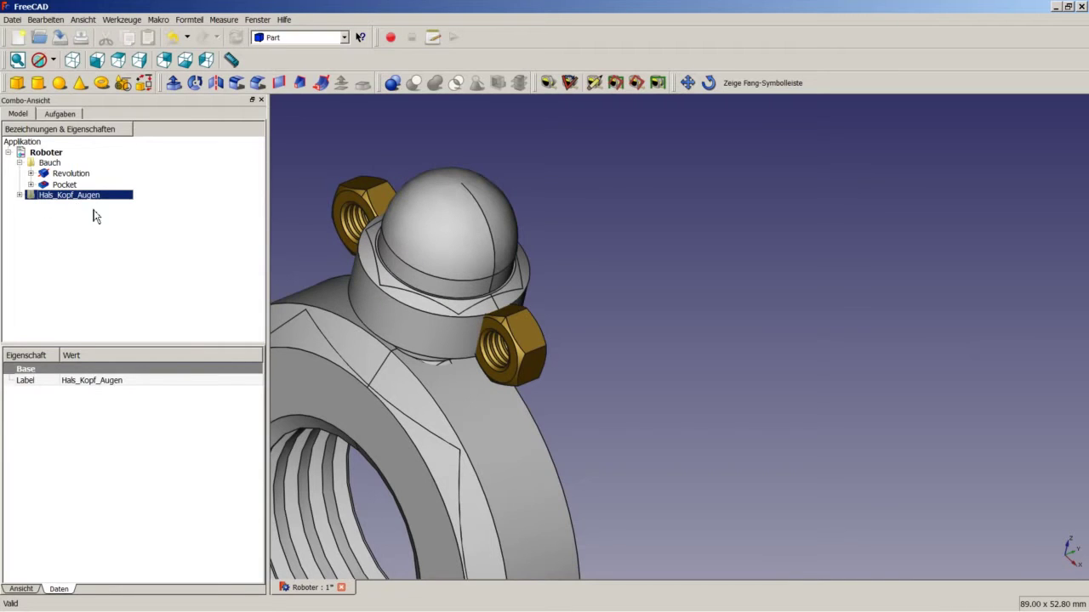
Step: Hide Revolution, Revolution001 and Revolution002, then collapse both branches
right_click(66, 174)
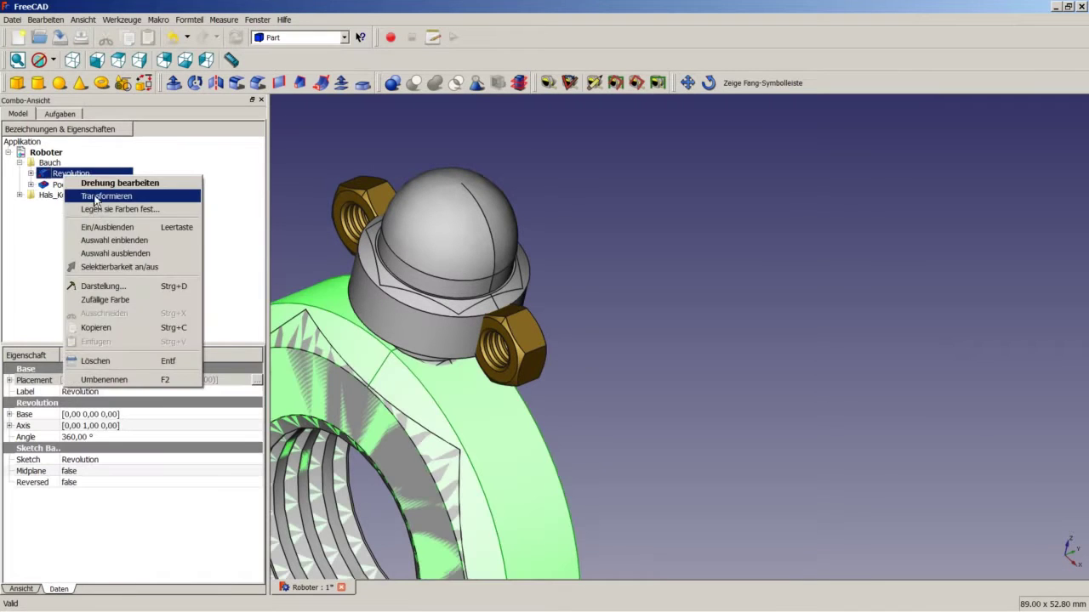
click(108, 228)
click(19, 197)
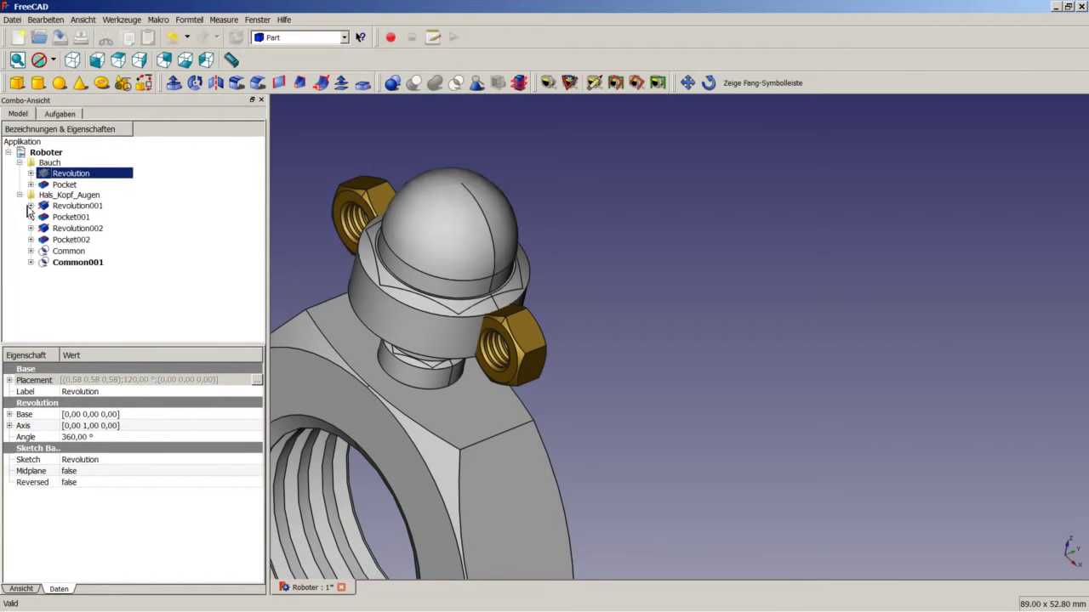
right_click(68, 207)
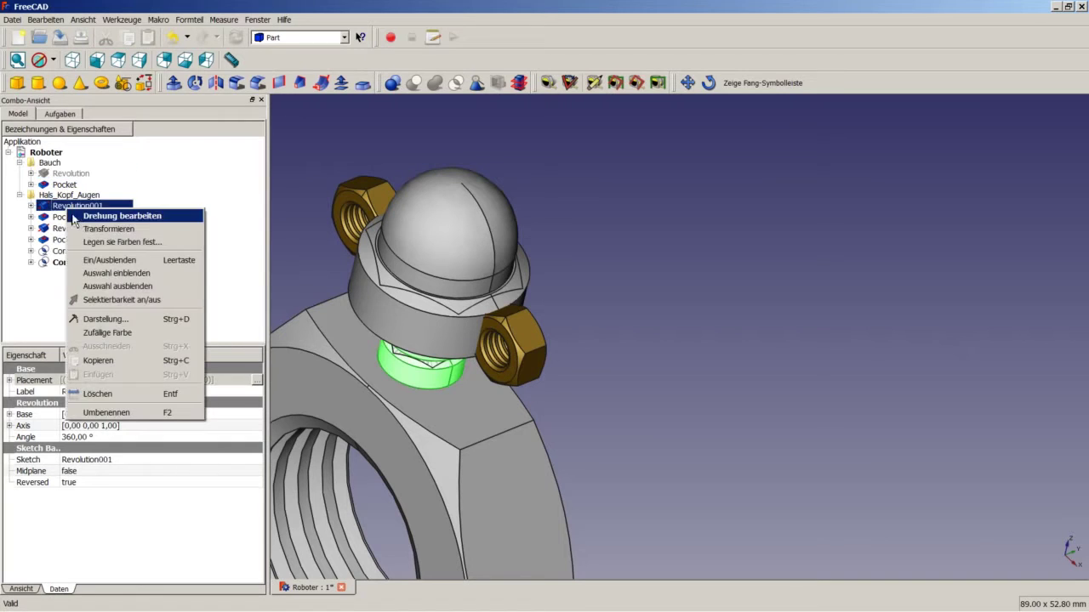
click(109, 261)
right_click(75, 228)
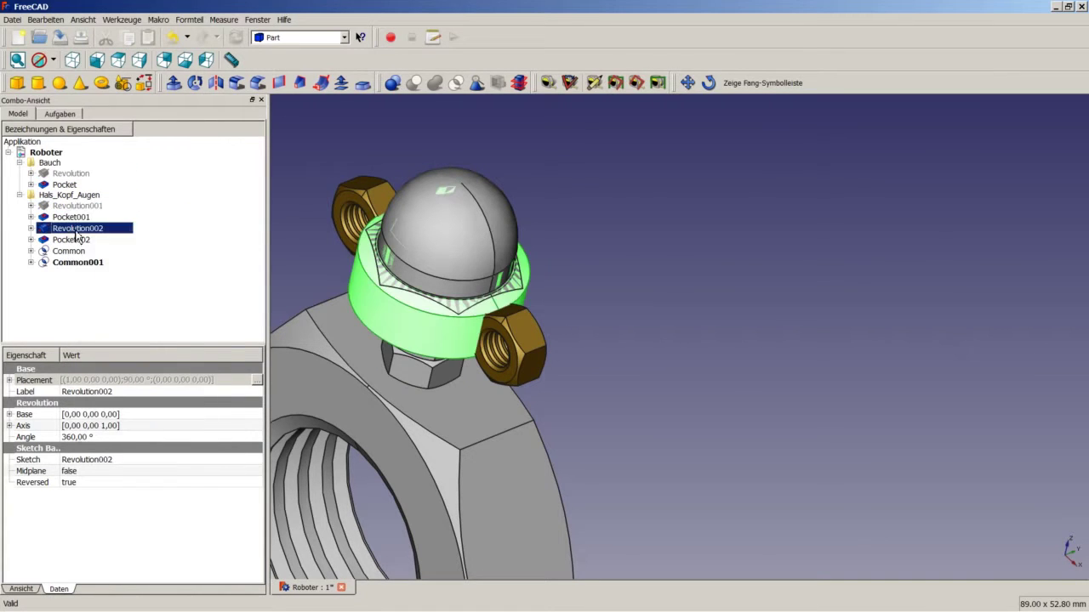
click(107, 282)
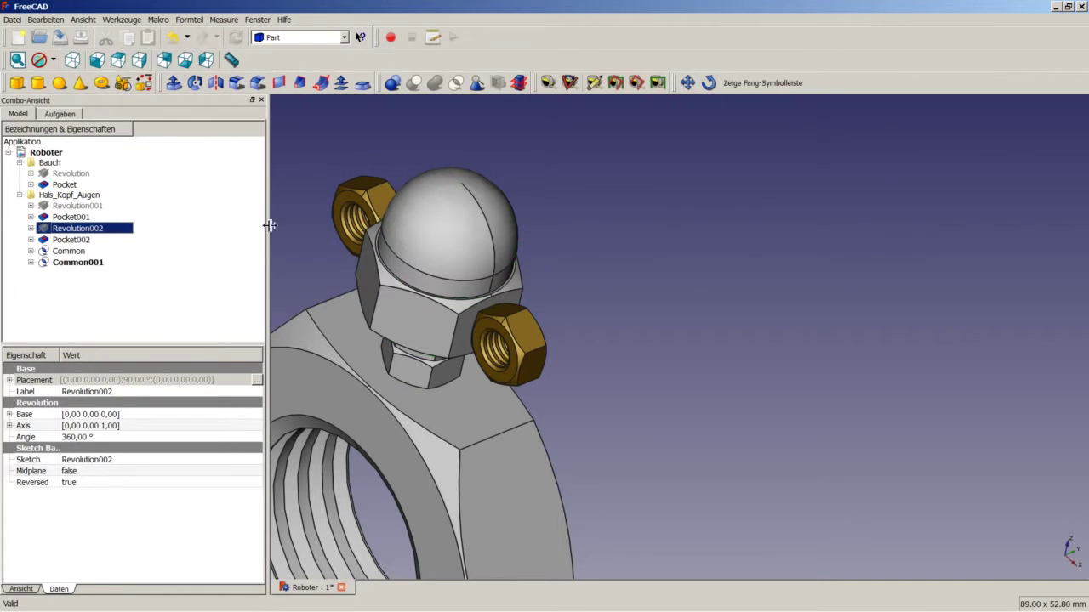
click(322, 206)
click(20, 195)
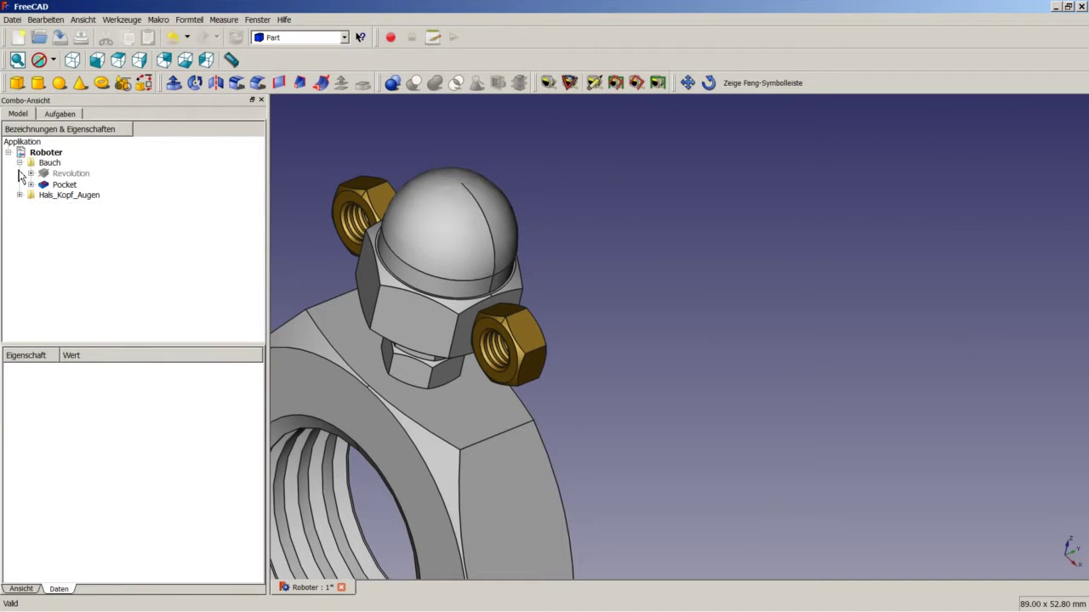
click(20, 162)
Step: Switch to isometric view and fit the whole robot into the view
click(72, 60)
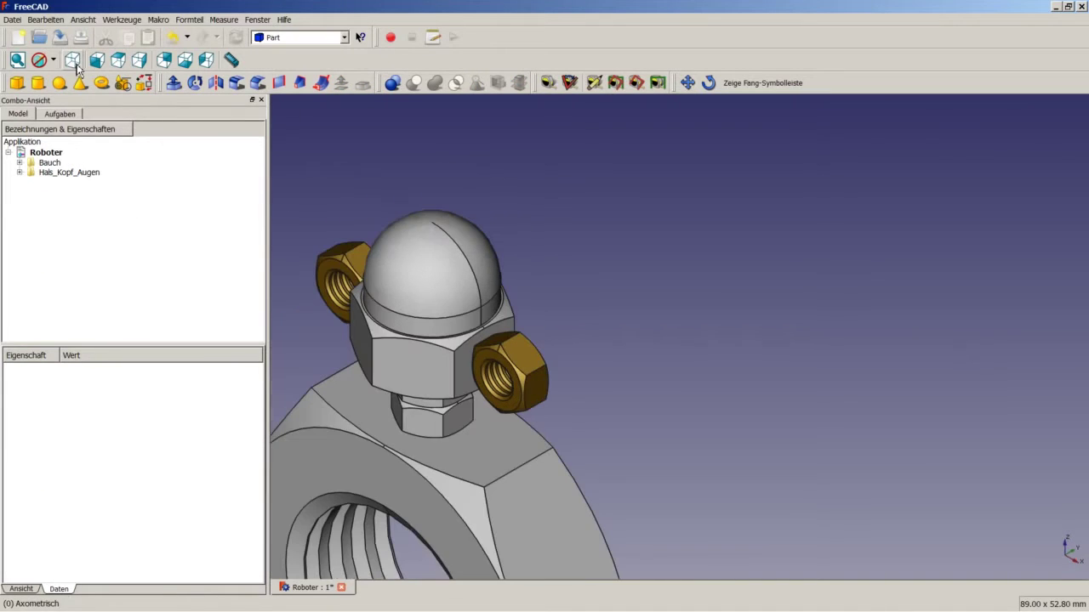
right_click(329, 160)
click(361, 163)
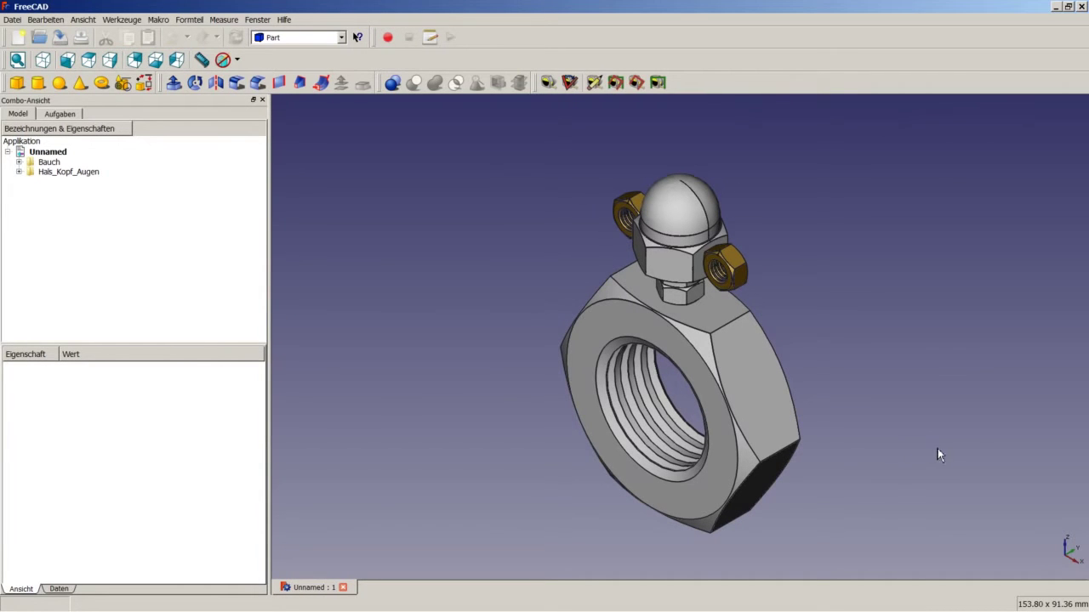
Step: Switch to the Part Design workbench, show the model tree and start a new sketch
click(338, 39)
click(289, 155)
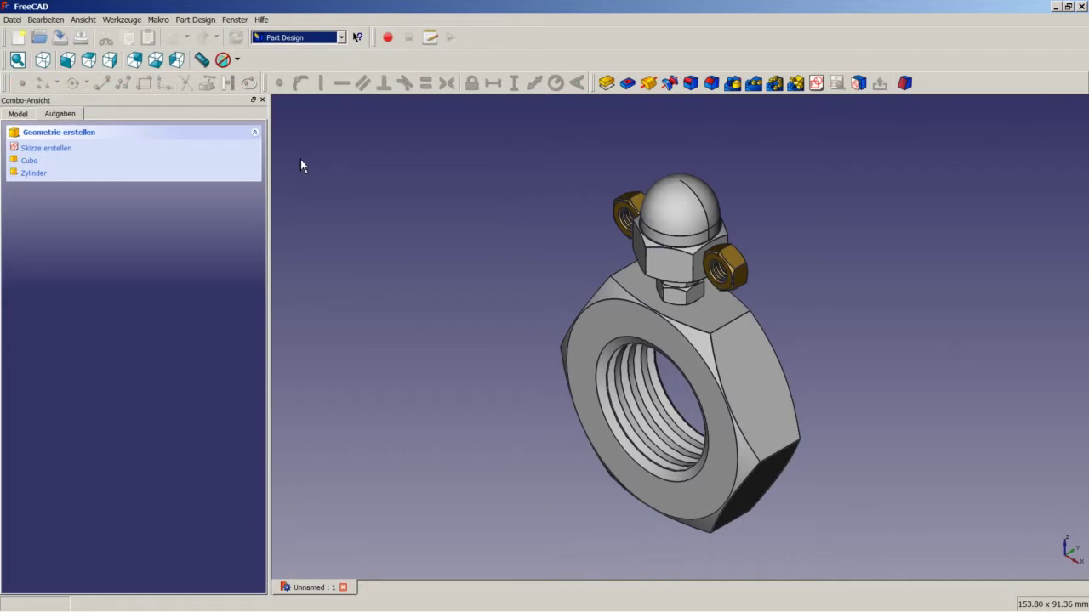
click(18, 113)
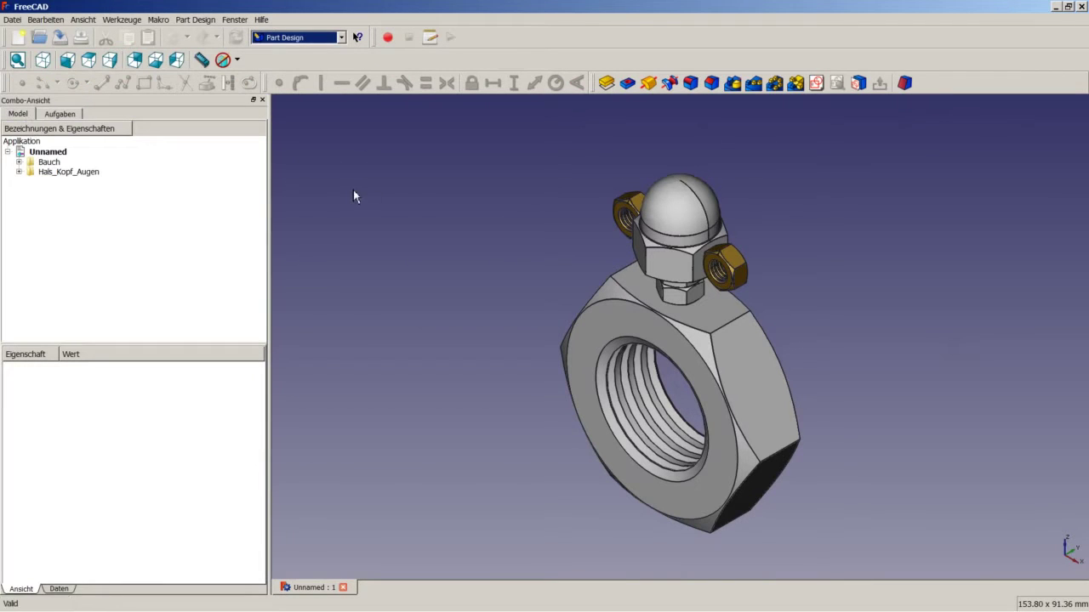
click(816, 82)
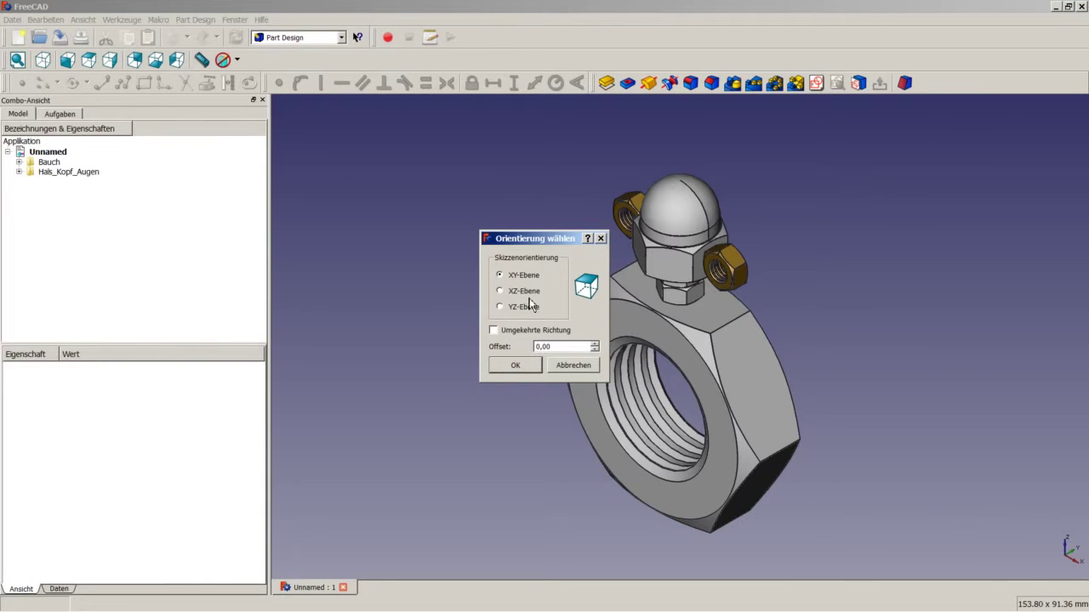
Step: Accept the XY plane and draw a line from the sketch origin up to the right
click(522, 365)
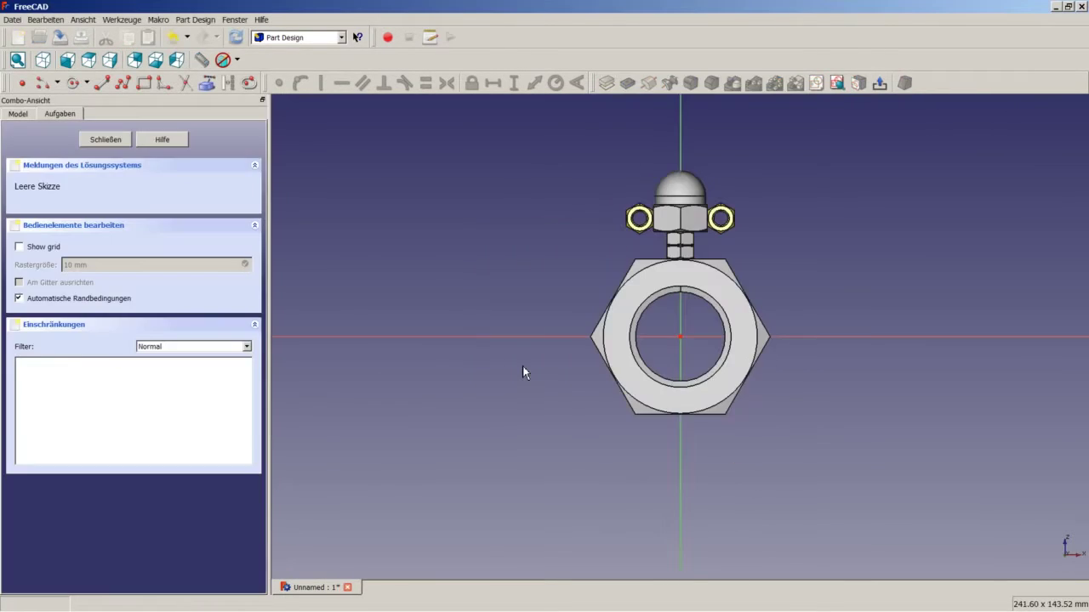
click(102, 83)
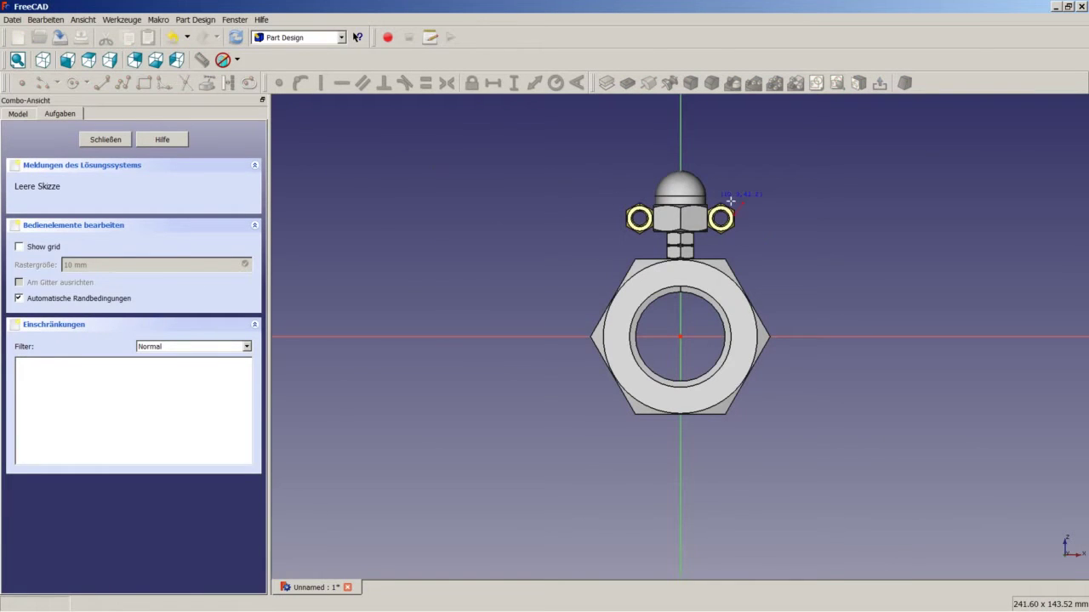
click(680, 336)
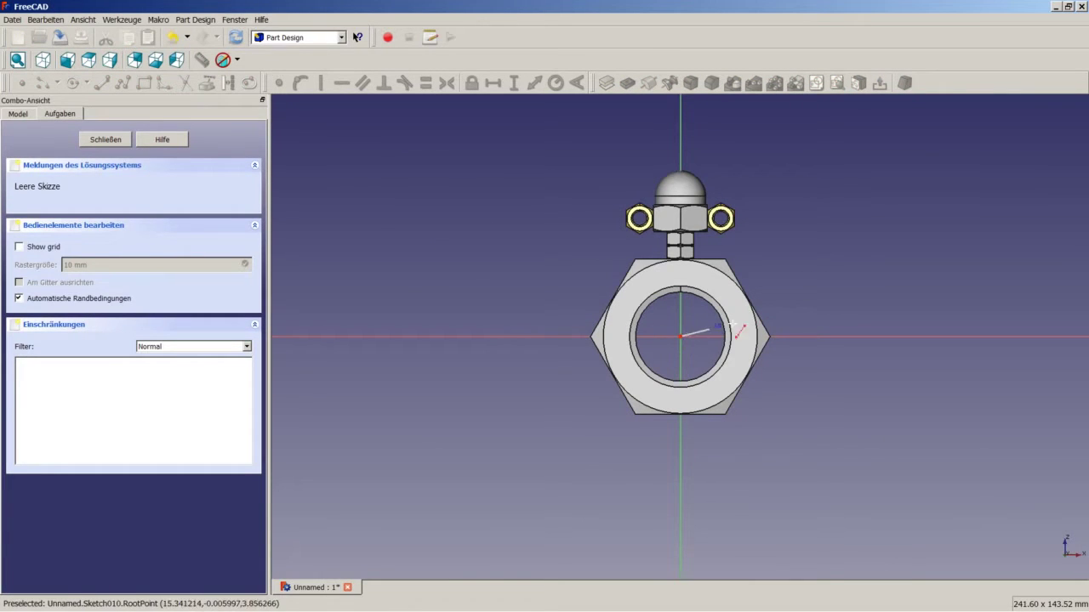
click(829, 247)
scroll(768, 295, down, 2)
scroll(768, 294, up, 6)
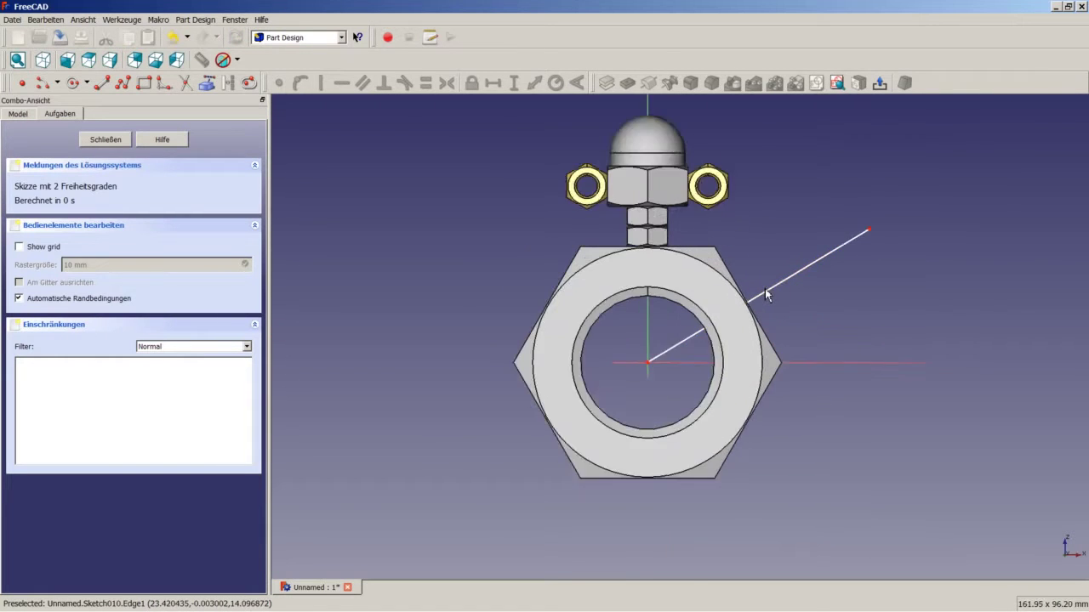
Step: Make the line construction geometry and constrain it at 30° to the horizontal axis
click(771, 292)
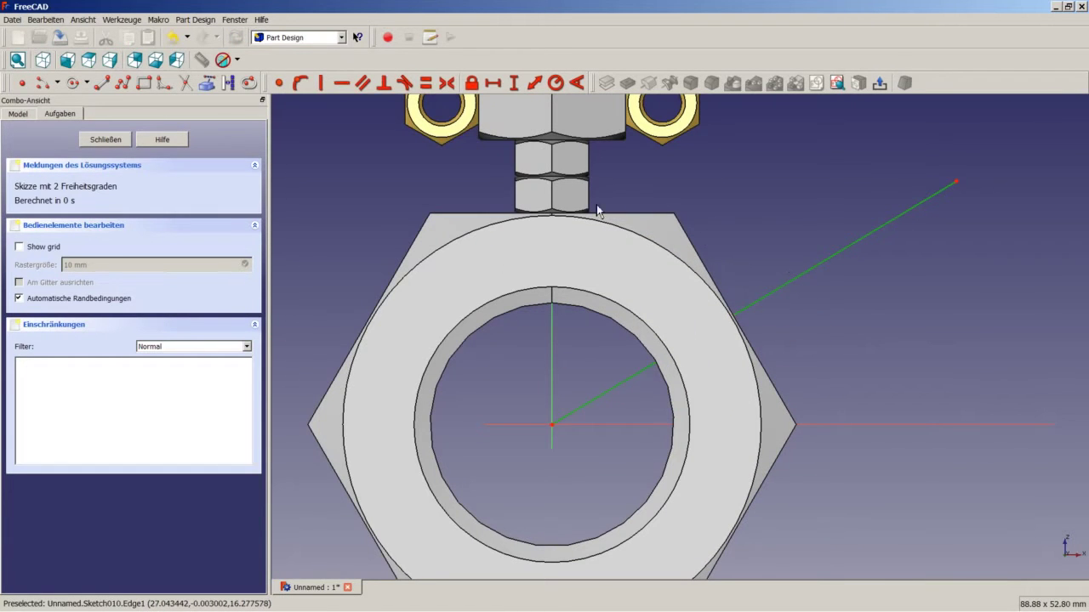
click(228, 88)
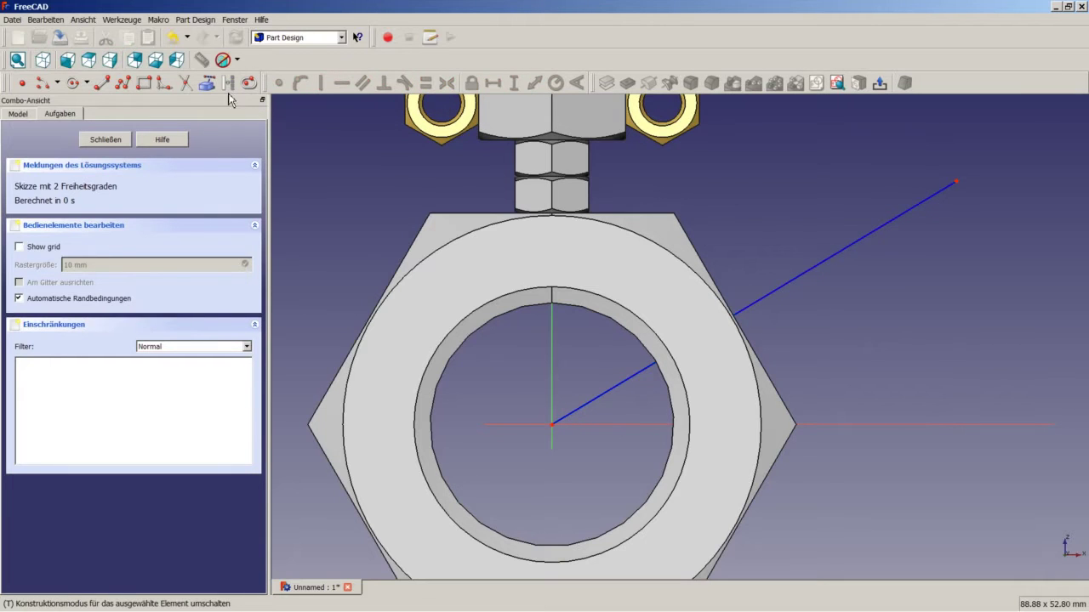
click(618, 385)
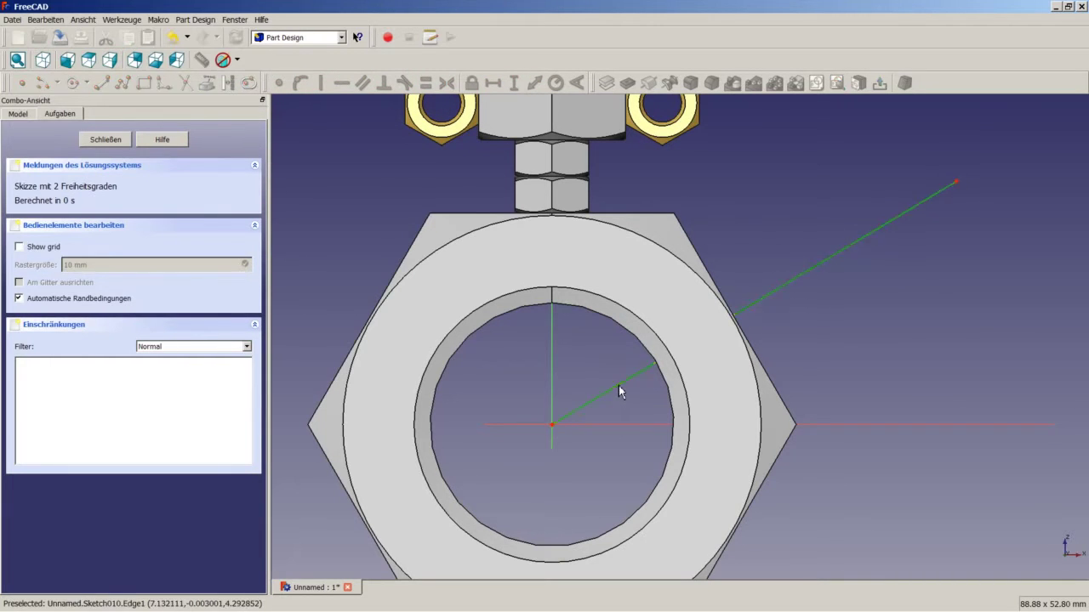
click(621, 429)
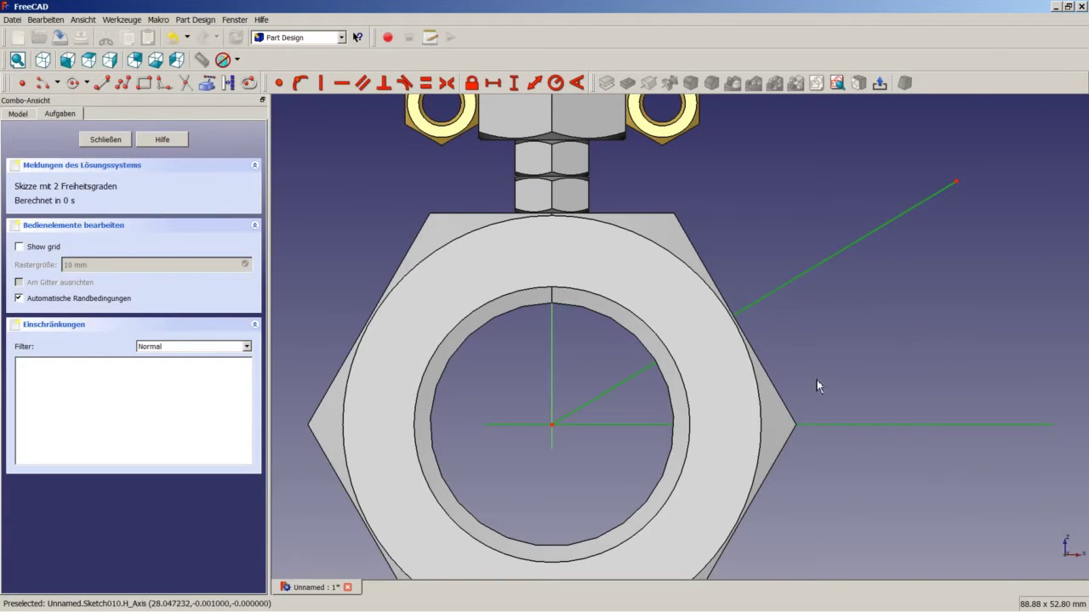
click(577, 83)
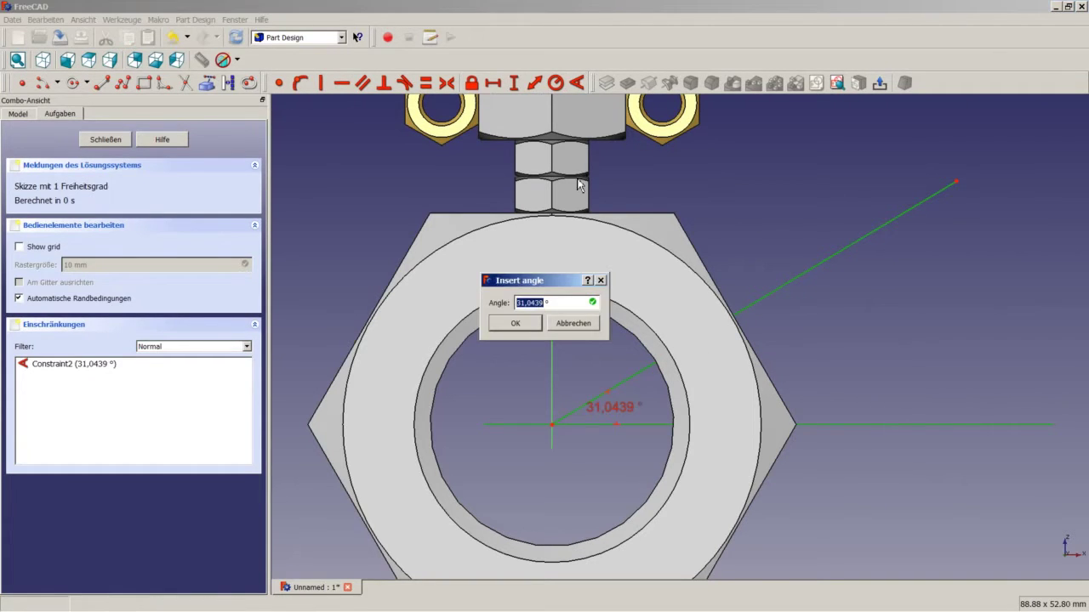
text(30)
key(Return)
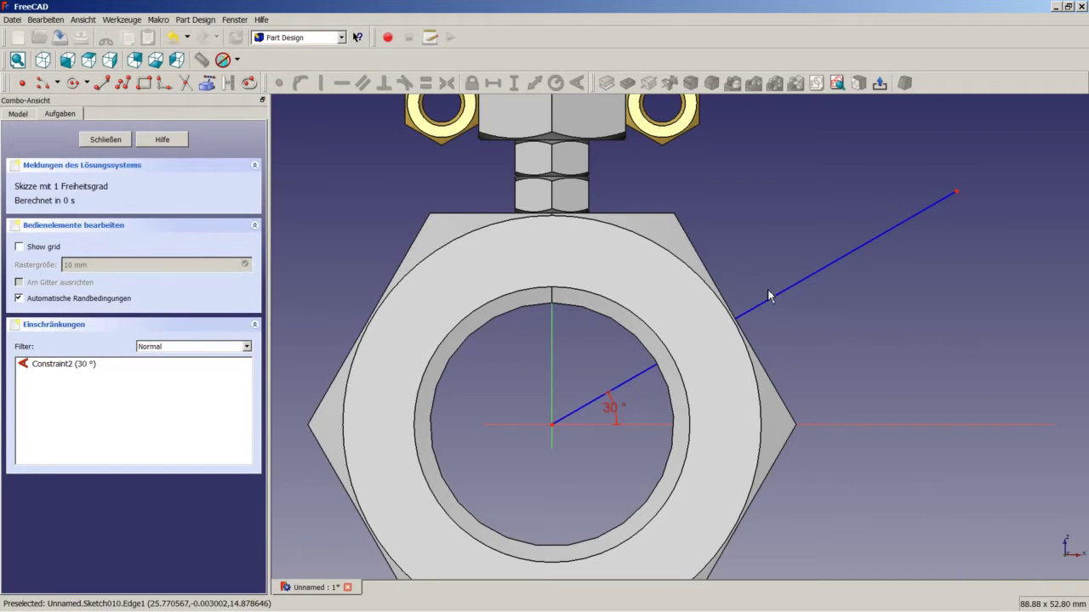
Step: Start a polyline on the 30° construction line and place the first zigzag corners
click(129, 85)
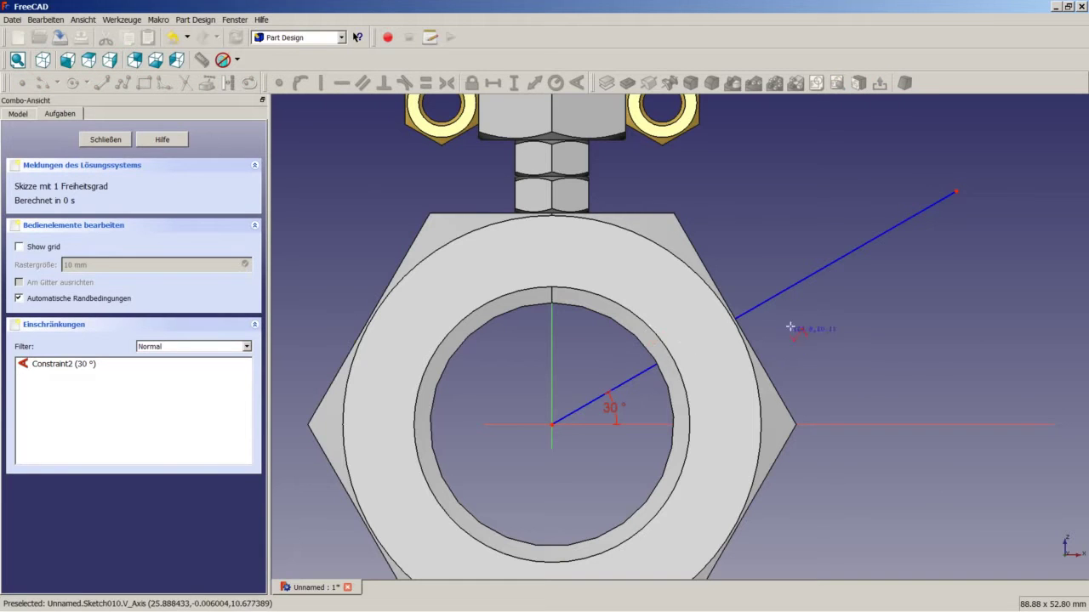
scroll(760, 308, up, 3)
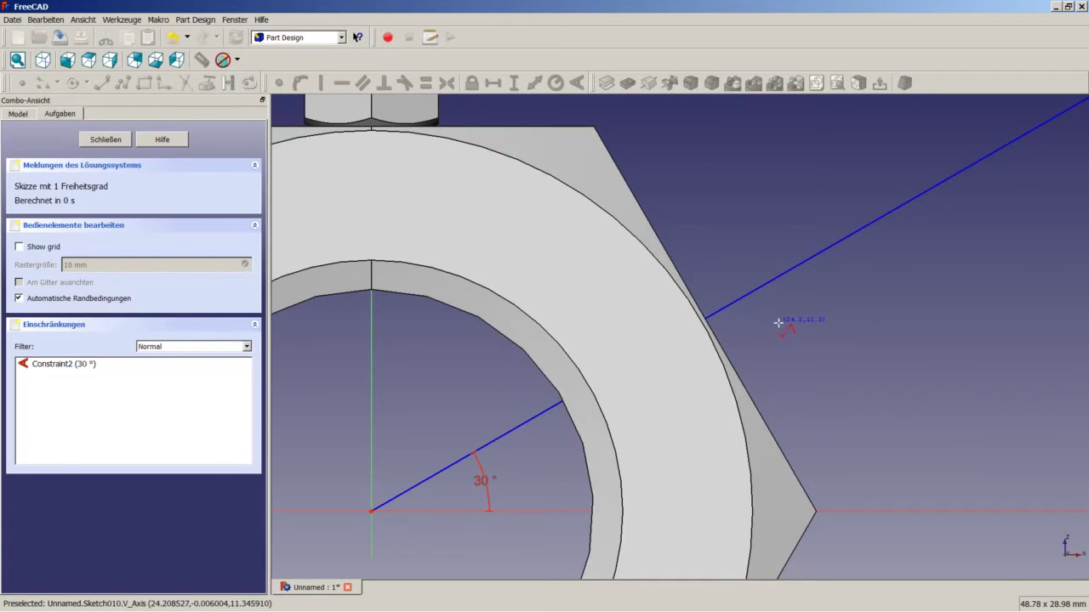
scroll(802, 315, down, 4)
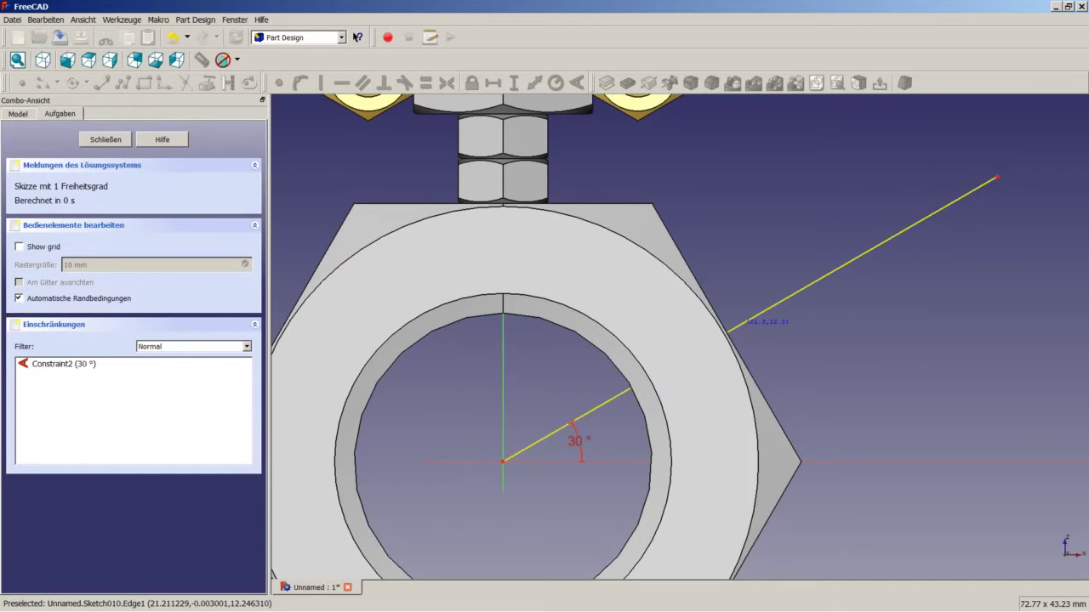
click(741, 326)
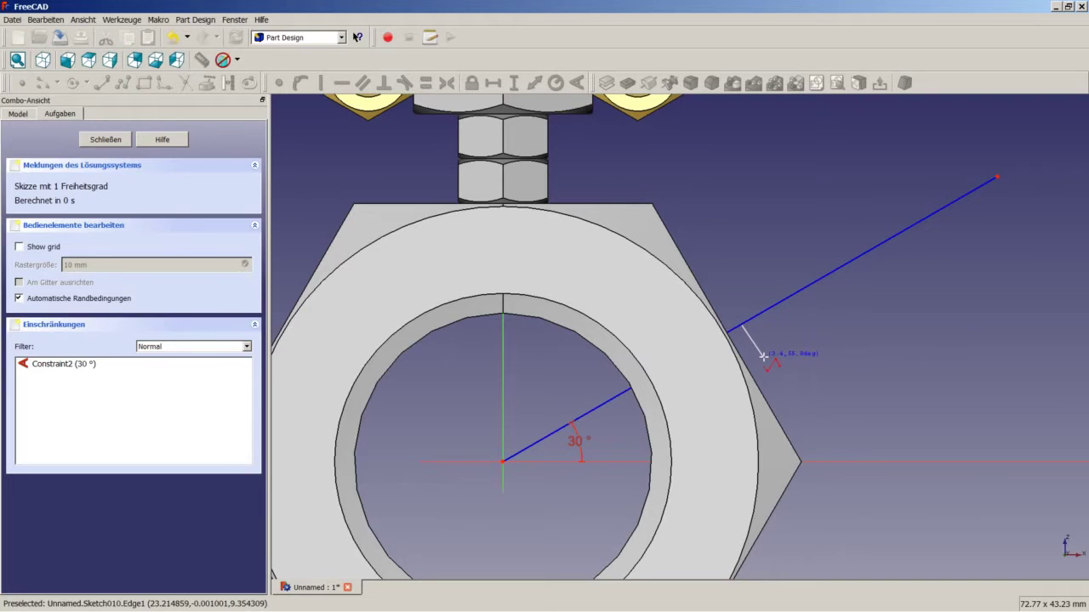
click(761, 358)
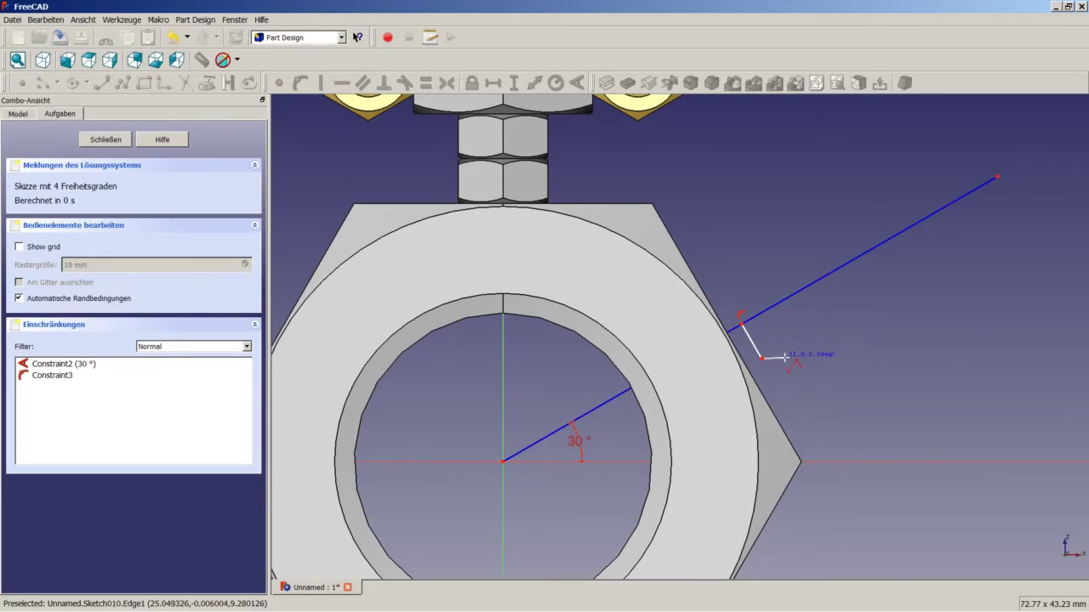
click(784, 362)
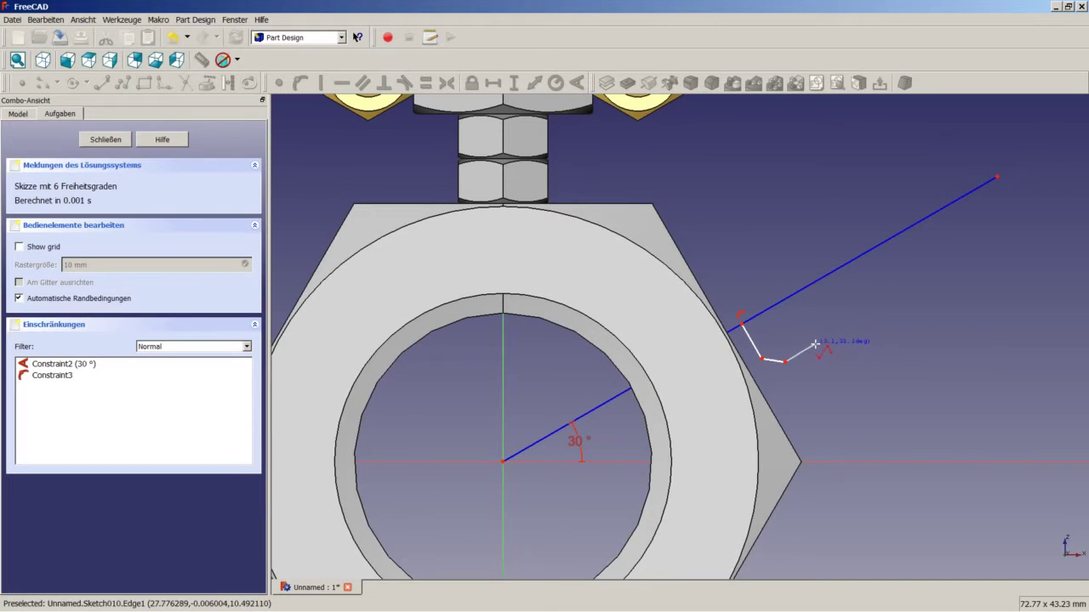
click(816, 343)
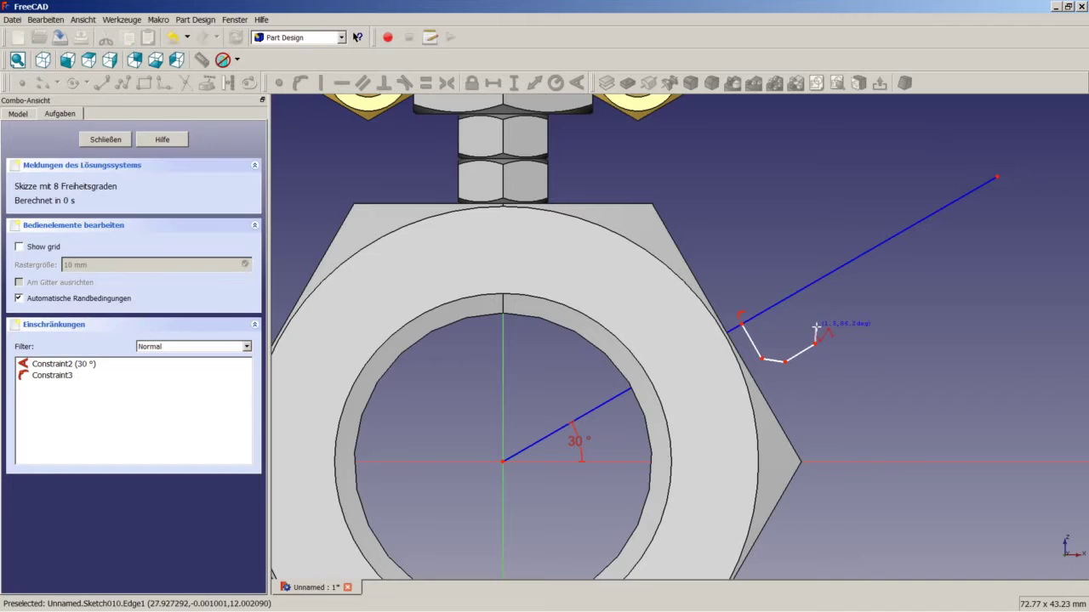
click(816, 328)
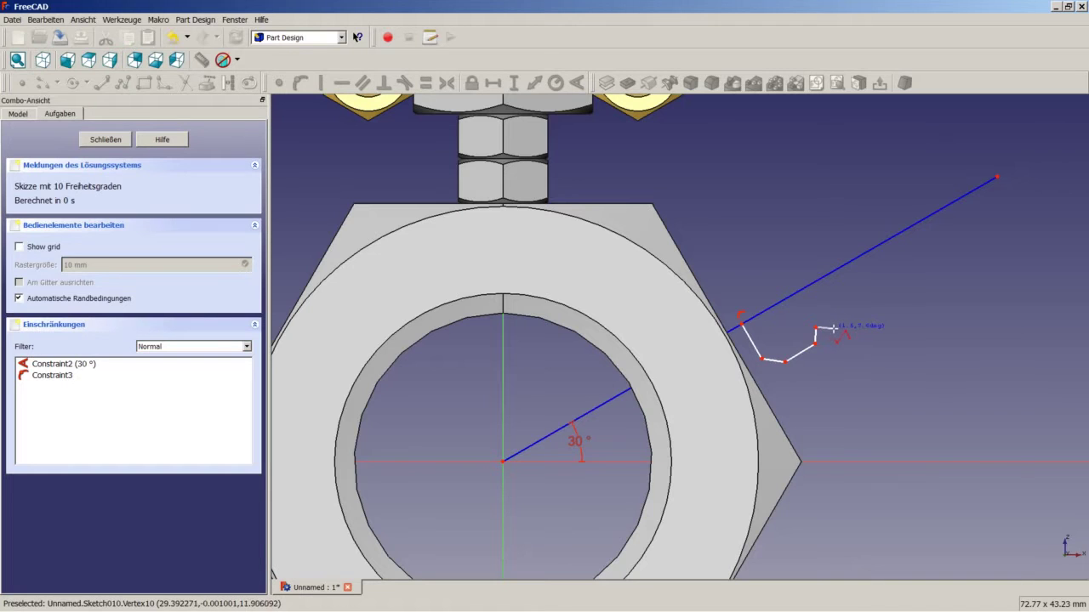
click(833, 328)
Step: Place the remaining zigzag corners, touch the construction line, and close the profile at its start
click(859, 316)
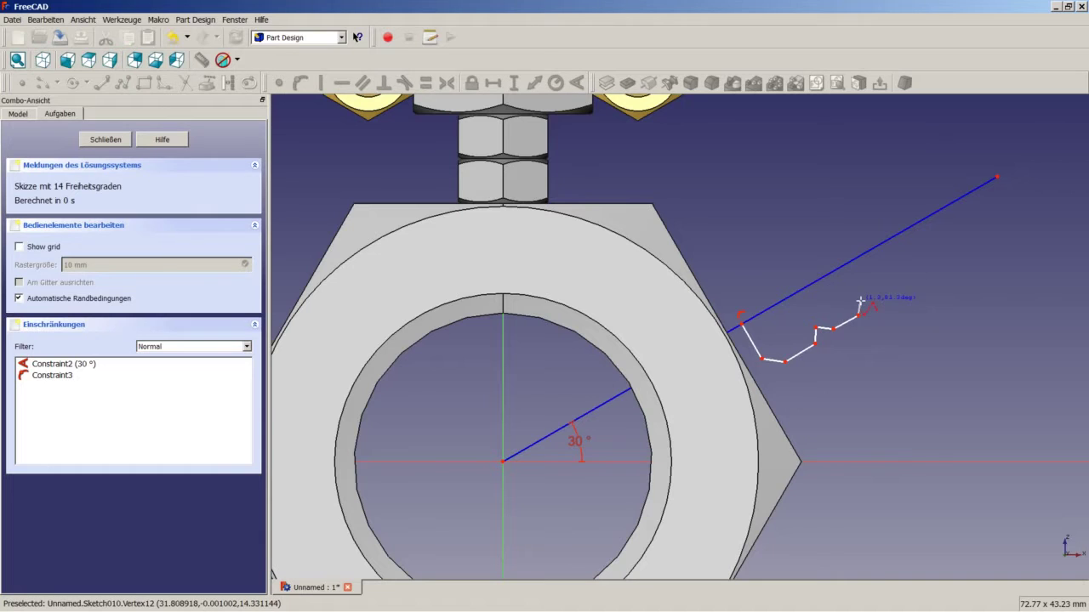
click(879, 303)
click(909, 285)
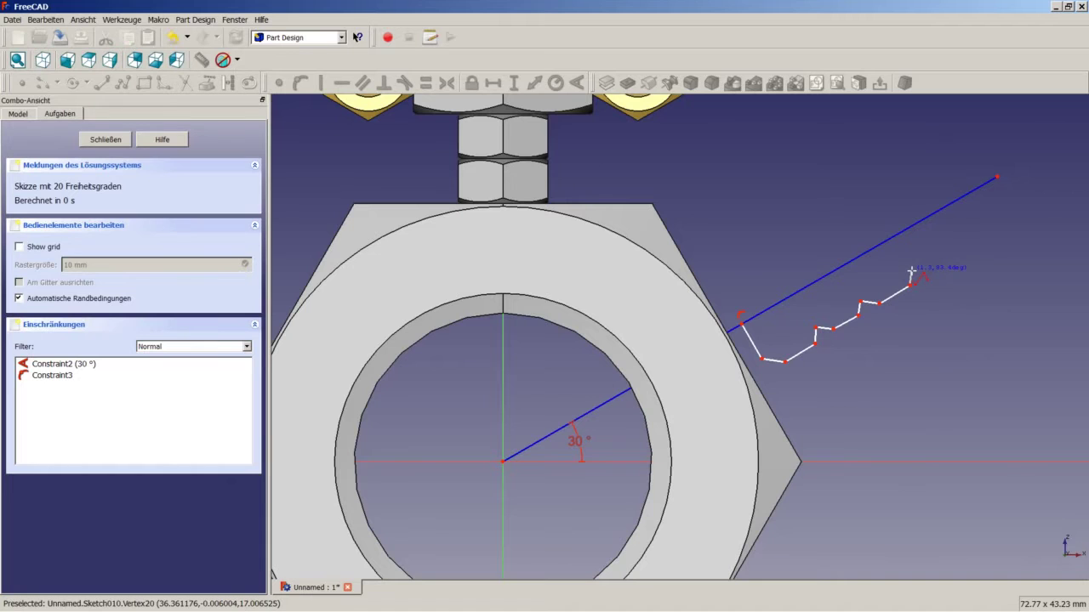
click(911, 271)
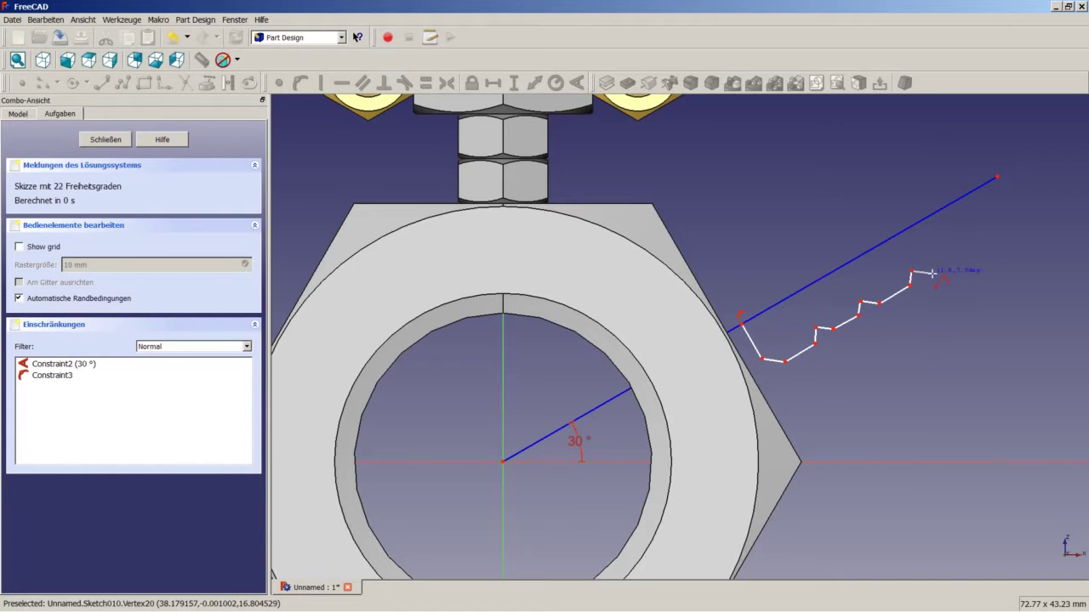
click(932, 274)
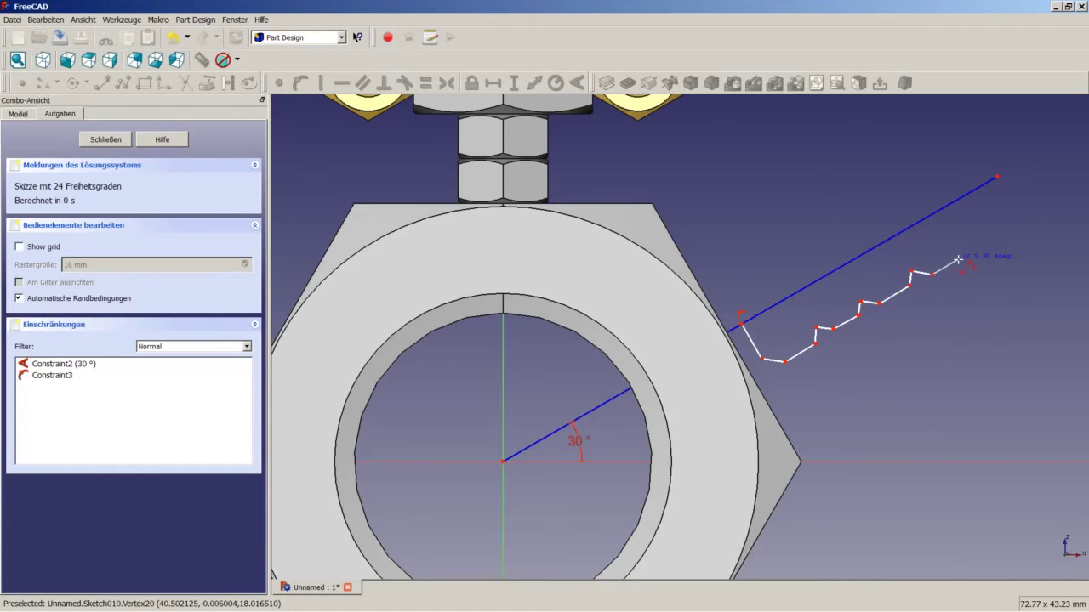
click(958, 259)
click(959, 244)
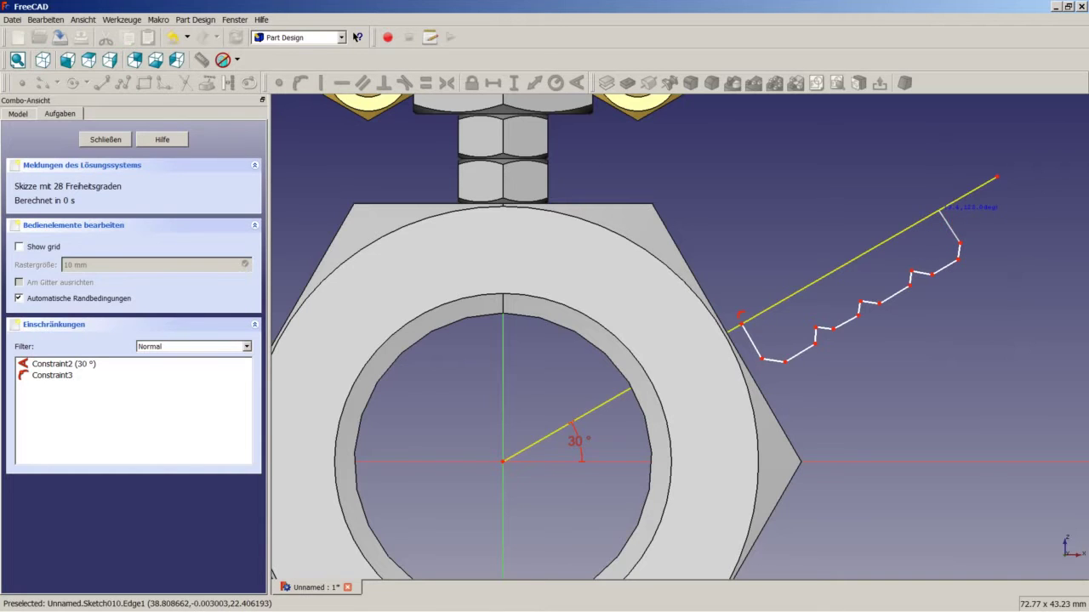
click(941, 214)
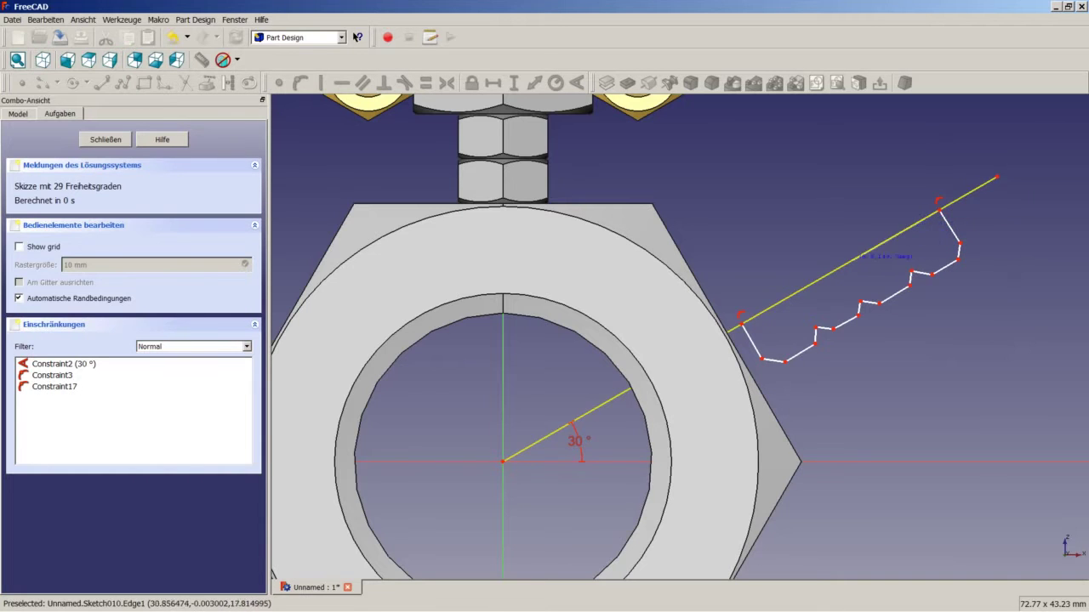
click(742, 323)
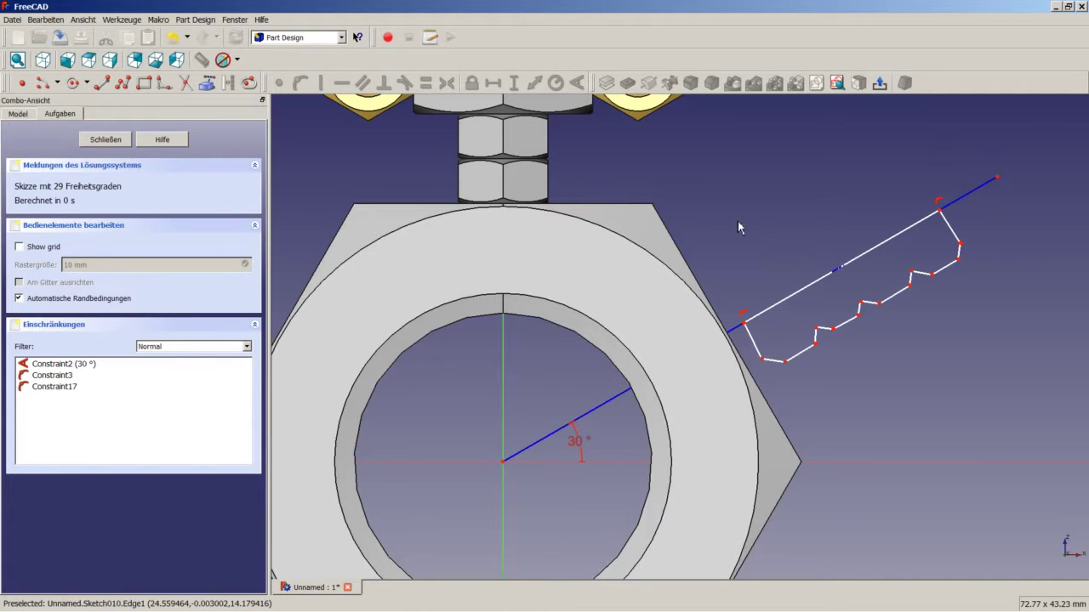
Step: End the extra polyline and delete the stray short segment drawn above the zigzag
click(123, 84)
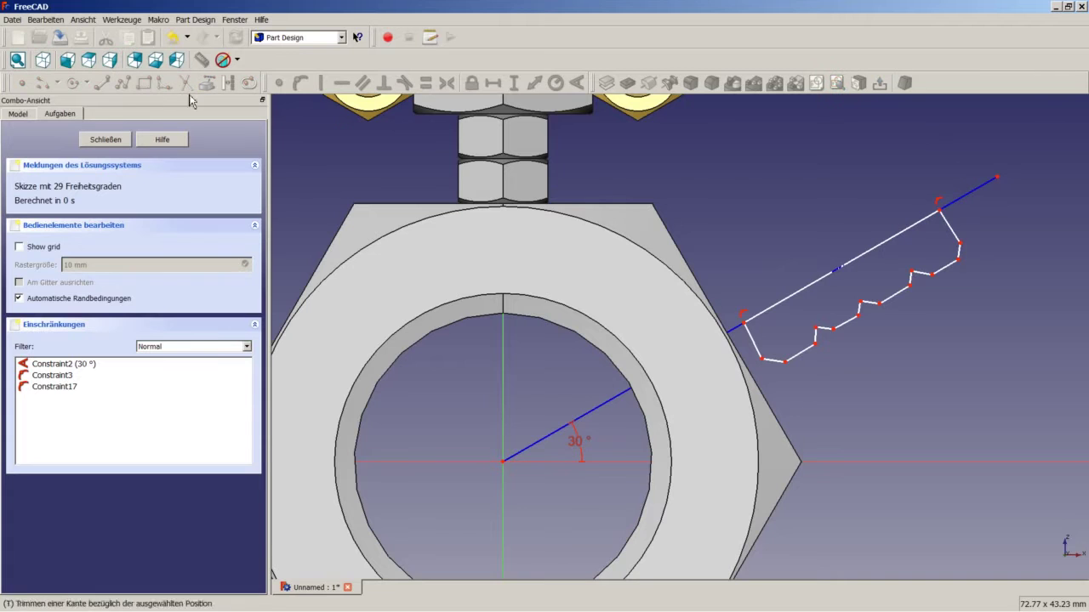
click(765, 214)
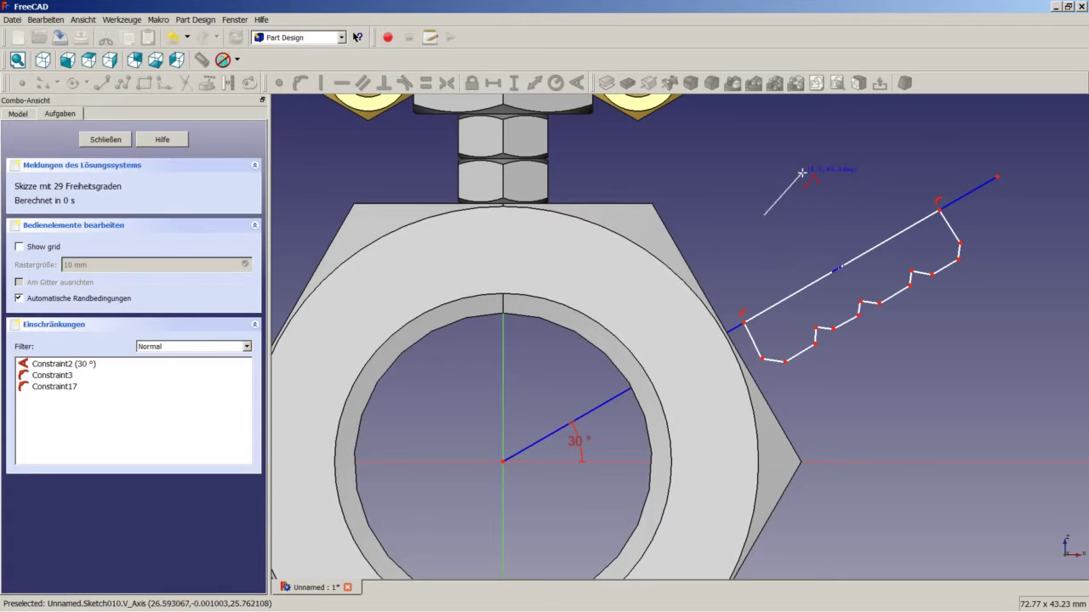
click(801, 172)
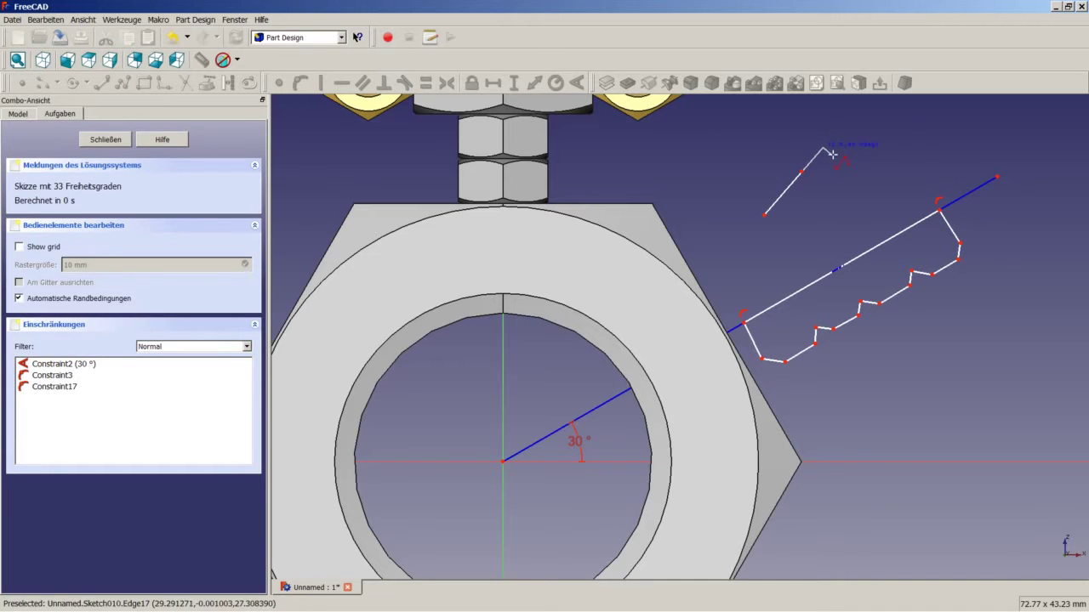
key(m)
key(m)
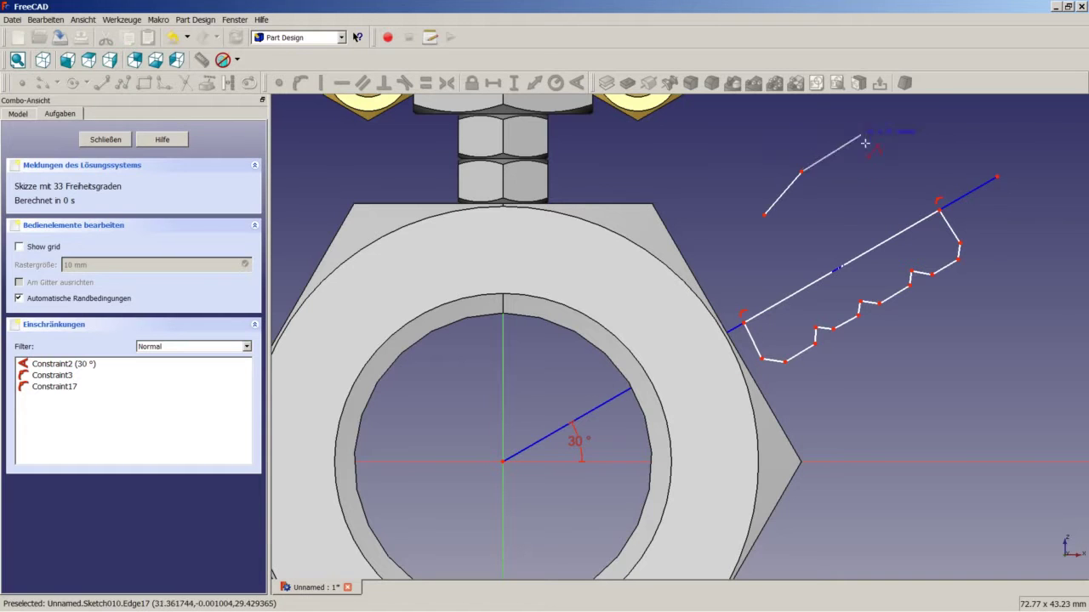
right_click(783, 199)
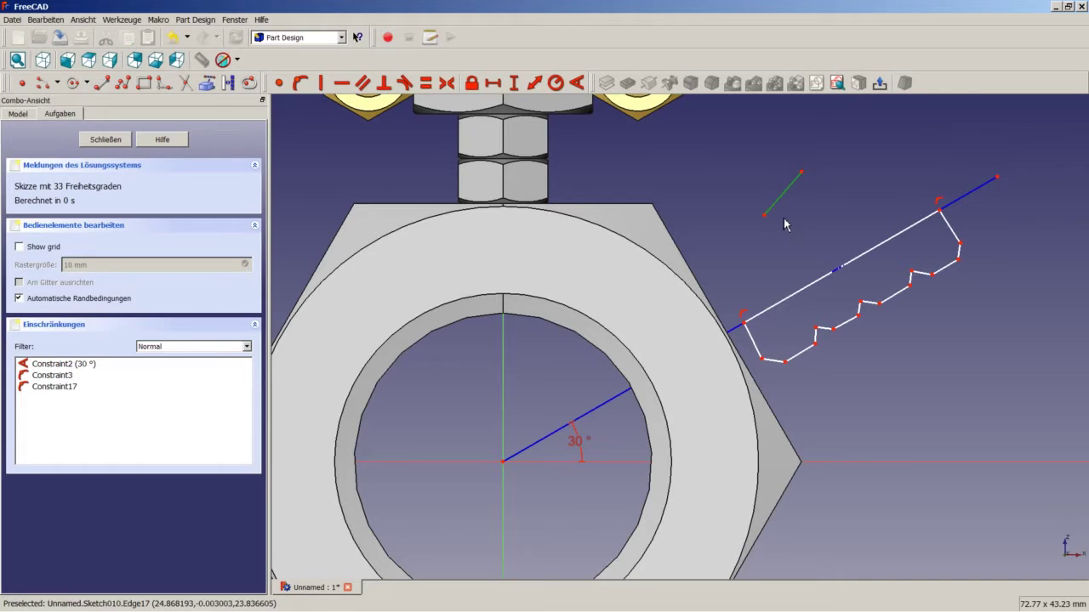
key(Delete)
scroll(780, 349, up, 3)
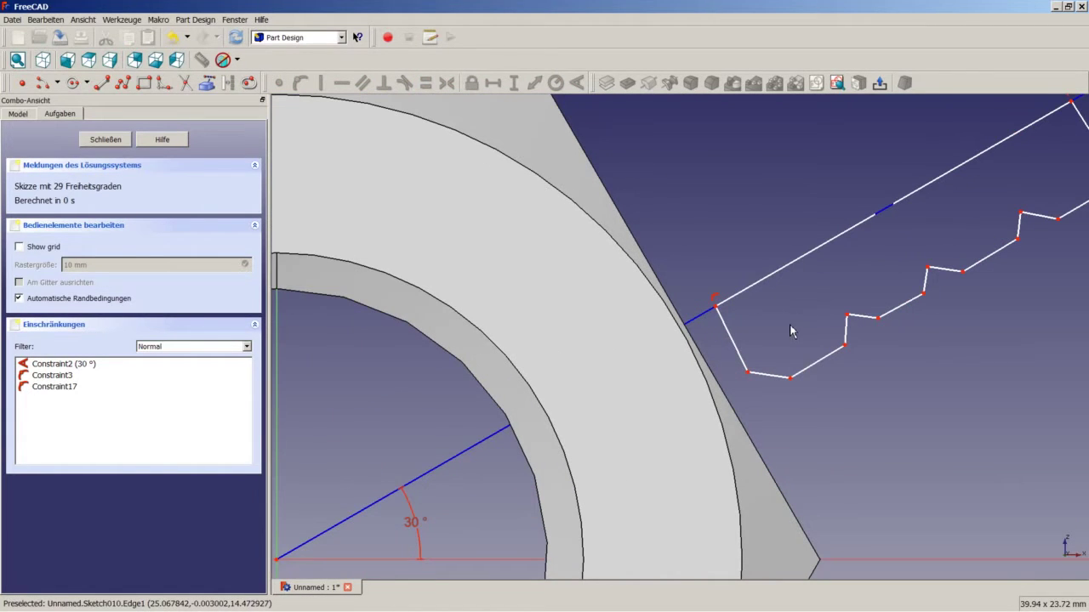
Step: Constrain the left and right short end edges of the zigzag perpendicular to the 30° line
click(731, 337)
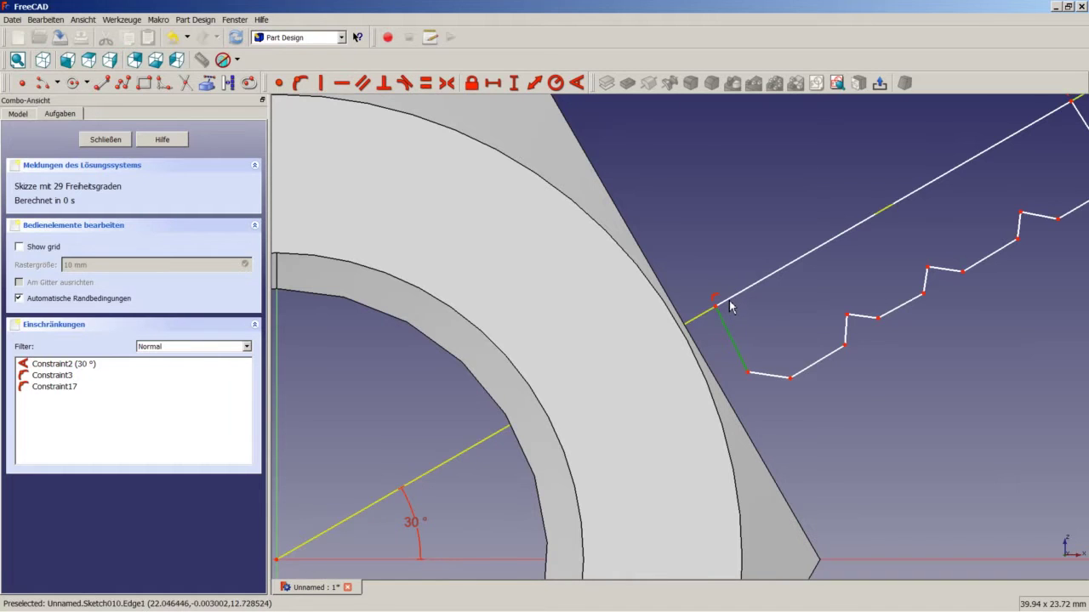
click(729, 299)
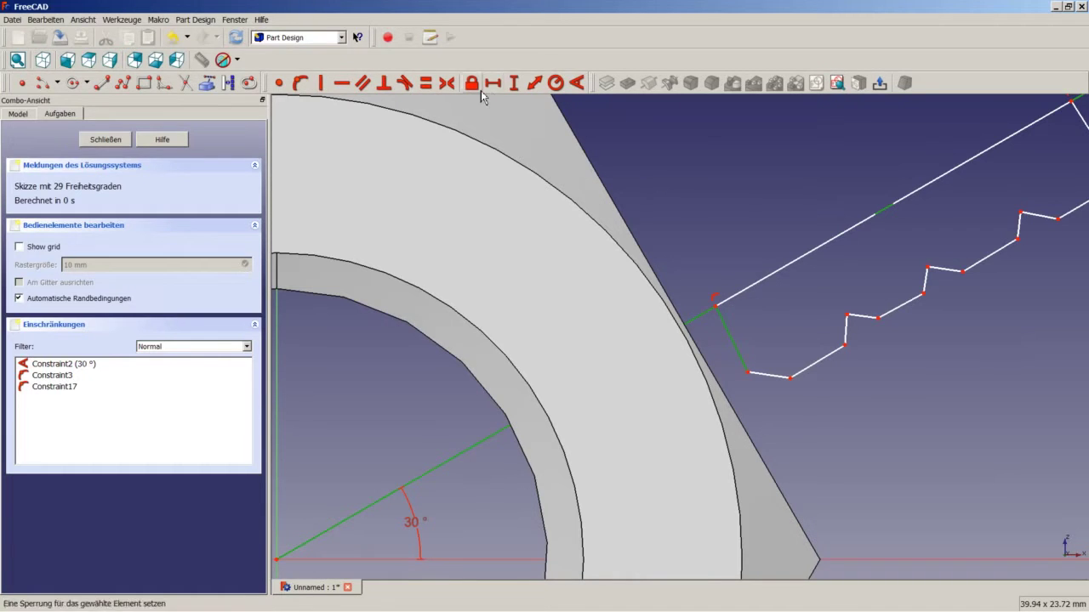
click(384, 85)
scroll(851, 153, down, 3)
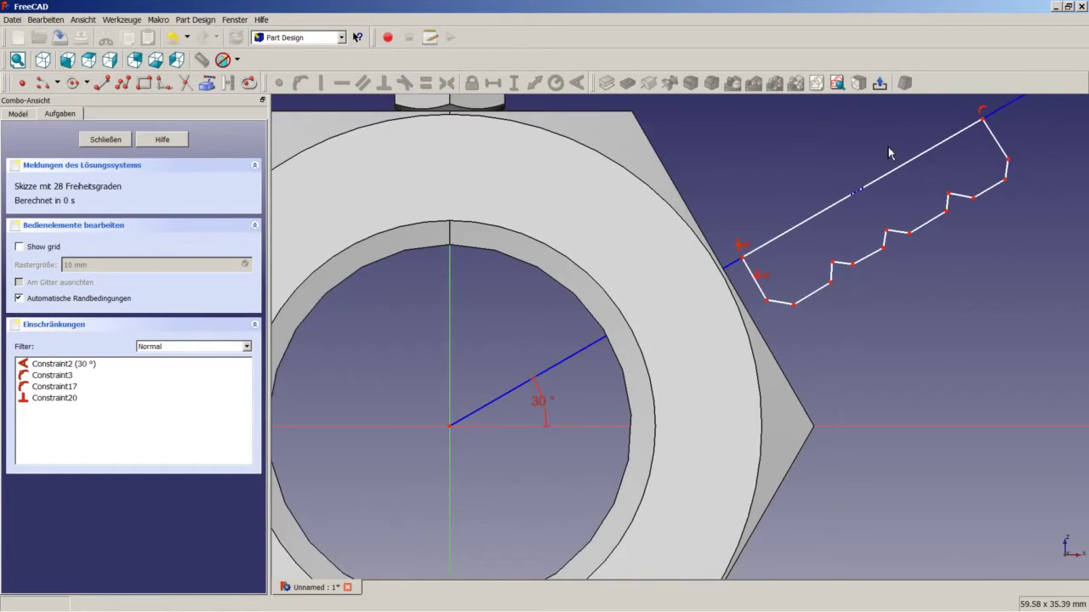
scroll(951, 145, up, 1)
click(993, 145)
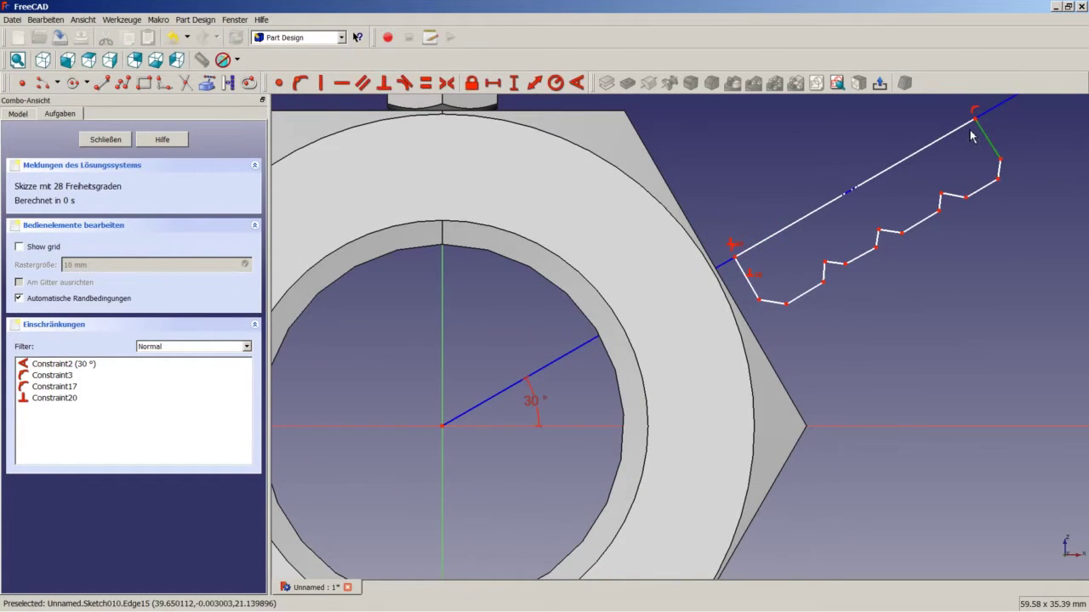
click(966, 129)
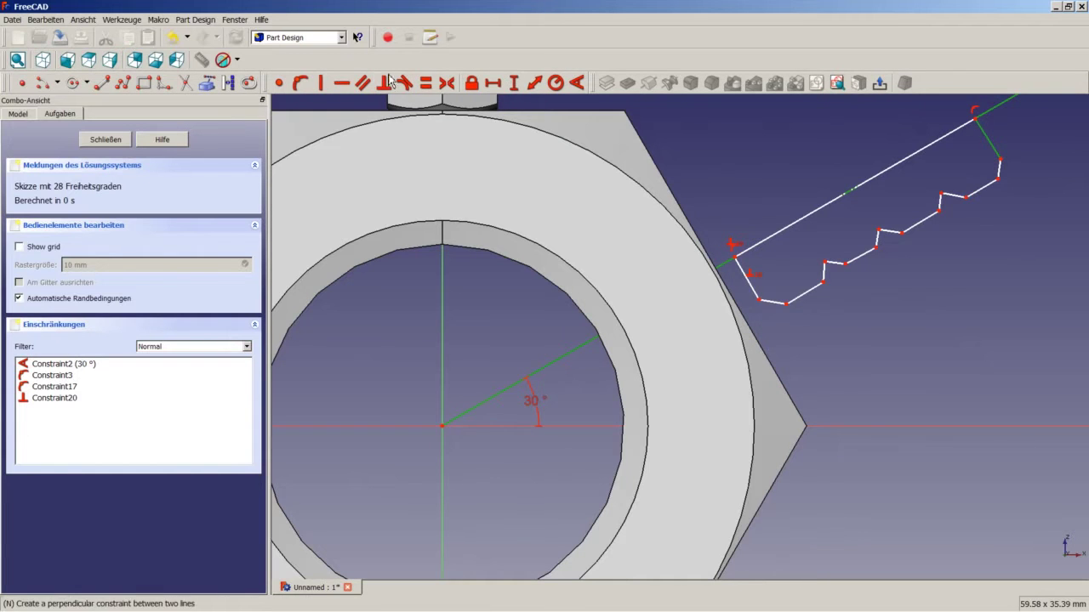
click(384, 82)
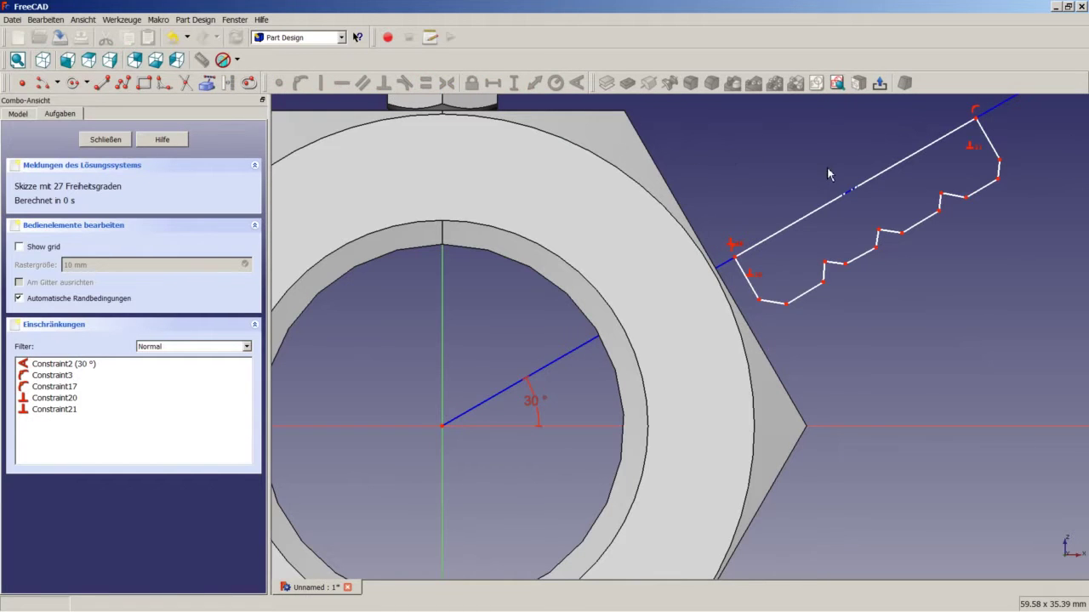
scroll(859, 253, up, 2)
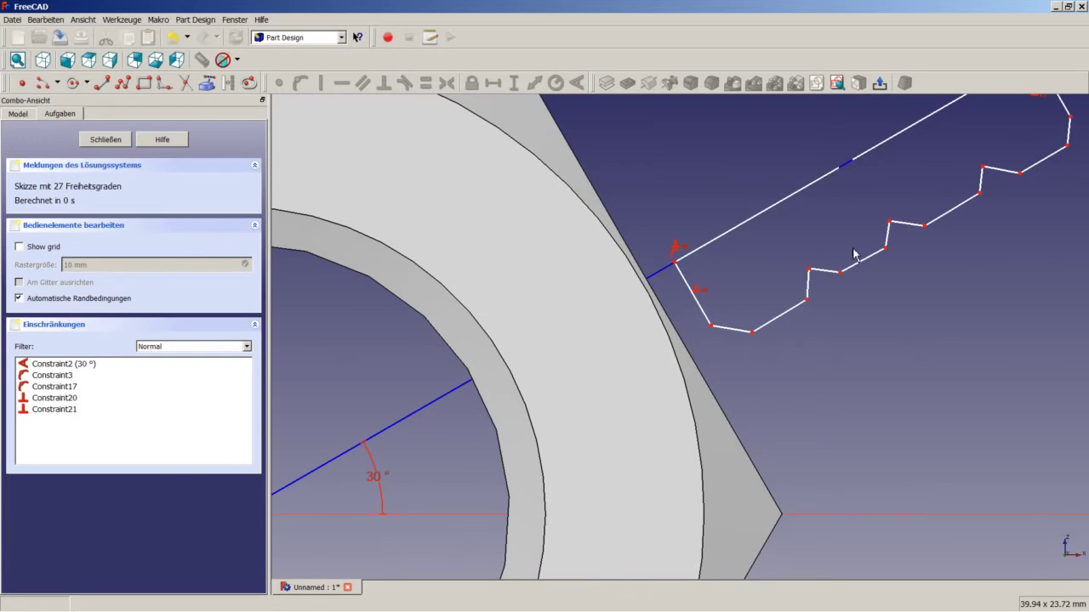
scroll(810, 259, down, 1)
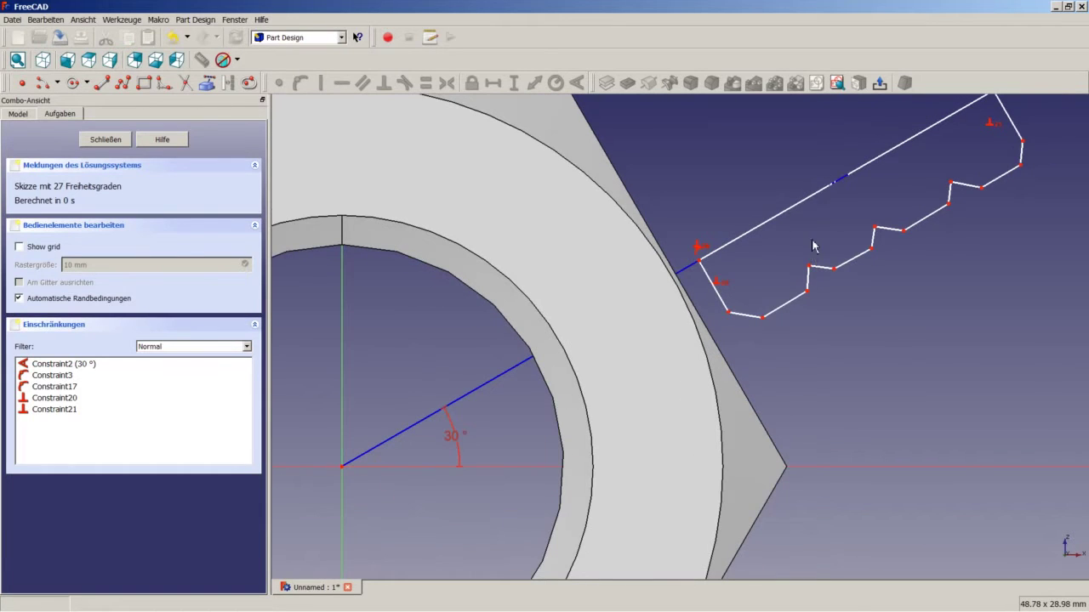
click(104, 83)
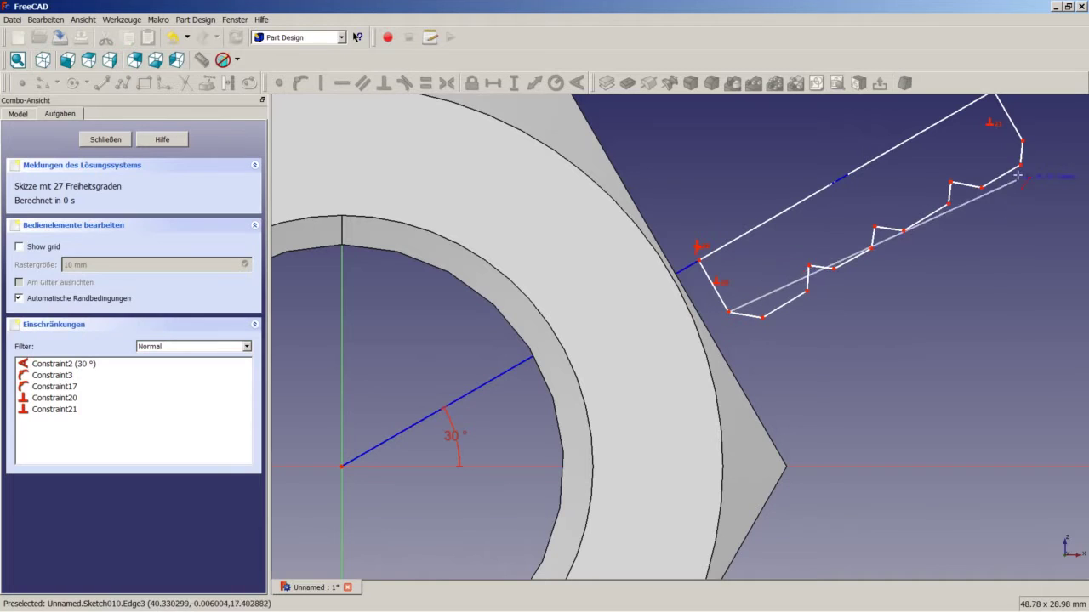
Step: Finish the line across the lower corners and make it construction geometry
click(1021, 140)
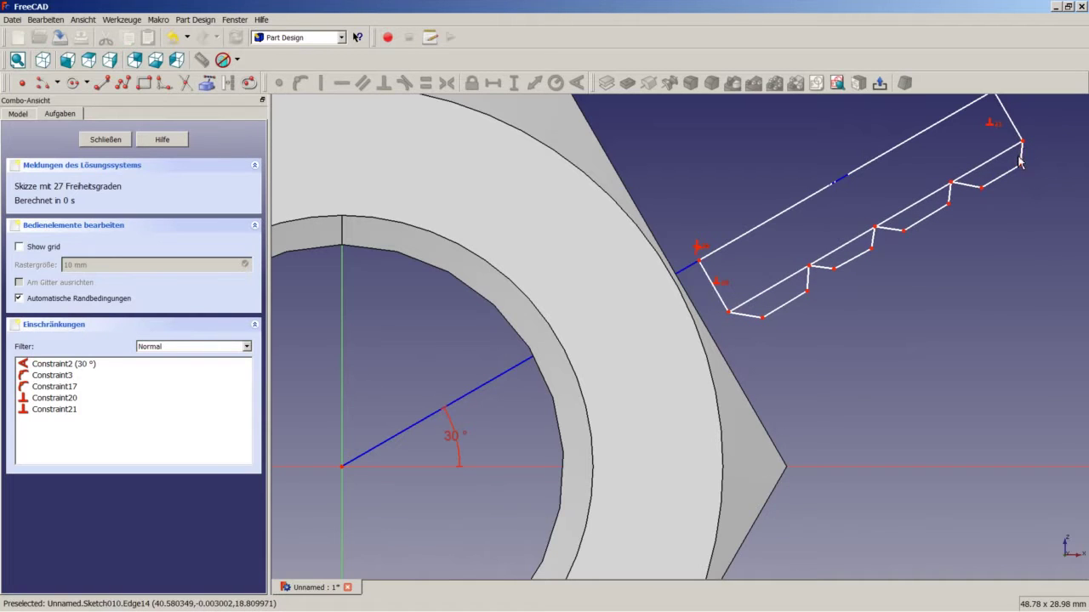
click(978, 165)
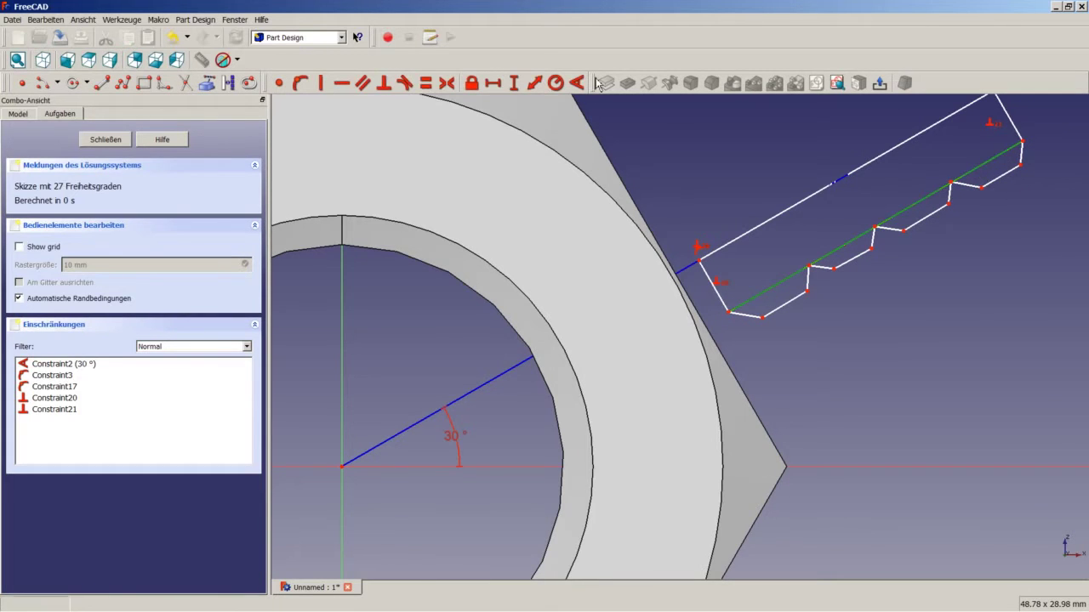
click(249, 82)
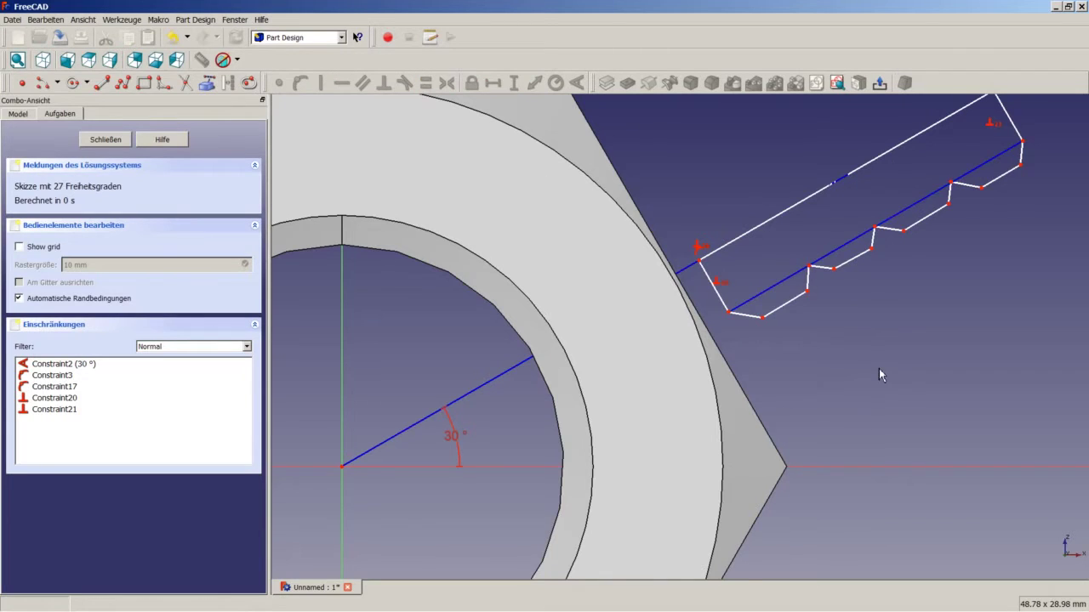
scroll(839, 284, down, 3)
scroll(839, 281, up, 4)
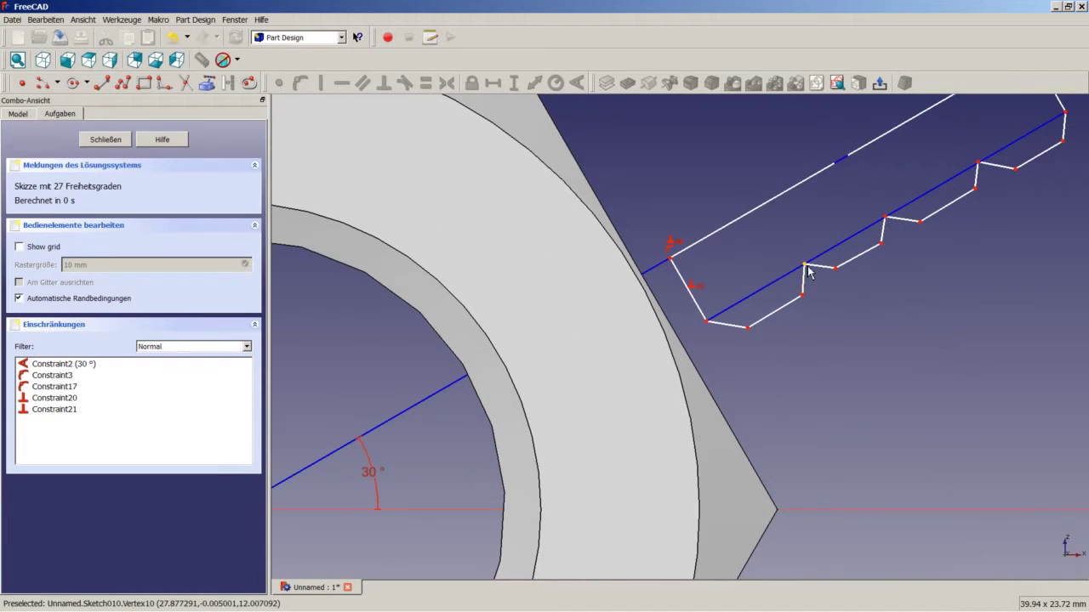
Step: Pin three tooth corners onto the new construction line with point-on-object constraints
click(797, 270)
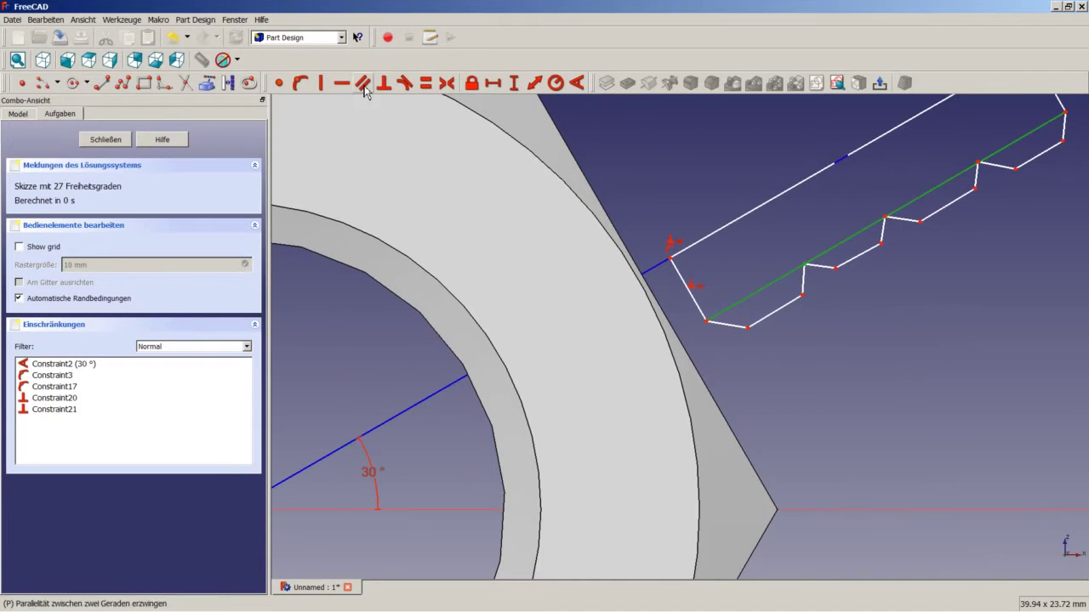
click(298, 85)
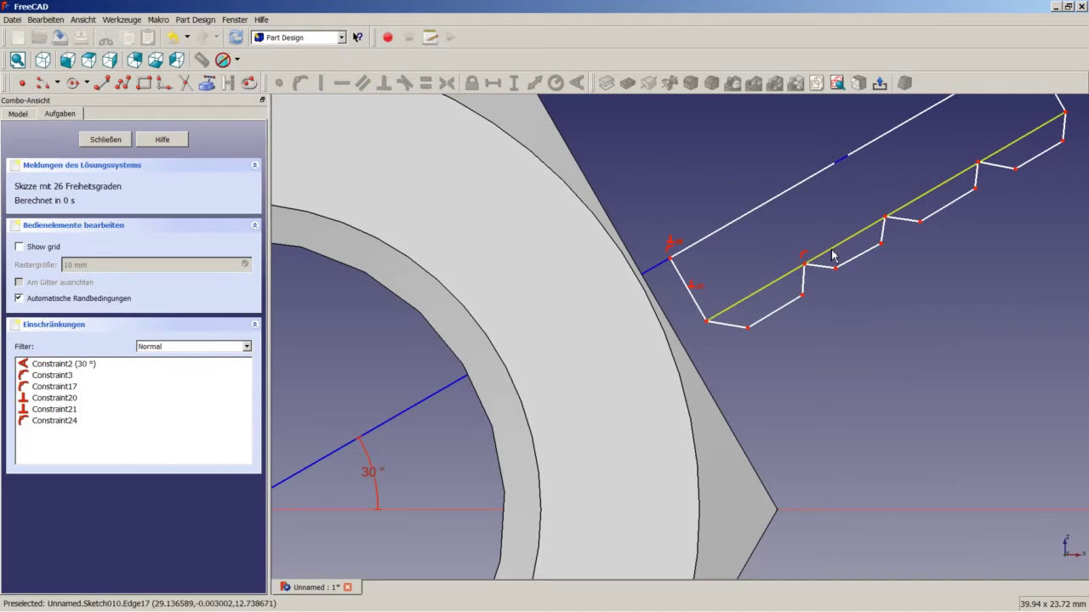
click(883, 219)
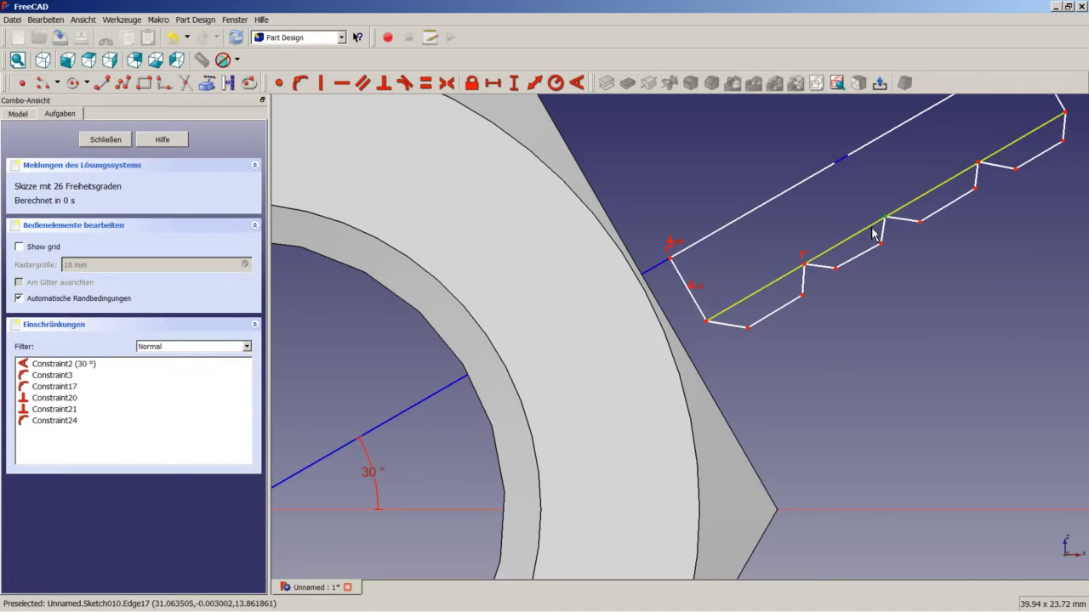
click(873, 228)
click(300, 83)
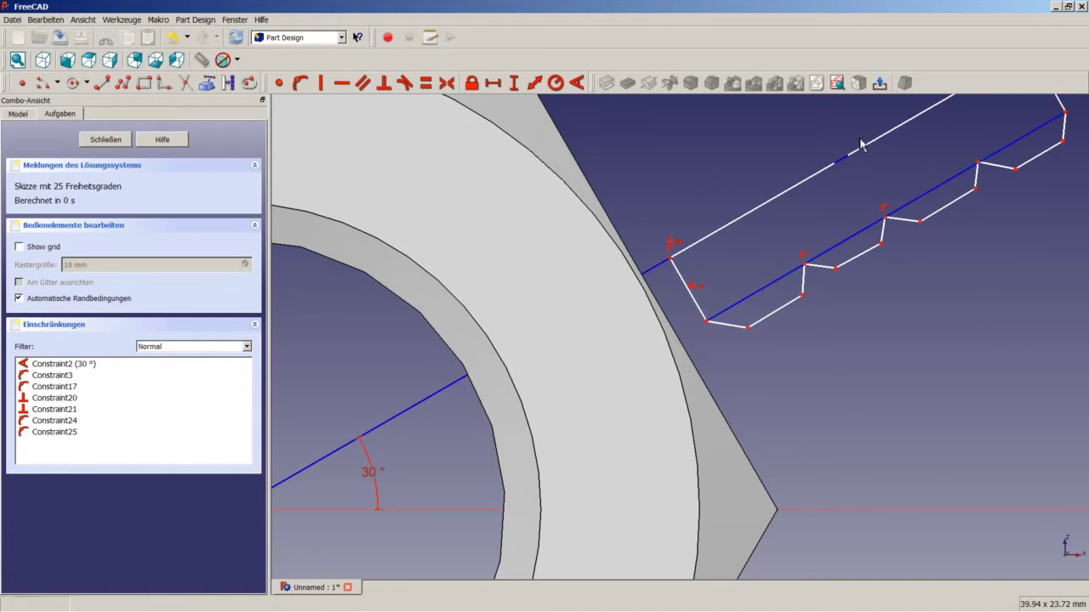
click(978, 165)
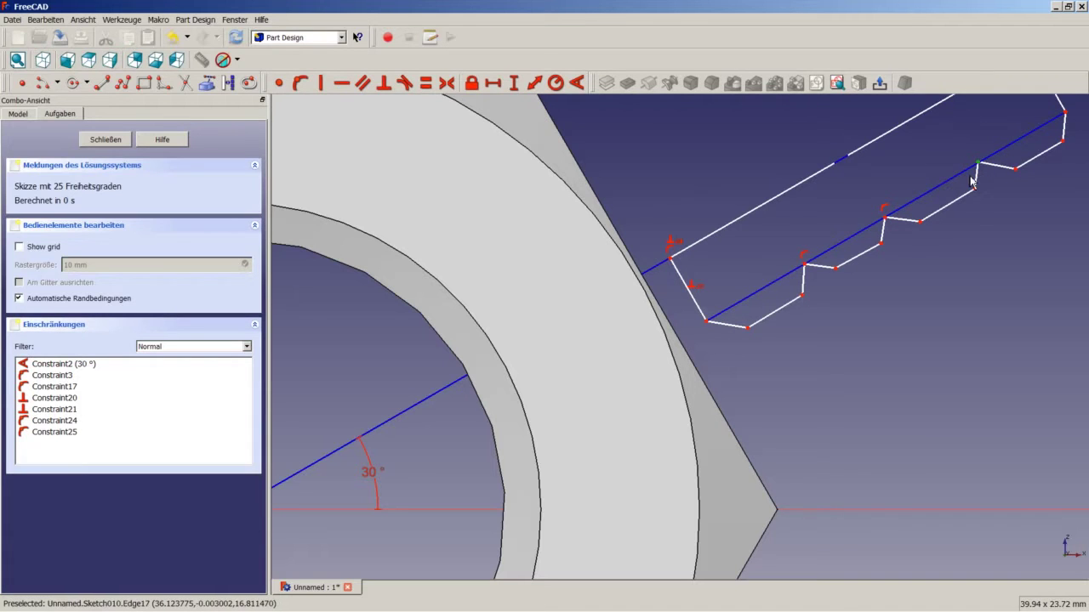
click(967, 184)
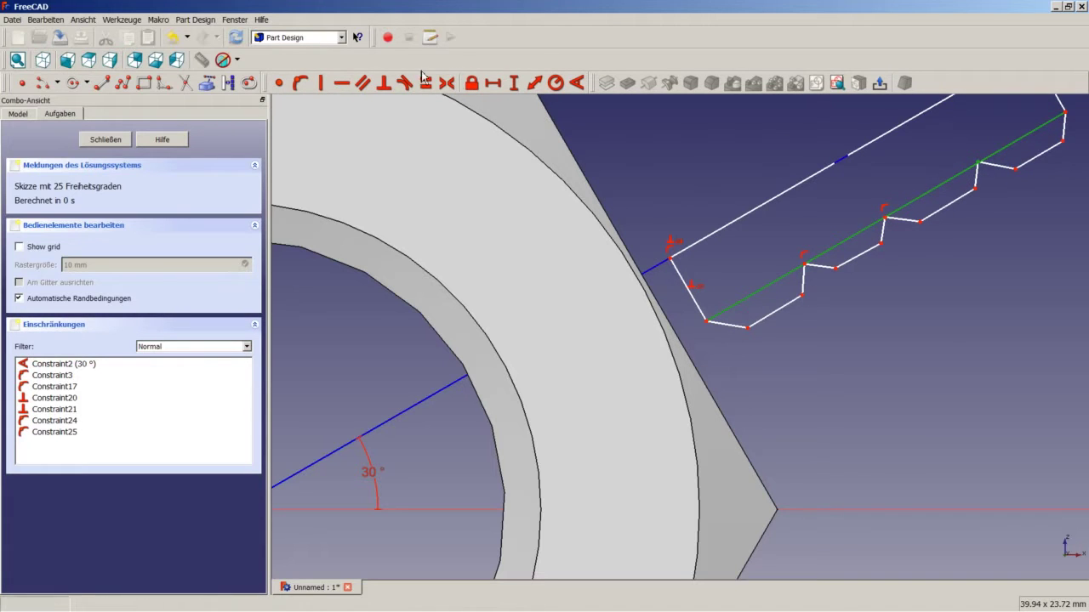
click(301, 84)
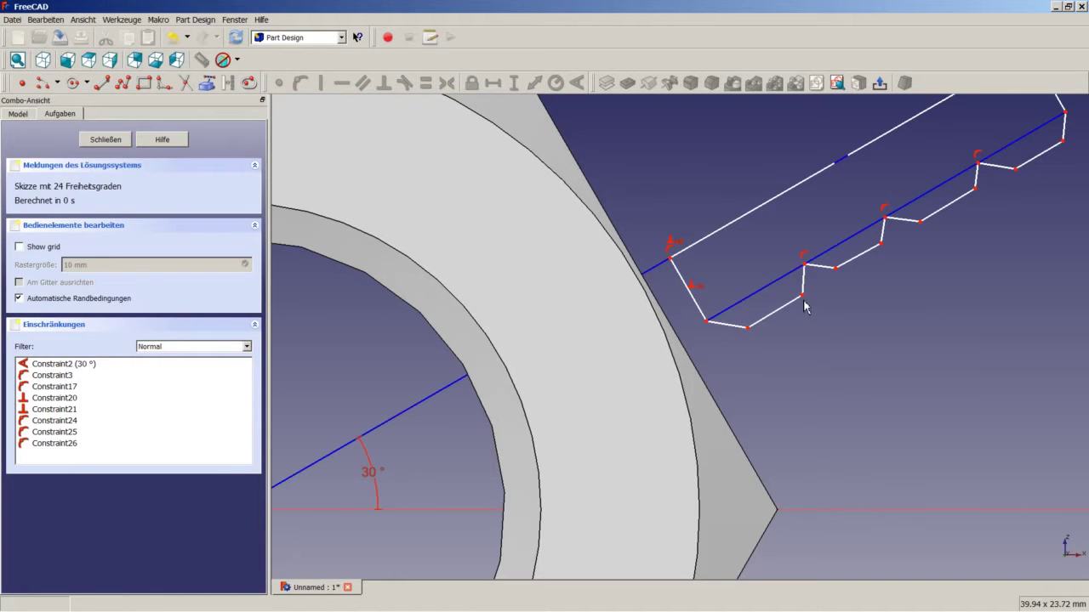
Step: Make the bottom edge and each tooth's vertical and short top edges equal in length
click(733, 325)
click(801, 292)
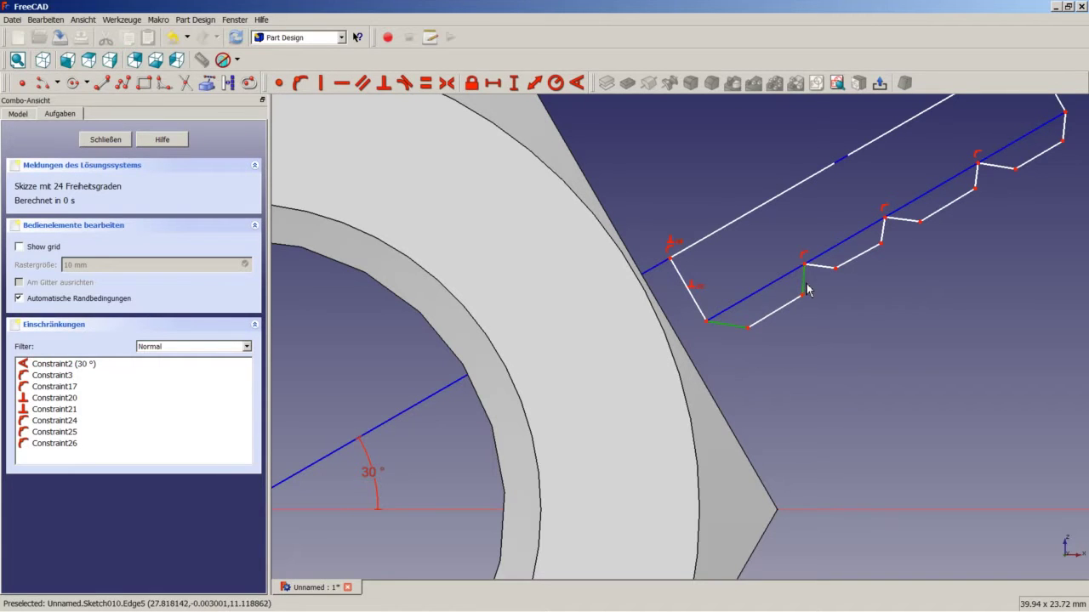
click(819, 267)
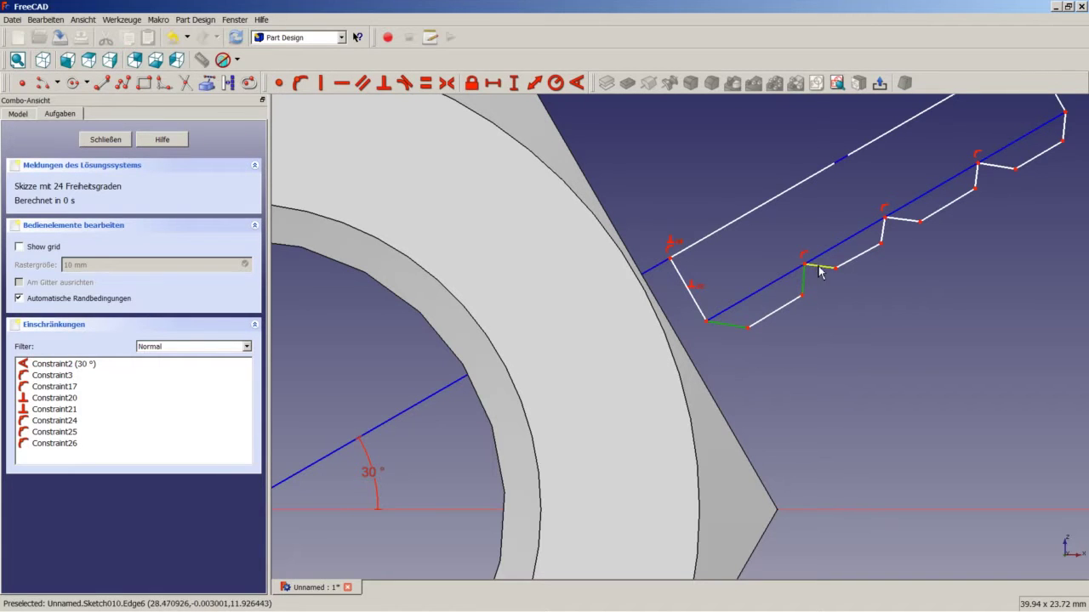
click(882, 235)
click(903, 221)
click(978, 182)
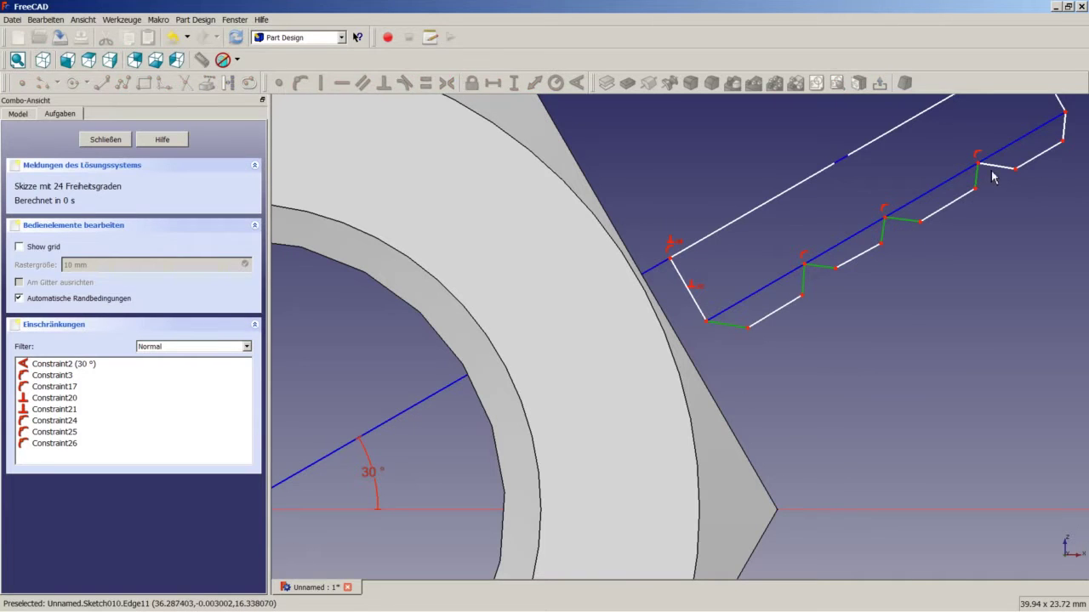
click(996, 166)
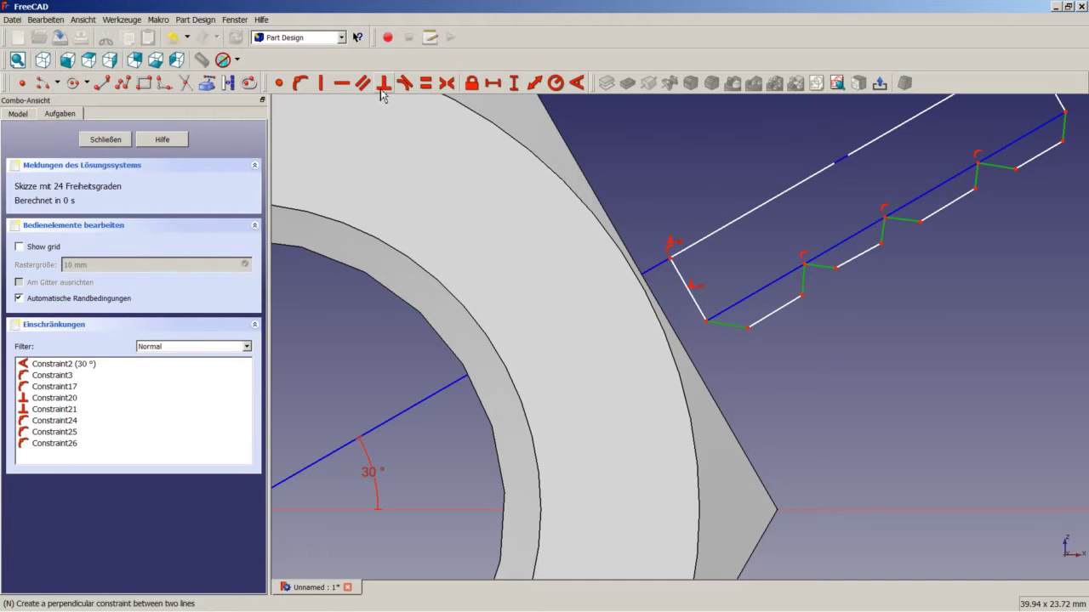
click(425, 82)
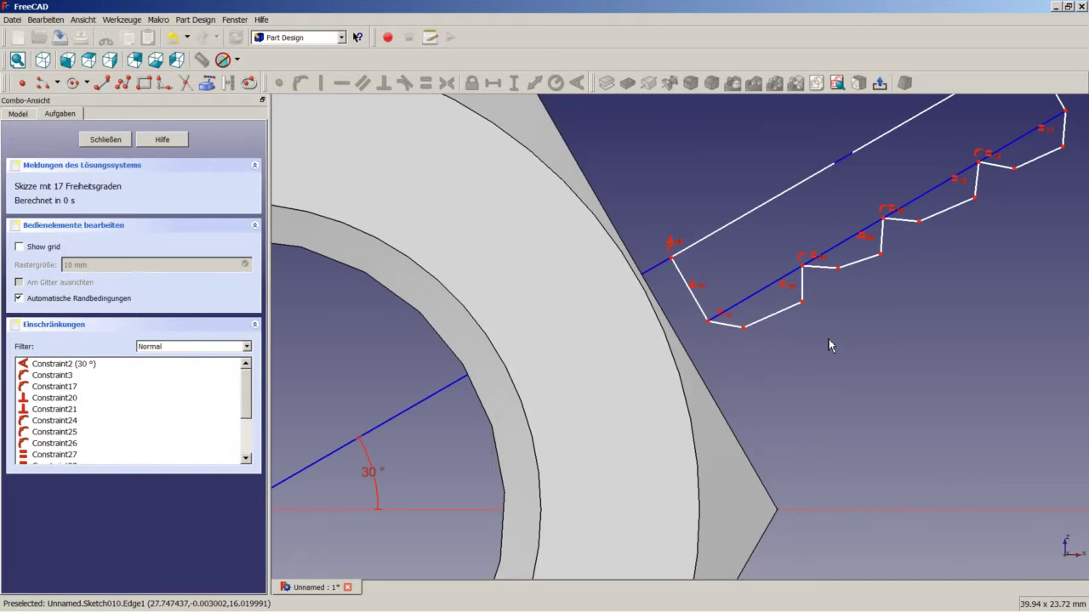
Step: Pin four zigzag corner points onto their neighbouring tooth edges with point-on-object constraints
click(803, 304)
click(853, 263)
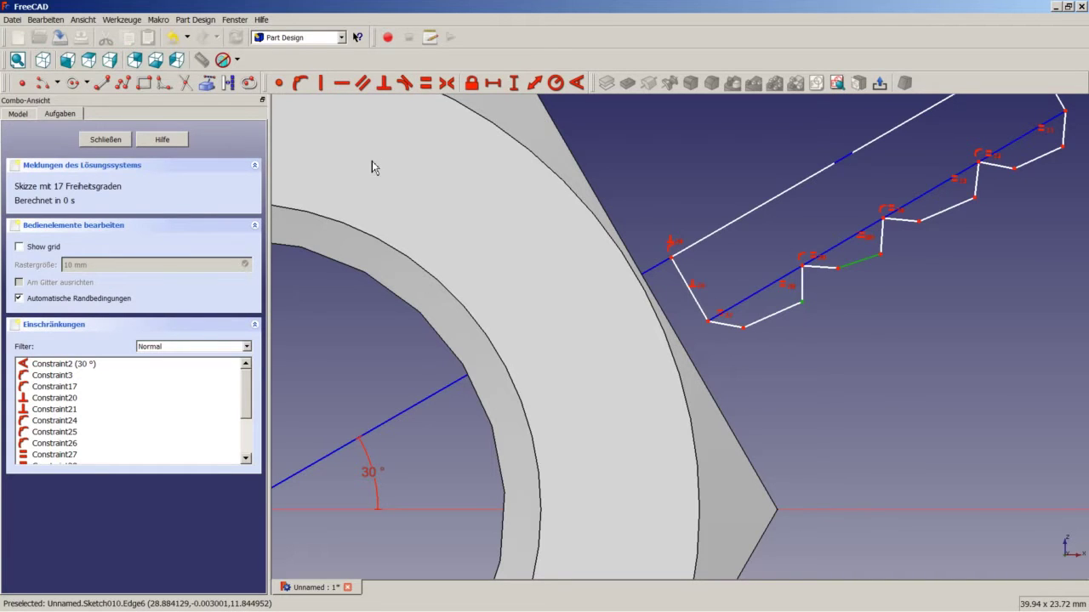
click(300, 83)
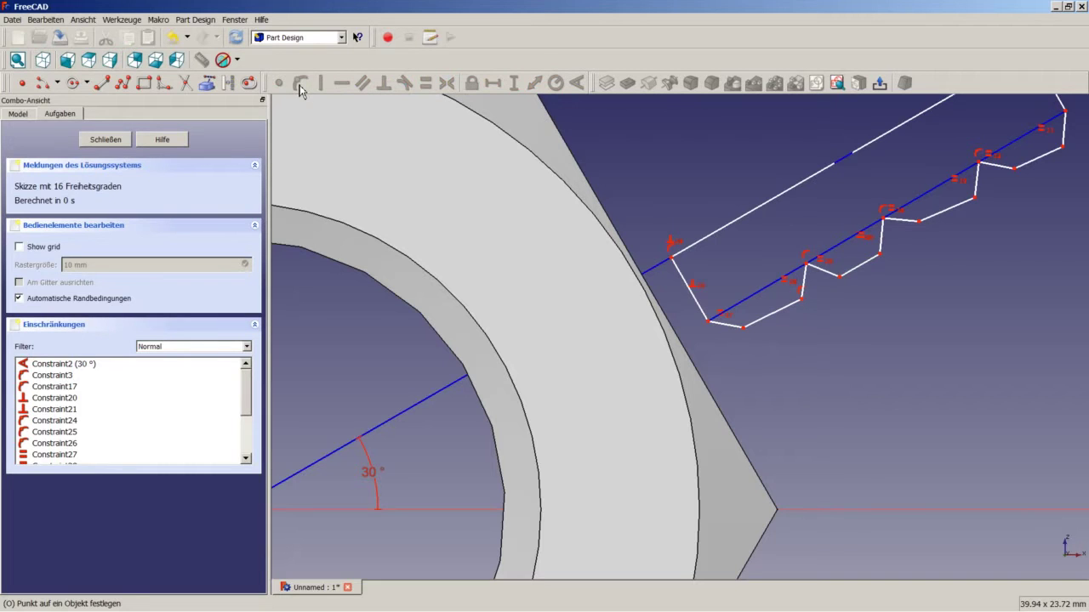
click(880, 256)
click(935, 213)
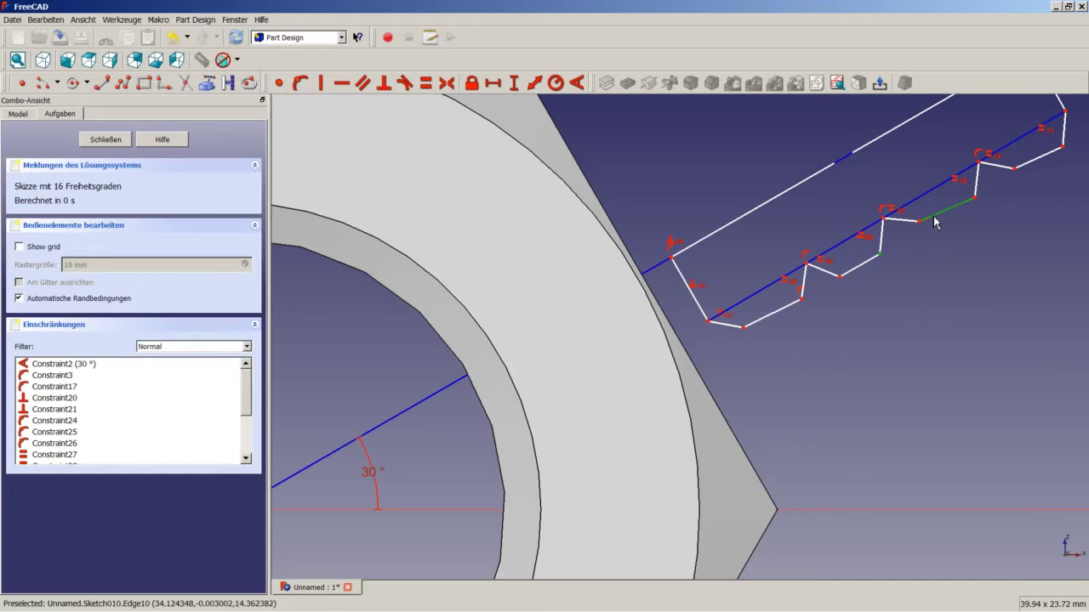
click(305, 85)
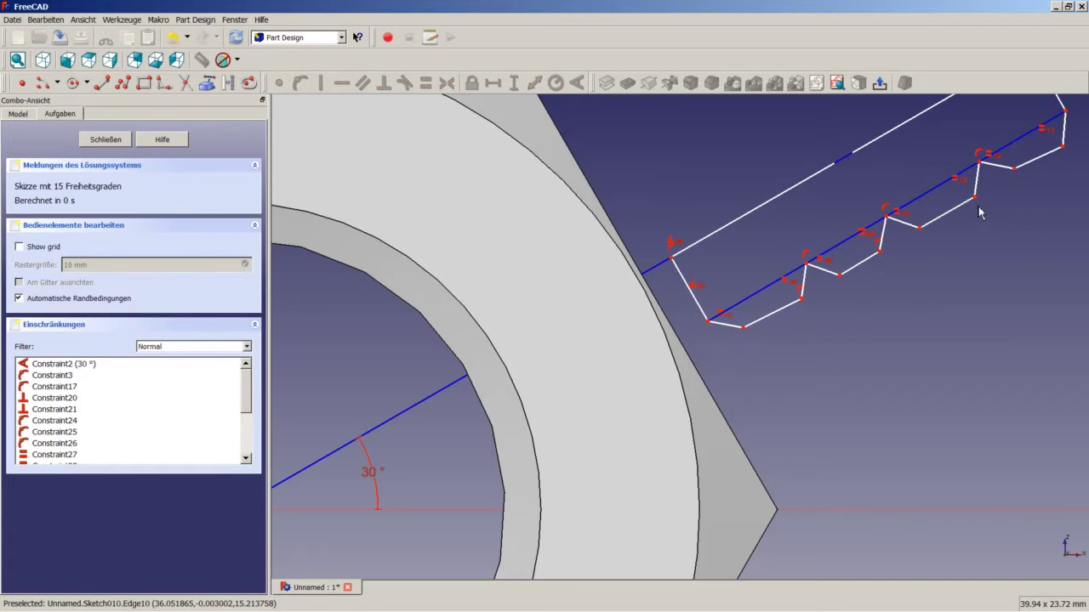
click(975, 197)
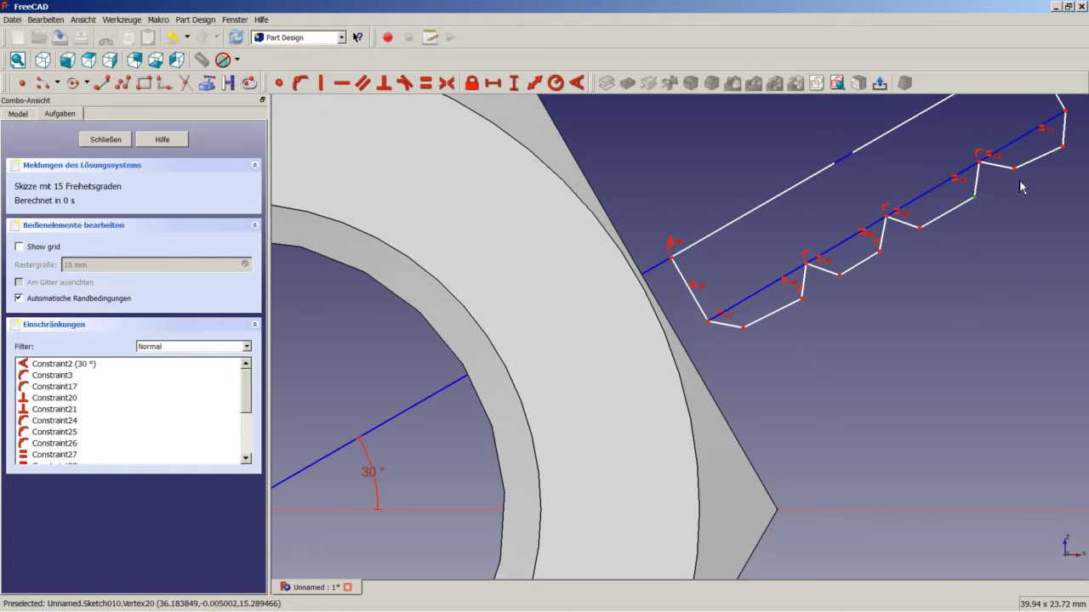
click(1038, 158)
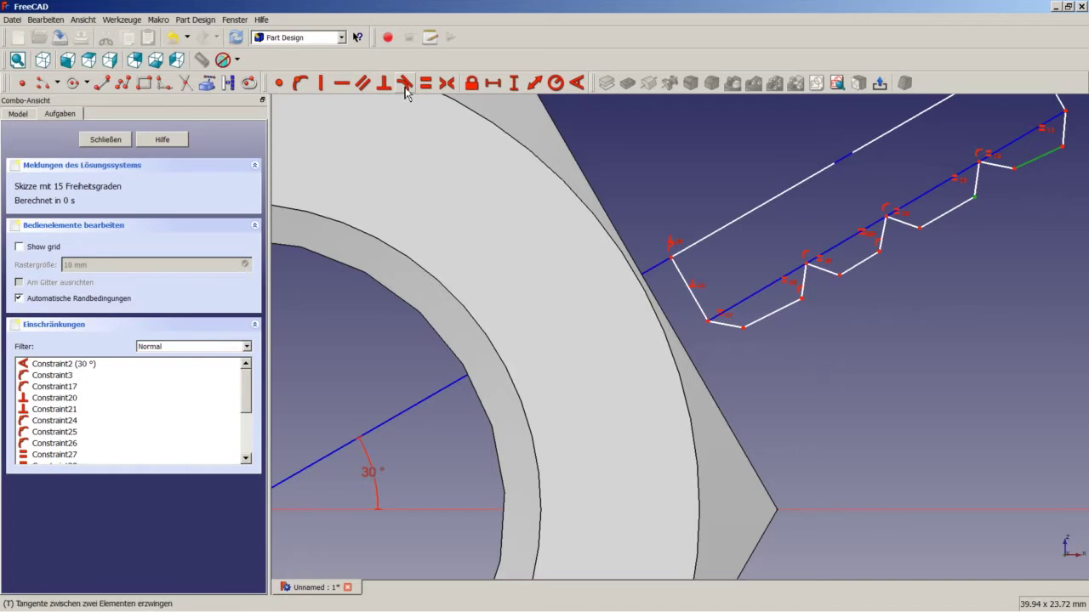
click(305, 85)
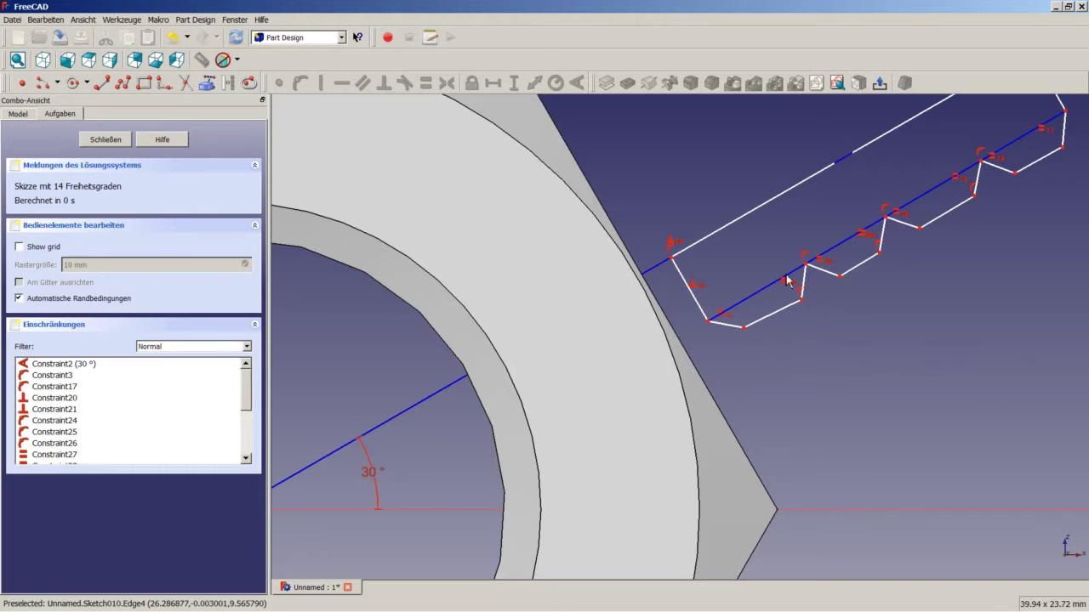
click(765, 325)
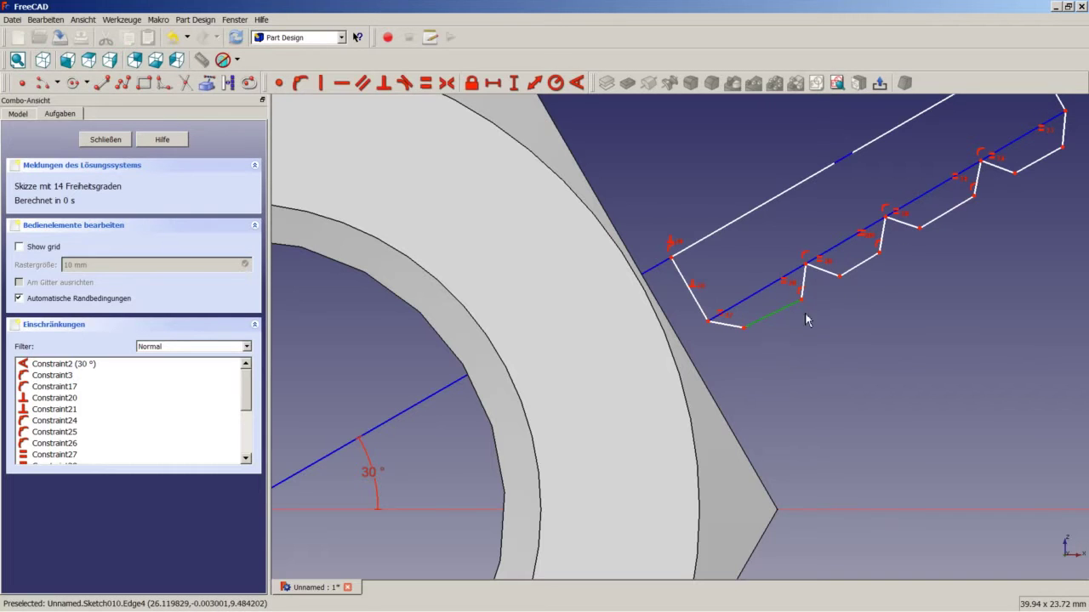
click(839, 279)
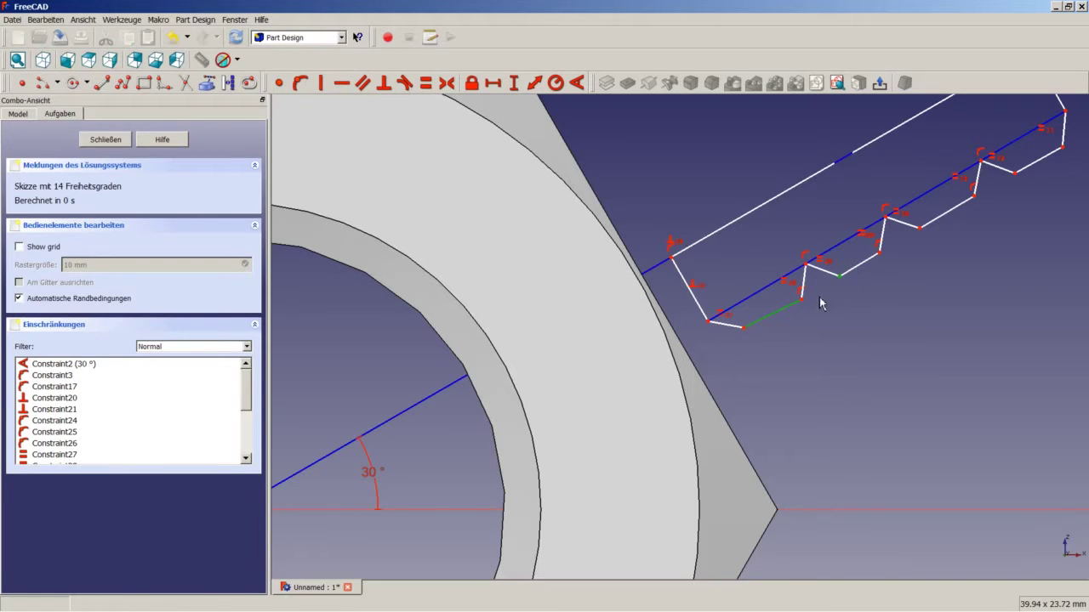
click(301, 83)
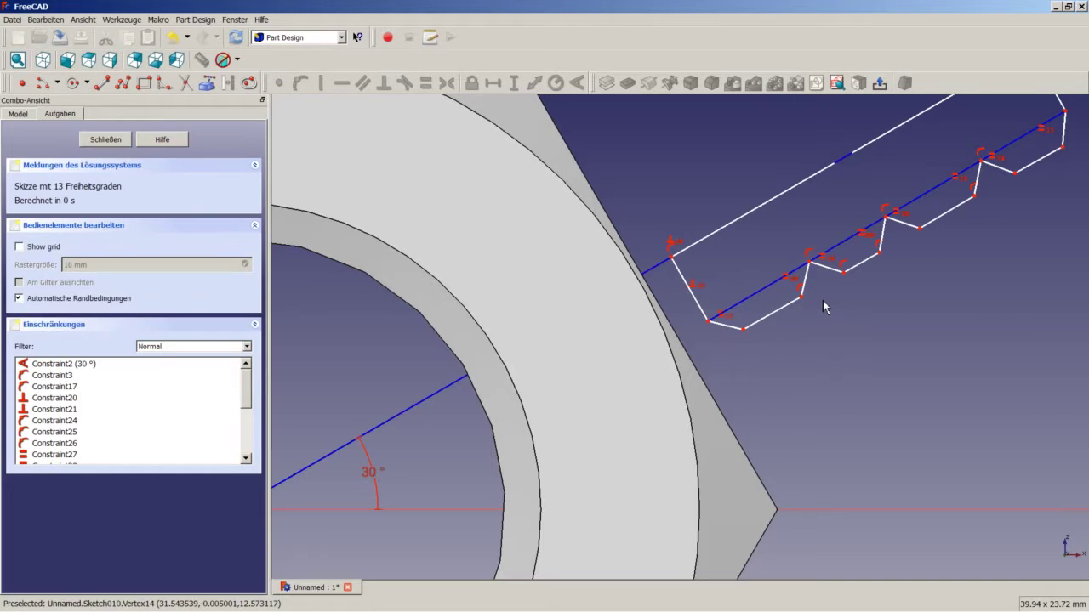
Step: Make the four slanted tooth edges equal in length
scroll(855, 285, up, 2)
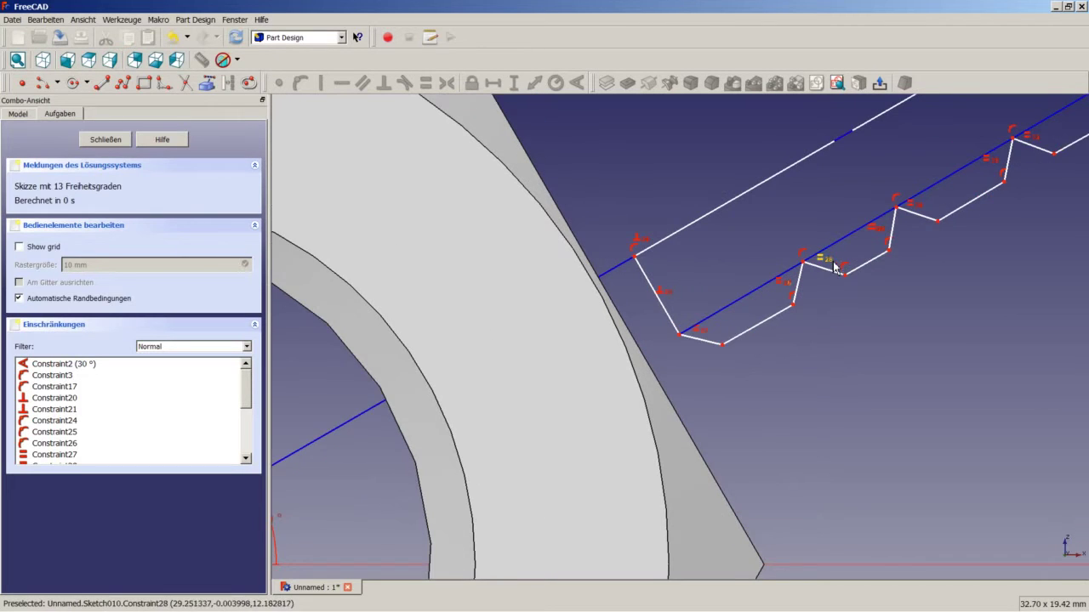
click(745, 339)
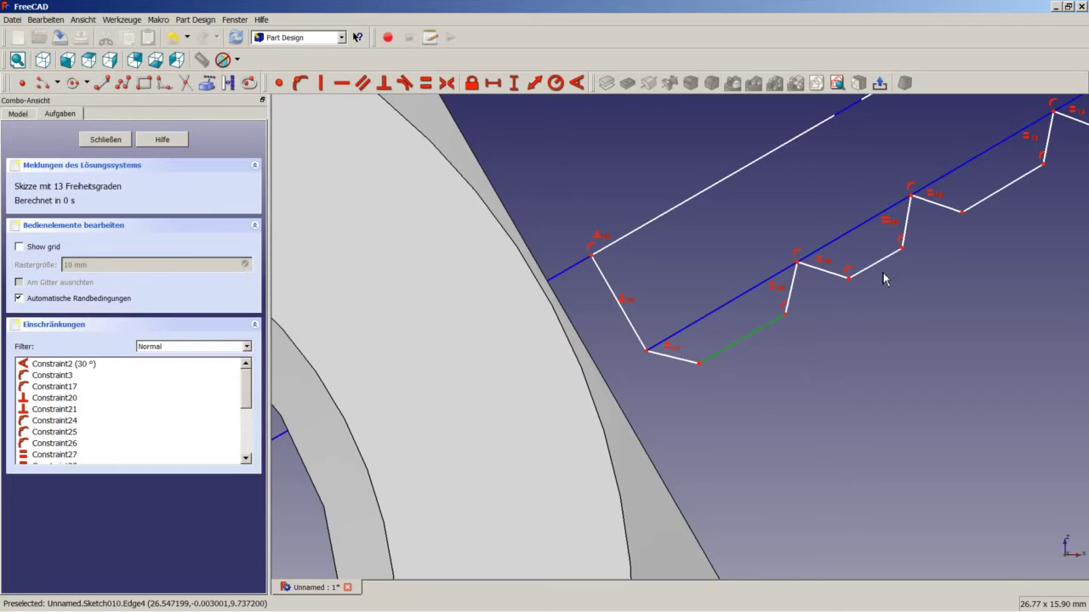
click(876, 263)
click(975, 210)
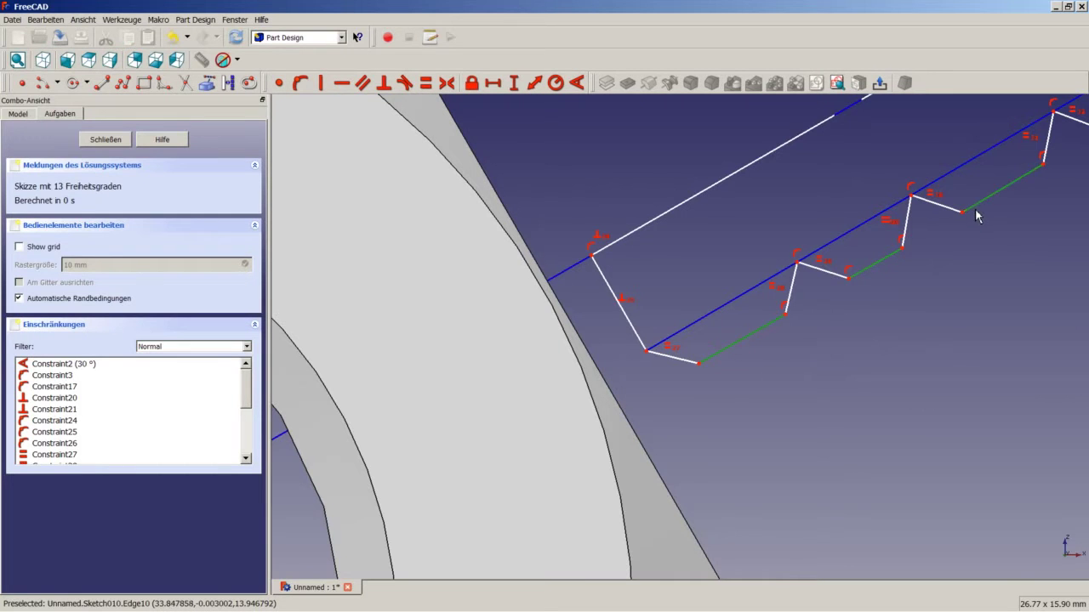
scroll(978, 223, down, 3)
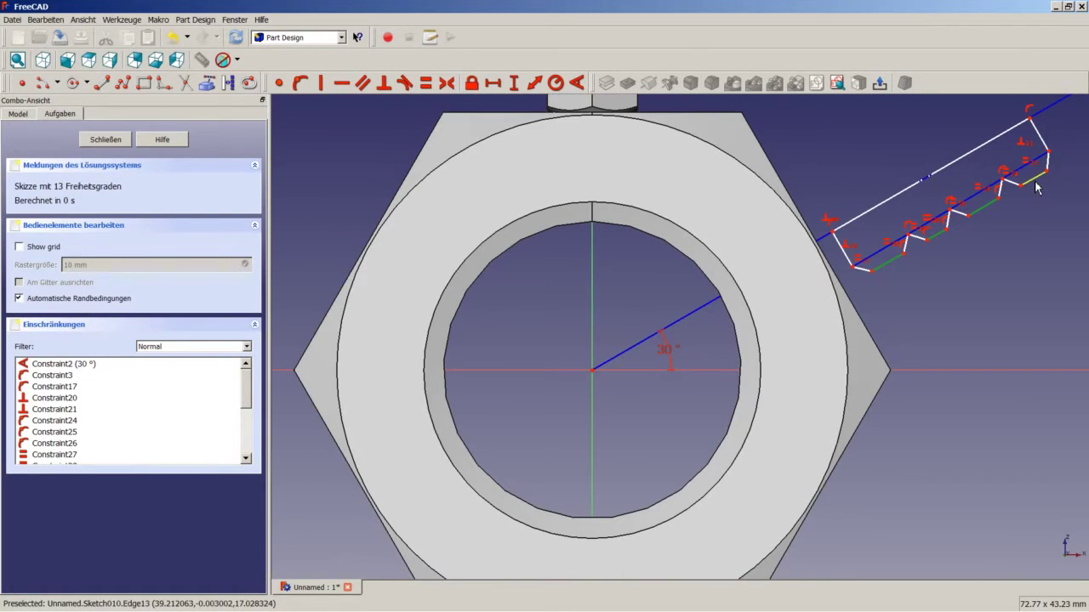
click(1034, 189)
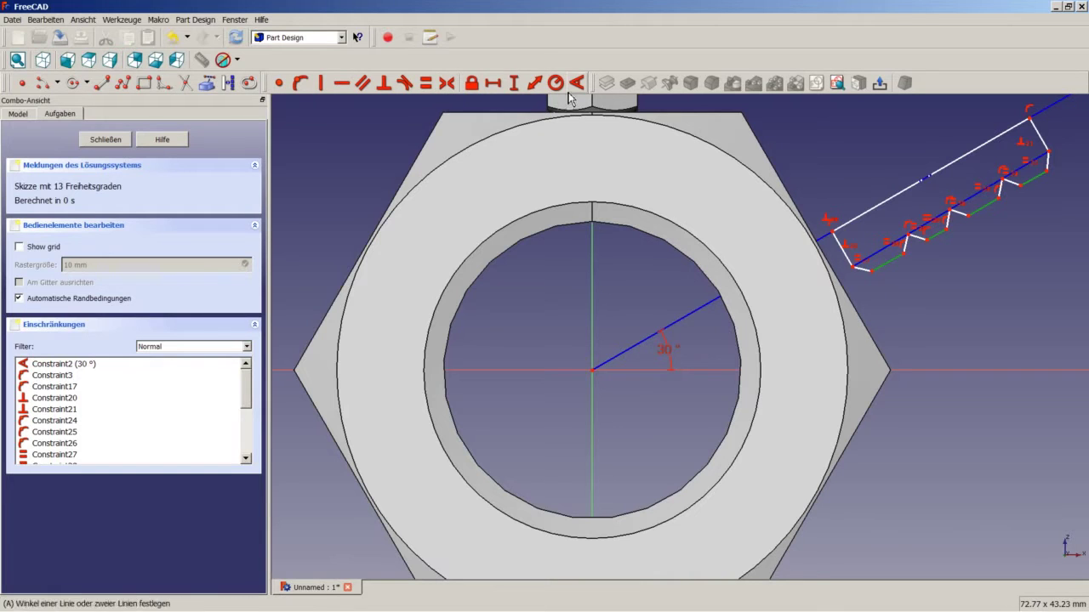
click(425, 82)
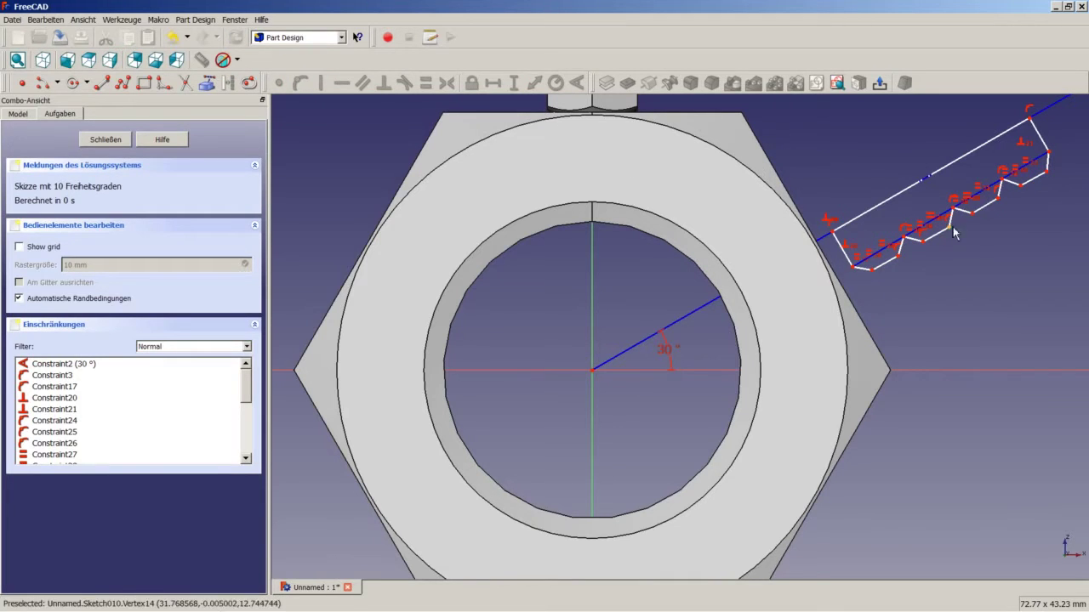
scroll(919, 211, up, 1)
scroll(900, 213, up, 2)
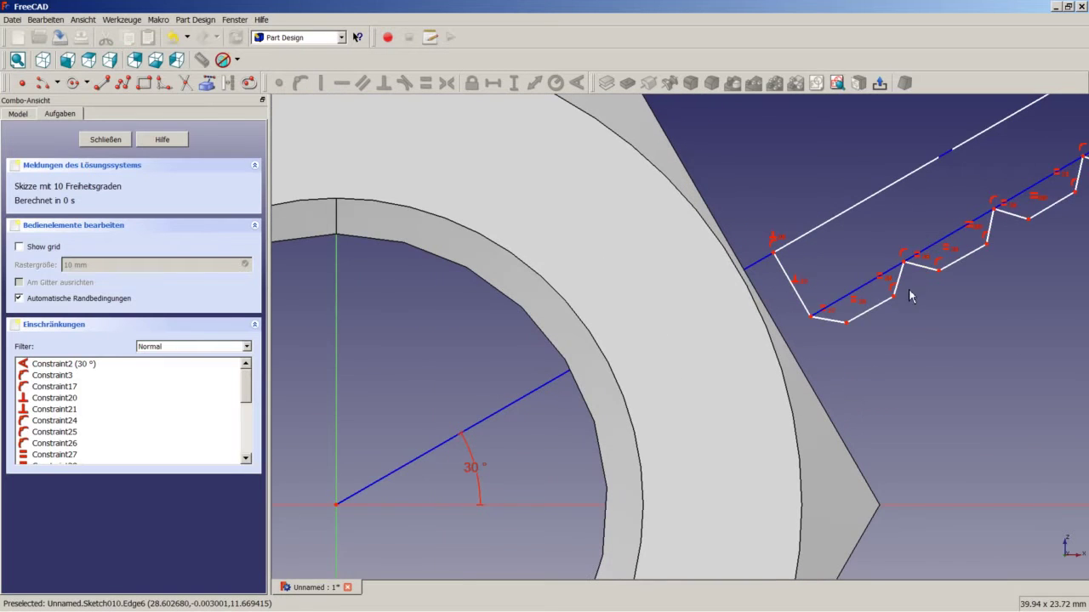
scroll(891, 327, up, 1)
scroll(890, 326, up, 1)
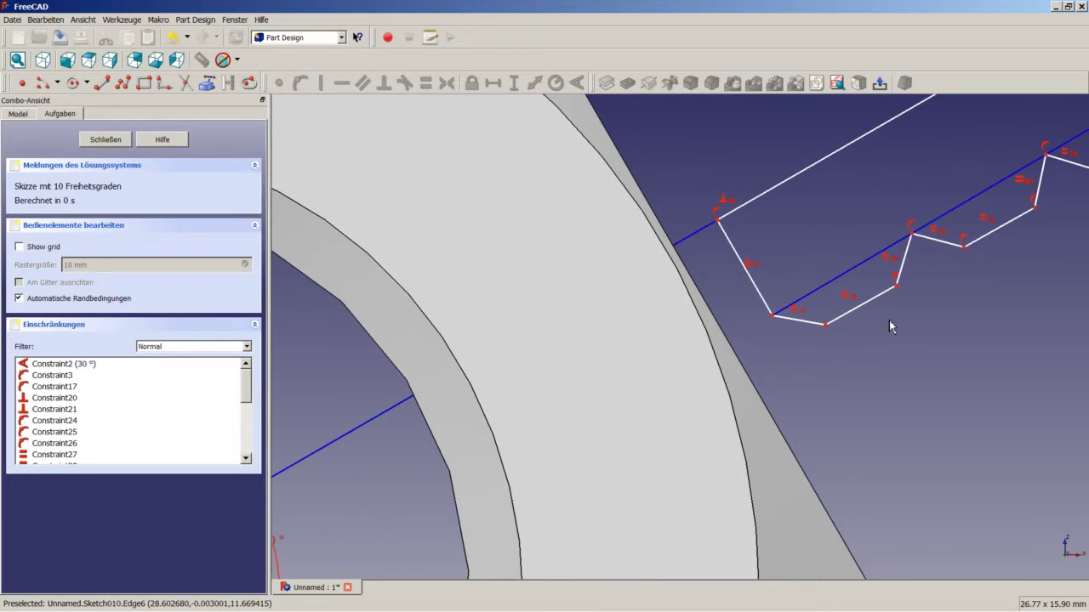
Step: Set 150° angles between the bottom and left edges and between the right and upper diagonal edges
click(797, 327)
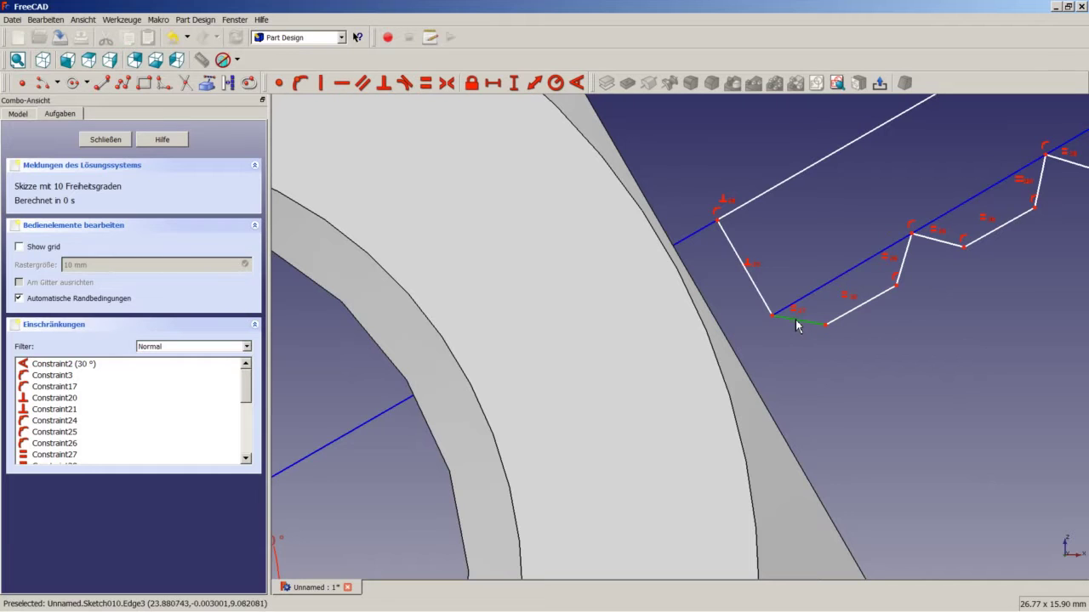
click(761, 303)
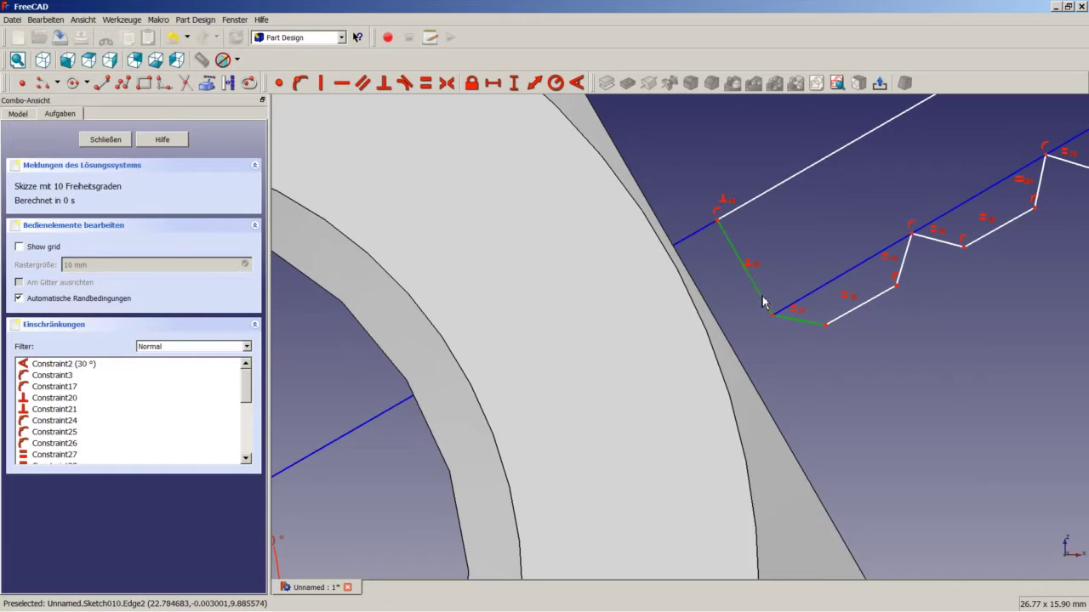
click(582, 85)
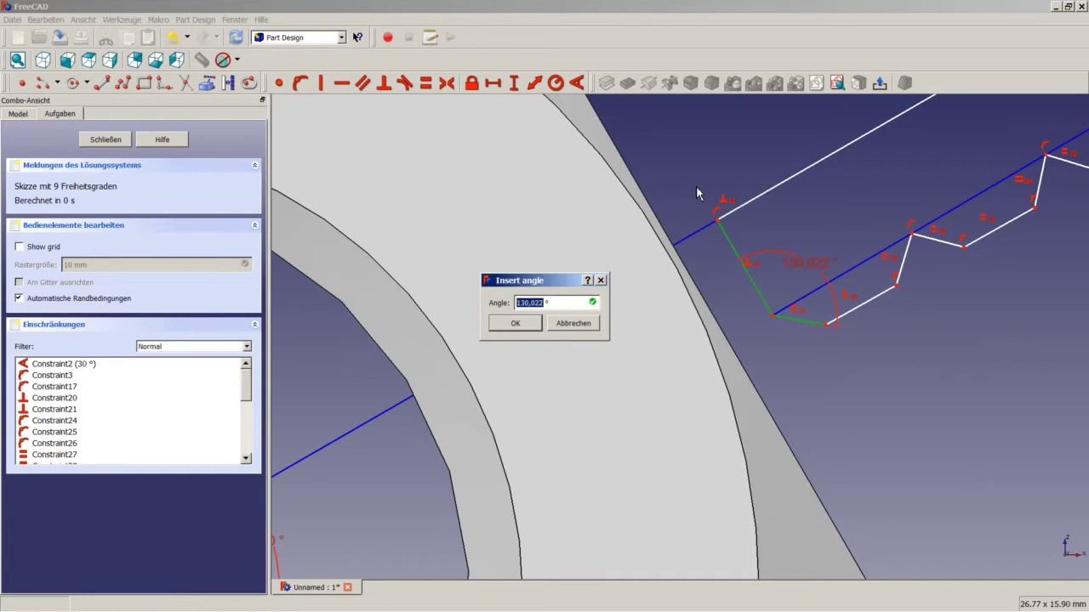
text(150)
key(Return)
scroll(972, 187, down, 10)
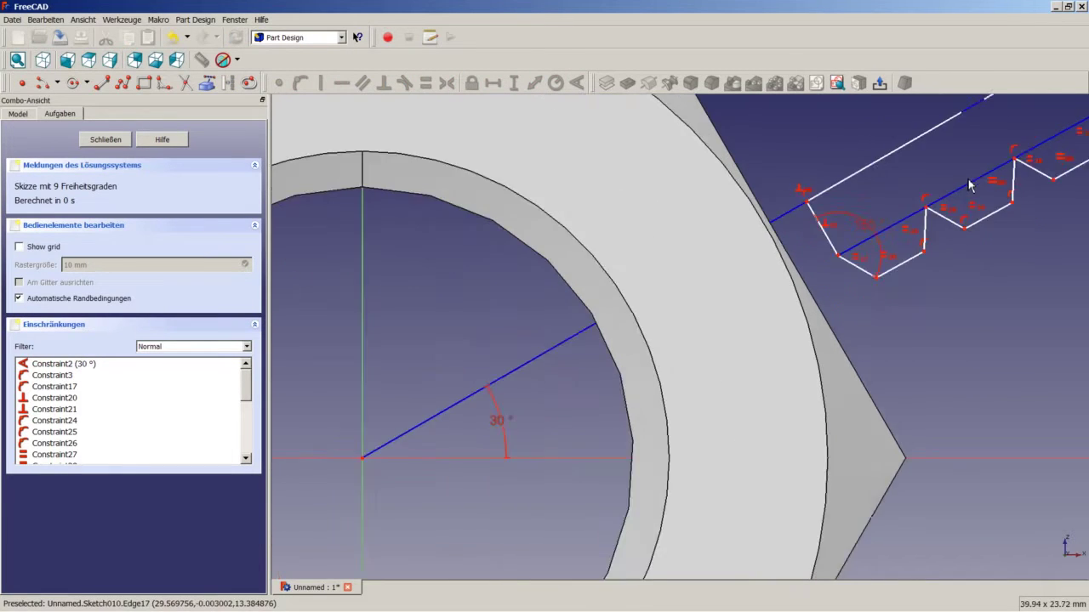
scroll(1009, 181, up, 10)
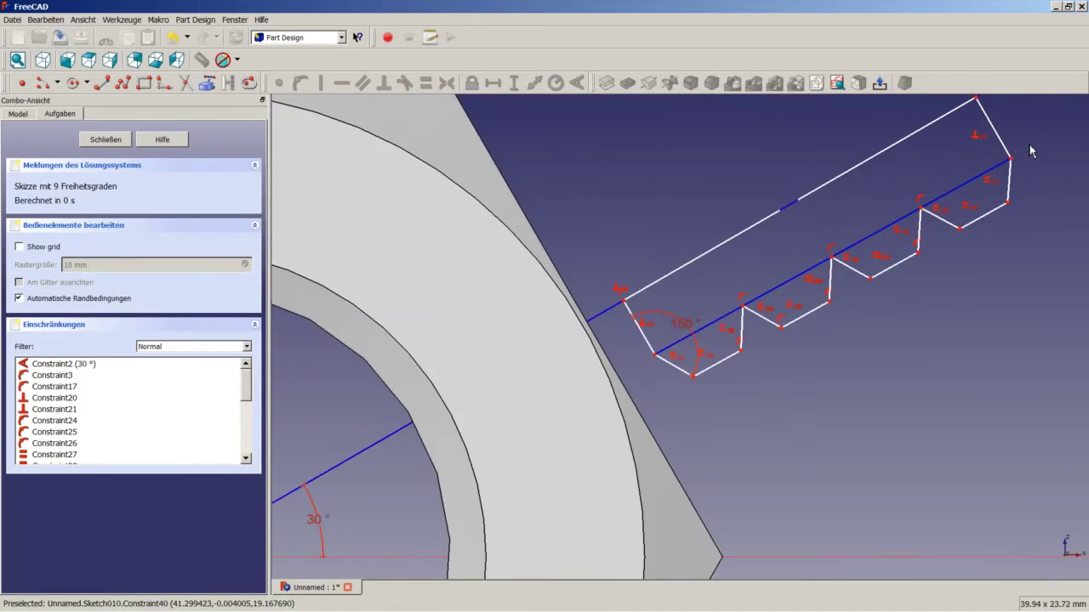
click(1001, 194)
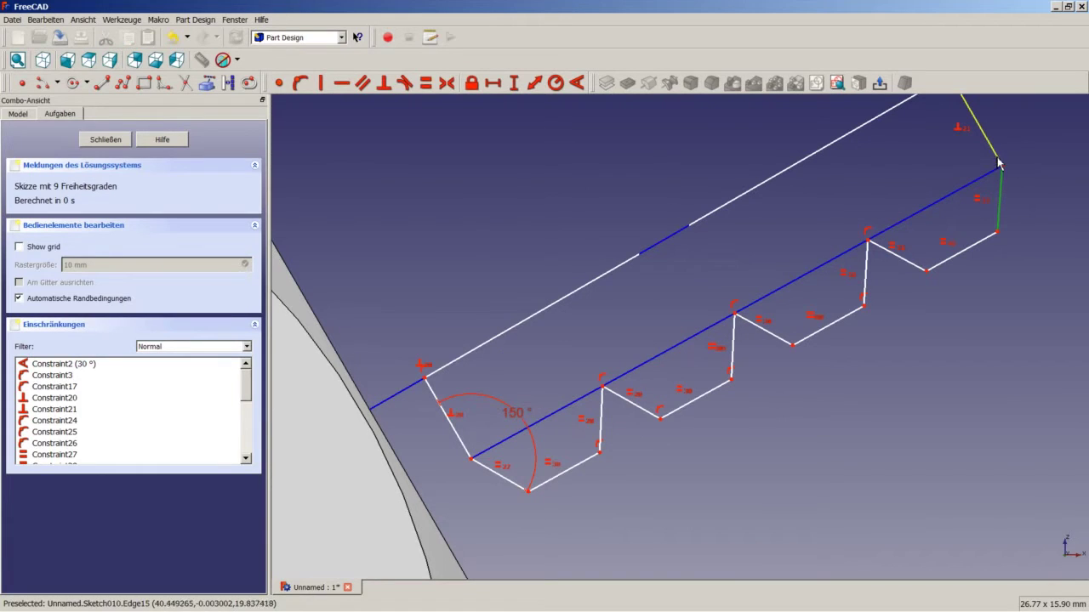
click(997, 159)
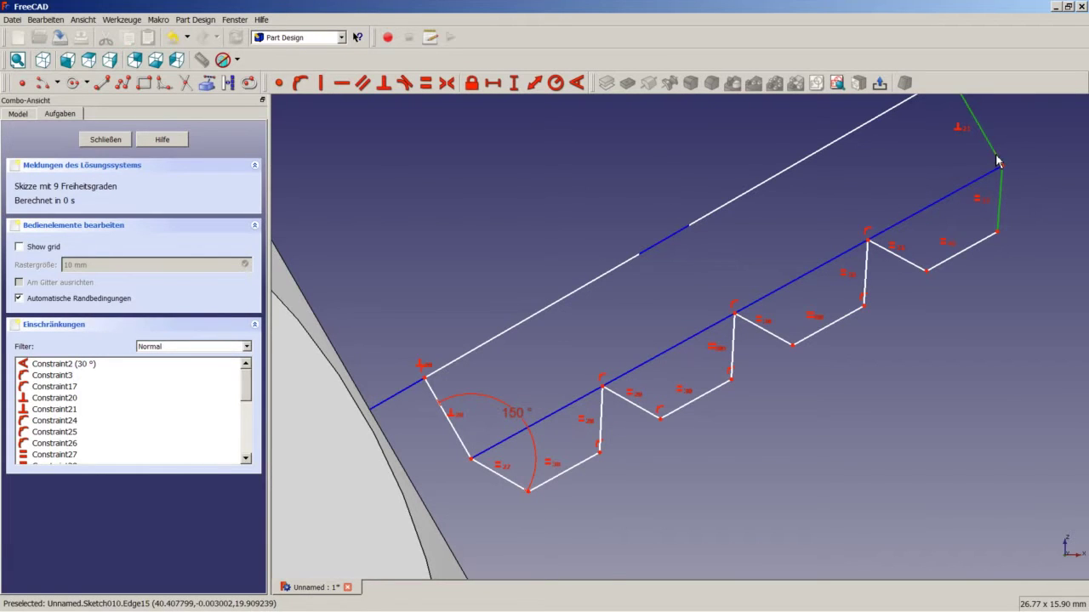
click(576, 83)
text(150)
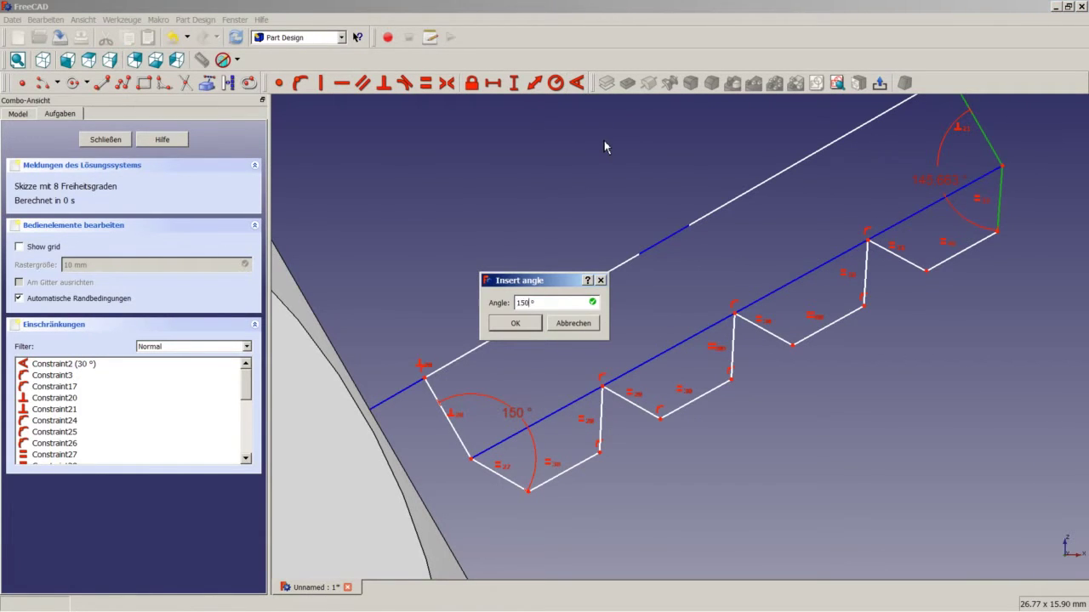
key(Return)
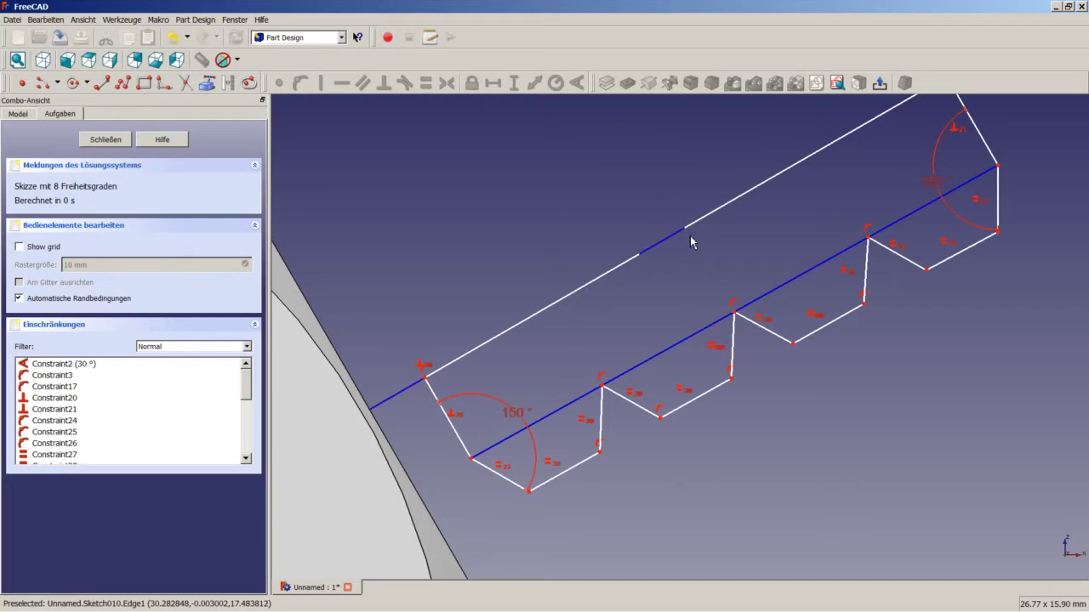
Step: Make the profile's upper edge parallel to the long 30° baseline
click(672, 351)
click(549, 311)
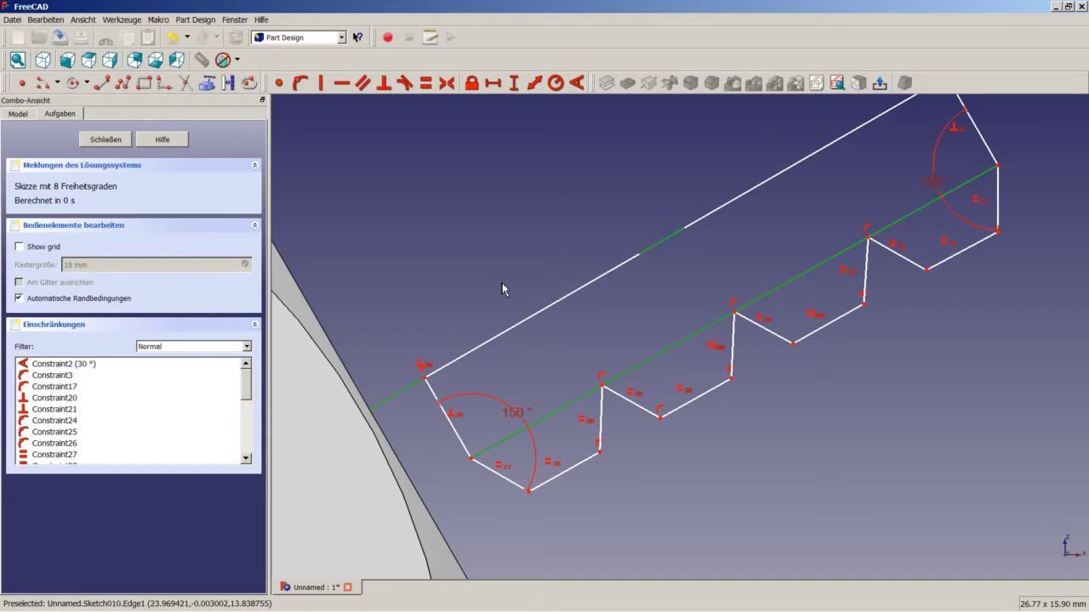
scroll(410, 383, down, 4)
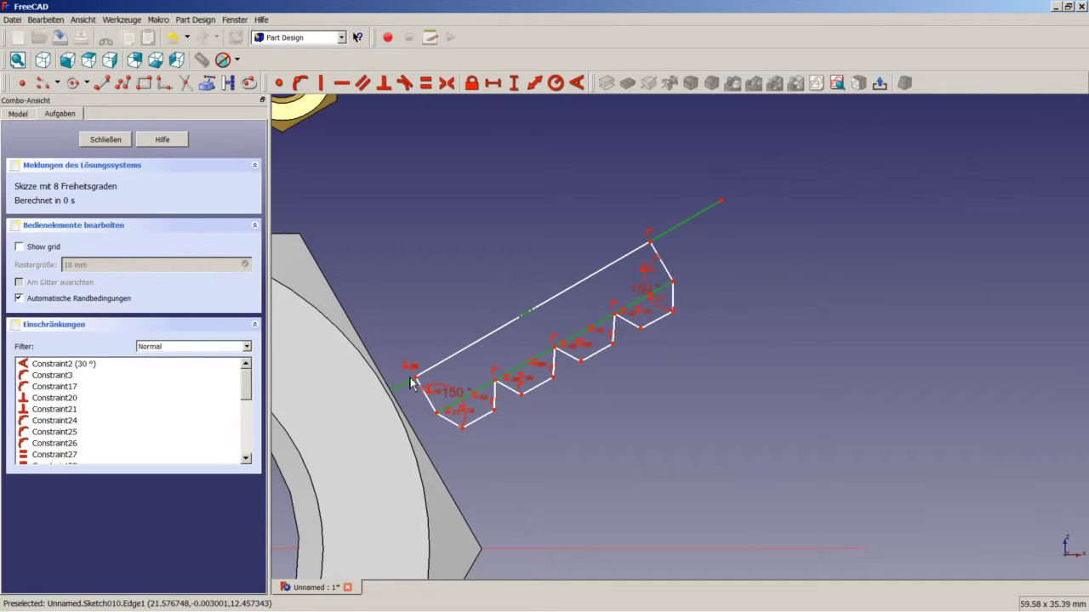
click(363, 84)
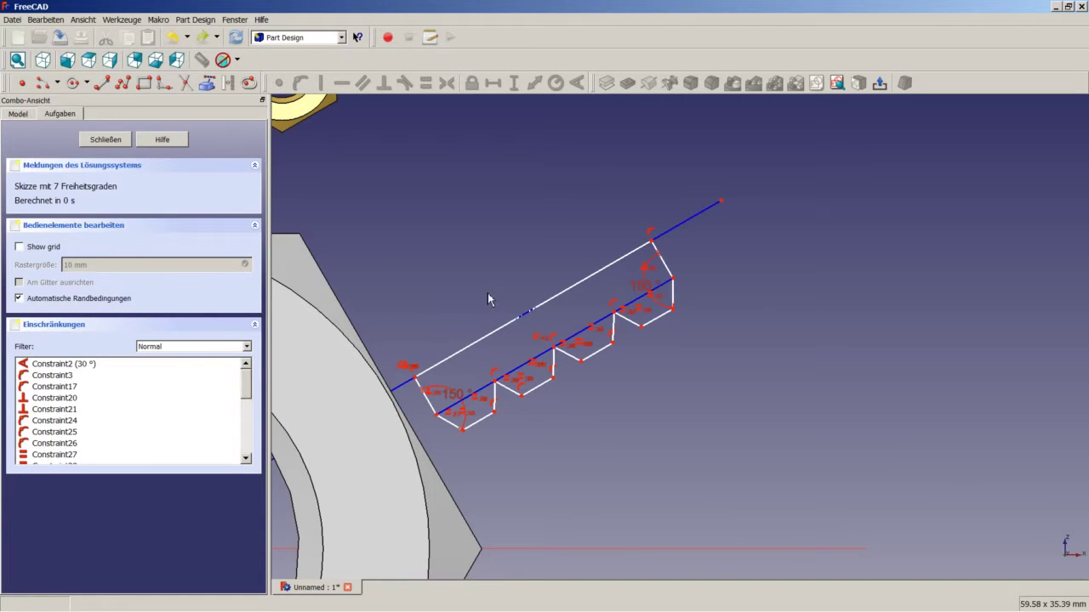
Step: Constrain the first tooth's short bottom edge parallel to the long construction line
scroll(527, 245, down, 2)
scroll(544, 255, up, 5)
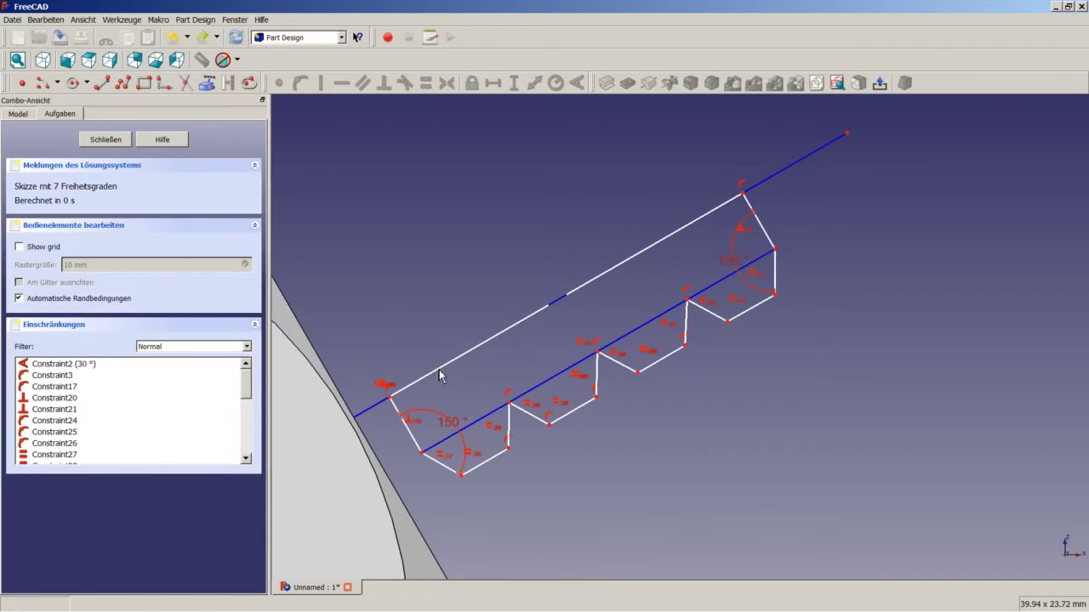
click(491, 458)
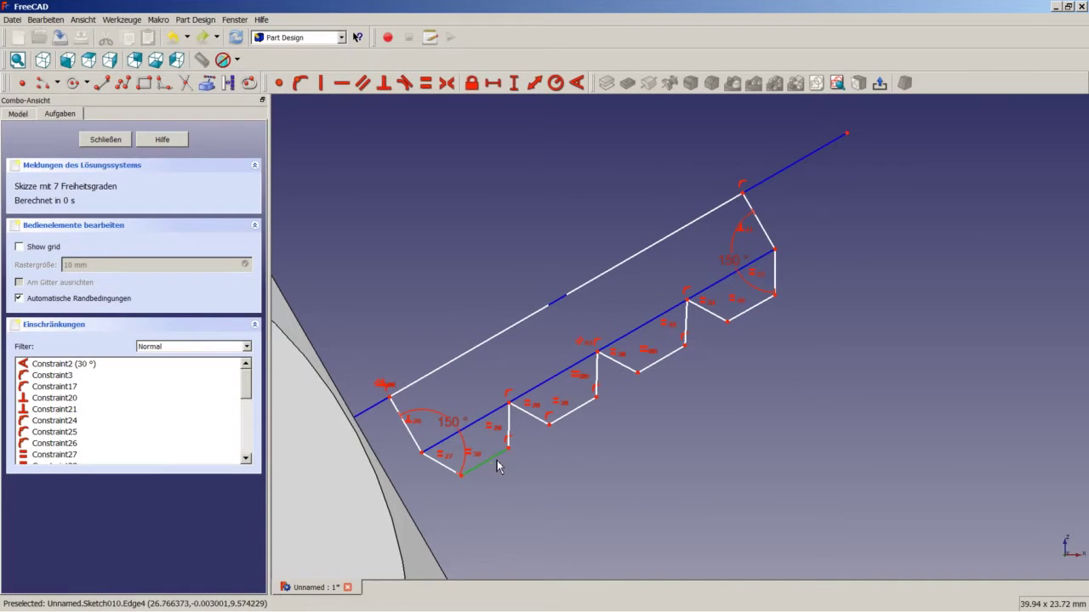
click(442, 371)
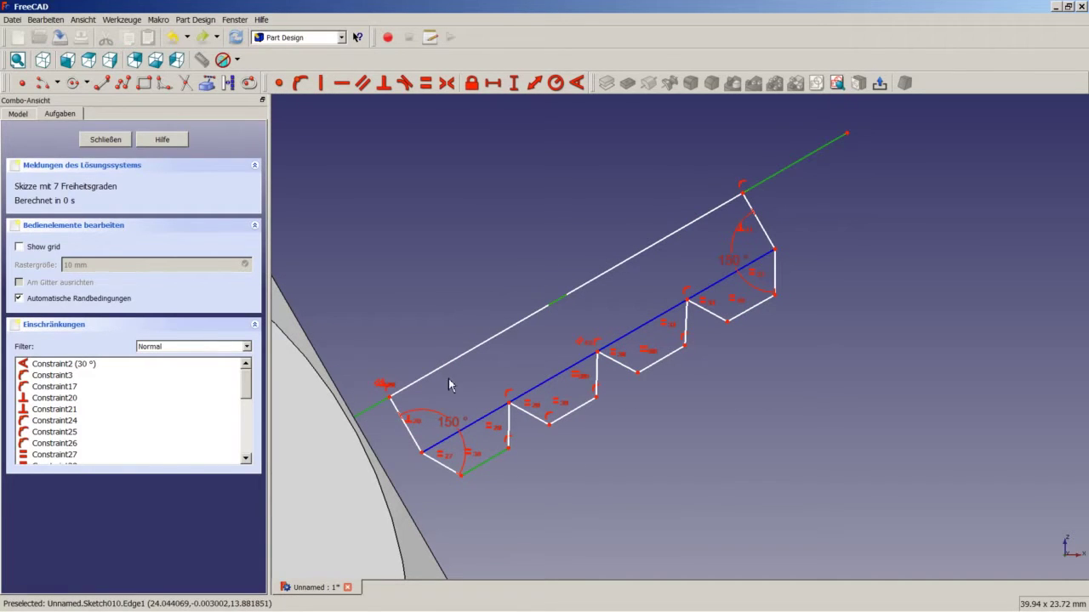
click(364, 83)
click(364, 83)
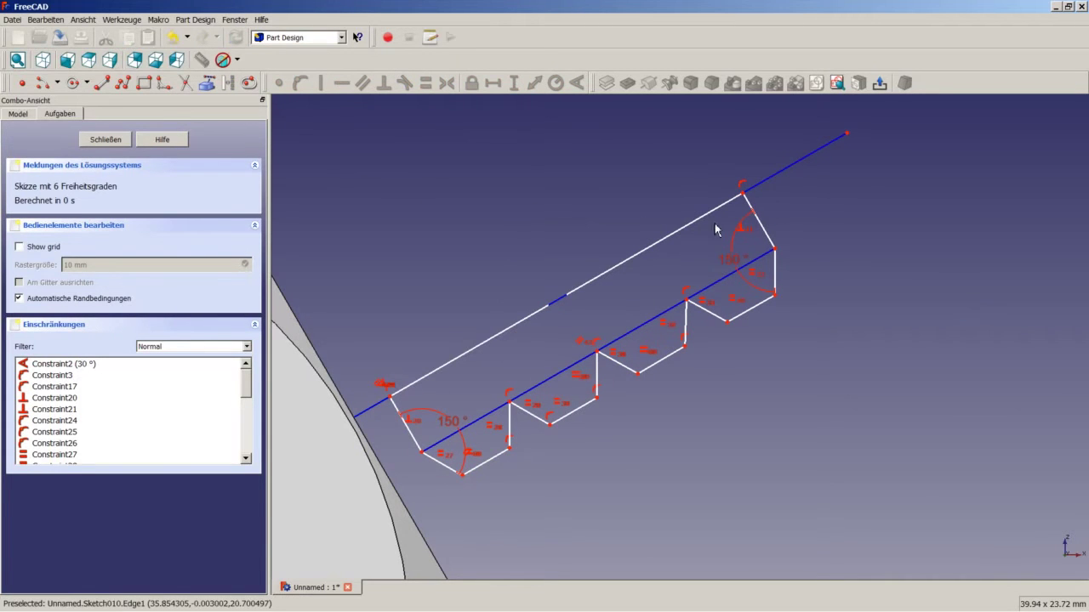
click(764, 234)
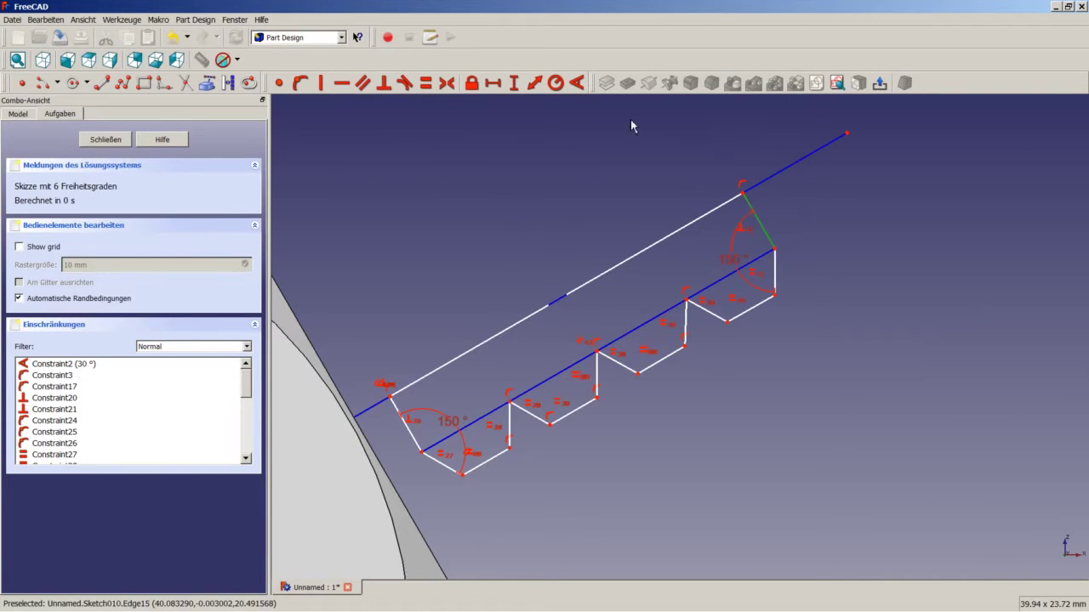
Step: Give the right-end edge a 3,75 mm length and undo a stray dimension on the upper line
click(536, 89)
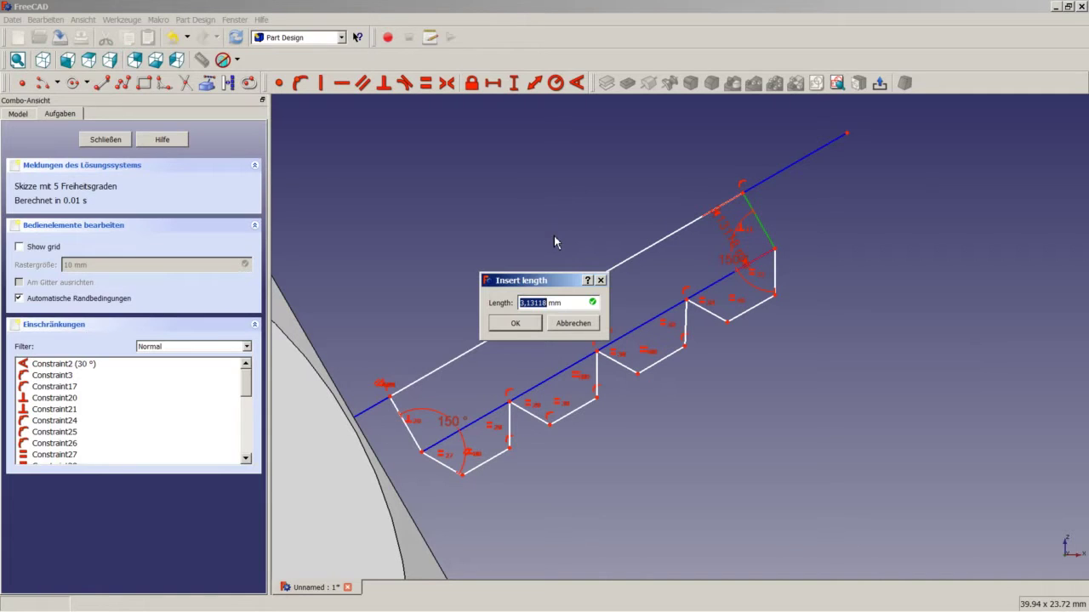
text(3,75)
click(515, 323)
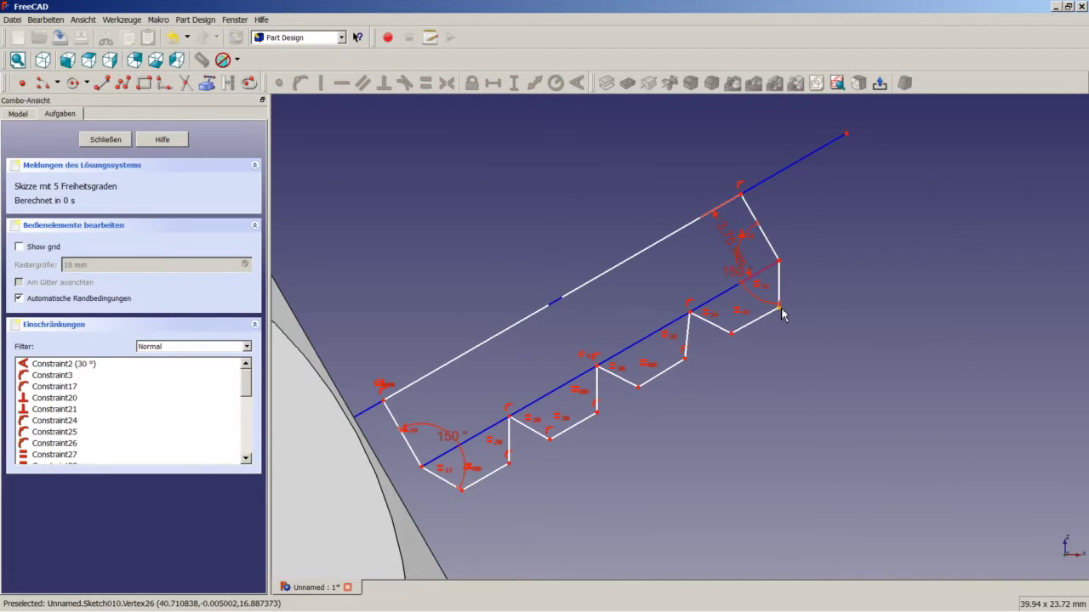
click(743, 196)
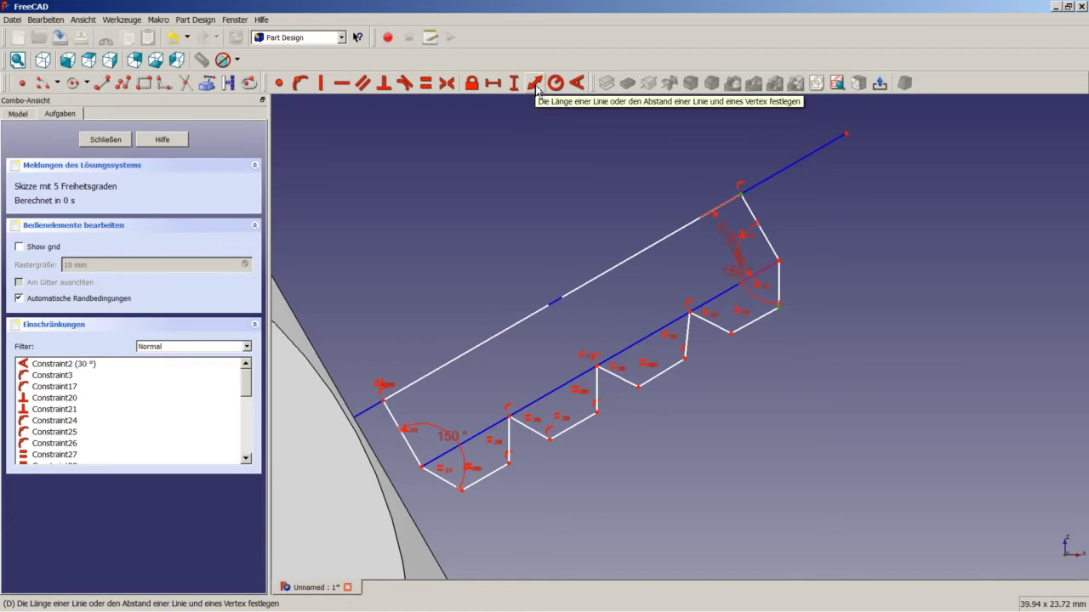
click(535, 84)
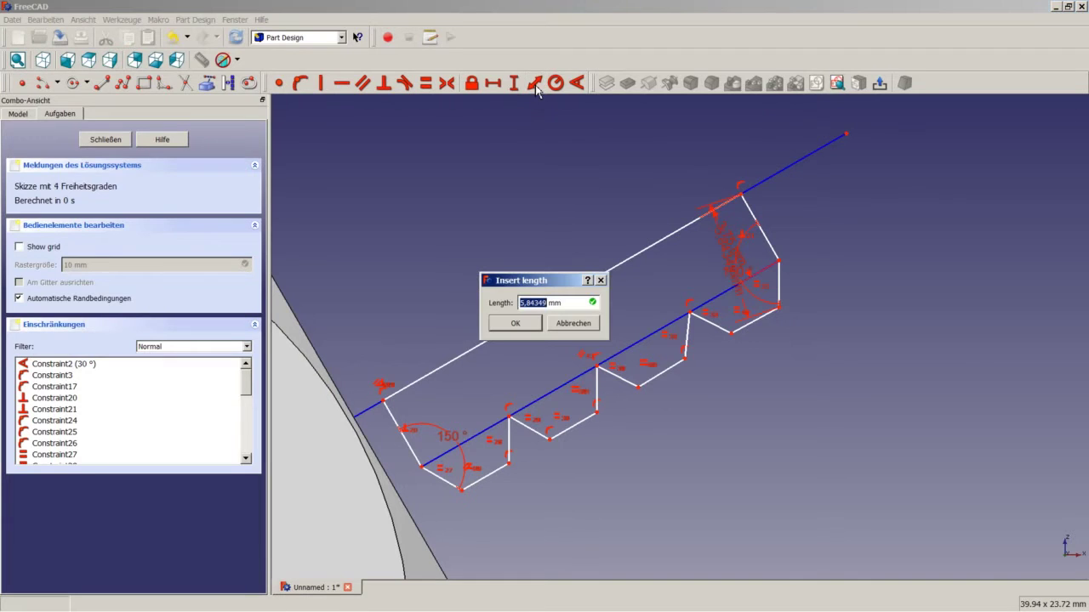
click(571, 324)
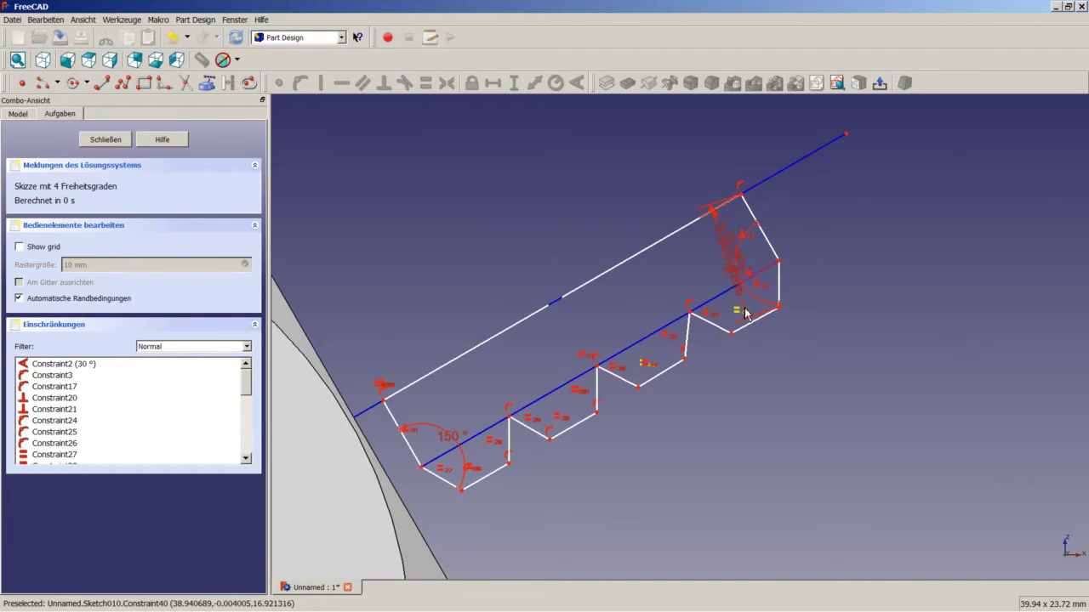
click(175, 38)
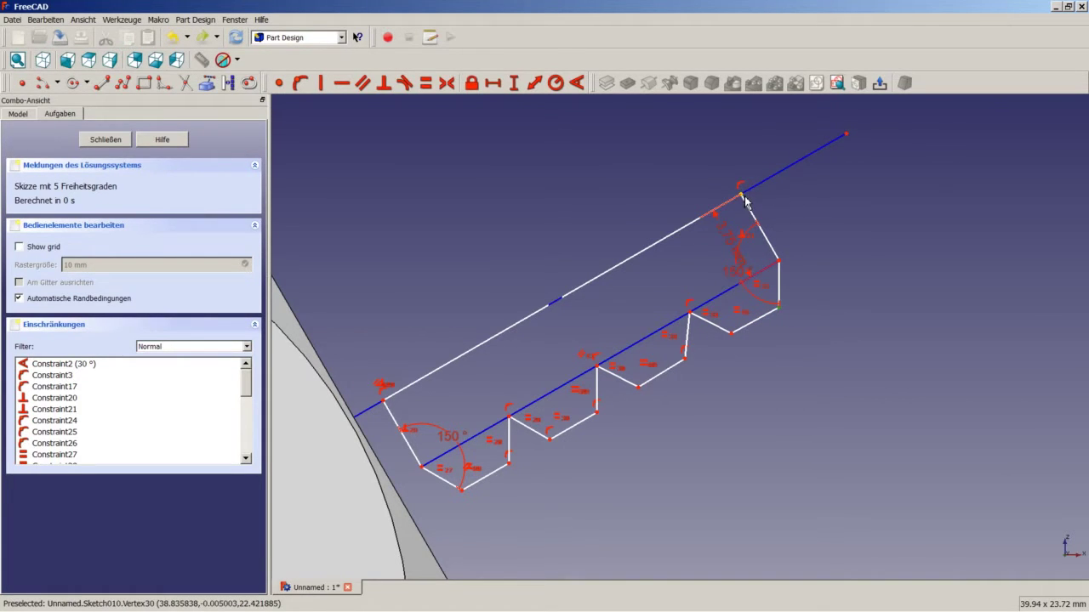
Step: Fix the outer right corner point 3 mm from the long construction line
click(779, 307)
click(780, 307)
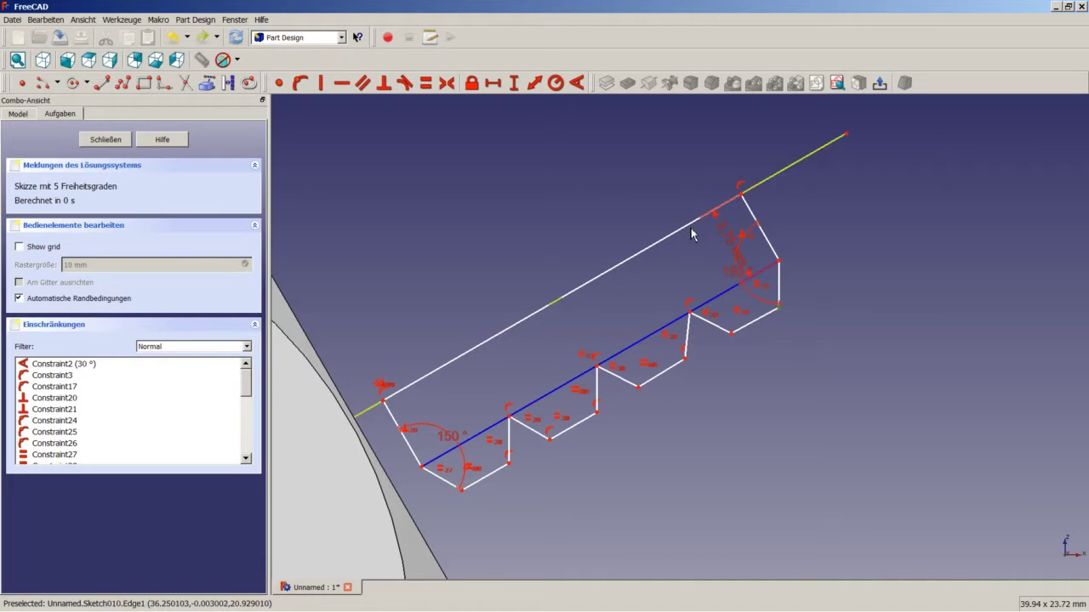
click(687, 229)
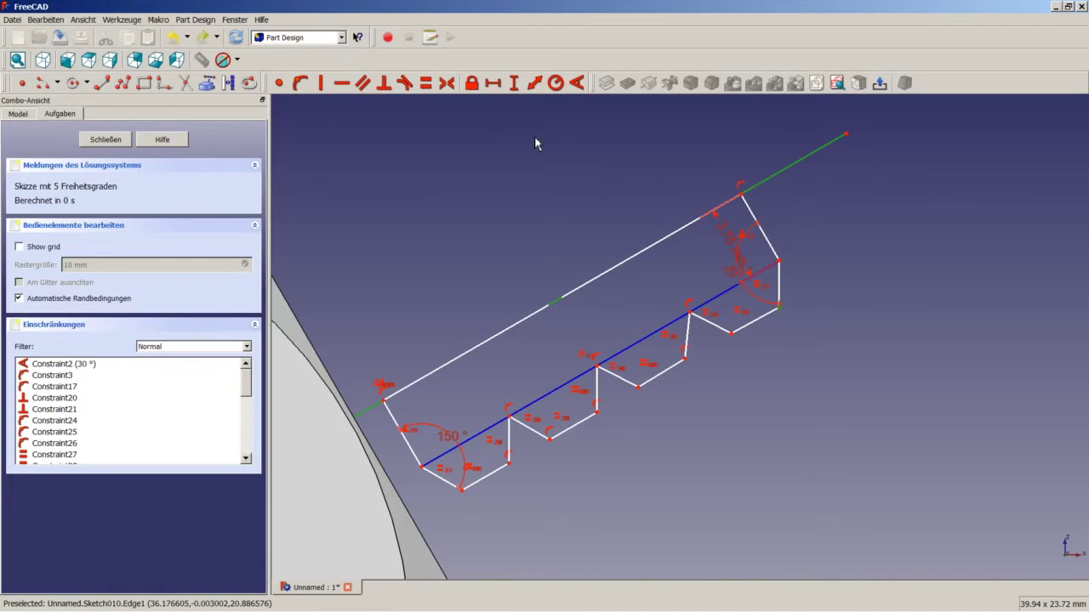
click(534, 84)
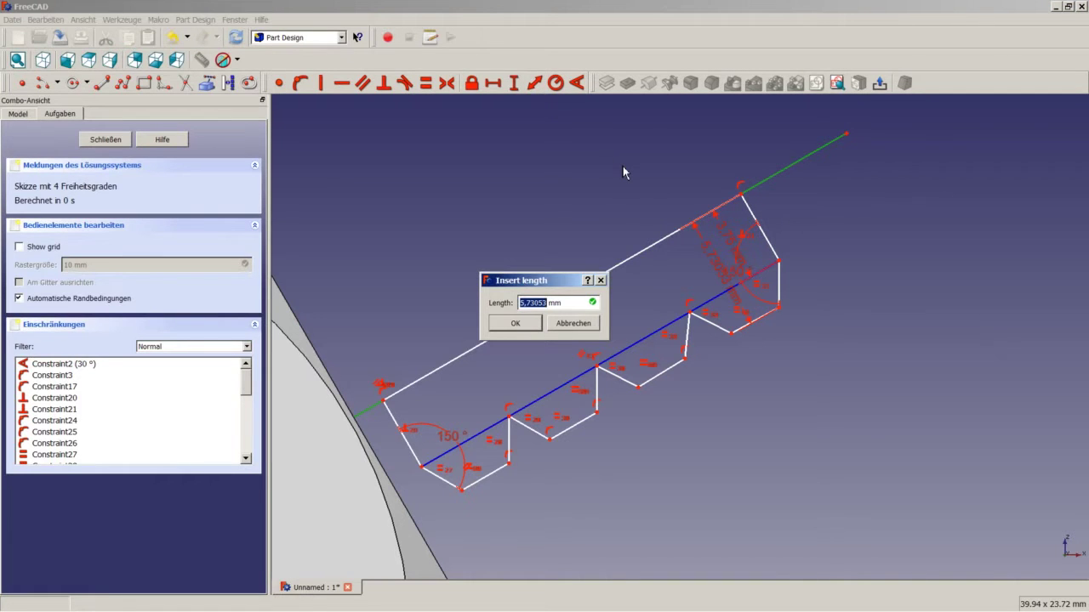
text(3)
key(Return)
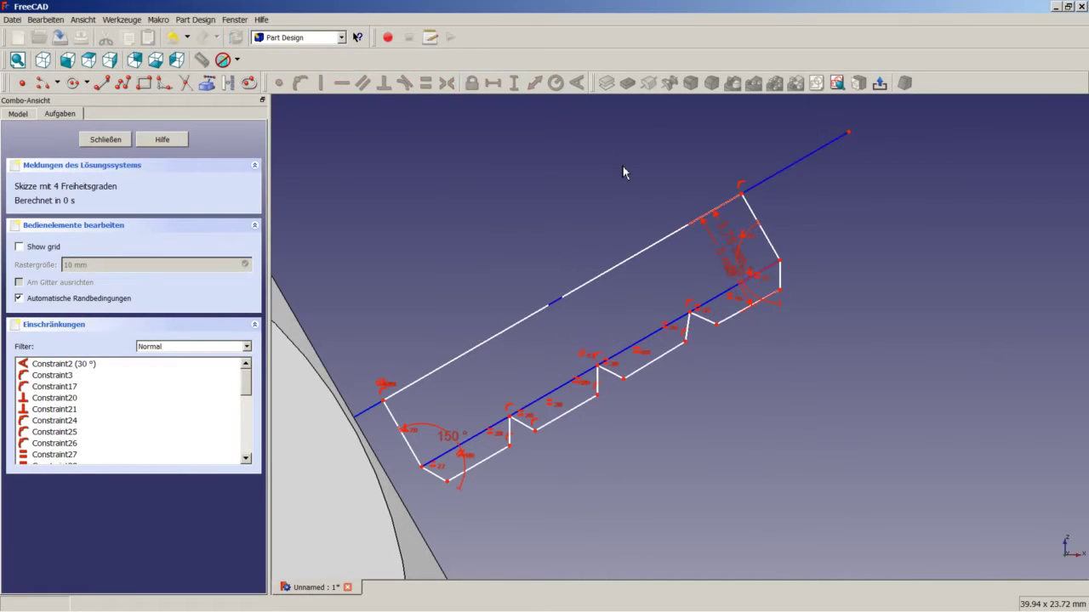
Step: Set a 4 mm distance from the first tooth's corner to the base line's lower-left end
click(421, 467)
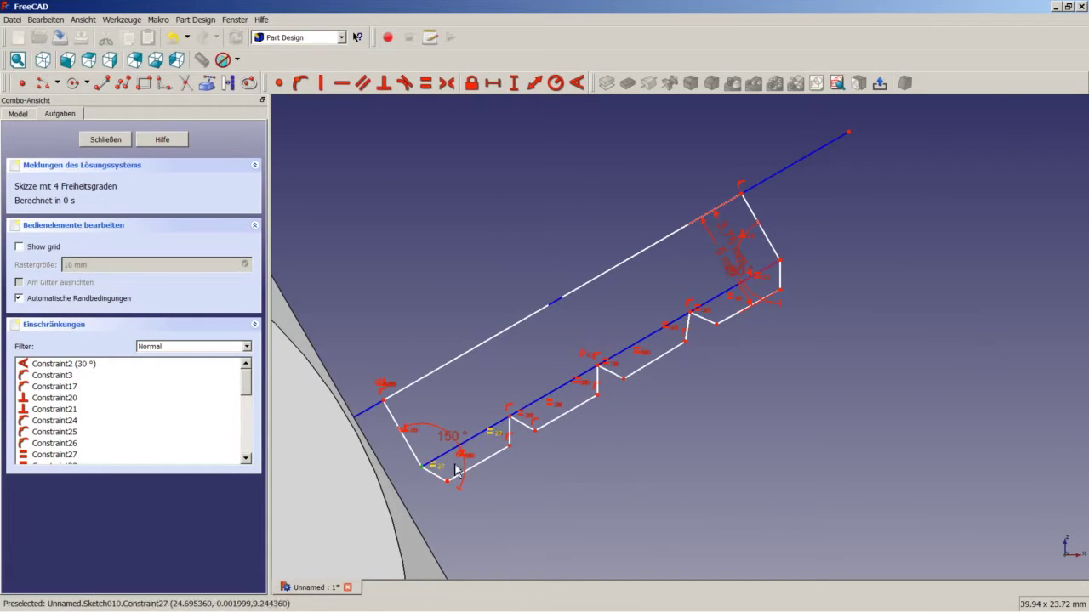
click(510, 423)
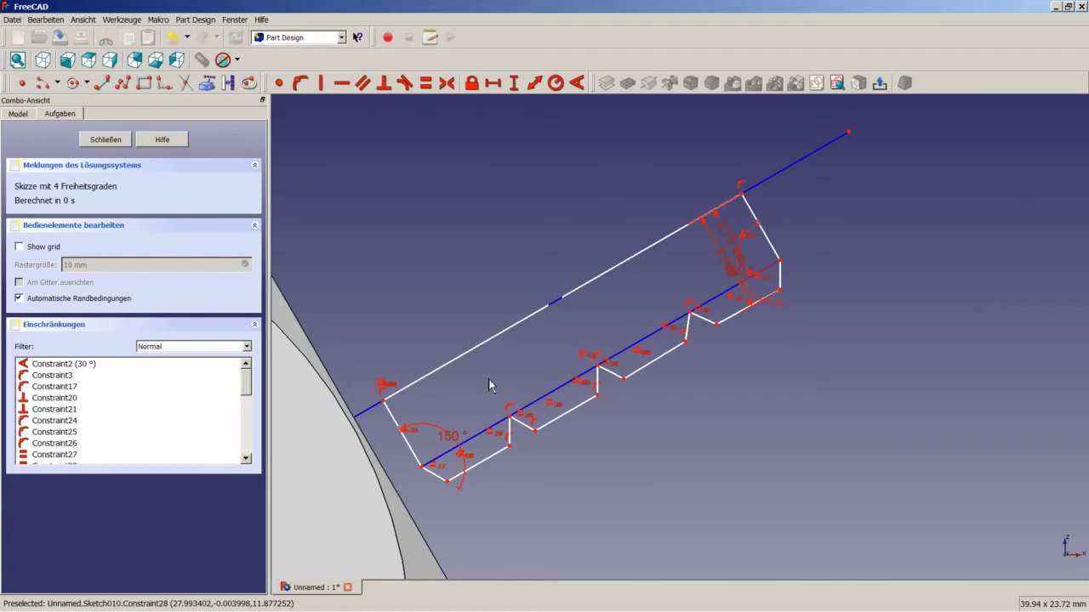
scroll(497, 492, up, 5)
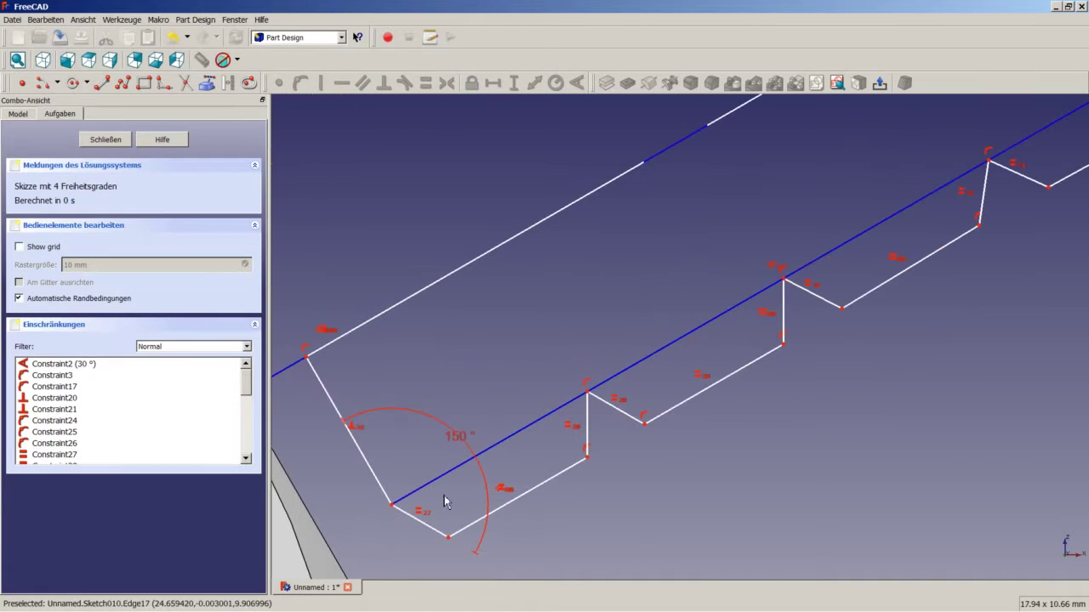
click(587, 393)
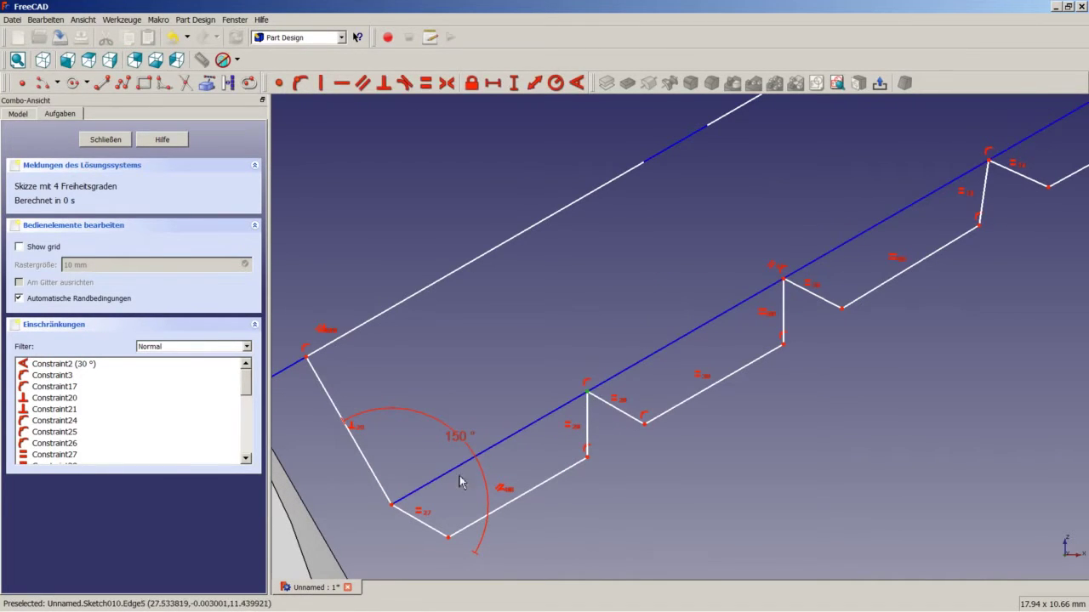
click(392, 507)
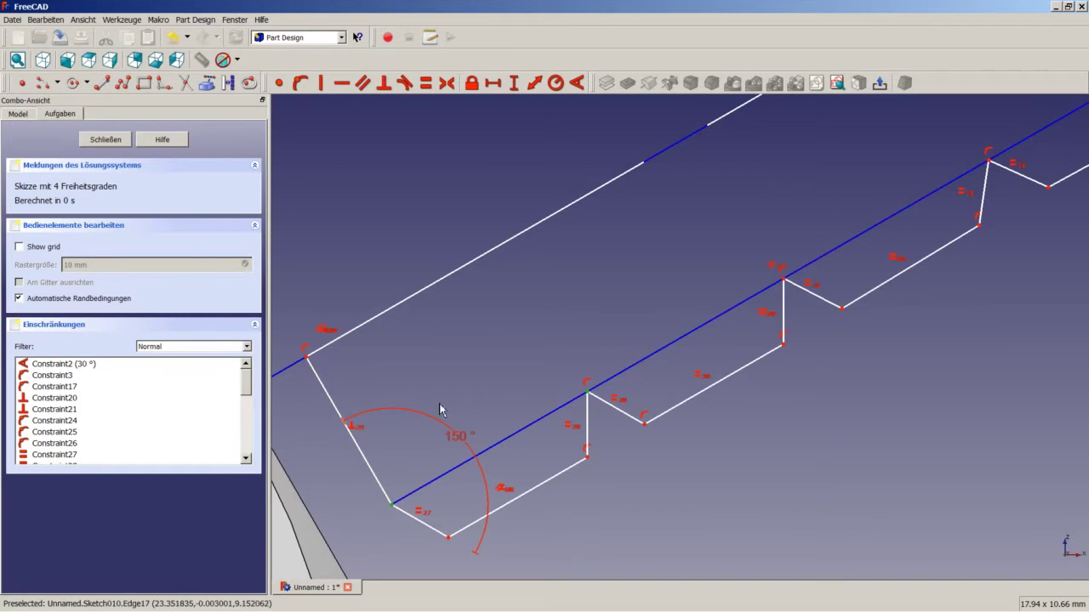
click(535, 94)
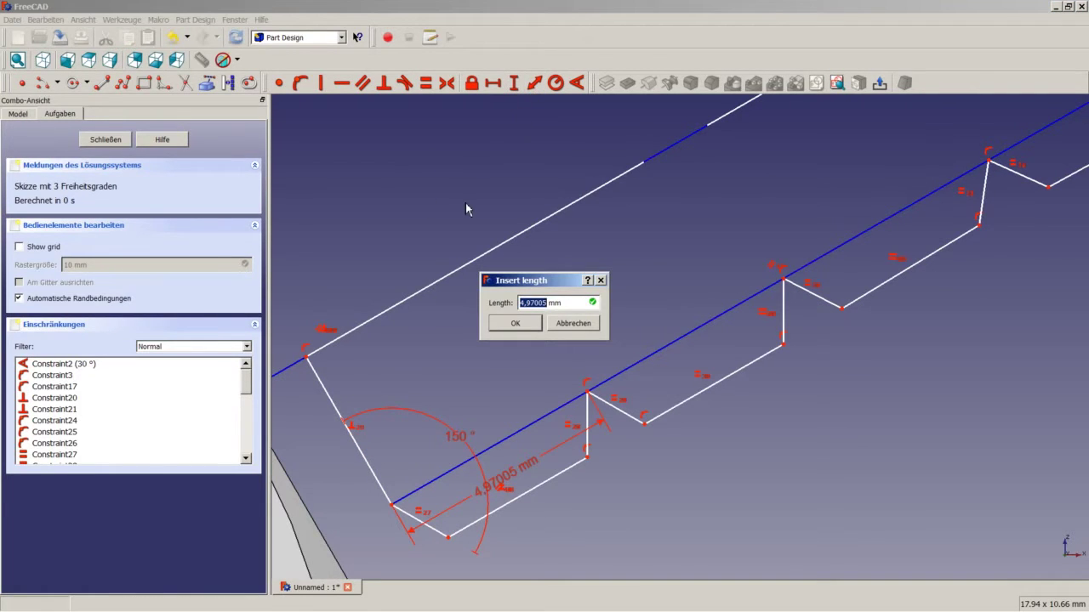
text(4)
key(Return)
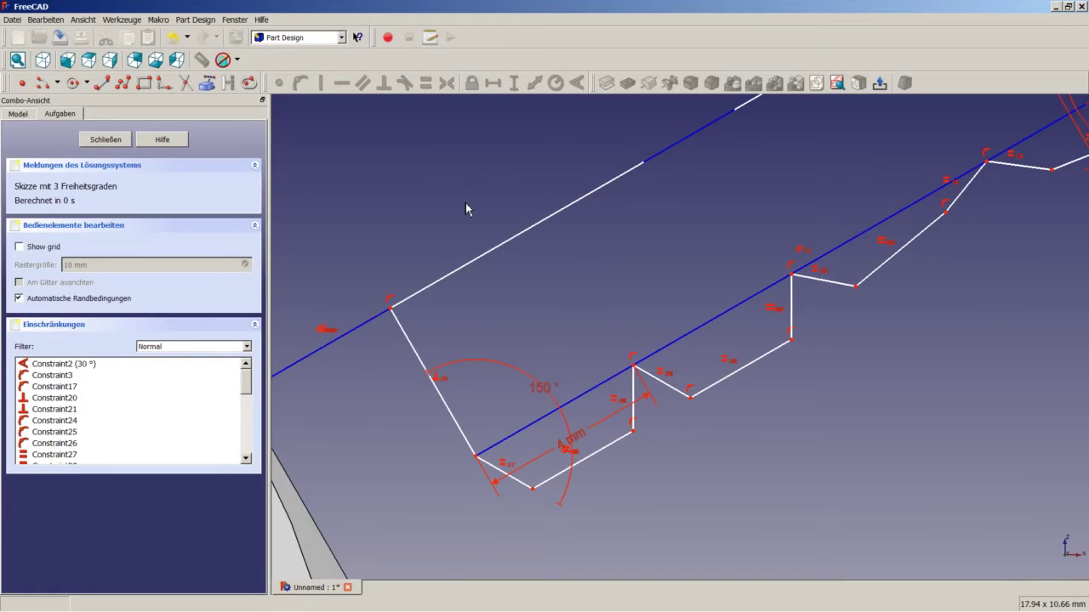
scroll(441, 345, down, 6)
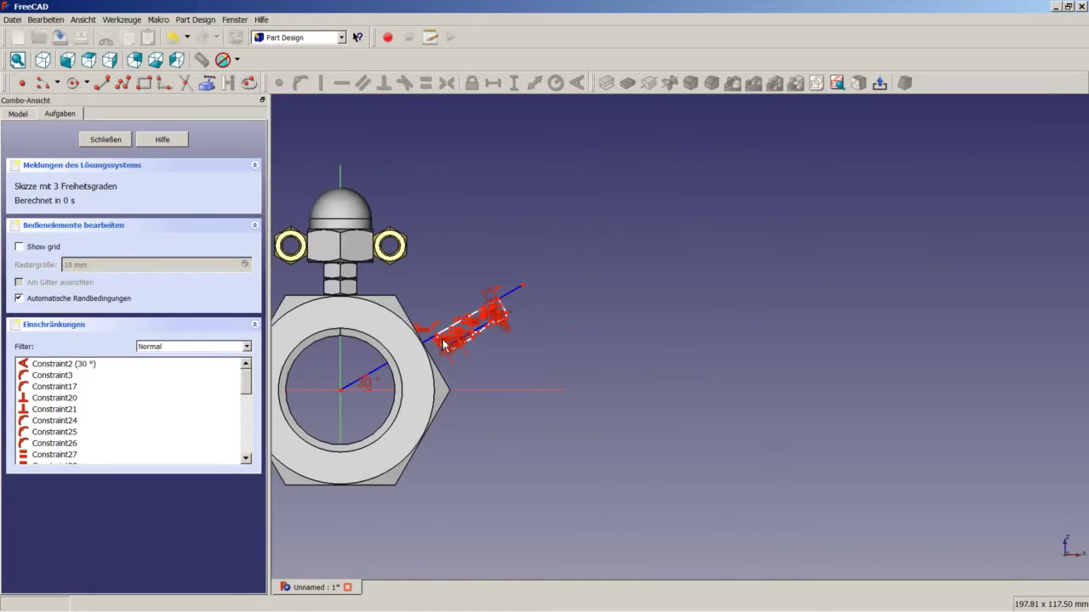
Step: Constrain the profile's inner corner 23 mm from the sketch origin
scroll(392, 356, up, 3)
click(526, 326)
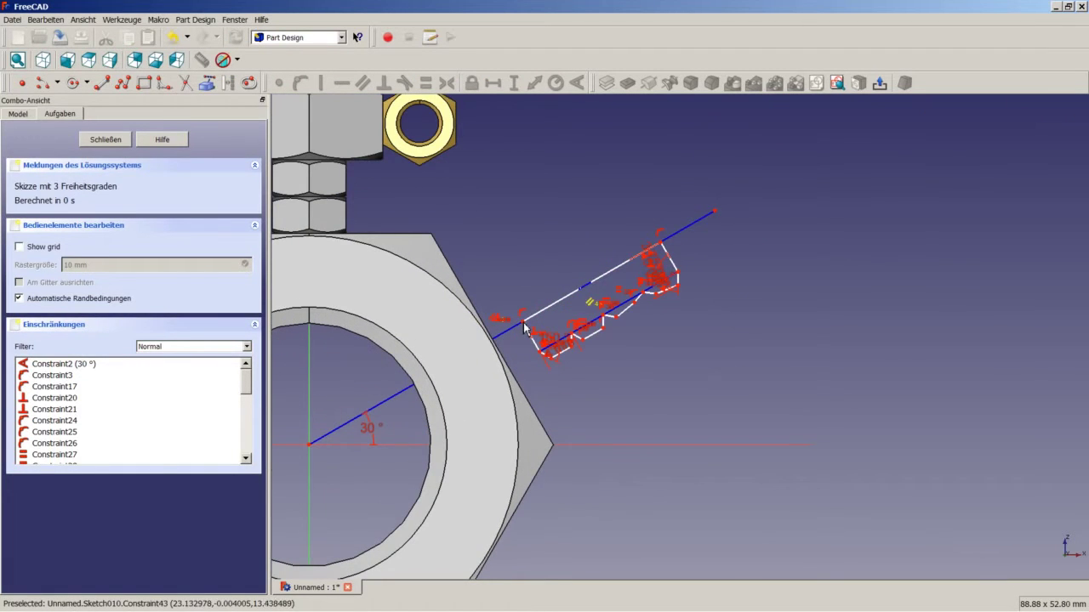
click(310, 443)
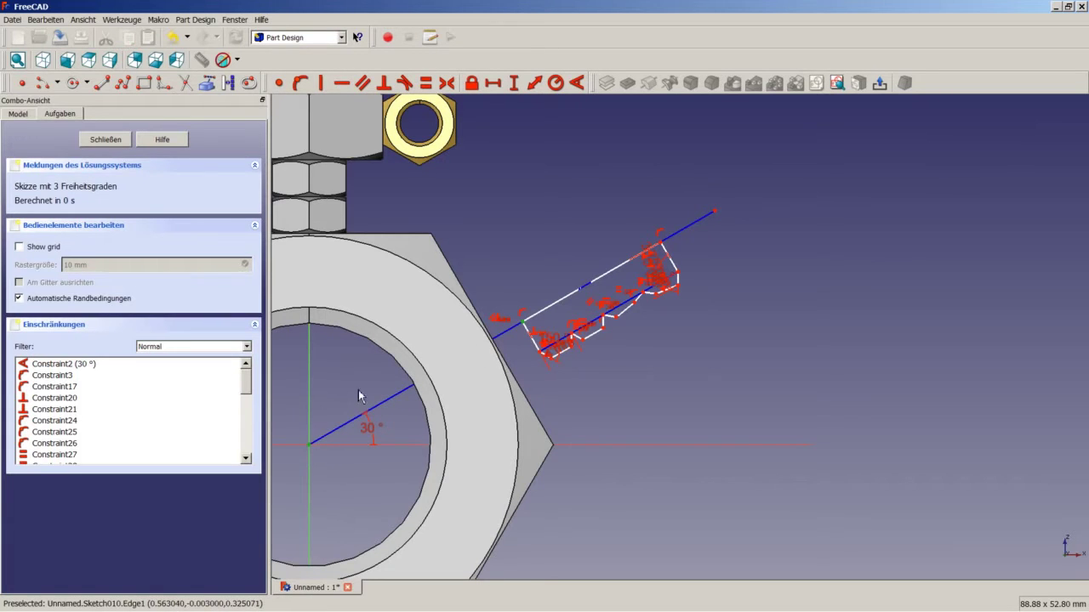
click(536, 89)
text(23)
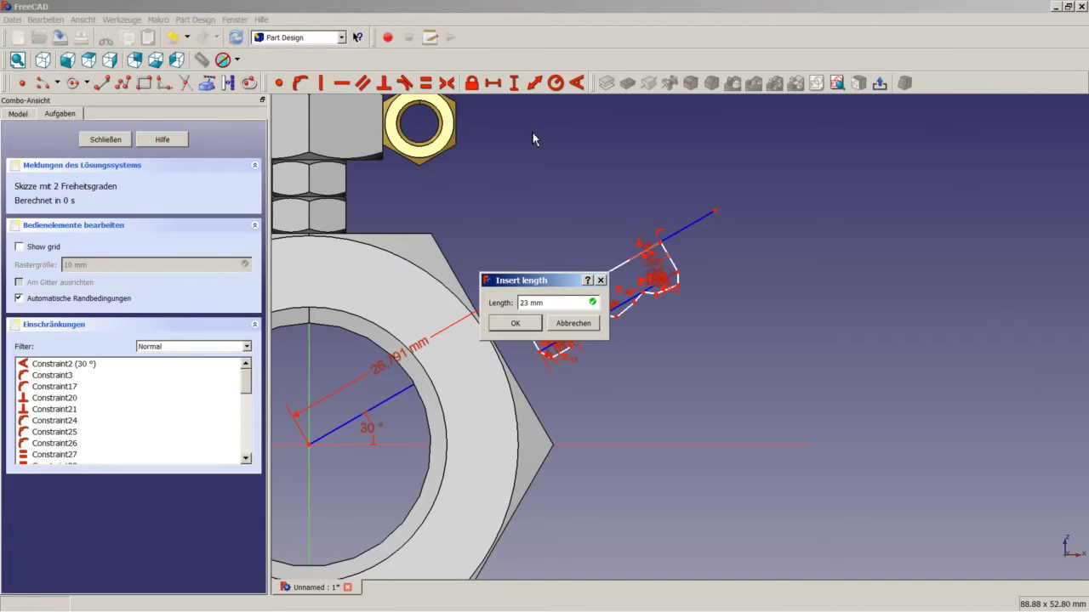
key(Return)
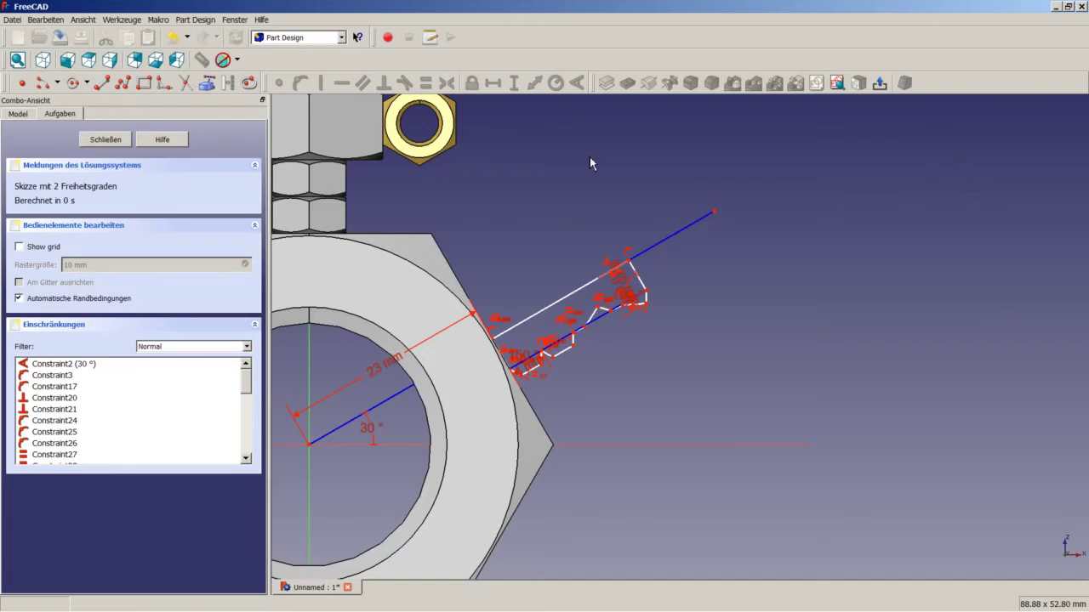
Step: Undo the last edit, reshape a zig-zag edge, and put the loose corner point on that edge
scroll(601, 328, up, 5)
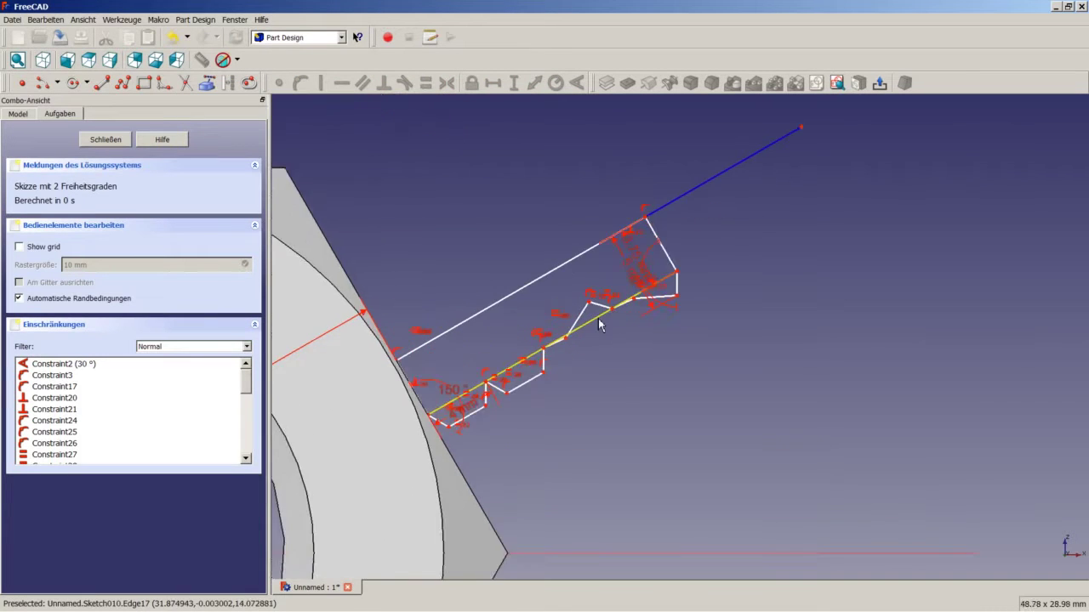
scroll(598, 326, up, 1)
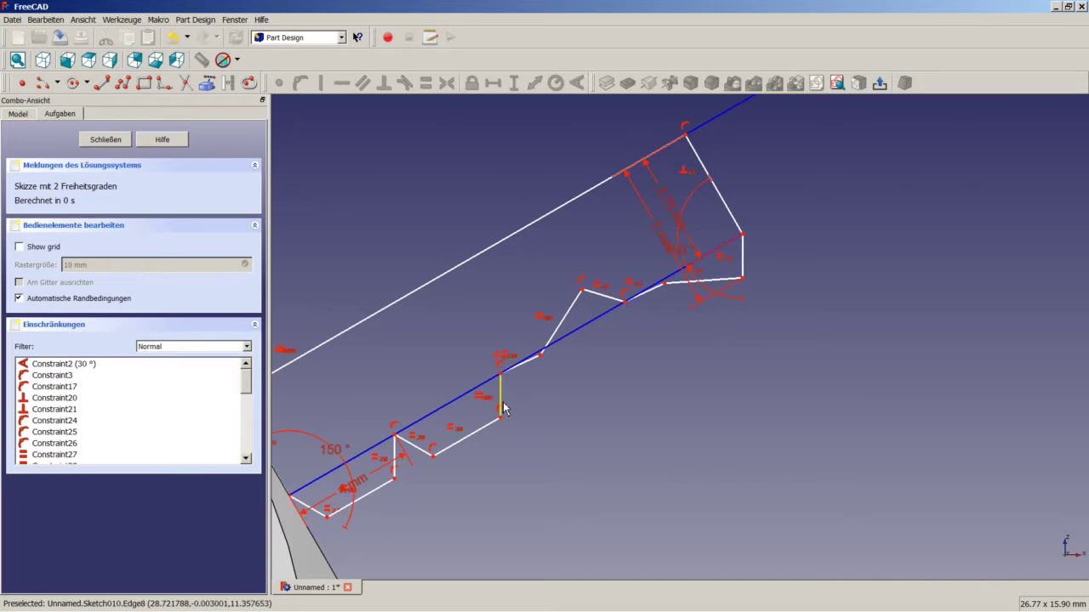
scroll(365, 212, down, 6)
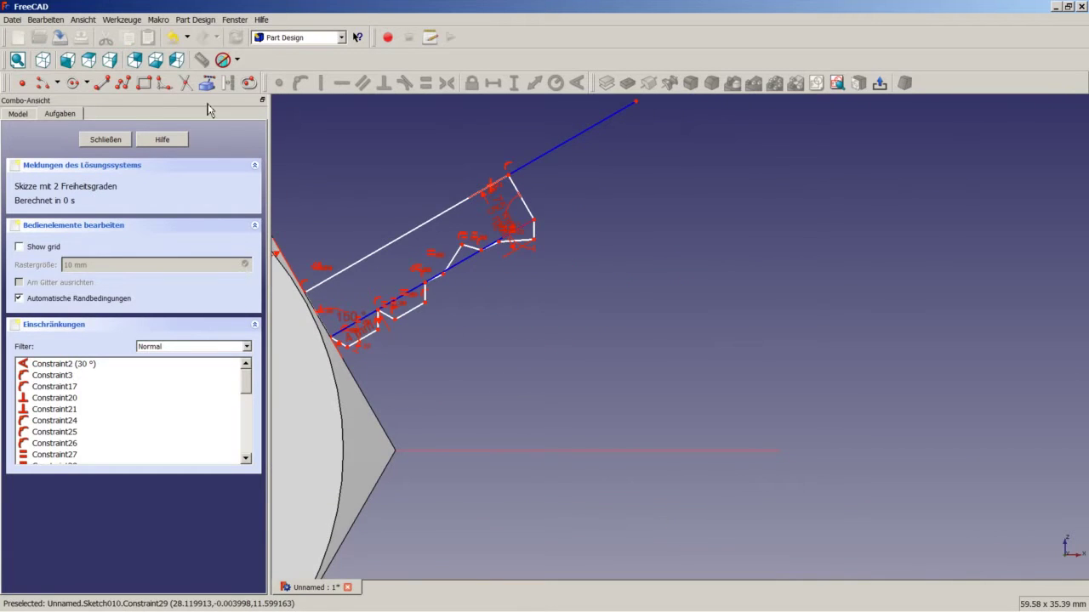
click(176, 43)
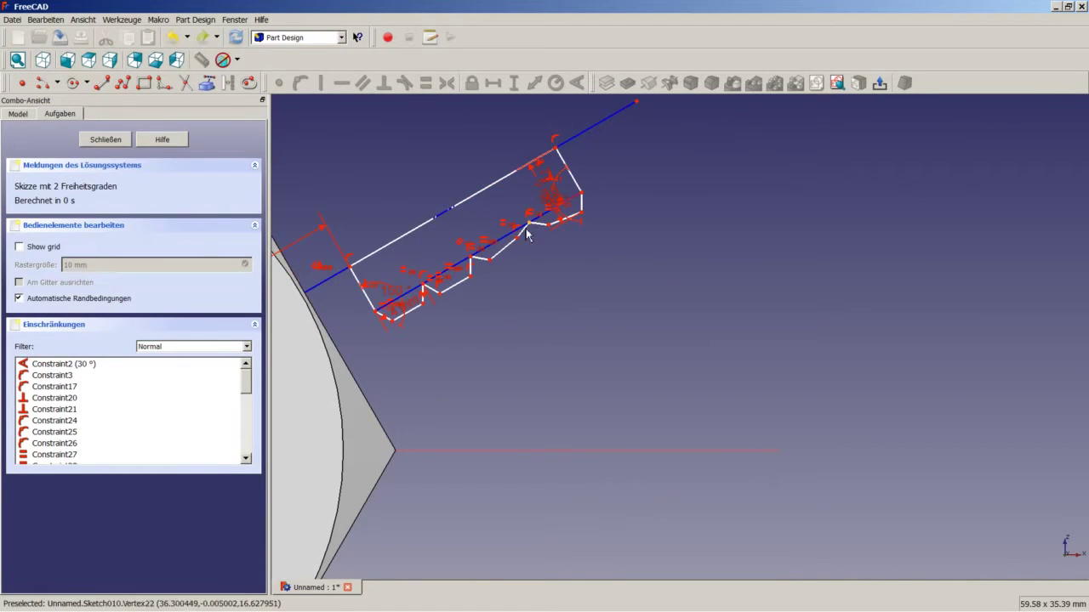
scroll(502, 265, down, 2)
scroll(502, 262, up, 5)
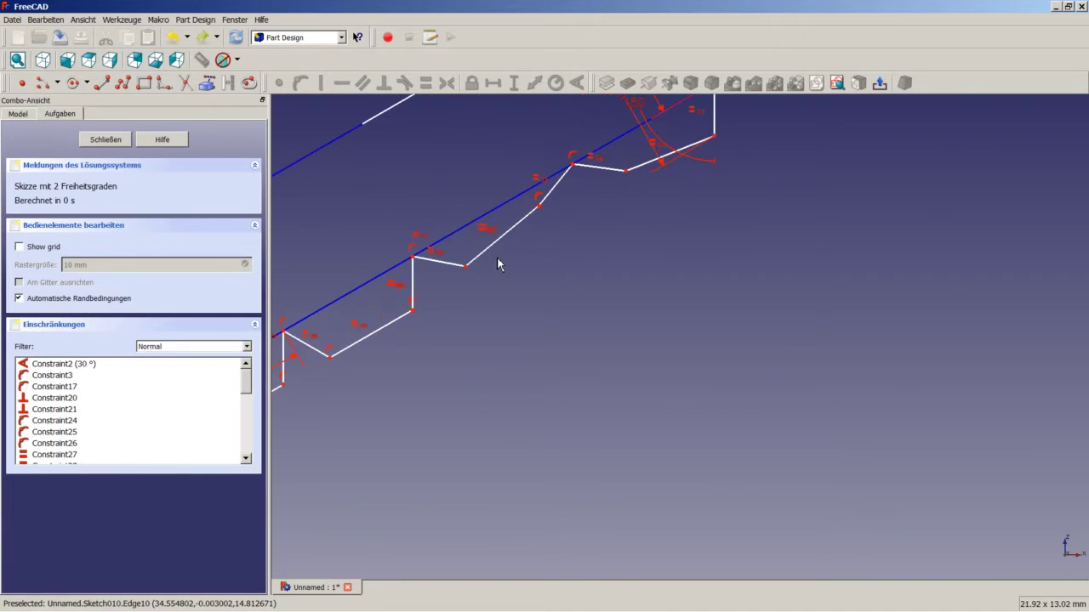
drag(517, 233, 518, 261)
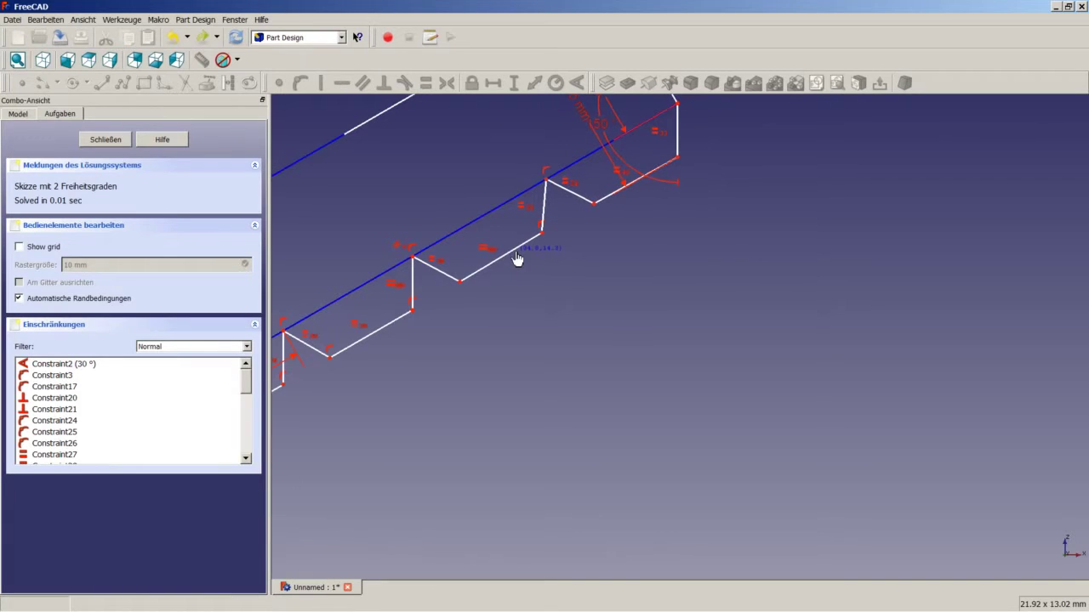
click(594, 203)
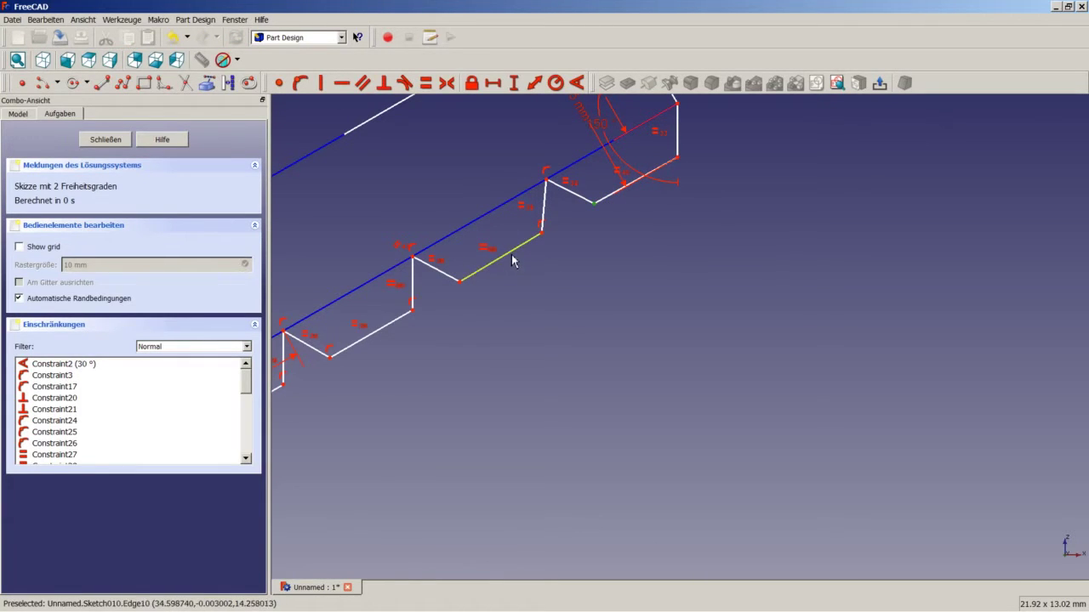
click(514, 256)
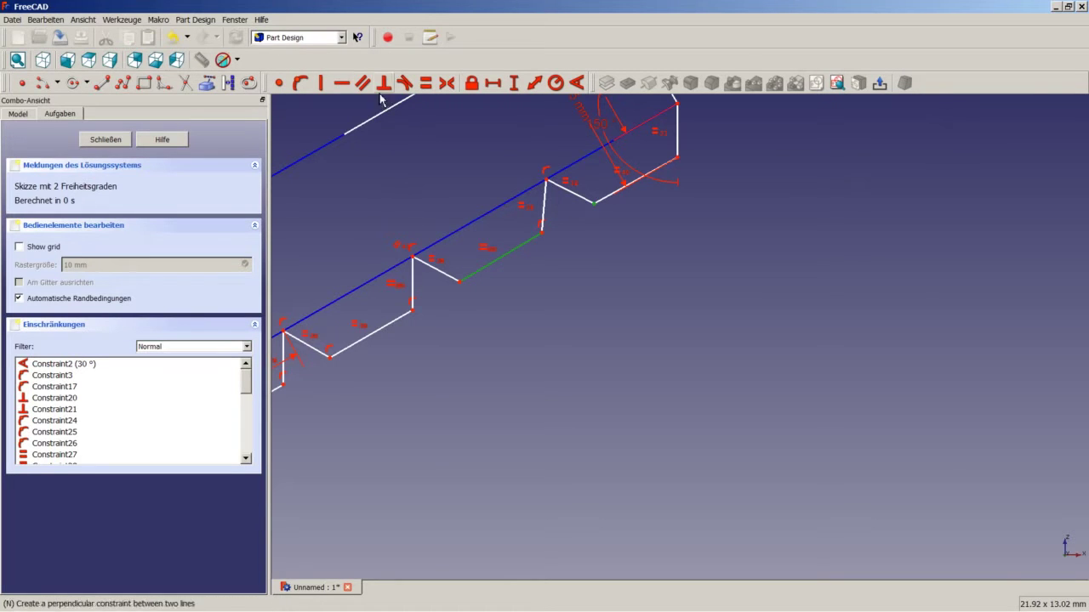
click(302, 83)
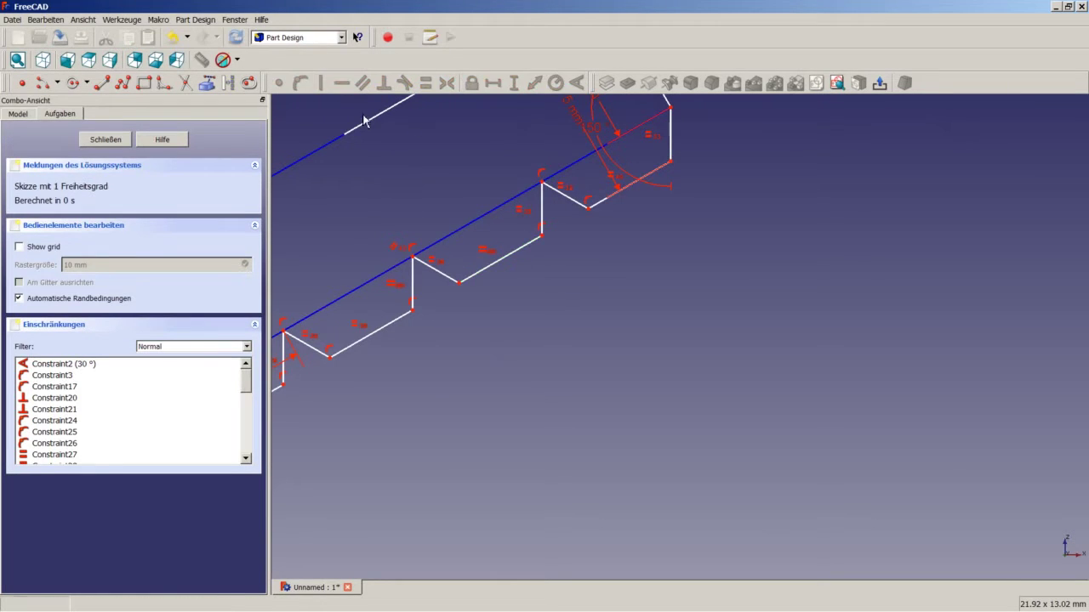
Step: Change the 26.791 mm offset from the nut centre to 23 mm
scroll(536, 285, up, 8)
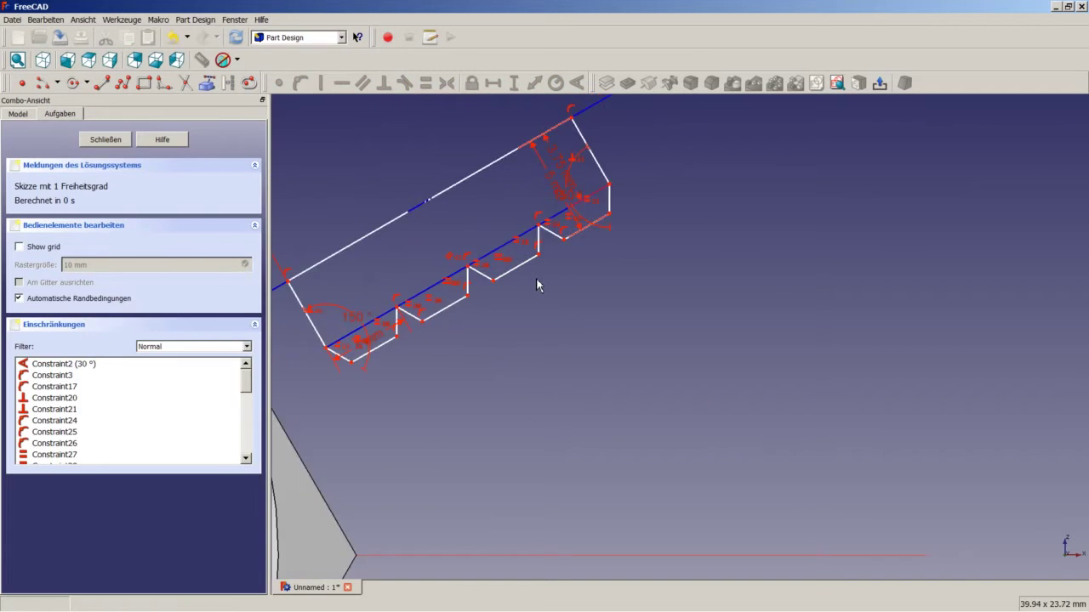
scroll(432, 277, down, 2)
scroll(432, 276, down, 2)
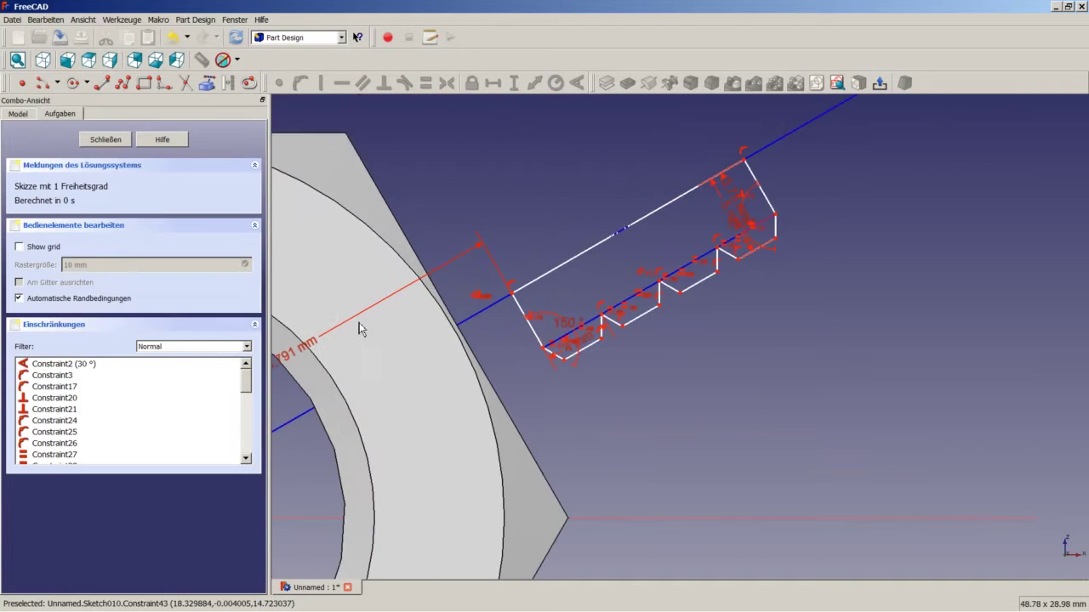
scroll(348, 333, up, 2)
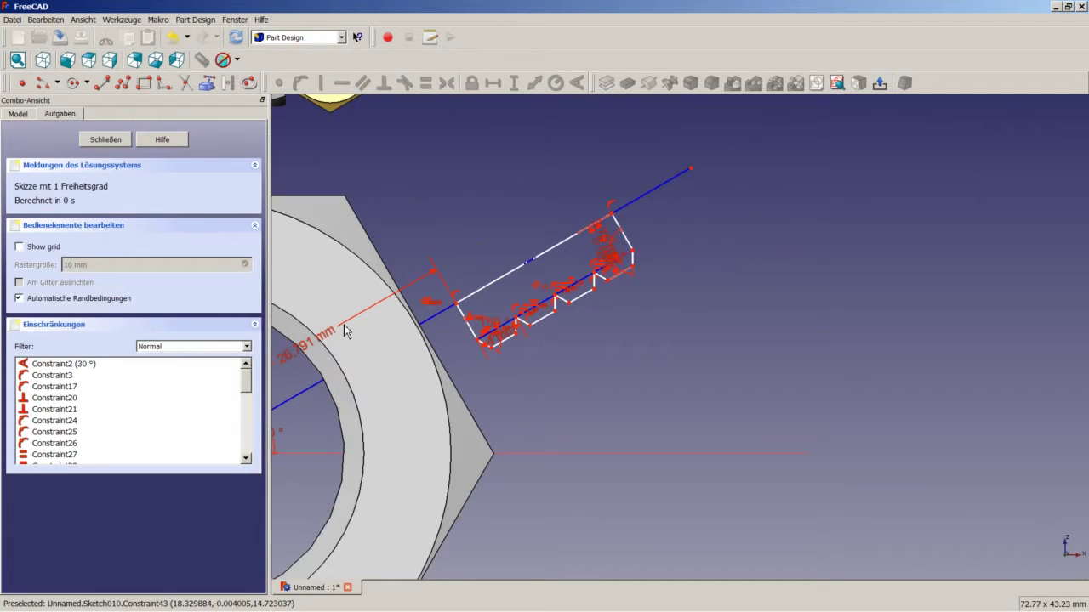
double_click(299, 357)
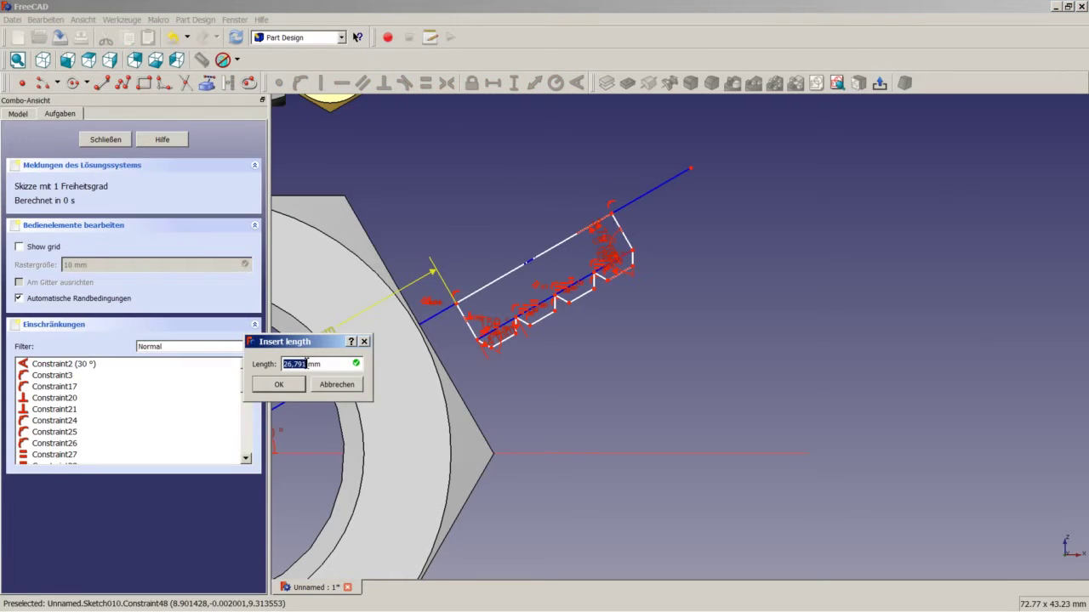
text(23)
key(Return)
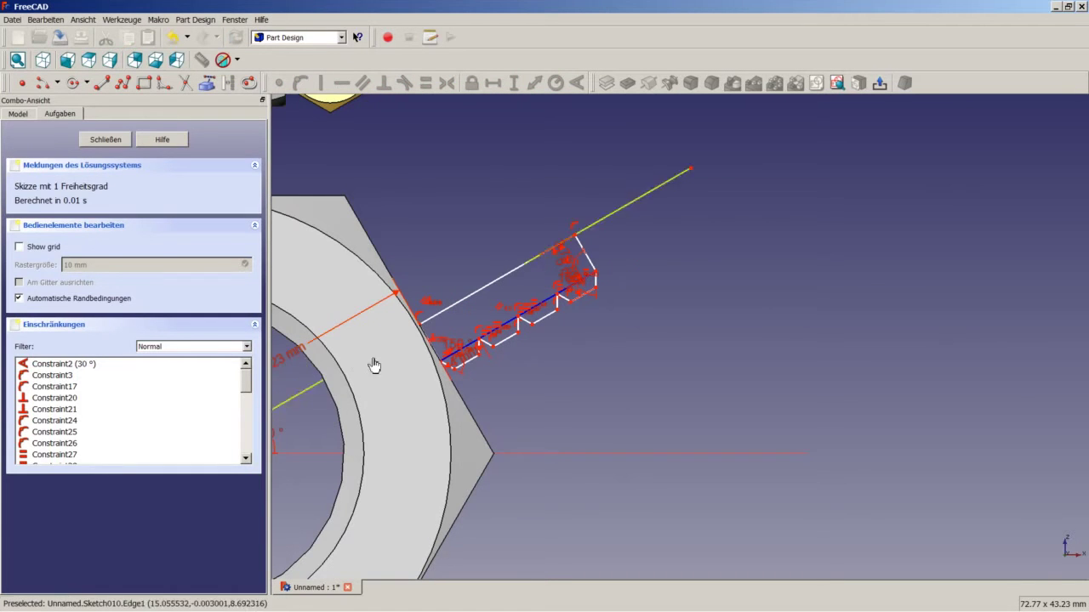
Step: Give the long axis line a 50 mm length and move its dimension clear of the profile
scroll(520, 333, down, 4)
scroll(520, 333, up, 5)
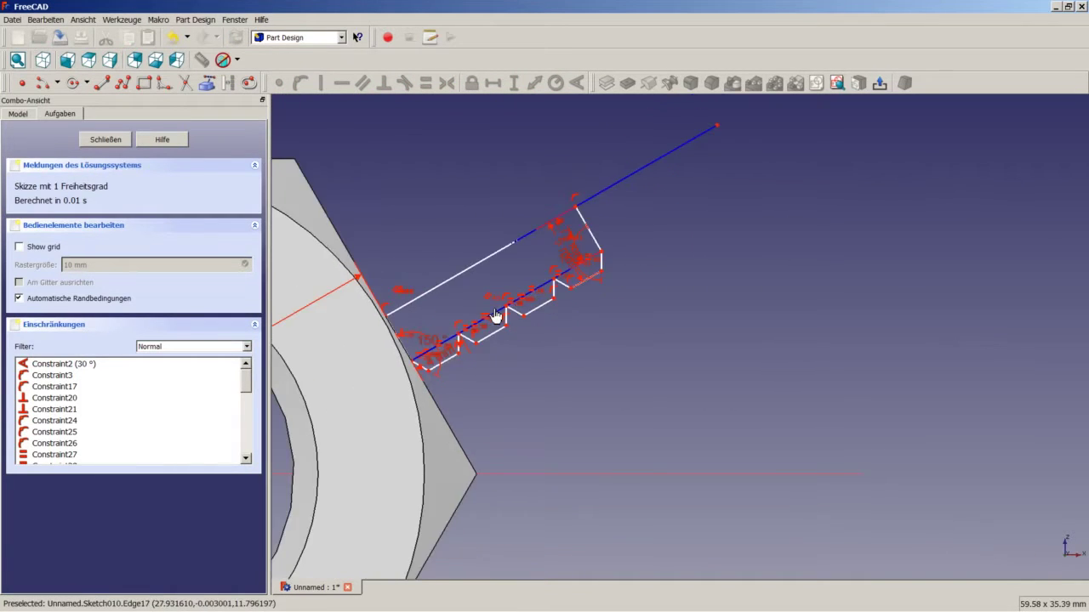
click(572, 237)
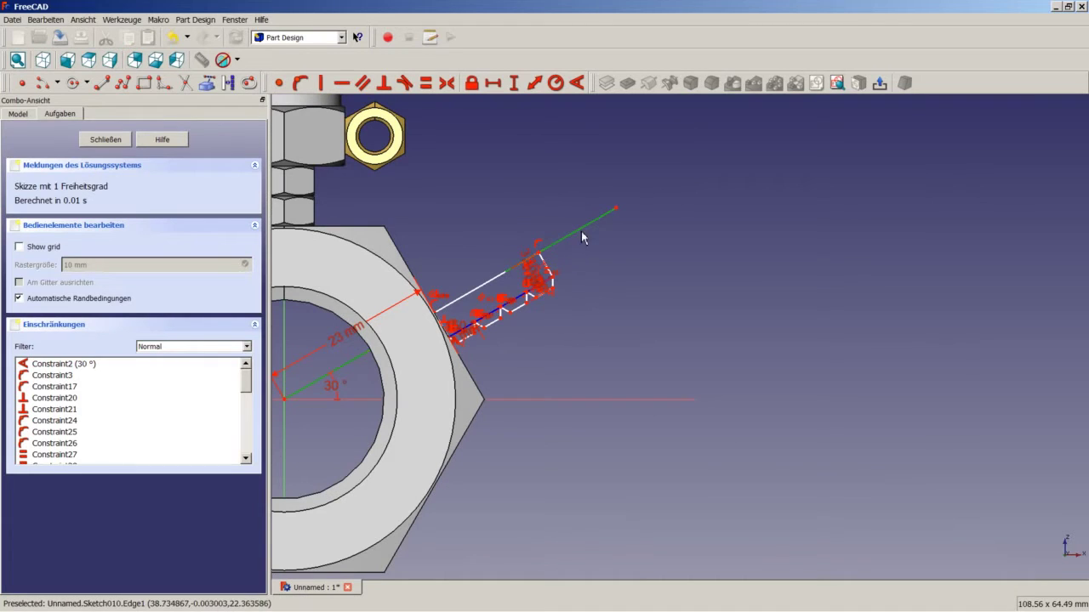
click(534, 83)
text(50)
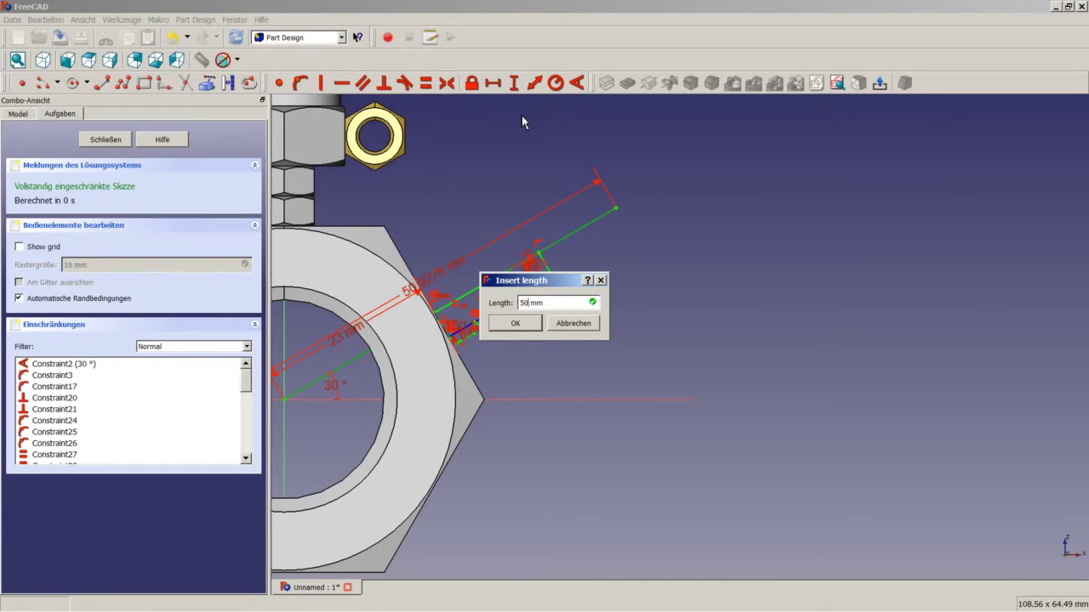
key(Return)
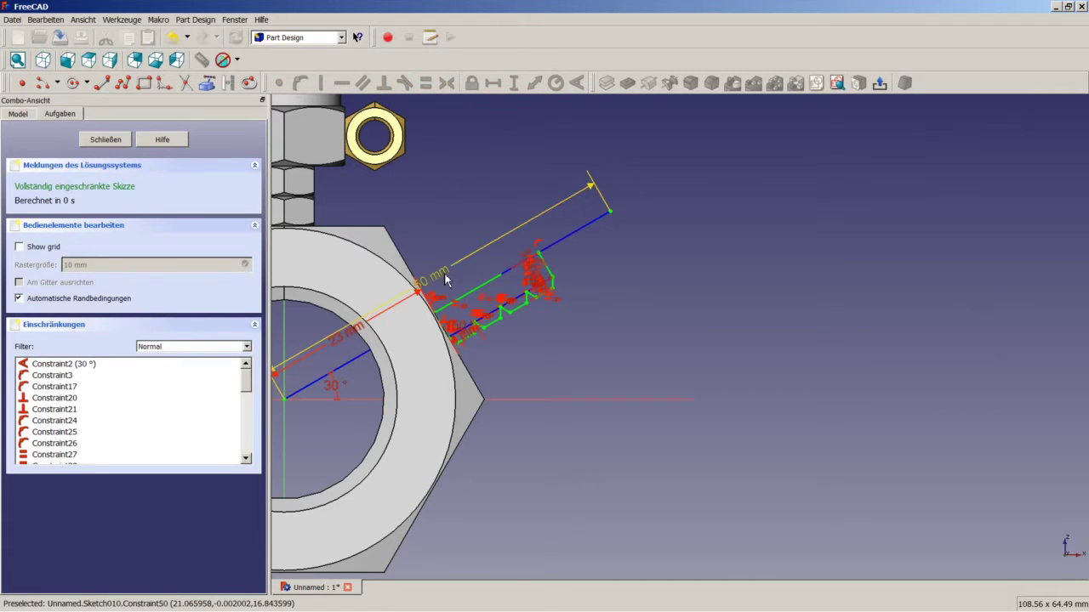
drag(445, 274, 425, 258)
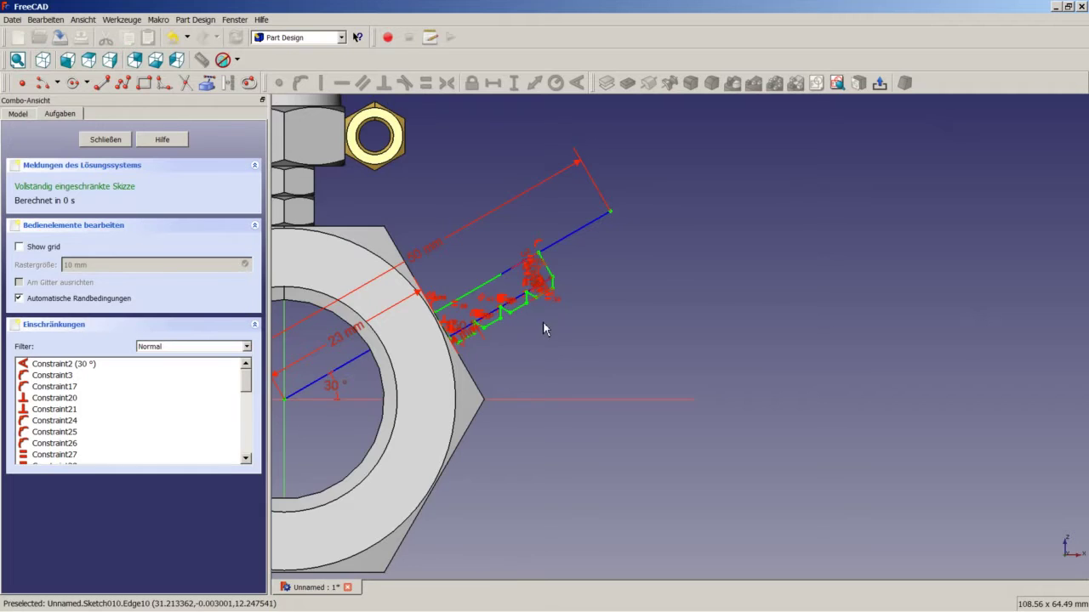
scroll(544, 329, up, 8)
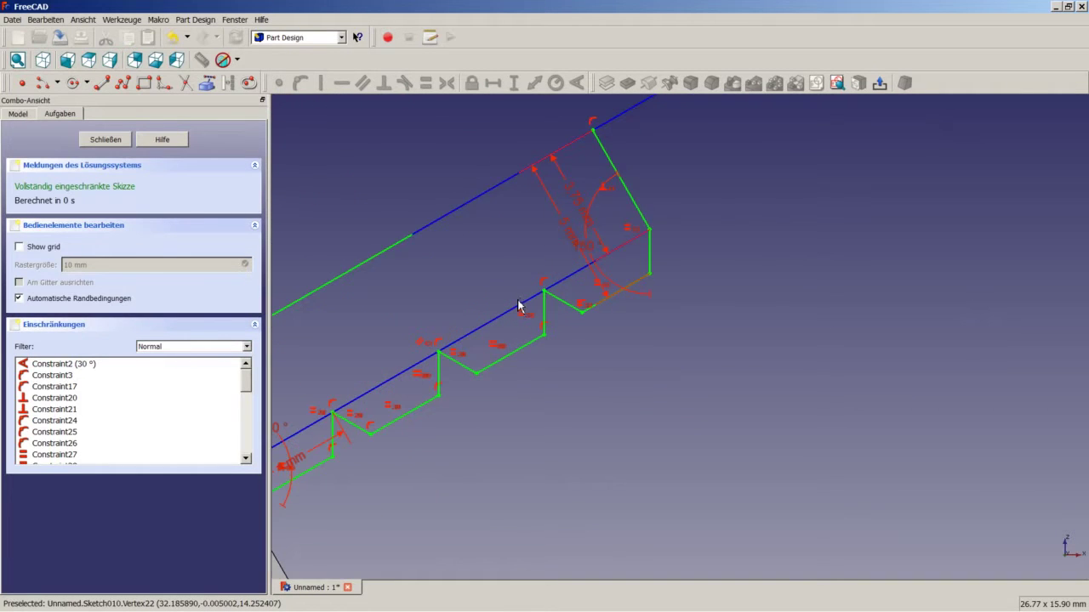
scroll(519, 306, down, 3)
Step: Close the sketch and revolve it 360° about its own sketch axis into Revolution005
click(105, 138)
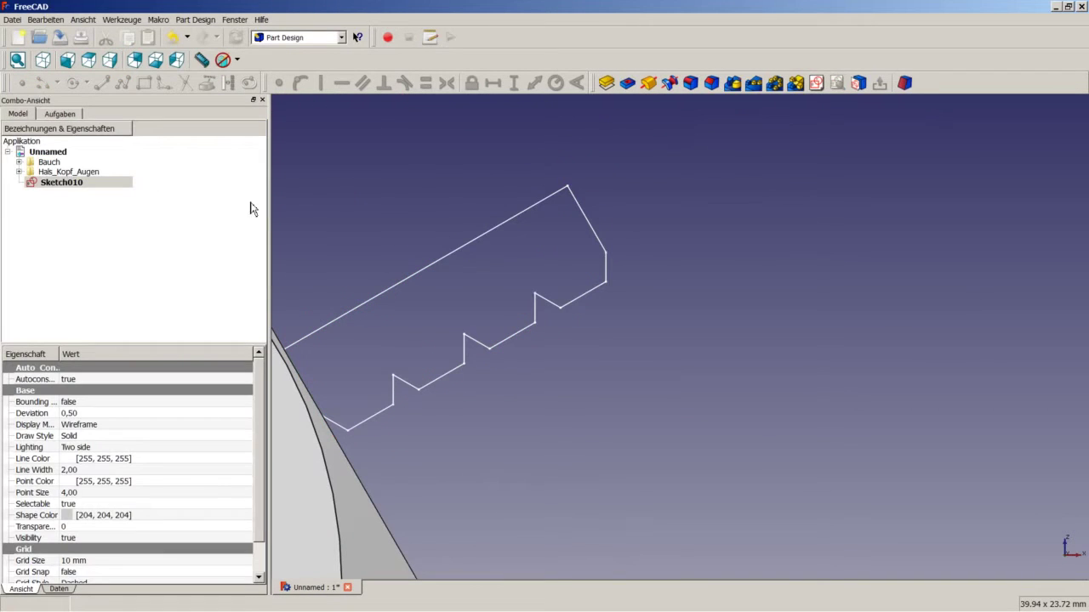
click(649, 82)
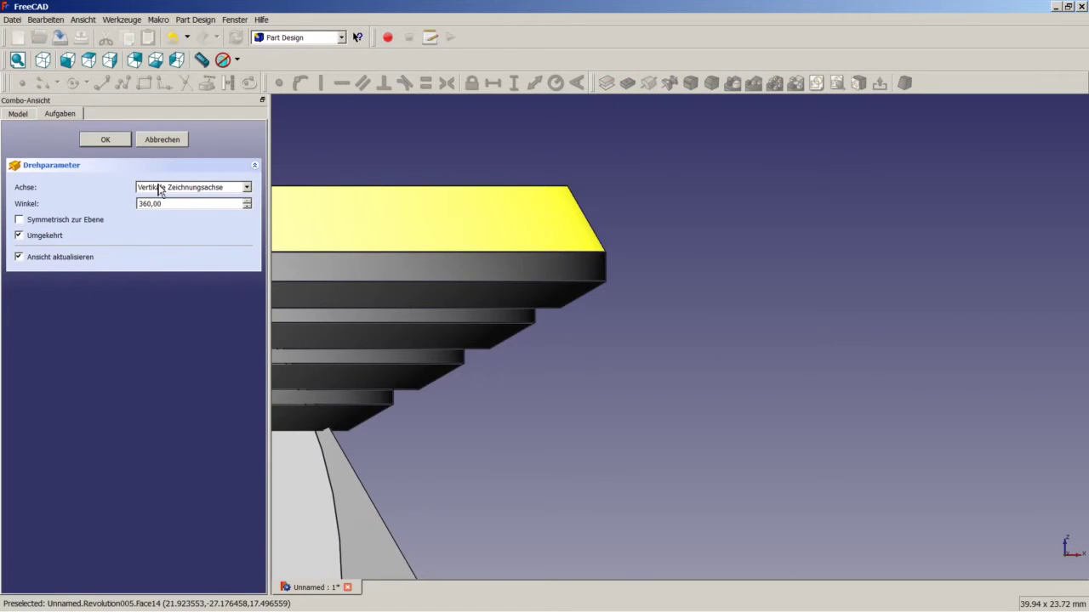
click(246, 188)
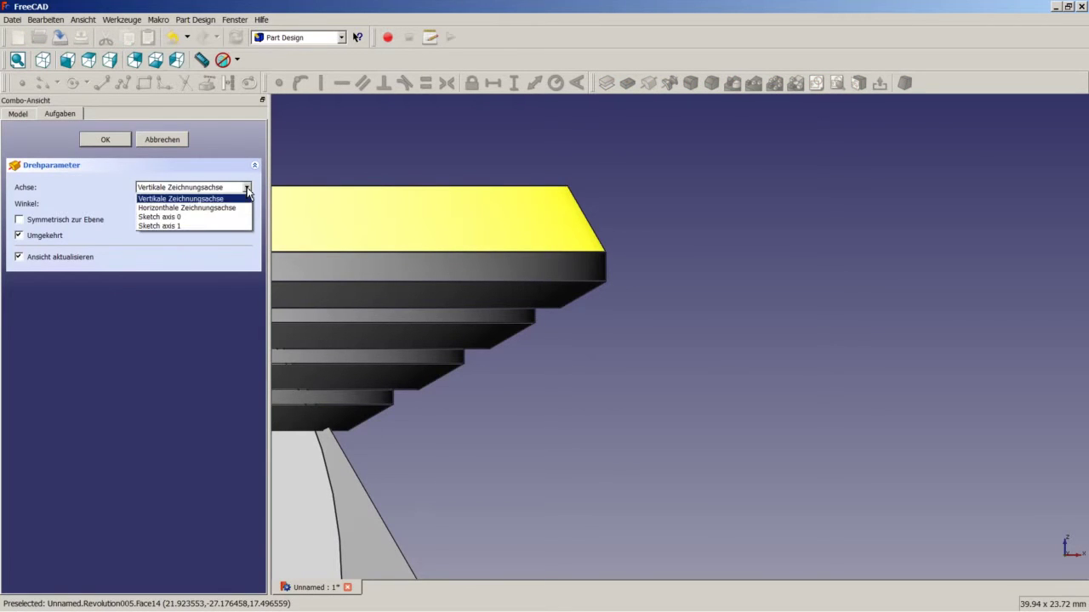
click(195, 218)
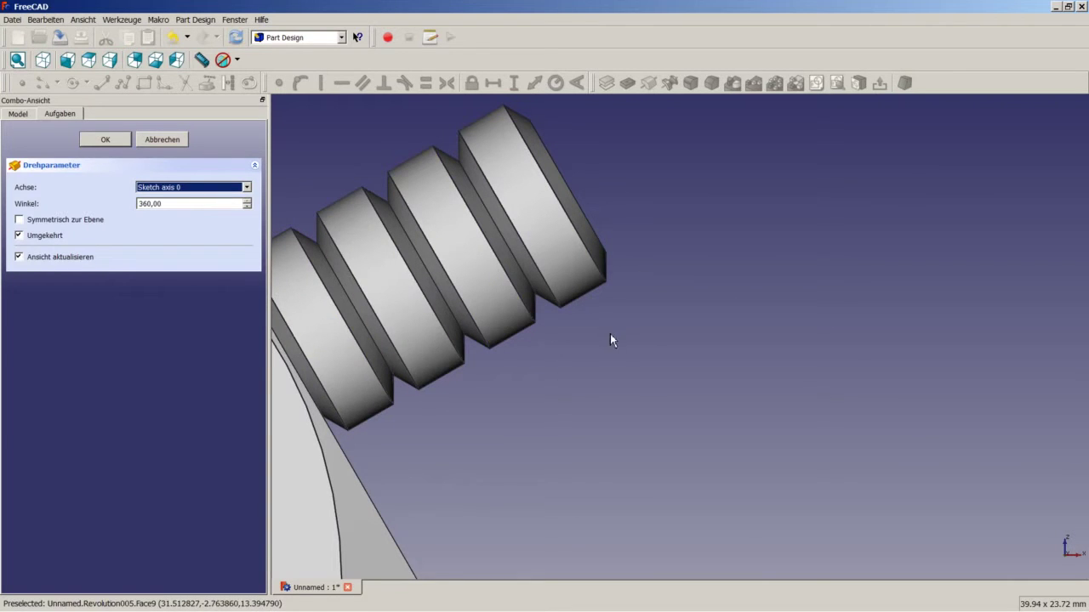
click(105, 139)
Step: Orbit the view to face the ribbed pin end-on and select its flat end face
scroll(631, 176, down, 3)
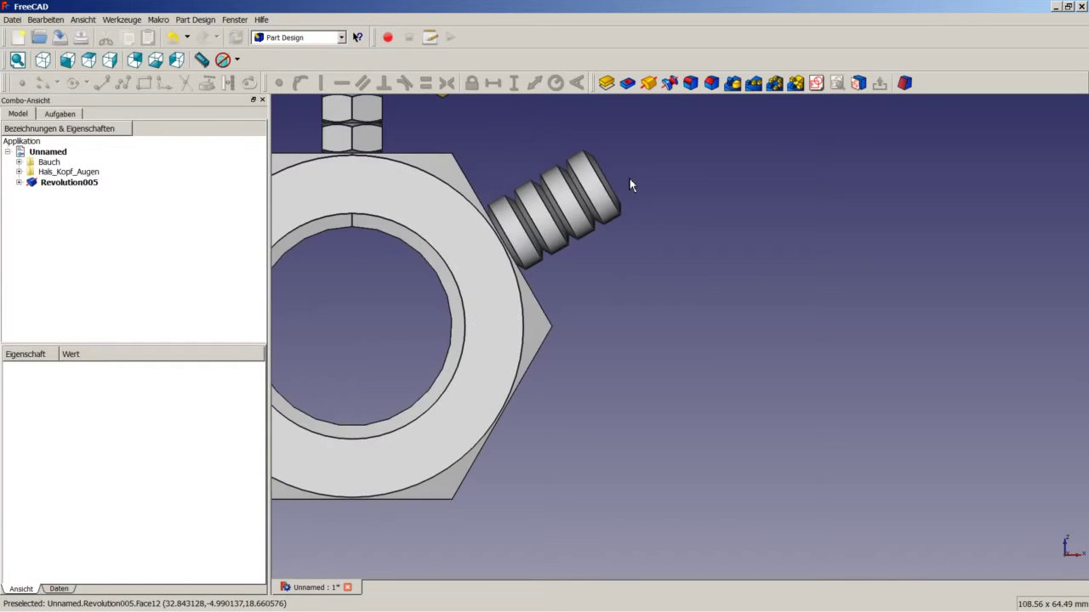
scroll(527, 177, up, 2)
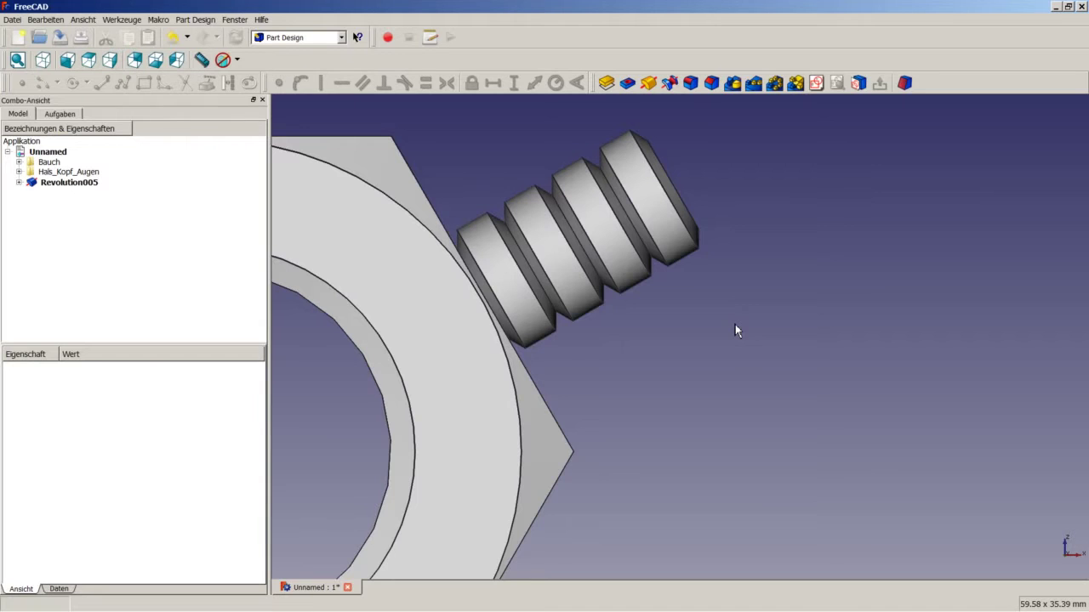
middle_drag(735, 324, 772, 322)
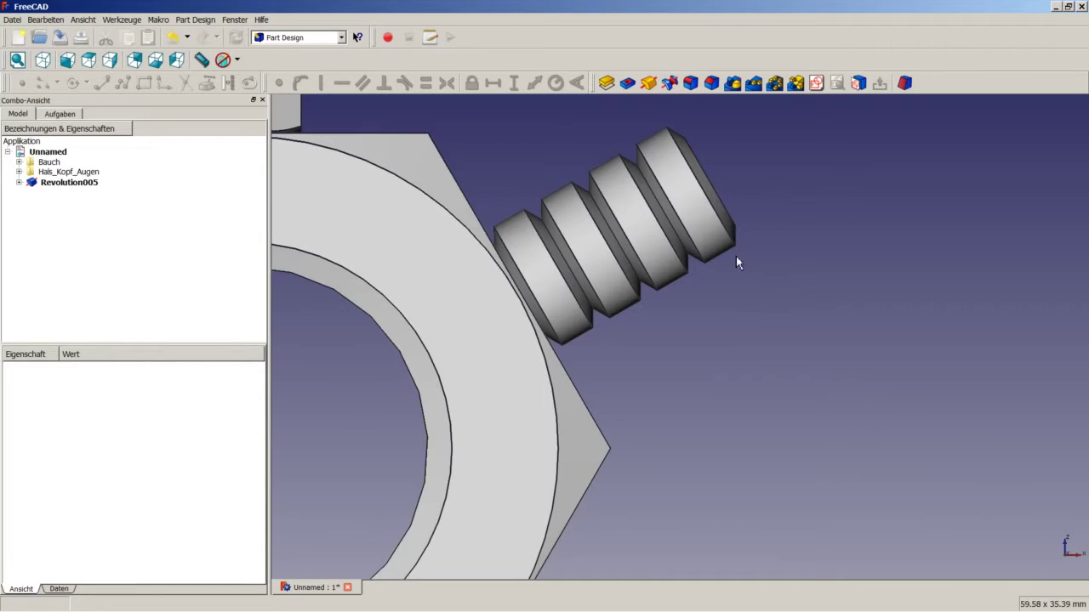
middle_drag(734, 244, 660, 212)
click(668, 214)
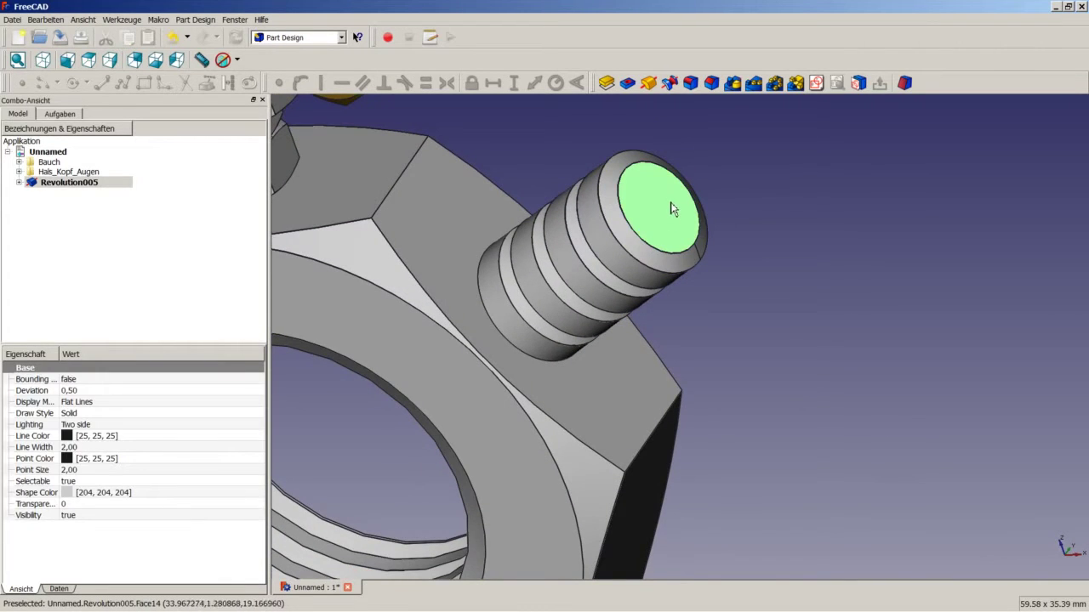
Step: Create a sketch on the pin's end face and draw a closed six-sided polyline around the origin
click(817, 83)
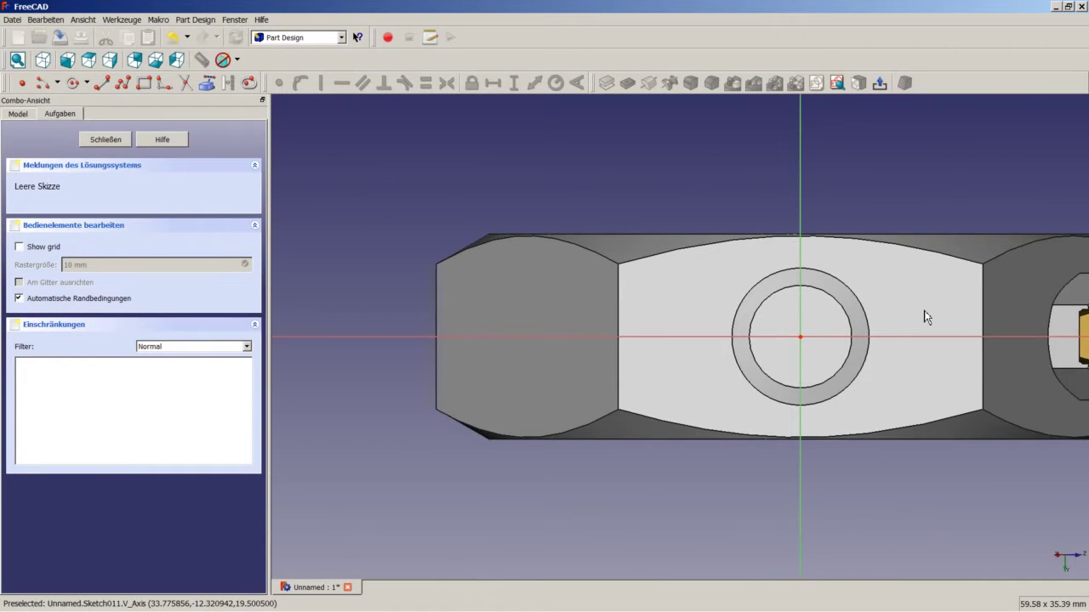
scroll(926, 315, up, 2)
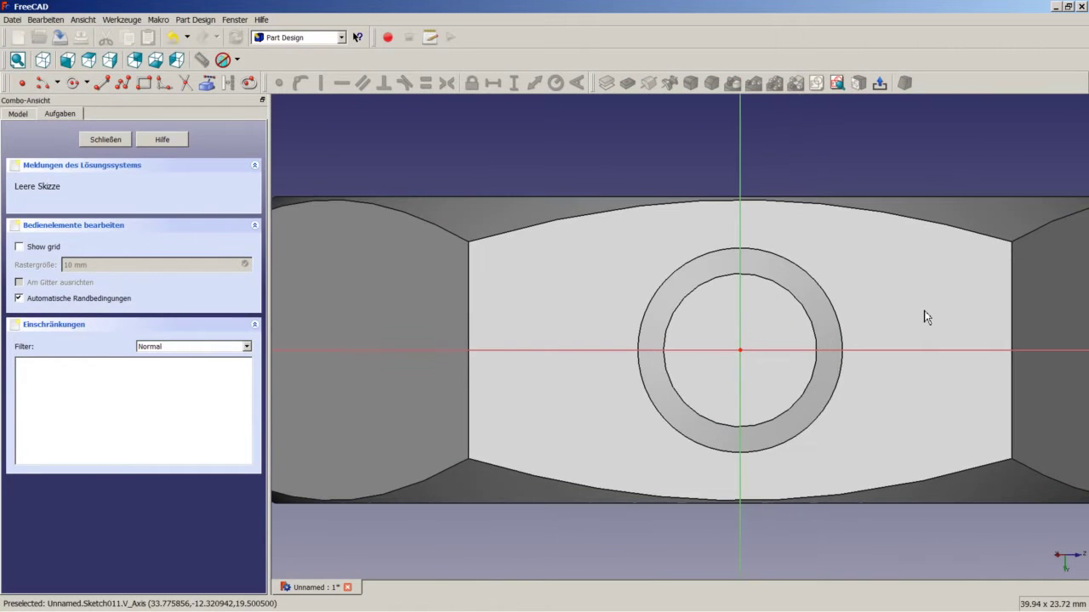
click(126, 86)
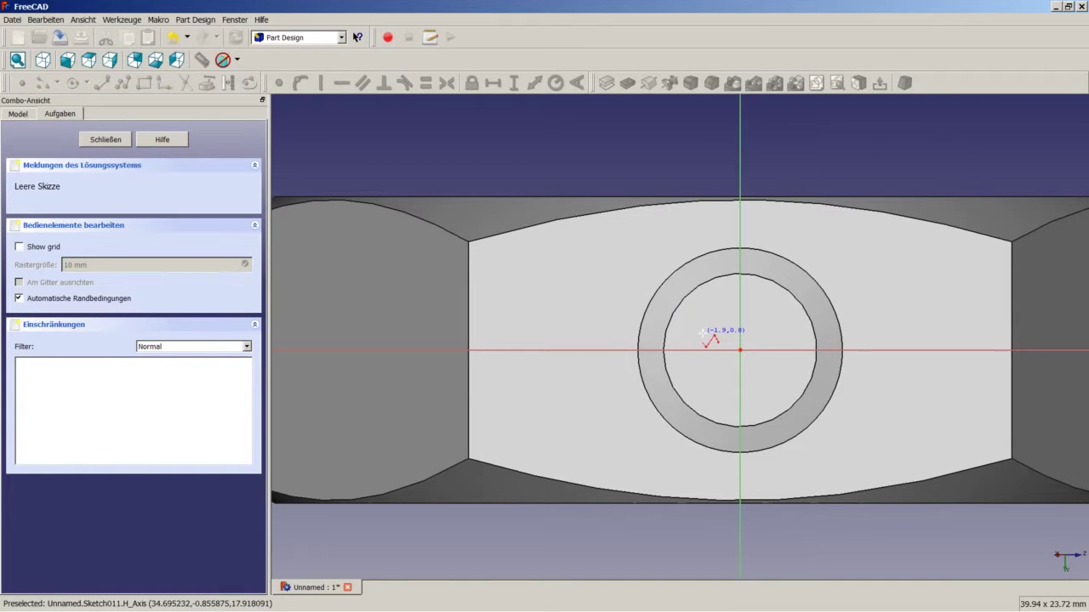
click(701, 334)
click(702, 380)
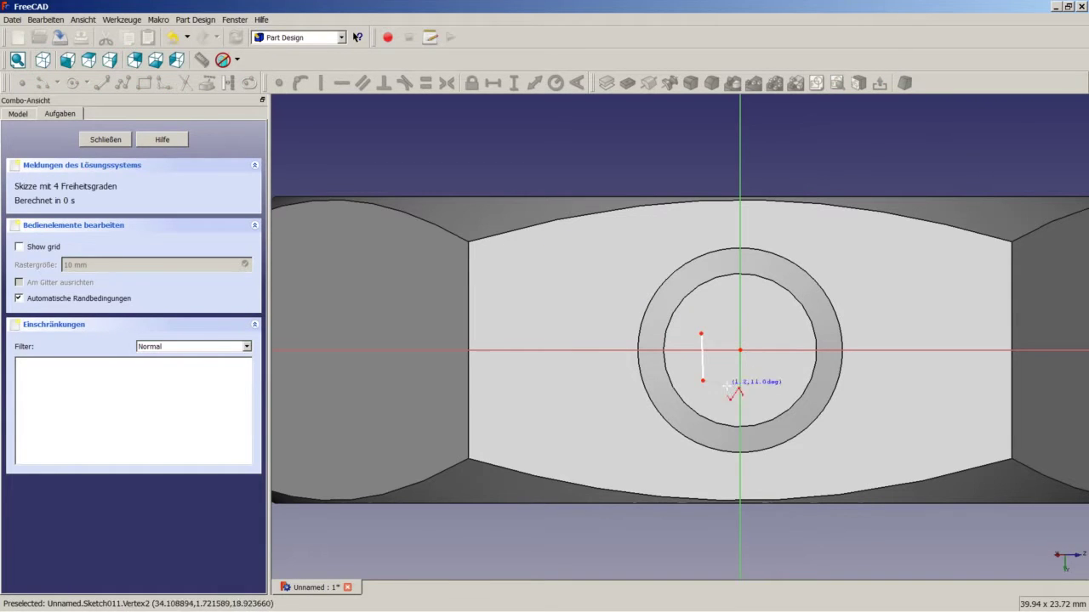
click(740, 399)
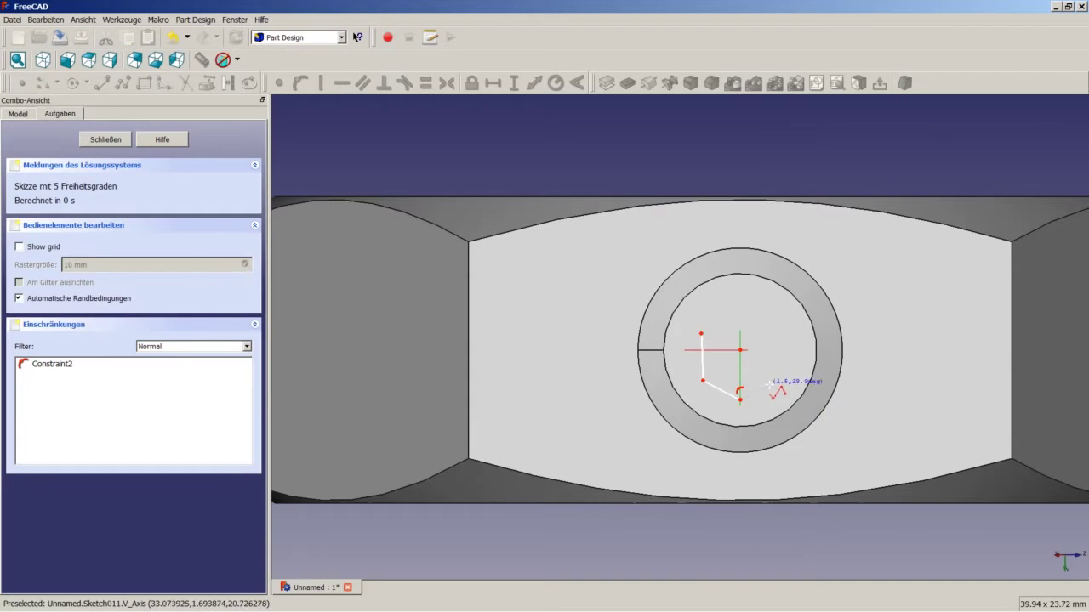
click(772, 386)
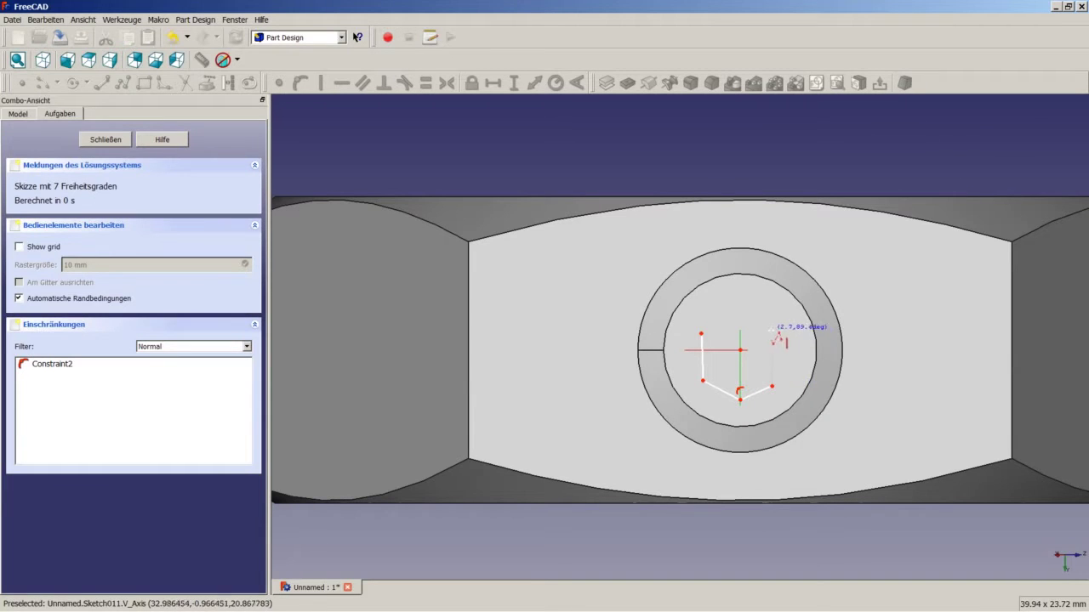
click(771, 330)
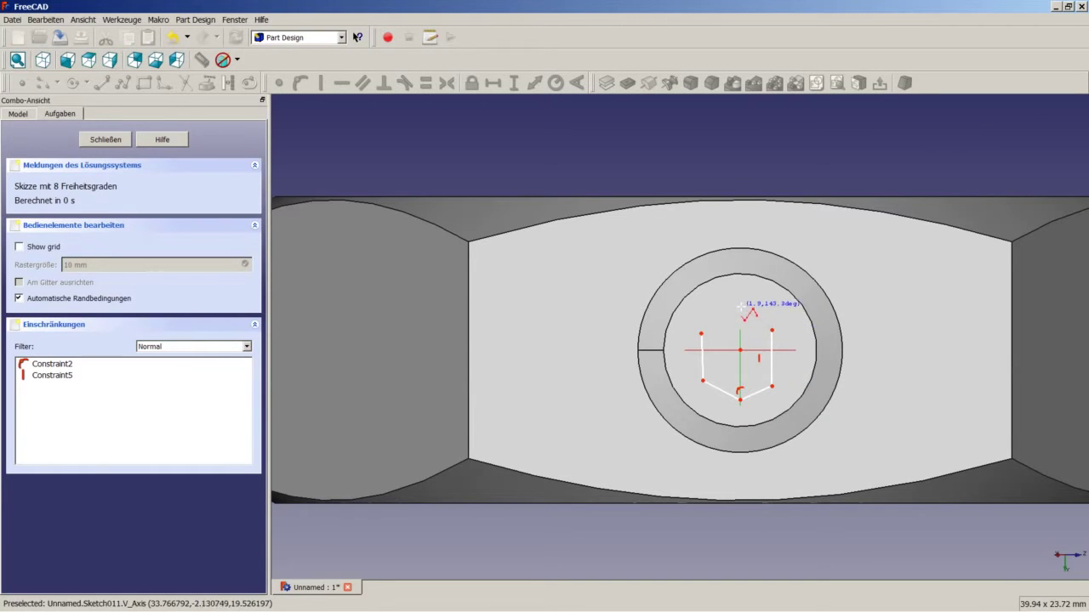
click(755, 318)
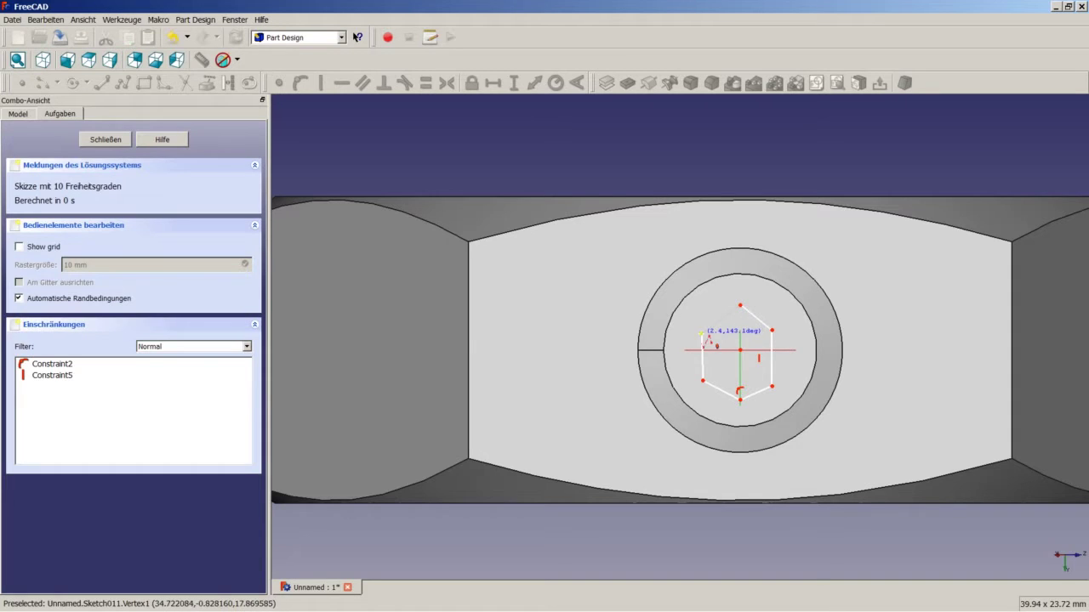
click(702, 334)
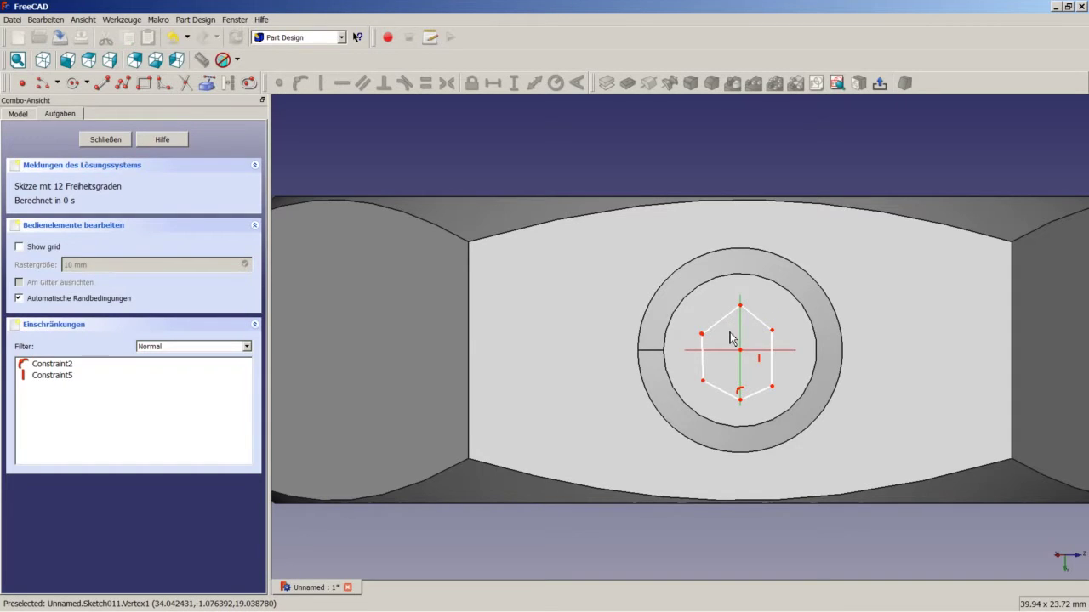
scroll(729, 332, up, 2)
Step: Join the loose corner, make the left side vertical, and put the top corner on the vertical axis
scroll(724, 339, up, 6)
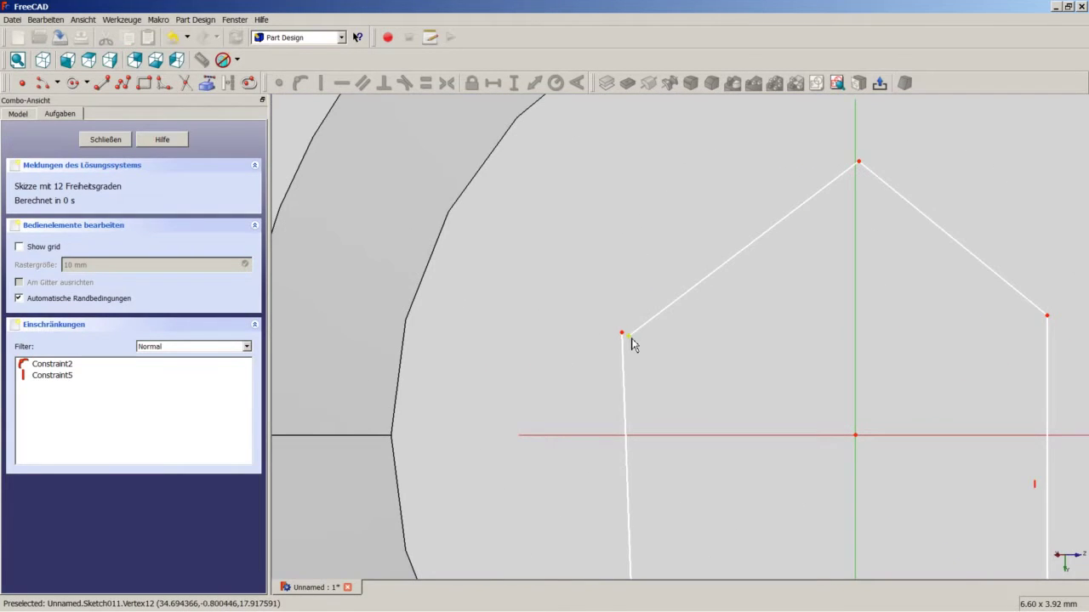
click(622, 333)
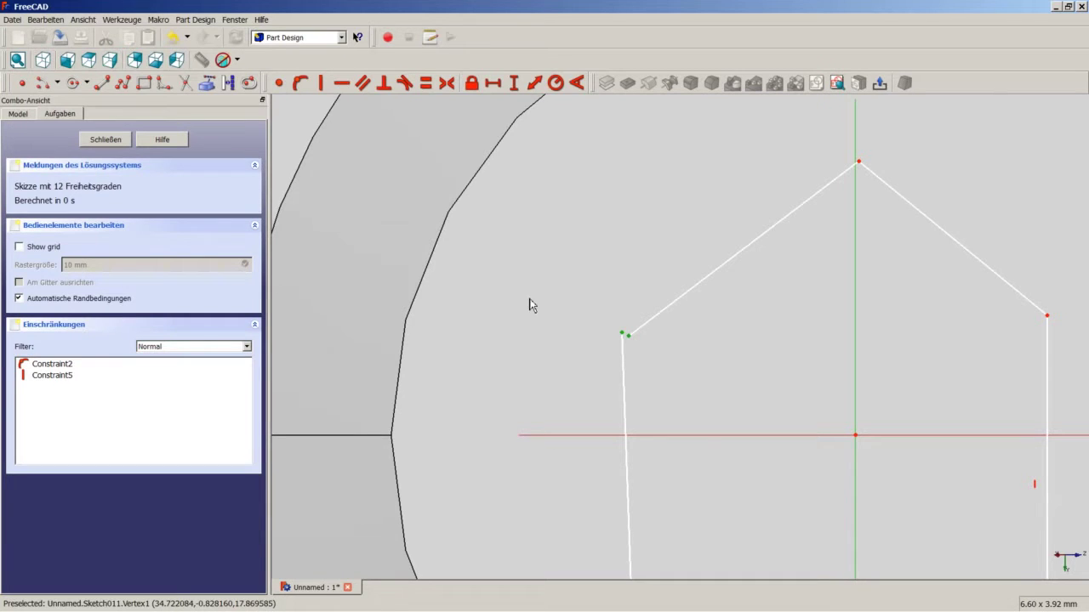
click(279, 83)
scroll(700, 302, down, 4)
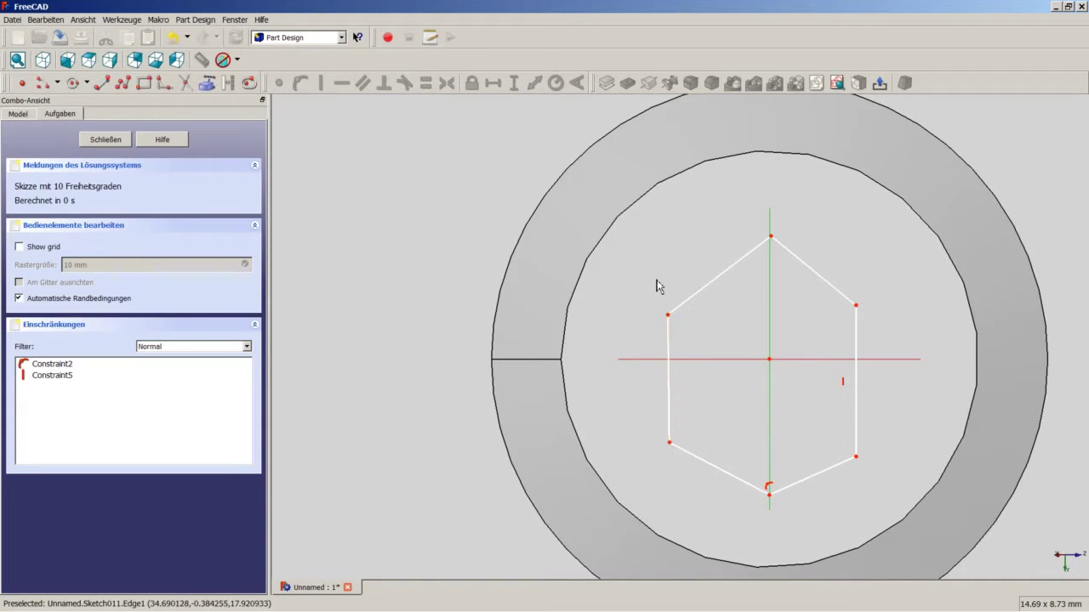
click(670, 354)
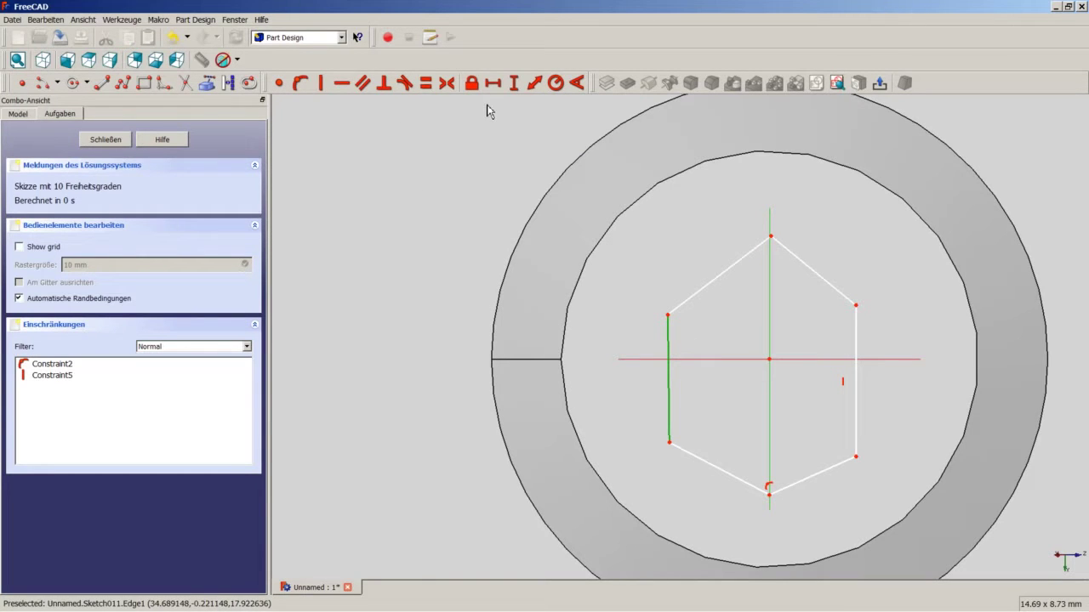
click(321, 83)
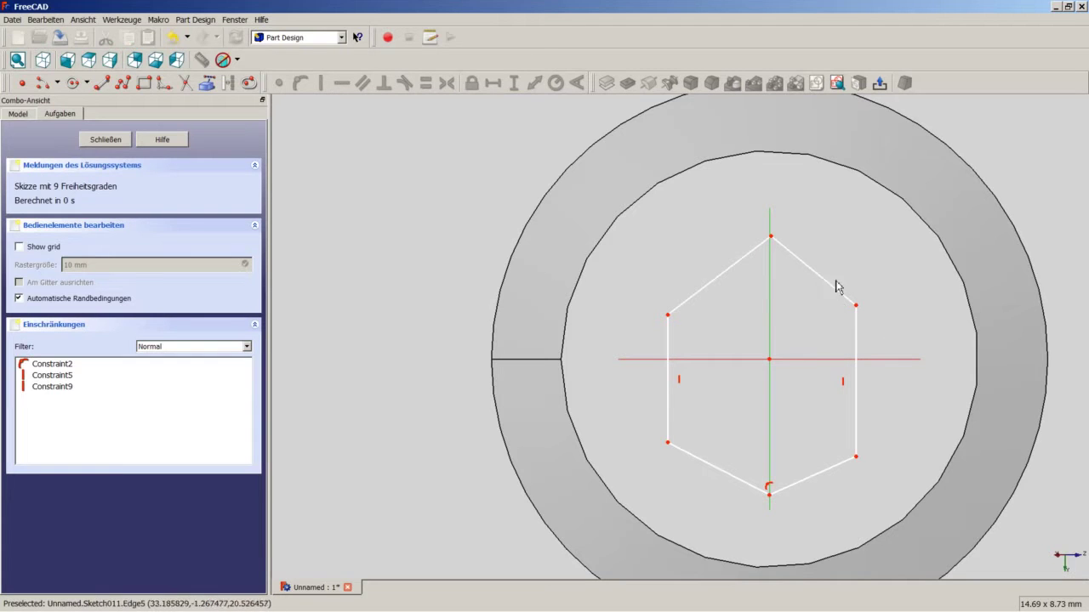
click(771, 238)
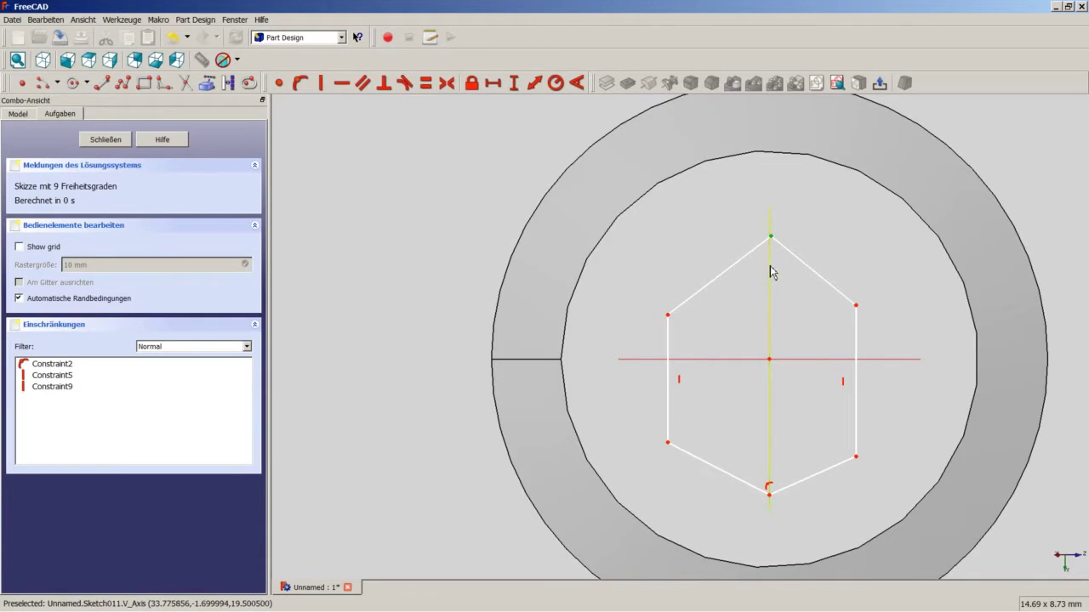
click(769, 270)
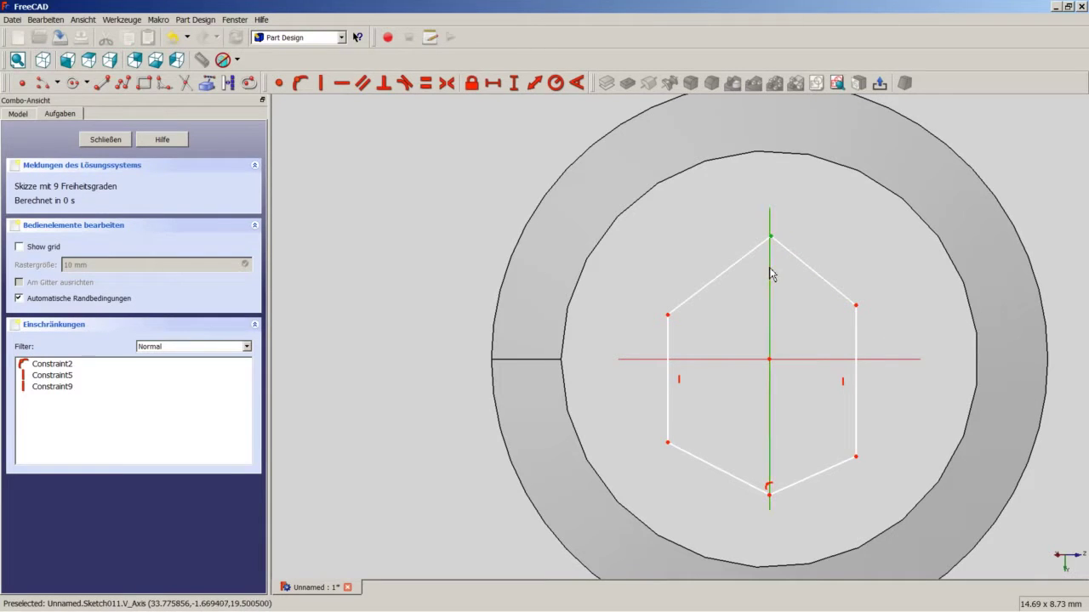
click(300, 82)
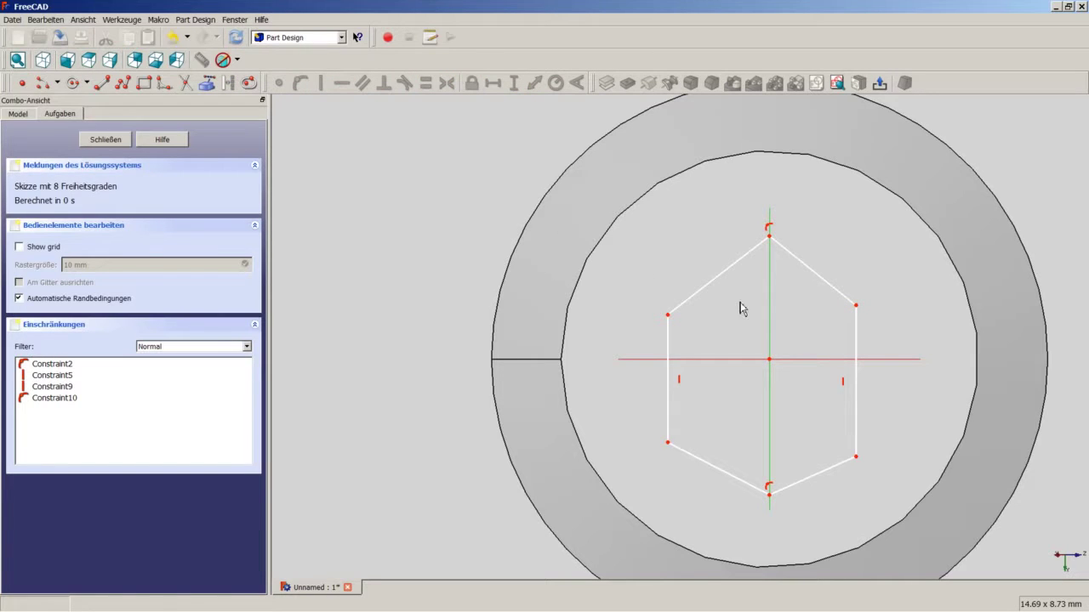
Step: Make all six hexagon sides equal in length
click(716, 279)
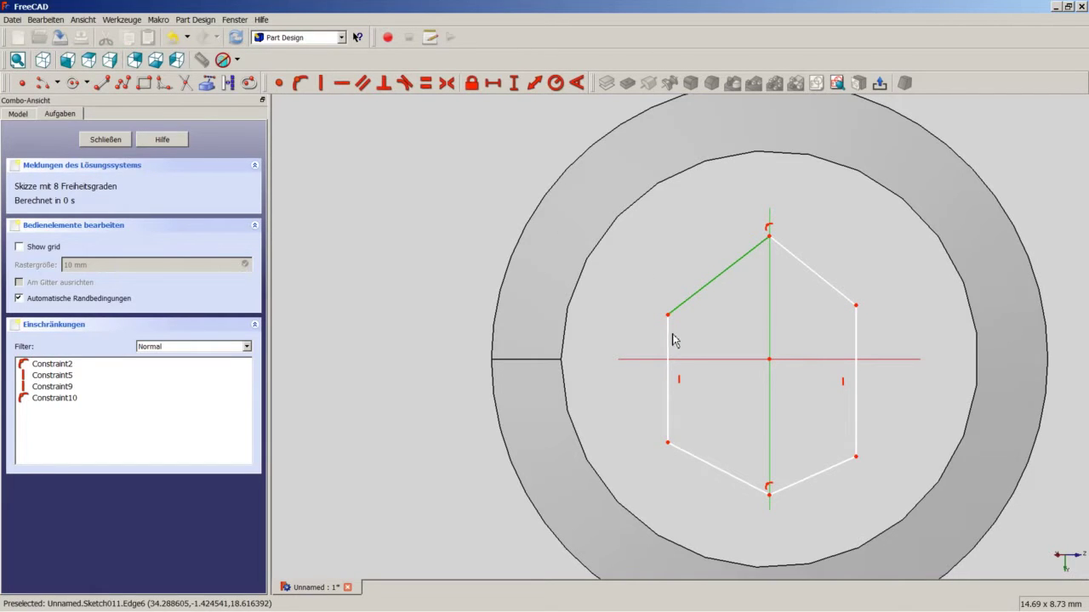
click(669, 340)
click(703, 465)
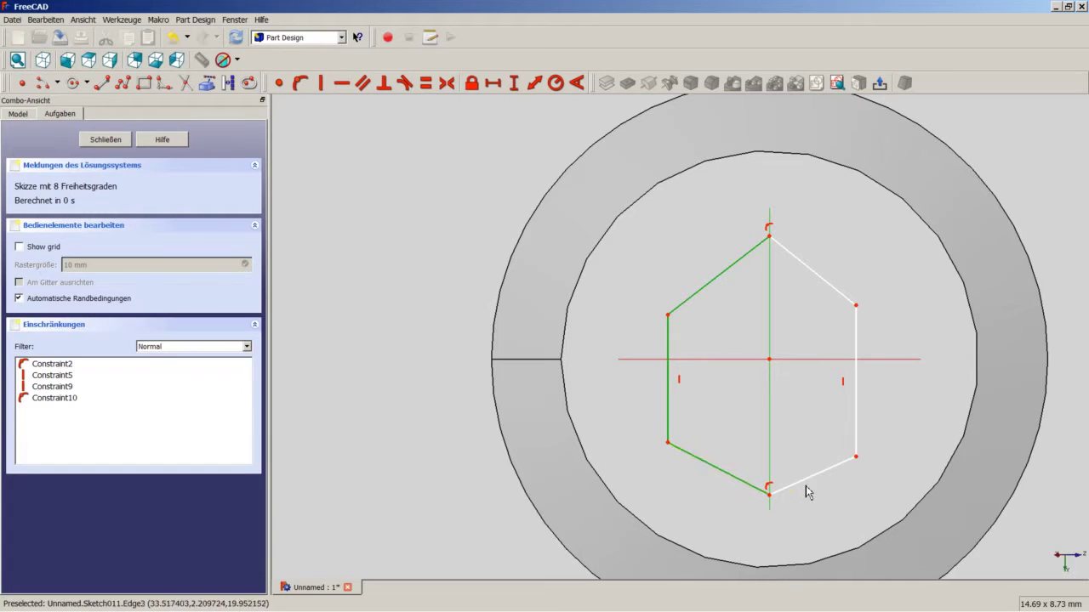
click(810, 477)
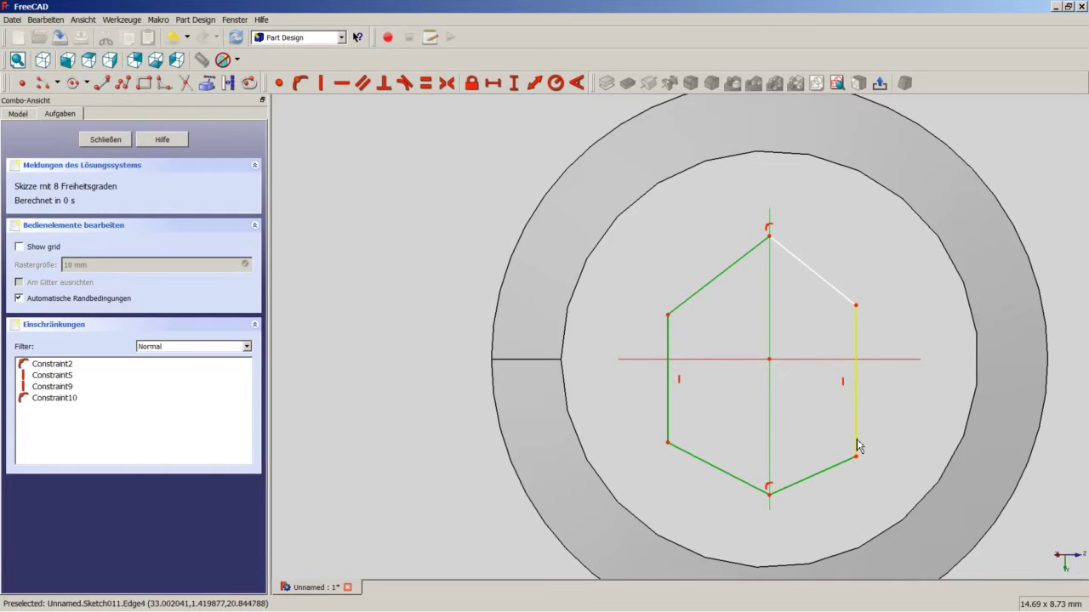
click(856, 441)
click(815, 270)
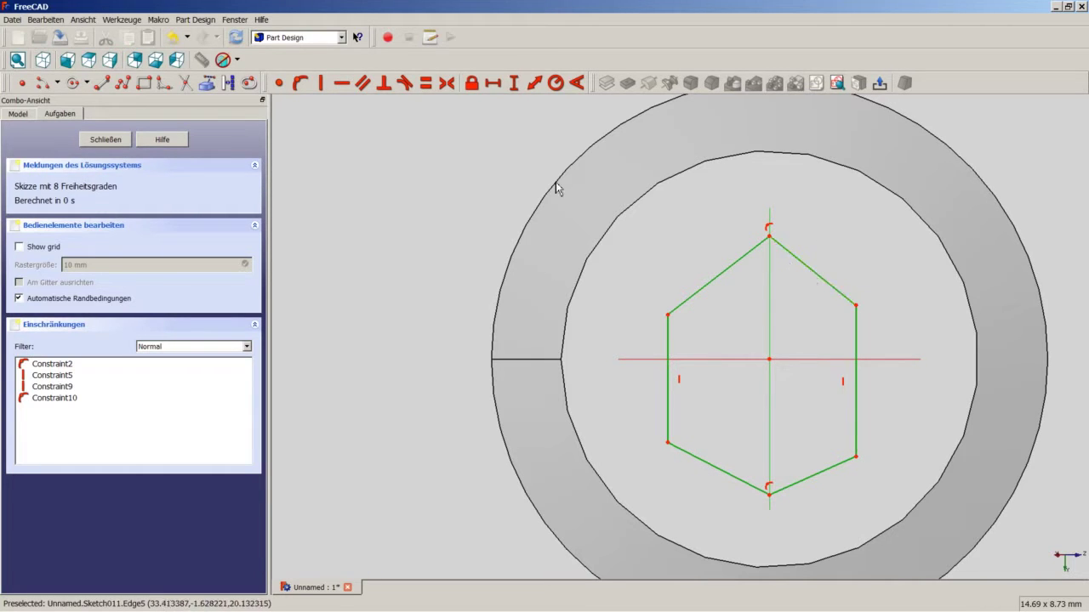
click(426, 83)
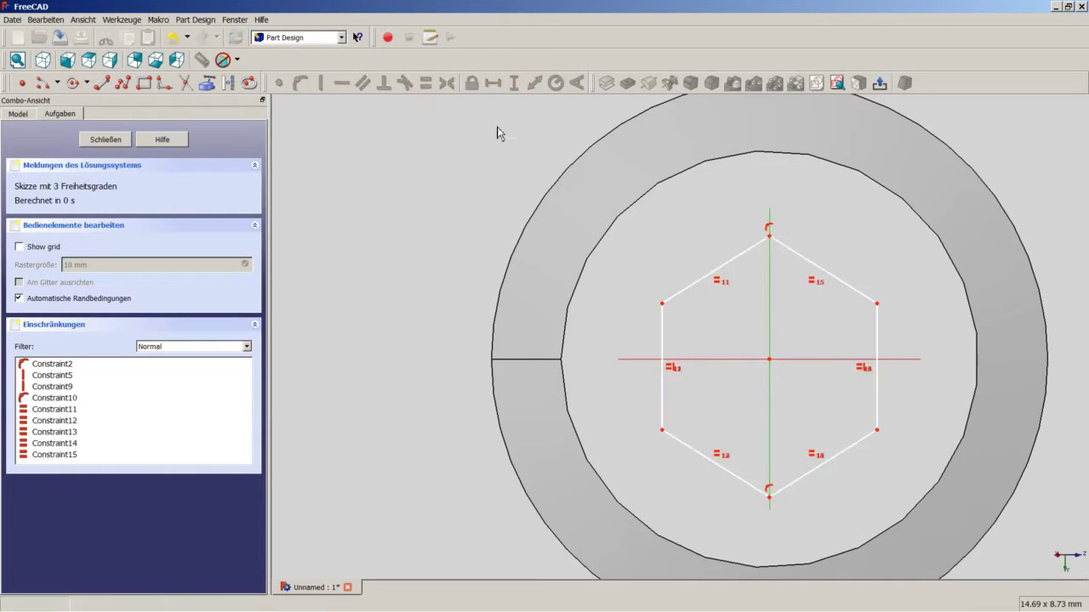
Step: Set a 120° angle between the right sides and make the right corners symmetric about the horizontal axis
click(838, 279)
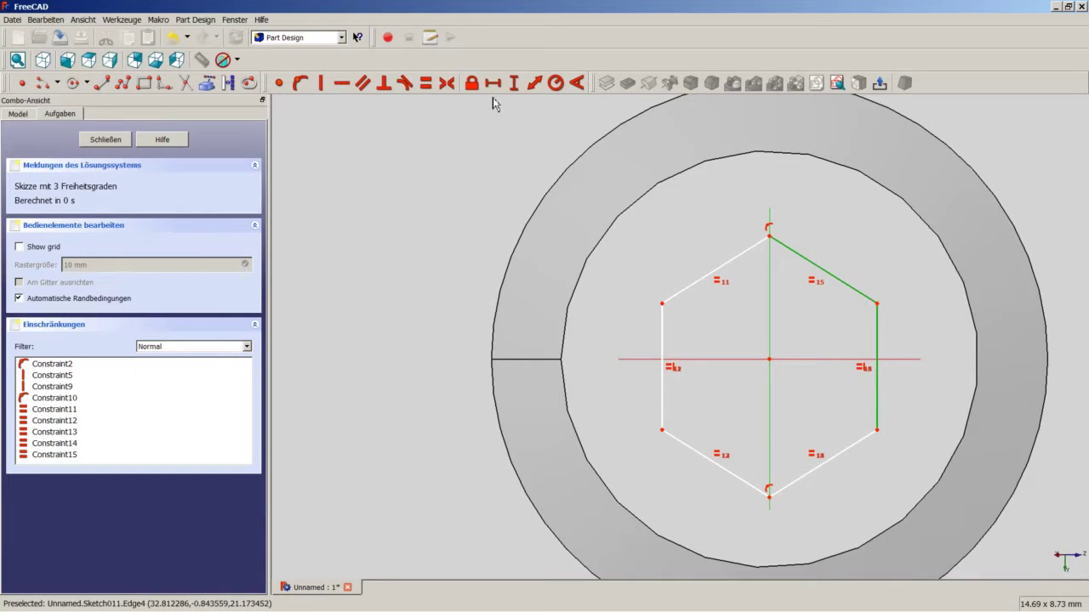
click(577, 83)
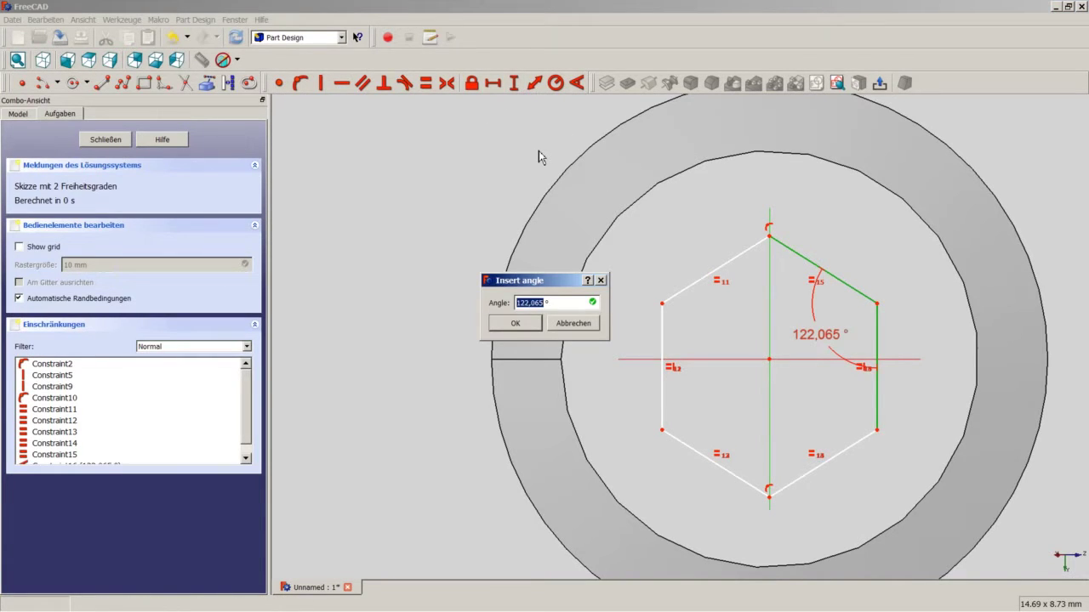
text(120)
key(Return)
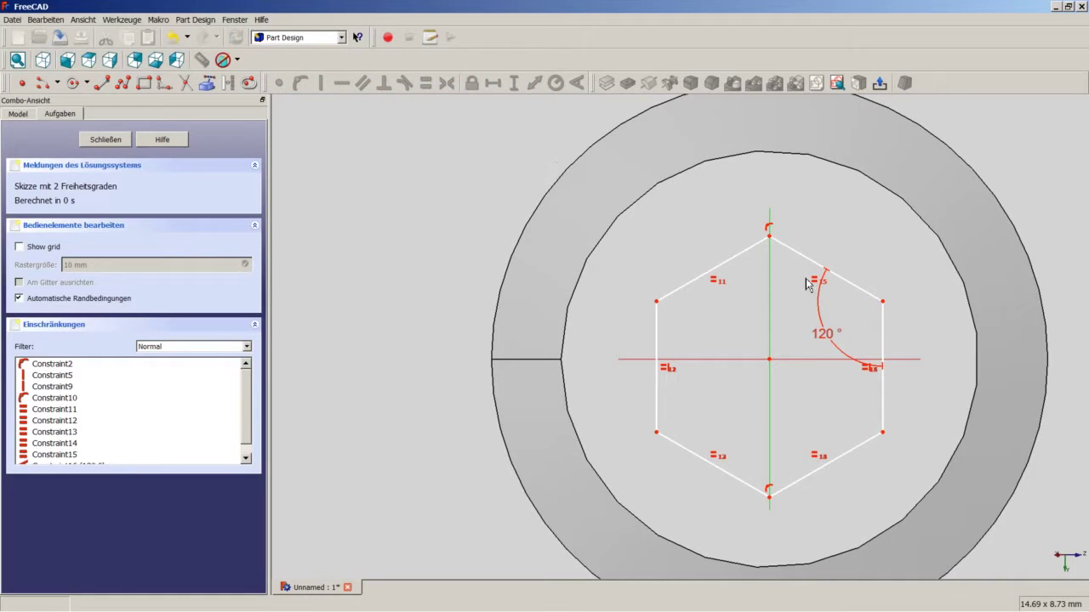
click(884, 303)
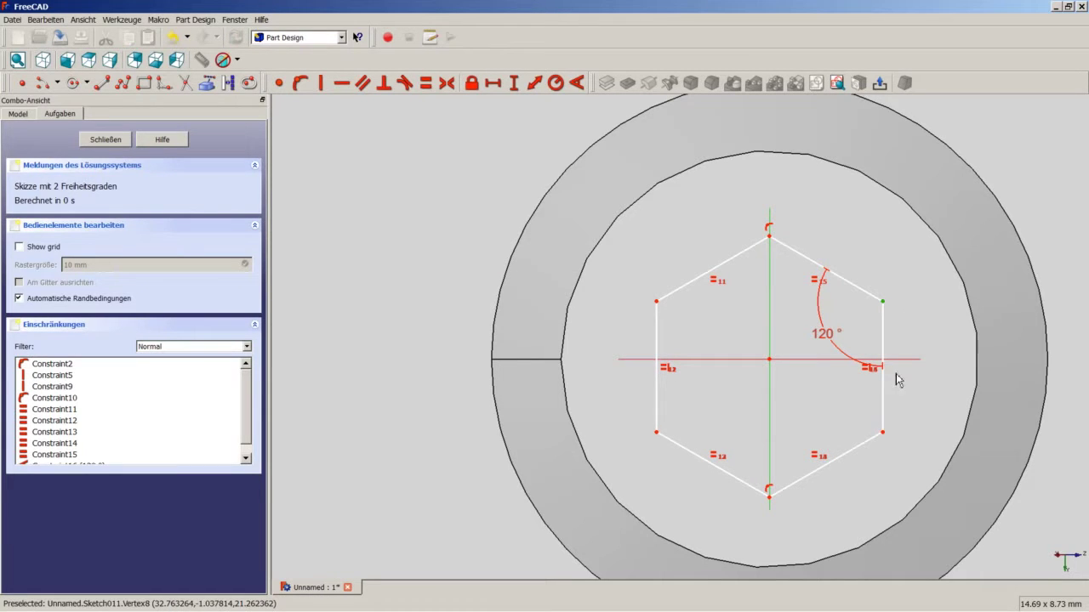
click(883, 433)
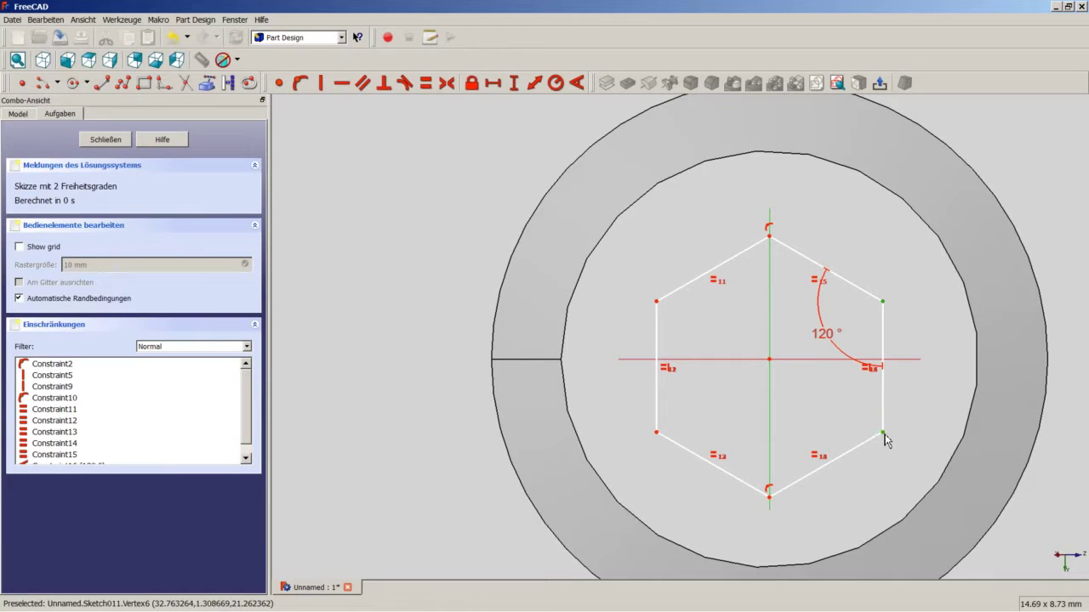
click(900, 360)
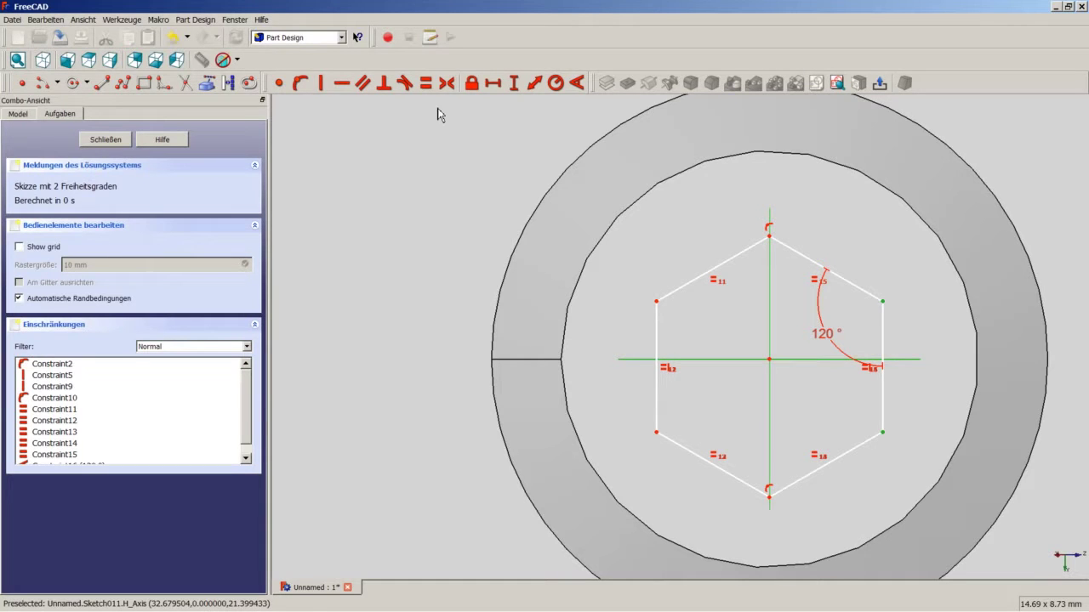
click(445, 82)
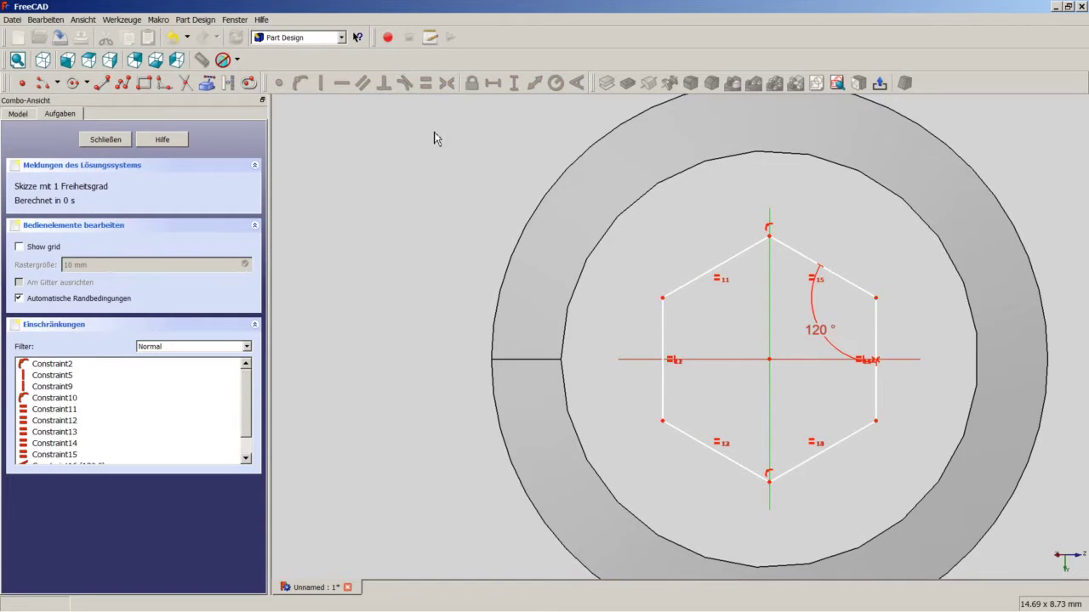
Step: Give the hexagon an 8 mm horizontal width and place that dimension above it
click(664, 298)
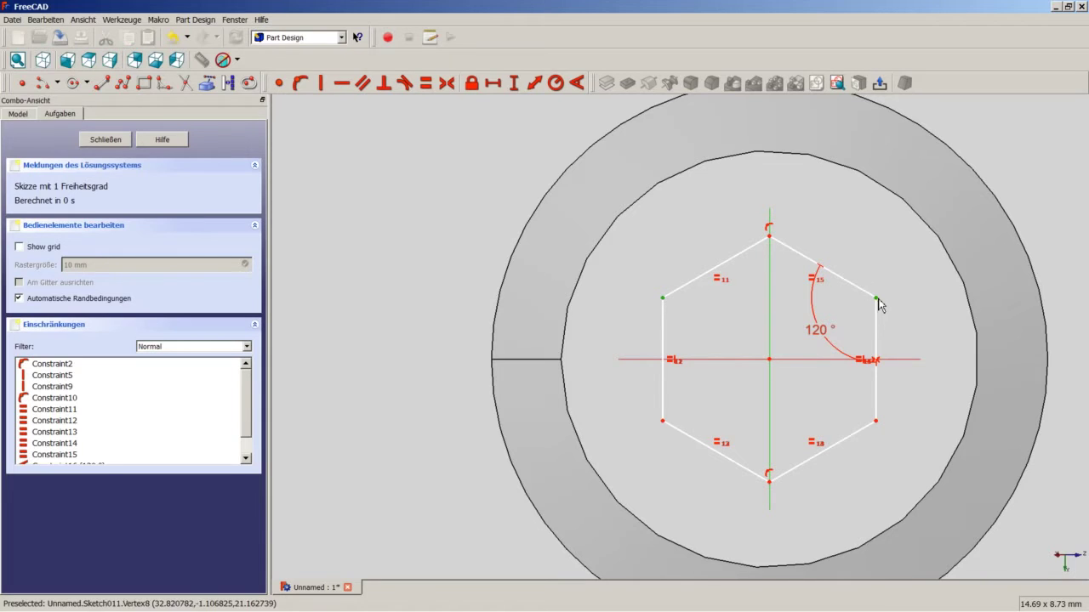
click(876, 299)
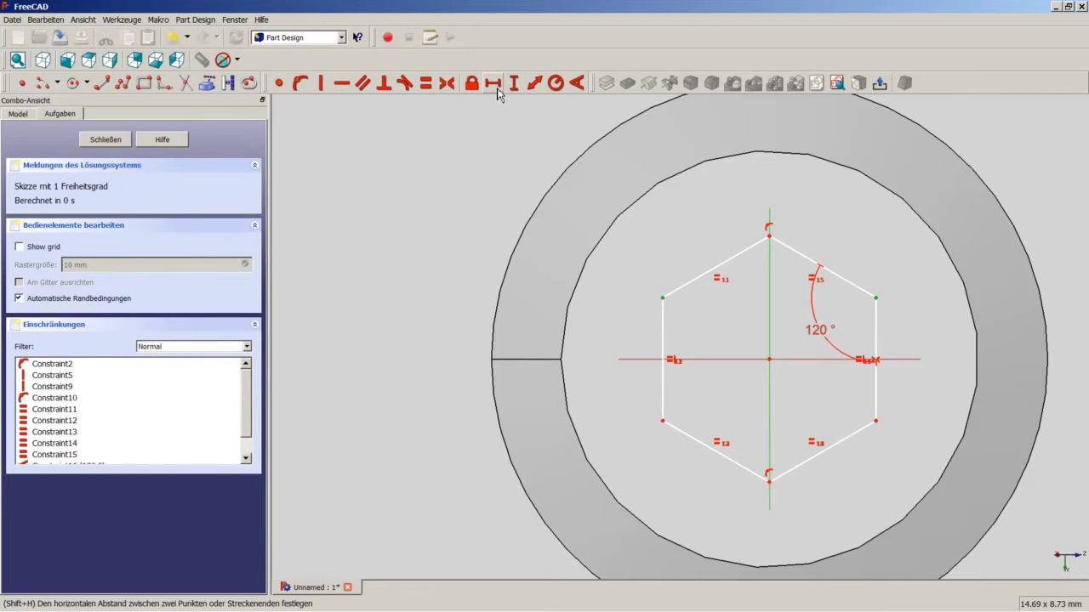
click(496, 87)
text(8)
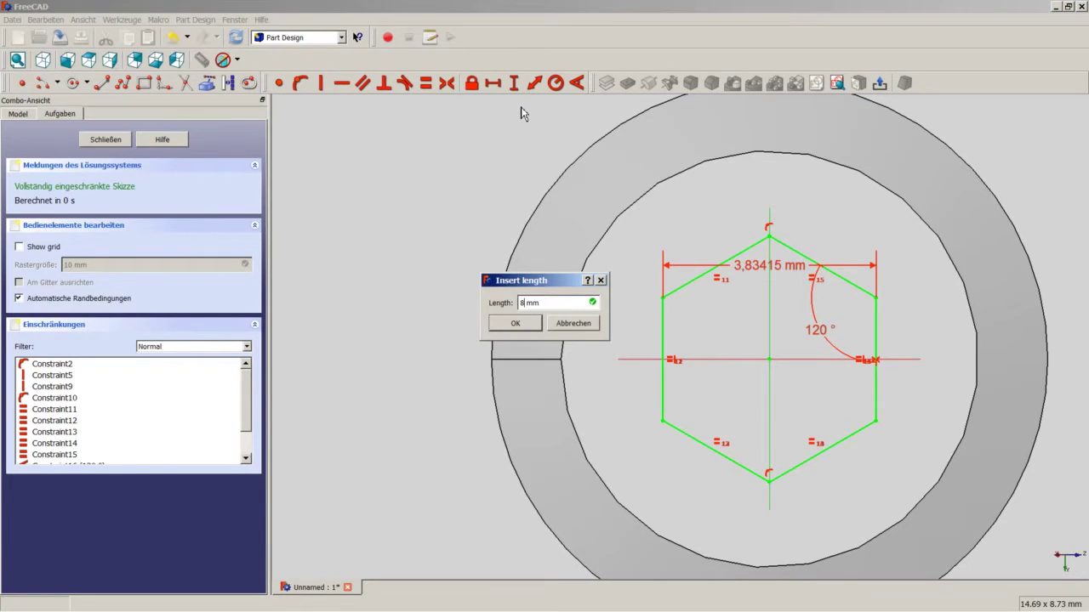
key(Return)
scroll(677, 126, down, 3)
scroll(678, 125, down, 3)
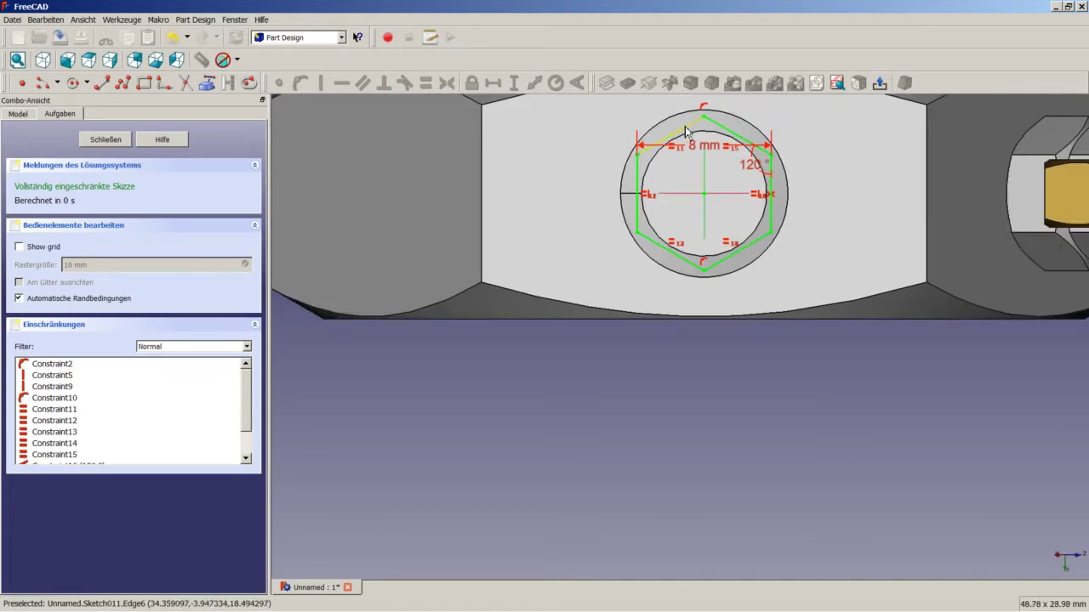
scroll(703, 104, up, 5)
drag(689, 202, 693, 103)
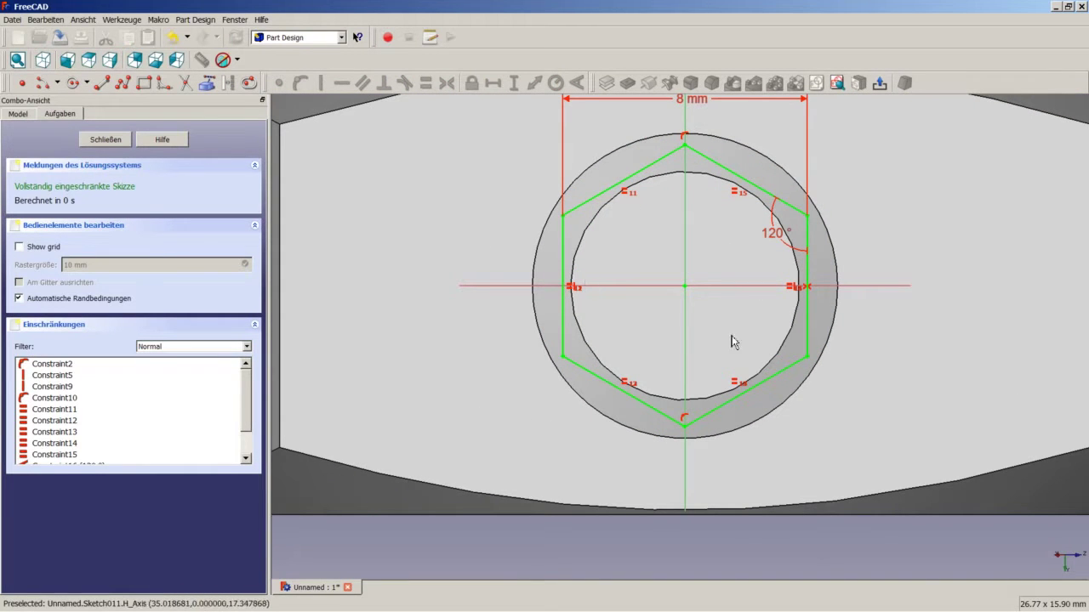
Step: Draw a 5,5 mm radius circle centred on the origin around the hexagon, then close Sketch011
click(73, 83)
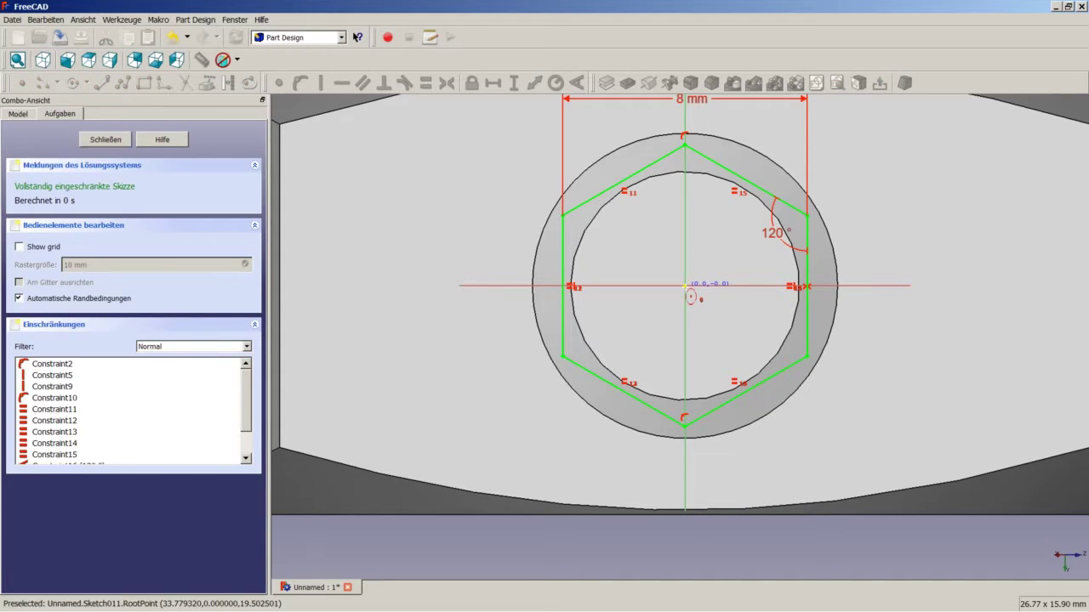
click(685, 286)
click(865, 273)
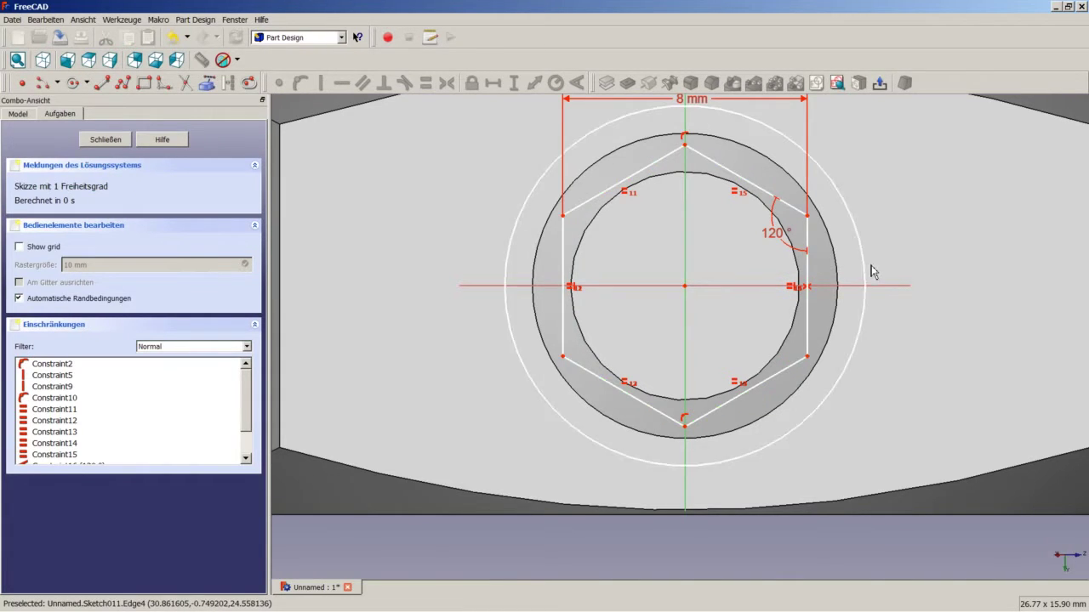
click(865, 273)
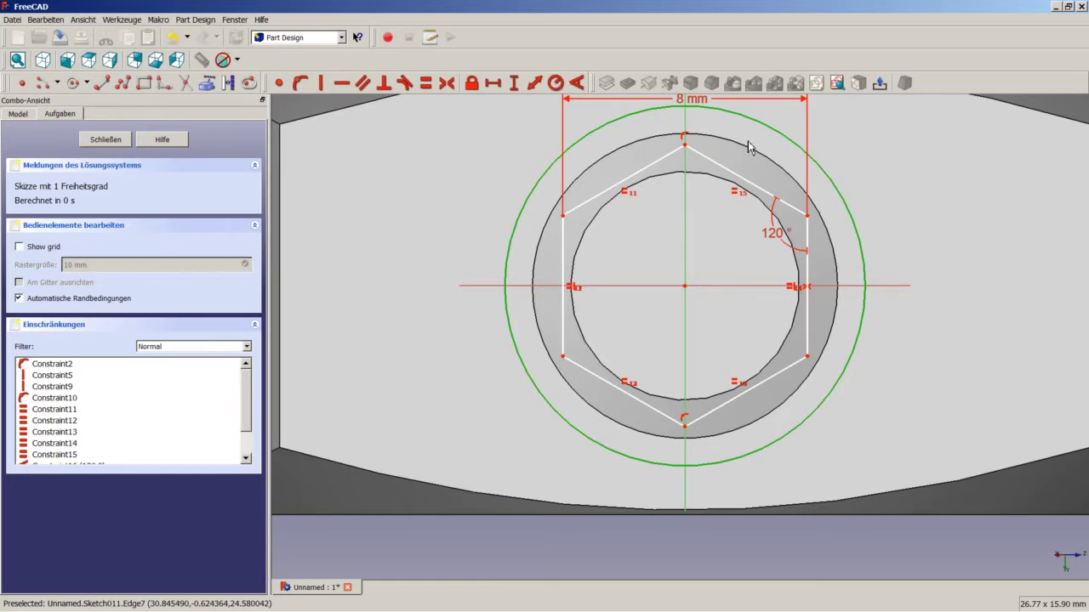
click(556, 83)
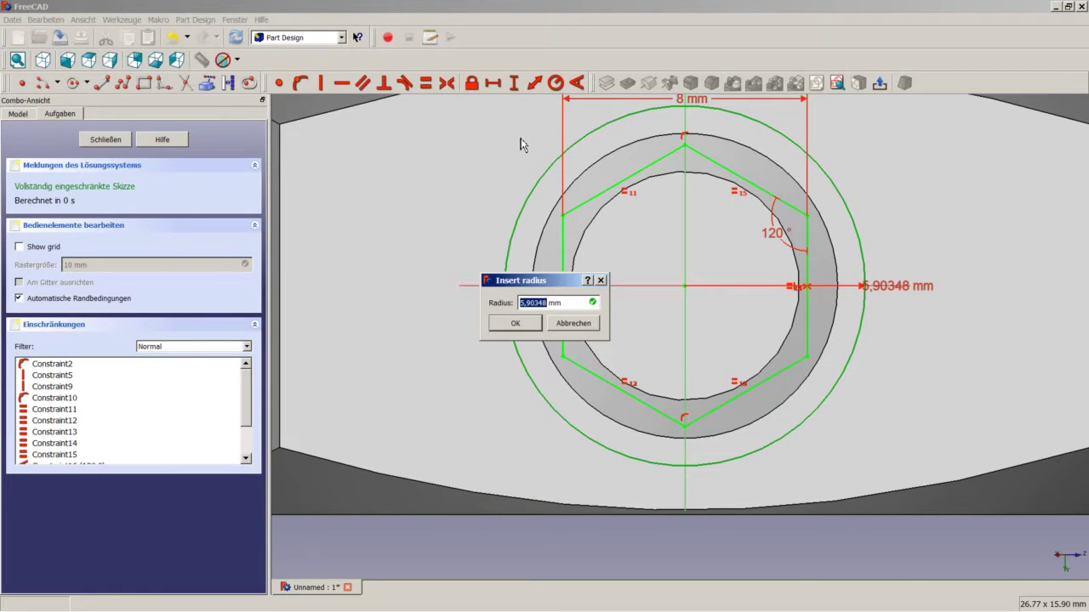
text(5,5)
key(Return)
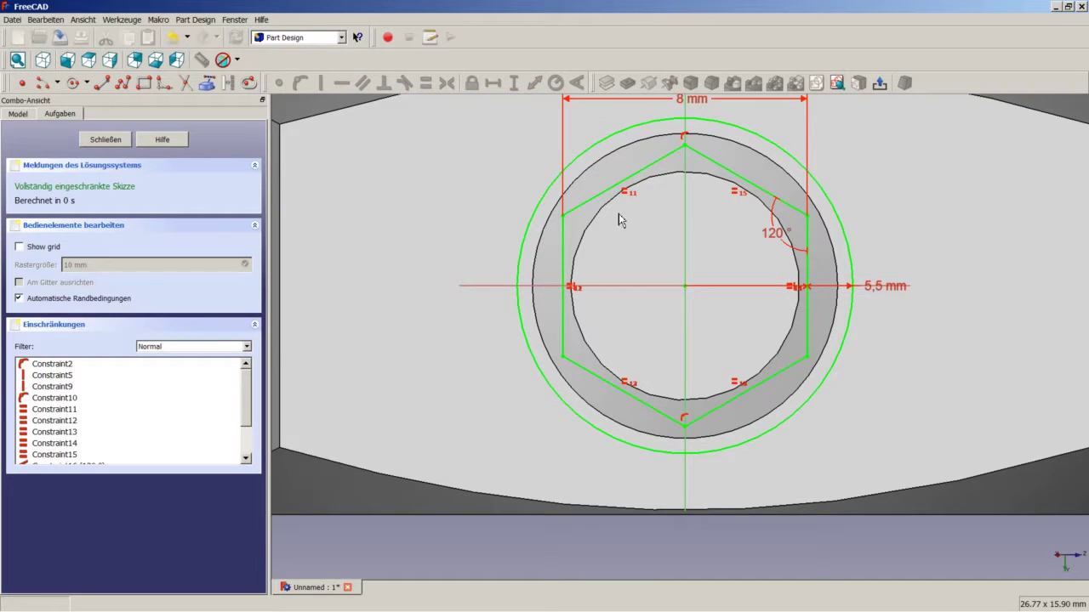
click(108, 142)
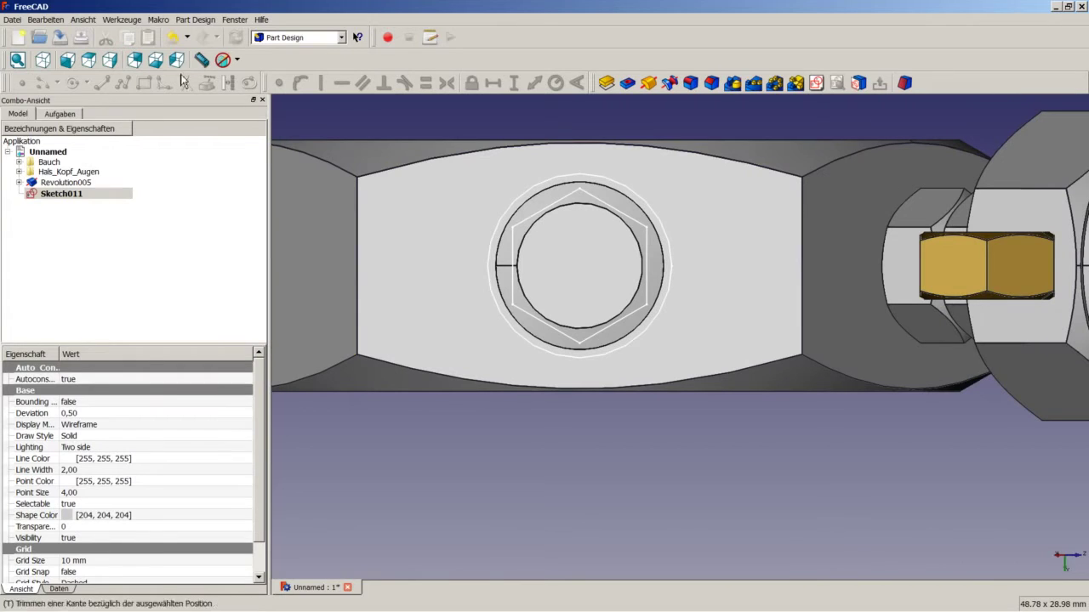
Step: Pocket Sketch011 with type Zur Ersten, creating Pocket003 with the hexagonal stub
click(626, 84)
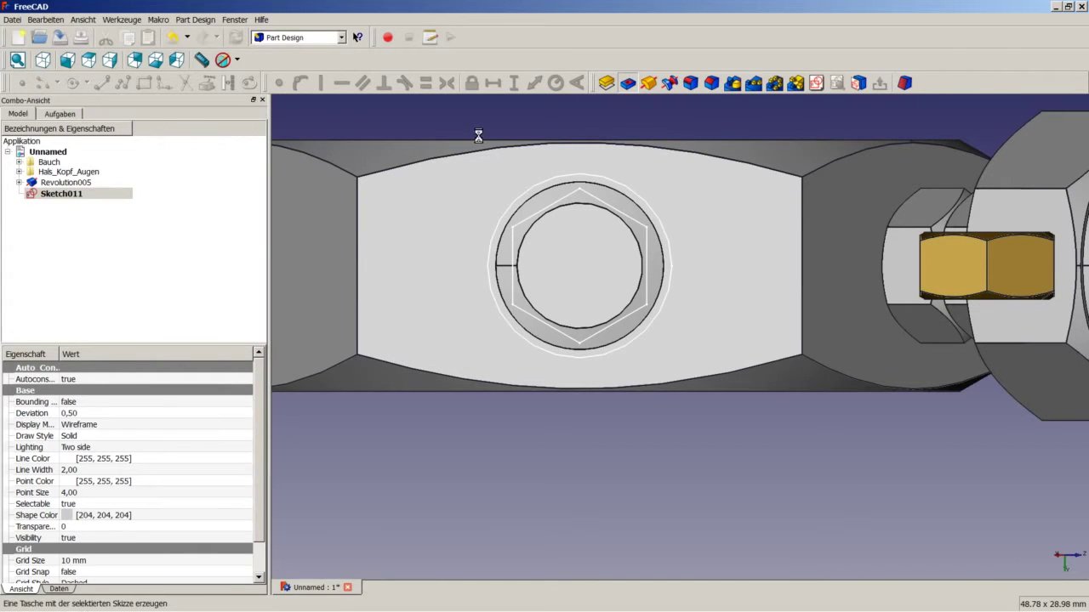
click(219, 189)
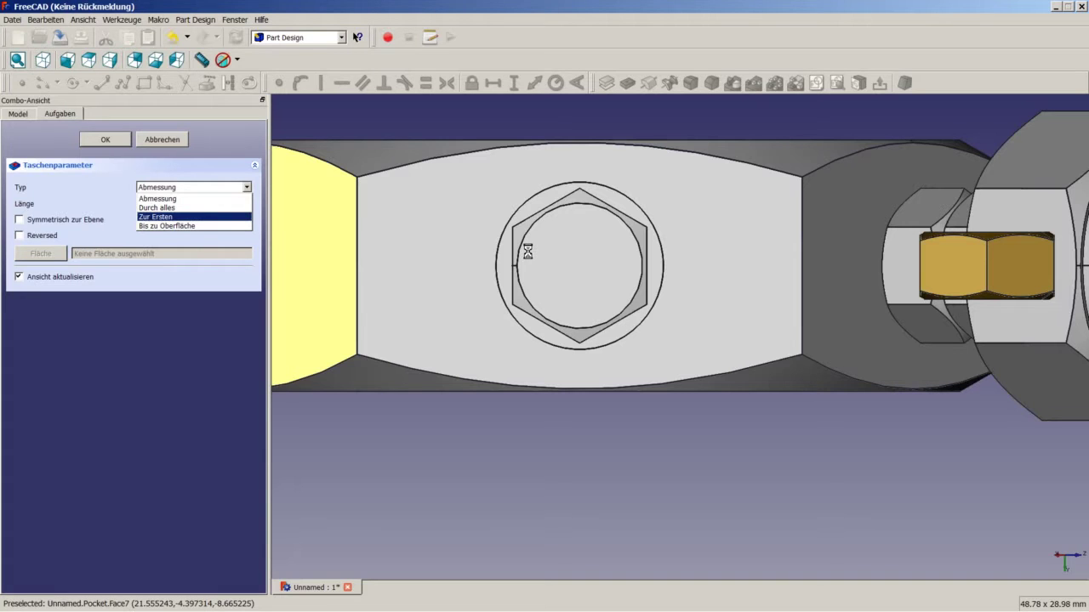
middle_drag(525, 257, 598, 297)
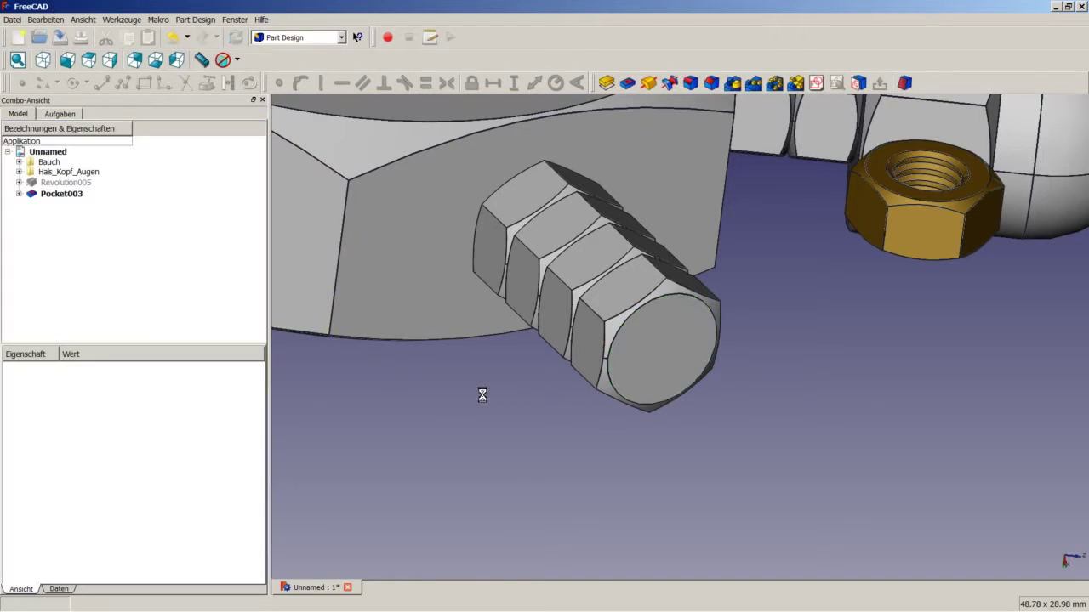
Step: Fit the part with its finished hexagonal stub in view and save the document
middle_drag(496, 401, 426, 425)
key(0)
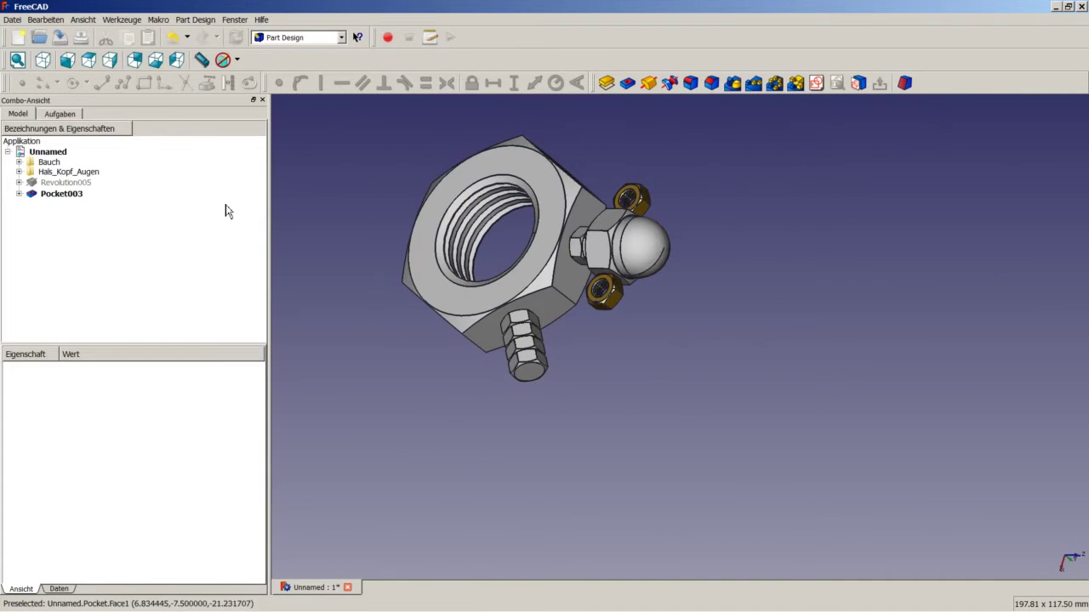
click(40, 64)
right_click(683, 371)
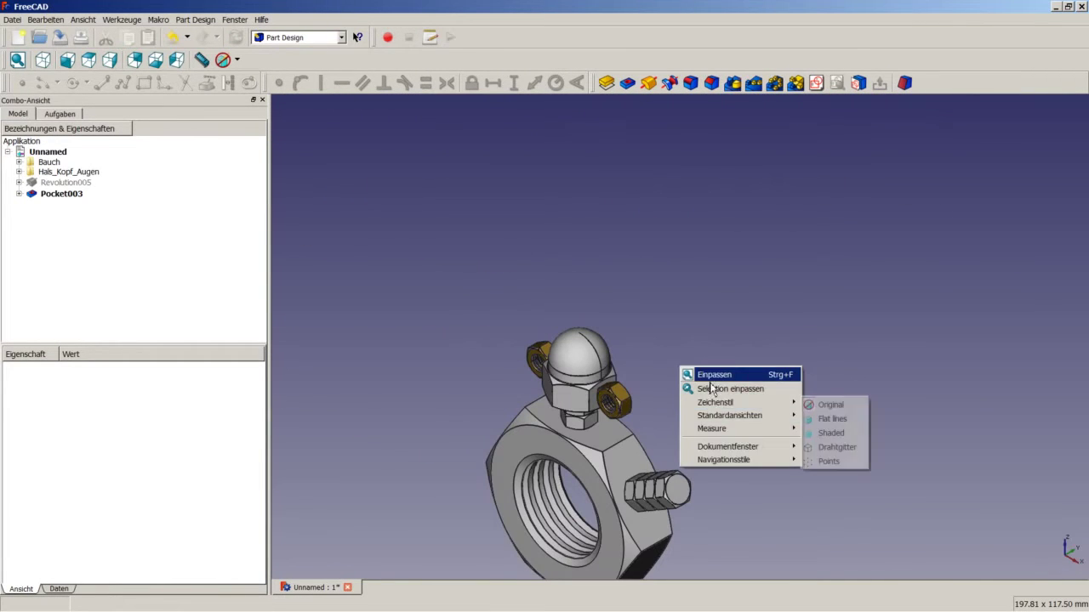
click(702, 380)
scroll(818, 389, up, 5)
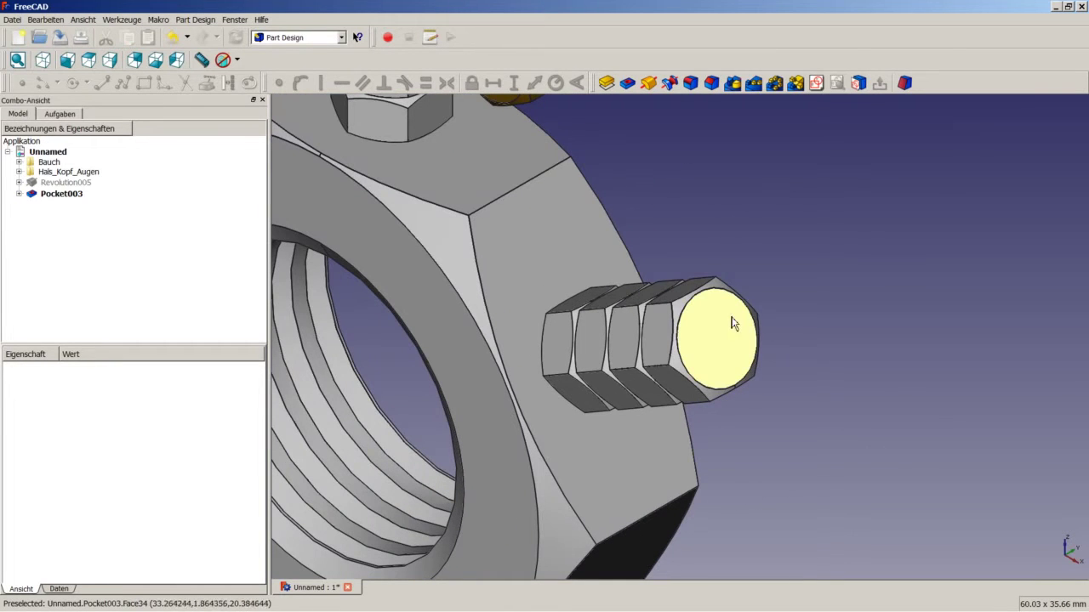
right_click(734, 201)
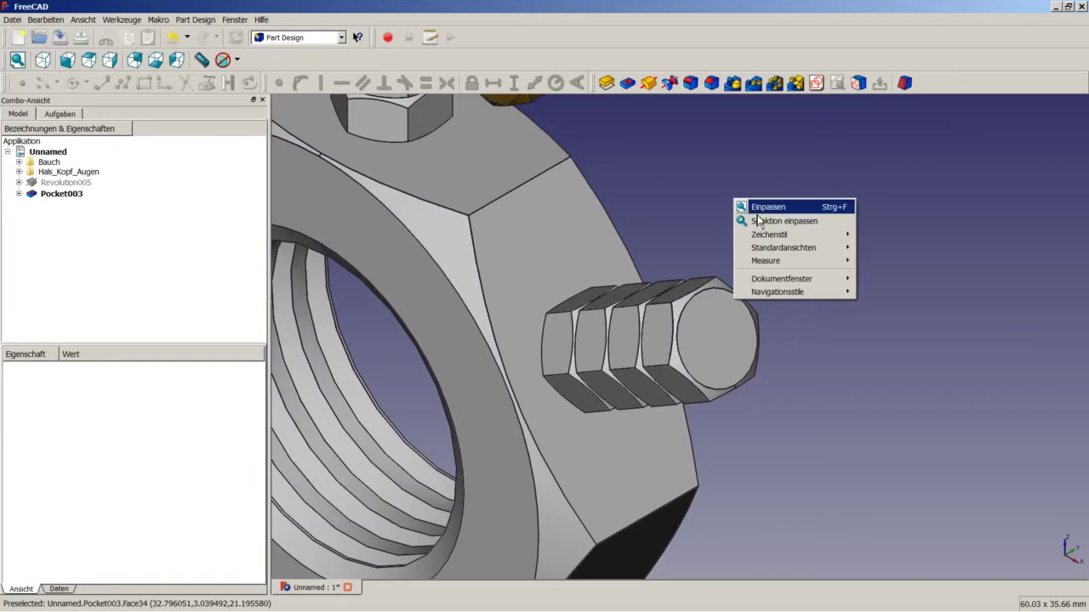
click(757, 208)
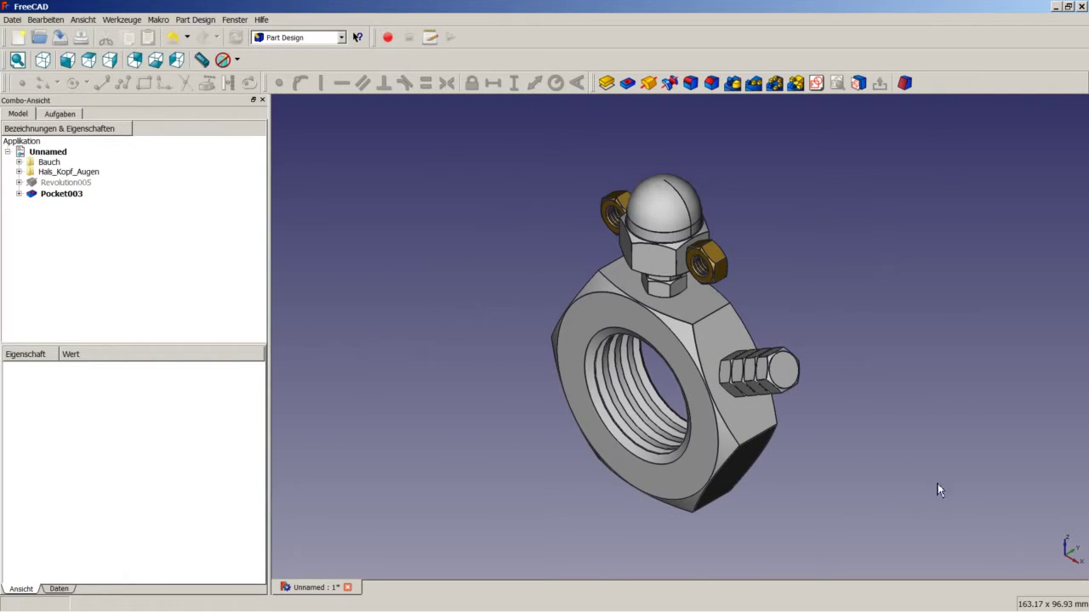
key(ctrl+s)
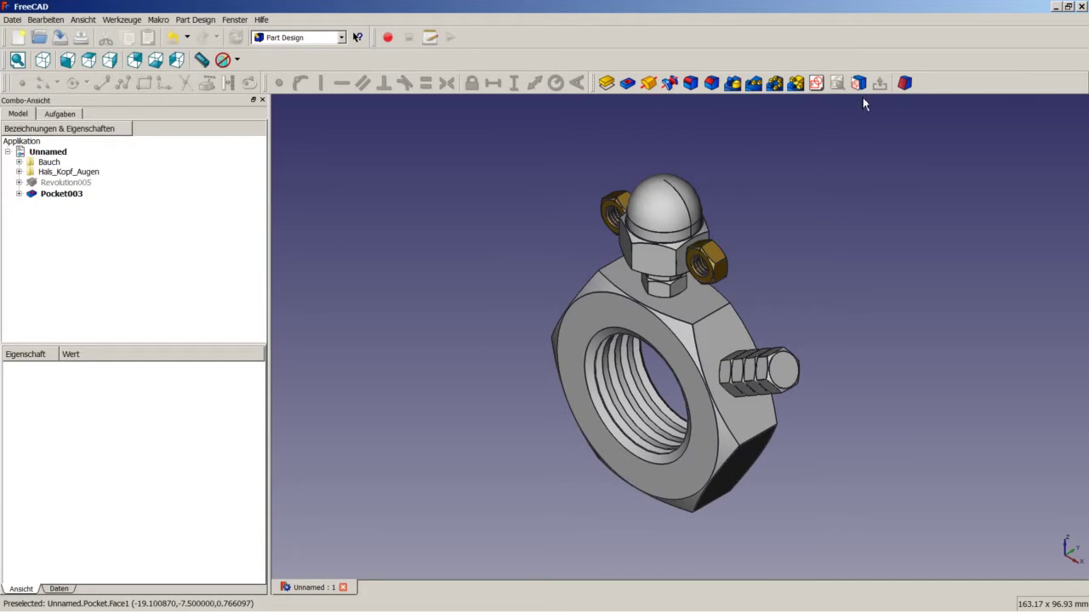
Step: Start a new sketch on the XZ plane
click(815, 83)
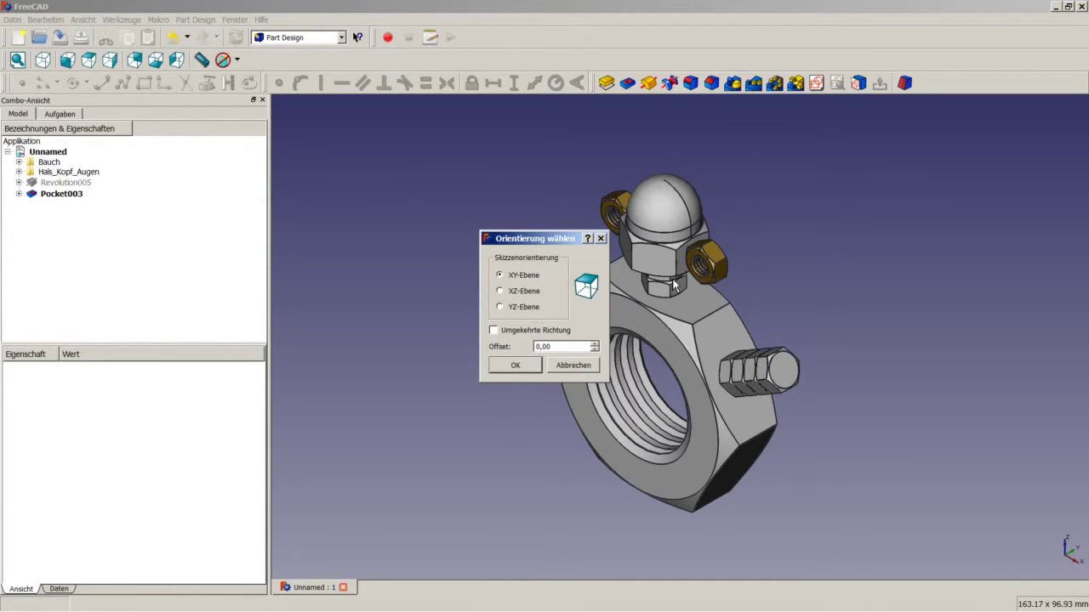
click(520, 292)
click(515, 365)
scroll(766, 264, up, 5)
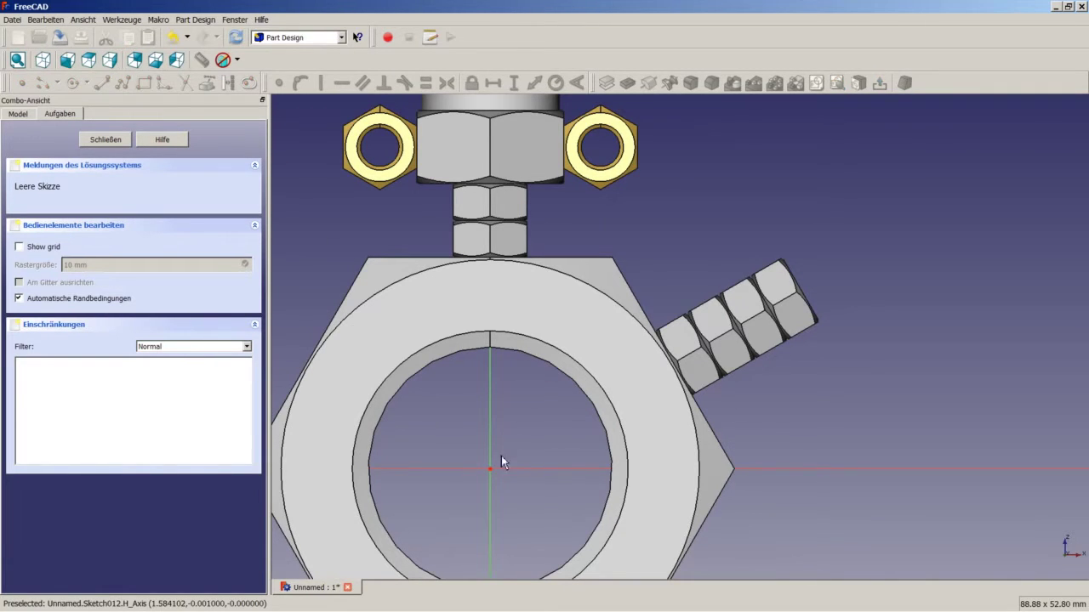
Step: Draw a line from the origin at 30° to the horizontal axis
click(102, 85)
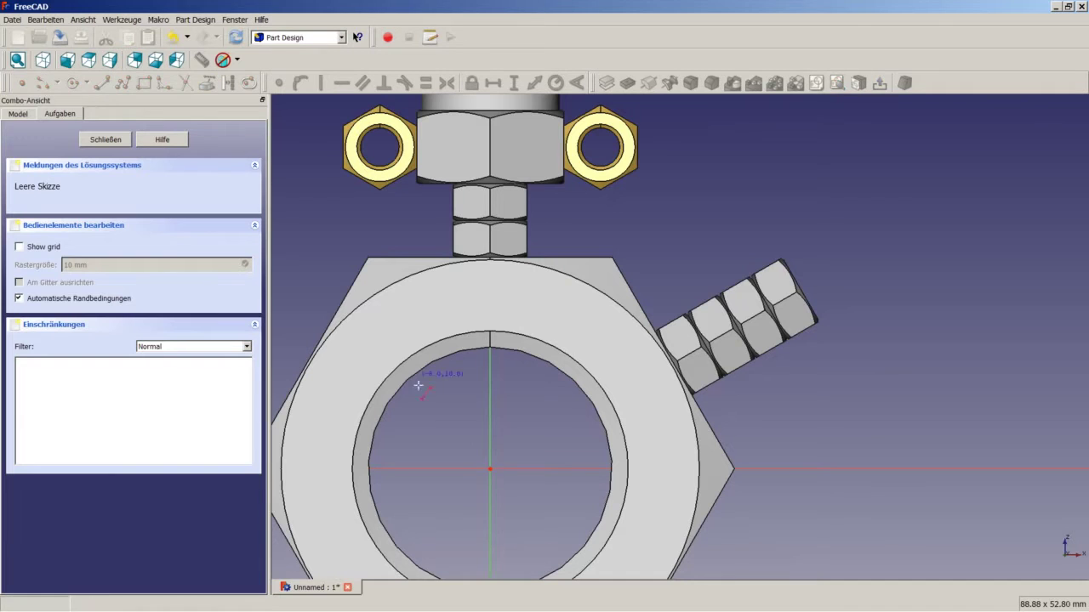
click(490, 469)
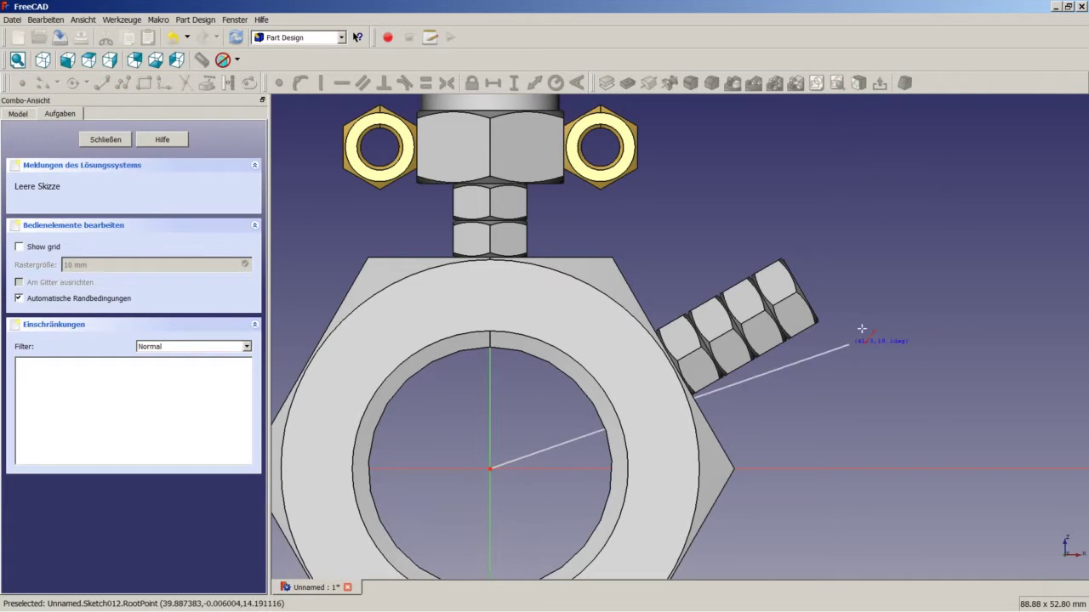
click(929, 214)
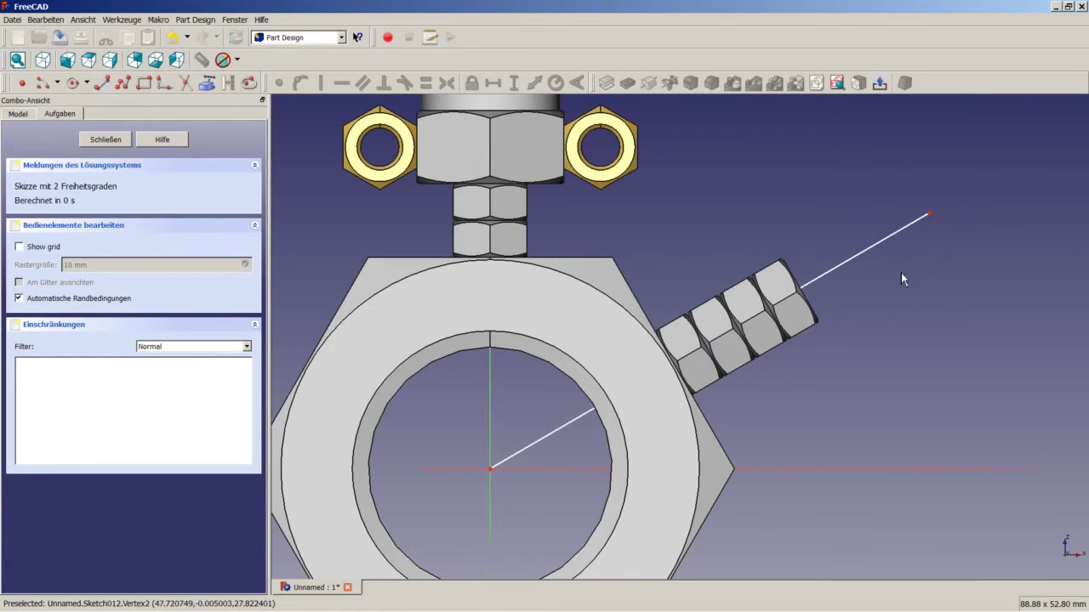
click(857, 256)
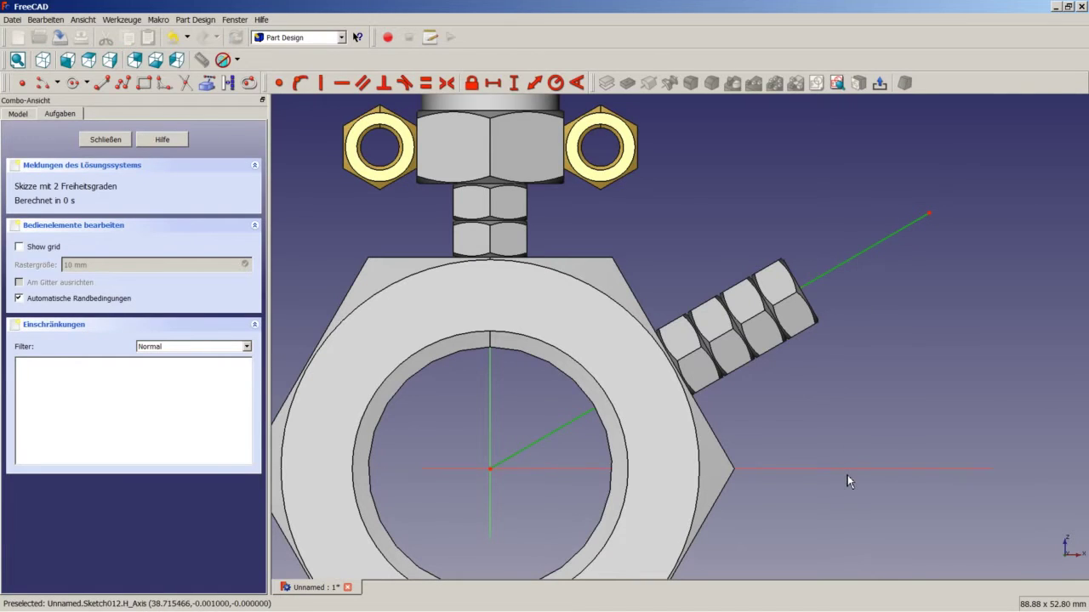
click(848, 467)
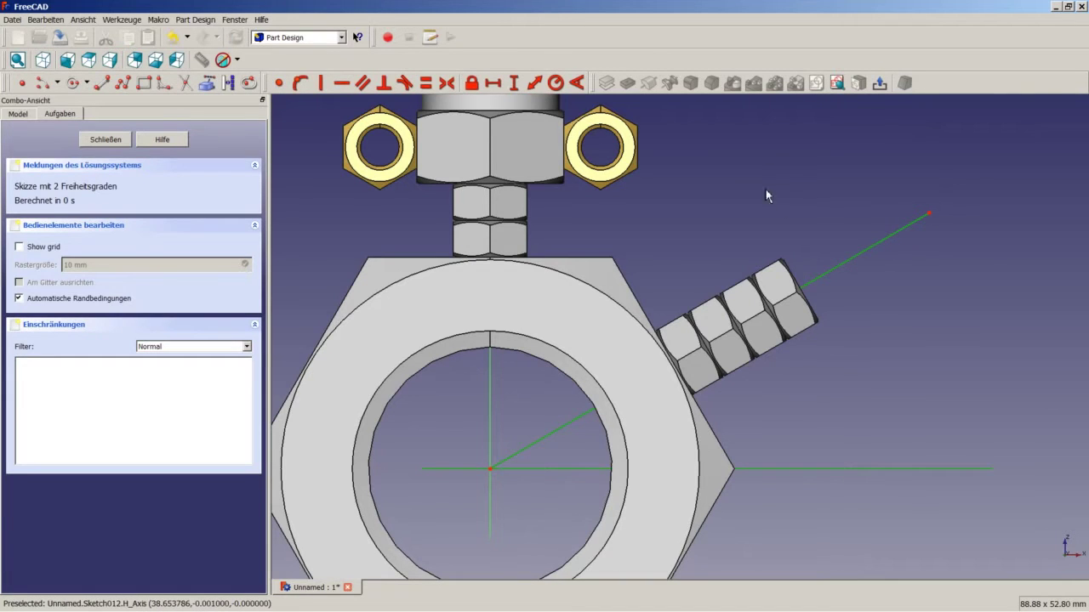
click(577, 83)
text(30)
key(Return)
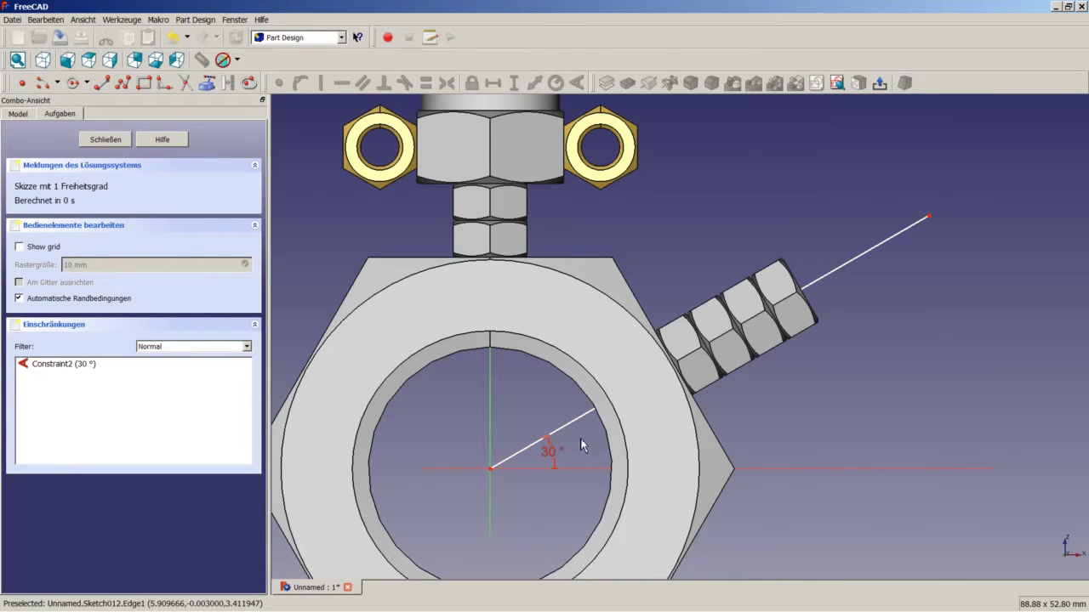
Step: Convert the angled line to construction geometry and fix its length at 50 mm
click(841, 269)
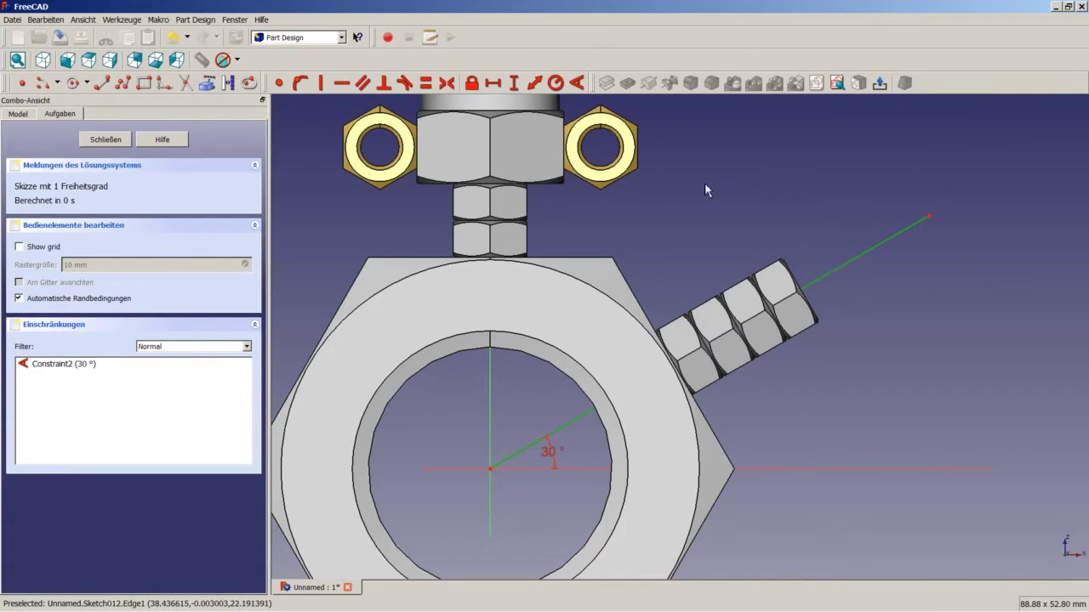
click(228, 82)
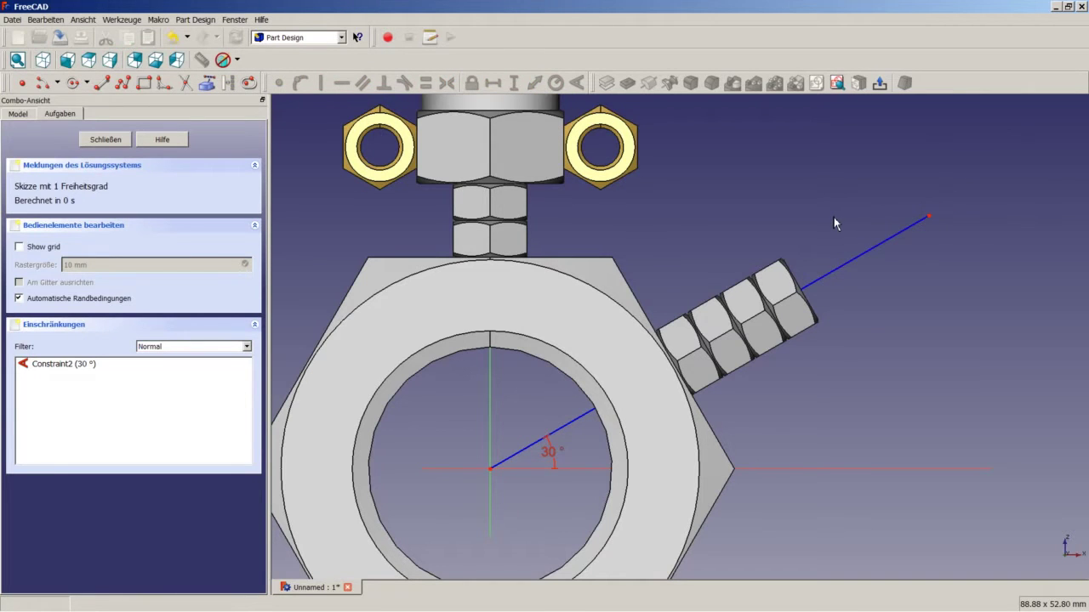
click(841, 267)
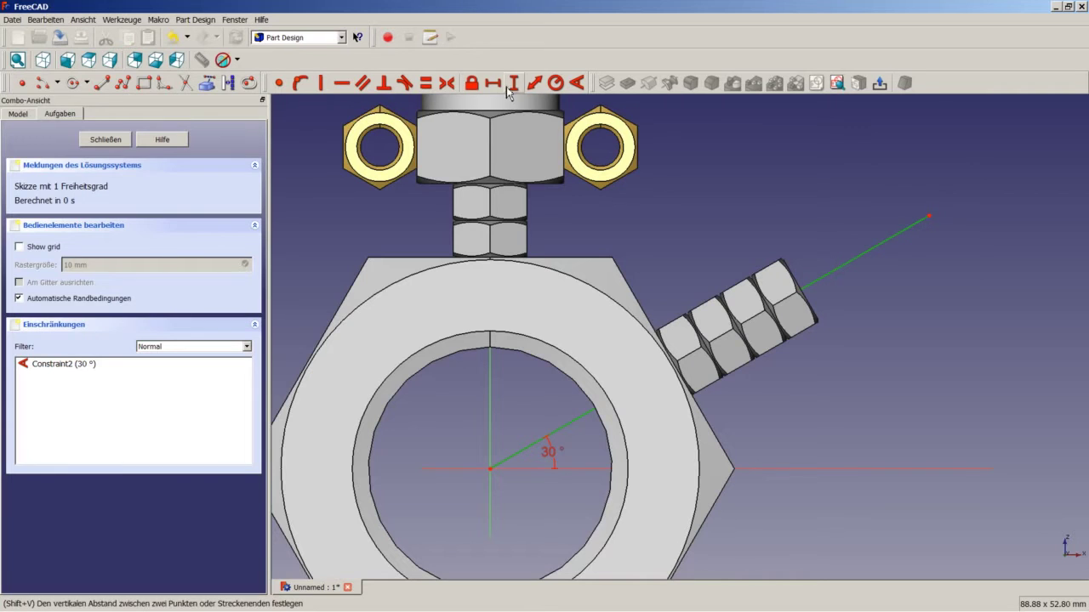
click(535, 83)
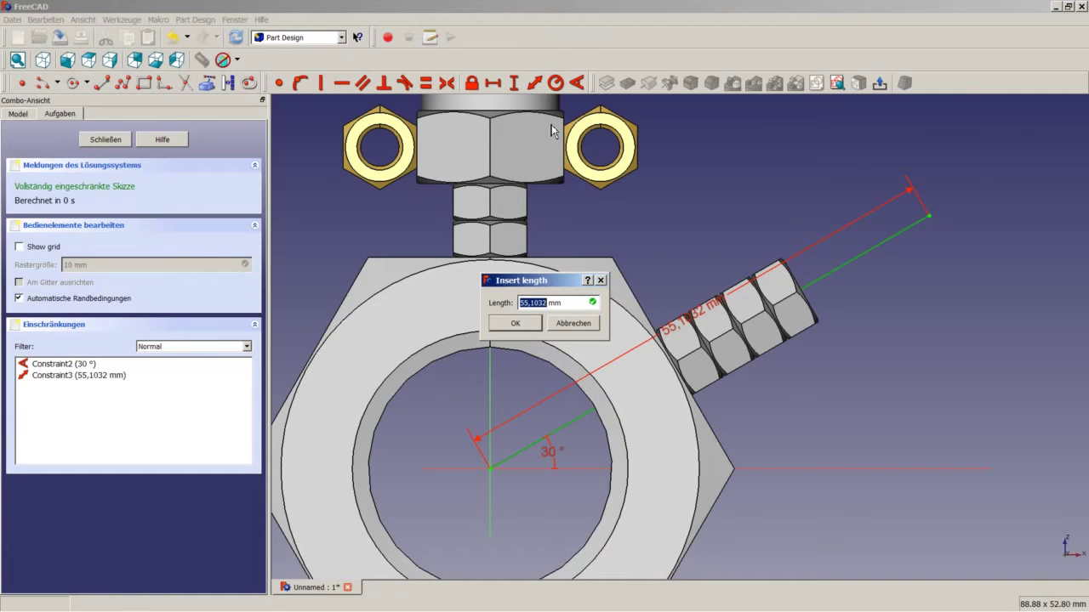
text(5)
key(Return)
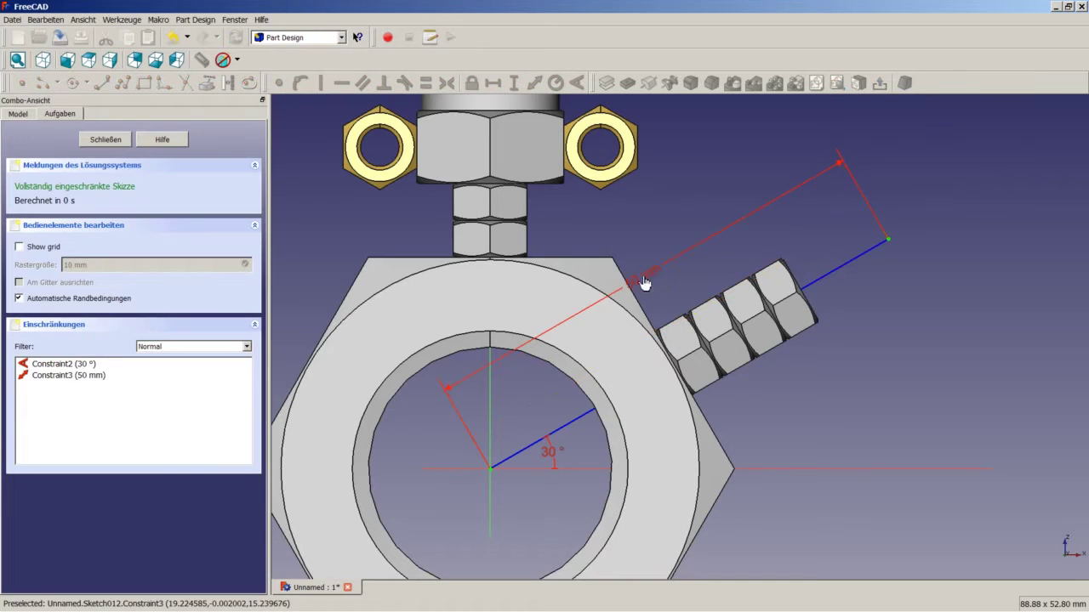
scroll(756, 293, down, 2)
scroll(792, 273, up, 3)
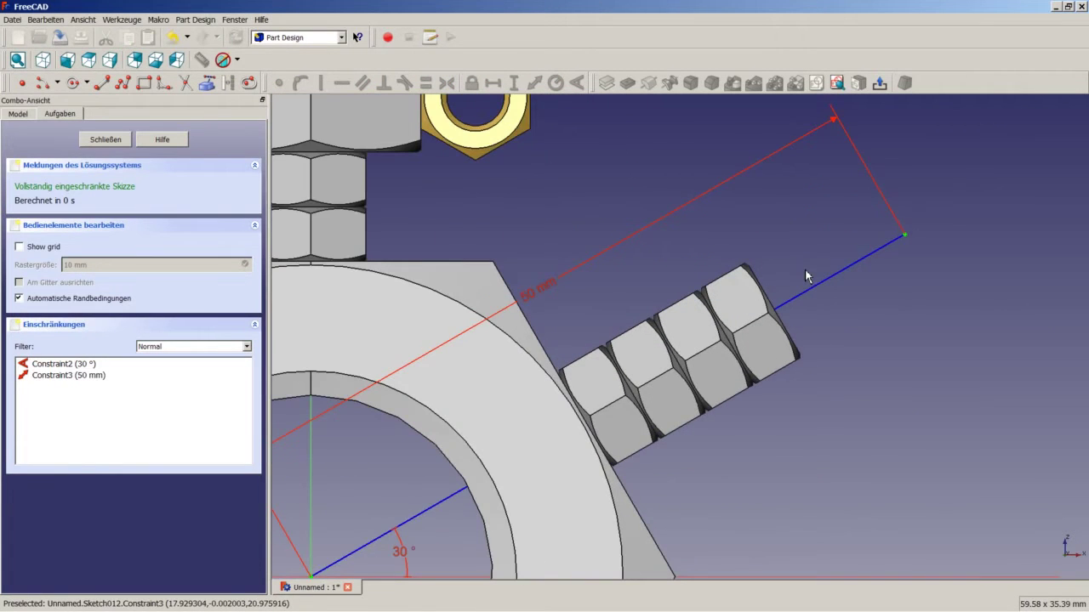
Step: Draw a closed four-sided outline beside the hex stub on the construction line
scroll(805, 268, up, 1)
click(123, 83)
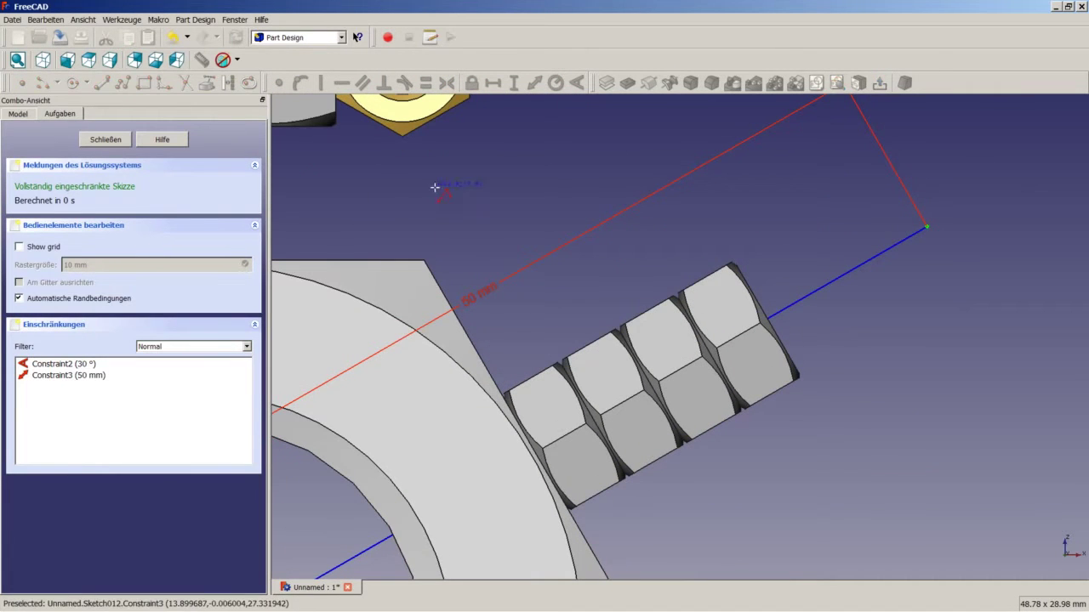
click(790, 305)
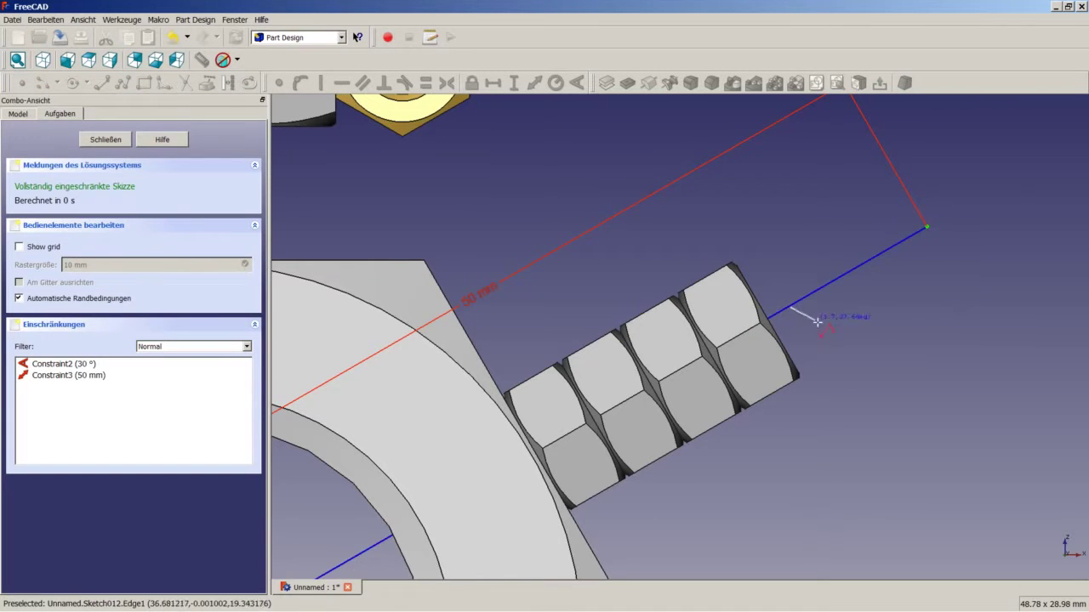
click(840, 388)
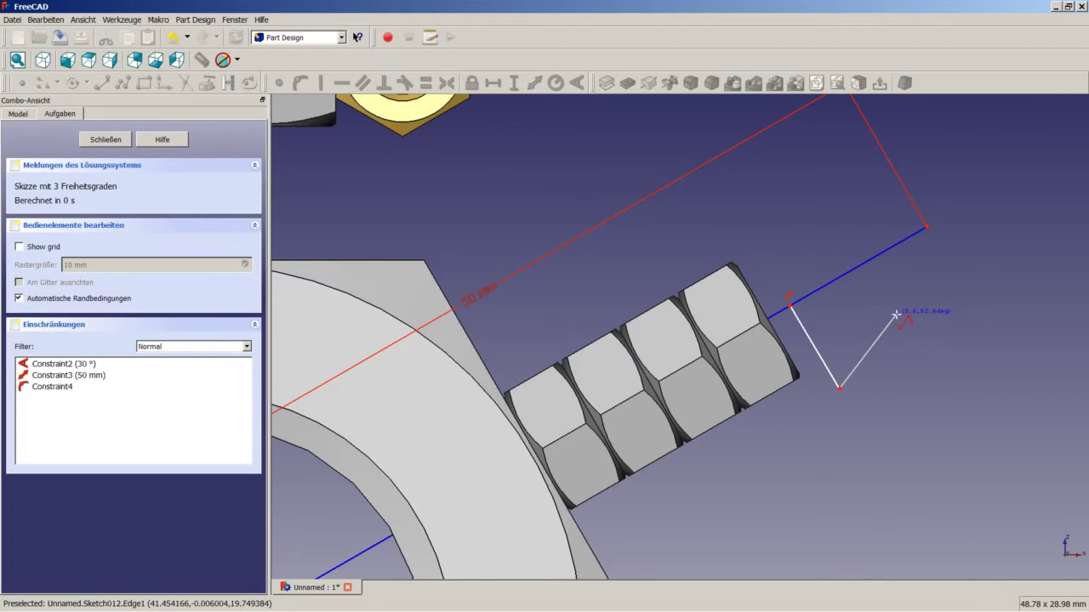
click(895, 315)
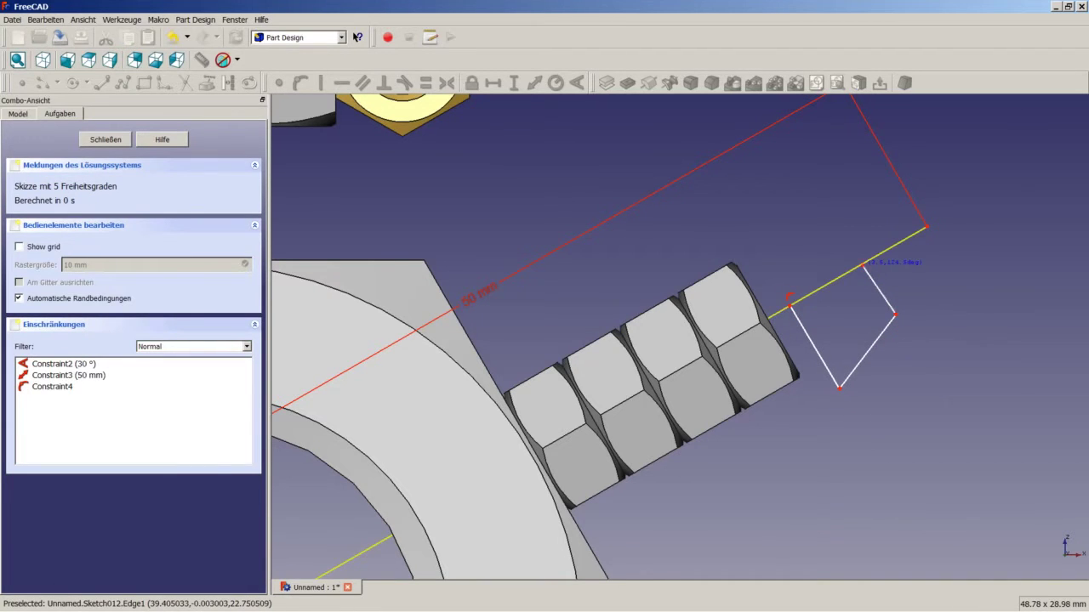
click(864, 264)
click(790, 304)
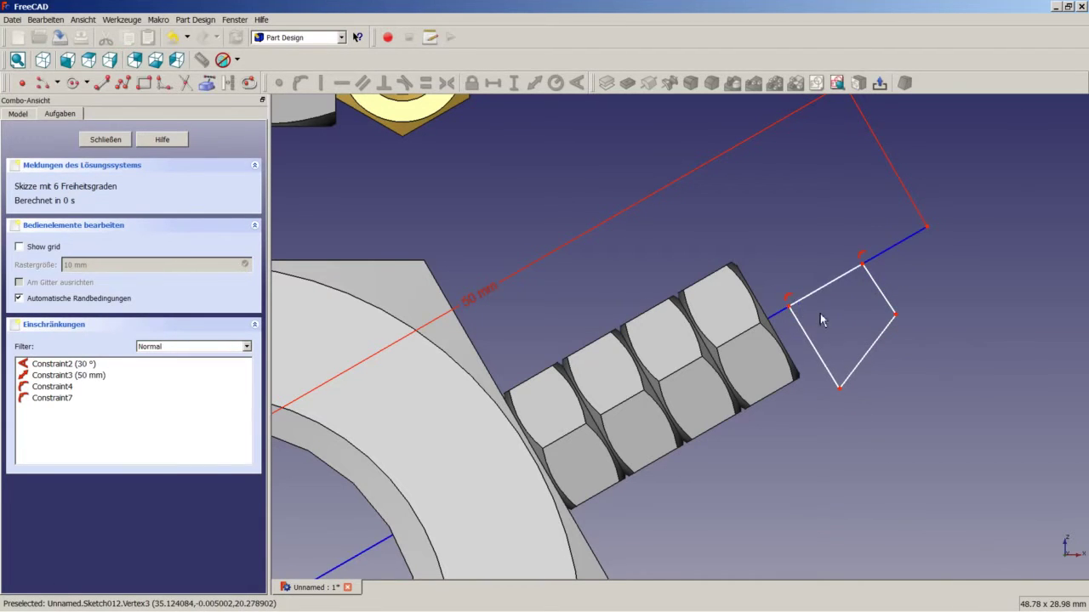
scroll(840, 313, up, 3)
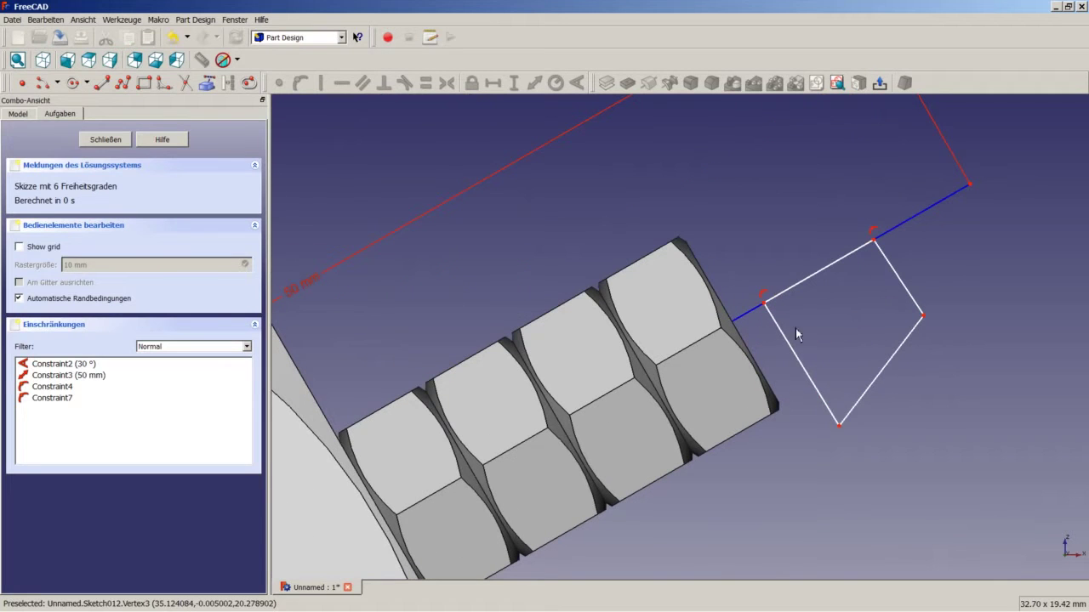
Step: Make two outline edges perpendicular to the angled construction line
click(780, 331)
click(780, 296)
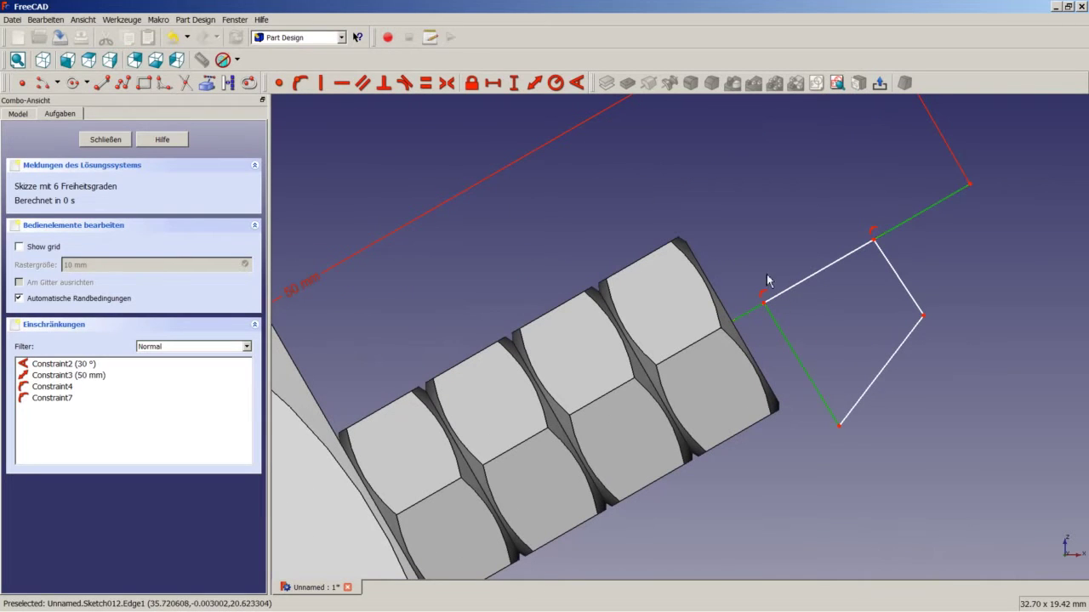
click(383, 83)
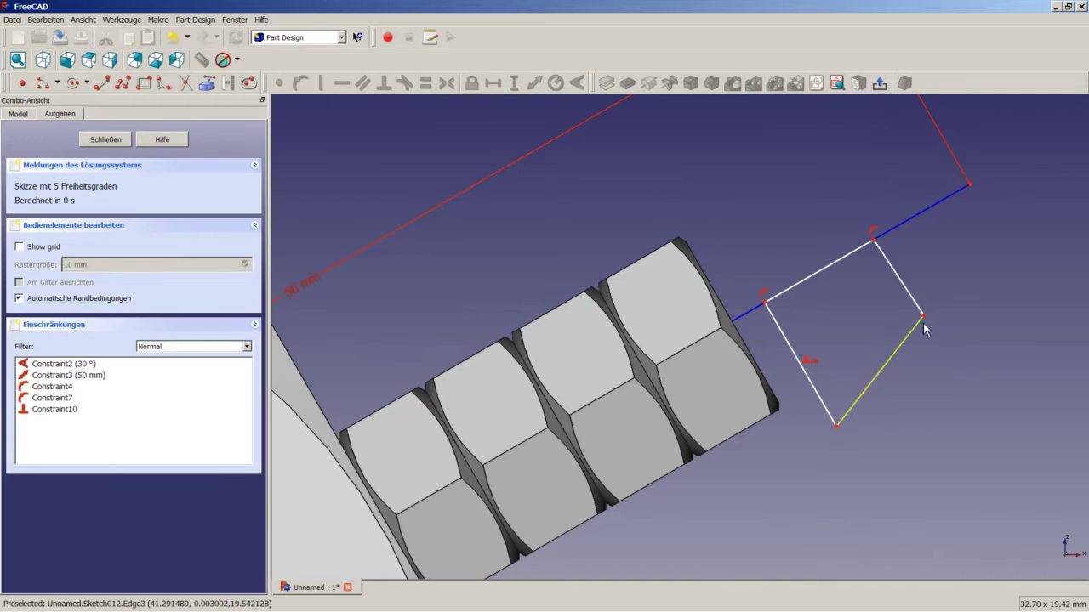
click(888, 266)
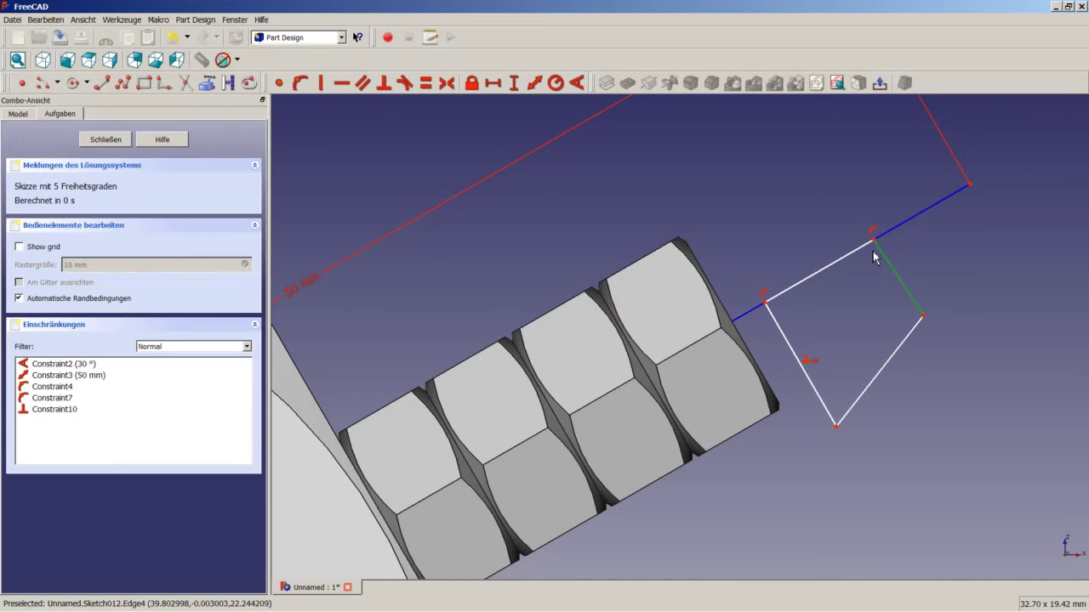
click(869, 252)
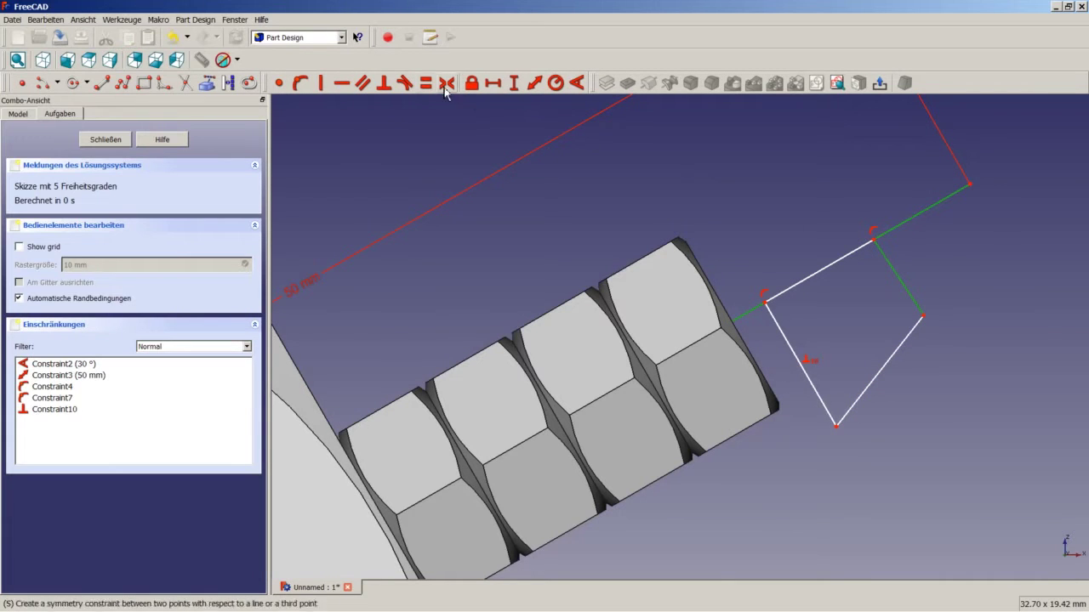
click(389, 86)
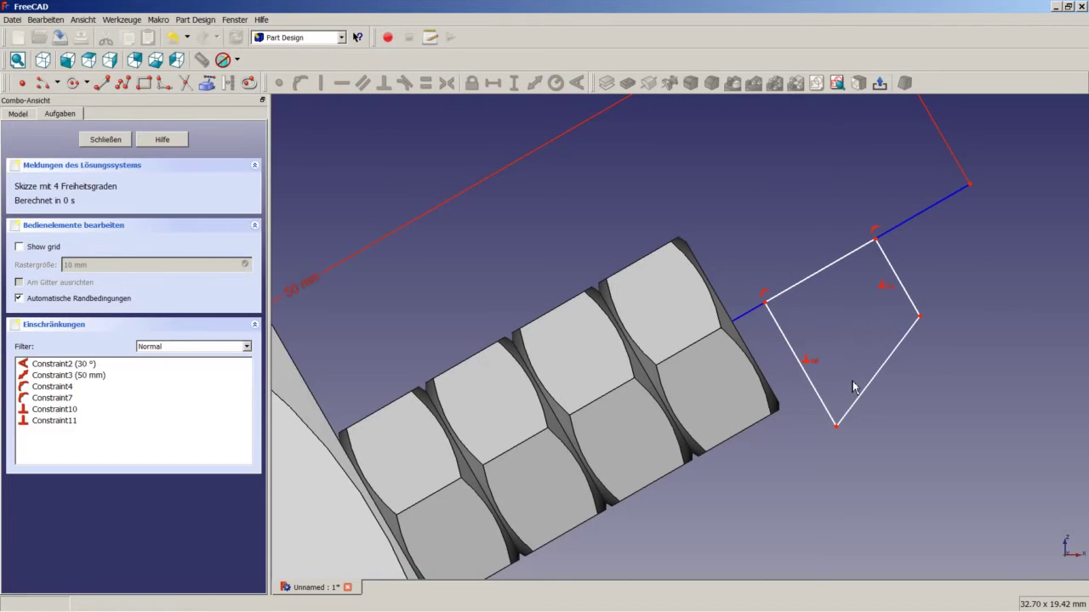
Step: Dimension the left edge at 4 mm and the right edge at 2,5 mm
click(788, 353)
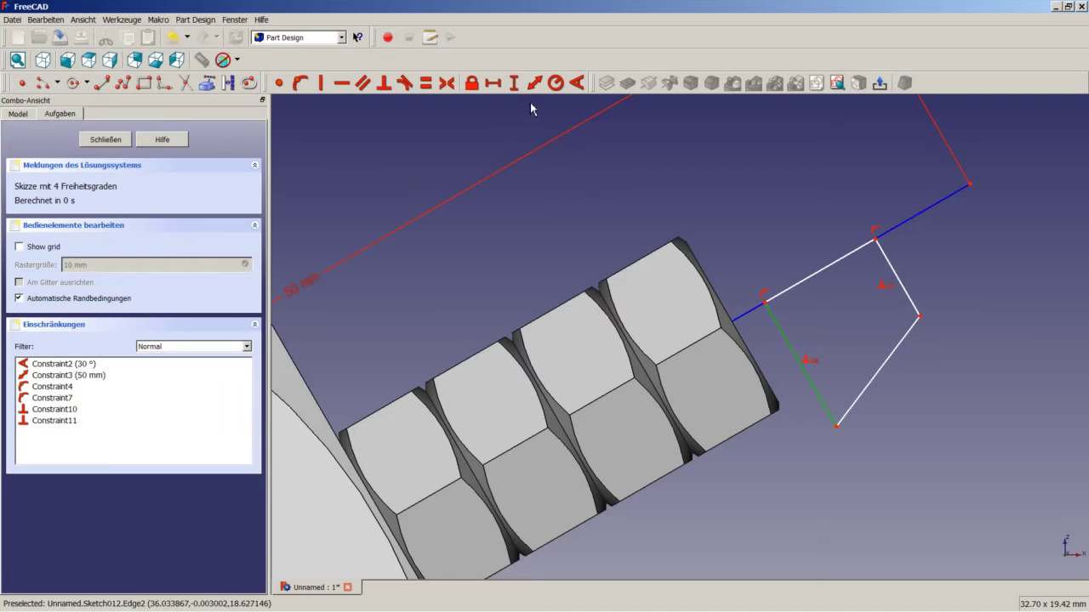
click(536, 84)
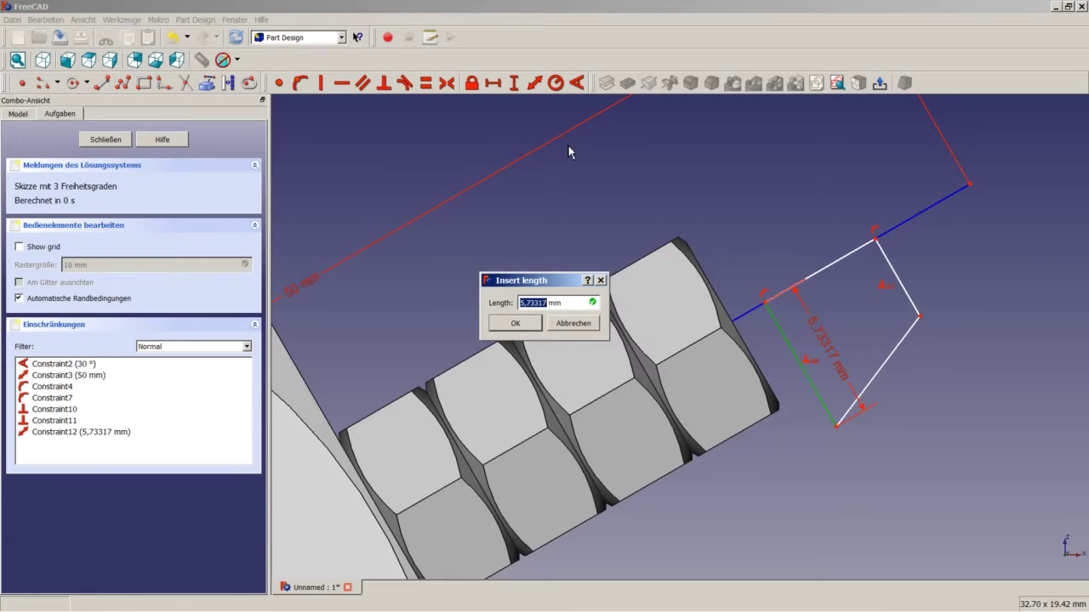
text(4)
key(Return)
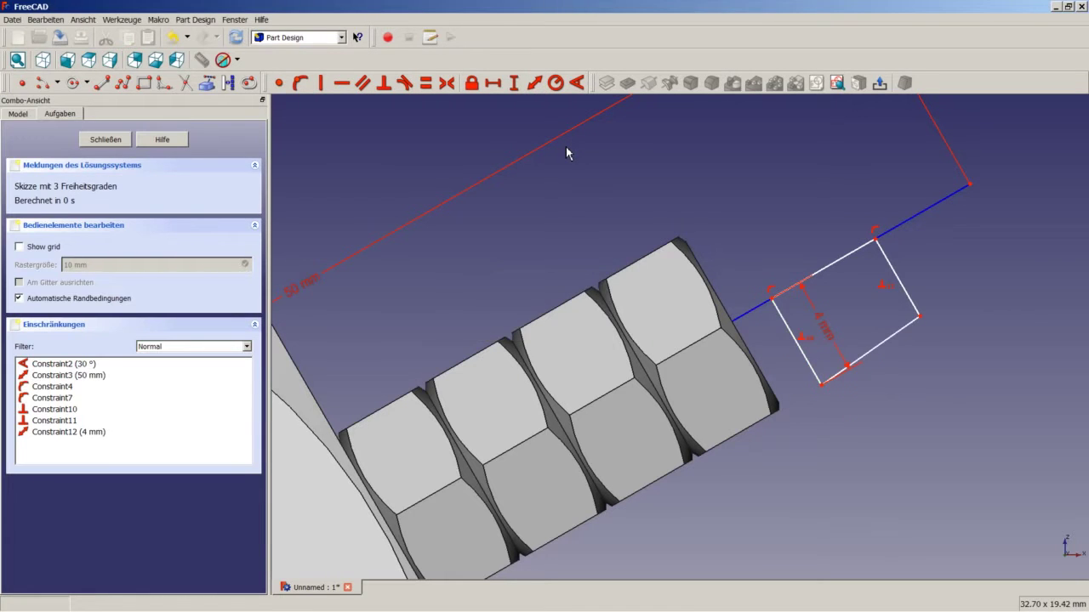
click(894, 274)
click(540, 88)
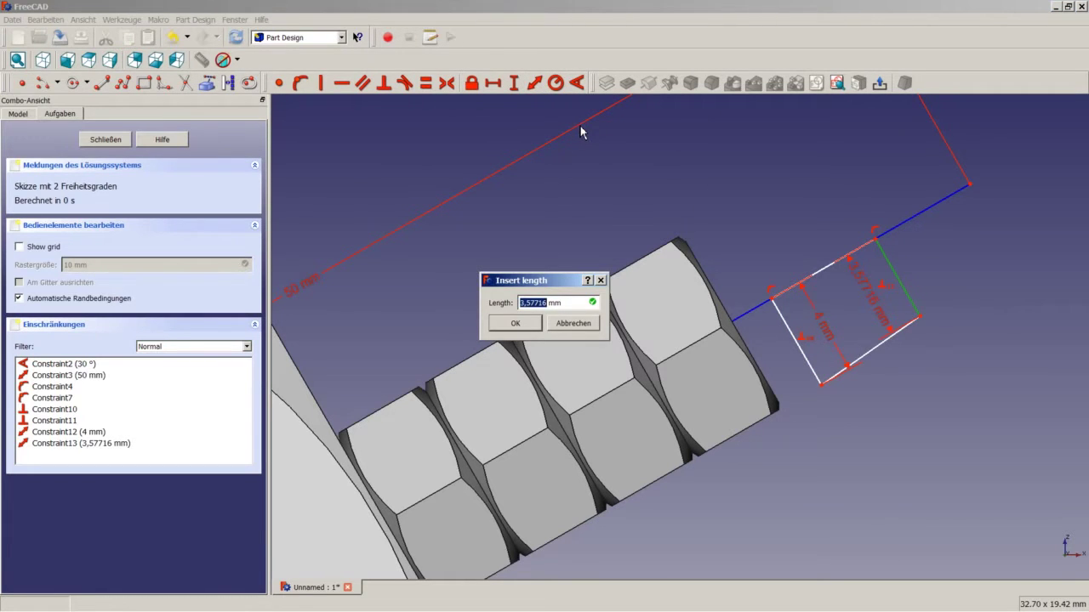
text(2,5)
key(Return)
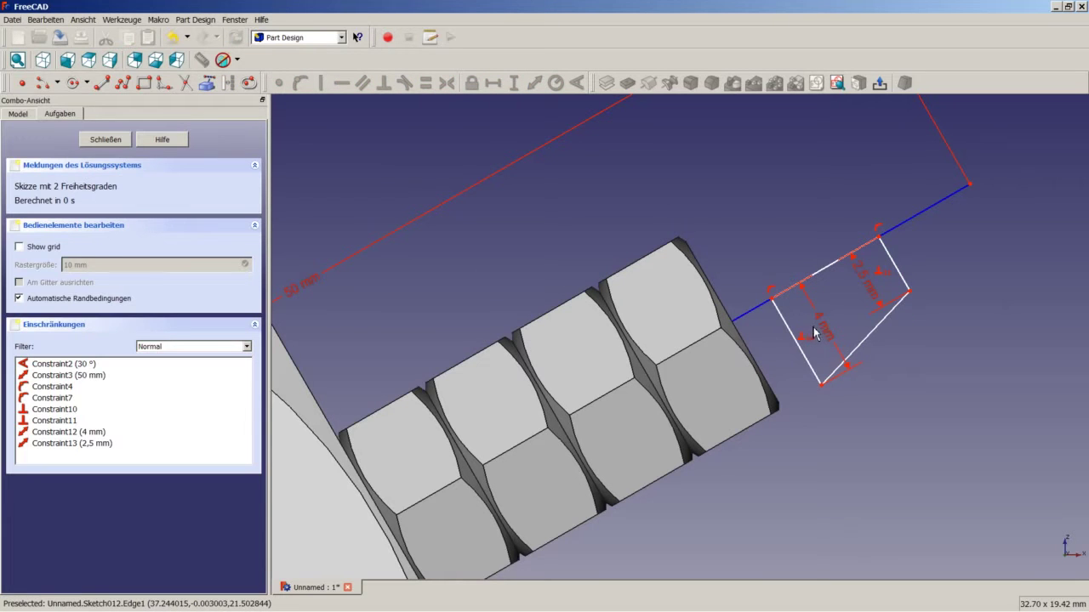
drag(814, 333, 781, 370)
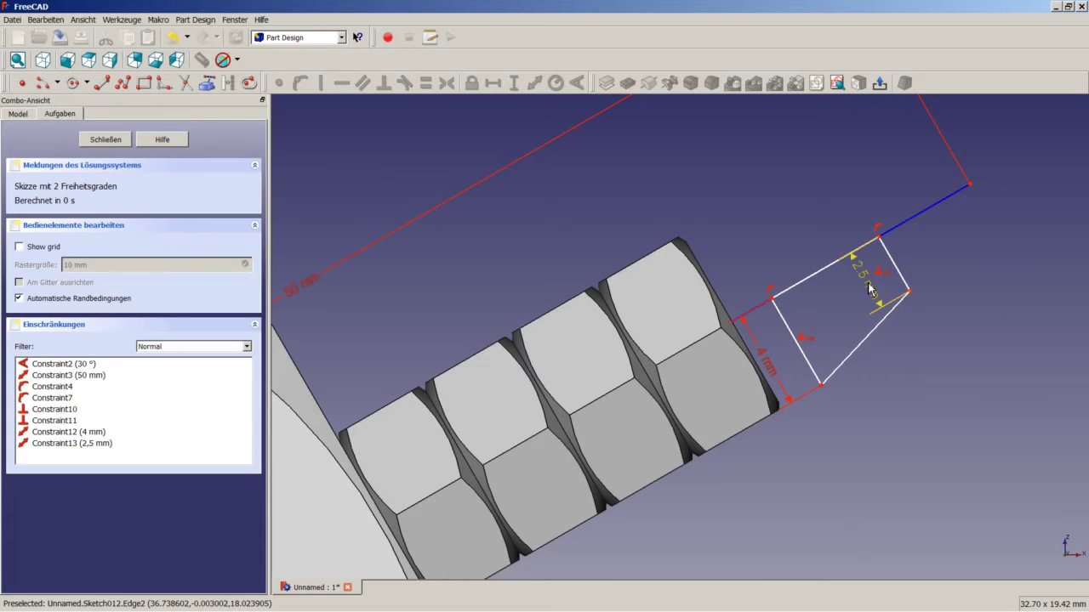
drag(865, 285, 894, 243)
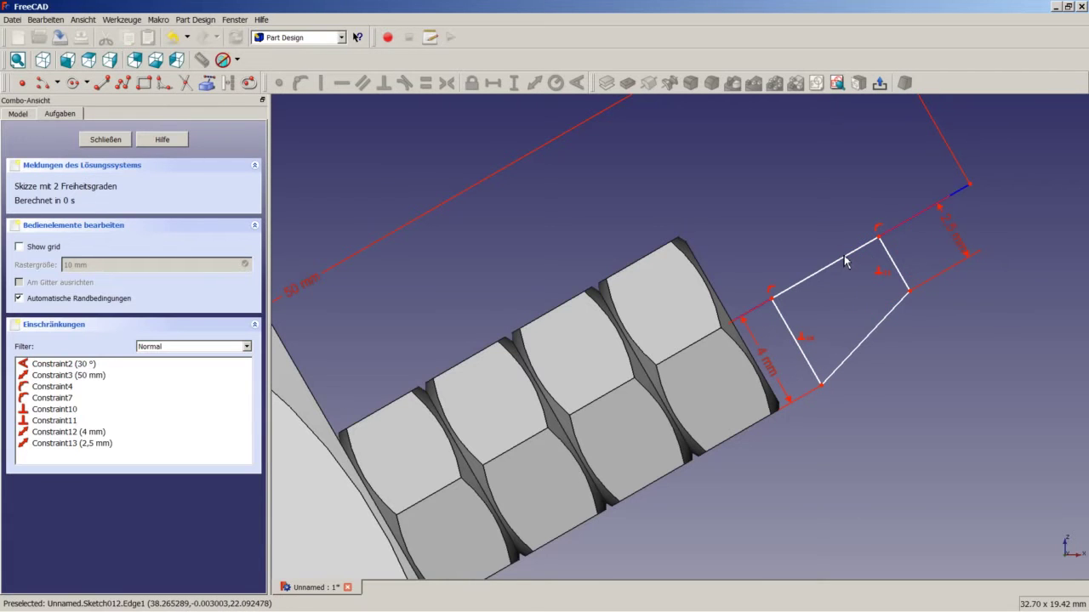
Step: Set the distance between the two outline corners to 4,6 mm
click(772, 300)
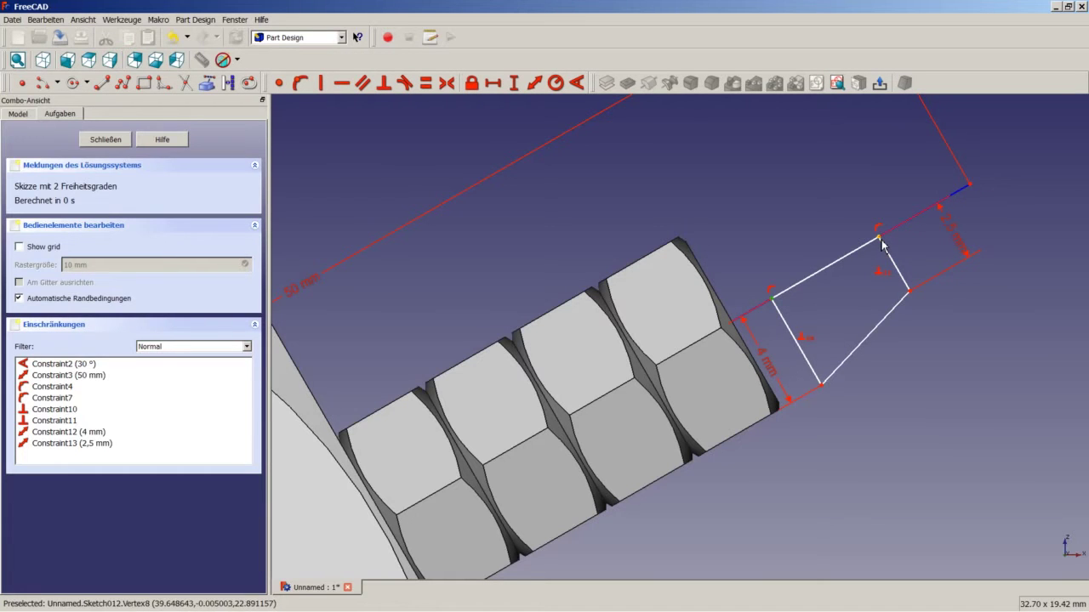
click(542, 85)
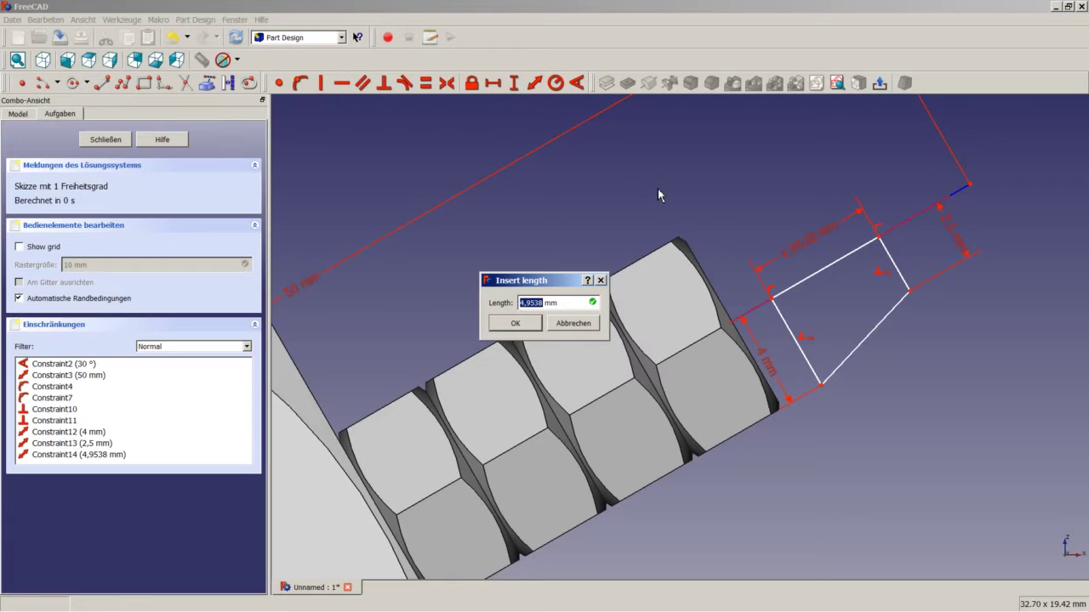
text(4,6)
key(Return)
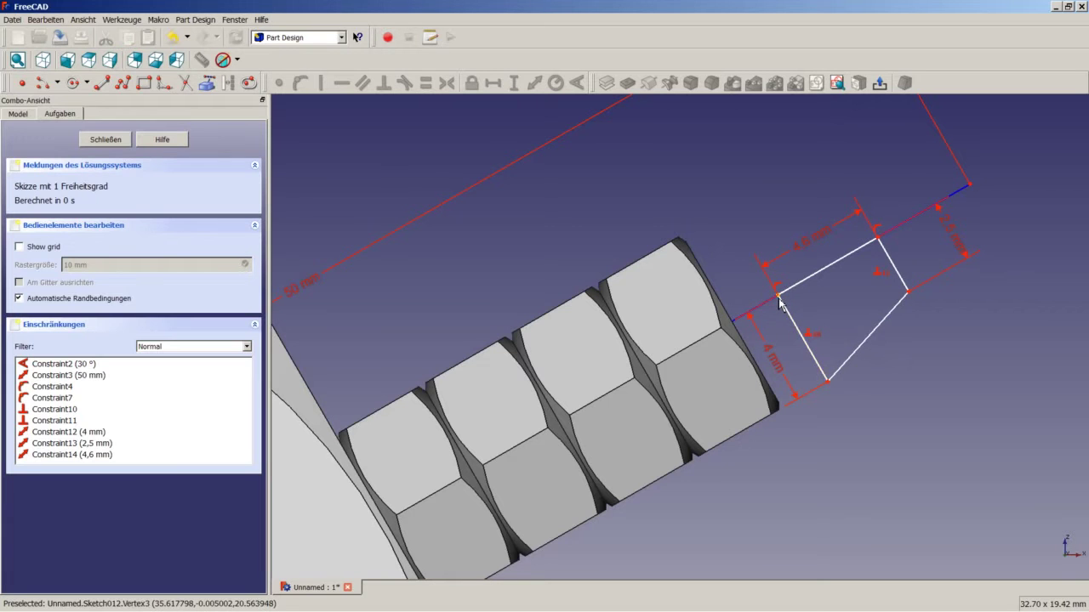
Step: Place the profile 39 mm from the origin along the 30° line, fully constraining the sketch
scroll(538, 316, down, 5)
scroll(539, 316, down, 3)
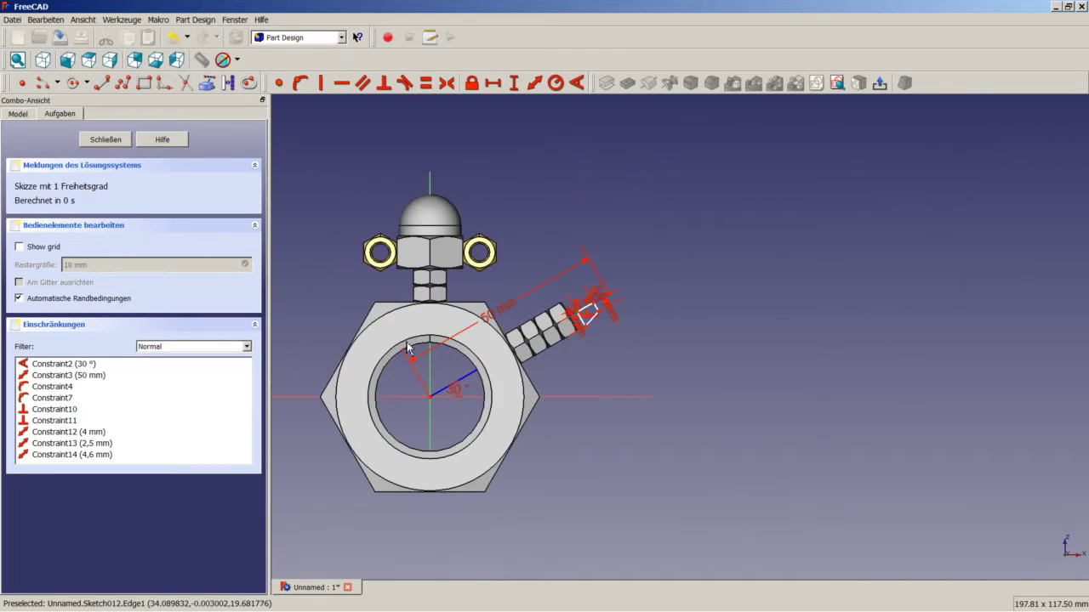
scroll(450, 382, up, 6)
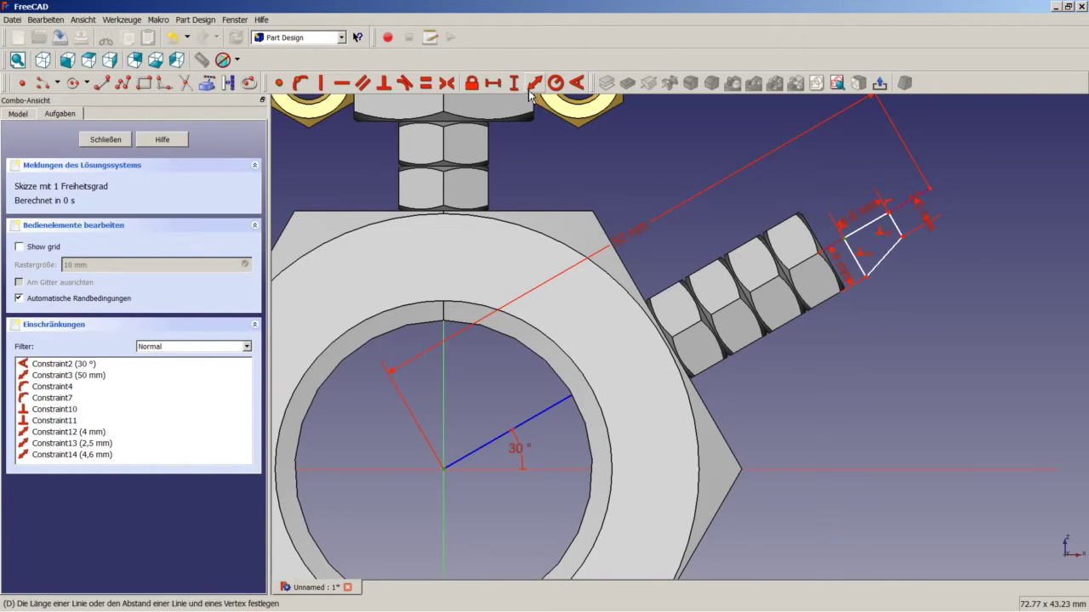
click(534, 83)
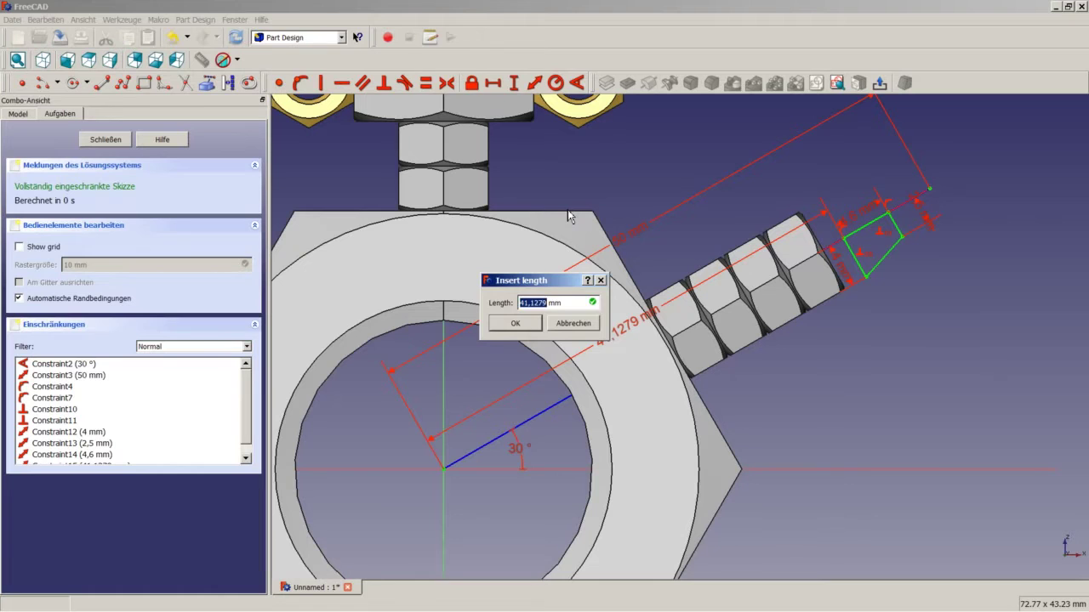
text(39)
key(Return)
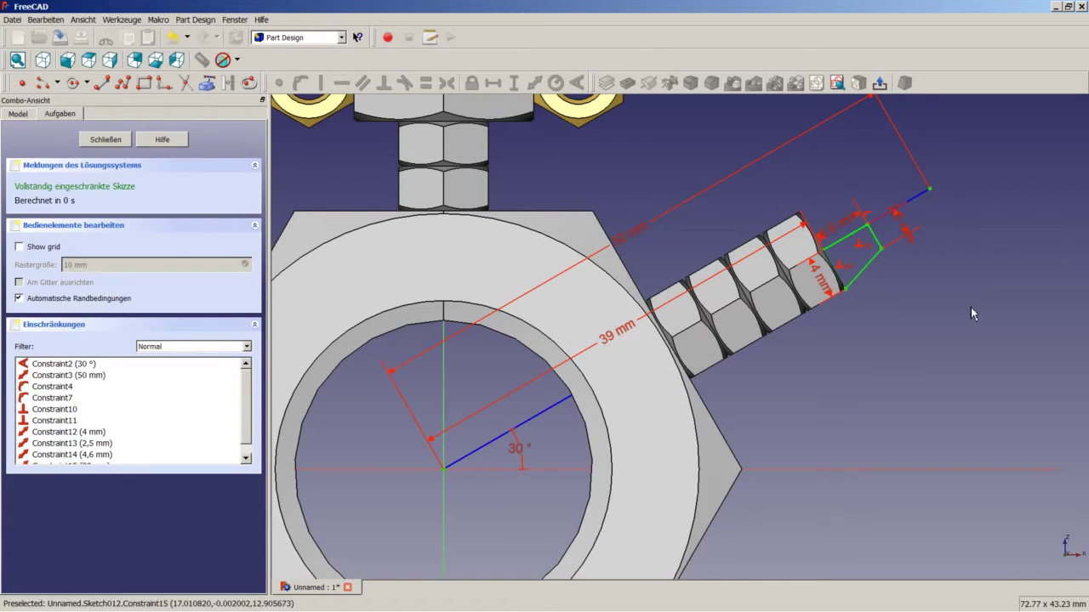
Step: Close the sketch and revolve it about Sketch axis 0, creating Revolution006 as the conical tip
click(102, 139)
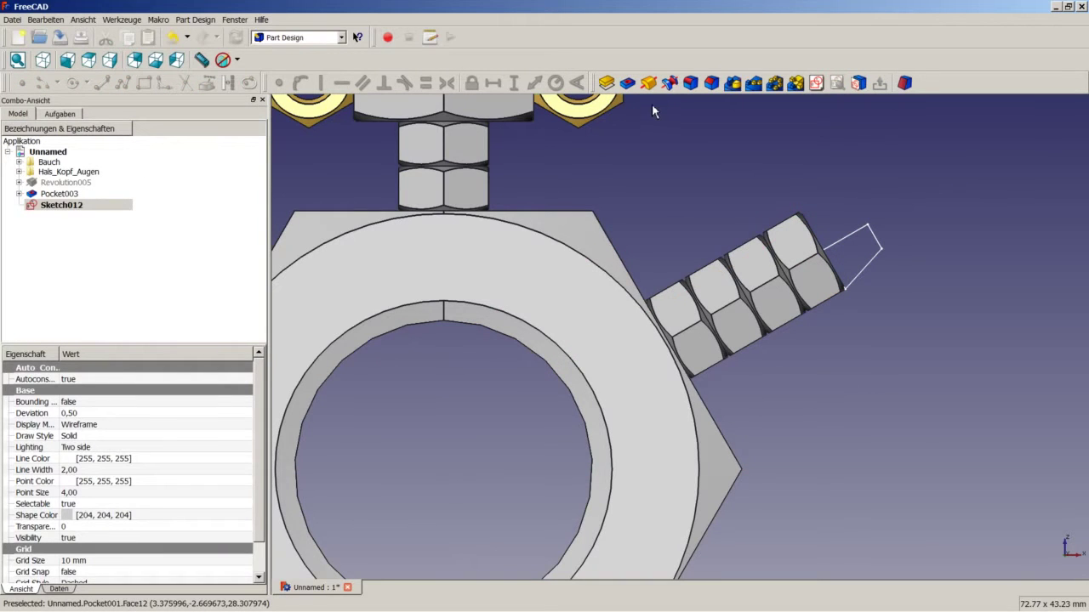
click(648, 83)
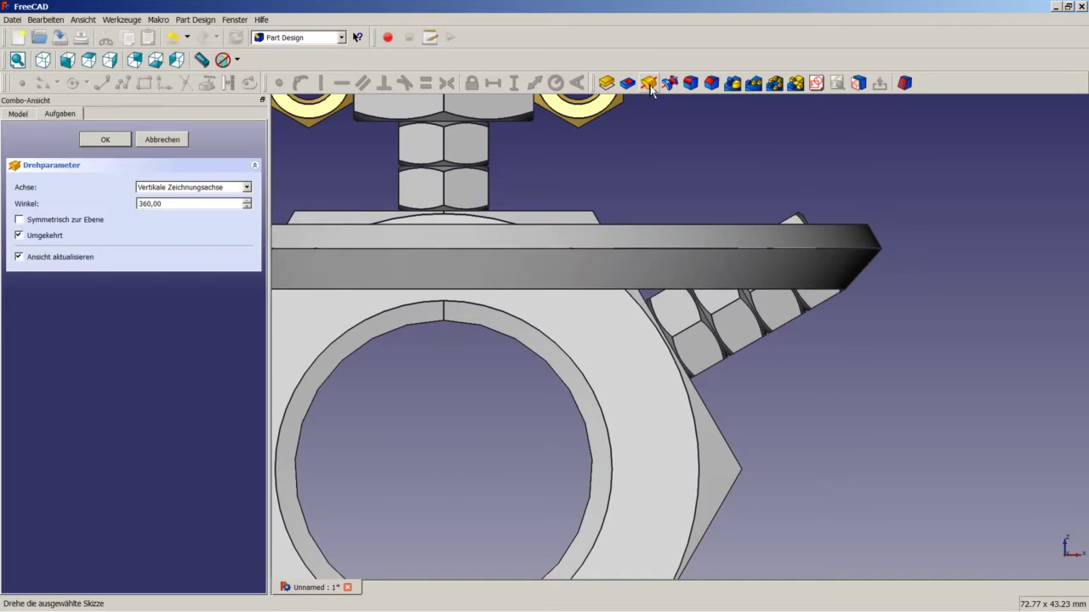
click(178, 187)
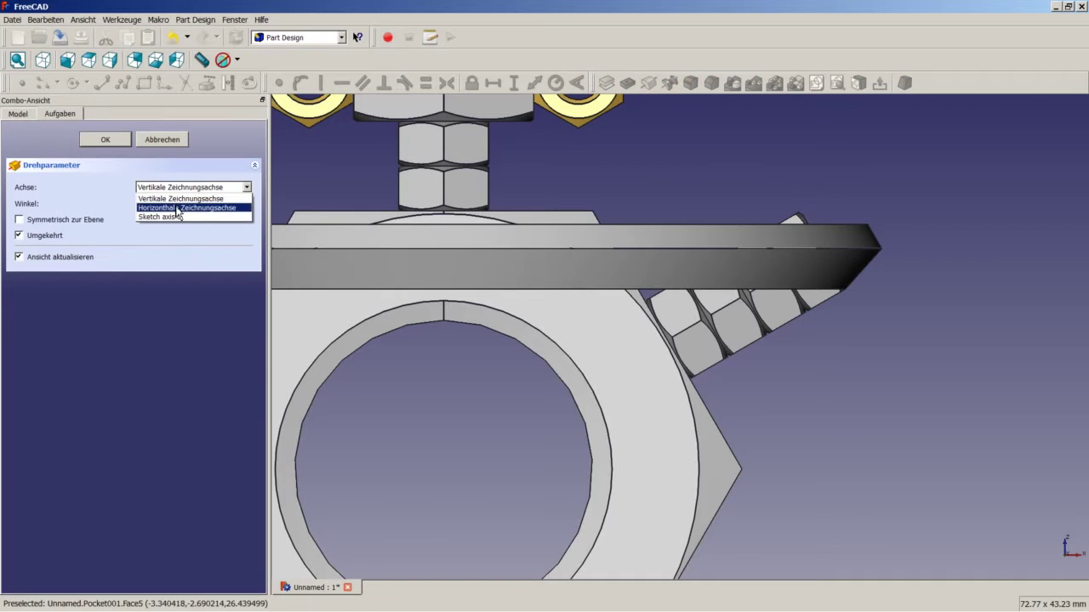
click(178, 217)
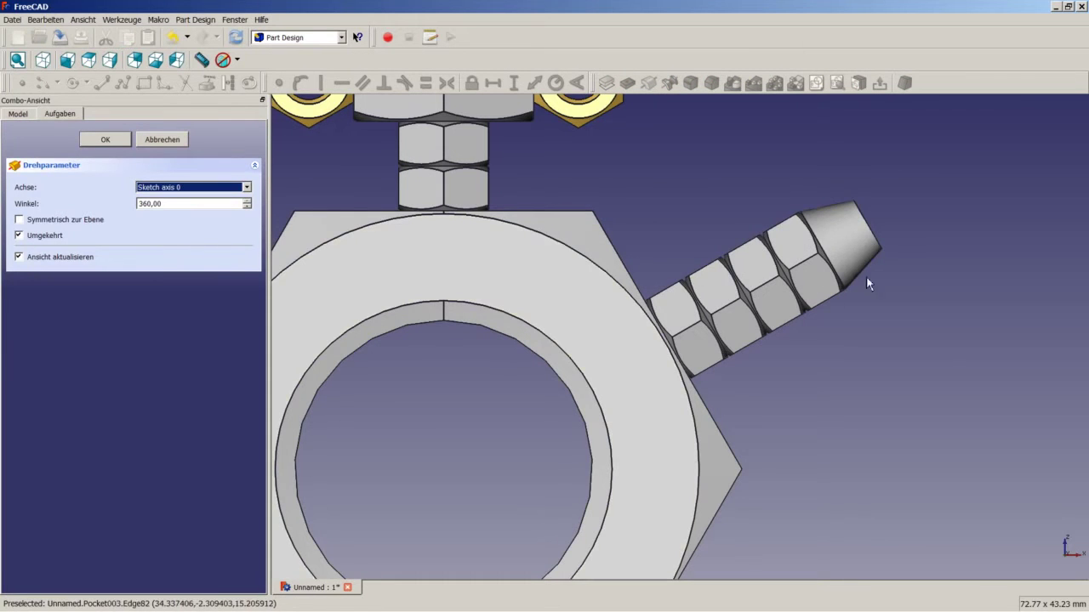
click(105, 141)
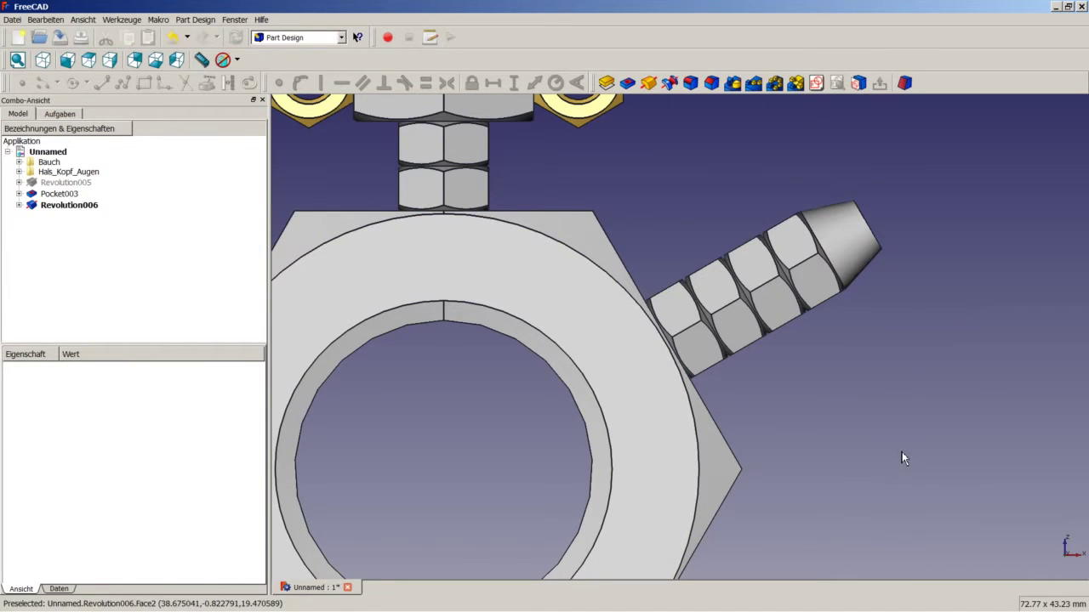
scroll(885, 421, down, 1)
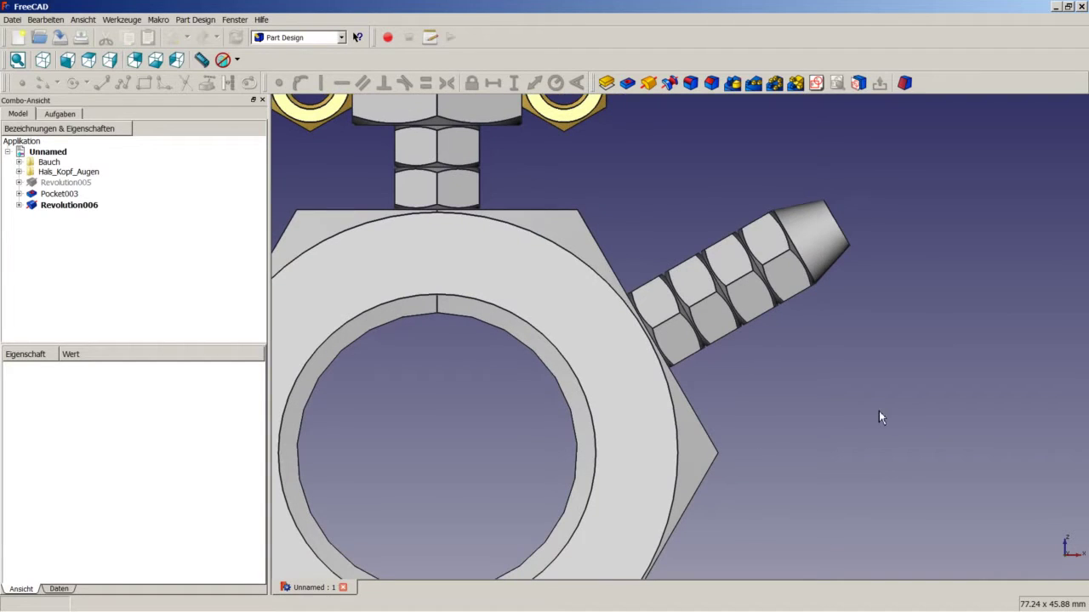
Step: Hide Revolution006 and start a new sketch on the XZ plane
click(72, 205)
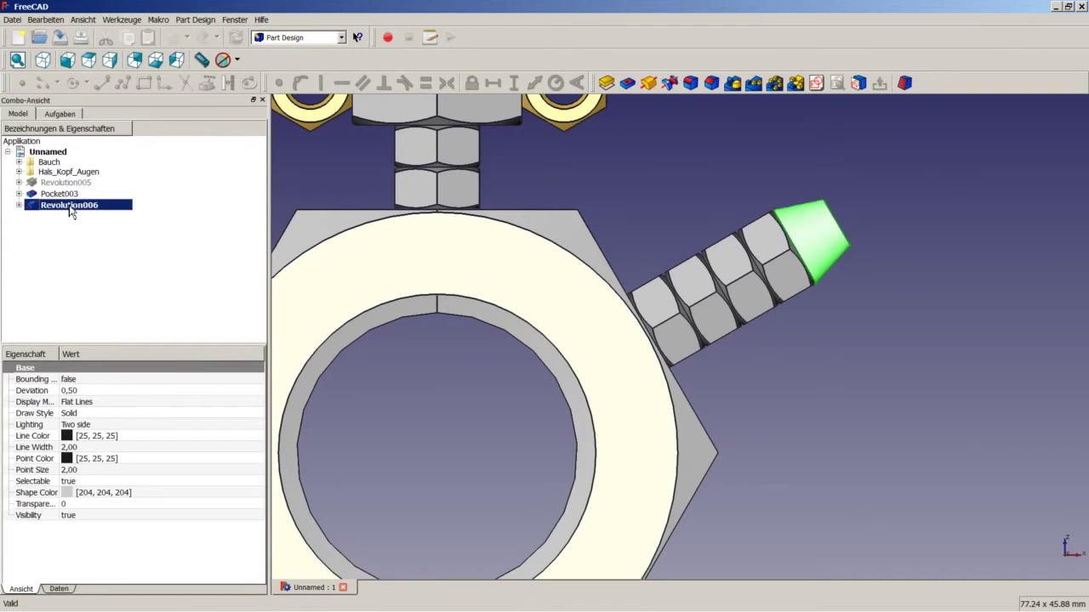
right_click(70, 205)
click(110, 256)
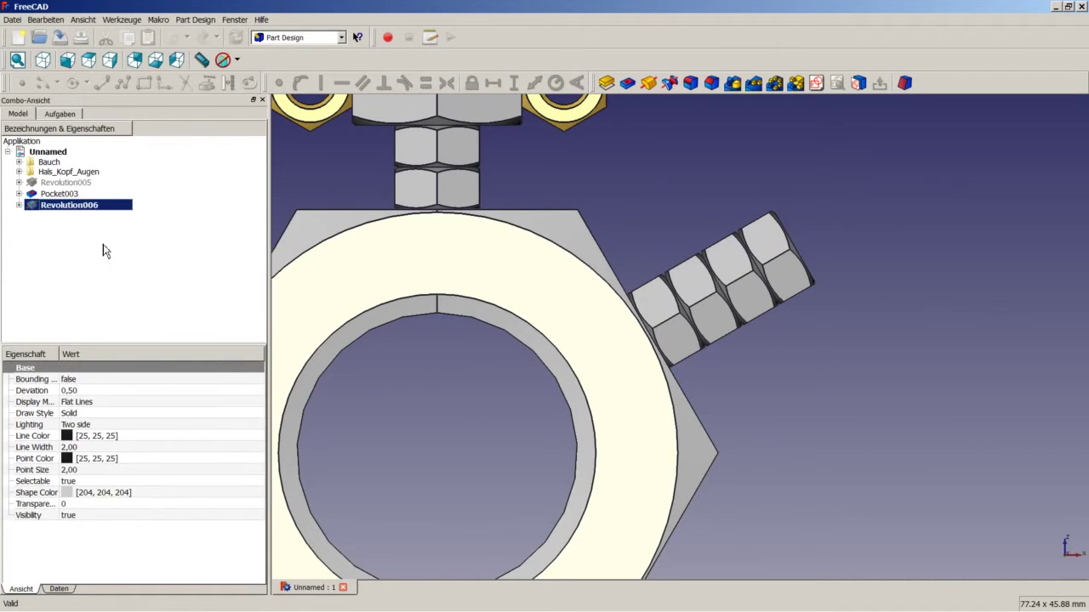
click(740, 153)
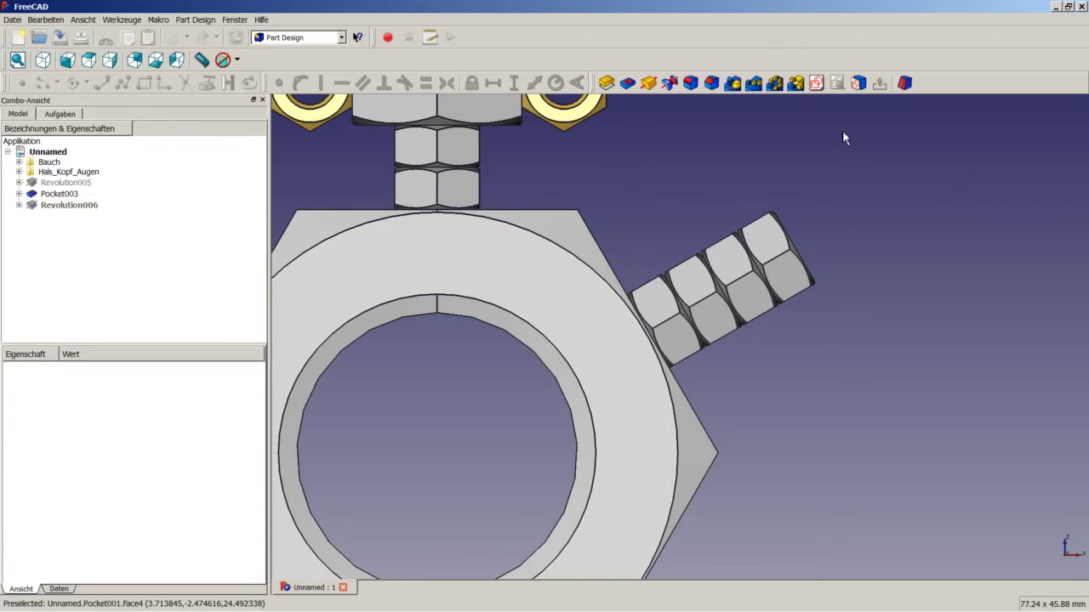
click(817, 84)
click(524, 291)
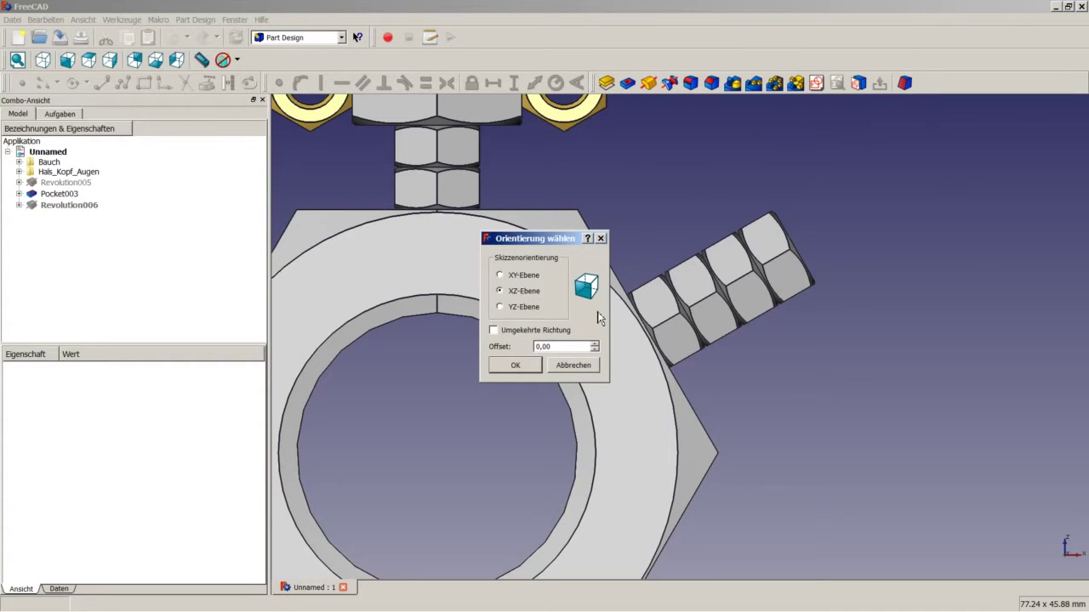
click(515, 364)
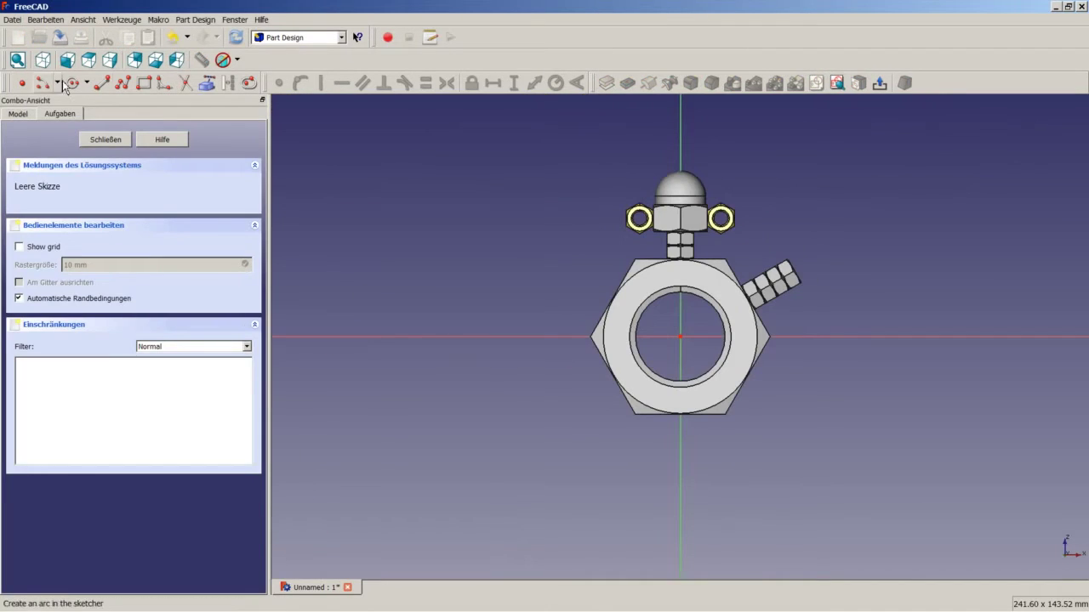
Step: Draw a construction line from the origin at 30° to the horizontal axis
click(104, 83)
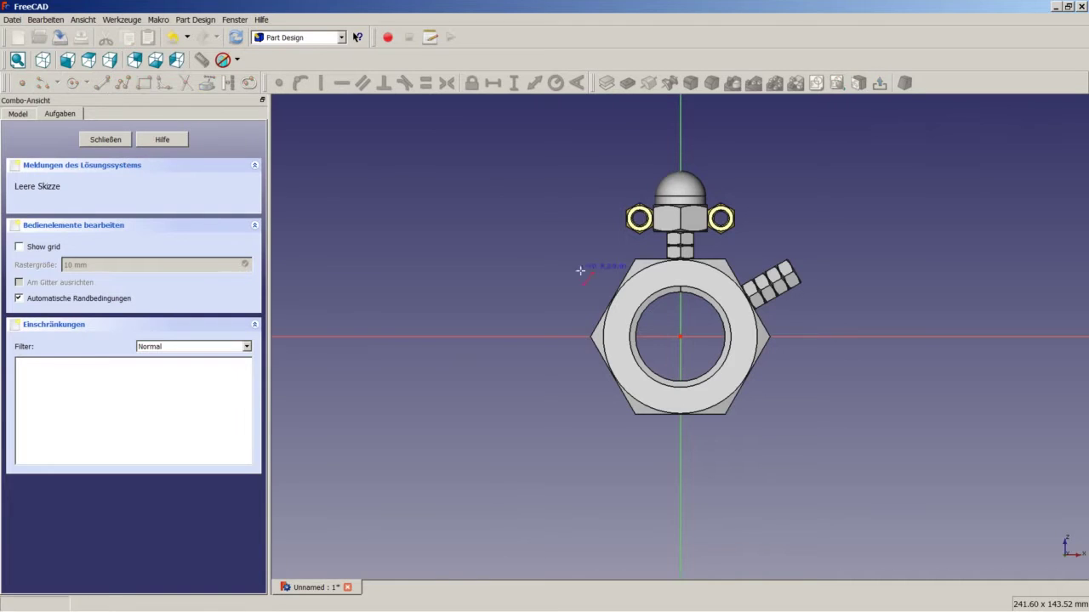
click(681, 336)
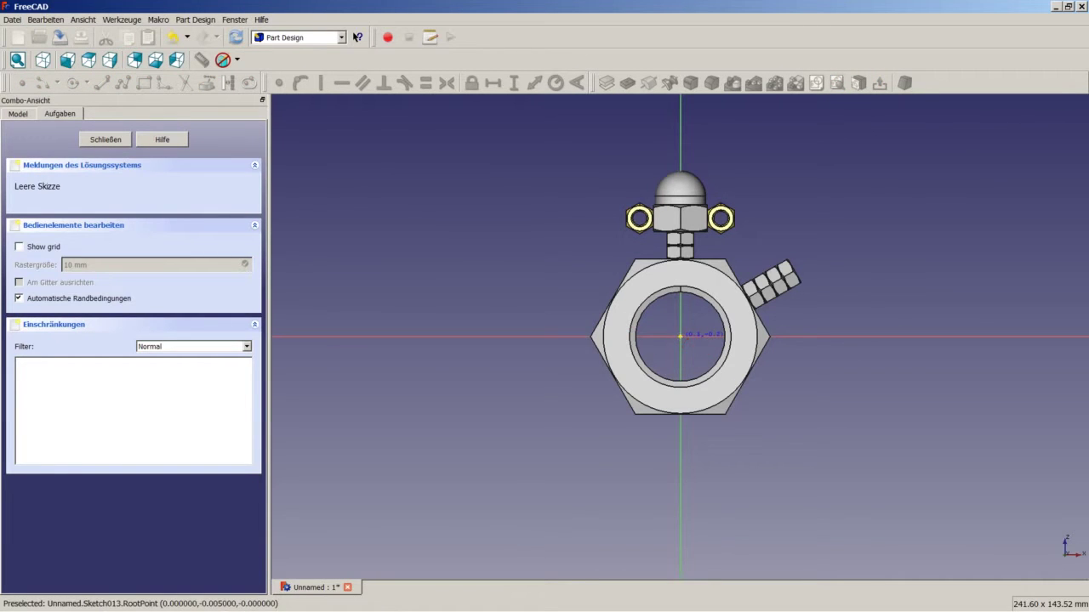
click(814, 264)
scroll(812, 271, up, 5)
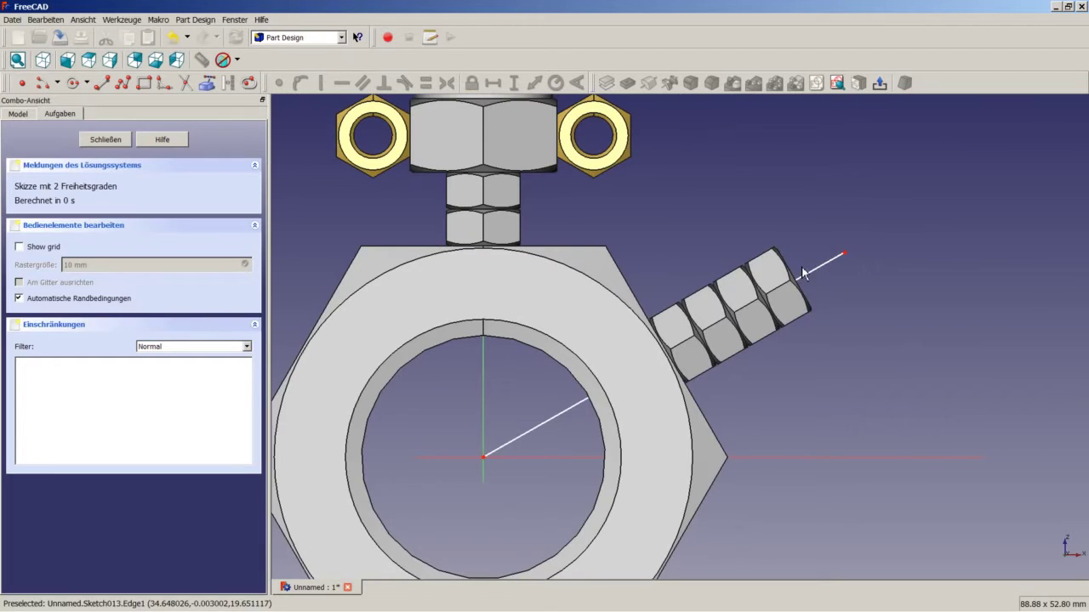
click(812, 271)
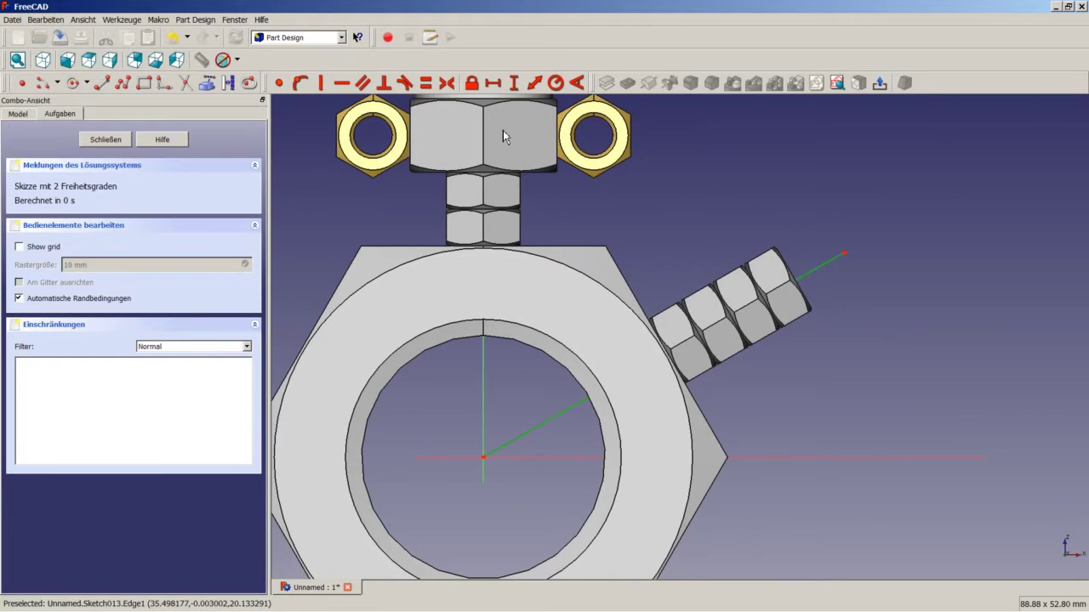
click(227, 82)
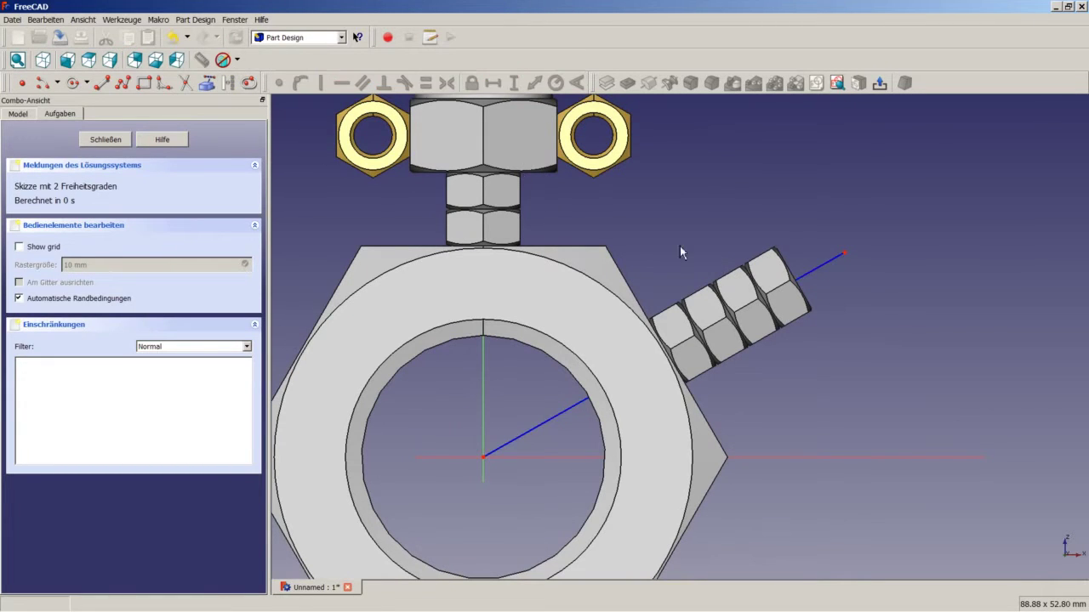
click(819, 271)
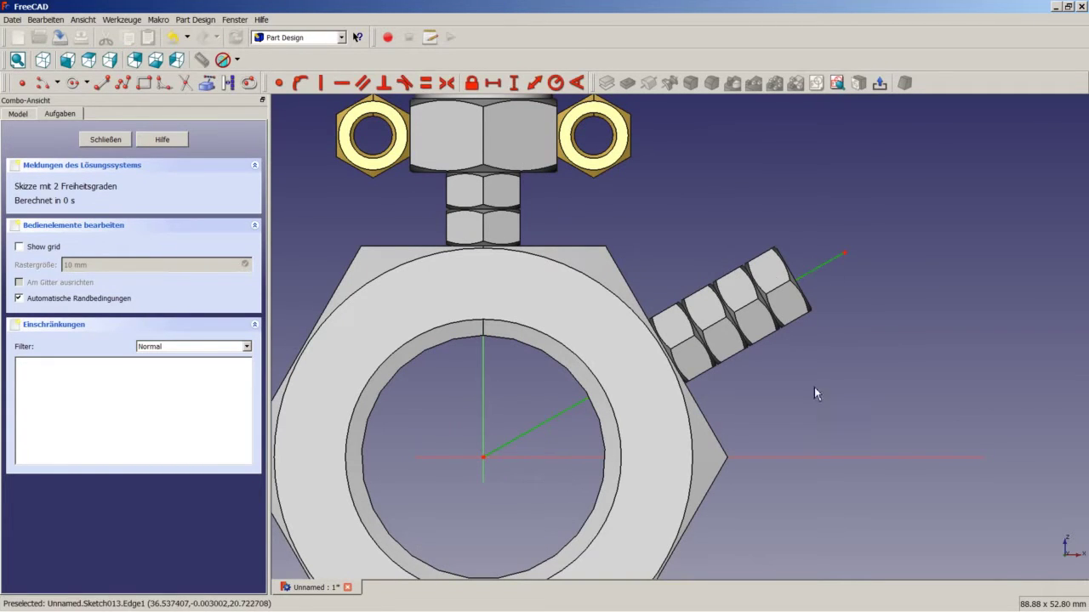
click(800, 460)
click(576, 83)
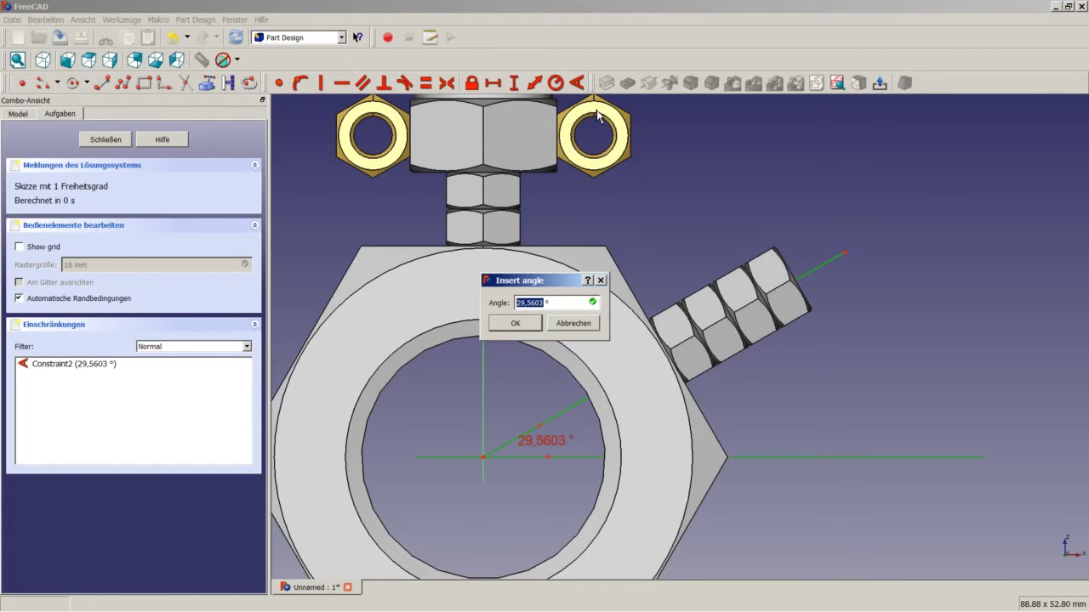
text(30)
key(Return)
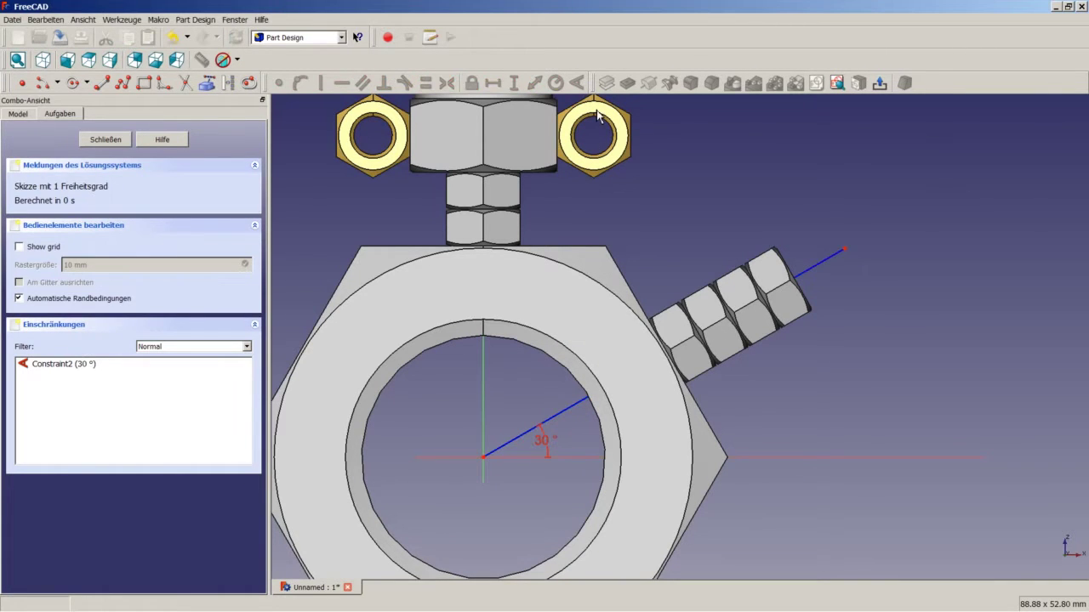
Step: Constrain the 30° construction line to a length of 50 mm
click(554, 419)
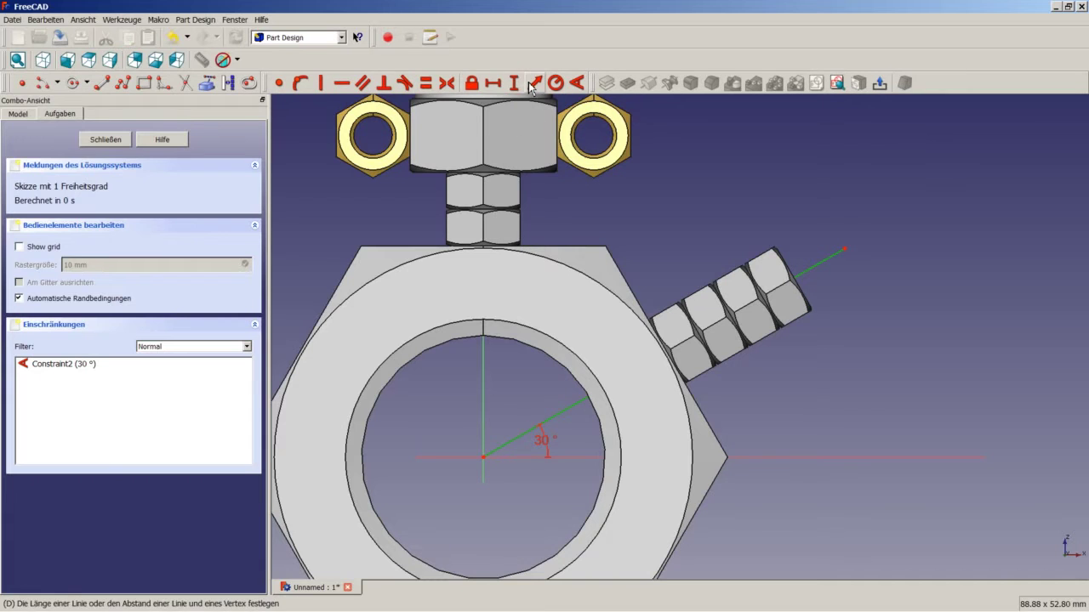
click(534, 84)
text(50)
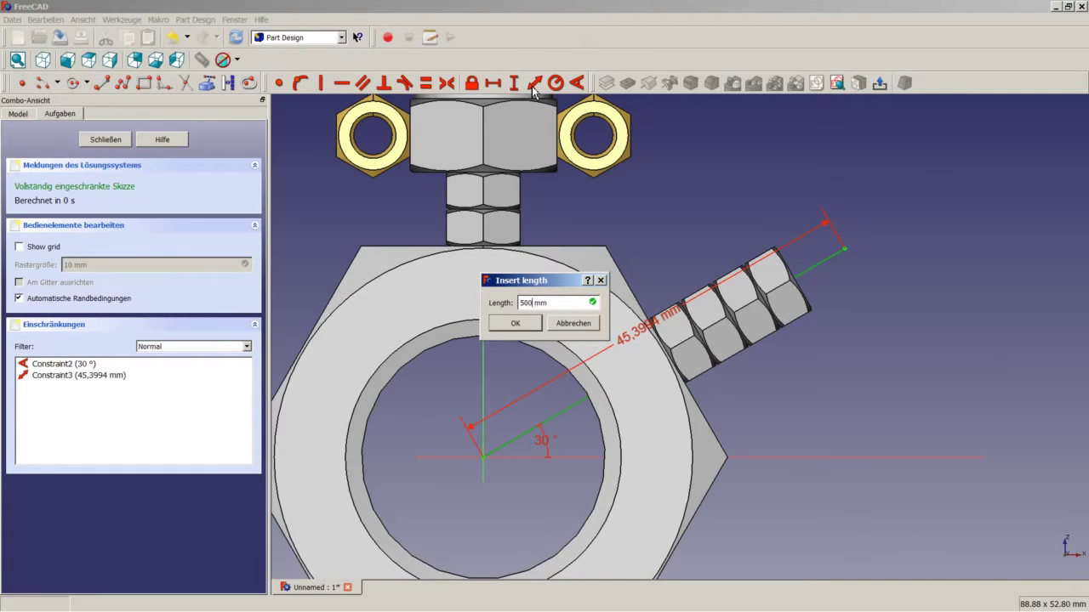
key(Return)
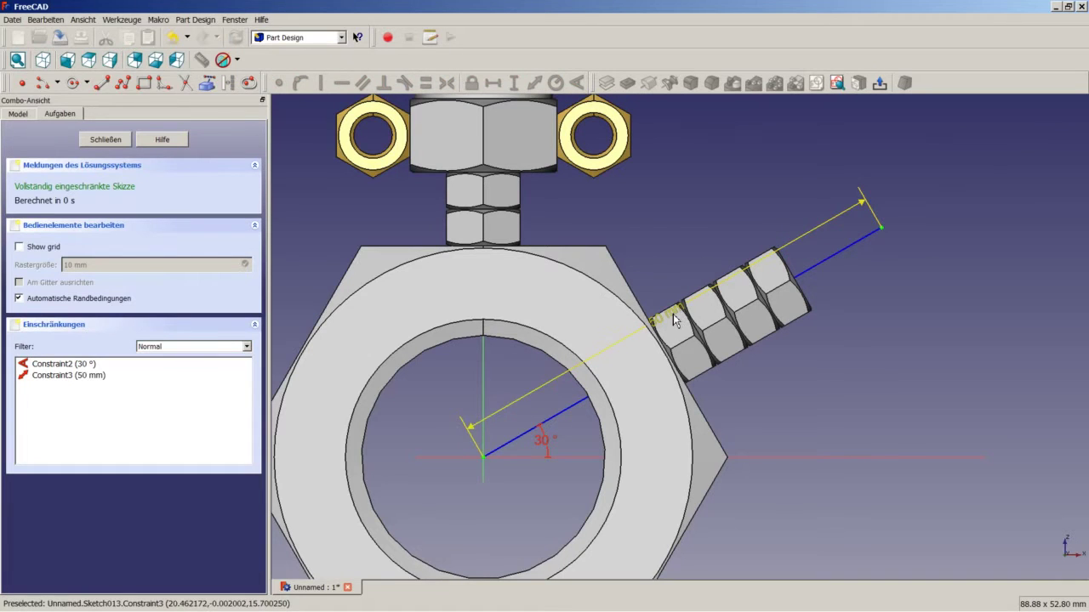
drag(672, 314, 641, 241)
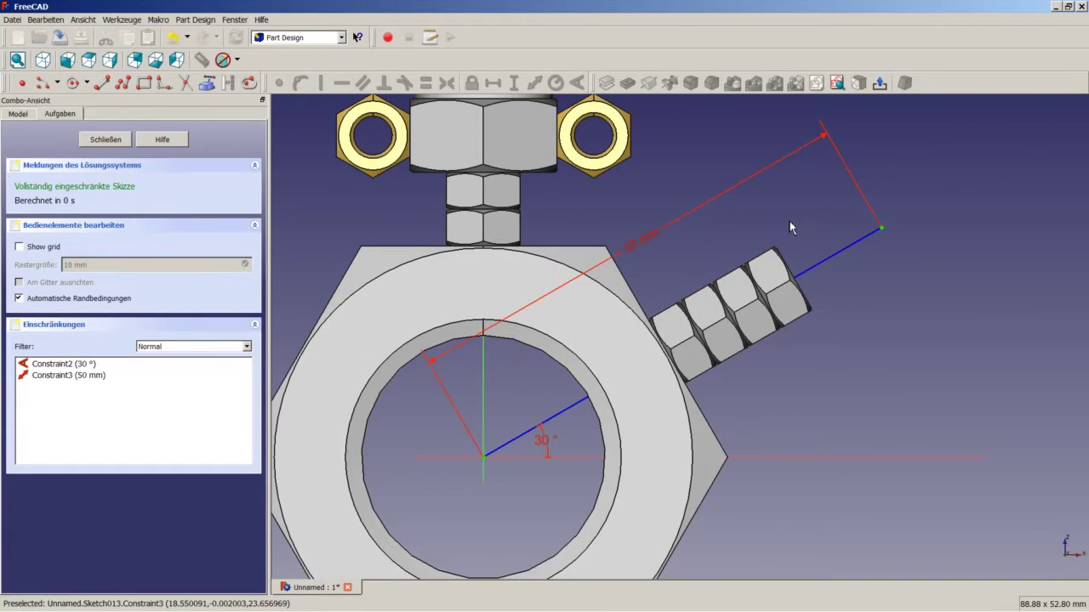
scroll(793, 226, up, 5)
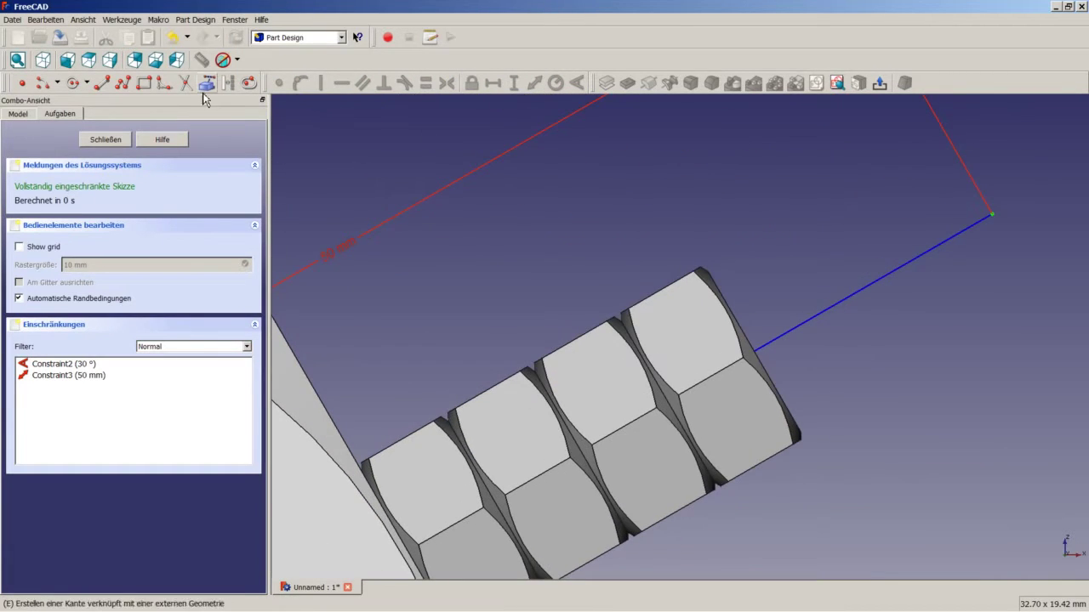
Step: Draw two open line chains forming the edges of the bent wing
click(123, 82)
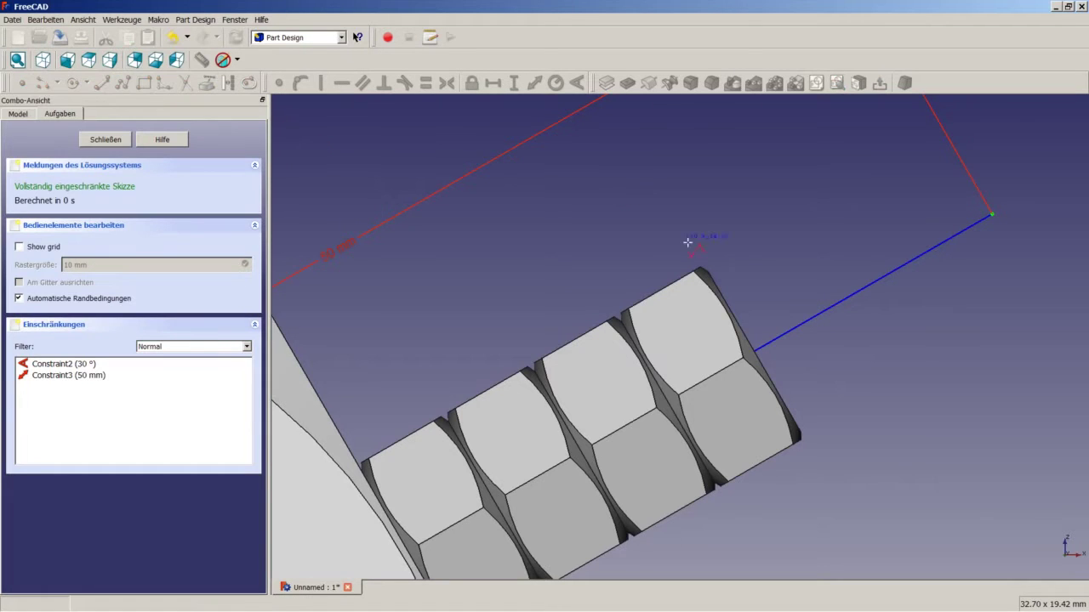
click(779, 199)
click(761, 262)
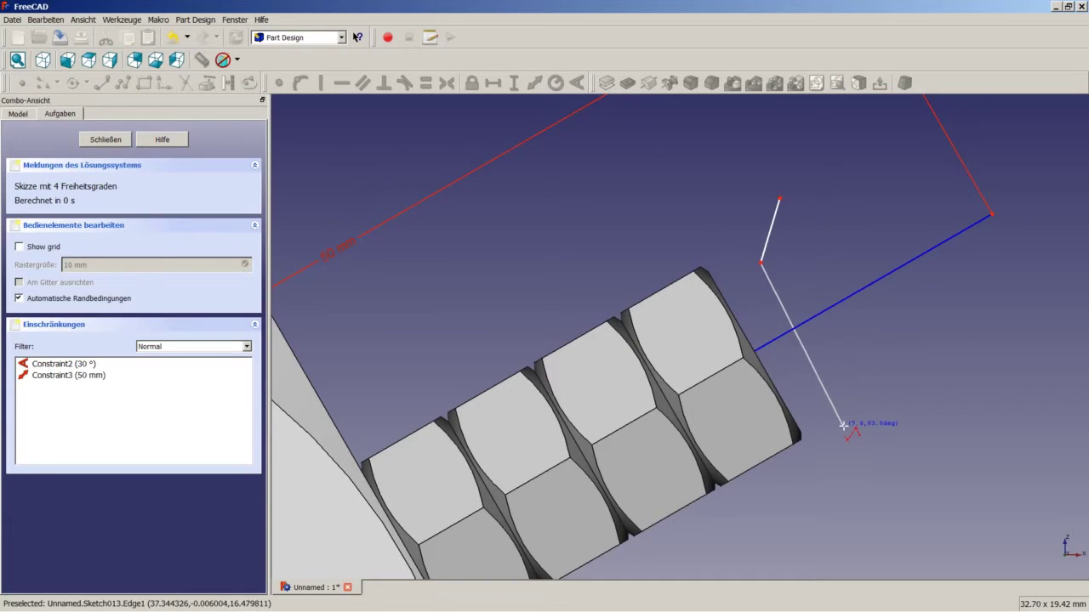
click(843, 426)
click(963, 439)
right_click(963, 439)
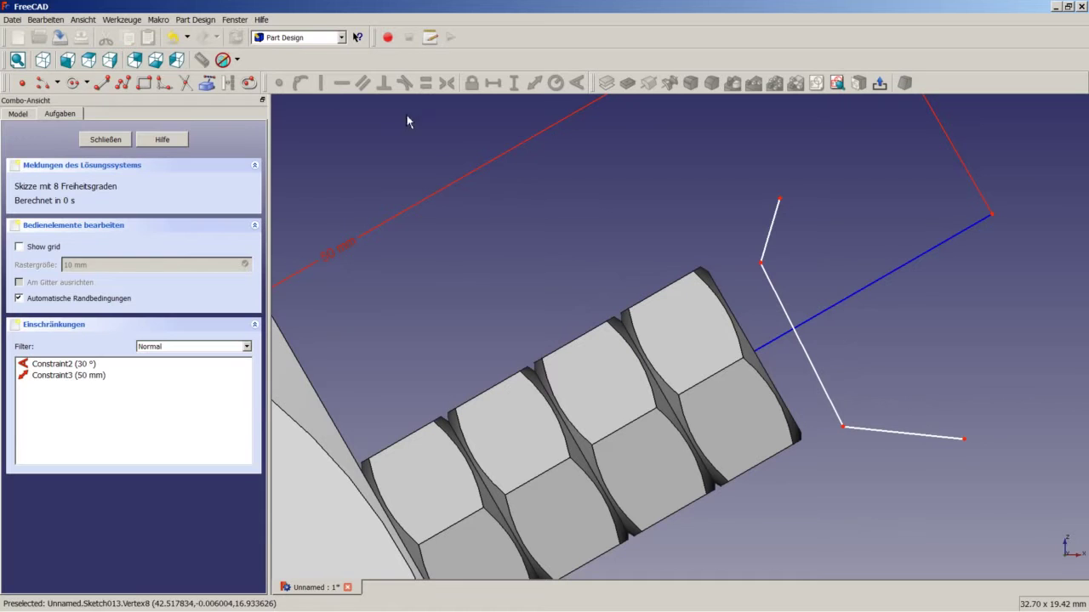
click(123, 83)
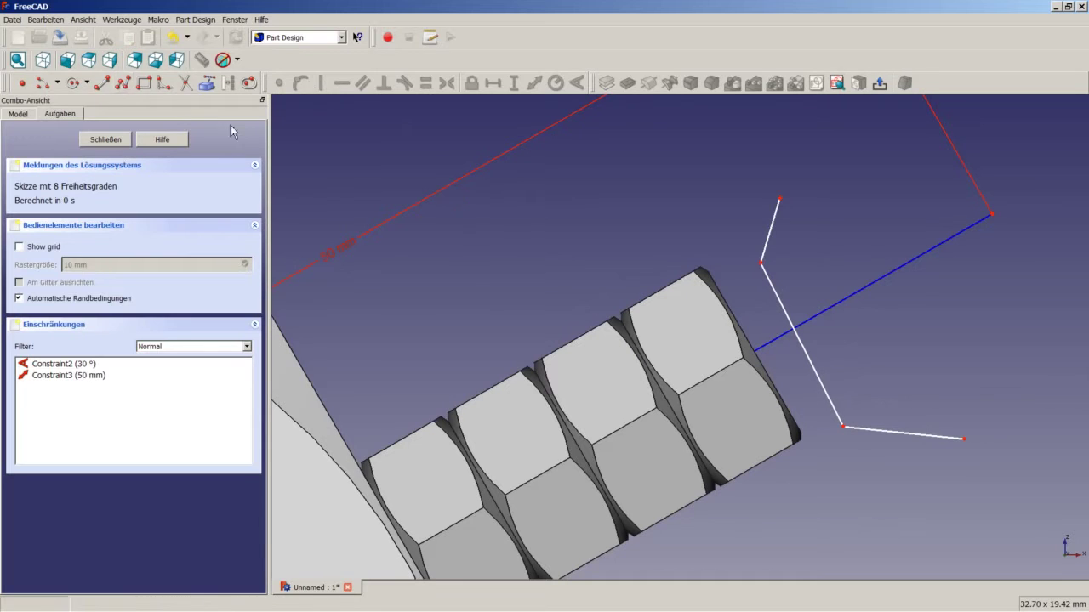
click(844, 170)
click(847, 240)
click(911, 360)
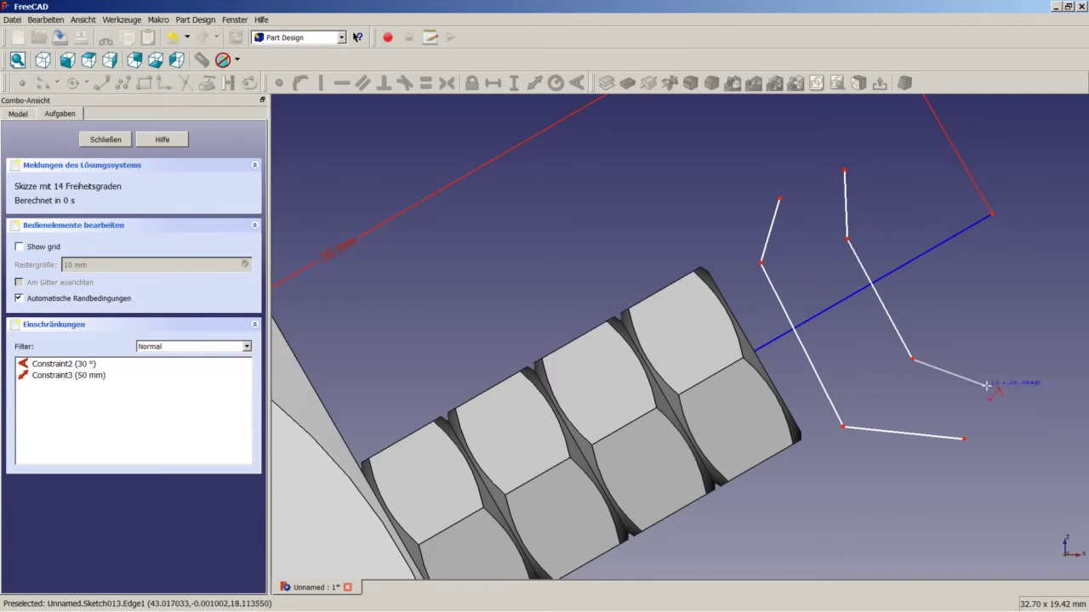
click(983, 366)
right_click(991, 374)
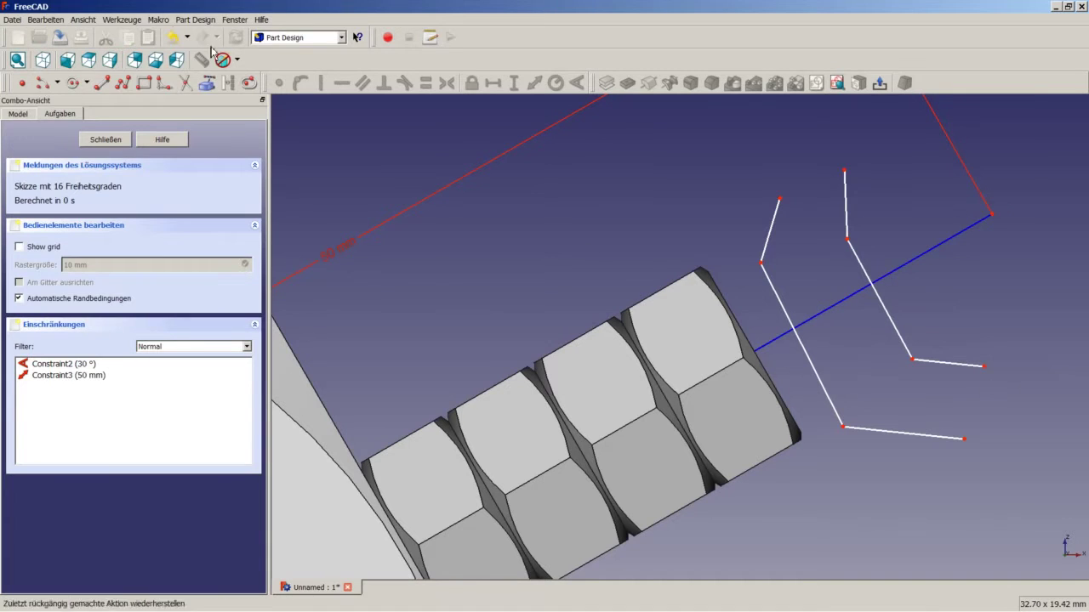
Step: Cap the right and top wing tips with arcs joining their line ends
click(73, 82)
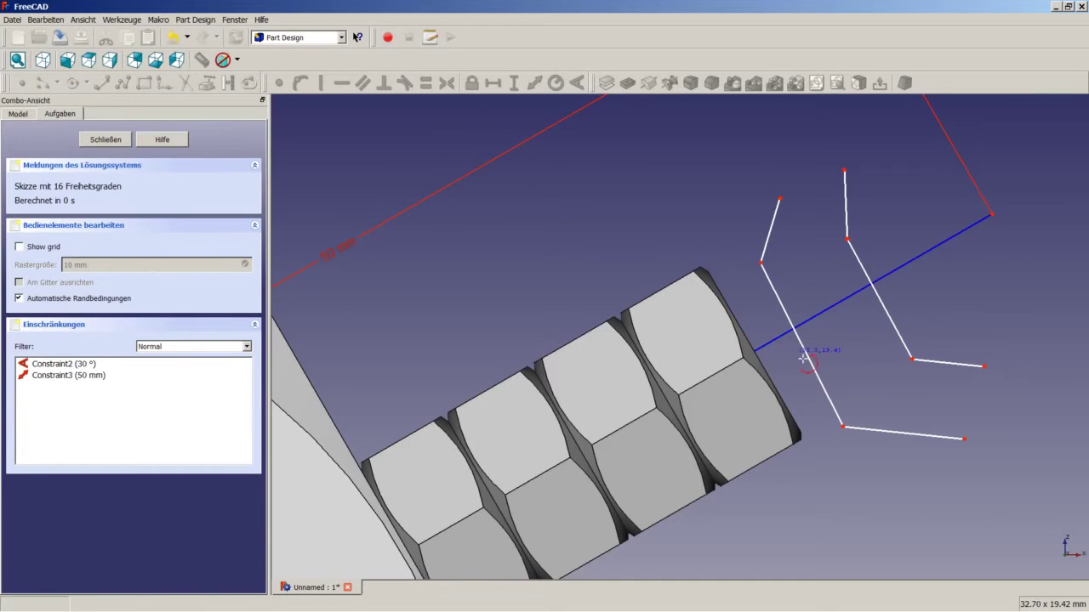
click(967, 400)
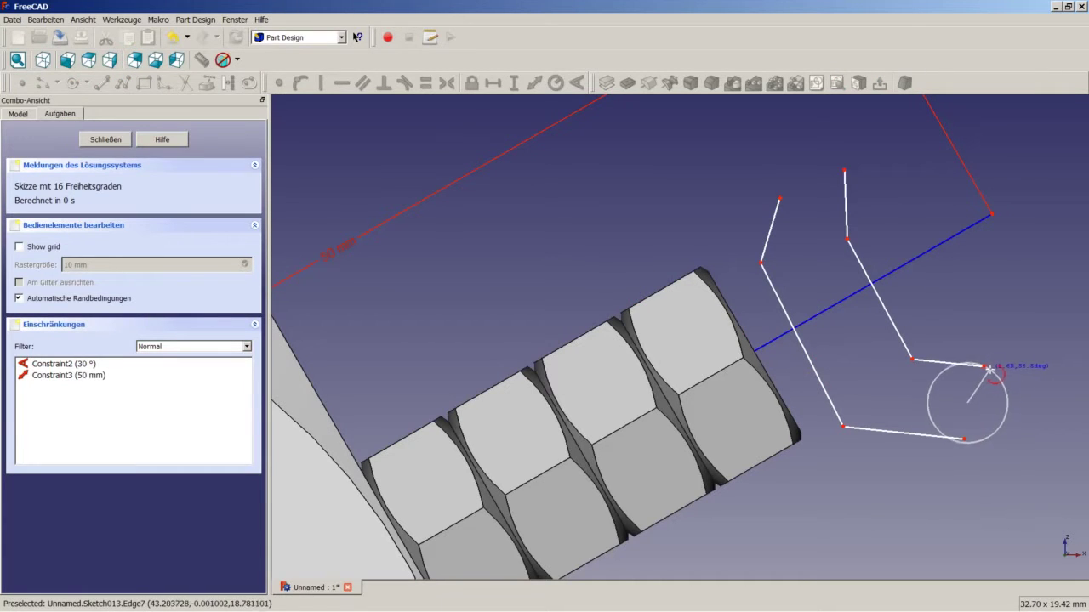
click(985, 367)
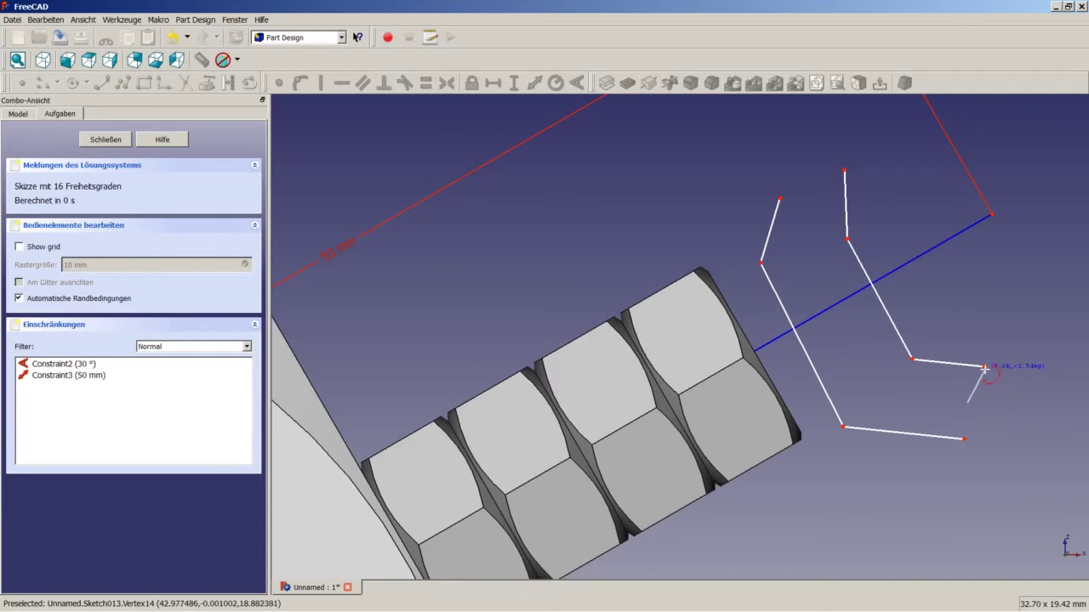
click(978, 443)
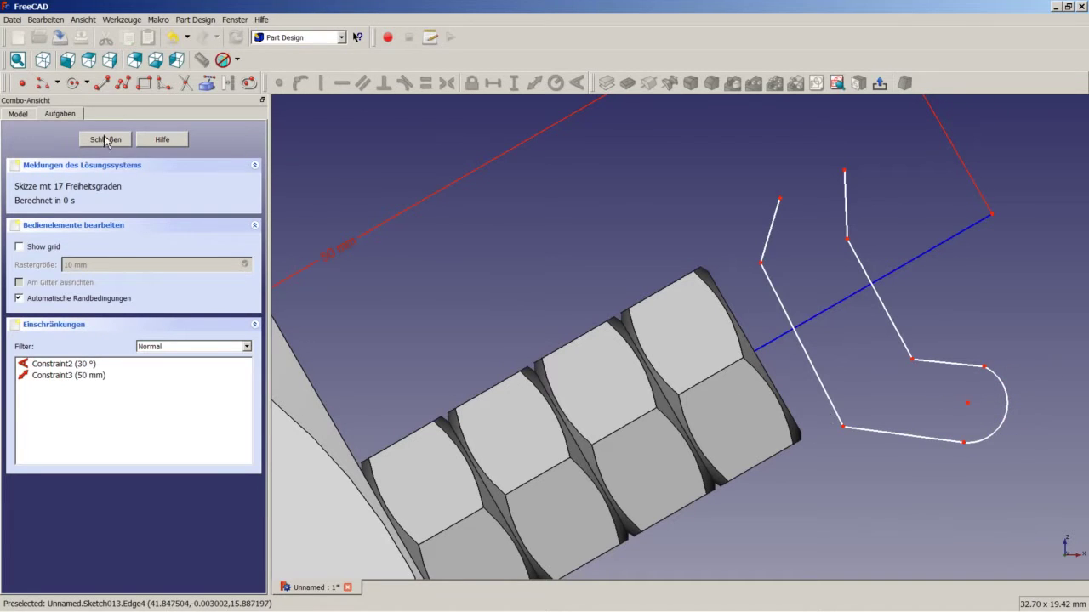
click(40, 83)
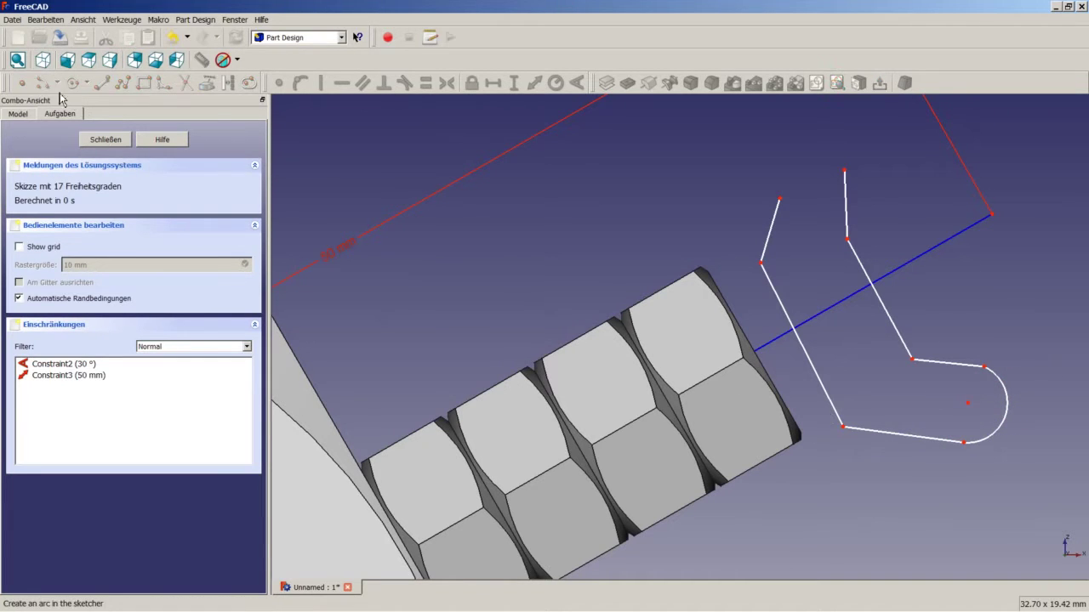
click(807, 188)
click(781, 198)
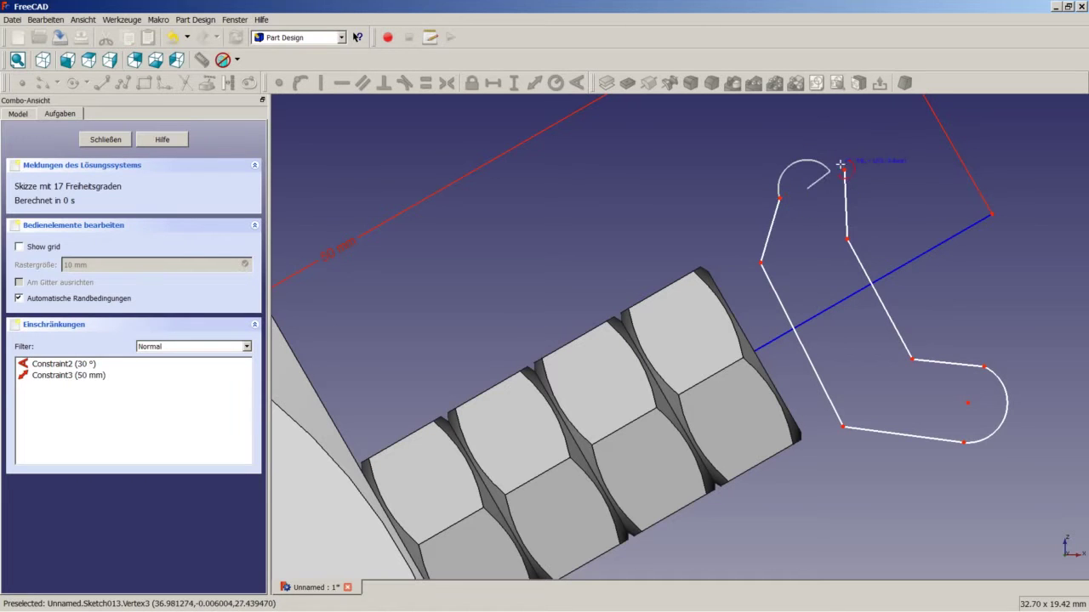
click(844, 169)
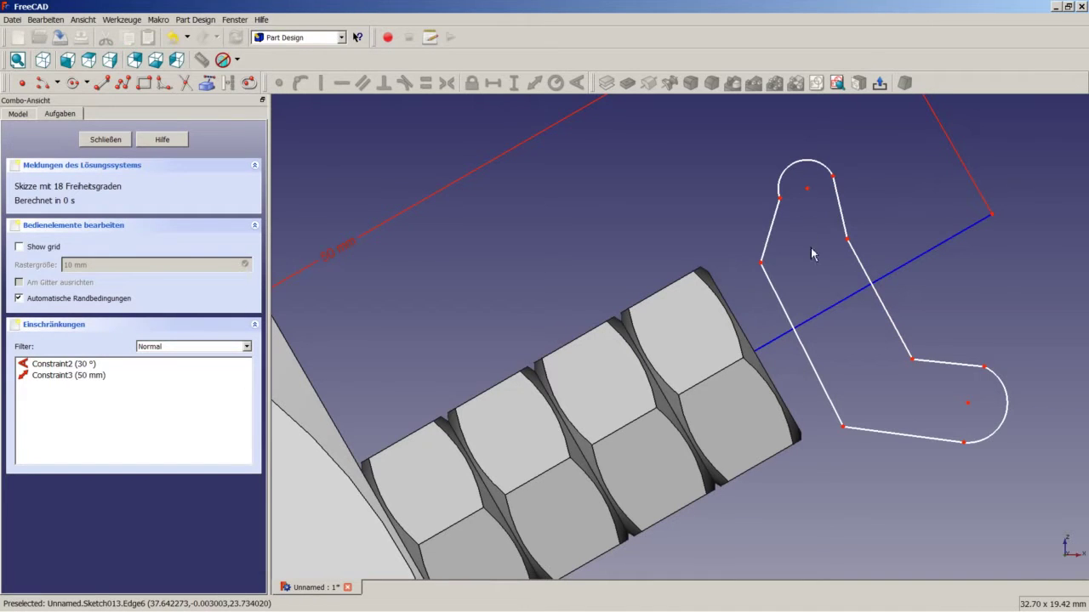
Step: Make the top and right tip arcs tangent to the four straight edges they meet
click(773, 218)
click(778, 182)
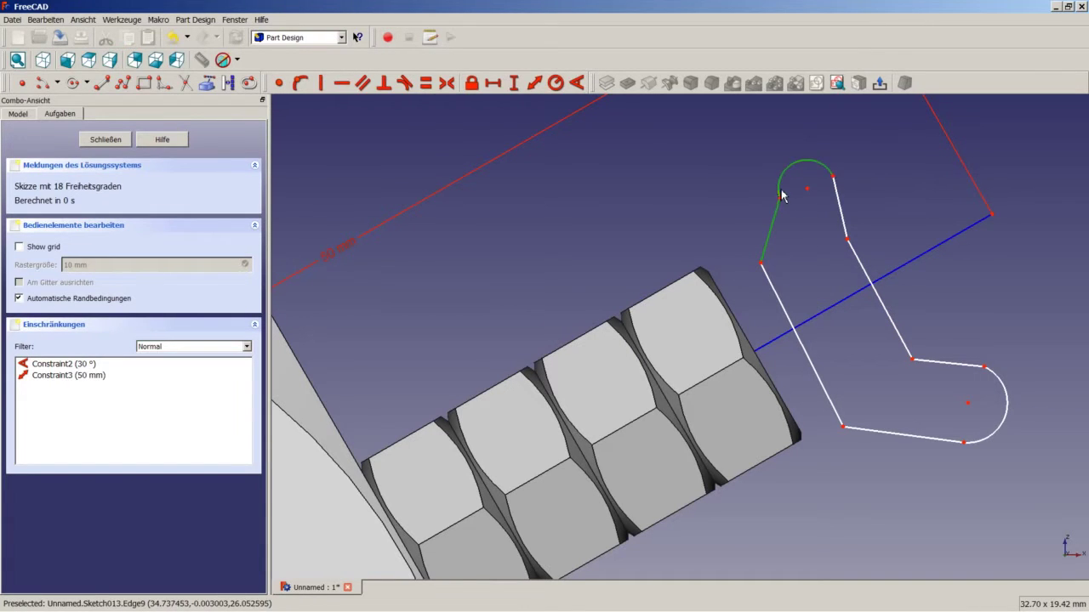
click(407, 83)
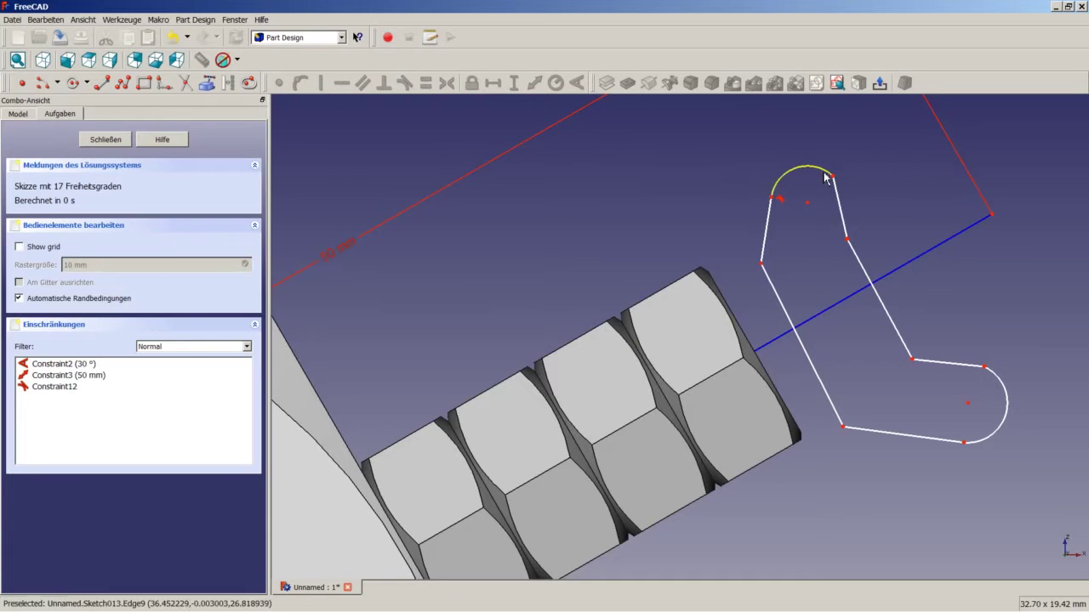
click(839, 209)
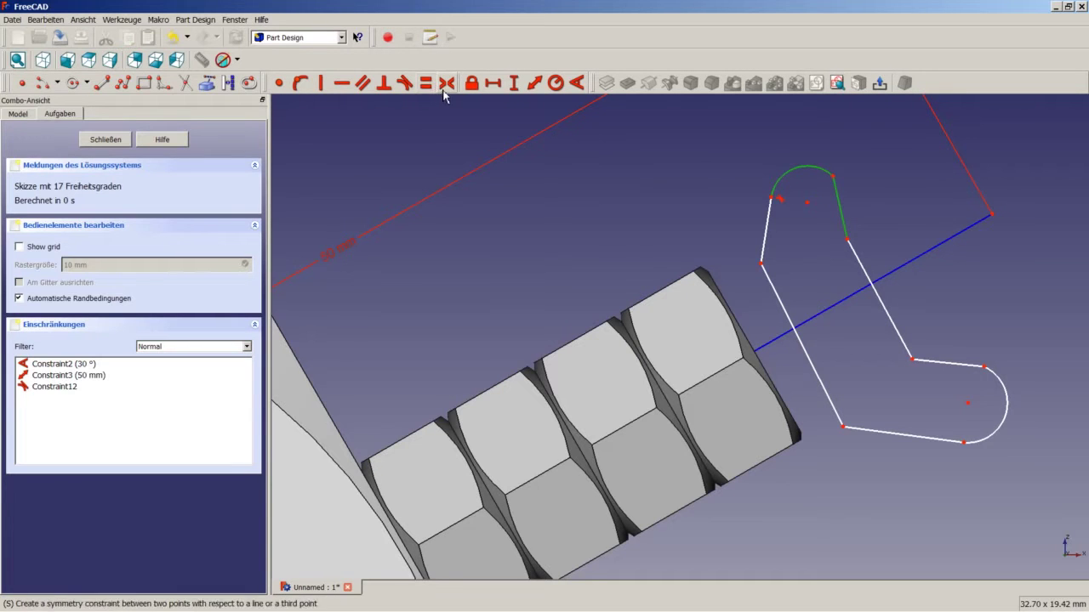
click(421, 86)
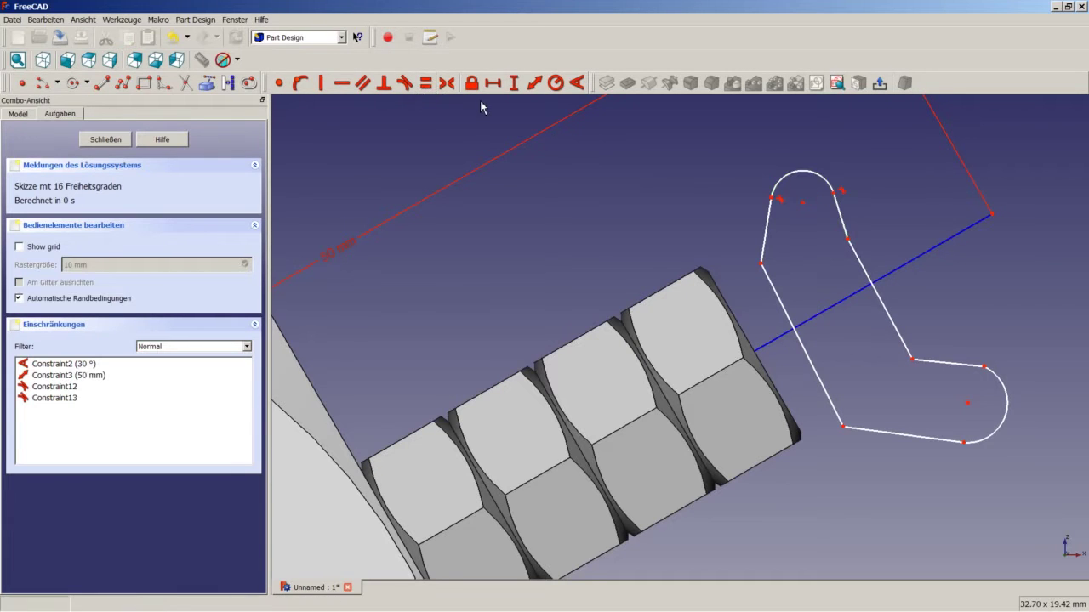
click(991, 374)
click(977, 366)
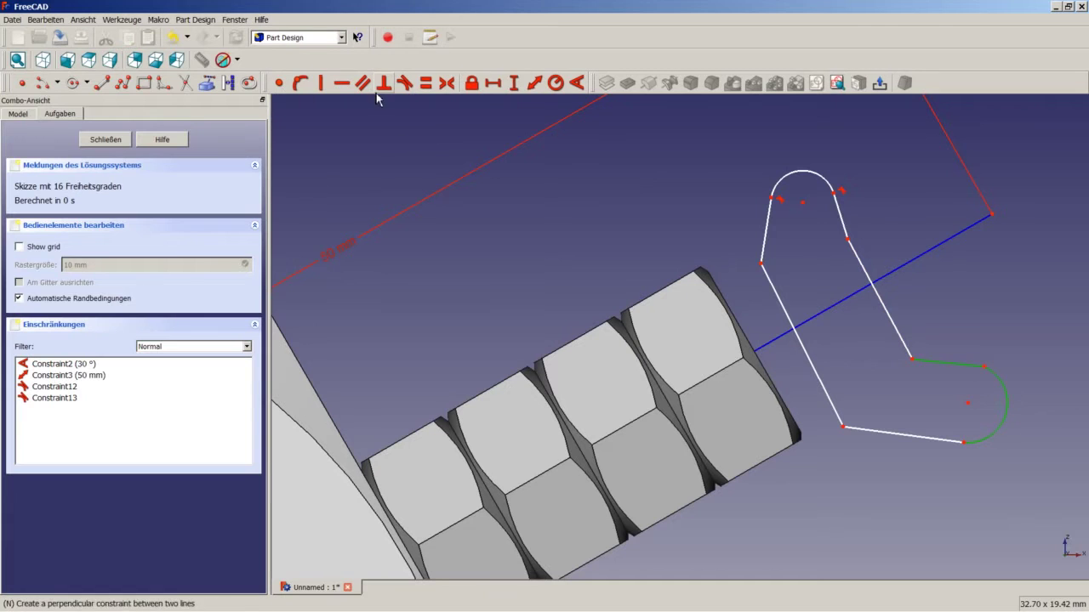
click(422, 85)
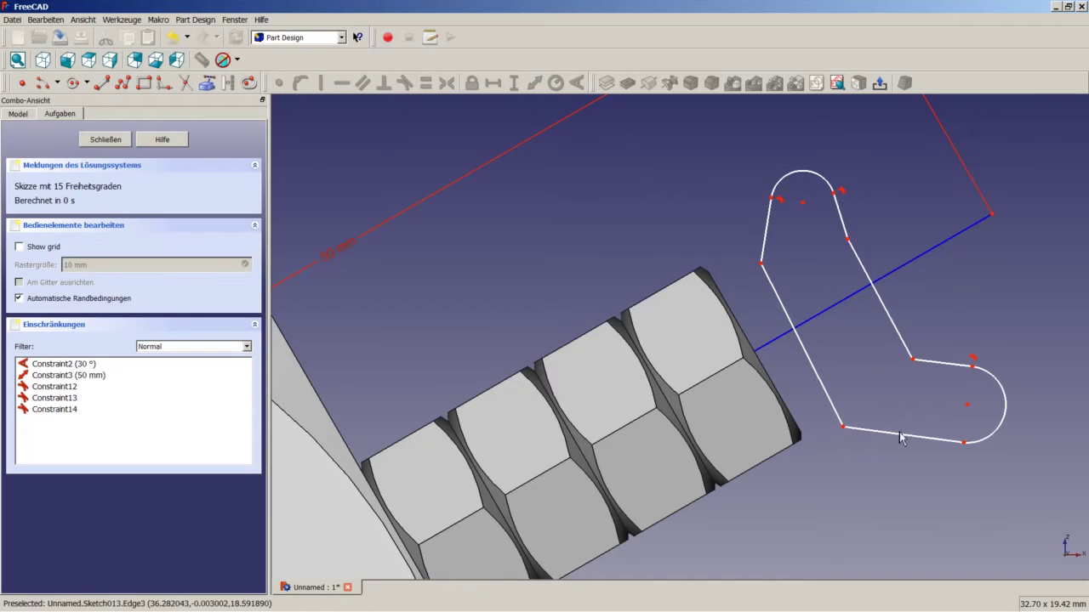
click(985, 437)
click(897, 434)
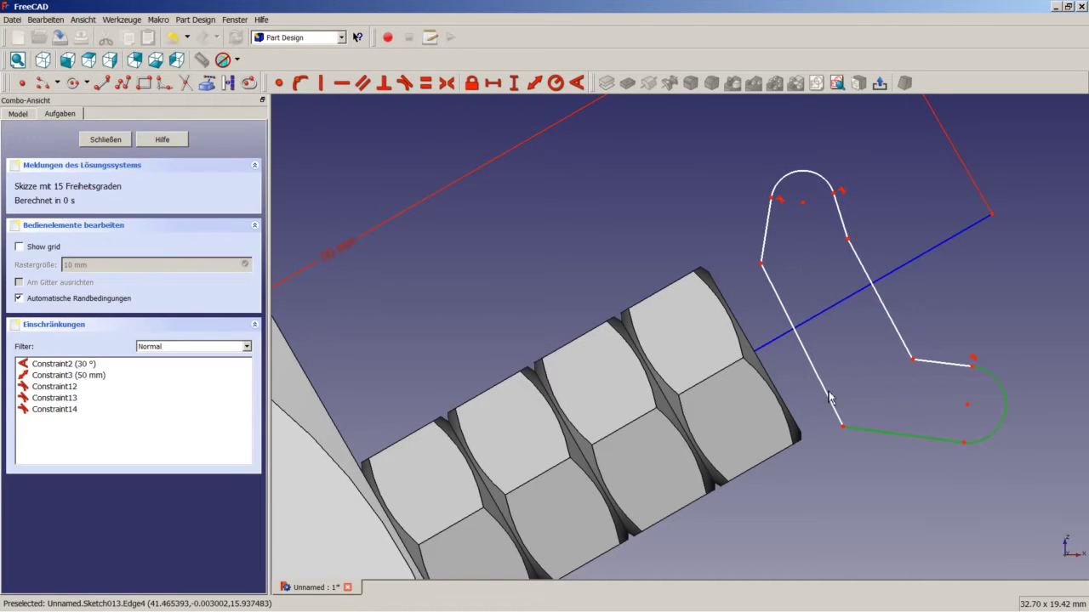
click(405, 82)
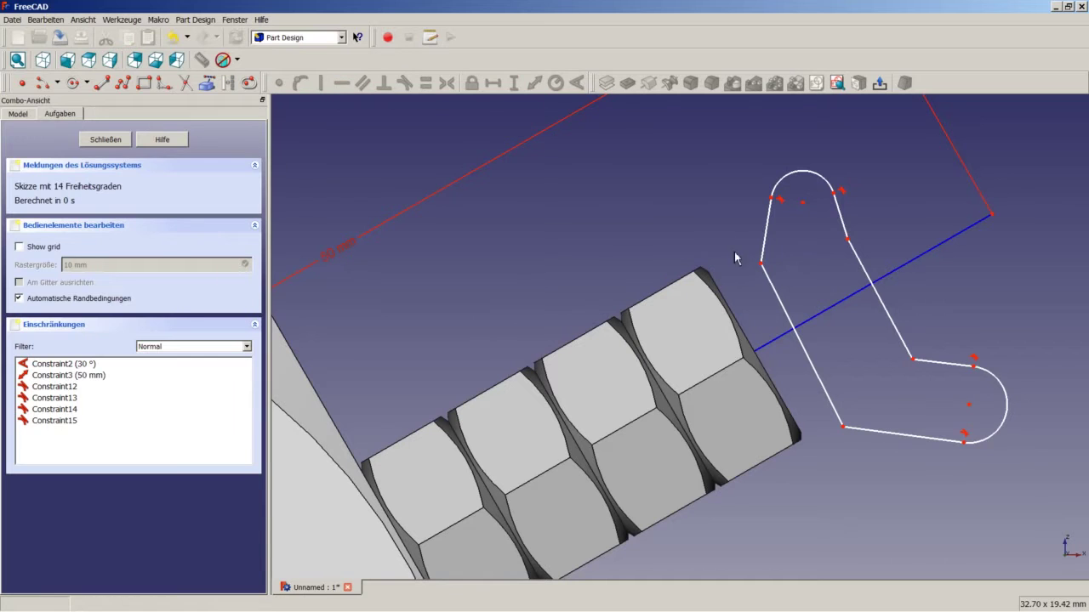
Step: Make the left corner pair and the right corner pair symmetric about the blue centre line
scroll(834, 335, up, 2)
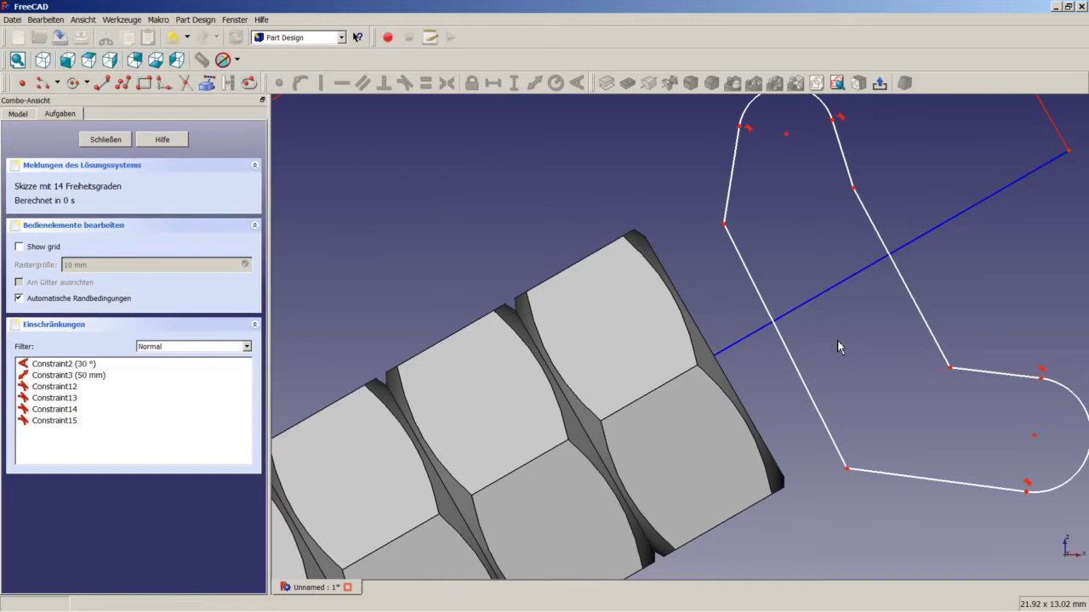
click(847, 469)
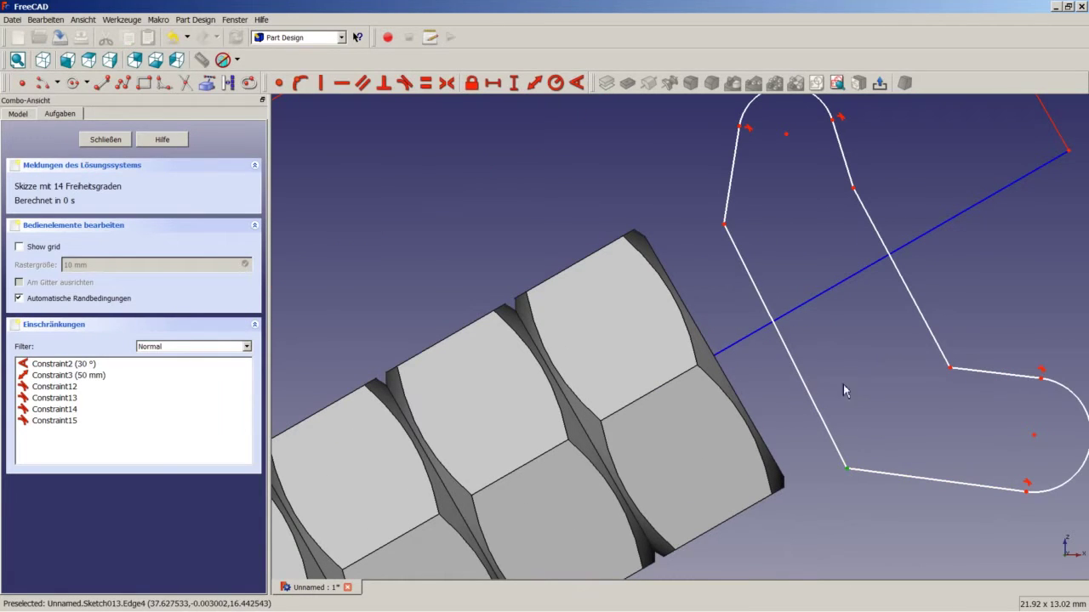
click(723, 224)
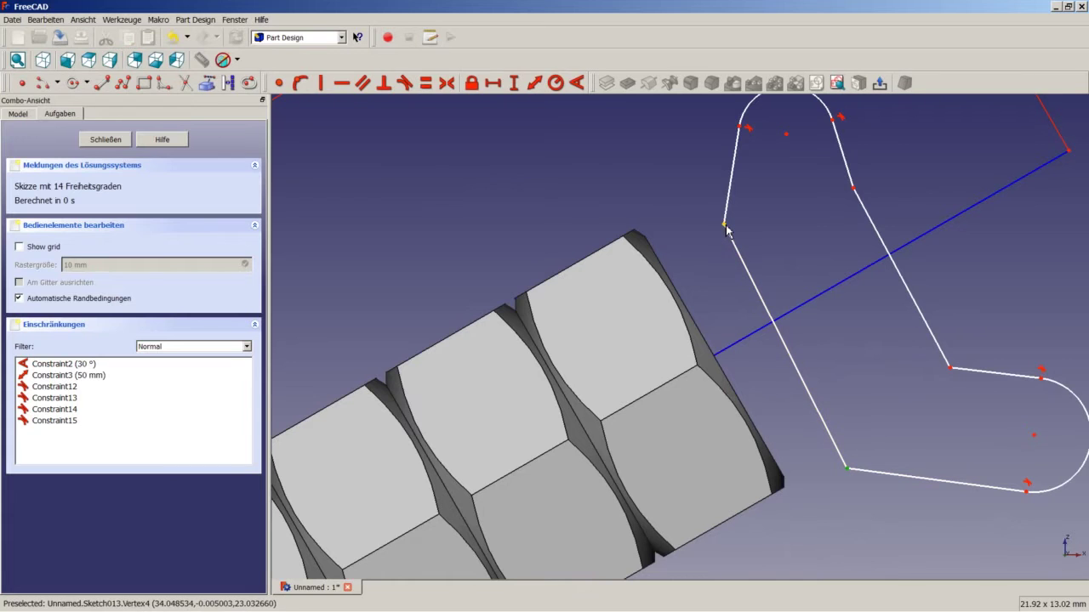
click(809, 306)
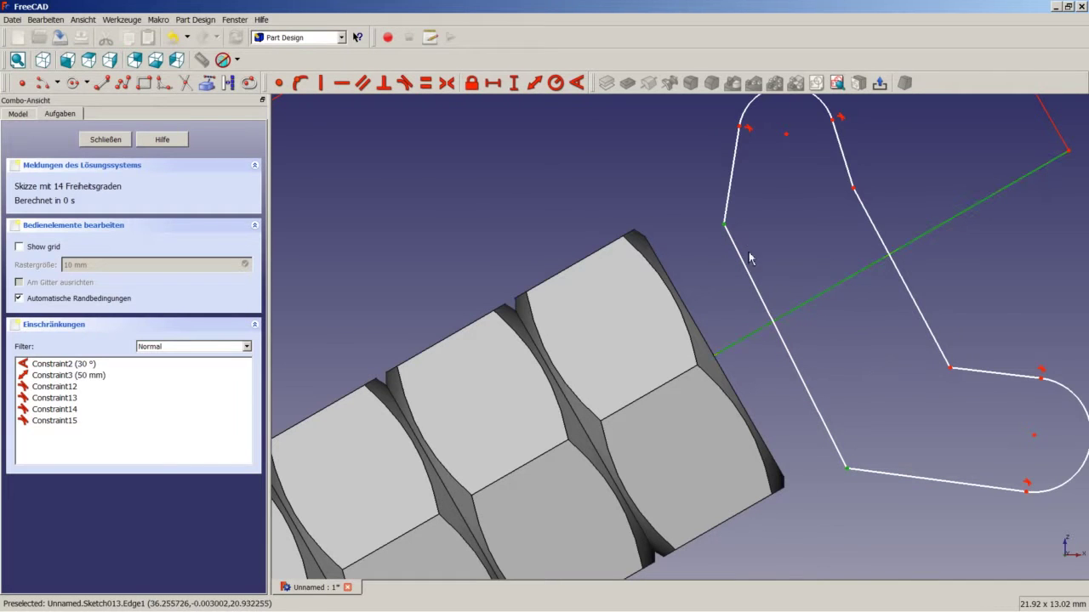
click(449, 85)
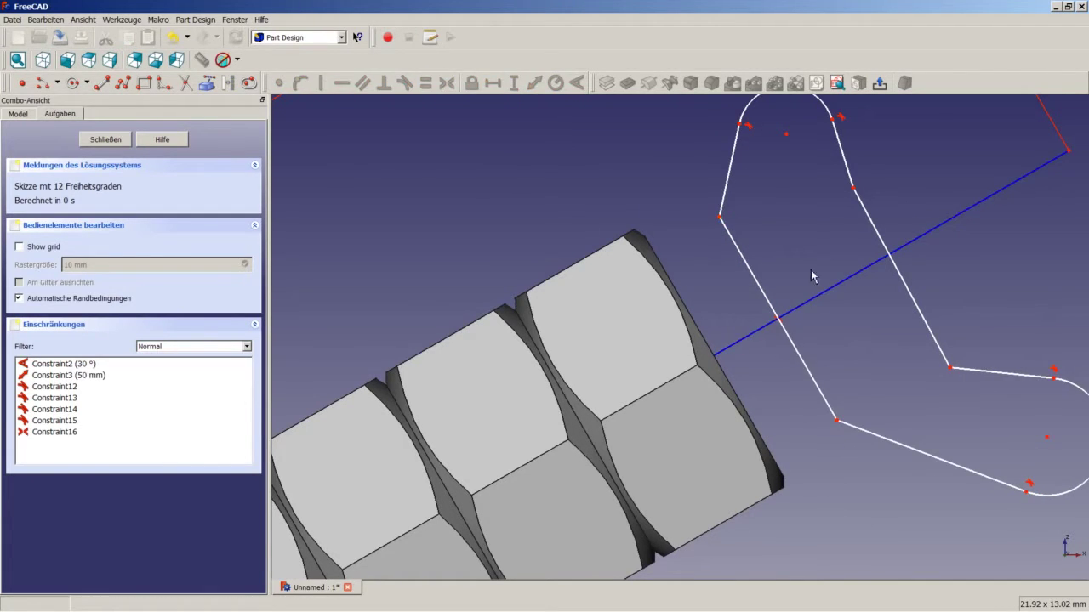
click(853, 188)
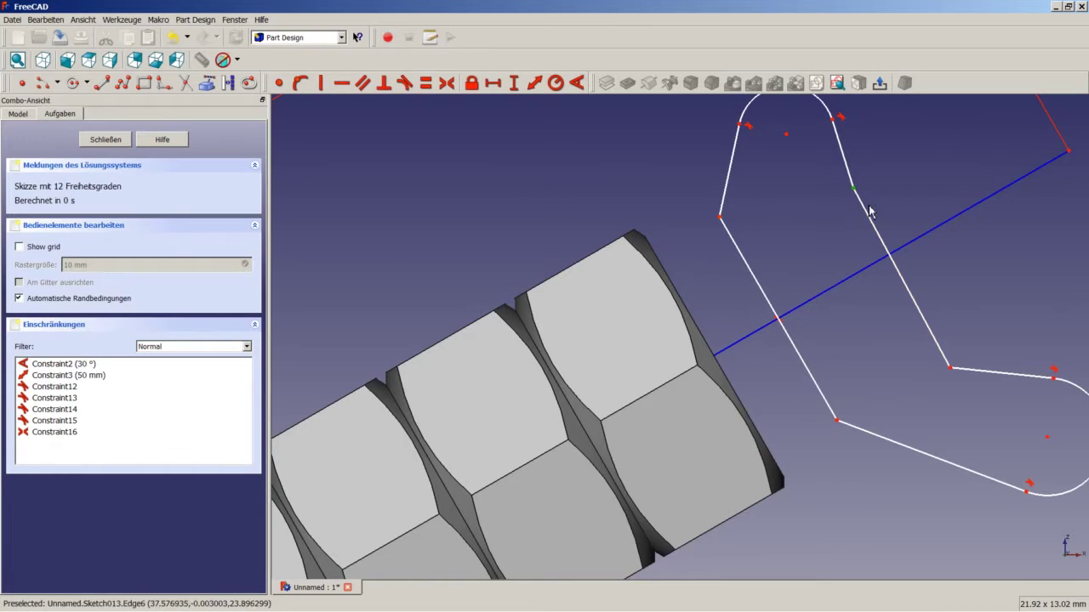
click(871, 270)
click(950, 368)
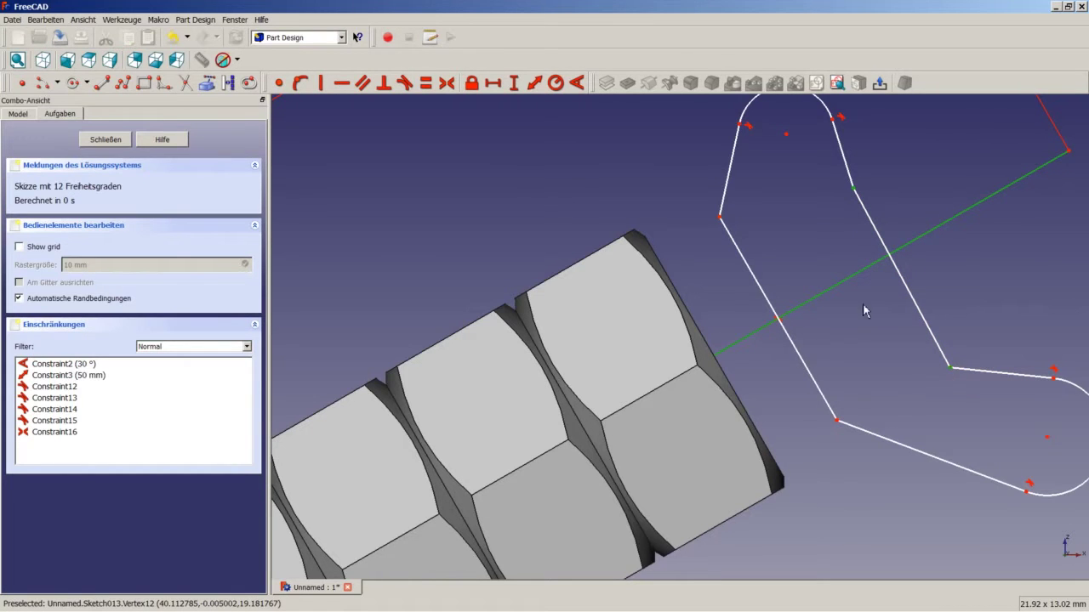
click(447, 83)
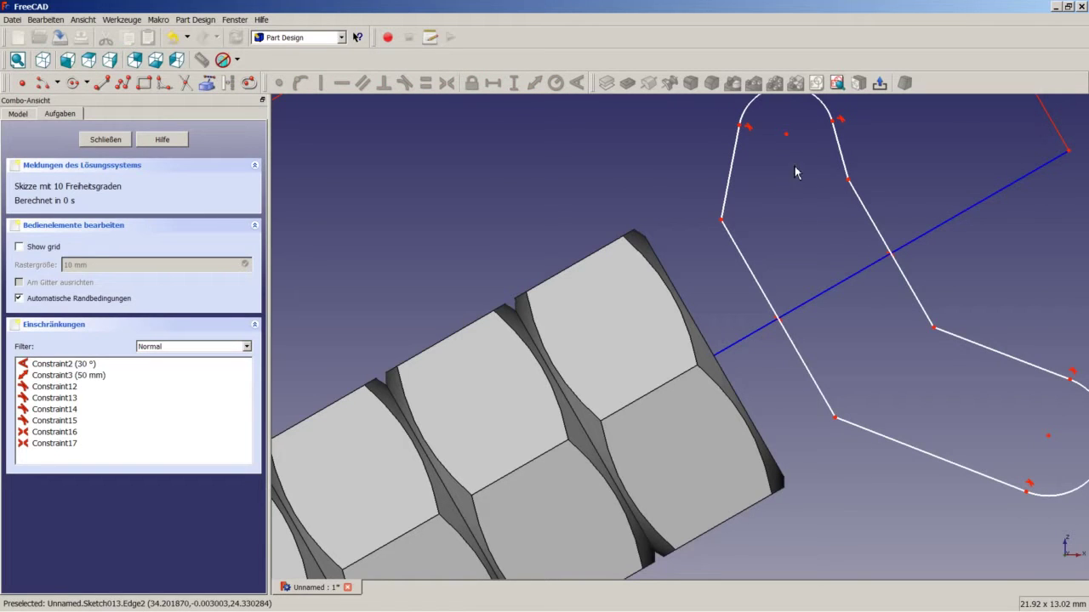
Step: Make the top and right arc centres symmetric about the centre line
click(787, 134)
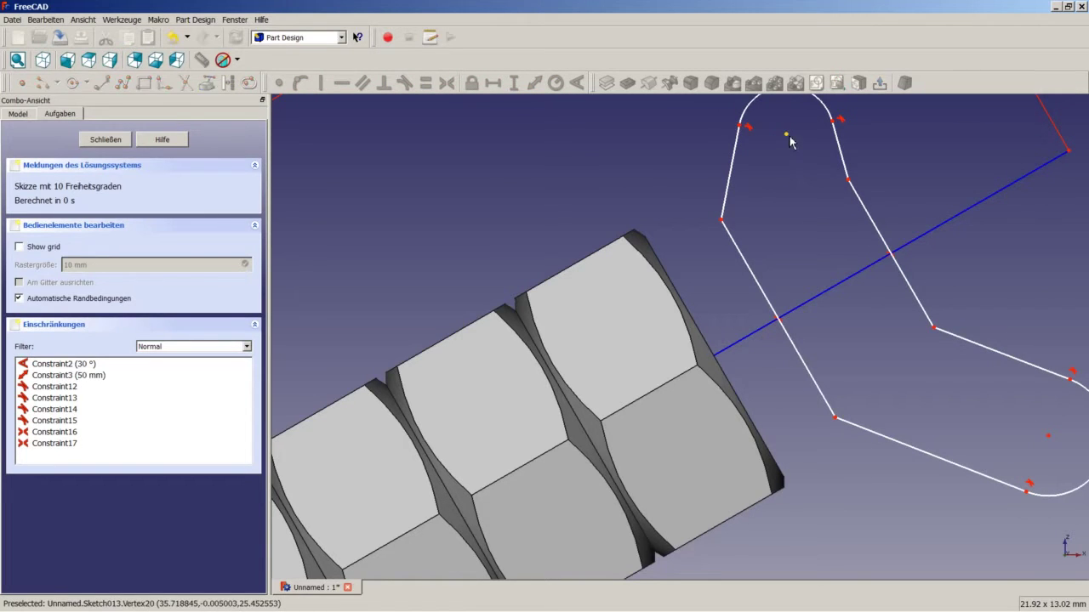
click(862, 274)
click(1047, 437)
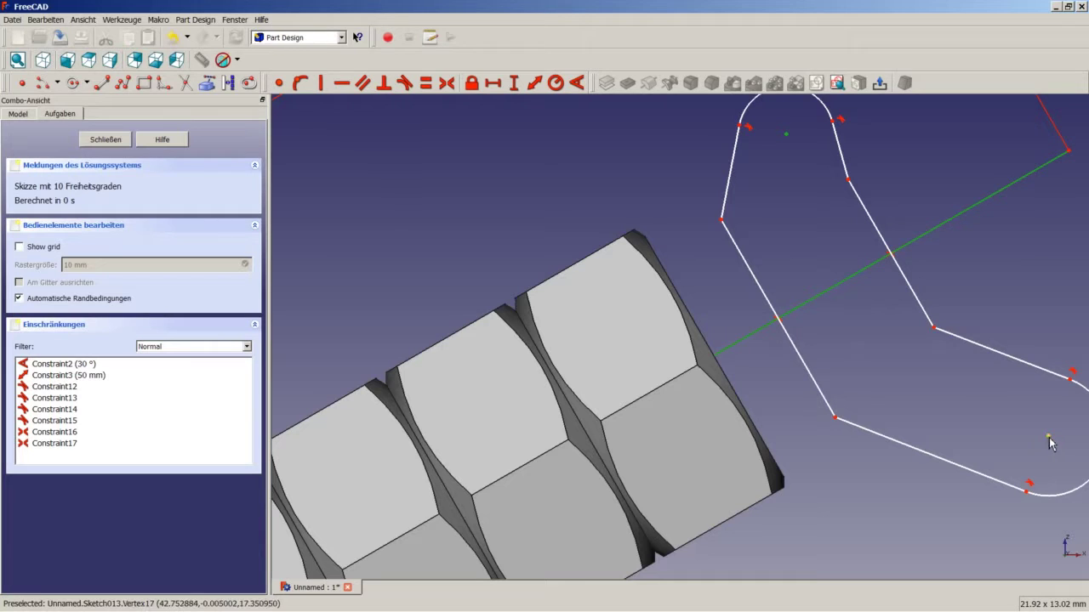
click(446, 82)
Step: Give the bottom and upper-left straight edges equal length
scroll(800, 213, down, 3)
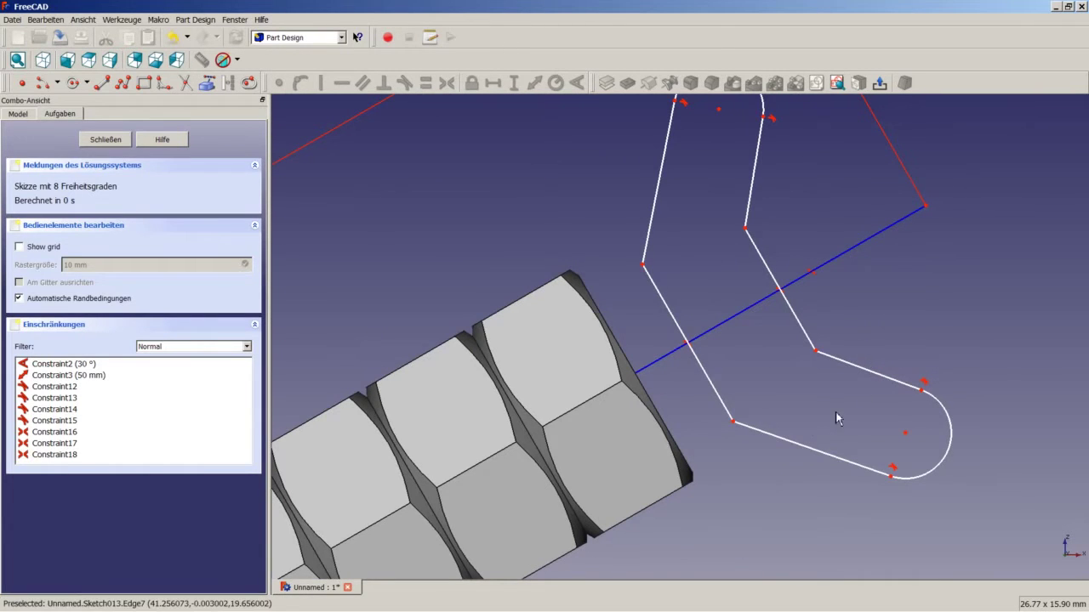
click(794, 448)
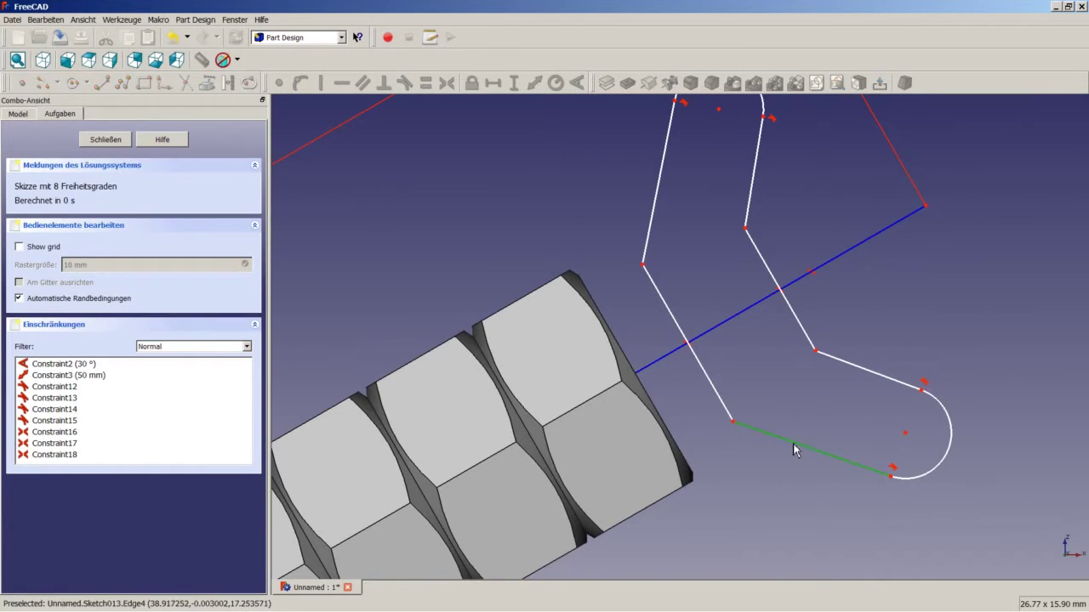
click(650, 242)
click(426, 82)
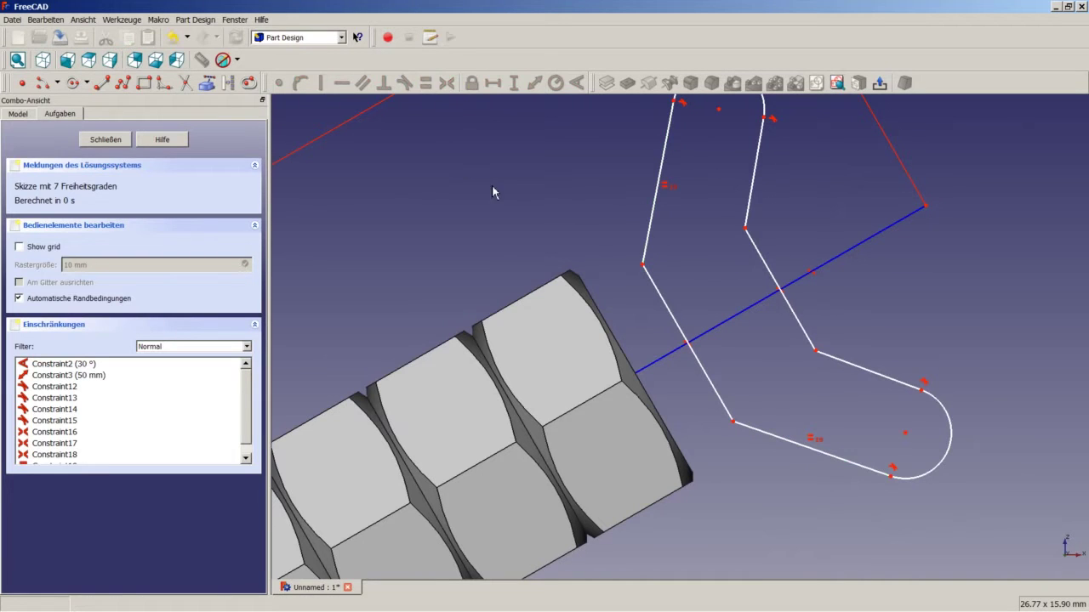
click(671, 313)
scroll(672, 313, down, 5)
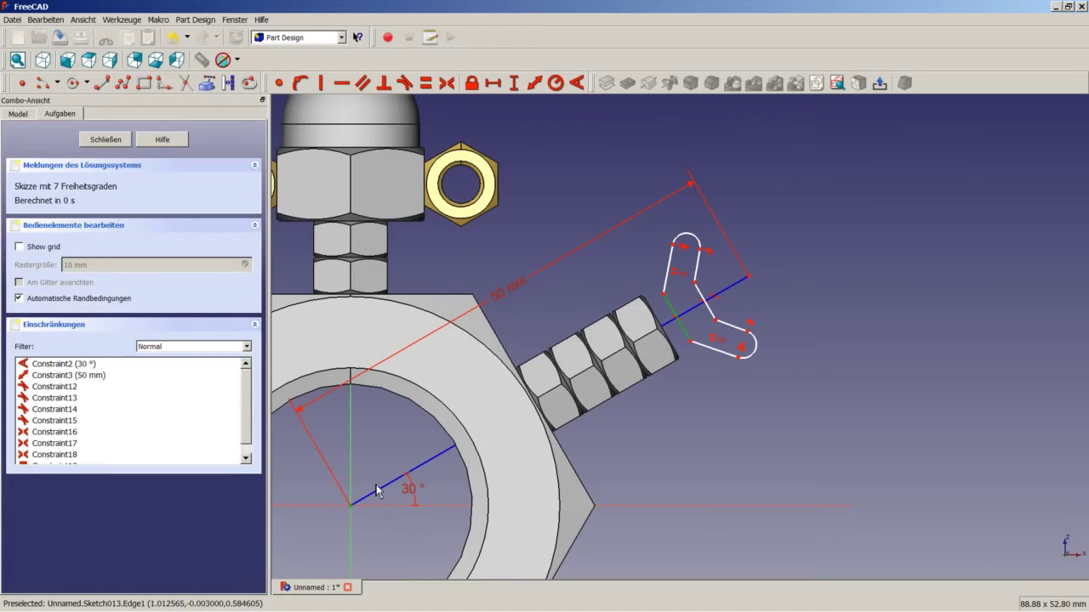
Step: Dimension the long line to 39 mm and the short edge to 8,2 mm
click(534, 82)
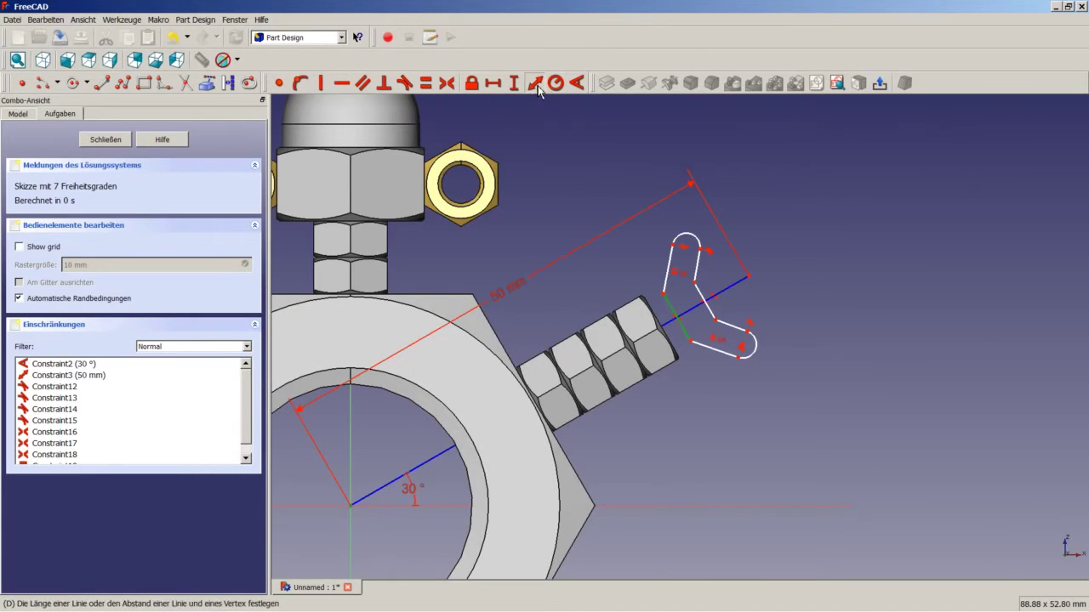
text(39)
key(Return)
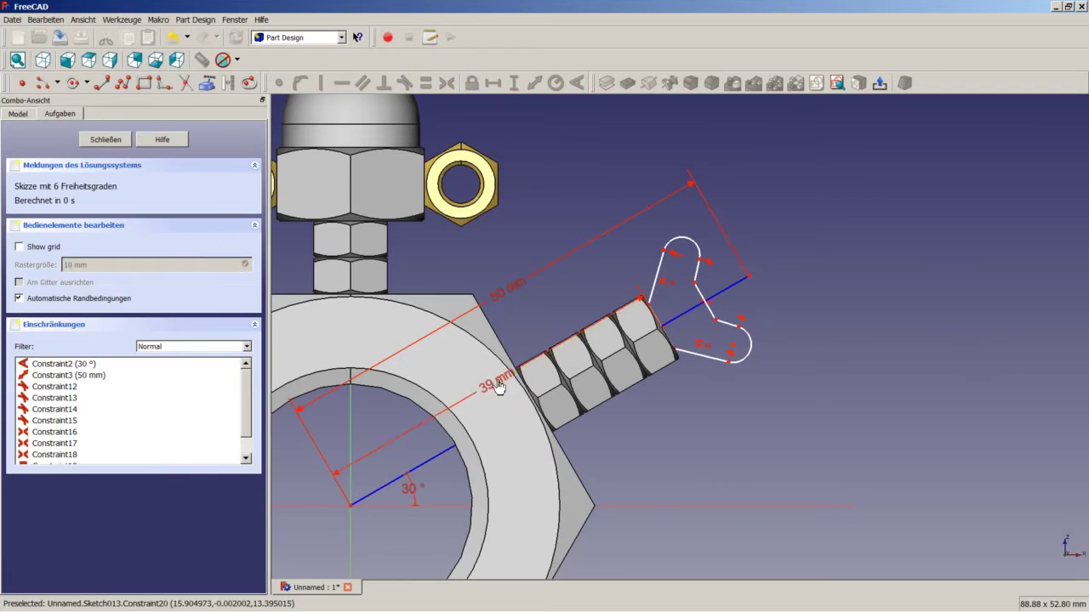
scroll(661, 324, up, 3)
scroll(662, 324, up, 4)
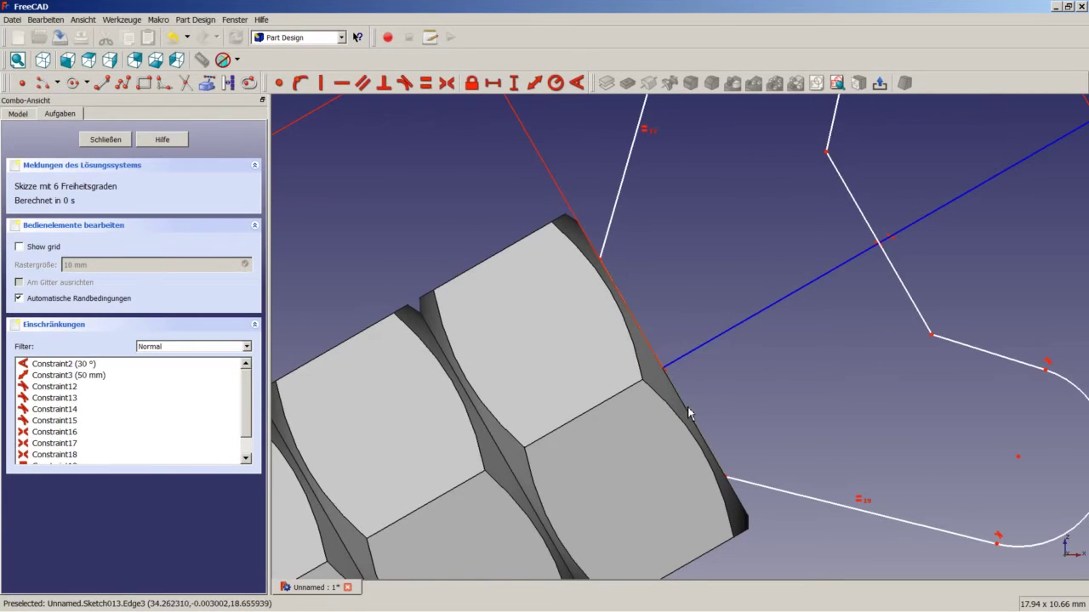
text(kd)
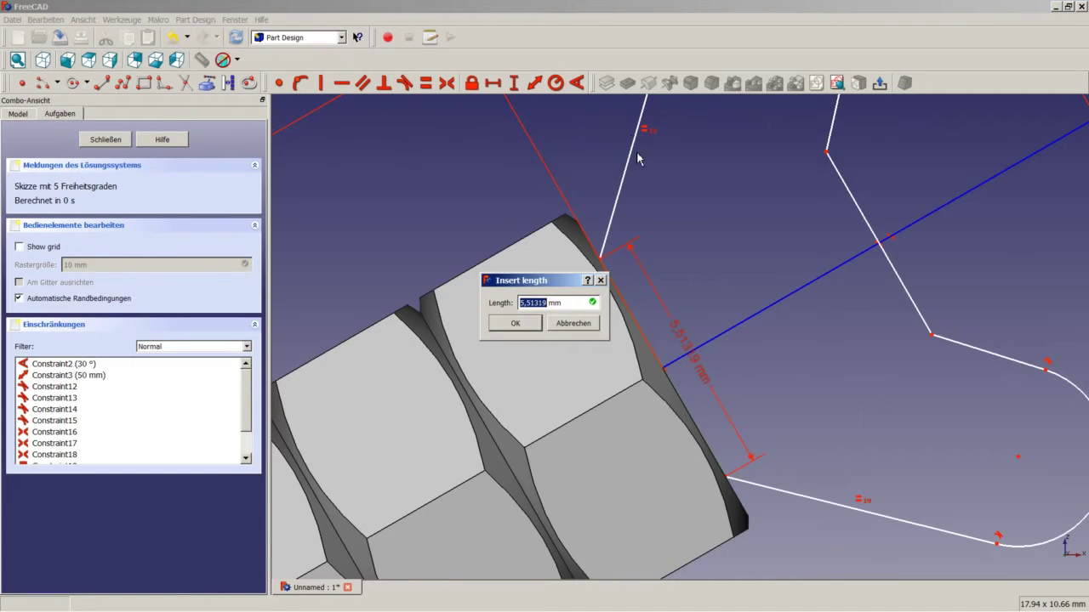
text(8,2)
key(Return)
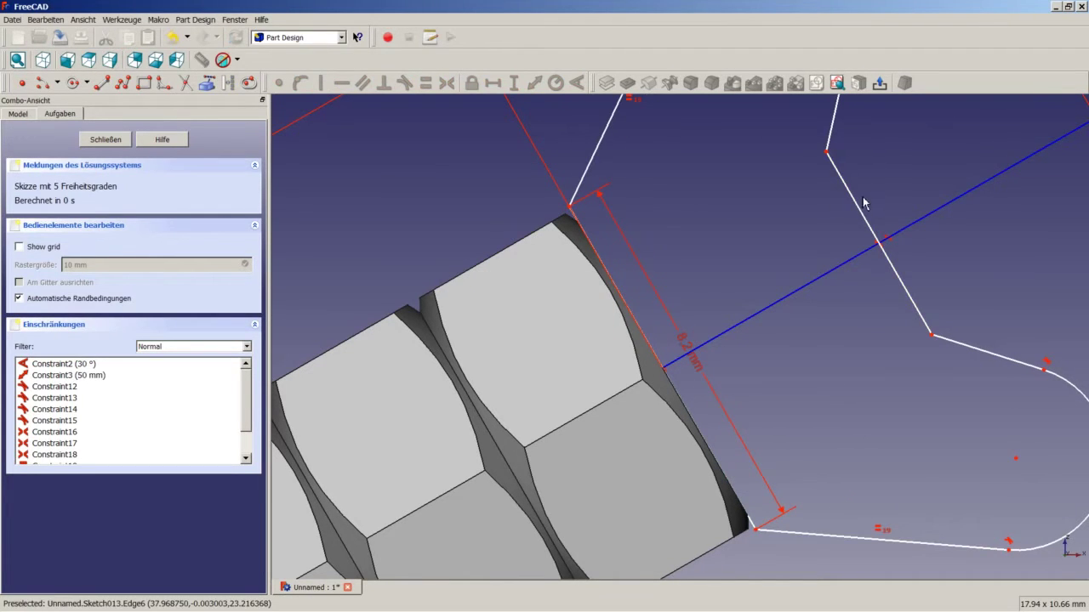
Step: Set the angled inner line to 5,2 mm and the inner-corner-to-nut distance to 4,5 mm
click(859, 209)
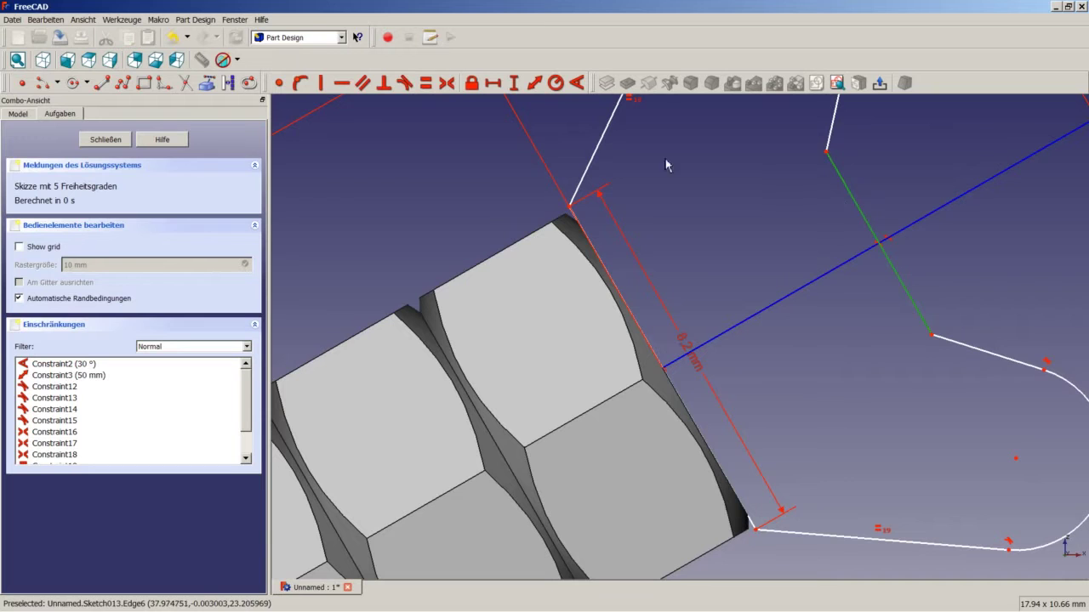
click(534, 83)
text(4)
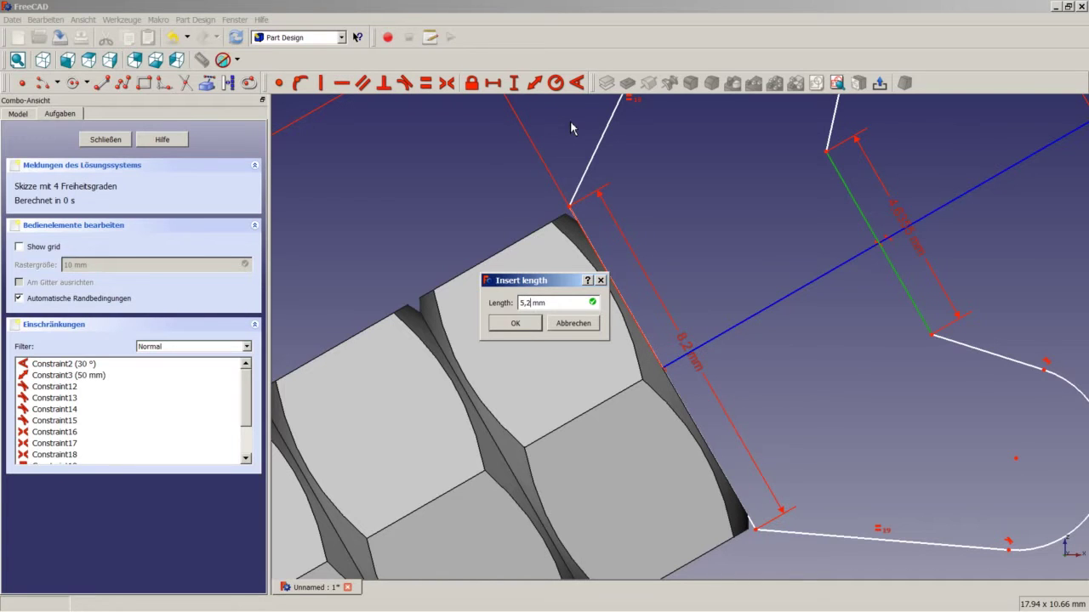
key(Return)
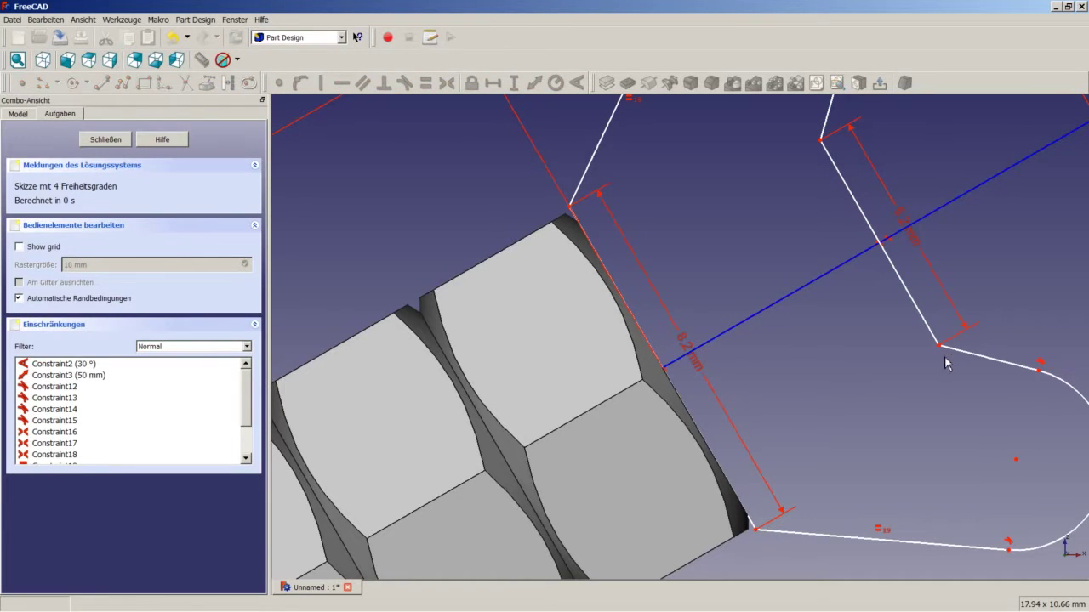
click(939, 345)
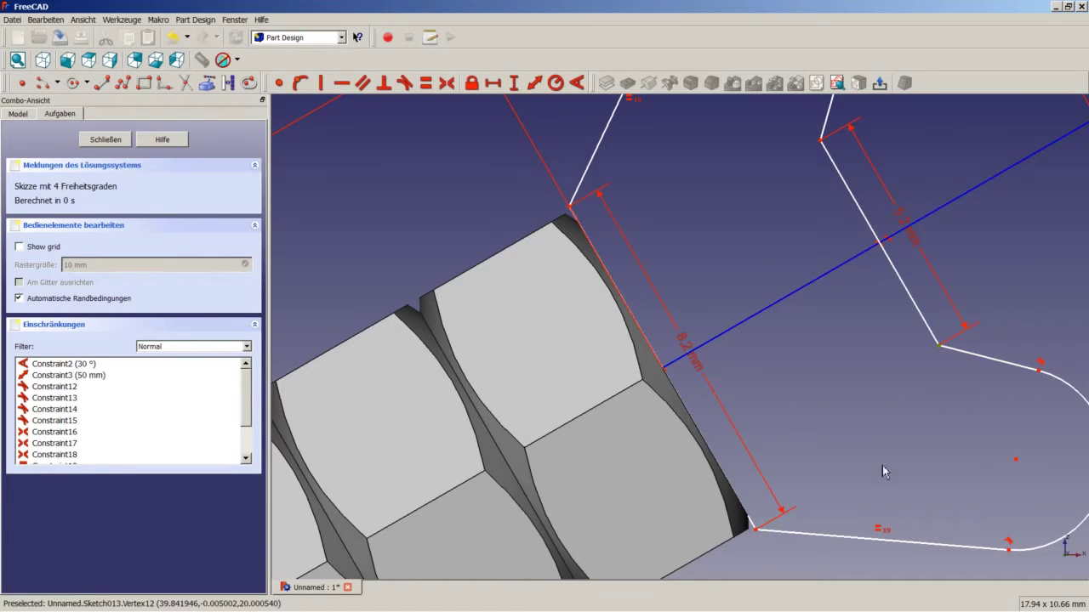
click(752, 526)
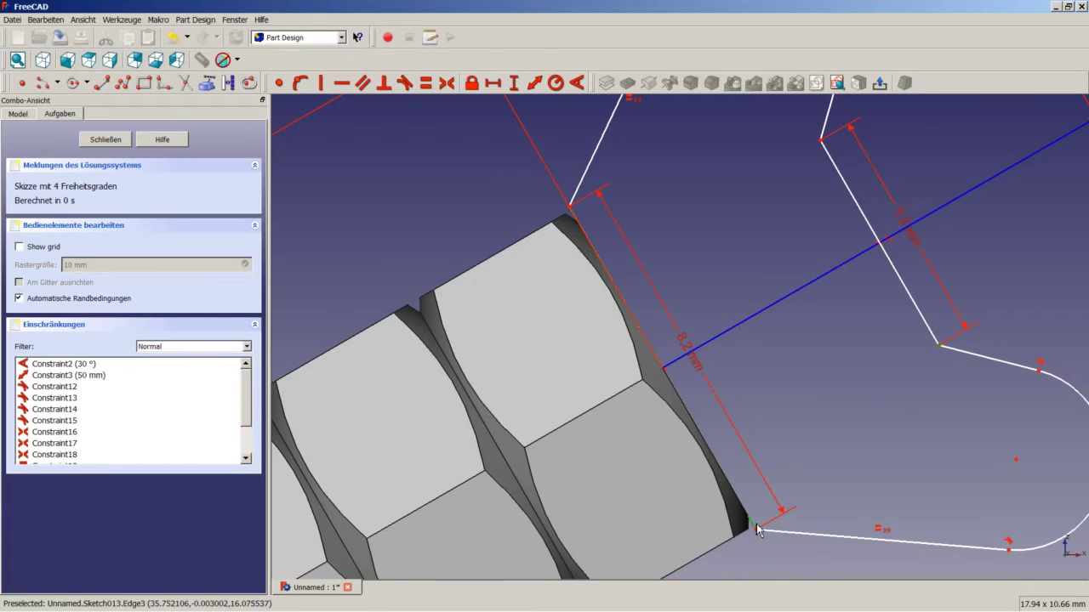
click(538, 85)
text(4,)
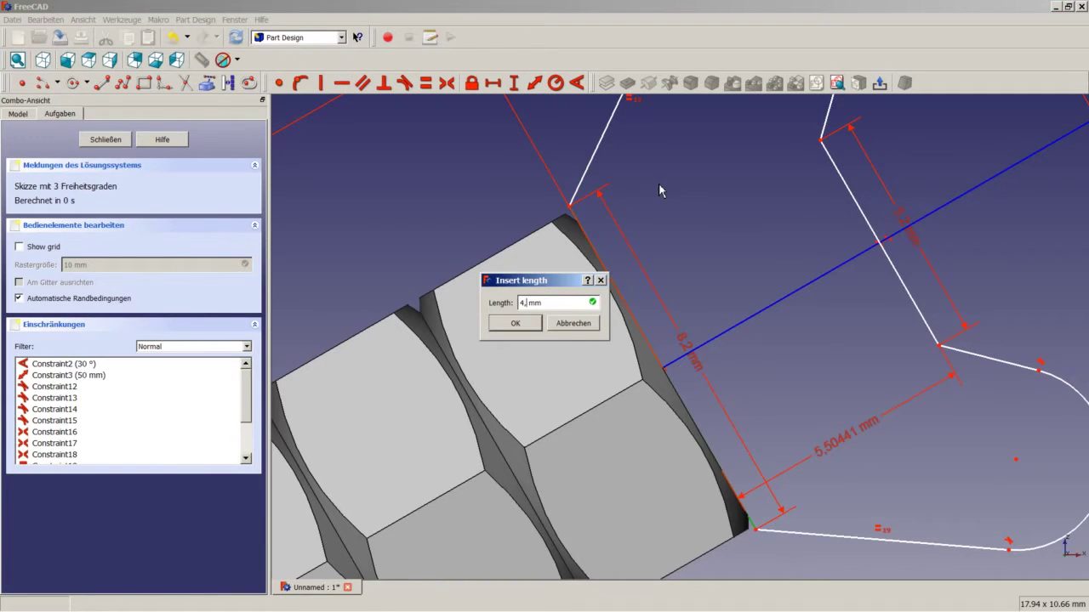
text(5)
key(Return)
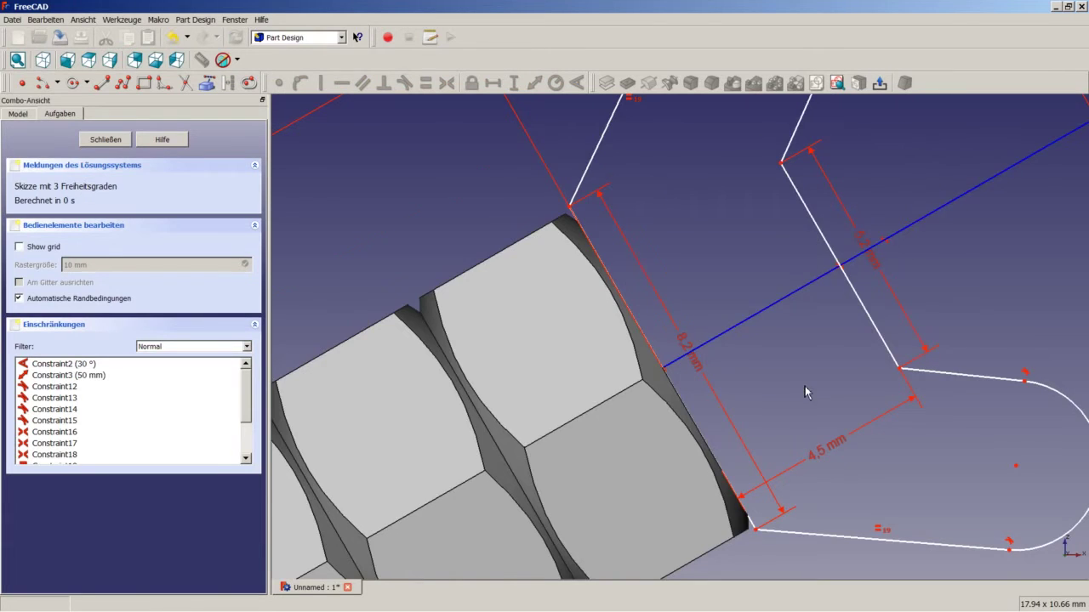
Step: Give the lower arc a 2,5 mm radius and set 14 mm between arc centres
scroll(807, 385, down, 3)
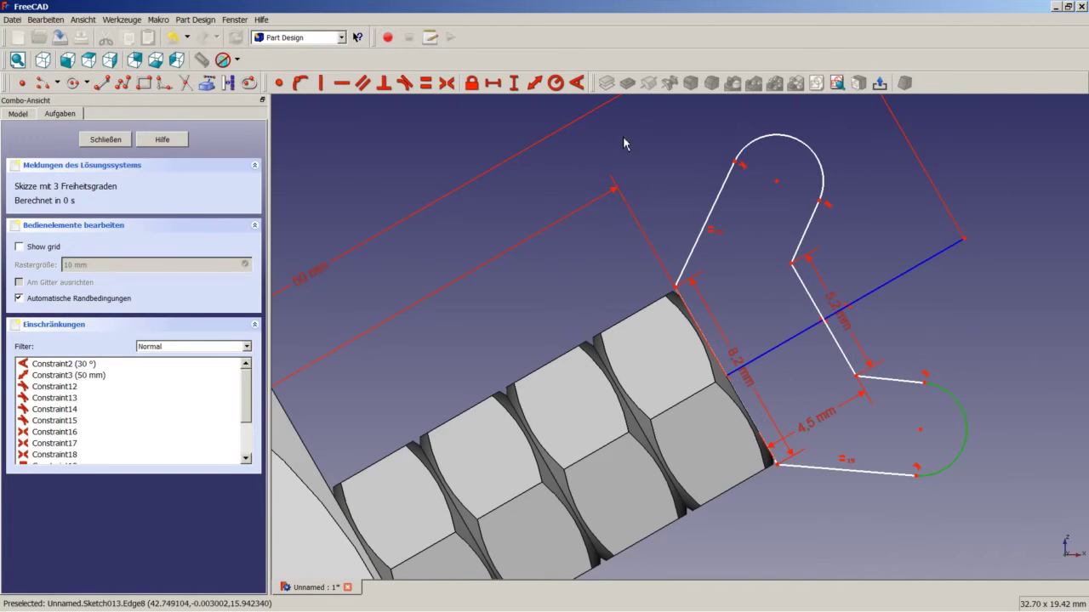
click(557, 84)
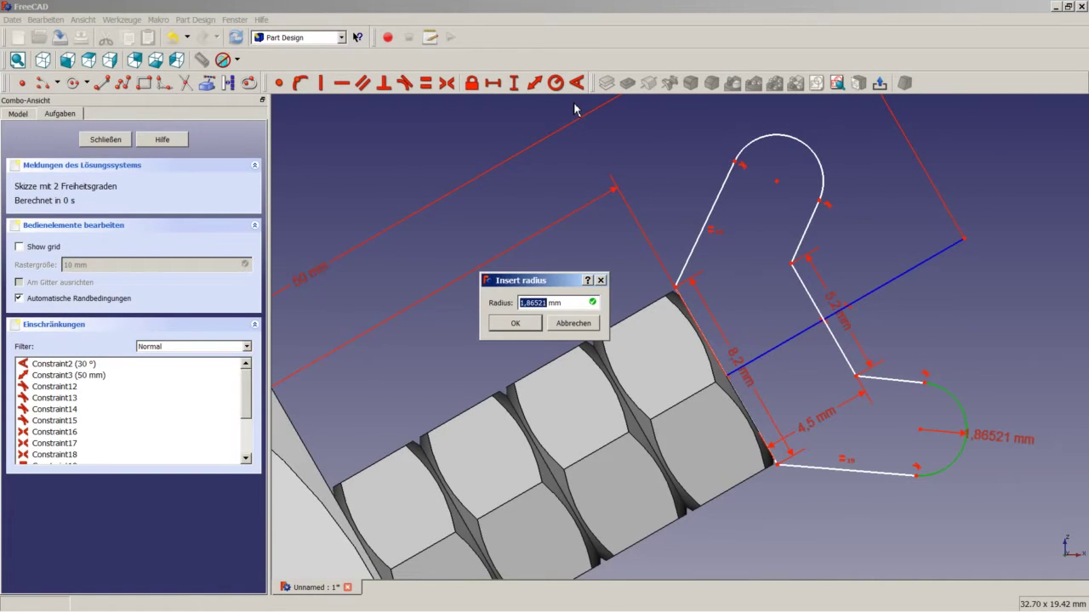
text(2,)
key(Return)
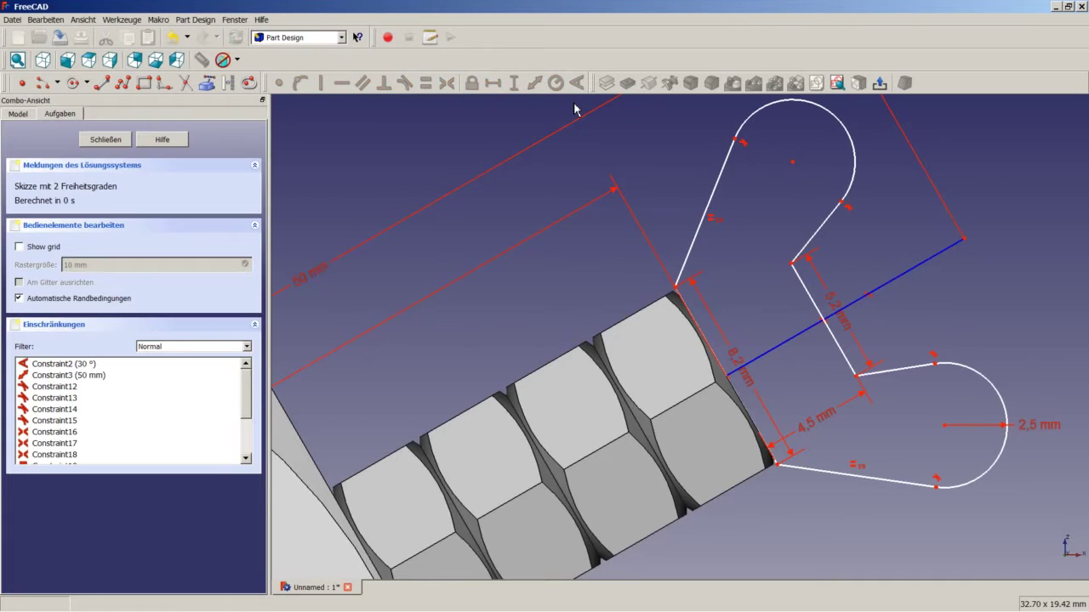
click(792, 162)
click(944, 424)
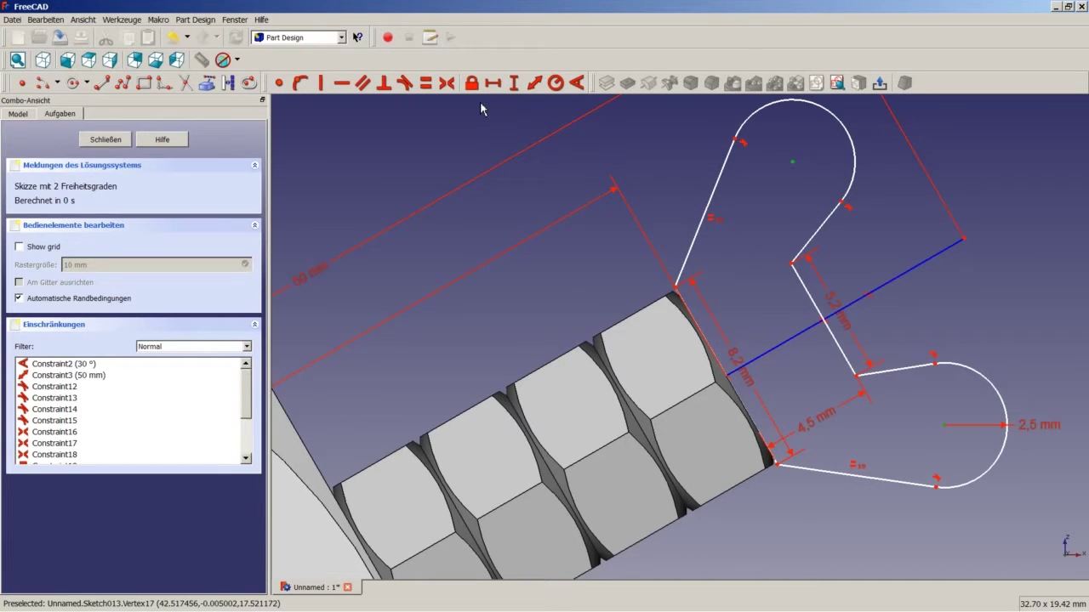
click(535, 84)
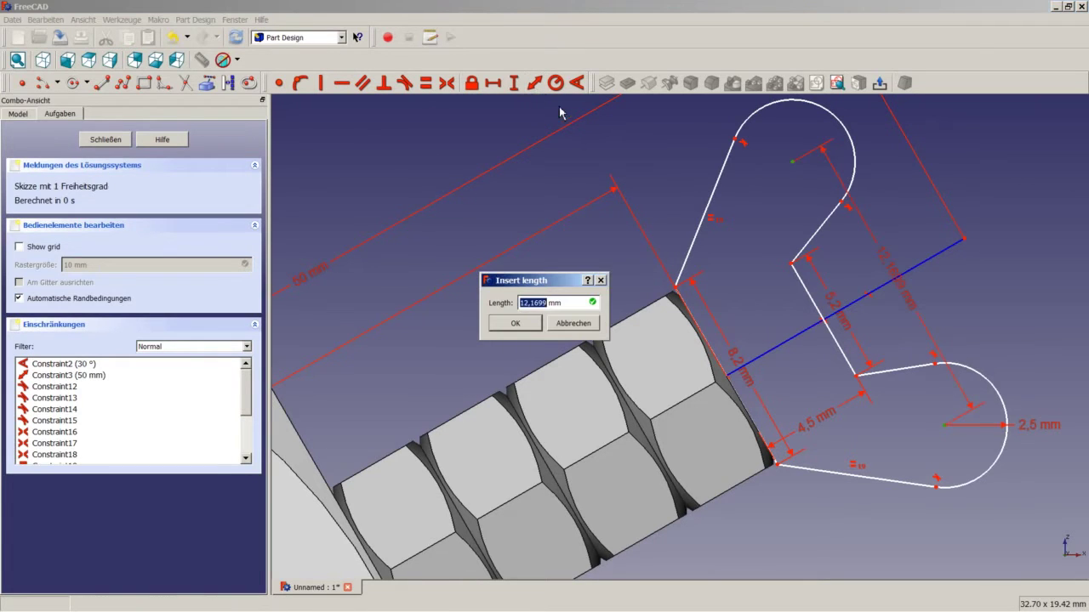
text(14)
key(Return)
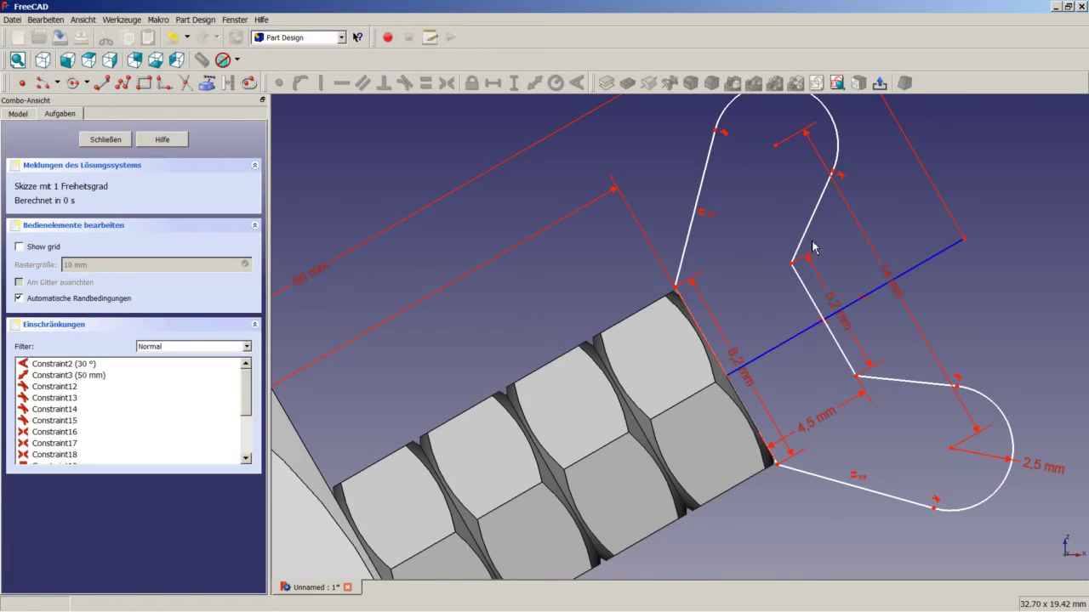
scroll(812, 247, down, 2)
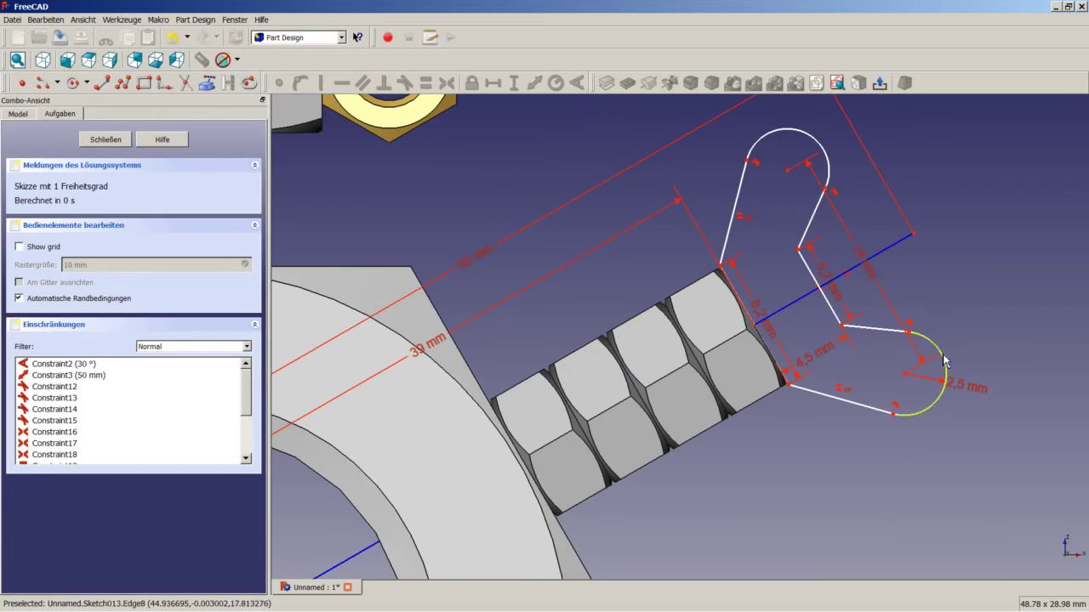
Step: Undo a redundant equal constraint on the two wing arcs, then nudge the lower edge downward
click(831, 168)
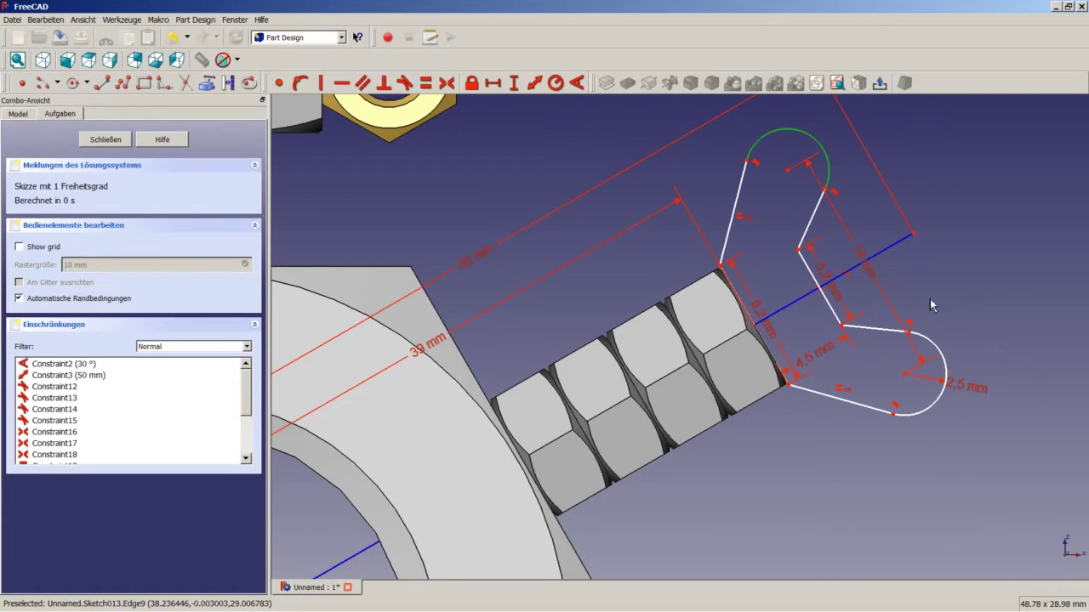
click(934, 345)
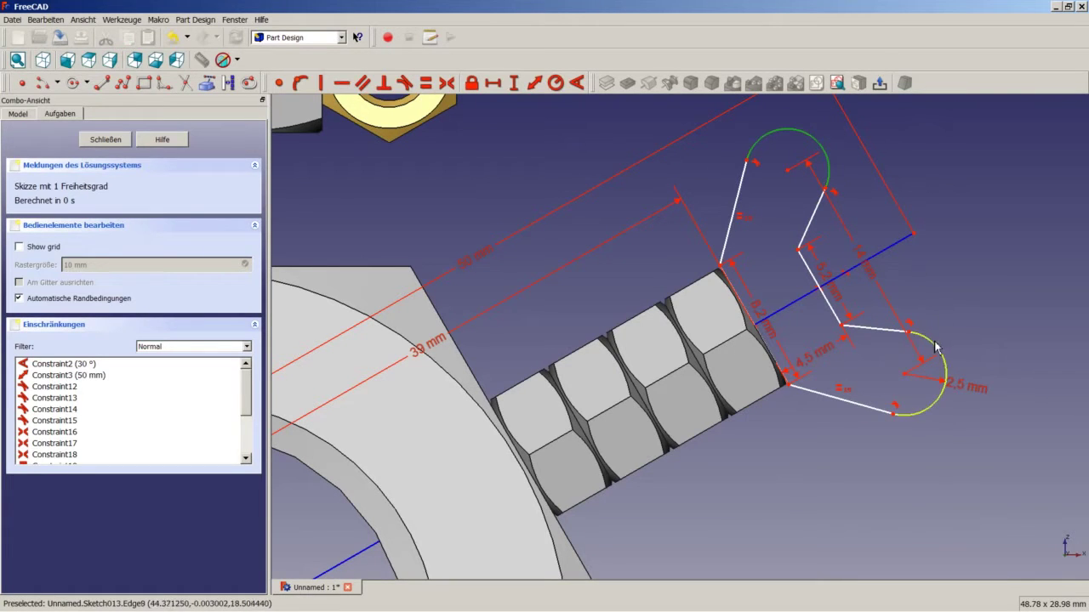
click(429, 83)
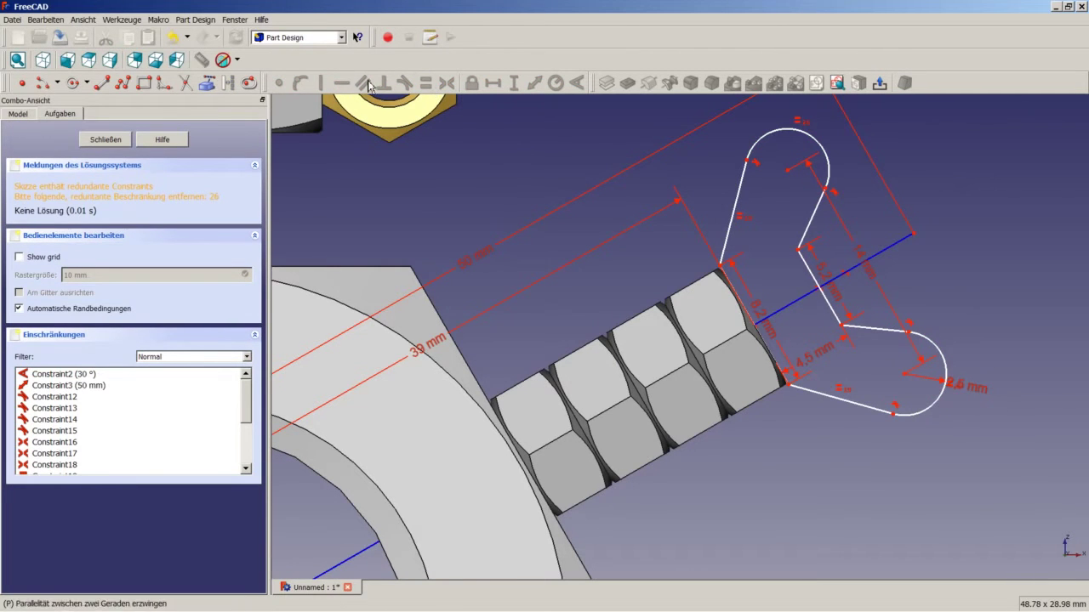
click(179, 42)
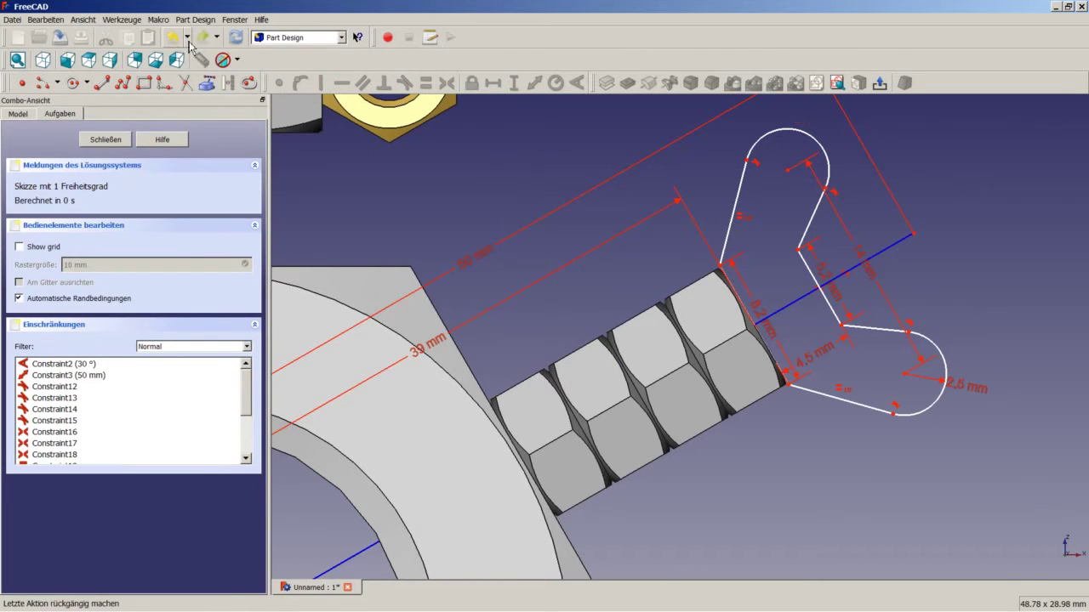
scroll(686, 284, up, 2)
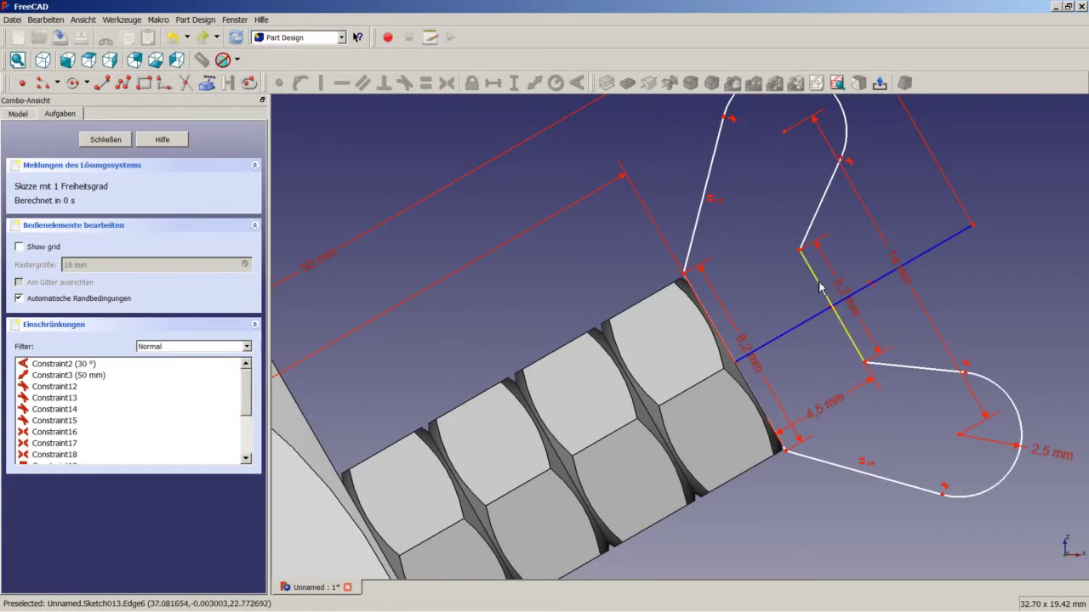
scroll(834, 293, up, 1)
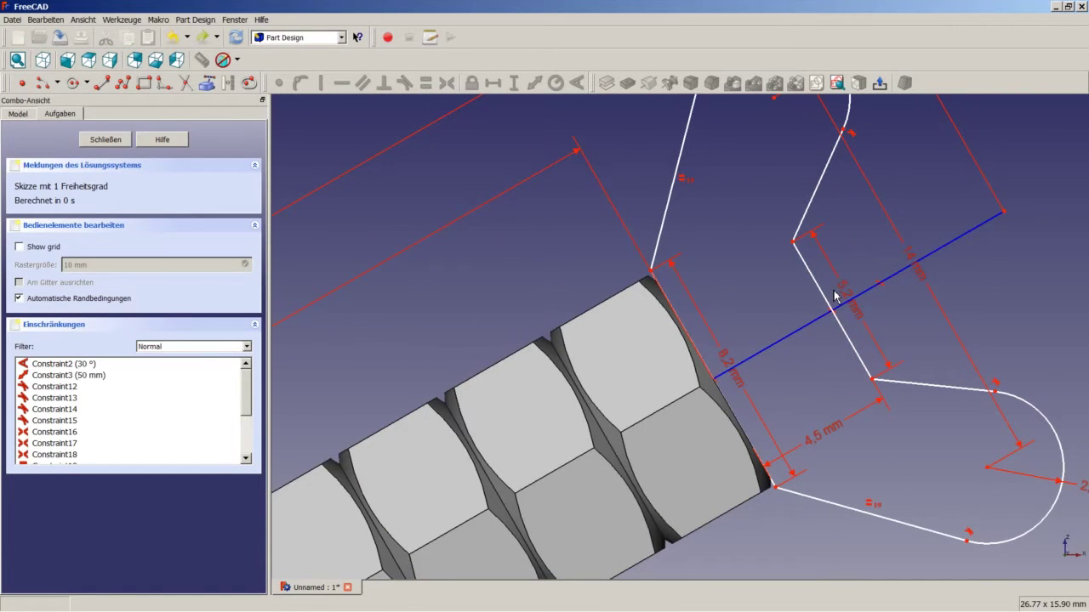
scroll(808, 264, down, 1)
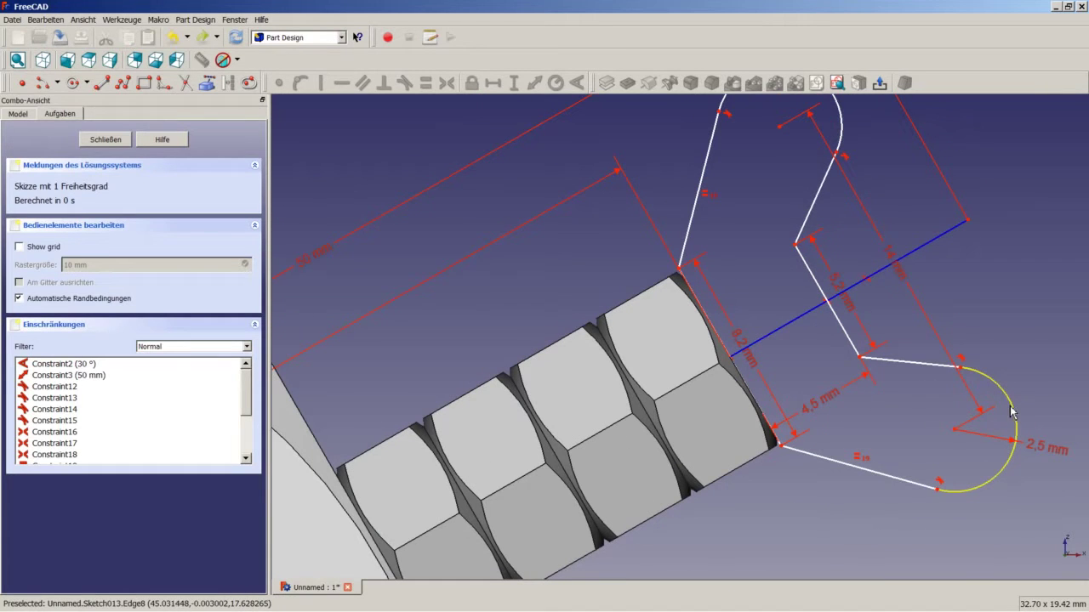
drag(913, 368, 914, 378)
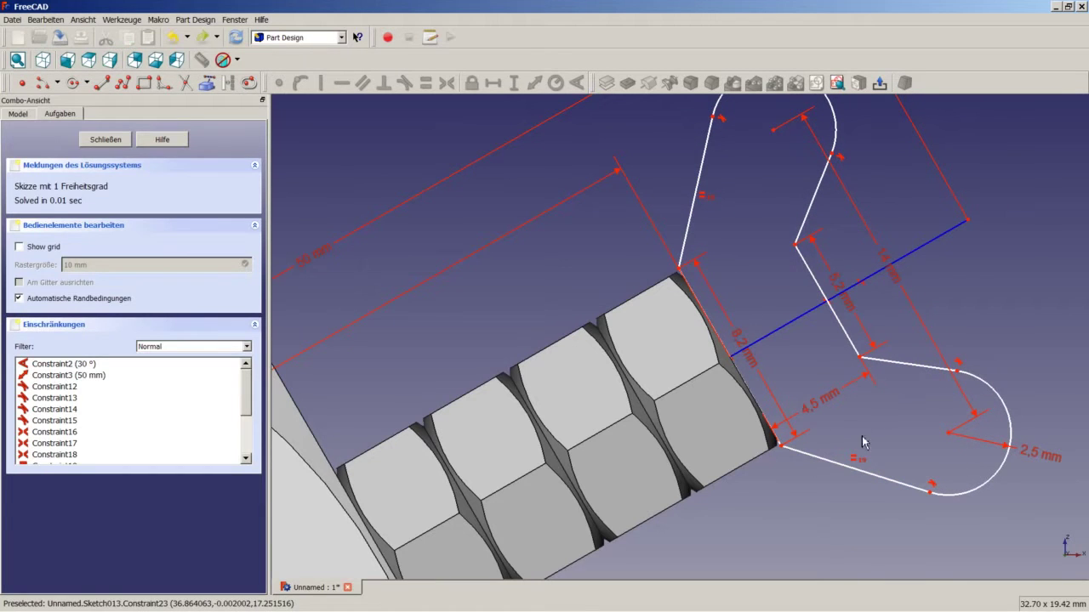
Step: Set a 7 mm distance from the nut-side edge to the arc centre
click(780, 445)
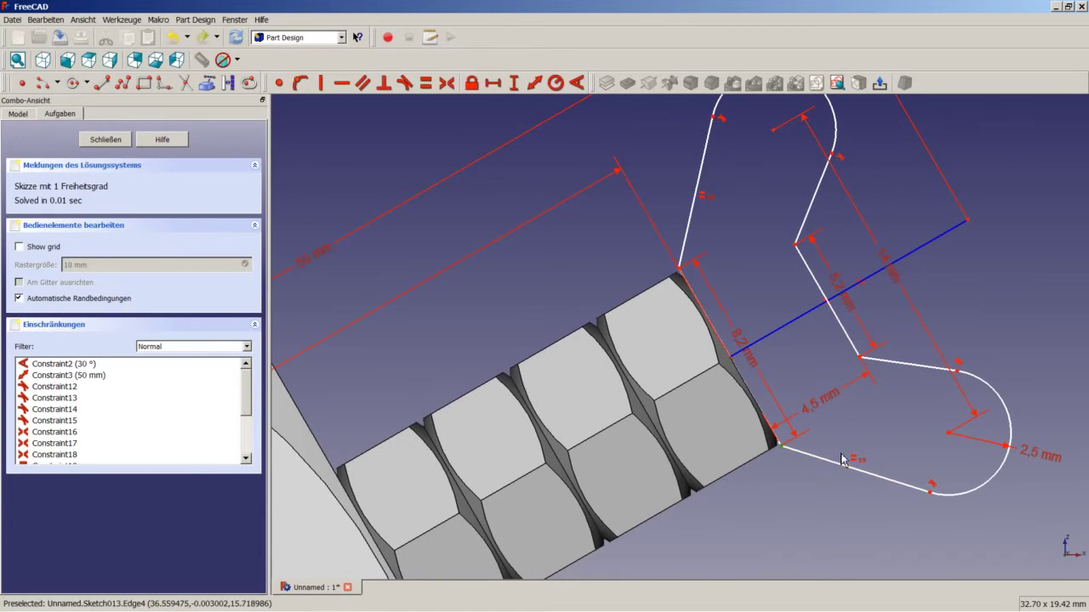
click(950, 433)
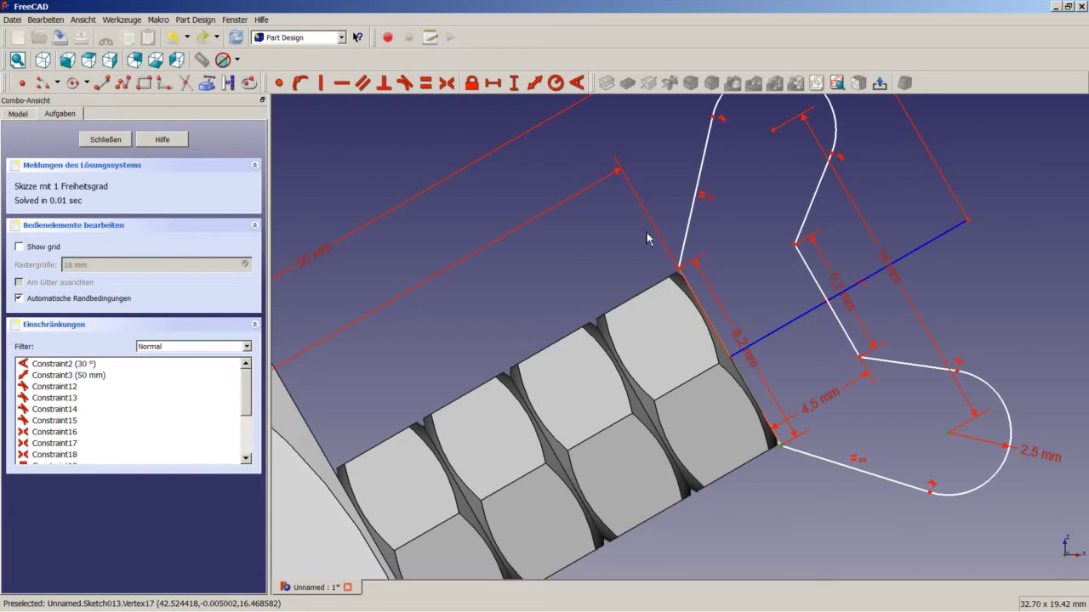
click(838, 436)
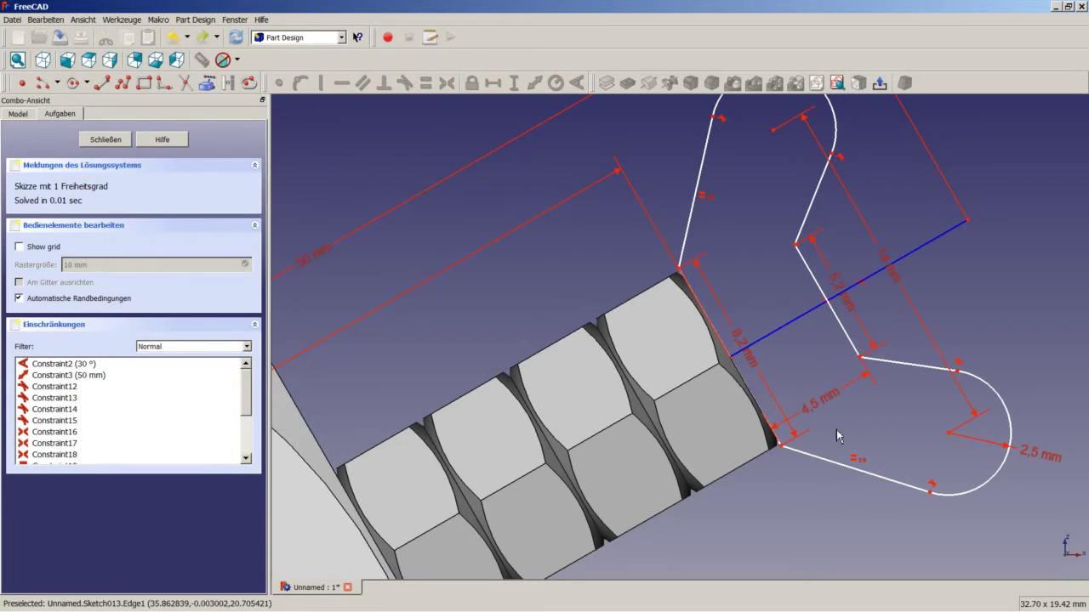
click(783, 447)
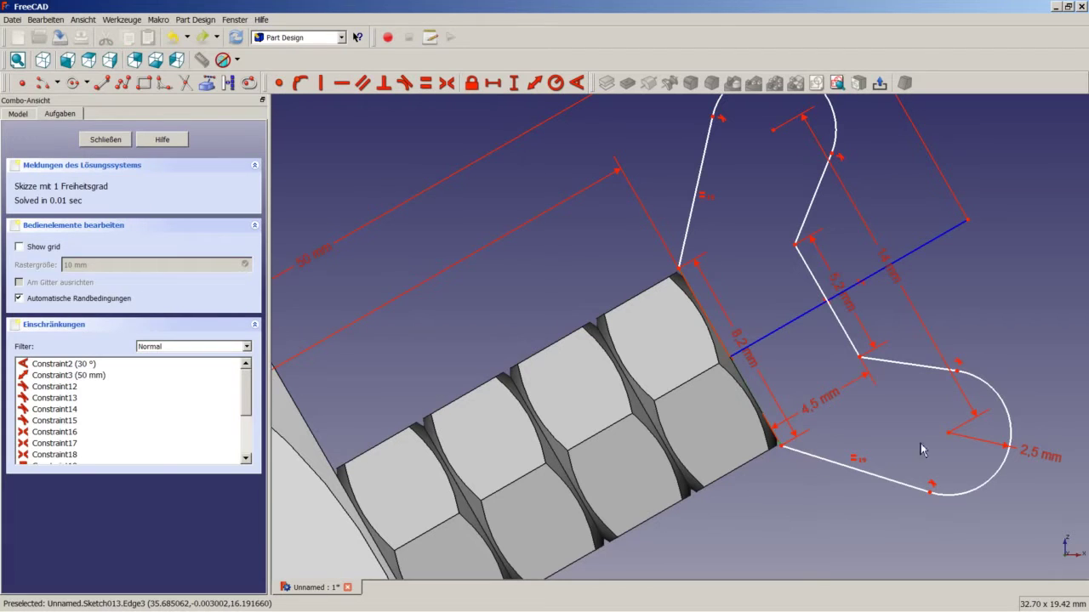
click(950, 436)
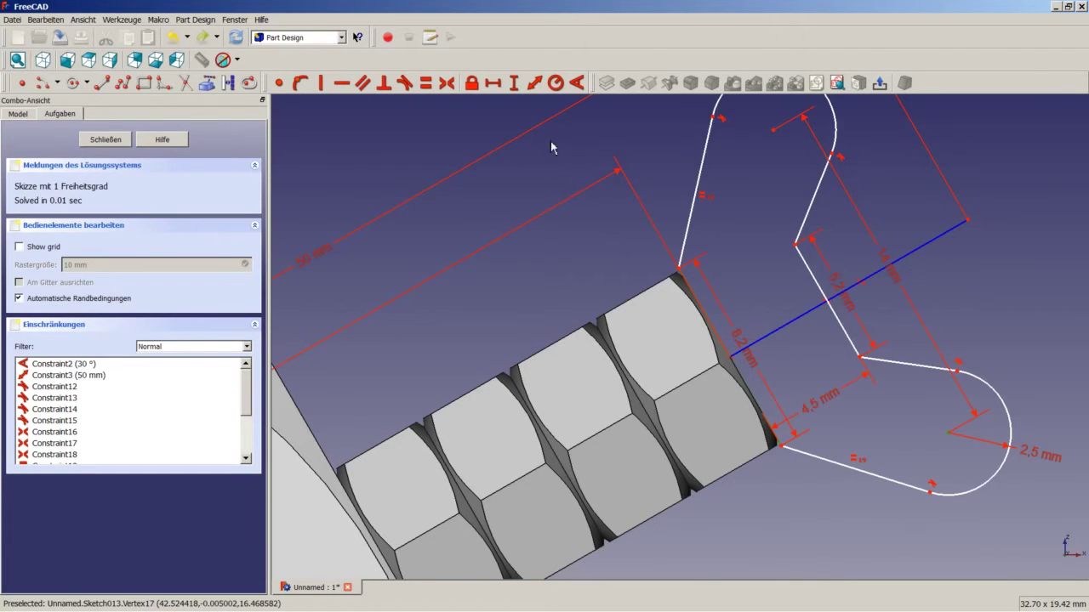
click(535, 83)
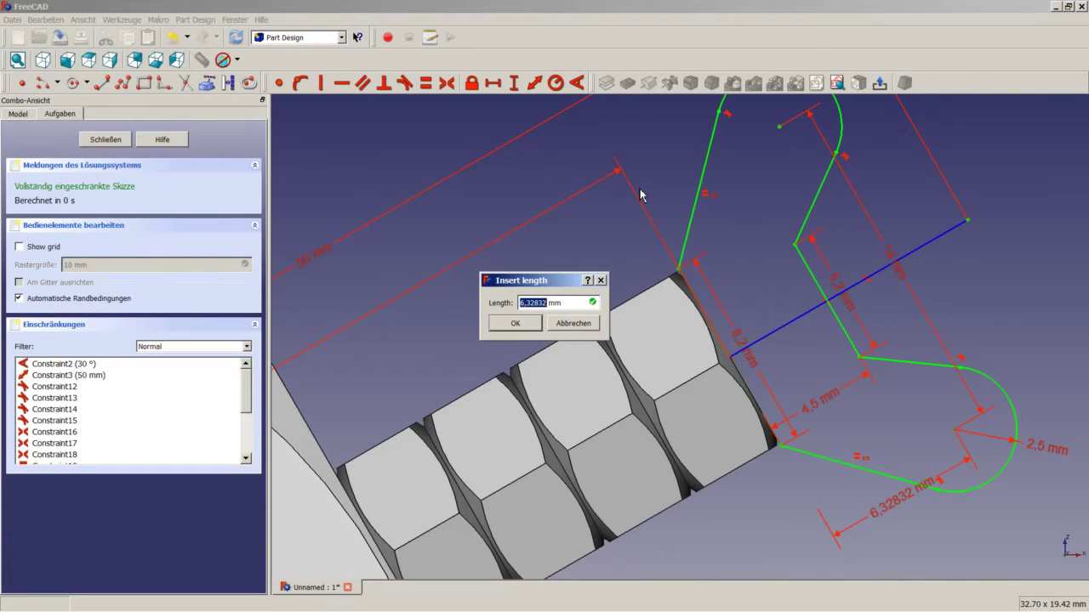
text(7)
key(Return)
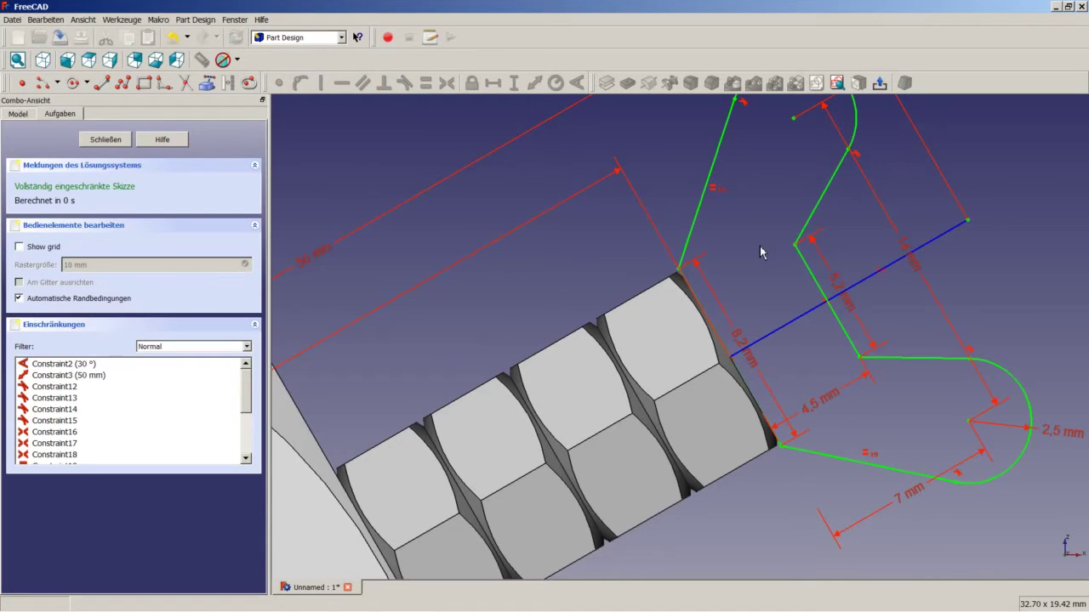
Step: Close the sketch and pad Sketch013 2 mm to create Pad002
click(106, 140)
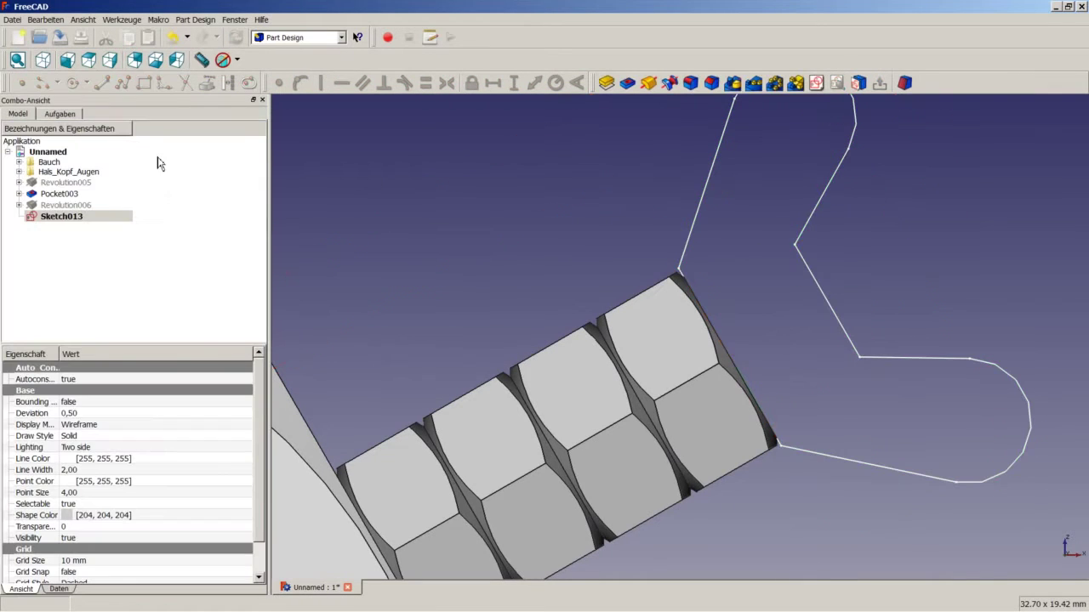
click(607, 83)
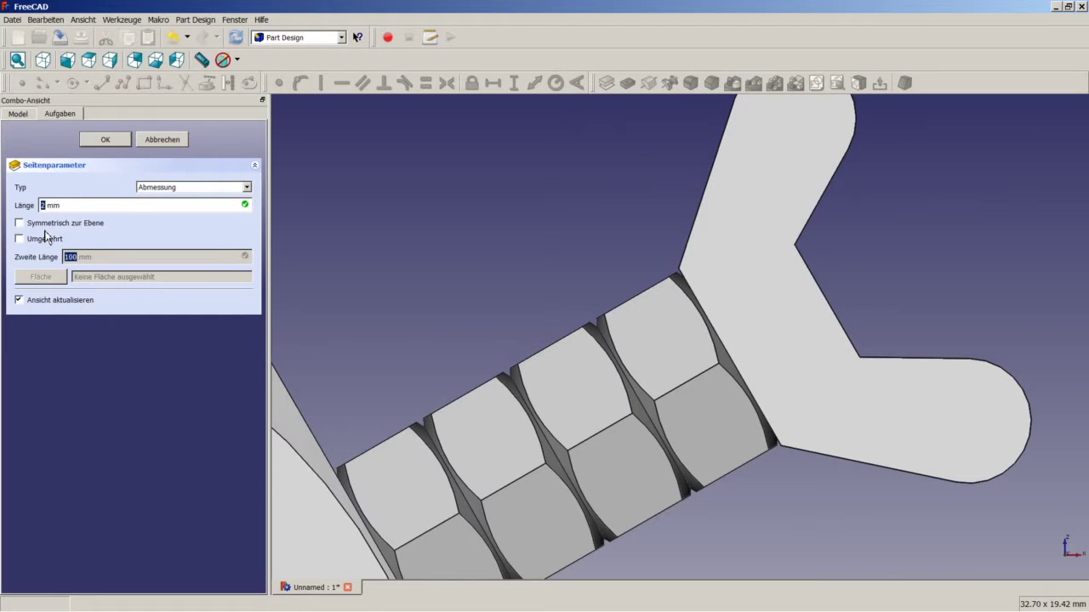
click(100, 141)
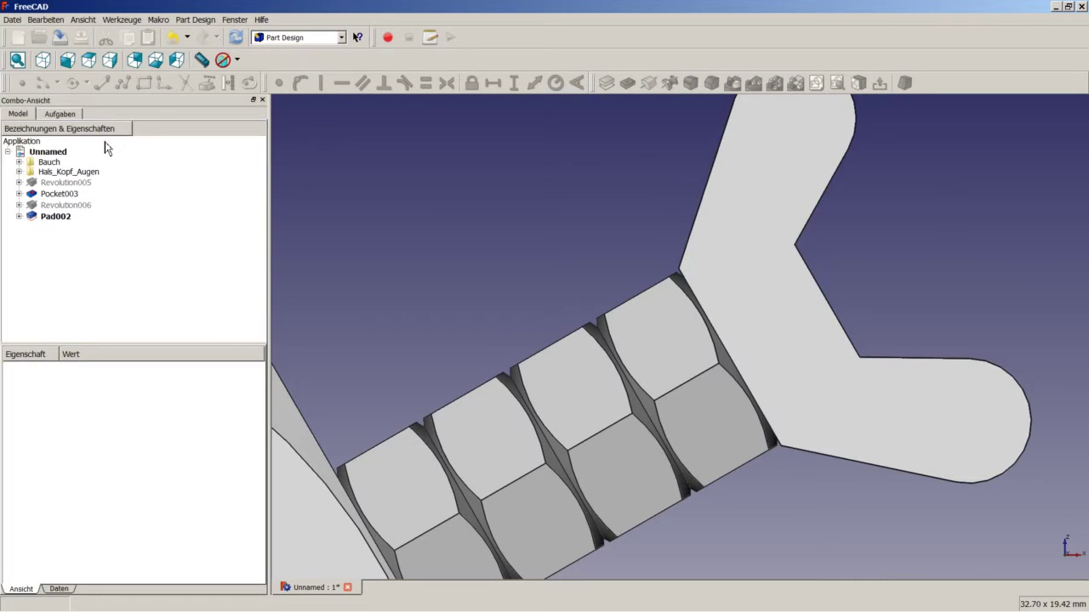
Step: Unhide Revolution006, inspect the wing nut, and select Revolution006 together with Pad002
right_click(90, 206)
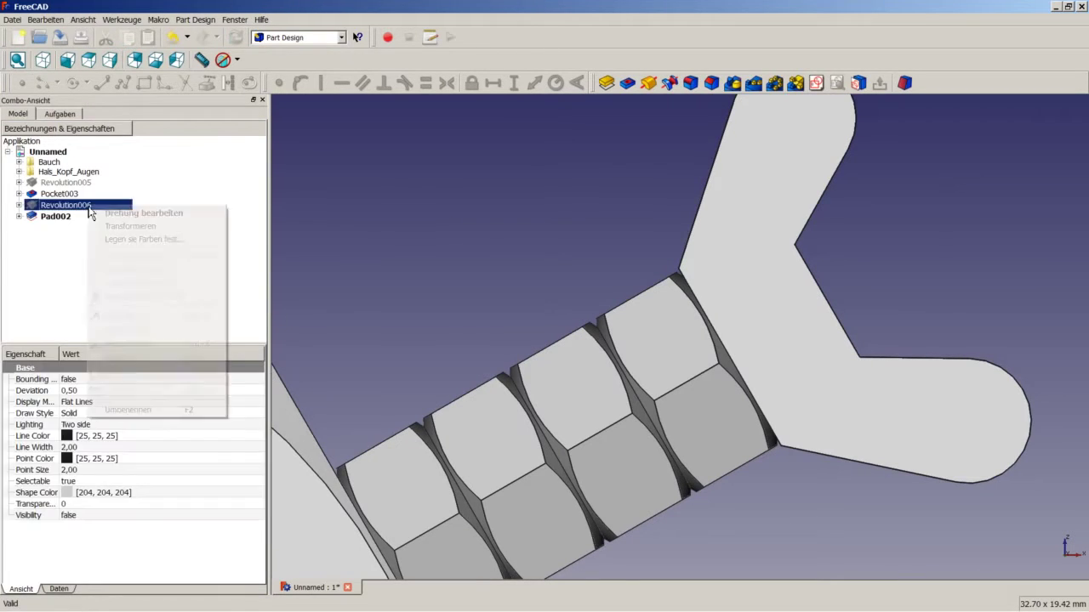
click(128, 257)
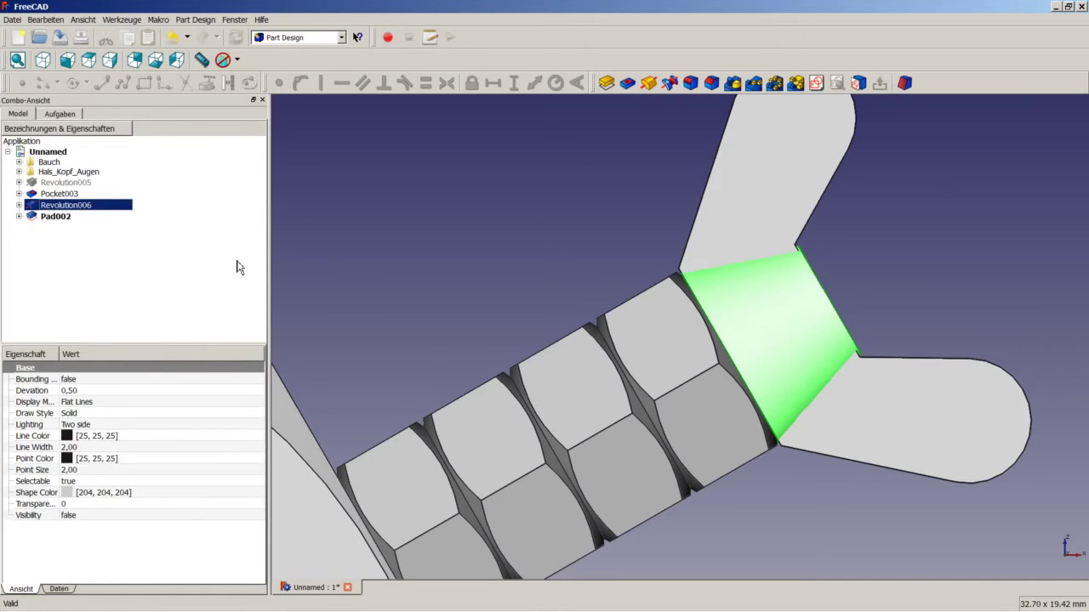
click(427, 231)
middle_drag(727, 280, 636, 295)
scroll(763, 348, up, 5)
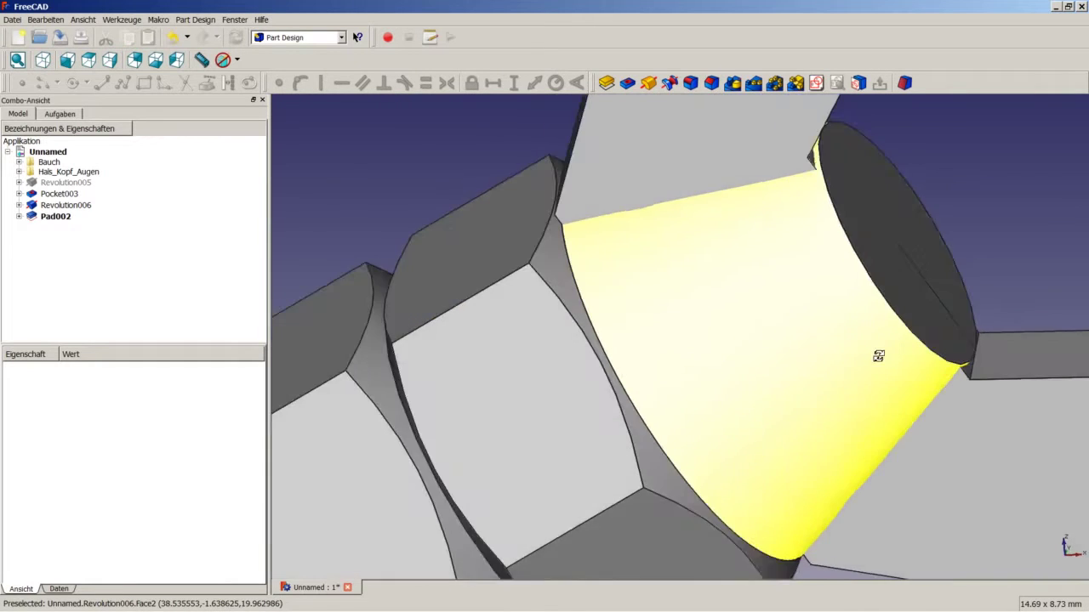
middle_drag(879, 355, 743, 365)
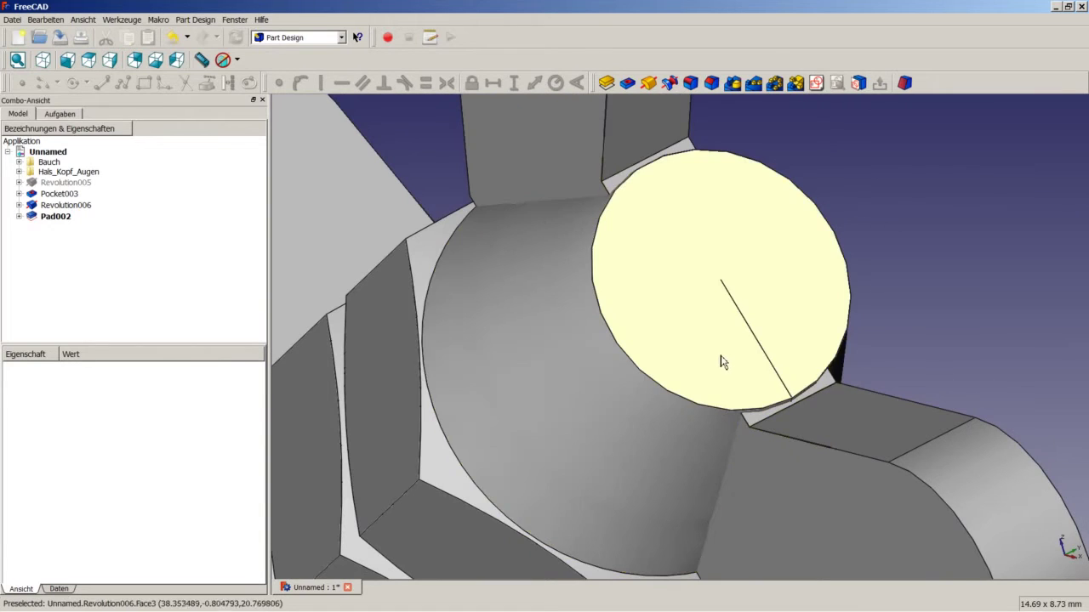
scroll(722, 362, down, 1)
scroll(612, 328, down, 6)
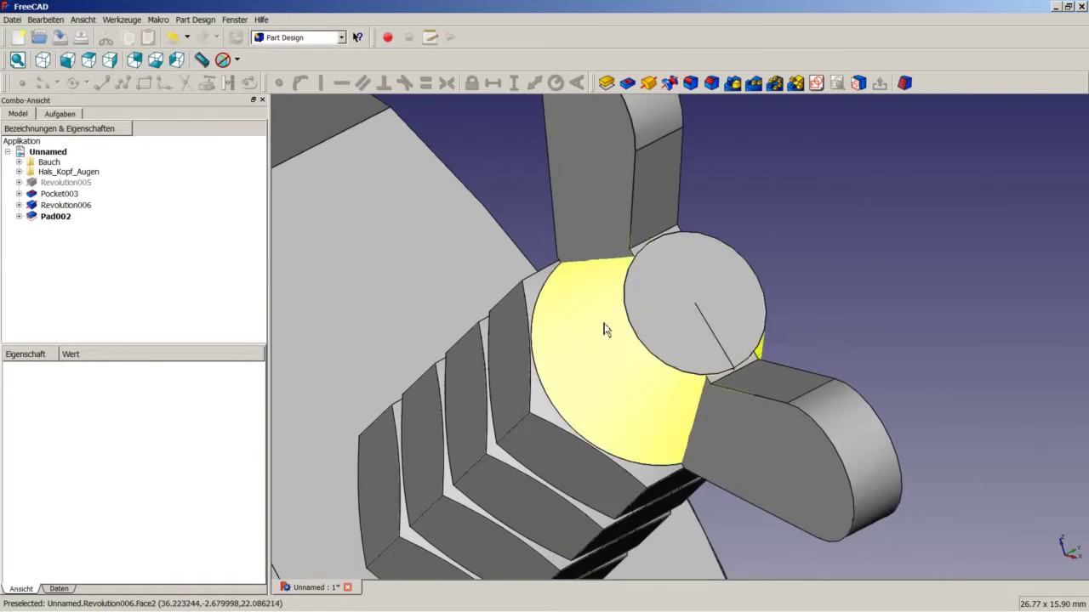
click(53, 205)
ctrl+click(51, 217)
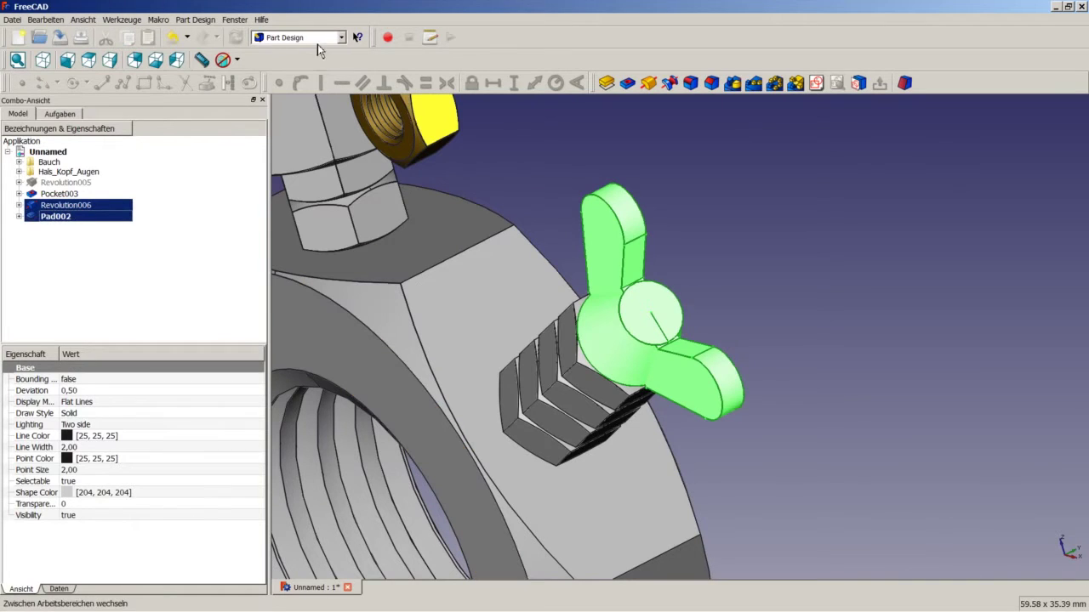
Step: In the Part workbench, union Revolution006 and Pad002 into one Fusion solid
click(315, 37)
click(273, 145)
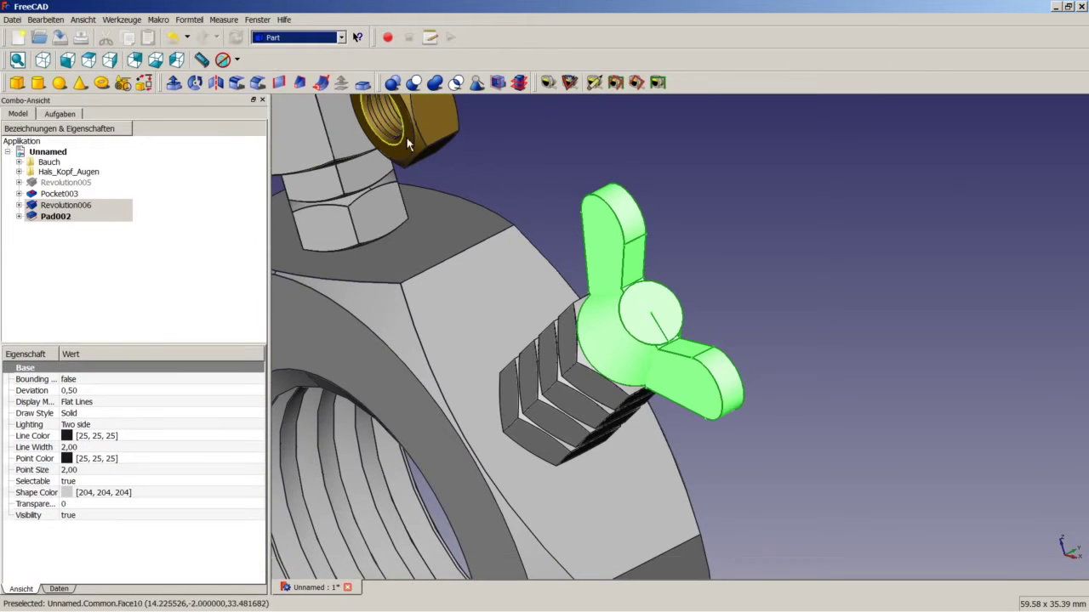
click(436, 84)
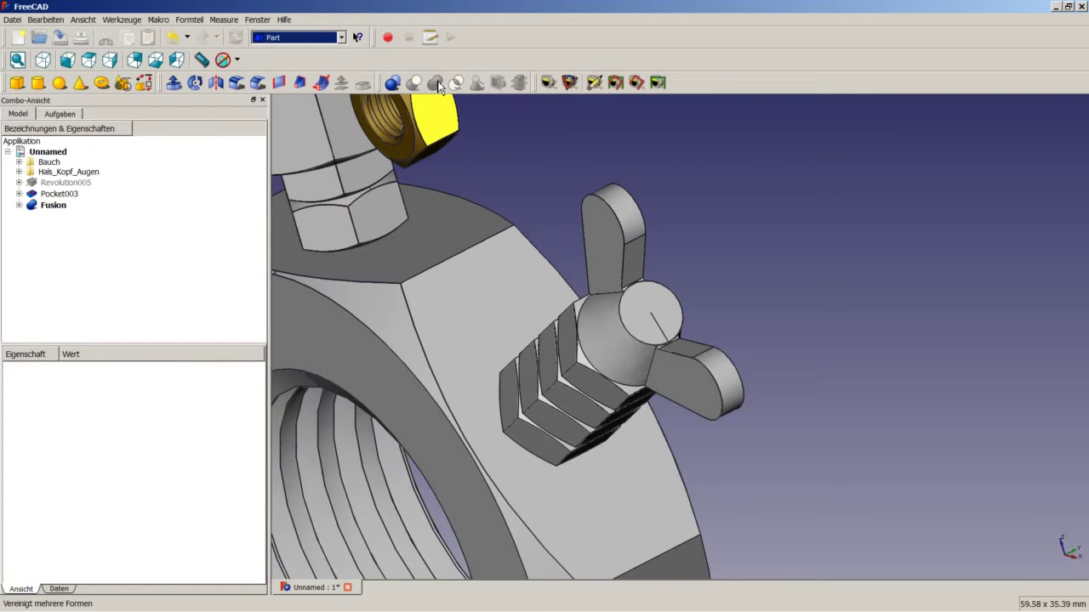
middle_drag(695, 201, 795, 187)
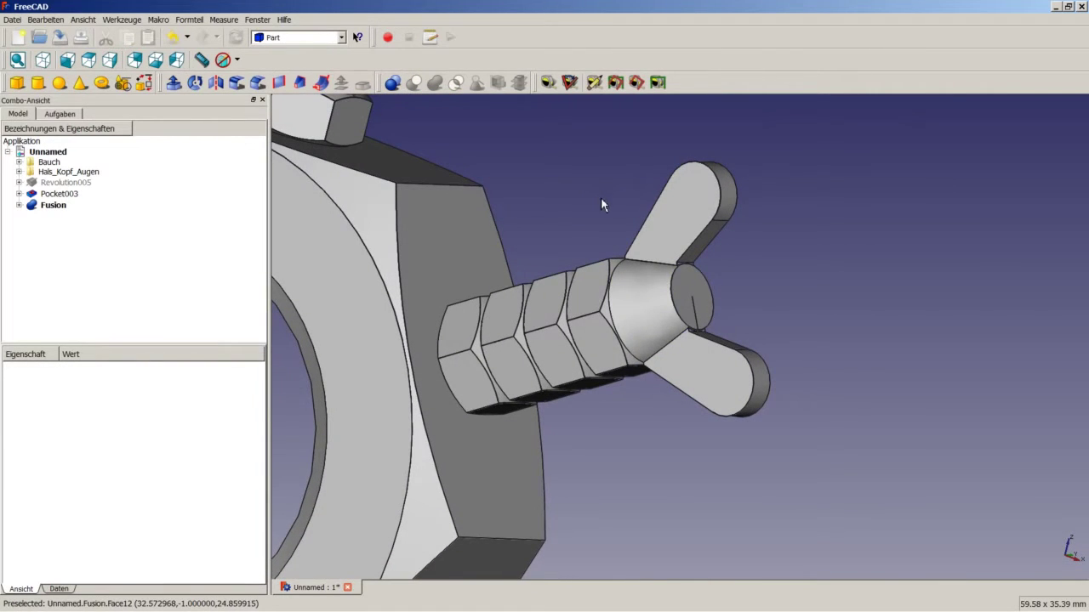
scroll(416, 197, down, 6)
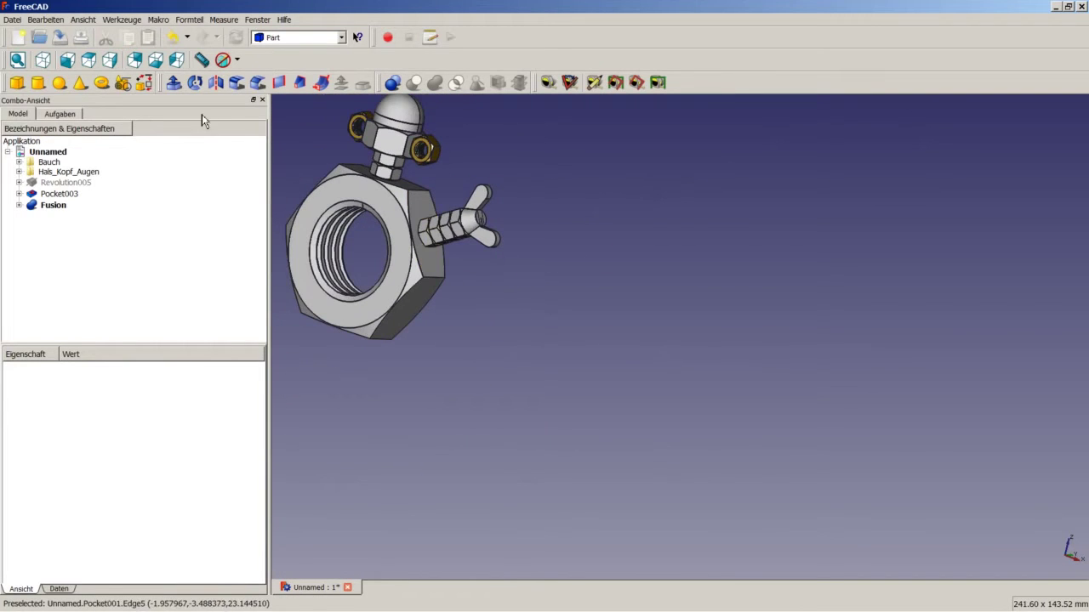
Step: Fit the whole assembly into the view and save the document
middle_drag(408, 171, 444, 152)
right_click(437, 141)
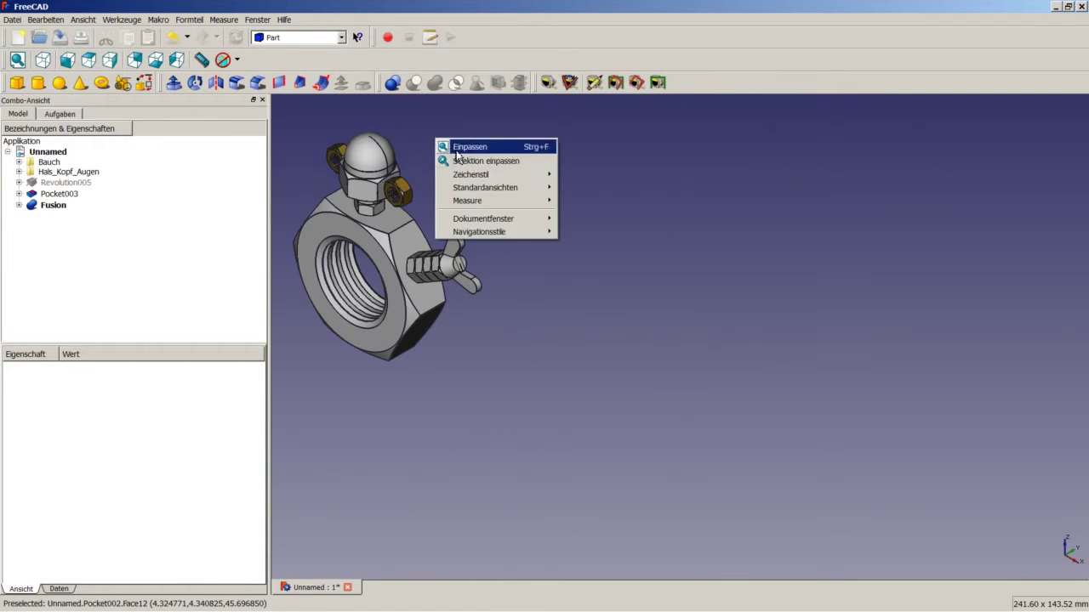
click(456, 149)
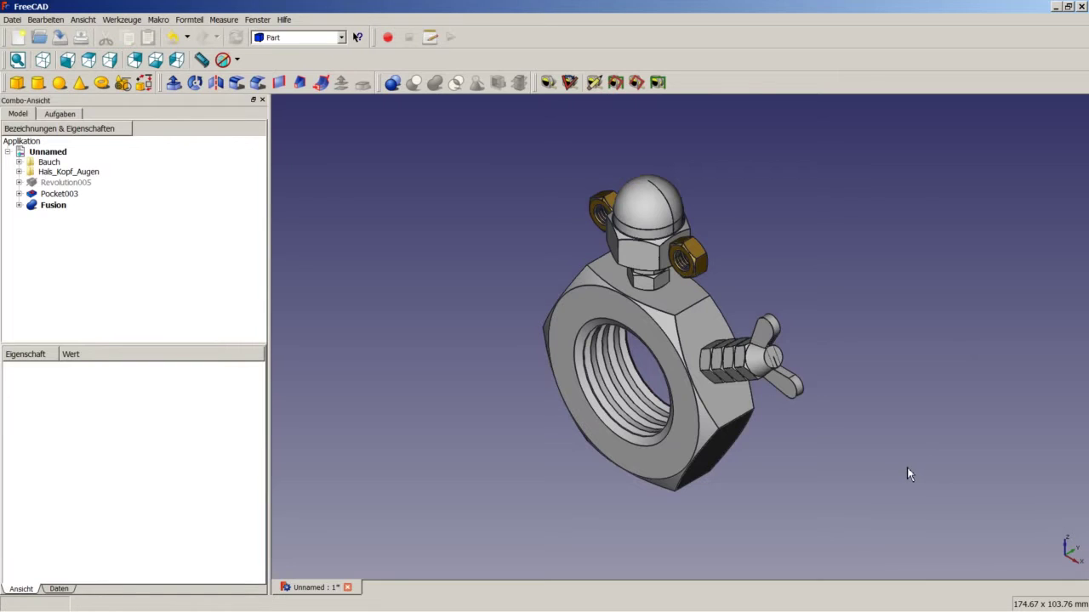
key(ctrl+s)
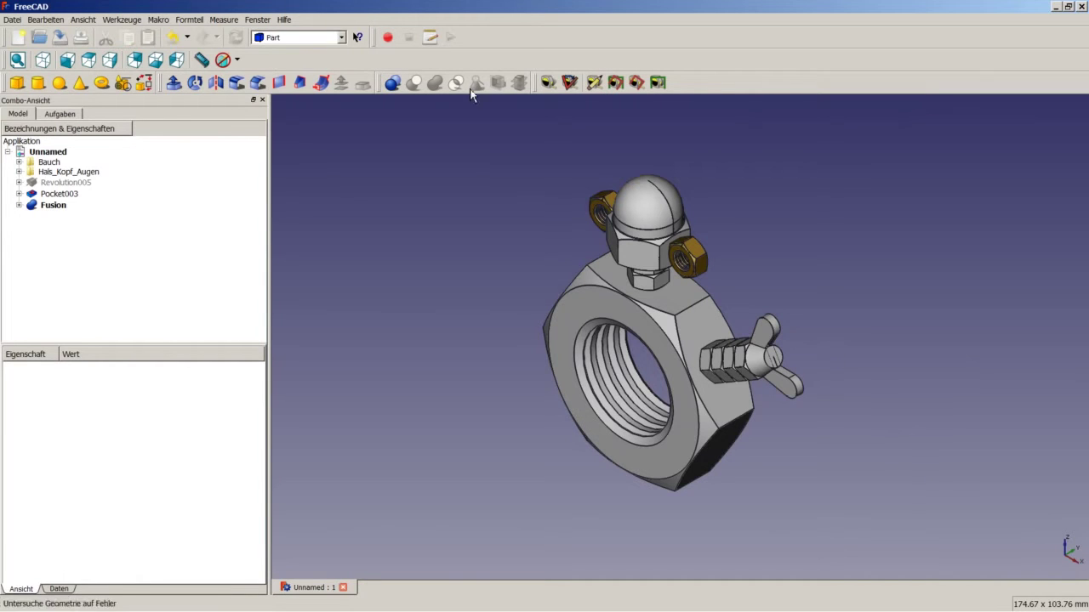
Step: Create a new group Gruppe002 and begin renaming it to 'Arm rechts'
right_click(38, 153)
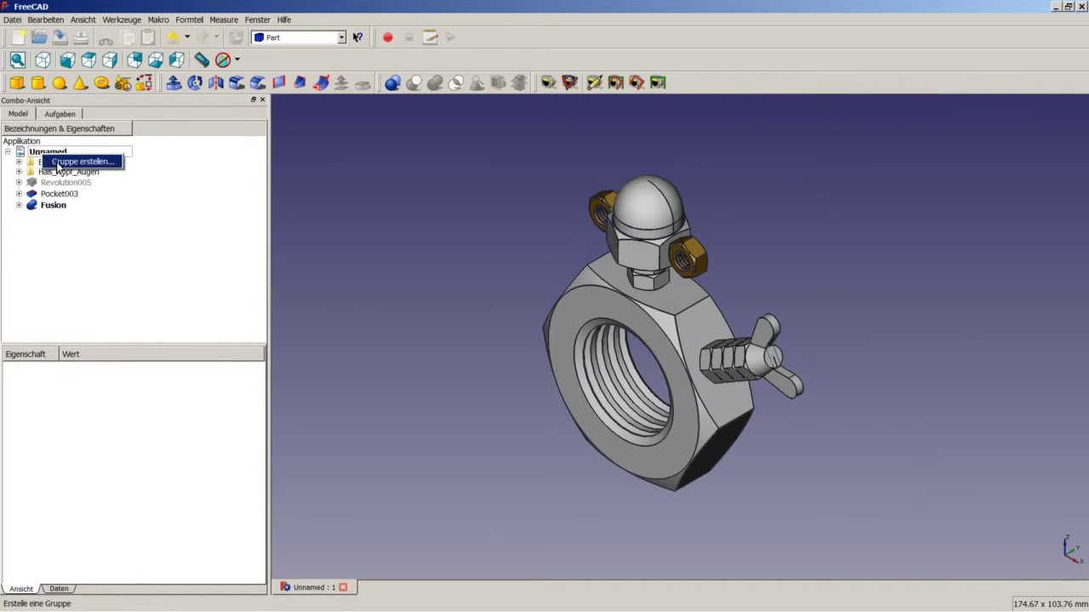
click(51, 161)
click(53, 218)
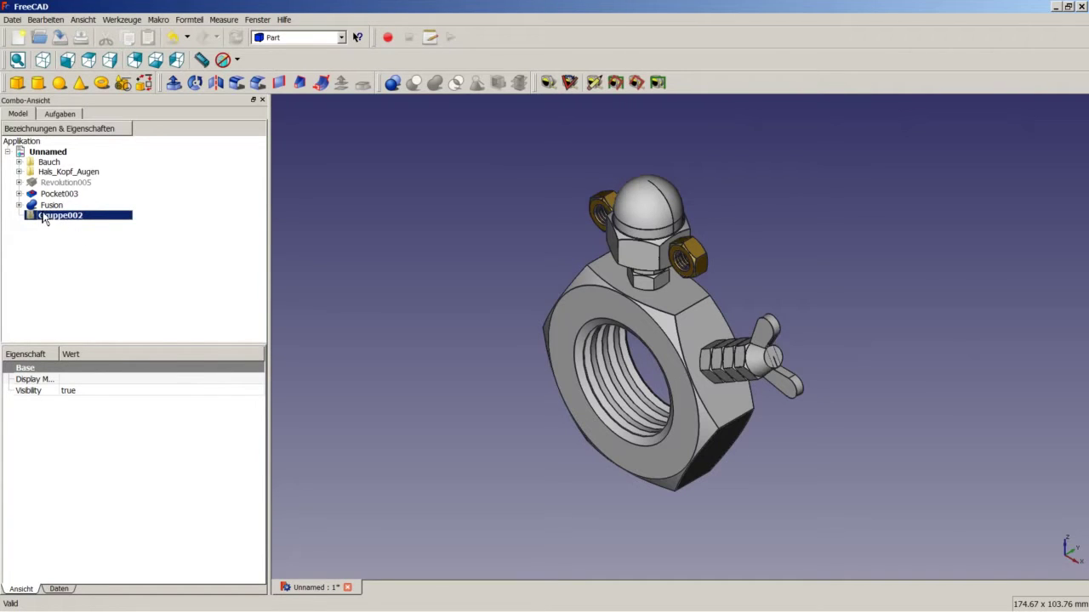
right_click(42, 215)
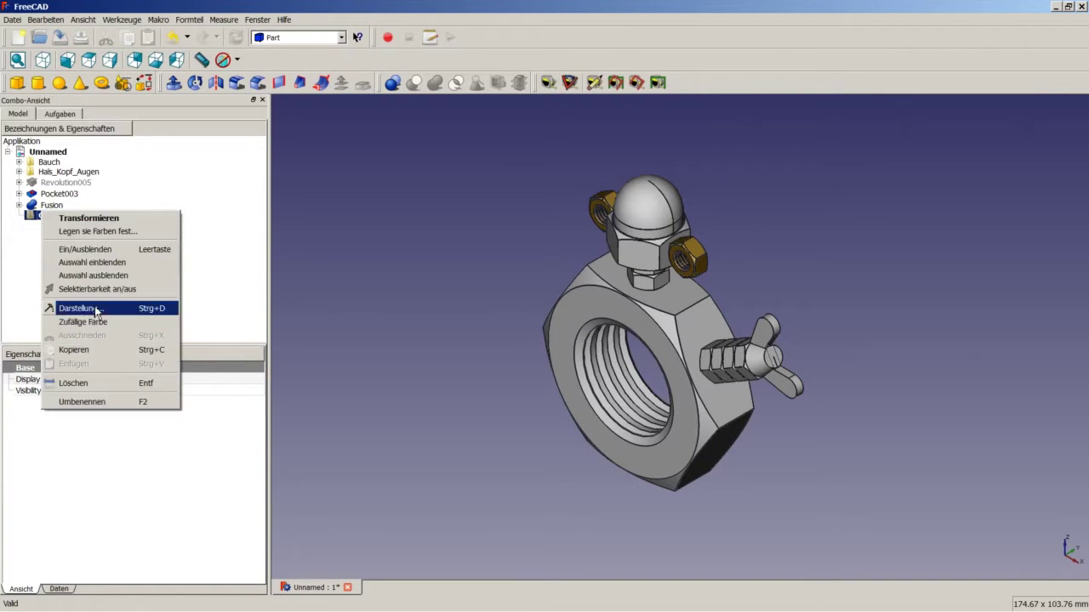
click(102, 402)
text(Arm links)
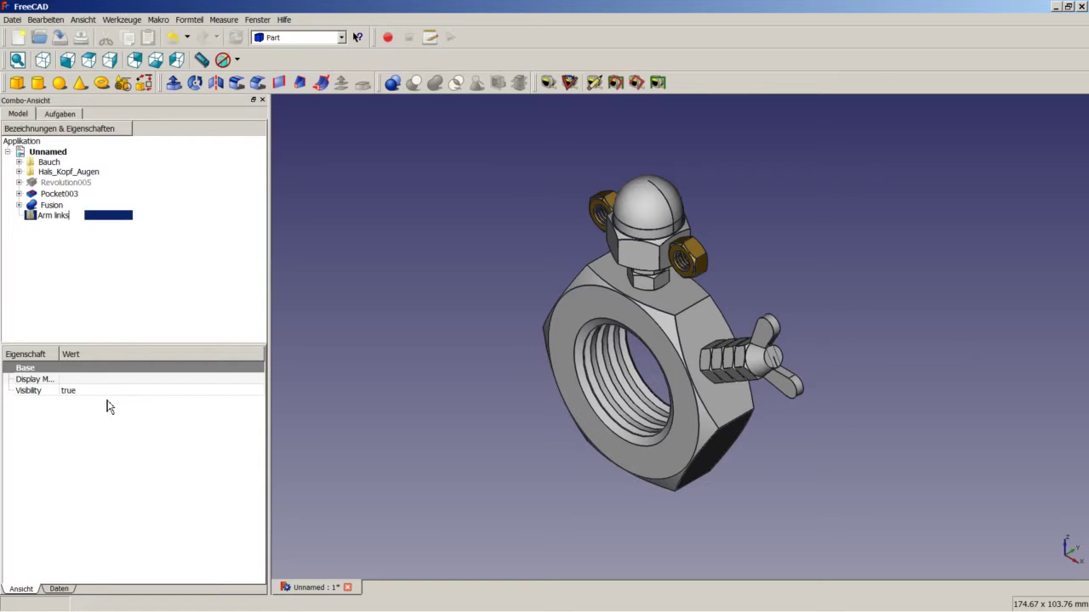
Step: Name the group 'Arm links' and drag Revolution005, Pocket003 and Fusion into it
key(Return)
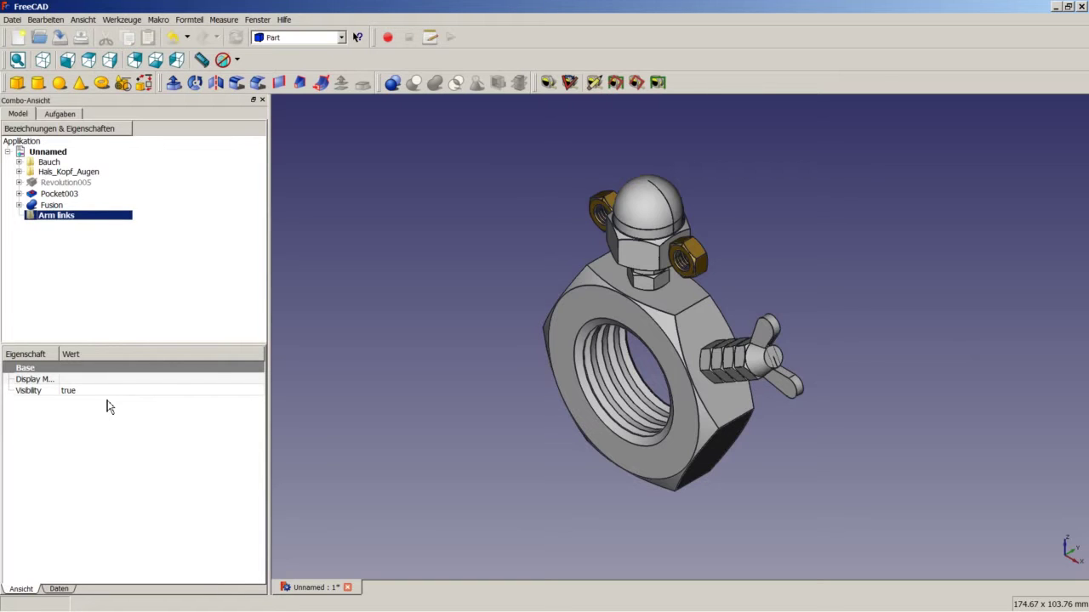
click(205, 236)
click(69, 184)
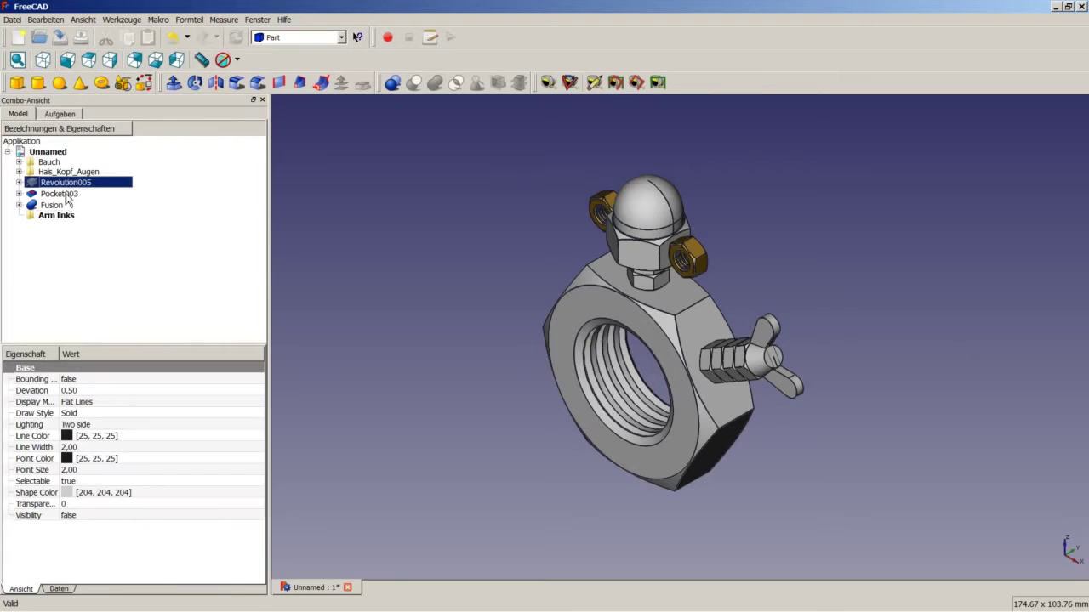
shift+click(52, 205)
drag(53, 189, 38, 215)
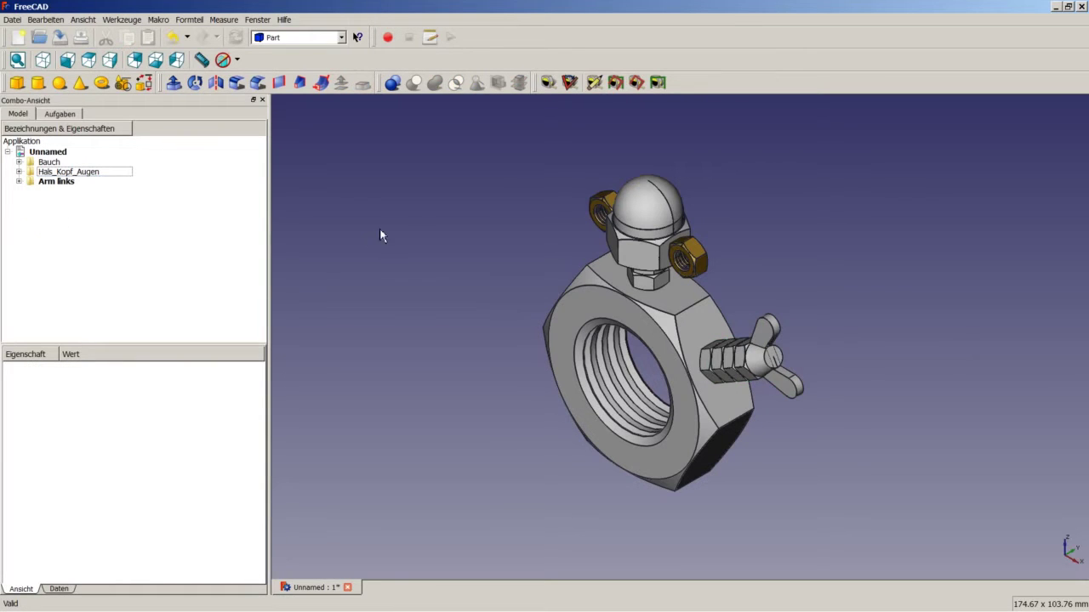
Step: Expand Arm links, Pocket003, Fusion and Revolution005 in the tree, then select Sketch010
click(19, 181)
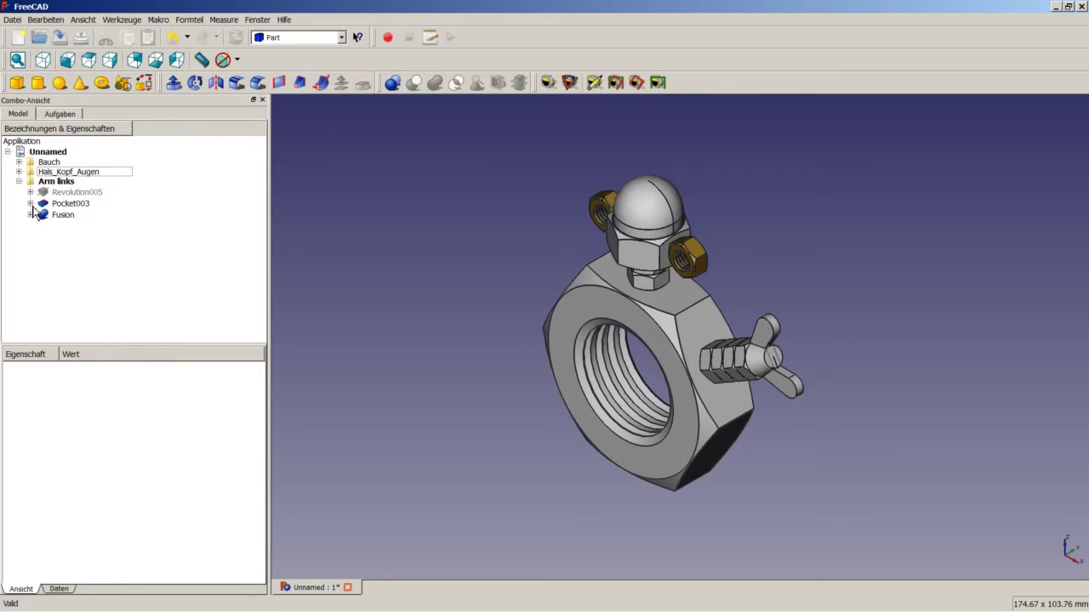
click(31, 204)
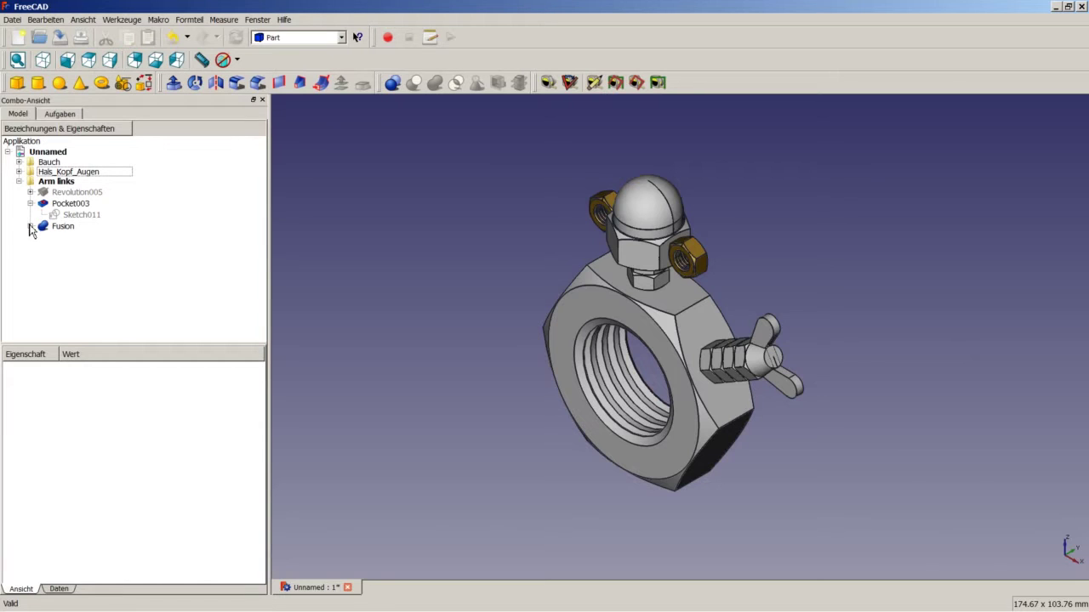
click(30, 227)
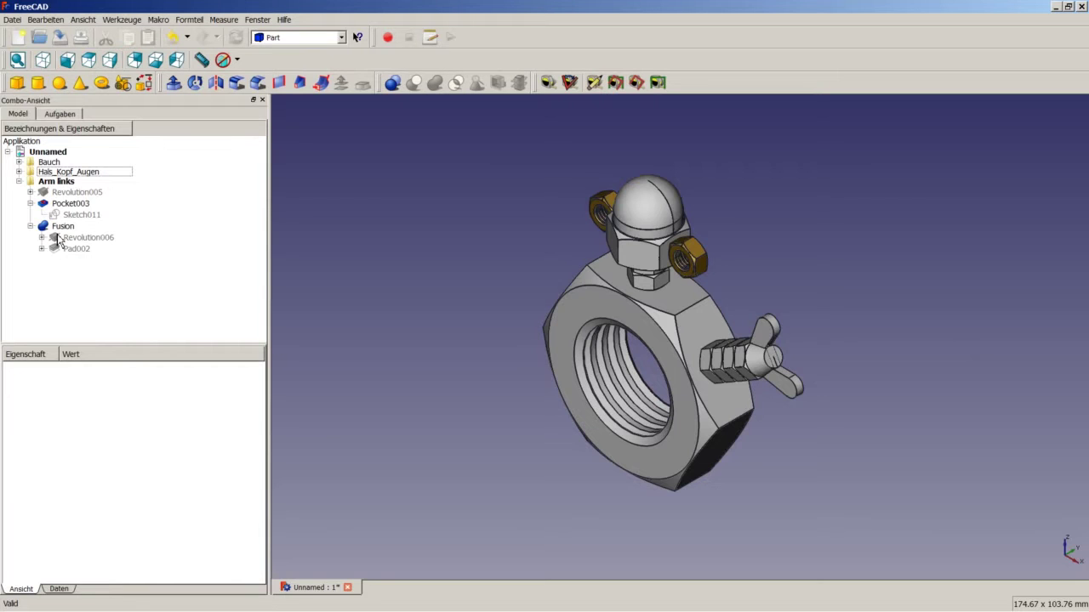
click(30, 192)
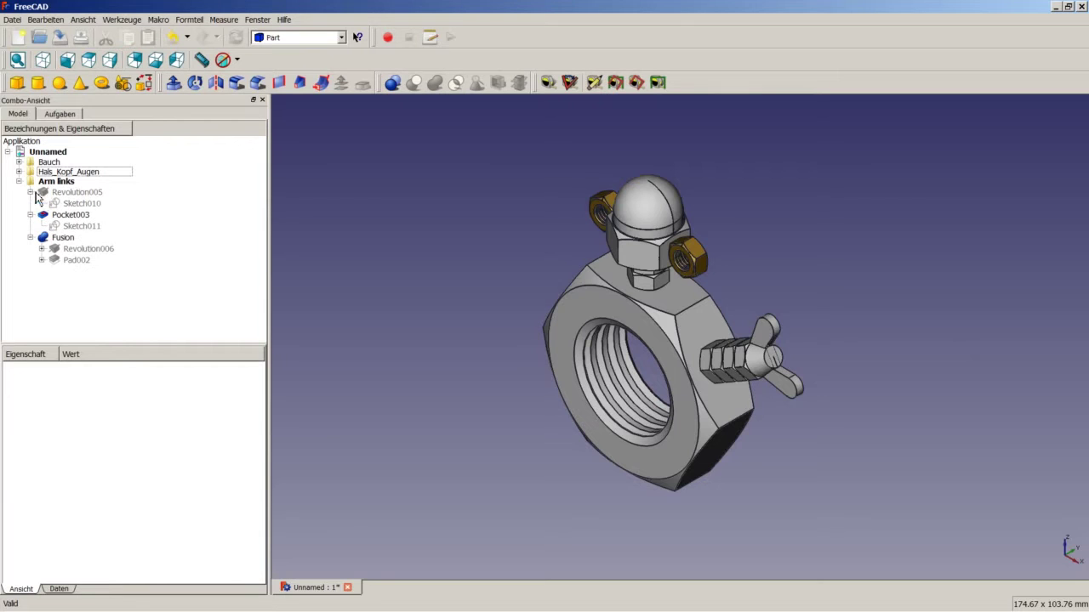
click(73, 204)
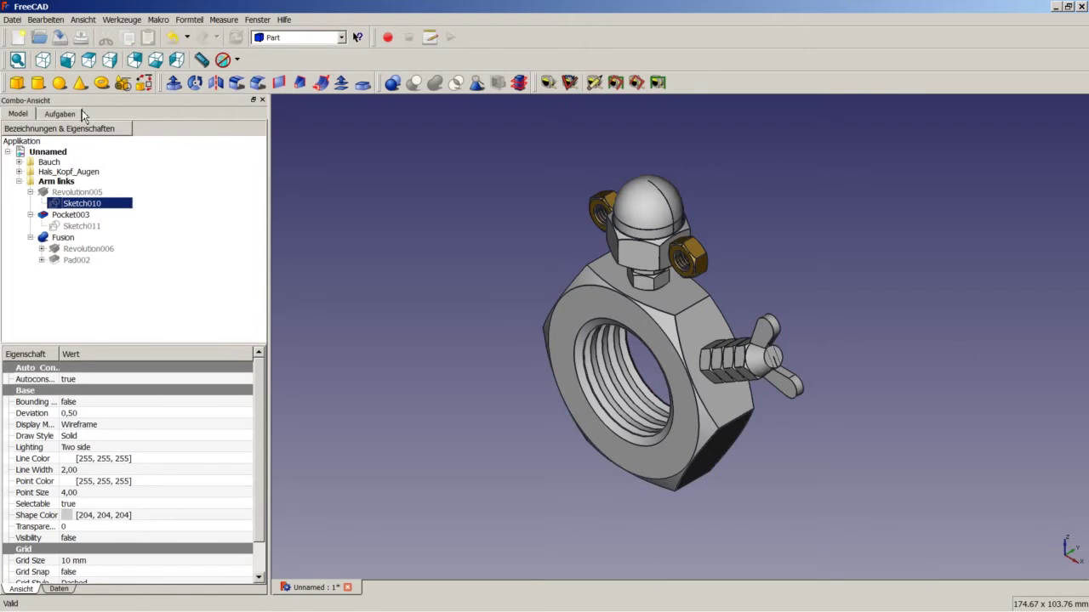
Step: Copy Sketch010 and paste it as Sketch014
click(46, 20)
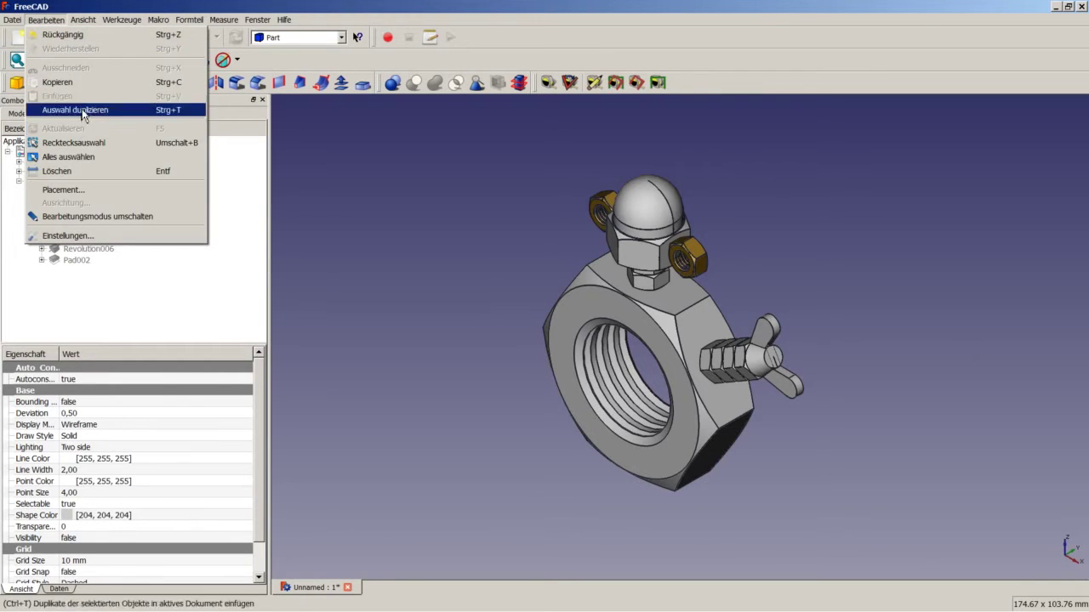
click(79, 83)
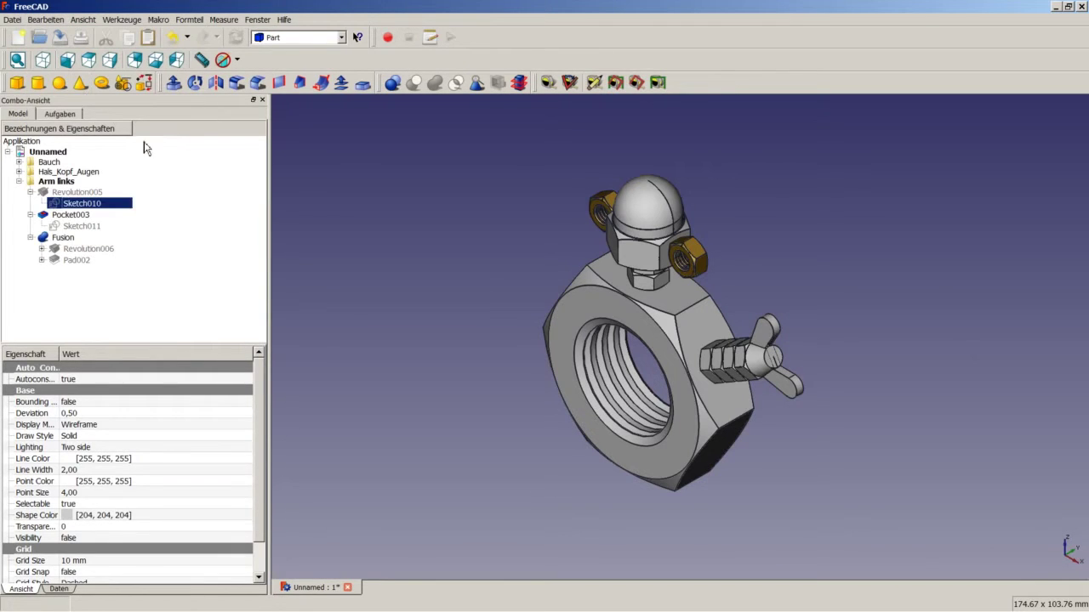
click(361, 198)
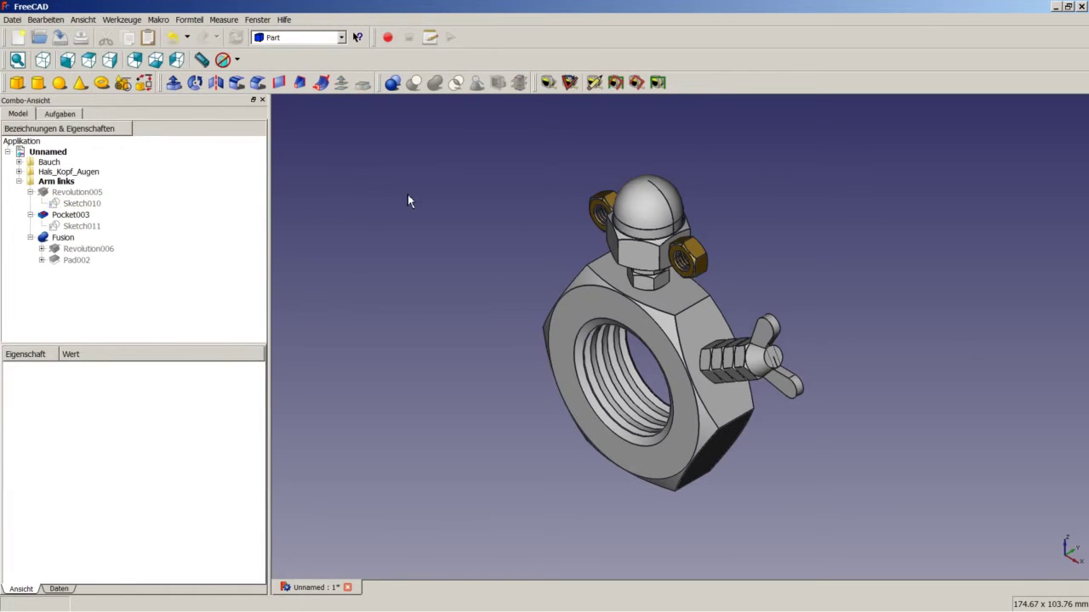
click(46, 20)
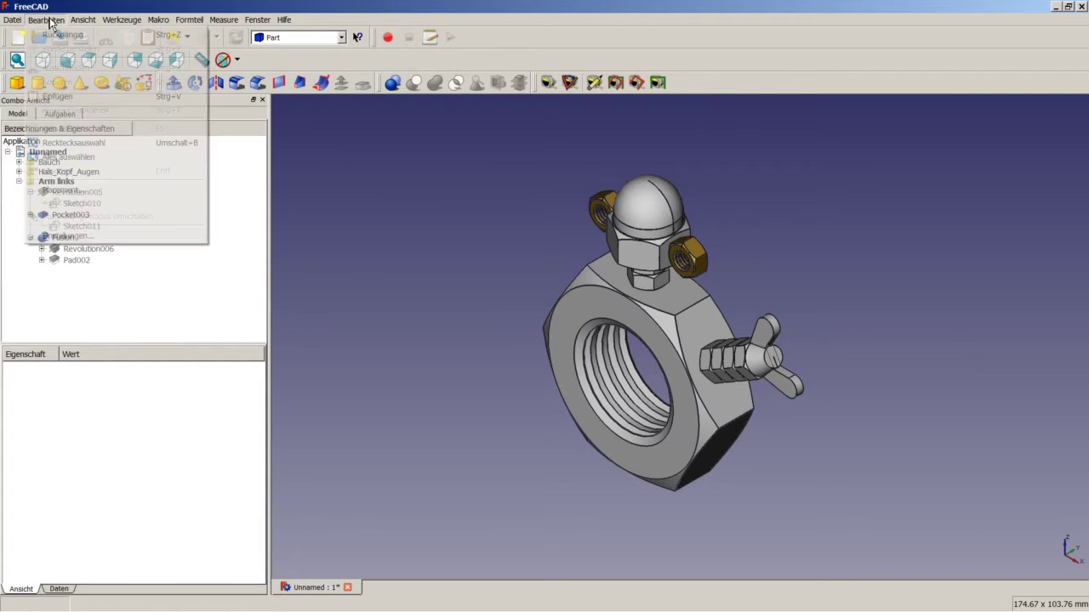
click(95, 98)
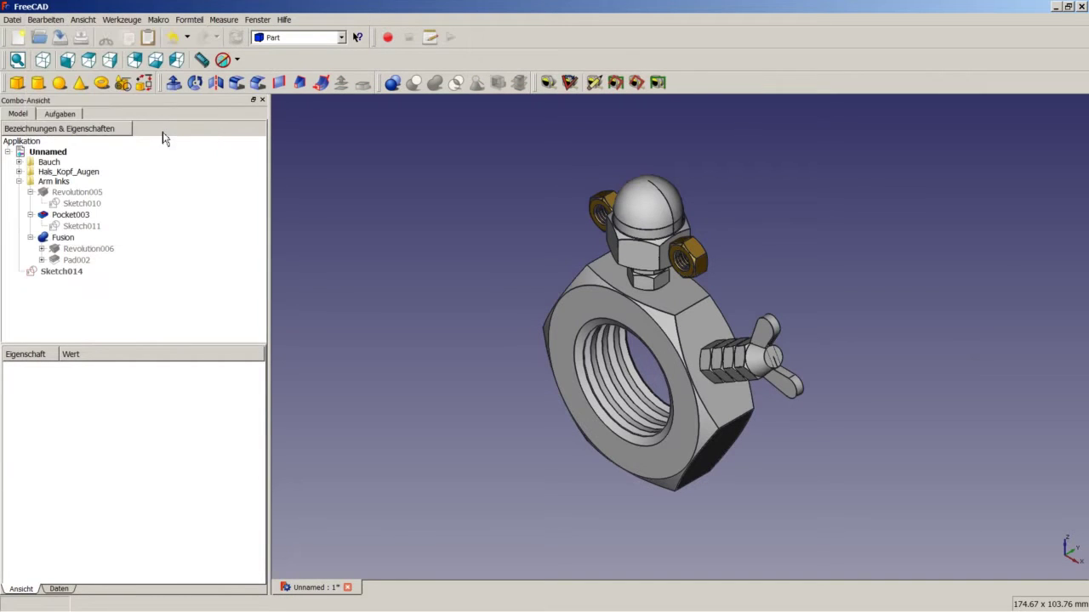
Step: Edit Sketch014, delete its 30° angle constraint and swing the arm to the nut's upper left
right_click(65, 271)
click(102, 282)
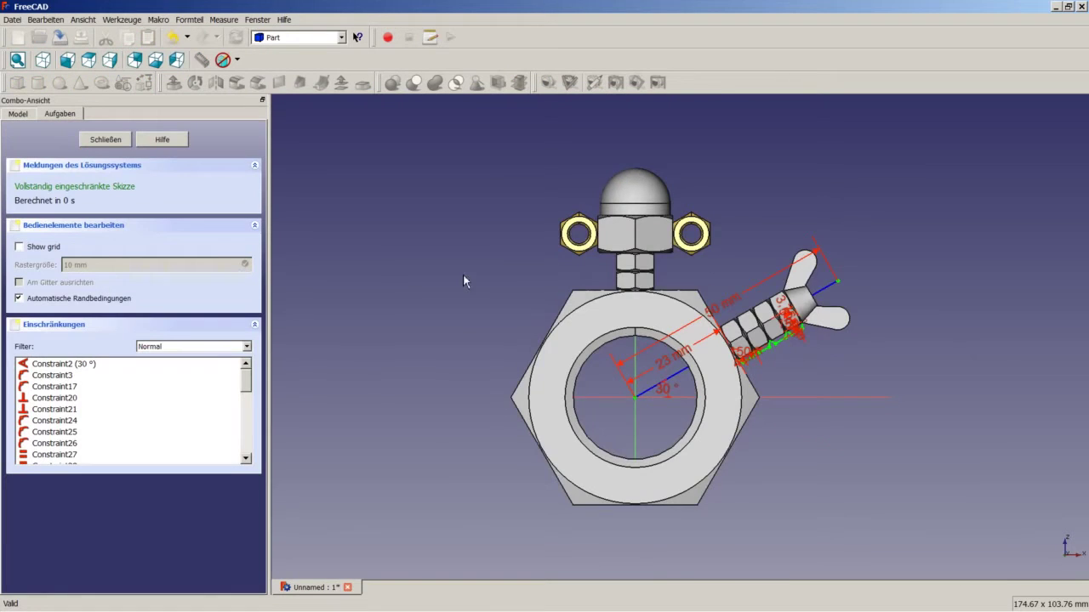
scroll(634, 353, up, 4)
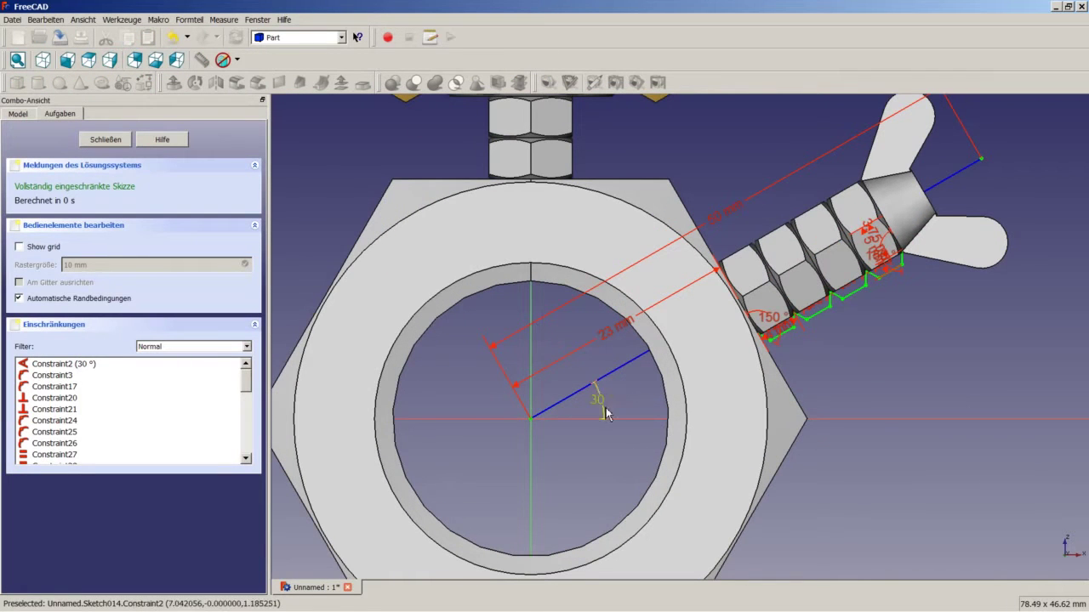
click(602, 407)
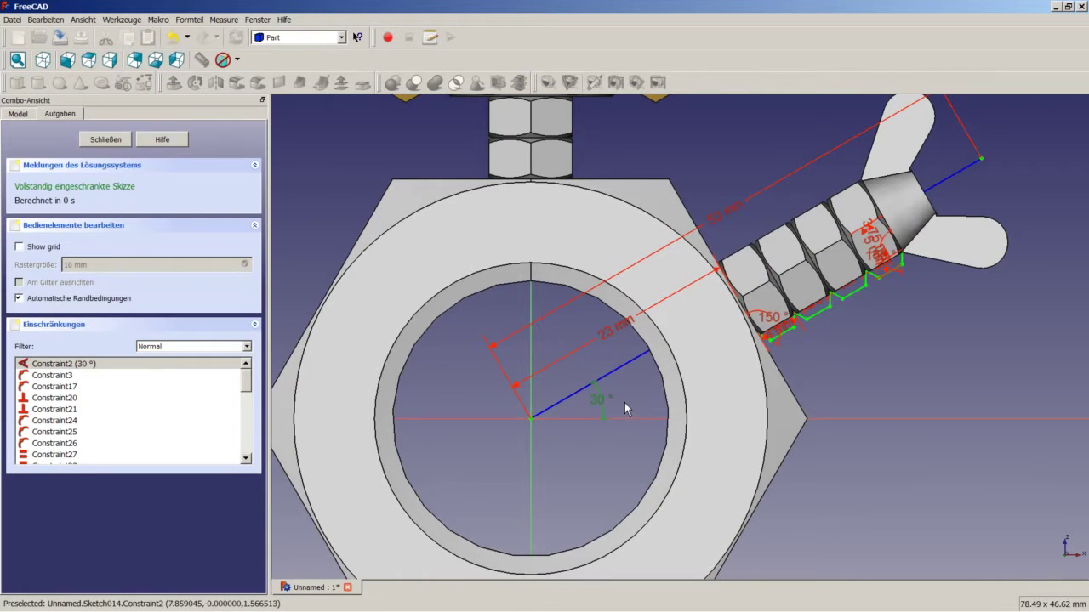
key(Delete)
scroll(501, 323, down, 3)
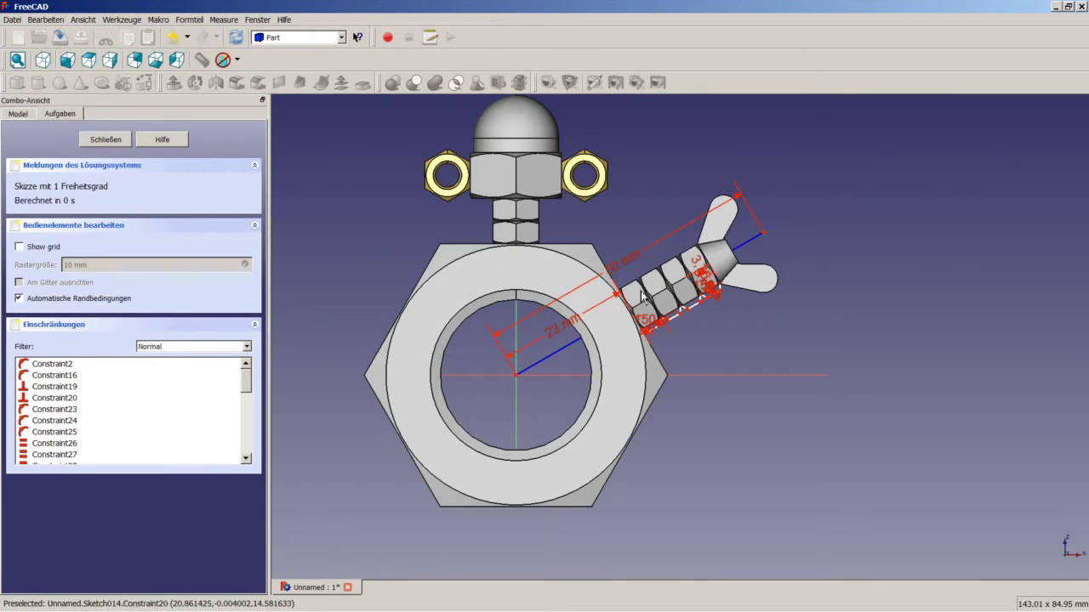
mouse_move(764, 234)
mouse_down()
mouse_move(706, 177)
mouse_move(587, 119)
mouse_move(442, 144)
mouse_move(358, 233)
mouse_move(365, 212)
mouse_move(351, 174)
mouse_move(328, 163)
mouse_up()
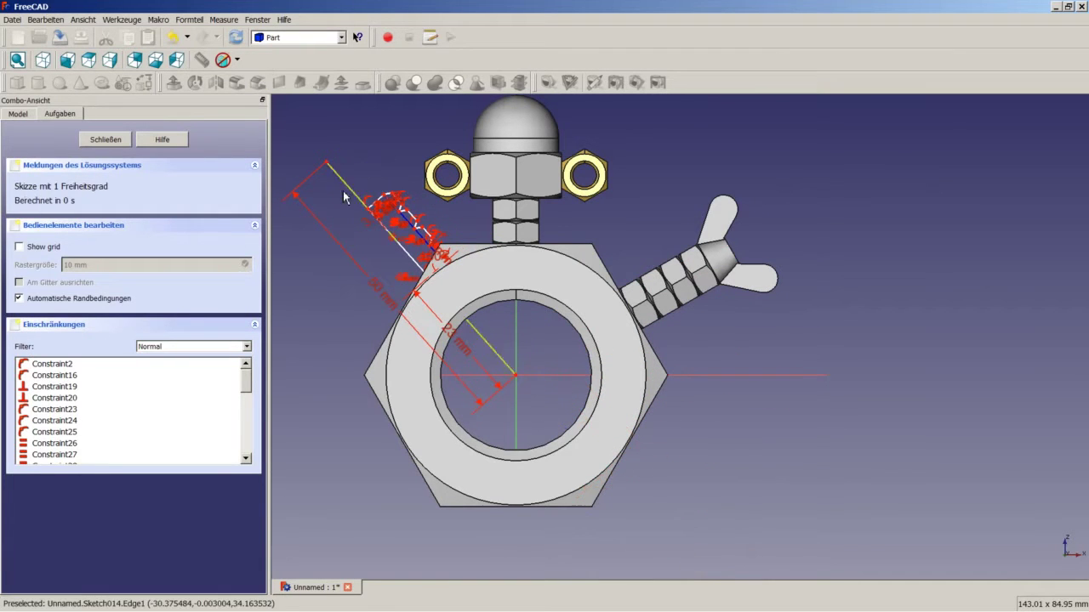
Step: Constrain the arm's centre line to 150° from the horizontal axis and close the sketch
click(493, 352)
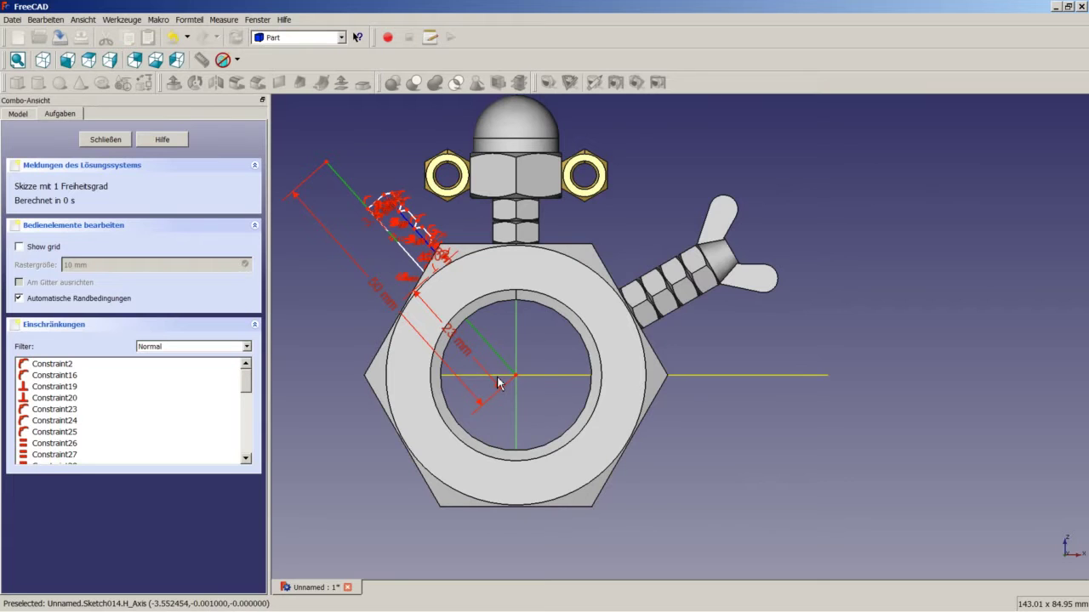
click(497, 376)
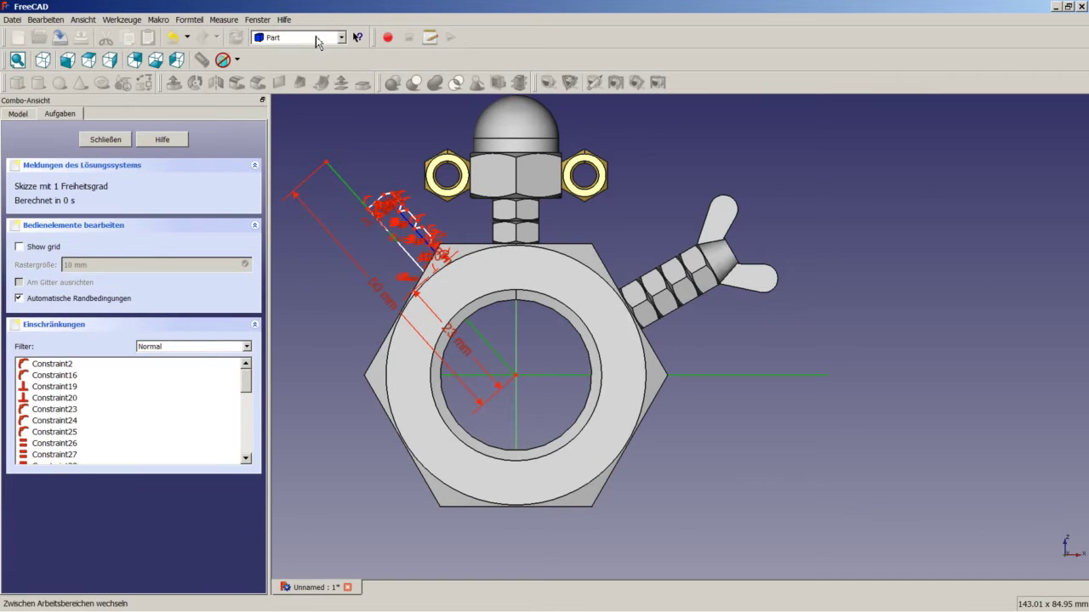
click(318, 43)
click(298, 161)
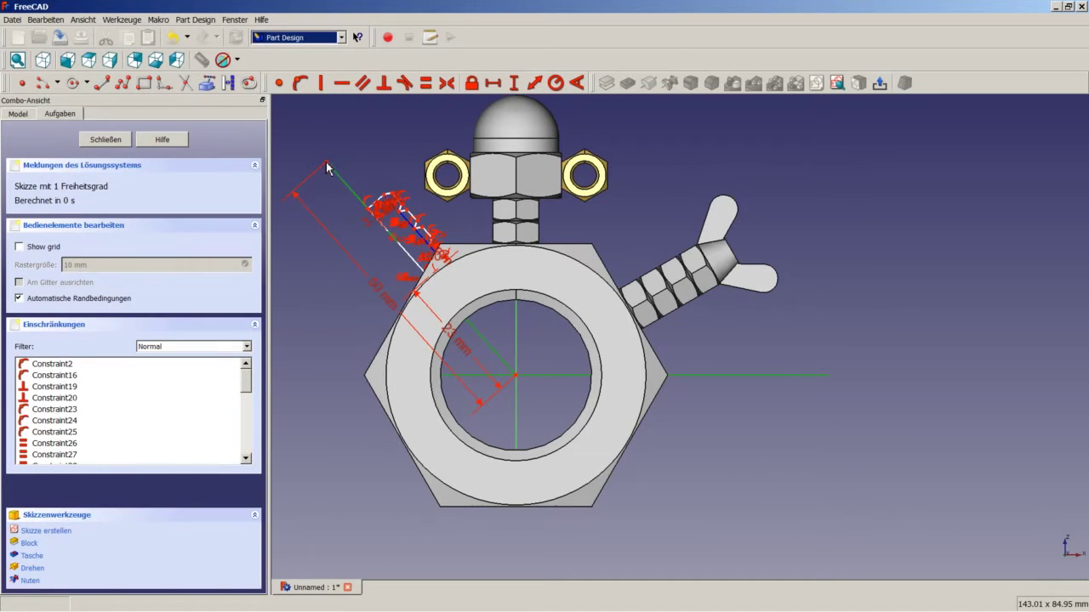
click(576, 83)
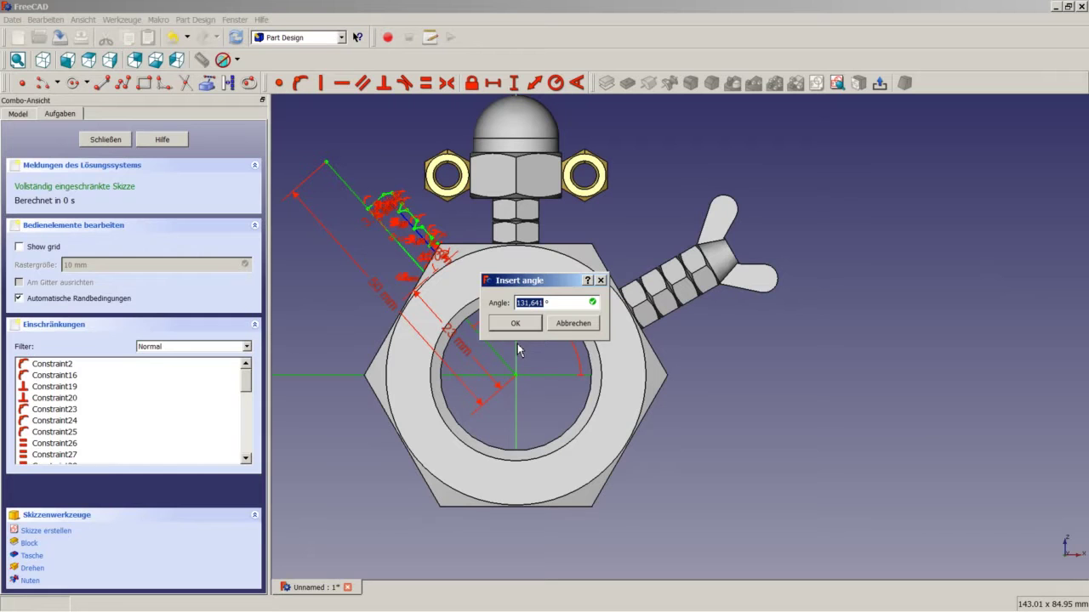
text(150)
click(522, 327)
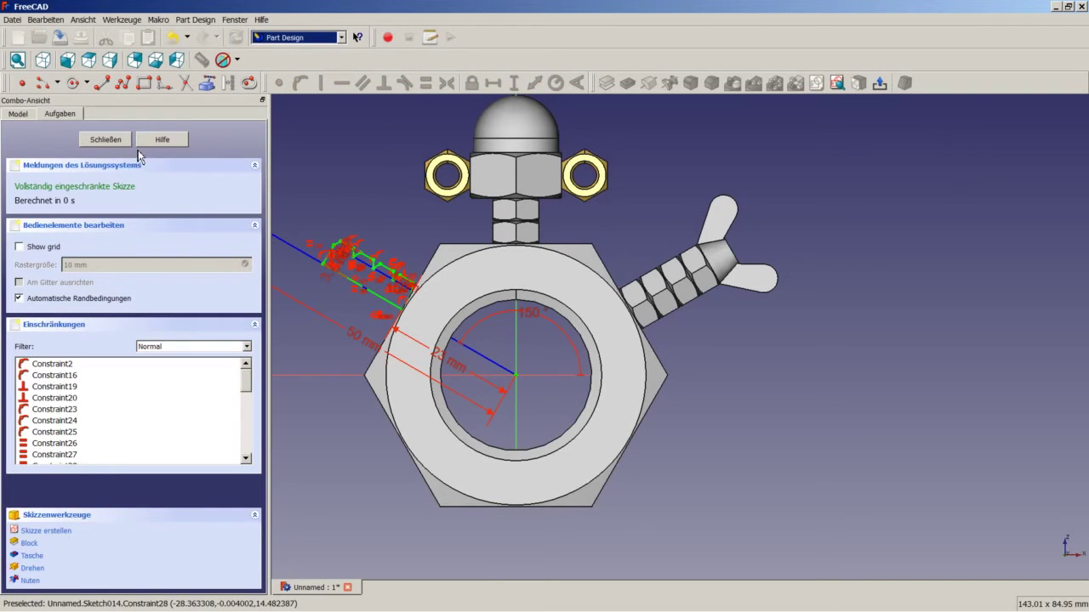
click(107, 139)
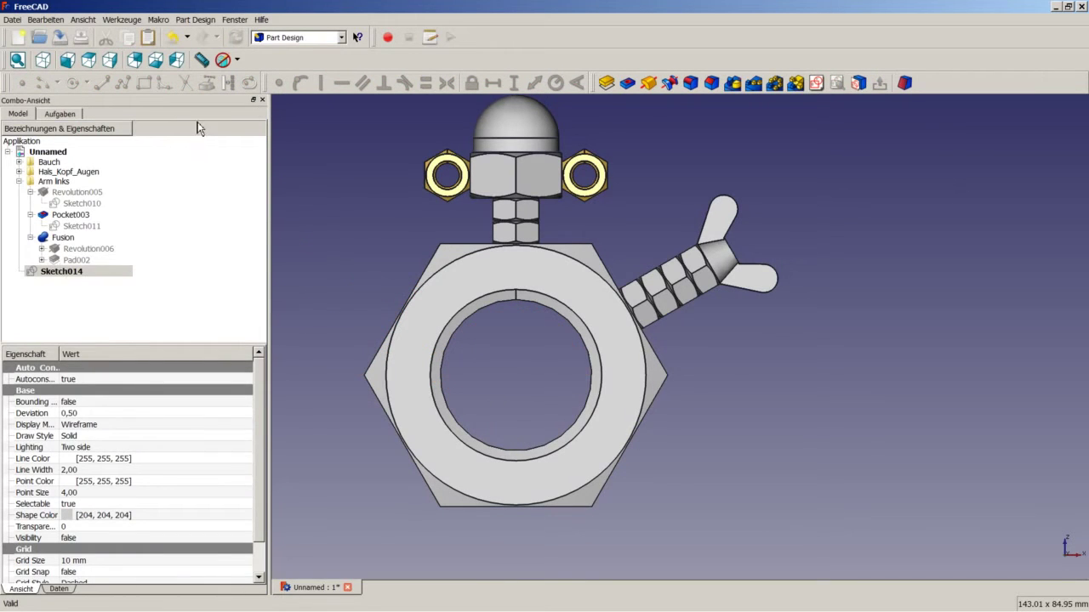
Step: Revolve Sketch014 about Sketch axis 0 into Revolution007, then select the new arm's end face
click(648, 83)
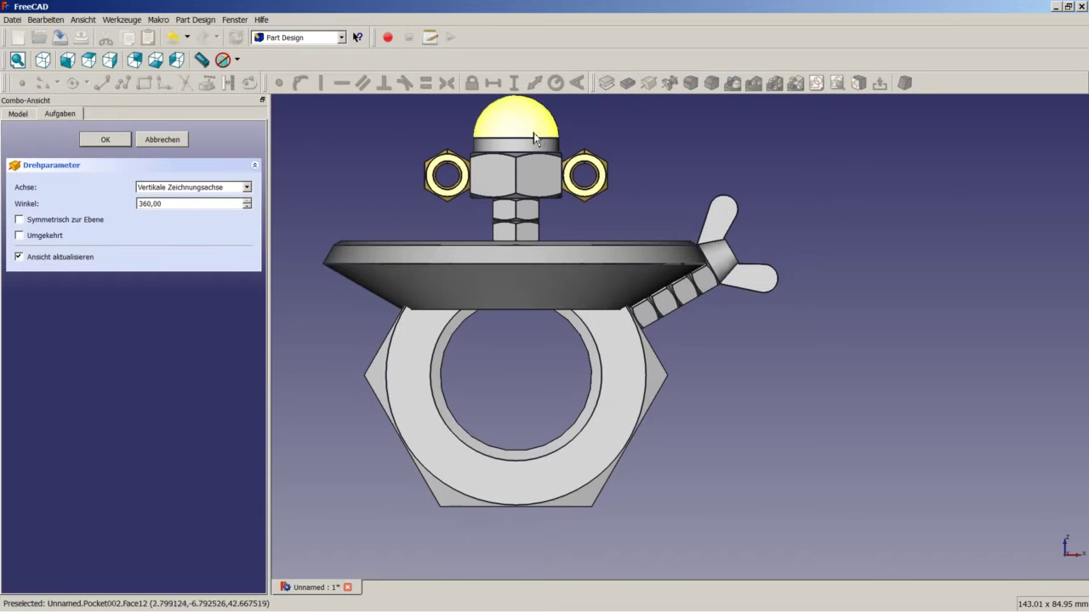
click(175, 188)
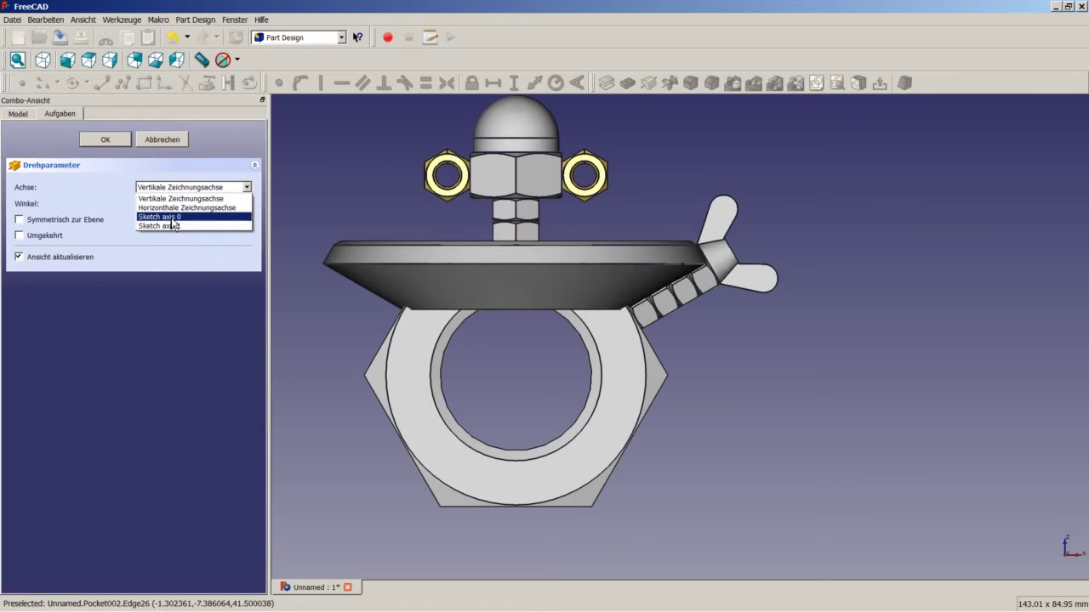
click(172, 219)
click(120, 142)
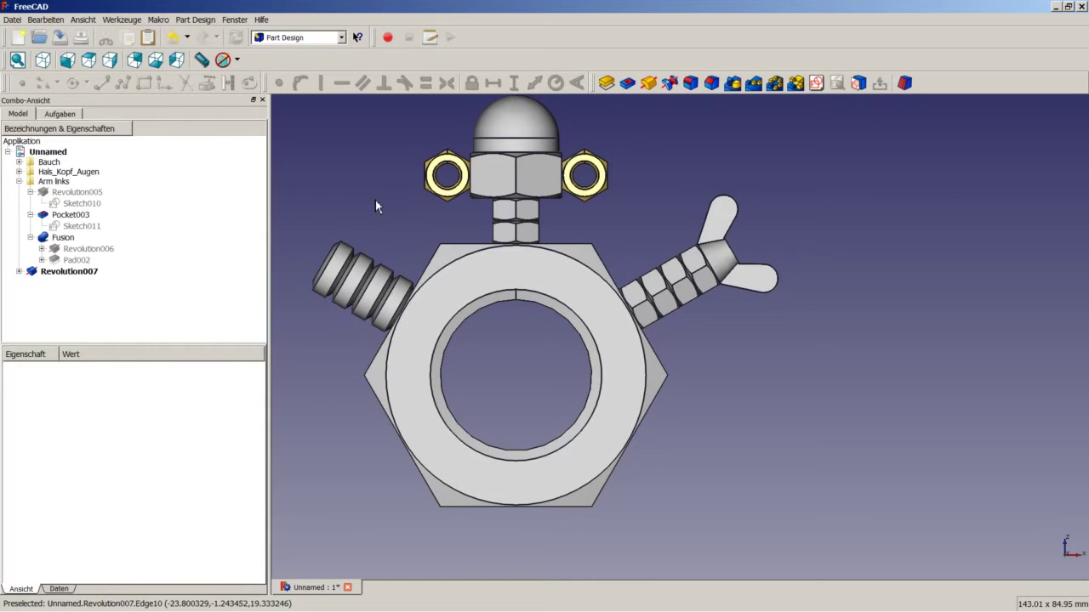
middle_drag(377, 253, 476, 315)
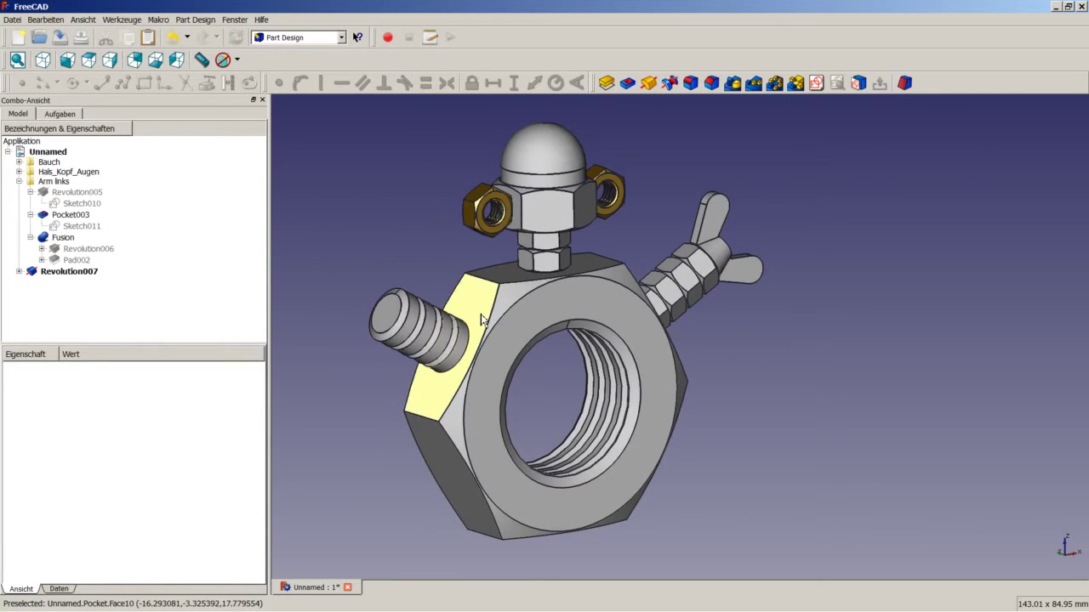
click(385, 316)
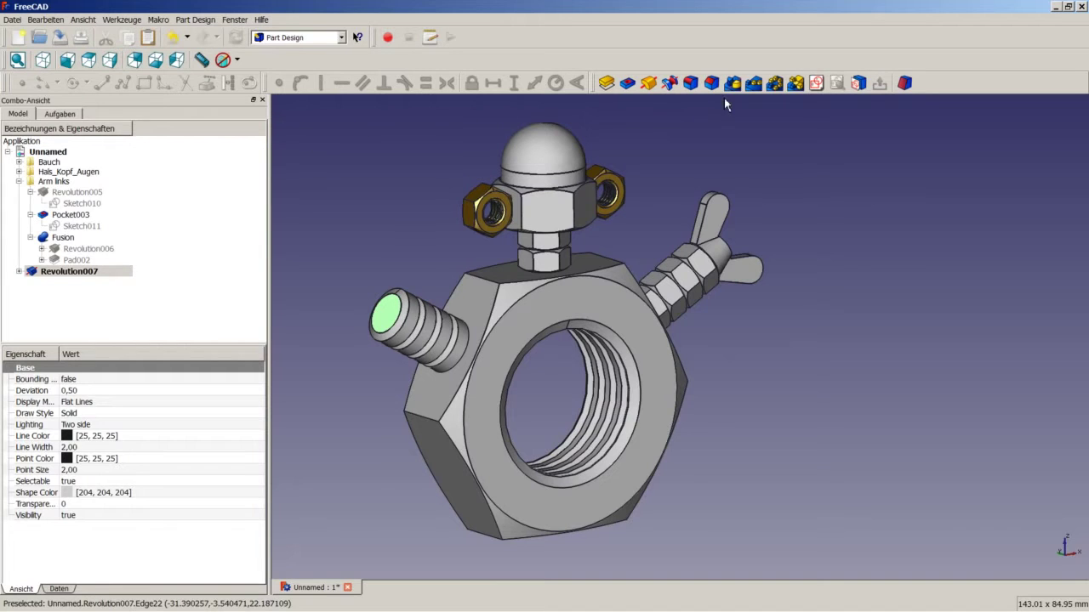
Step: Start a sketch on the end face and draw a closed six-sided hexagon outline with the polyline
click(816, 84)
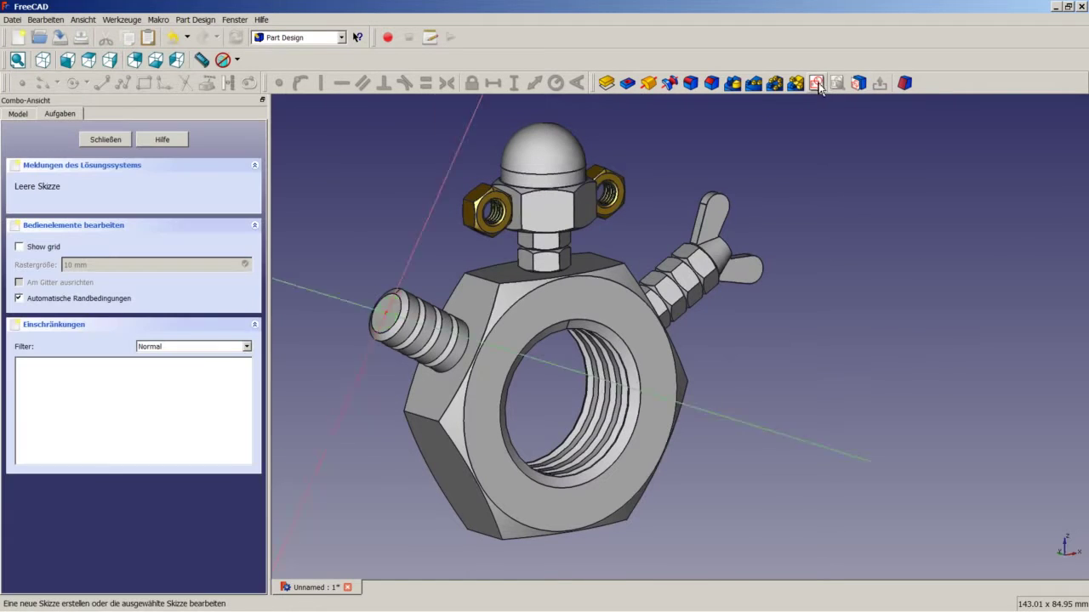
scroll(830, 382, up, 6)
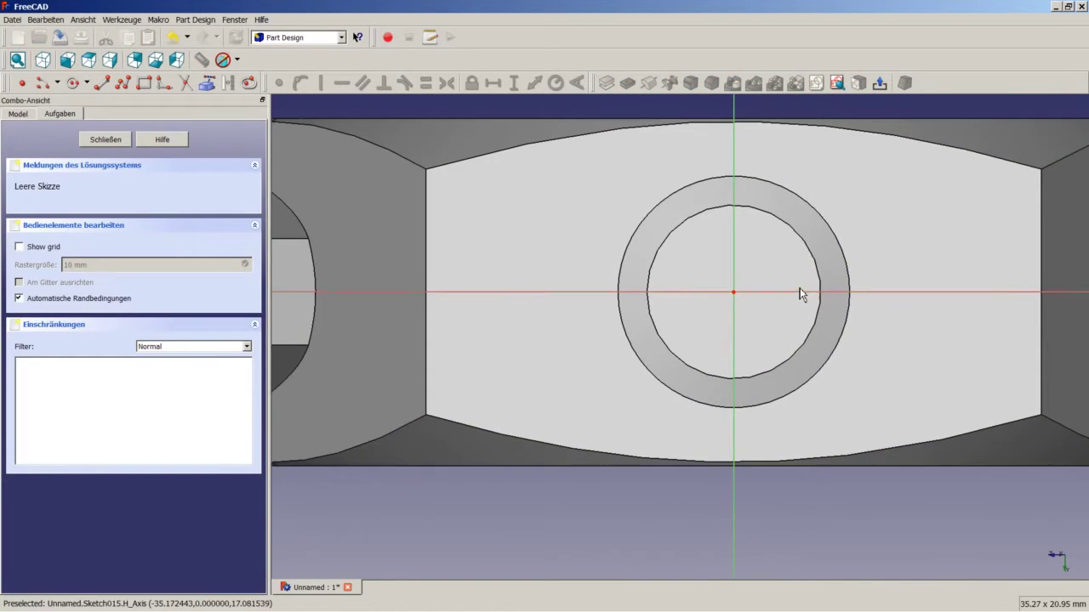
click(123, 82)
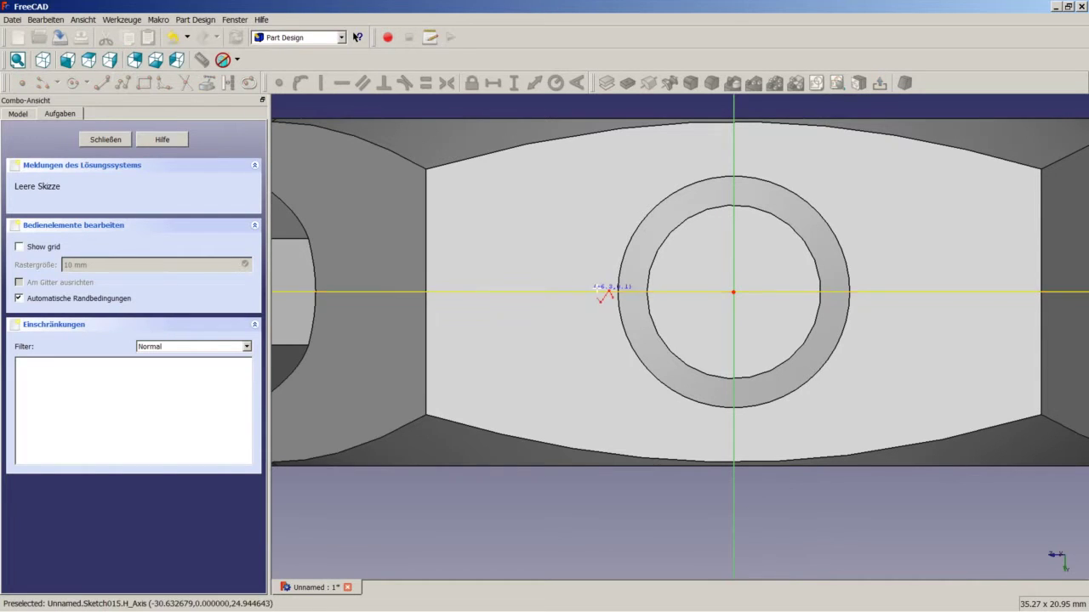
click(692, 329)
click(734, 340)
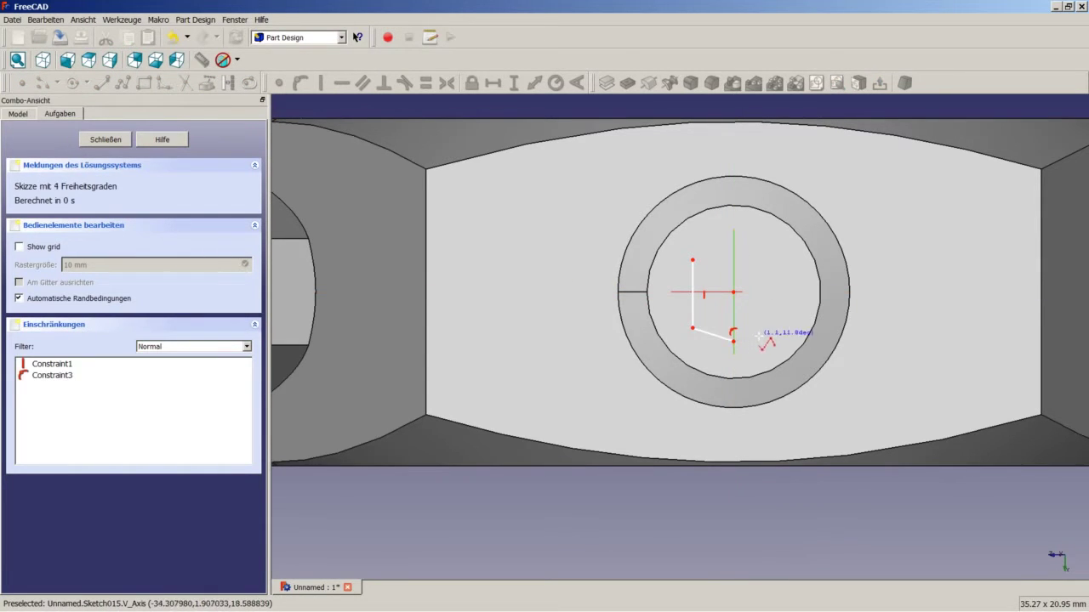
click(774, 329)
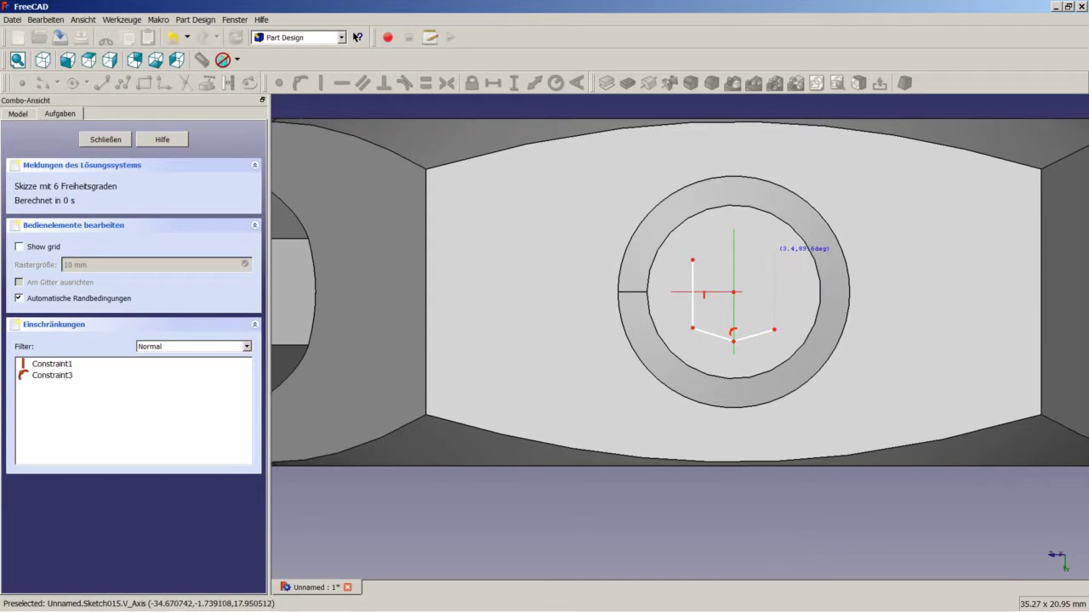
click(774, 251)
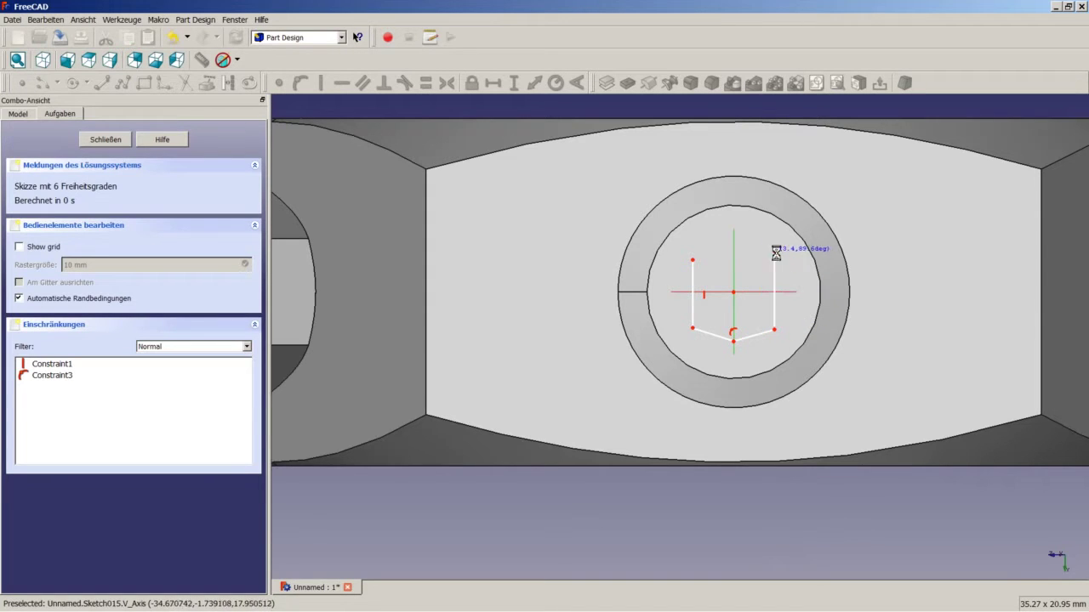
click(733, 244)
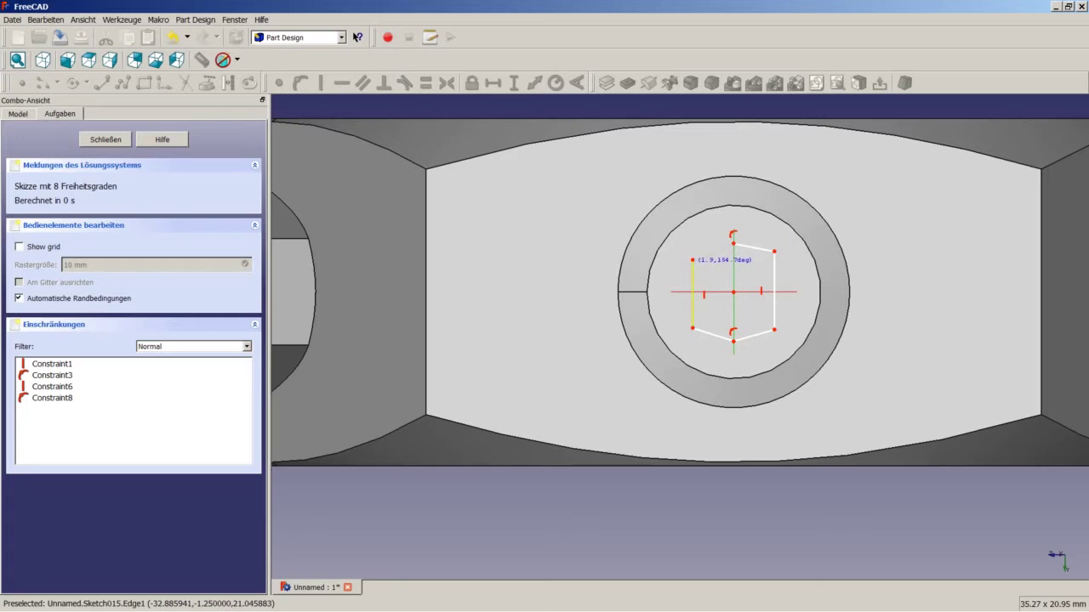
click(700, 266)
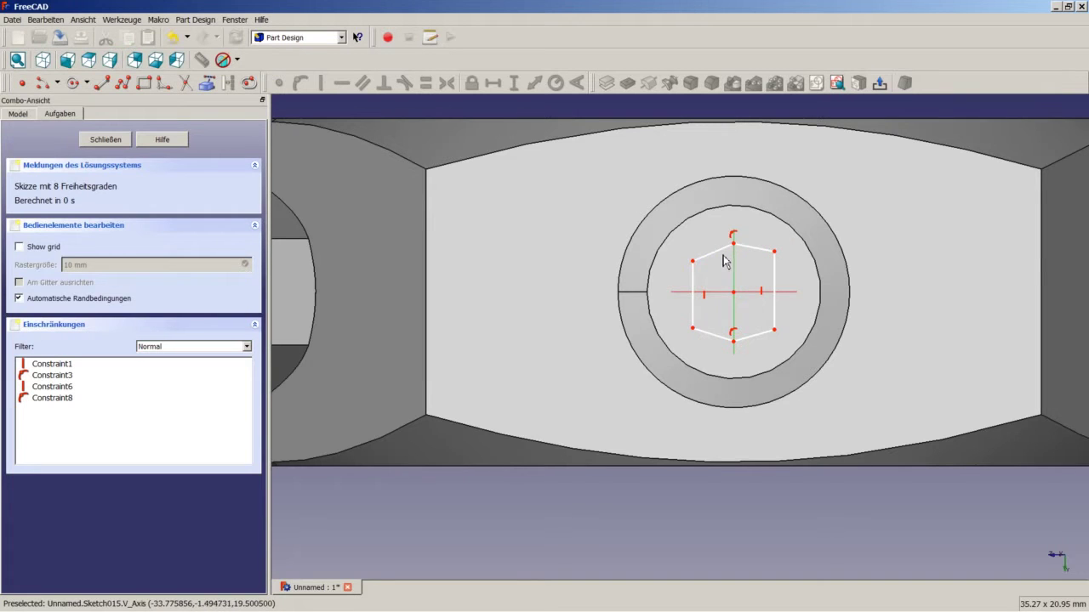
Step: Make all six hexagon edges equal in length
click(719, 250)
click(694, 288)
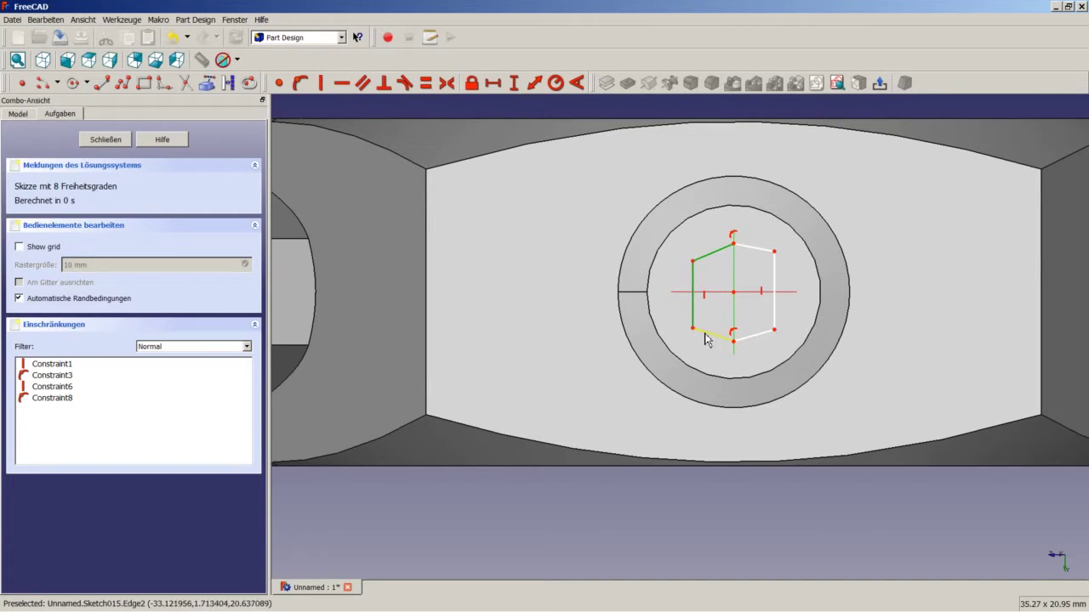
click(708, 336)
click(753, 335)
click(774, 313)
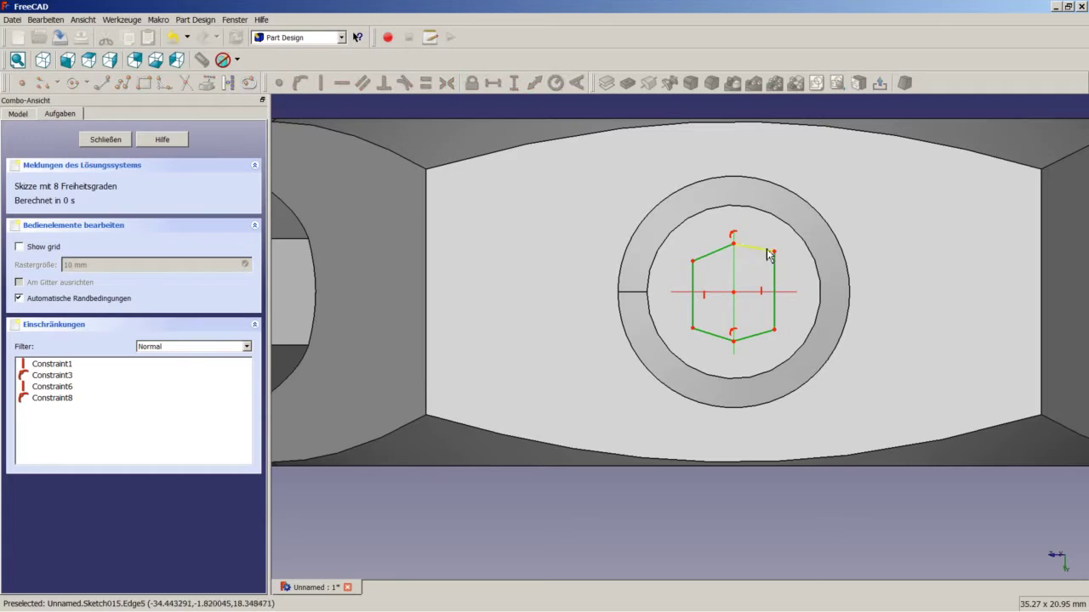
click(768, 253)
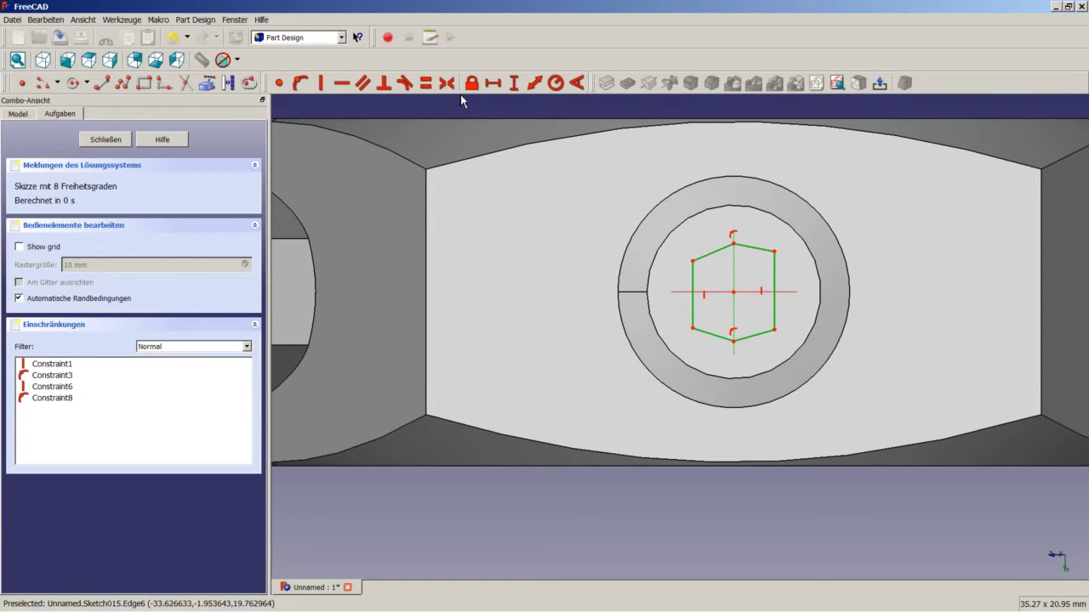
click(427, 83)
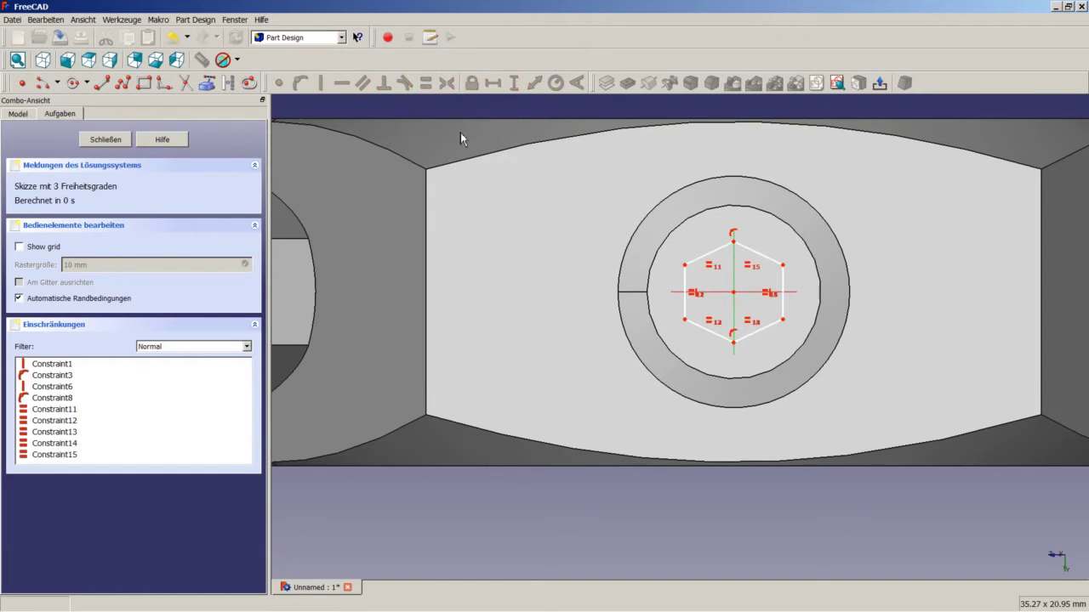
Step: Set a 120° angle between the two right-hand hexagon edges
click(776, 262)
click(785, 286)
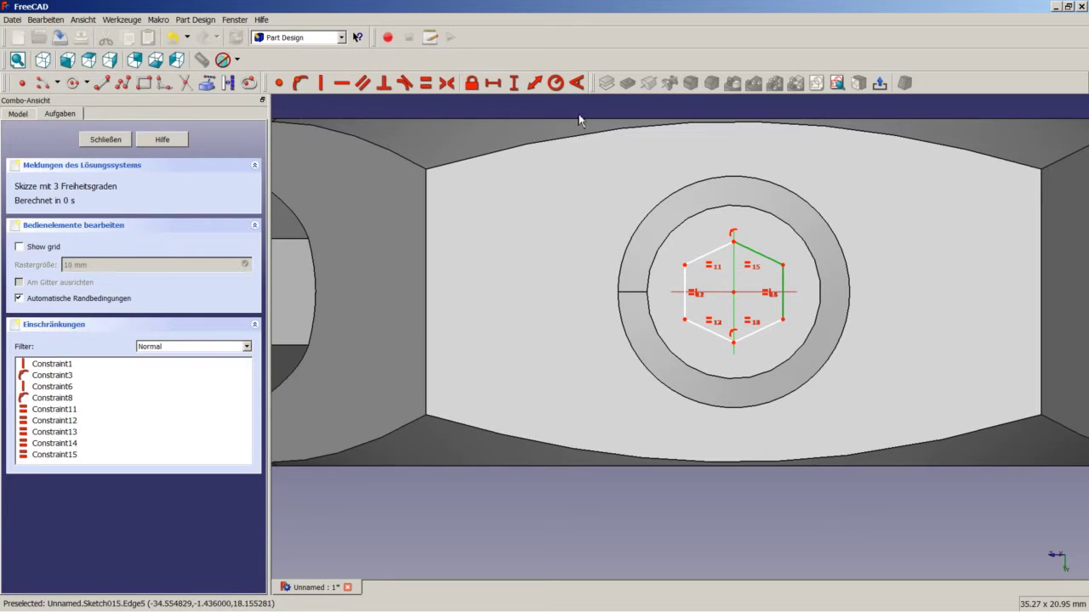
click(576, 82)
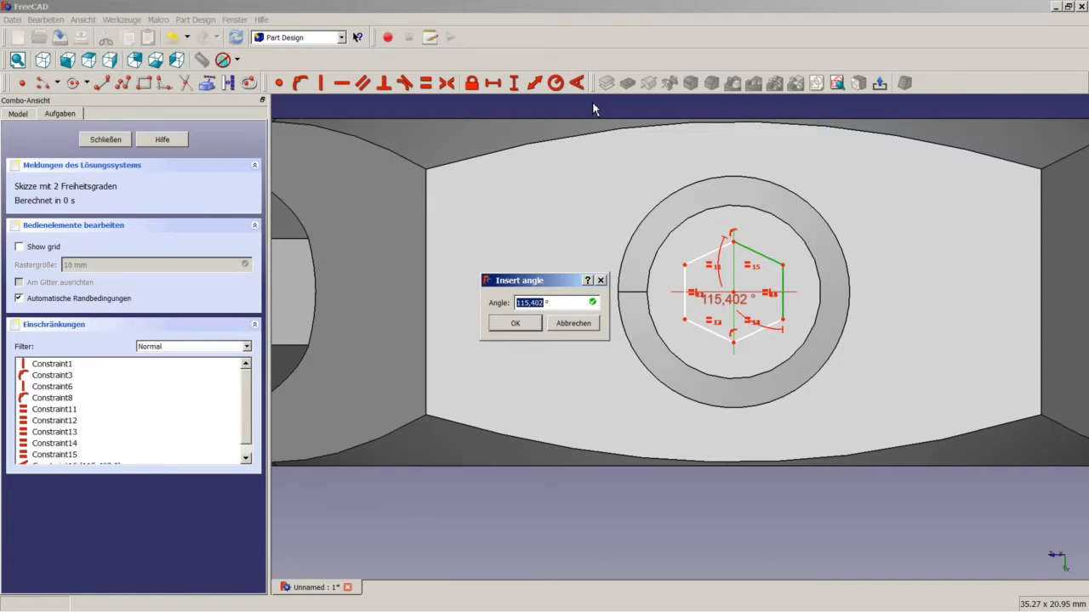
text(120)
key(Return)
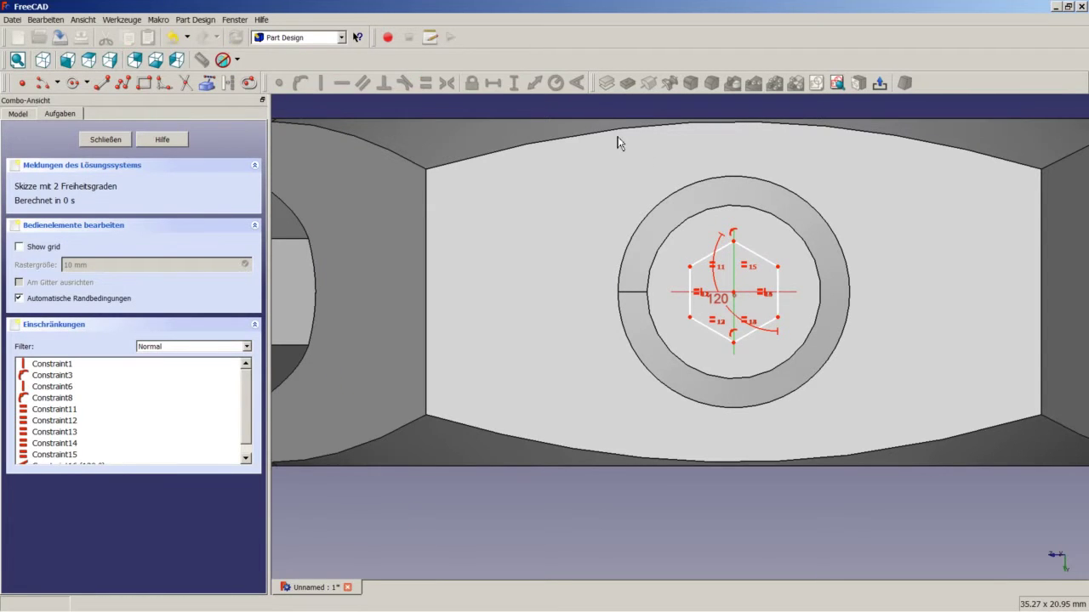
Step: Discard a stray distance dimension and make the right corners symmetric about the horizontal axis
click(778, 267)
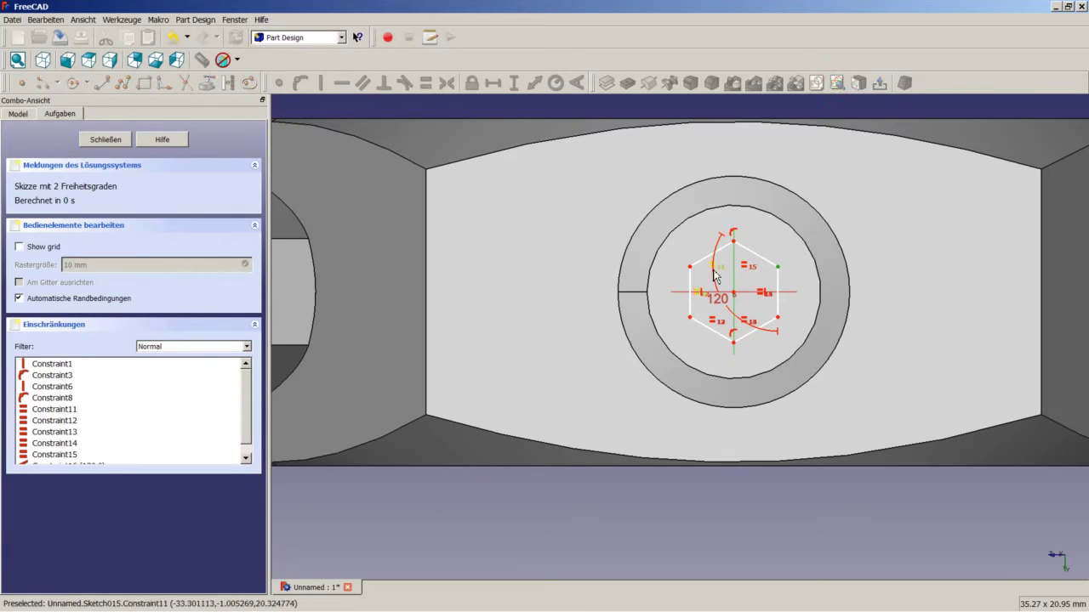
click(691, 269)
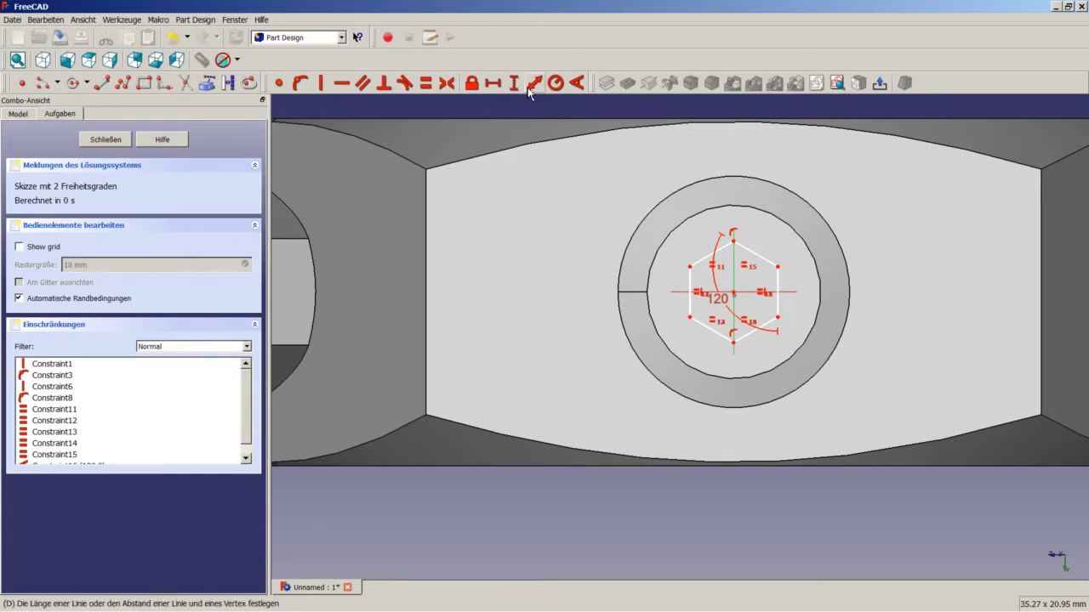
click(493, 83)
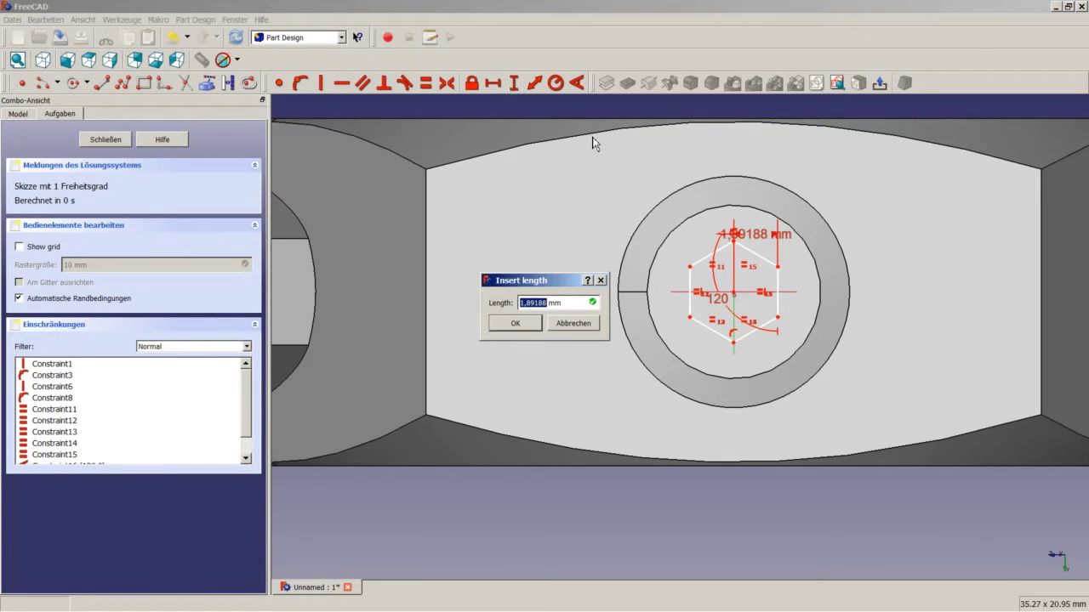
click(585, 326)
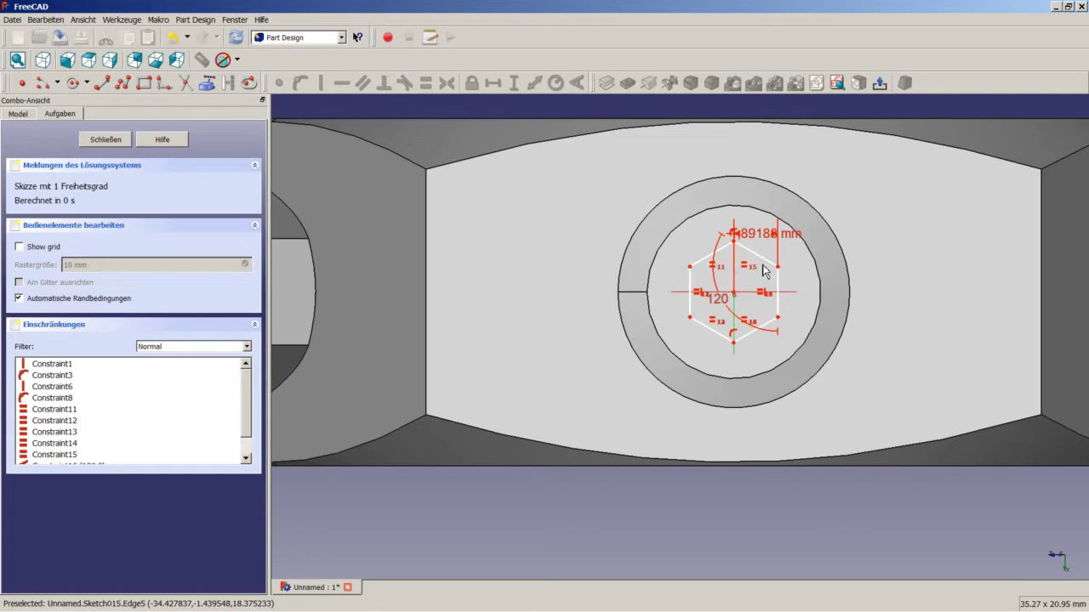
click(760, 235)
key(Delete)
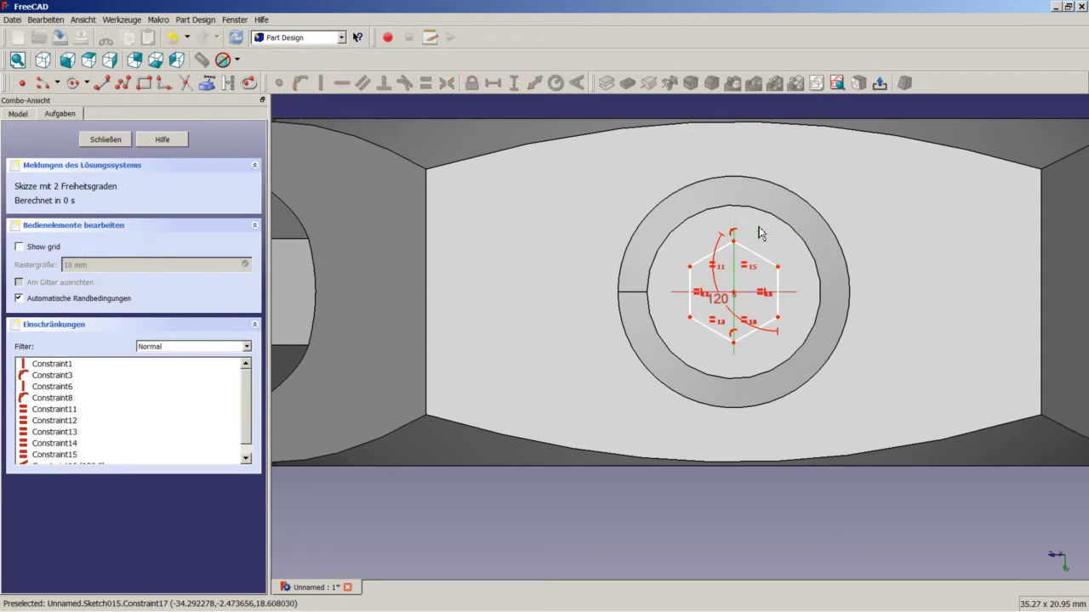
scroll(762, 276, up, 5)
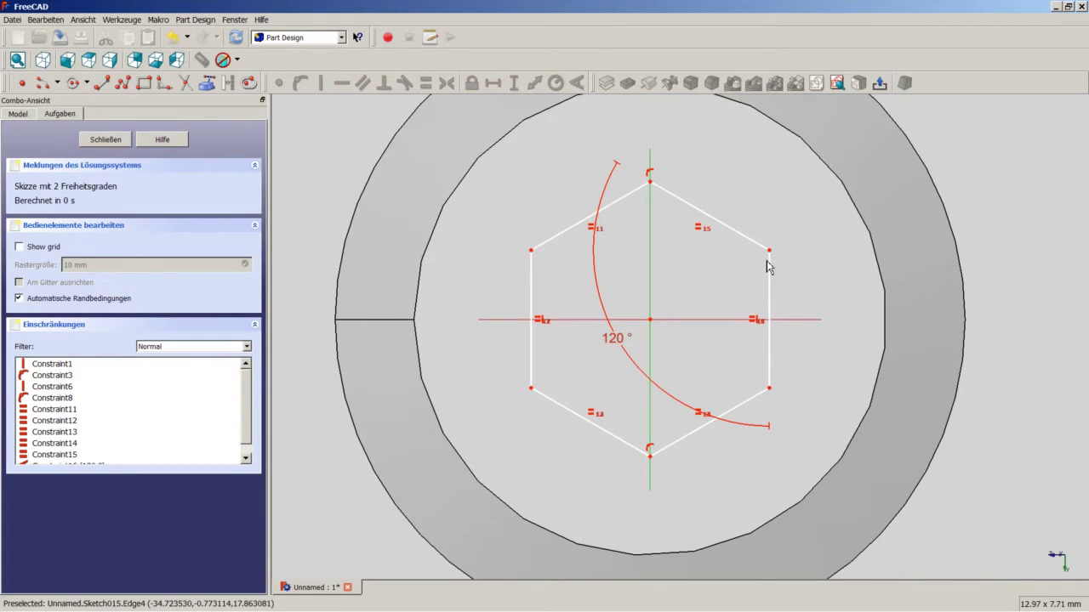
click(768, 251)
click(768, 388)
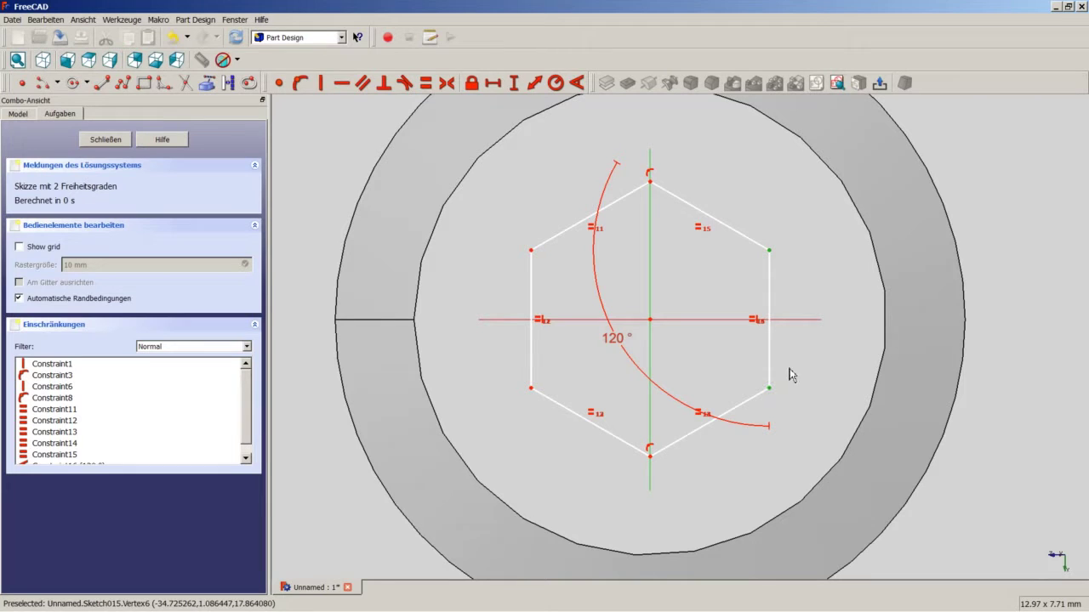
click(791, 319)
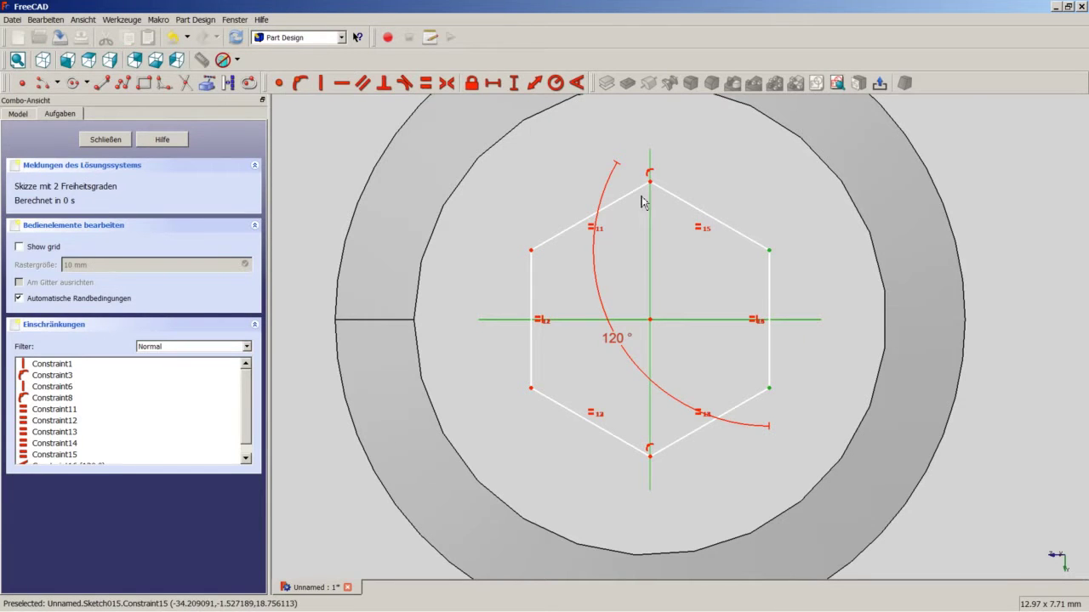
click(448, 82)
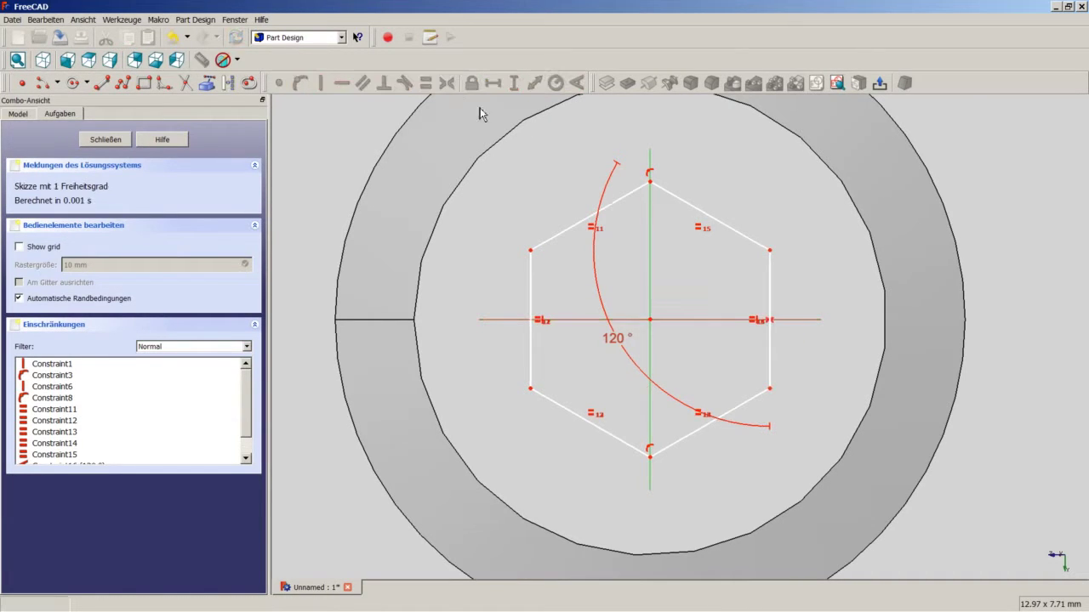
Step: Set the horizontal width between the top hexagon corners to 8 mm
click(769, 250)
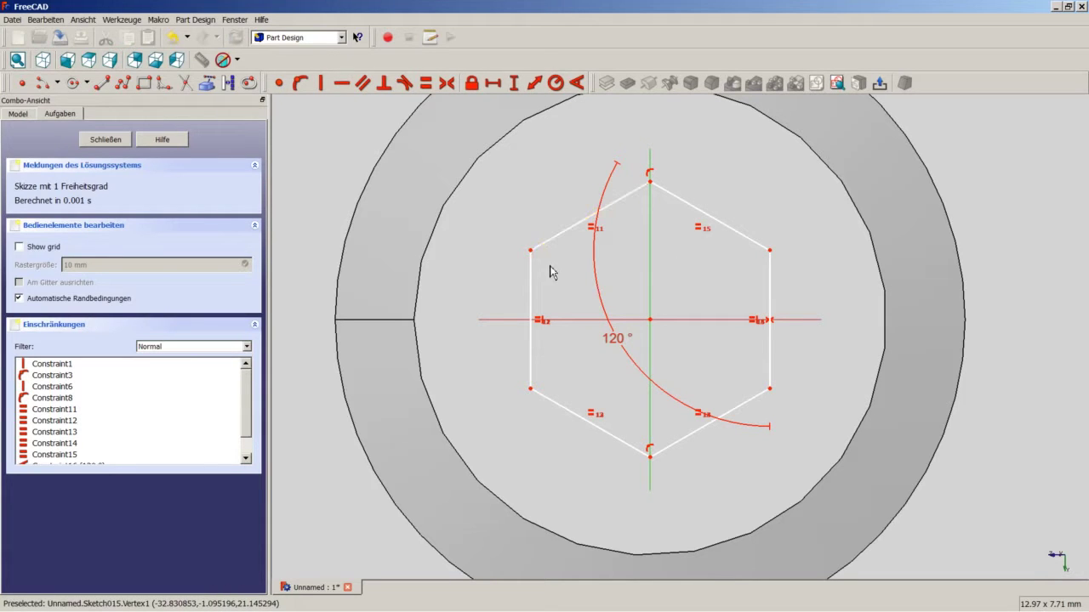
click(551, 270)
click(531, 251)
click(769, 253)
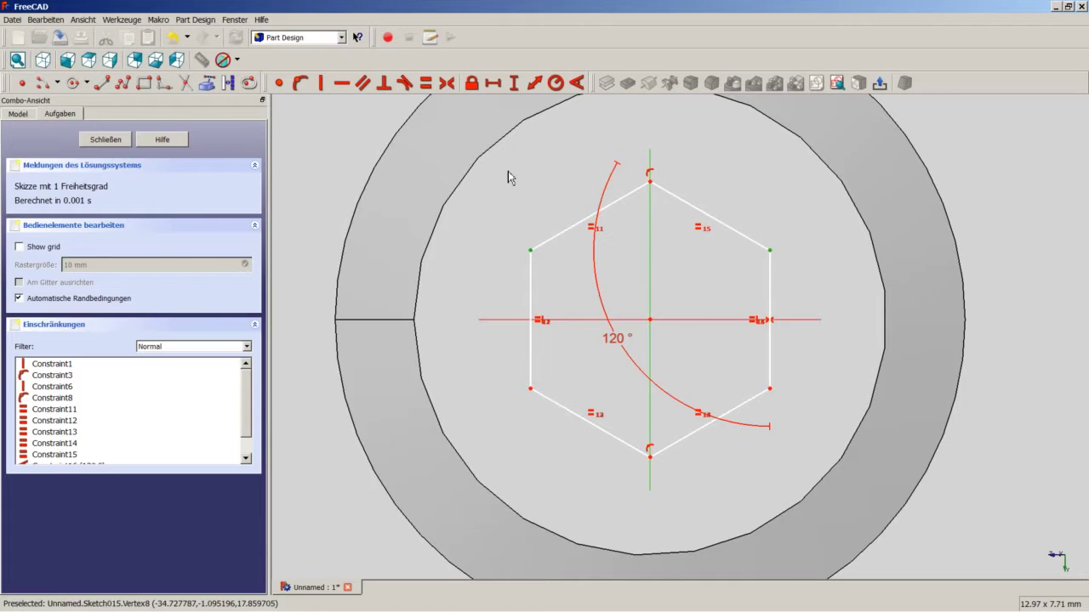
click(492, 83)
text(8)
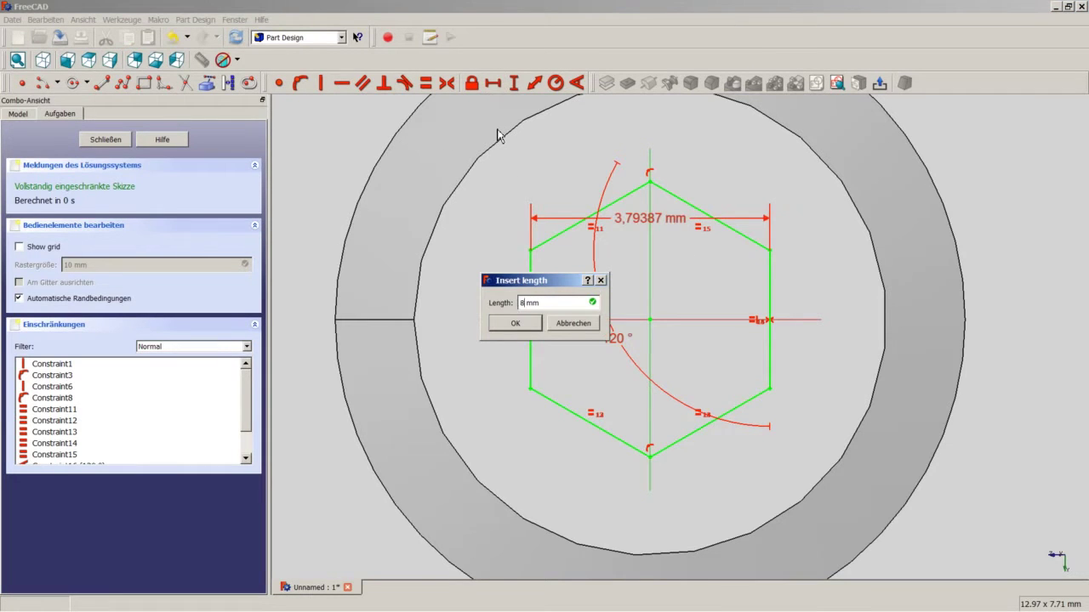
key(Return)
scroll(510, 179, down, 5)
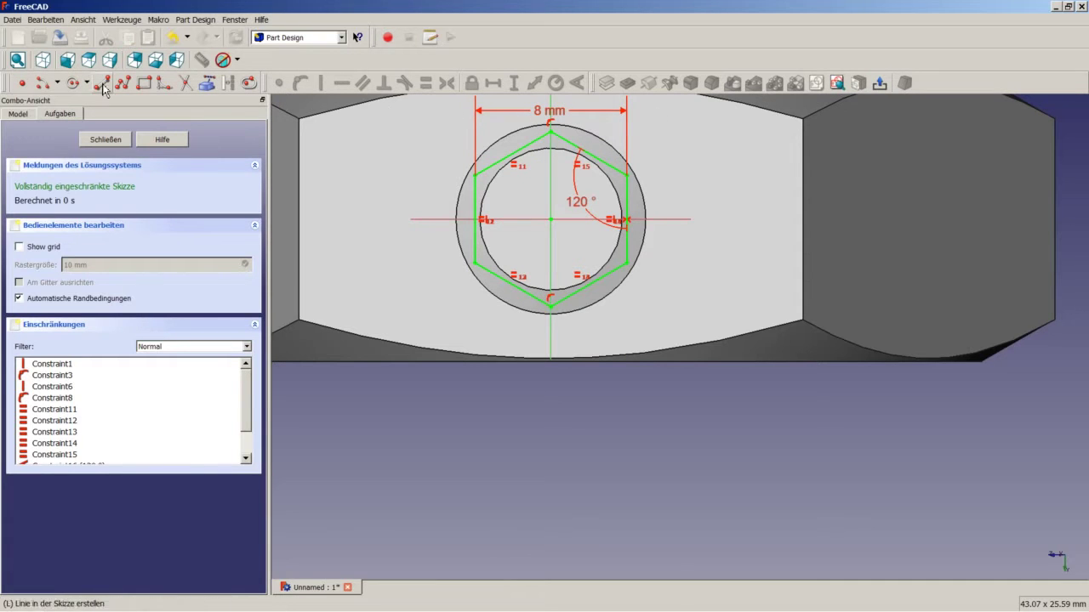
Step: Draw a circle centred on the origin and give it a 5,5 mm radius
click(73, 83)
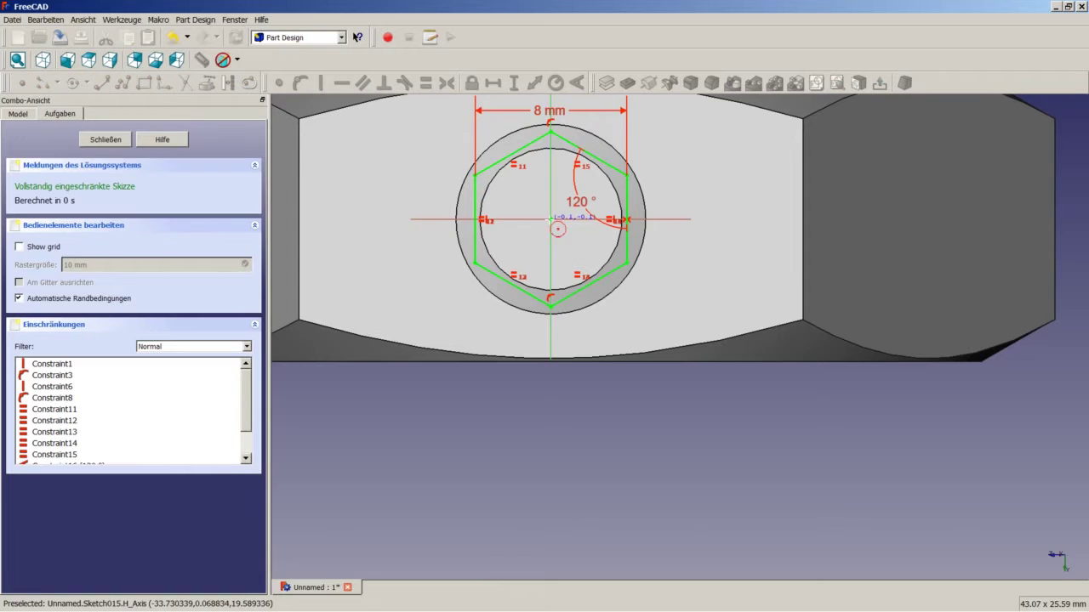
click(671, 212)
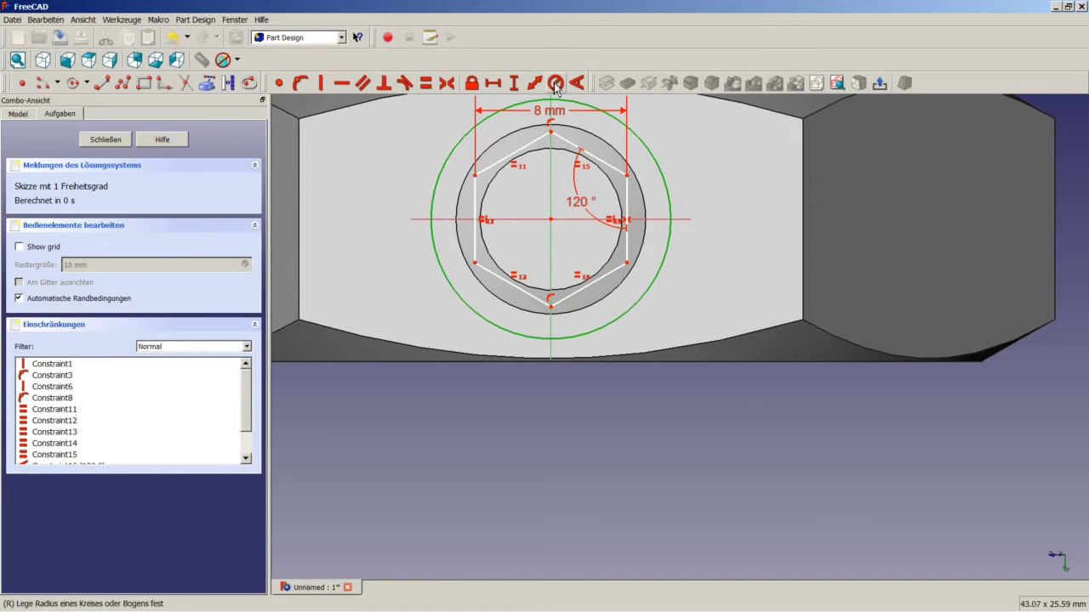
click(555, 82)
text(5,5 mm)
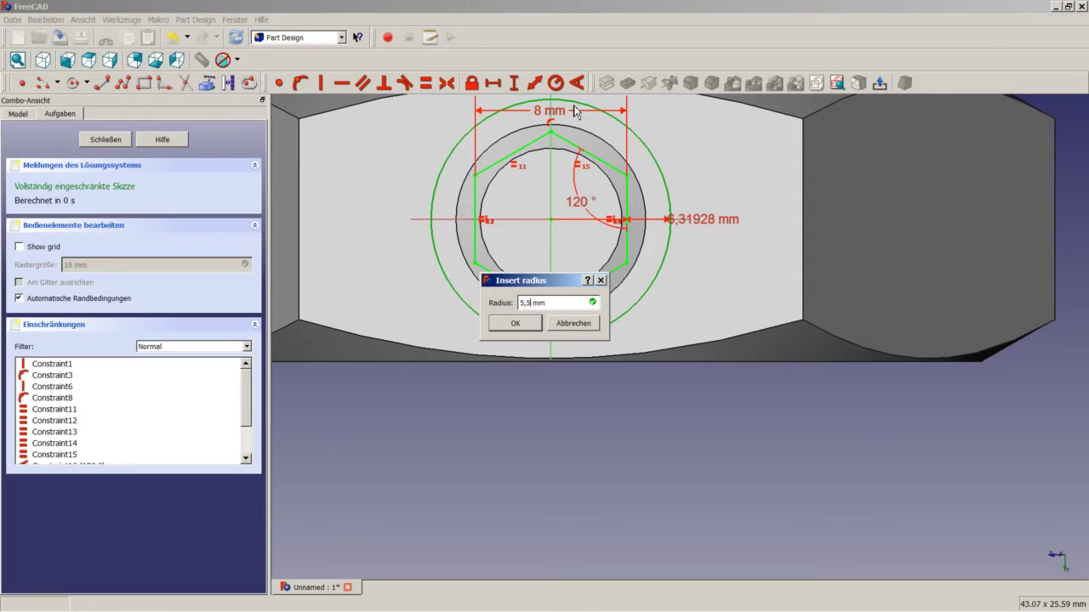
text(5)
key(Return)
Step: Close the sketch and pocket it with type 'Up to first face' to create Pocket004
click(99, 141)
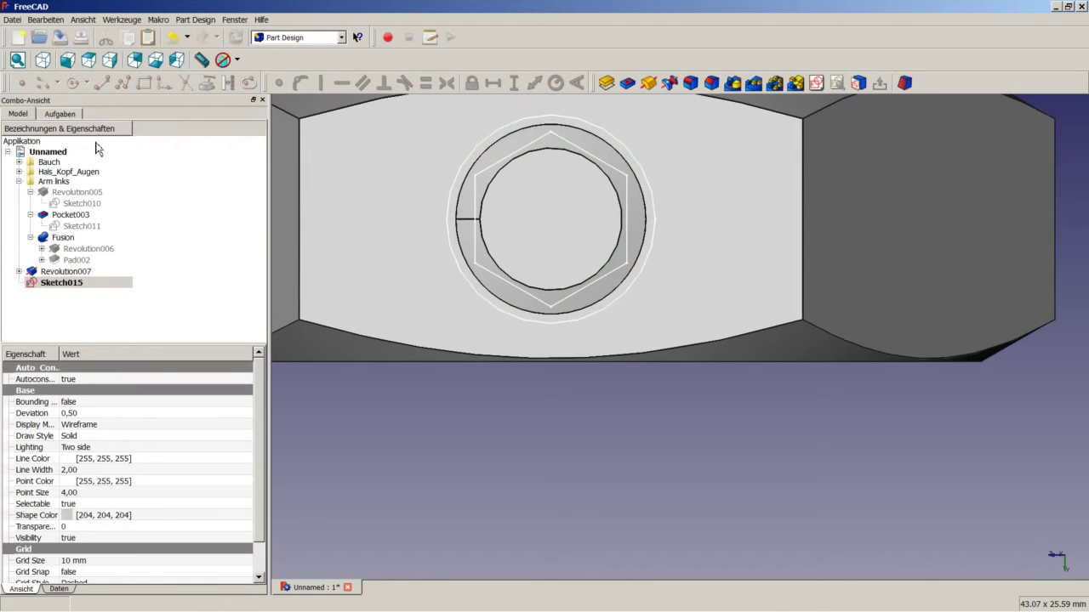
click(628, 83)
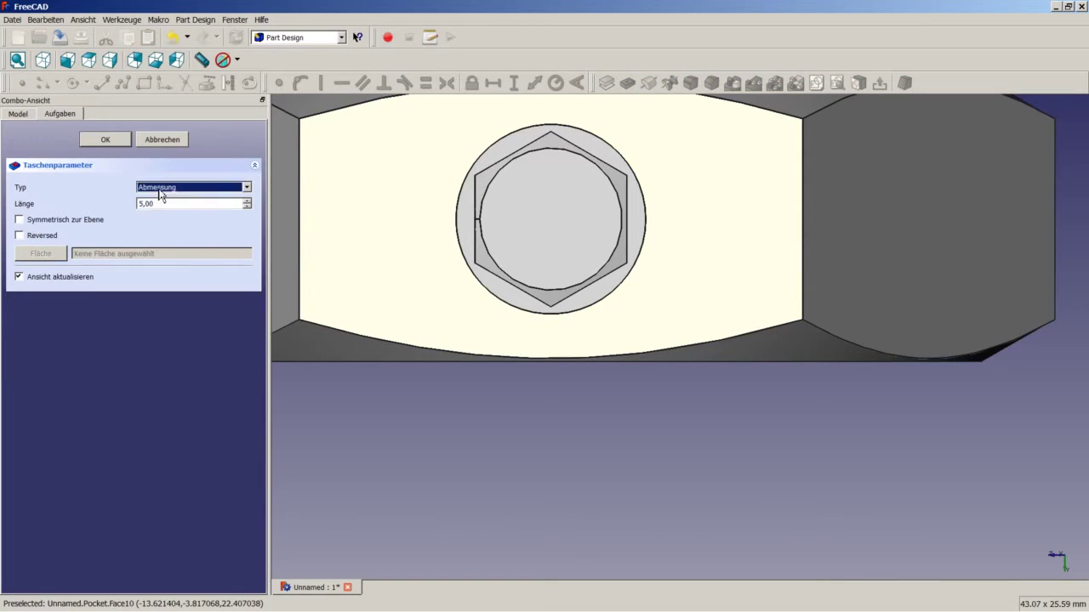
click(162, 188)
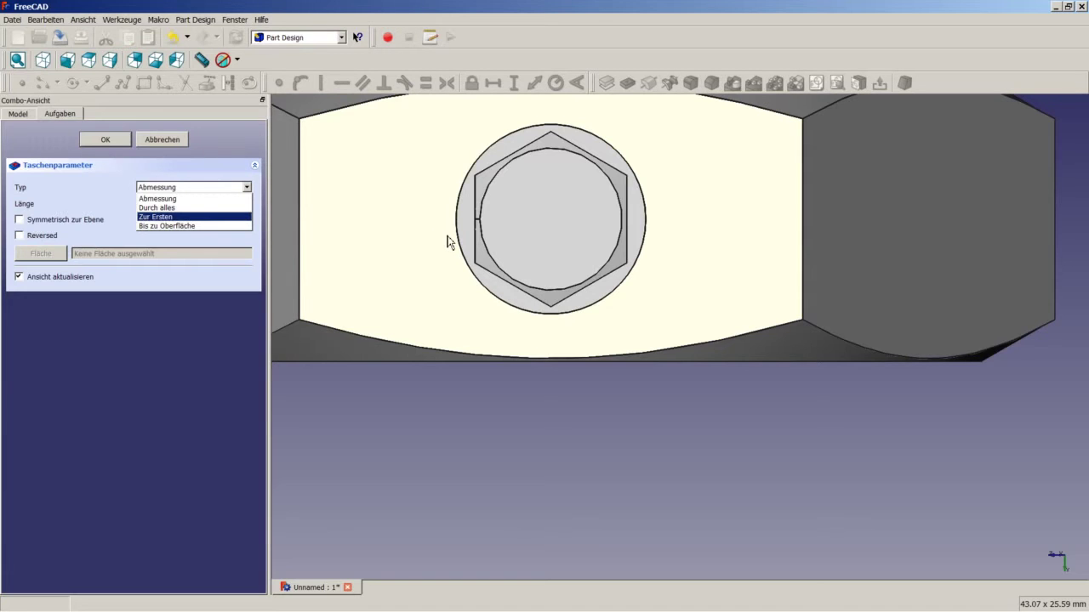
key(Return)
middle_drag(450, 243, 575, 249)
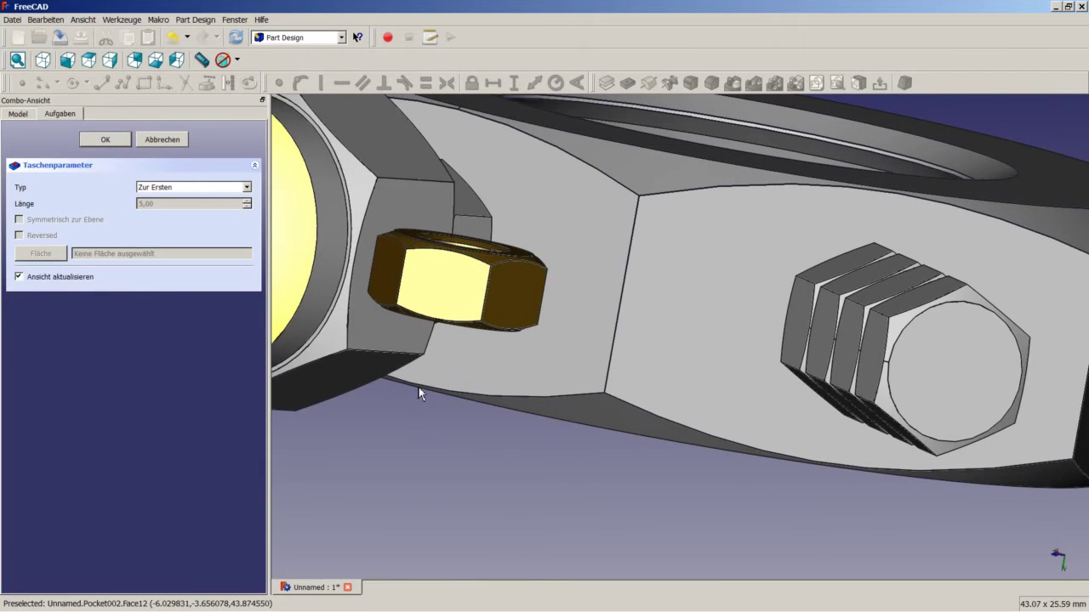
click(121, 139)
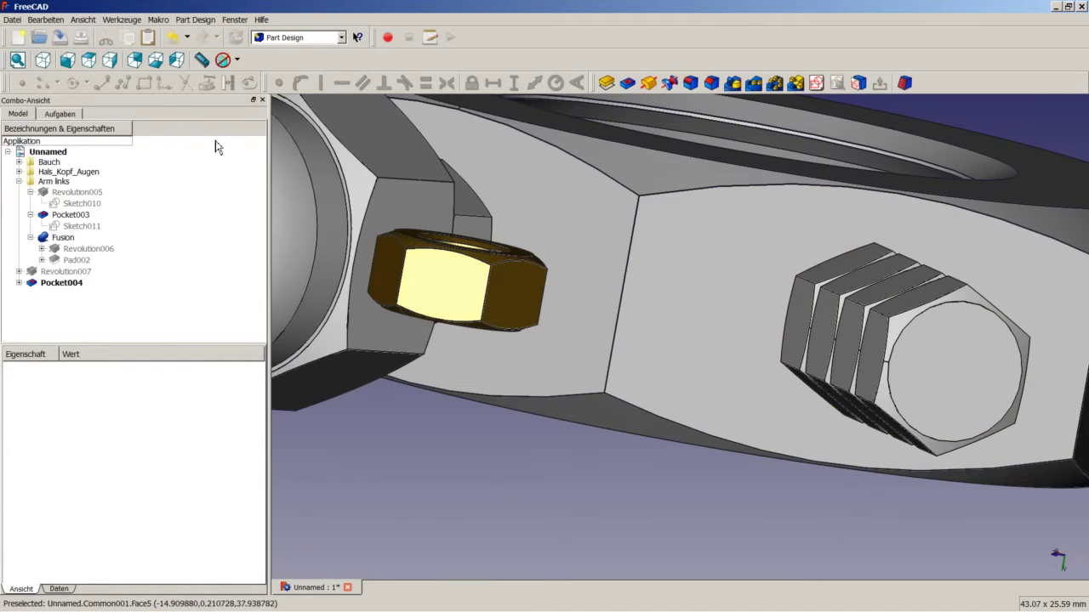
Step: Reset to a standard view and fit the whole nut assembly on screen
click(43, 60)
scroll(556, 297, up, 5)
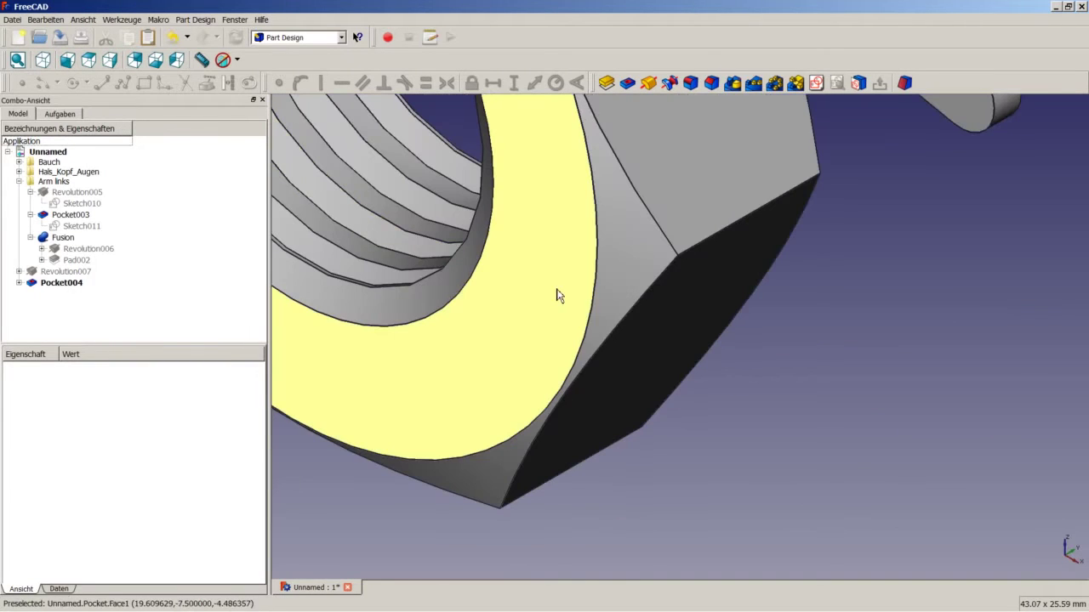
right_click(589, 312)
click(622, 318)
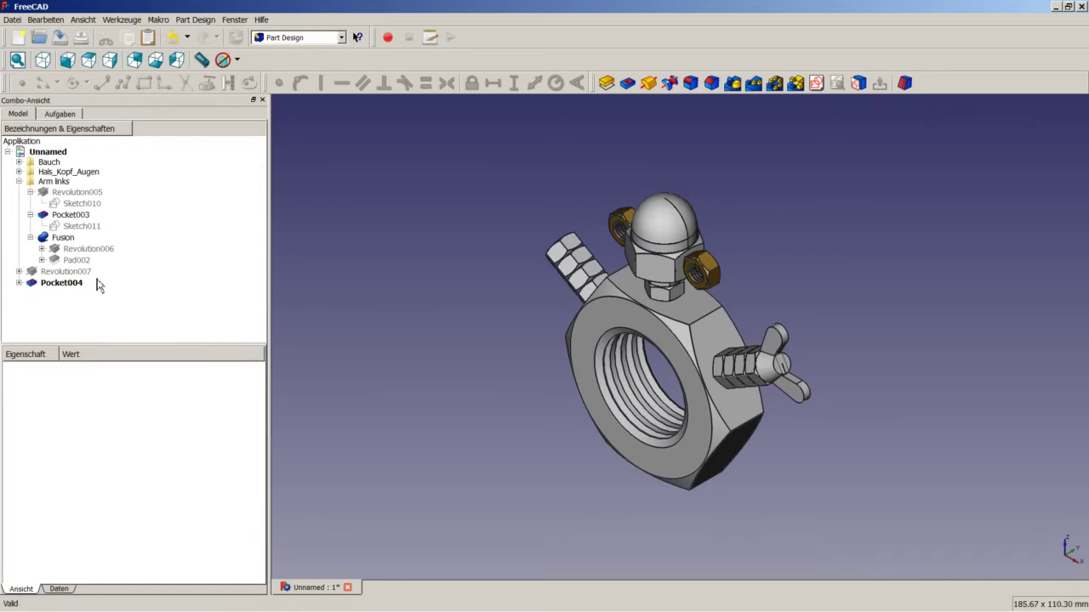
Step: Locate Sketch012 in the tree, copy it and paste it as Sketch016
click(30, 192)
click(31, 204)
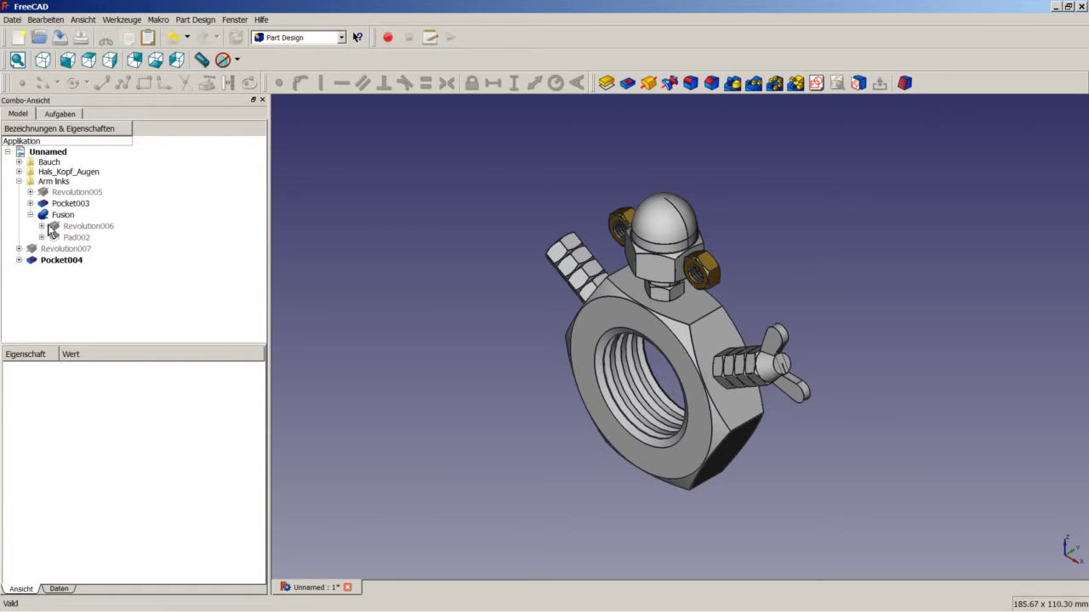
click(42, 227)
click(42, 248)
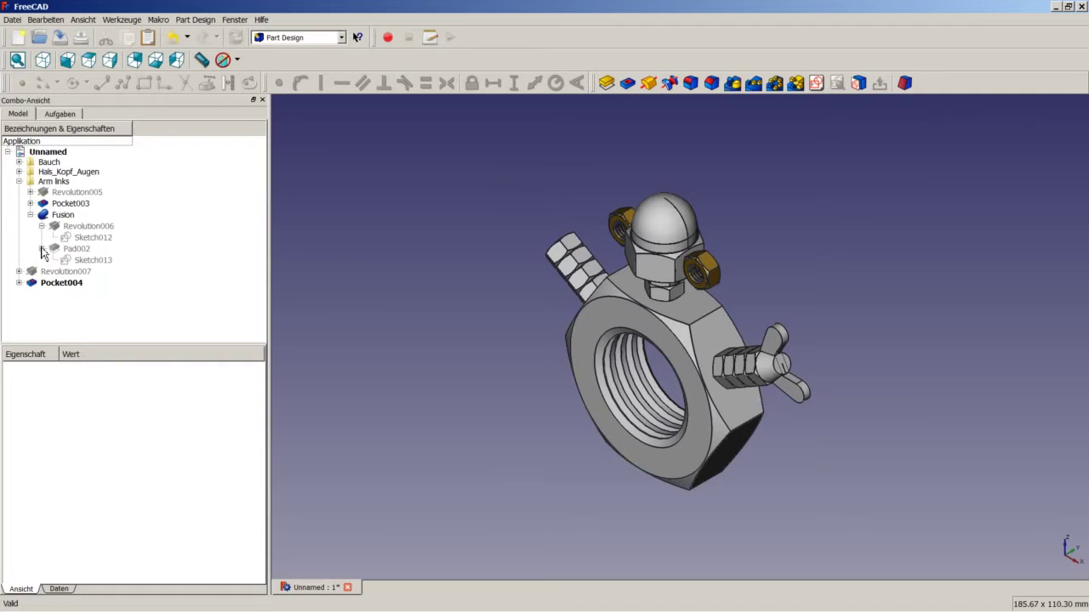
click(100, 238)
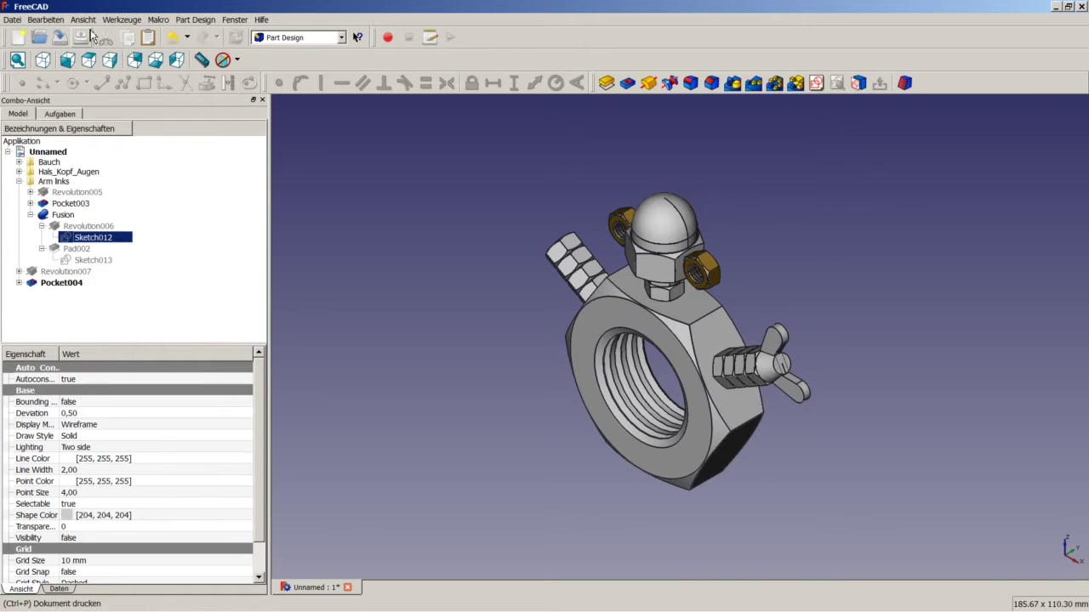
click(45, 19)
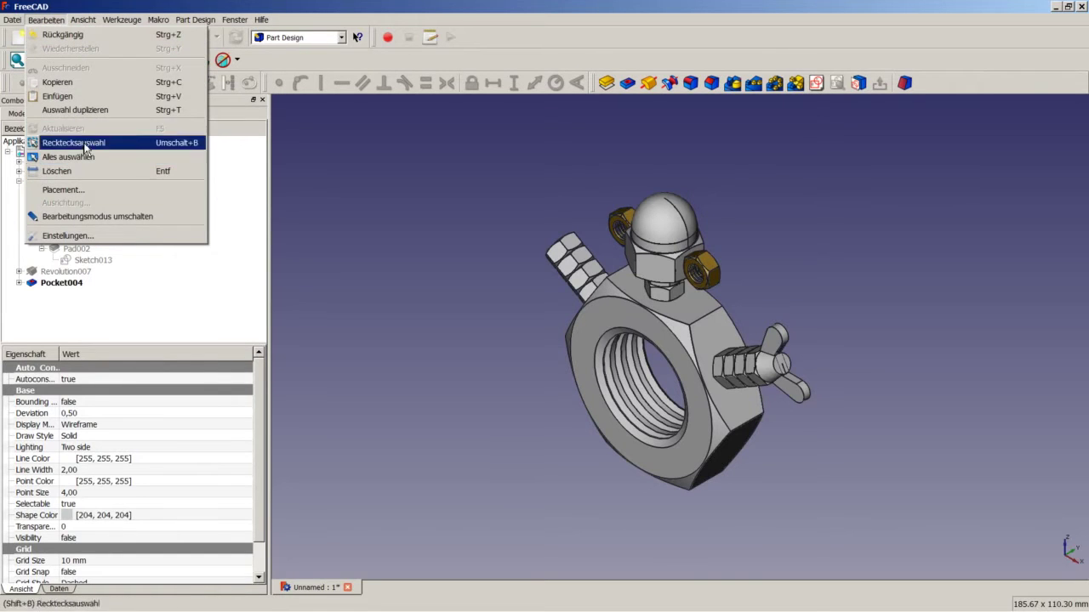
click(79, 88)
click(401, 218)
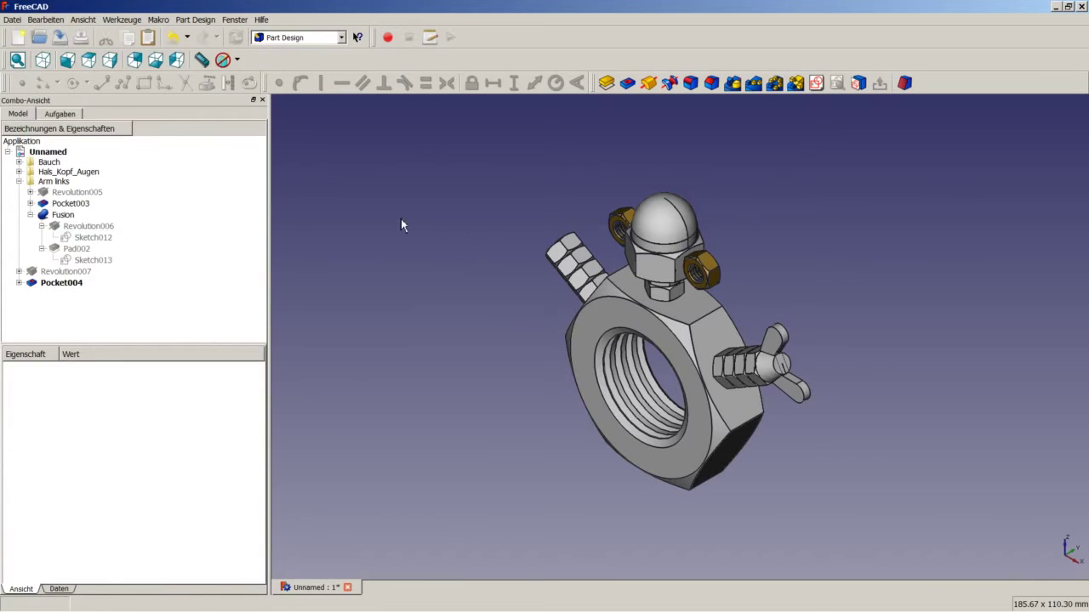
click(45, 19)
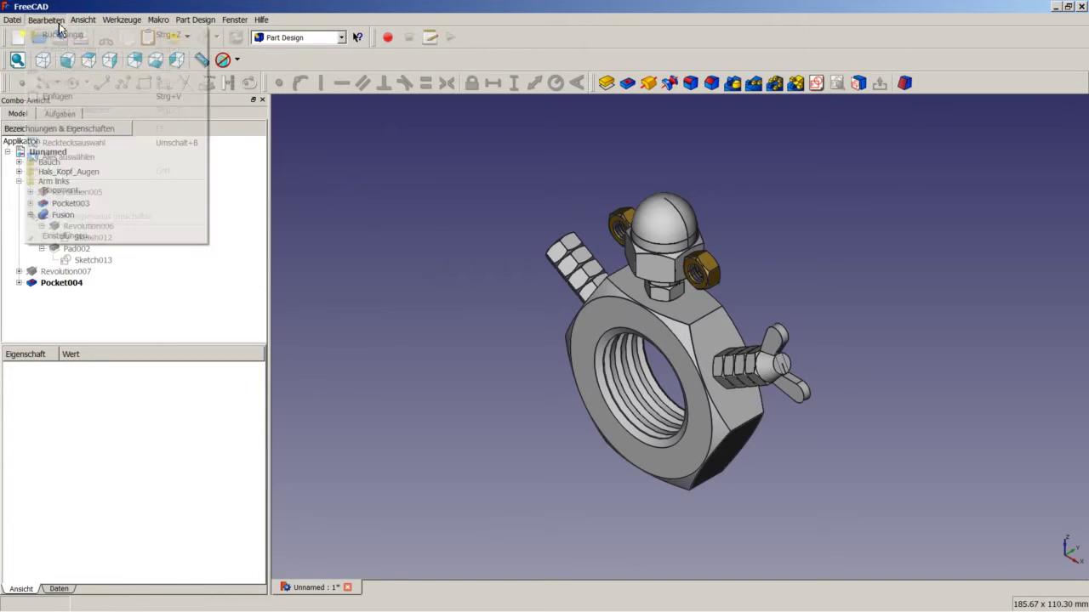
click(75, 97)
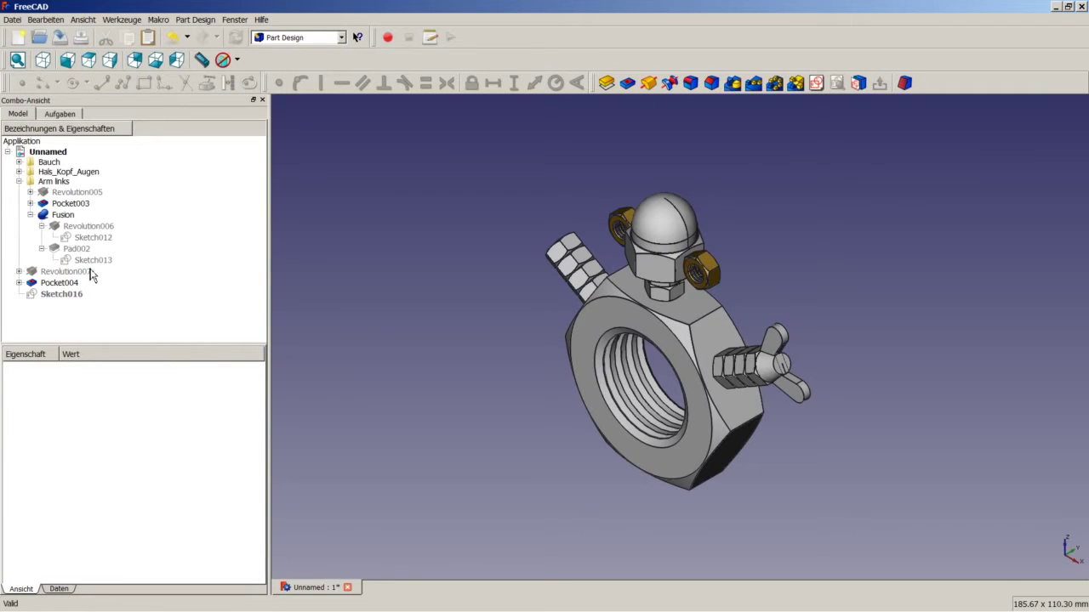
Step: Edit Sketch016, delete the 30° angle constraint and swing it toward the left nut stack
click(55, 295)
right_click(52, 295)
click(85, 303)
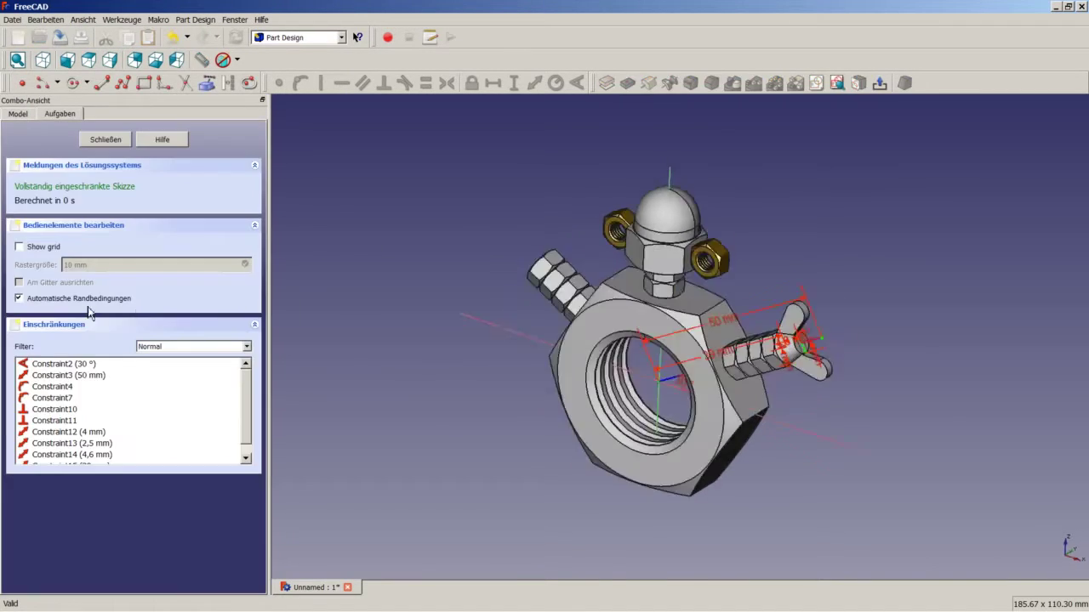
scroll(710, 362, up, 2)
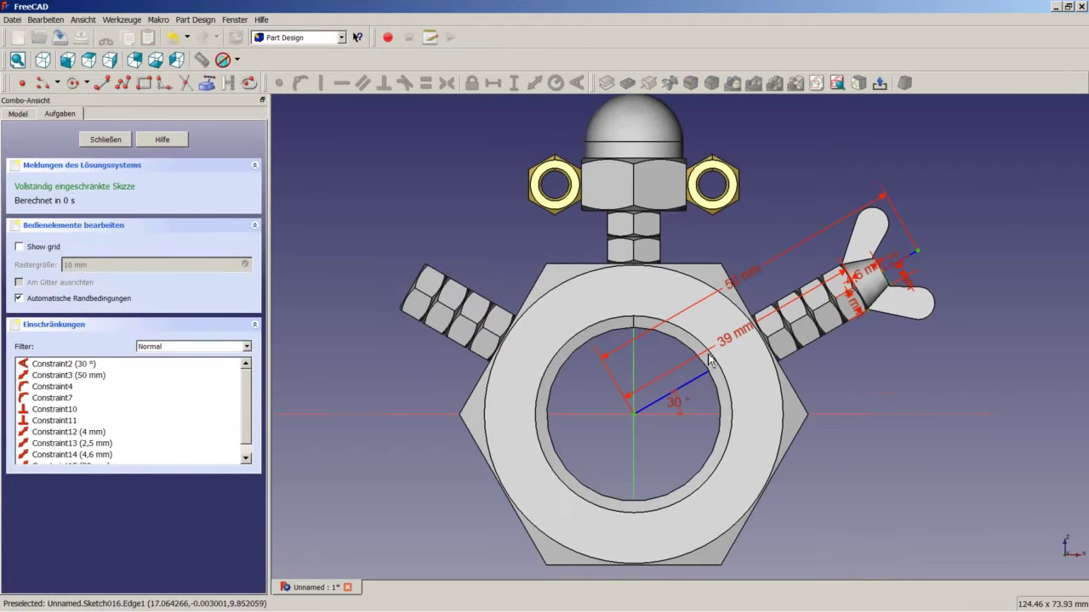
click(676, 402)
key(Delete)
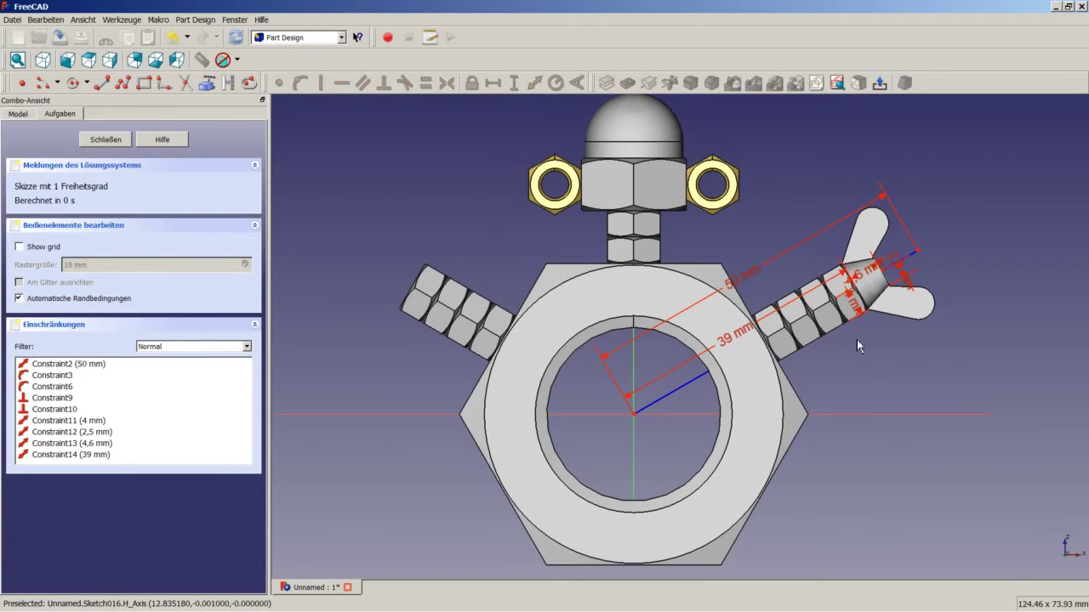
mouse_move(921, 256)
mouse_down()
mouse_move(761, 171)
mouse_move(551, 184)
mouse_move(445, 207)
mouse_move(396, 243)
mouse_move(417, 226)
mouse_move(397, 214)
mouse_up()
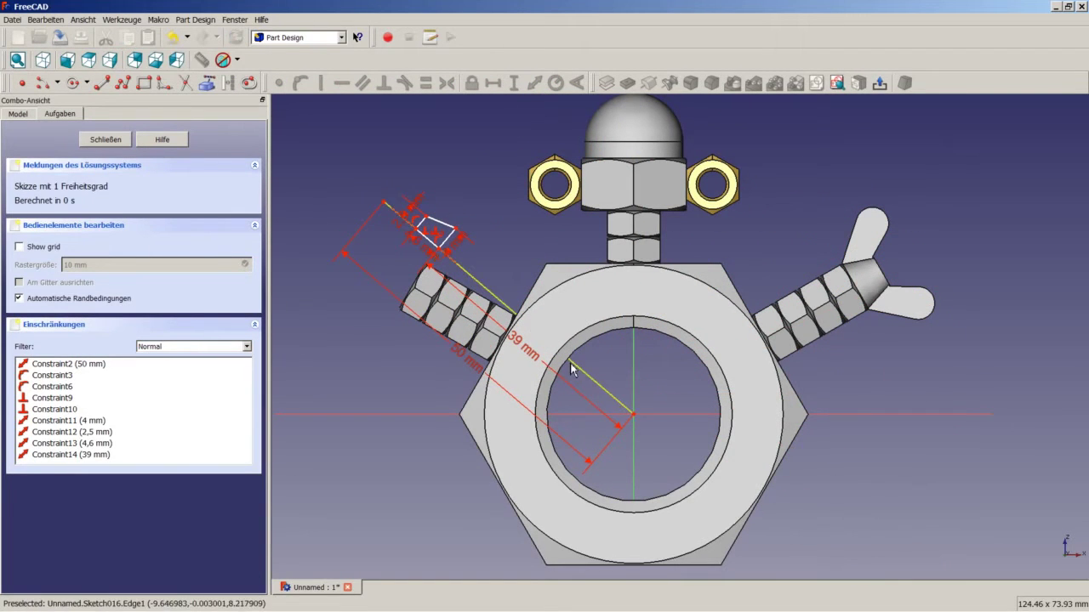
Step: Constrain the sketch line to 150° from the horizontal axis and close Sketch016
click(587, 415)
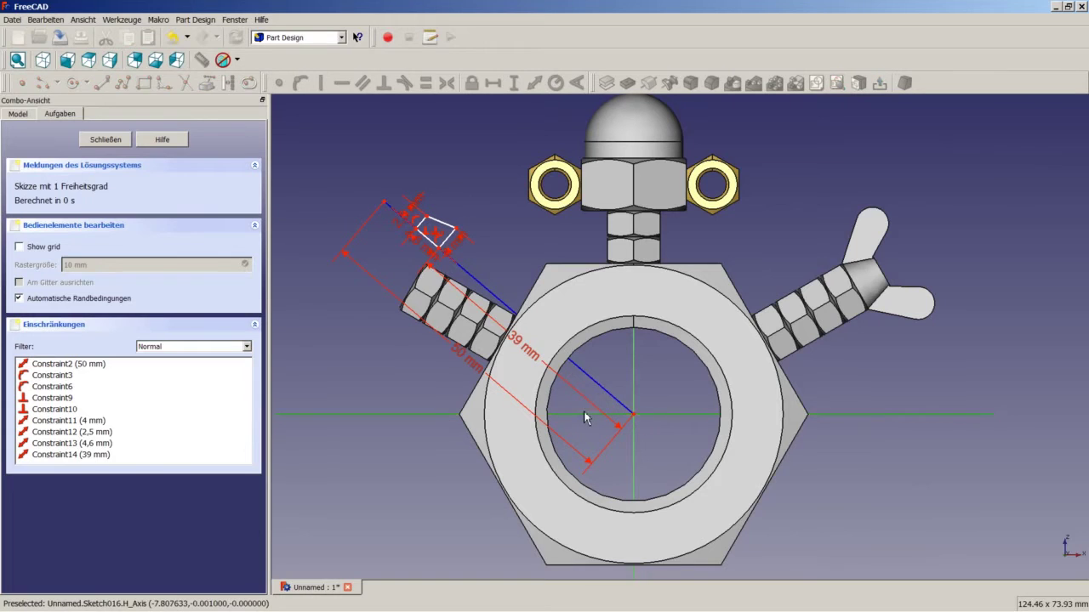
click(592, 382)
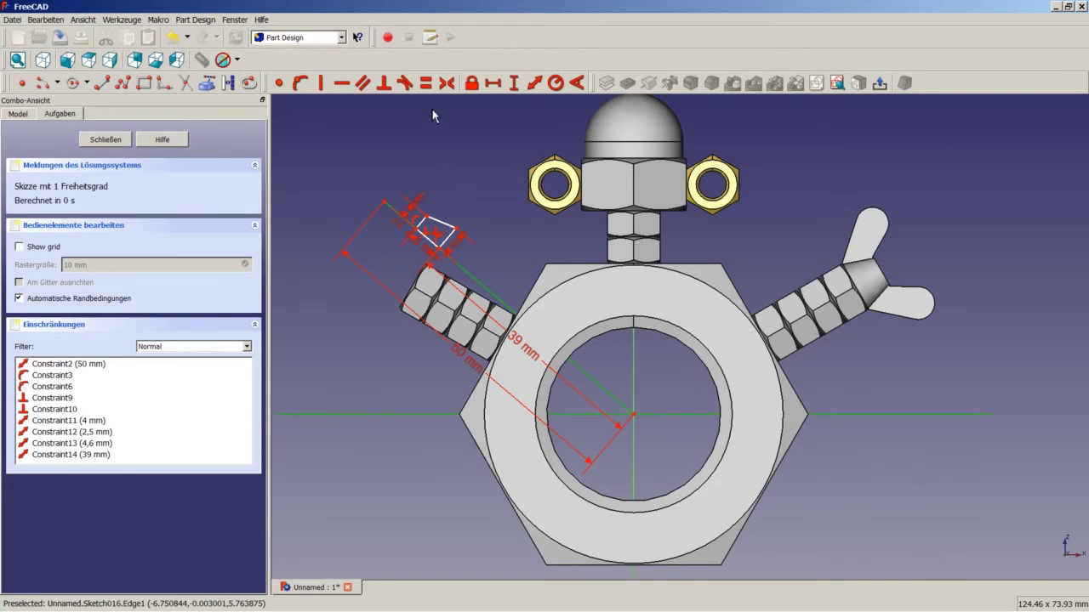
click(576, 83)
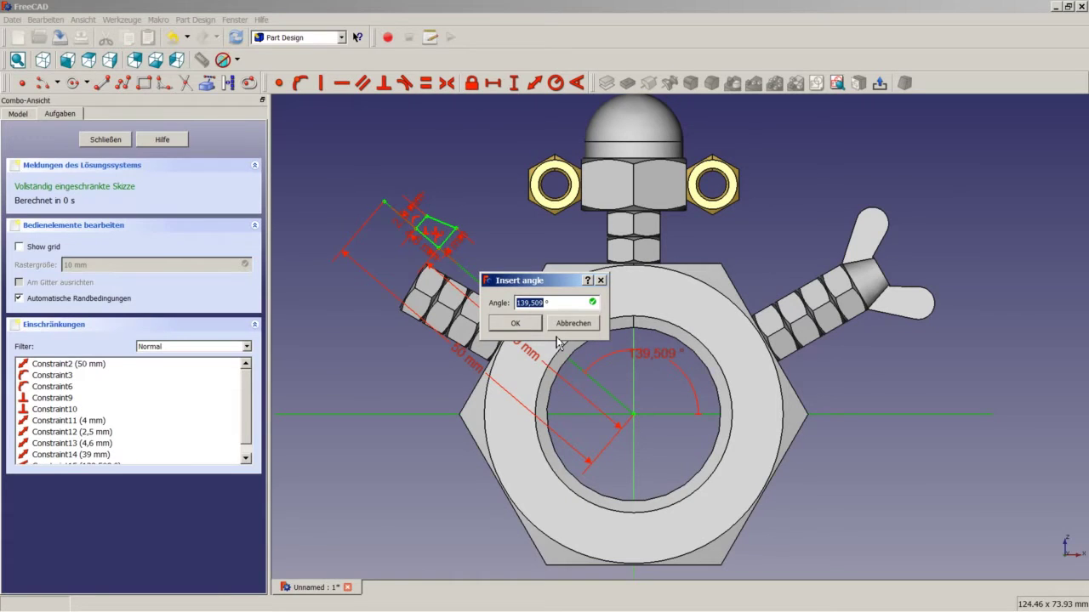
text(15)
key(Return)
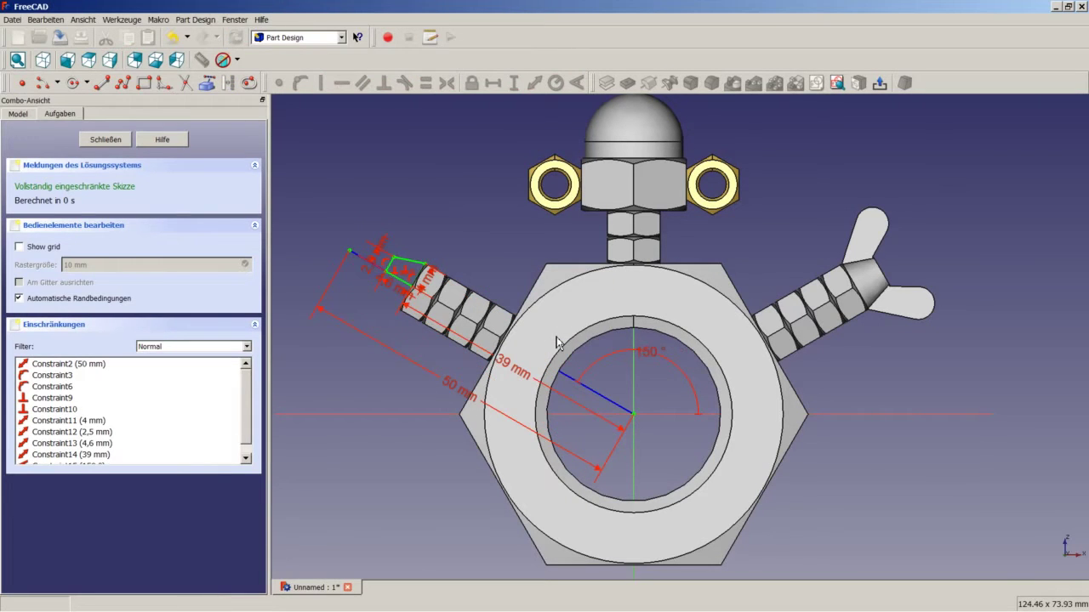
click(106, 138)
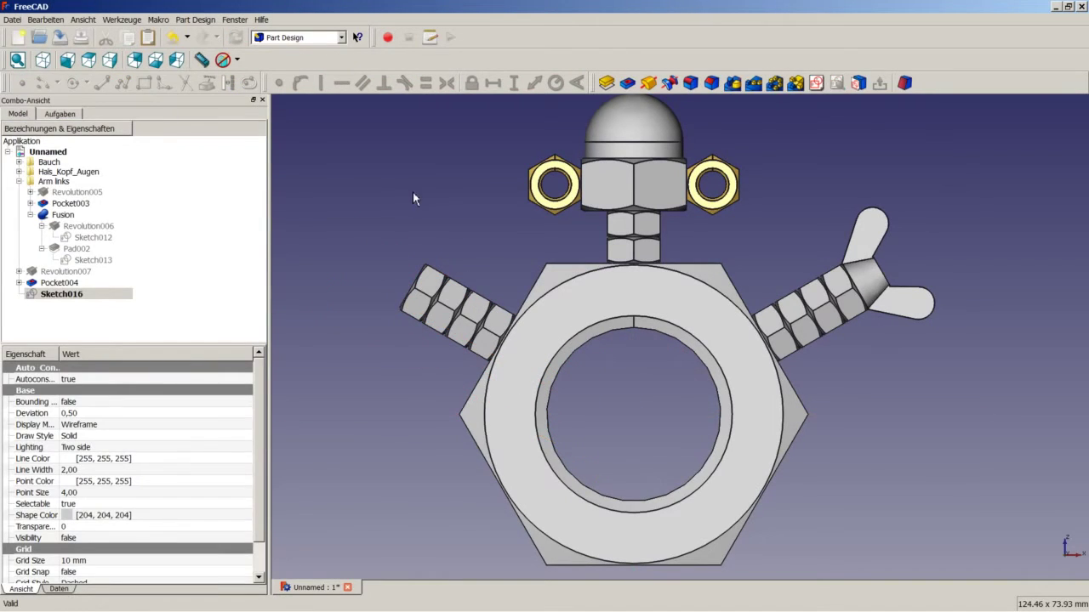
Step: Revolve Sketch016 about Sketch axis 0 into Revolution008, then select Sketch013 for copying
click(648, 82)
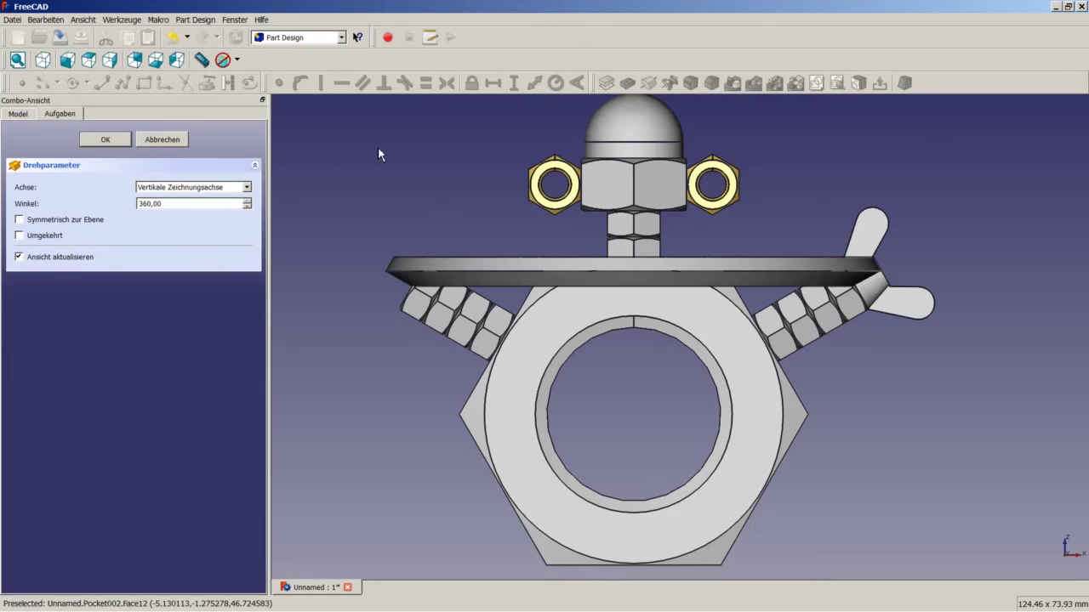
click(201, 189)
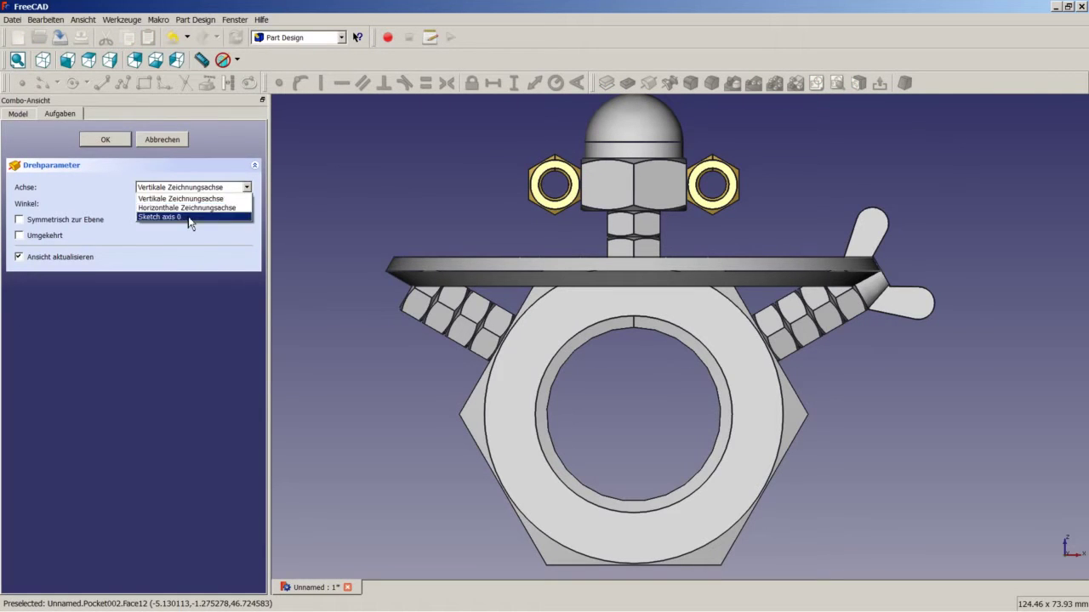
click(174, 217)
click(117, 143)
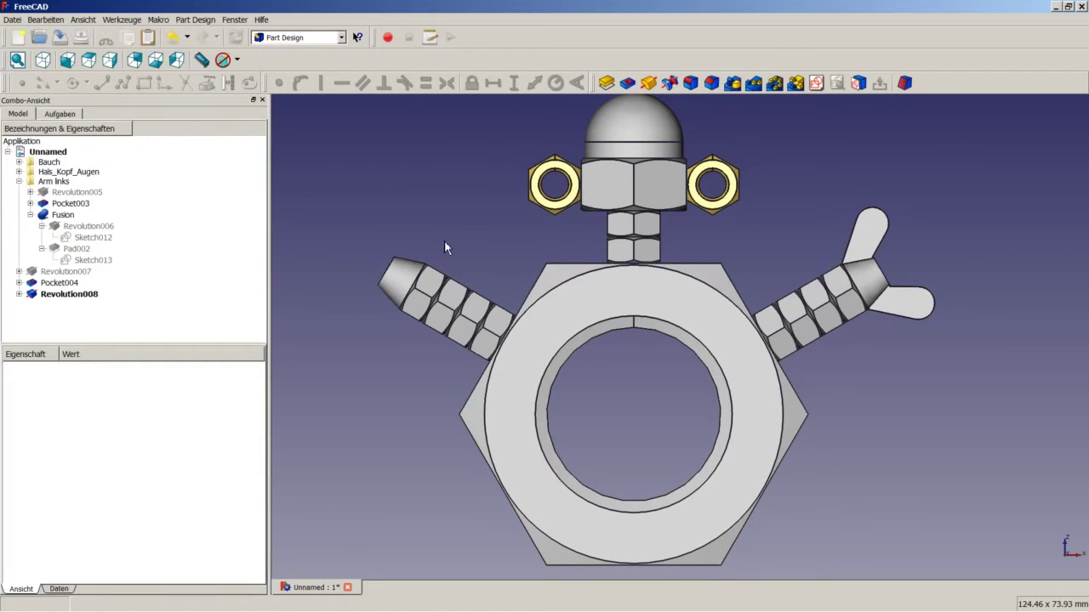
click(91, 259)
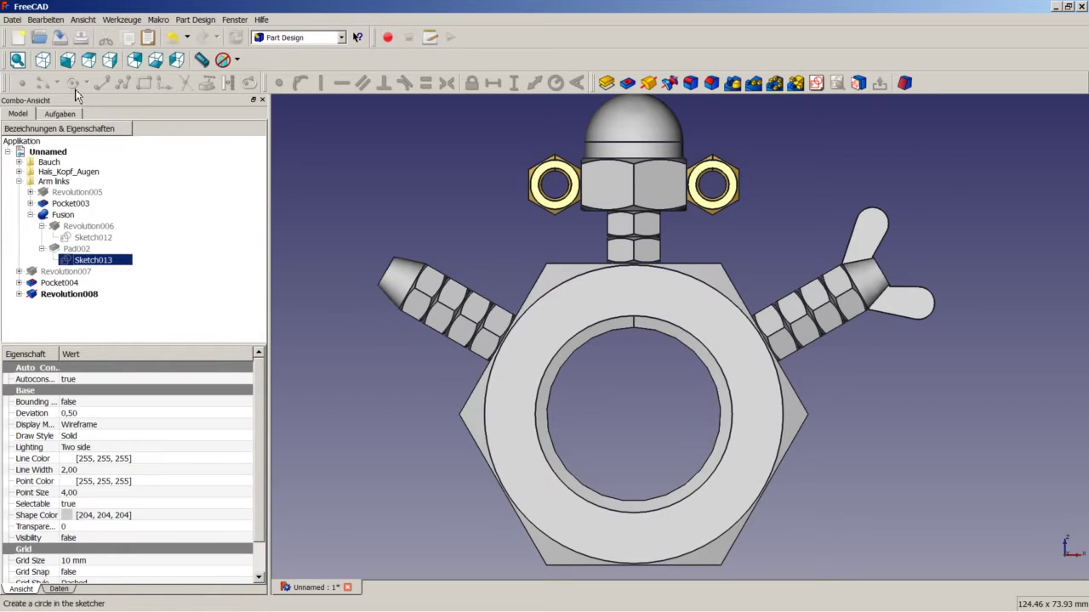
click(45, 19)
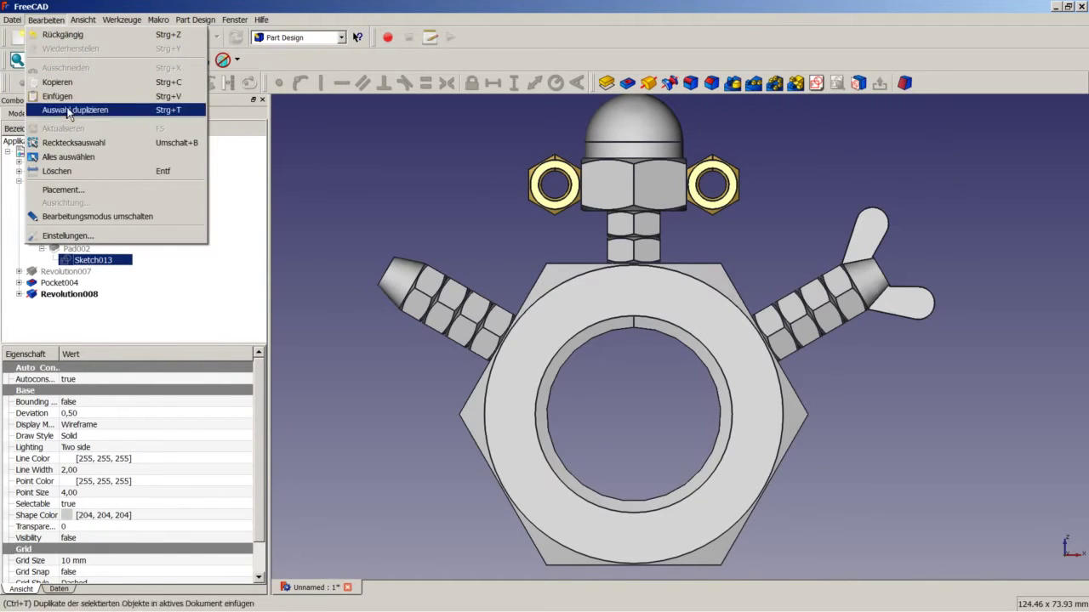
Step: Copy Sketch013 and paste it as Sketch017
click(67, 84)
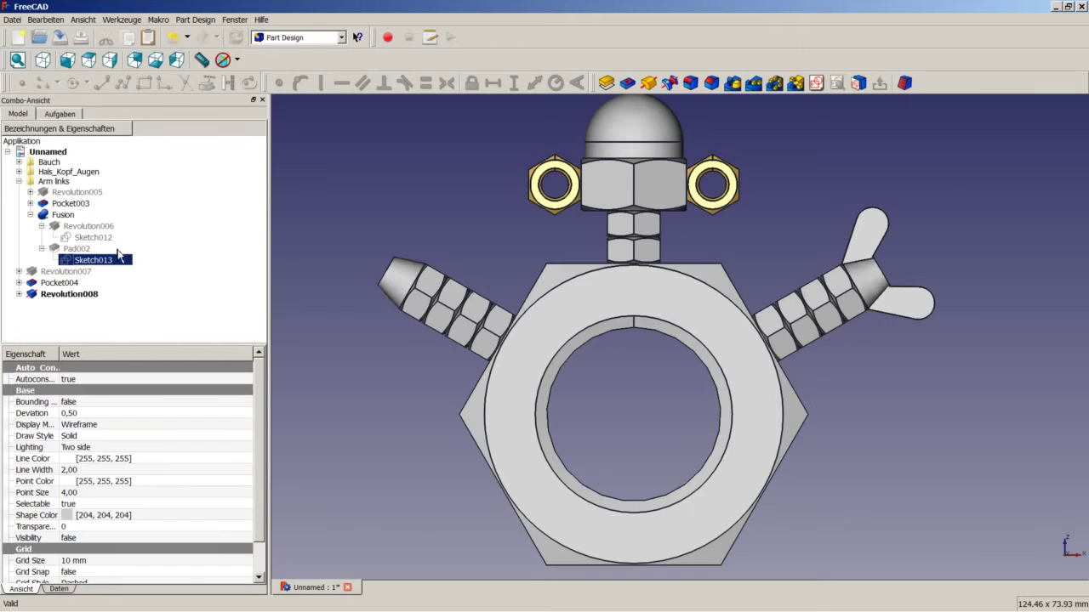
click(424, 166)
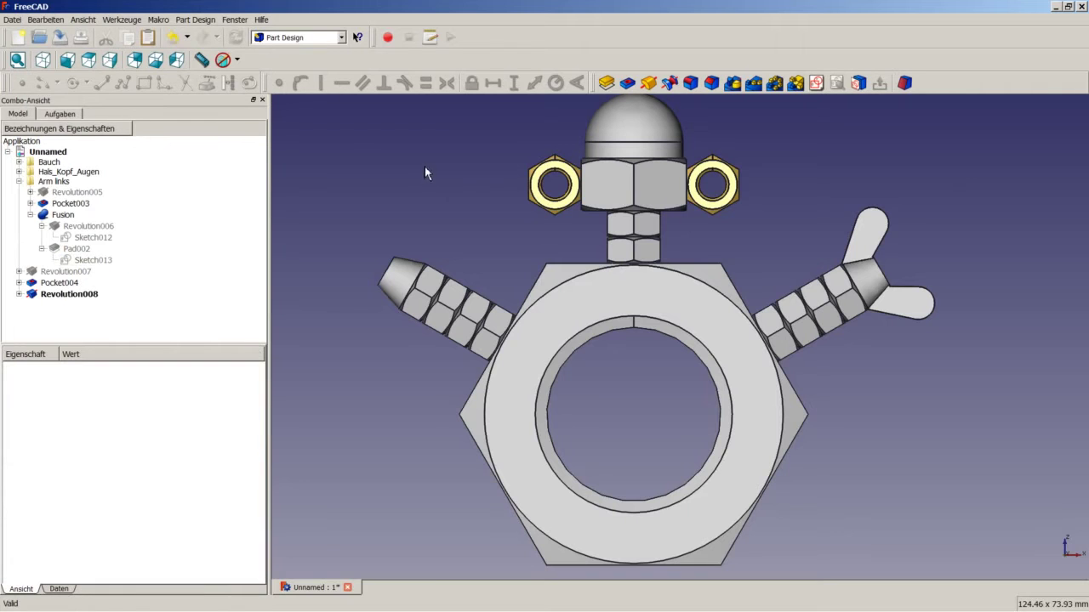
click(47, 19)
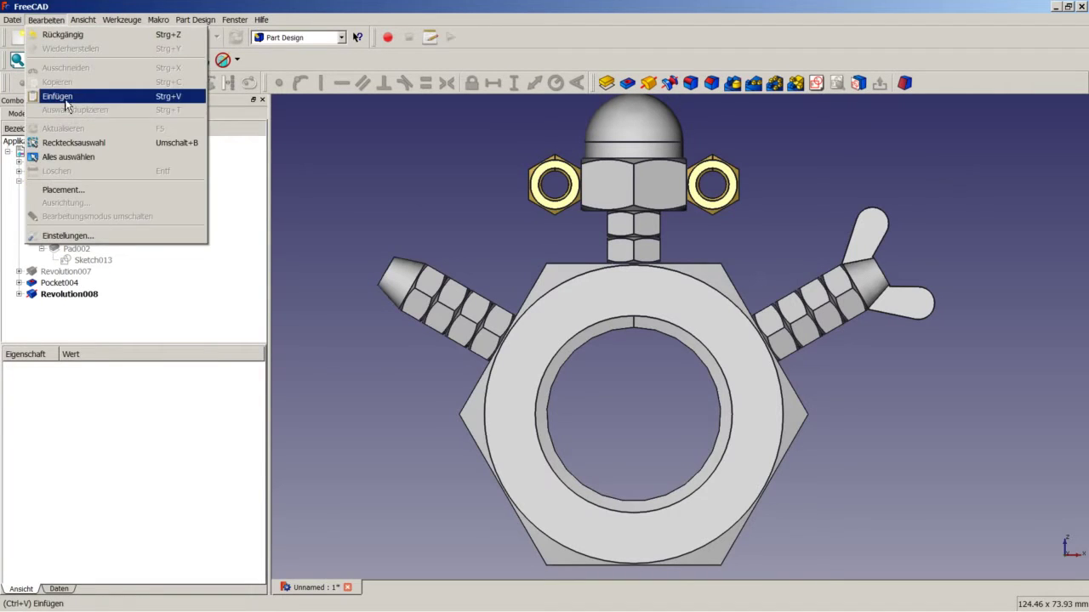
click(62, 94)
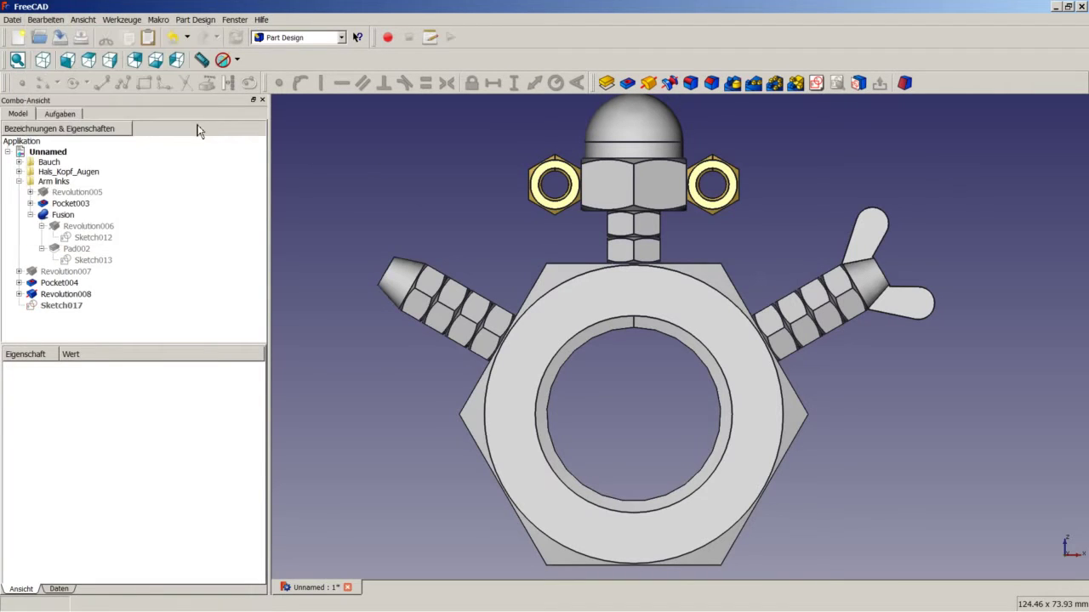
Step: Edit Sketch017, remove the 30° angle constraint and swing the wing sketch to the upper left
right_click(80, 305)
click(107, 316)
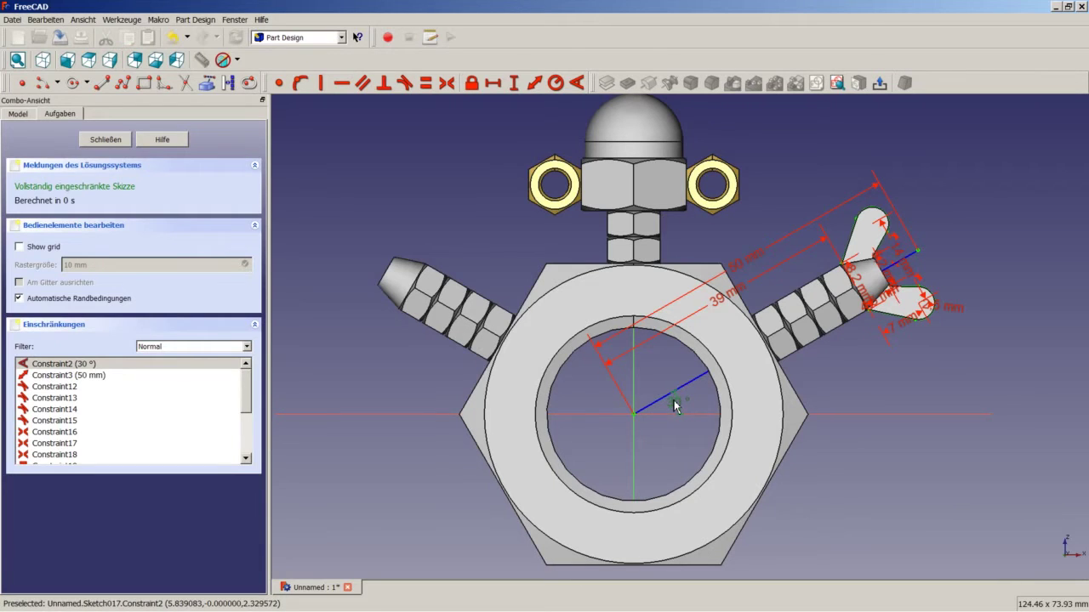
key(Delete)
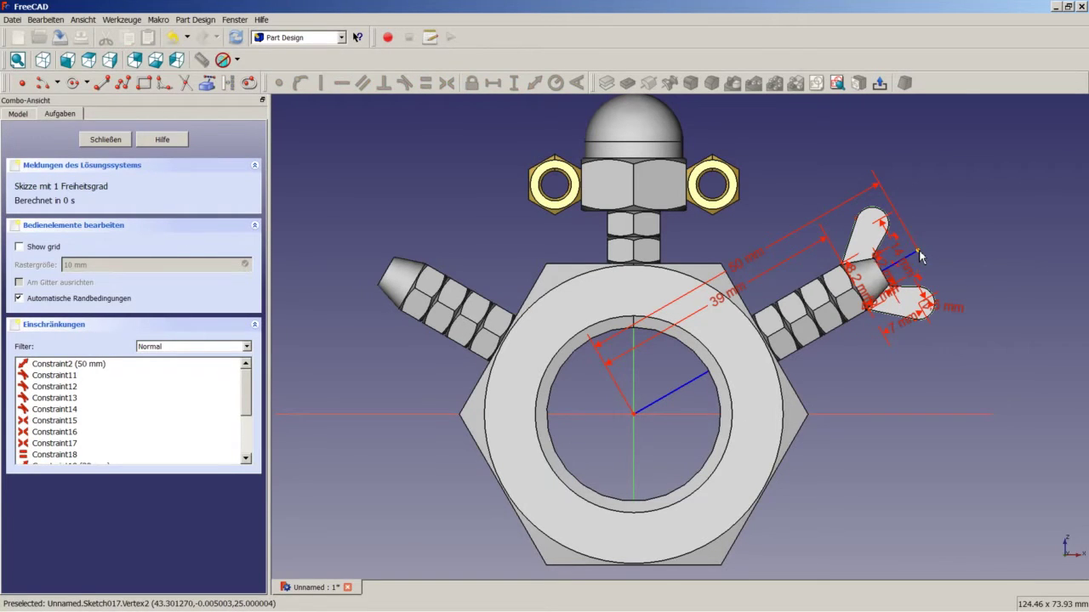
mouse_move(919, 256)
mouse_down()
mouse_move(817, 191)
mouse_move(606, 104)
mouse_move(504, 135)
mouse_move(448, 175)
mouse_move(369, 183)
mouse_move(405, 166)
mouse_move(454, 165)
mouse_move(445, 235)
mouse_move(511, 306)
mouse_up()
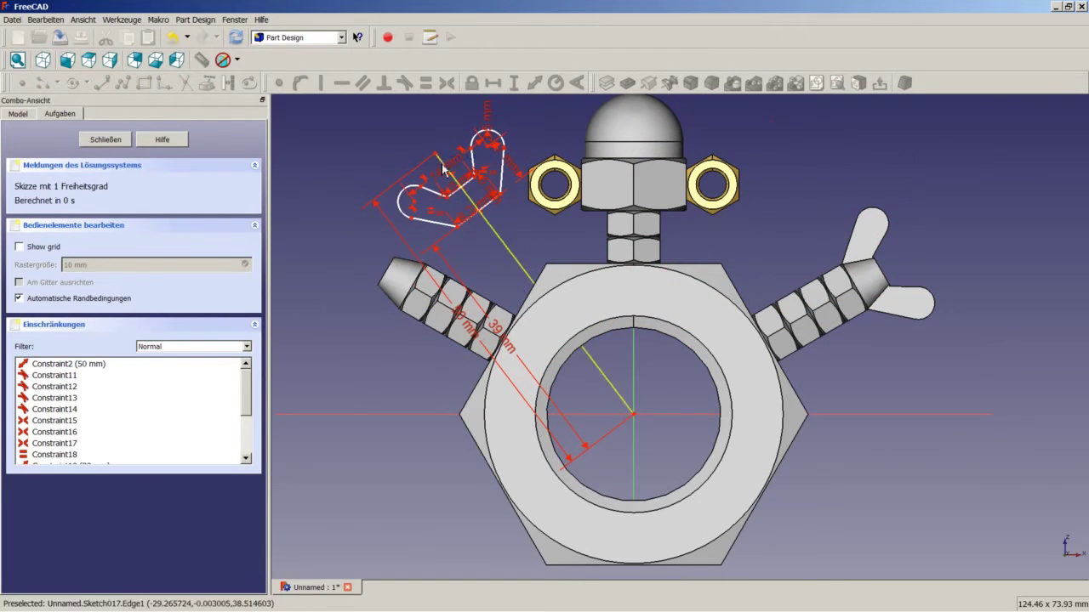
Step: Set a 150° angle between the construction line and horizontal axis, then close the sketch
click(611, 391)
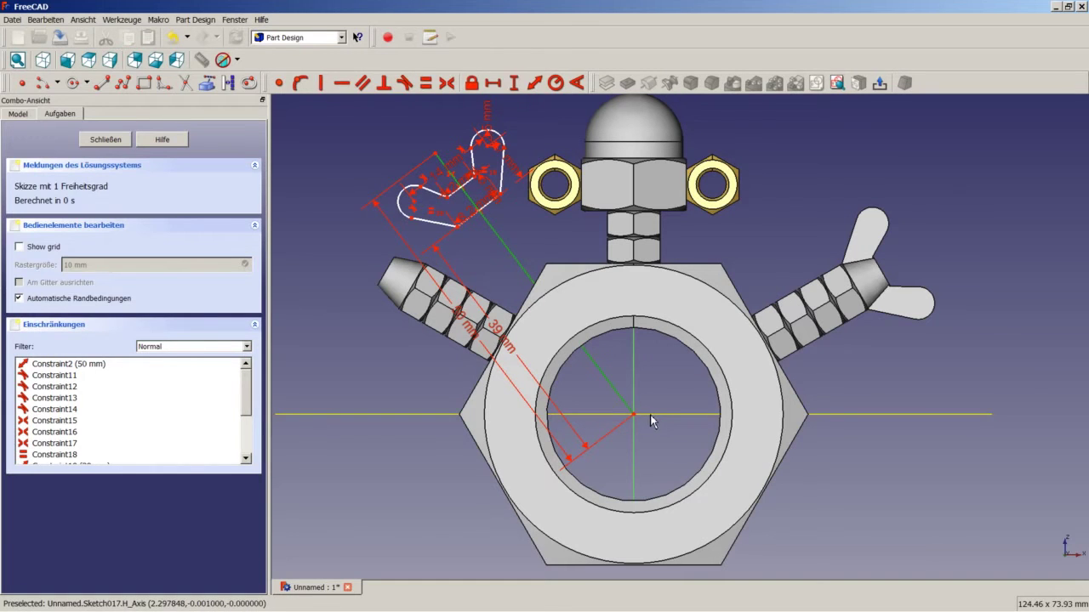
click(652, 415)
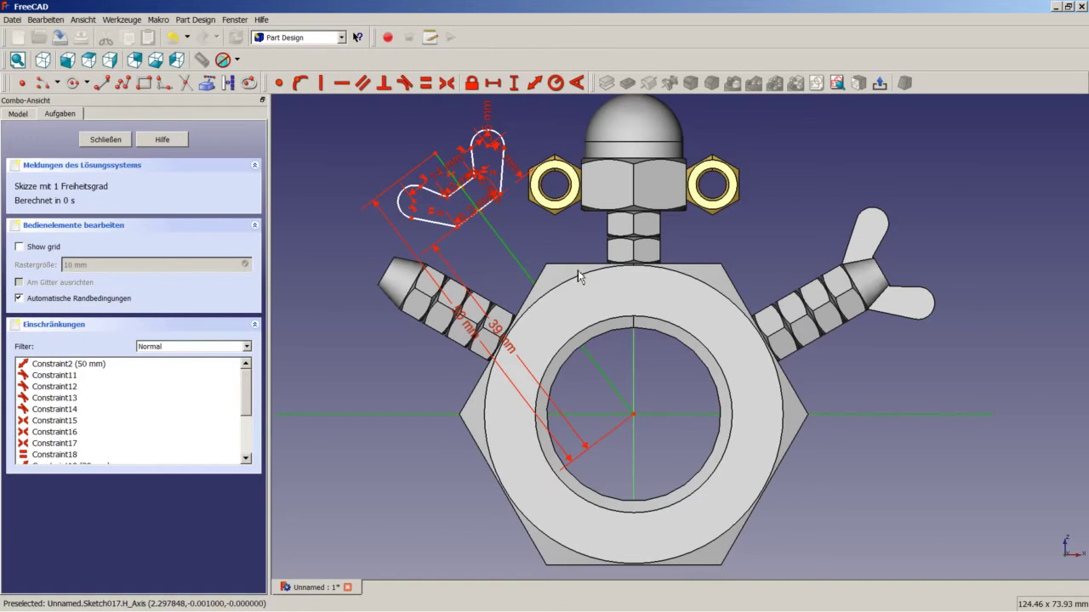
click(577, 82)
text(150)
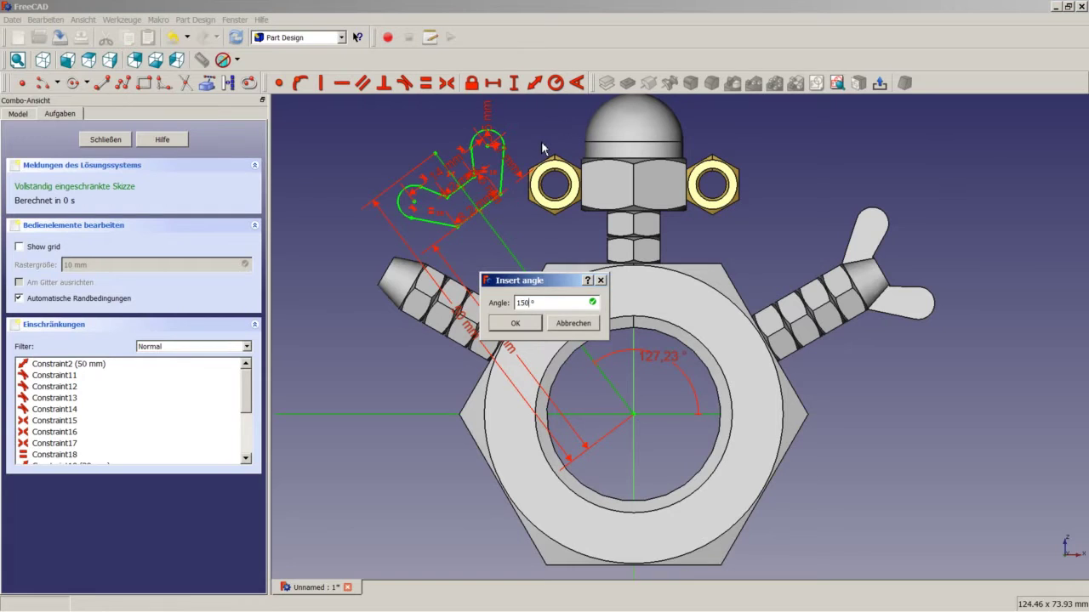
key(Return)
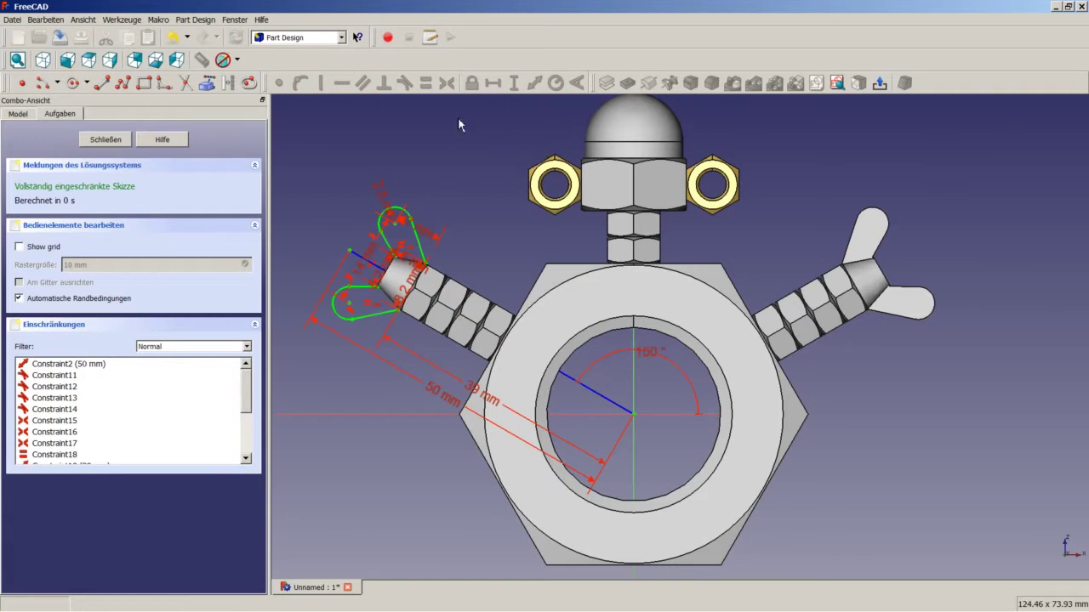
click(106, 140)
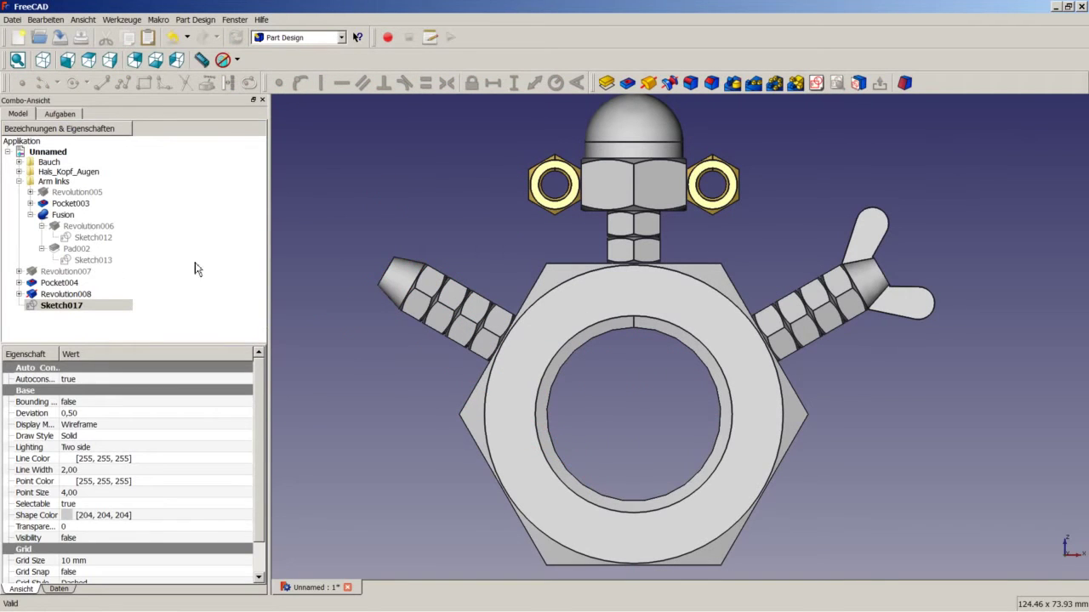
Step: Pad Sketch017 2 mm symmetrically, then union Revolution008 and Pad003 in the Part workbench
click(609, 84)
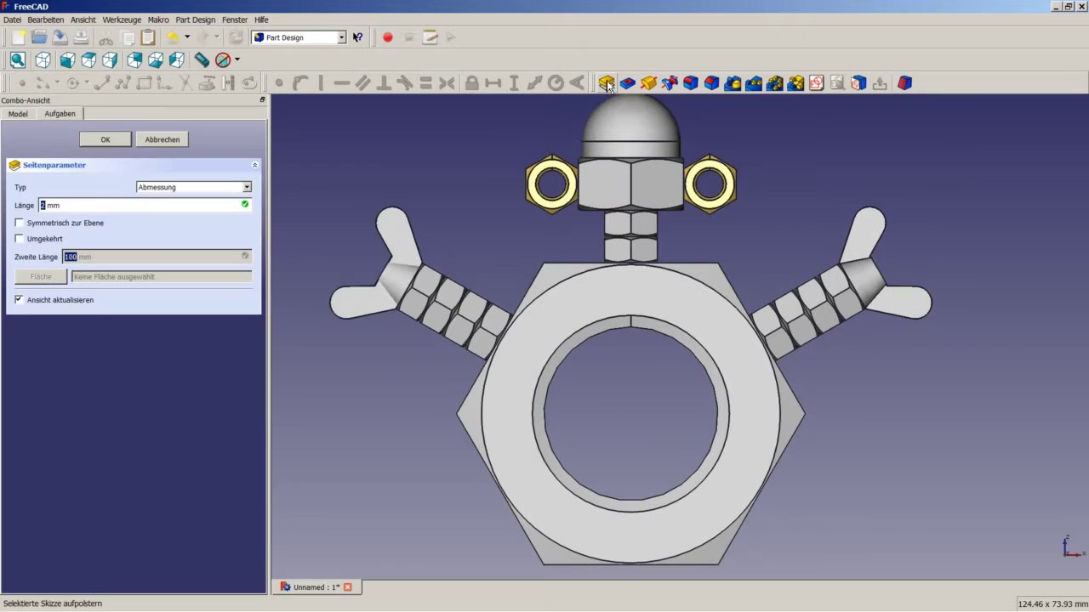
click(106, 140)
click(58, 297)
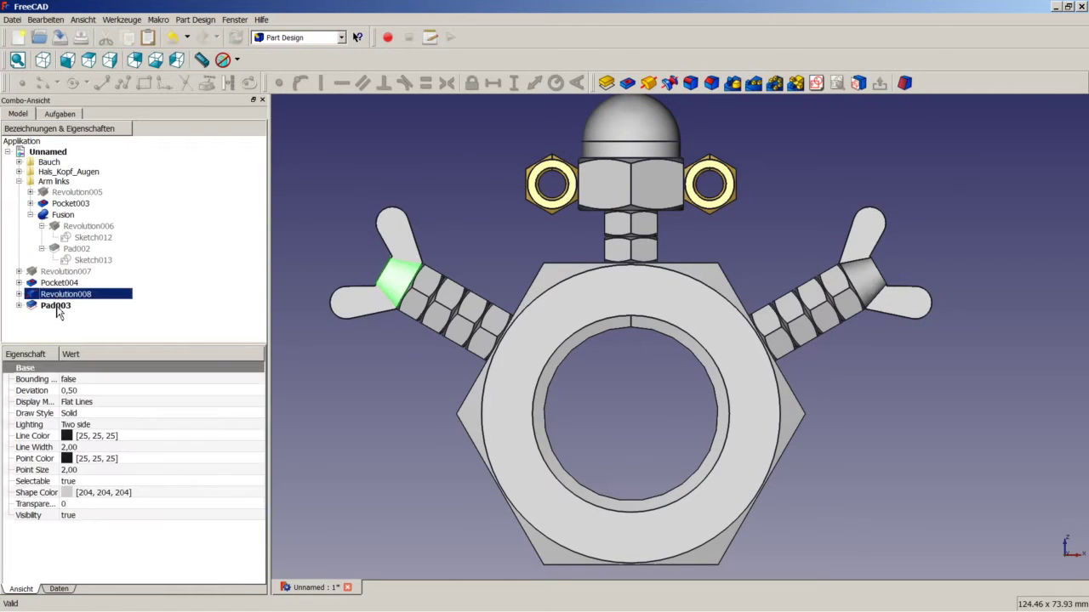
ctrl+click(57, 307)
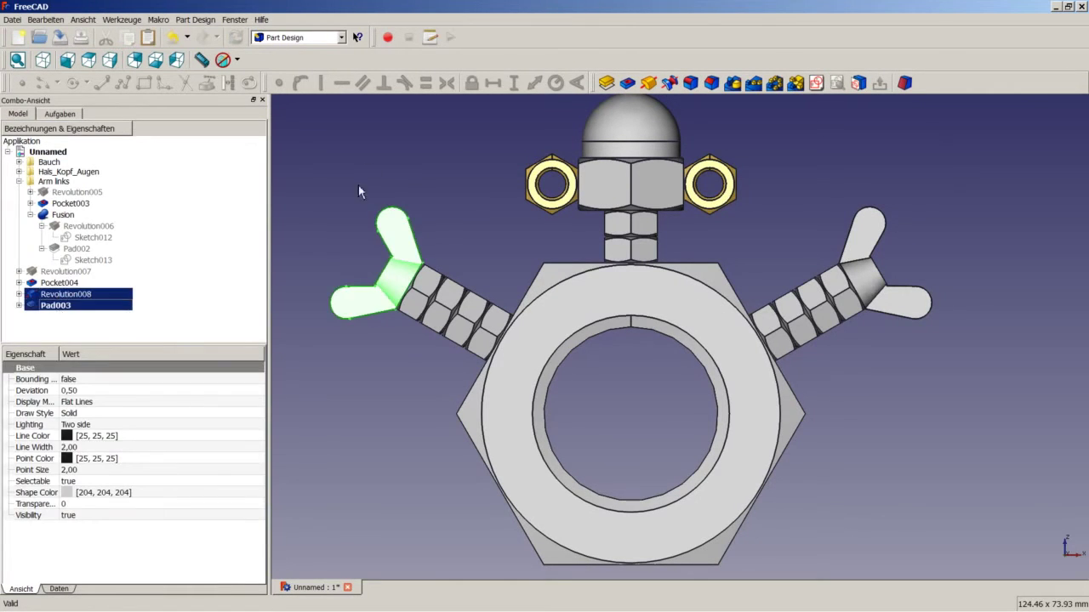
click(302, 38)
click(272, 146)
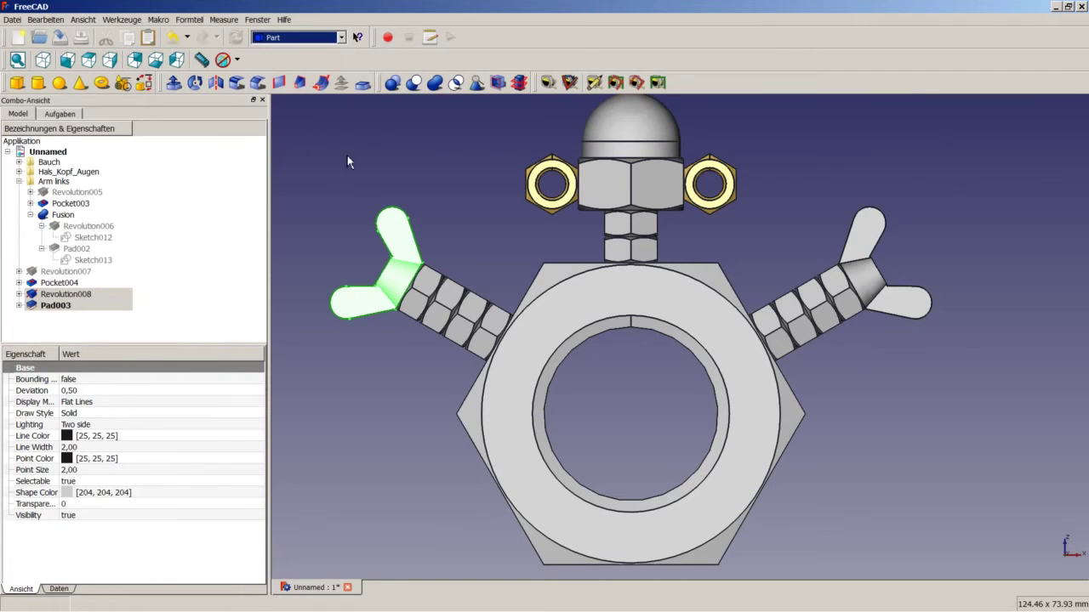
click(433, 83)
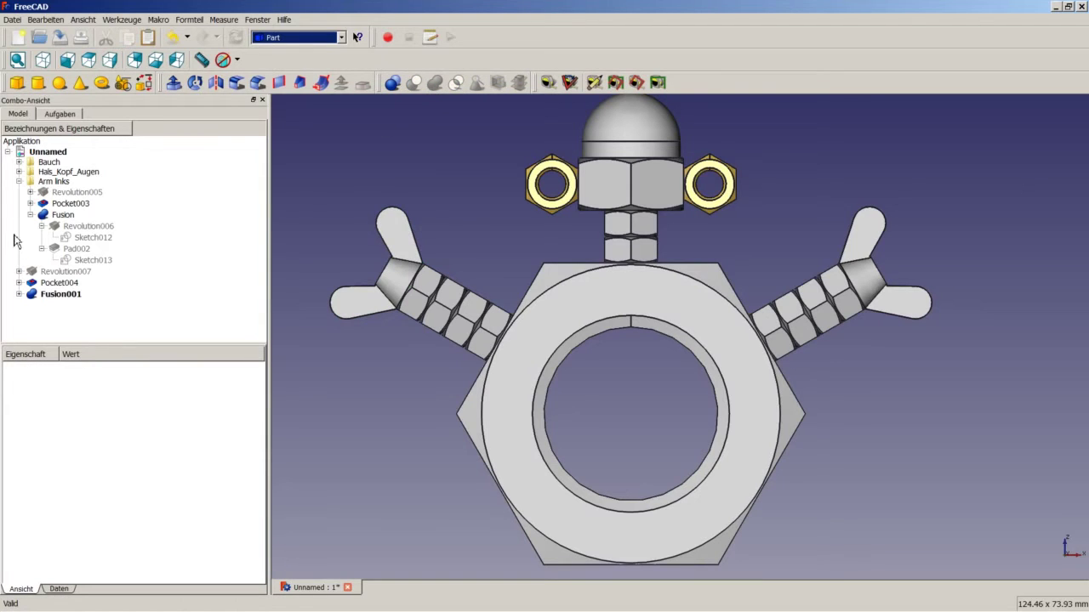
Step: Create a new group in the tree and rename it 'Arm rechts'
click(29, 214)
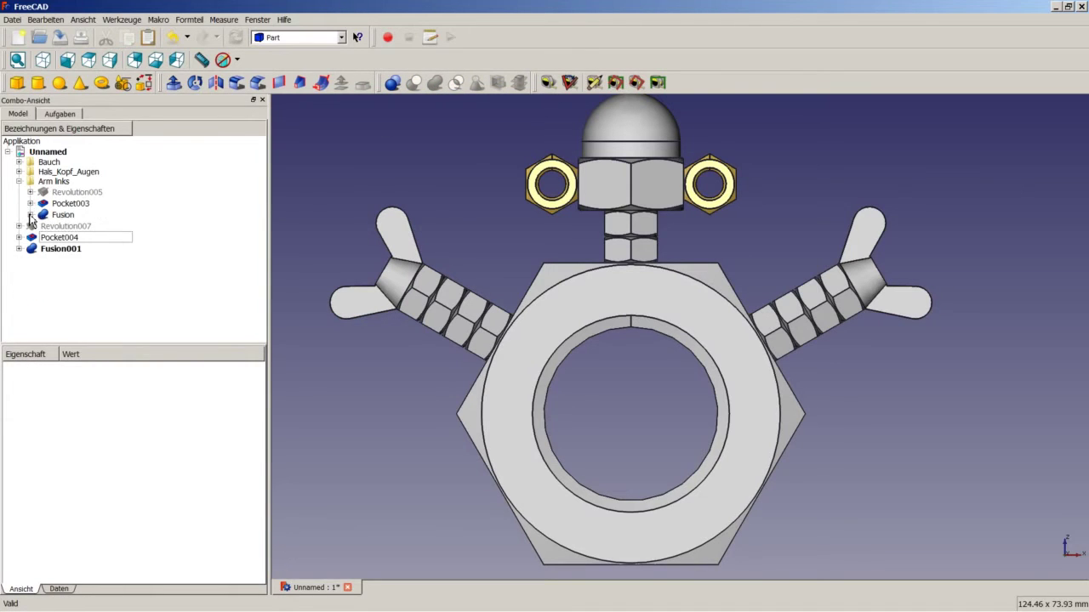
click(18, 181)
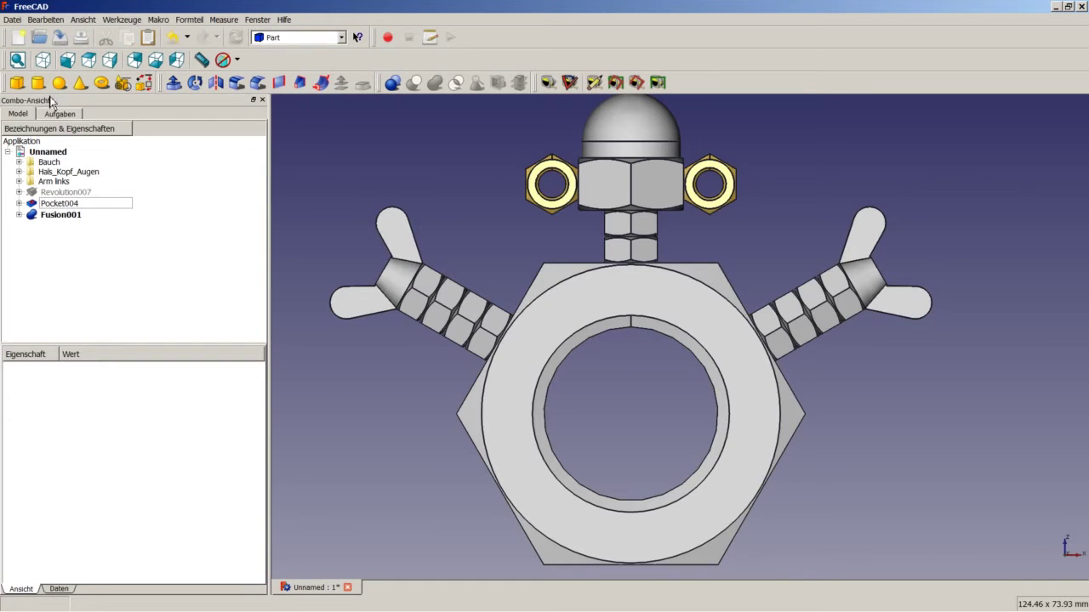
right_click(47, 161)
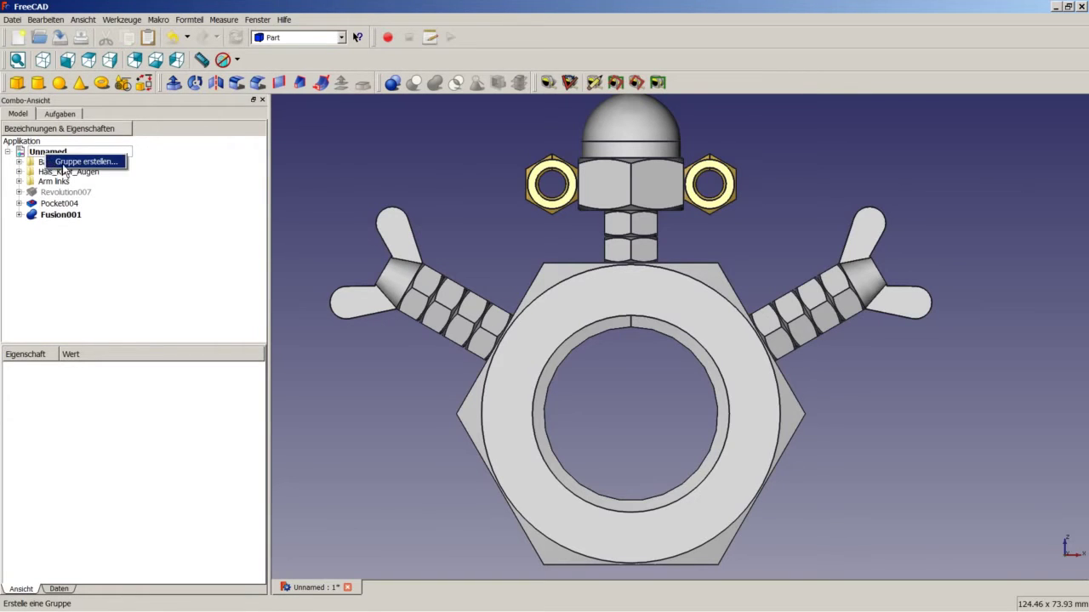
click(64, 164)
click(69, 228)
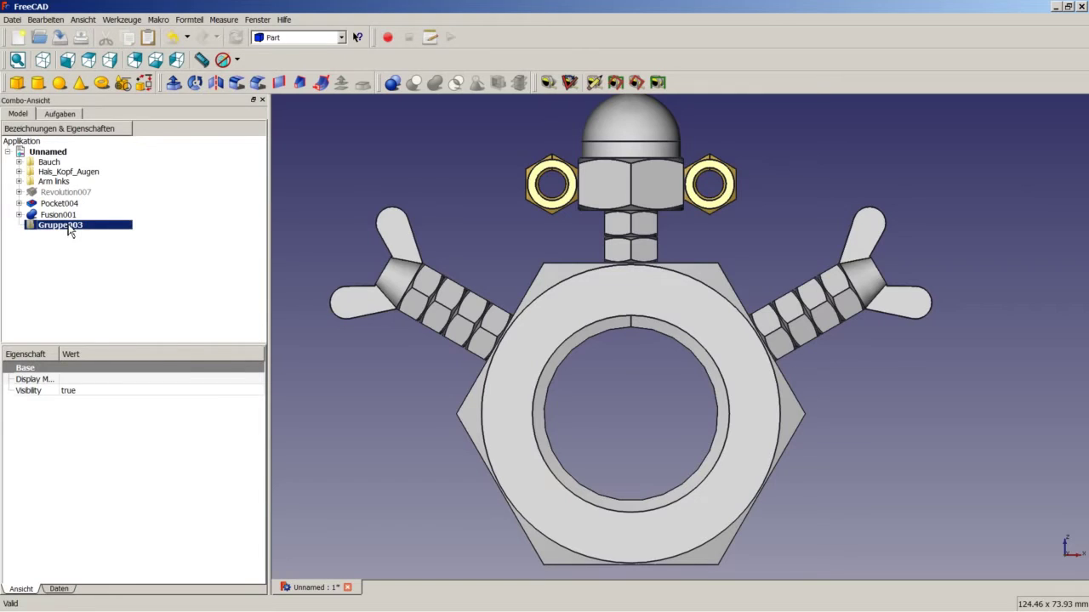
right_click(69, 228)
click(115, 401)
text(Arm rechts)
key(Return)
Step: Move Revolution007, Pocket004 and Fusion001 into Arm rechts and switch to the isometric view
click(51, 194)
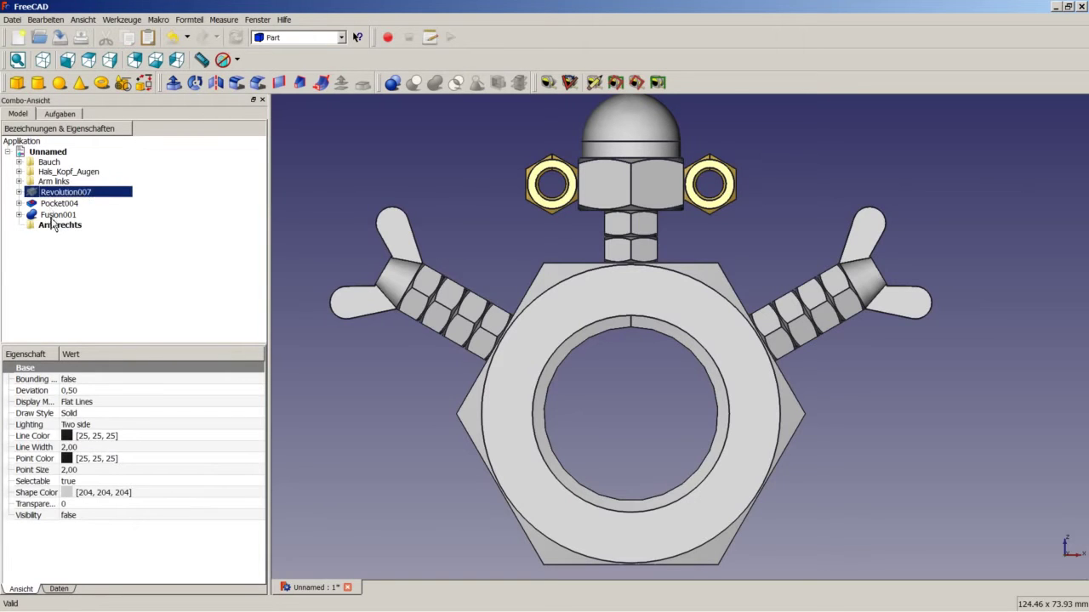
shift+click(53, 216)
drag(57, 200, 38, 223)
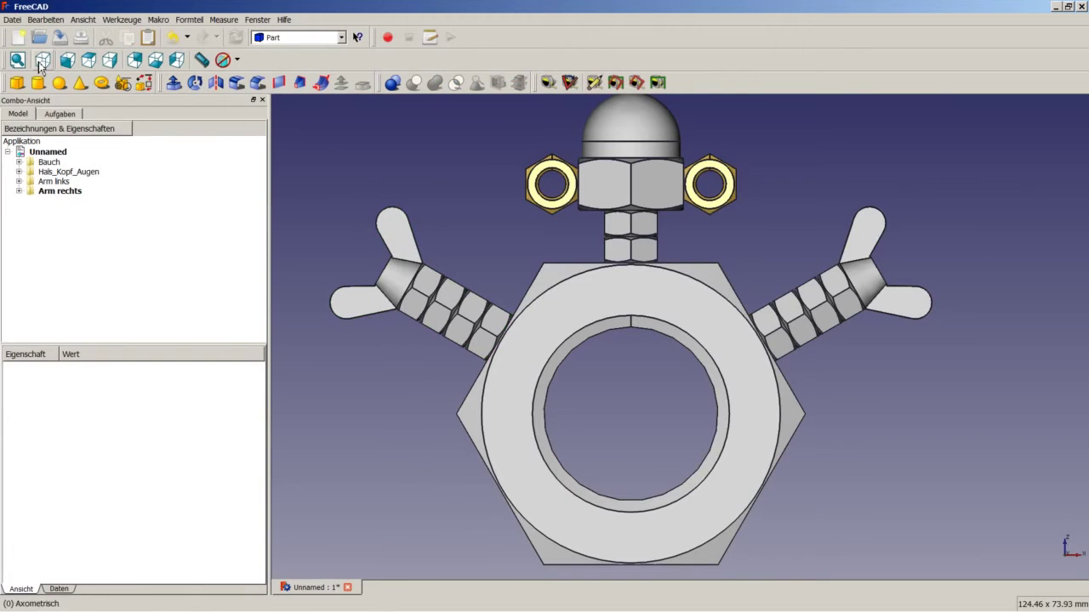
key(0)
right_click(290, 137)
Step: Fit the whole robot in the view and switch to the Part Design workbench
click(327, 157)
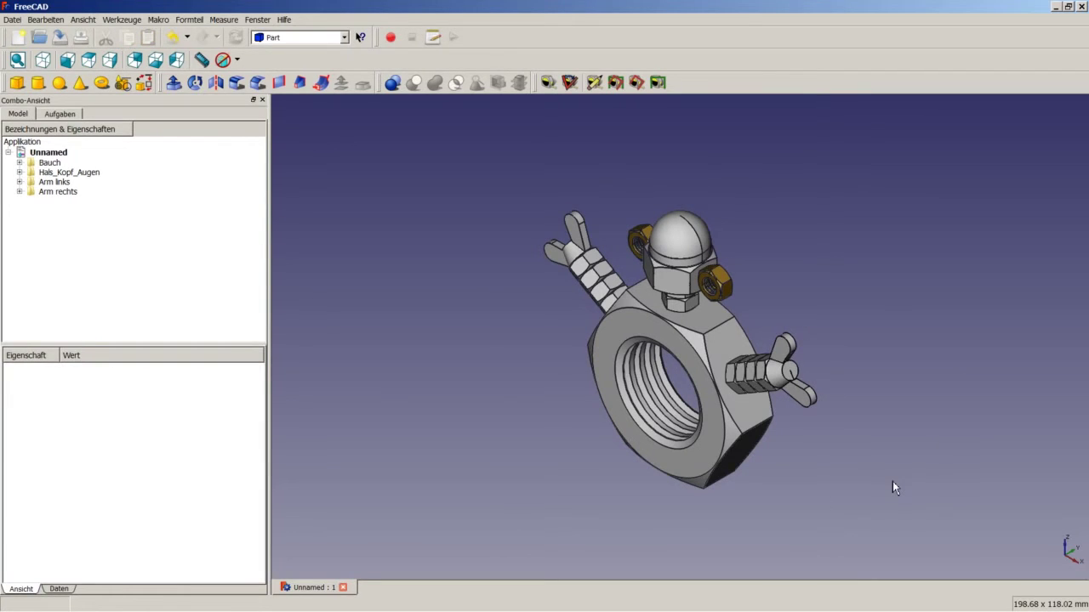
click(298, 38)
click(284, 155)
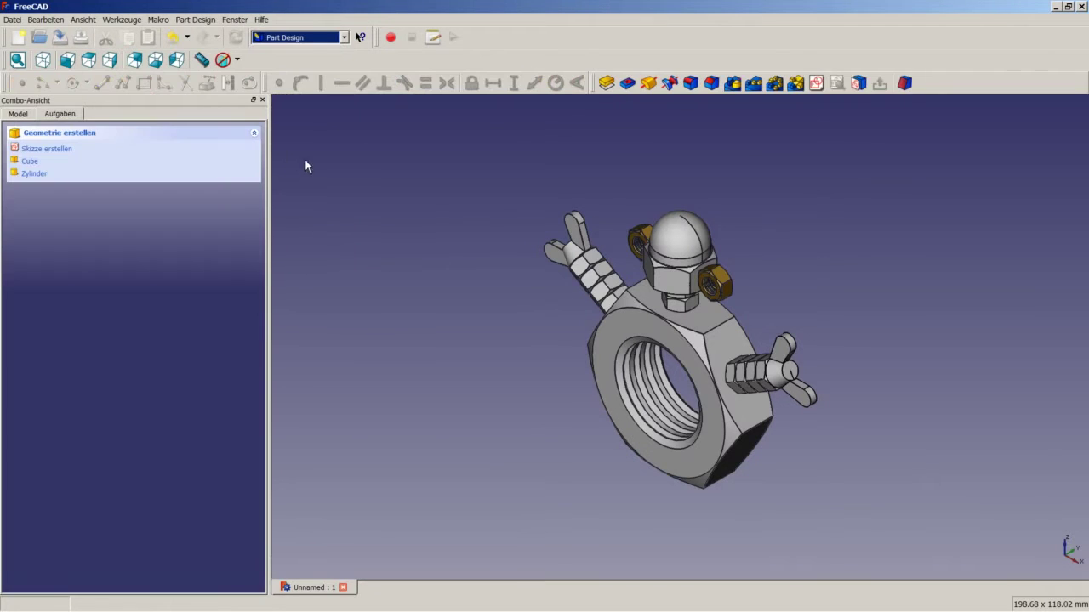
Step: Hide the Pocket body nut in the Bauch folder, leaving the head and arms visible
click(18, 113)
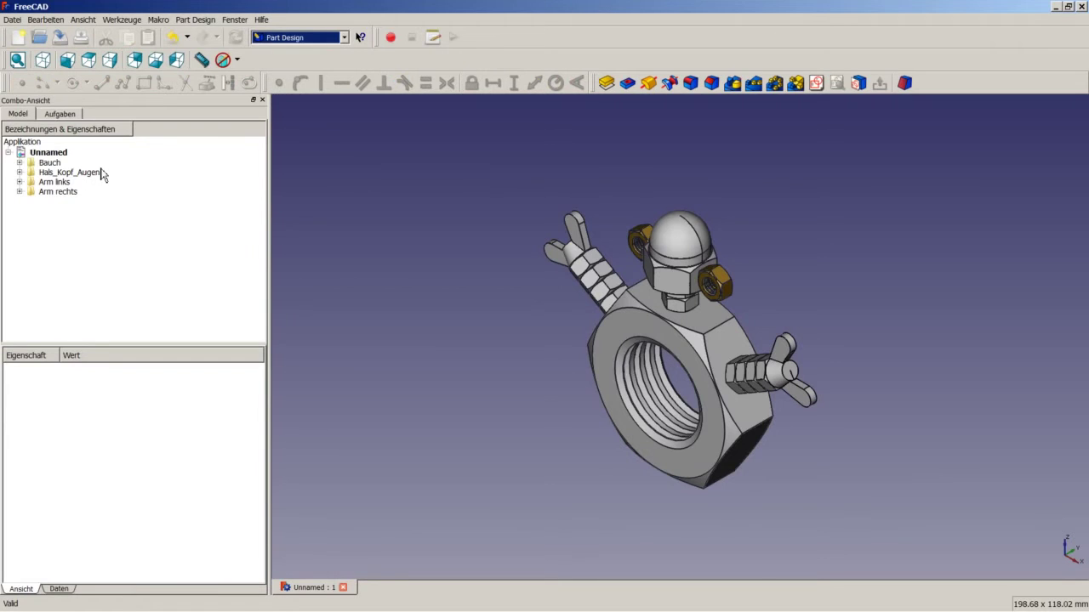
click(20, 163)
click(57, 186)
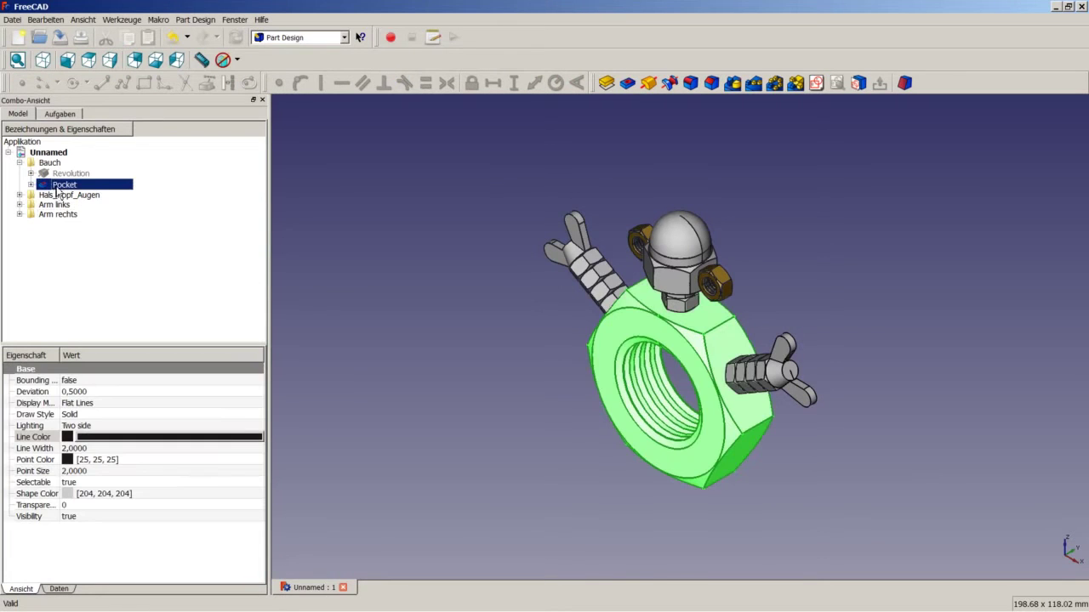
right_click(73, 189)
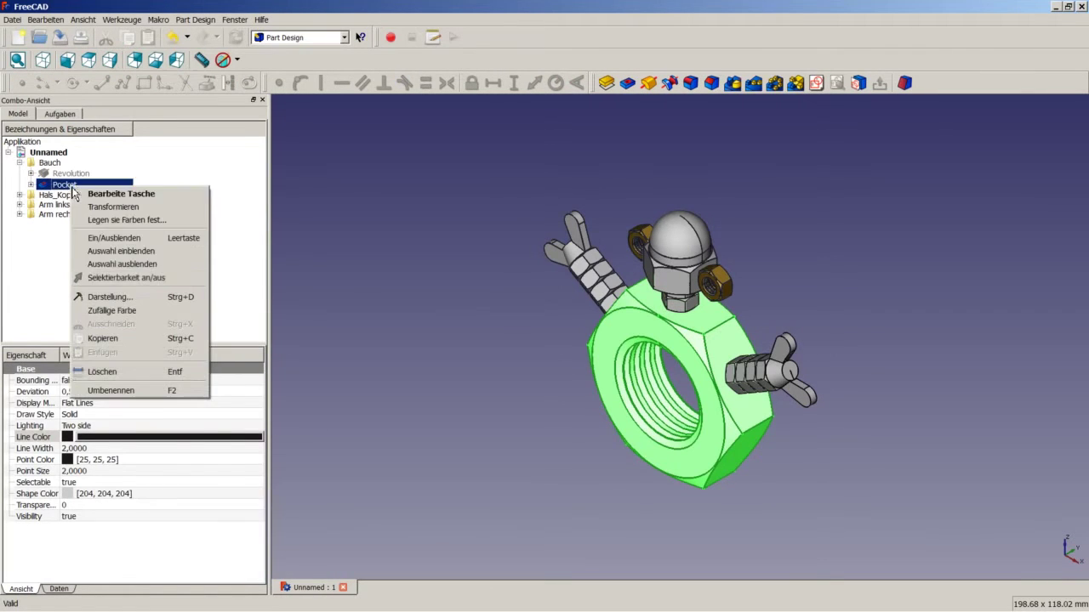
click(136, 249)
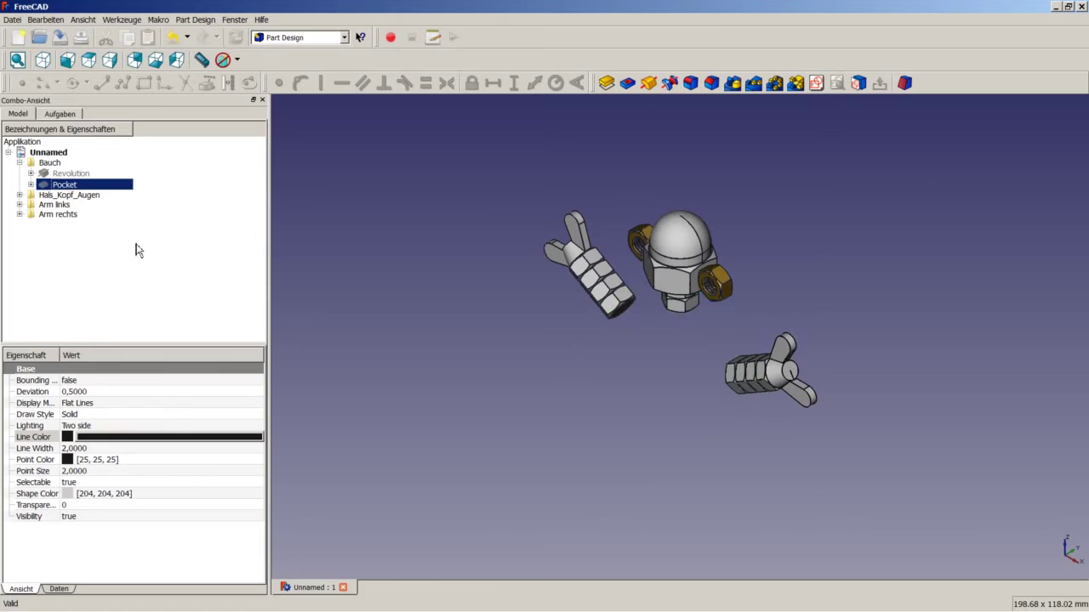
click(417, 250)
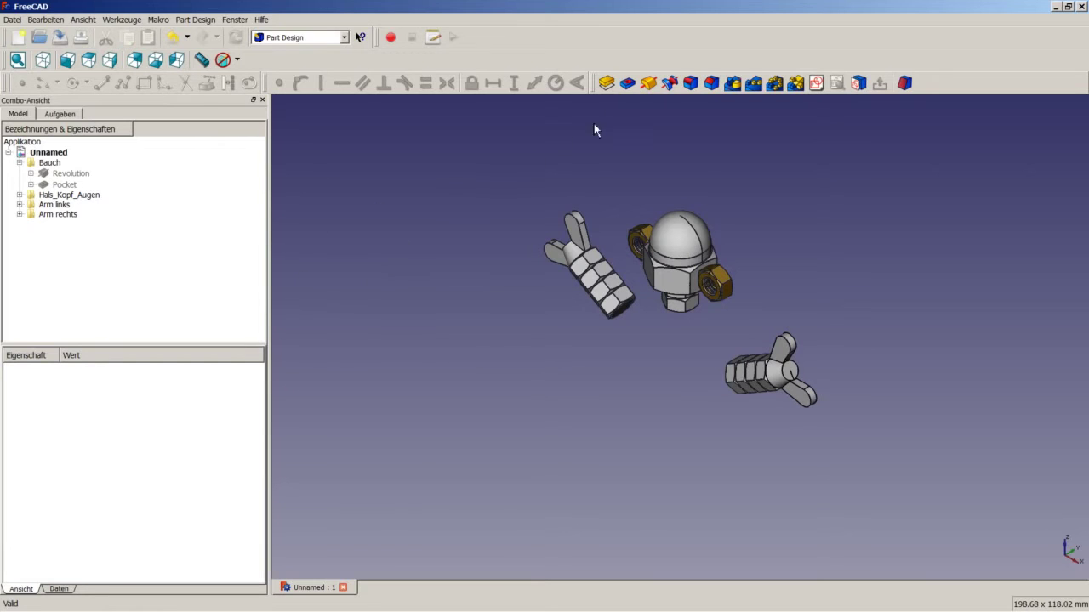
click(816, 83)
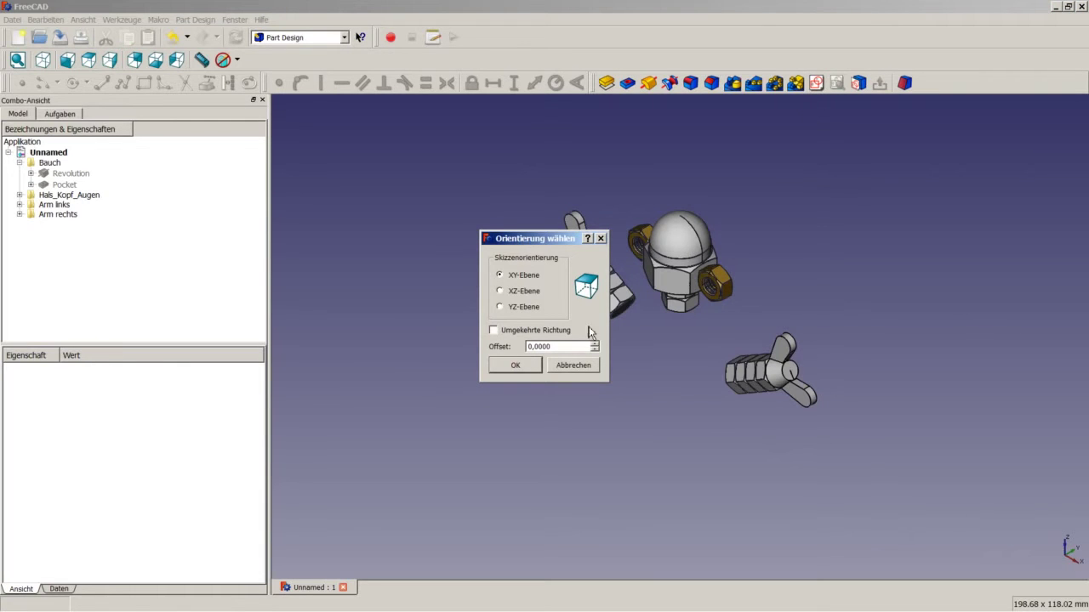
Step: Start a sketch on the XZ plane and draw the profile's top edge, slant and upper right side
click(500, 291)
click(515, 366)
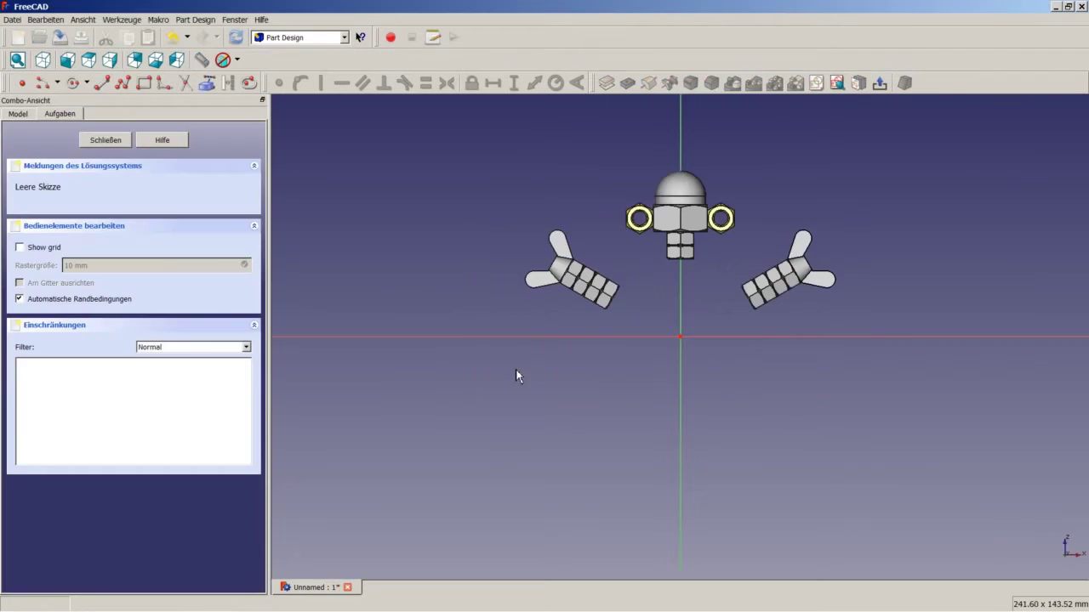
scroll(732, 408, down, 4)
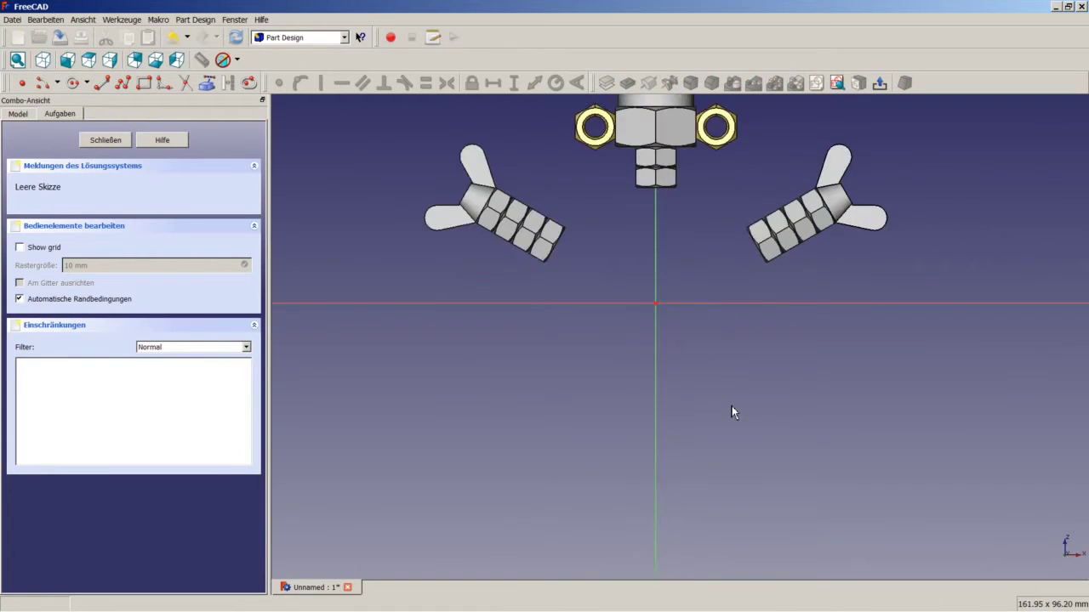
click(122, 82)
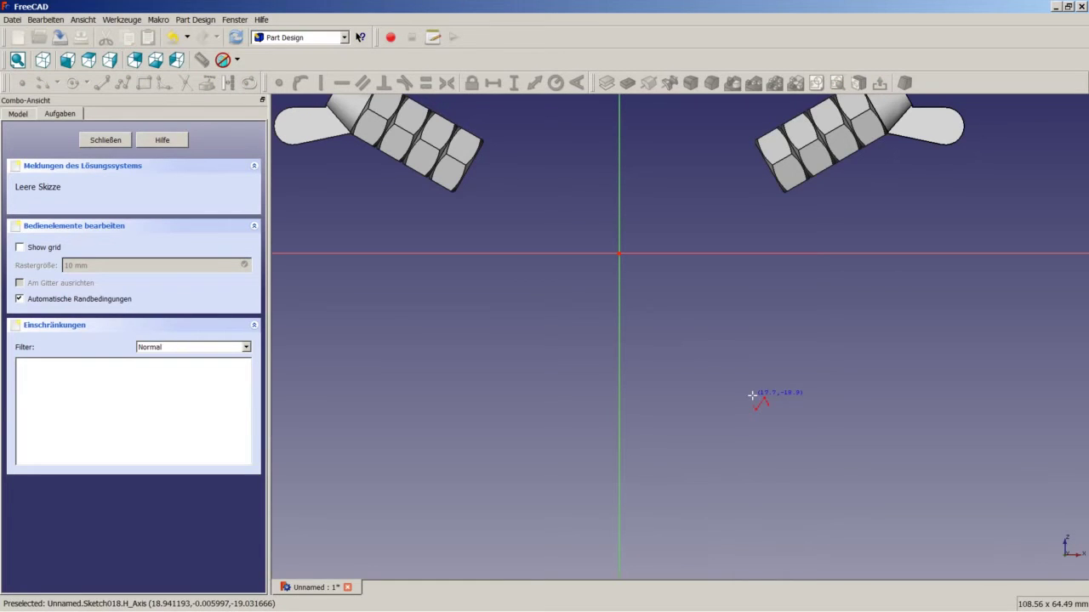
click(736, 391)
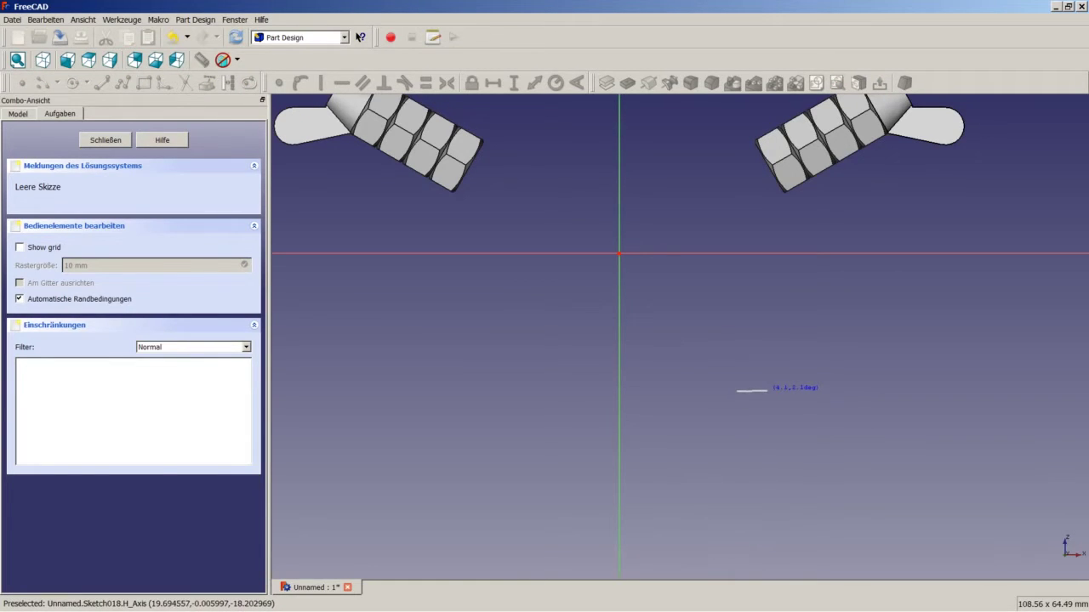
click(768, 391)
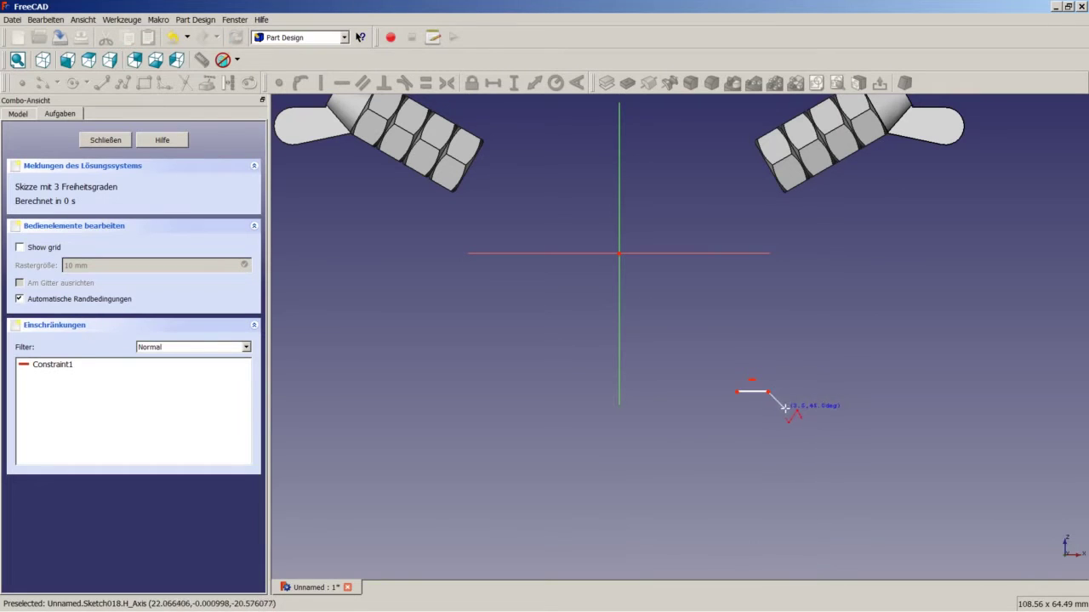
click(782, 410)
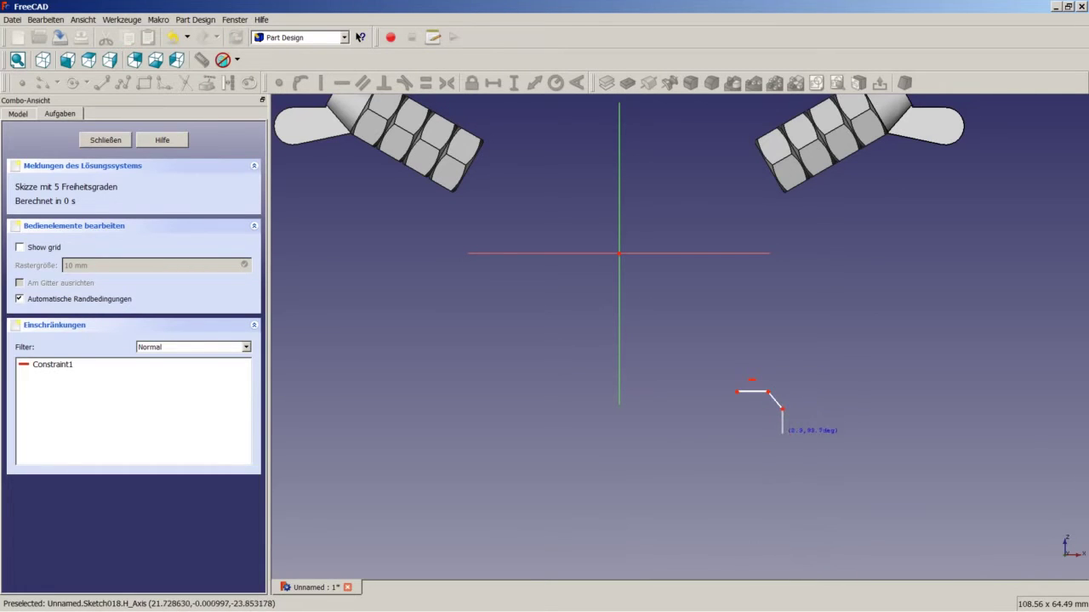
click(781, 438)
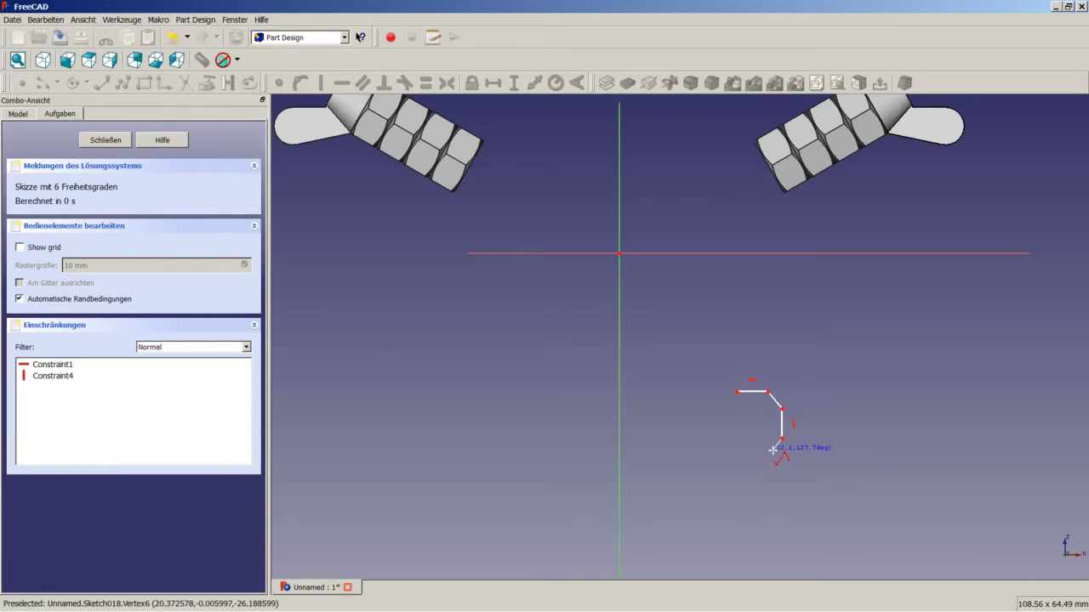
Step: Draw the three V-shaped groove notches down the profile's right side
click(774, 450)
click(781, 464)
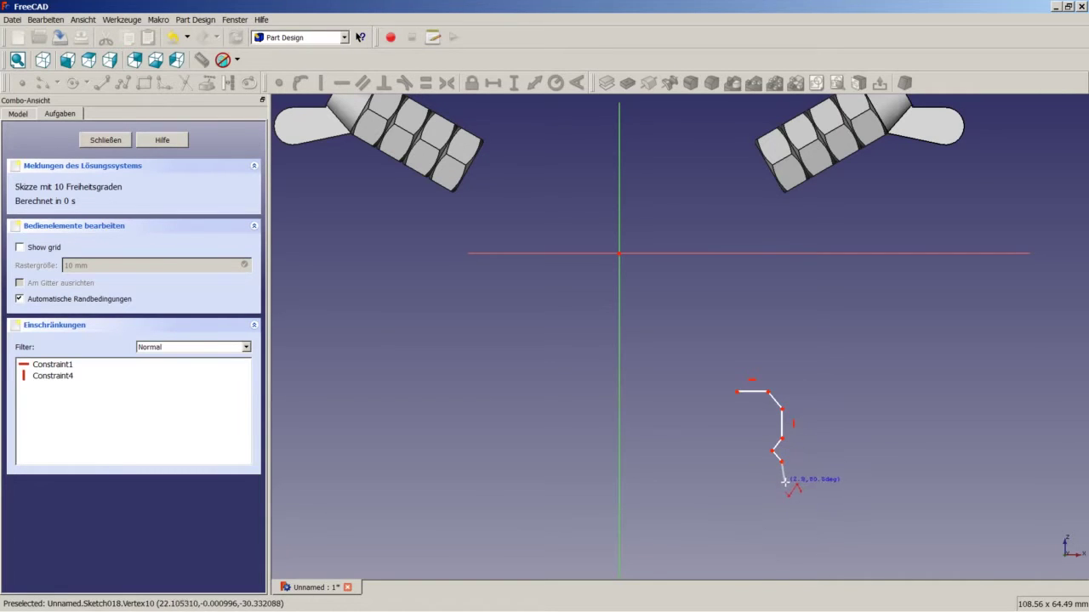
click(782, 488)
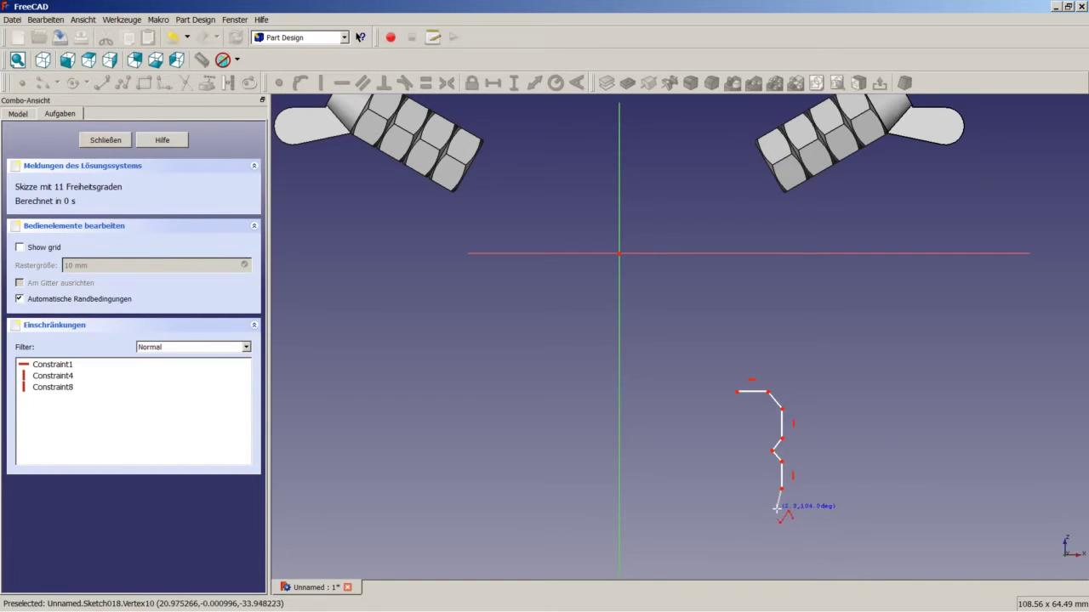
click(774, 497)
click(782, 510)
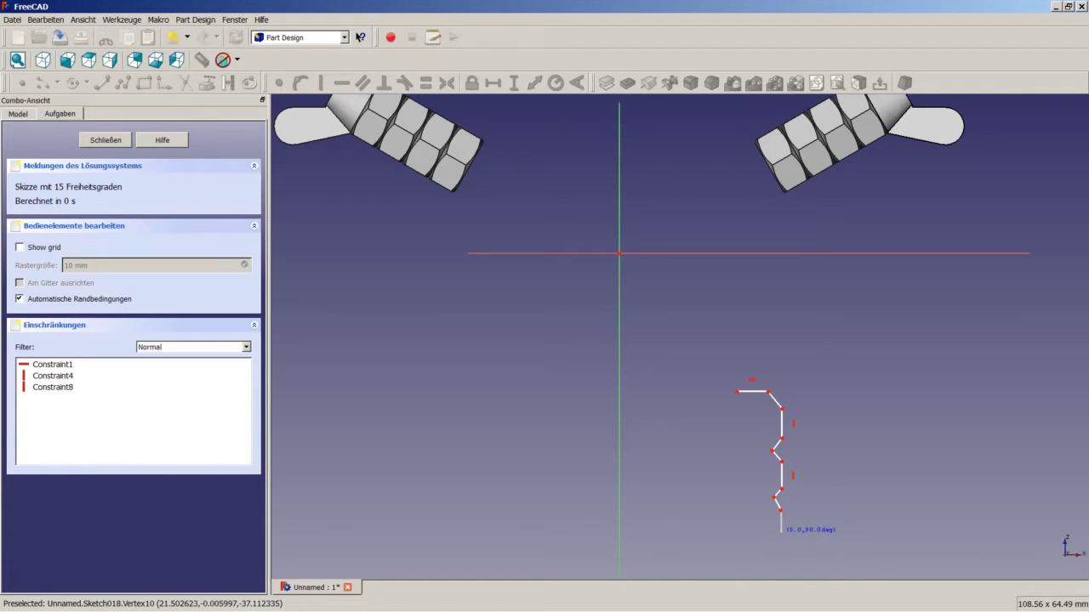
click(782, 533)
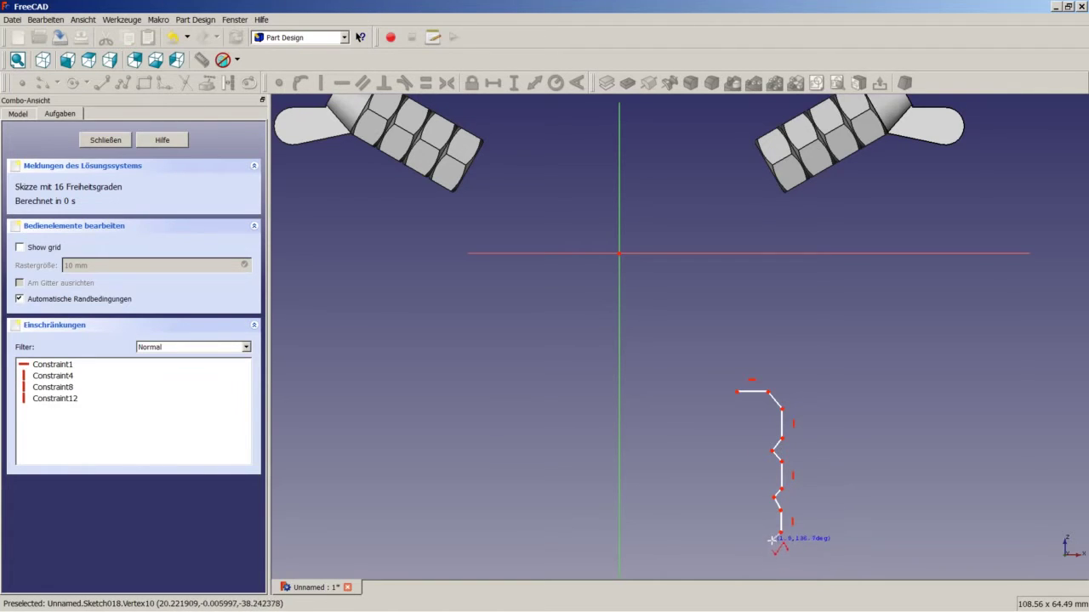
click(771, 540)
click(781, 549)
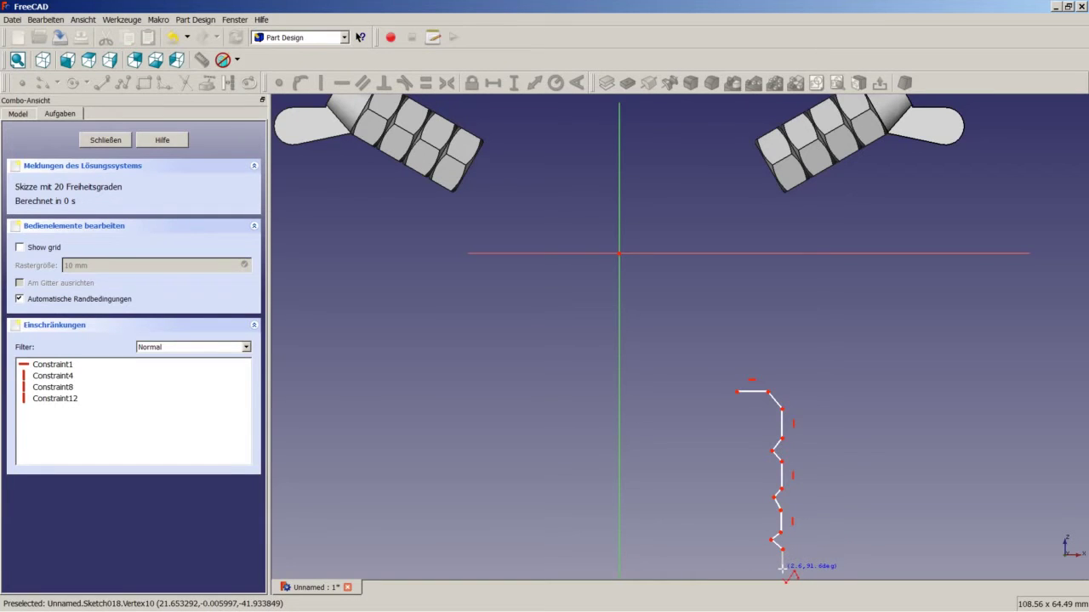
Step: Close the outline with the slanted bottom corner and bottom edge, then select the open top-left points
click(781, 568)
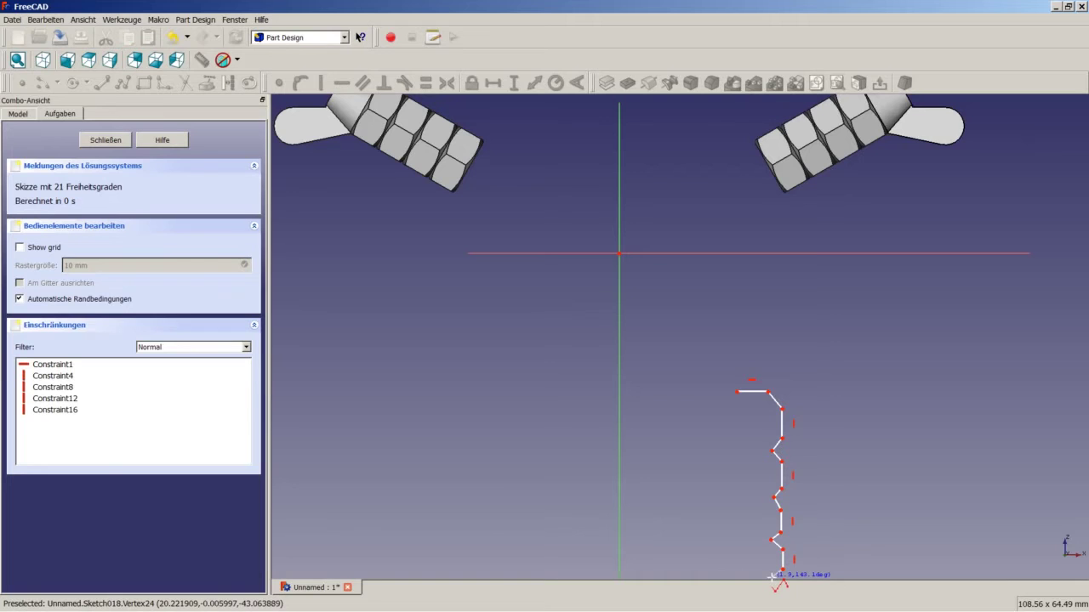
click(770, 577)
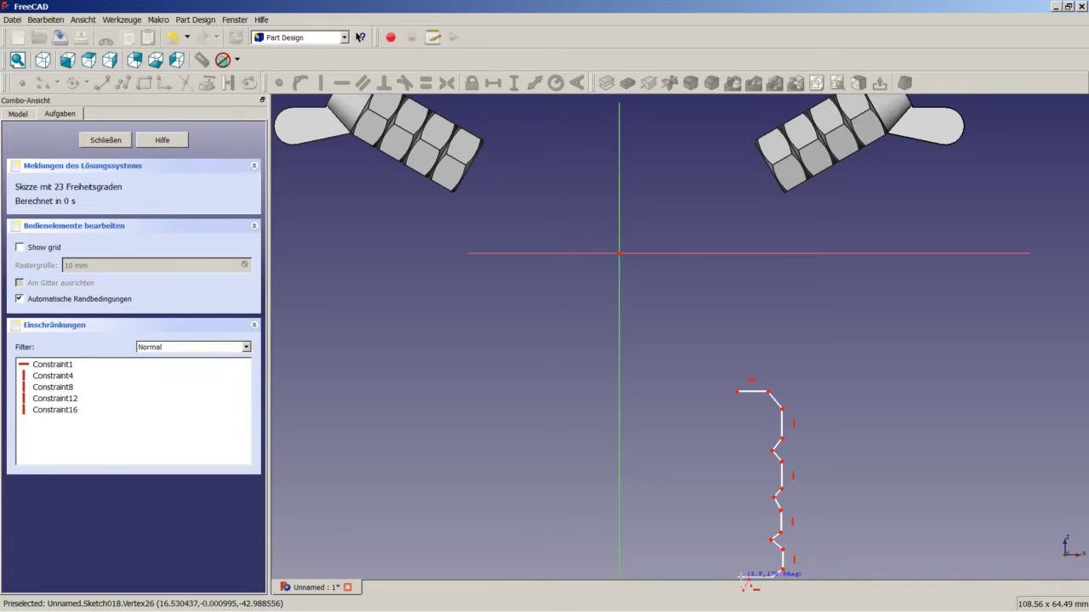
click(740, 576)
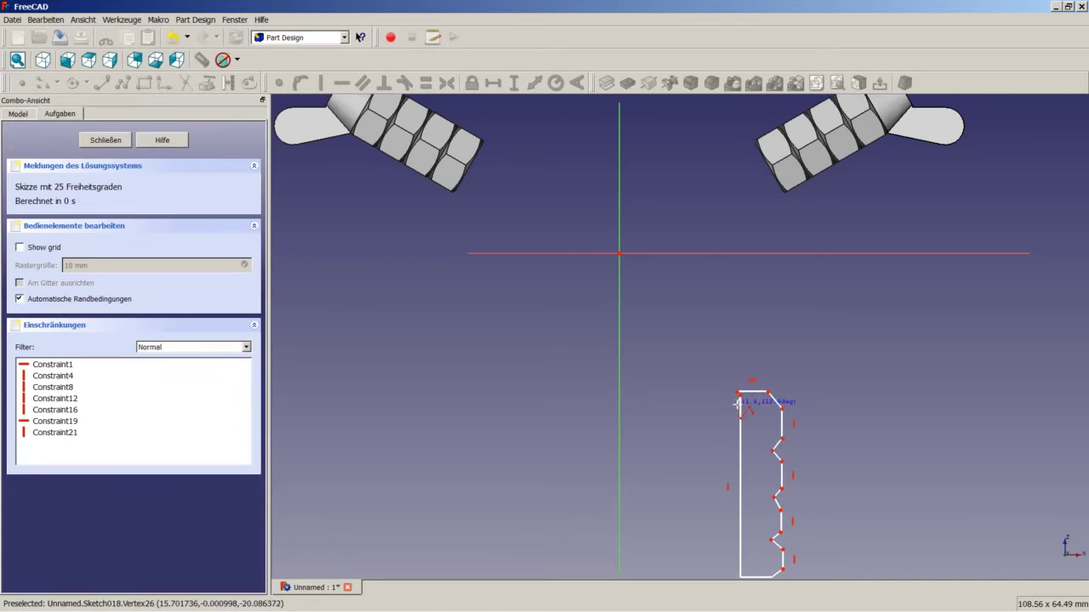
right_click(744, 409)
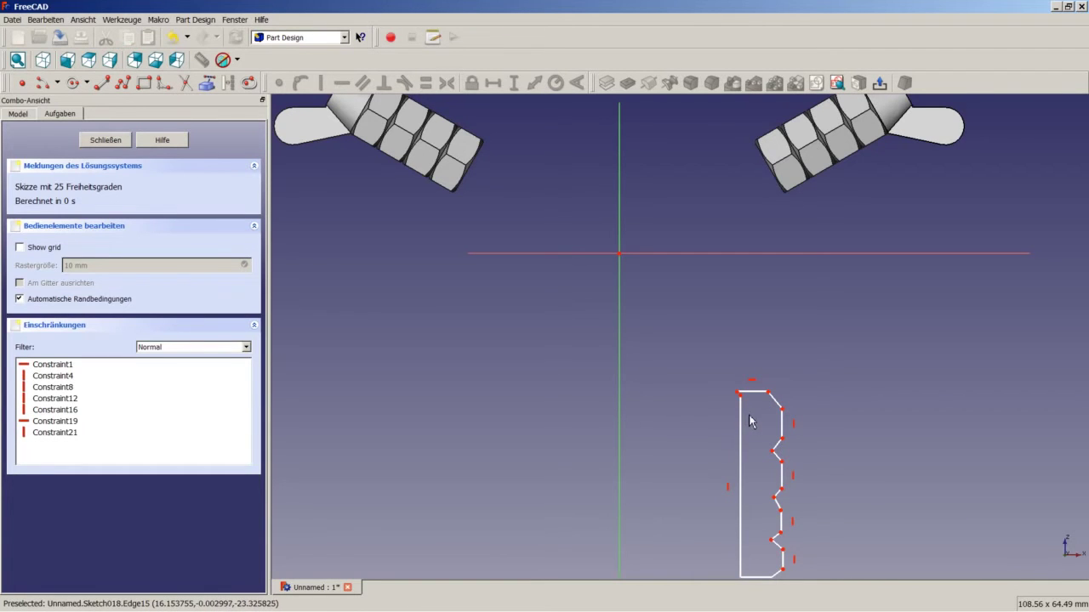
scroll(749, 407, up, 4)
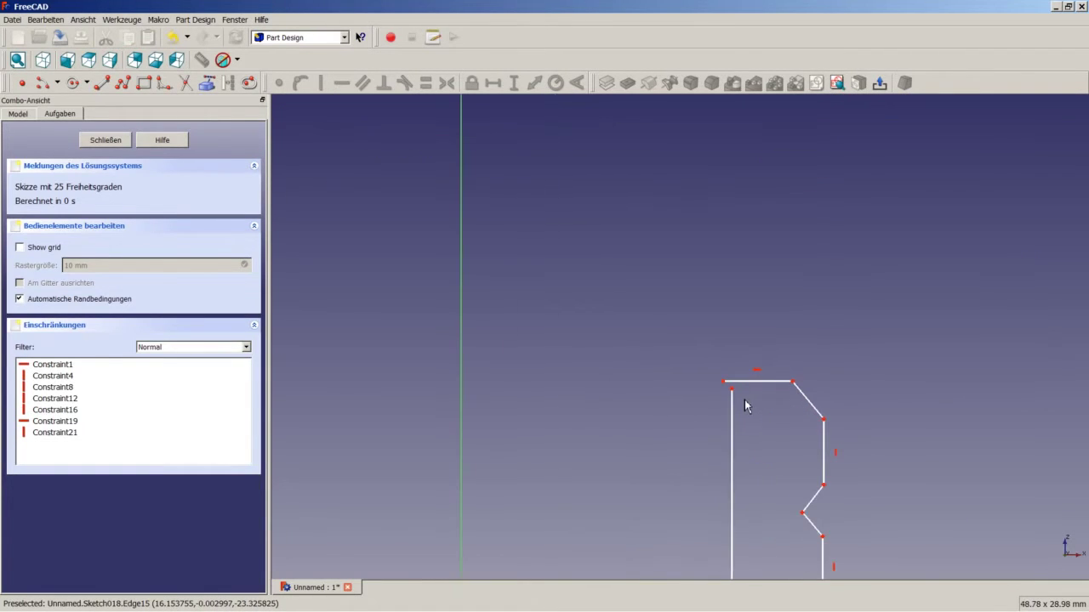
click(724, 383)
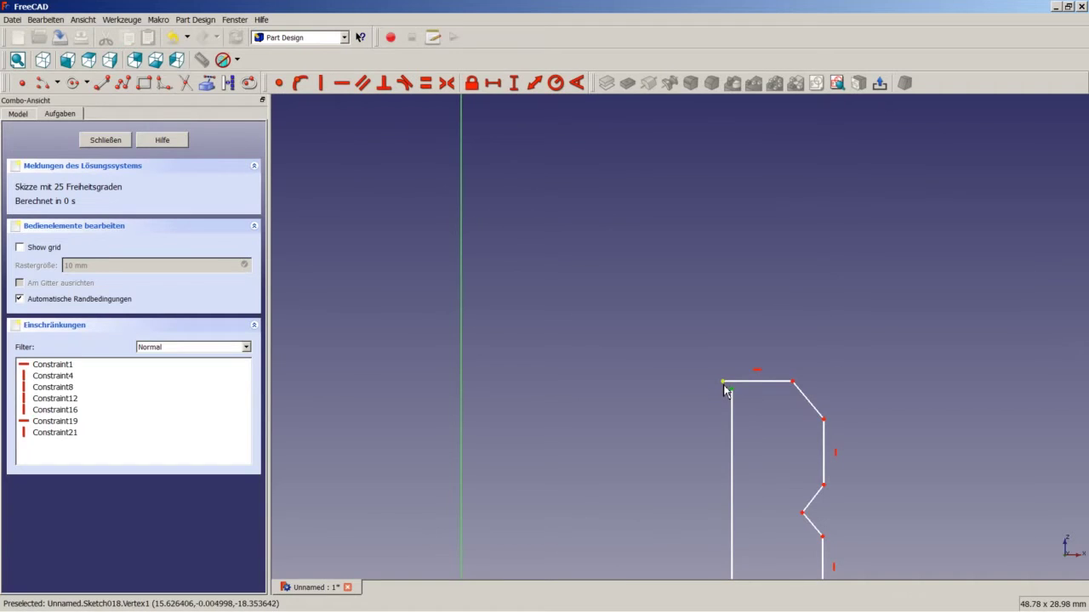
Step: Join the two top-left corner points with a coincident constraint
click(283, 88)
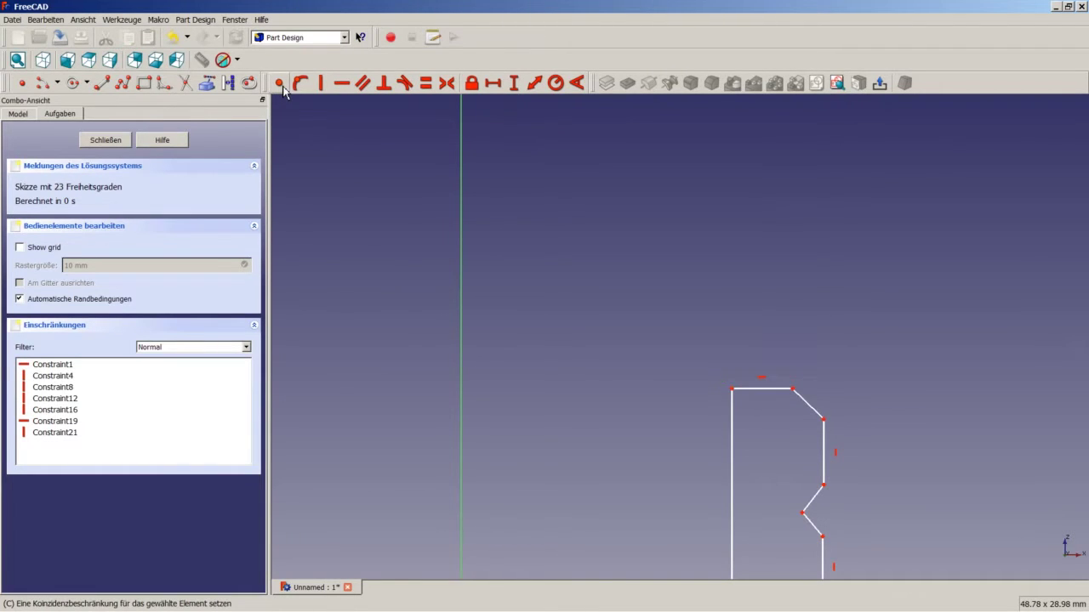
scroll(686, 397, down, 3)
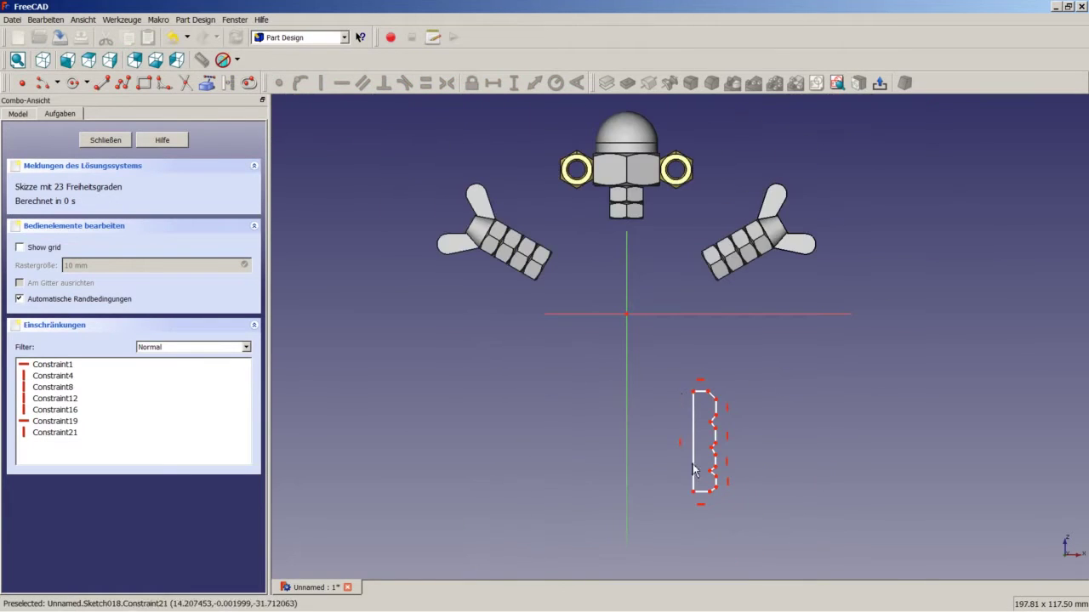
scroll(724, 483, up, 1)
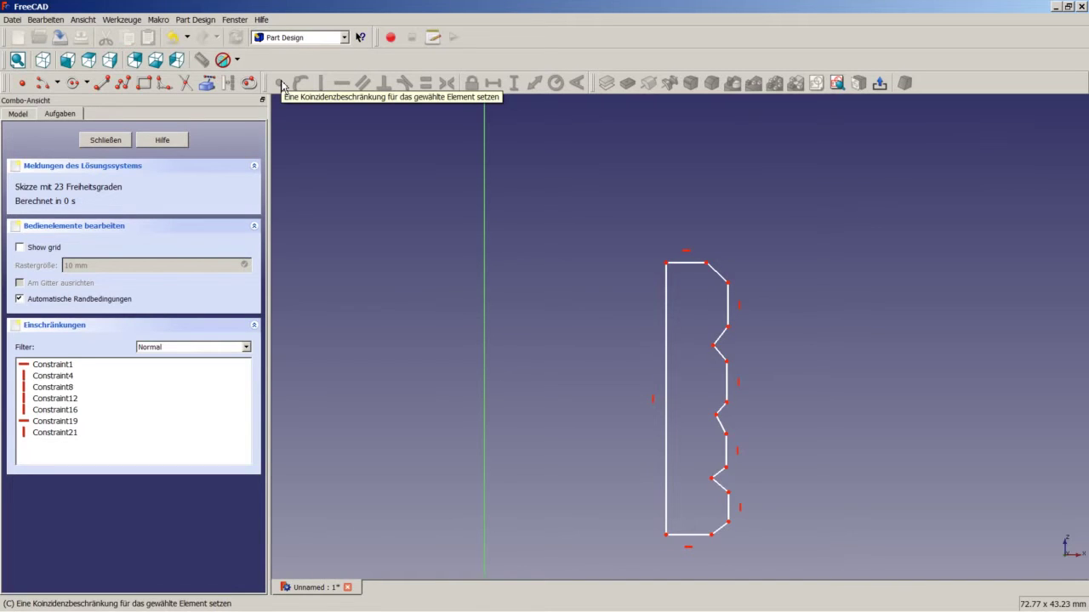
Step: Make the top-right slant, all groove slants and the bottom corner edge equal in length
click(716, 271)
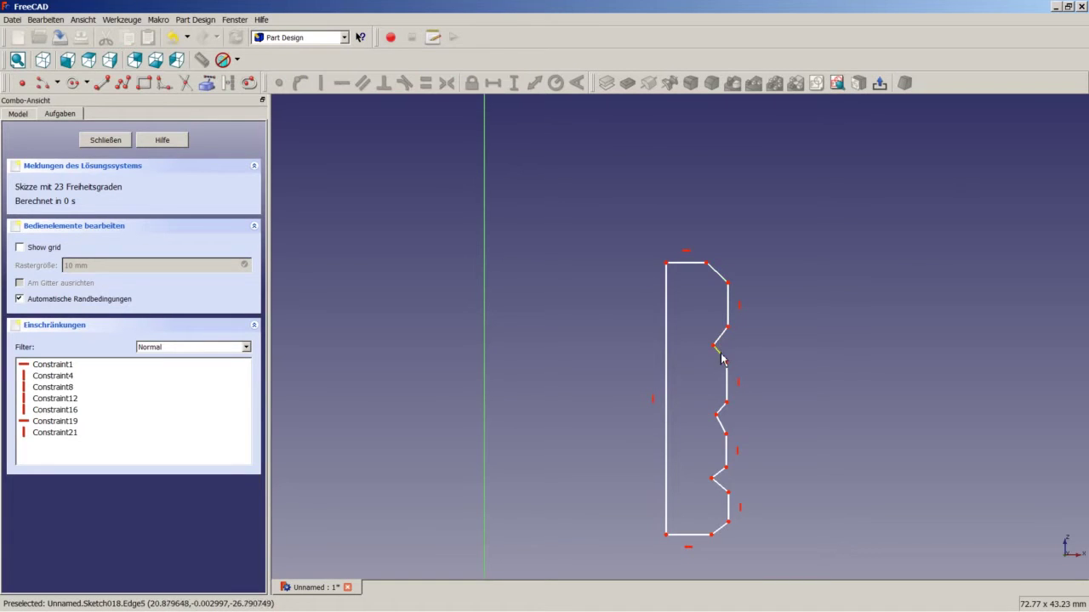
click(720, 337)
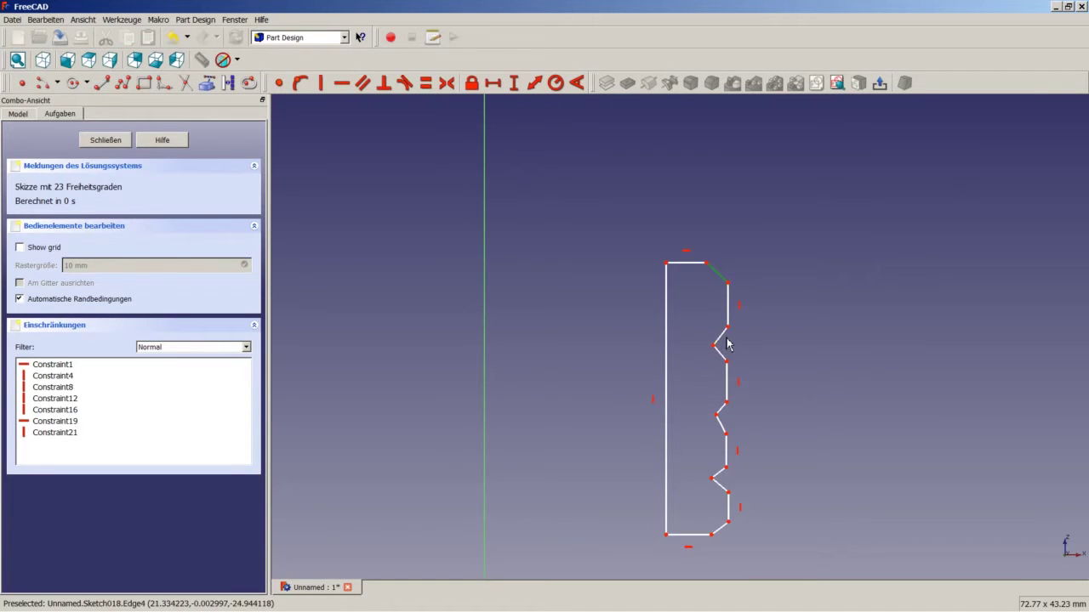
click(720, 360)
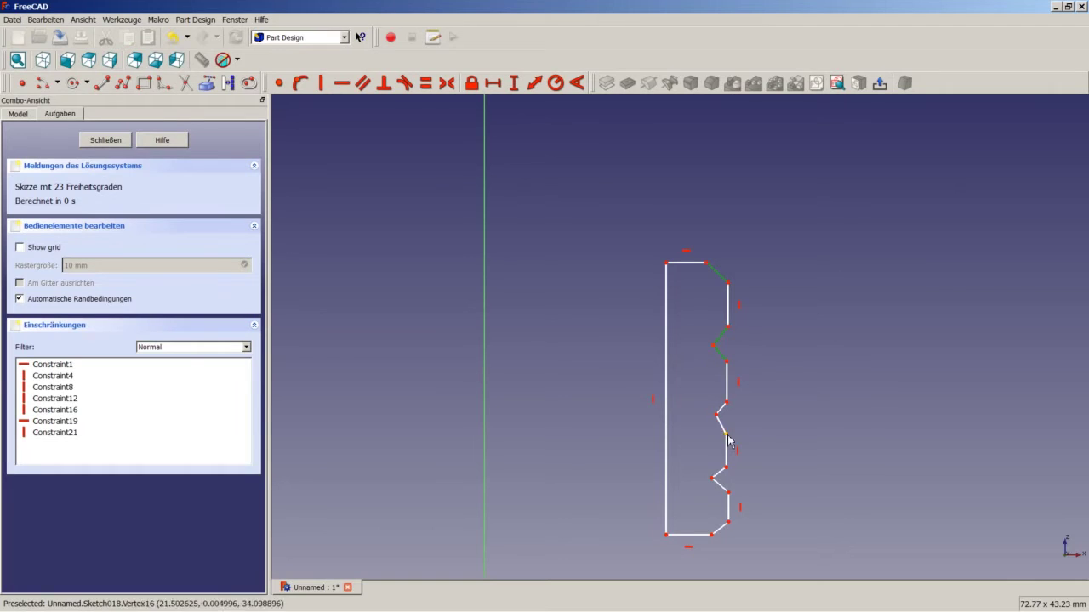
click(722, 409)
click(721, 425)
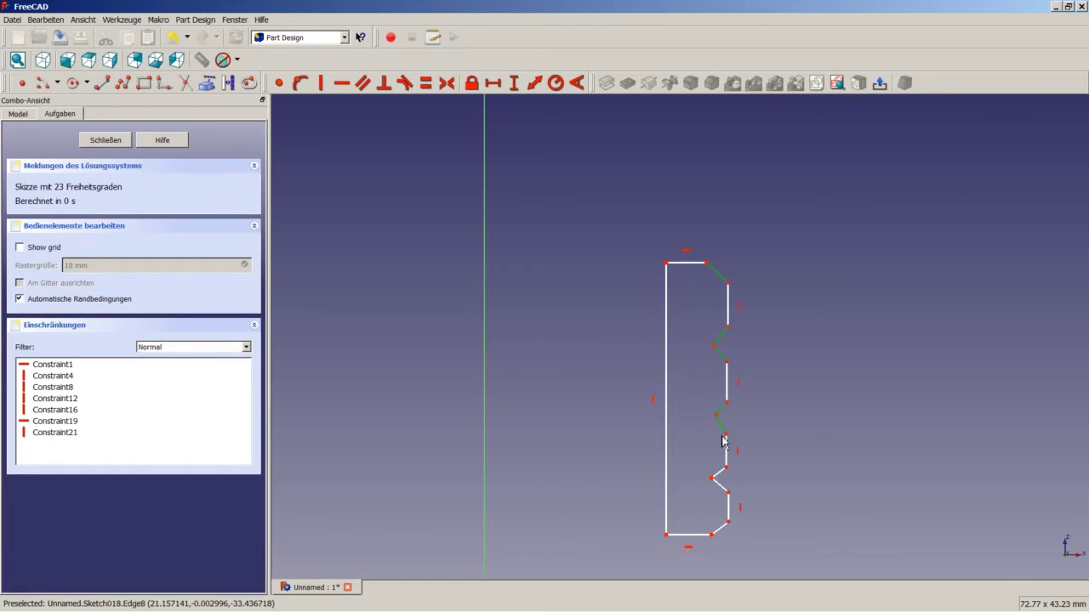
click(722, 488)
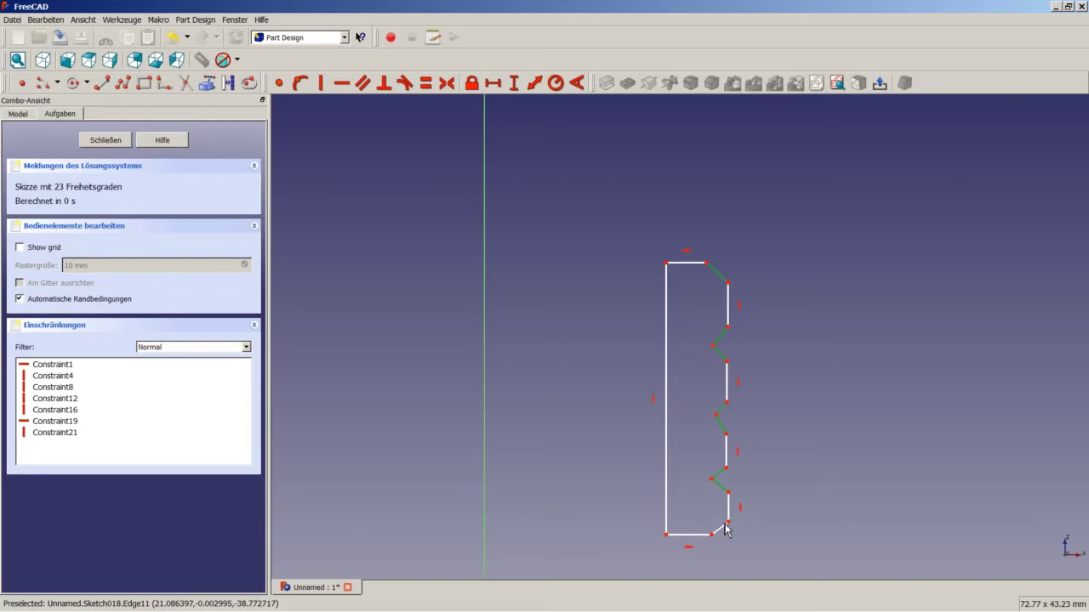
click(721, 529)
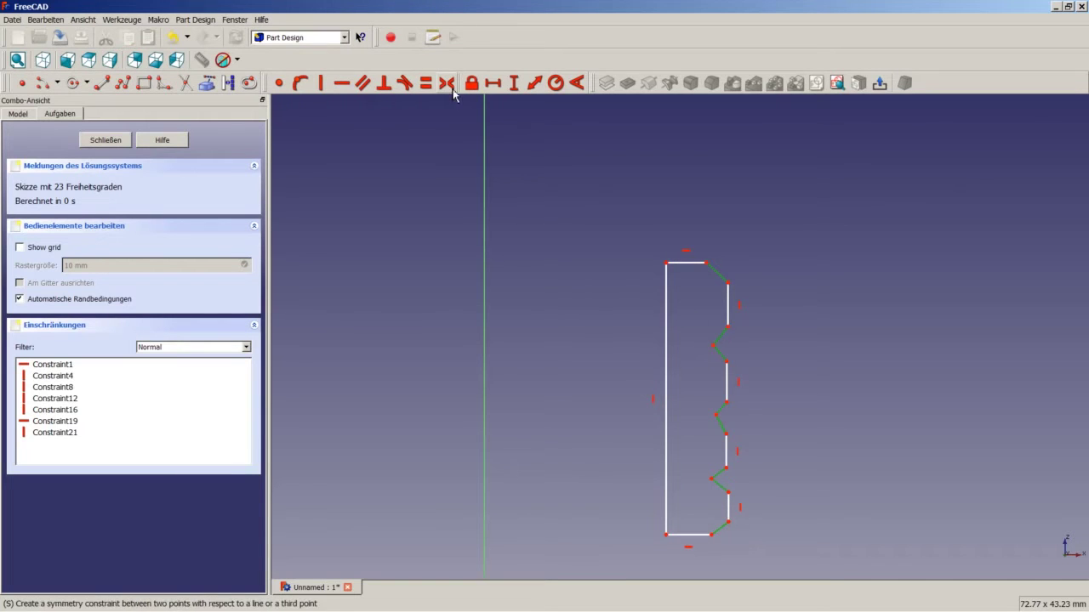
click(426, 82)
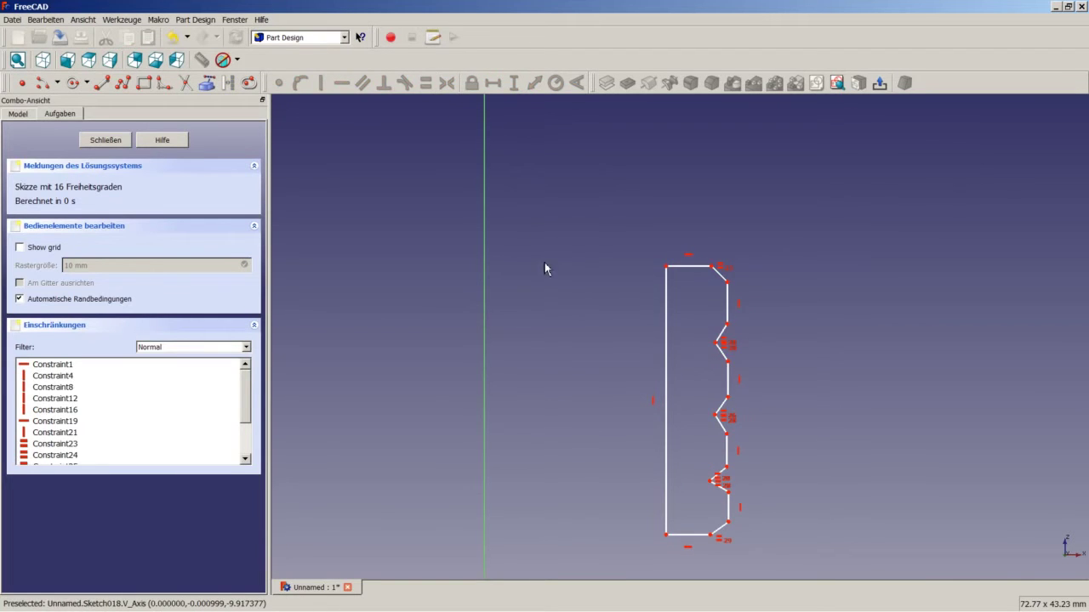
Step: Draw a vertical line down to the profile's bottom corner and convert it to construction geometry
click(101, 83)
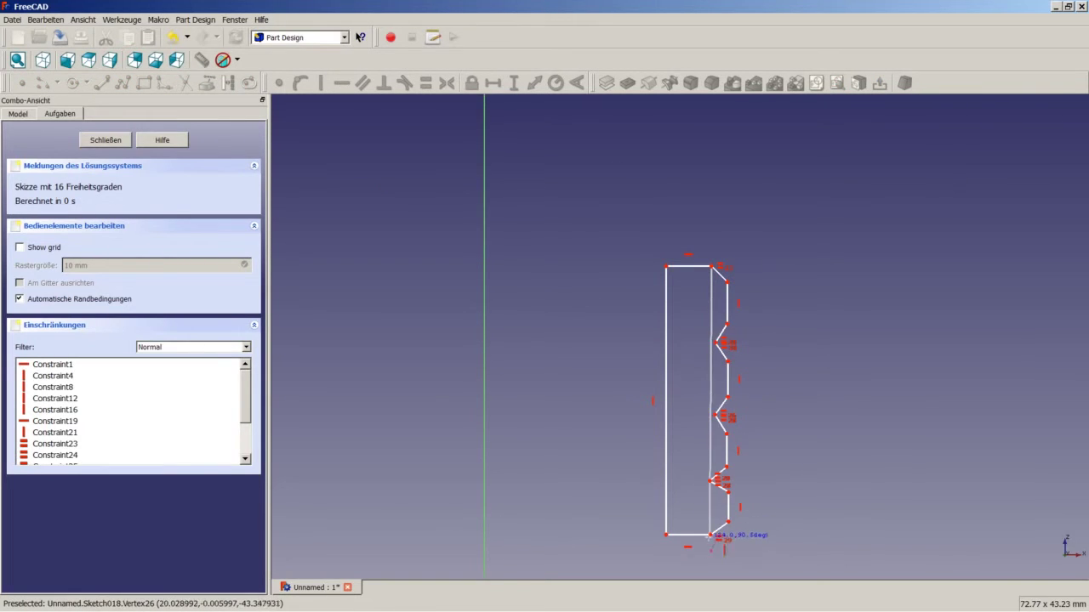
click(710, 534)
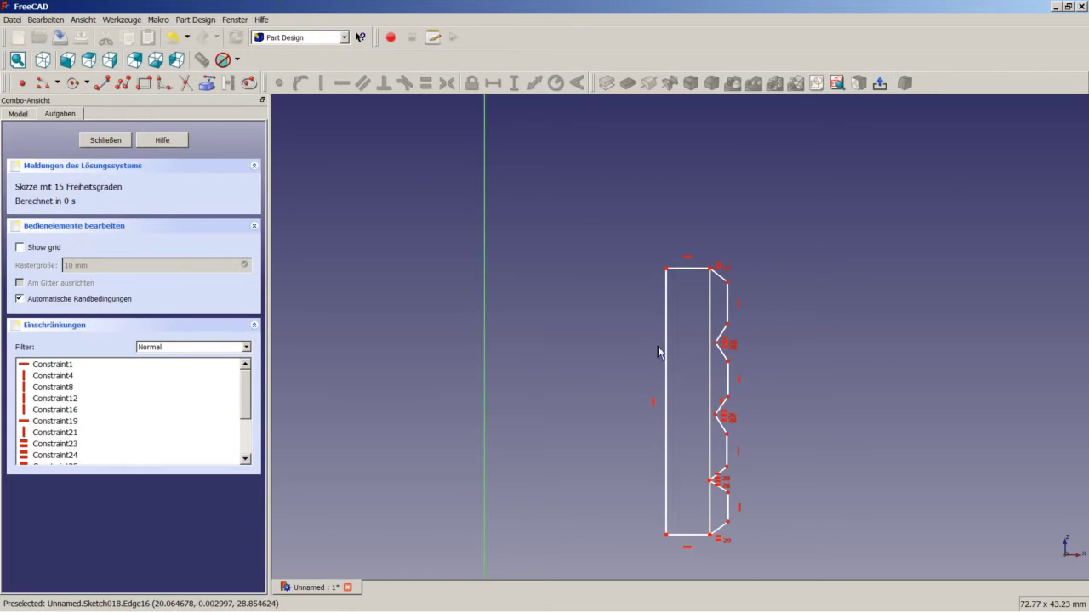
click(711, 372)
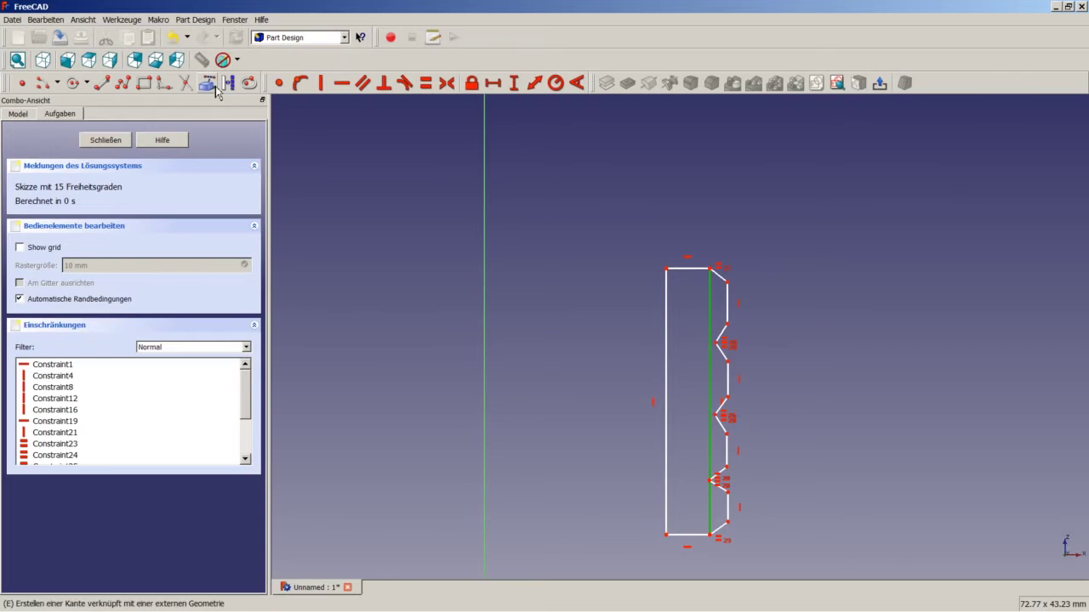
click(249, 83)
Step: Select the upper groove's inner tip vertex together with the construction line
click(667, 337)
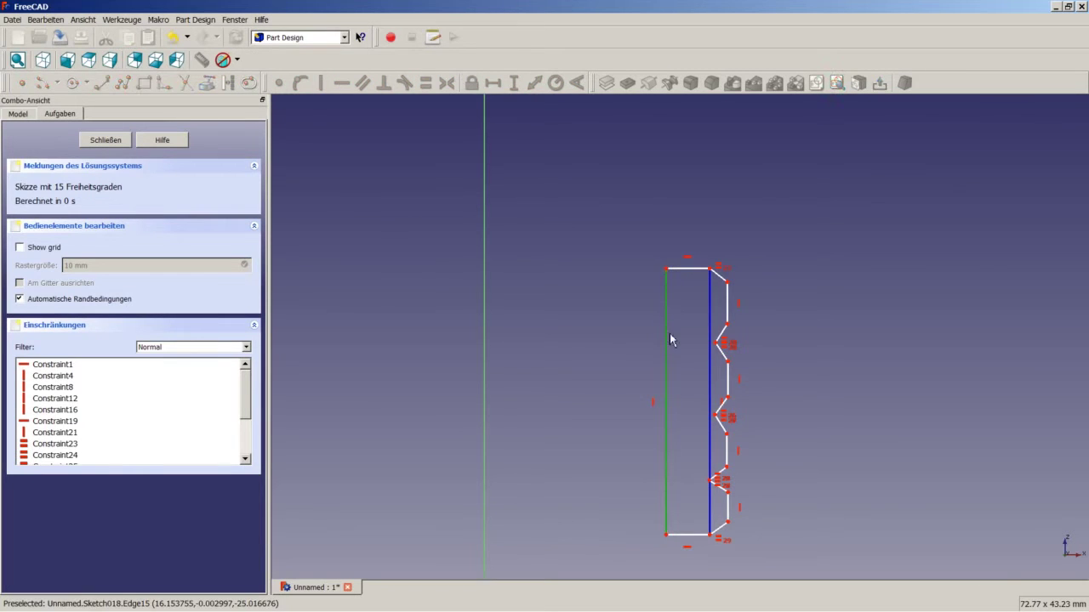
click(691, 356)
scroll(721, 383, up, 2)
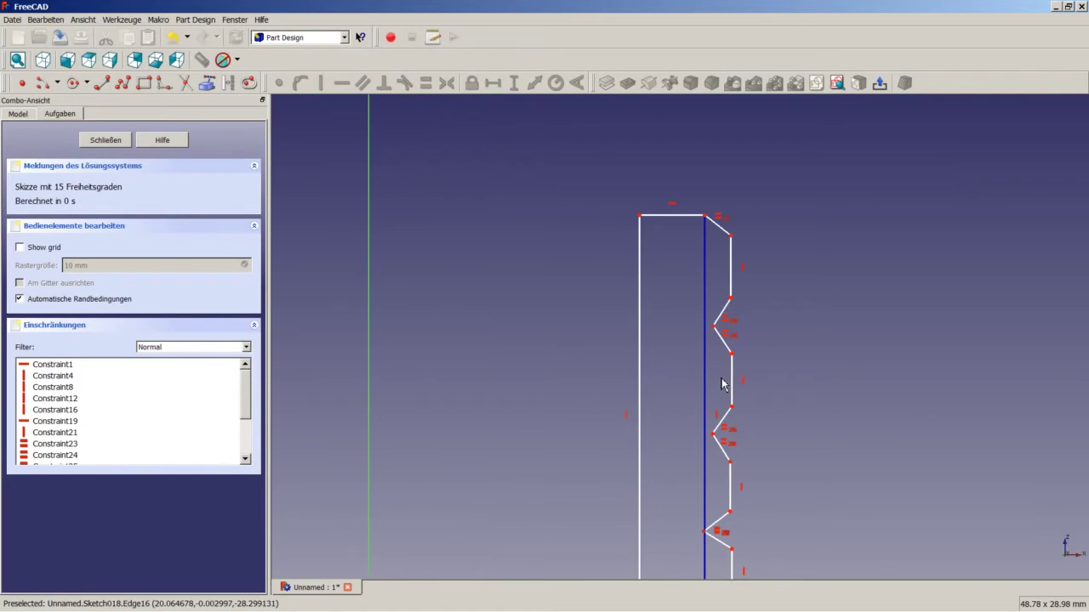
click(713, 327)
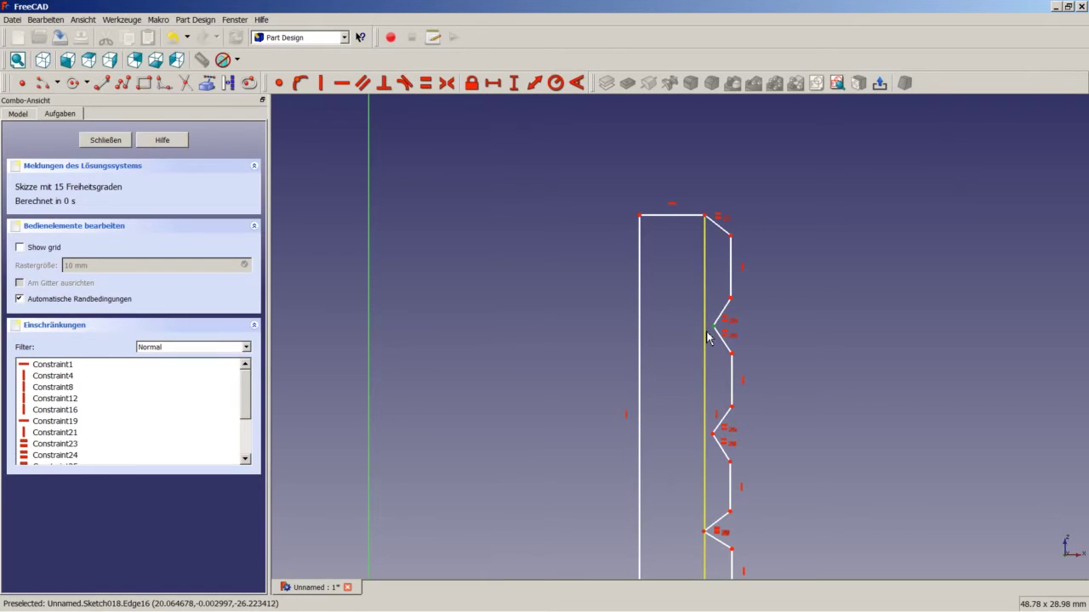
click(706, 337)
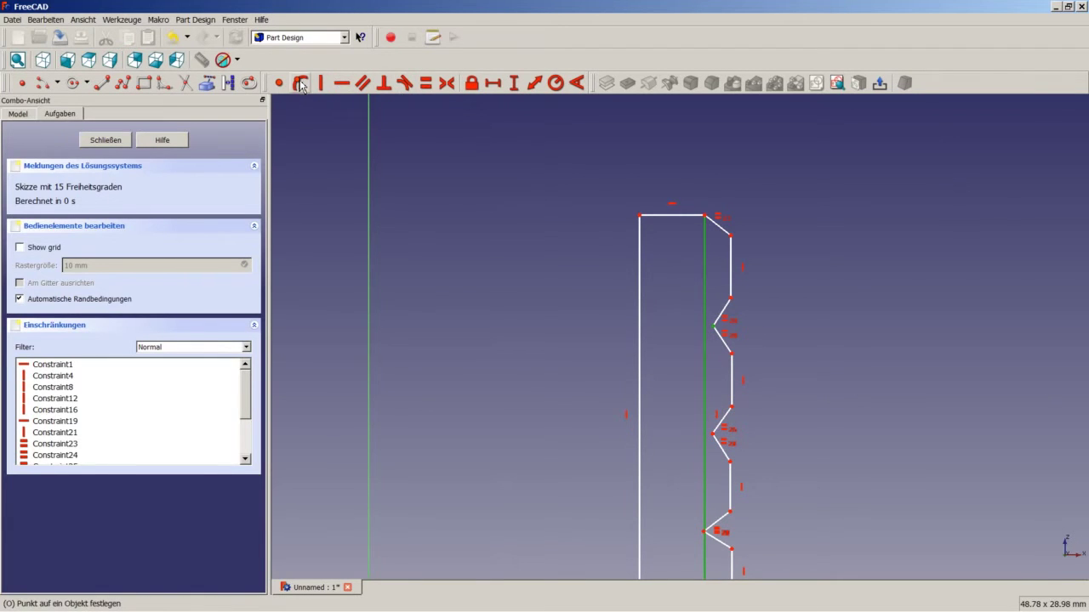
Step: Pin the three groove inner tips onto the vertical construction line
click(301, 84)
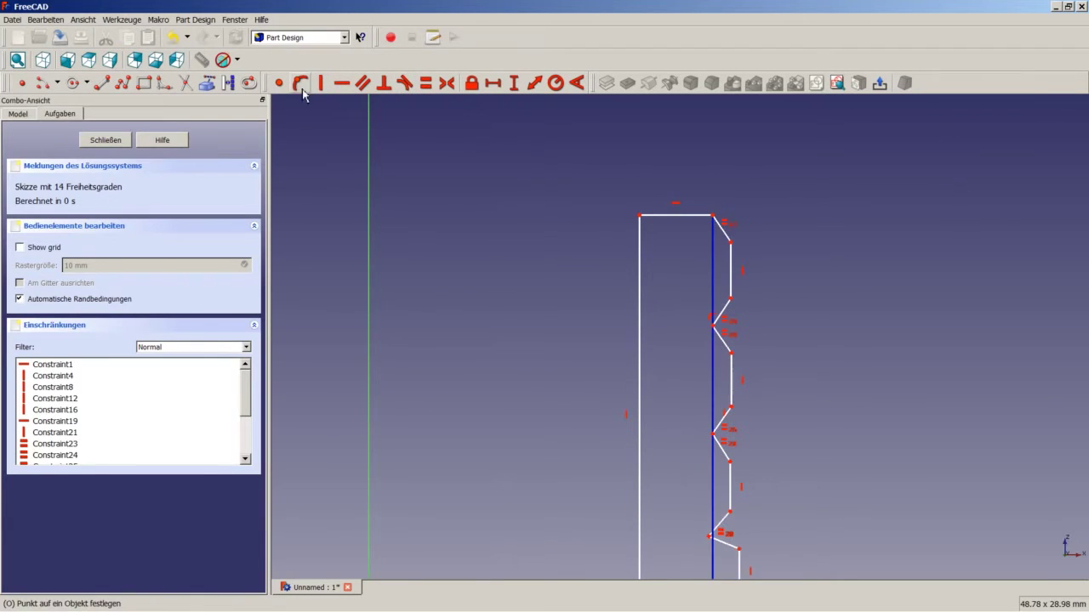
click(713, 435)
click(714, 463)
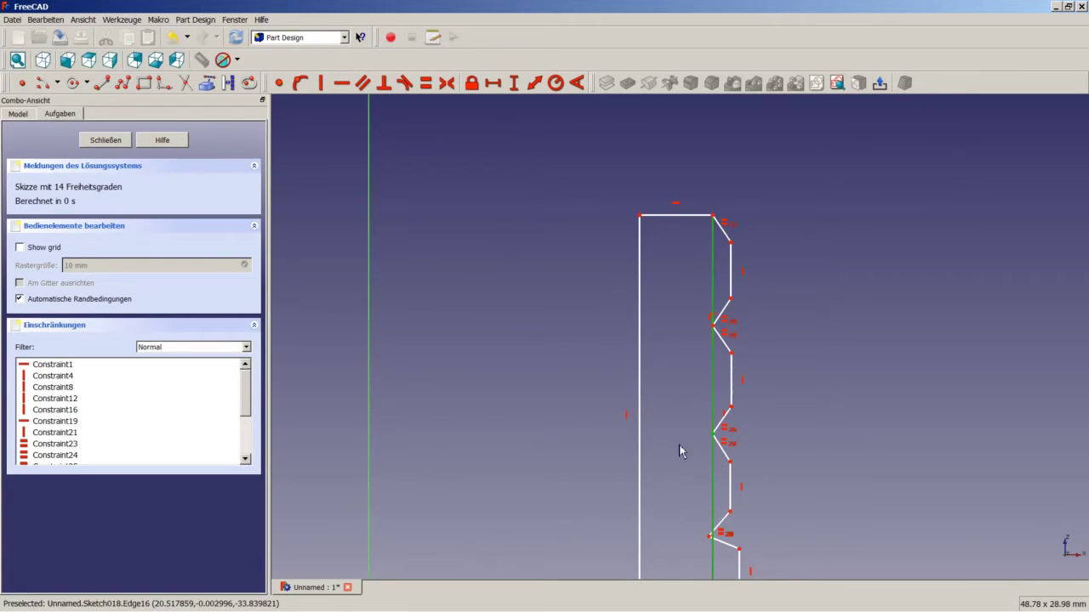
click(301, 83)
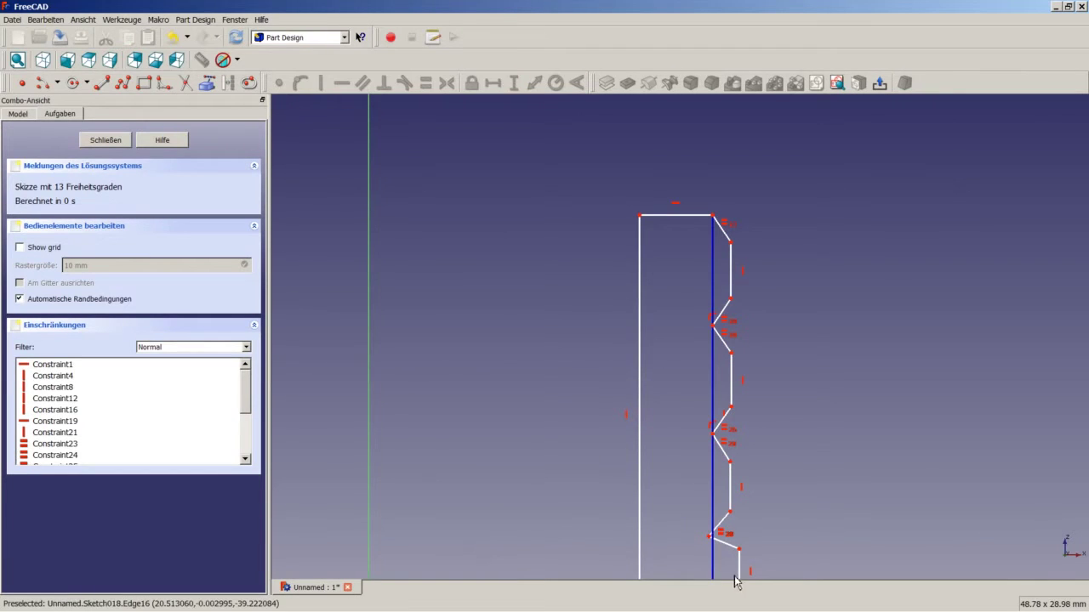
click(711, 535)
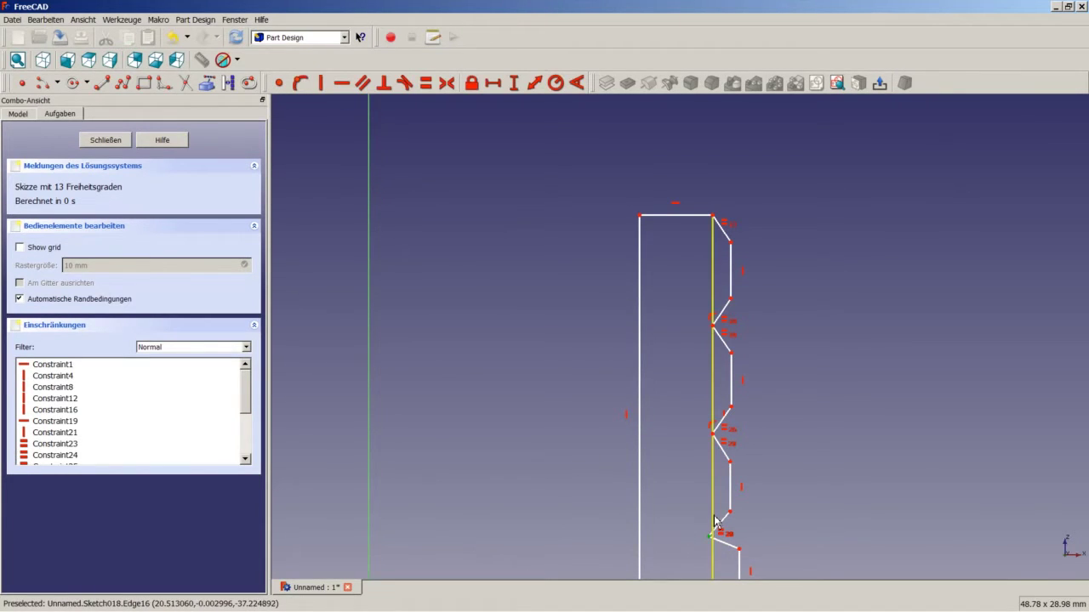
click(713, 523)
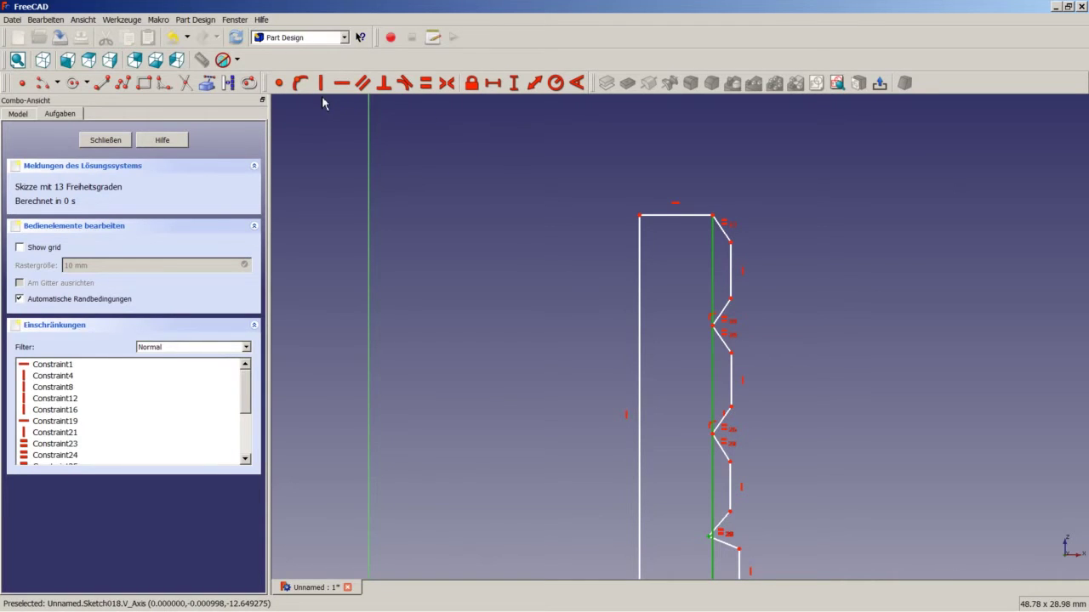
click(300, 83)
scroll(677, 514, down, 3)
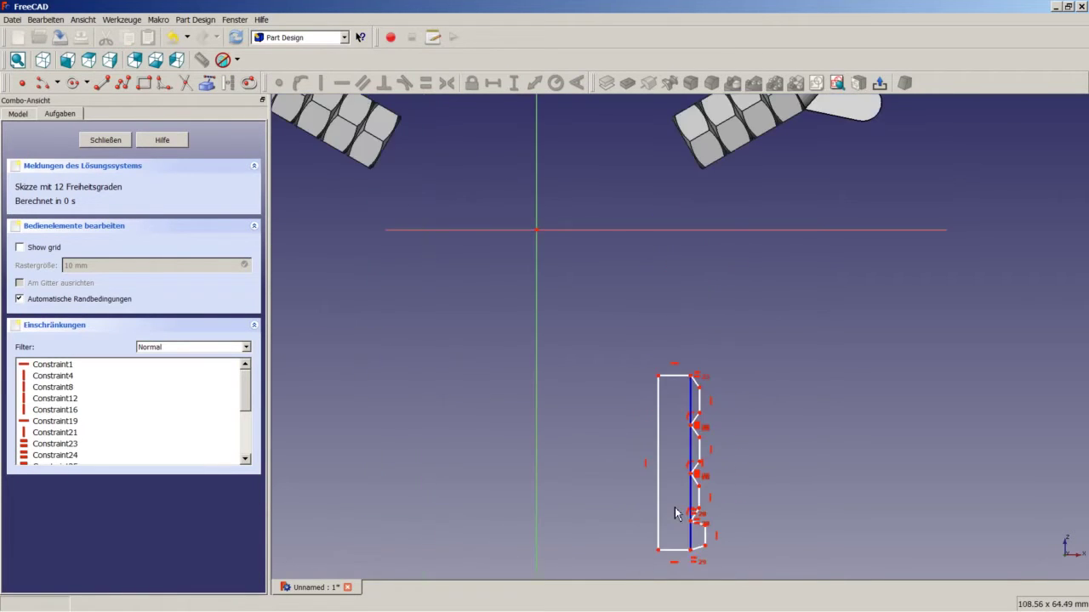
scroll(694, 551, up, 4)
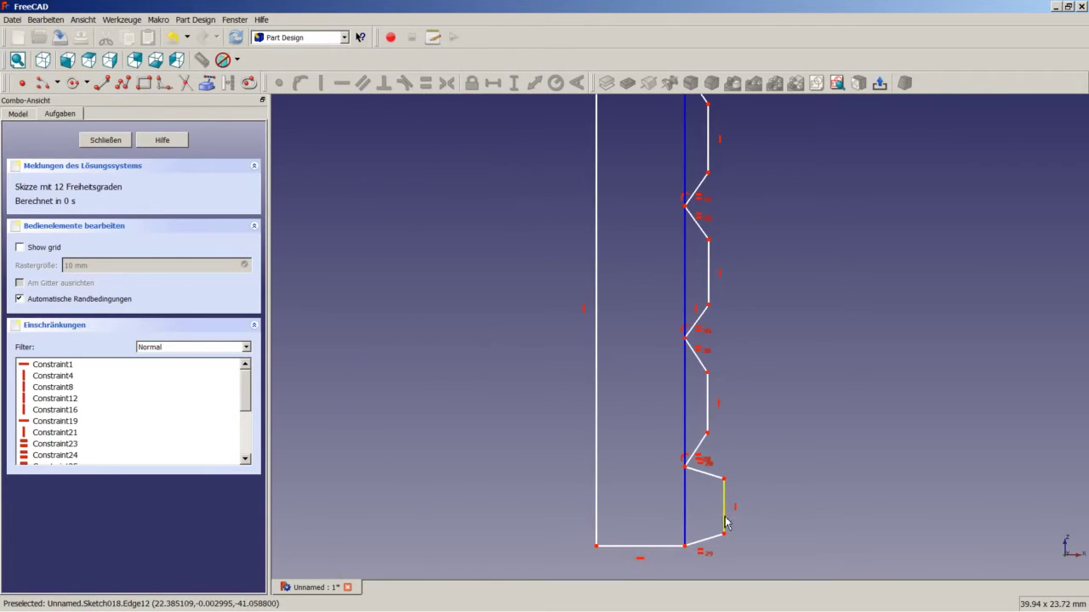
Step: Reshape the zigzag and pin two groove corners onto their adjacent vertical edges
drag(725, 521, 711, 500)
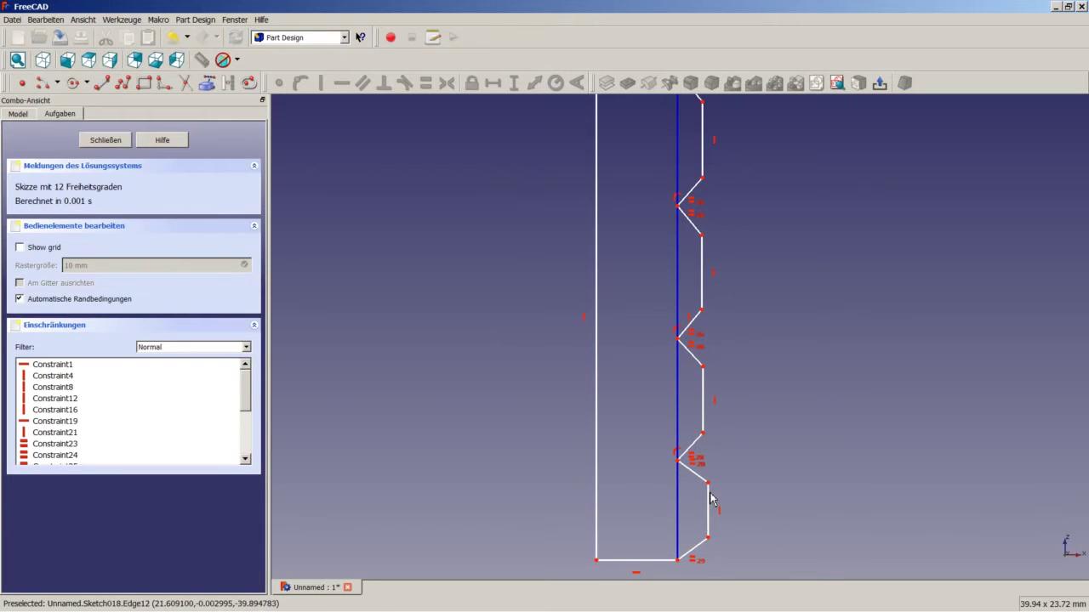
click(707, 483)
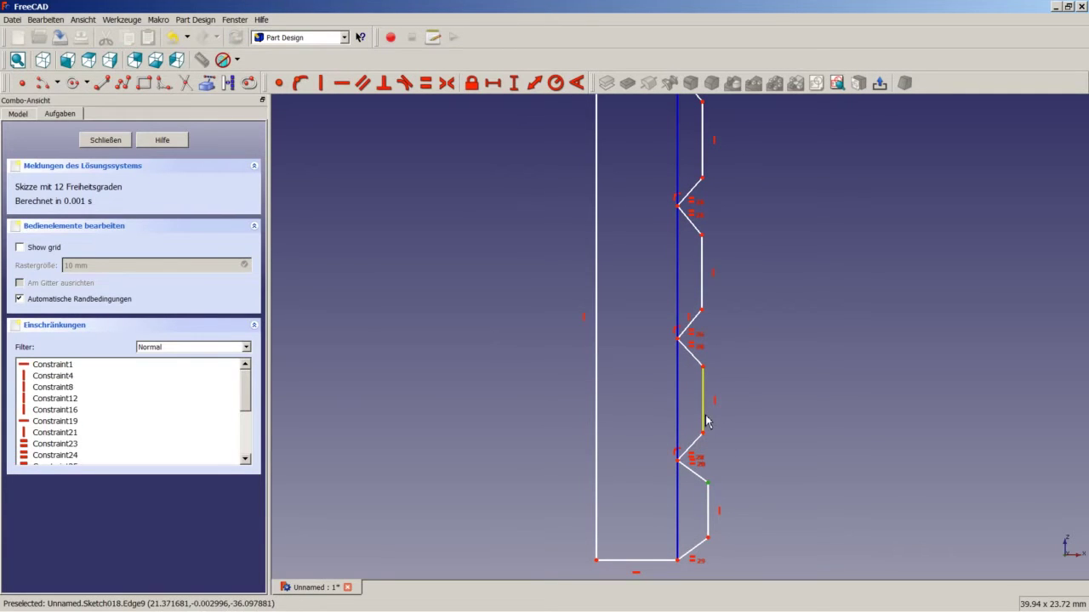
click(705, 415)
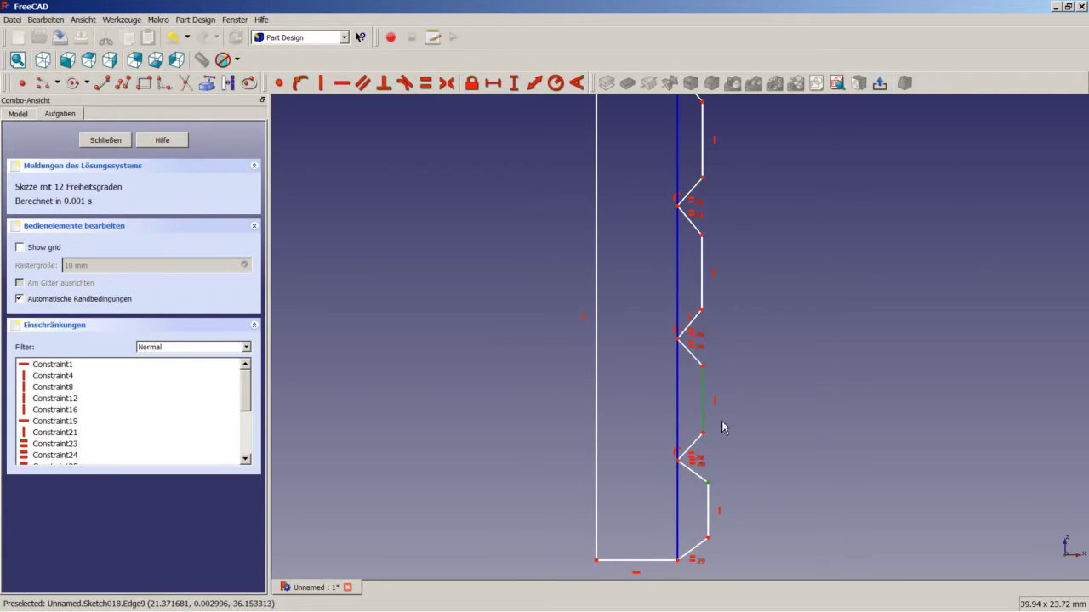
click(300, 82)
click(708, 365)
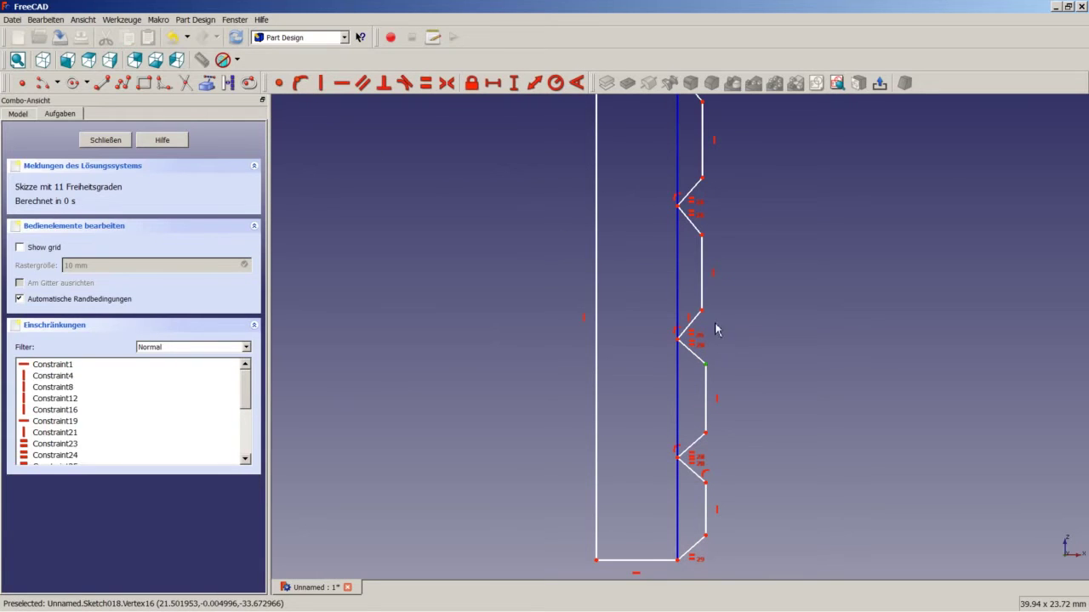
click(705, 305)
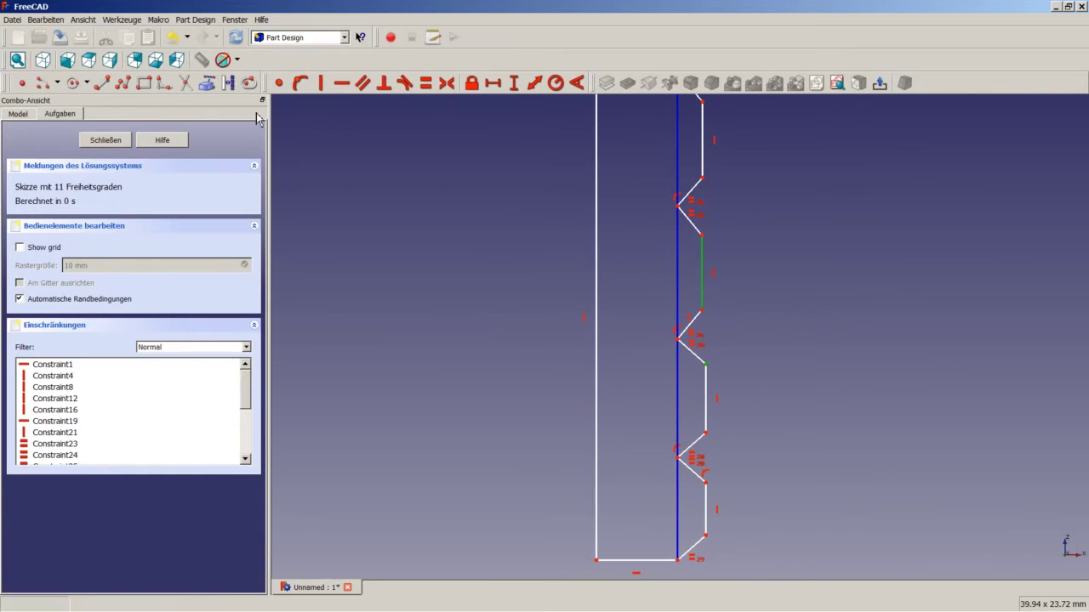
click(301, 83)
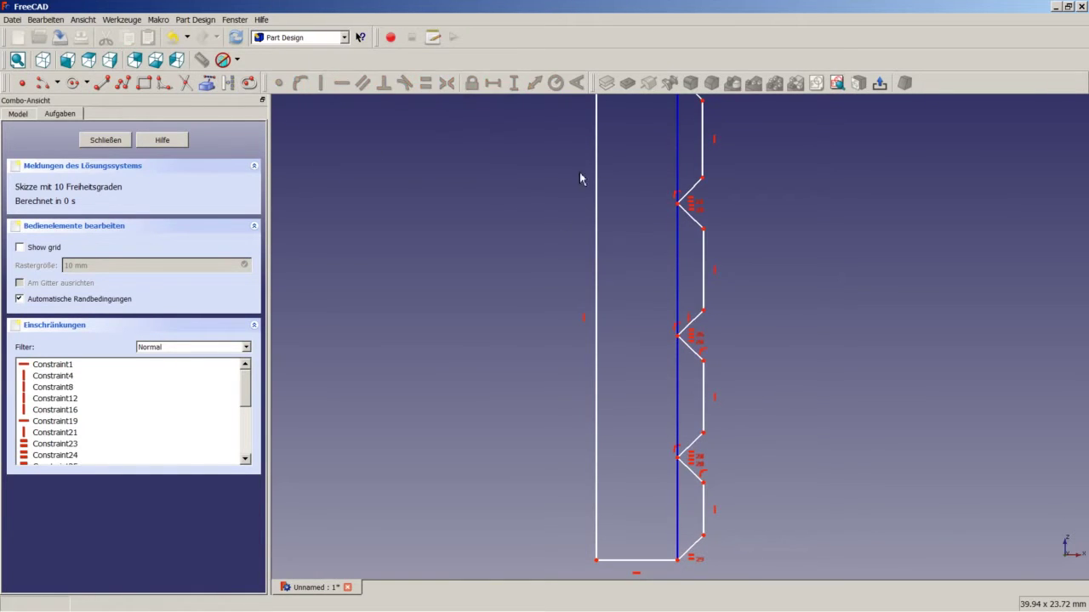
Step: Pin the upper groove corner onto the top vertical edge, dismissing the duplicate-constraint warning
click(706, 231)
click(703, 164)
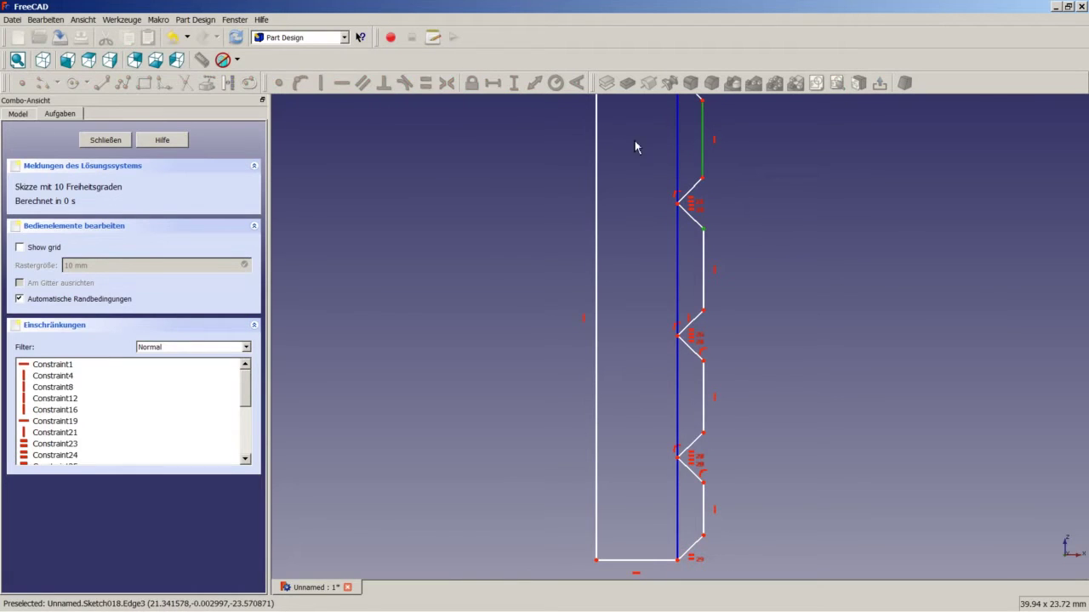
click(320, 82)
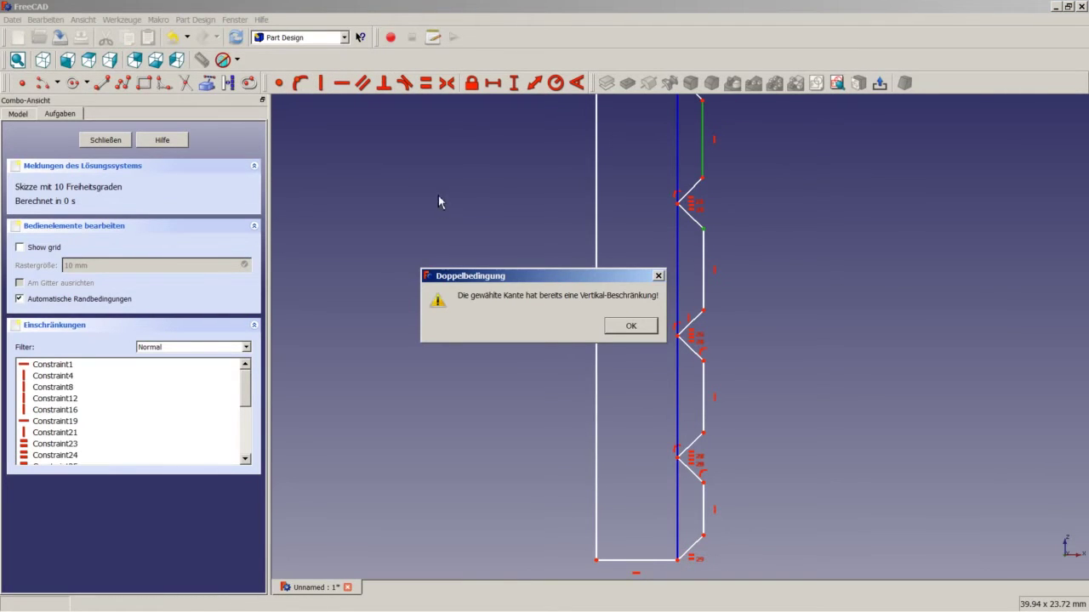
click(622, 327)
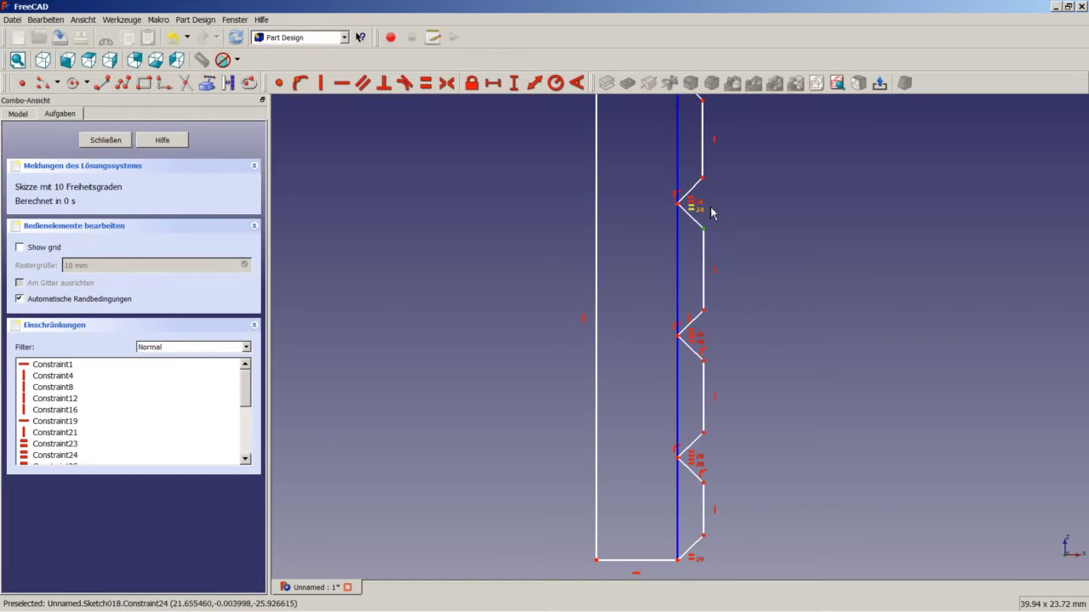
click(702, 162)
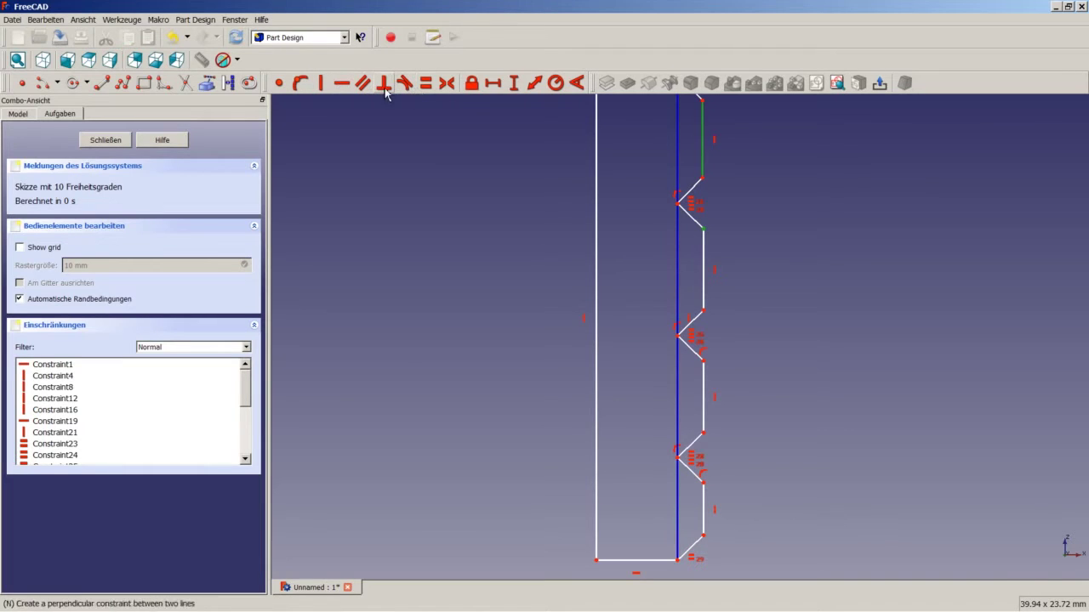
click(302, 84)
Step: Constrain the angle between the top horizontal edge and the top diagonal to 150°
scroll(484, 296, down, 4)
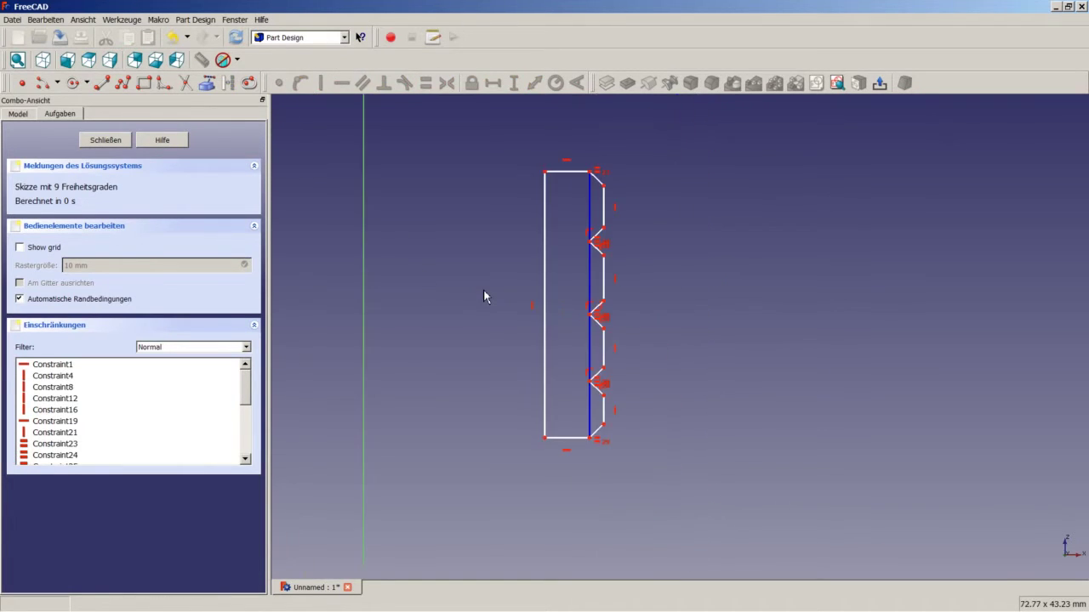
scroll(529, 218, up, 3)
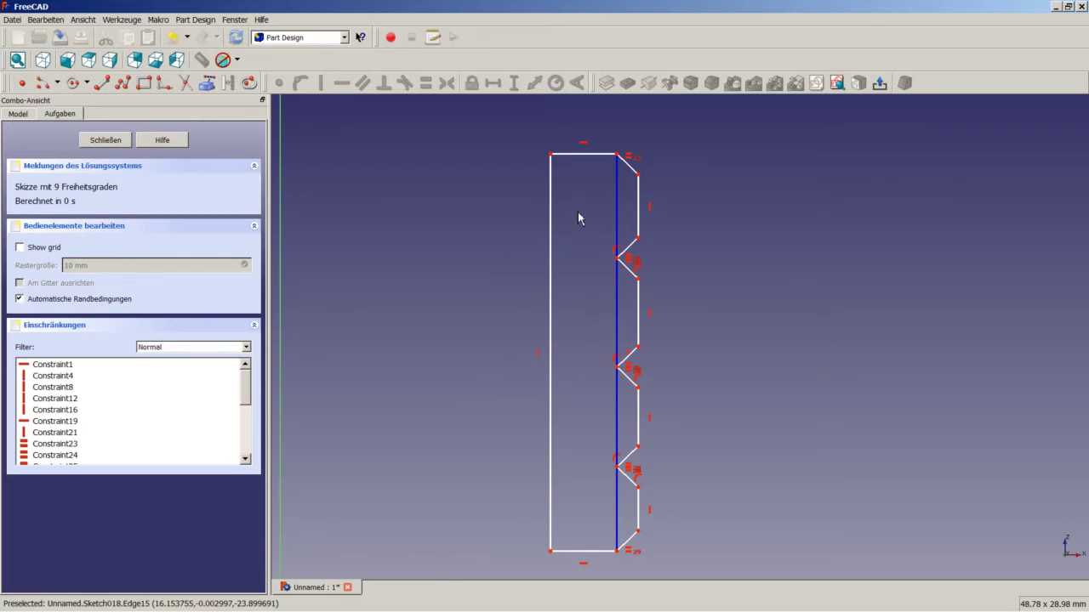
click(629, 169)
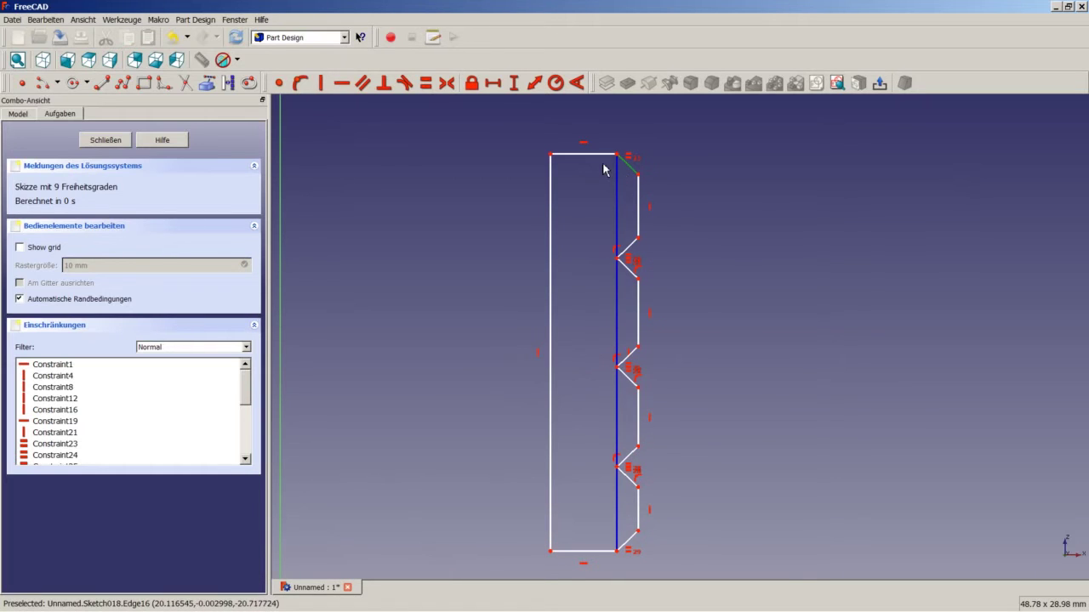
click(598, 155)
click(577, 82)
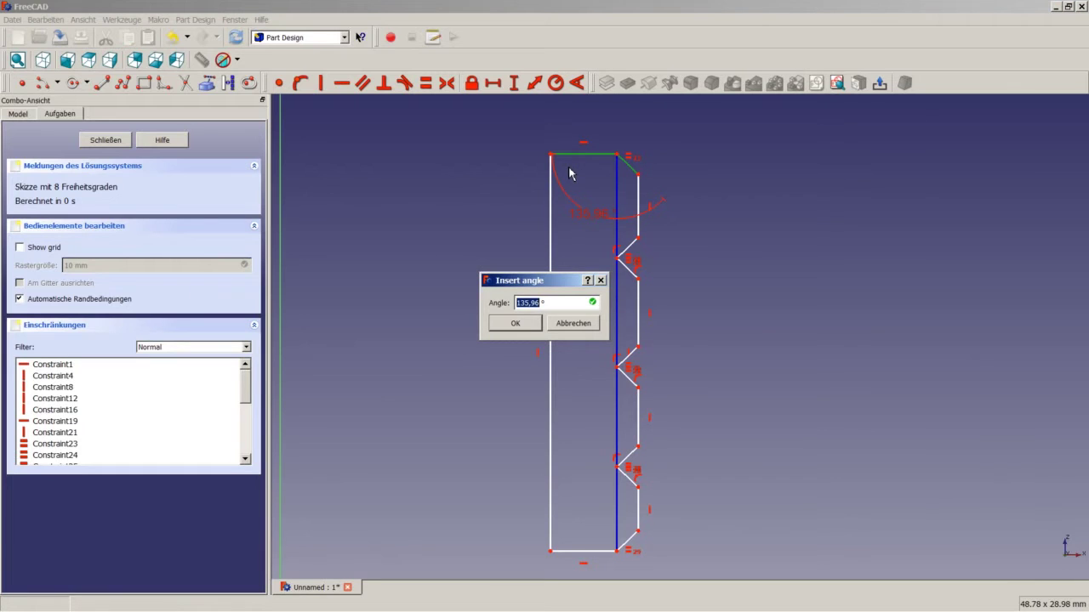
text(1)
key(Return)
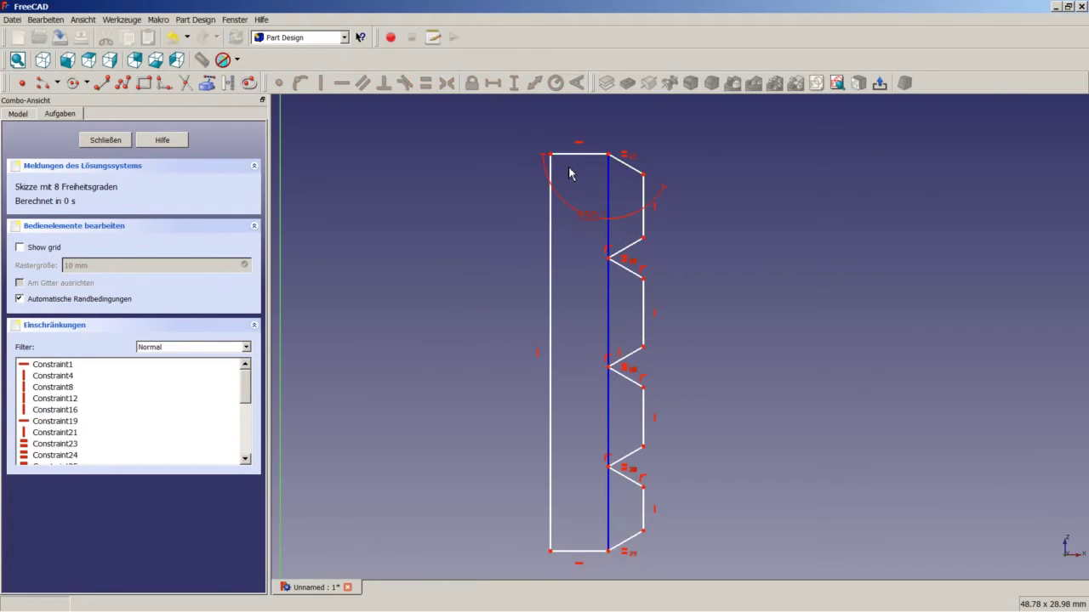
Step: Make the four right-side edges of the profile equal in length
drag(598, 236, 599, 177)
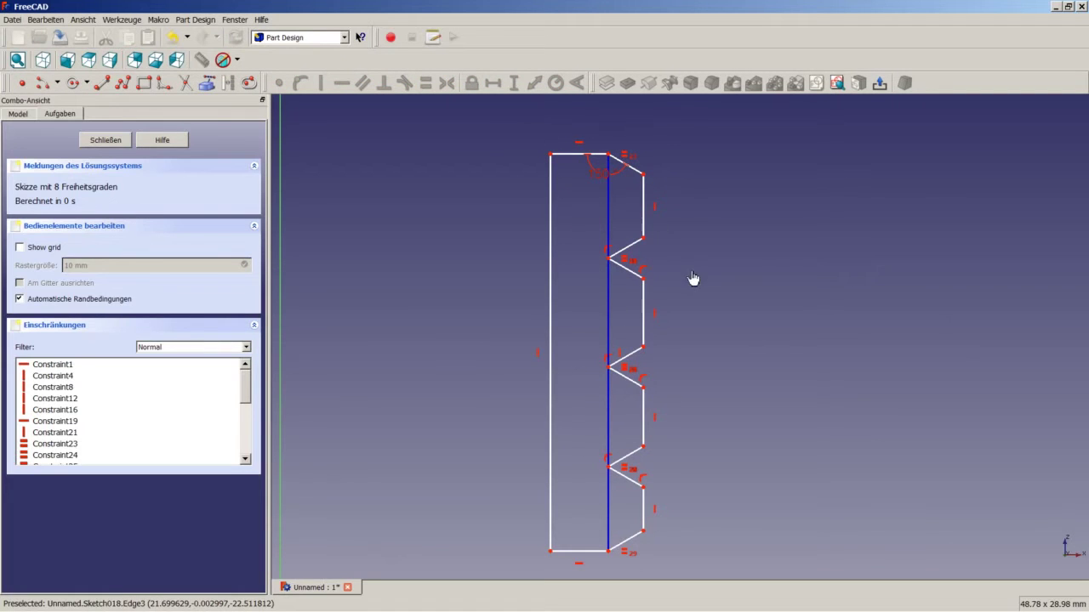
click(644, 228)
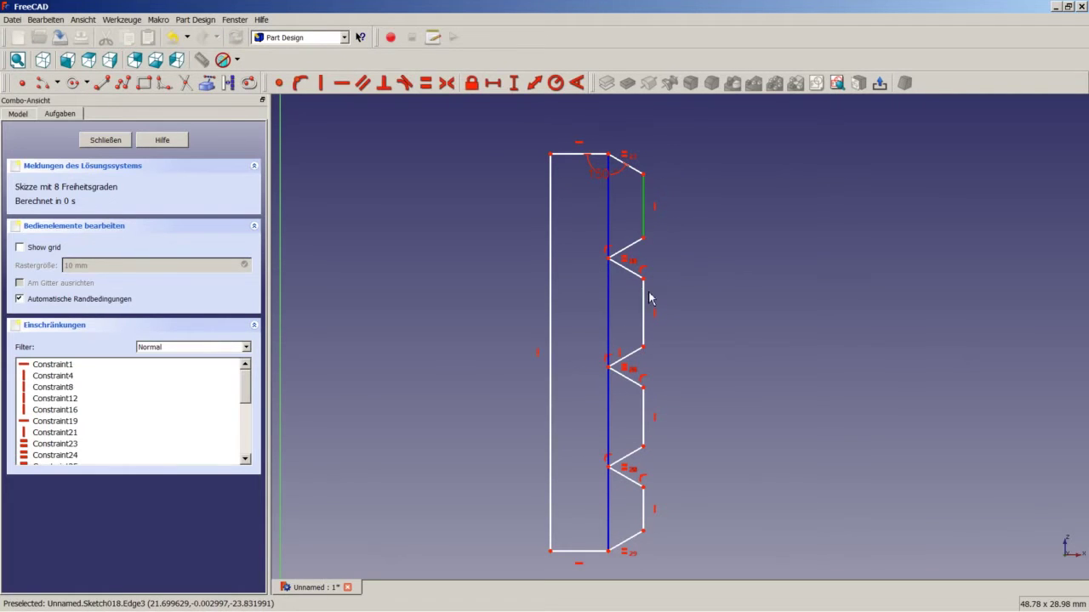
click(645, 338)
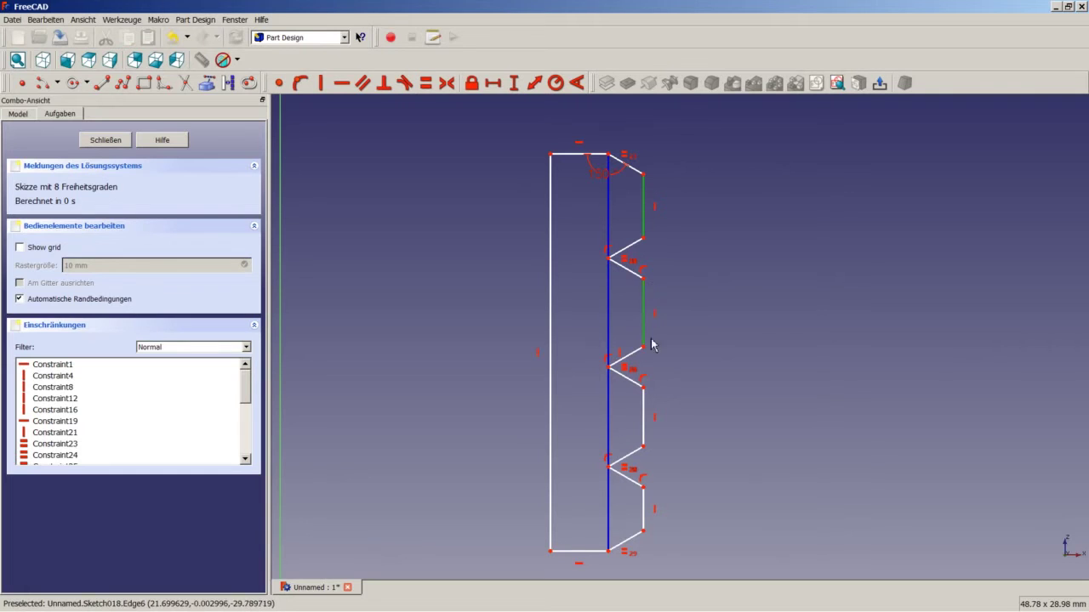
click(645, 425)
click(646, 511)
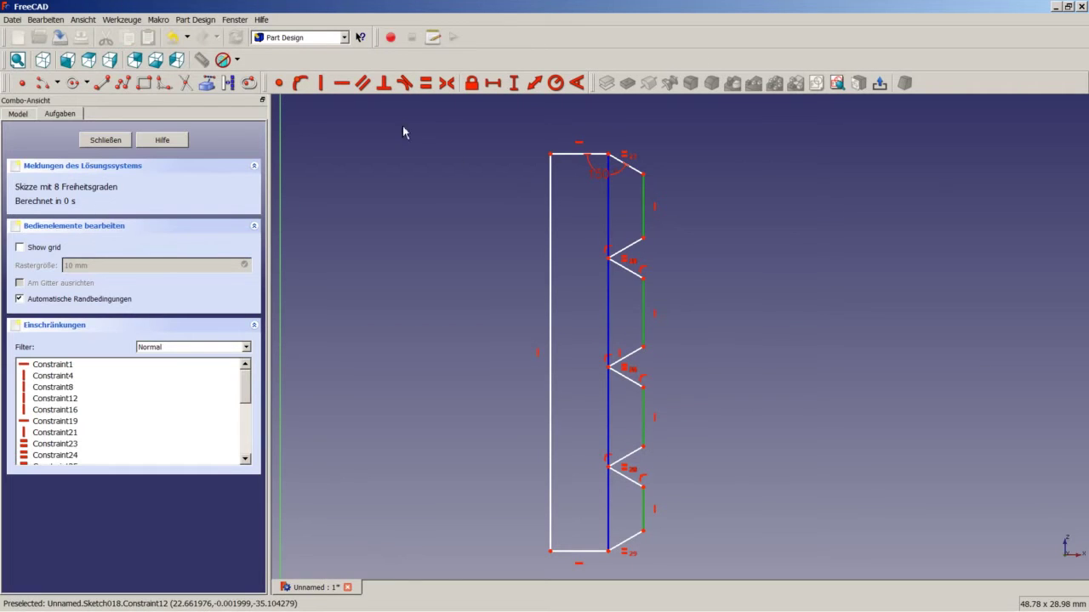
click(426, 83)
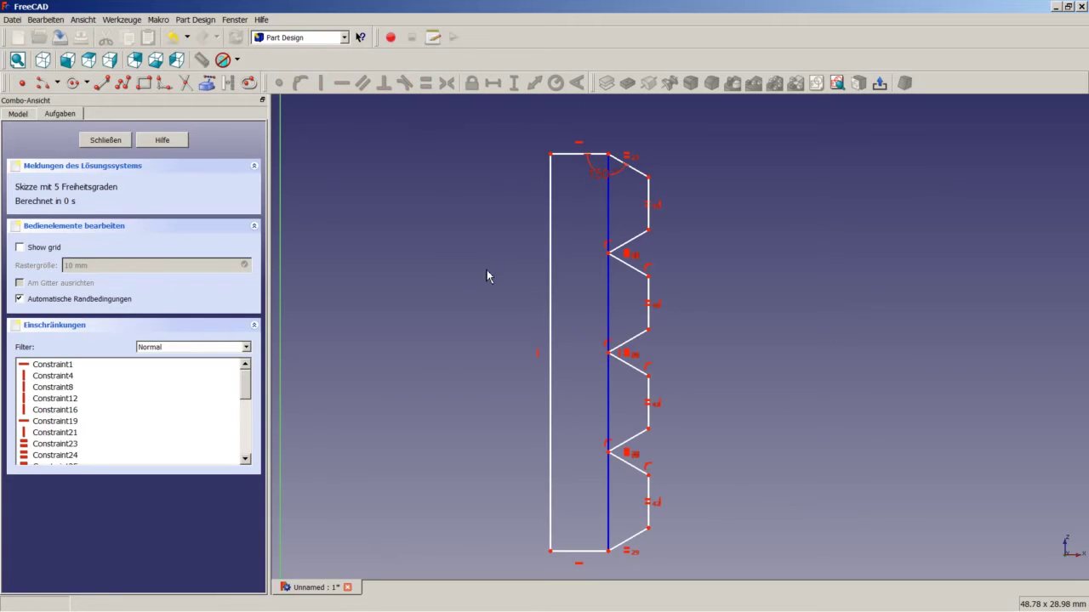
Step: Set the bottom edge to 3,75 mm wide and the overall profile width to 5 mm
click(581, 552)
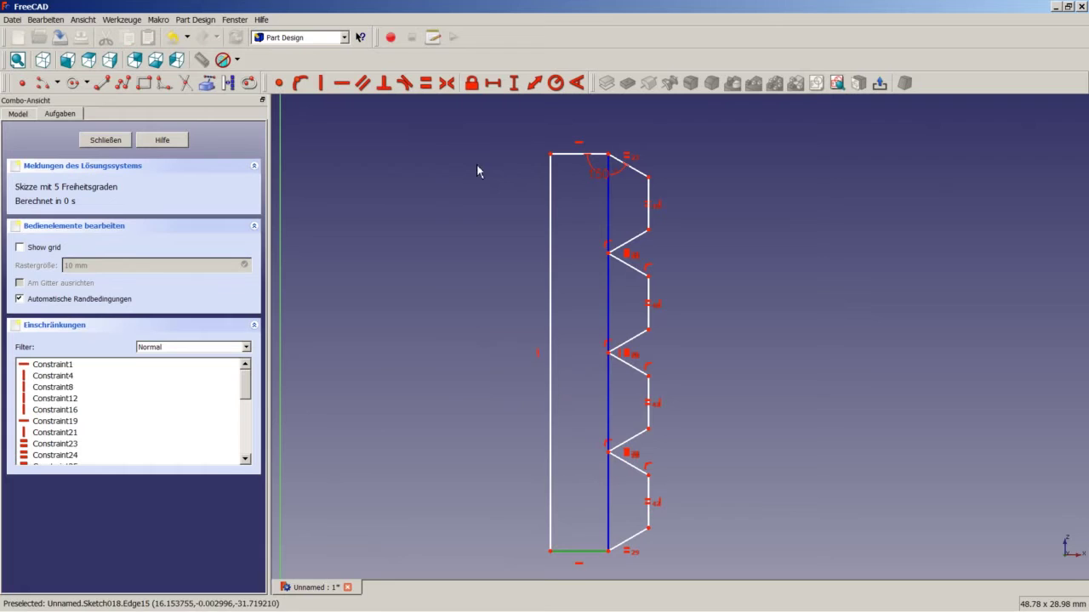
click(492, 83)
text(3,75)
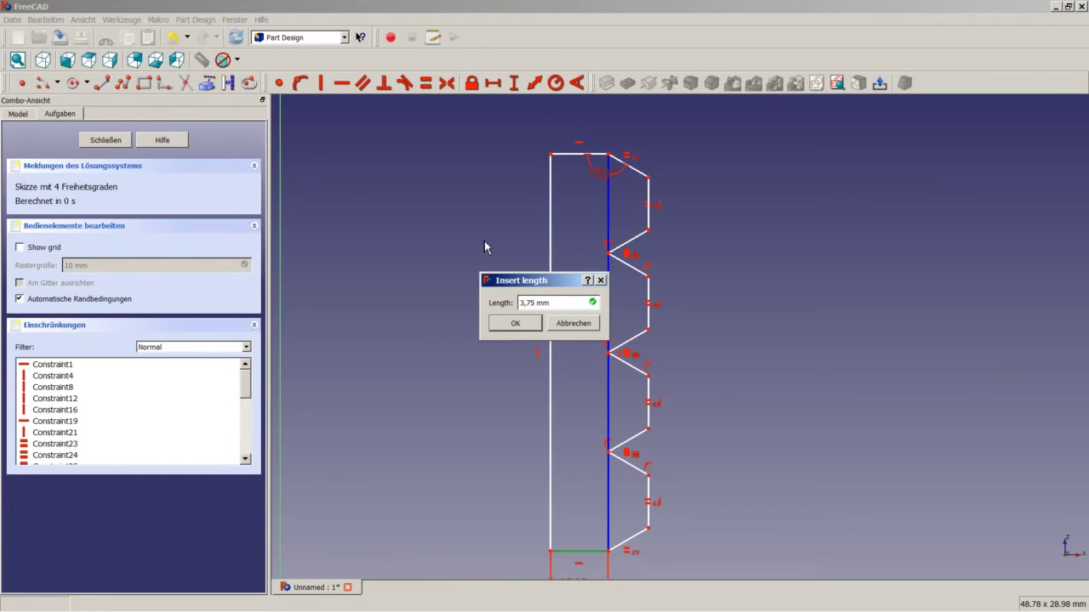
key(Return)
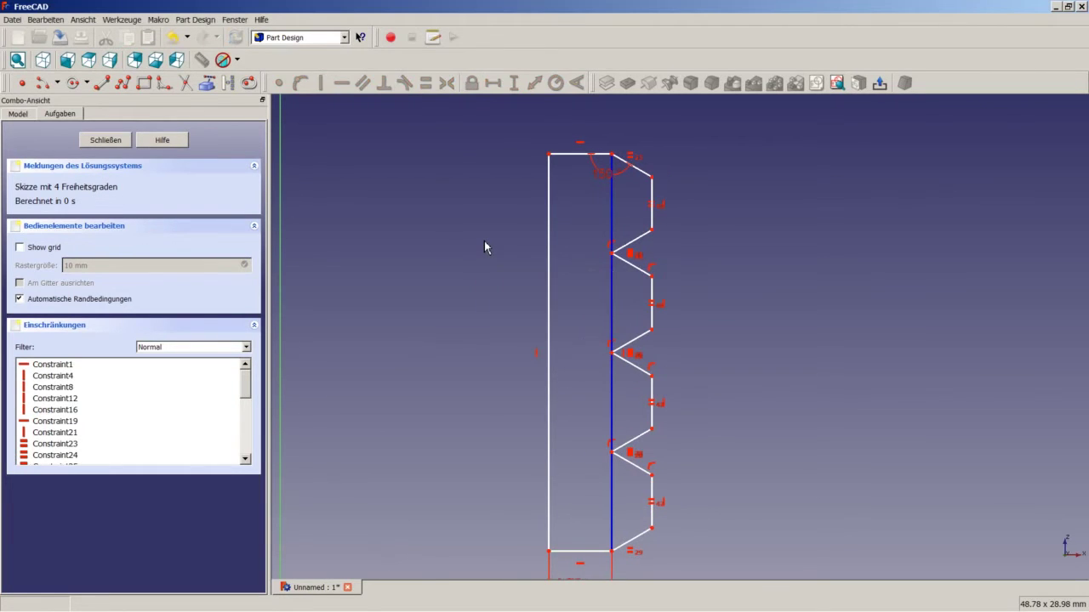
scroll(546, 391, down, 2)
scroll(575, 531, up, 2)
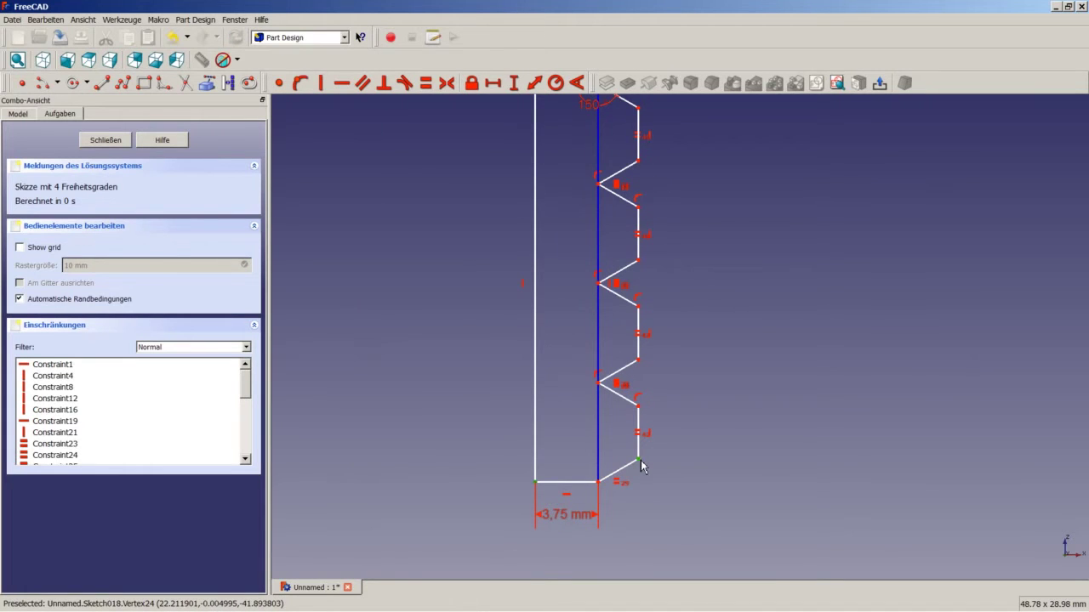
click(494, 83)
text(5)
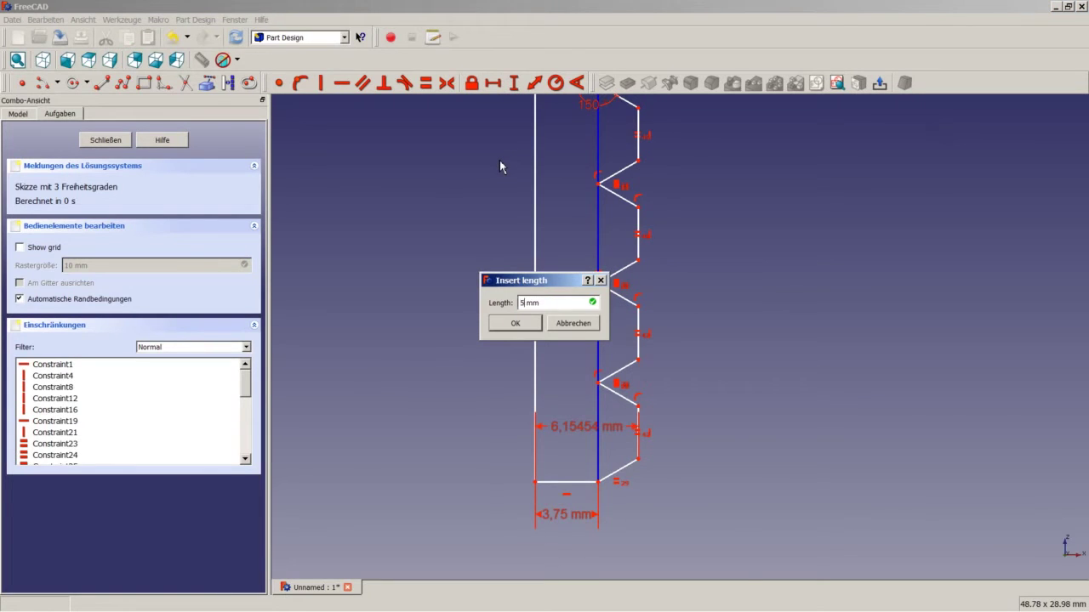
key(Return)
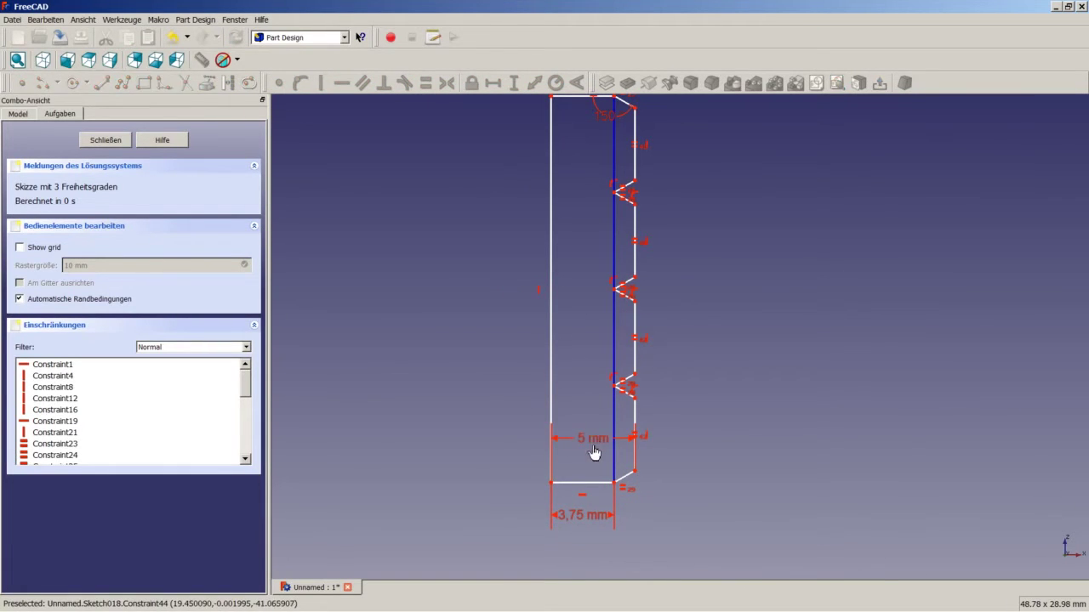
drag(598, 452, 593, 558)
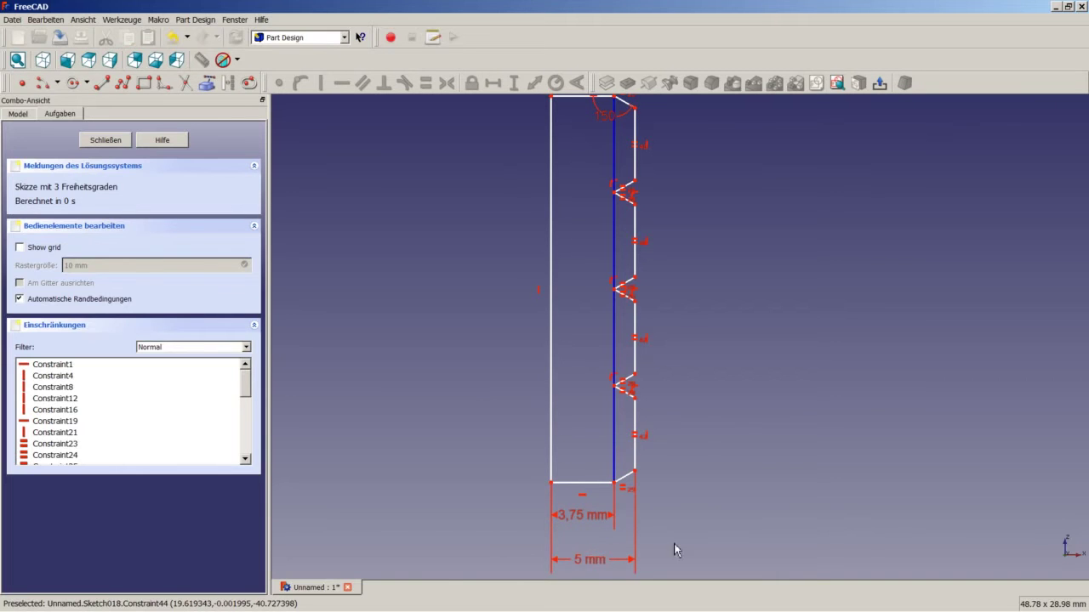
Step: Draw a vertical construction line from the profile's top-left corner up to the horizontal axis
scroll(588, 269, down, 2)
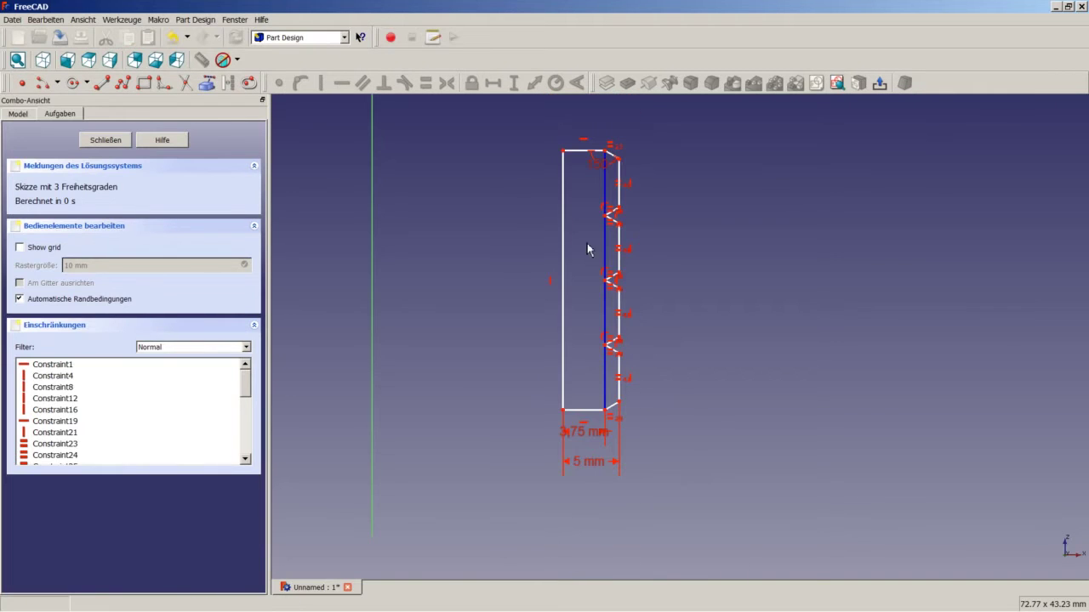
scroll(582, 187, up, 1)
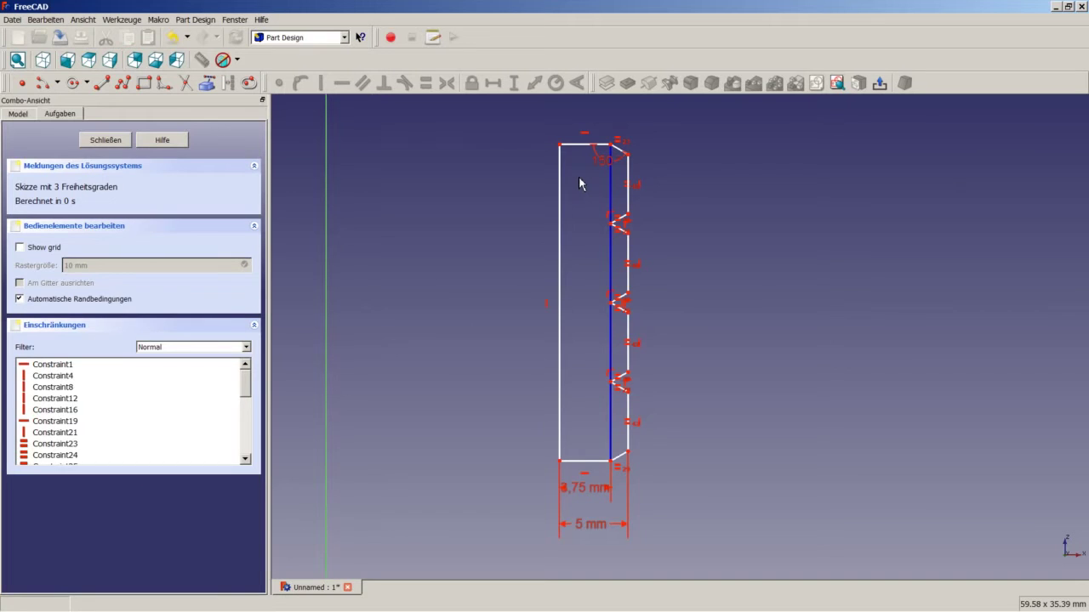
scroll(574, 180, down, 10)
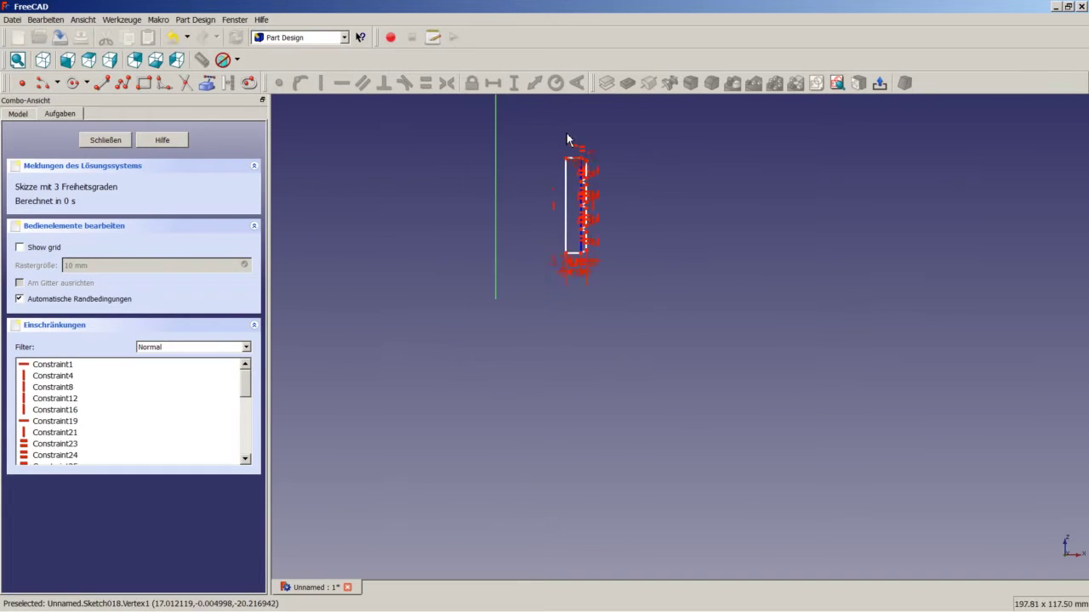
scroll(570, 123, up, 4)
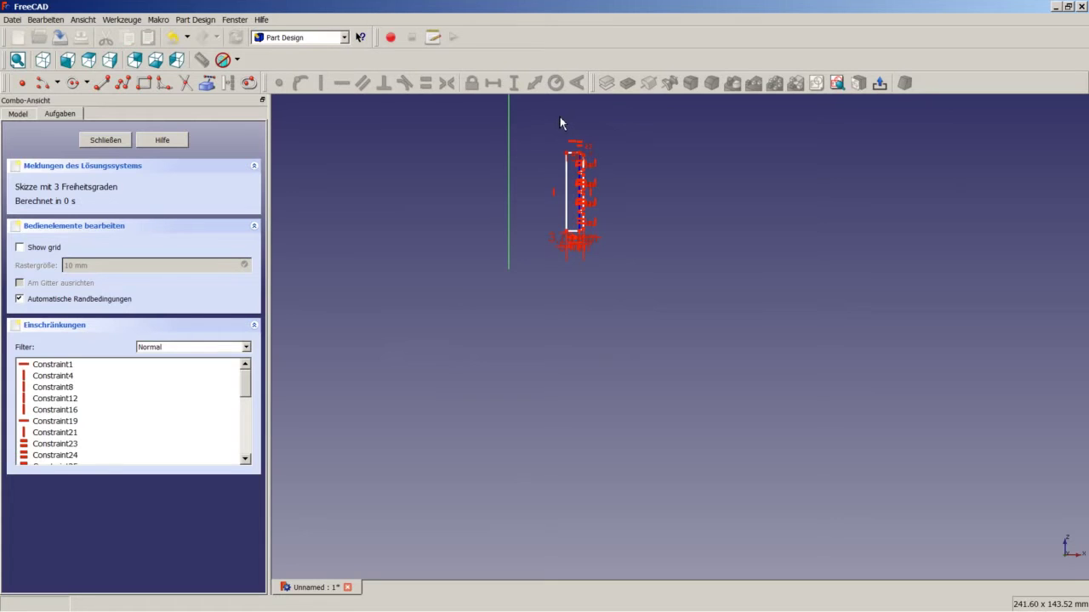
scroll(561, 112, down, 1)
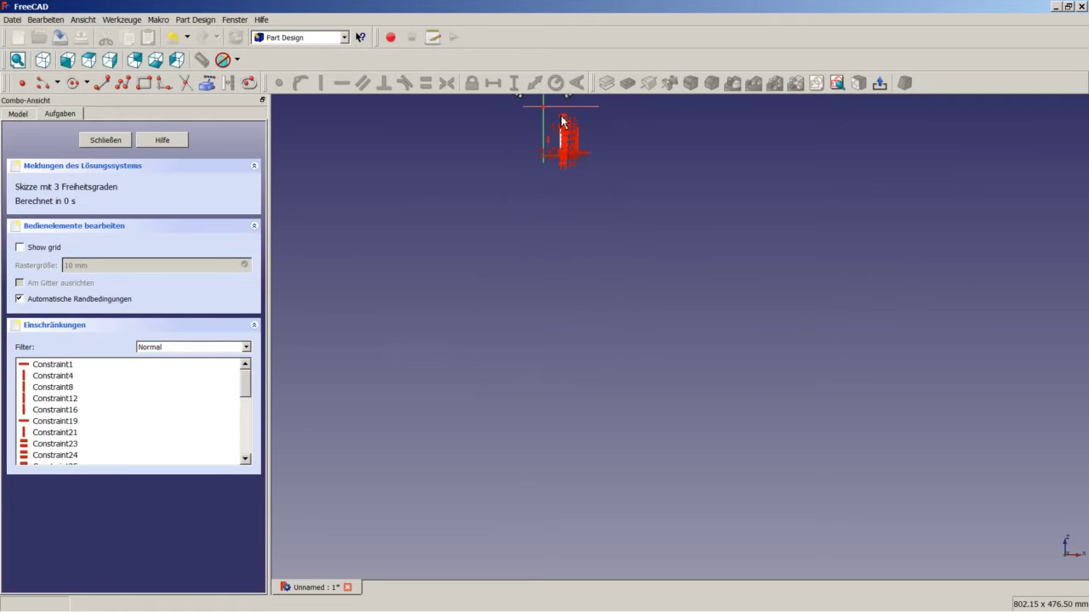
scroll(565, 102, up, 4)
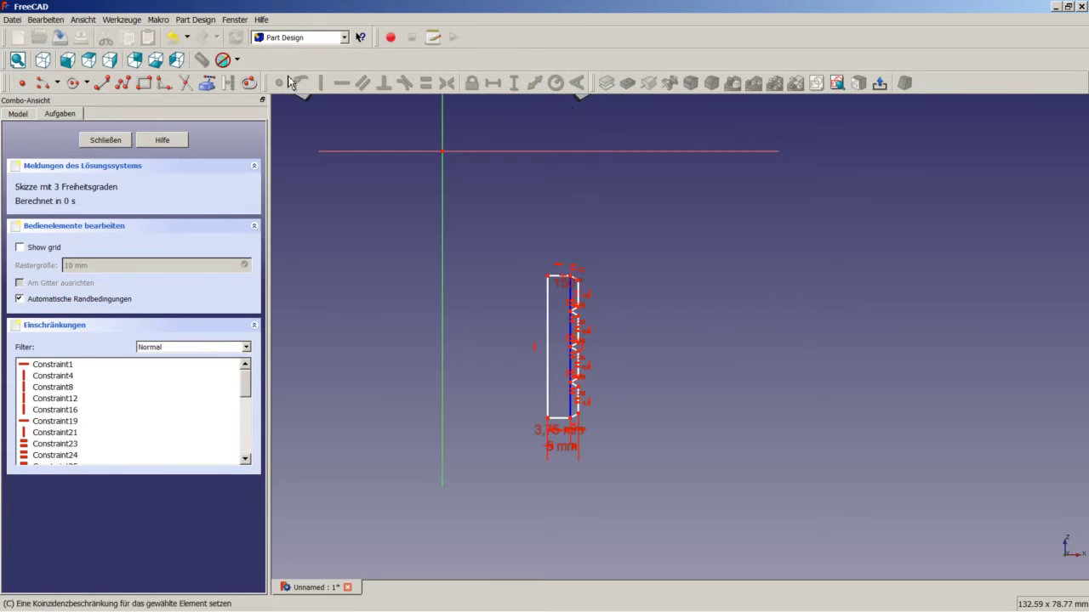
click(100, 87)
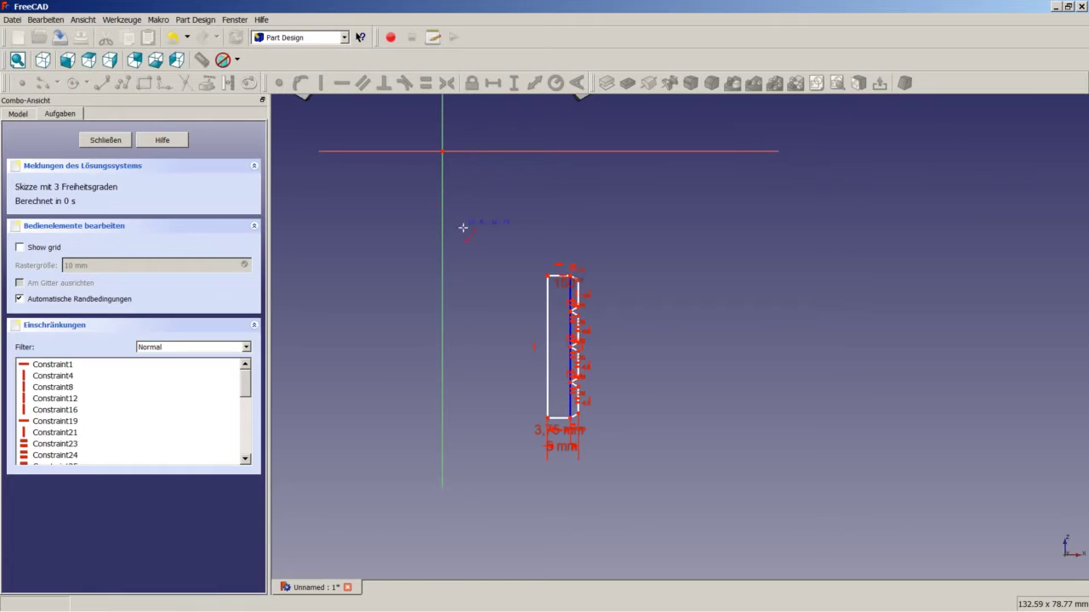
click(548, 275)
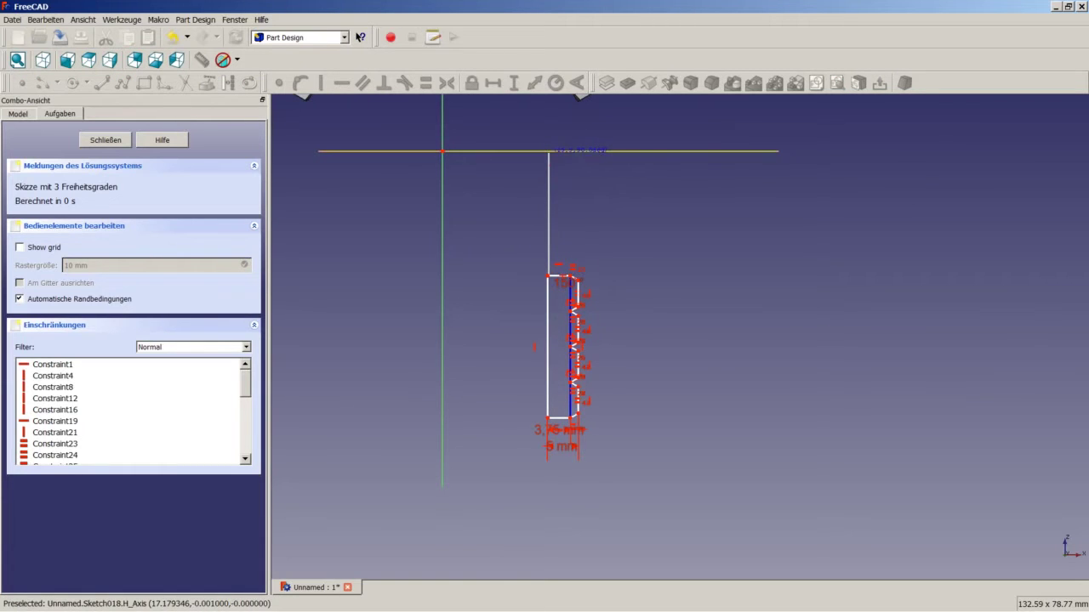
click(548, 151)
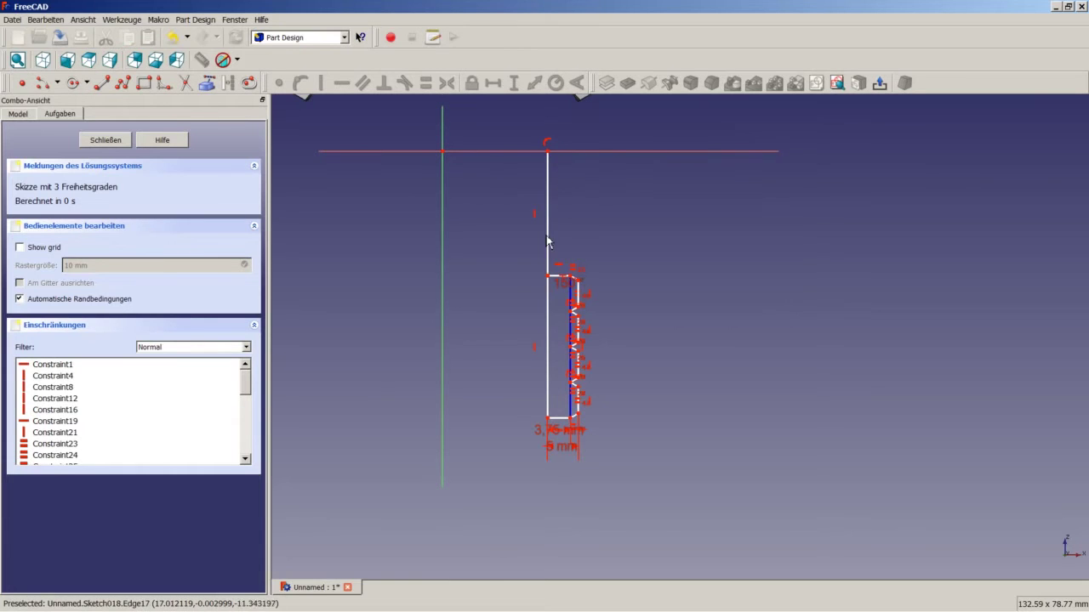
click(542, 203)
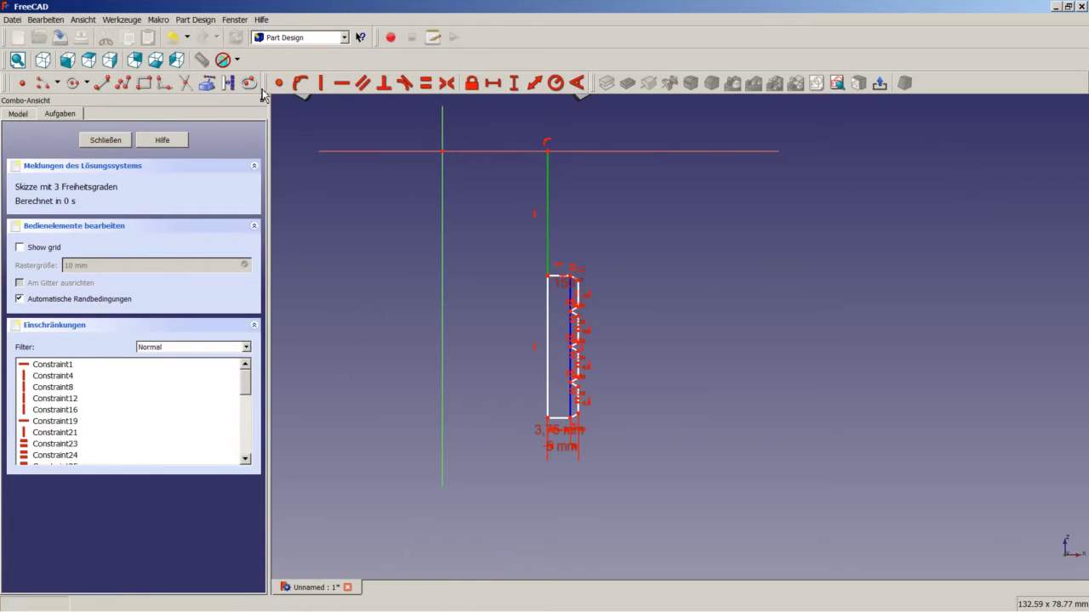
click(228, 84)
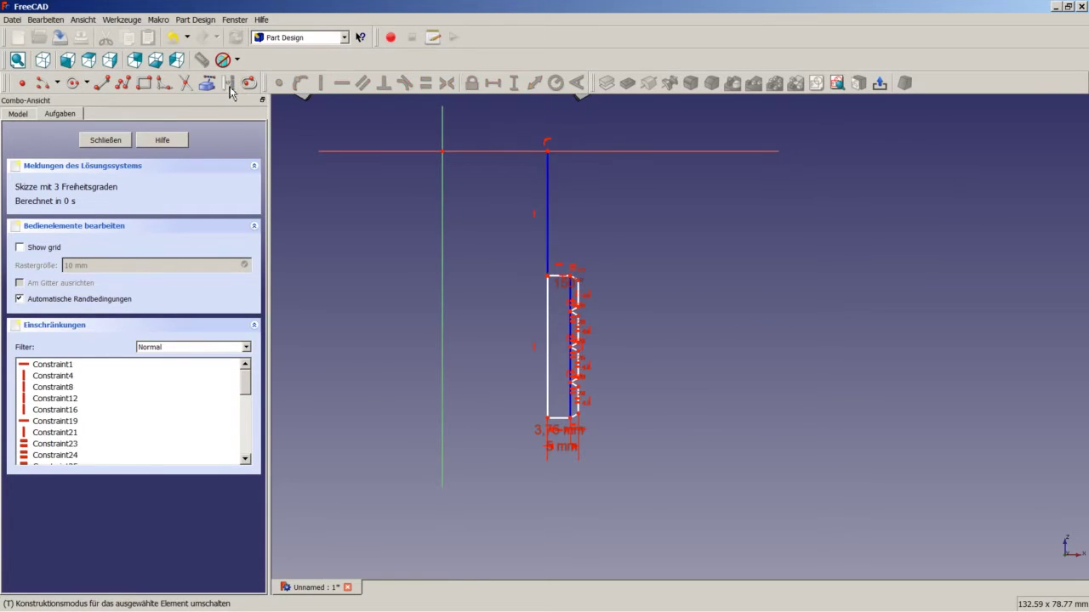
Step: Constrain the construction line's vertical length to 15 mm
click(550, 238)
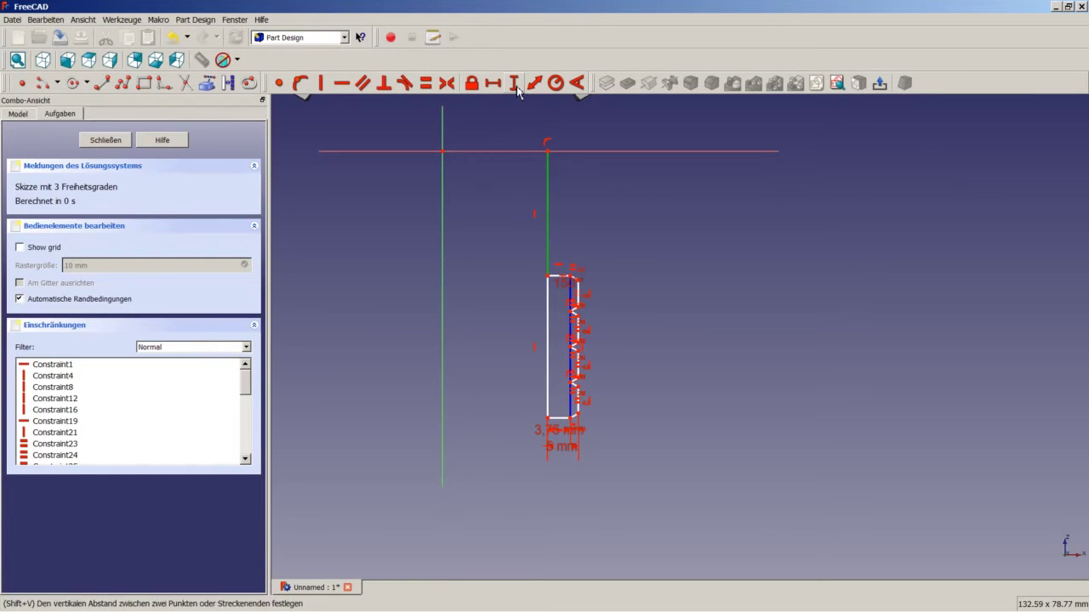
click(514, 83)
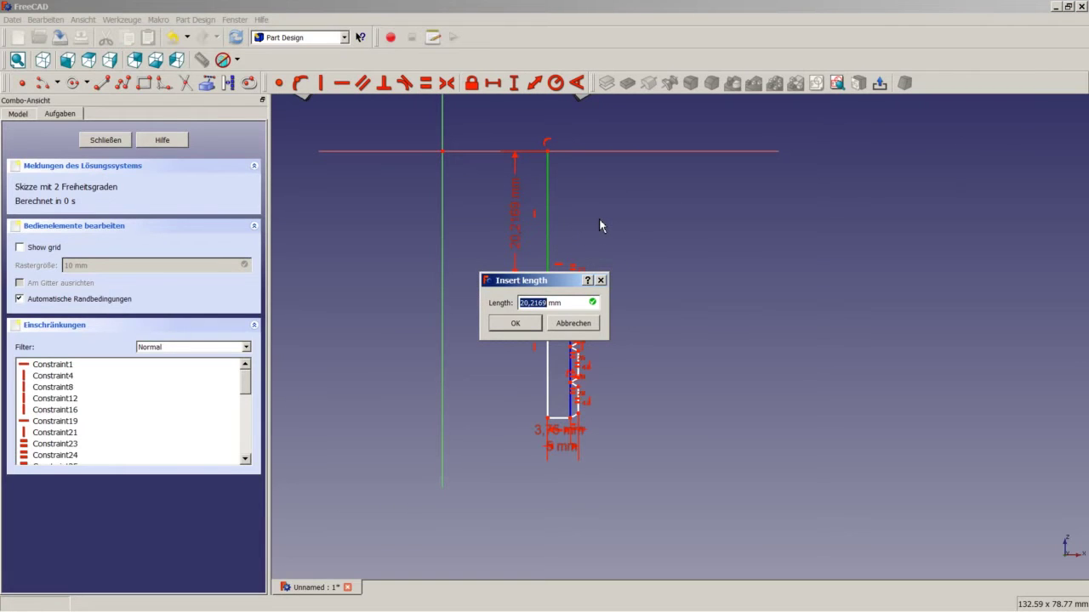
text(15)
key(Return)
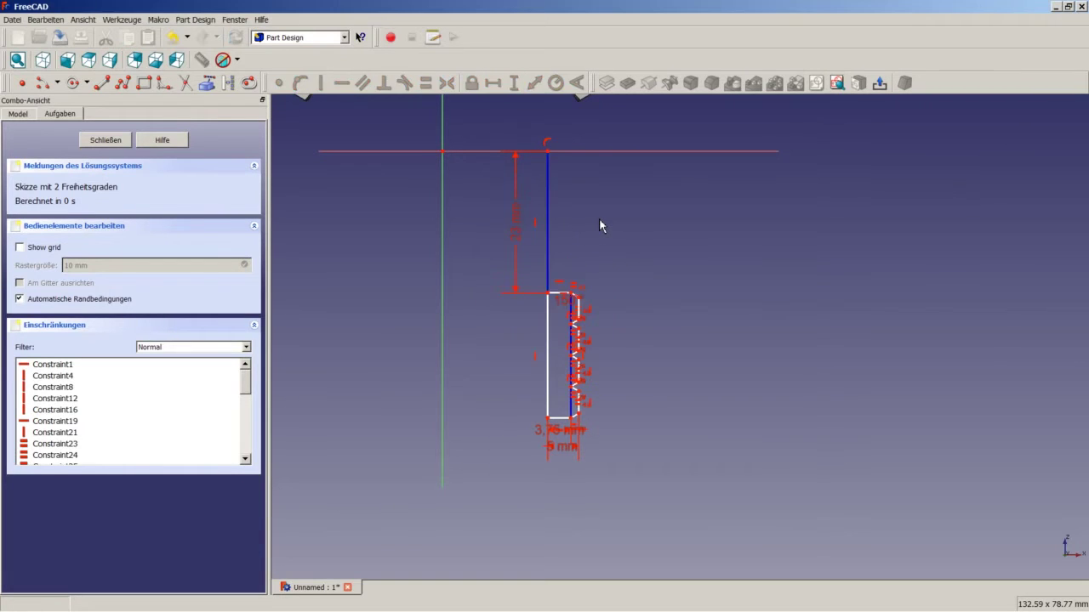
Step: Set the construction line's top end 8,5 mm horizontally from the origin
click(548, 153)
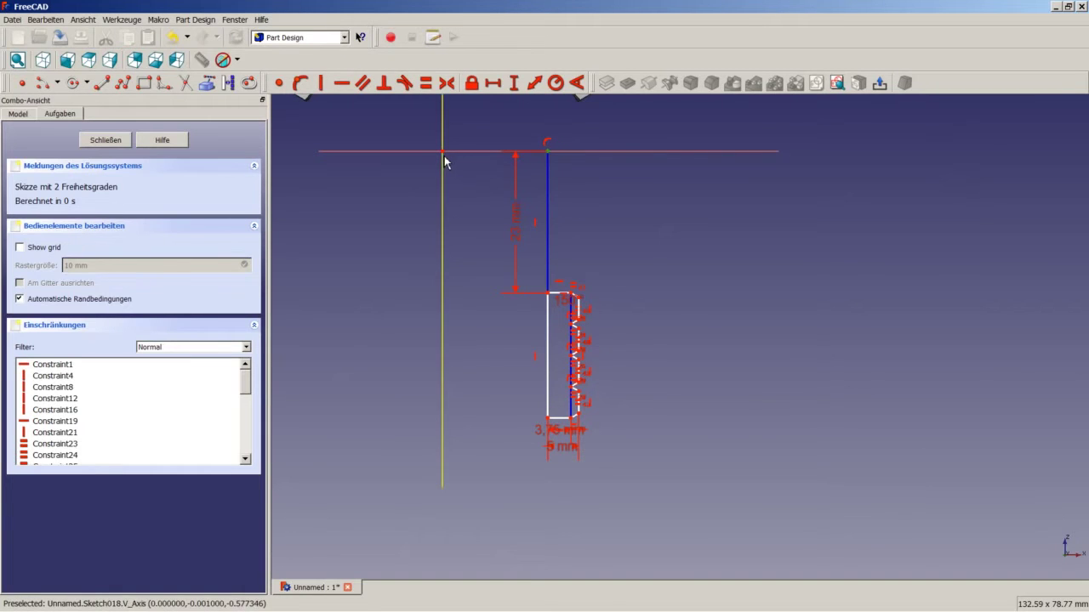
click(494, 84)
text(8,5)
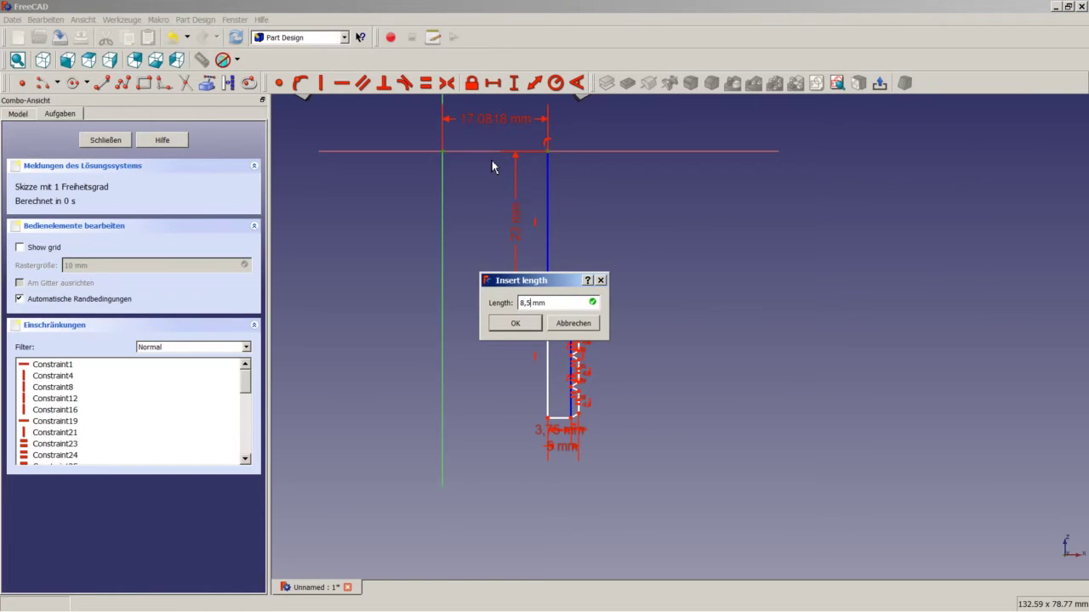
key(Return)
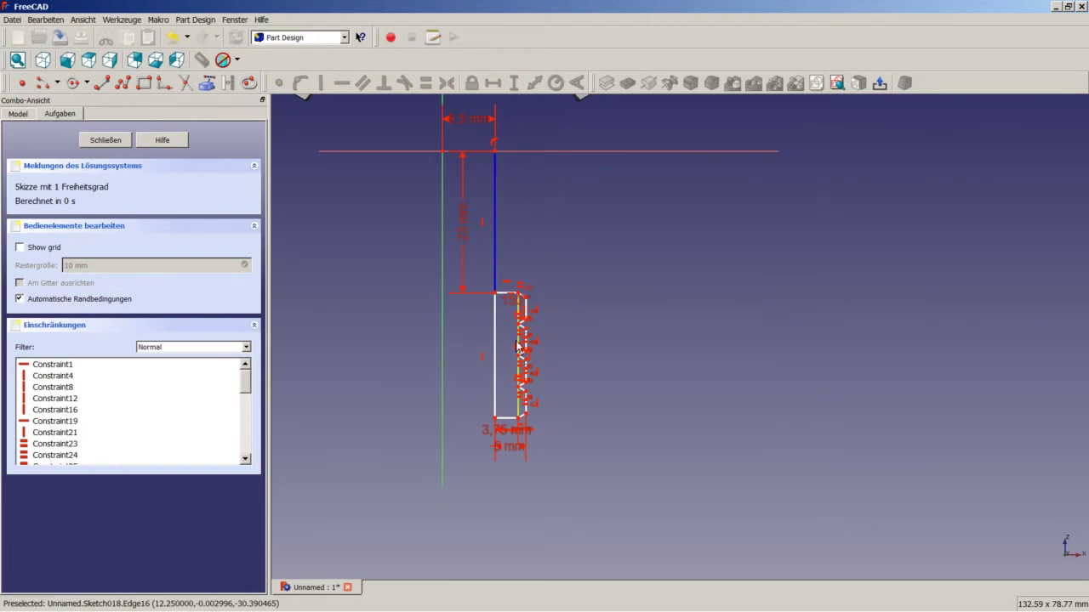
Step: Fix the lowest groove corner 4 mm vertically above the profile's bottom outer corner
scroll(499, 396, up, 2)
scroll(500, 396, up, 4)
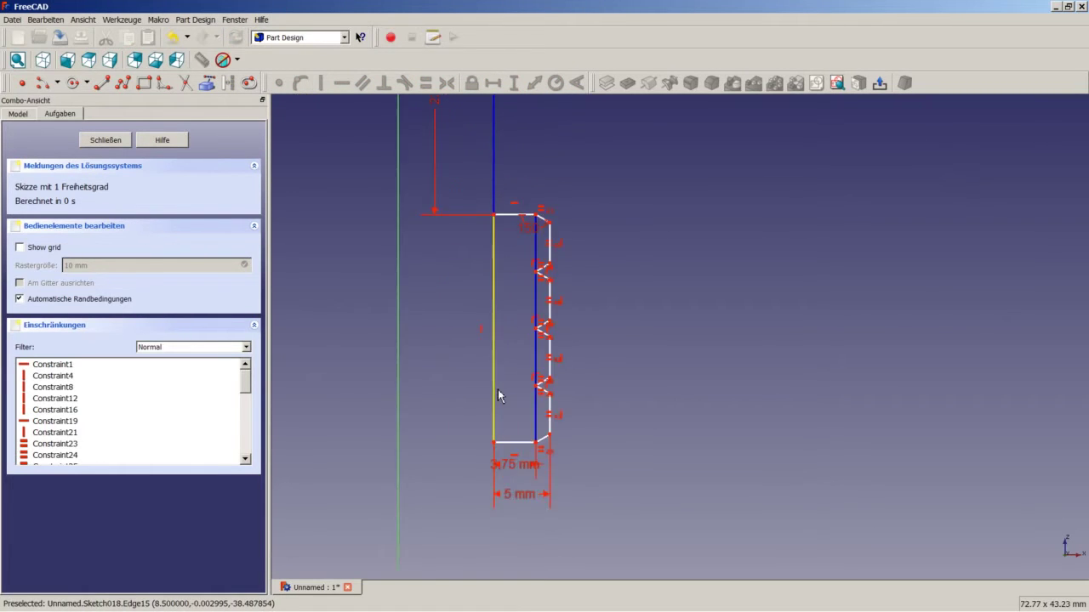
click(569, 488)
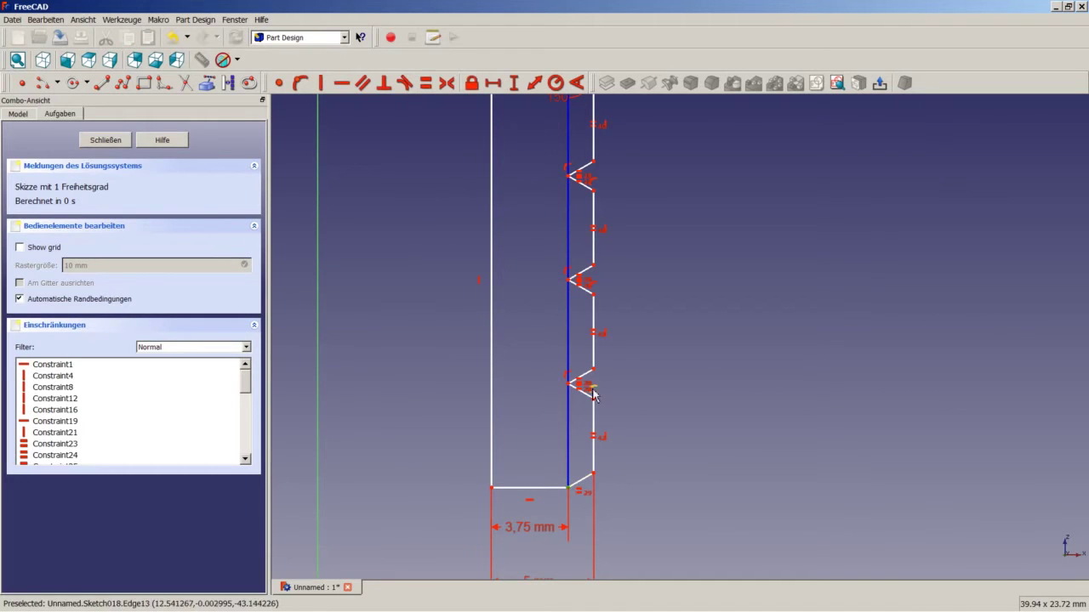
click(568, 386)
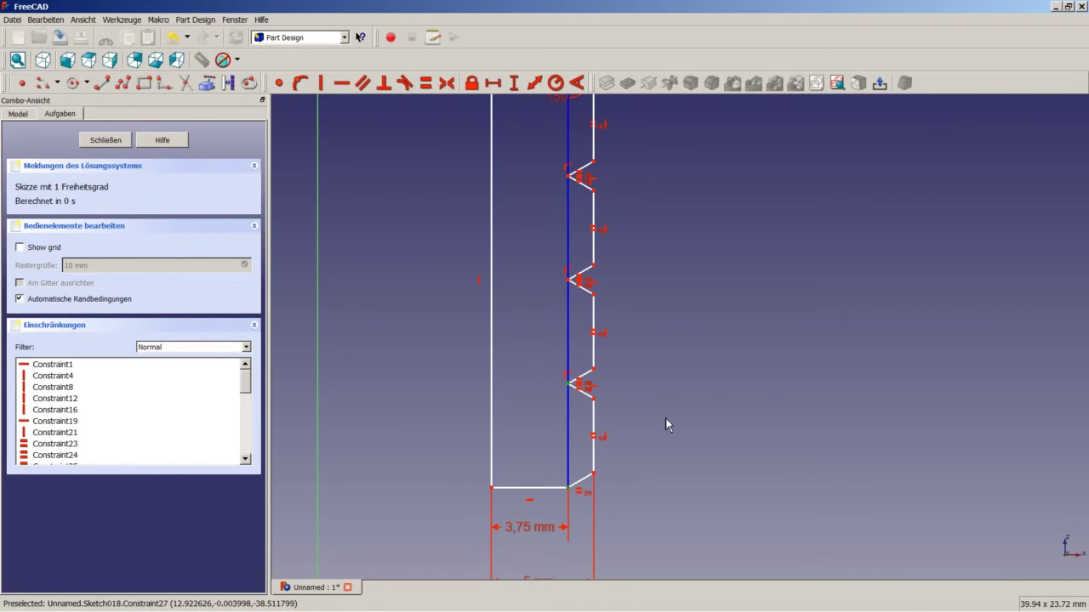
click(514, 83)
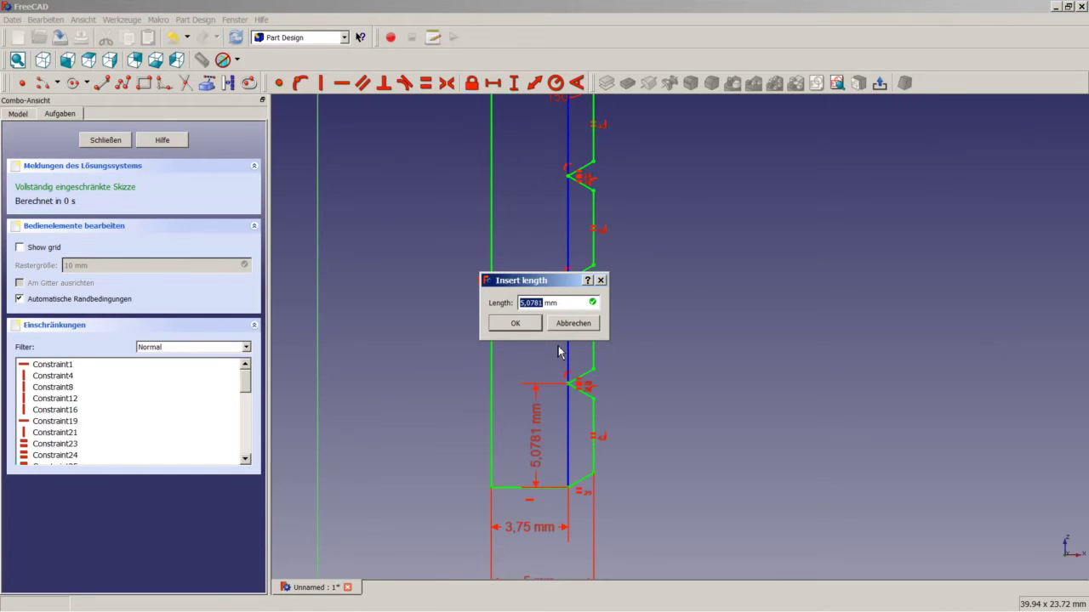
text(4)
key(Return)
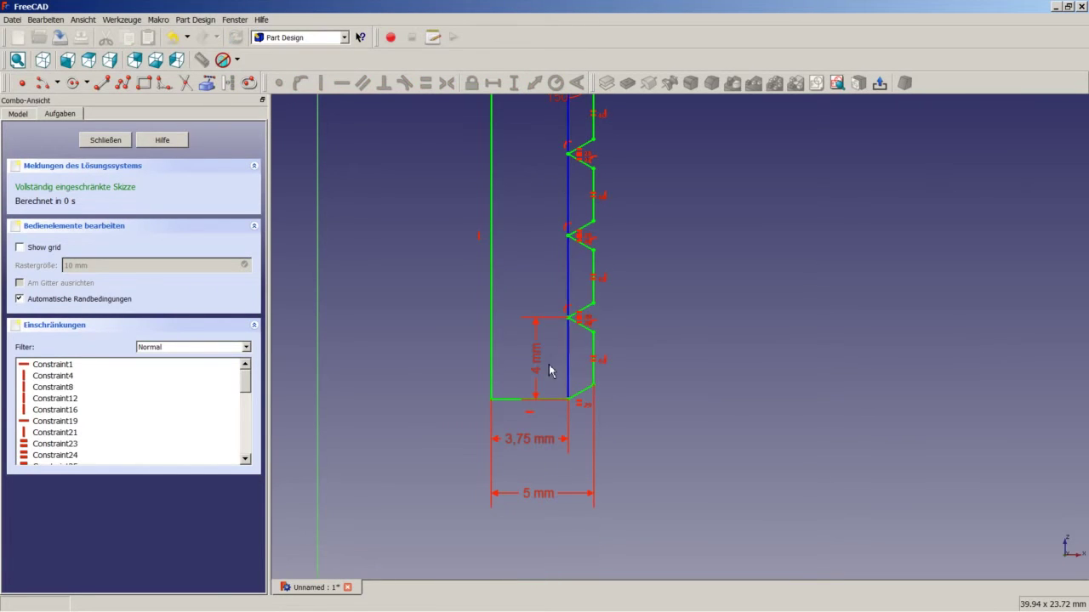
scroll(610, 281, down, 3)
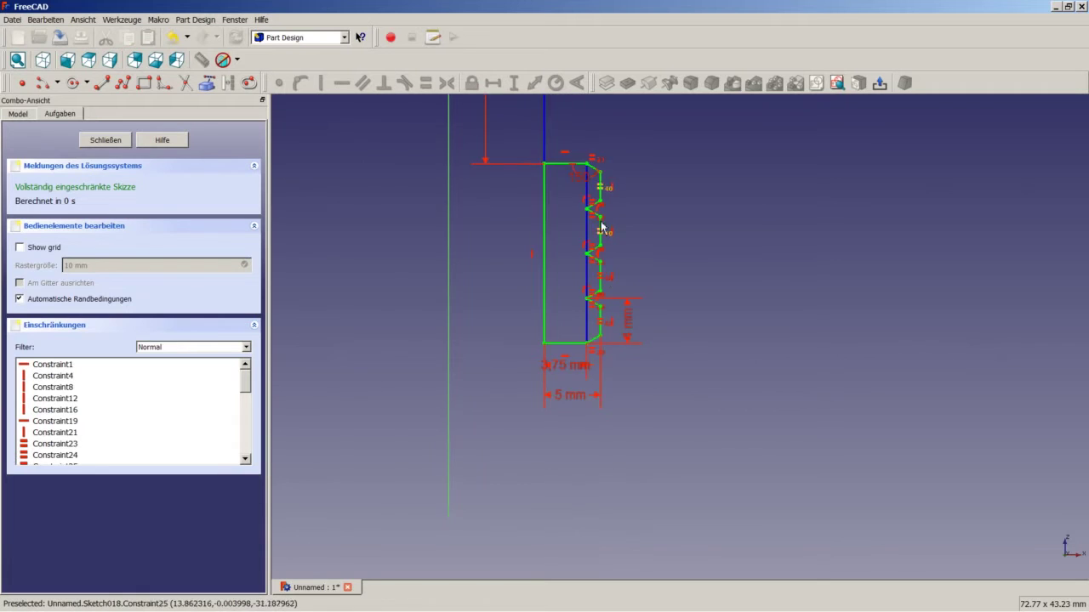
scroll(601, 228, up, 3)
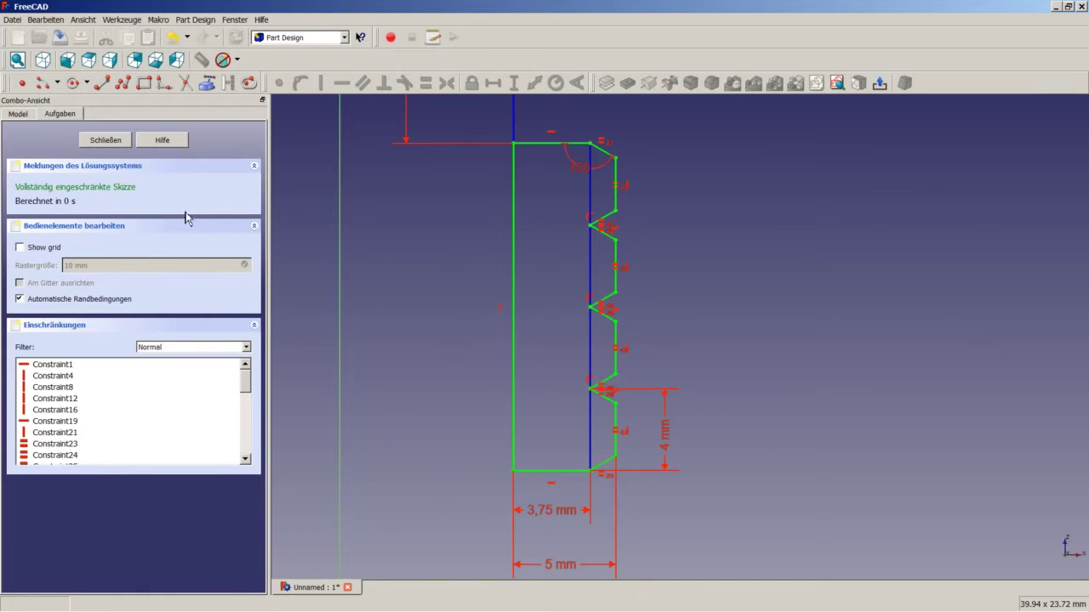
Step: Close the profile sketch and revolve it around Sketch axis 1 into a solid
click(106, 140)
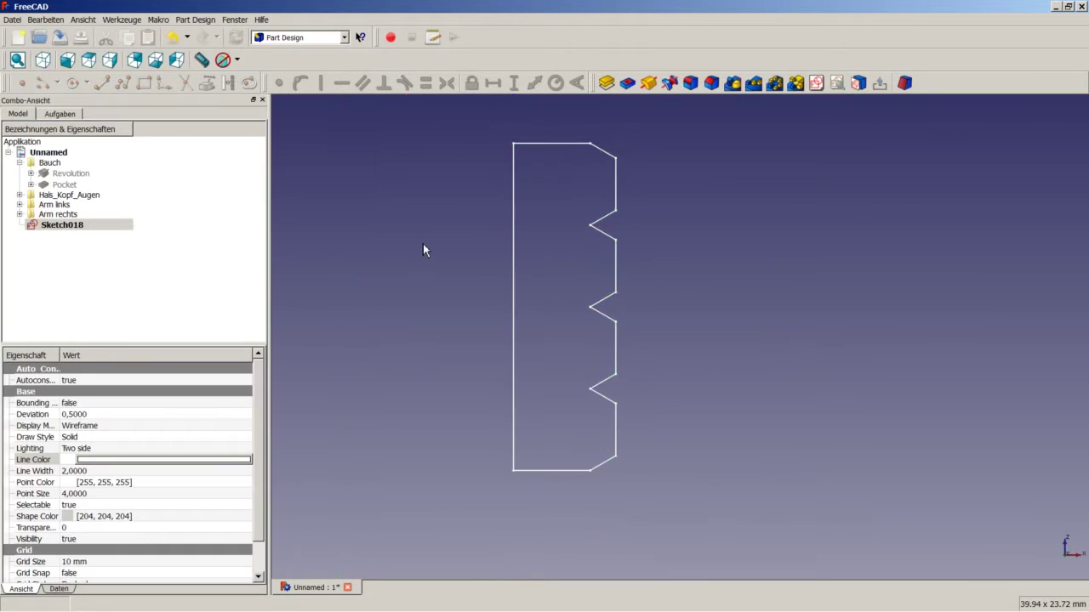
scroll(422, 243, down, 4)
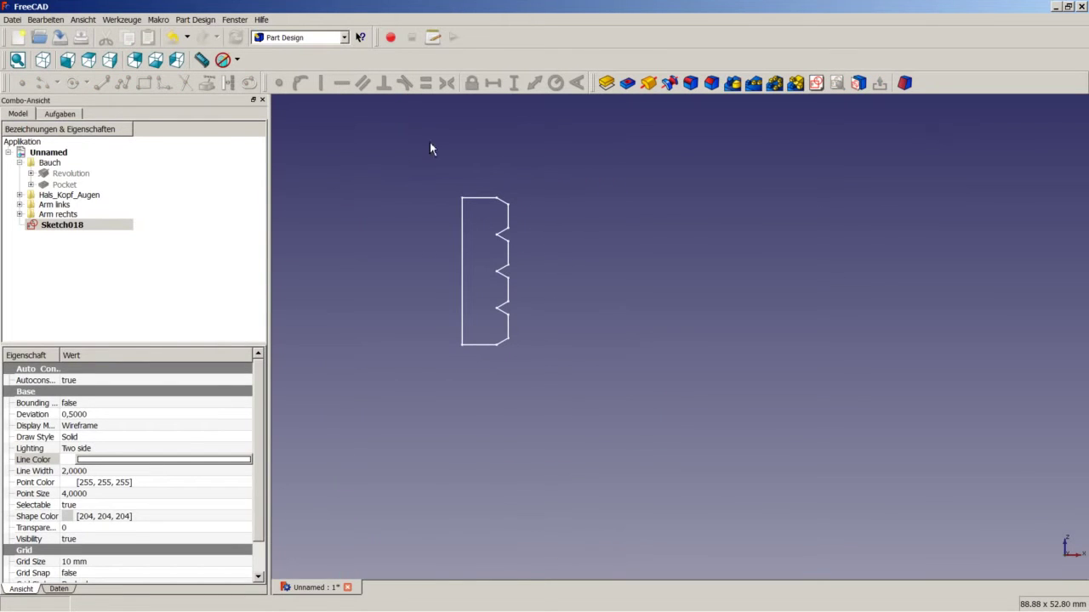
click(649, 84)
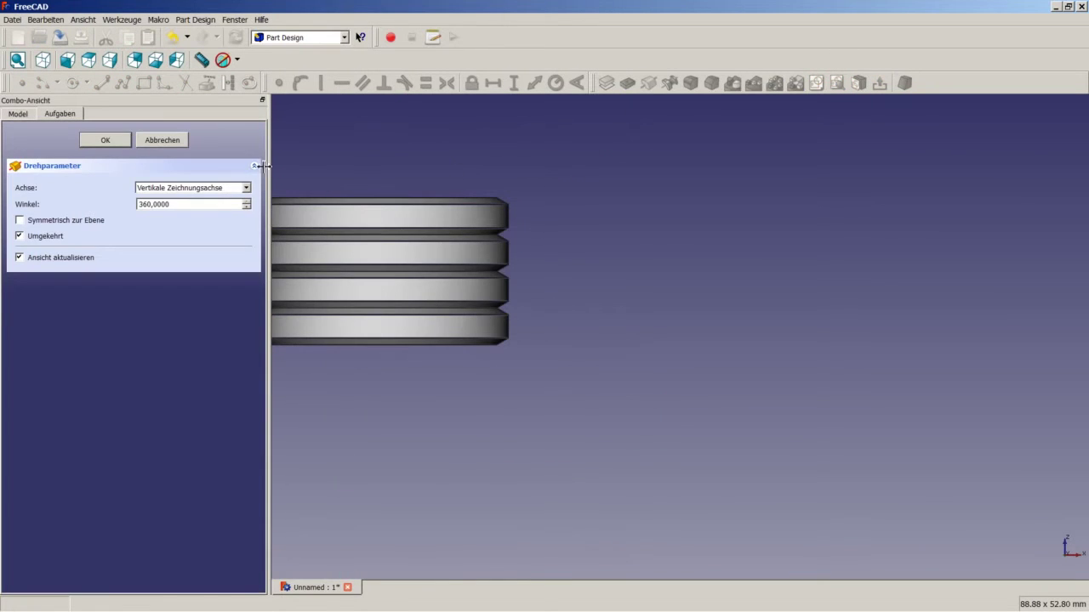
click(179, 190)
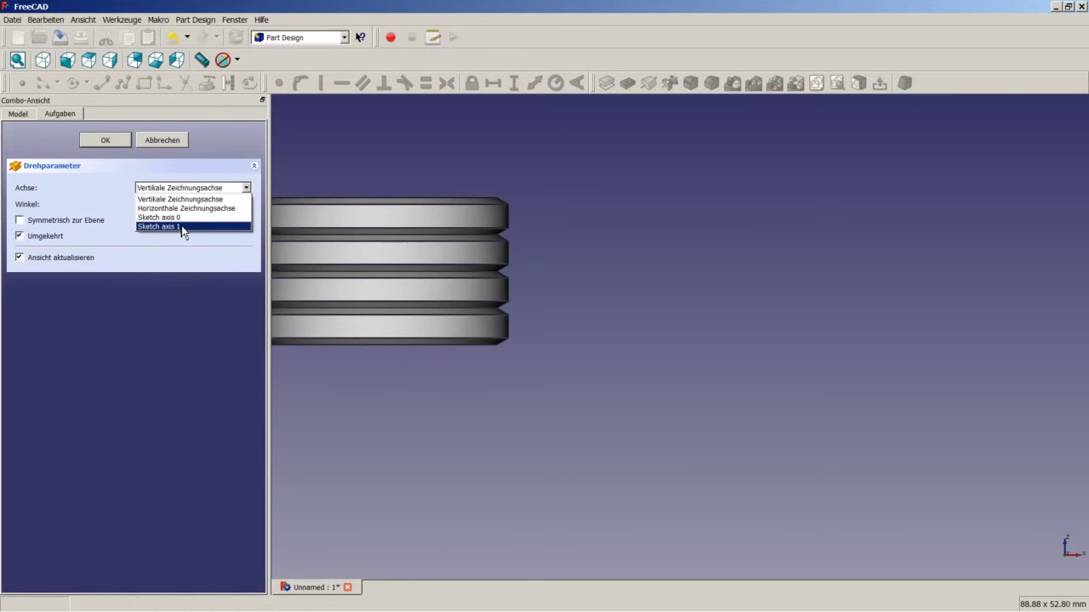
click(182, 226)
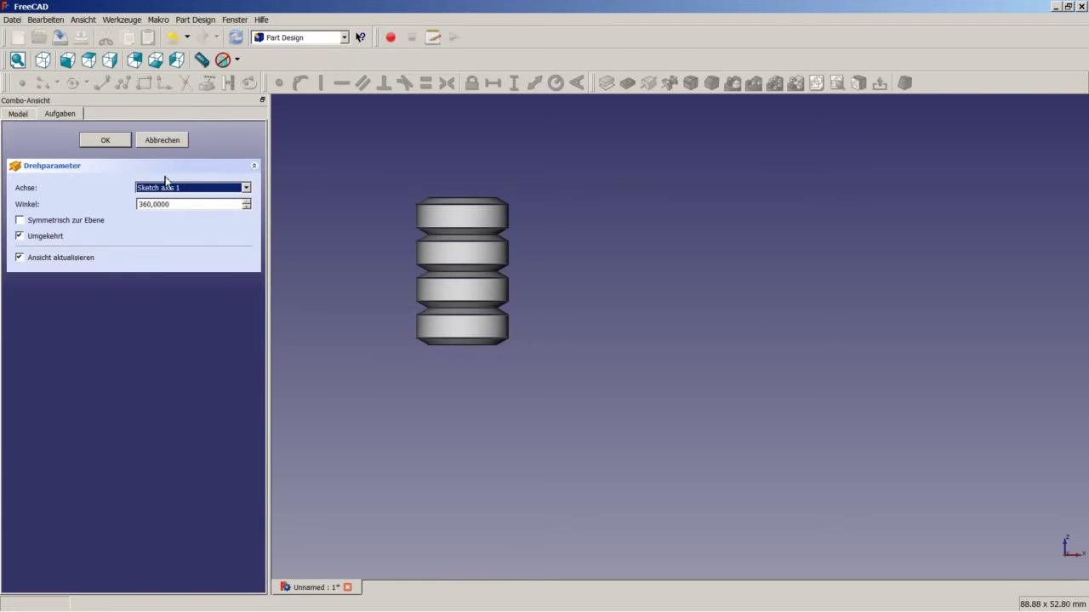
click(105, 141)
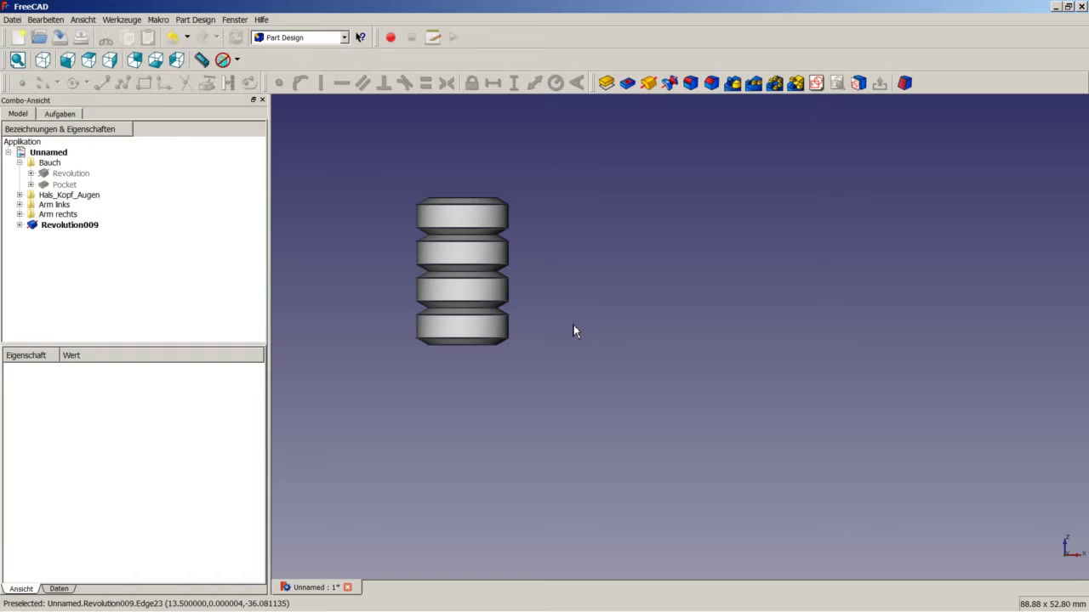
Step: Save the document and select the ring stack's bottom face
key(ctrl+s)
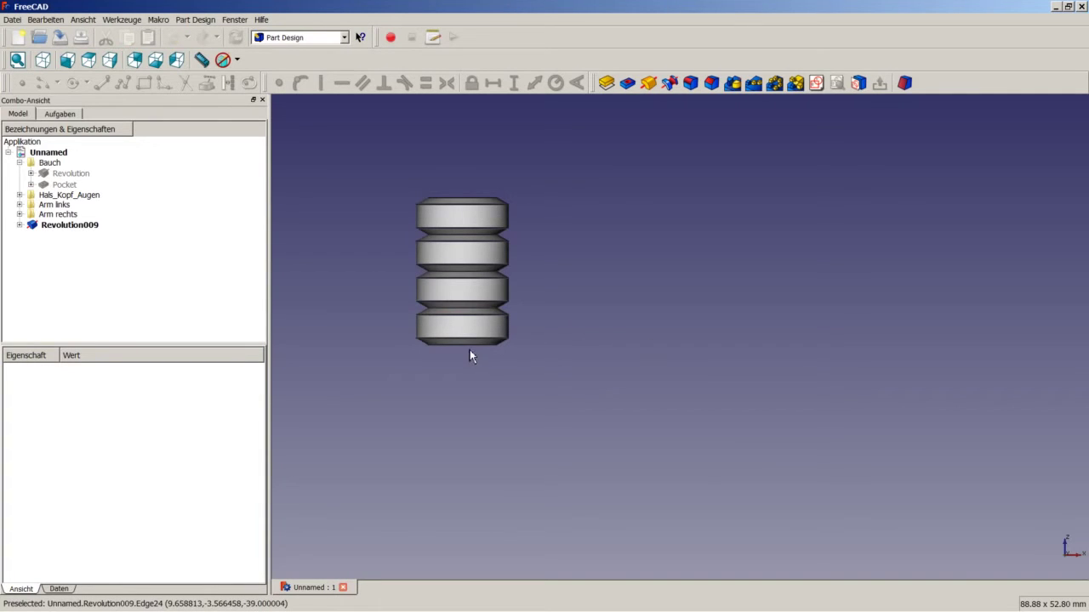
middle_drag(465, 347, 467, 303)
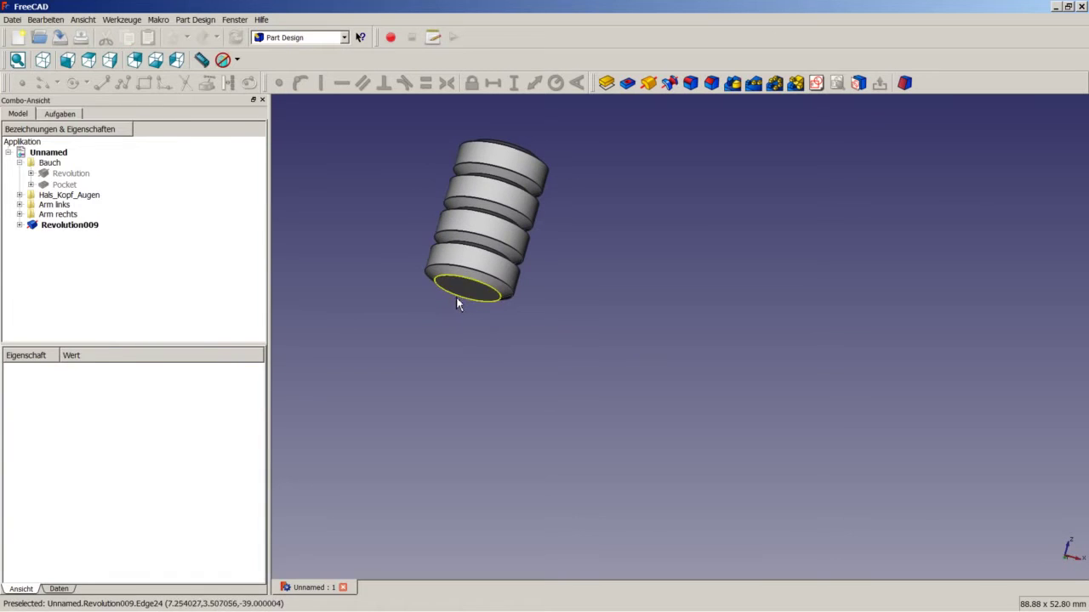
click(496, 293)
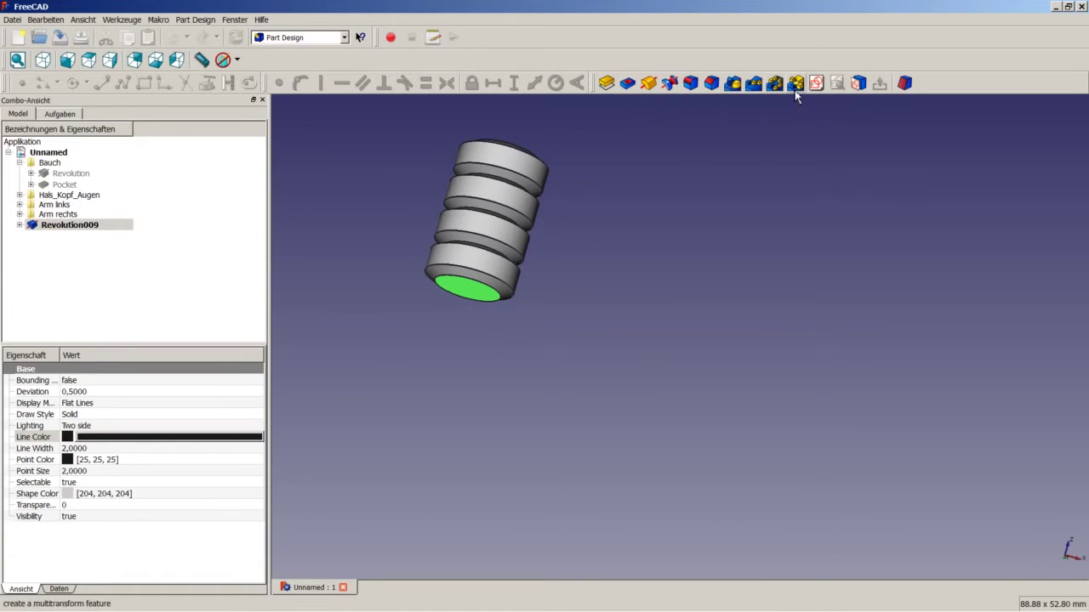
Step: Start a sketch on the bottom face and draw a closed six-sided hexagon polyline
click(816, 85)
scroll(460, 336, up, 6)
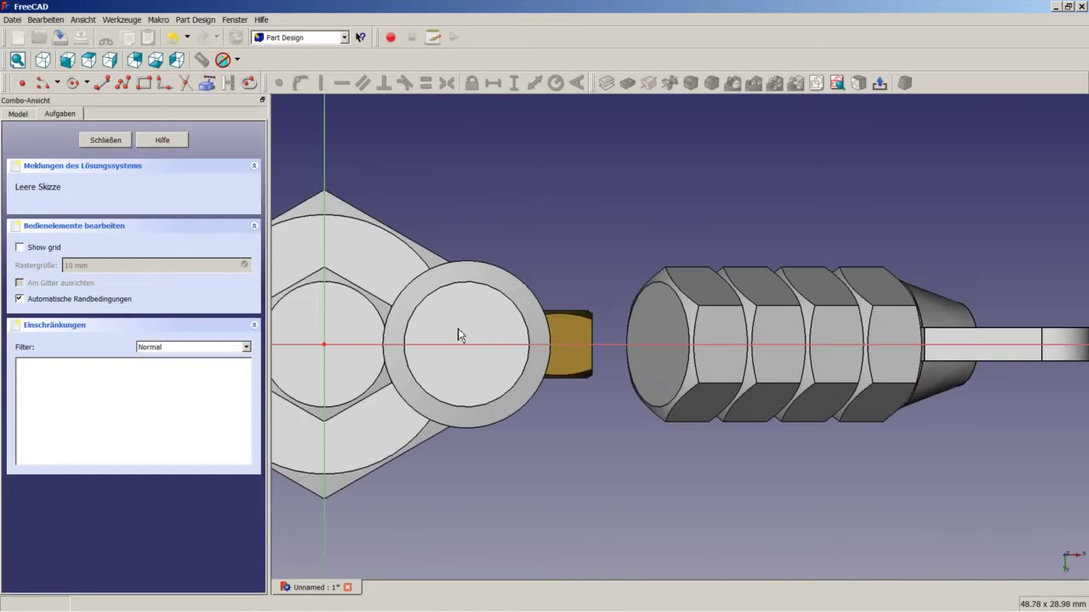
click(124, 83)
click(408, 318)
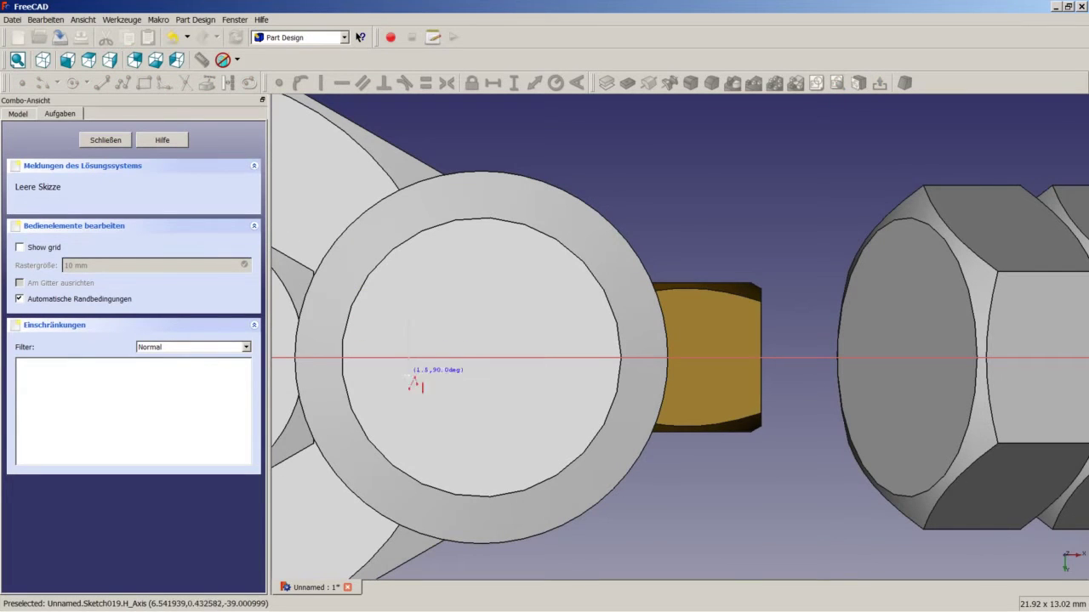
click(408, 398)
click(462, 425)
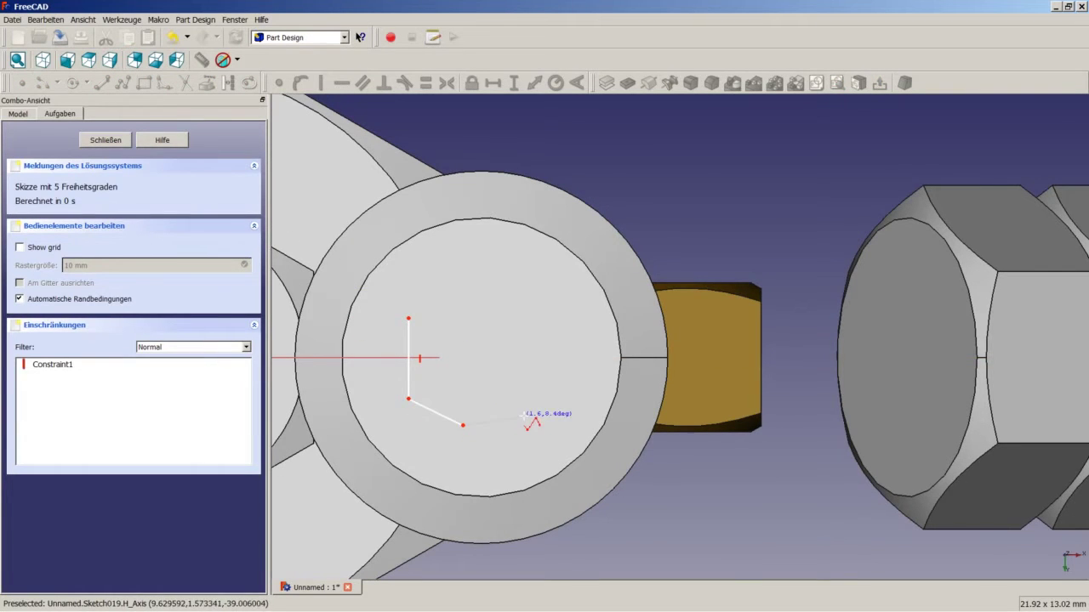
click(527, 412)
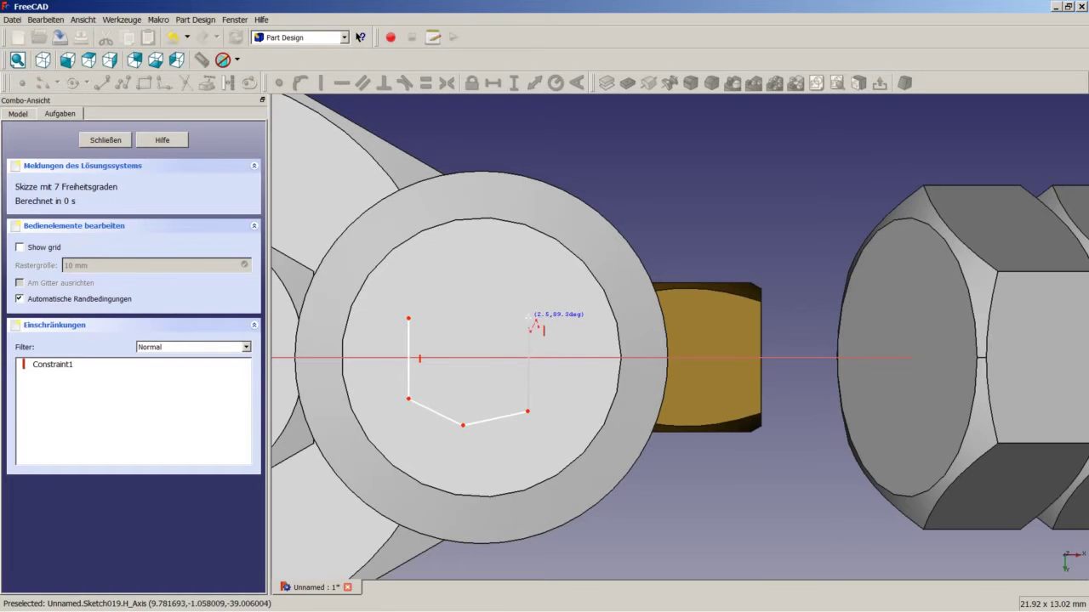
click(528, 317)
click(474, 285)
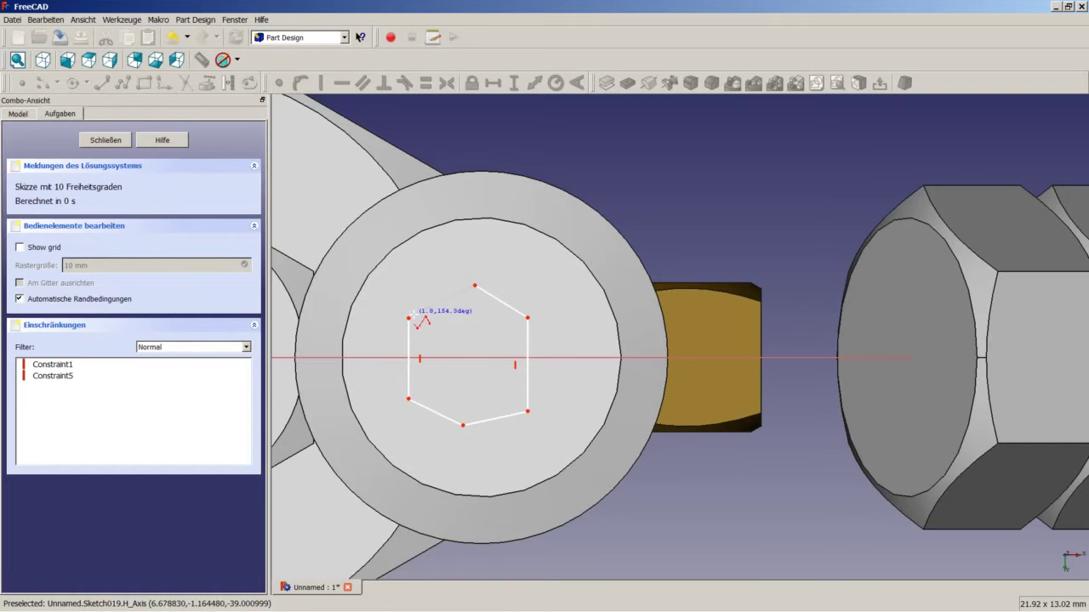
click(408, 317)
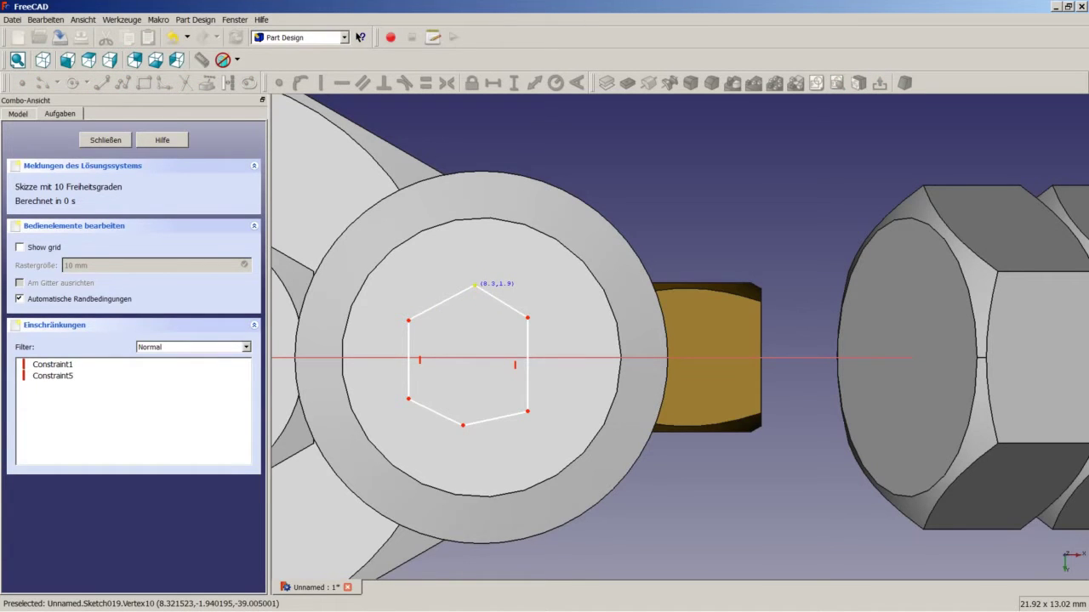
Step: Add a vertical line joining the hexagon's top and bottom corners
click(473, 285)
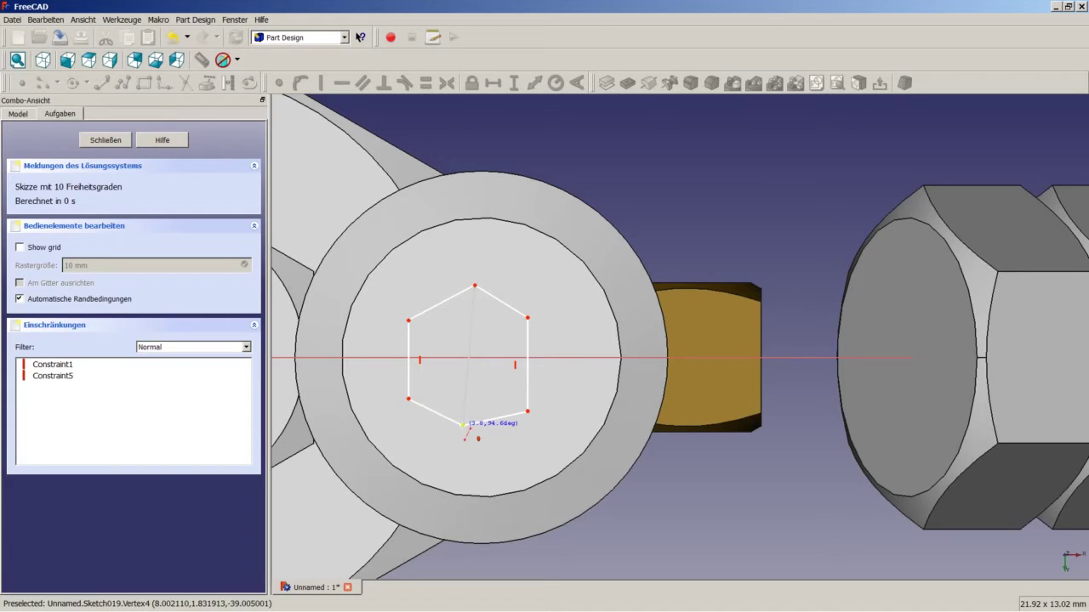
click(462, 423)
click(469, 396)
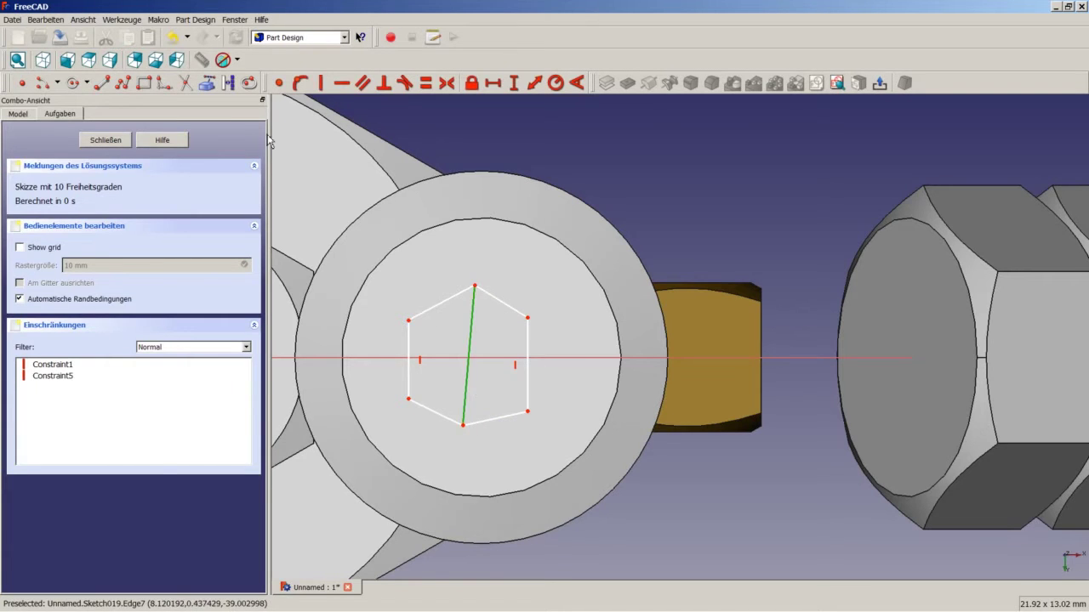
click(320, 83)
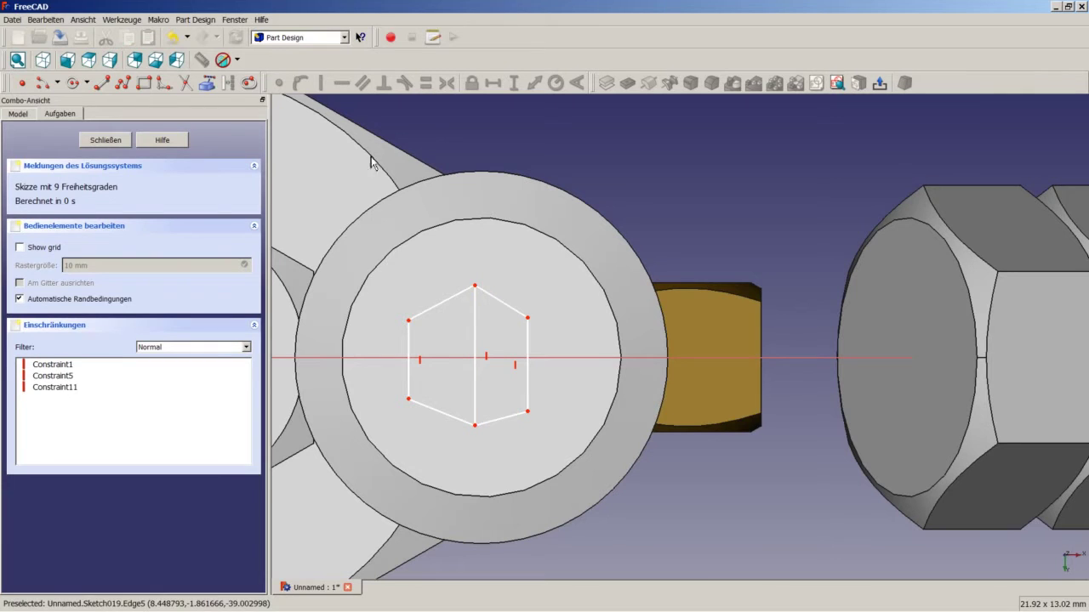
Step: Bring the inner circle into the sketch as external reference geometry
click(207, 82)
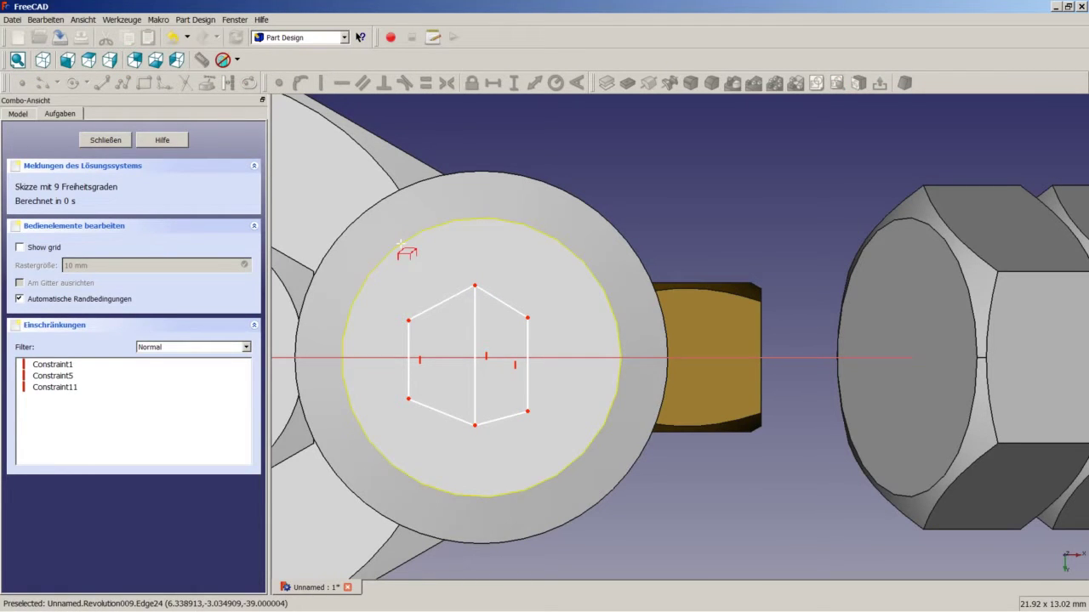
click(400, 245)
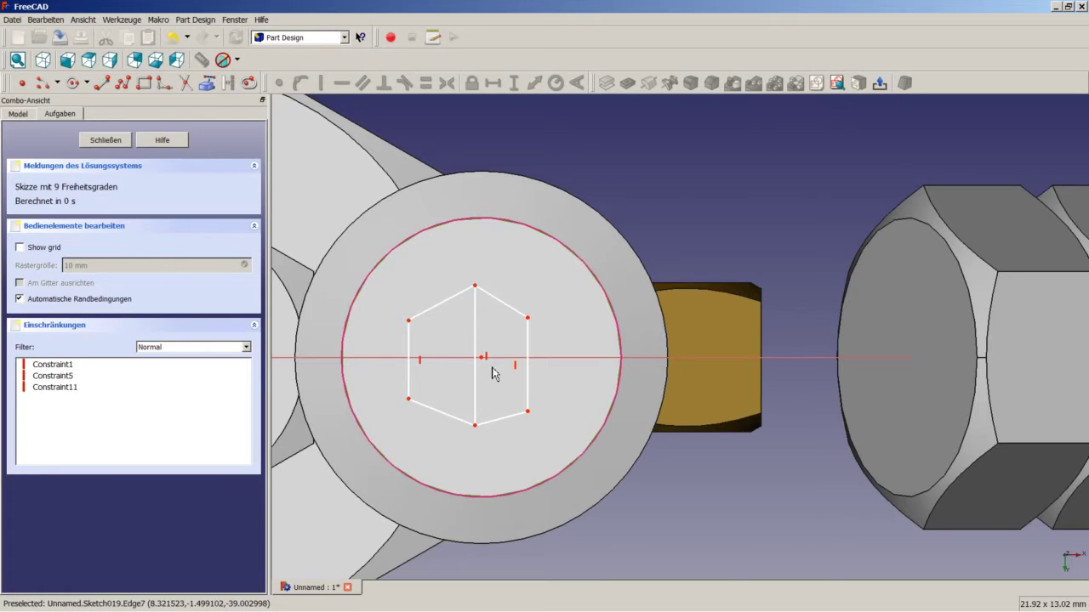
scroll(492, 373, up, 6)
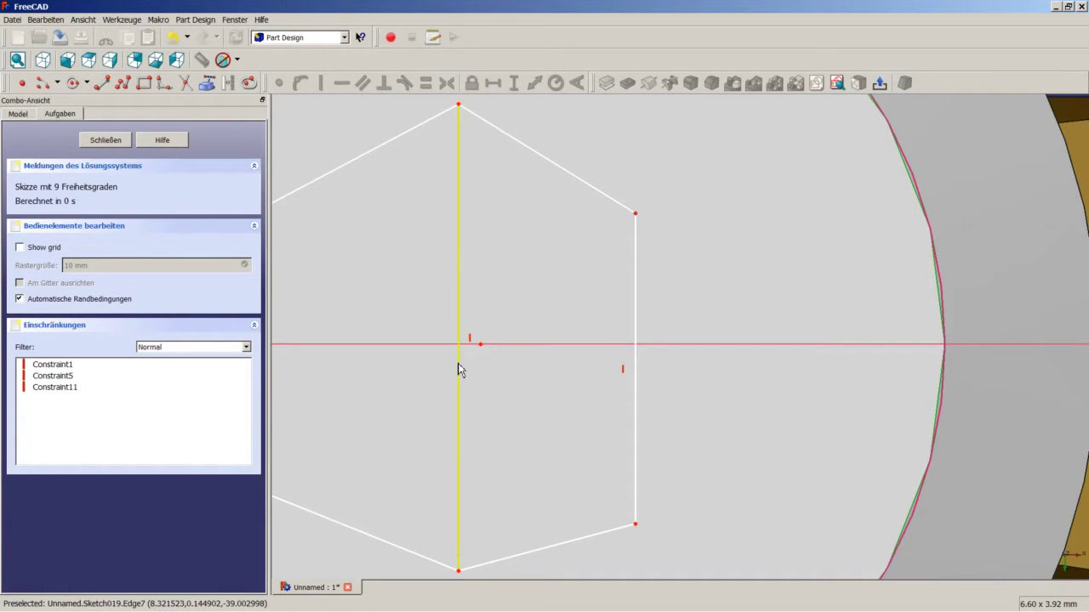
Step: Make the vertical line symmetric about the origin and turn it into construction geometry
click(459, 369)
click(481, 343)
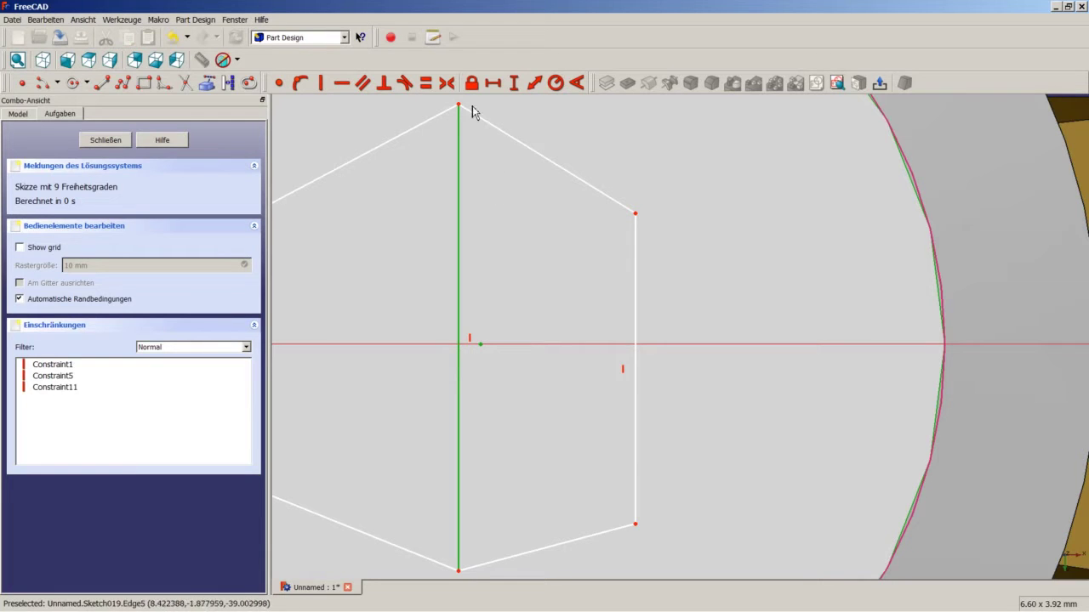
click(446, 83)
scroll(510, 282, down, 5)
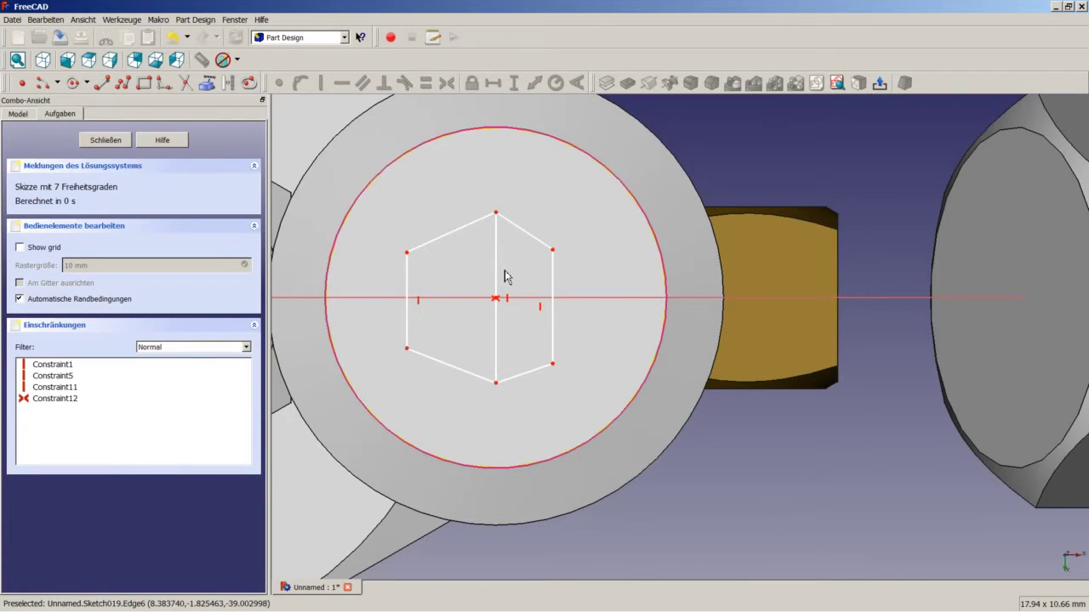
click(497, 251)
click(249, 83)
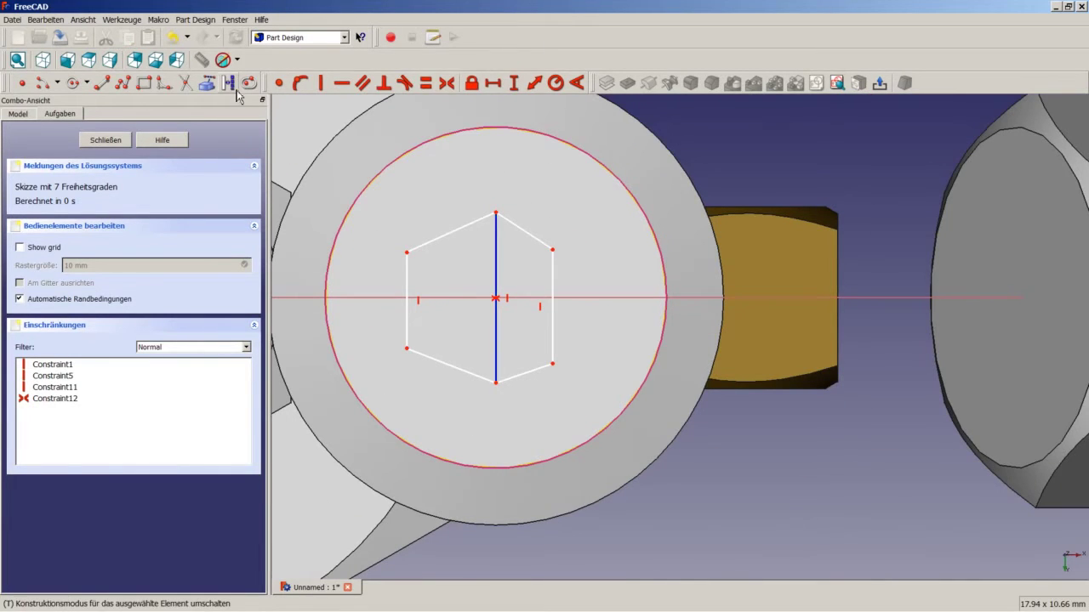
Step: Make all six hexagon edges equal, then select the upper-right and right edges
click(545, 246)
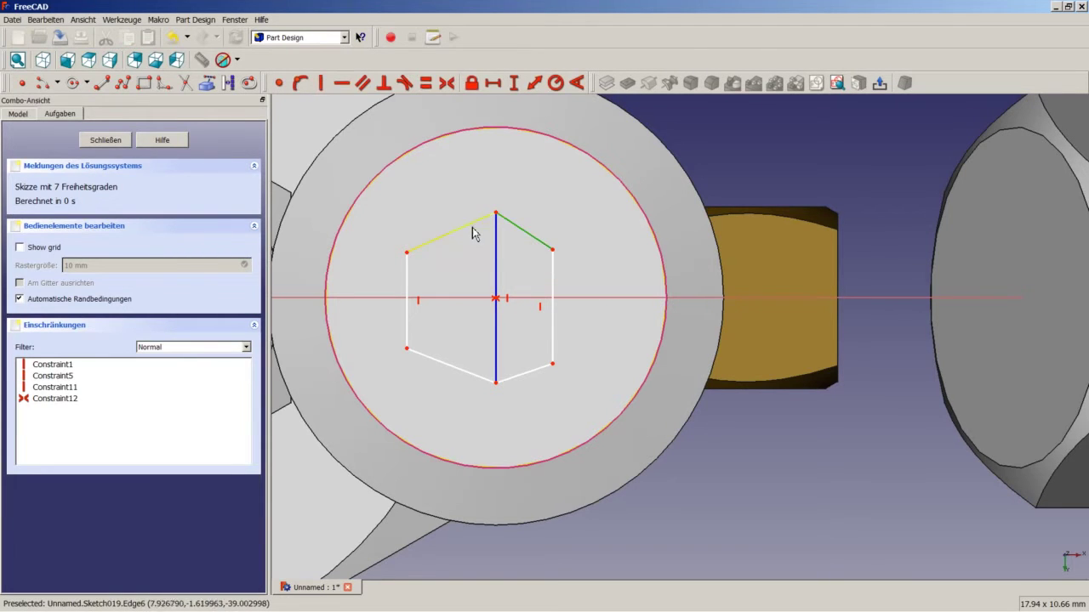
click(471, 227)
click(408, 272)
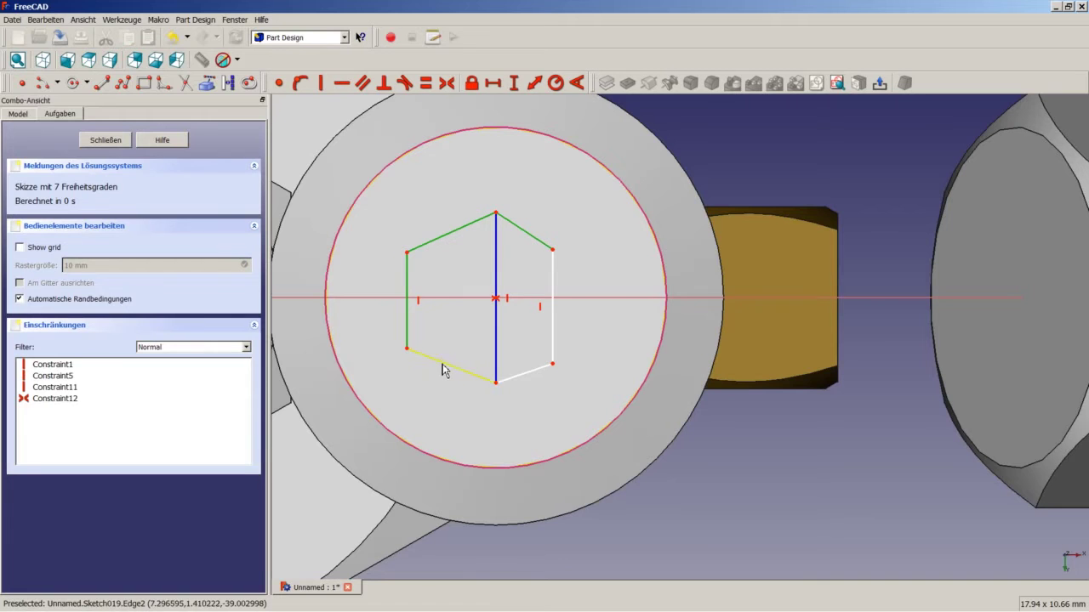
click(445, 364)
click(543, 374)
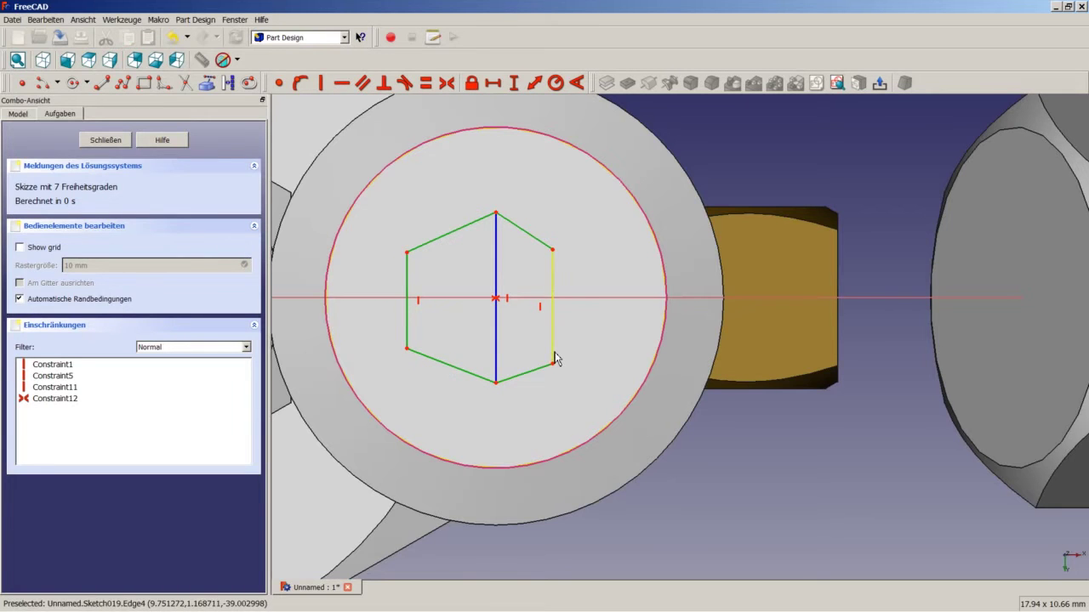
click(554, 361)
click(426, 82)
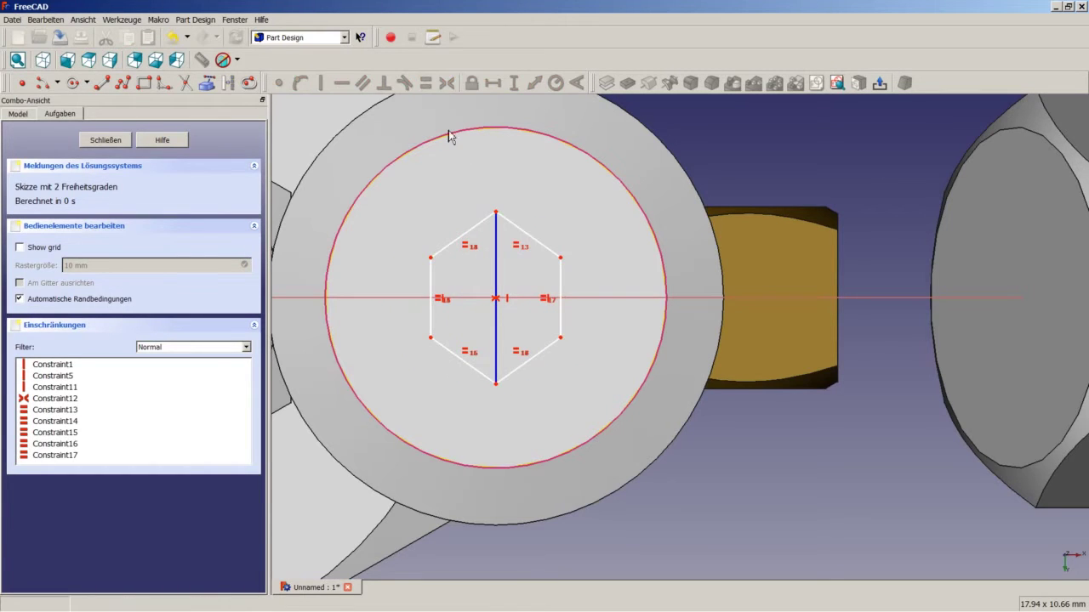
click(550, 249)
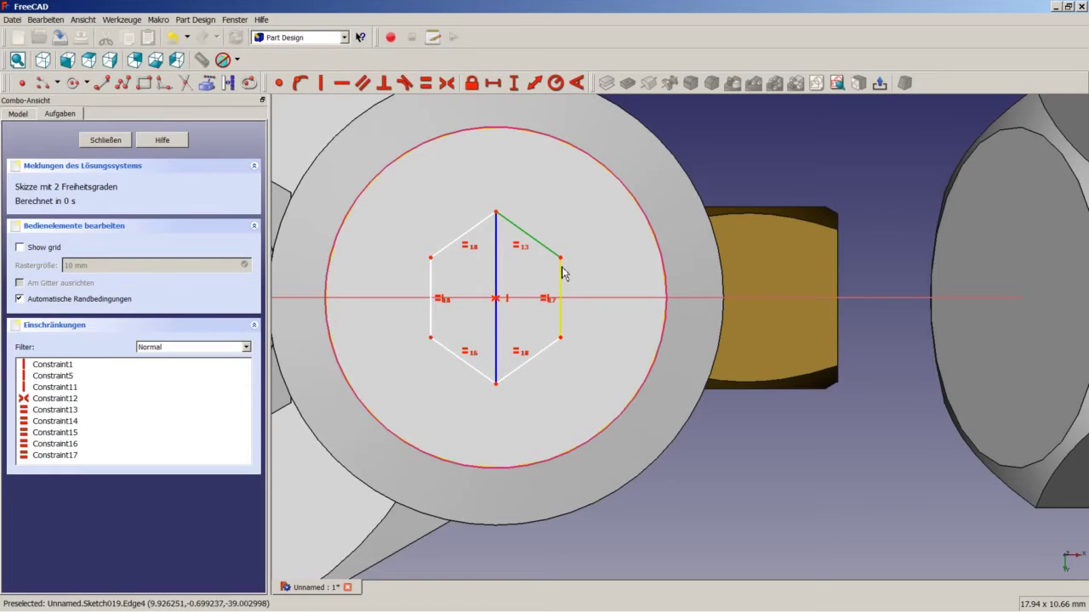
click(562, 274)
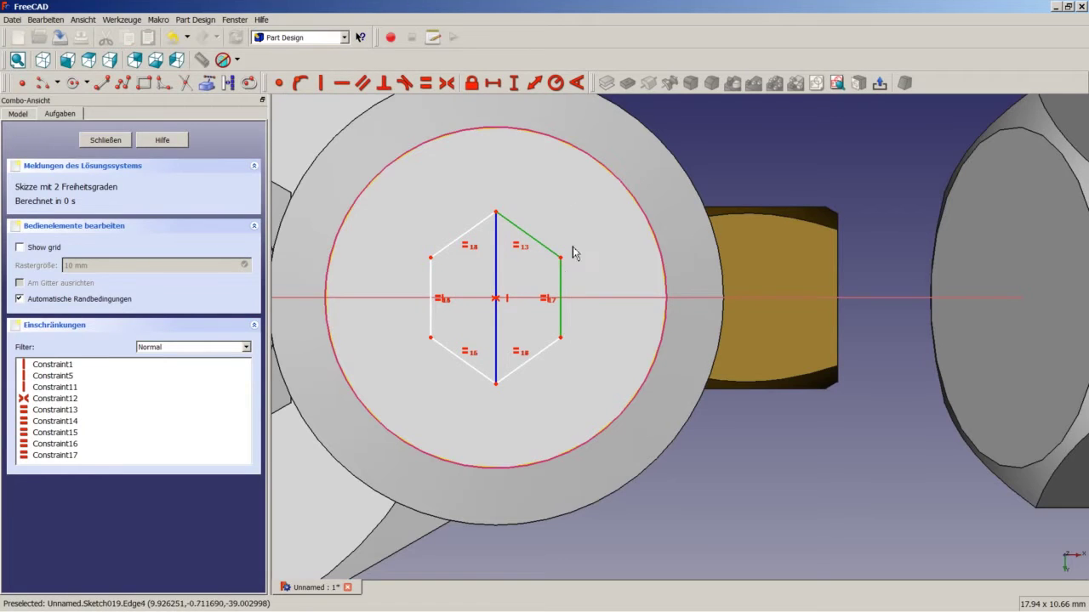
Step: Constrain the angle between the two selected hexagon edges to 120°
click(577, 83)
text(120)
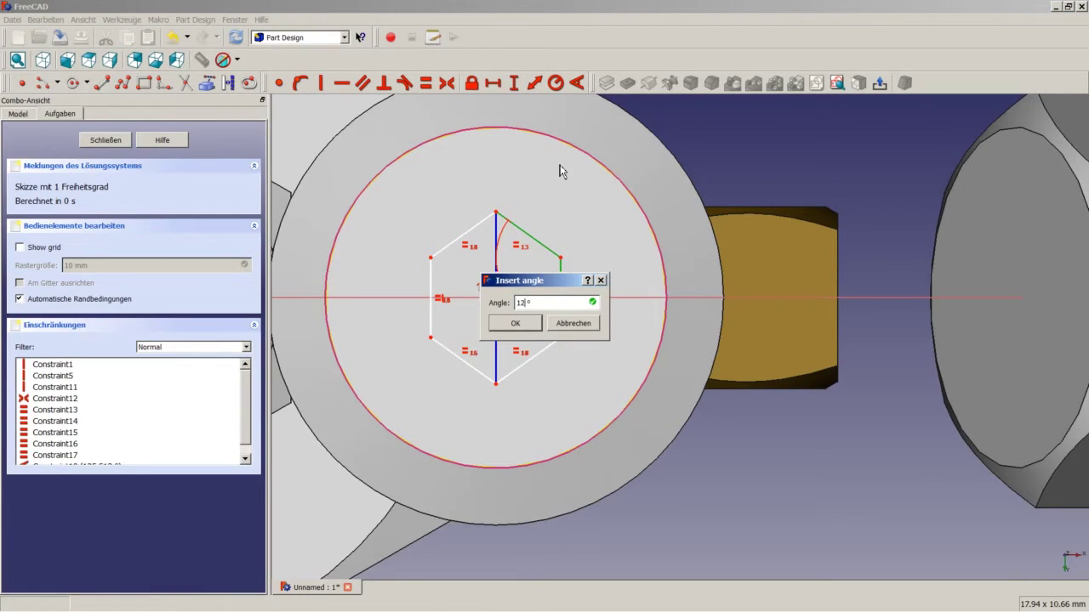
key(Return)
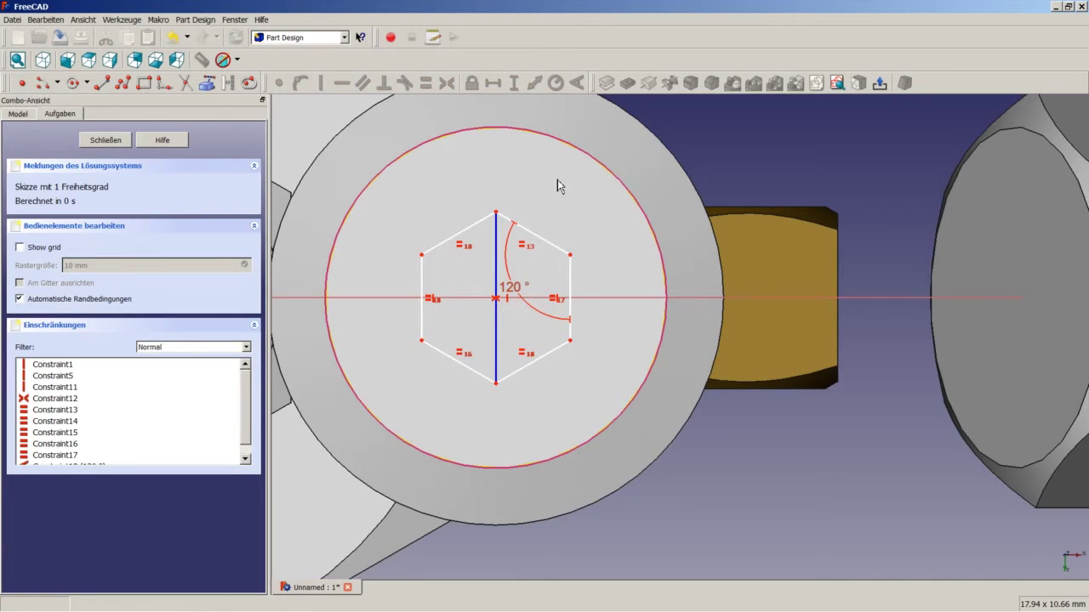
Step: Set the hexagon's top corners 8 mm apart horizontally, with the label placed above
click(571, 256)
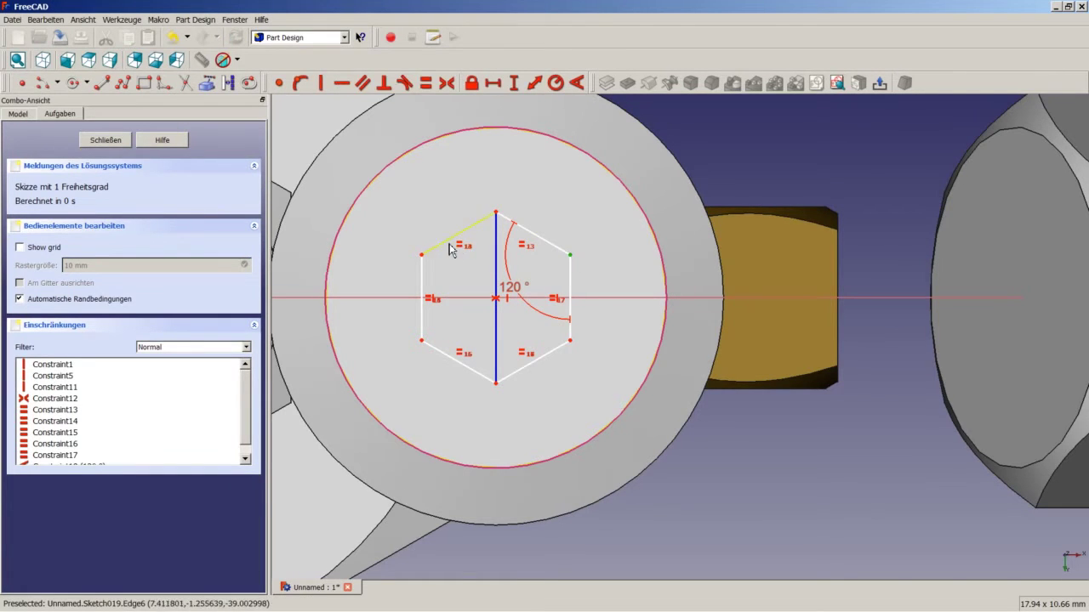
click(421, 240)
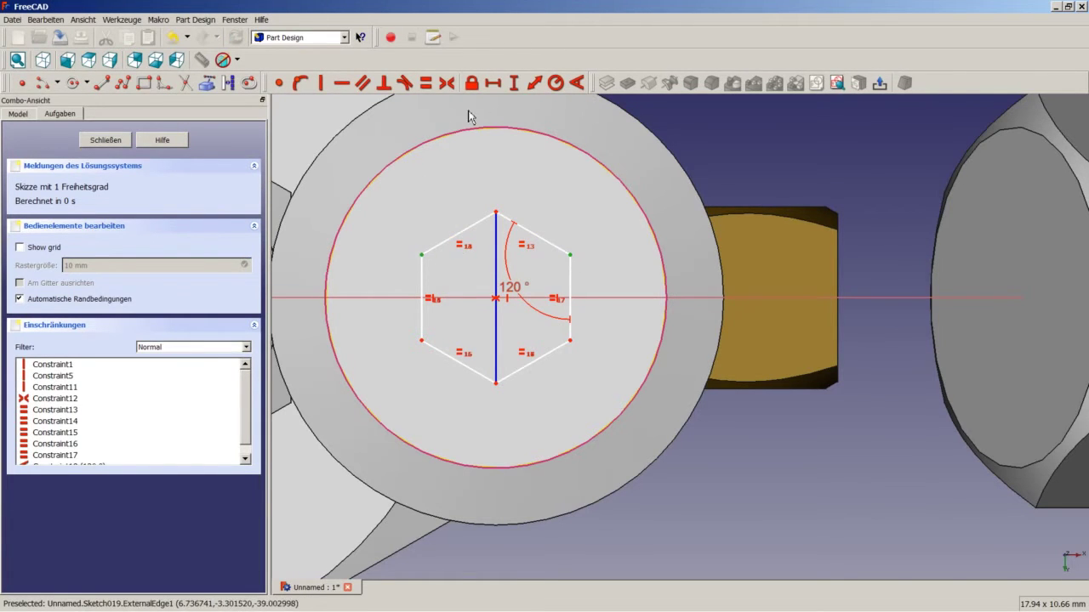
click(493, 82)
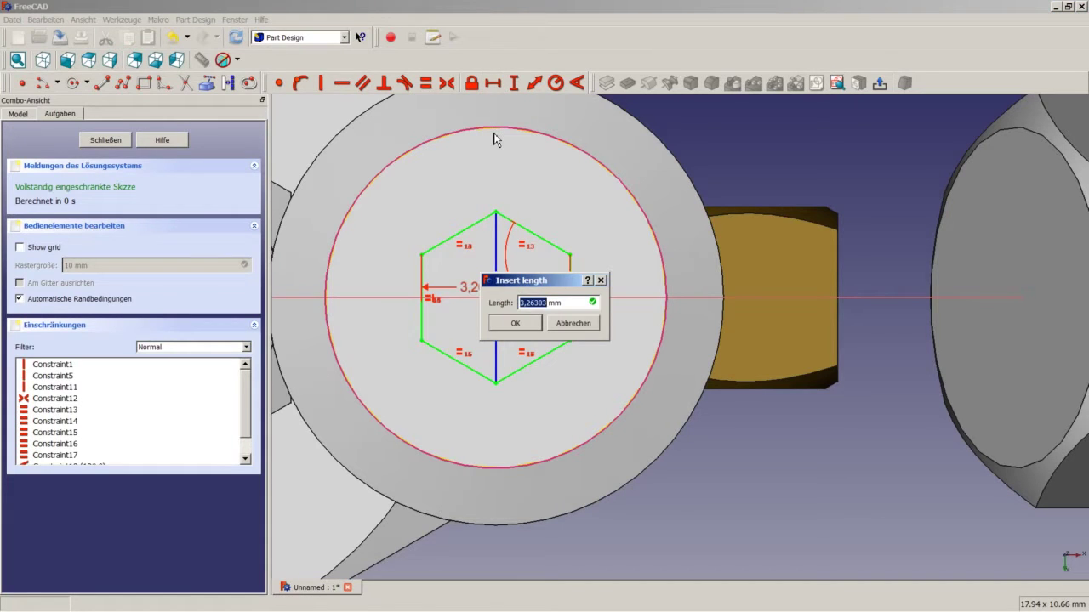
text(8)
key(Return)
scroll(481, 179, down, 3)
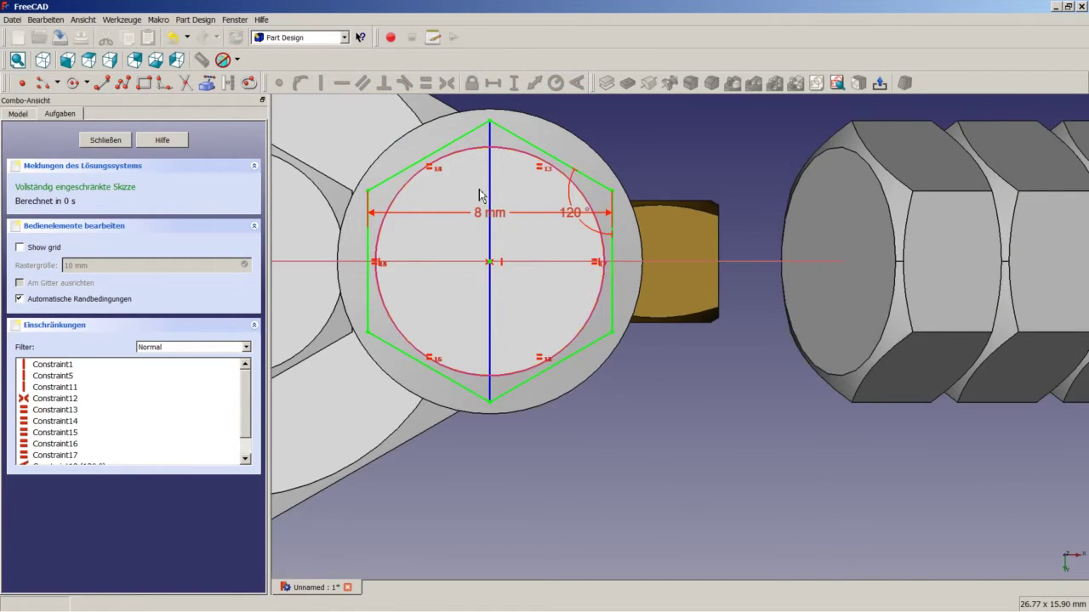
scroll(479, 195, down, 2)
drag(498, 203, 496, 105)
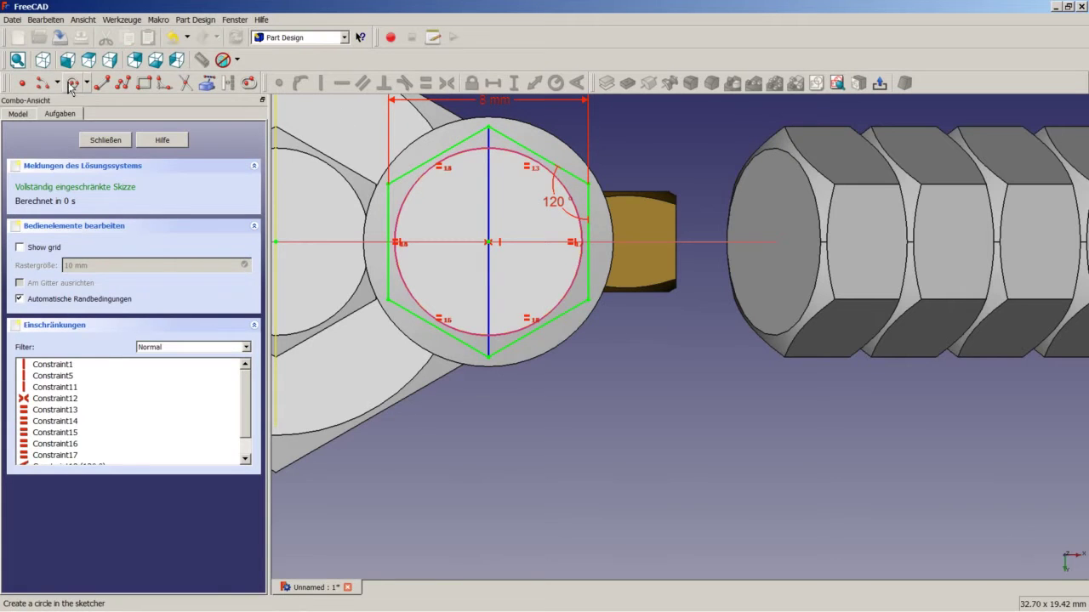
Step: Draw a 5 mm-radius circle centred on the hexagon and close the sketch
click(75, 83)
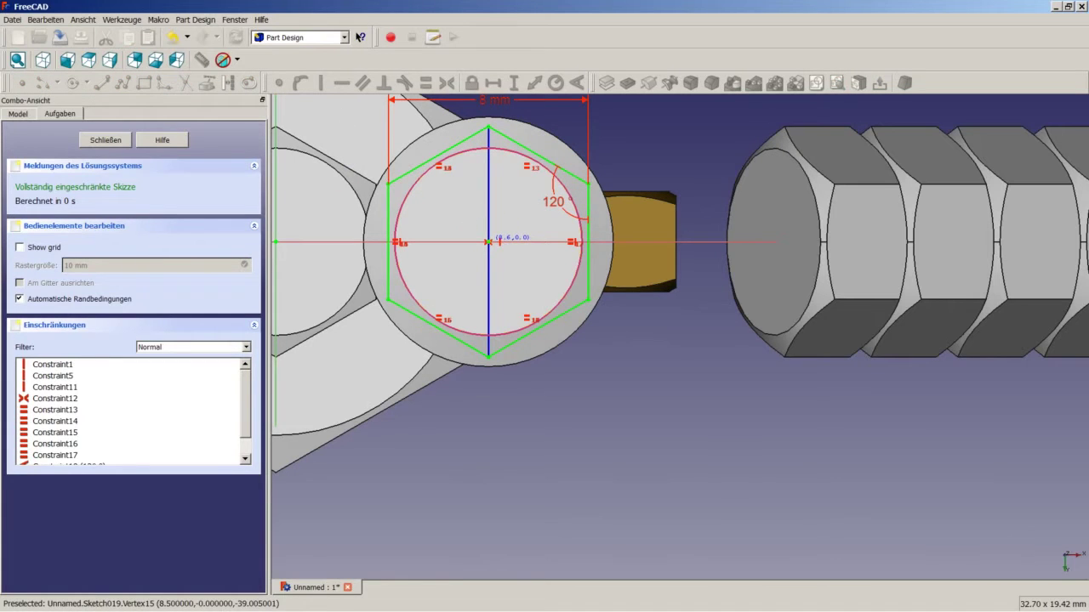
click(489, 242)
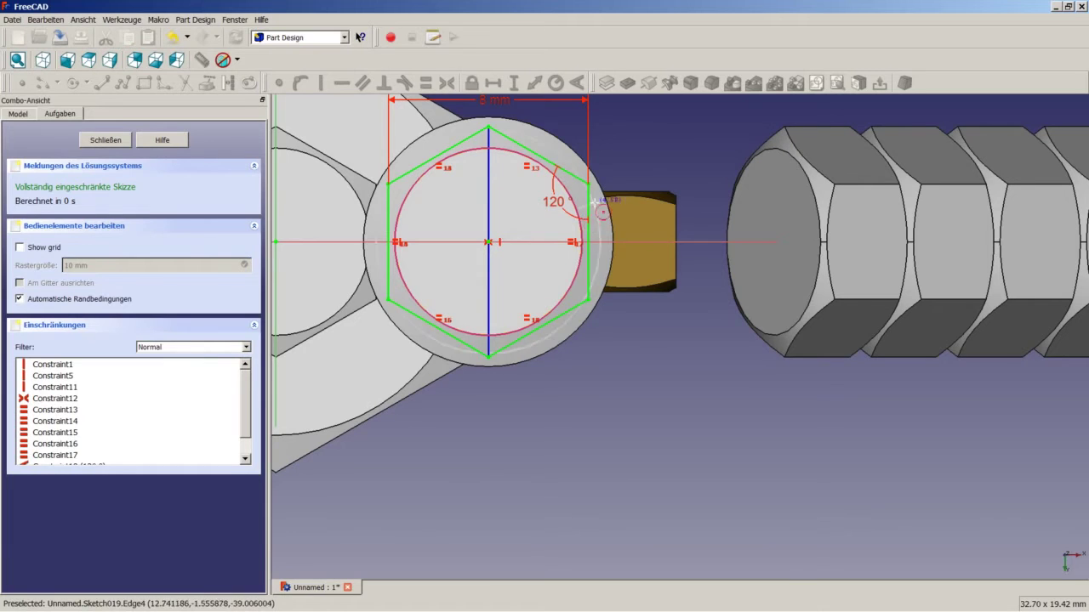
click(620, 198)
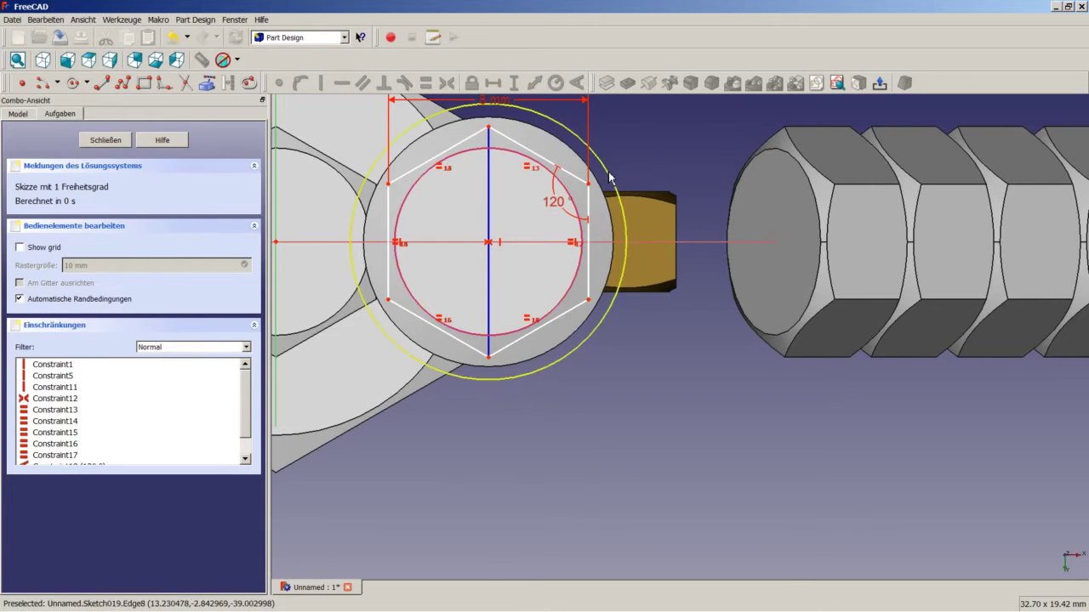
click(612, 199)
click(555, 85)
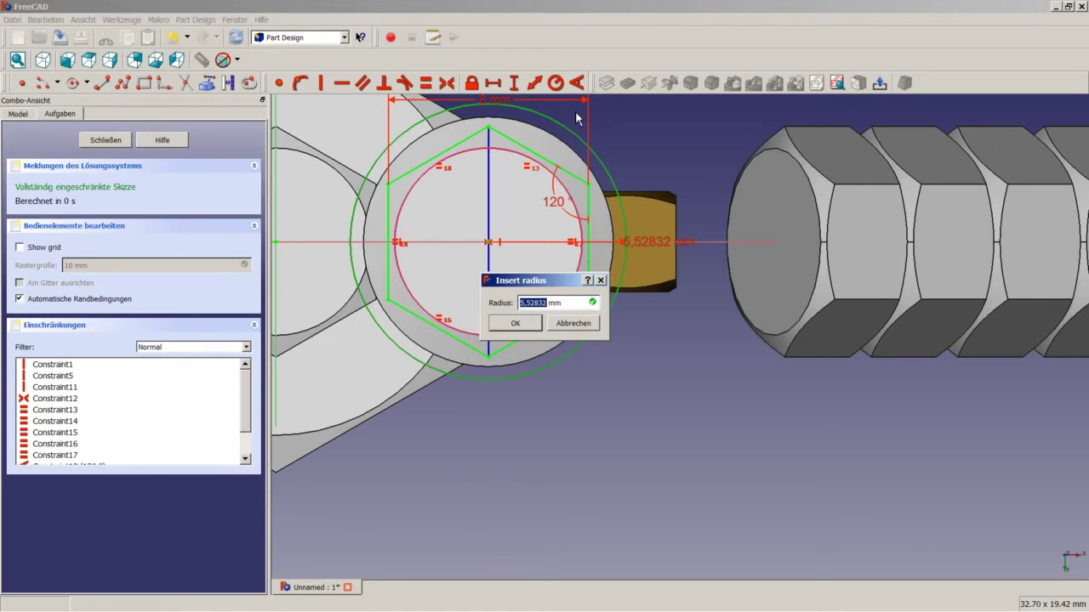
text(5)
key(Return)
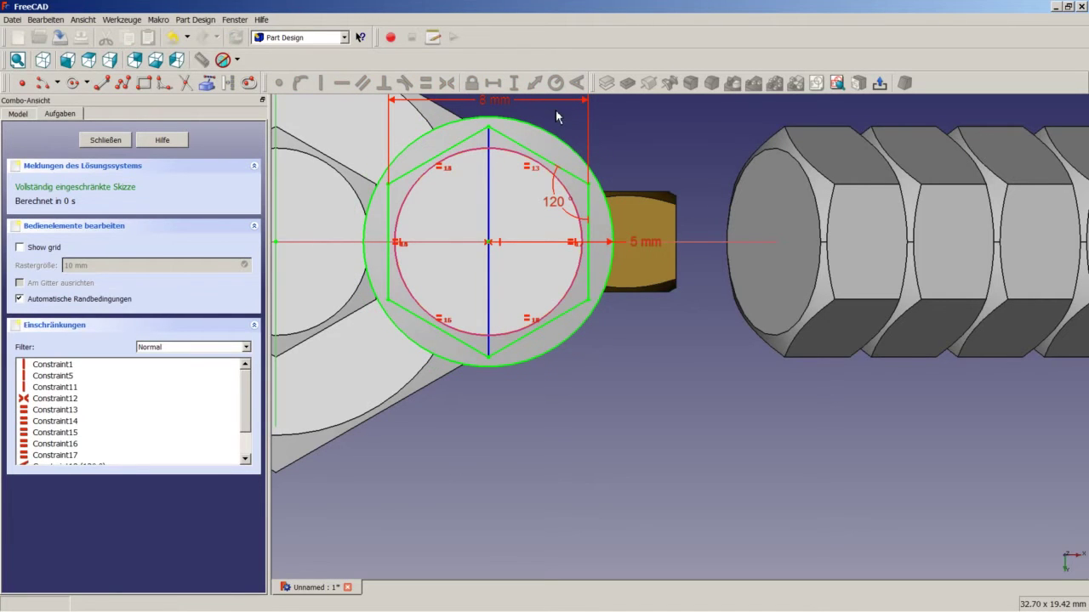
click(113, 145)
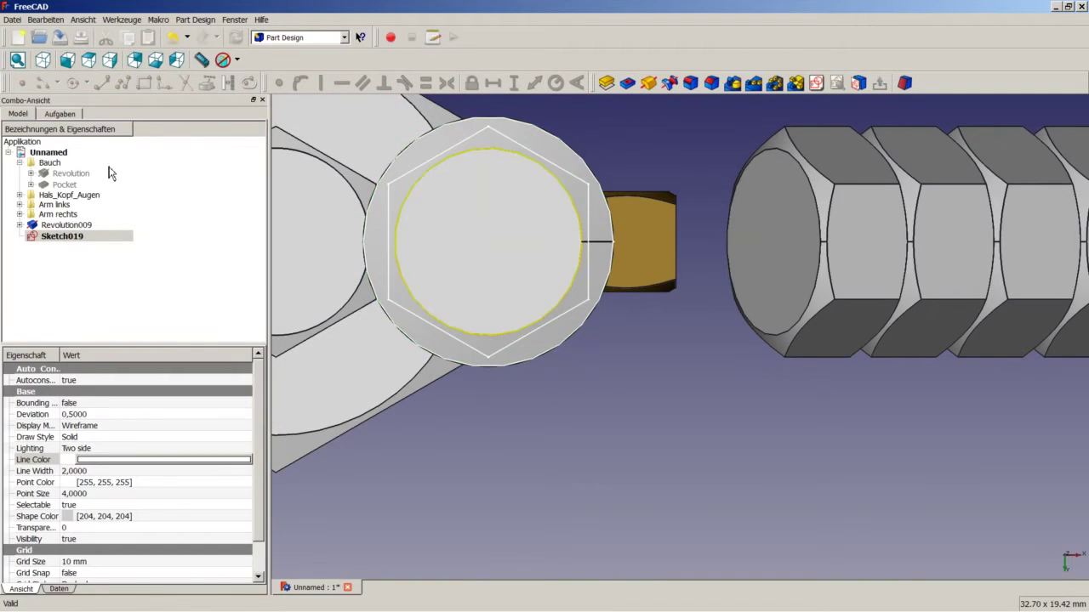
Step: Pocket Sketch019 into the ring stack with a 16 mm depth
click(632, 87)
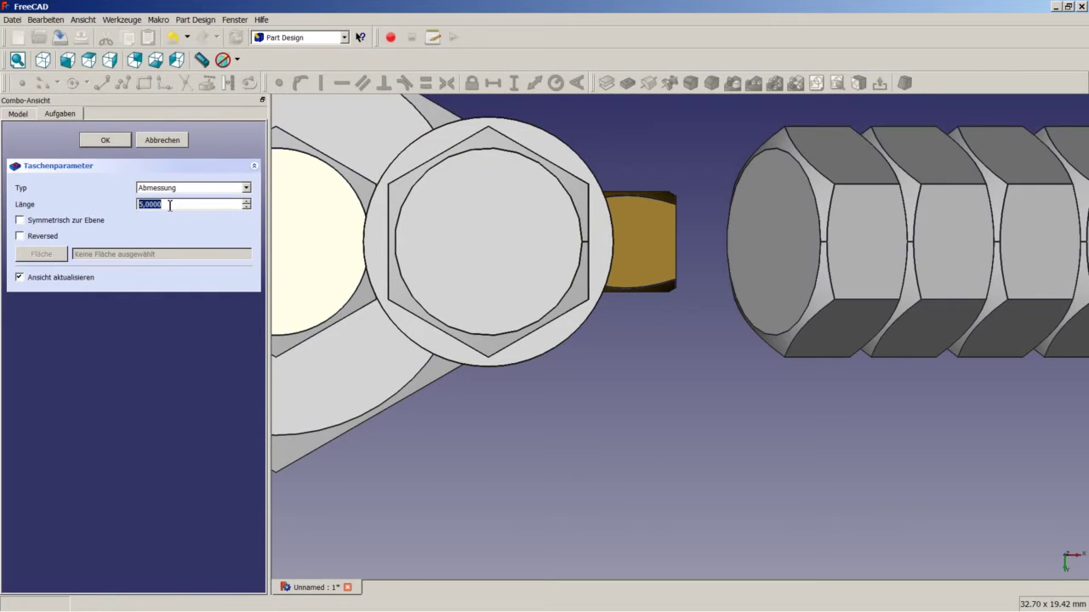
text(10)
middle_drag(587, 286, 414, 165)
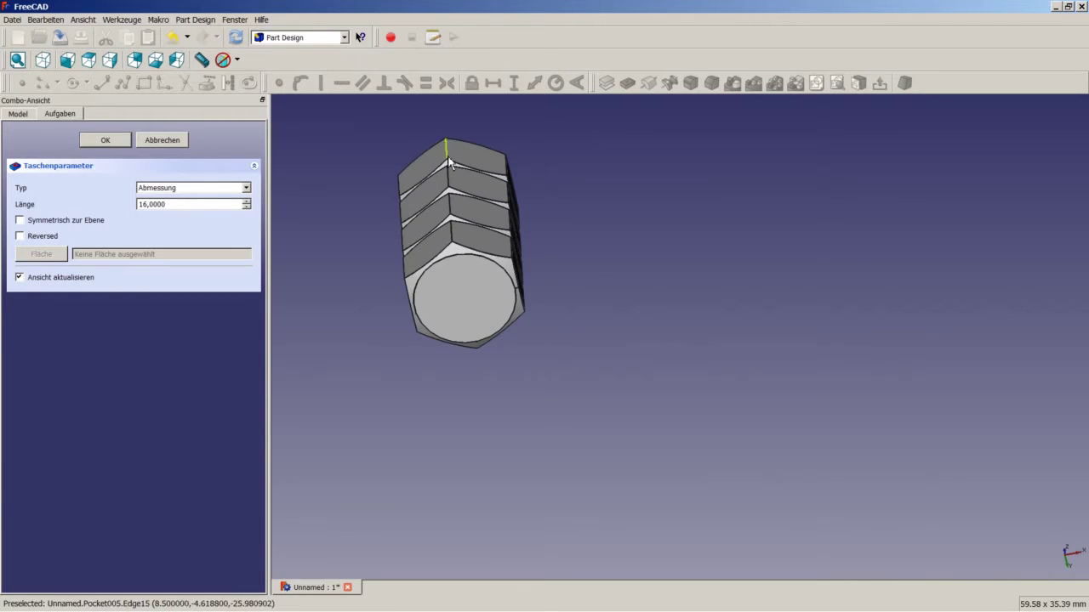
Step: Confirm the pocket and fit the whole robot in the isometric view
click(105, 140)
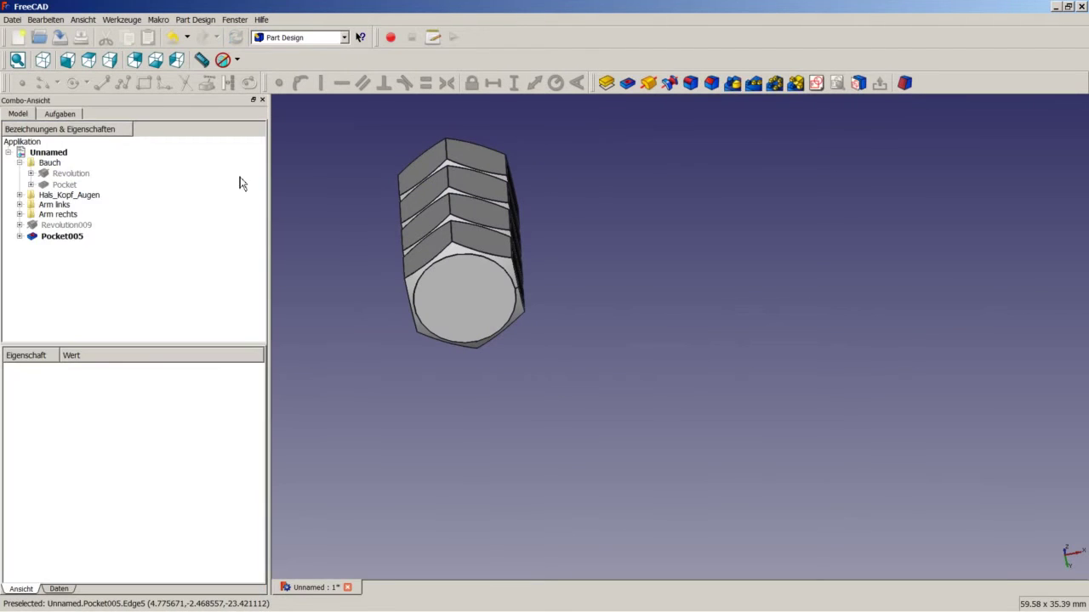
middle_drag(434, 263, 547, 250)
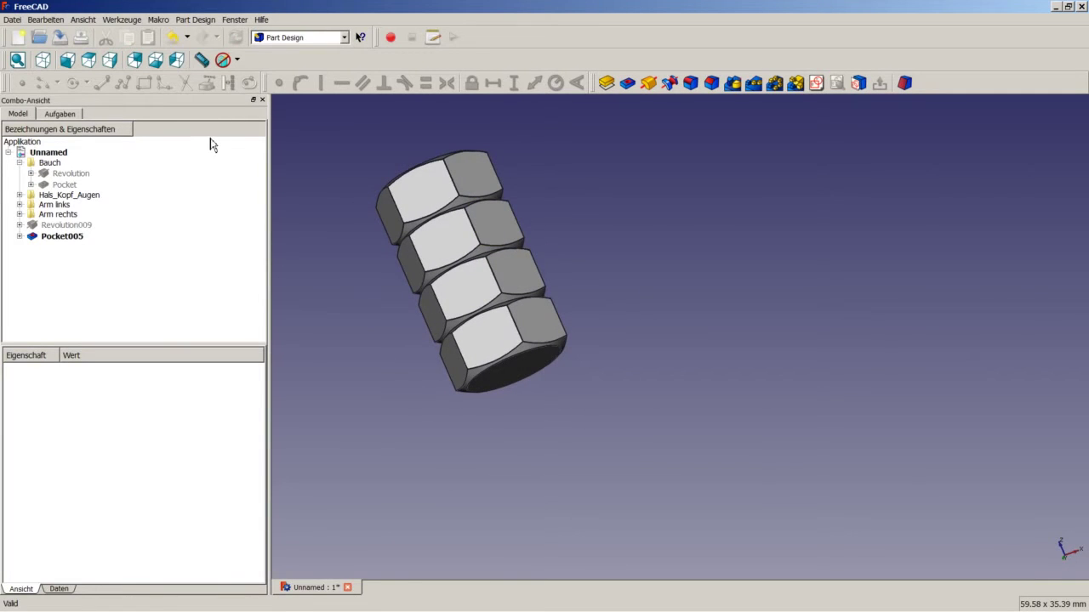
click(43, 60)
right_click(380, 204)
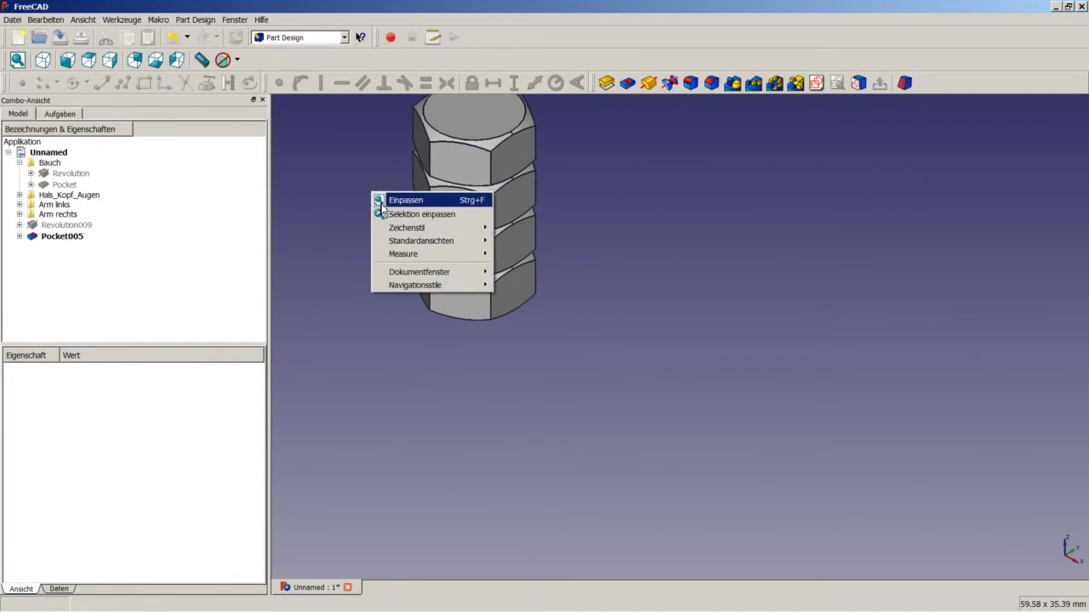
click(384, 203)
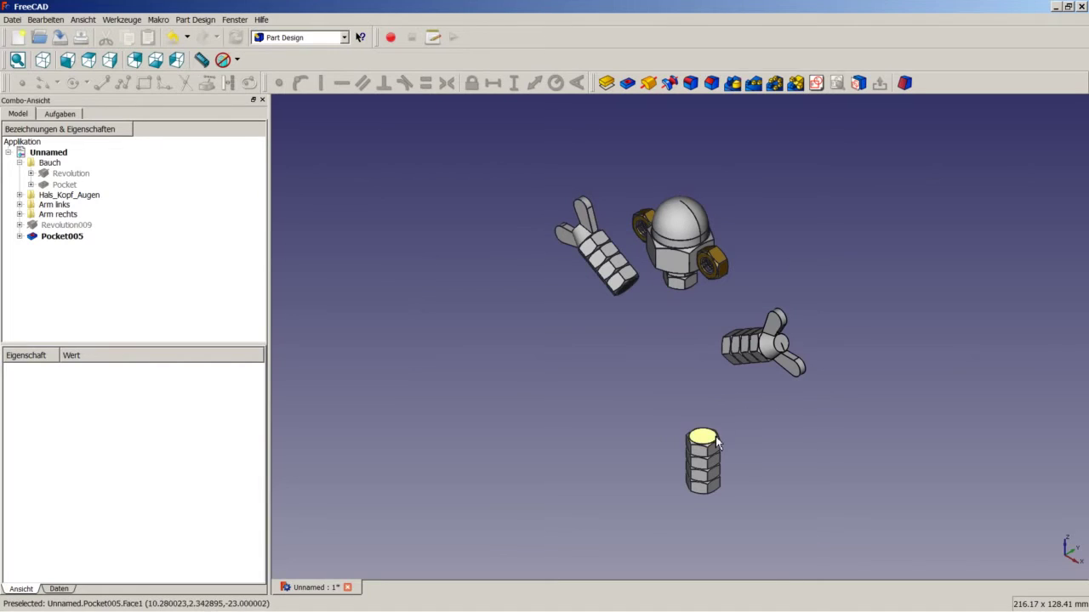
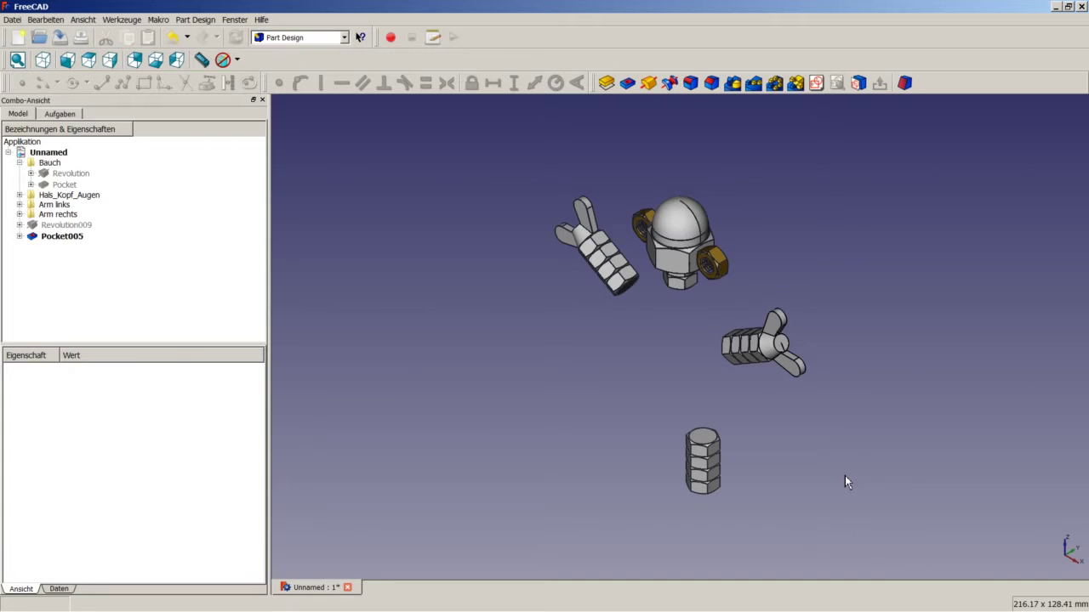
Step: Save the robot document and hide the hexagonal Pocket005 part, leaving the head and arms visible
key(ctrl+s)
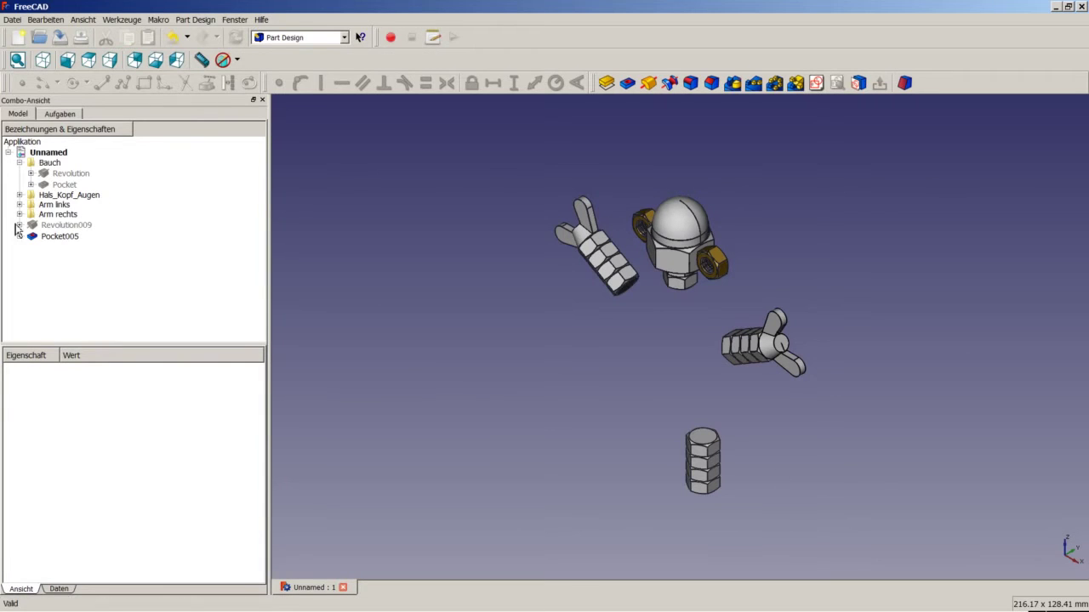
click(57, 238)
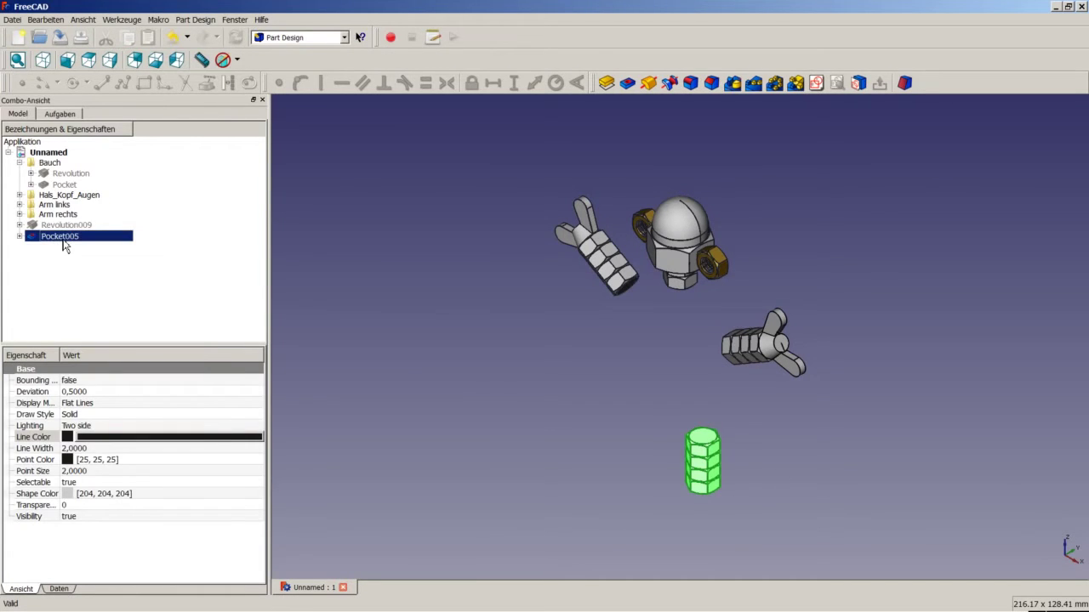
right_click(64, 245)
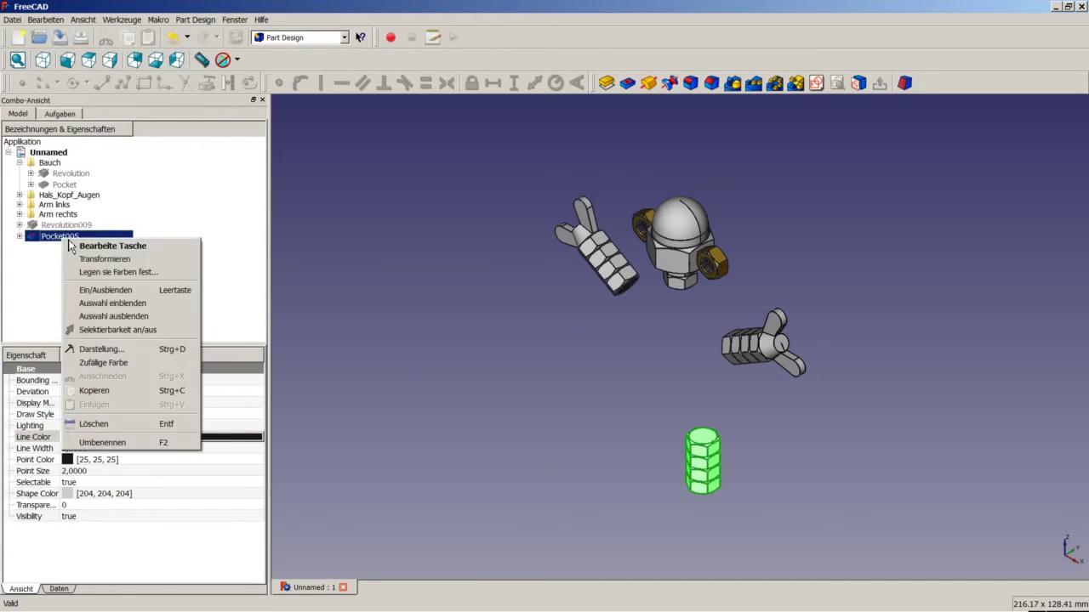
click(119, 294)
click(354, 298)
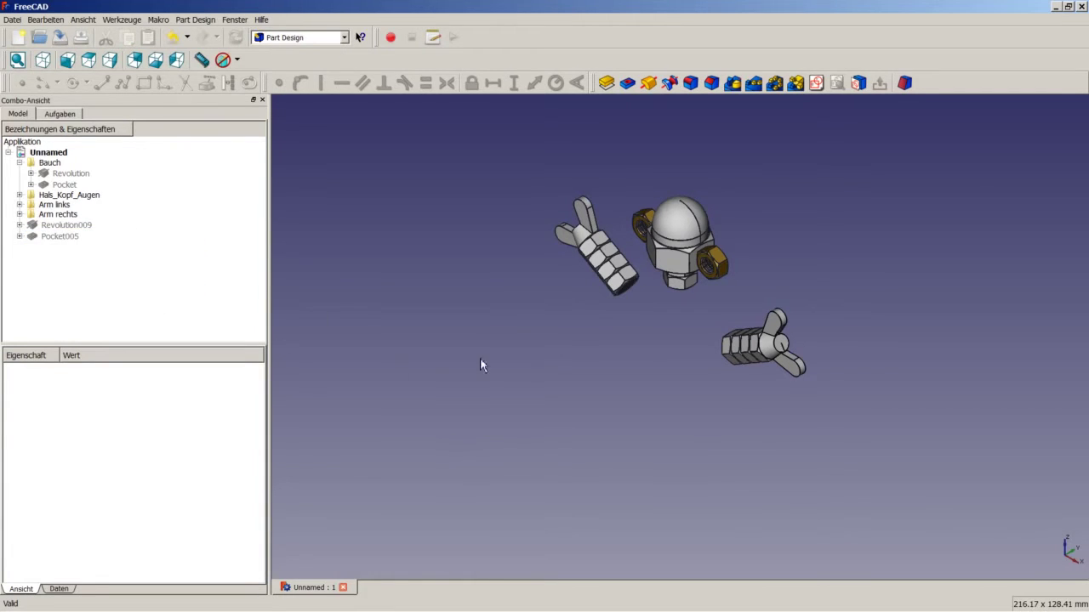
Step: Create a new sketch on the XZ plane
click(816, 82)
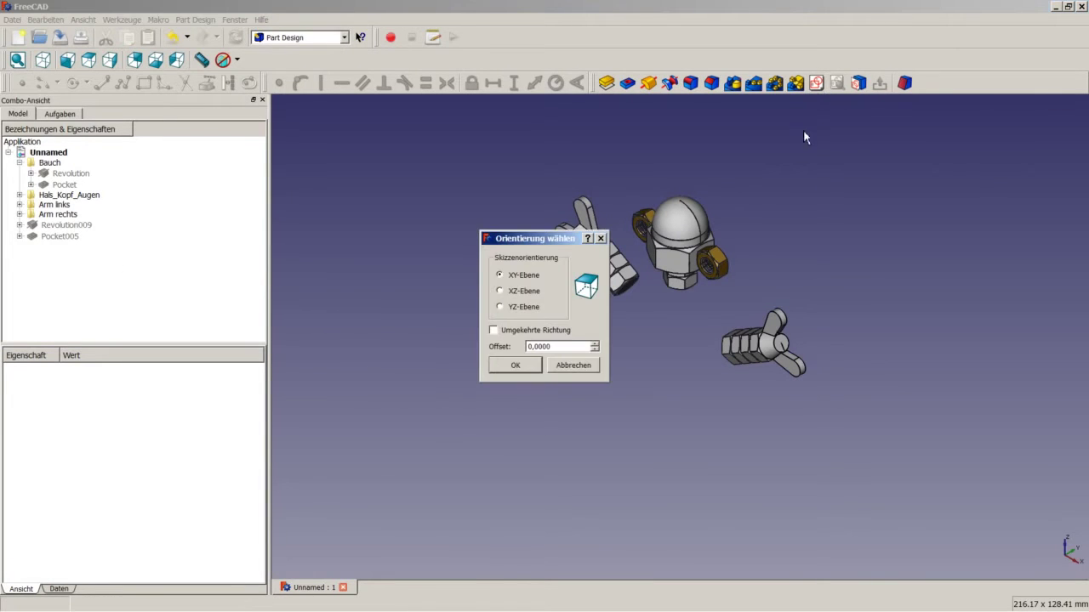
click(523, 291)
click(514, 365)
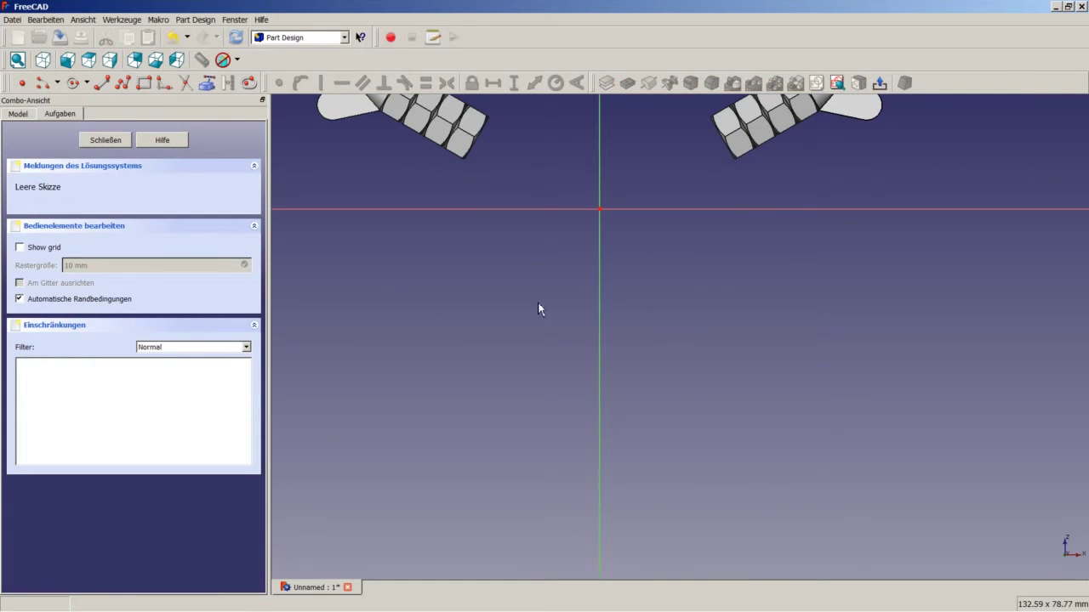
Step: Draw a closed polyline foot profile with a slanted toe corner and a horizontal top edge
click(122, 83)
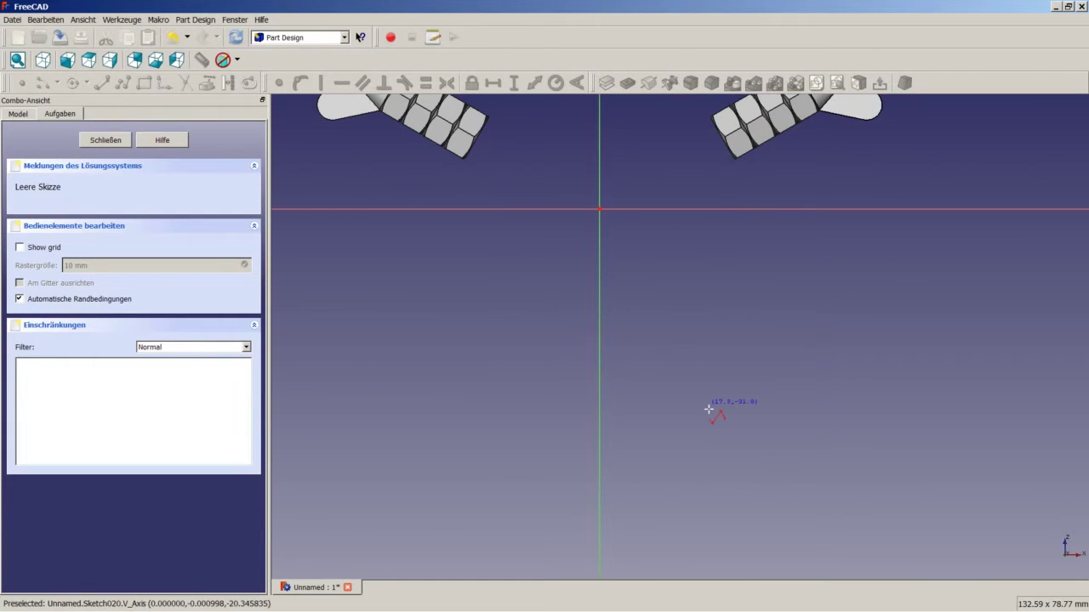
click(731, 460)
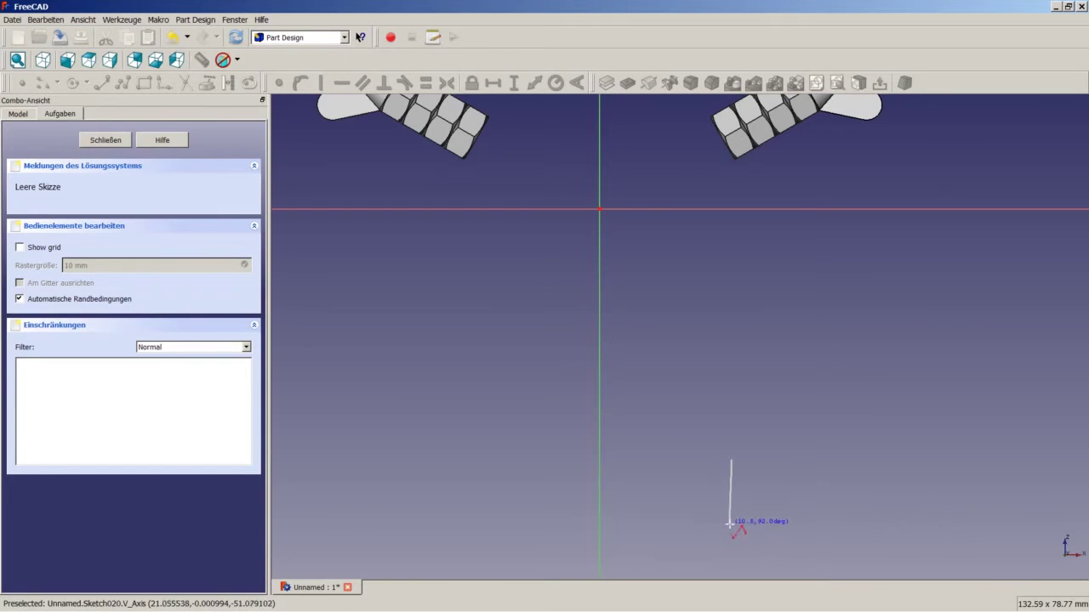
click(730, 528)
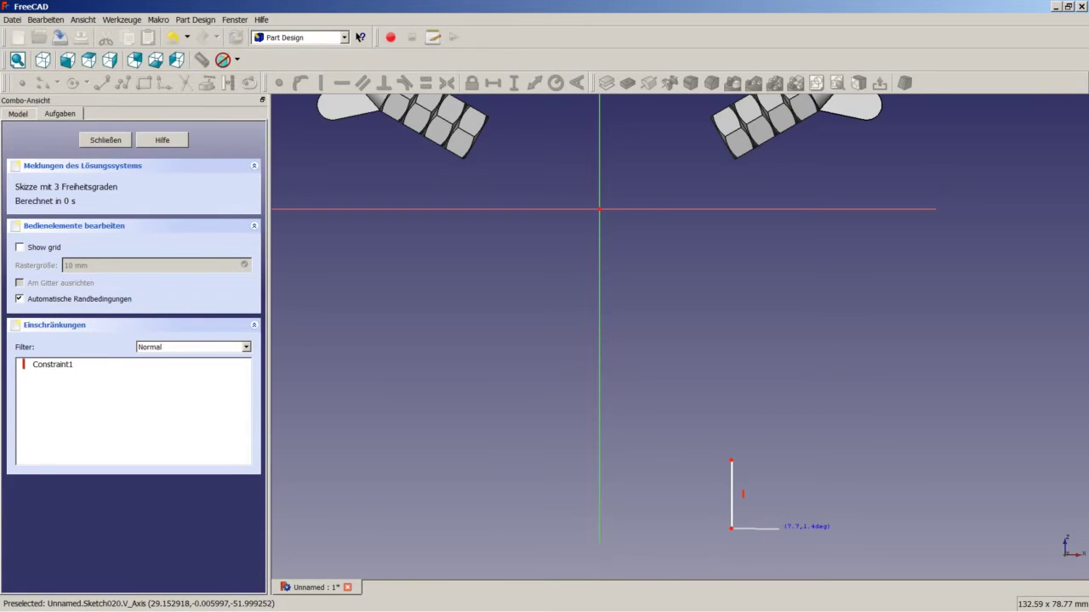
click(779, 529)
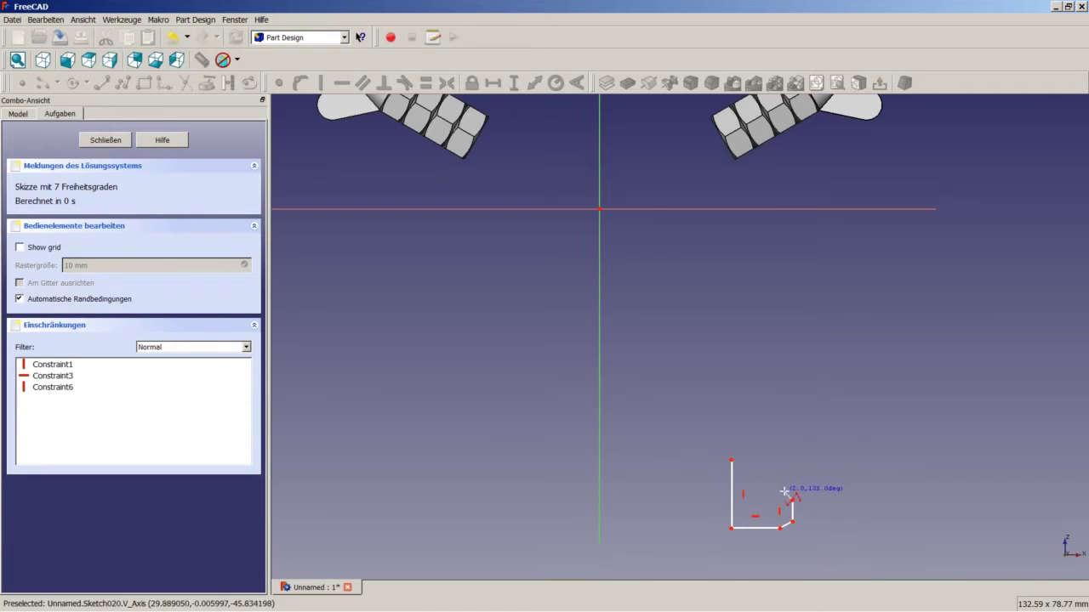
click(781, 495)
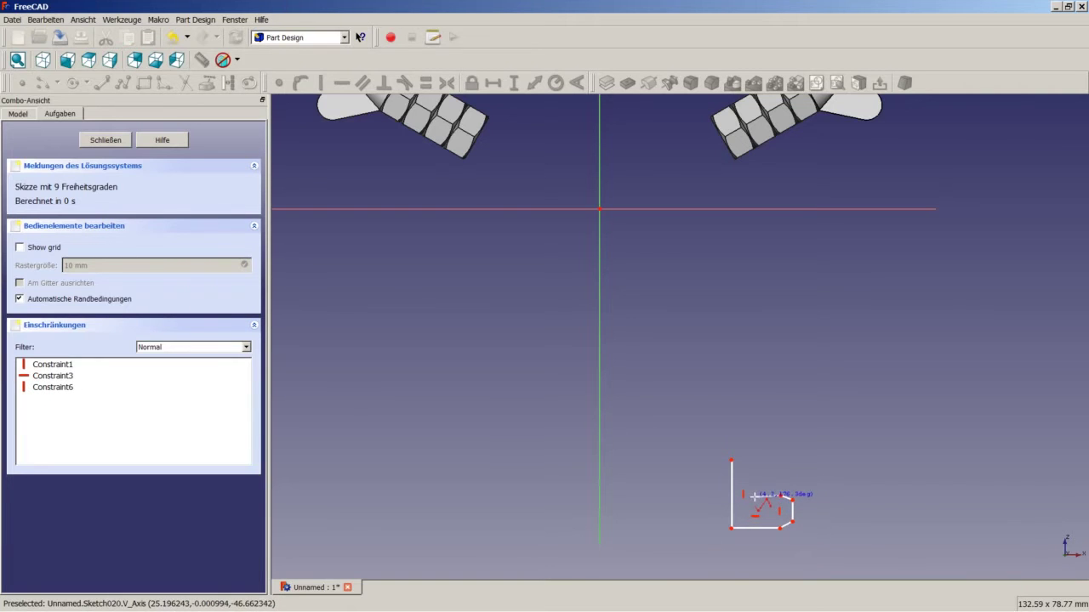
click(752, 495)
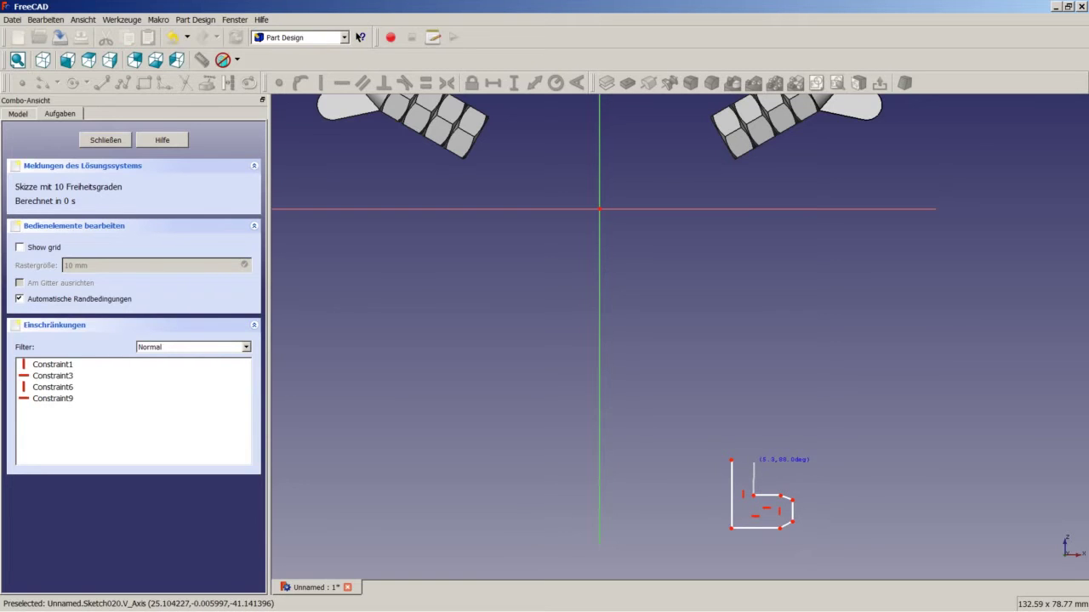
click(753, 462)
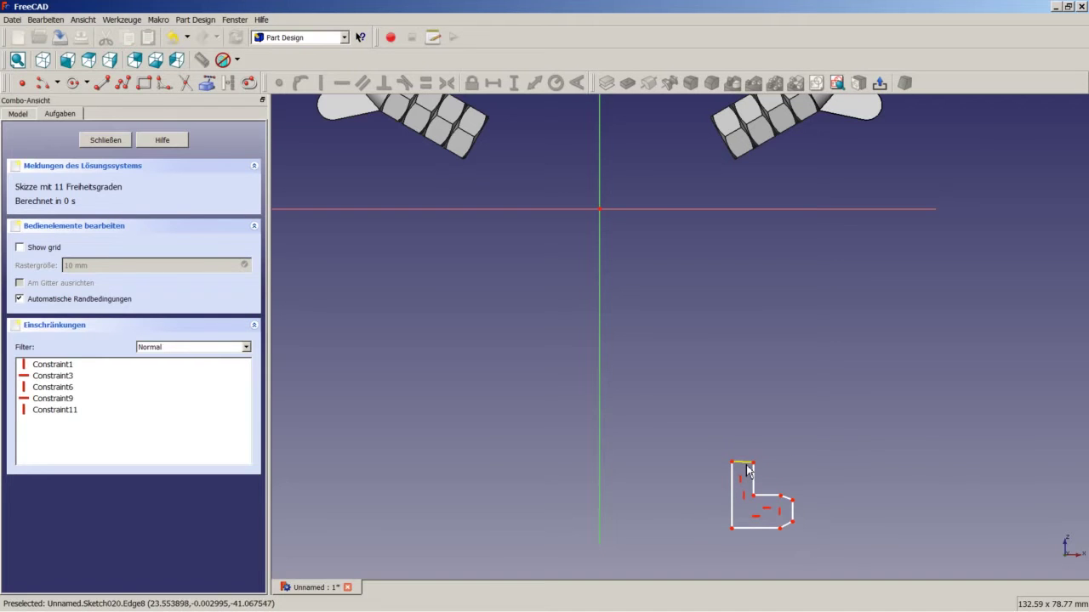
click(731, 461)
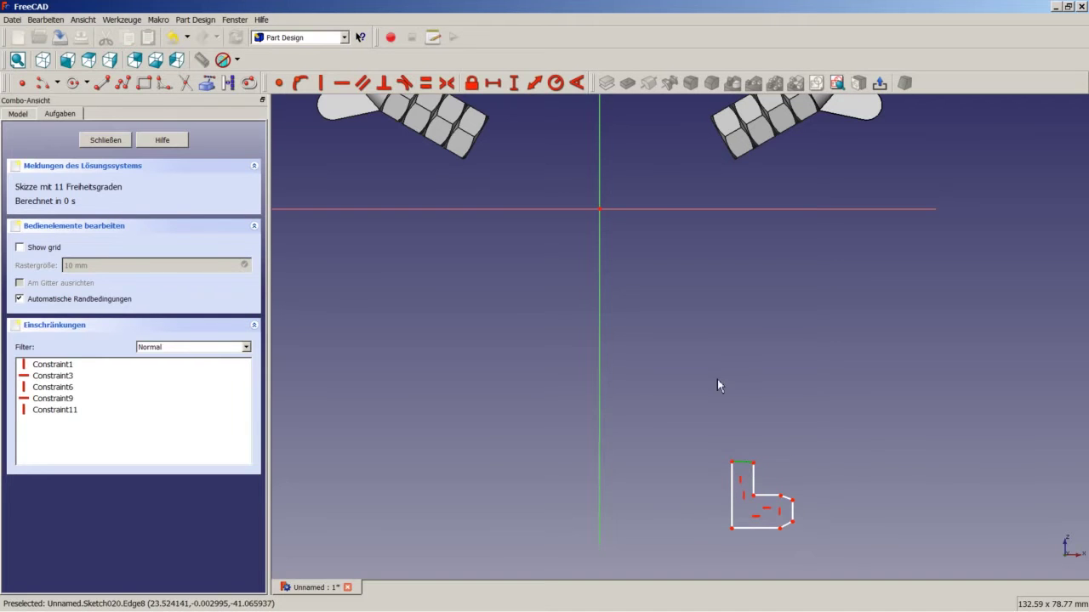
click(342, 82)
scroll(828, 534, up, 1)
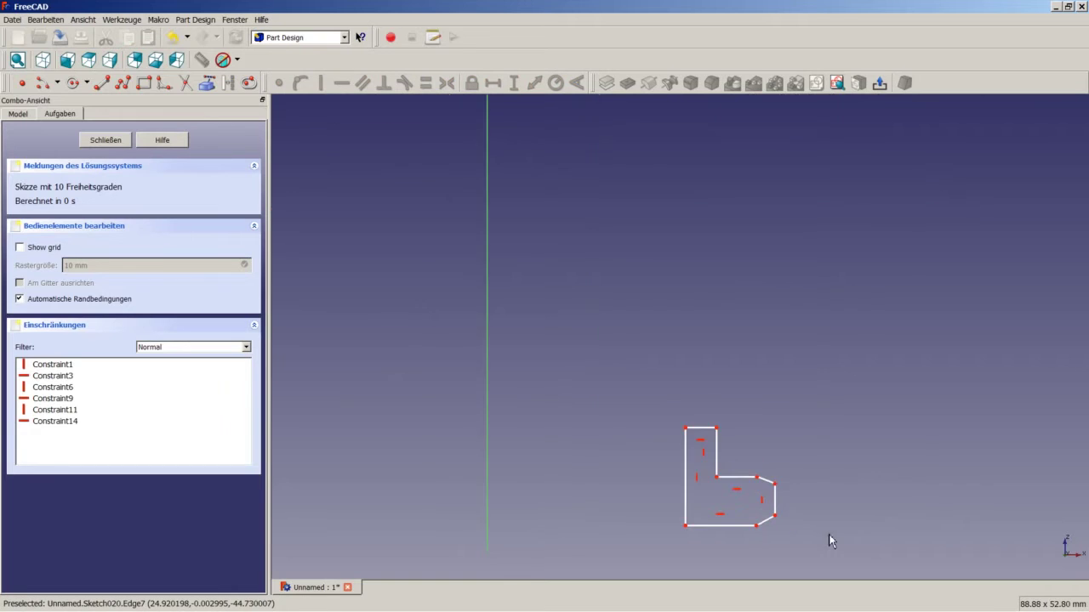
scroll(794, 533, up, 1)
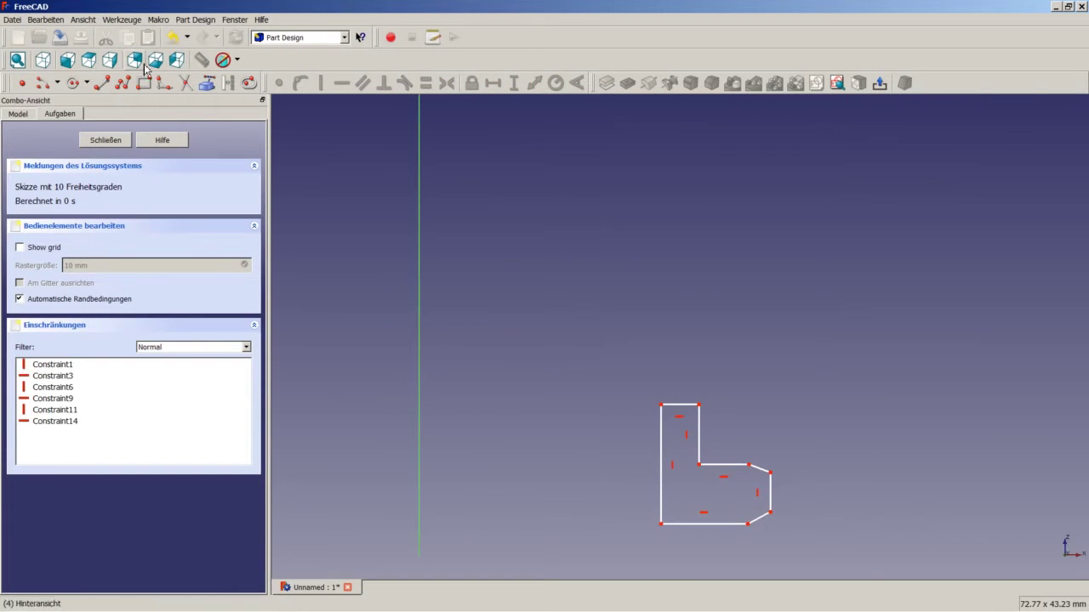
Step: Draw a vertical construction line across the foot's toe
click(101, 83)
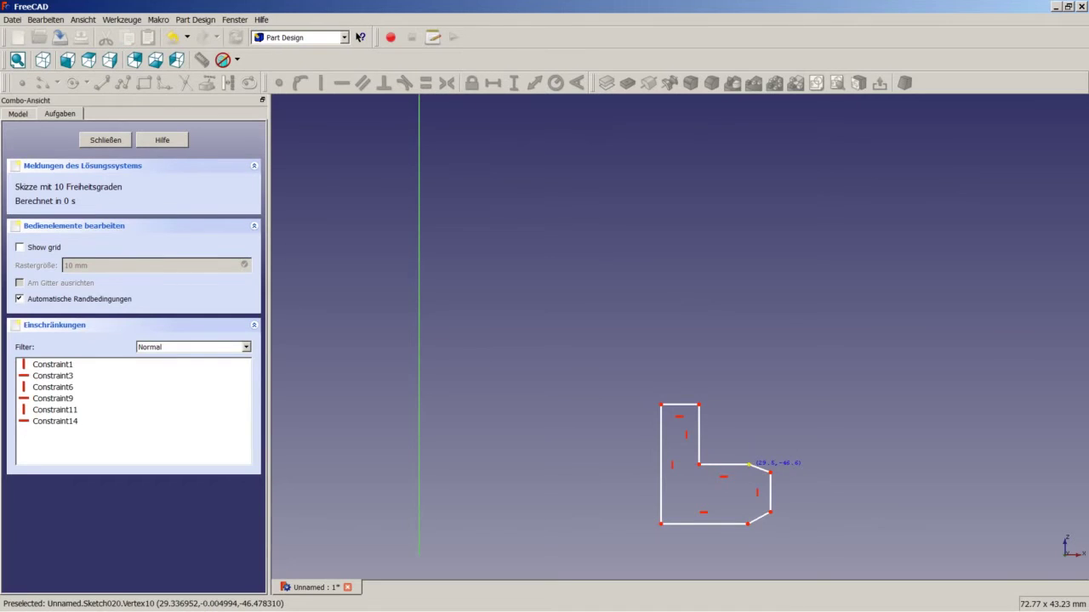
click(749, 465)
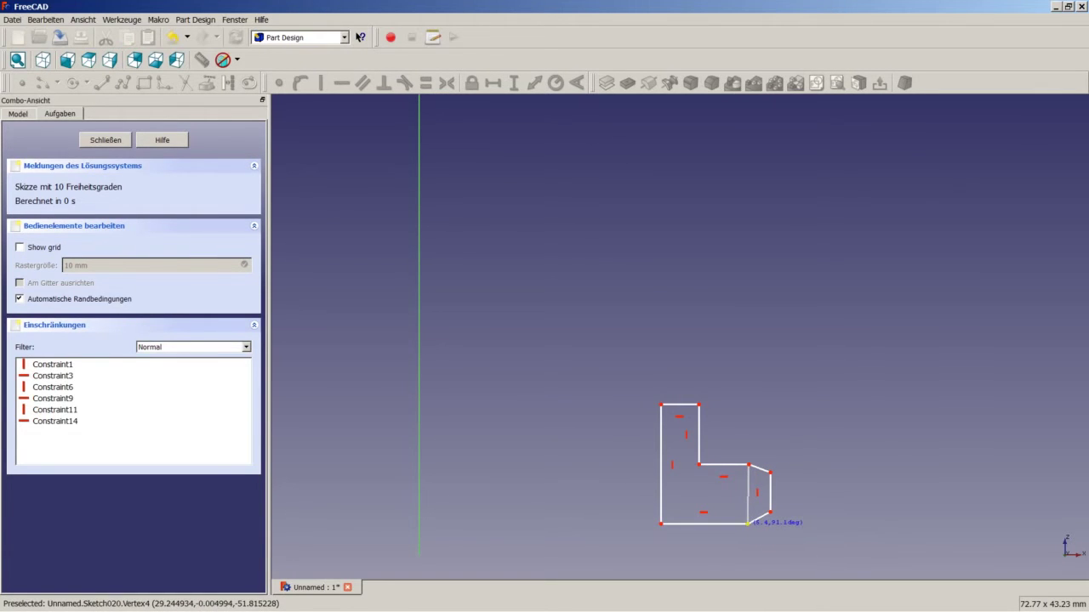
click(747, 524)
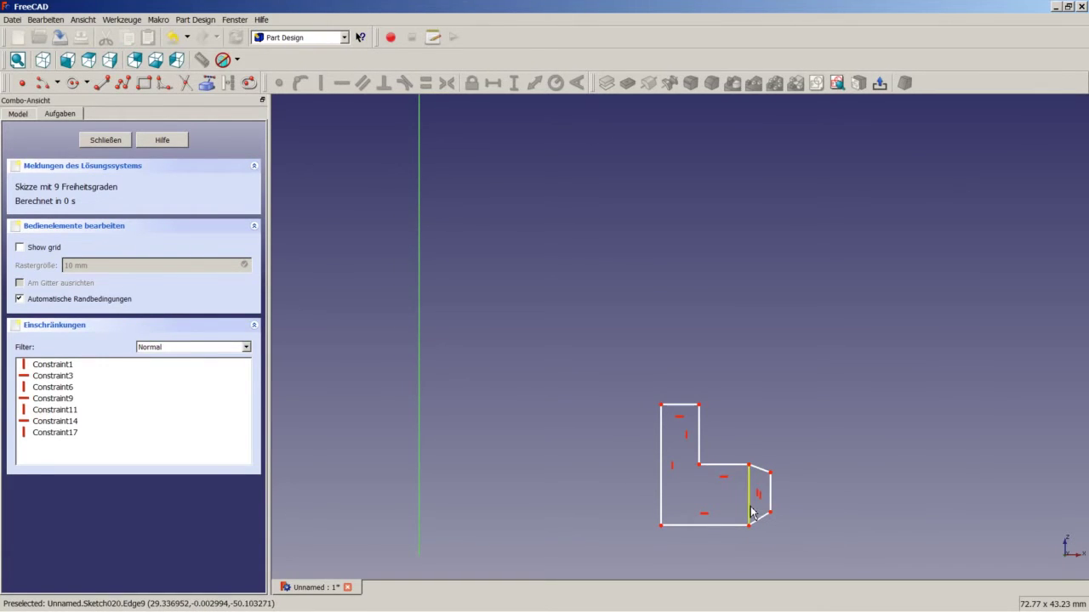
click(749, 511)
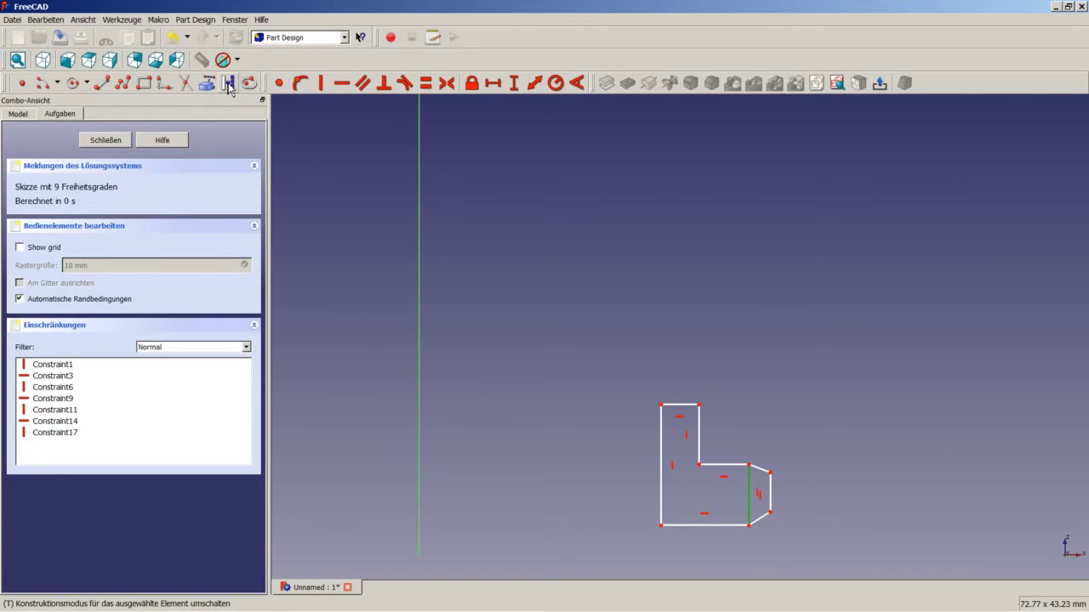
click(229, 83)
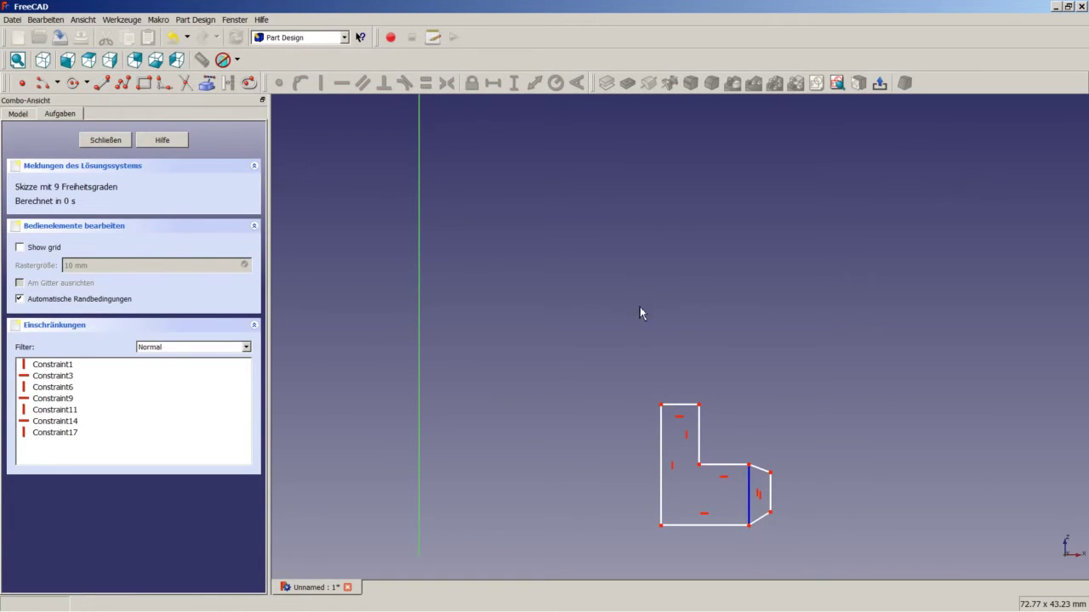
Step: Add a vertical construction line from the profile's top-left corner up to the horizontal axis
click(101, 83)
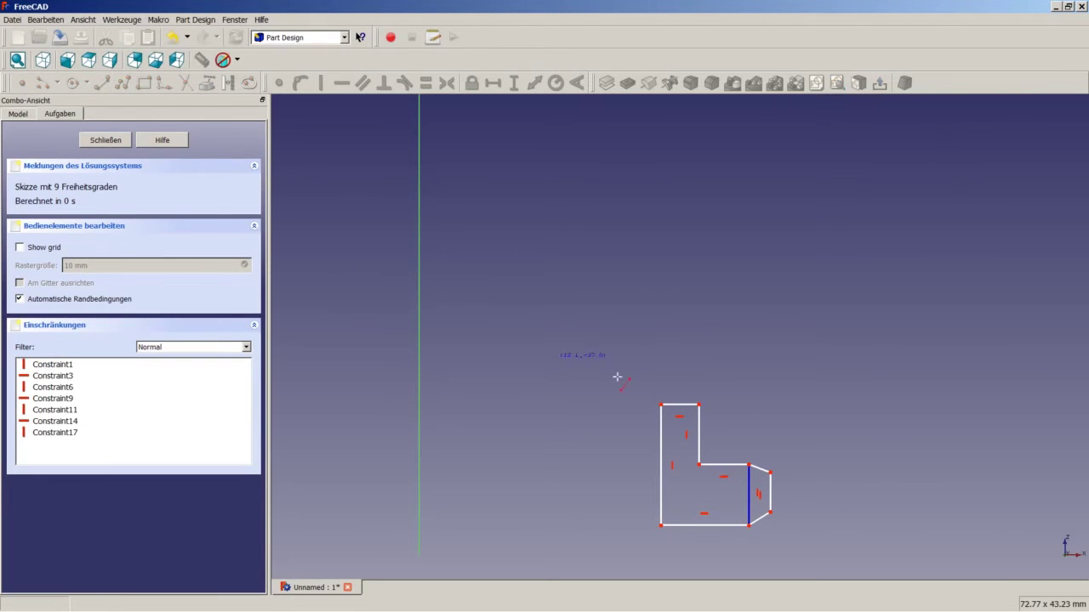
click(661, 403)
scroll(657, 330, down, 3)
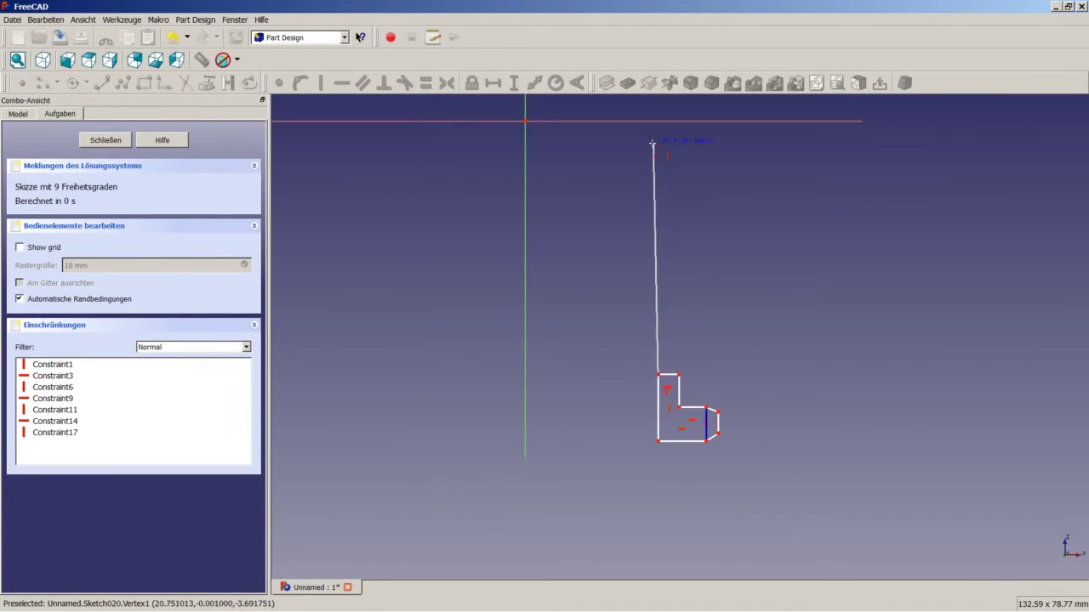
click(657, 122)
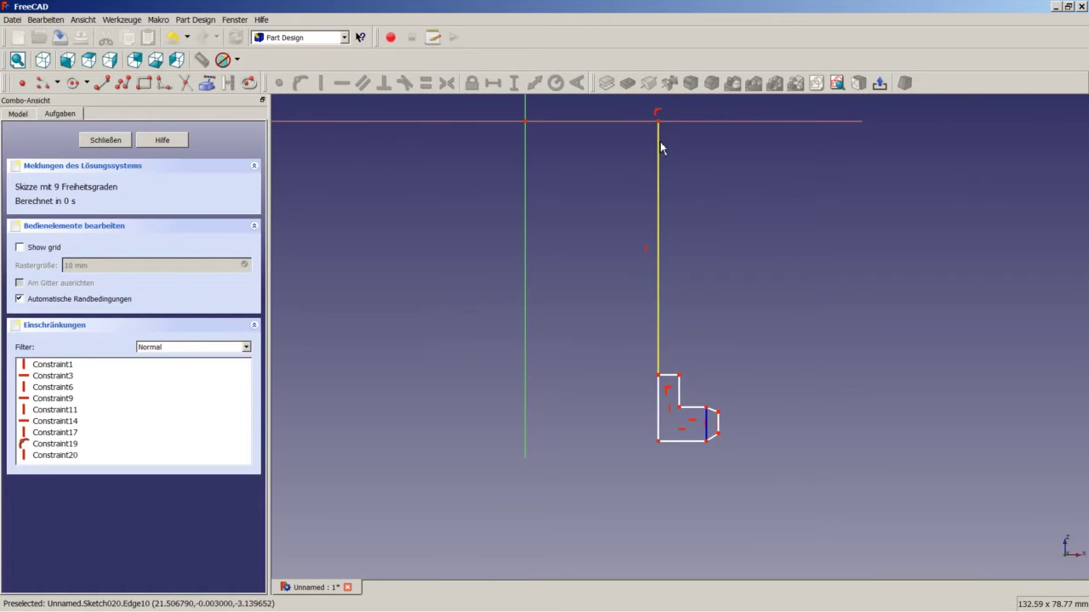
click(660, 212)
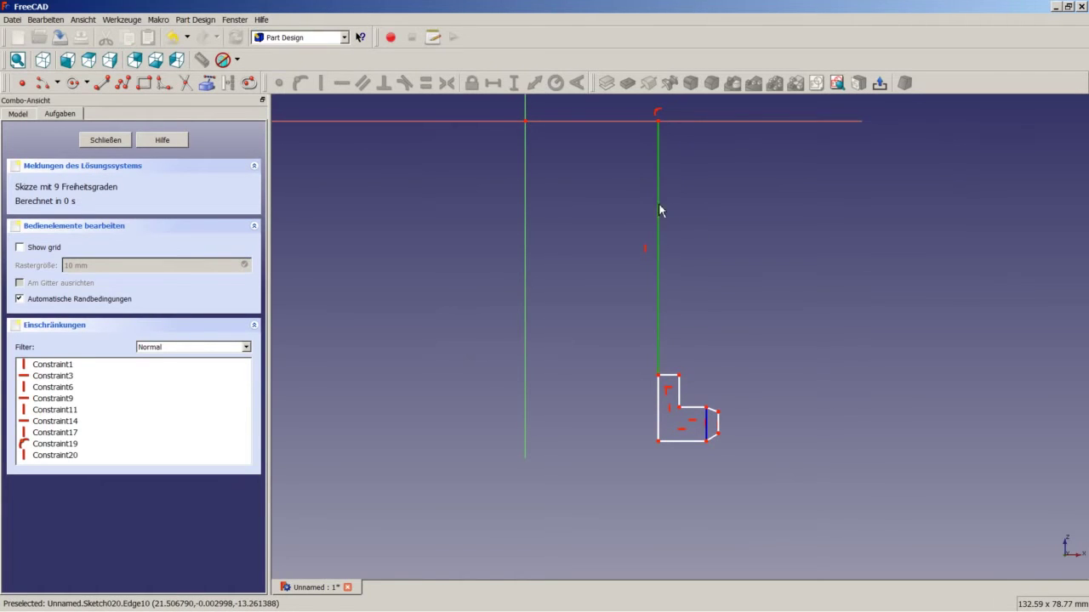
click(228, 84)
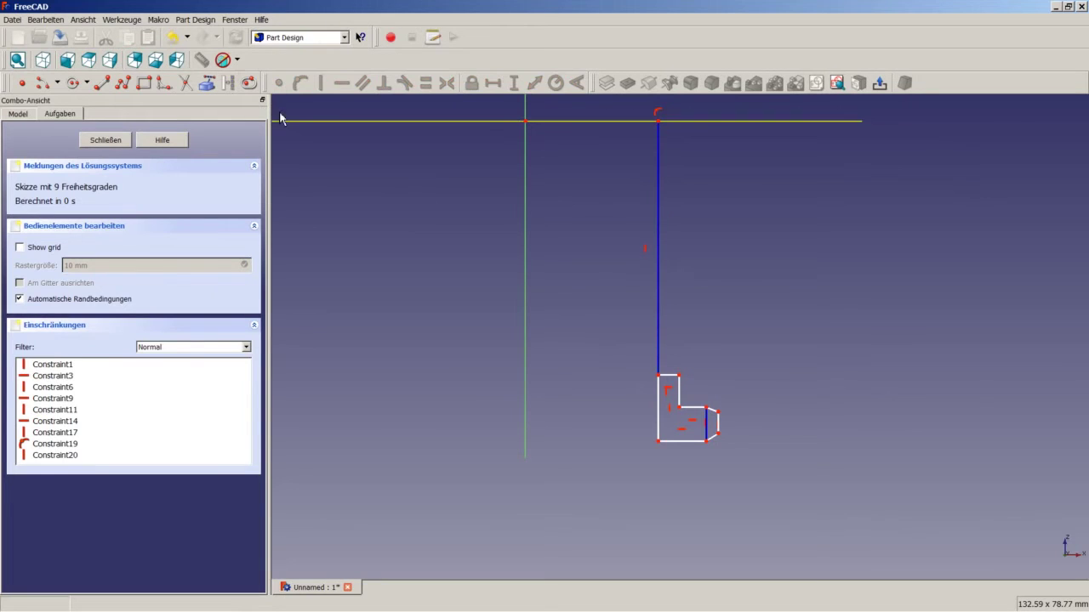
scroll(671, 368, down, 2)
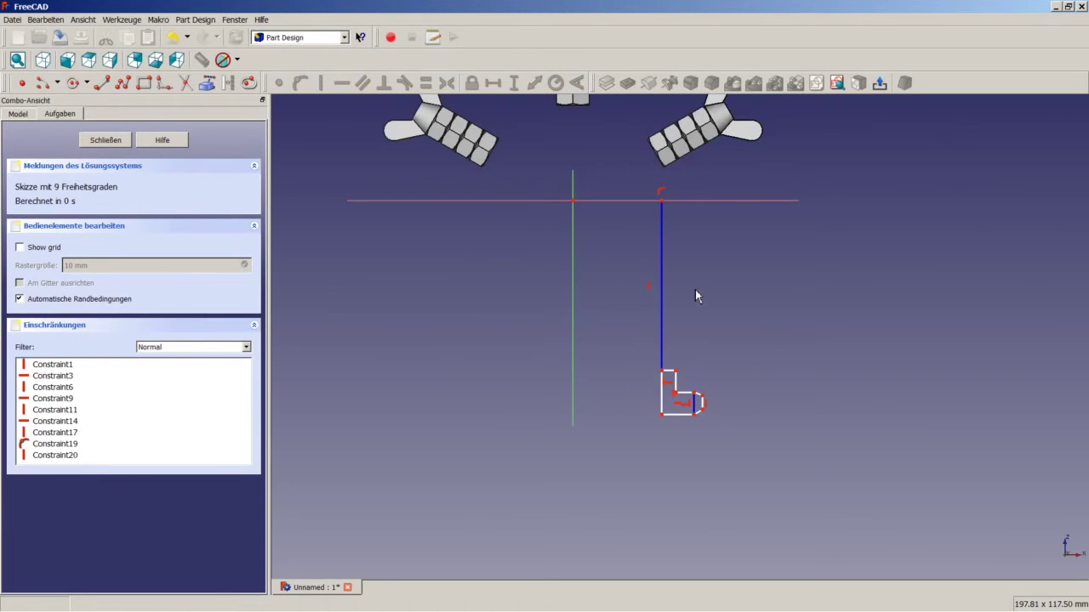
scroll(694, 290, up, 2)
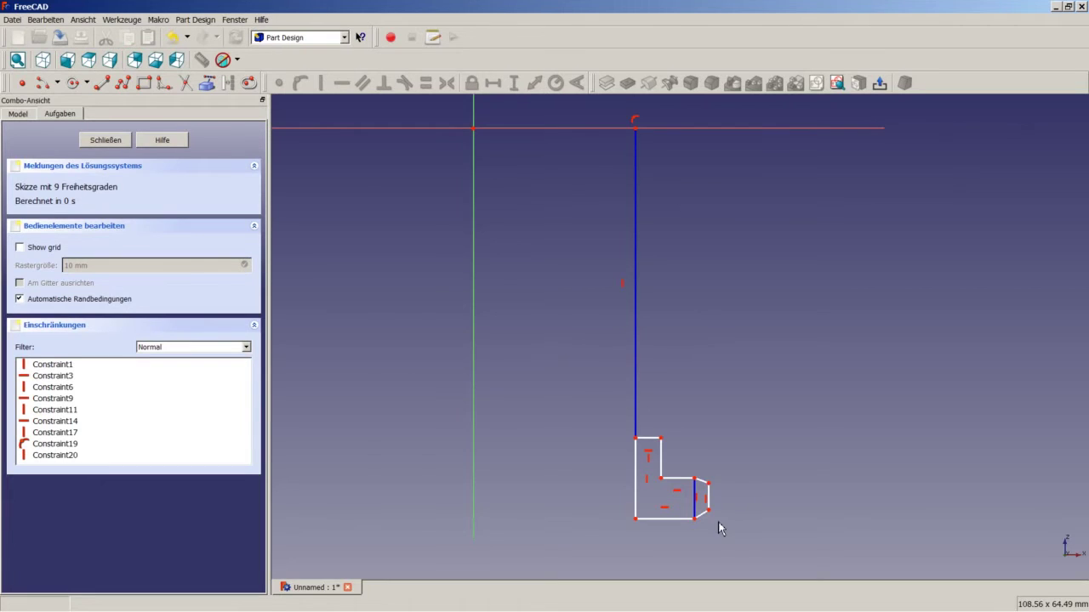
scroll(718, 528, up, 2)
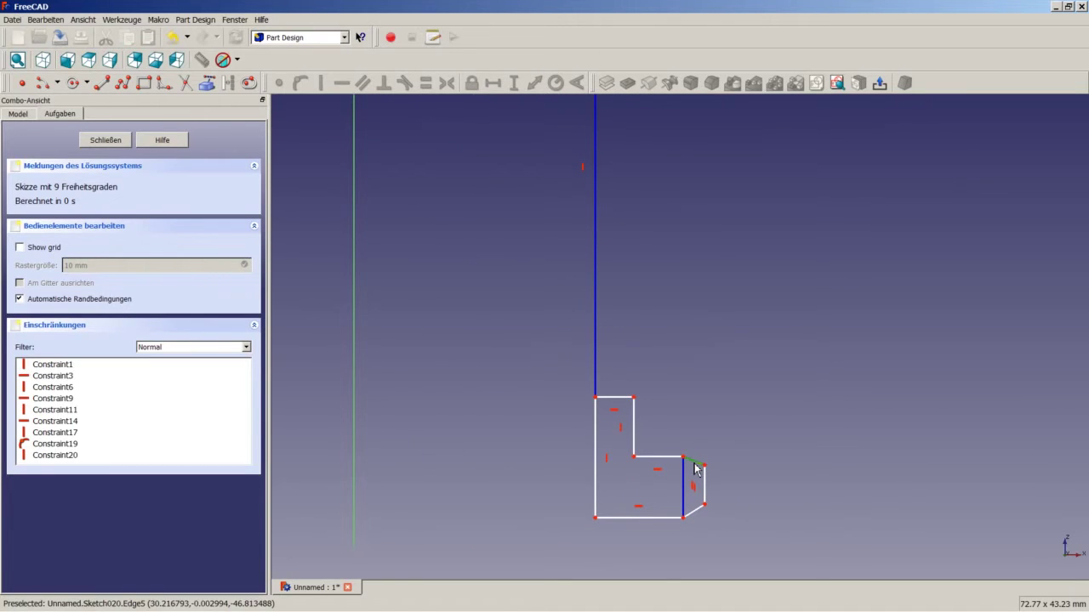
Step: Make the slanted toe edges equal and size the chamfer 0,5 mm horizontally and vertically
click(711, 511)
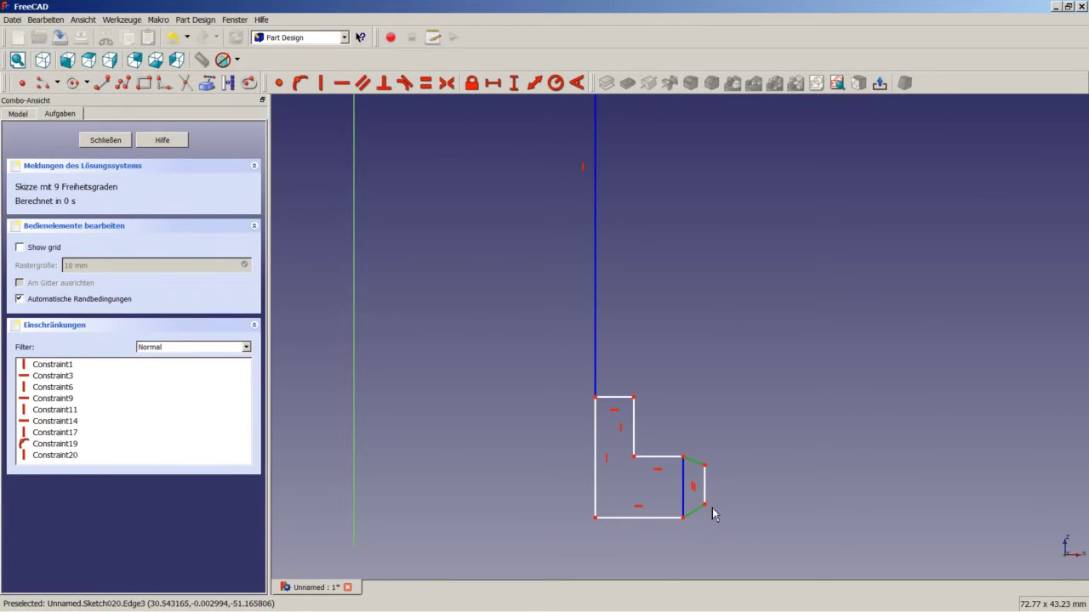
click(426, 84)
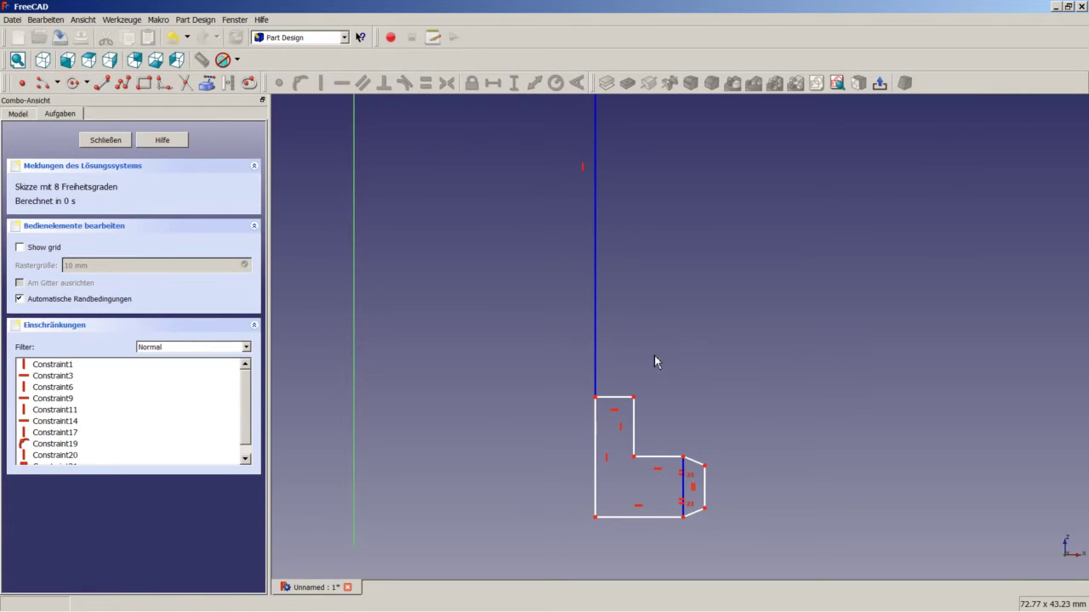
click(693, 461)
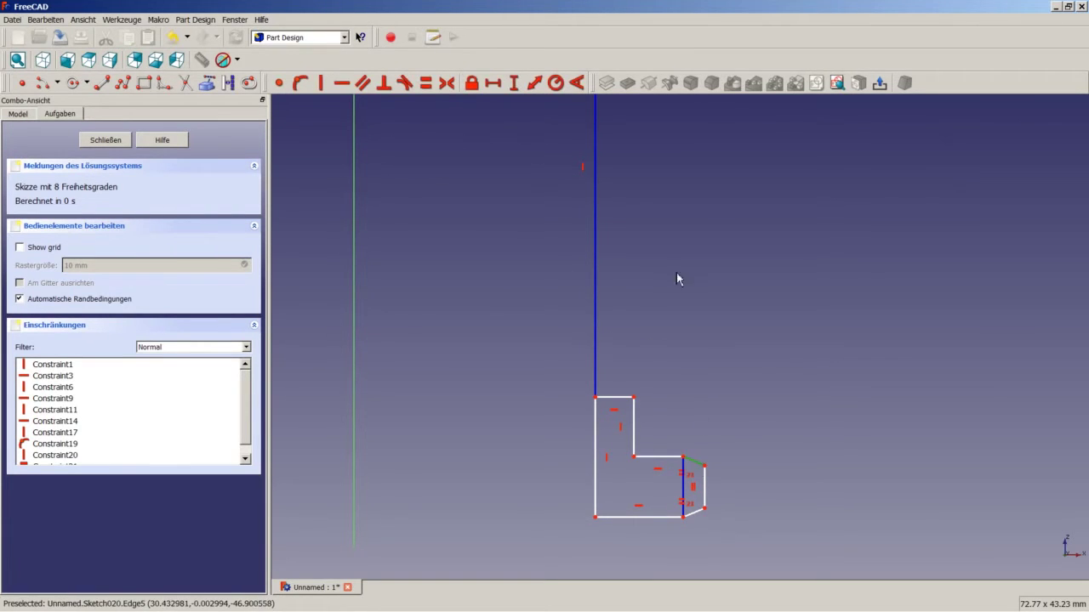
click(492, 83)
text(0,5)
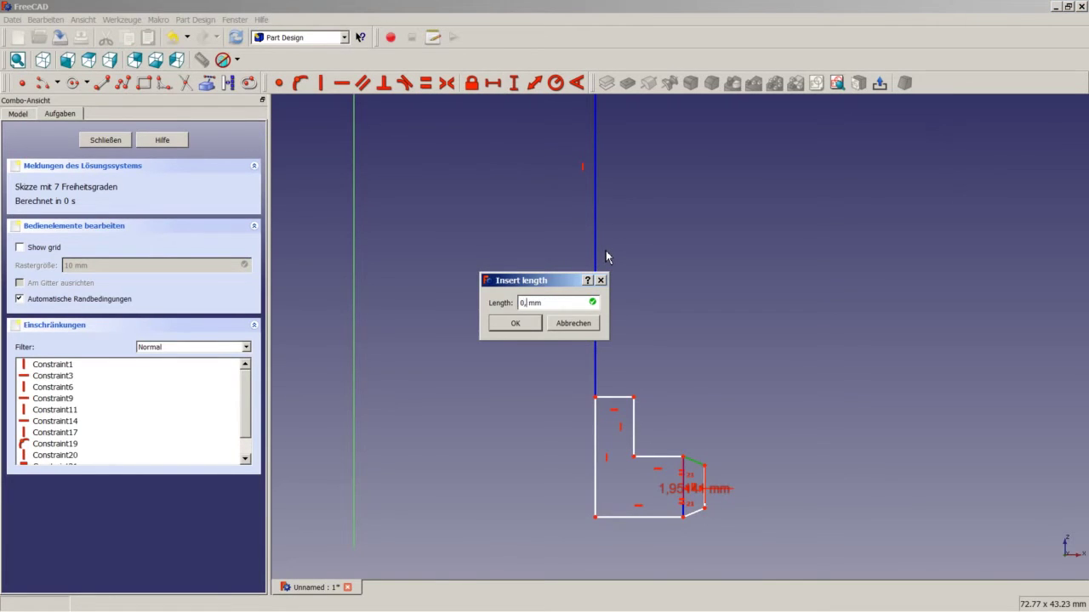
key(Return)
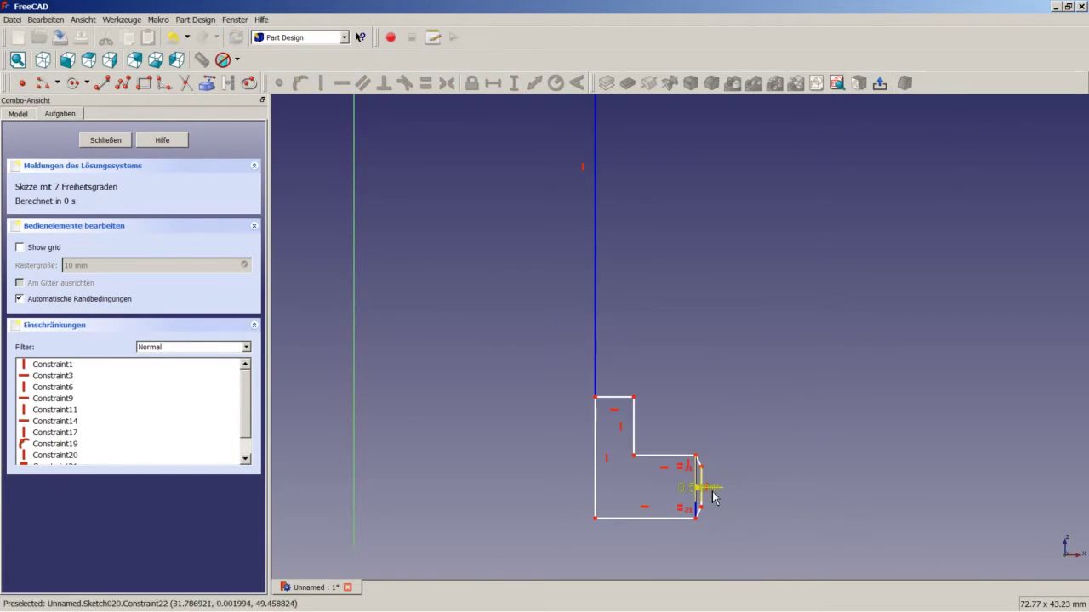
drag(700, 491, 756, 425)
scroll(707, 468, up, 5)
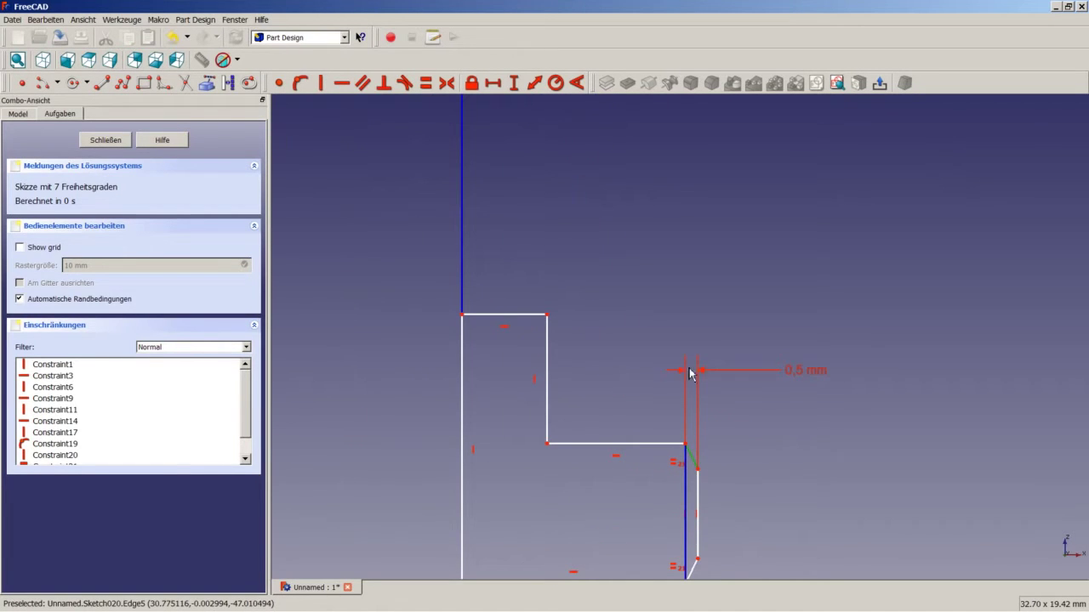
click(514, 82)
text(0,5)
key(Return)
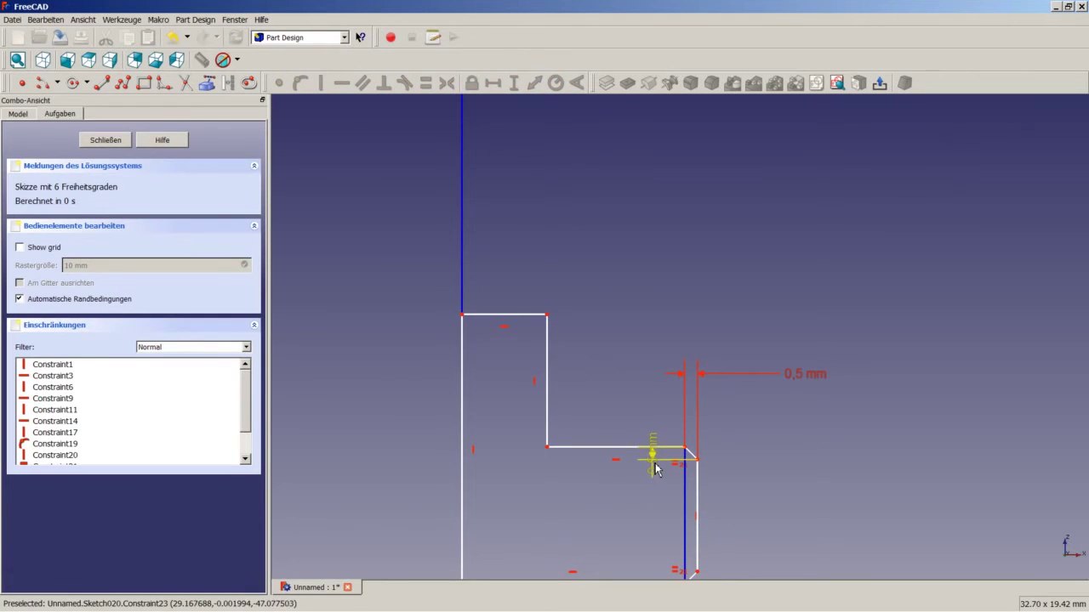
drag(653, 462, 779, 498)
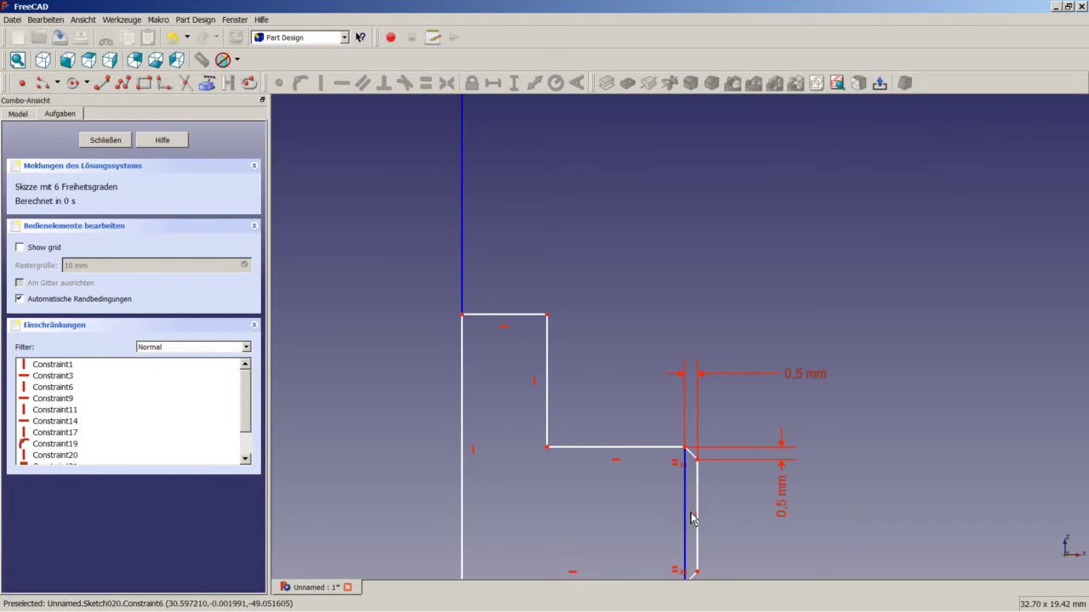
Step: Set the short right-hand edge height to 3,5 mm
click(685, 511)
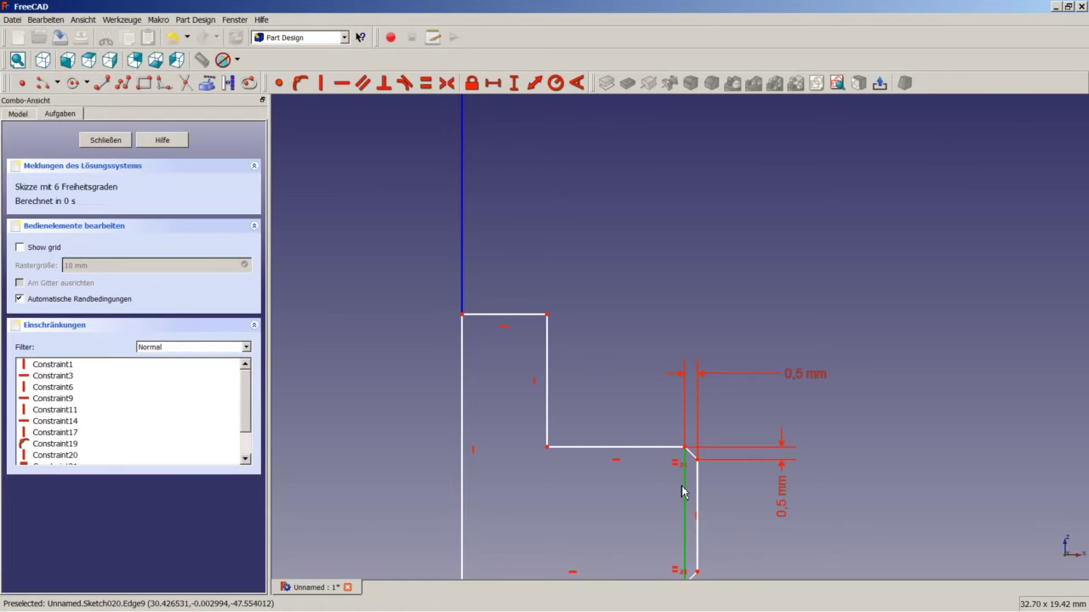
click(514, 82)
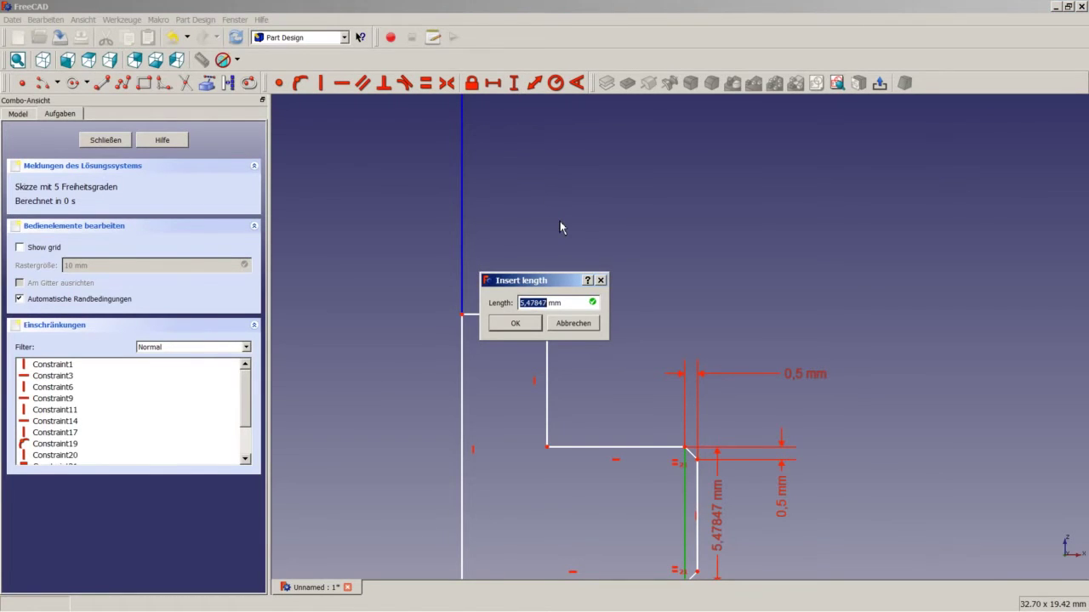
text(3,5)
key(Return)
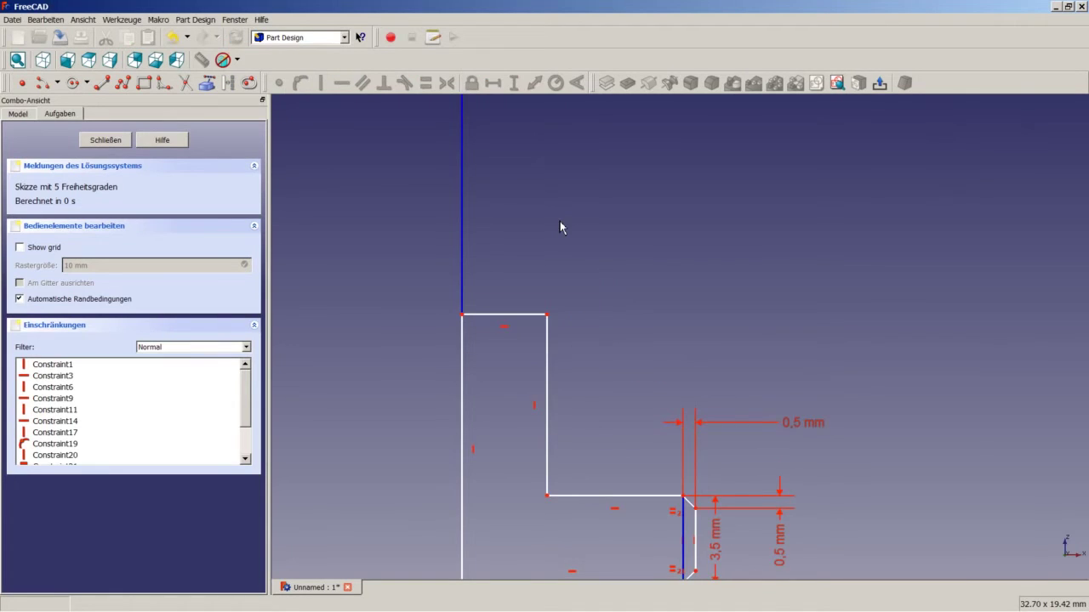
scroll(588, 462, down, 3)
scroll(573, 573, up, 5)
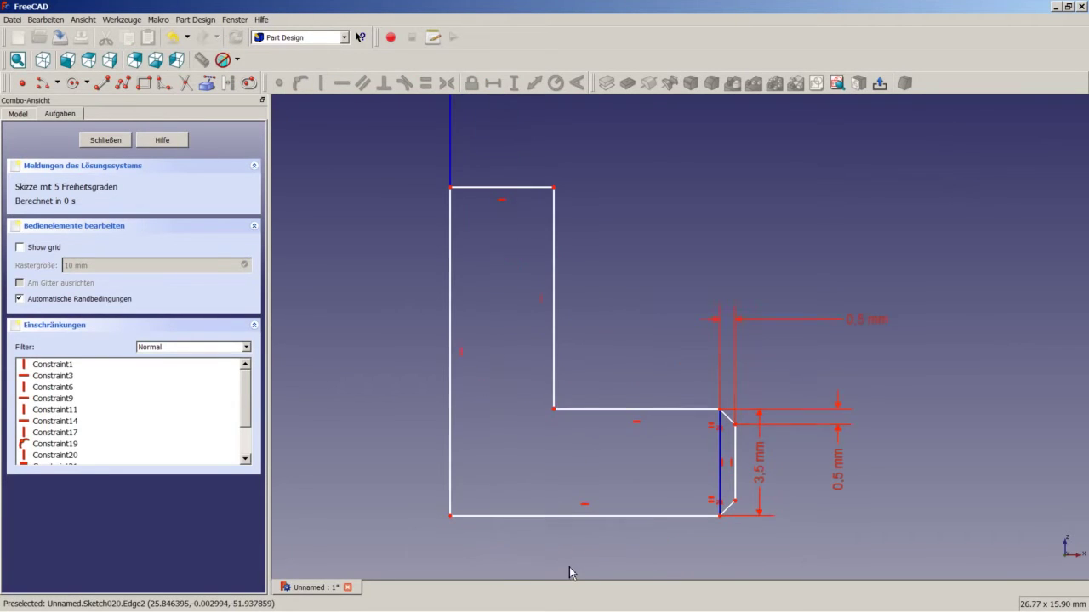
Step: Set the foot profile's overall width to 8 mm
click(450, 515)
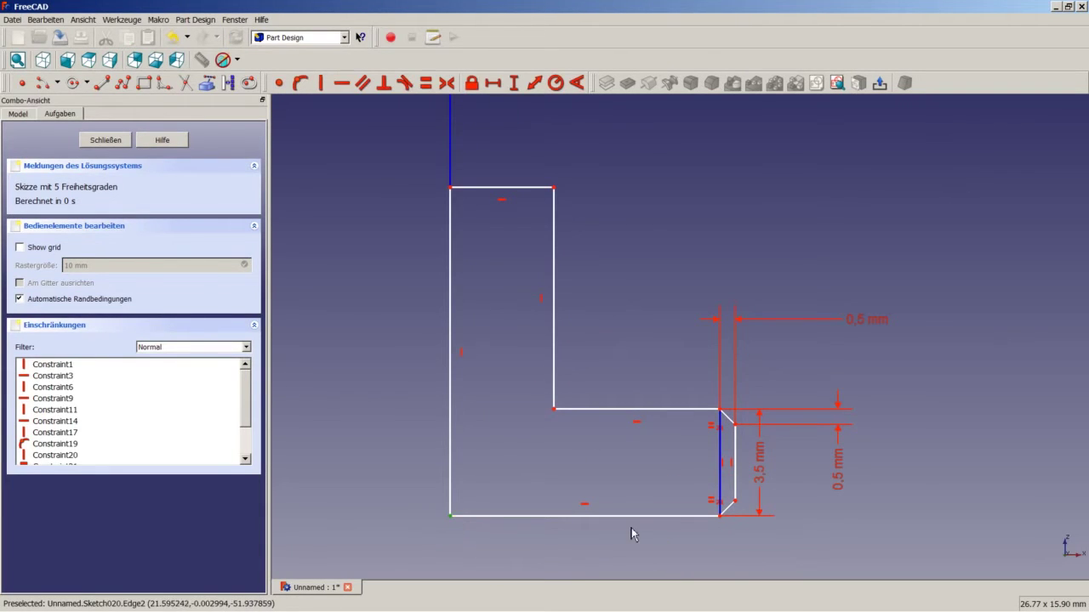
click(734, 501)
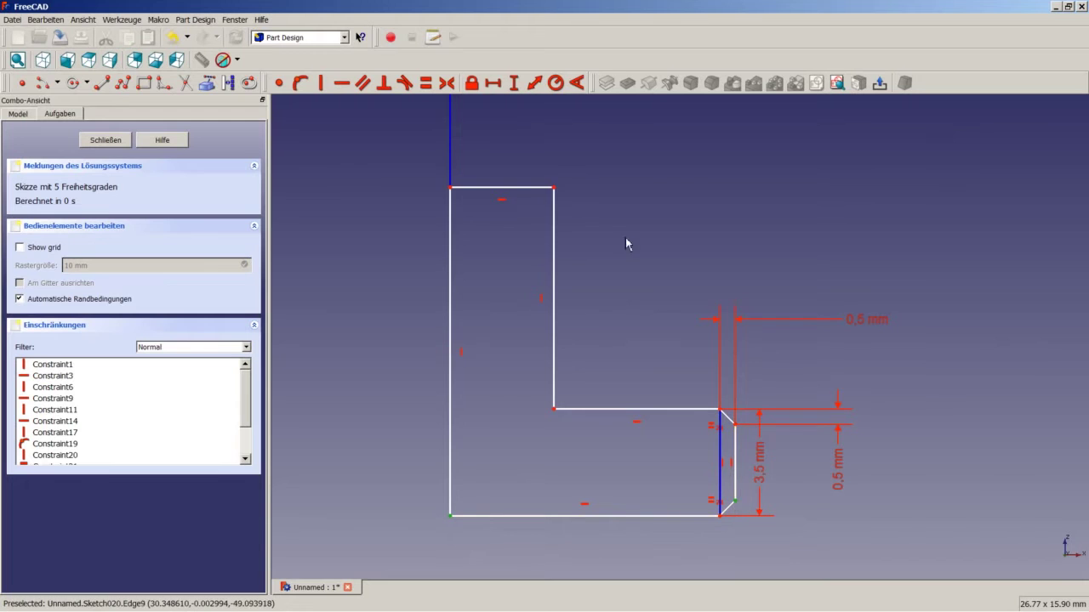
click(505, 84)
text(8)
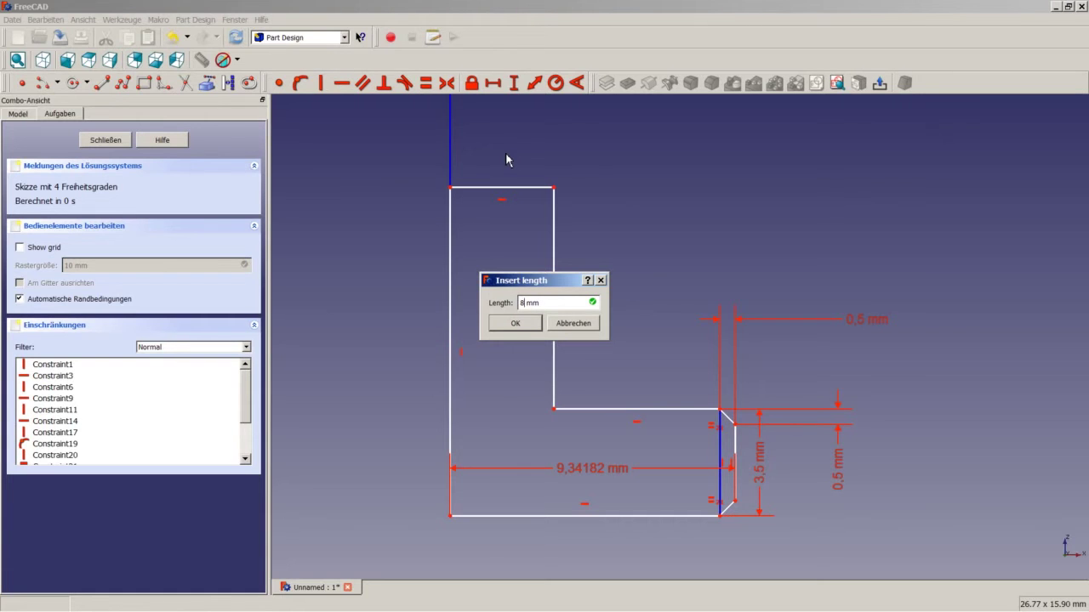
key(Return)
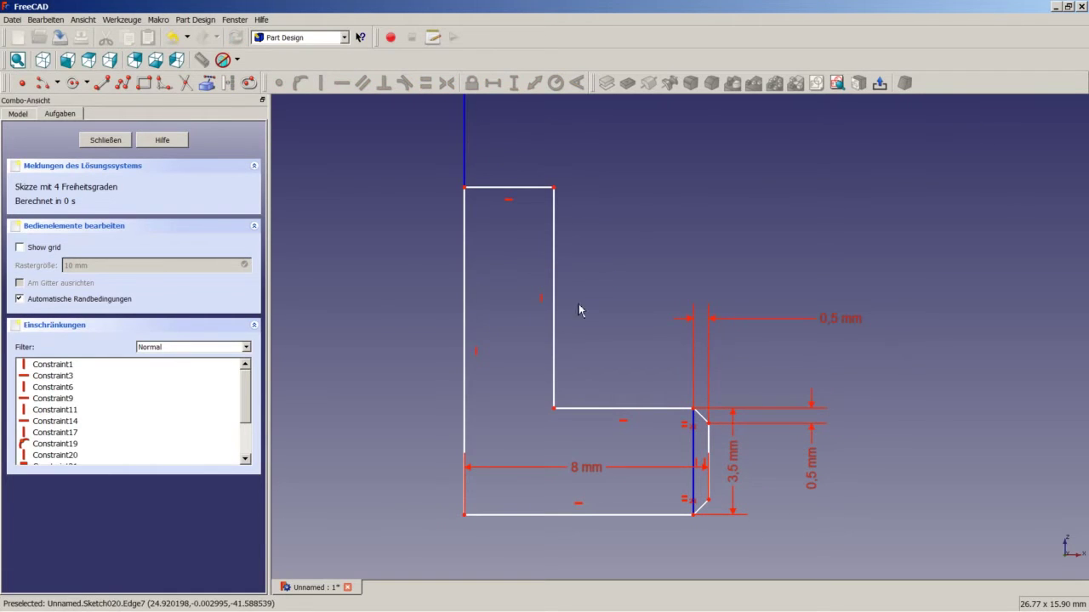
mouse_move(591, 483)
mouse_down()
mouse_move(581, 488)
mouse_move(581, 559)
mouse_up()
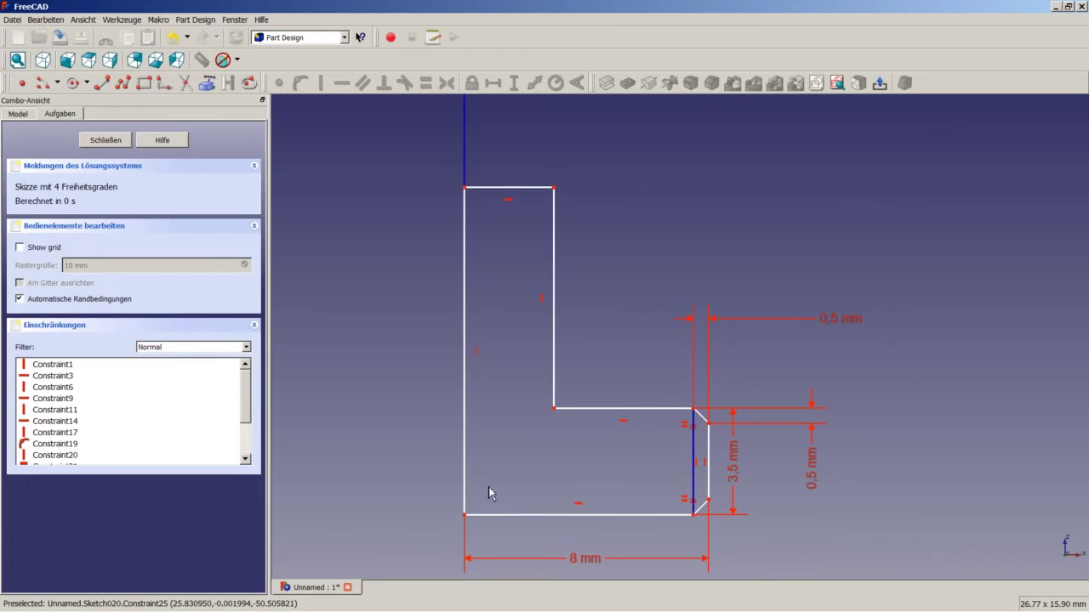
Step: Set the left edge height to 9,5 mm and the top edge width to 4 mm
click(465, 463)
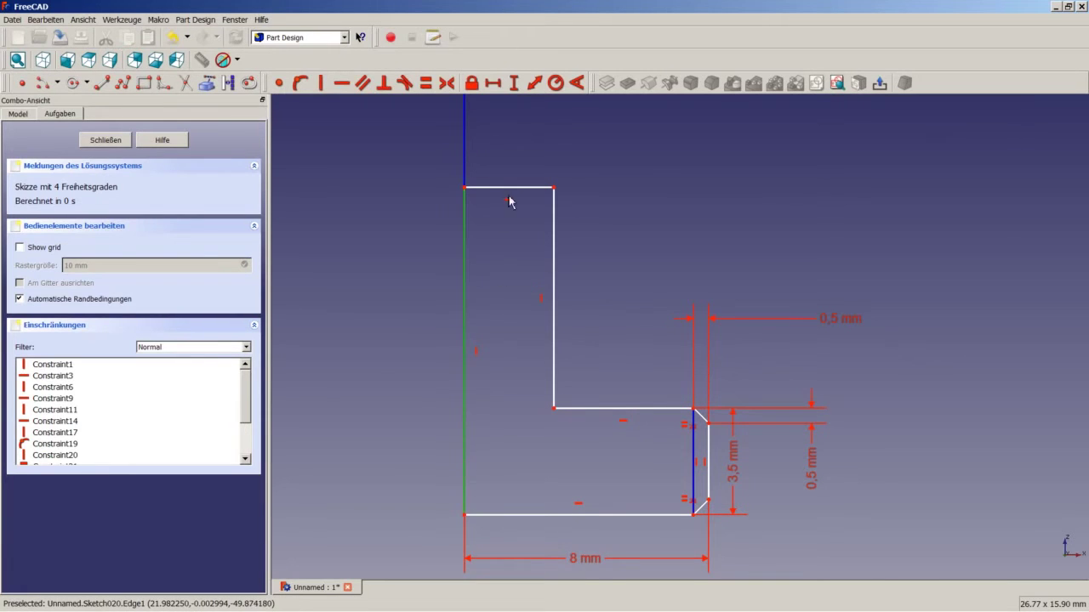
click(513, 82)
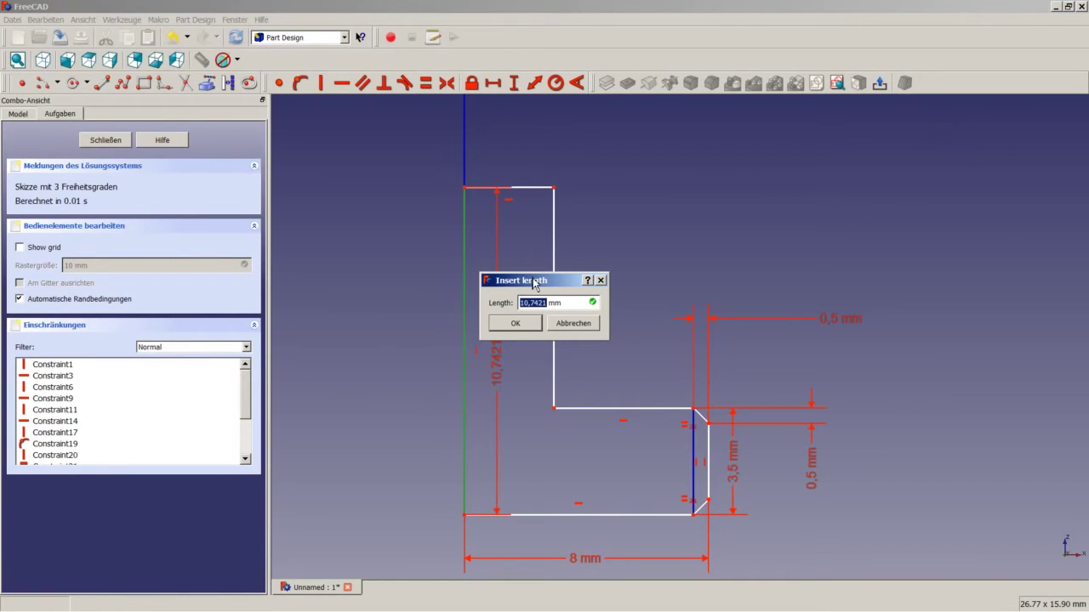
text(9,5)
key(Return)
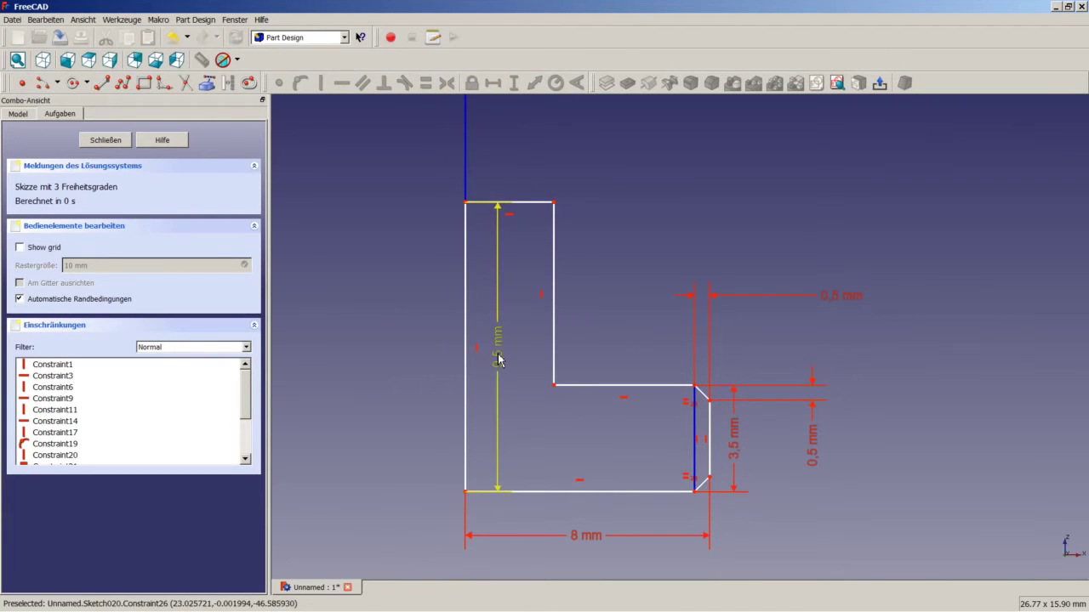
drag(499, 292, 393, 359)
click(510, 203)
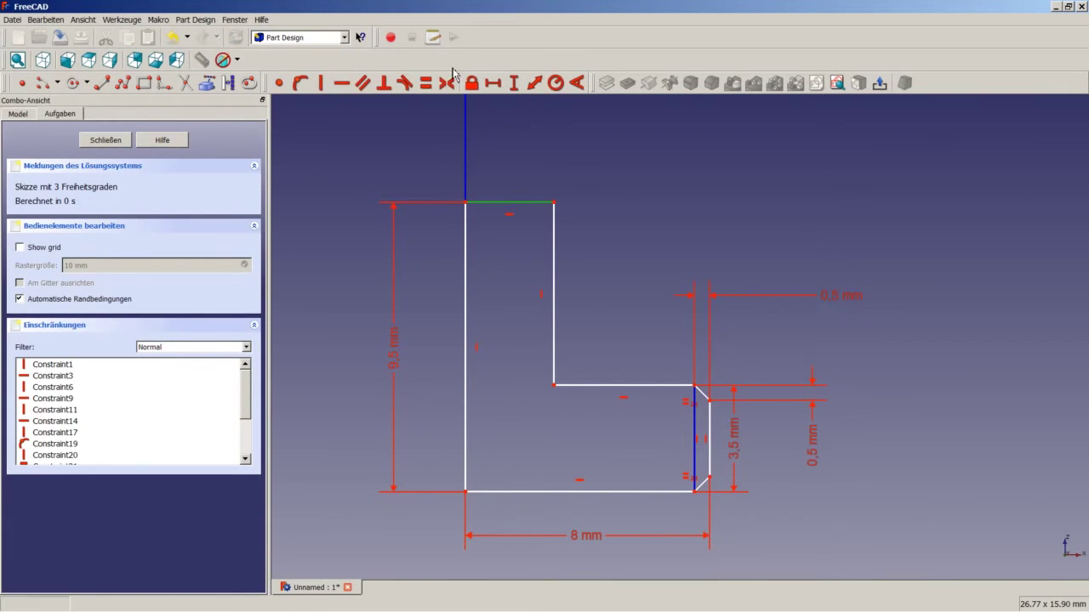
click(492, 82)
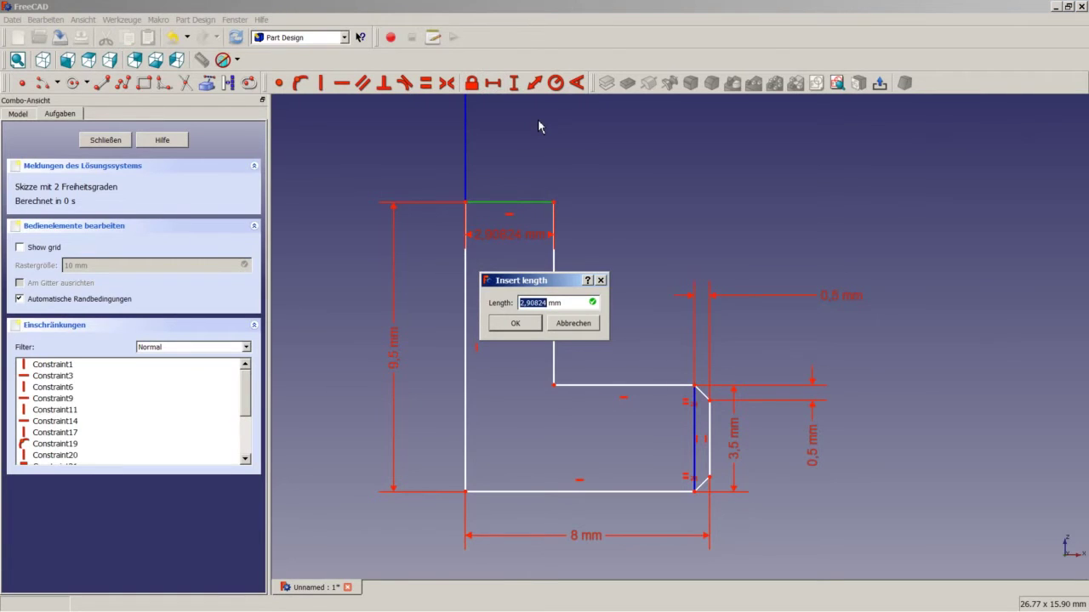
text(4)
key(Return)
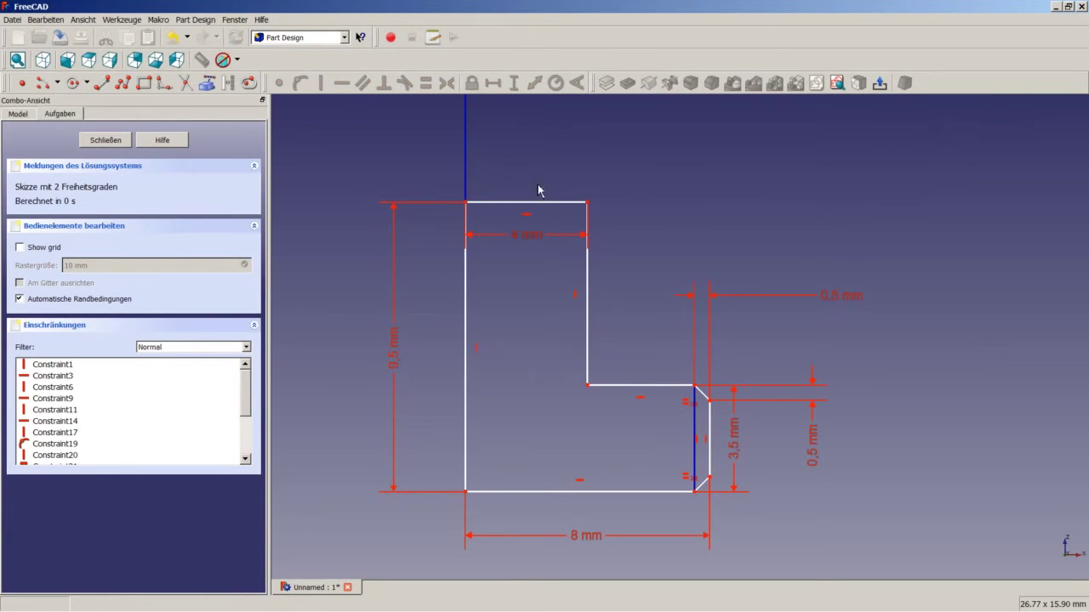
Step: Position the profile 23+16 (39) mm vertically from the origin using the long vertical line
scroll(491, 193, down, 5)
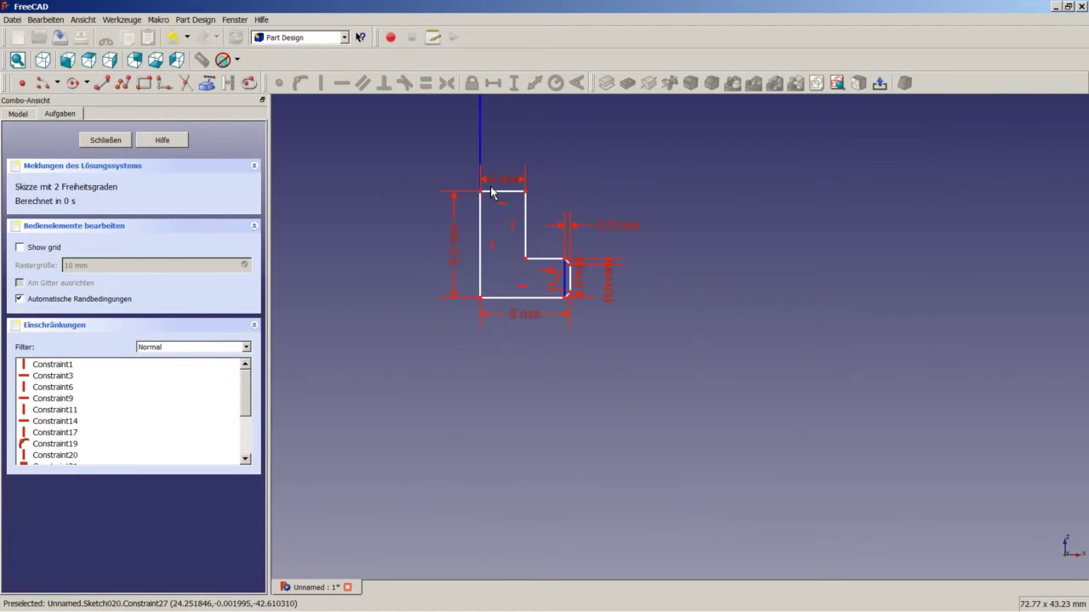
scroll(491, 192, down, 6)
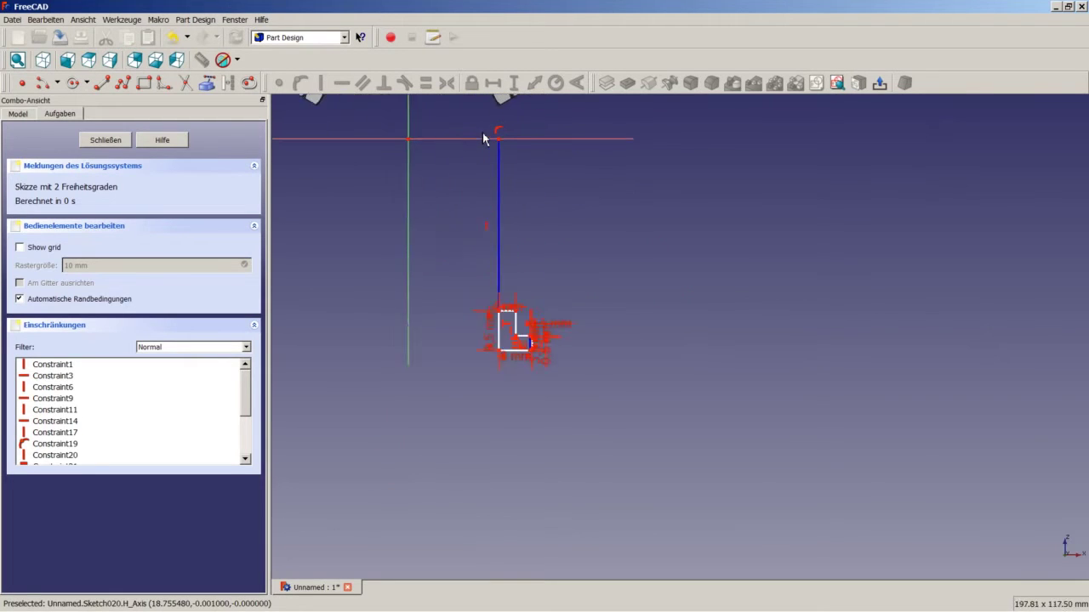
scroll(484, 138, up, 1)
mouse_move(502, 170)
mouse_down()
mouse_move(483, 182)
mouse_move(448, 177)
mouse_up()
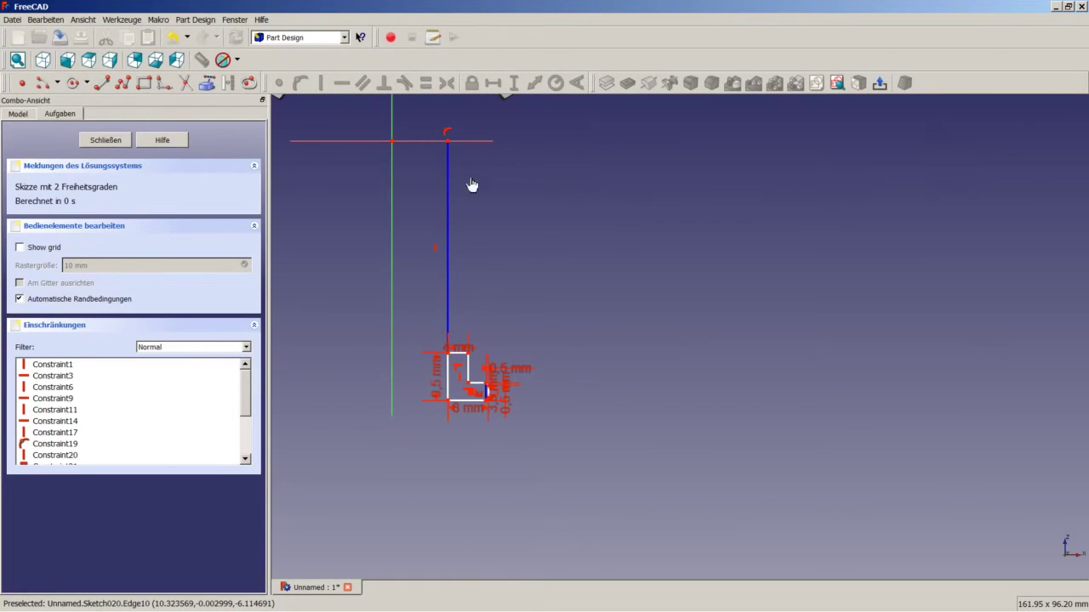
click(448, 213)
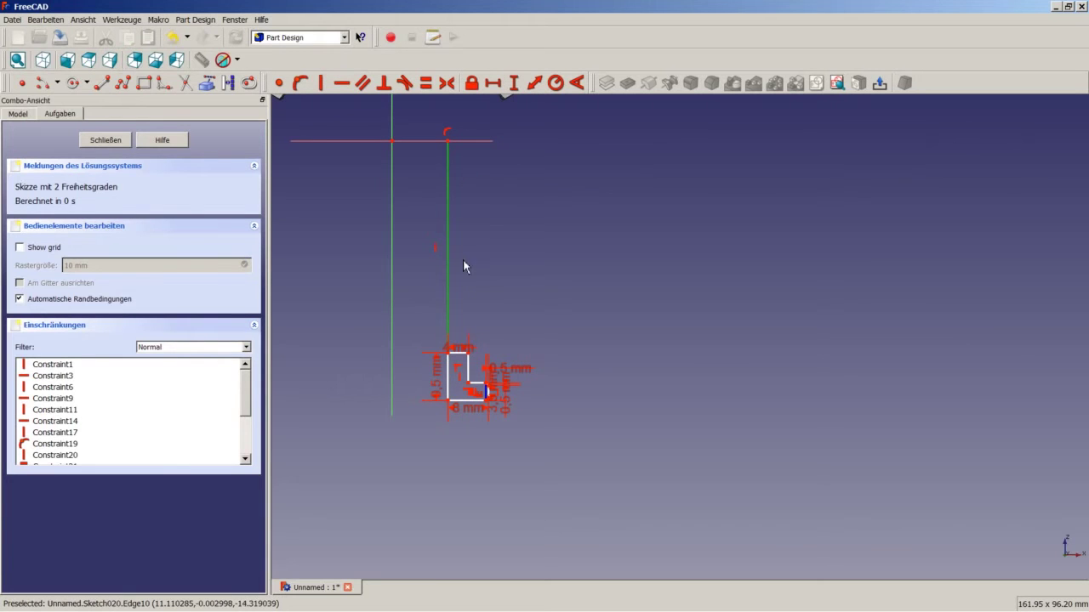
click(514, 84)
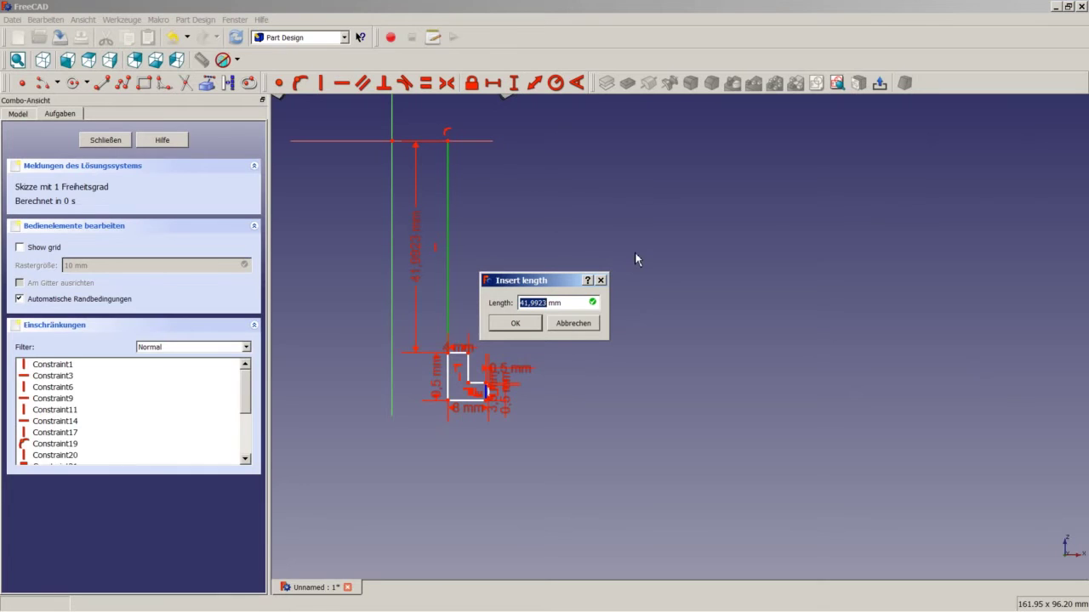
text(23+16)
click(513, 324)
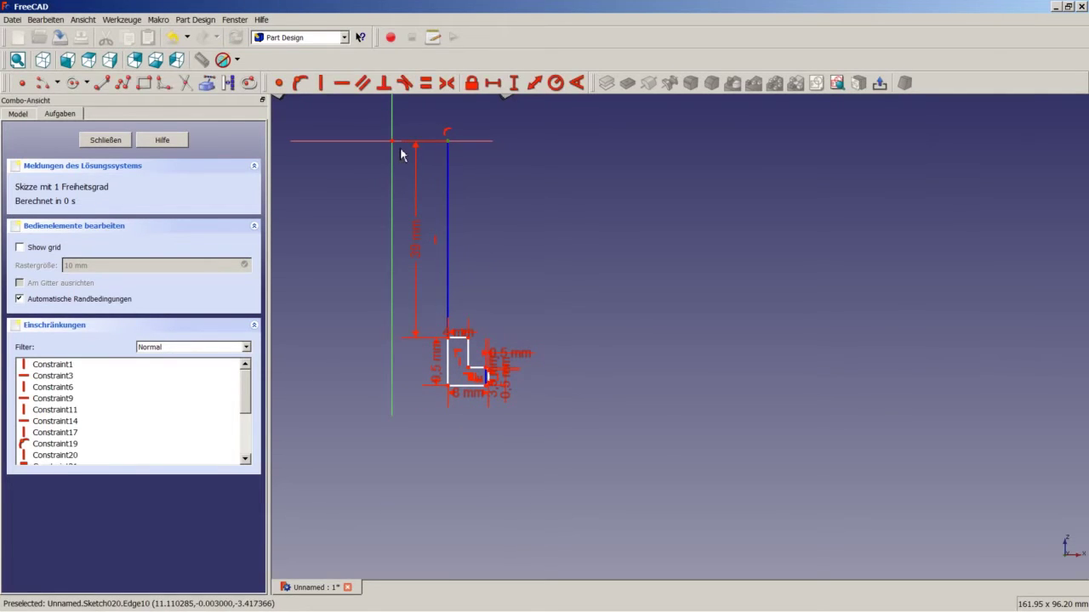
Step: Add an 8,5 mm horizontal offset from the origin to fully constrain the sketch
click(492, 83)
text(8,5)
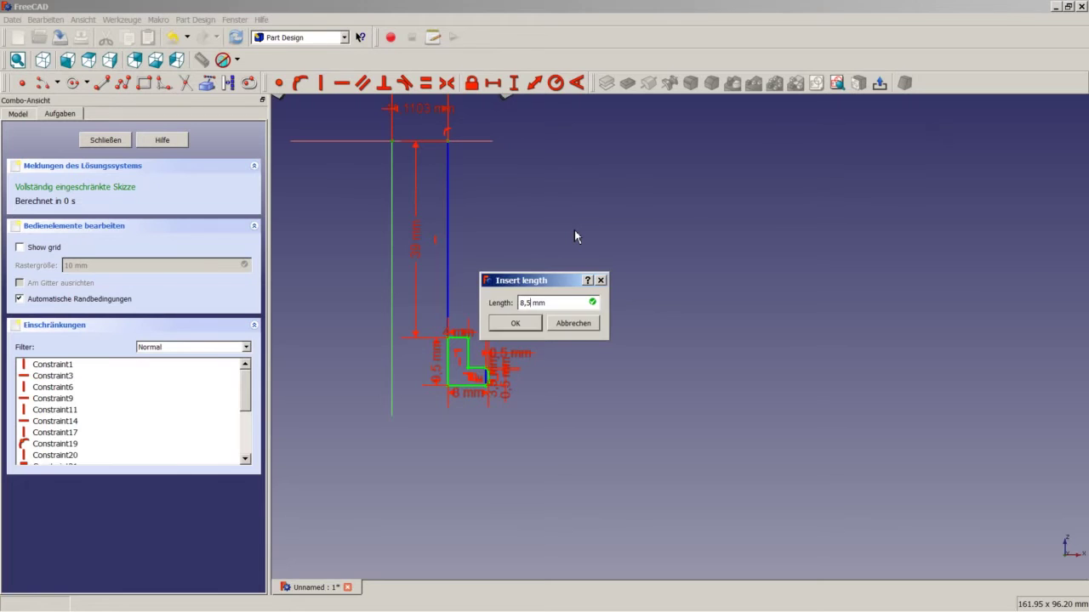
key(Return)
scroll(461, 364, up, 5)
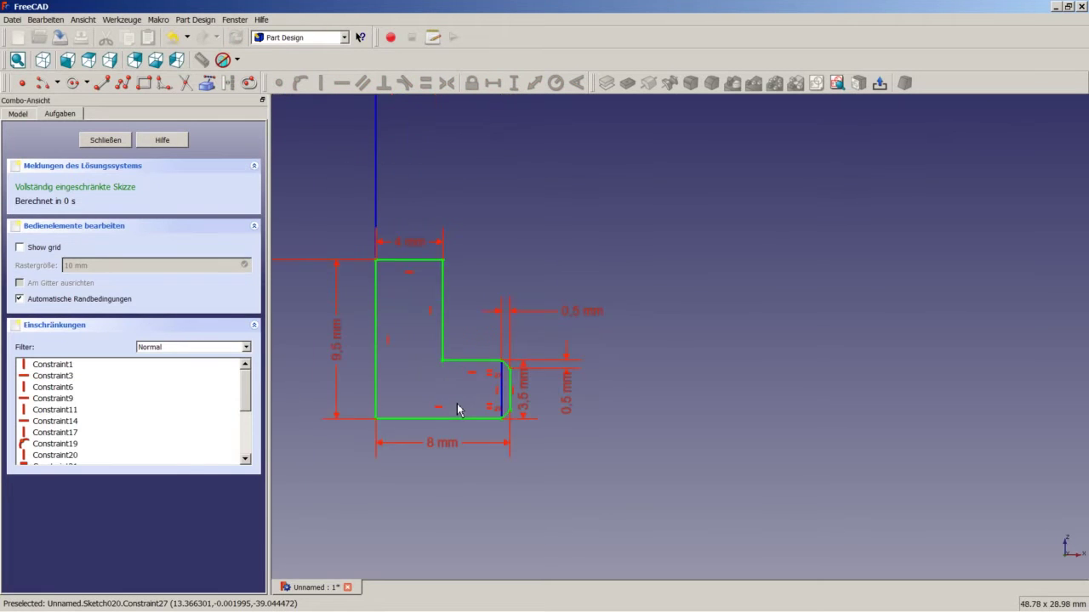
scroll(458, 400, down, 3)
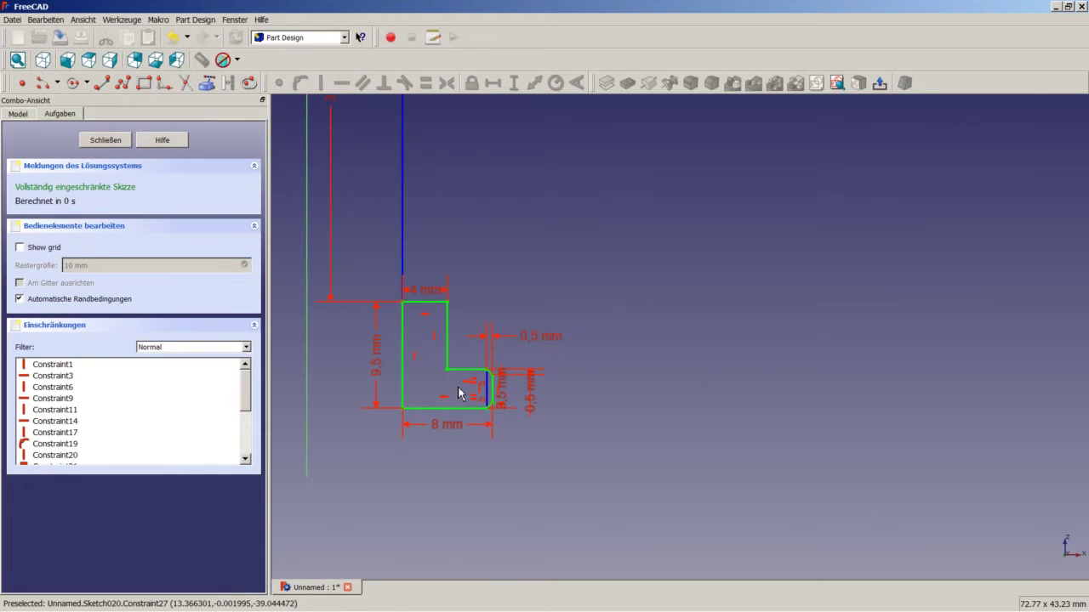
Step: Close the sketch and revolve it 360° around Sketch axis 1 into Revolution010
click(106, 141)
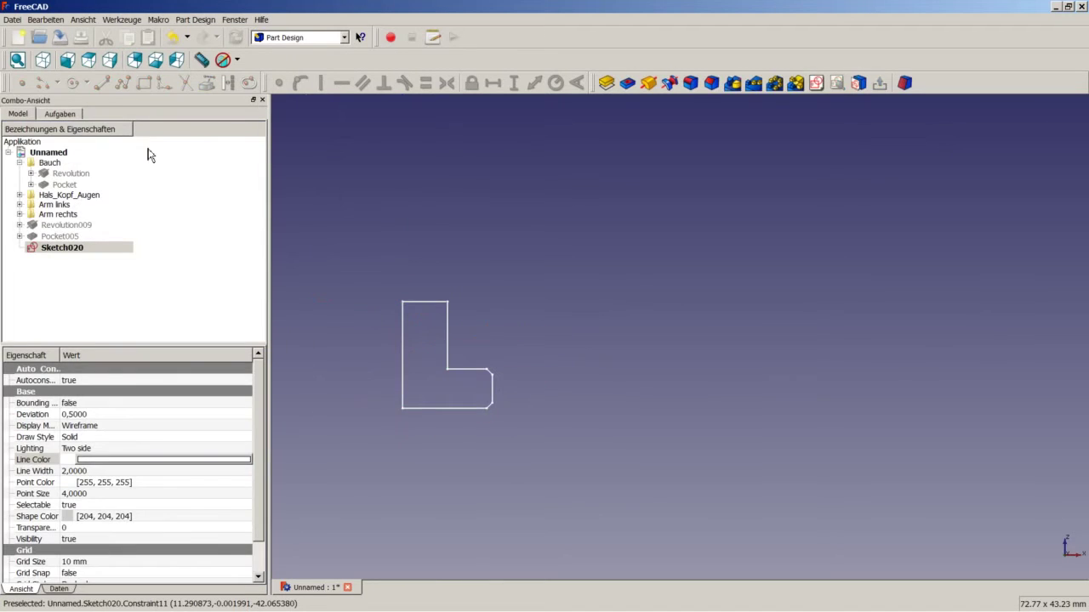
click(647, 85)
click(198, 188)
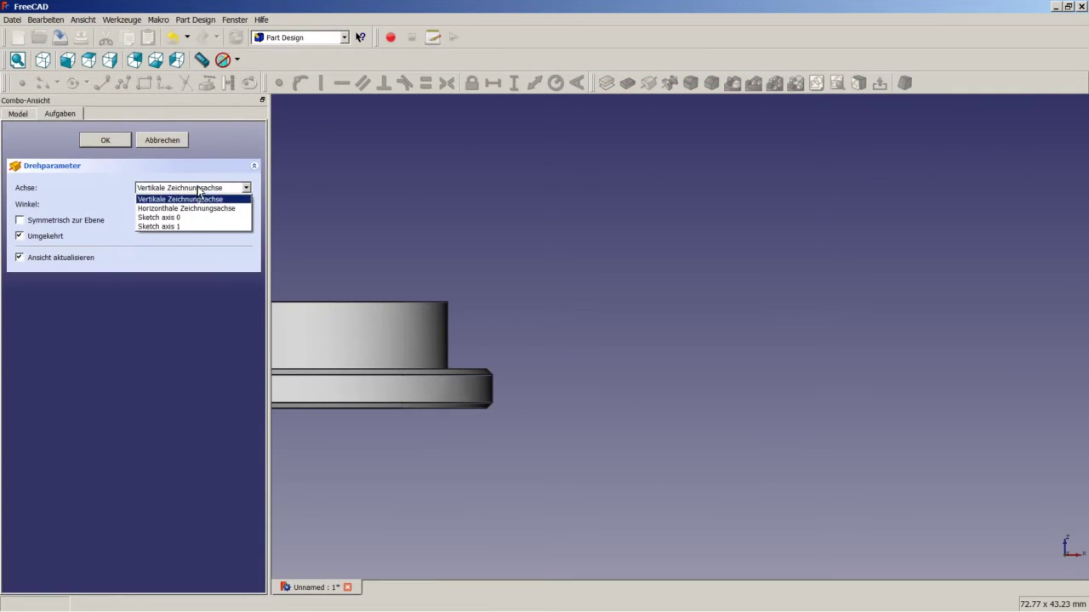
click(189, 227)
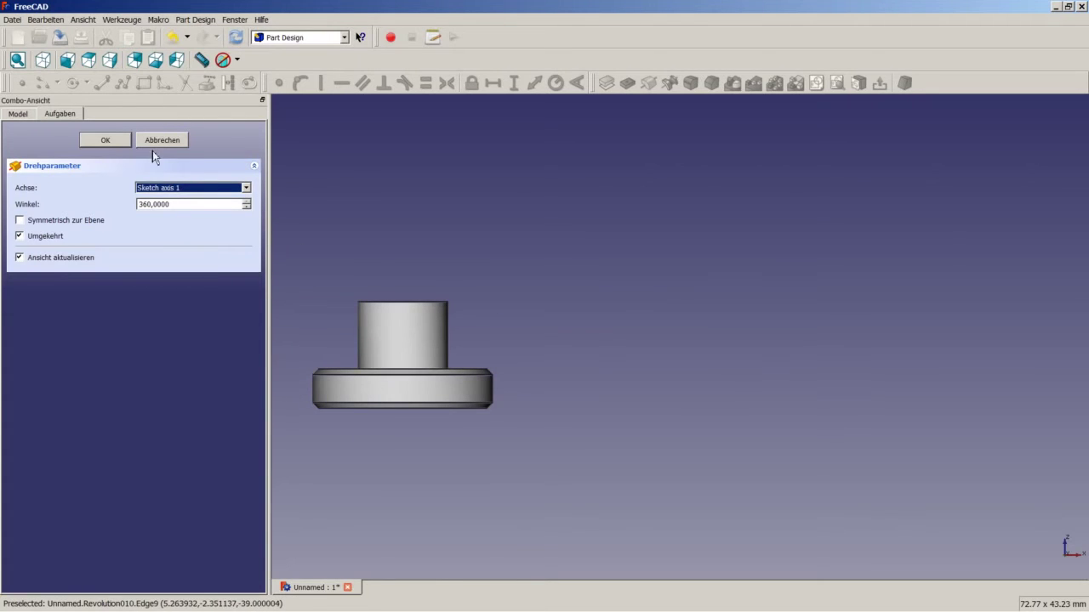
click(106, 141)
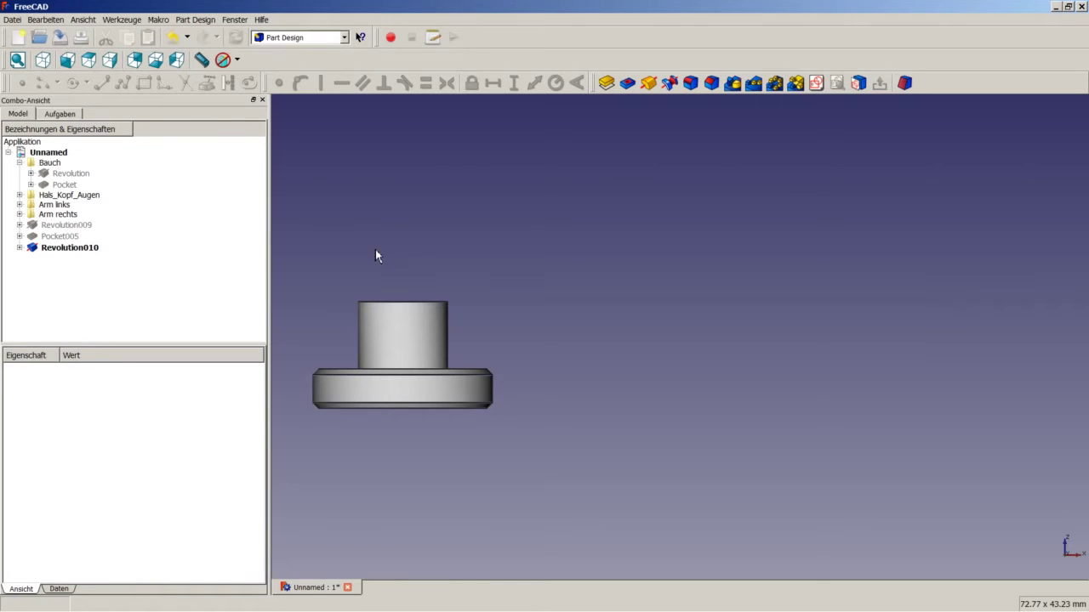
scroll(366, 261, down, 4)
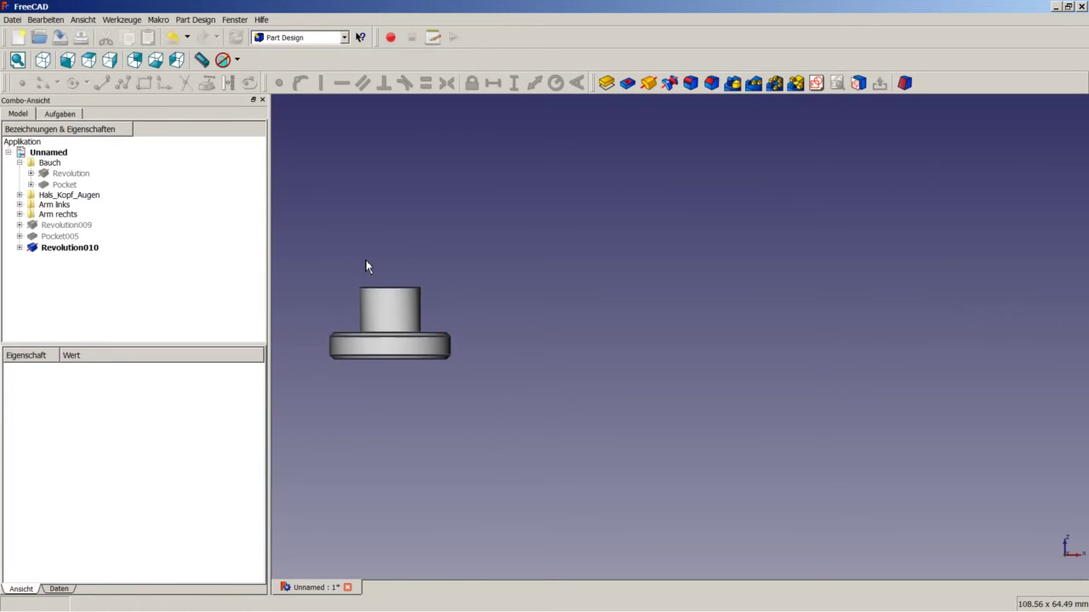
scroll(365, 263, down, 8)
scroll(299, 234, up, 4)
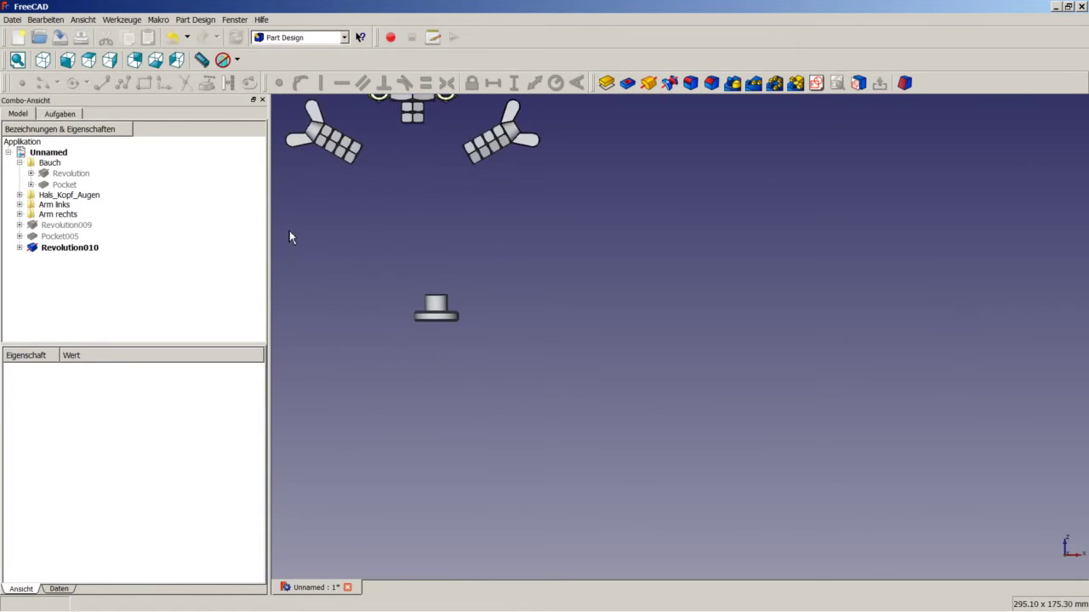
scroll(391, 258, up, 2)
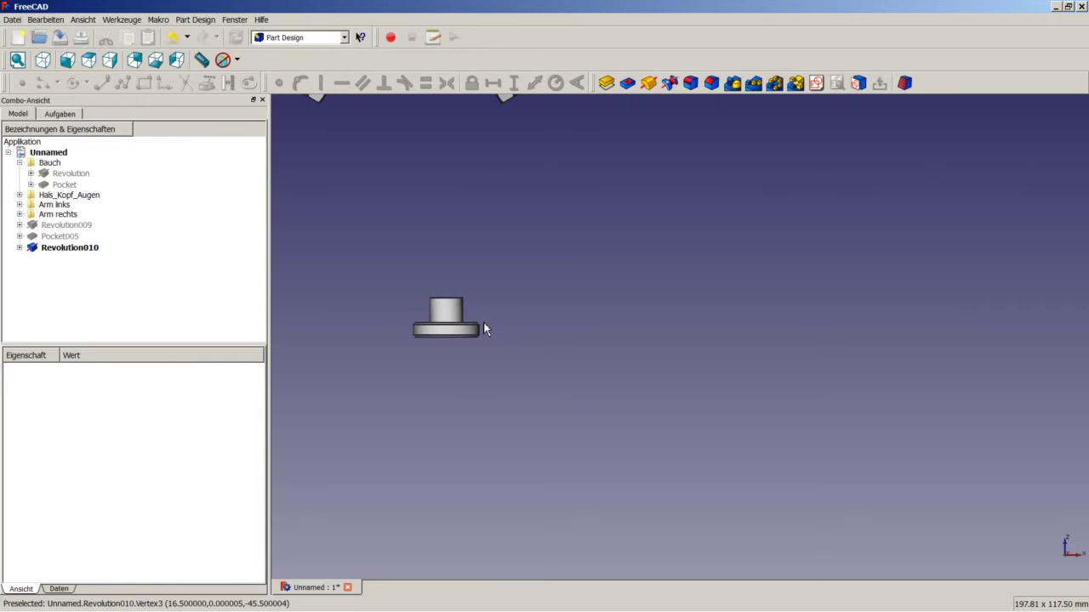
Step: Start a sketch on the foot's bottom face and link its circular edge as external geometry
middle_drag(483, 321, 485, 284)
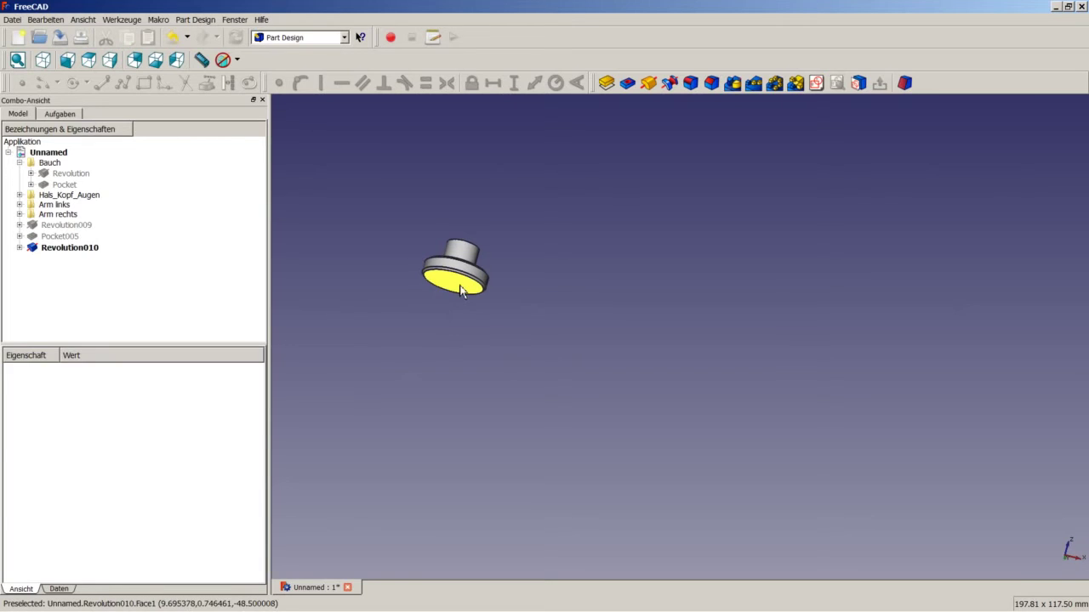
click(469, 291)
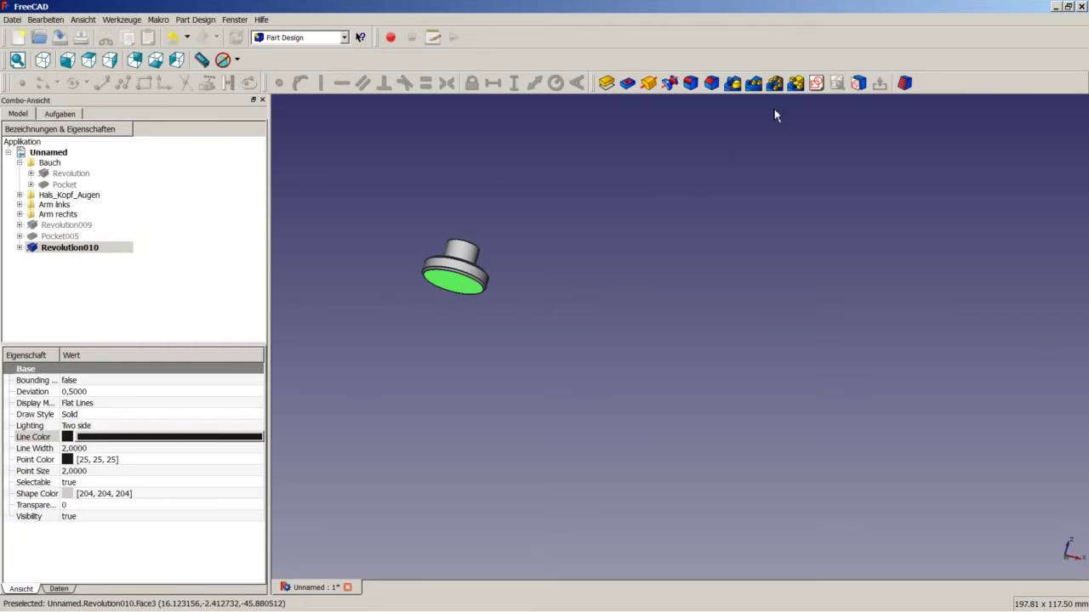
click(817, 84)
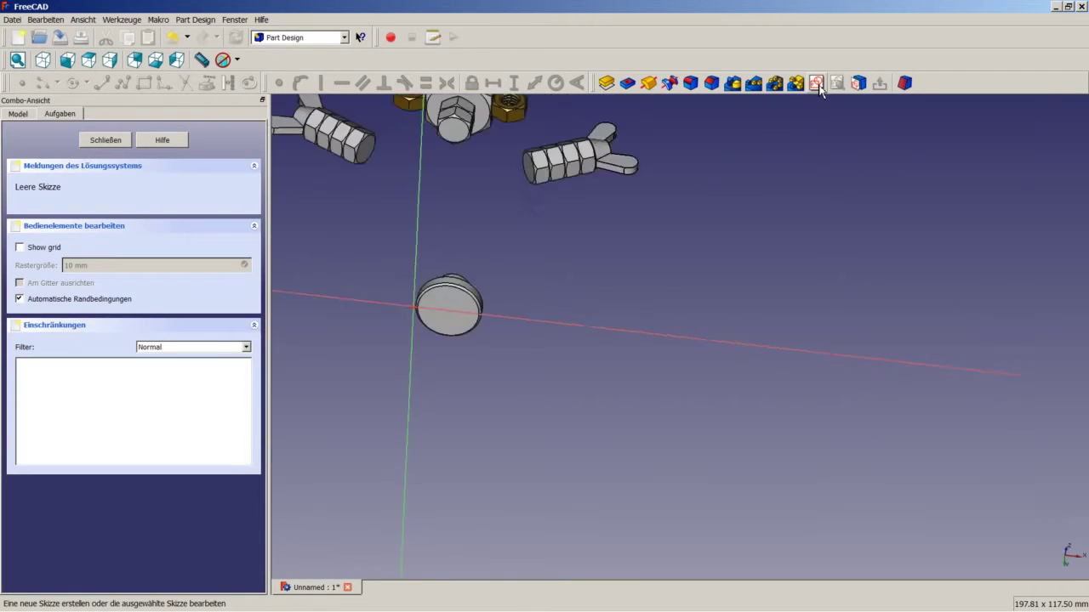
scroll(465, 338, up, 6)
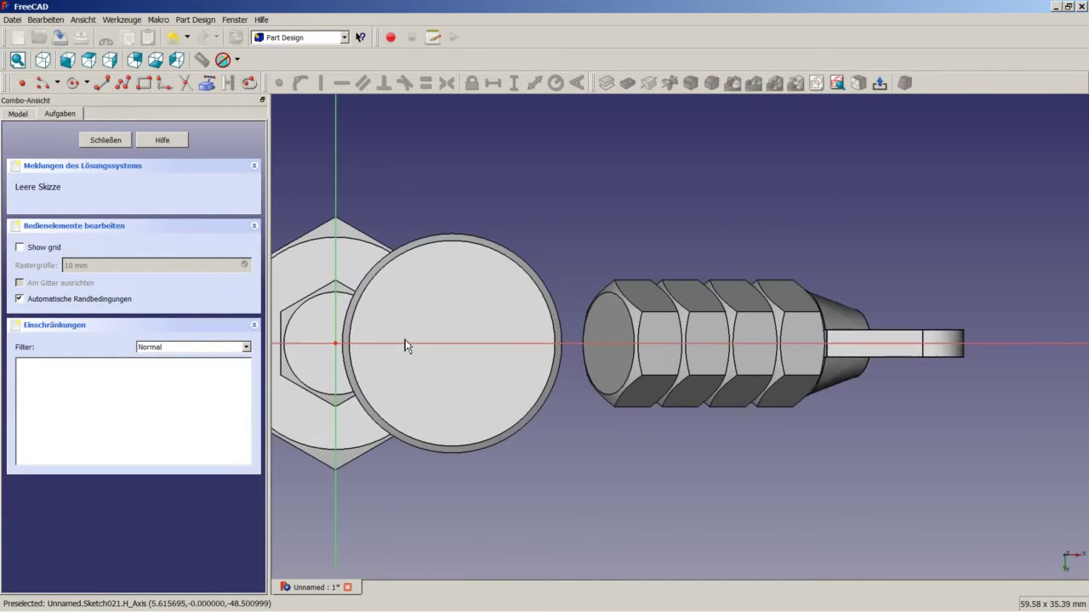
click(207, 82)
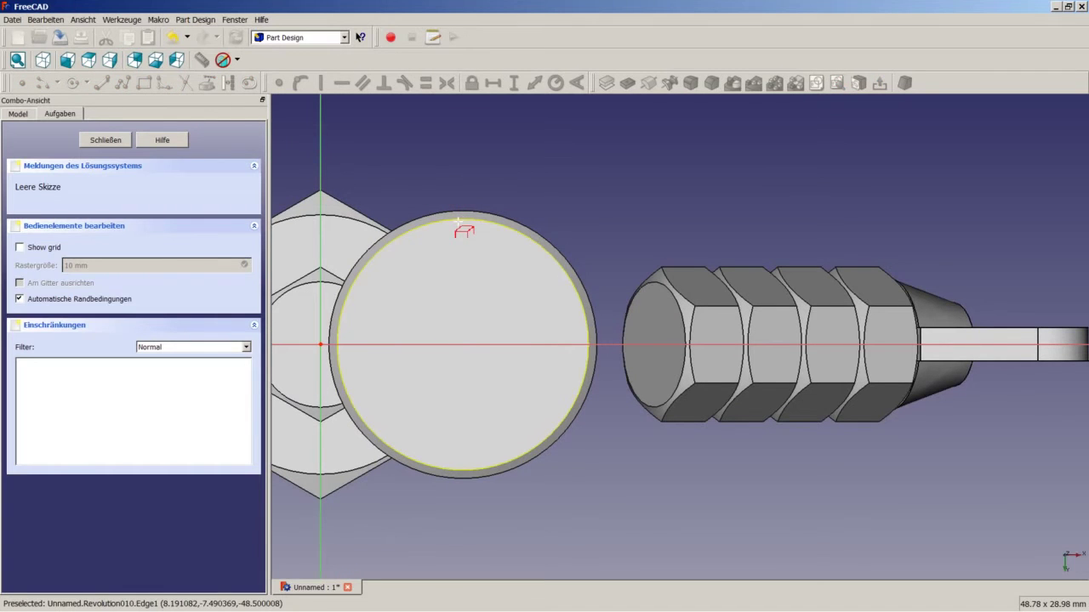
click(458, 223)
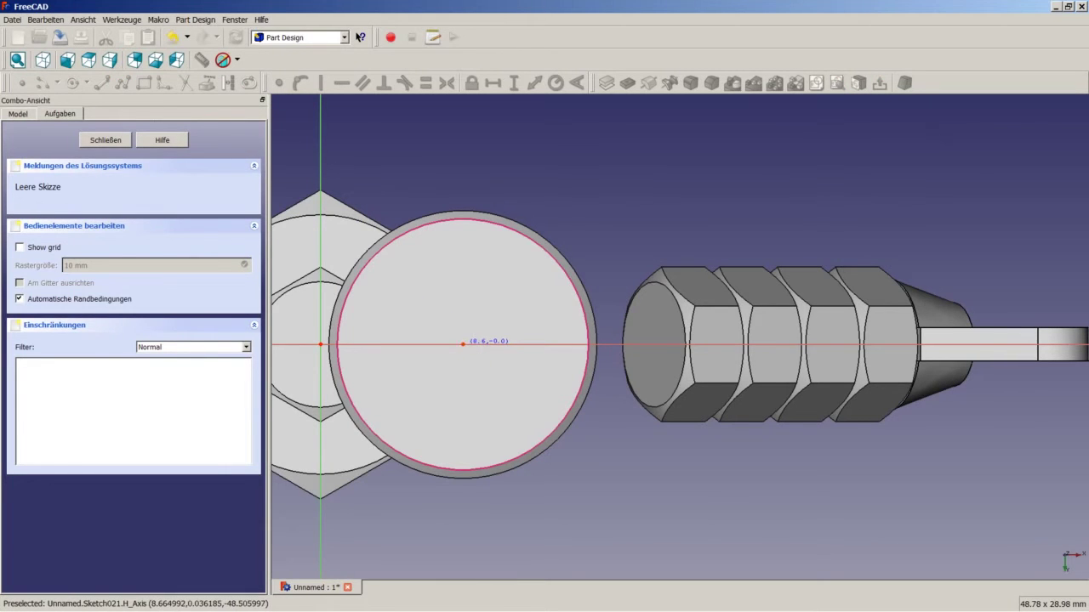
Step: Draw a rectangle from the circle centre, make it a square with 2 mm sides, and close the sketch
click(462, 343)
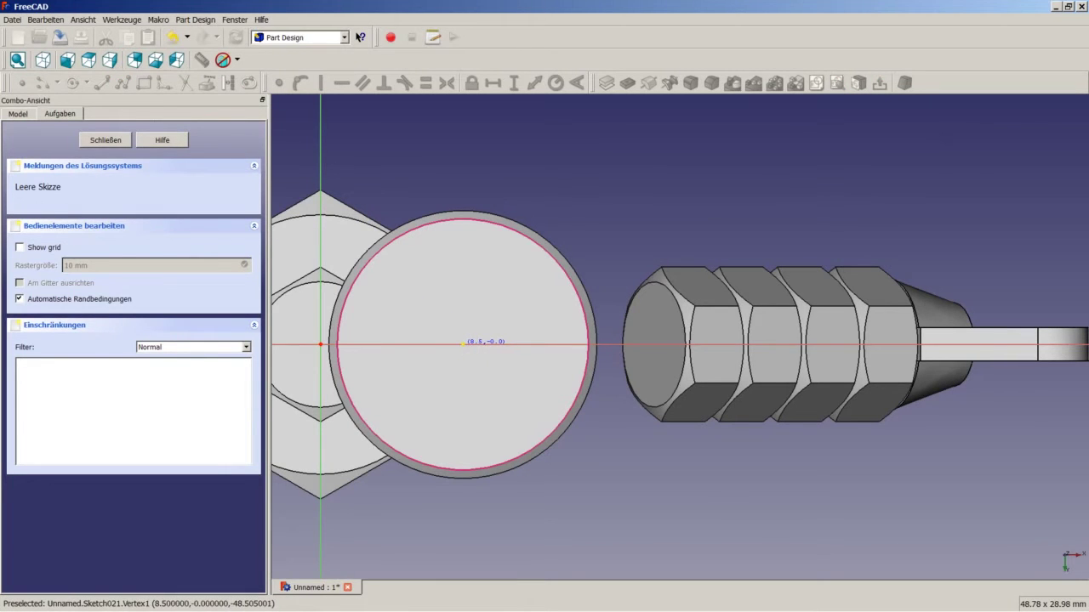
click(426, 378)
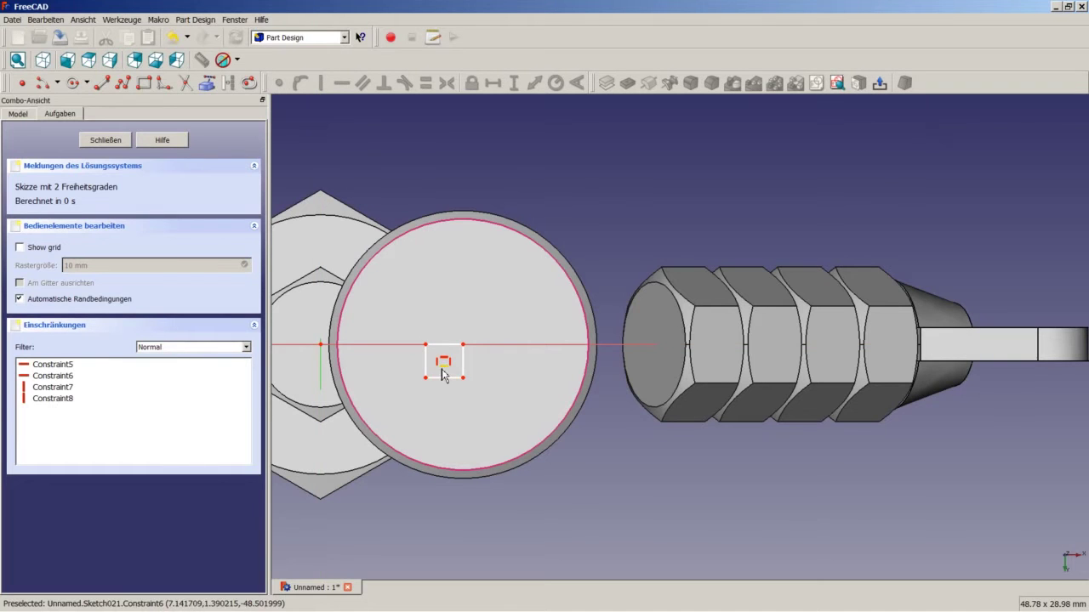
click(443, 344)
click(426, 364)
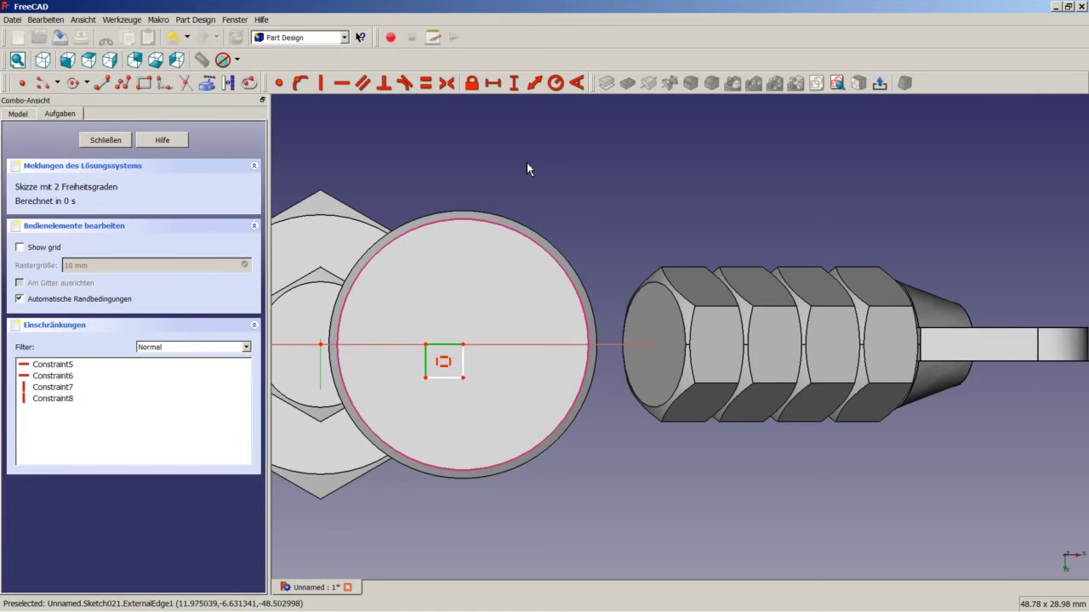
click(425, 83)
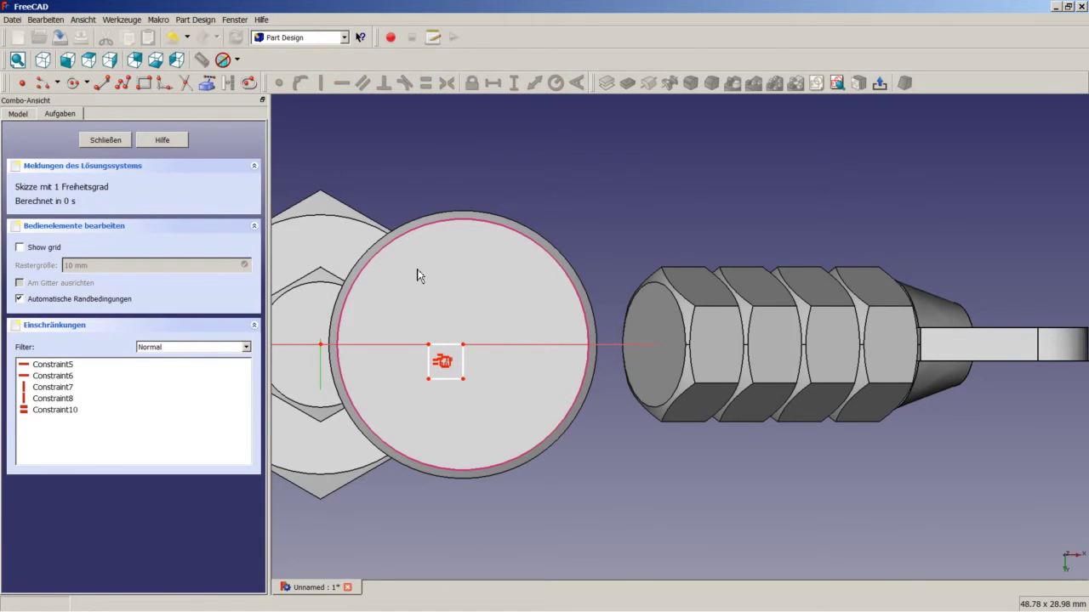
click(445, 345)
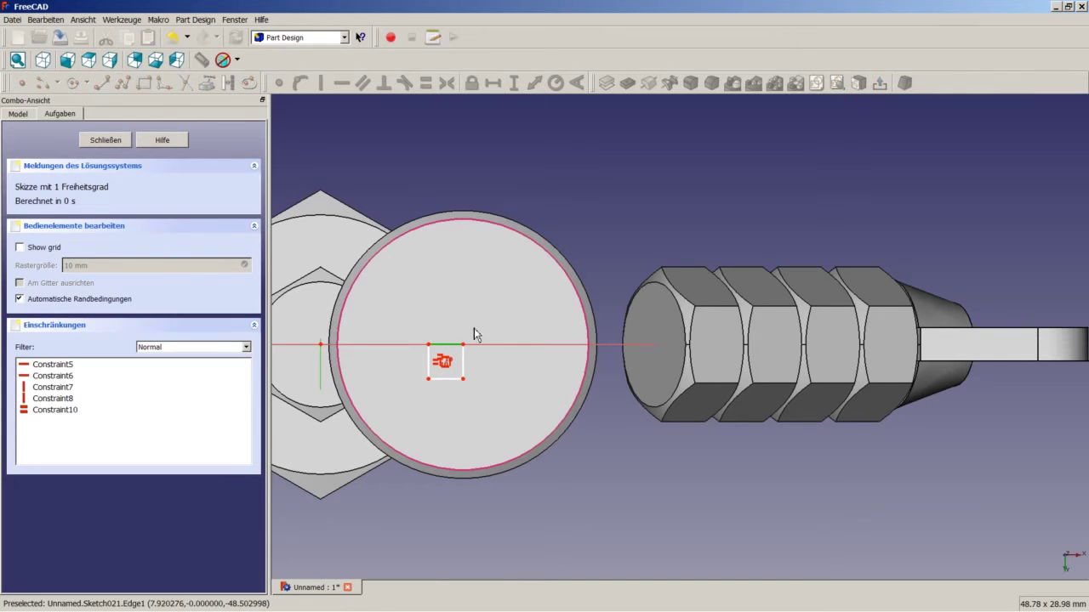
click(492, 83)
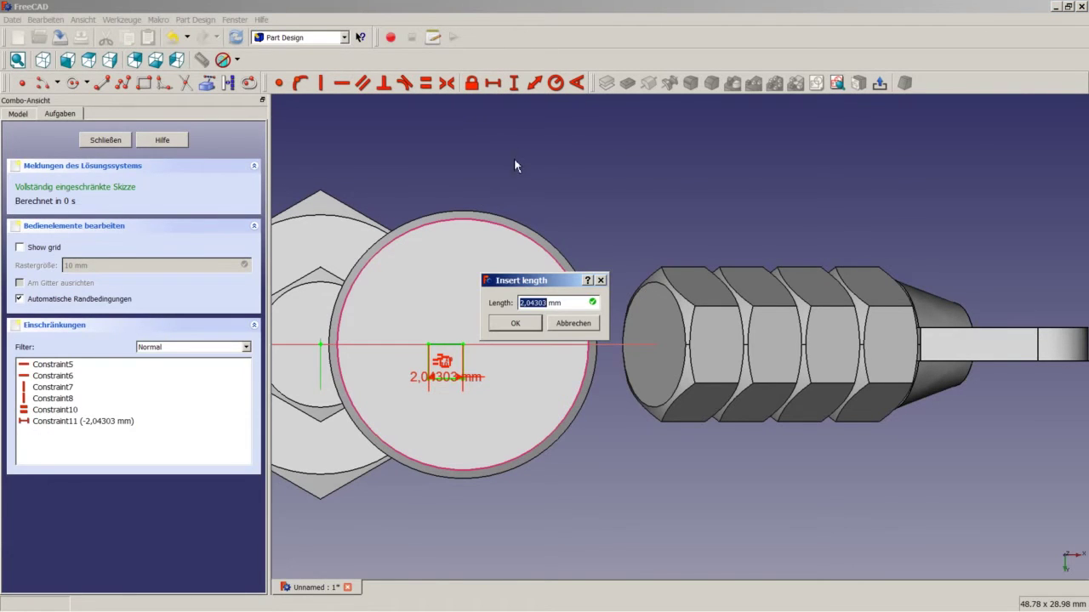
text(2)
key(Return)
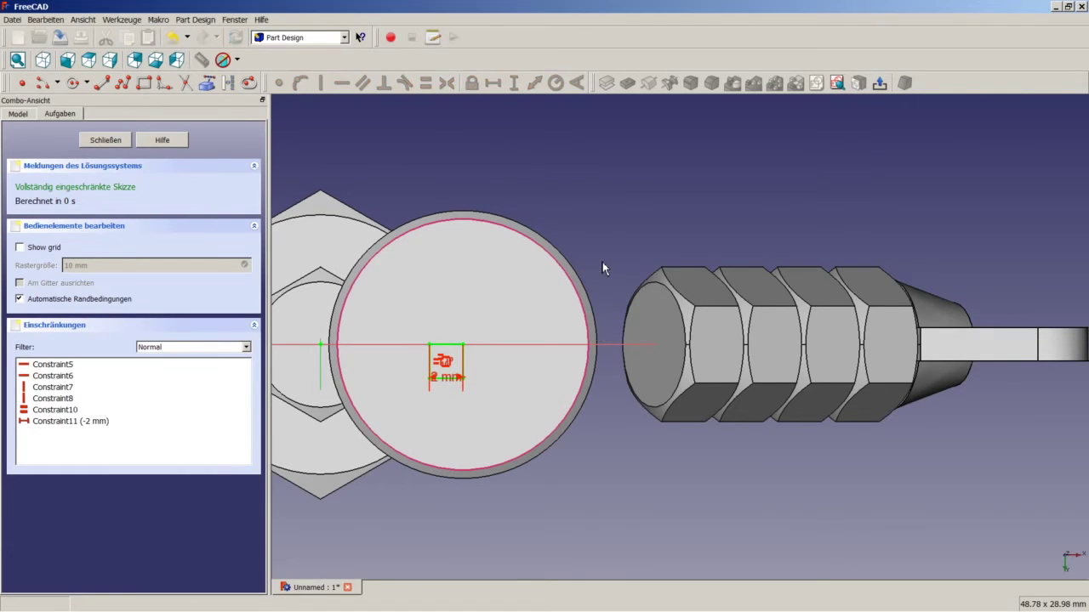
click(130, 140)
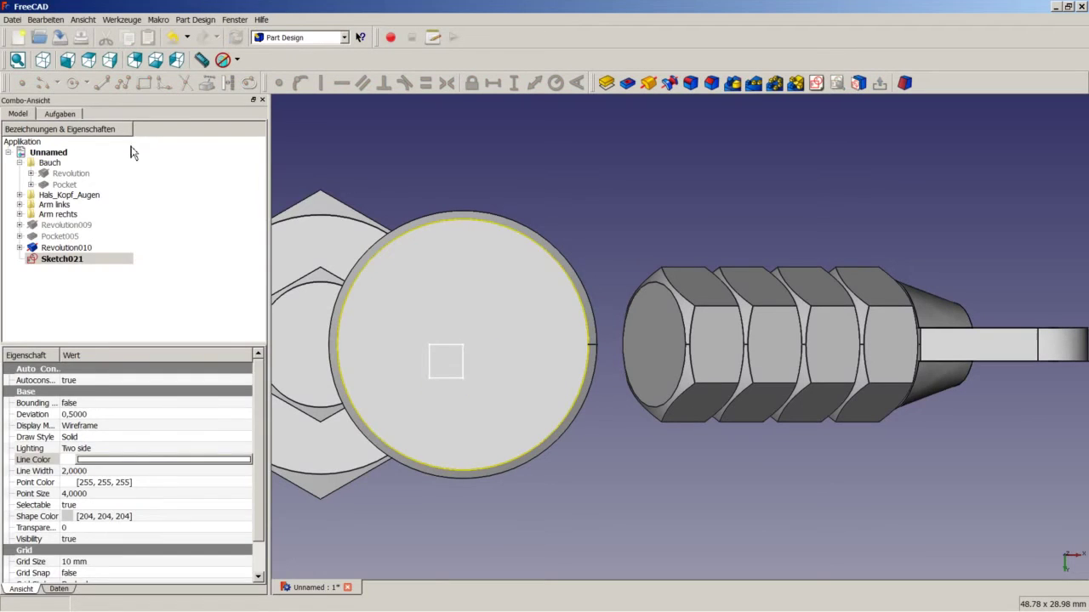
Step: Pad the 2 mm square into Pad004 on the foot's underside and save the document
click(607, 83)
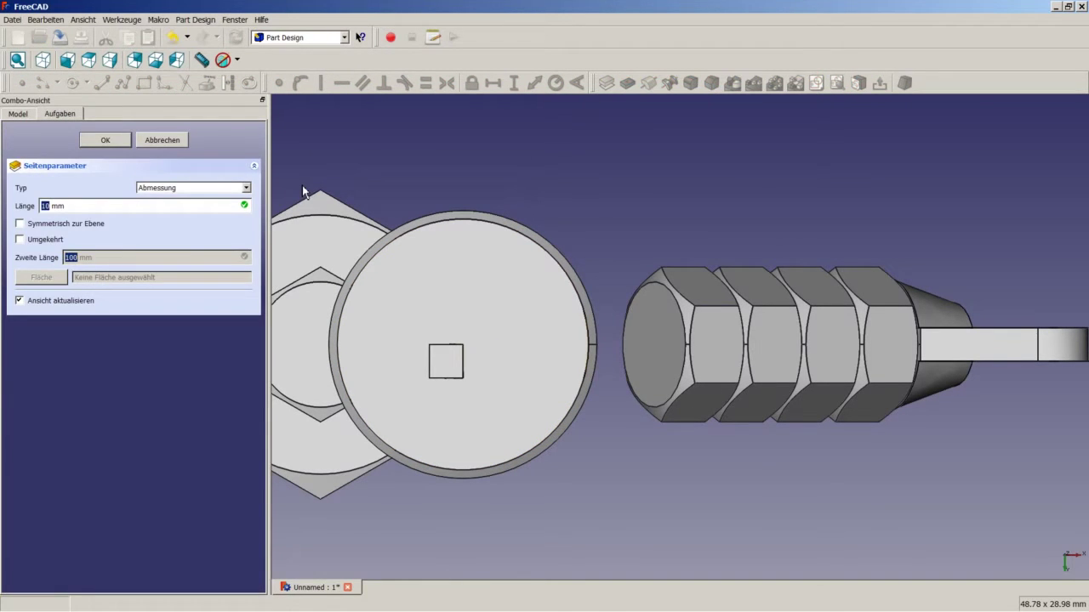
key(Return)
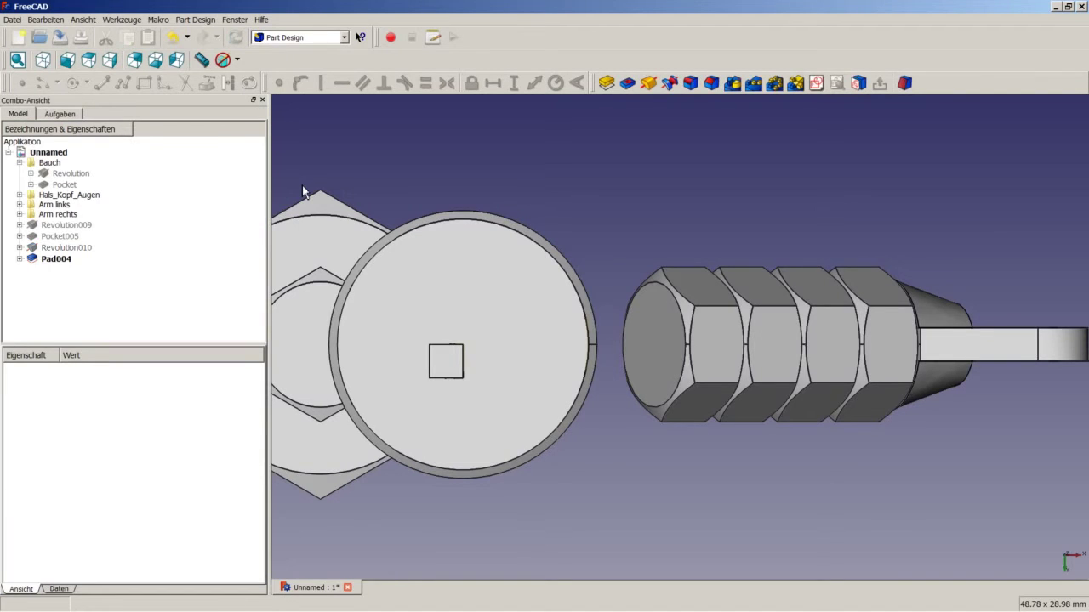
middle_drag(514, 354, 500, 453)
scroll(499, 453, up, 3)
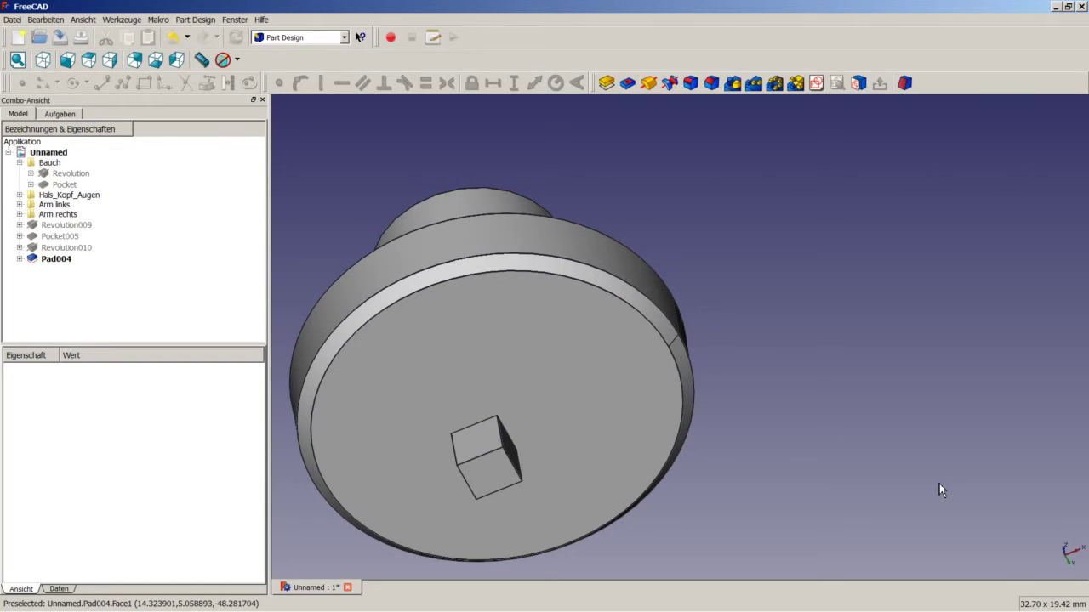
key(ctrl+s)
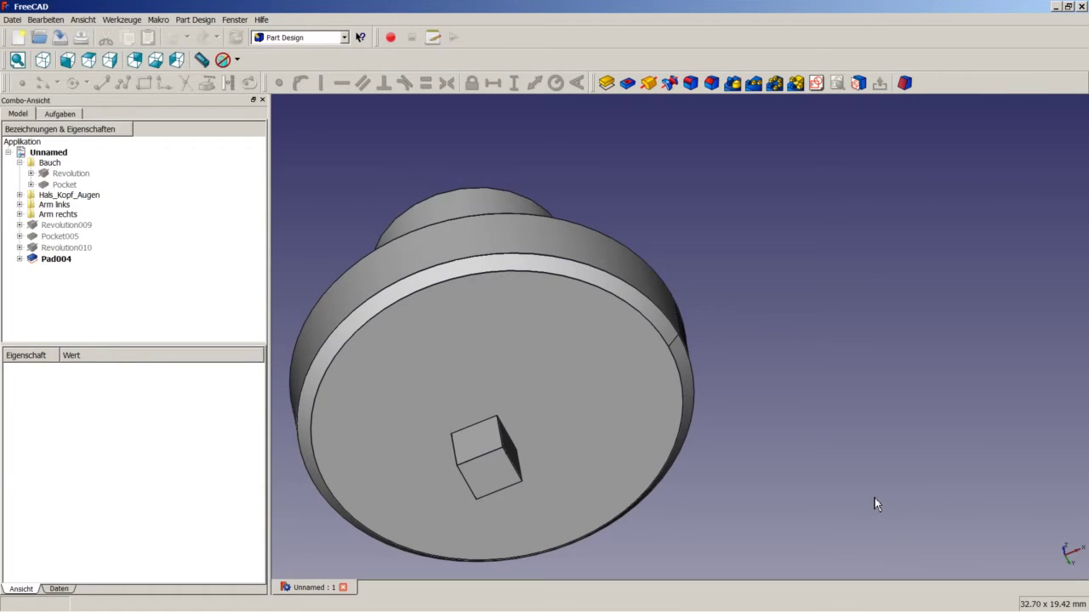
click(468, 380)
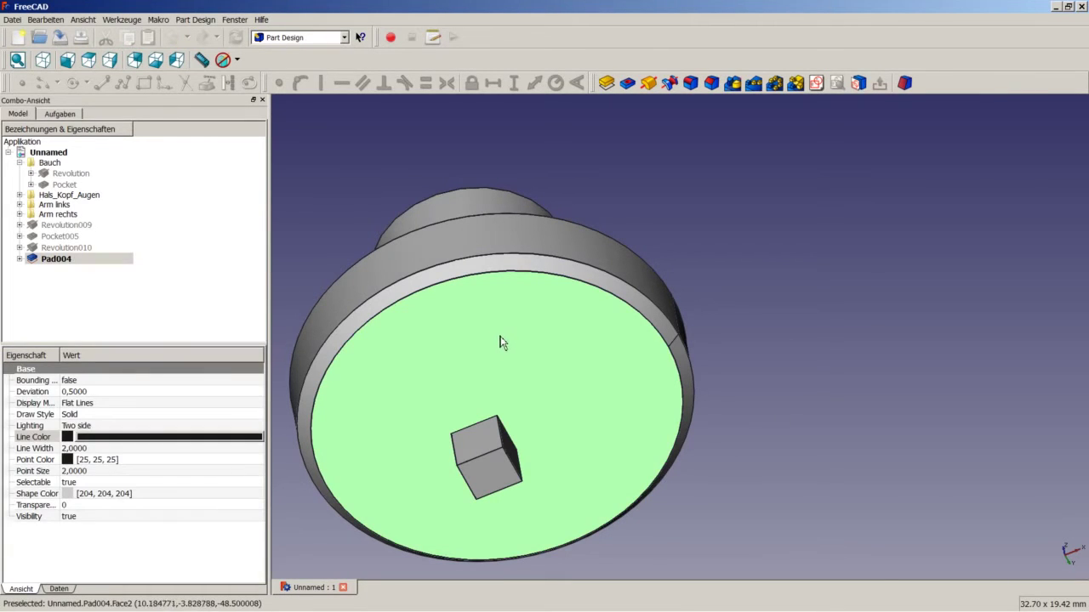
Step: Sketch on the disc face, link its circular edge, and draw a short arc at the left rim
click(813, 88)
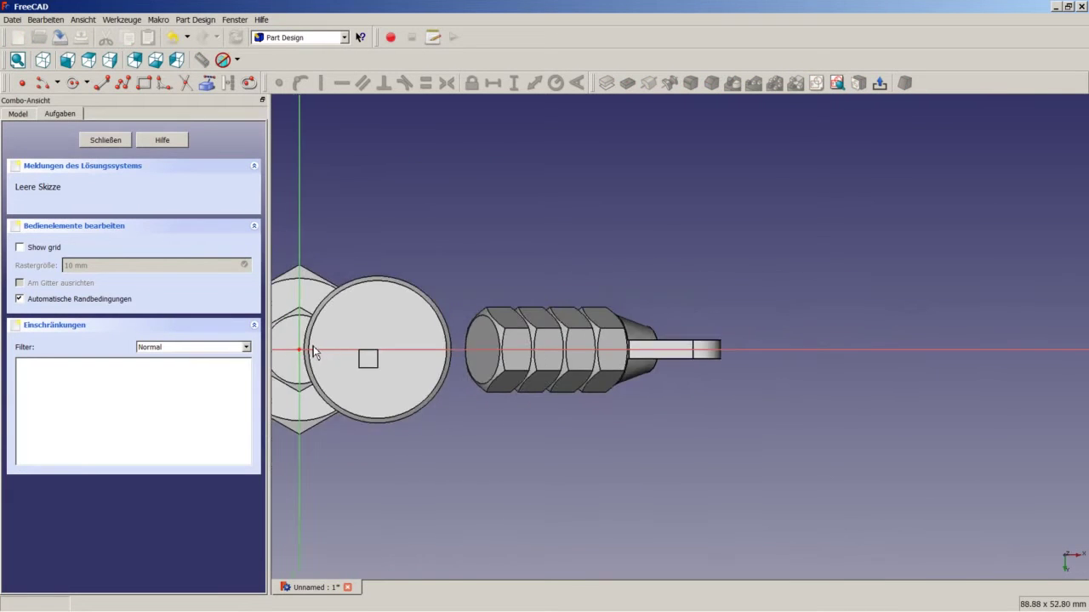
scroll(313, 351, up, 3)
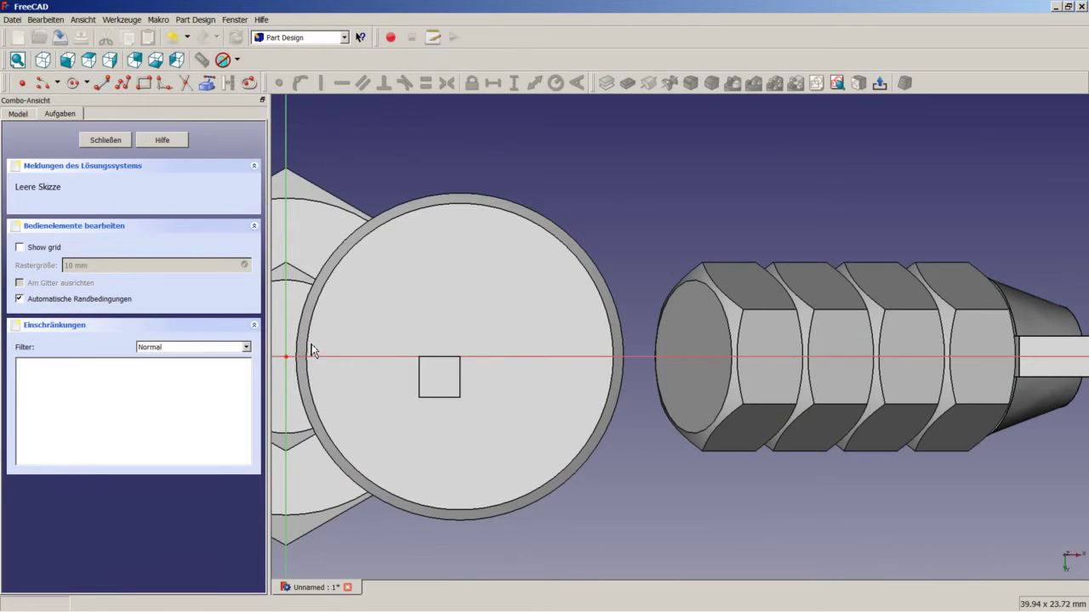
click(207, 83)
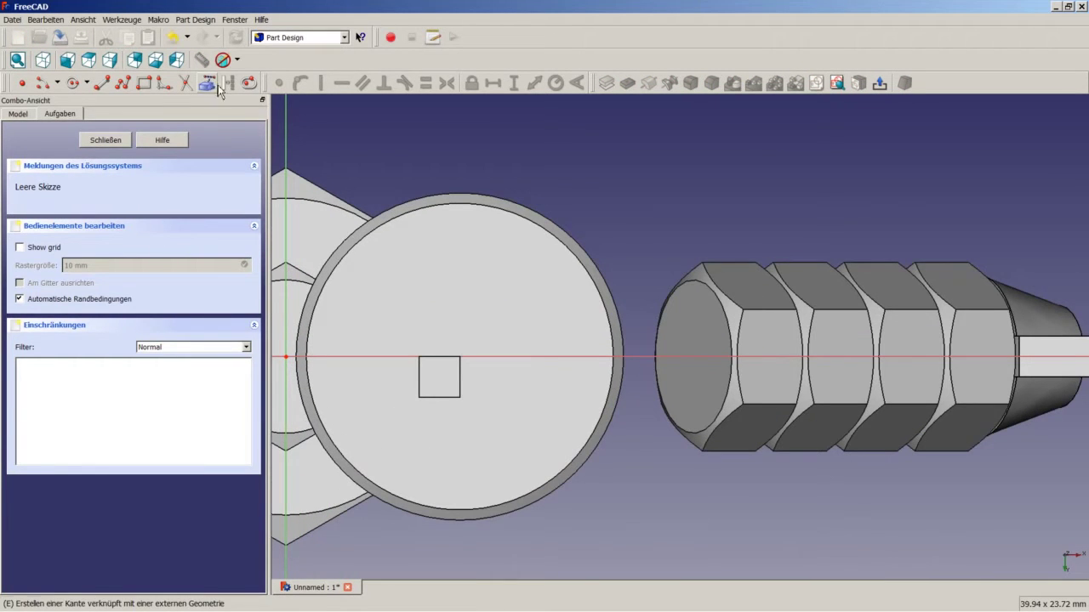
click(399, 223)
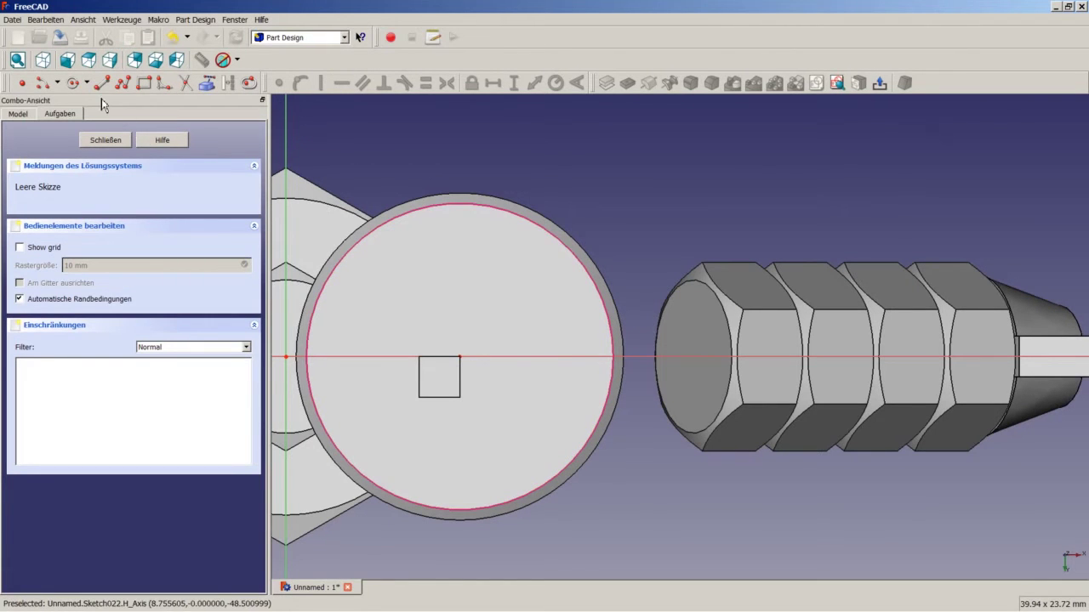
click(41, 83)
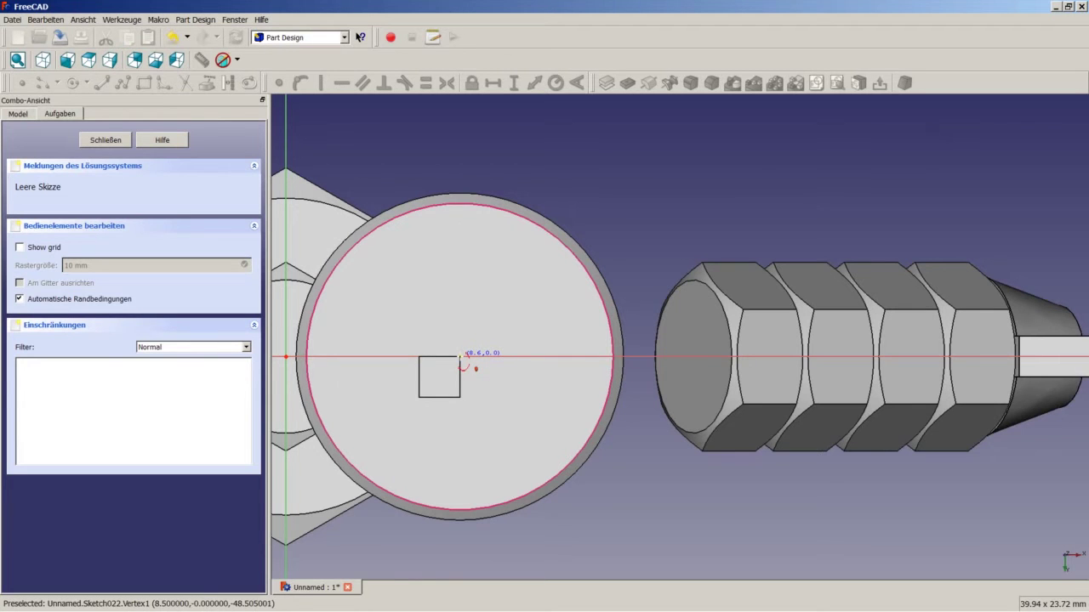
click(461, 358)
scroll(307, 347, down, 5)
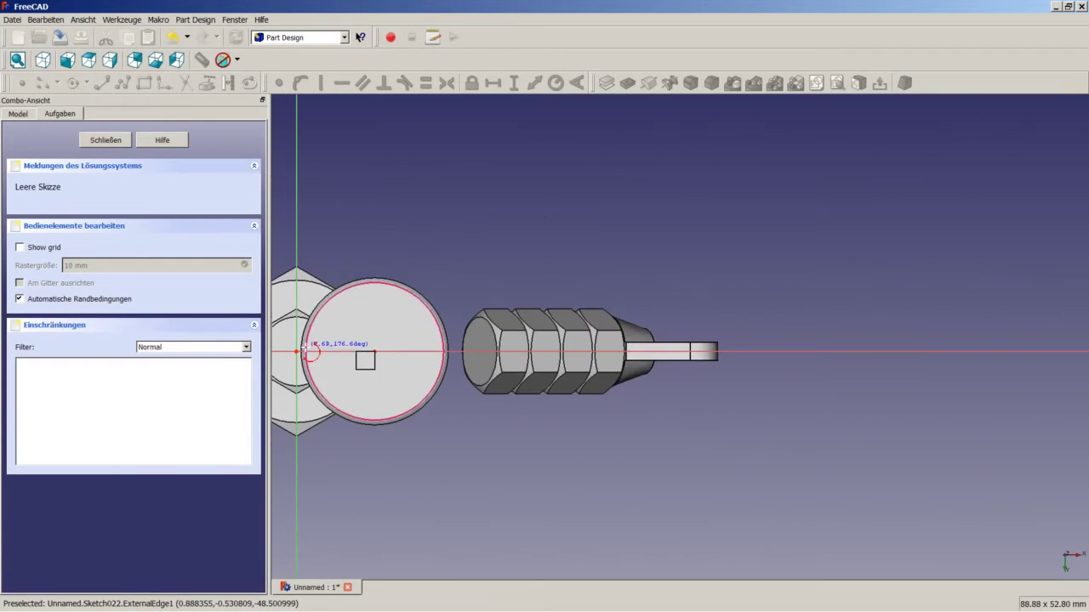
scroll(308, 351, up, 8)
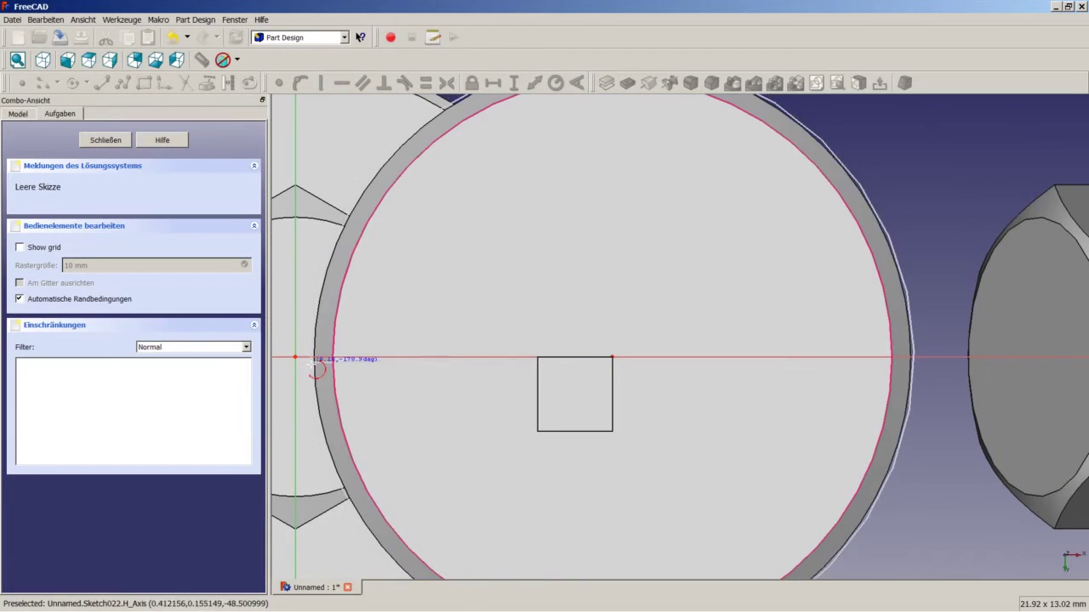
click(314, 391)
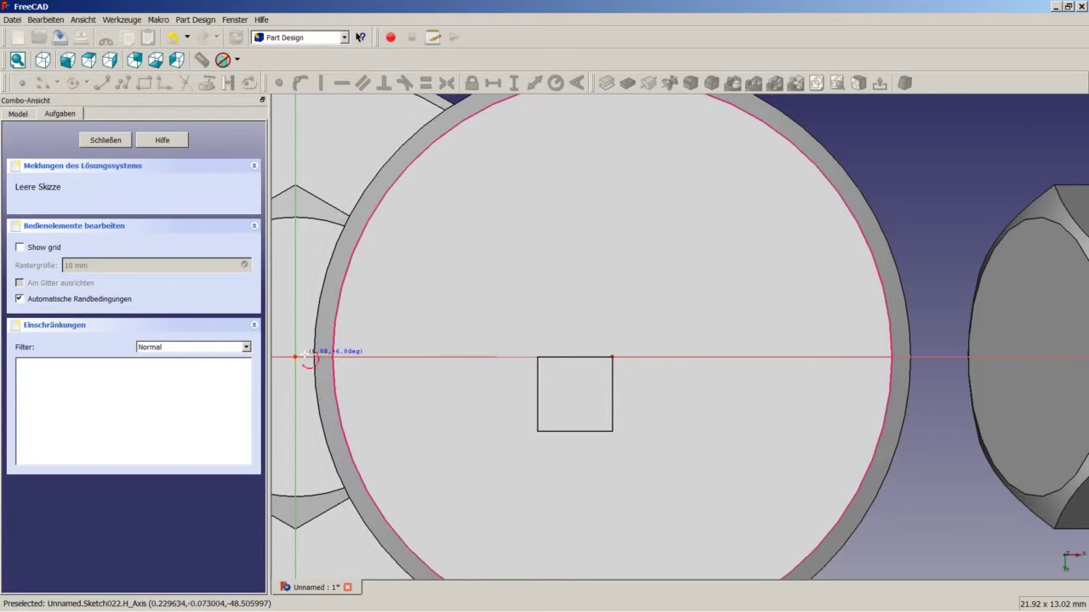
click(305, 343)
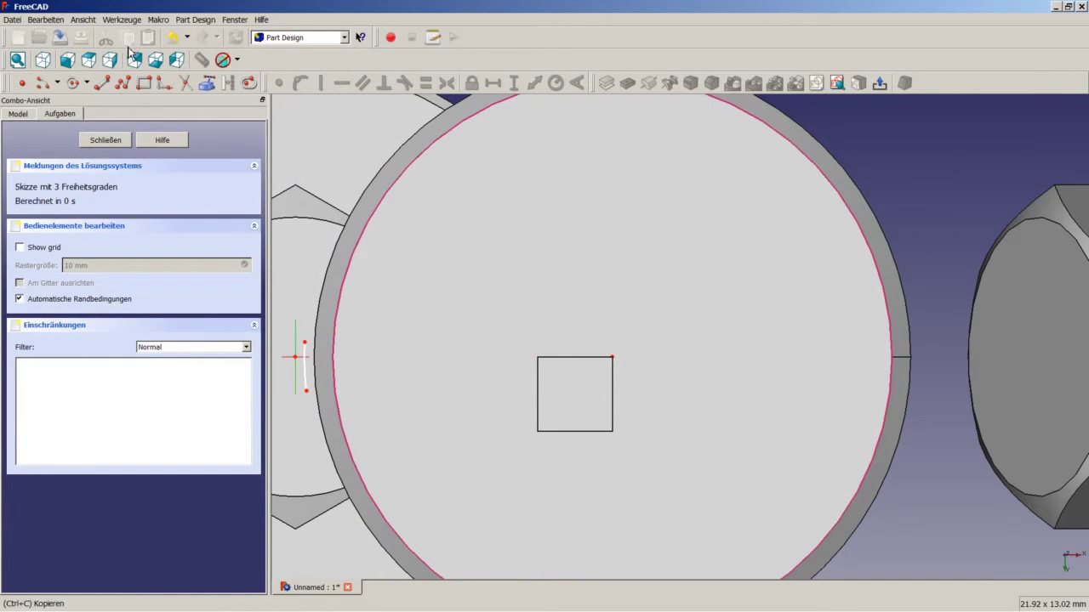
Step: Draw two lines from the arc's upper end to a corner point and back to its lower end
click(102, 83)
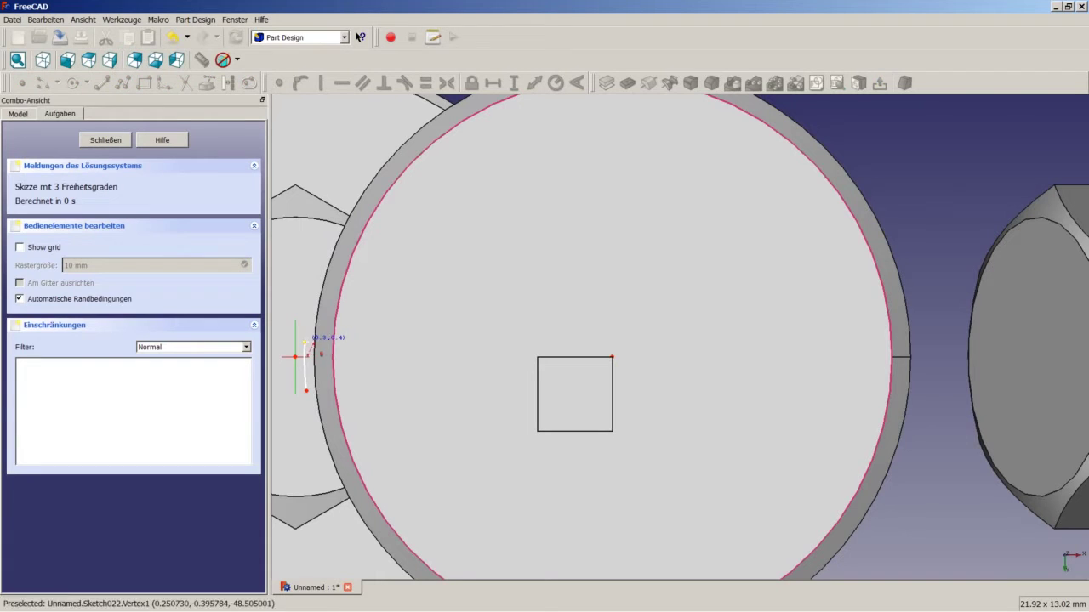
click(305, 342)
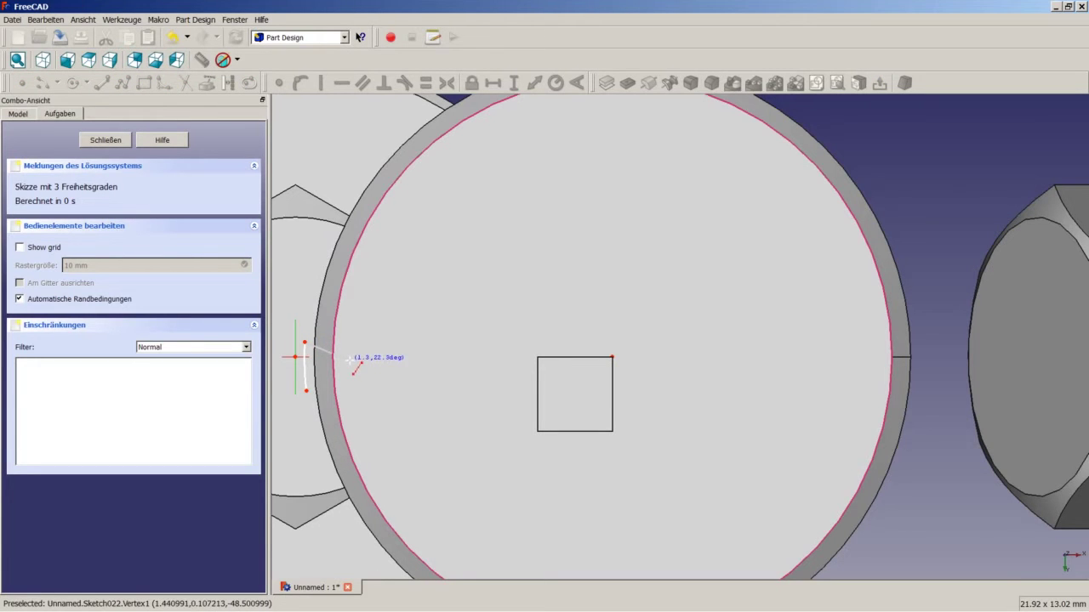
click(349, 359)
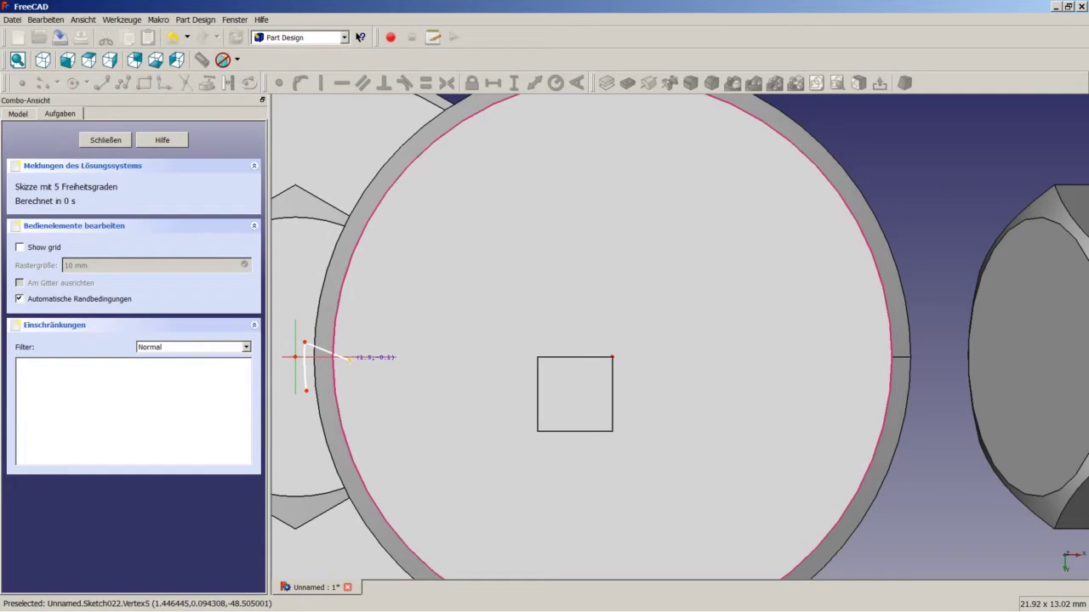
click(349, 359)
scroll(313, 356, up, 5)
click(294, 450)
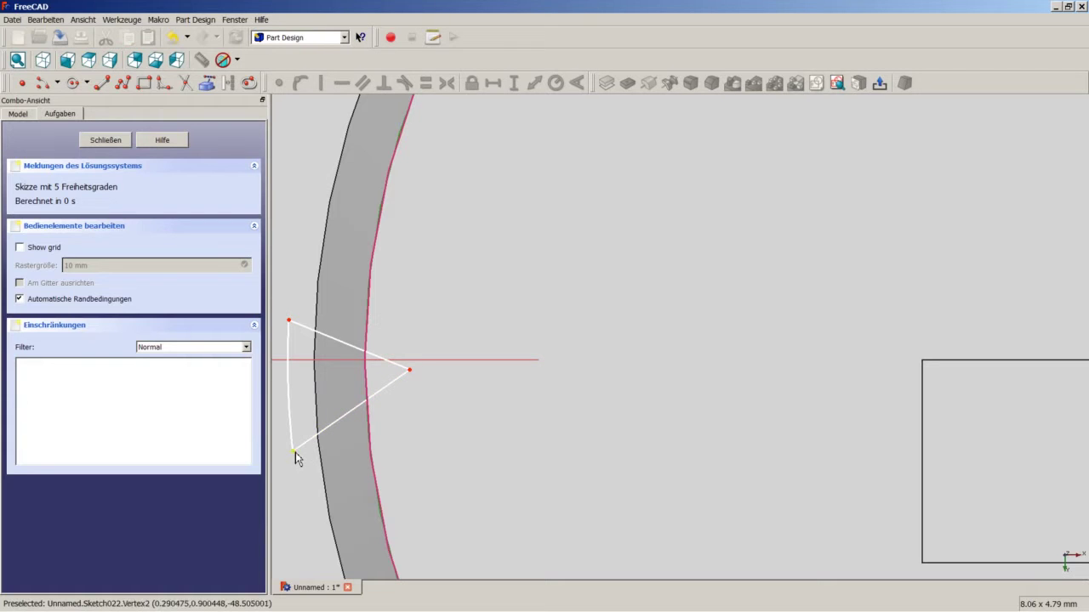
Step: Make the wedge's two corners symmetric about the horizontal axis and put its right corner on that axis
click(293, 451)
click(290, 320)
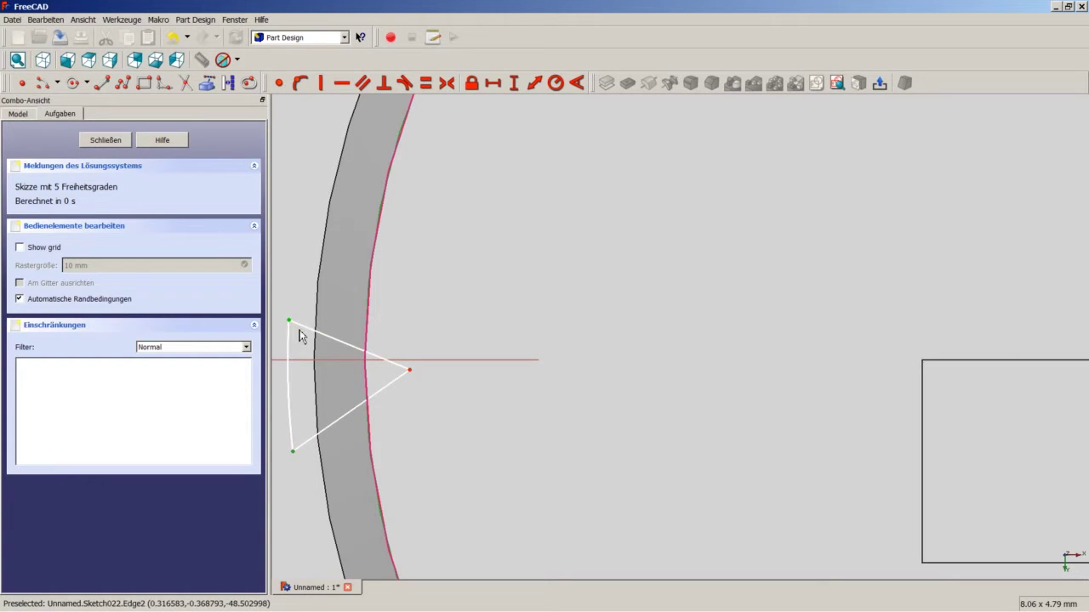
click(313, 364)
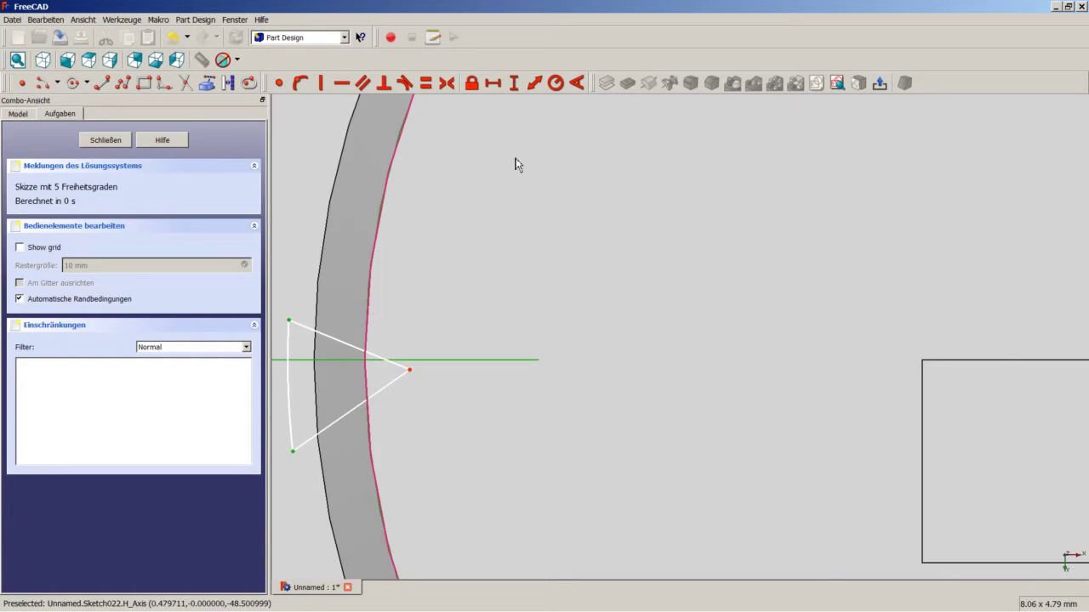
click(445, 83)
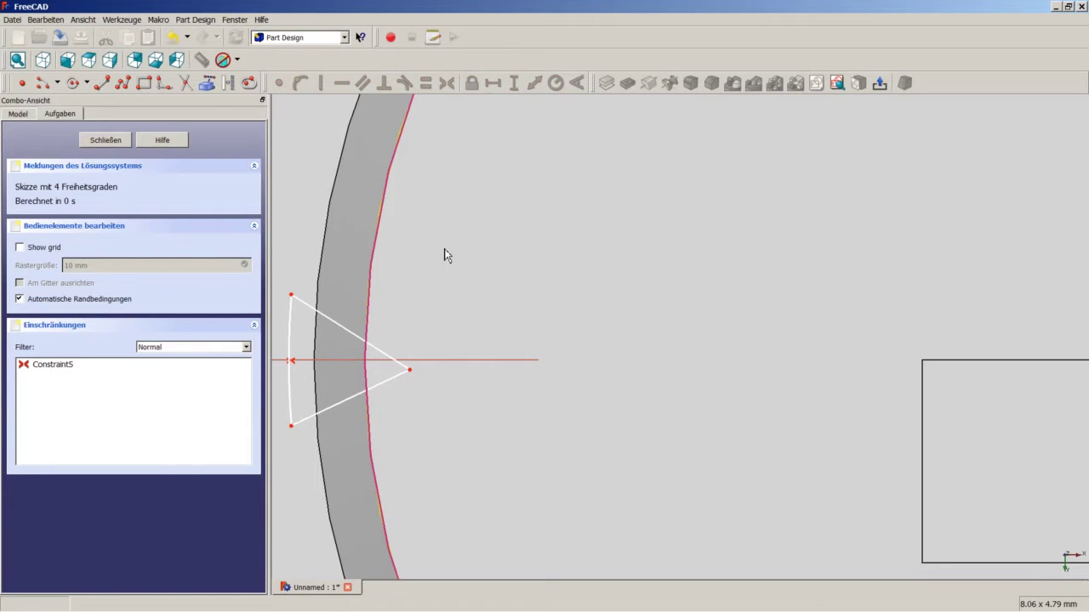
click(410, 372)
click(428, 361)
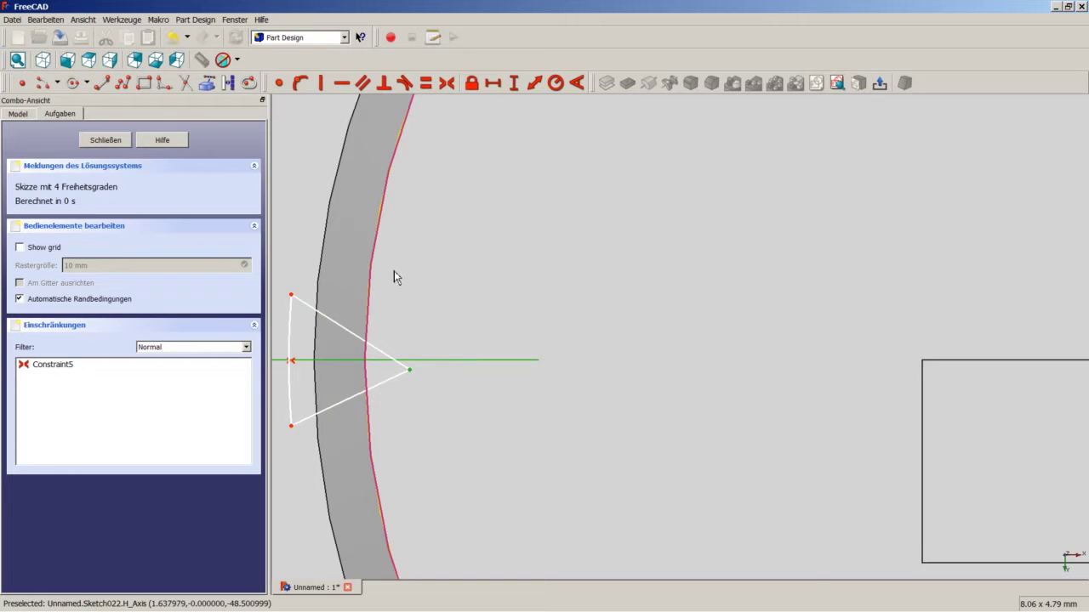
click(301, 84)
Step: Constrain the angle between the wedge's two straight edges to 60°
scroll(377, 315, down, 5)
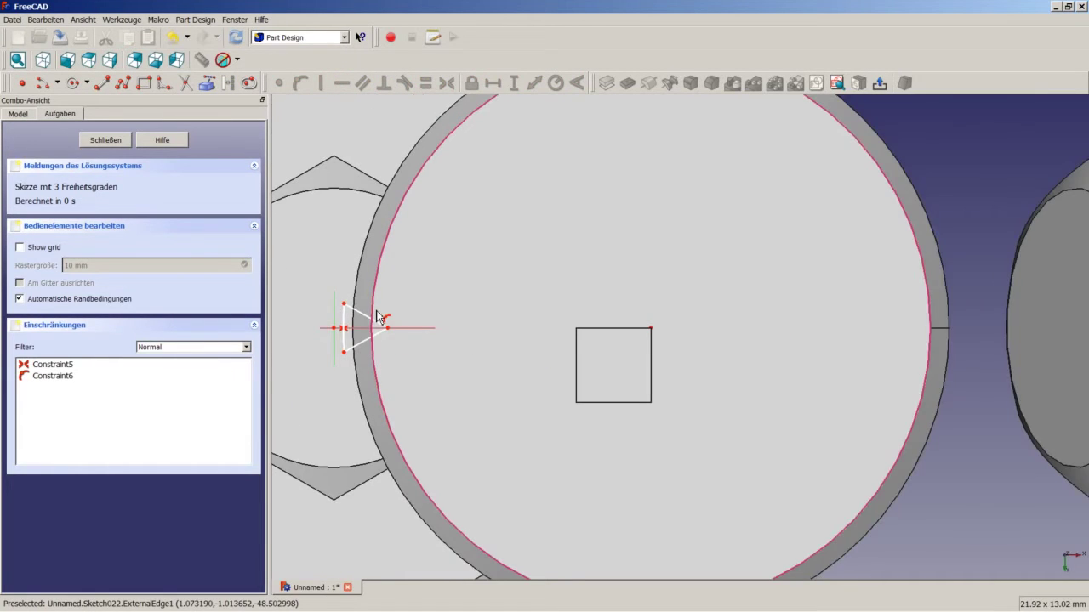
scroll(360, 301, up, 1)
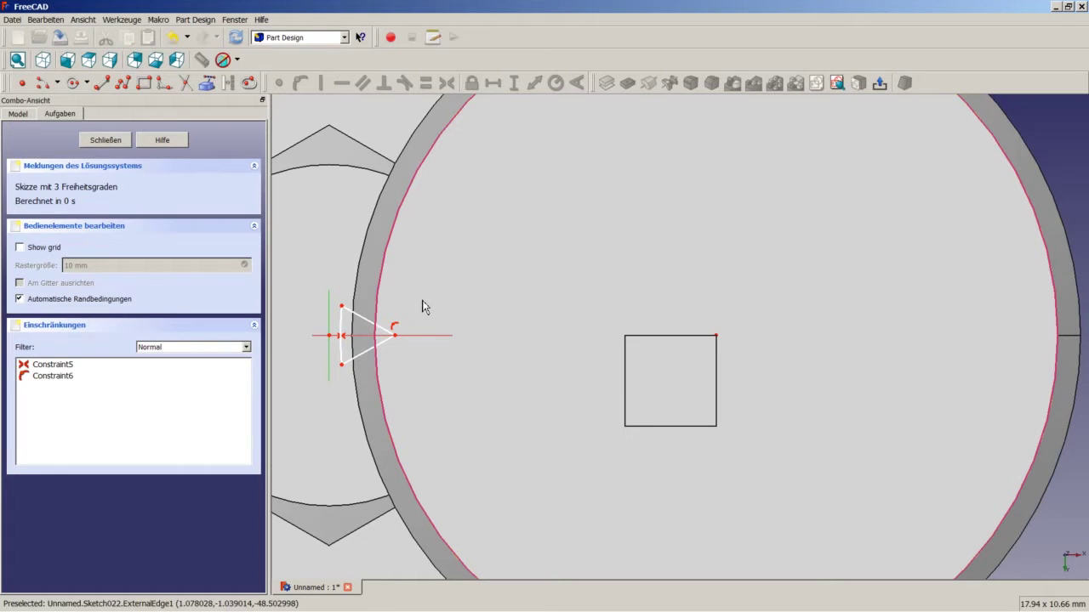
click(366, 319)
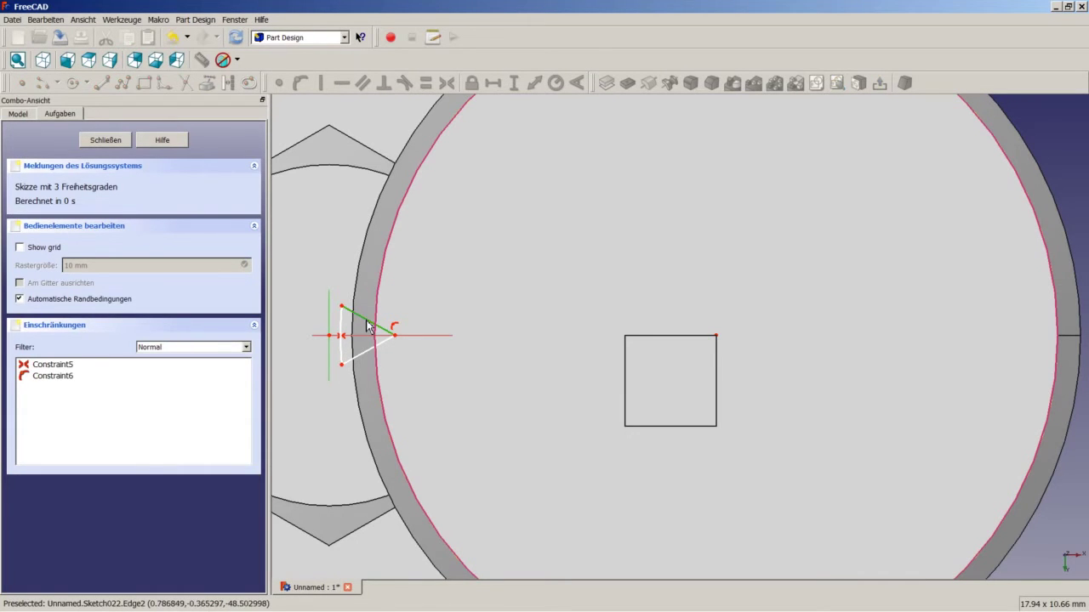
click(366, 361)
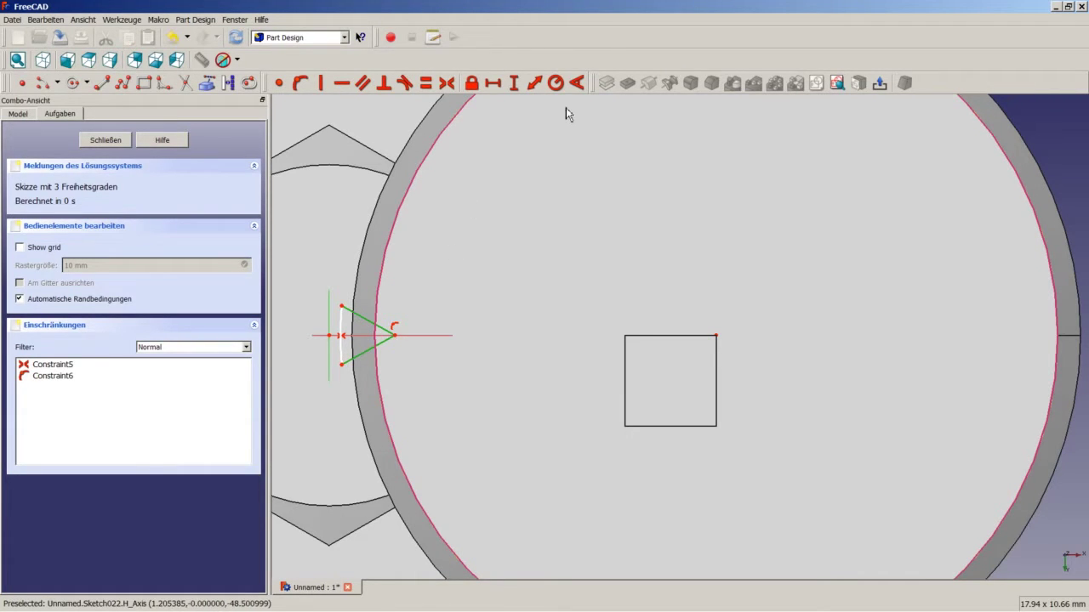
click(576, 82)
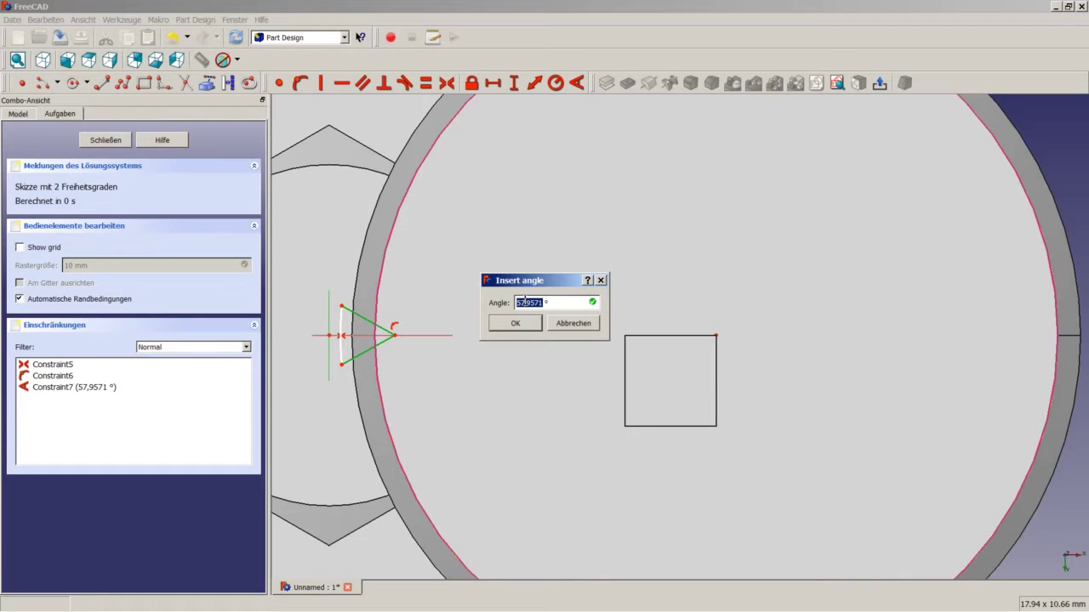
text(60)
key(Return)
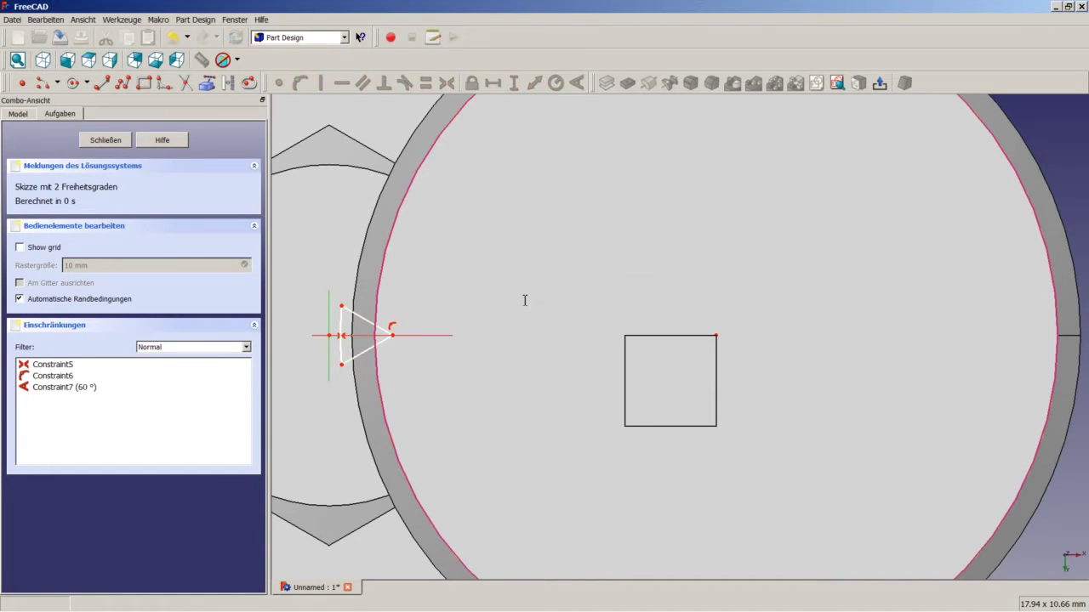
Step: Give the wedge's arc an 8 mm radius
scroll(462, 318, down, 3)
scroll(377, 340, up, 5)
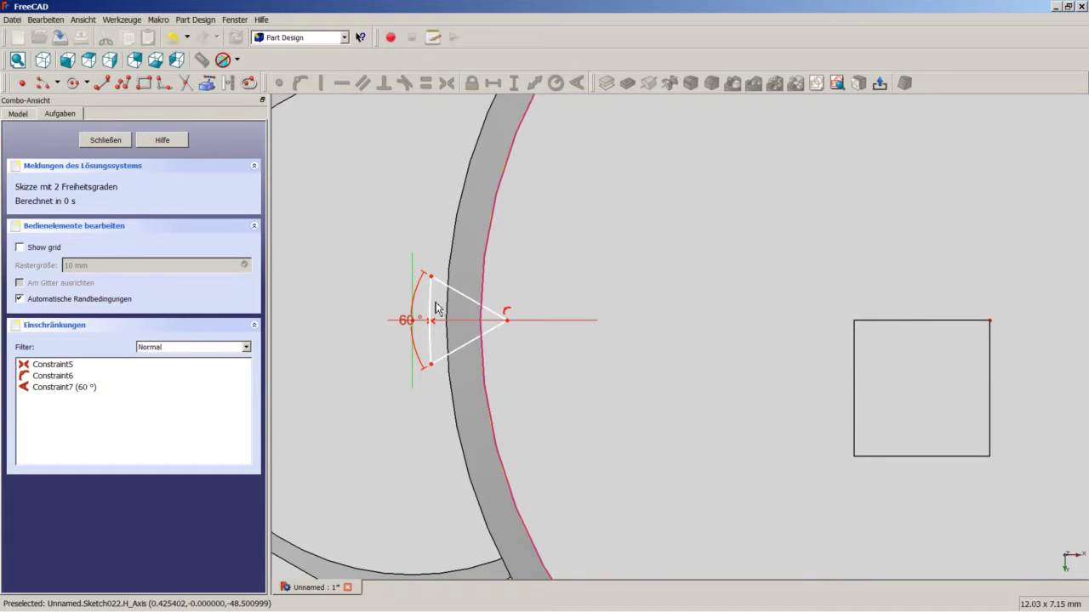
click(430, 314)
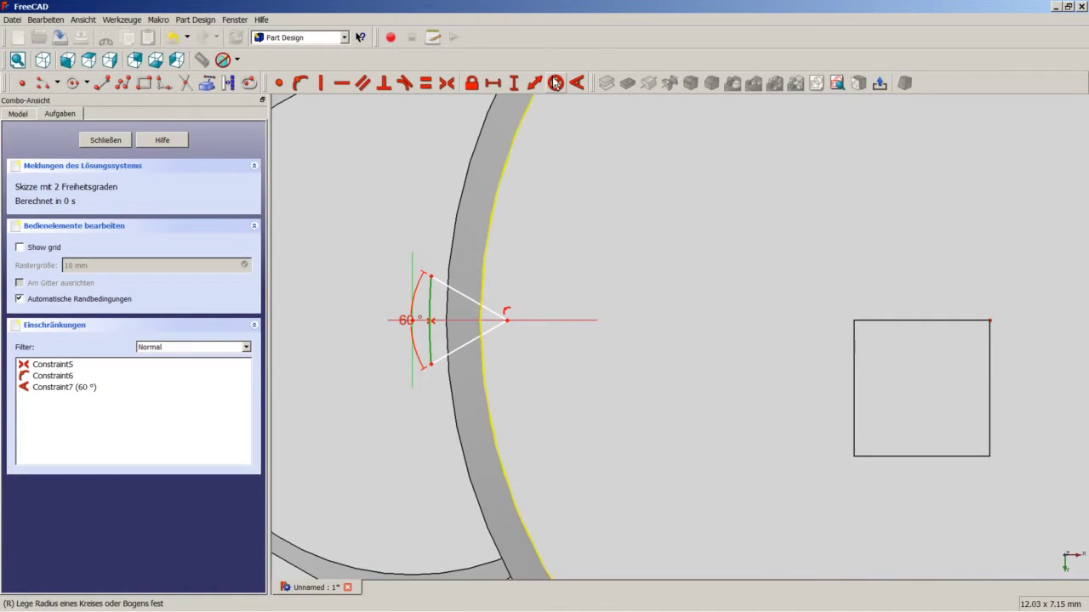
click(557, 83)
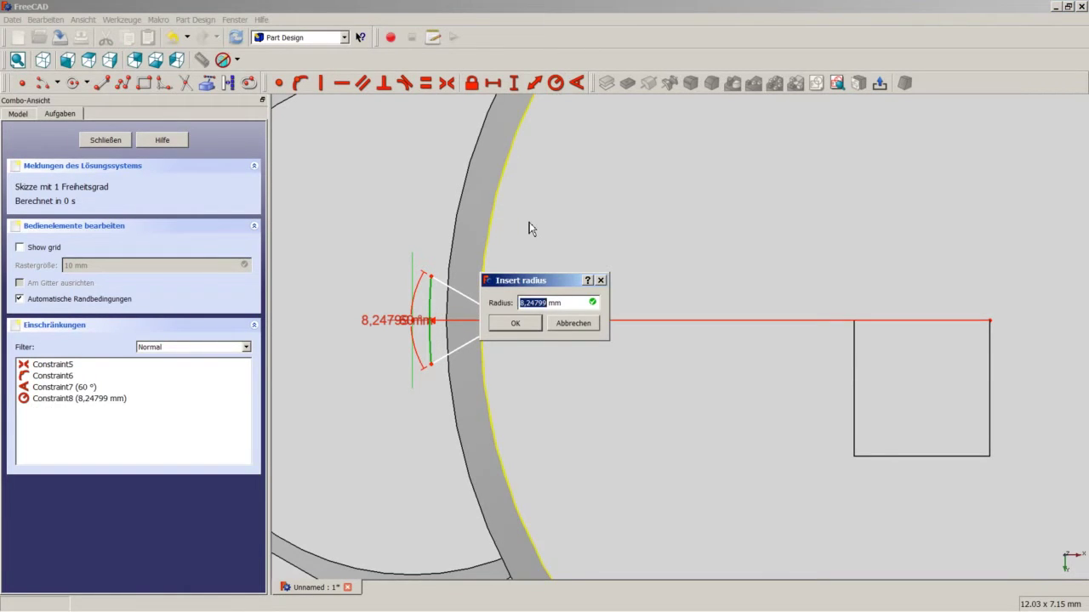
text(8)
key(Return)
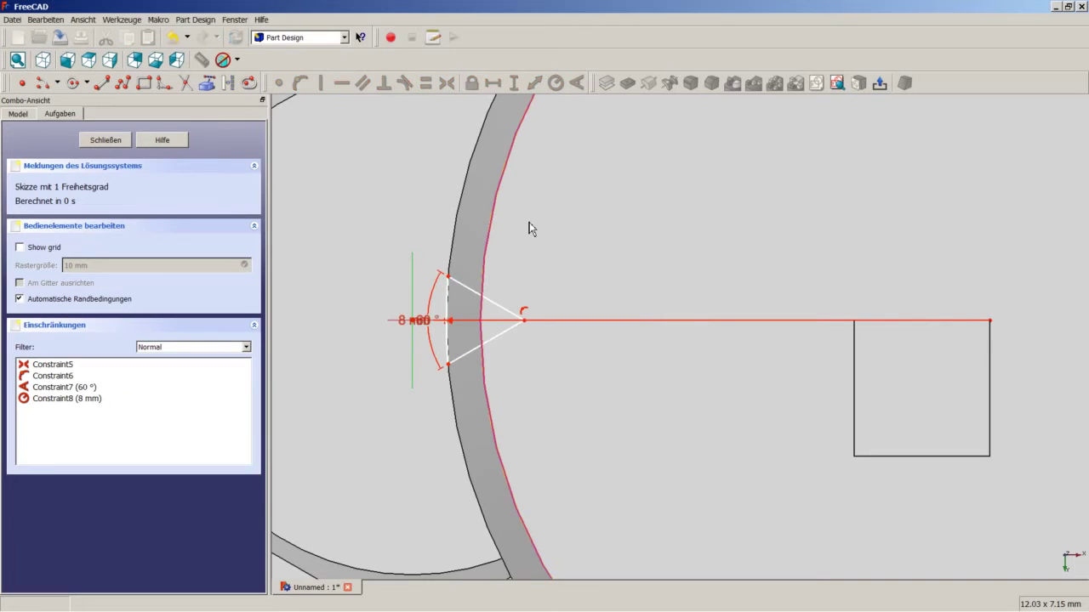
Step: Place the wedge corner 7,5 mm horizontally from the square's corner
click(525, 323)
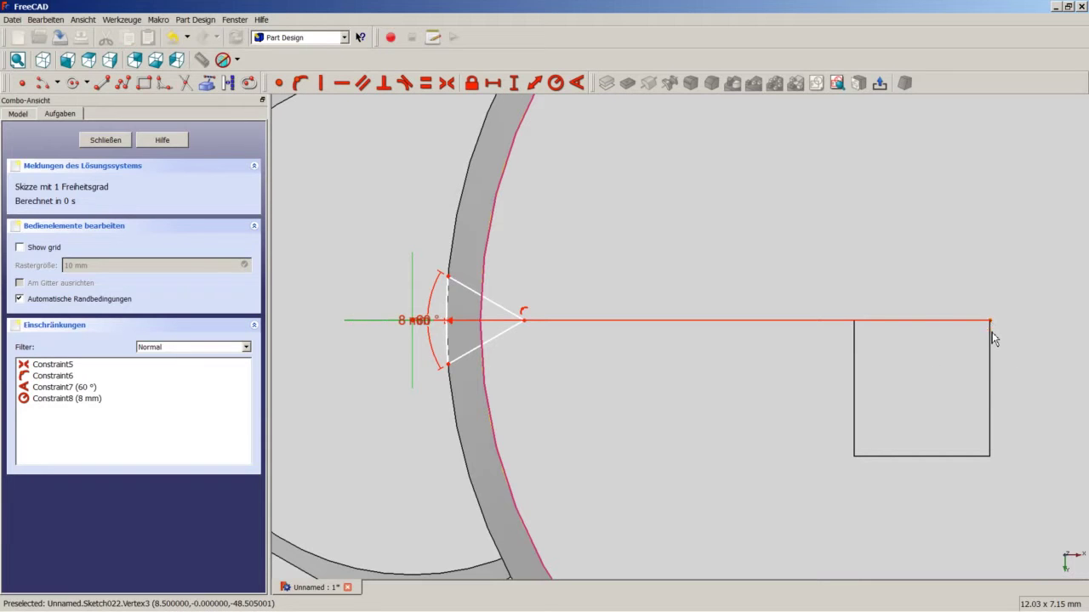
click(492, 83)
click(646, 329)
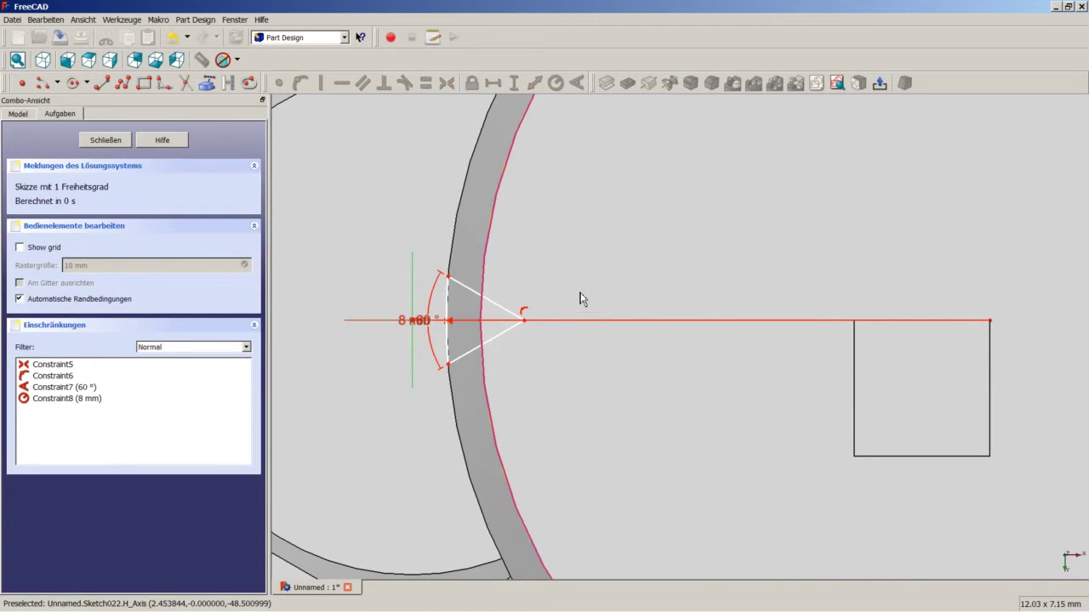
click(534, 328)
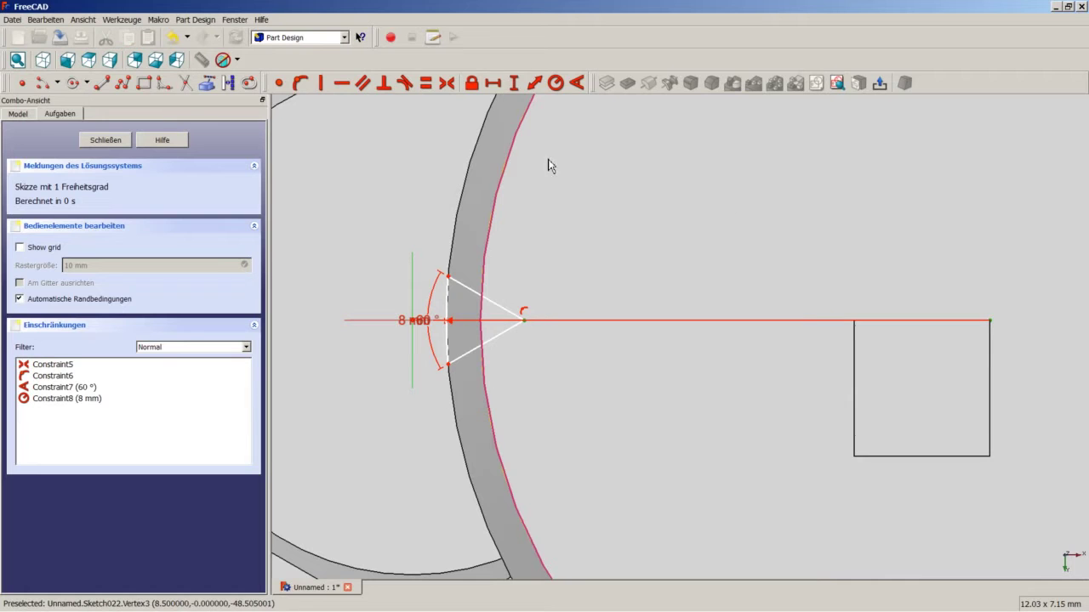
click(492, 84)
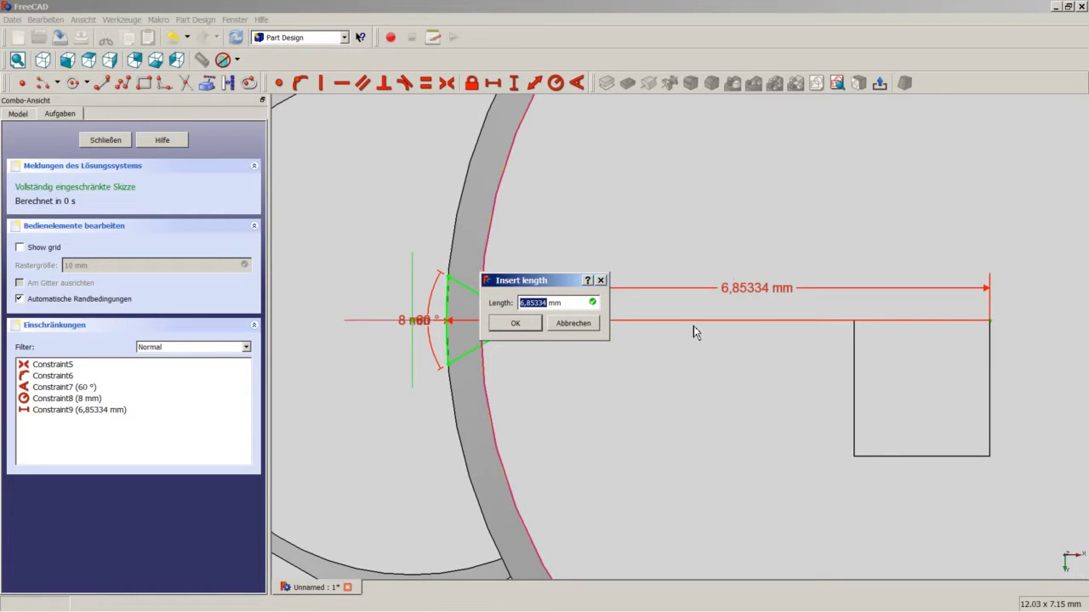
text(7,5)
key(Return)
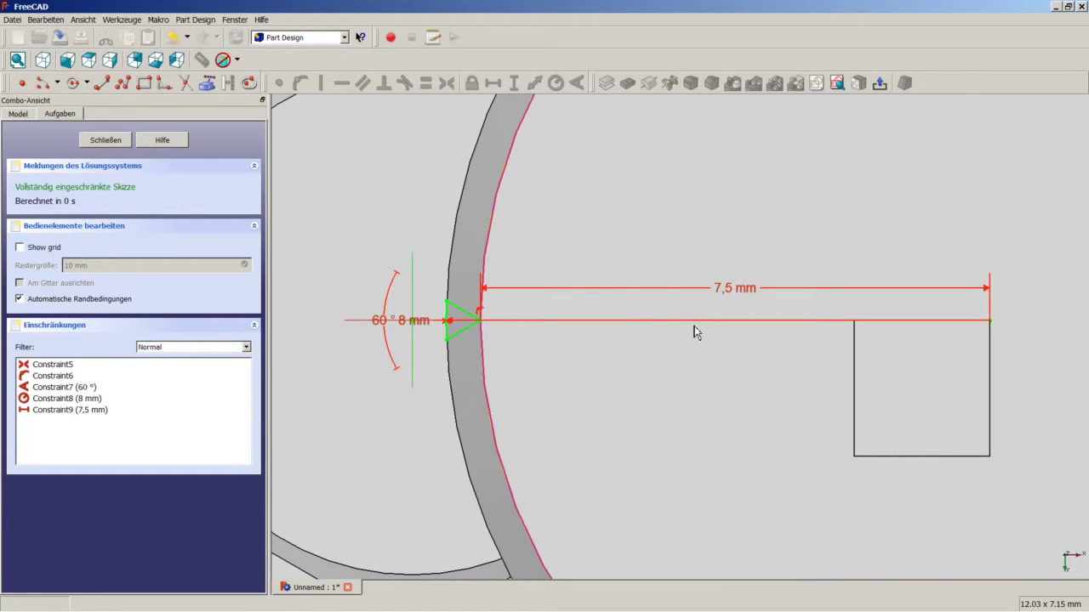
scroll(638, 332, down, 2)
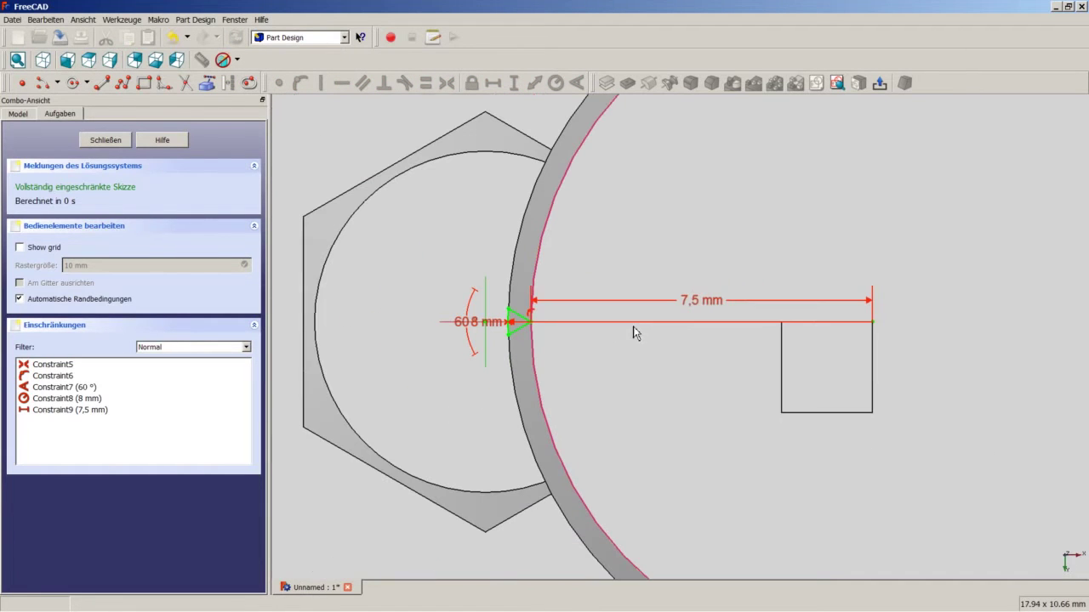
Step: Close the wedge sketch and pocket it 3,5 mm deep into the disc rim
click(105, 140)
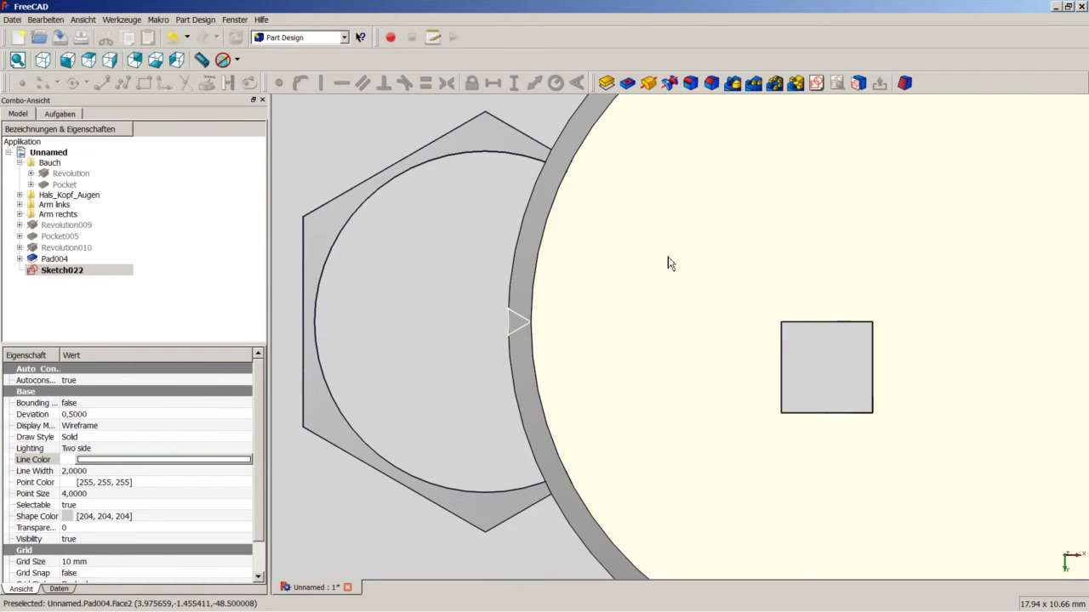
click(627, 83)
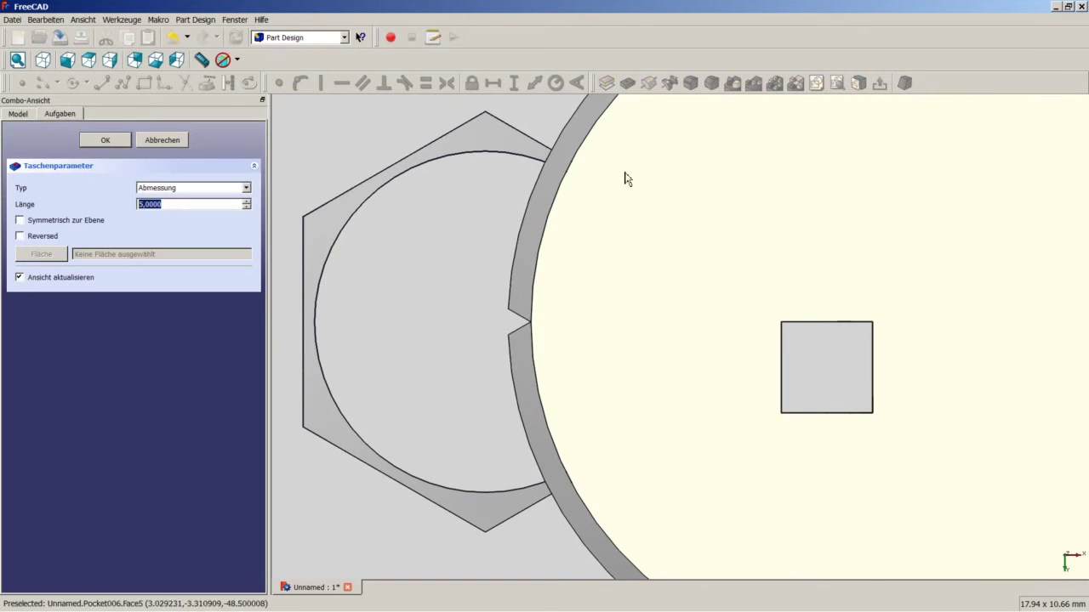
mouse_move(627, 178)
middle_down()
mouse_move(700, 314)
mouse_move(770, 318)
mouse_move(565, 332)
mouse_move(586, 337)
middle_up()
scroll(567, 332, down, 5)
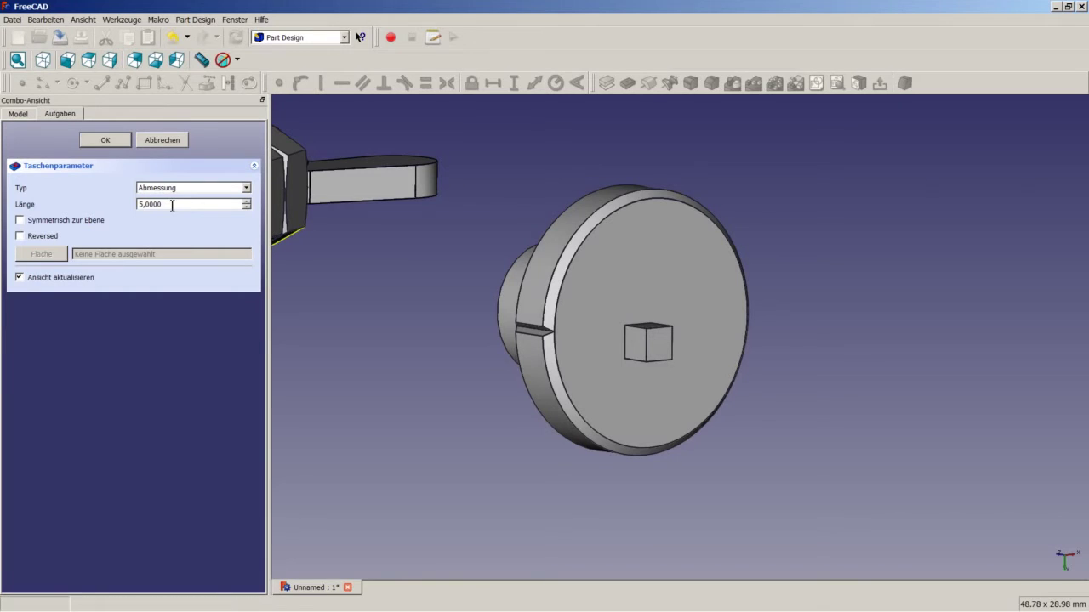
drag(167, 205, 116, 204)
text(3,5)
middle_drag(383, 264, 527, 319)
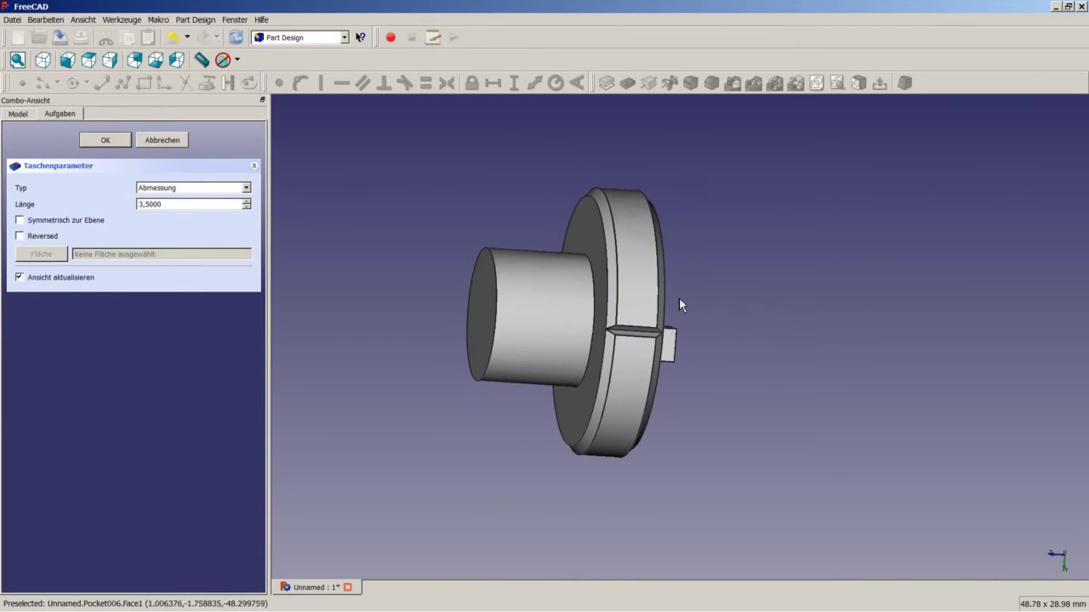
middle_drag(678, 305, 639, 289)
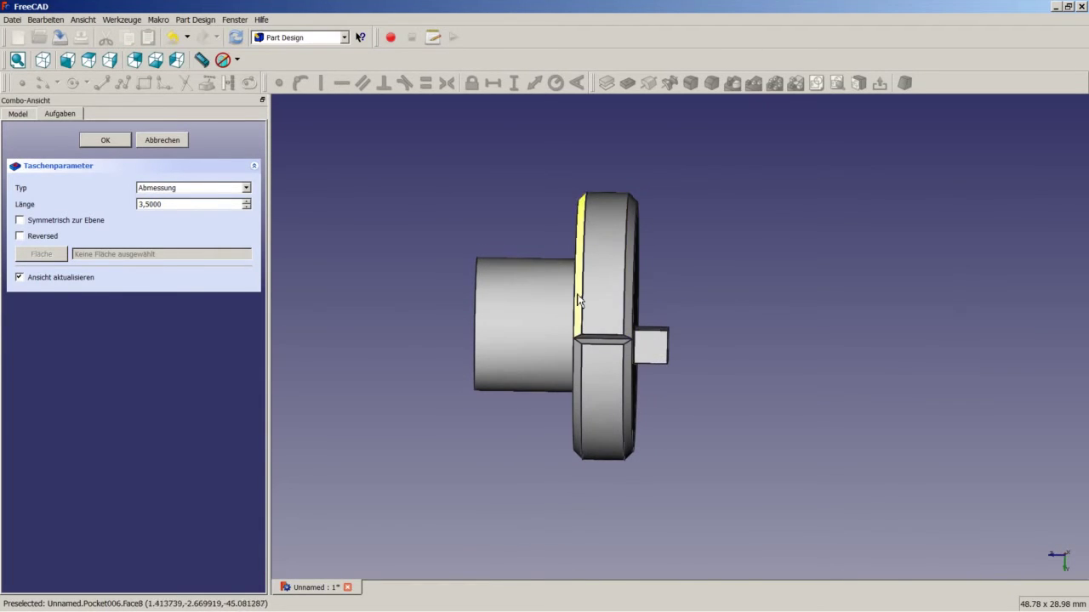
middle_drag(600, 400, 513, 345)
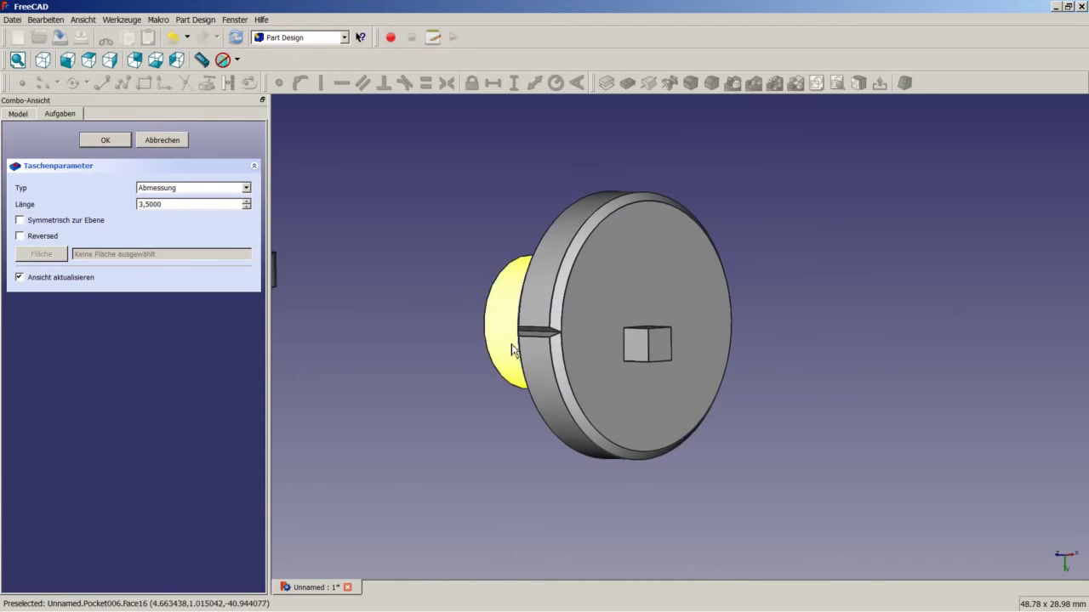
click(110, 141)
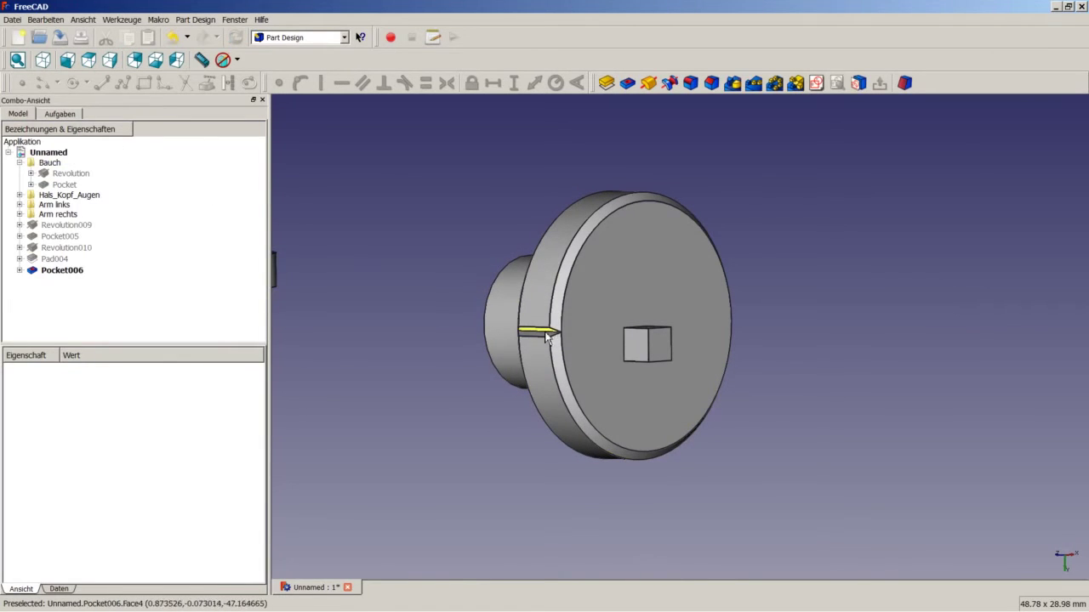
scroll(606, 355, up, 2)
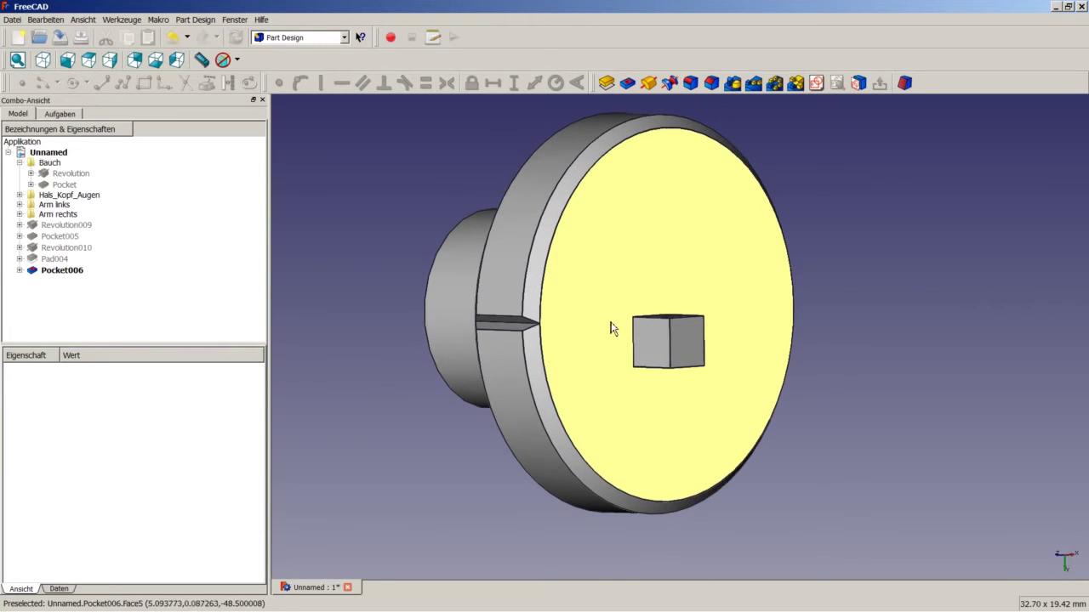
middle_drag(613, 324, 723, 375)
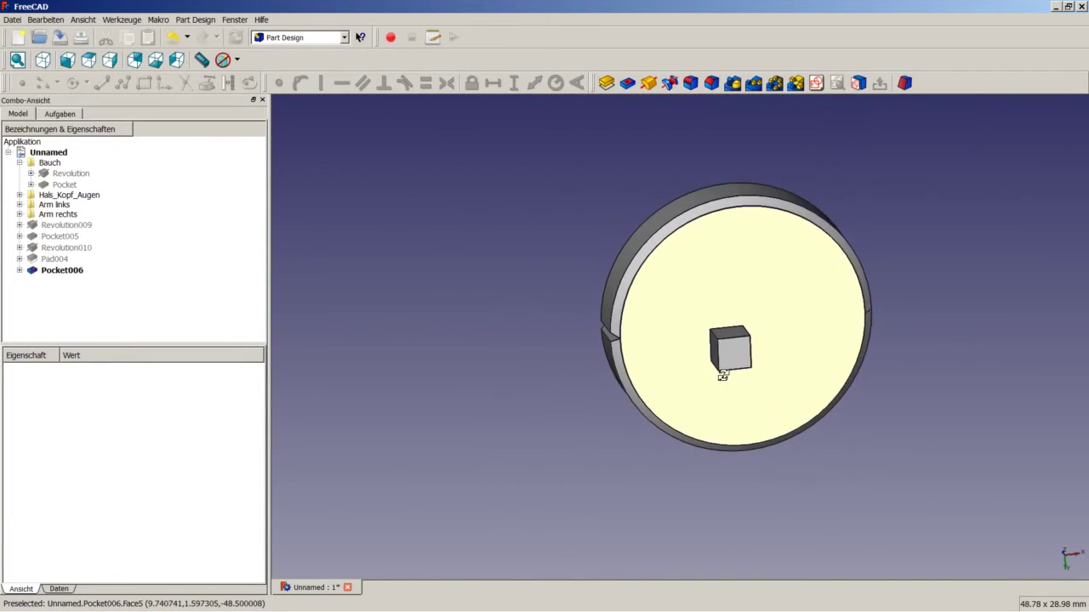
scroll(773, 311, up, 2)
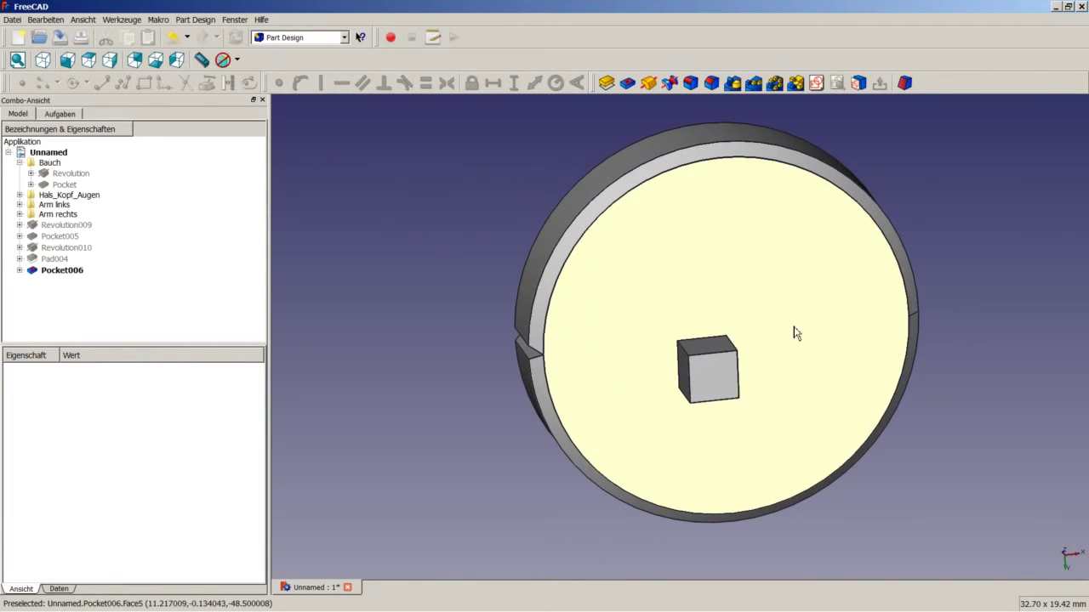
Step: Select Pocket006 and begin a Polar Pattern of it
click(78, 270)
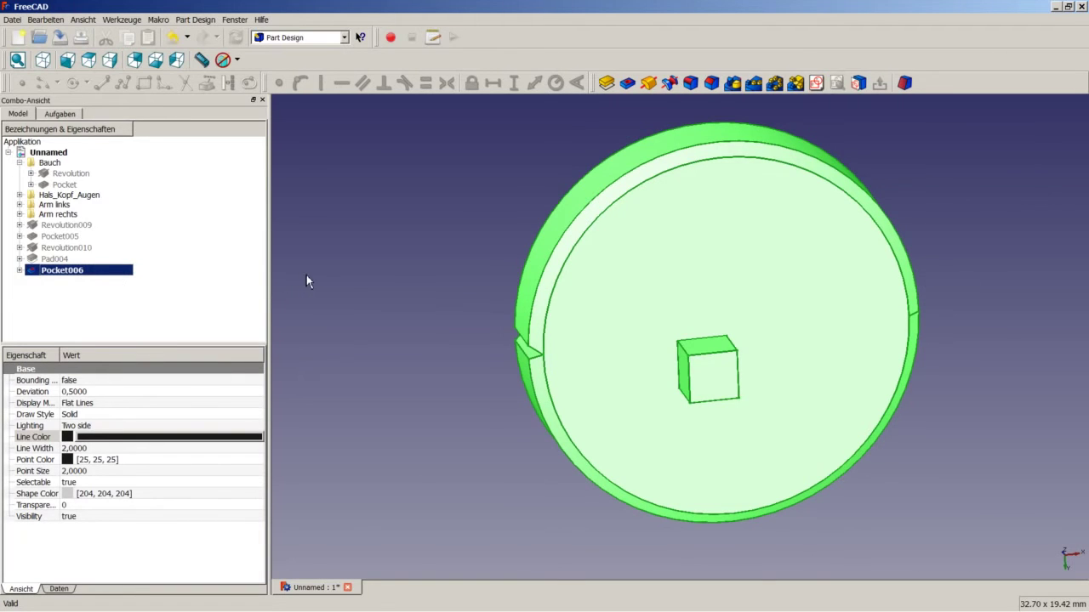
click(774, 82)
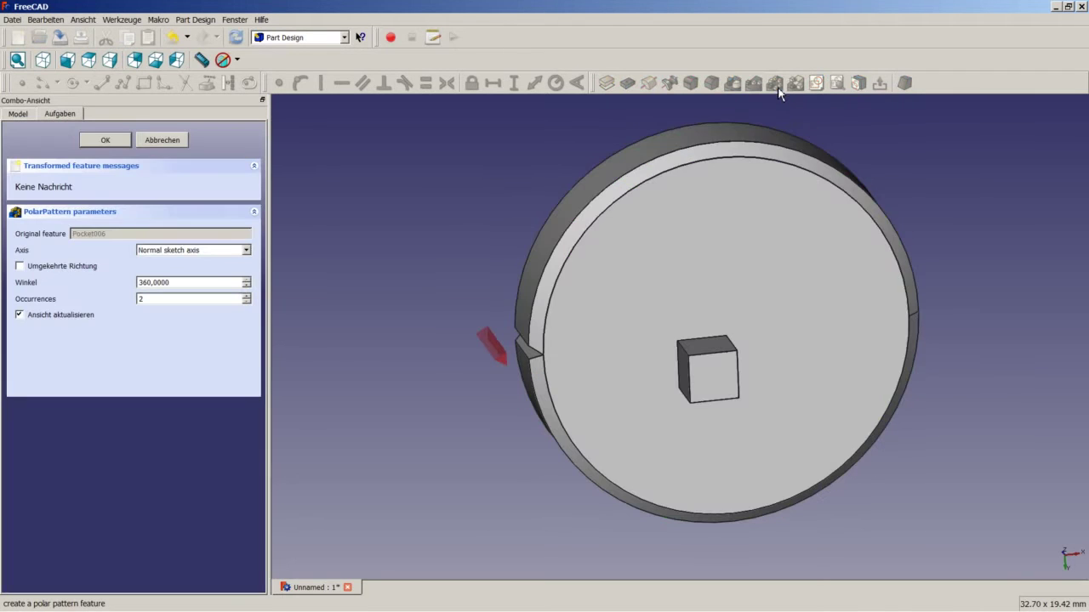
Step: Pattern the notch 60 times over 360° around the cube edge Edge28
click(193, 253)
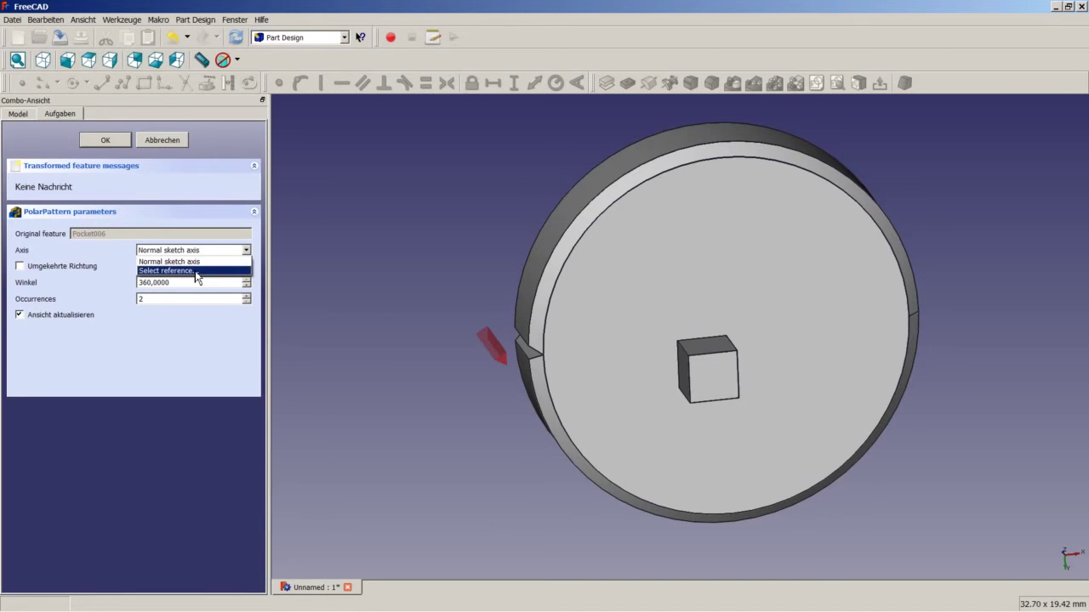
click(194, 270)
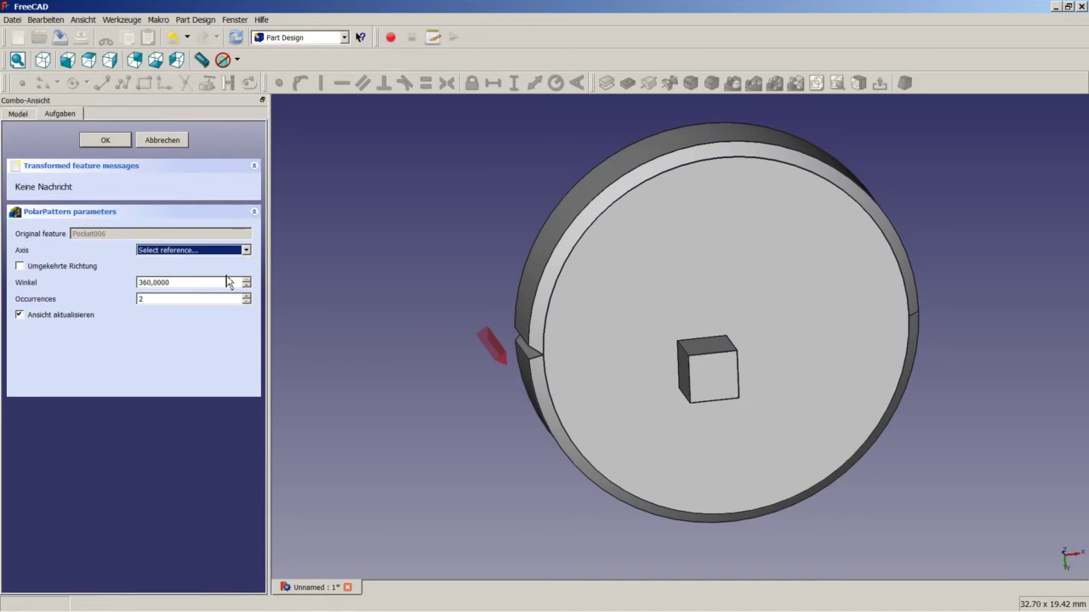
click(735, 350)
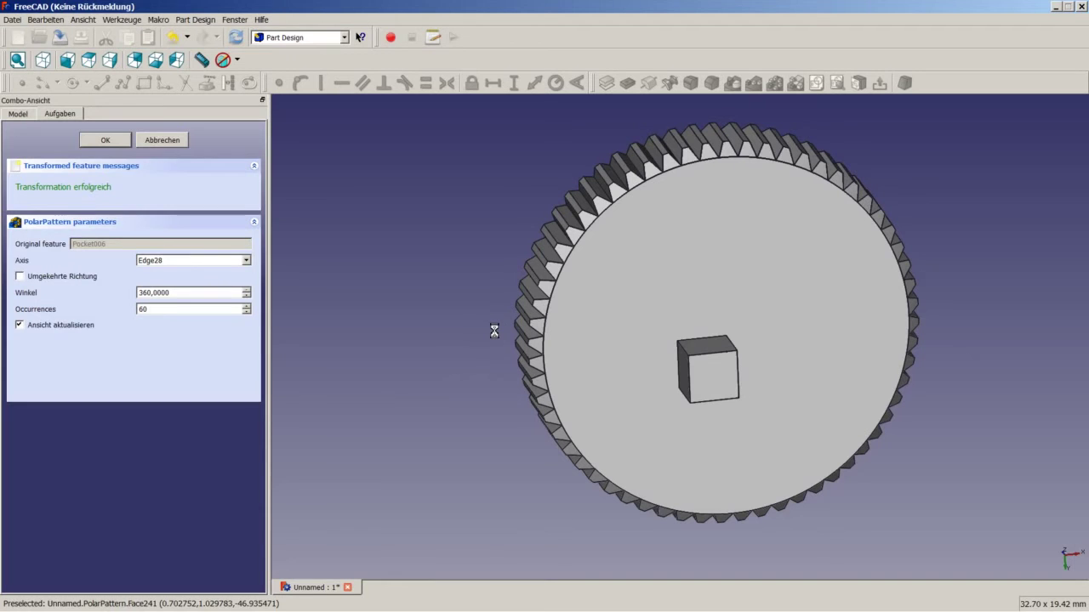
middle_drag(494, 331, 597, 382)
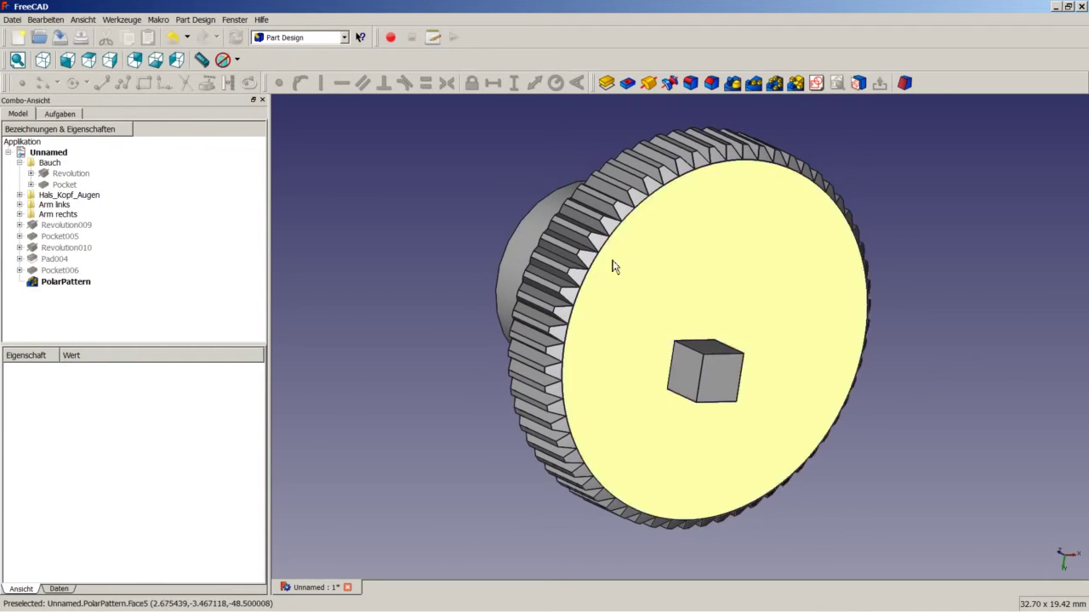
Step: Open a new sketch on the centre cube's side face
scroll(629, 361, down, 5)
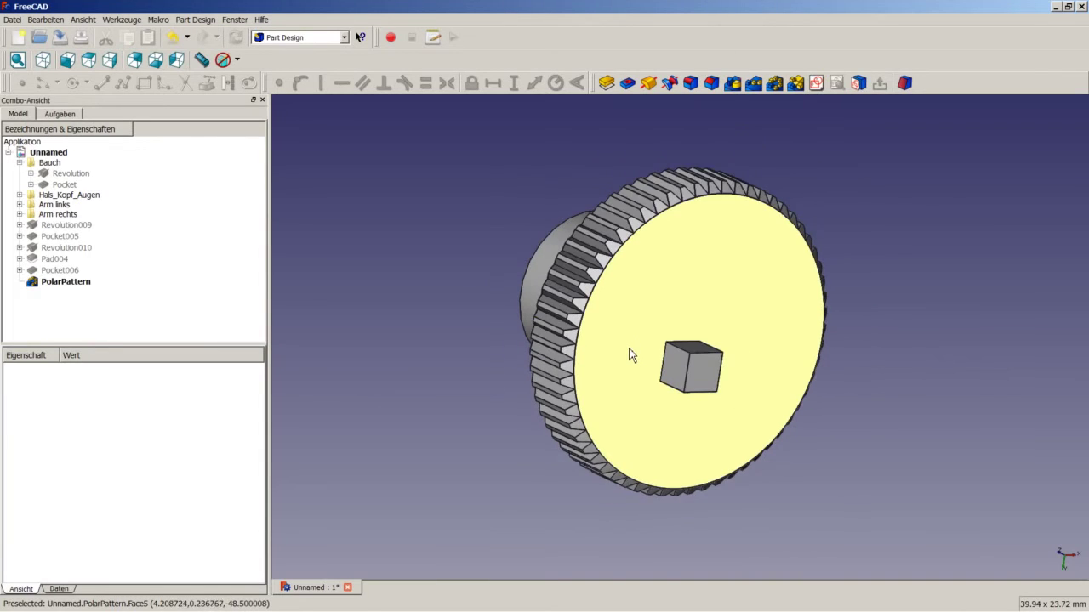
scroll(666, 361, up, 4)
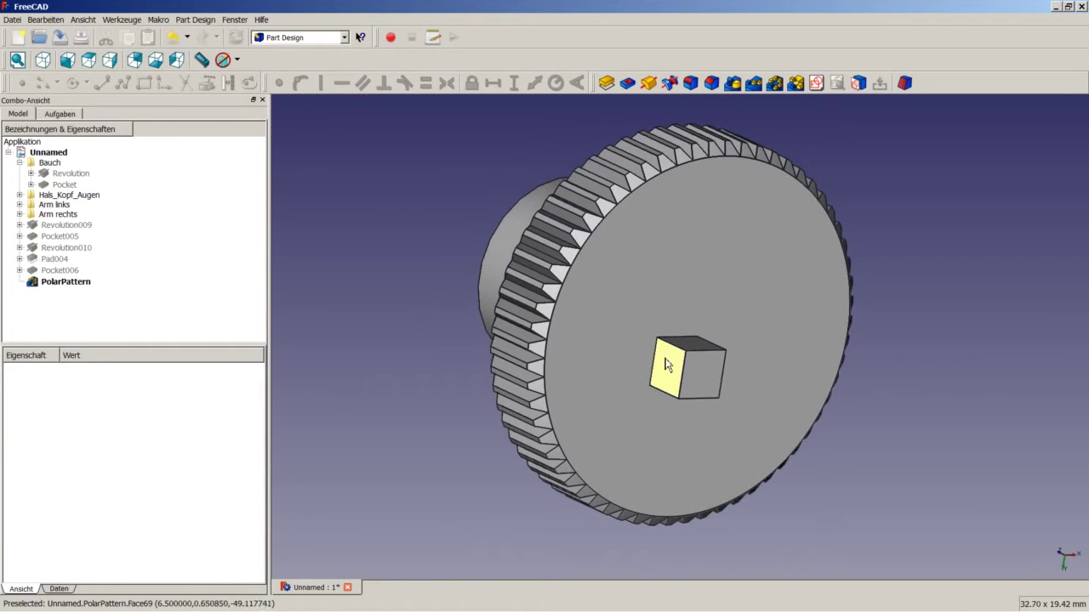
click(670, 368)
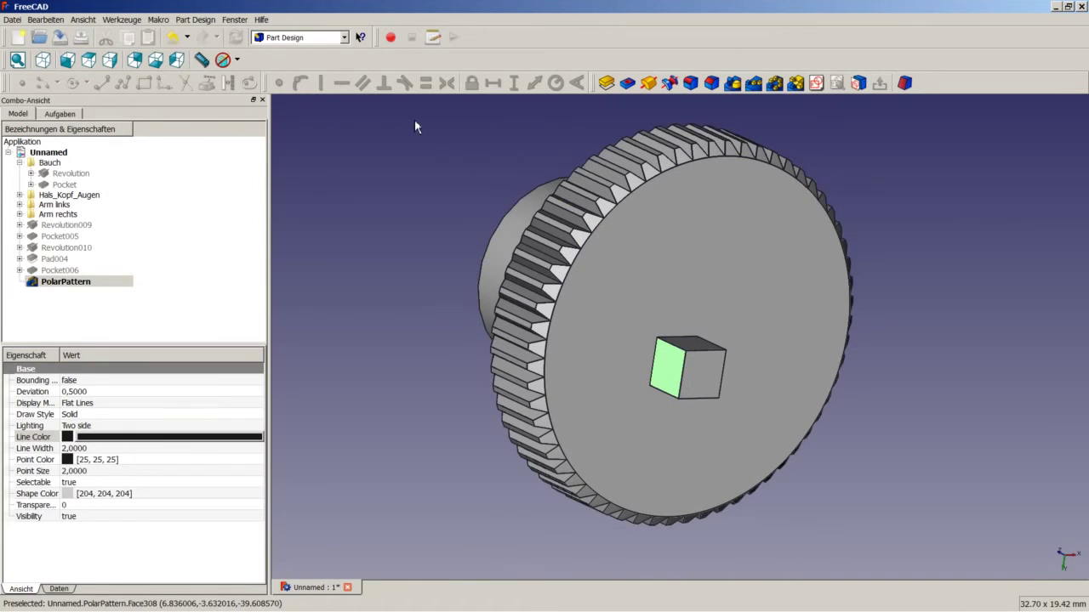
click(816, 83)
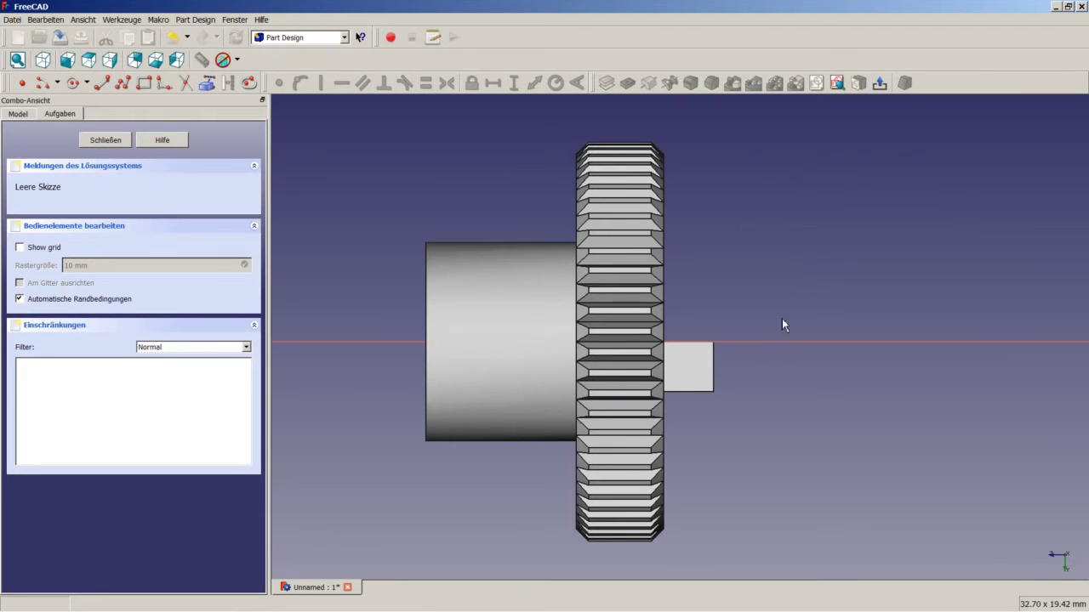
Step: Reference the square's top and right edges as external geometry
scroll(689, 391, up, 2)
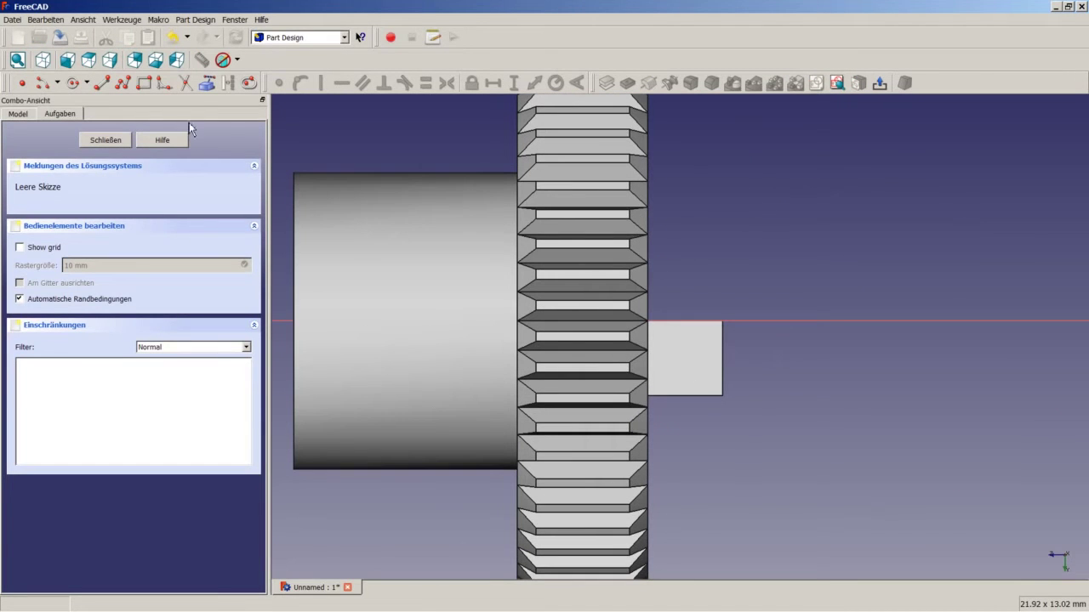
click(205, 85)
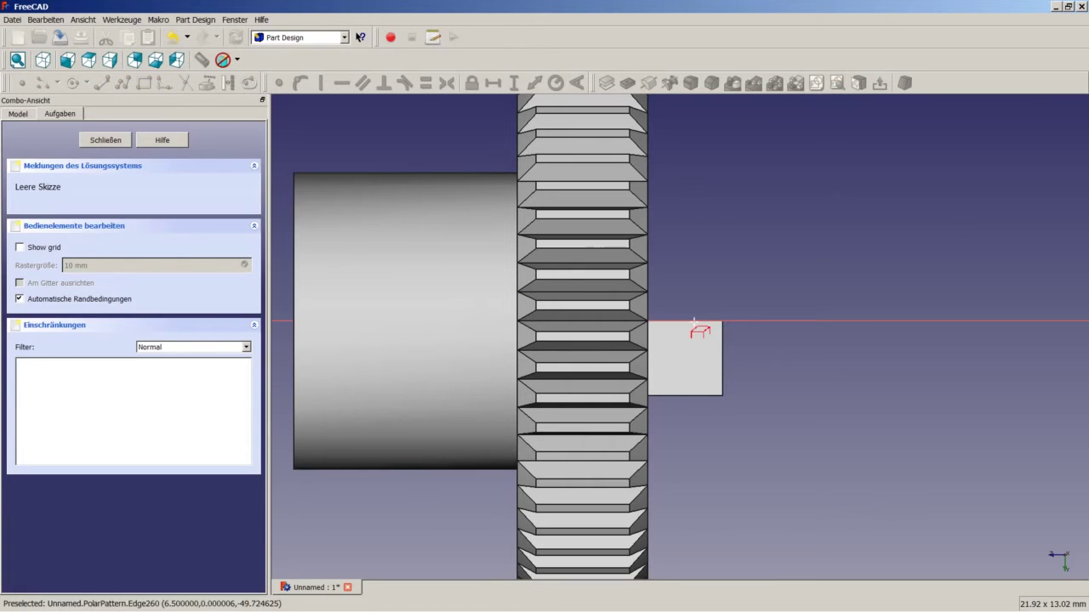
click(694, 324)
click(207, 83)
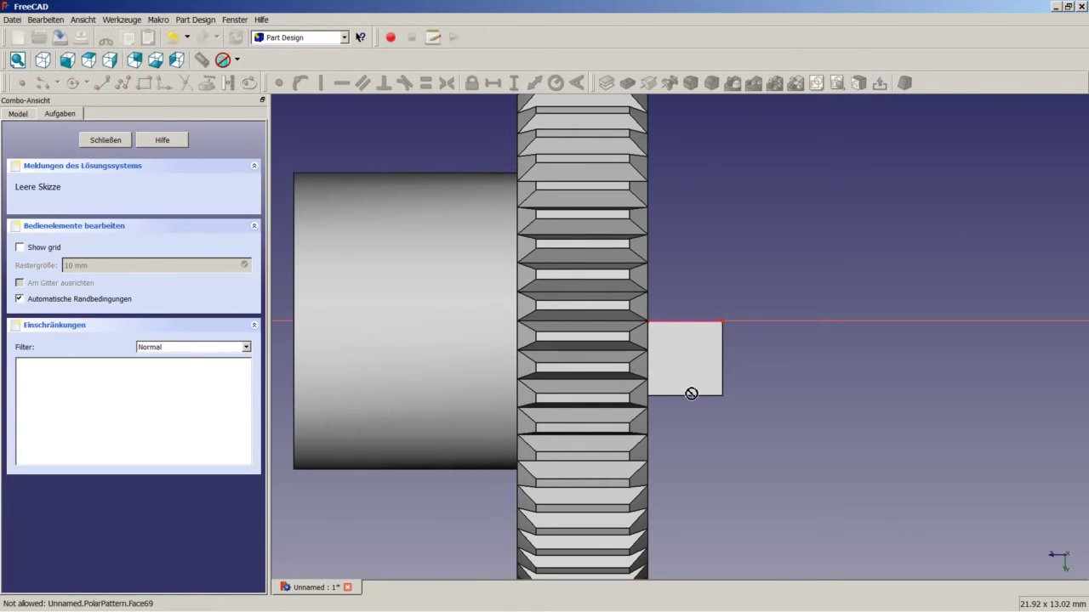
click(722, 361)
right_click(723, 357)
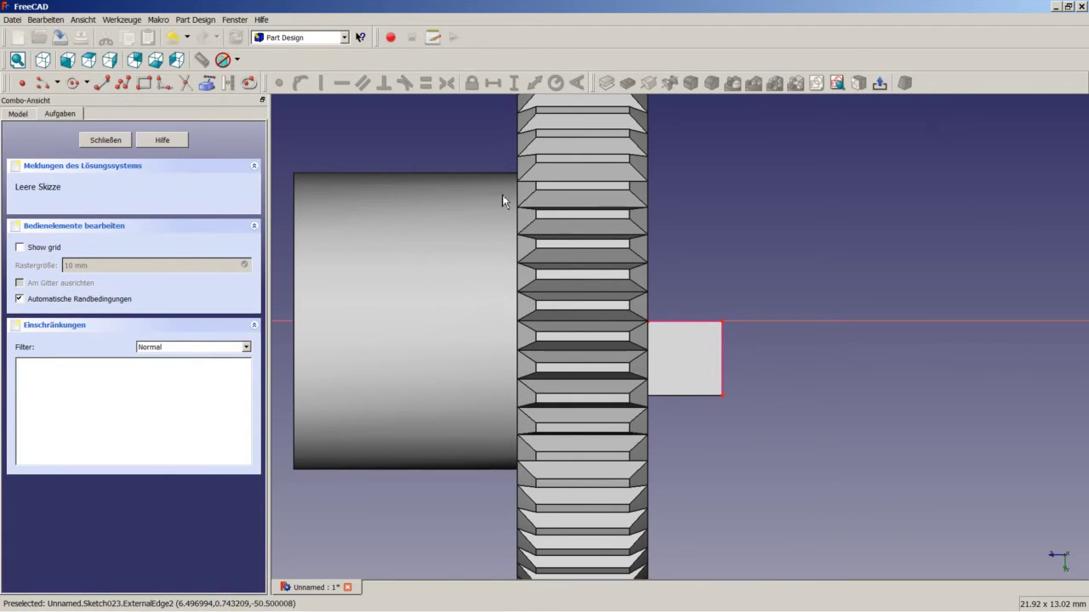
Step: Draw a corner-to-corner rectangle over the square and close the sketch
click(144, 83)
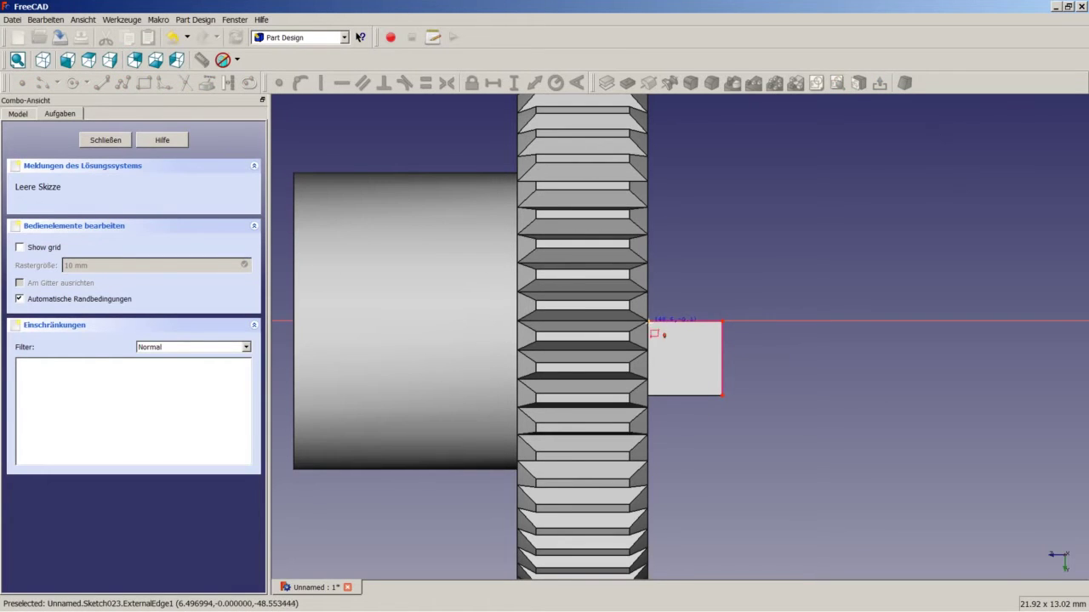
click(648, 322)
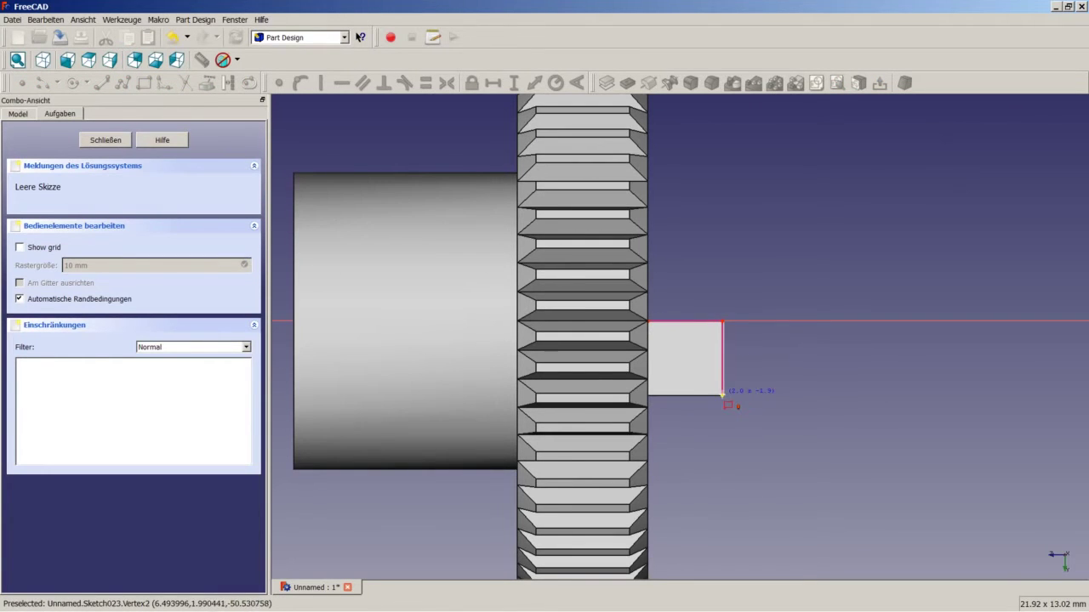
click(722, 395)
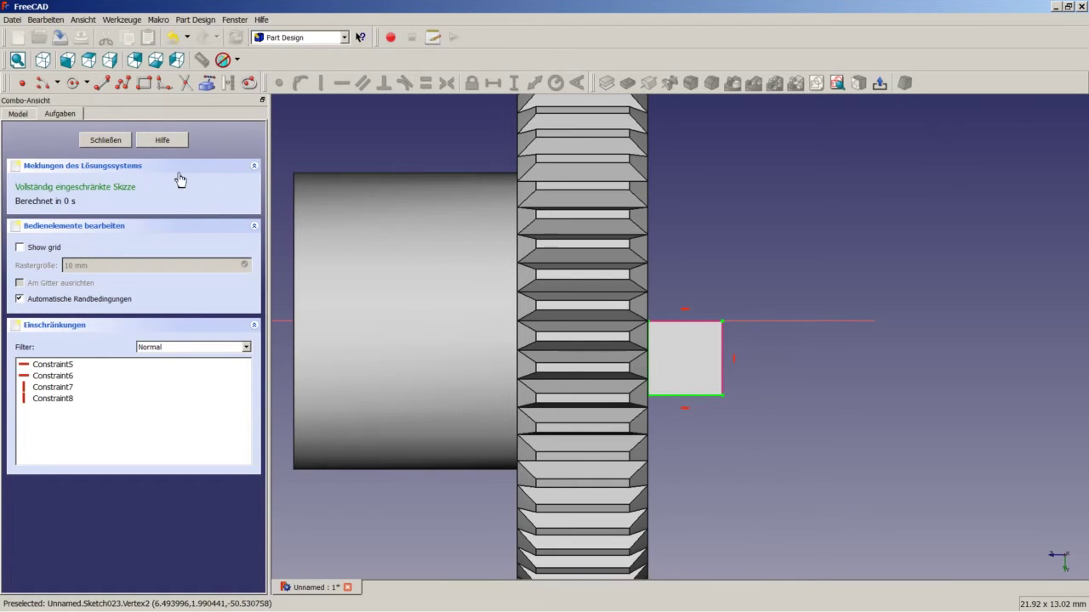
click(106, 140)
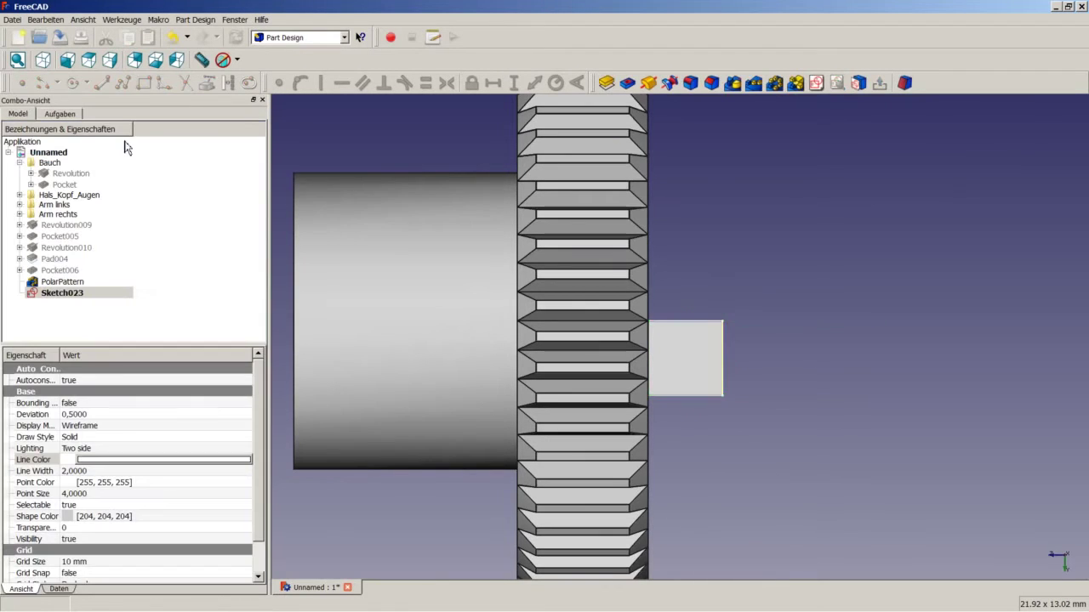
Step: Pocket Sketch023 with type Zur Ersten to cut away the centre cube
click(626, 82)
click(202, 188)
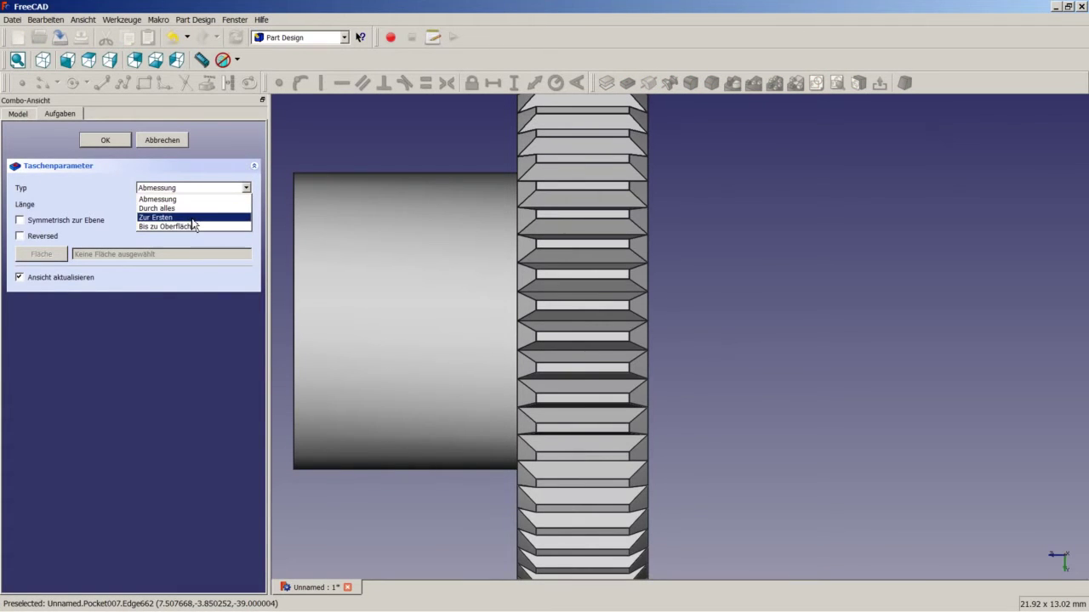
click(170, 218)
click(106, 141)
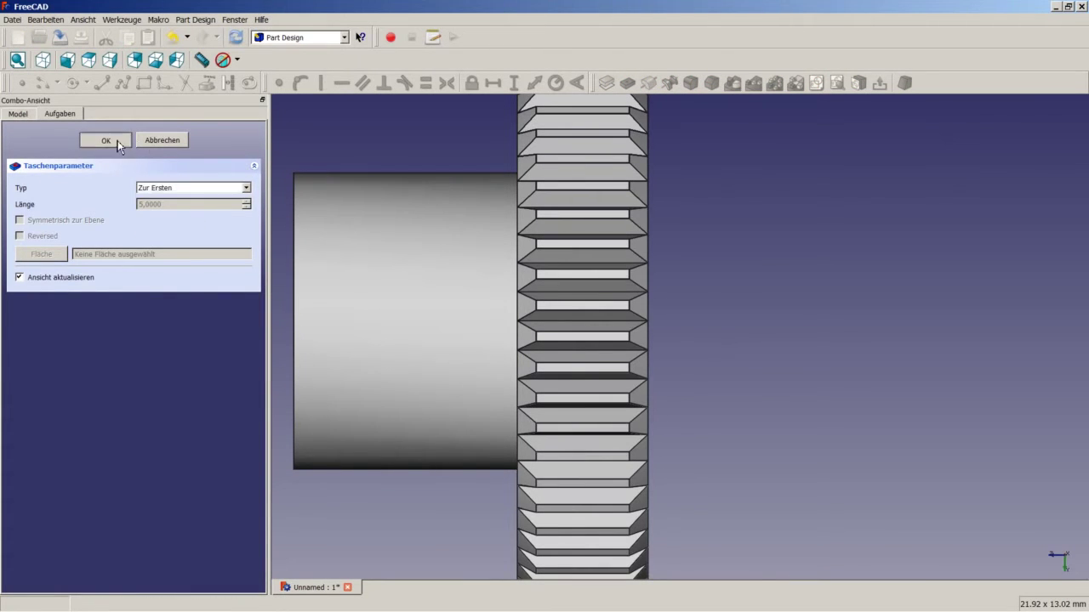
middle_drag(645, 251, 586, 289)
scroll(688, 332, down, 4)
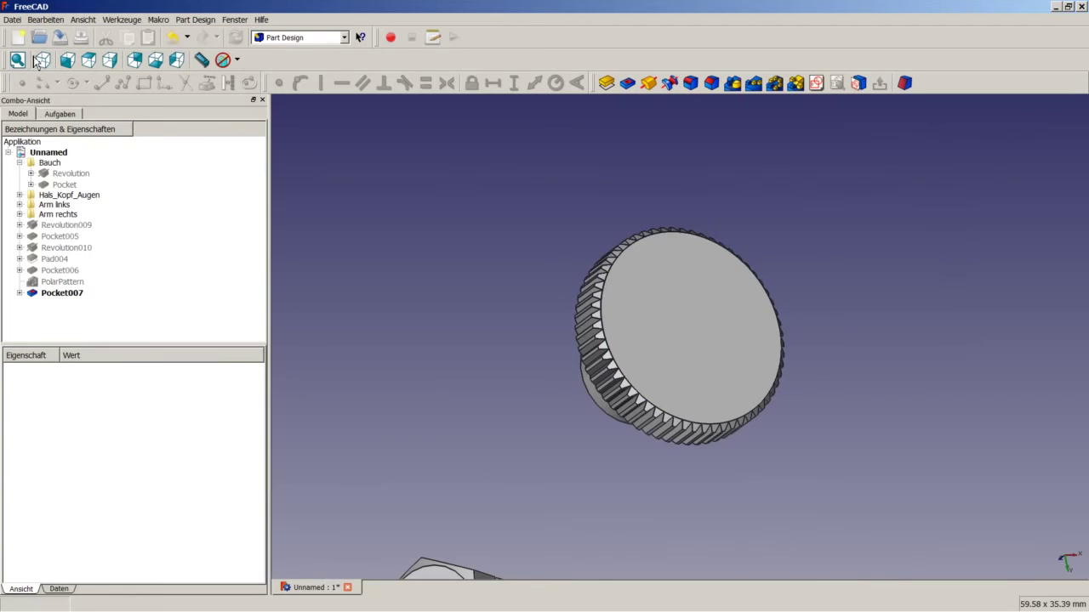
Step: Switch to the isometric view and fit all robot parts in the window
click(43, 60)
right_click(466, 285)
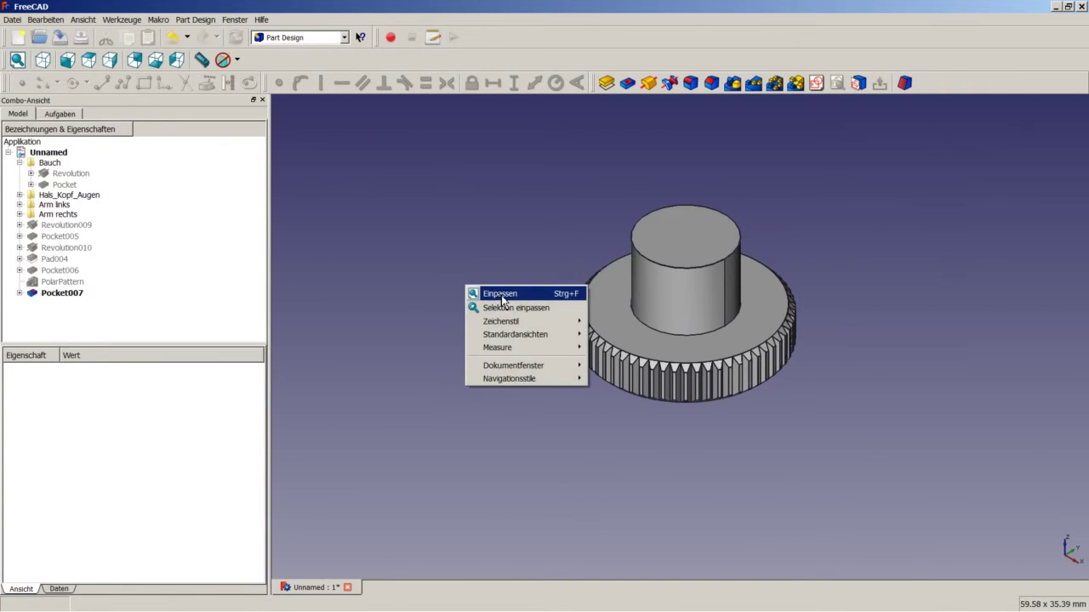
click(501, 292)
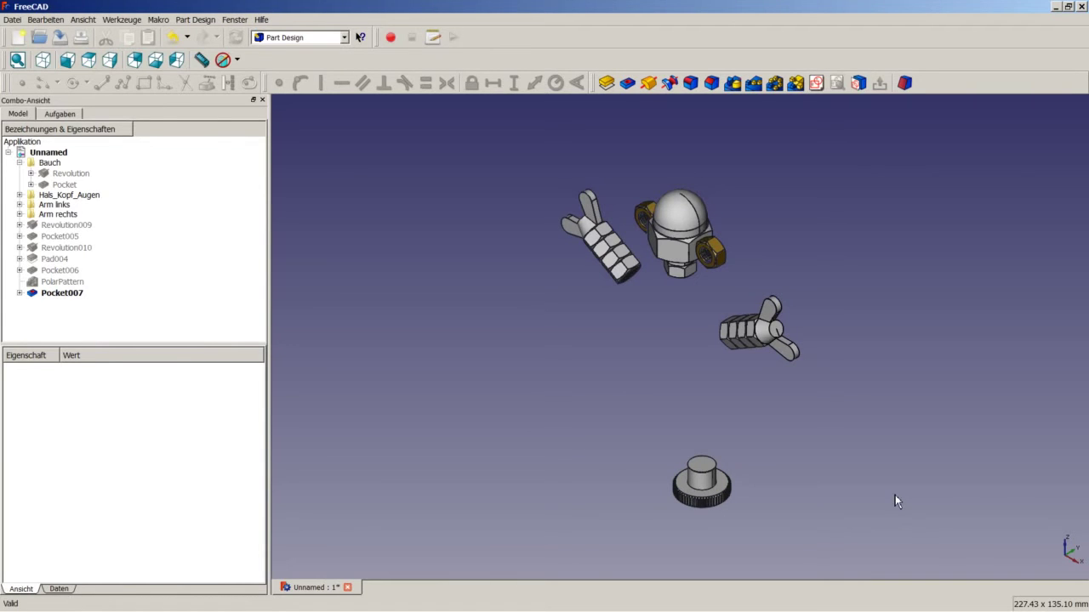
Step: Set Pocket007's display material to Gold
click(59, 297)
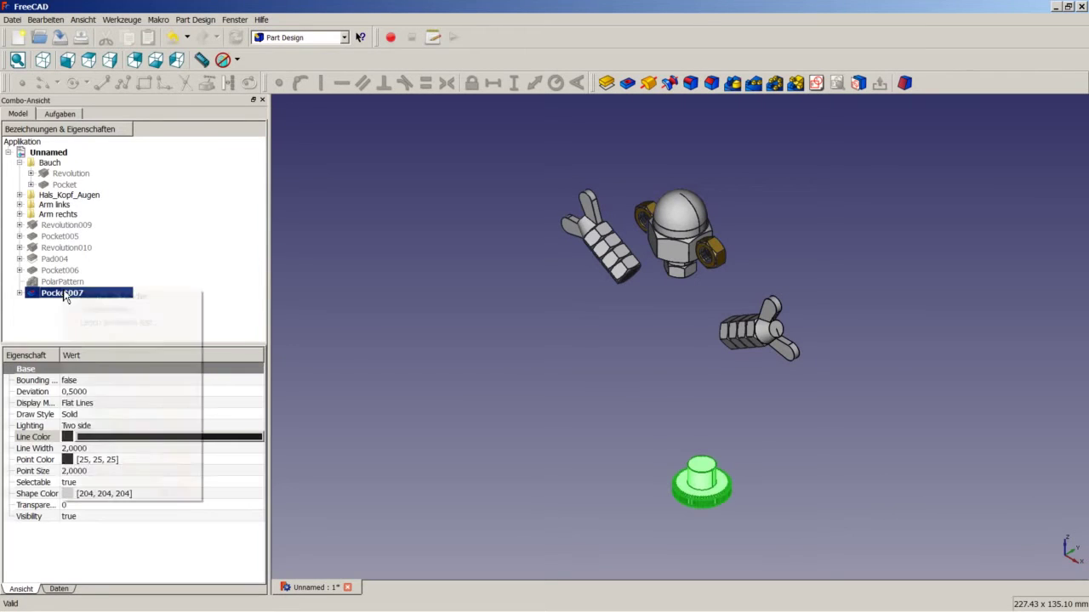
right_click(62, 292)
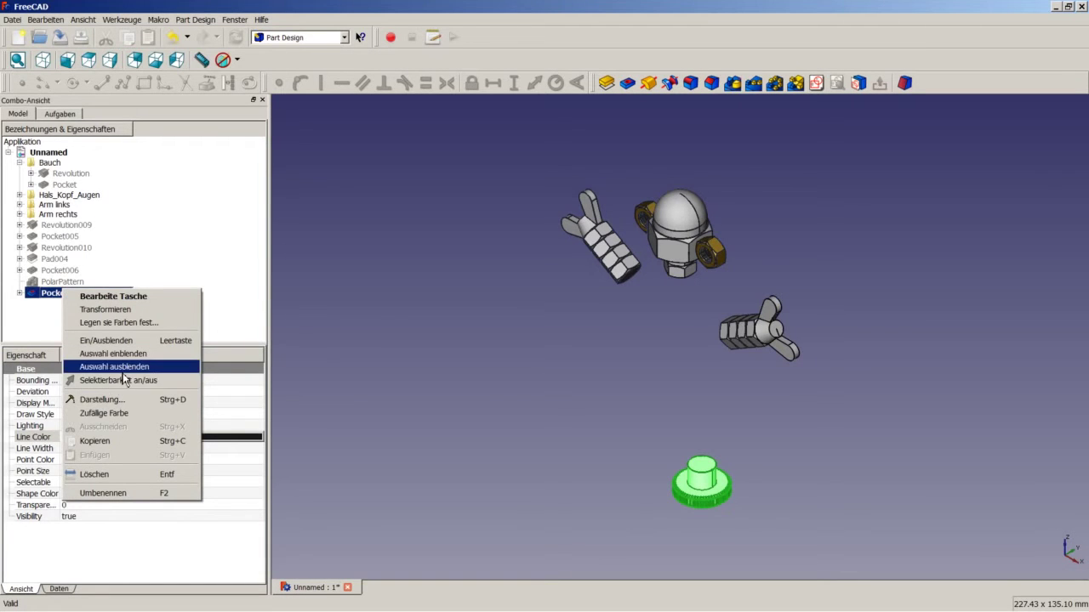
click(121, 402)
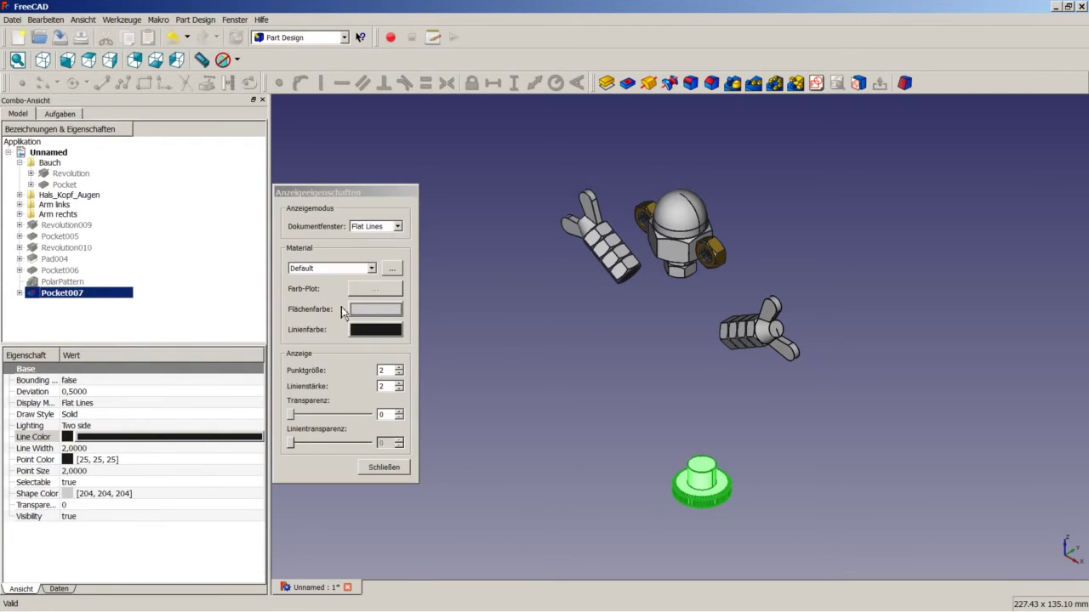
click(366, 270)
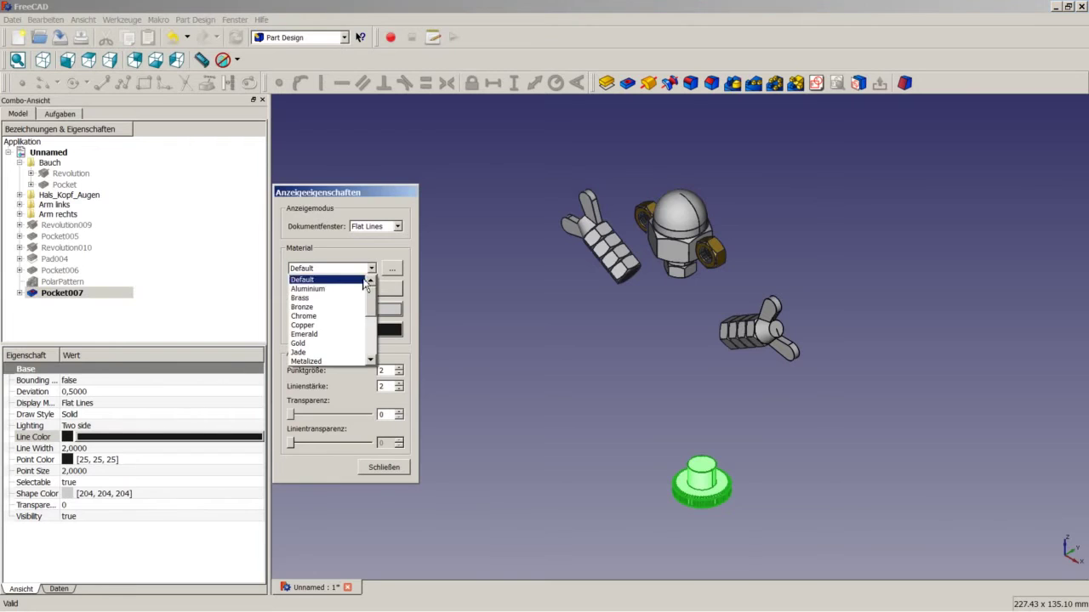
click(331, 343)
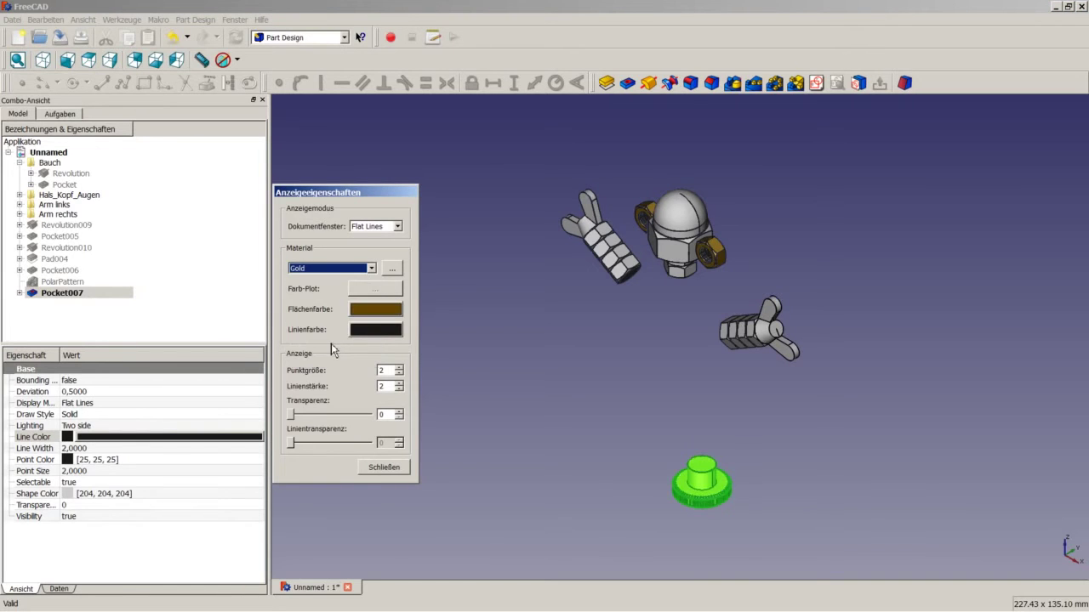
click(384, 468)
click(484, 478)
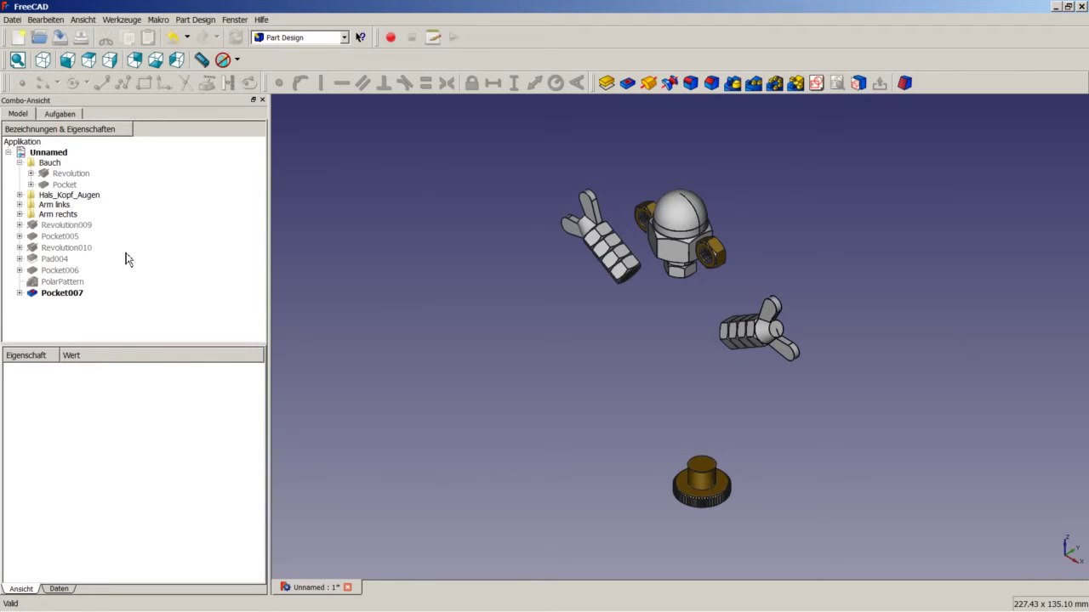
Step: Create a new group in the document named 'Fuss links'
click(19, 163)
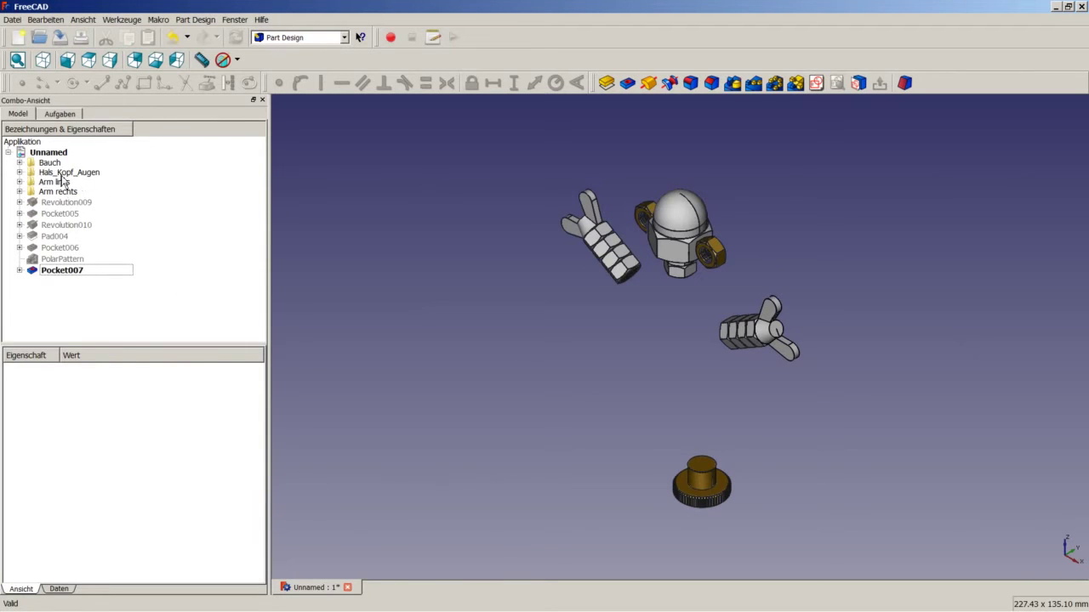
right_click(53, 156)
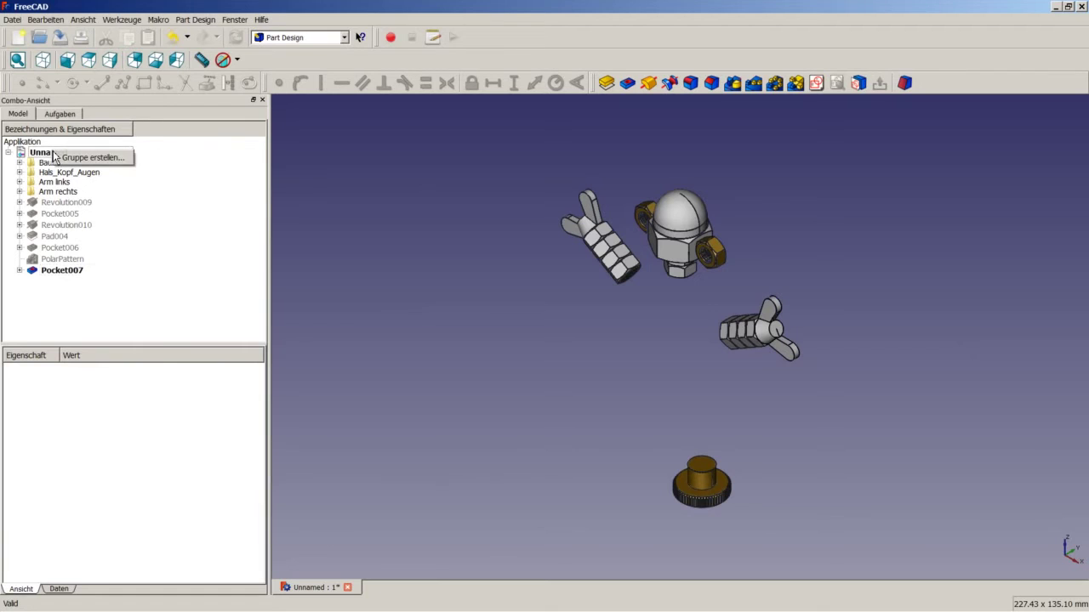
click(61, 160)
click(79, 282)
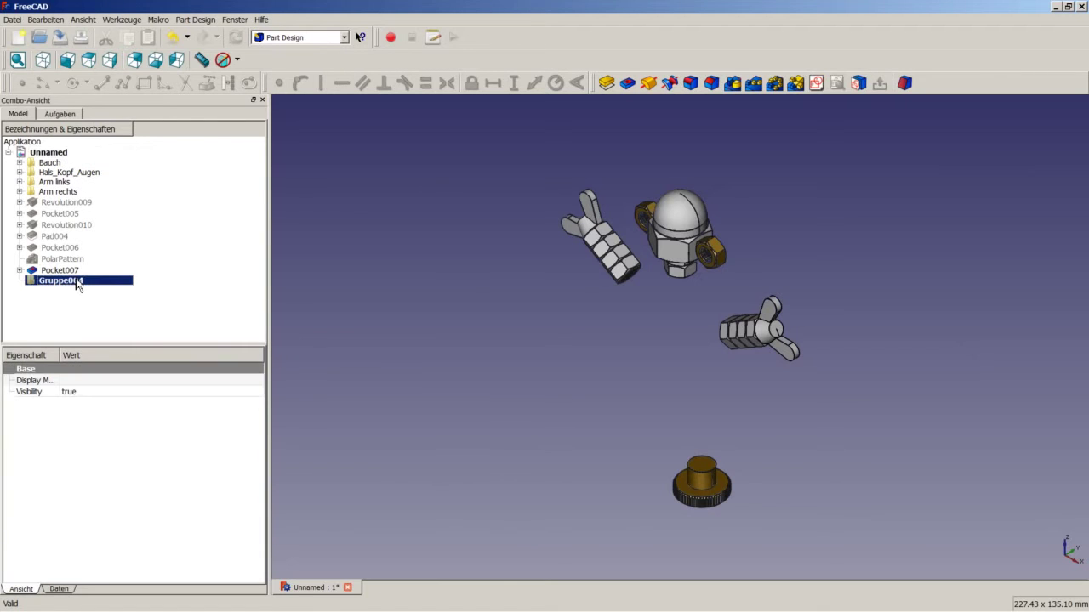
key(F2)
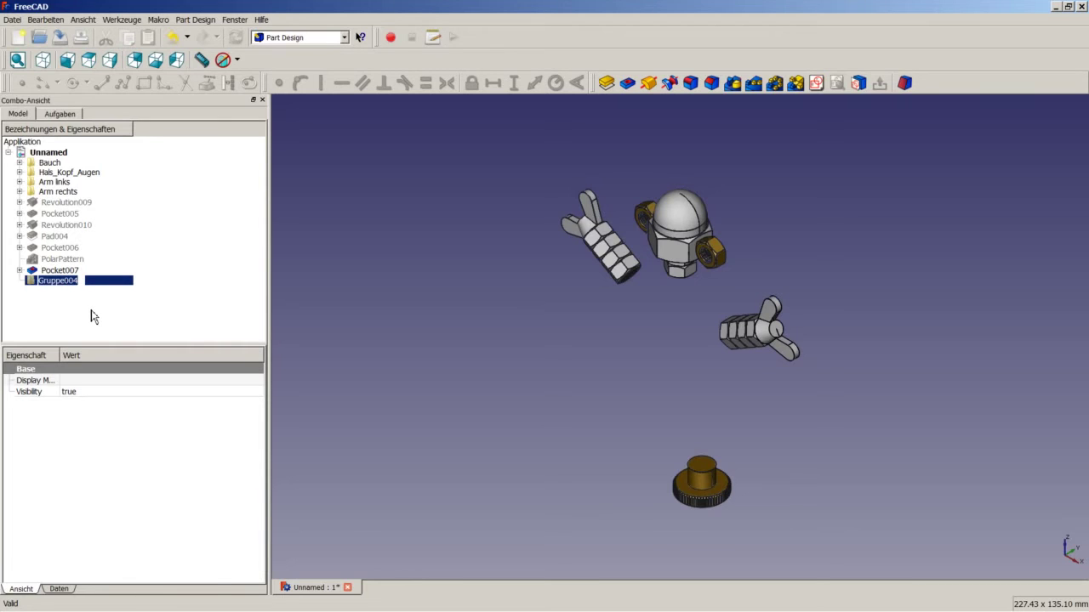
text(Fuss links)
key(Return)
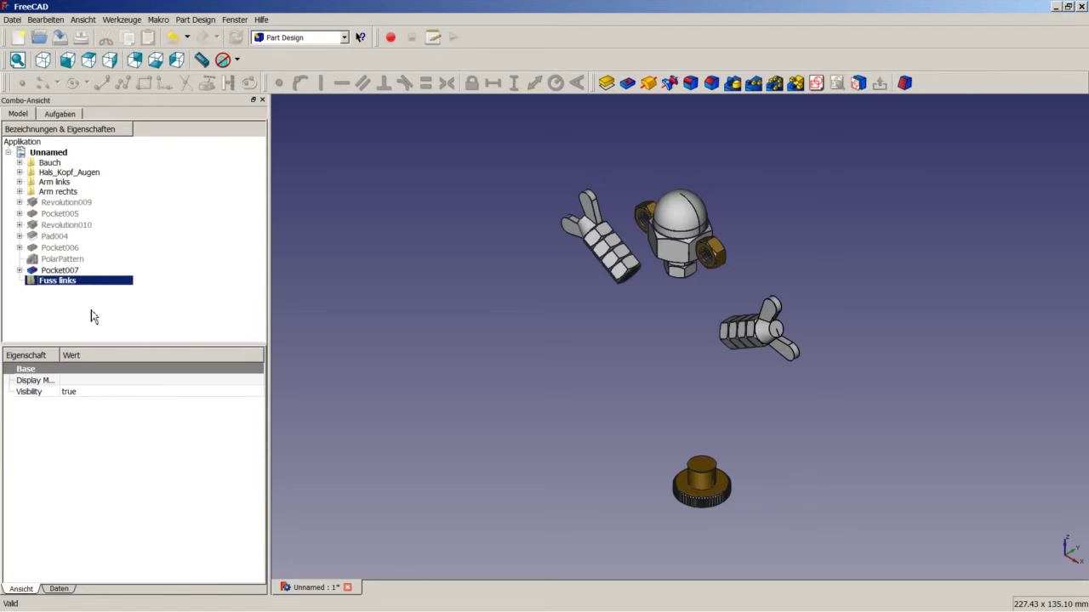
Step: Move Revolution009 through Pocket007 into the Fuss links group
click(57, 205)
shift+click(56, 271)
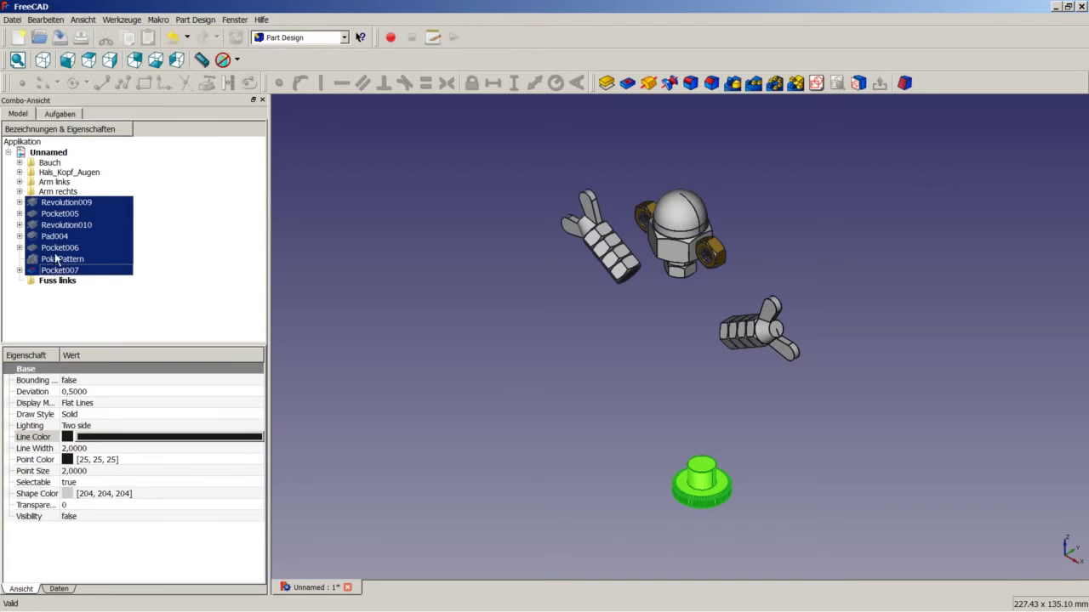
drag(47, 207, 51, 281)
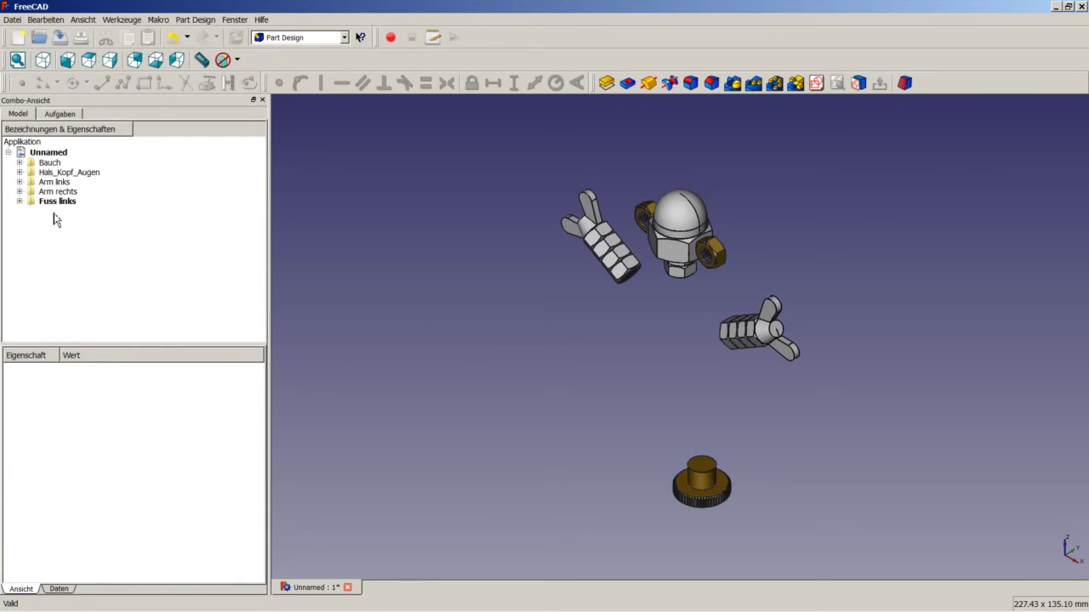
click(21, 202)
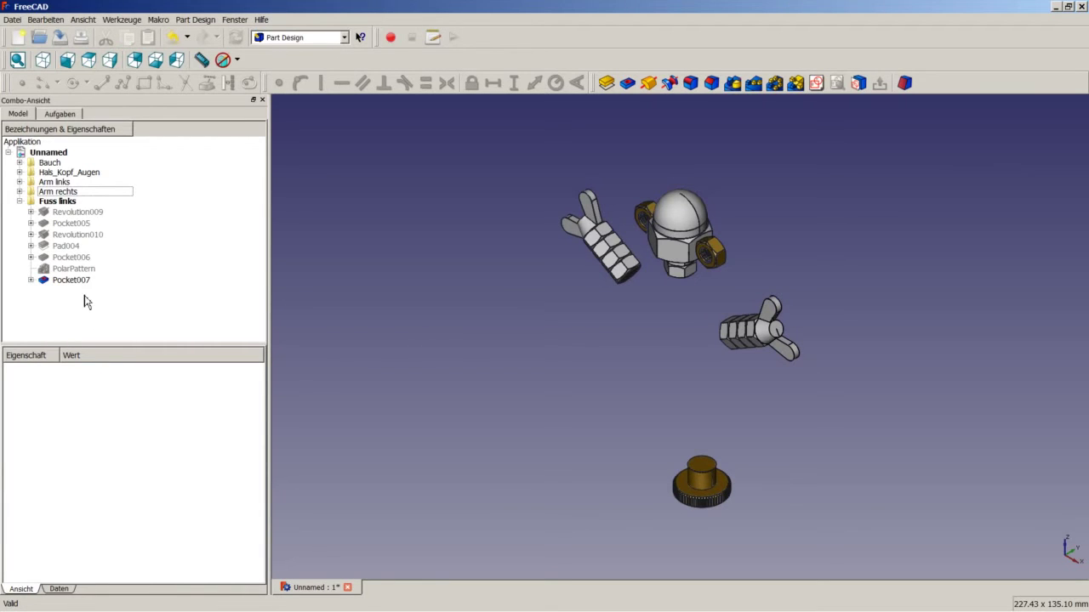
Step: Make the Pocket005 bolt visible again above the foot
click(65, 246)
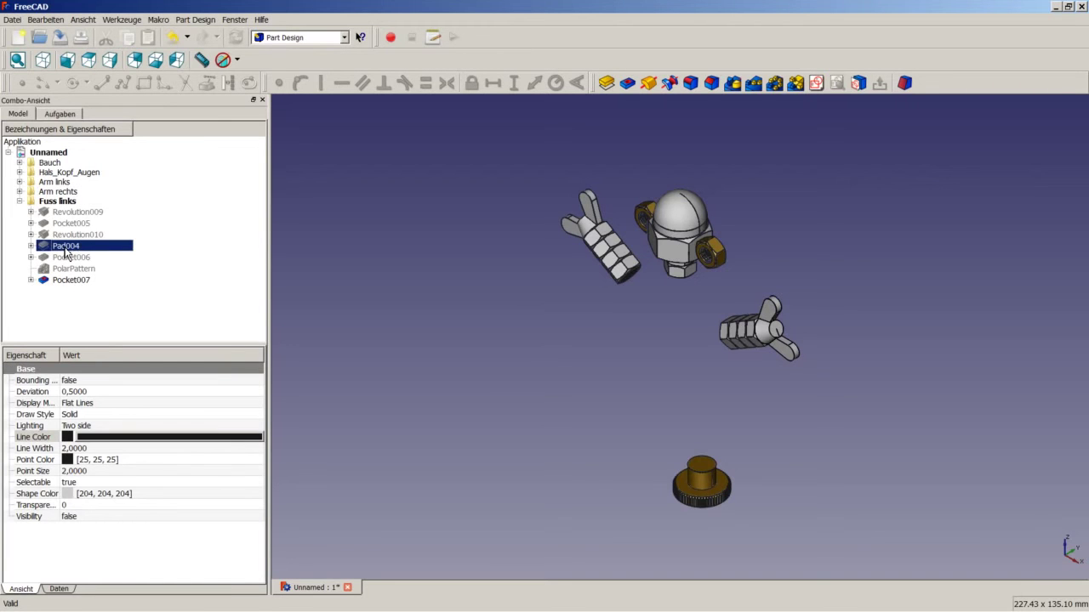
right_click(65, 223)
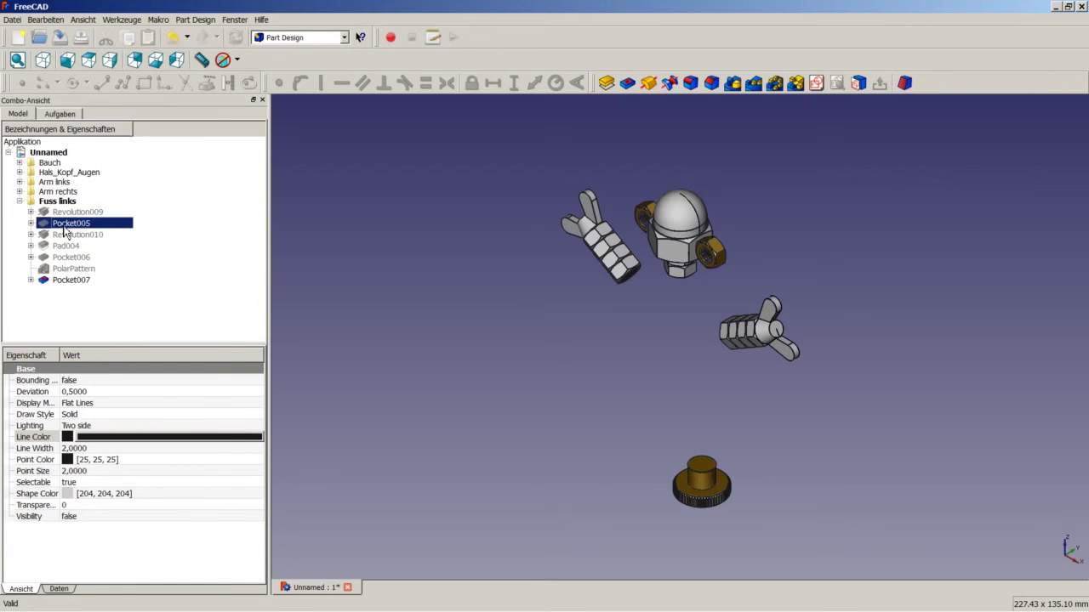
click(97, 290)
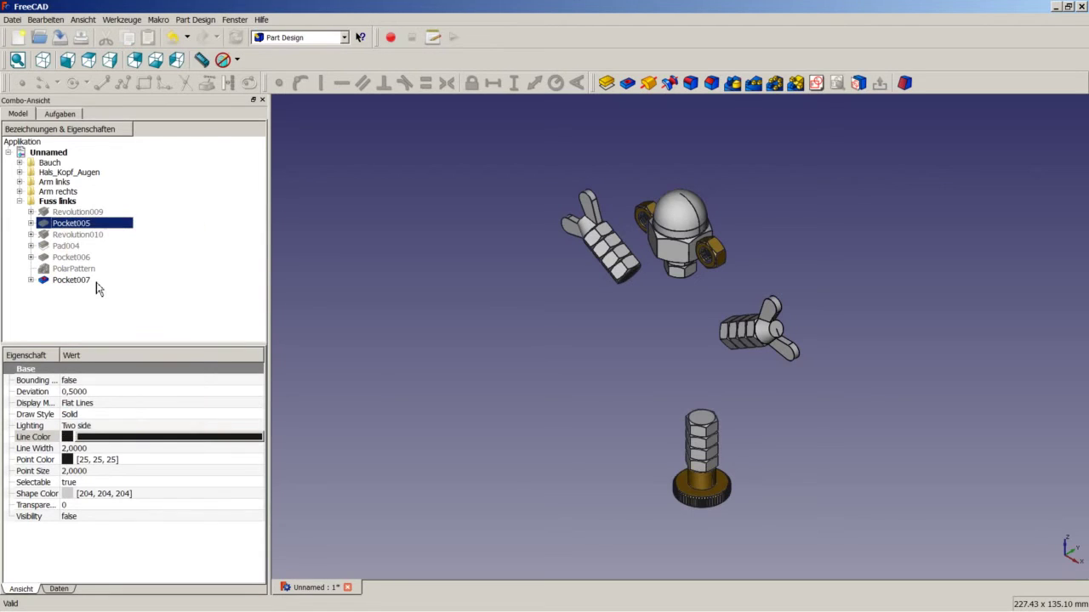
click(425, 349)
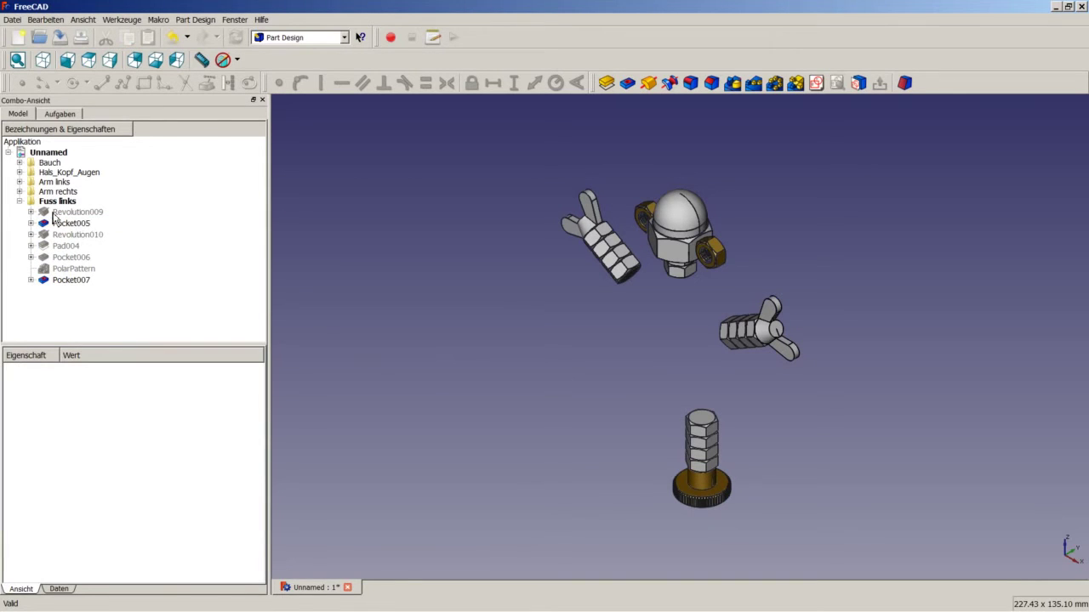
click(19, 201)
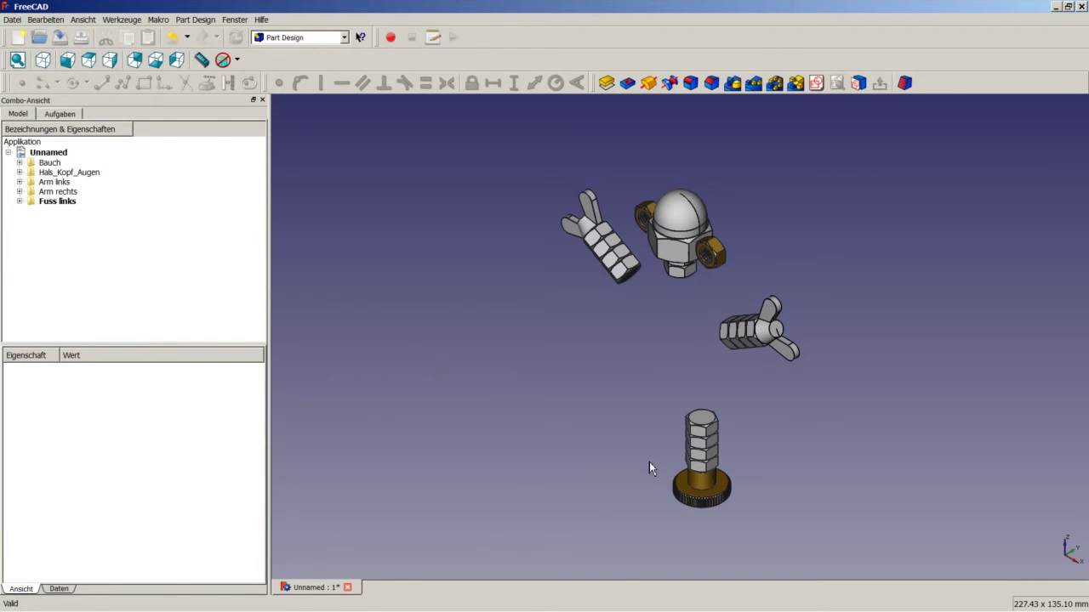
click(19, 163)
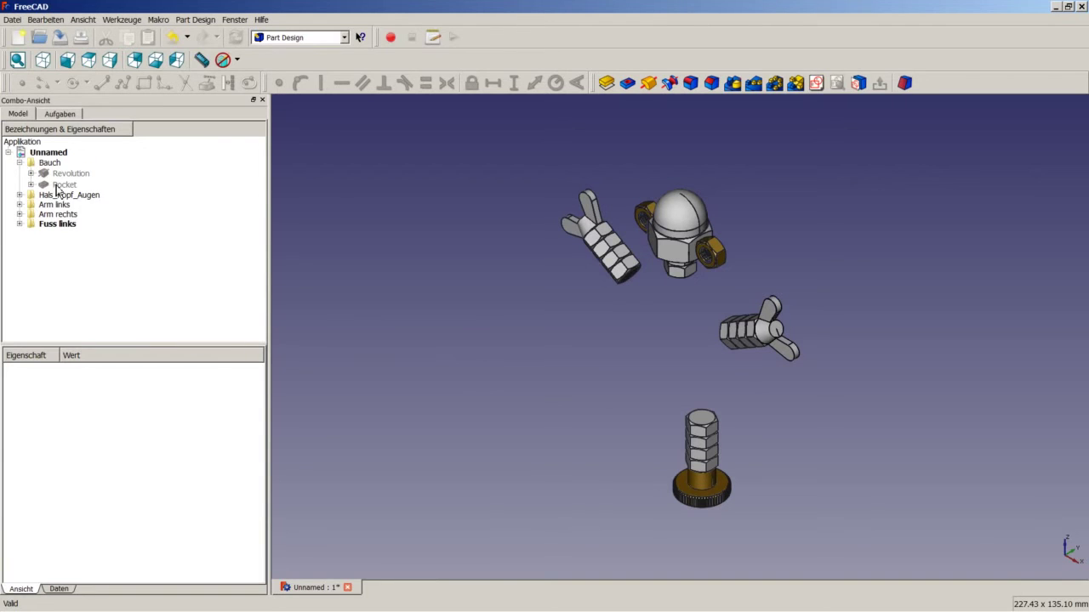
Step: Make the large nut body visible again using Ein/Ausblenden on the Bauch Pocket
right_click(54, 184)
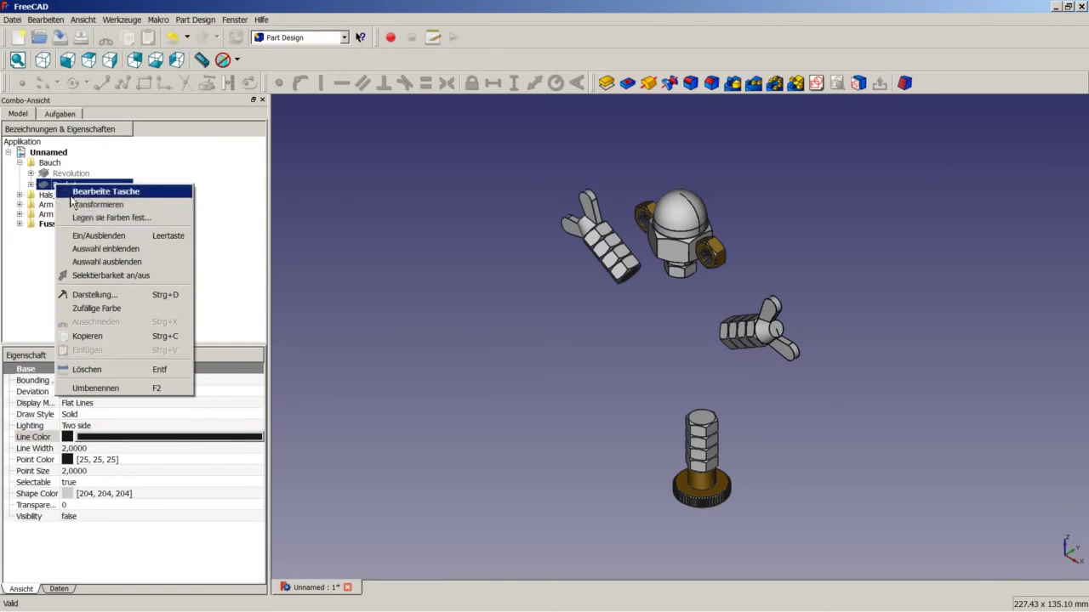
click(99, 235)
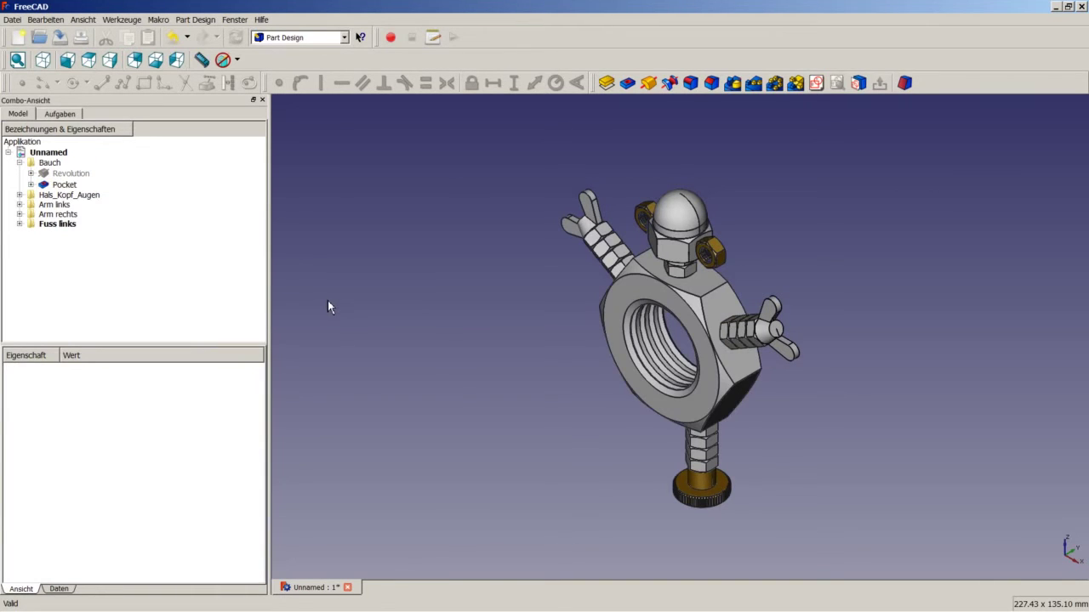
click(19, 162)
Step: Duplicate Sketch018 from Fuss links > Revolution009, creating Sketch024
click(19, 202)
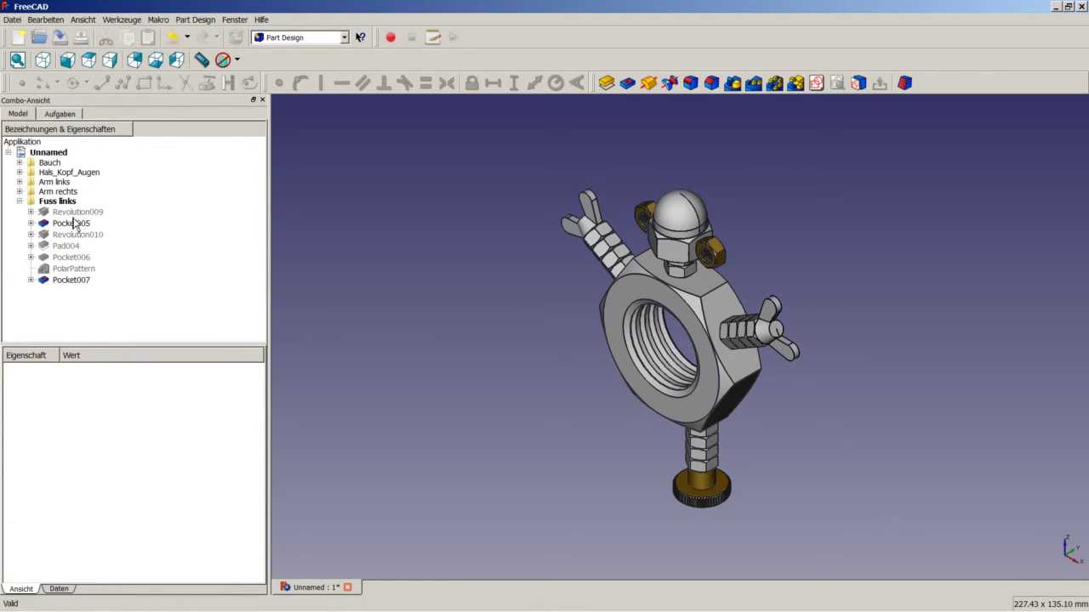
click(30, 212)
click(78, 224)
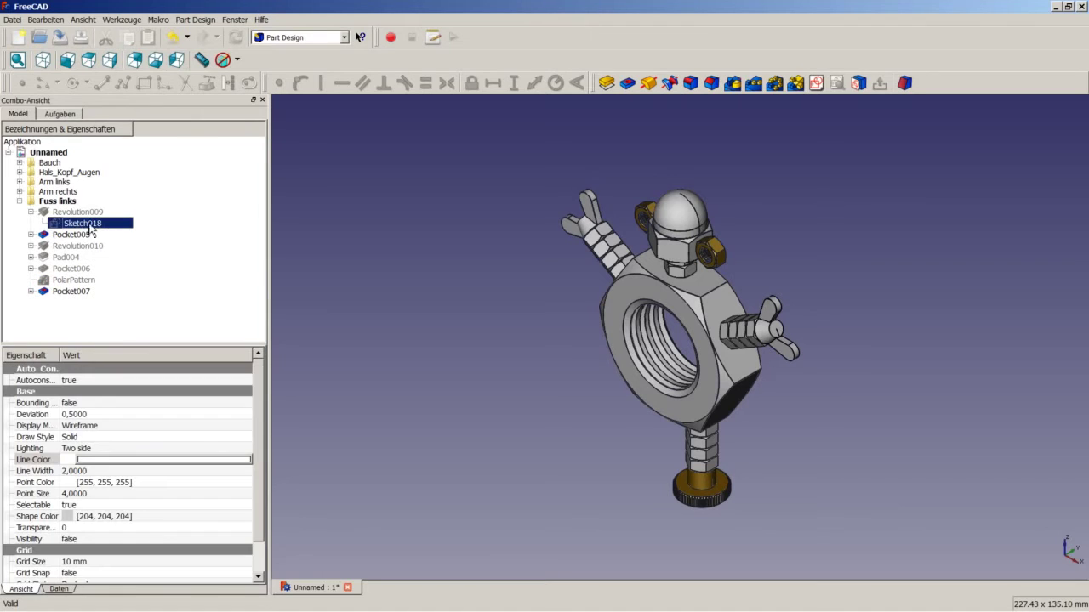
click(45, 19)
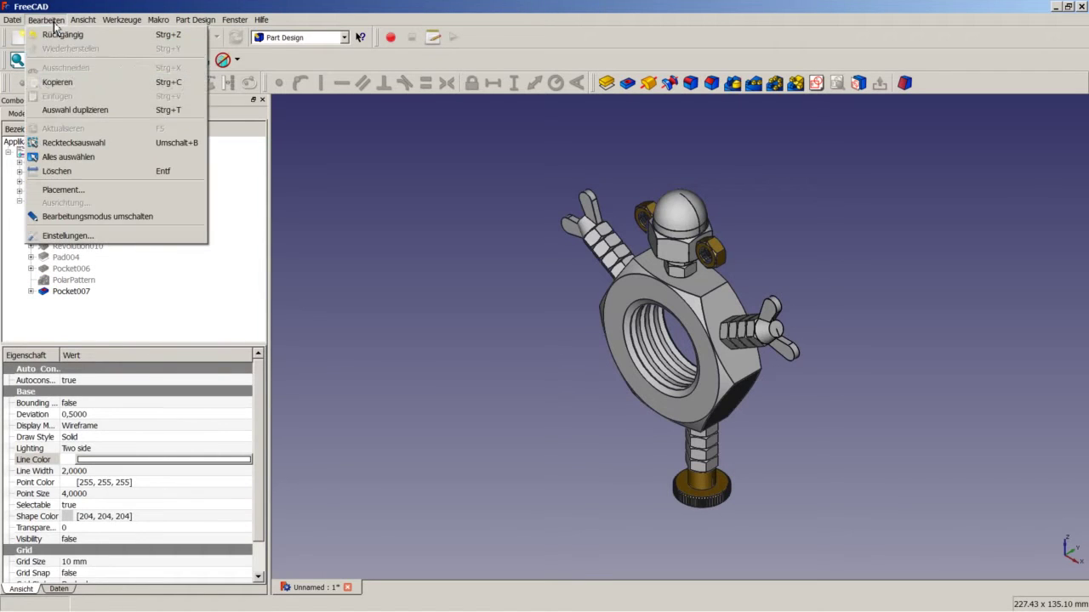
click(100, 112)
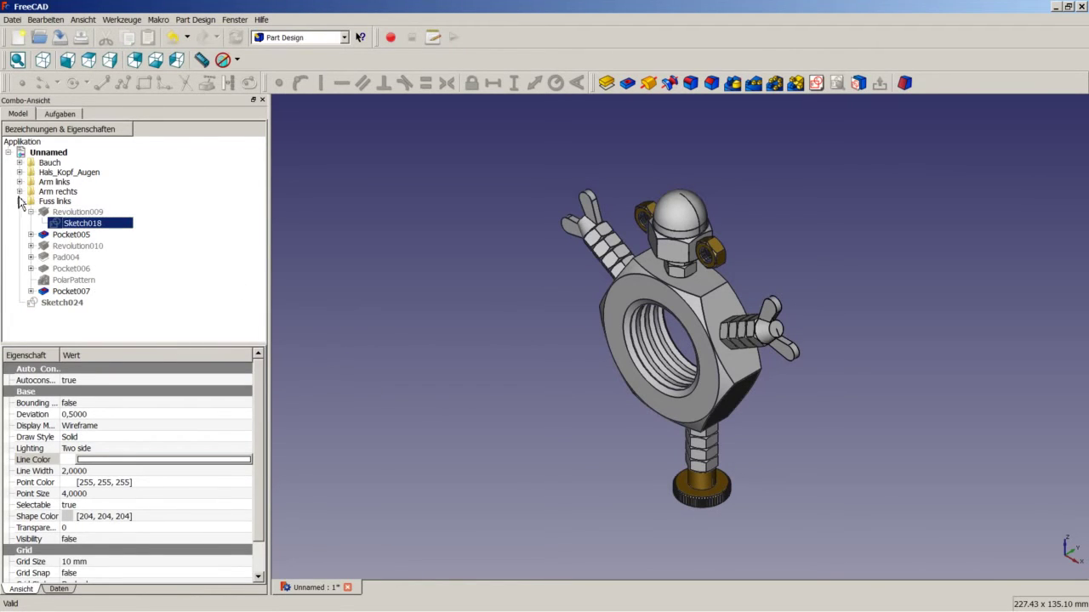
Step: Open Sketch024 for editing and delete its horizontal distance constraint
right_click(58, 304)
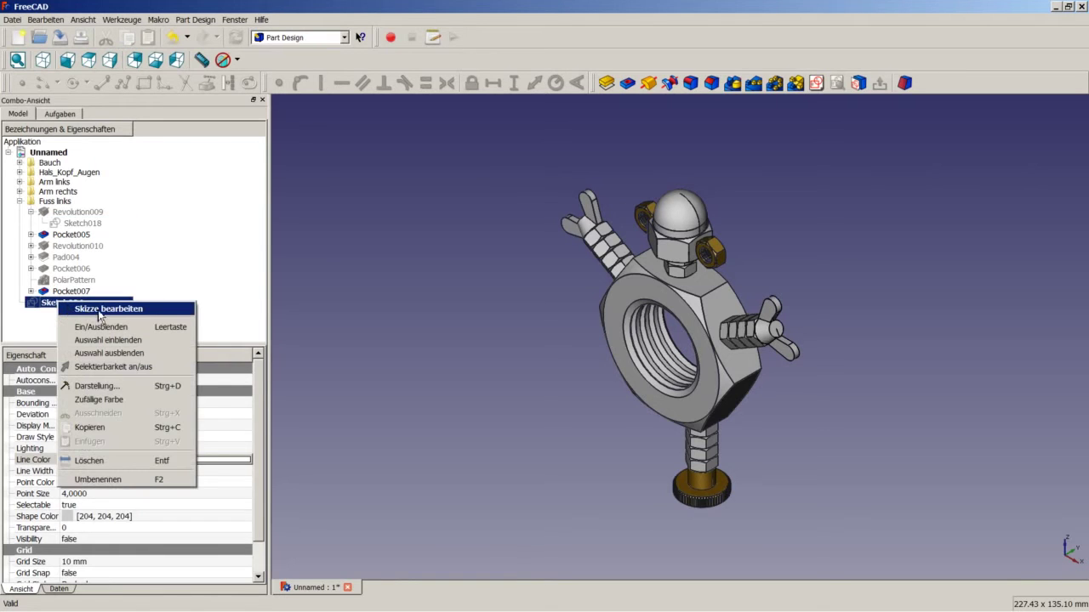
click(108, 310)
scroll(719, 387, up, 2)
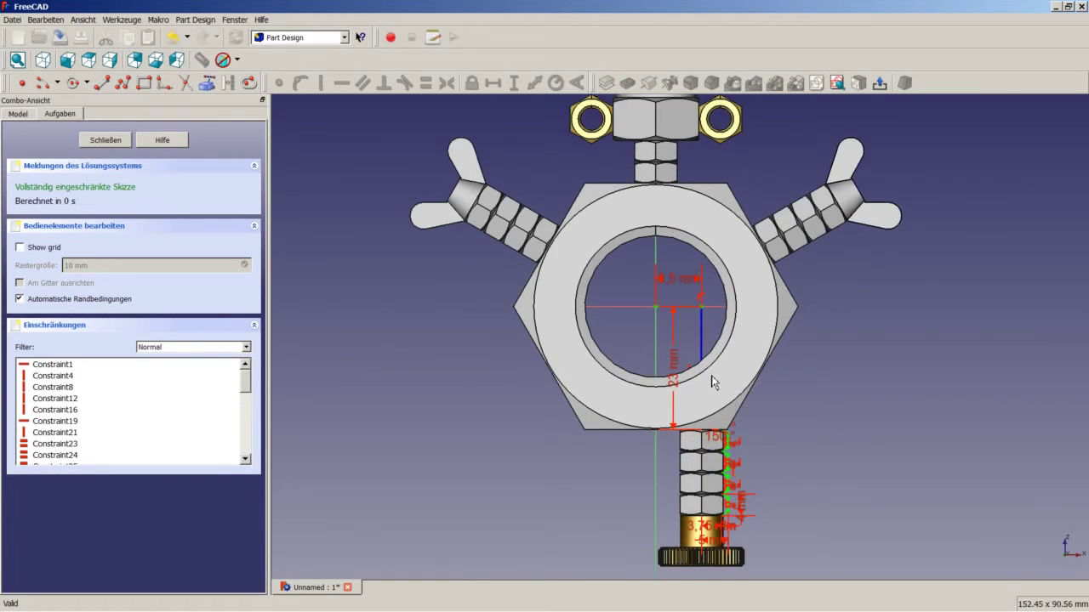
scroll(668, 264, up, 2)
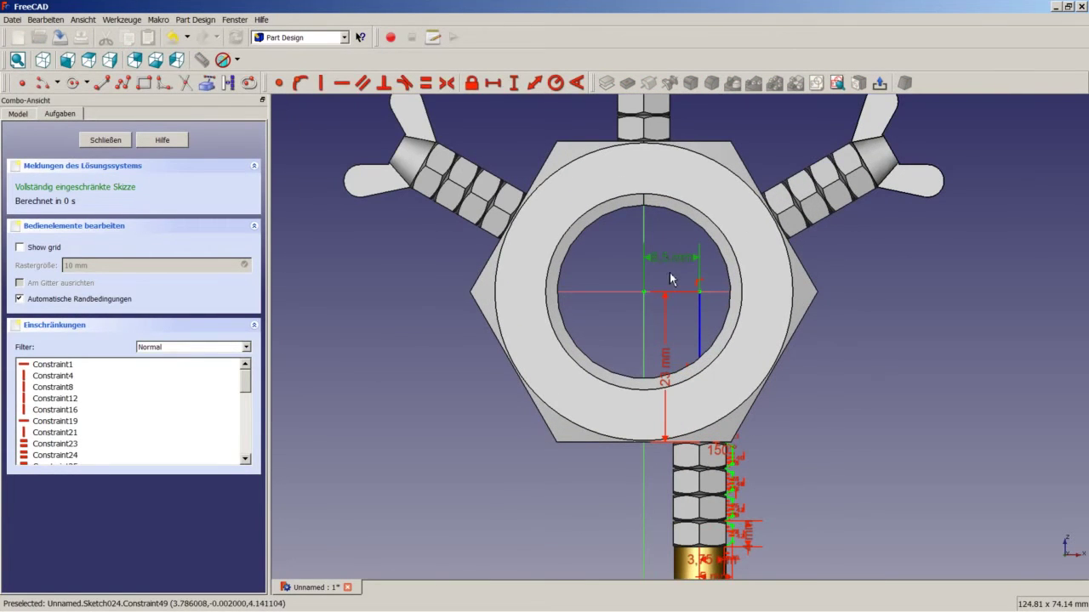
right_click(669, 256)
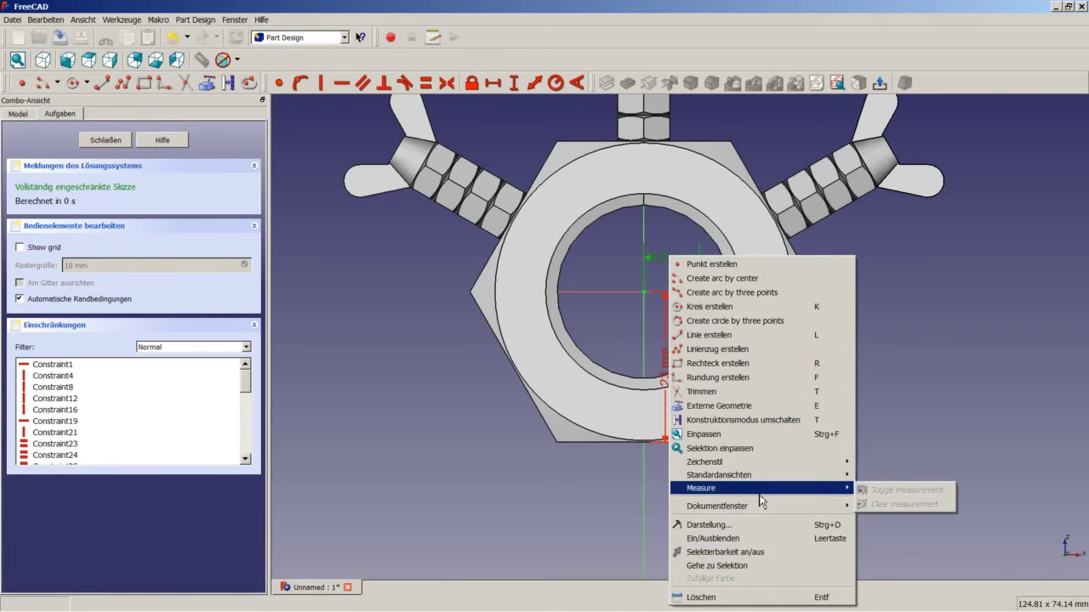
click(733, 598)
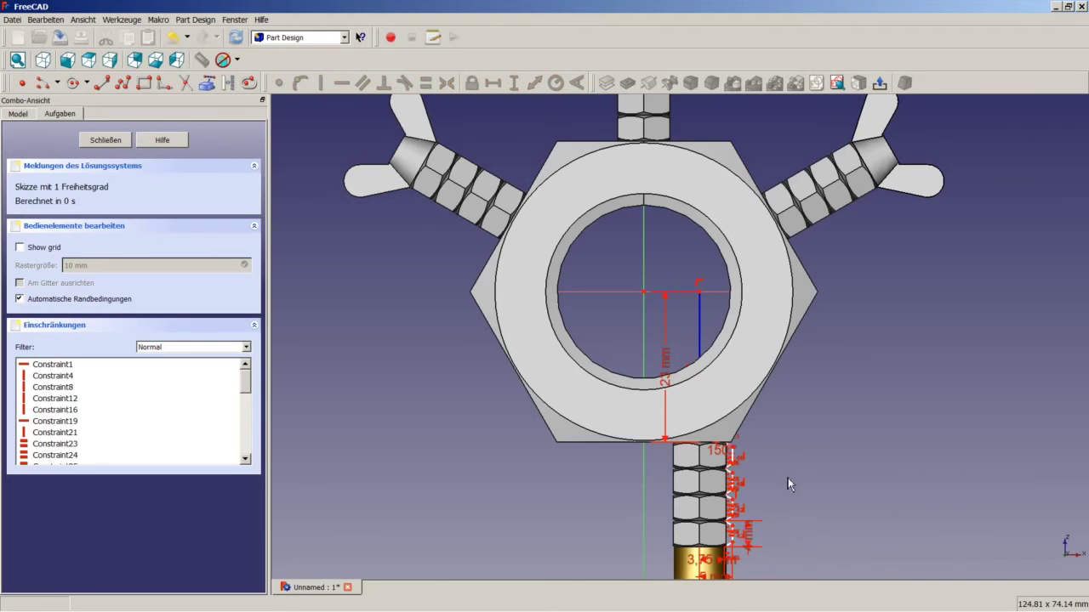
Step: Drag the profile left of the axis, fix it 8,5 mm from the origin, and close
click(702, 336)
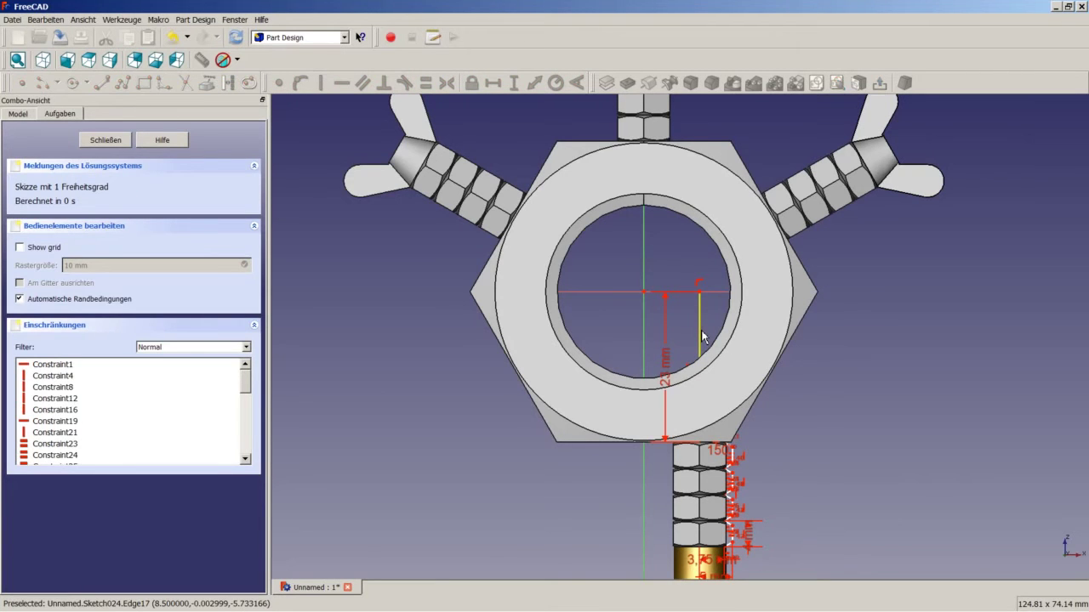
drag(702, 336, 592, 340)
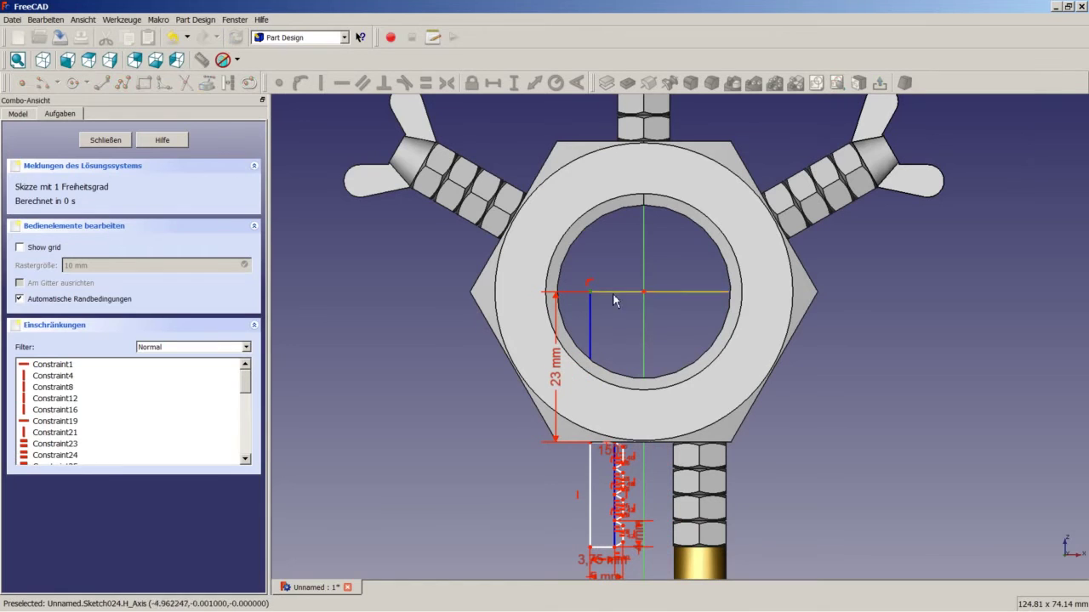
click(644, 295)
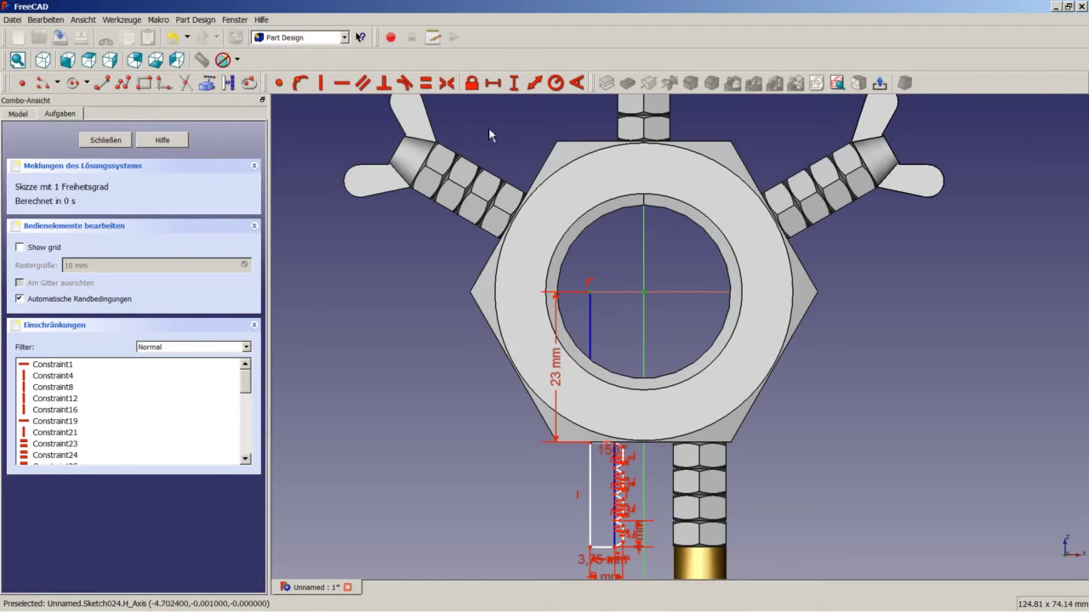
click(501, 87)
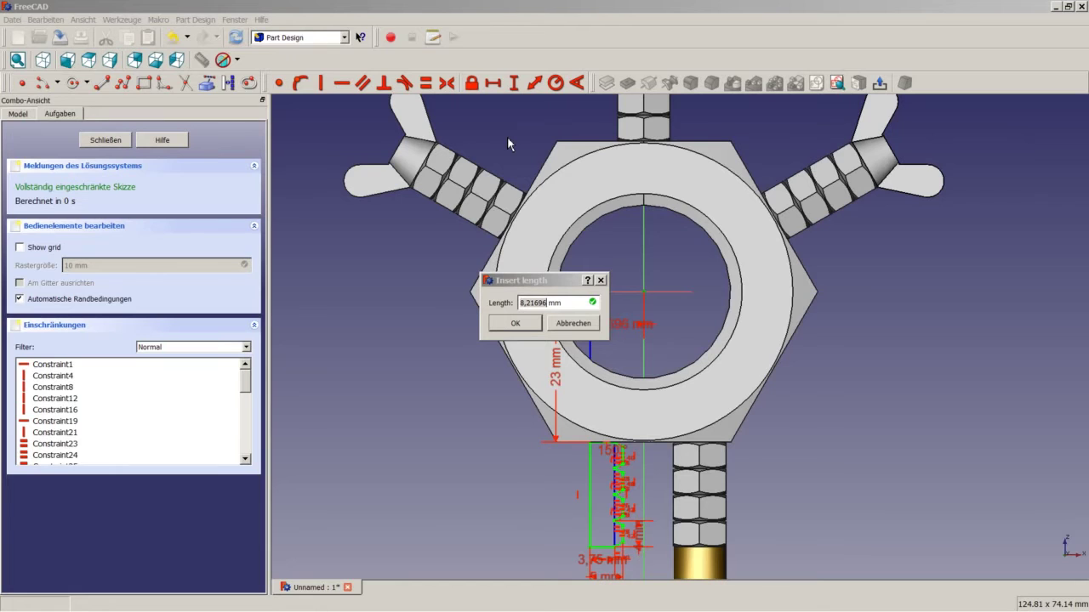
click(552, 303)
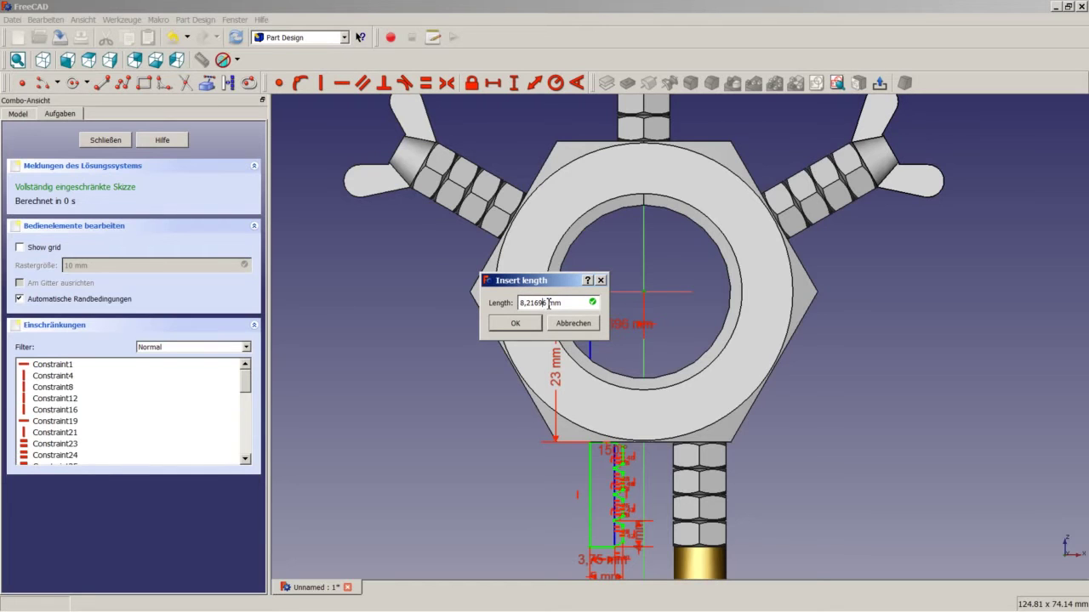
double_click(548, 303)
text(8,5)
key(Return)
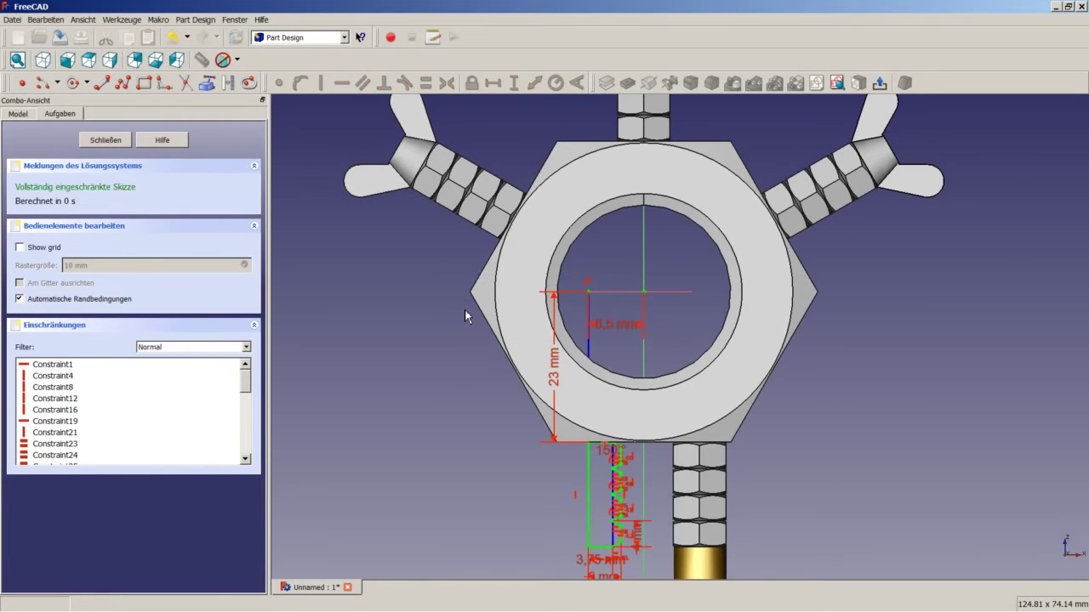
click(117, 141)
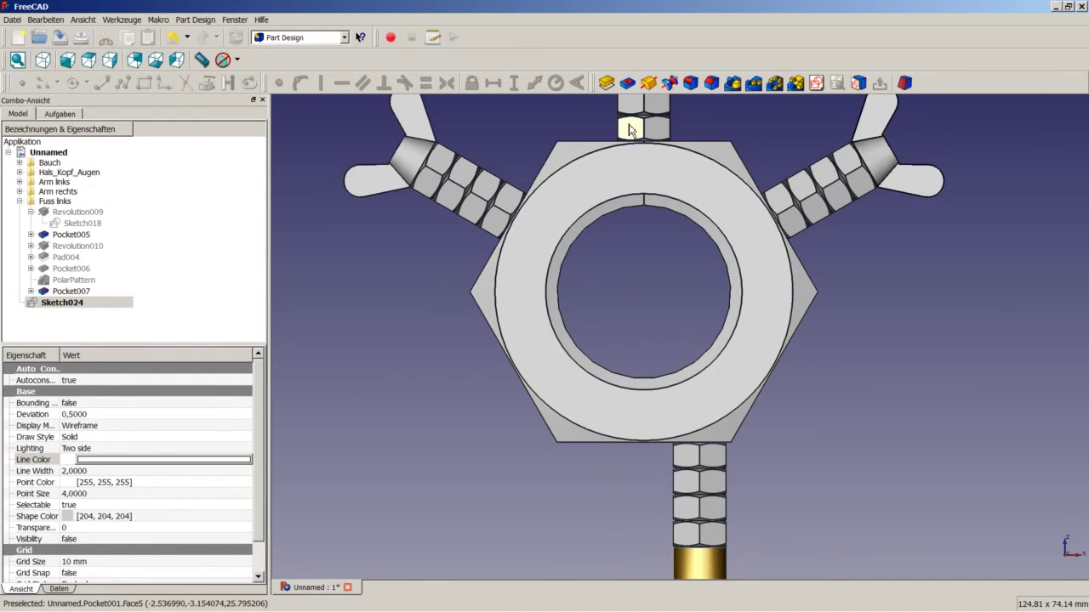
Step: Revolve Sketch024 360° reversed around Sketch axis 1, then select the new foot's end face
click(649, 82)
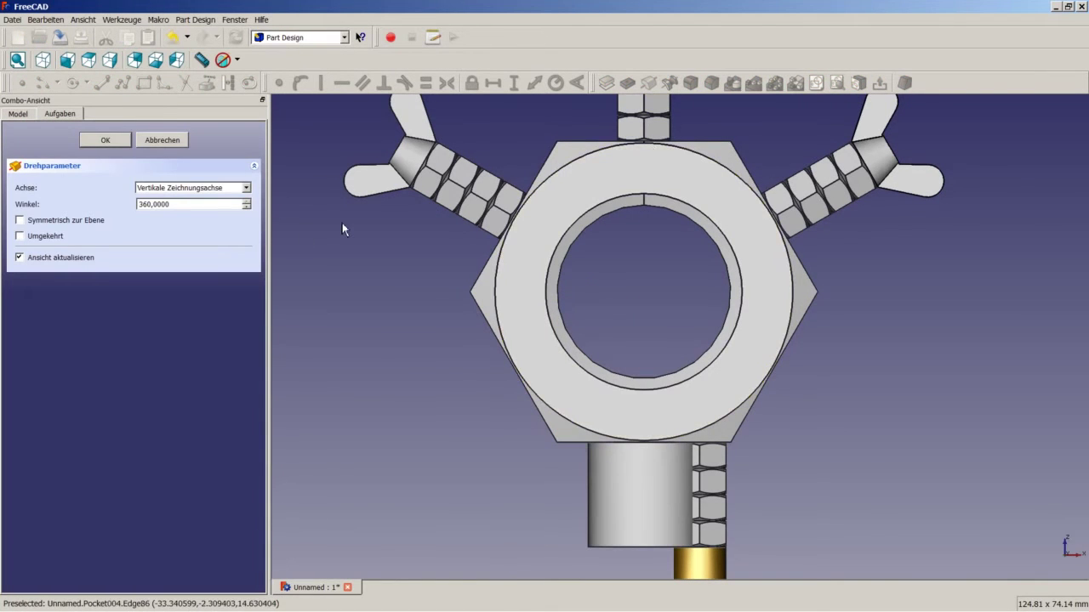
click(232, 188)
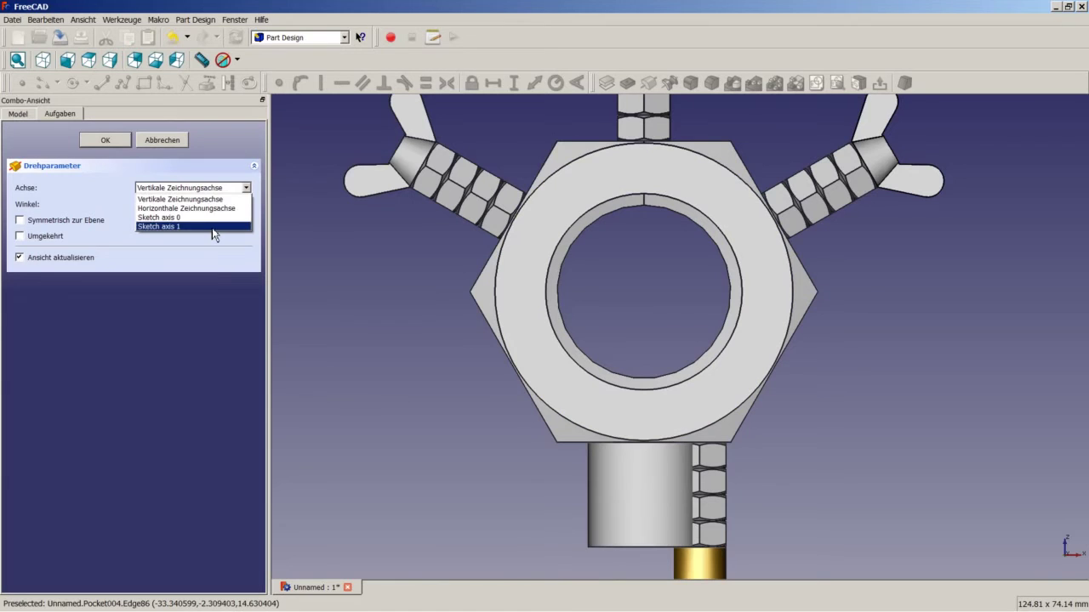
click(212, 227)
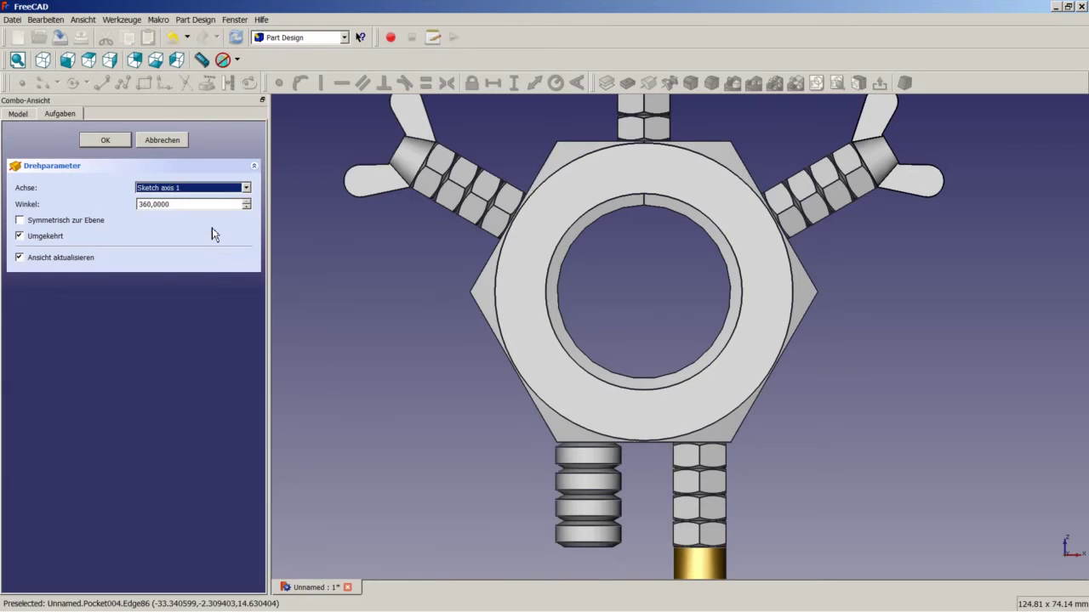
click(104, 141)
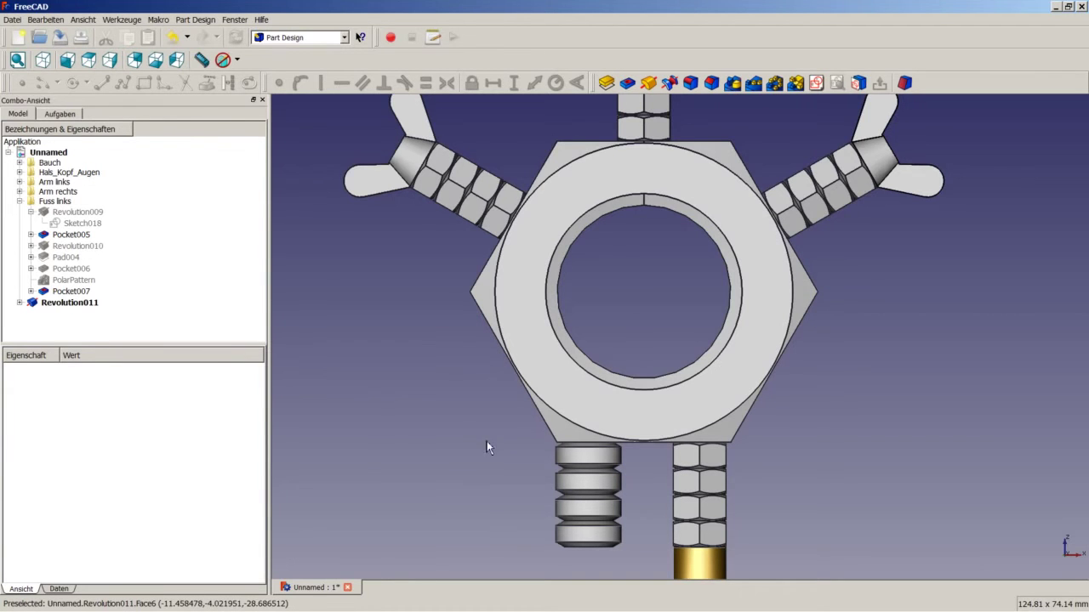
middle_drag(587, 510, 584, 500)
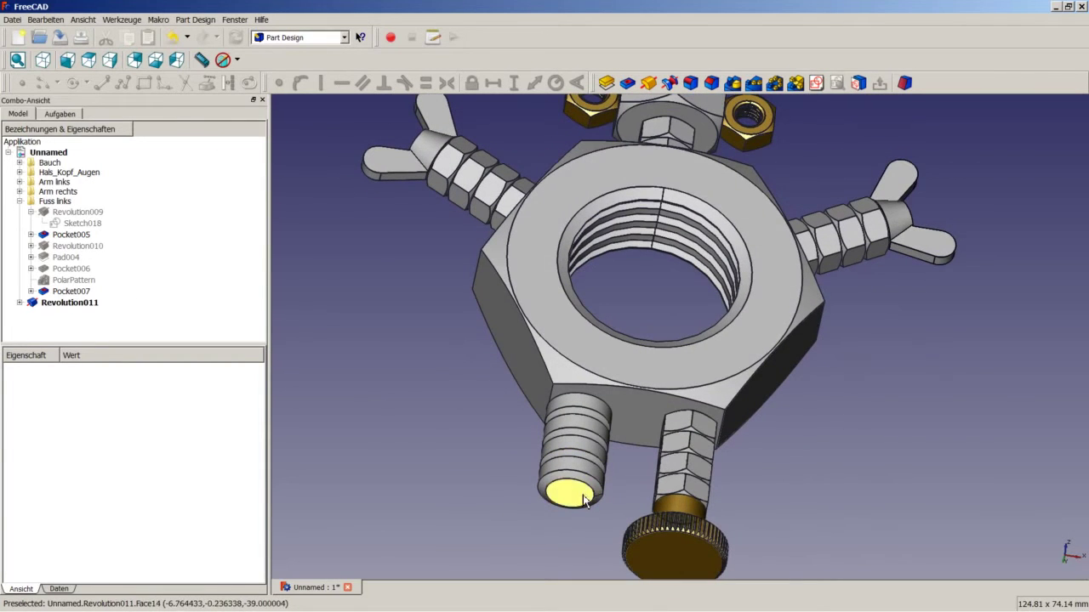
click(583, 500)
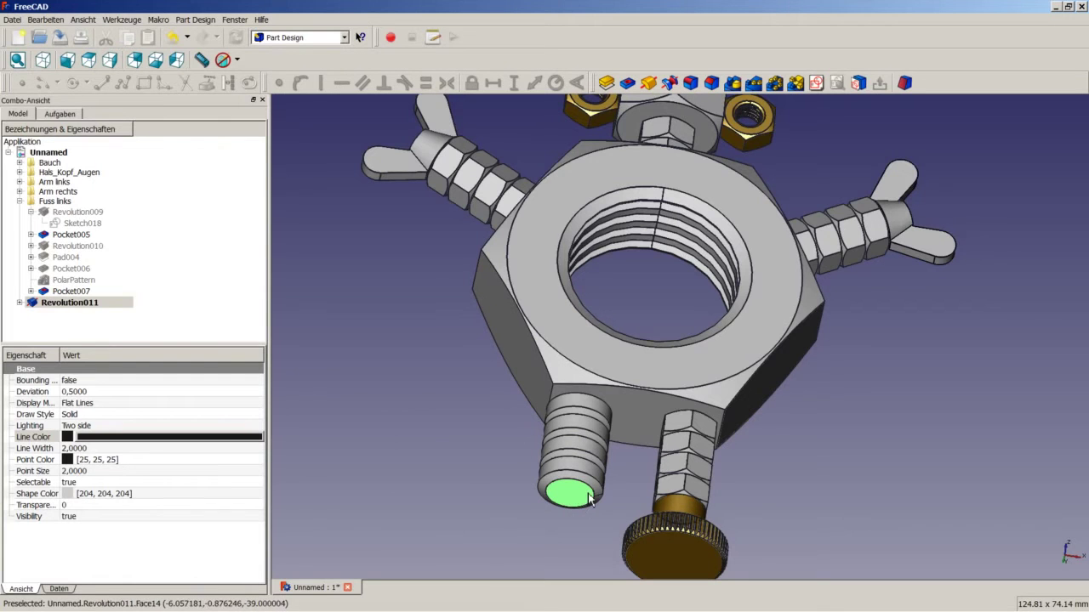
Step: Start a sketch on the foot's end face and draw a closed hexagon polyline
click(727, 189)
click(817, 82)
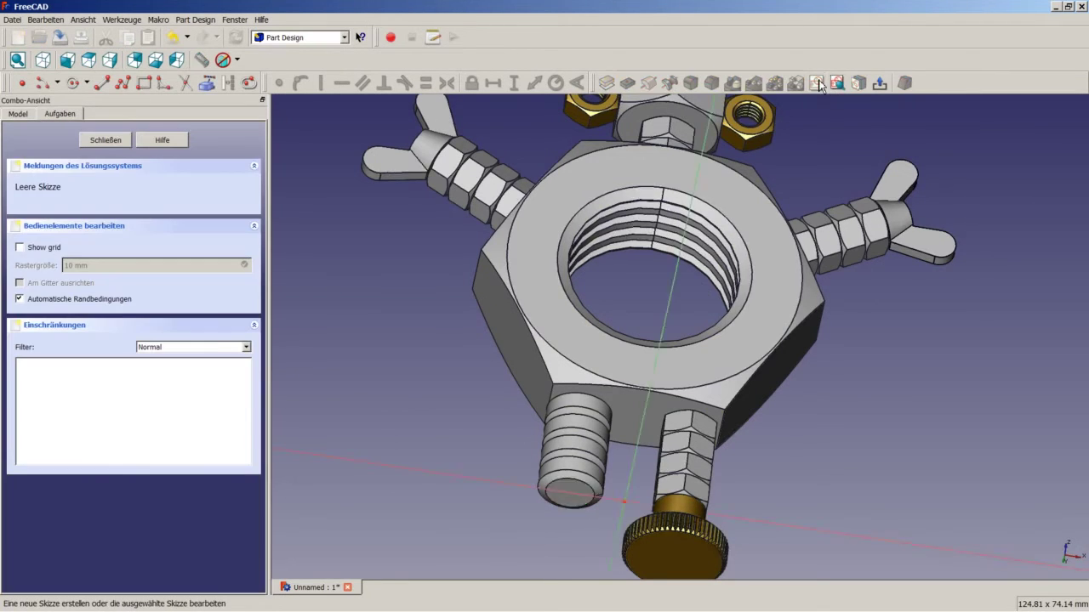
scroll(575, 354, up, 5)
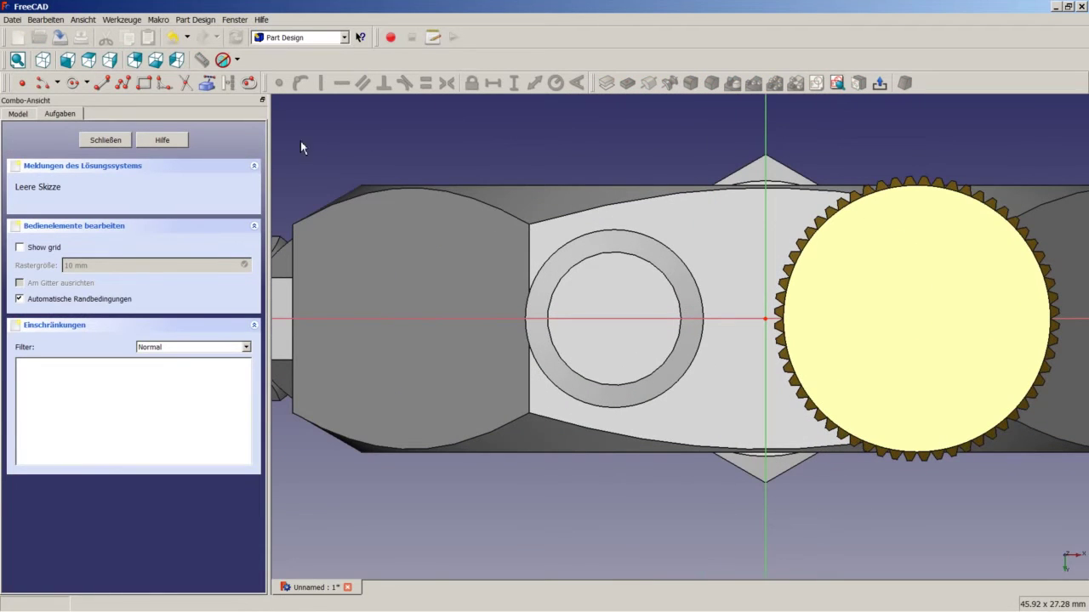
click(123, 83)
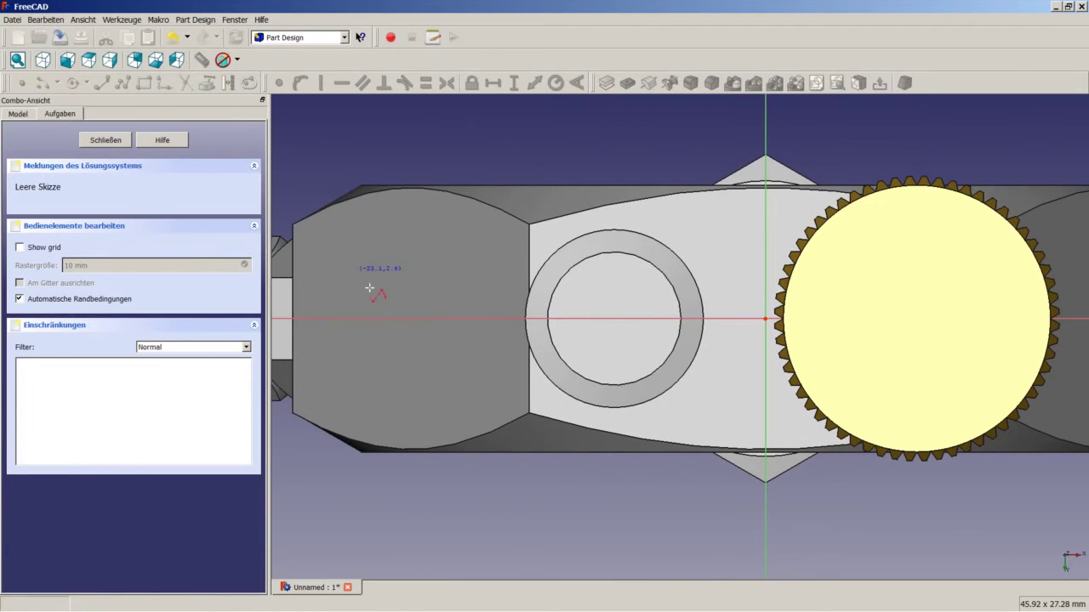
click(557, 329)
click(566, 337)
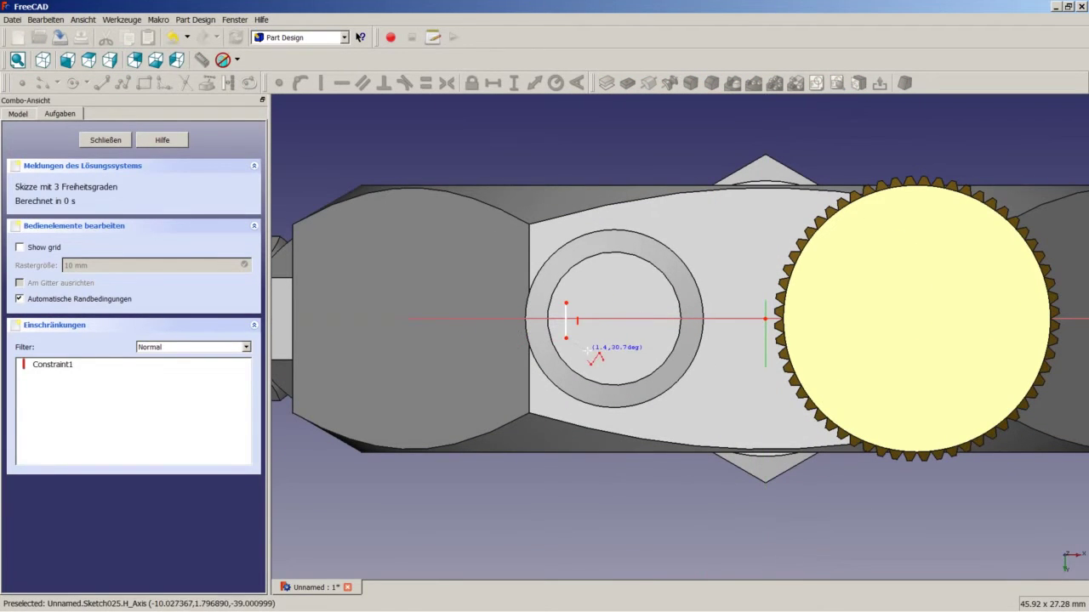
click(598, 360)
click(636, 347)
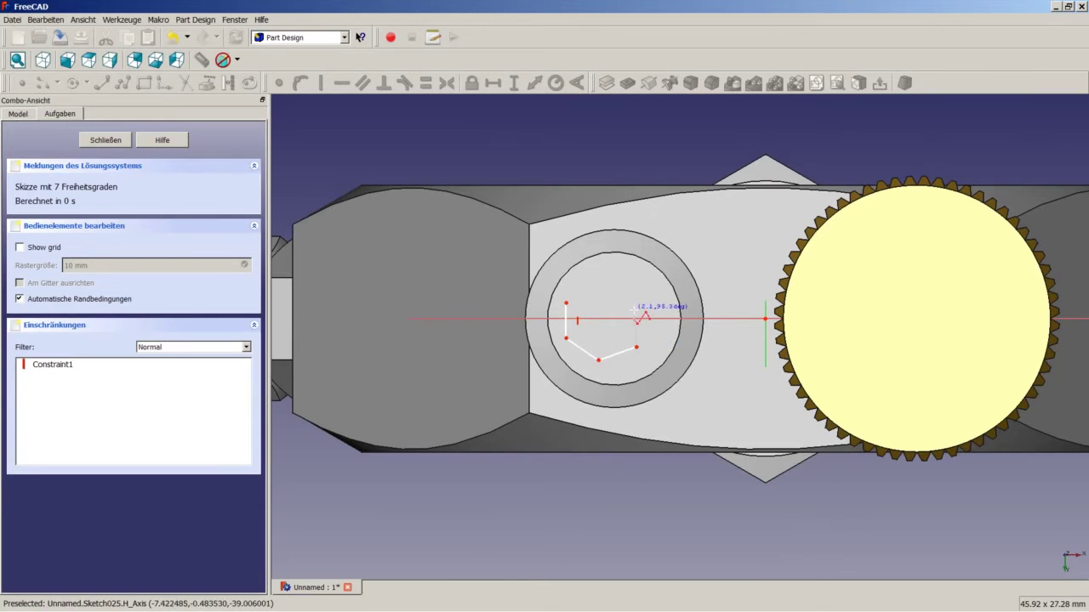
click(636, 305)
click(607, 282)
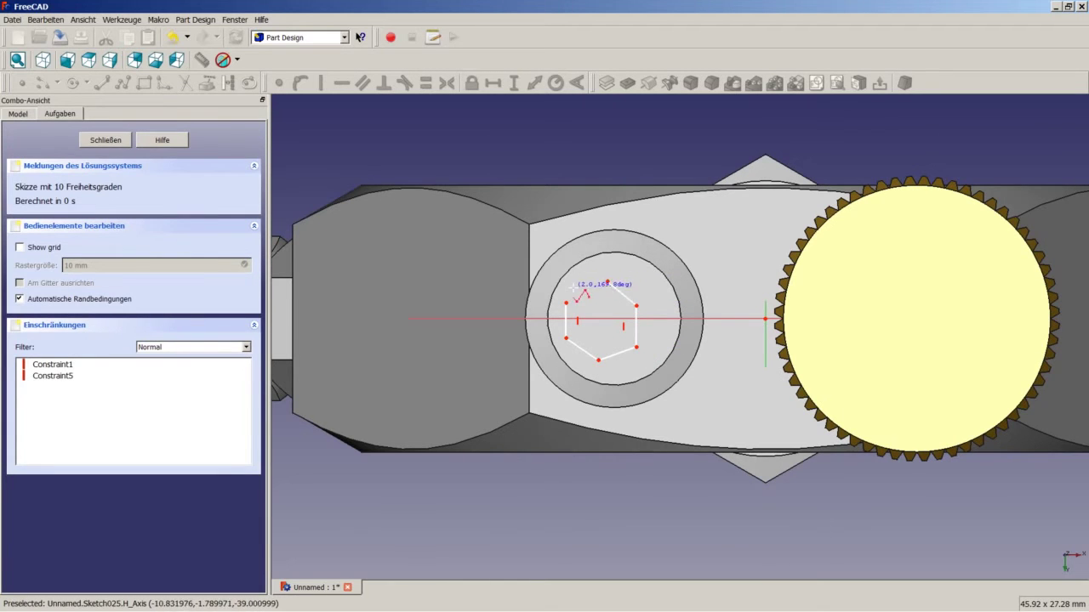
click(565, 302)
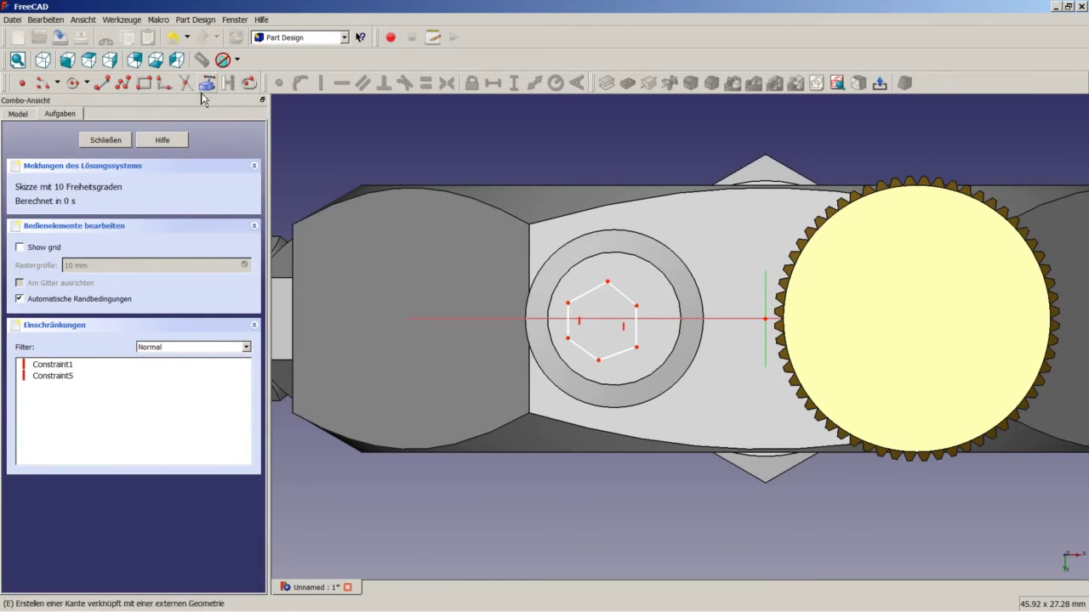
Step: Draw a vertical line joining the hexagon's top and bottom vertices
click(102, 82)
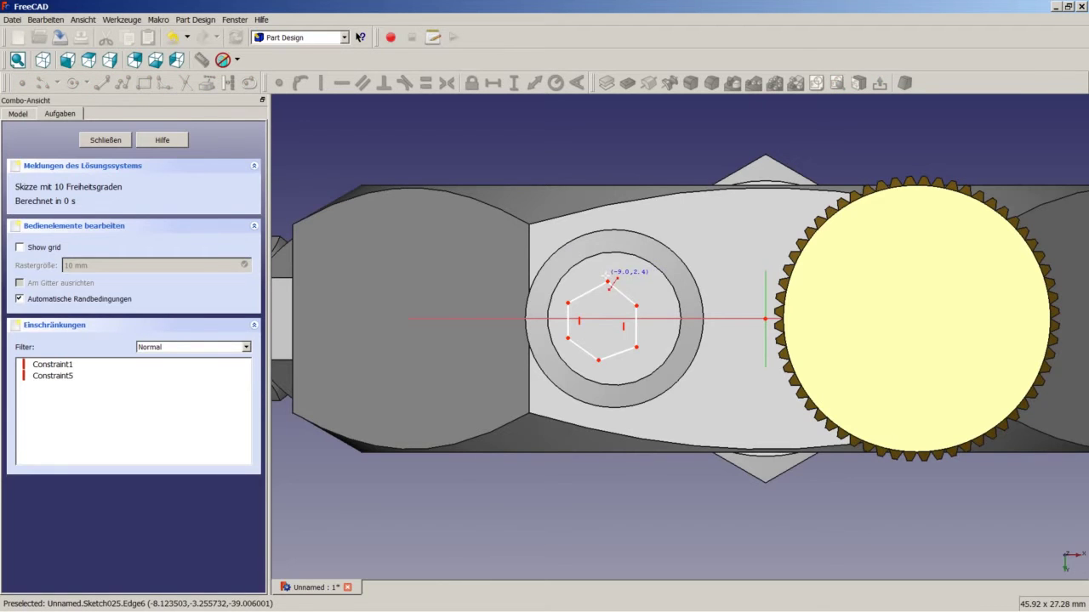
click(607, 281)
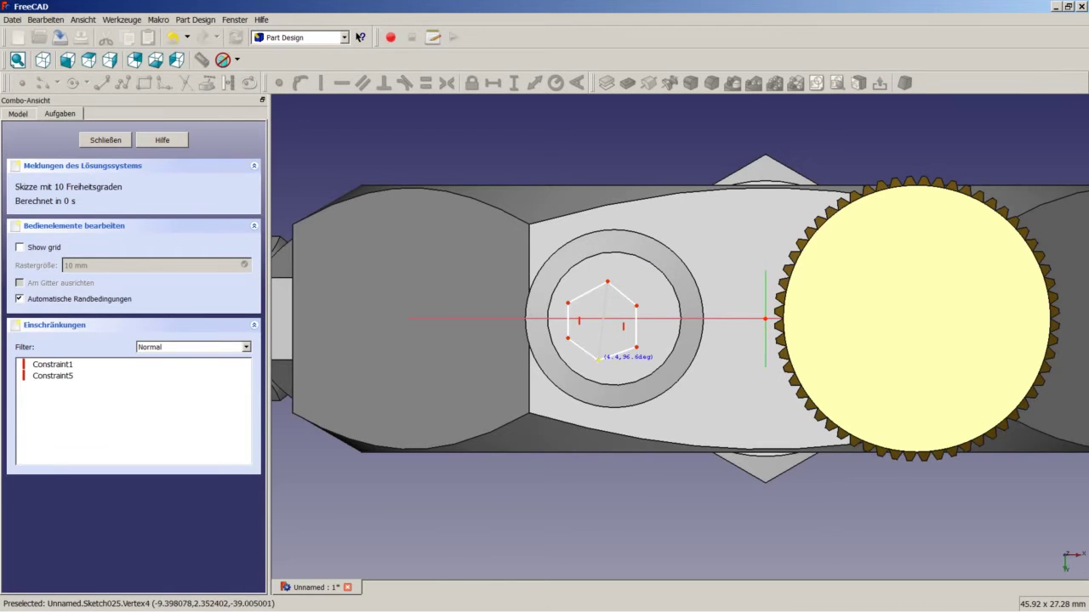
click(599, 359)
click(603, 323)
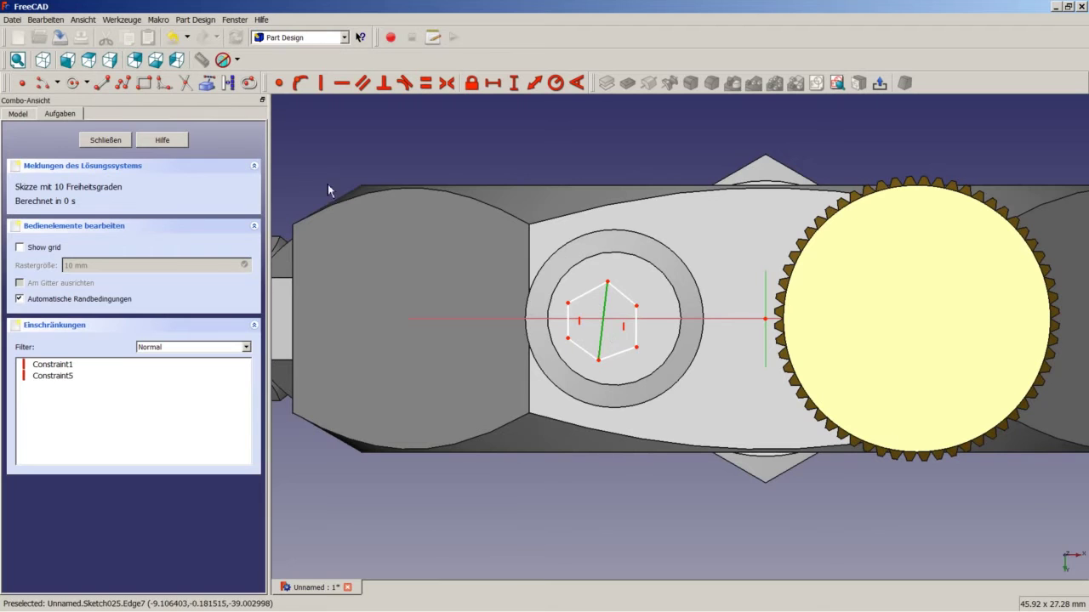
click(322, 83)
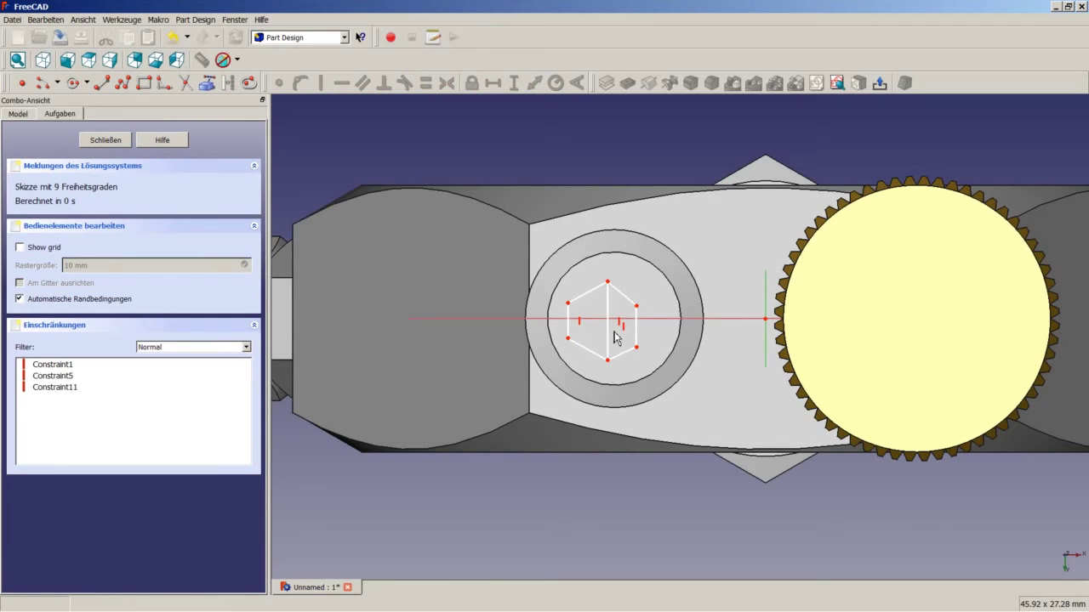
click(298, 150)
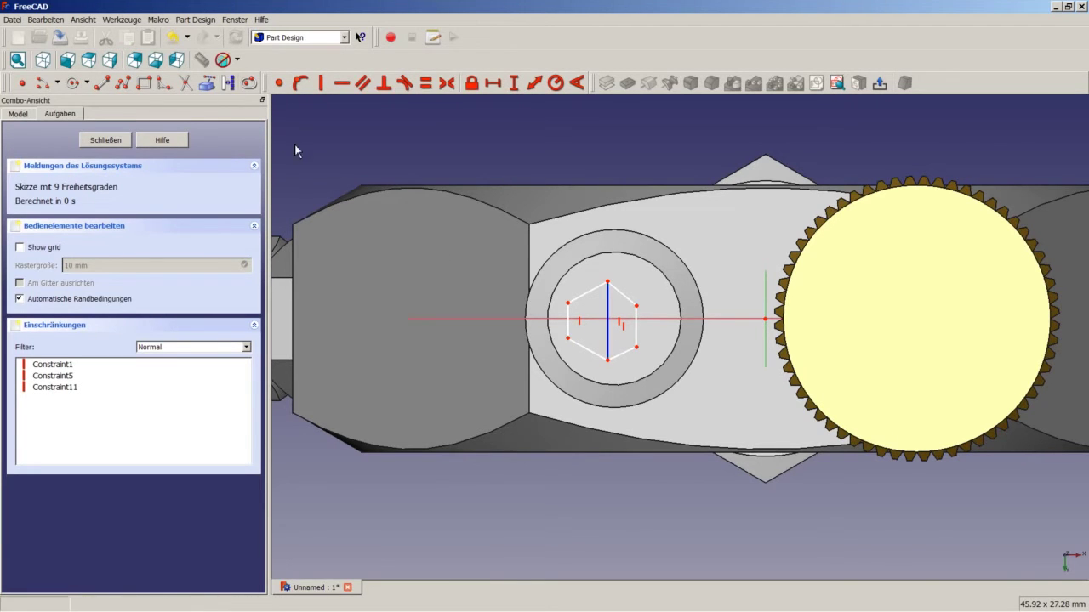
scroll(602, 321, up, 5)
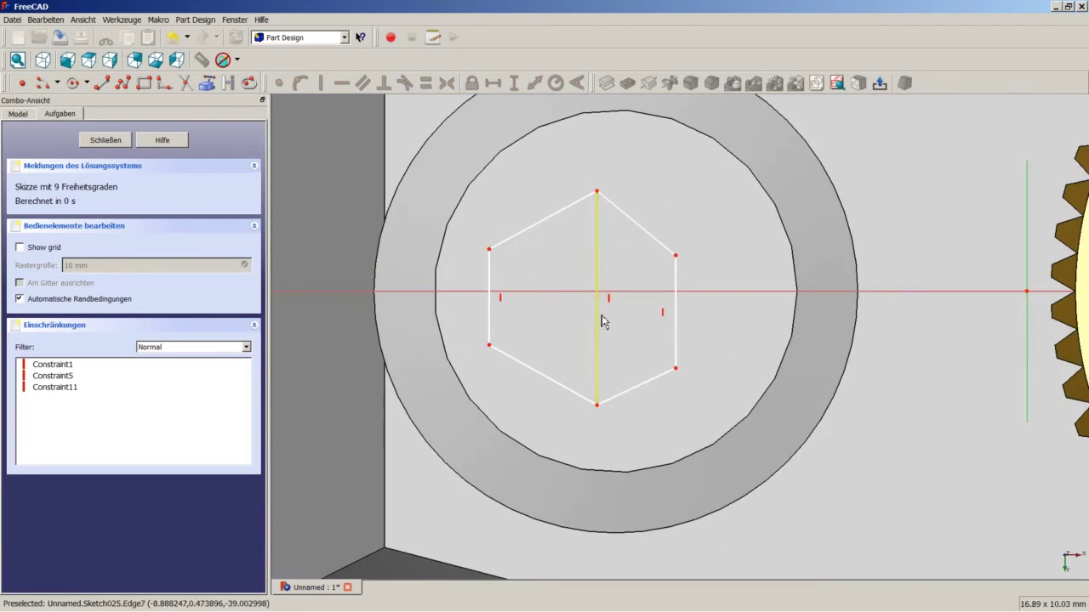
Step: Import the ring's inner circle and centre the vertical line symmetrically on its centre
click(212, 85)
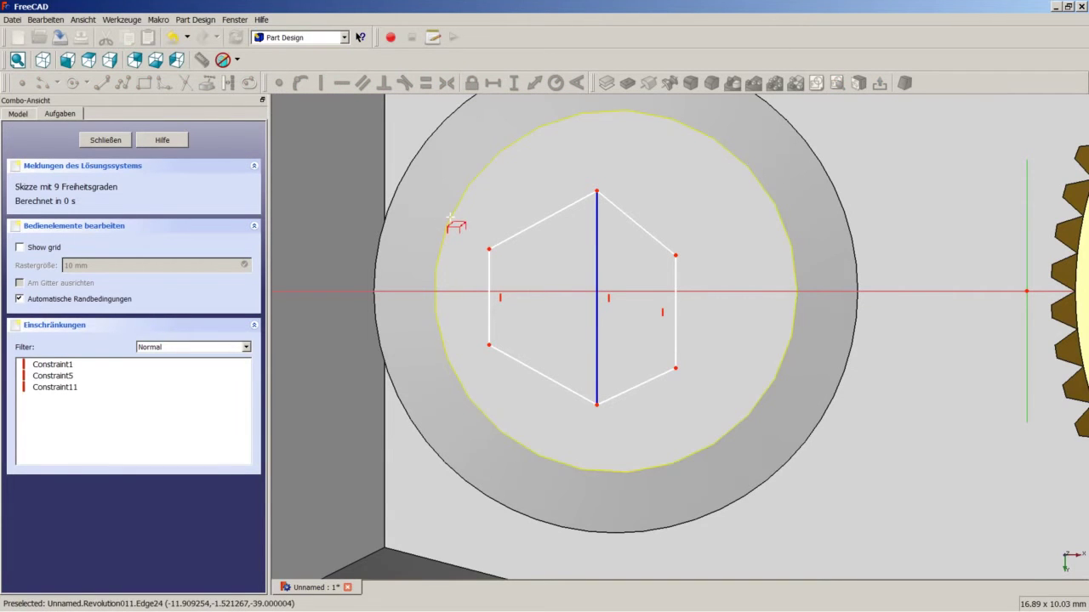
click(450, 217)
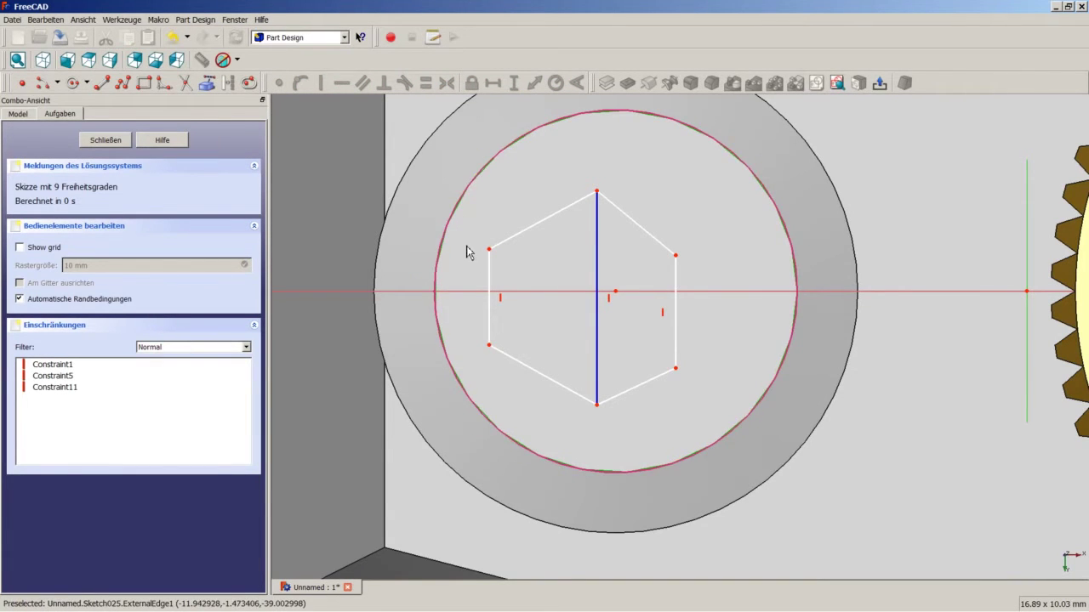
click(617, 293)
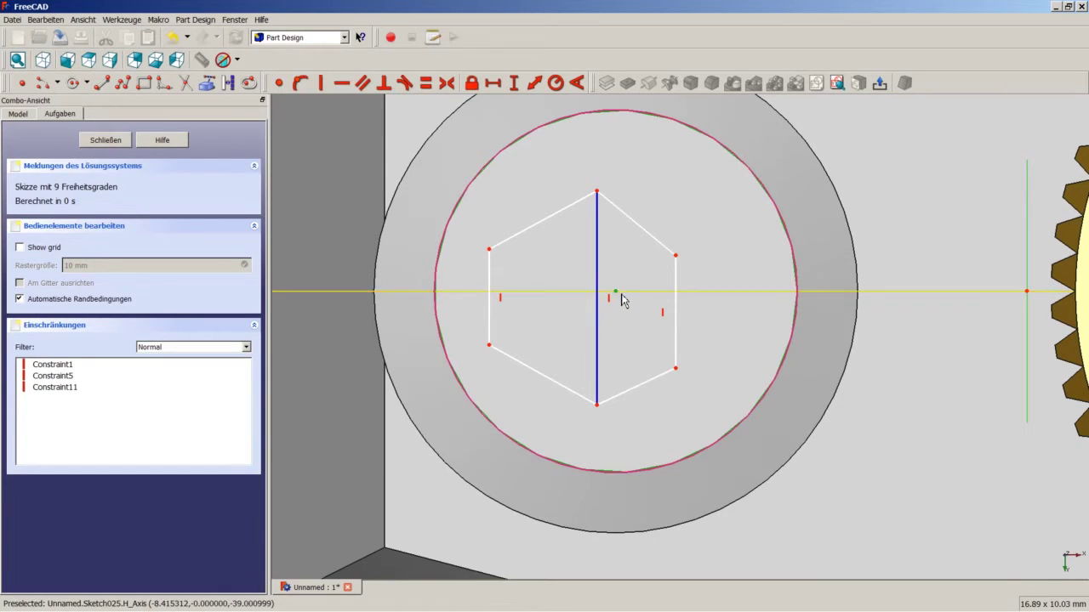
click(598, 273)
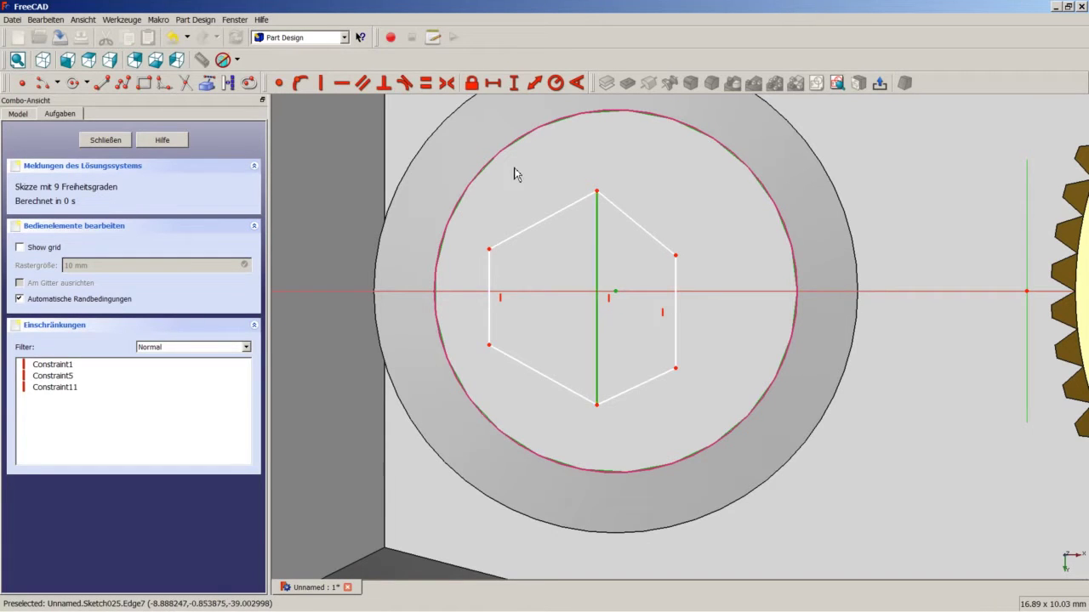
click(447, 82)
Step: Make all six hexagon edges equal in length
click(654, 234)
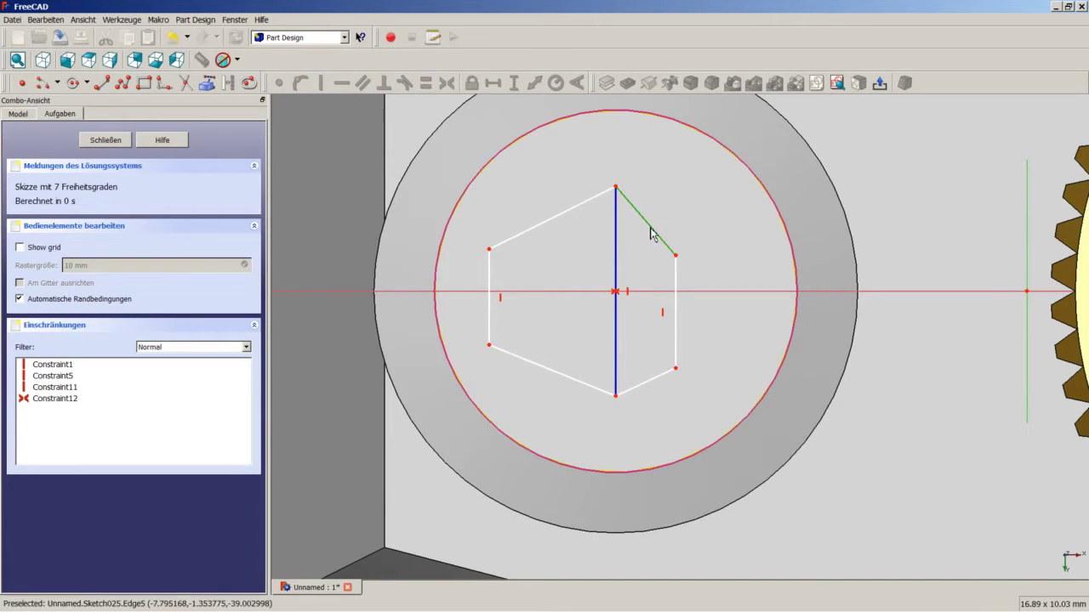
click(575, 207)
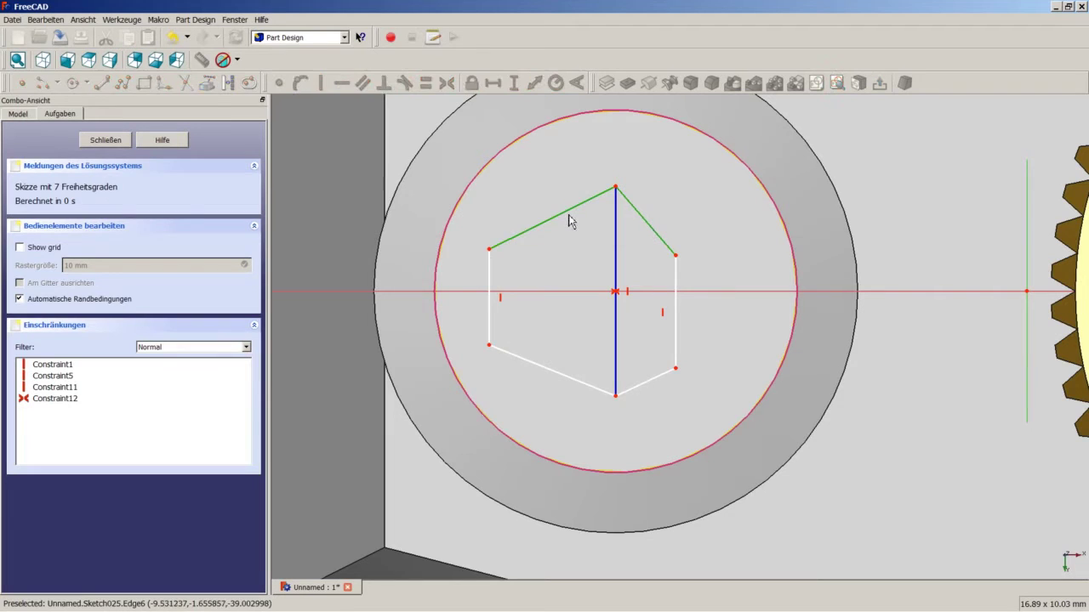
click(489, 277)
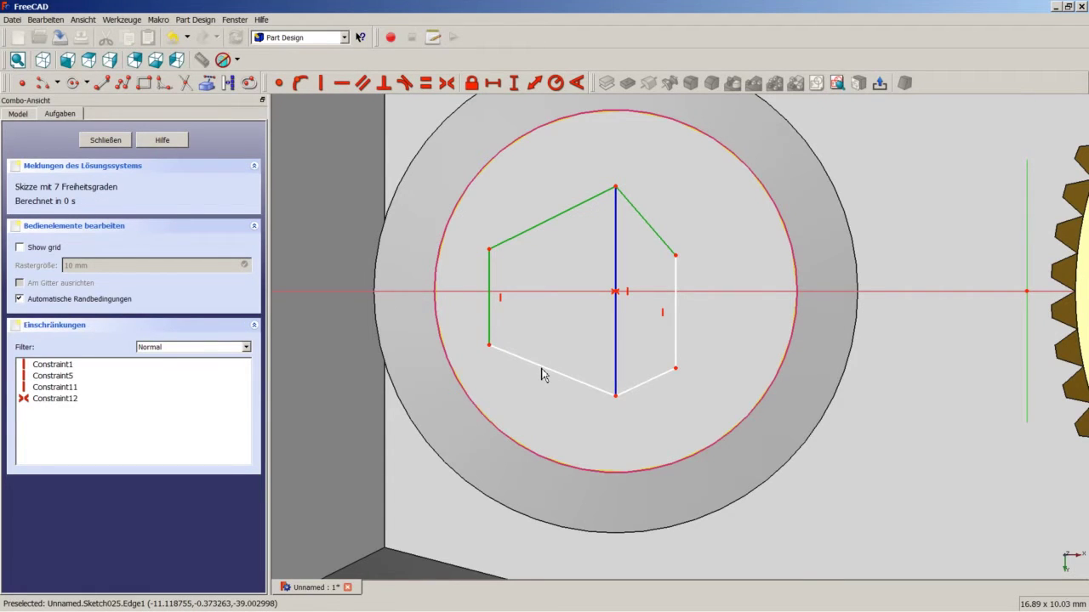
click(542, 373)
click(650, 382)
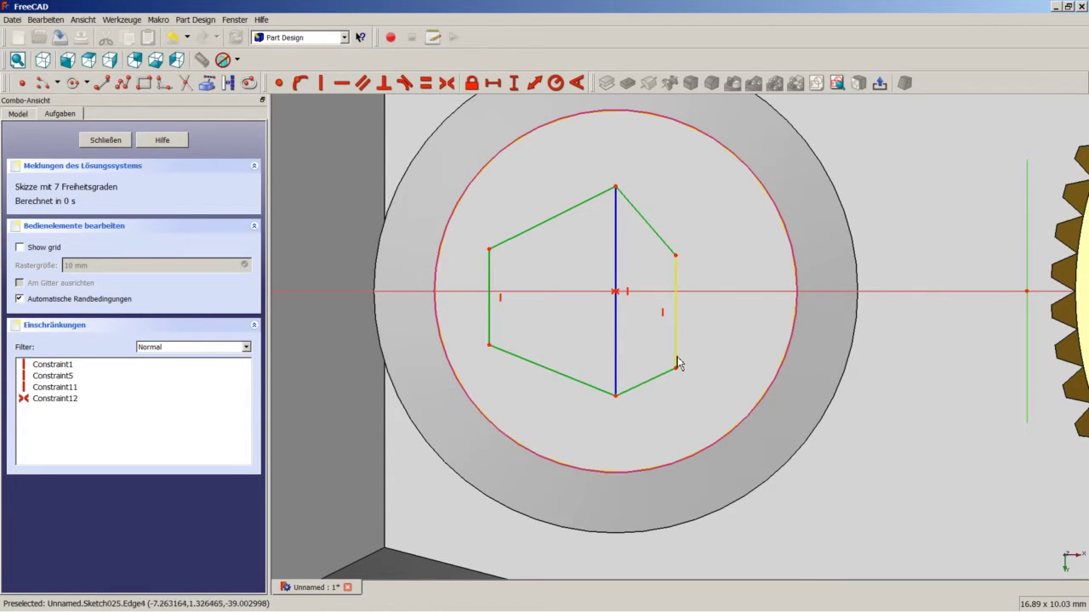
click(676, 364)
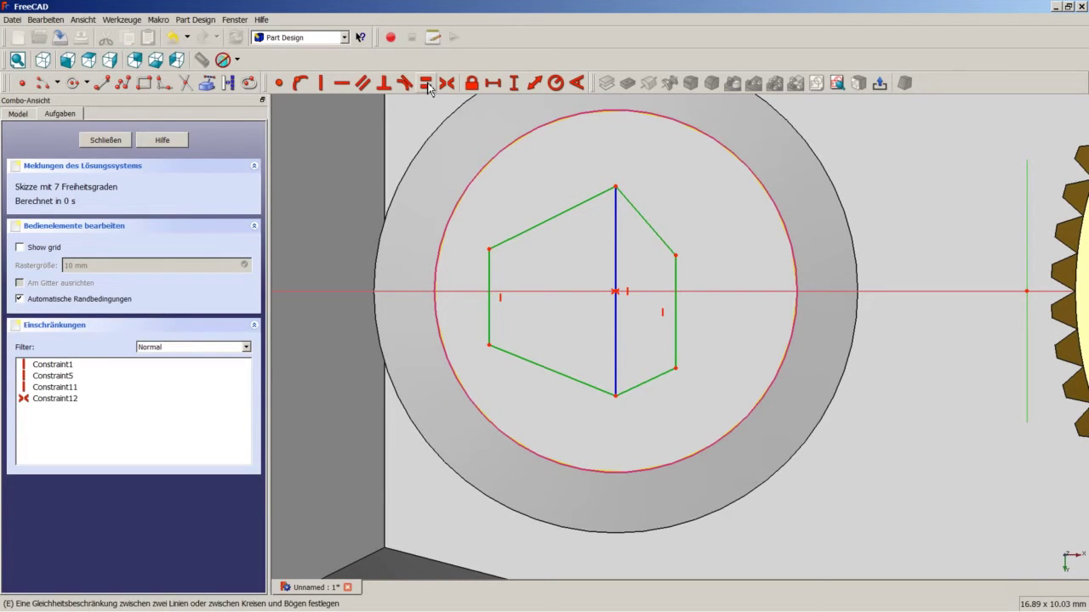
click(425, 83)
Step: Constrain the hexagon with a 120° edge angle and an 8 mm horizontal width
click(697, 245)
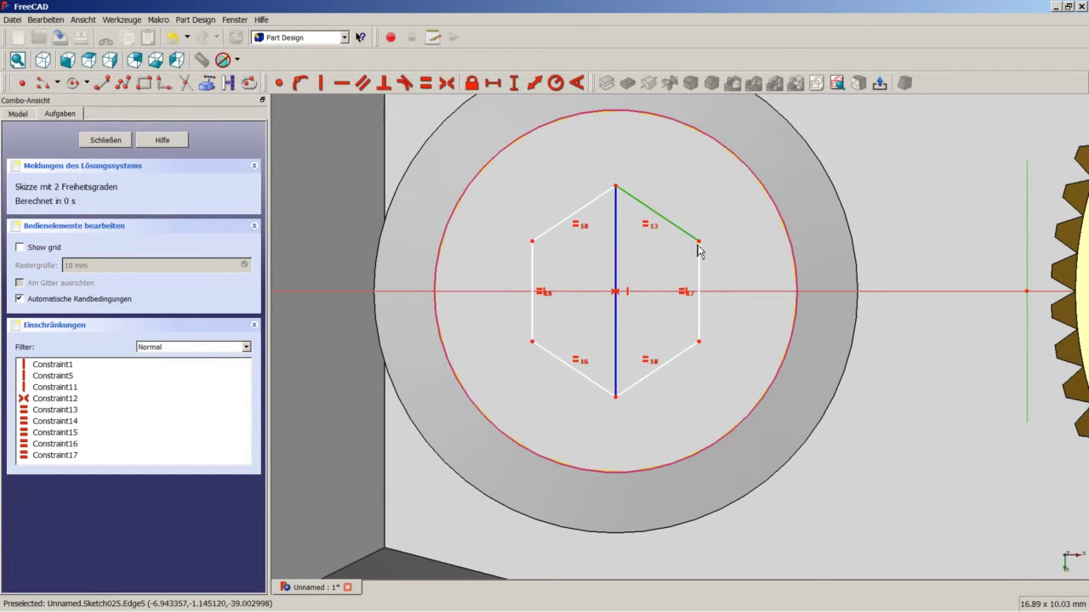
click(698, 257)
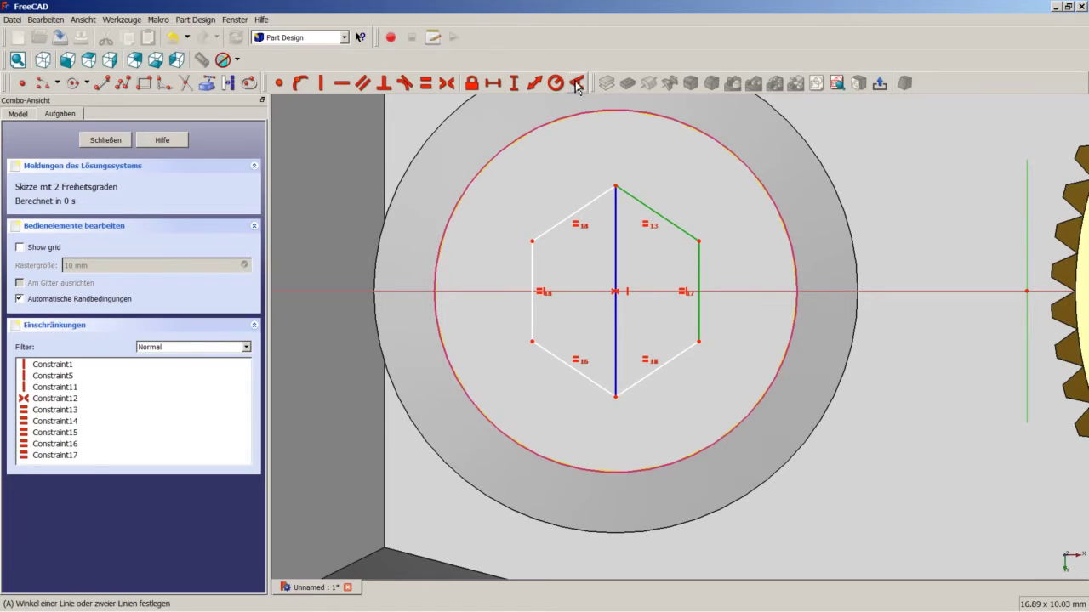
click(575, 82)
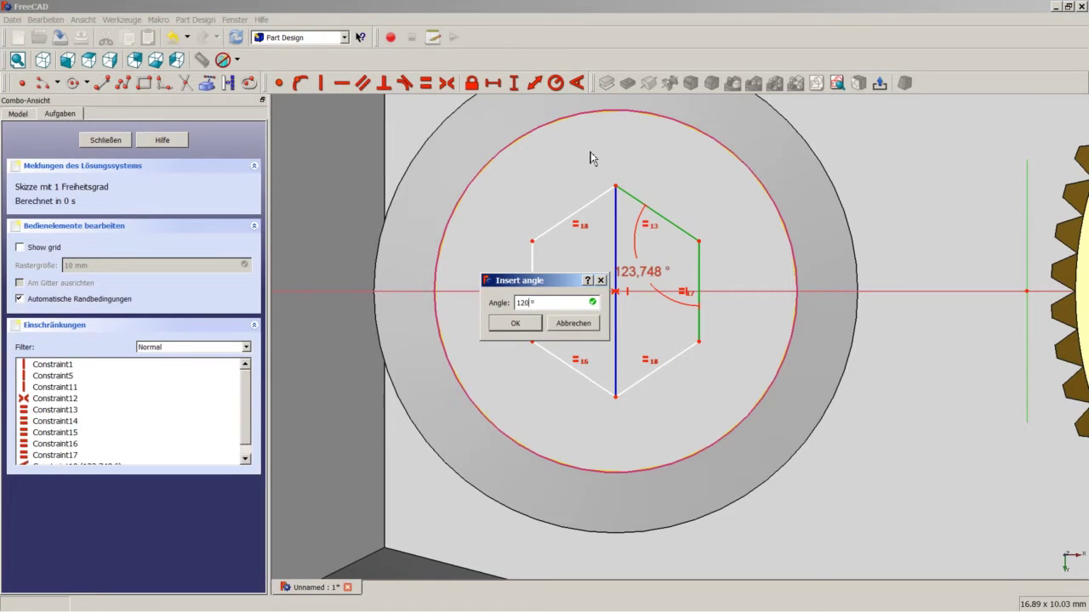
key(Return)
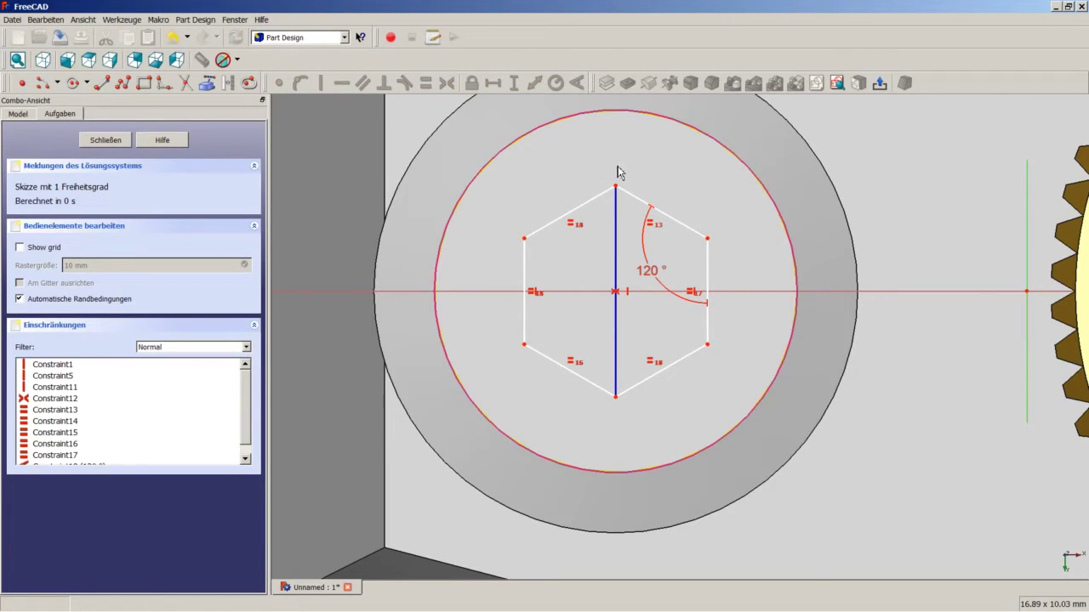
click(707, 238)
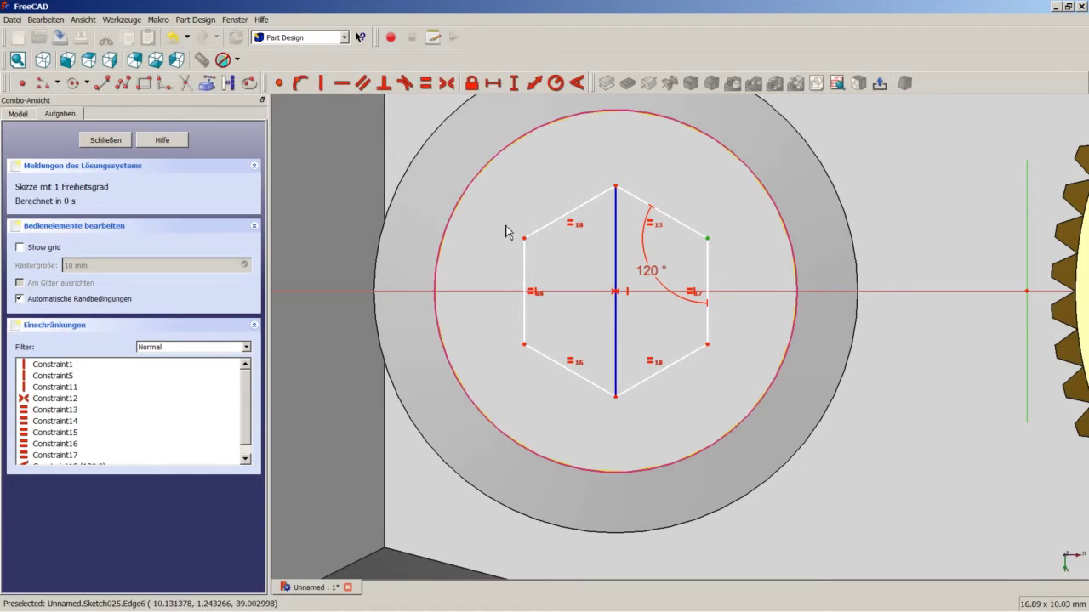
click(493, 82)
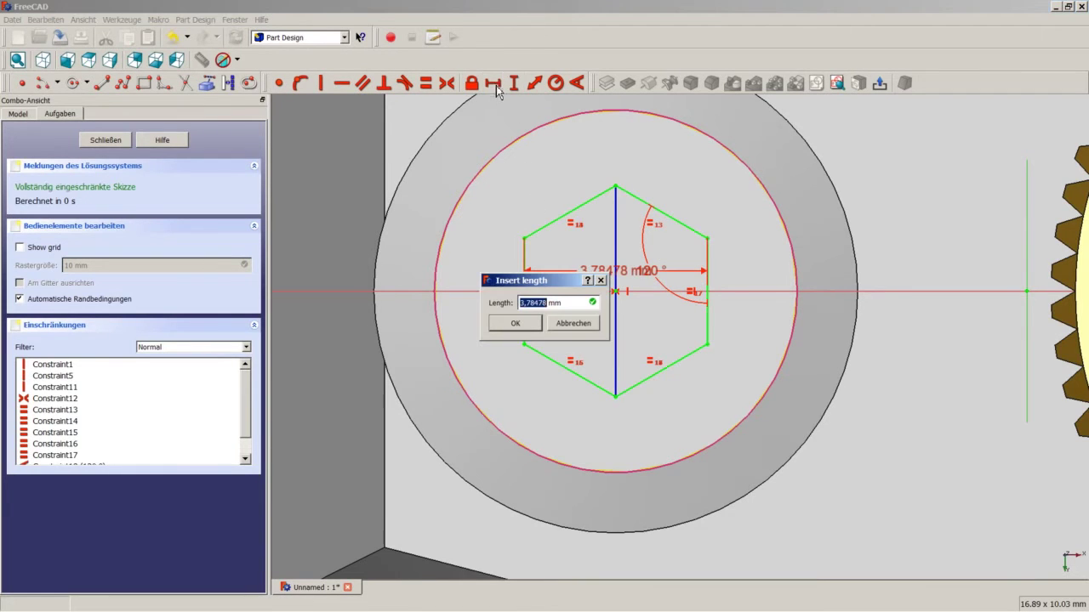
text(8)
key(Return)
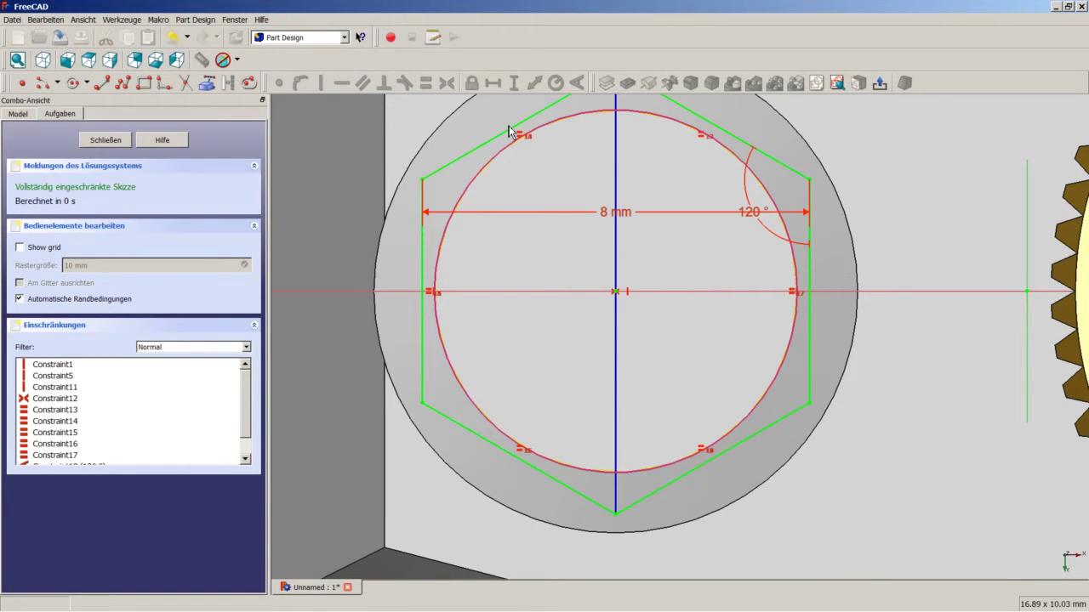
Step: Draw a circle centred on the origin around the hexagon and give it 5 mm radius
click(73, 83)
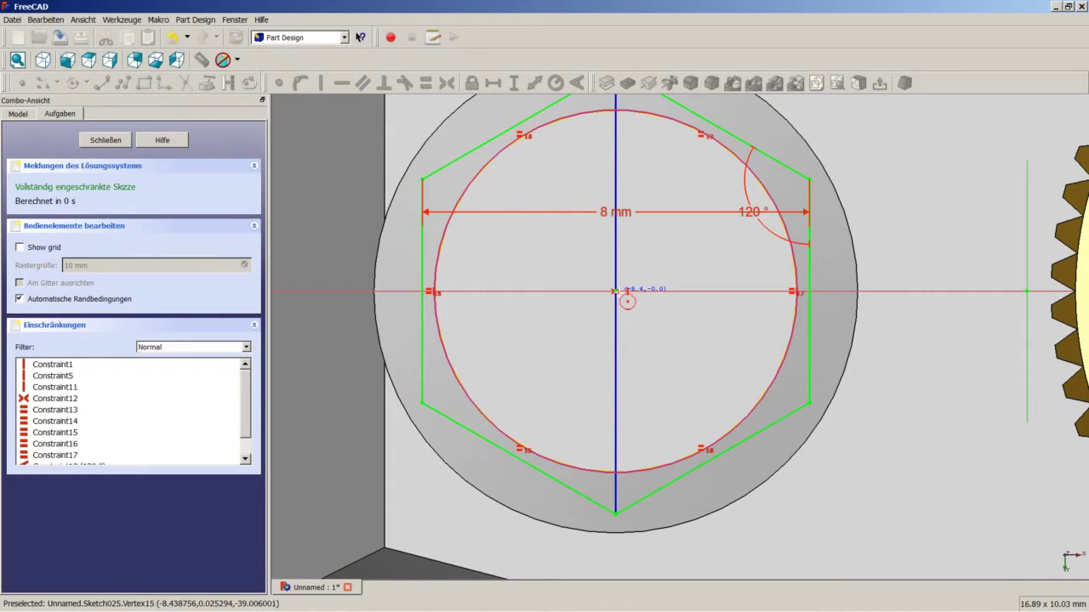
click(615, 291)
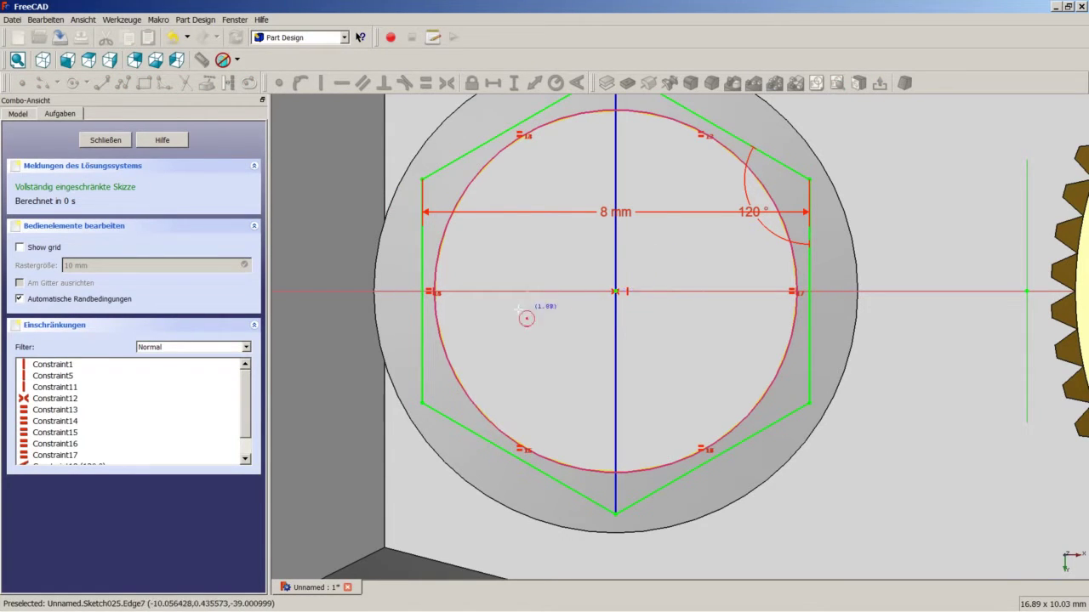
click(363, 291)
right_click(363, 291)
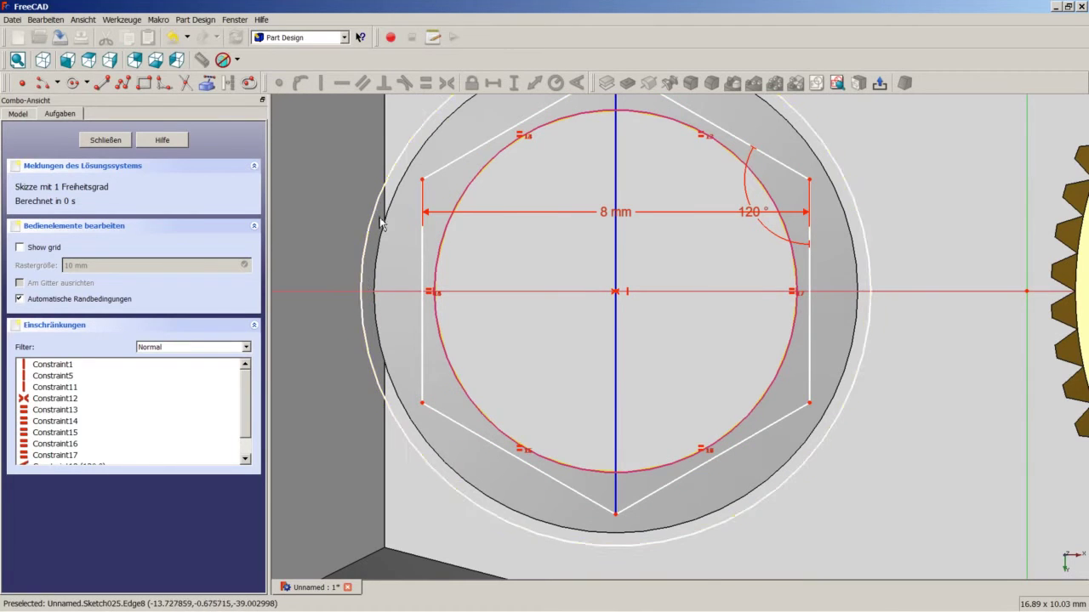
click(413, 146)
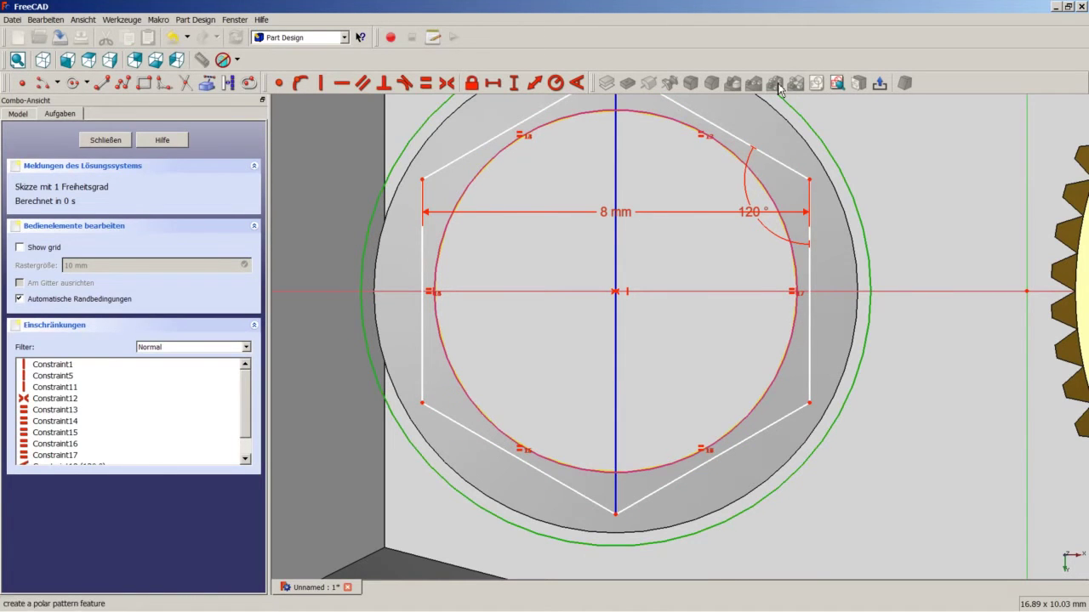
click(555, 82)
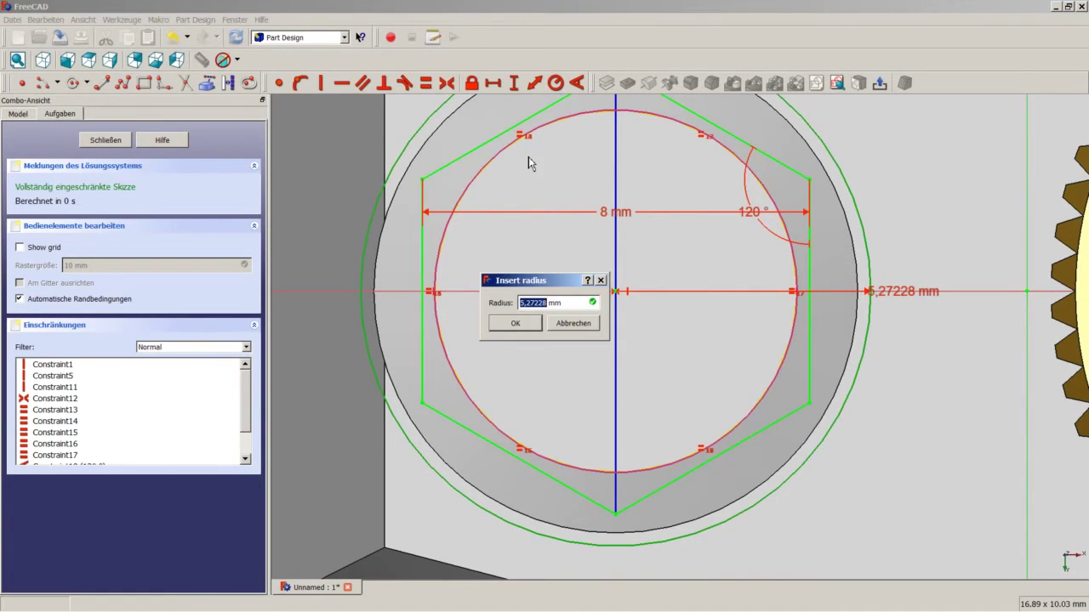
text(5)
key(Return)
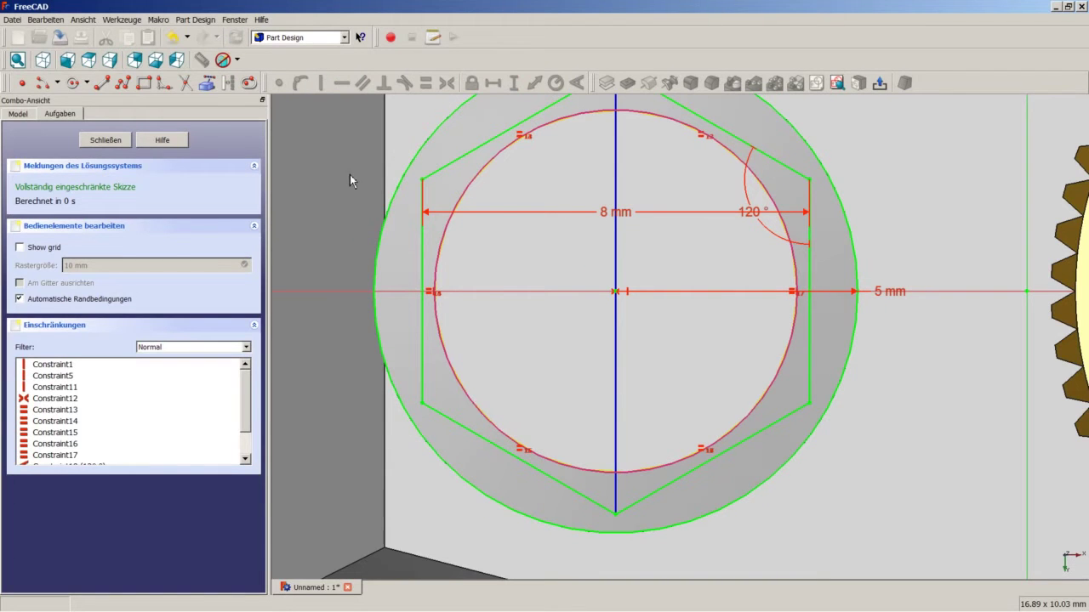
Step: Close Sketch025 and cut it as a 16 mm deep pocket
click(97, 143)
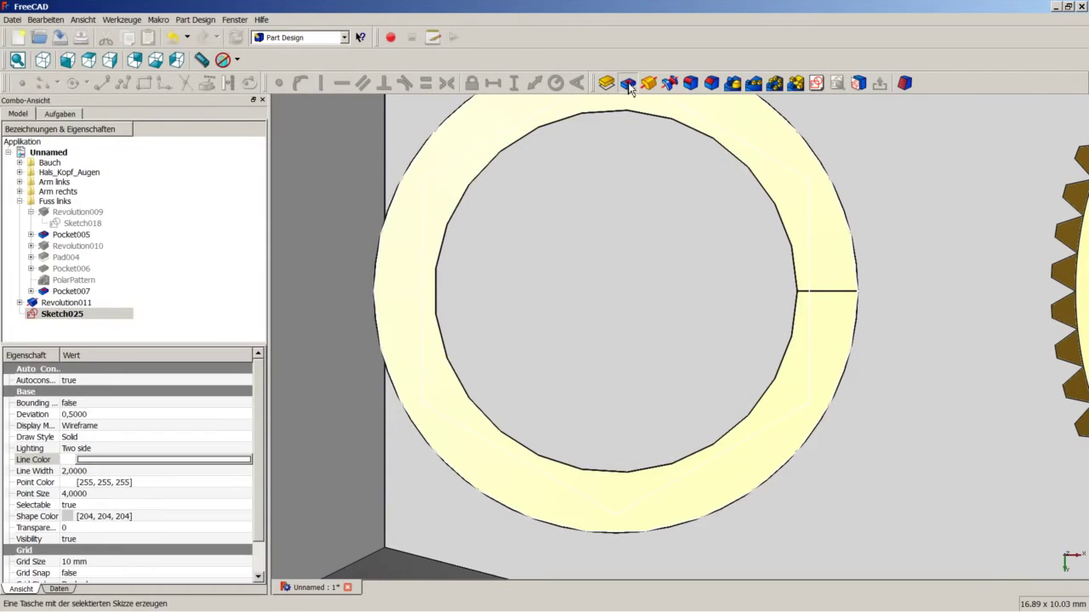
click(627, 83)
text(16)
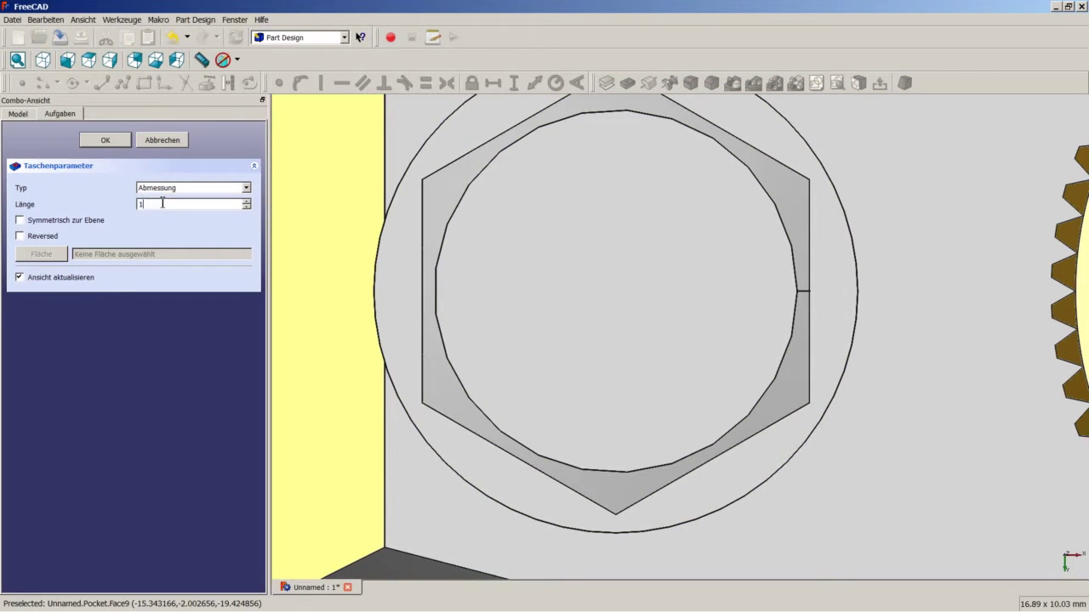
click(103, 141)
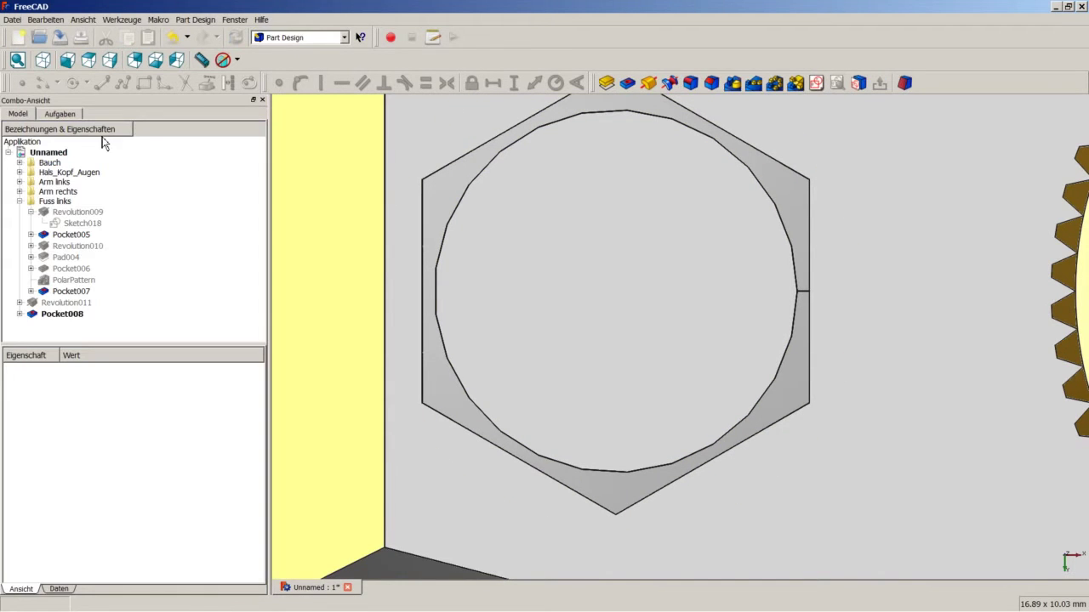
Step: Orbit and zoom around the feet to inspect the new hex socket
click(30, 211)
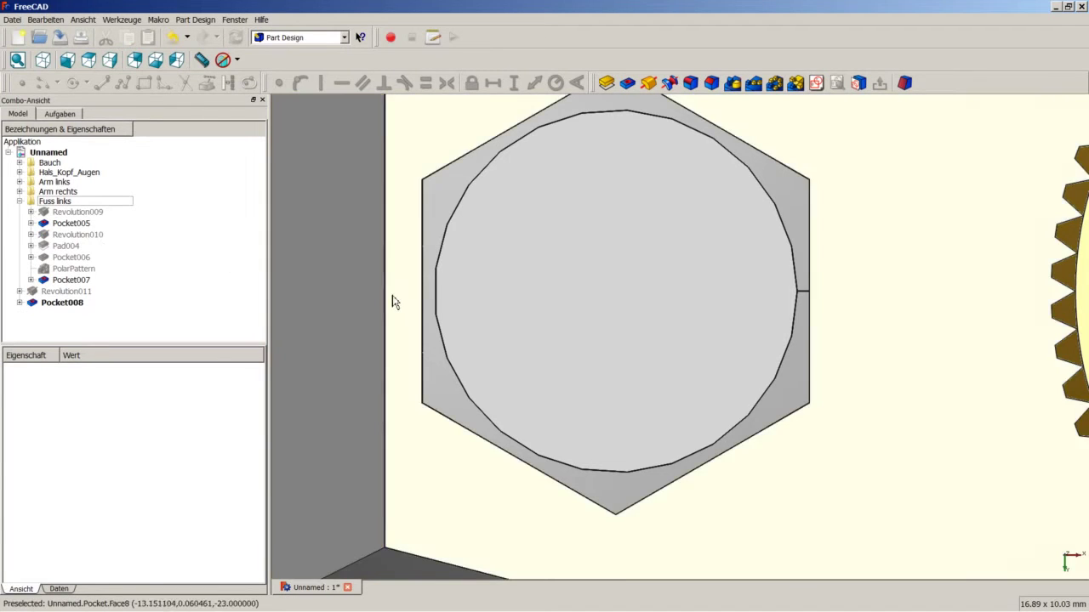
middle_drag(394, 301, 629, 304)
scroll(510, 467, up, 2)
scroll(522, 474, down, 5)
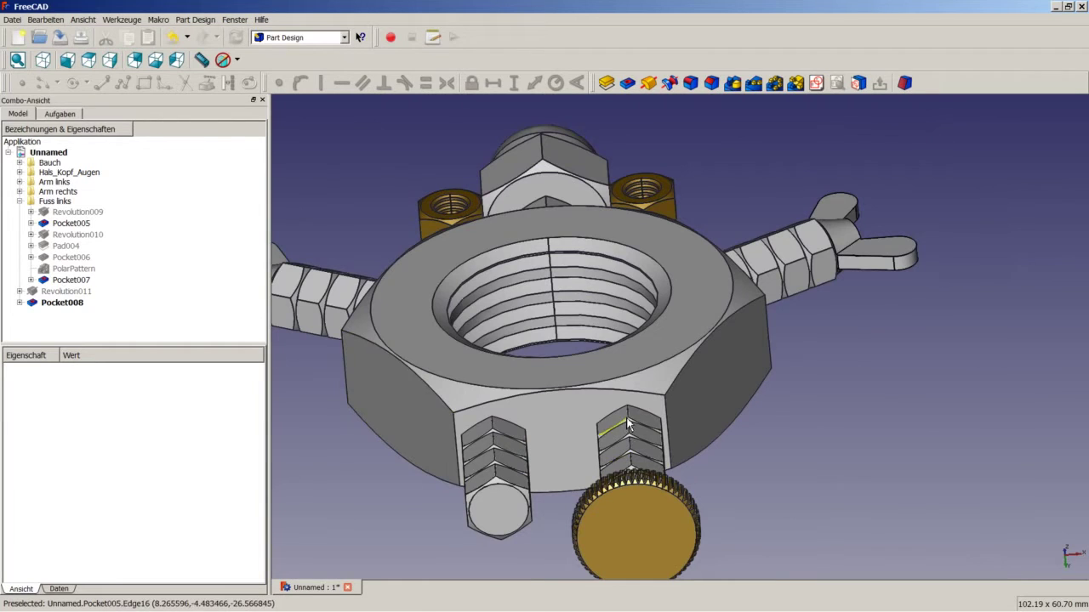
middle_drag(476, 425, 624, 512)
scroll(624, 513, down, 4)
scroll(629, 552, up, 5)
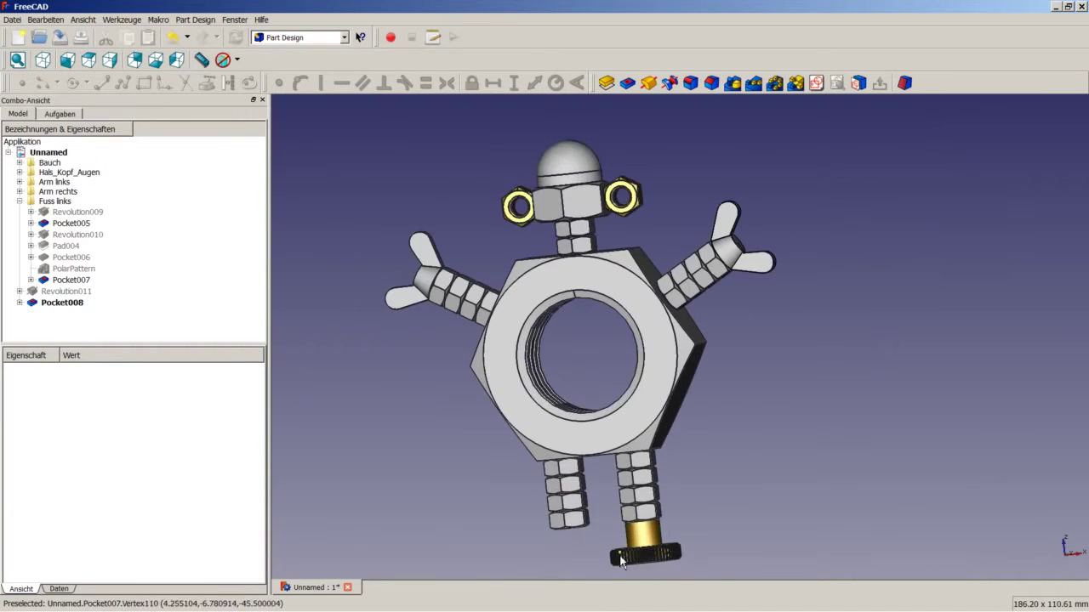
scroll(614, 560, up, 2)
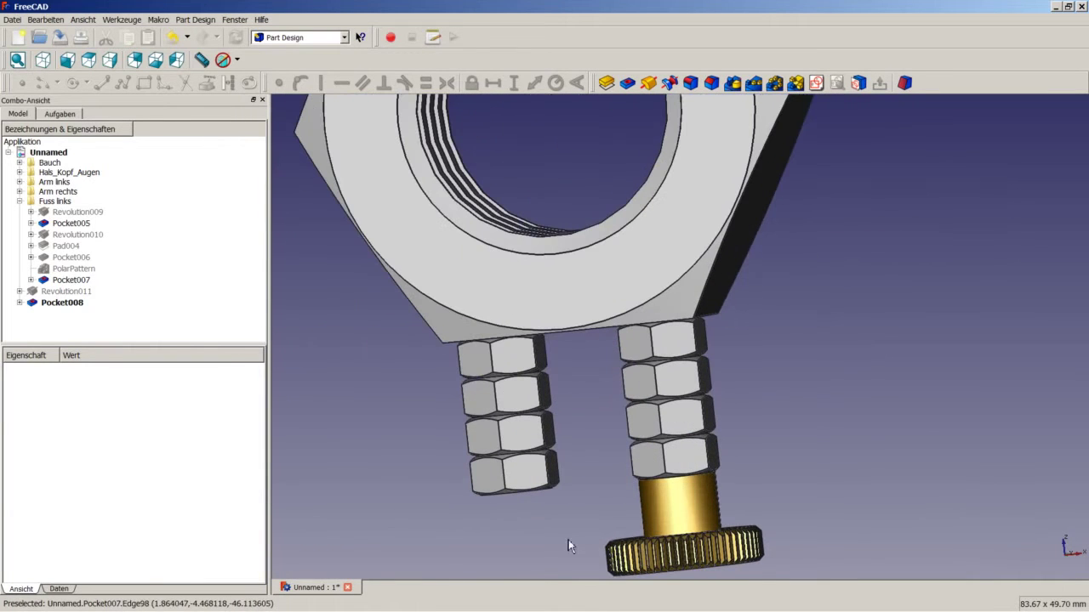
Step: Duplicate the foot profile Sketch020 under Revolution010, creating Sketch026
click(59, 238)
click(31, 235)
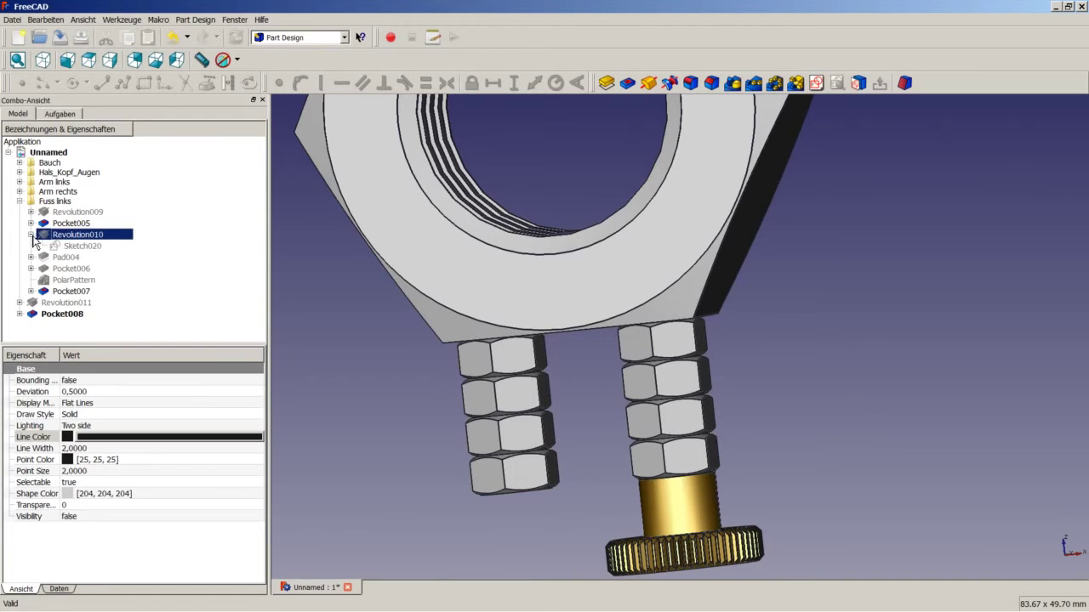
click(75, 246)
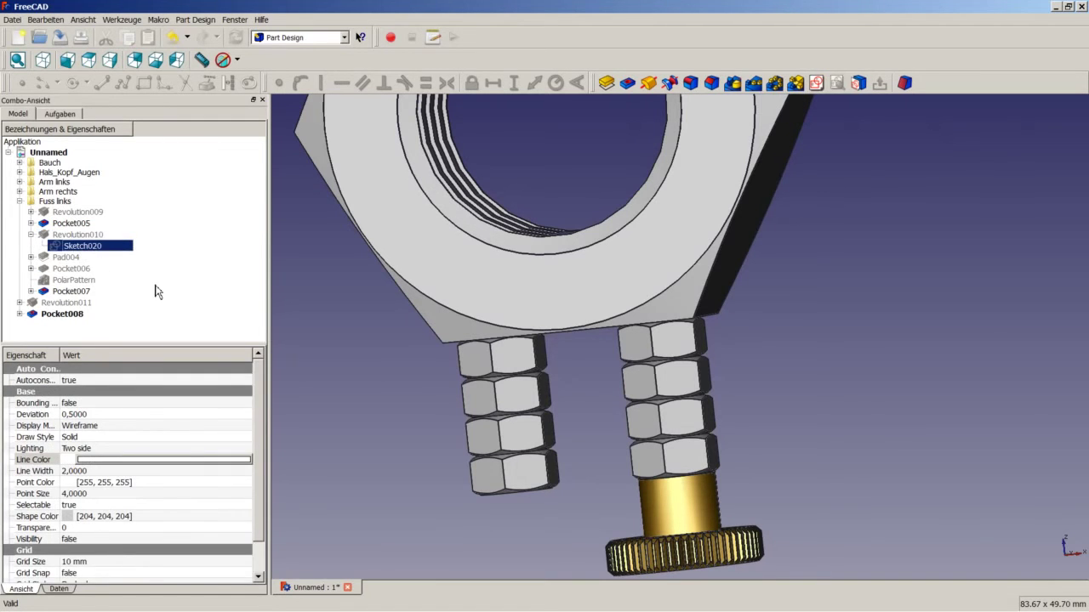
click(45, 19)
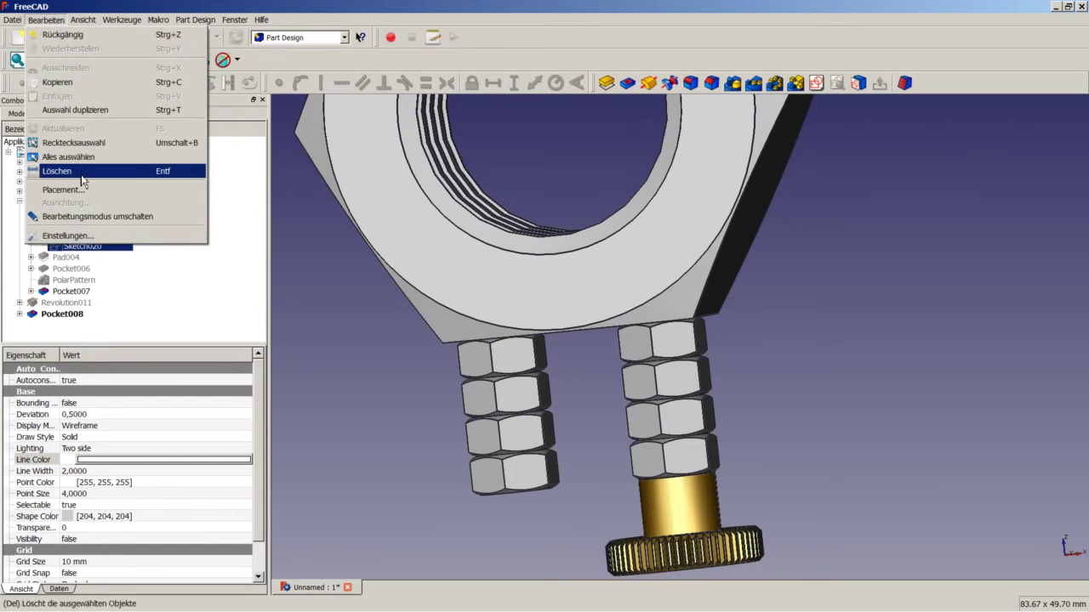
click(95, 110)
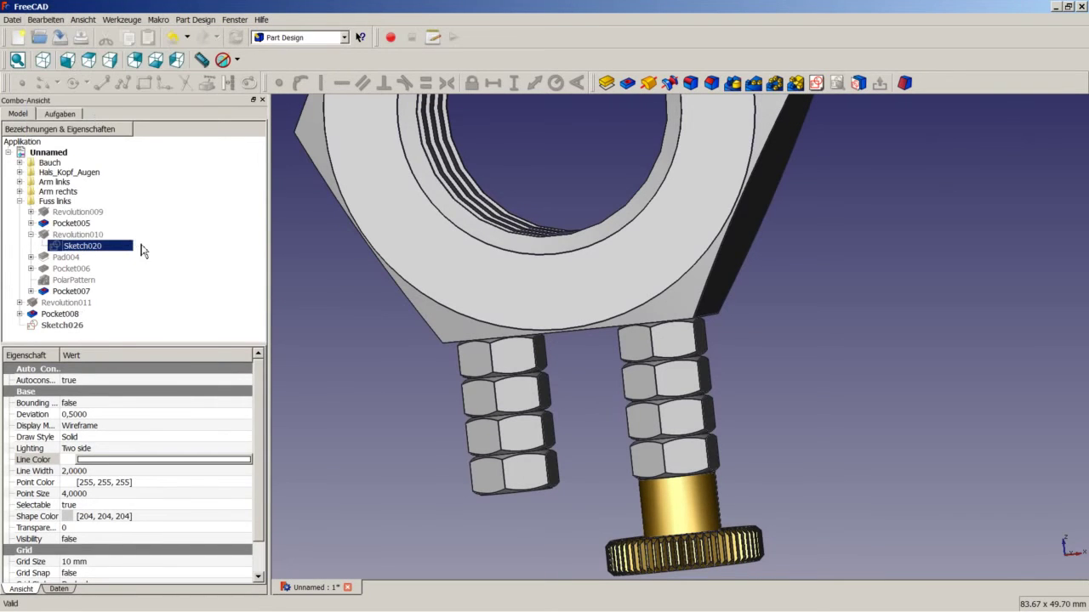
right_click(88, 249)
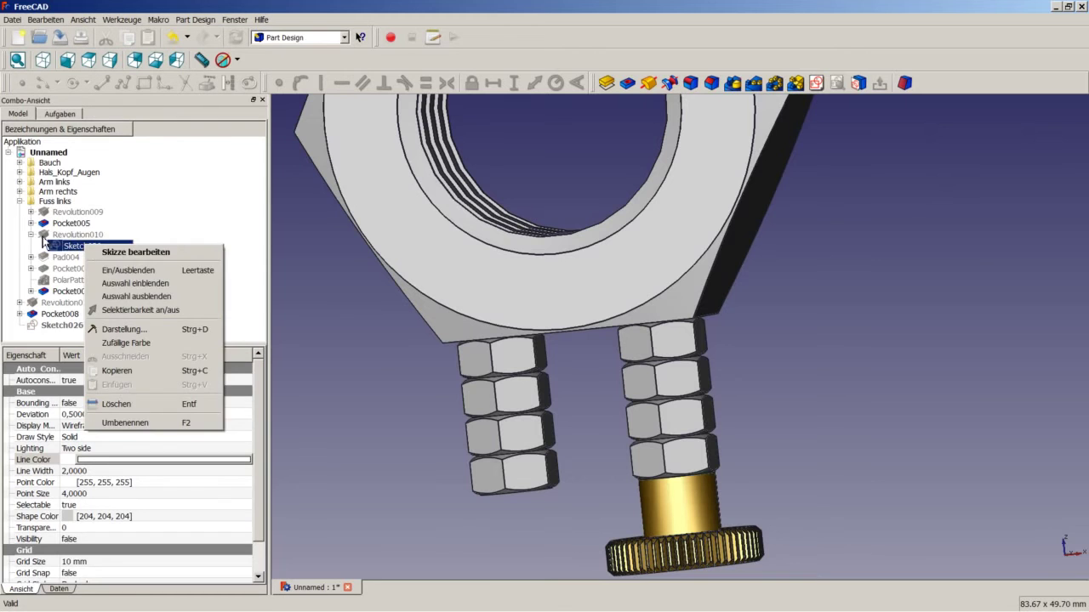
click(31, 234)
Step: In Sketch026, delete a dimension, shift the profile left, and set a 5 mm horizontal distance
right_click(61, 314)
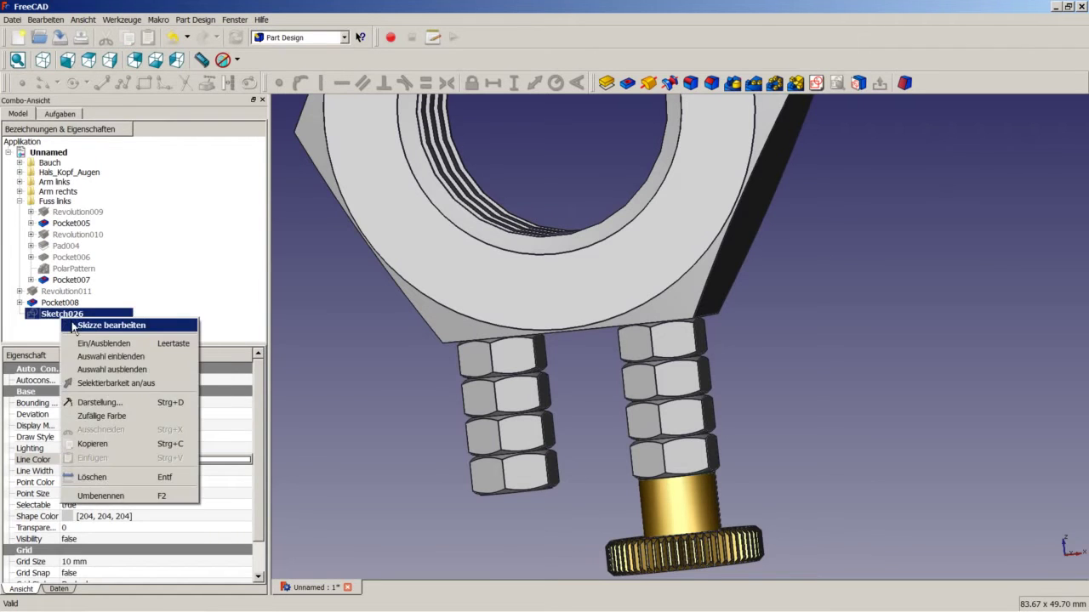
click(88, 327)
scroll(636, 215, down, 3)
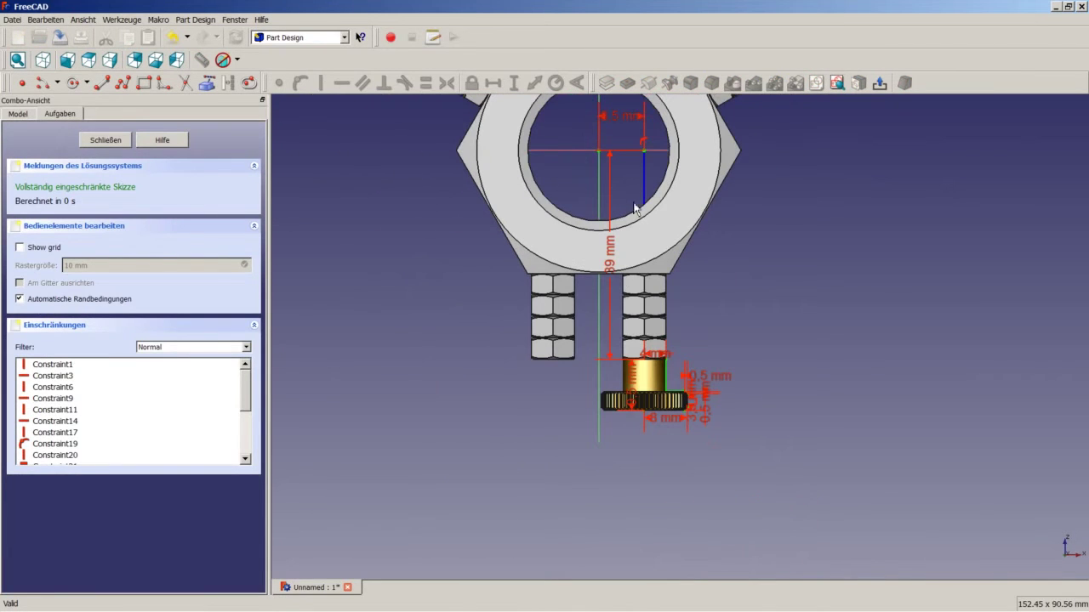
right_click(621, 116)
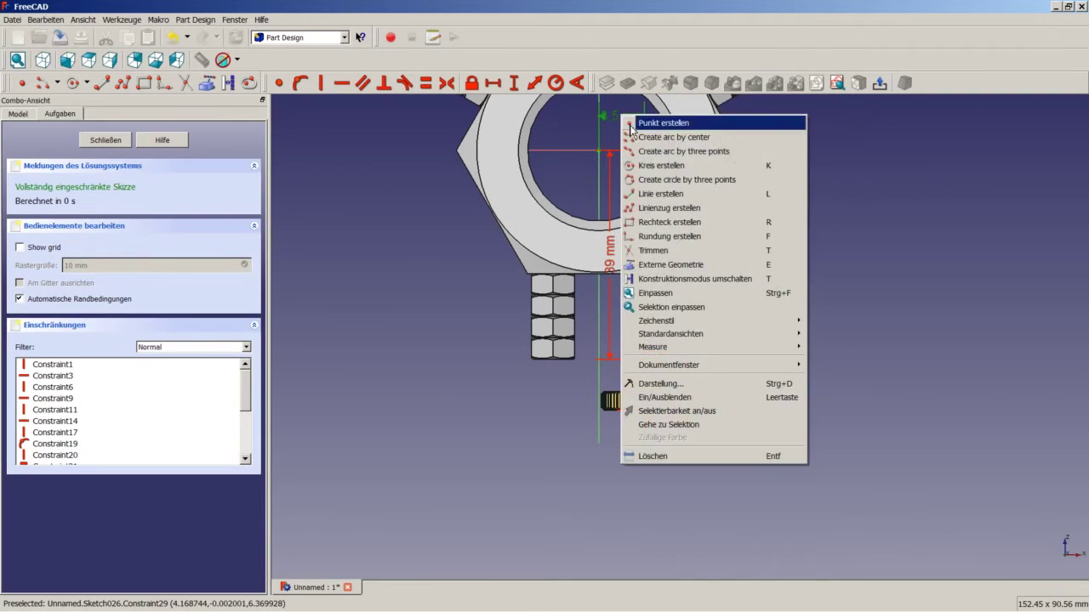
click(672, 456)
drag(644, 174, 552, 175)
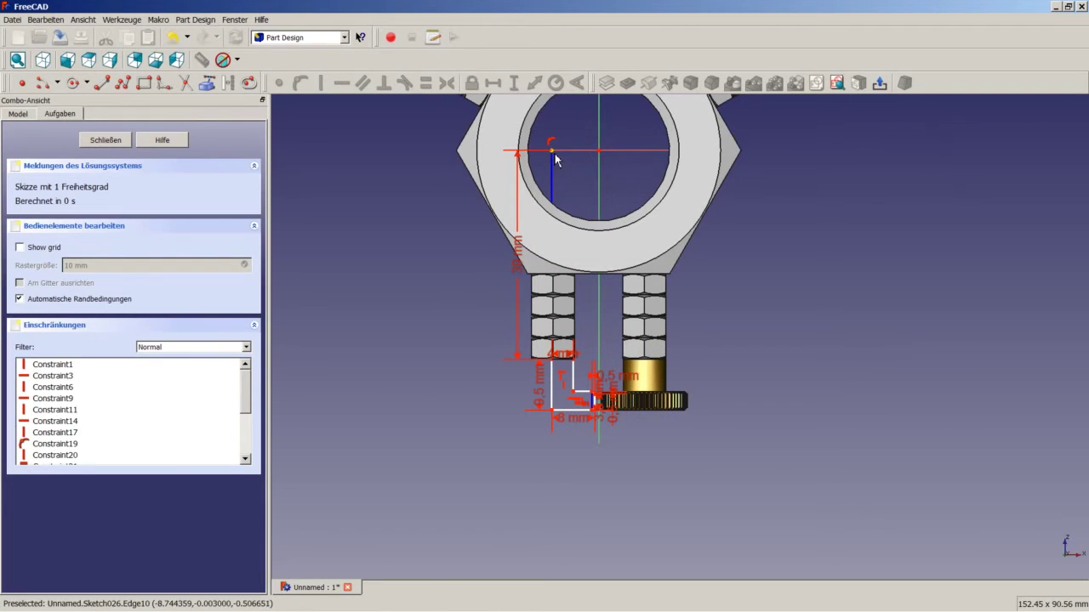
click(553, 155)
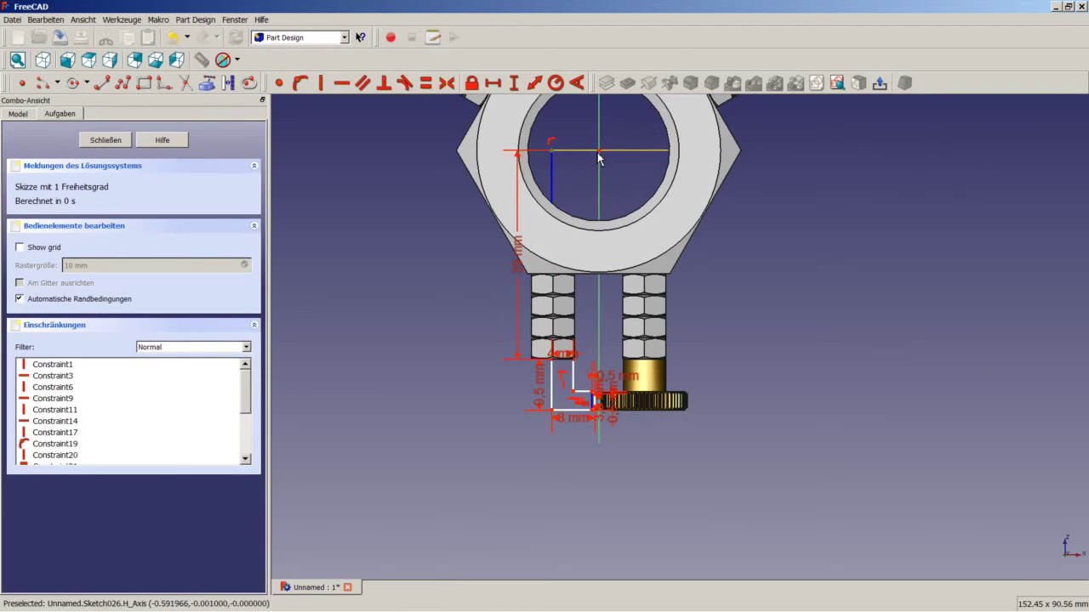
click(504, 83)
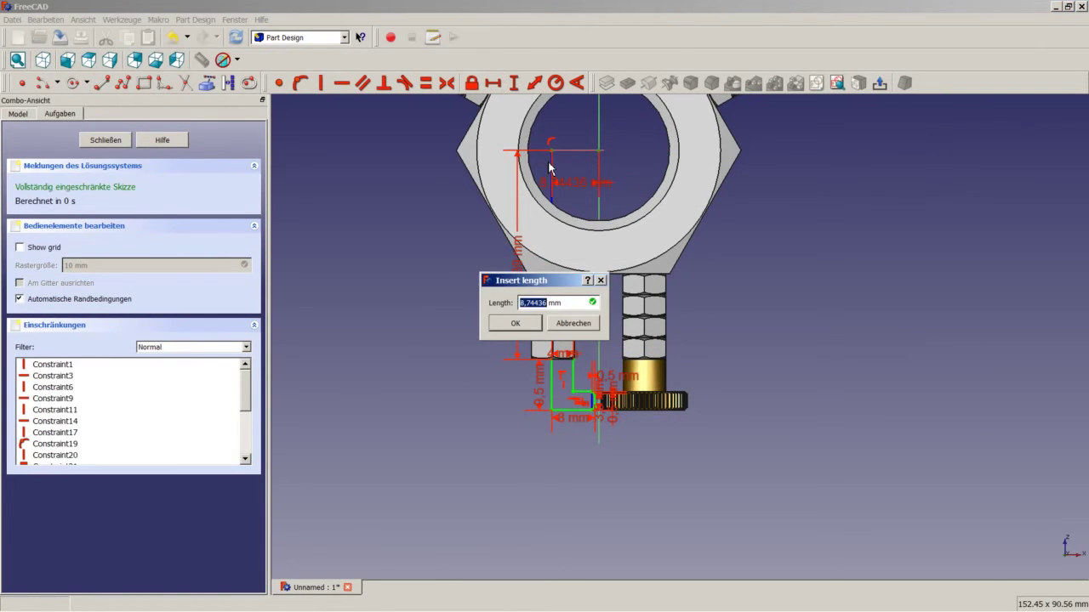
text(5)
key(Return)
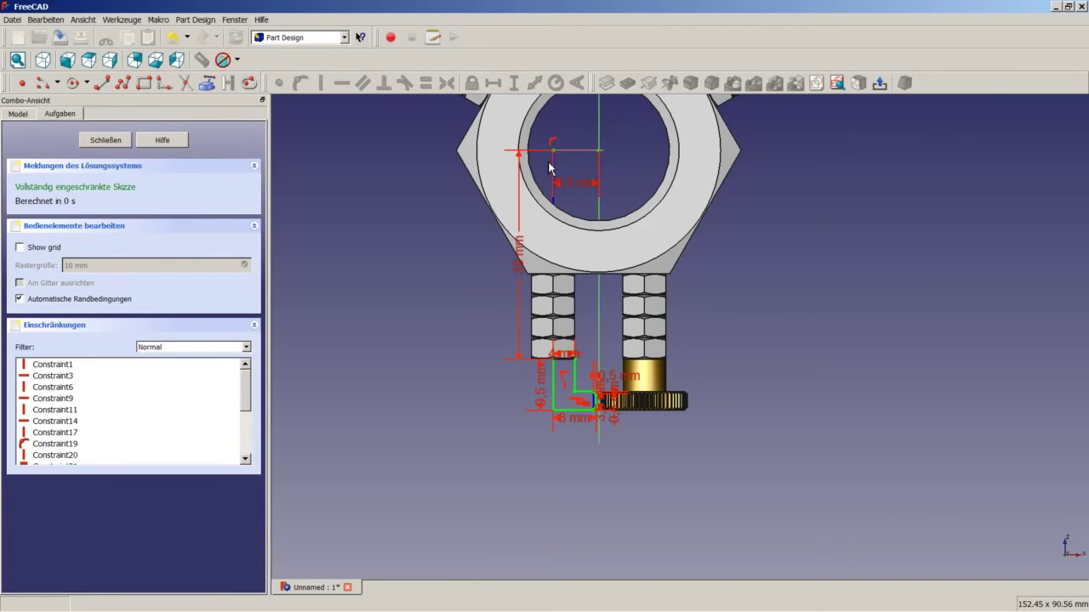
click(106, 140)
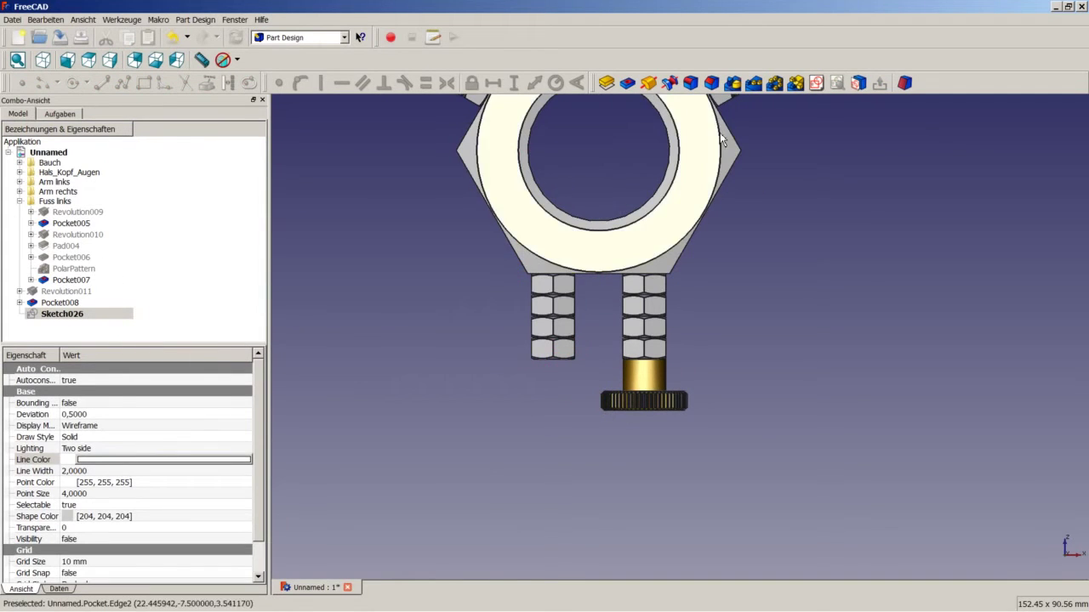
Step: Revolve Sketch026 360° around Sketch axis 1 into Revolution012 beneath the left leg
click(648, 82)
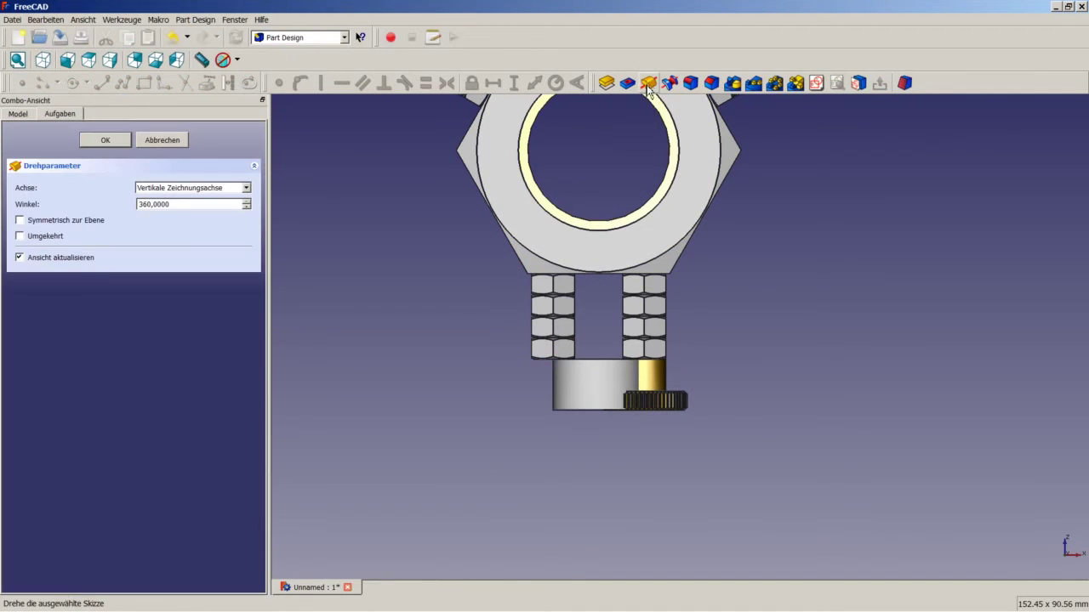
click(188, 188)
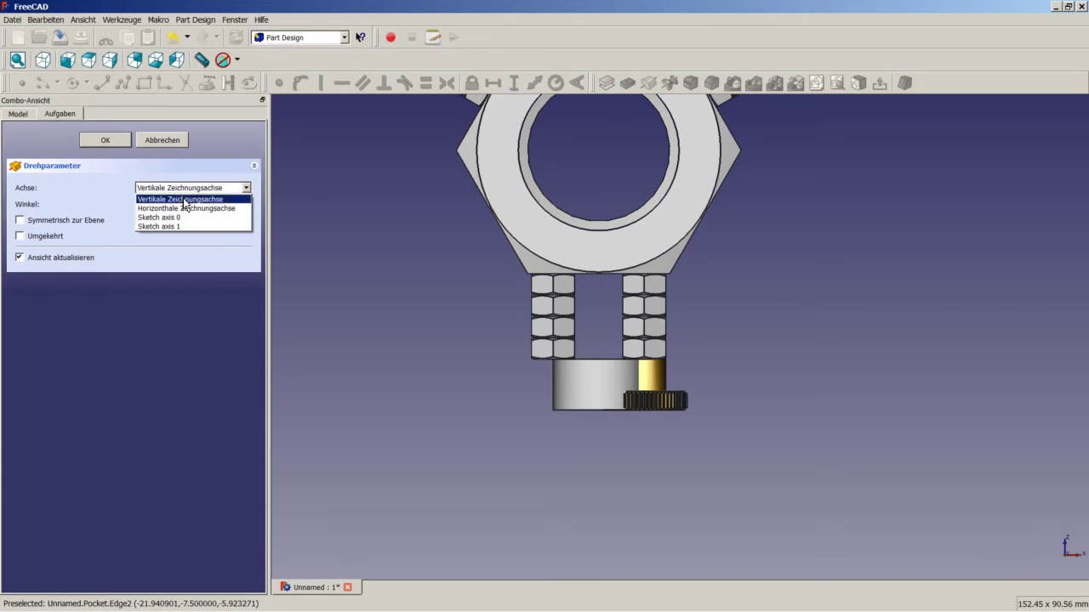
click(179, 233)
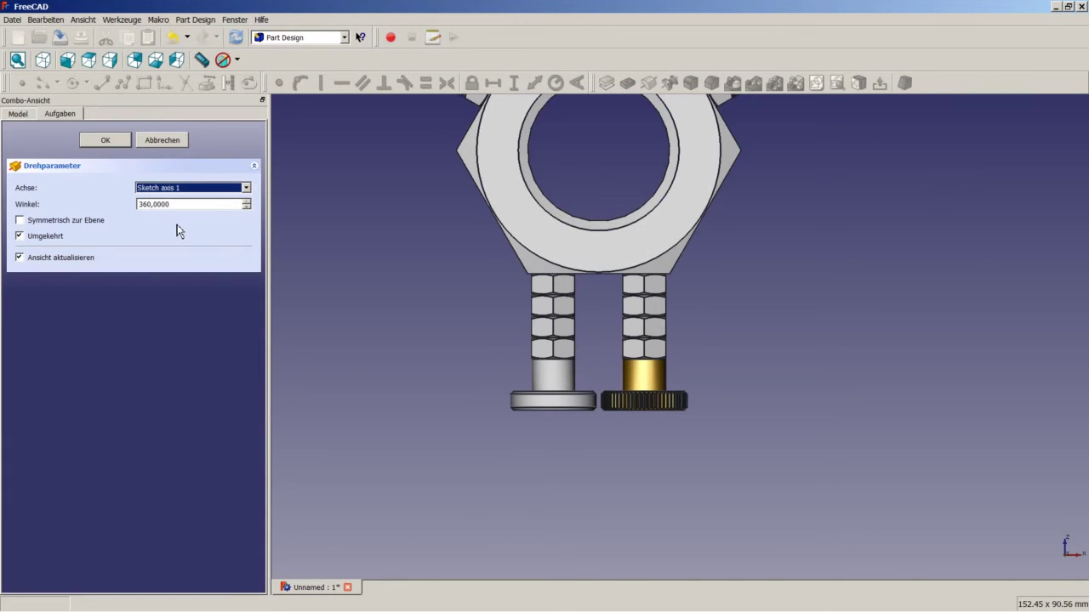
click(107, 140)
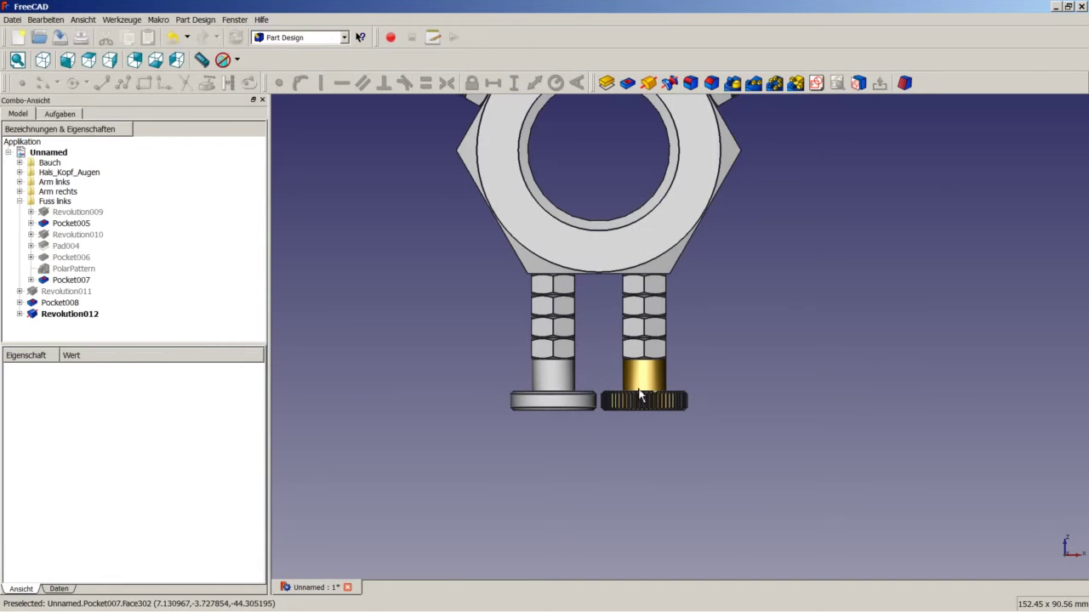
middle_drag(641, 396, 601, 322)
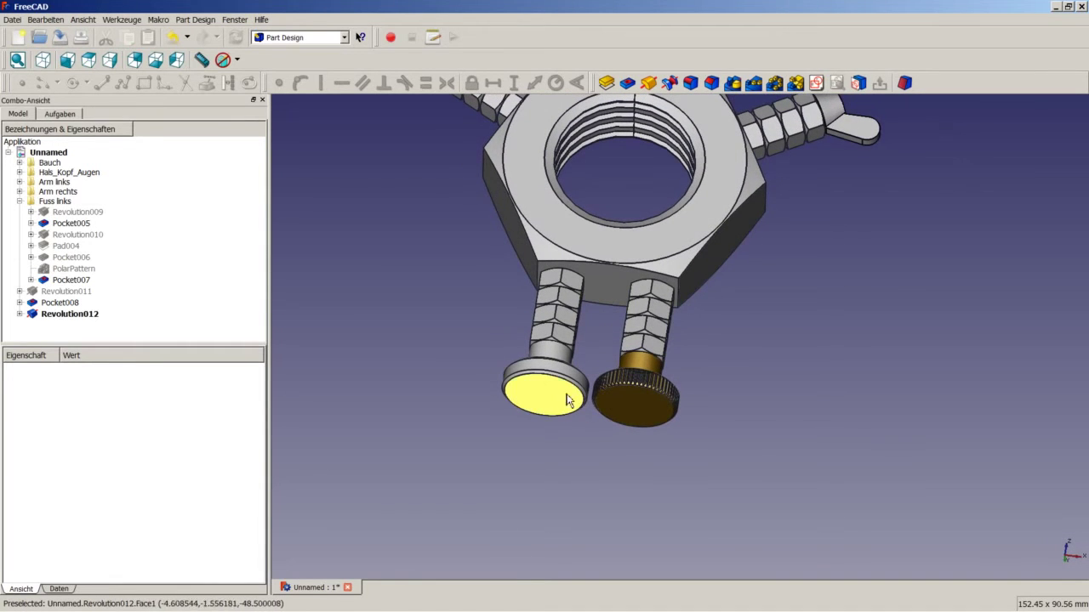
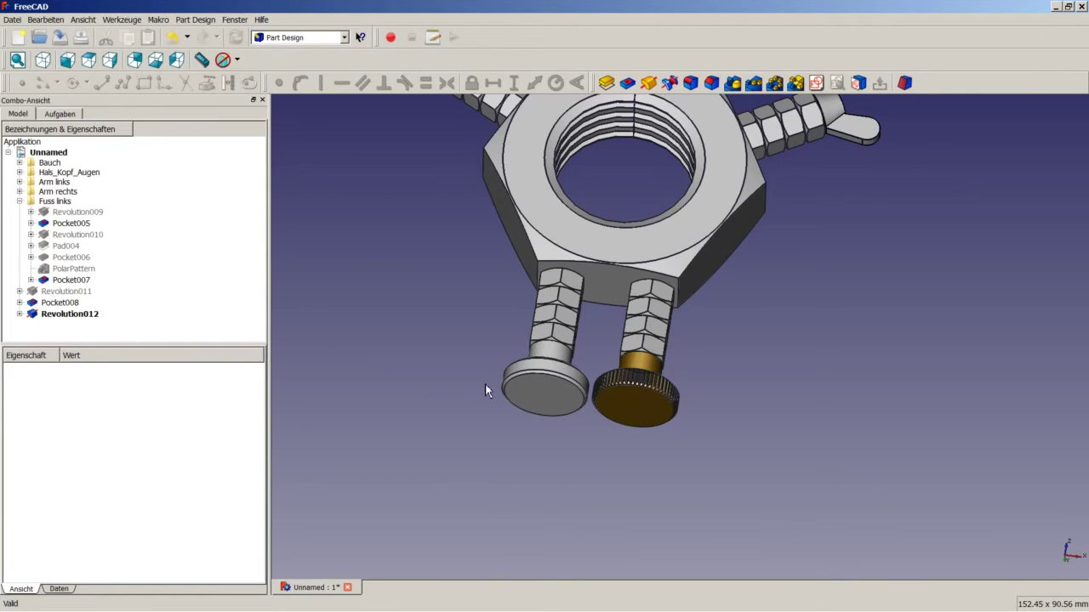
Step: Start a sketch on the left foot's end face and reference the disc's circular edge
click(547, 397)
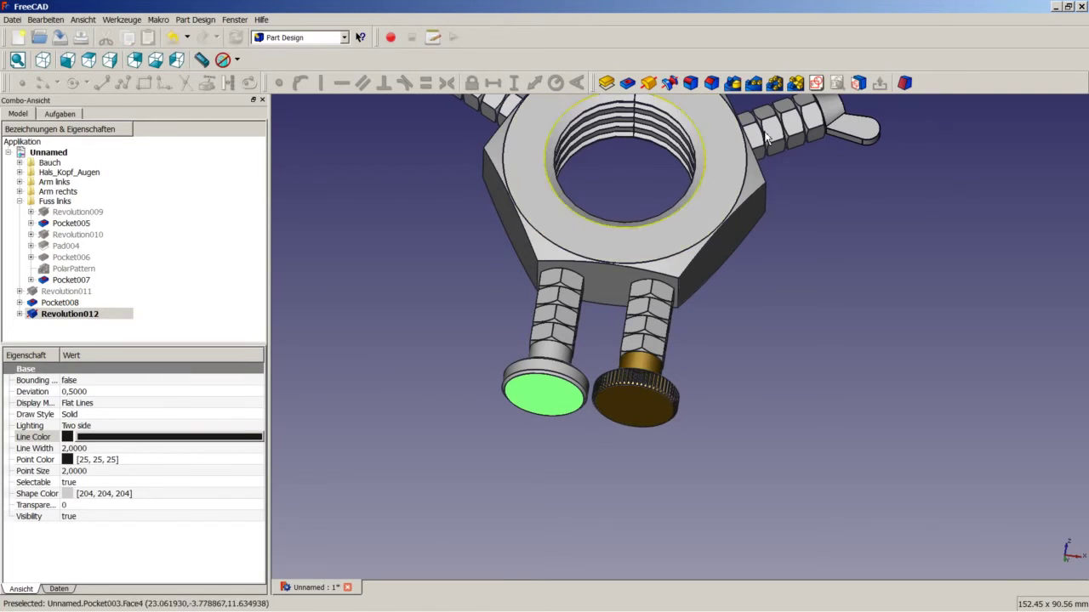
click(818, 82)
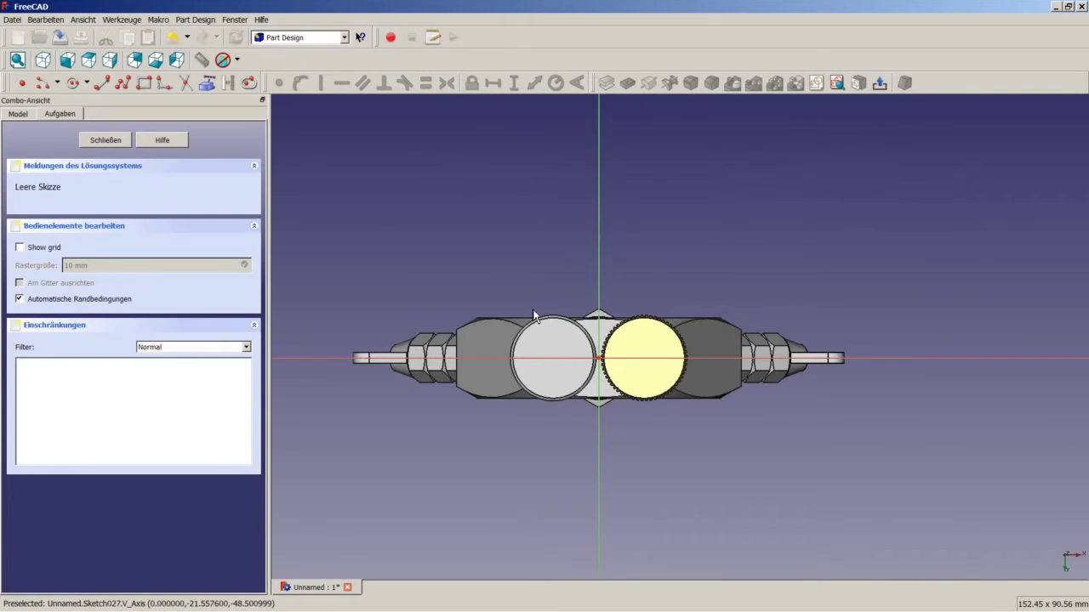
scroll(536, 323, up, 5)
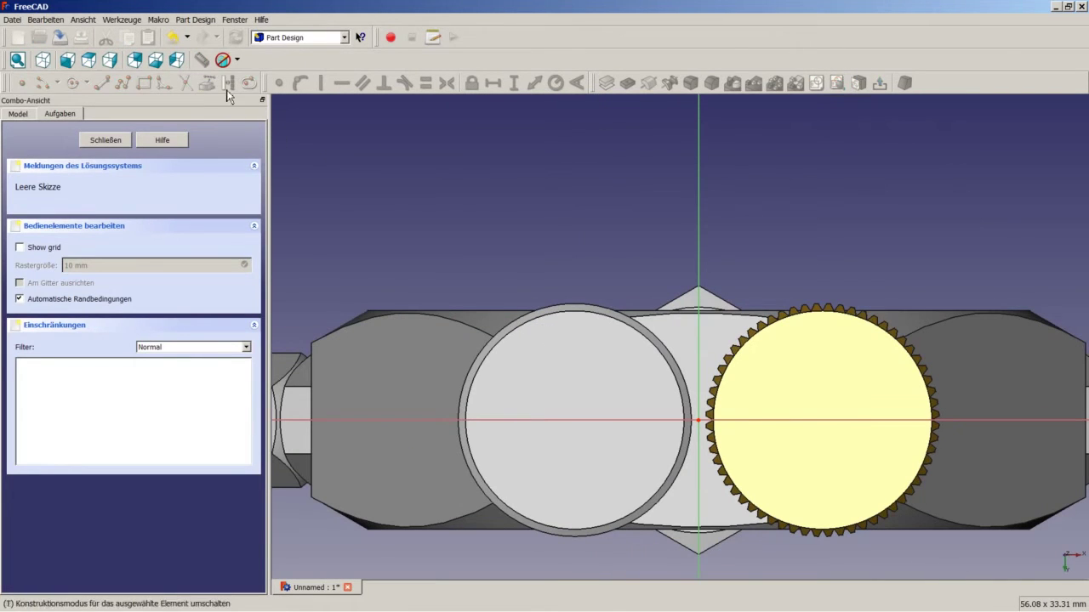
click(207, 83)
click(521, 326)
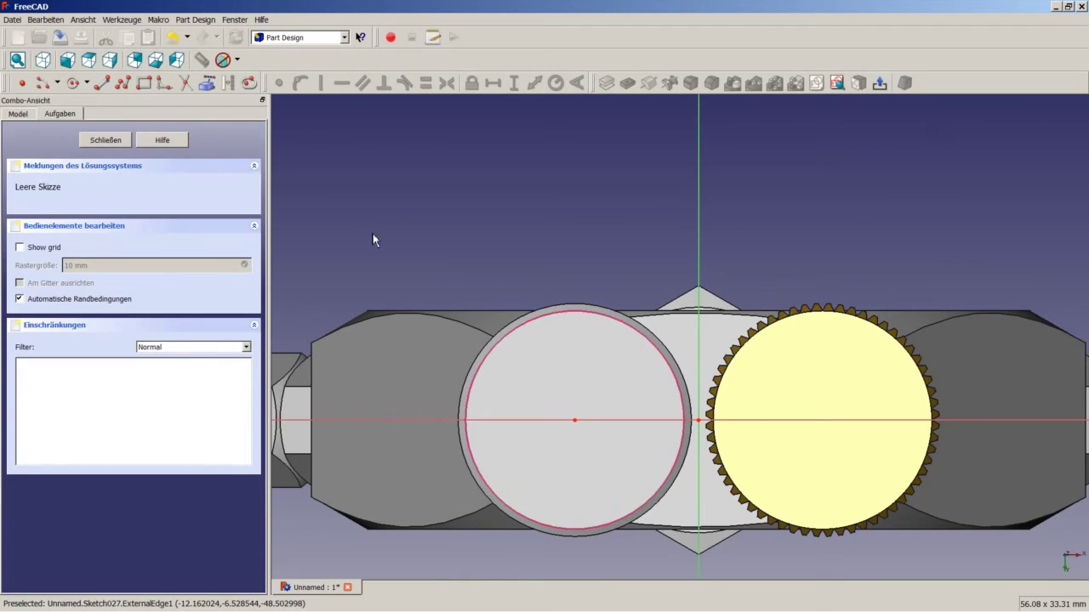
Step: Draw a square from the disc centre, constrained equal with a 2 mm top edge, and close the sketch
click(143, 82)
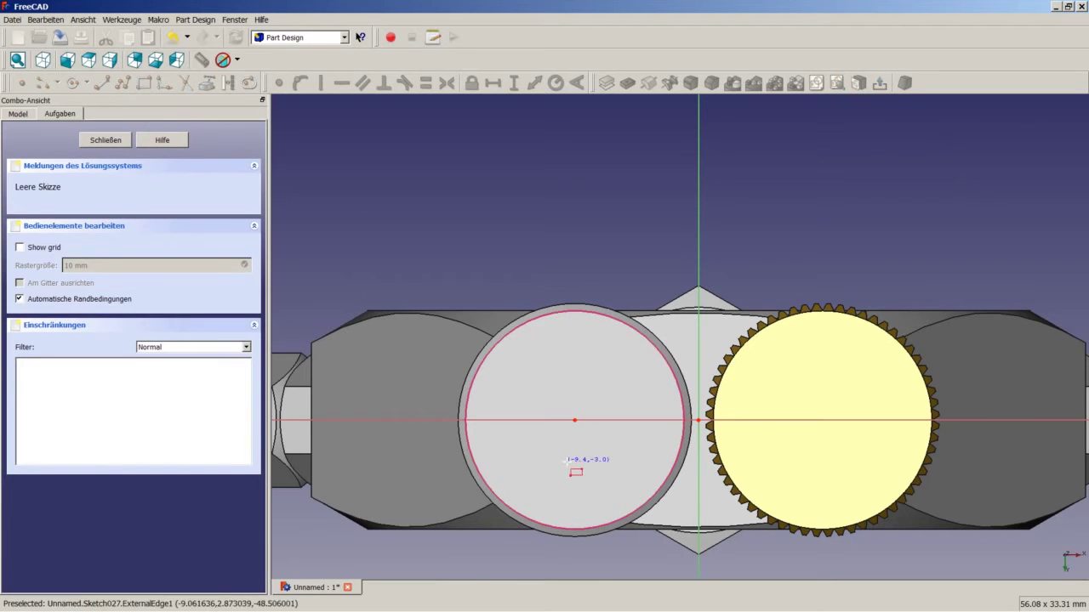
click(574, 420)
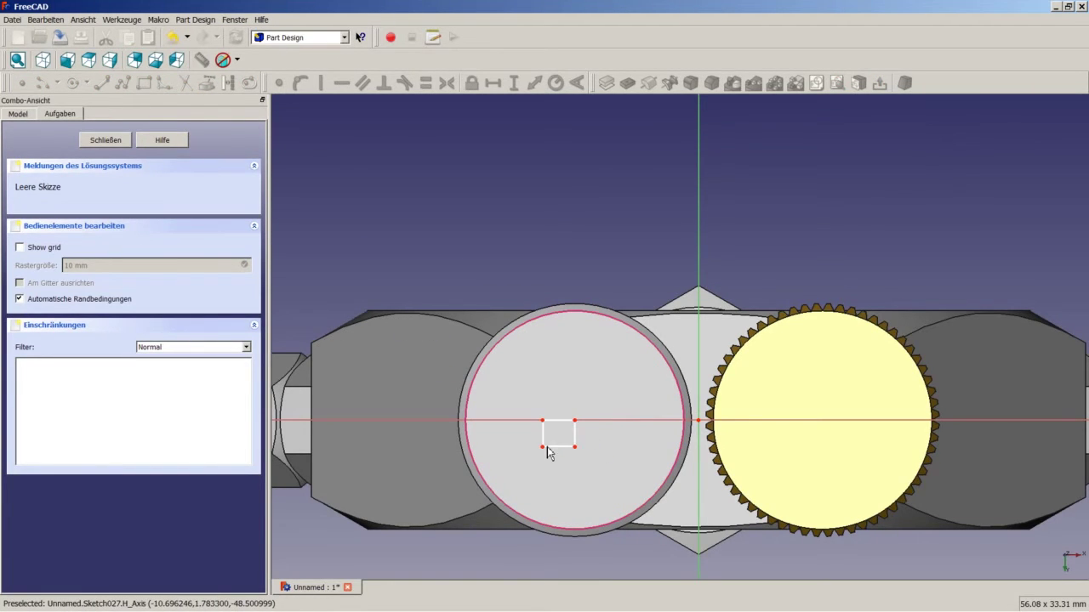
click(542, 447)
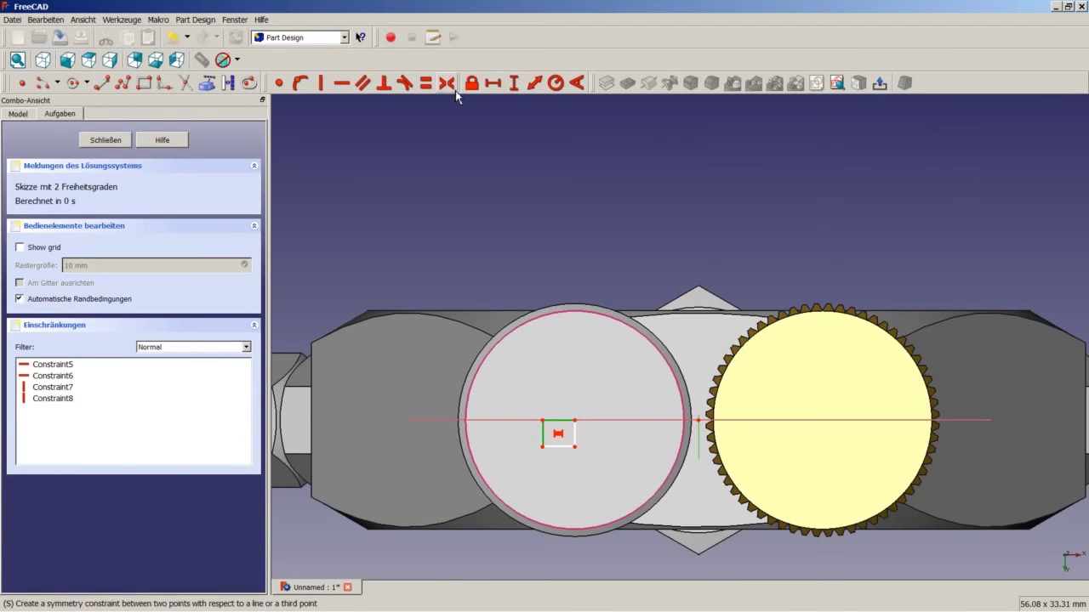
click(426, 82)
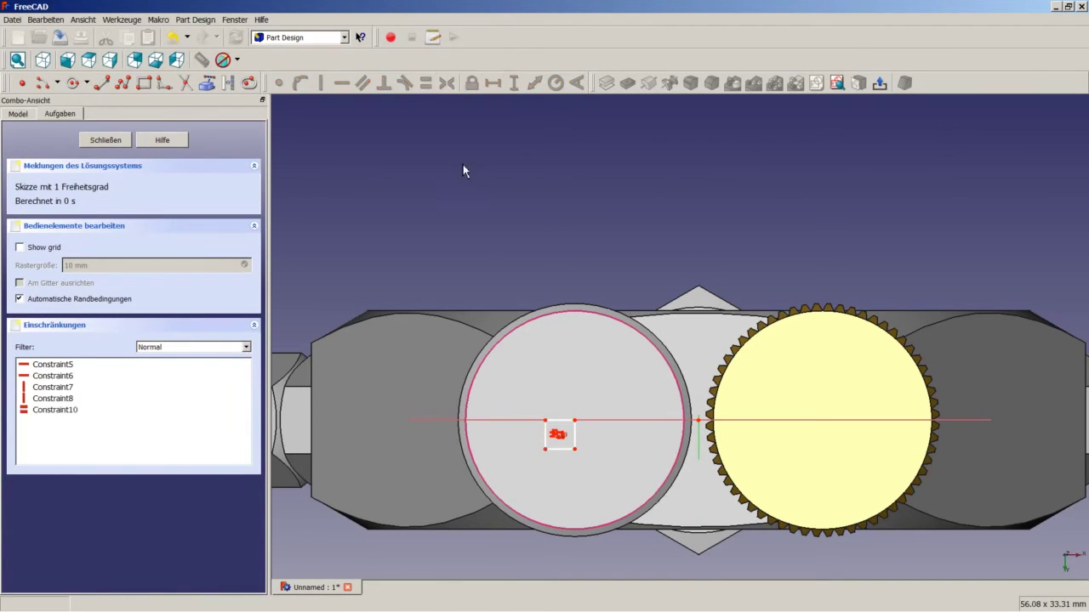
click(560, 420)
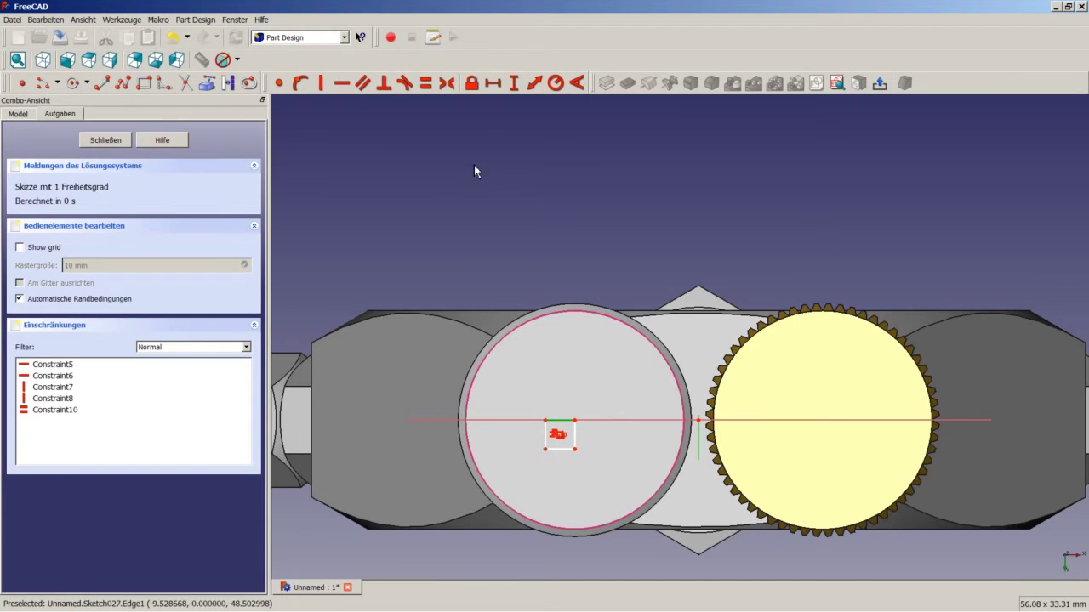
click(492, 82)
text(2)
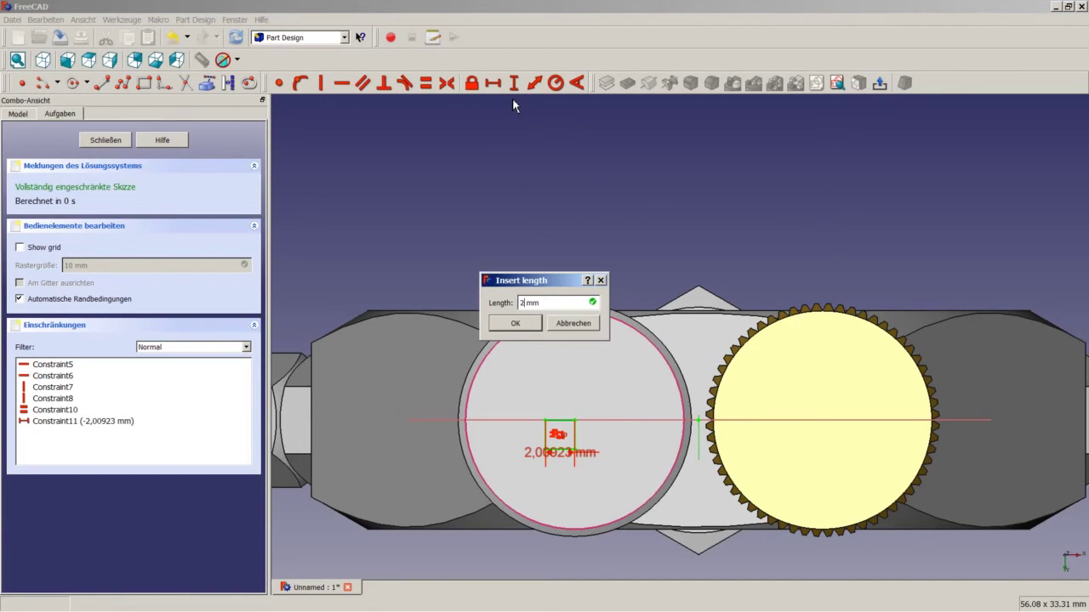
key(Return)
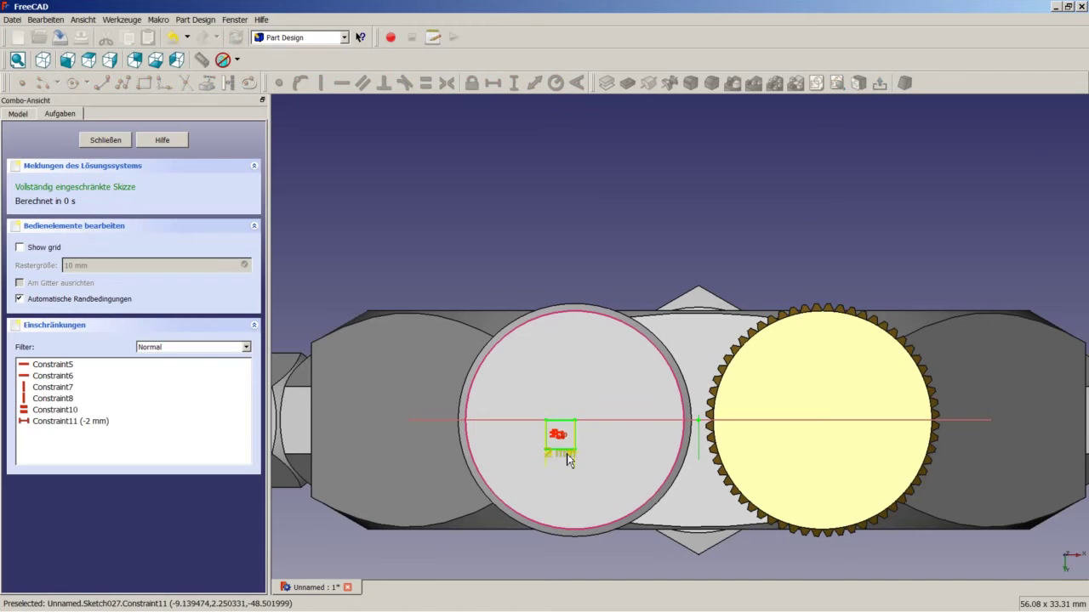
drag(569, 455, 478, 386)
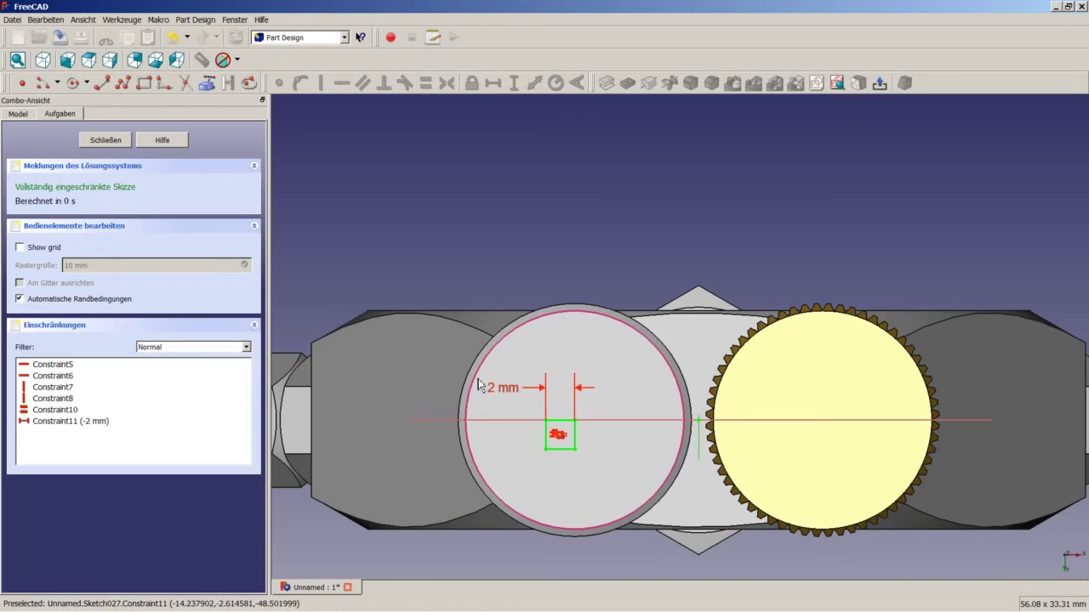
click(106, 139)
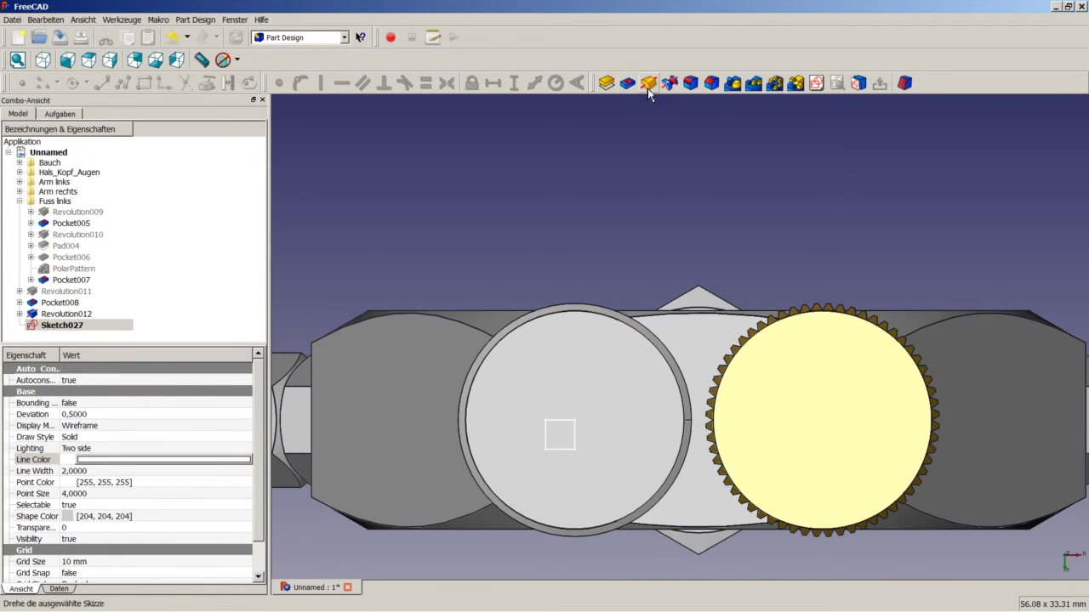
Step: Pad the square sketch 2 mm into a small block, then select the foot face carrying it
click(609, 82)
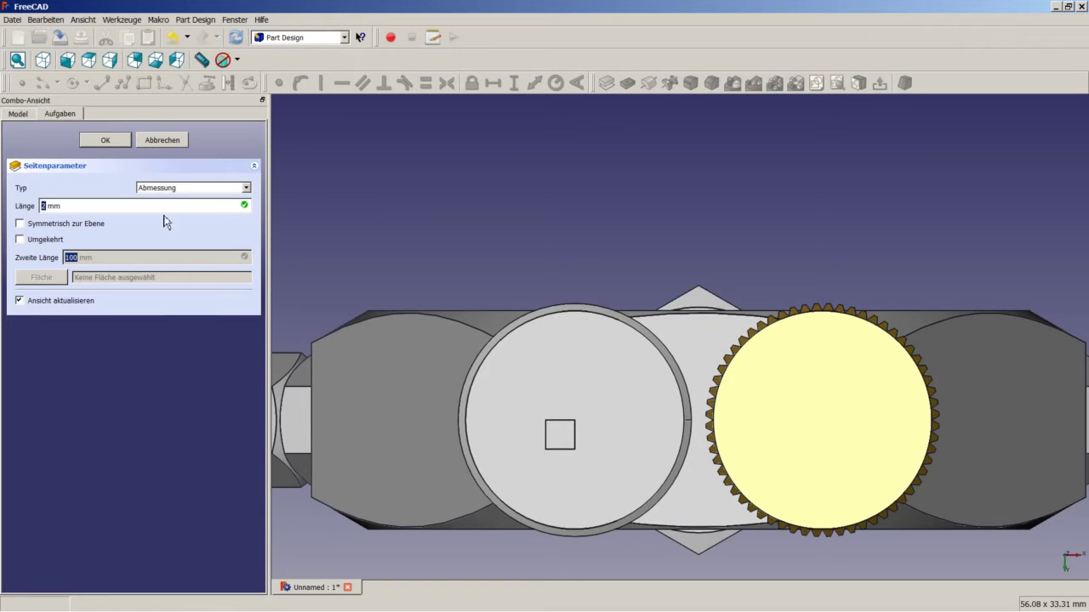
click(104, 139)
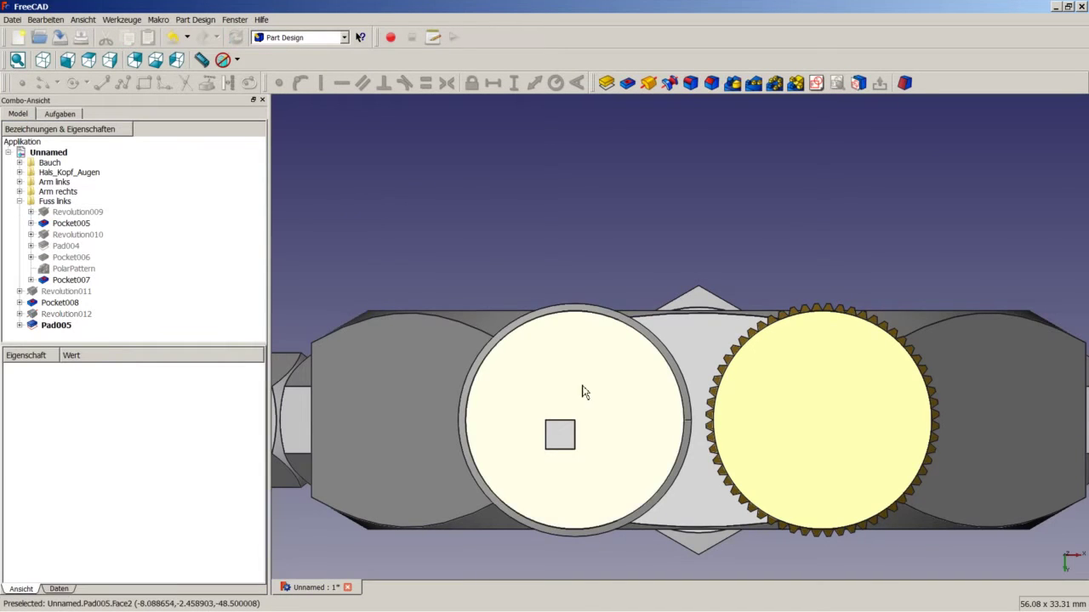
middle_drag(549, 391, 547, 466)
click(547, 466)
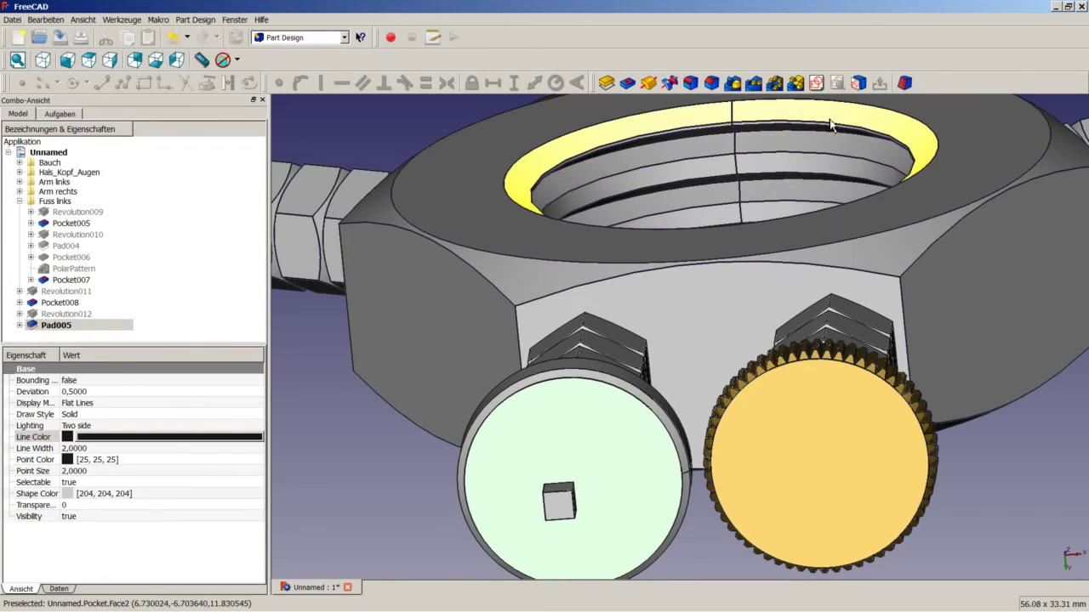
Step: Start a new sketch on the foot face and reference the large disc's circular edge
click(815, 82)
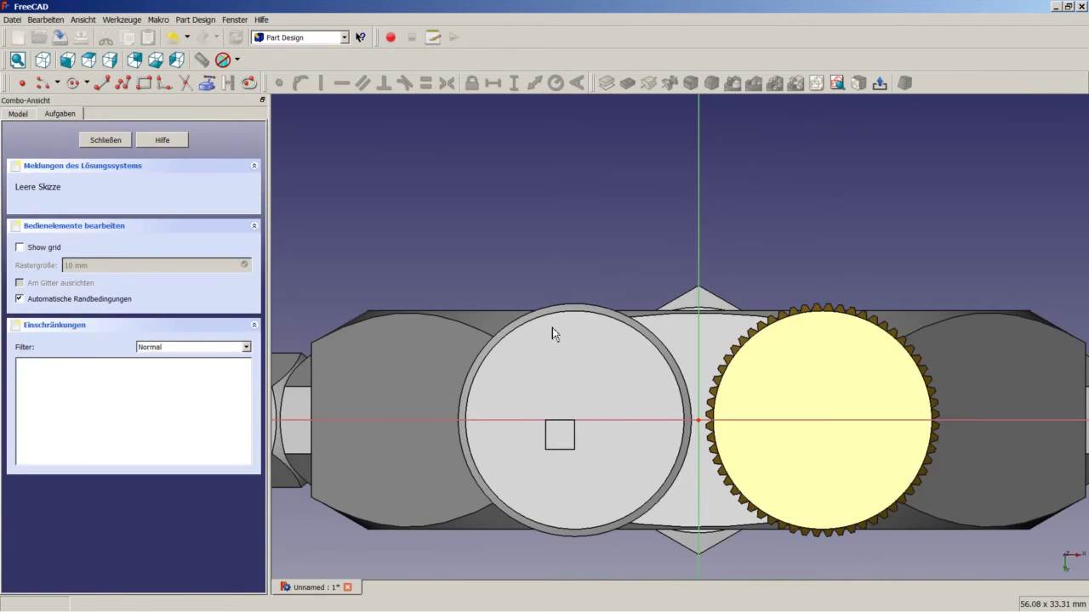
scroll(479, 439, up, 3)
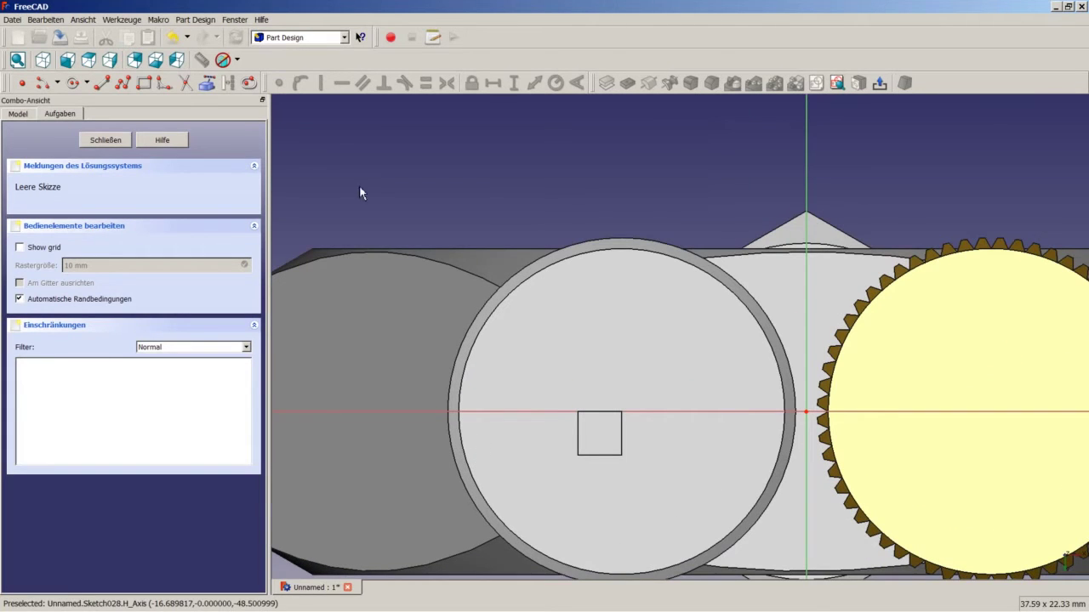
click(206, 83)
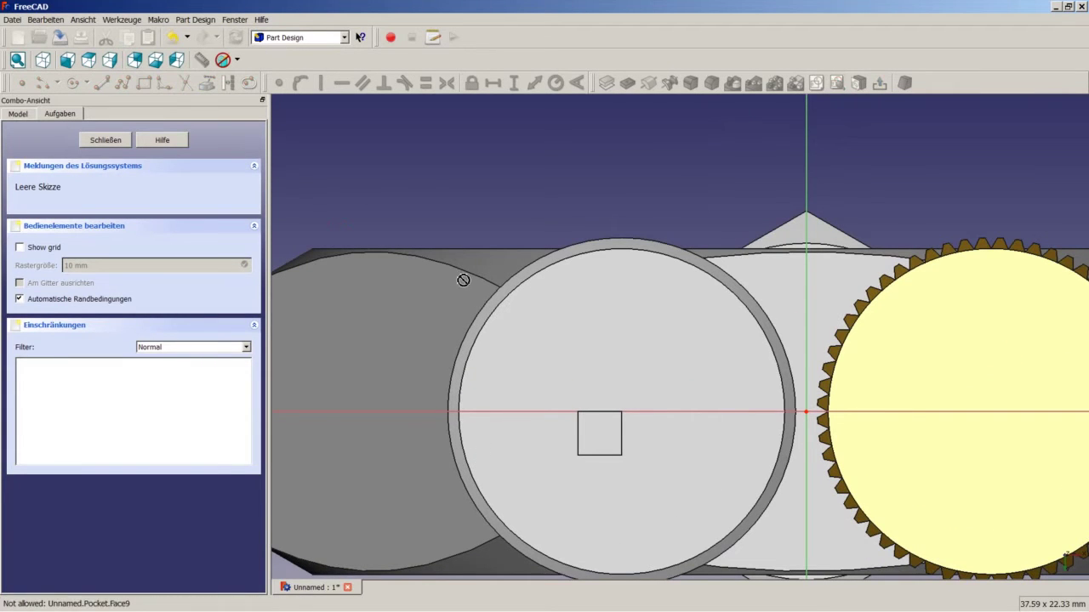
click(524, 287)
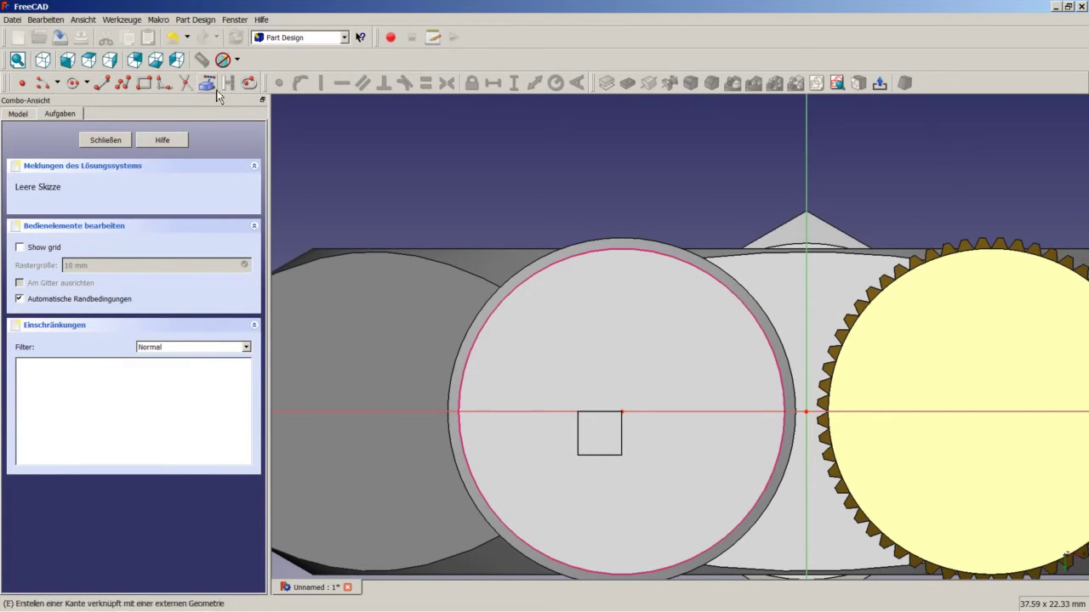
Step: Draw an arc left of the disc and two lines closing it into a triangle
click(40, 82)
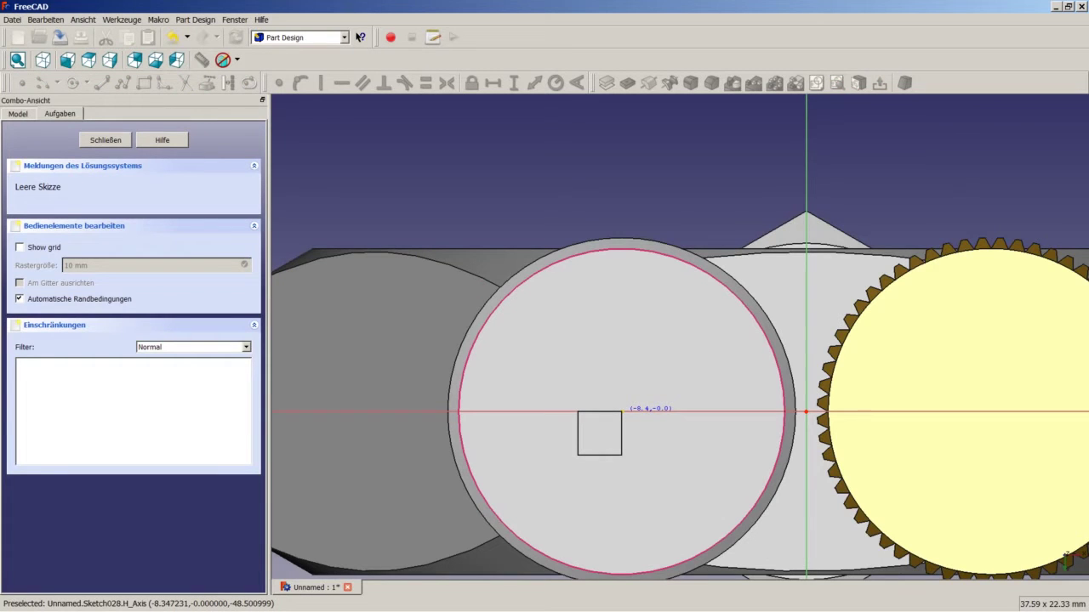
click(622, 412)
click(419, 413)
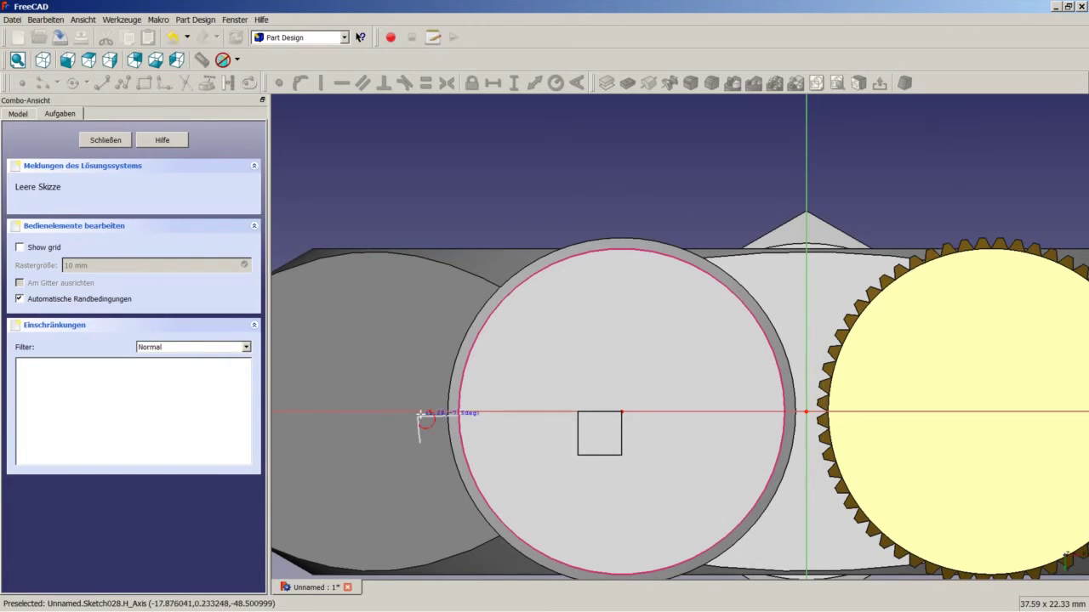
click(418, 397)
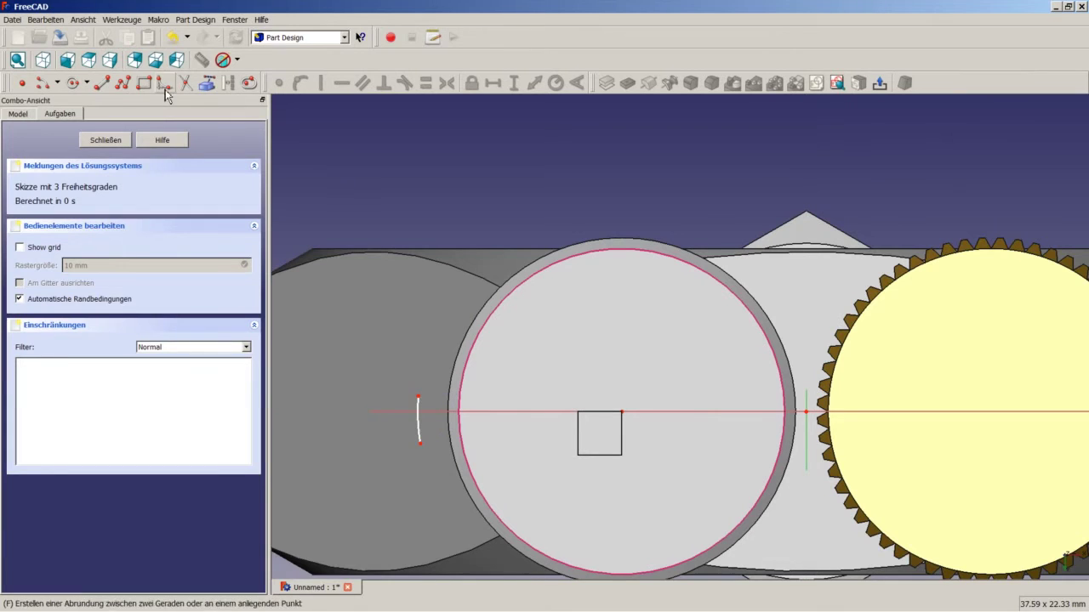
click(101, 83)
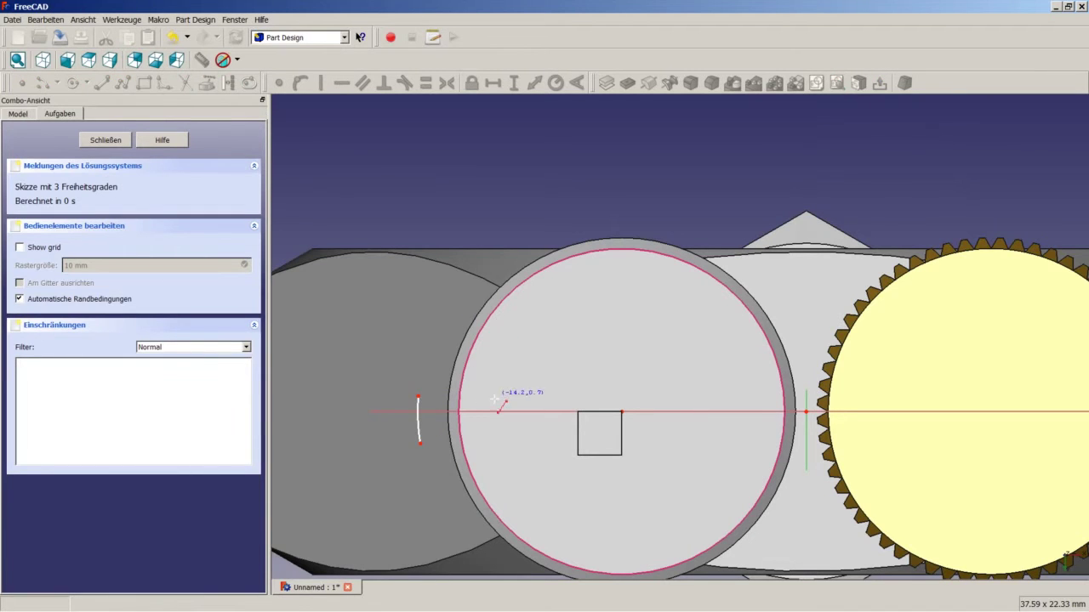
click(418, 397)
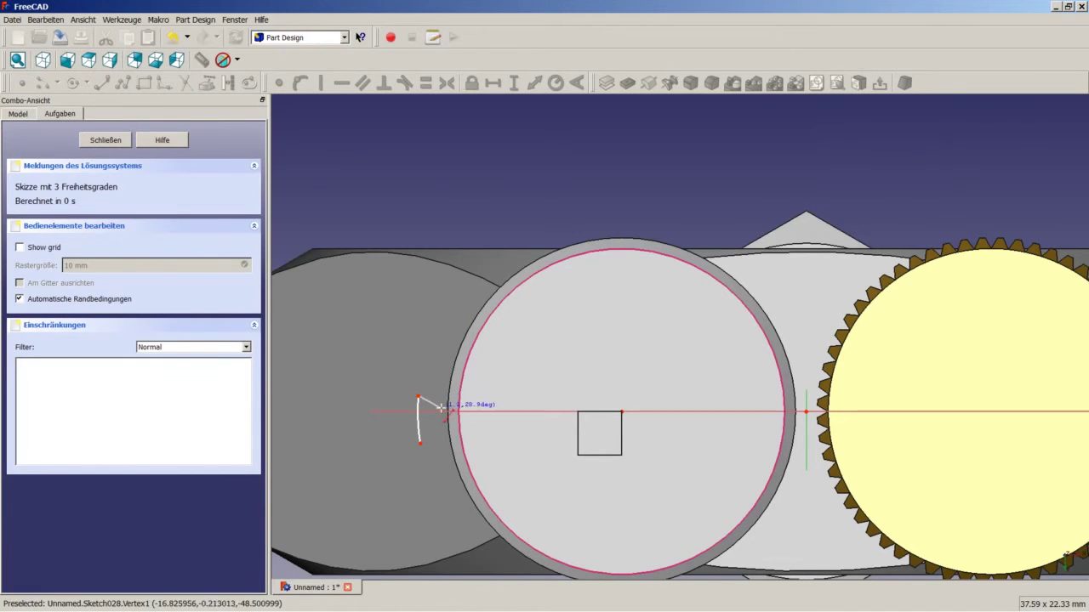
click(442, 412)
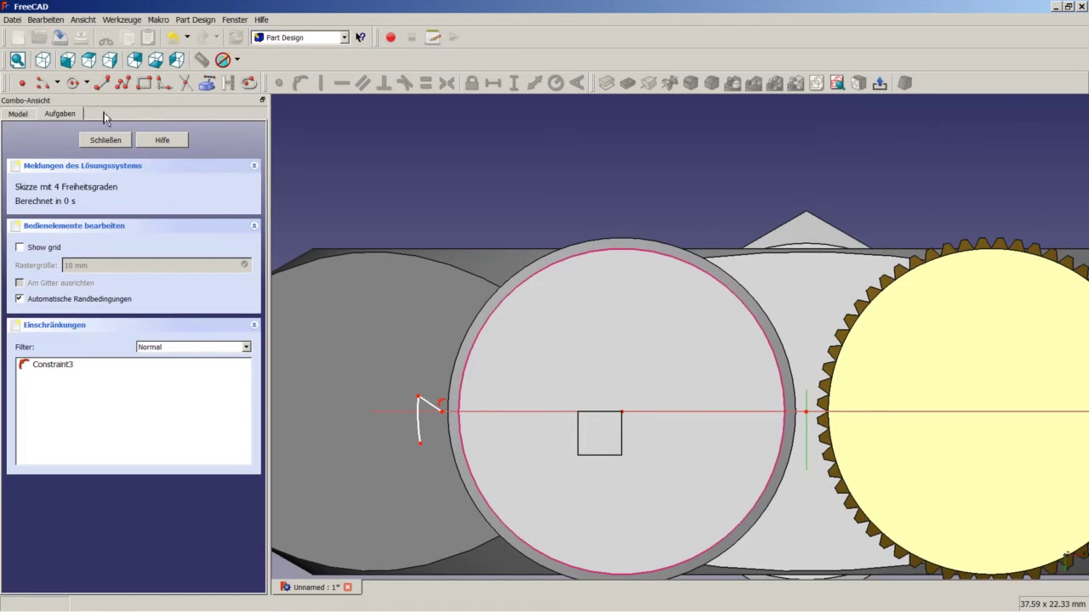
scroll(400, 340, up, 2)
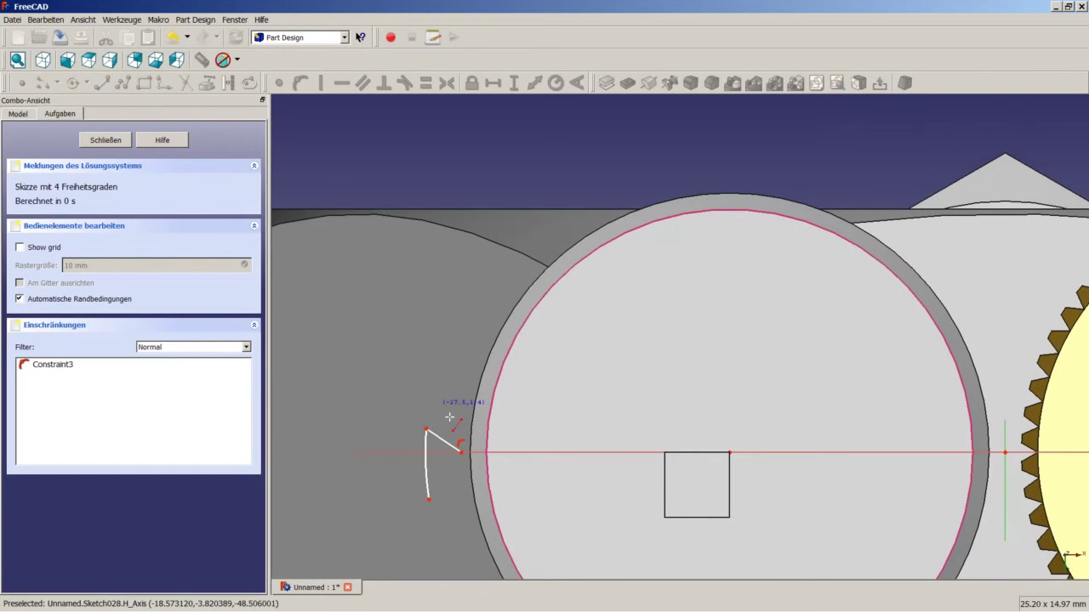
click(429, 500)
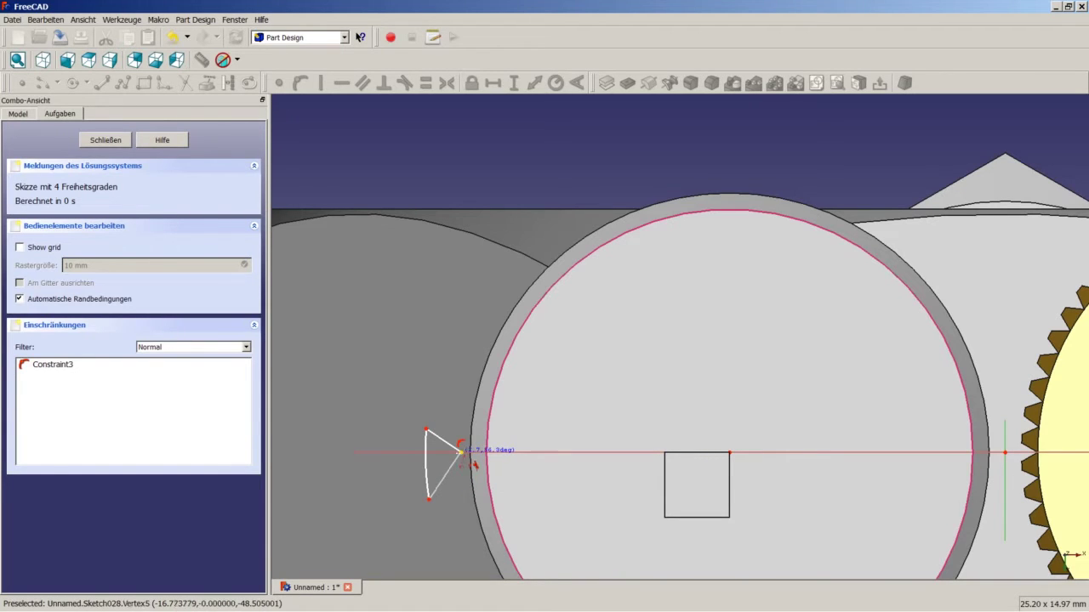
click(460, 452)
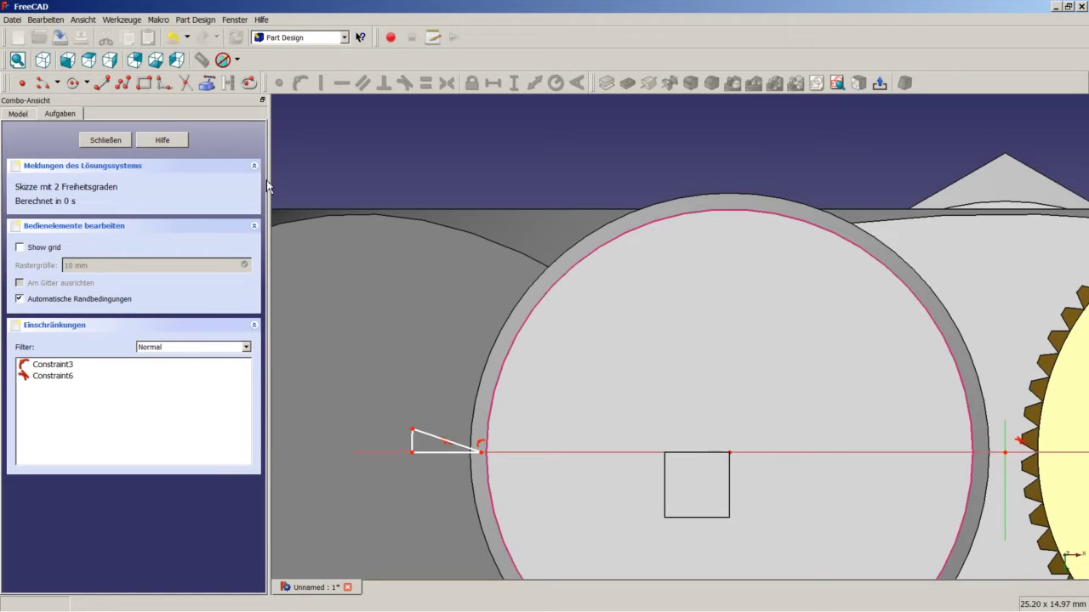
scroll(437, 468, up, 3)
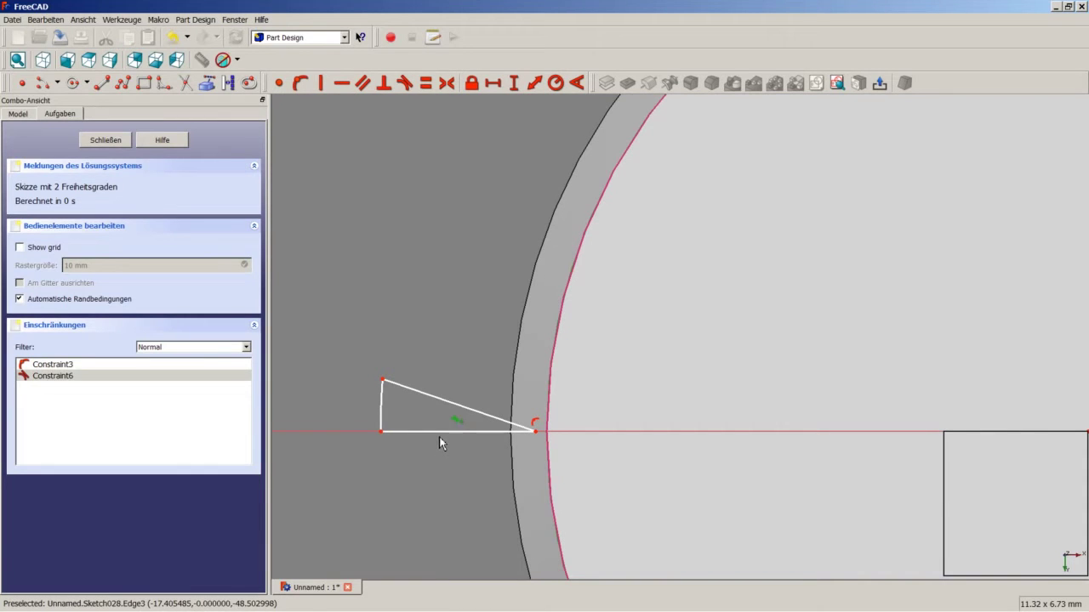
Step: Drop the bottom edge's horizontal constraint, widen the triangle, and make it symmetric about the horizontal axis
key(Delete)
drag(381, 433, 399, 499)
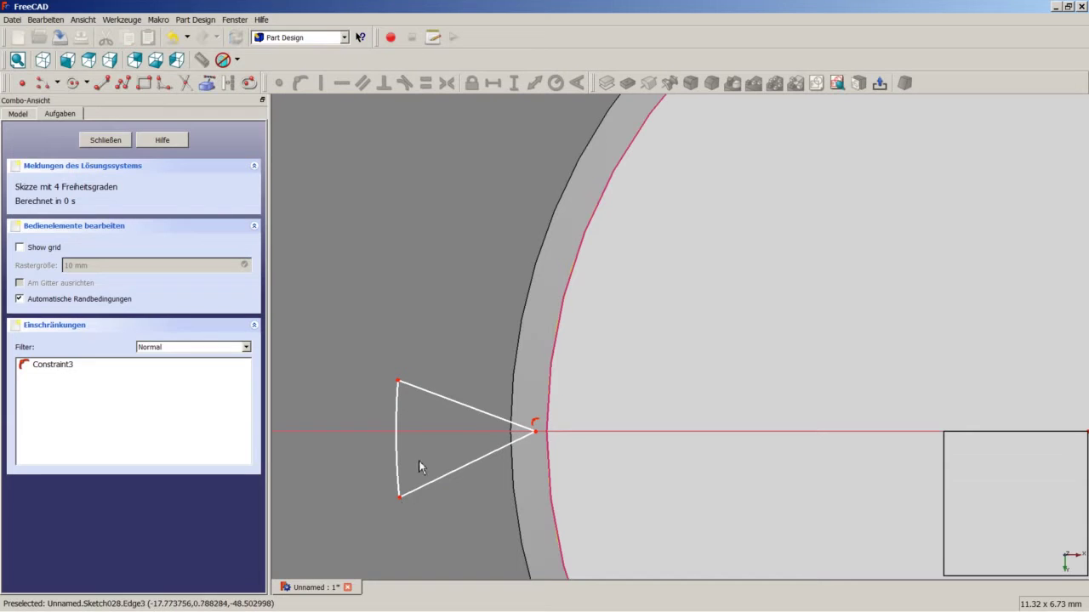
scroll(400, 475, up, 3)
scroll(422, 503, down, 3)
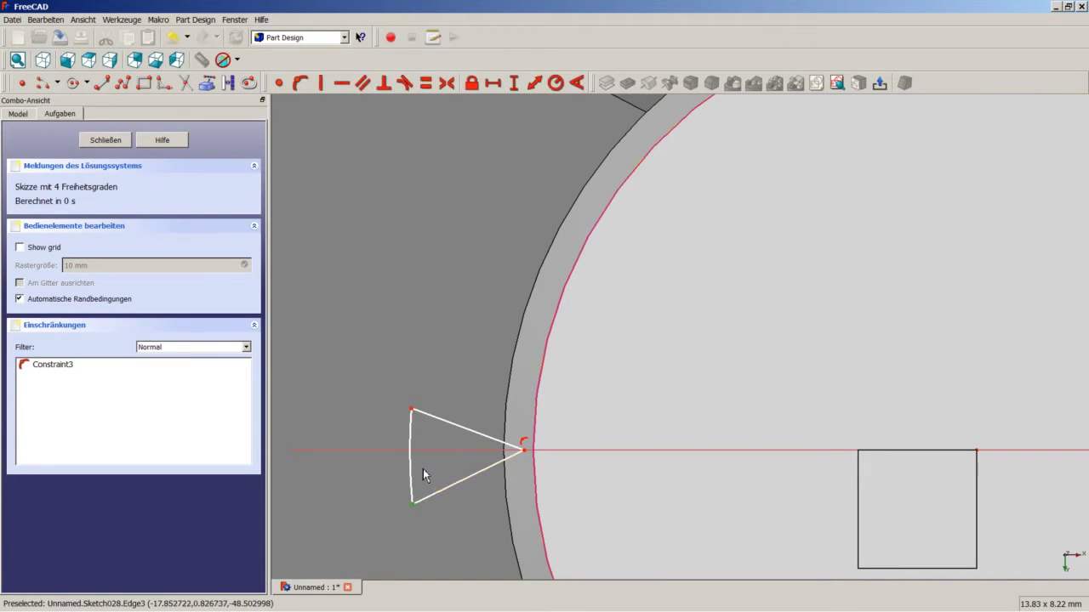
click(411, 410)
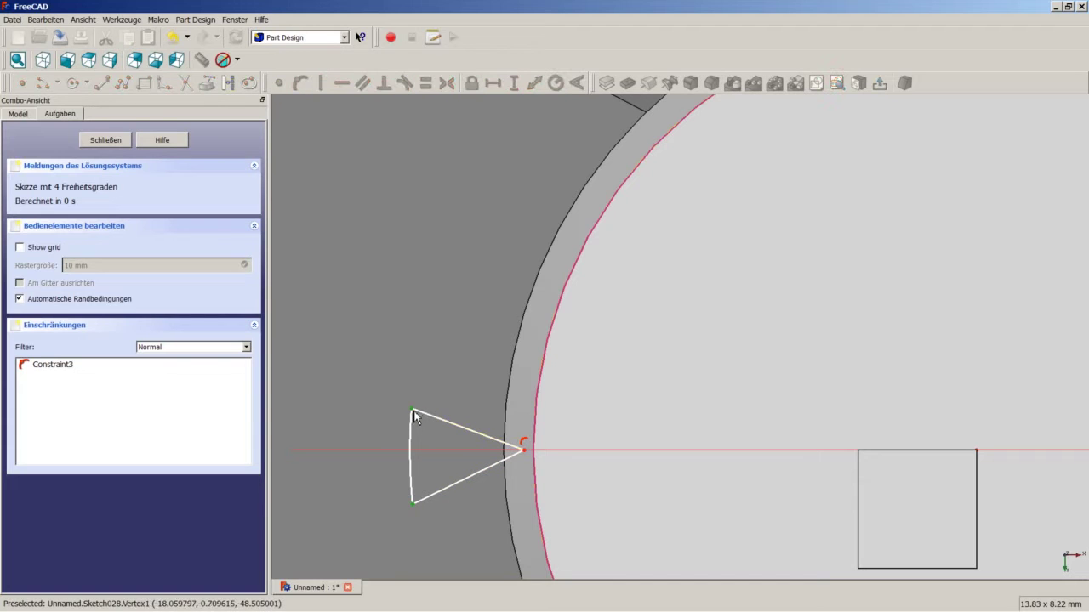
click(429, 451)
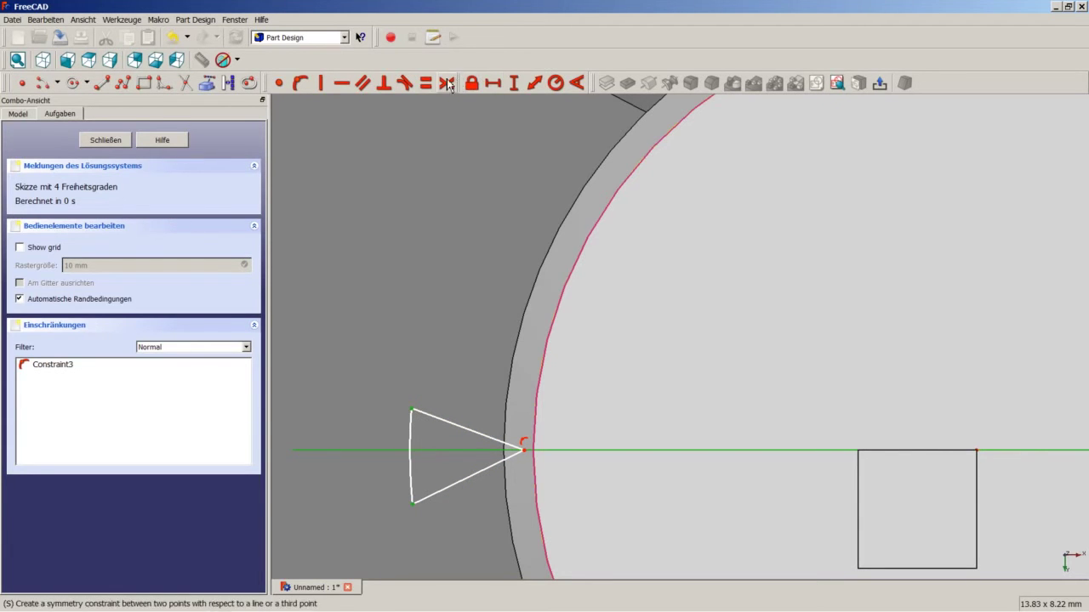
click(445, 85)
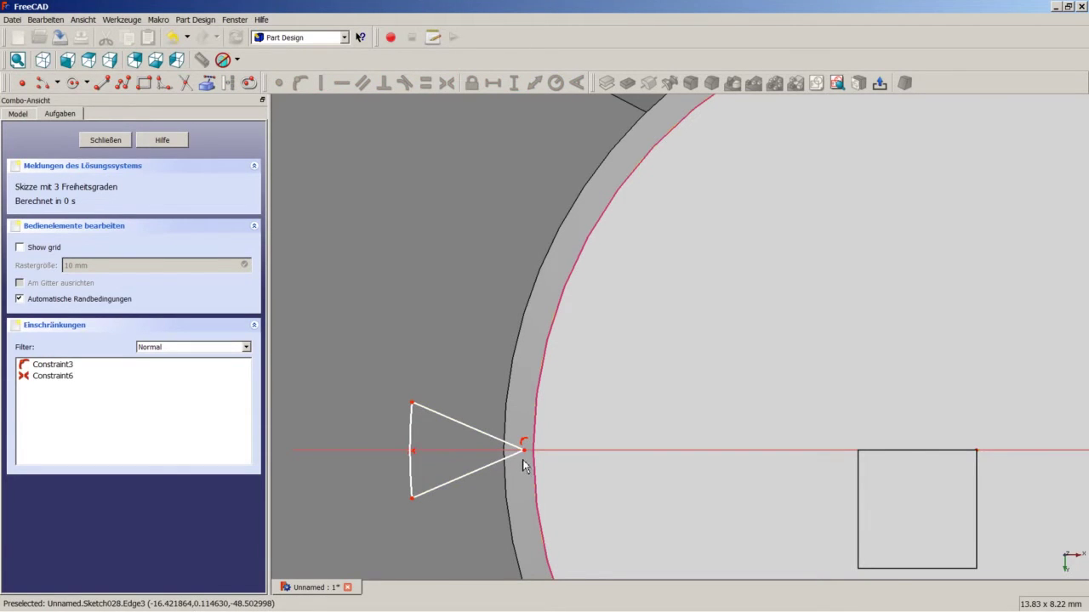
Step: Set a 60° angle between the triangle's two slanted edges
scroll(520, 459, down, 4)
scroll(517, 456, up, 2)
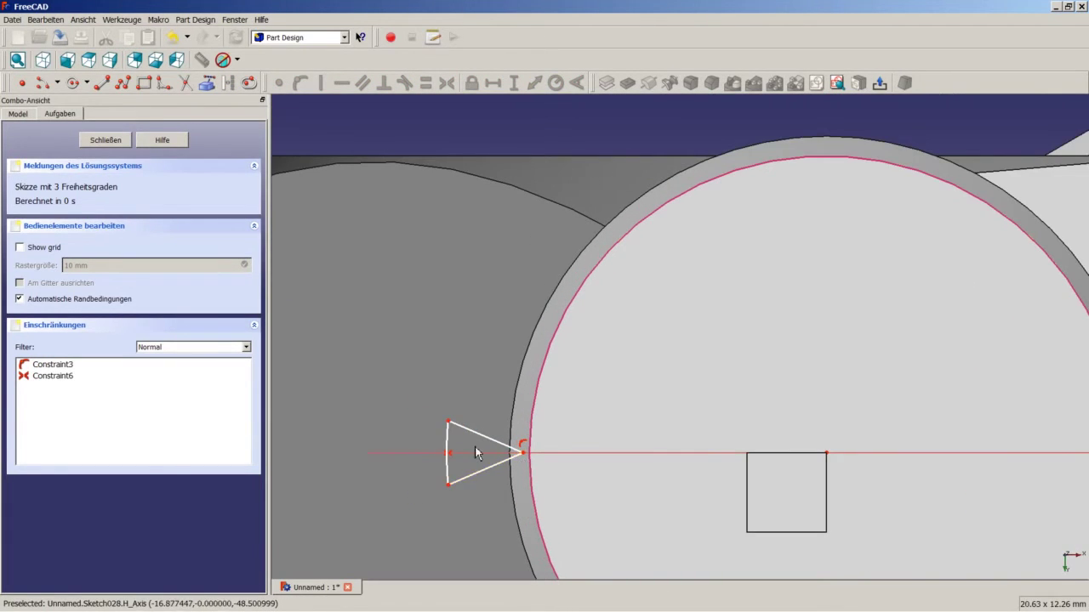
click(481, 435)
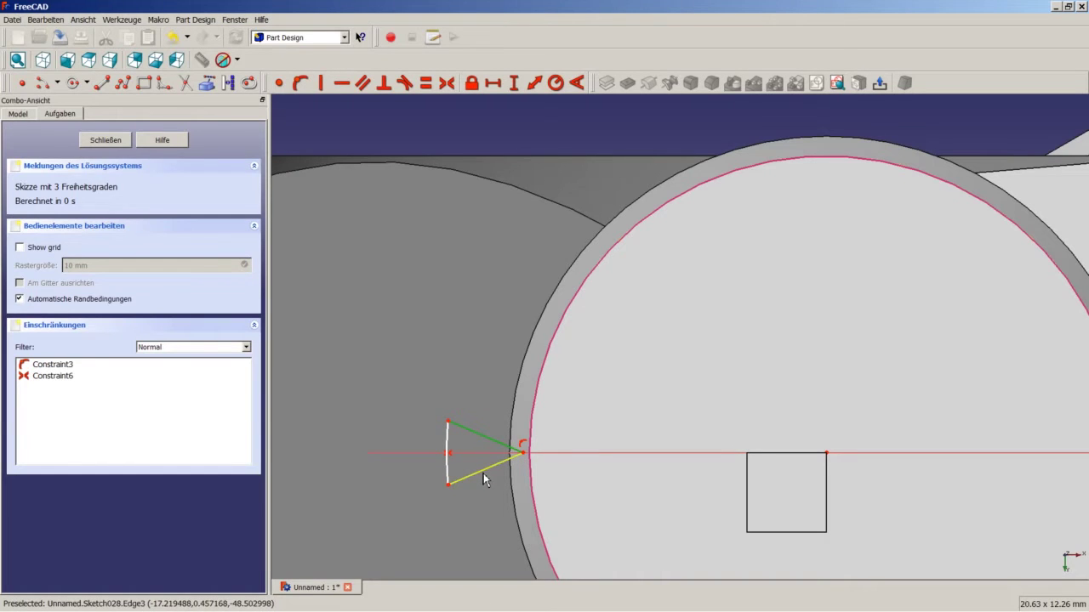
click(483, 470)
click(577, 82)
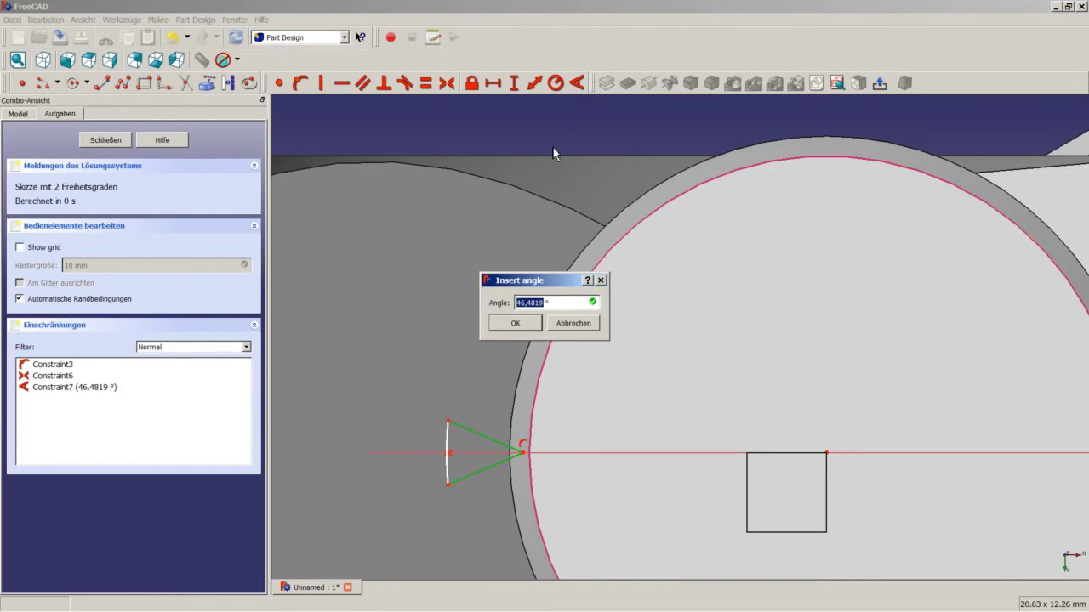
text(60)
key(Return)
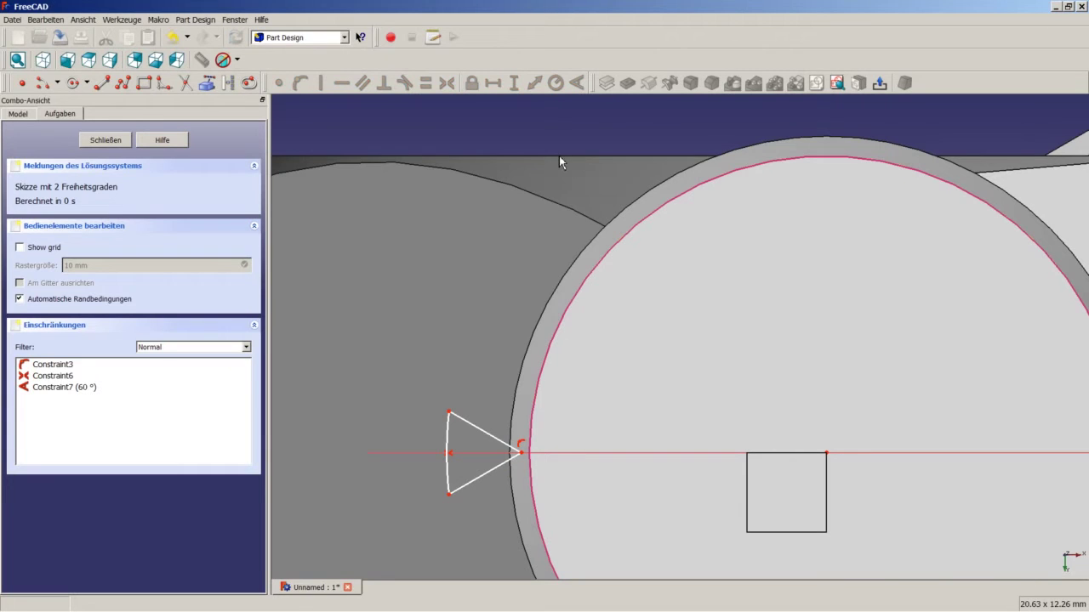
Step: Give the left arc an 8 mm radius, a 7,5 mm horizontal distance to the square's corner, and close the sketch
scroll(461, 371, down, 2)
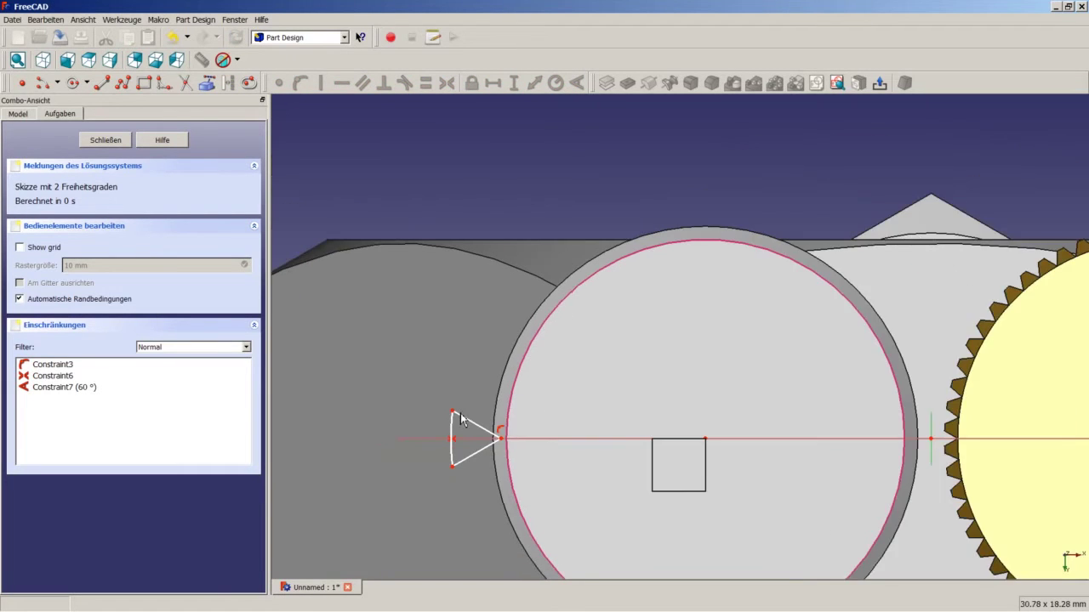
scroll(462, 433, up, 2)
click(449, 434)
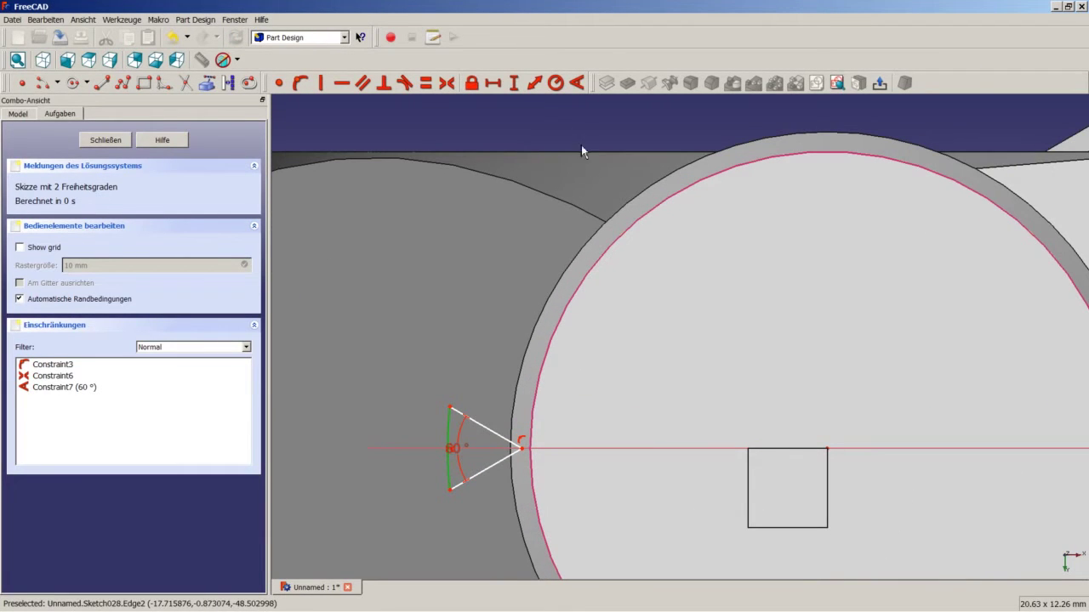
click(556, 83)
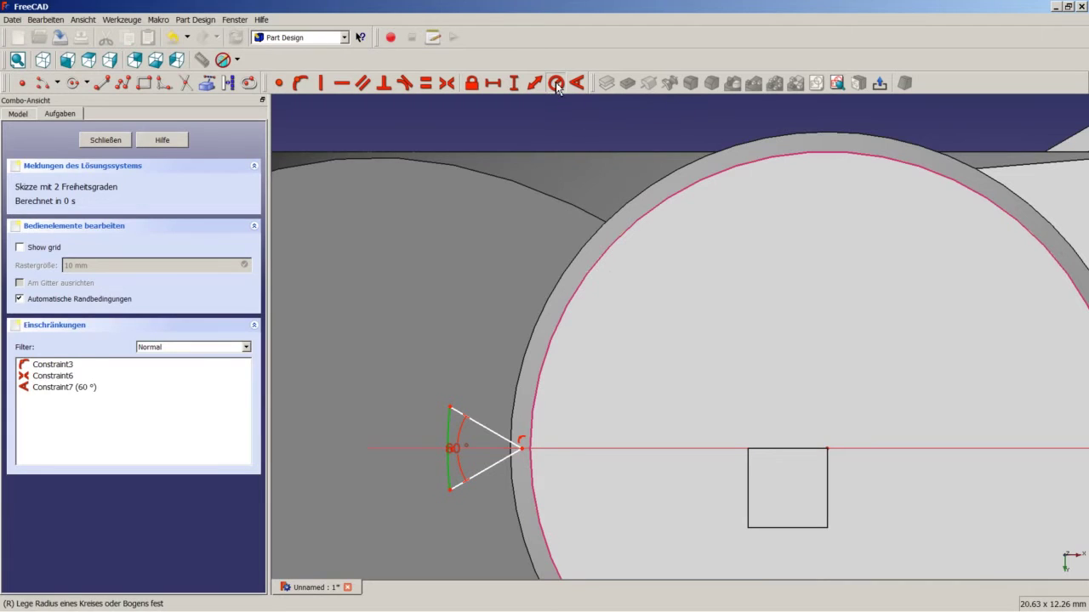
text(8)
key(Return)
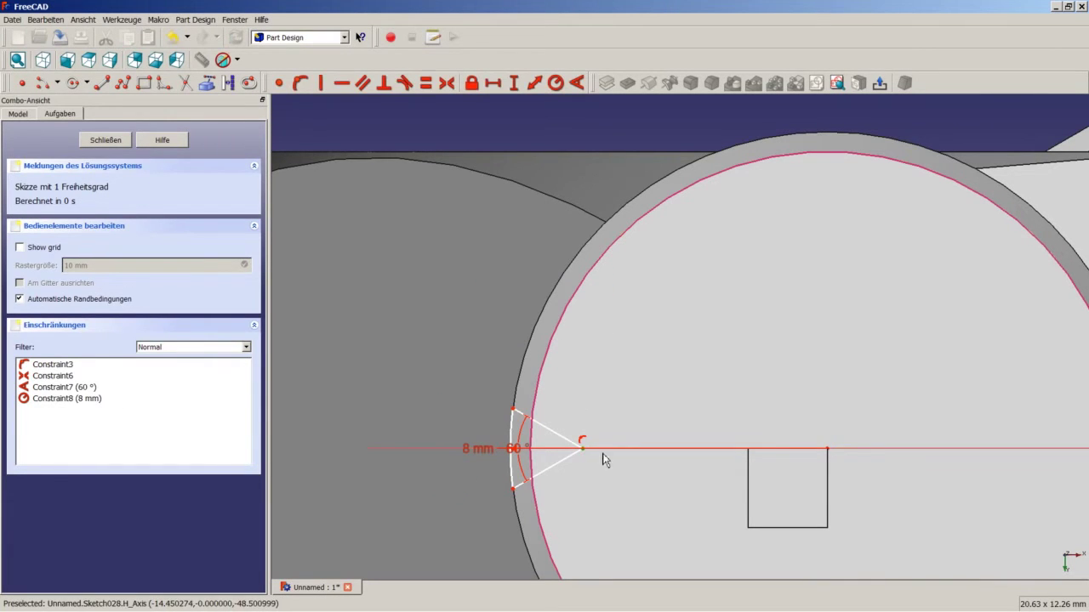
click(827, 450)
click(501, 85)
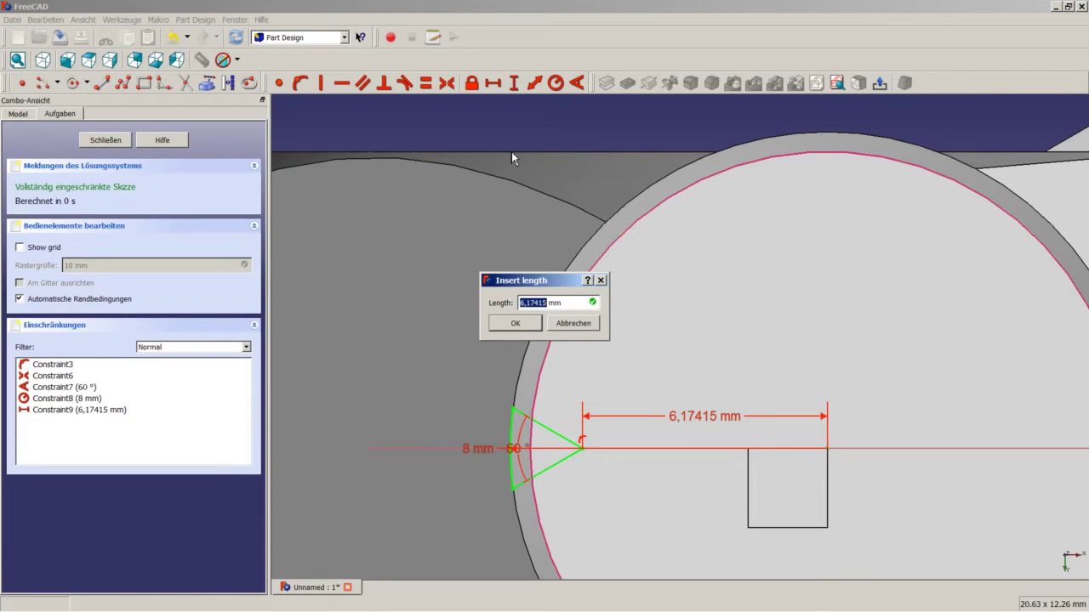
text(7,5)
key(Return)
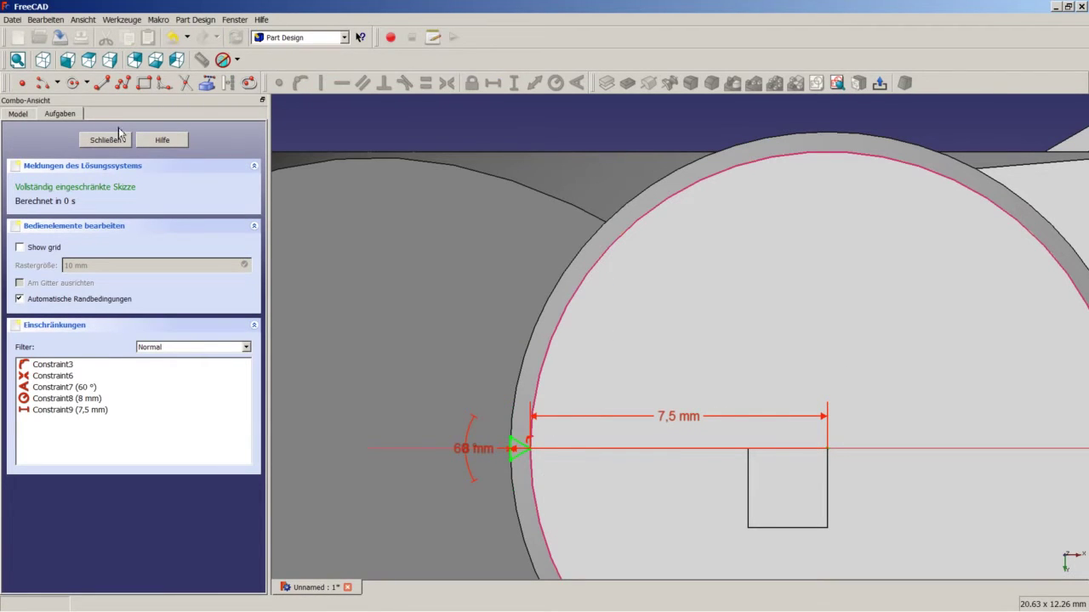
click(105, 141)
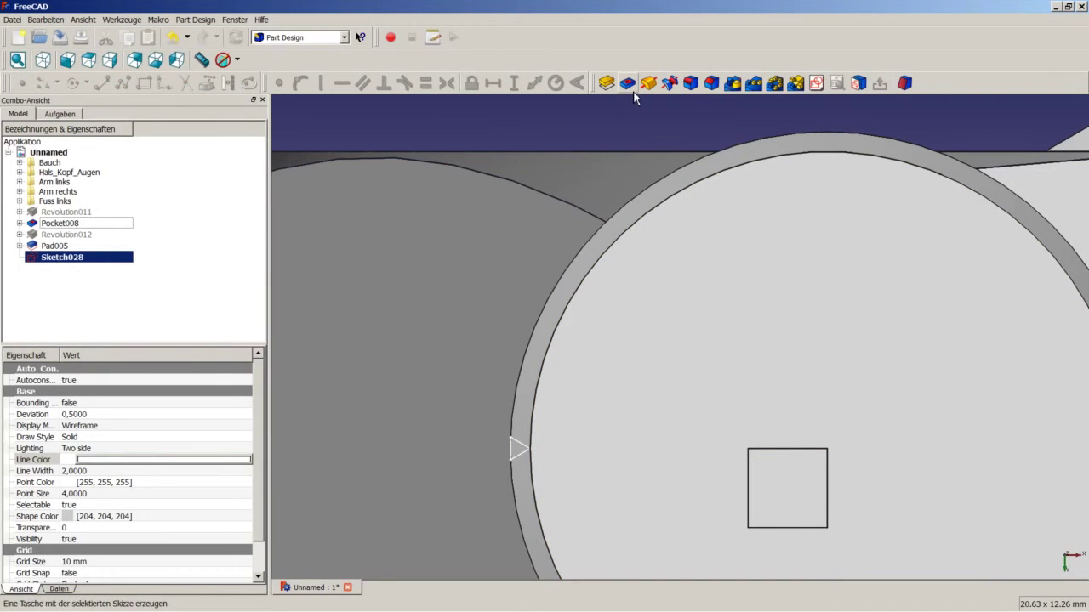
Step: Pocket the triangle sketch 3,8 mm deep into the wheel rim, then orbit to inspect Pocket009
click(628, 83)
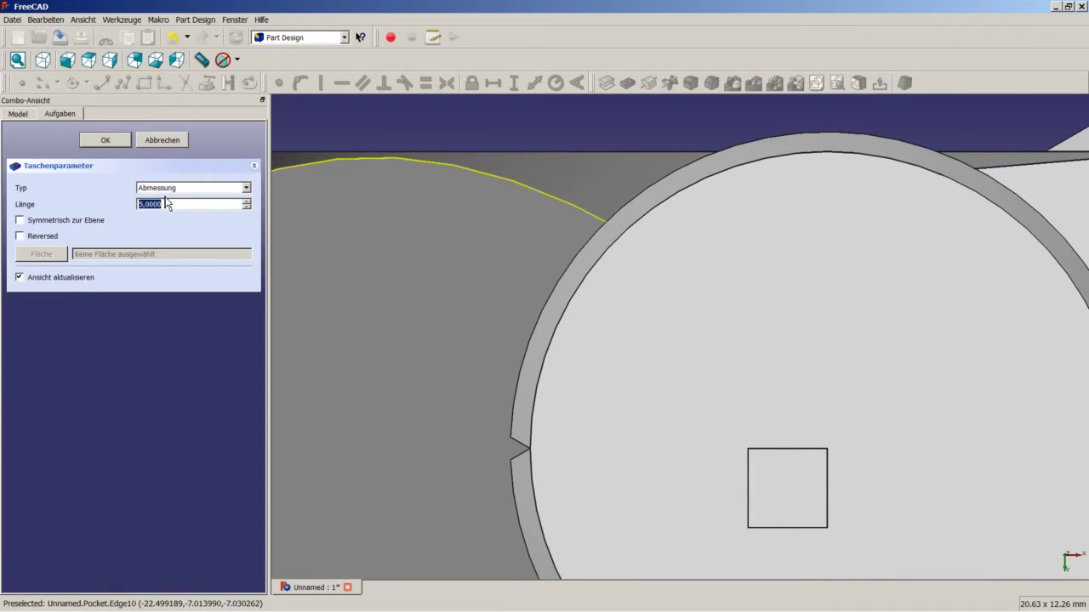
text(3,8)
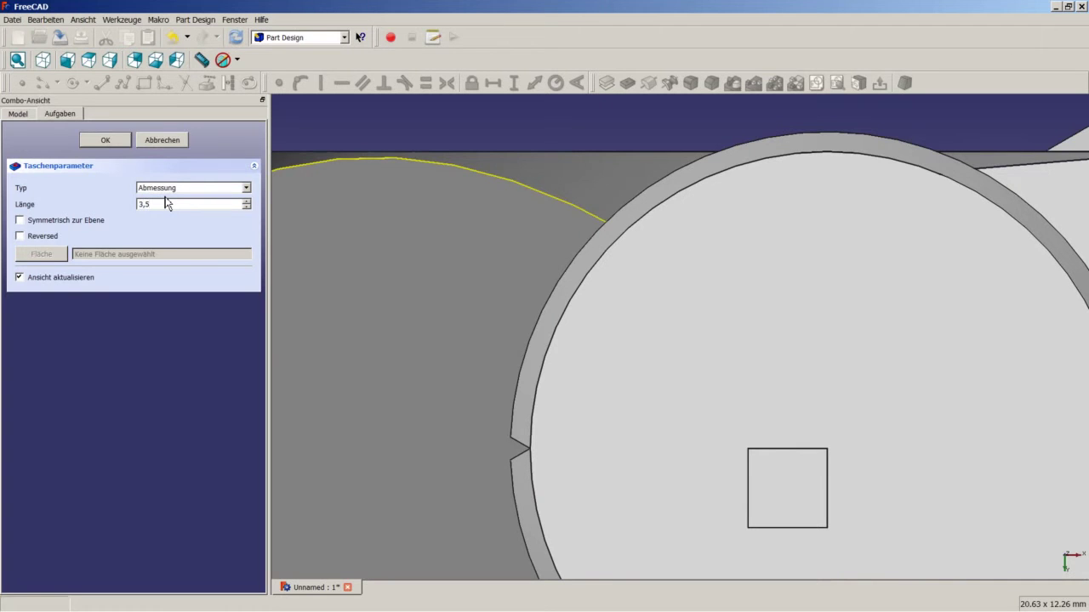
key(Return)
scroll(297, 311, down, 3)
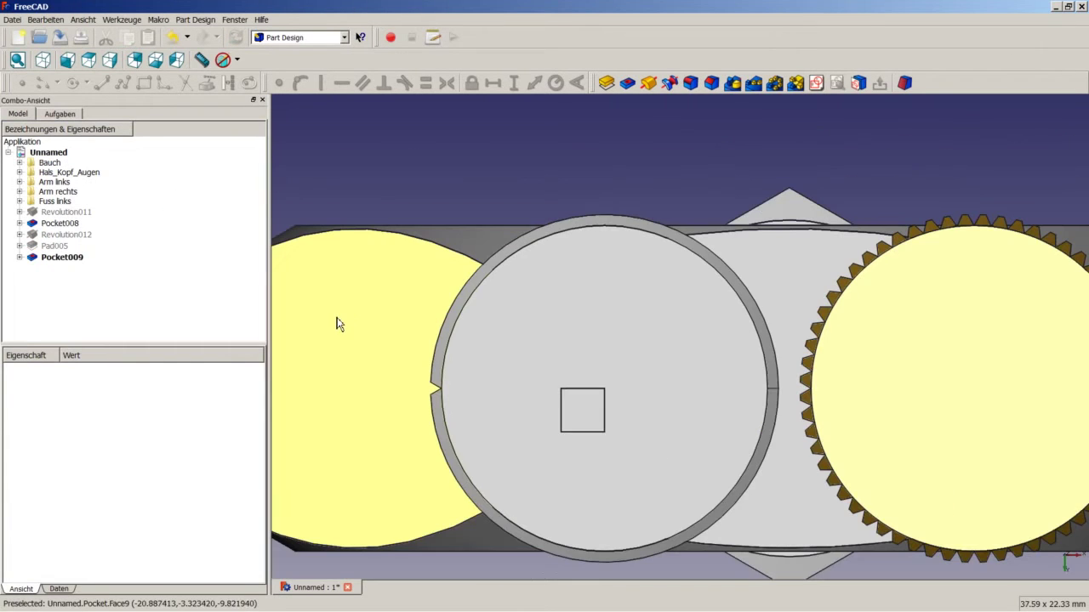
click(73, 264)
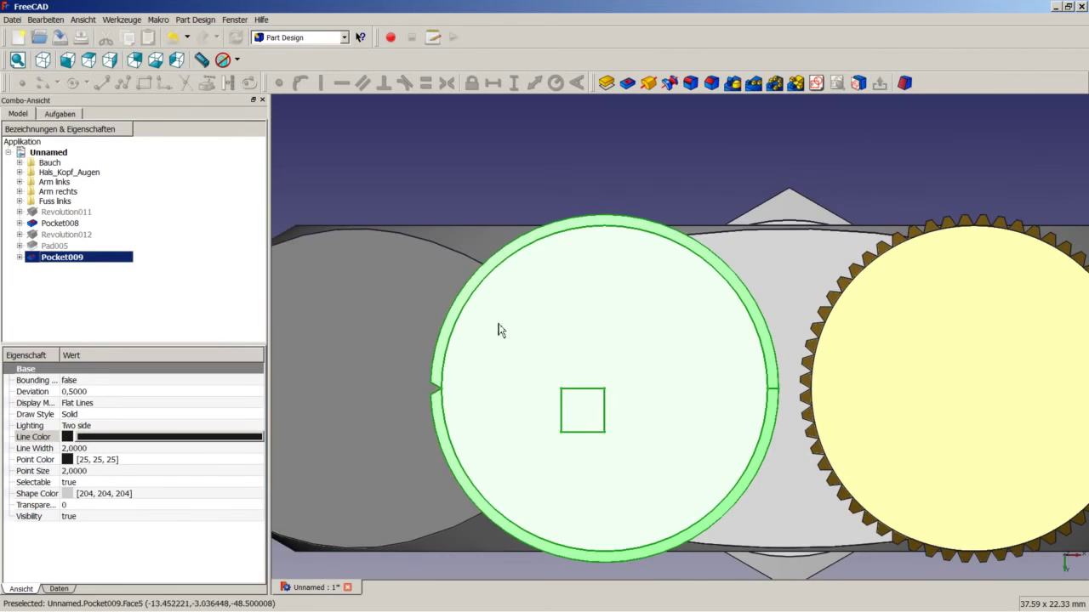
middle_drag(579, 335, 588, 452)
scroll(590, 469, down, 5)
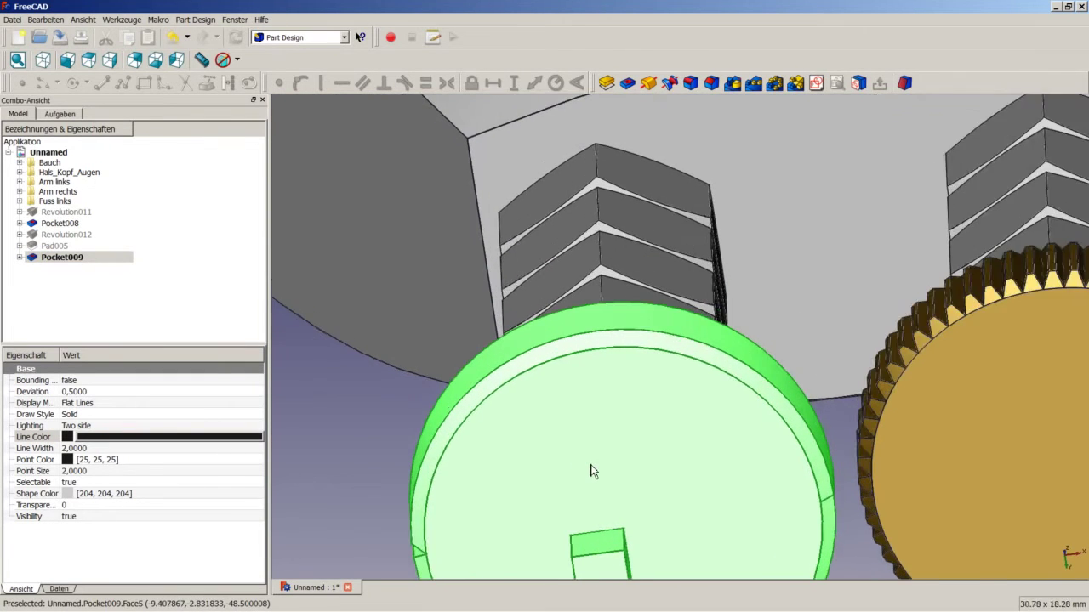
scroll(622, 534, down, 3)
scroll(622, 544, up, 3)
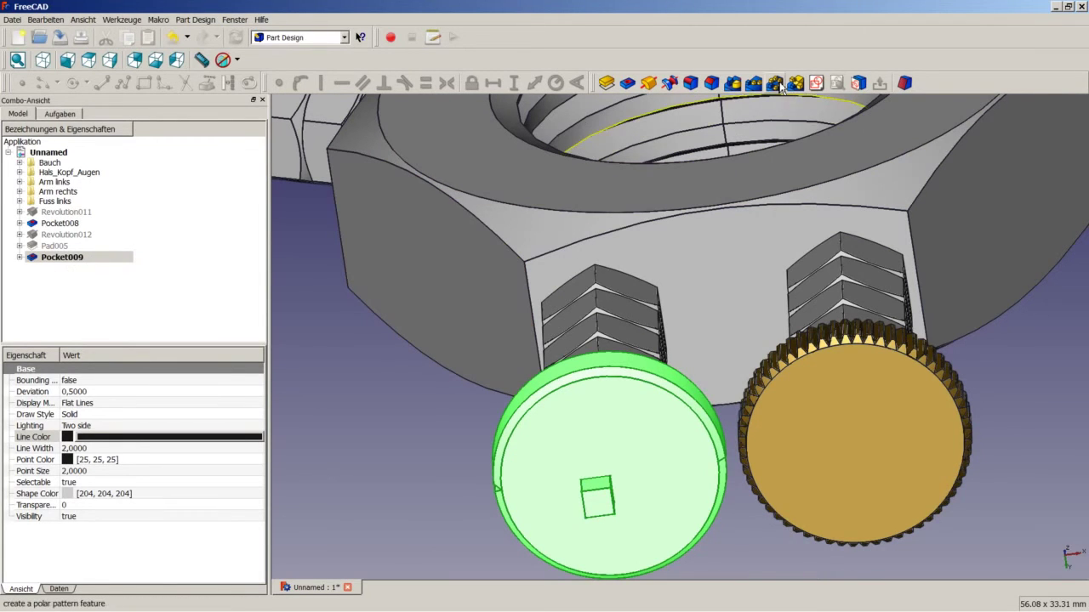
Step: Polar-pattern Pocket009 around the square peg's edge as axis, repeating the notch 60 times over 360°
click(777, 84)
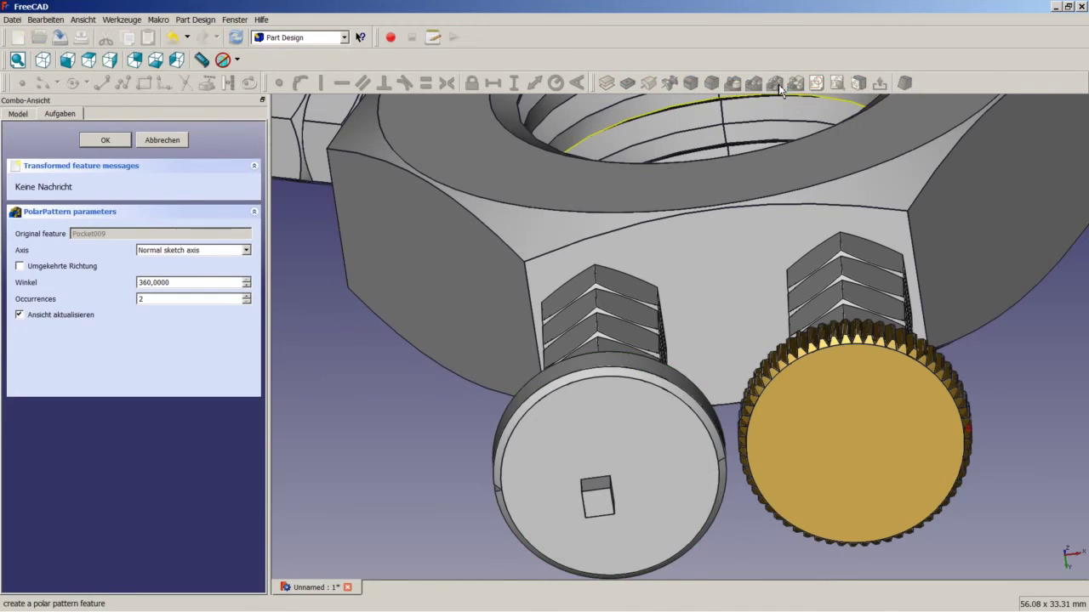
click(187, 252)
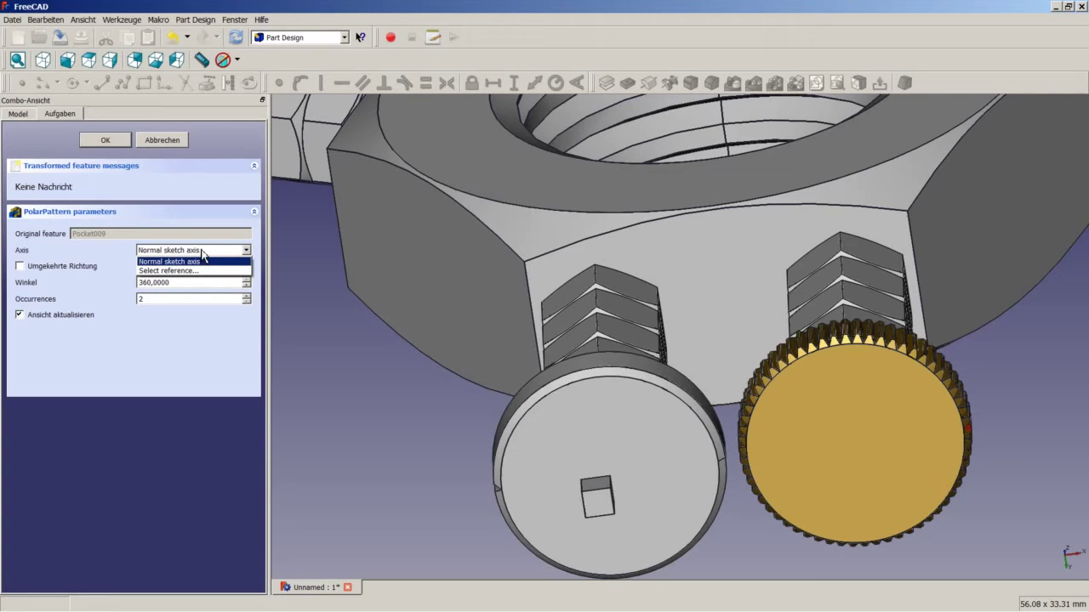
click(191, 271)
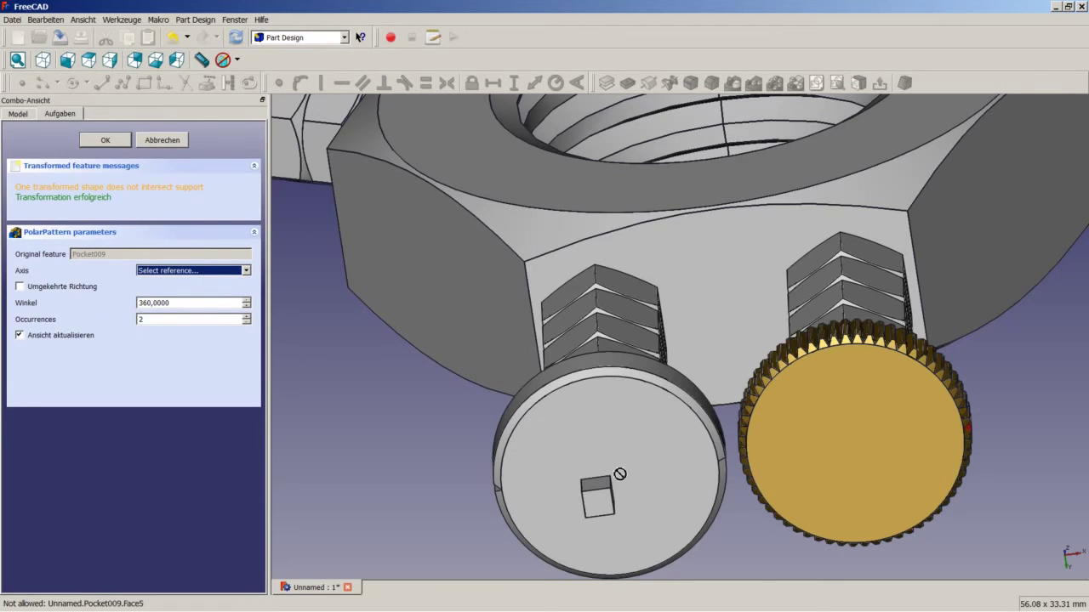
click(613, 484)
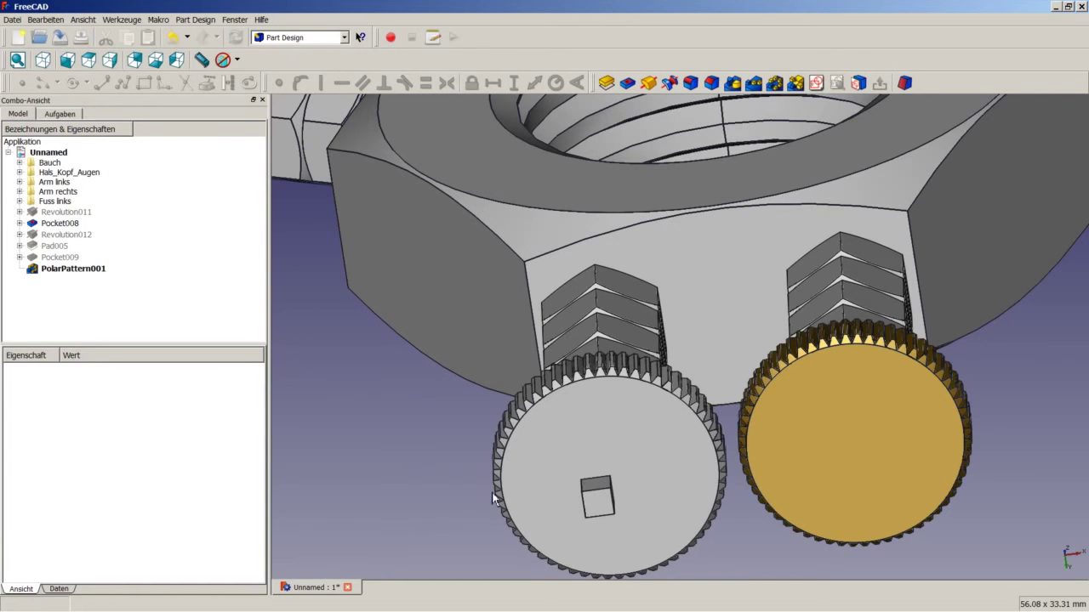
Step: Orbit to a side view and select the square peg's front face
scroll(480, 464, down, 5)
scroll(521, 531, up, 5)
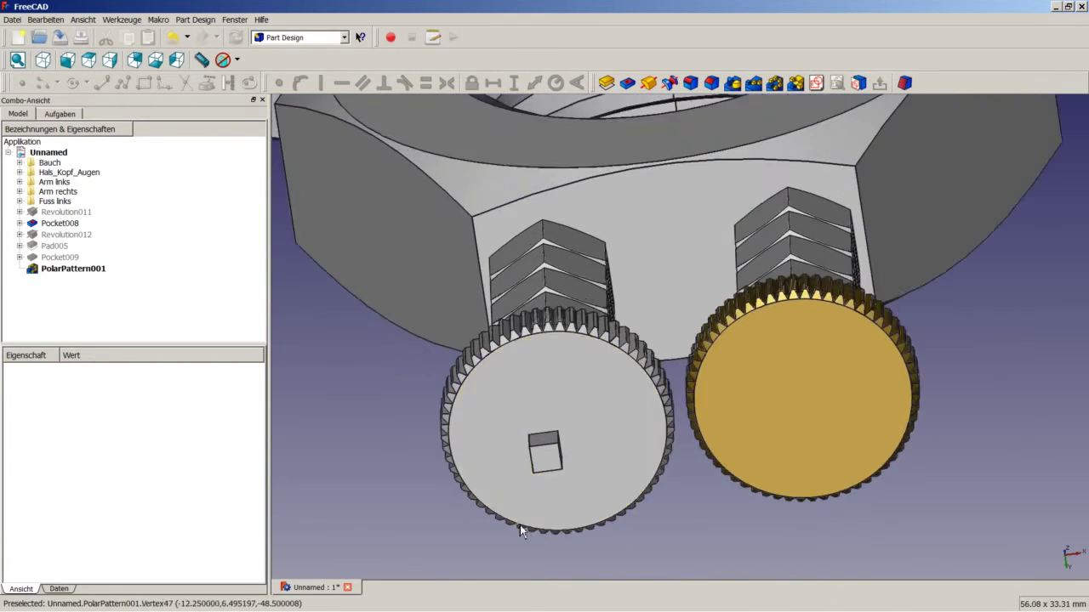
scroll(452, 493, up, 2)
scroll(544, 437, up, 3)
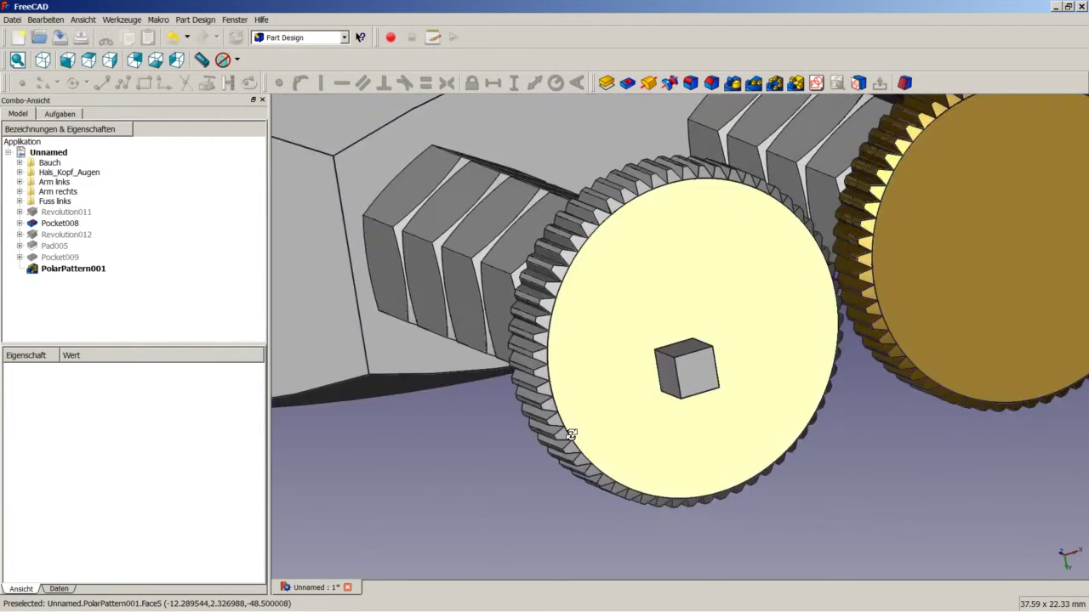
middle_drag(571, 435, 620, 417)
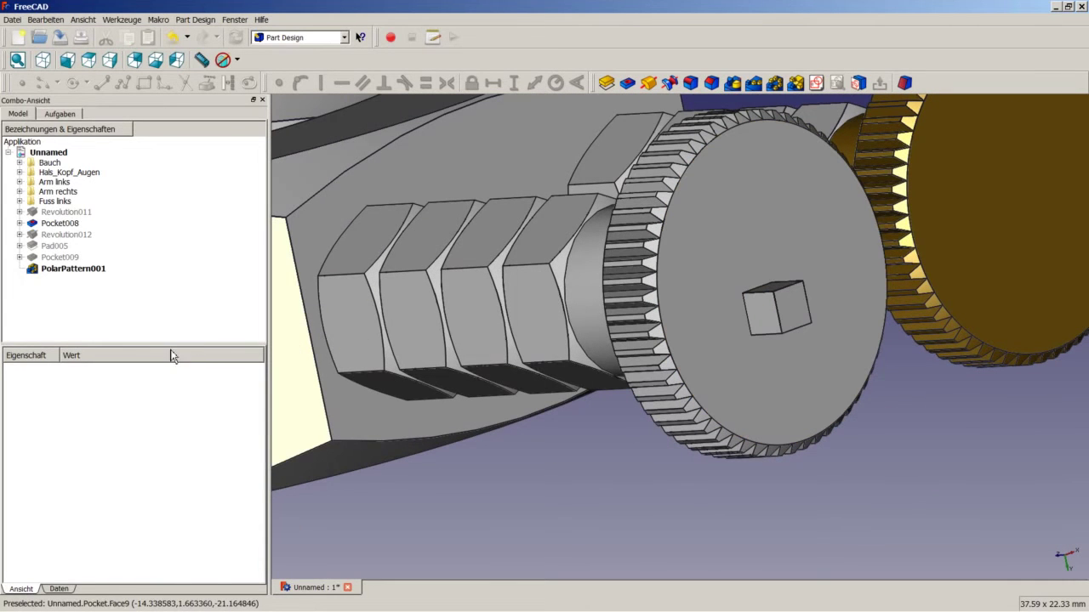
click(771, 323)
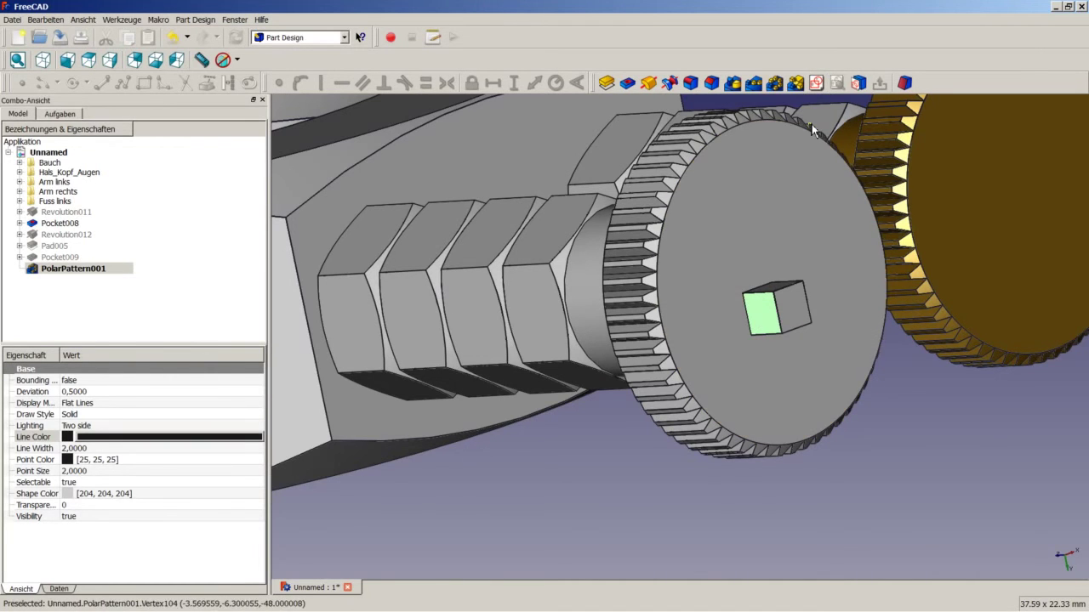
Step: Sketch a rectangle on the peg's face snapped to the part's referenced top and right edges
click(816, 83)
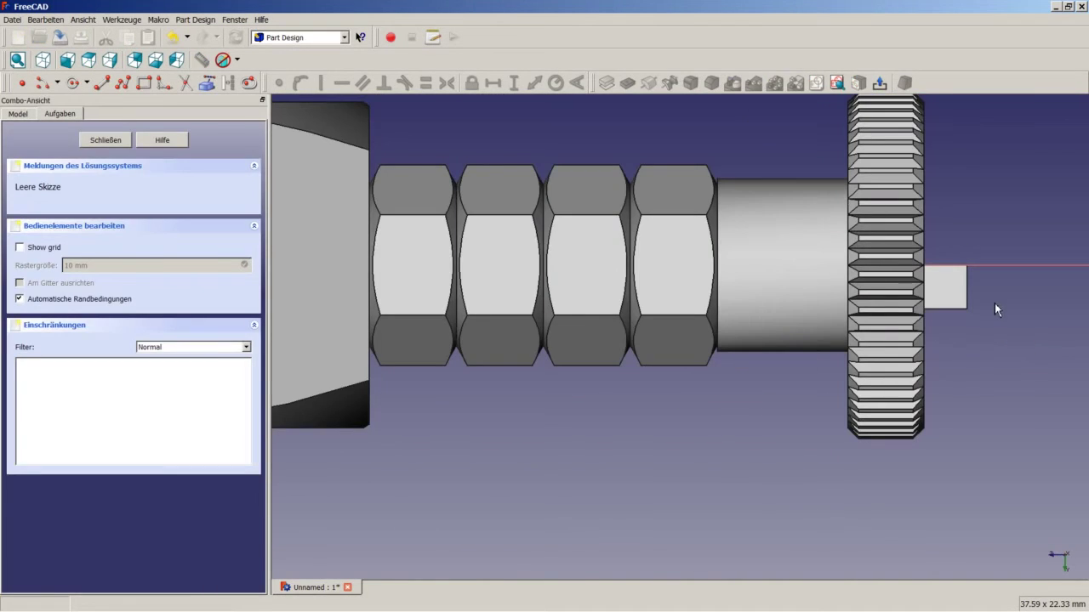
scroll(994, 300, up, 5)
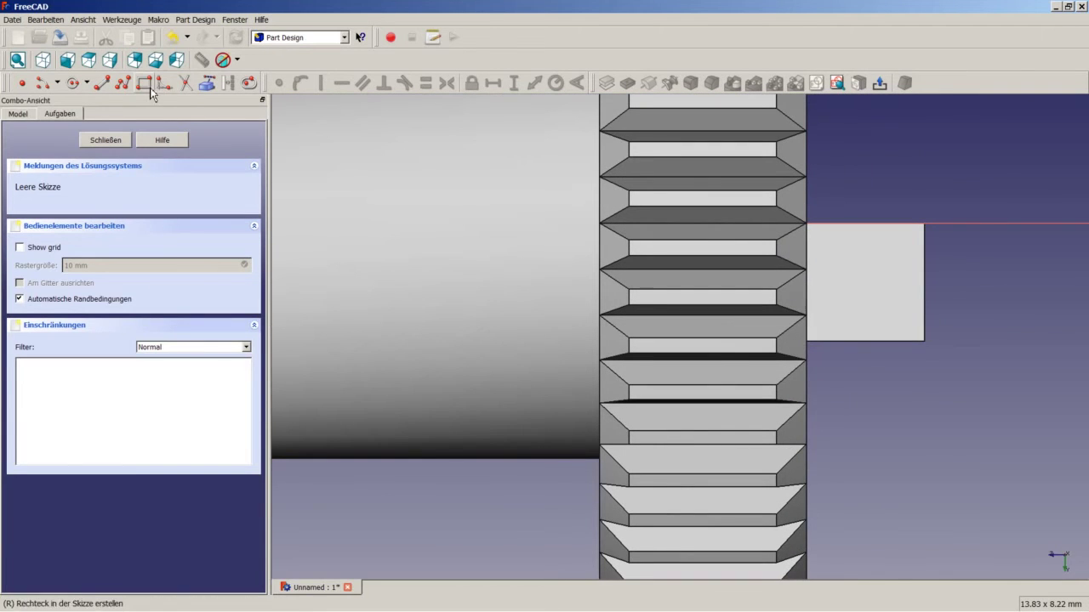
click(207, 82)
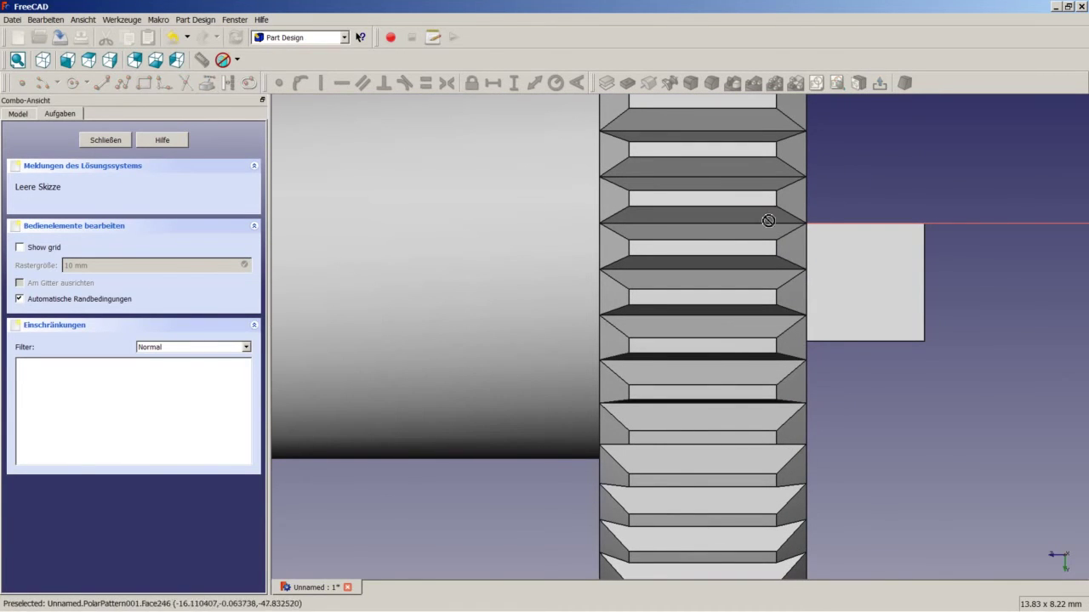
click(838, 224)
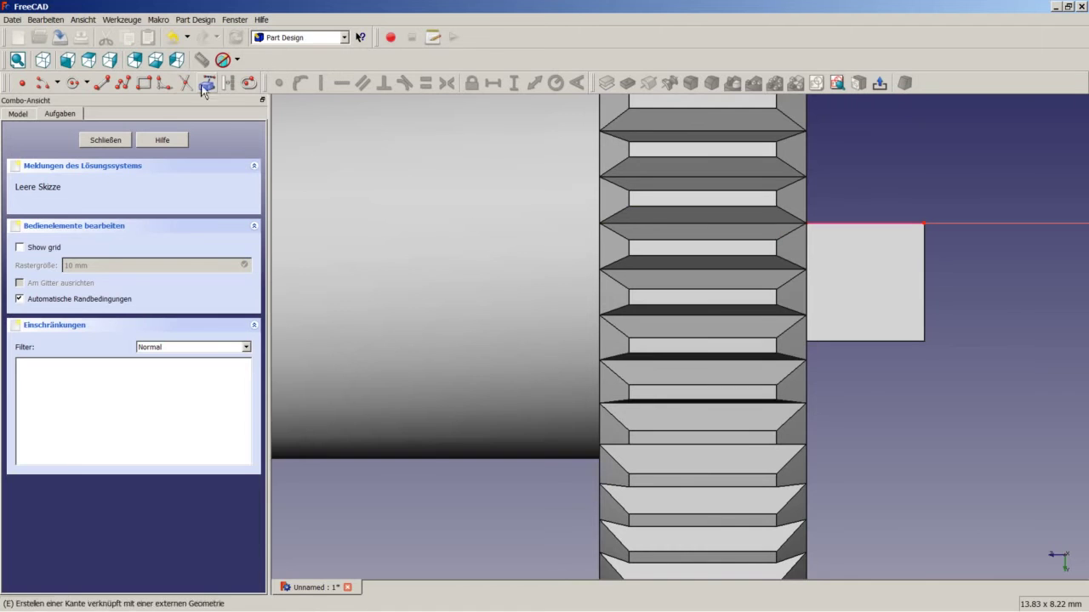
click(205, 85)
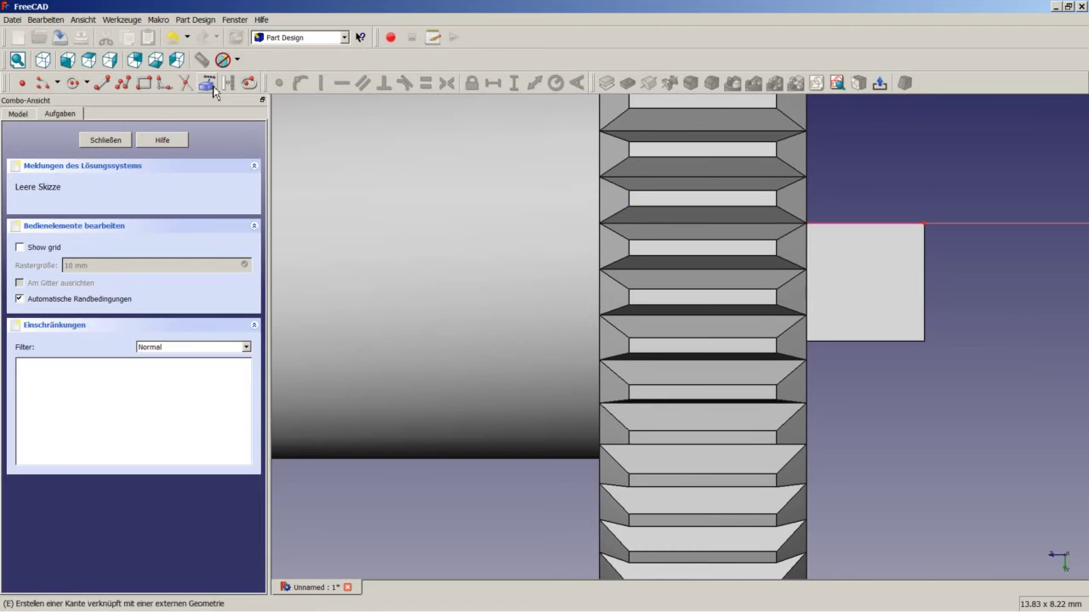
click(924, 266)
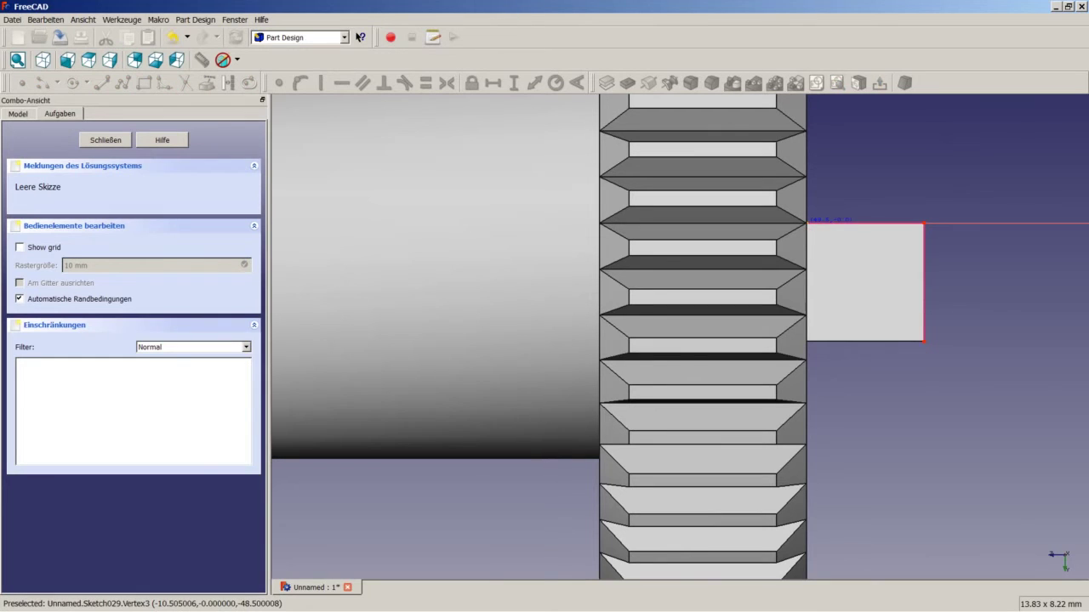
click(879, 350)
click(105, 140)
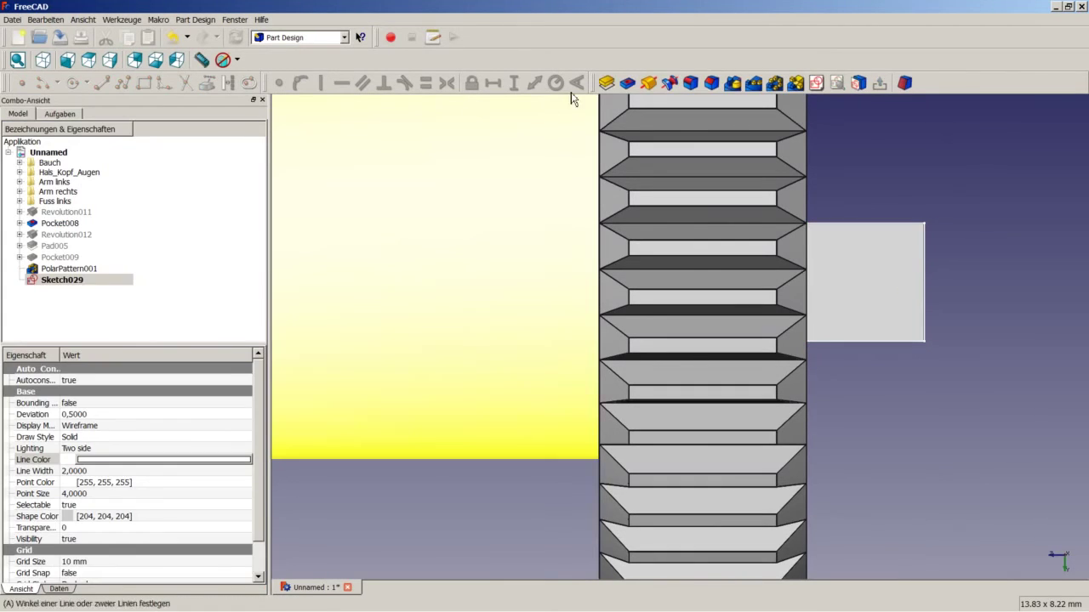
Step: Cut the rectangle as a pocket with type 'Zur Ersten', up to the first face
click(628, 82)
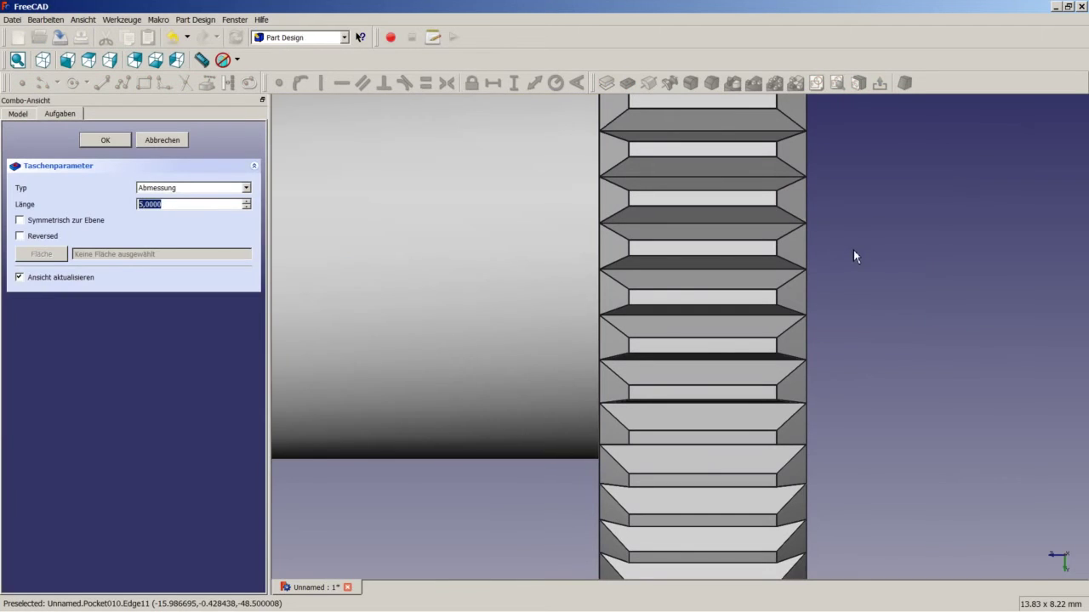
click(174, 188)
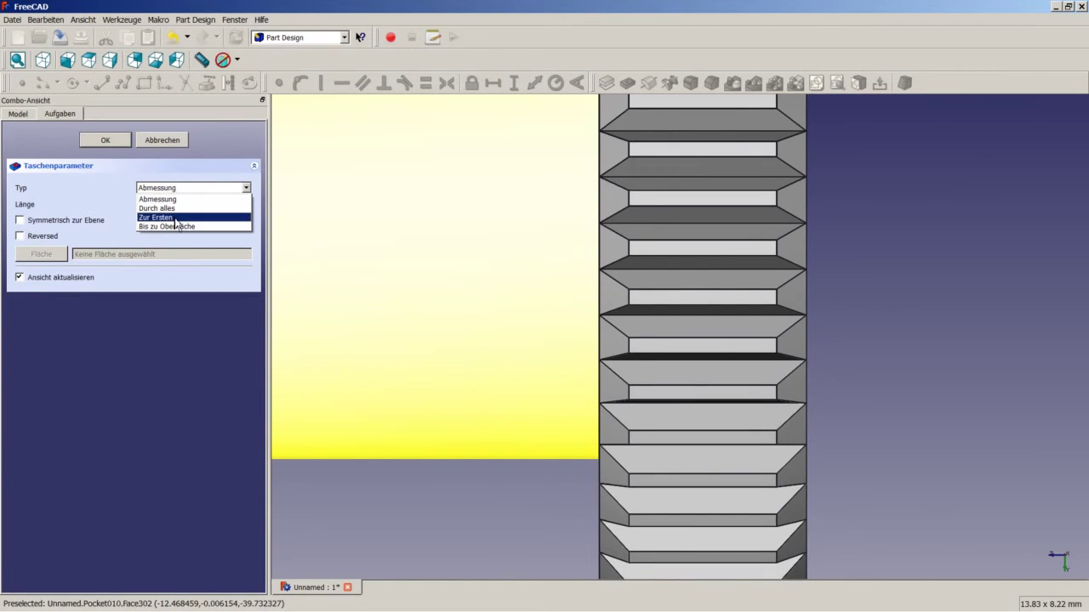
key(Return)
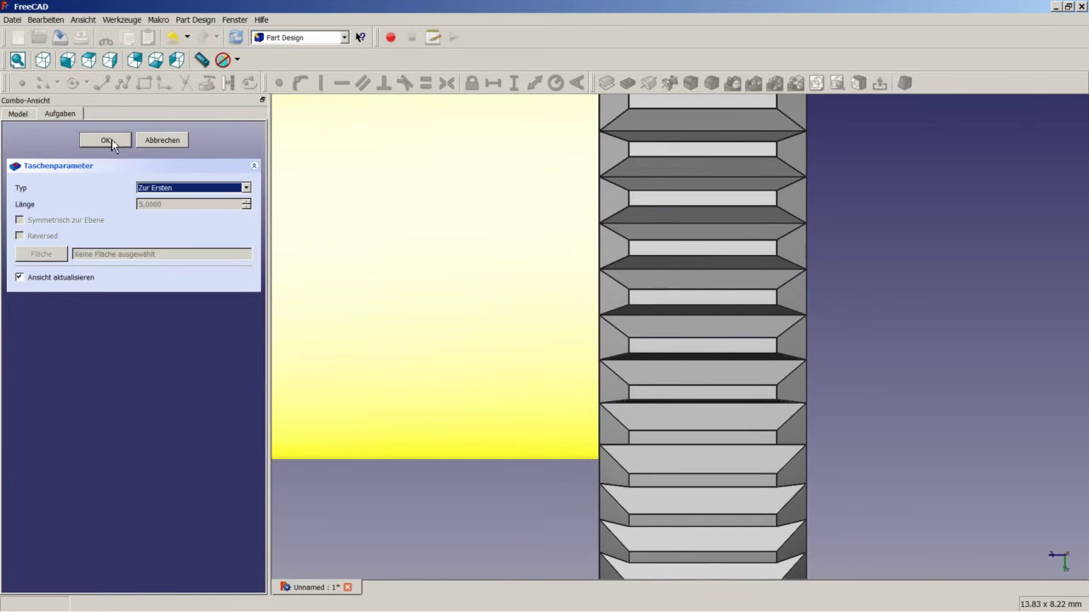
key(Return)
middle_drag(450, 236, 541, 250)
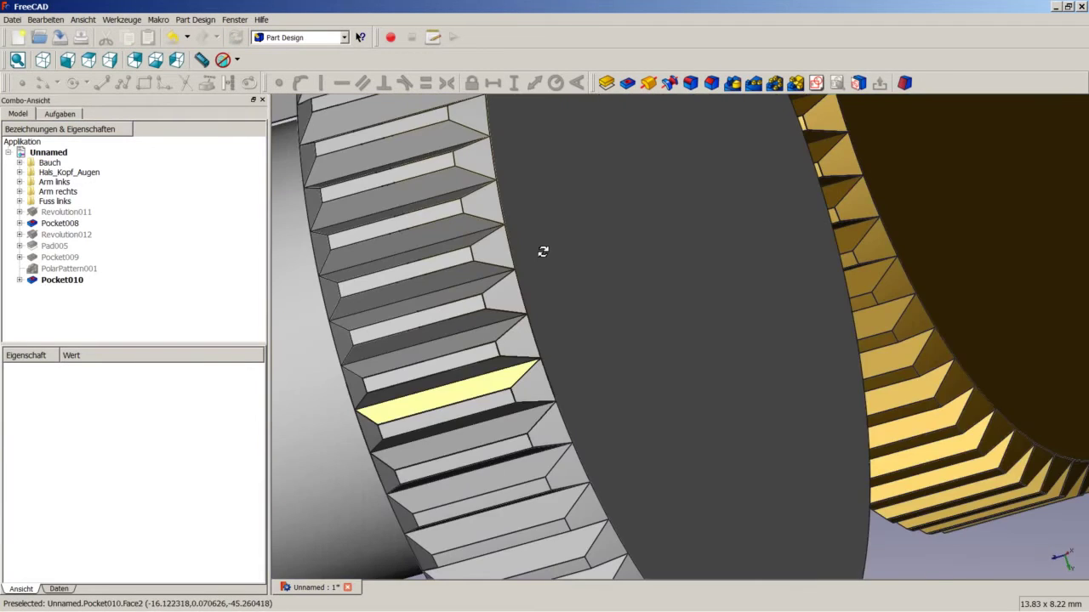
scroll(545, 250, down, 3)
scroll(545, 251, down, 3)
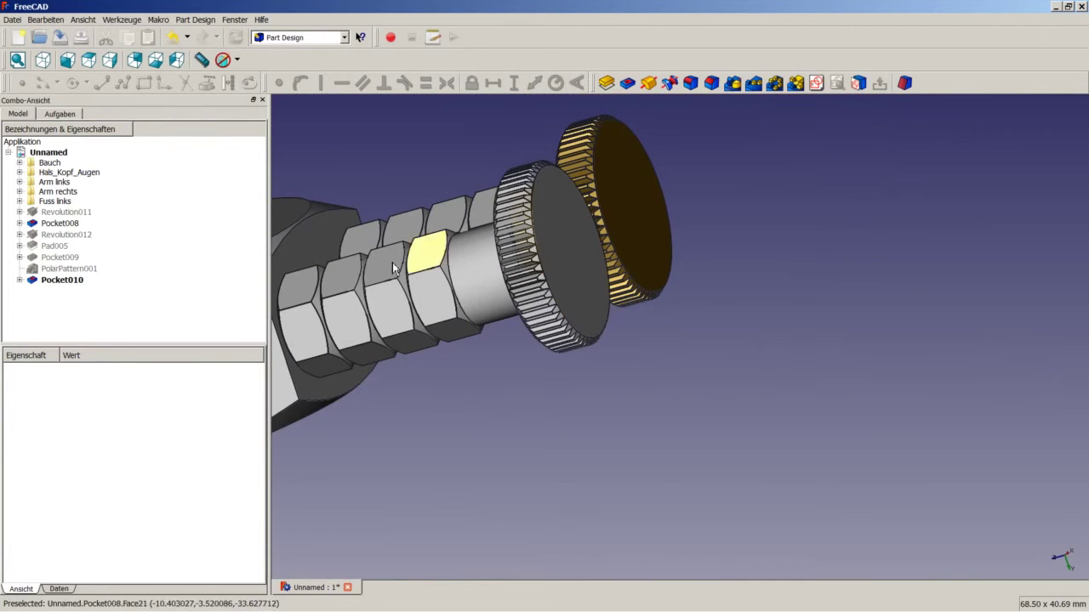
Step: Set Pocket010's display material to Gold
click(58, 282)
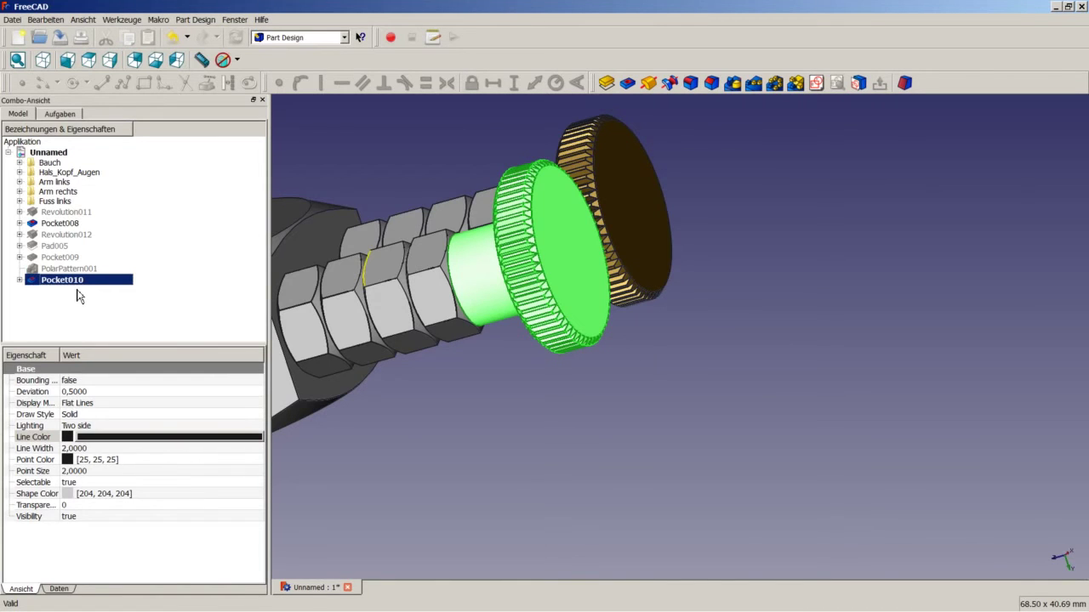
right_click(66, 286)
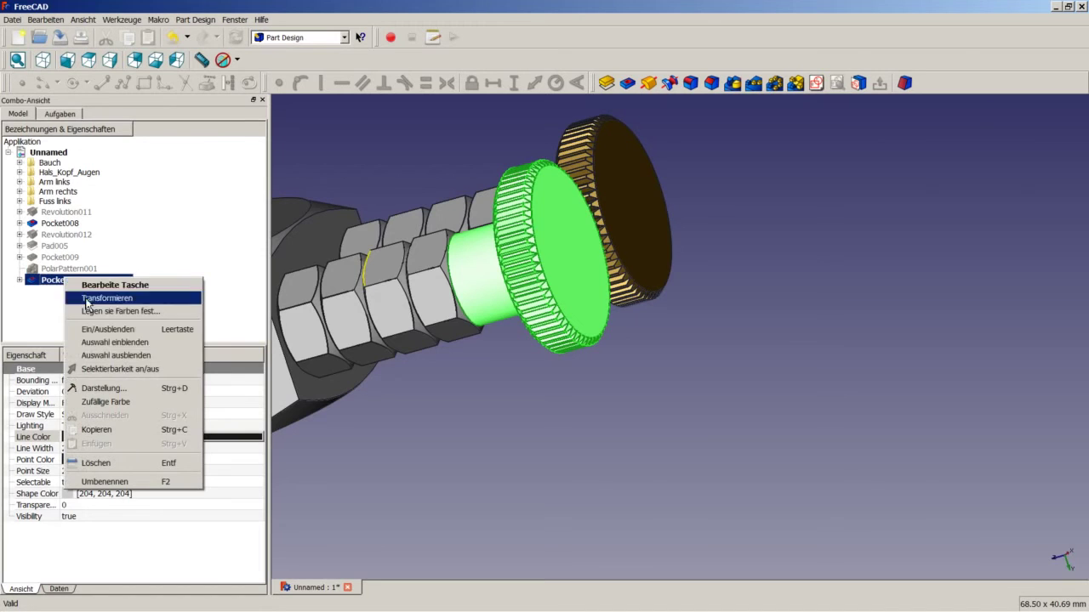
click(121, 390)
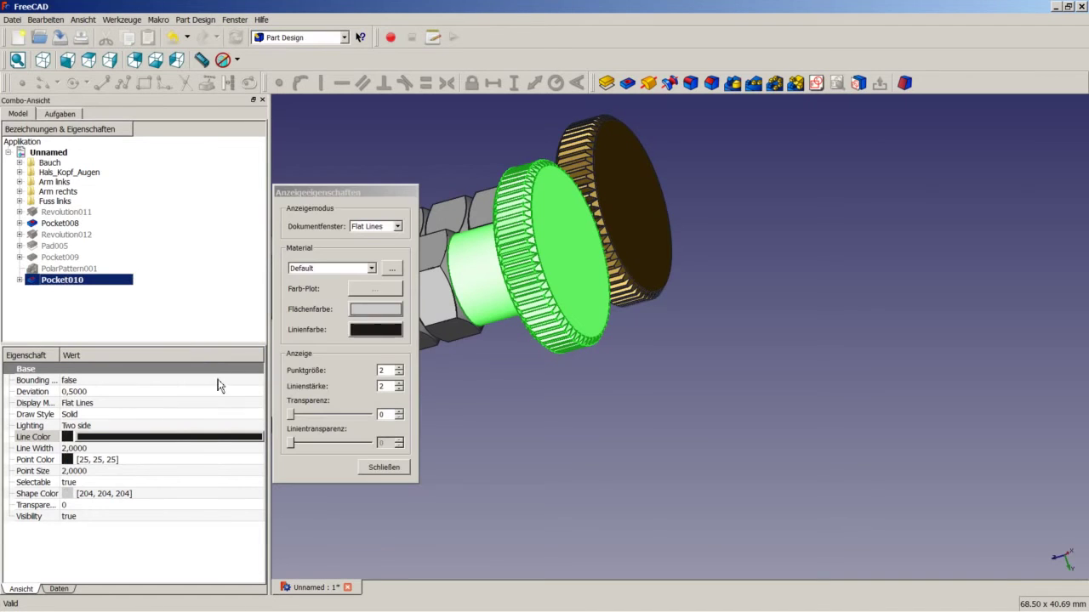
click(340, 268)
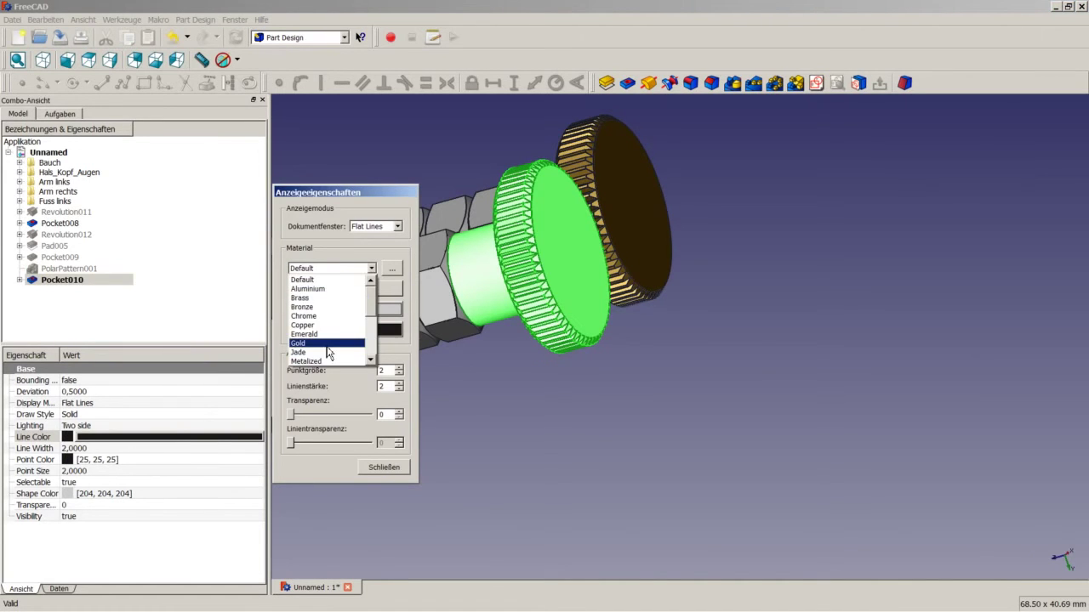
click(330, 343)
click(382, 468)
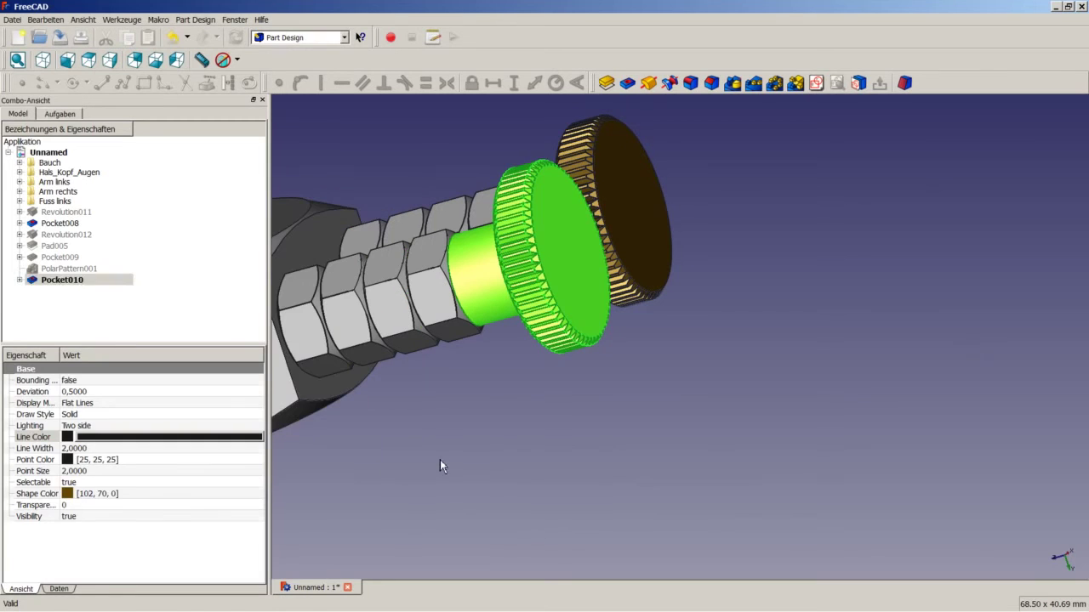
Step: Switch to the axonometric view and fit the whole robot into view
click(442, 465)
click(43, 61)
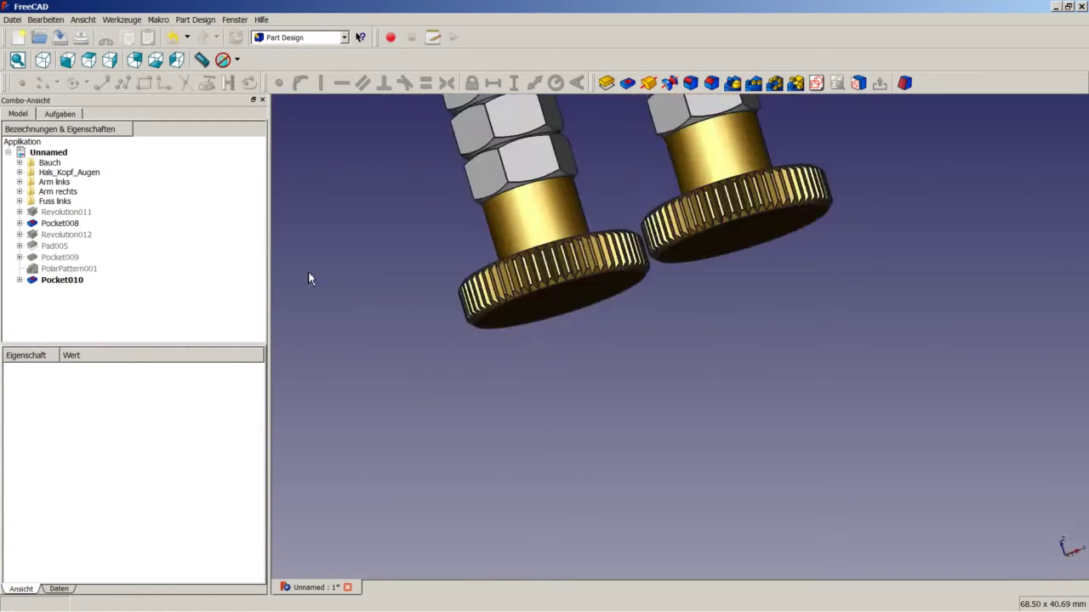
right_click(354, 334)
click(373, 340)
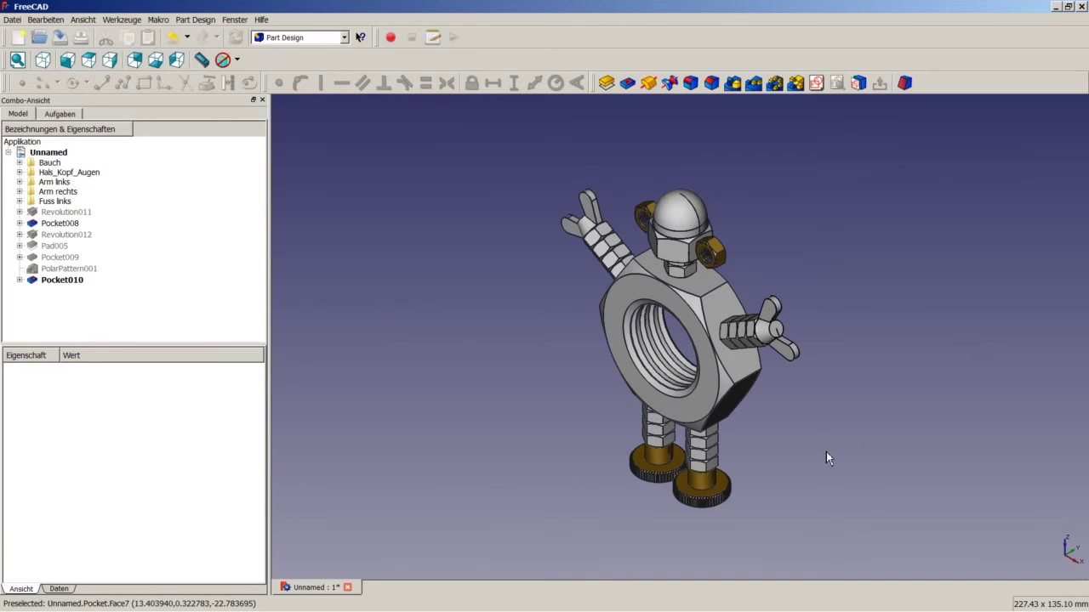
Step: Save, then create a new group in the Unnamed document and rename it 'Fuss rechts'
key(ctrl+s)
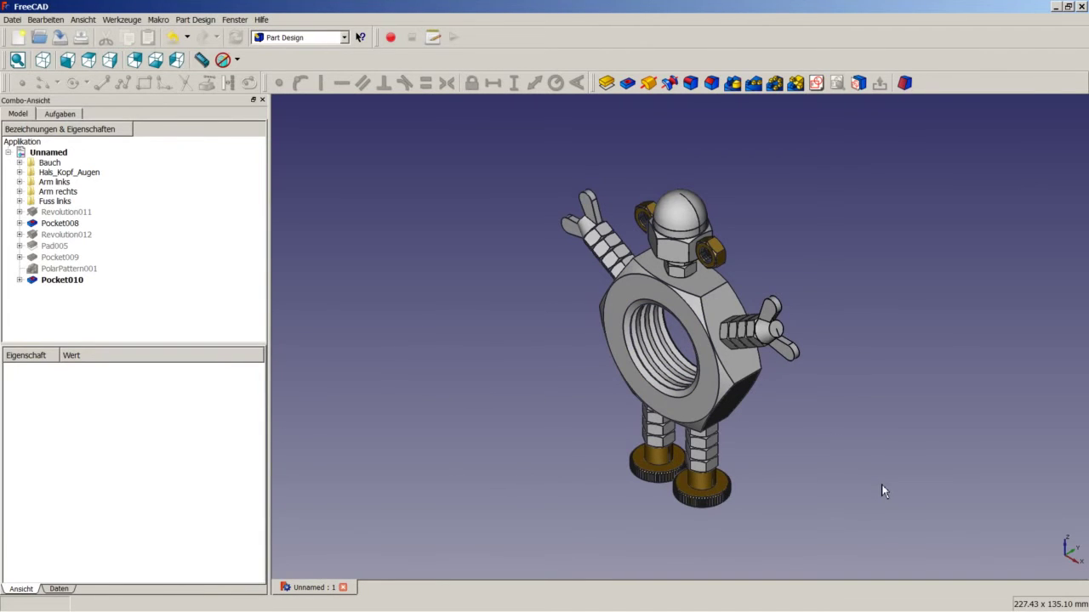
right_click(55, 155)
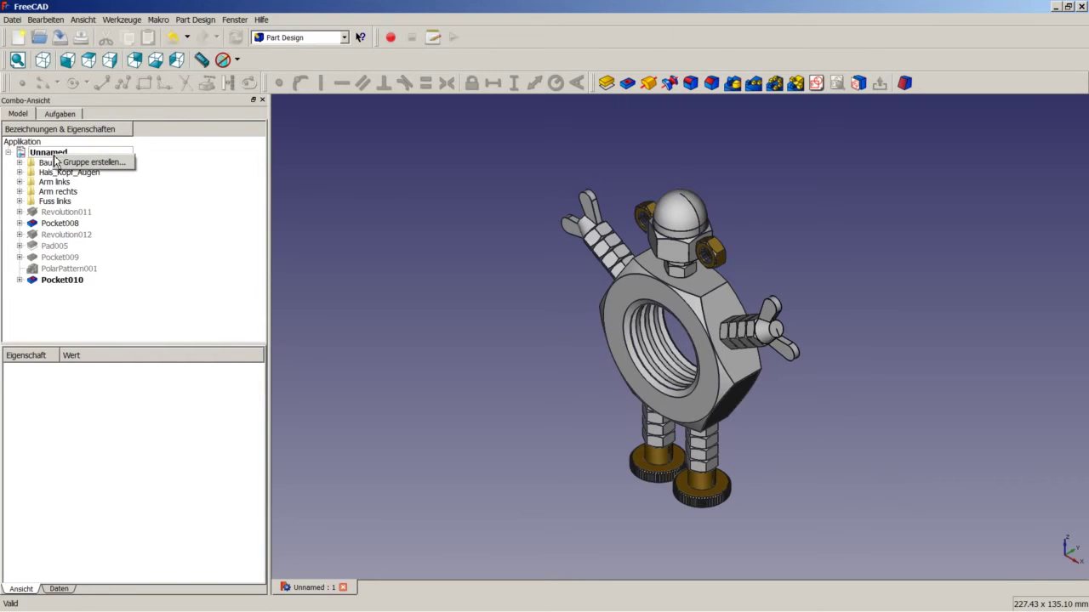
click(81, 162)
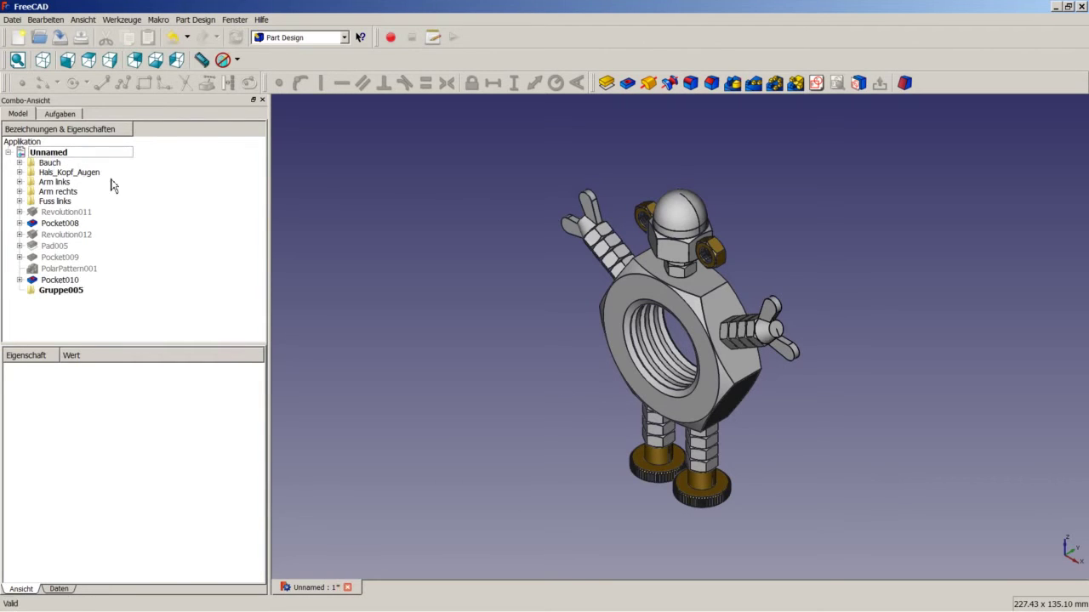
click(75, 292)
right_click(75, 292)
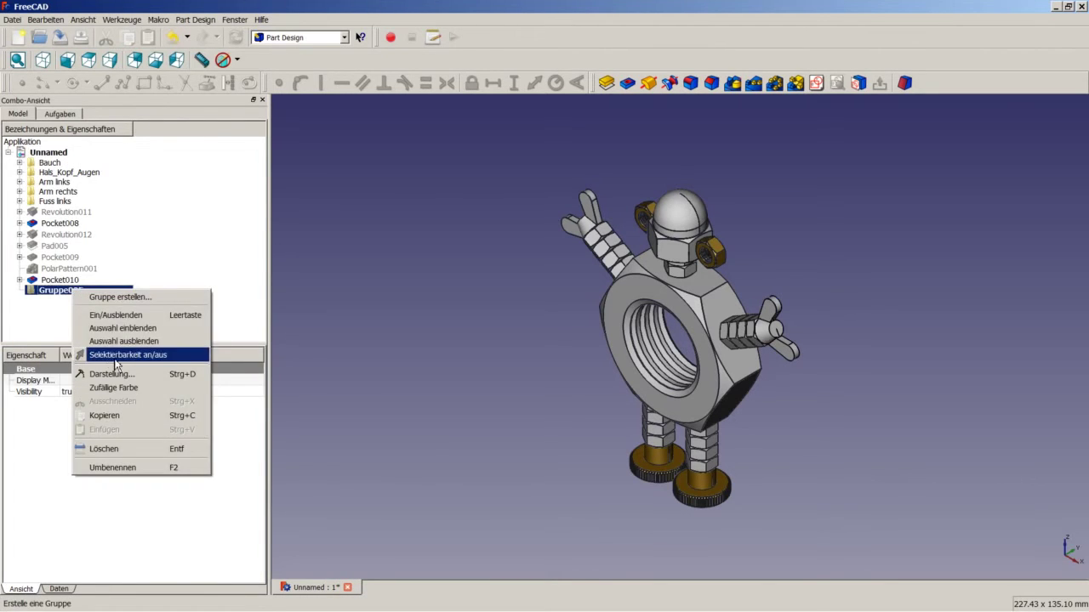
click(122, 468)
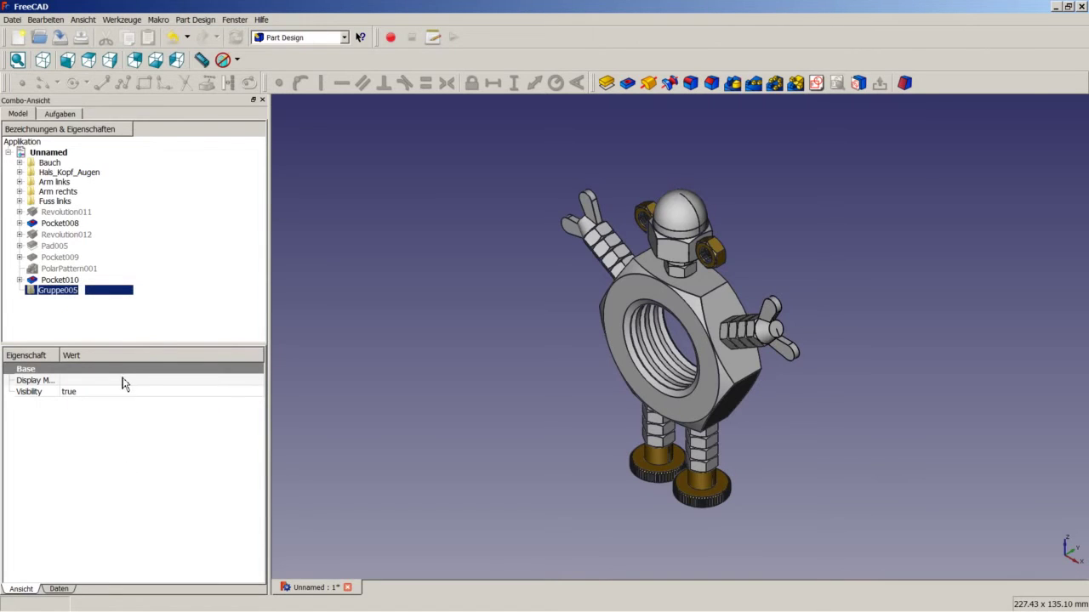
text(Fuss rechts)
key(Return)
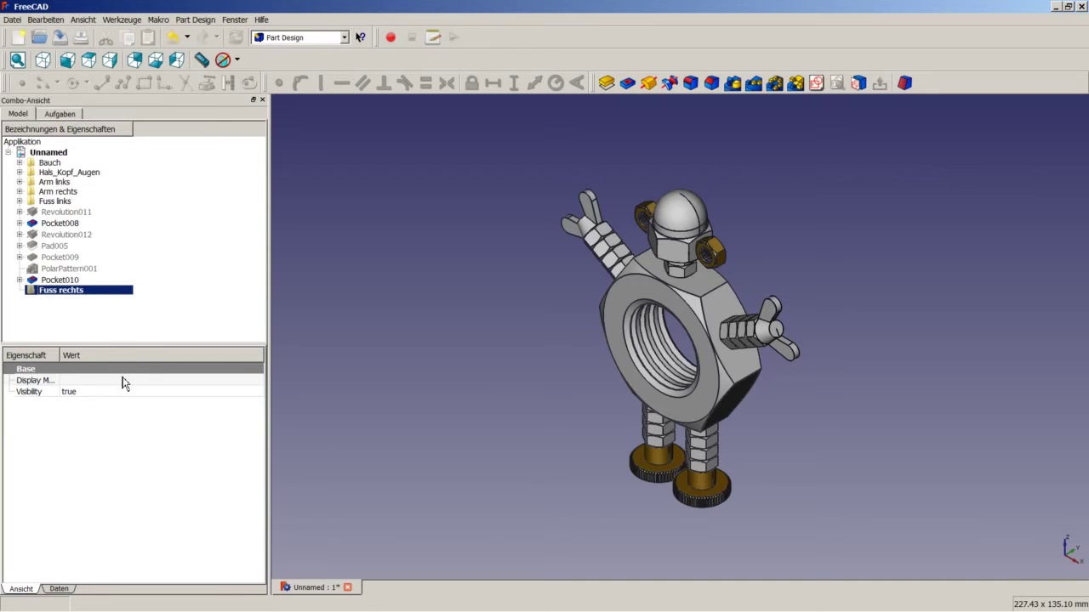
Step: Move Revolution011 through Pocket010 into Fuss rechts and save the document
click(66, 213)
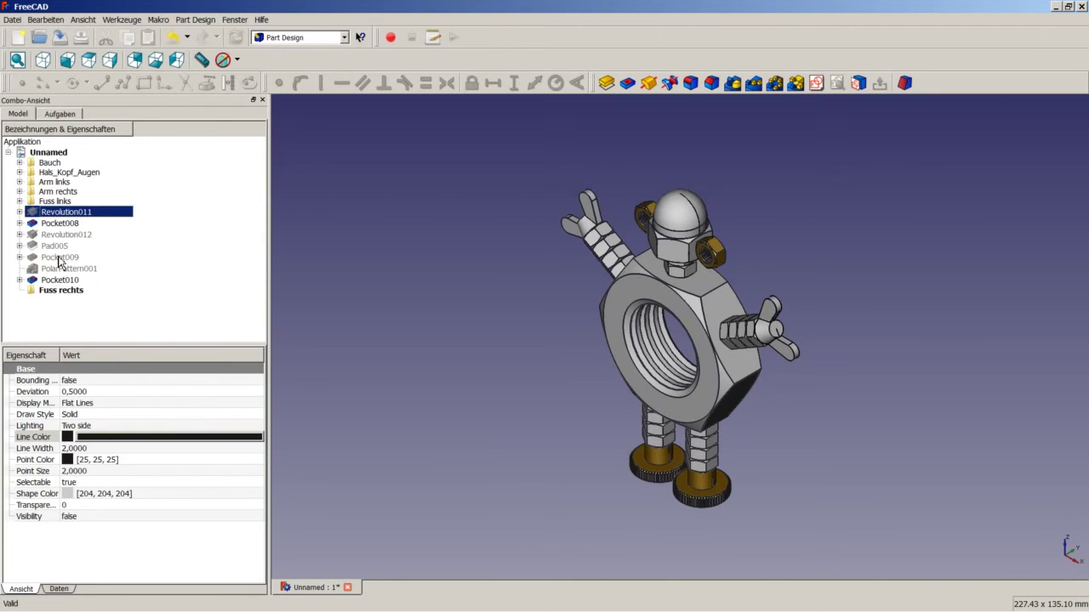
shift+click(61, 280)
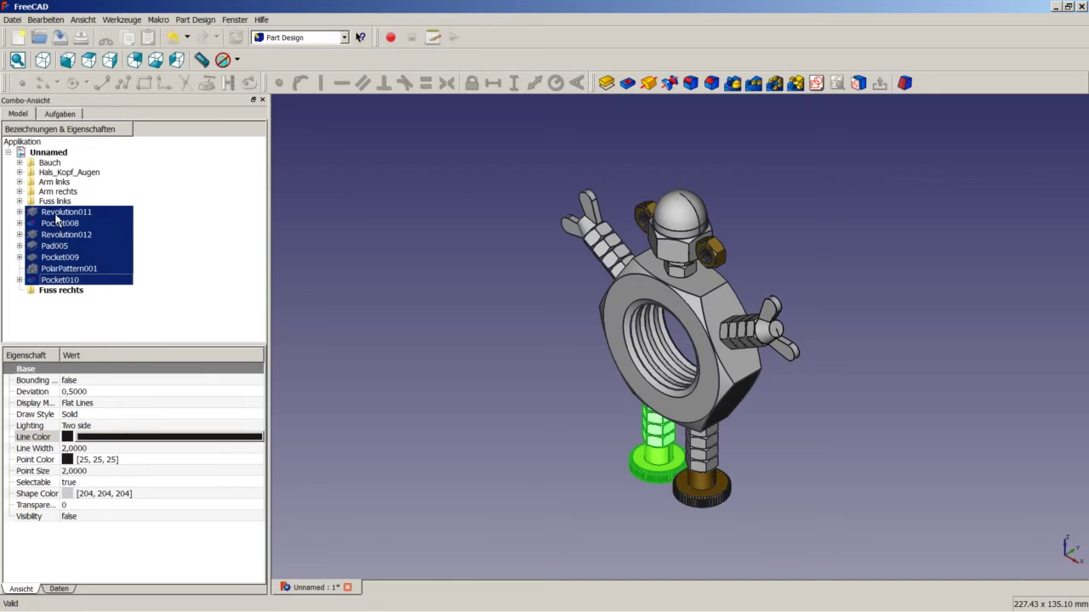
drag(56, 220, 41, 291)
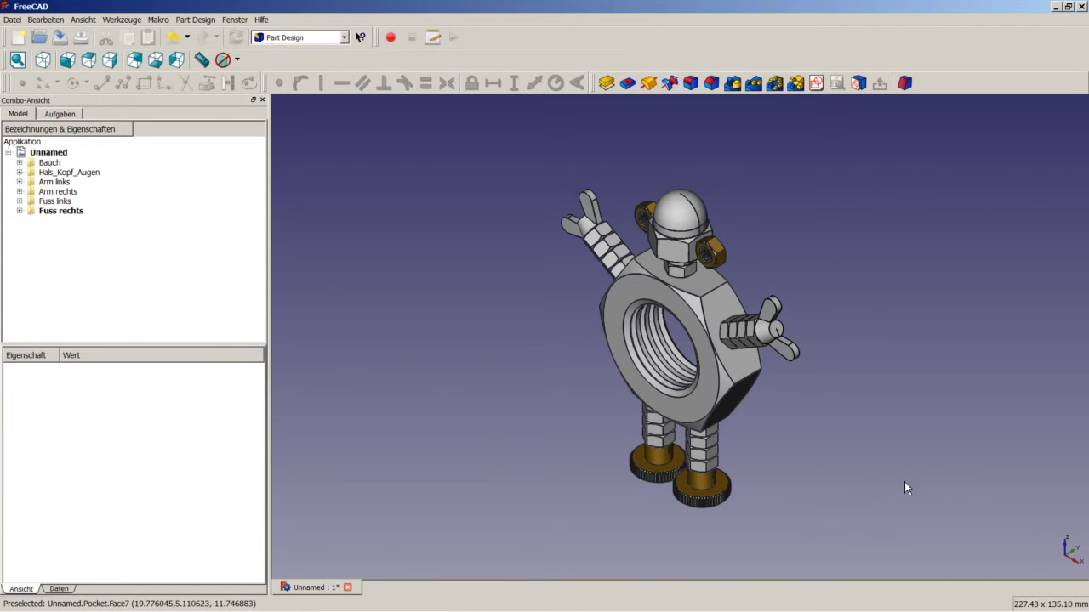
key(ctrl+s)
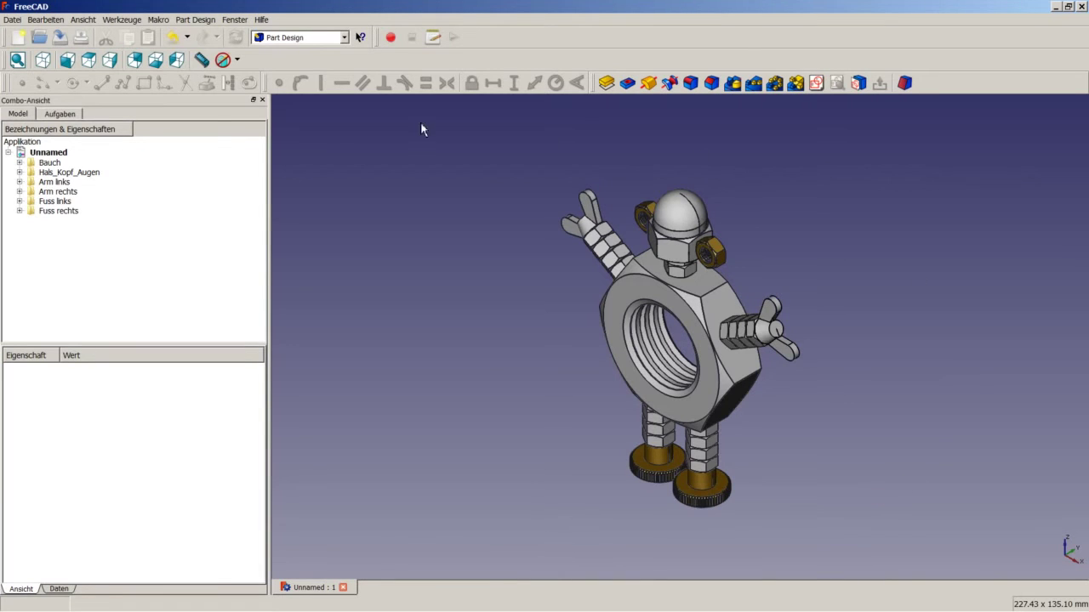
Step: Switch to the Draft workbench, create new document Unnamed1, and launch the ShapeString tool
click(344, 38)
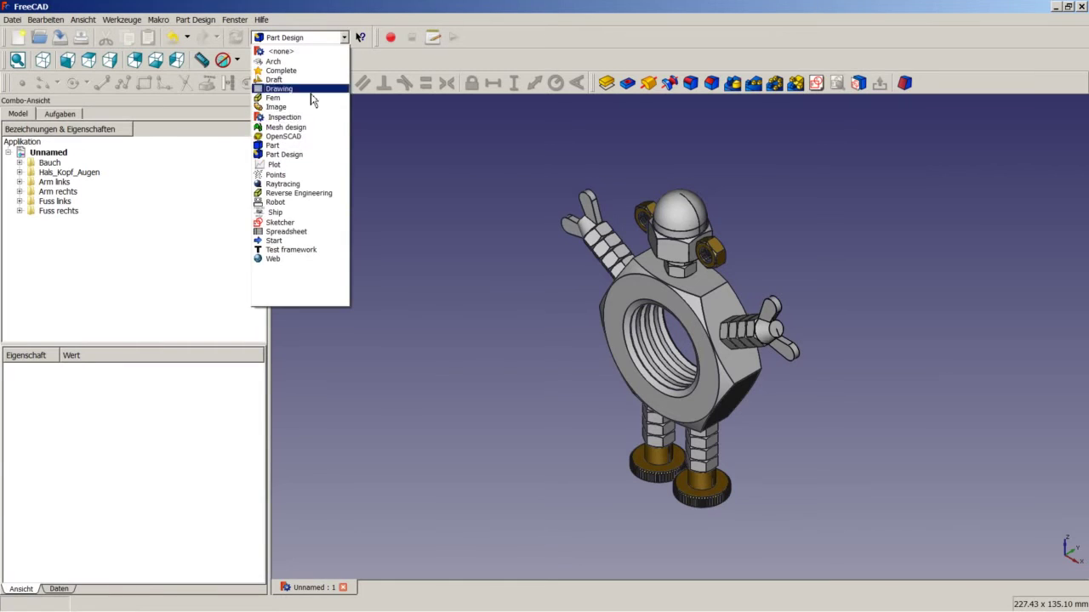
click(280, 79)
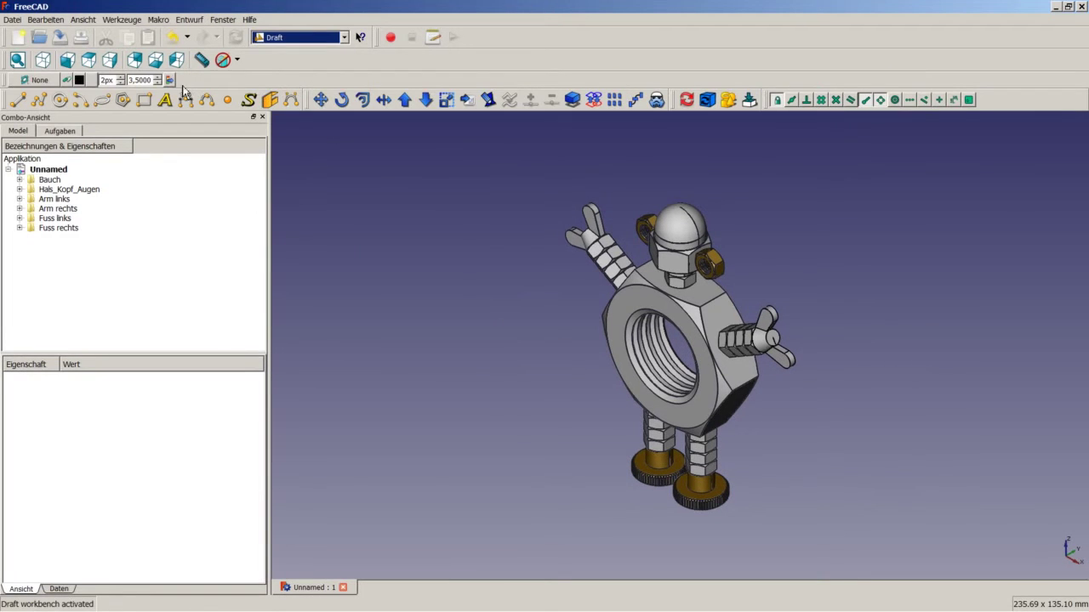
click(16, 37)
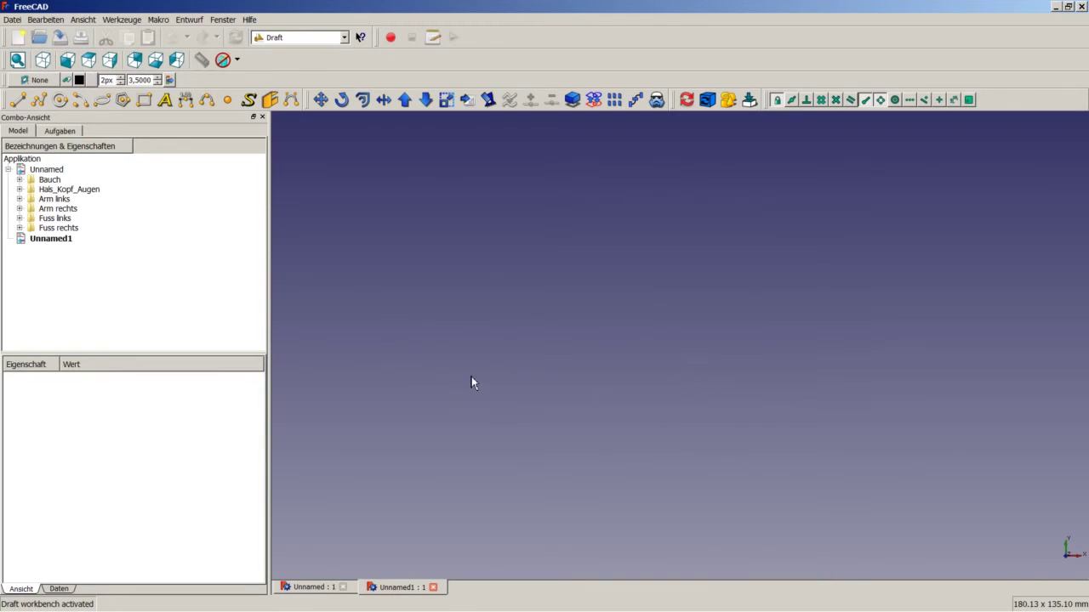
click(249, 102)
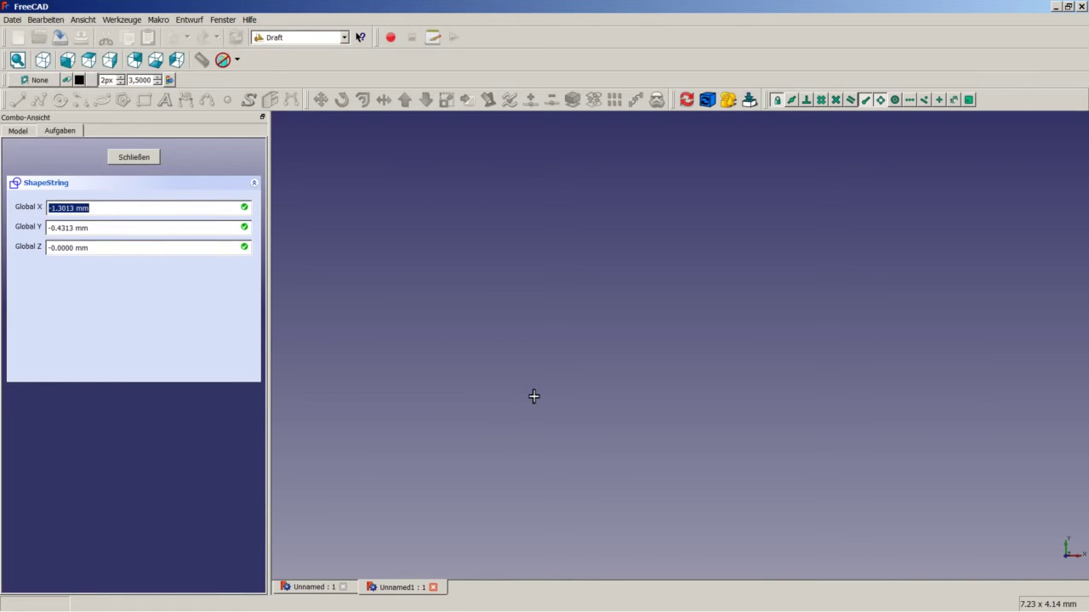
Step: Place the ShapeString at the origin, with Global X, Y and Z all 0
text(0)
key(Tab)
text(0)
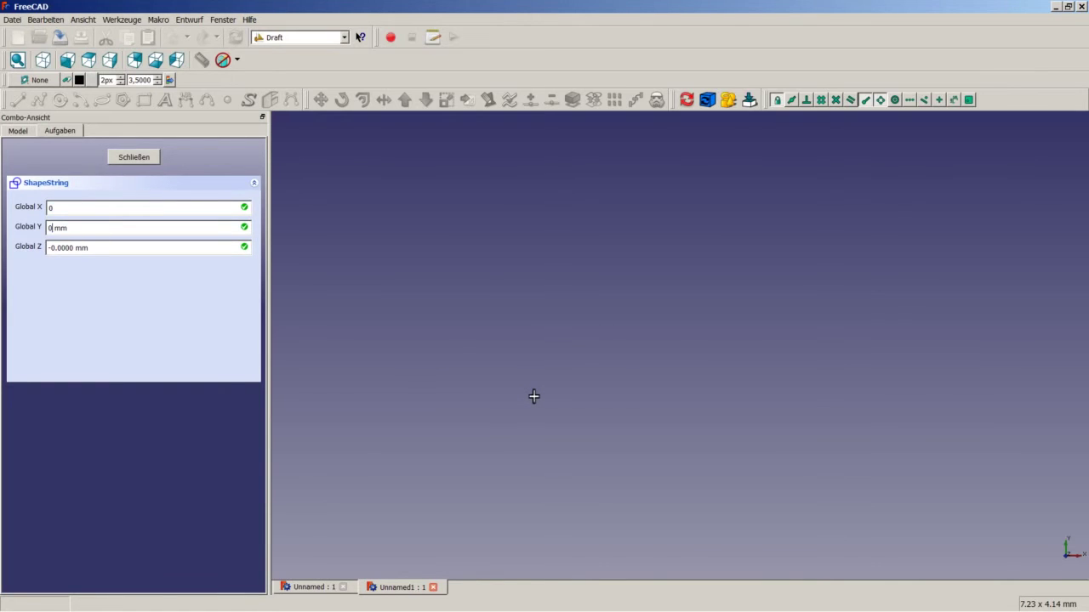
key(Tab)
text(0)
key(Return)
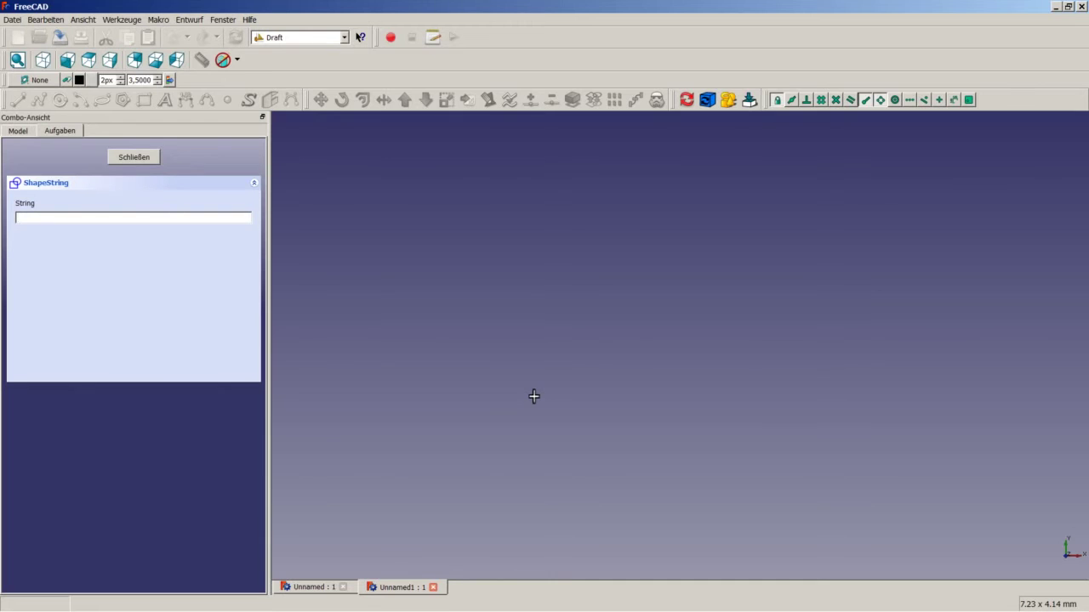
Step: Enter 'Hallo' as the text at 10 mm height with the Arial font, creating the ShapeString
text(Hallo)
key(Return)
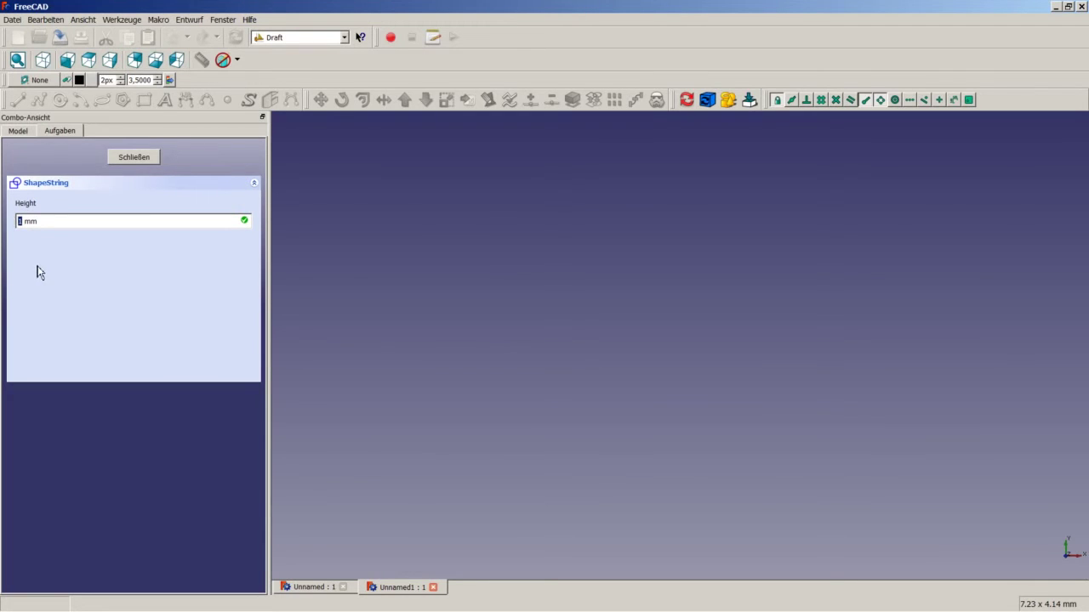
text(10)
key(Return)
key(Return)
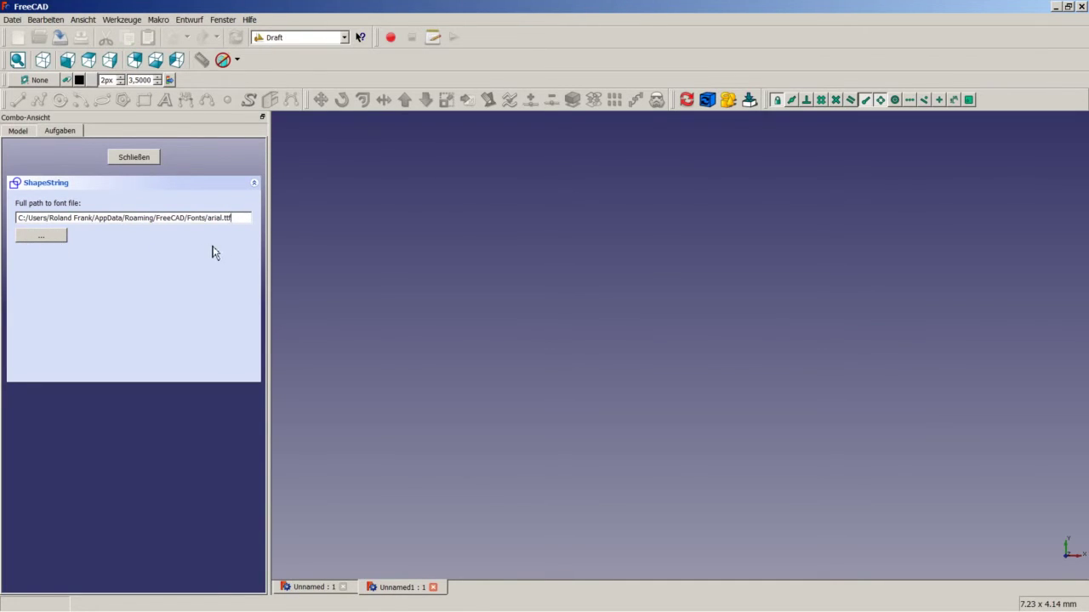
key(Return)
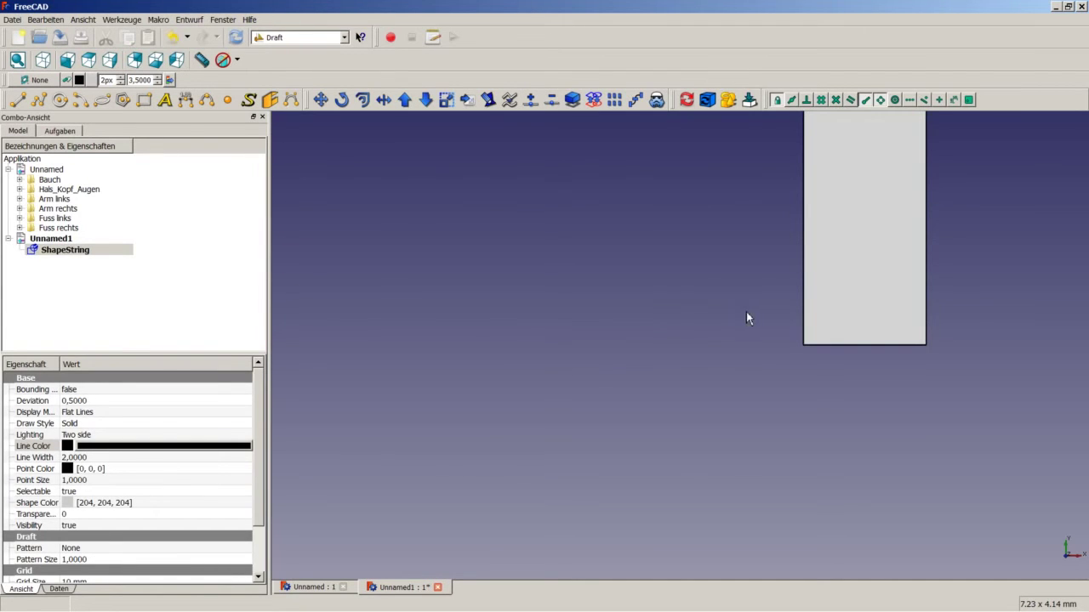
Step: Orbit around the Hallo text and check its height and font in the Data properties
middle_drag(746, 318, 677, 334)
scroll(677, 333, down, 6)
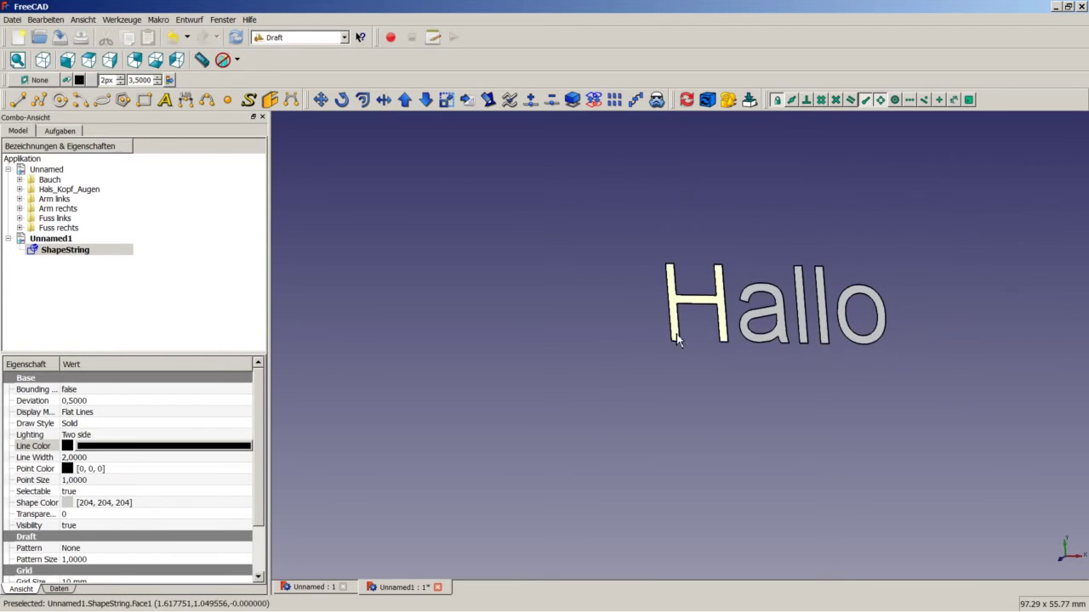
scroll(763, 309, up, 1)
scroll(764, 309, up, 2)
middle_drag(723, 298, 710, 329)
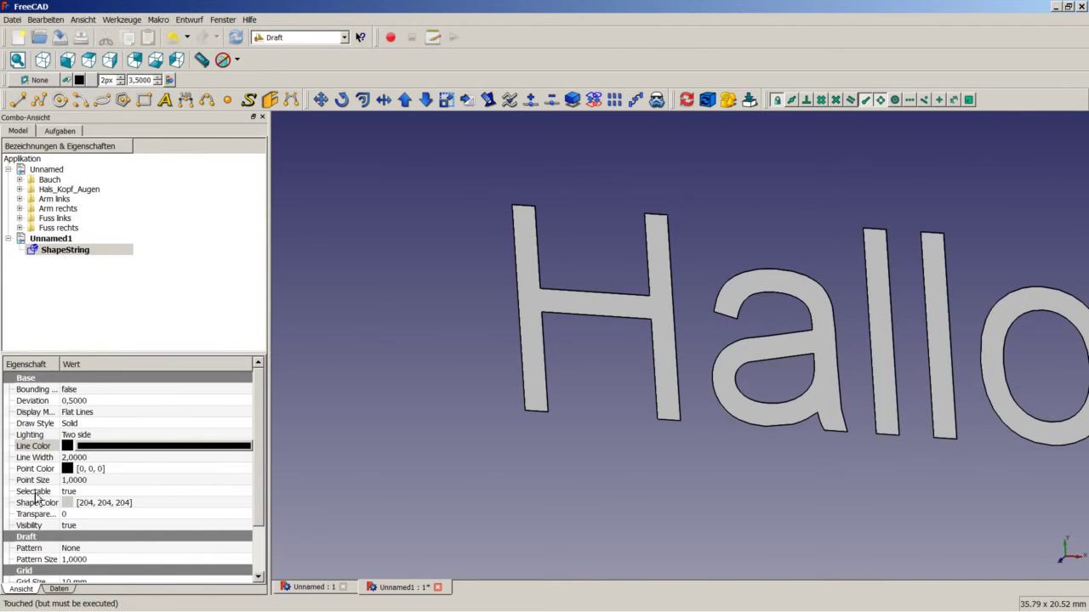
click(58, 590)
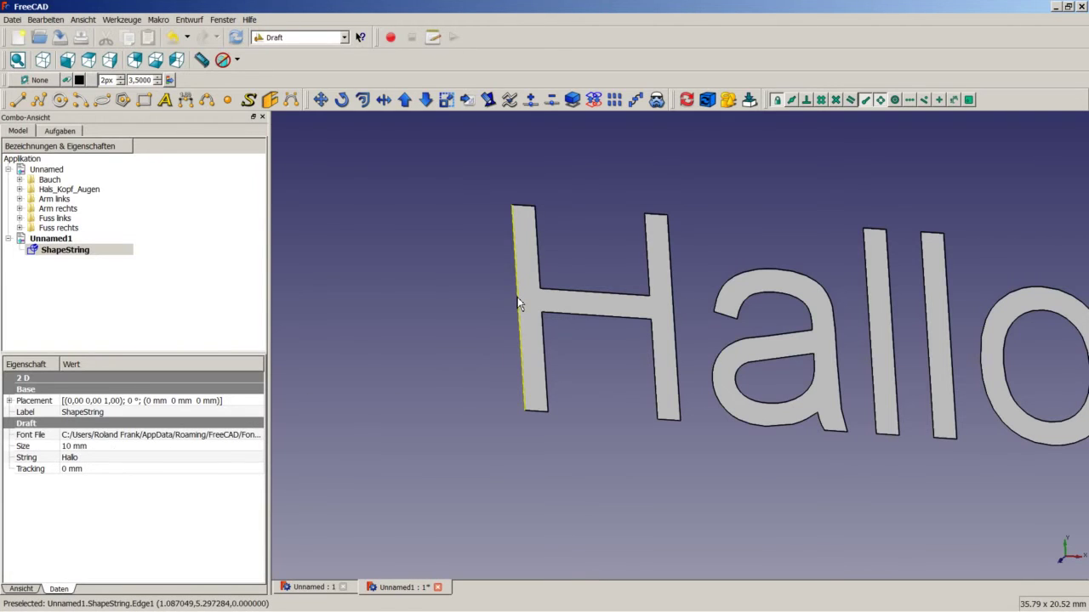
scroll(528, 218, down, 2)
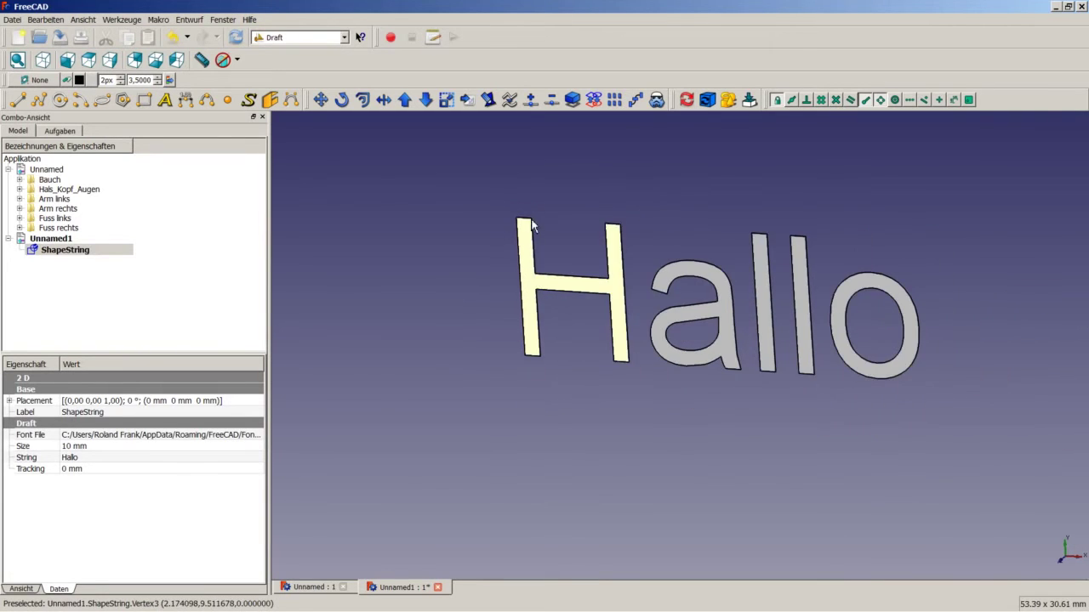
scroll(531, 222, up, 4)
scroll(531, 256, up, 4)
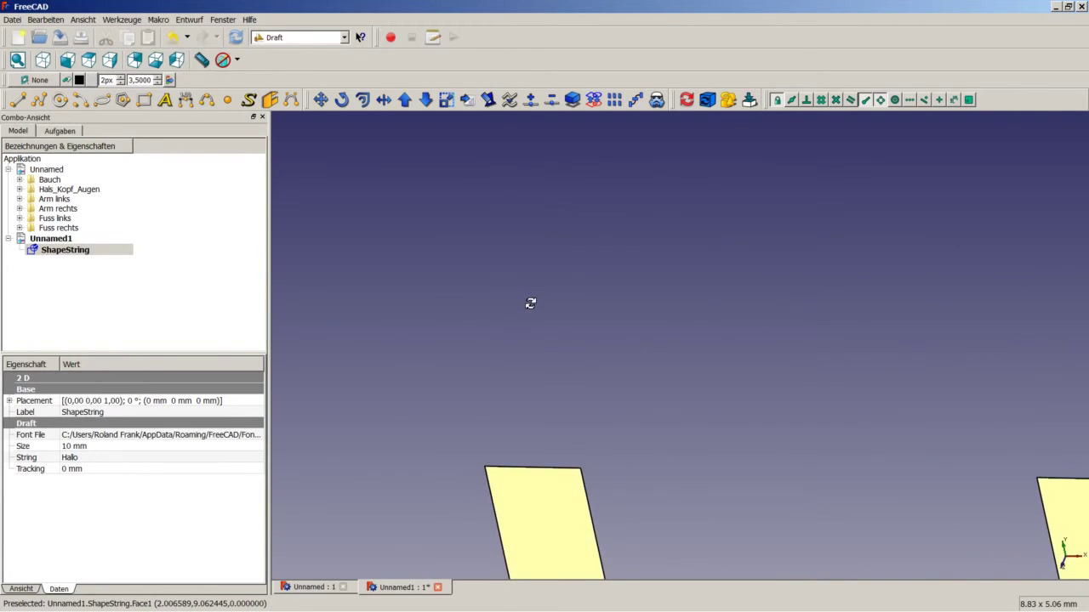
scroll(544, 276, down, 2)
Step: Select the Hallo text shape and bring up the workbench list
click(537, 342)
scroll(537, 345, down, 3)
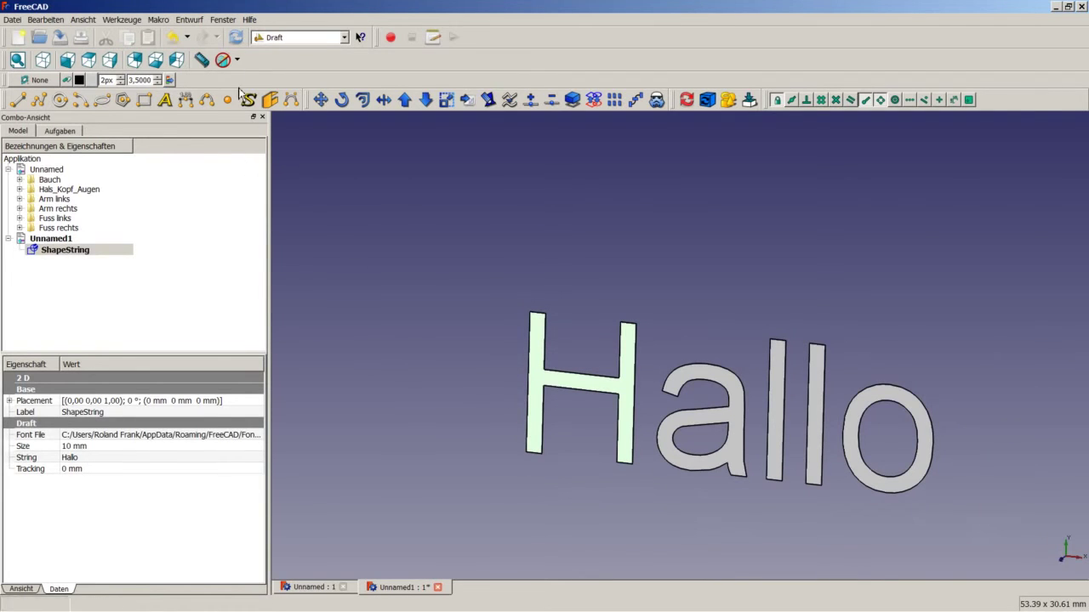
click(289, 38)
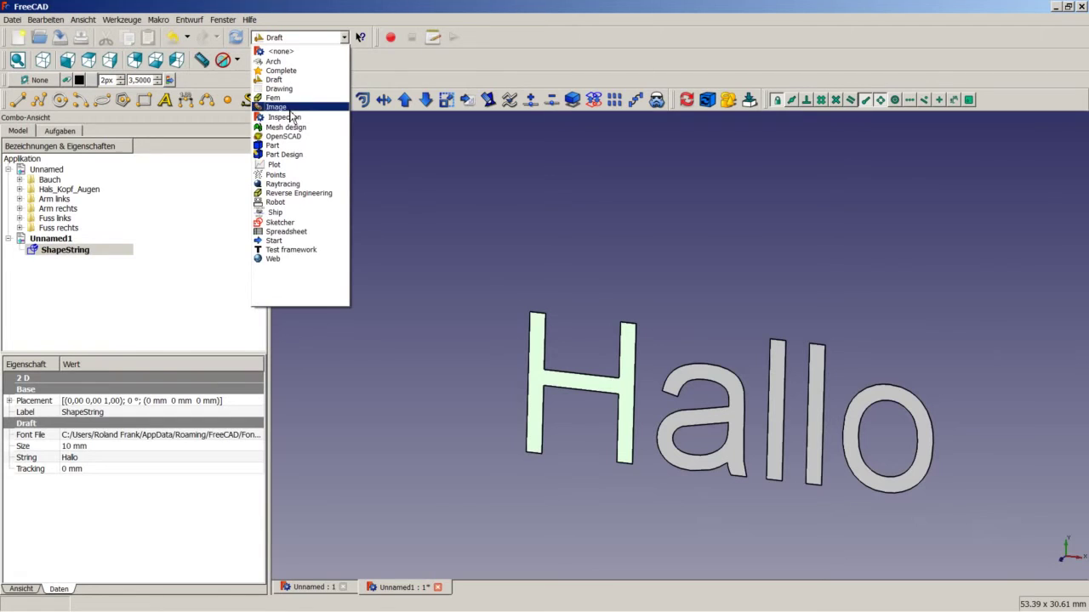
Step: Pad the Hallo text 2 mm in Part Design and select the resulting Pad in the tree
click(285, 154)
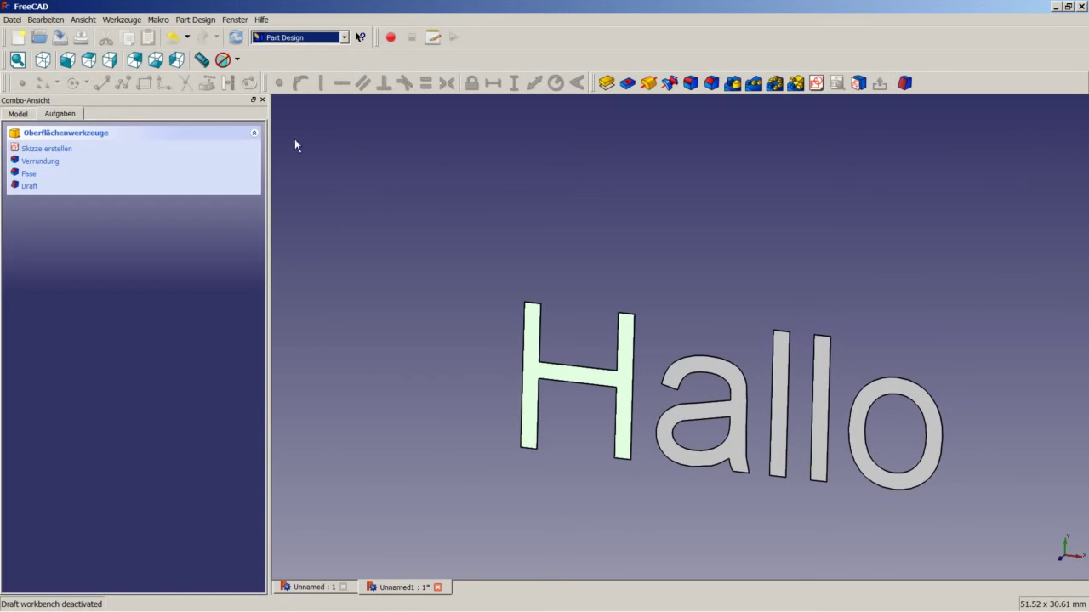
click(606, 82)
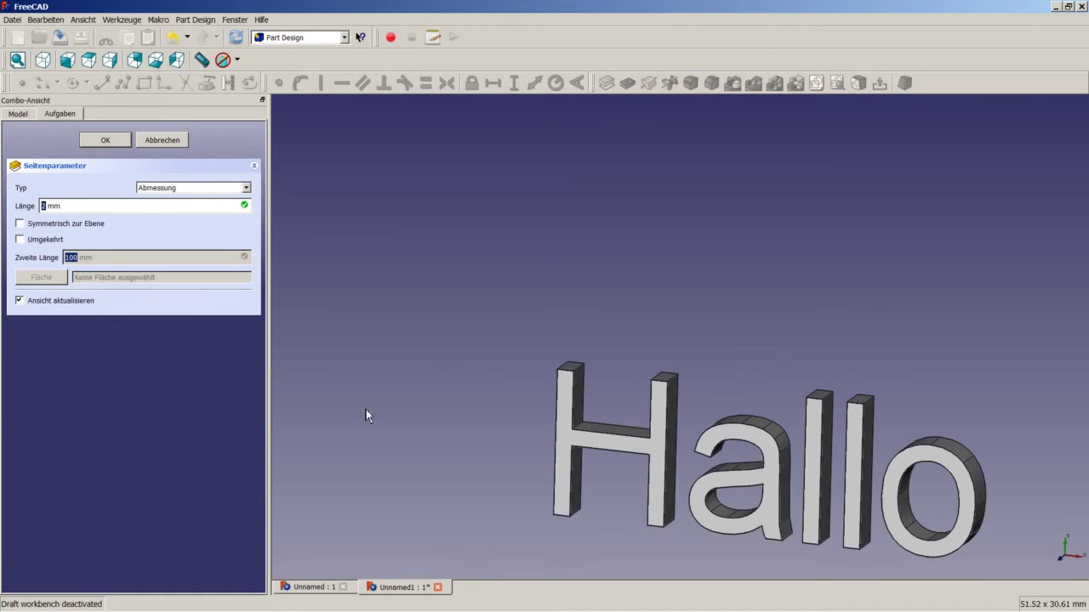
click(105, 140)
scroll(637, 439, down, 3)
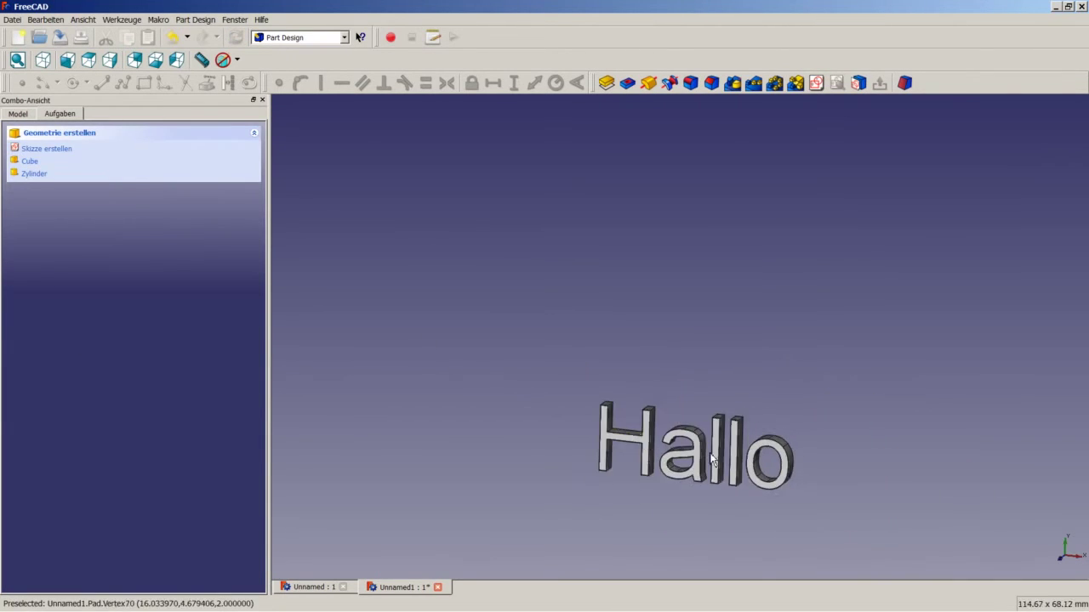
scroll(613, 426, up, 4)
click(18, 115)
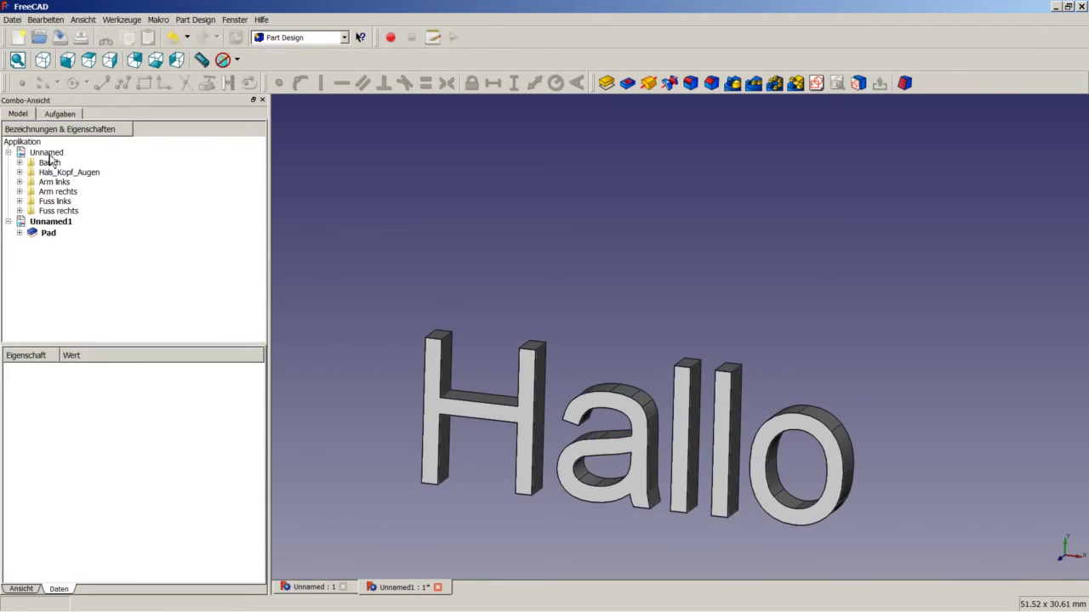
click(49, 235)
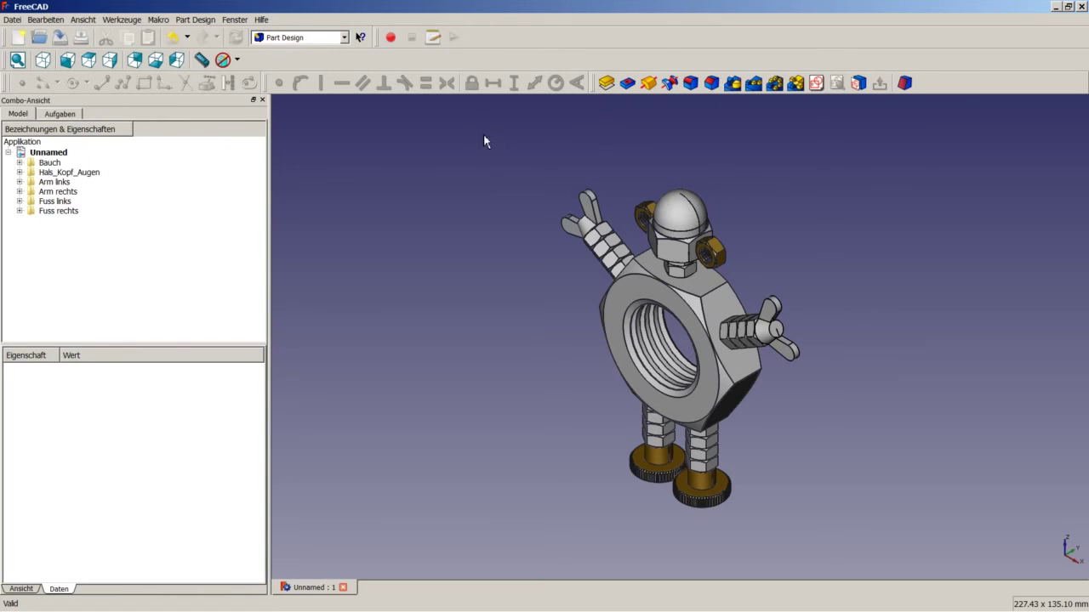
Step: Return to the Draft workbench, start a new empty document and launch ShapeString
click(344, 38)
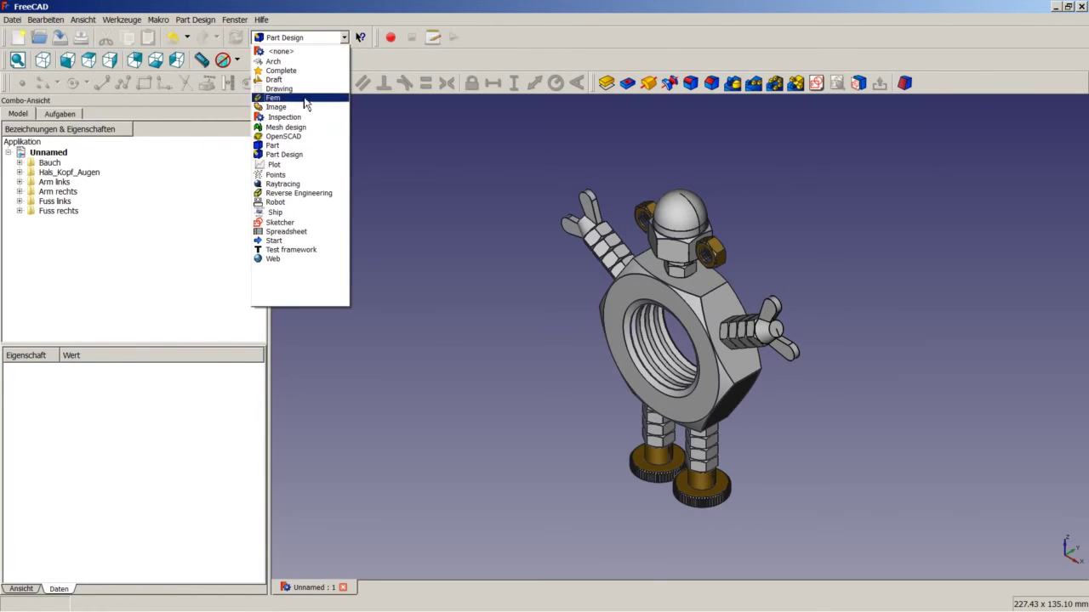
click(304, 81)
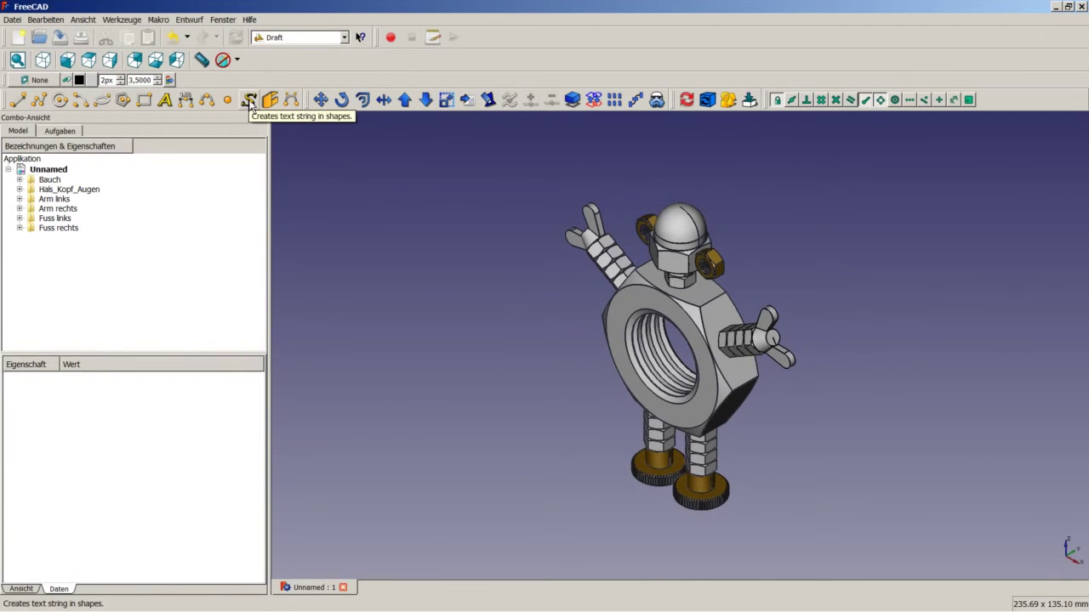
click(18, 38)
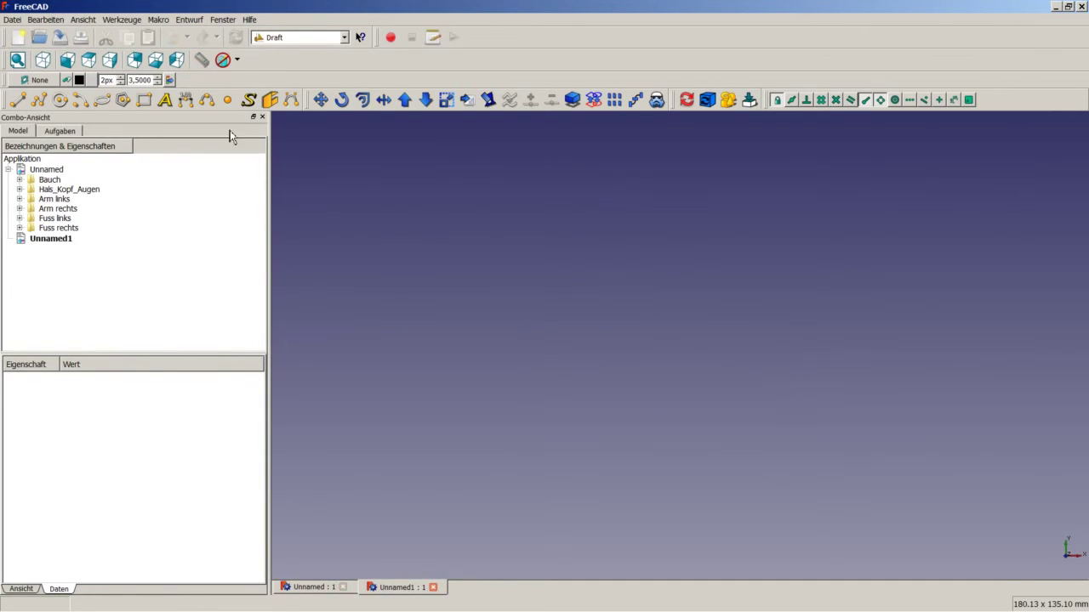
click(249, 100)
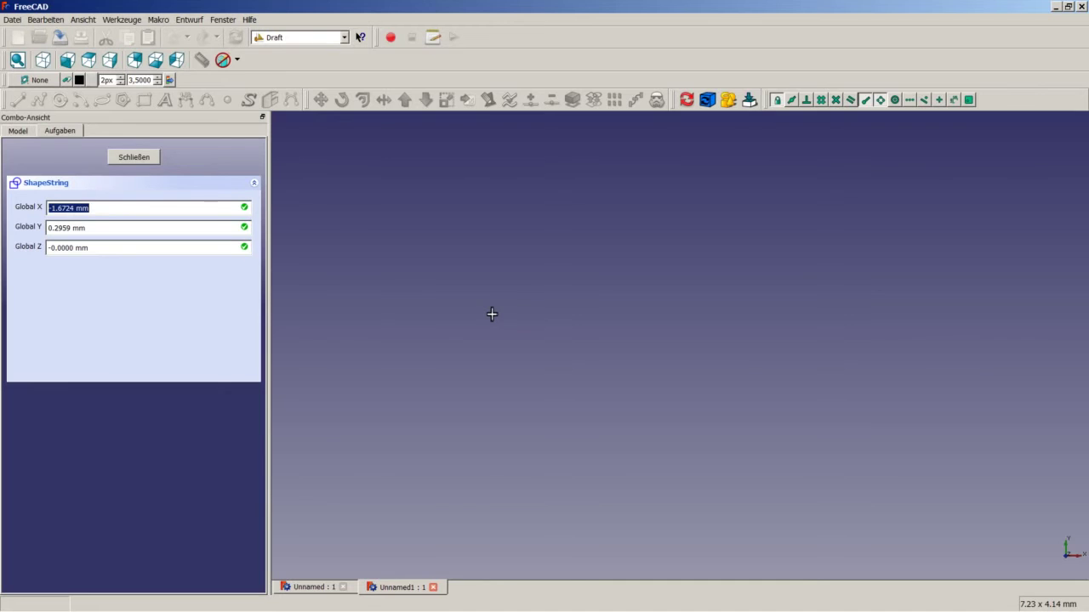
Step: Place the new ShapeString at the origin, with Global X, Y and Z all 0
text(0)
key(Tab)
text(0)
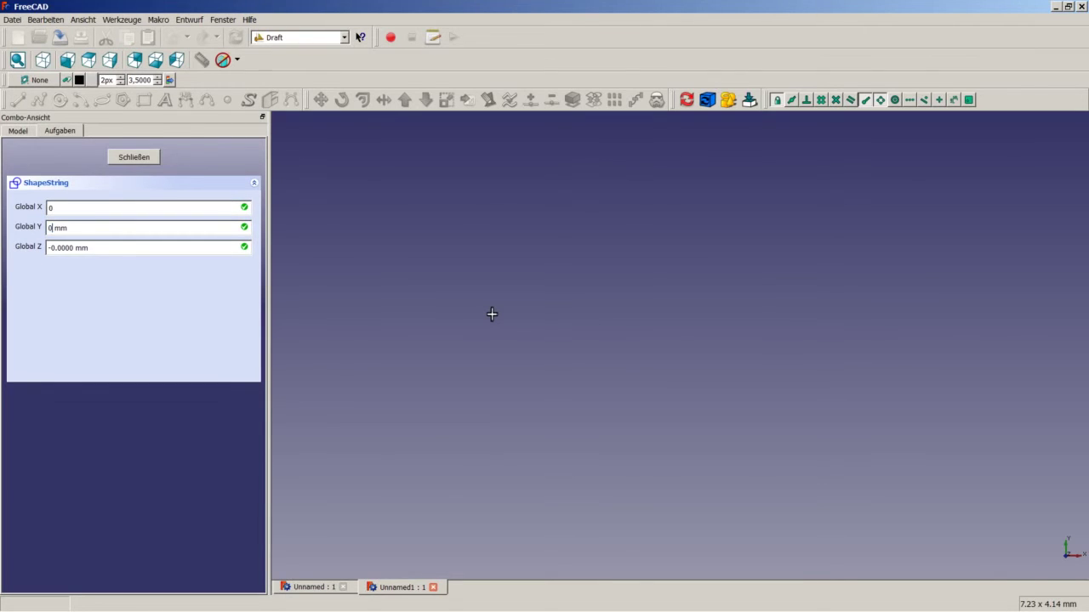
key(Tab)
text(0)
key(Return)
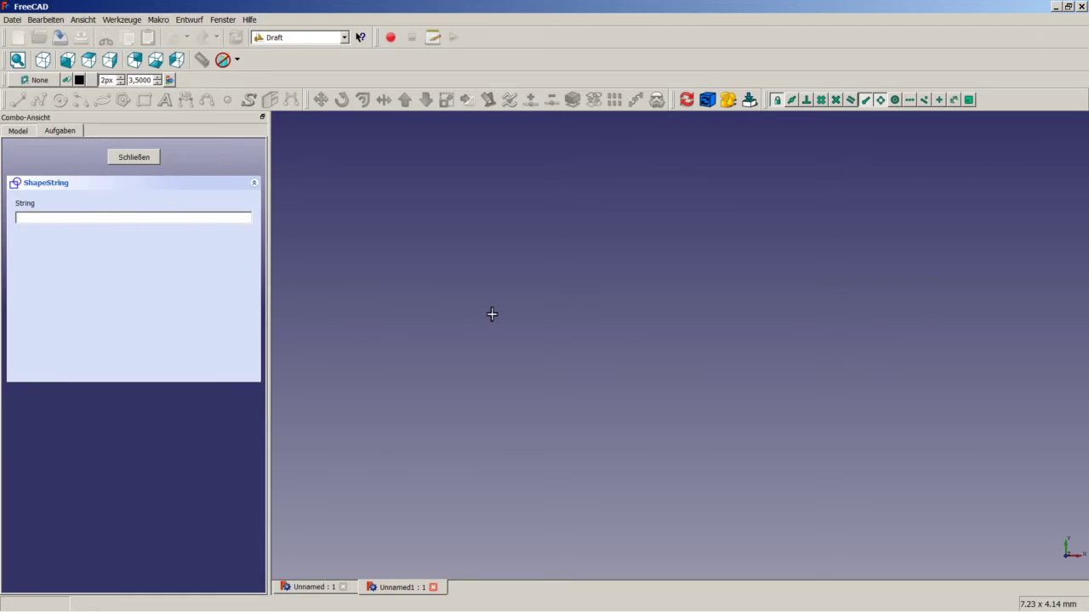
Step: Enter 'Hallo' as the string and set its height to 10 mm
text(Hallo)
key(Return)
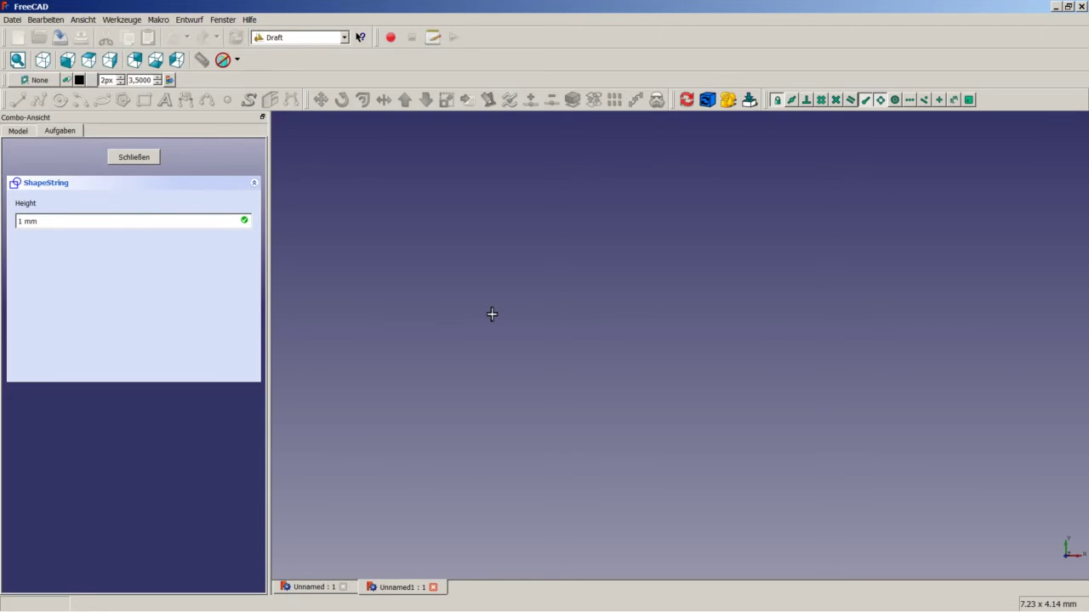
click(19, 222)
text(0)
key(Return)
key(Return)
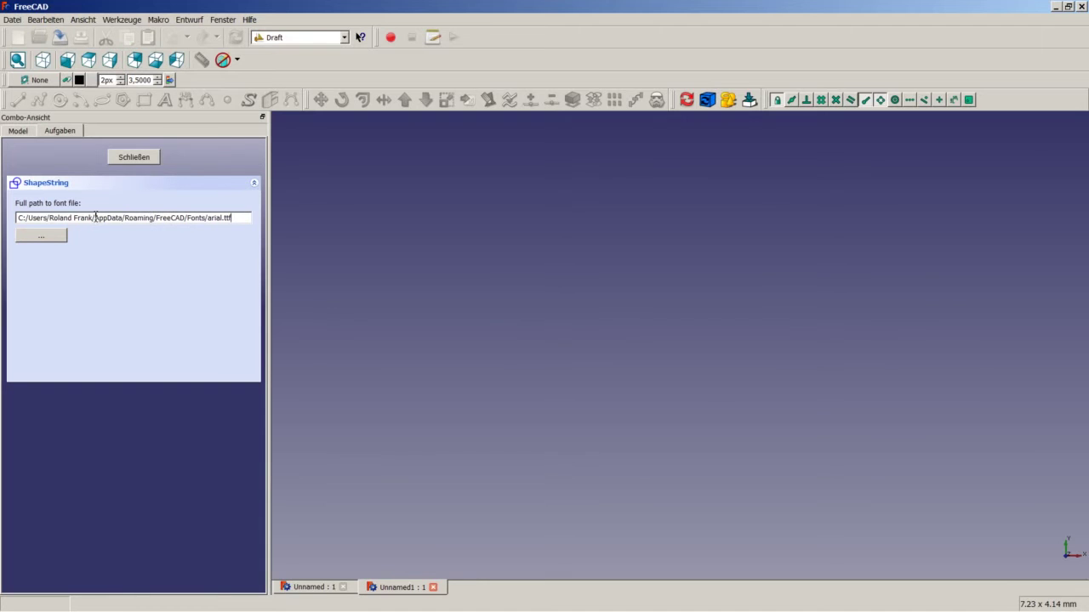
Step: Create the Hallo ShapeString, view it tilted, and select it in the tree
click(501, 345)
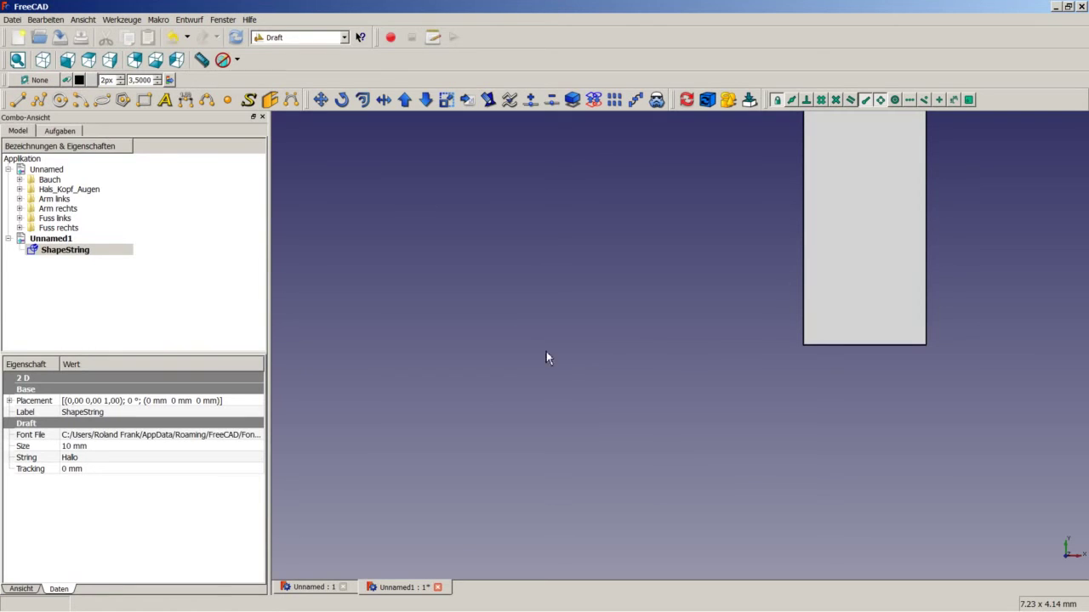
scroll(627, 292, down, 2)
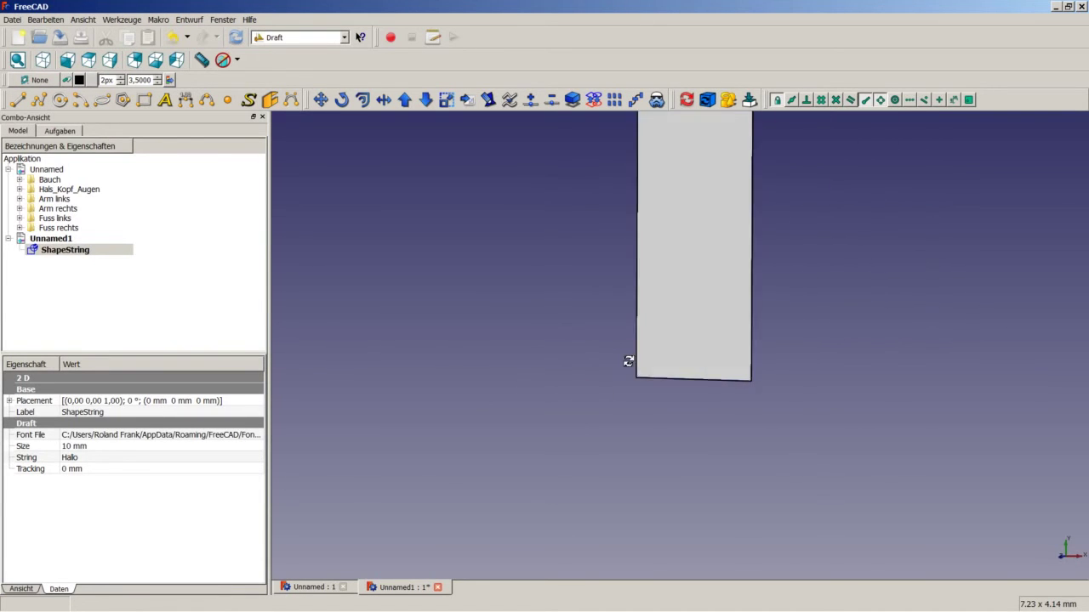
scroll(603, 362, down, 8)
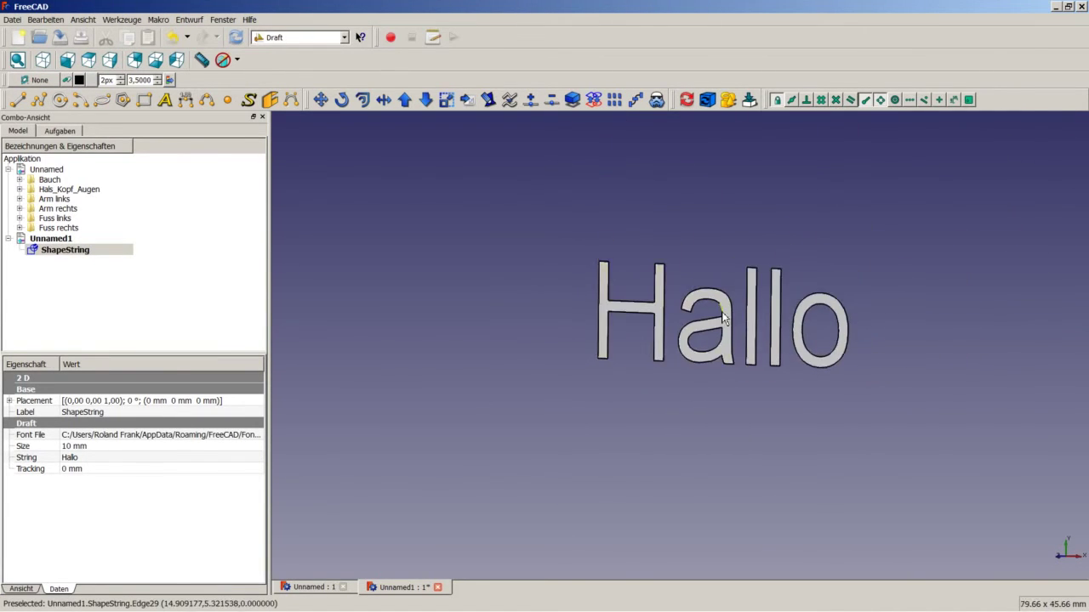
scroll(603, 364, up, 2)
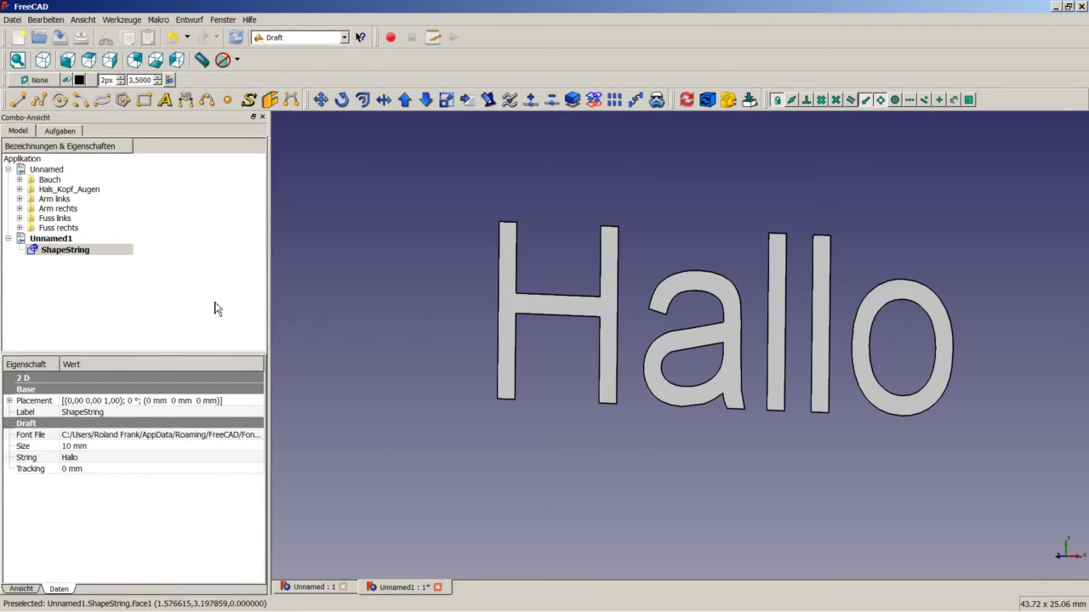
scroll(656, 367, down, 2)
middle_drag(728, 346, 656, 356)
middle_drag(738, 339, 758, 332)
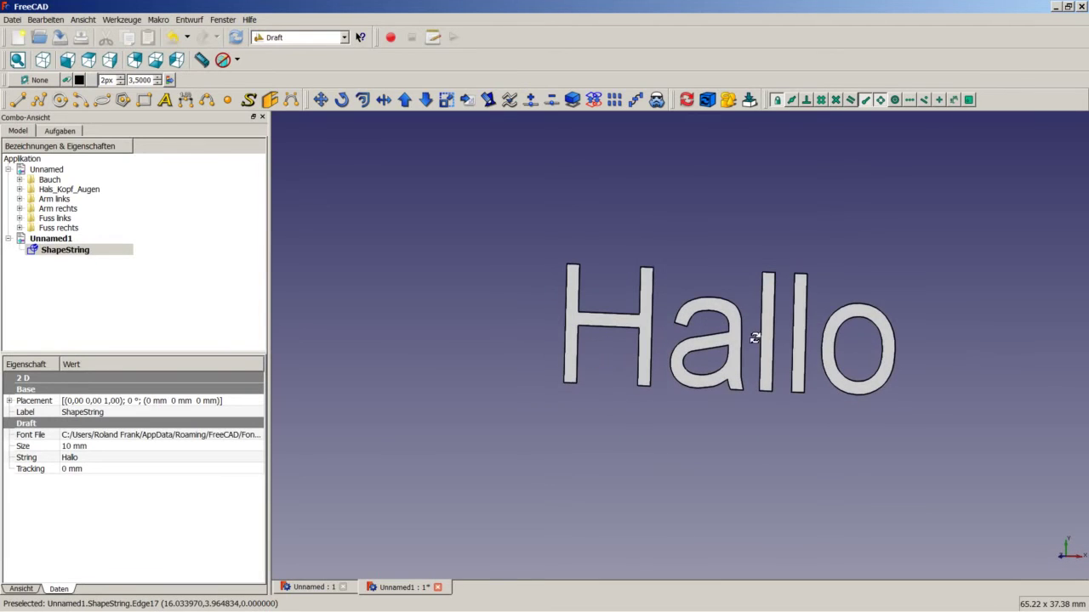
click(101, 252)
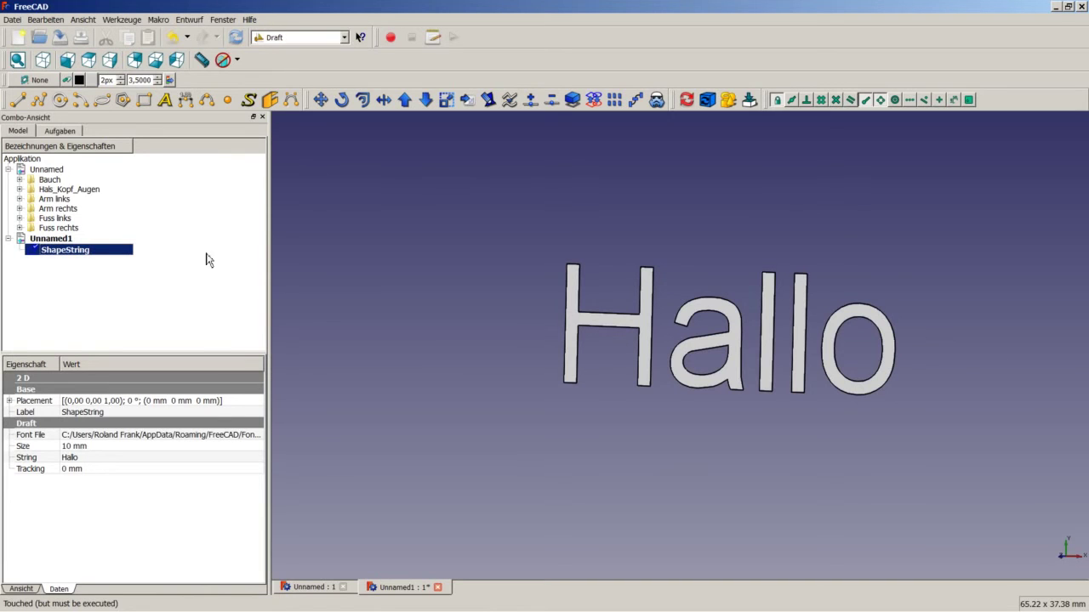
click(345, 39)
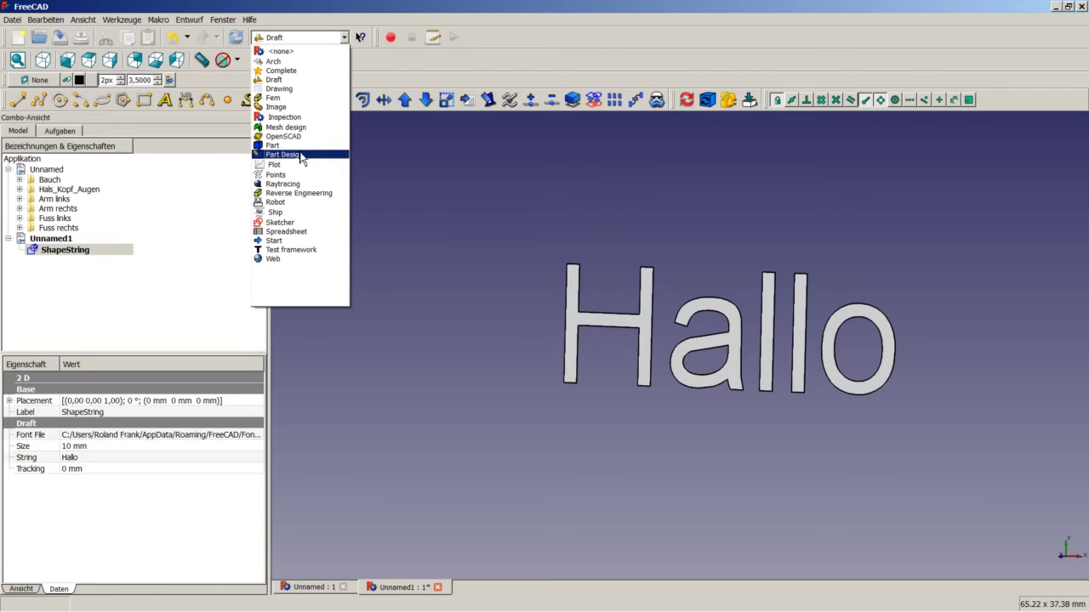
Step: Pad the Hallo ShapeString 2 mm deep with Part Design's Pad tool
click(299, 154)
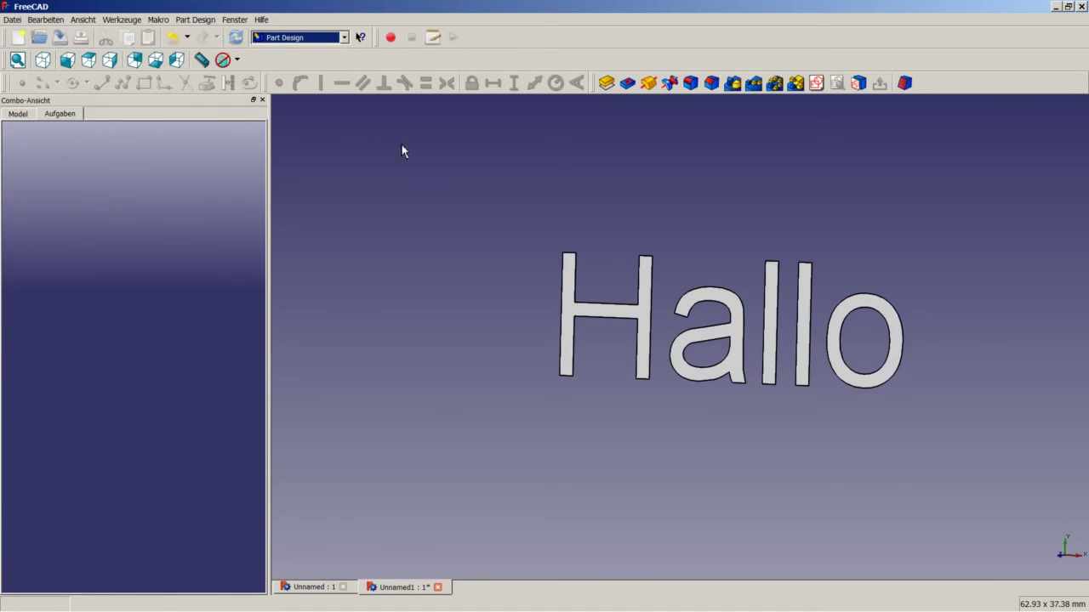
click(17, 114)
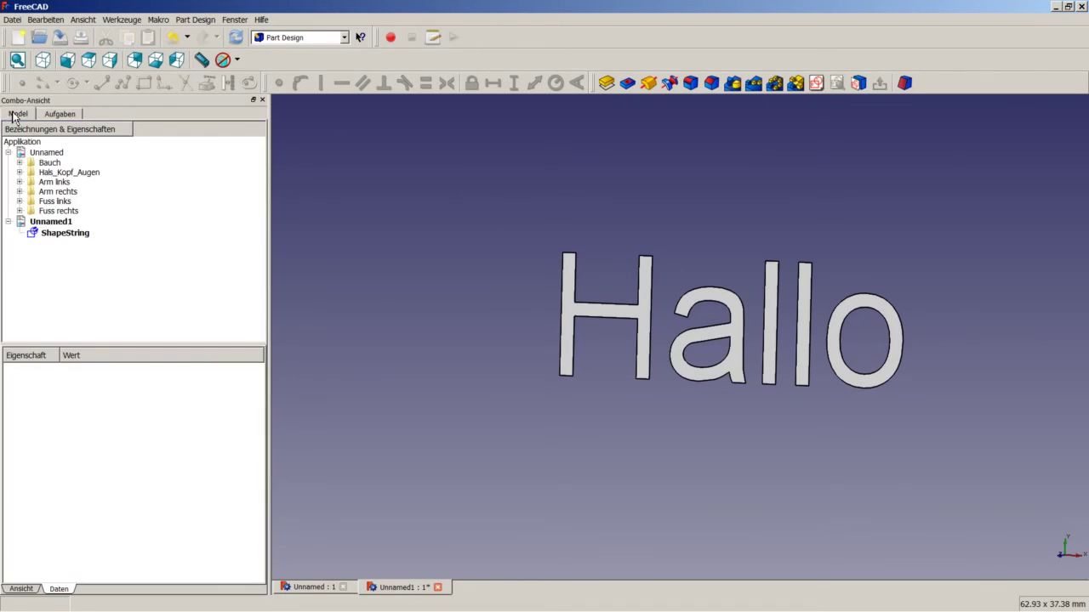
click(86, 233)
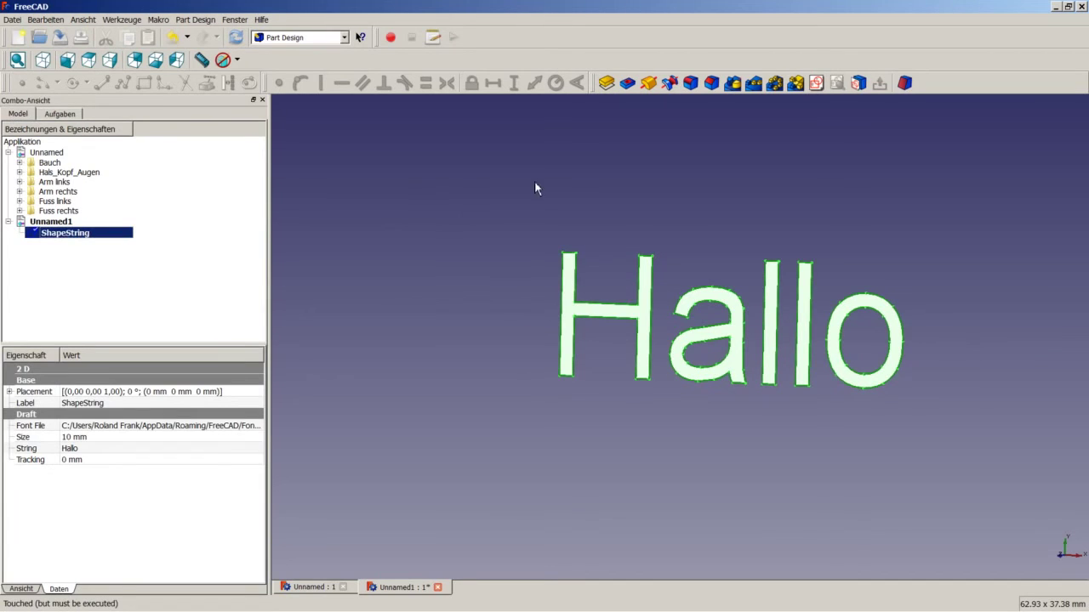
click(609, 82)
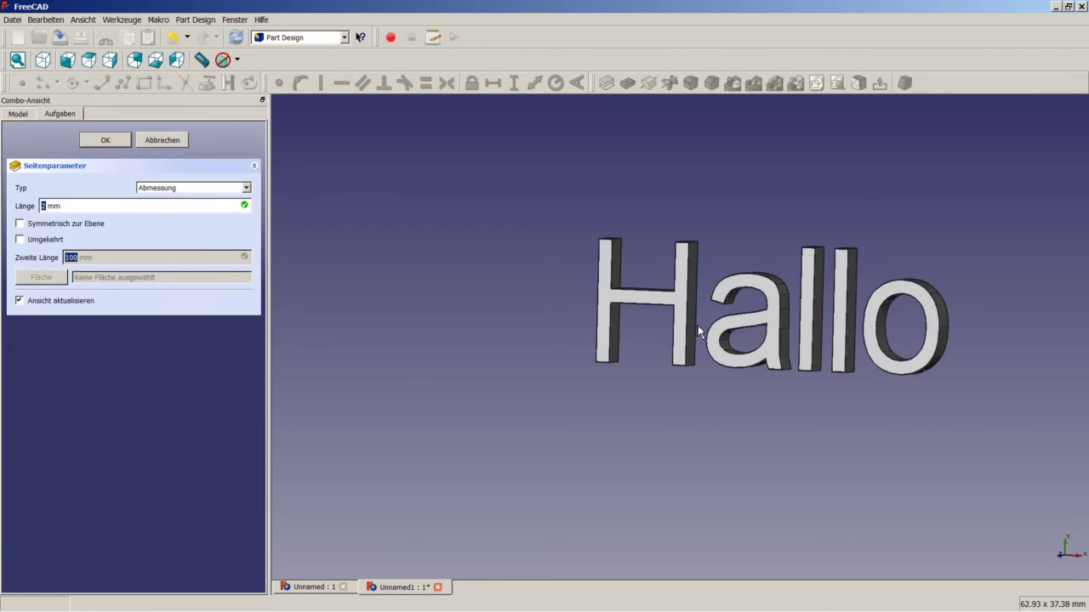
click(105, 141)
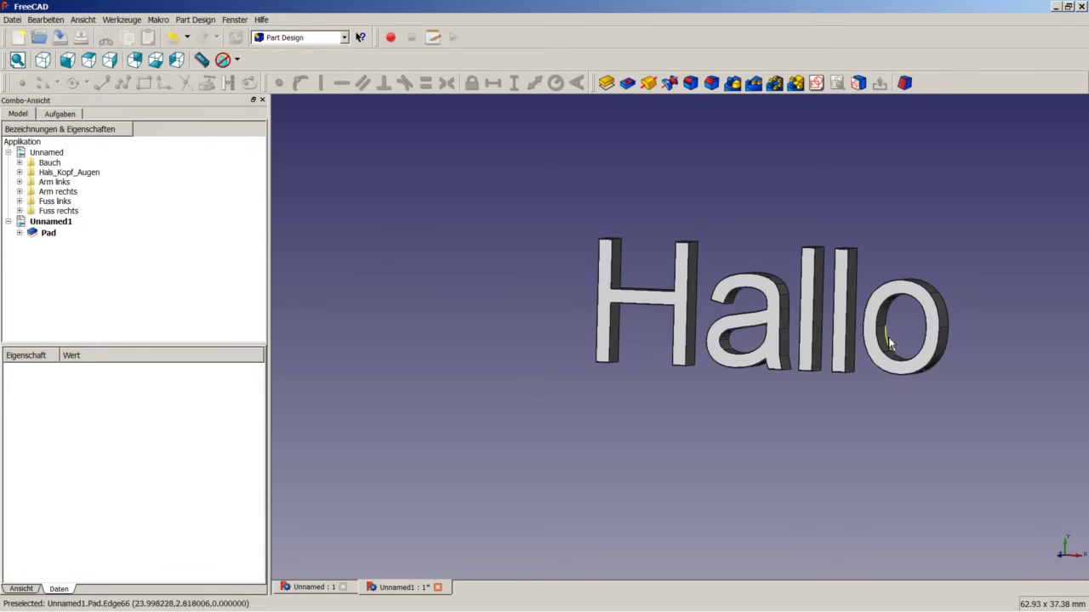
Step: Zoom in on the padded Hallo letters, then switch to Firefox showing freecadweb.org
scroll(888, 328, down, 2)
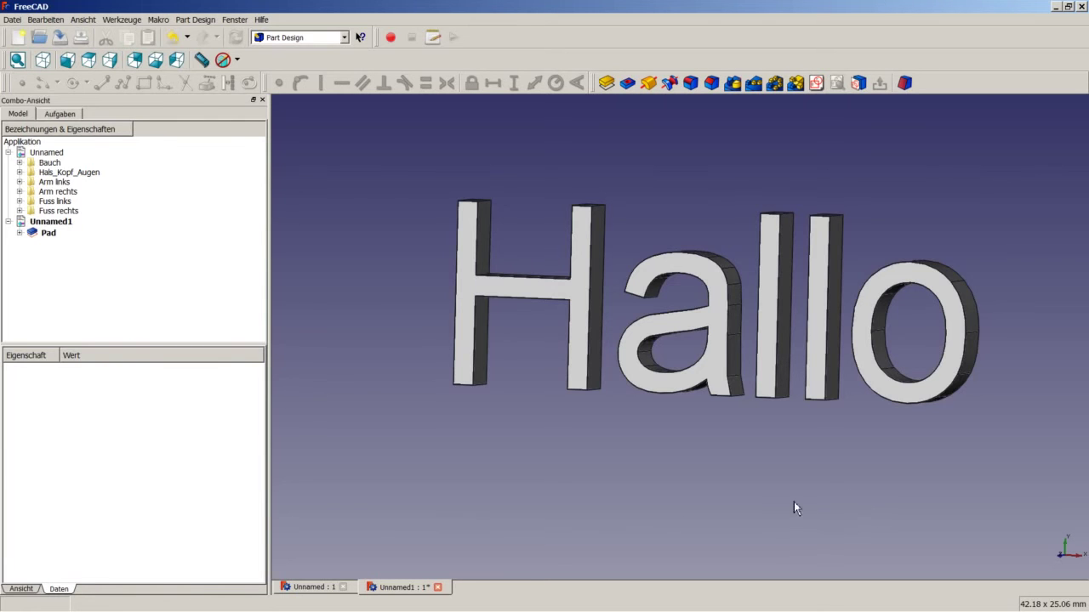
click(187, 597)
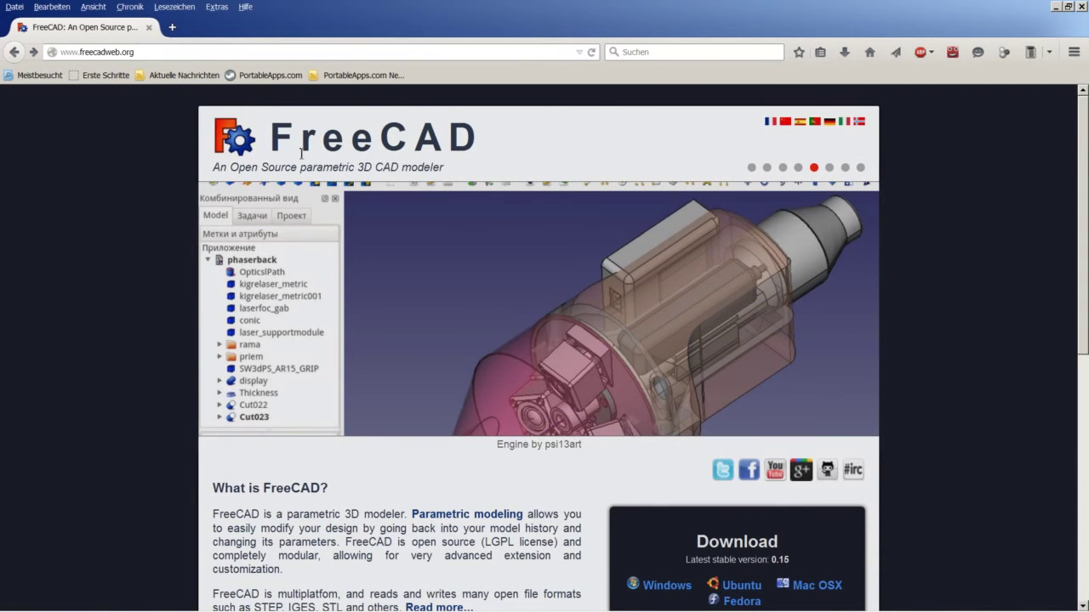
Step: Go through the wiki's Tutorials to Macros recipes and scroll to the Object creation macros
scroll(802, 520, down, 4)
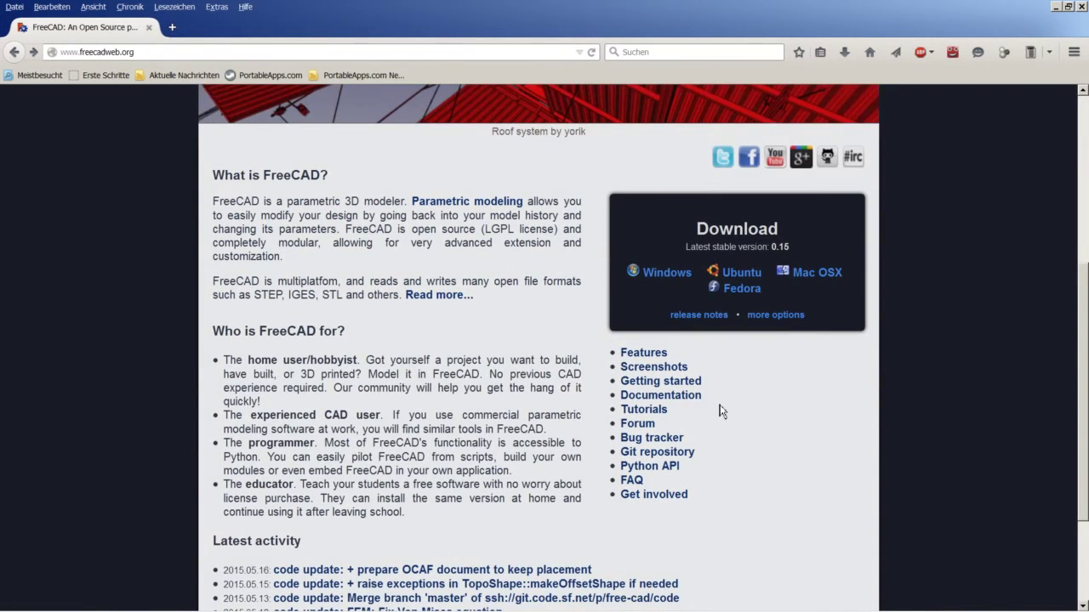
click(651, 414)
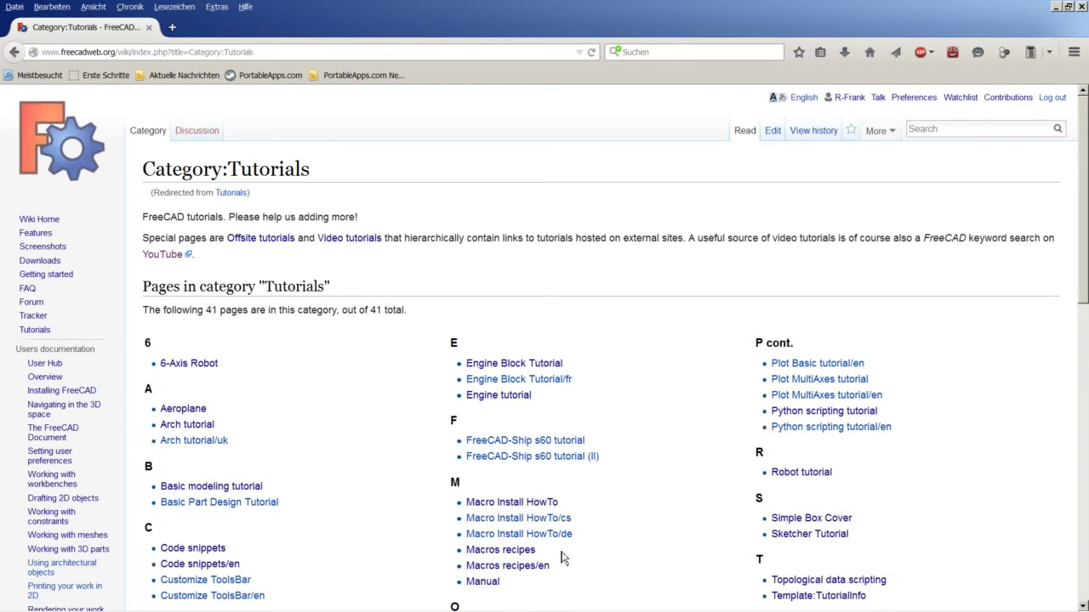
click(502, 550)
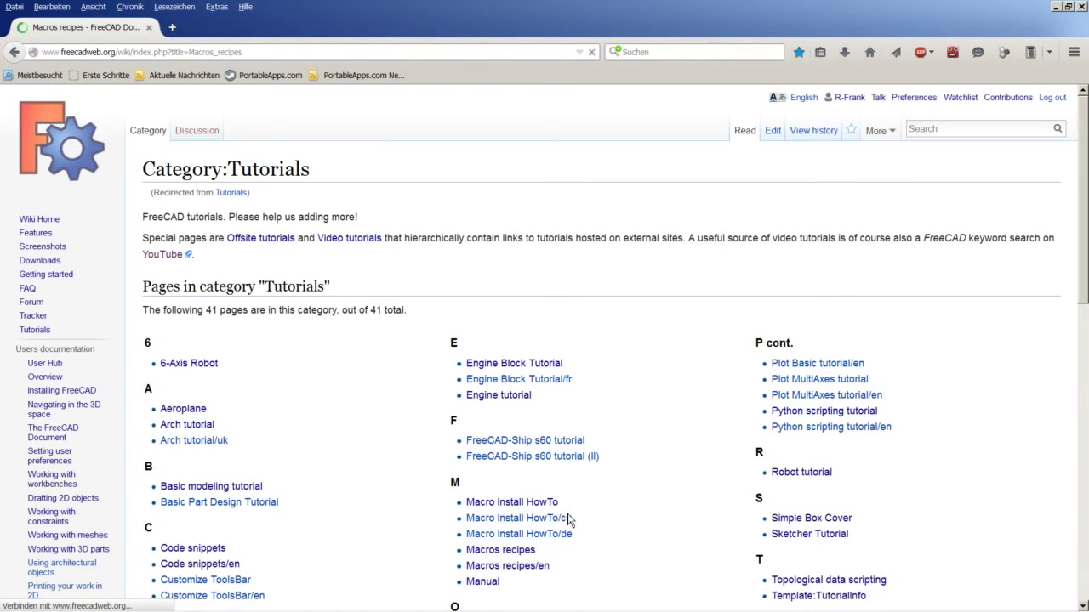
scroll(432, 447, down, 5)
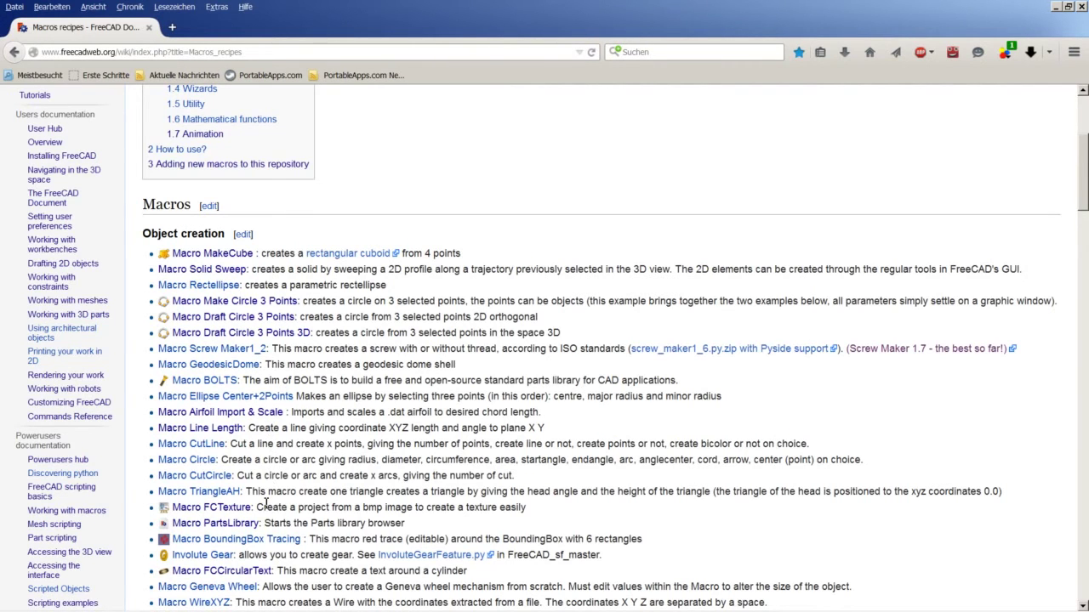
scroll(266, 503, down, 2)
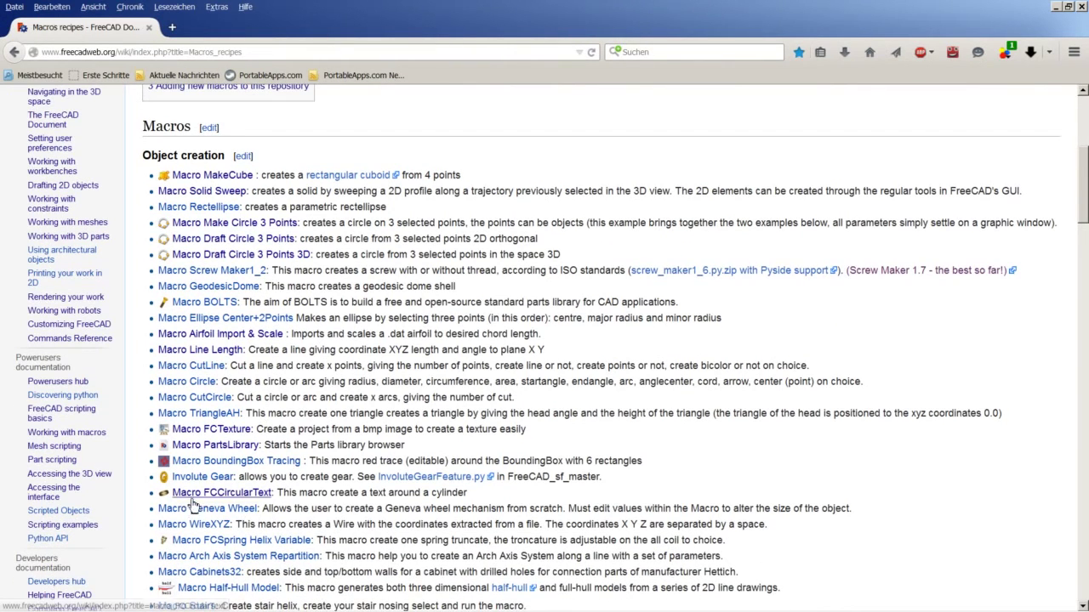
Step: Read through the Macro FCCircularText wiki page, then switch back to FreeCAD
click(251, 496)
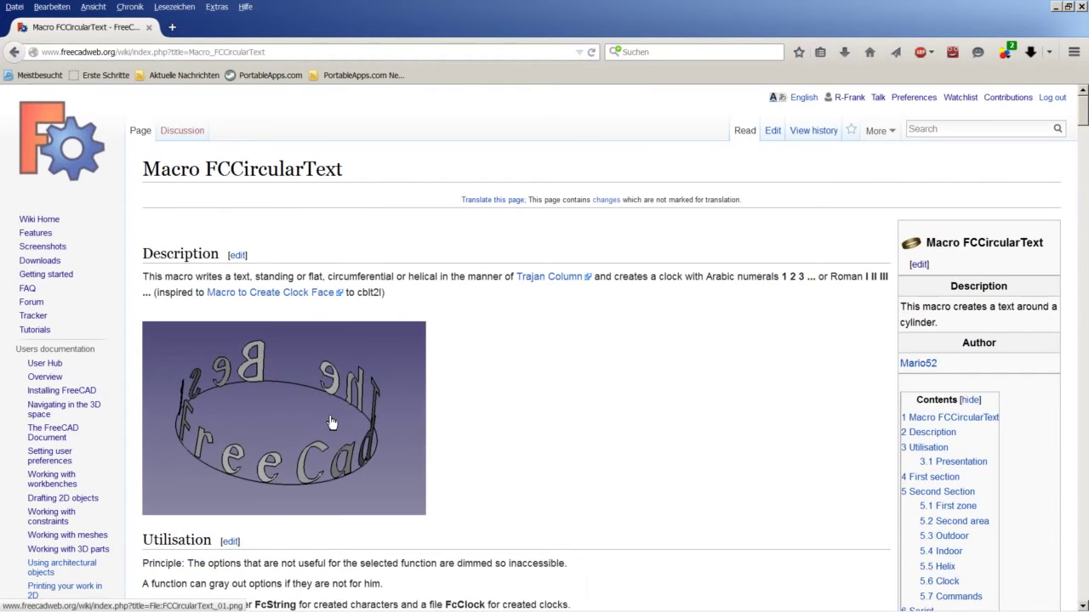
scroll(306, 390, down, 5)
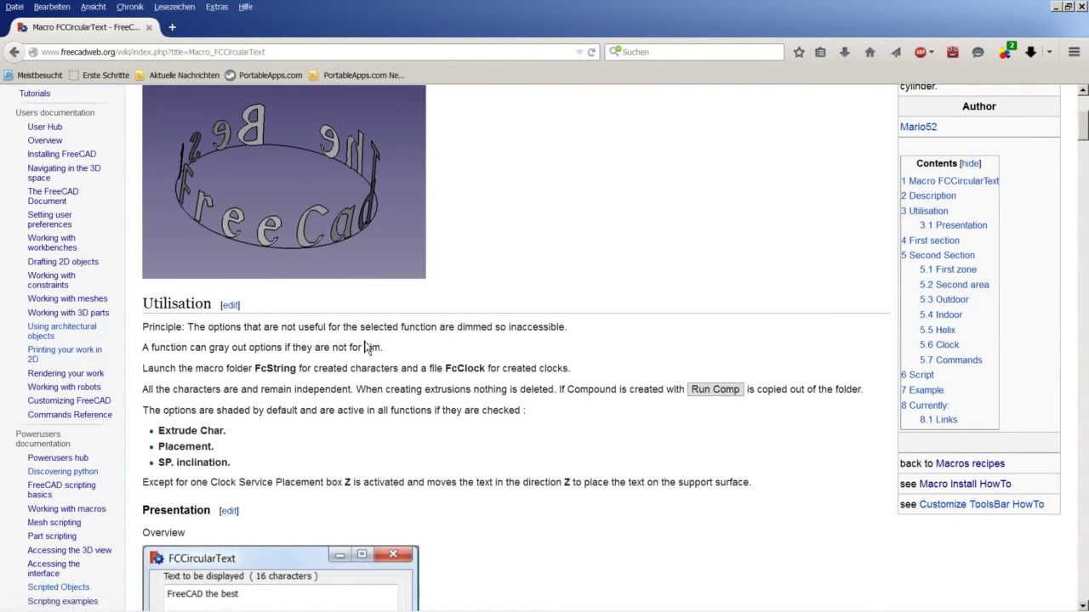
scroll(365, 345, down, 15)
scroll(367, 341, down, 20)
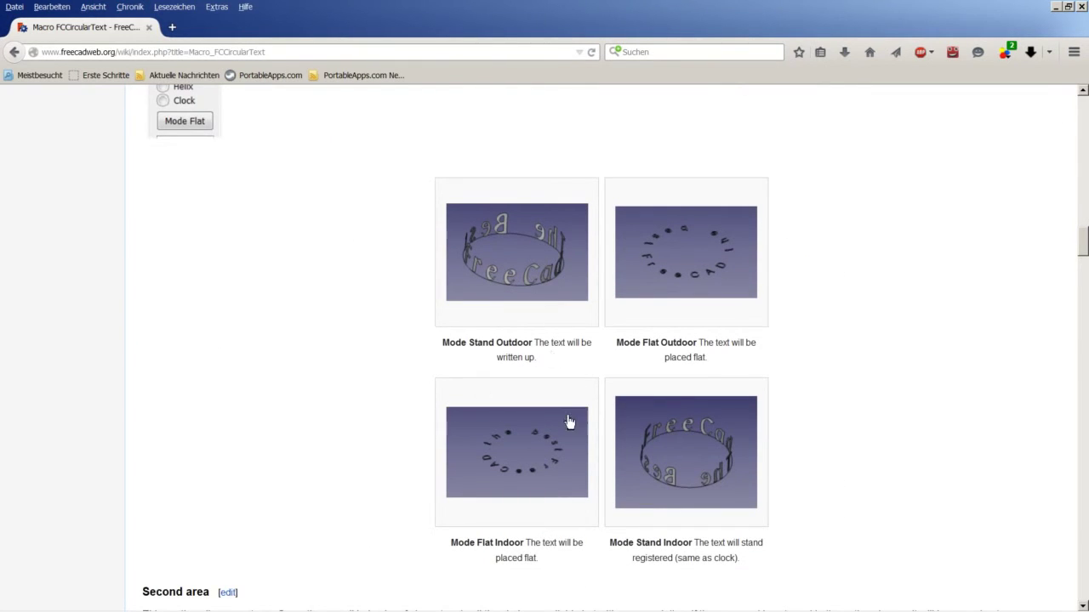
scroll(564, 428, down, 5)
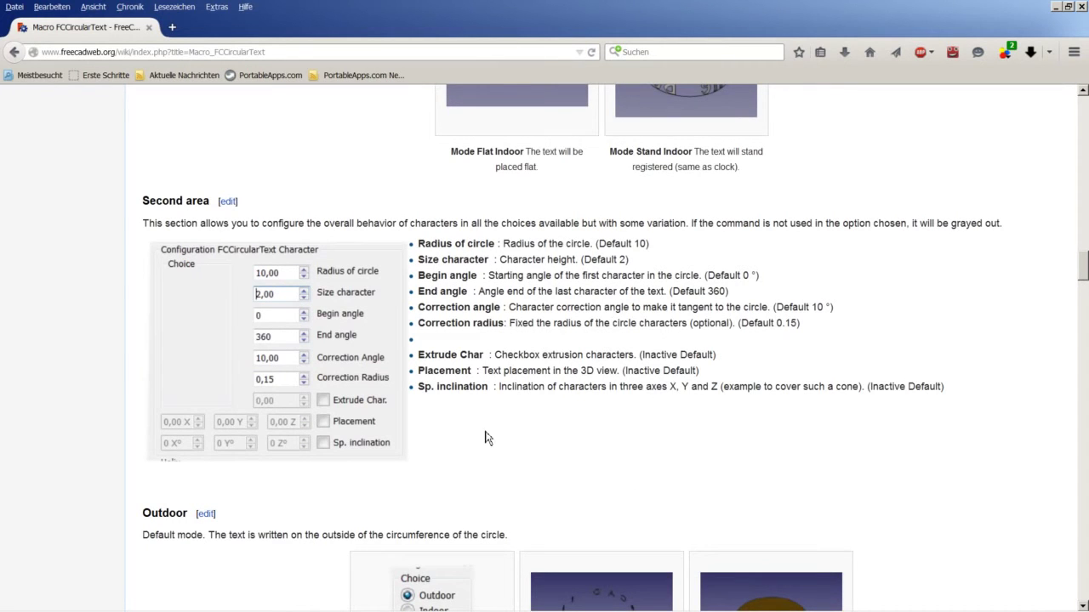
scroll(488, 440, down, 6)
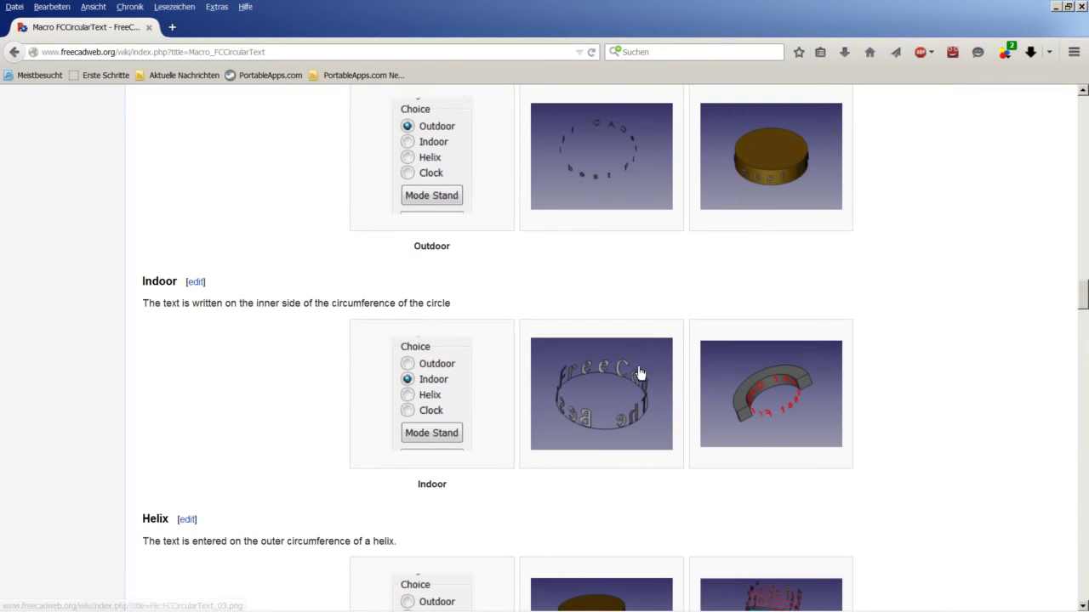
scroll(638, 400, down, 2)
scroll(620, 494, down, 4)
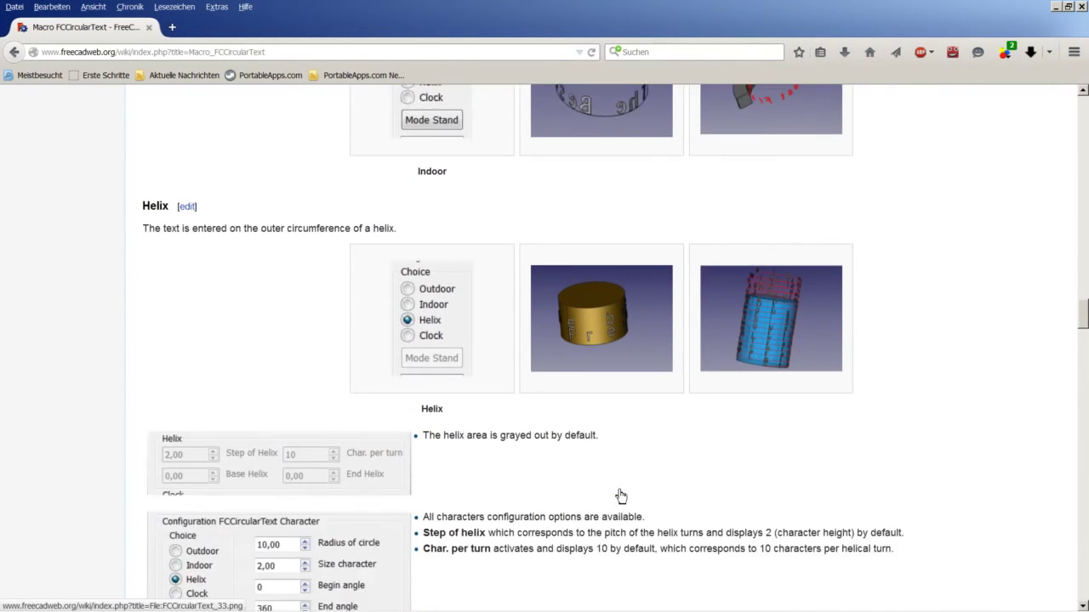
scroll(620, 488, down, 5)
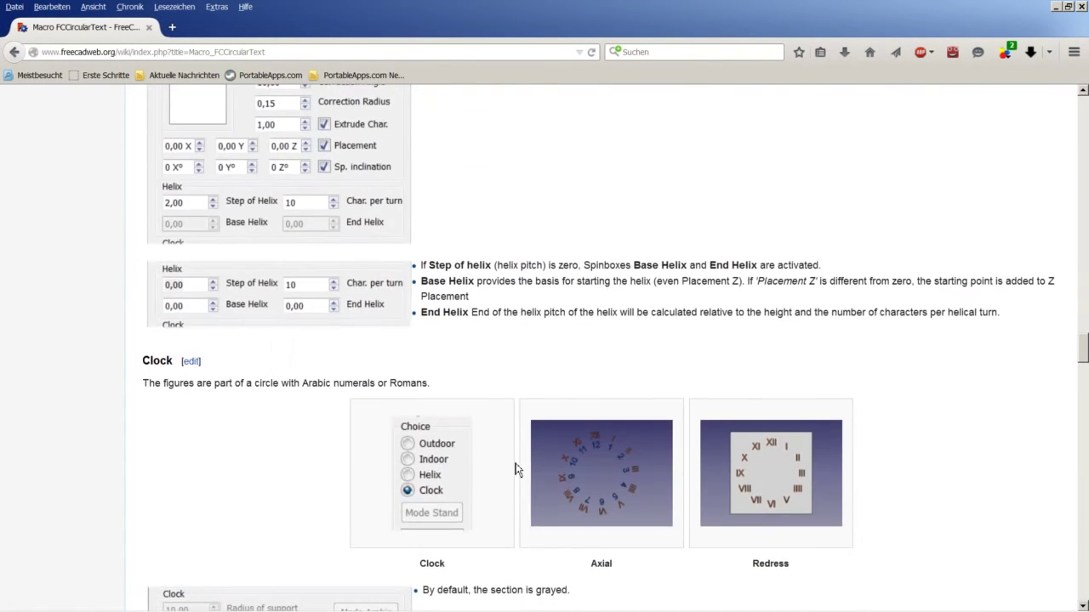
scroll(557, 421, up, 20)
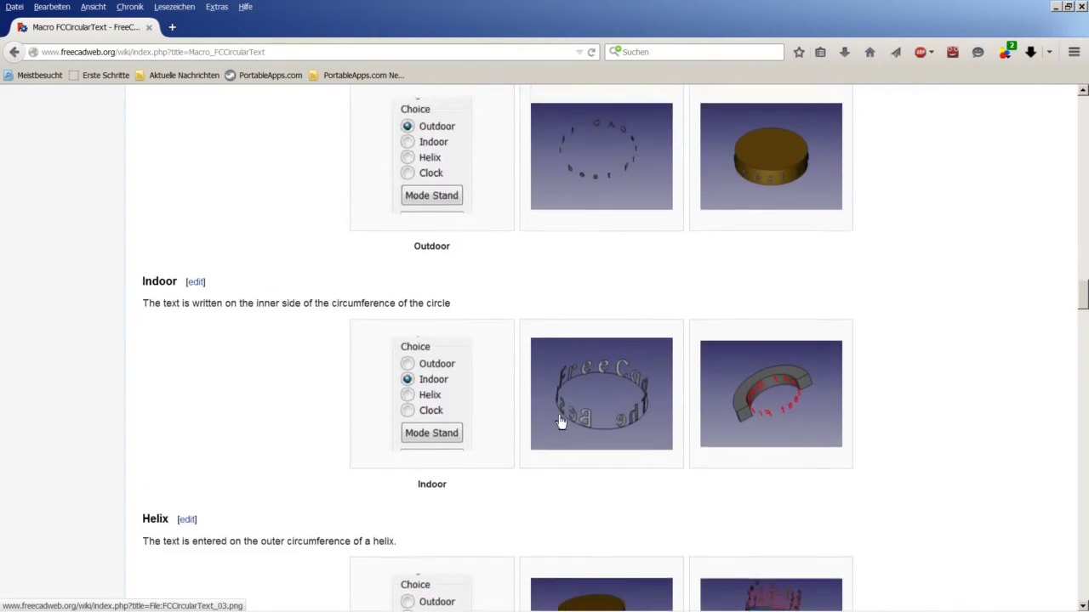
scroll(561, 425, up, 20)
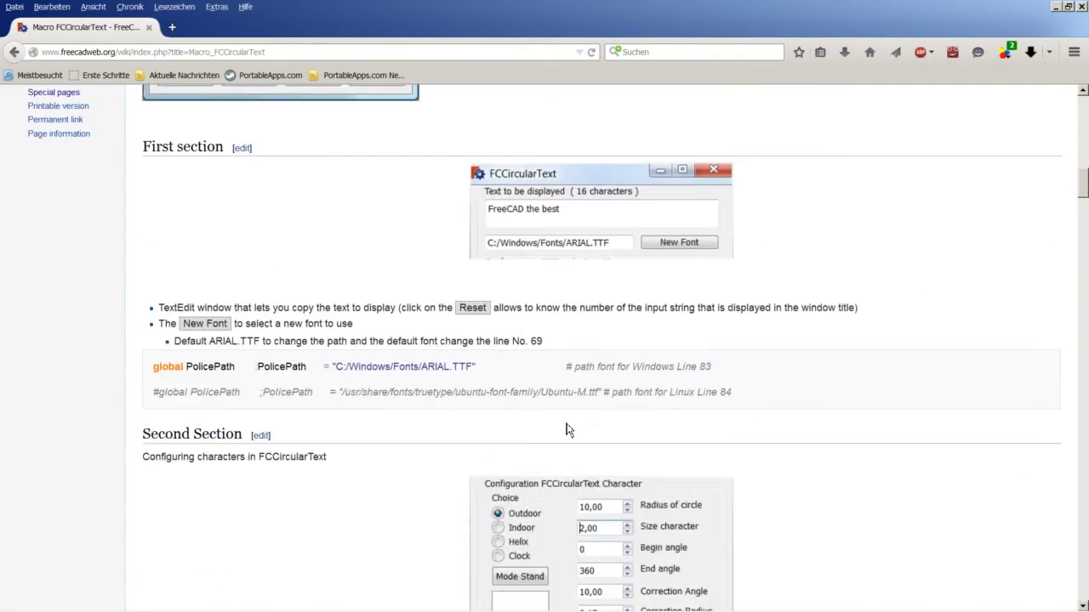
scroll(568, 429, up, 15)
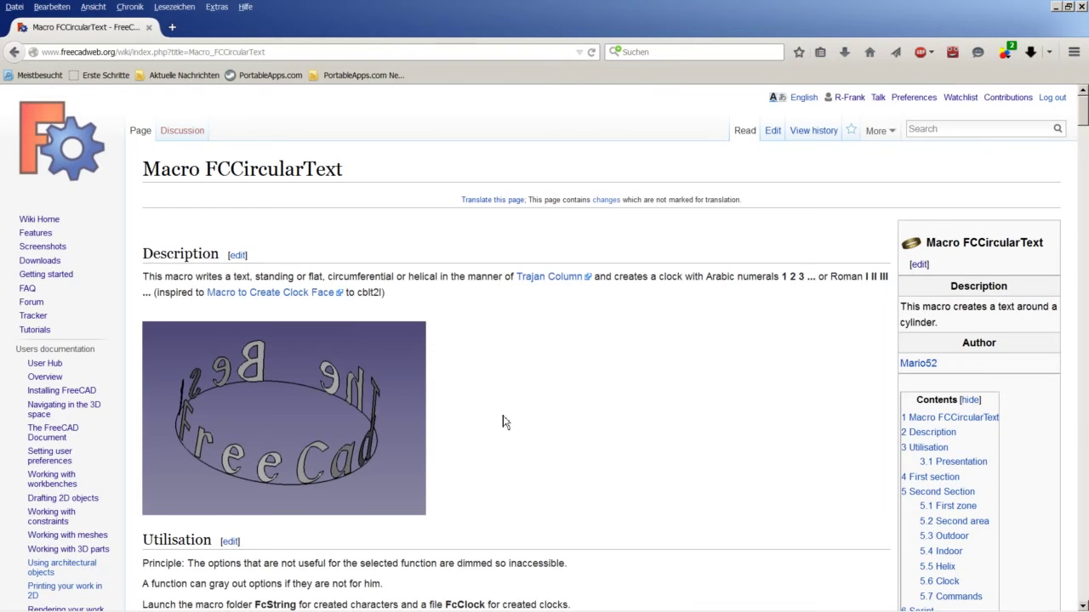
click(153, 598)
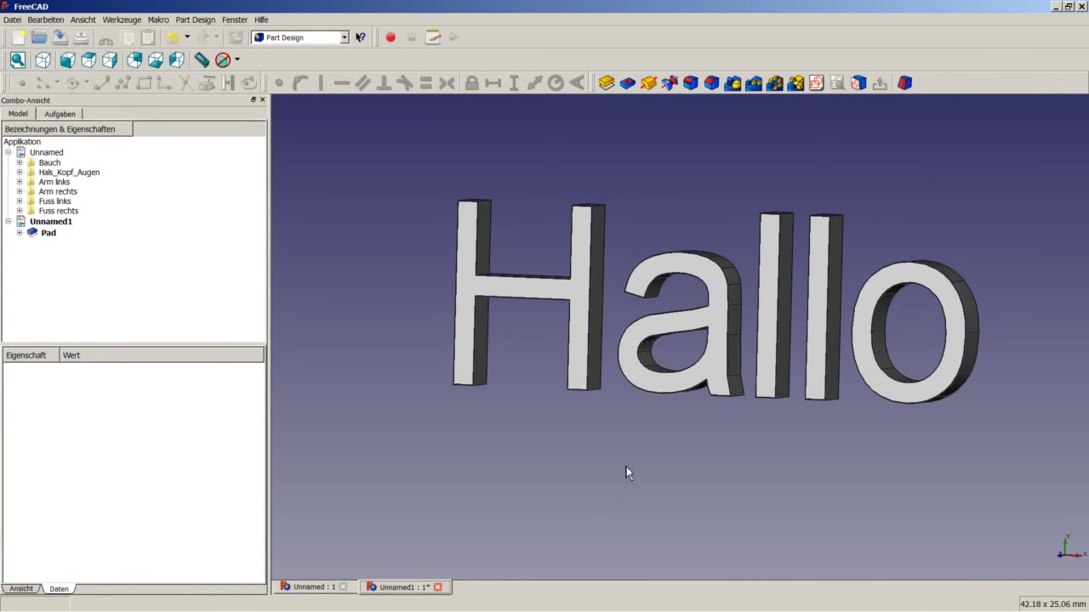
Step: Switch to Inkscape's new document and show the About dialog for version 0.48.4
mouse_move(253, 609)
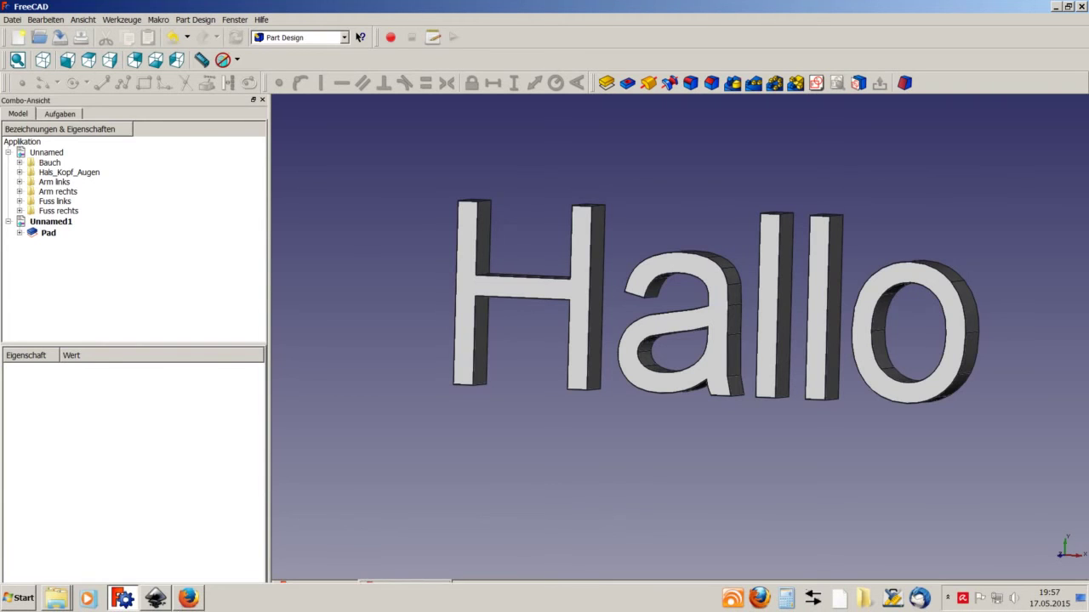
click(159, 599)
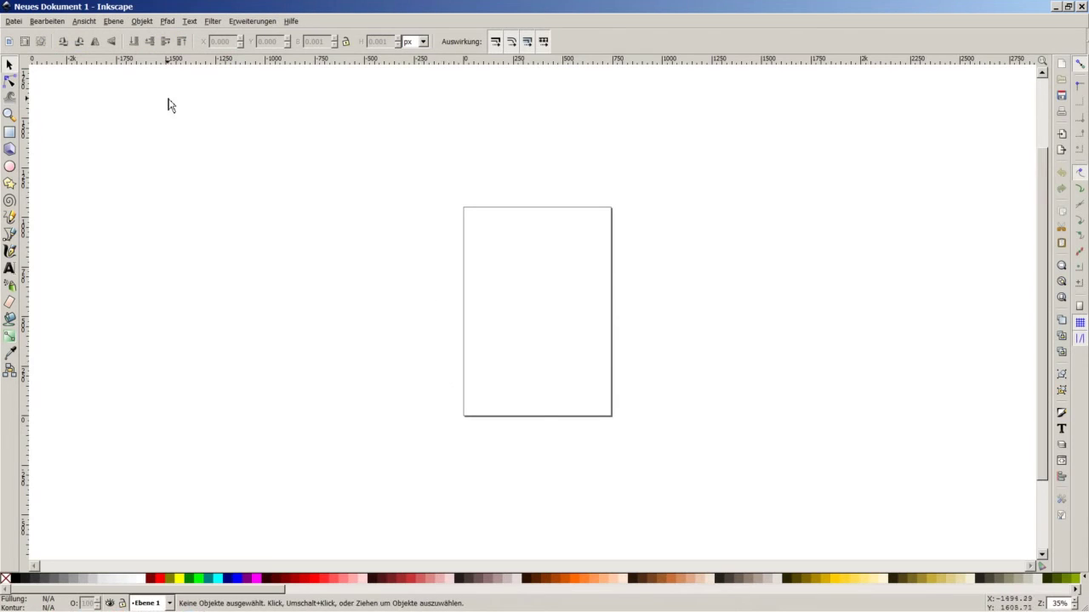
click(291, 22)
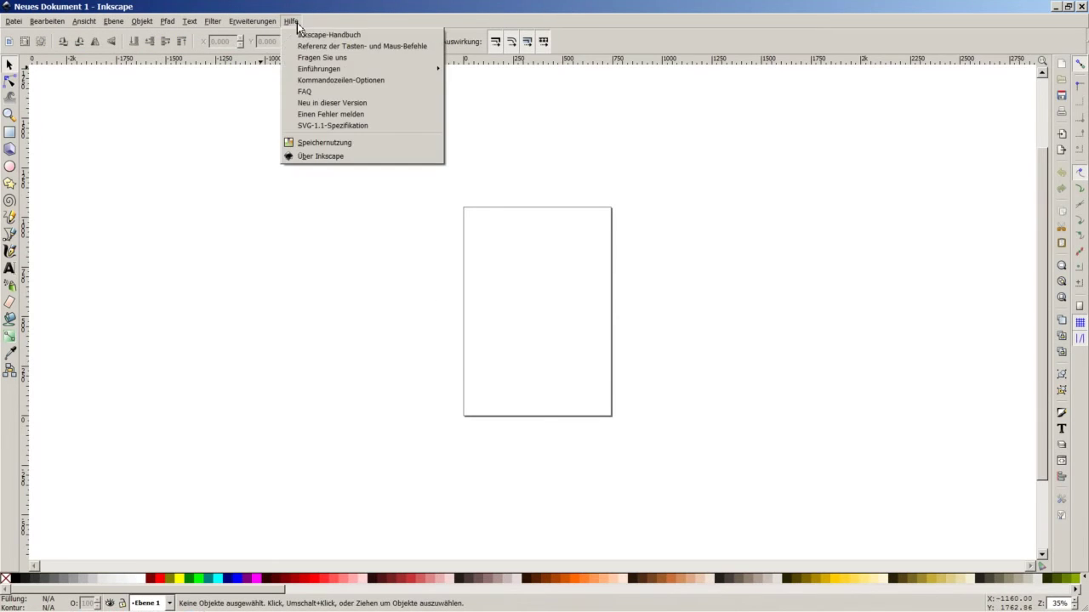
click(327, 158)
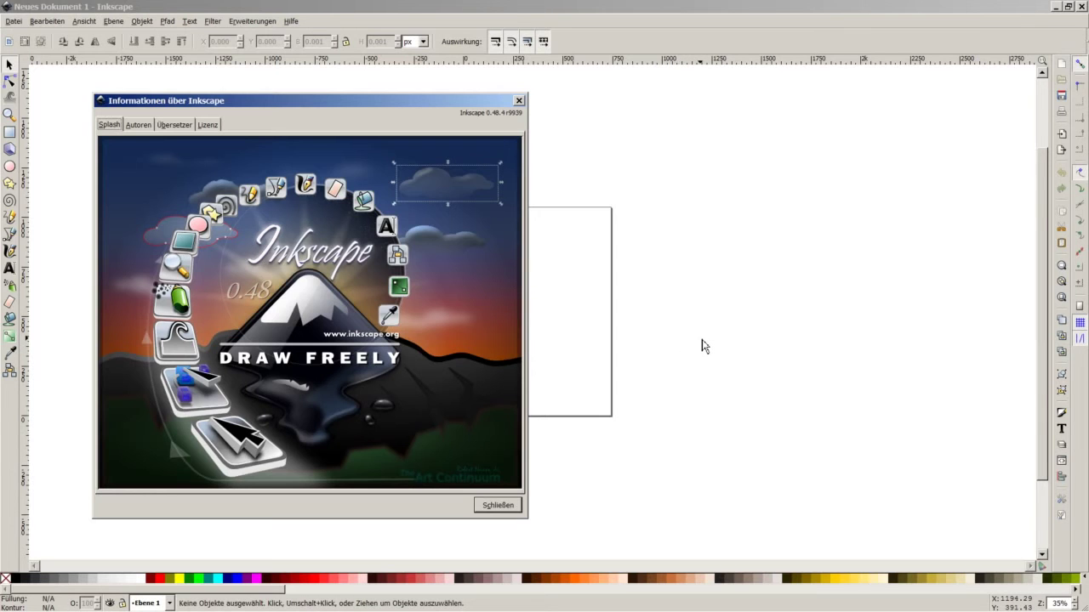
Step: Dismiss the Inkscape version dialog so the empty Neues Dokument 1 page shows
click(498, 505)
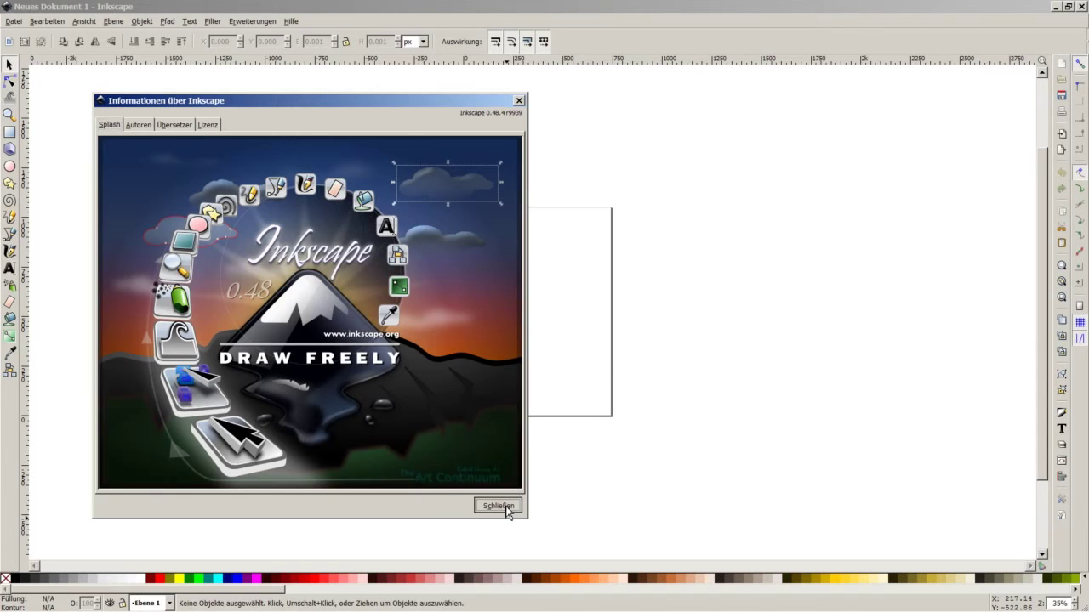
scroll(519, 321, up, 2)
scroll(515, 391, down, 1)
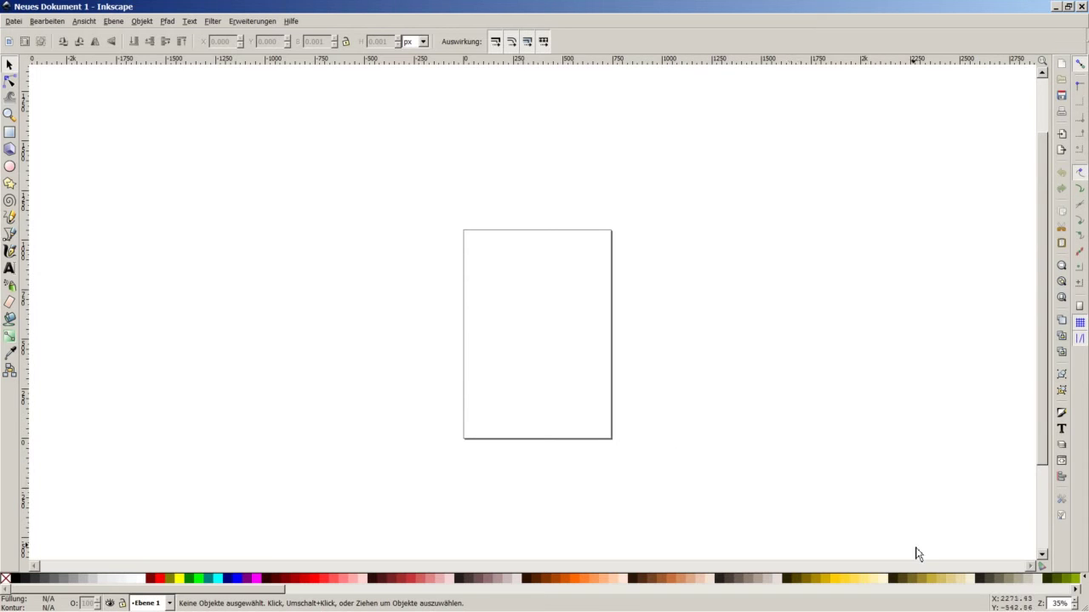
key(ctrl)
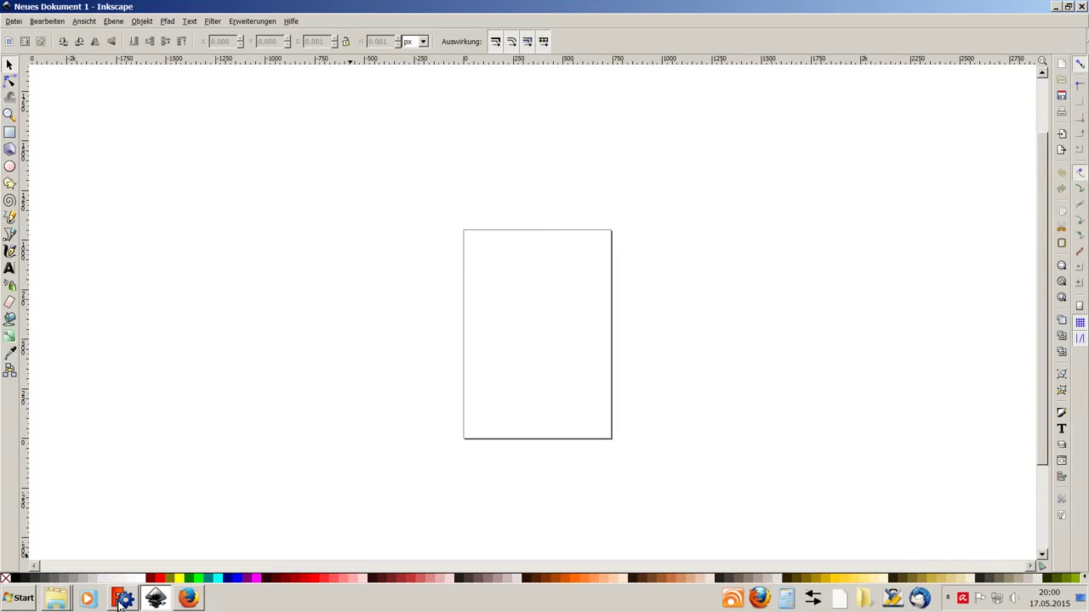
Step: Back in FreeCAD, close the Hallo test document Unnamed1 without saving
click(136, 597)
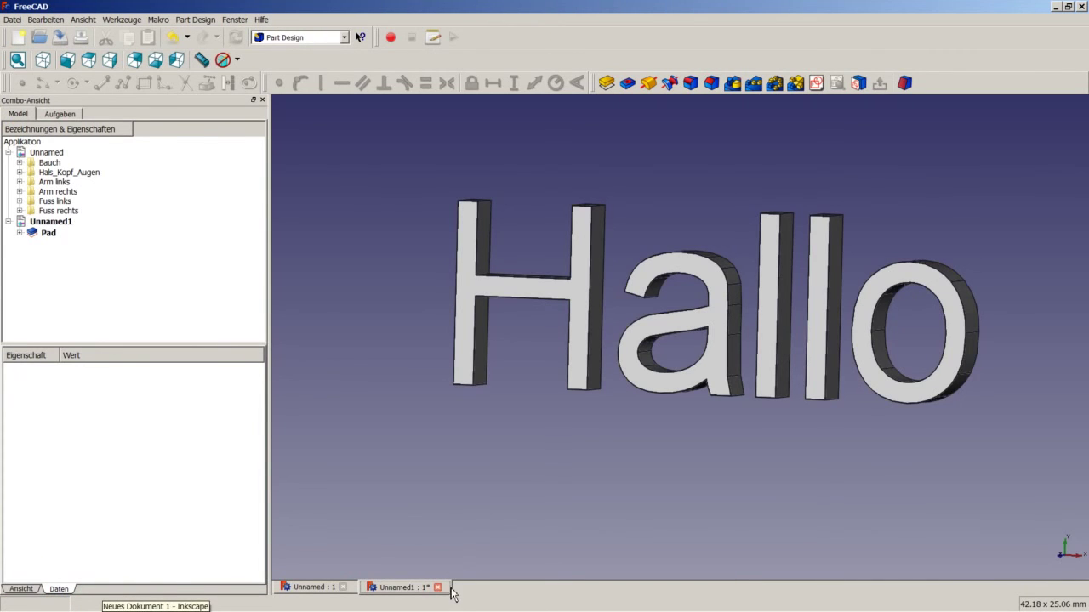
click(439, 588)
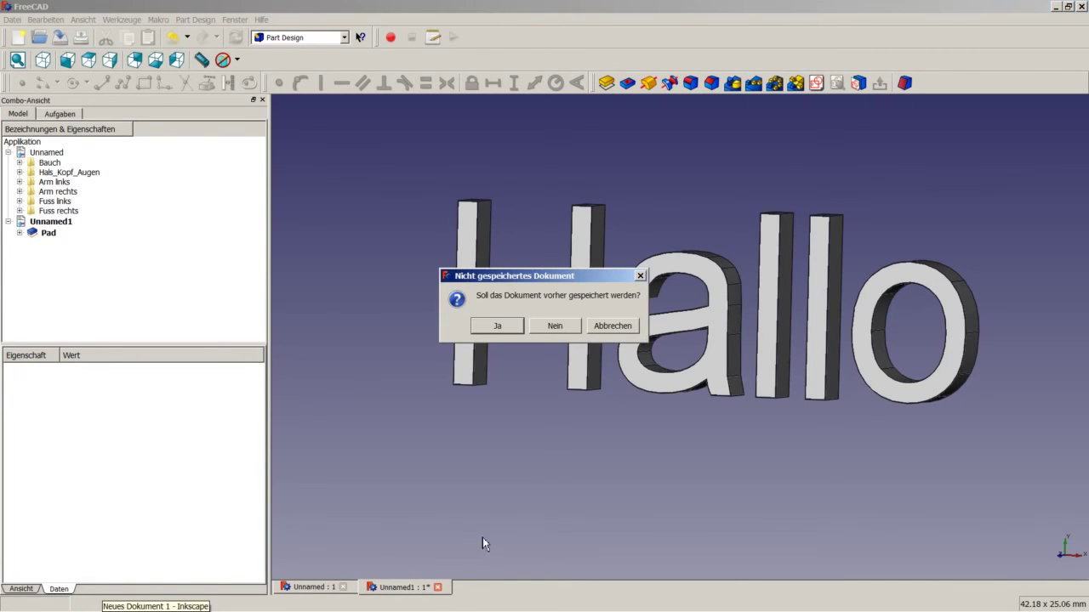
click(556, 326)
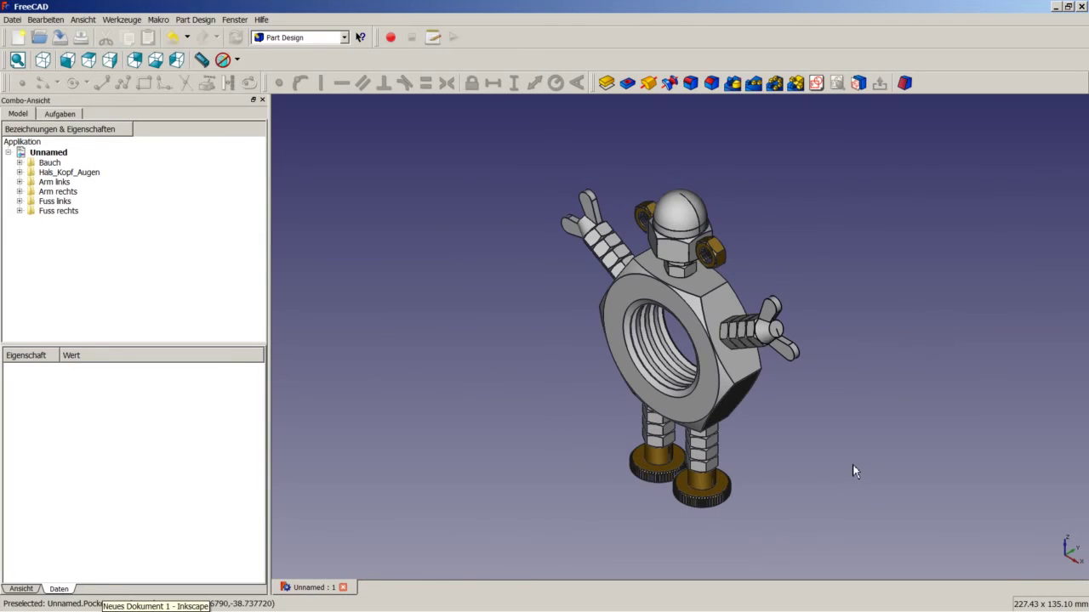
Step: Expand the Bauch group and its Revolution in the model tree to reach the sketch
scroll(685, 321, up, 6)
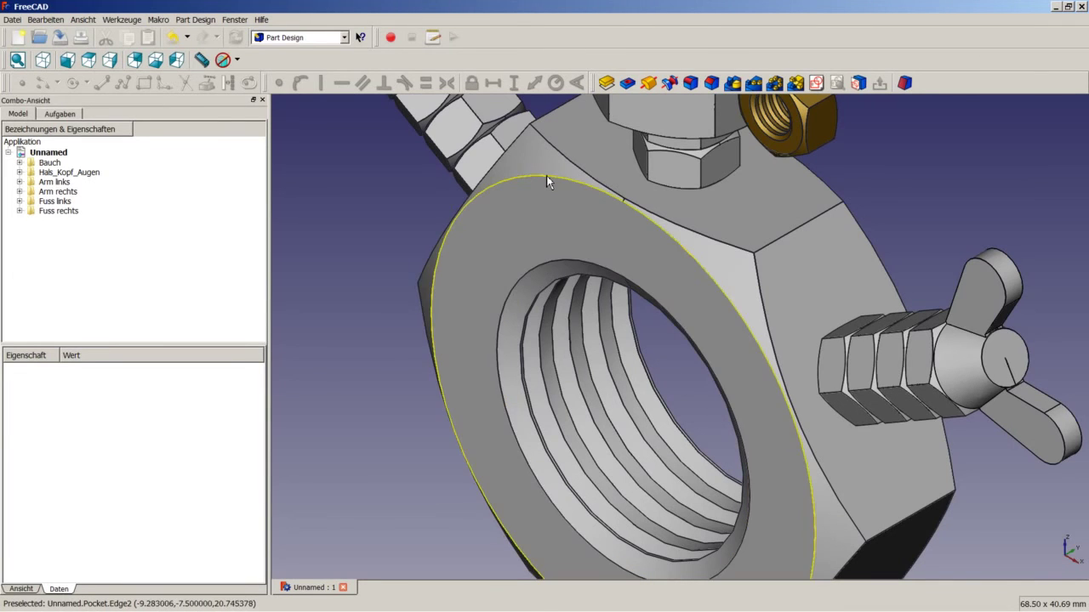
click(19, 163)
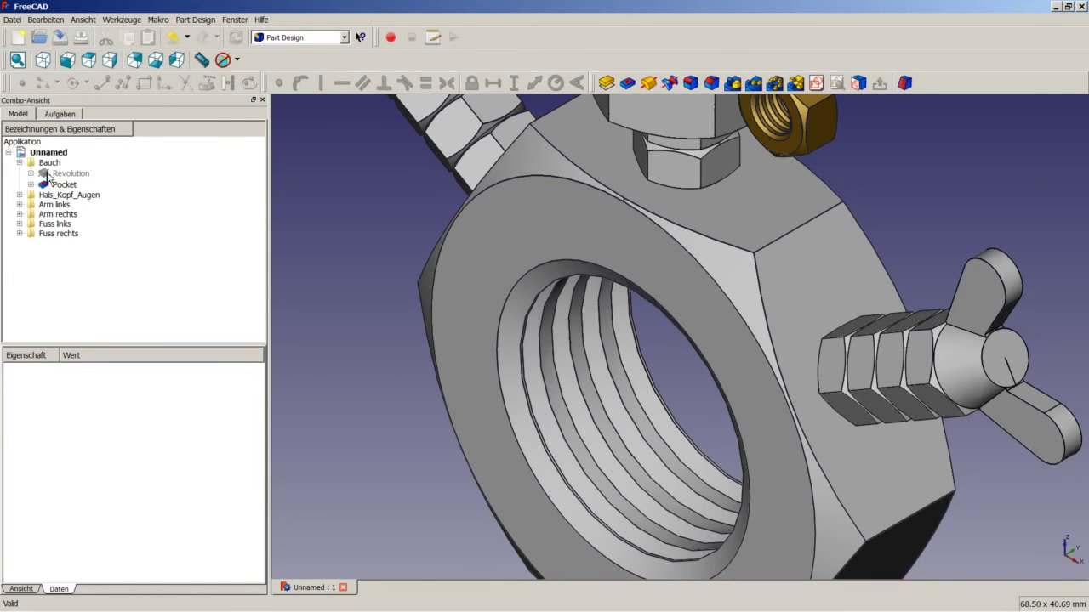
click(30, 174)
Step: Open the body's sketch for editing, inspect it, and close it again
right_click(68, 185)
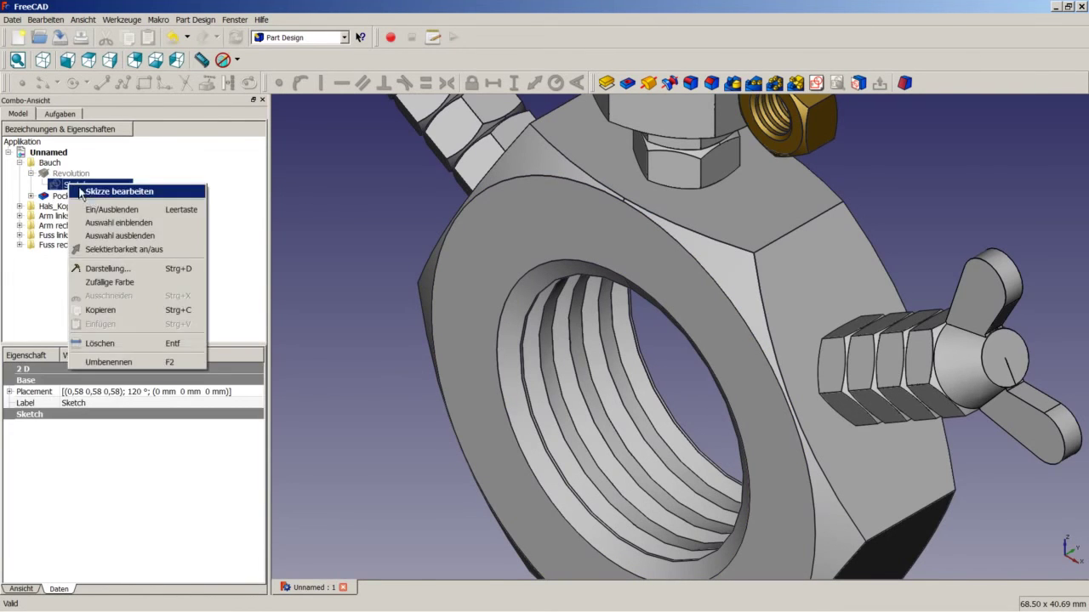
click(90, 195)
scroll(539, 213, down, 5)
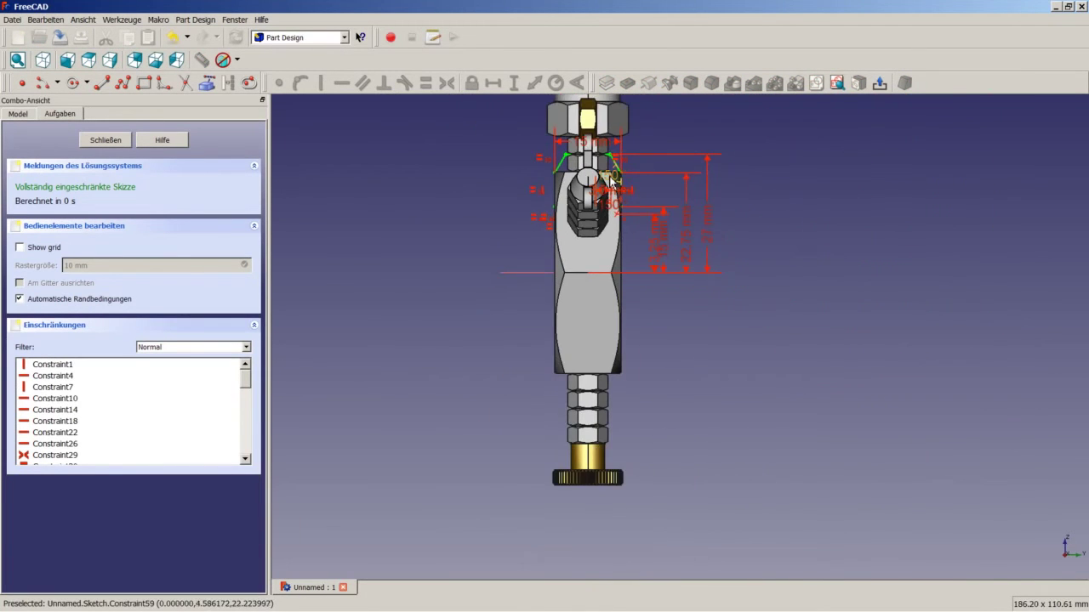
scroll(629, 170, up, 5)
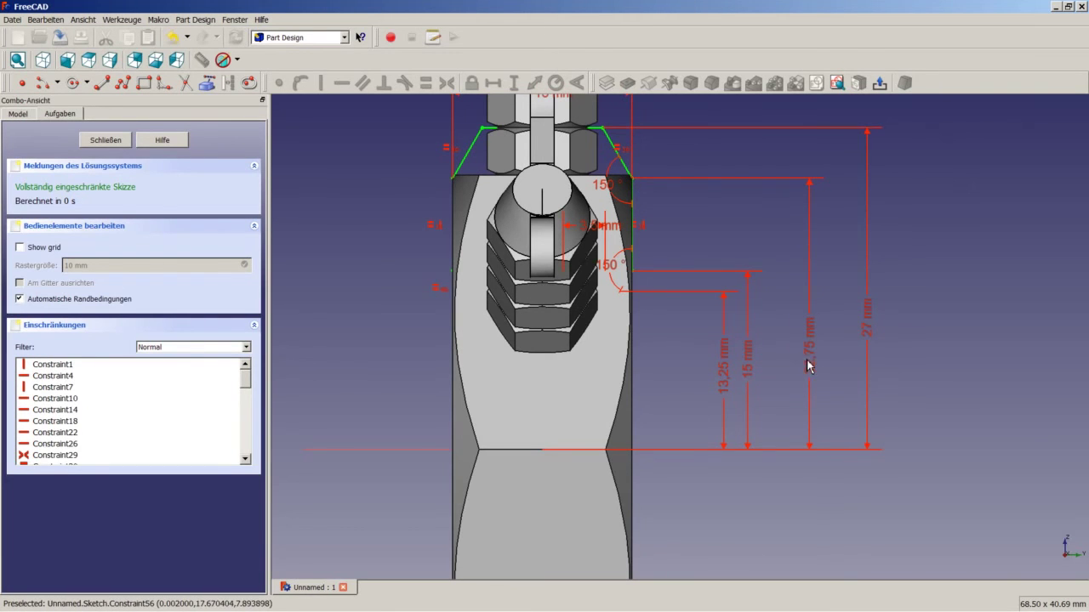
click(105, 139)
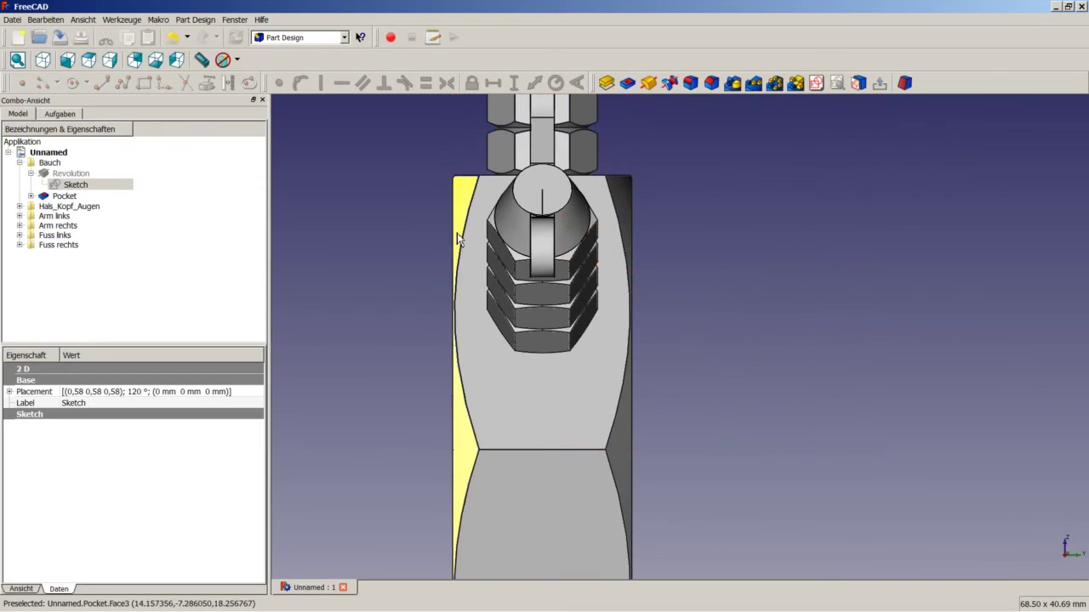
Step: Collapse the model tree, fit the whole robot in axonometric view, then return to Inkscape
mouse_move(544, 272)
middle_down()
mouse_move(570, 260)
mouse_move(595, 324)
middle_up()
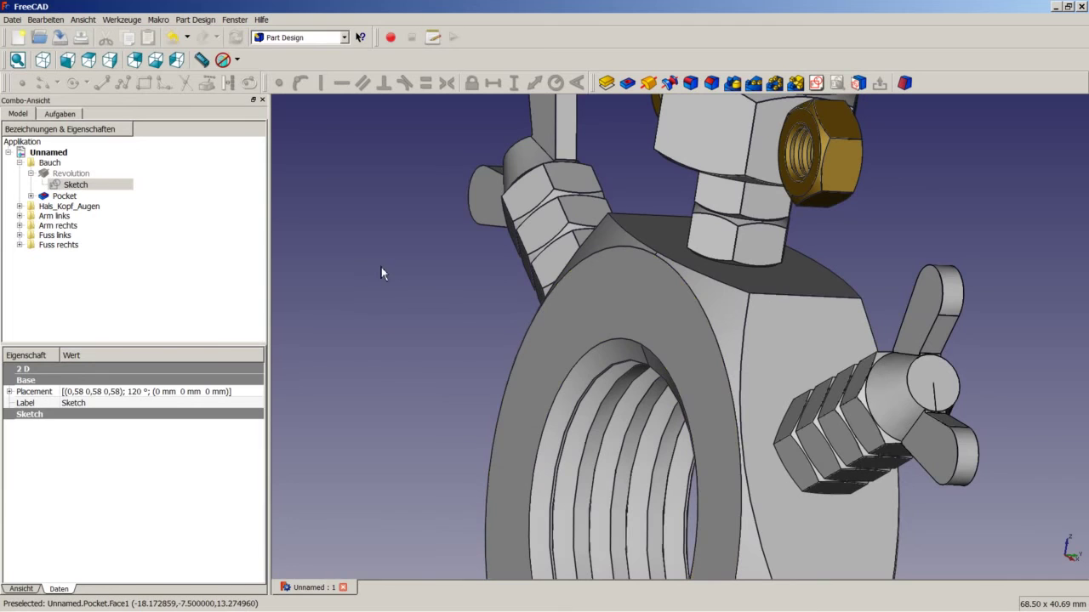
click(30, 173)
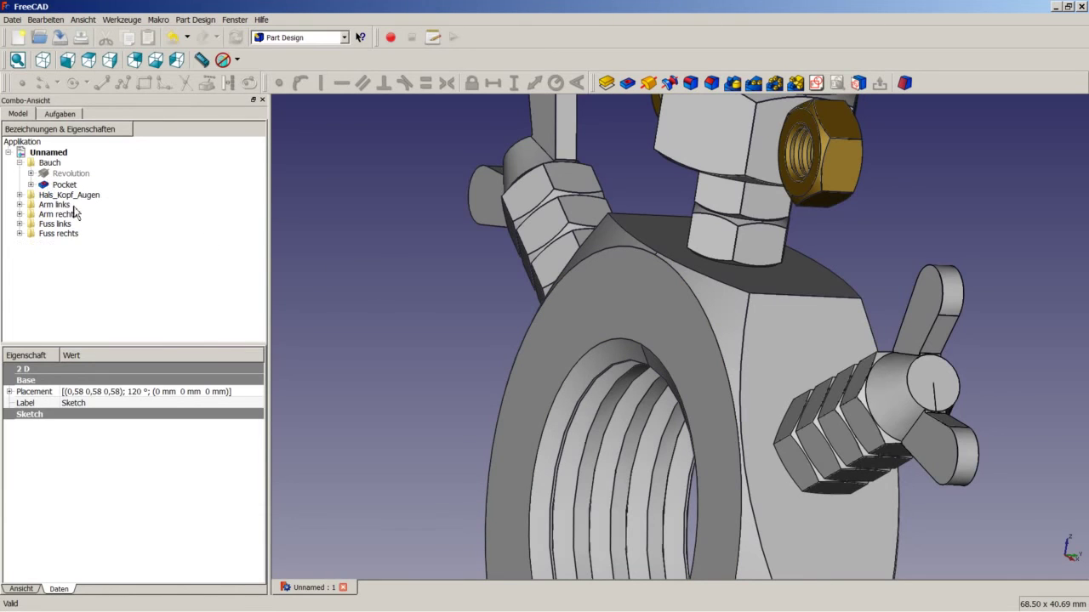
click(20, 163)
click(430, 300)
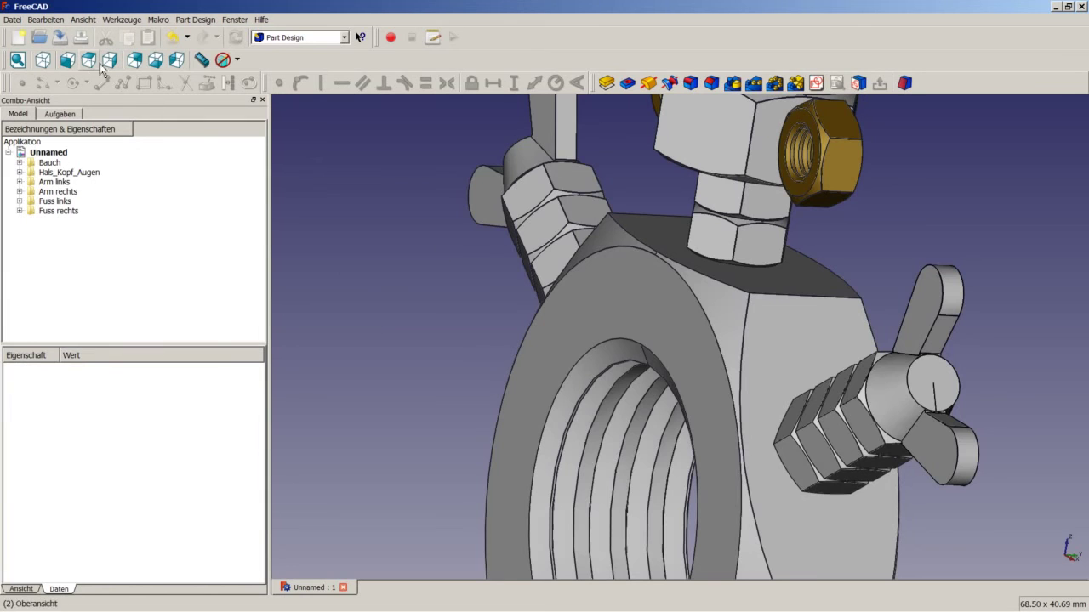
click(40, 61)
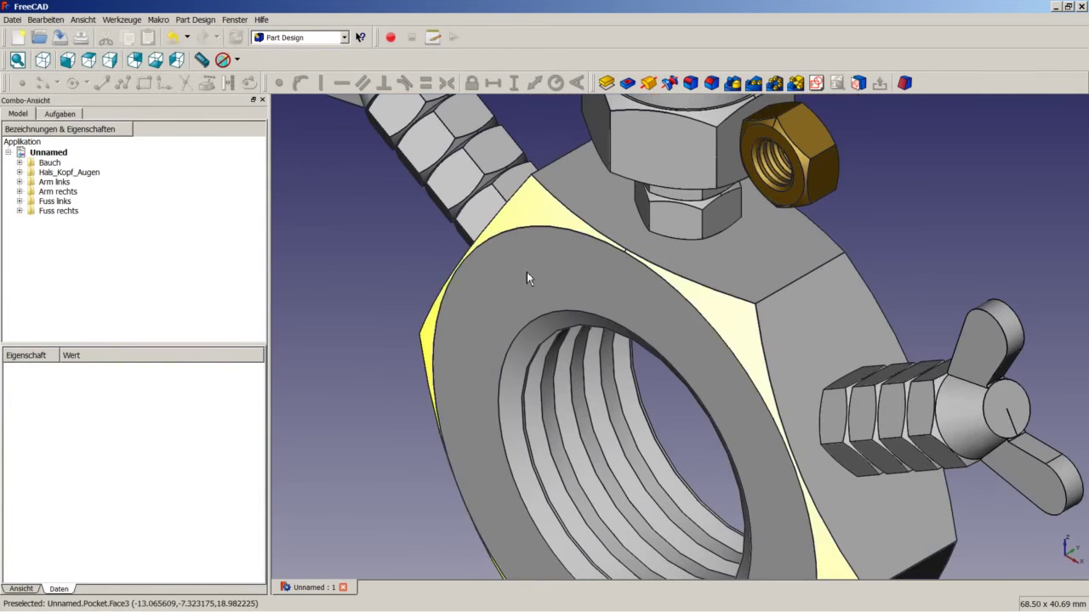
right_click(414, 237)
click(428, 245)
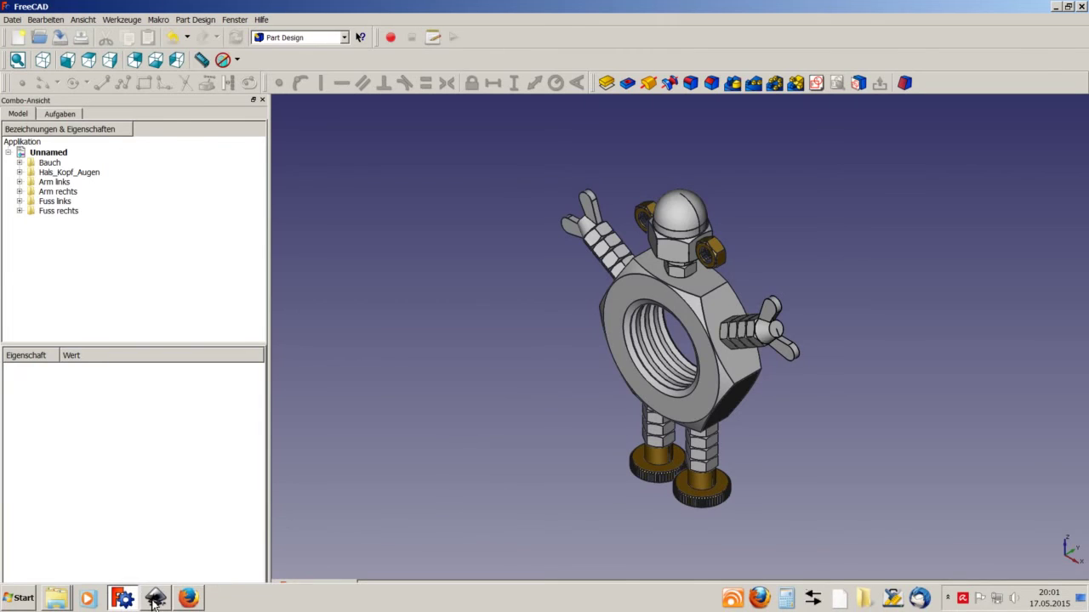
click(155, 598)
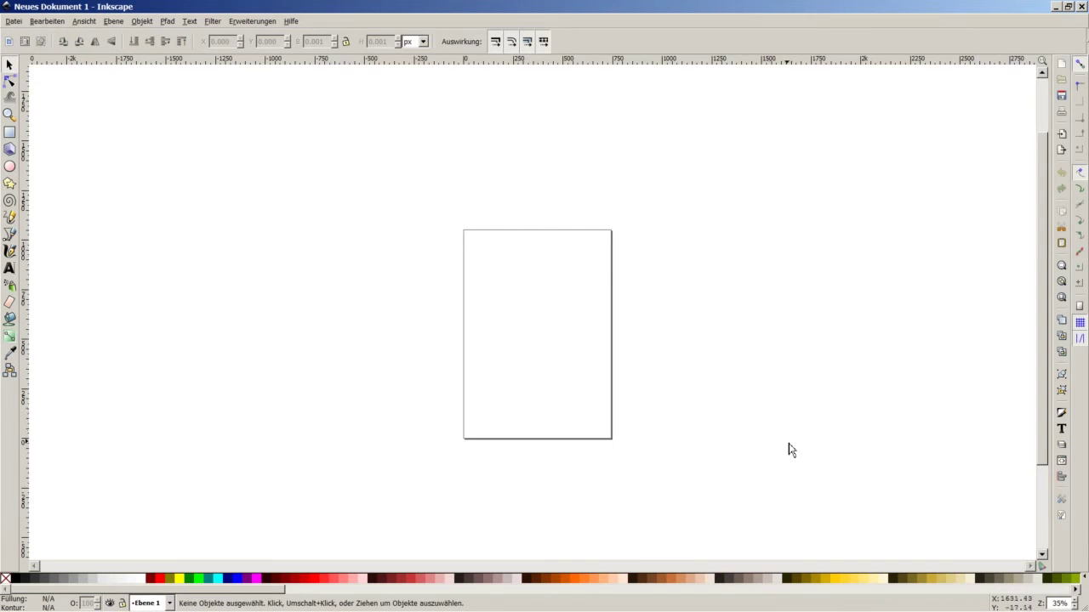
key(ctrl)
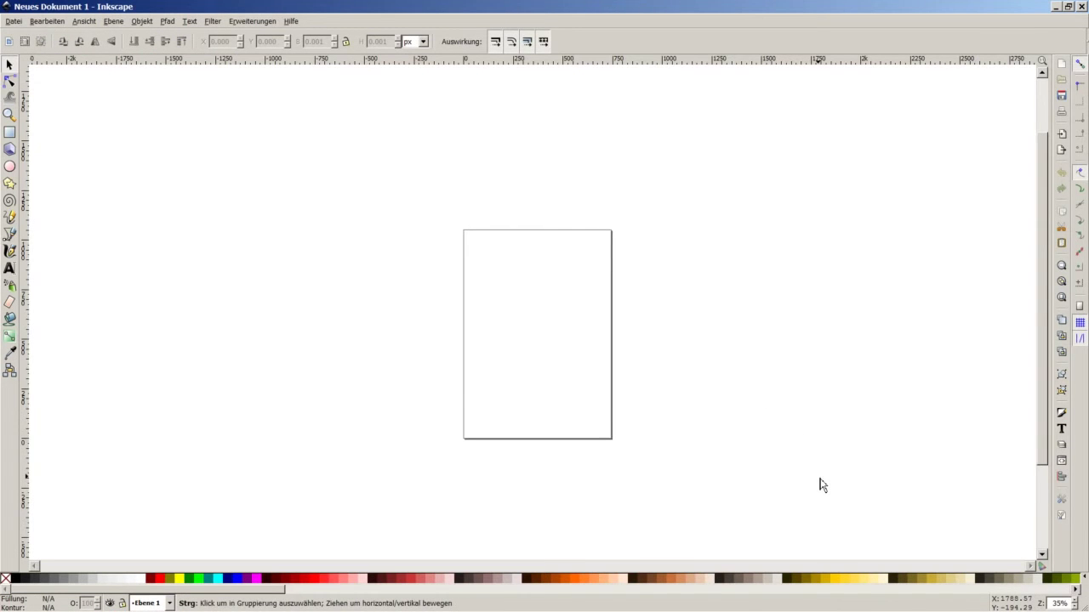
scroll(838, 477, down, 1)
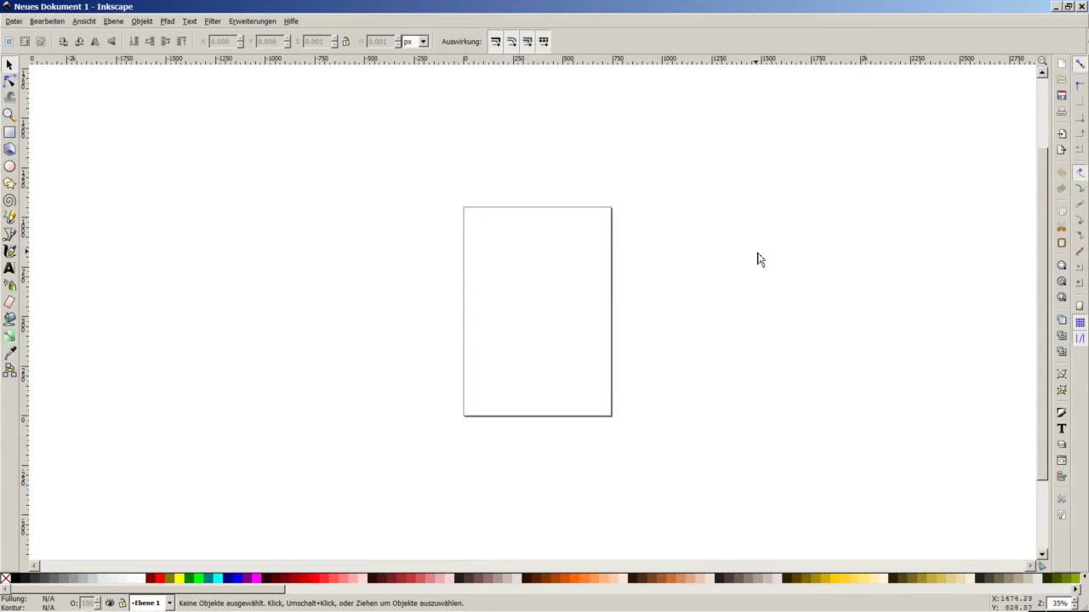
Step: Create a flowed text frame near the page's top-left reading 'FreeCAD'
click(9, 270)
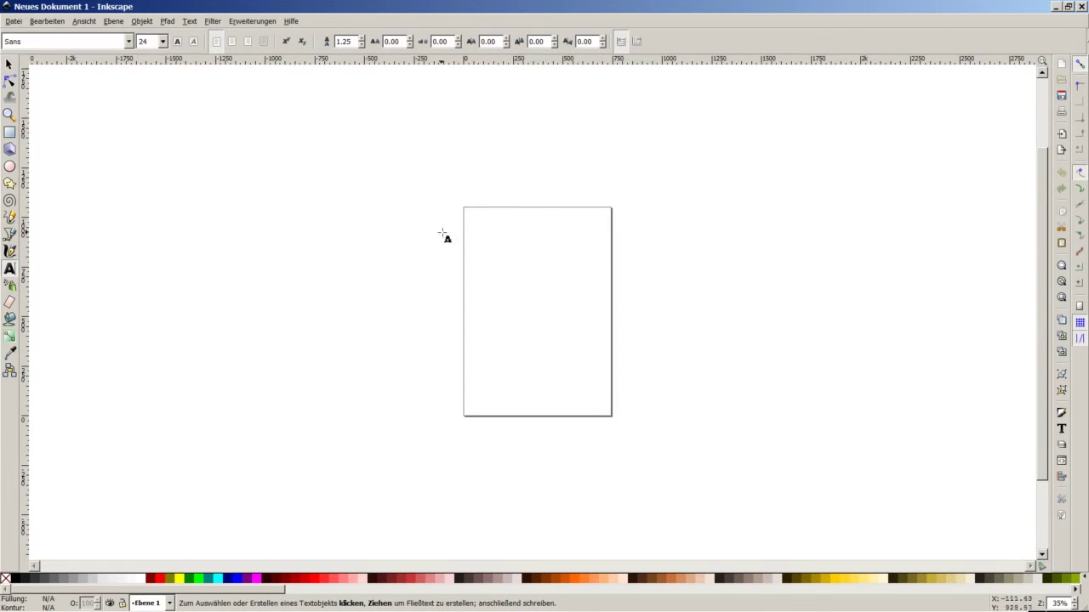
drag(480, 228, 536, 247)
text(Di)
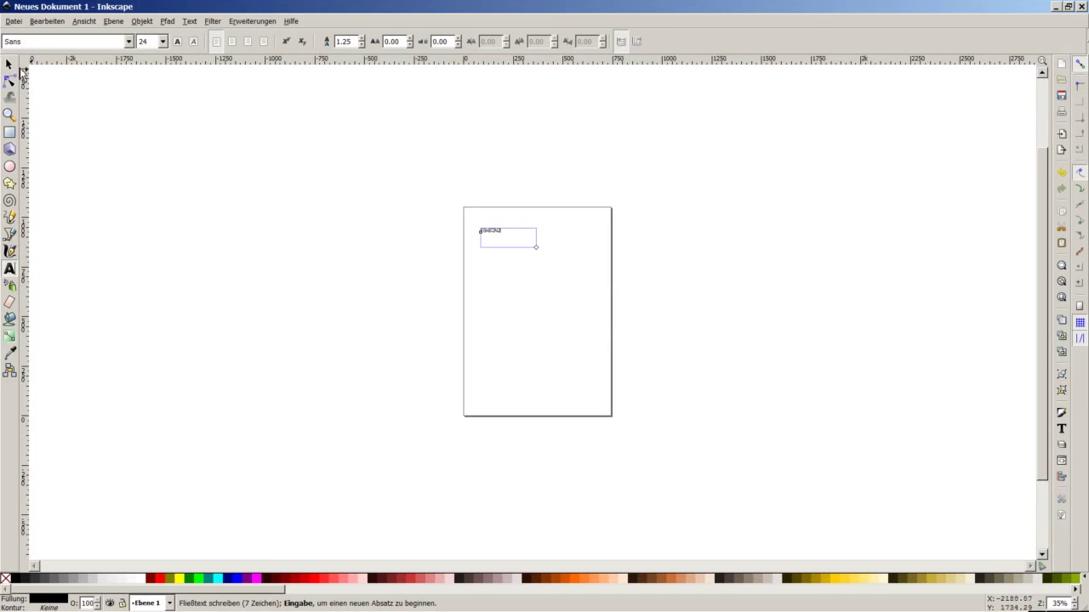
click(10, 64)
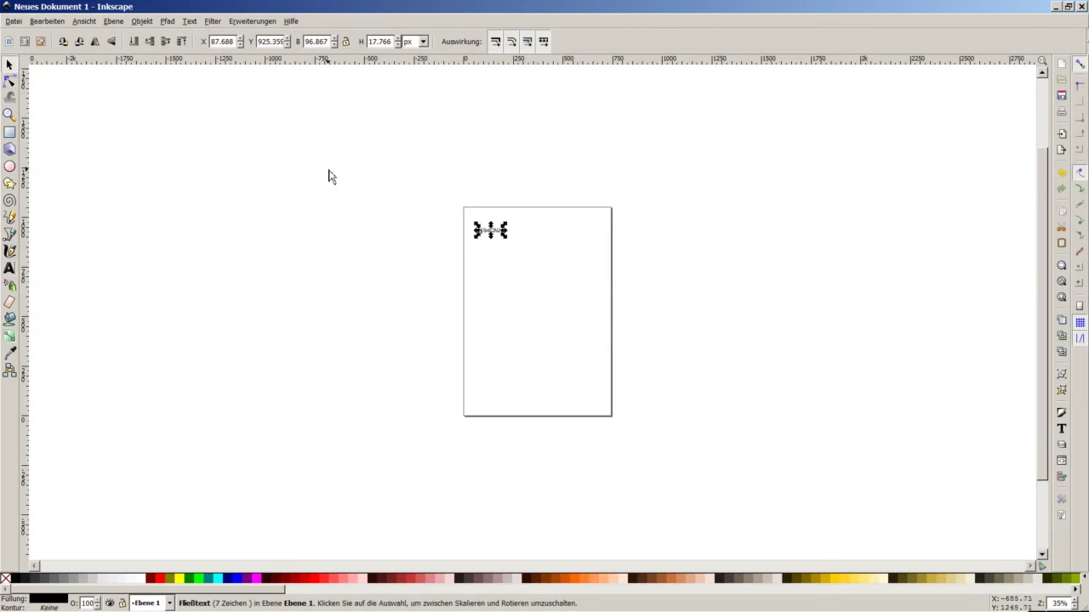
click(495, 239)
Step: Switch the toolbar units to millimetres and zoom in on the top of the page
click(423, 42)
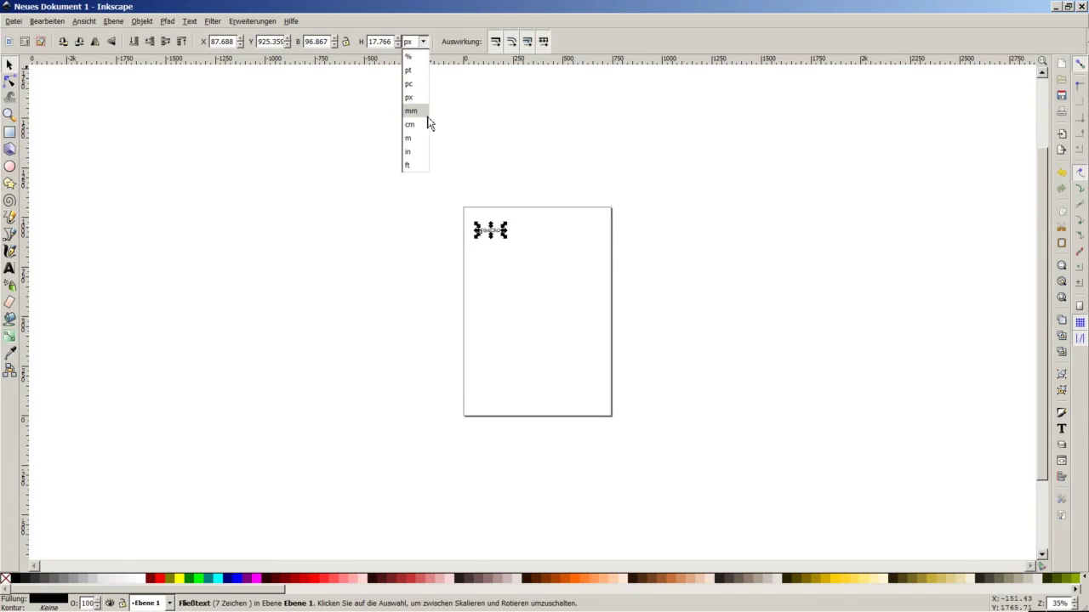
click(418, 112)
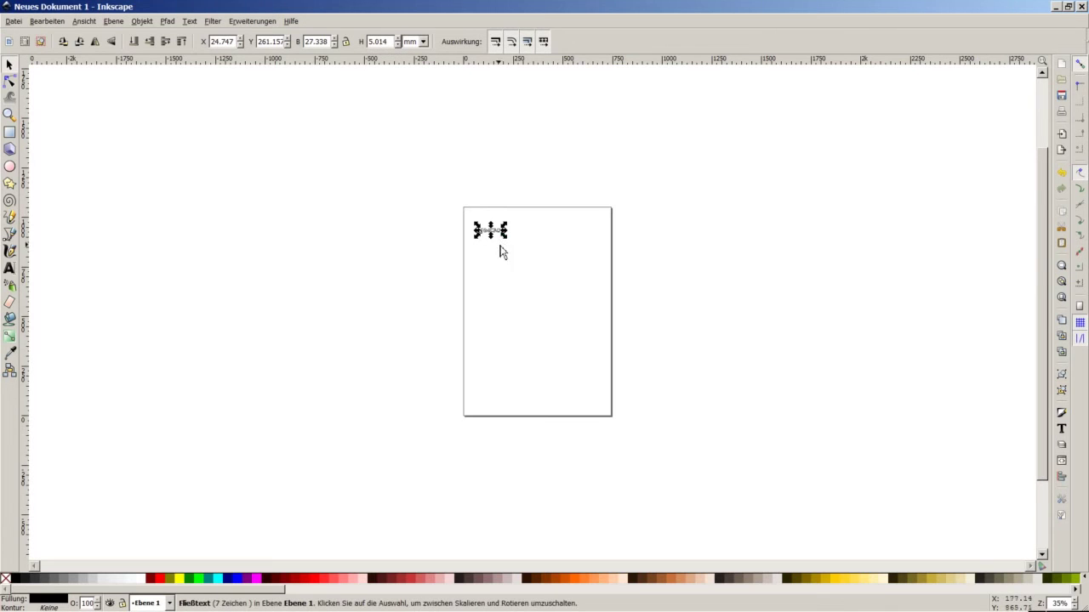
click(503, 285)
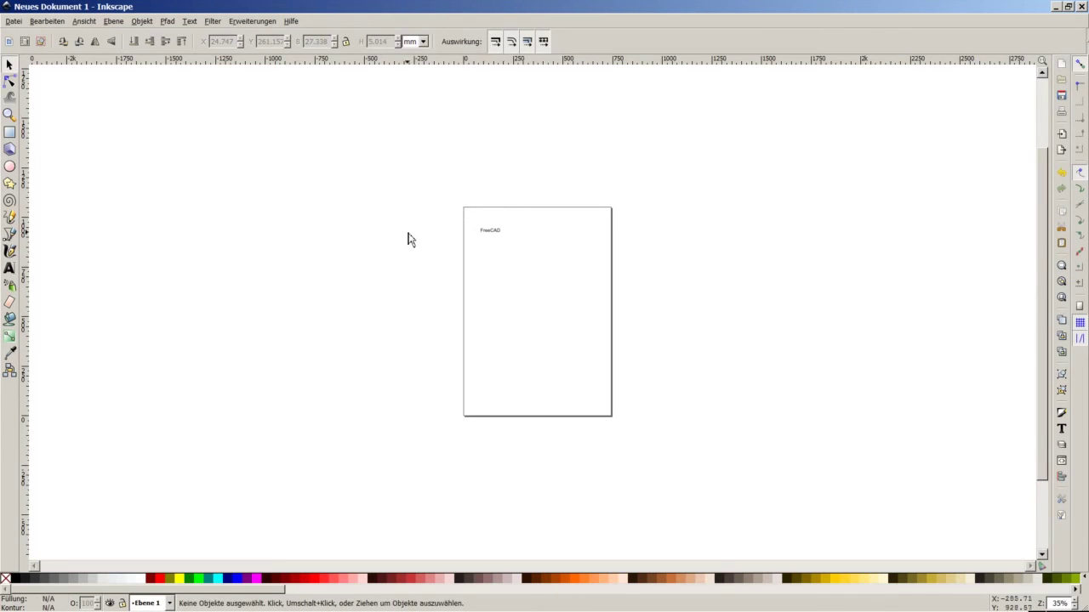
click(10, 116)
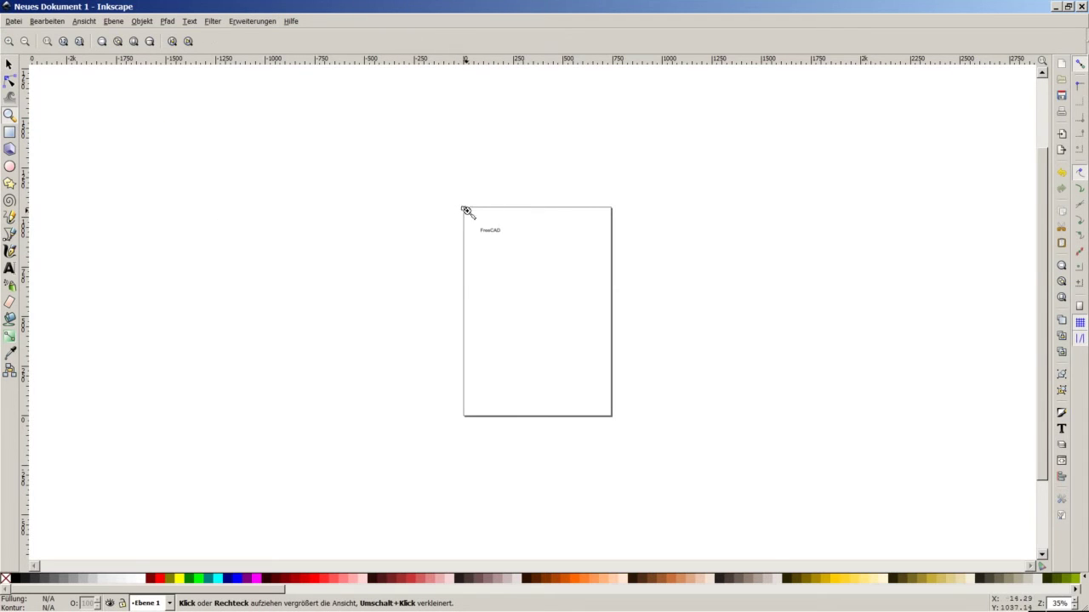
drag(461, 207, 617, 313)
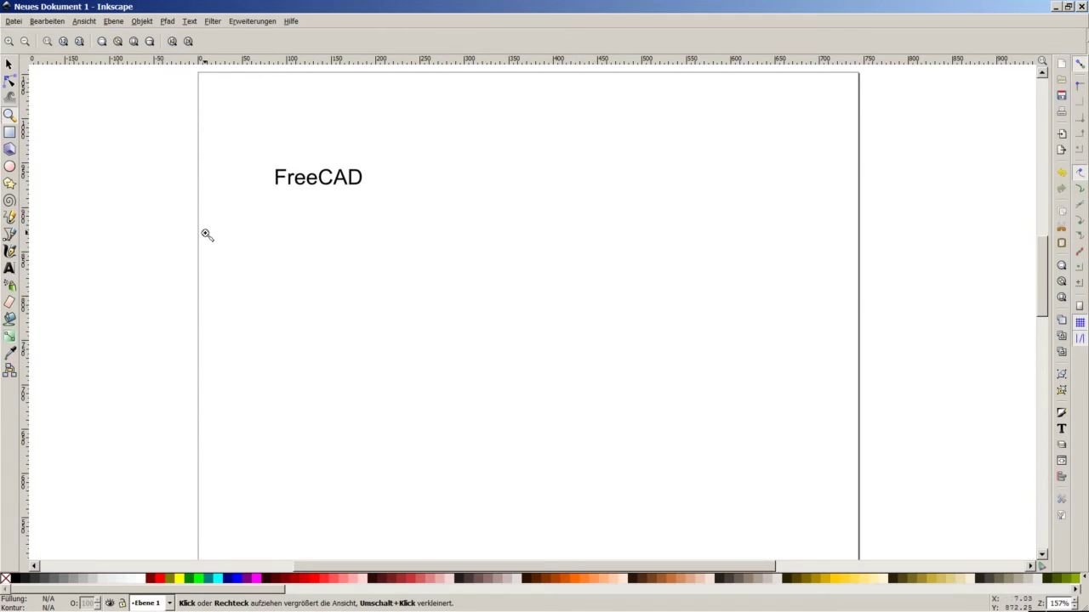
click(11, 65)
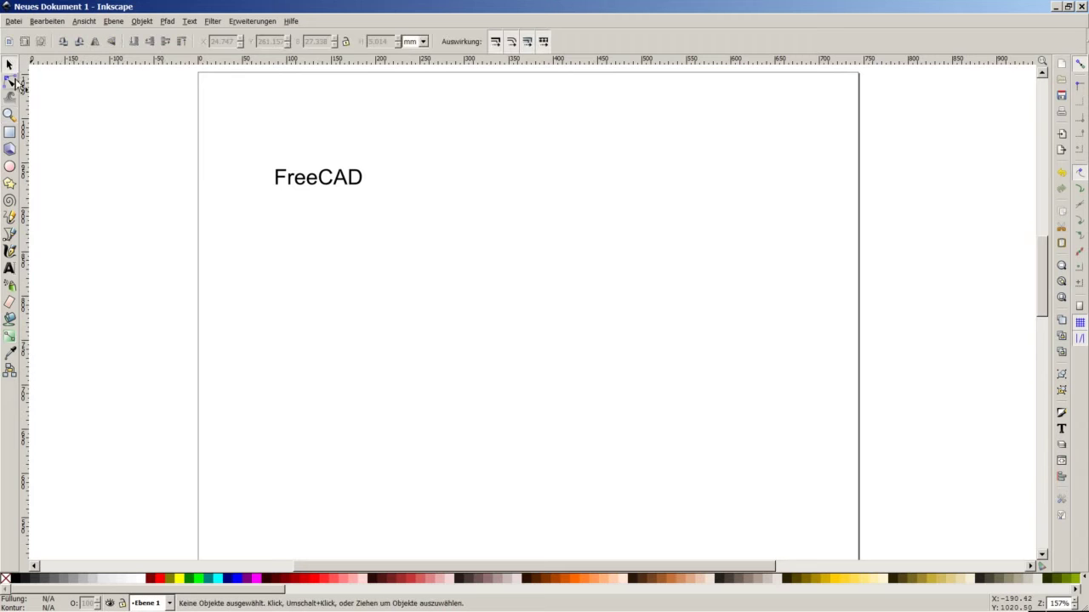
Step: Draw a circle below the FreeCAD text and size it to 32 × 32 mm
click(11, 167)
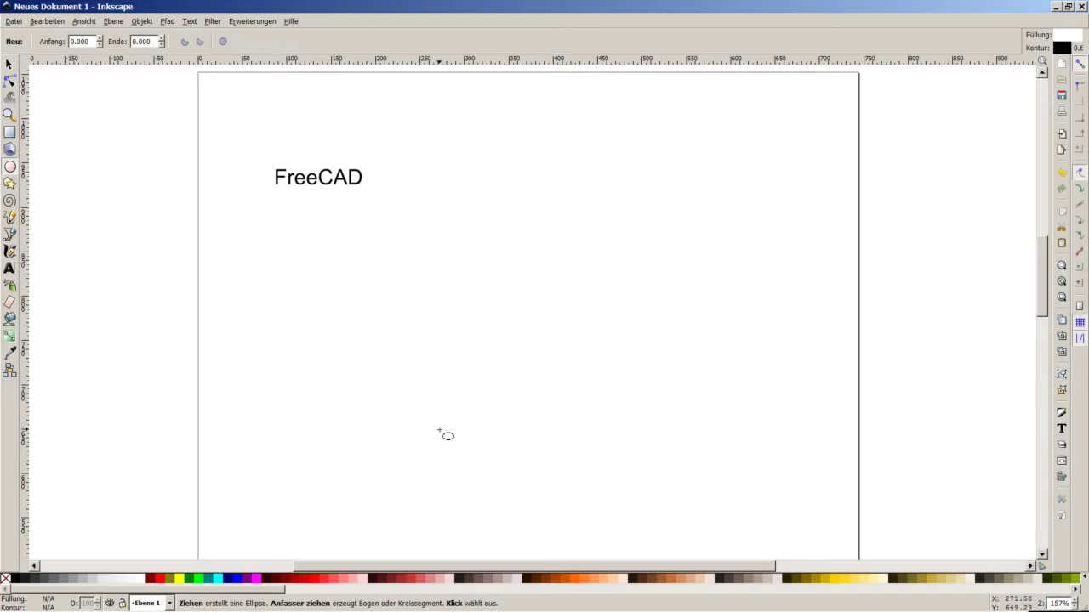
drag(439, 430, 586, 279)
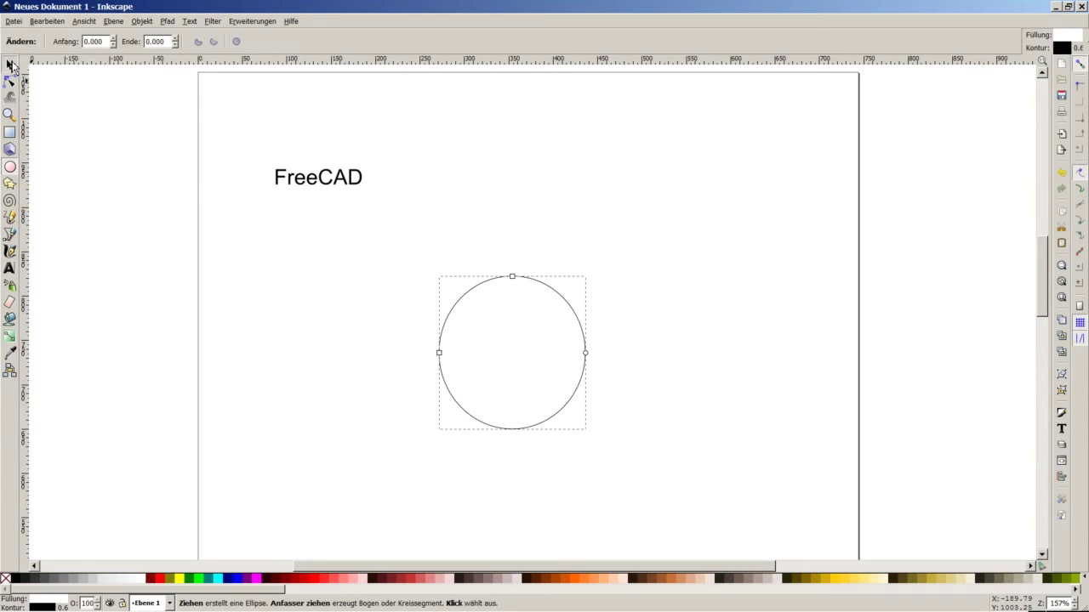
click(10, 65)
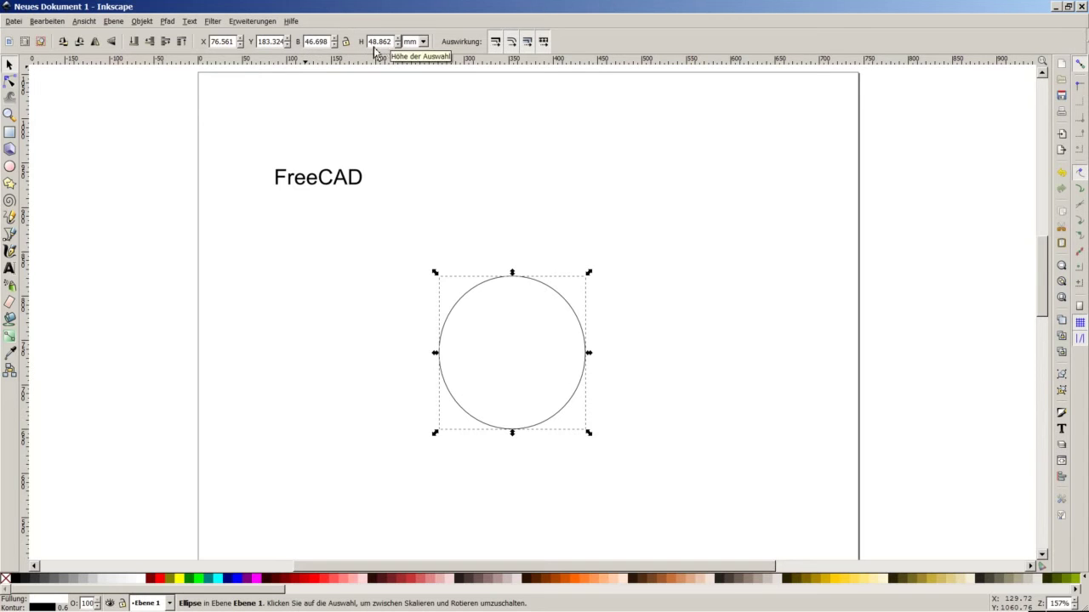
double_click(307, 47)
text(32)
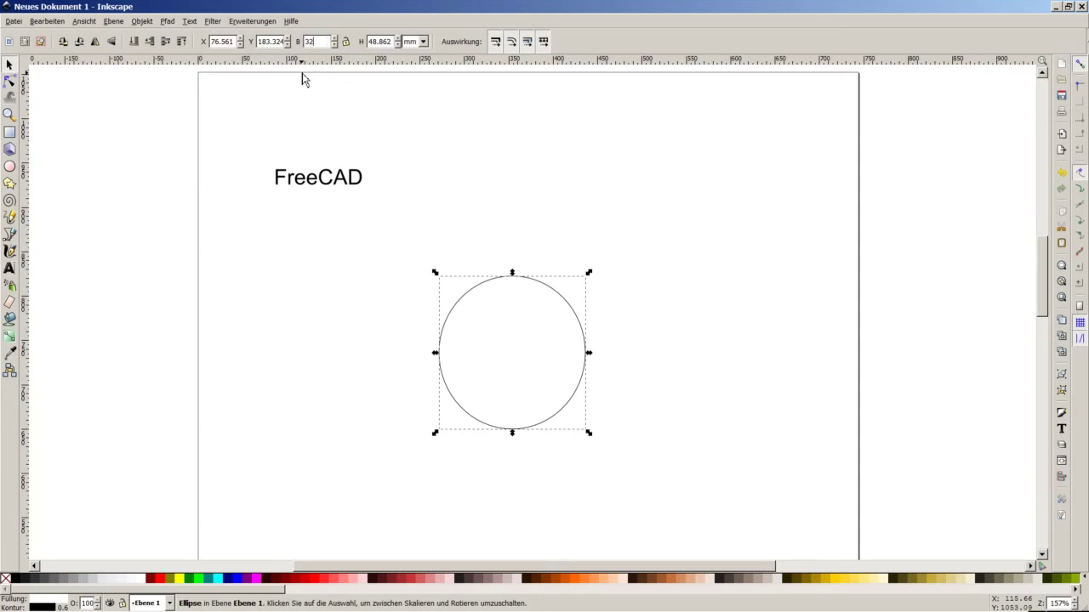
key(Return)
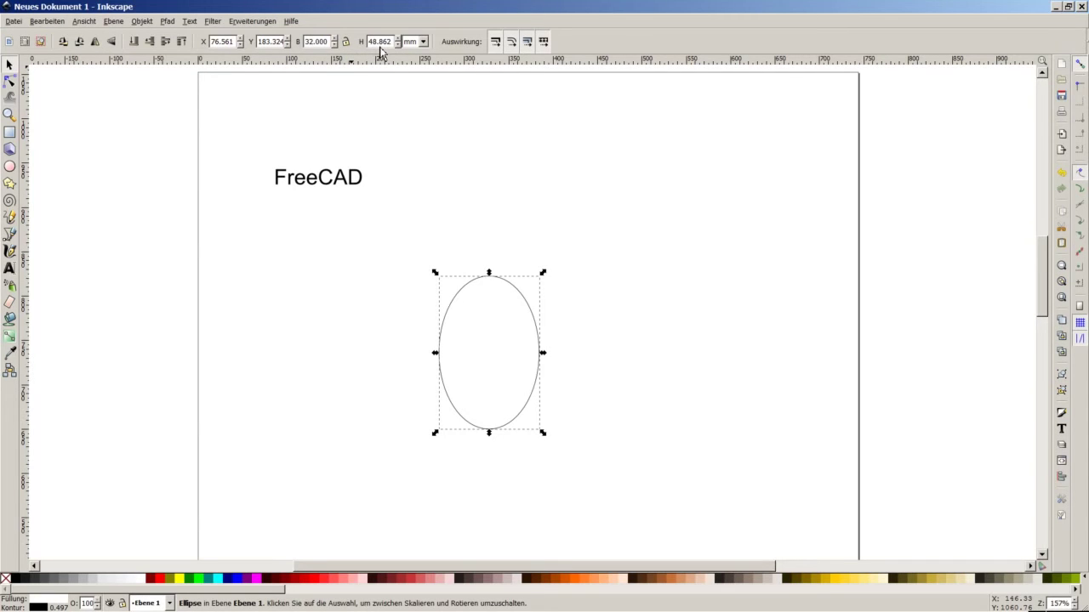
double_click(380, 42)
text(32)
click(487, 189)
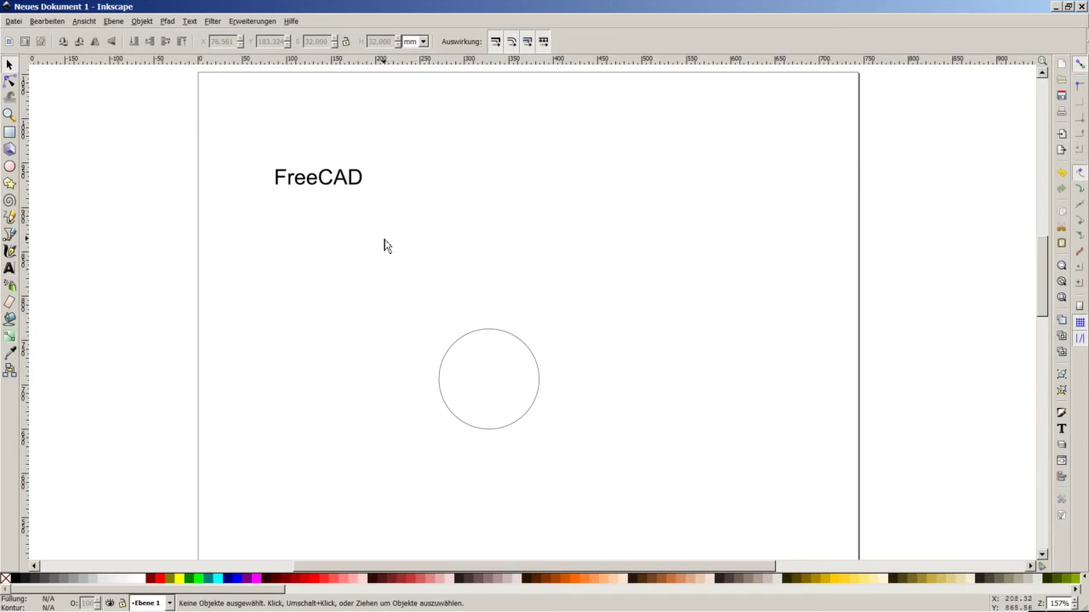
Step: Select both the FreeCAD text and the circle, then align the text to the circle's path
click(299, 182)
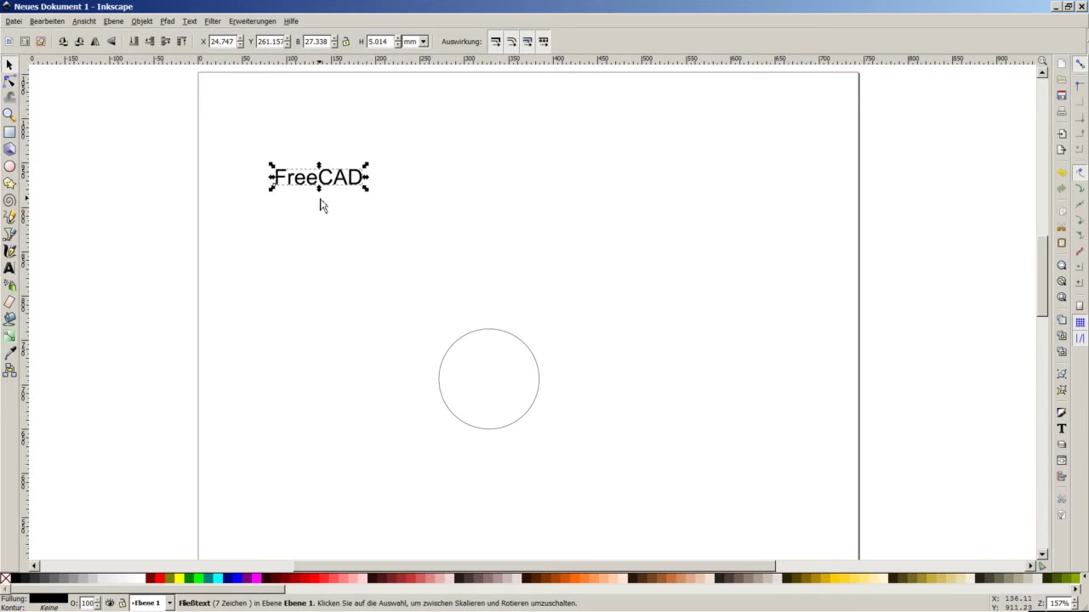
key(shift)
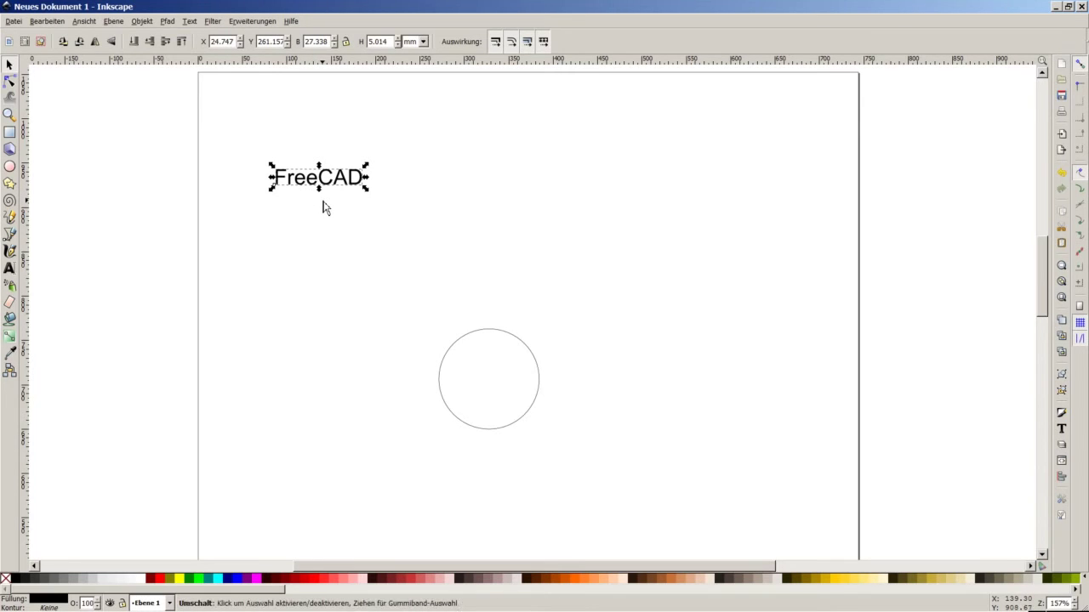
shift+click(511, 337)
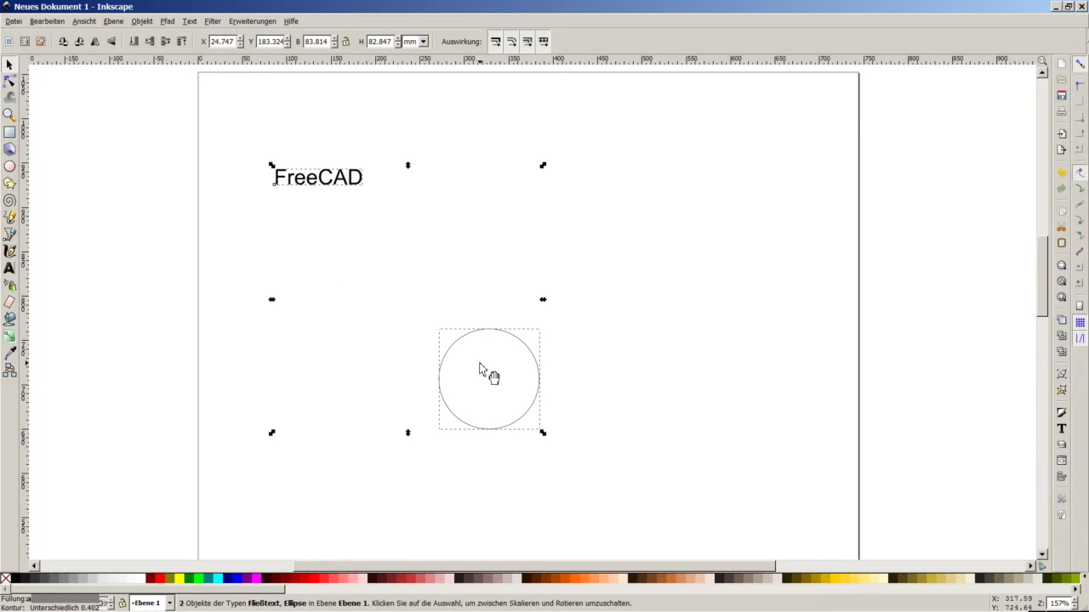
click(168, 22)
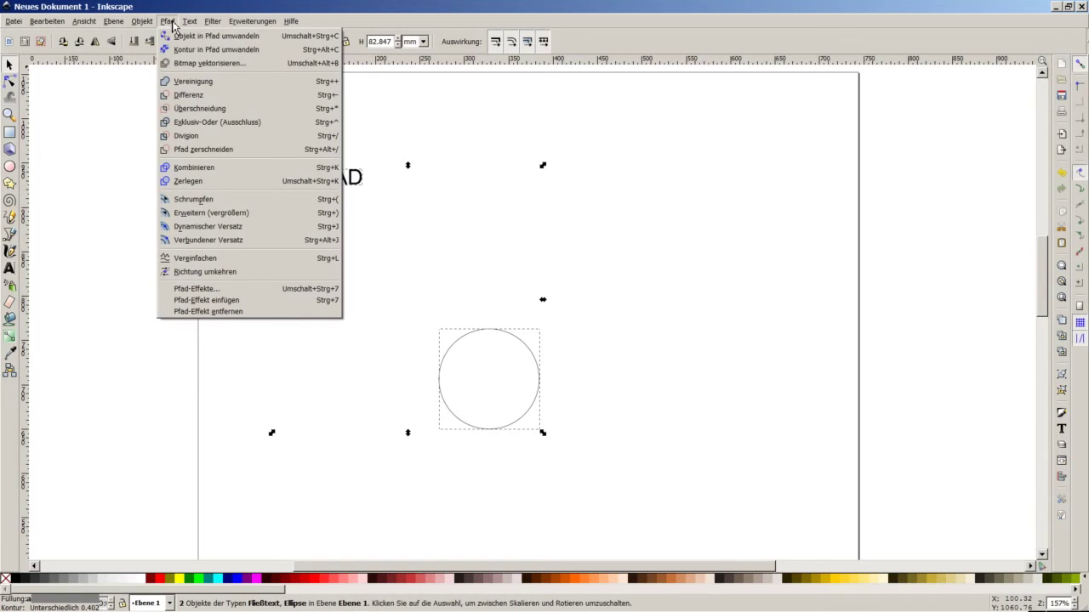
mouse_move(191, 23)
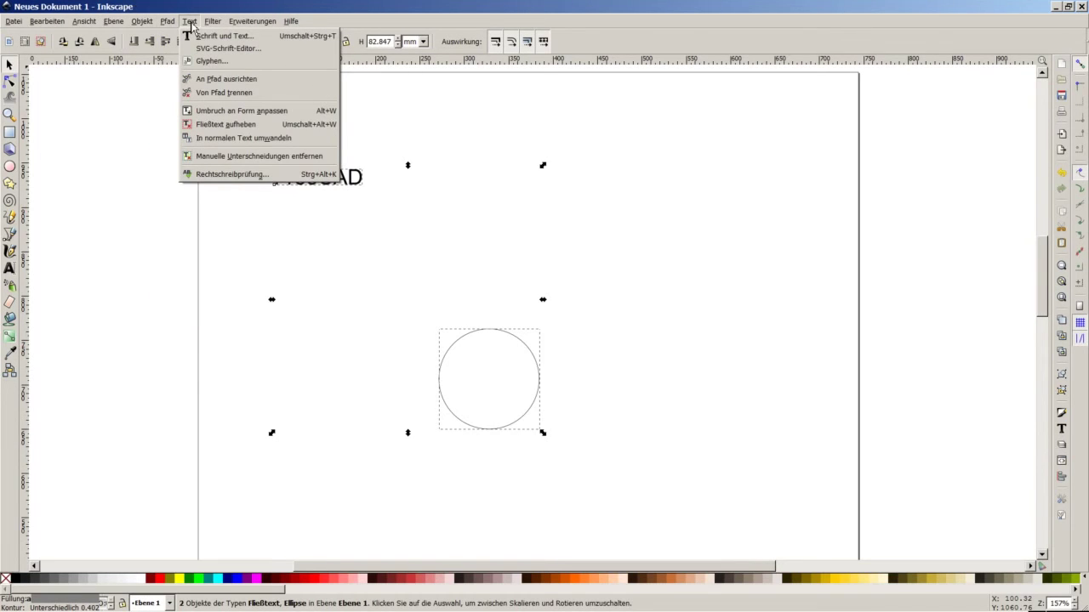
click(213, 80)
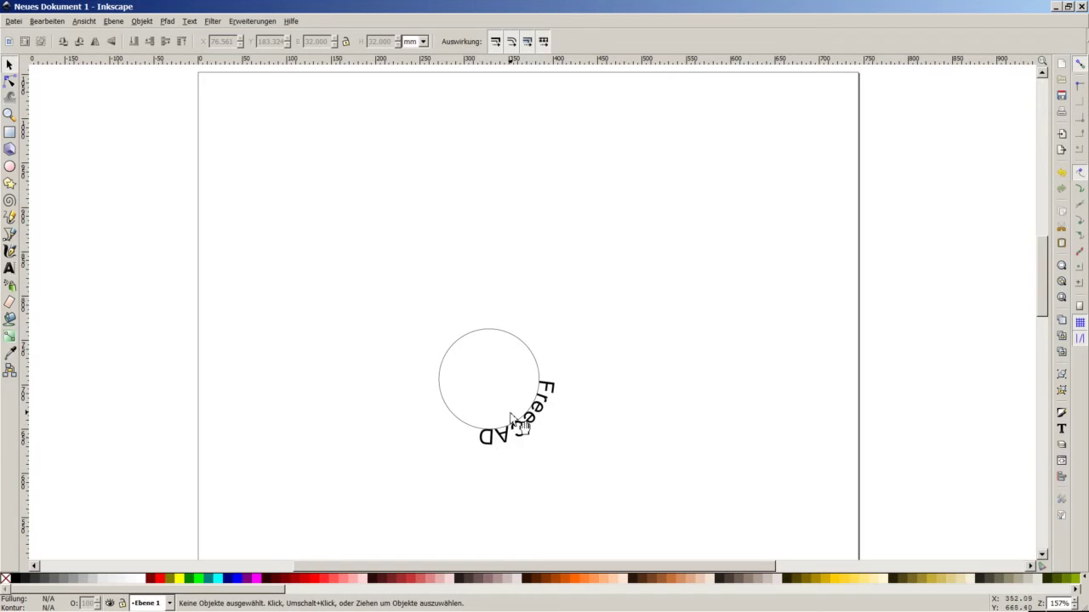
Step: Zoom in and rotate the curved FreeCAD text until it reads upright as an arch
click(9, 116)
drag(394, 294, 667, 468)
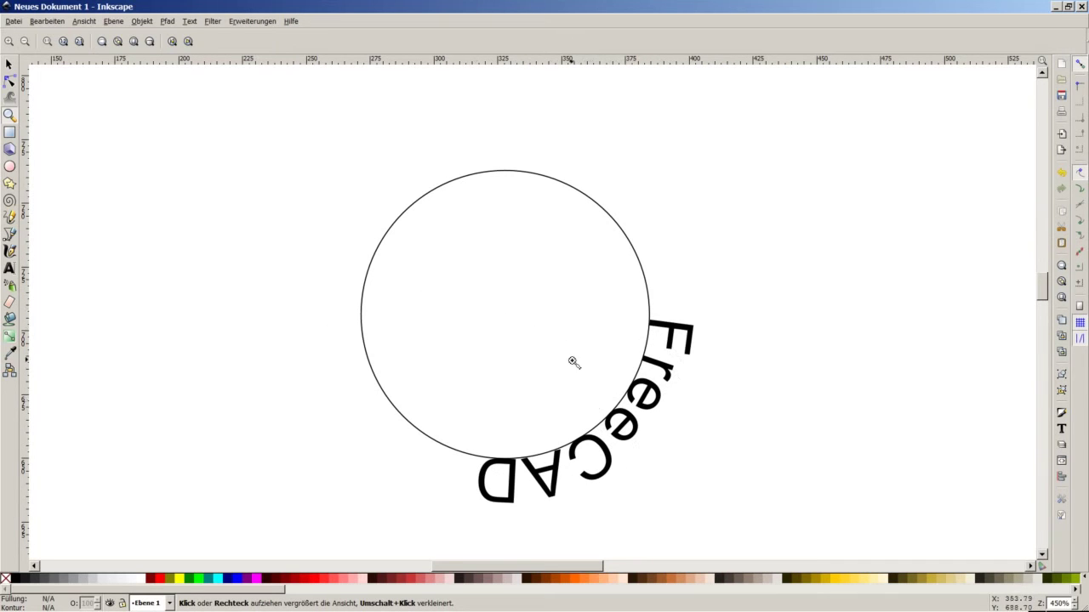
click(10, 64)
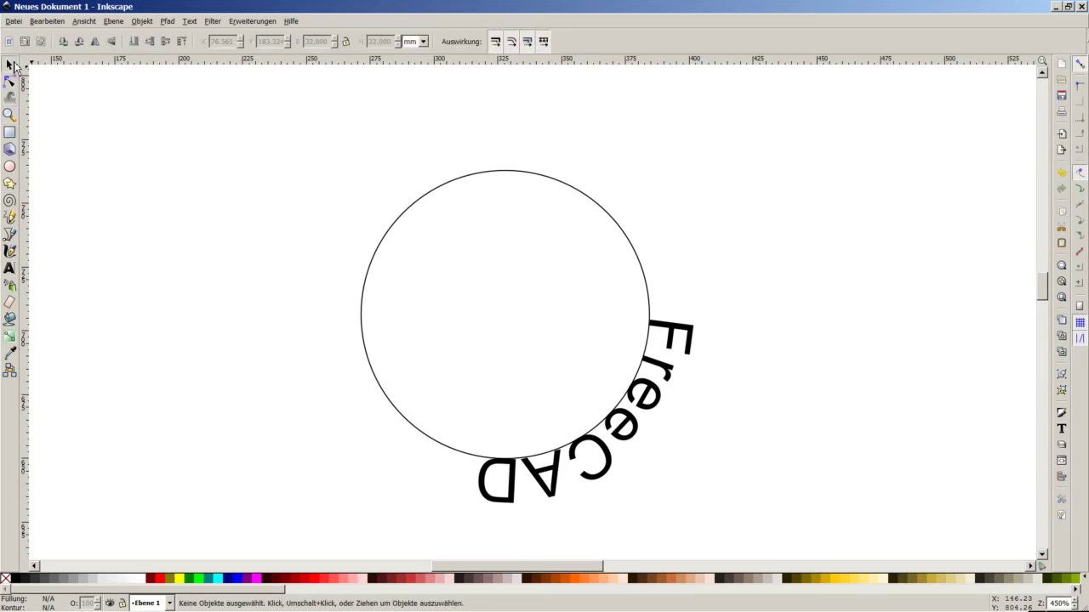
click(658, 402)
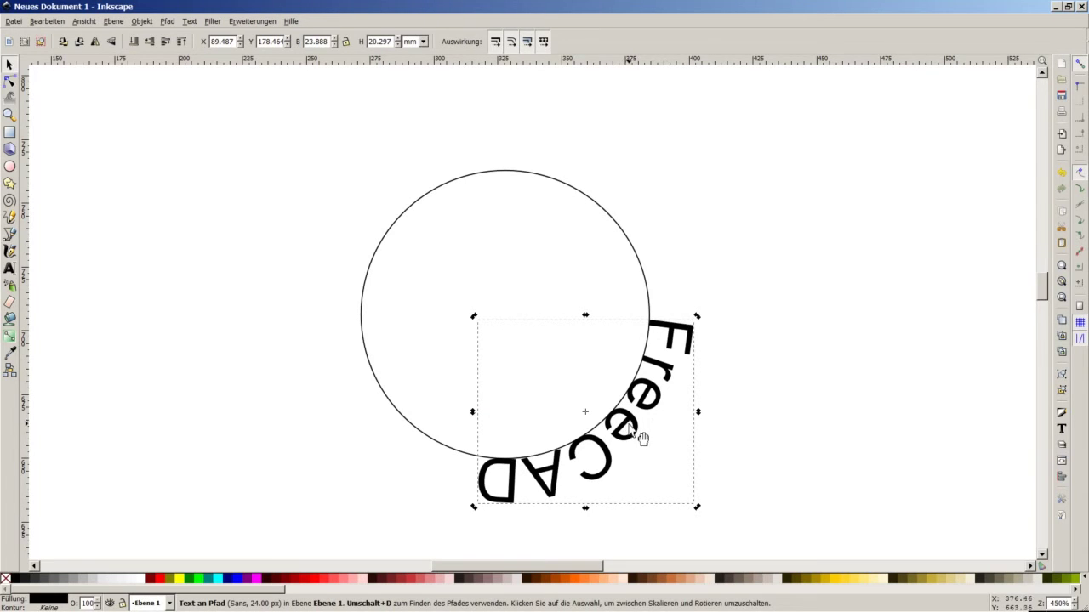
click(634, 428)
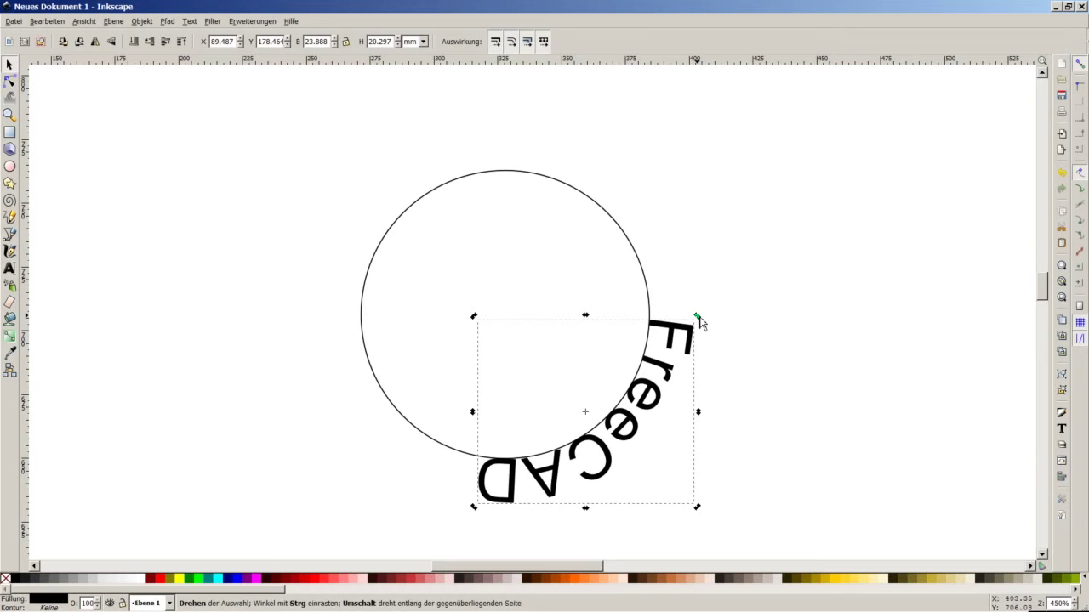
drag(698, 318, 480, 415)
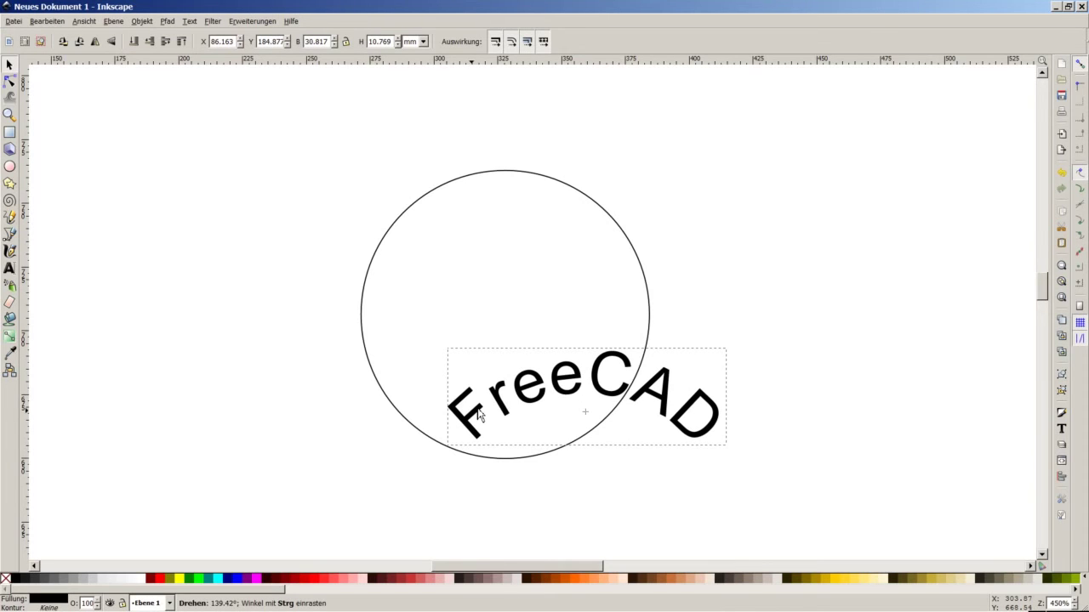
drag(479, 414, 479, 415)
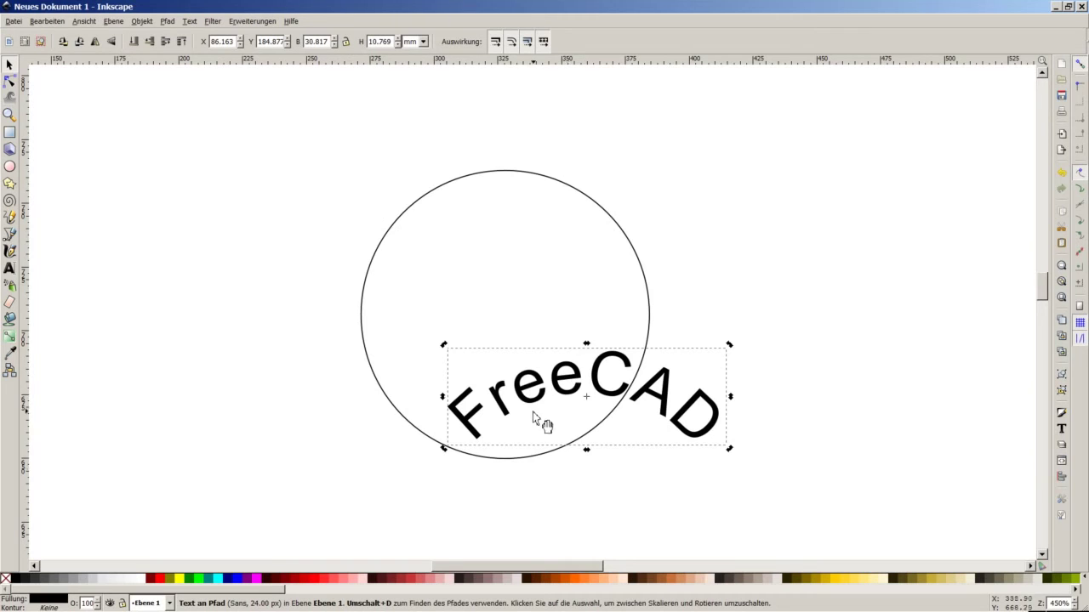
Step: Convert the arched FreeCAD text into paths with Objekt in Pfad umwandeln
click(142, 21)
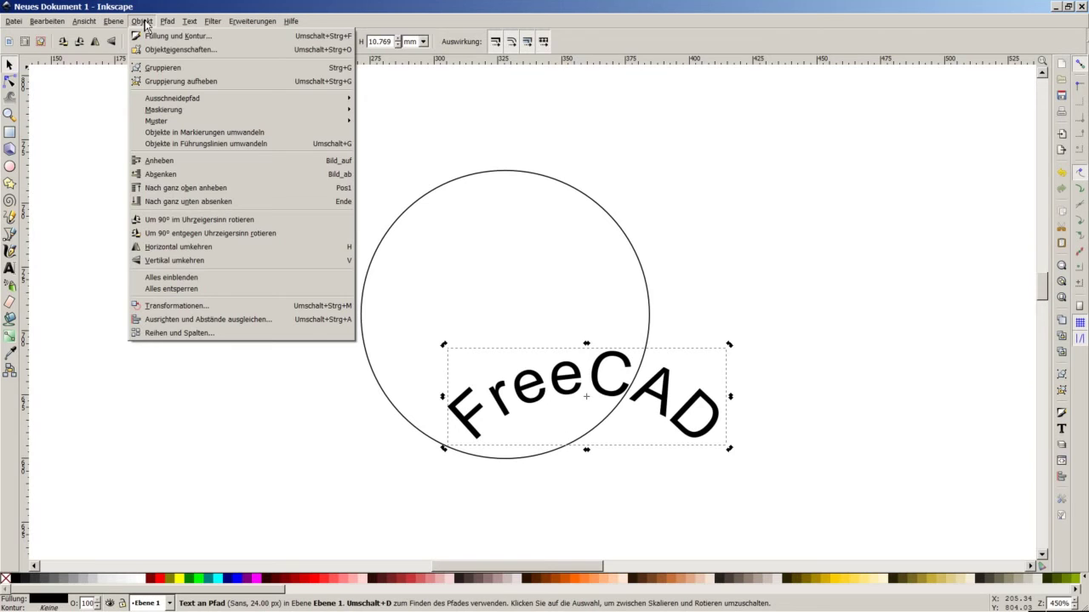
mouse_move(166, 26)
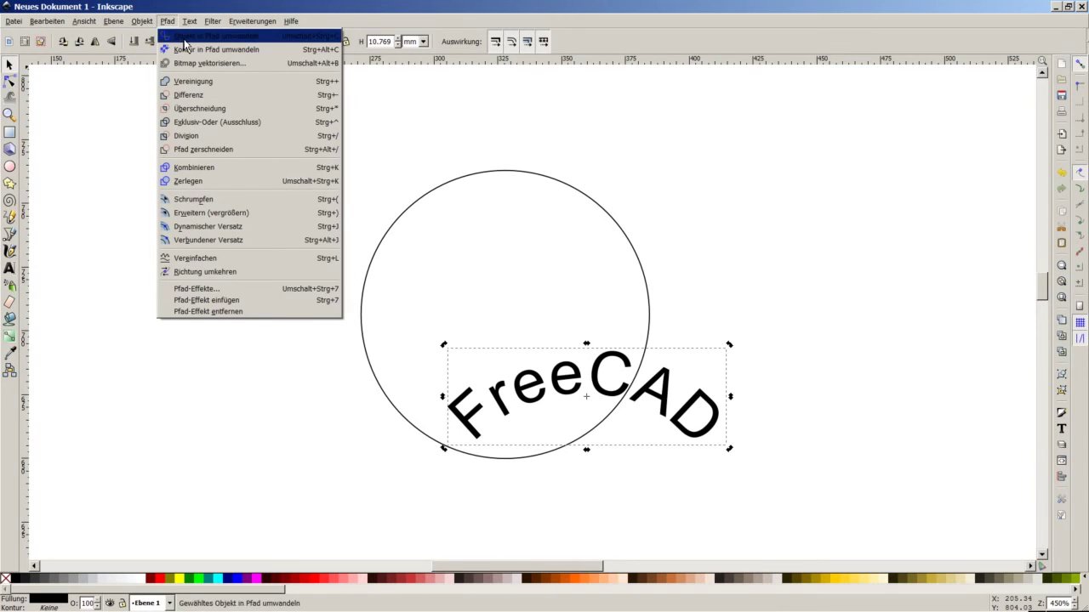
click(183, 38)
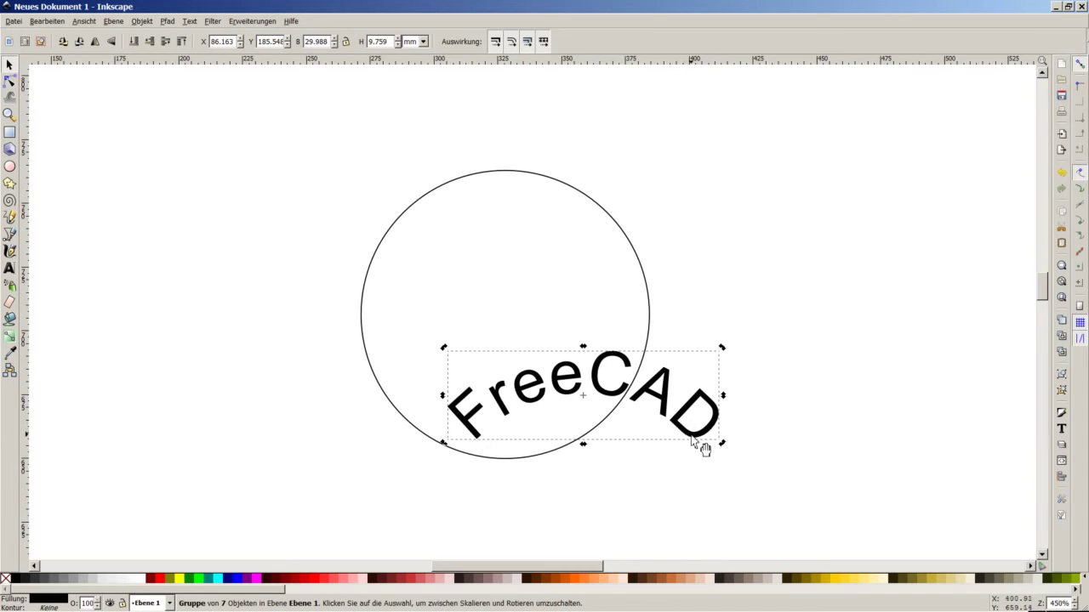
Step: Delete the 32 mm guide circle, leaving only the lettering group
click(344, 241)
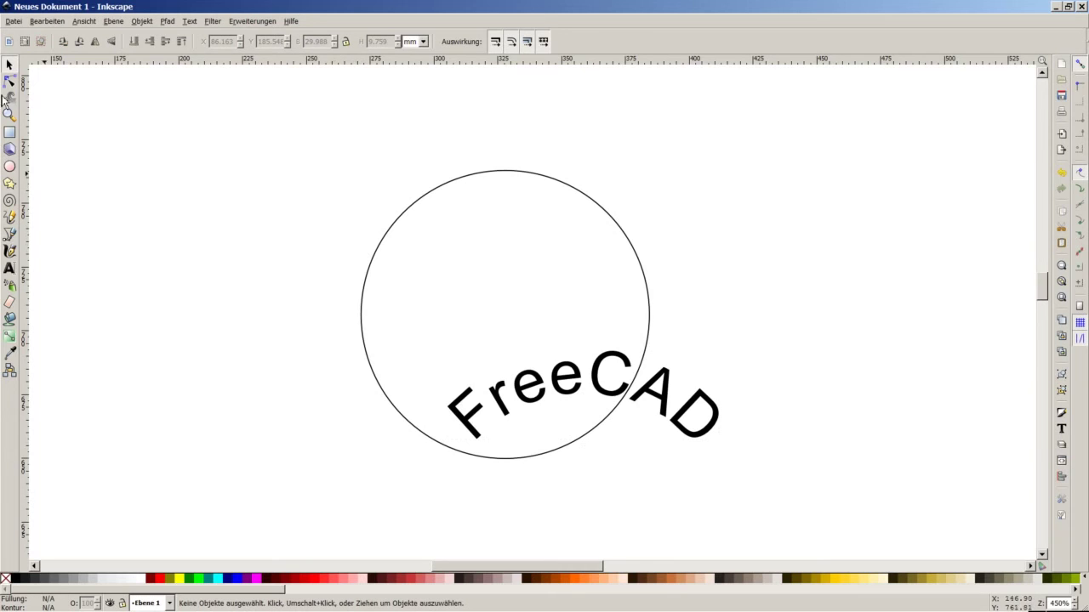
click(648, 282)
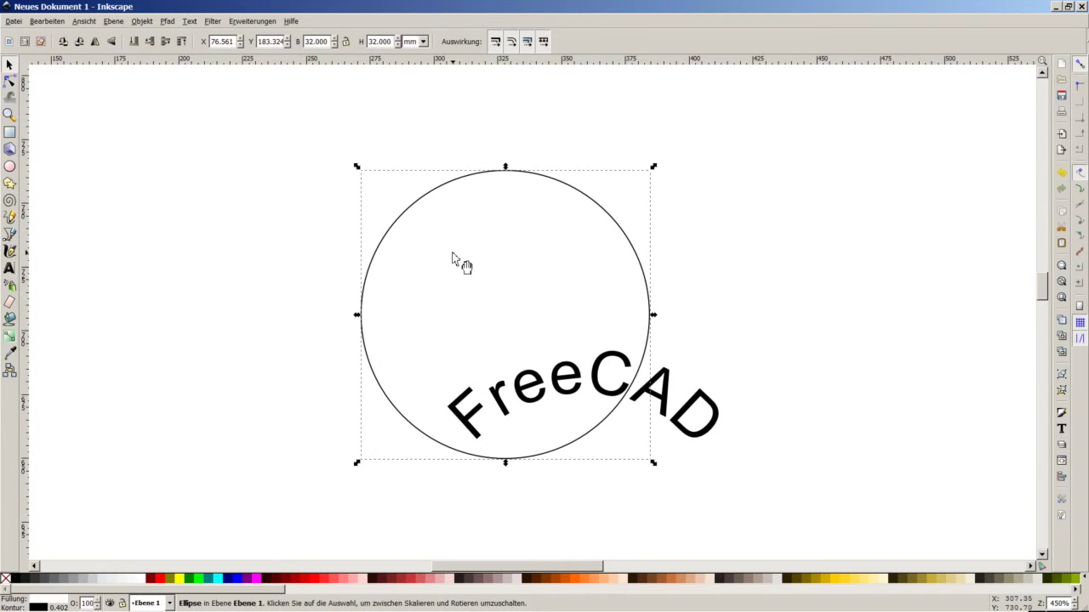
key(Delete)
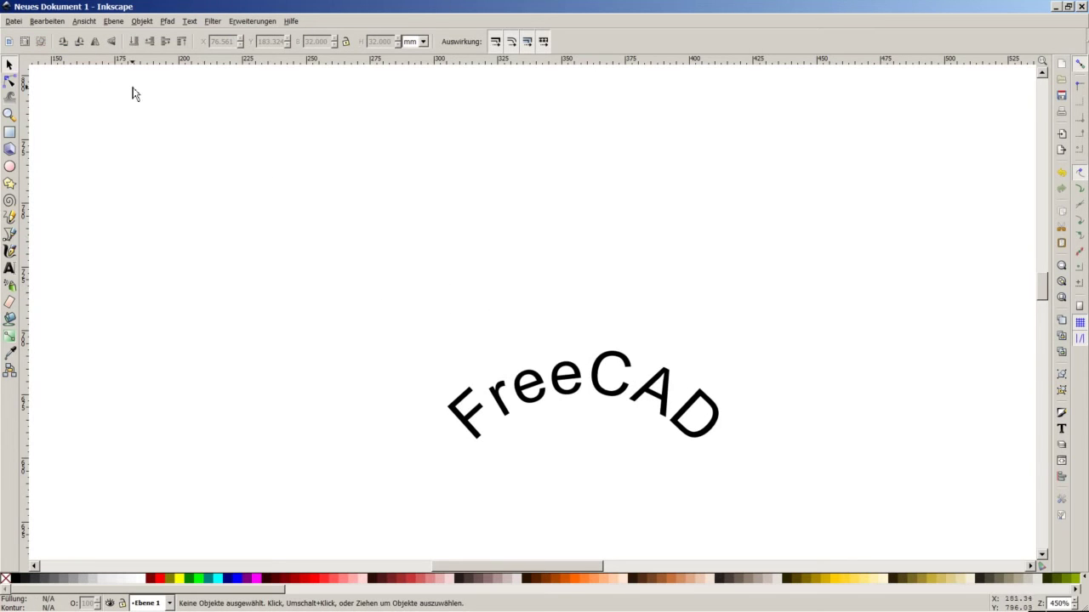
Step: Save as Normales SVG over Test.svg in the Artwork folder, confirming the replacement
click(14, 21)
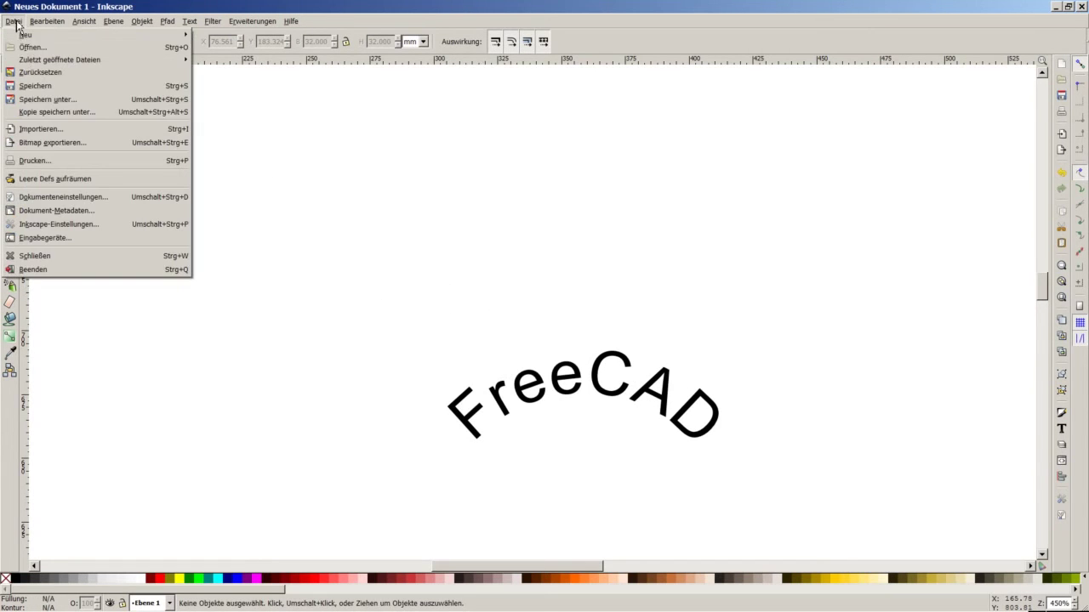
click(75, 99)
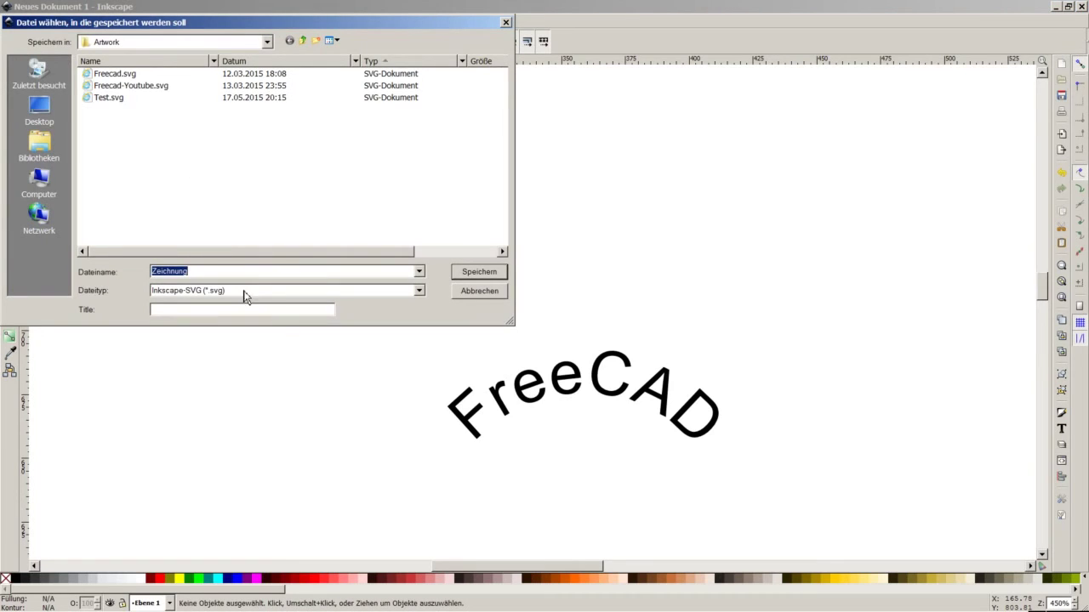
click(123, 98)
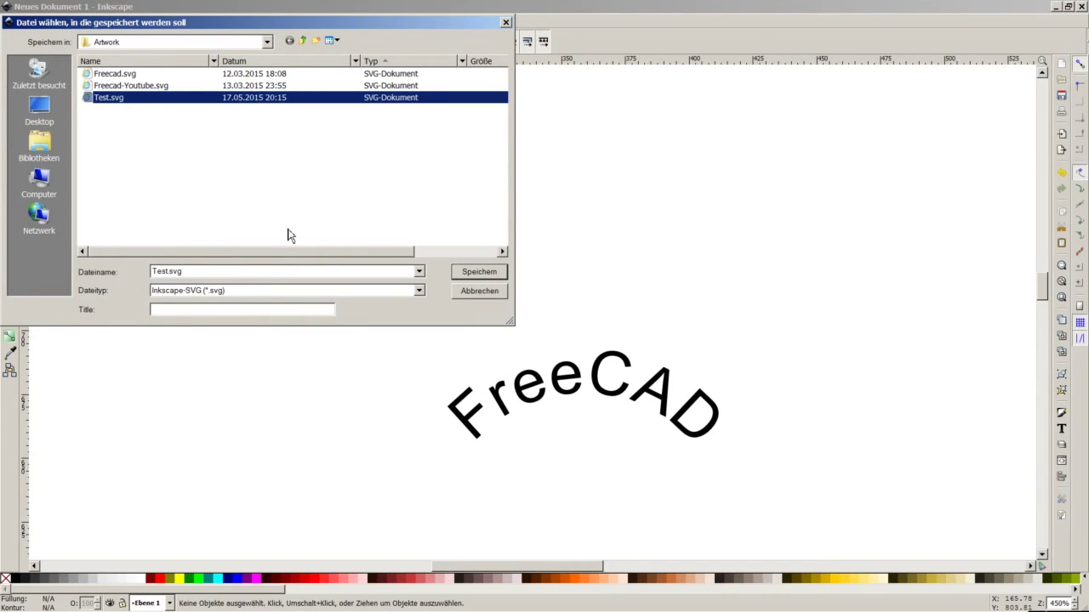
click(274, 292)
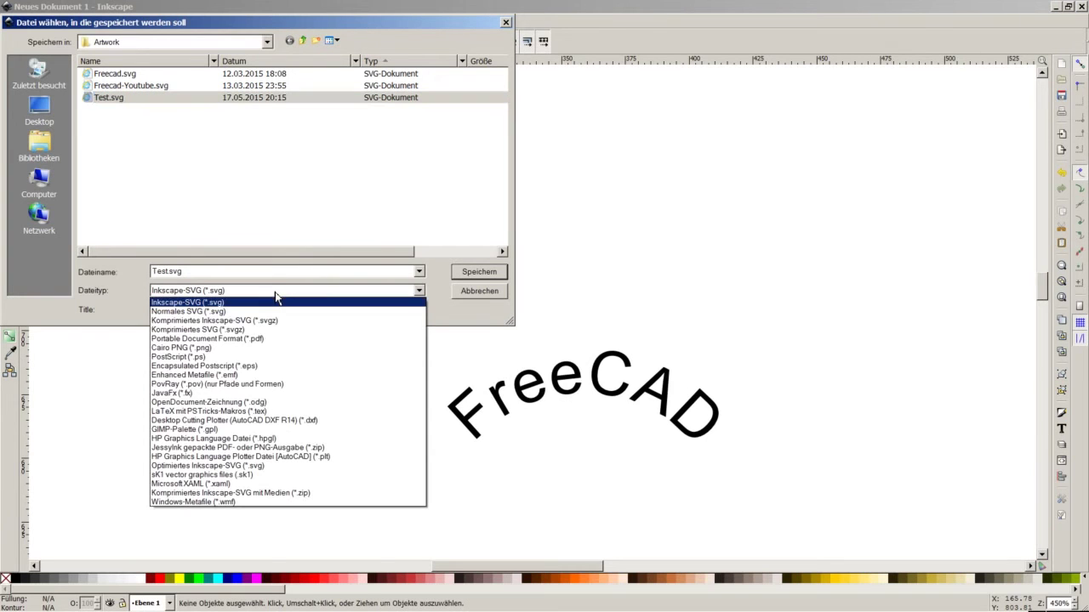
click(233, 312)
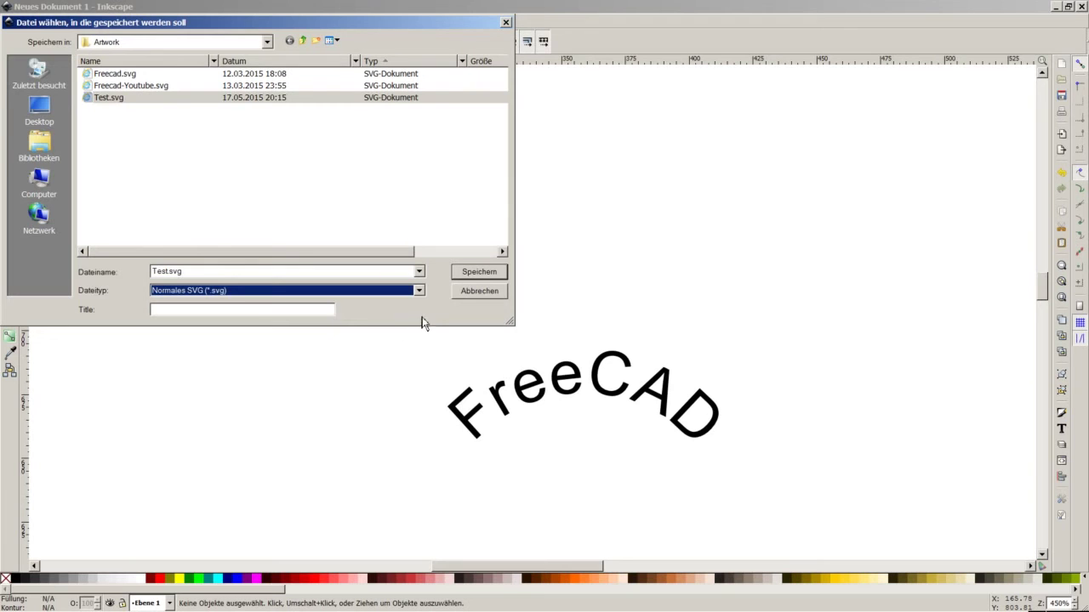
click(480, 272)
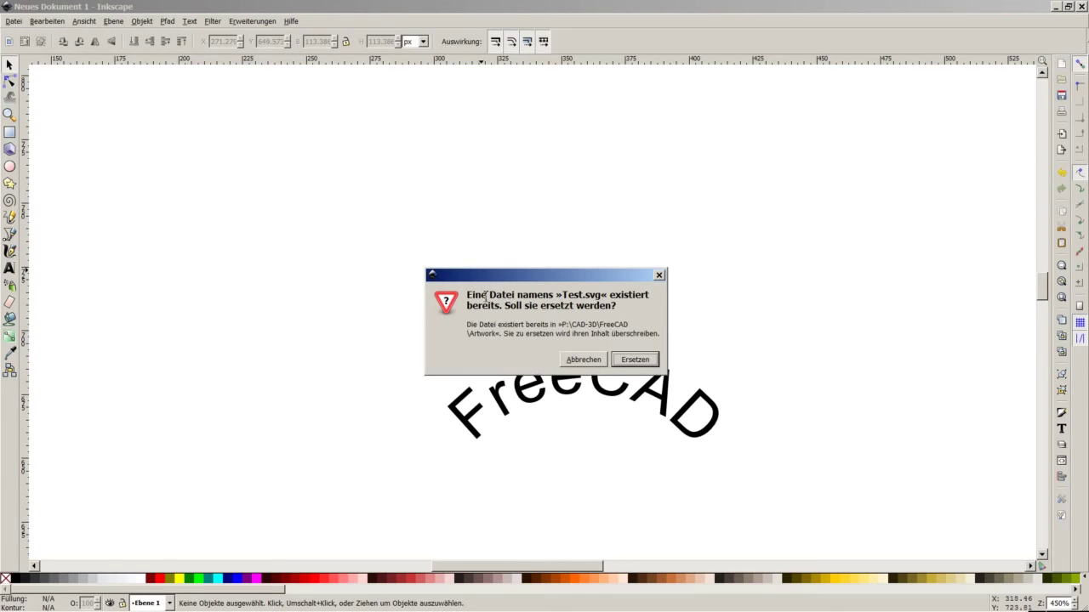
click(631, 362)
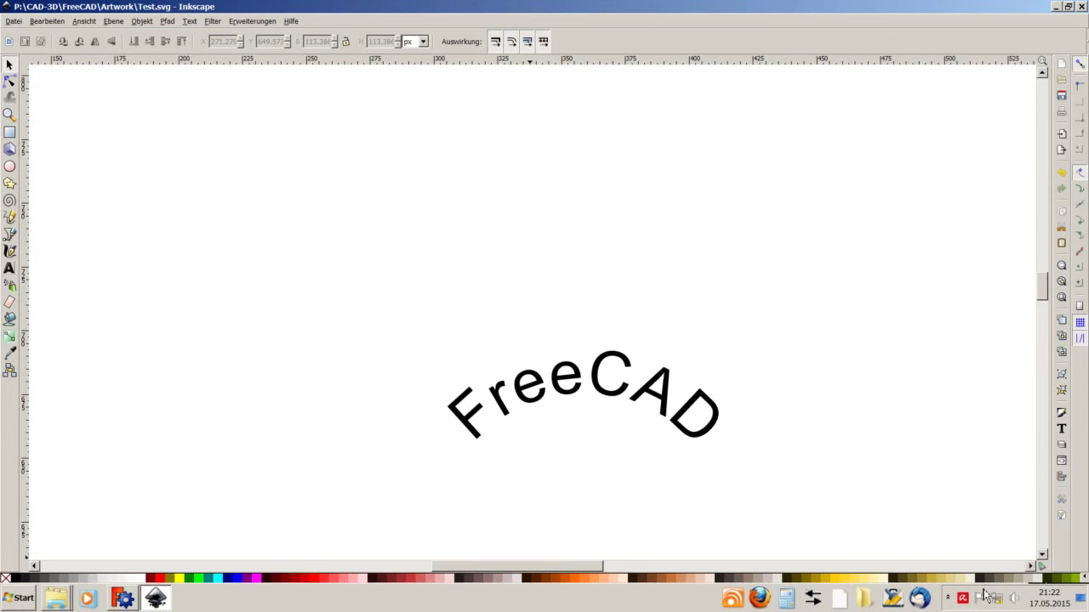
Step: Import Test.svg into the robot document using the 'SVG as geometry (importSVG)' importer
click(115, 599)
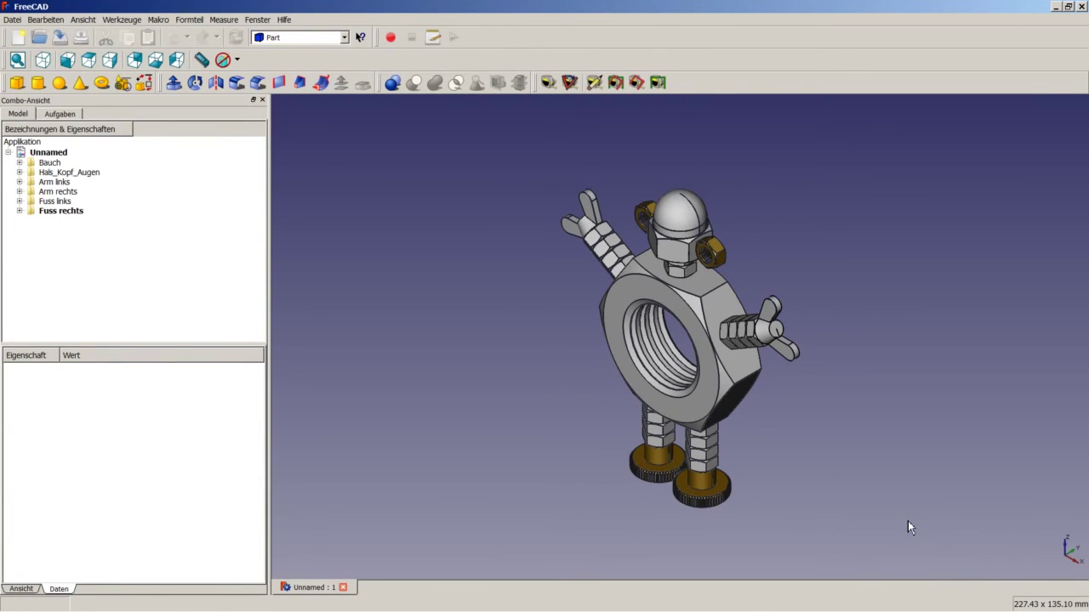
click(12, 19)
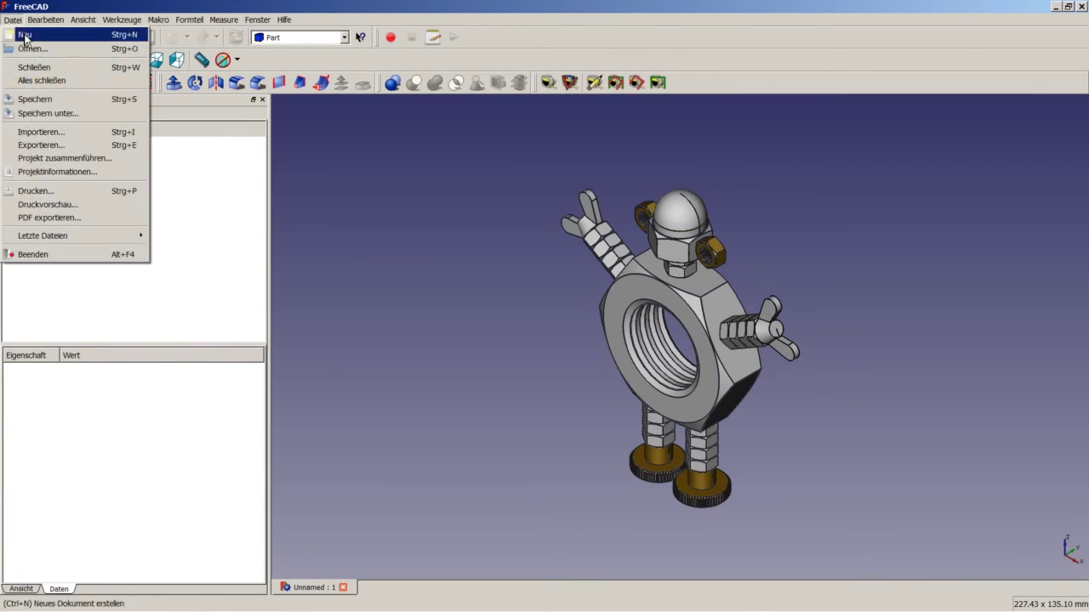
click(44, 134)
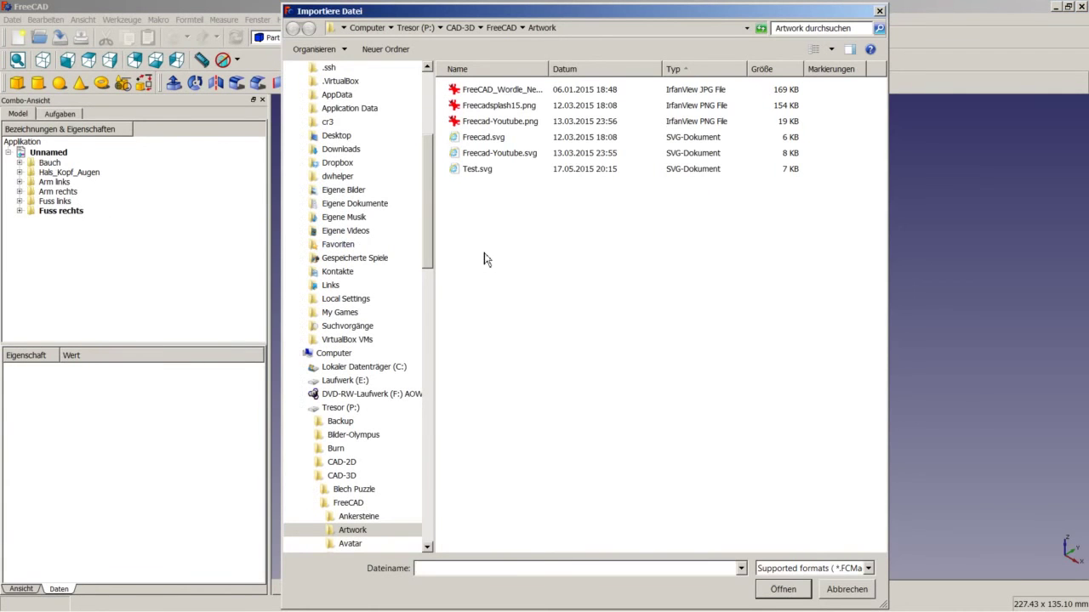
click(474, 172)
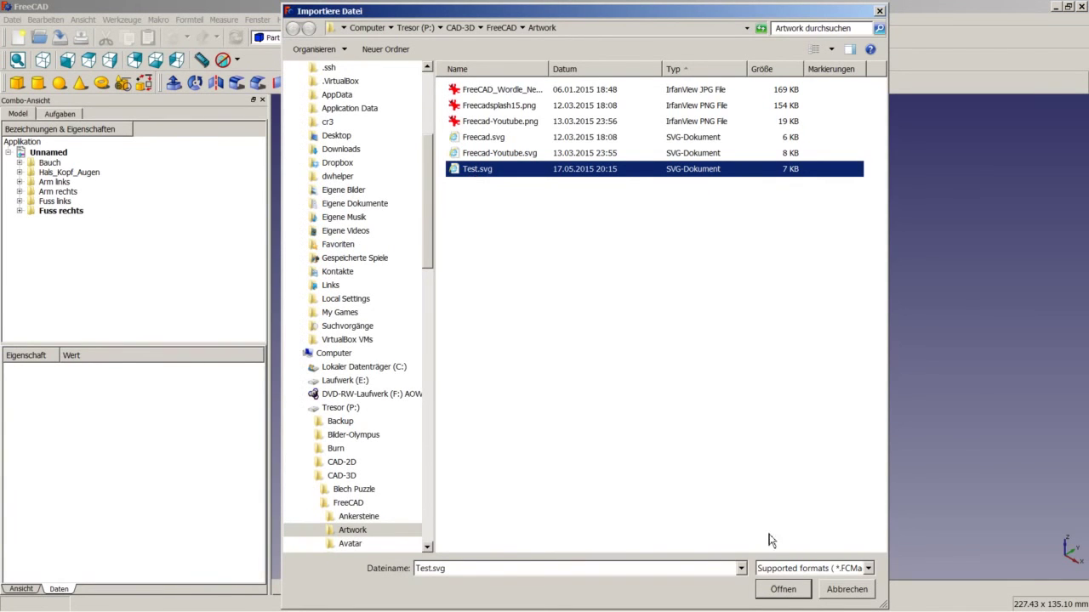
click(783, 588)
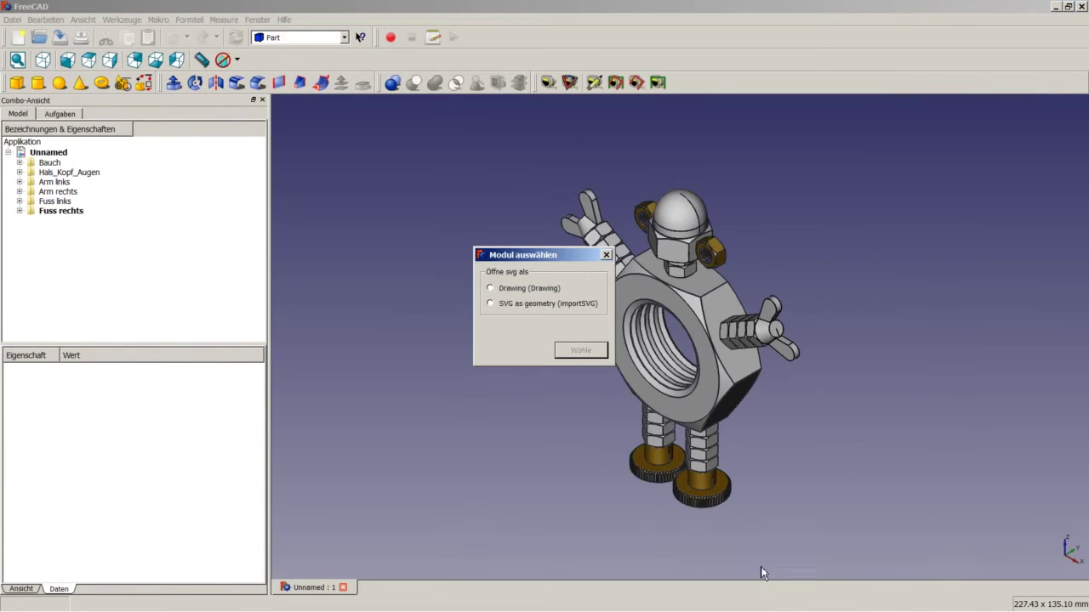
click(505, 304)
click(585, 352)
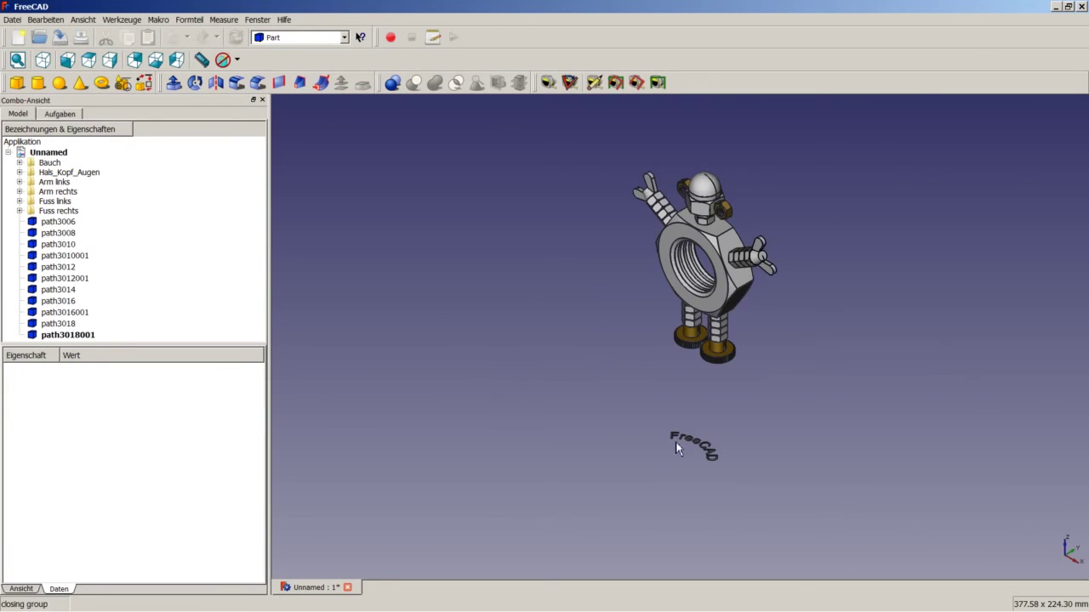
scroll(707, 467, up, 5)
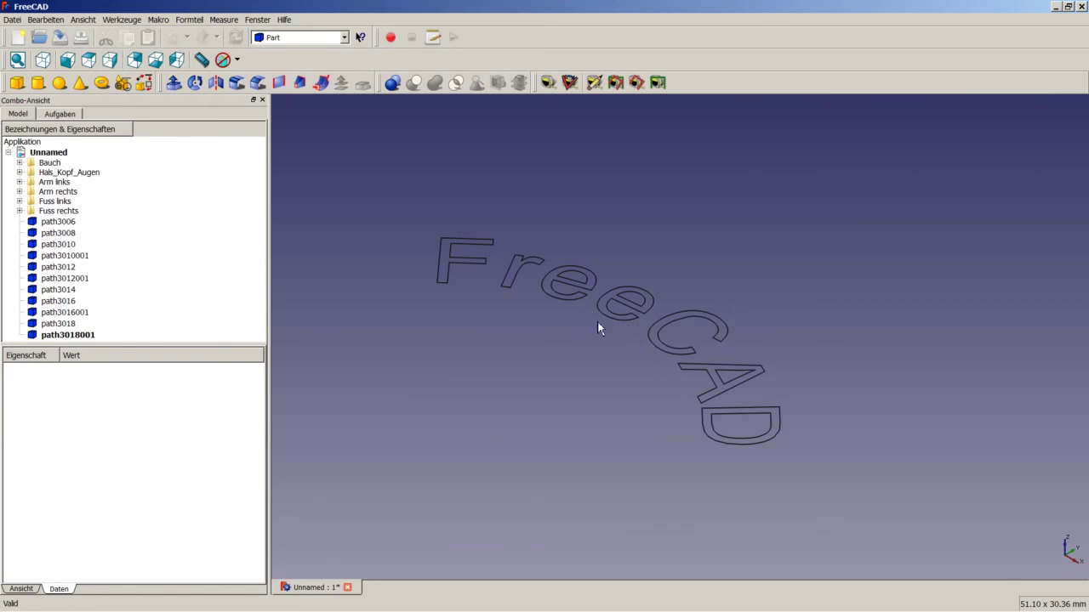
scroll(519, 311, down, 3)
scroll(476, 272, up, 3)
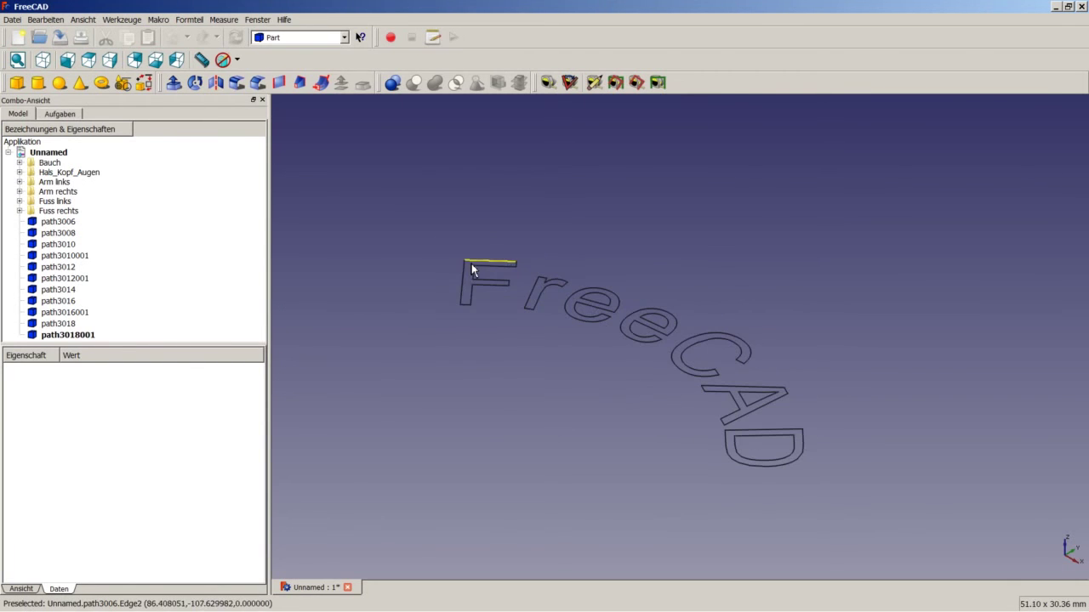
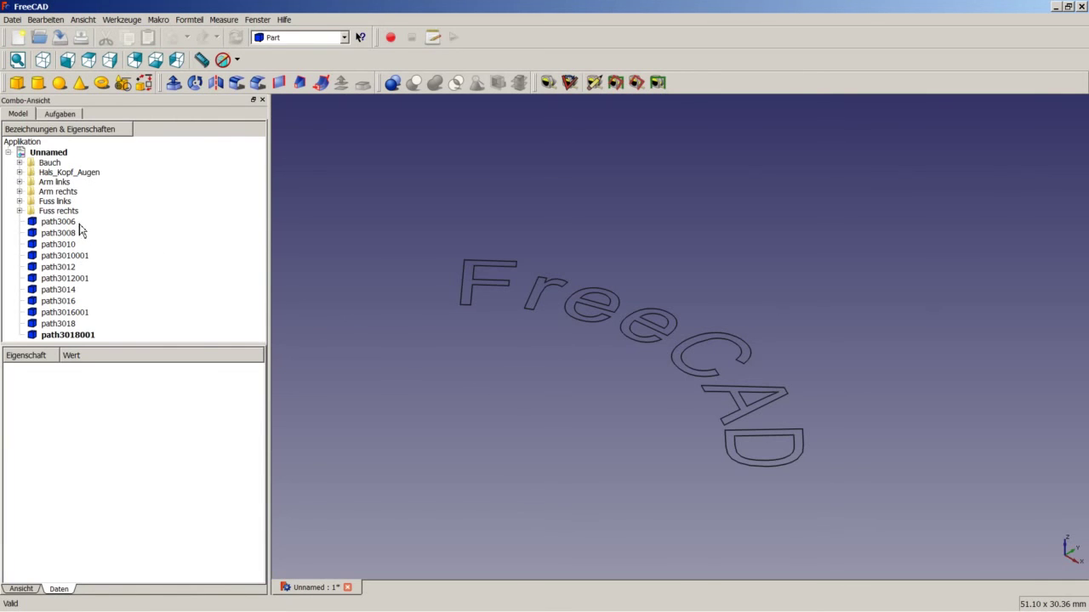
Step: Switch to the Draft workbench and select the F letter outline path3006
click(344, 37)
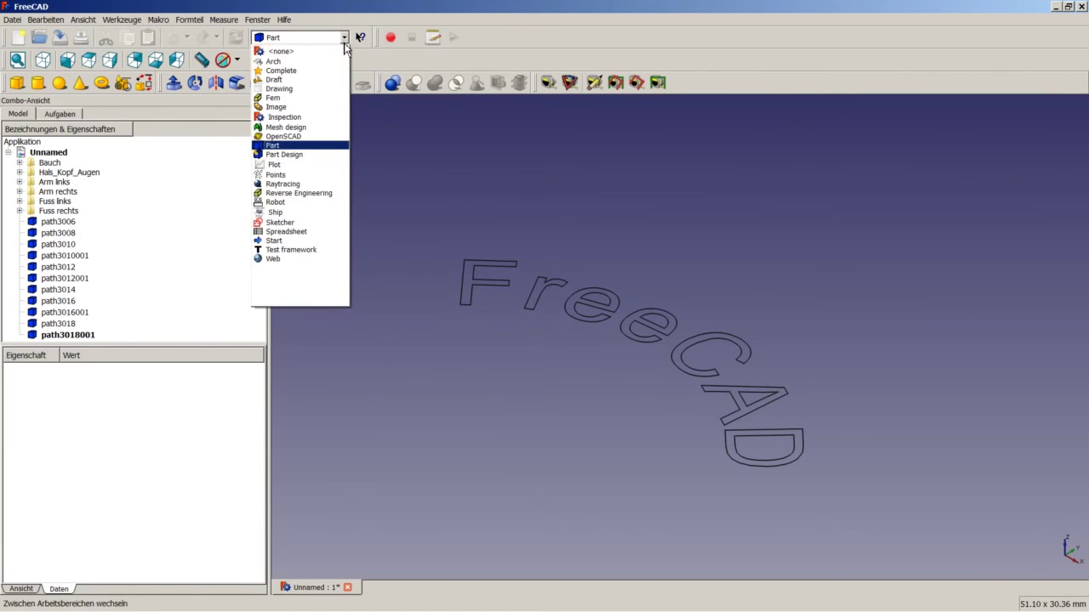
click(289, 79)
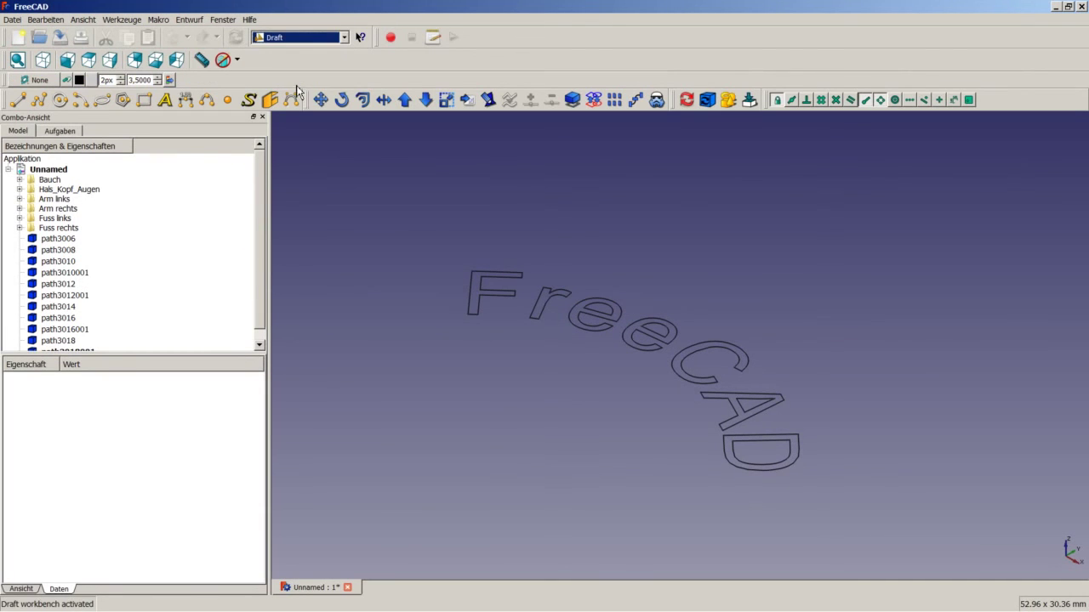
click(76, 244)
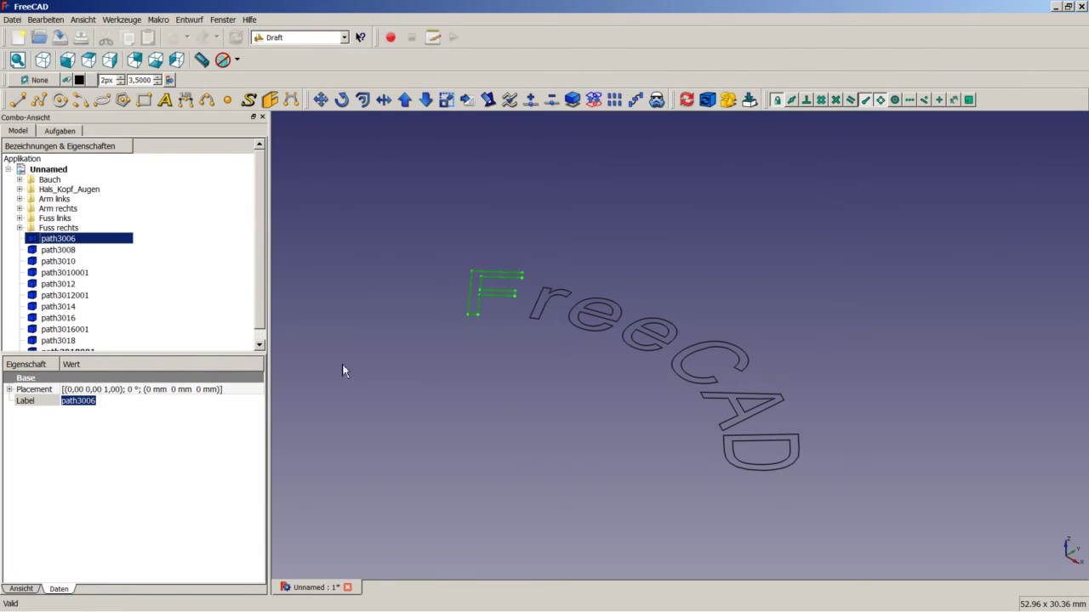
Step: Upgrade the F, r and both e outlines (path3006 to path3012001) into faces
click(405, 100)
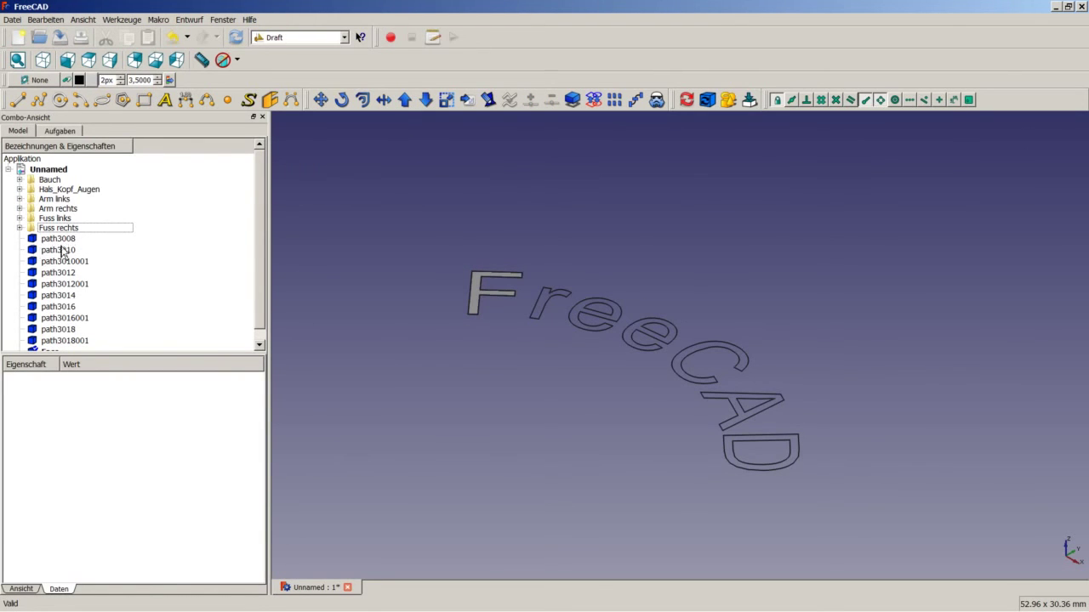
scroll(258, 278, down, 1)
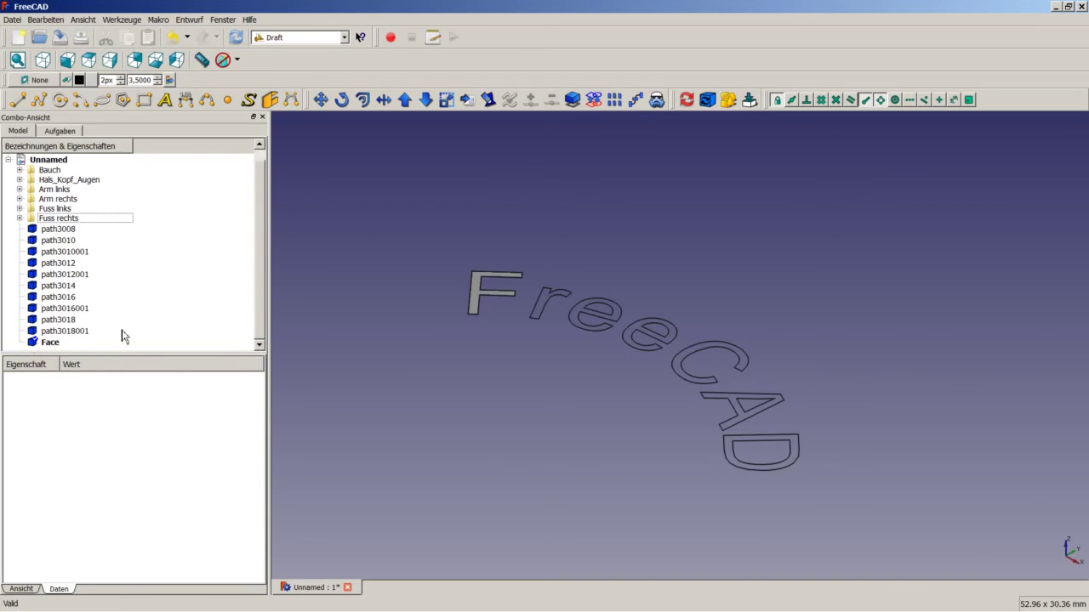
click(70, 231)
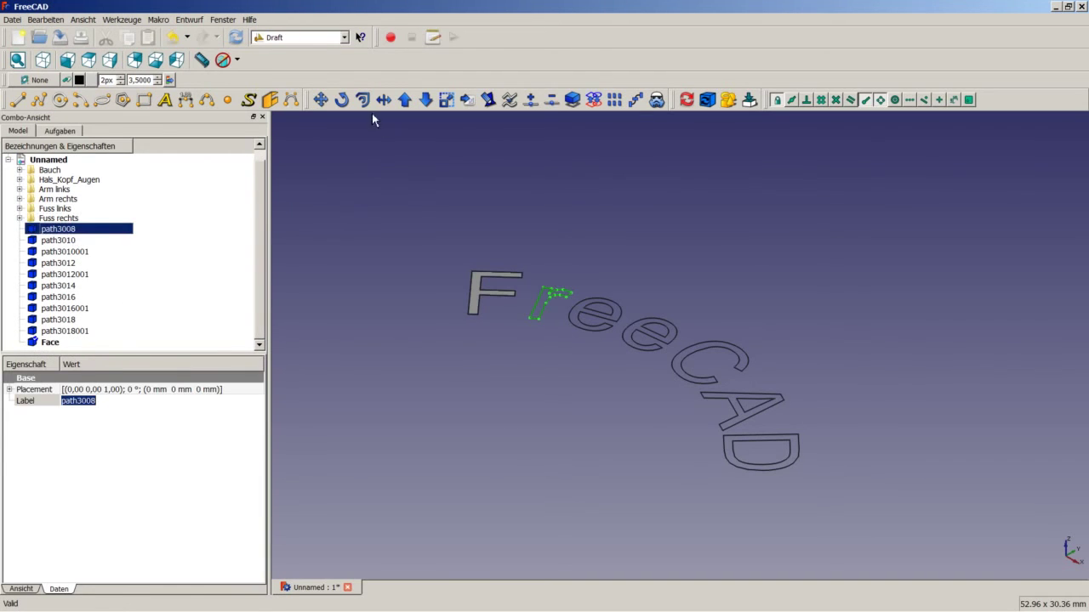
click(404, 100)
click(73, 230)
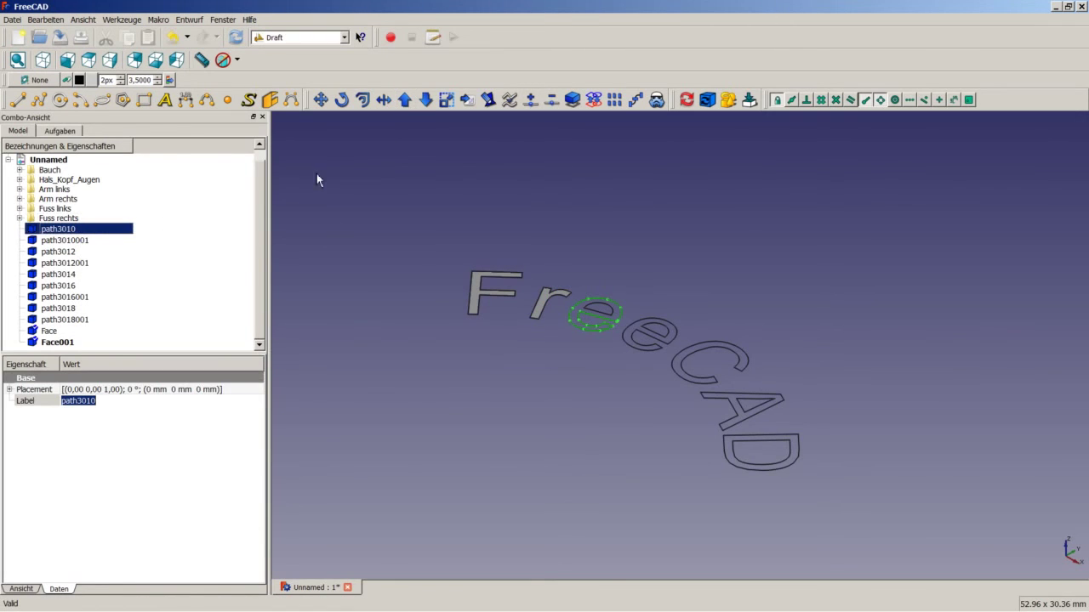
click(405, 99)
click(72, 230)
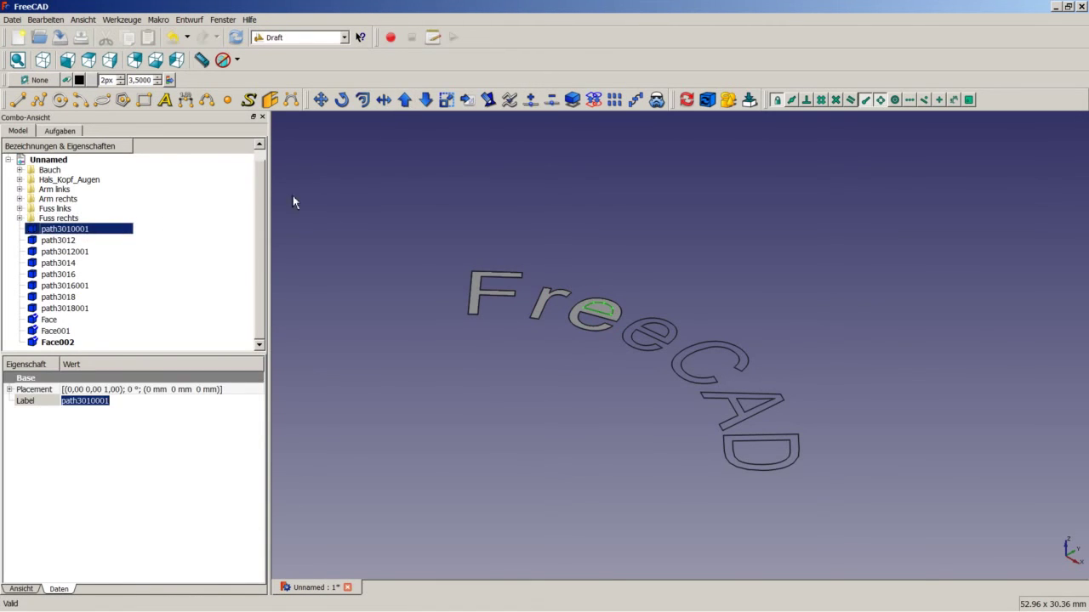
click(404, 100)
click(88, 230)
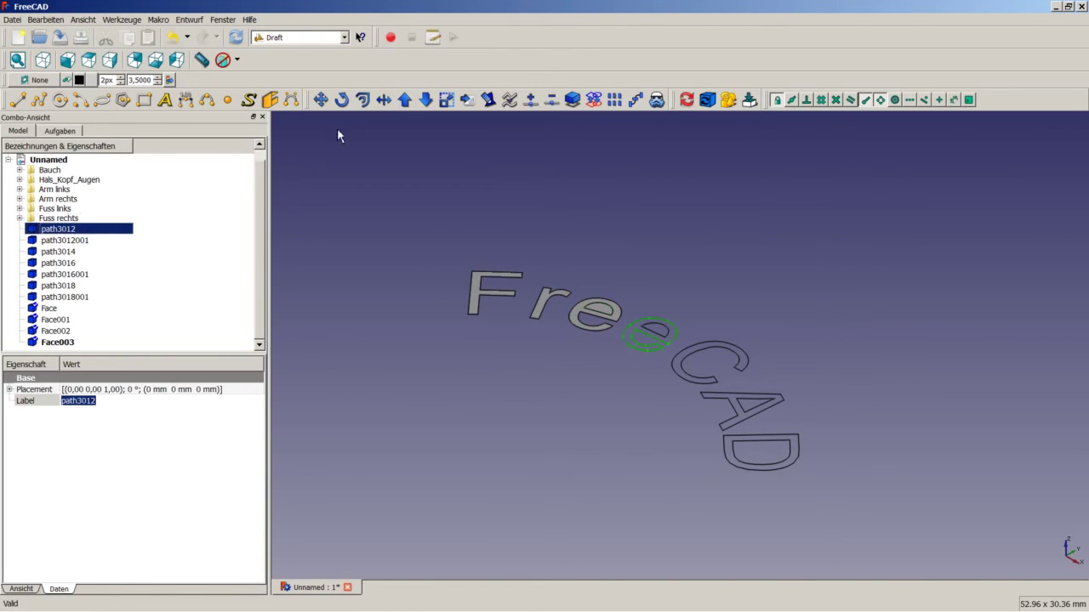
click(405, 99)
click(99, 229)
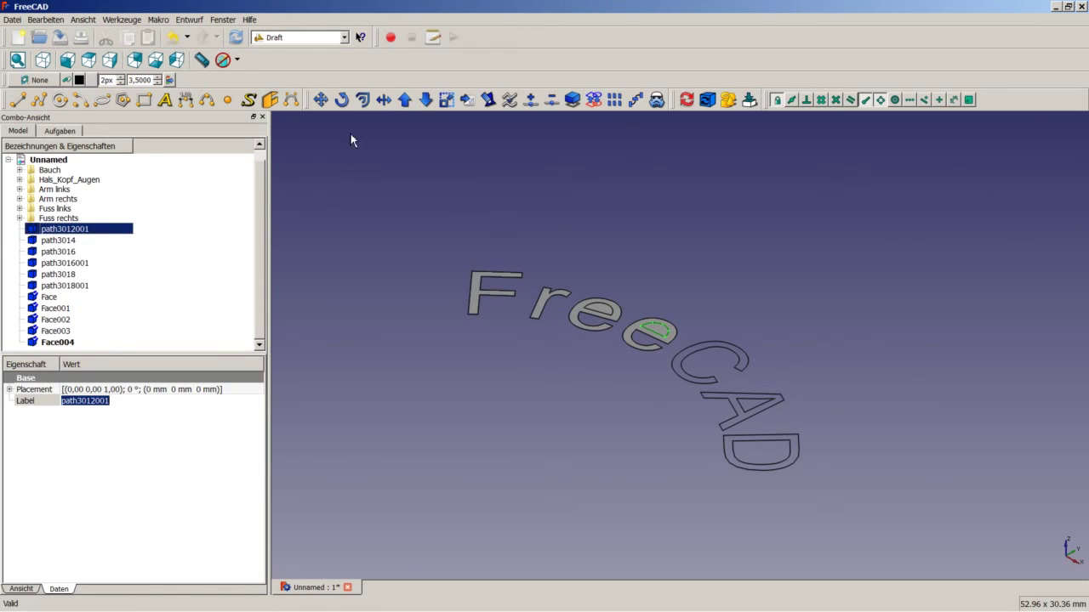
click(405, 99)
Step: Upgrade the C, A and D outlines and their inner counters into faces, ending at Face010
click(74, 230)
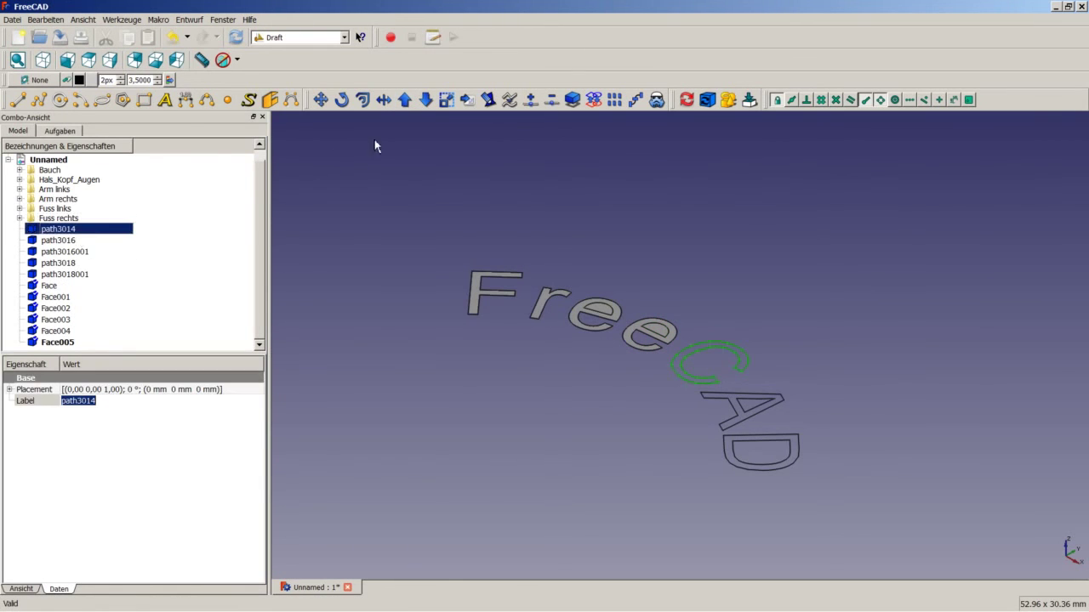
click(405, 100)
click(79, 230)
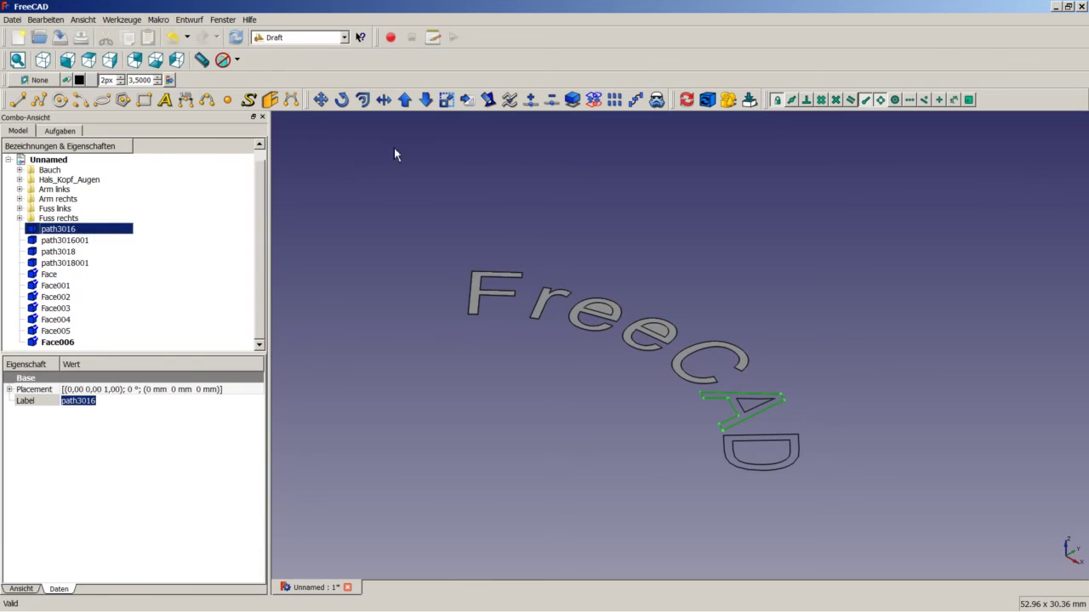
click(405, 99)
click(82, 230)
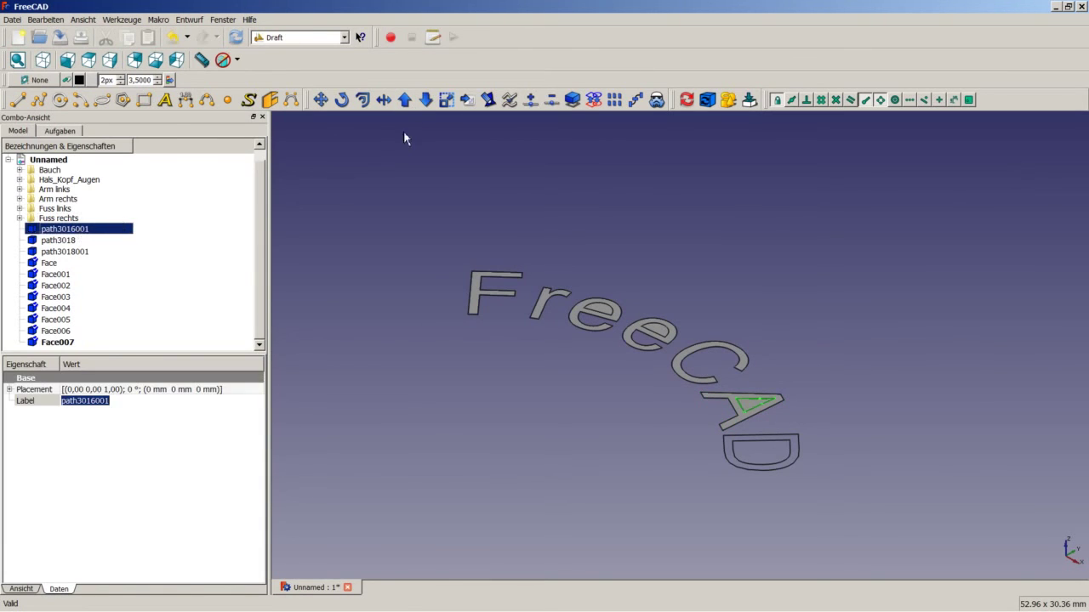
click(405, 99)
click(82, 229)
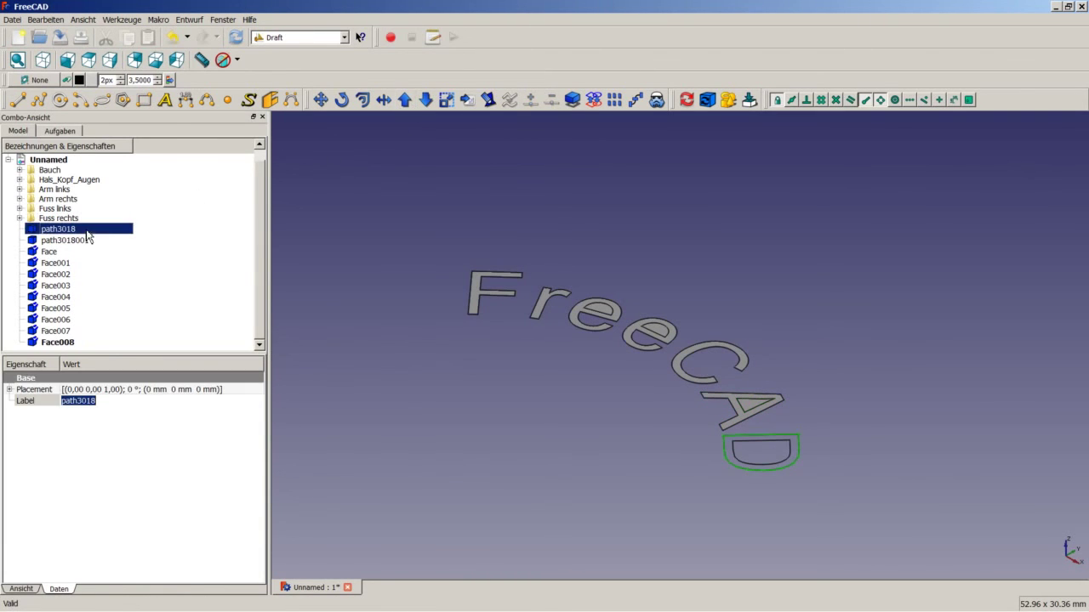
click(405, 99)
click(124, 229)
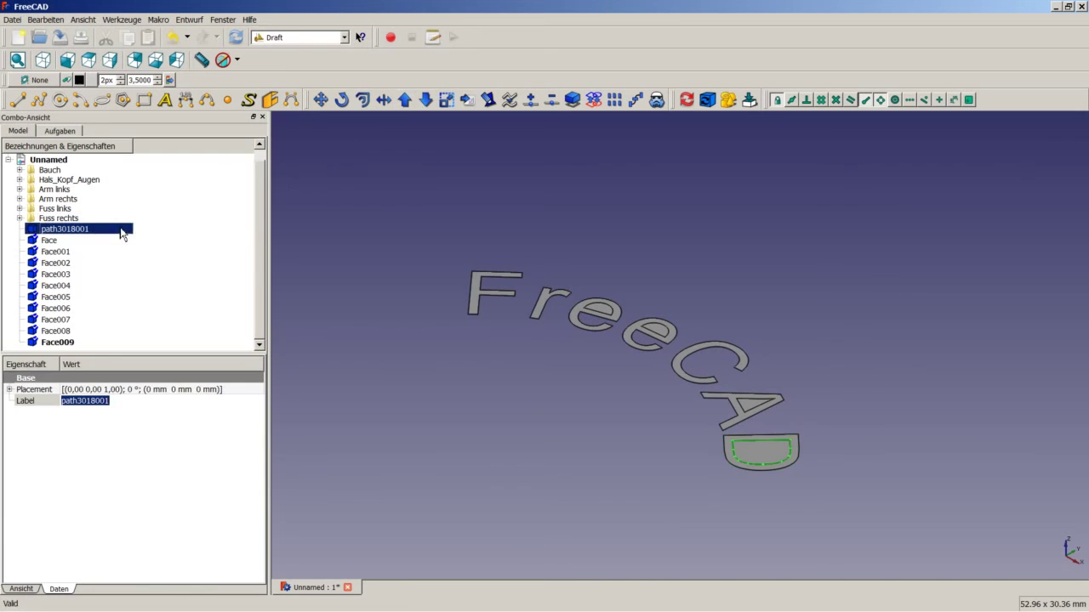
click(404, 100)
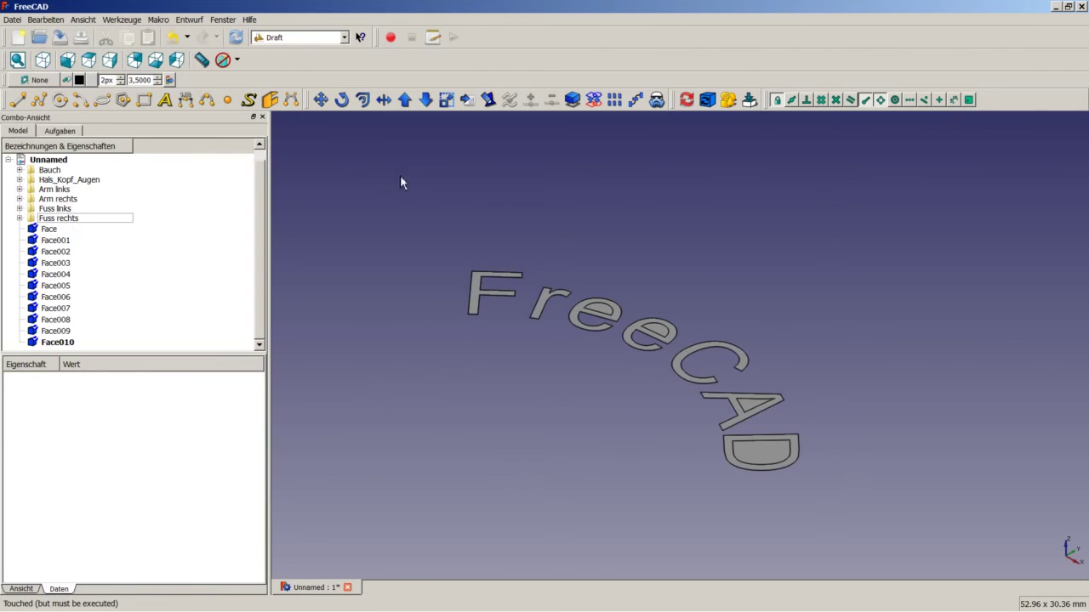
Step: Switch to the Part workbench and start an extrusion of the F letter face
click(344, 37)
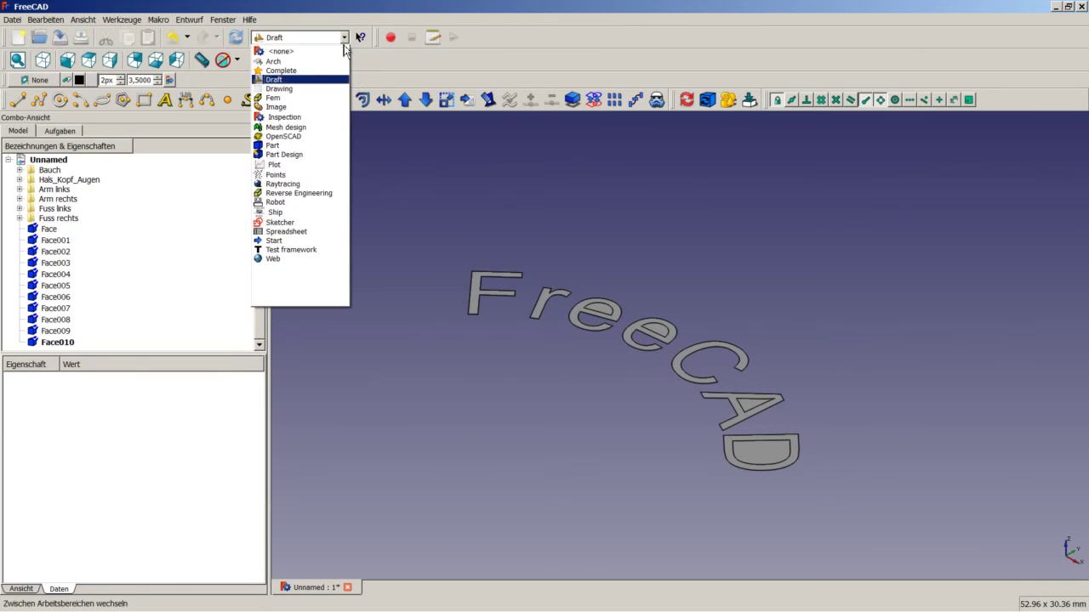
click(306, 146)
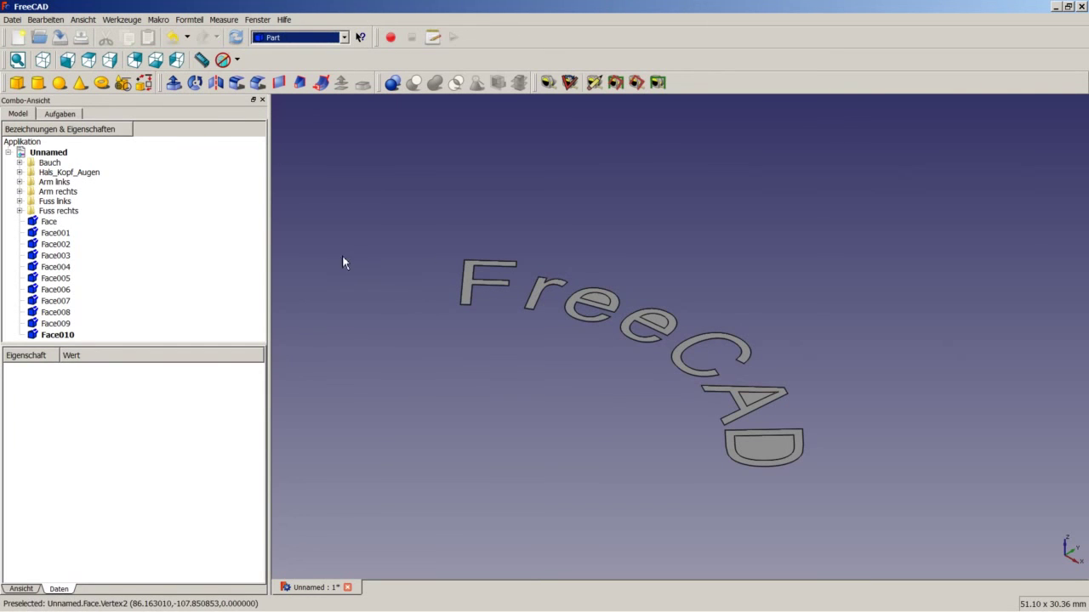
click(61, 222)
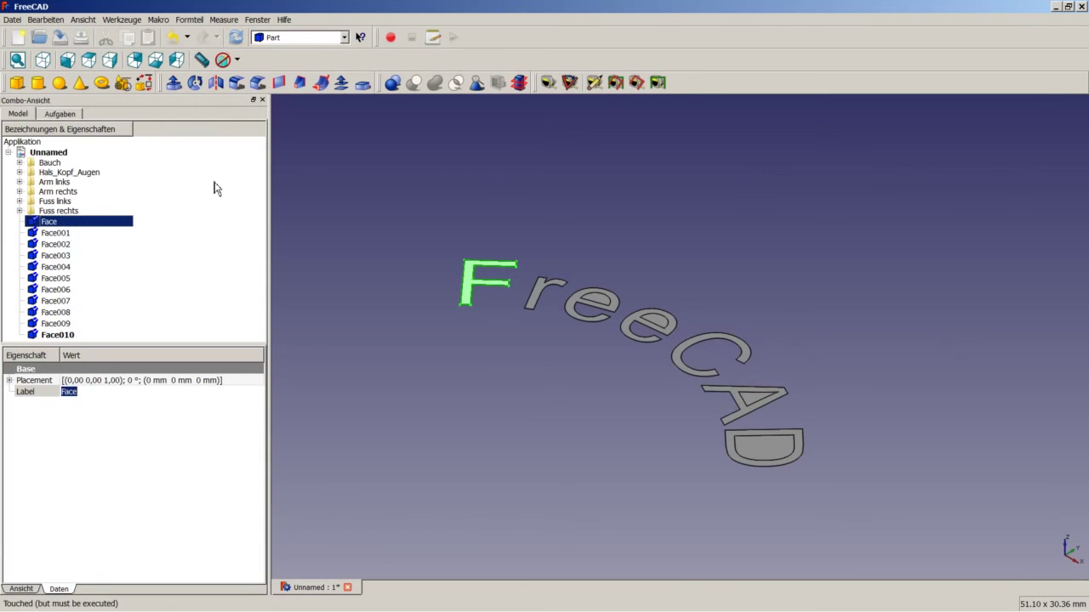
click(174, 82)
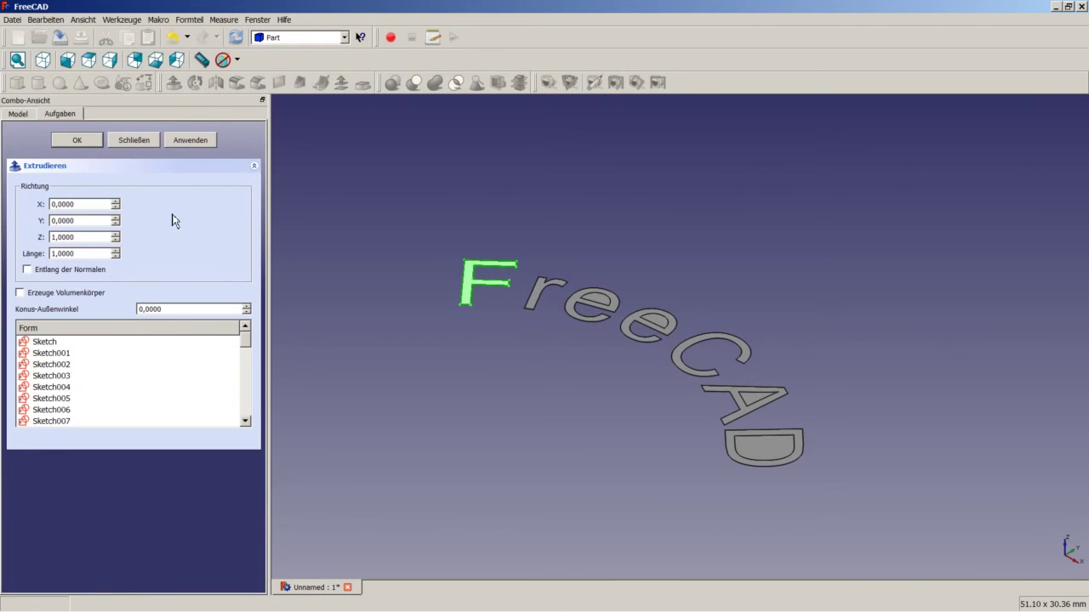
Step: Extrude the F and r letter faces into solids of length 1
click(66, 293)
click(90, 139)
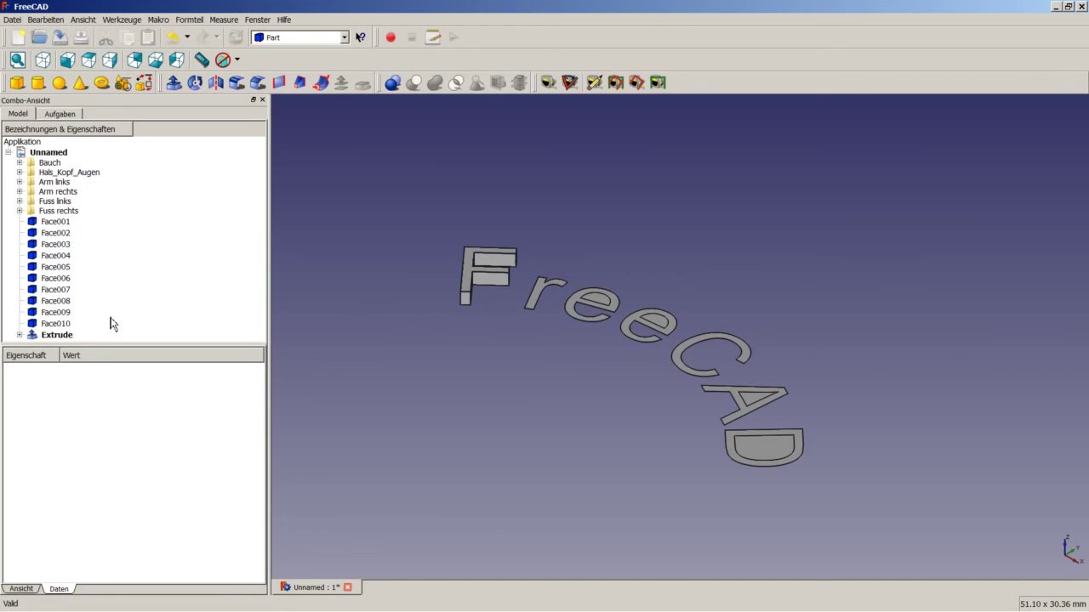
click(58, 223)
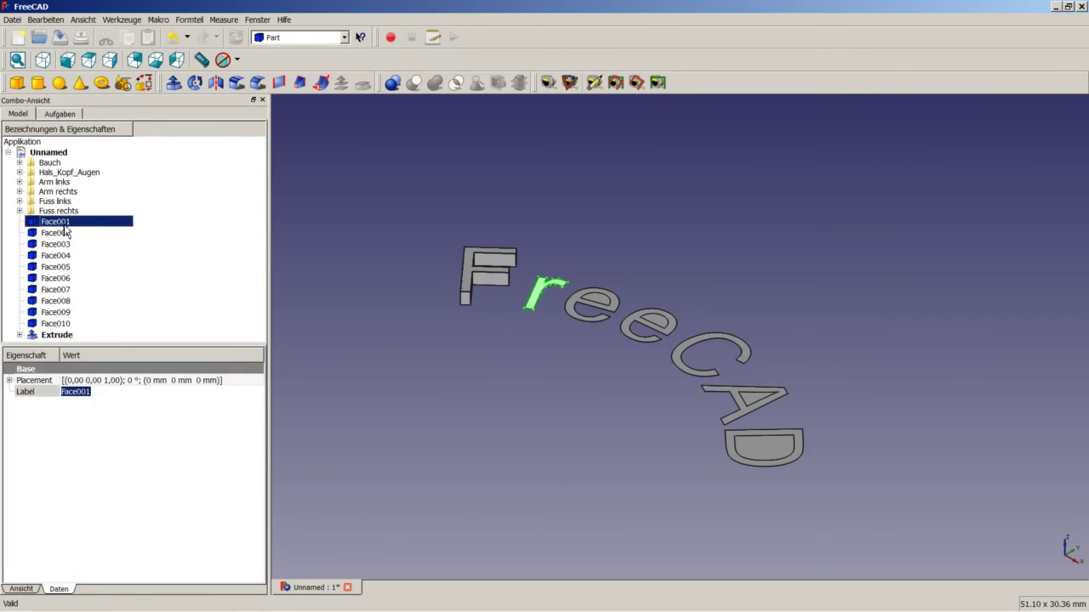
click(174, 85)
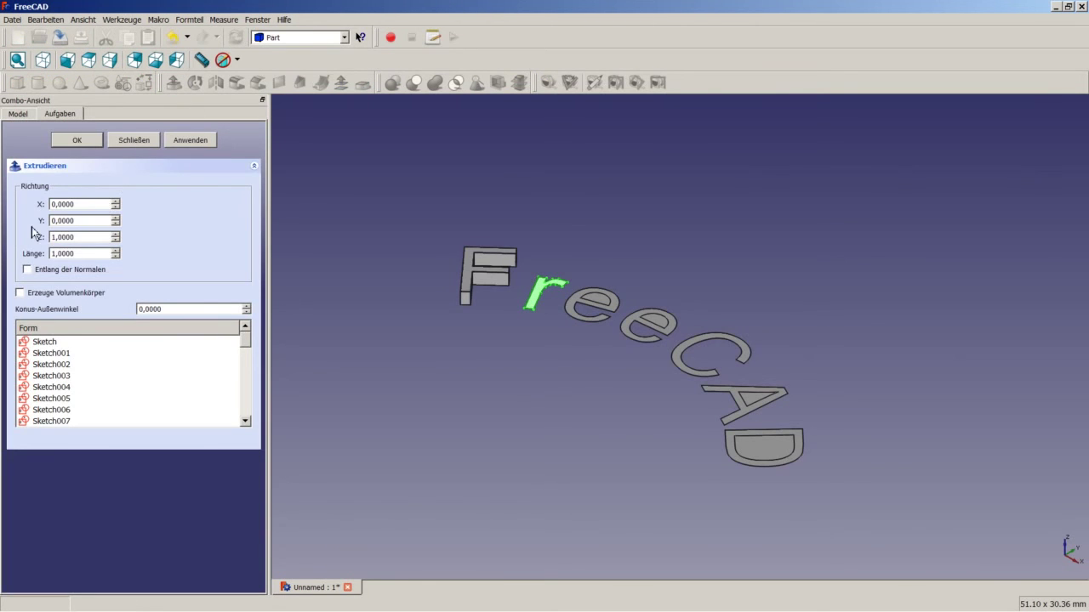
click(85, 292)
click(78, 141)
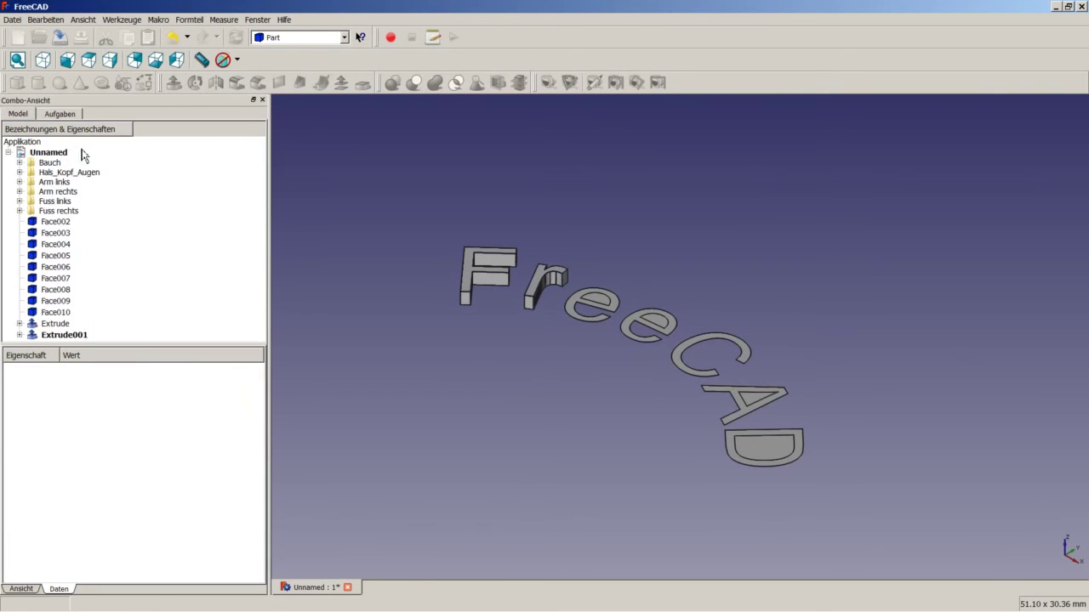
Step: Extrude the first e face Face002 and its counter Face003 into solids
click(56, 222)
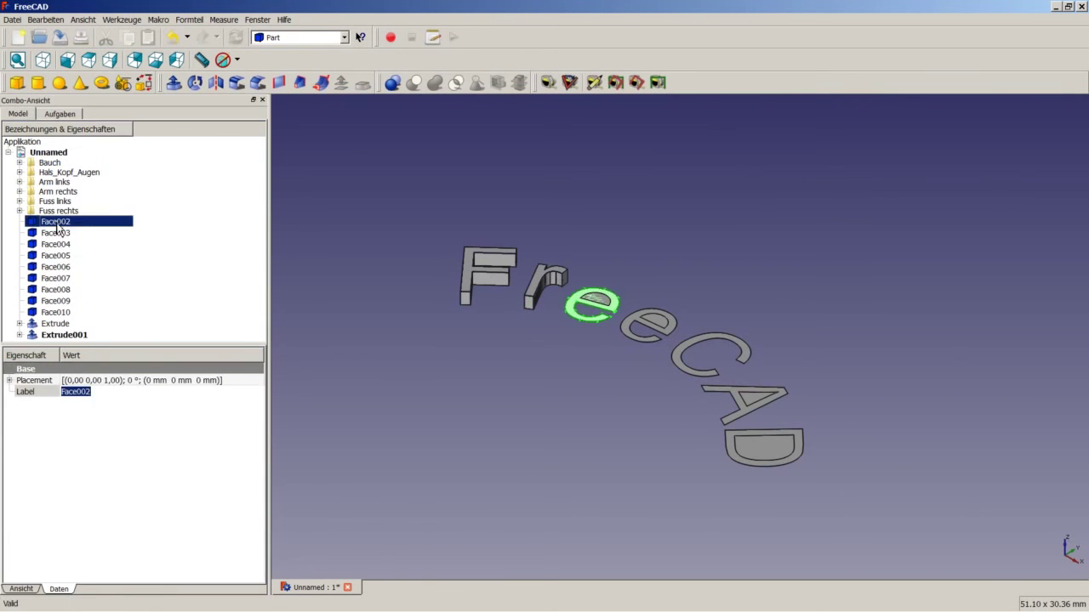
click(174, 82)
click(44, 294)
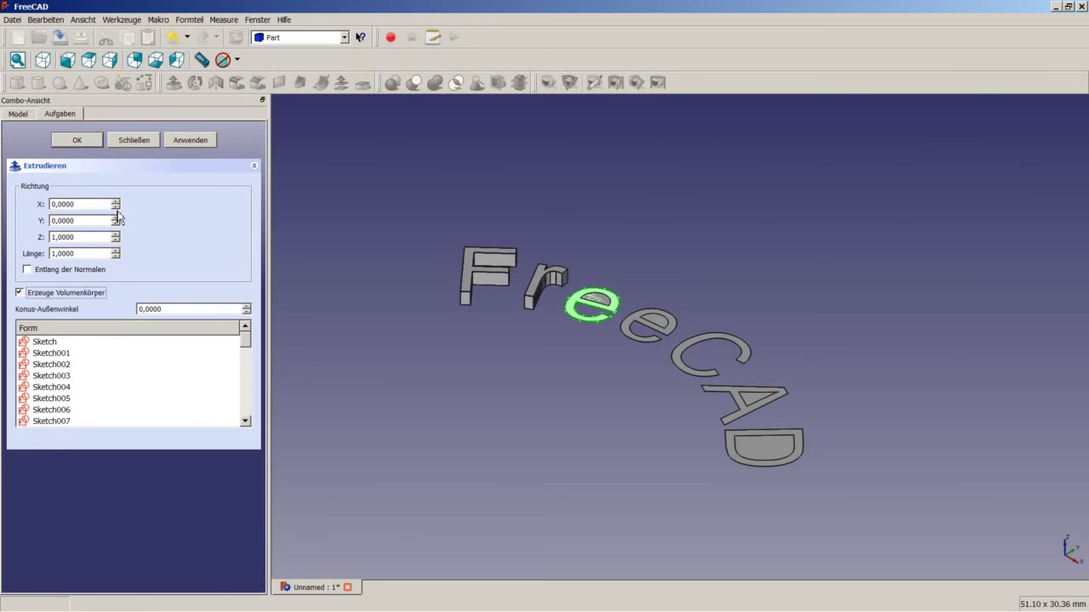
click(81, 140)
click(56, 221)
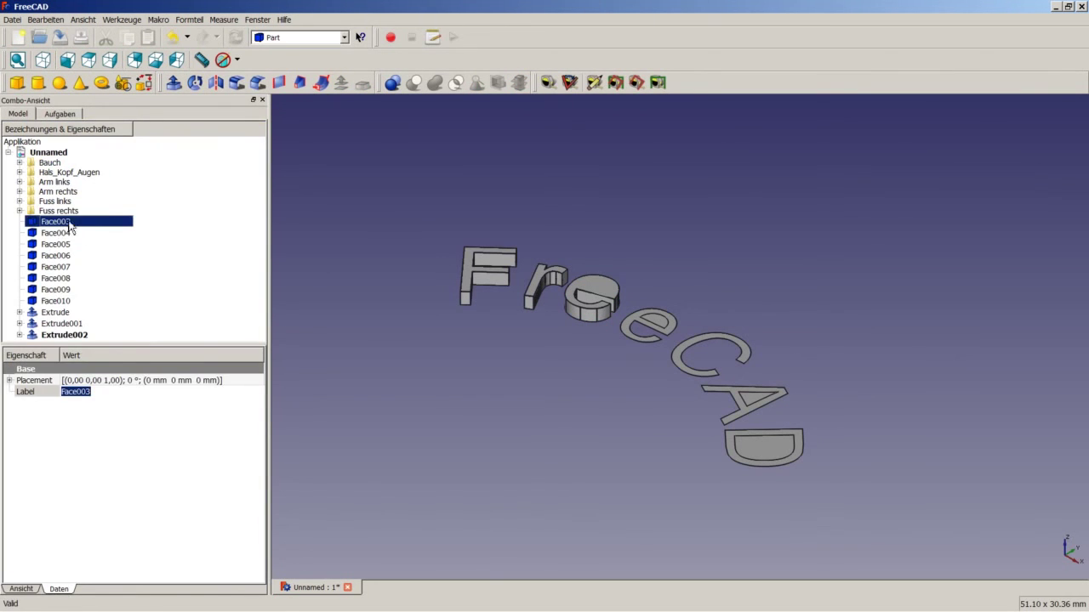
click(174, 82)
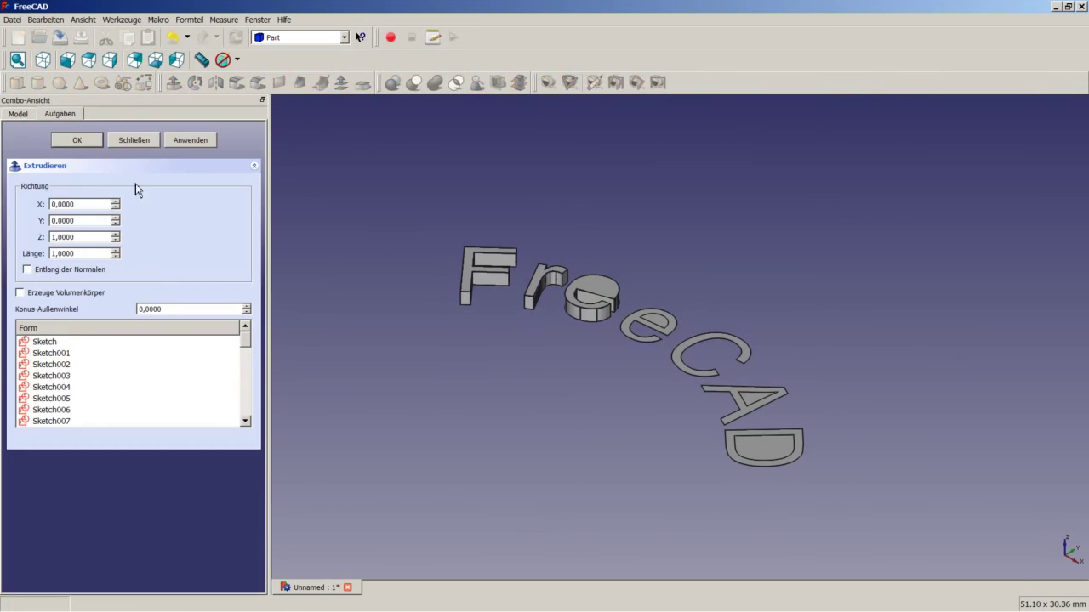
click(57, 296)
click(78, 142)
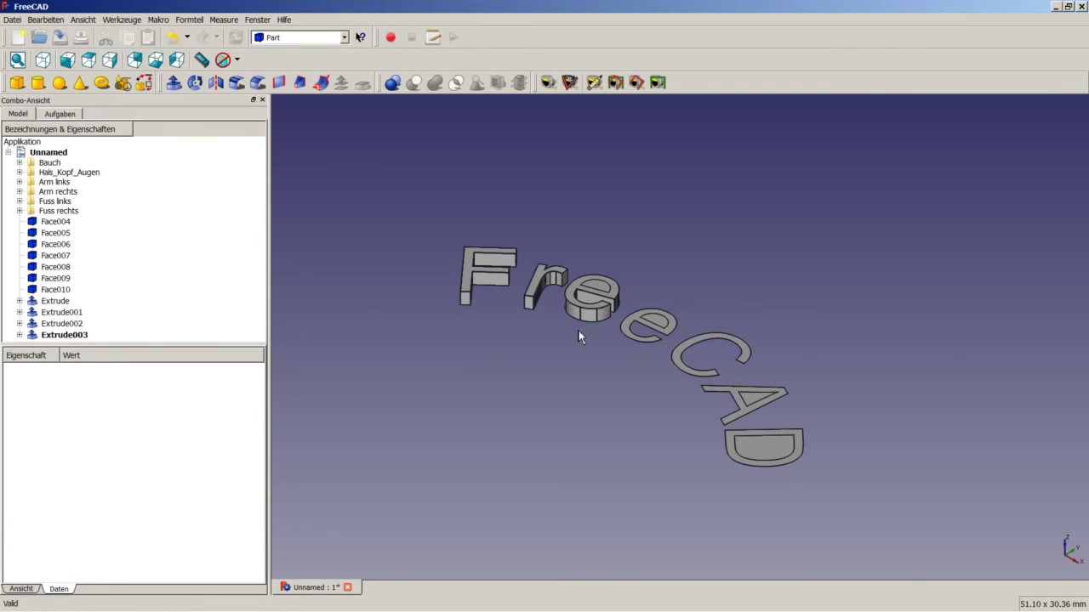
Step: Cut Extrude003 out of Extrude002 to hollow the first e
click(77, 325)
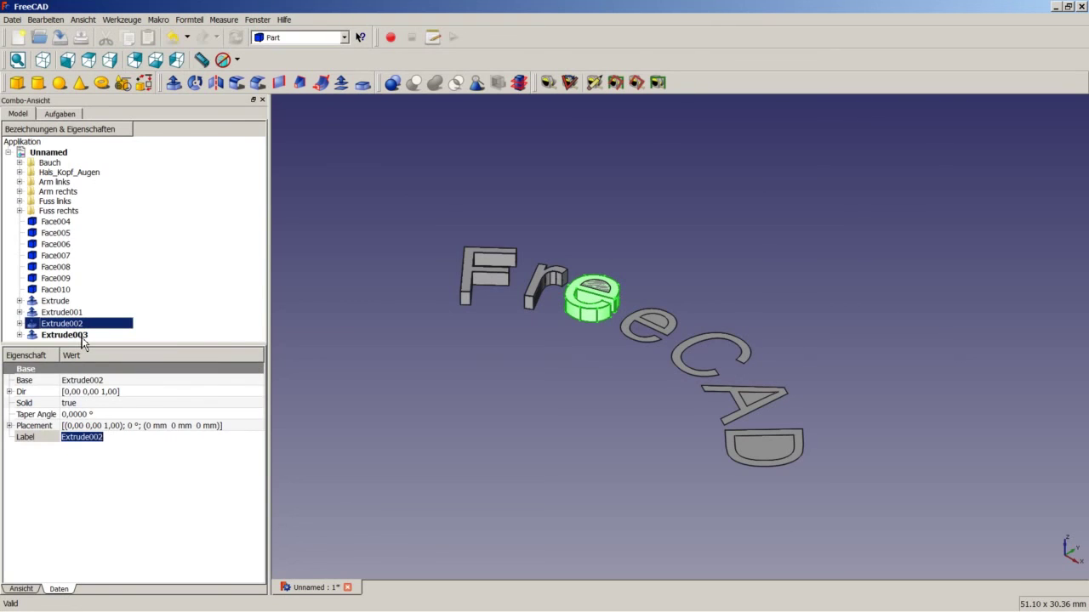
ctrl+click(84, 338)
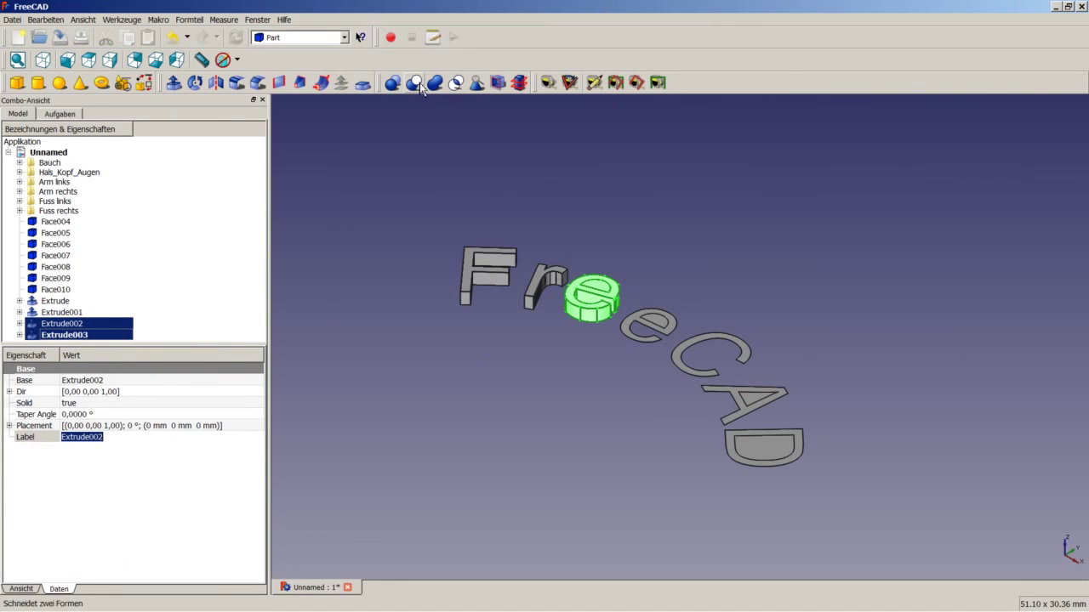
click(416, 85)
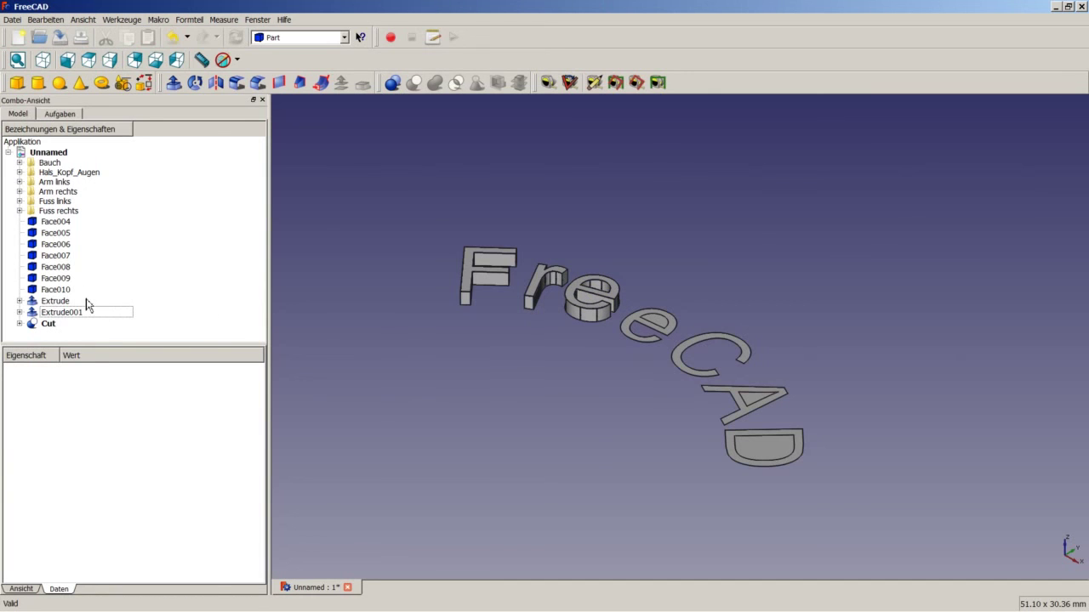
click(71, 222)
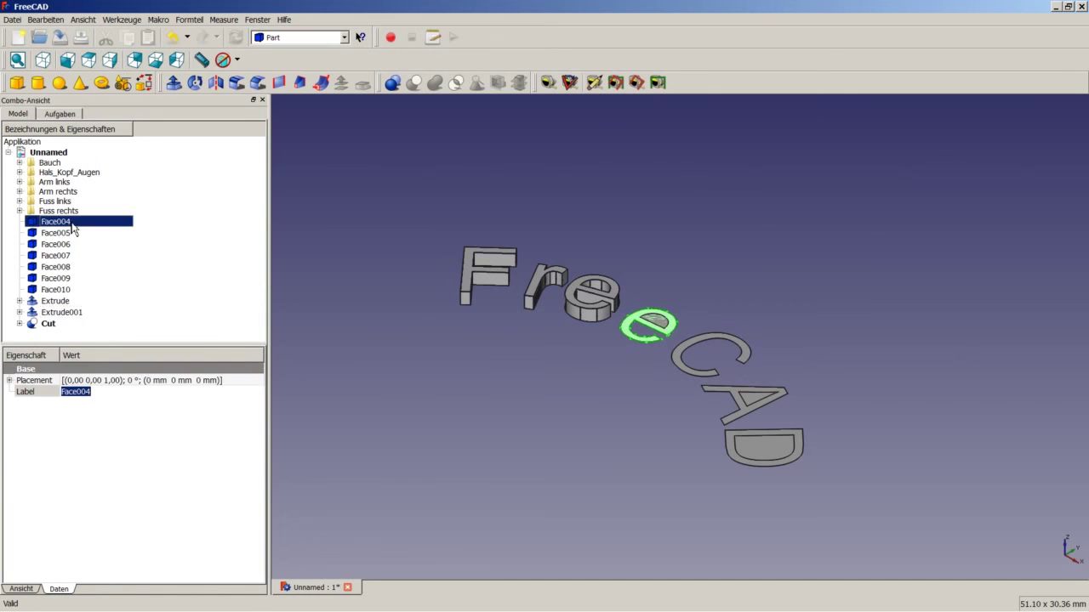
Step: Extrude the second e and its counter as solids, then cut Extrude005 from Extrude004
click(173, 83)
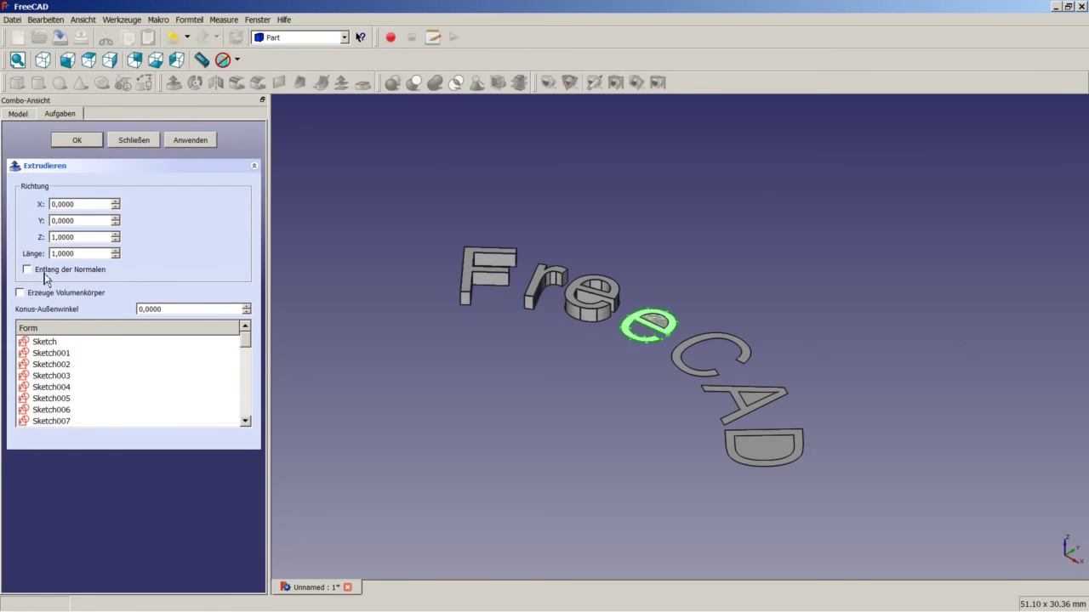
click(44, 298)
click(76, 139)
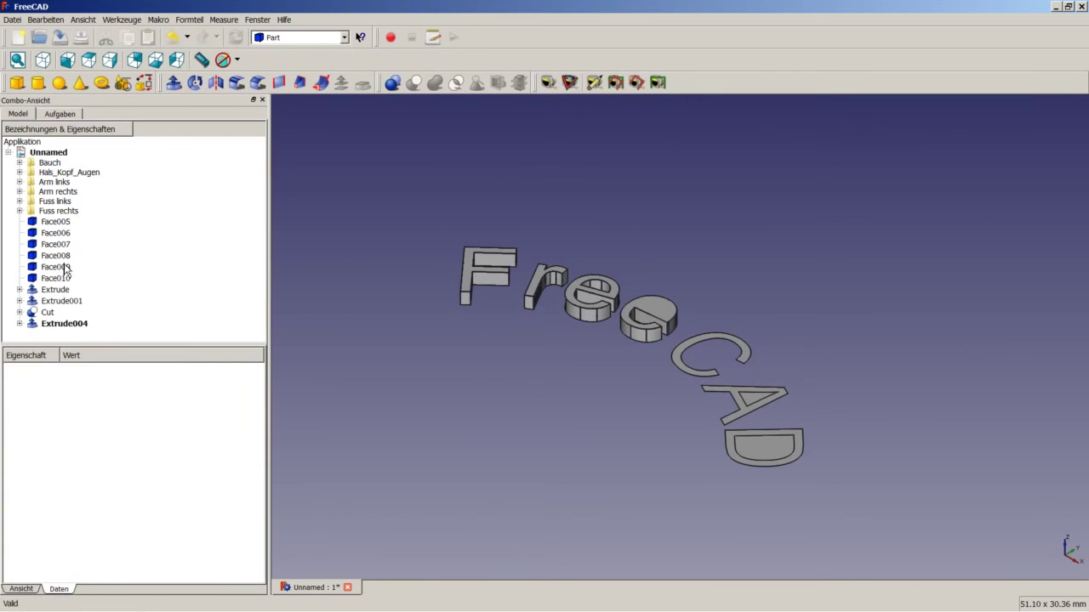
click(56, 223)
click(172, 83)
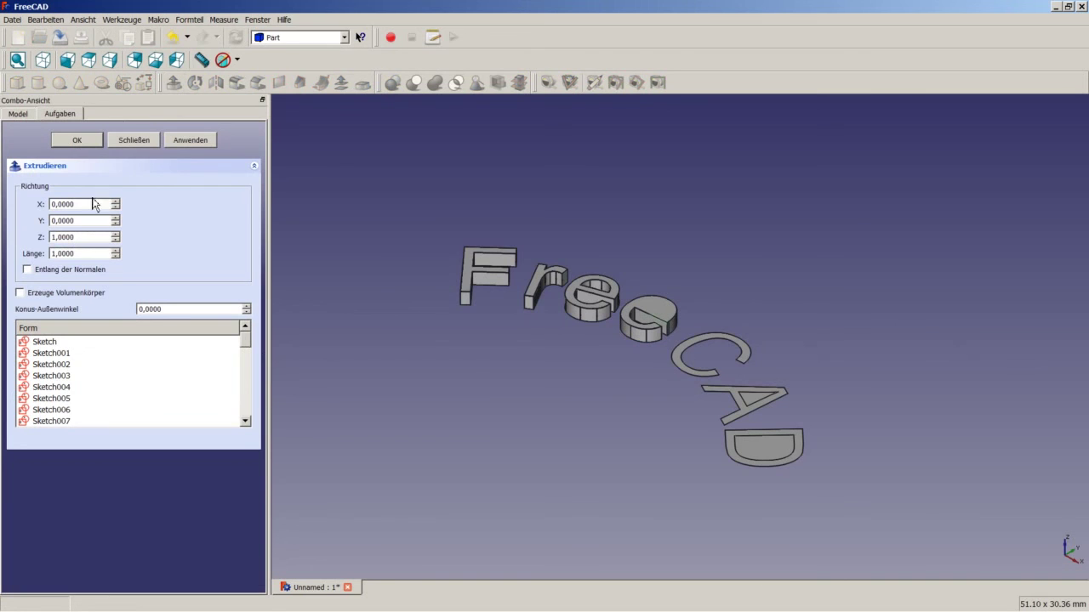
click(53, 294)
click(77, 140)
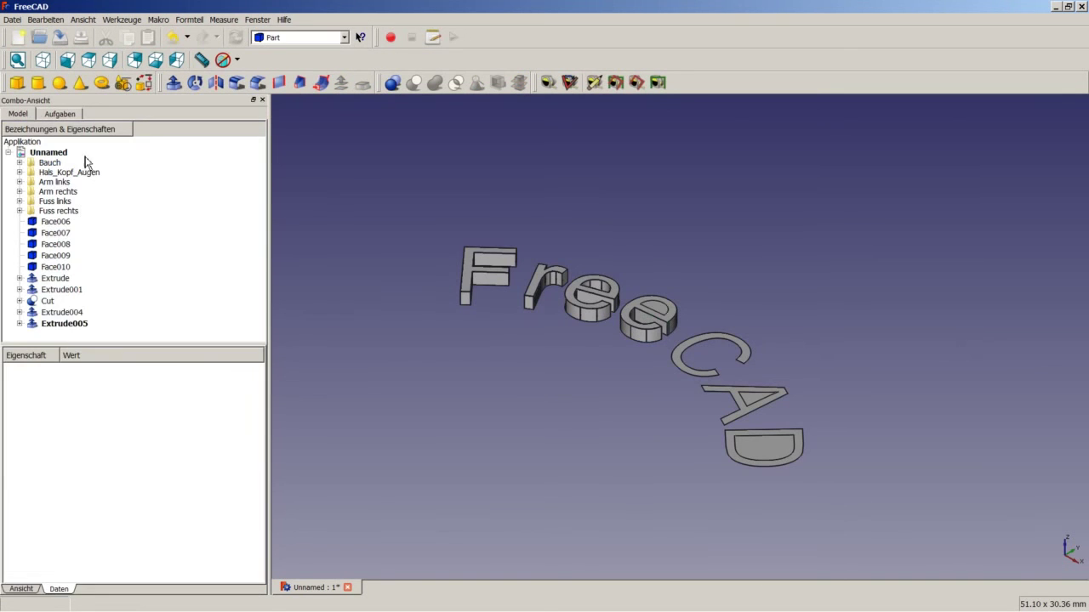
click(66, 313)
ctrl+click(66, 324)
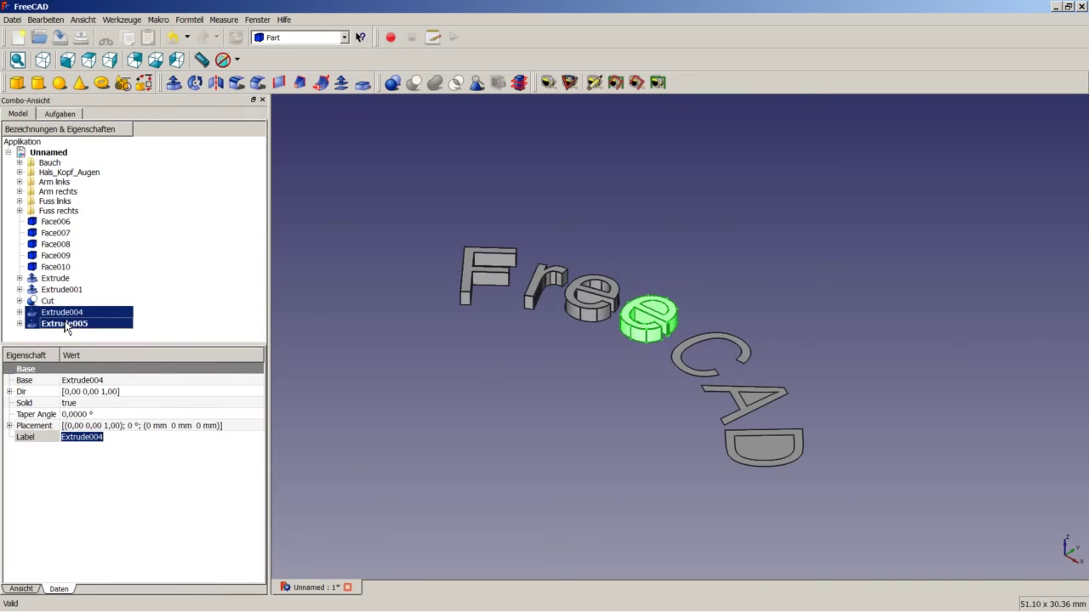
click(413, 82)
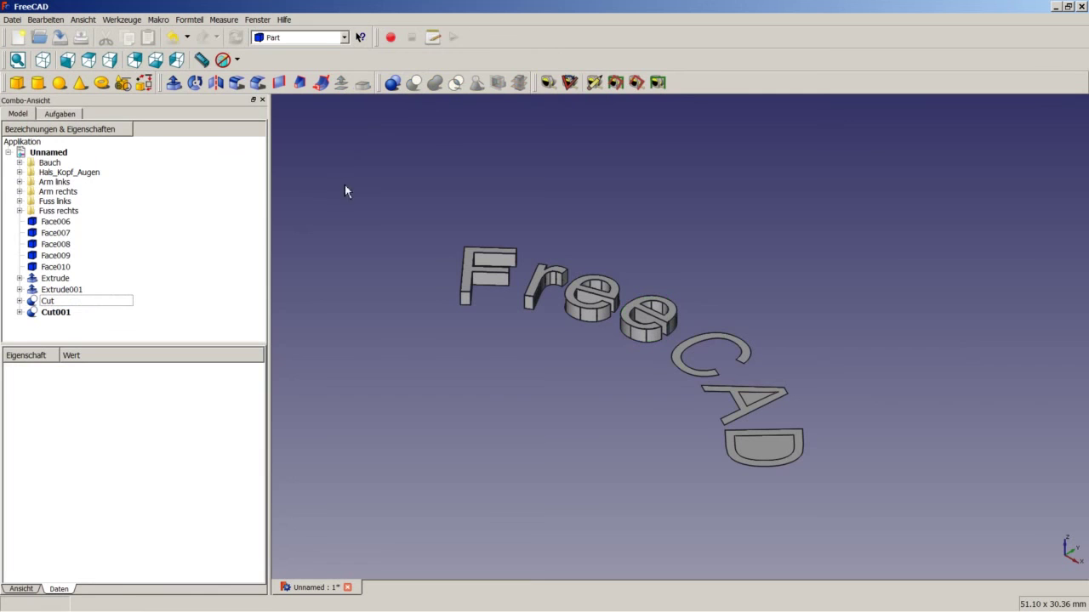
Step: Extrude the C letter face into a solid
click(75, 221)
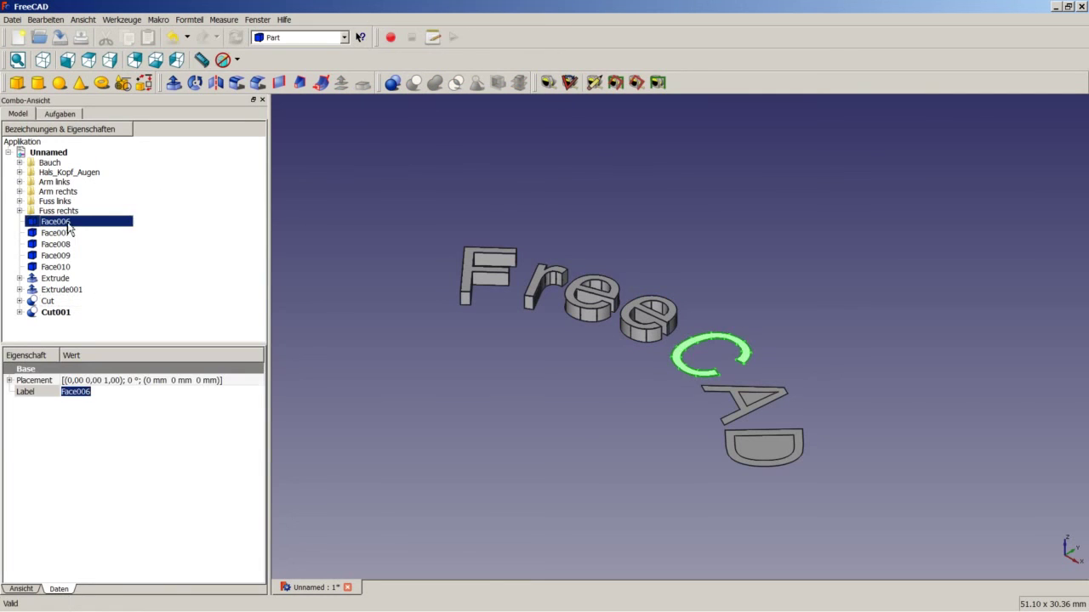
click(173, 82)
click(47, 292)
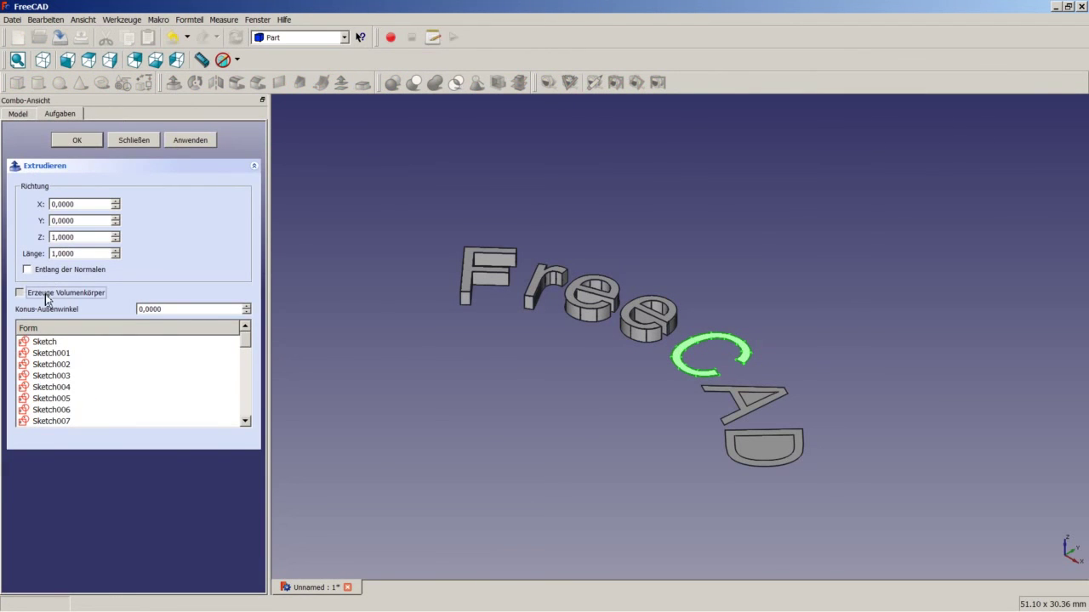
click(82, 140)
Step: Extrude the A and its inner face Face008, then cut Extrude008 from Extrude007
click(61, 223)
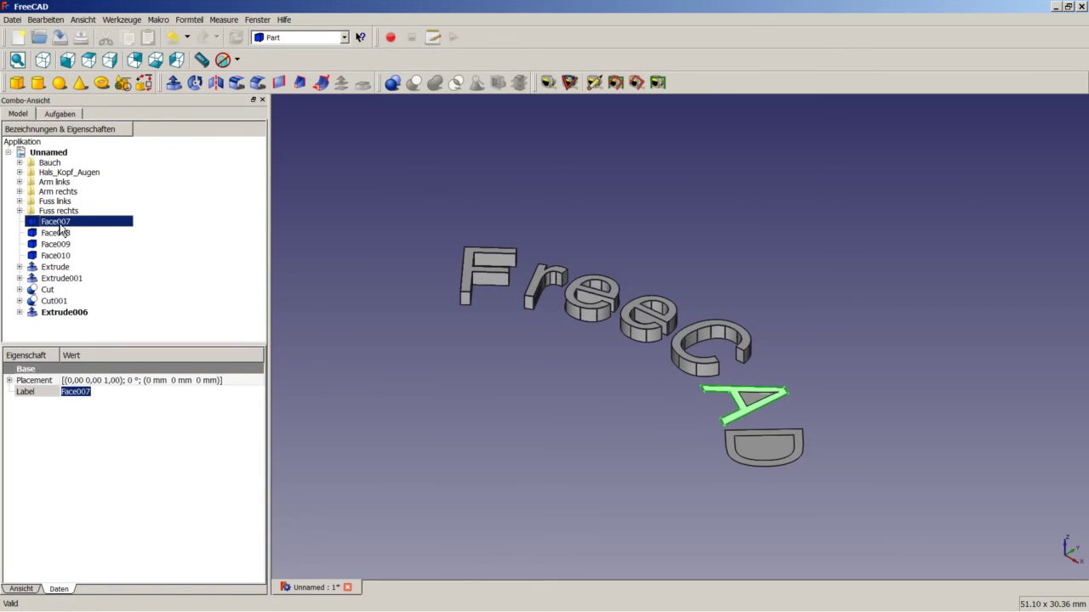
click(173, 83)
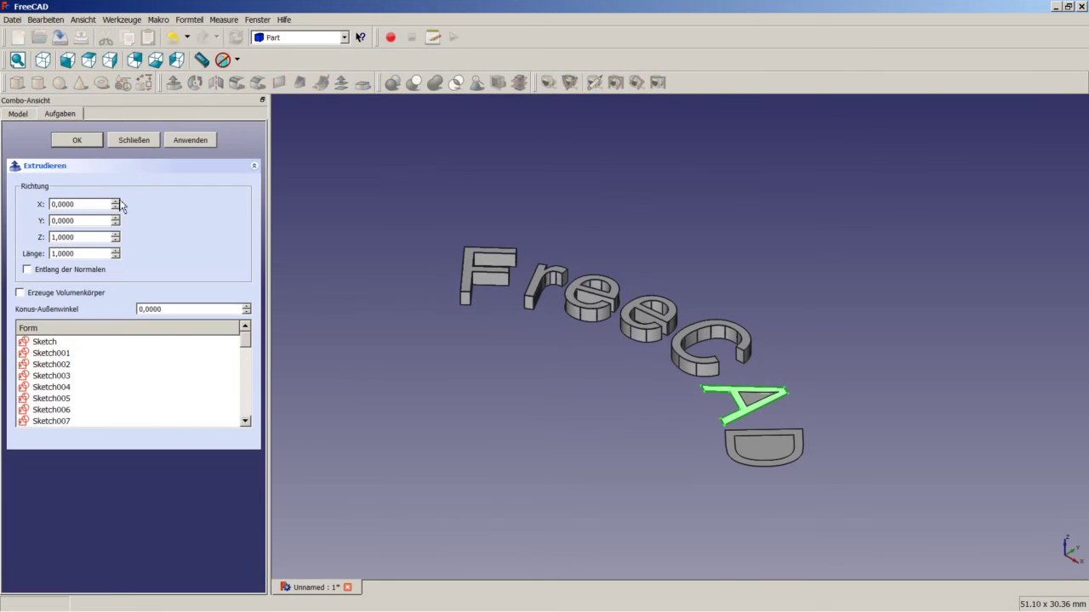
click(48, 291)
click(76, 140)
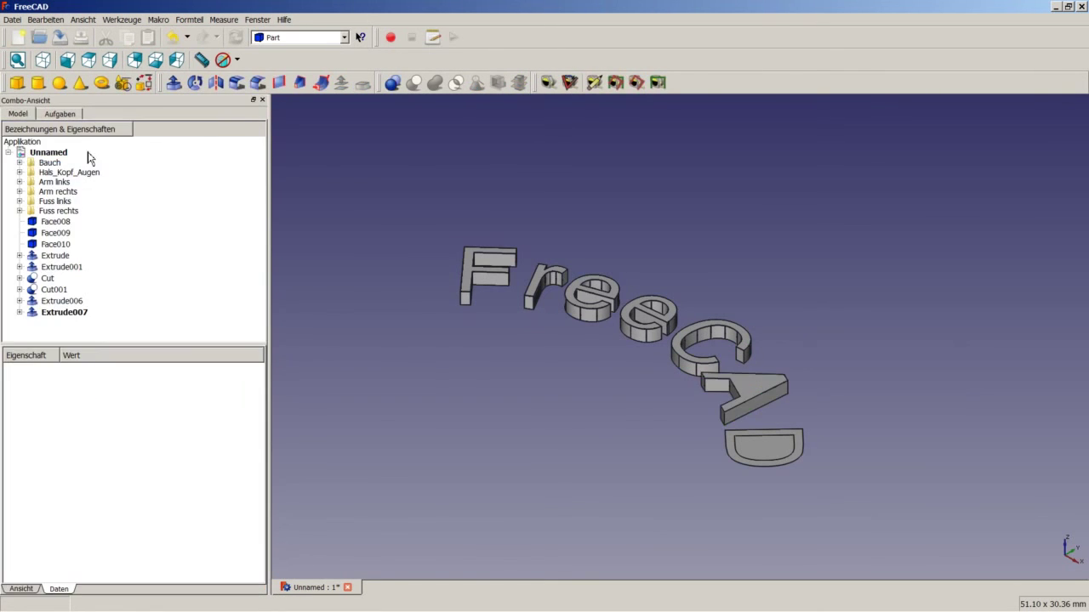
click(60, 223)
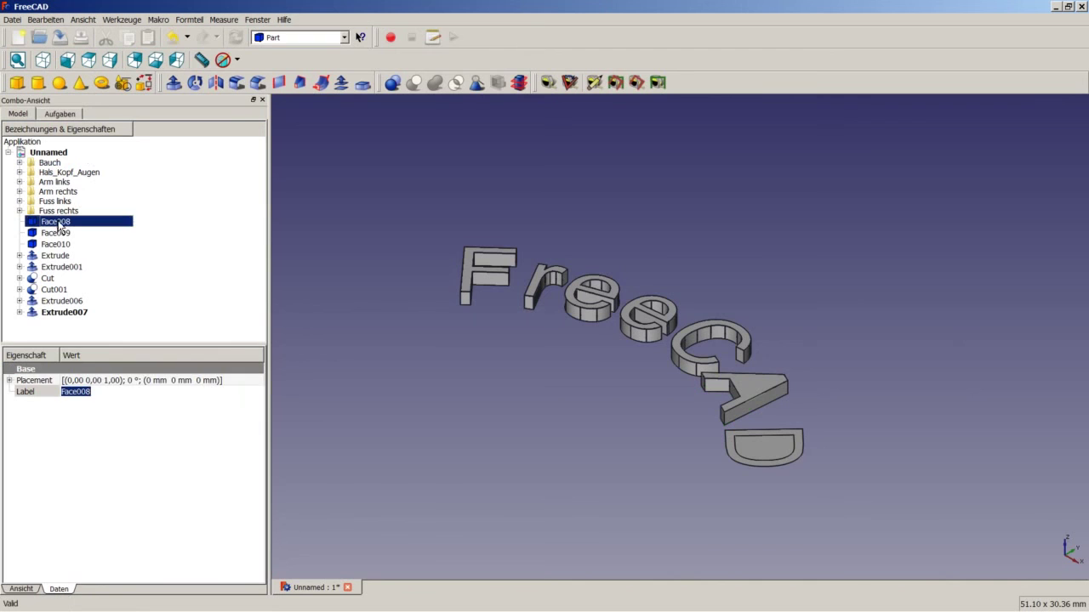
click(175, 84)
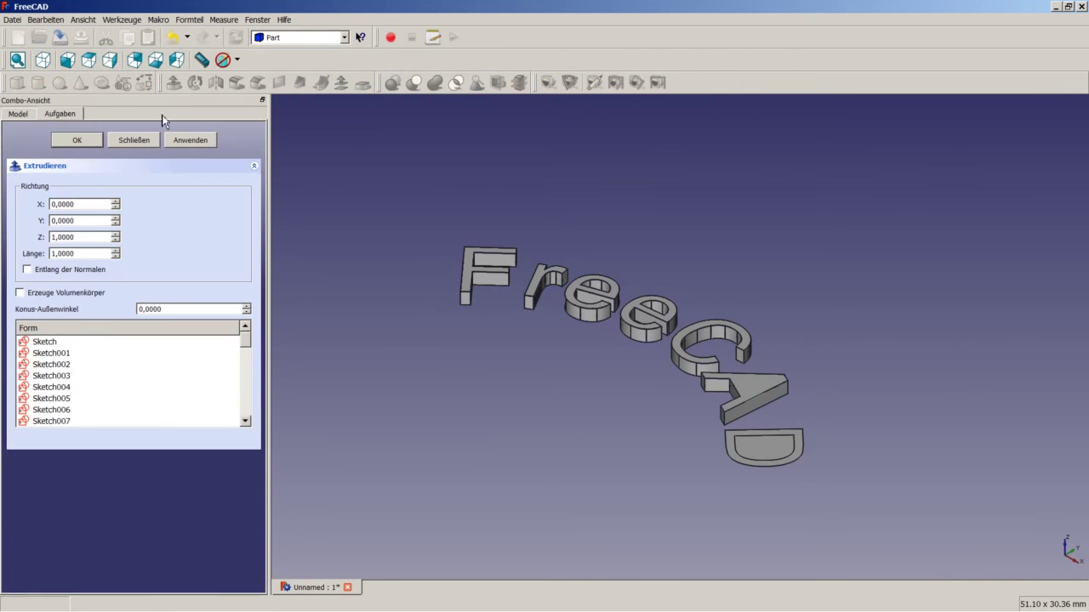
click(68, 293)
click(91, 141)
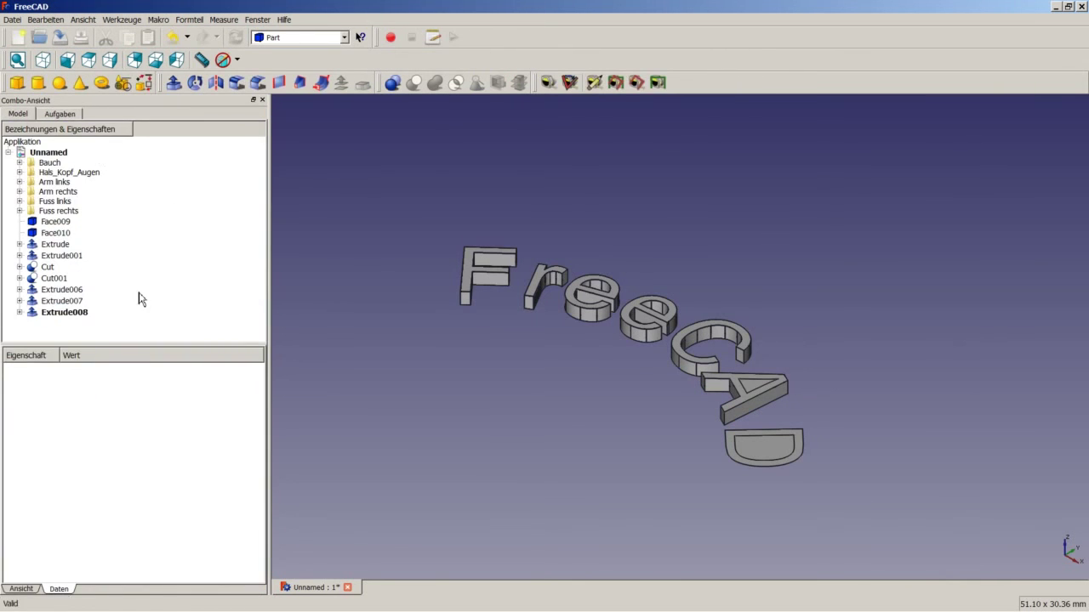
click(63, 302)
ctrl+click(65, 312)
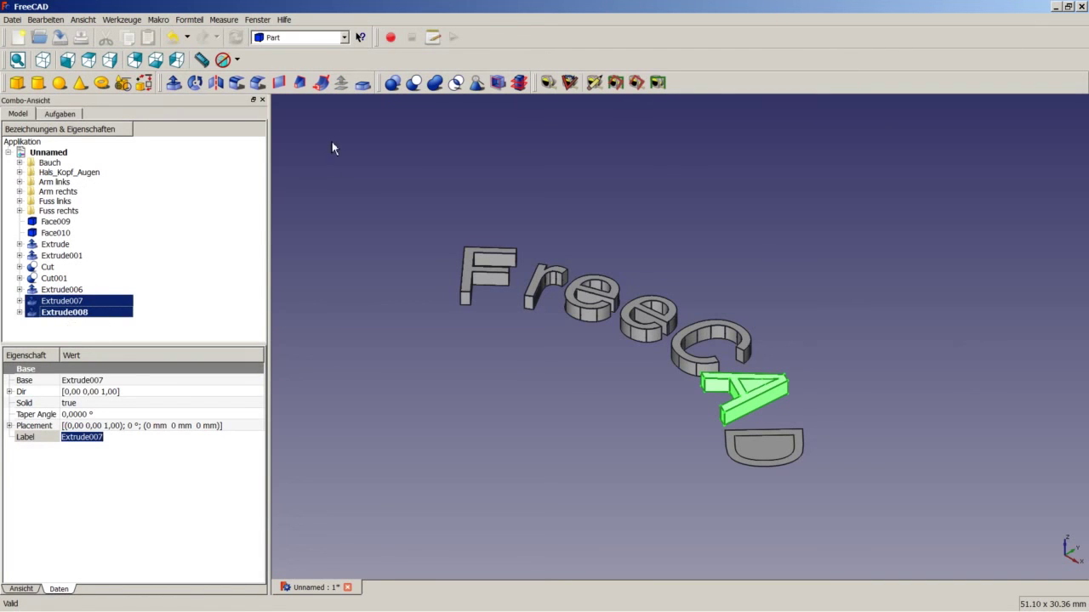
click(413, 82)
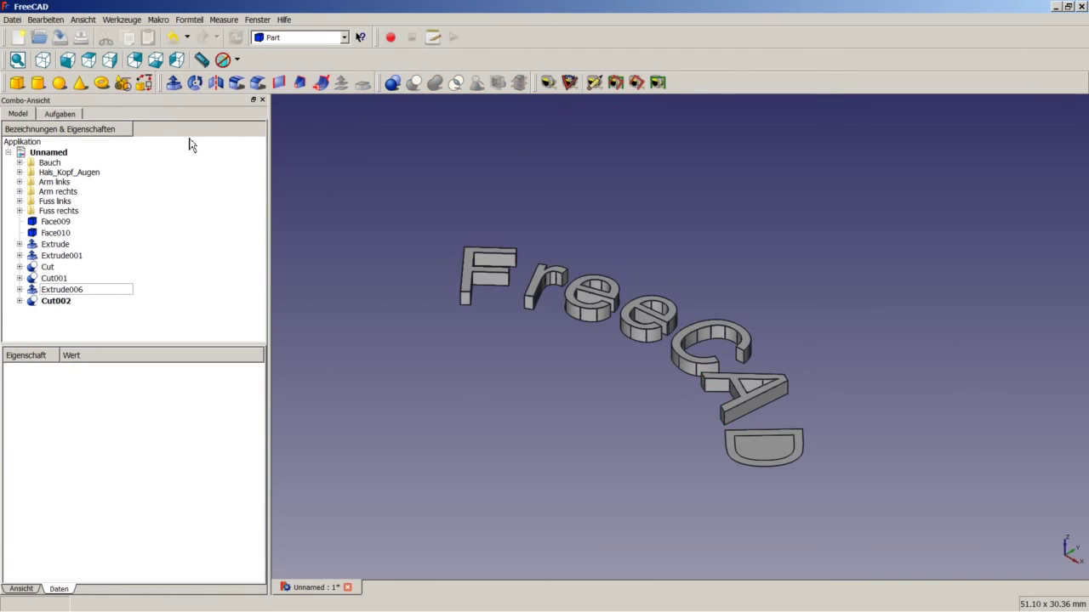
click(61, 223)
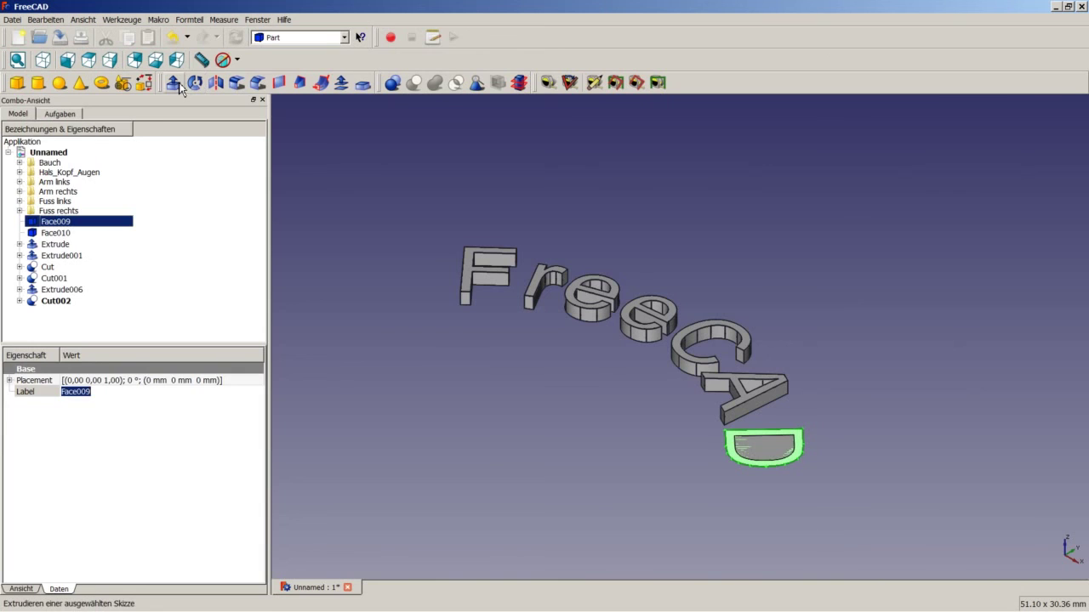
Step: Extrude Face009 and Face010 as solids and cut Extrude010 from Extrude009, giving Cut003
click(177, 85)
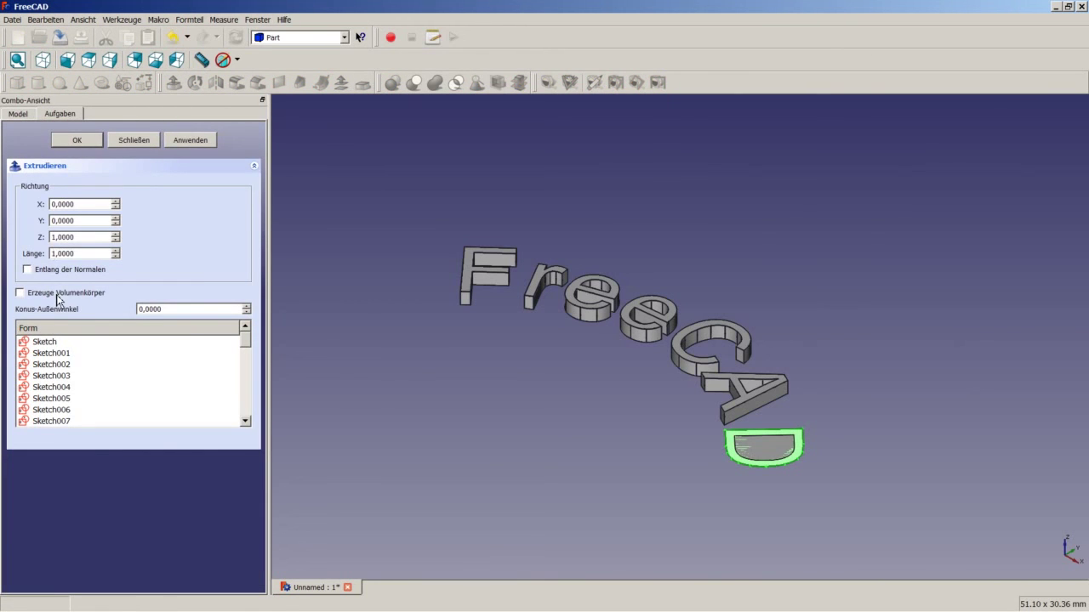
click(57, 299)
click(74, 140)
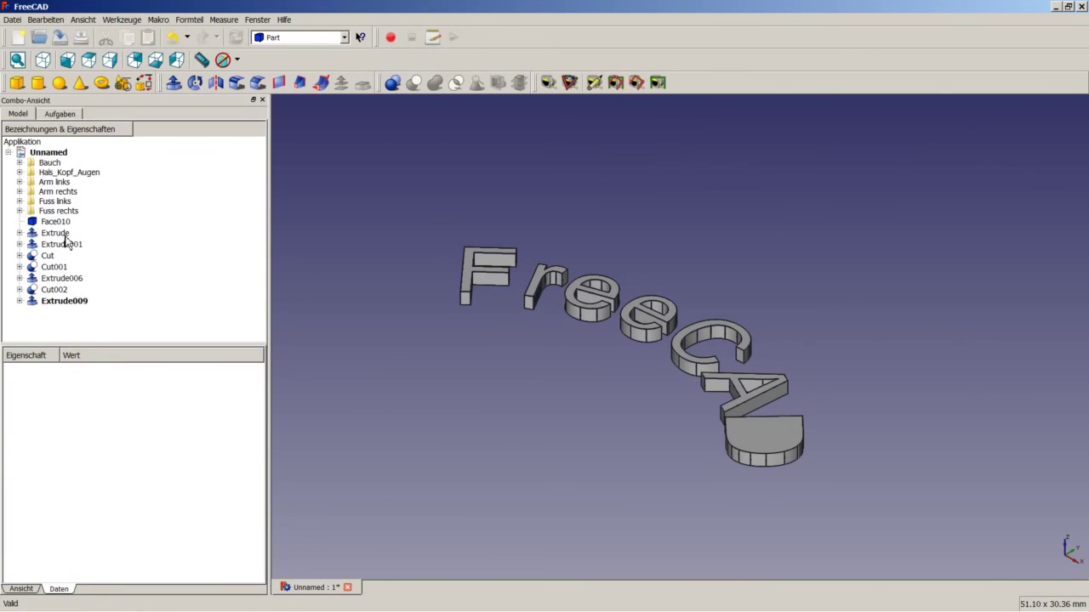
click(56, 221)
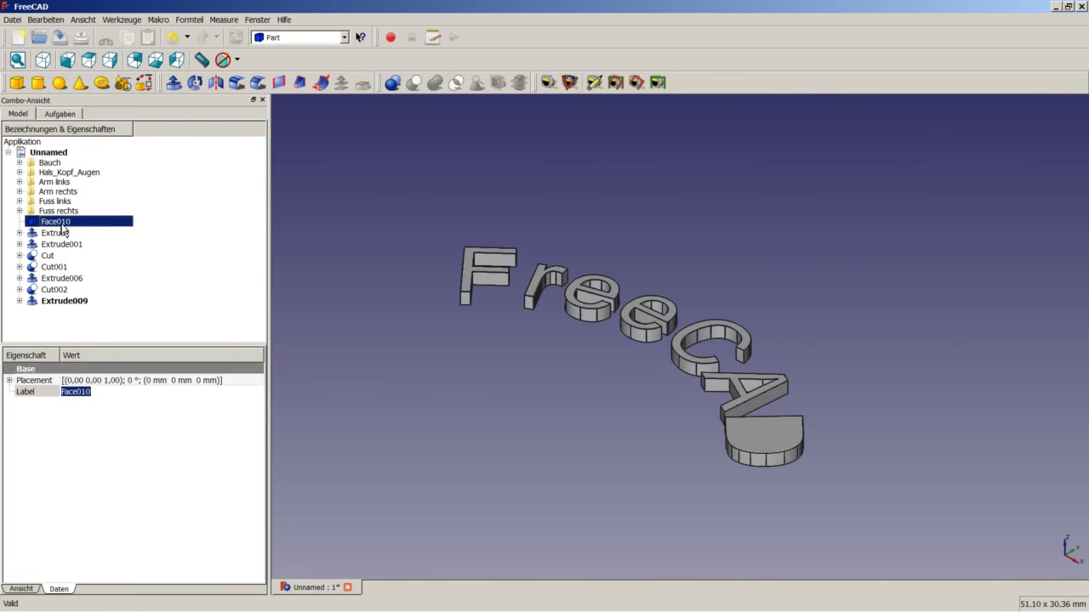
click(173, 83)
click(66, 294)
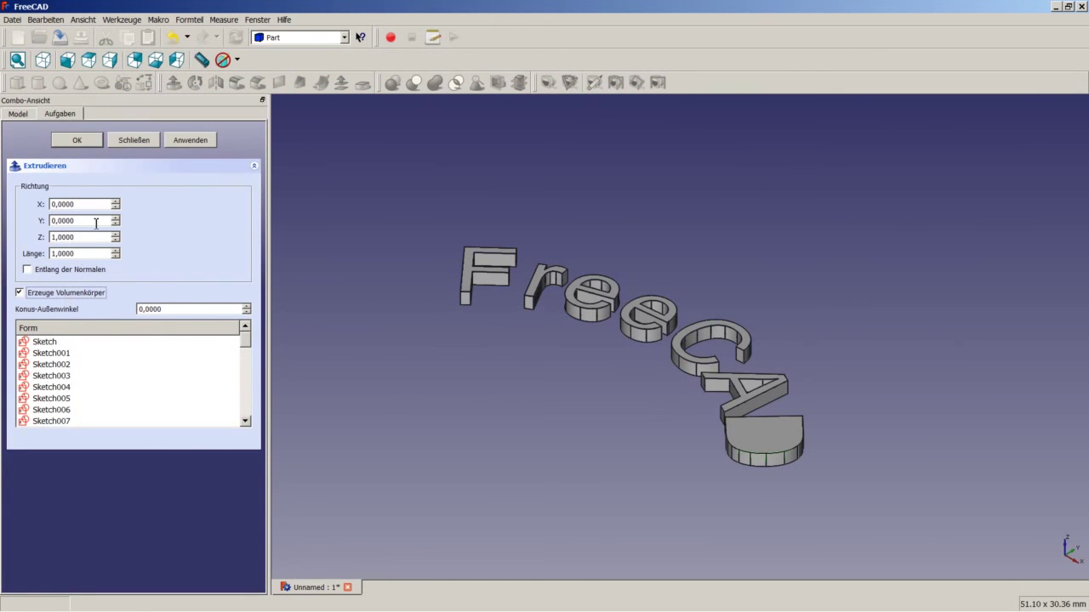
click(85, 143)
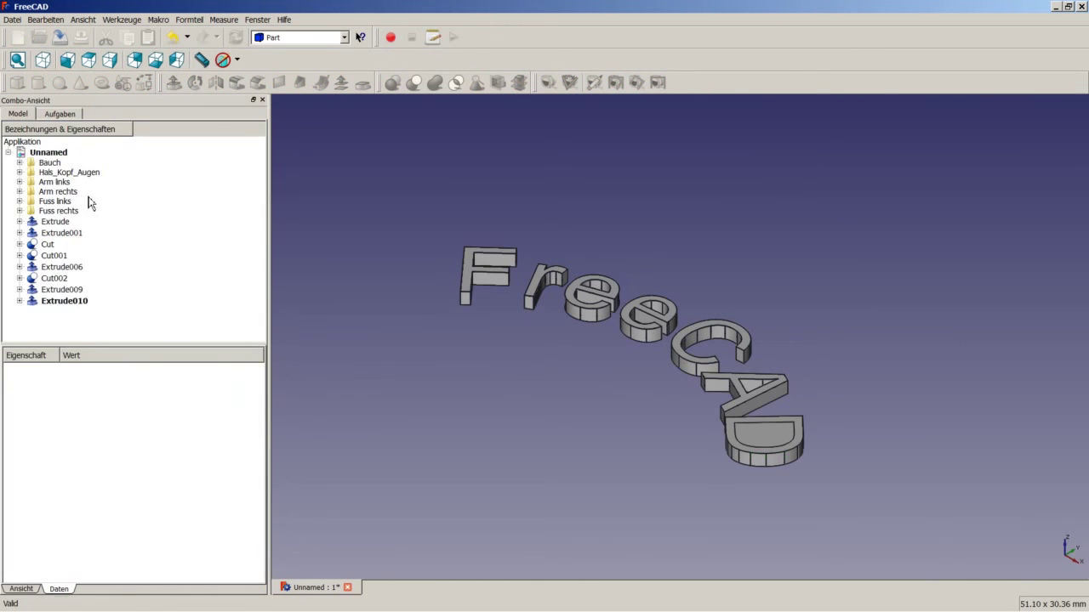
click(66, 302)
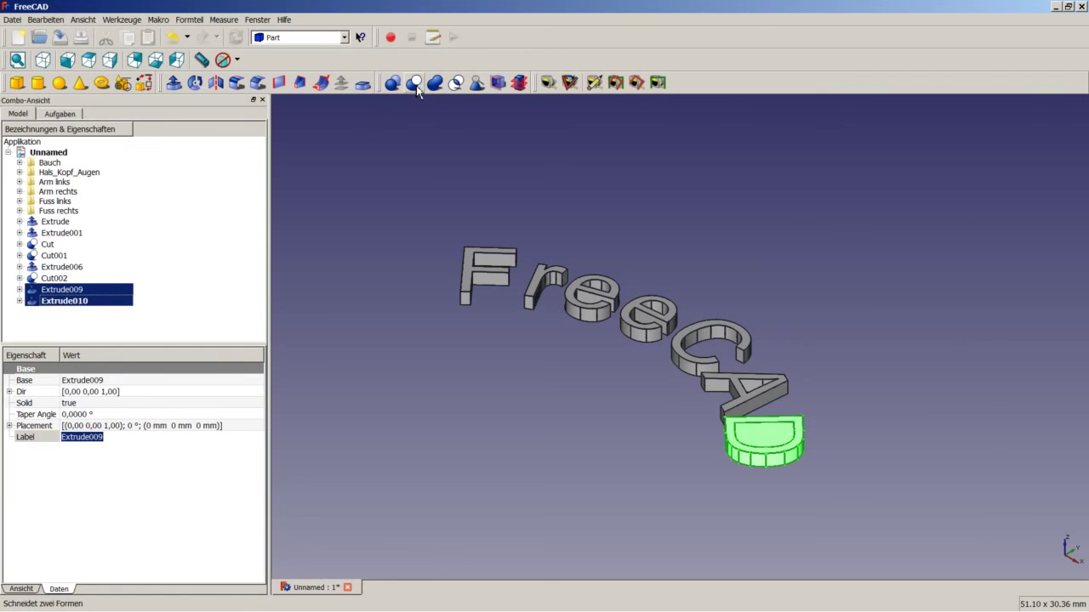
click(414, 83)
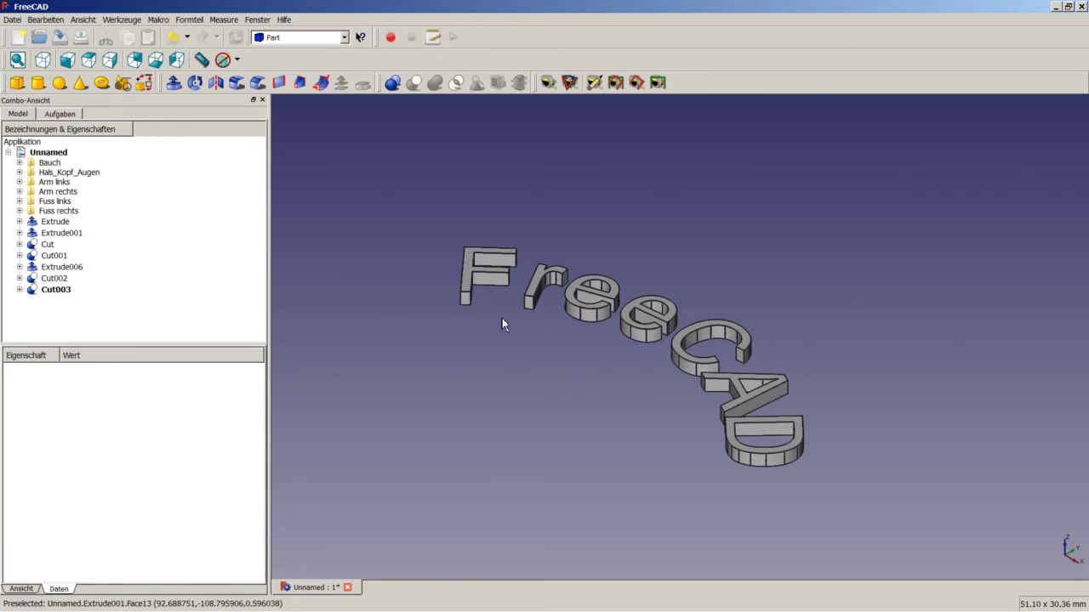
Step: Select all letter solids from F to D and merge them via Formteil > Make compound
click(61, 222)
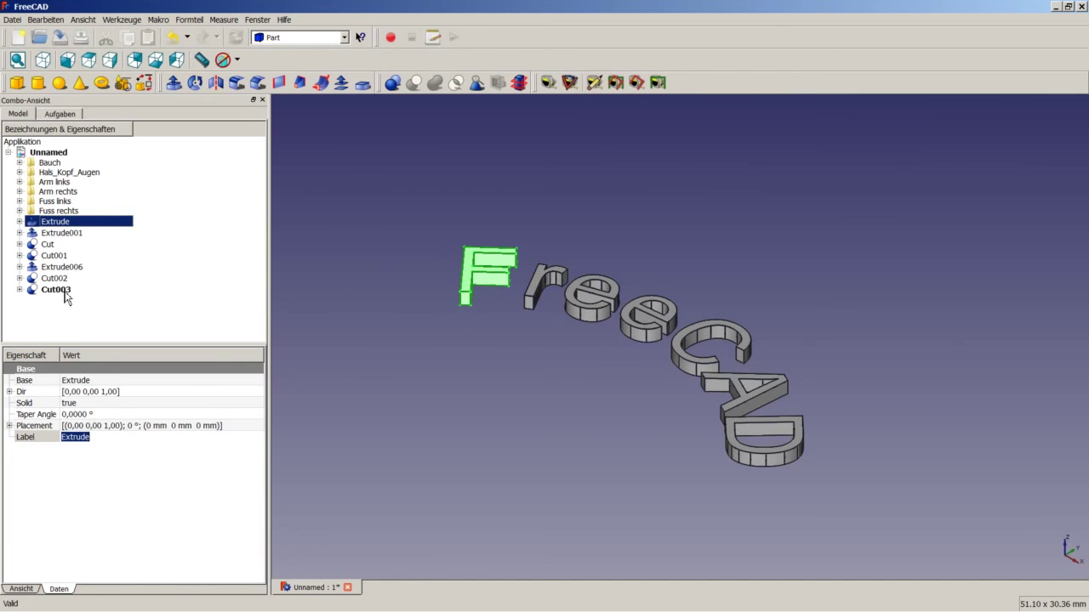
shift+click(65, 291)
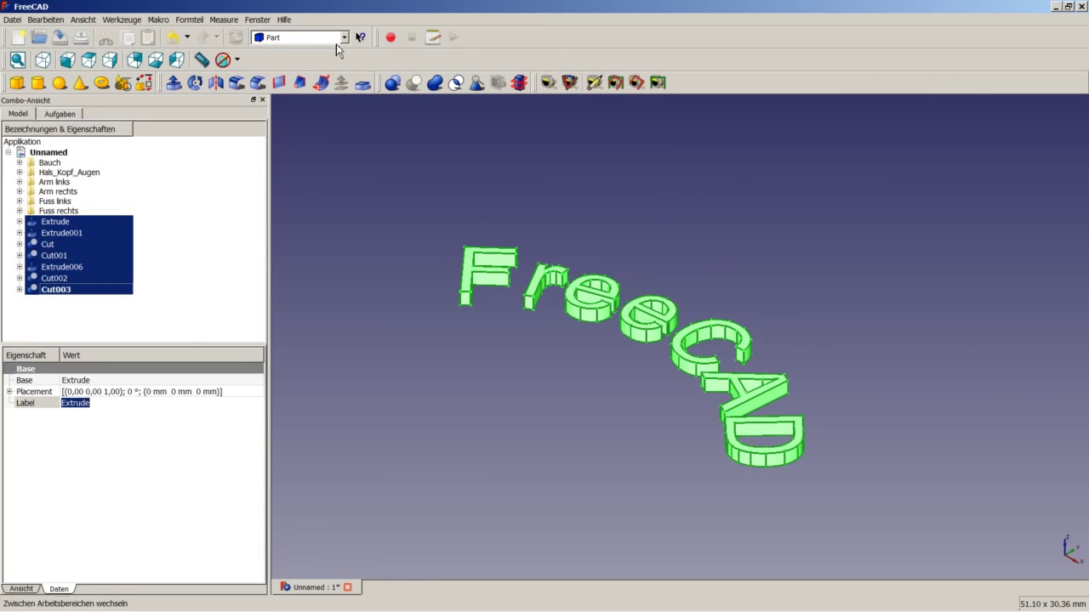
click(194, 21)
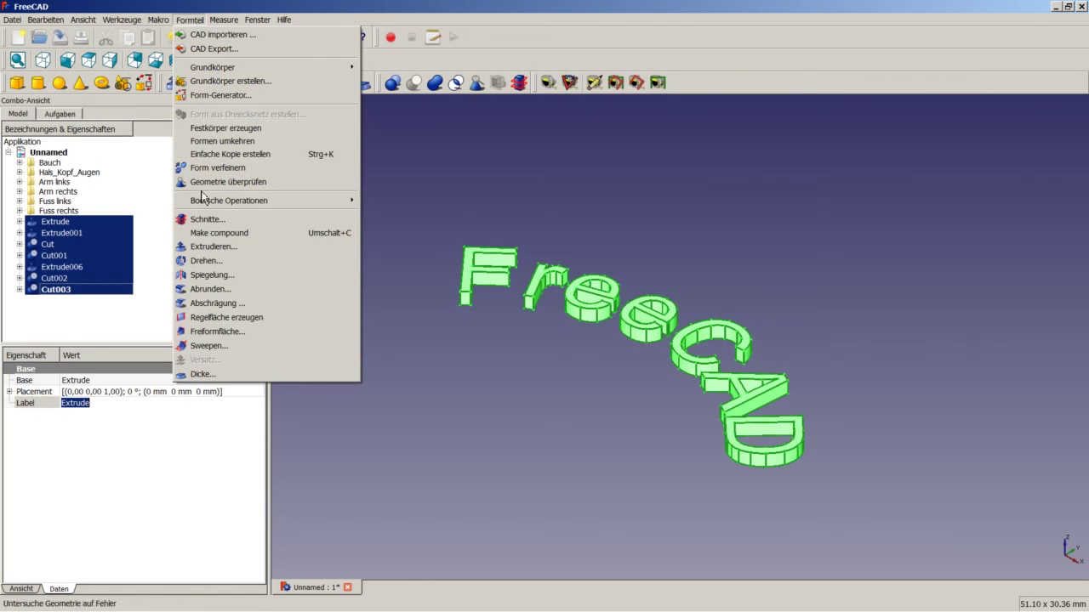
click(220, 233)
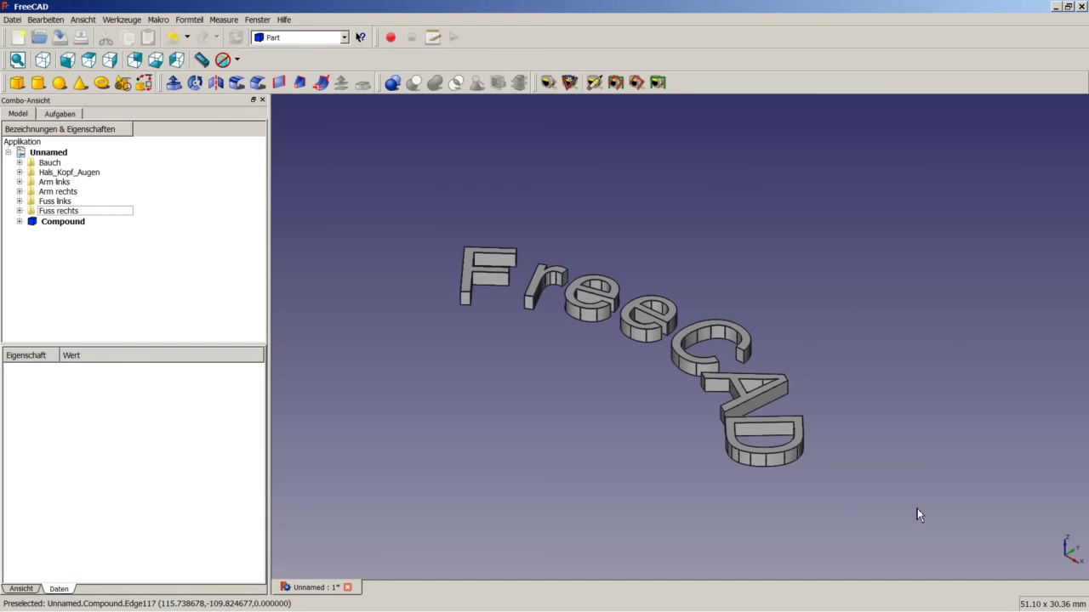
Step: Save the document, then orbit the view and select the lettering Compound via its D
key(ctrl+s)
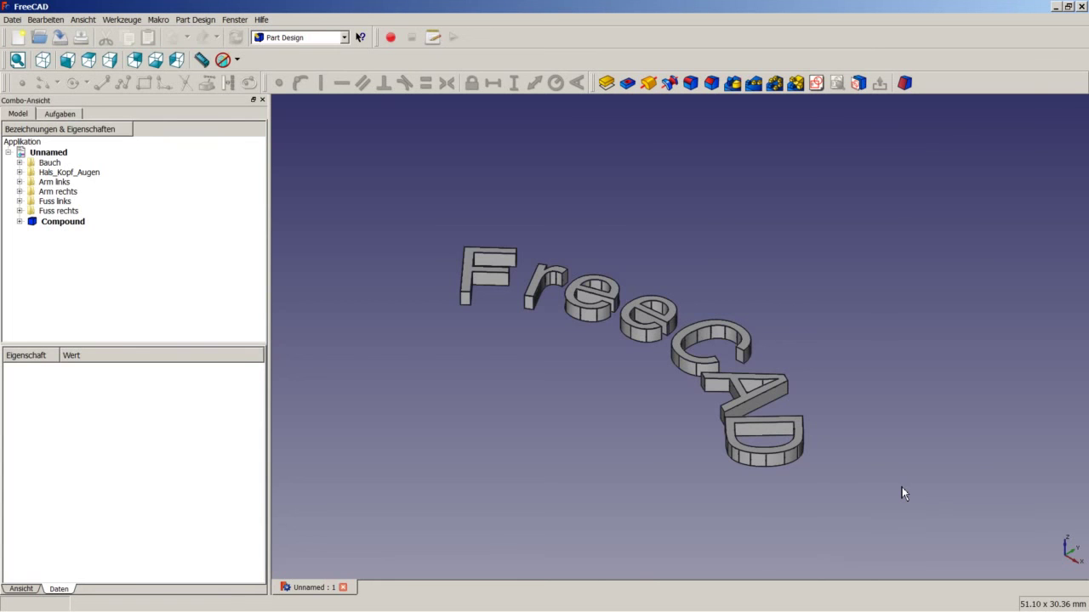
scroll(769, 464, down, 4)
middle_drag(766, 463, 751, 255)
scroll(709, 311, down, 3)
middle_drag(639, 254, 587, 191)
scroll(587, 192, up, 3)
scroll(585, 191, up, 3)
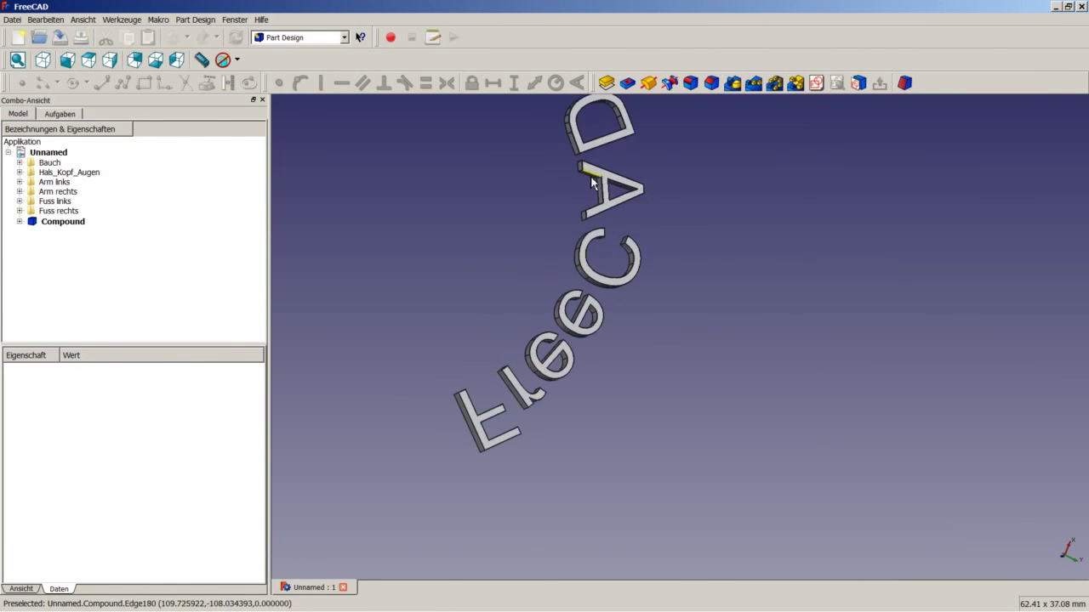
click(593, 148)
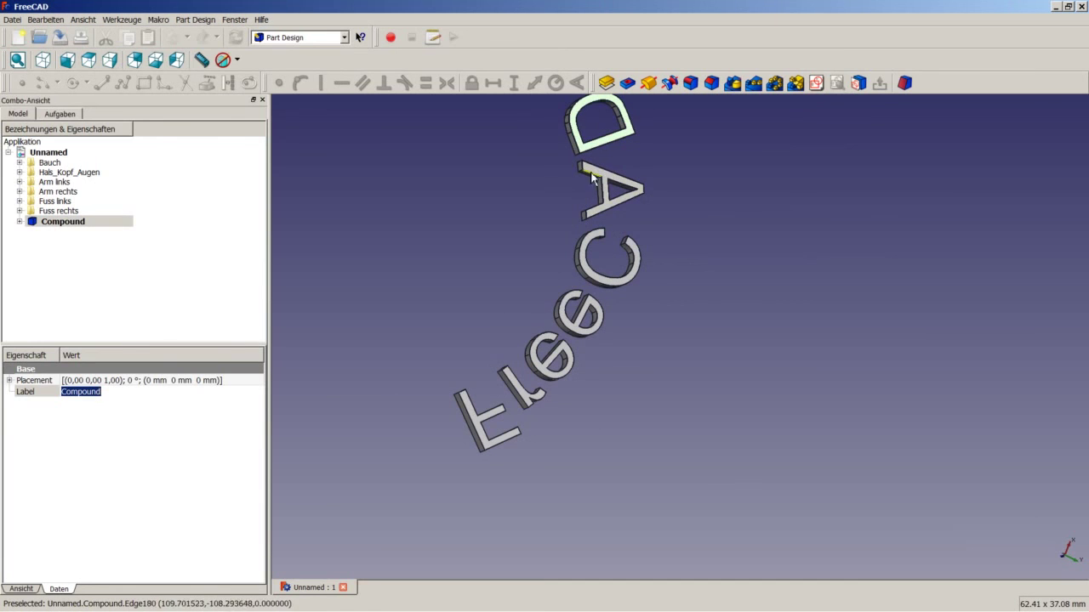
Step: Create a new sketch on the lettering and activate External Geometry near the letter F
click(818, 84)
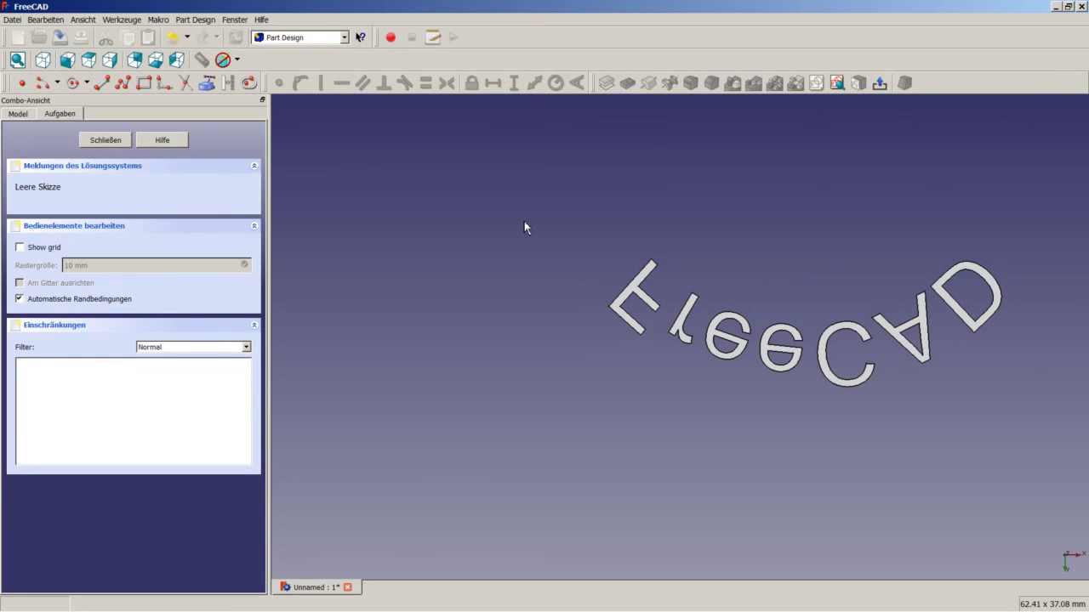
click(207, 83)
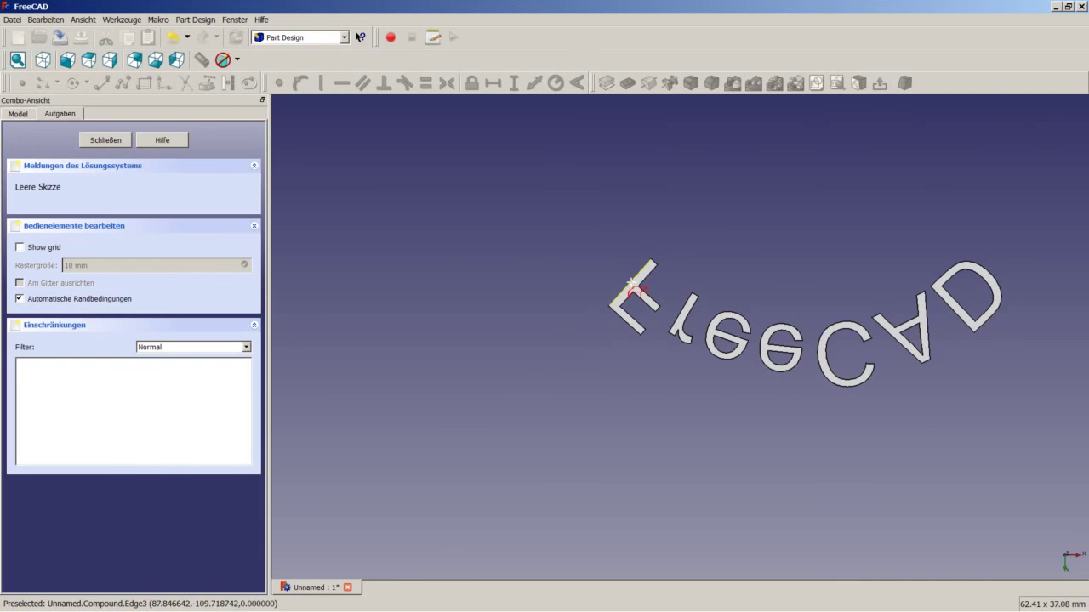
scroll(935, 284, up, 3)
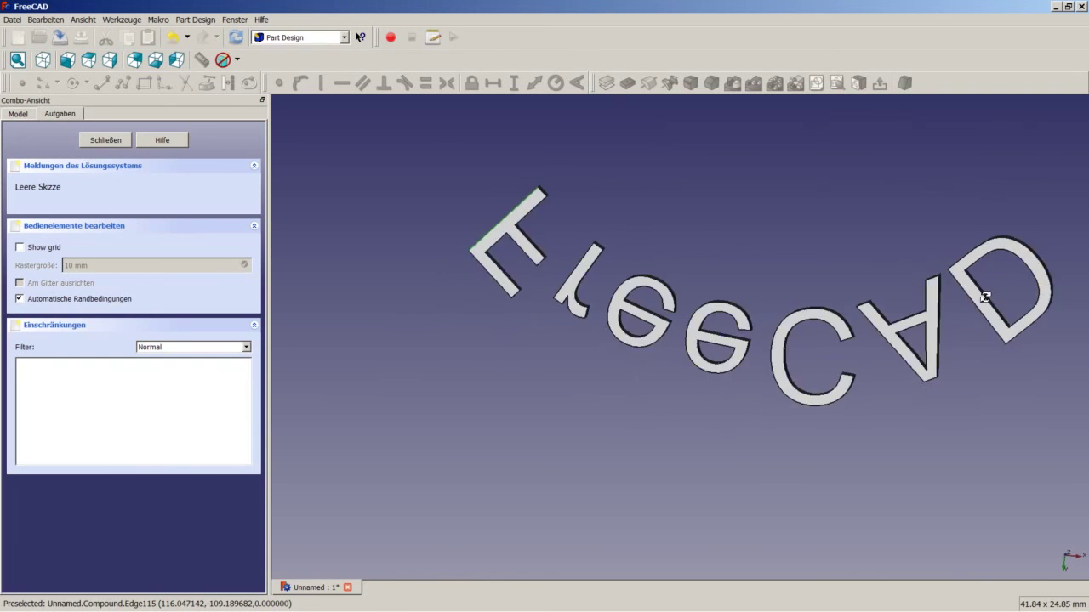
scroll(985, 297, down, 7)
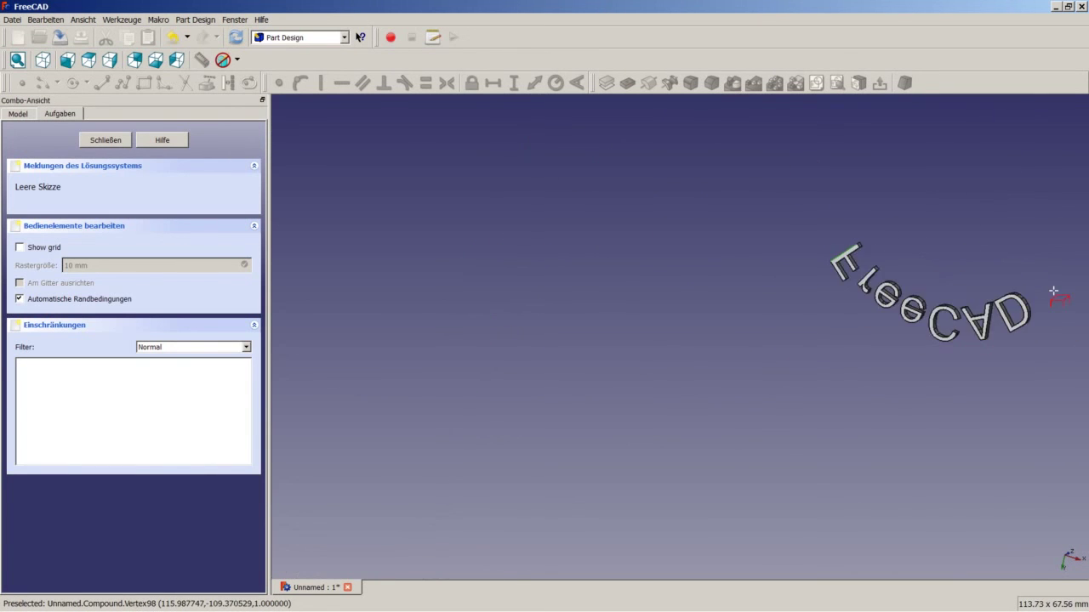
scroll(1053, 291, up, 12)
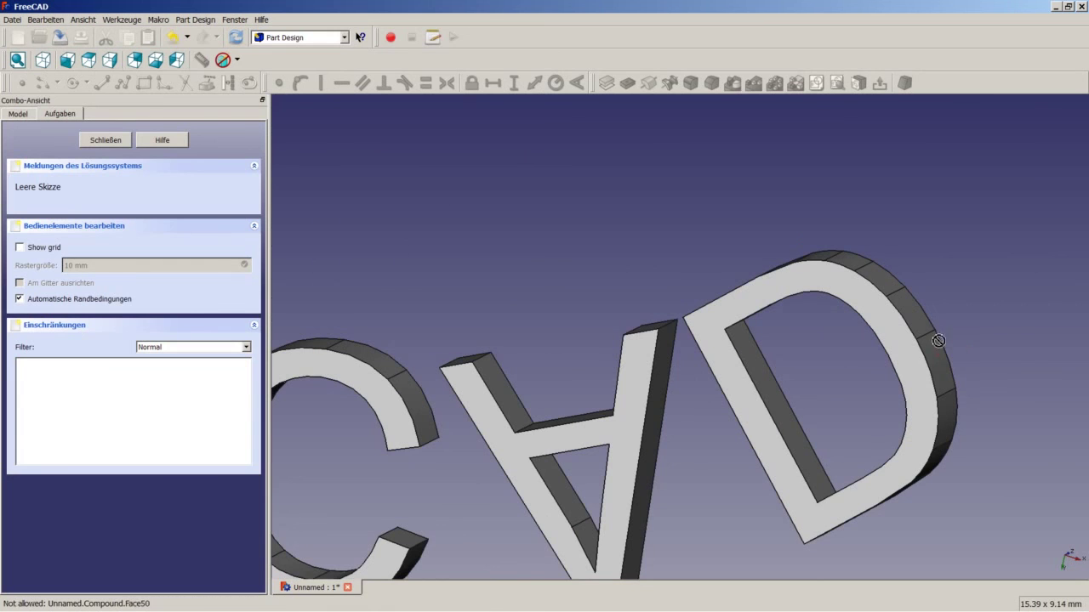
scroll(936, 342, down, 7)
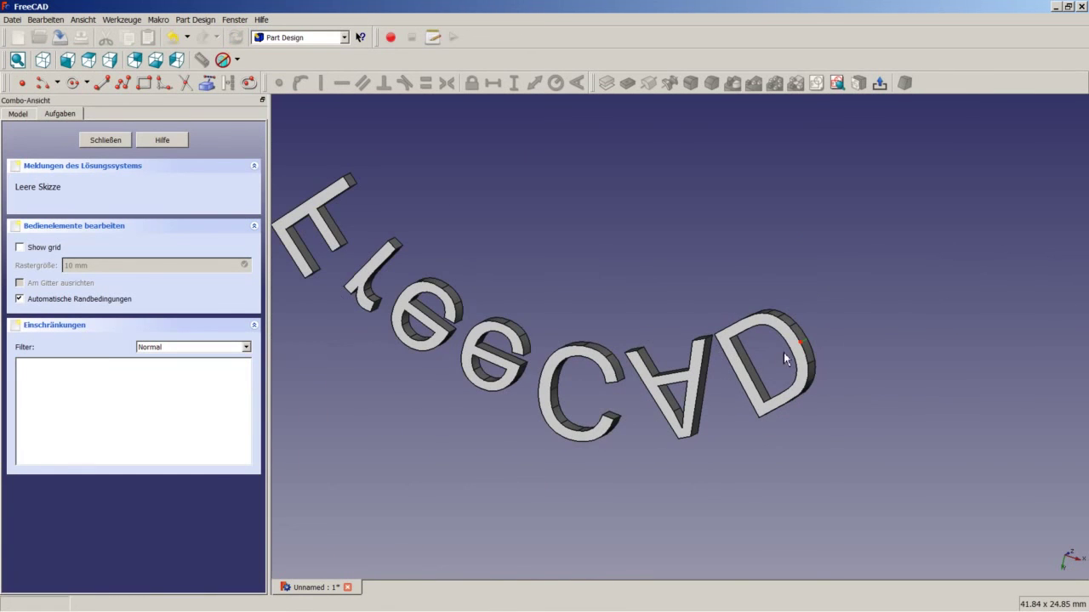
scroll(286, 251, down, 4)
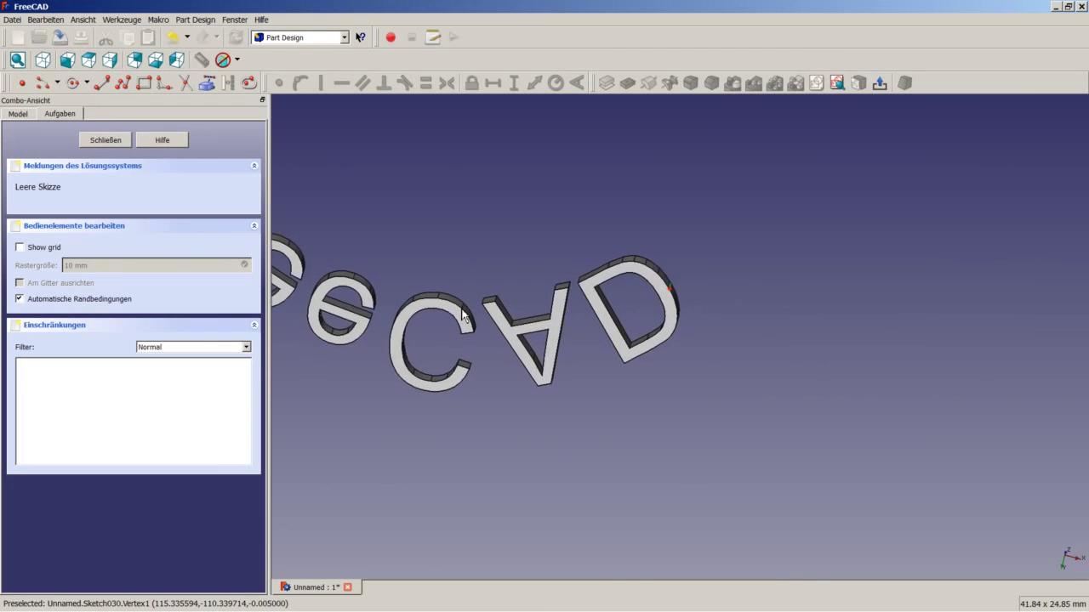
scroll(285, 244, up, 10)
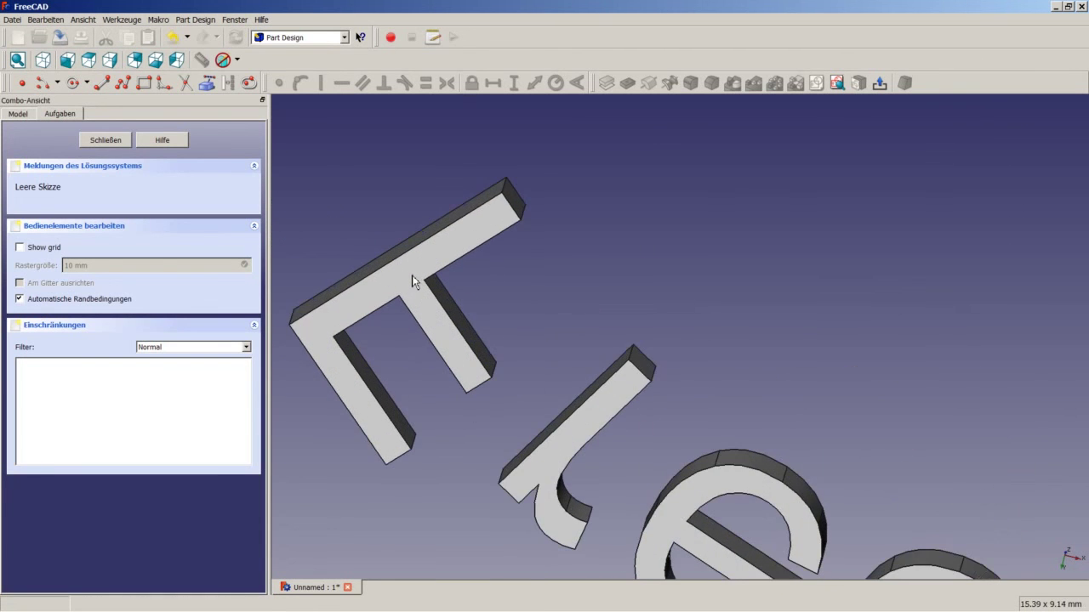
key(Left)
key(Up)
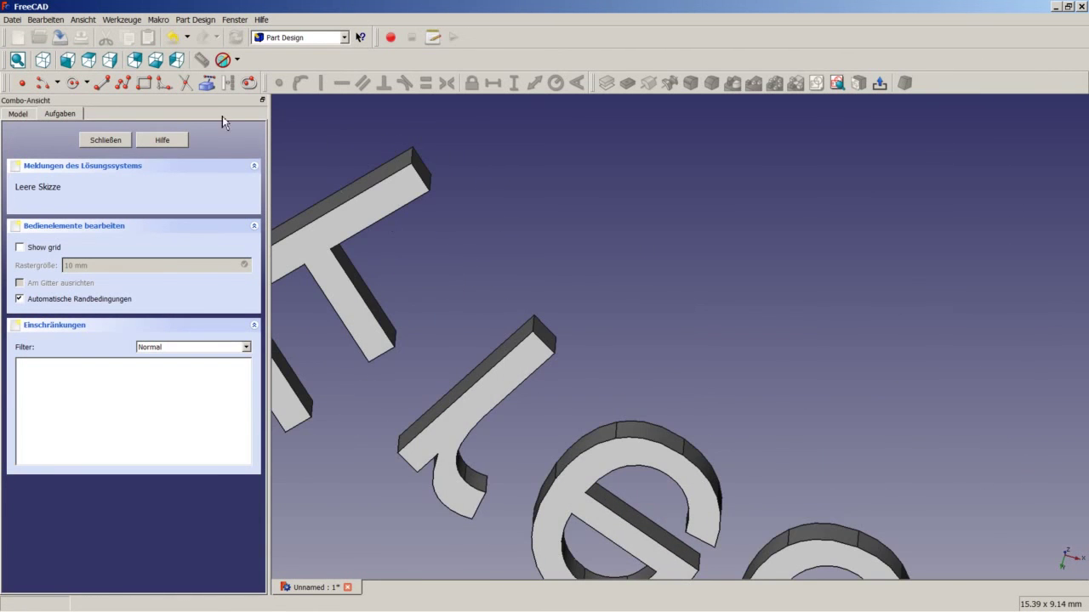
click(207, 82)
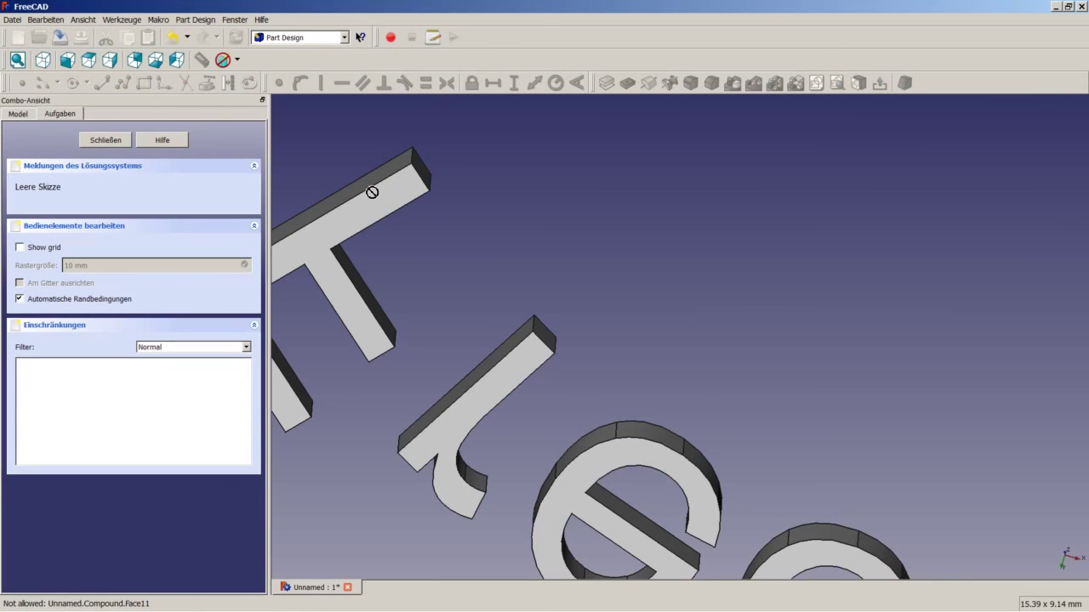
Step: Reference the F's top edge and its right and left end edges as external geometry
click(371, 188)
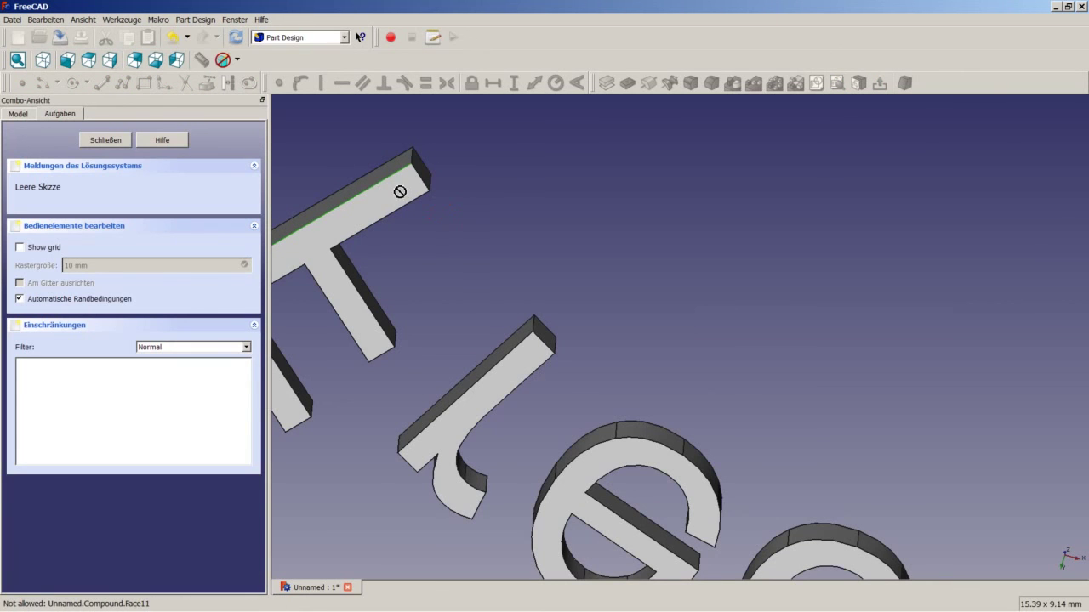
key(Escape)
scroll(381, 174, up, 3)
scroll(384, 176, down, 1)
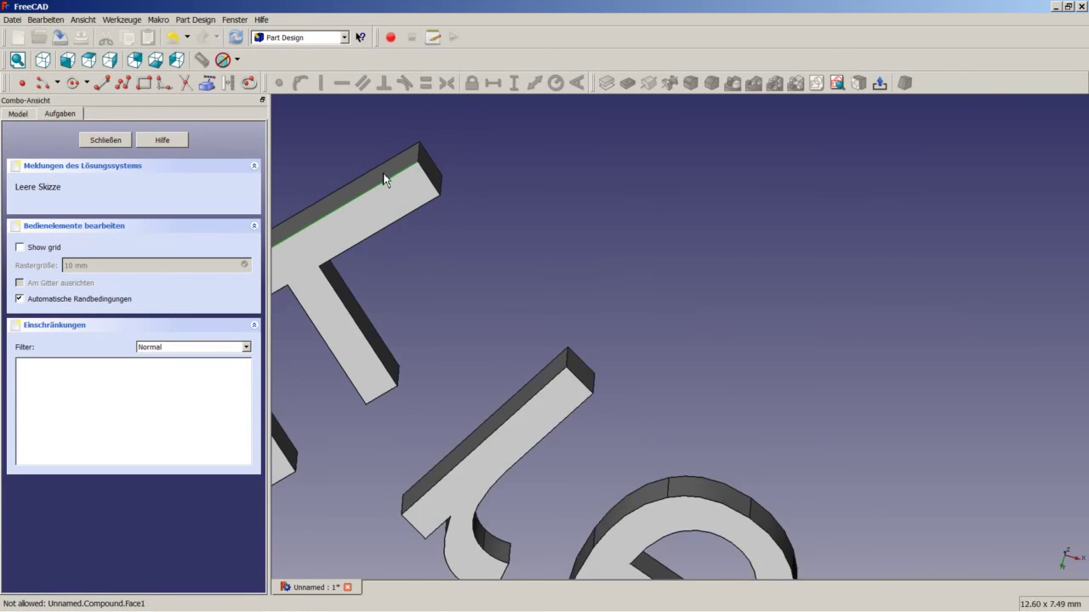
click(206, 83)
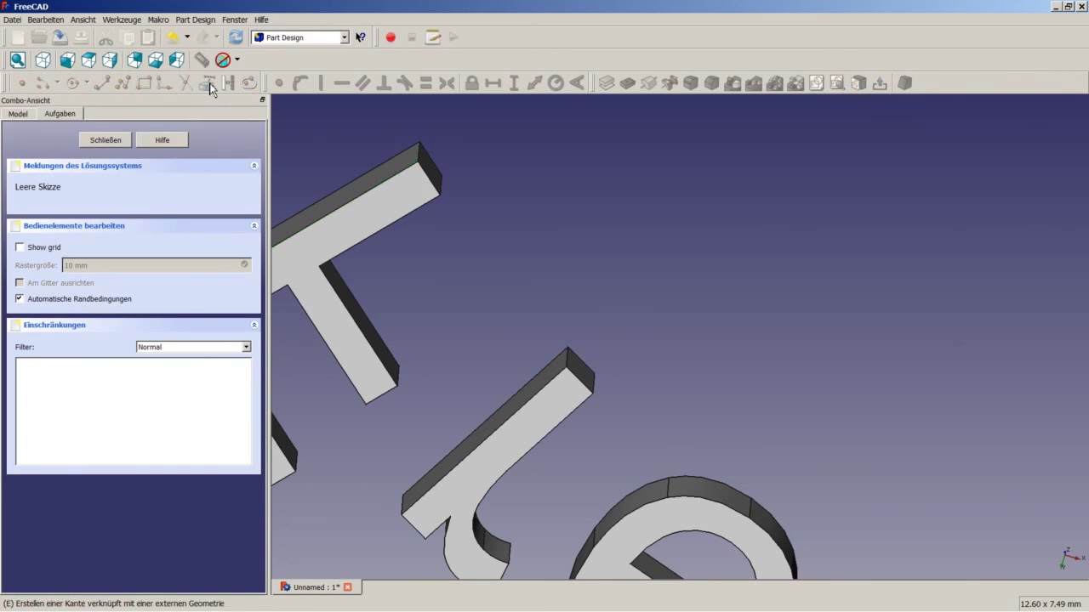
click(420, 151)
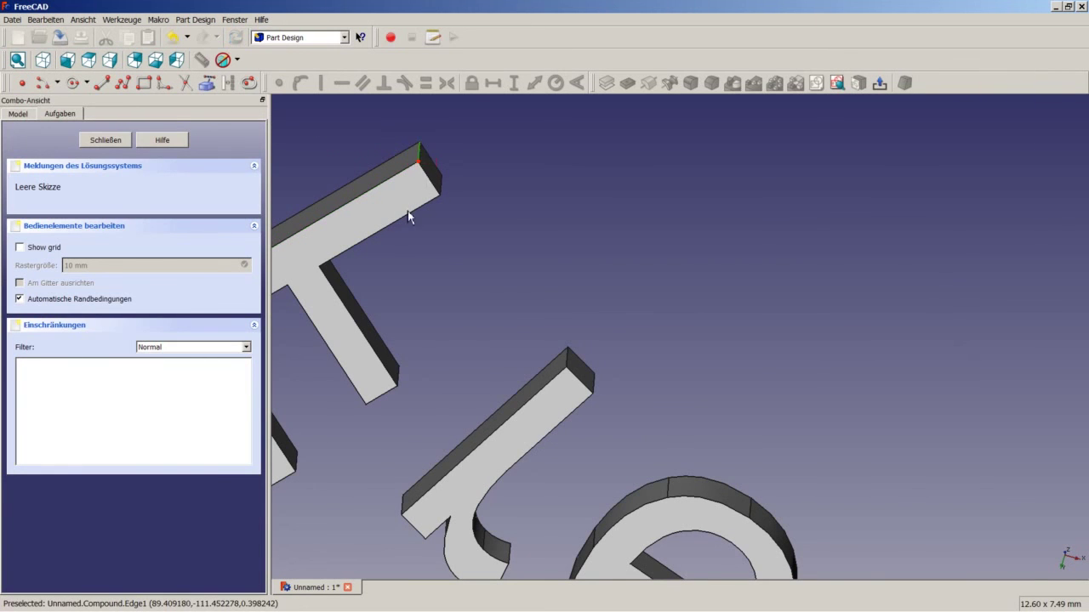
scroll(407, 211, down, 4)
scroll(320, 223, up, 2)
scroll(321, 223, up, 2)
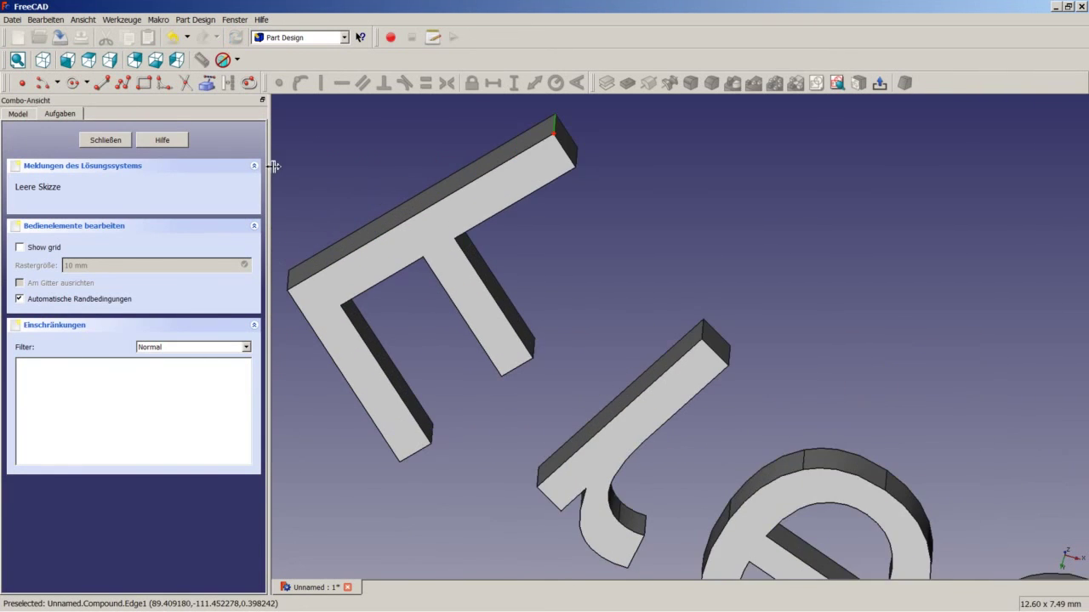
click(206, 83)
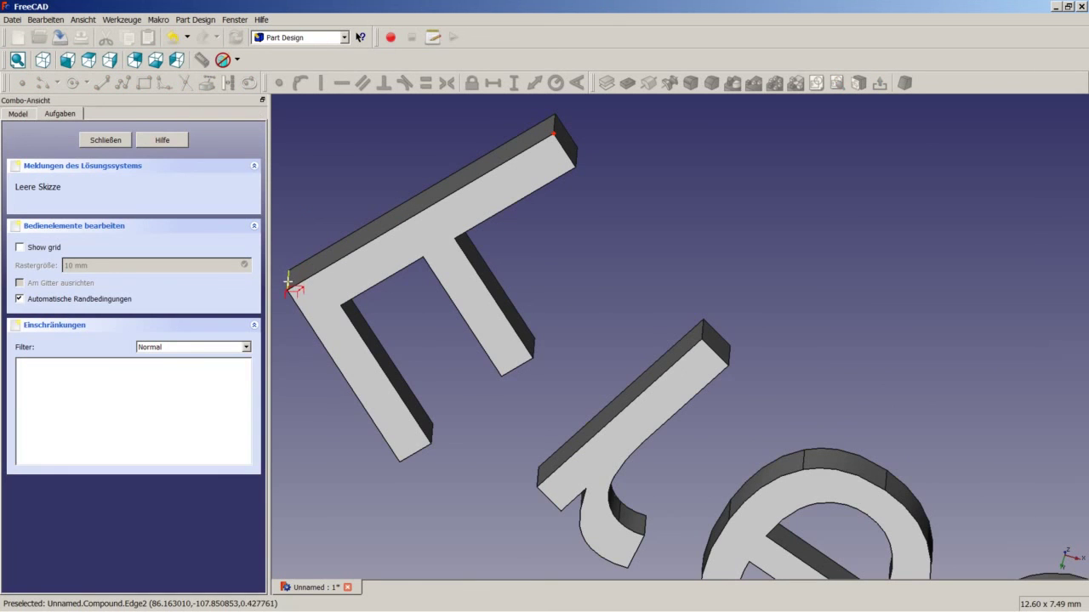
click(360, 257)
scroll(489, 226, down, 6)
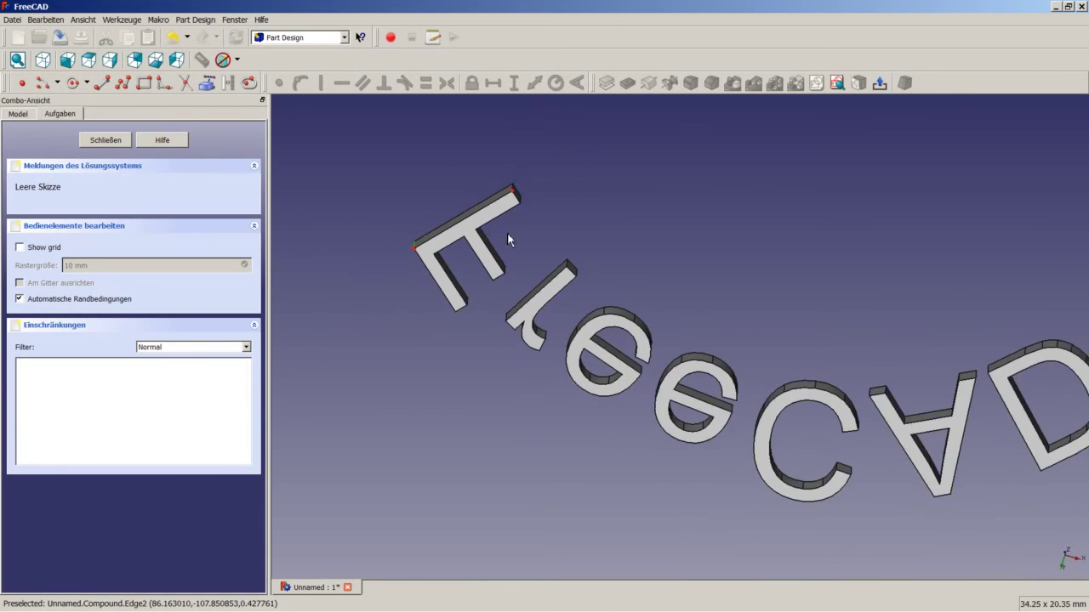
scroll(879, 257, up, 1)
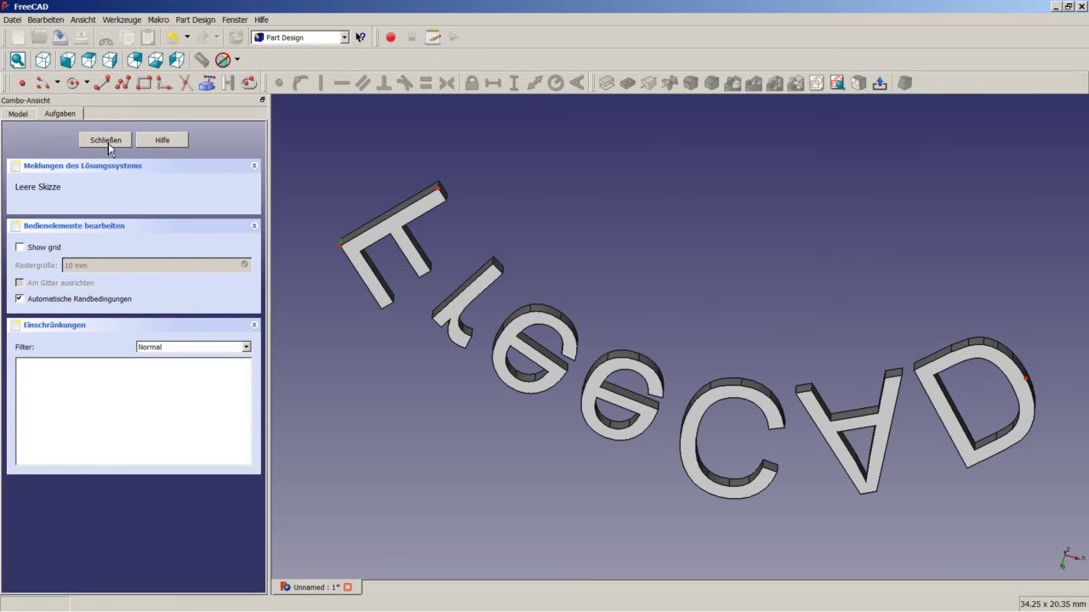
Step: Draw a line from the F's top-left to top-right corner and make it construction geometry
click(102, 83)
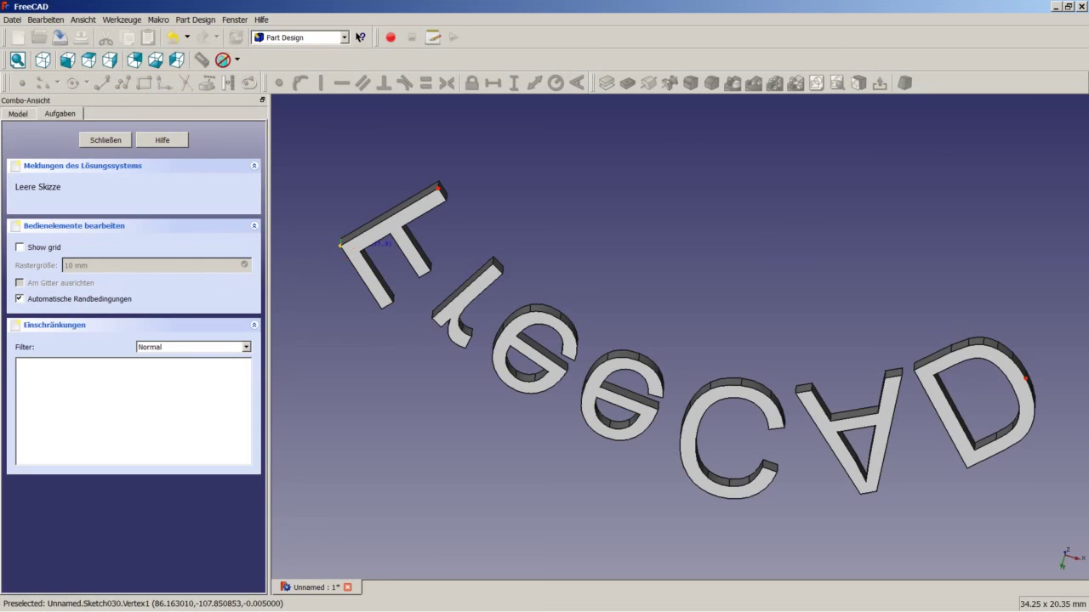
click(340, 246)
click(439, 188)
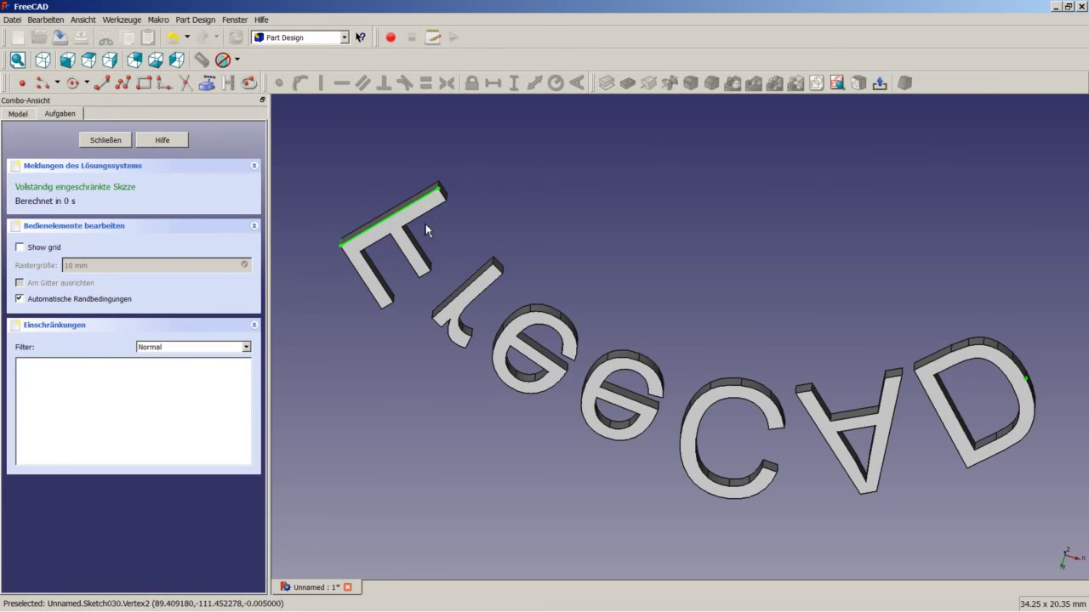
click(380, 228)
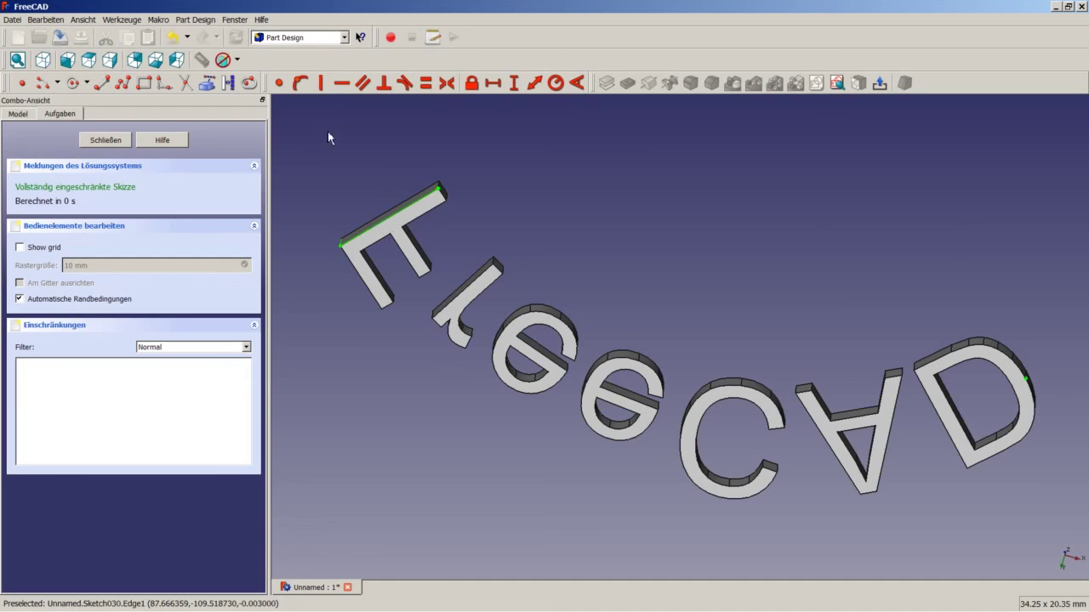
click(231, 84)
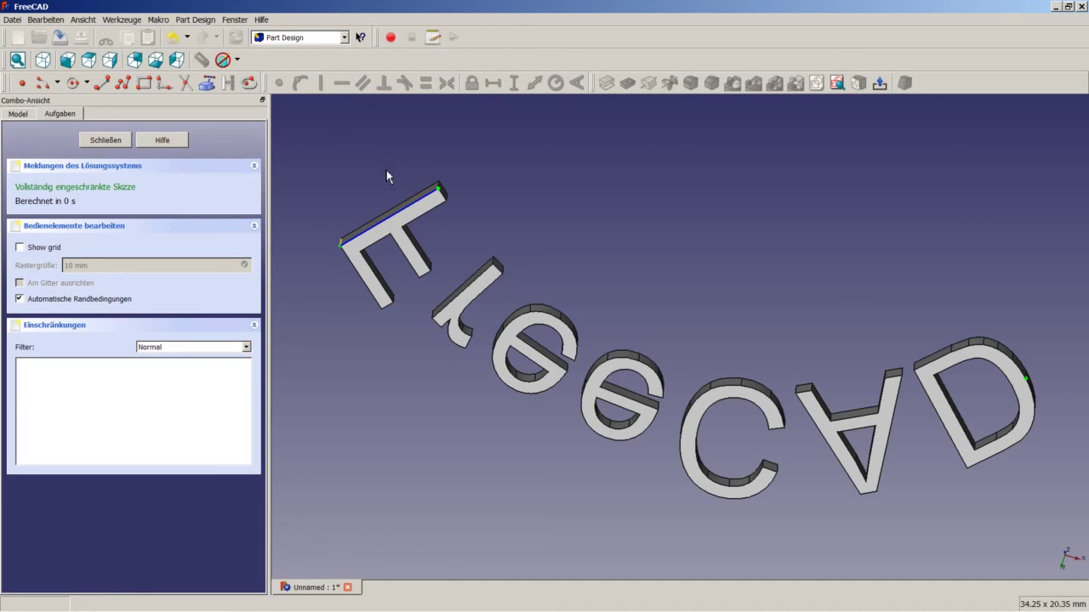
Step: Draw two guide lines from the F's construction line, up and then down to the right
click(103, 84)
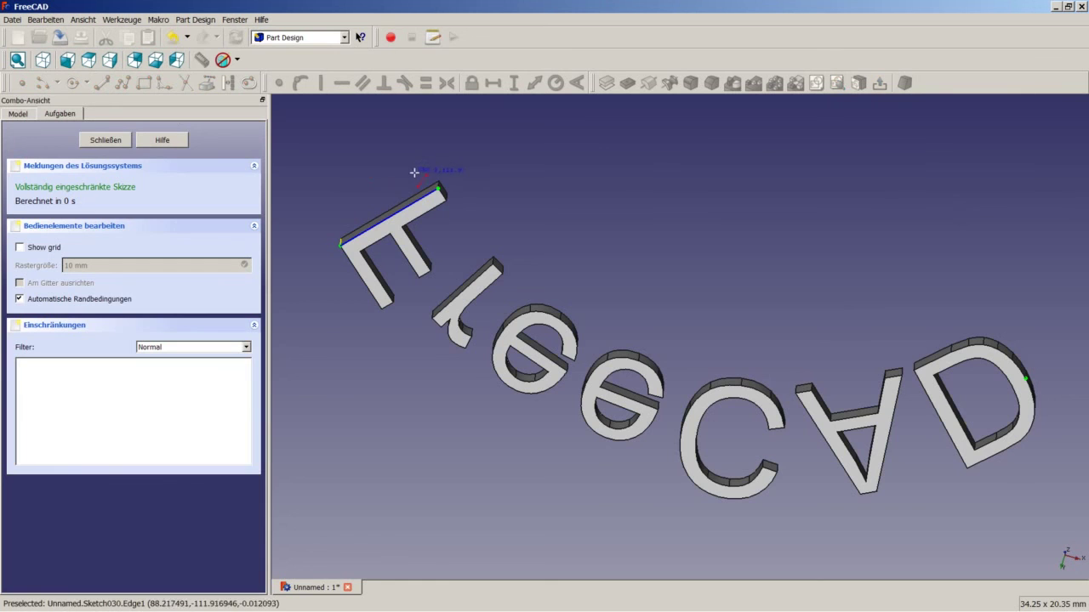
click(498, 177)
scroll(637, 162, down, 5)
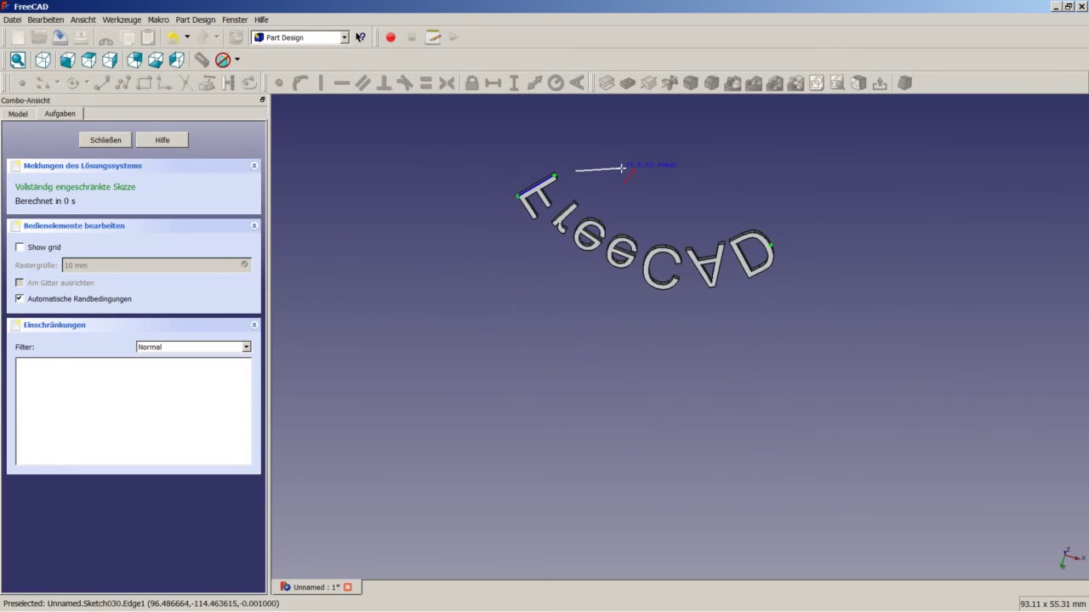
click(690, 103)
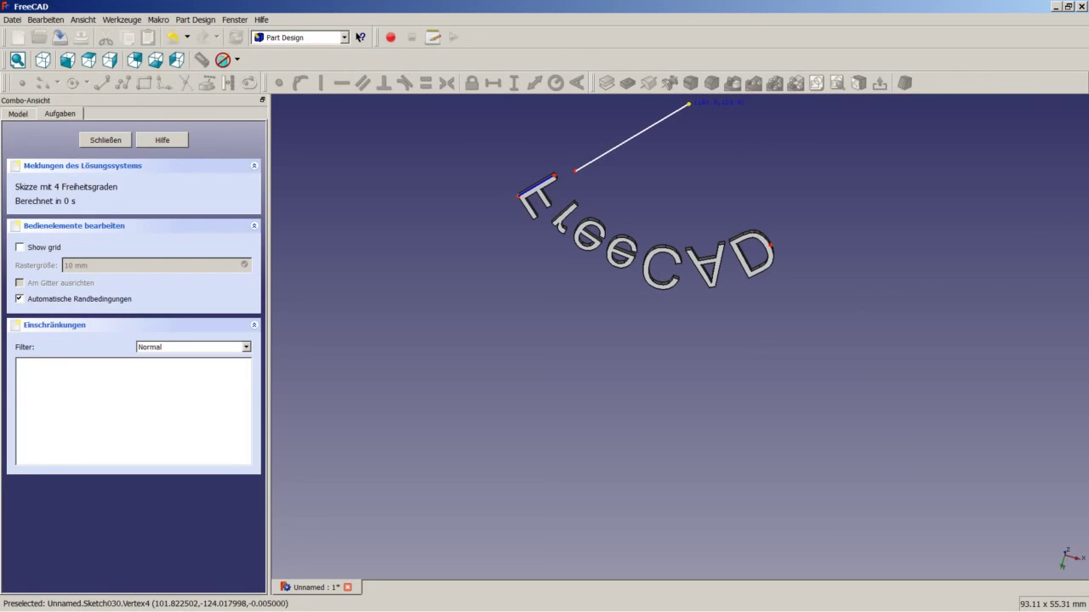
click(689, 103)
click(744, 213)
scroll(672, 178, down, 3)
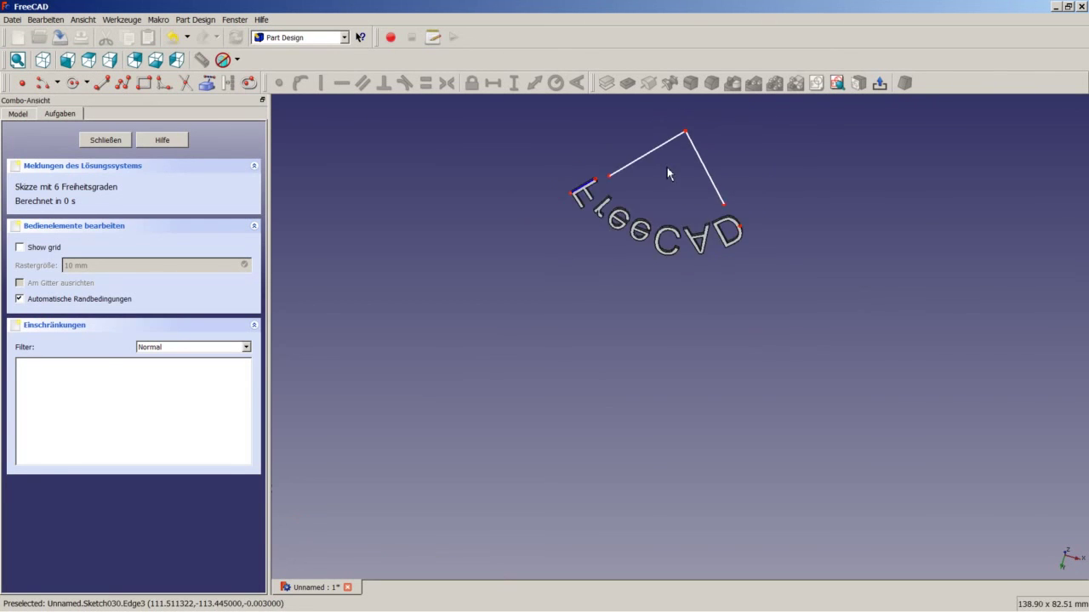
scroll(672, 166, up, 5)
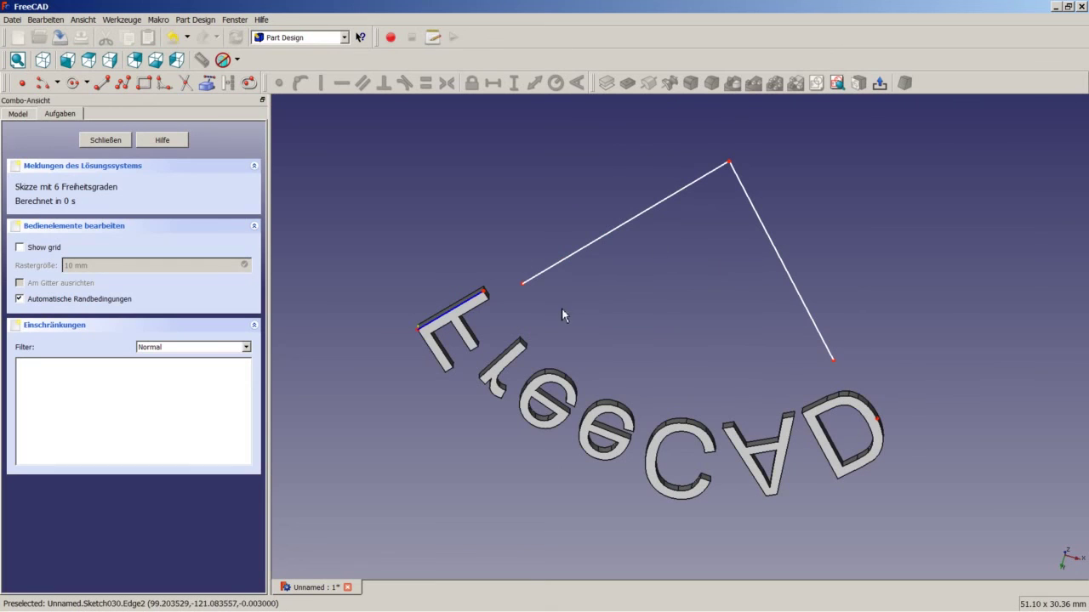
Step: Center the left guide line's end point symmetrically on the F's top edge
click(523, 284)
click(455, 319)
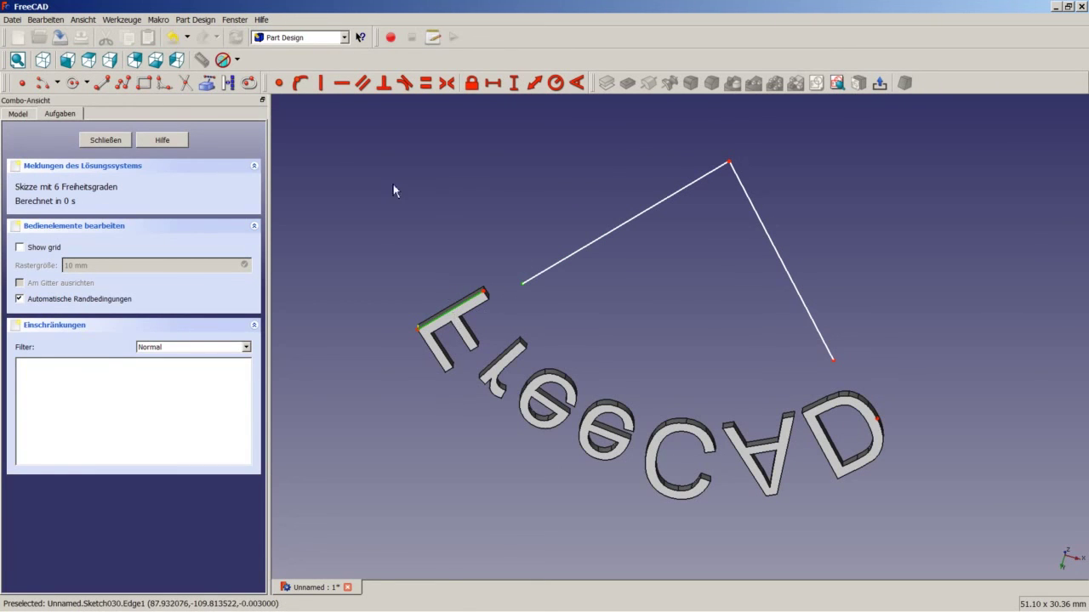
click(447, 82)
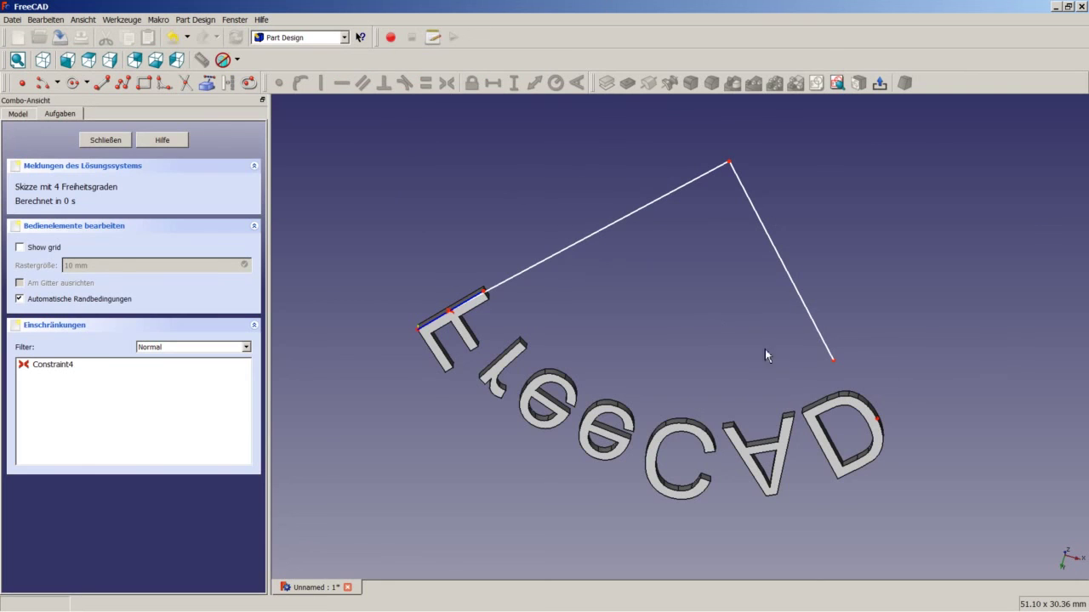
Step: Attach the right guide line's end point onto the D and select both guide lines
click(836, 360)
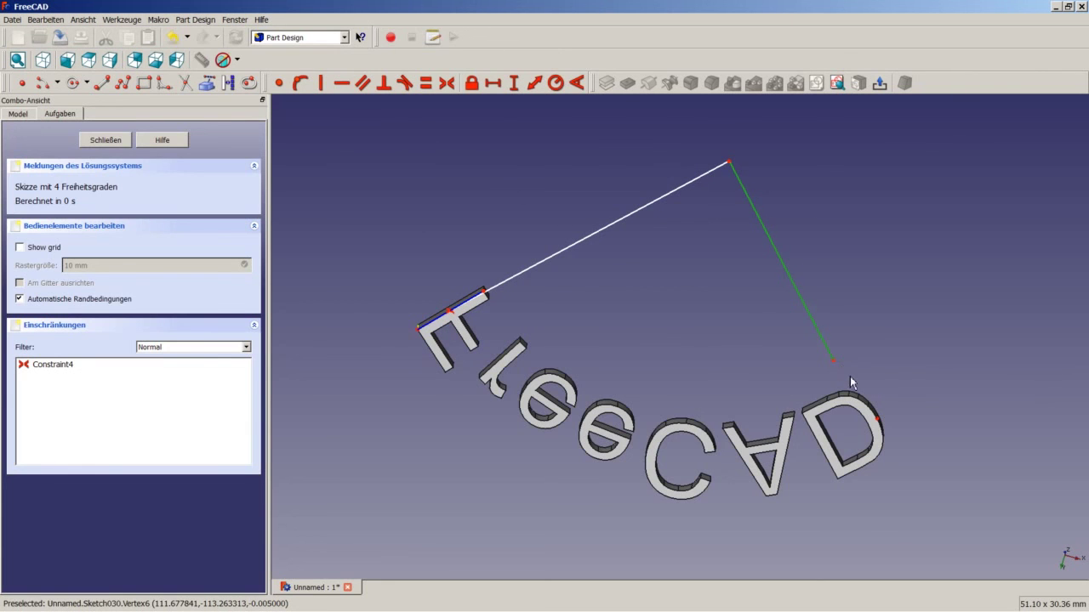
click(851, 382)
scroll(849, 381, down, 2)
scroll(844, 374, up, 4)
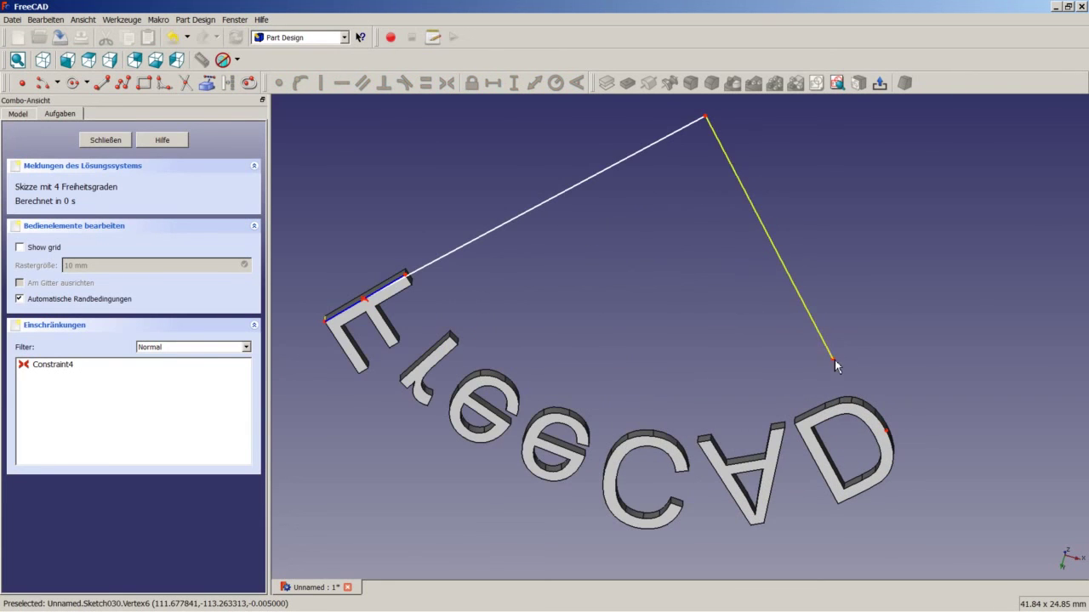
click(834, 362)
click(834, 361)
click(833, 361)
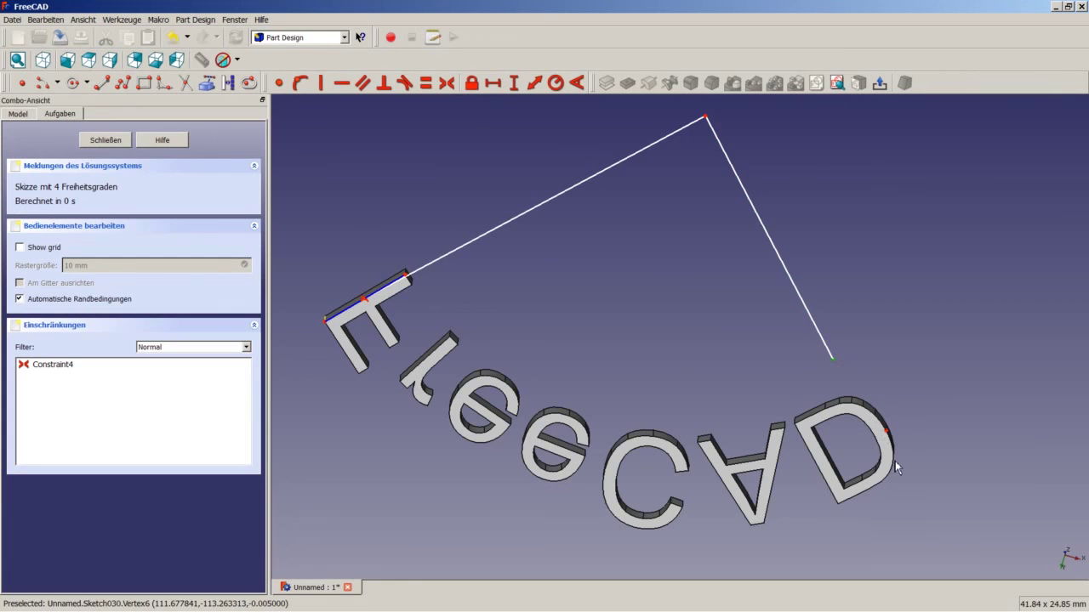
click(279, 83)
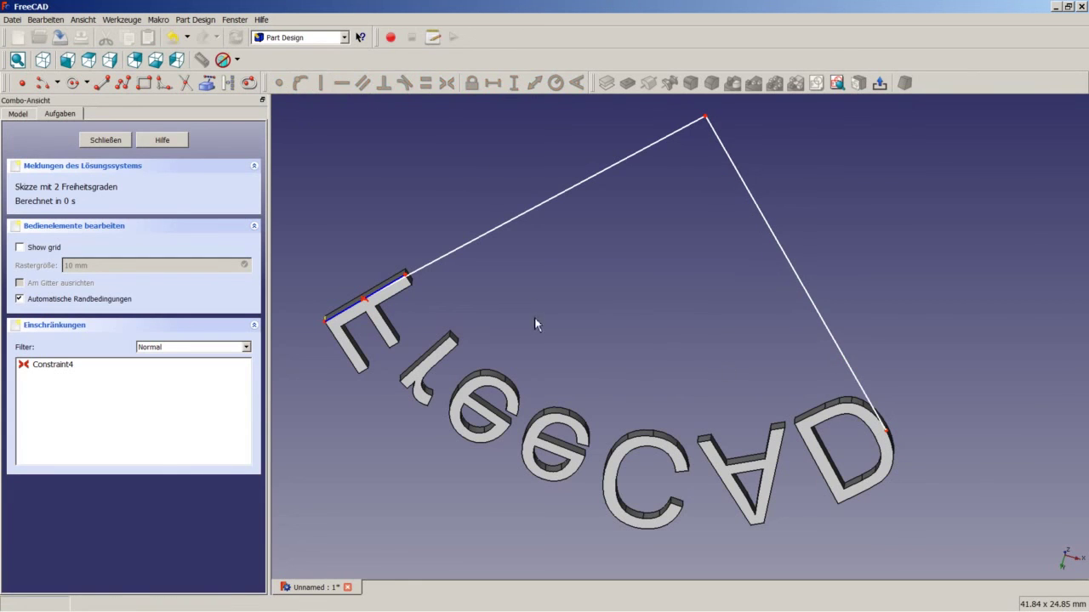
click(515, 218)
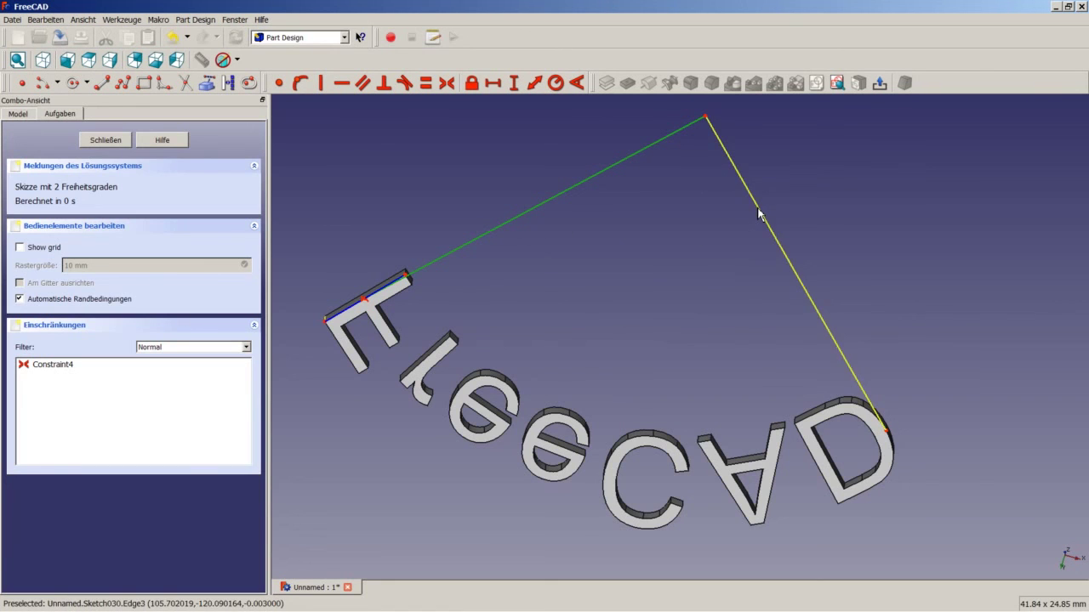
click(759, 213)
Step: Make both guide lines equal and give the upper line an 18,5 mm length constraint
click(425, 83)
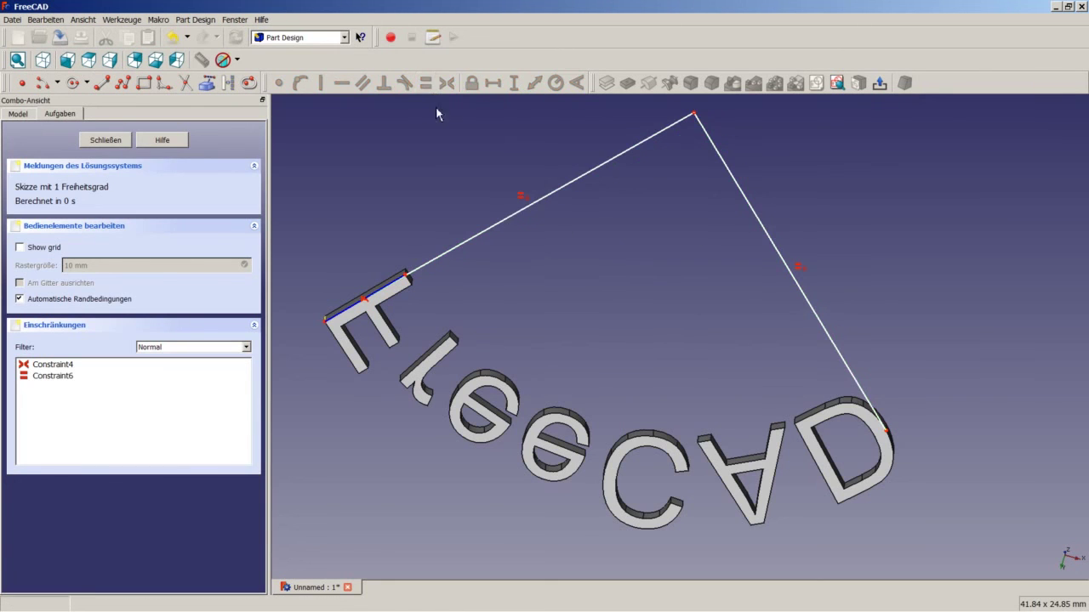
scroll(448, 187, down, 1)
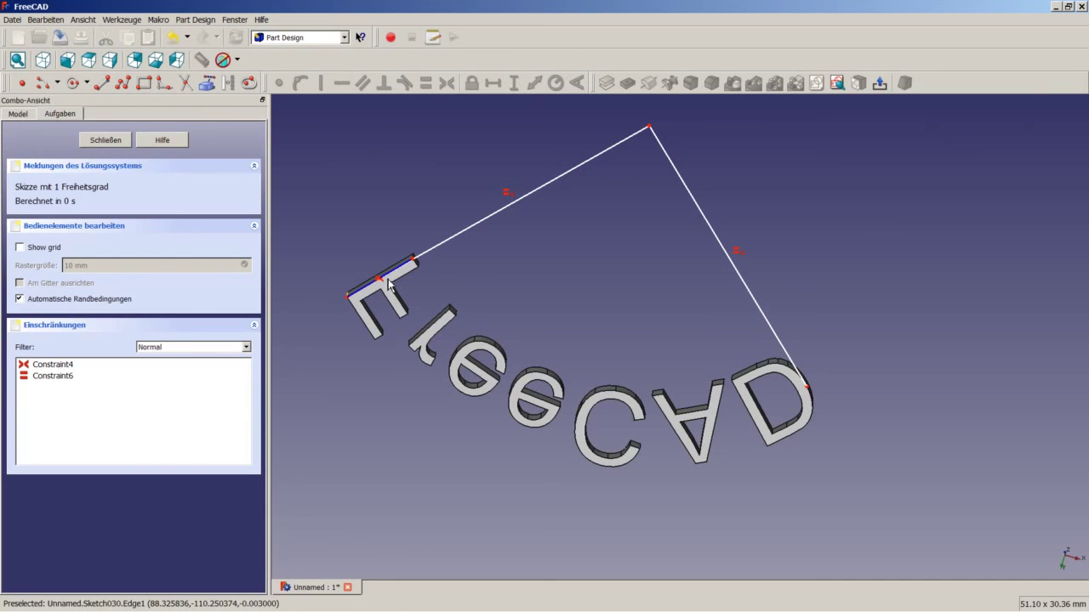
click(447, 247)
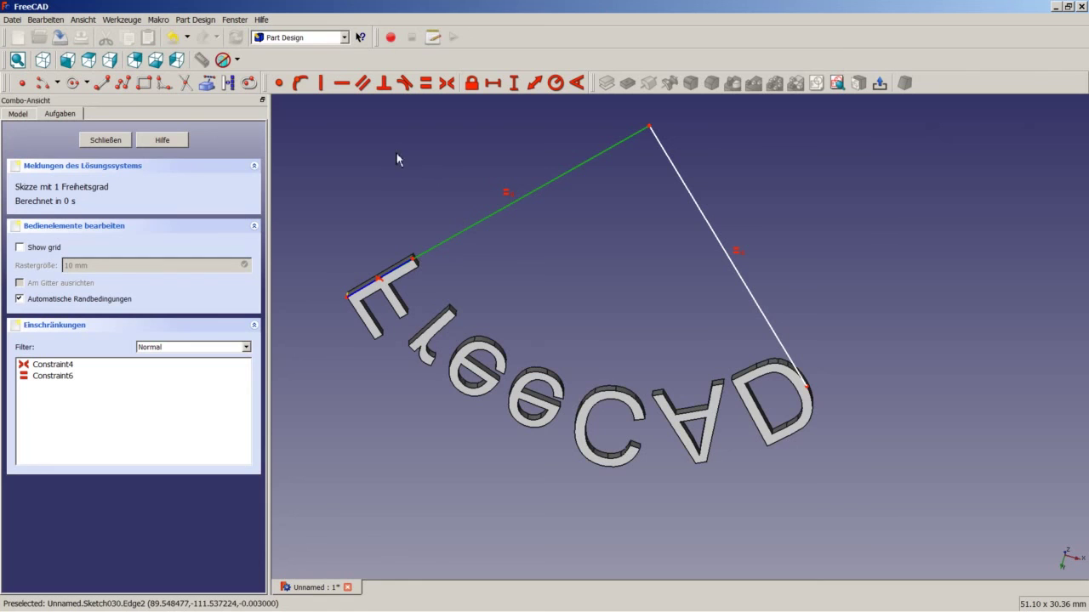
click(535, 83)
text(18,5)
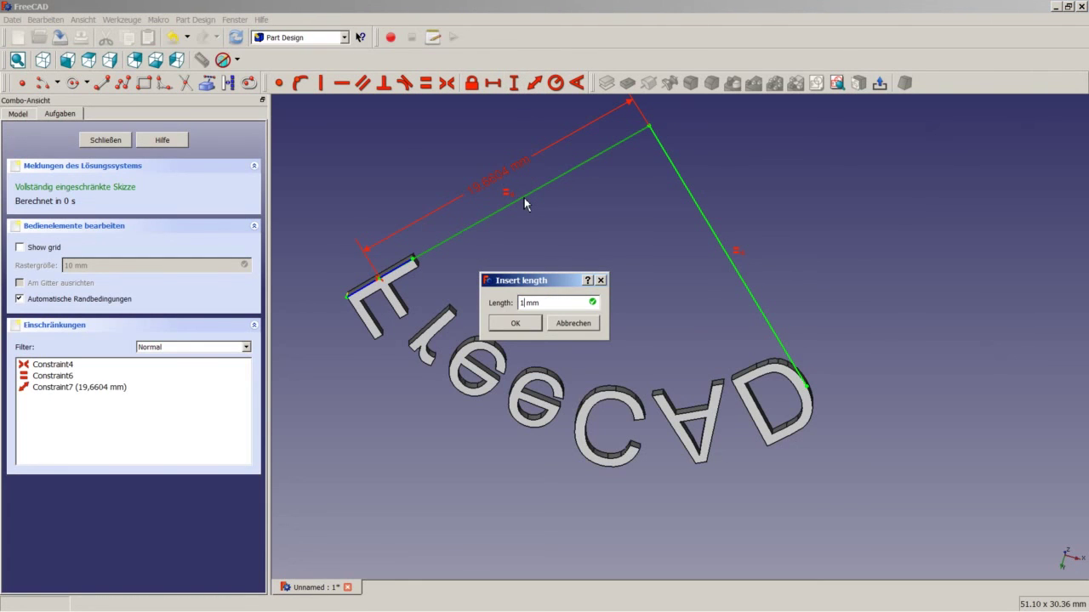
key(Return)
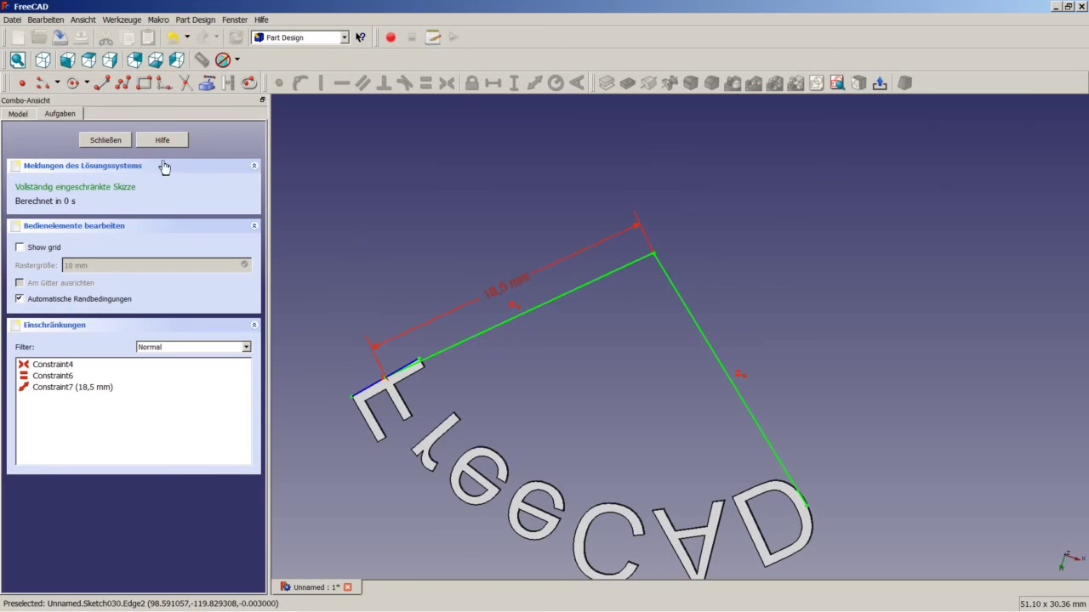
Step: Close the lettering sketch Sketch030 and fit the whole model in view
click(117, 141)
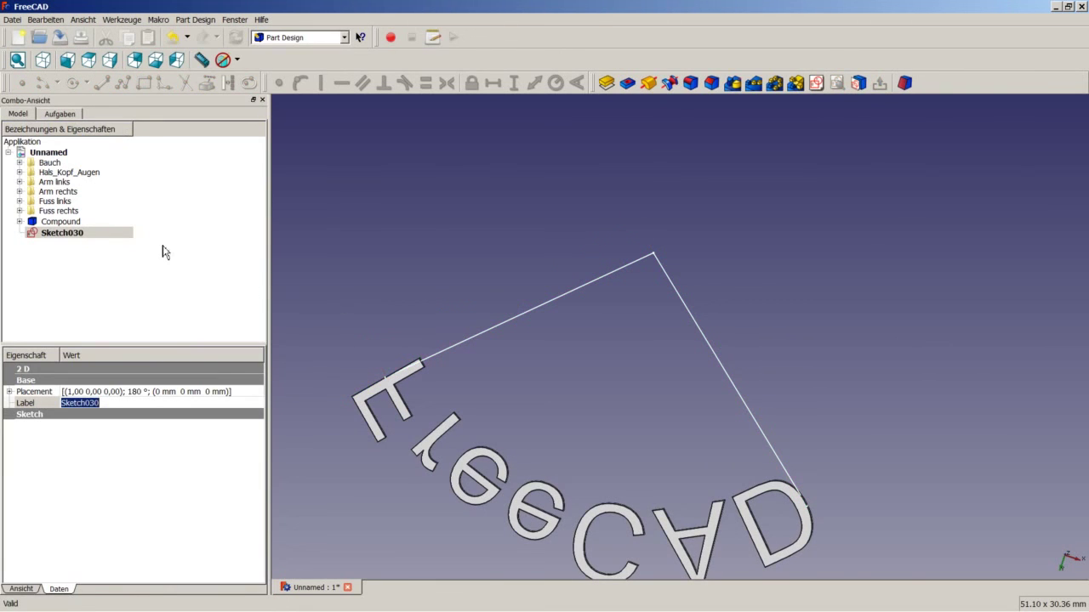
scroll(315, 275, down, 10)
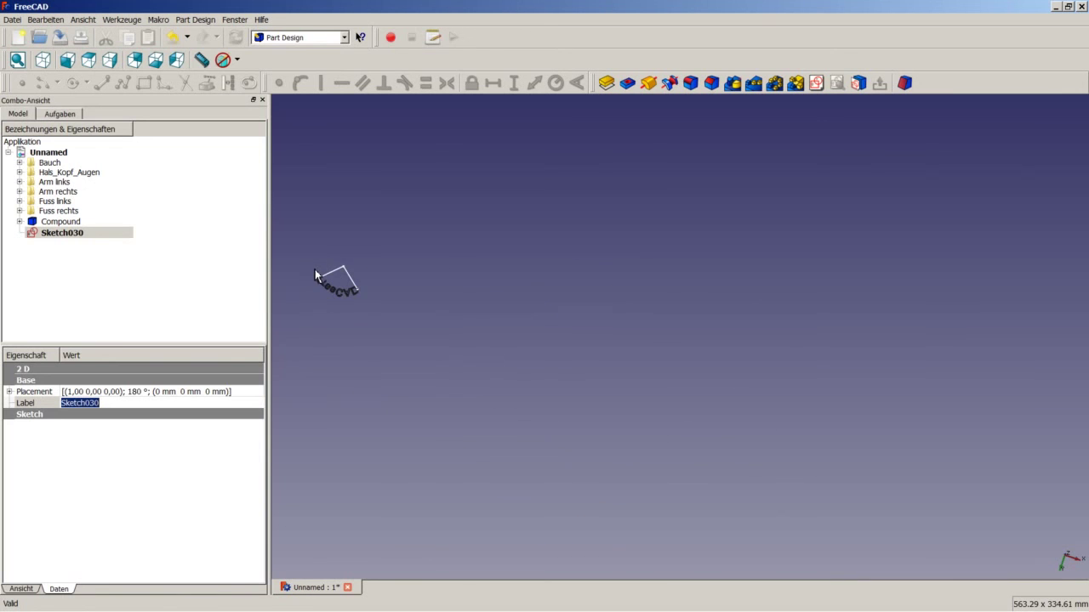
key(v)
key(f)
Step: Show the robot in isometric view and activate the Draft workbench
key(1)
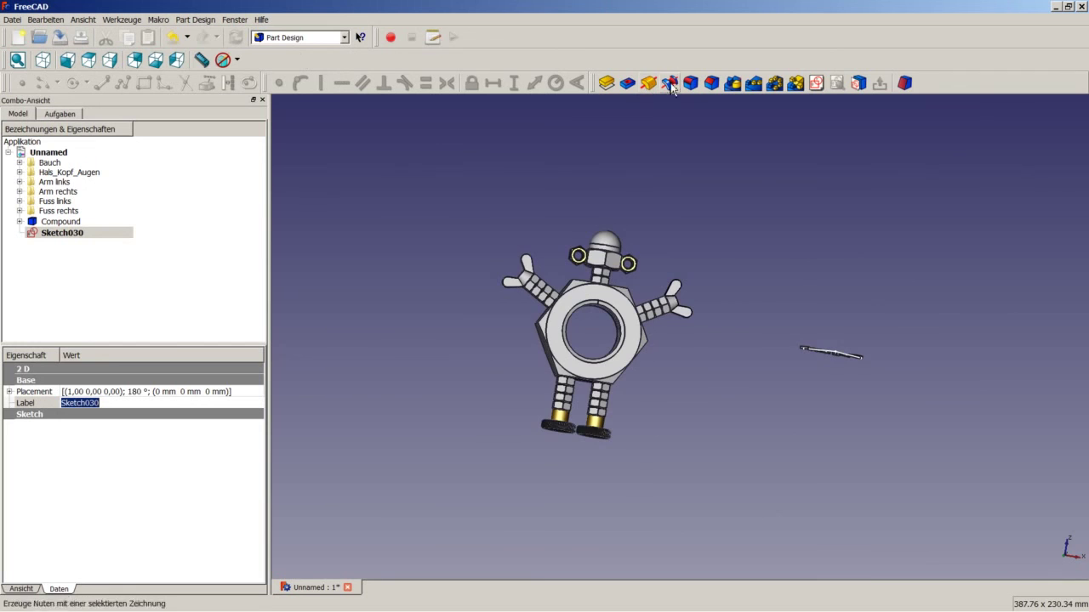
middle_drag(855, 244, 729, 280)
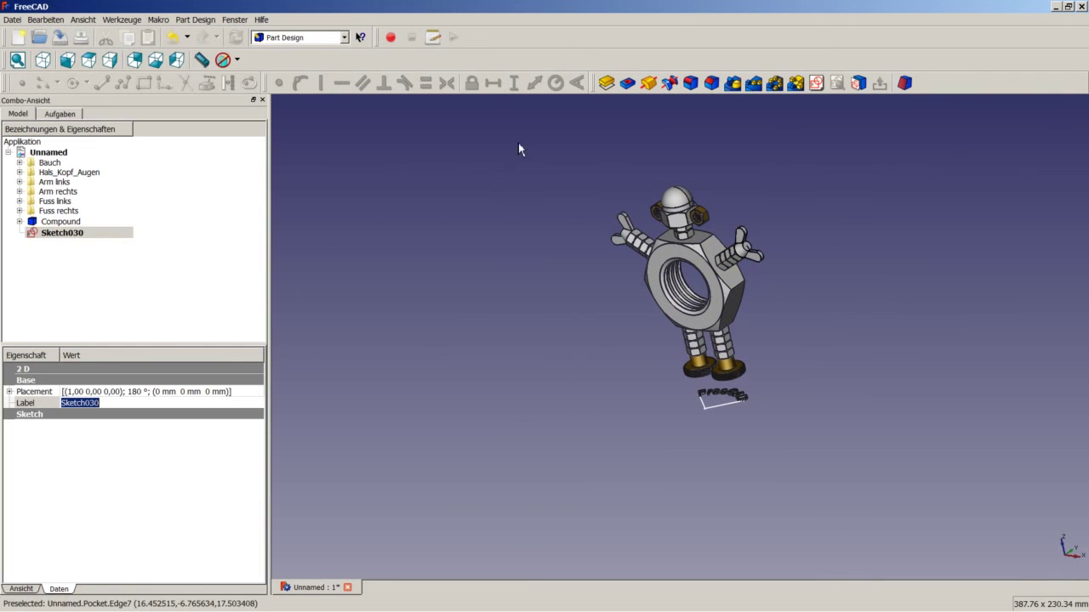
click(46, 63)
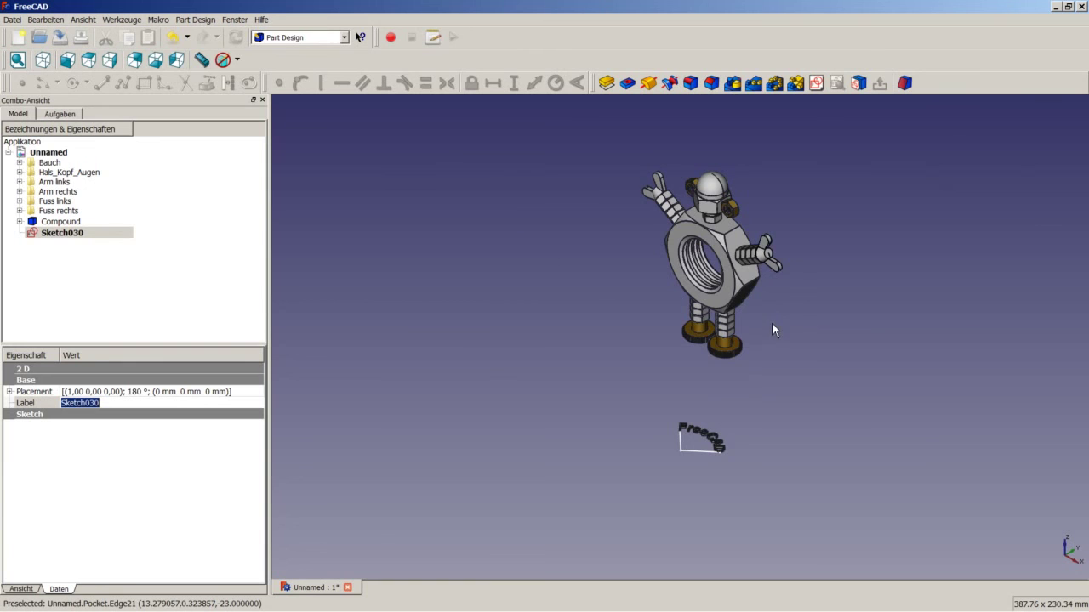
click(299, 38)
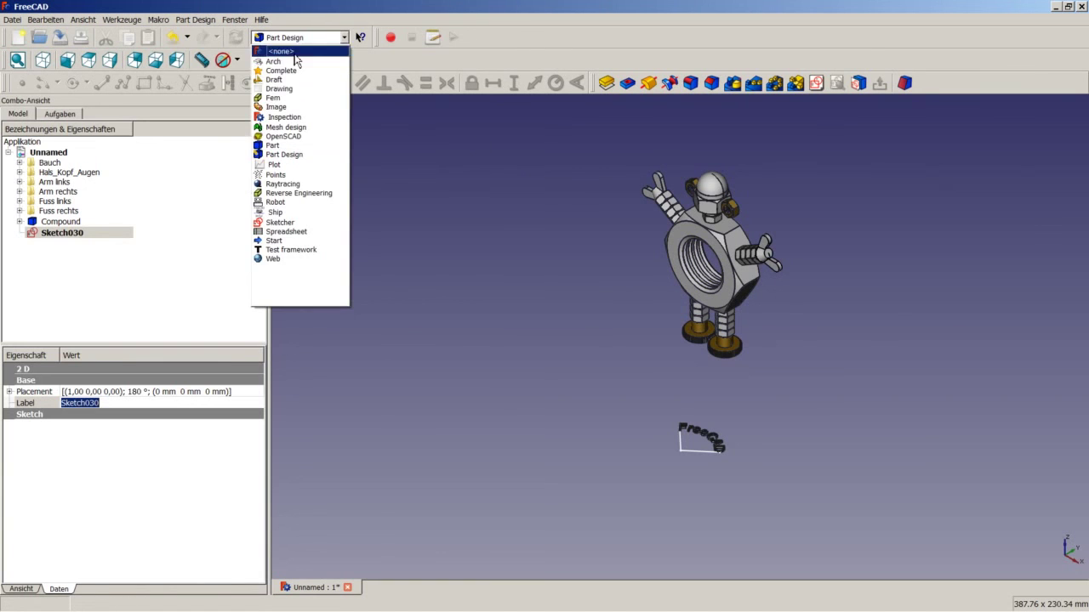
click(281, 79)
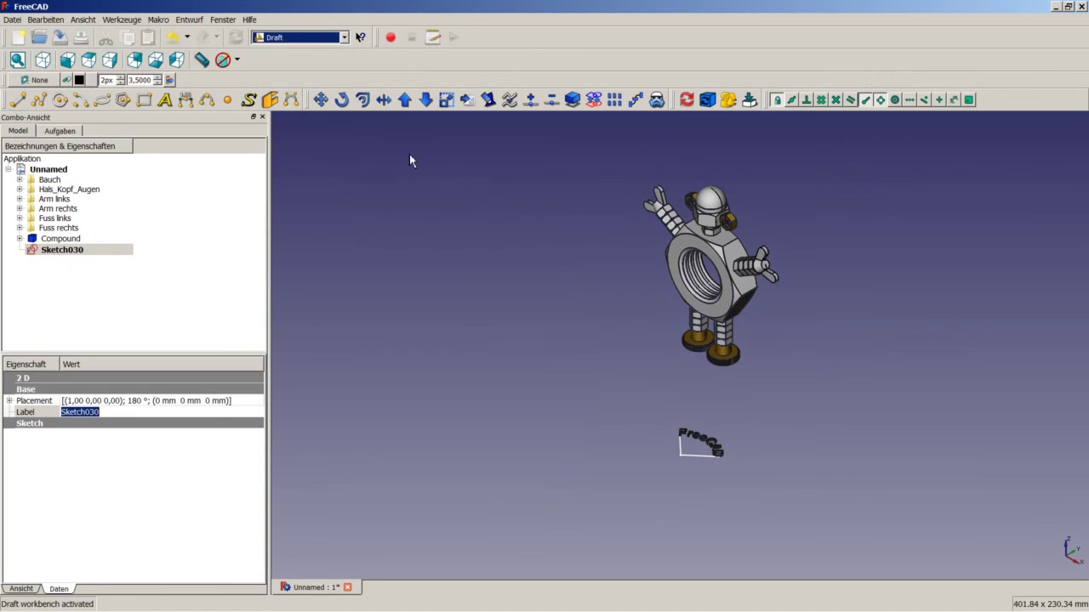
Step: Select the lettering Compound together with Sketch030 in the model tree
click(395, 185)
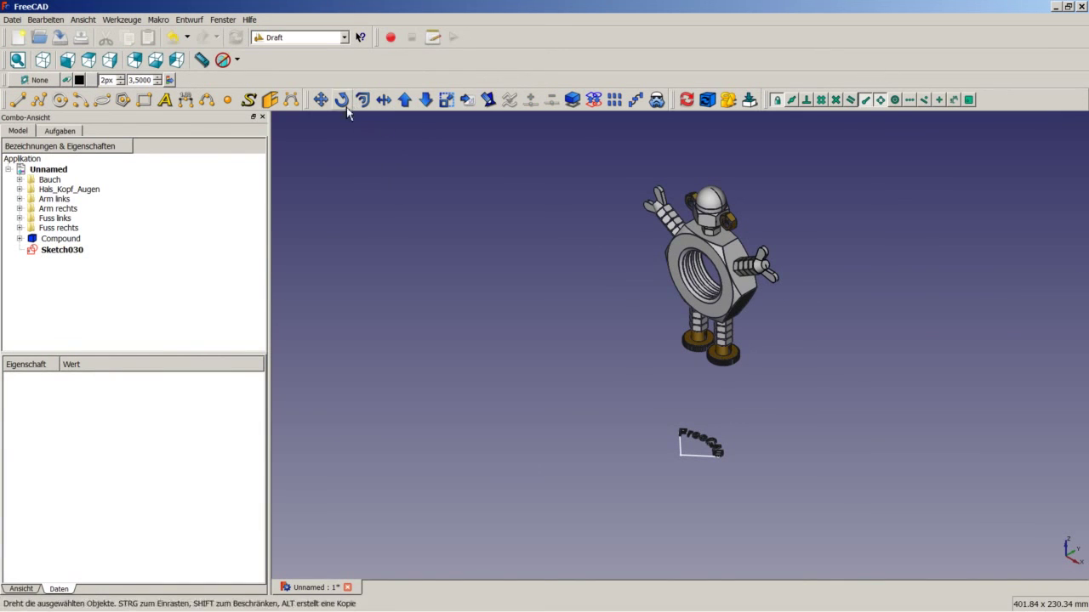
click(71, 240)
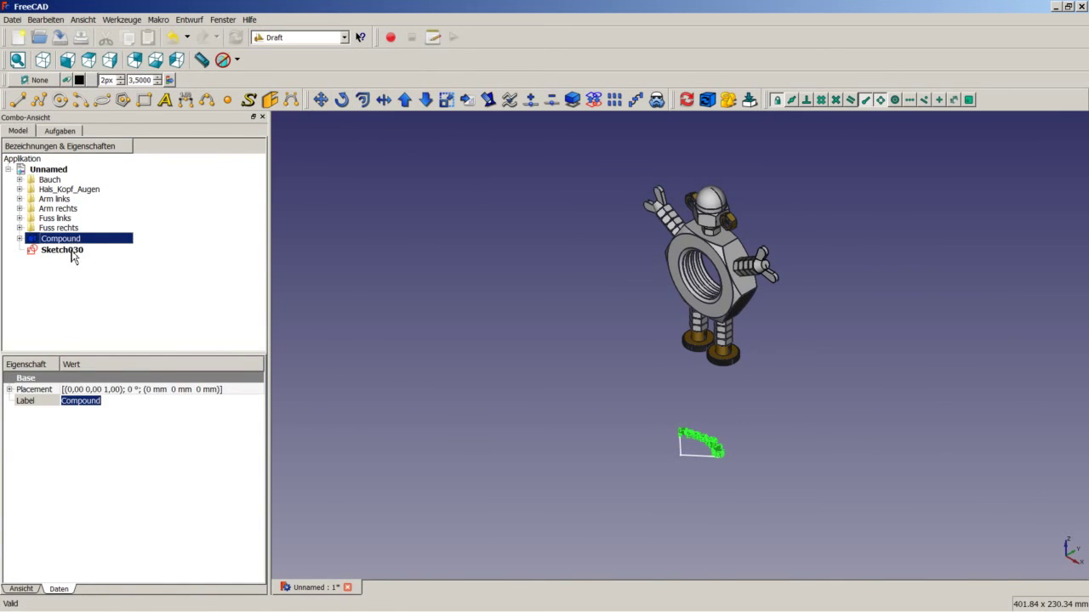
ctrl+click(73, 255)
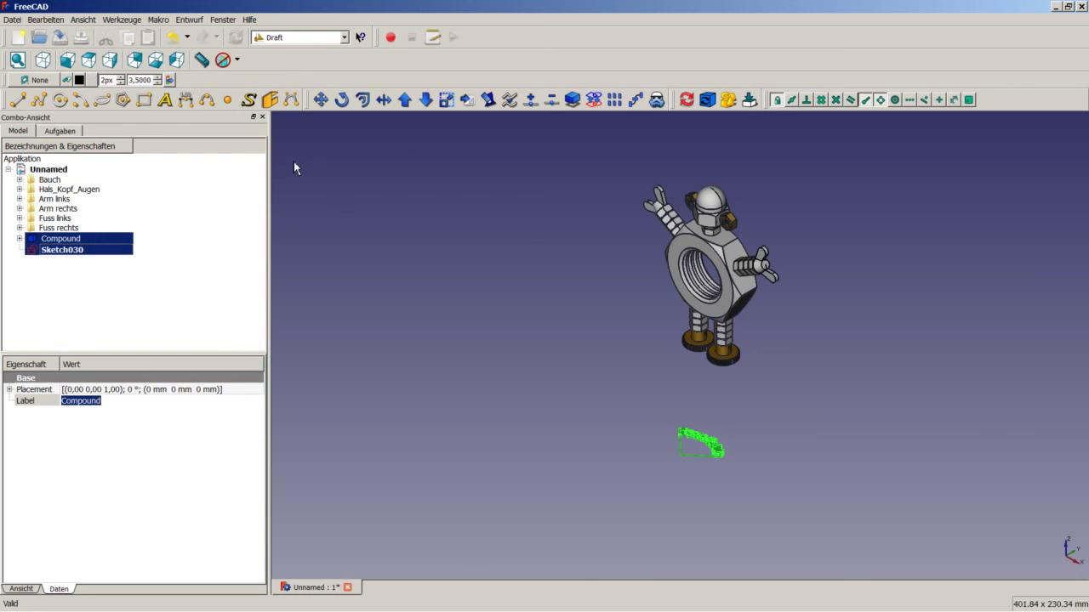
Step: Draft Move them from the sketch corner onto the nut's ring edge
click(320, 100)
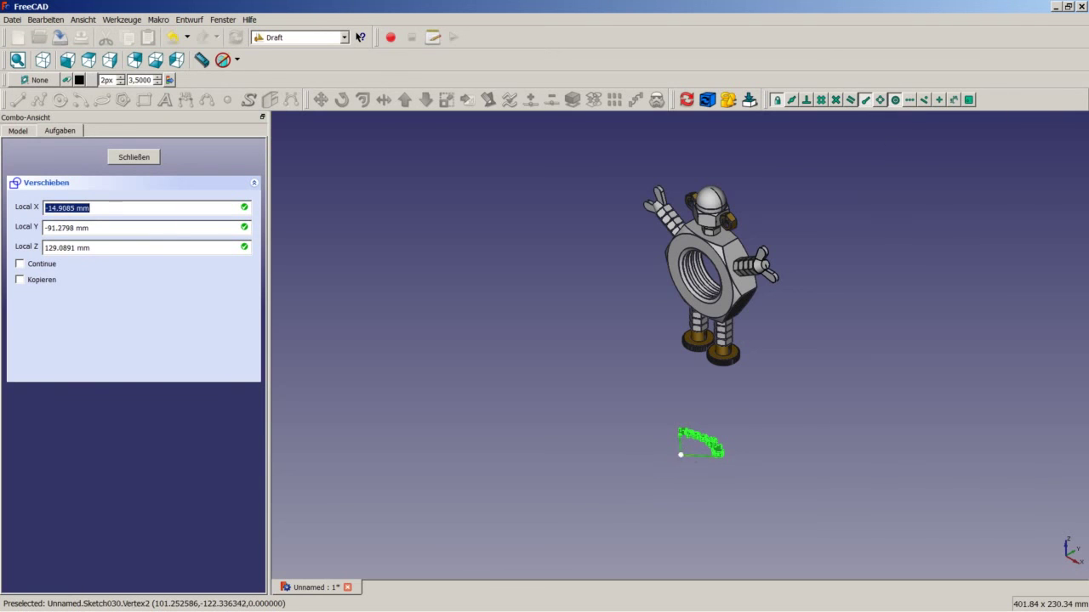
click(681, 460)
scroll(663, 355, down, 3)
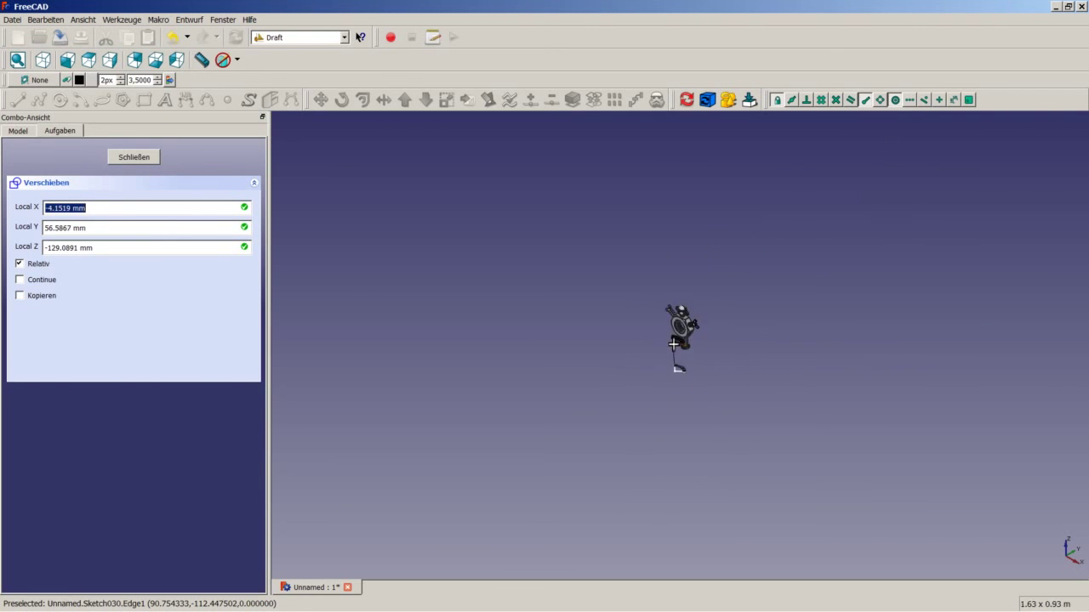
scroll(673, 341, up, 2)
scroll(673, 341, up, 6)
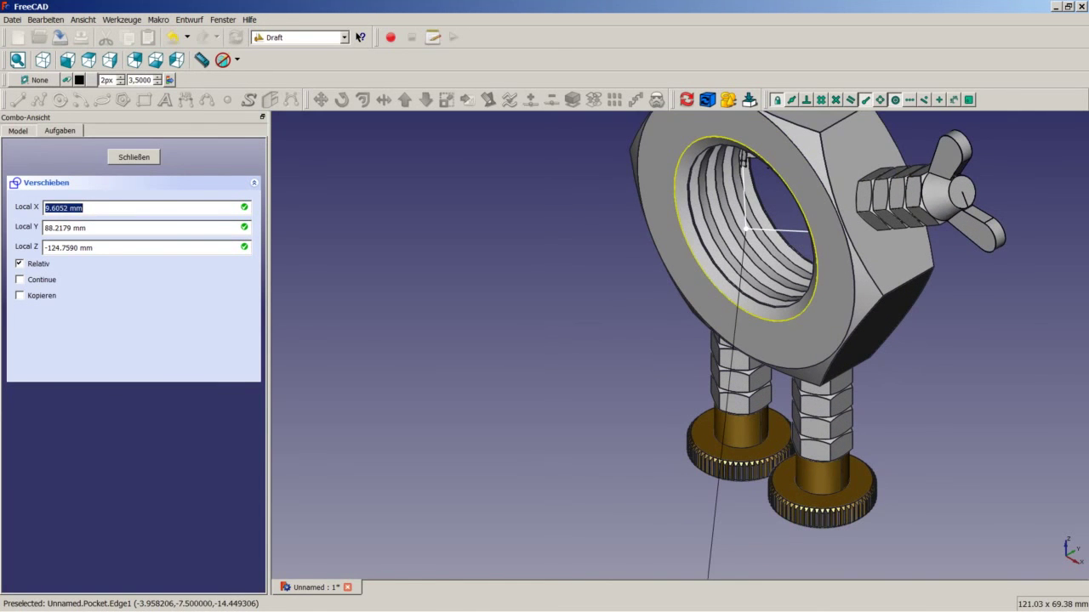
click(744, 158)
scroll(730, 304, down, 5)
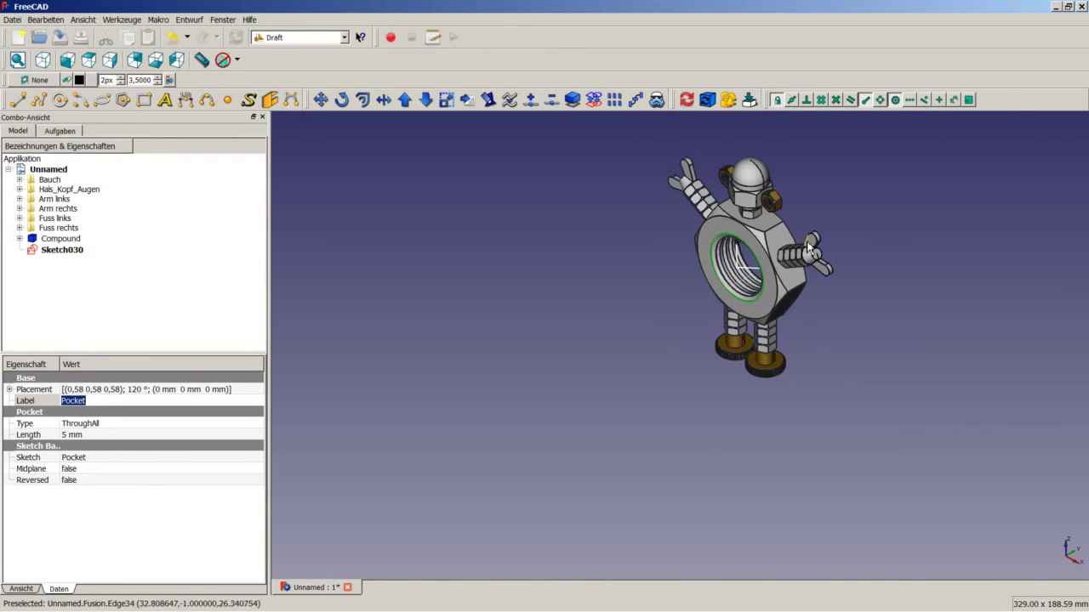
scroll(808, 247, up, 3)
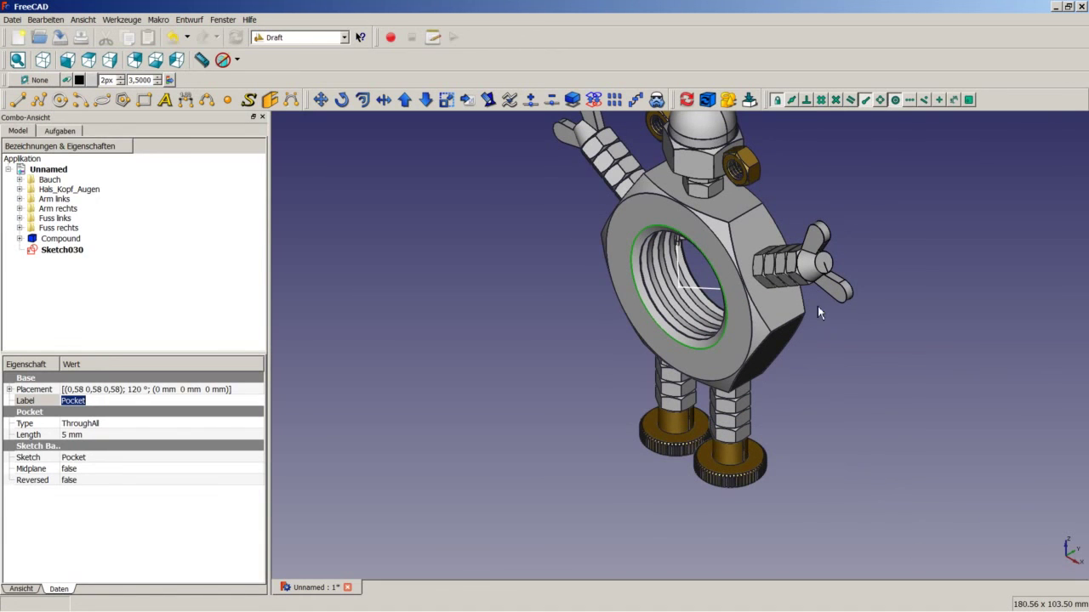
middle_drag(818, 312, 735, 334)
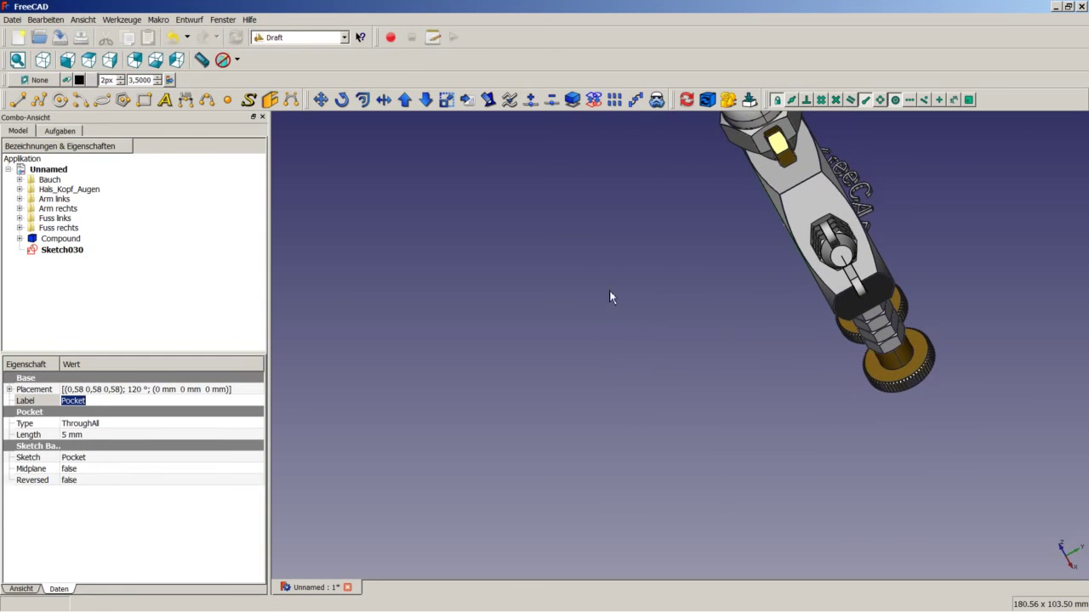
Step: Open the Placement editor for Compound and Sketch030 with incremental changes enabled
click(62, 240)
ctrl+click(65, 251)
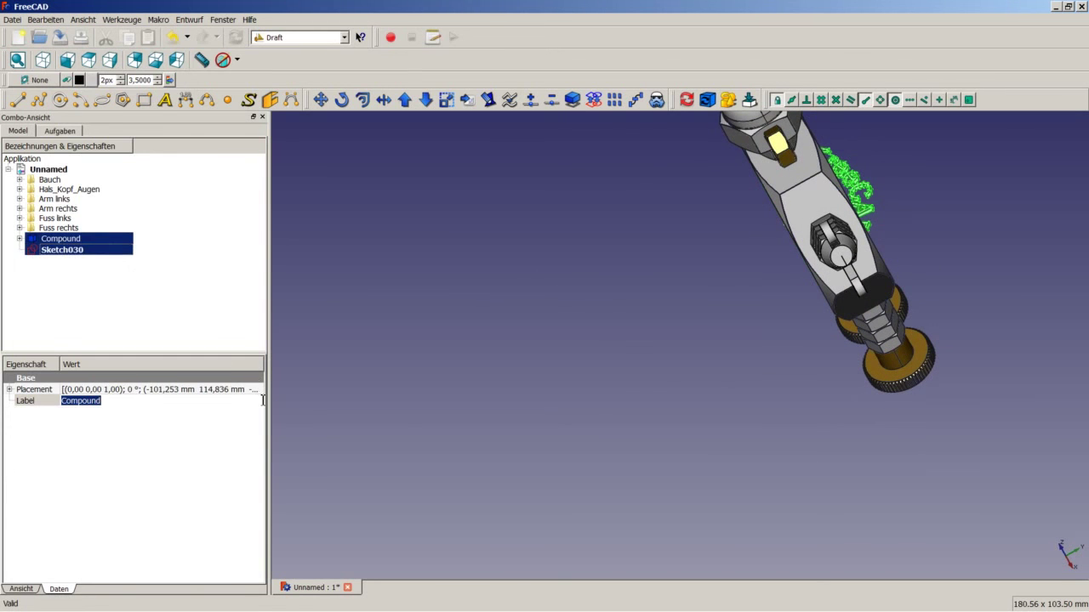
click(263, 392)
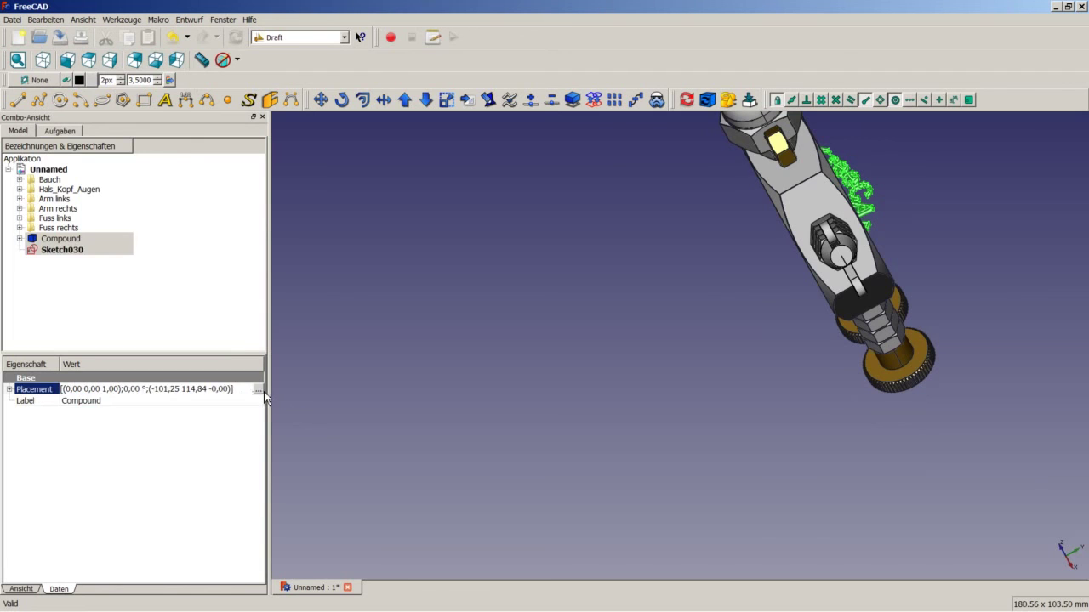
click(259, 391)
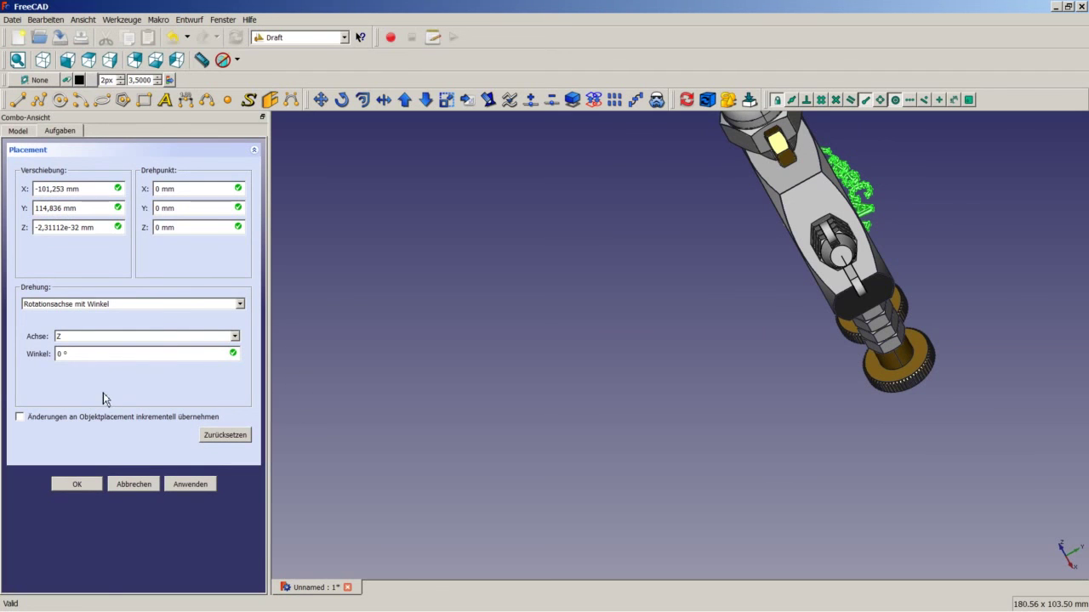
click(89, 419)
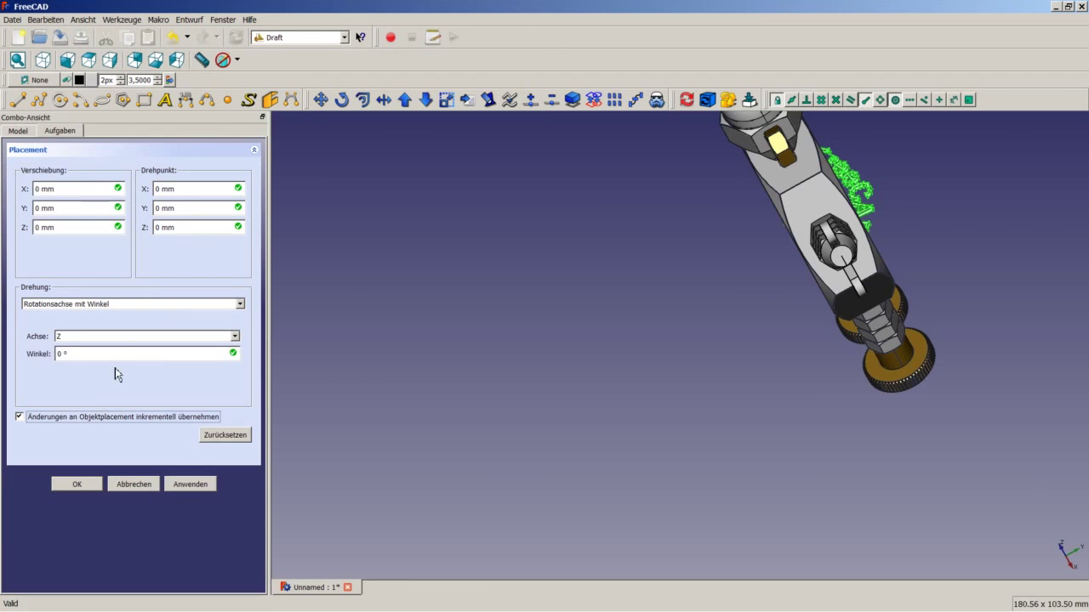
Step: Rotate them 90° about the X axis and confirm the placement
click(104, 341)
click(97, 351)
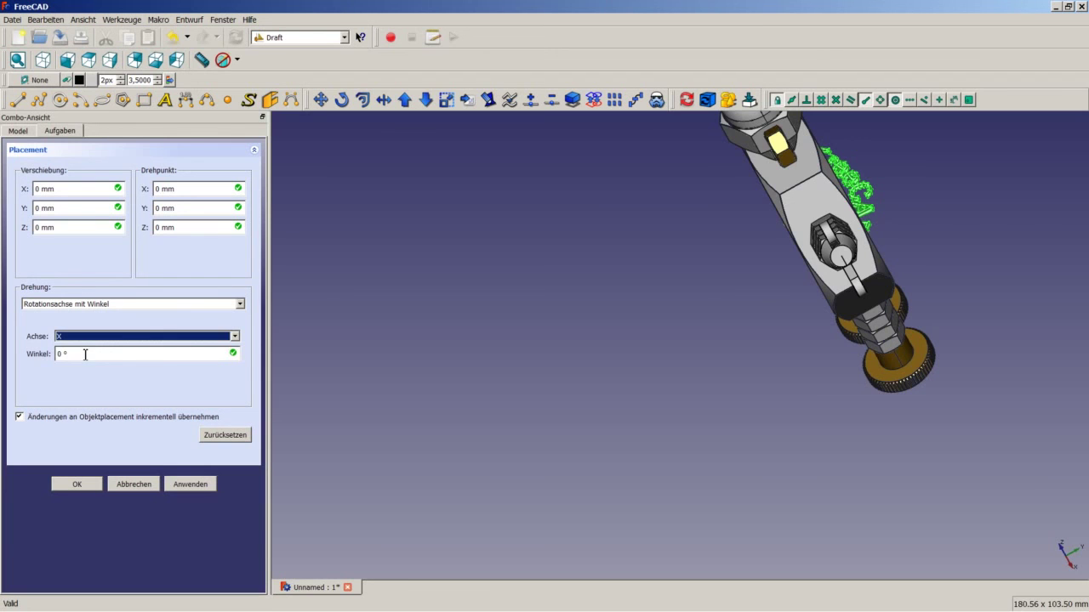
drag(85, 354, 33, 357)
text(90)
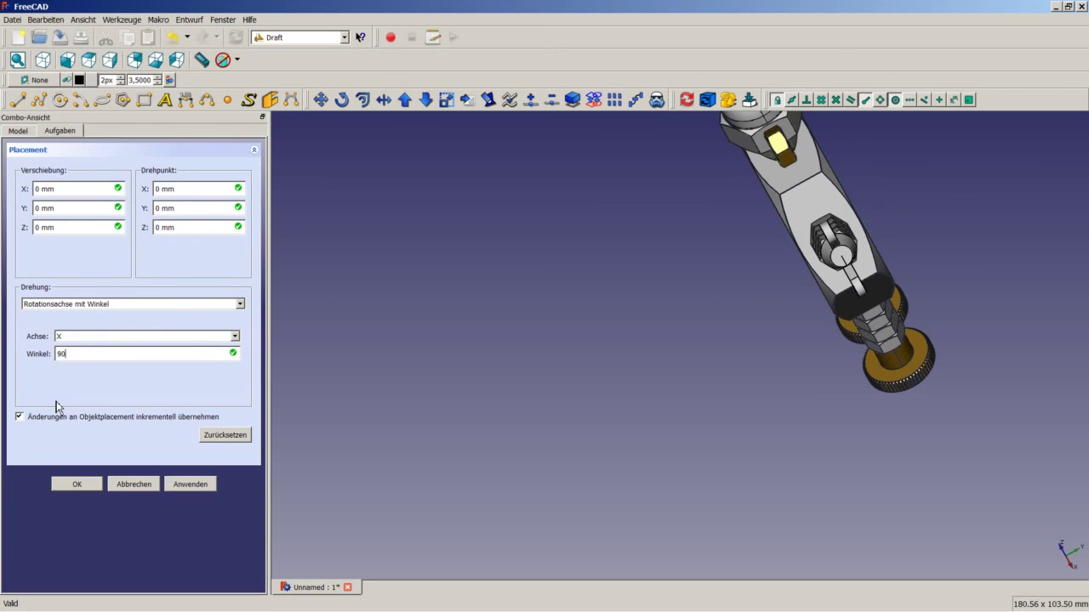
scroll(771, 298, down, 3)
middle_drag(772, 298, 768, 301)
middle_drag(768, 302, 892, 246)
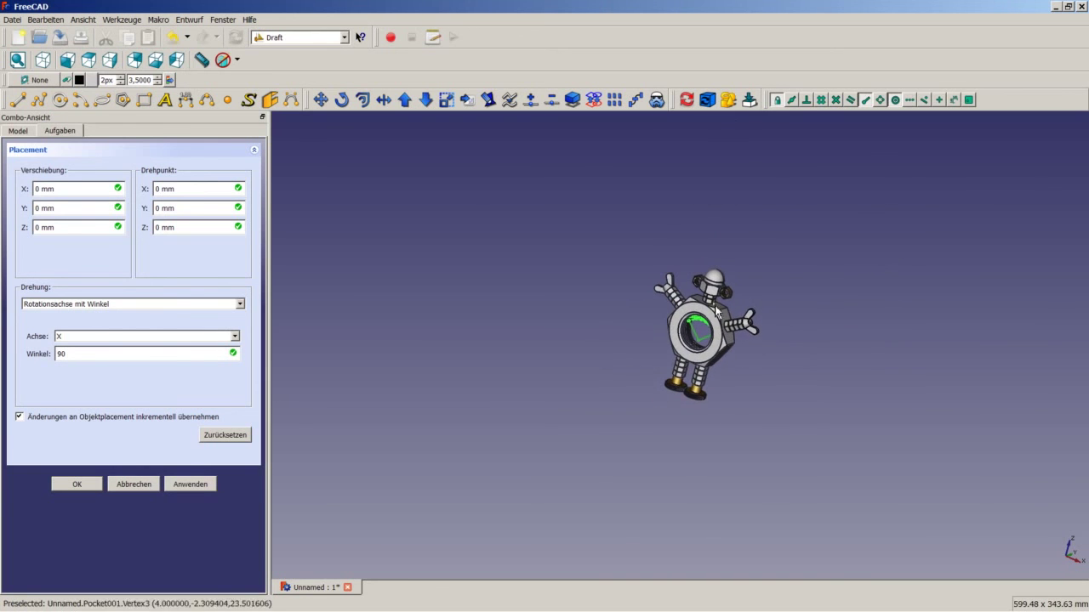
scroll(681, 353, up, 5)
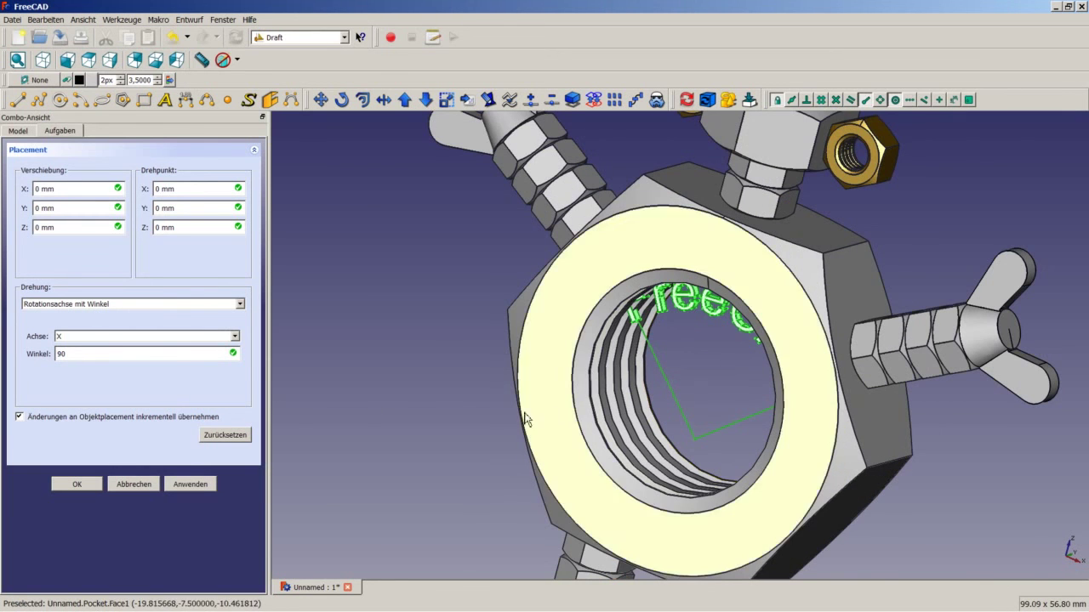
click(92, 485)
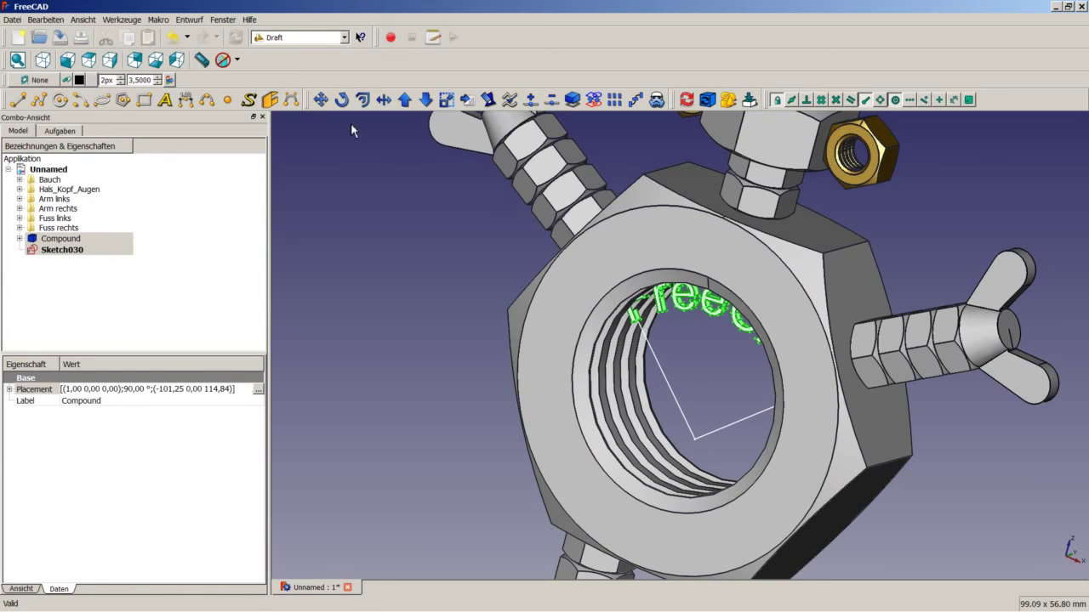
Step: Draft Move the lettering from the sketch corner onto the nut's front face, then hide Sketch030
click(320, 100)
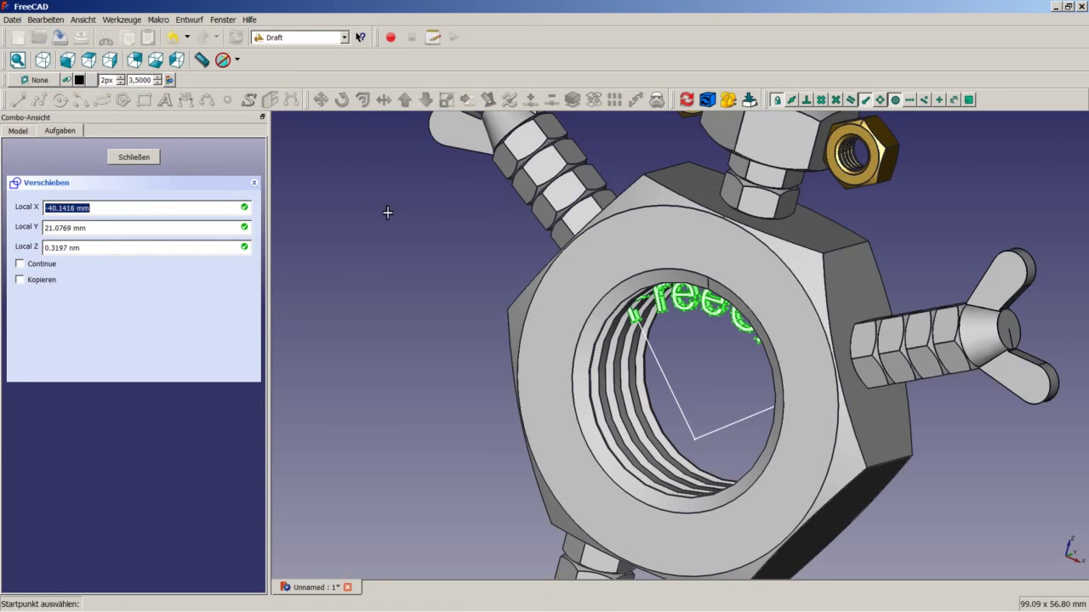
click(694, 438)
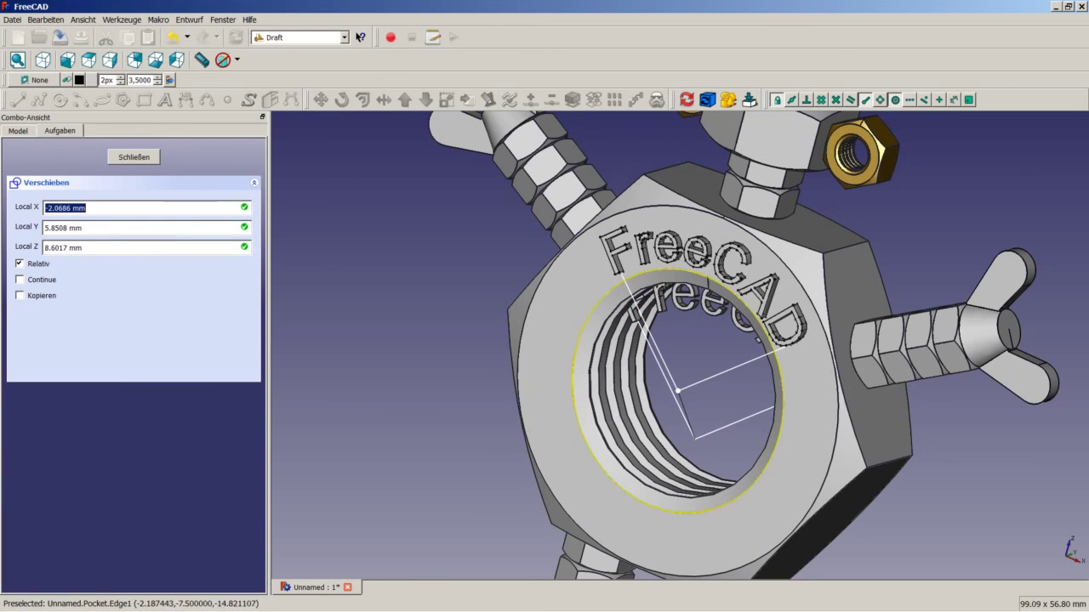
click(677, 389)
middle_drag(757, 392, 797, 377)
scroll(688, 424, down, 5)
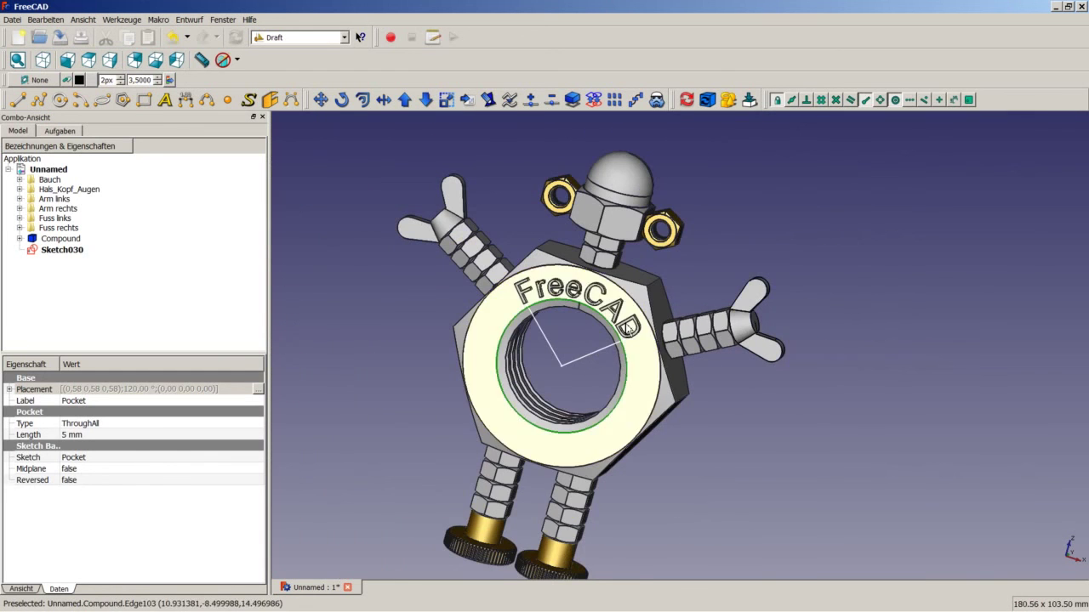
scroll(542, 295, up, 4)
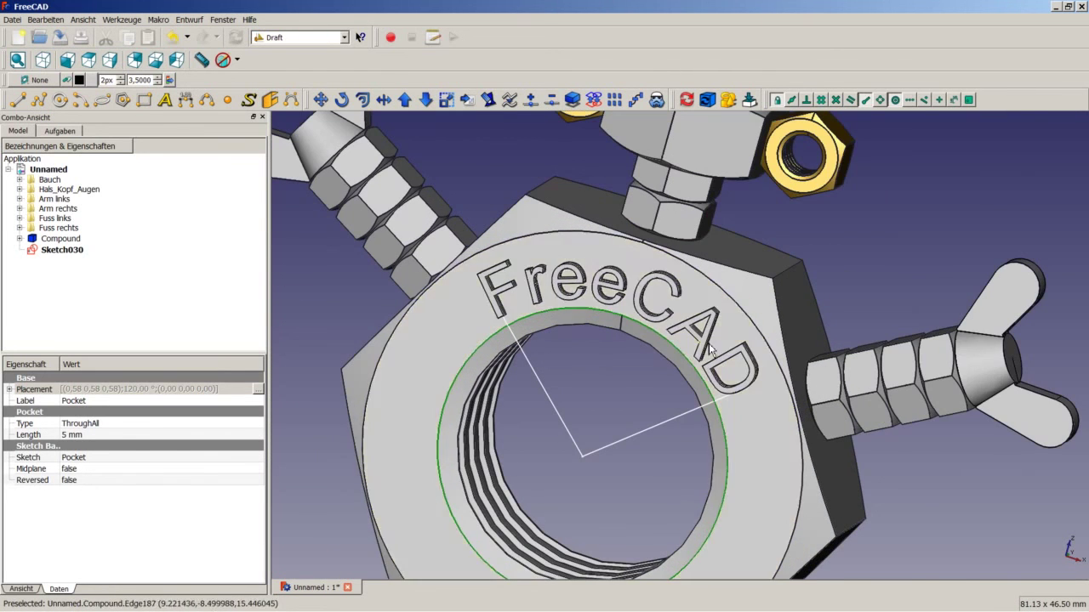
middle_drag(680, 347, 774, 334)
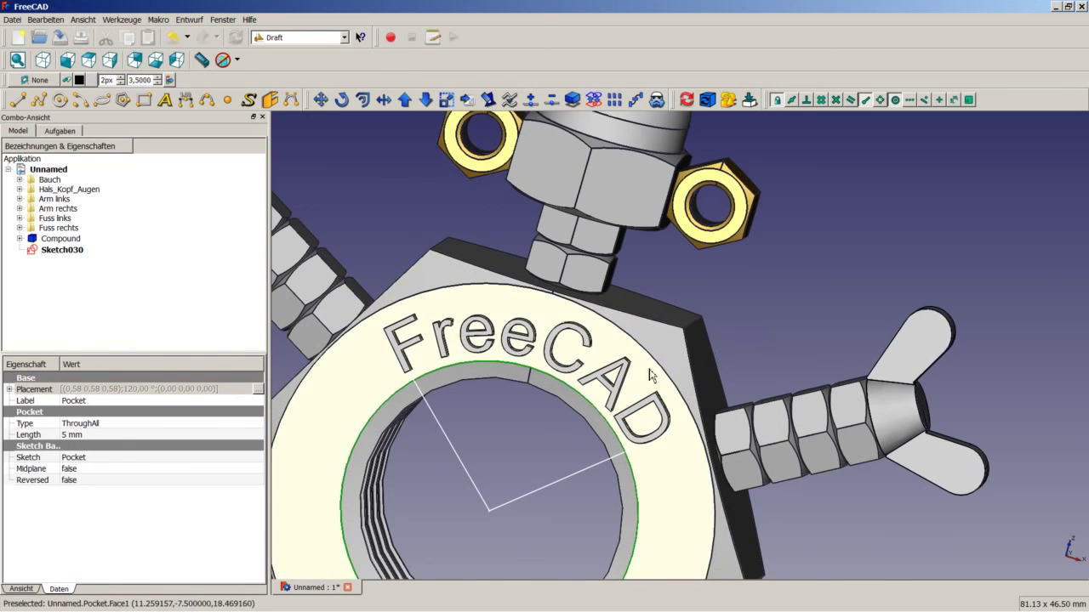
scroll(653, 376, down, 5)
middle_drag(655, 376, 596, 389)
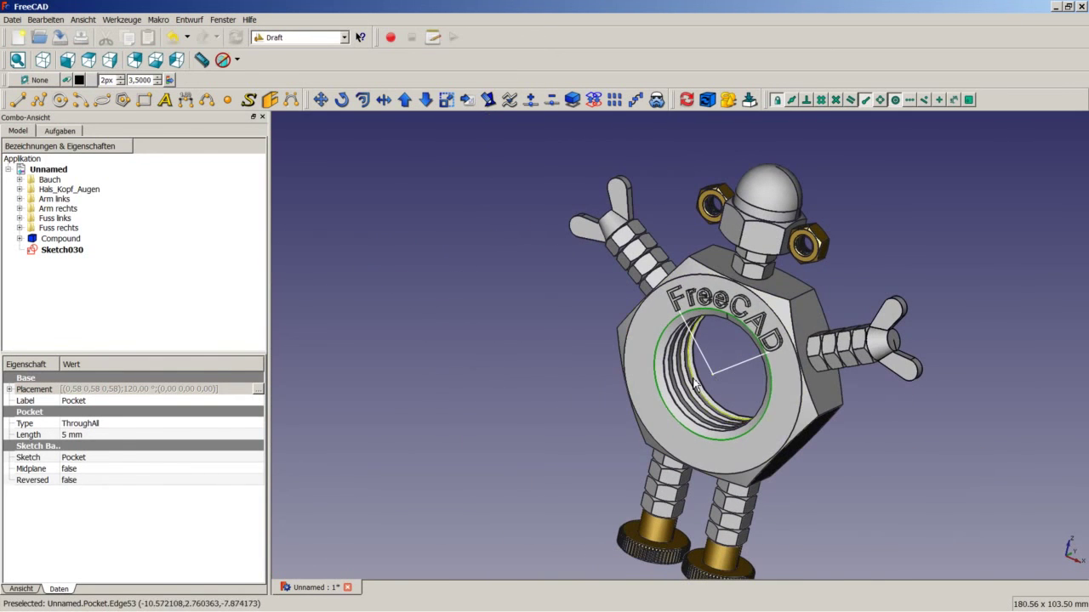
click(65, 252)
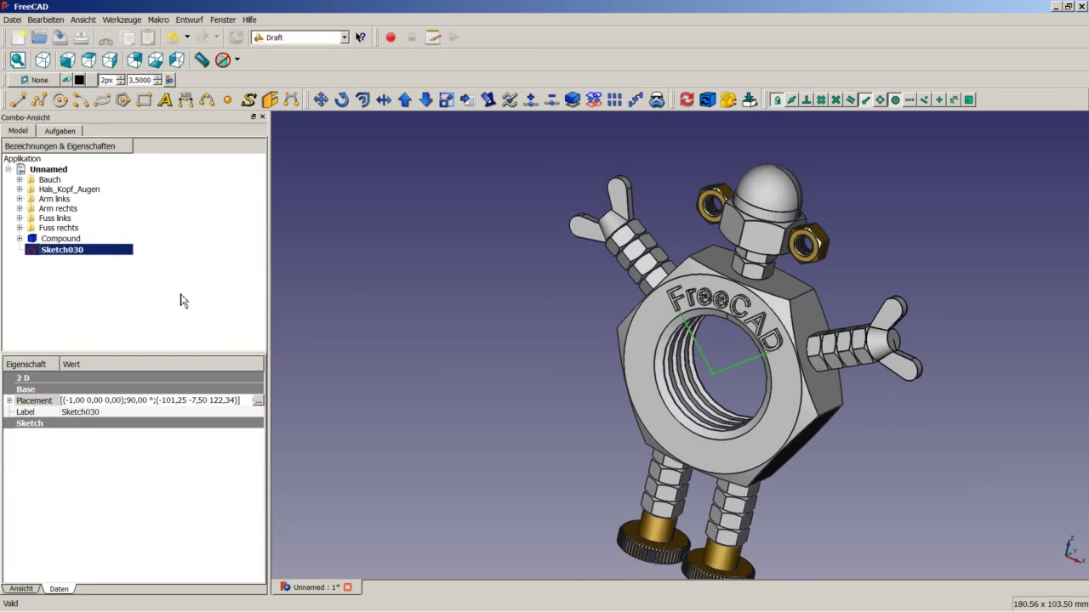
key(space)
Step: Set the lettering Compound's display material to Gold
right_click(53, 241)
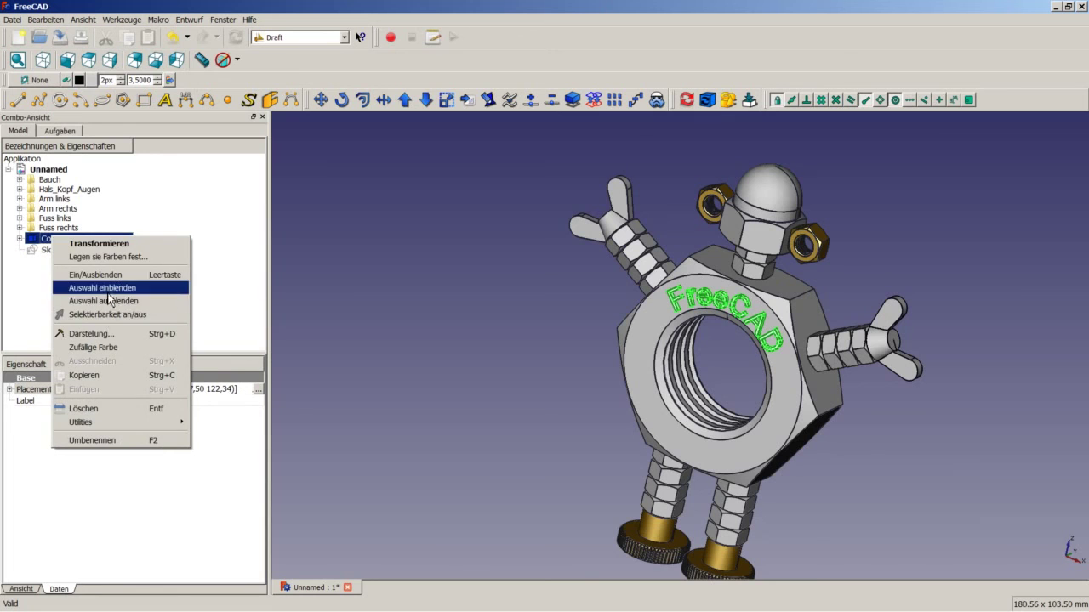
click(92, 334)
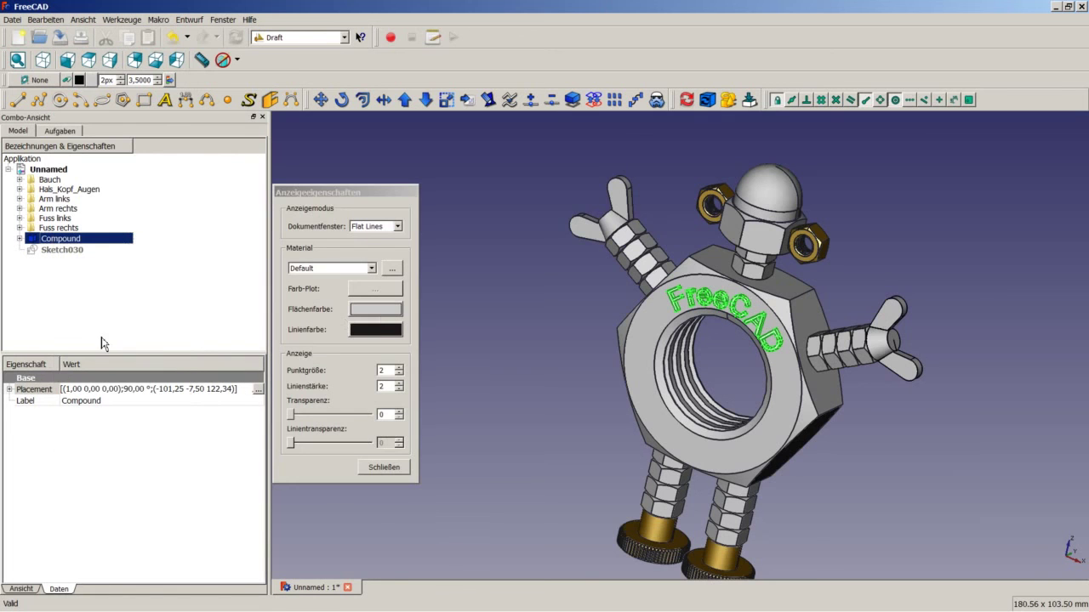
click(349, 270)
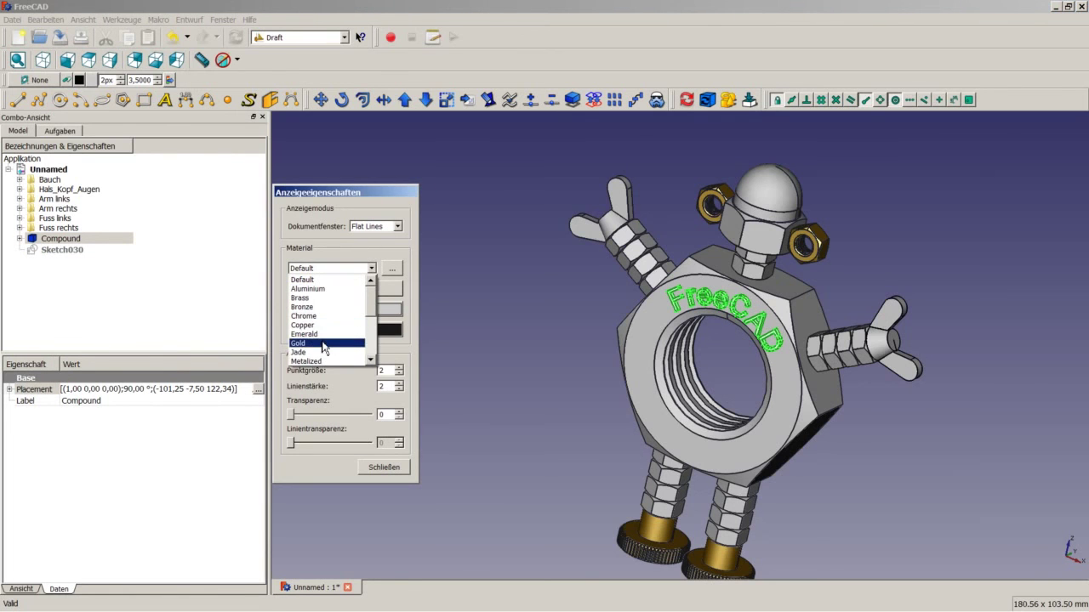
click(327, 344)
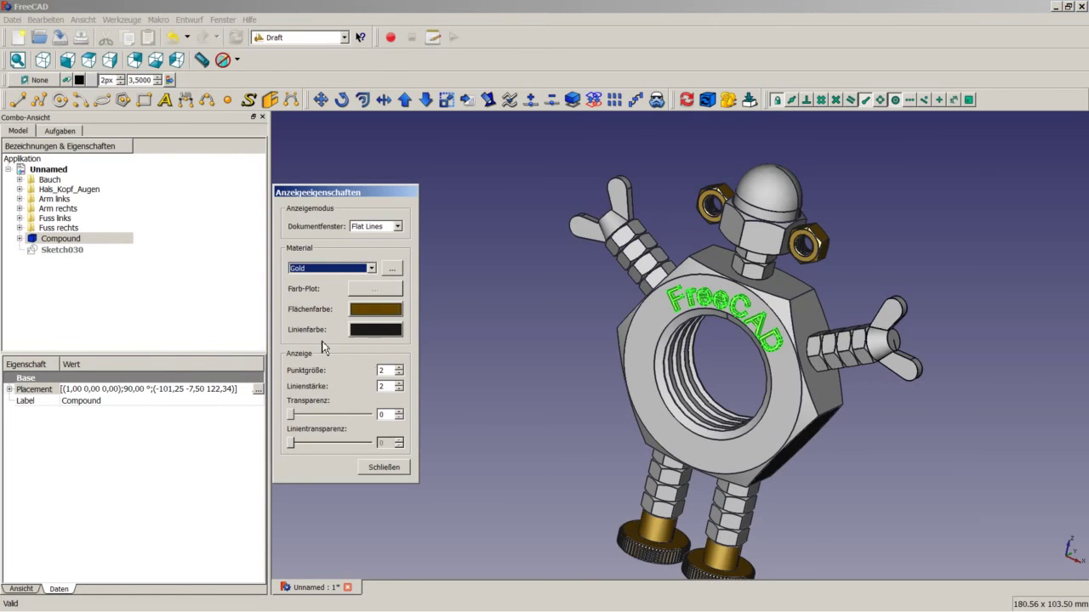
click(382, 468)
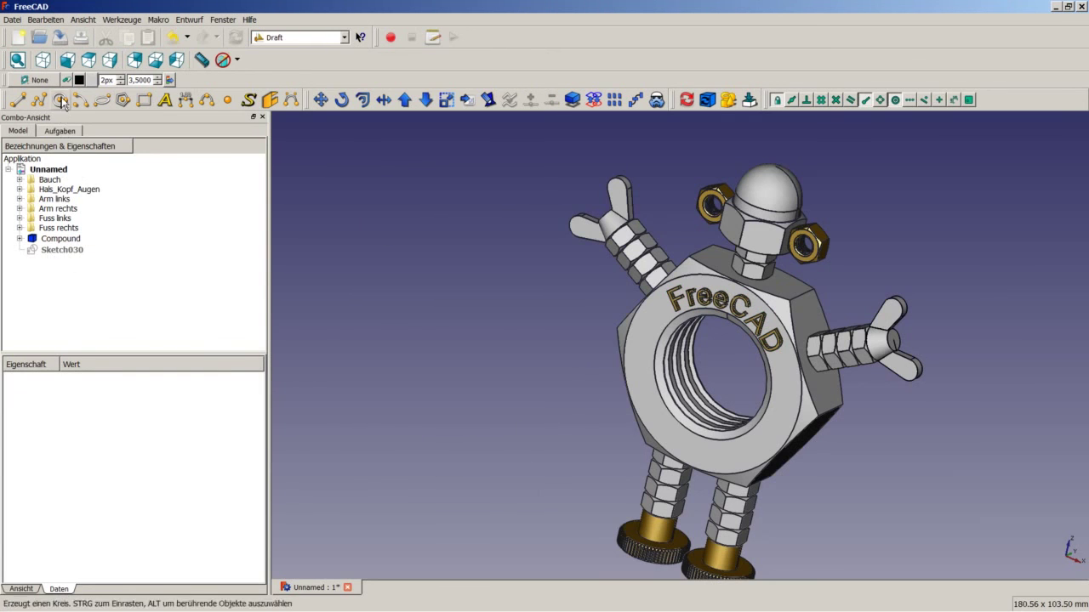
Step: Create a new group Gruppe006 and move Compound and Sketch030 into it
right_click(51, 170)
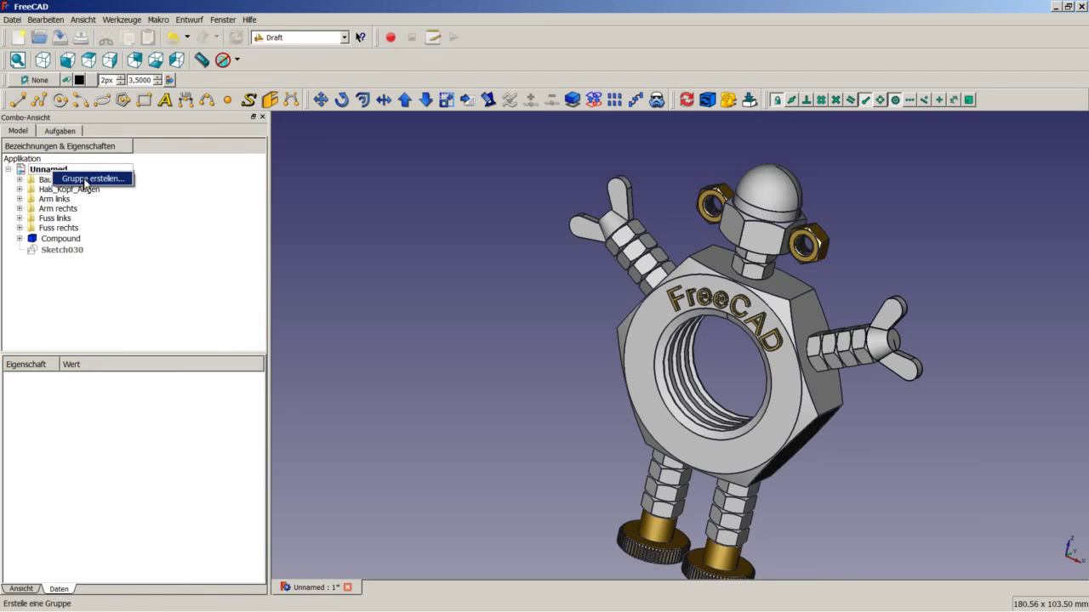
click(85, 181)
click(56, 241)
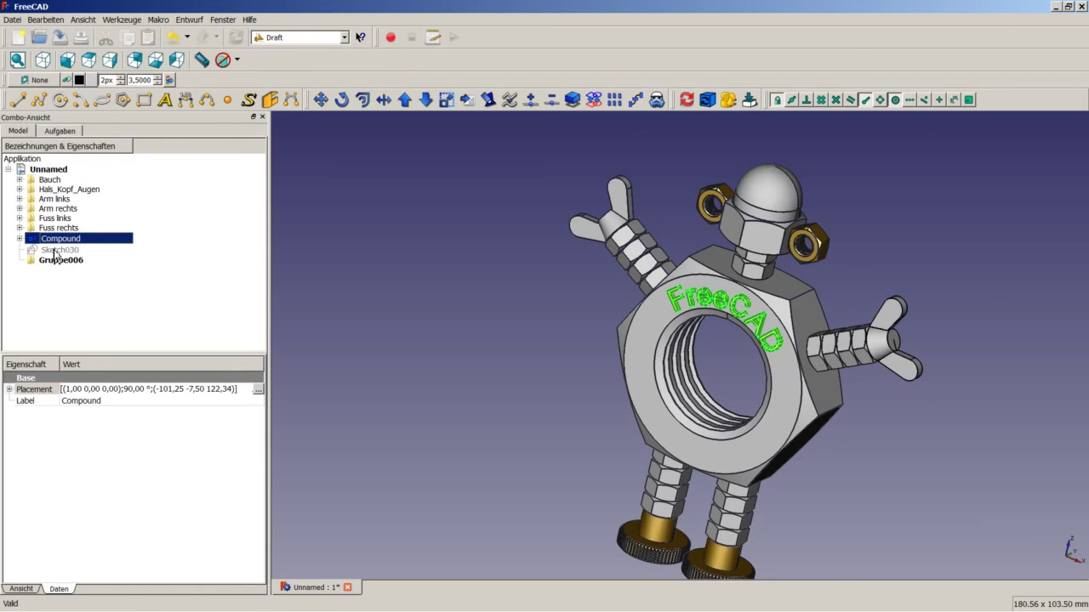
ctrl+click(55, 251)
drag(56, 250, 39, 262)
Step: Rename Gruppe006 to 'Beschriftung'
click(65, 241)
right_click(65, 240)
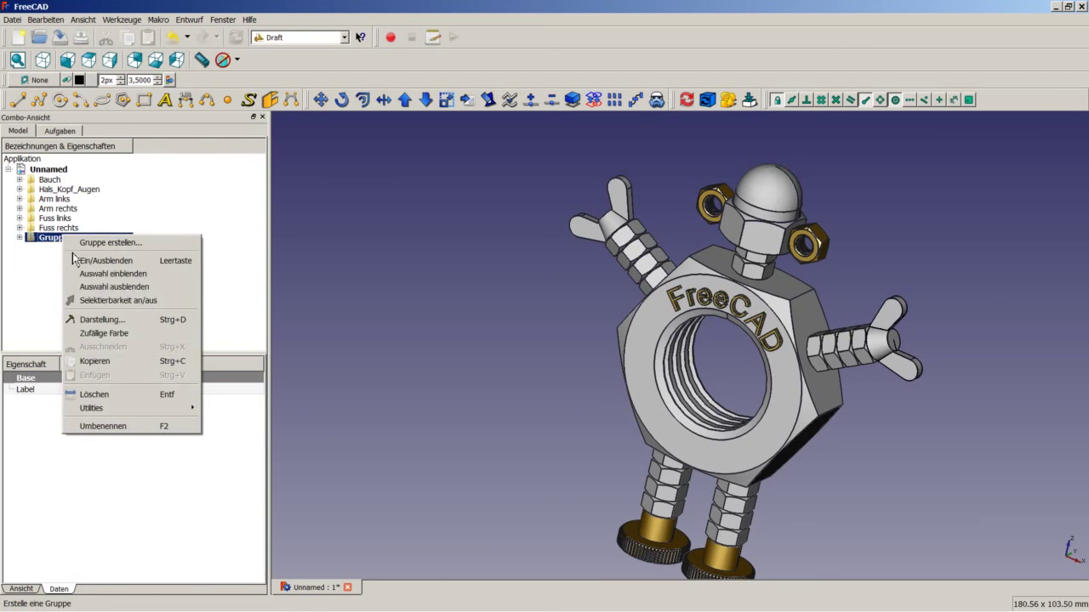
click(117, 427)
text(Be)
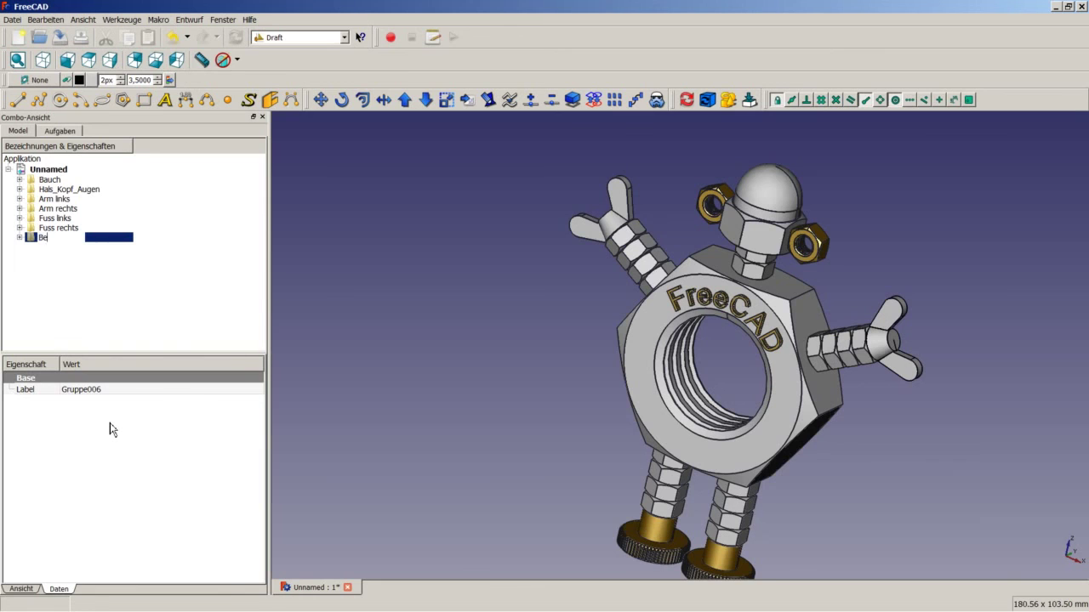
text(schriftung)
click(106, 335)
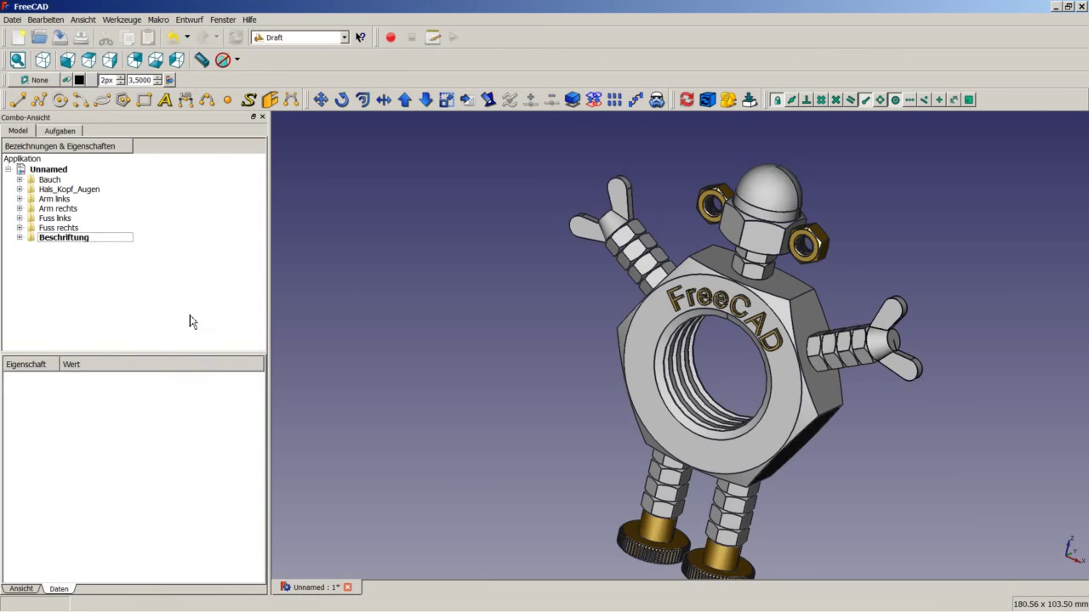
Step: Switch to axonometric view and fit the whole robot in view
click(42, 61)
right_click(417, 273)
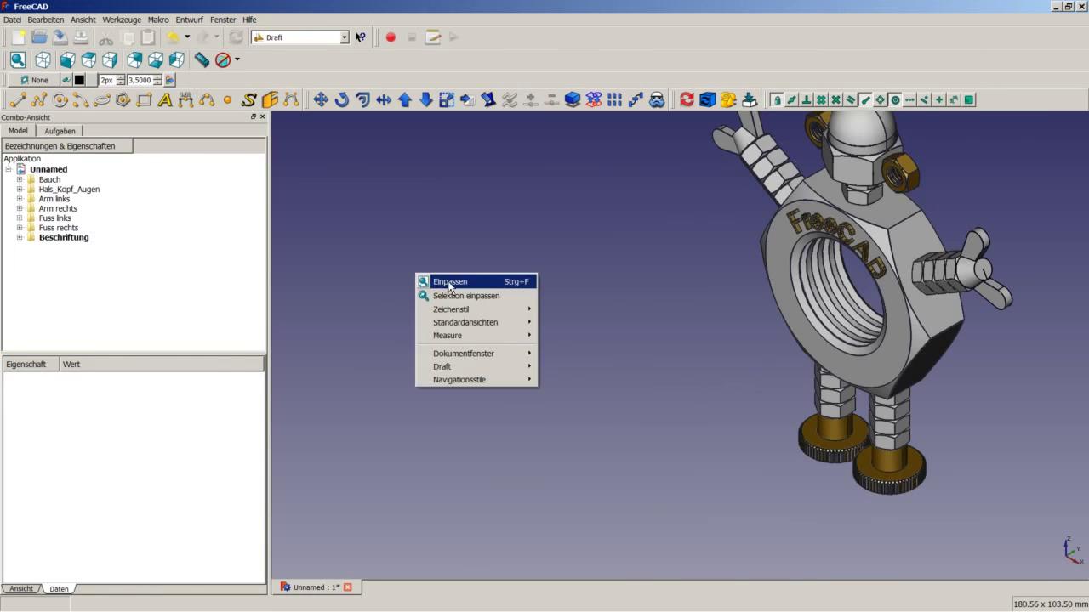
click(425, 284)
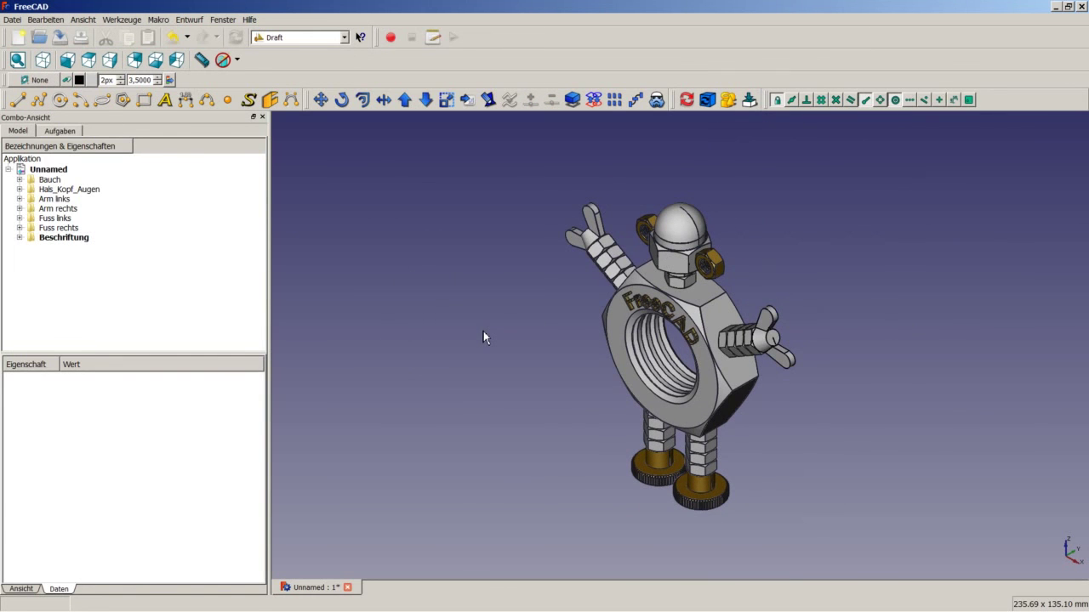